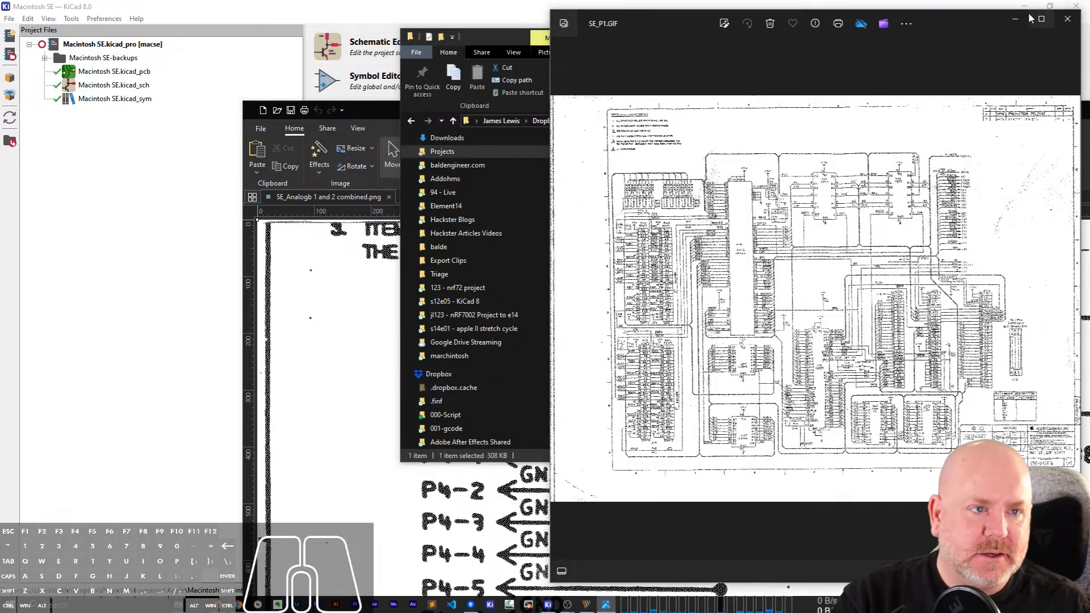
Examine the 68000 CPU area of the SE_P1.GIF logic schematic, and close the image and its folder window.
click(1040, 20)
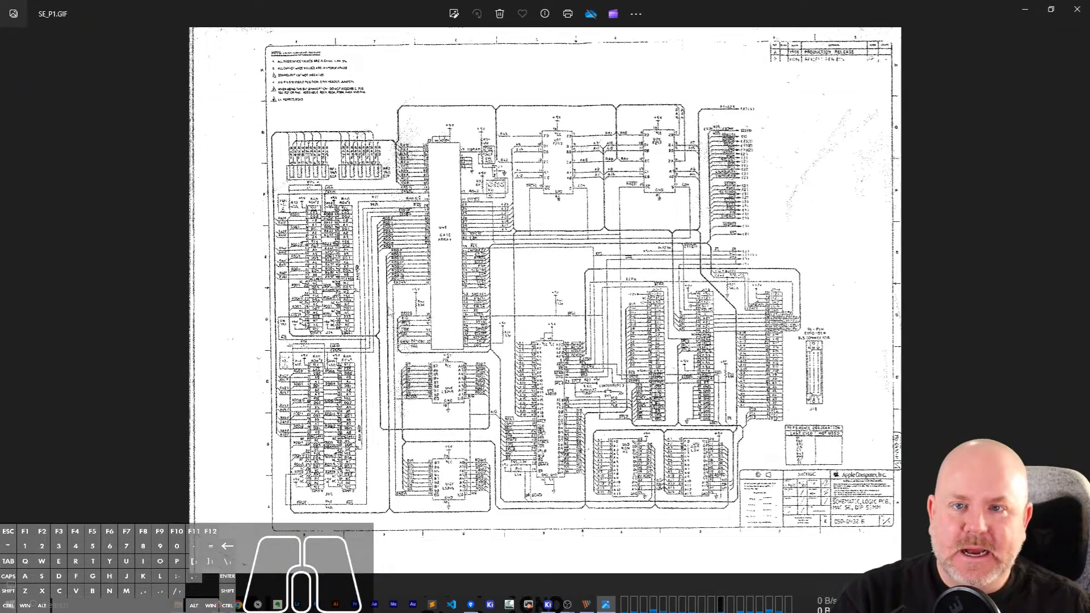
scroll(451, 381, up, 5)
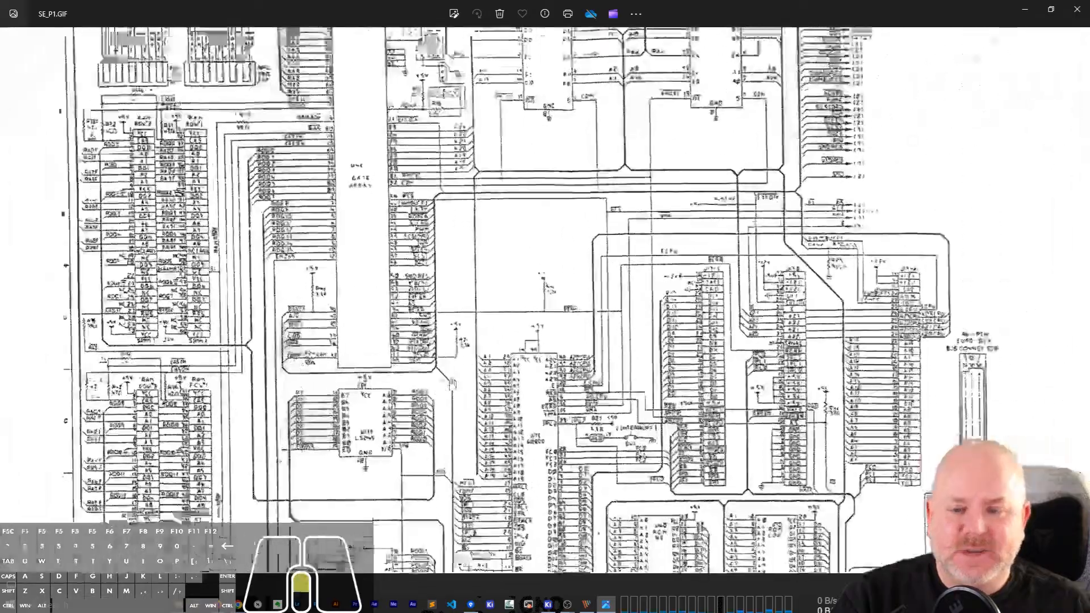
scroll(450, 380, up, 1)
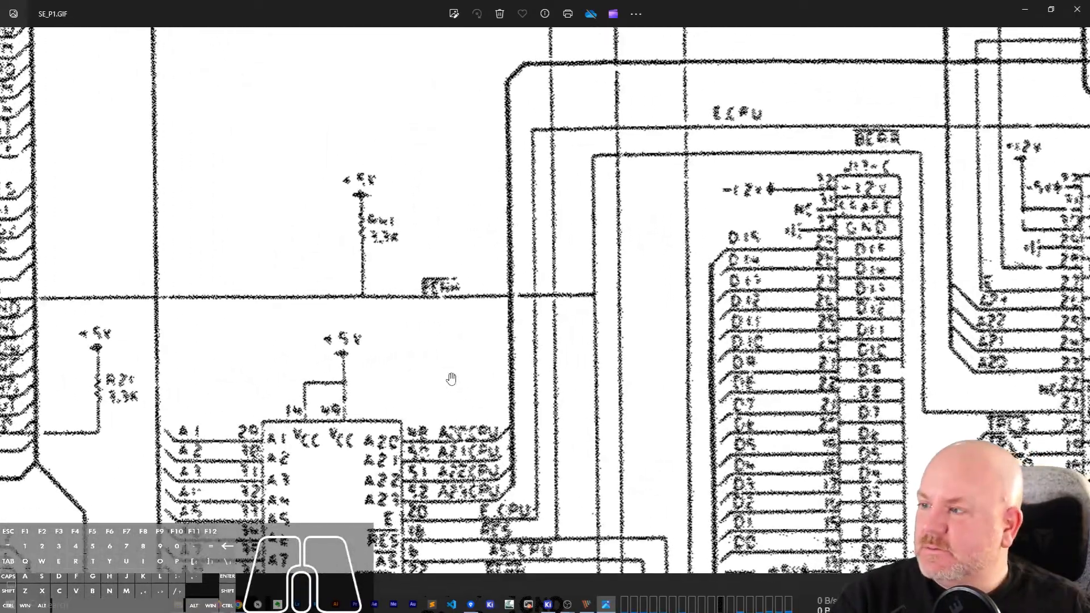
drag(452, 379, 490, 228)
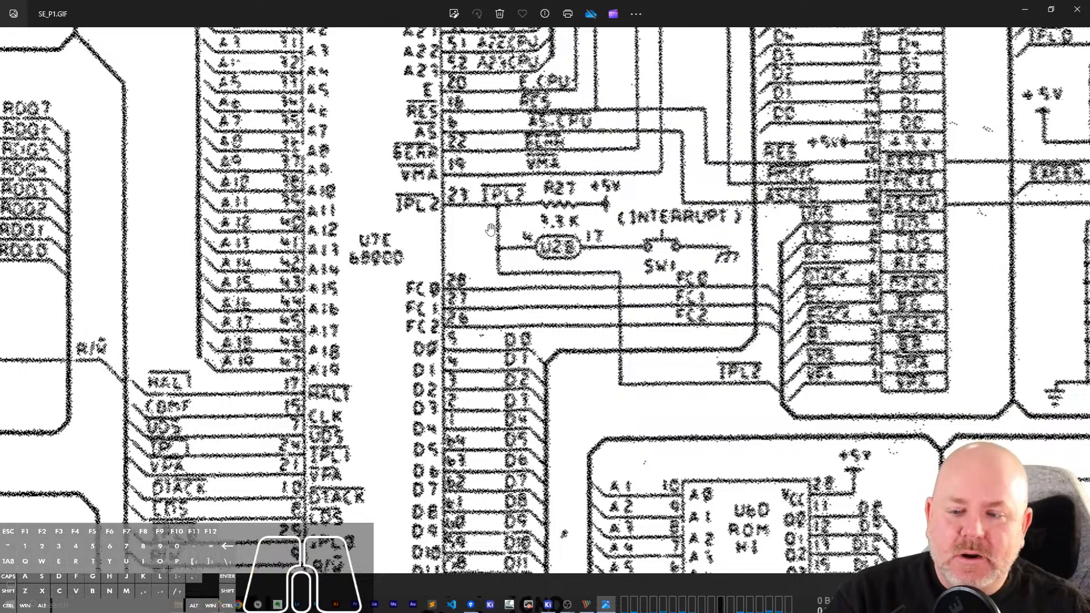
drag(476, 322, 530, 119)
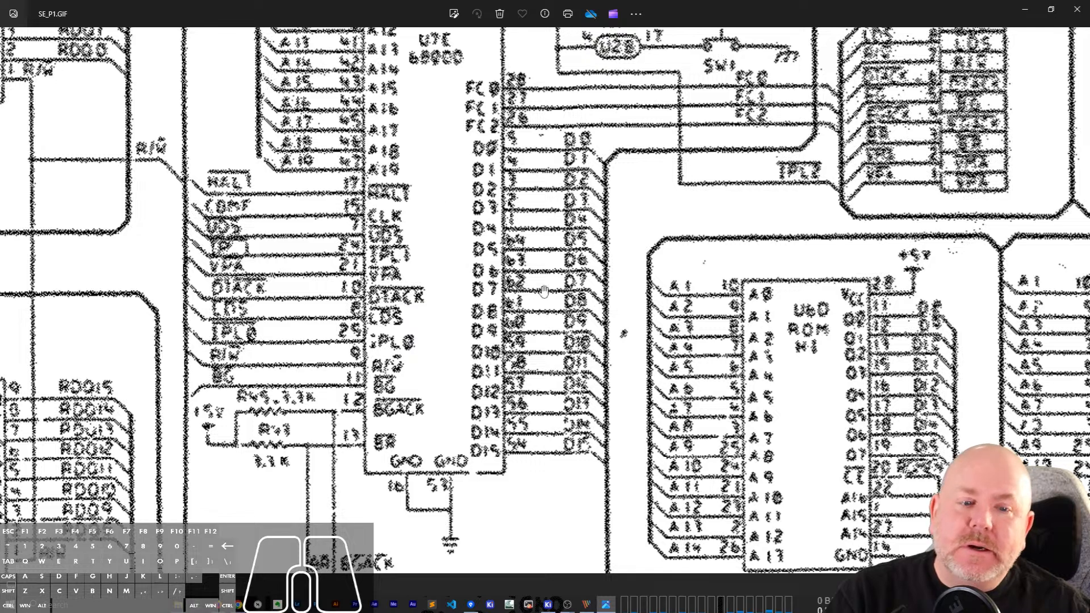
scroll(544, 290, down, 3)
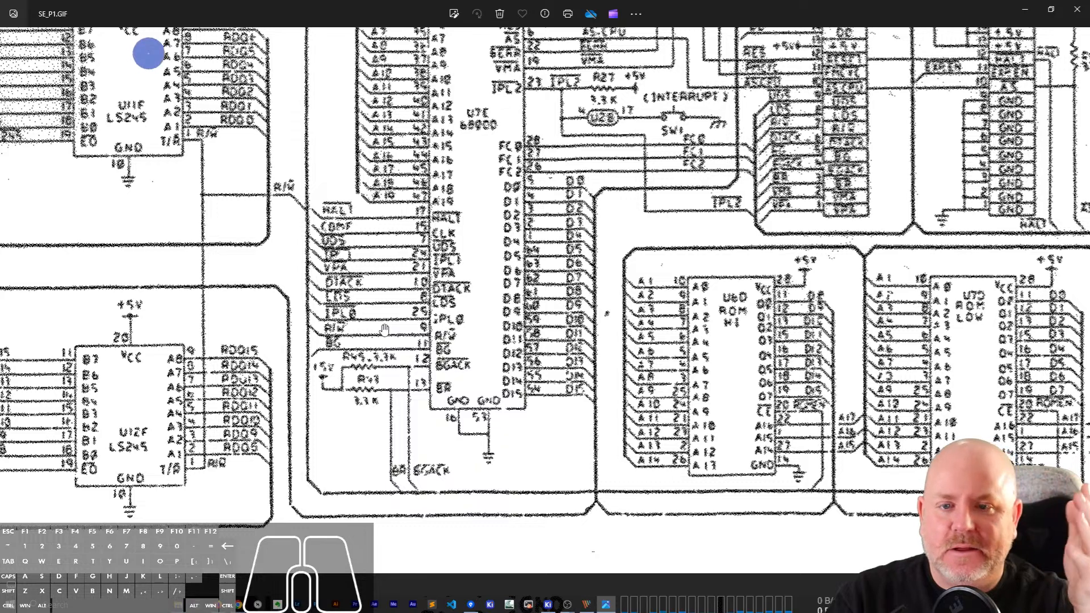
scroll(384, 329, down, 1)
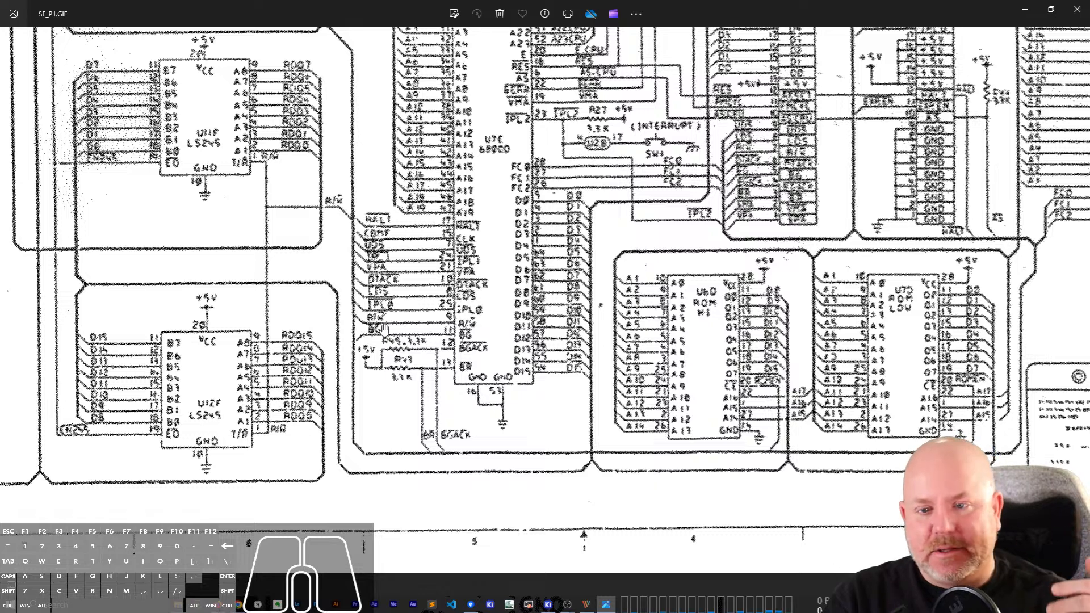
click(1077, 9)
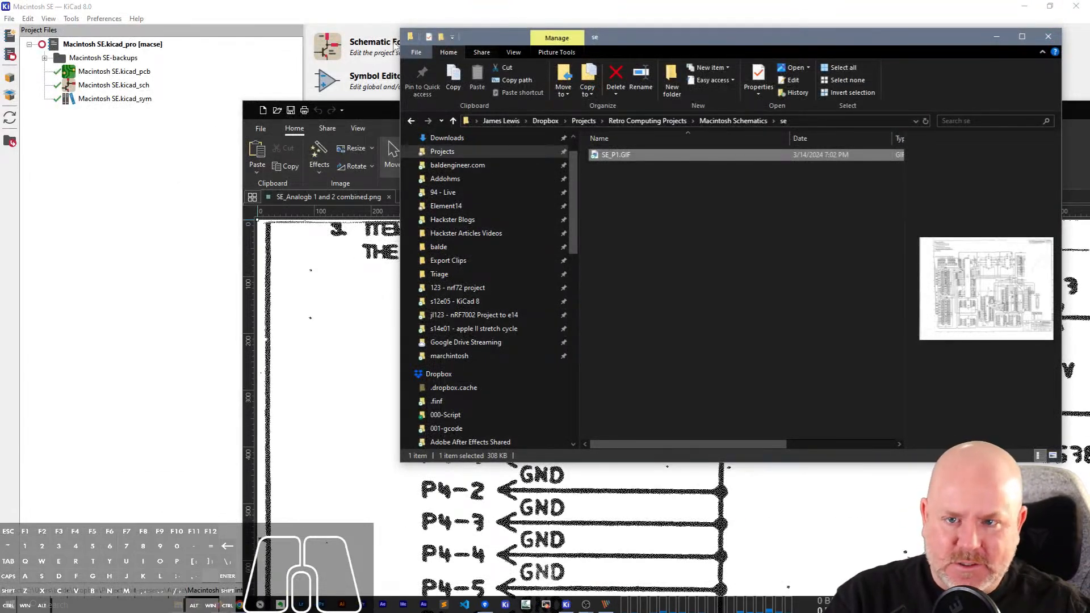
click(1048, 36)
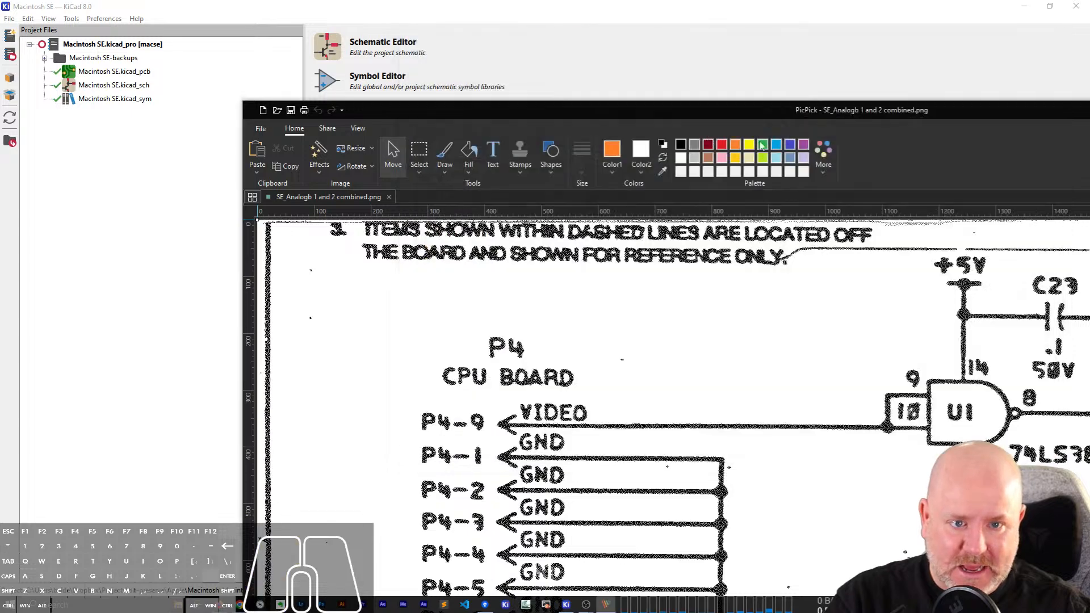
Place the SE_Analogb 1 and 2 combined.png image beside KiCad and examine its P4 connector and U1 gate circuitry.
drag(716, 113, 747, 575)
scroll(775, 401, down, 3)
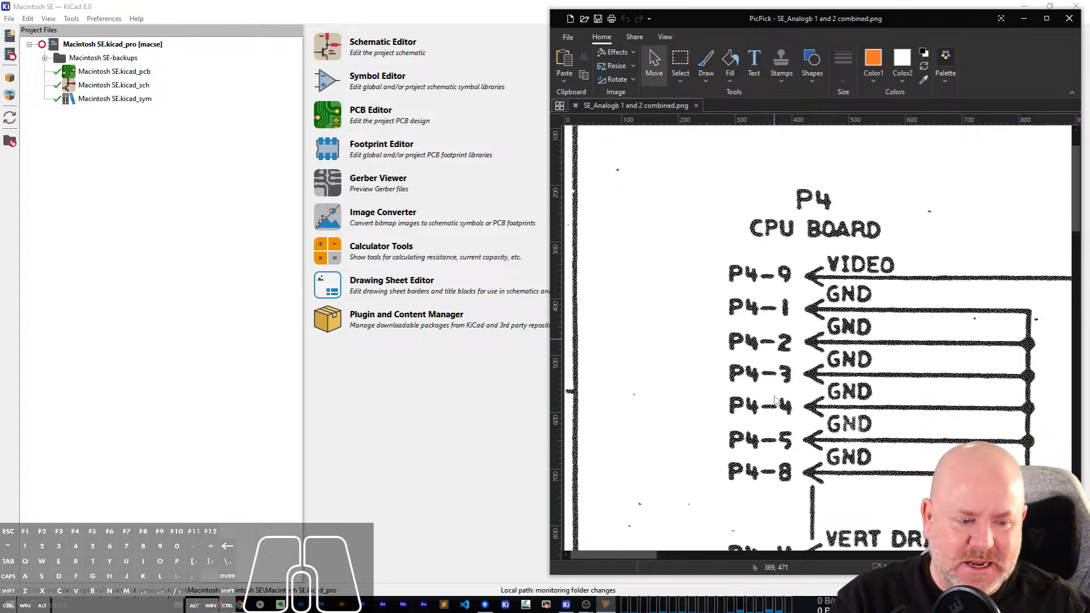
click(987, 568)
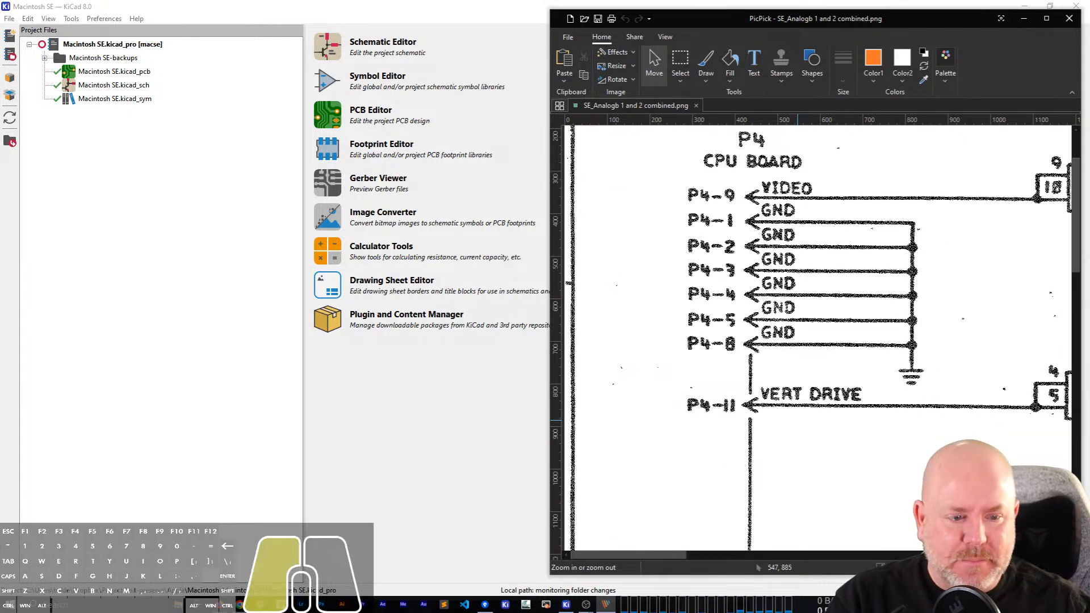
click(987, 568)
click(987, 568)
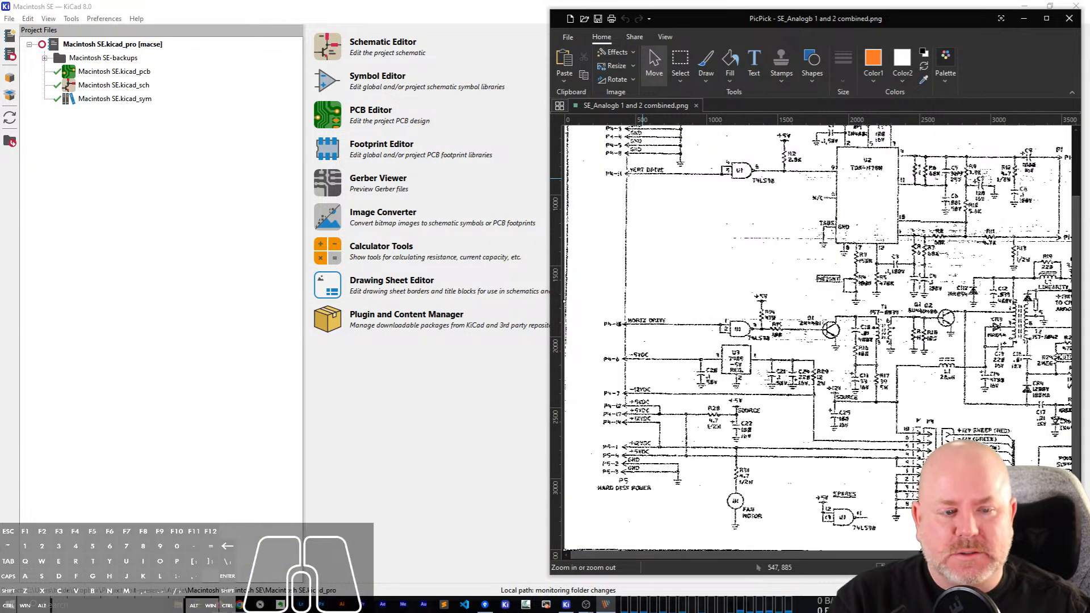
scroll(836, 326, up, 2)
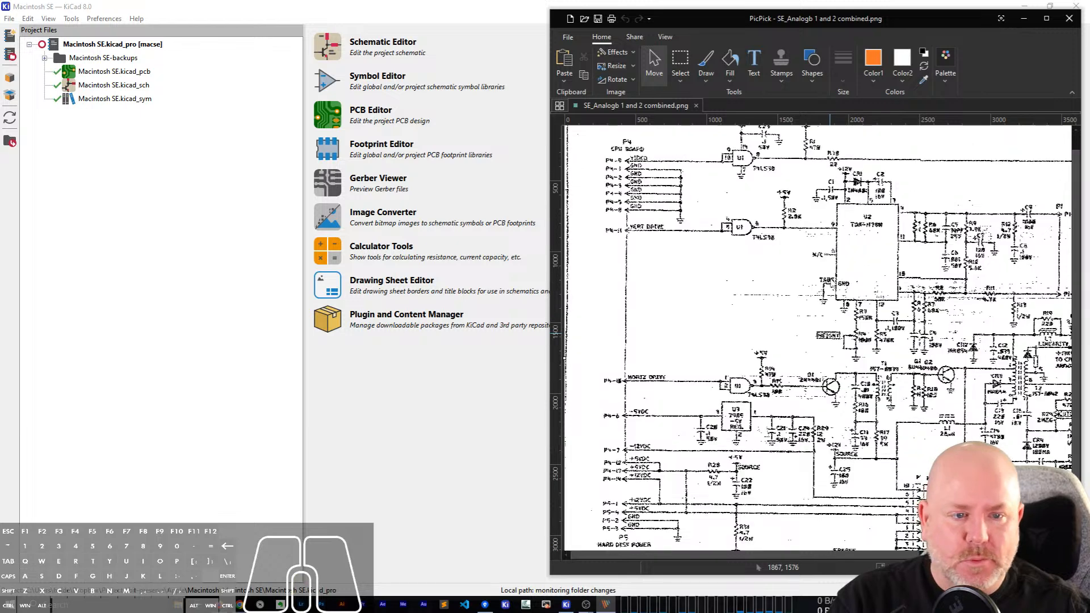
click(1068, 568)
click(1068, 568)
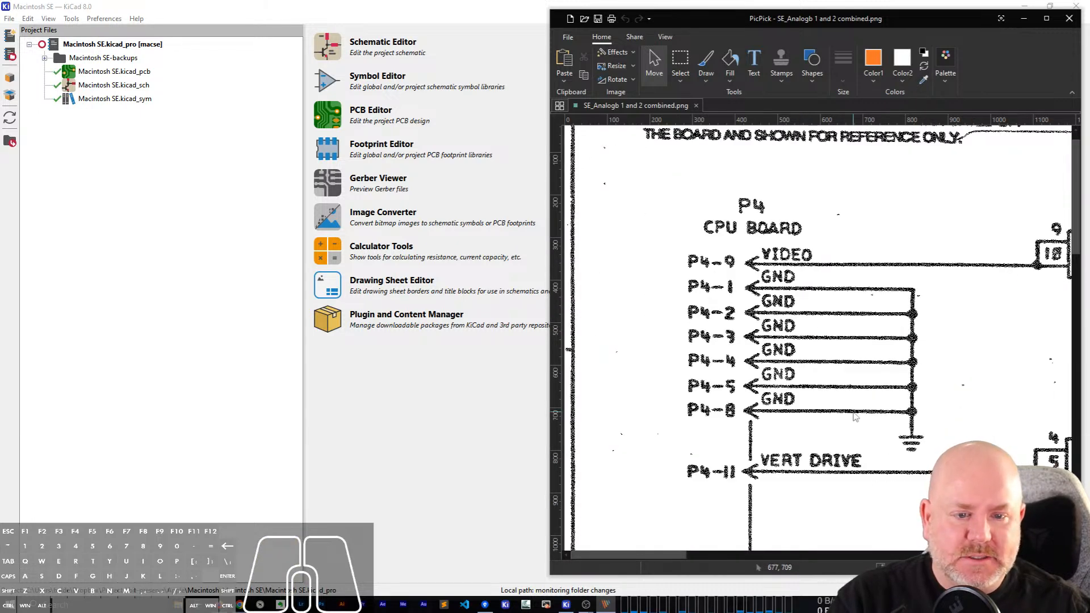
drag(639, 555, 729, 548)
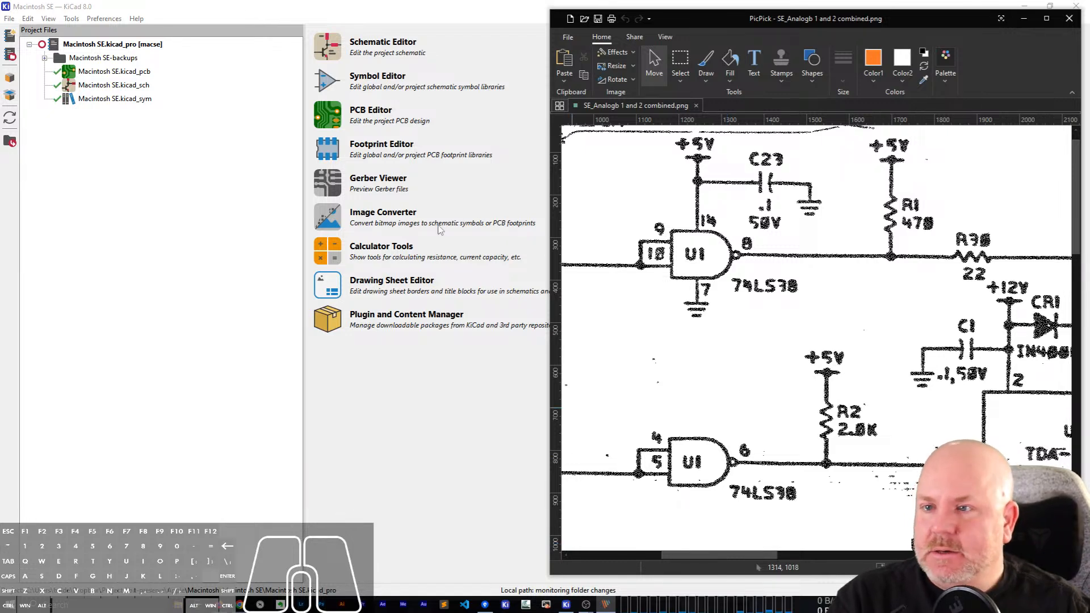
Create a KiCad project named Macintosh SE Analog Board in its own new folder inside the Macintosh folder.
click(125, 89)
click(9, 18)
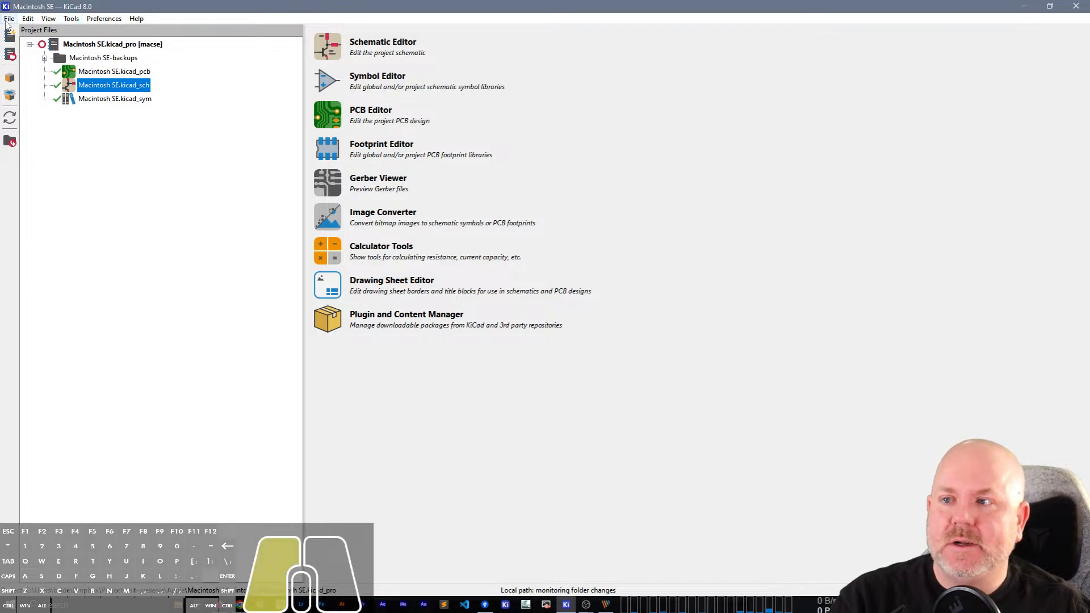
click(45, 34)
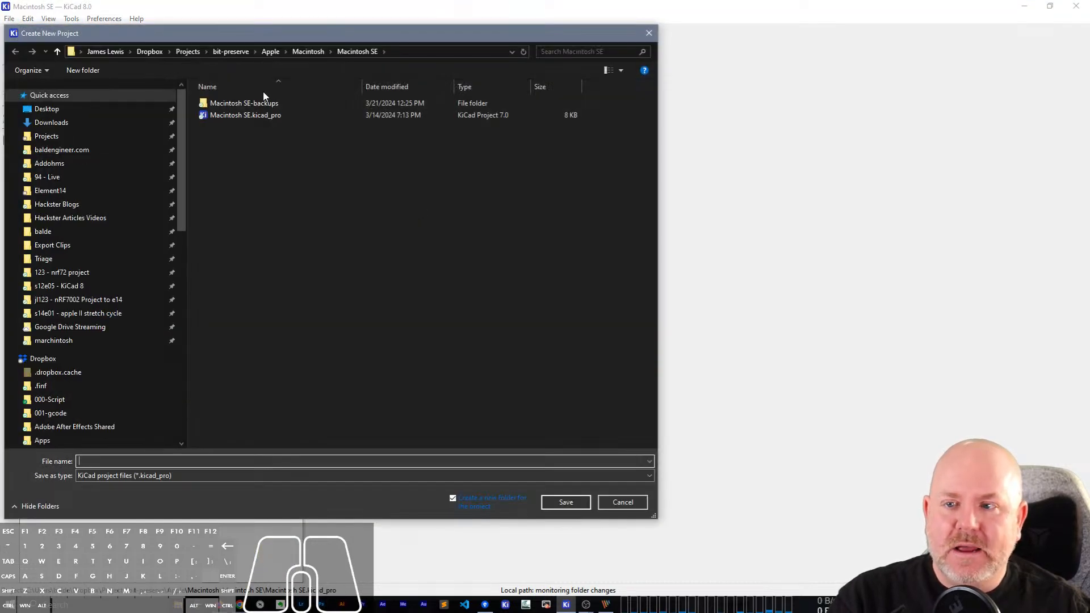
click(308, 52)
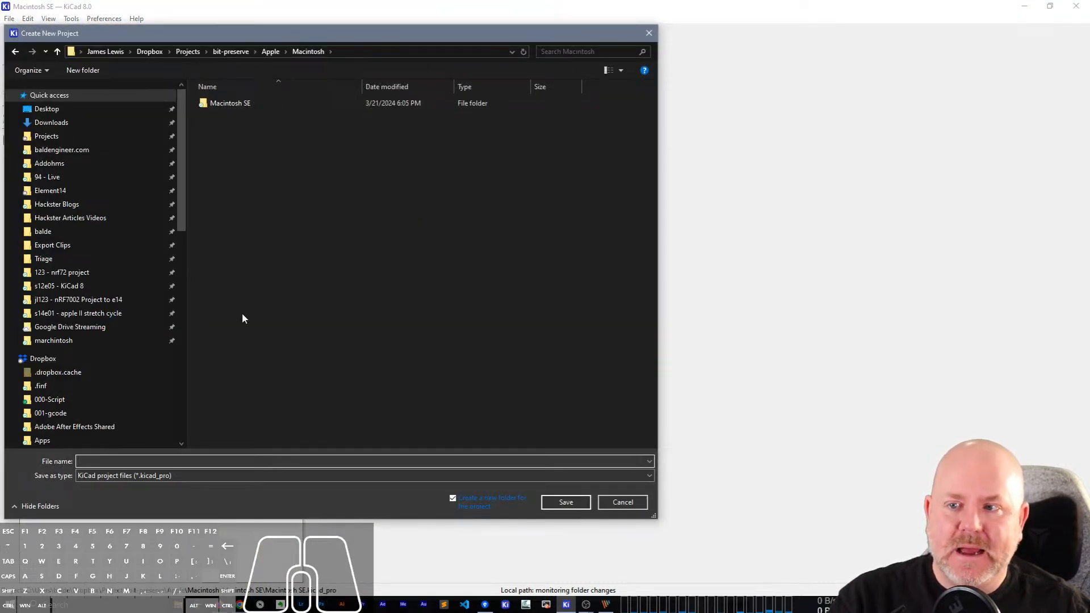
click(203, 460)
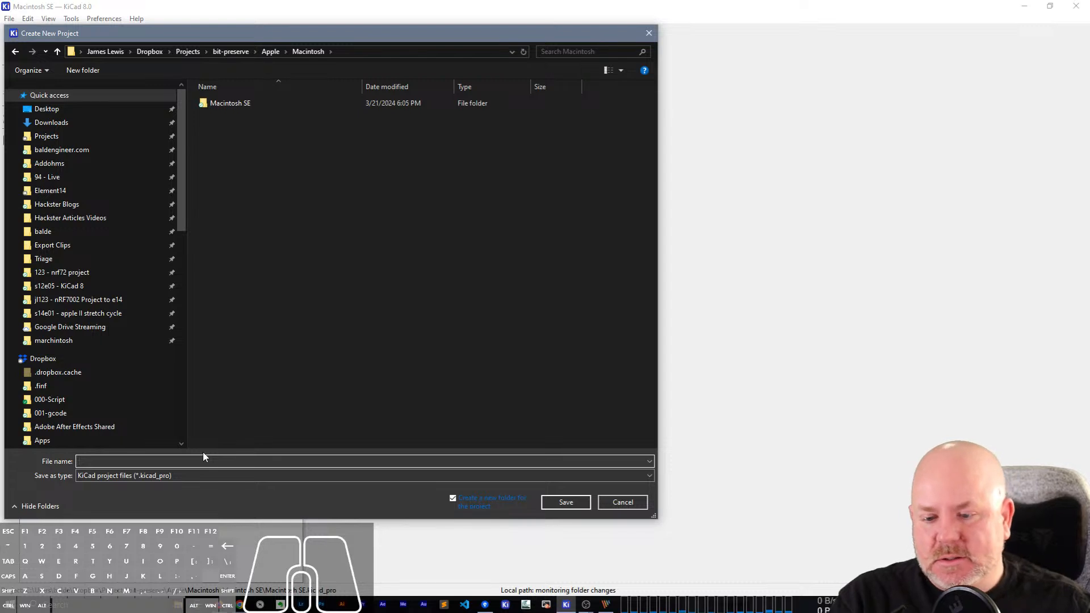
click(206, 458)
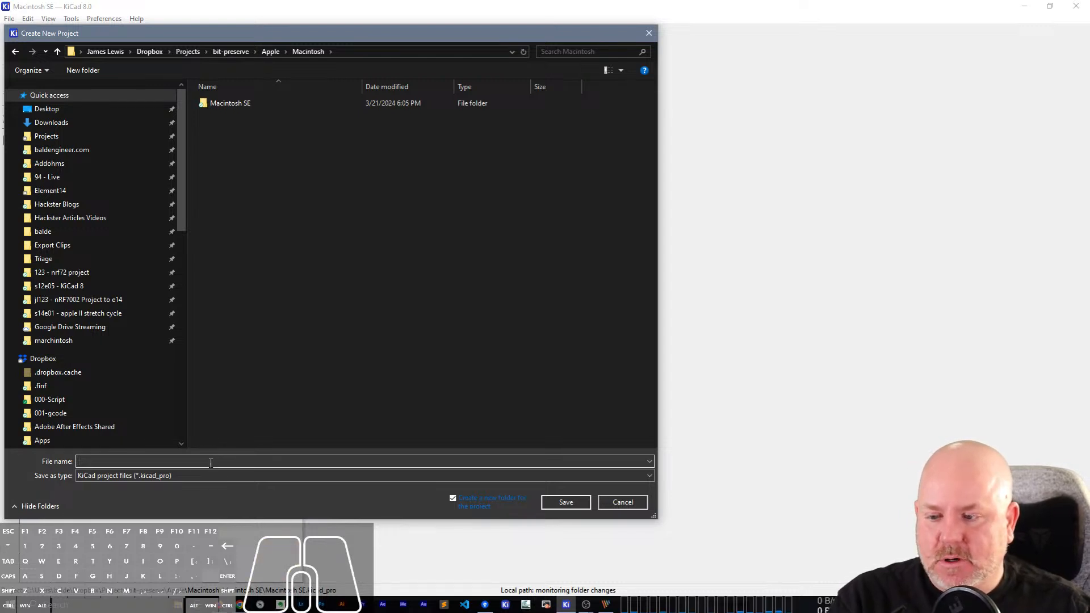
text(Macintosh SE)
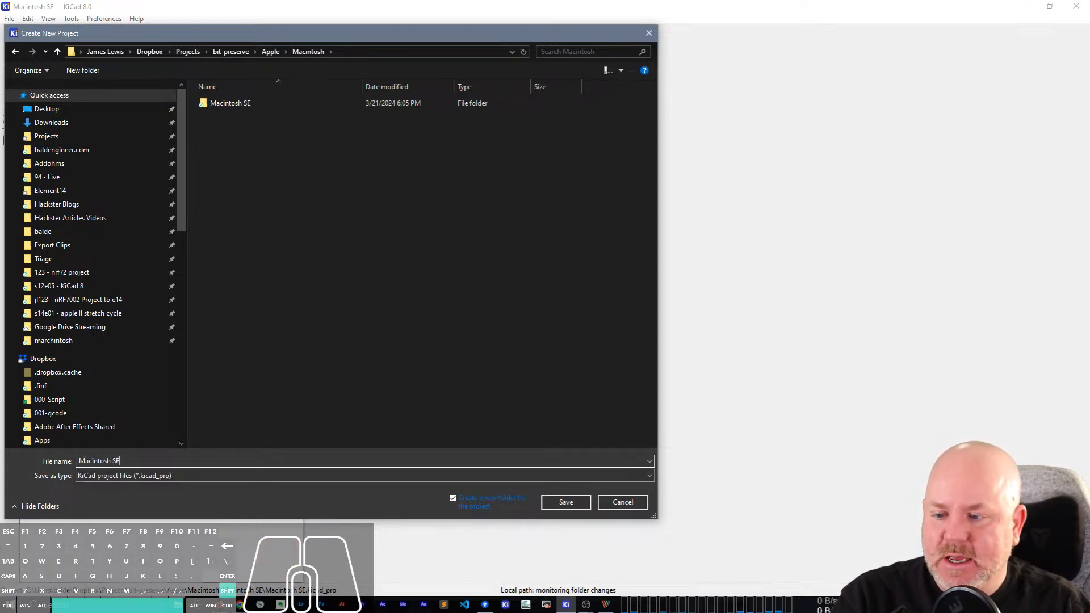
text( Analog Board)
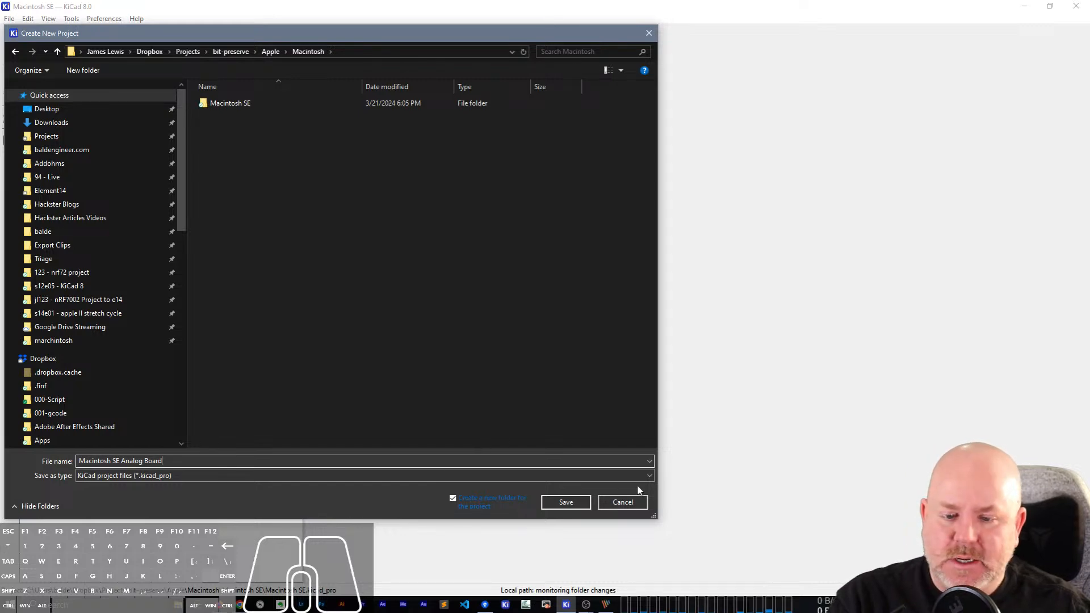
click(566, 502)
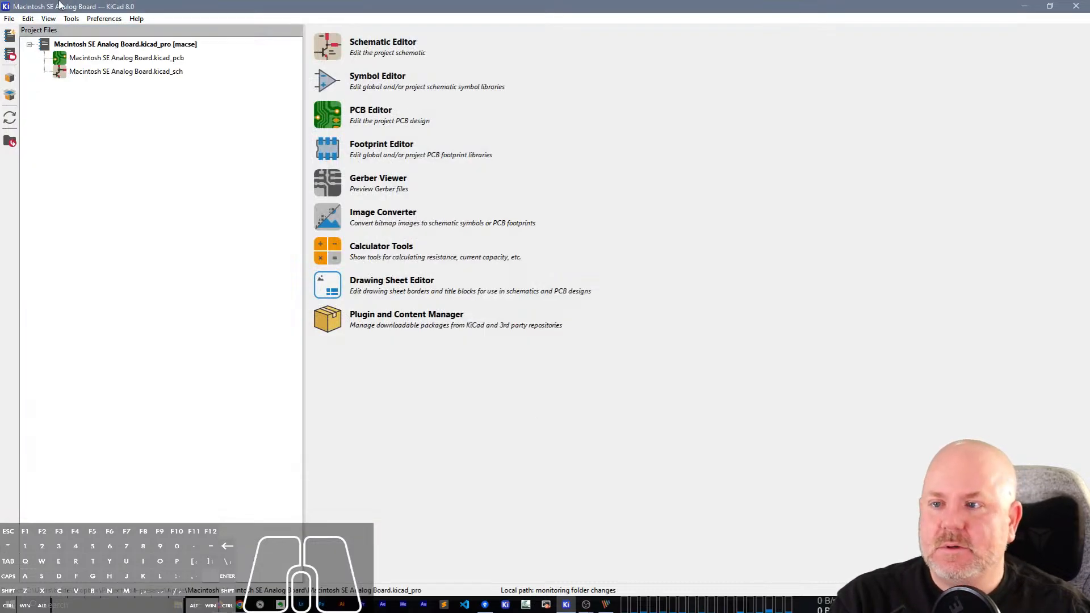
Open the new project's schematic and check its Schematic Setup formatting options without changing them.
click(126, 73)
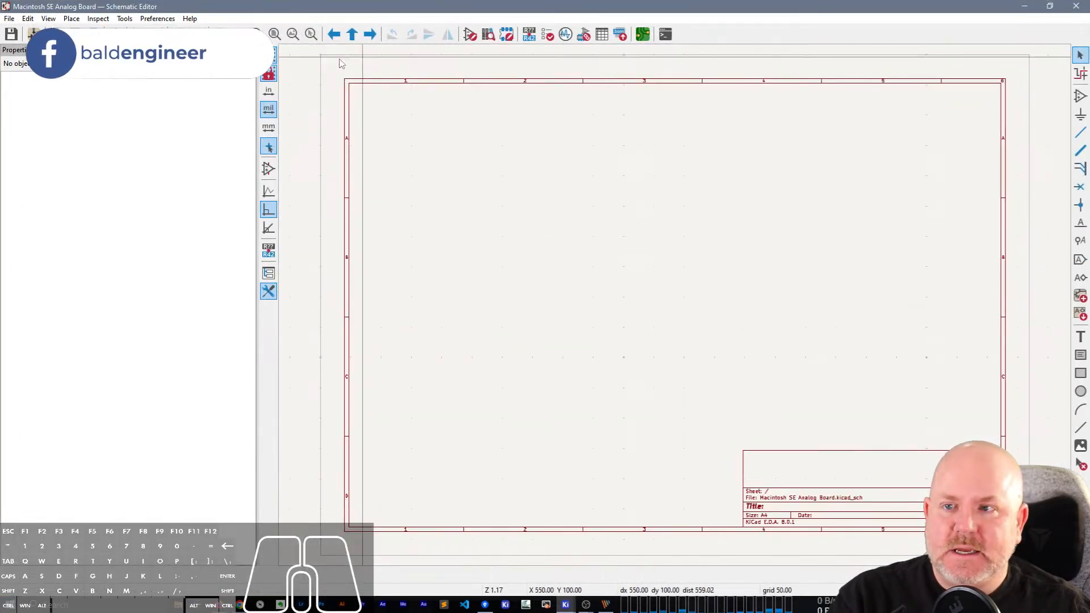
click(33, 34)
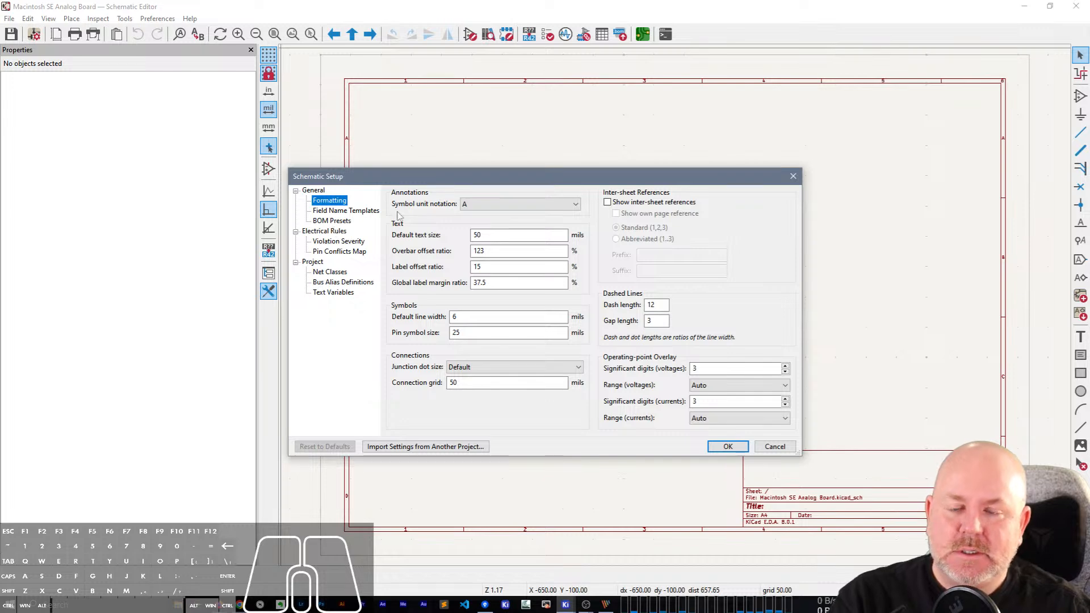
click(792, 177)
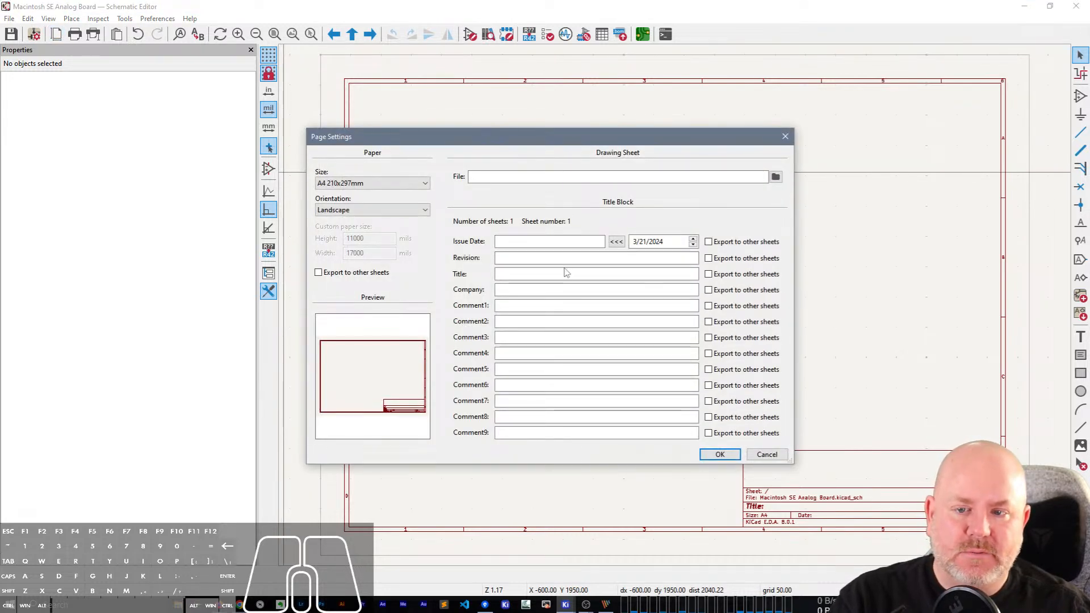
In the schematic's Page Settings, set the title block's revision to 1 and company to bald.ee/bitpreserve.
click(546, 259)
text(1)
click(544, 273)
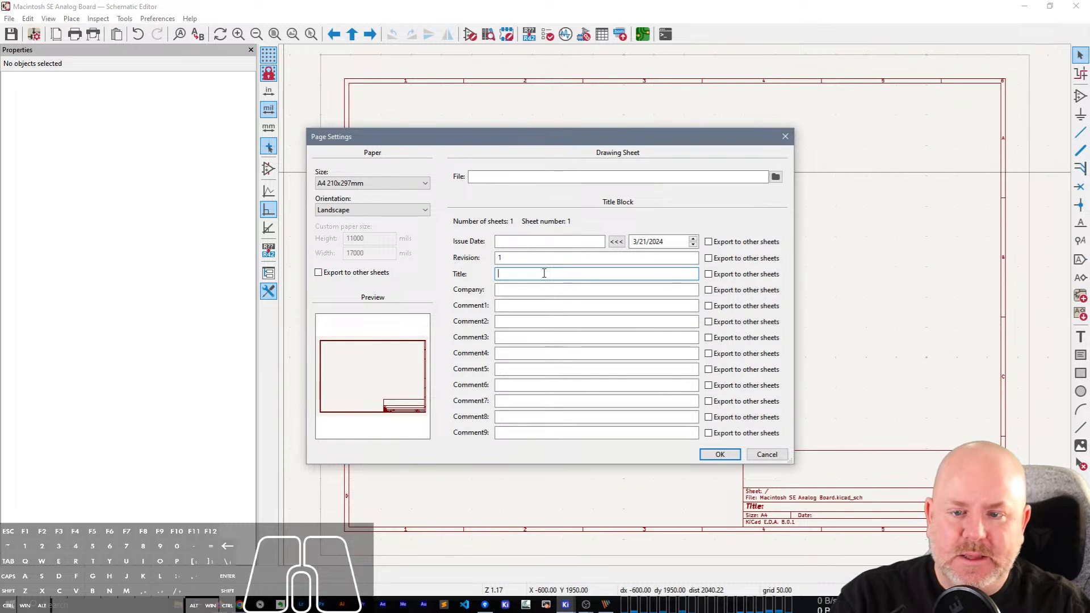
text(bald.ee/)
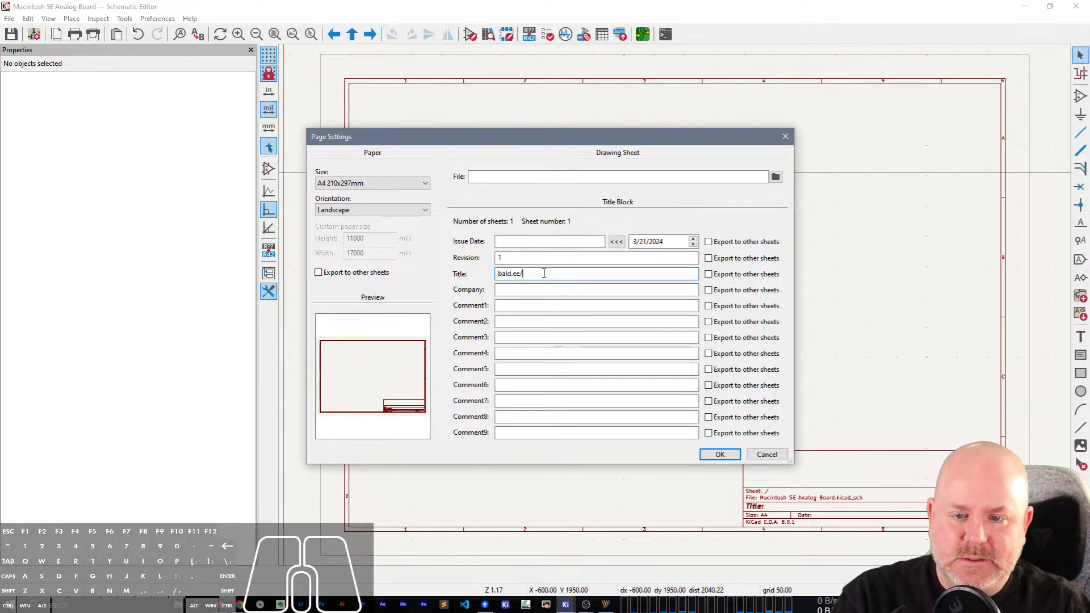
text(bitpreserve)
key(shift+Home)
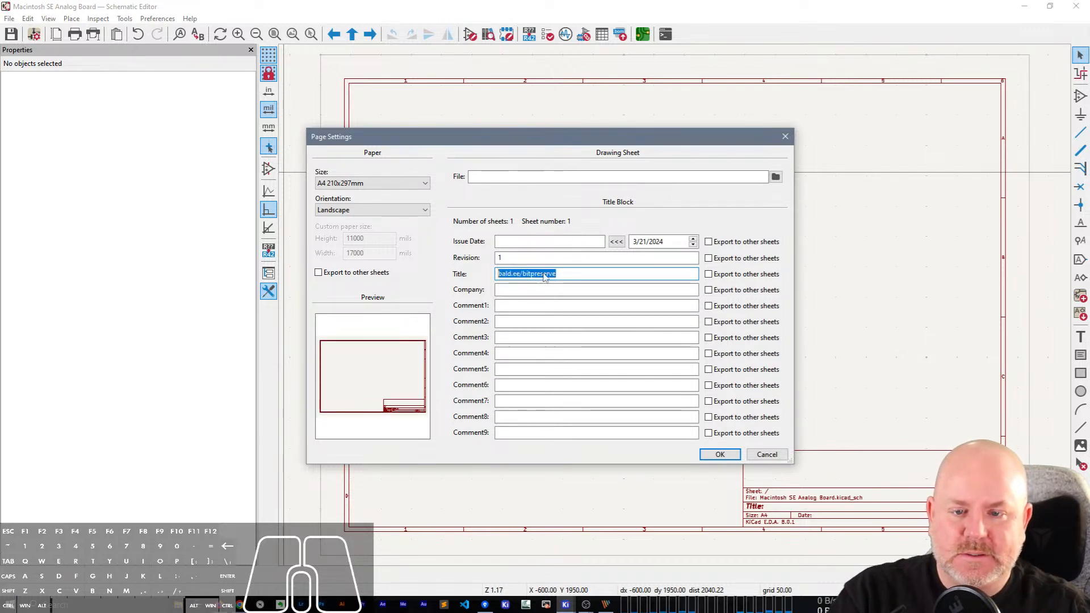
key(ctrl+x)
key(Tab)
click(545, 288)
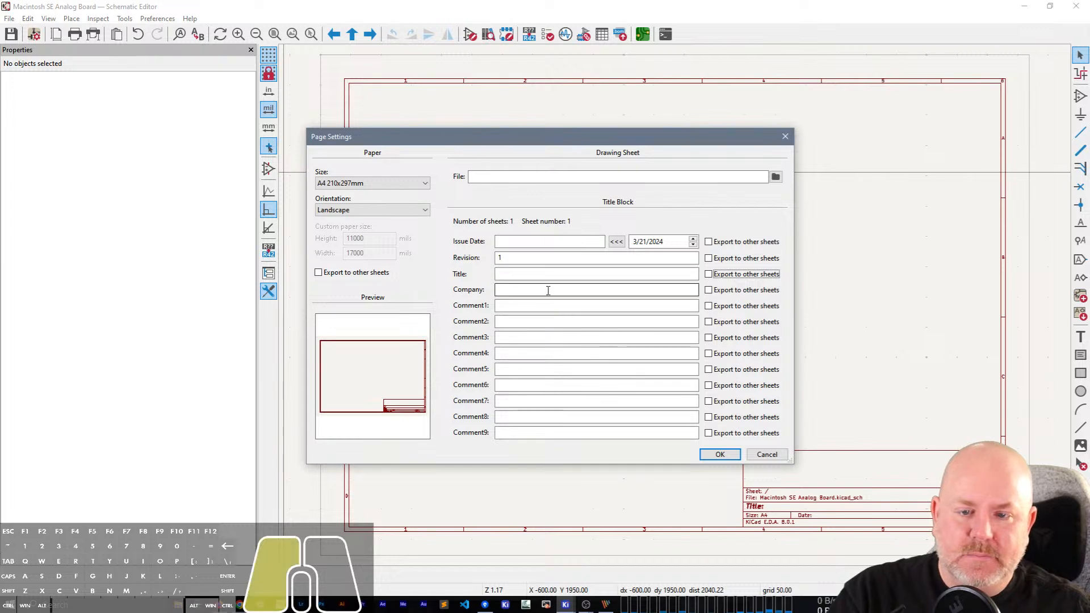
key(ctrl+v)
click(531, 307)
text(@baldengineer)
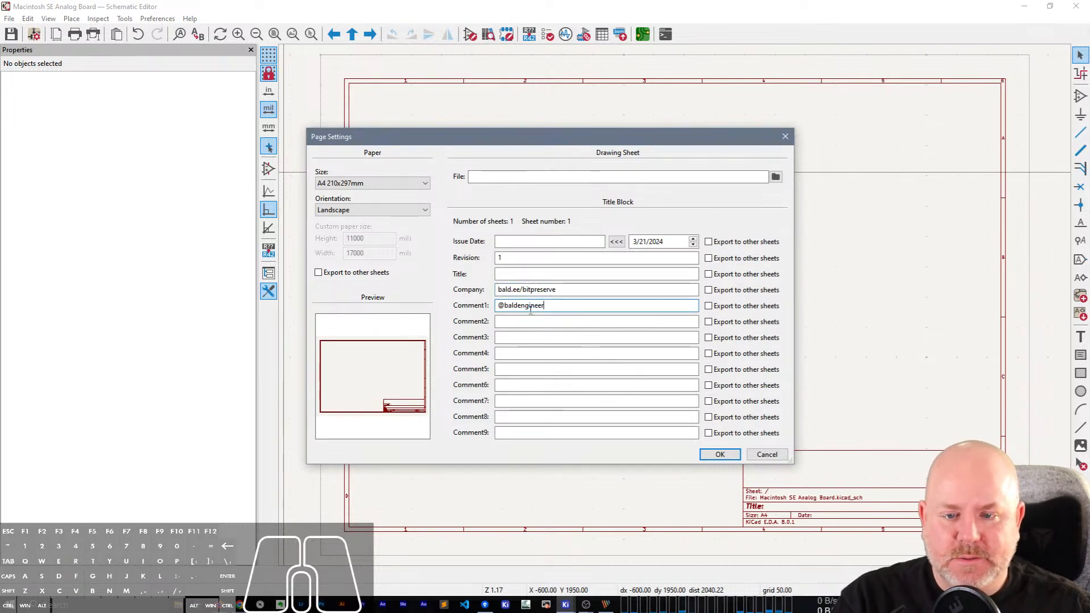
click(546, 258)
text(1)
click(545, 274)
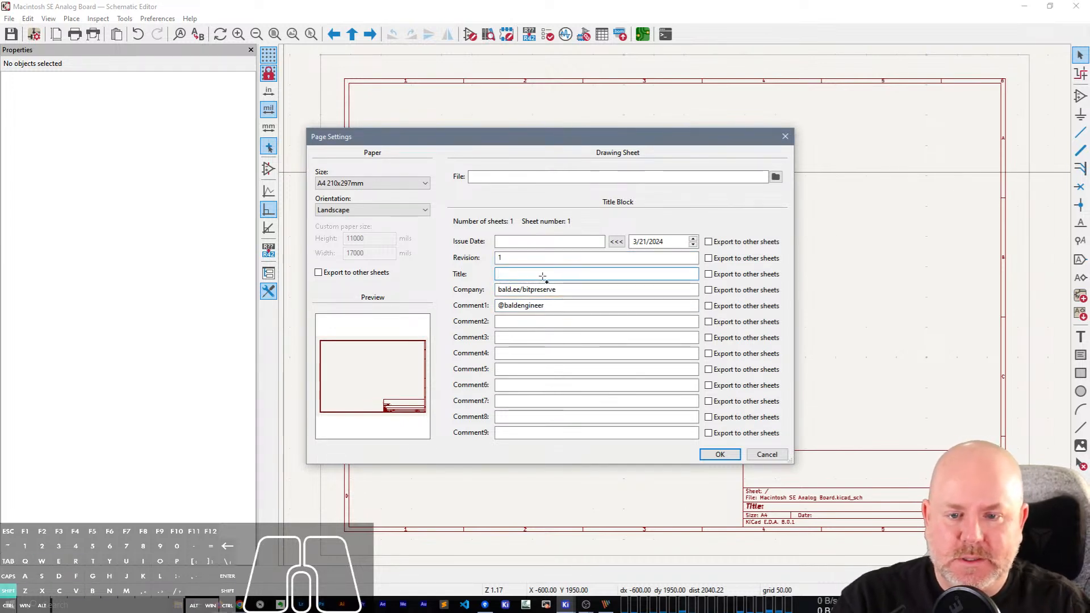
text(Macintosh SE )
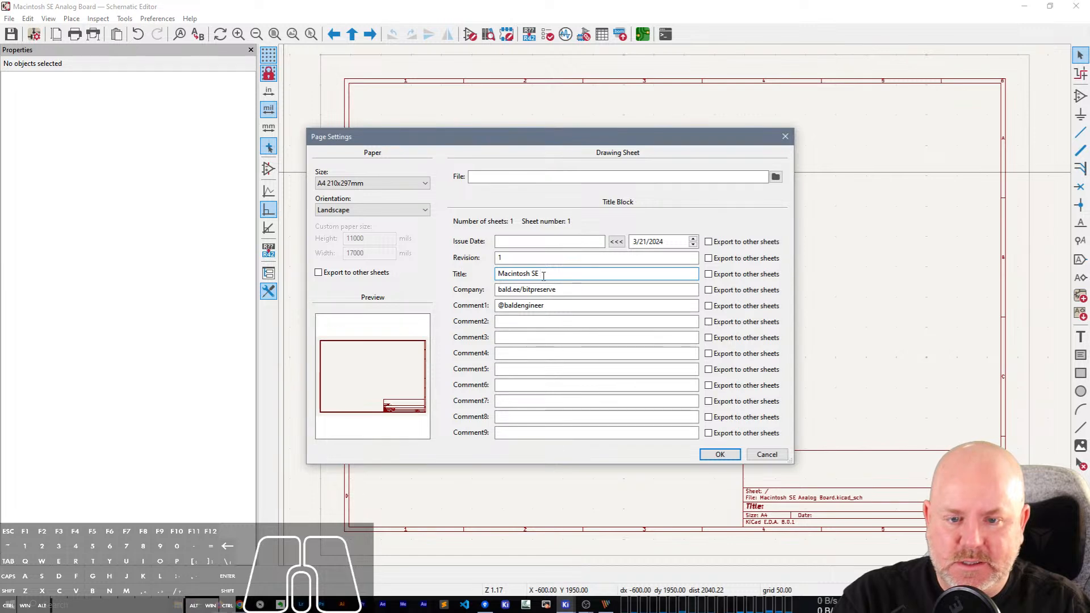
text(/An)
text(Analog Board)
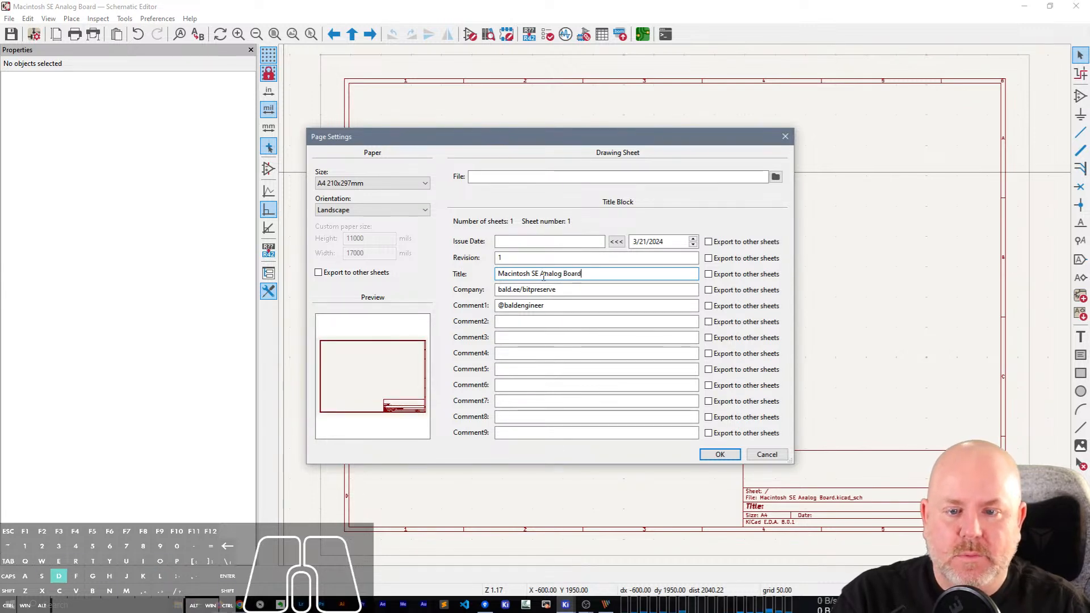
Set the sheet's paper size to A3 297x420mm, apply the page settings and save the schematic.
click(348, 183)
scroll(347, 199, up, 3)
click(341, 207)
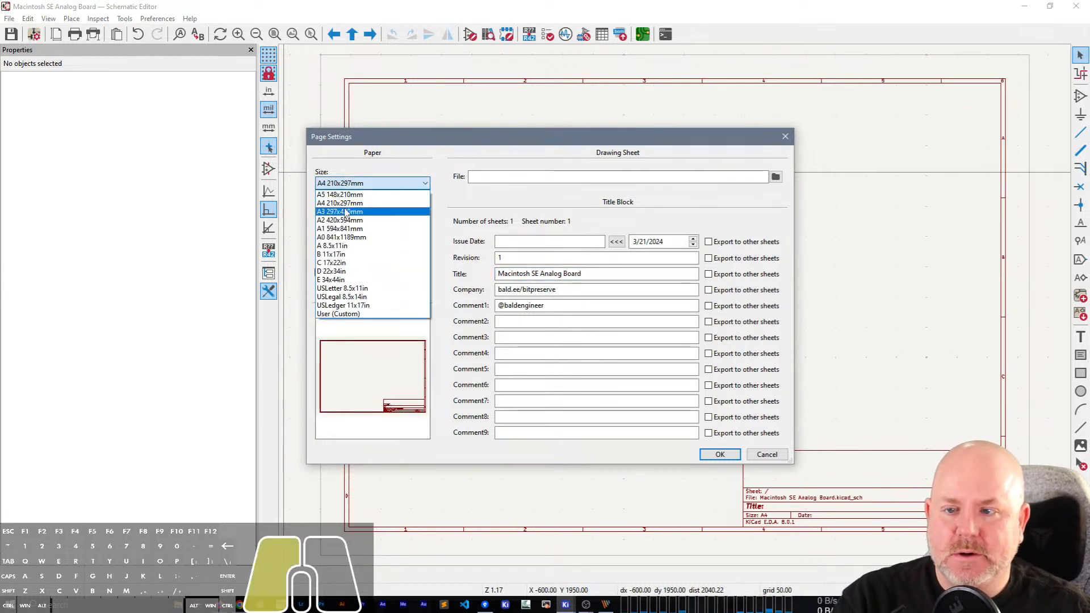
click(704, 456)
scroll(676, 309, down, 3)
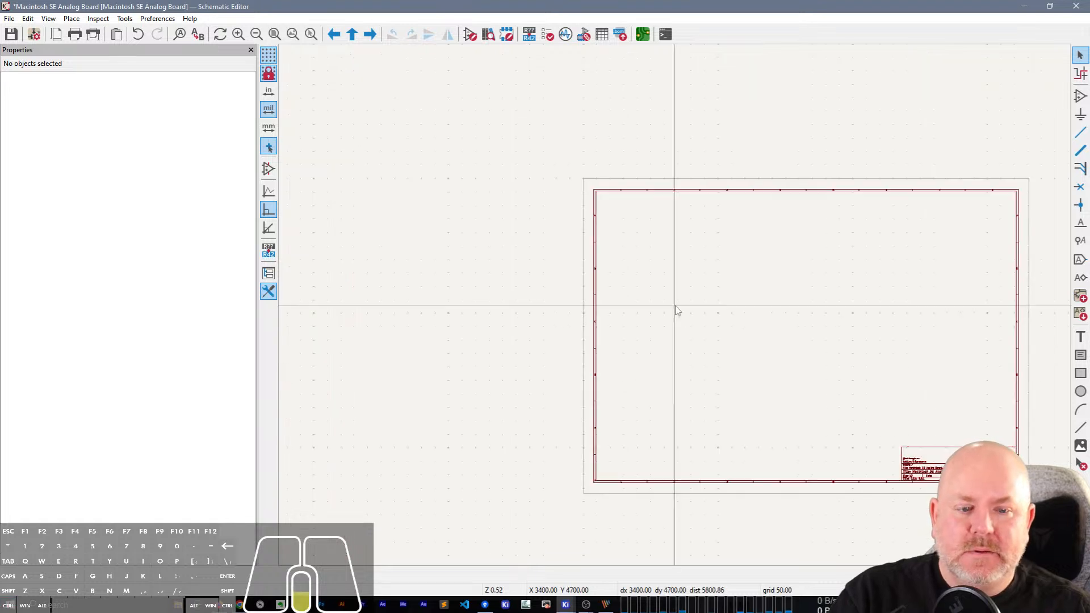
scroll(676, 309, left, 2)
key(ctrl+s)
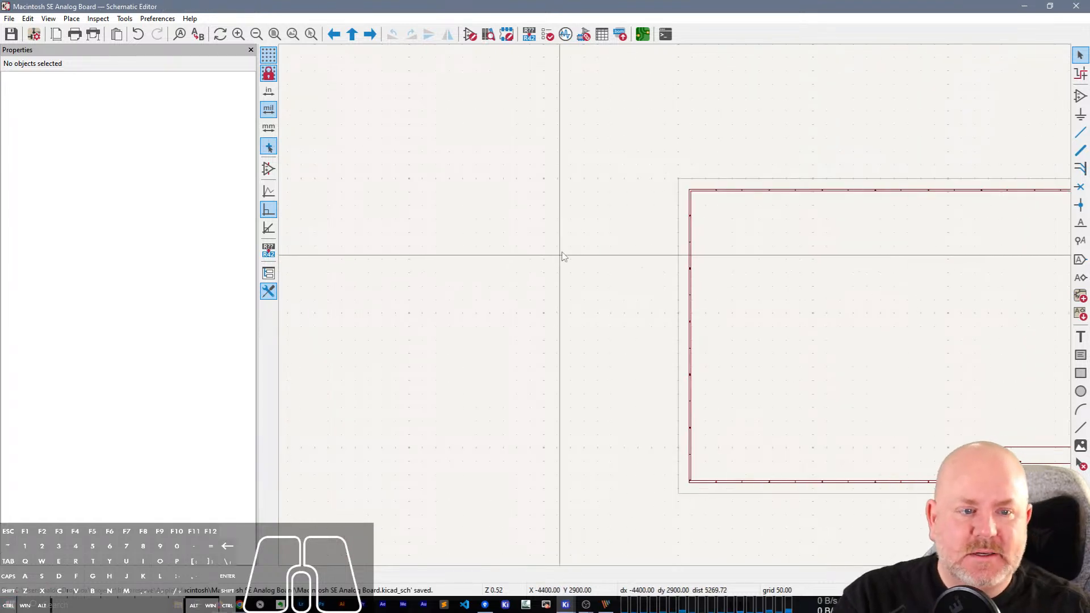
middle_drag(562, 255, 401, 184)
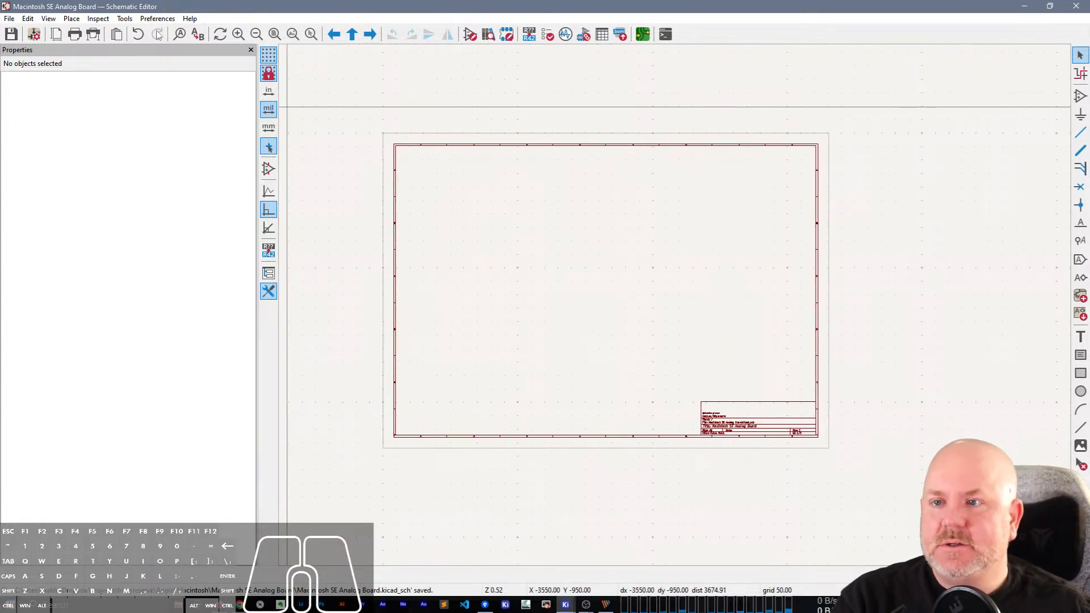
Open the Symbol Editor and start a new symbol library in the Project library table.
click(125, 19)
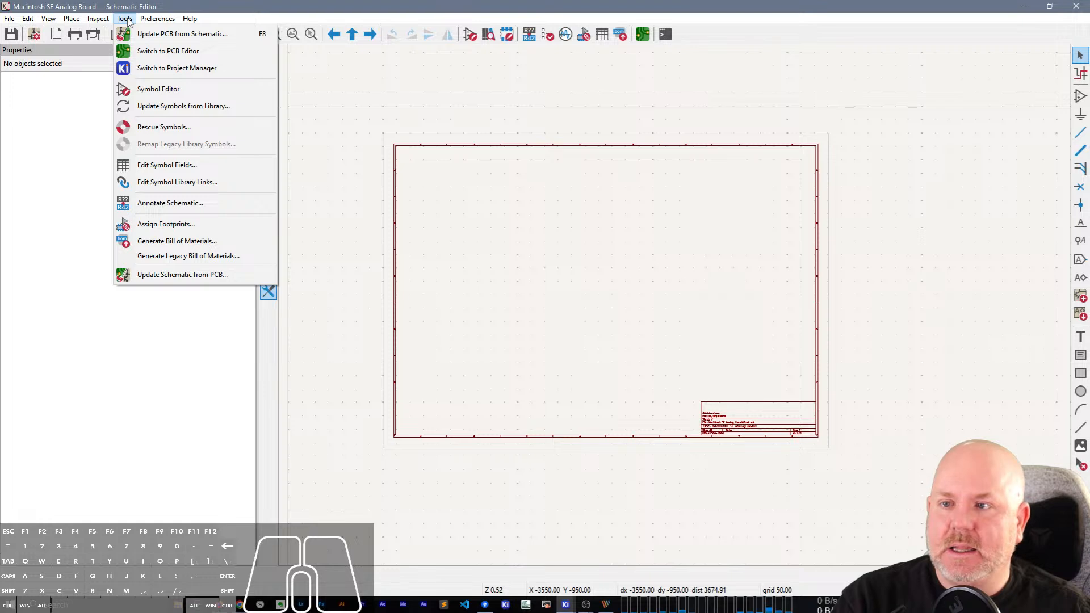
click(159, 89)
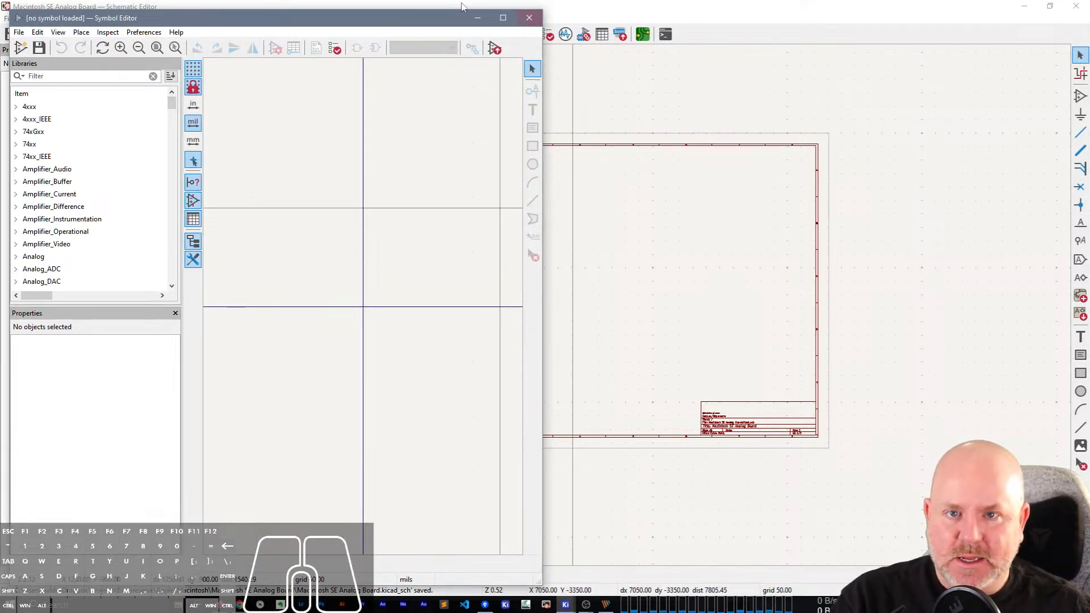
drag(400, 19, 475, 27)
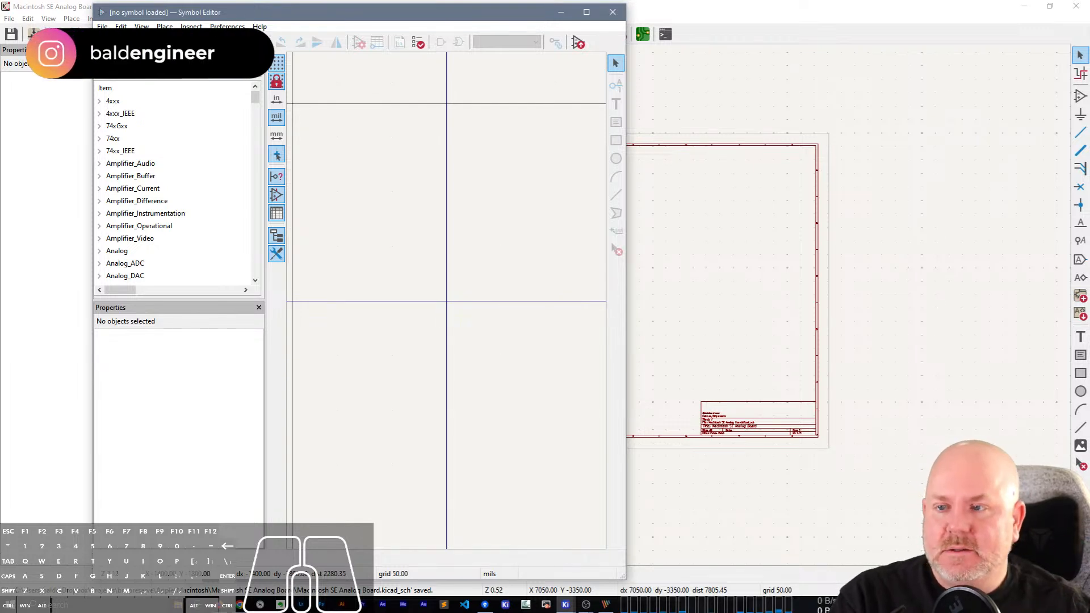
click(105, 42)
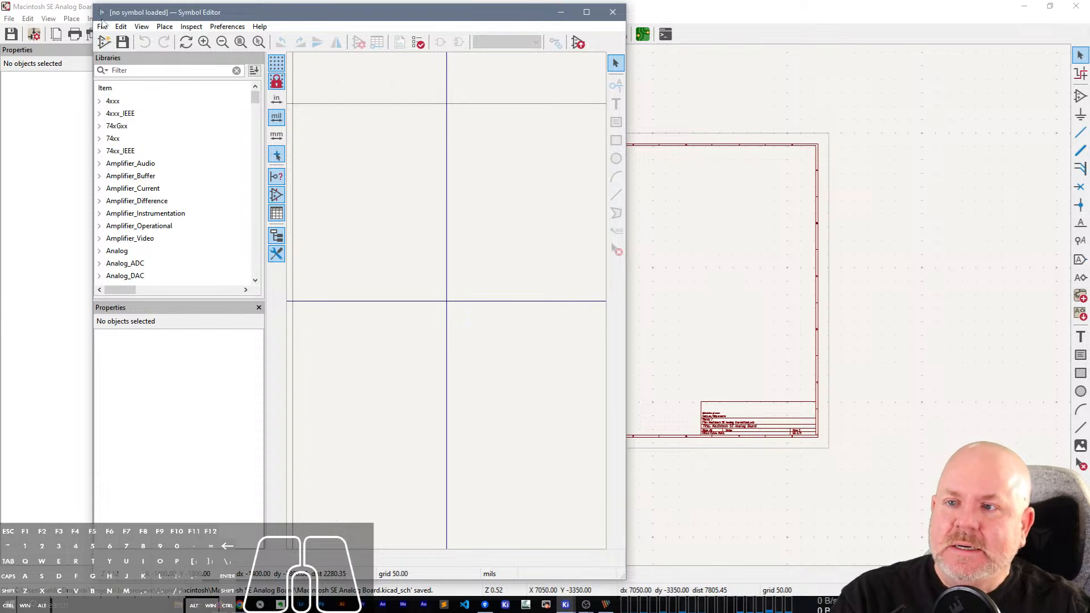
click(102, 27)
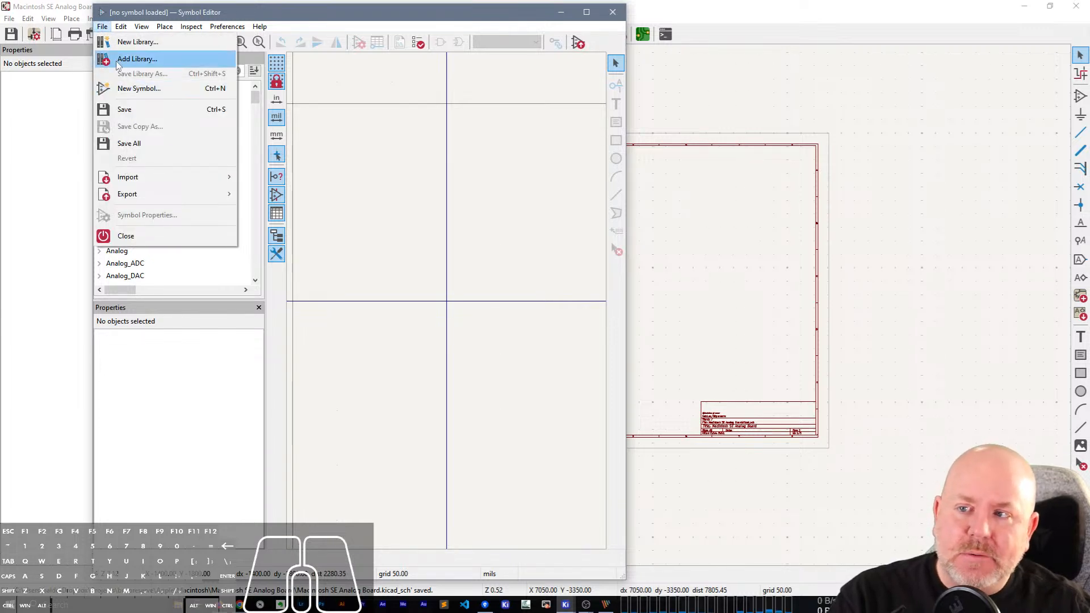
click(121, 45)
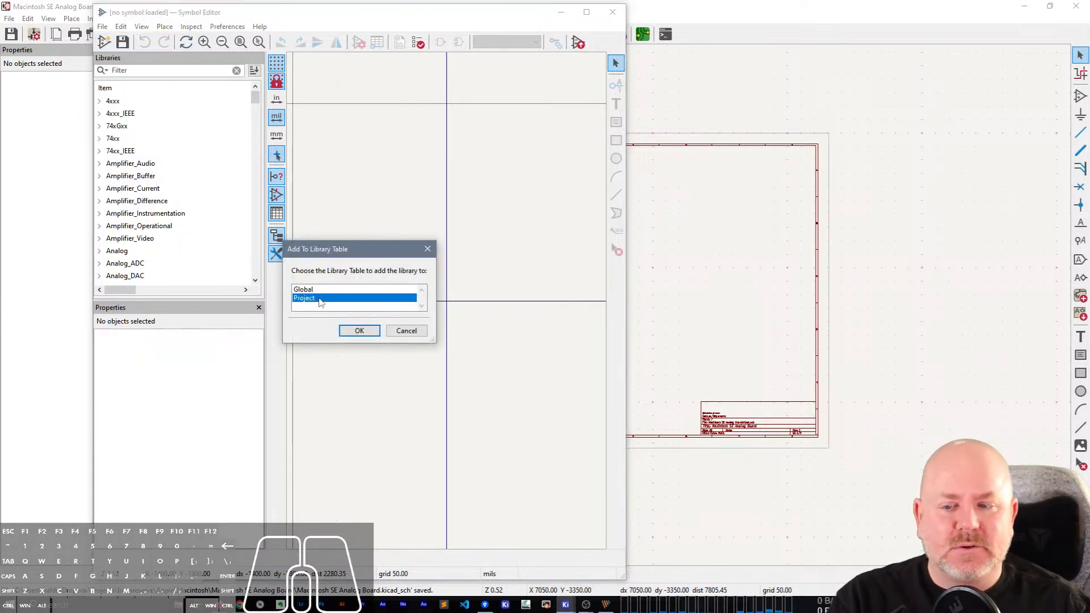
click(360, 331)
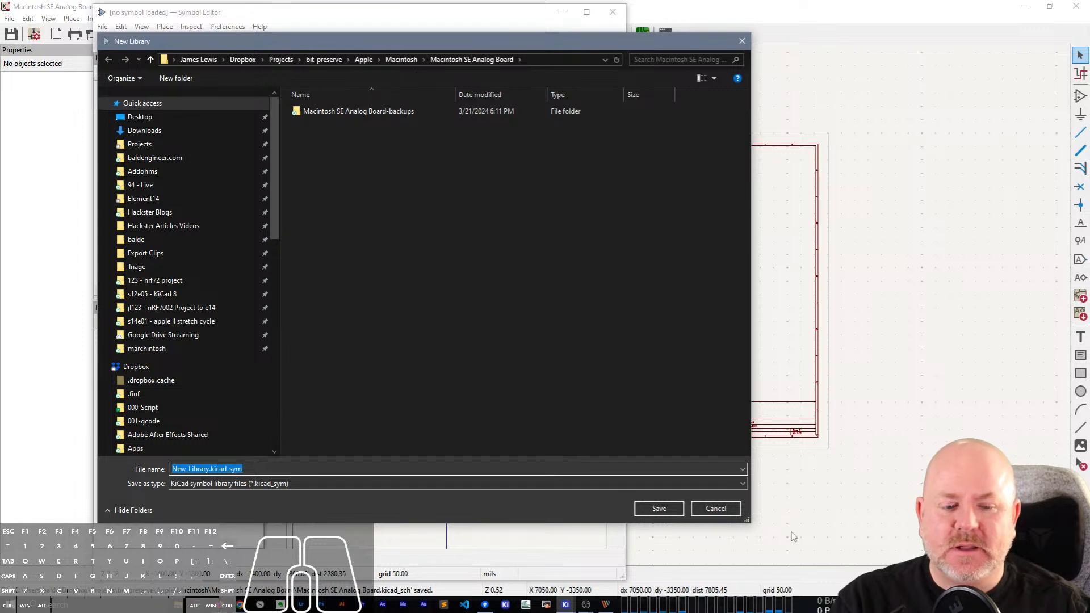
Save the new symbol library as Macintosh SE Analog Board Symbols in the Macintosh SE Analog Board folder.
drag(748, 518, 687, 361)
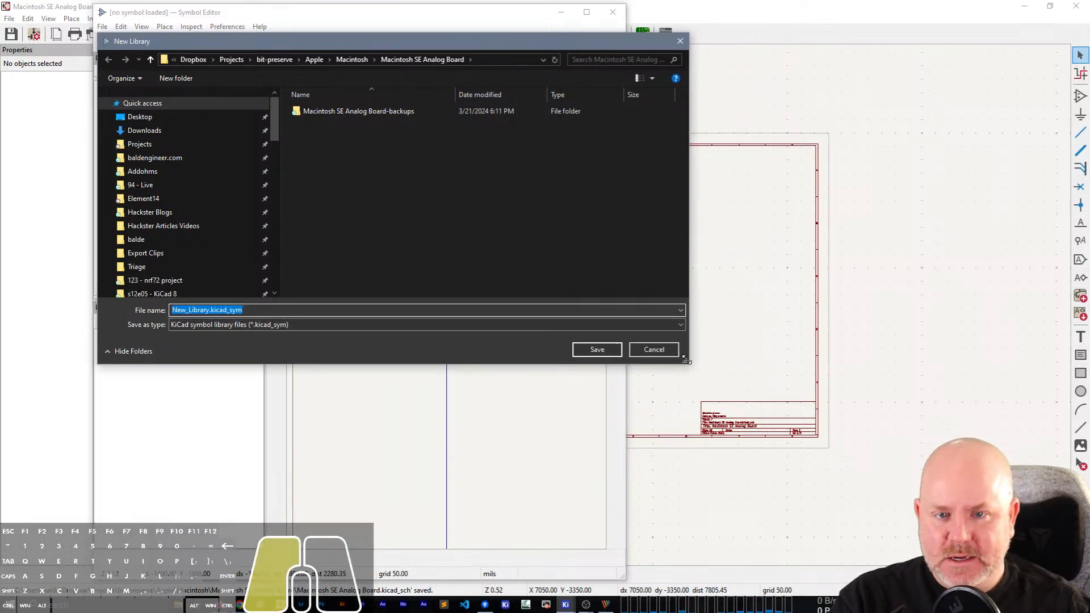
drag(534, 47, 597, 115)
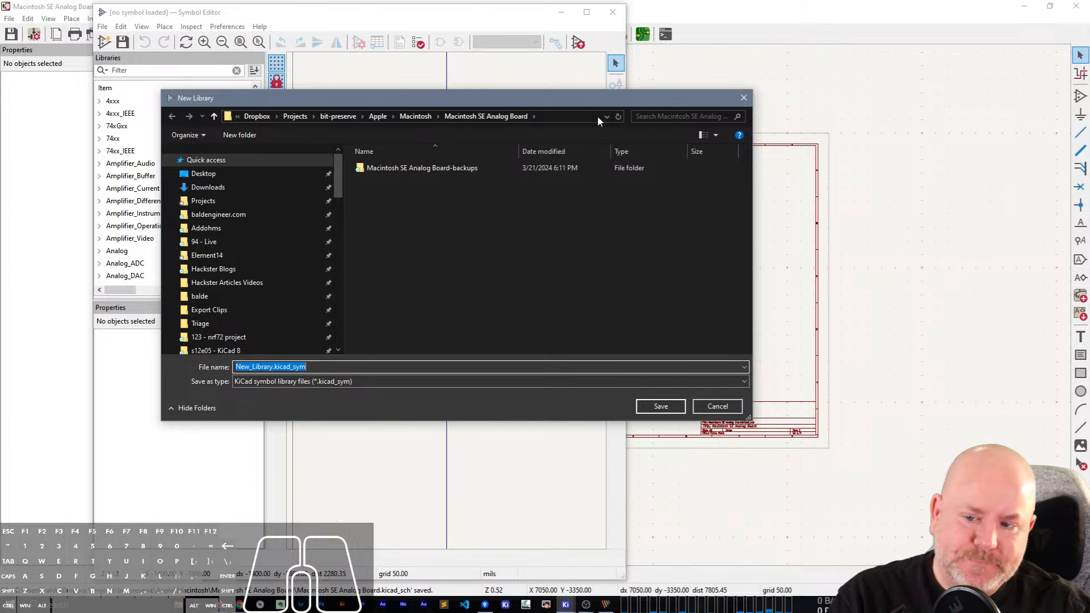
text(Mac)
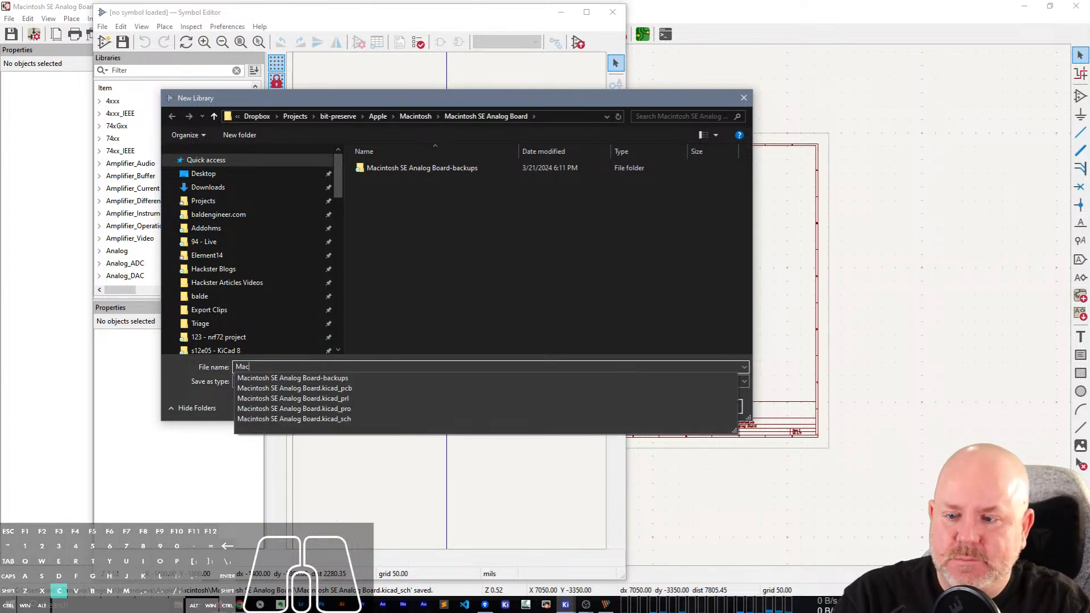
text(intosh SE Analog B)
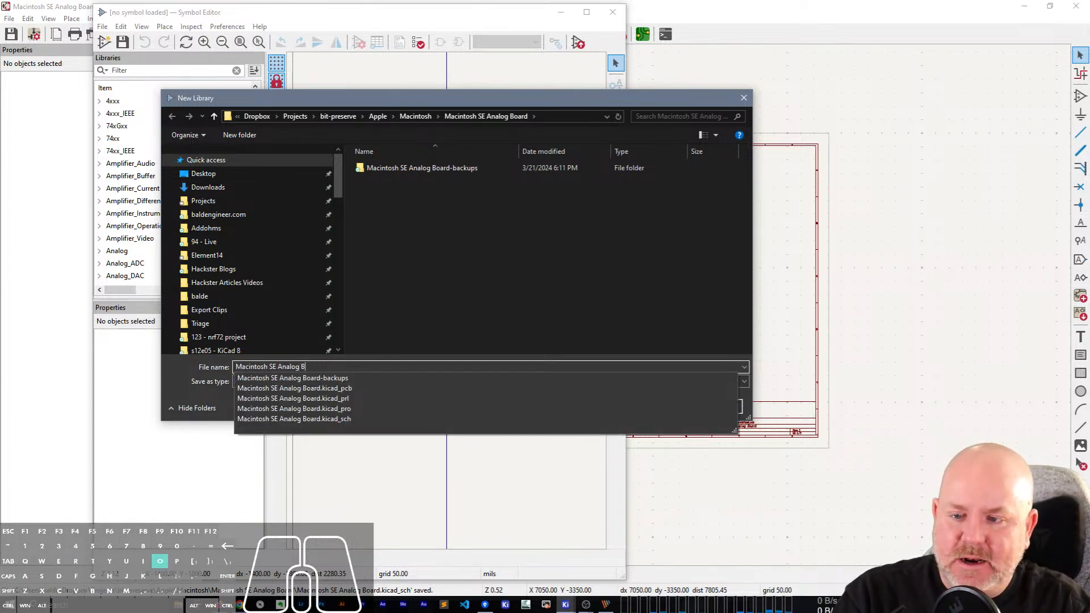
text(oard Symbols)
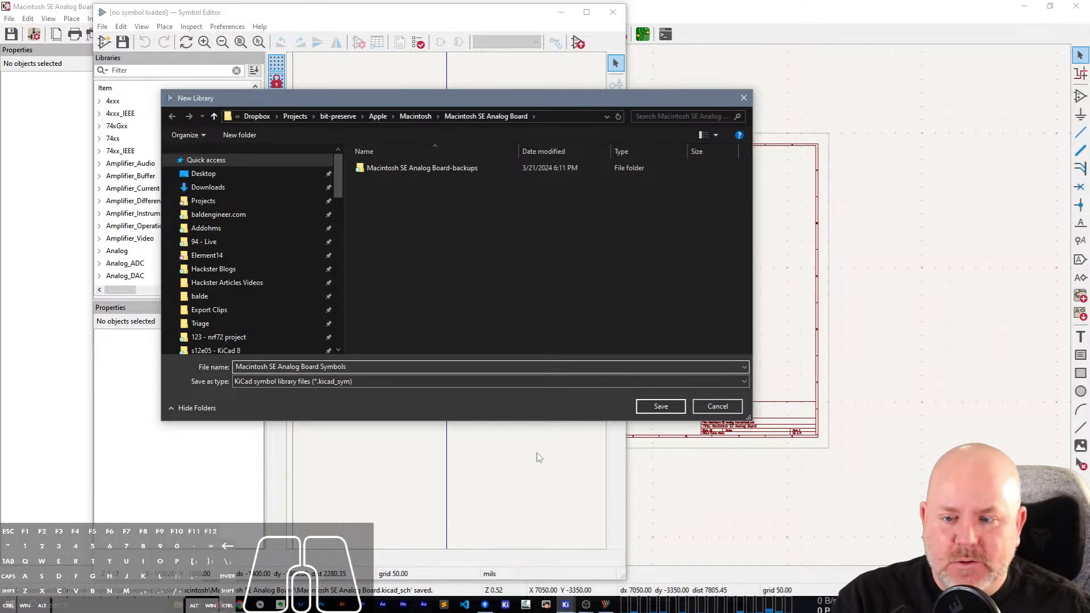
click(681, 406)
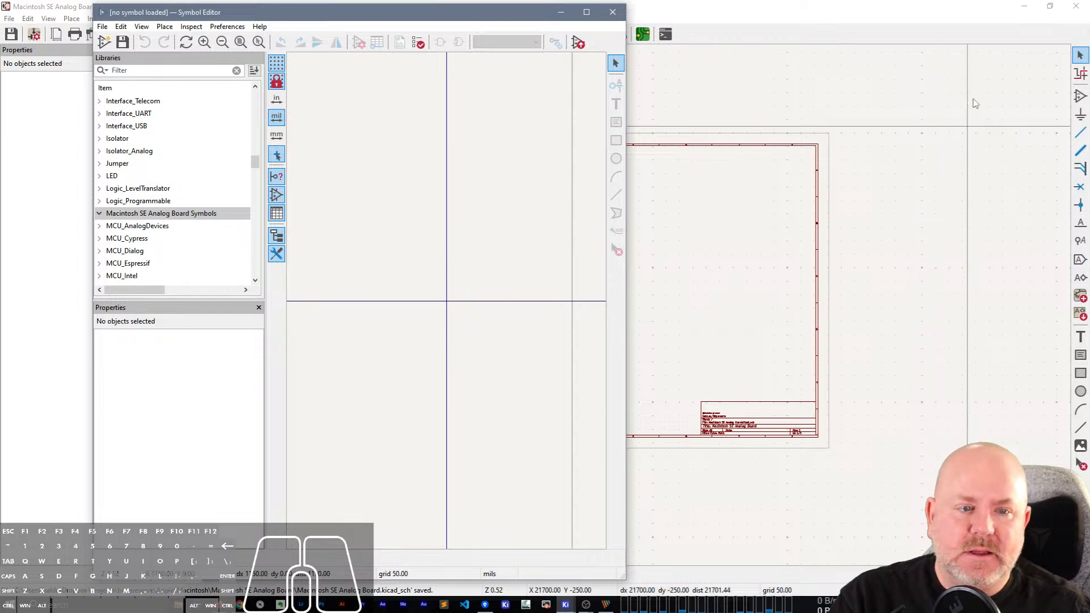
Minimise the schematic and project windows and place the Symbol Editor beside the PicPick scan, showing U2 TDA-1170N.
click(1027, 7)
click(936, 24)
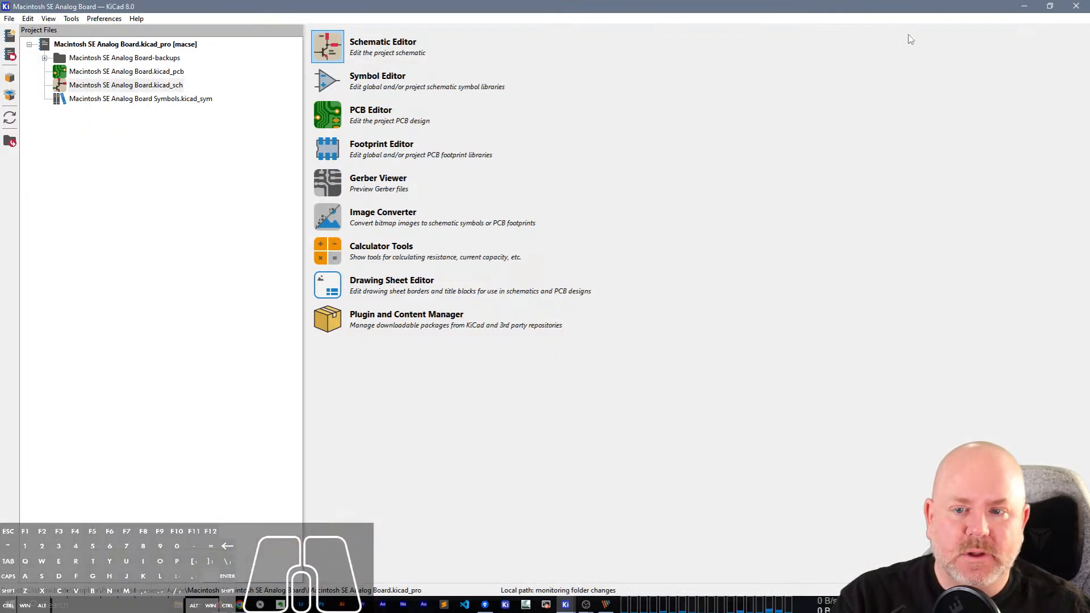
click(1025, 6)
scroll(709, 454, down, 3)
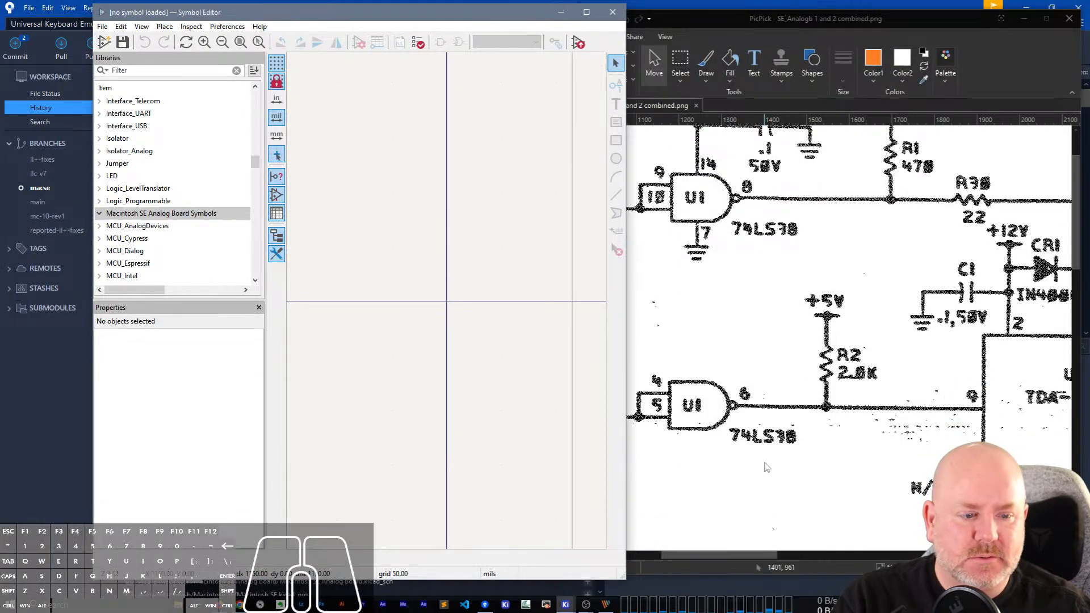
drag(676, 548, 851, 553)
scroll(793, 304, down, 2)
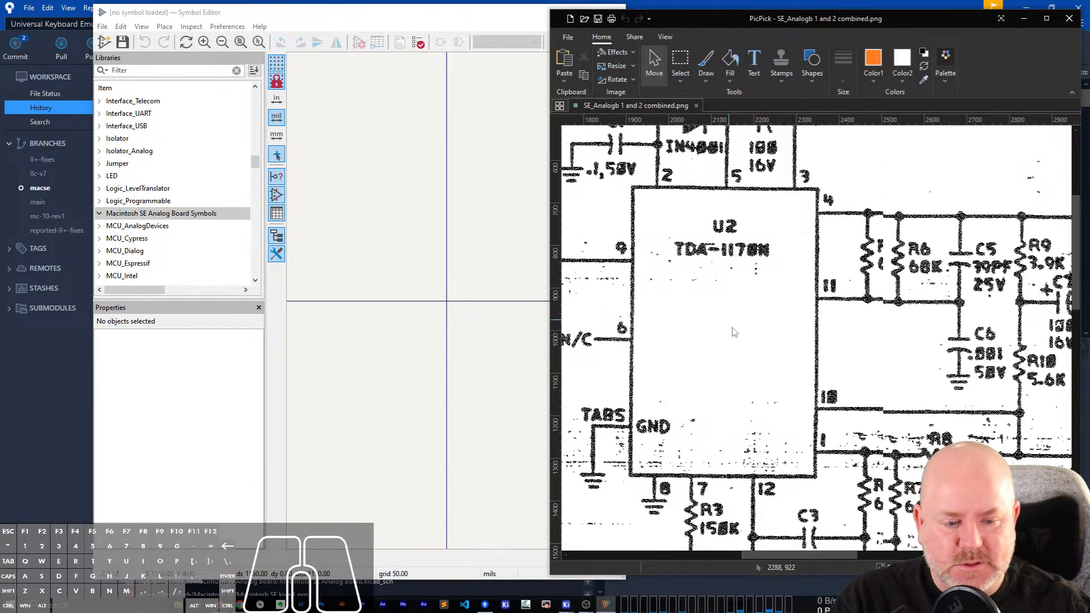
drag(800, 550, 912, 544)
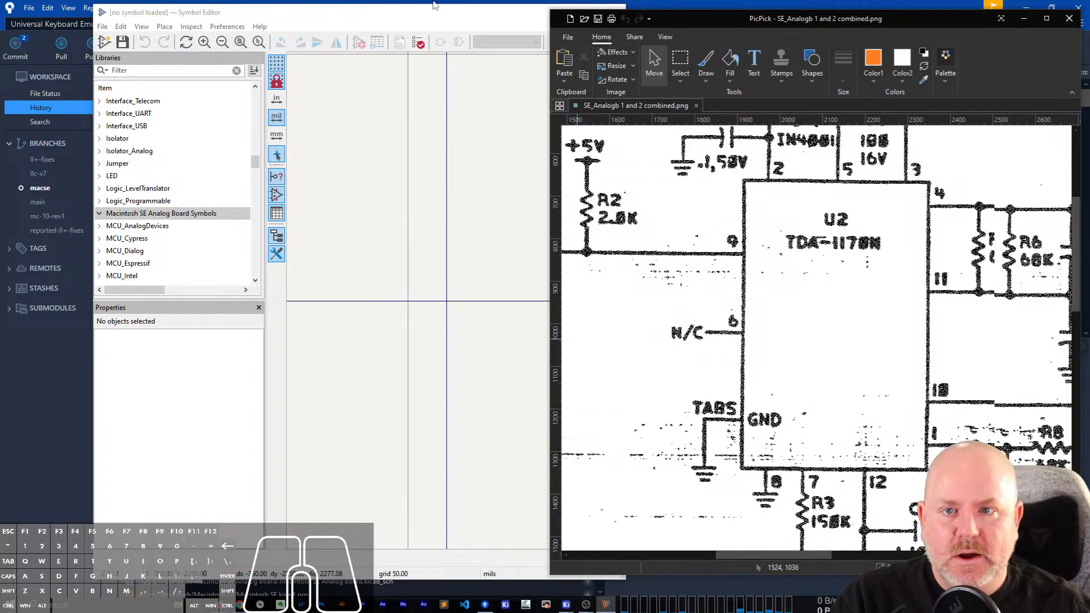
click(442, 17)
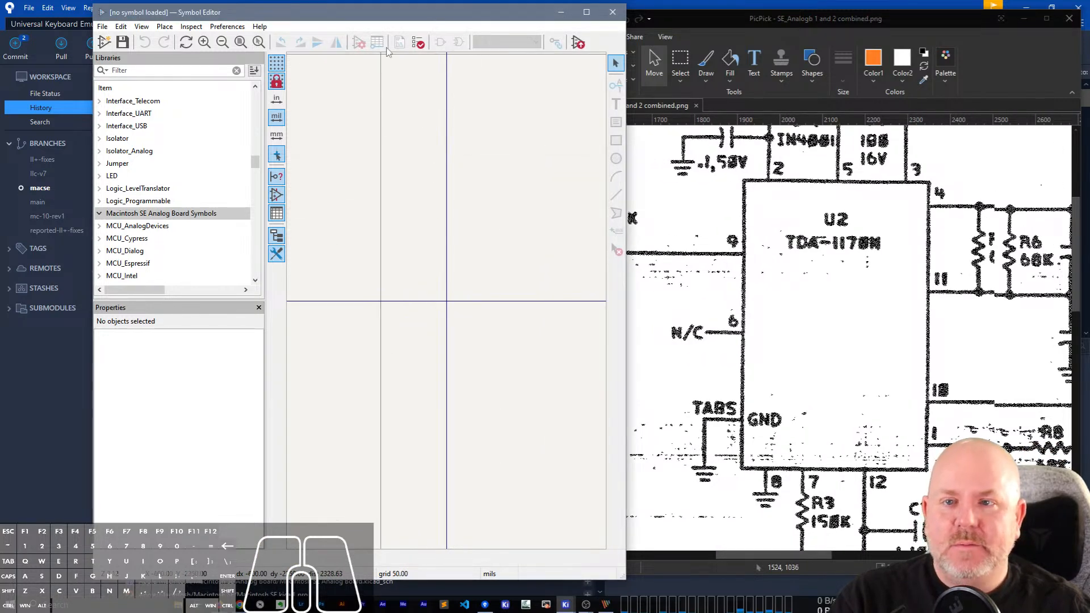
drag(562, 16, 487, 9)
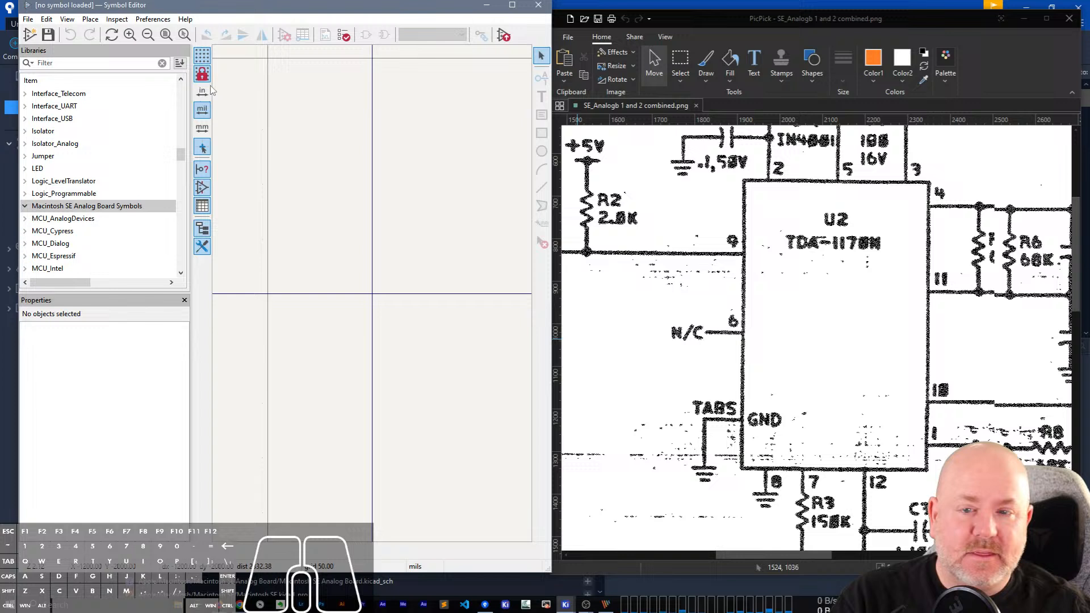
Create a symbol named TDA-1170N with reference designator U in the Macintosh SE Analog Board Symbols library and save it.
click(32, 35)
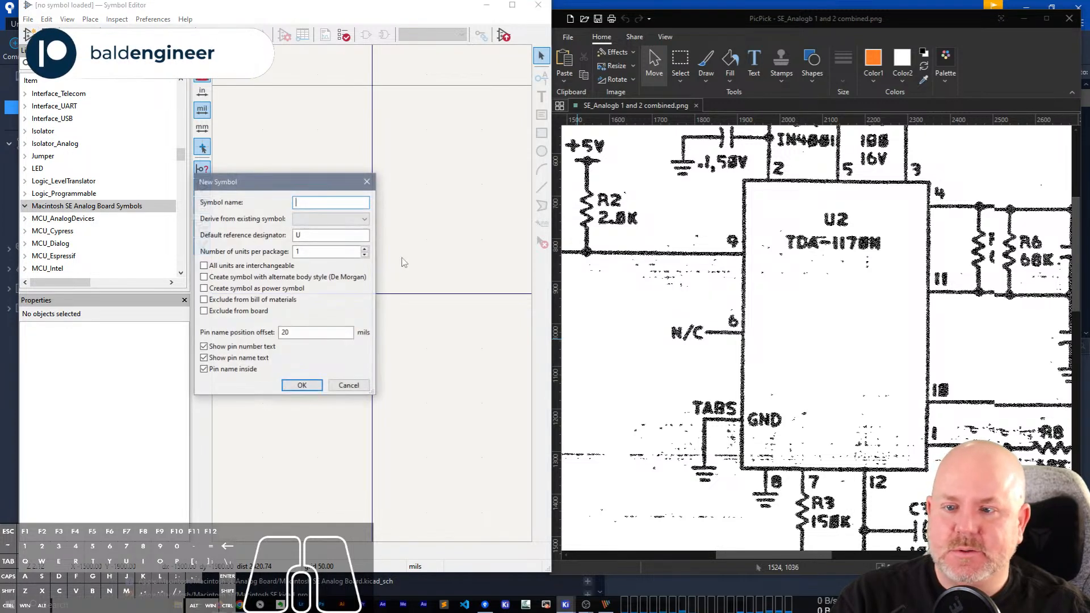
text(/)
key(BackSpace)
text(T)
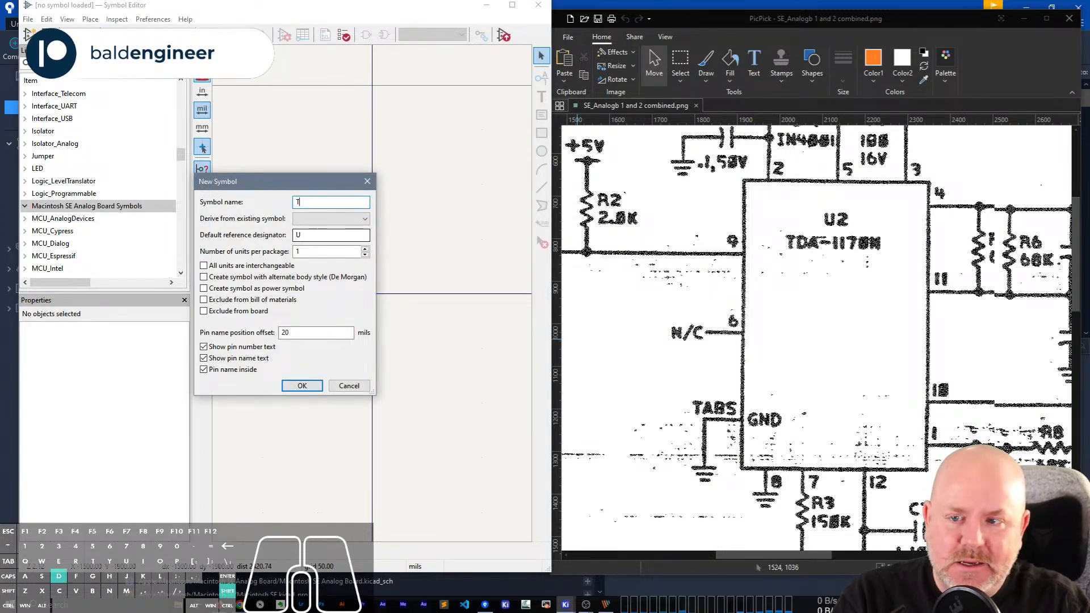
text(DA-0170)
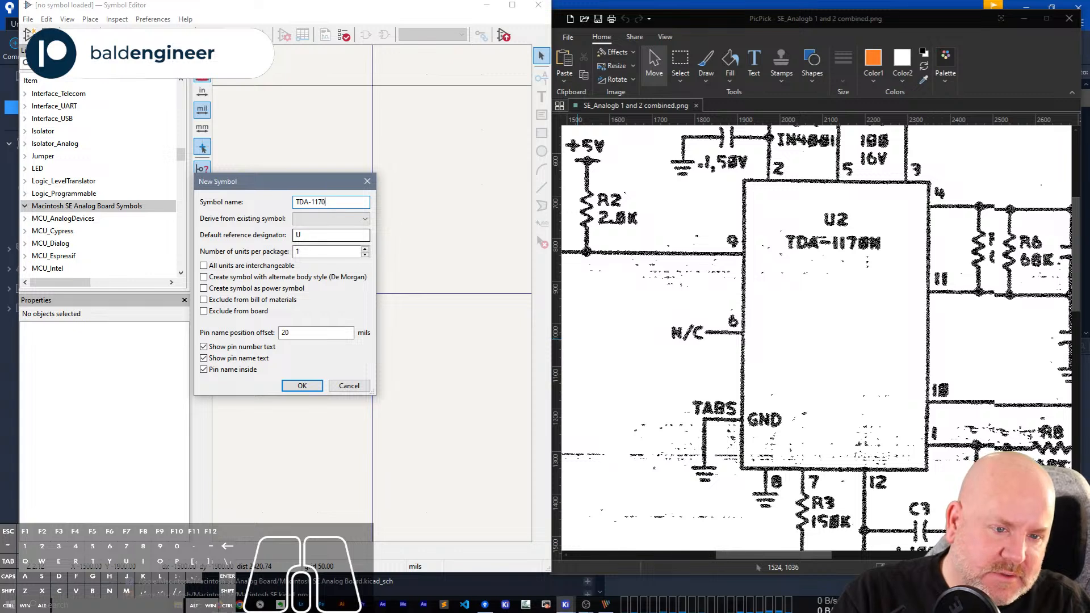
text(N)
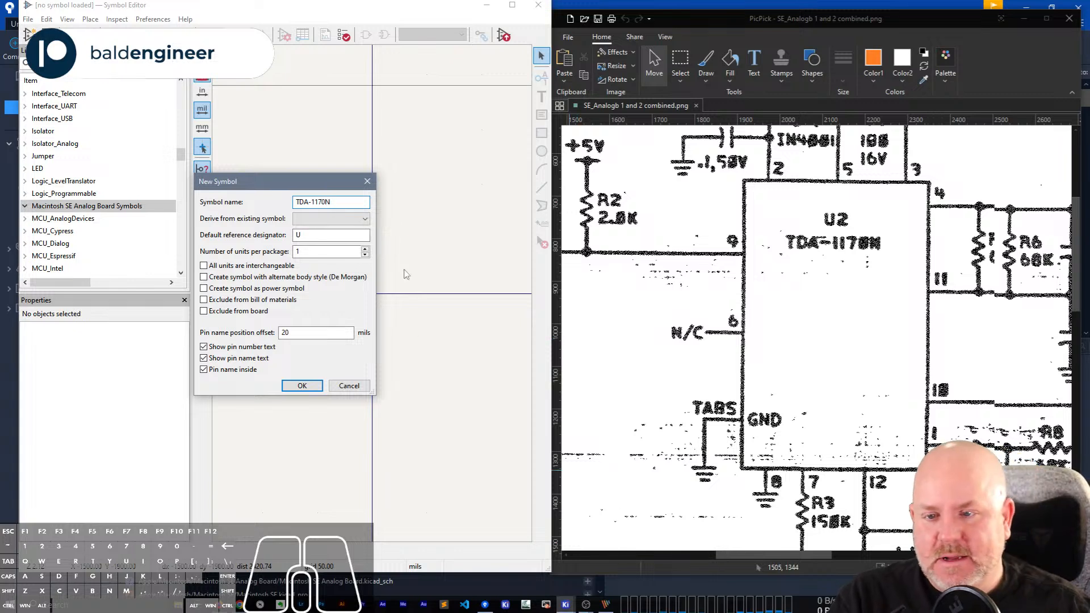
double_click(336, 205)
click(302, 386)
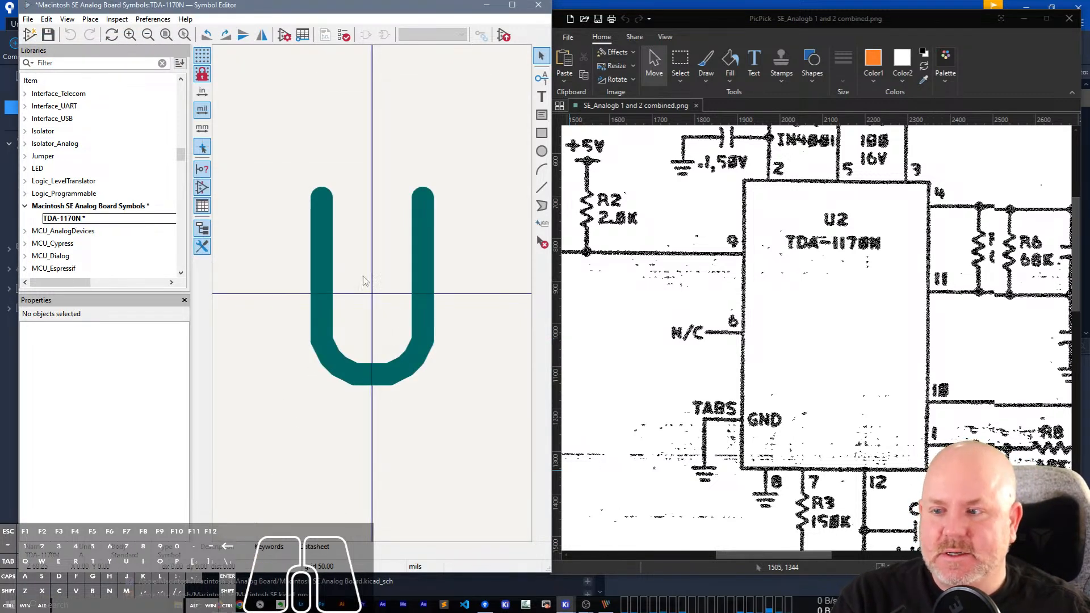
scroll(368, 284, down, 3)
key(ctrl+s)
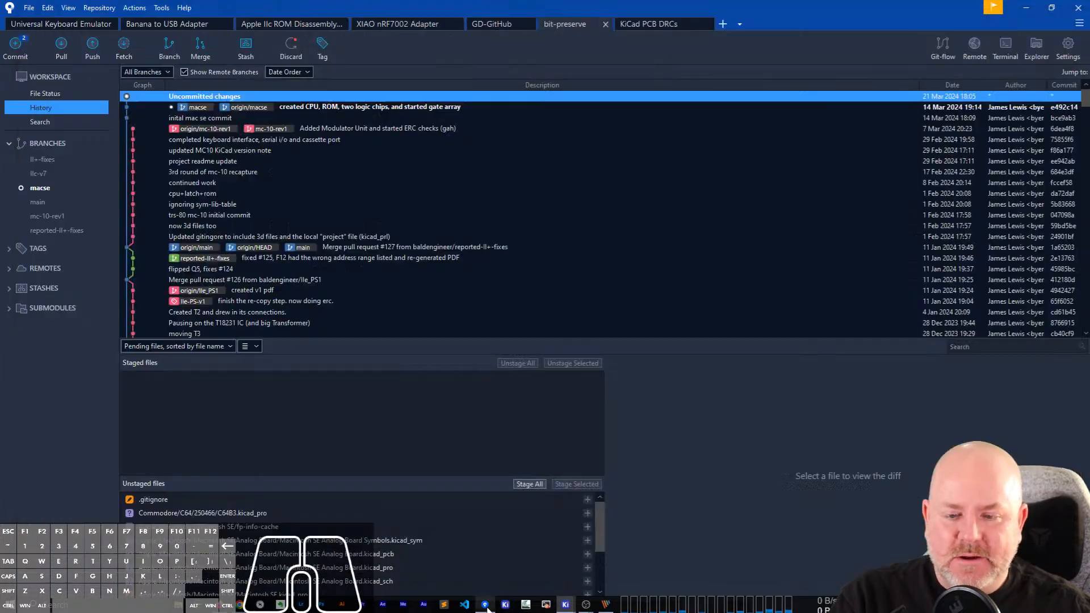
Switch to Sourcetree and stage the Macintosh SE Analog Board symbol, PCB, project and schematic files plus that folder's sym-lib-table.
click(485, 604)
click(36, 93)
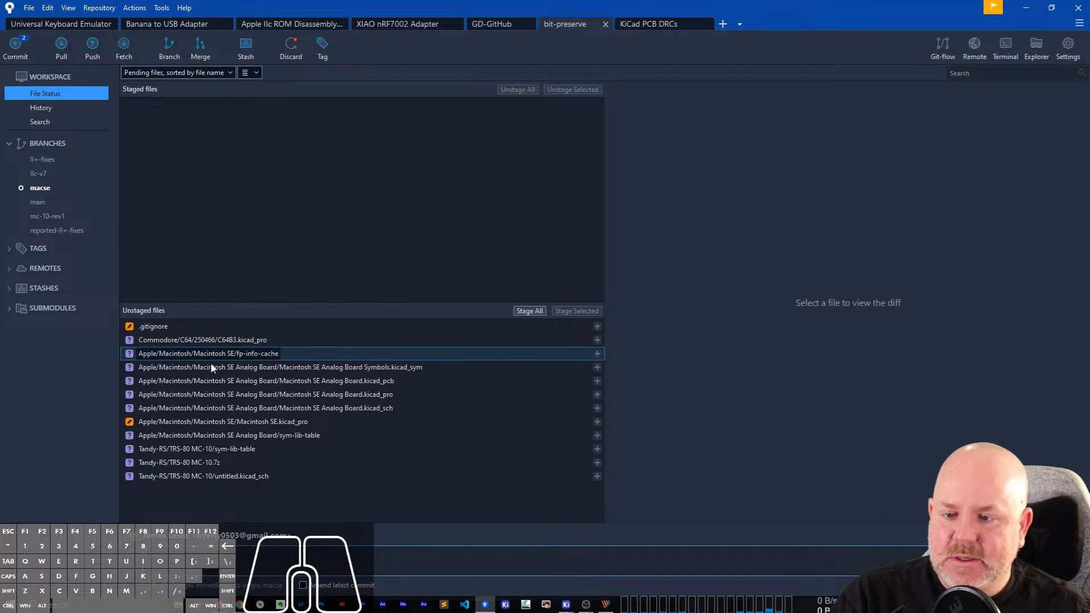
click(292, 369)
shift+click(321, 406)
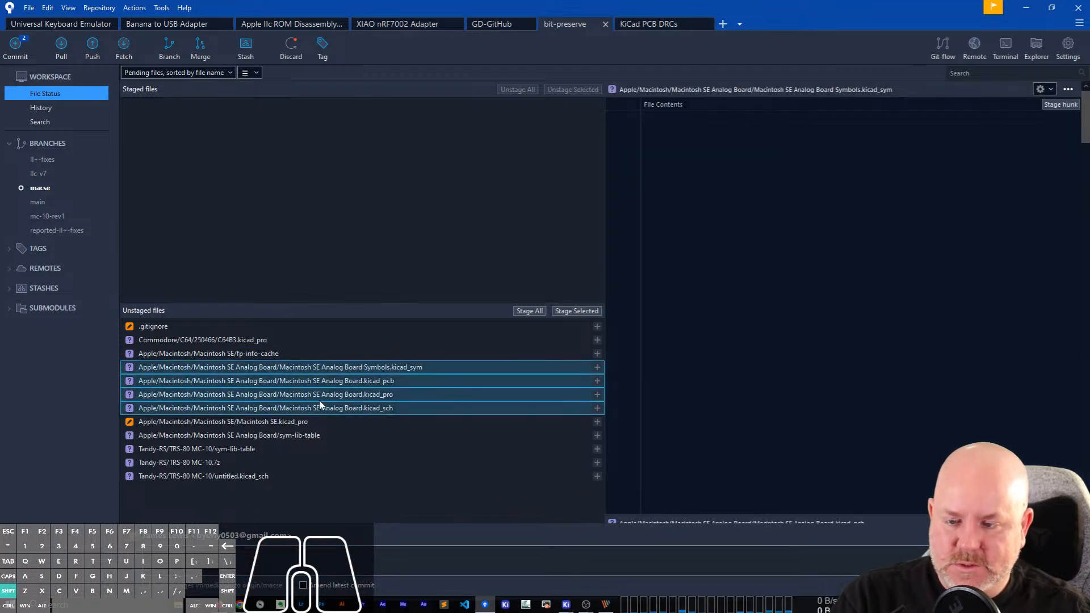
ctrl+click(270, 438)
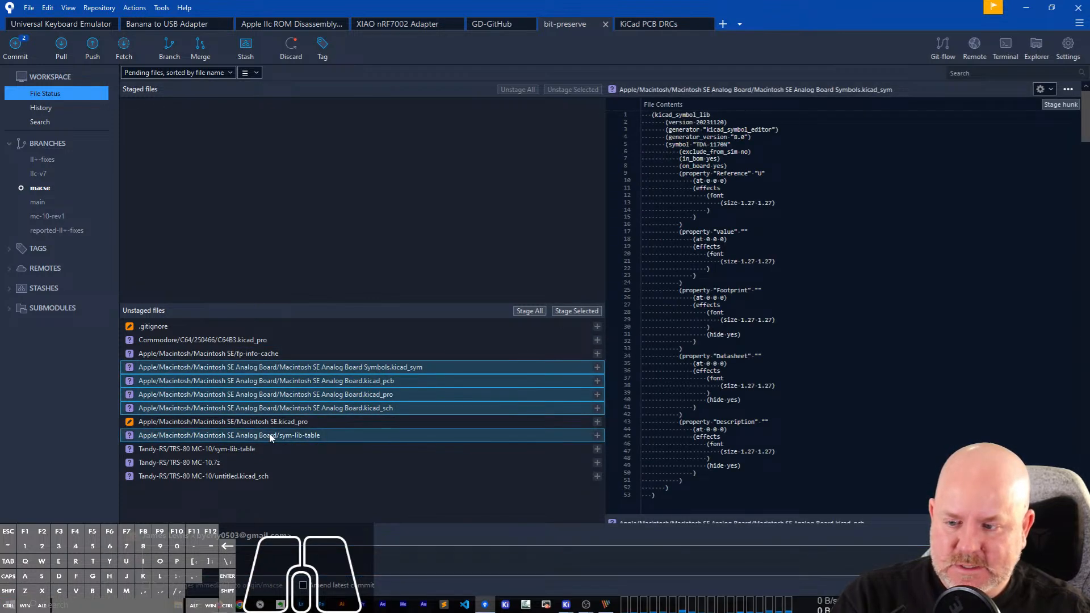
click(572, 312)
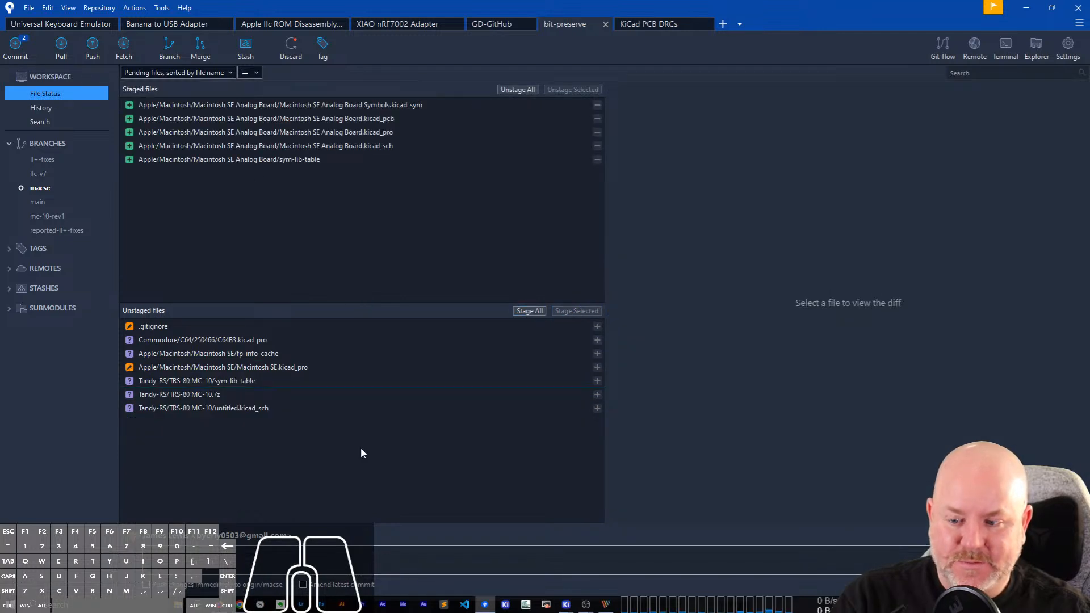
Commit the staged Macintosh SE Analog Board files with the message "inital create for SE analog board" and minimise Sourcetree.
click(216, 573)
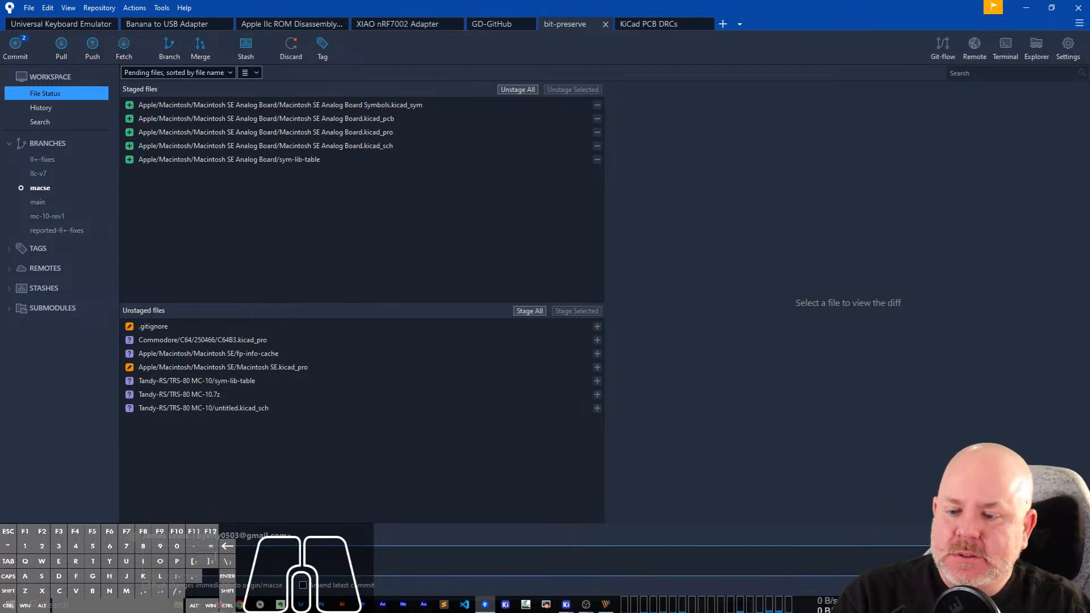
text(reate for SE analog board)
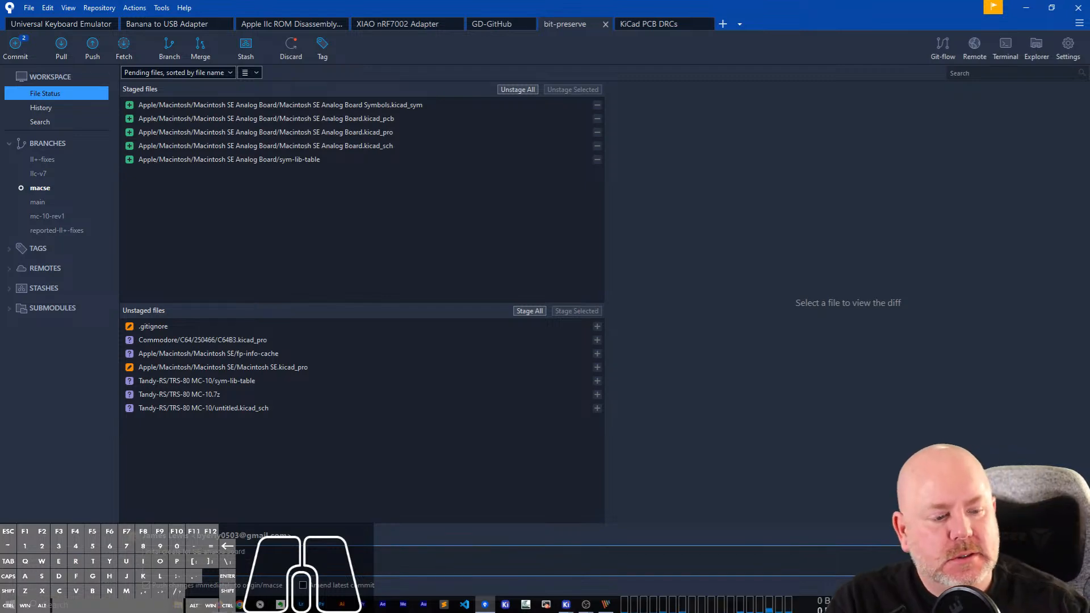
key(ctrl+Return)
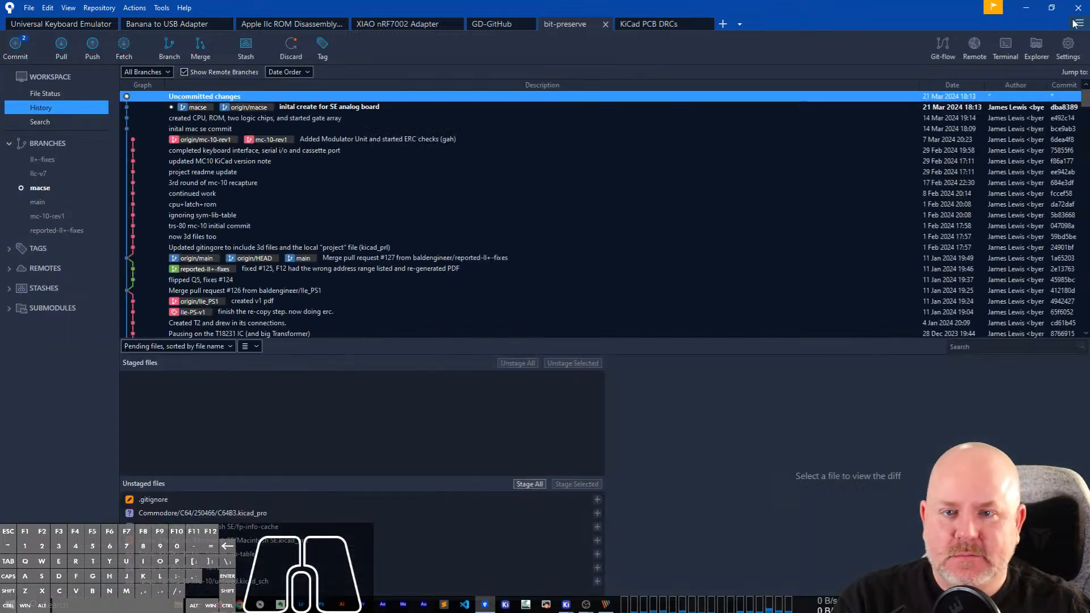
click(1026, 7)
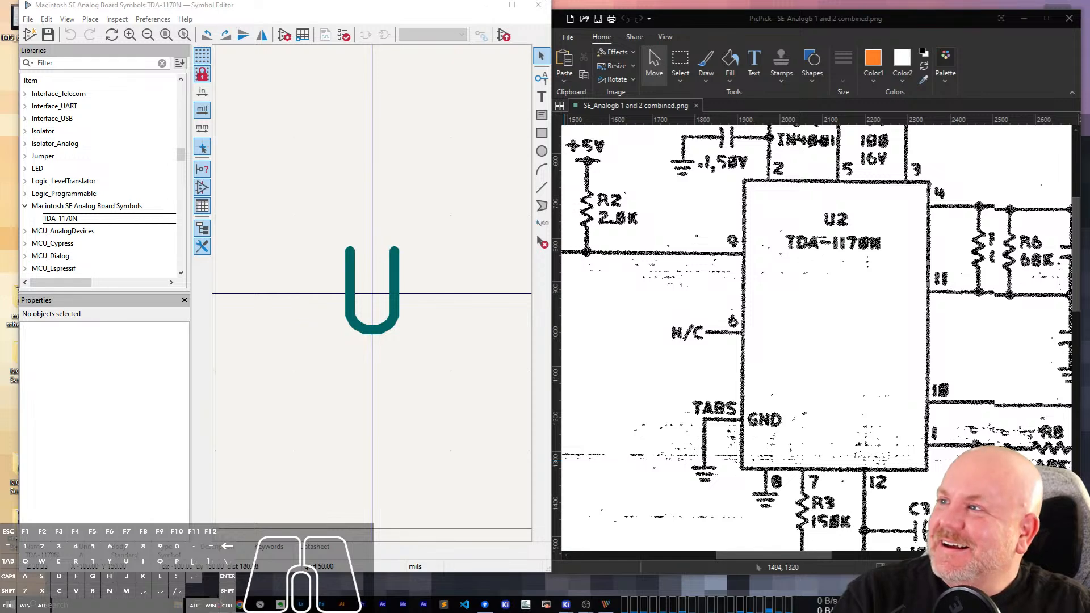
Bring an empty Firefox window over the Symbol Editor and search Google for TDA-1170N.
drag(0, 196, 813, 110)
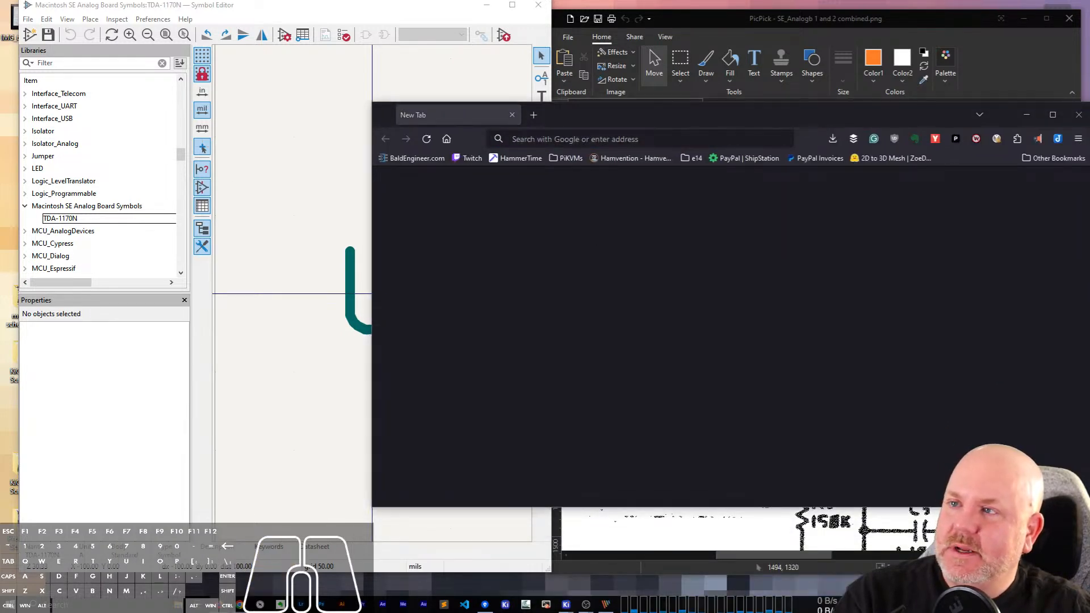
click(625, 139)
text(TDA-1170N)
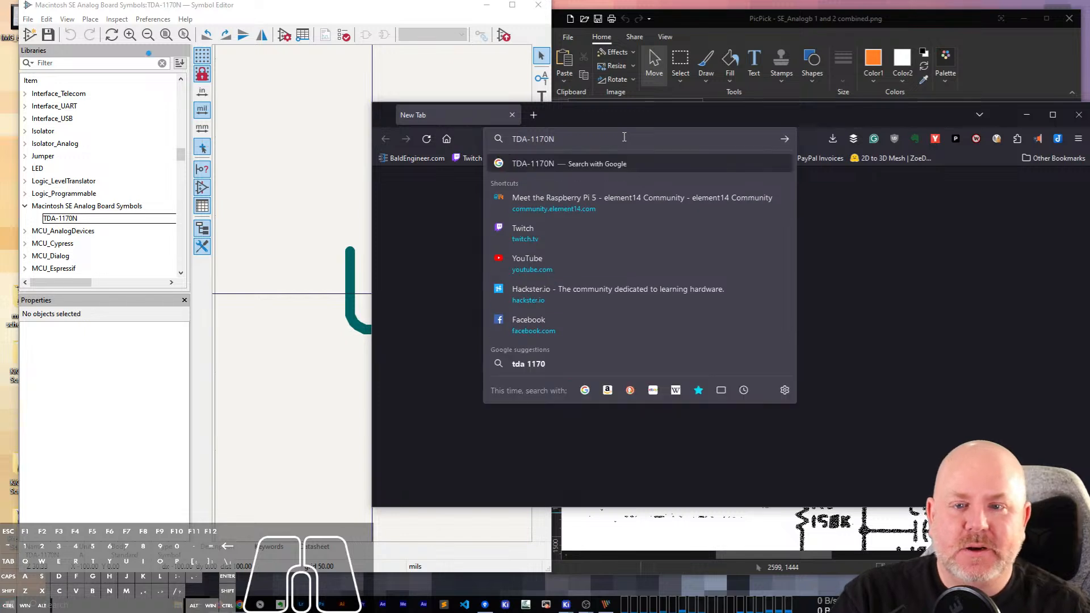
key(Return)
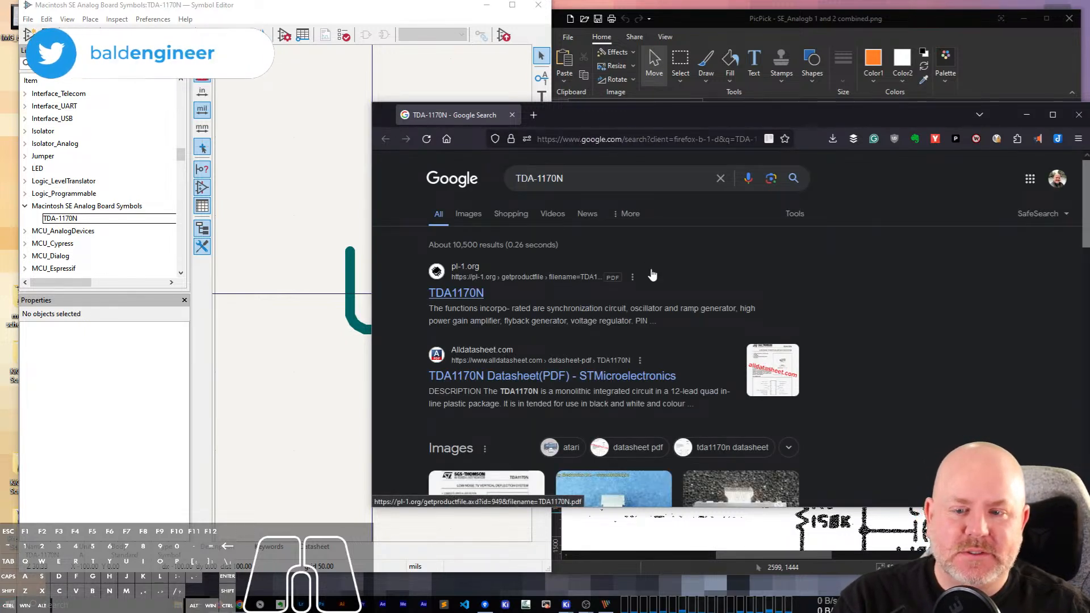
scroll(652, 258, down, 1)
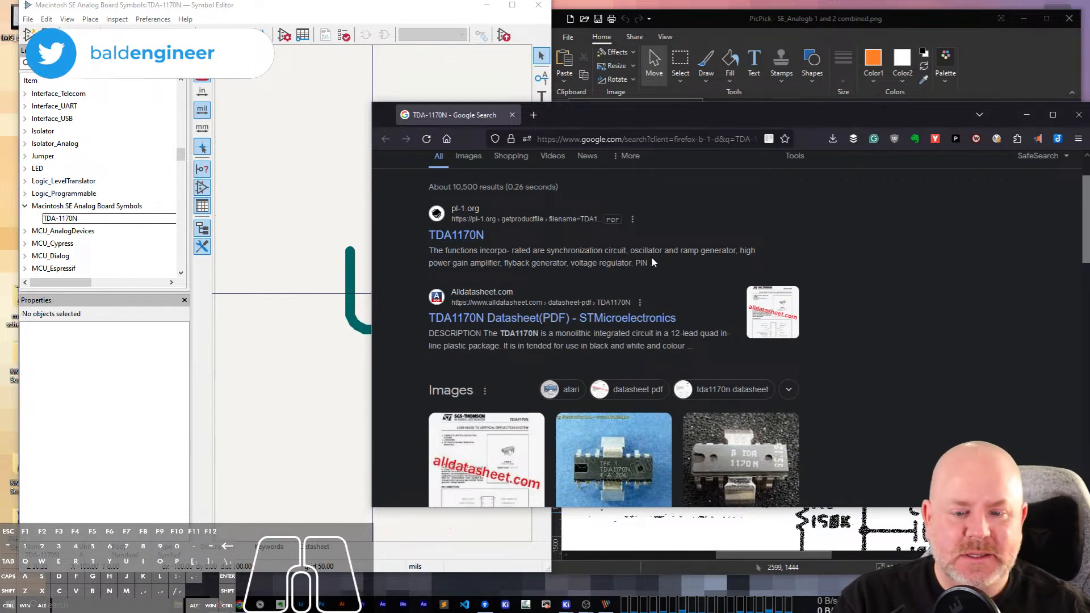
Open the TDA1170N datasheet PDF from pl-1.org in a new tab, with the browser window moved up and made taller.
drag(677, 116, 621, 38)
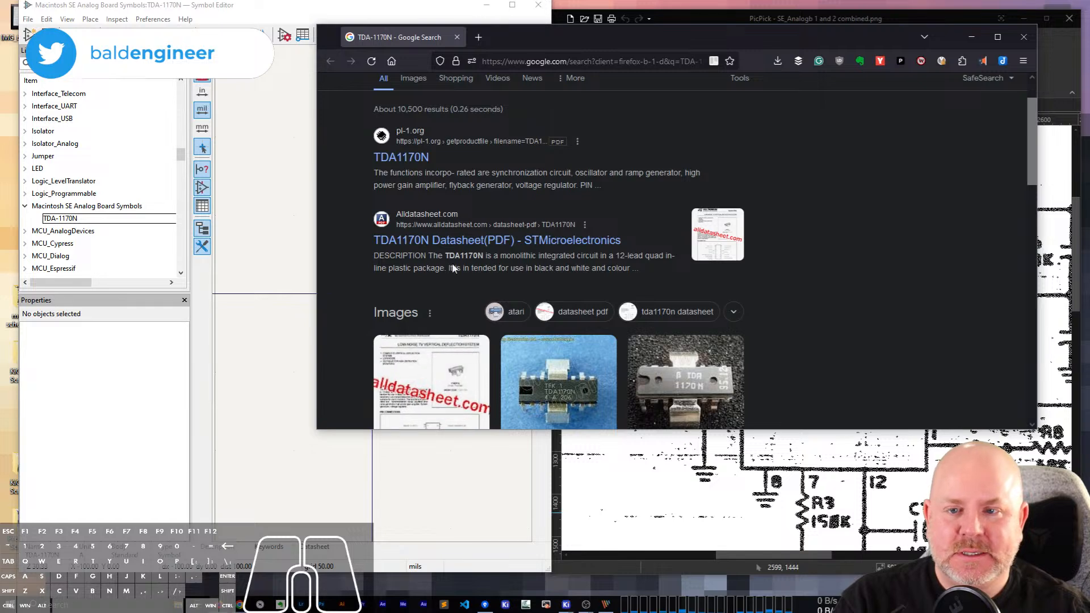
right_click(402, 158)
click(448, 165)
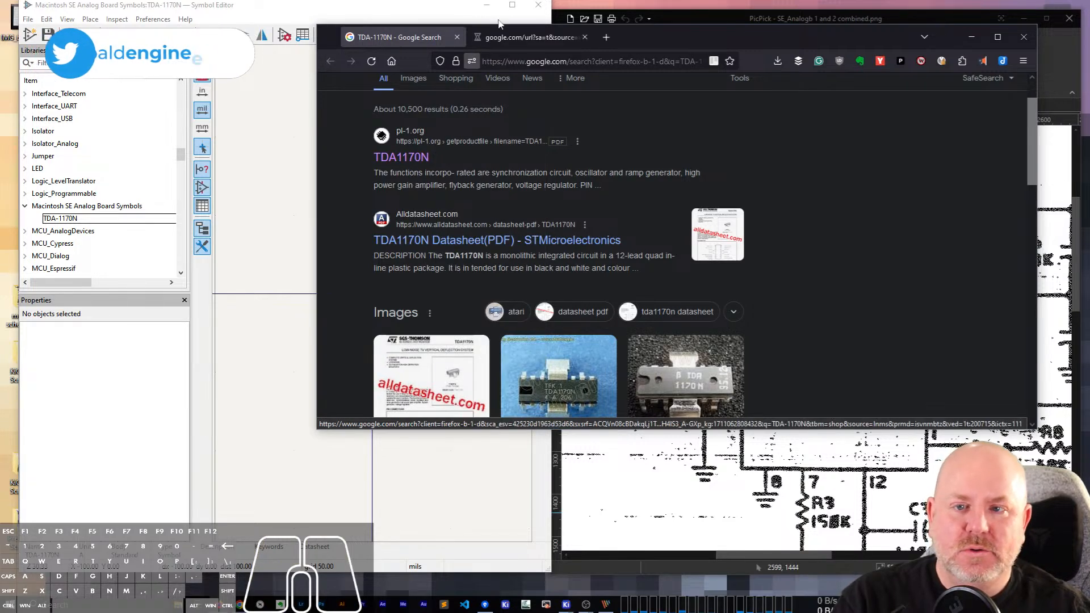
click(502, 38)
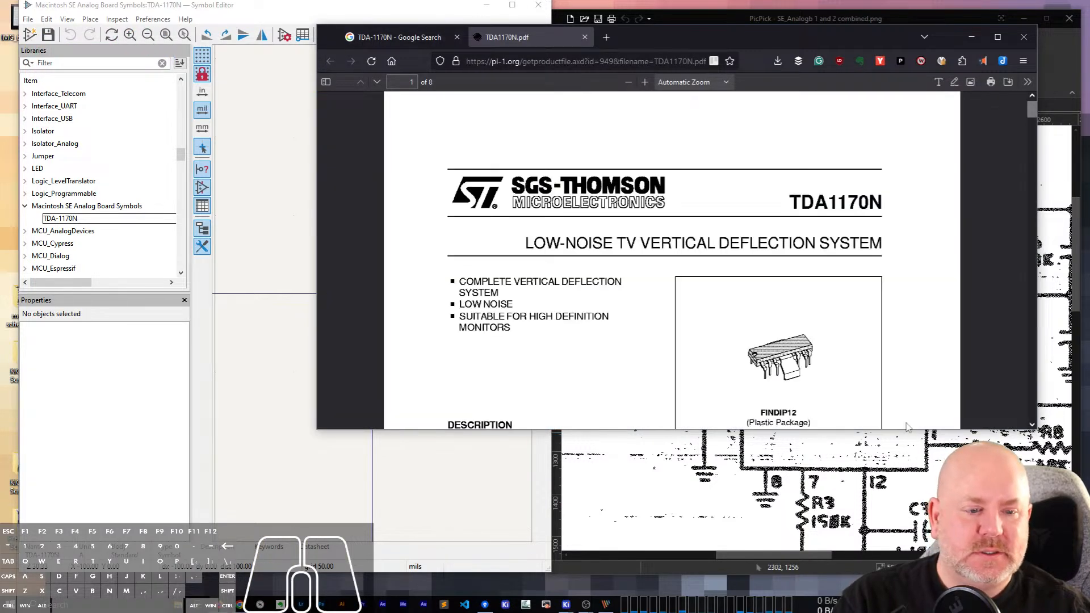
drag(901, 430, 901, 532)
Start saving a copy of the TDA1170N datasheet PDF and choose the Desktop as its location.
right_click(485, 264)
click(520, 294)
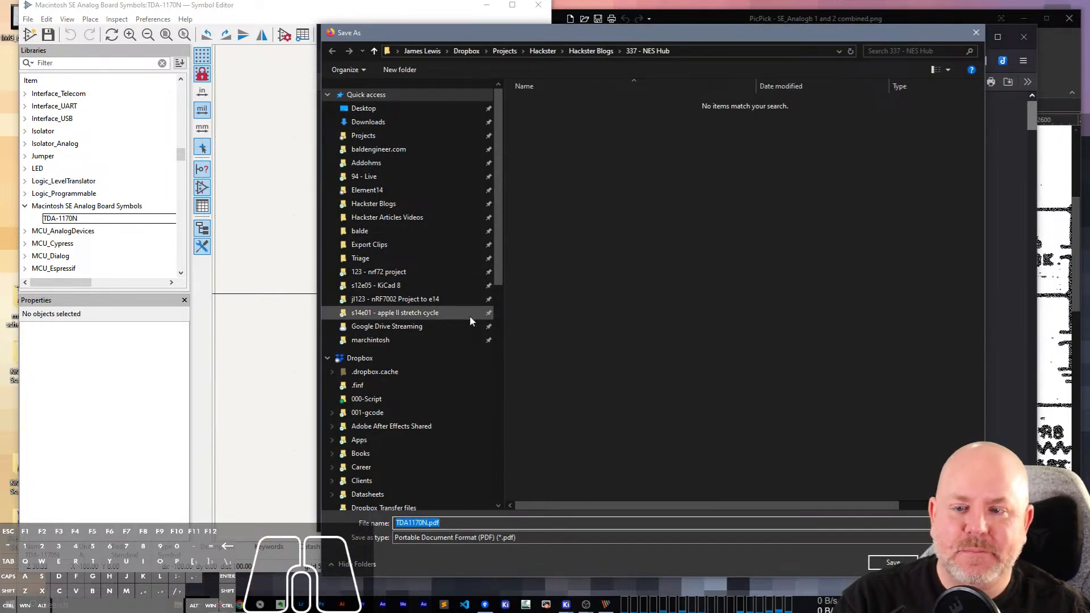
click(374, 134)
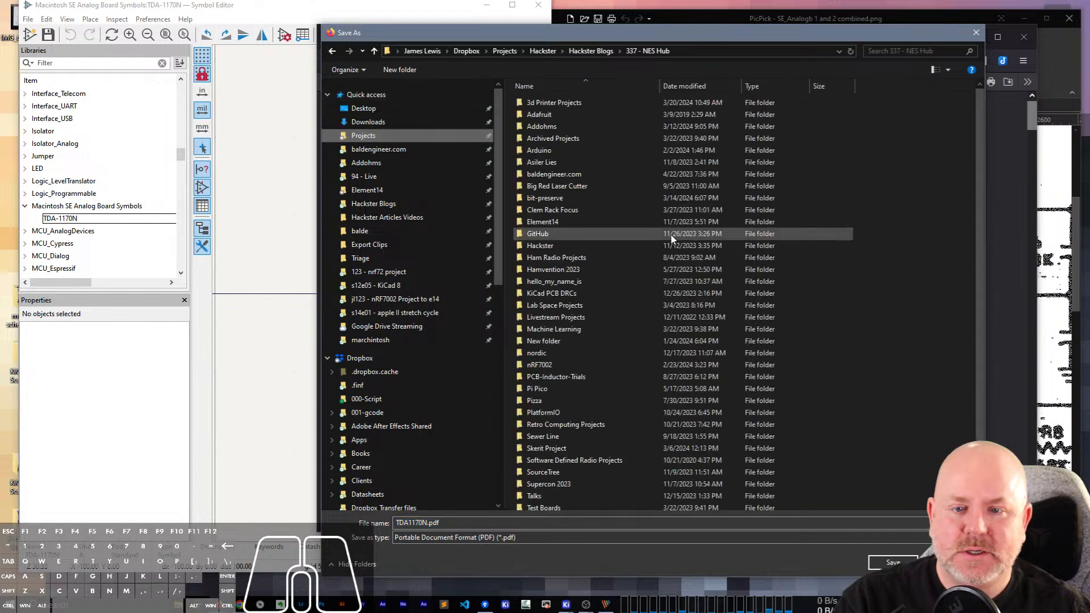
click(560, 200)
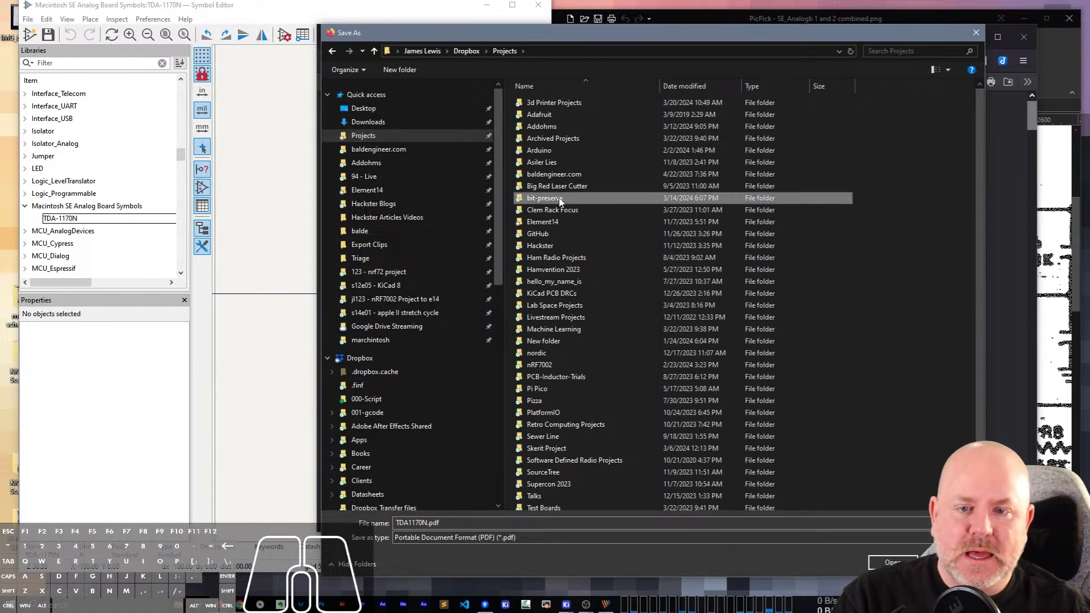
click(395, 109)
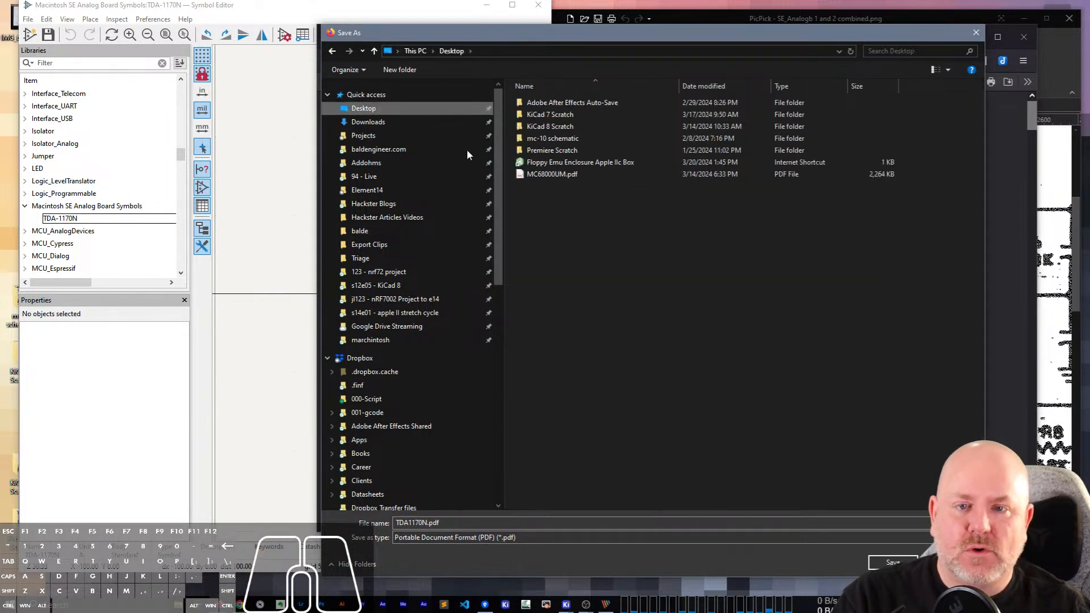
Create a folder named Mac SE Datasheets on the Desktop and save TDA1170N.pdf in it.
click(397, 71)
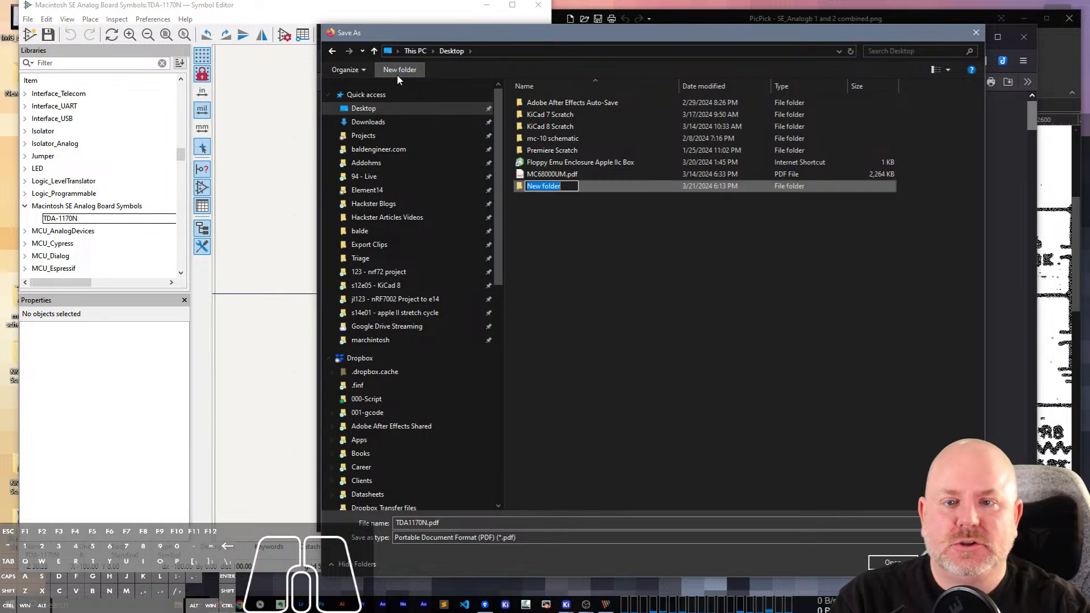
text(Mac SE)
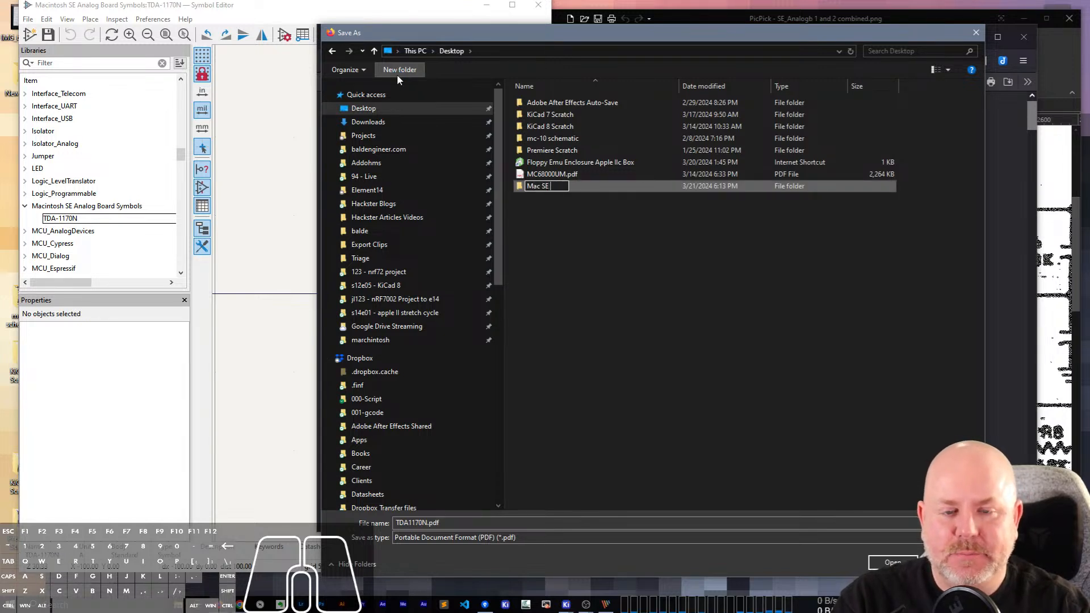
text( Data)
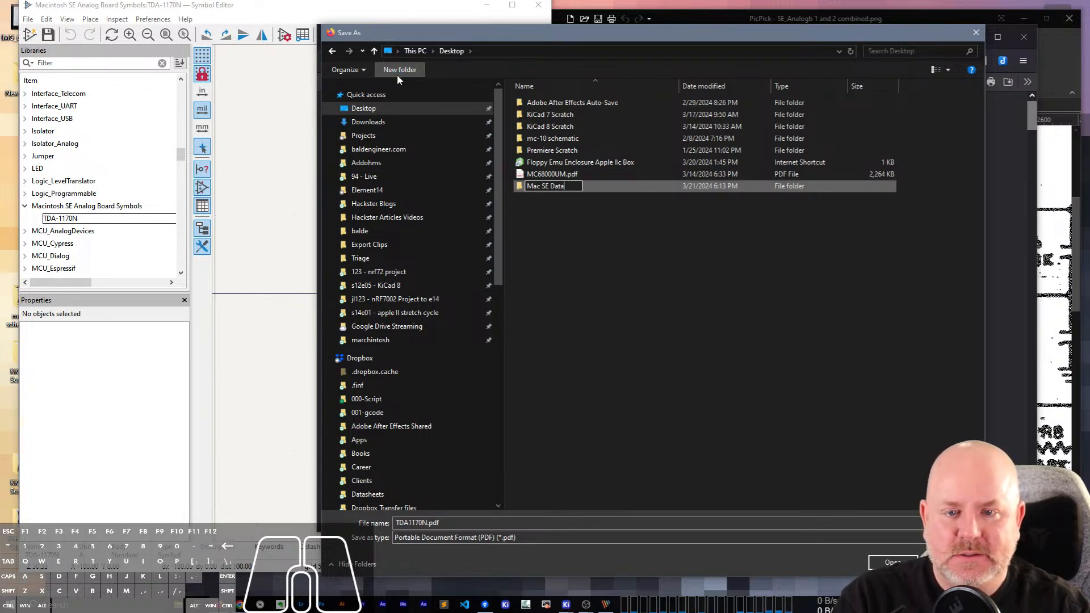
text(ata)
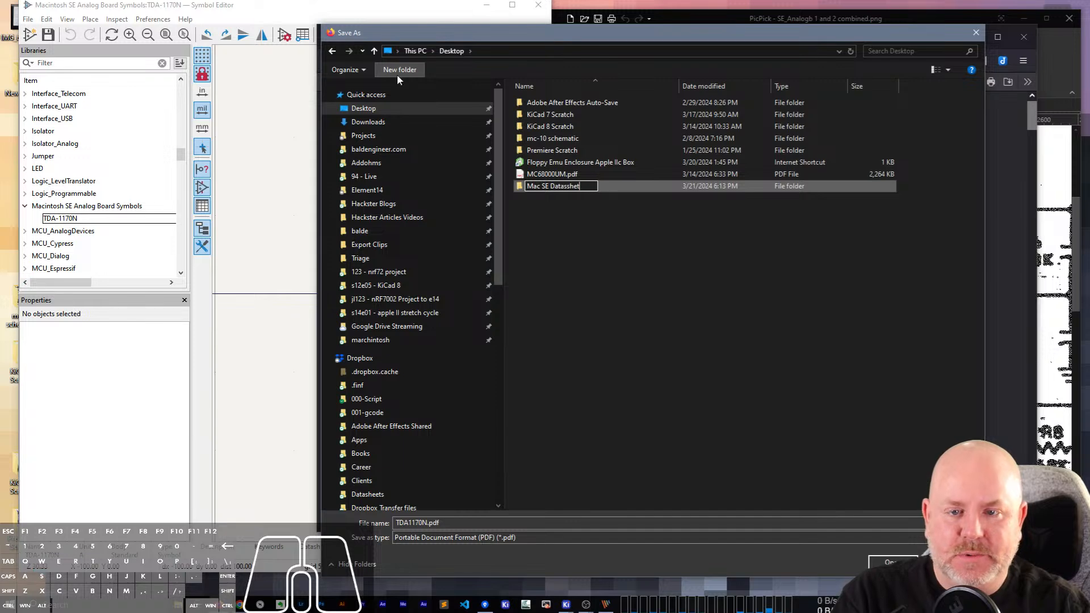
text(h)
key(BackSpace)
text(sheets)
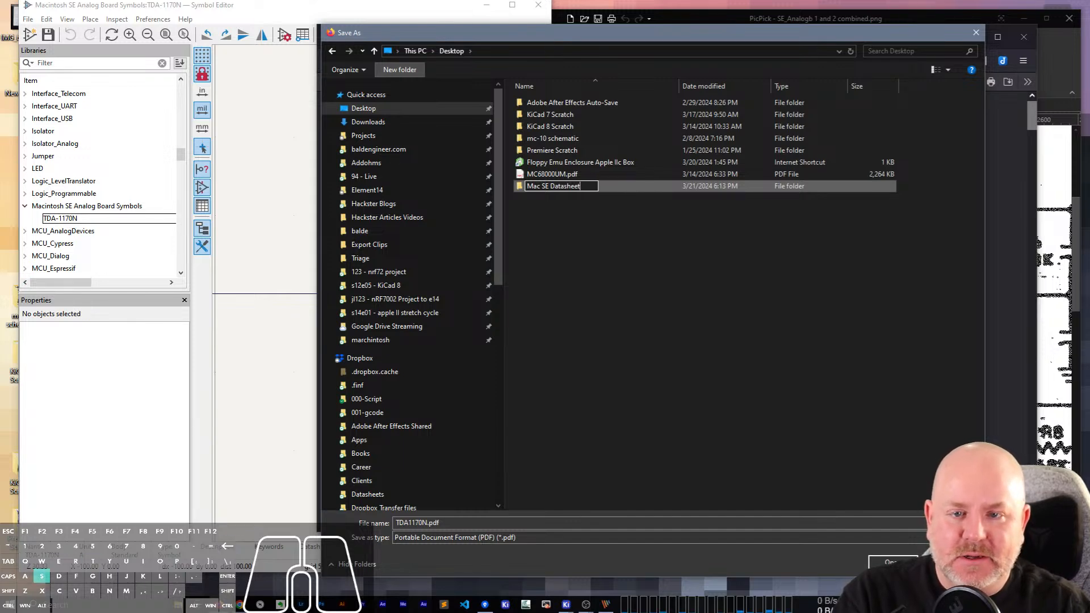
key(Return)
double_click(576, 186)
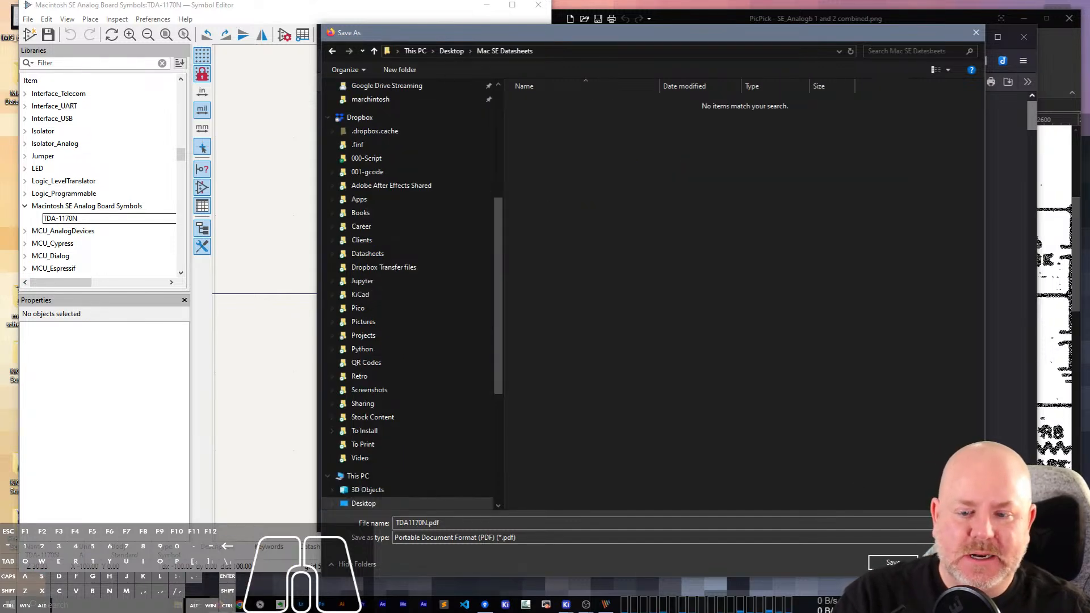
key(Return)
Copy the datasheet's web address into the Datasheet field of the TDA-1170N symbol's properties.
key(ctrl+l)
key(ctrl+c)
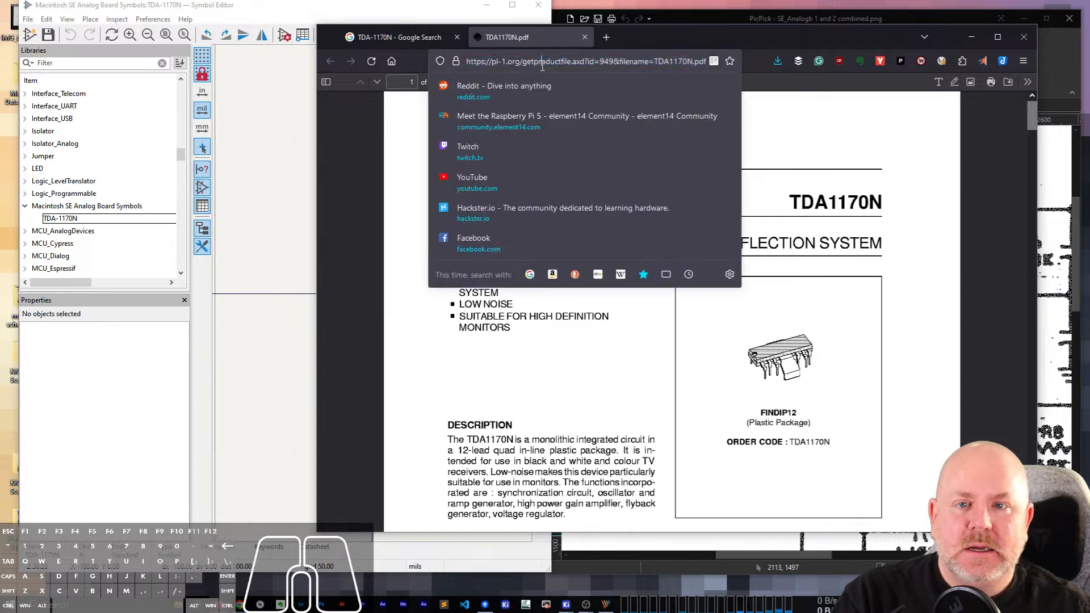
click(209, 8)
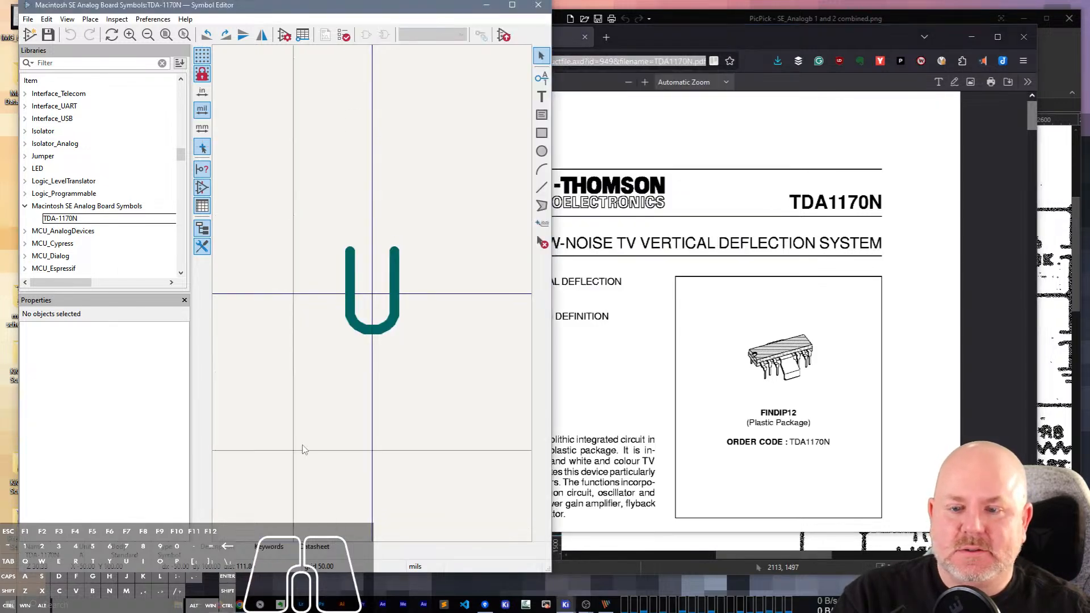
click(283, 35)
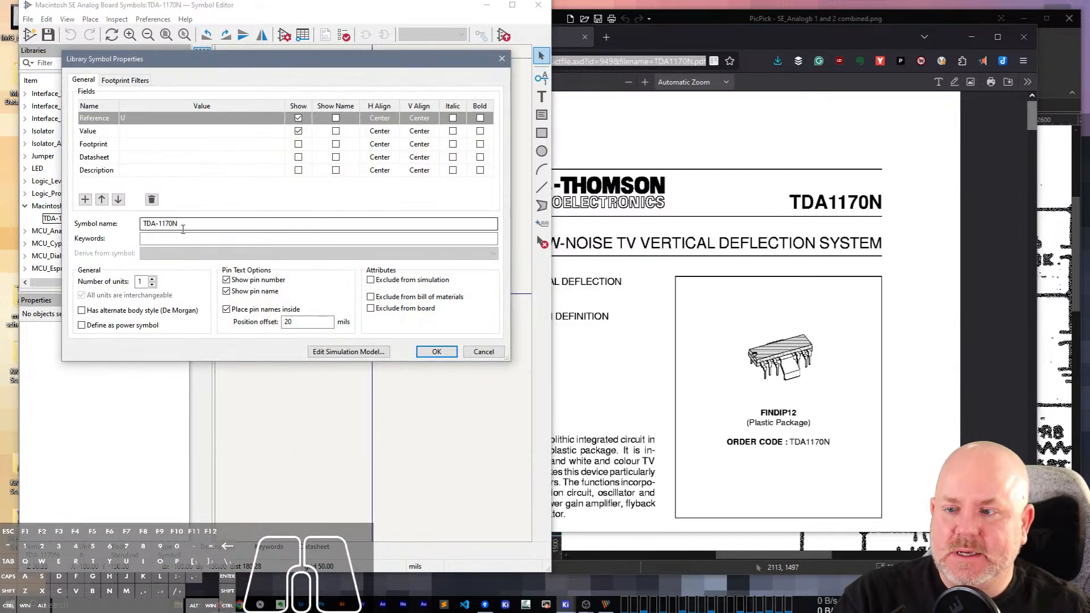
click(153, 157)
key(ctrl+v)
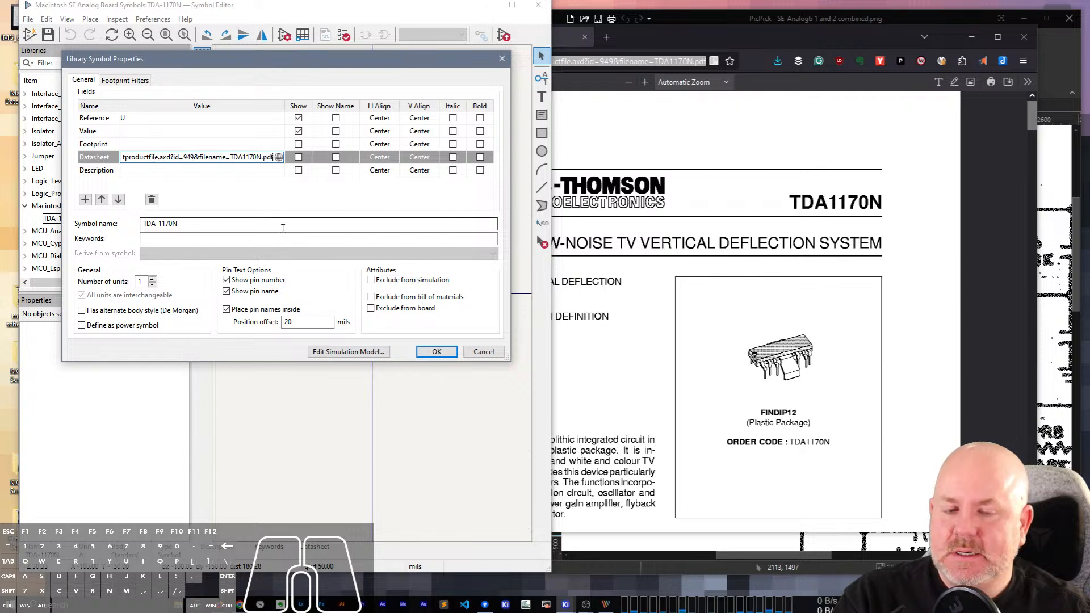
Set the symbol's description to "Low-Noise TV Vertical Deflection System", apply the properties and save the symbol.
click(661, 205)
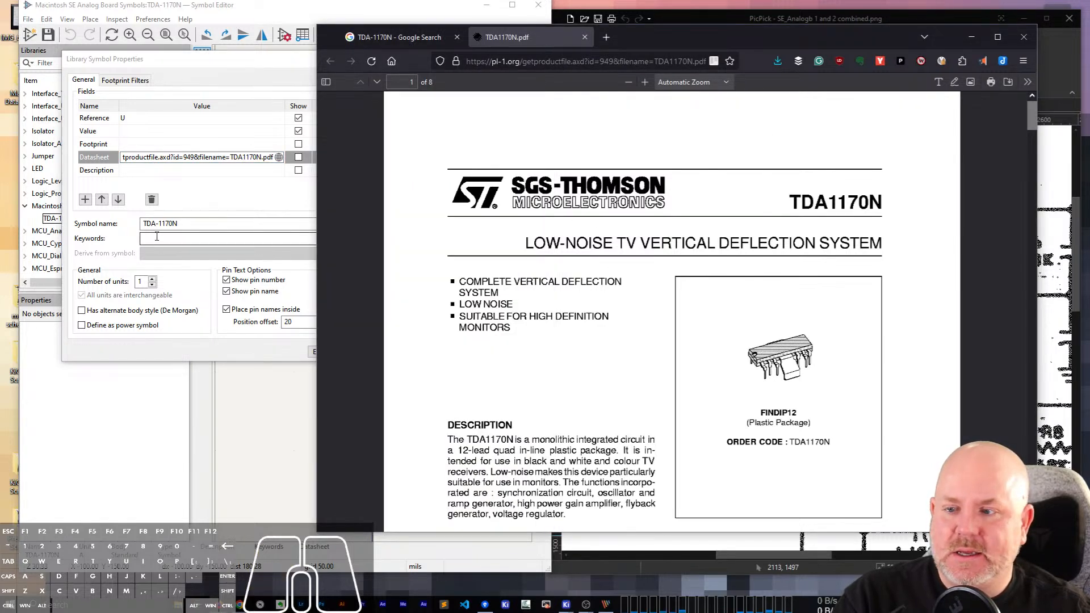
click(142, 171)
text(Low-Noise )
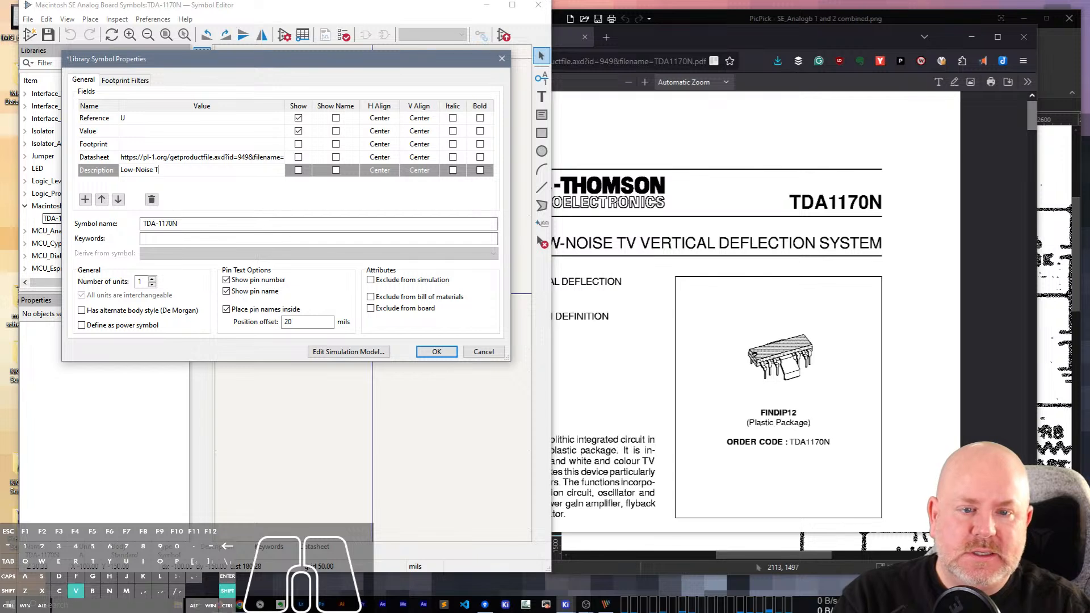
text(TV Vertical Deflec)
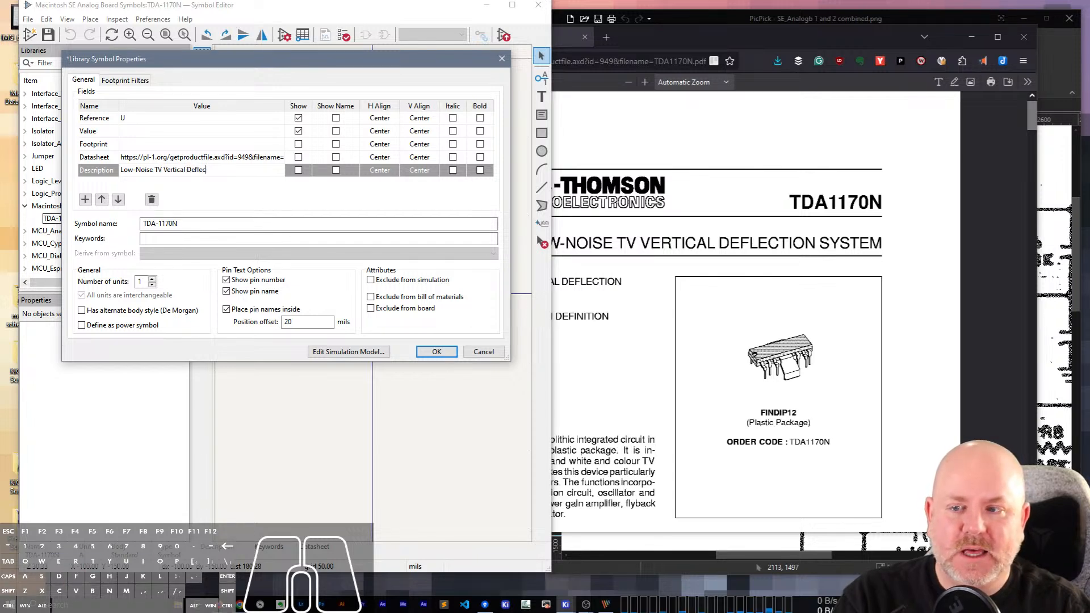
text(tion Syste)
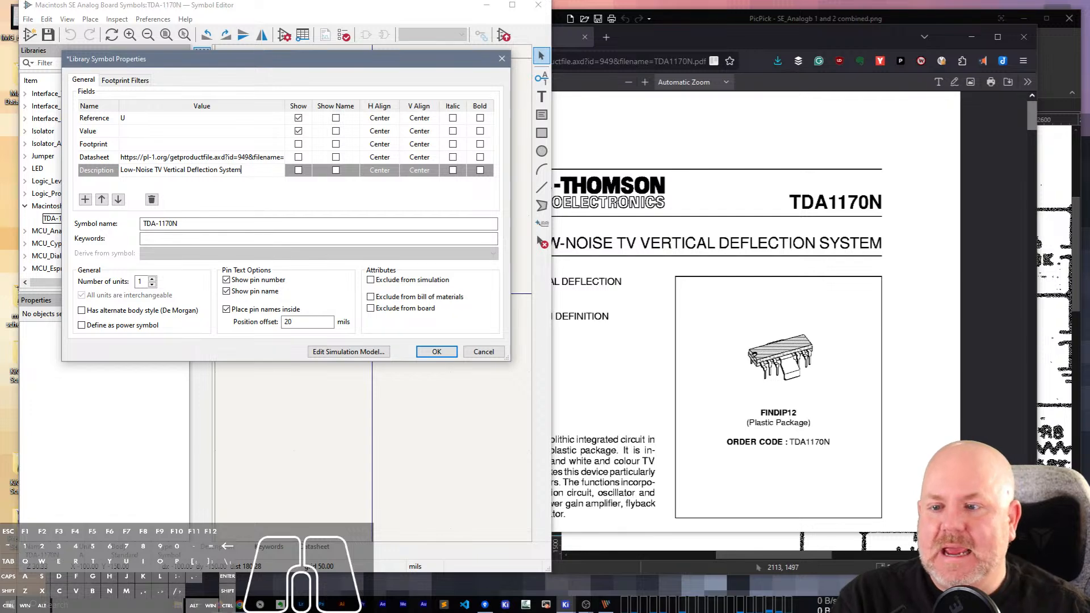
text(m)
key(Return)
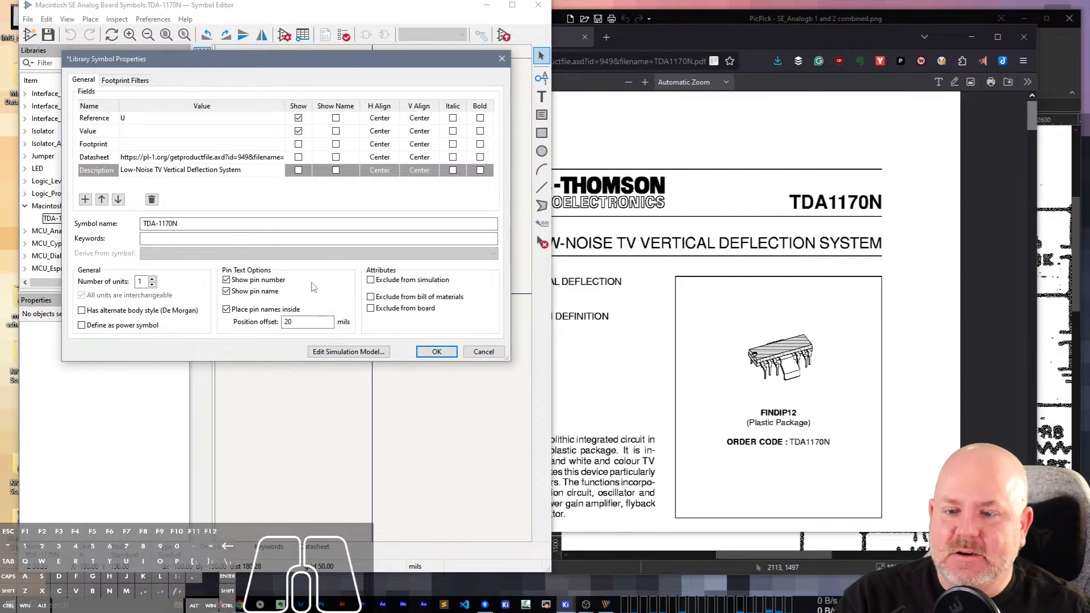
click(437, 352)
scroll(374, 297, down, 2)
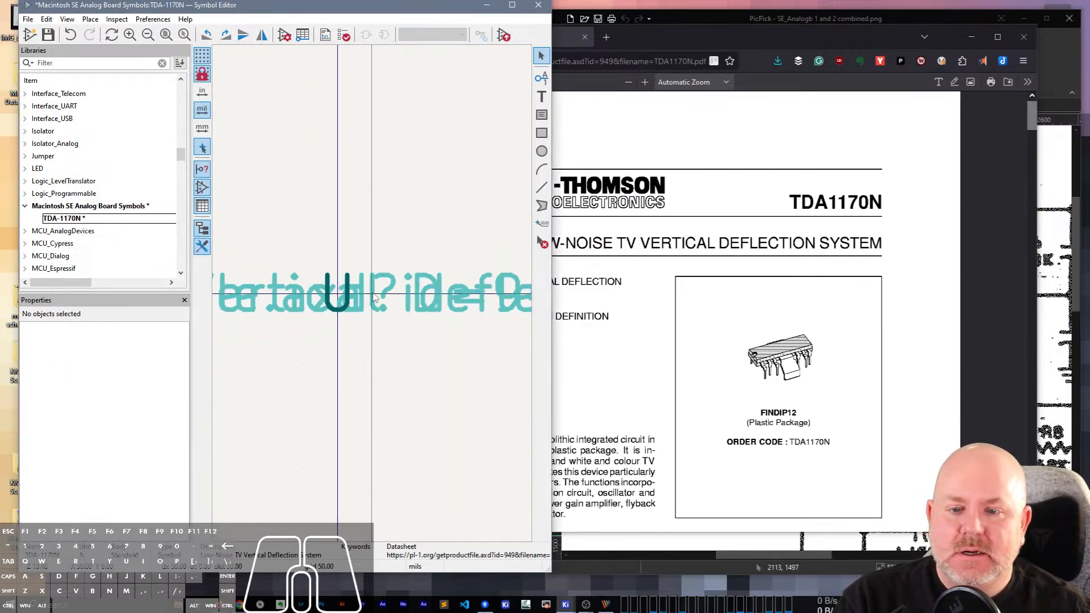
key(ctrl+s)
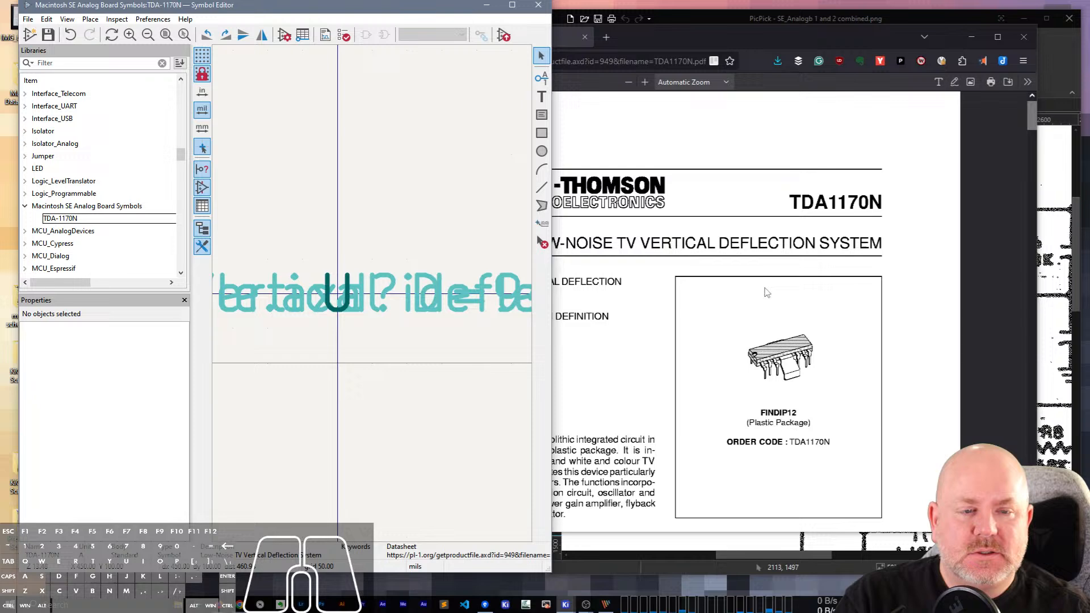
Move the datasheet browser aside, bring the PicPick scan of U2 to the front and return to the Symbol Editor.
drag(863, 41, 921, 102)
click(880, 26)
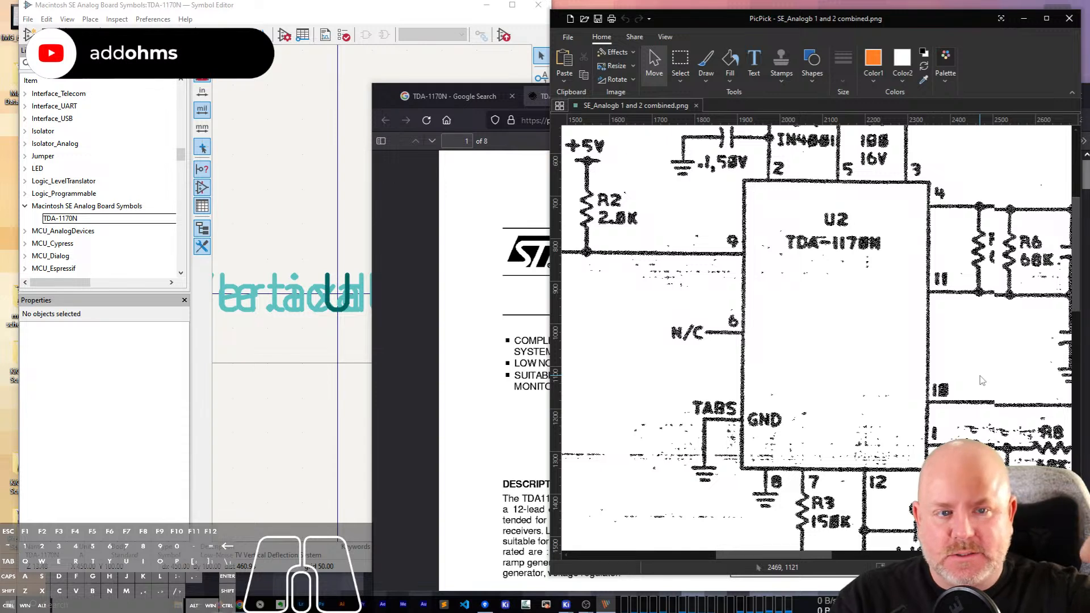
scroll(845, 322, up, 1)
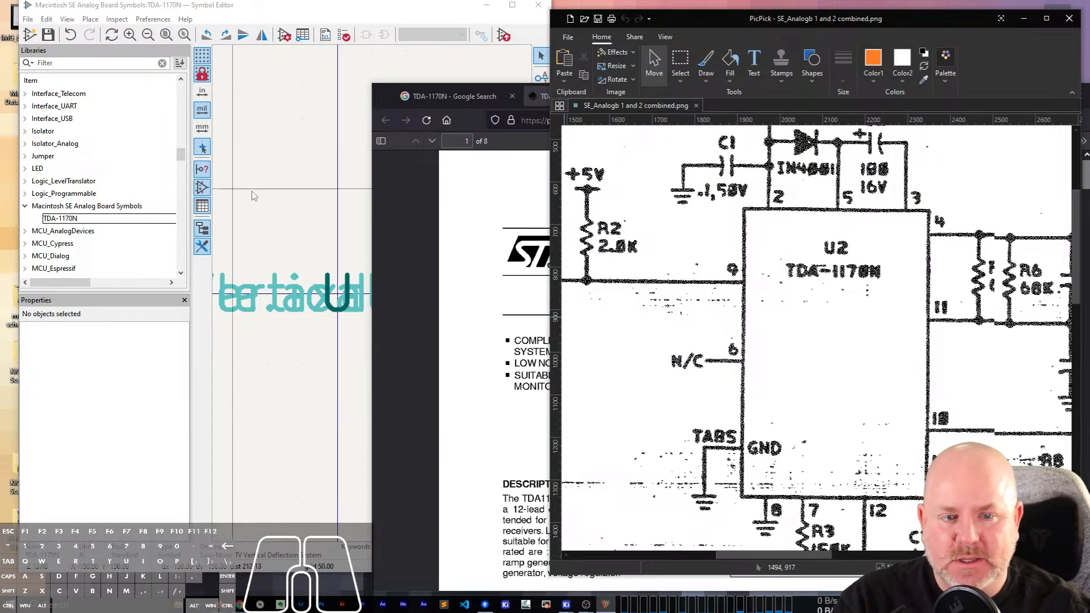
click(368, 298)
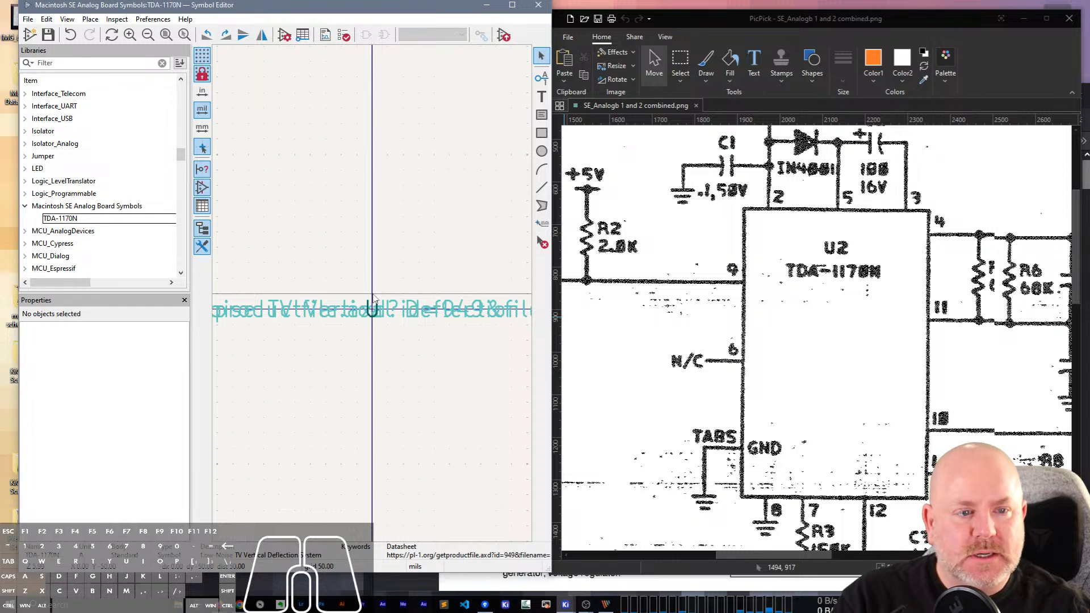
Place an unnamed, downward-pointing input pin numbered 2 above and slightly left of the symbol's origin.
scroll(393, 319, down, 1)
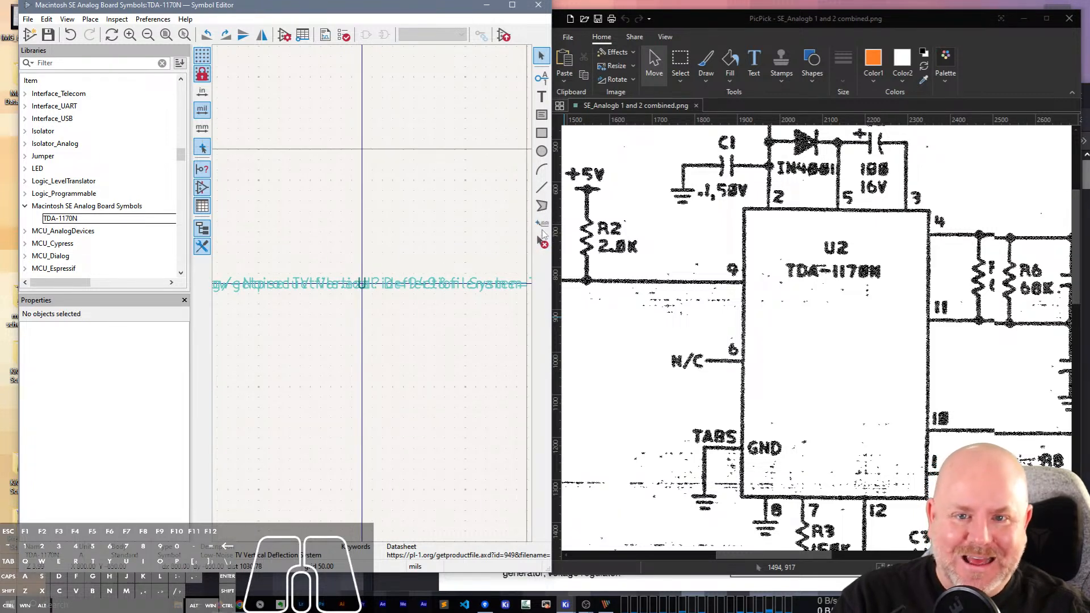
click(541, 78)
click(280, 201)
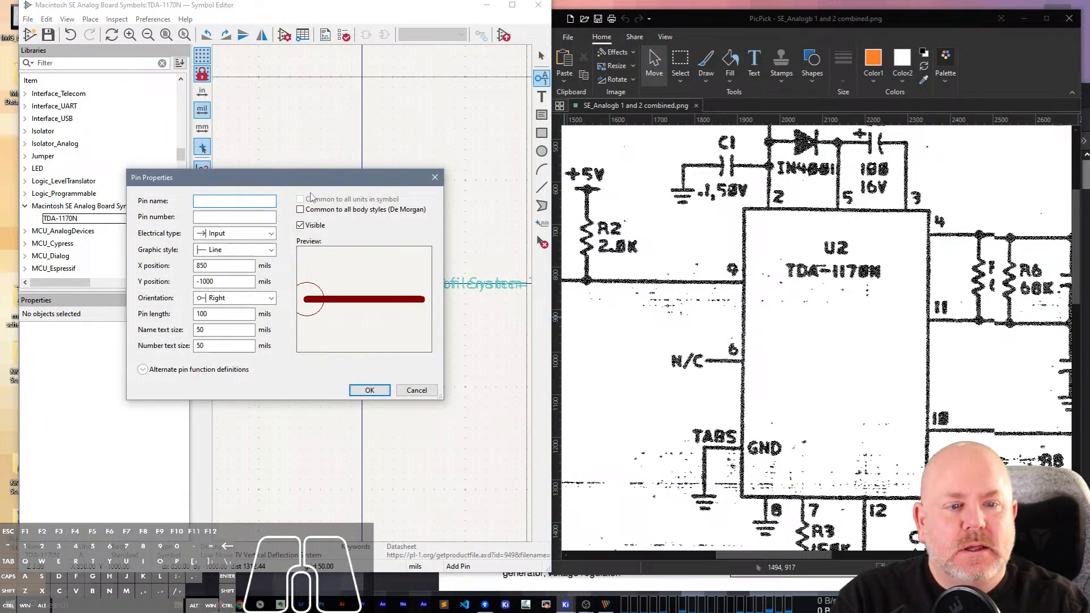
text(2)
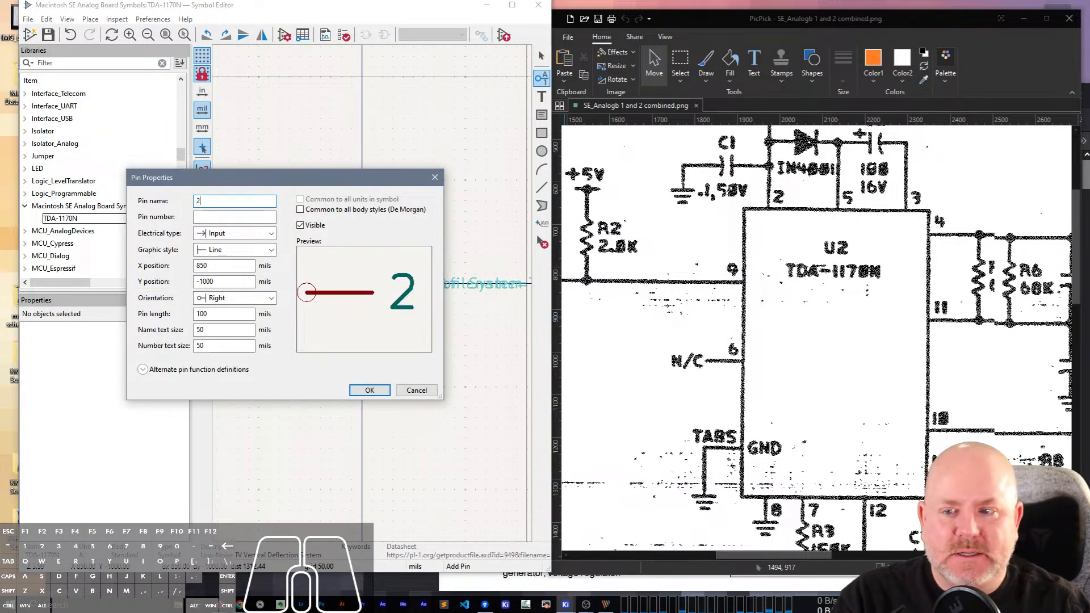
key(BackSpace)
key(Tab)
text(2)
key(Return)
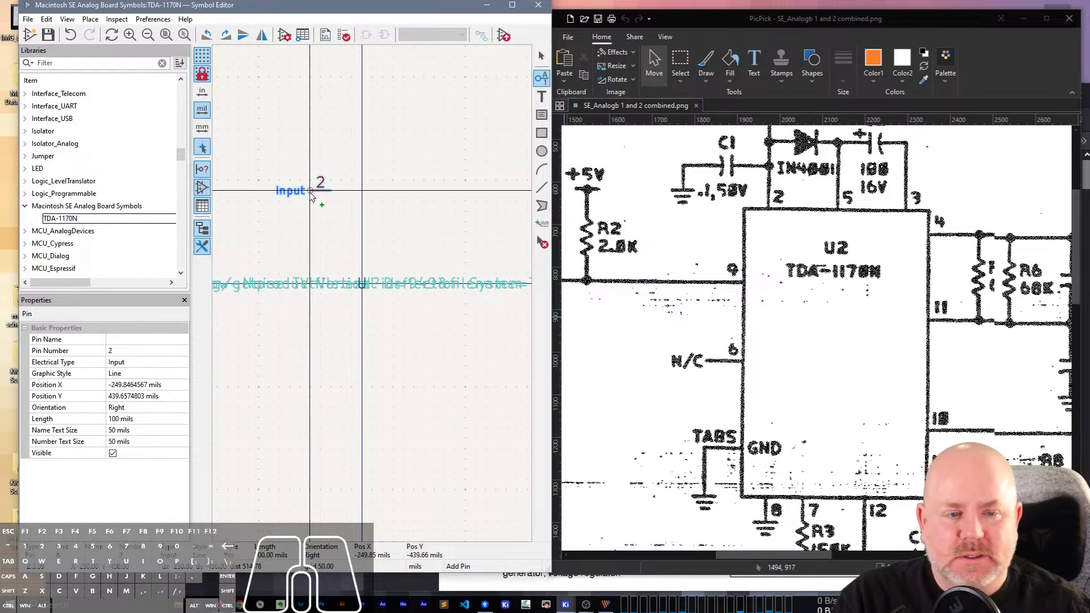
key(r)
key(r)
key(r)
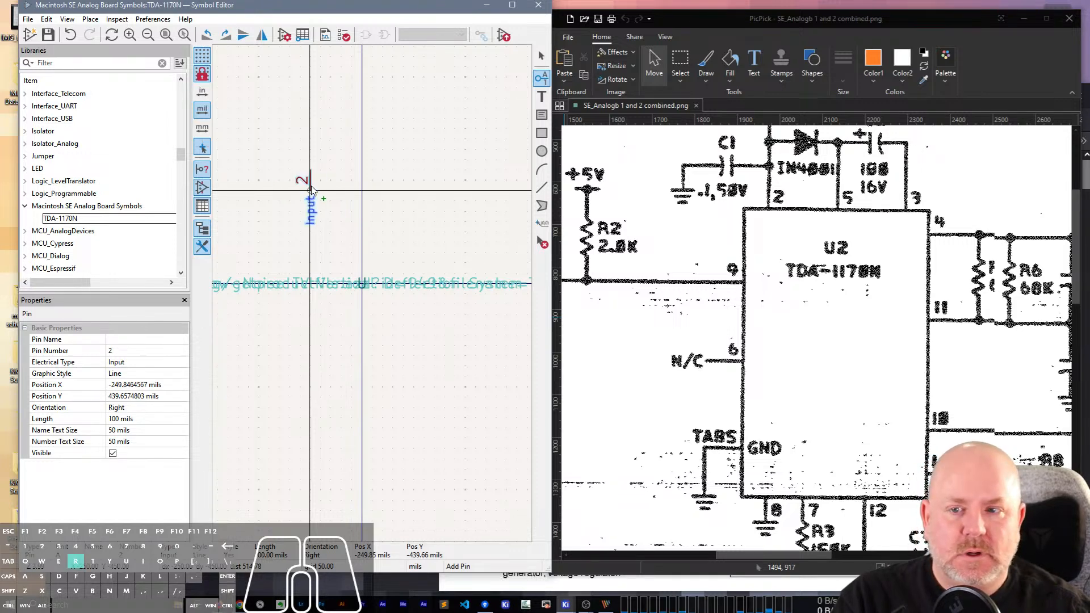
click(321, 191)
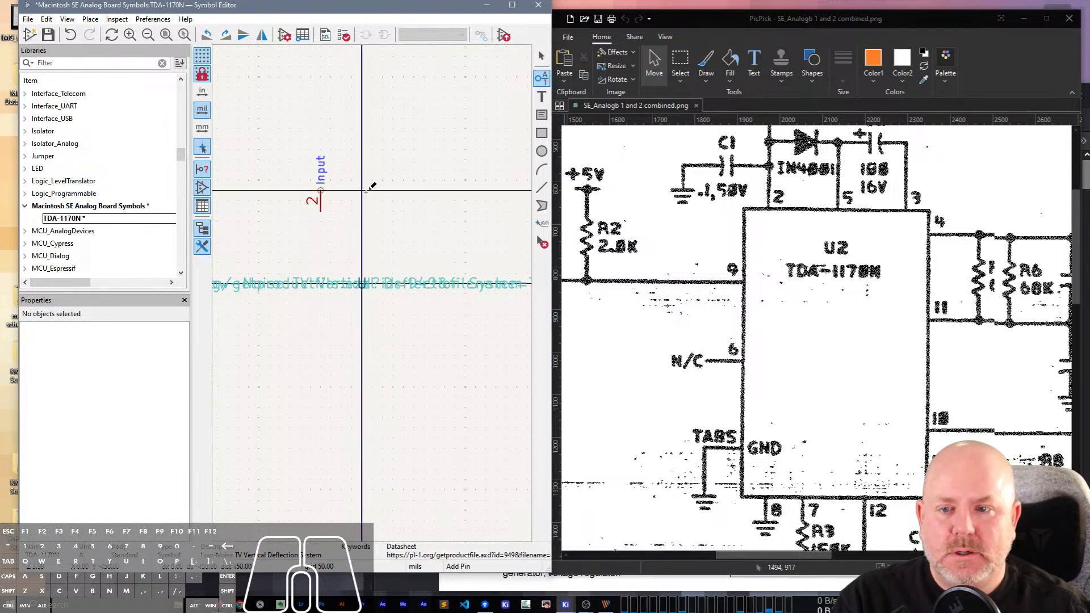
Place downward-pointing input pins in a row right of pin 2: one with pin name 5, then one numbered 3.
click(365, 191)
text(5)
key(Return)
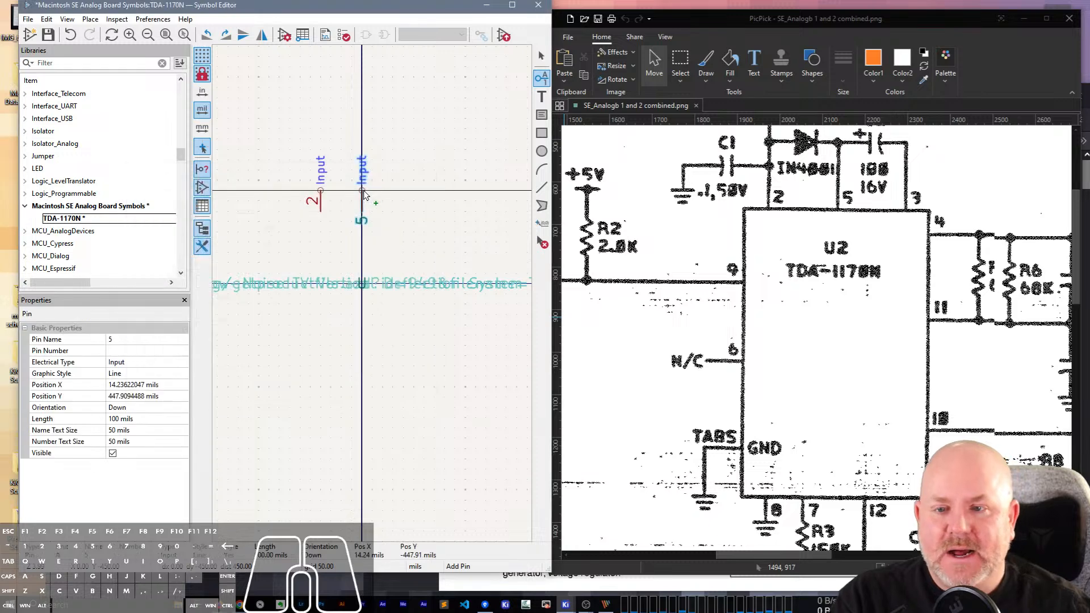
click(363, 192)
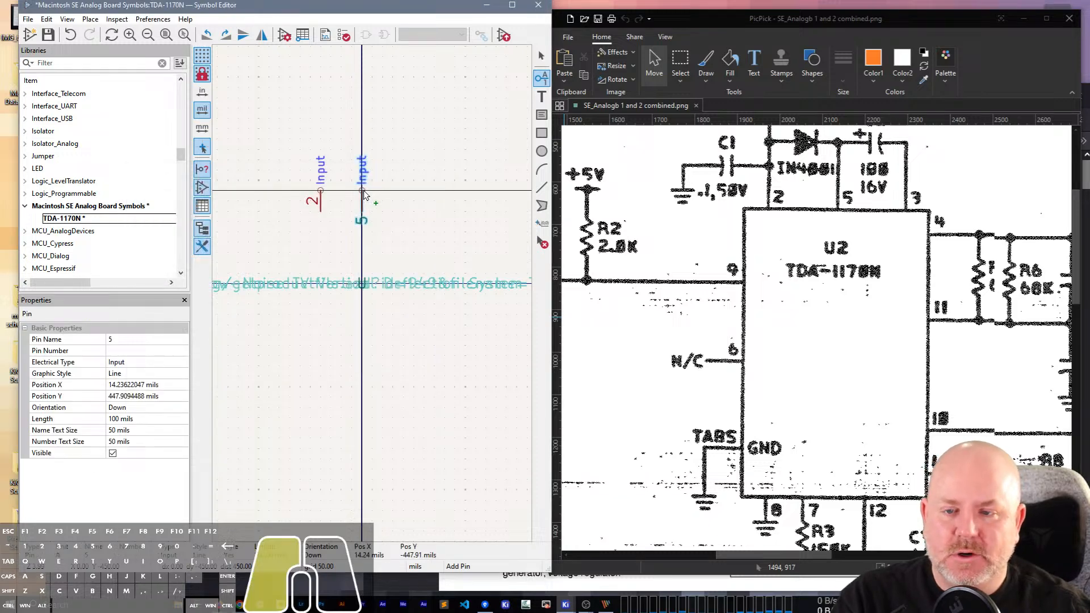
click(415, 187)
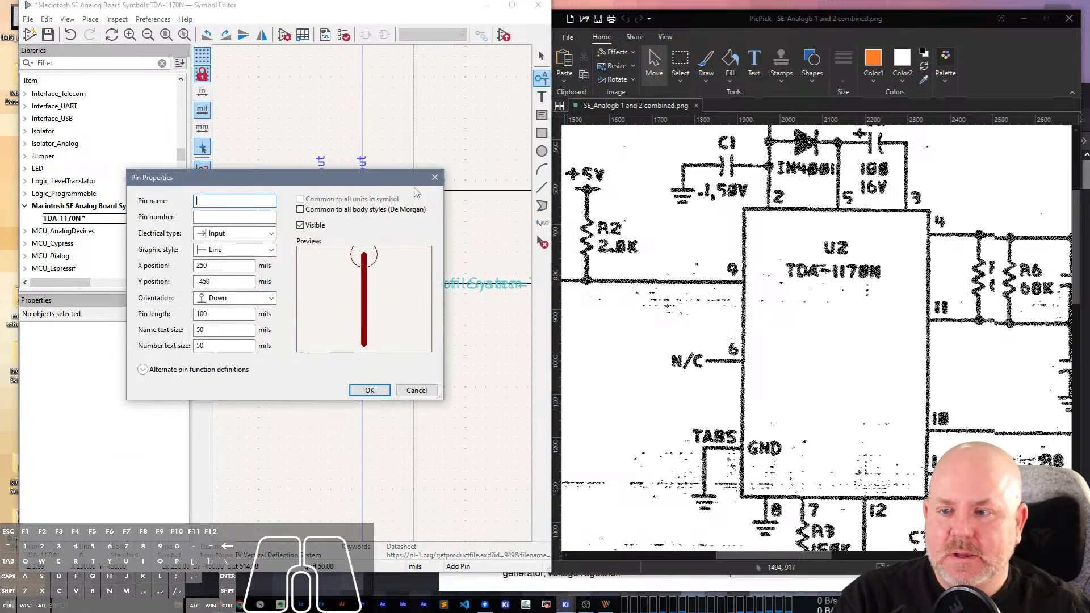
text(3)
key(Return)
click(413, 187)
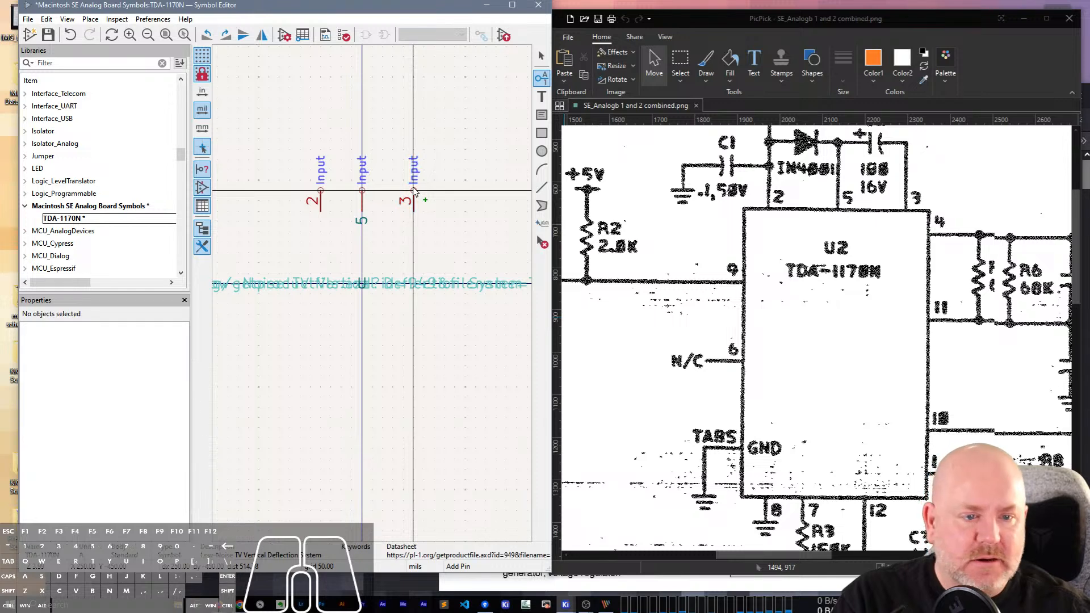
Place a left-pointing input pin numbered 4 at about X 500, Y -200 mils on the symbol's right side.
click(467, 233)
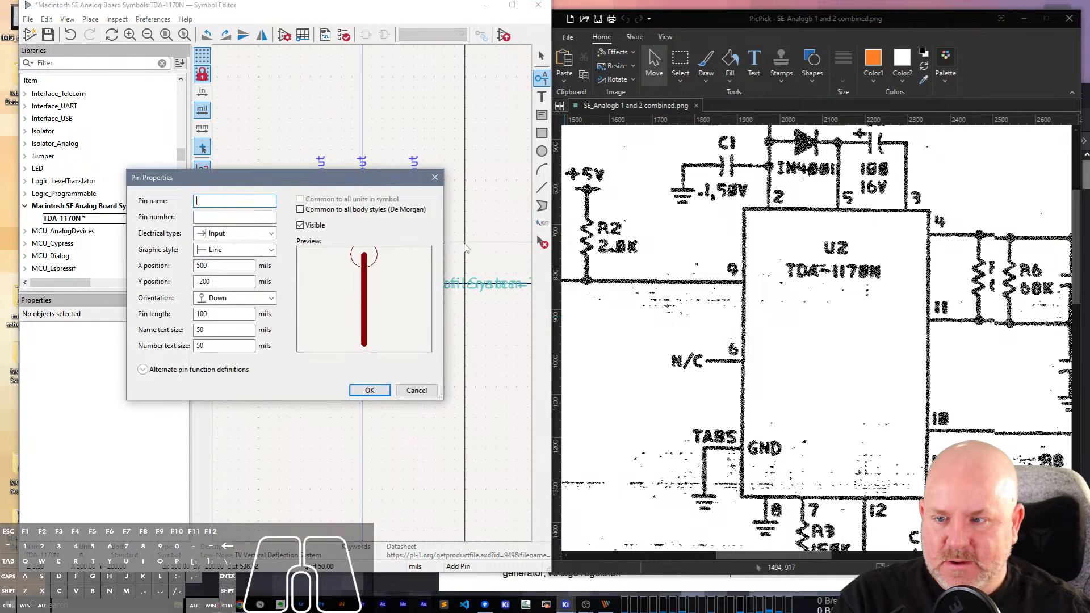
text(4)
key(Return)
key(r)
key(r)
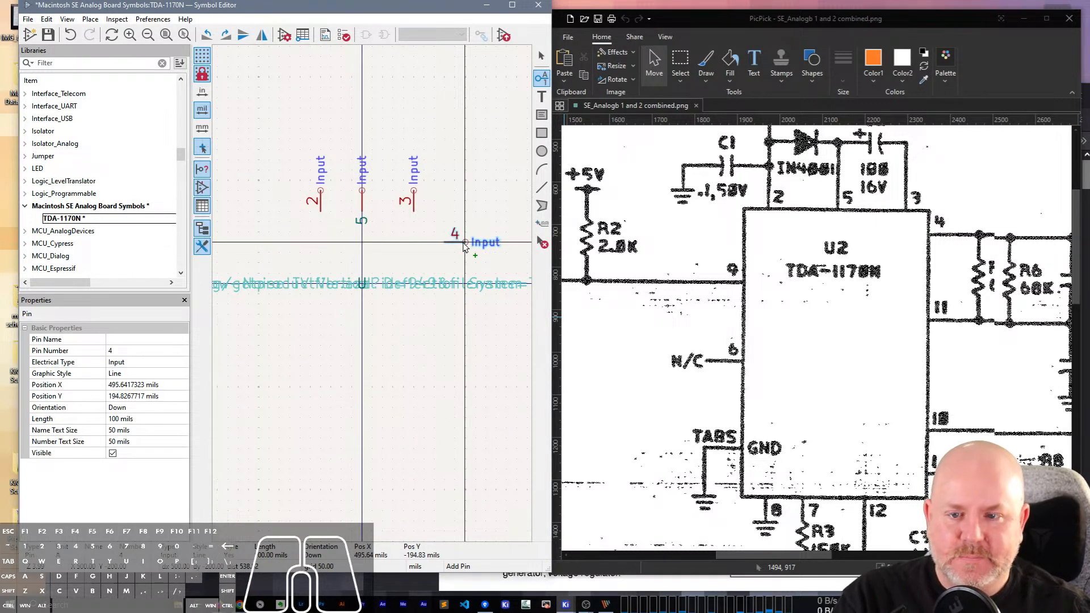
click(464, 242)
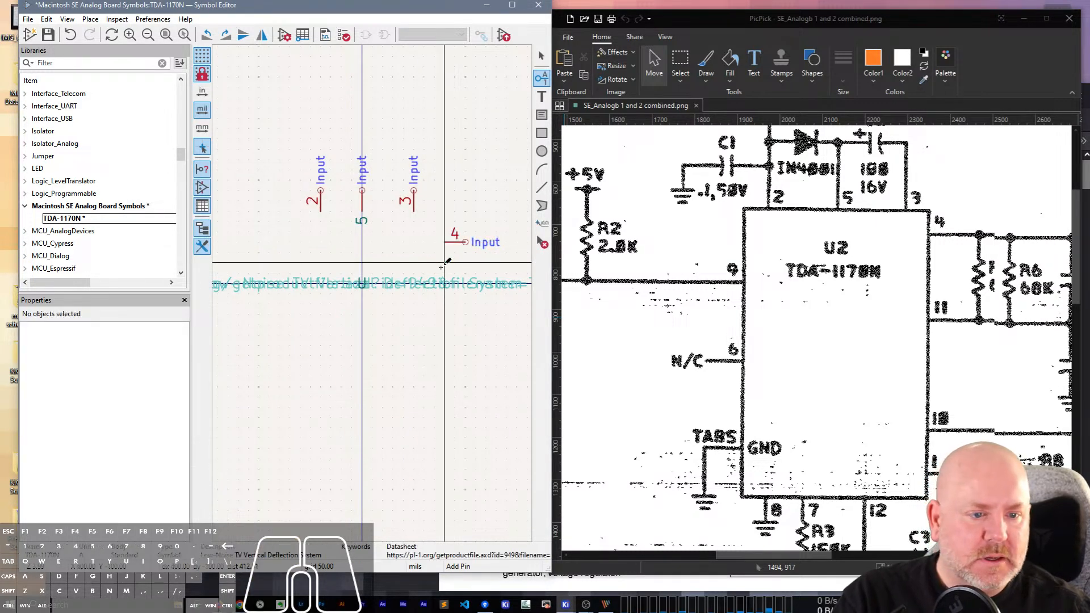
Place a left-pointing input pin numbered 11 directly below pin 4 on the symbol's right side.
click(445, 303)
text(11)
key(Return)
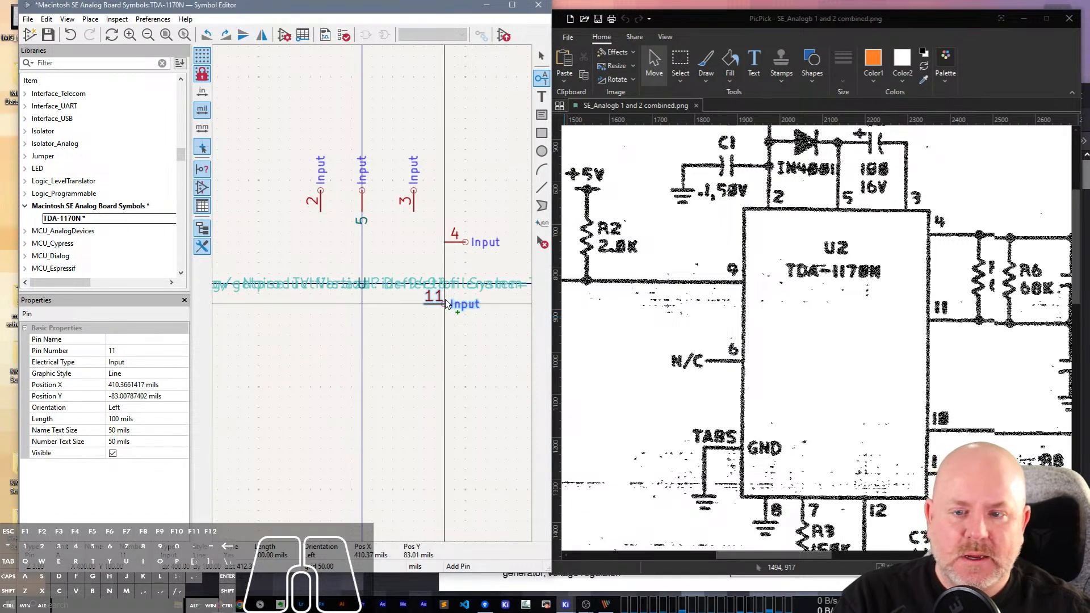
click(465, 305)
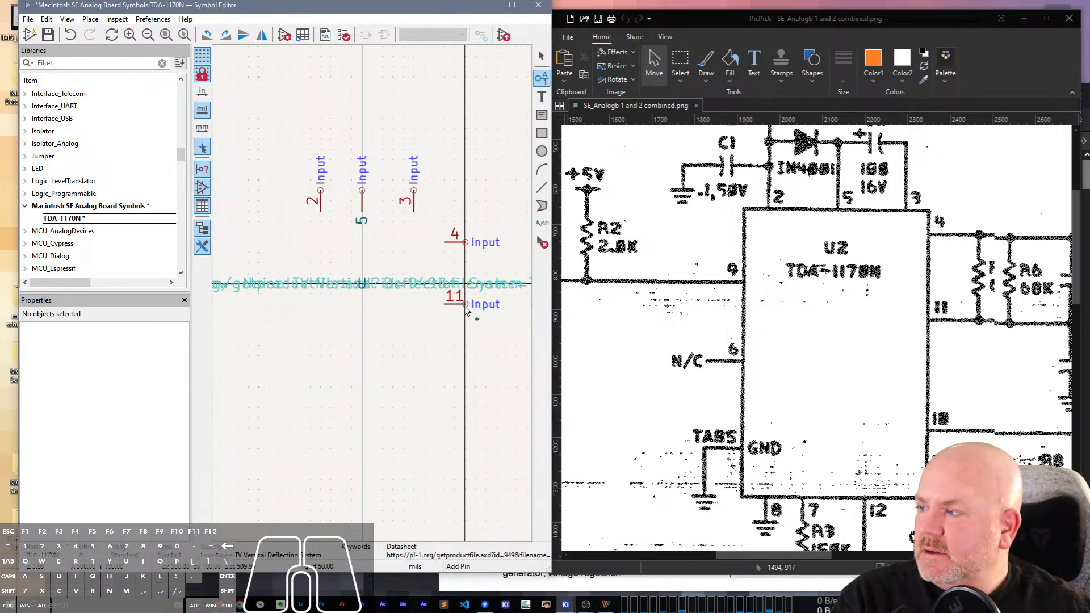
click(247, 294)
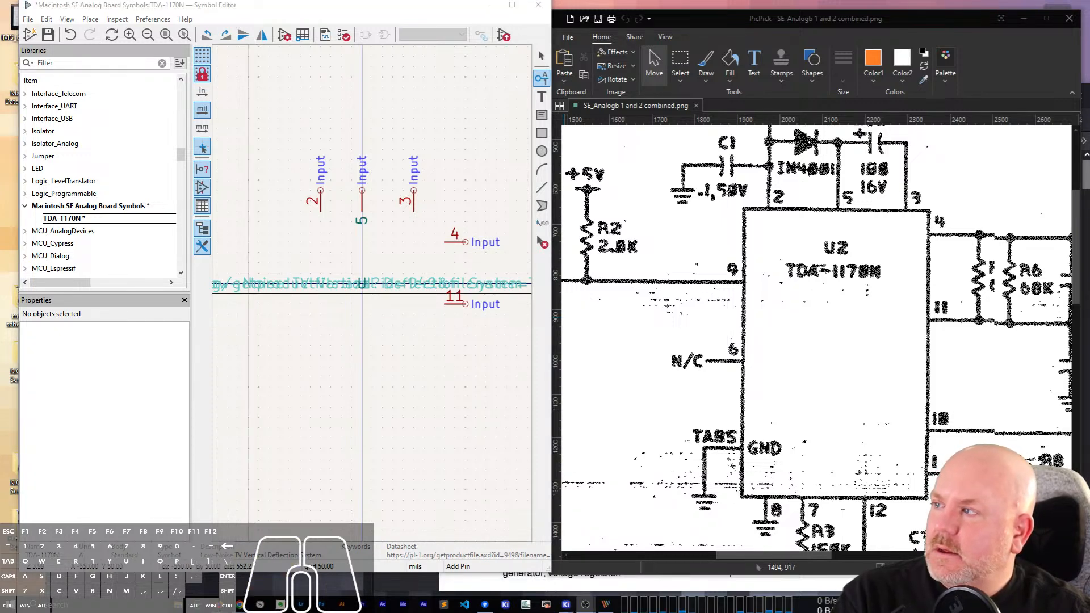
click(247, 294)
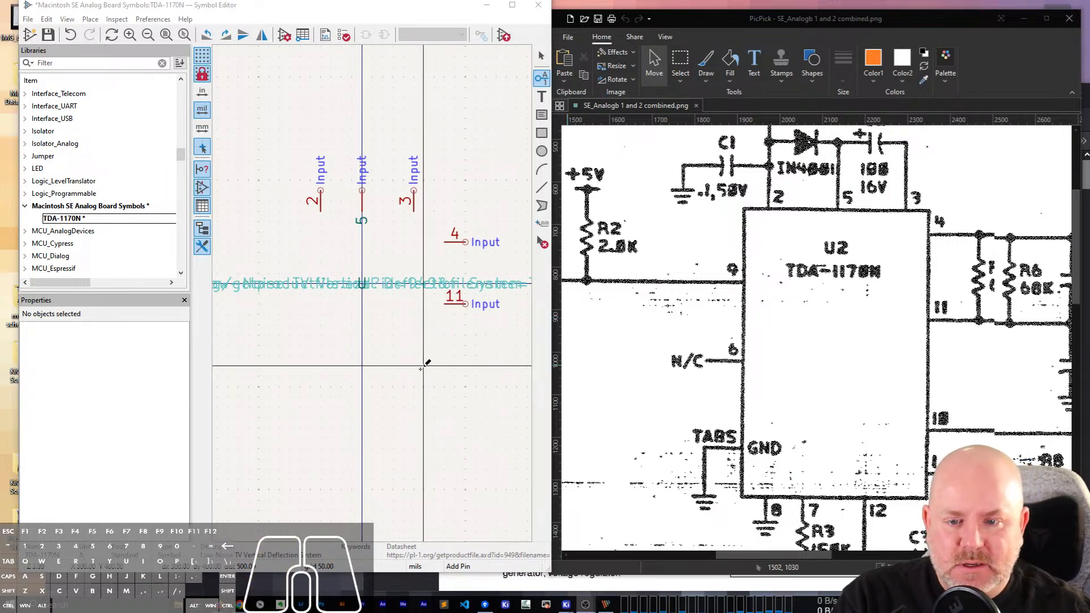
Place left-pointing input pins numbered 10 and 1 below pin 11, in line with the symbol's right-side pins.
click(463, 374)
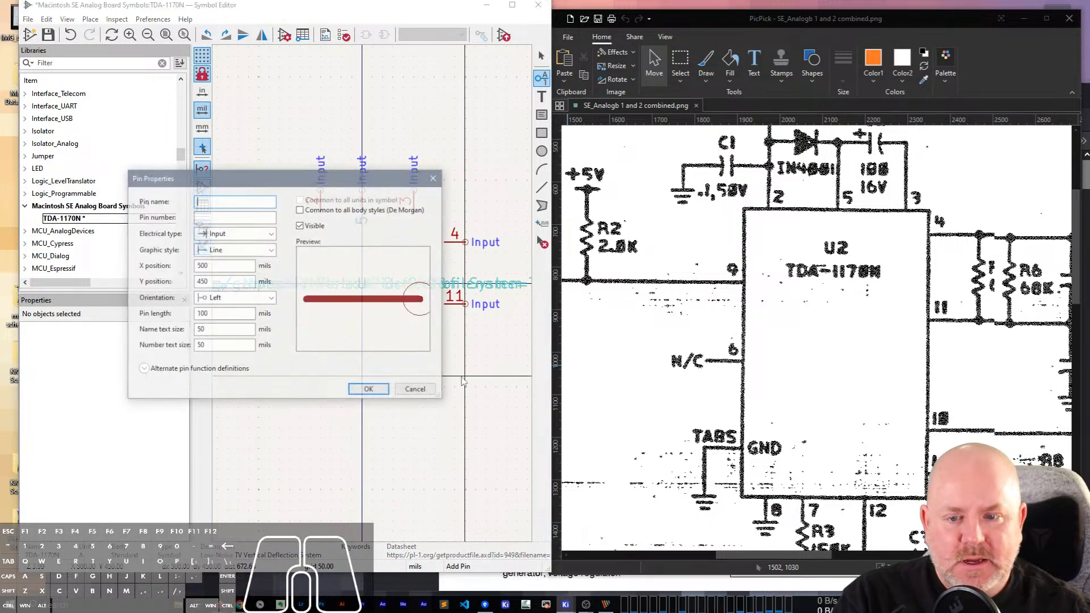
text(10)
key(Return)
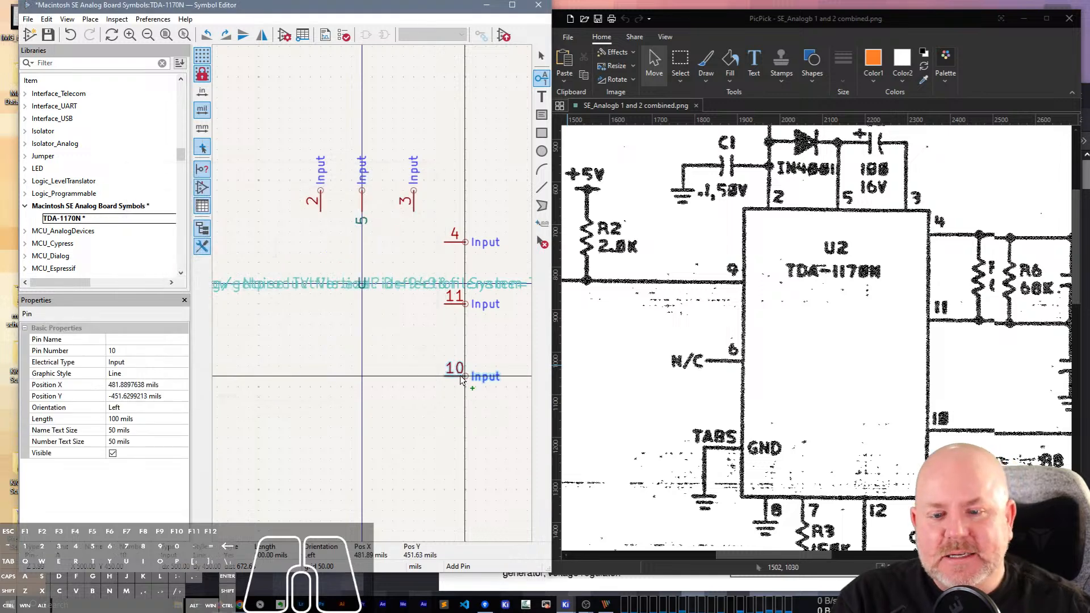
click(463, 376)
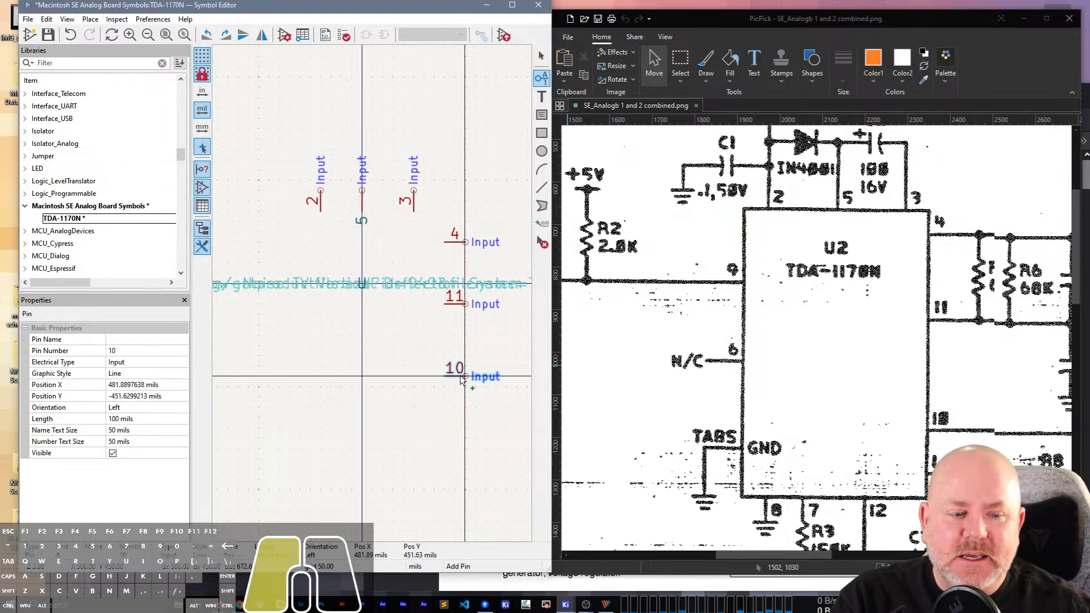
click(471, 433)
text(1)
key(Return)
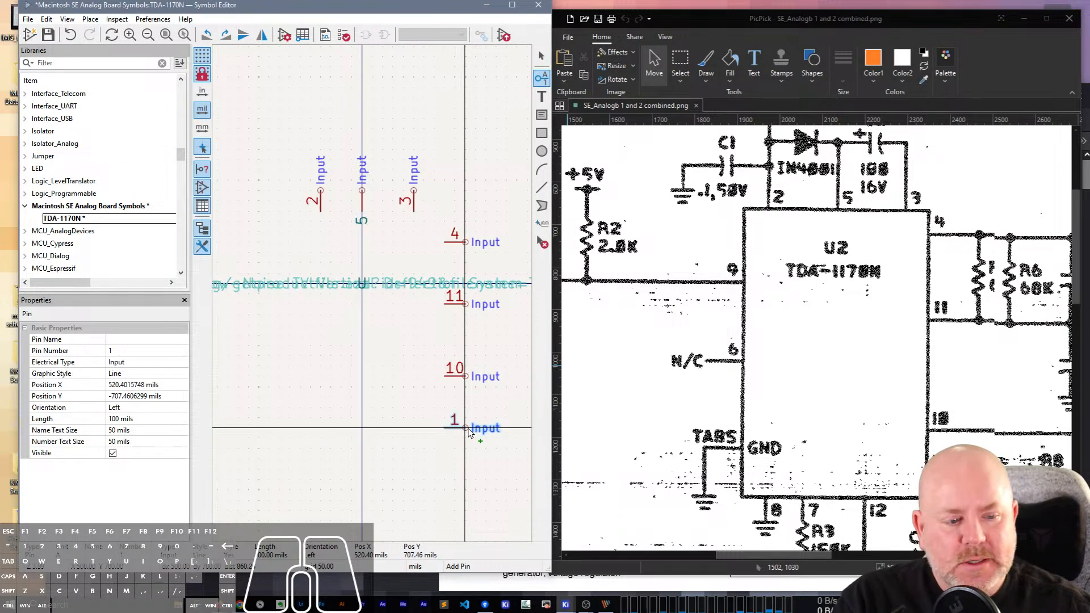
click(465, 427)
Place an upward-pointing input pin numbered 12 on the symbol's bottom side, slightly right of centre.
click(383, 470)
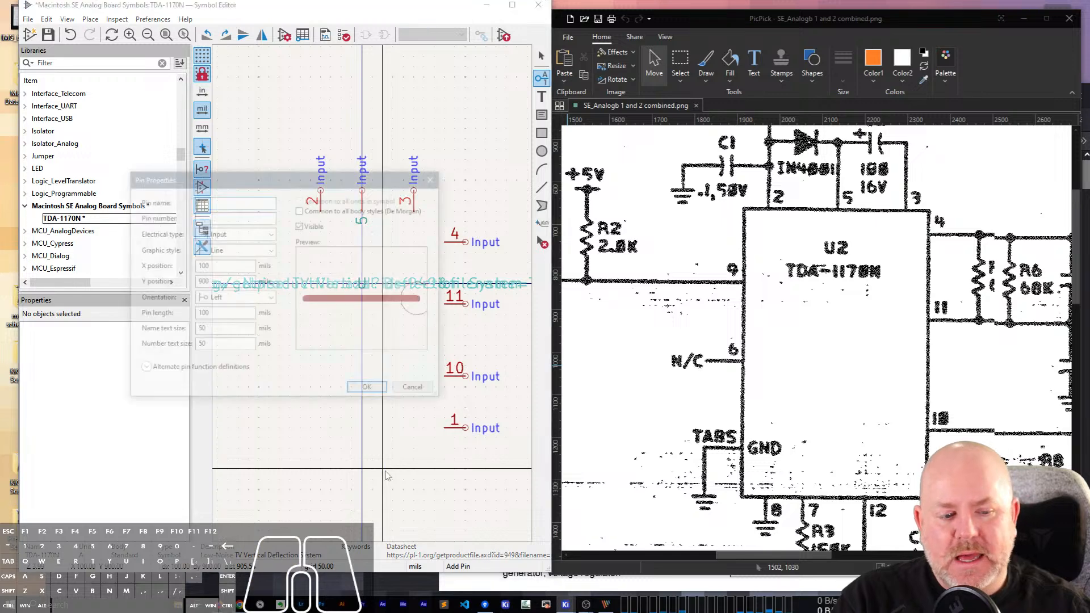
text(12)
key(Return)
key(r)
key(r)
key(r)
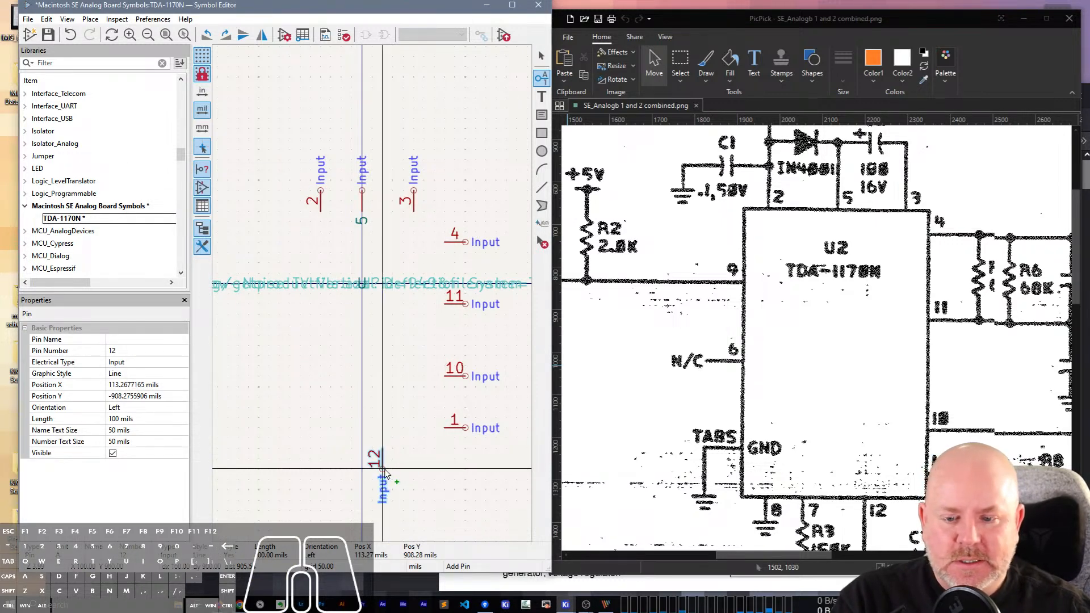
click(393, 469)
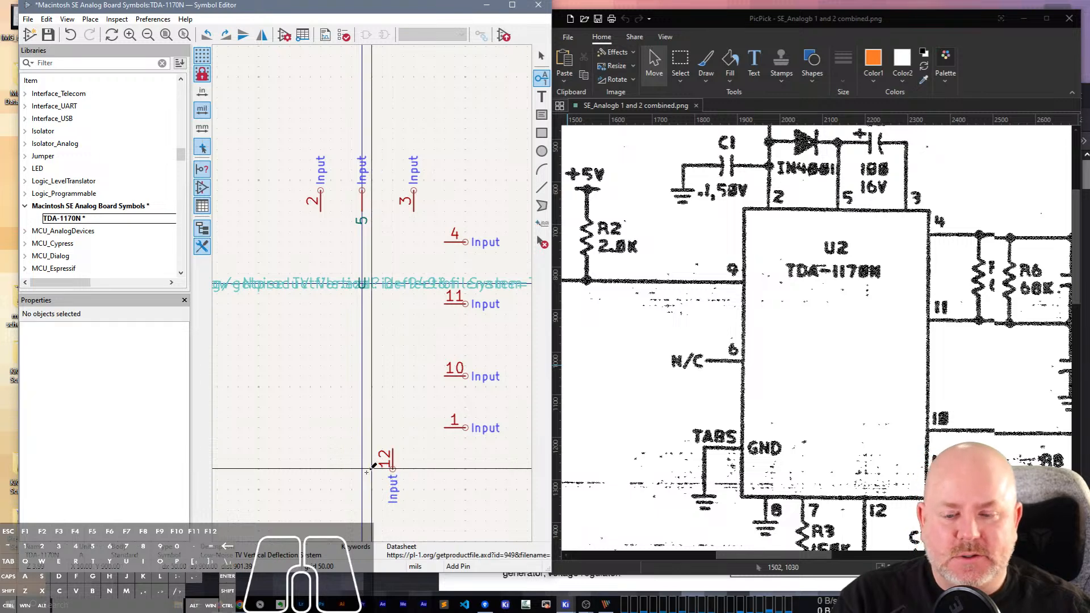
Place upward-pointing input pins numbered 7 and 8 in the bottom row, to the left of pin 12.
click(345, 469)
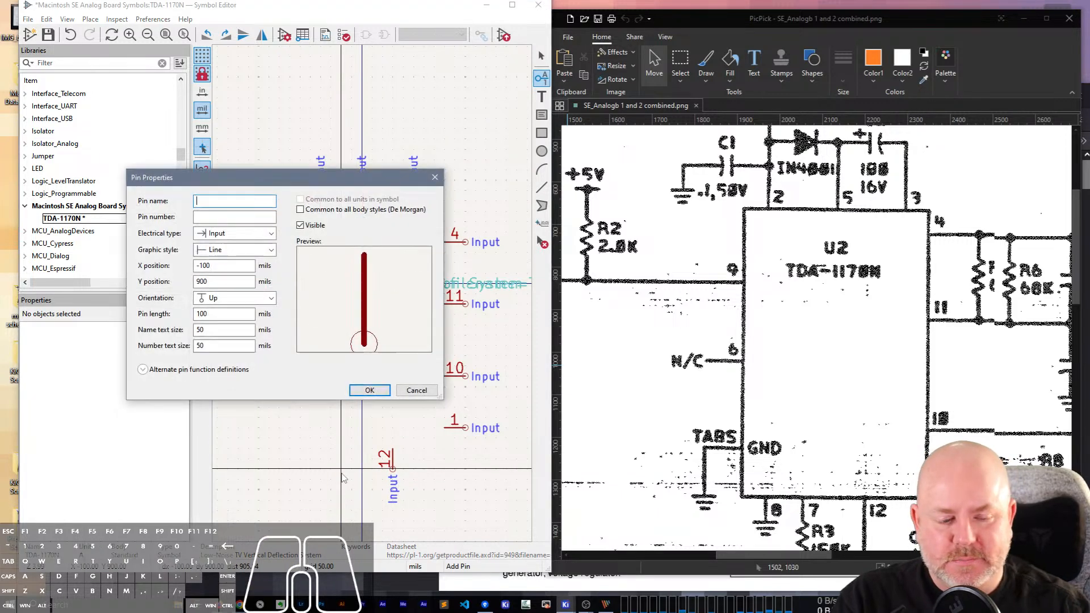
key(Tab)
text(7)
key(Return)
click(341, 469)
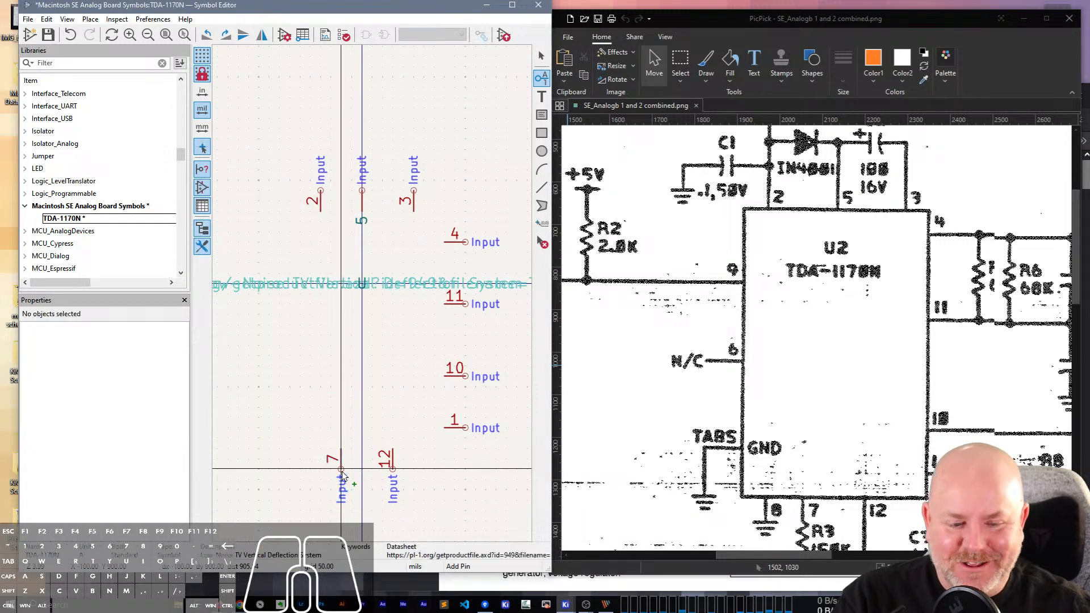
click(299, 480)
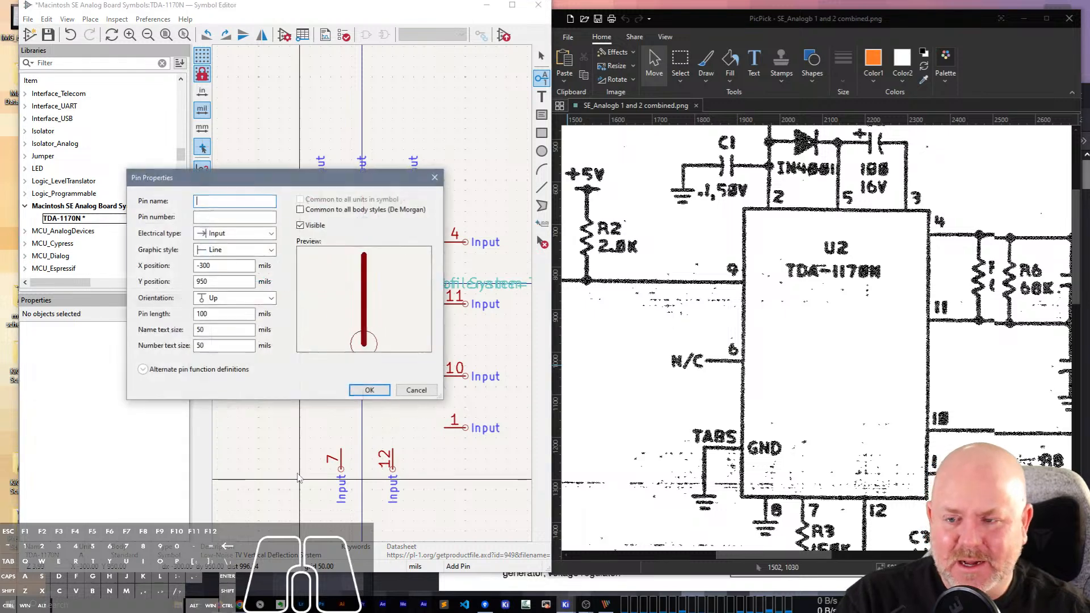
key(Tab)
text(8)
key(Return)
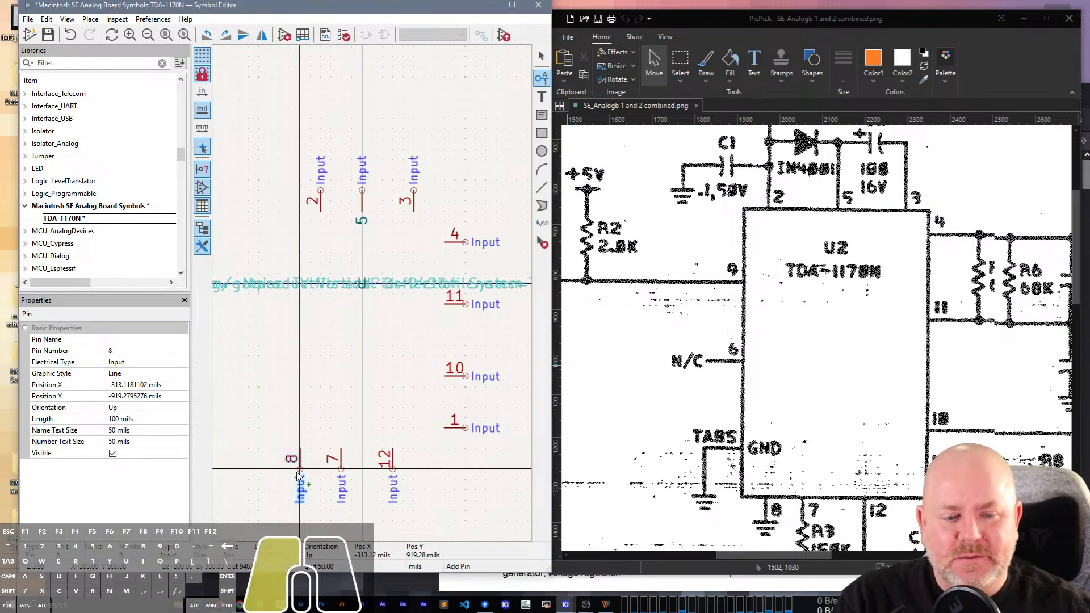
click(300, 470)
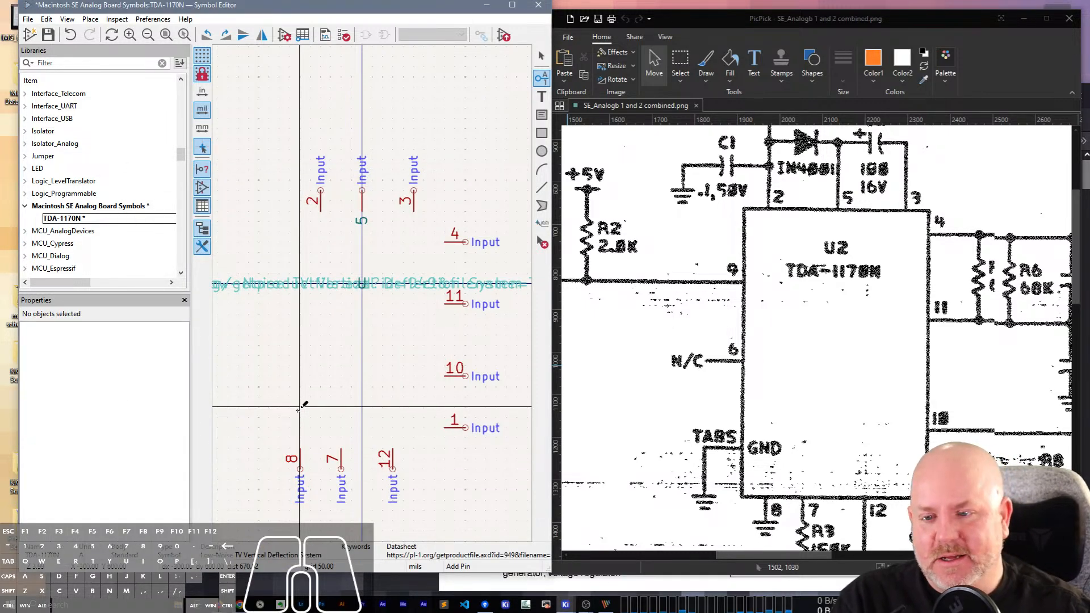
Place a right-pointing input pin numbered 8 on the symbol's left side, above and left of the bottom pin row.
click(299, 407)
key(Tab)
text(8)
key(Return)
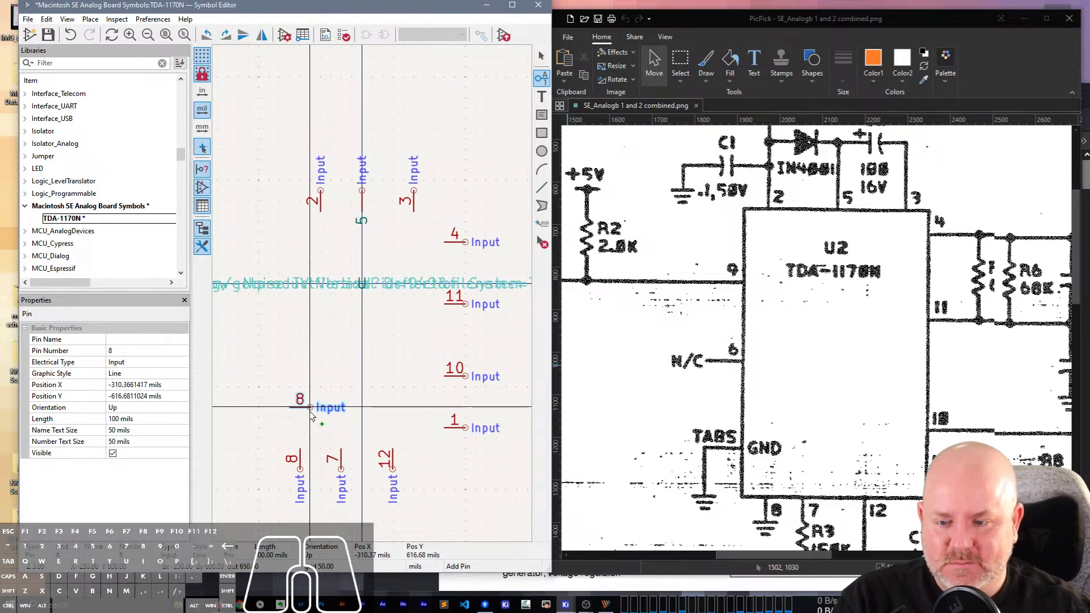
key(r)
key(r)
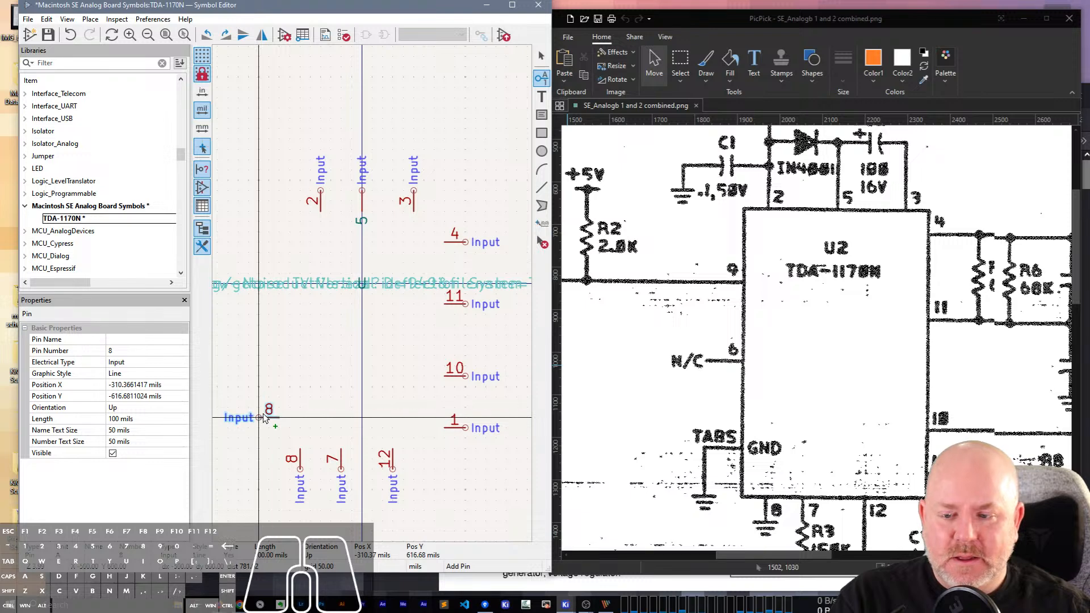
click(259, 417)
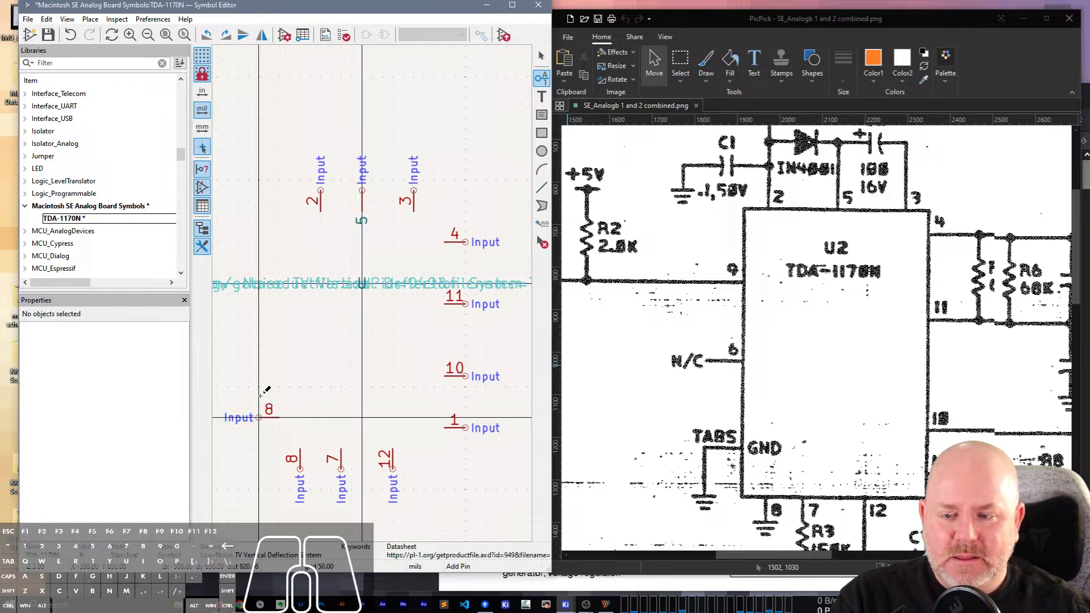
Place a right-pointing input pin numbered 5 on the left side, vertically aligned above the left-side pin 8.
click(279, 342)
text(5)
key(Return)
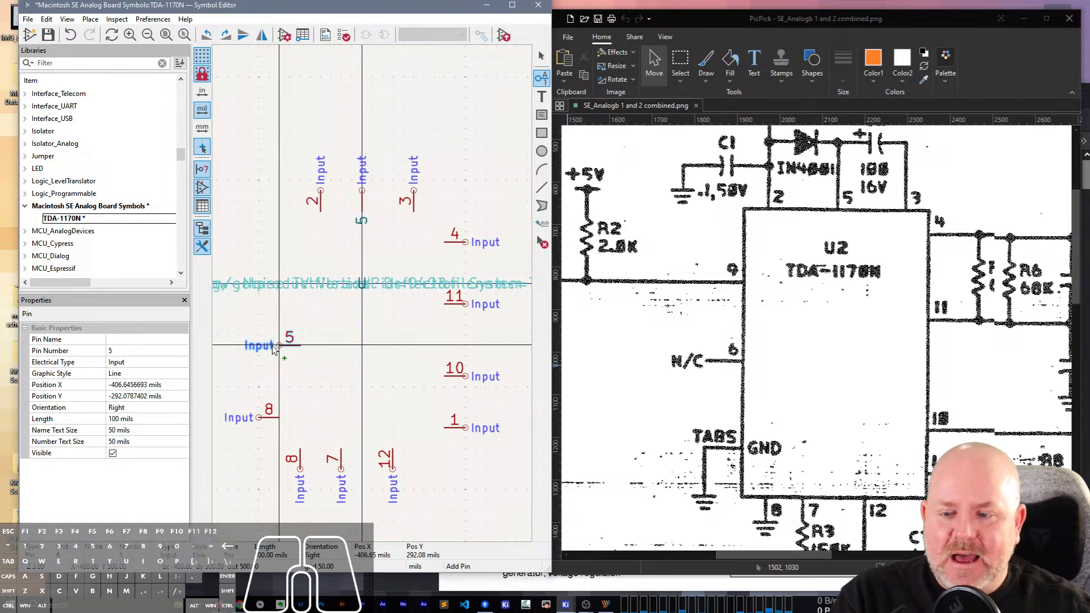
click(259, 345)
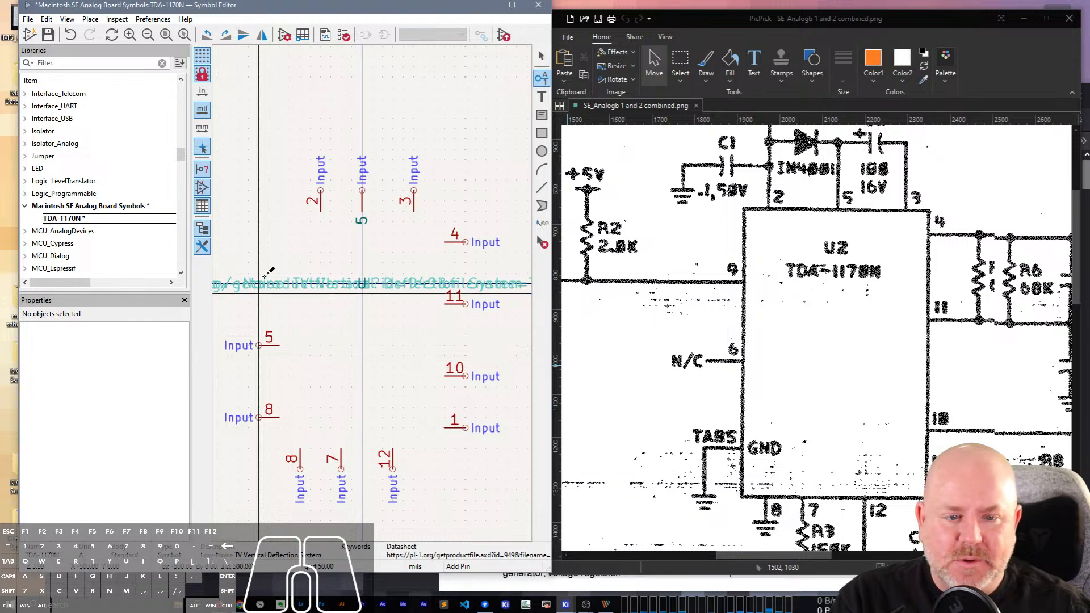
Place a right-pointing input pin numbered 9 on the left side, vertically aligned above the left-side pin 5.
click(279, 257)
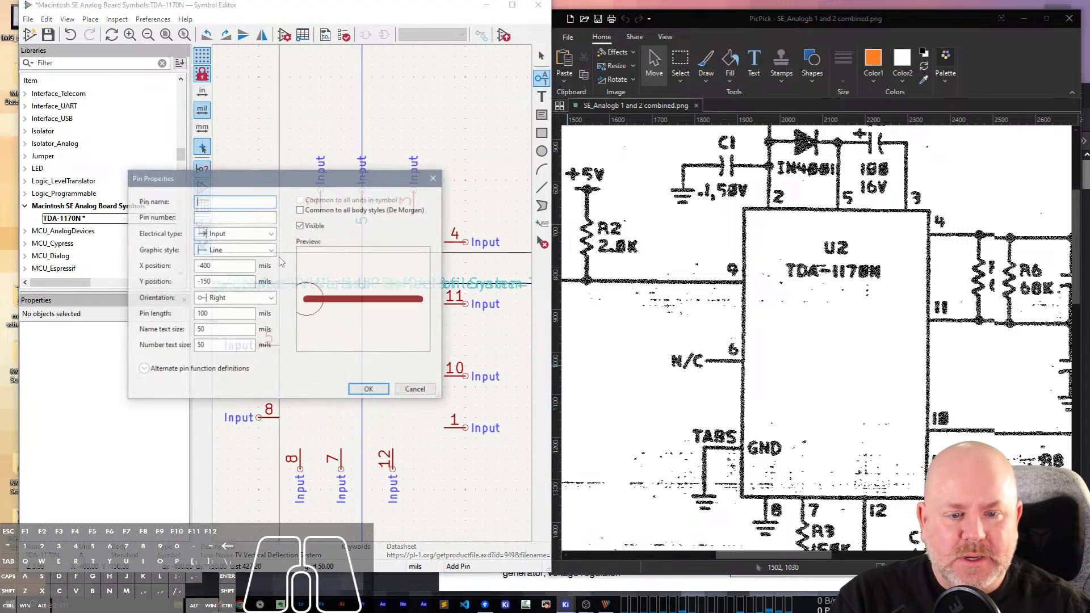
key(Tab)
text(9)
key(Return)
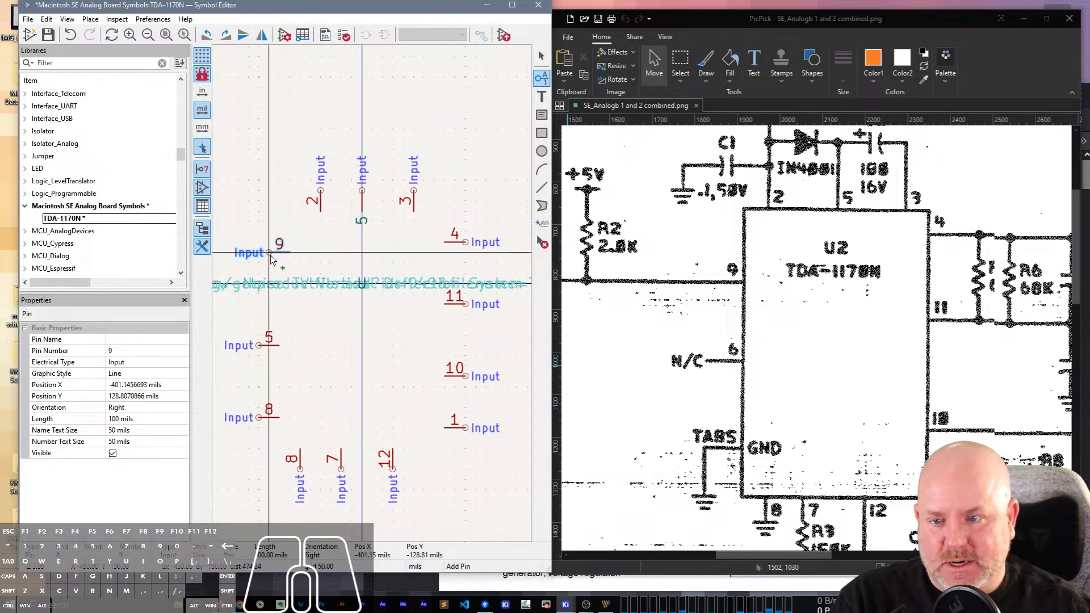
click(259, 262)
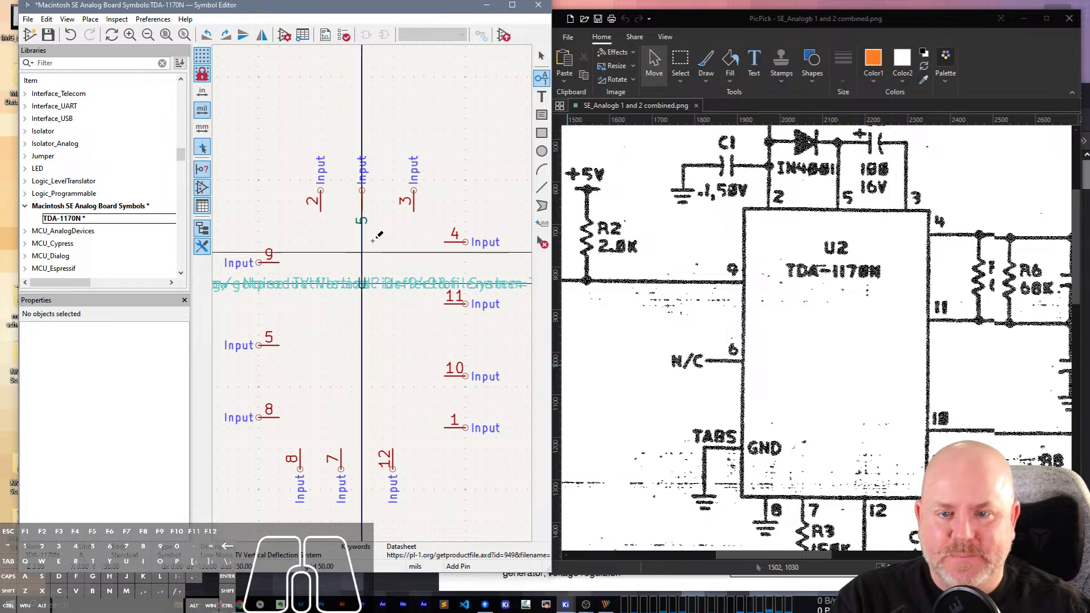
key(Escape)
Draw the symbol's body rectangle from (400, 350) to (-400, -800) mils so its edges meet the inner ends of the pins.
click(541, 133)
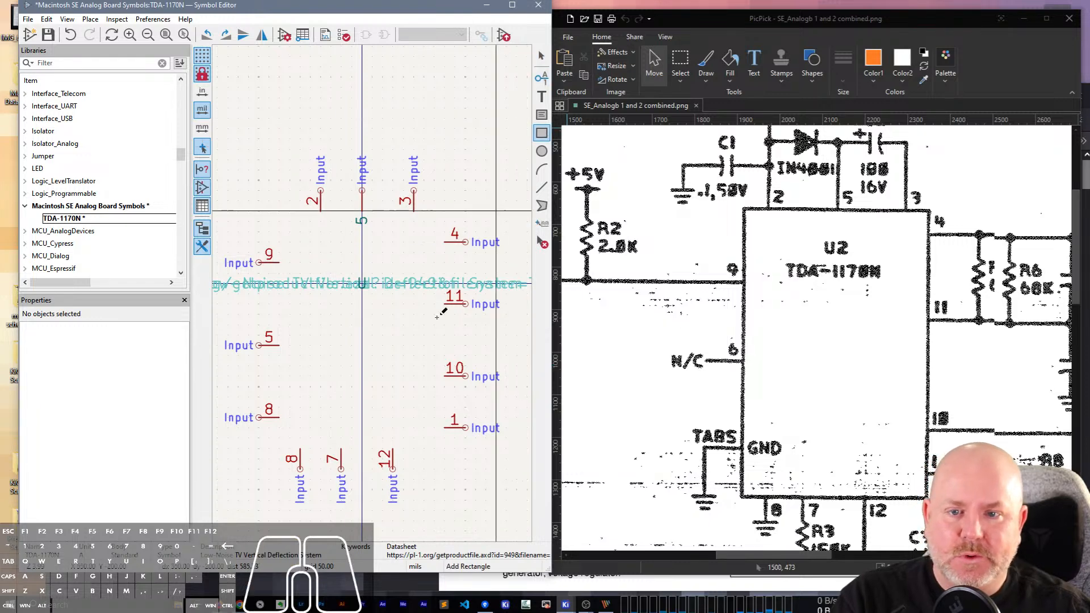
click(444, 213)
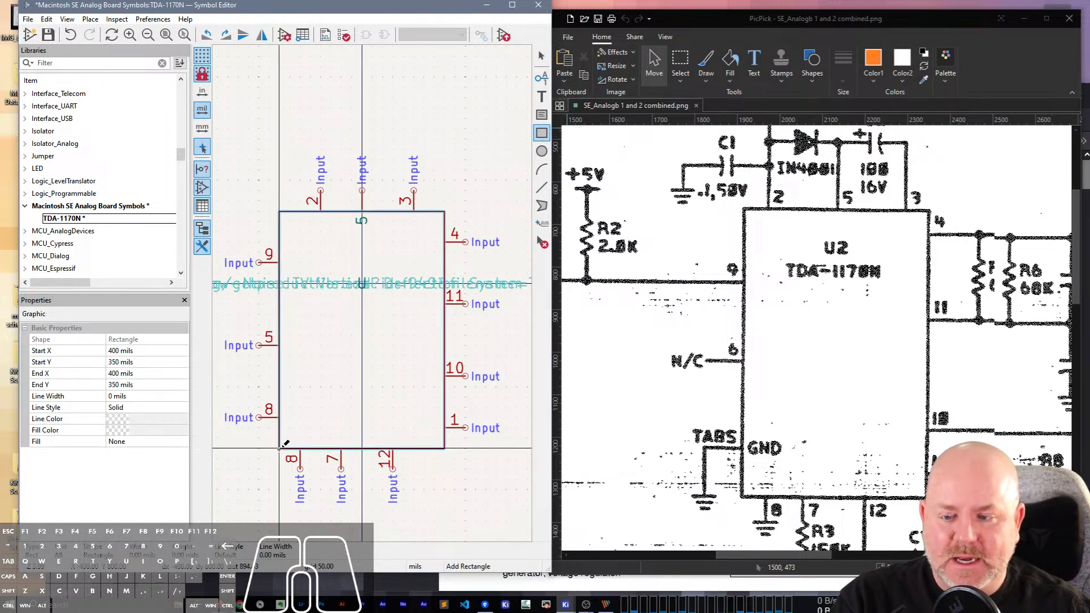
click(280, 448)
key(Escape)
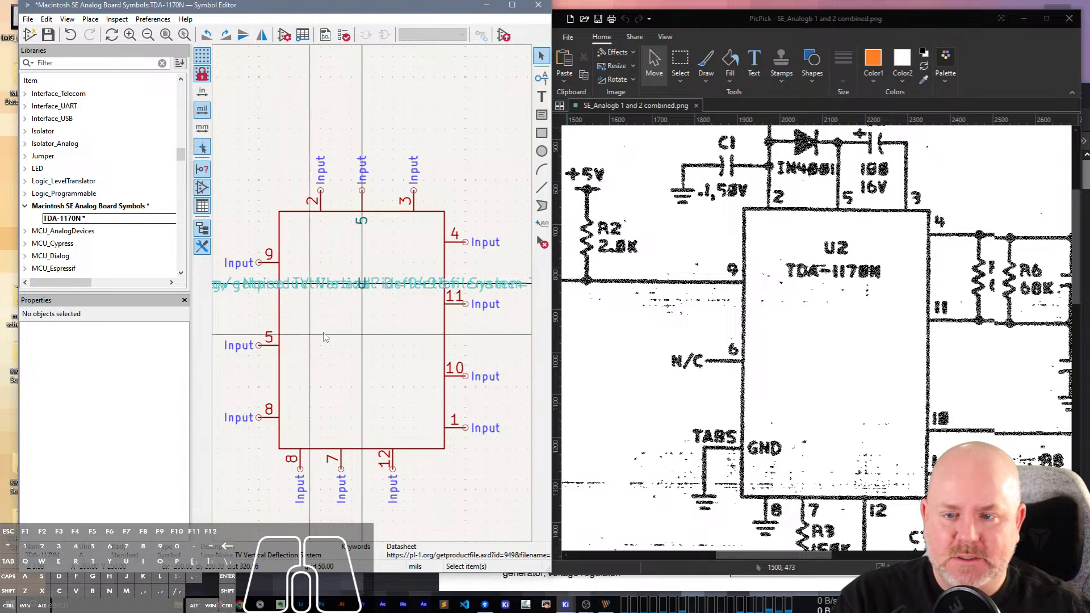
Move bottom pins 7 and 12 together to the right until pin 7 lines up with the symbol's vertical centre line.
scroll(326, 325, down, 1)
scroll(373, 293, up, 1)
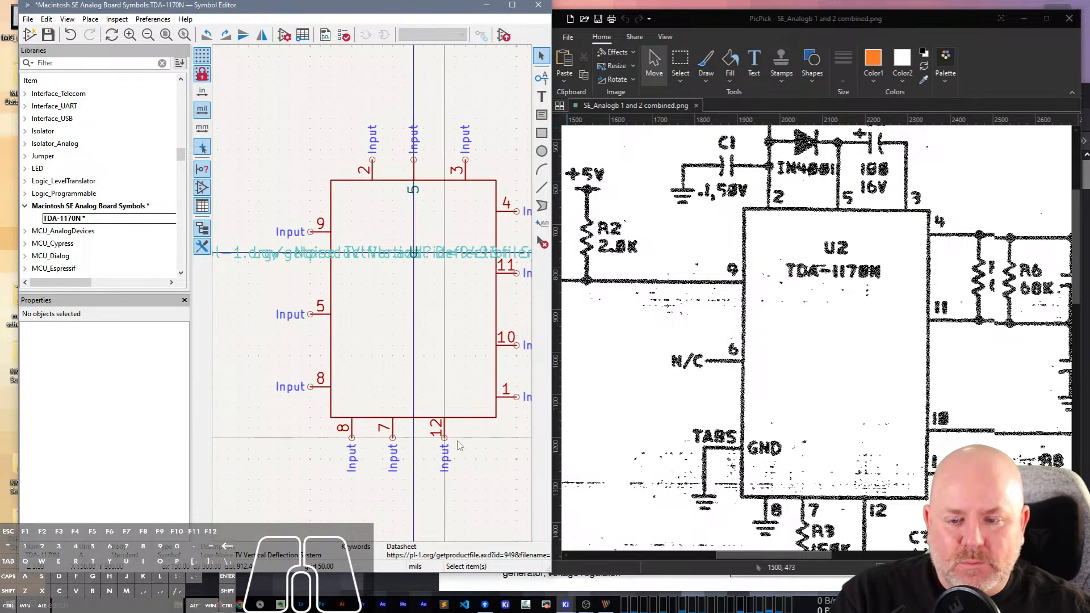
drag(472, 444, 413, 439)
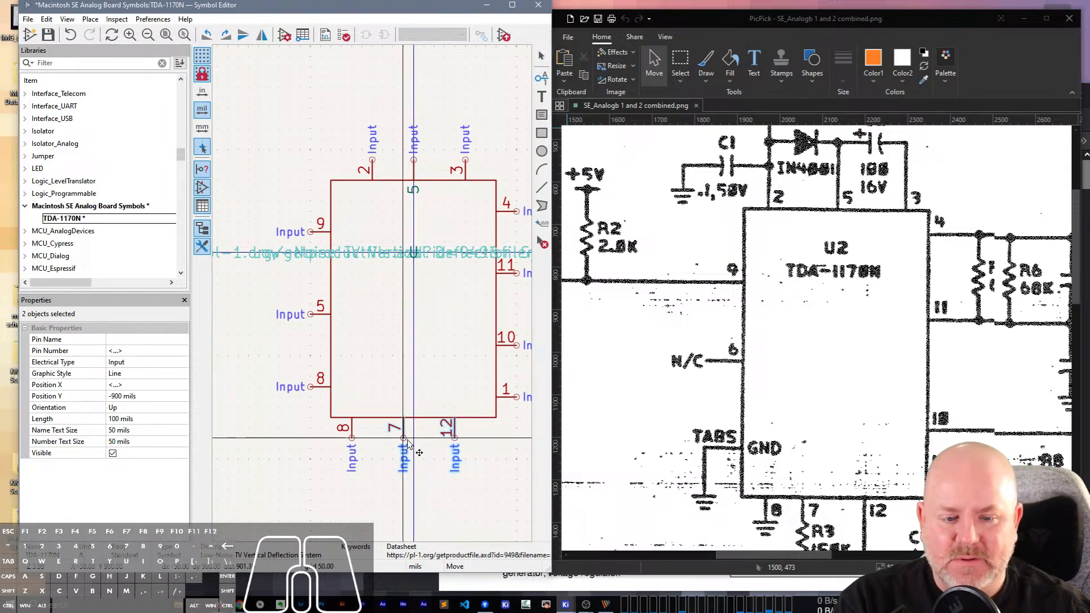
click(414, 439)
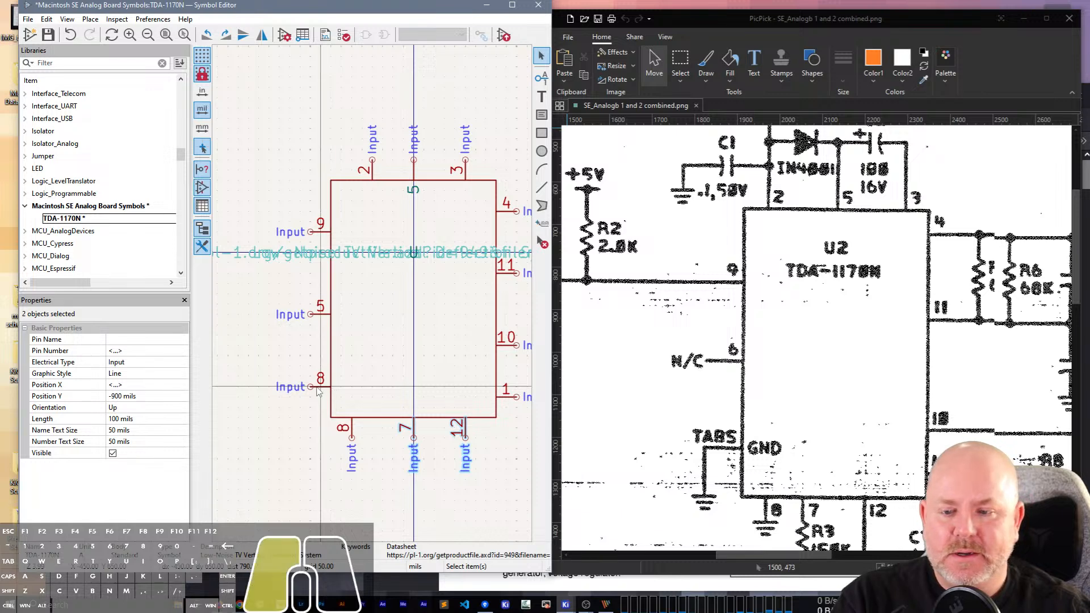
Name the lowest left-side pin GND and set its pin number to TABS.
double_click(287, 387)
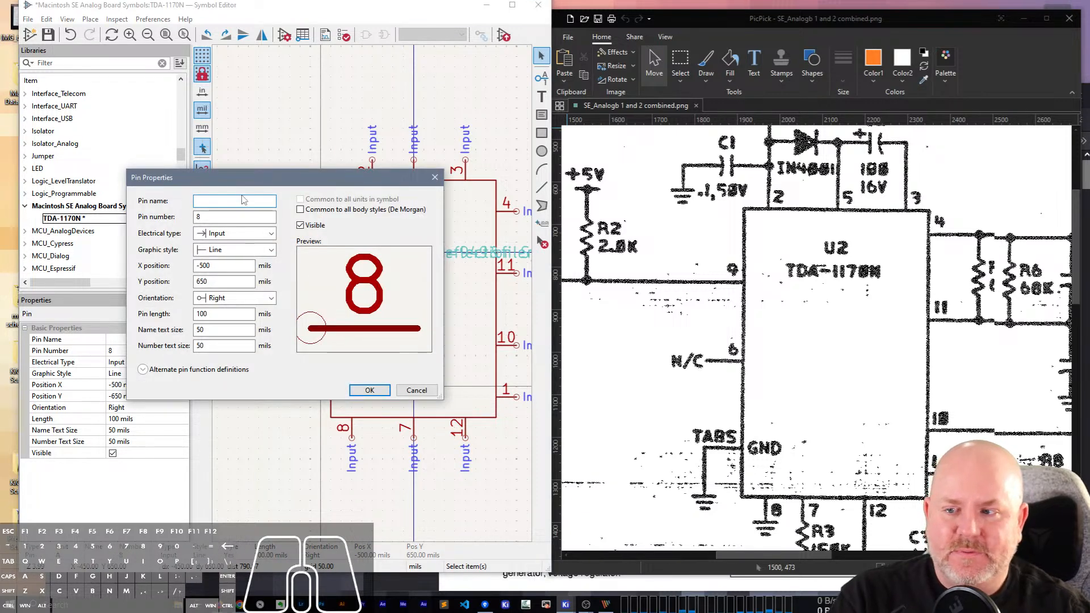
text(TABS)
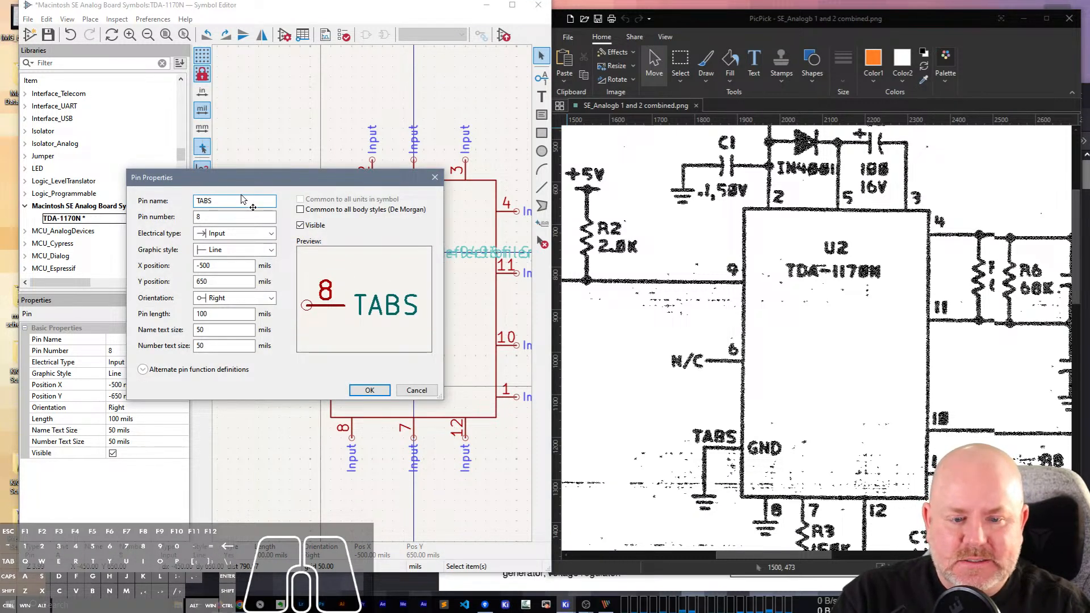
key(BackSpace)
key(BackSpace)
key(BackSpace)
key(BackSpace)
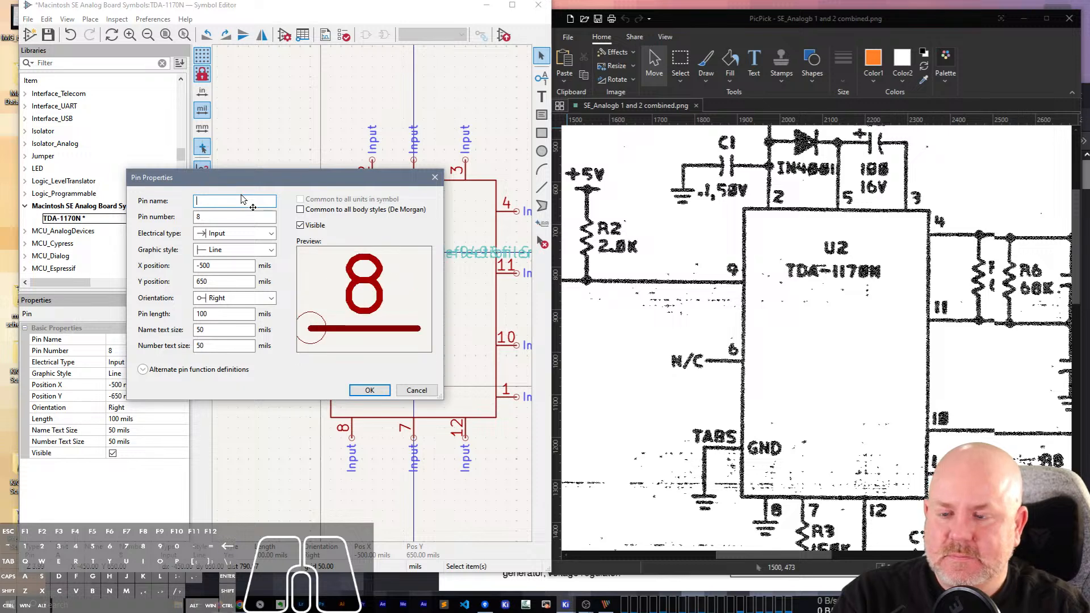
text(TABS)
key(BackSpace)
key(BackSpace)
key(BackSpace)
key(BackSpace)
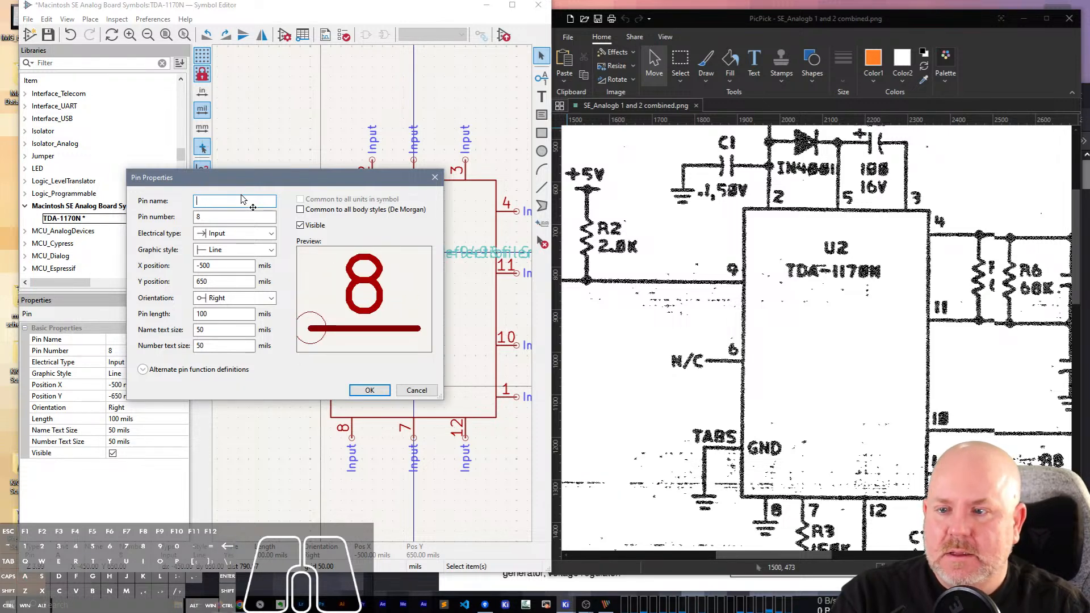
text(GND)
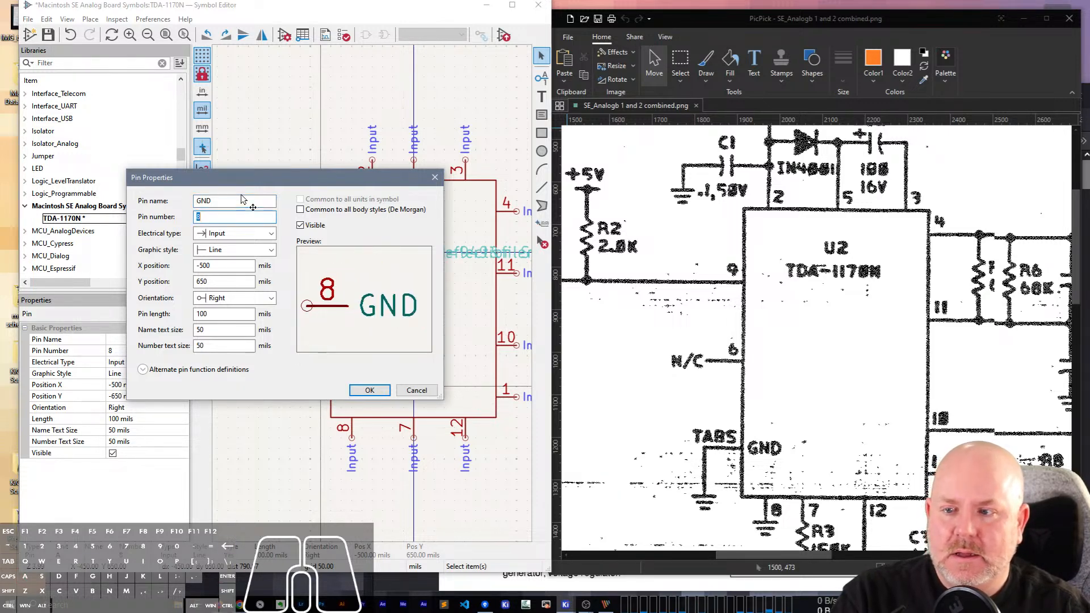
text(TABS)
key(Return)
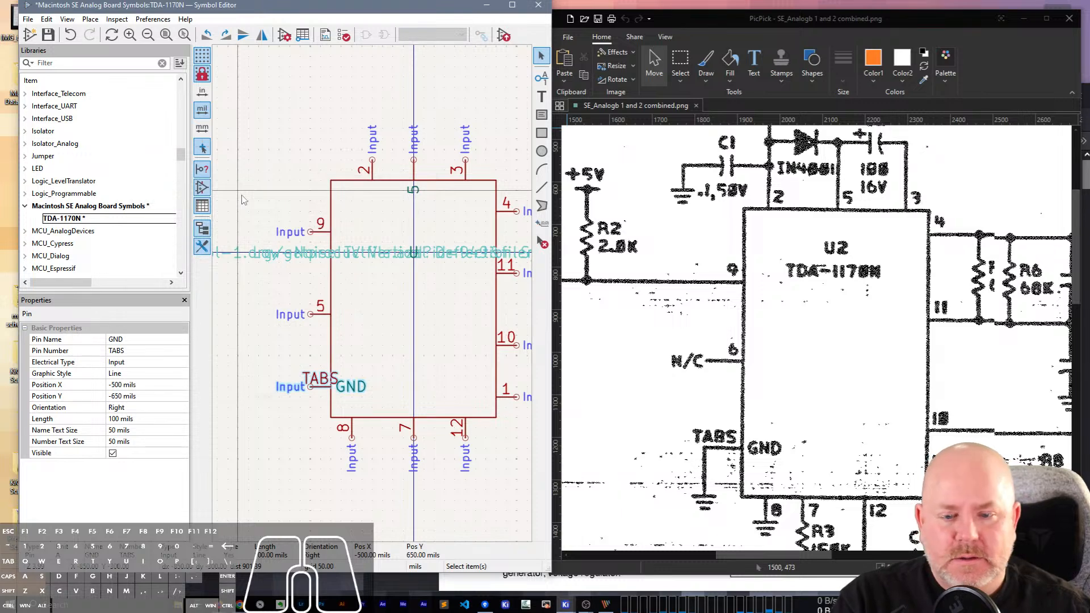
Shorten the GND pin's number to TAB.
double_click(312, 389)
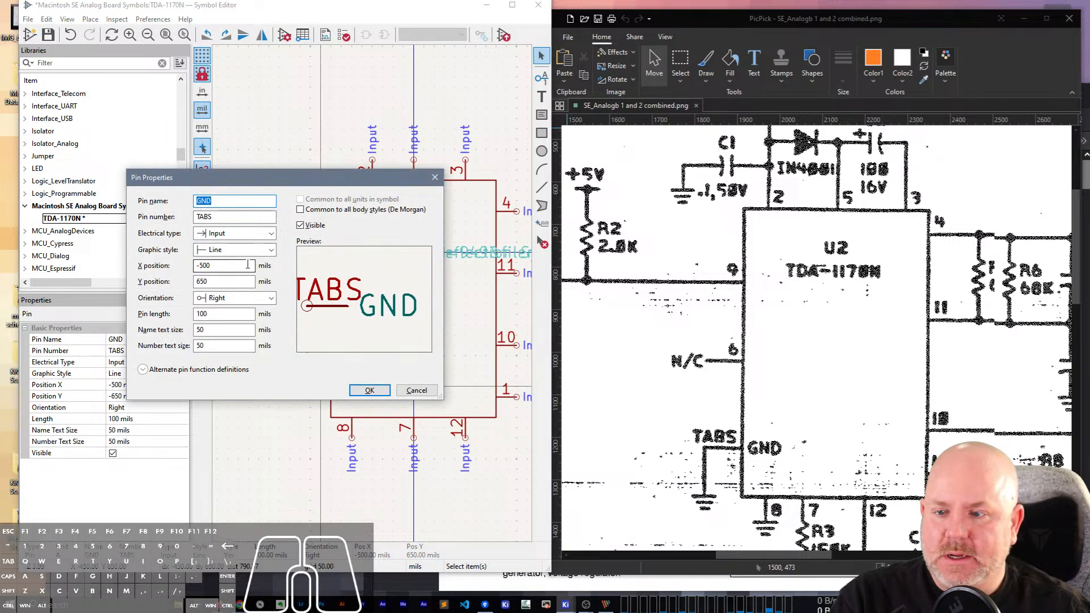
click(216, 215)
key(BackSpace)
key(Return)
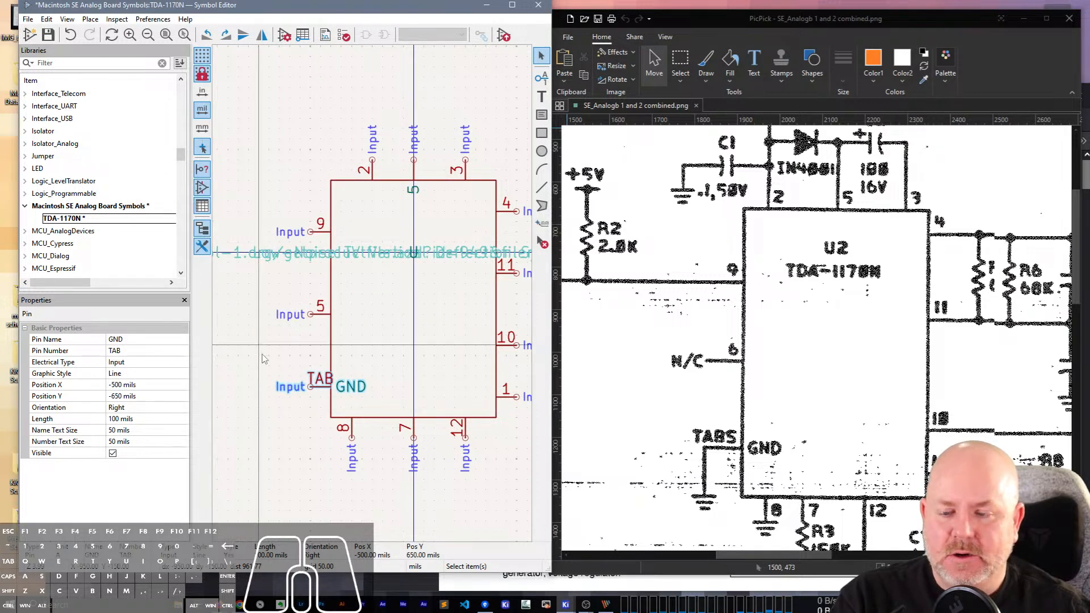
Set the GND pin's length to 150 mils.
double_click(312, 388)
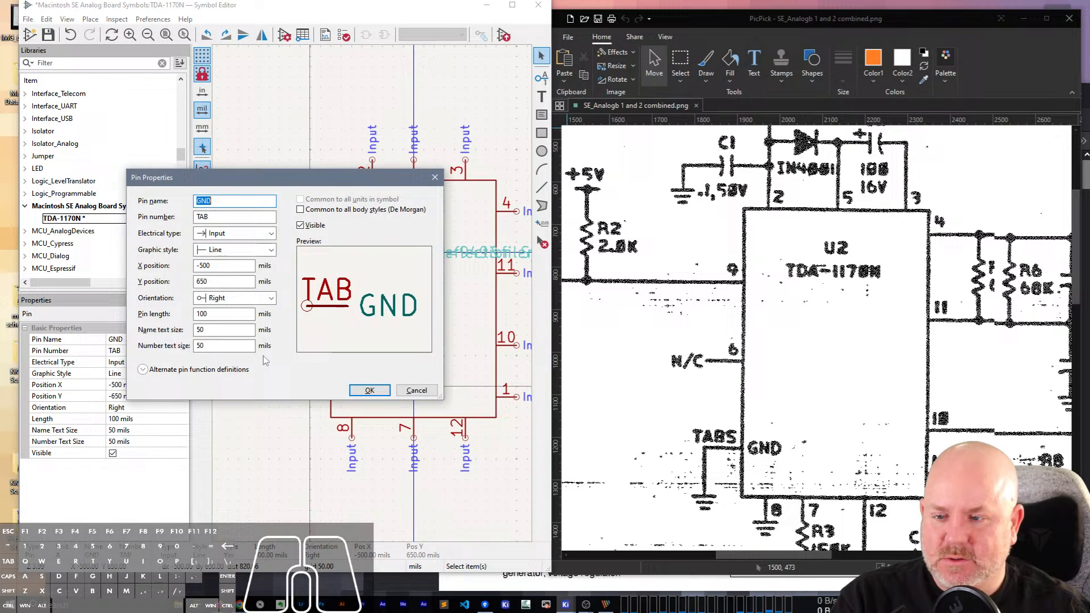
click(227, 313)
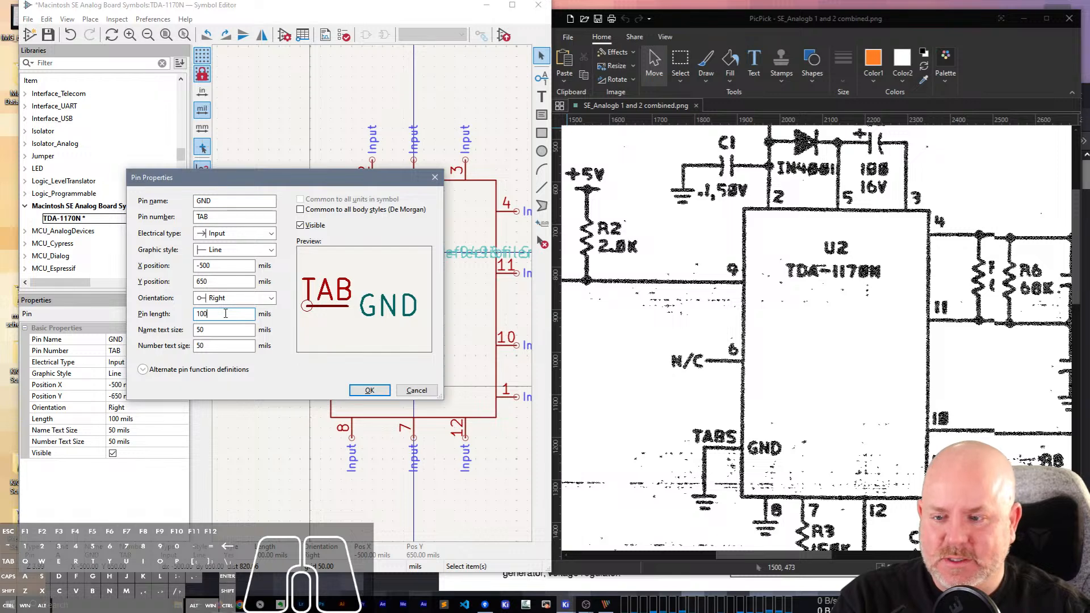
key(BackSpace)
key(BackSpace)
text(50)
key(Return)
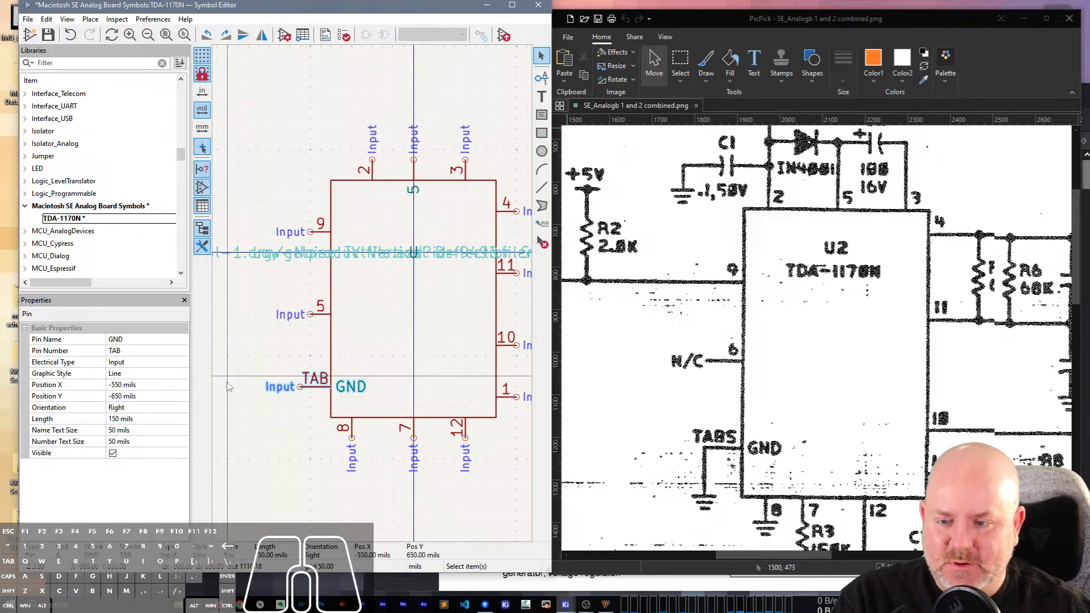
Set the GND pin's length to 200 mils and its pin number to TABS.
double_click(289, 386)
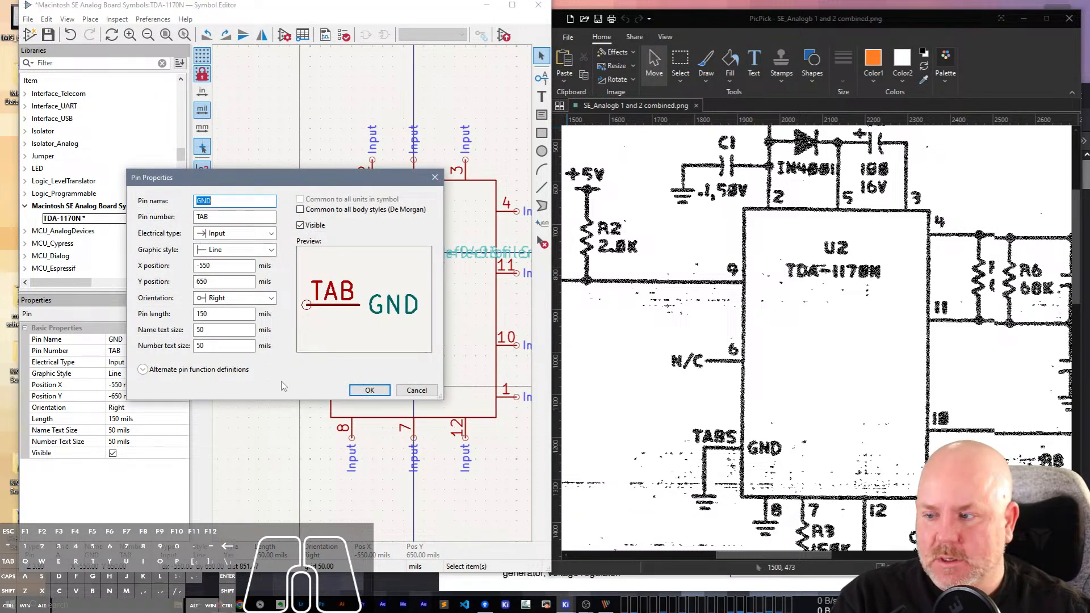
double_click(222, 315)
text(200)
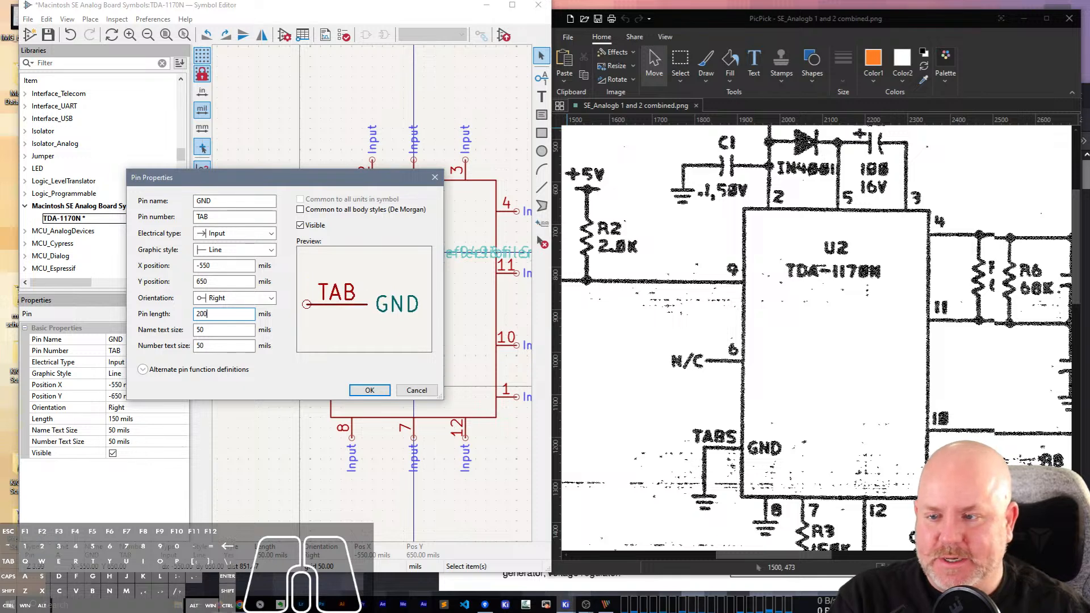
click(244, 217)
text(S)
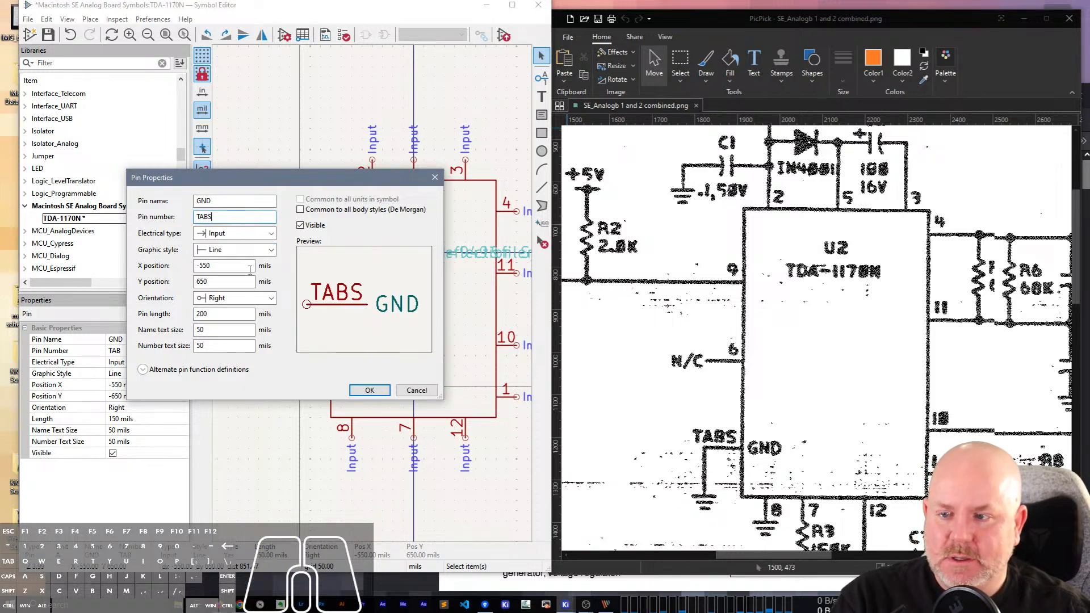
click(370, 391)
click(301, 396)
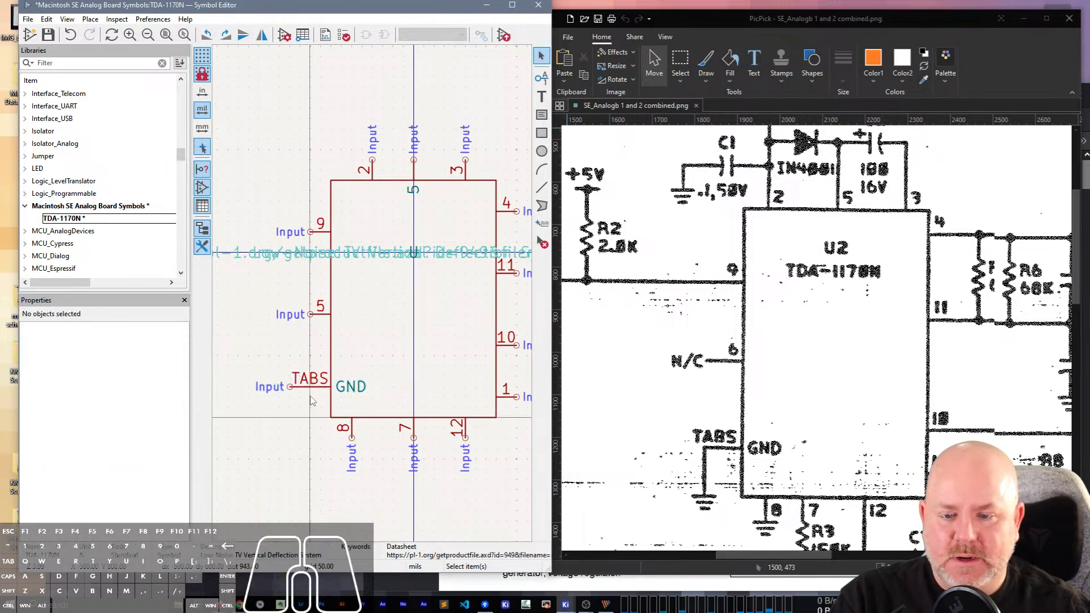
Clear the name of the middle pin on the symbol's upper edge and set its pin number to 5.
scroll(967, 356, down, 1)
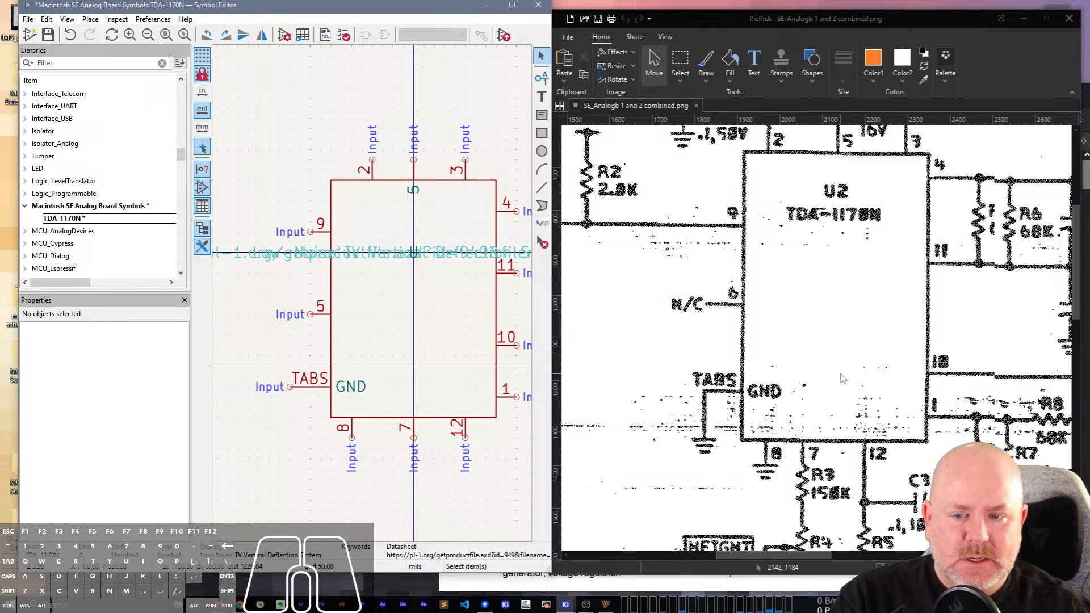
click(418, 175)
click(121, 340)
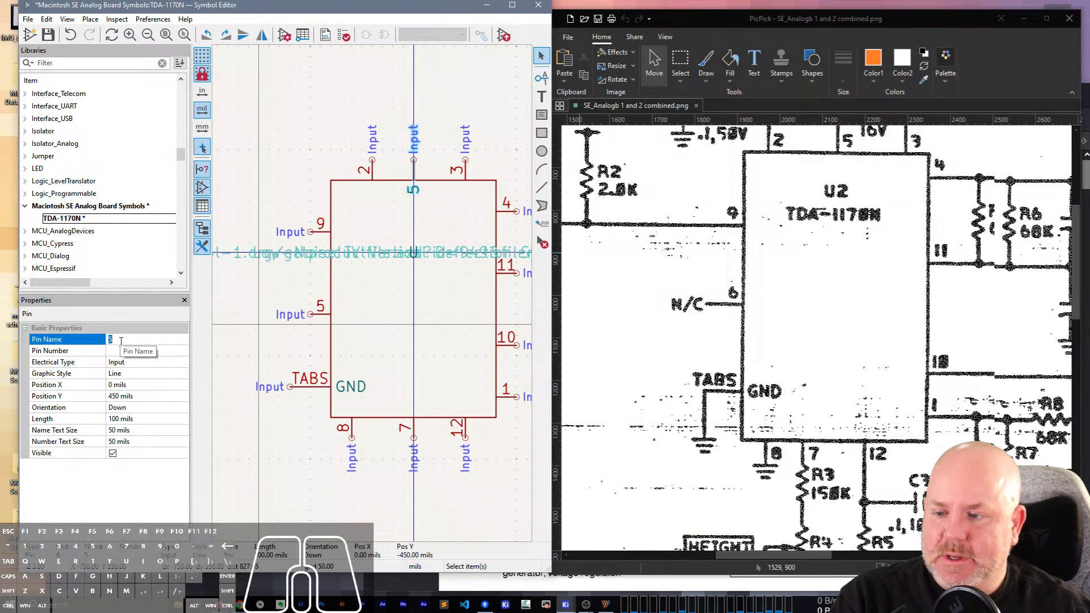
key(Tab)
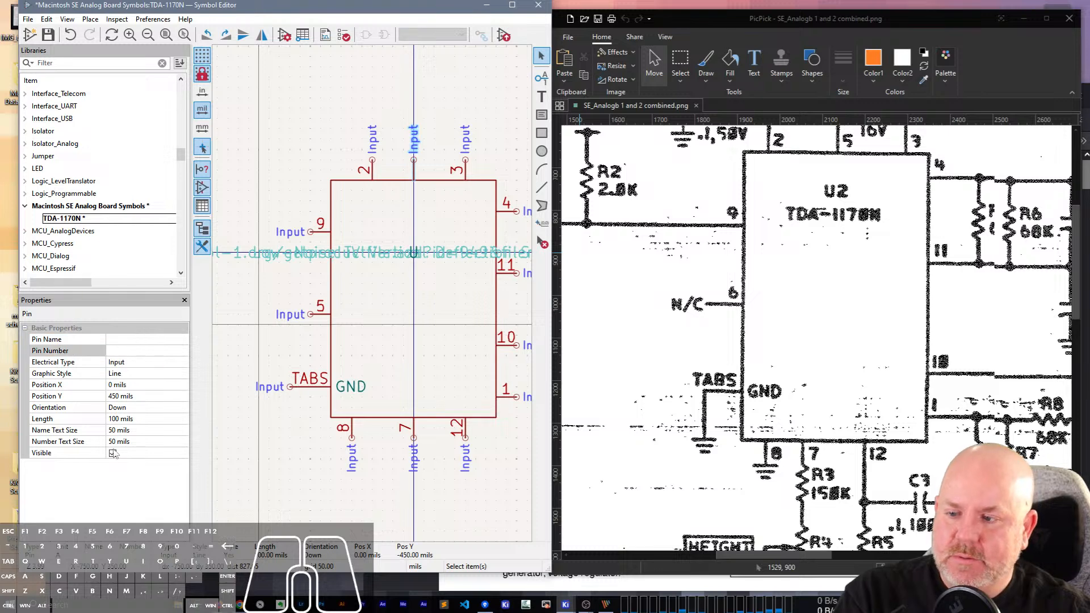
click(116, 351)
text(5)
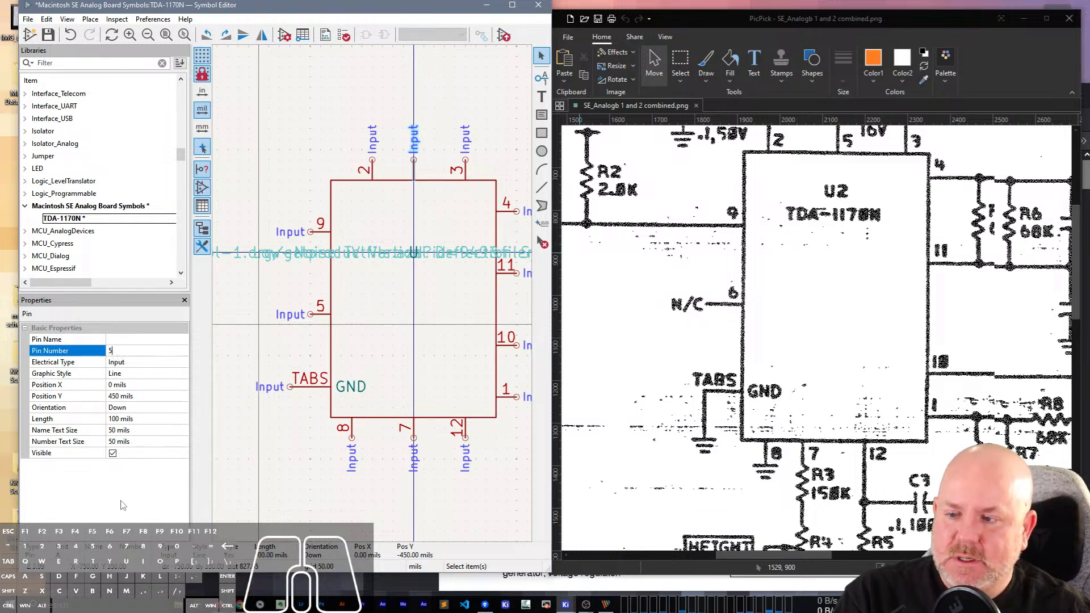
click(293, 231)
Check the Symbol Editor's version in its About information, then close it.
click(184, 21)
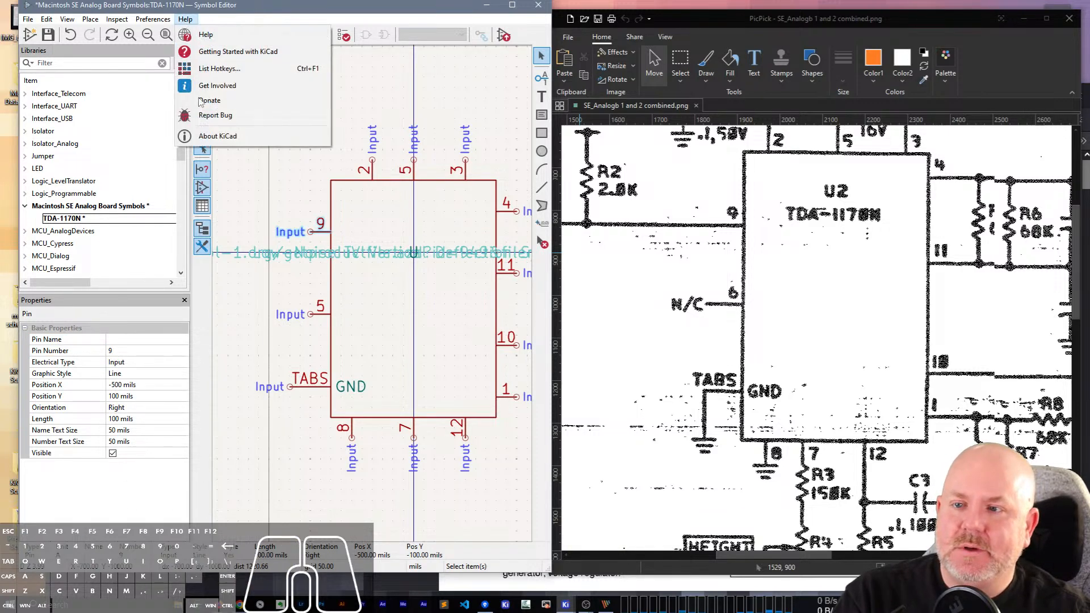
click(220, 142)
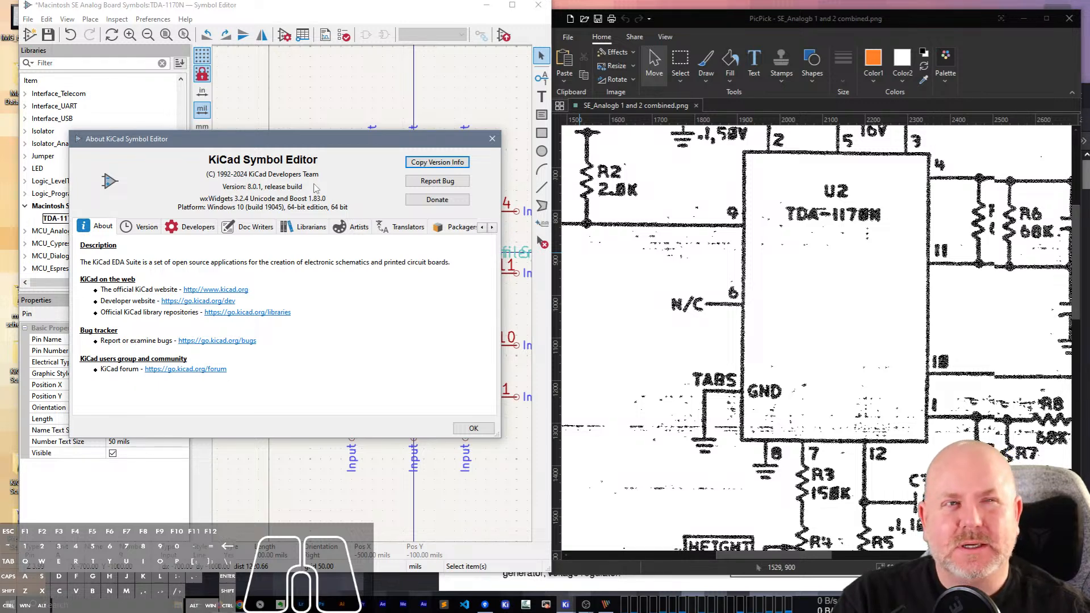
click(494, 140)
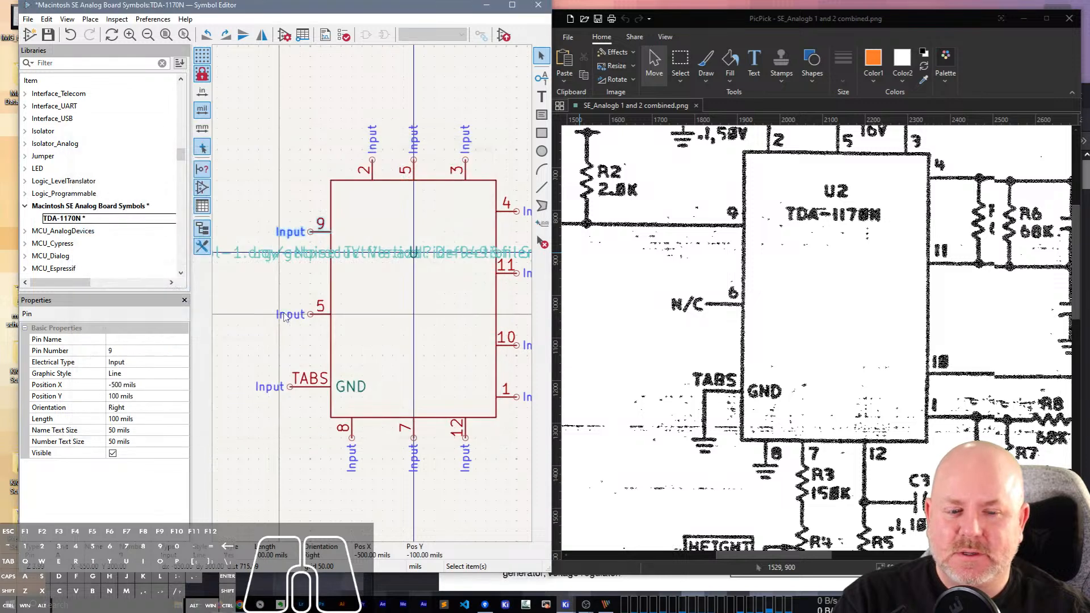
Move the entire symbol, including its body, pins and text, up 200 mils to centre the body vertically around the origin.
scroll(849, 356, up, 1)
scroll(849, 356, up, 5)
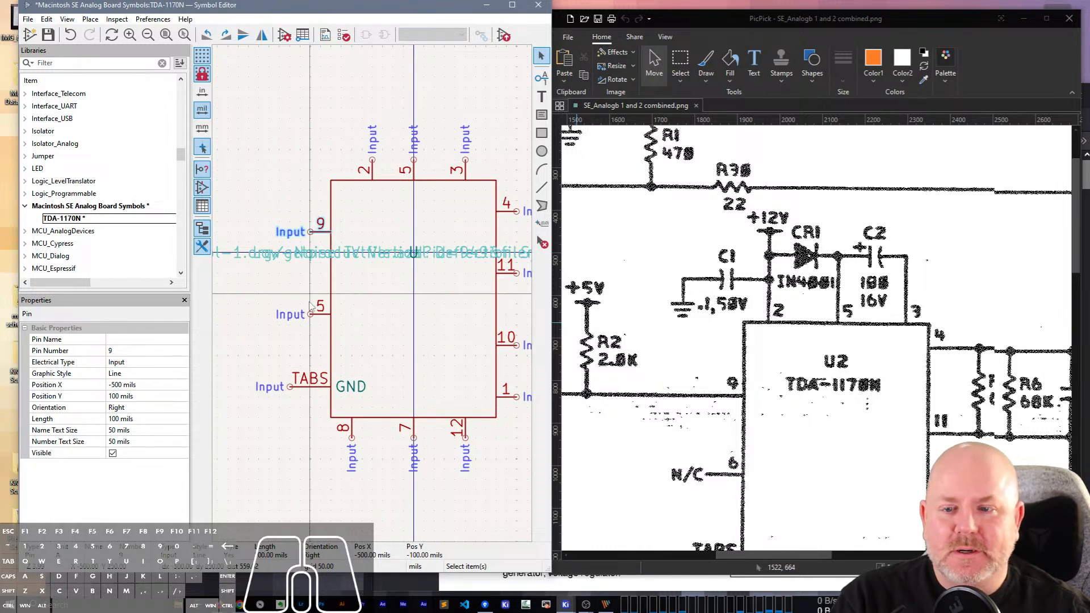
click(331, 291)
scroll(333, 290, down, 2)
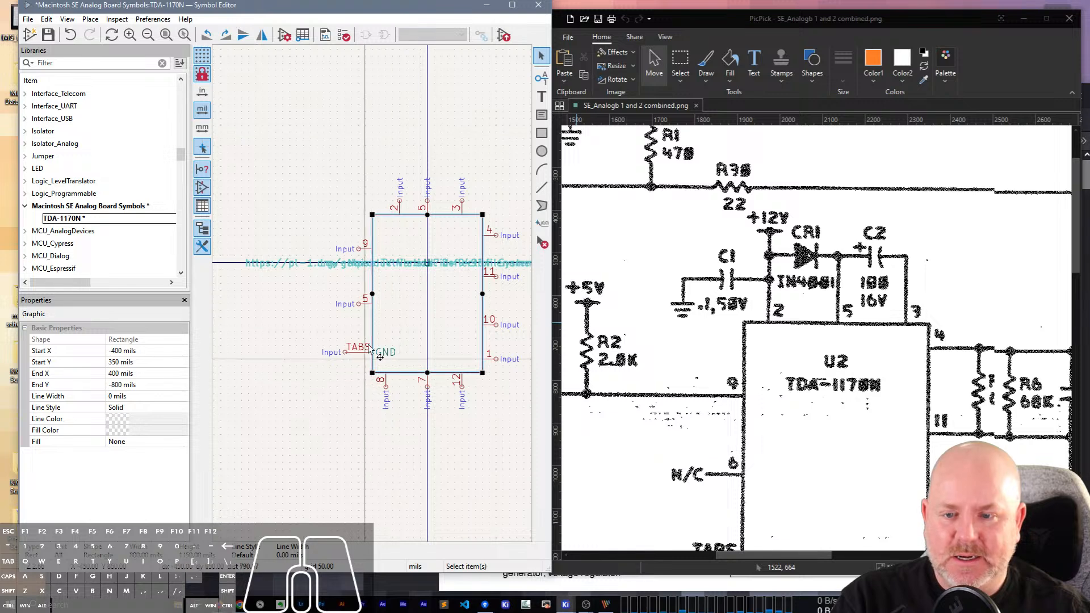
click(317, 288)
middle_drag(316, 288, 258, 277)
drag(246, 107, 515, 539)
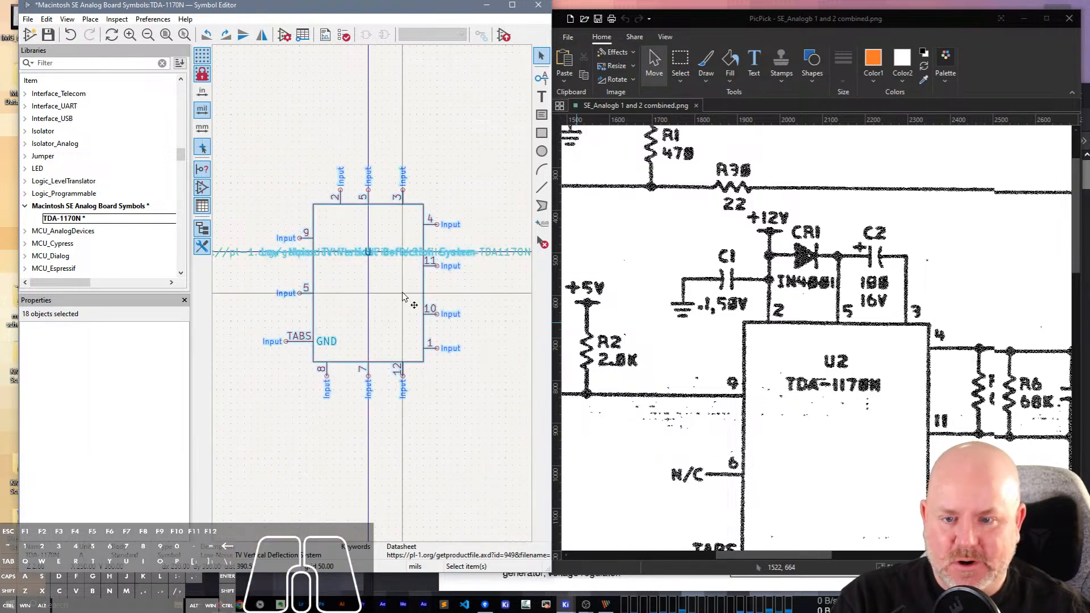
key(m)
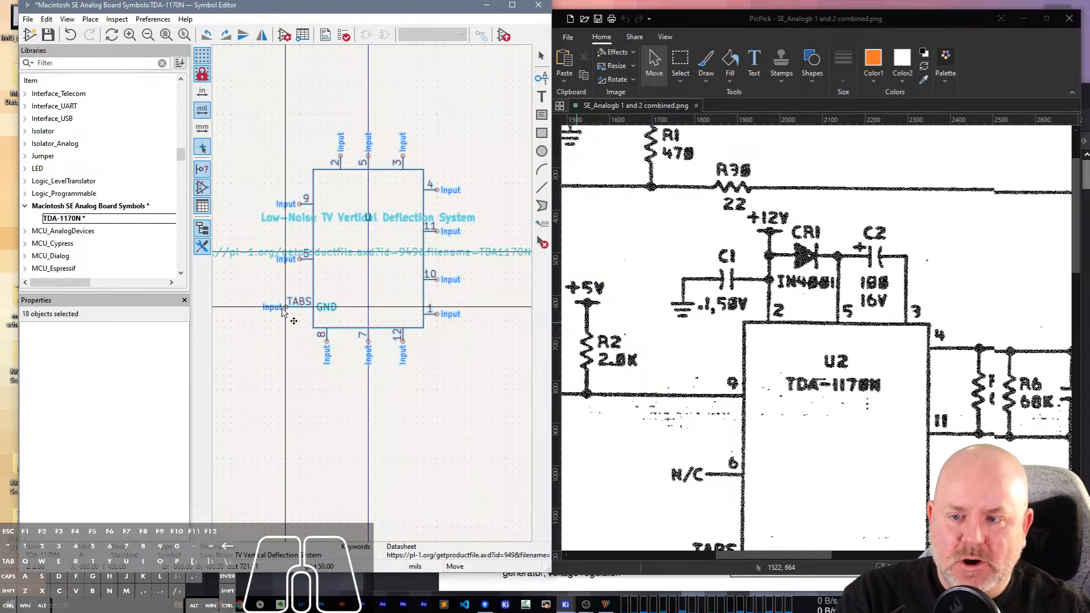
click(285, 315)
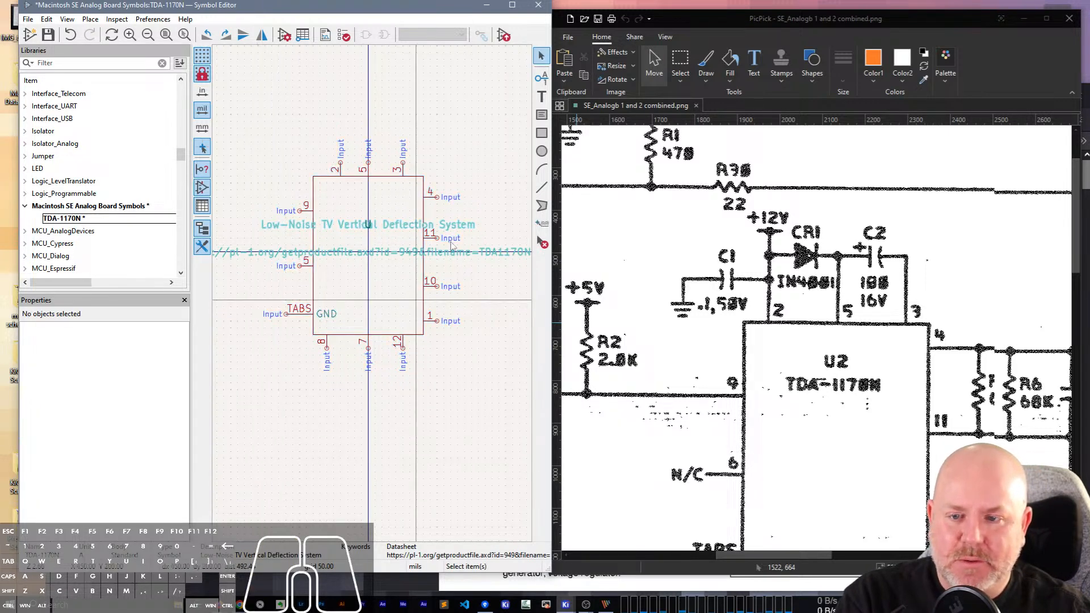
Raise the body rectangle's lower edge by 50 mils and move pins 8, 7 and 12 up to meet it.
click(414, 177)
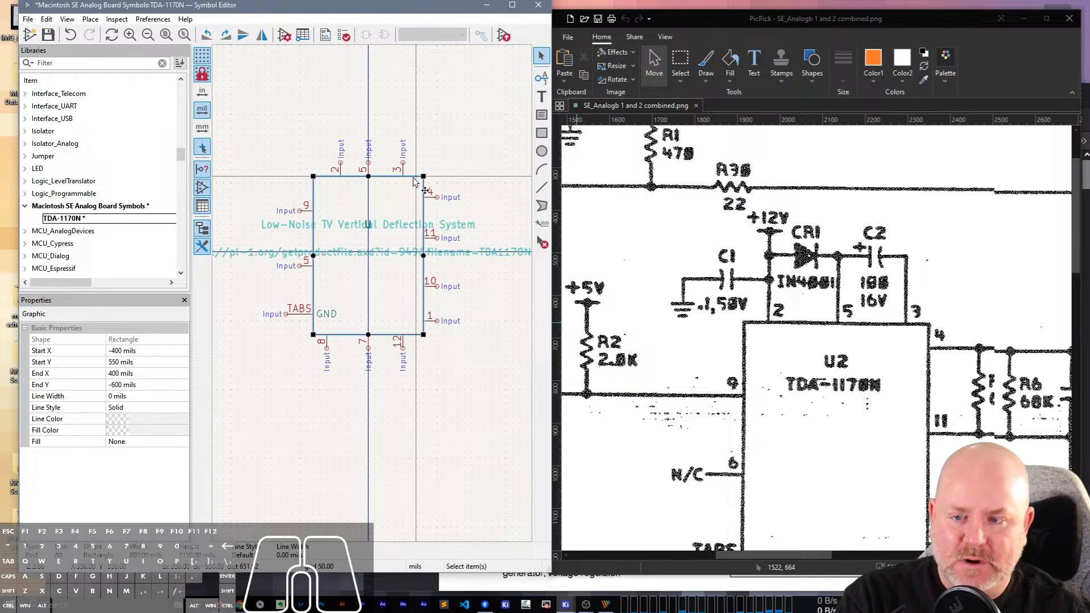
drag(368, 335, 366, 329)
click(433, 379)
drag(433, 378, 293, 335)
key(m)
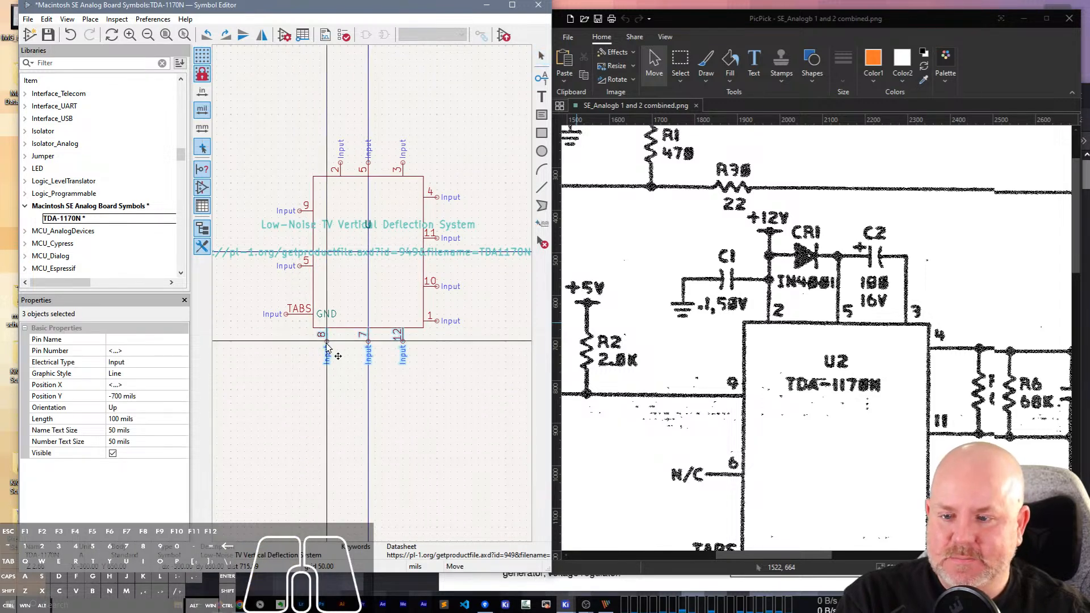
click(327, 348)
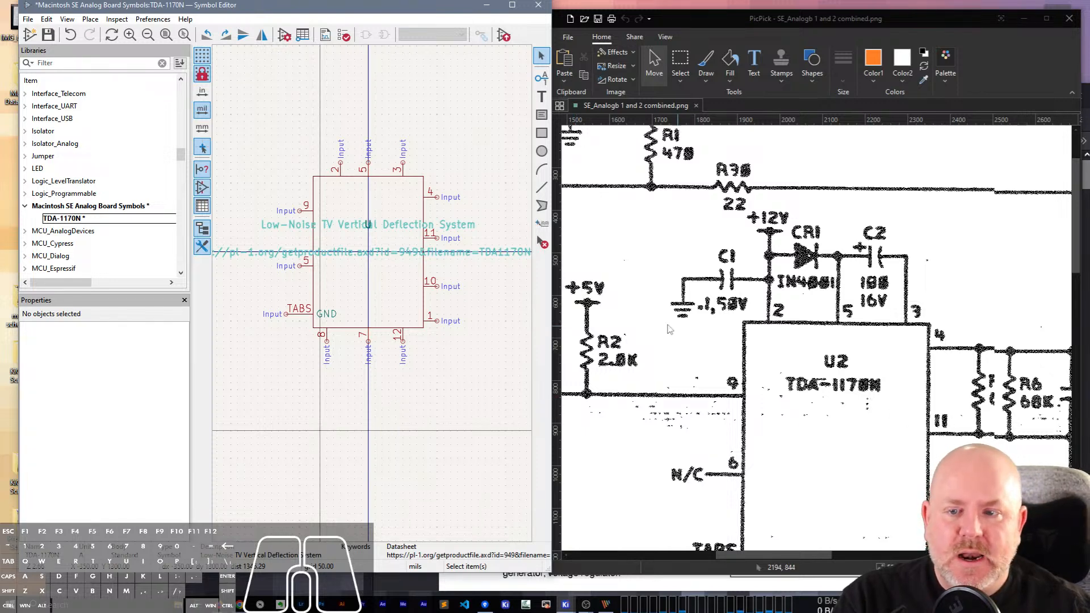
Switch to the TDA1170N datasheet in the browser, fit its window beside the Symbol Editor and show the pin connections diagram.
scroll(702, 399, down, 5)
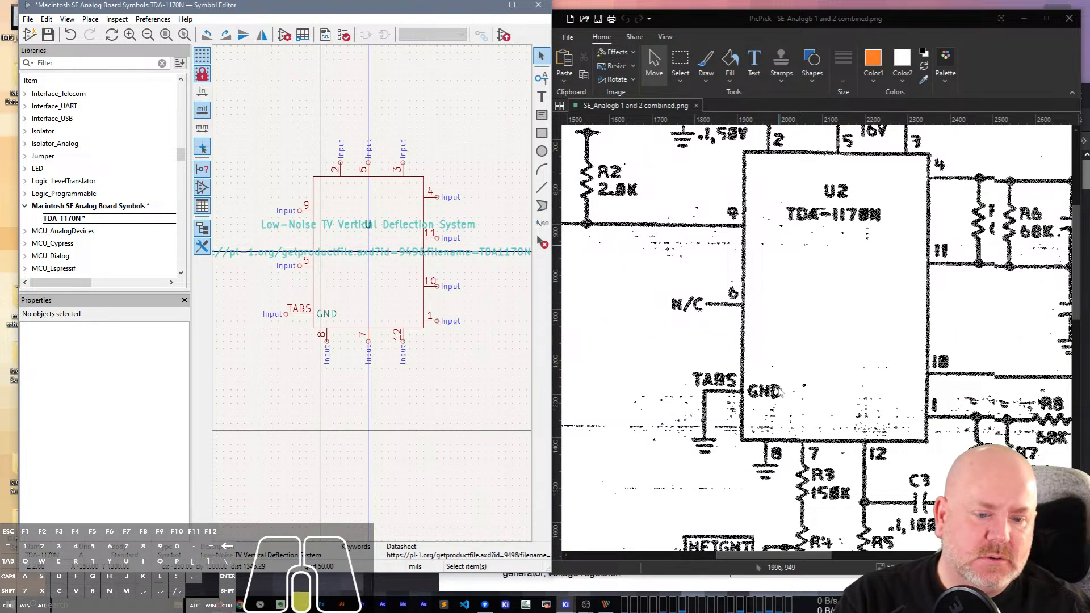
click(473, 585)
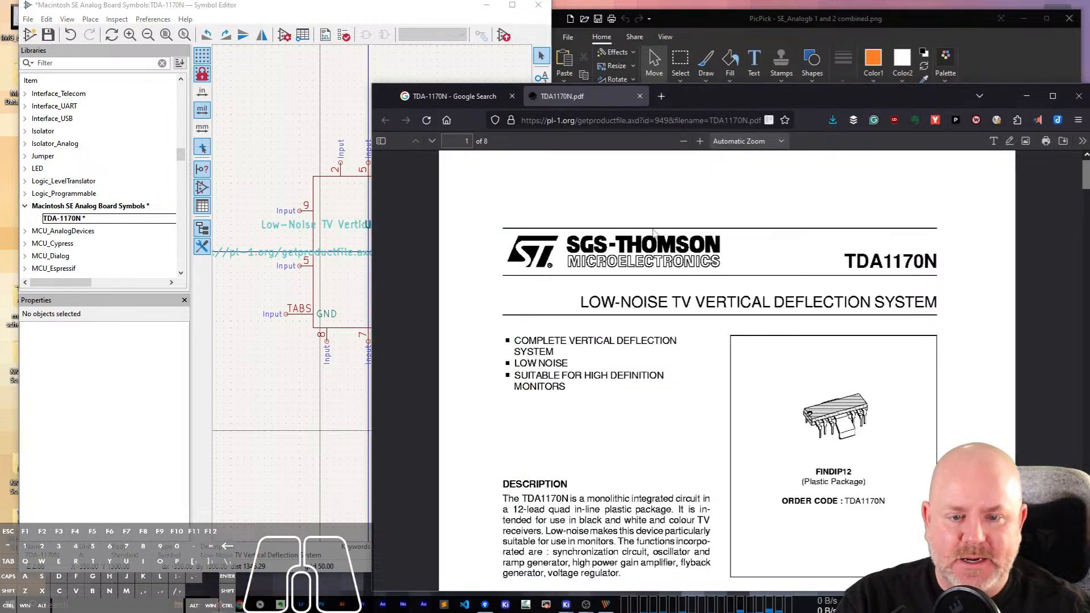
drag(714, 98, 806, 129)
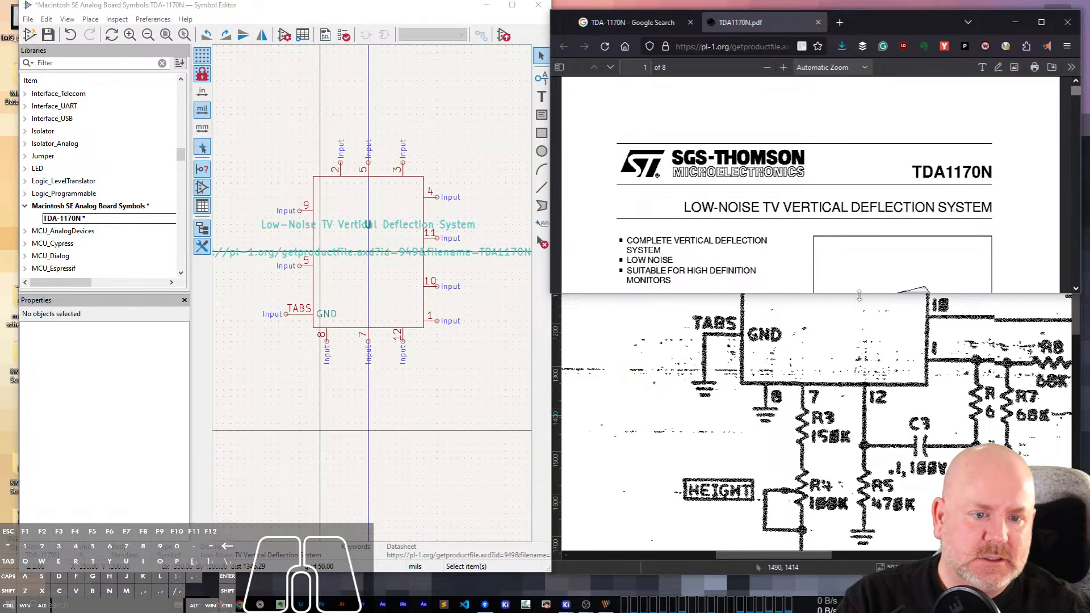
drag(860, 296, 841, 585)
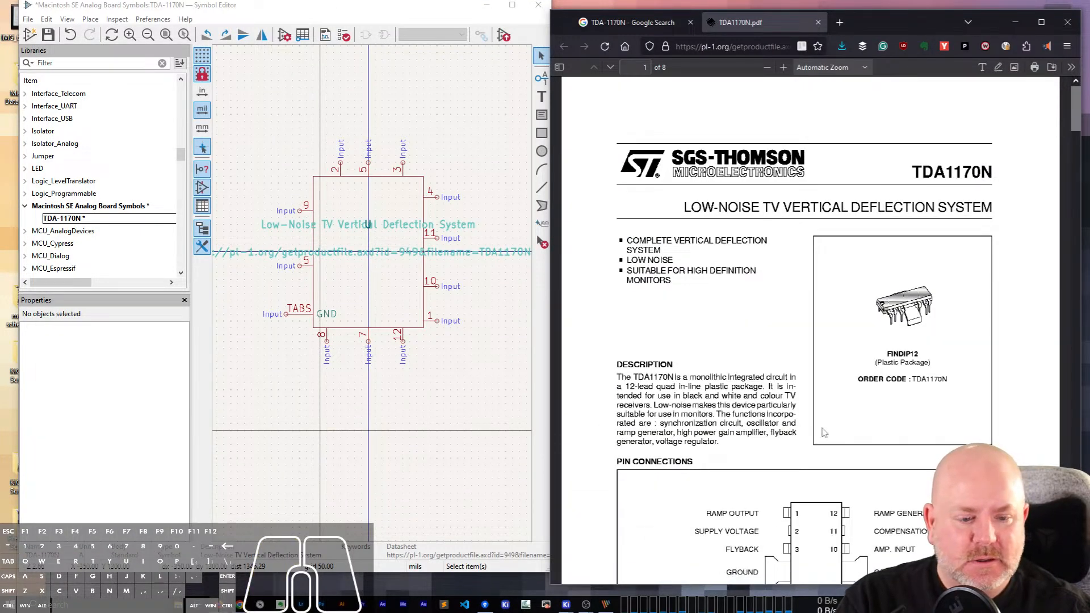
scroll(822, 420, down, 5)
scroll(822, 420, up, 3)
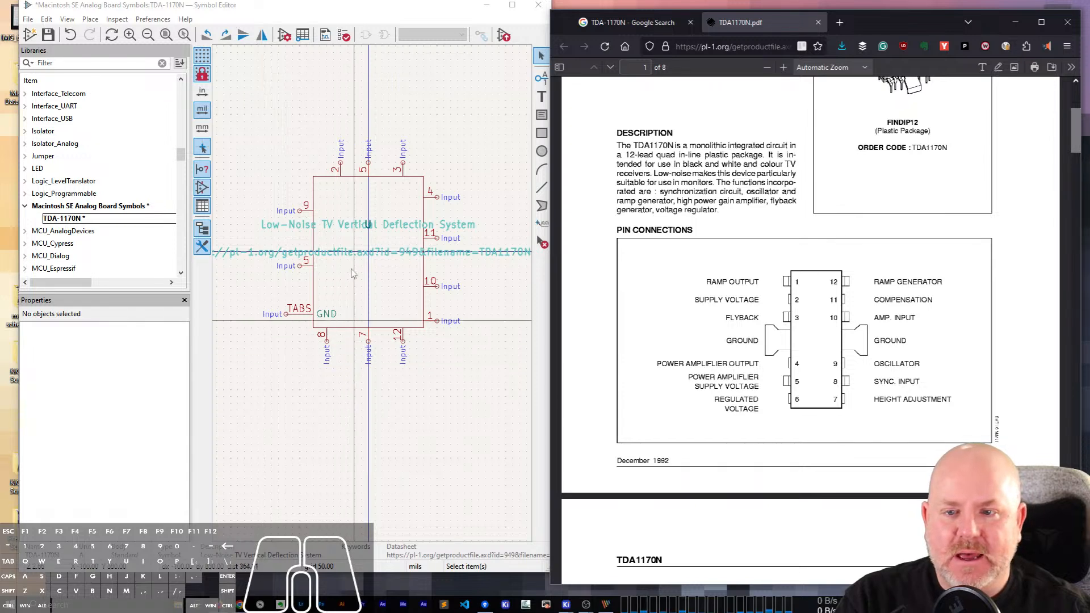
Name pin 1 of the symbol RAMP_OUT.
click(434, 321)
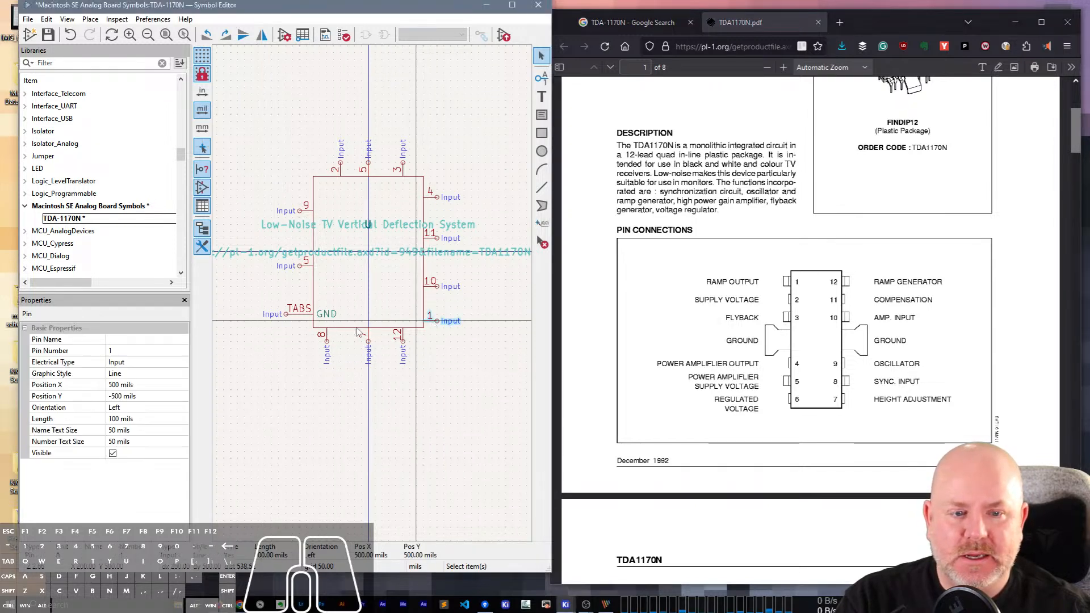
click(120, 341)
text(RAMP_OUT)
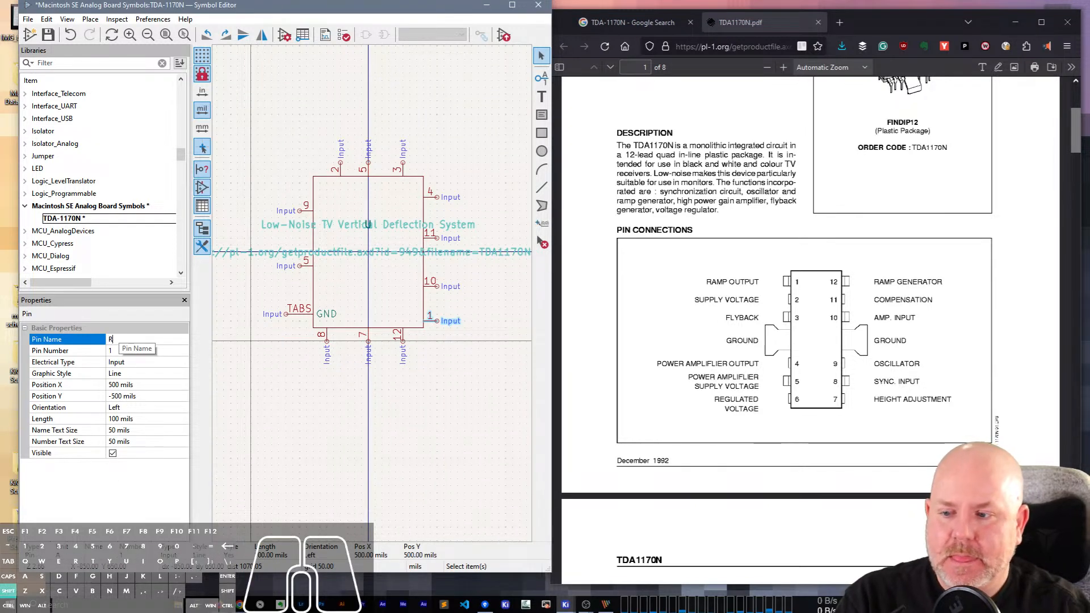
key(Return)
click(120, 342)
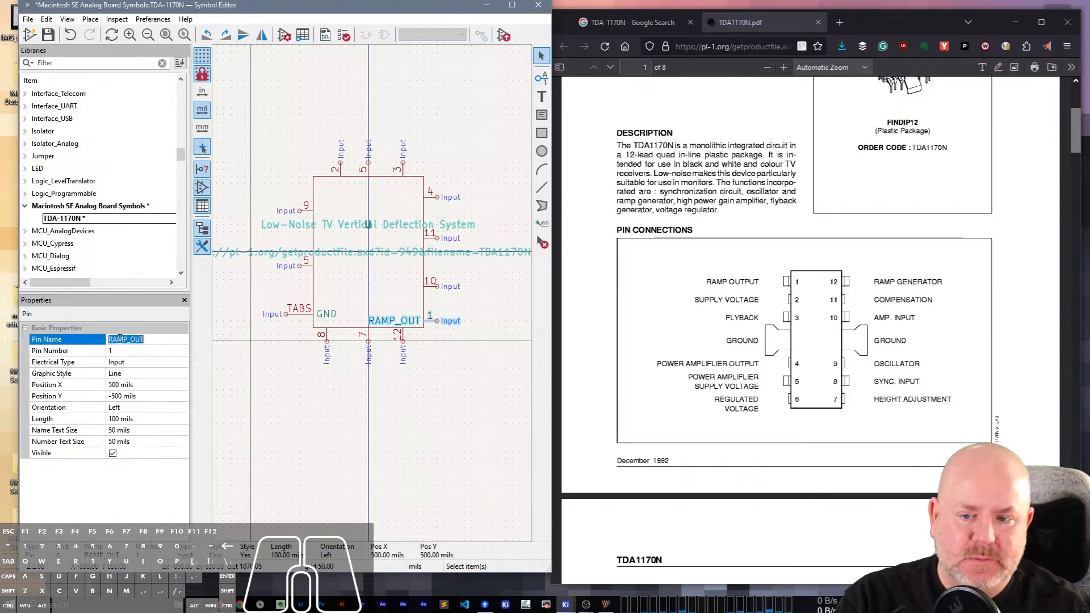
key(Escape)
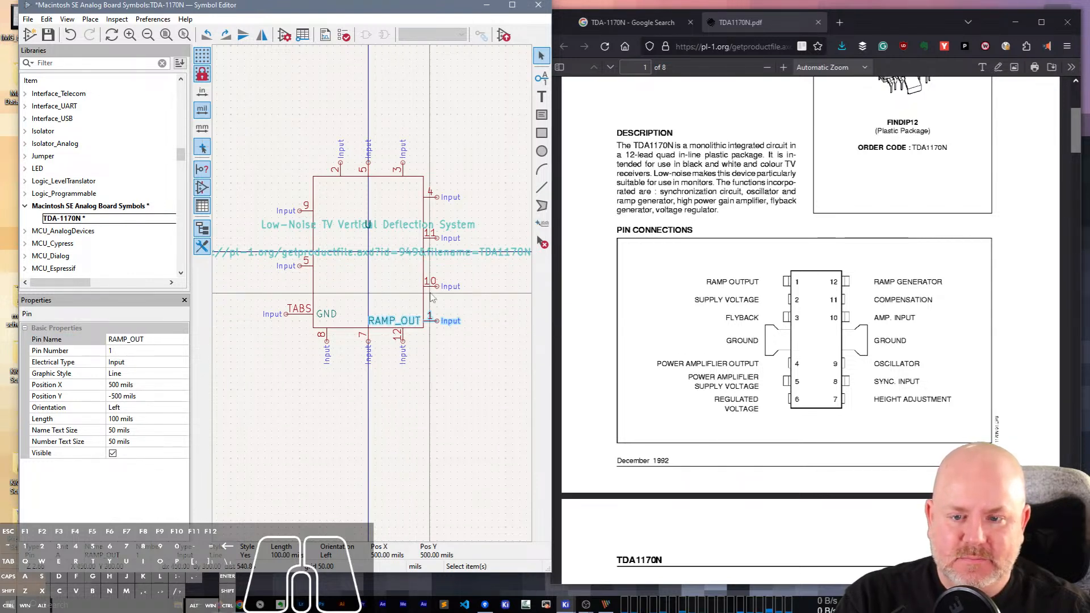
Name pin 10 of the symbol AMP_IN.
click(430, 286)
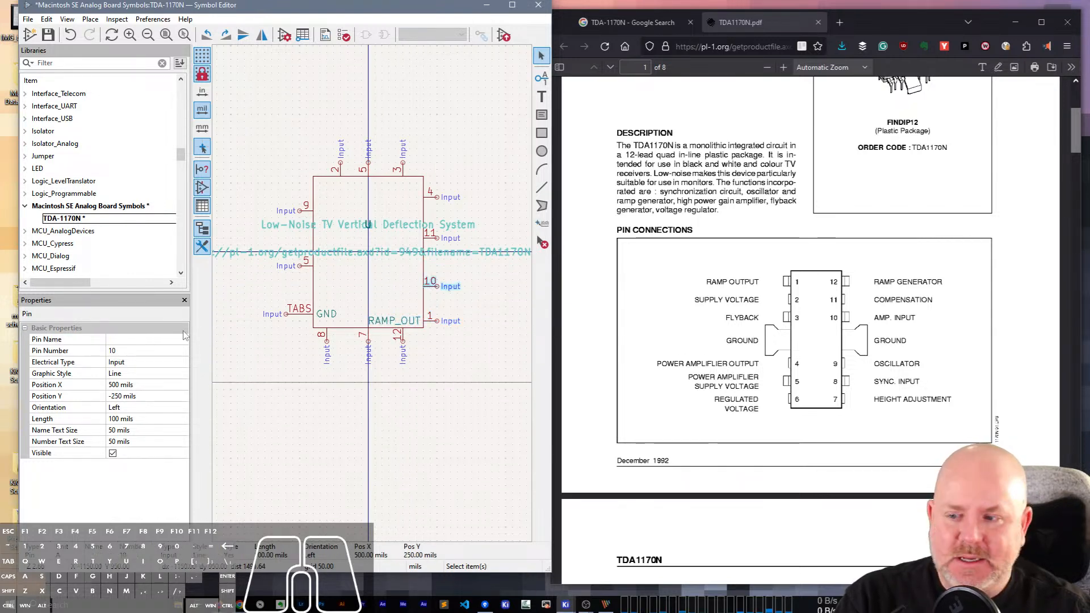
click(122, 340)
text(AMP)
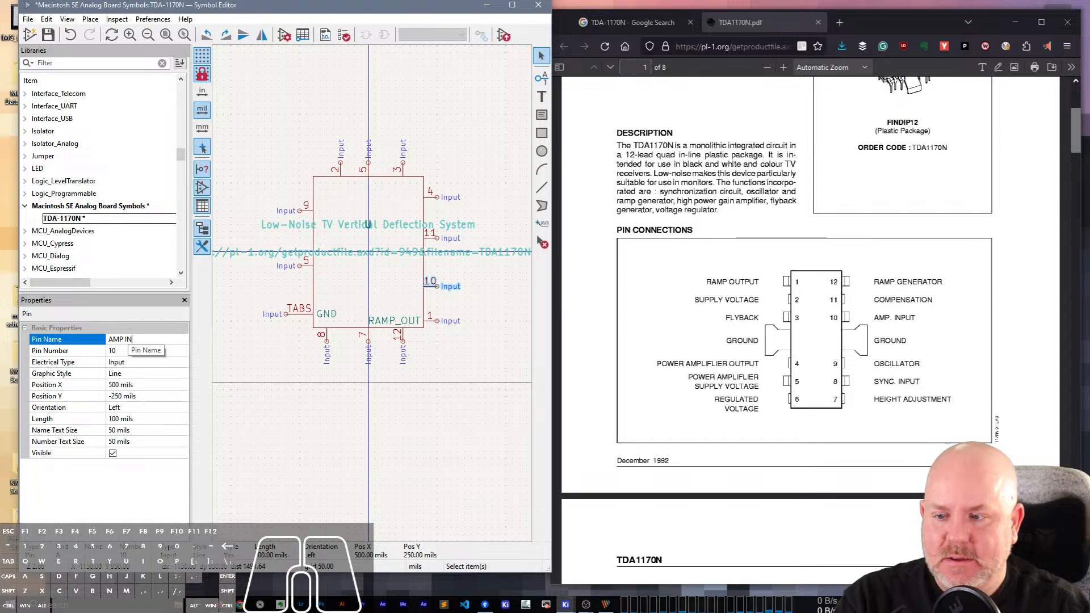
text(_IN)
key(Return)
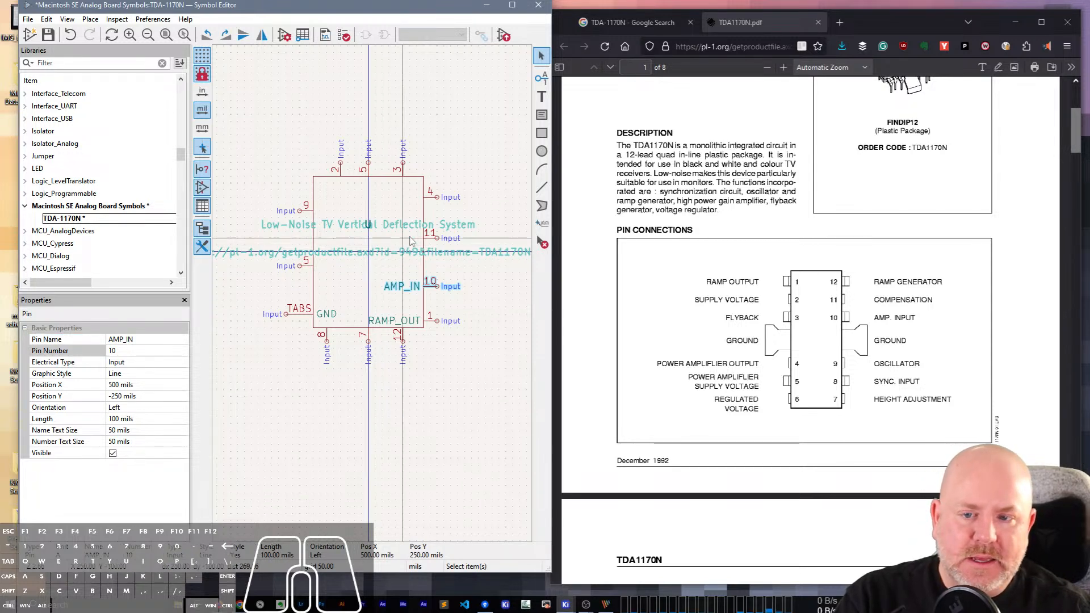
Name pin 11 COMP and pin 4 PA_OUT on the symbol's right side.
click(431, 239)
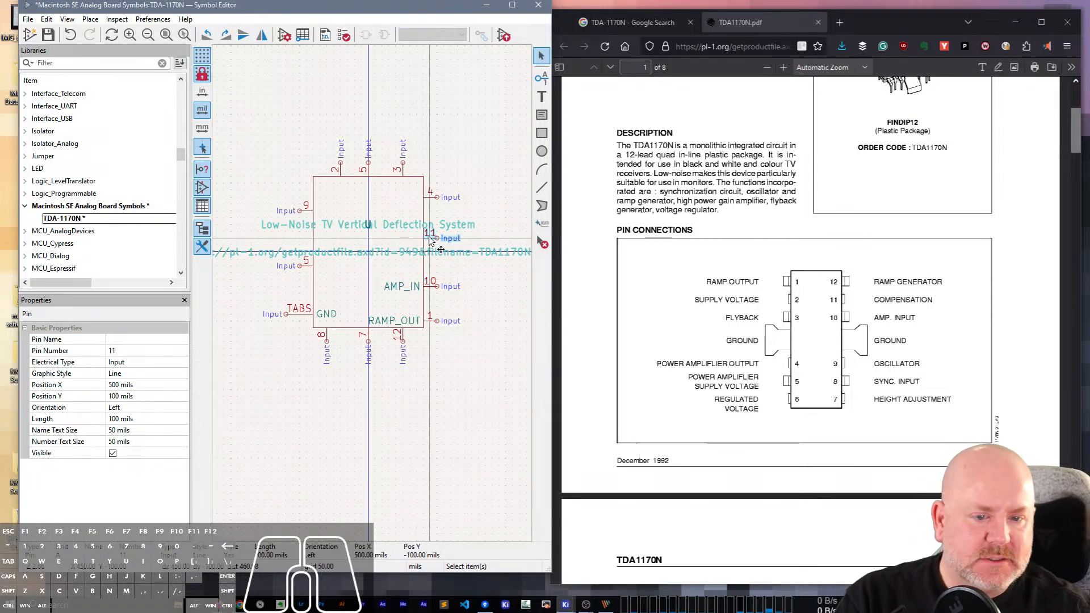
click(122, 339)
text(COMP)
key(Return)
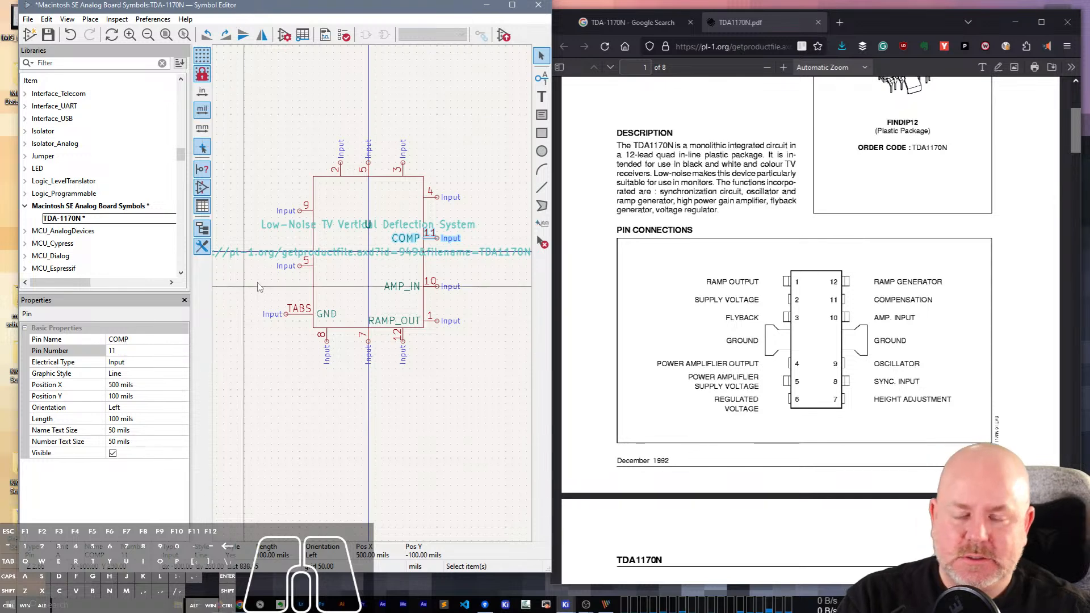
click(435, 201)
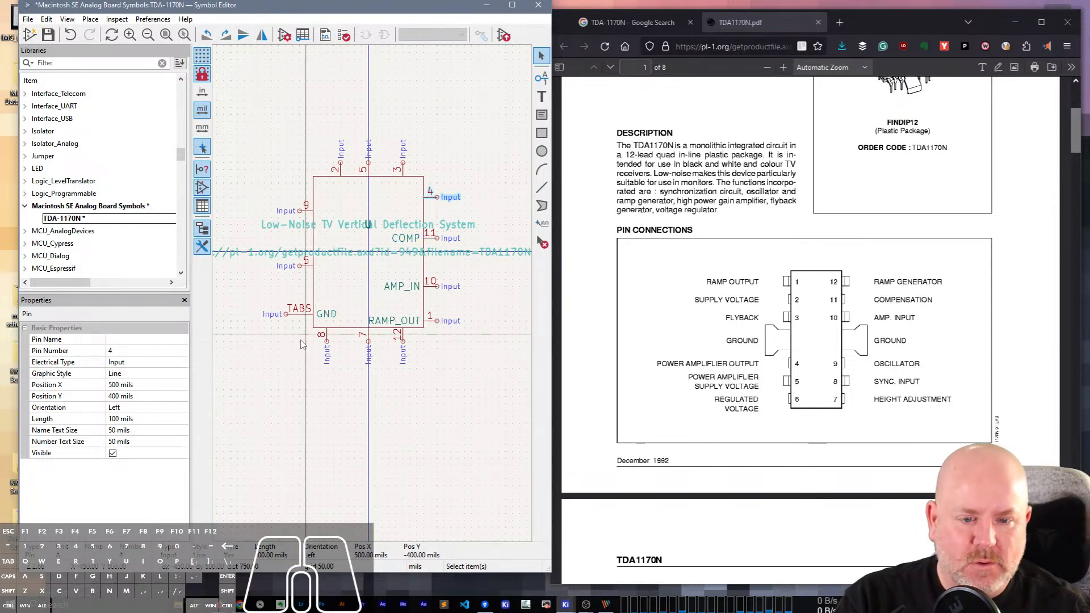
click(130, 341)
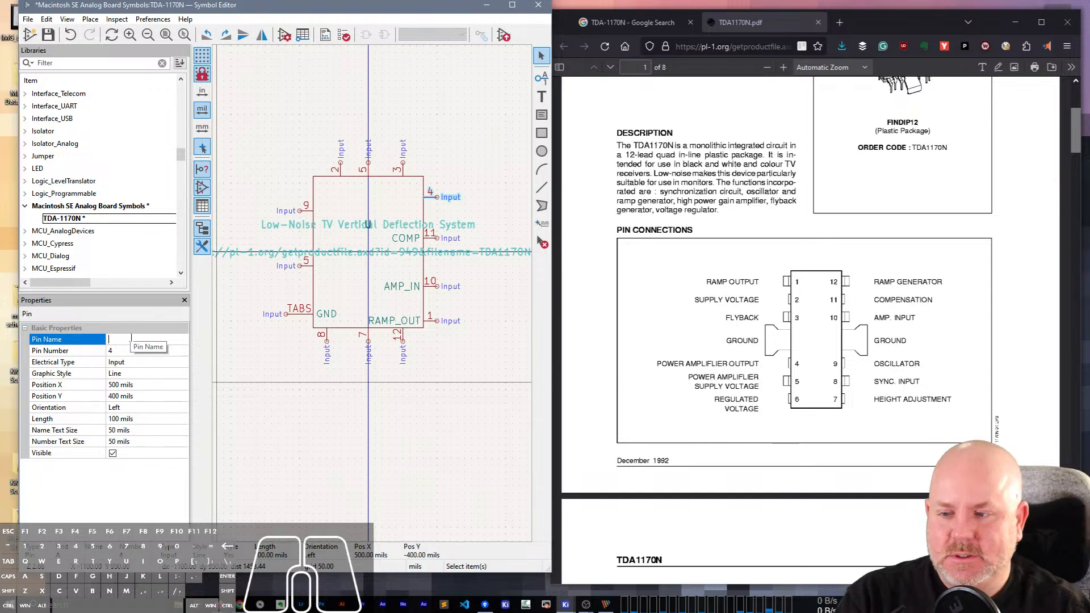
key(Tab)
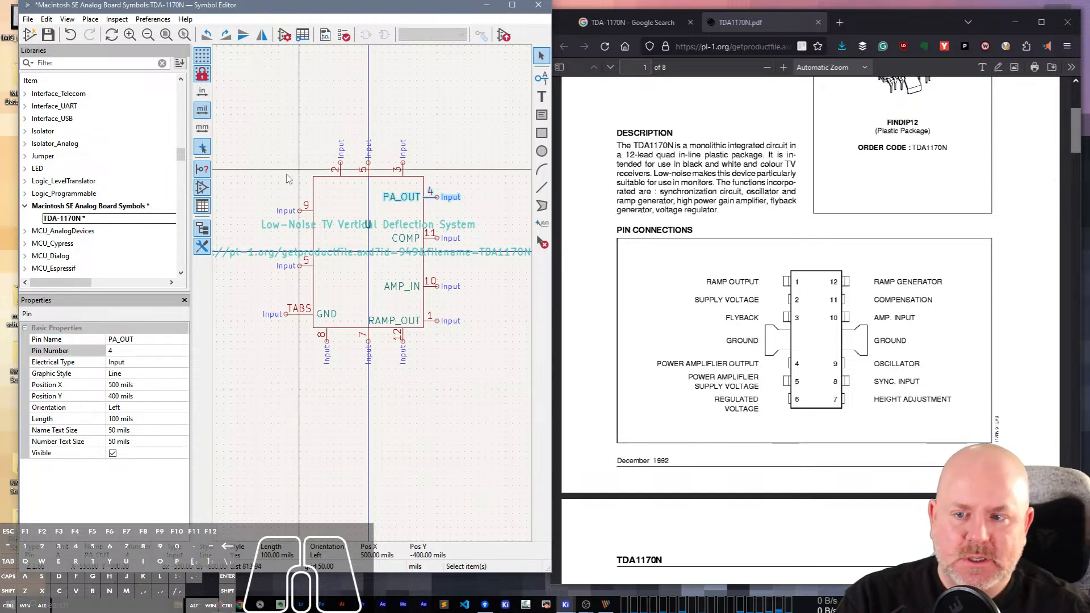
On the symbol body's left side, name pin 9 OSC and the pin numbered 5 PA_VCC.
click(304, 215)
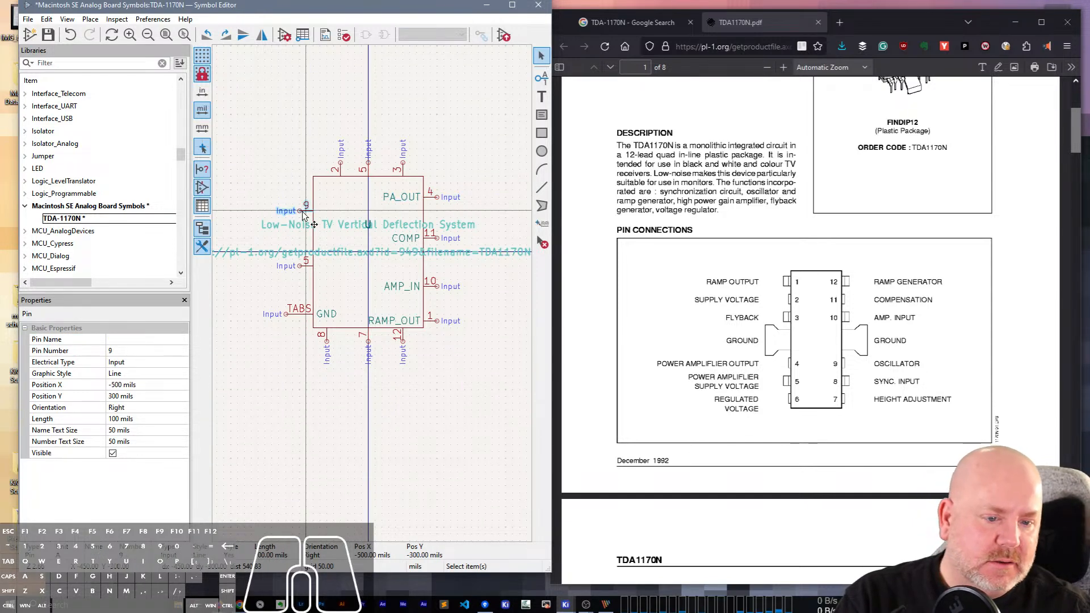
click(123, 339)
text(OSC)
key(Tab)
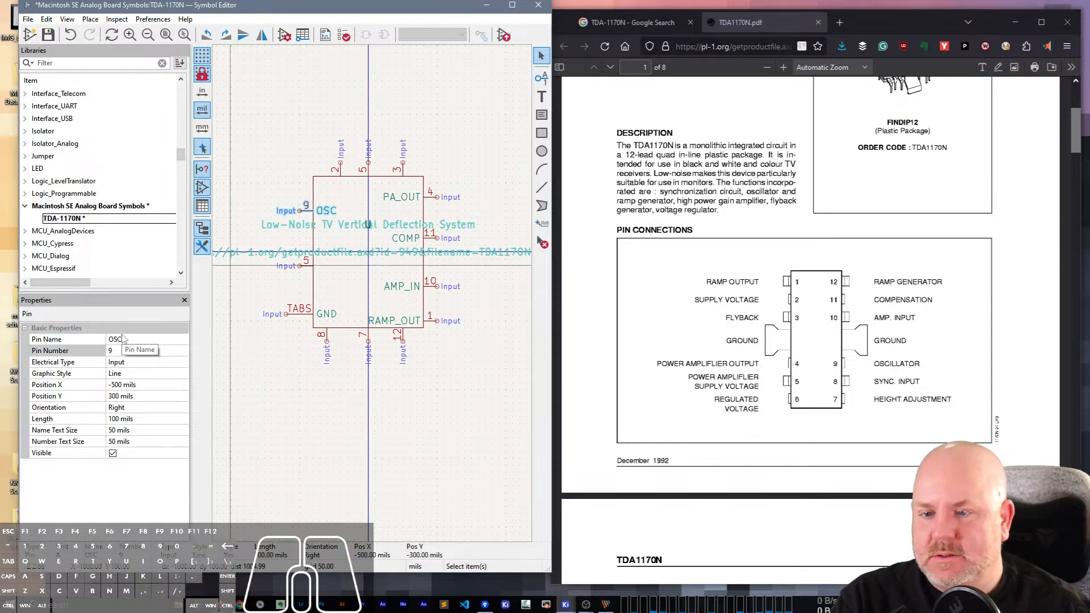
click(310, 266)
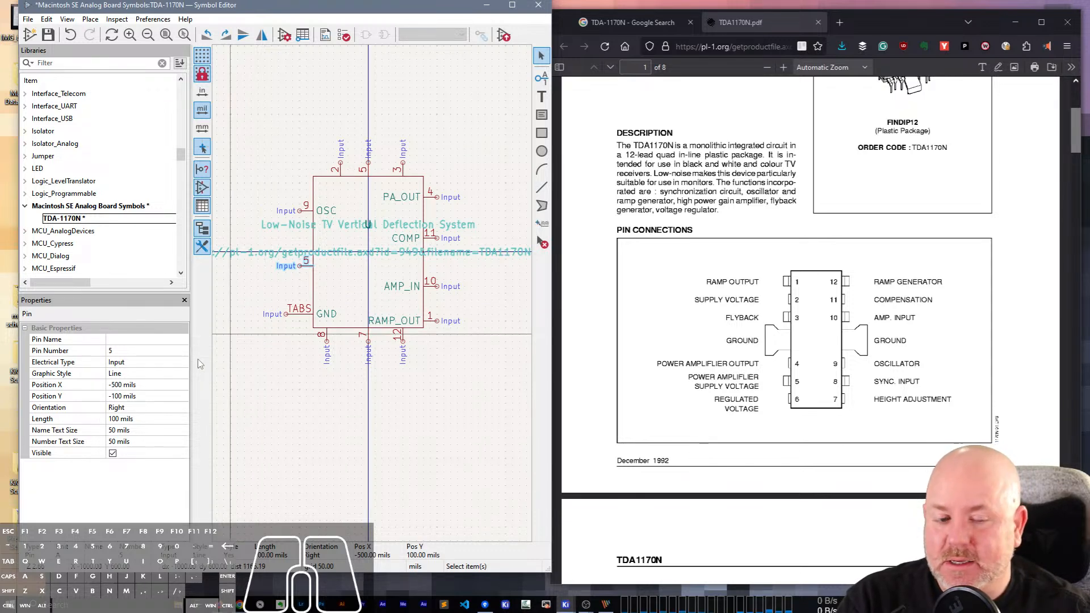
click(128, 340)
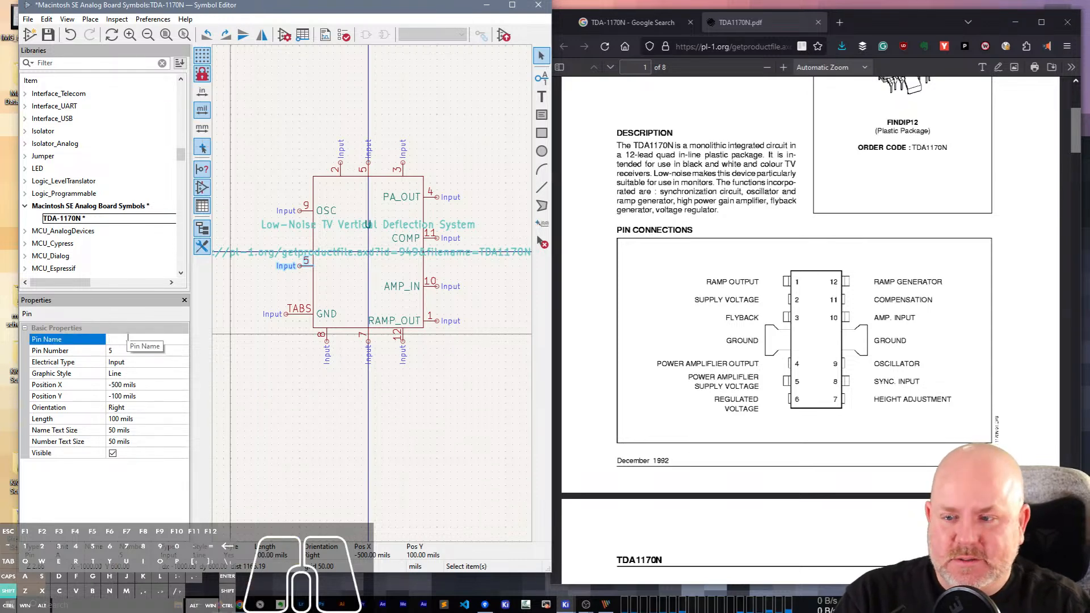
text(PA_VCC)
key(Return)
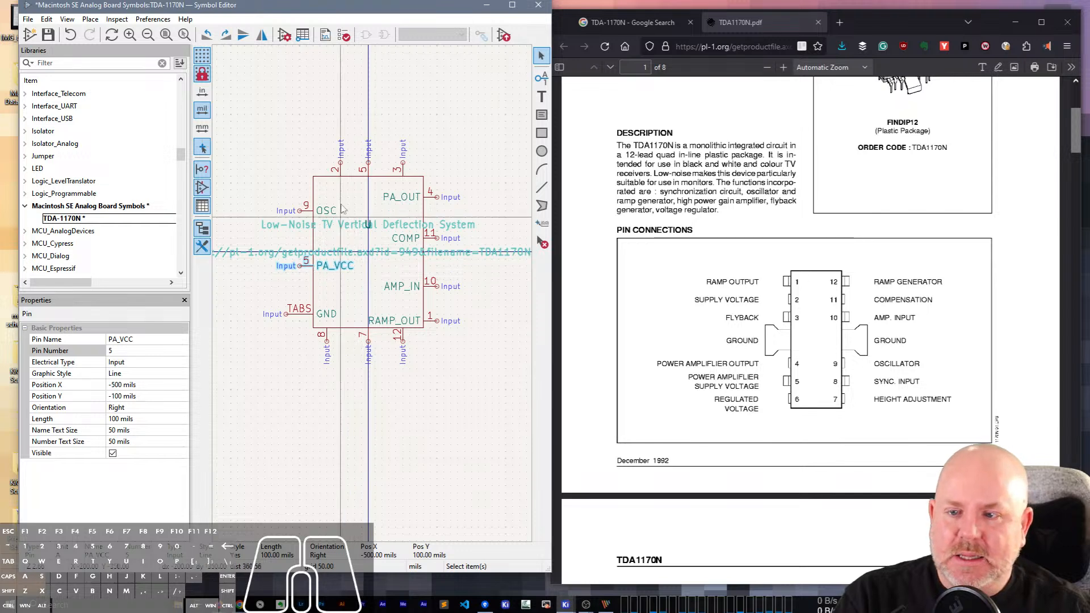
On the symbol's upper edge, name pin 2 VCC and the middle pin 5 PA_VCC.
click(342, 171)
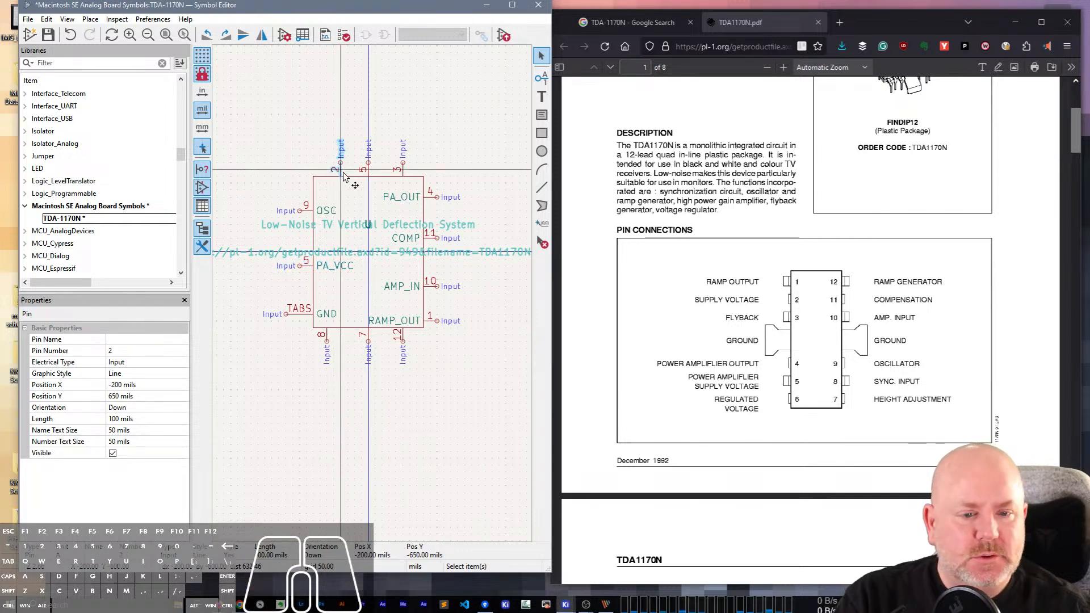
click(136, 339)
text(VCC)
key(Return)
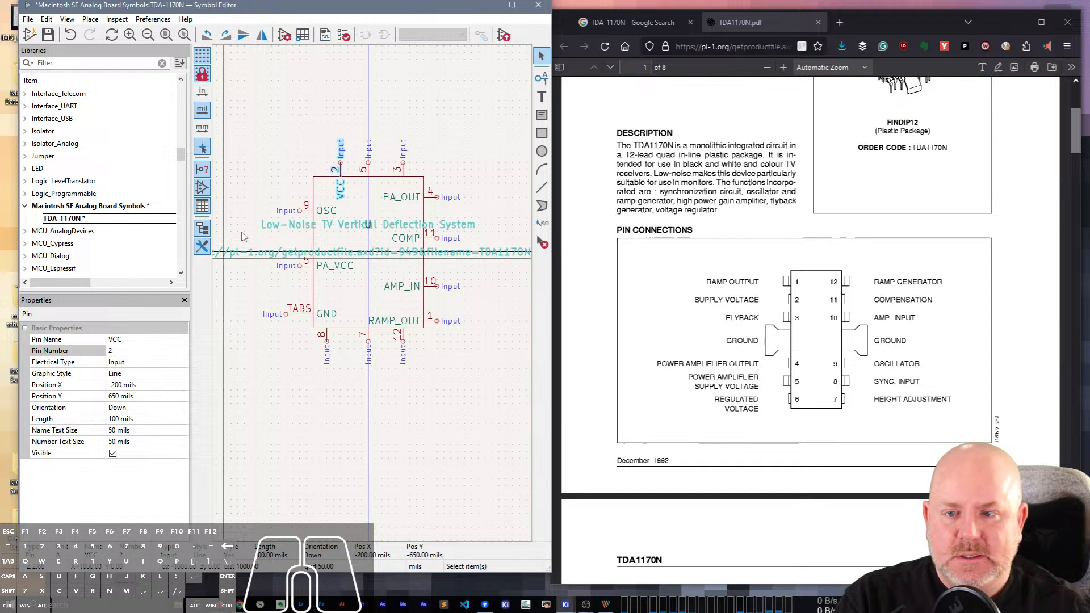
click(366, 172)
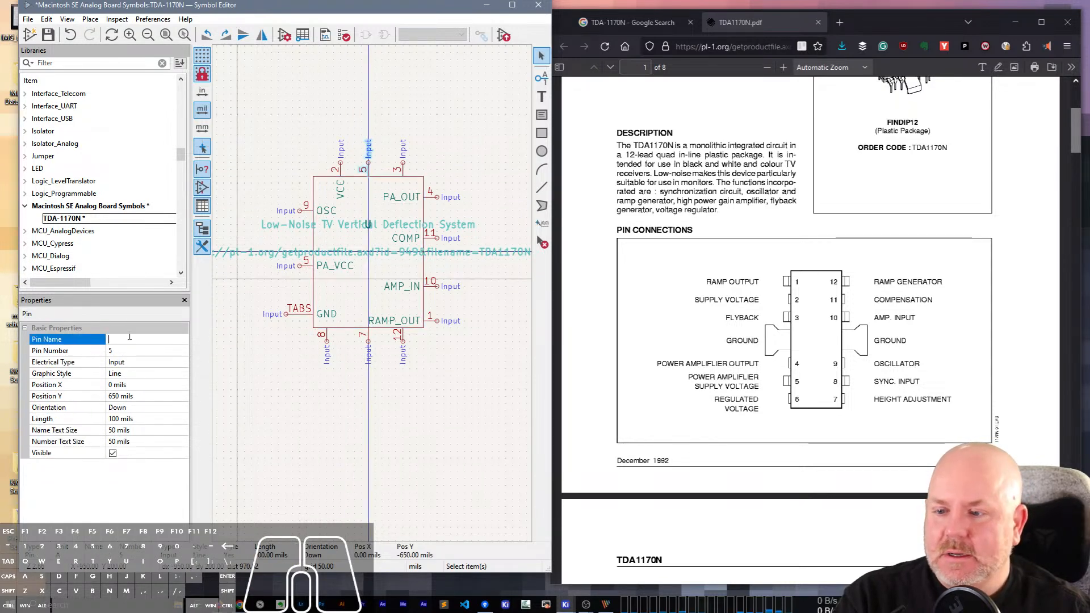
text(PA_VCC)
key(Tab)
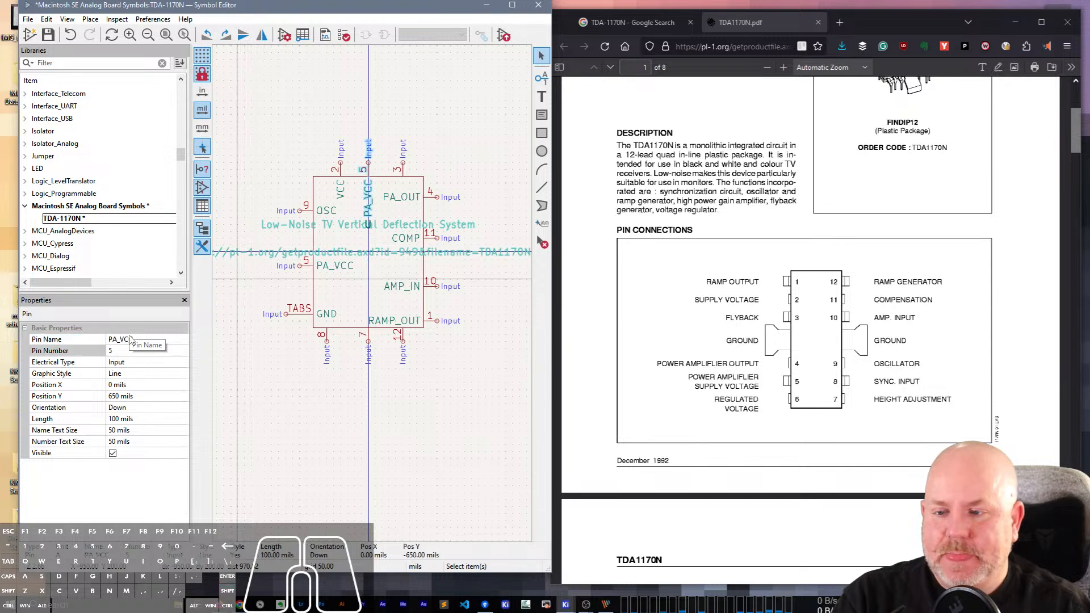
Name pin 3 on the symbol's upper edge FLYBACK.
click(402, 168)
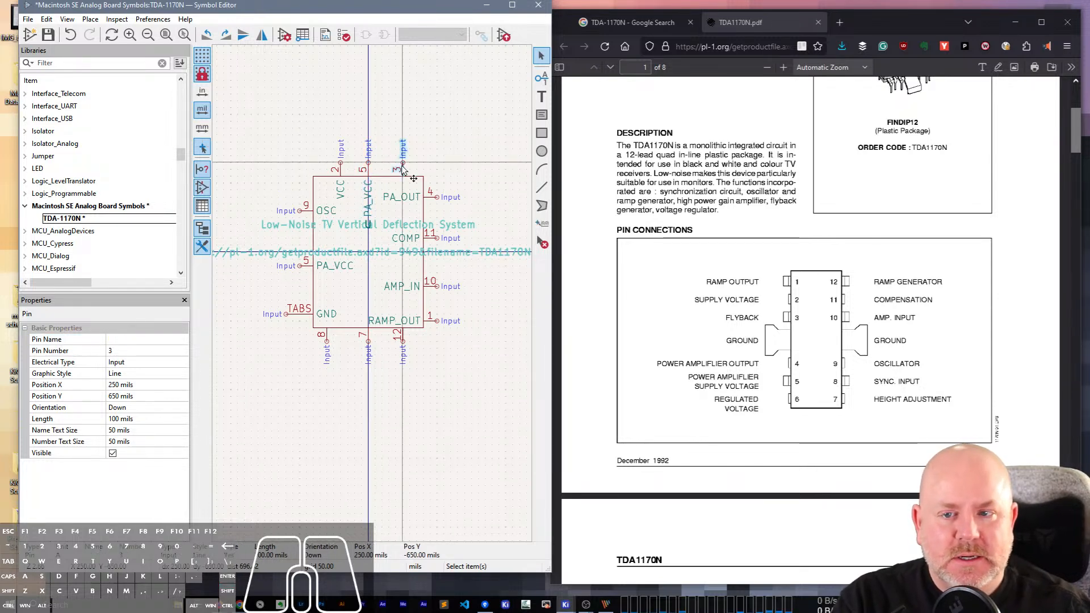
click(142, 351)
click(142, 340)
text(FLYBACK)
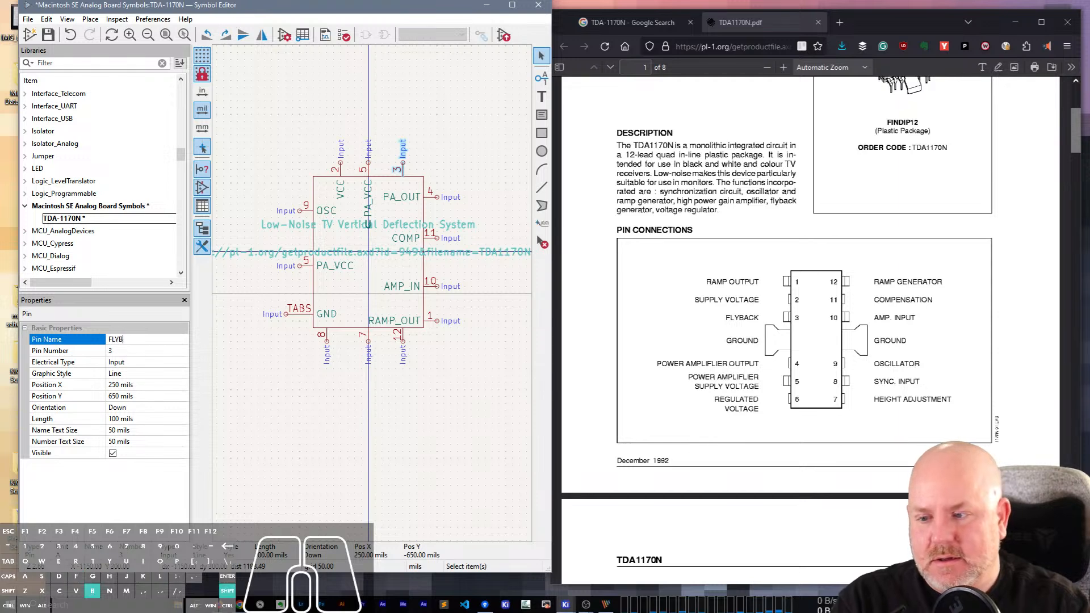
key(Tab)
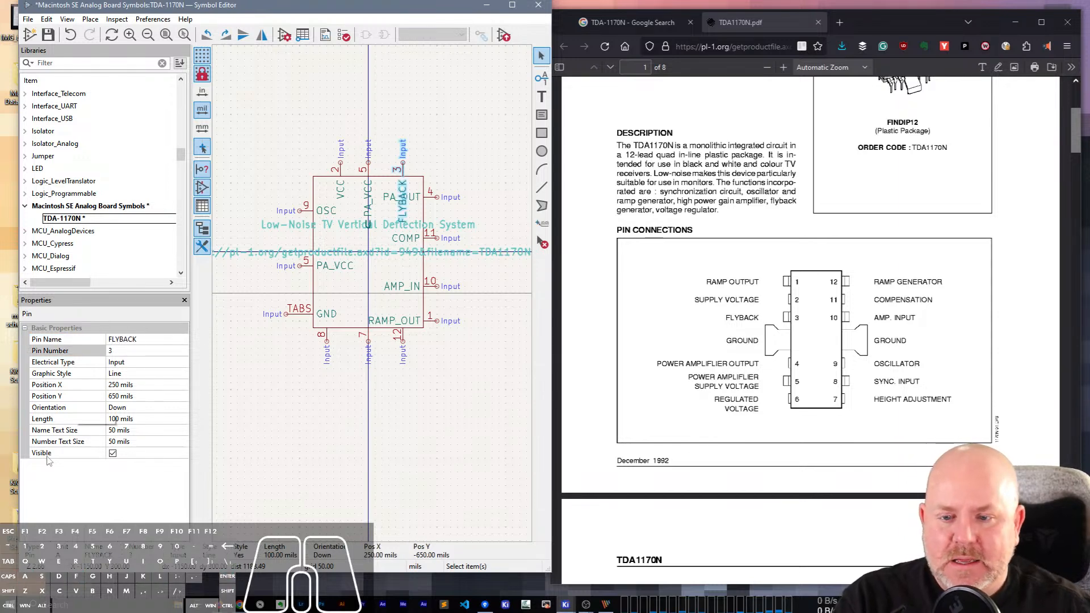
Extend the symbol body downward by about 400 mils and move pins 8, 7 and 12 onto its new lower edge.
click(352, 334)
drag(368, 344, 297, 163)
key(Escape)
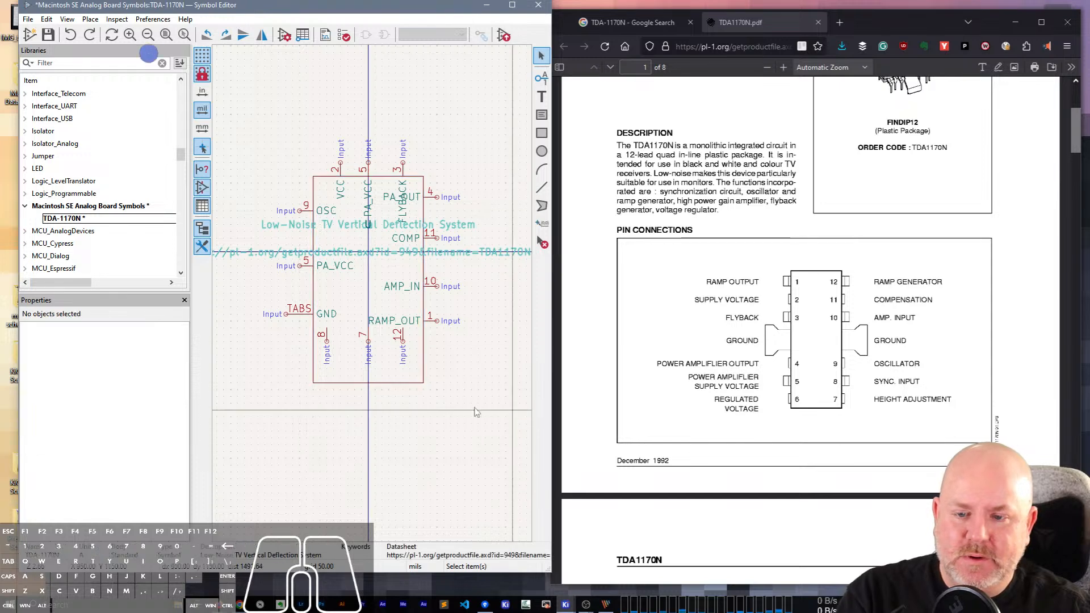
click(295, 323)
click(299, 332)
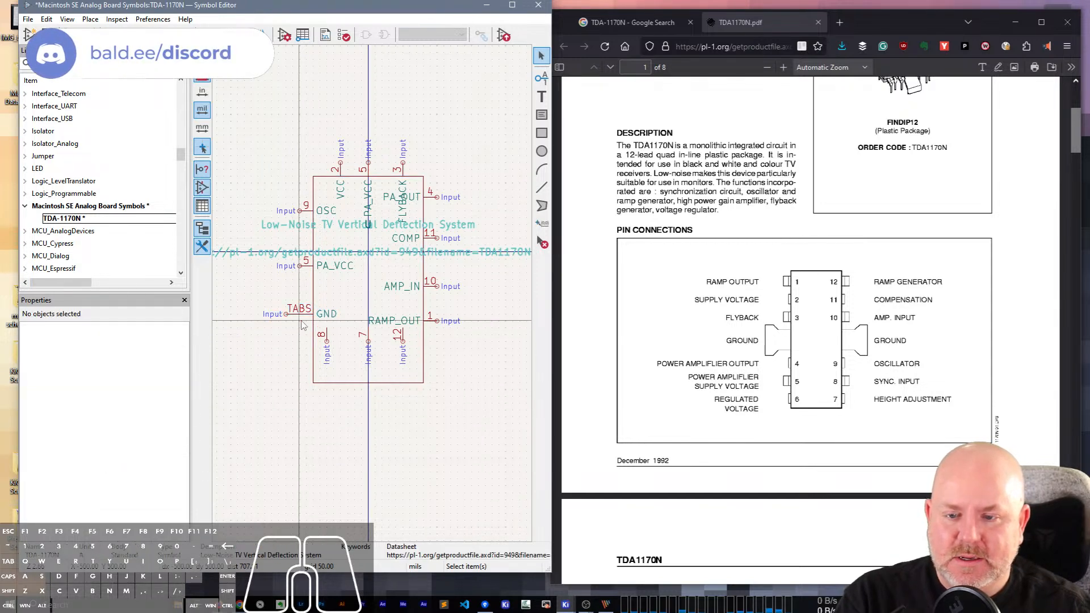
drag(302, 327, 496, 394)
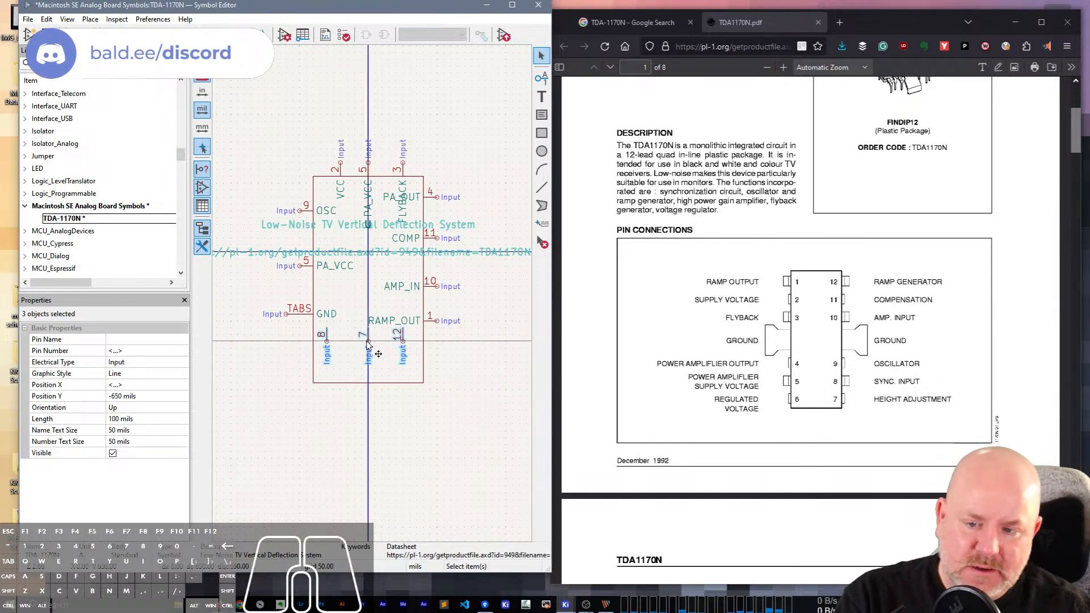
drag(369, 344, 335, 398)
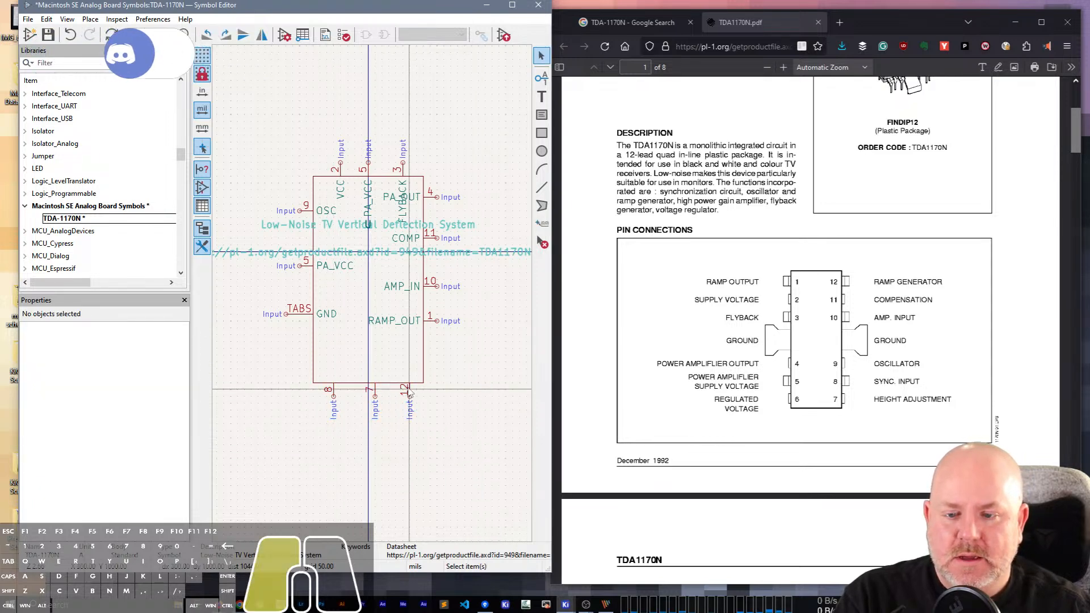
Name pin 12 on the symbol's lower edge RAMP_GEN.
click(408, 392)
double_click(408, 392)
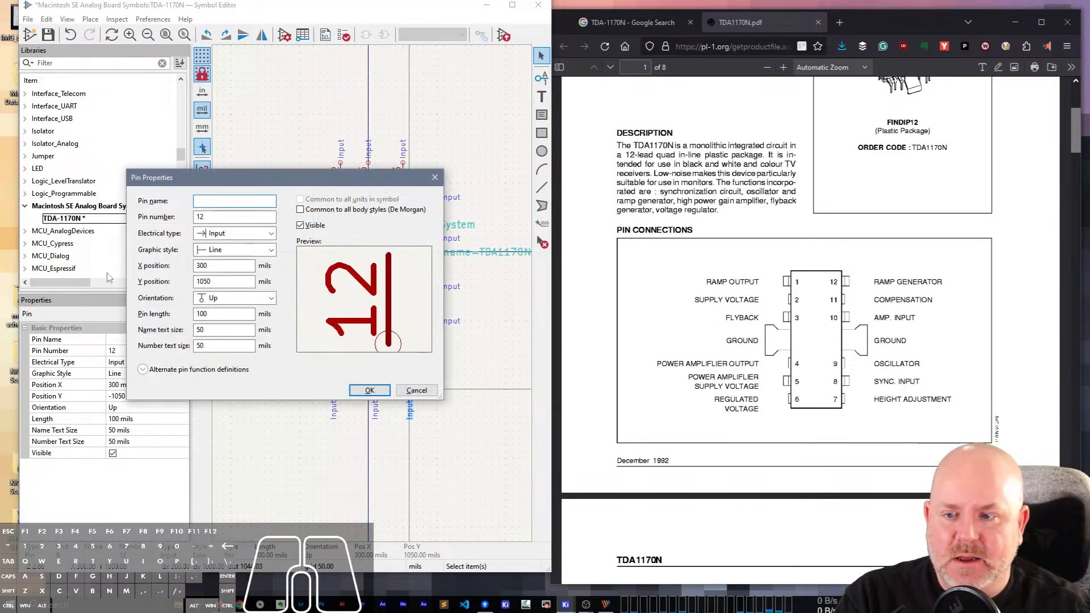
key(Escape)
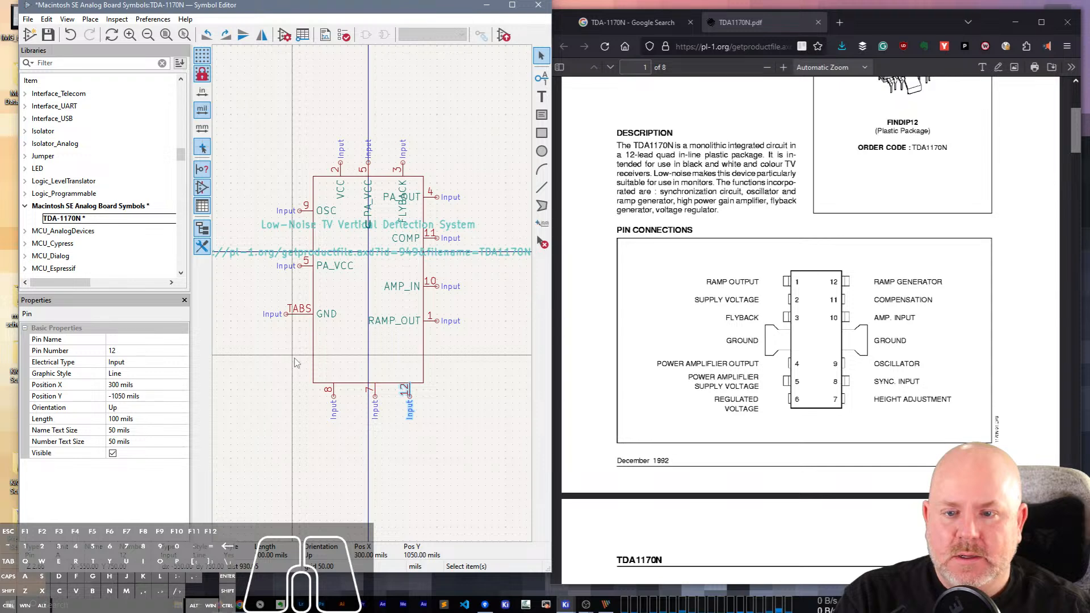
click(157, 338)
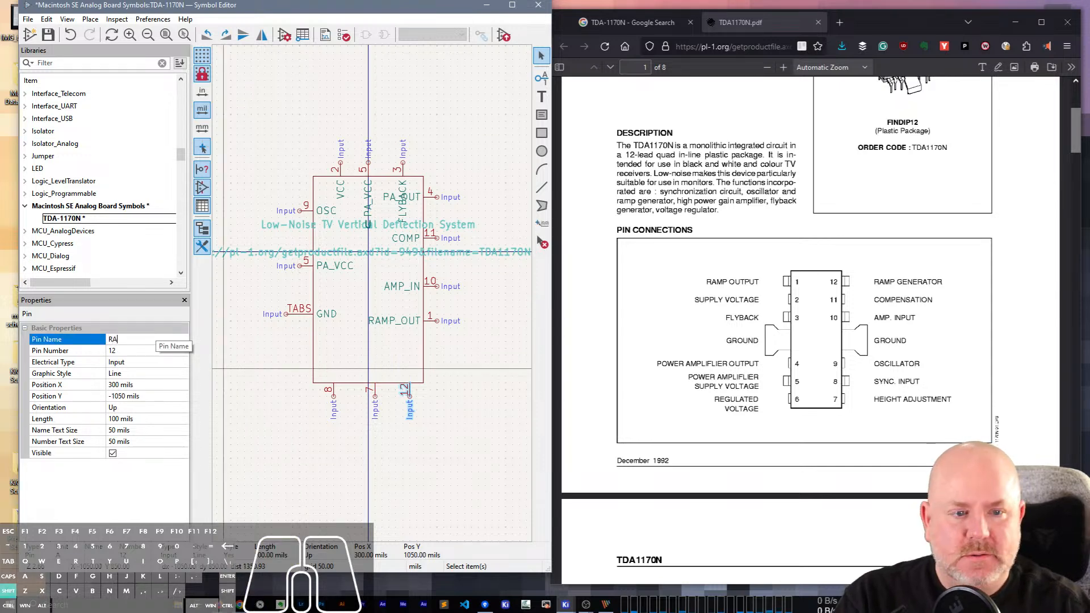
key(Return)
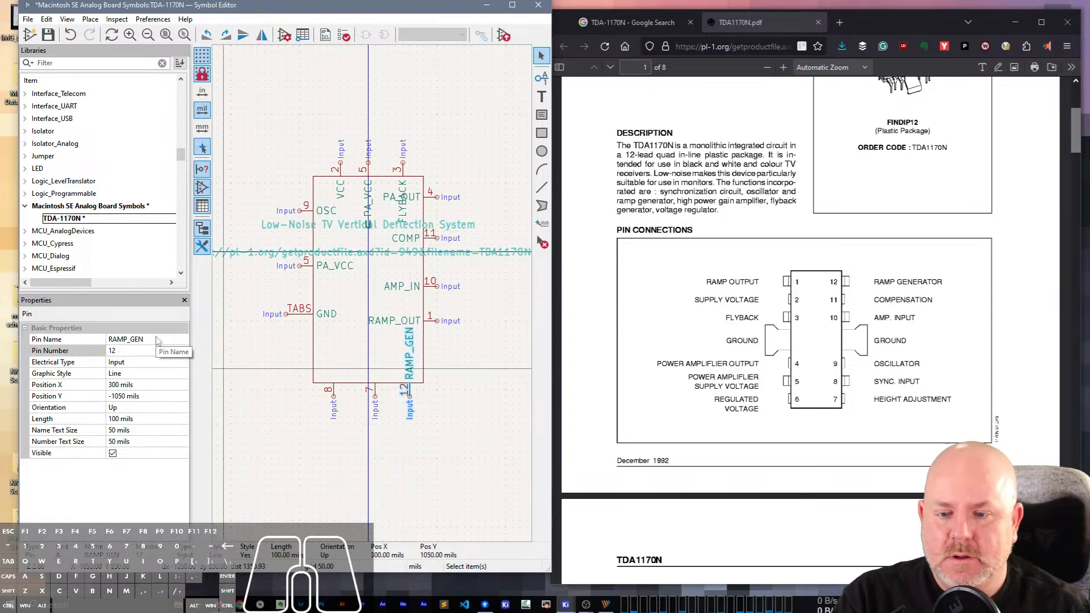
On the symbol's lower edge, name pin 7 H_ADJ and pin 8 SYNC_IN.
click(372, 391)
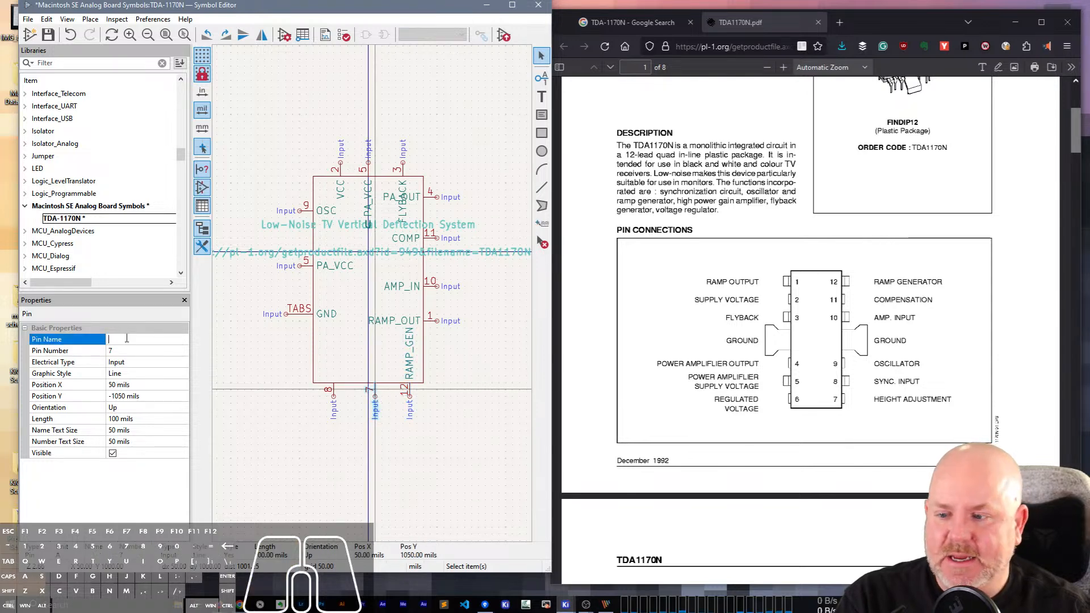
text(H_A)
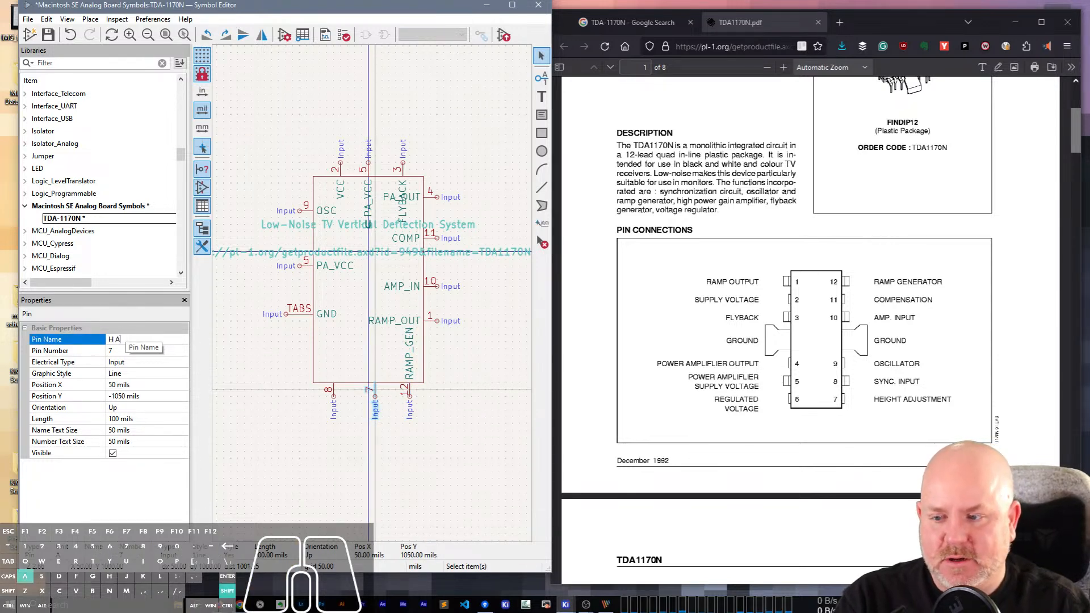
text(DJ)
key(Return)
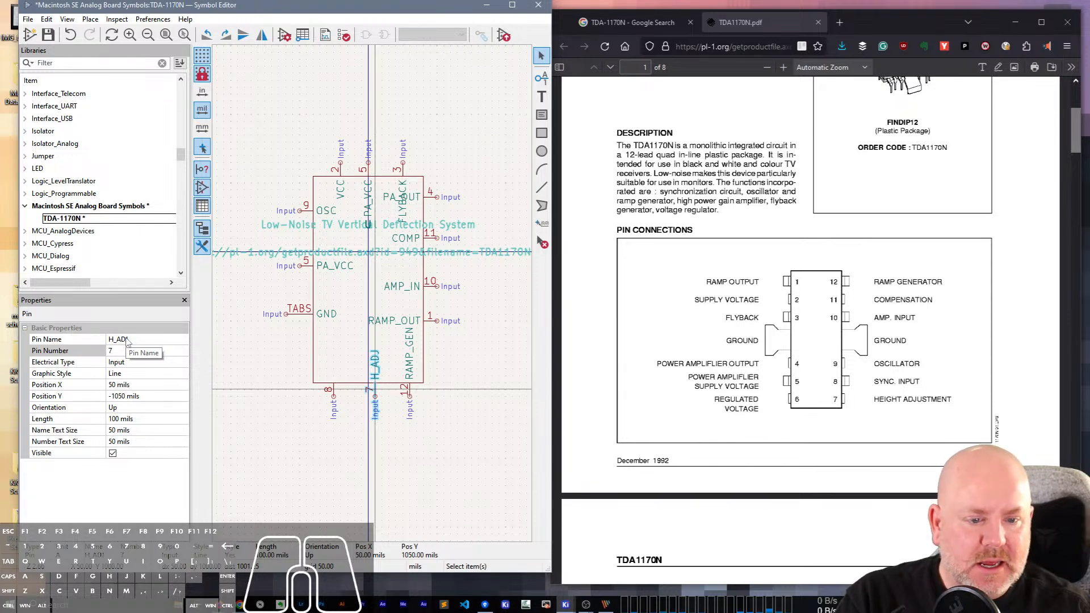
click(340, 393)
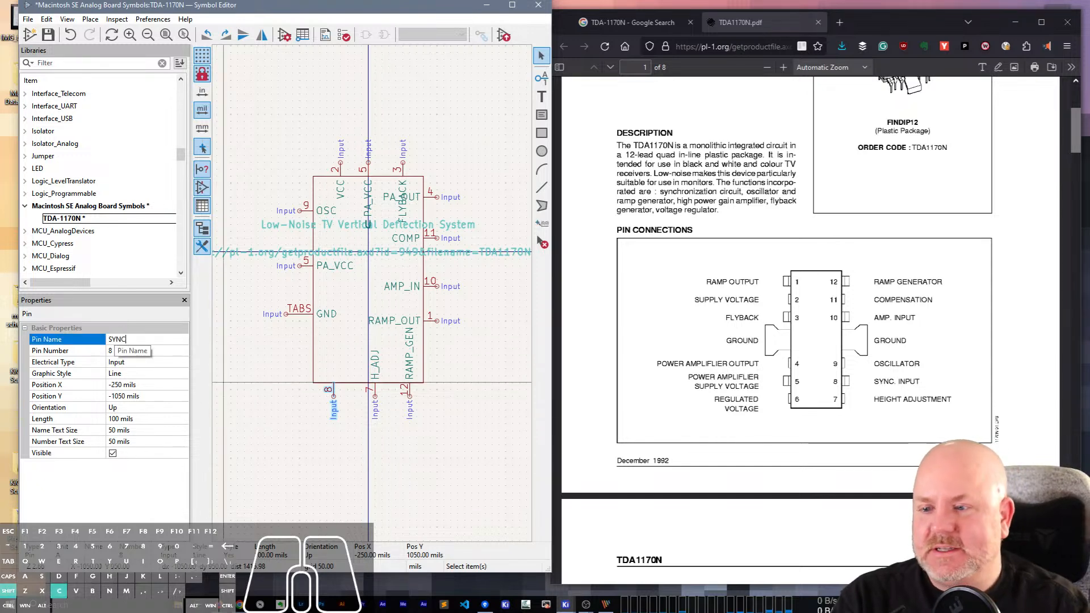
text(IN)
key(Return)
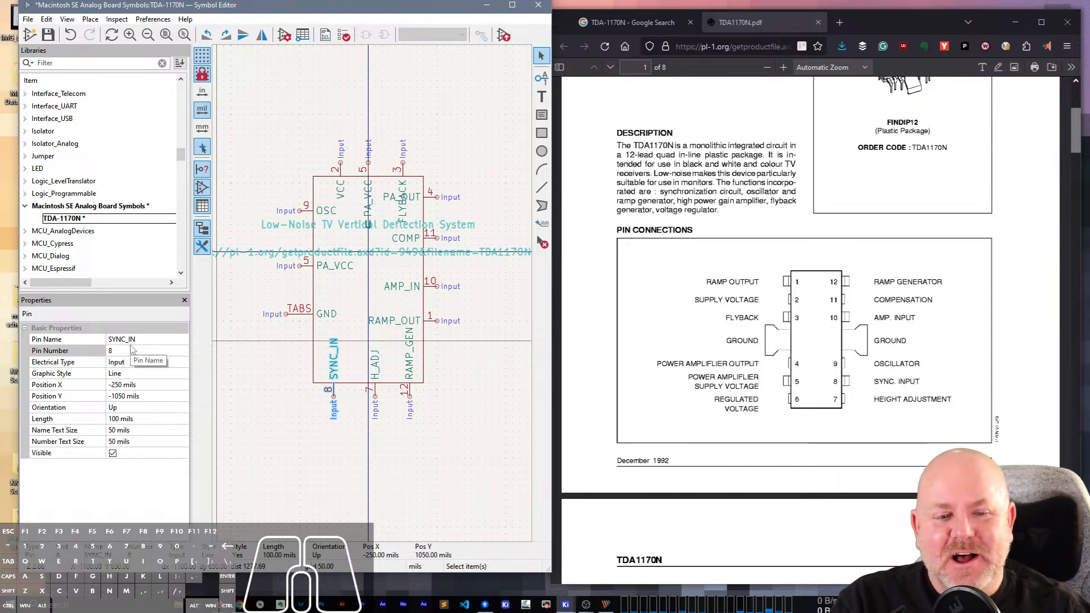
Bring up the schematic image in PicPick in place of the datasheet and renumber the PA_VCC pin on the body's left side as 6.
click(649, 18)
click(735, 24)
click(1038, 23)
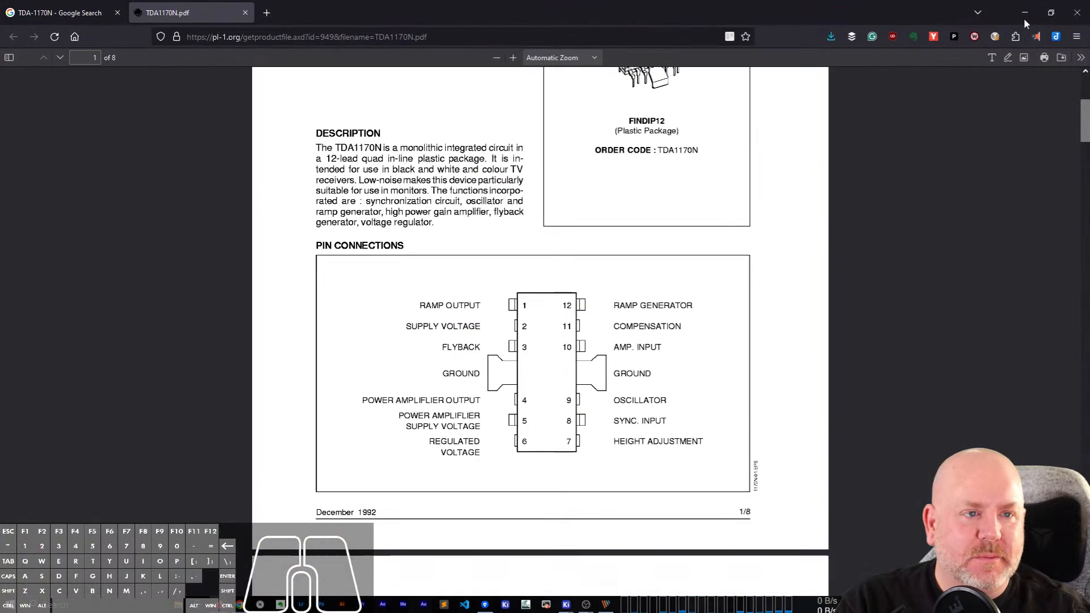
click(1053, 12)
click(1022, 19)
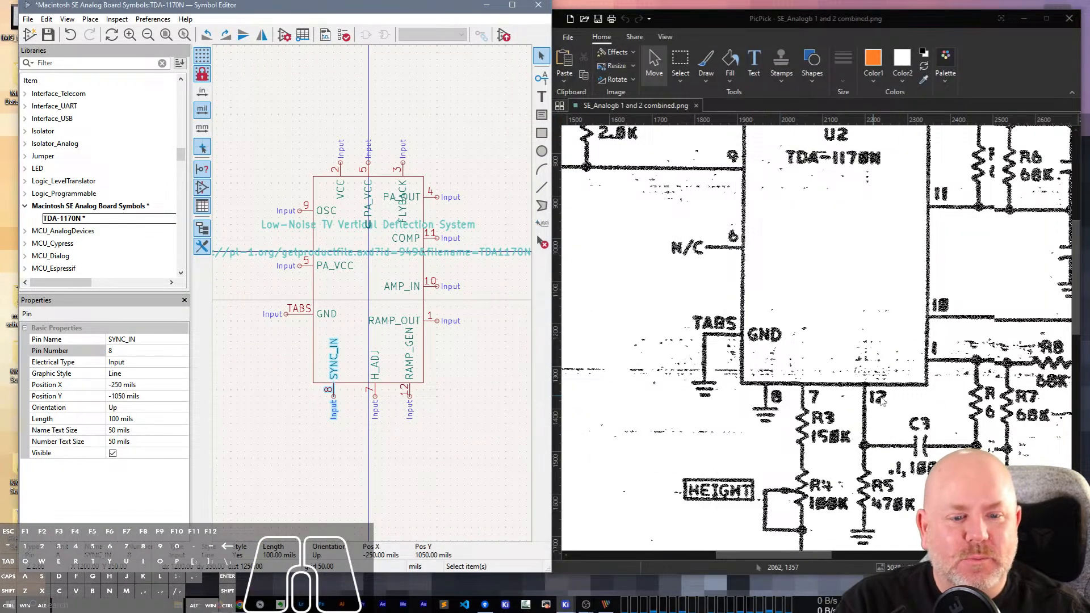
scroll(882, 401, up, 1)
click(302, 278)
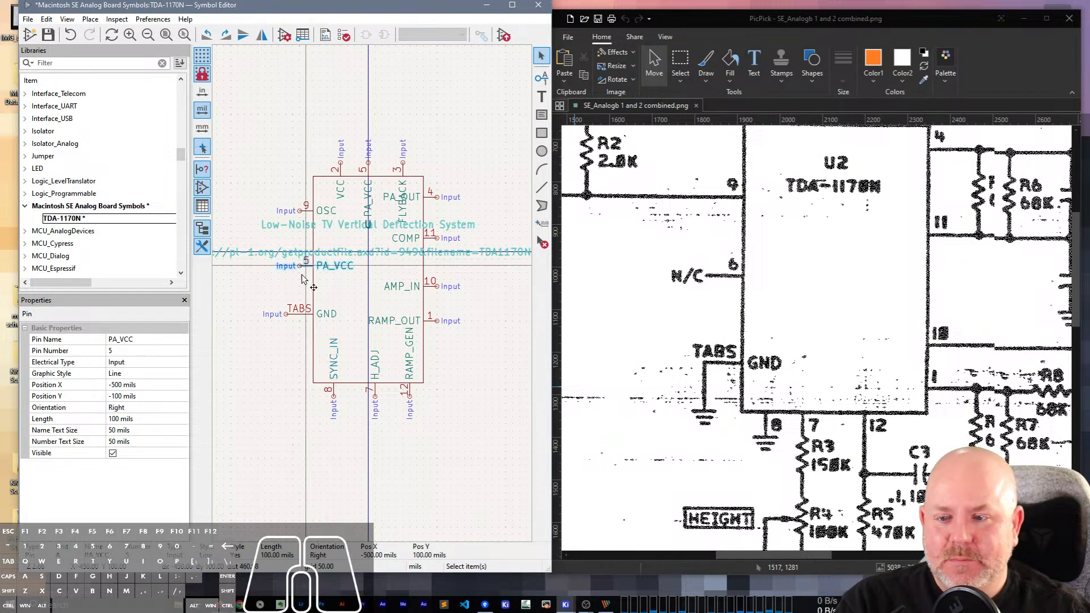
click(55, 340)
click(55, 348)
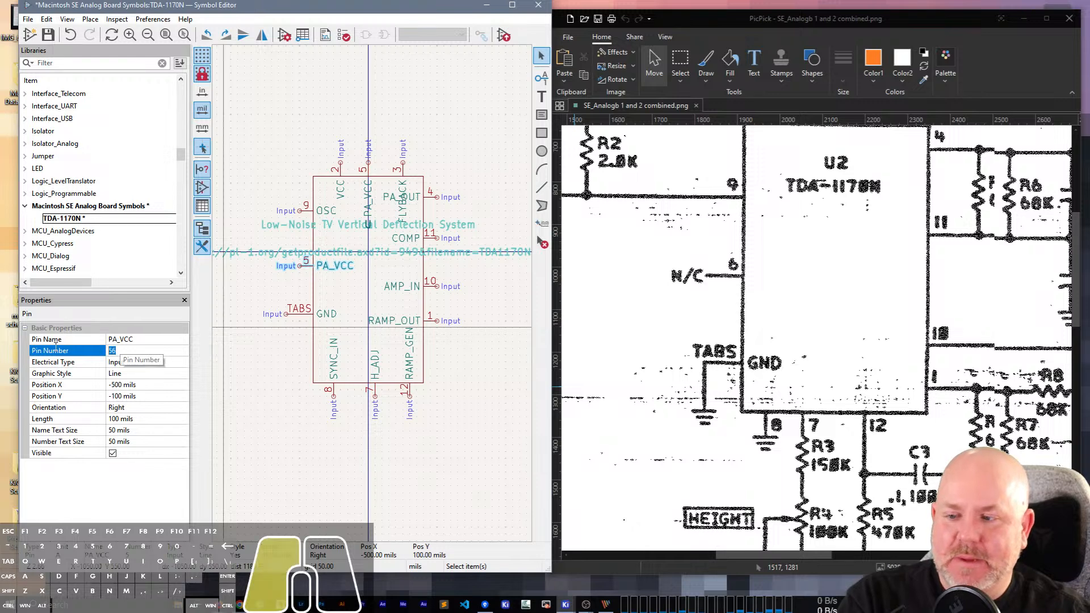
text(6)
click(131, 375)
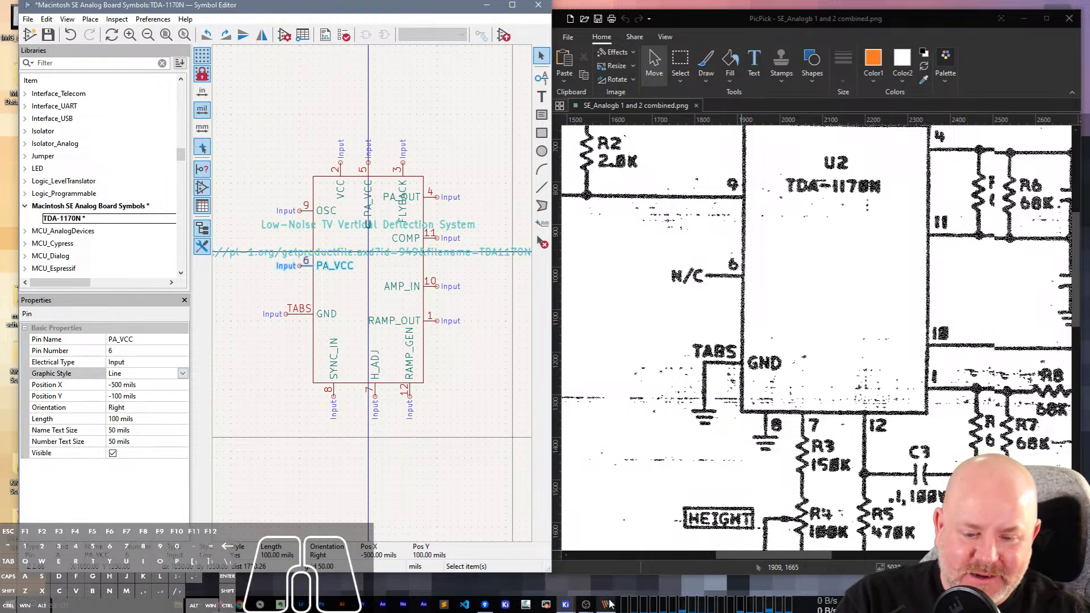
Switch back to the datasheet in the browser and name pin 6 of the symbol REG_OUT.
mouse_move(611, 603)
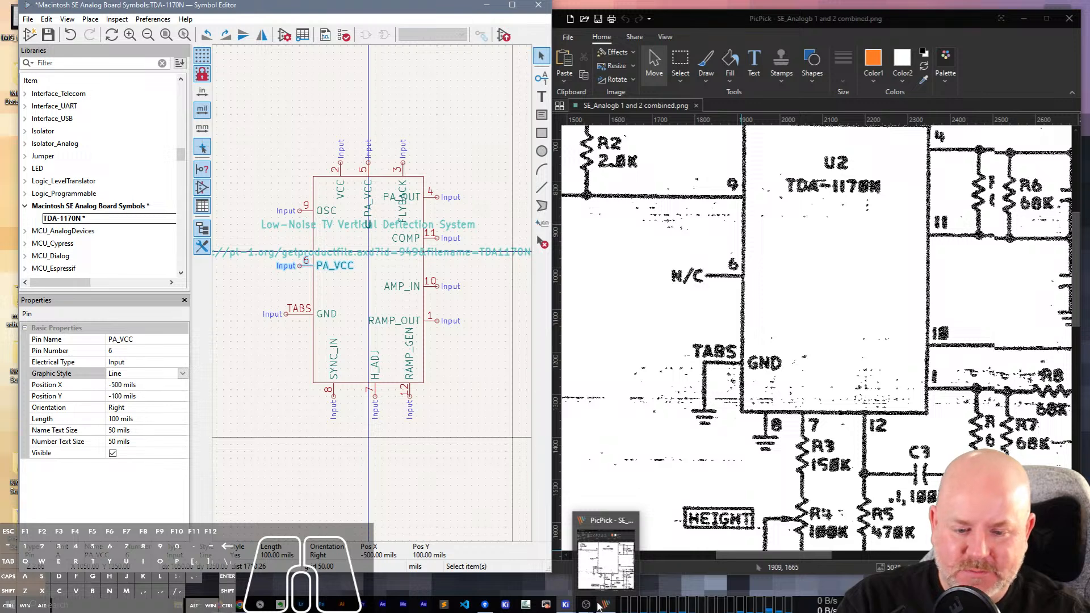
mouse_move(220, 605)
click(272, 559)
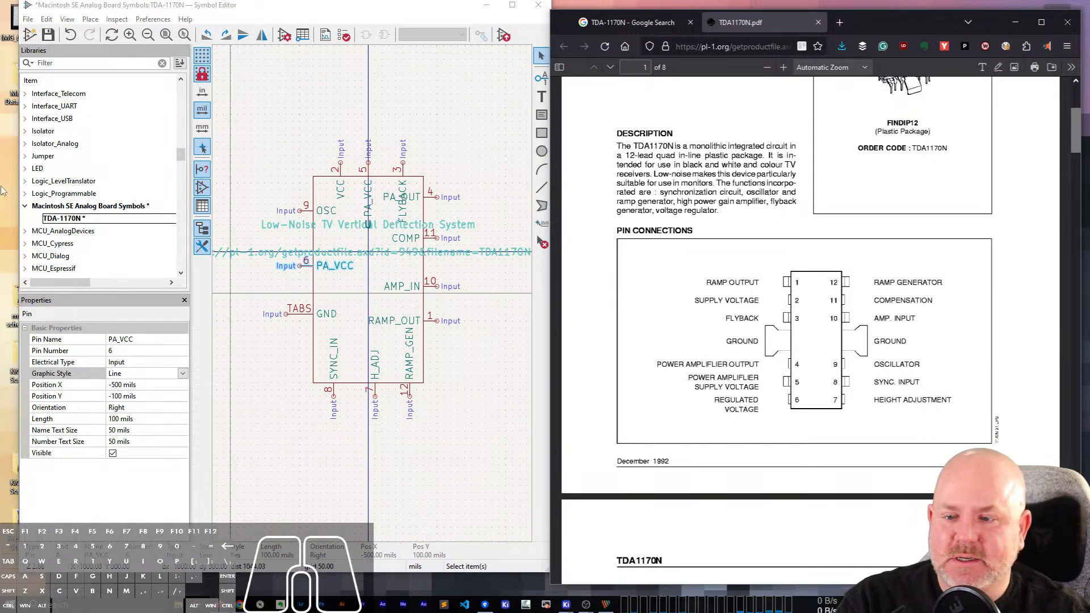
click(135, 341)
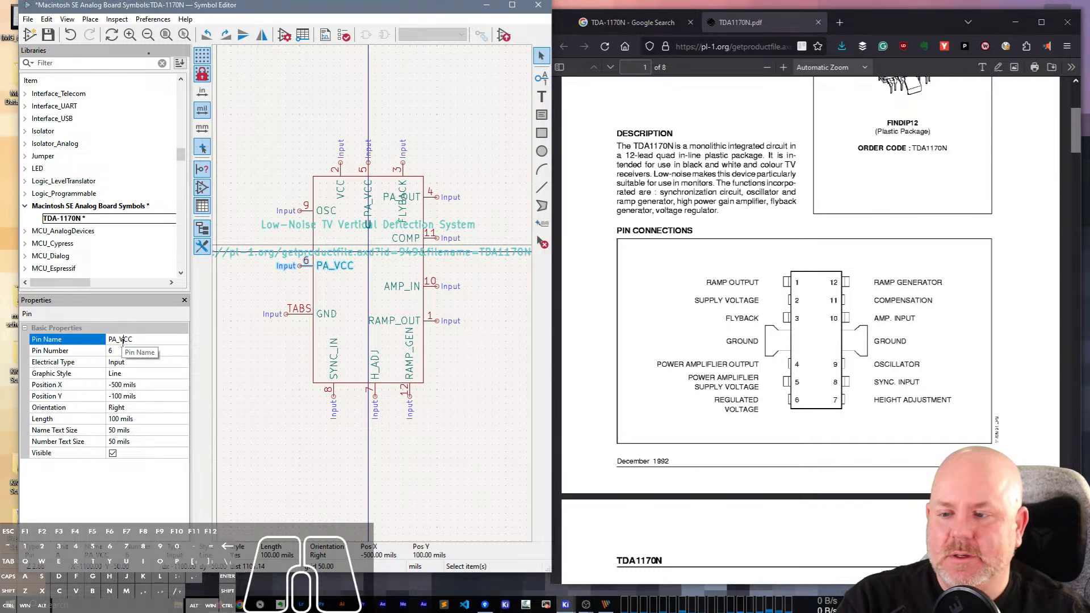
text(REG)
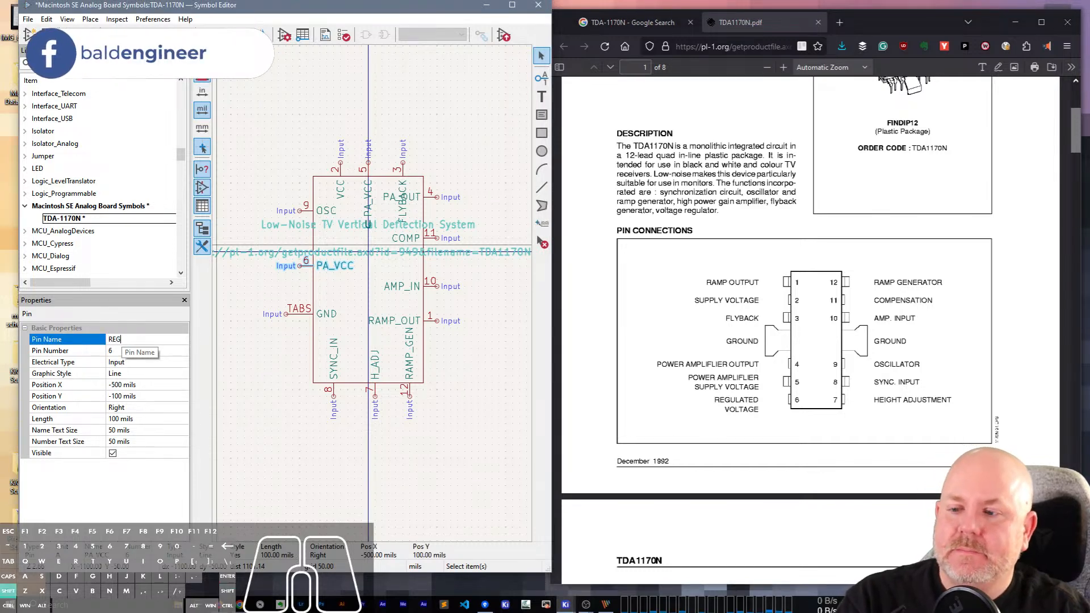
text(_OUT)
key(Return)
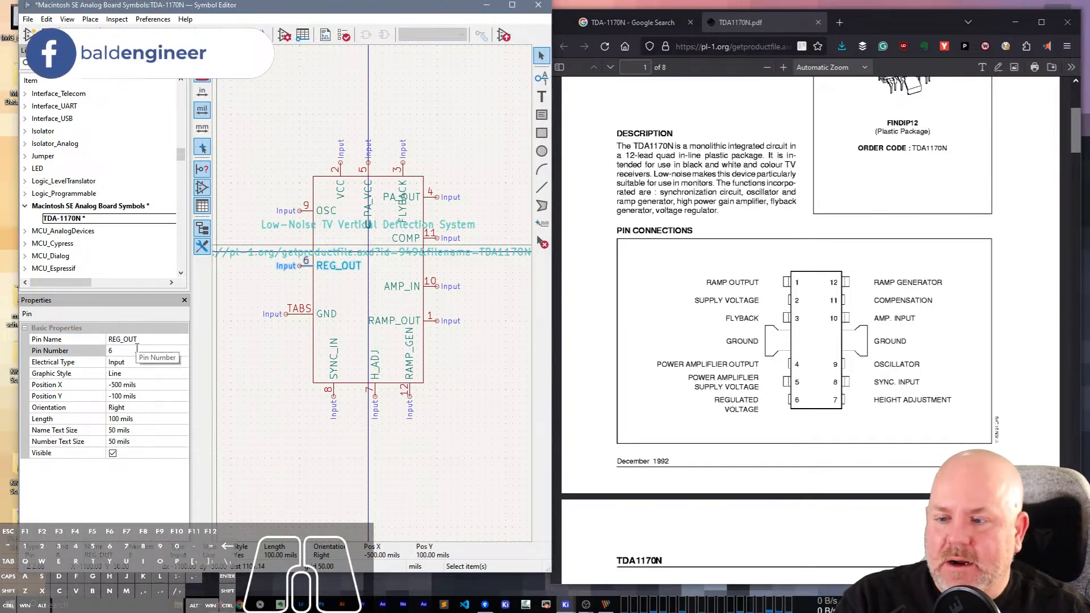
Set the electrical type of pin 6 REG_OUT to Power output and of pin 1 RAMP_OUT to Output.
click(171, 362)
click(182, 361)
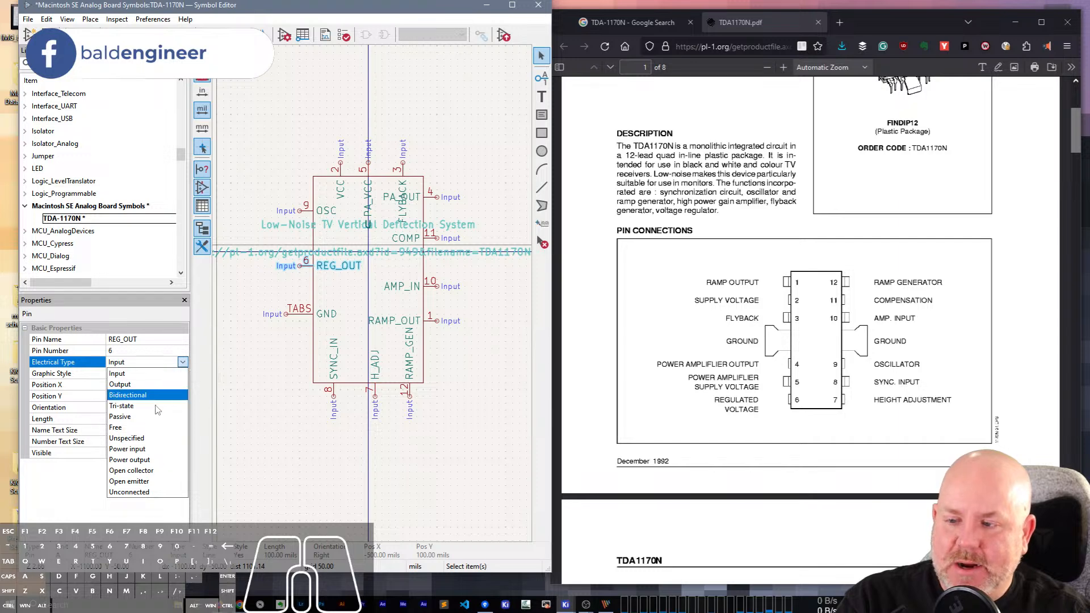
click(156, 460)
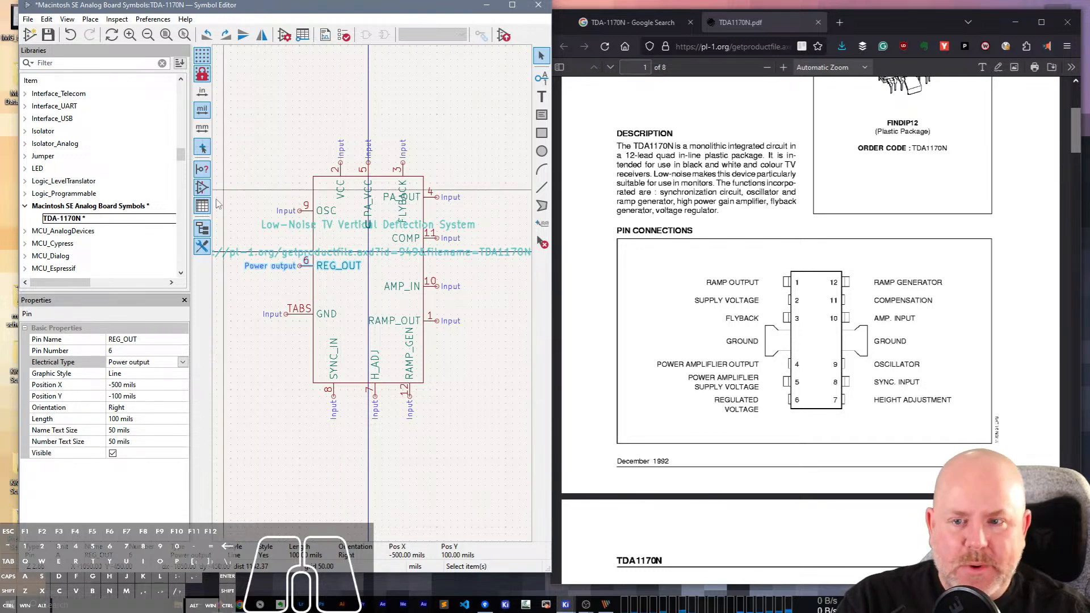
click(430, 321)
click(183, 362)
click(182, 361)
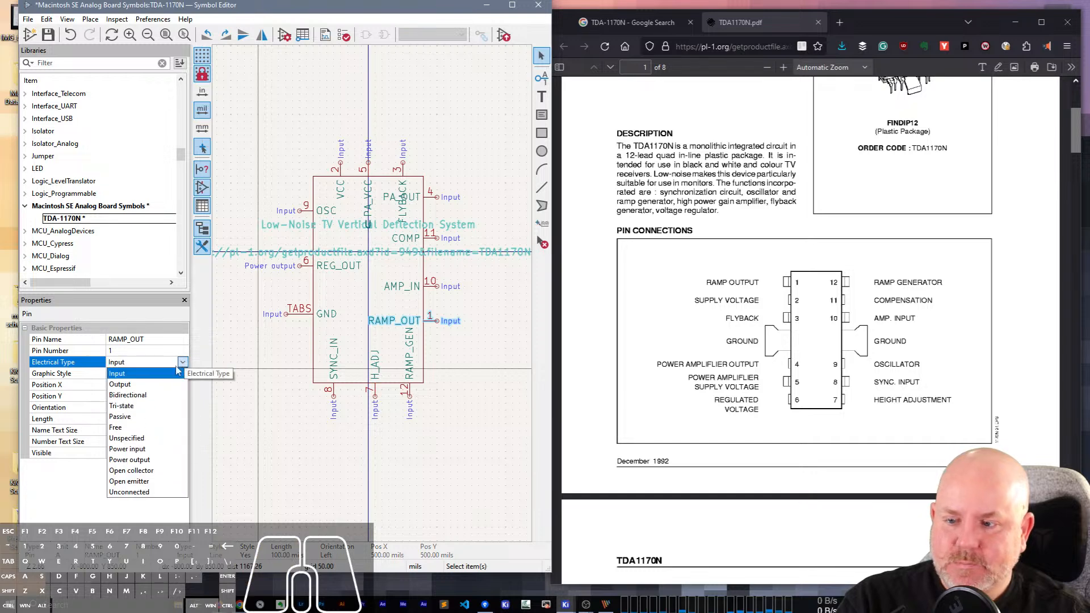
click(130, 381)
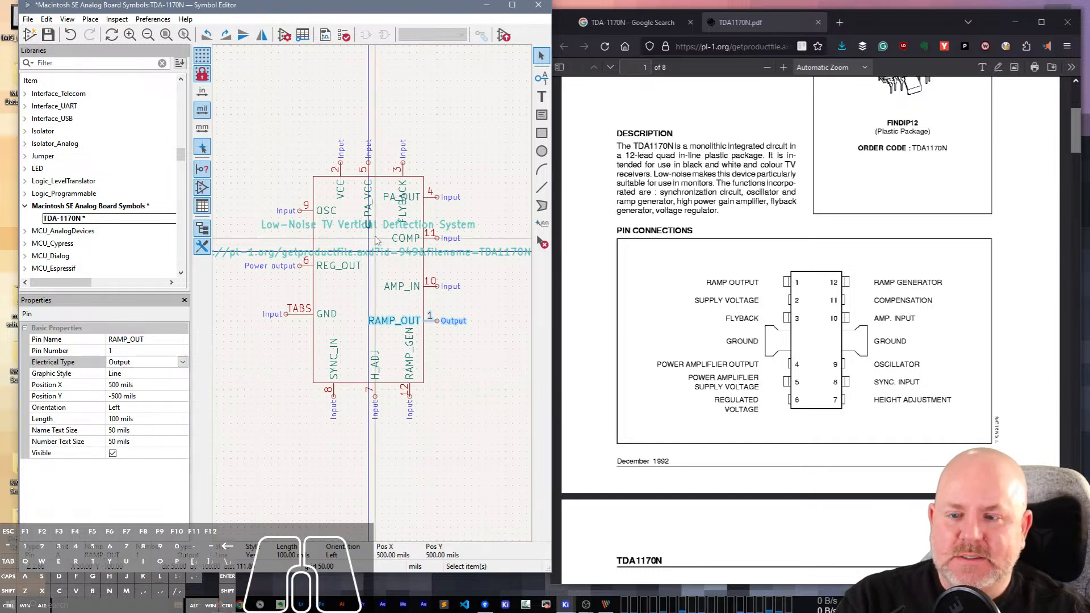
Set the electrical type of the GND, VCC and upper PA_VCC pins together to Power input.
click(299, 314)
shift+click(335, 171)
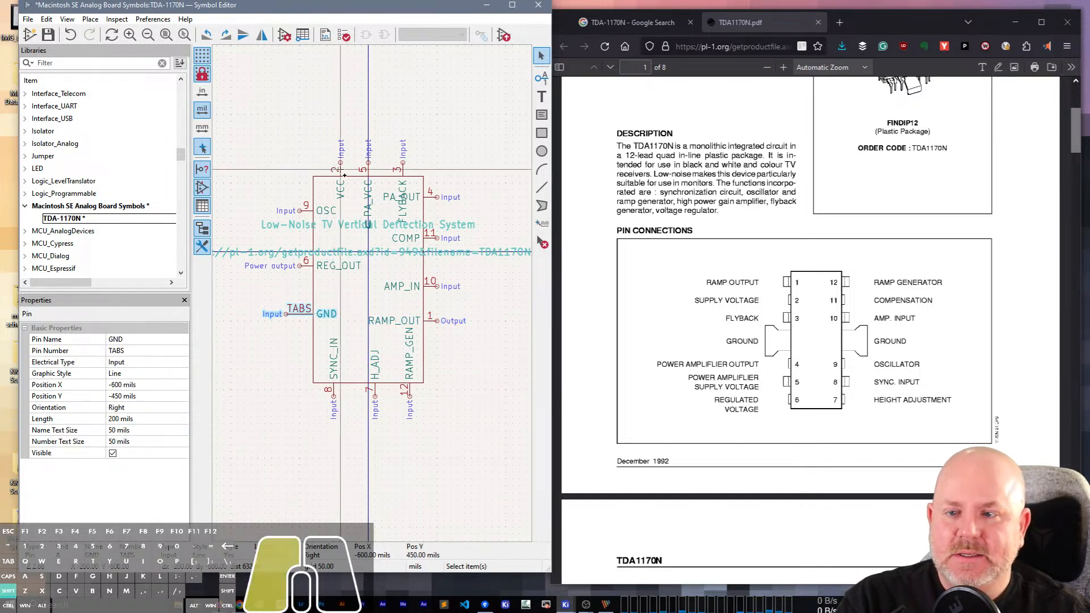
shift+click(367, 169)
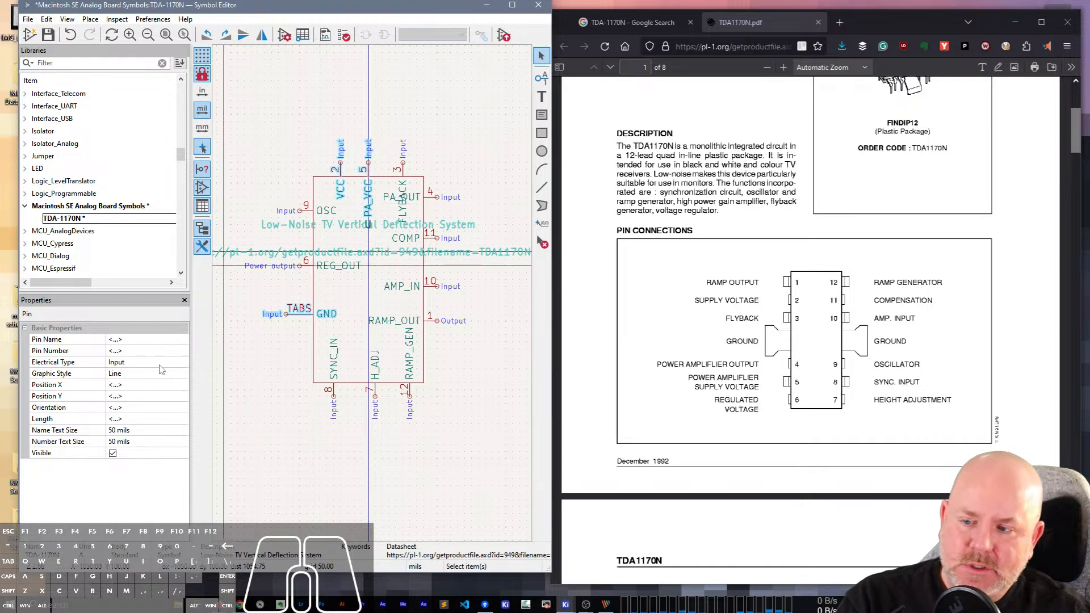
click(183, 362)
click(183, 362)
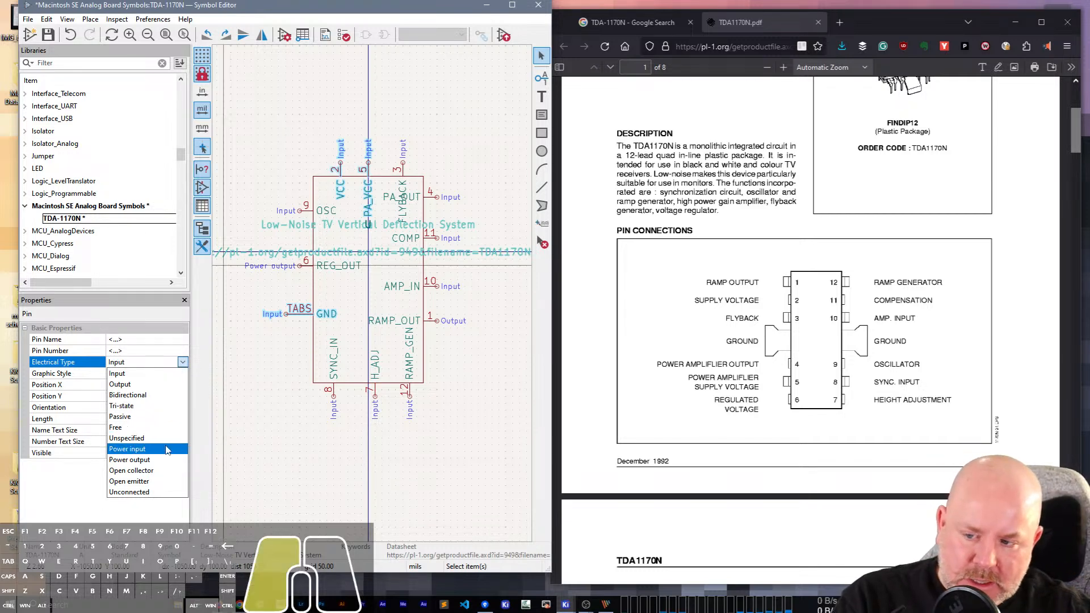
click(130, 449)
click(244, 398)
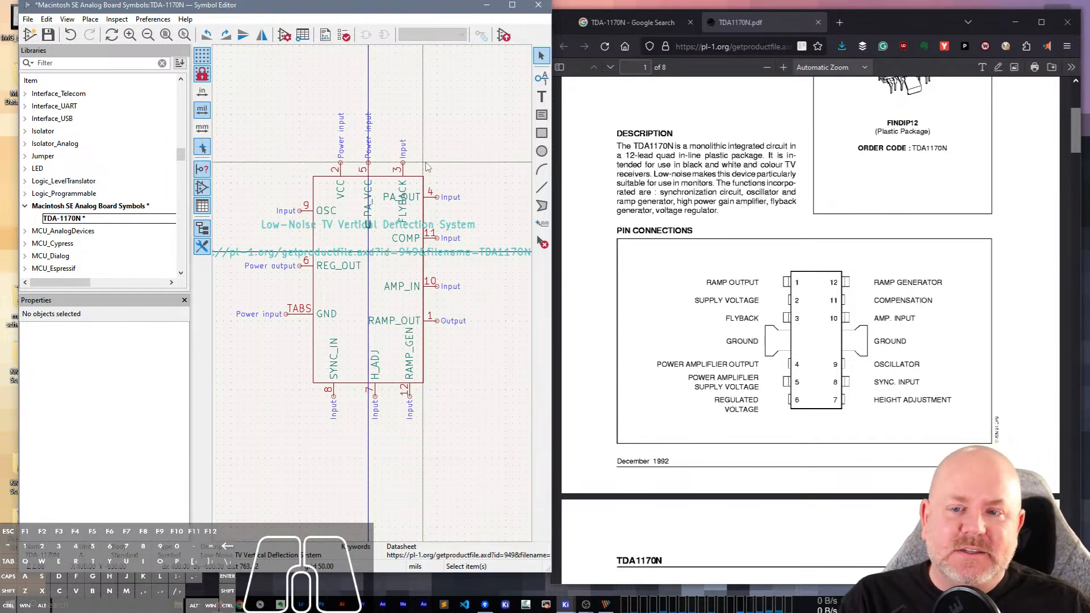
Move the VCC, PA_VCC and FLYBACK pins up together to Y 900 mils and stretch the body rectangle's upper edge to 775 mils.
drag(426, 171, 256, 151)
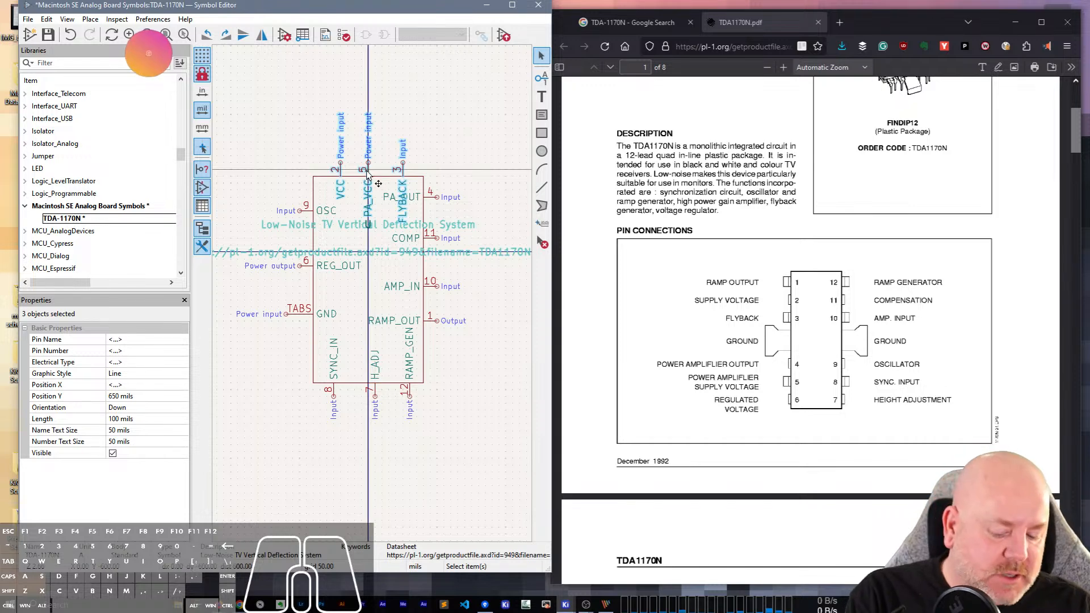
key(m)
click(343, 132)
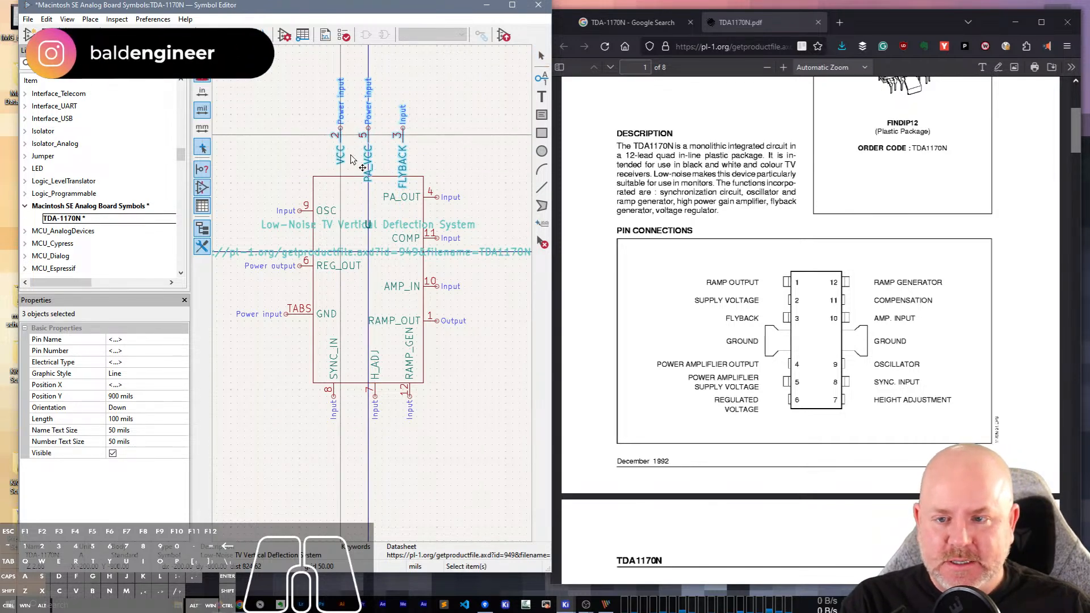
click(368, 176)
mouse_move(368, 177)
mouse_down()
mouse_move(368, 145)
mouse_move(376, 159)
mouse_up()
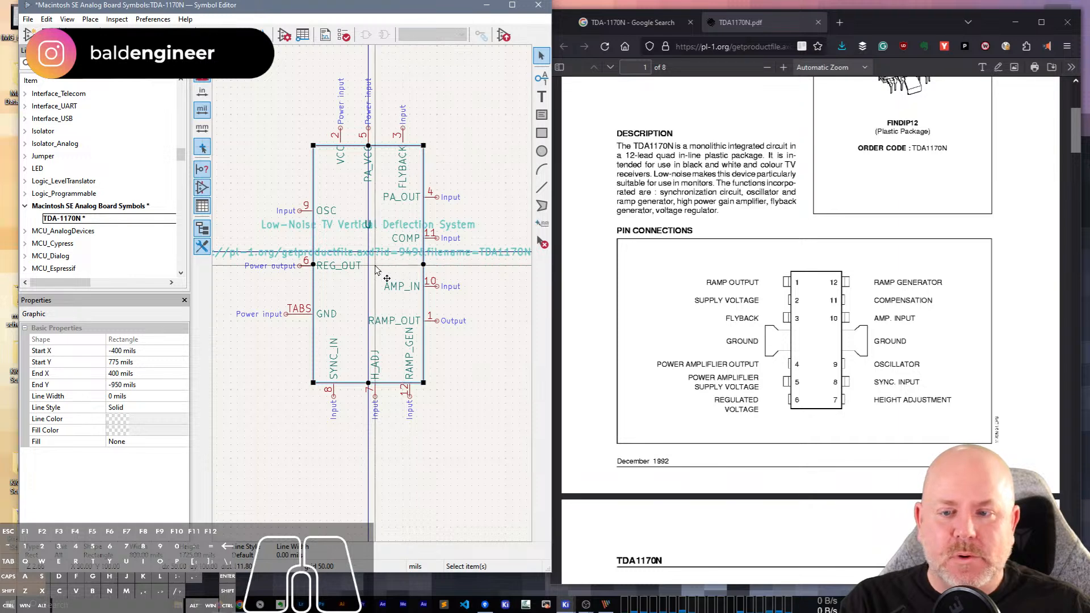
scroll(373, 297, down, 2)
drag(443, 441, 415, 452)
click(438, 229)
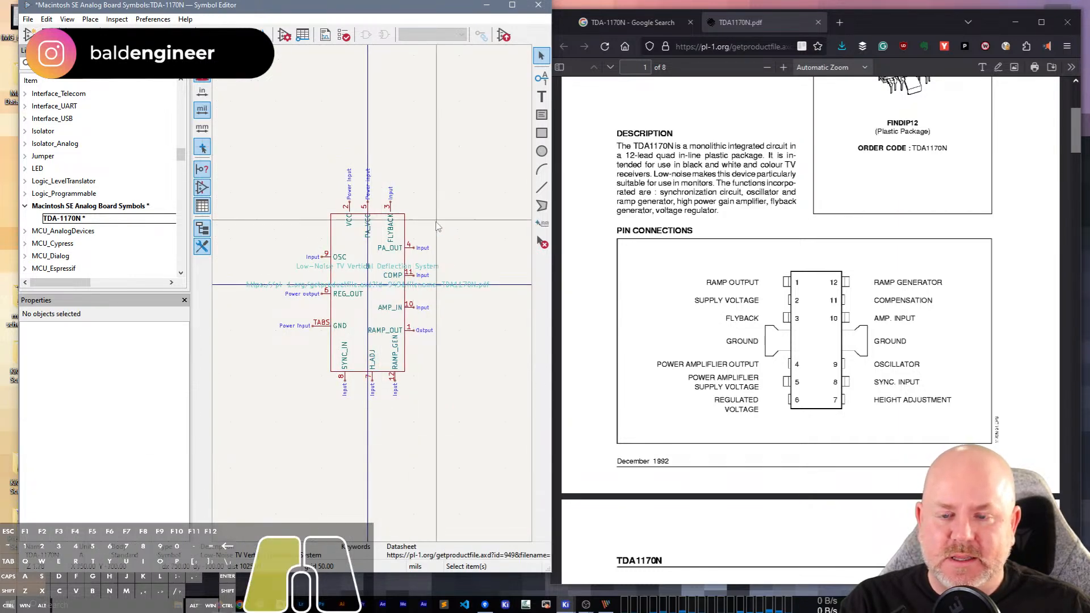
Extend the body rectangle's upper edge to 800 mils so it meets the three raised pins.
click(382, 214)
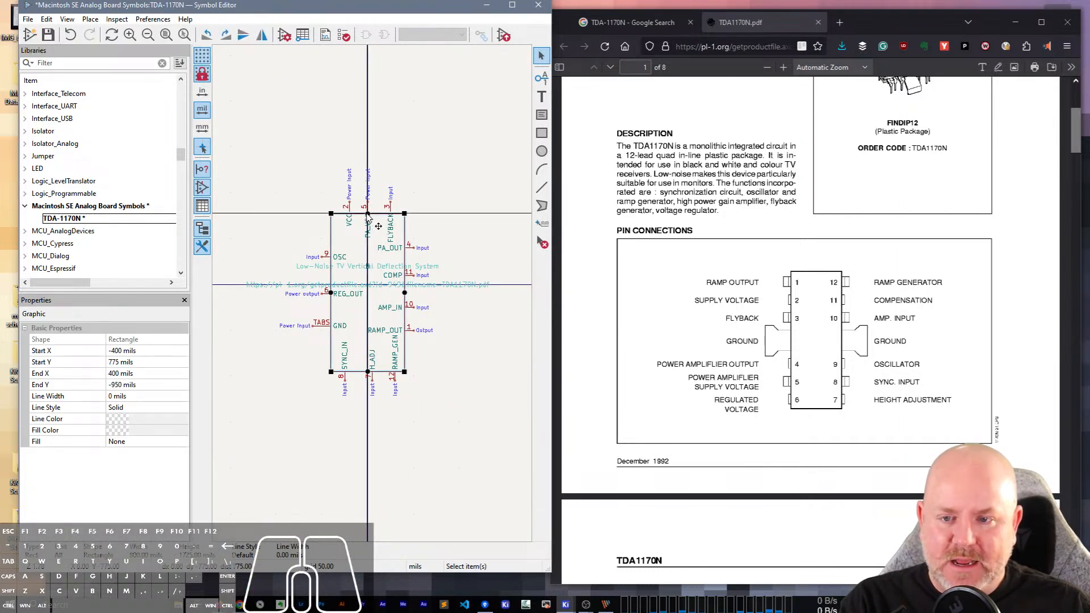
drag(367, 215, 279, 188)
click(419, 199)
click(448, 163)
Move the entire symbol up 50 mils, placing the body rectangle between Y 850 and -900 mils.
drag(497, 484, 244, 96)
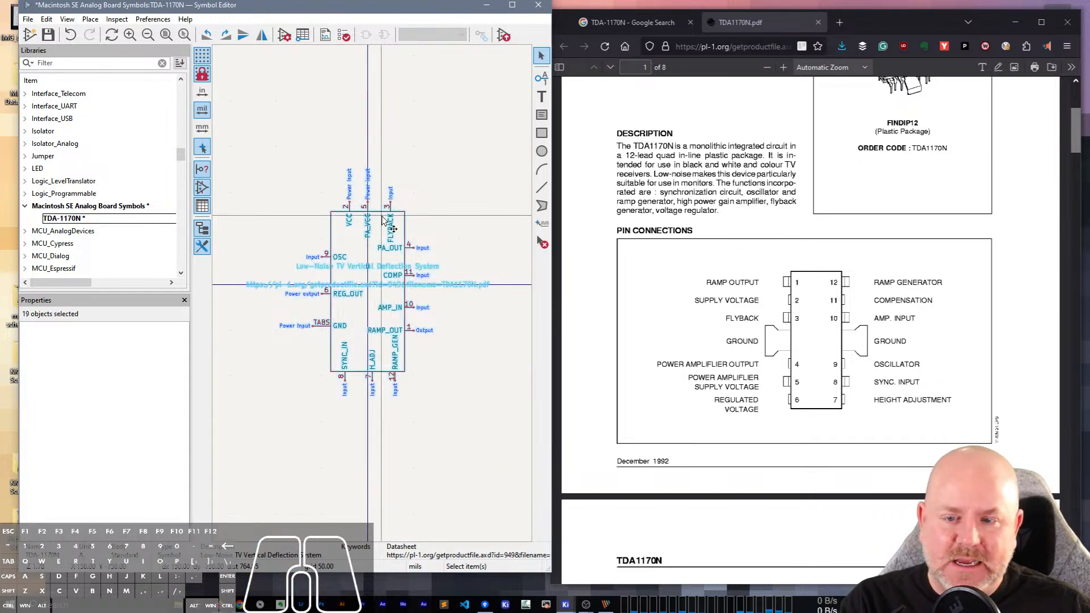
key(Escape)
click(404, 224)
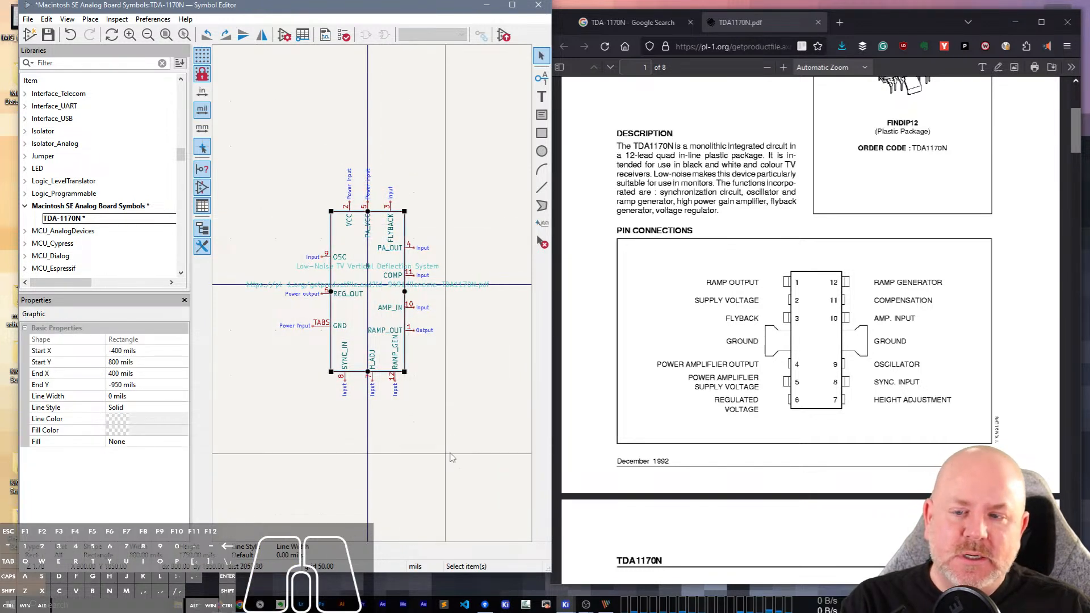
drag(448, 454, 249, 93)
key(m)
click(313, 321)
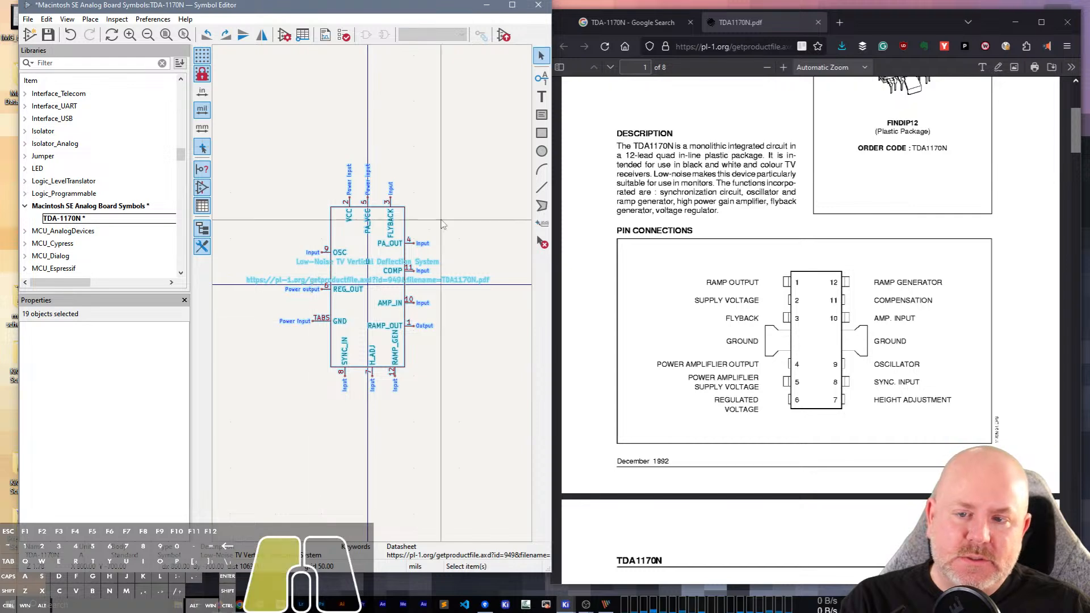
click(405, 231)
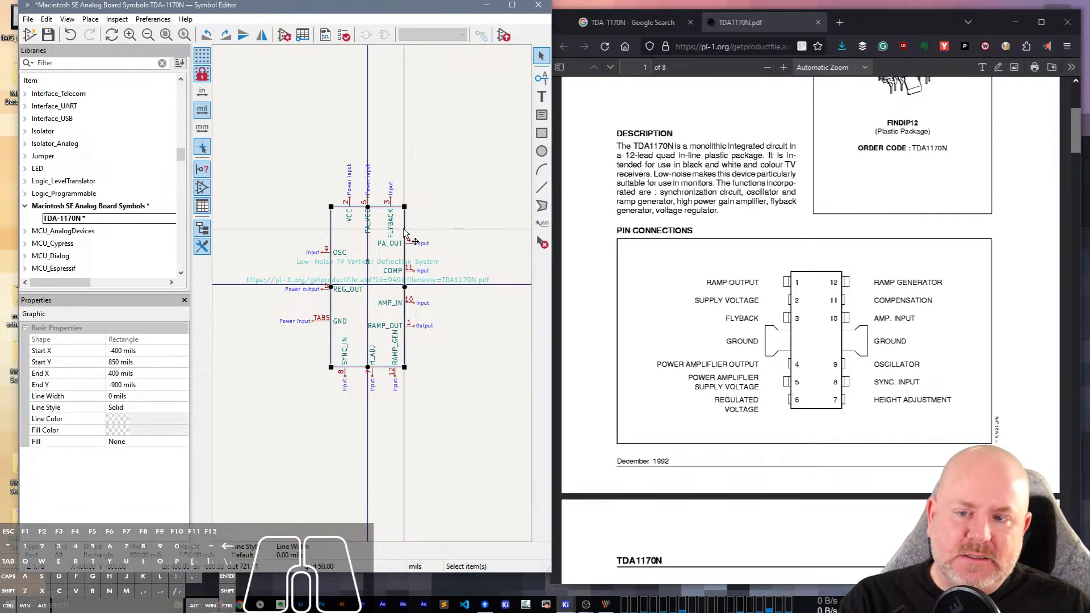
Raise the VCC, PA_VCC and FLYBACK pins one more grid step and stretch the body's upper edge to meet them.
scroll(340, 221, up, 1)
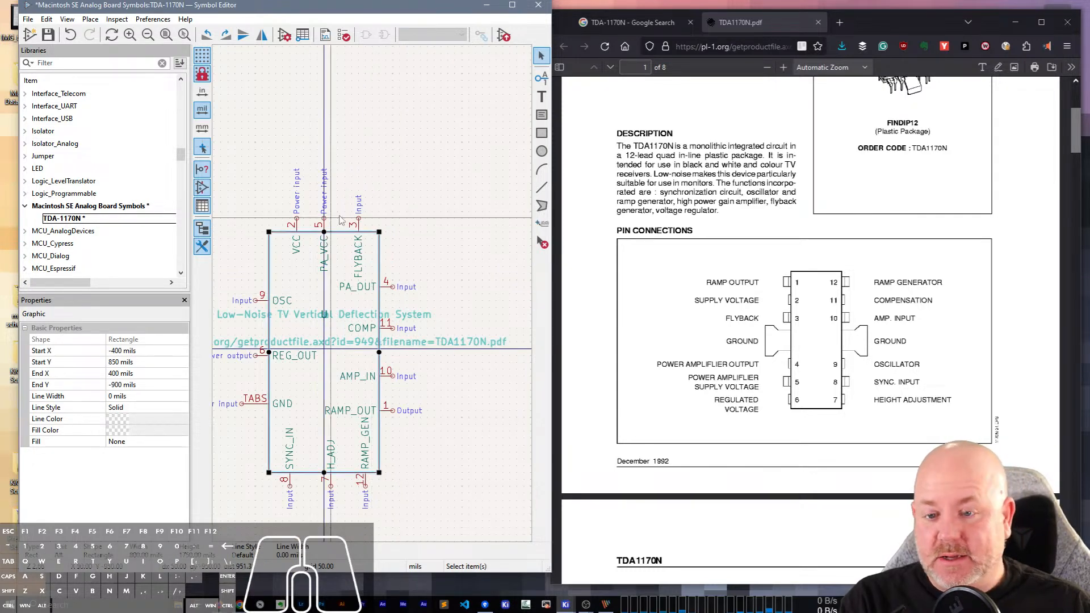
drag(382, 212, 288, 220)
key(m)
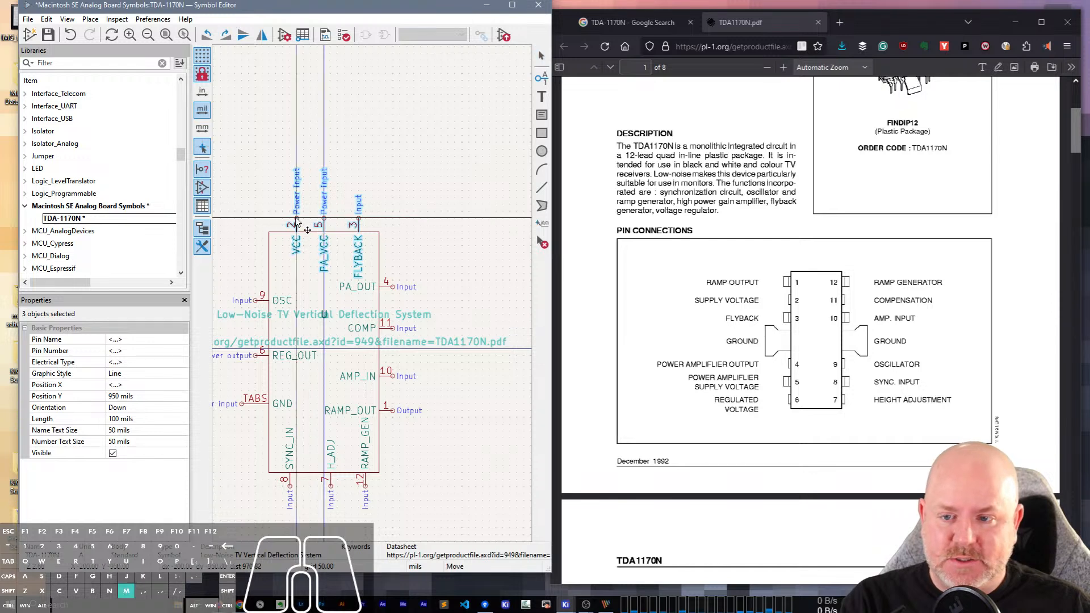
click(295, 235)
click(325, 233)
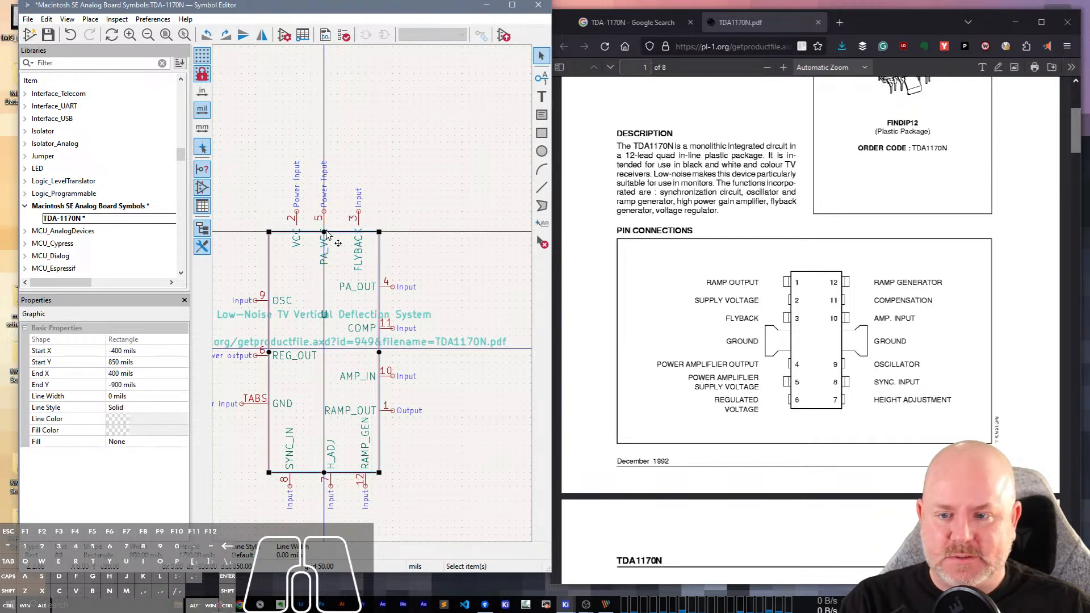
drag(326, 231, 327, 226)
click(424, 255)
scroll(327, 253, down, 1)
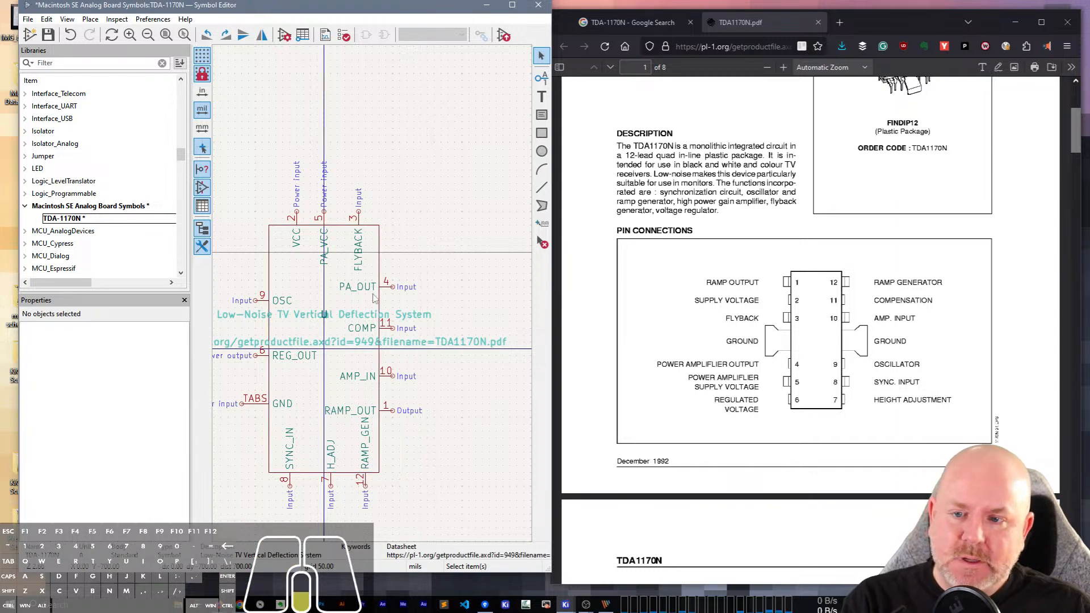
Review the symbol's pin layout and bring the block diagram on page 2 of the datasheet fully into view at 140%.
scroll(374, 298, up, 2)
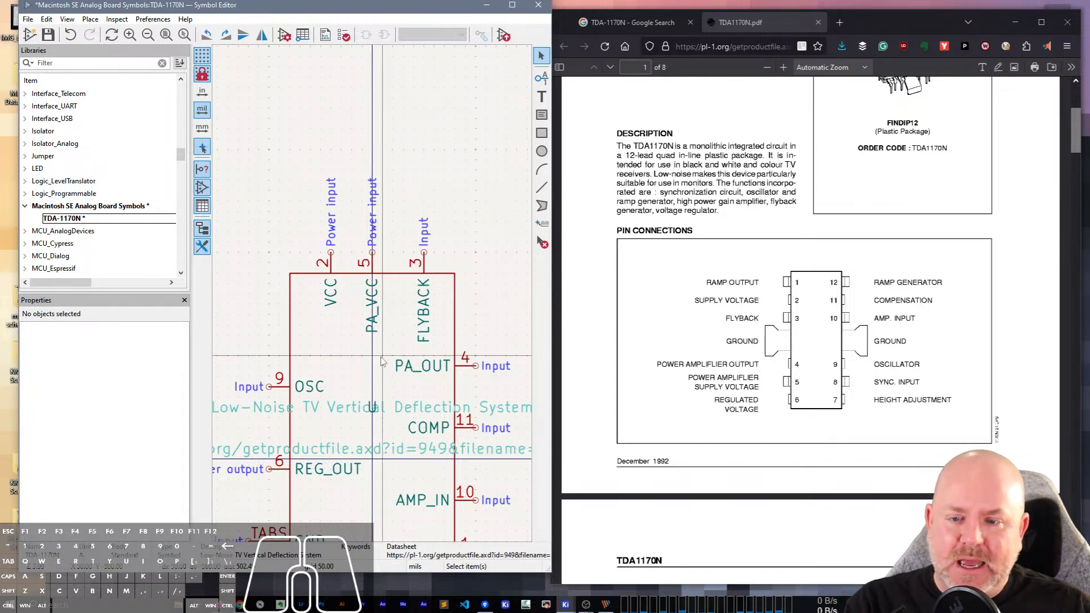
middle_drag(290, 354, 332, 189)
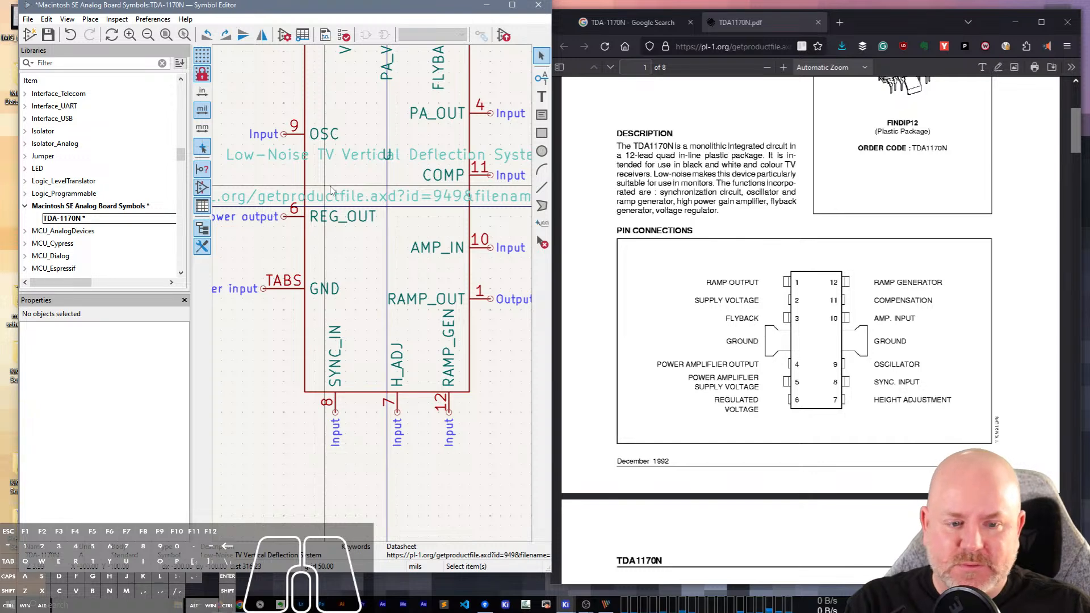
scroll(322, 283, down, 2)
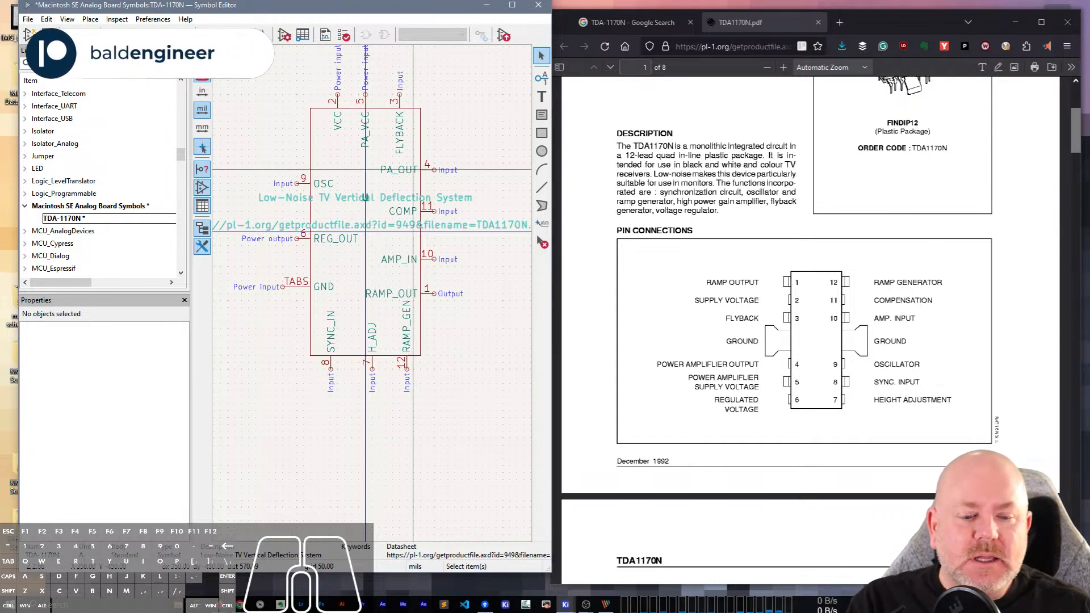
scroll(722, 422, down, 2)
scroll(771, 359, down, 6)
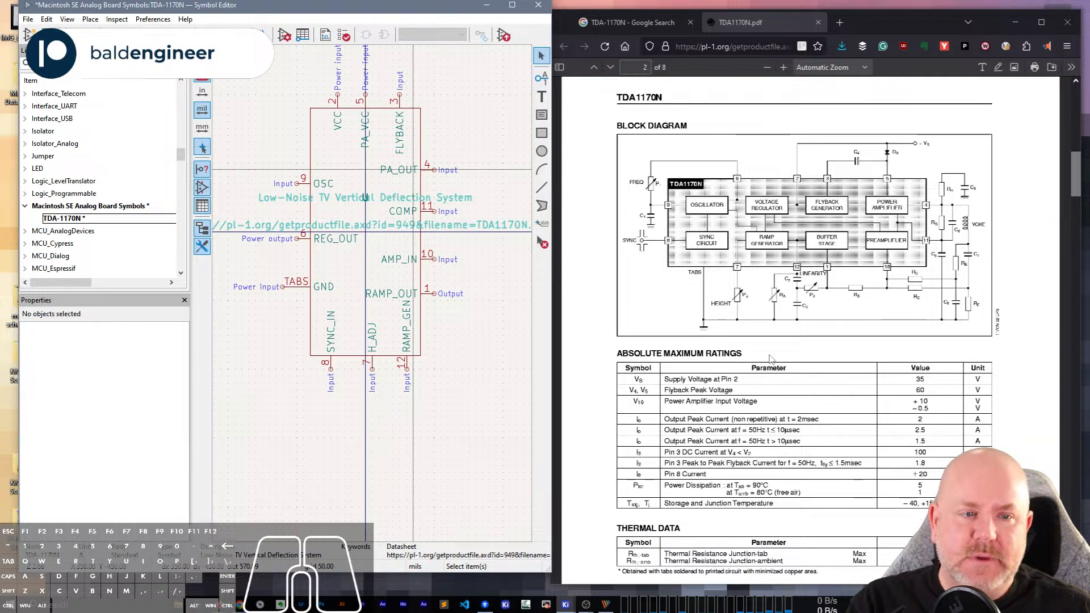
click(784, 67)
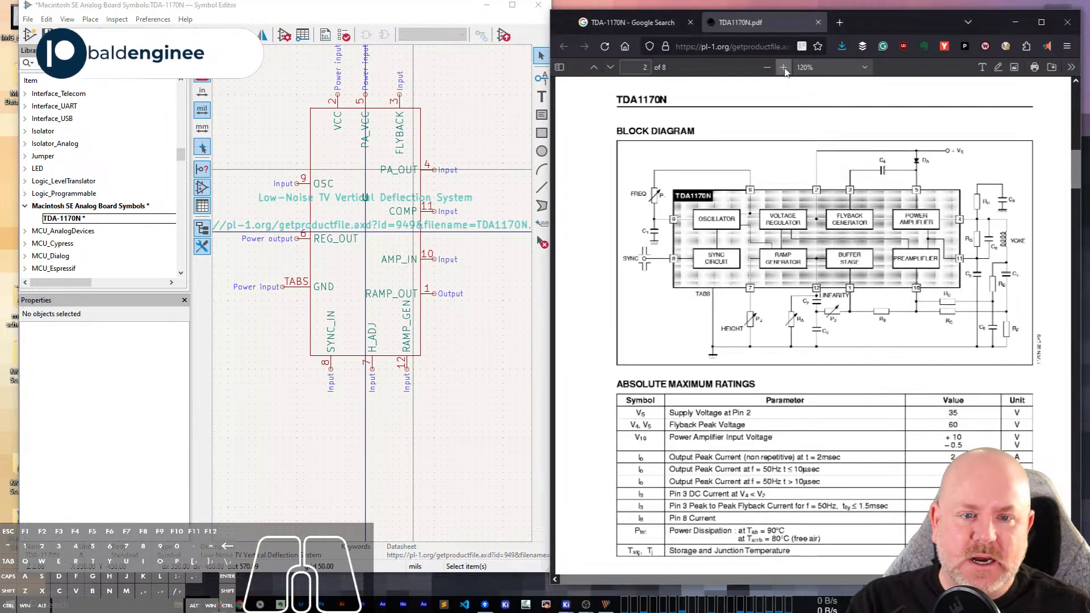
click(784, 67)
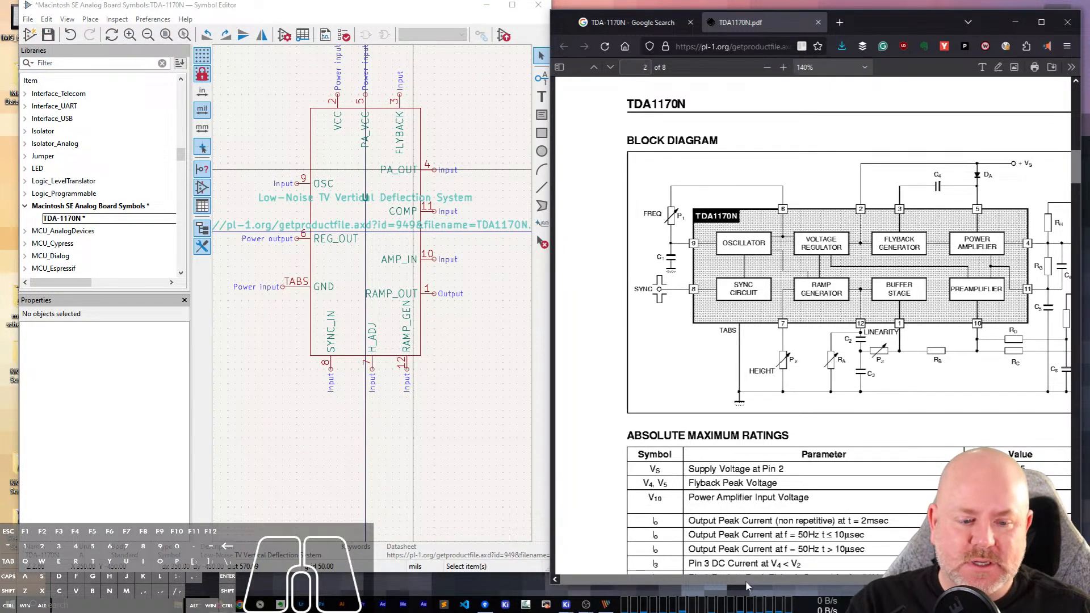
drag(752, 580, 807, 577)
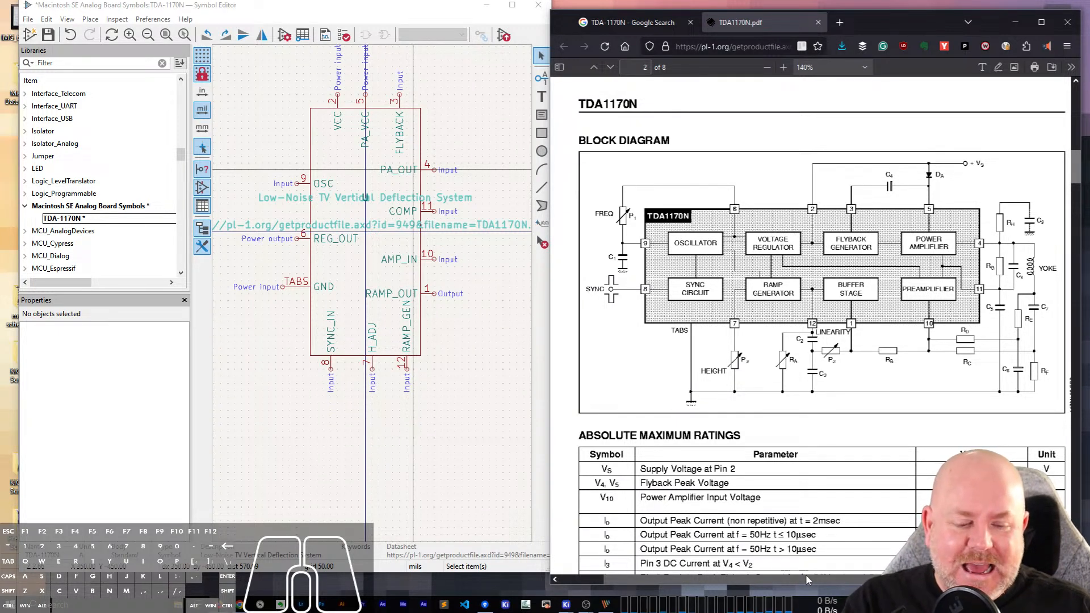
drag(807, 578, 822, 578)
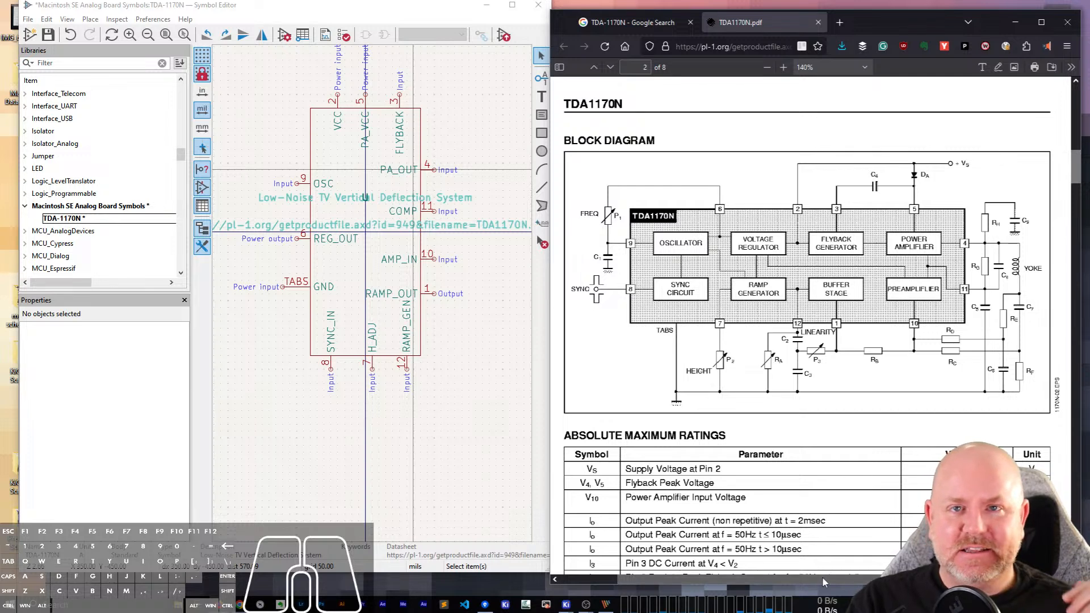
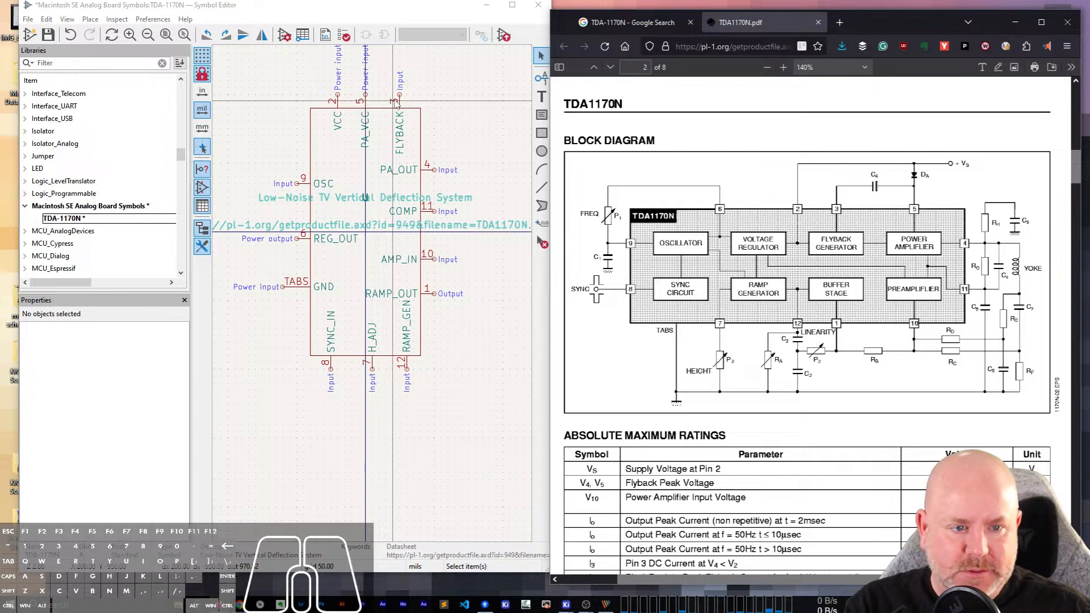
Look through the TDA1170N datasheet from page 2 to the package data on page 8, and return to the block diagram.
scroll(795, 547, down, 15)
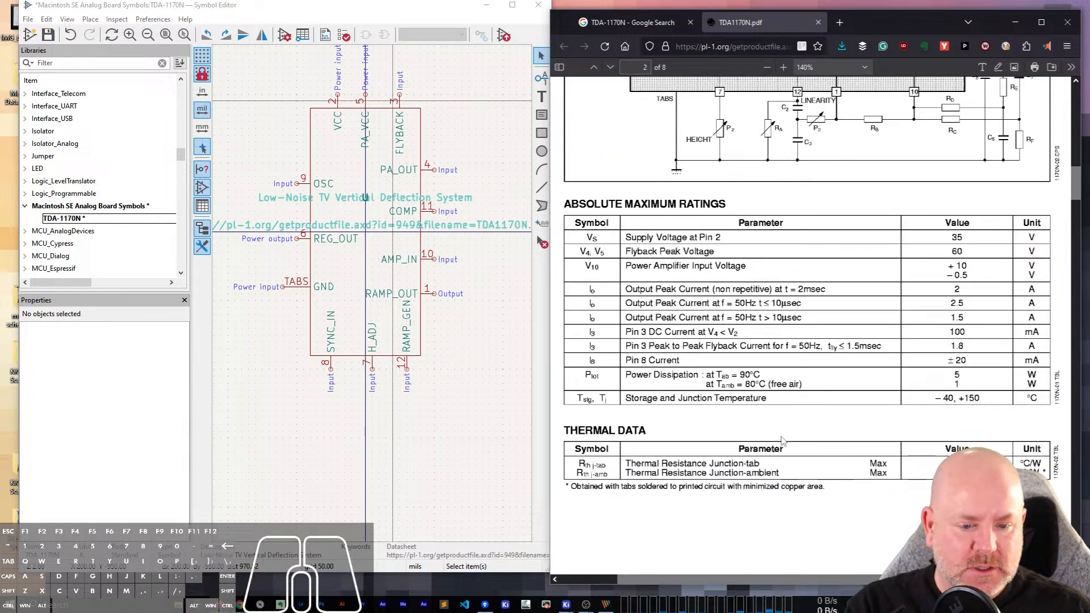
scroll(789, 431, down, 20)
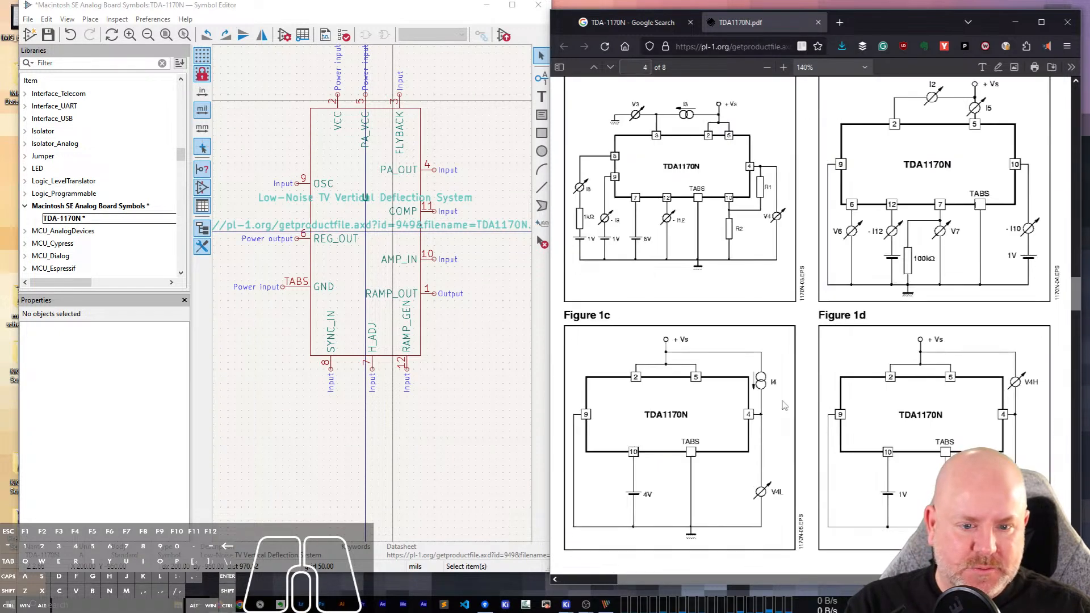
scroll(785, 410, down, 6)
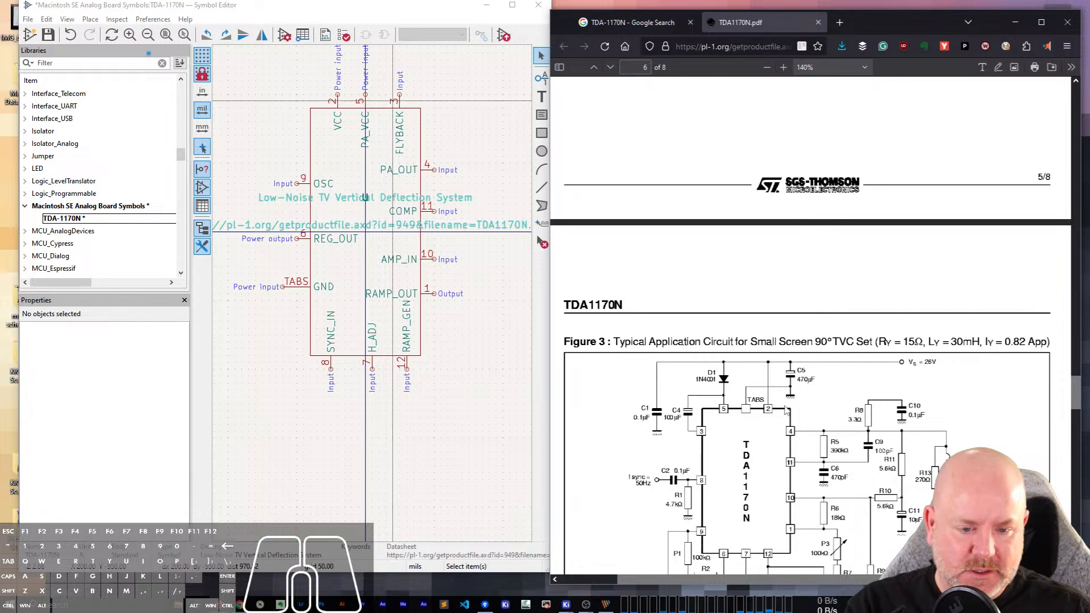
scroll(786, 410, down, 12)
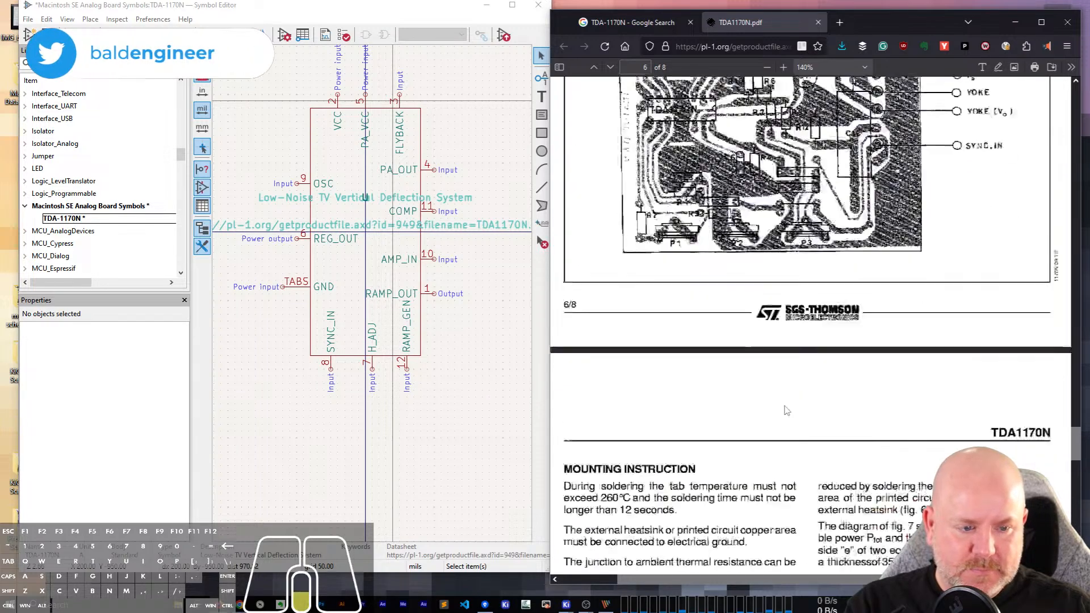
scroll(787, 410, down, 14)
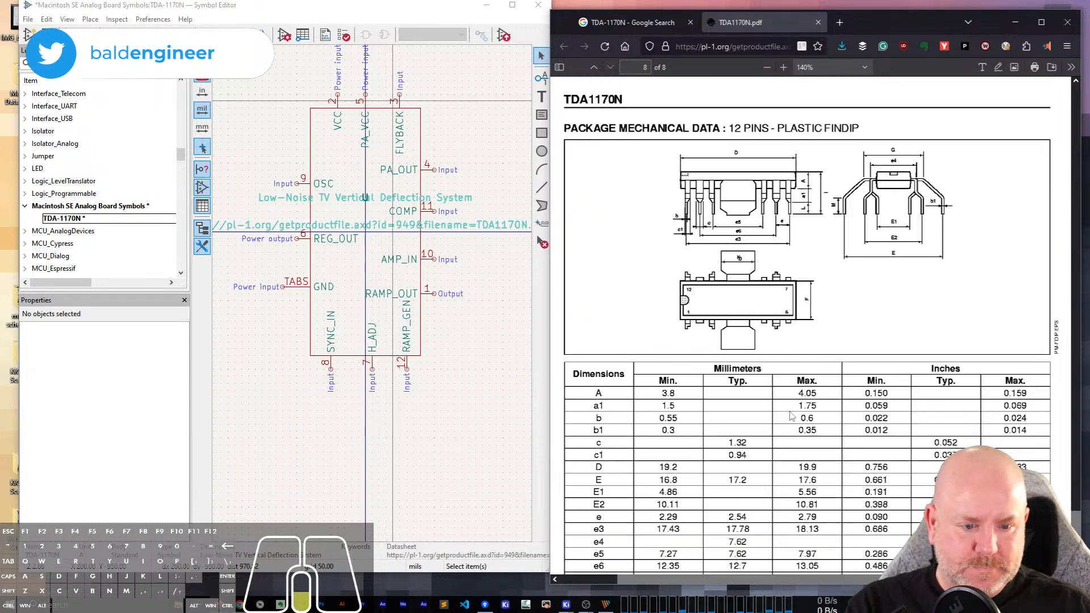
scroll(792, 416, down, 5)
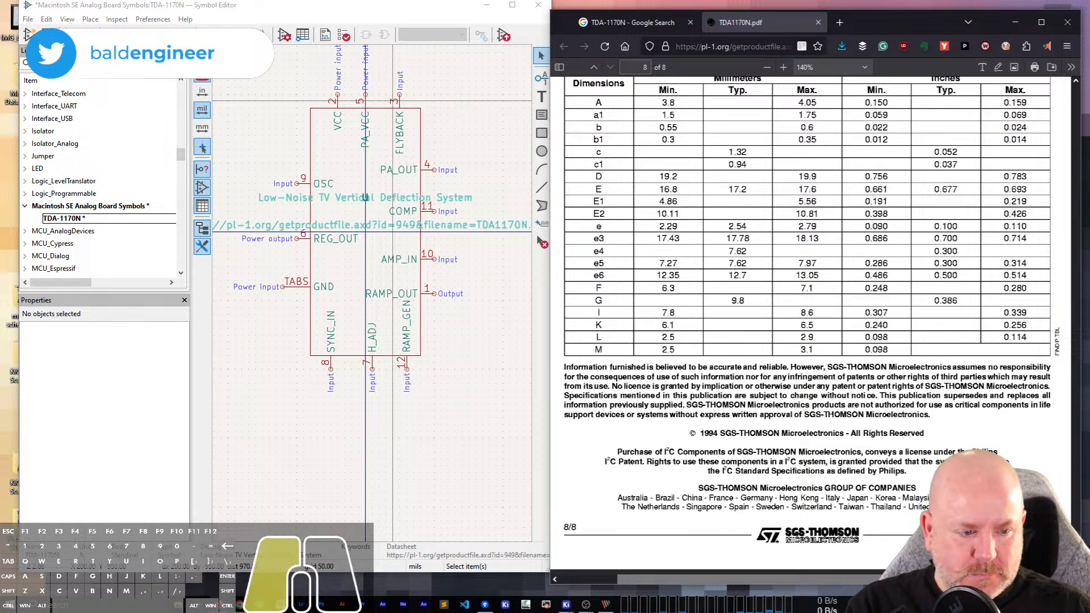
drag(1081, 547, 1085, 173)
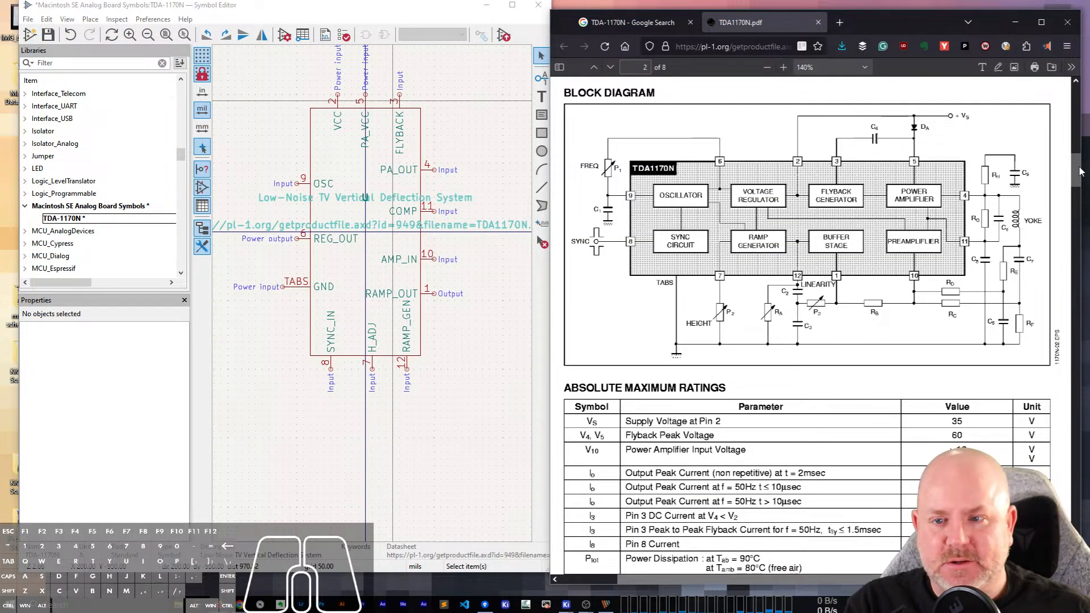
Check the FLYBACK pin's electrical type and set the PA_OUT pin's electrical type to Output.
click(400, 102)
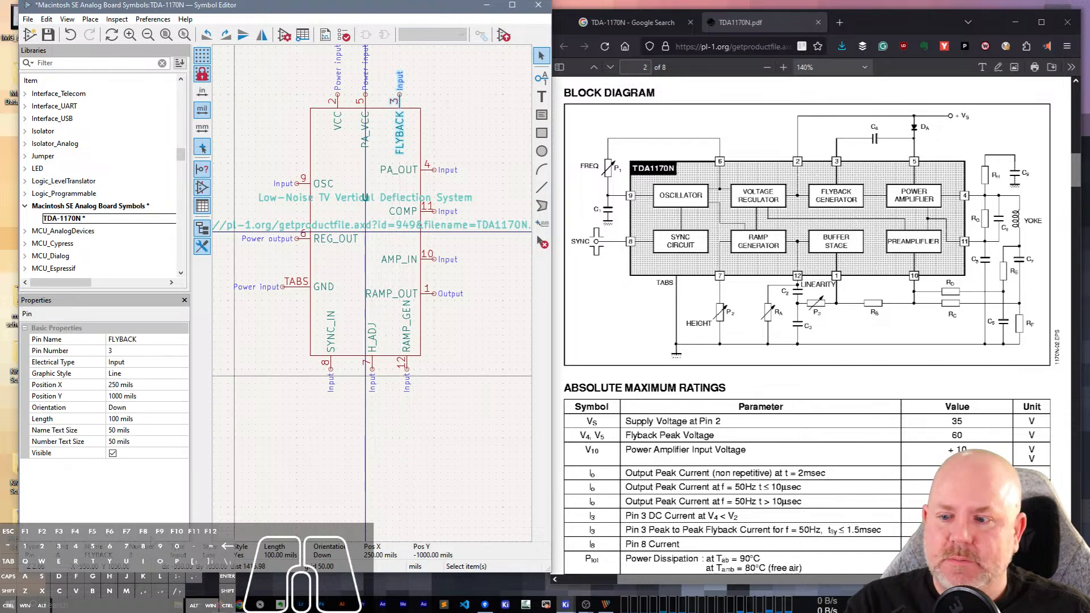
click(145, 362)
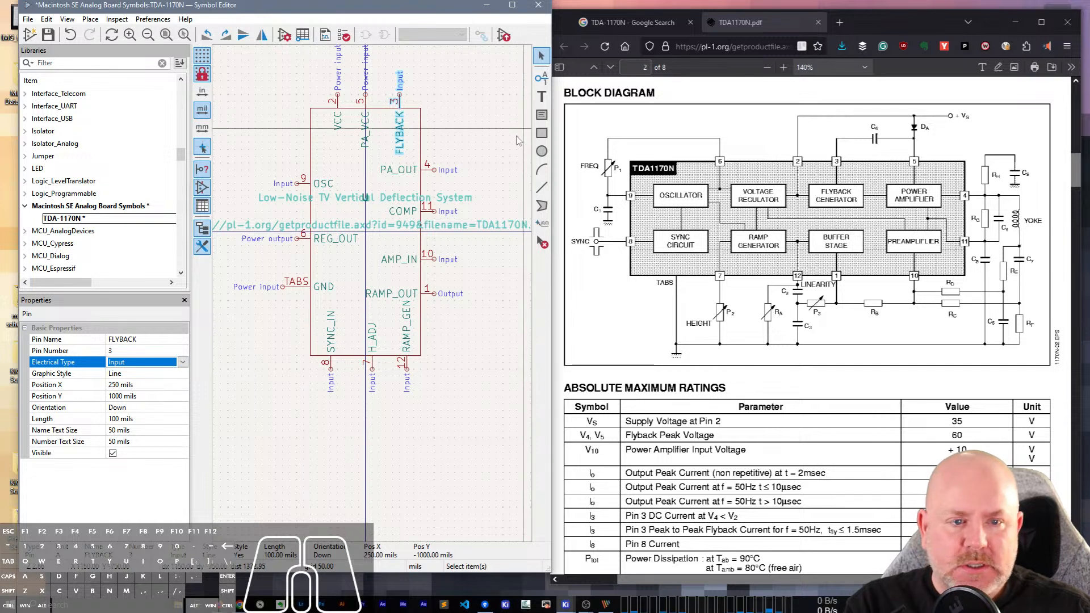
click(501, 152)
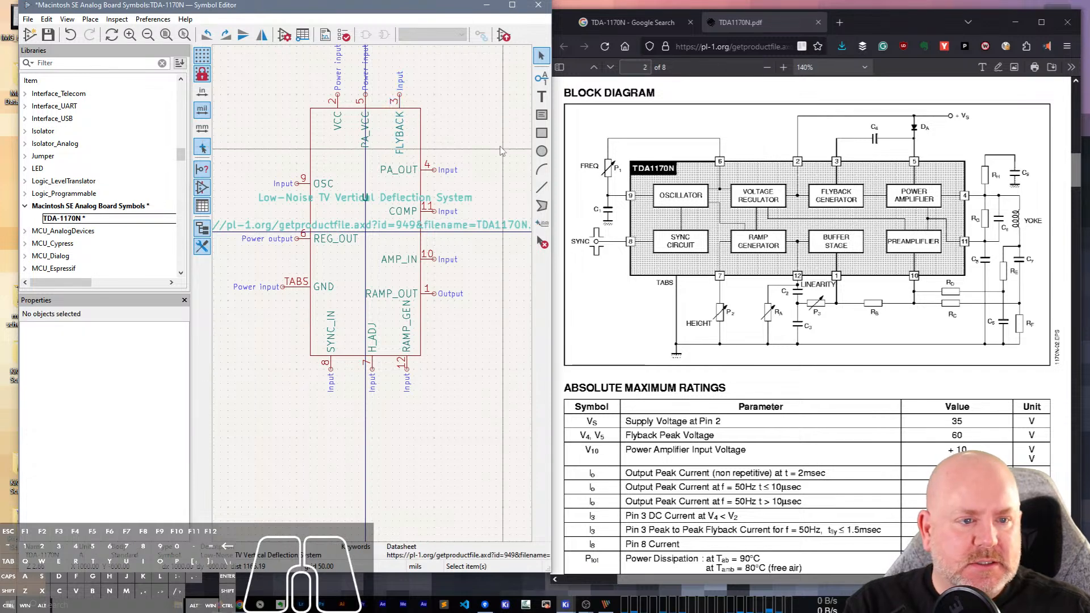
click(427, 170)
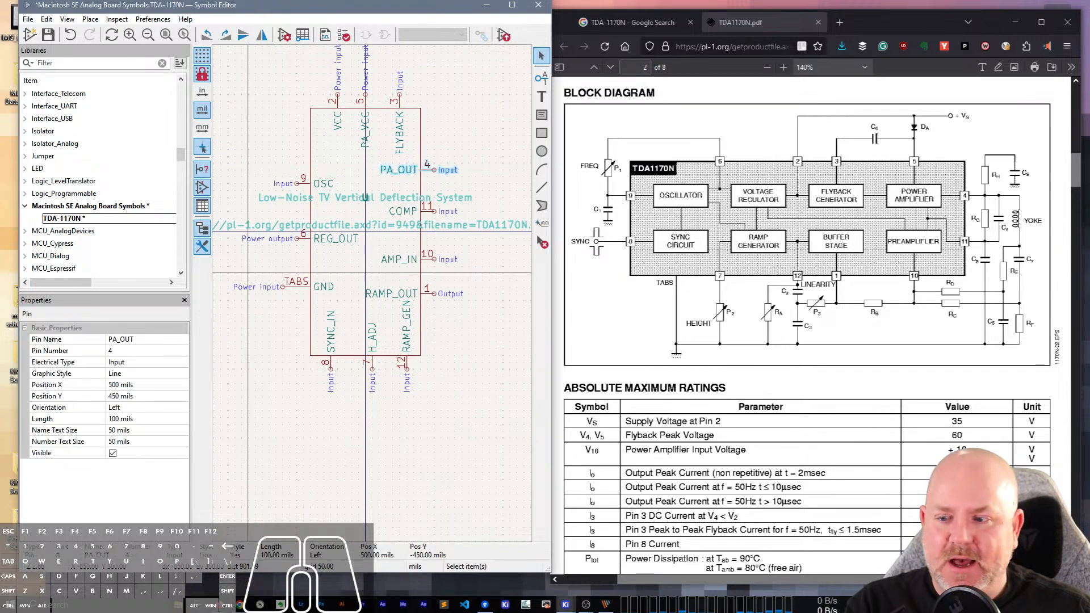
click(145, 362)
click(120, 384)
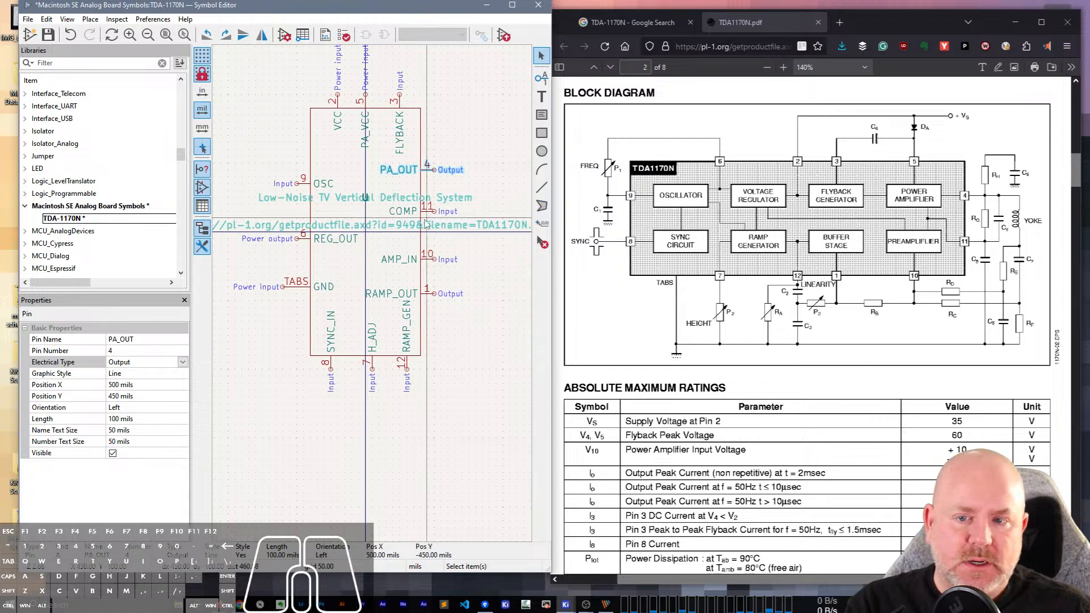
Check the electrical types of the COMP and RAMP_OUT pins against the datasheet's block diagram.
click(430, 213)
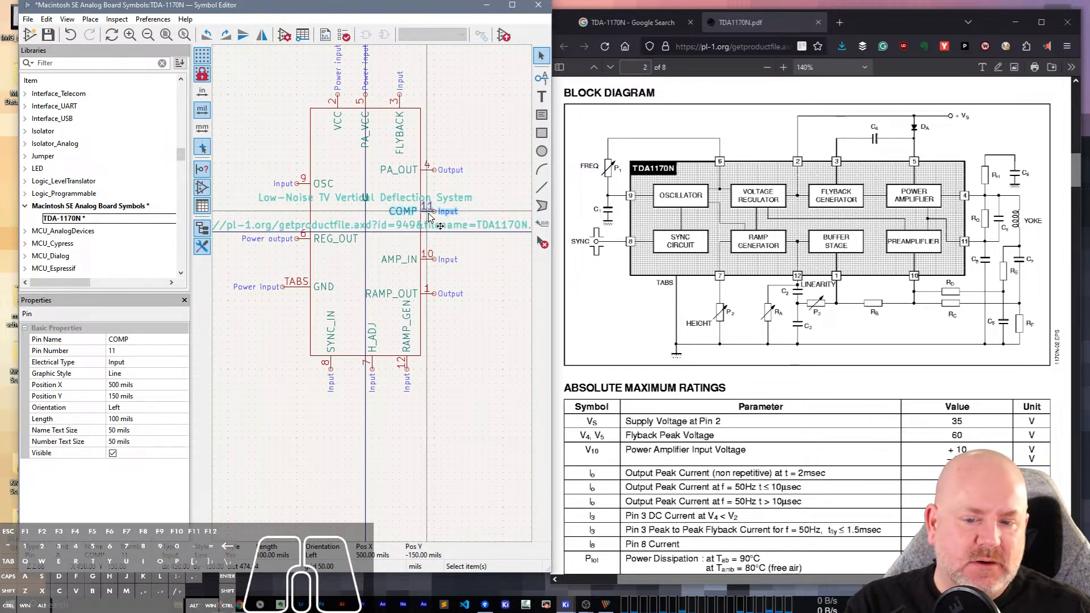
scroll(1033, 372, up, 3)
scroll(1032, 372, down, 2)
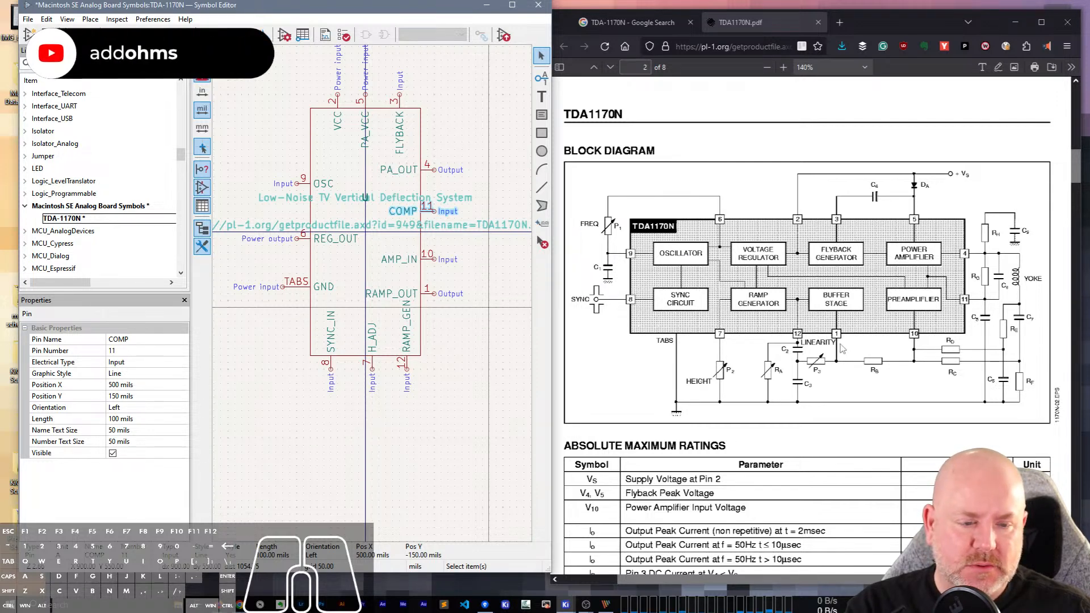
click(430, 301)
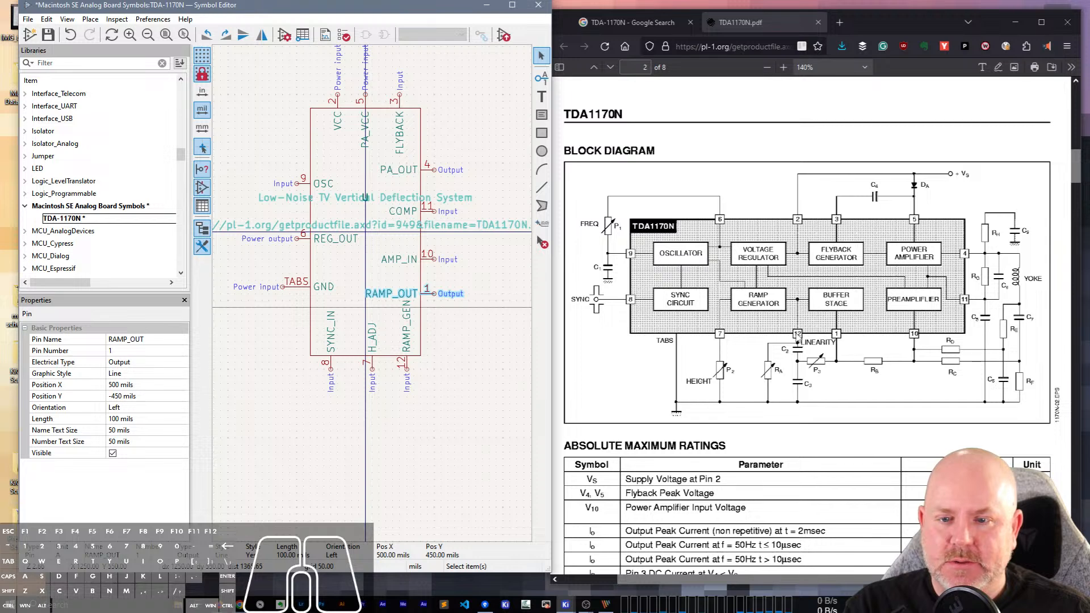
Set the electrical type of the RAMP_GEN pin (pin 12) to Output.
click(403, 342)
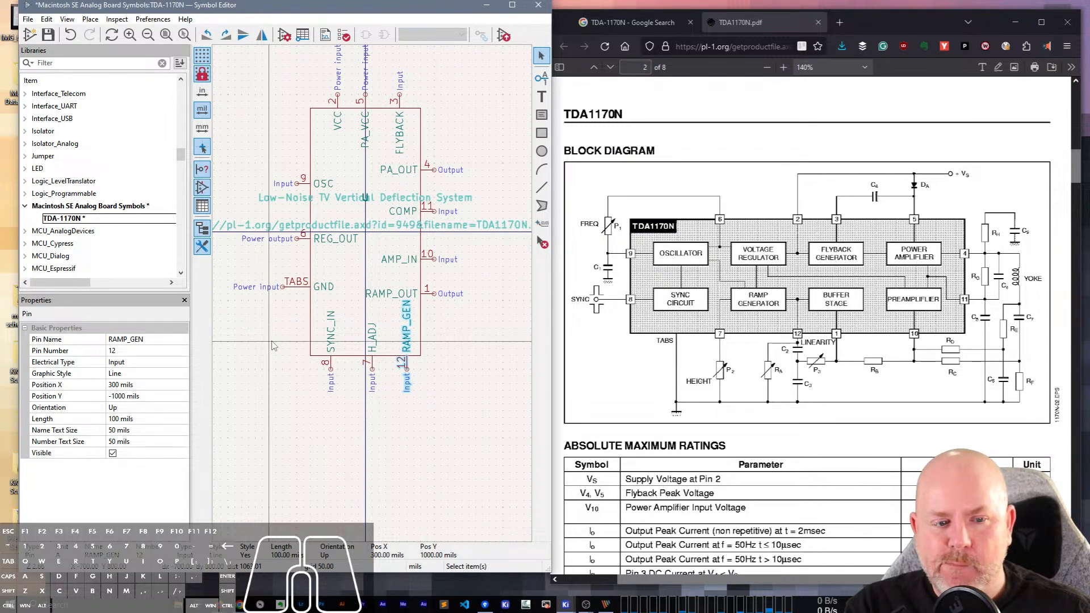
click(146, 362)
click(151, 365)
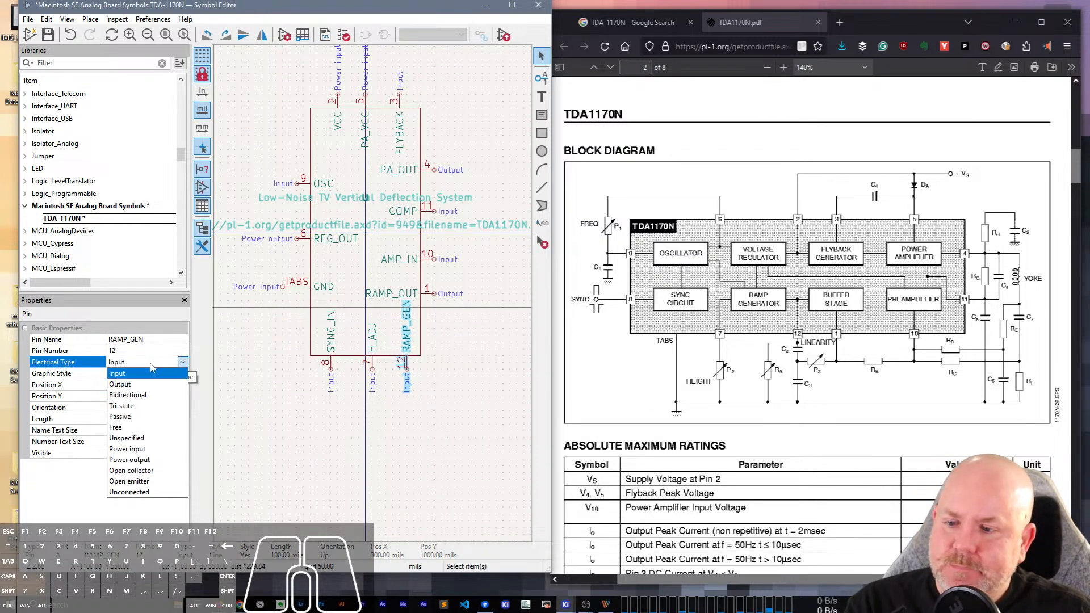
click(120, 385)
Set the electrical type of the H_ADJ pin (pin 7) to Passive.
click(374, 341)
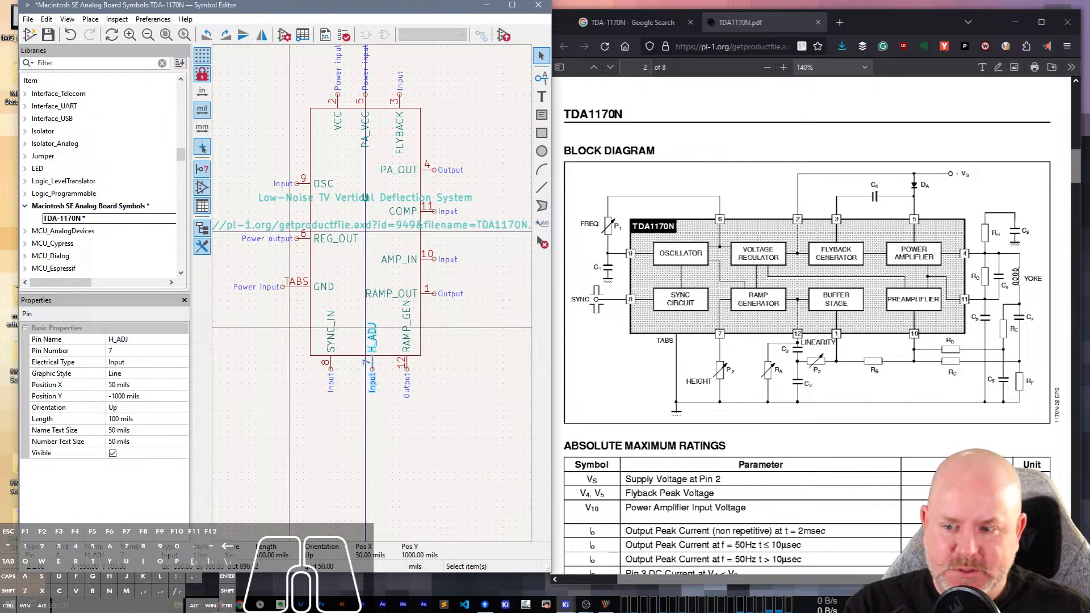
click(141, 365)
click(142, 363)
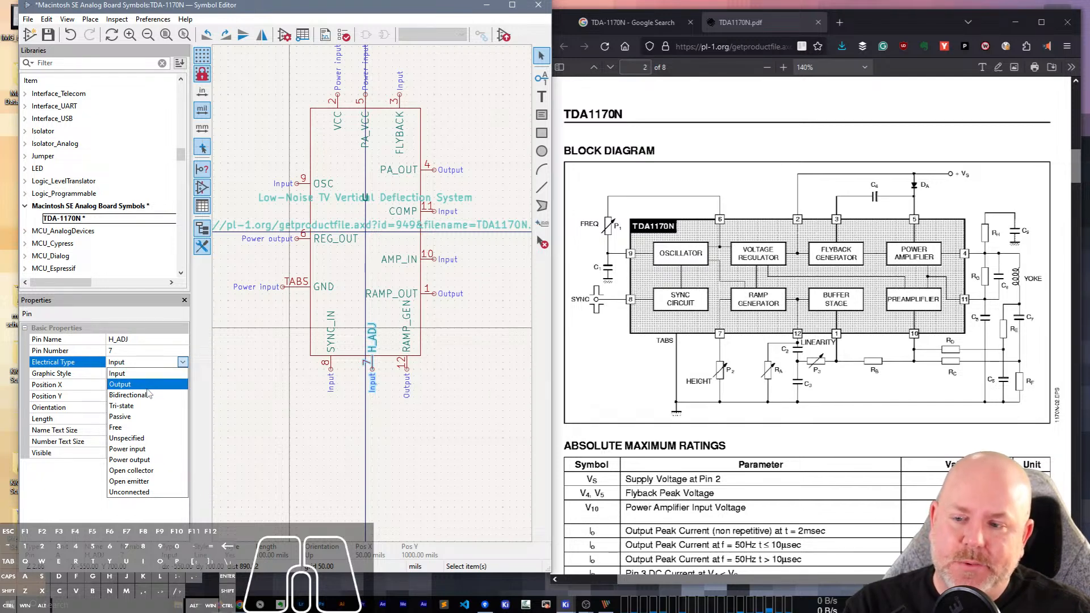
click(145, 419)
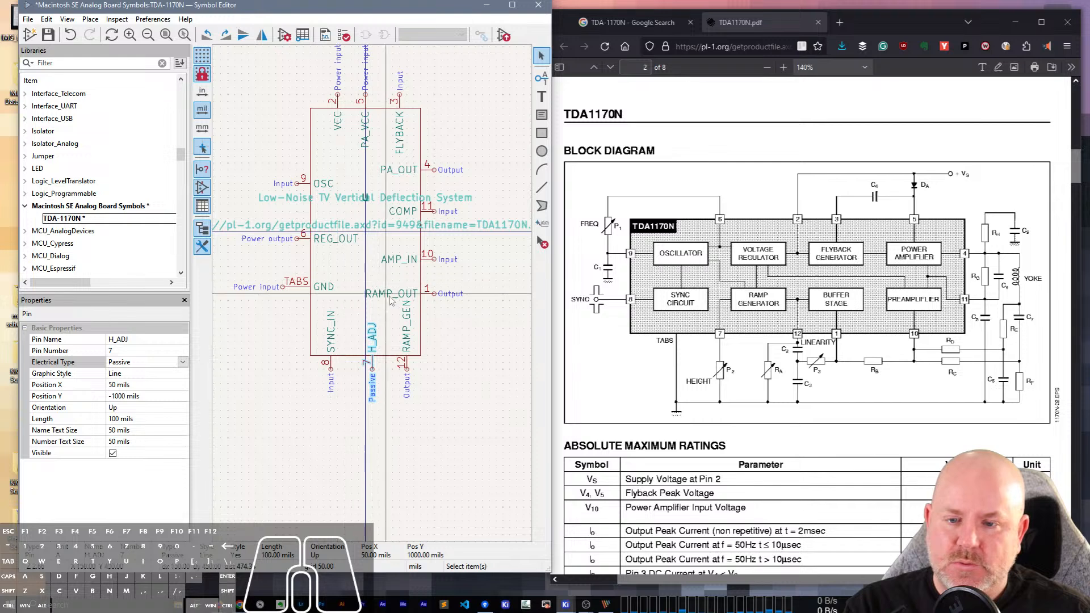
Check the SYNC_IN and OSC pins' electrical types and save the TDA-1170N symbol.
click(331, 357)
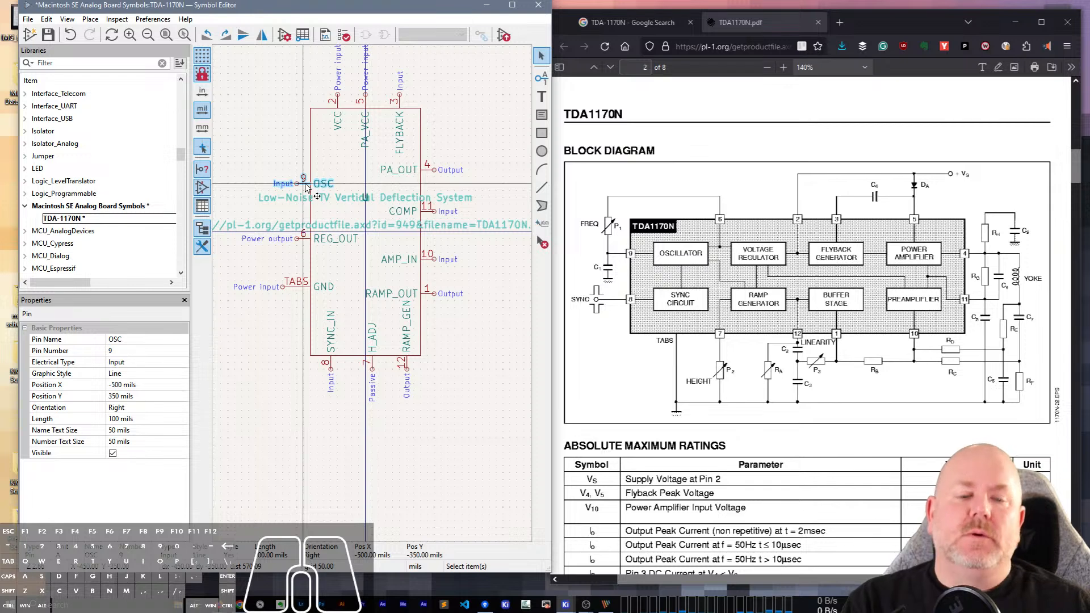
click(307, 397)
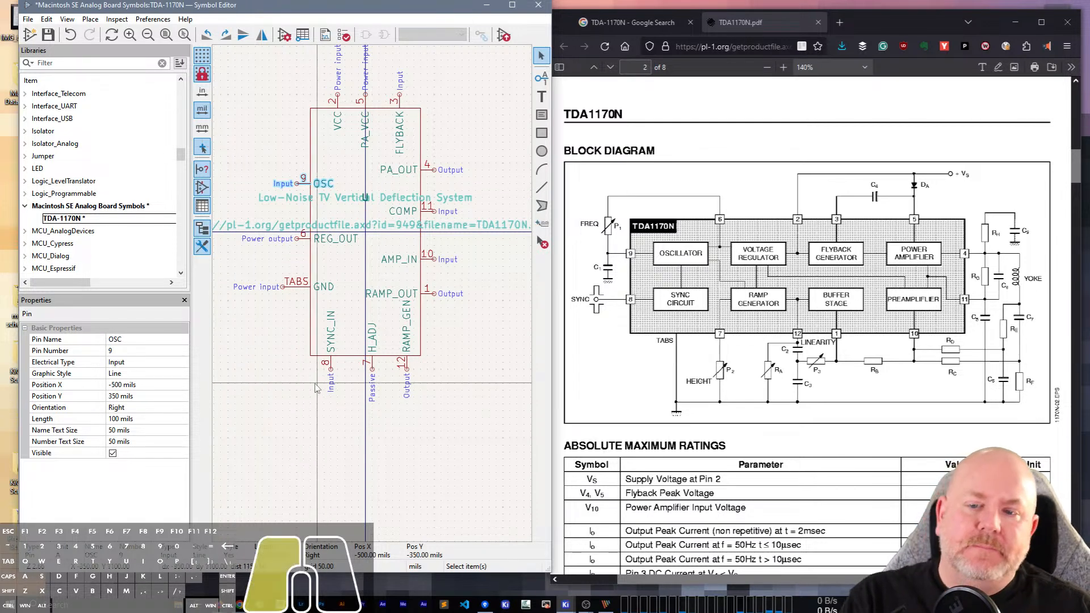
key(ctrl+s)
Fill the symbol's body rectangle with the body background color.
double_click(299, 307)
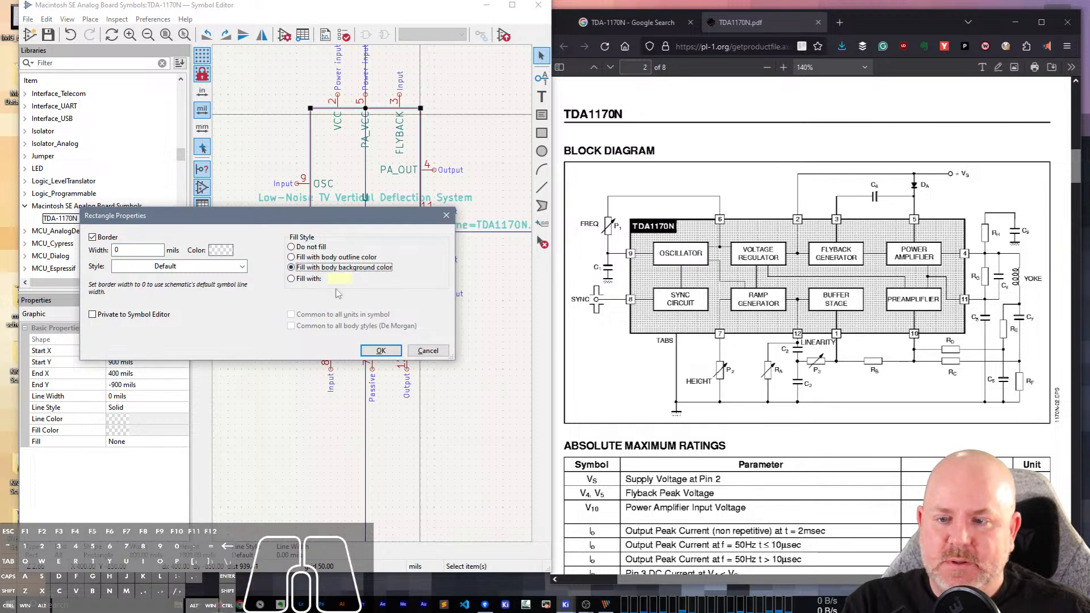
click(381, 351)
click(308, 438)
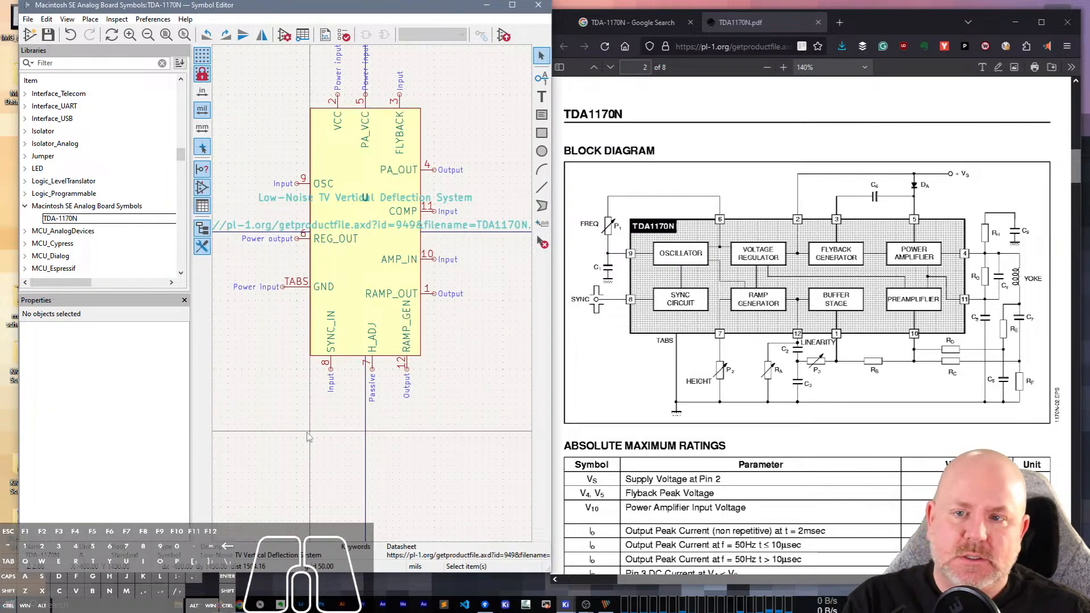
Return the datasheet to its first page and minimize the browser to uncover the analog board schematic in PicPick.
scroll(1013, 350, up, 5)
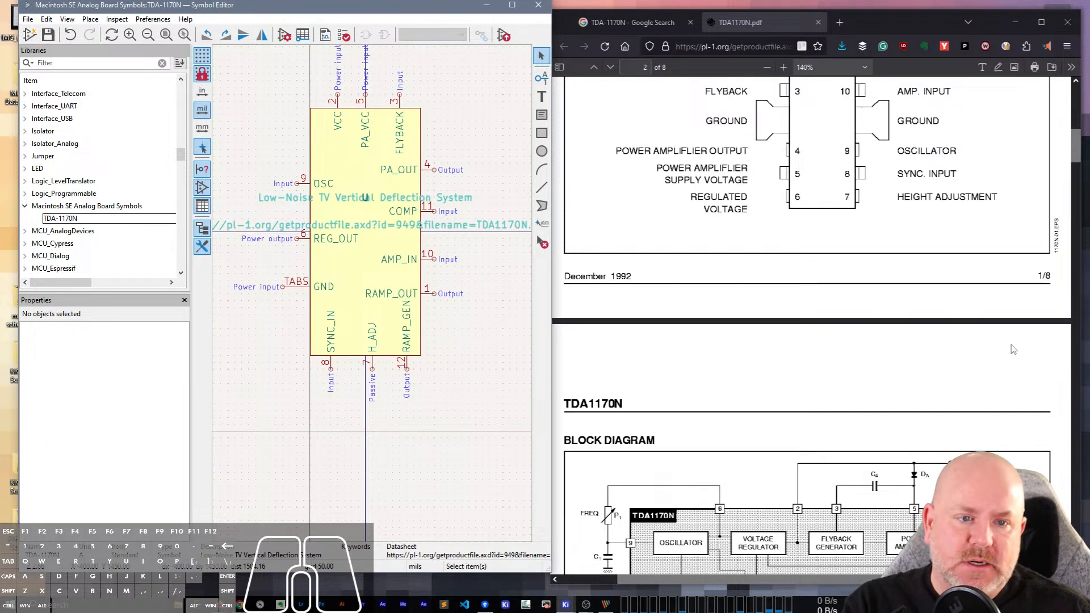
scroll(1014, 351, up, 10)
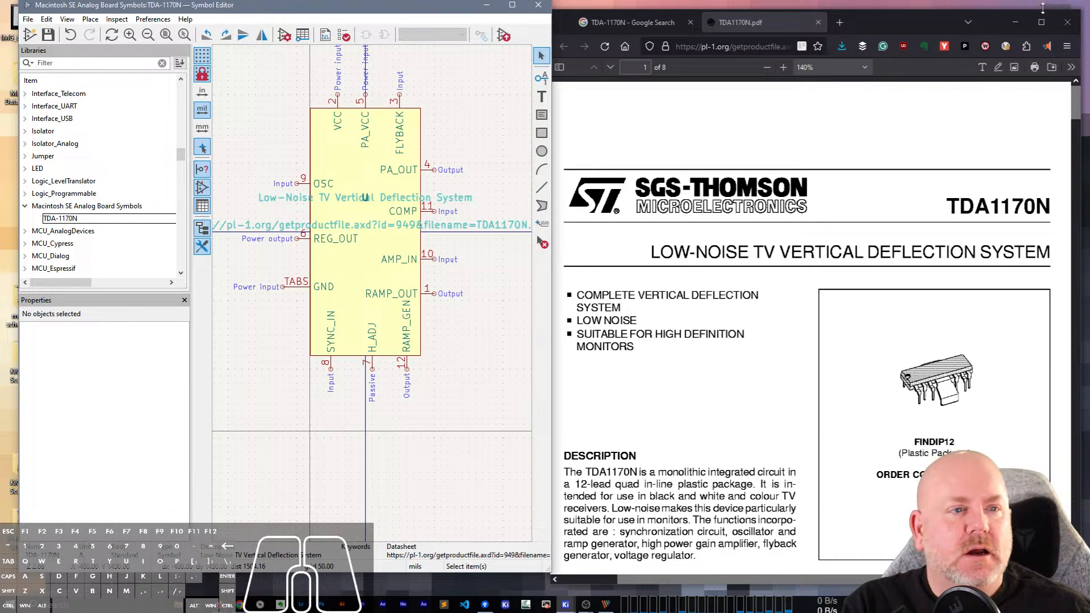
click(1015, 22)
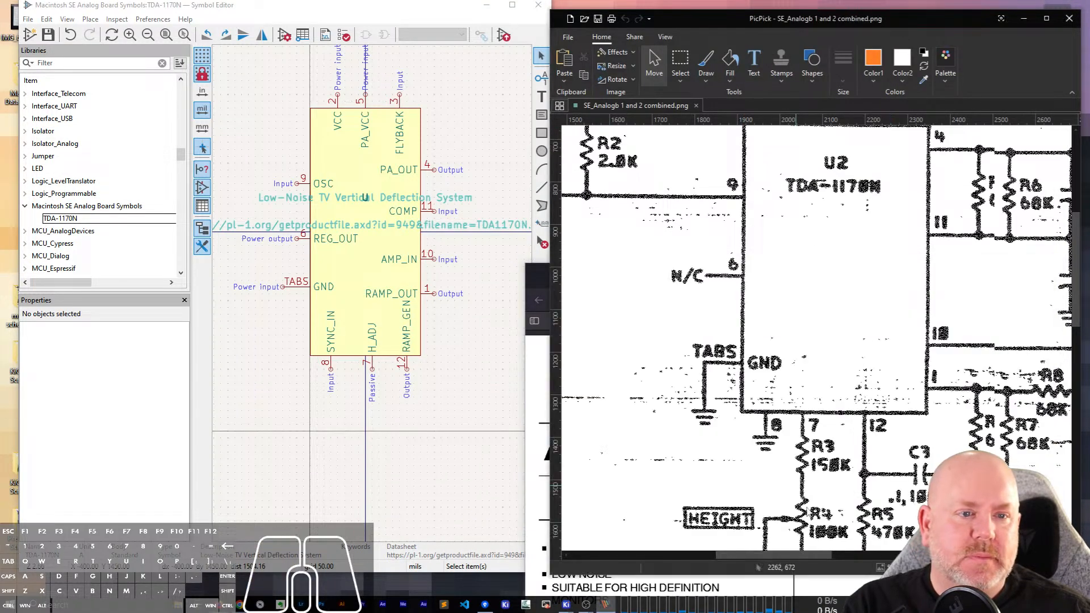
Look over the analog board schematic for further parts, covering the TDA-1170N circuit, transformers, spare gate, fan motor, yoke and power supply areas.
scroll(839, 449, down, 15)
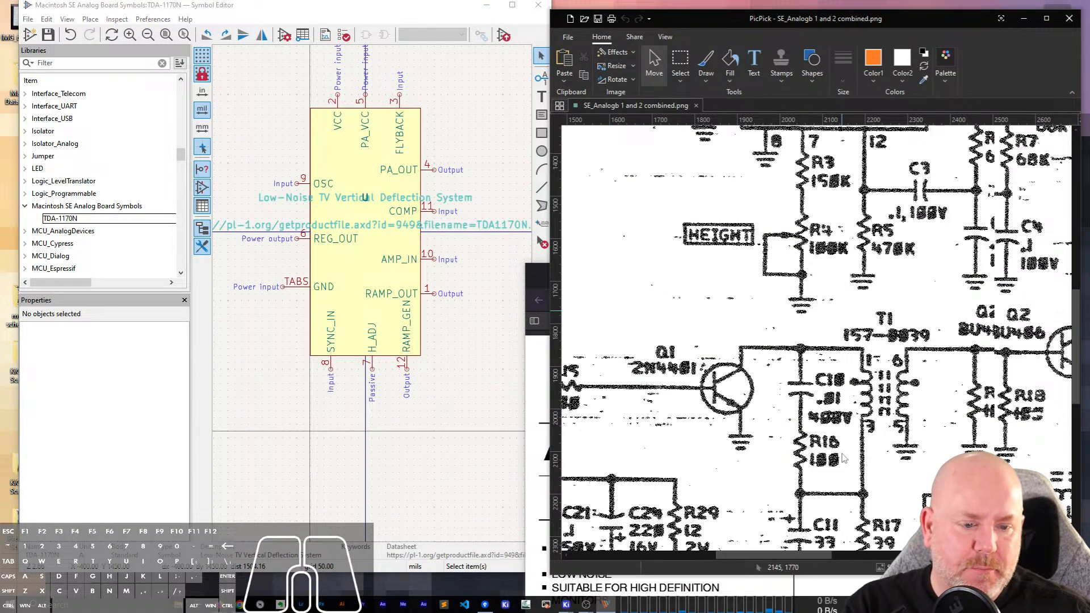
scroll(823, 477, down, 2)
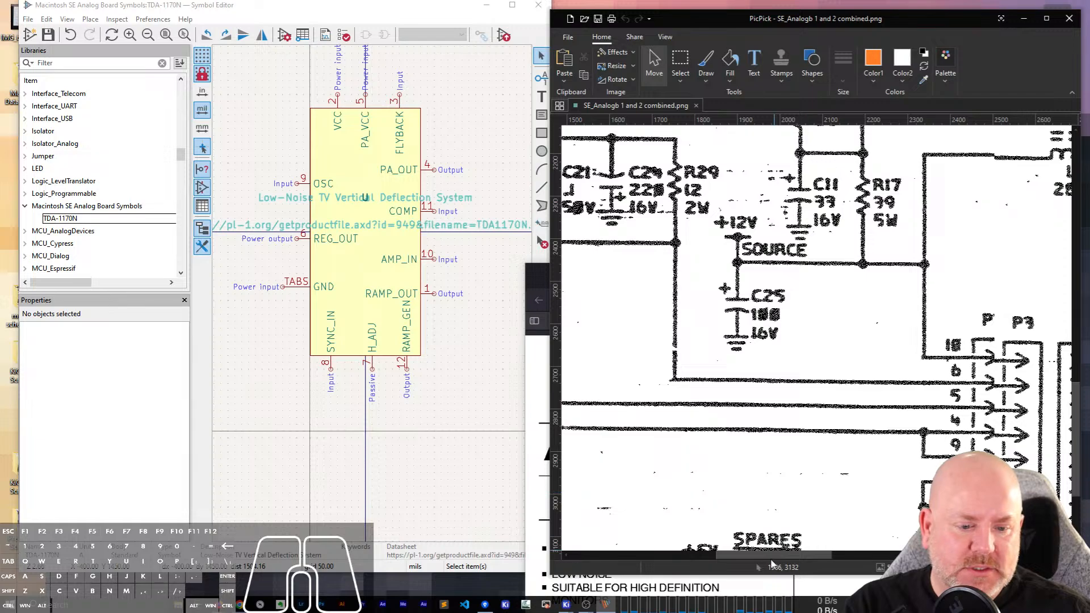
drag(771, 558, 898, 556)
scroll(889, 405, up, 8)
scroll(977, 365, up, 5)
scroll(979, 369, up, 5)
scroll(979, 372, down, 8)
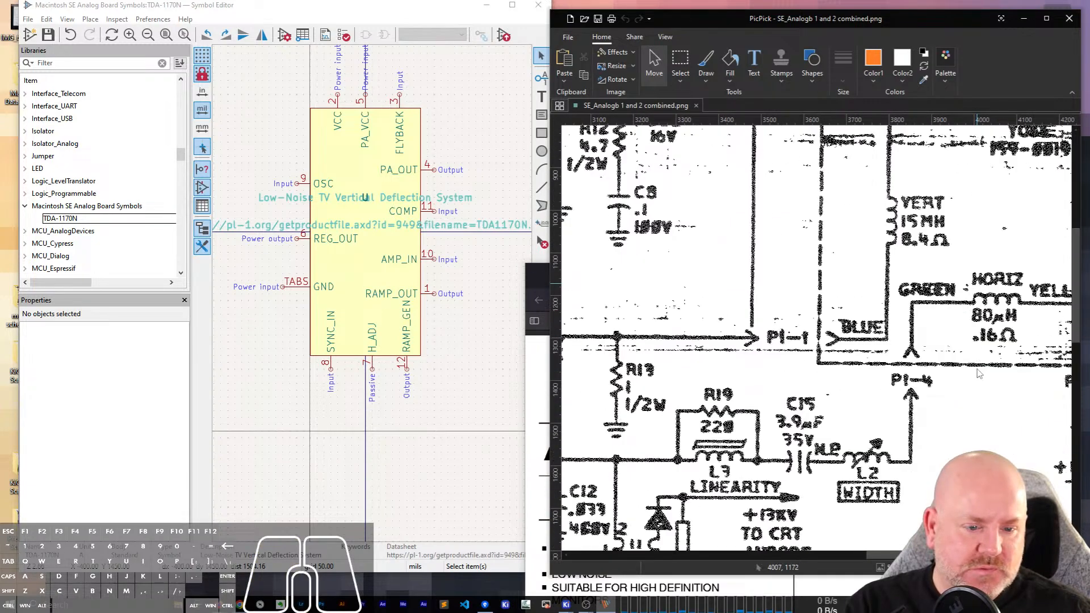
scroll(979, 380, down, 5)
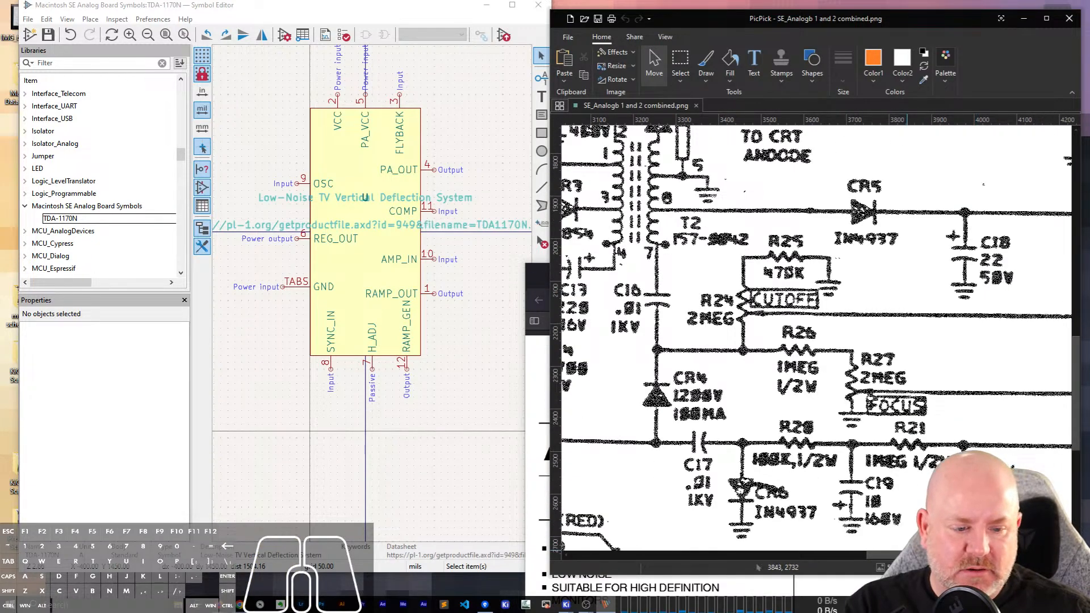
drag(929, 556, 728, 594)
scroll(821, 428, up, 3)
scroll(821, 434, up, 12)
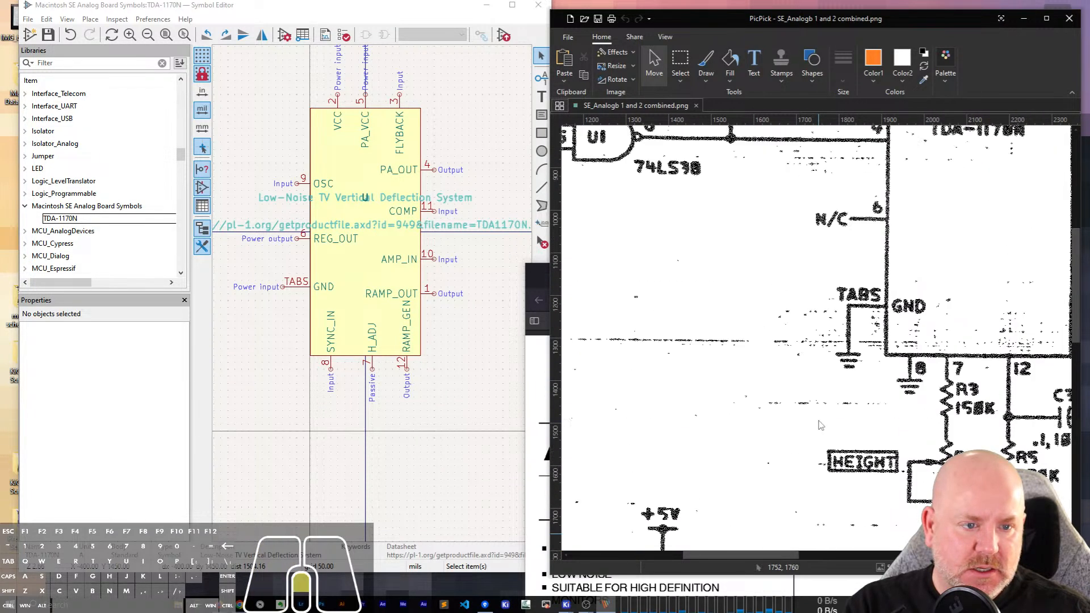
scroll(821, 435, down, 20)
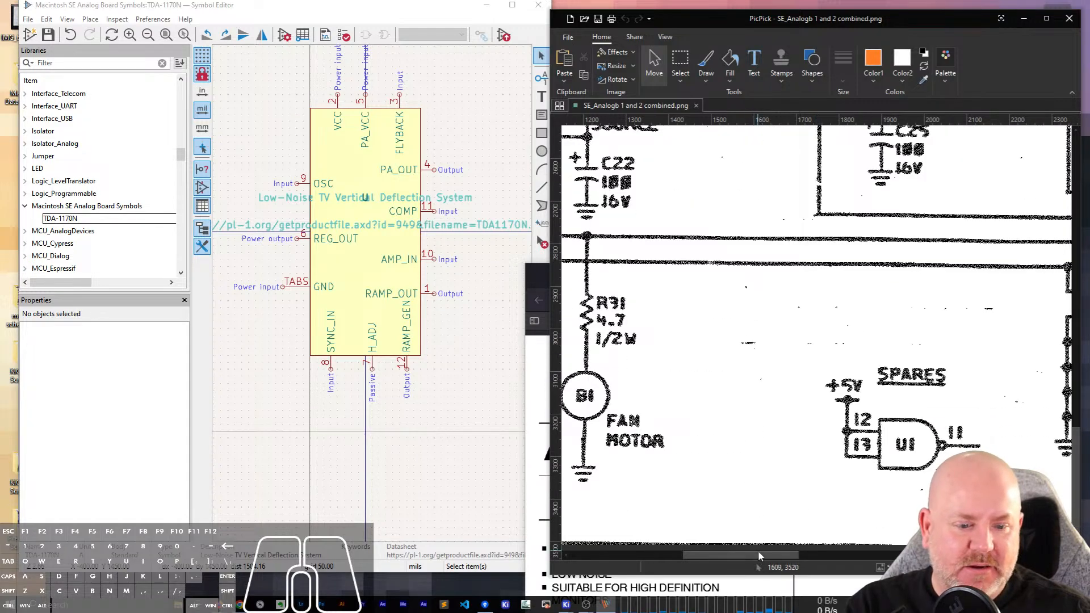
drag(759, 554, 949, 554)
scroll(943, 529, up, 10)
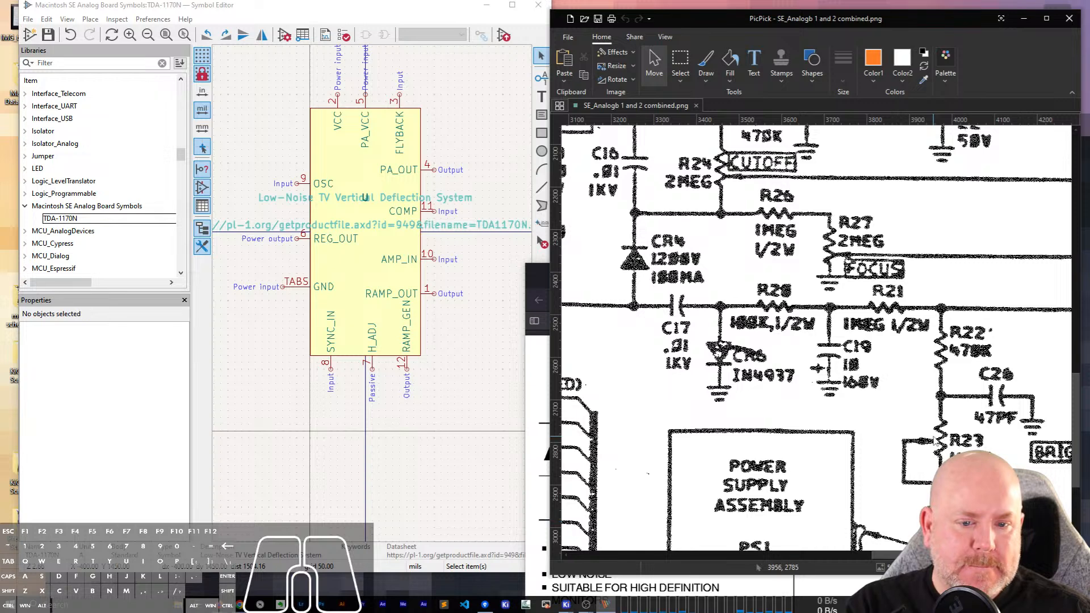
scroll(934, 438, up, 6)
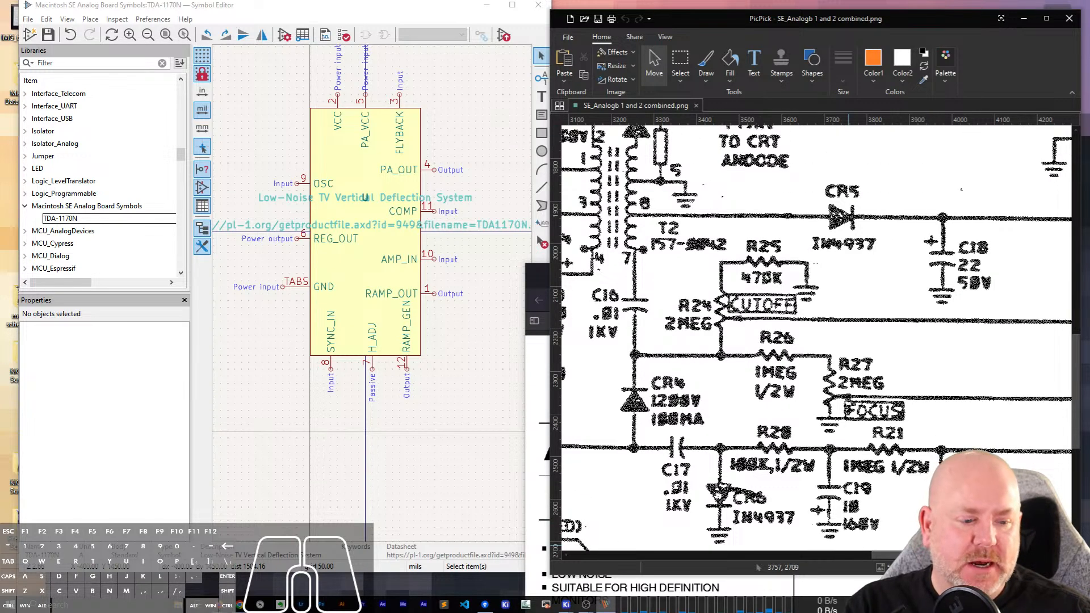
Survey the lower part of the analog board schematic, covering the fan motor, P3 power connector, power supply assembly, power switch and AC plug.
drag(1029, 568, 1017, 568)
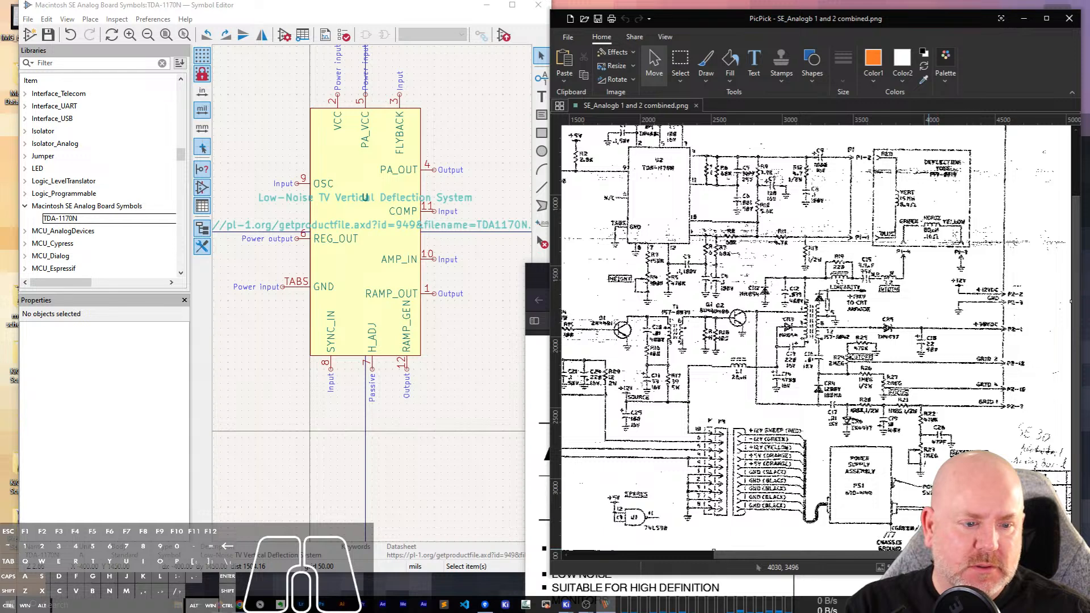
drag(943, 556, 789, 568)
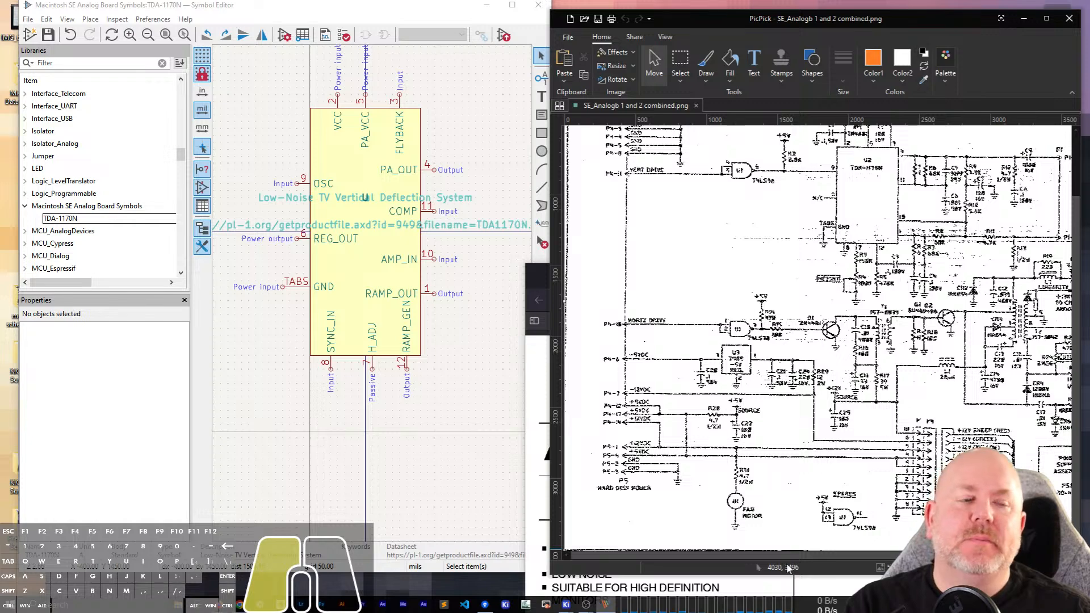
drag(788, 568, 928, 558)
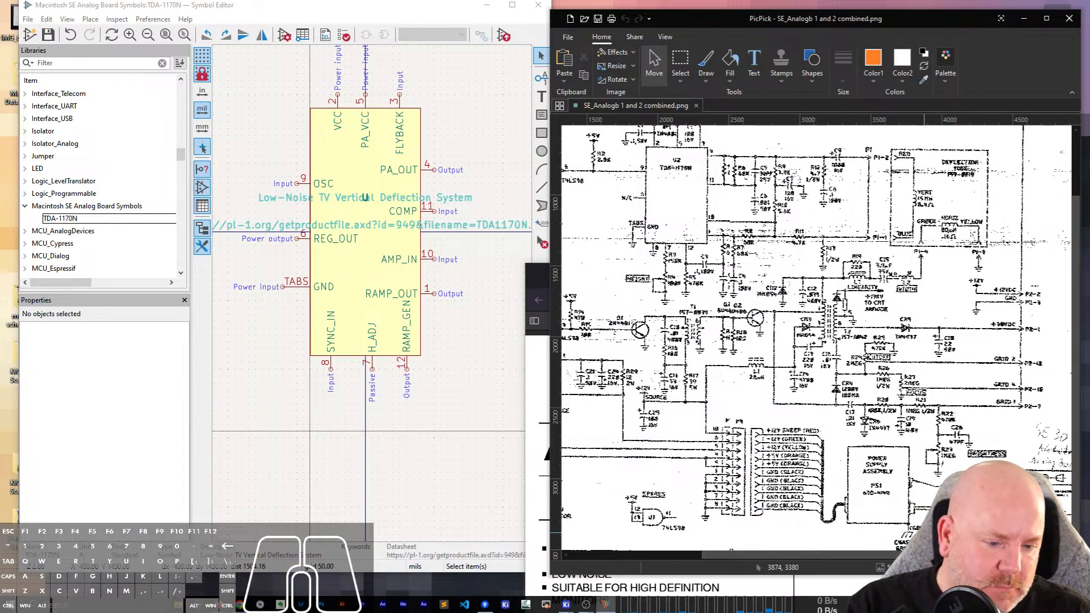
click(1037, 568)
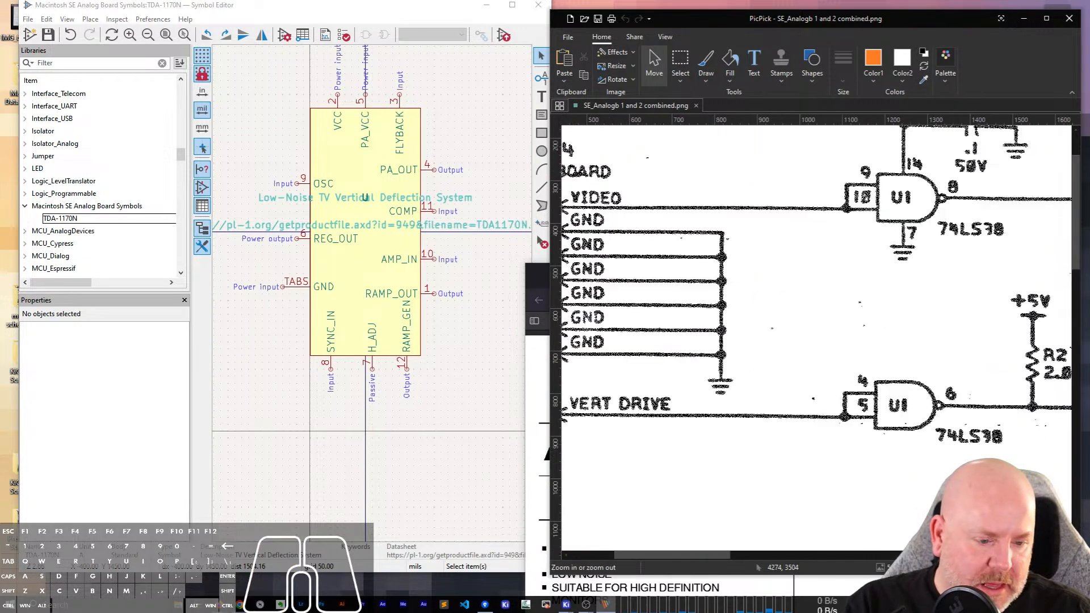
scroll(953, 465, down, 10)
scroll(950, 458, down, 5)
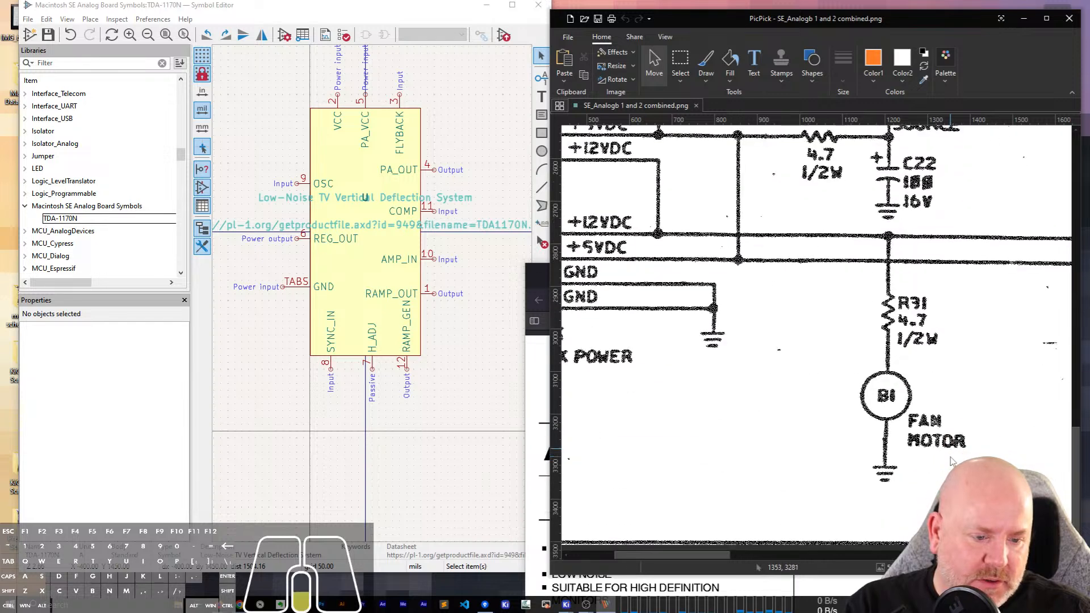
scroll(949, 457, up, 2)
drag(704, 561, 877, 548)
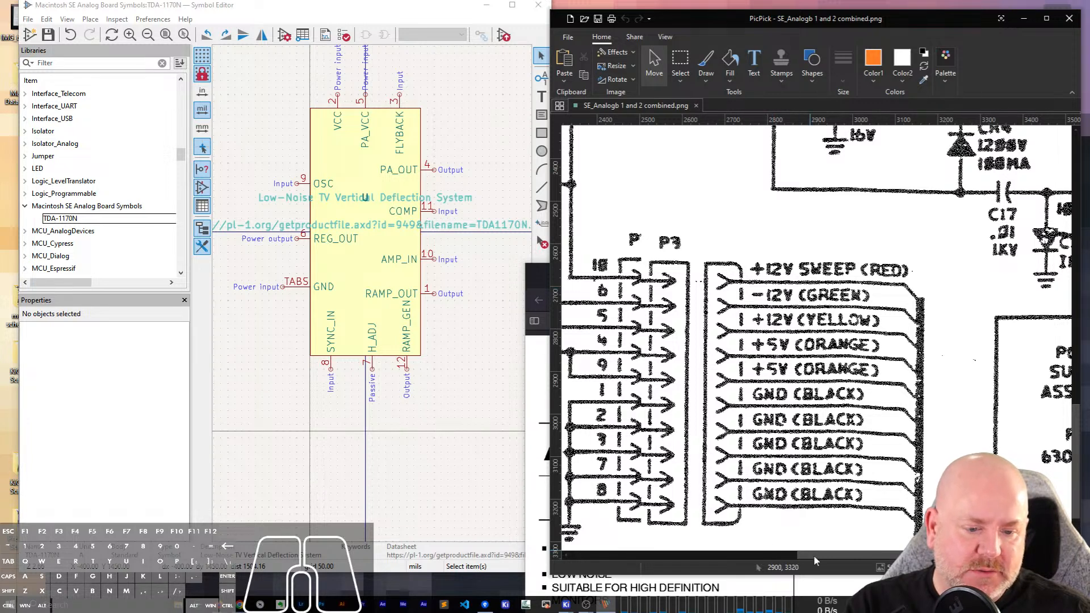
drag(813, 554, 885, 555)
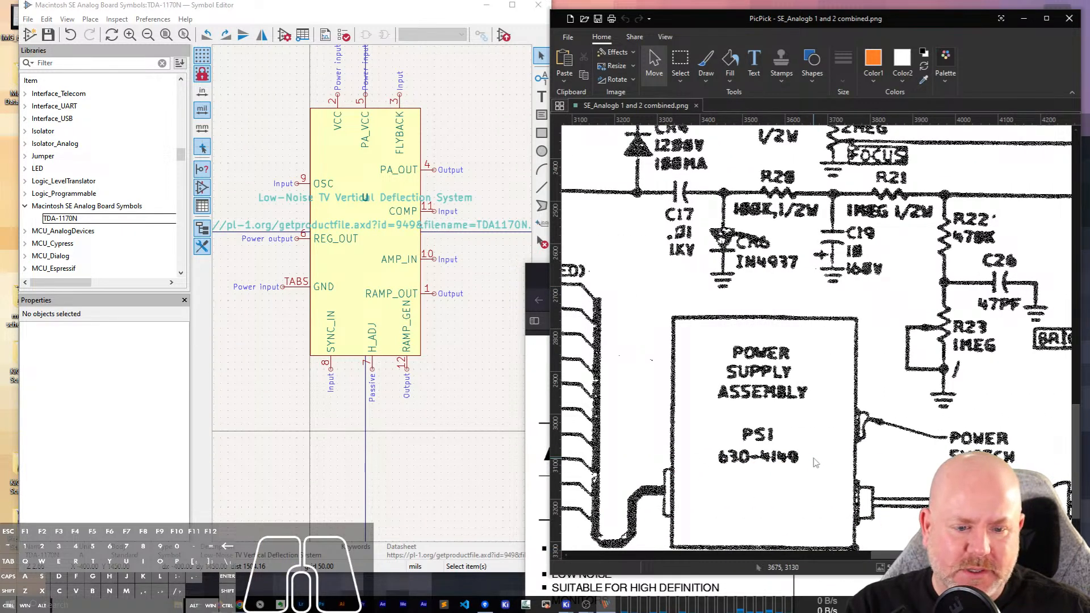
scroll(816, 463, down, 3)
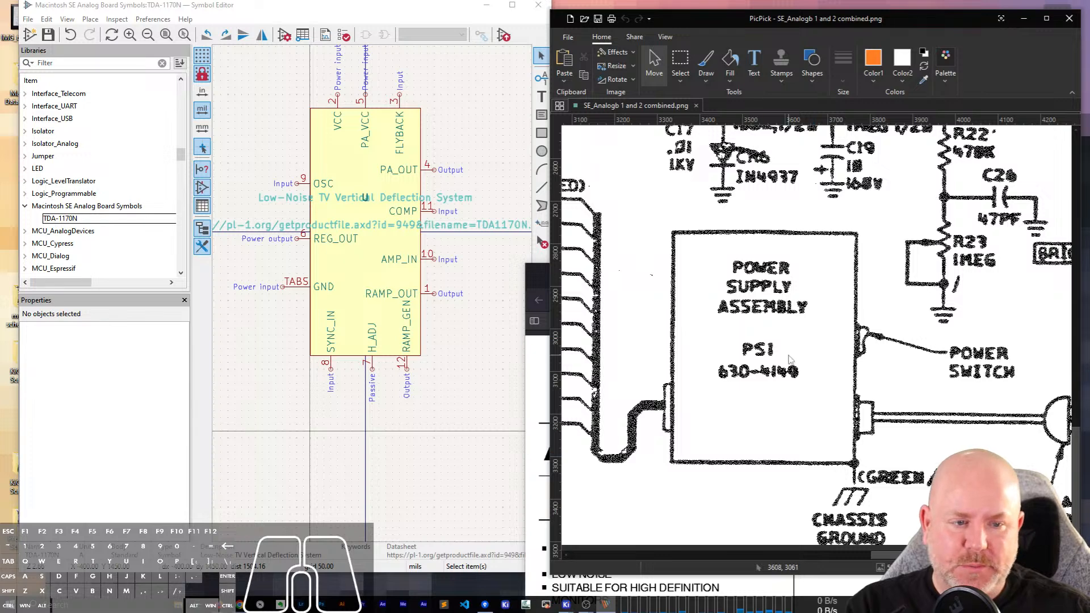
click(904, 567)
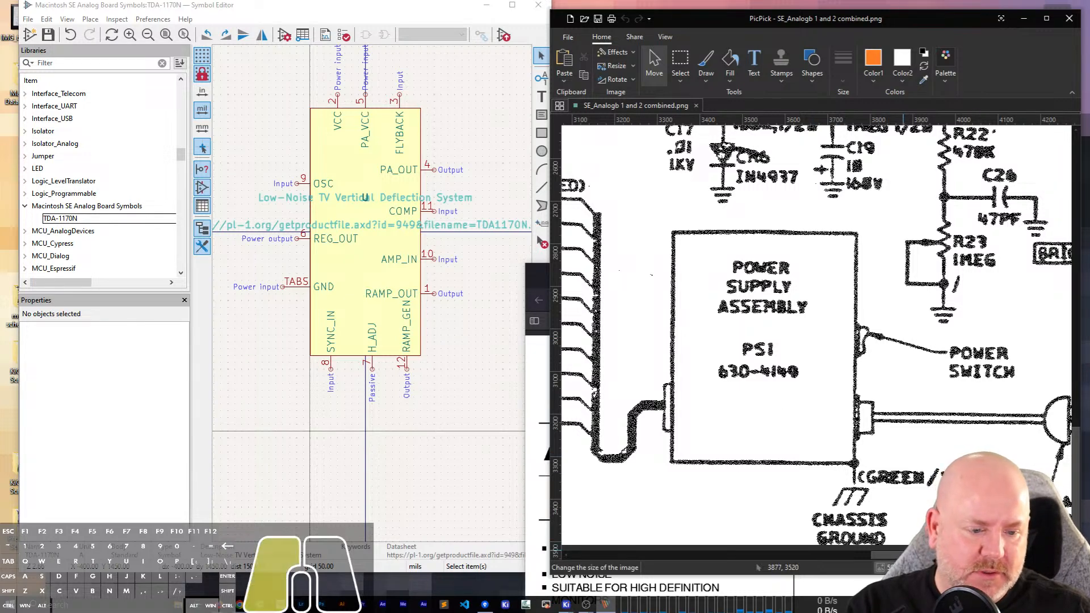
click(903, 567)
key(Escape)
drag(930, 555, 919, 556)
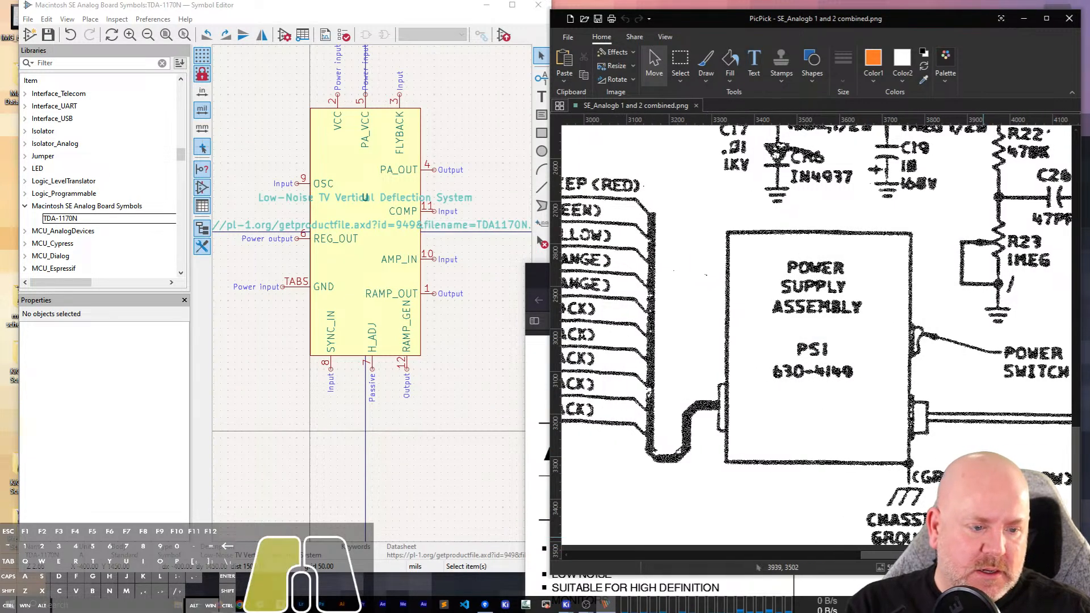
drag(984, 539, 878, 553)
drag(1056, 521, 915, 522)
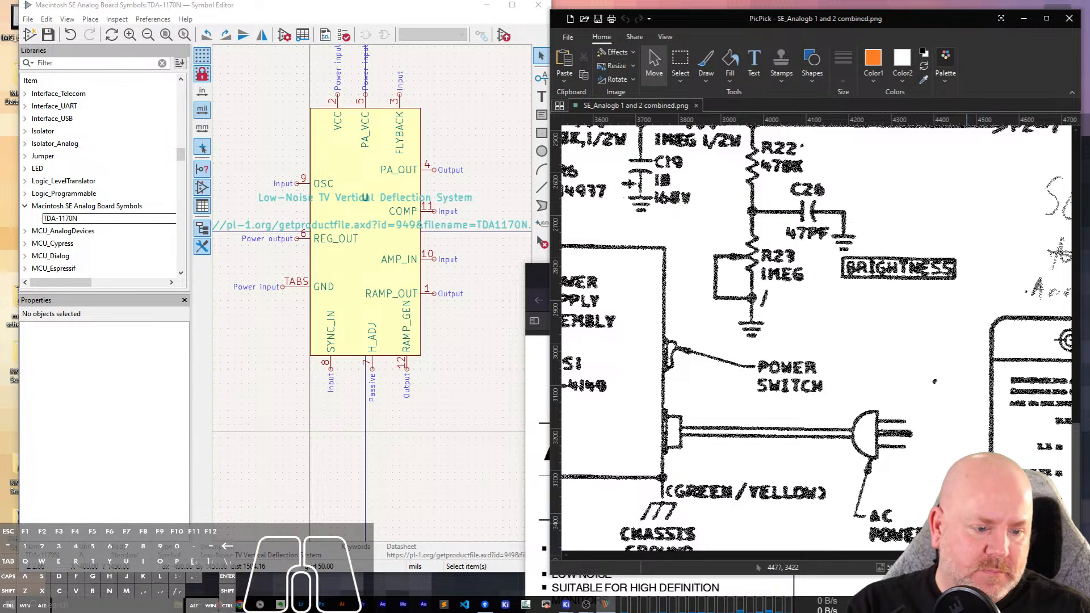
drag(1056, 521, 917, 521)
Examine the brightness circuit, the P2 video board connections, the deflection yoke and the circuitry around U2 TDA-1170N in the schematic.
scroll(884, 403, up, 2)
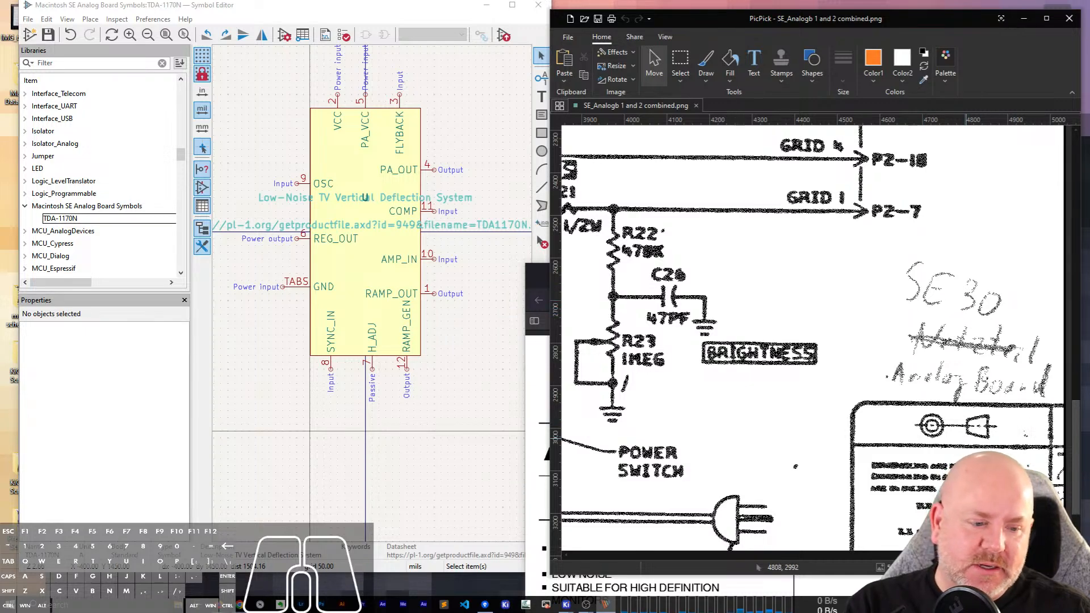
scroll(947, 430, up, 20)
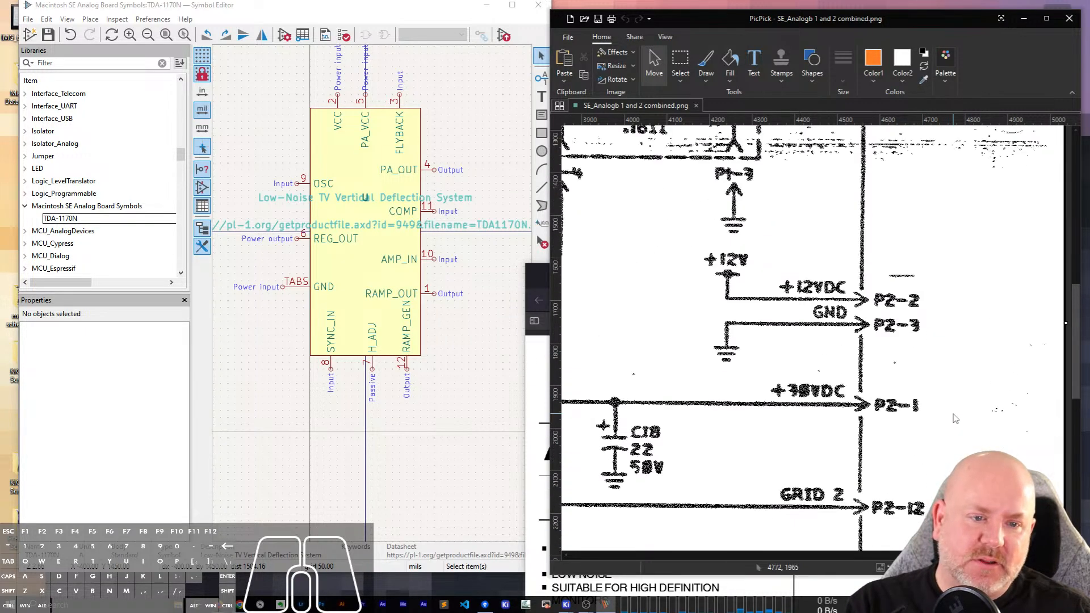
scroll(960, 411, up, 5)
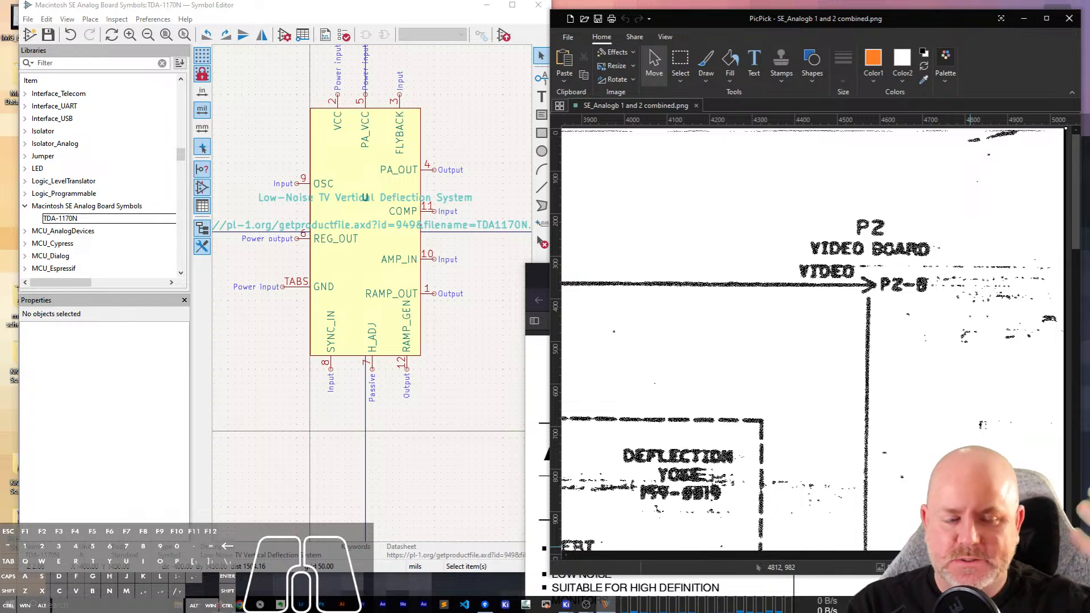
scroll(817, 341, left, 10)
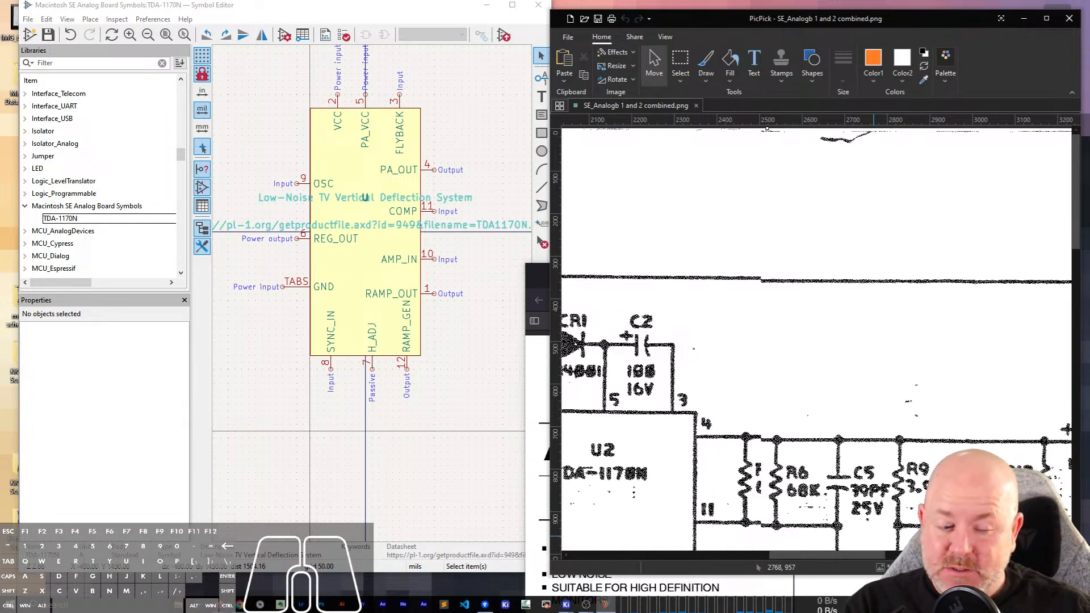
click(1002, 568)
click(1003, 568)
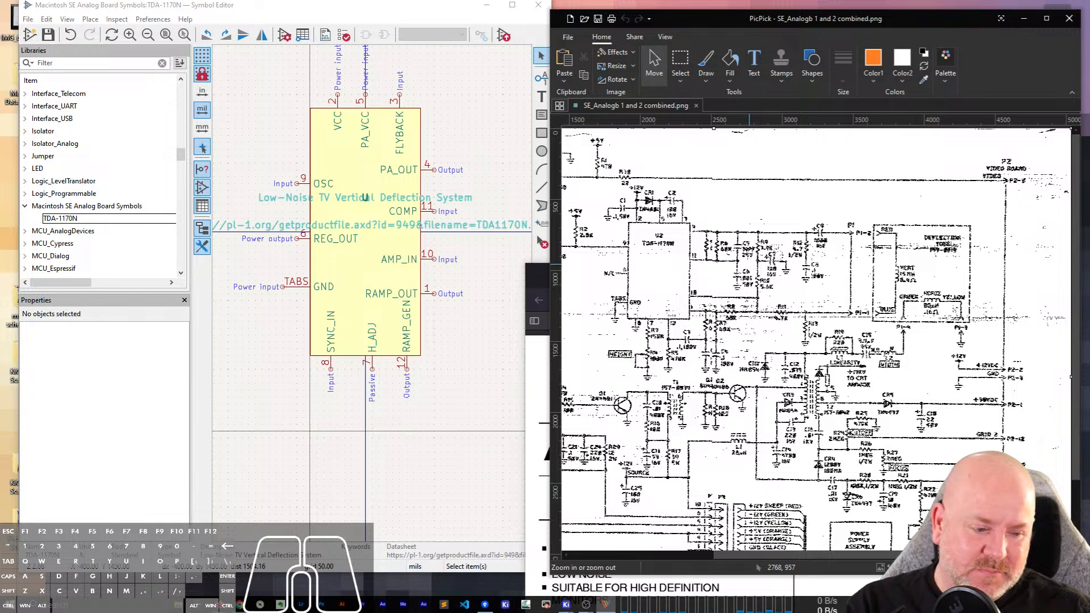
click(1067, 568)
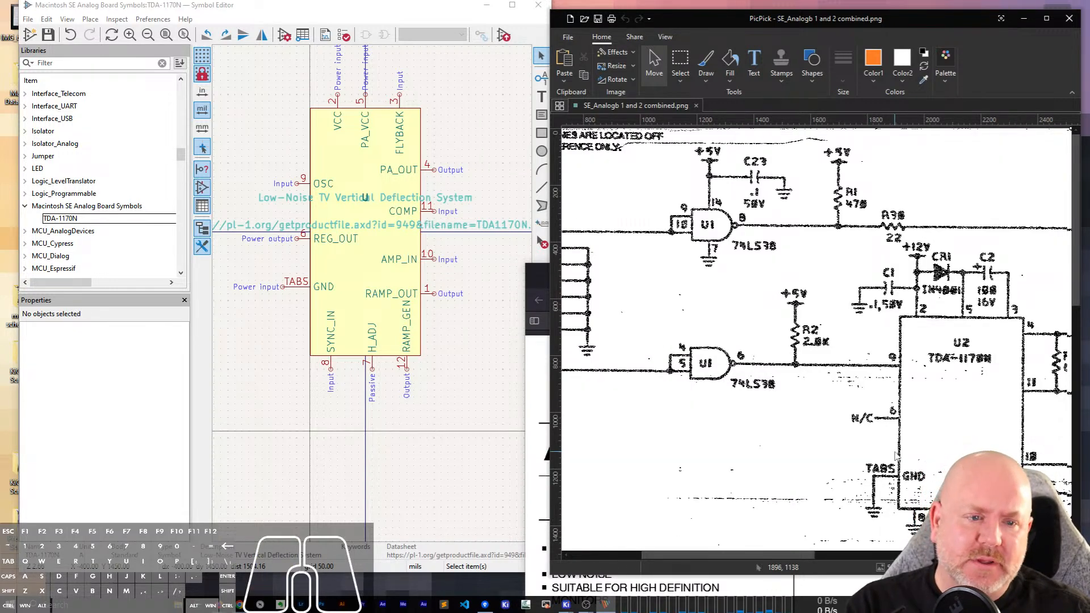
scroll(888, 414, down, 3)
scroll(880, 379, up, 3)
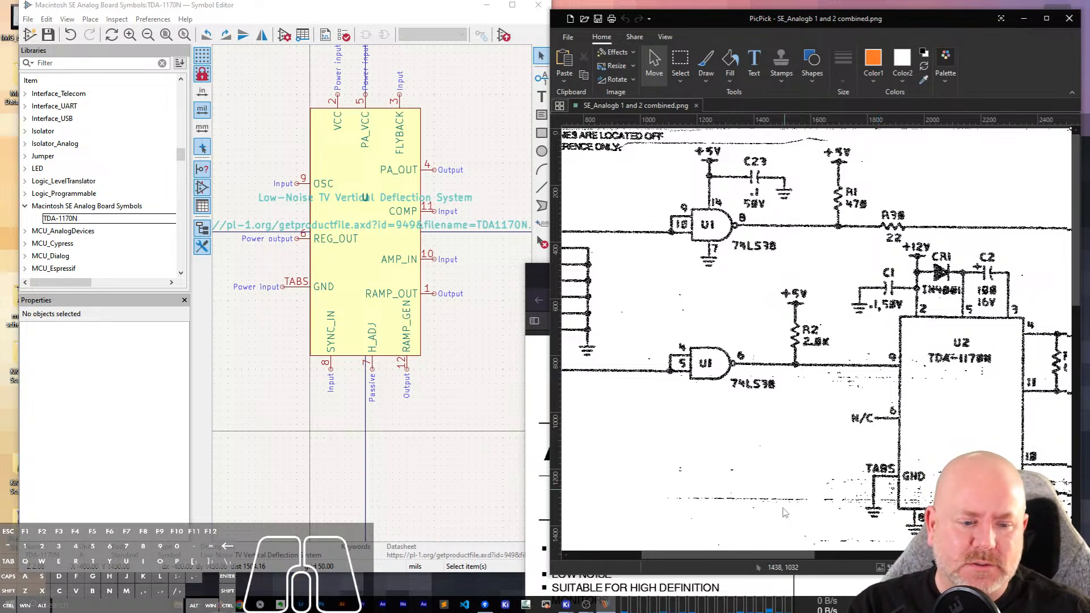
drag(776, 555, 837, 567)
scroll(795, 275, down, 3)
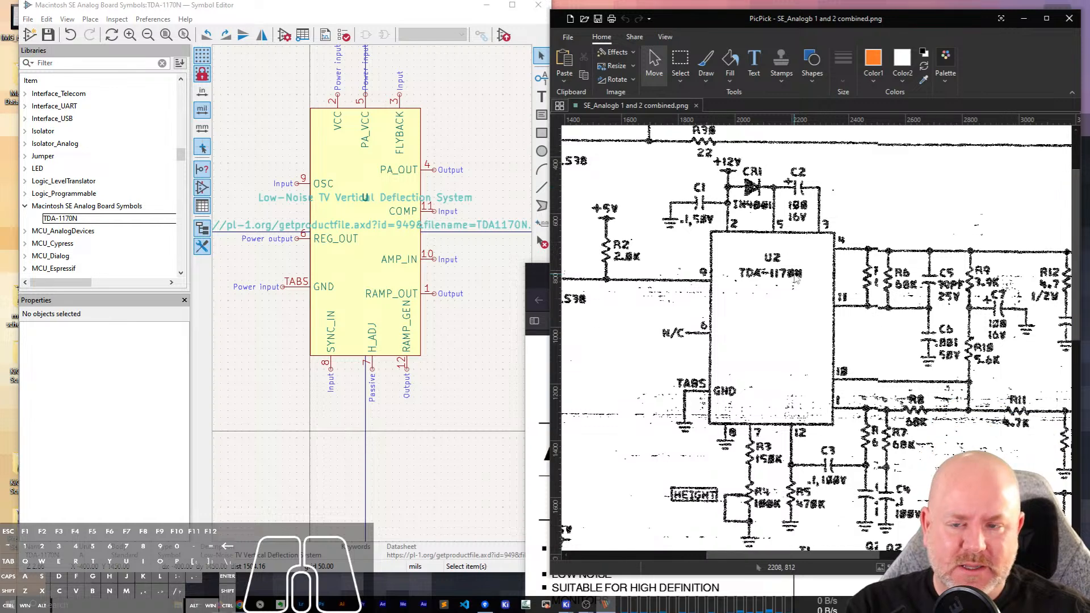
Close the Symbol Editor and switch to the Macintosh SE Analog Board sheet in KiCad's Schematic Editor.
click(427, 80)
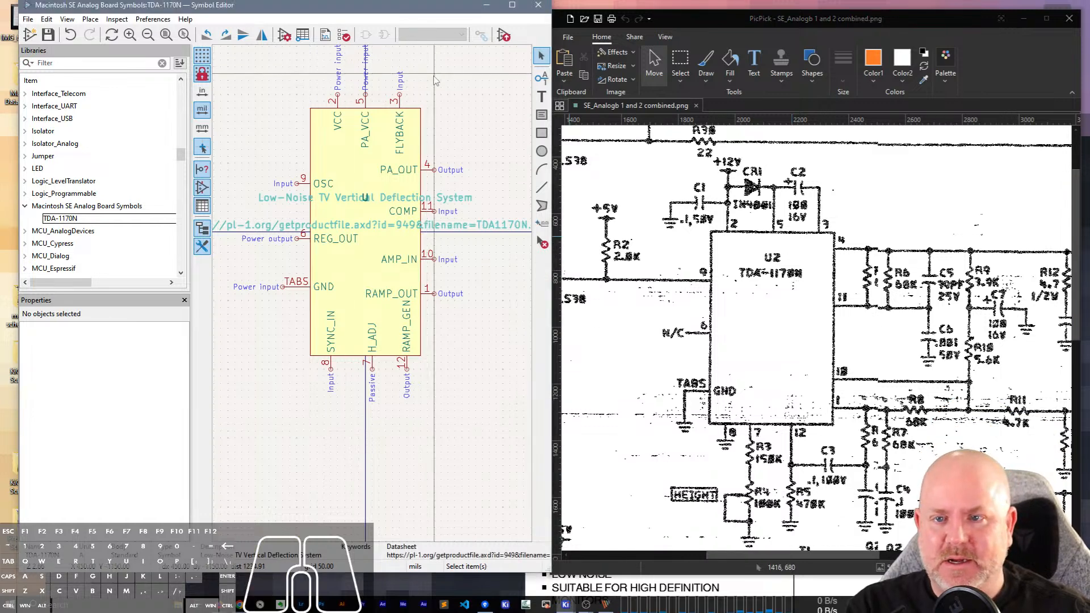
click(538, 5)
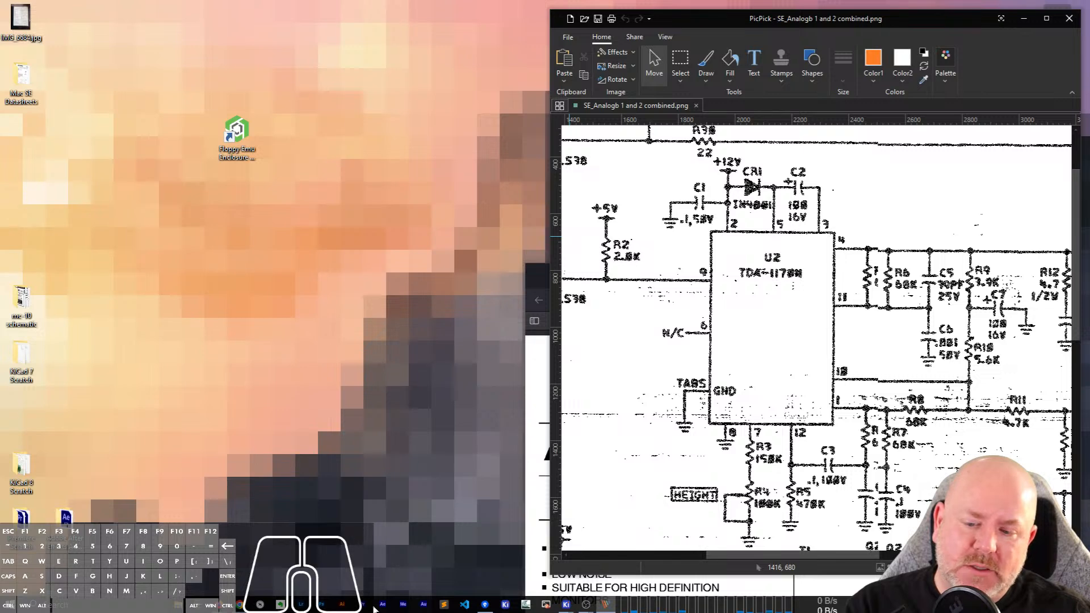
mouse_move(239, 605)
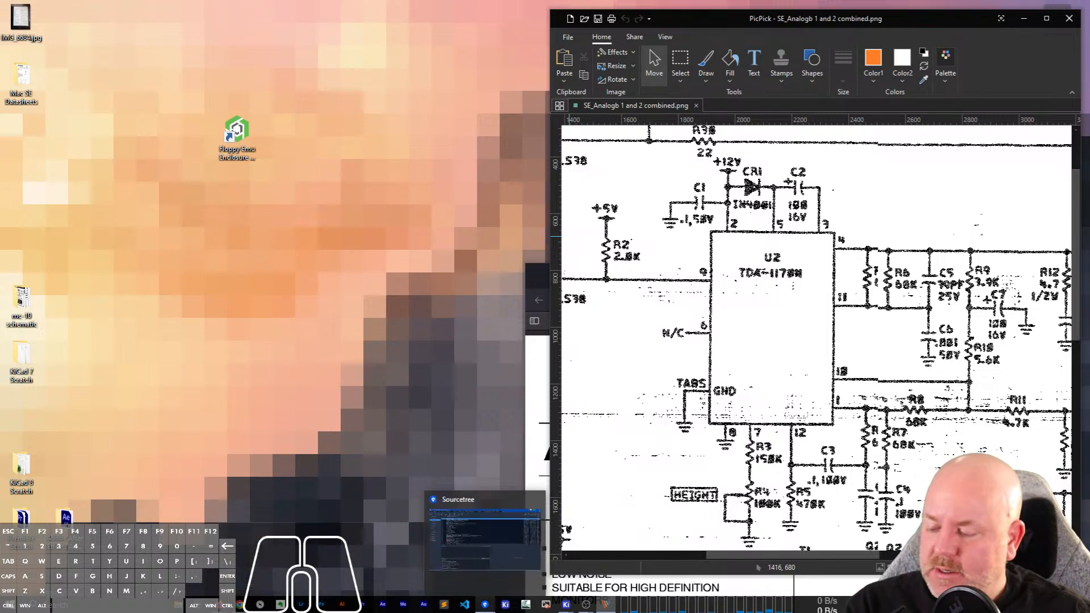
mouse_move(566, 606)
click(633, 552)
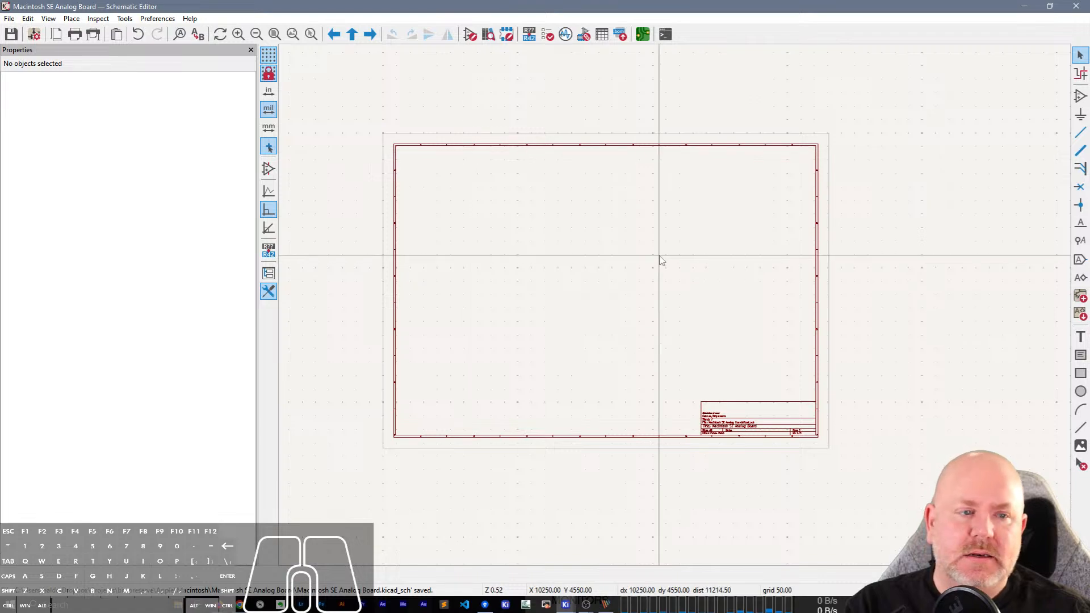
Switch to PicPick and review the scanned schematic from the P4 CPU board connector to U2 TDA-1170N.
key(alt+Tab)
scroll(833, 319, up, 3)
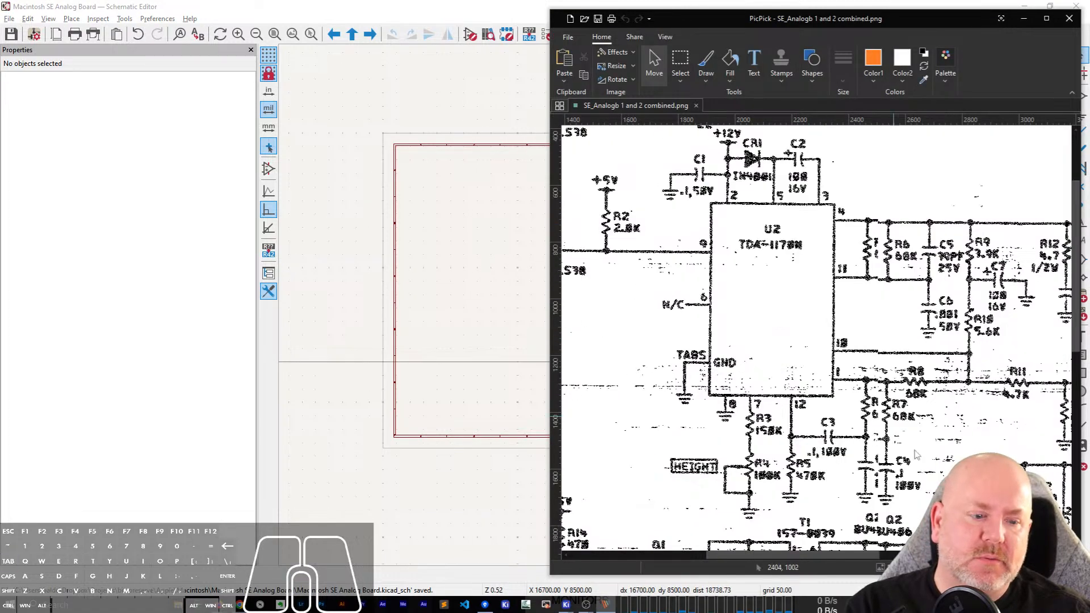
ctrl+scroll(817, 326, down, 2)
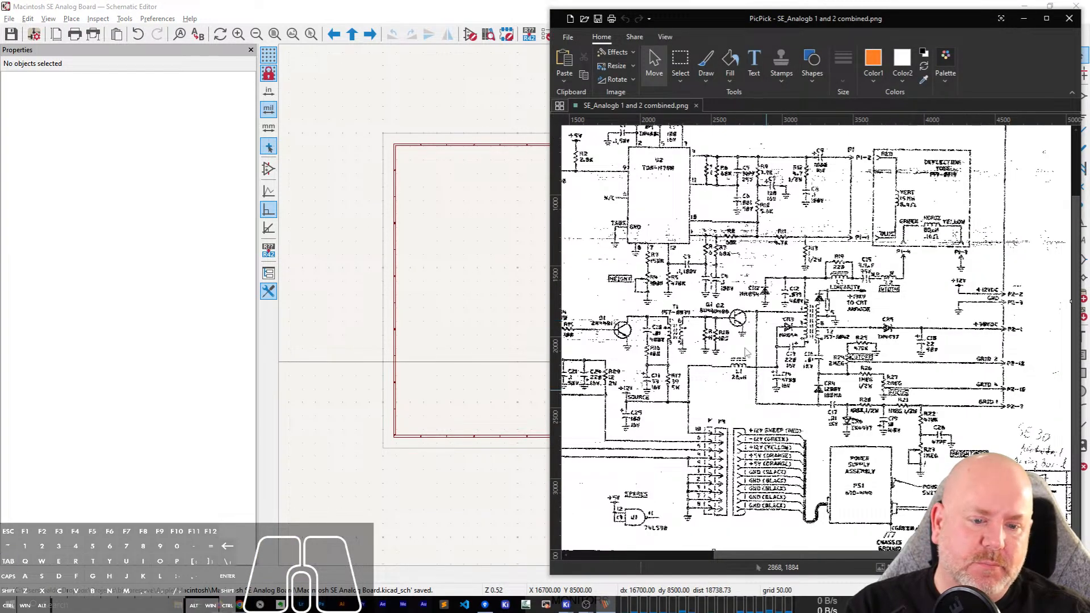
scroll(689, 233, up, 3)
mouse_move(925, 556)
mouse_down()
mouse_move(764, 537)
mouse_move(962, 545)
mouse_move(941, 545)
mouse_up()
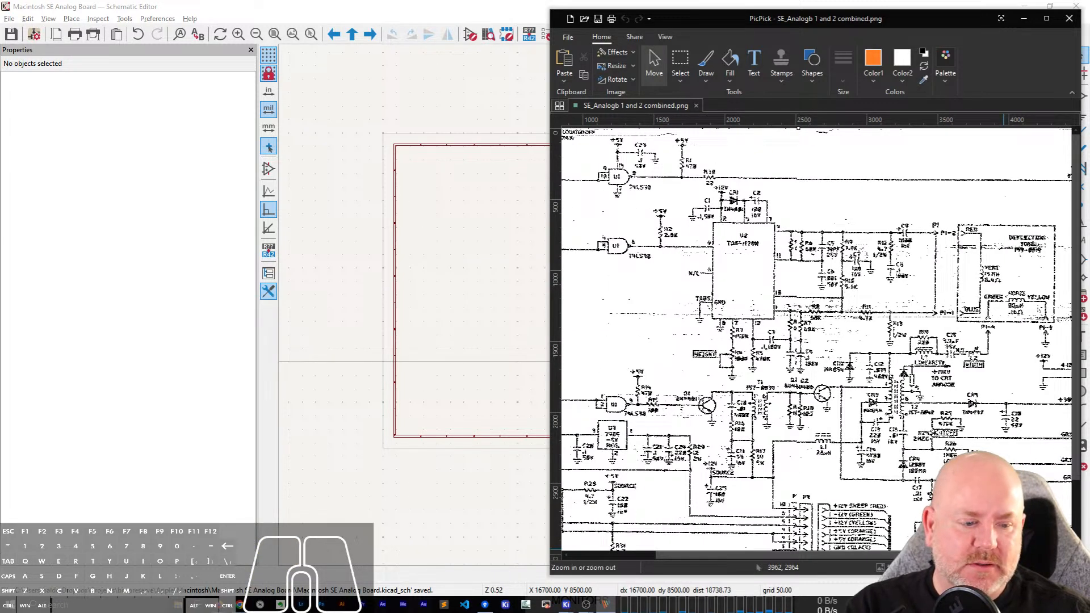
click(1066, 568)
click(1067, 568)
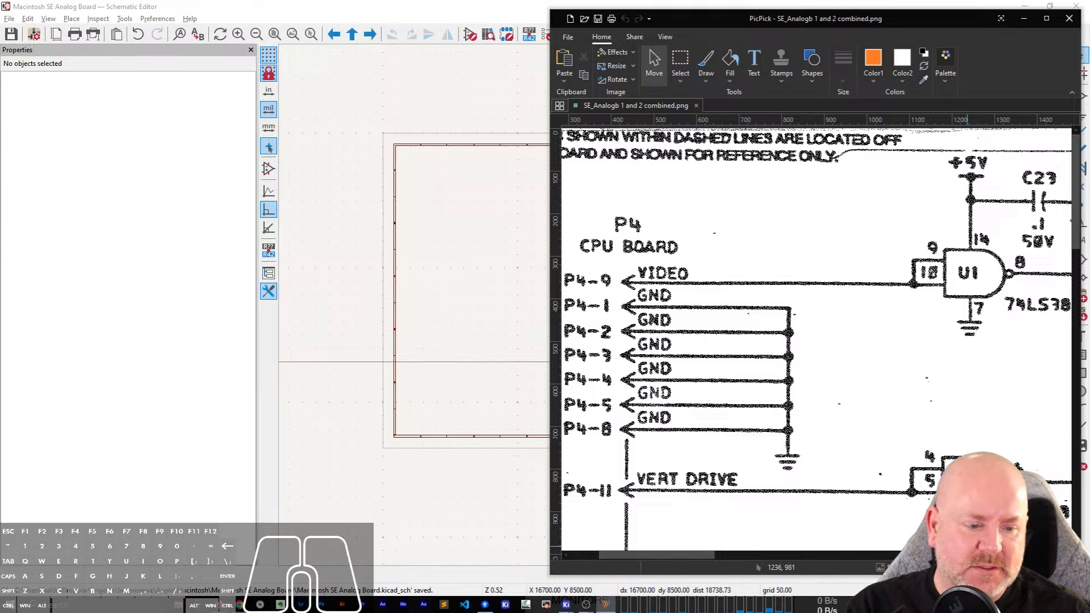
drag(649, 558, 768, 562)
scroll(793, 316, down, 3)
scroll(794, 320, down, 2)
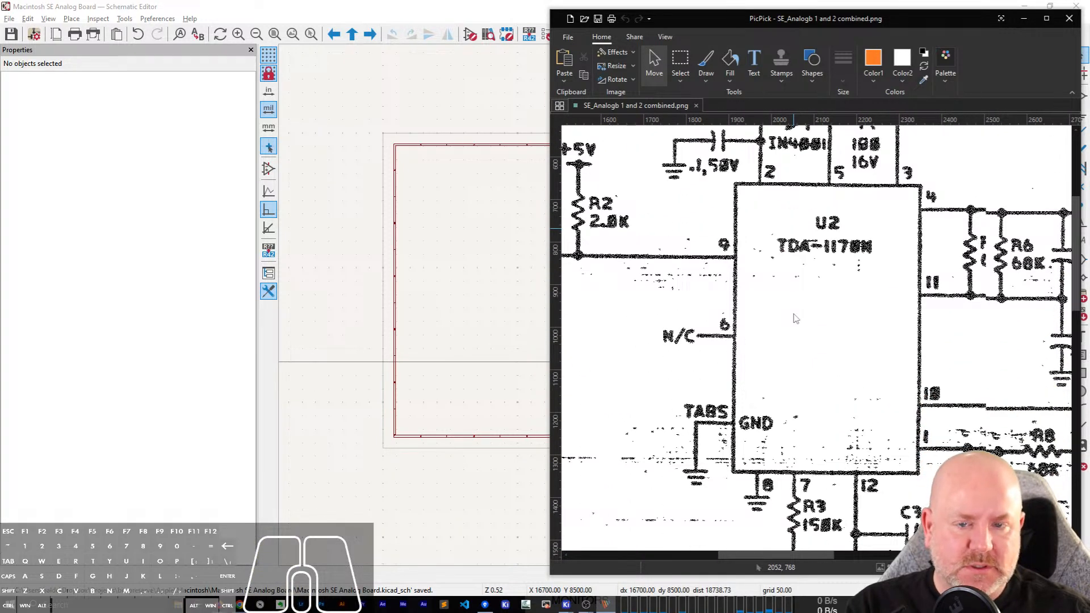
Restore the Schematic Editor to a smaller window, fit it beside the PicPick reference, and narrow its Properties area.
click(248, 5)
double_click(701, 5)
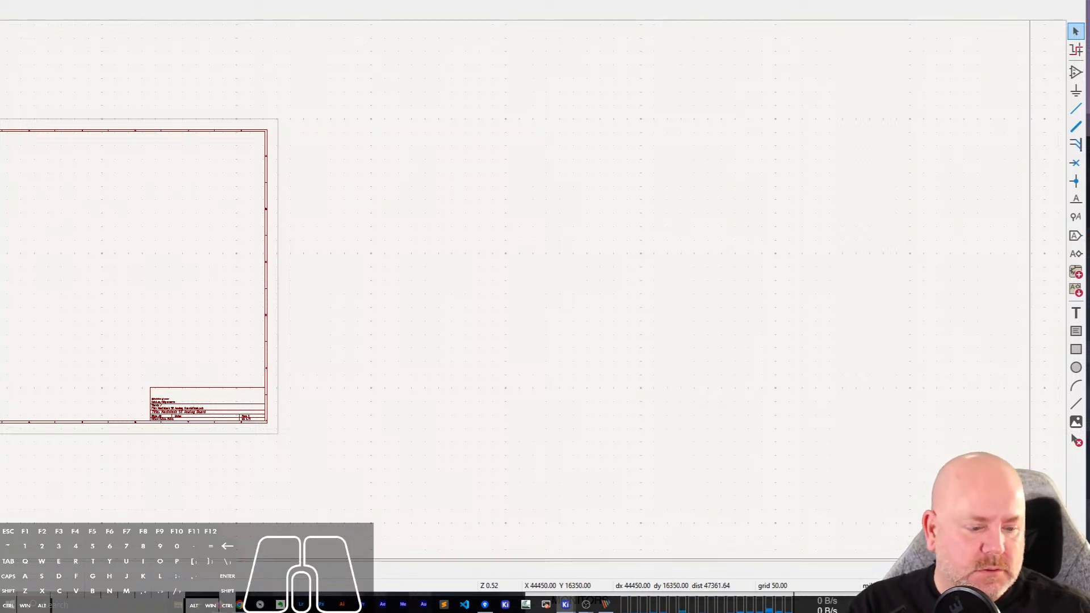
drag(1087, 593, 419, 212)
drag(80, 4, 553, 79)
drag(892, 129, 165, 163)
drag(33, 72, 664, 18)
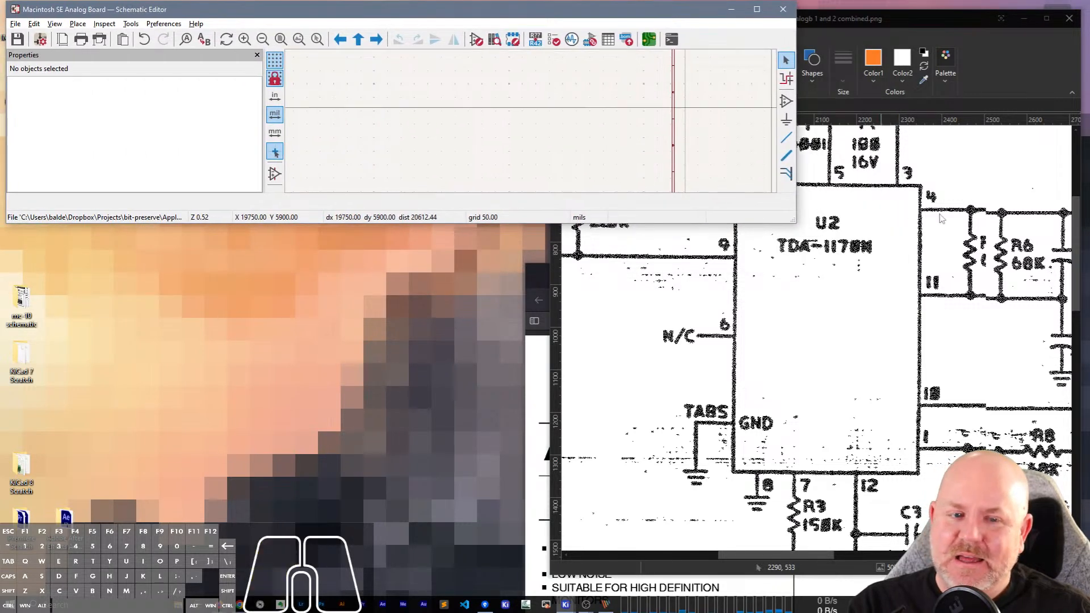
click(797, 222)
drag(795, 224, 550, 588)
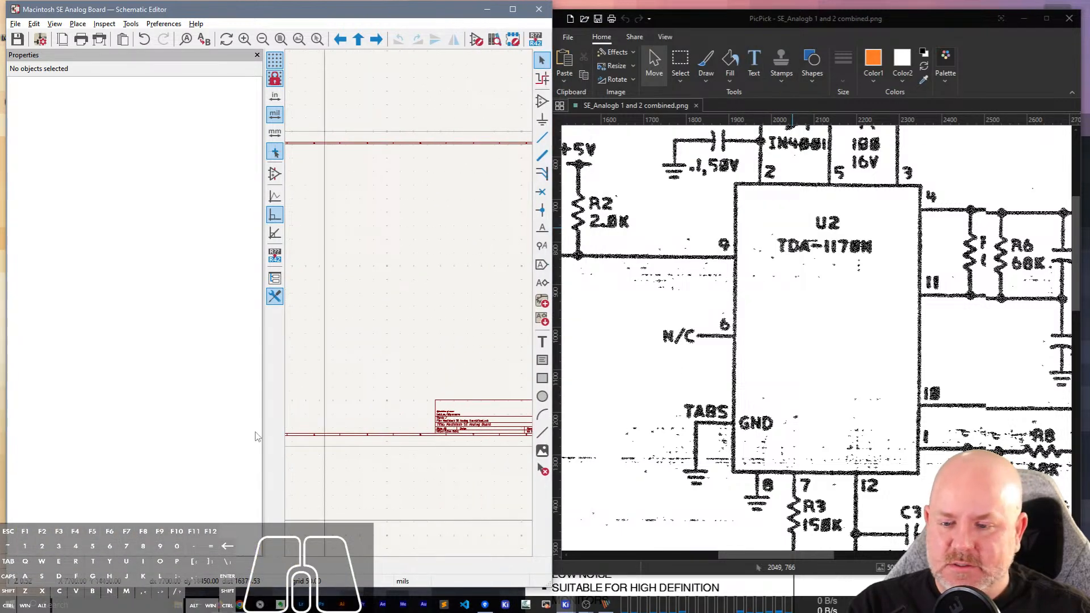
drag(264, 433, 101, 425)
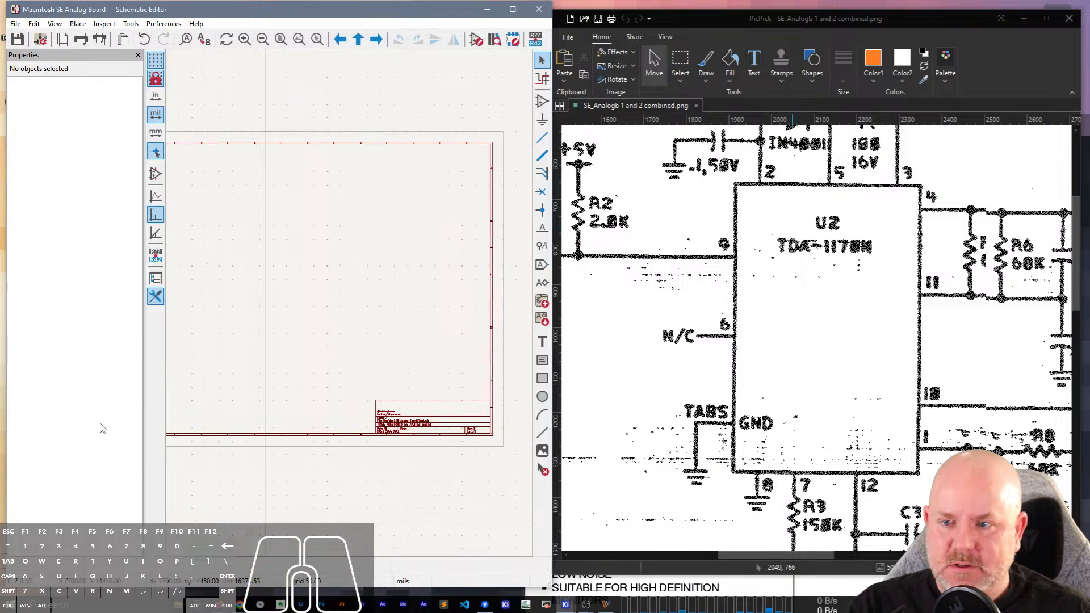
Place the TDA-1170N symbol from the Macintosh SE Analog Board Symbols library in the upper-left area of the sheet.
scroll(284, 280, up, 5)
scroll(339, 312, down, 5)
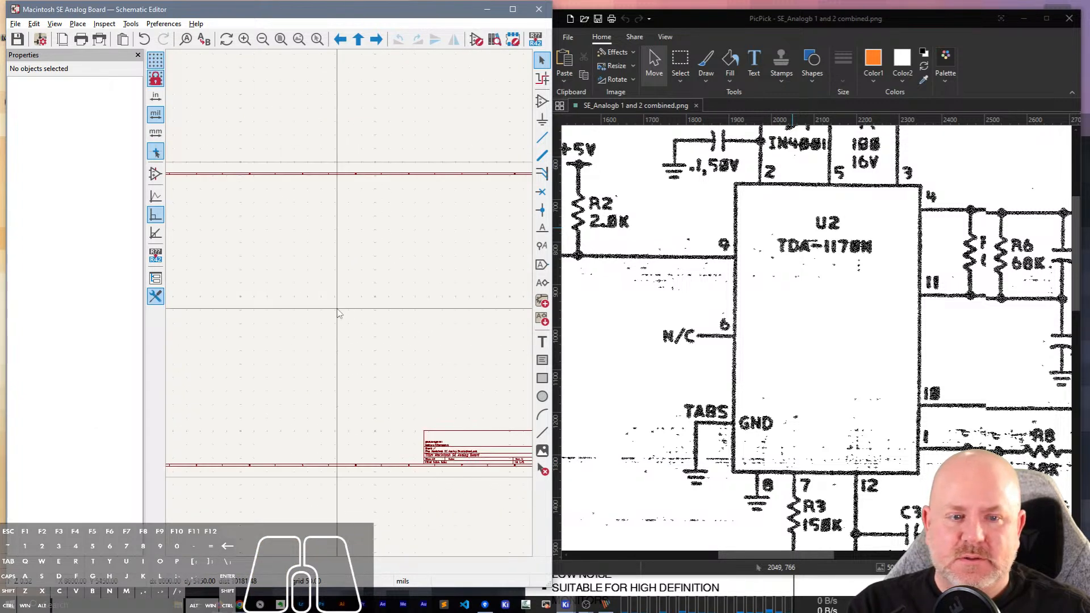
scroll(328, 292, up, 6)
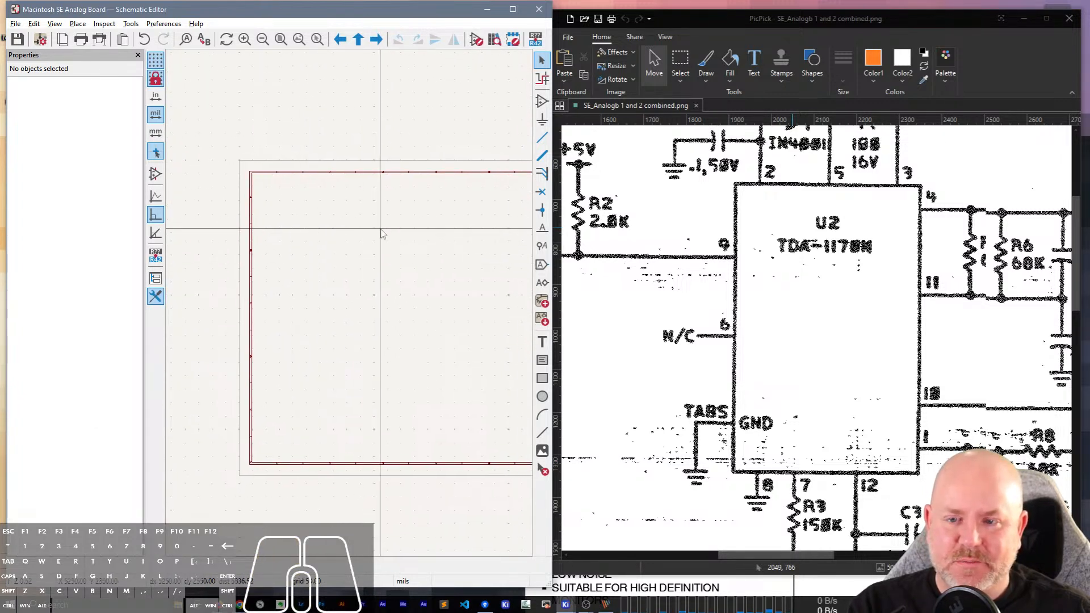
key(a)
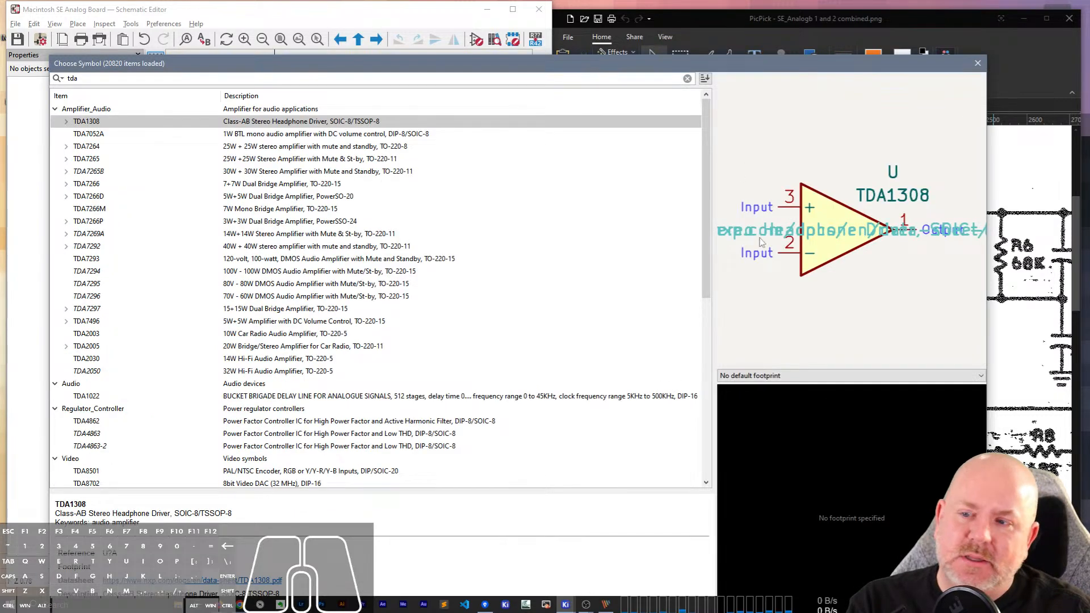
scroll(252, 343, down, 9)
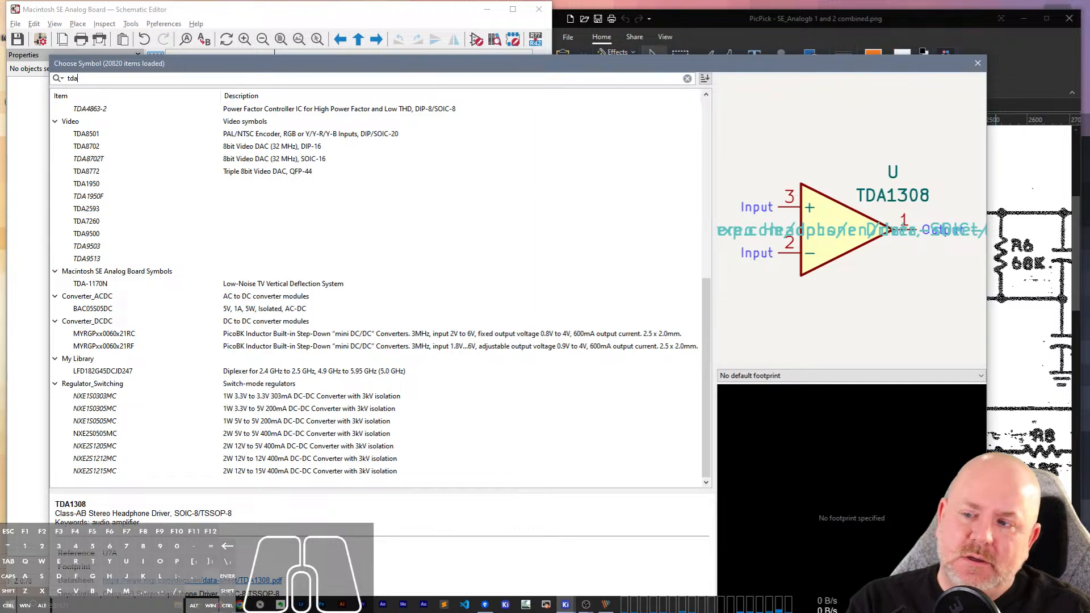
double_click(97, 286)
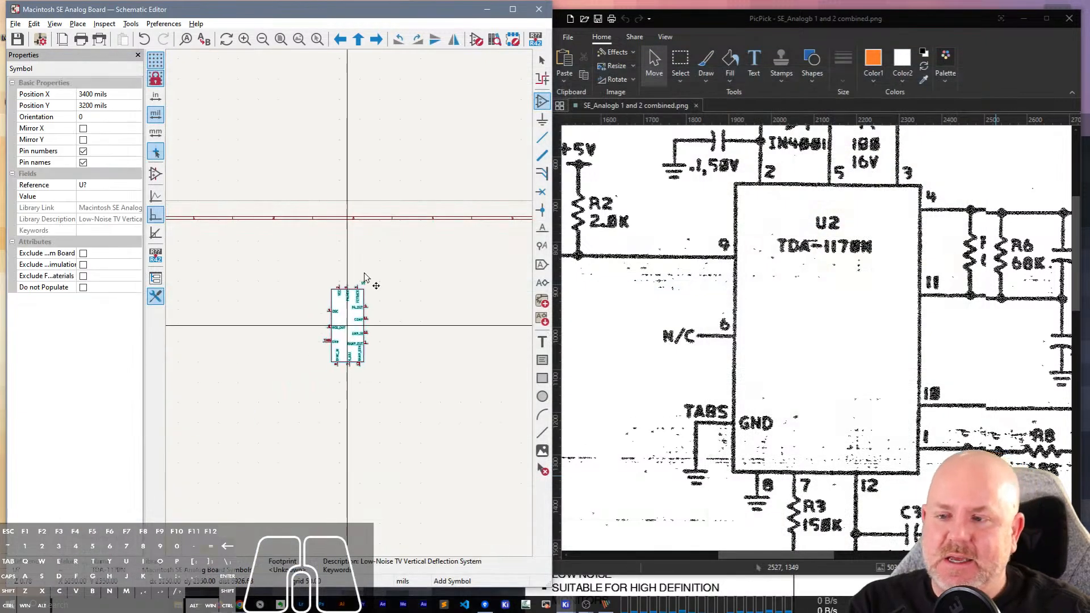
scroll(300, 353, up, 3)
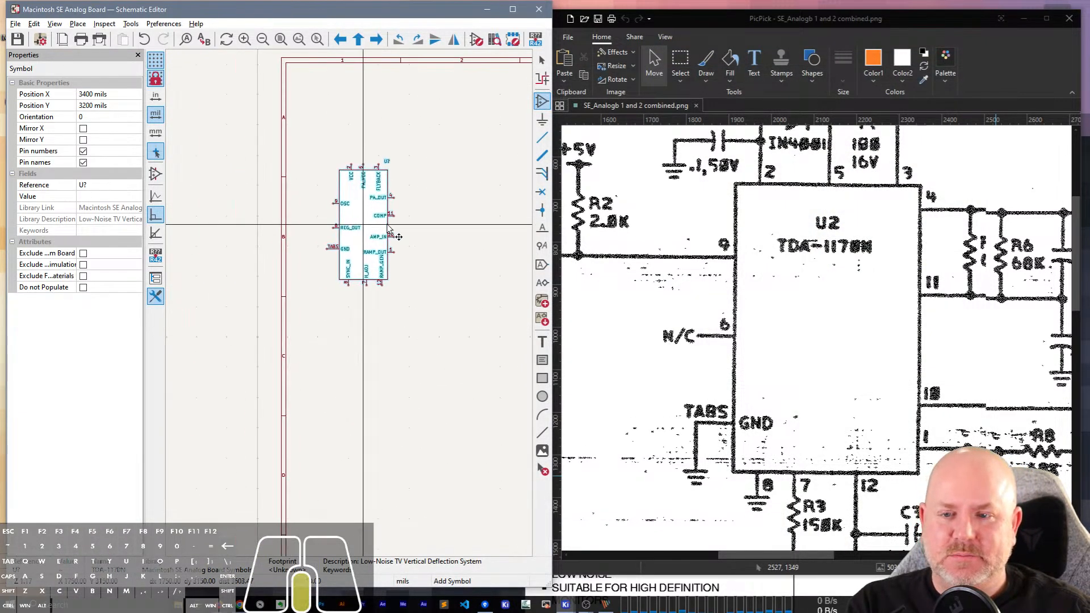
scroll(365, 226, up, 5)
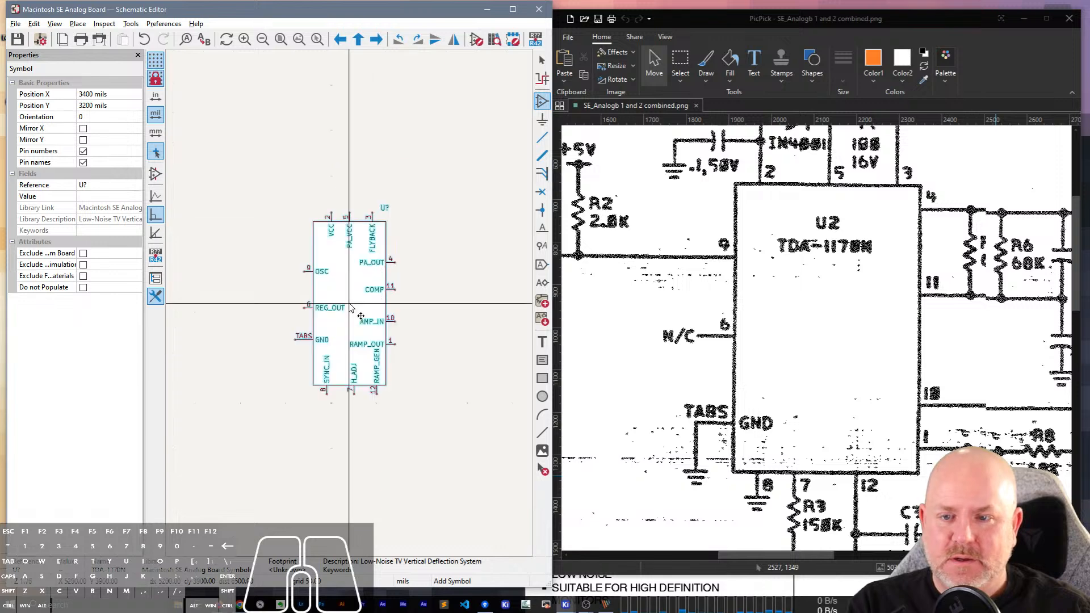
click(354, 293)
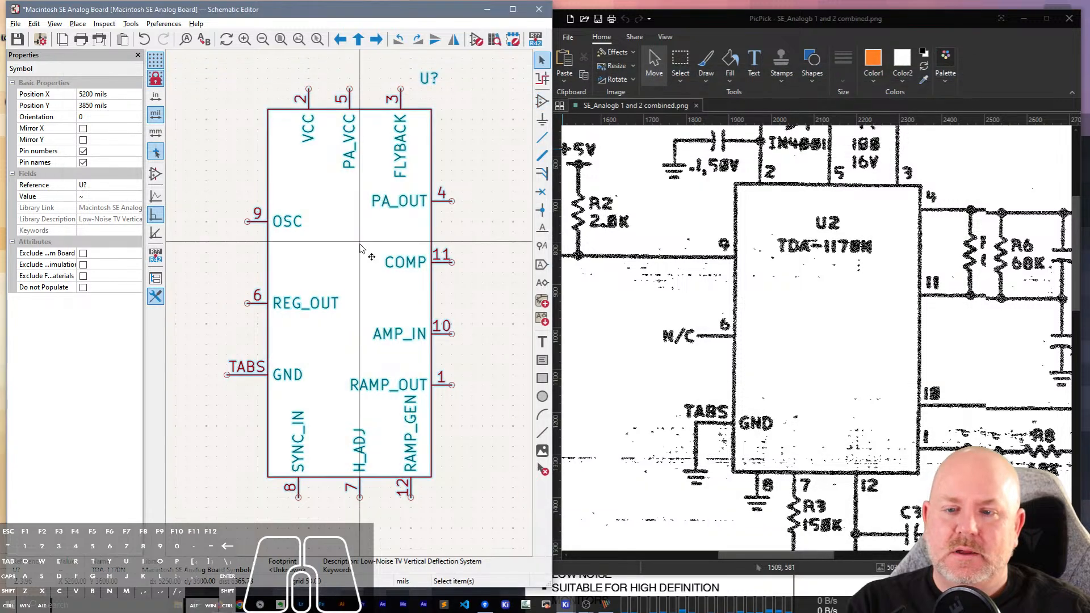
key(Escape)
Open the placed symbol's properties, shrink and reposition the dialog, and open its library symbol for editing.
click(384, 250)
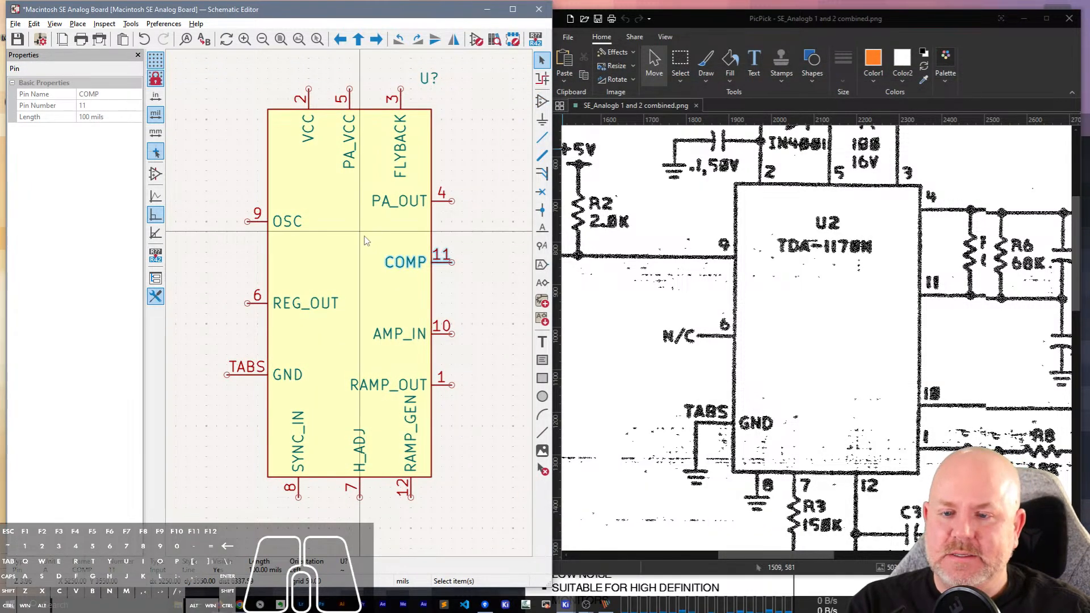
double_click(365, 236)
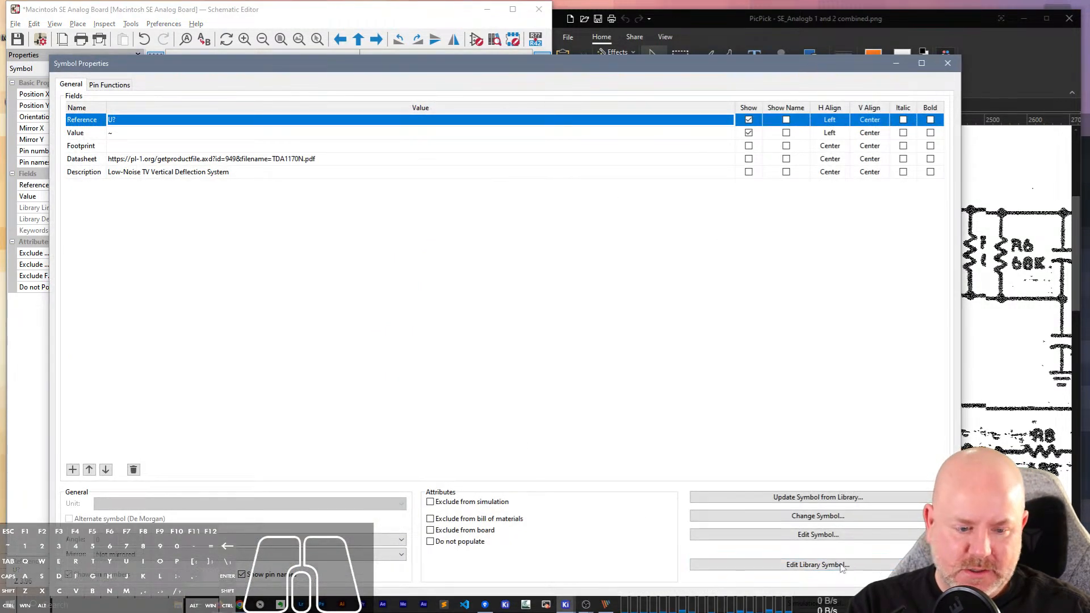
drag(961, 56, 560, 312)
drag(451, 329, 605, 85)
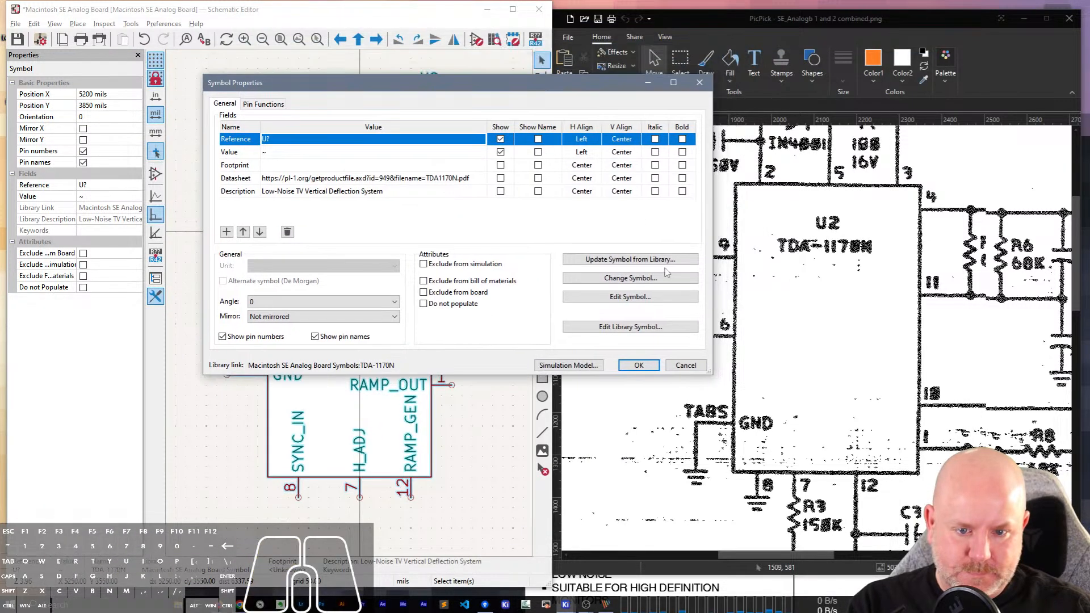
click(653, 322)
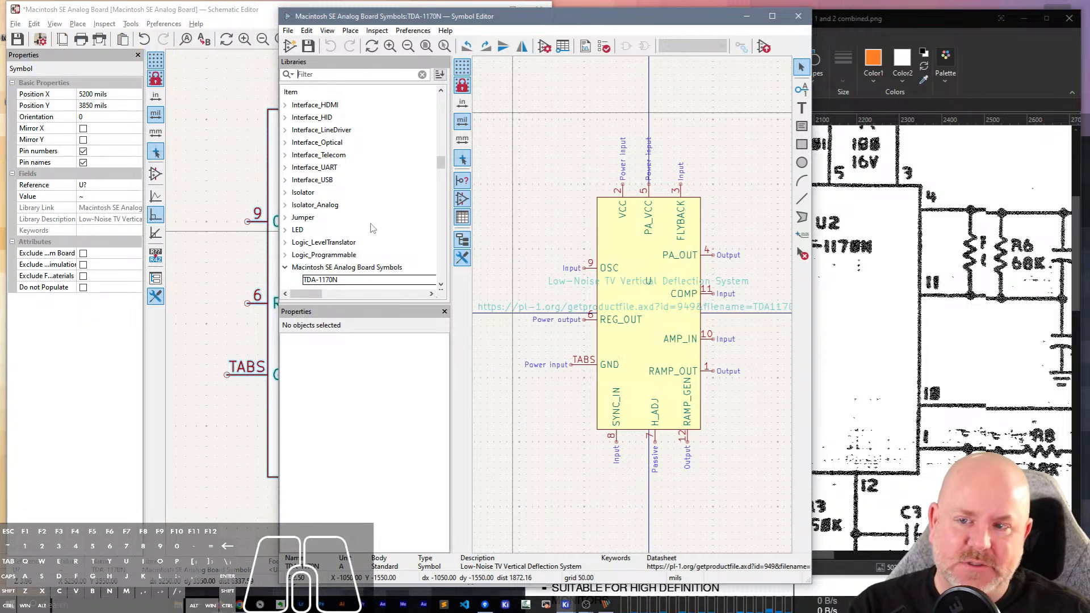
Set the Value field to TDA-1170N in the library symbol's properties.
double_click(623, 248)
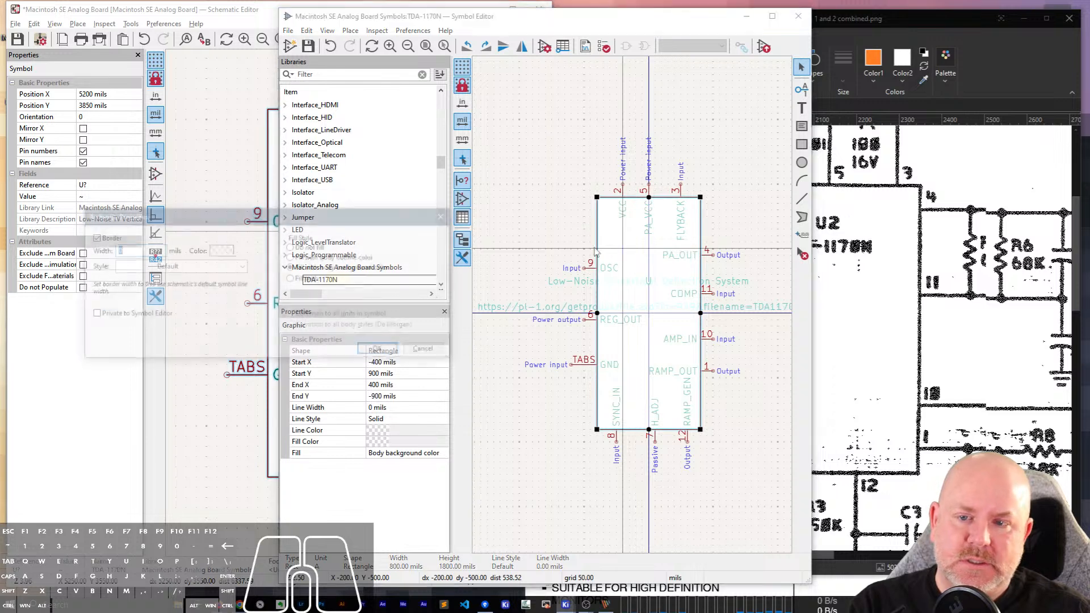
key(Escape)
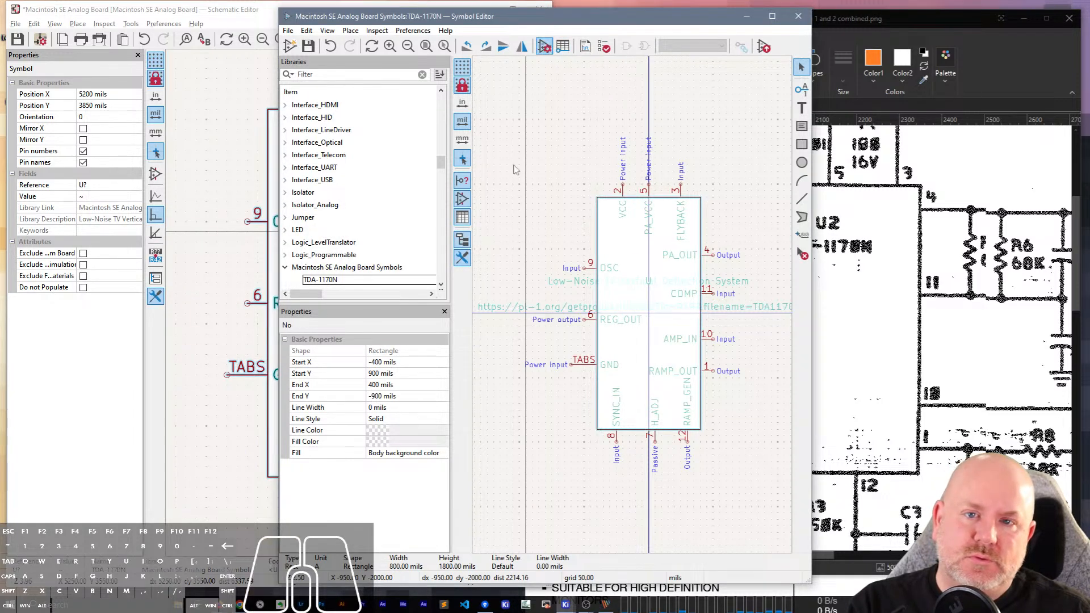
click(545, 47)
drag(198, 57, 488, 227)
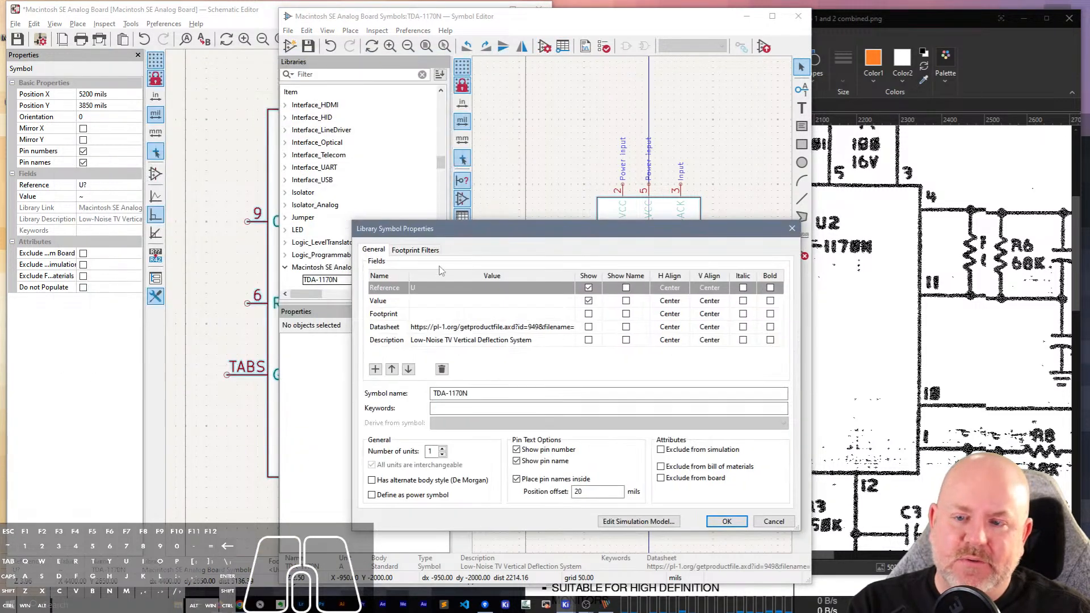
click(441, 301)
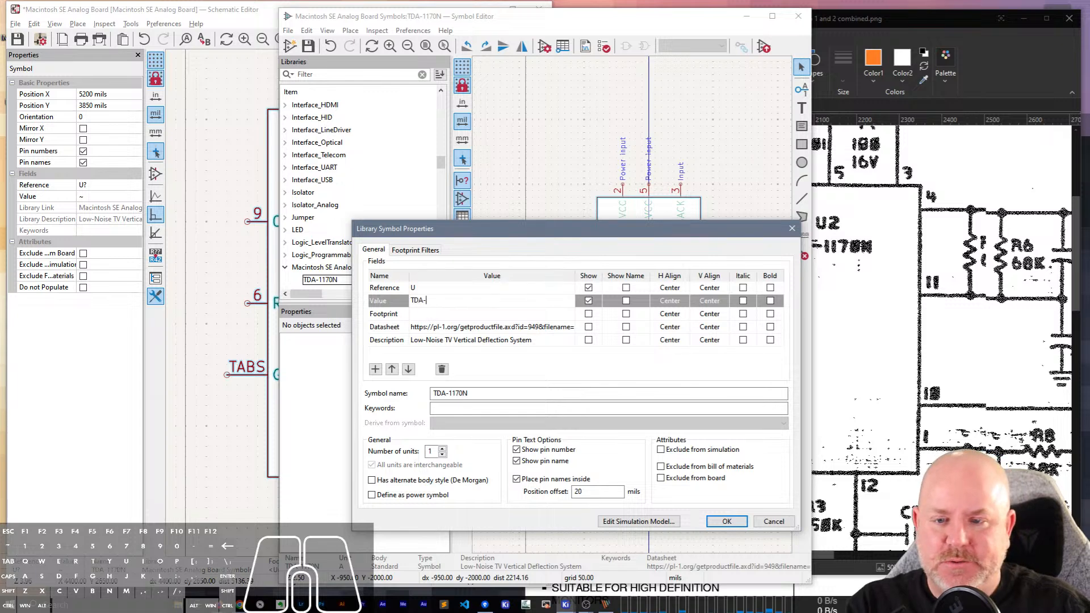
text(TDA-1170N)
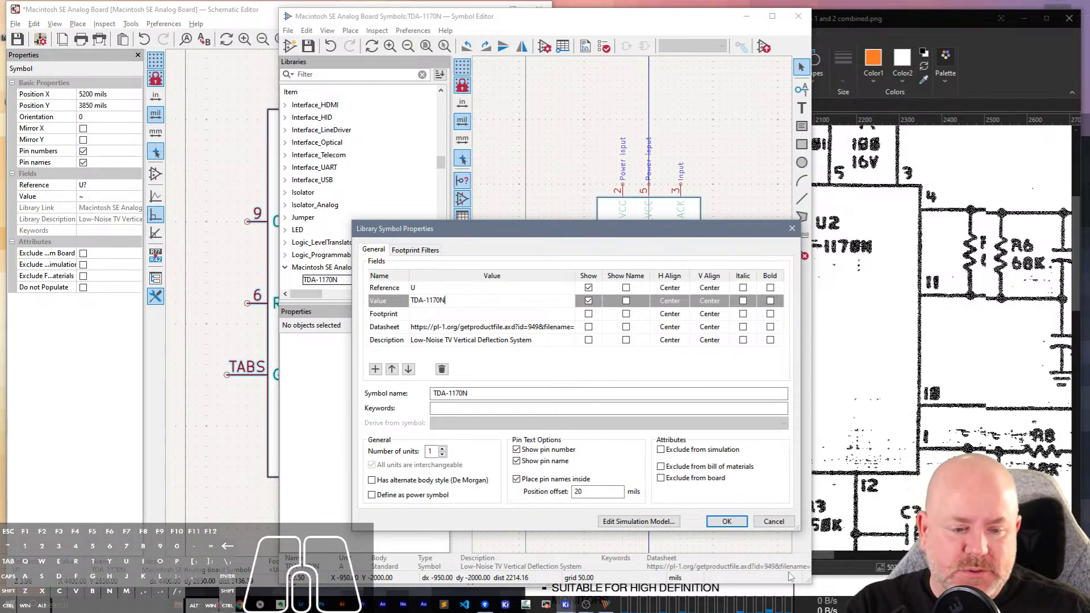
click(731, 521)
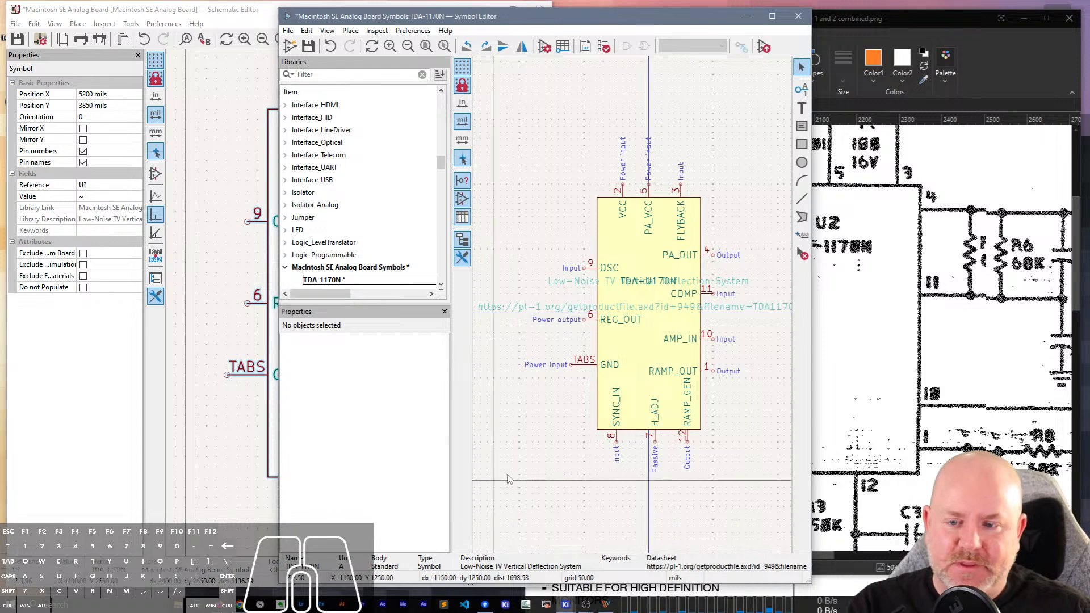
Save the TDA-1170N library symbol and close the Symbol Editor.
key(ctrl+s)
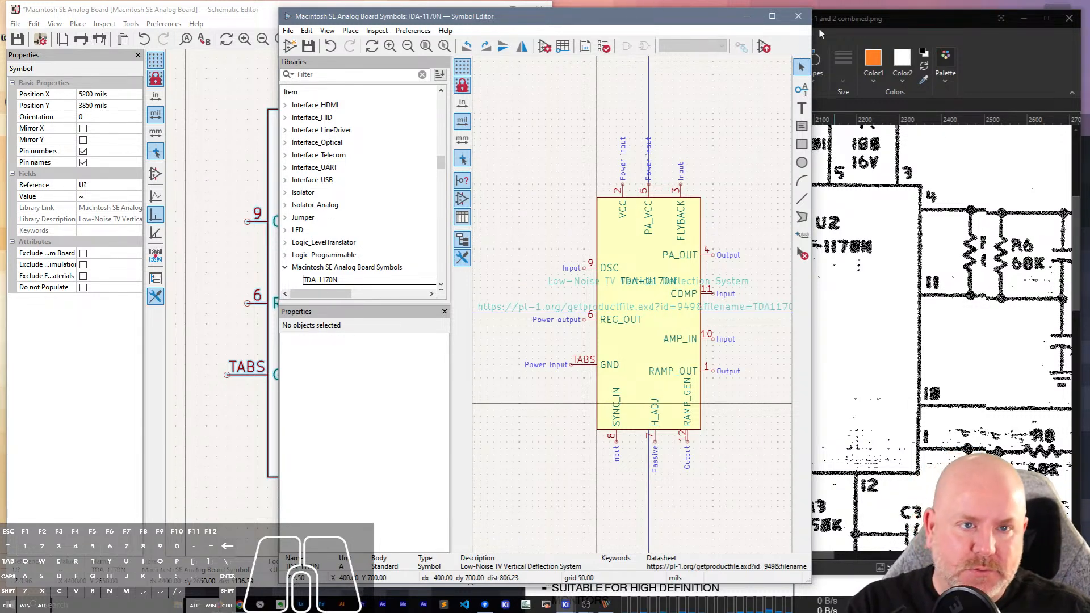
key(ctrl+s)
click(799, 17)
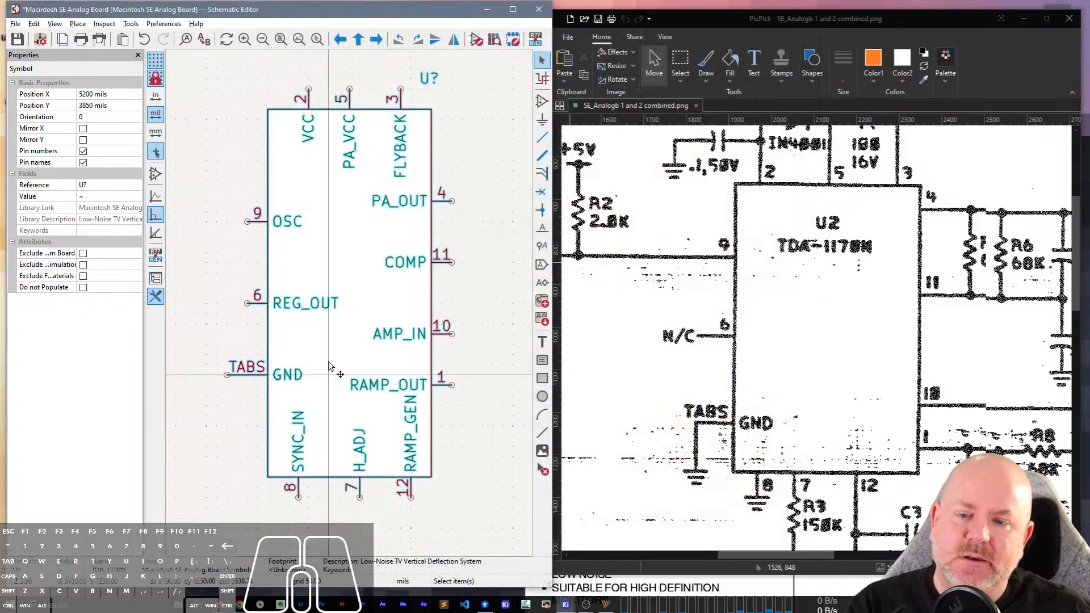
Update the placed TDA-1170N symbol from the library with the default update options.
right_click(364, 210)
click(420, 396)
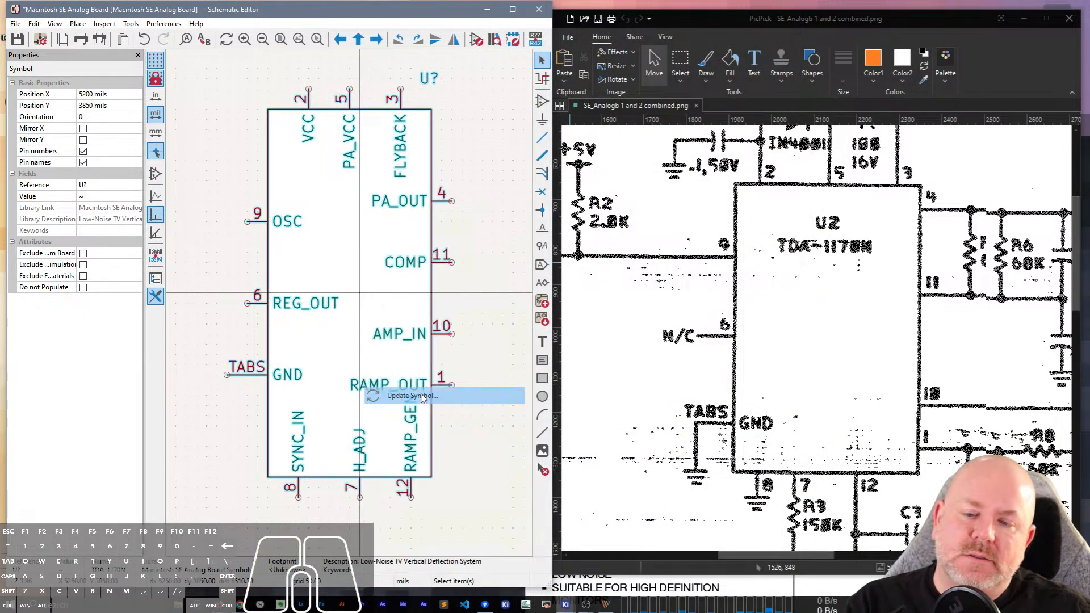
click(375, 450)
click(422, 451)
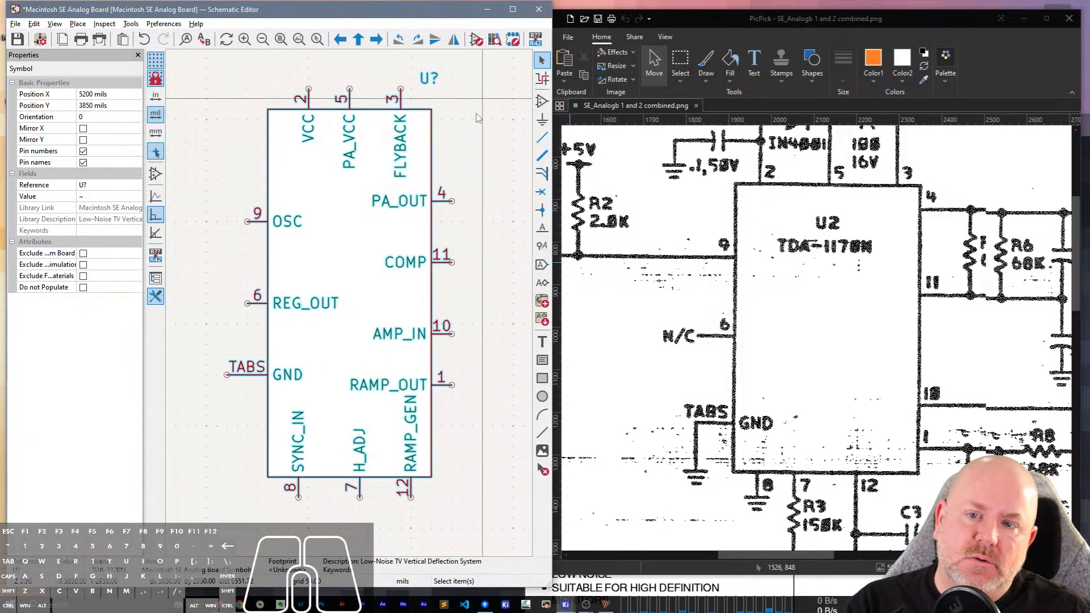
Check the Value field in the placed symbol's properties.
key(Escape)
double_click(357, 198)
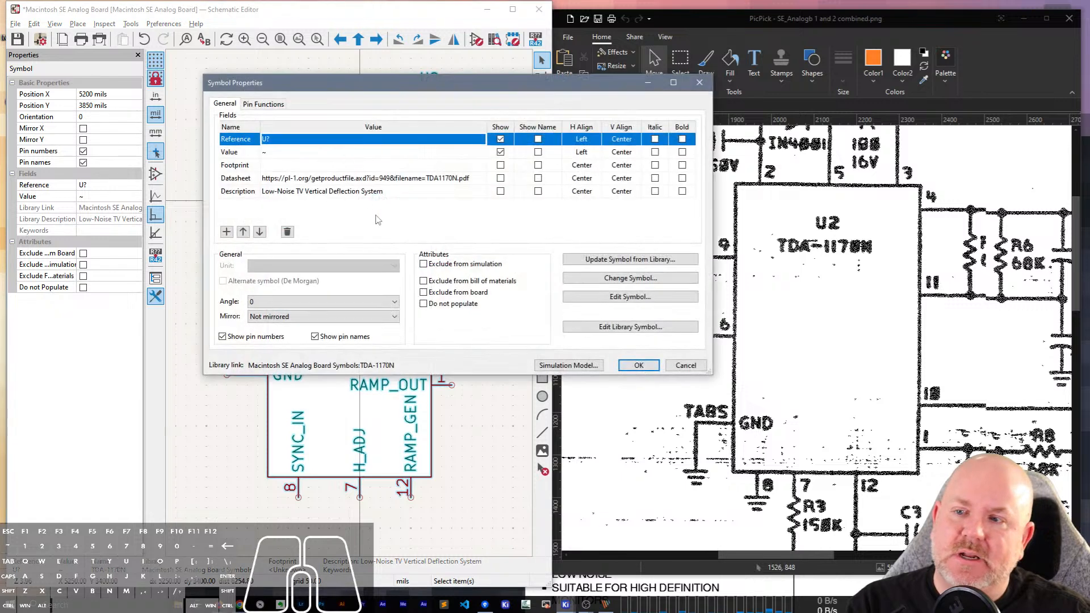
key(Escape)
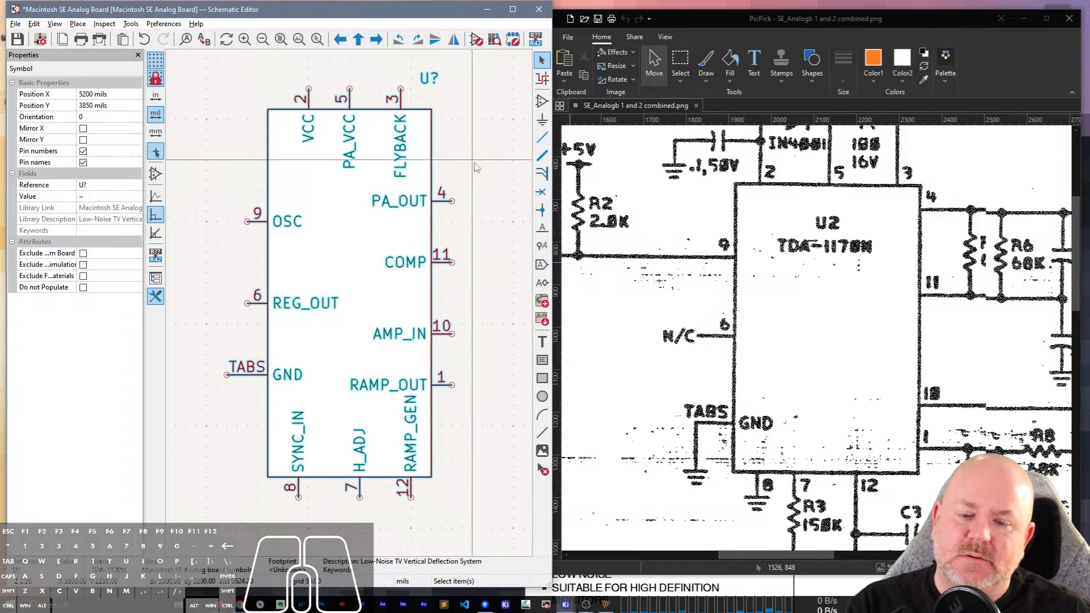
Reopen the library symbol, review and accept its properties, and save the library while closing the Symbol Editor.
right_click(368, 191)
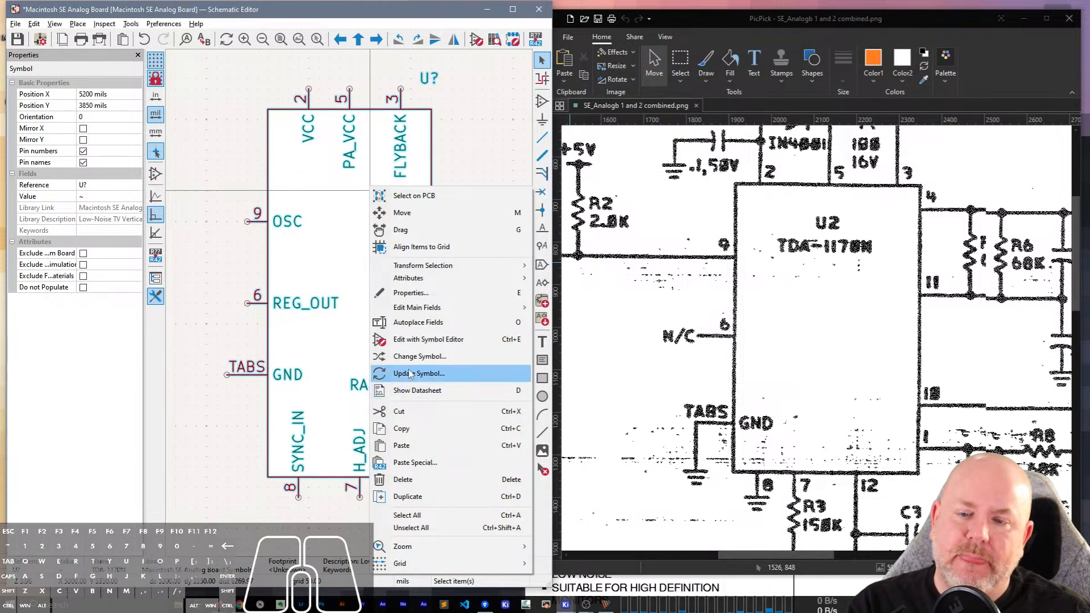
click(295, 377)
double_click(329, 335)
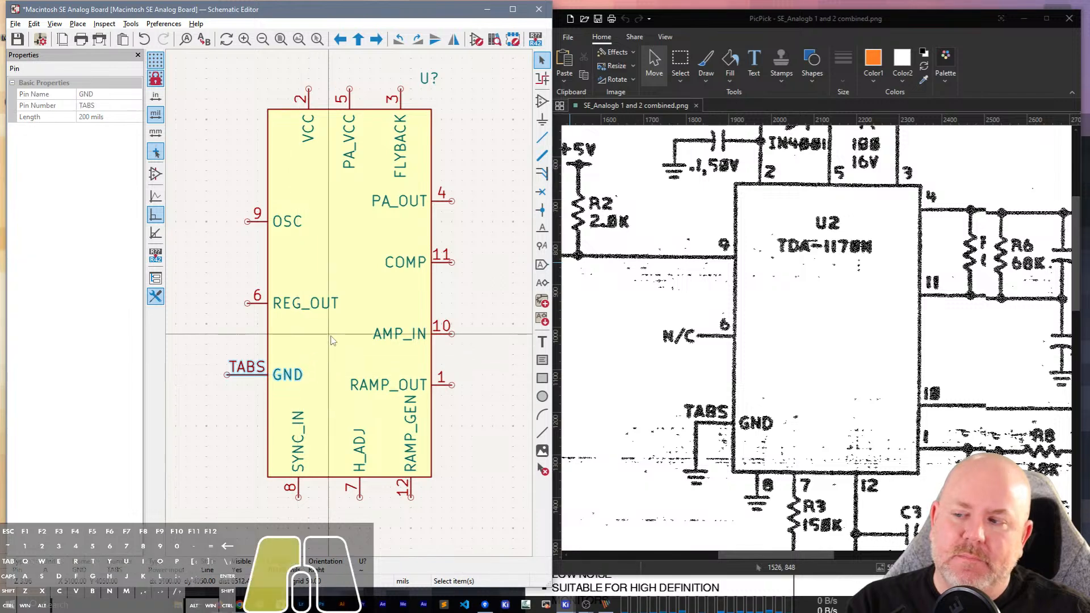
click(630, 330)
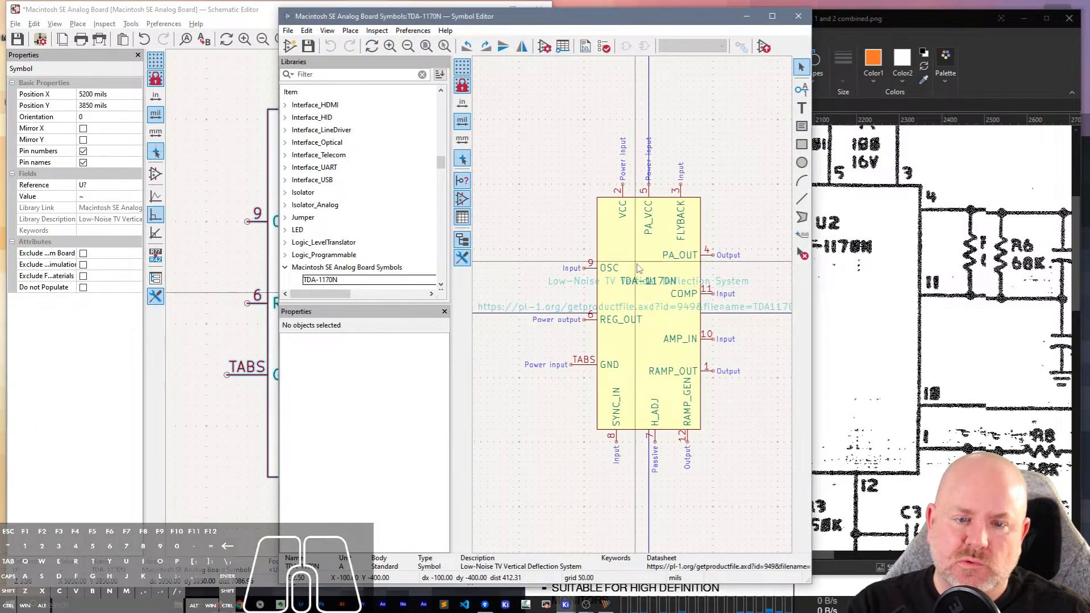
click(647, 283)
click(661, 290)
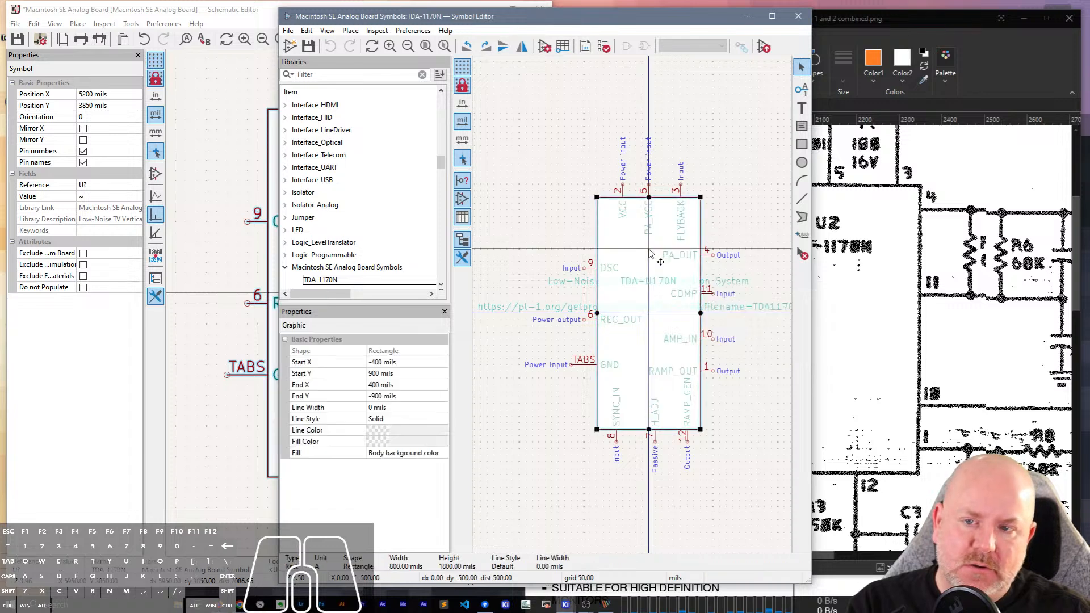
click(544, 49)
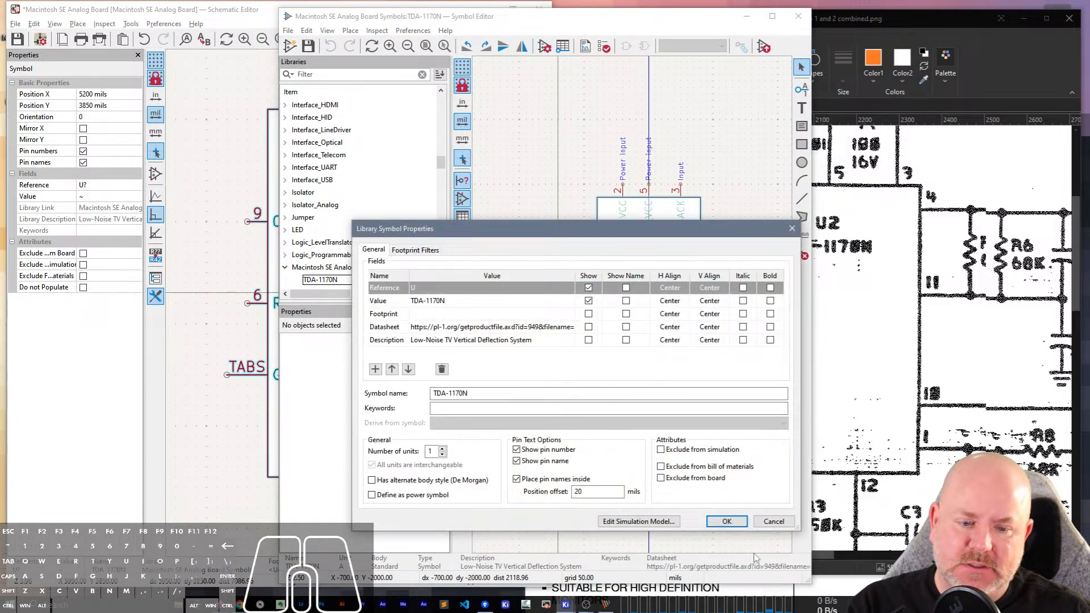
click(727, 522)
click(798, 16)
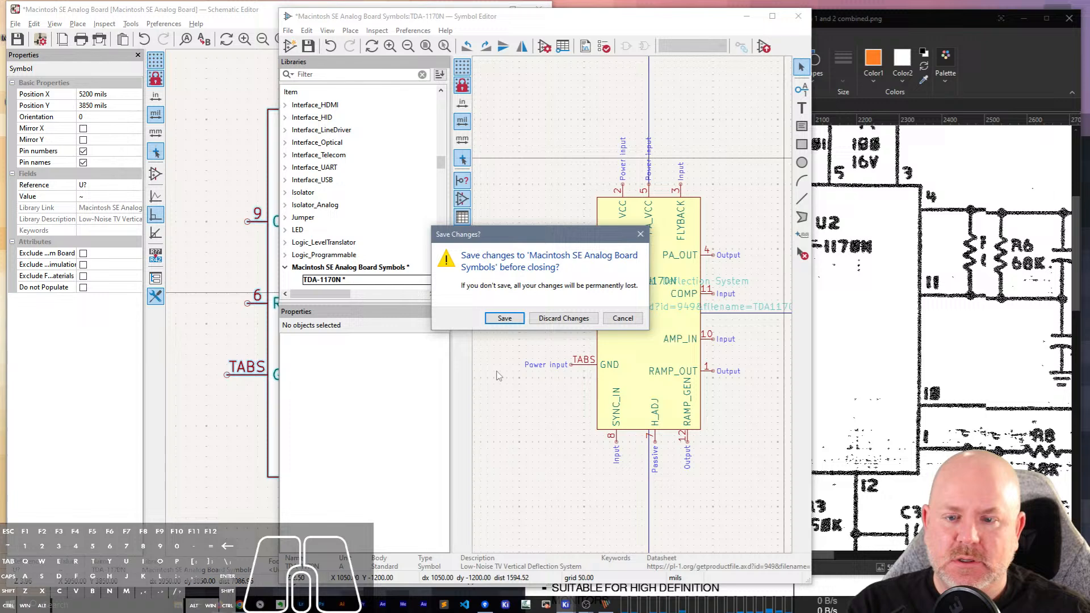
click(505, 321)
Update the schematic symbols matching library identifier Macintosh SE Analog Board Symbols:TDA-1170N from the library.
right_click(345, 258)
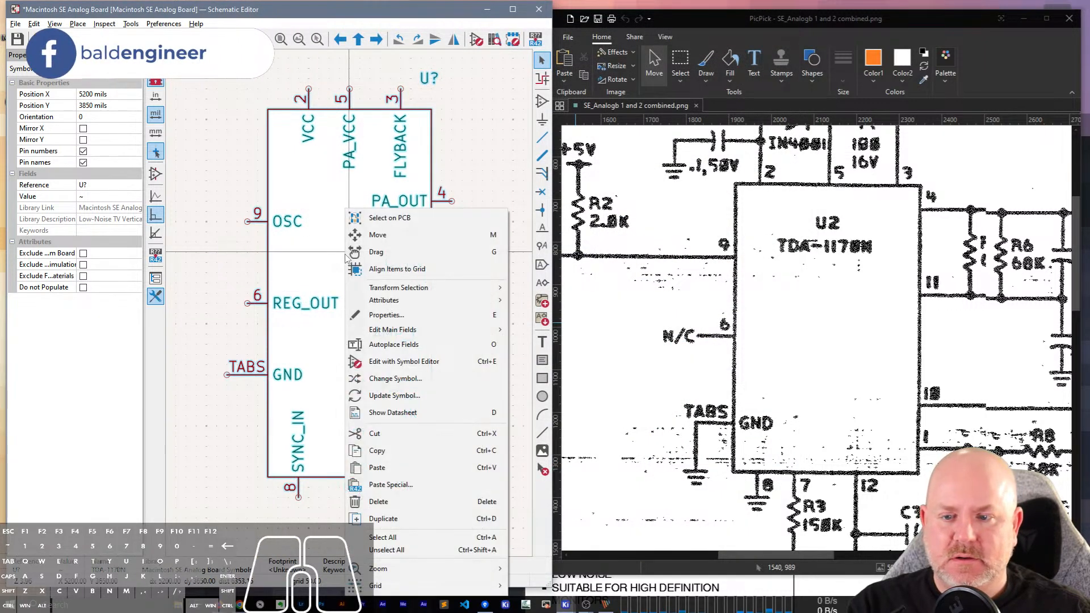
click(394, 395)
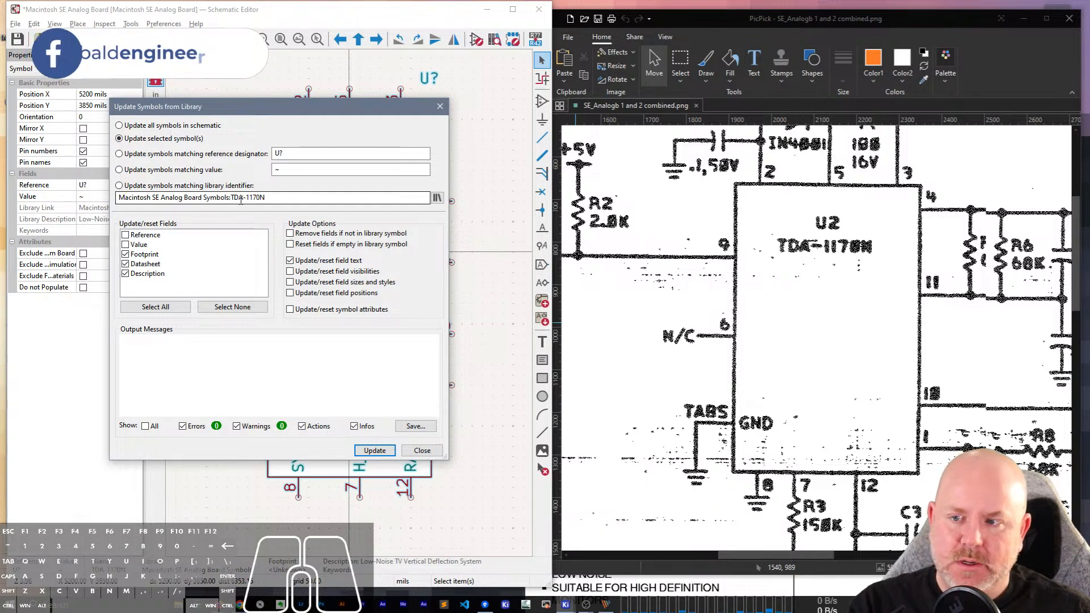
click(213, 190)
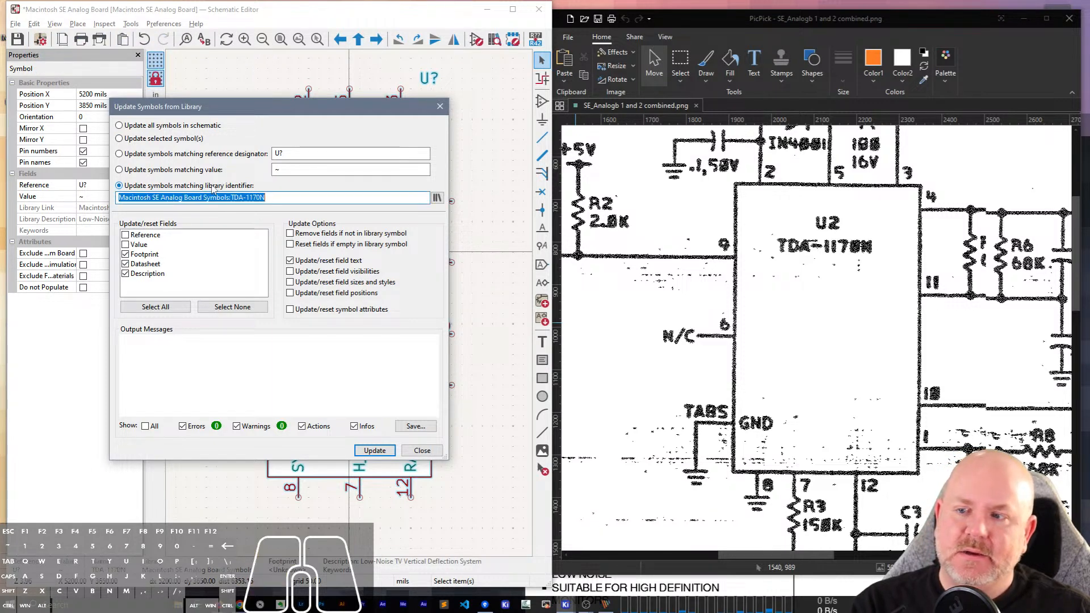
click(376, 450)
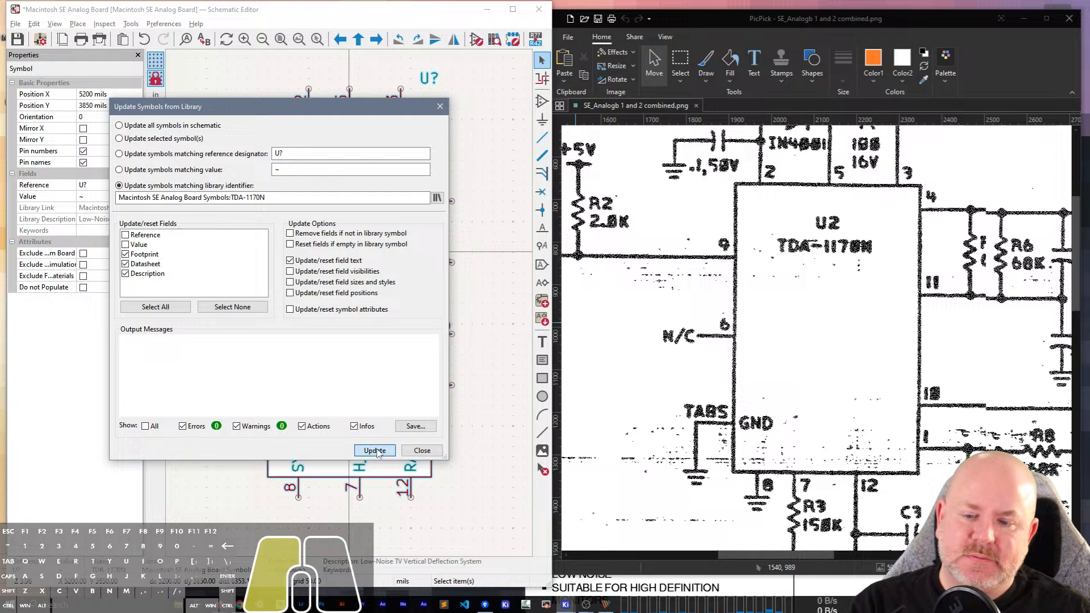
click(414, 452)
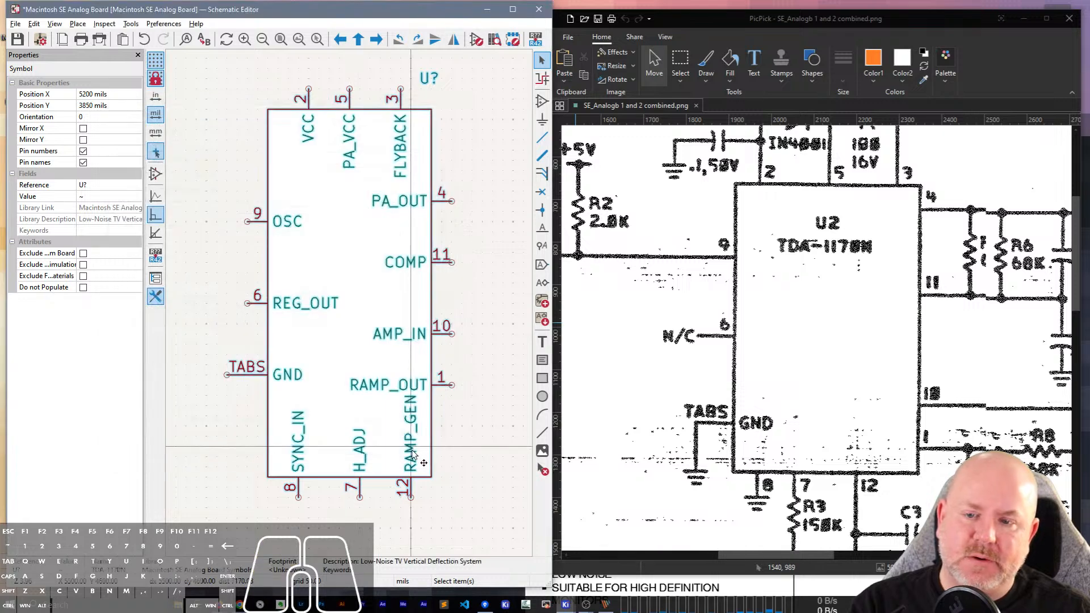
Update the symbols matching the TDA-1170N library identifier from the library, including the Value field in the reset.
double_click(366, 290)
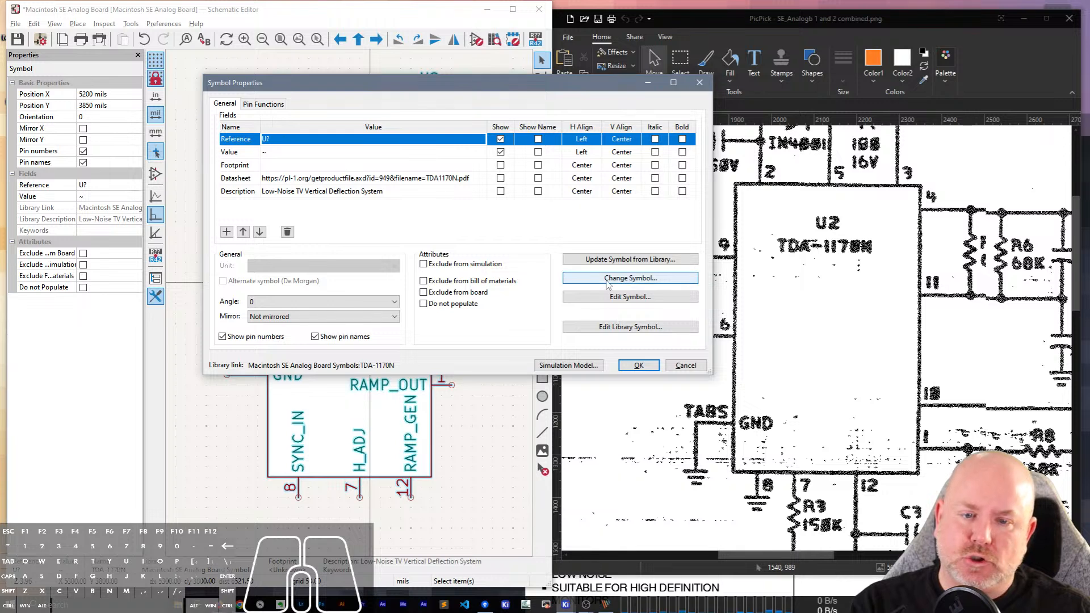
click(607, 263)
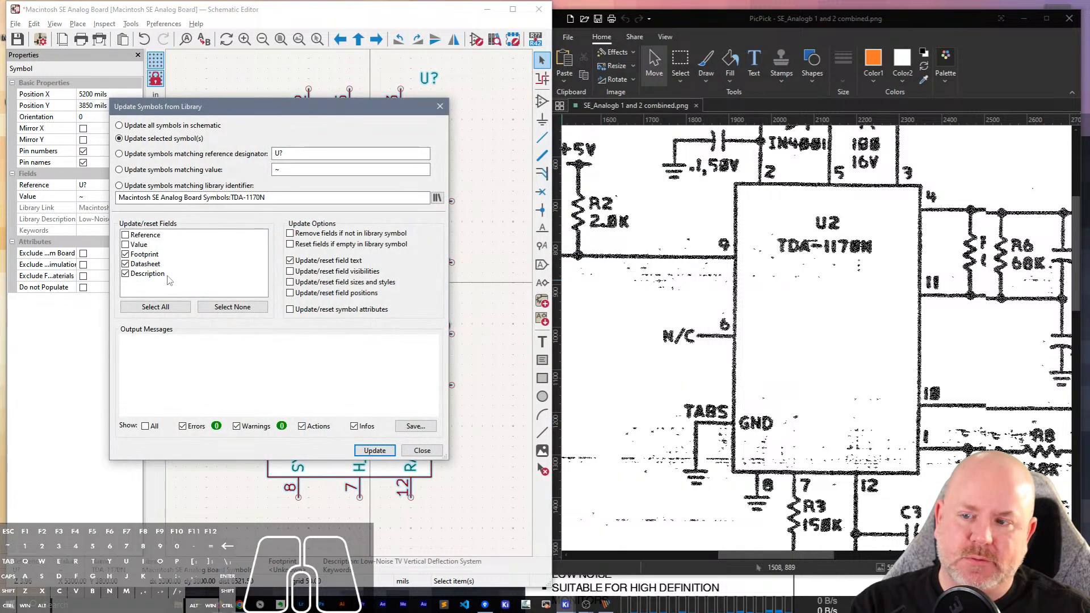
click(131, 246)
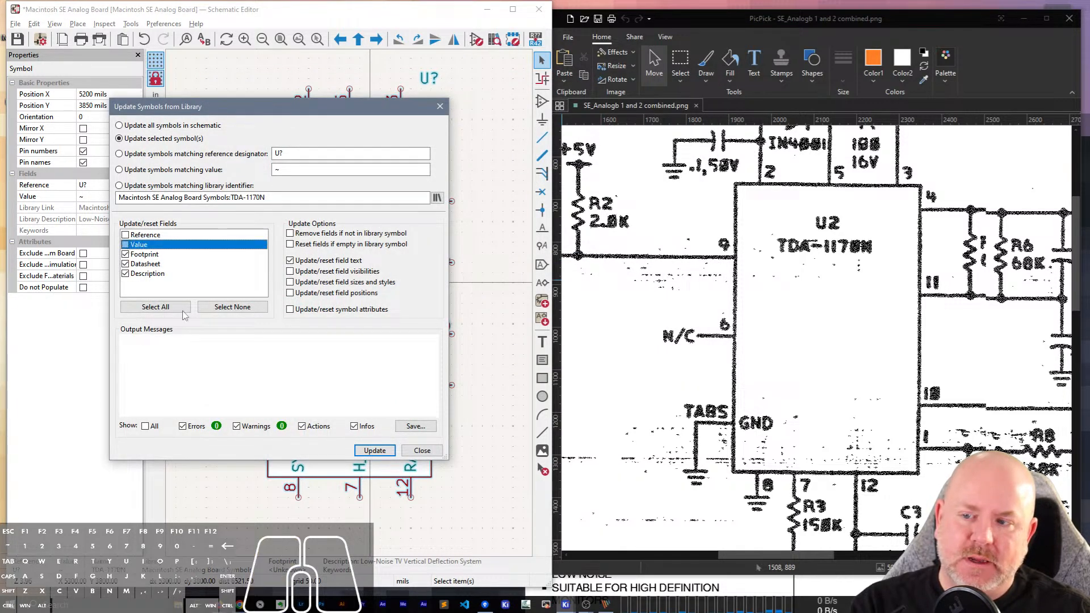
click(141, 187)
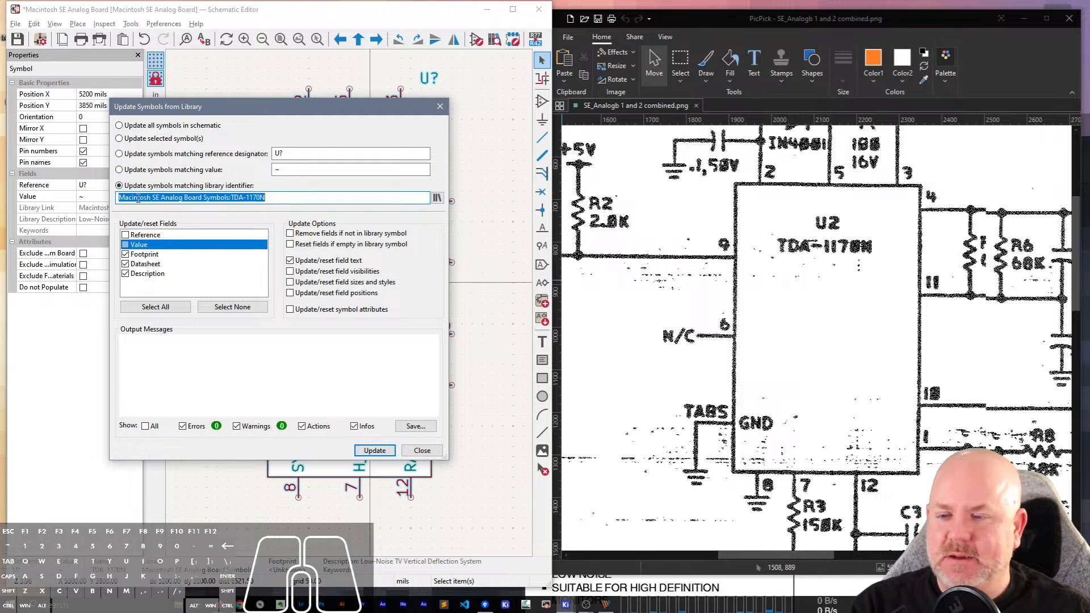
click(125, 245)
click(375, 450)
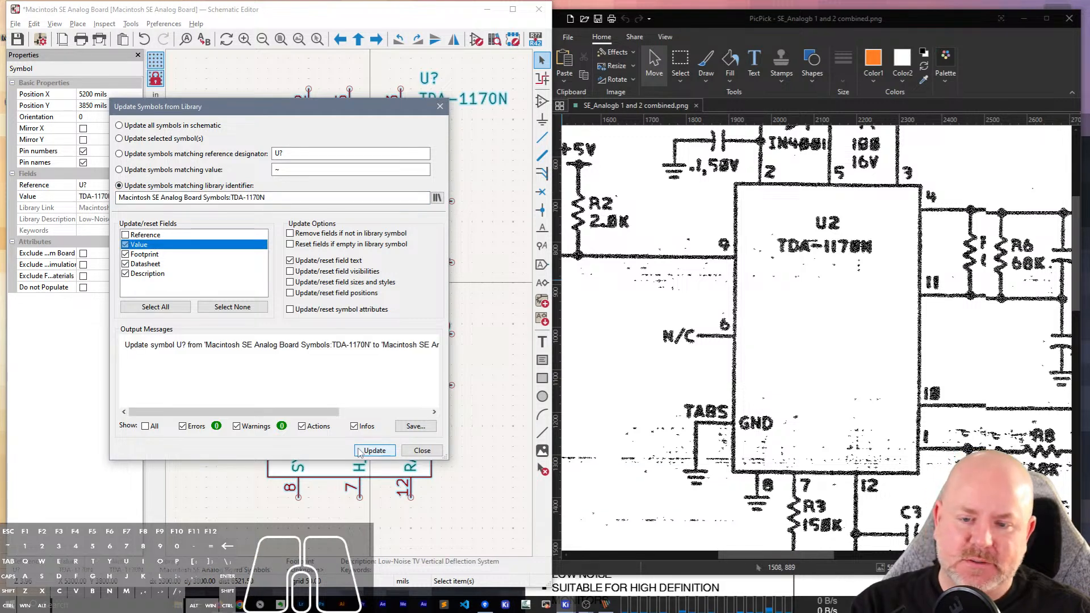
click(421, 450)
Move the TDA-1170N value text inside the symbol body, between the OSC and COMP pin labels.
click(479, 98)
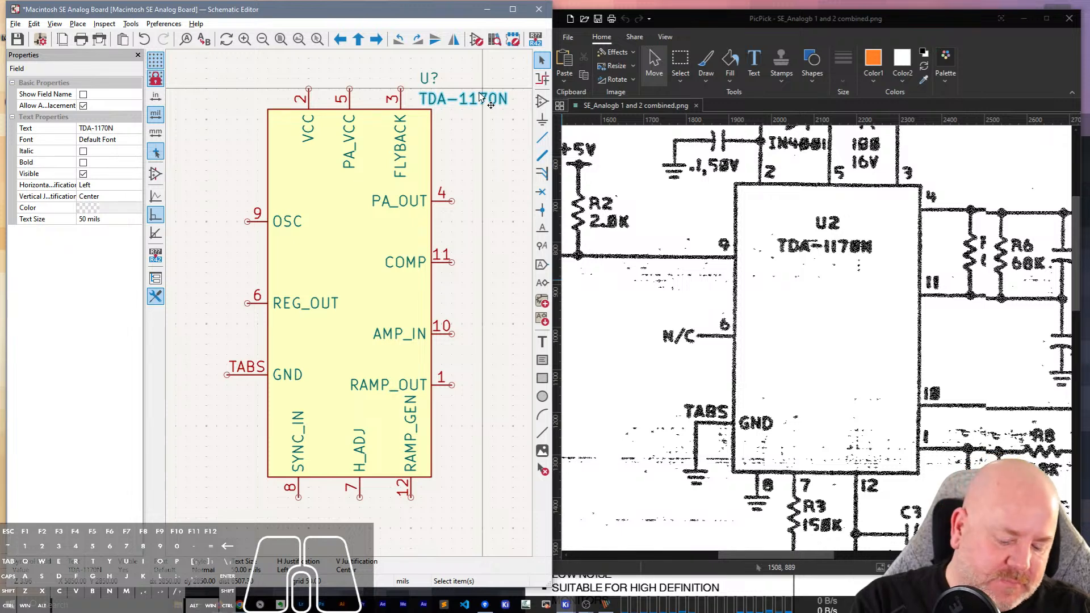
key(m)
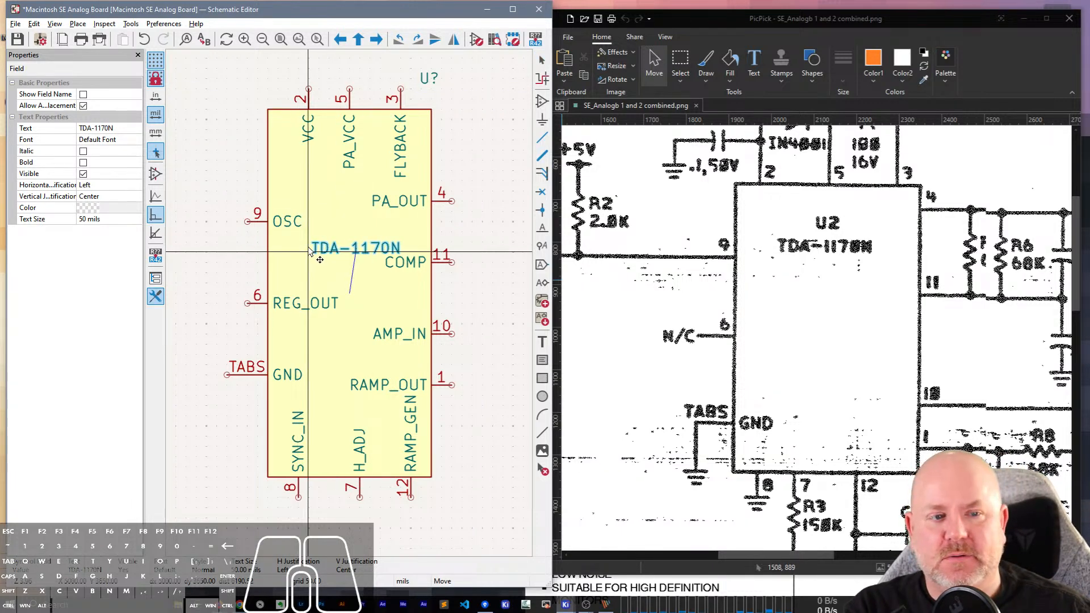
click(306, 250)
click(430, 74)
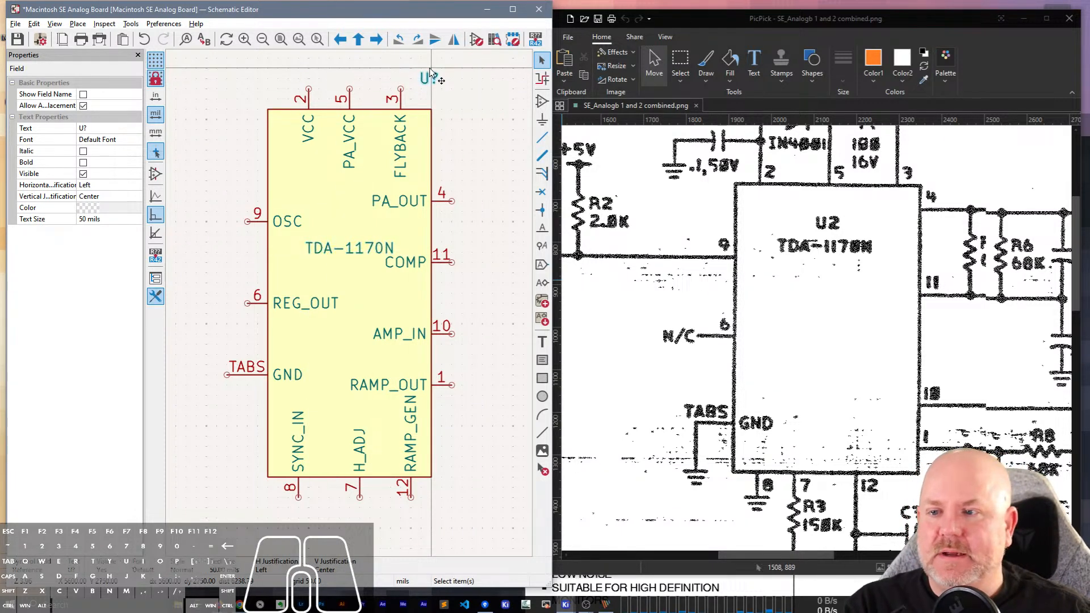
click(115, 128)
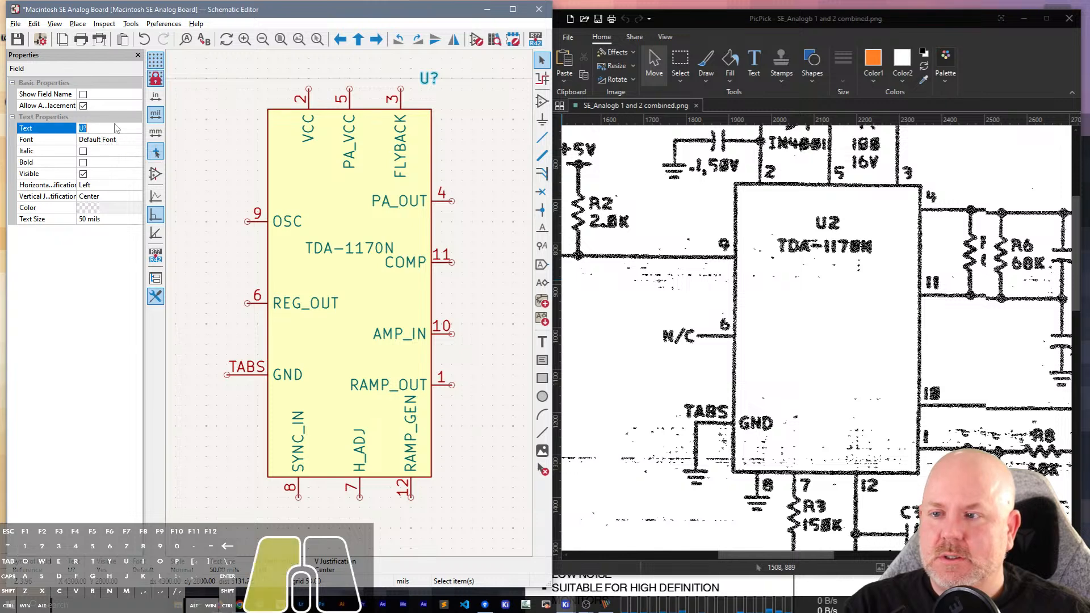
text(2)
key(Return)
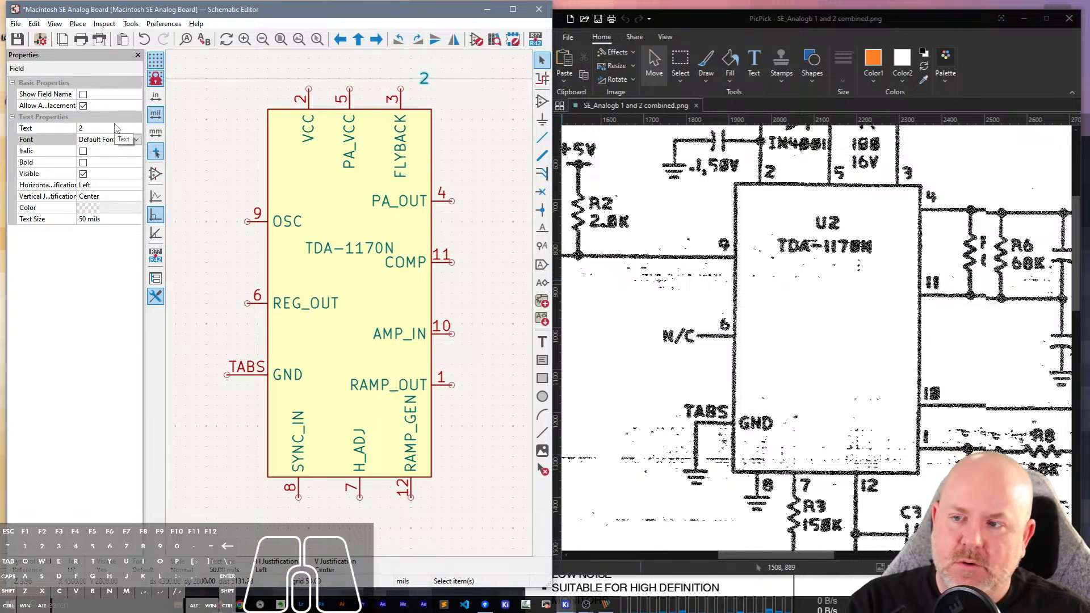
key(ctrl+z)
Set the IC's reference designator to U2 and move it inside the symbol body just above the TDA-1170N text.
click(113, 128)
key(BackSpace)
text(2)
key(Return)
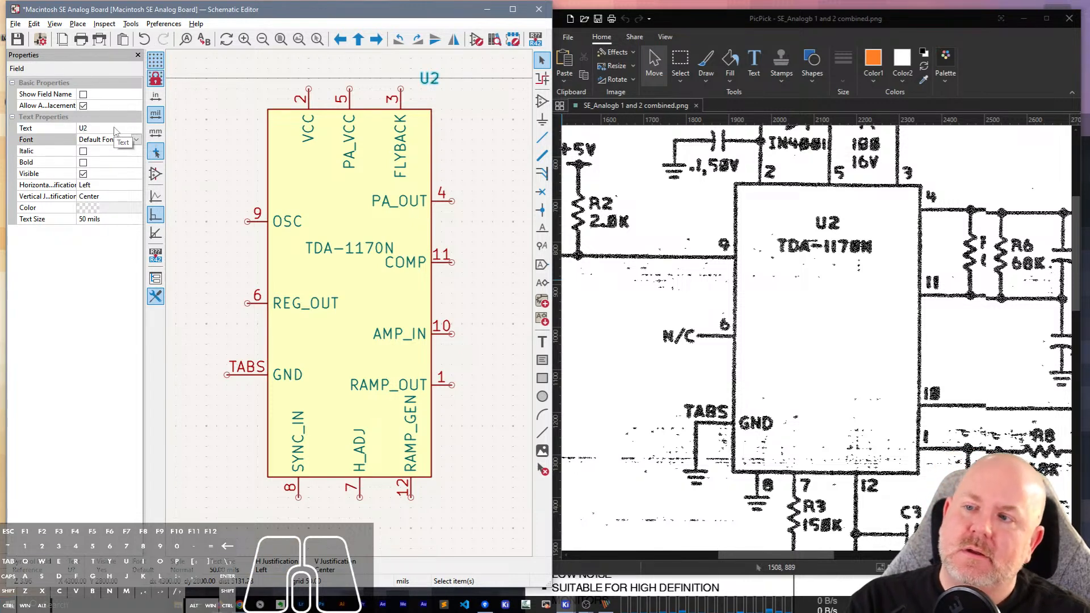
drag(433, 76, 338, 231)
click(482, 152)
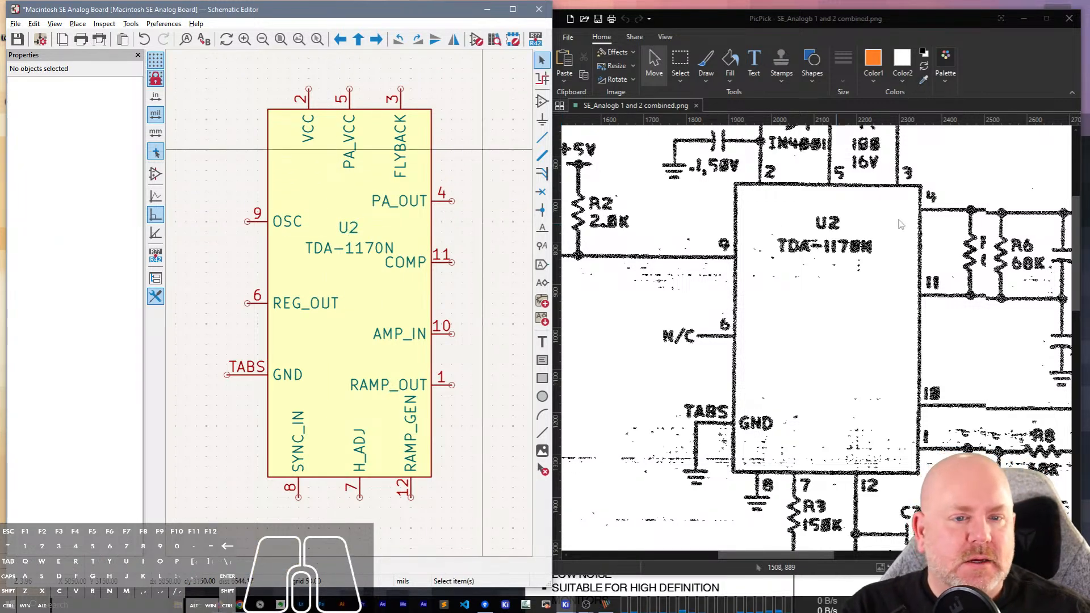
Place a C_Polarized_Small capacitor rotated 90° at 5350, 2650 mils, above the PA_VCC and FLYBACK pins of U2.
scroll(901, 224, up, 3)
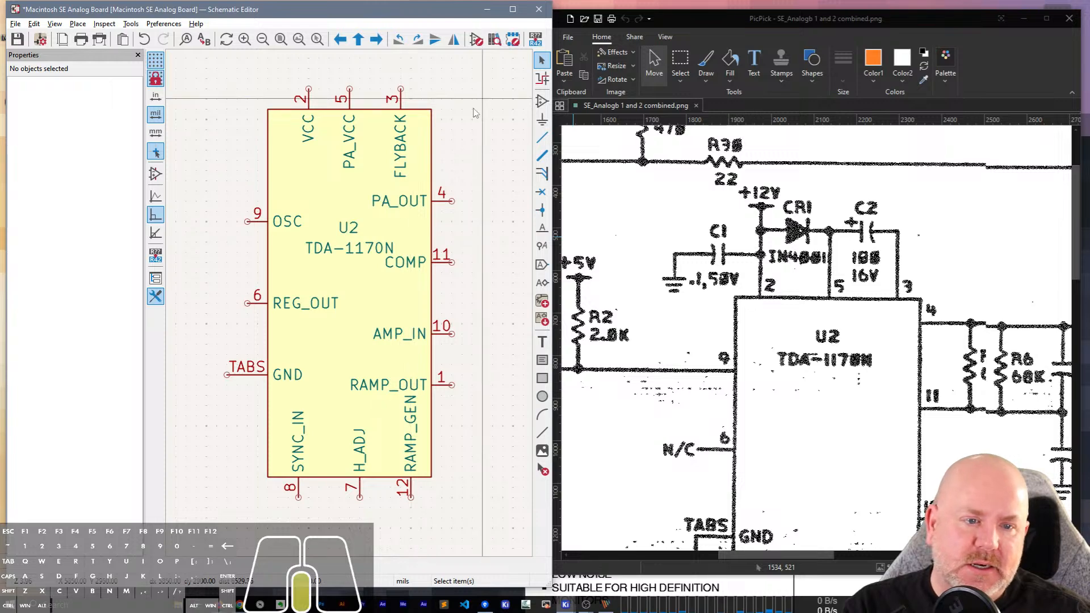
scroll(448, 136, up, 5)
key(a)
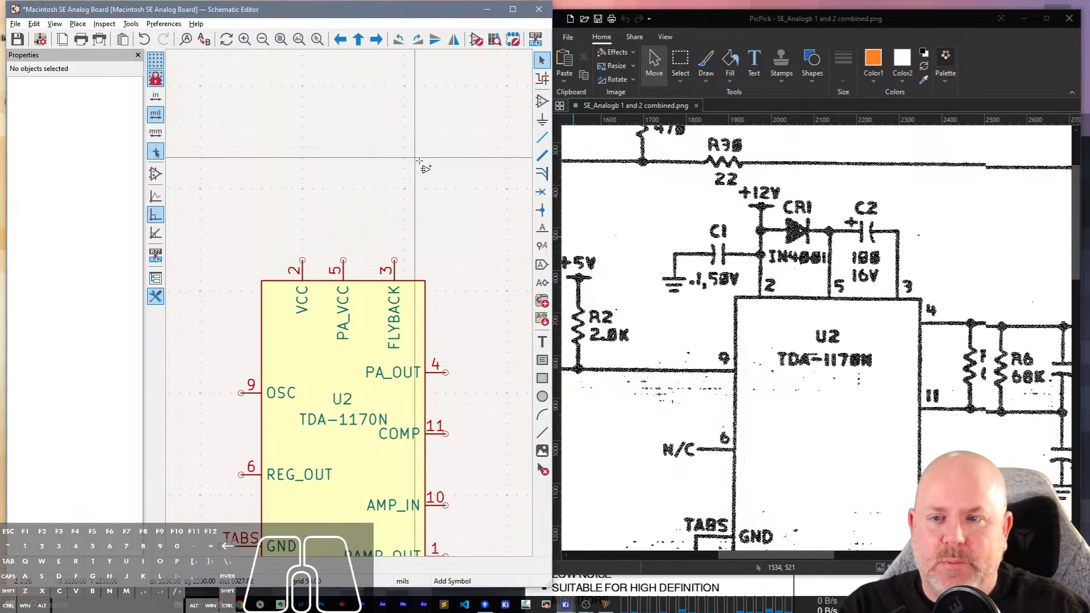
text(C_S)
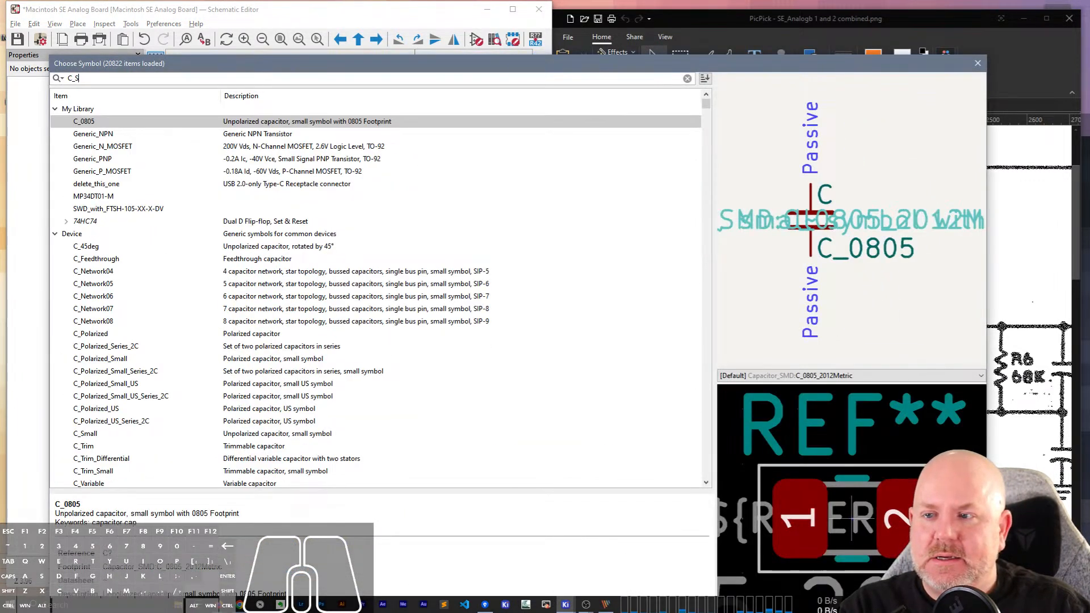
key(BackSpace)
text(Polarized)
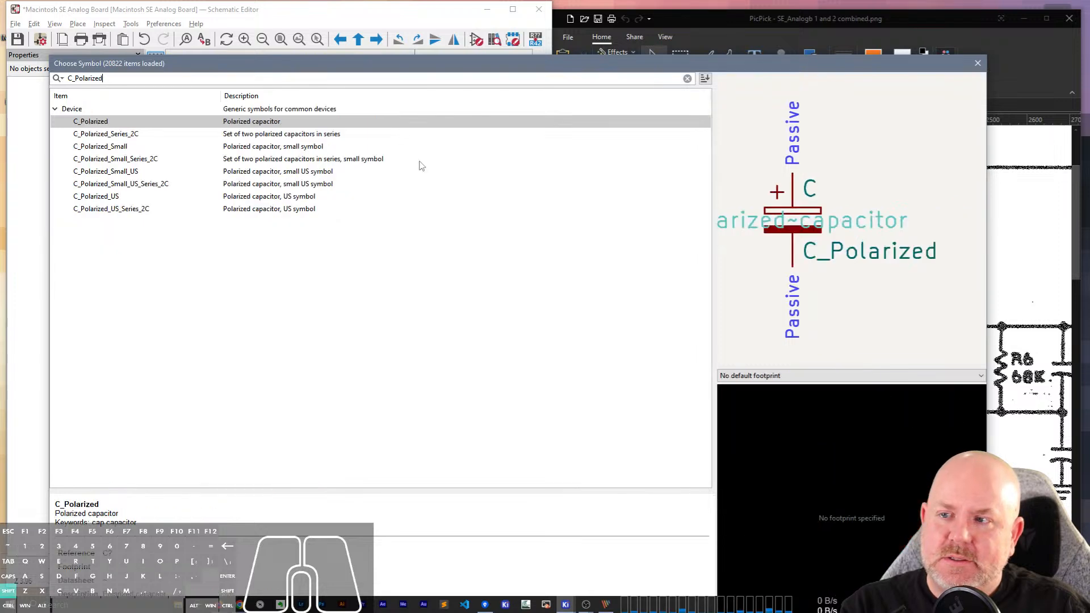
text(_Small)
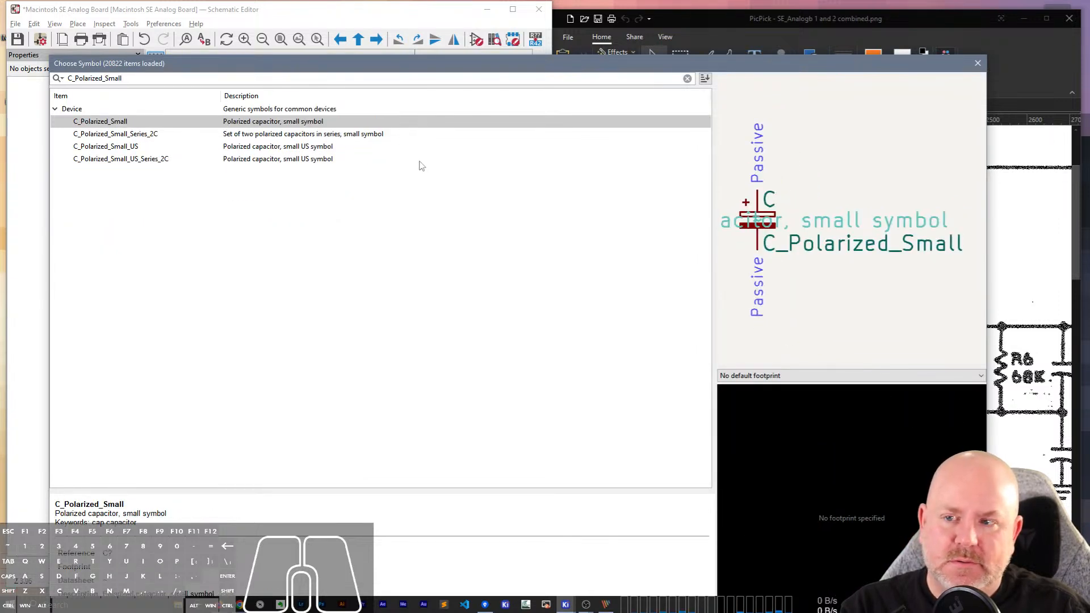
key(Return)
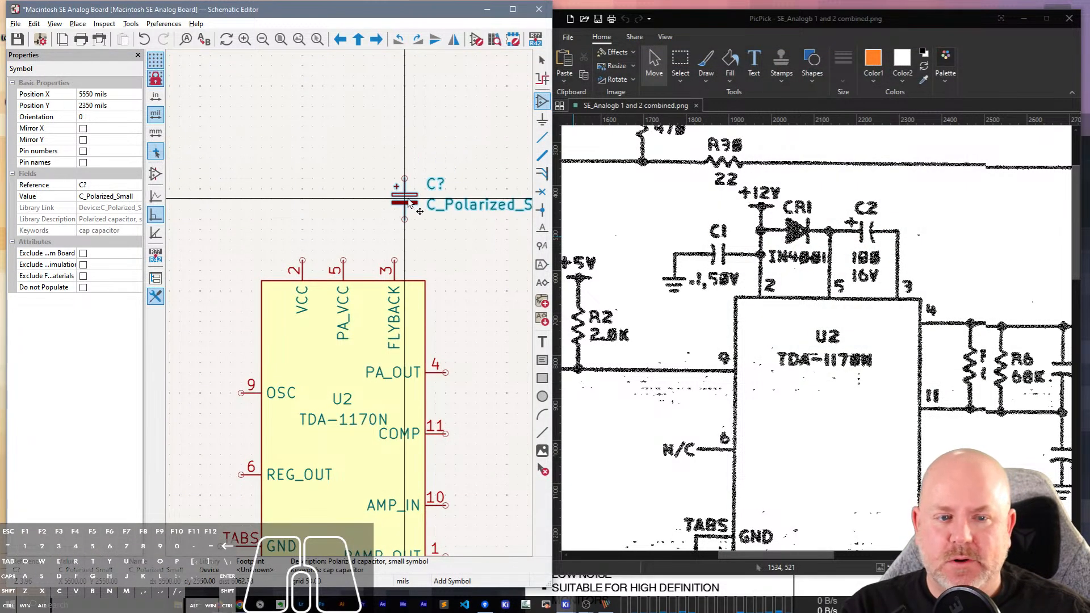
key(r)
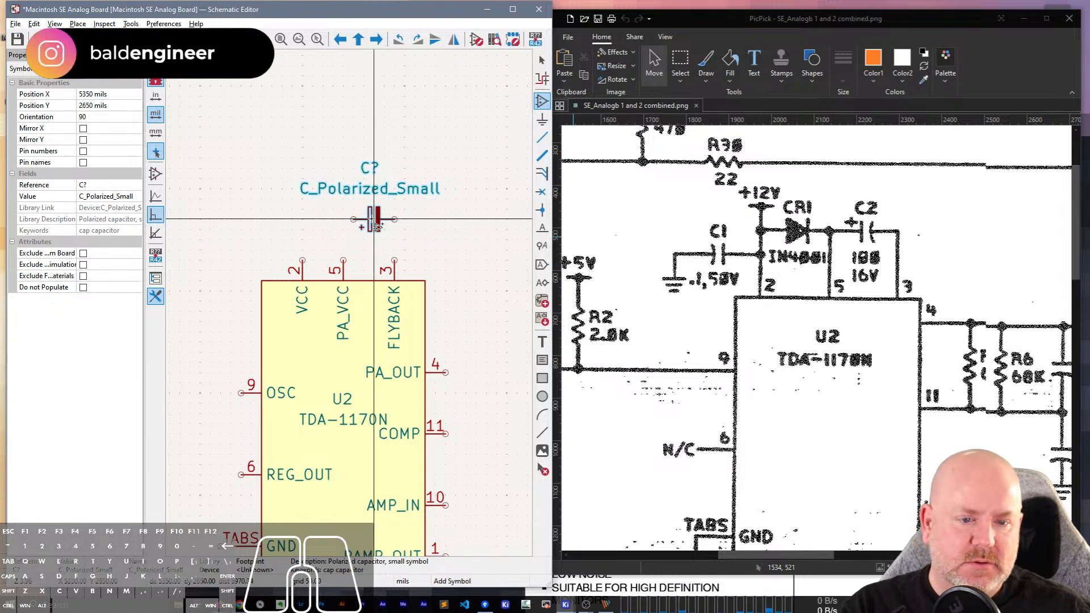
middle_drag(375, 224, 349, 304)
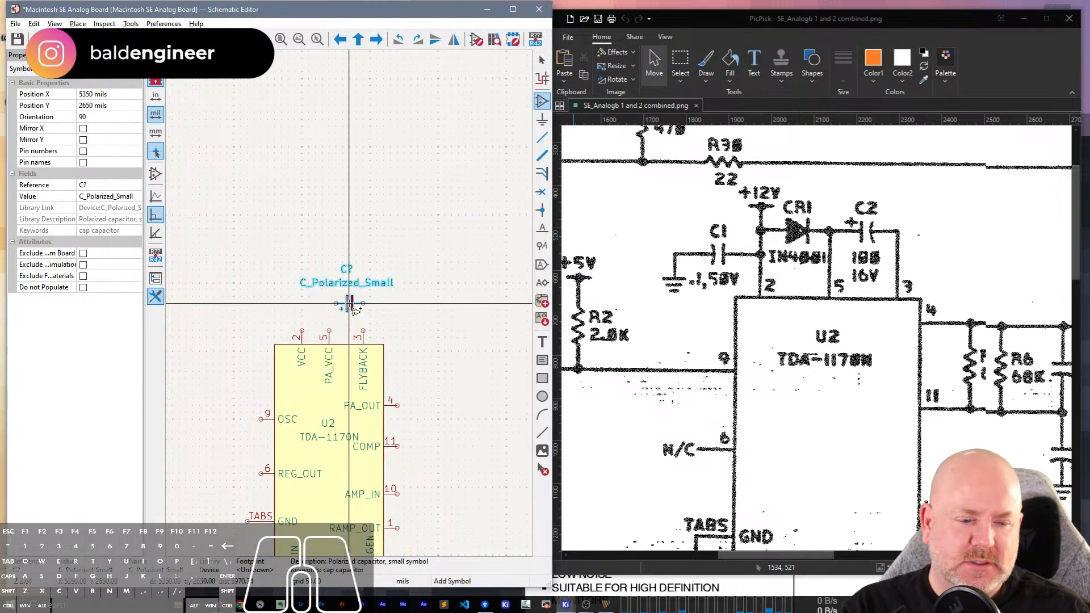
click(350, 303)
drag(246, 210, 442, 134)
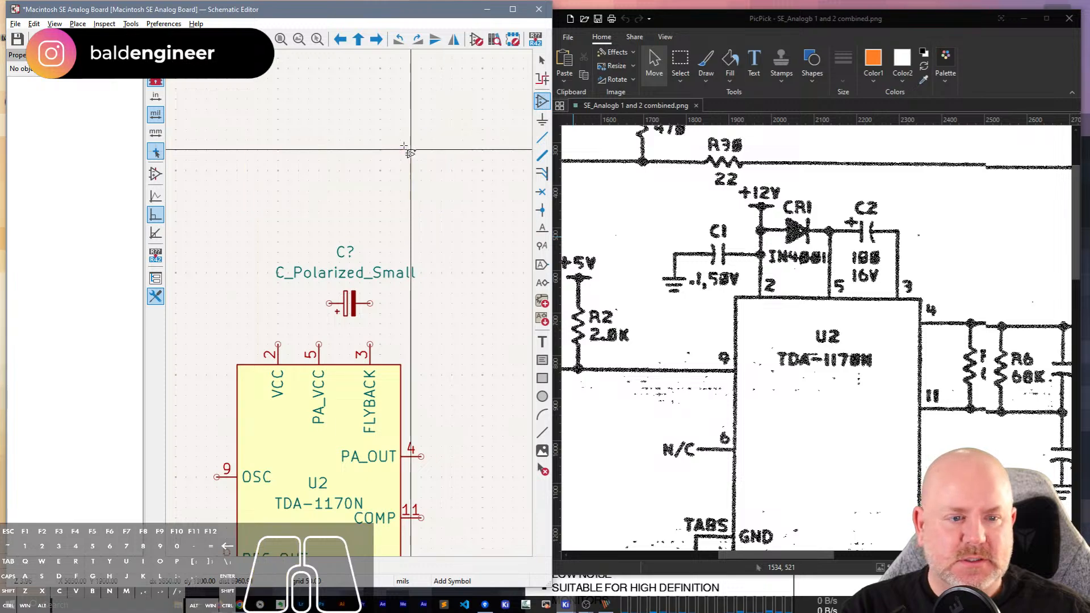
click(403, 150)
mouse_move(406, 142)
middle_down()
mouse_move(464, 97)
mouse_move(400, 162)
middle_up()
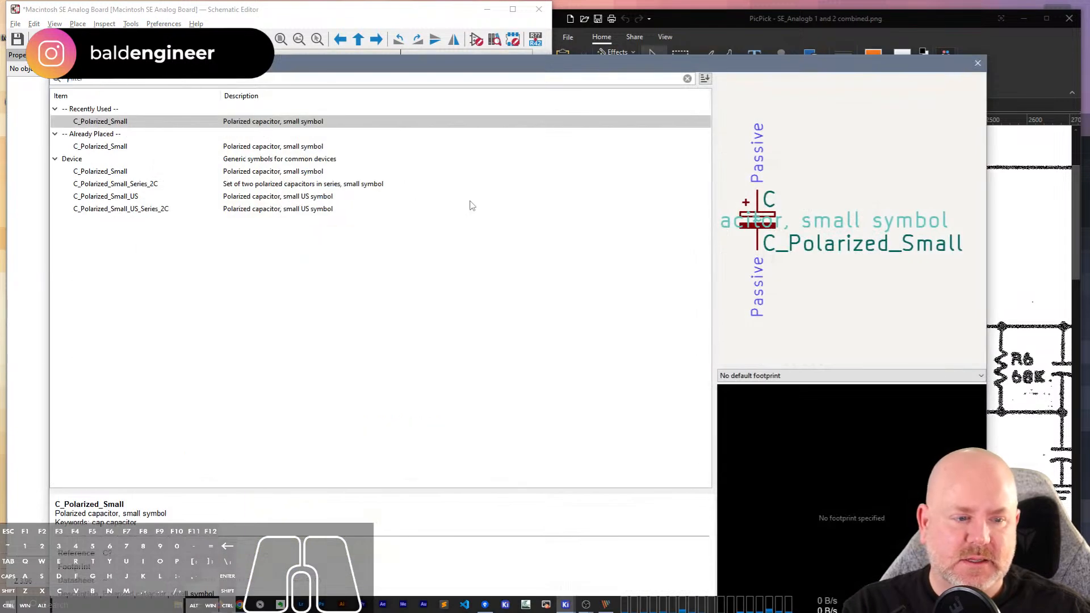
double_click(333, 121)
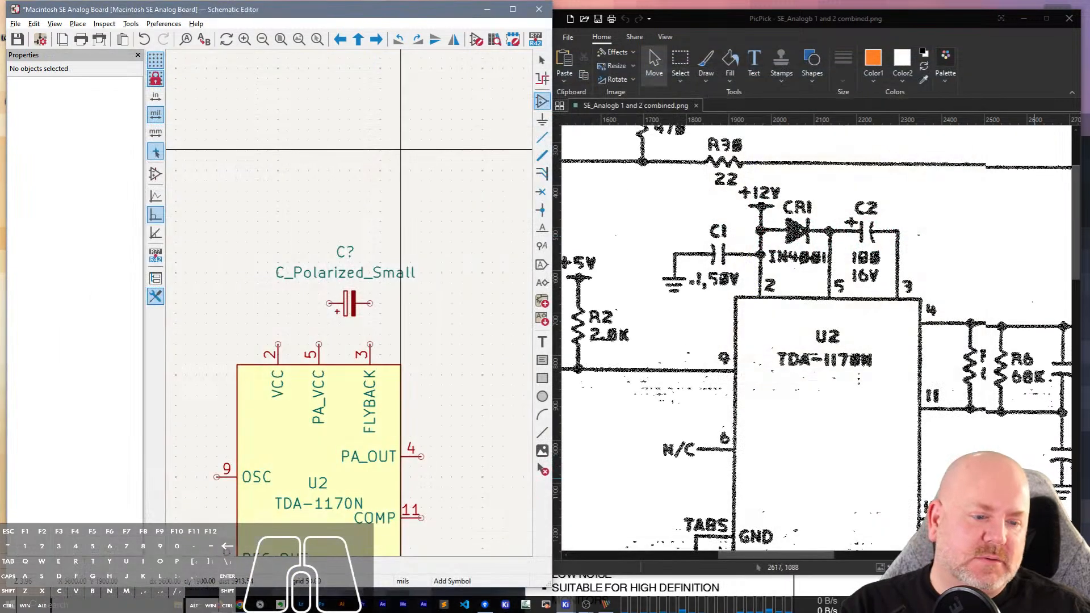
scroll(1042, 488, down, 3)
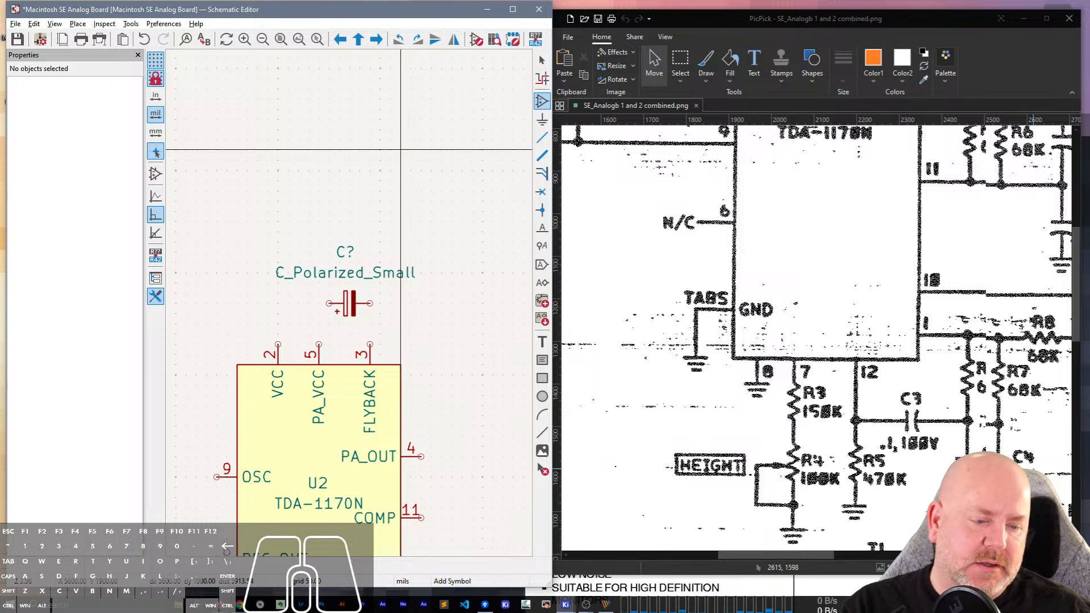
scroll(1033, 389, up, 7)
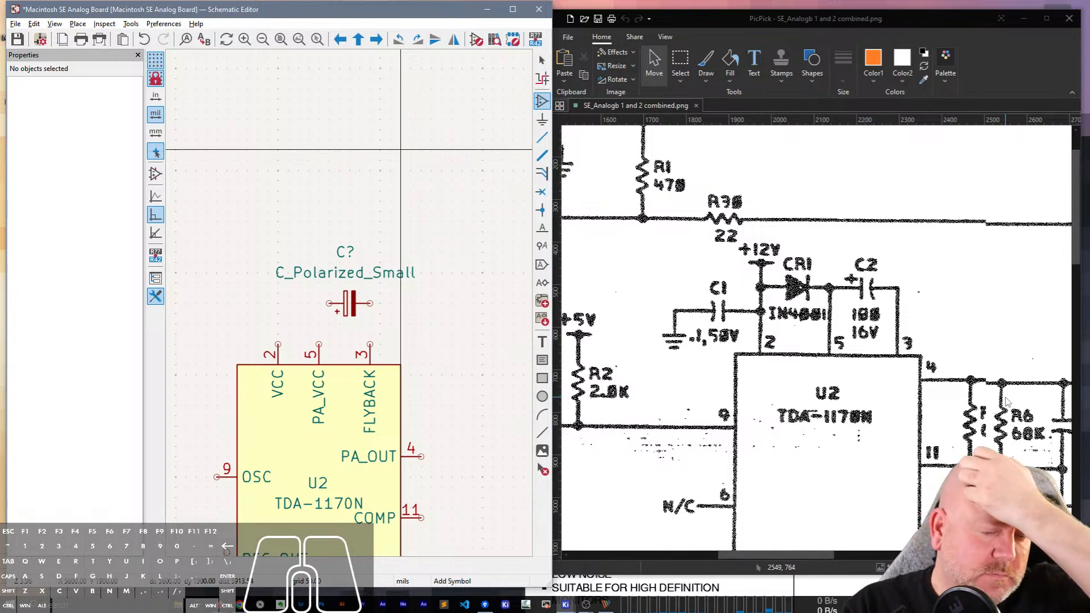
click(348, 311)
key(Escape)
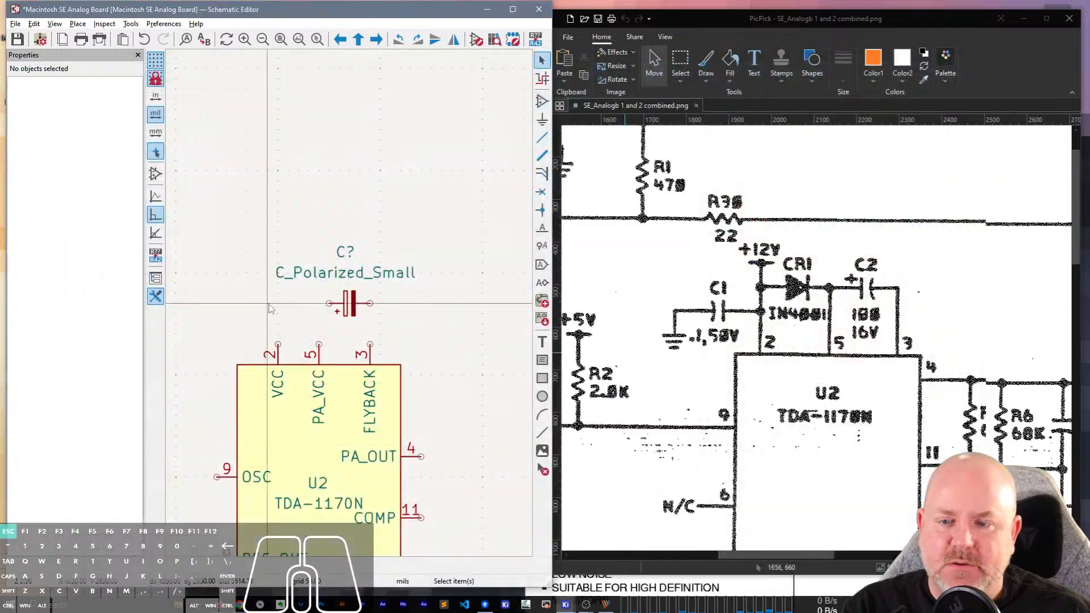
Place a C_Small capacitor rotated 90° at 4650, 2650 mils, to the left of the polarized capacitor.
middle_drag(258, 295, 370, 264)
click(308, 245)
key(a)
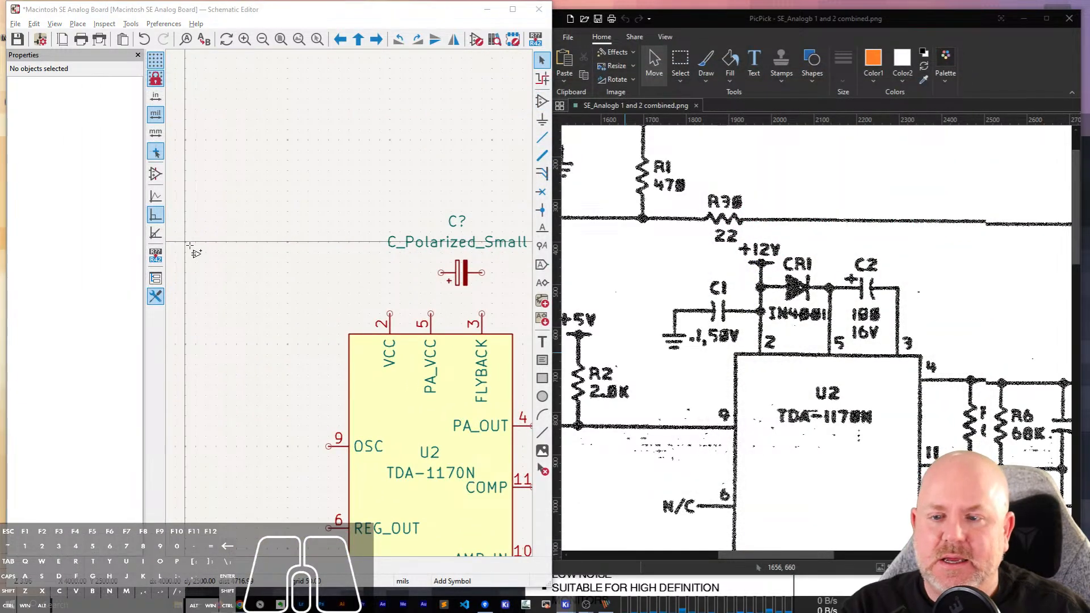
click(193, 253)
text(C_SMall)
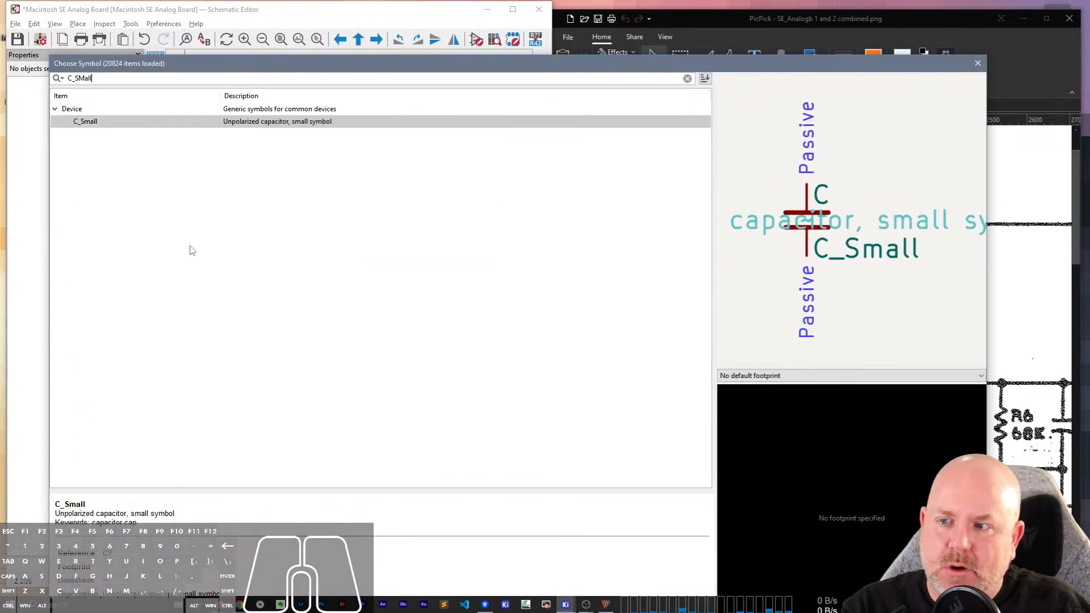
key(Return)
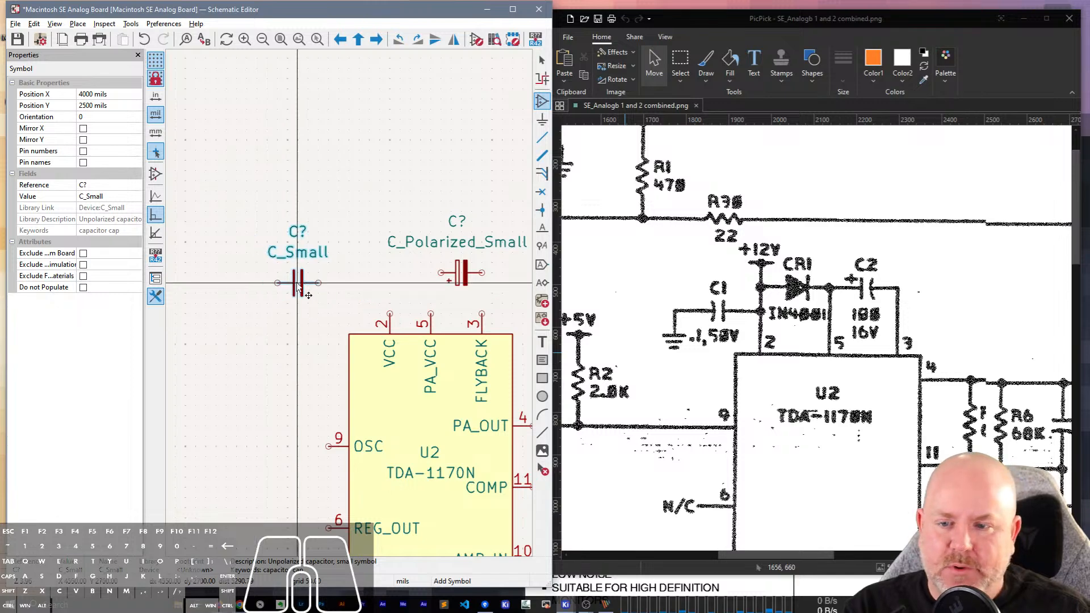
click(320, 277)
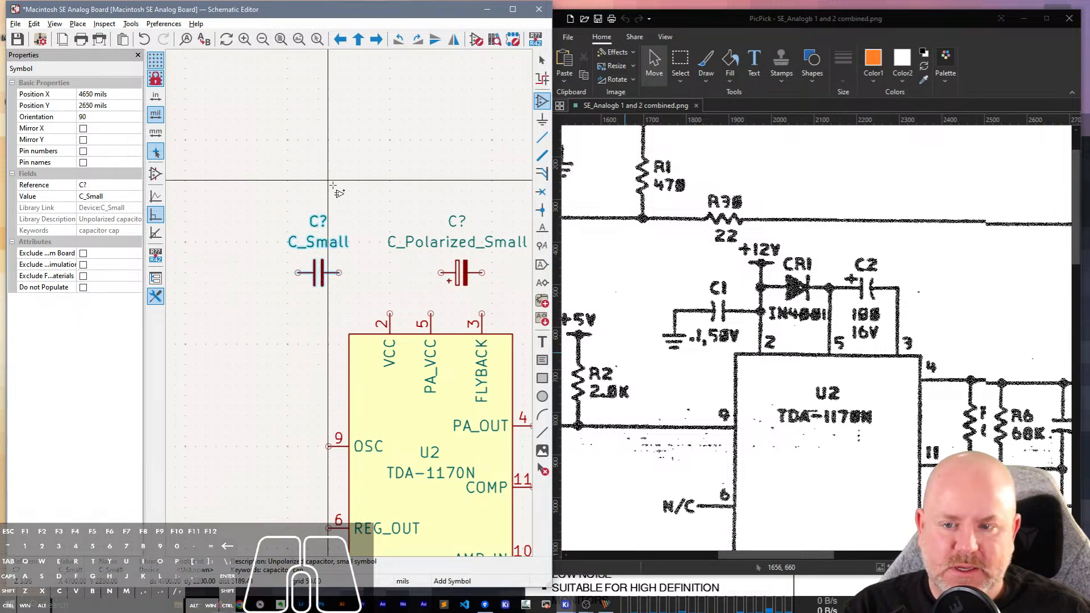
Place a D_Small_Filled diode rotated 180° at 5000, 2650 mils, between the small capacitor and the polarized capacitor.
click(344, 173)
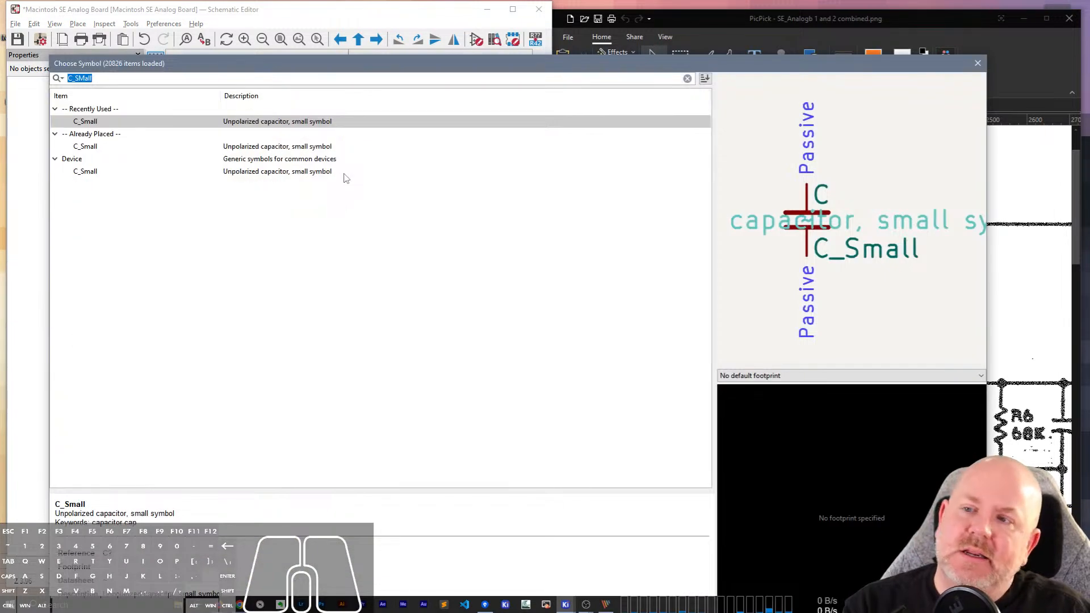
text(D_)
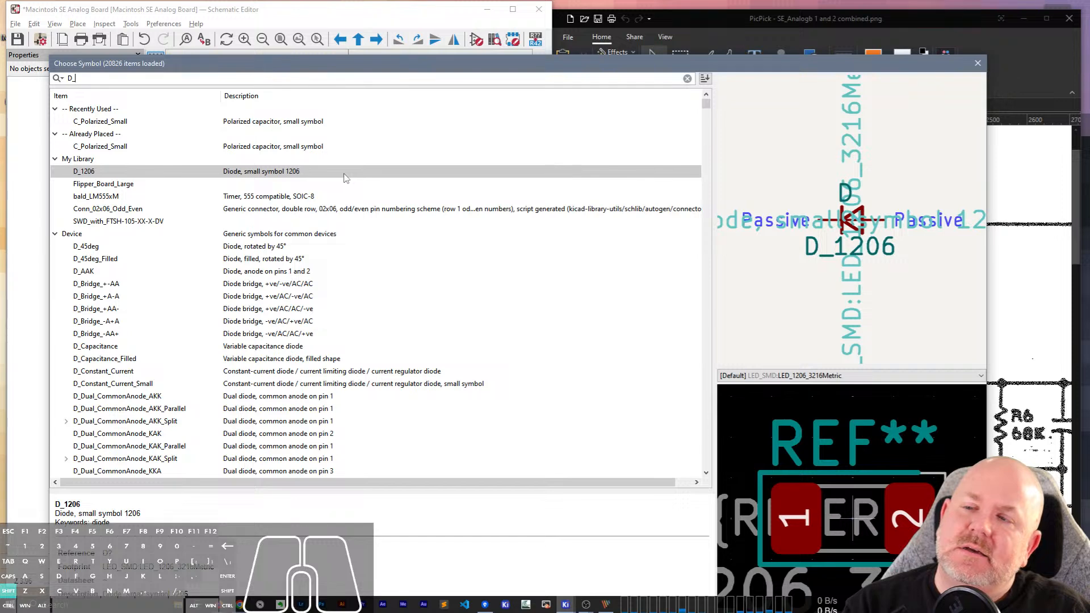
text(Filled_)
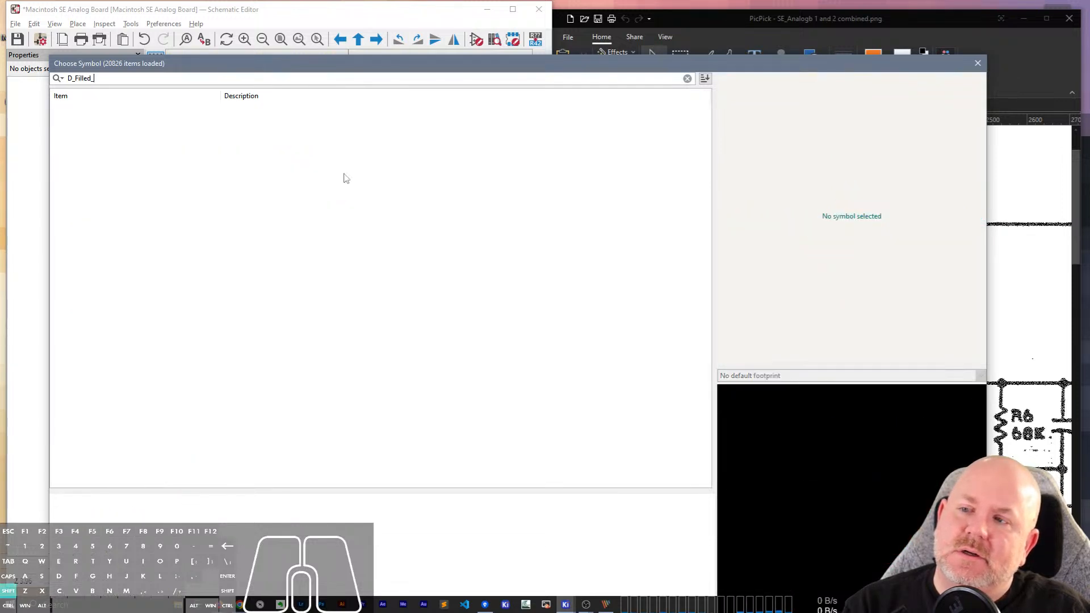
key(BackSpace)
key(BackSpace)
key(BackSpace)
text(Sm)
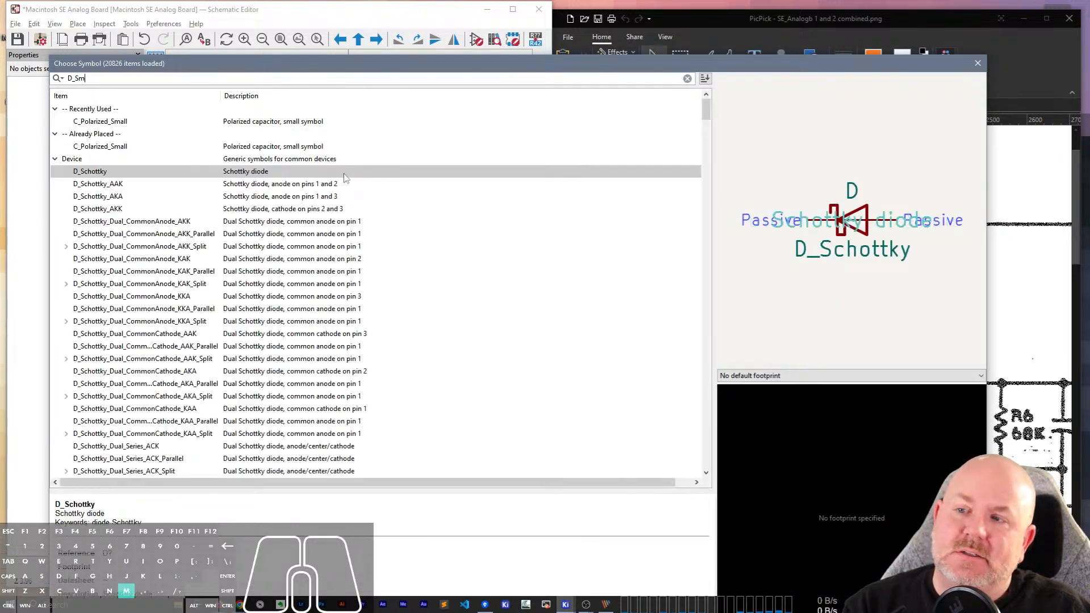
text(all_Fi)
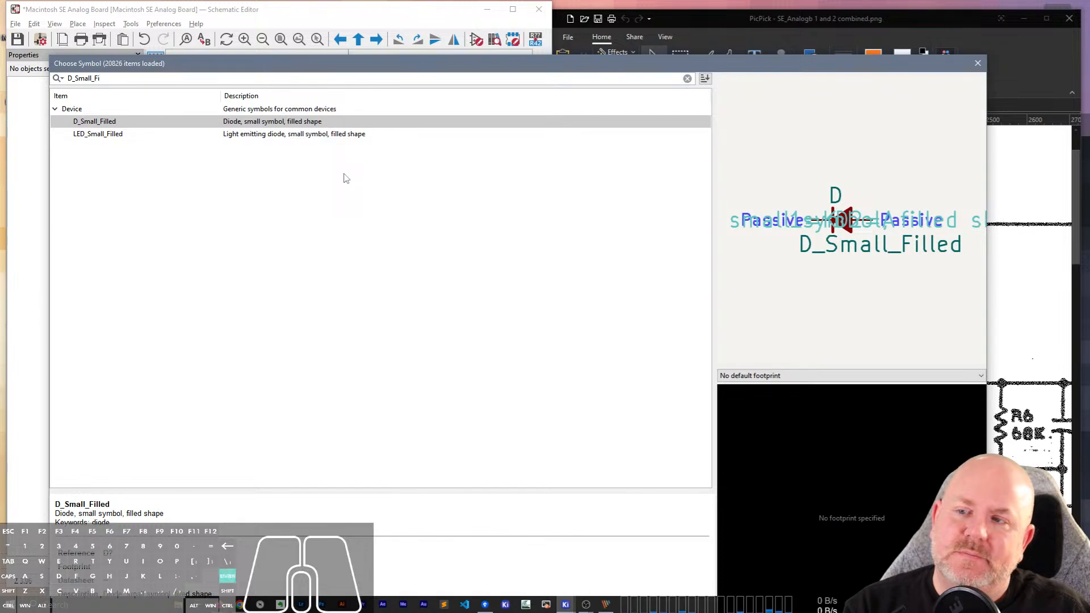
key(Return)
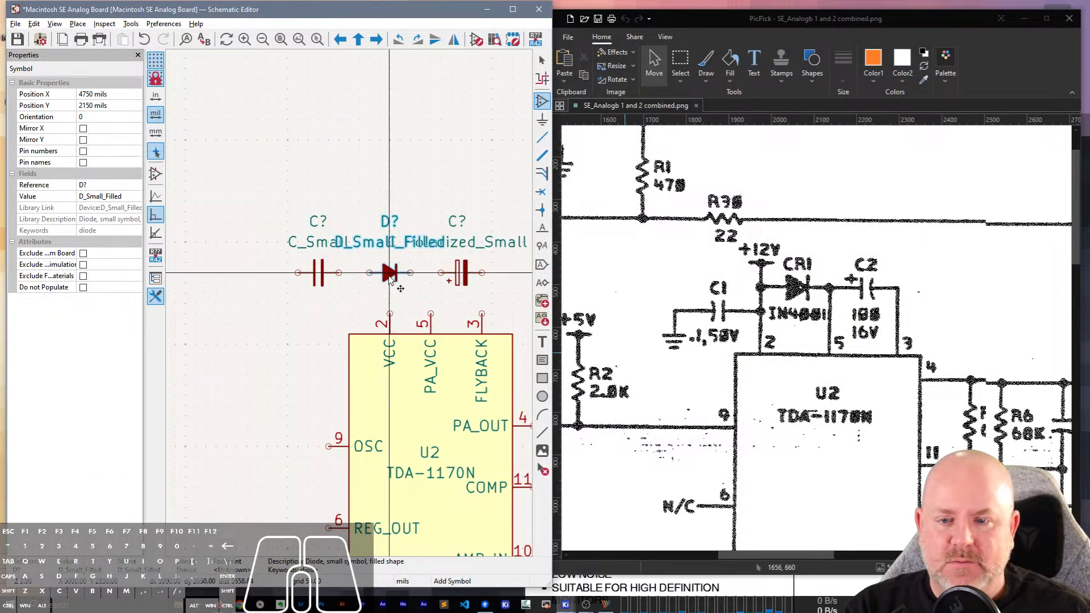
click(387, 278)
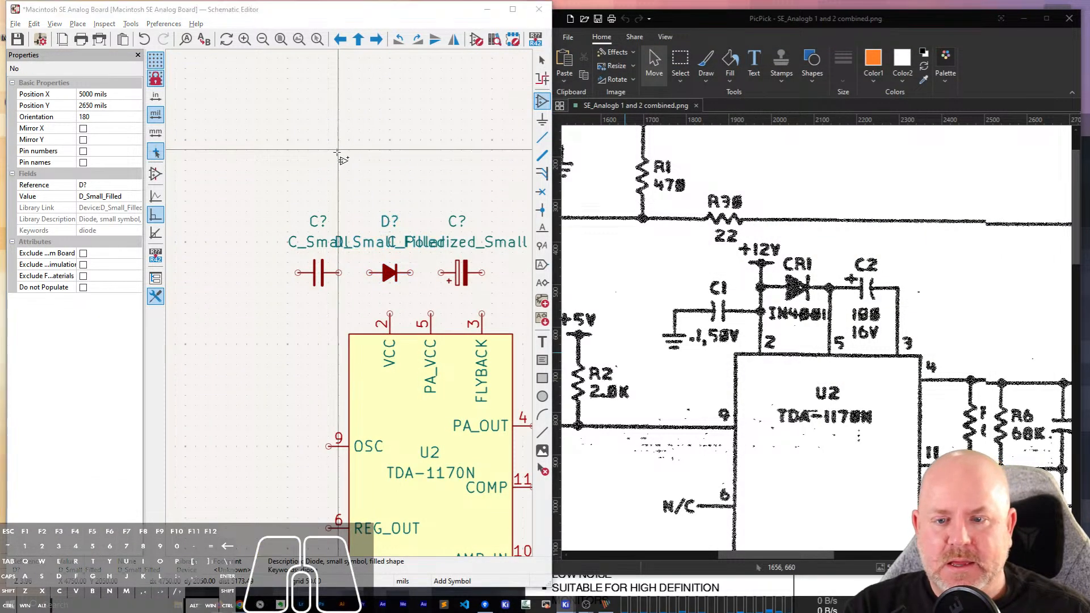
Place a +12V power symbol above the gap between the small capacitor and the diode.
text(+12V)
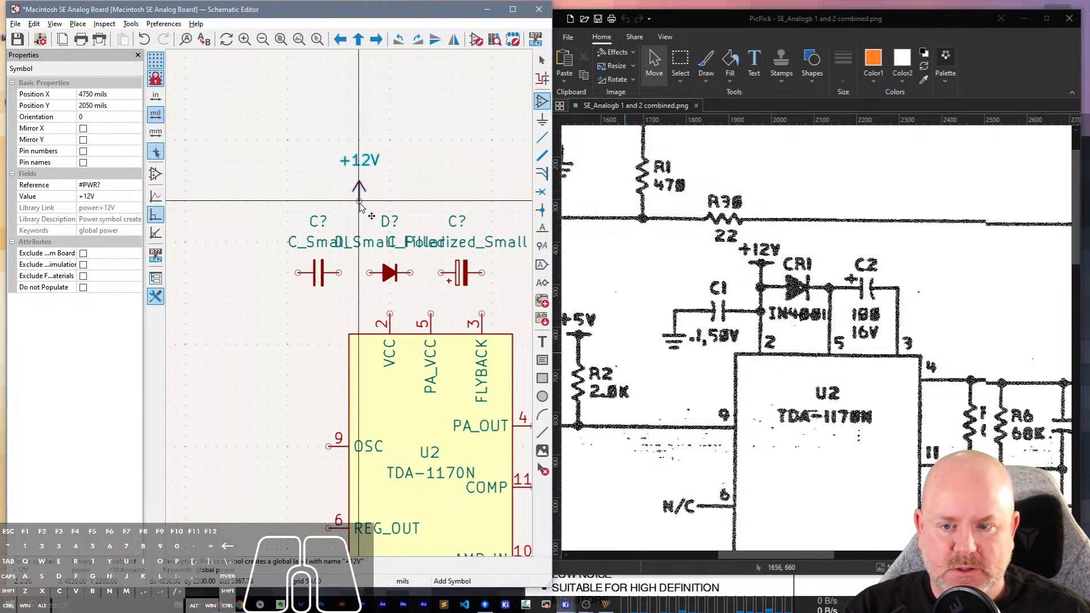
click(359, 201)
key(Escape)
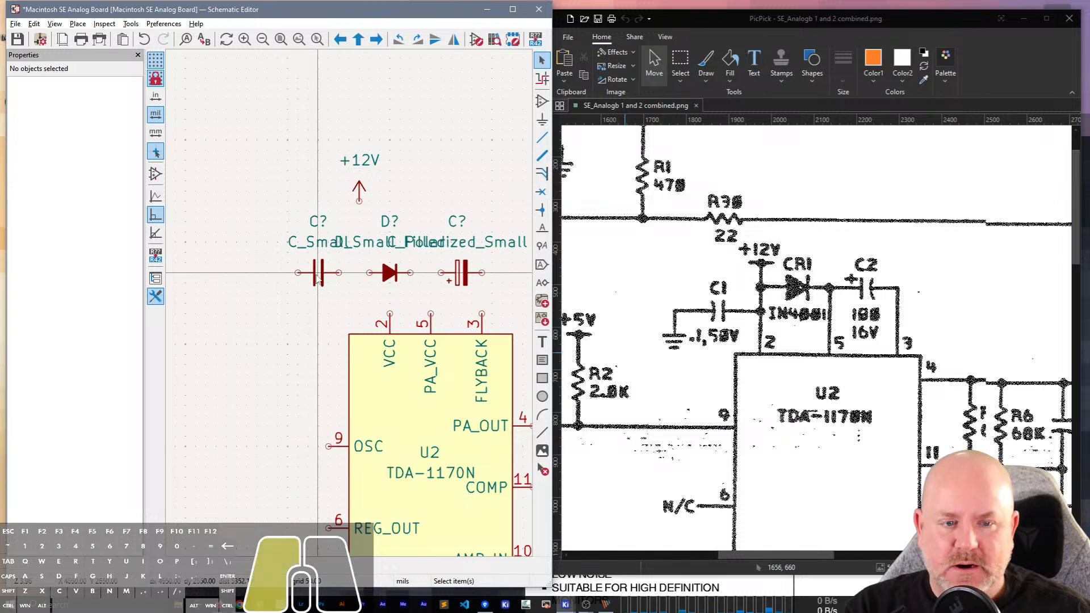
Set the unpolarized capacitor's reference to C1 and its value to 100n.
click(318, 277)
click(94, 185)
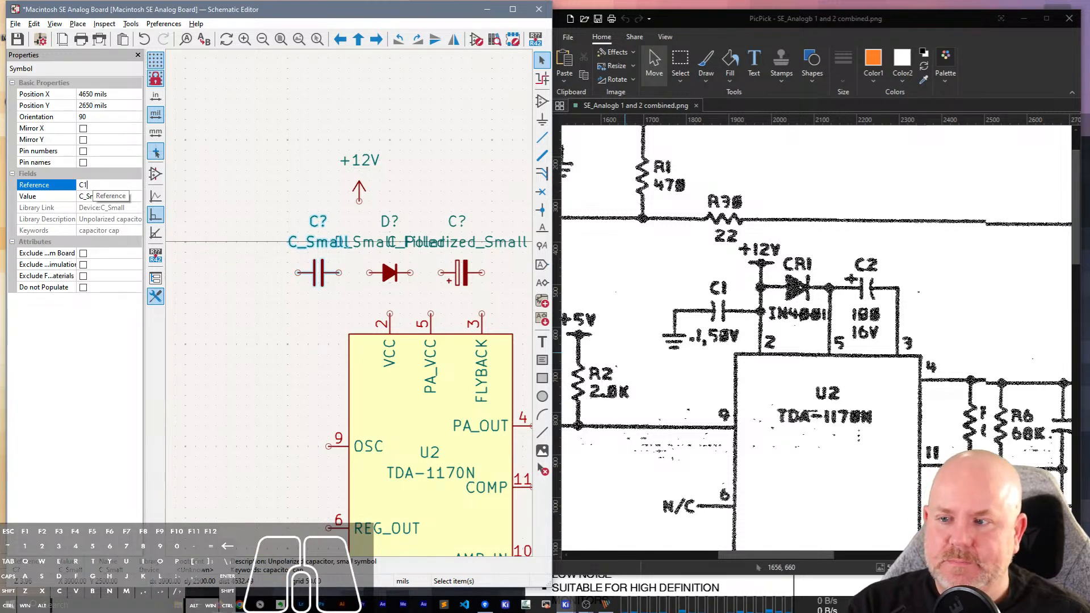
text(C1)
key(Tab)
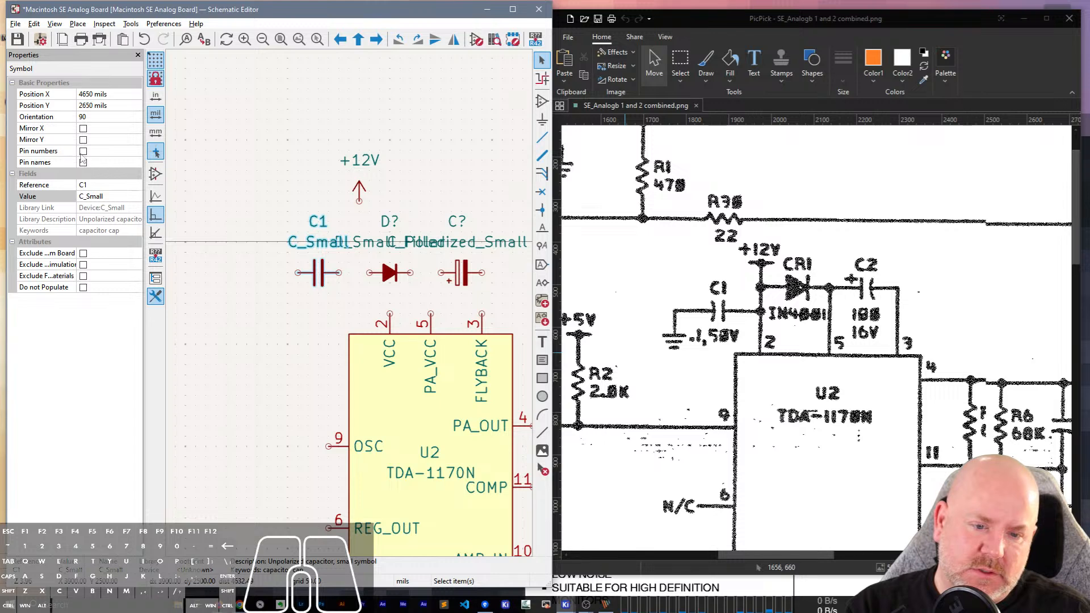
click(98, 195)
click(100, 197)
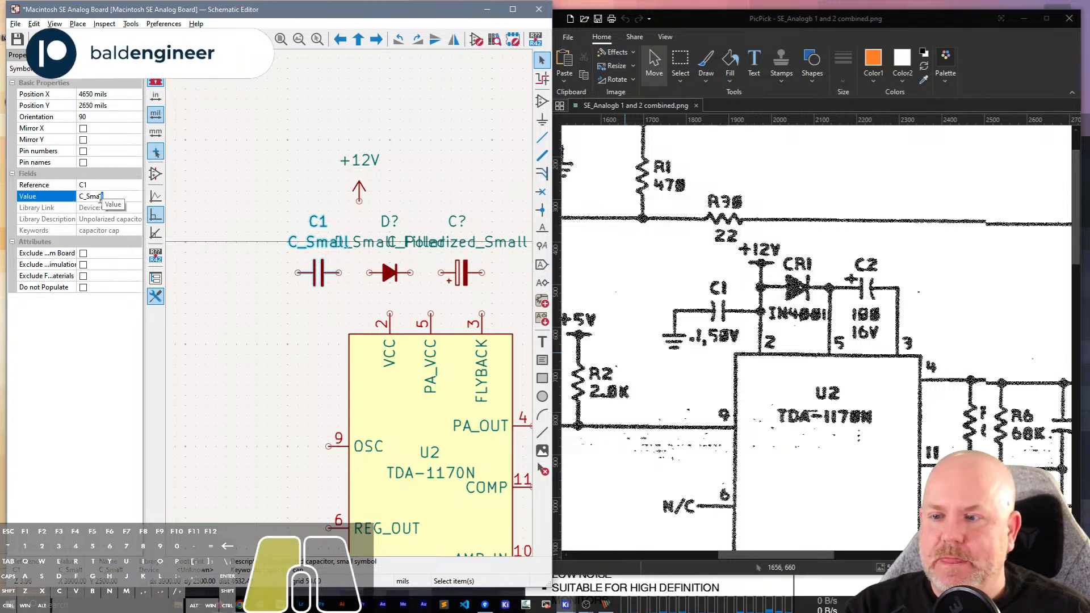
drag(100, 197, 71, 199)
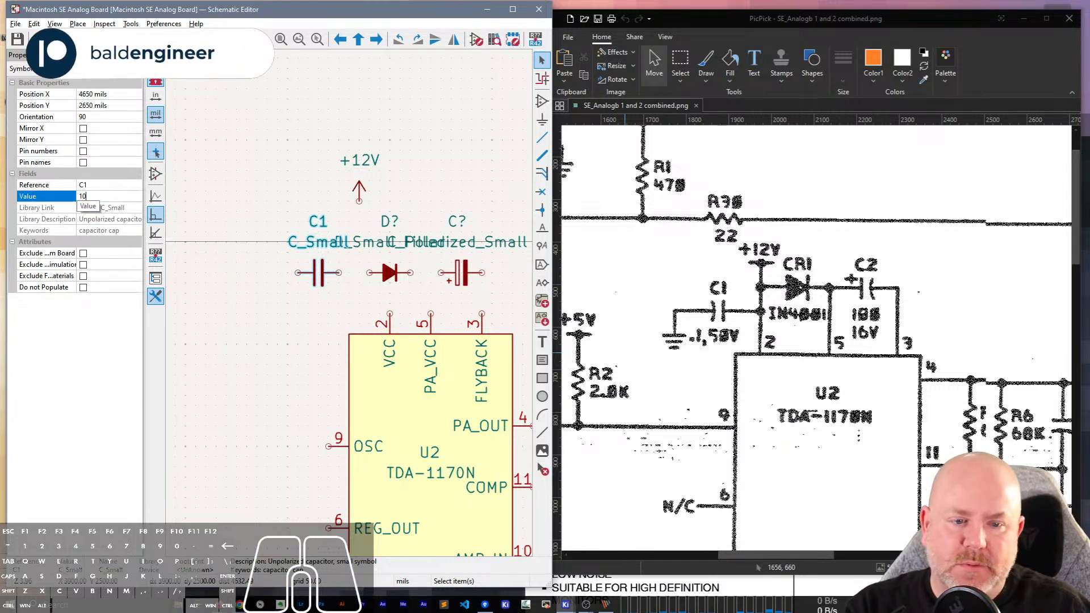
text(100n)
key(Return)
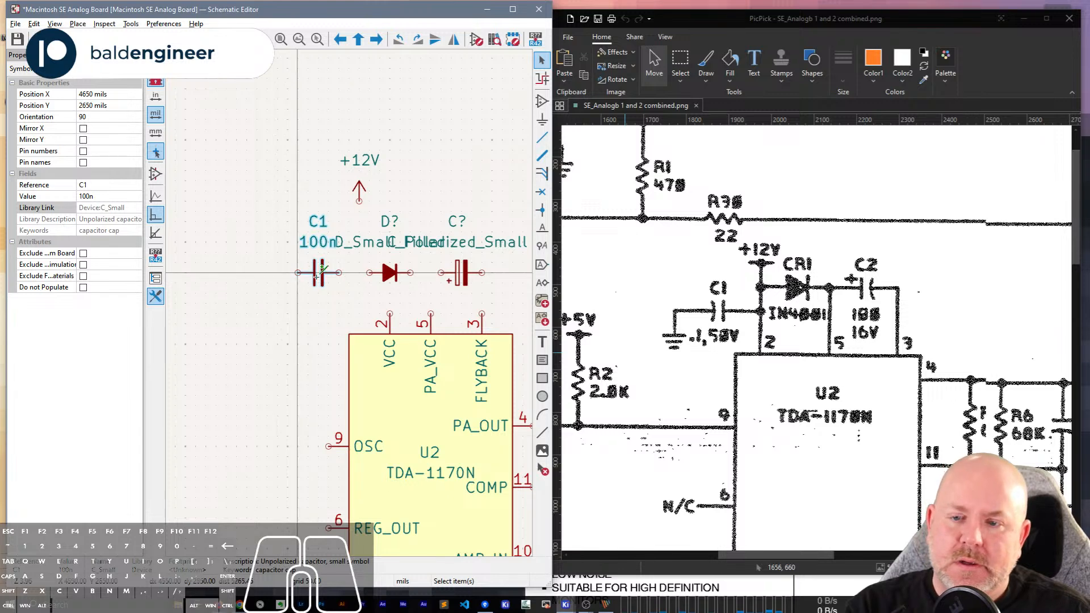
Add a Rated Voltage field with the value 50V to capacitor C1 and make it visible on the schematic.
click(326, 280)
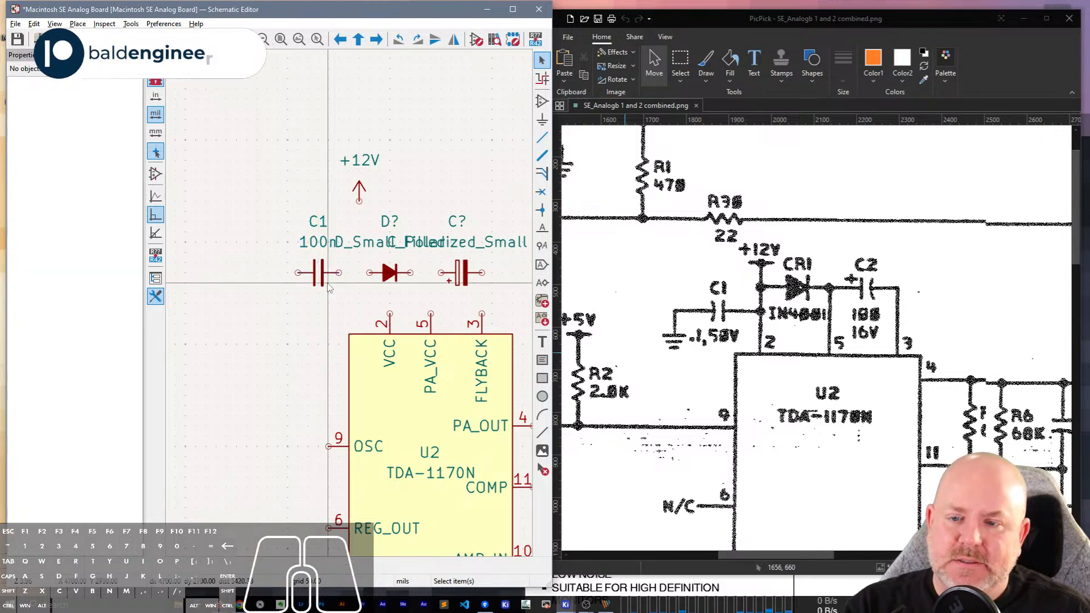
double_click(322, 286)
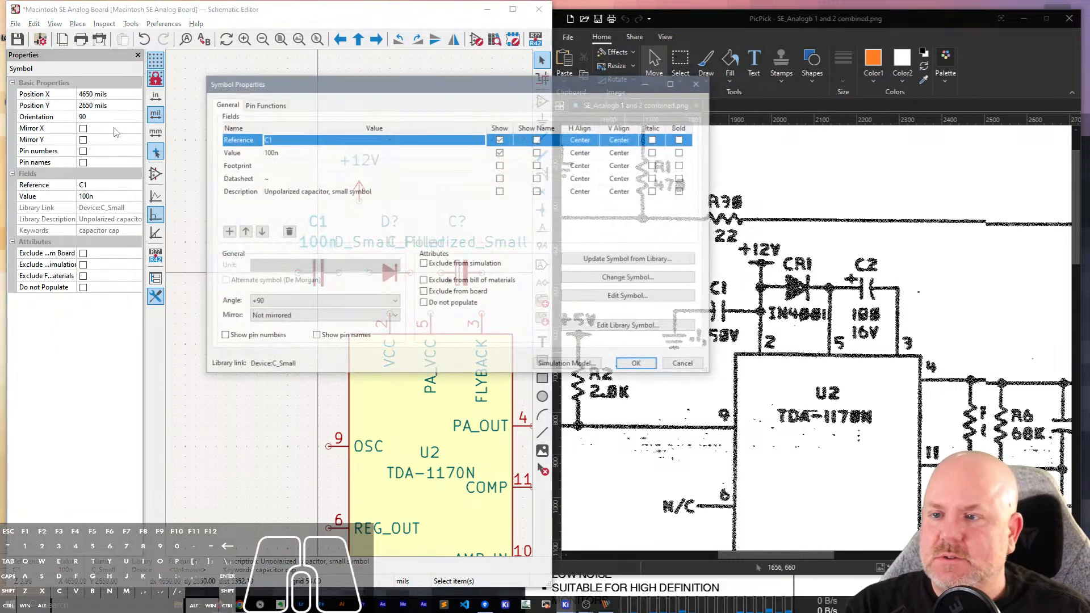
click(229, 231)
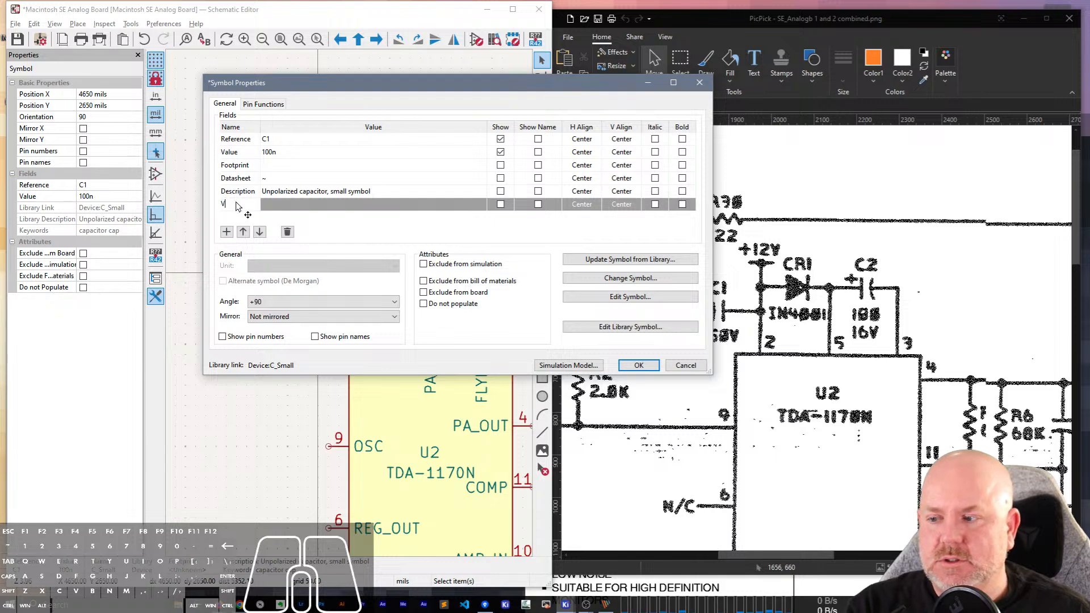
click(269, 207)
text(5)
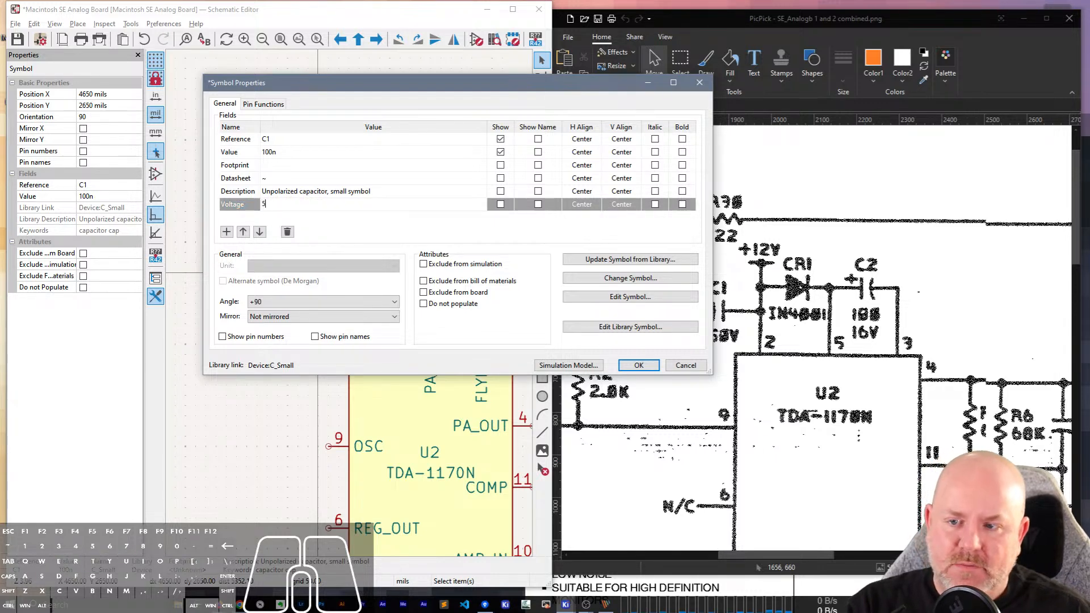
text(0V)
click(246, 209)
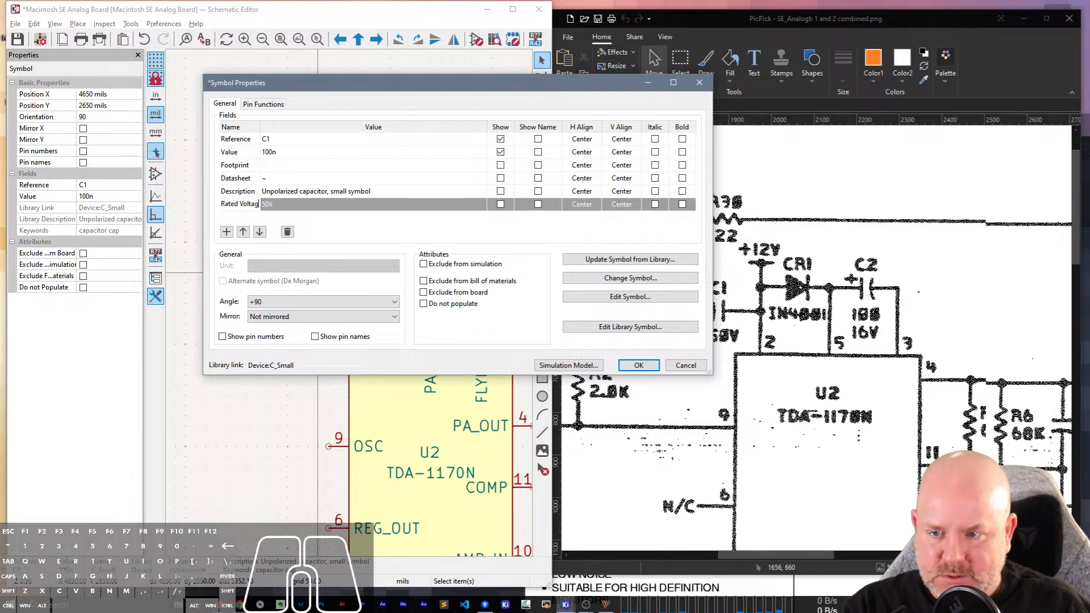
click(248, 209)
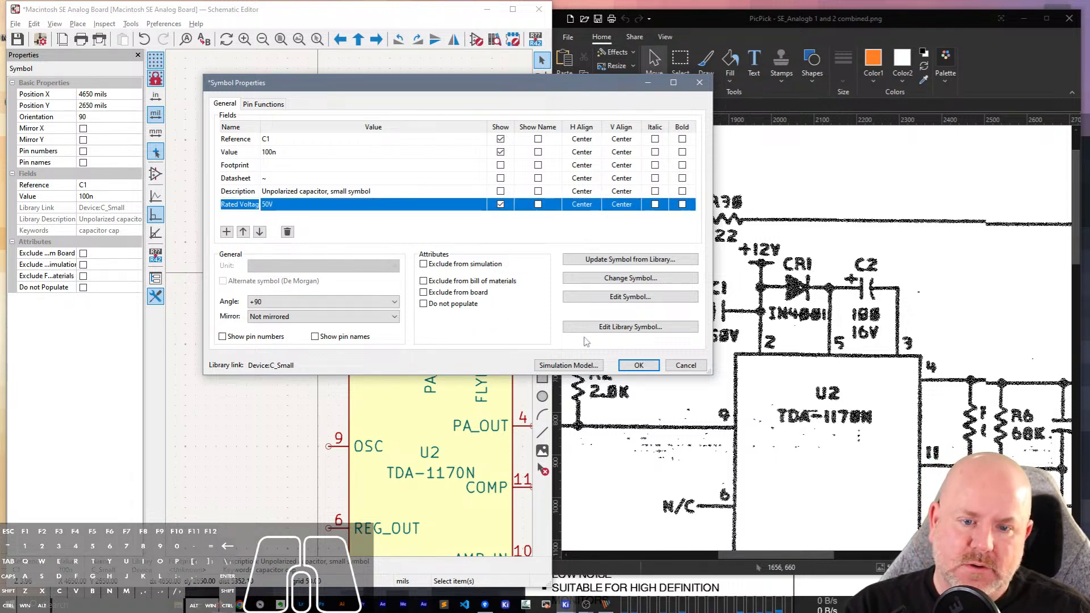
click(501, 204)
key(Return)
Move the 50V text from the middle of C1 to just below the capacitor symbol.
click(317, 277)
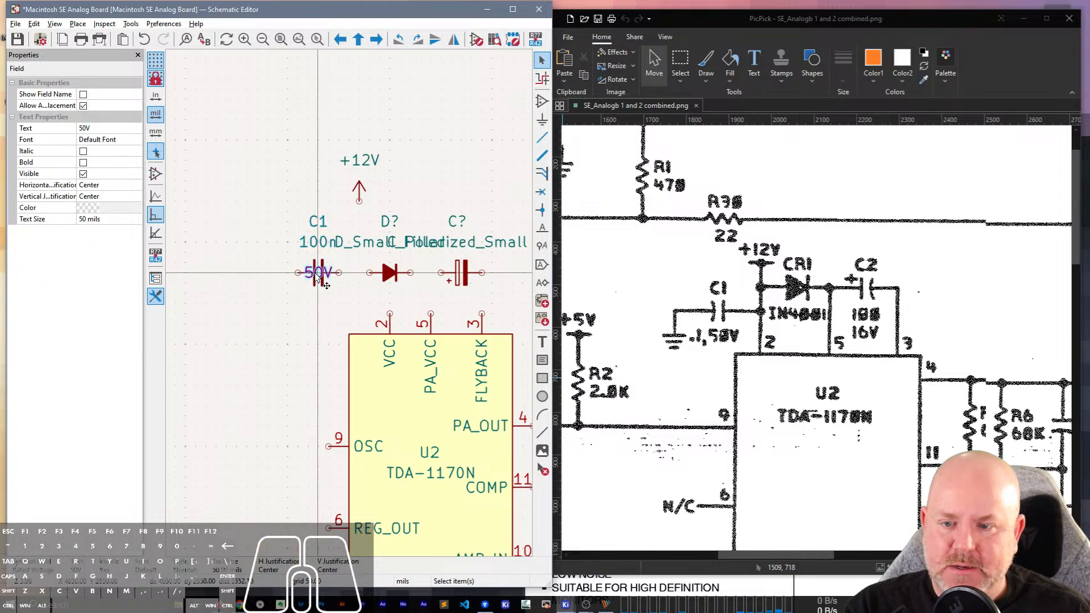
key(m)
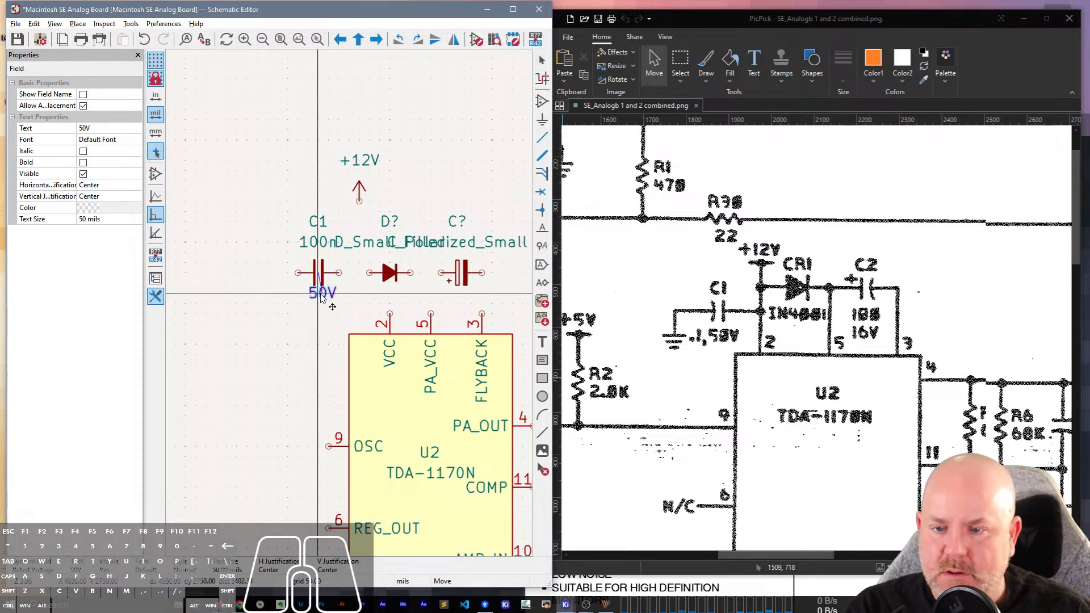
click(317, 299)
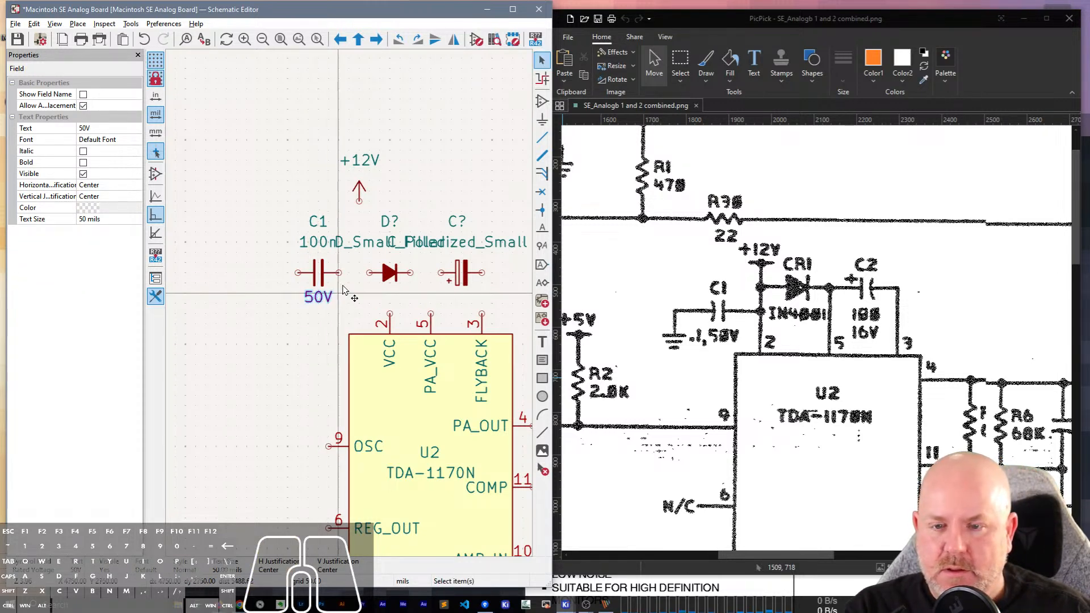
Set the diode's reference to CR1 and its value to 1N4001.
click(390, 272)
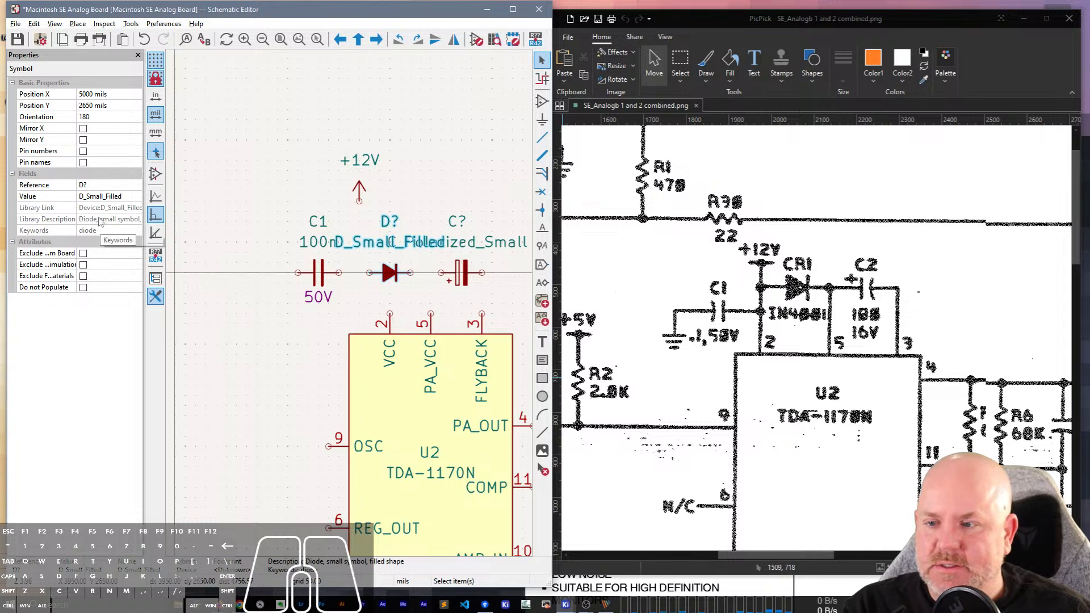
click(89, 185)
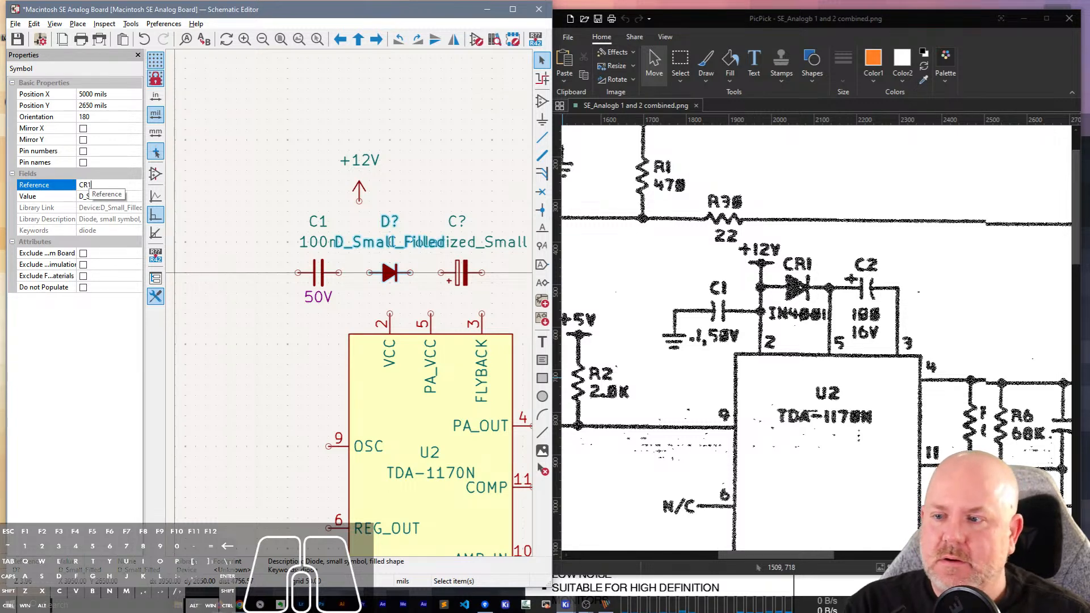
text(CR1)
click(91, 196)
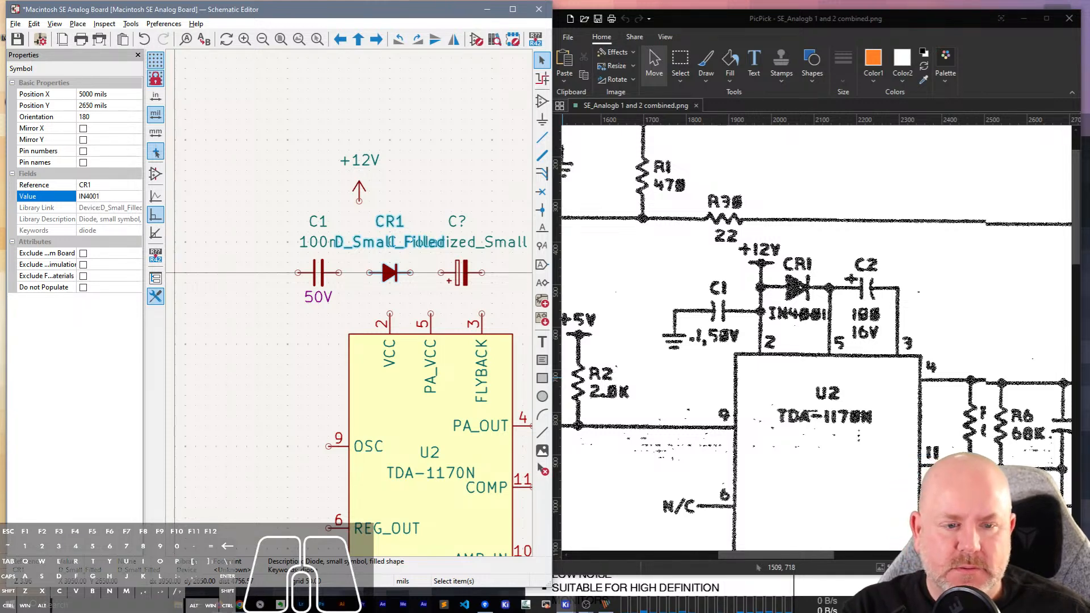
click(103, 219)
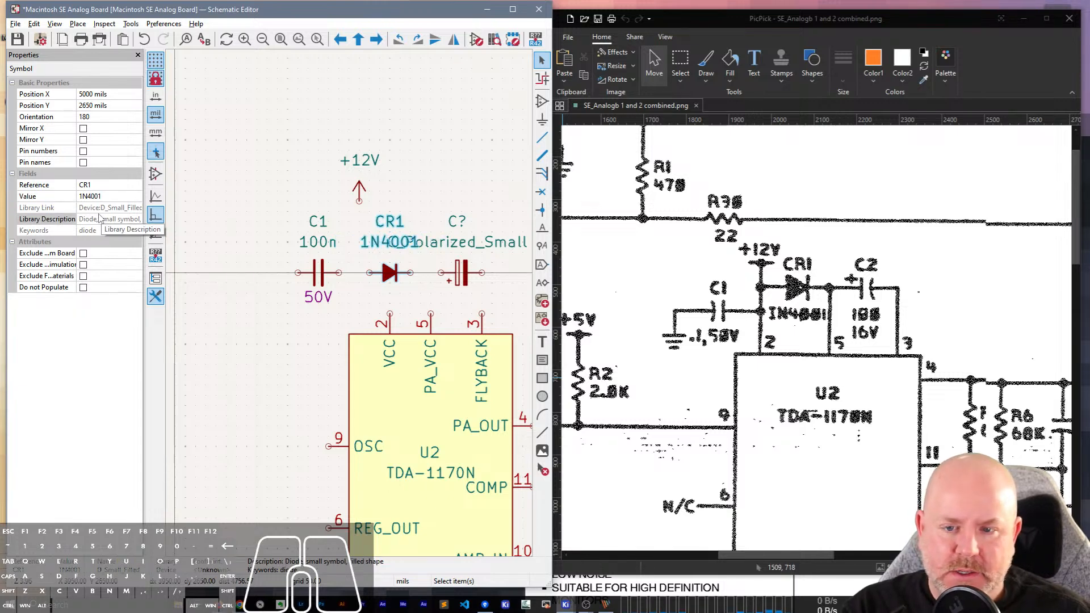
click(250, 370)
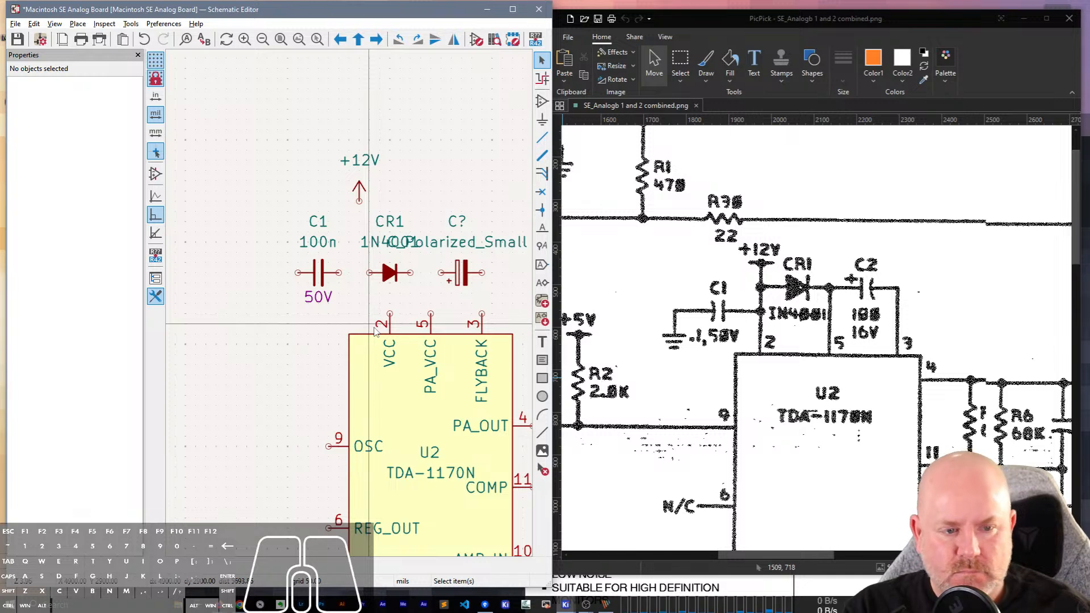
Set the polarized capacitor's reference to C2 and its value to 100.
click(472, 293)
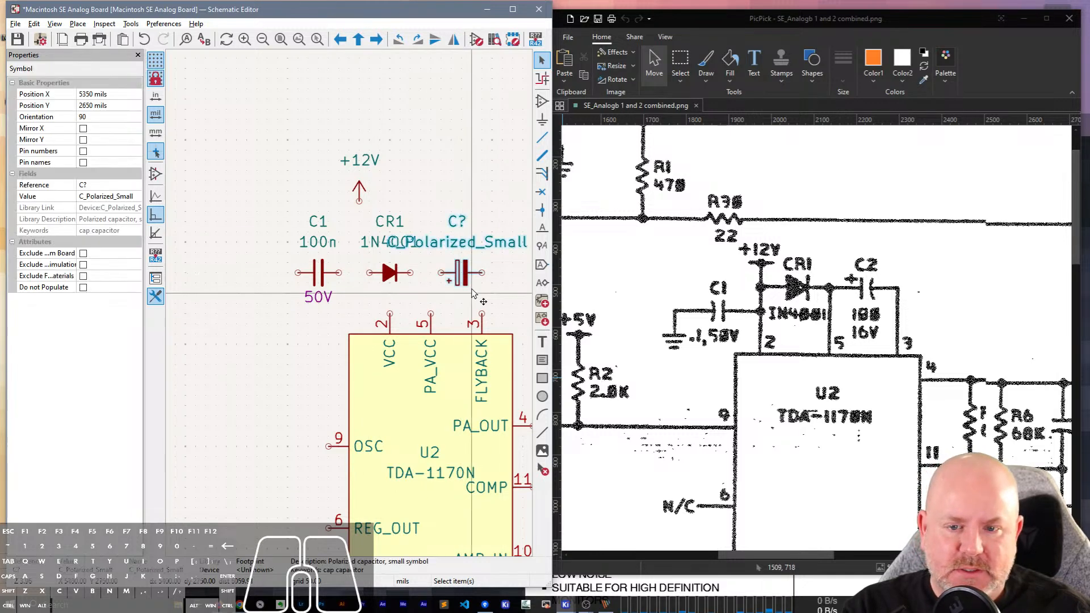
click(126, 184)
text(2)
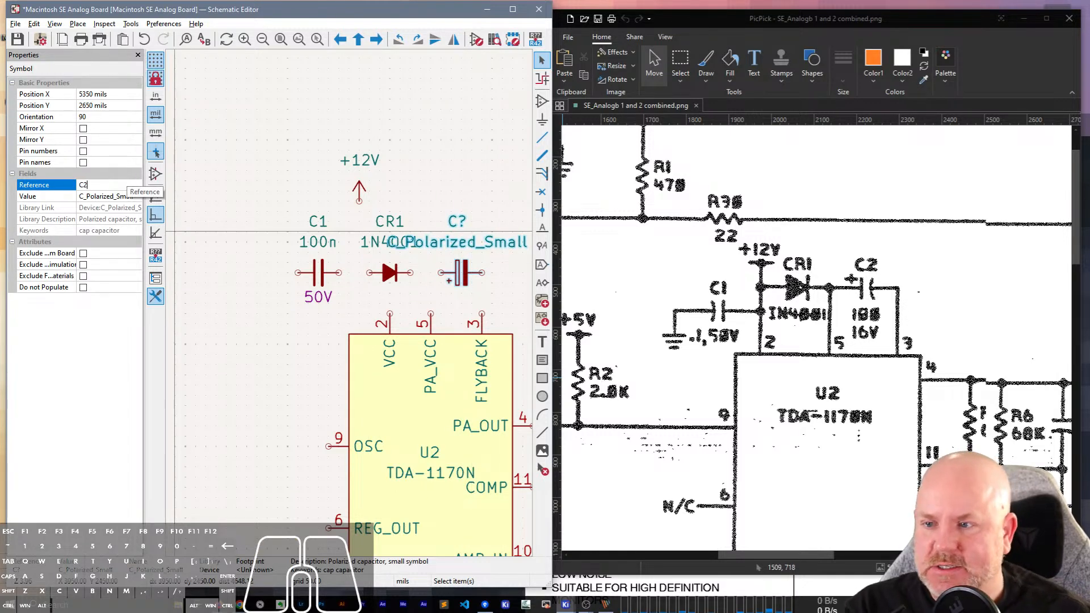
click(105, 196)
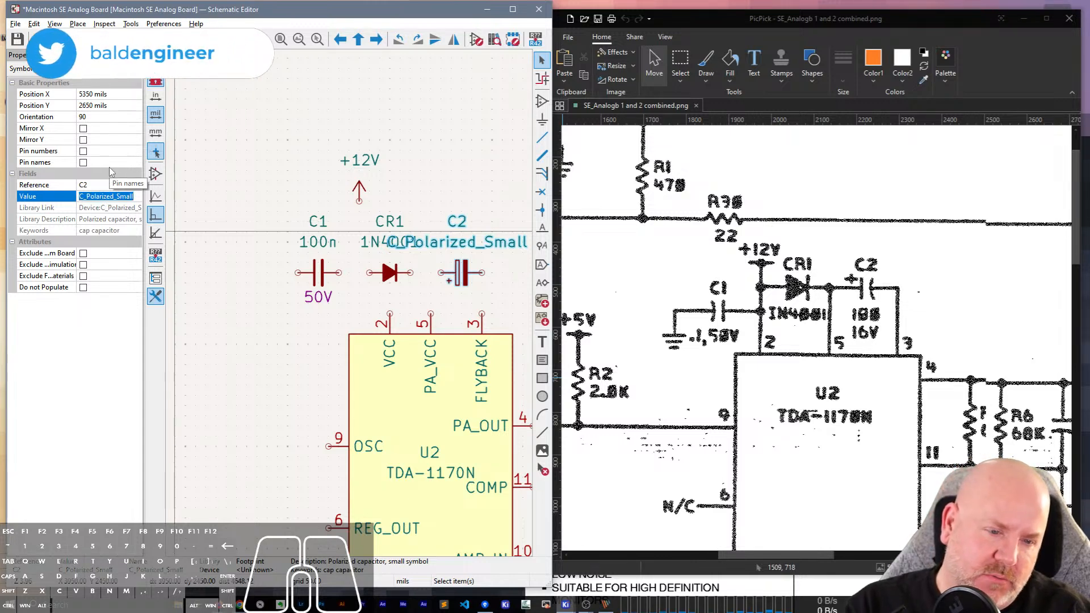
text(100)
key(Return)
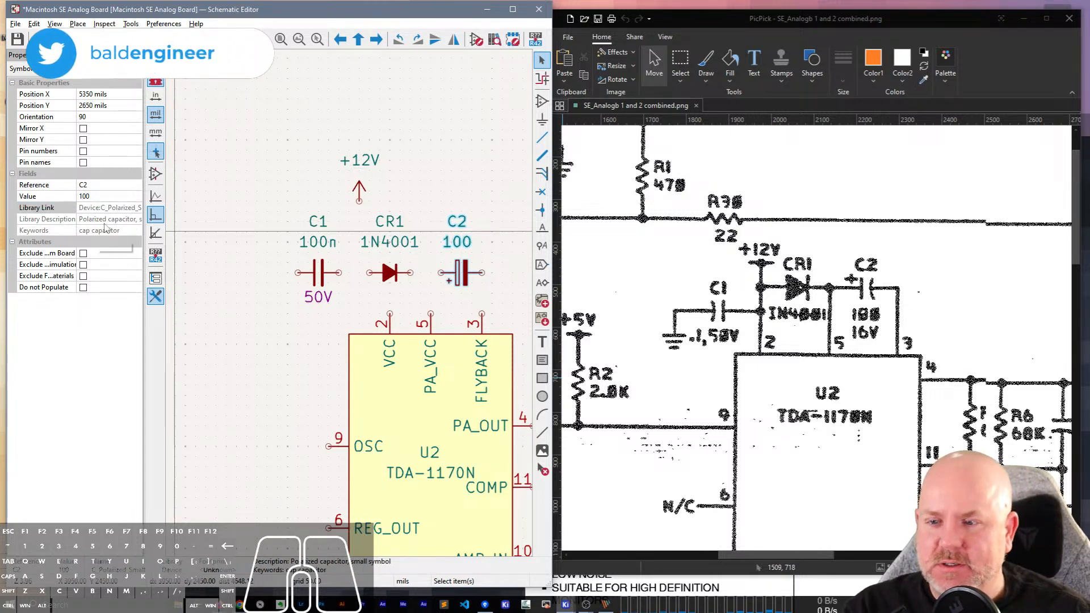
Add a Rated Voltage field with the value 16V to capacitor C2 and make it visible on the schematic.
double_click(461, 273)
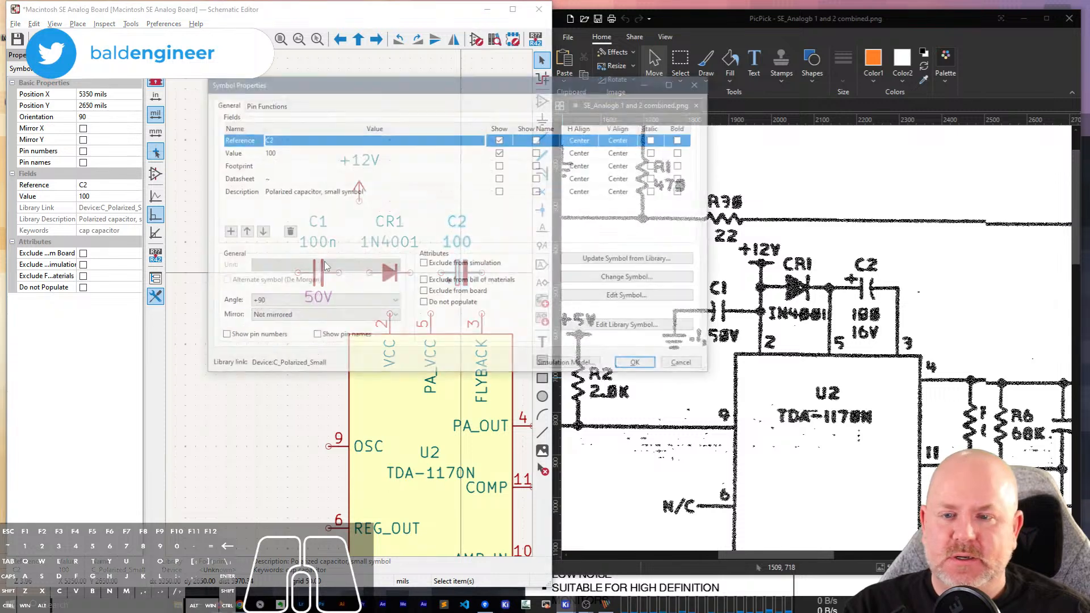
click(226, 232)
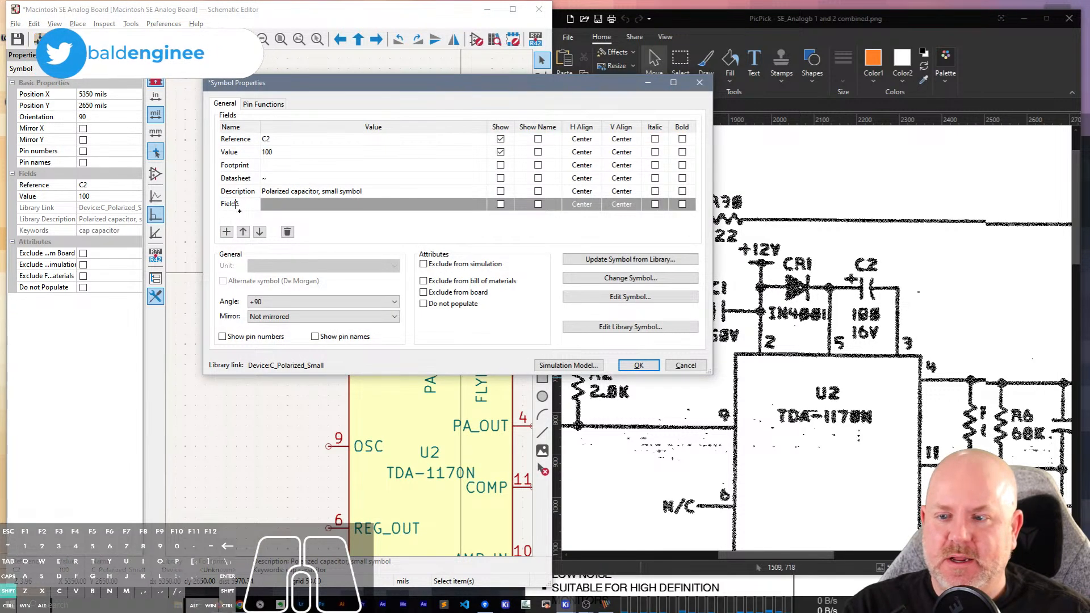
text(Rated)
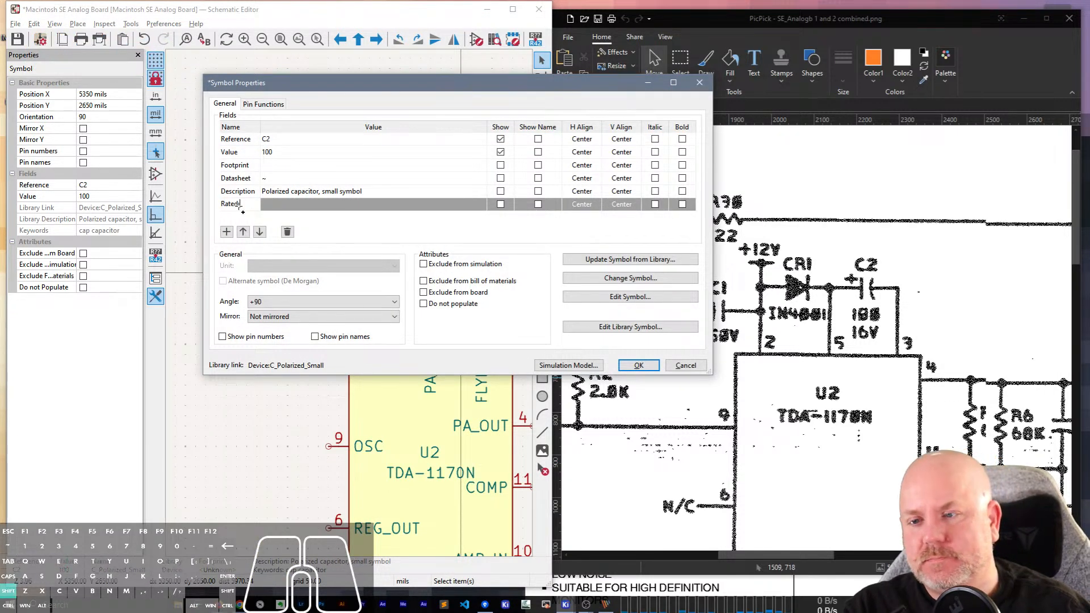
text( Voltage)
key(Tab)
text(1)
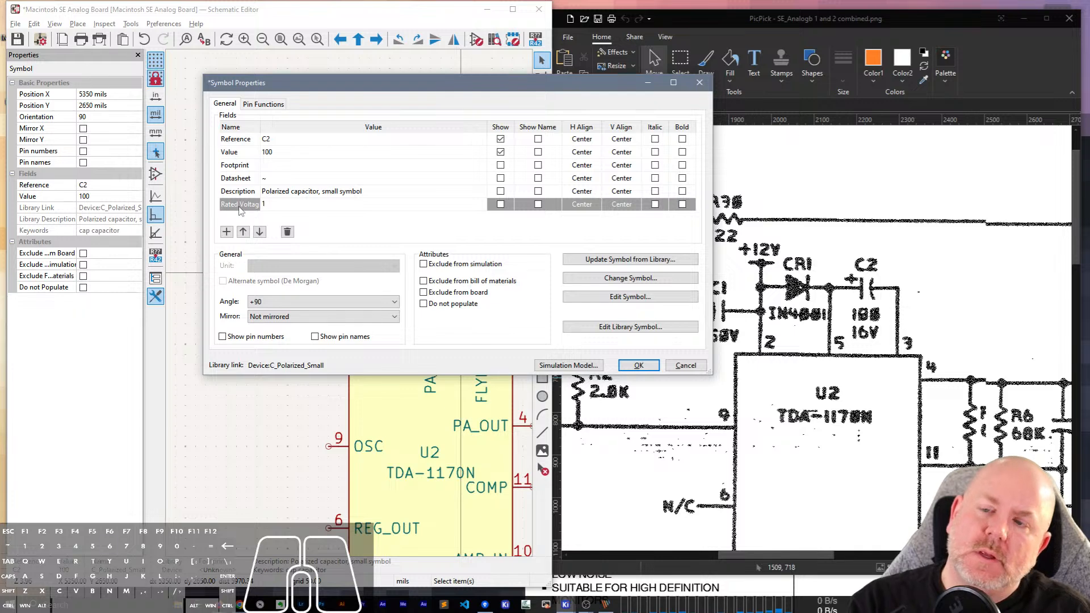
click(499, 205)
click(652, 368)
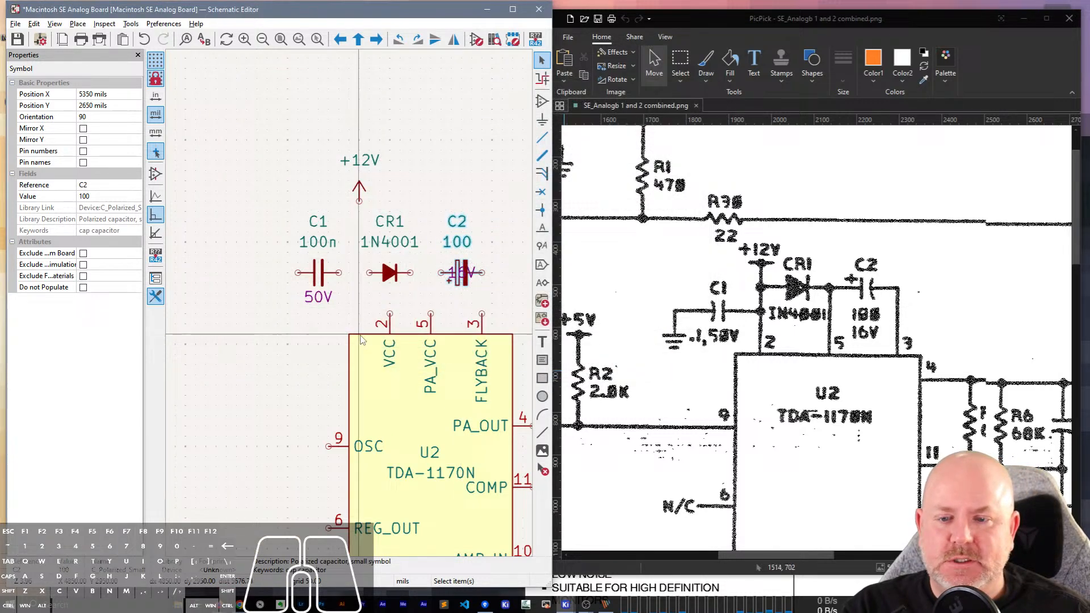
Move the 16V text from the middle of C2 to below the capacitor symbol.
click(466, 279)
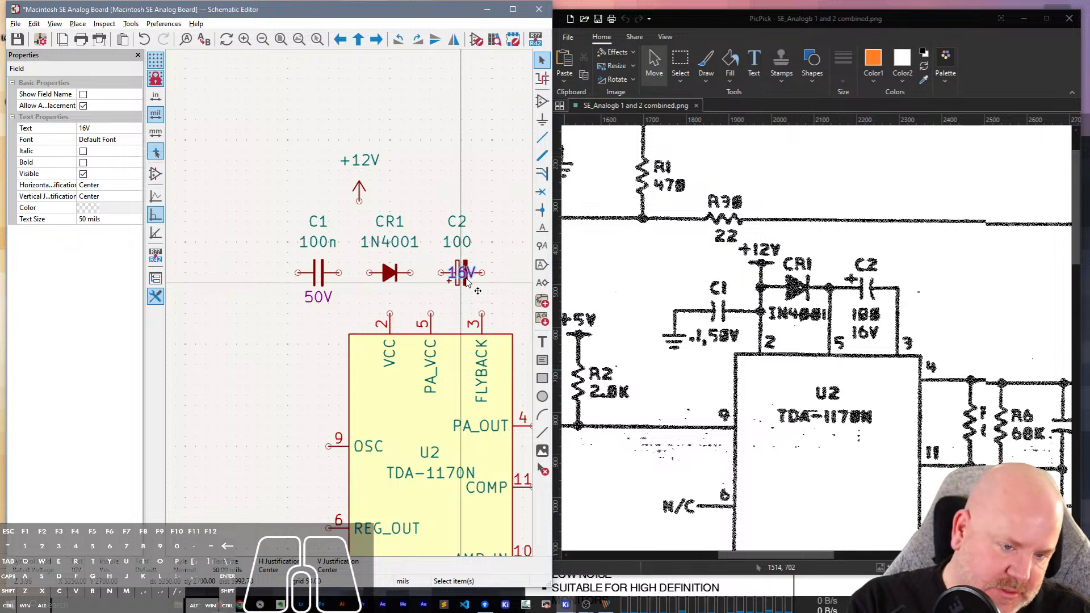
key(m)
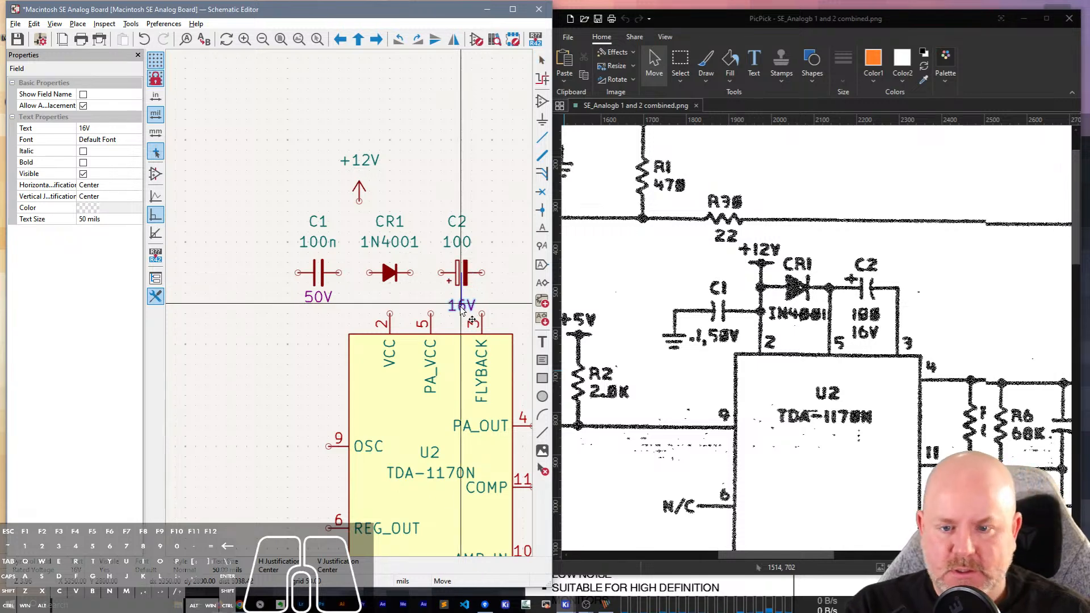
click(460, 309)
Change the value of capacitor C2 to 100u.
click(457, 242)
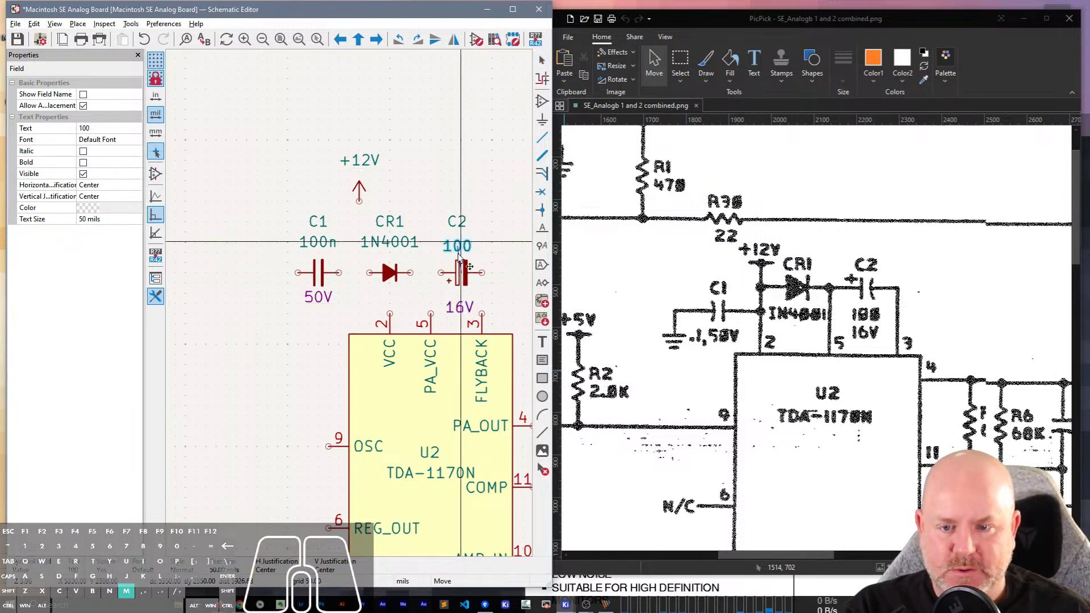
key(m)
key(Escape)
double_click(456, 245)
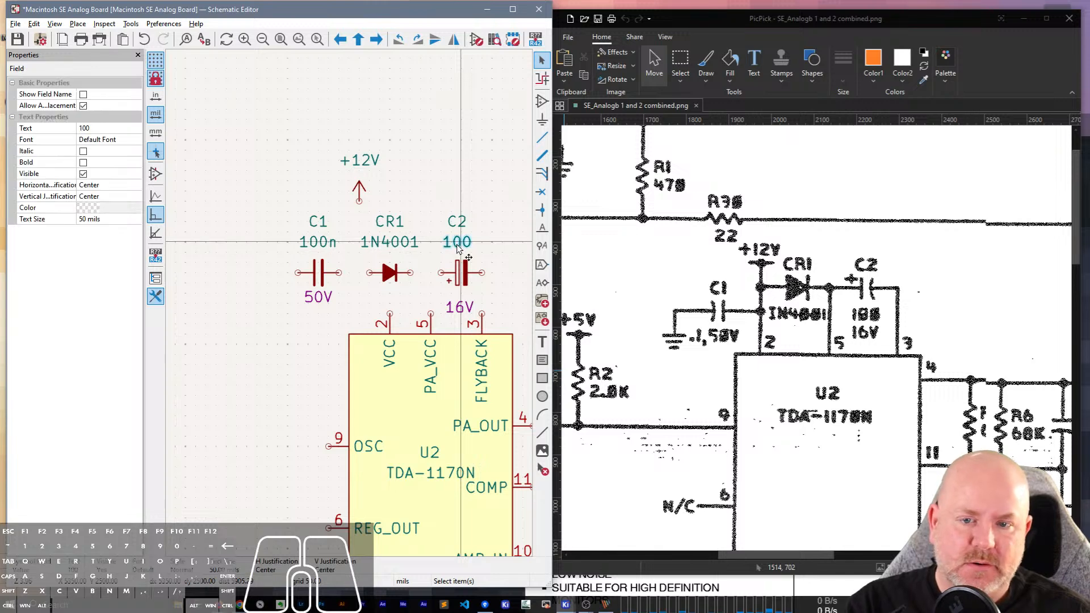
text(100u)
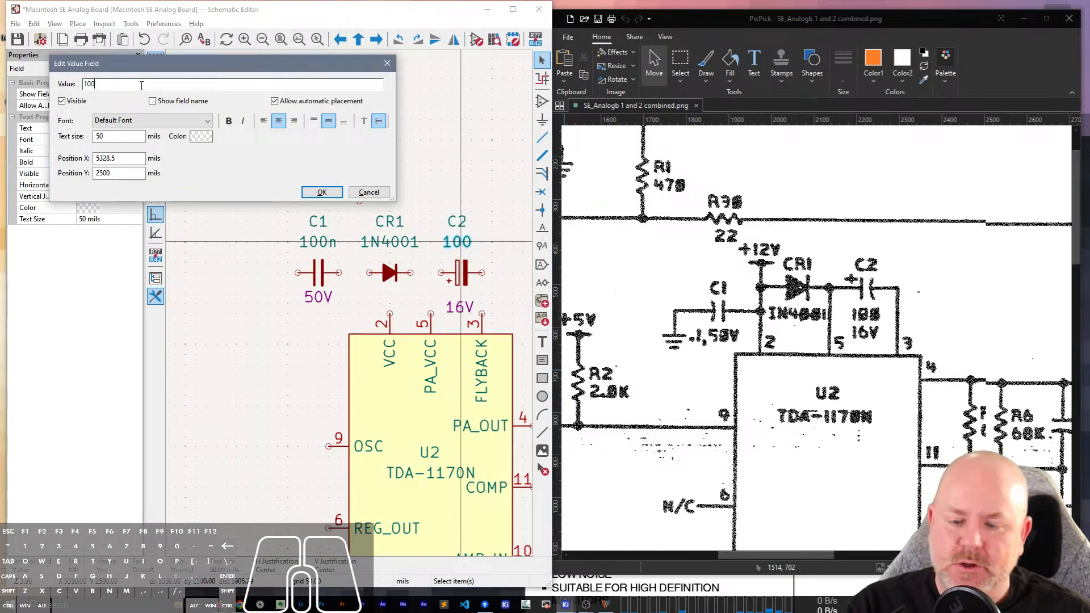
key(Return)
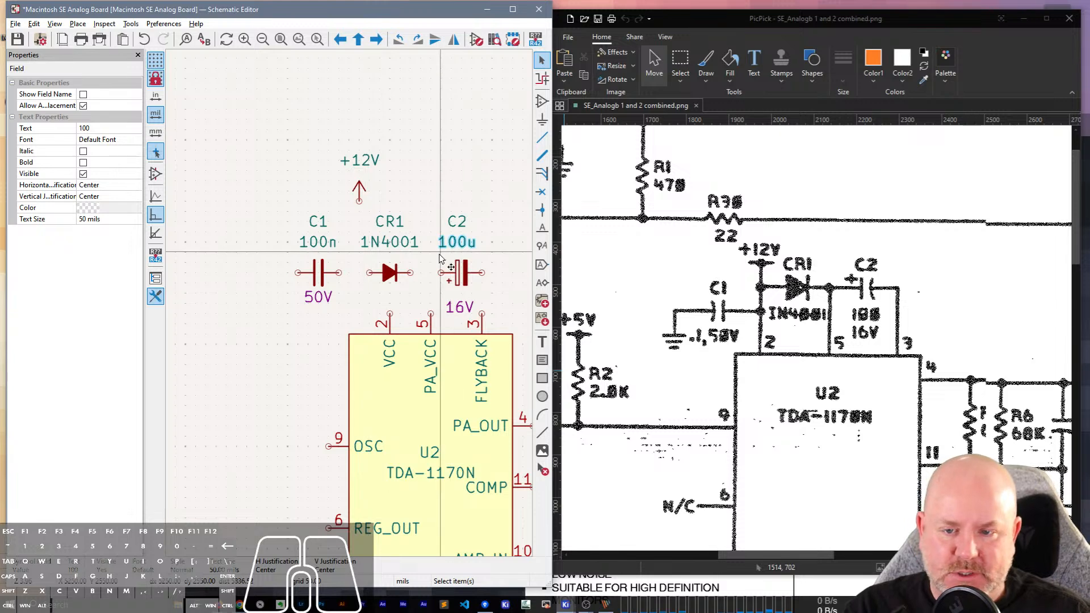
Wire C2's negative pin to FLYBACK pin 3 of the TDA-1170N, then shift C2 50 mils left with the wire attached.
click(482, 273)
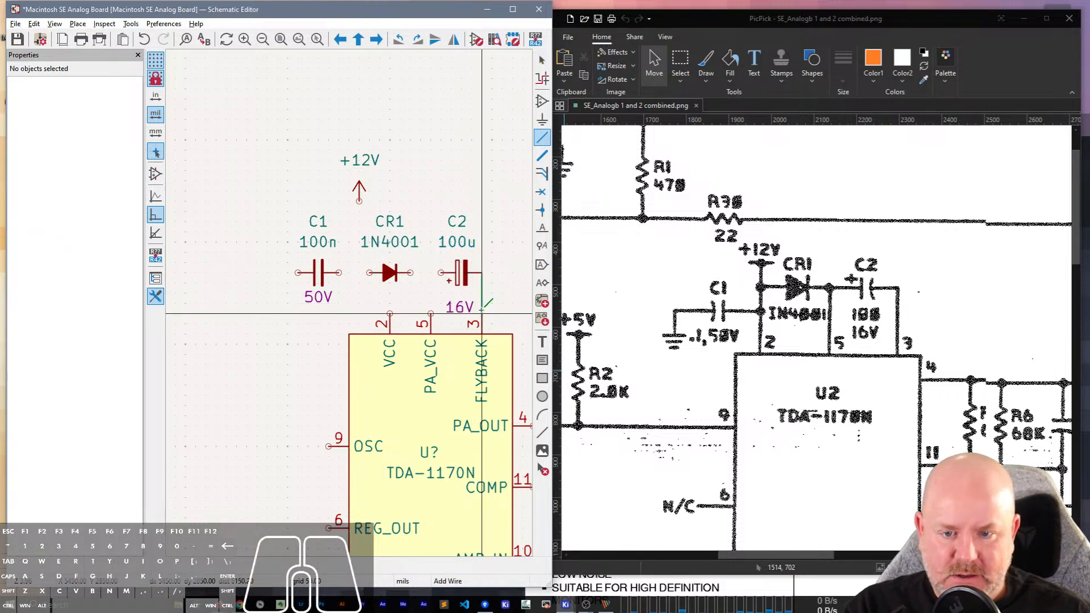
click(482, 311)
click(461, 274)
key(g)
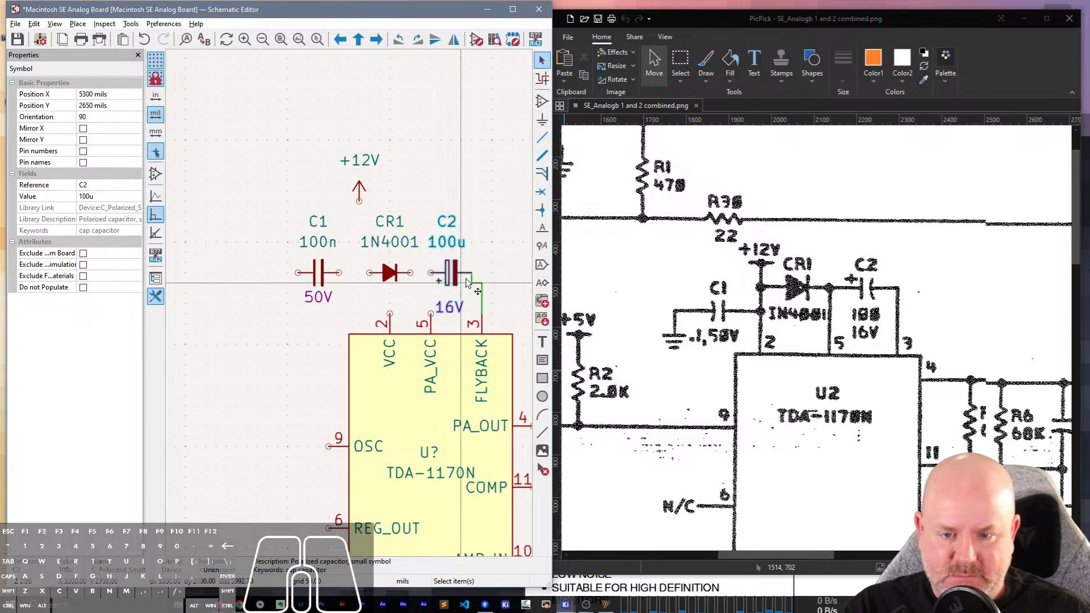
click(470, 279)
Straighten the wire between C2 and the FLYBACK pin into a single corner and delete the redundant wire segments.
key(w)
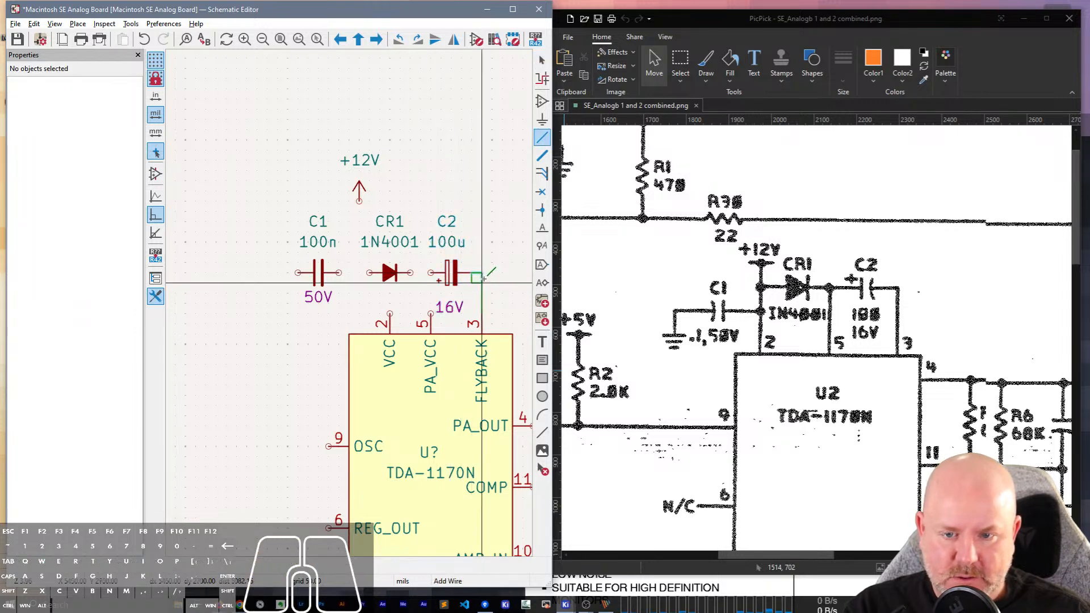
click(482, 282)
key(Escape)
click(476, 282)
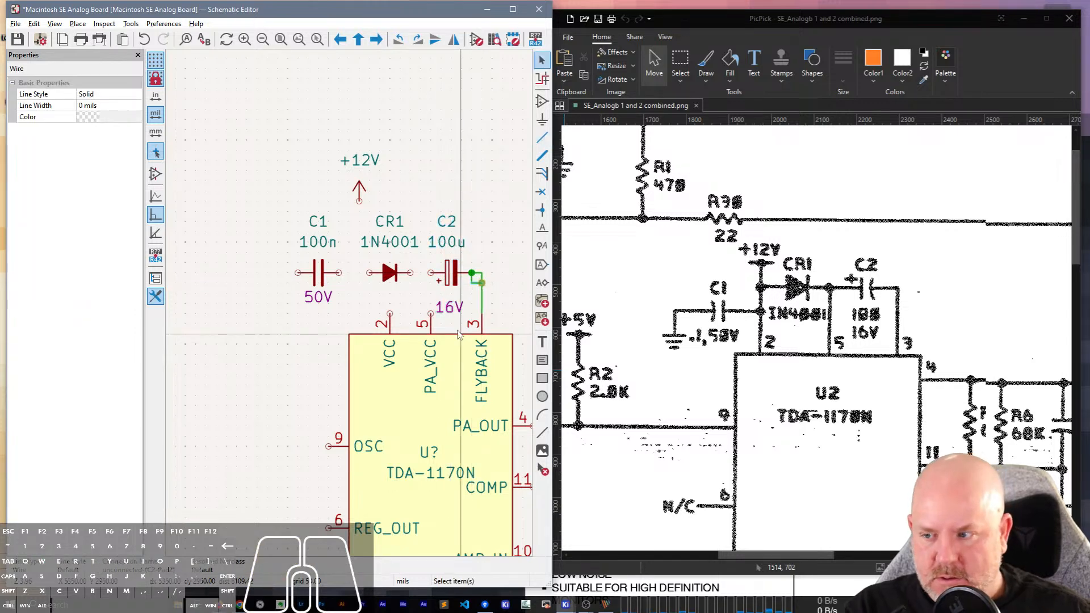
key(Delete)
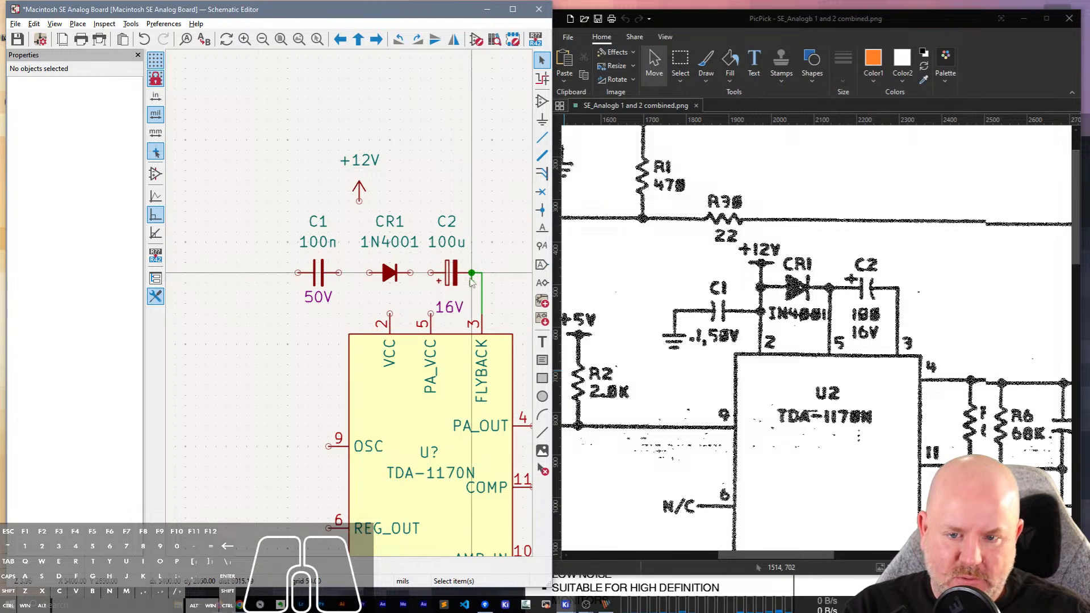
click(471, 281)
key(Escape)
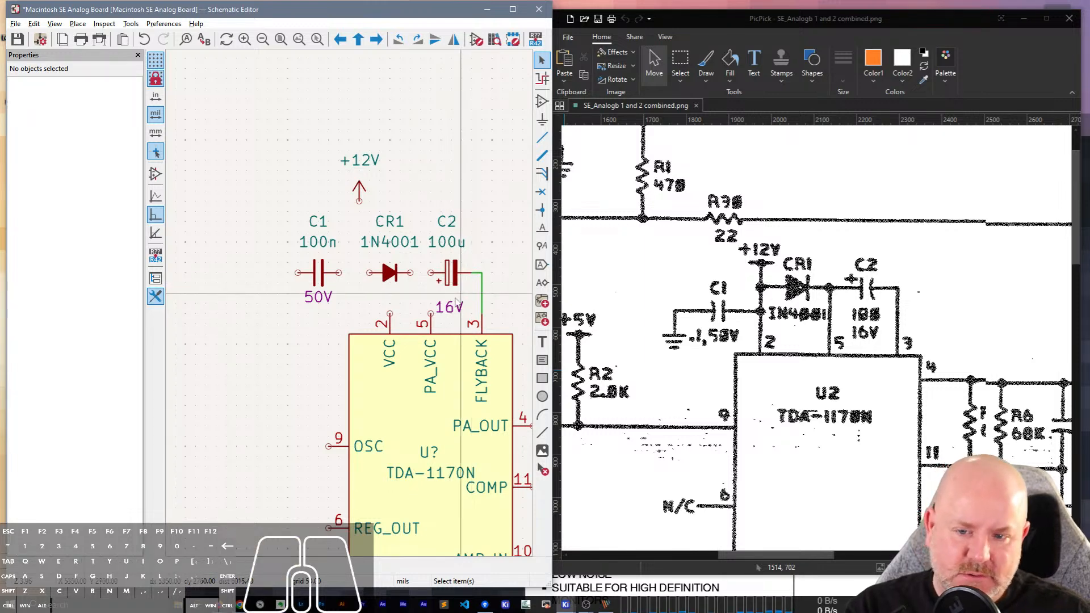
Move the 16V text up closer to C2 and centre it under the capacitor, level with C1's 50V text.
click(454, 310)
key(m)
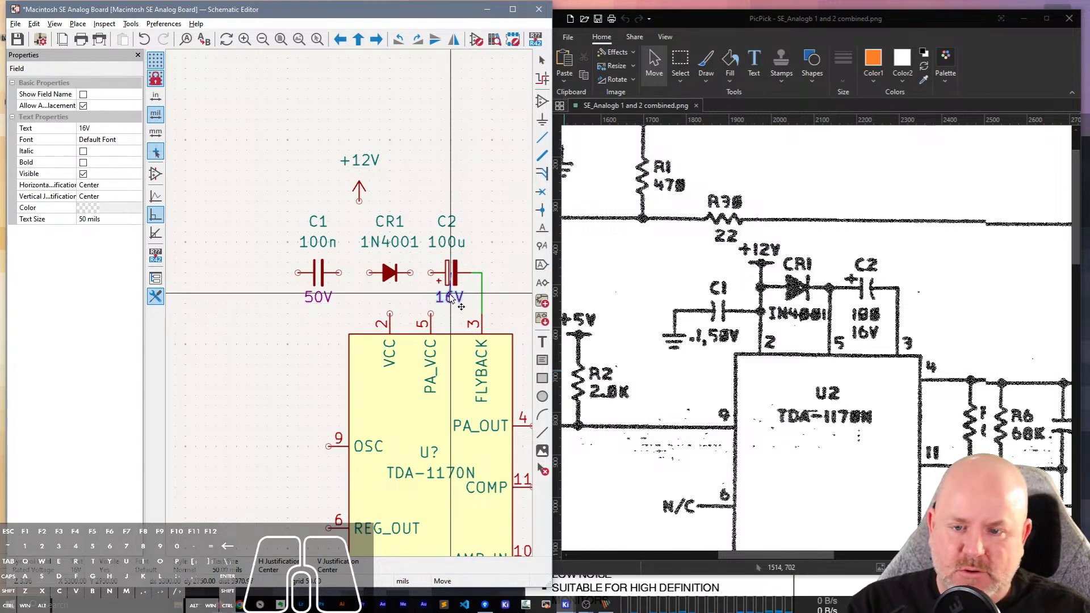
click(449, 295)
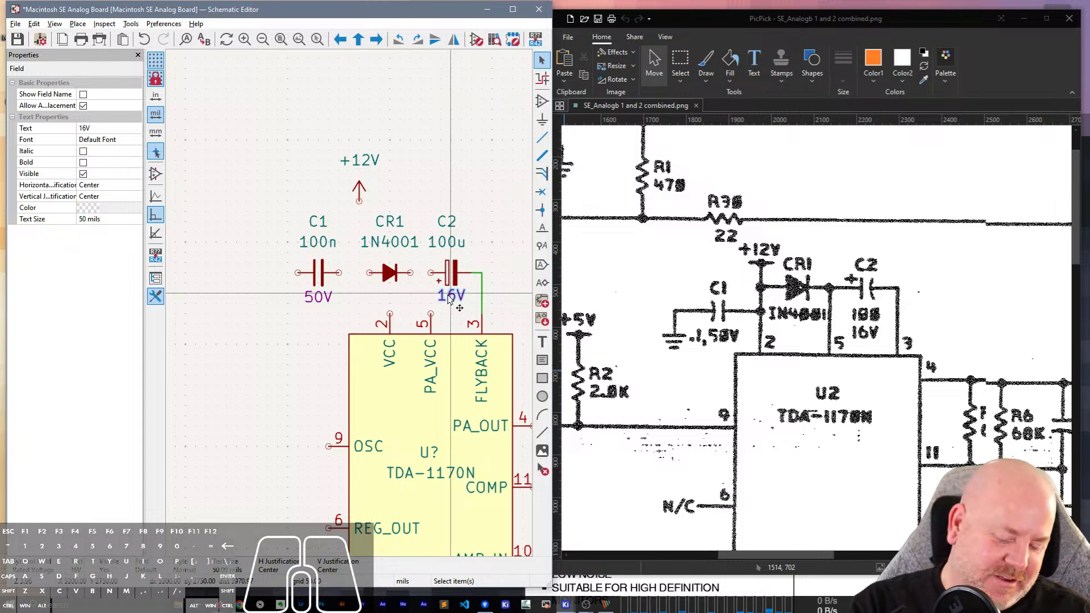
key(m)
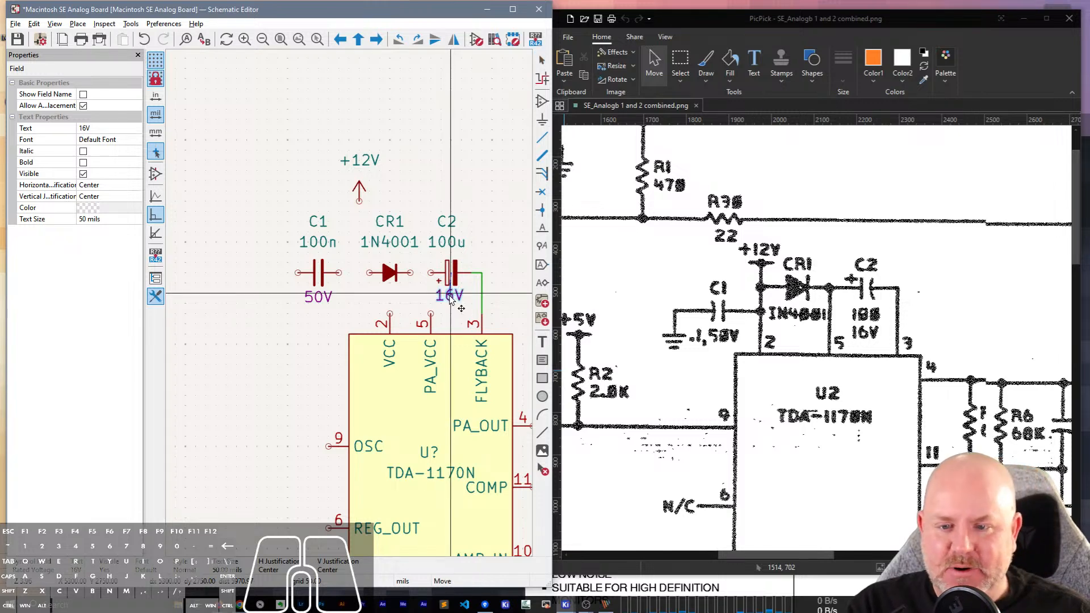
click(452, 299)
click(490, 155)
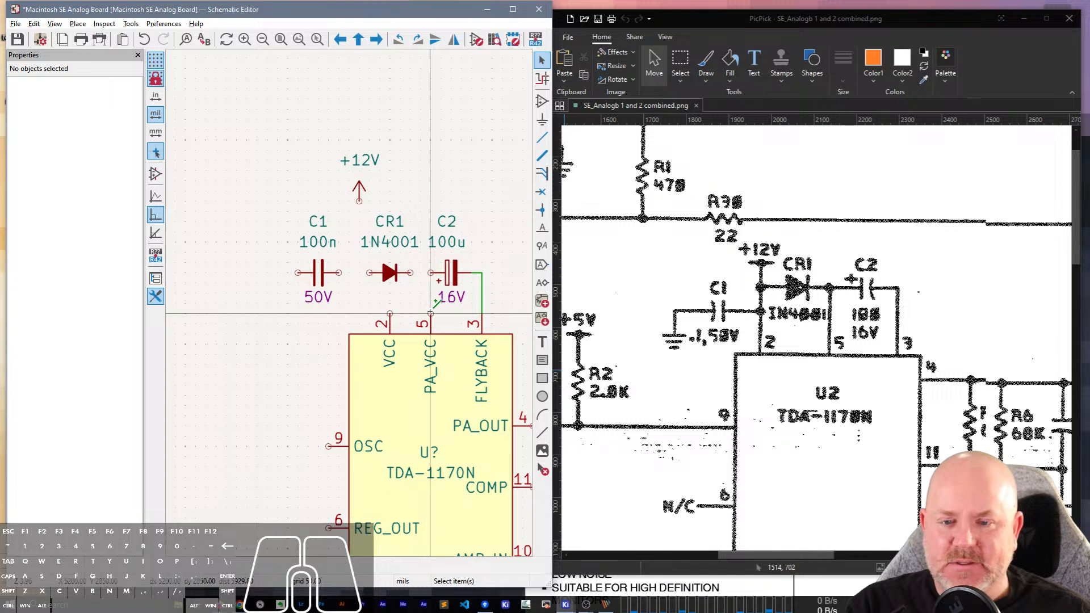
Wire PA_VCC pin 5 up to C2's positive pin and across to the cathode of diode CR1.
key(w)
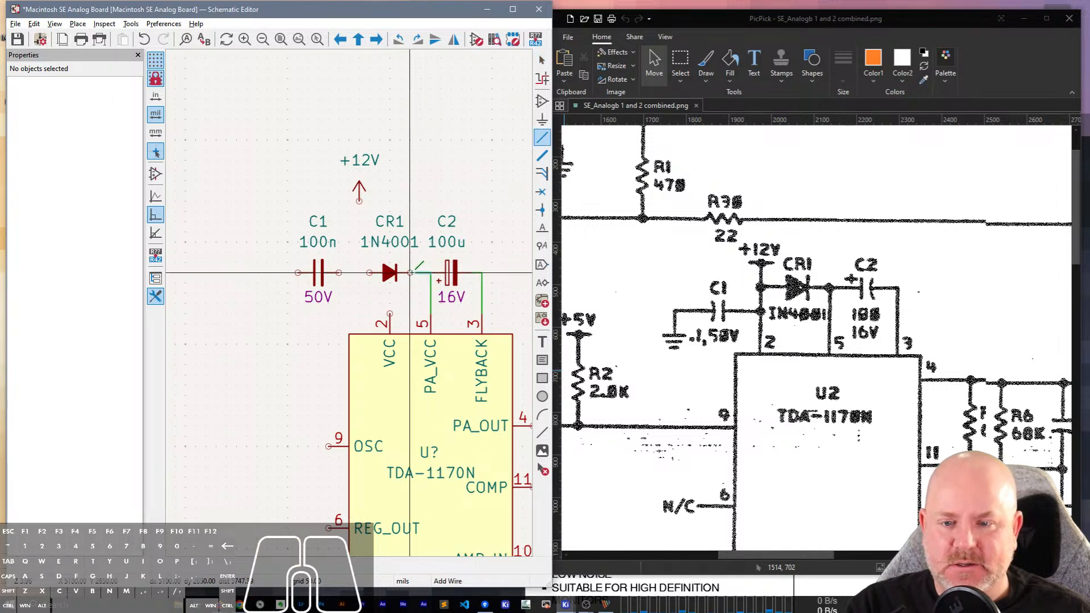
click(410, 273)
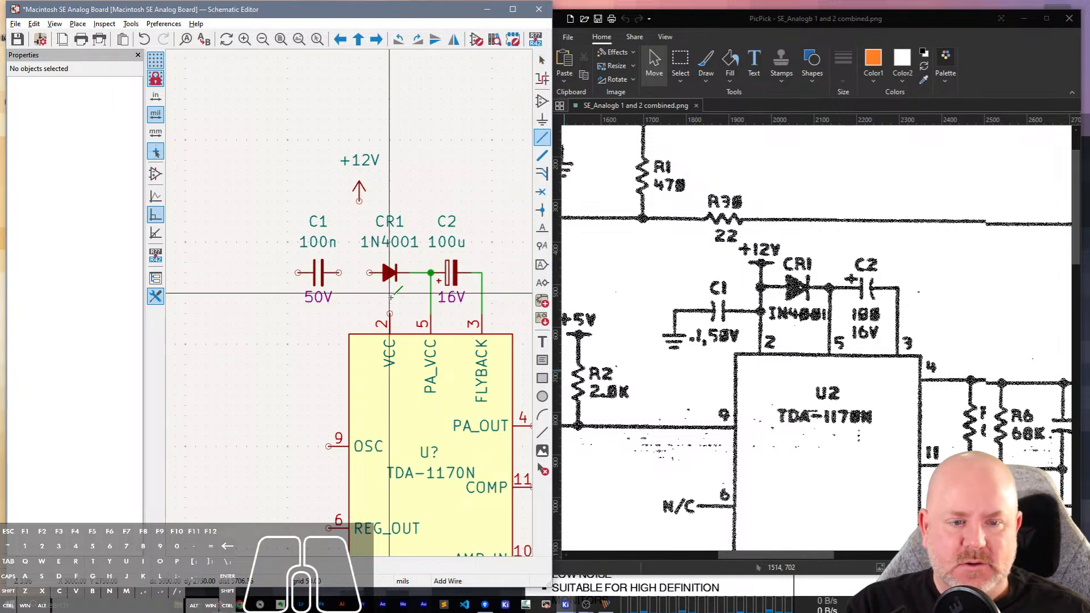
scroll(390, 295, down, 2)
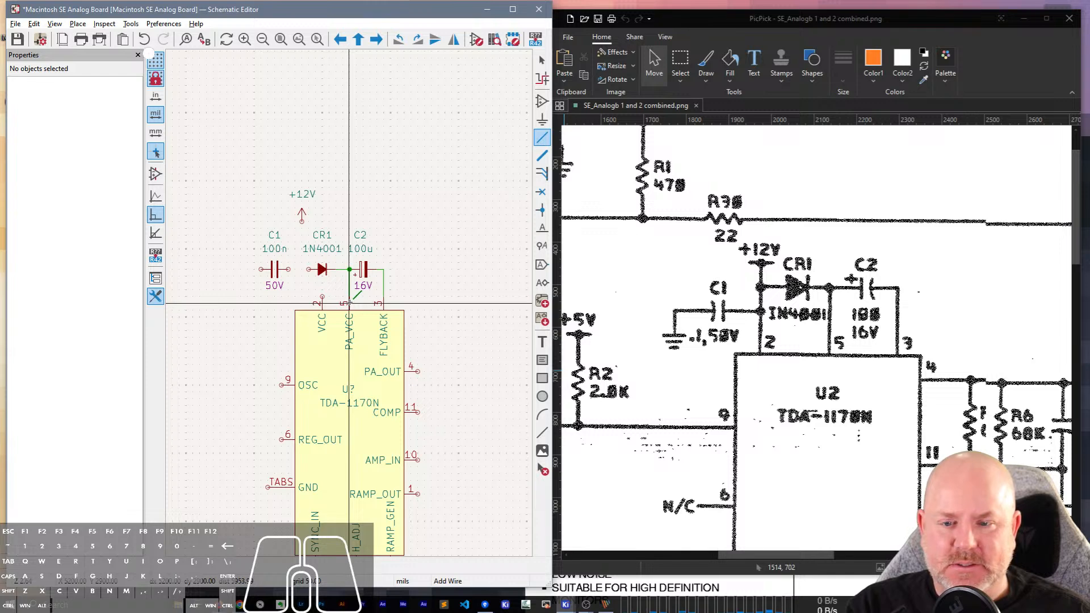
scroll(349, 304, up, 2)
scroll(349, 304, down, 2)
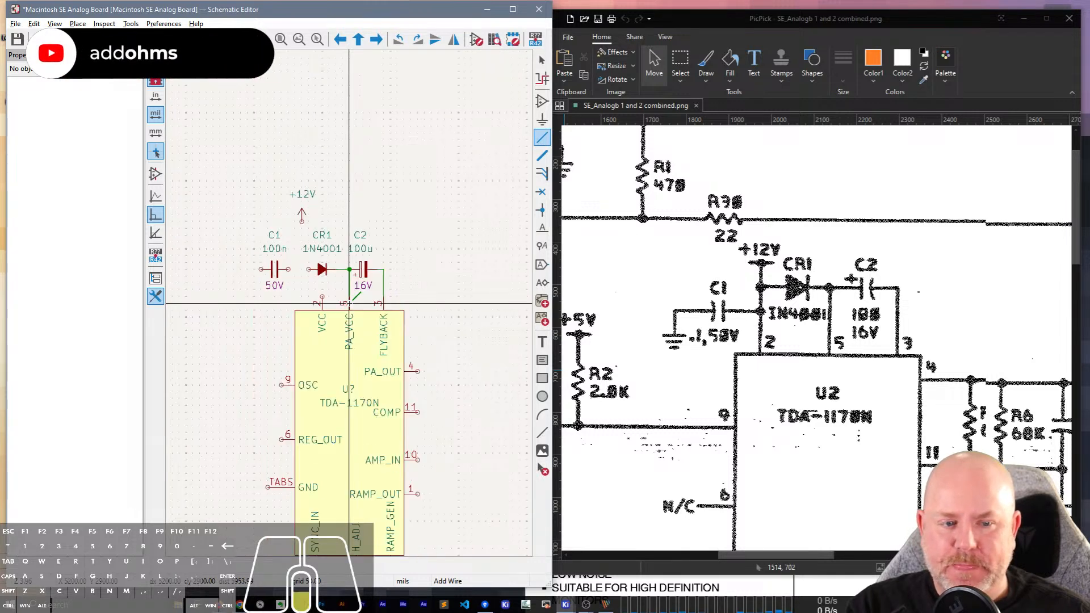
key(Escape)
Open the TDA-1170N library symbol for editing and place the Symbol Editor window beside the schematic.
click(330, 361)
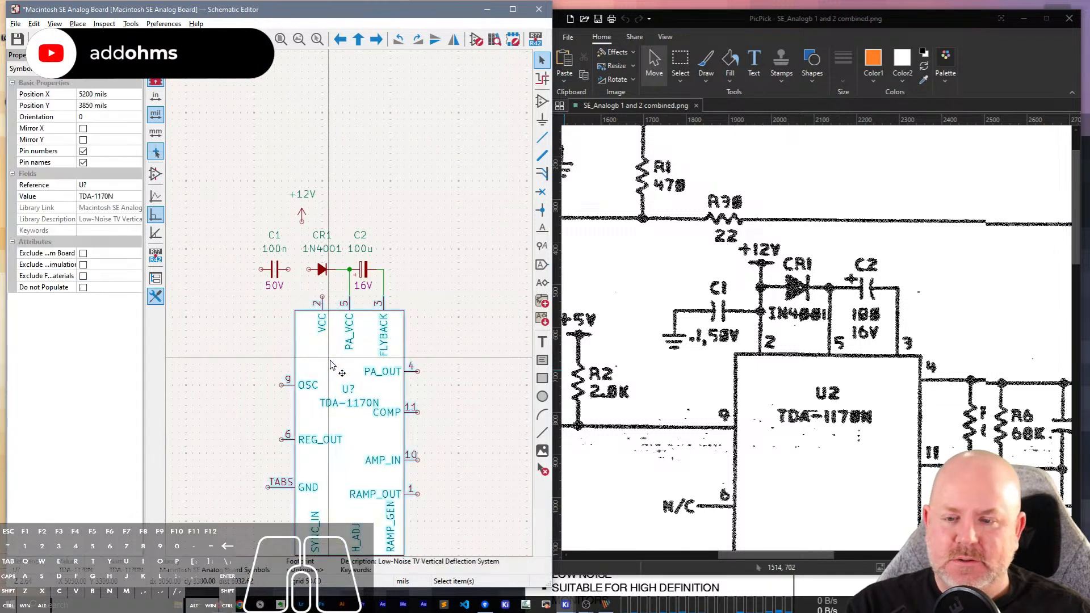
double_click(332, 364)
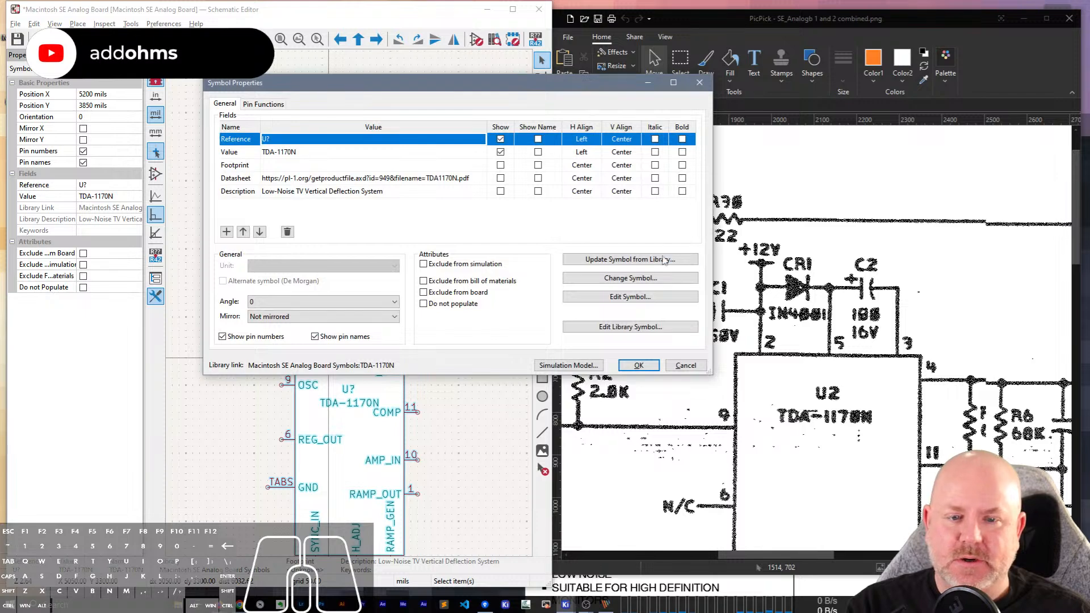
click(612, 331)
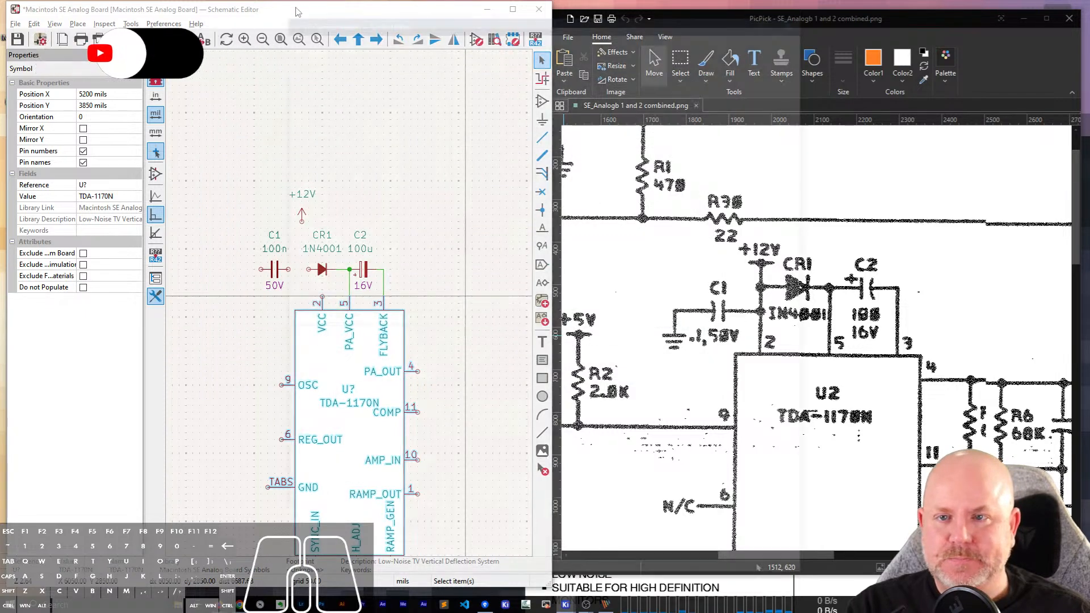
drag(390, 22, 643, 18)
click(284, 520)
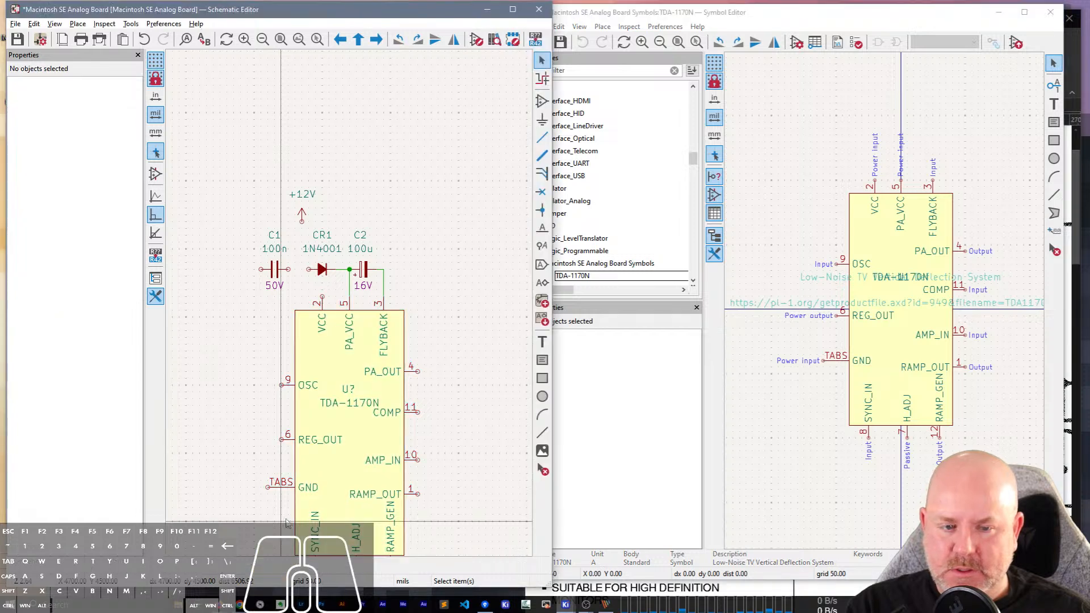
click(835, 433)
scroll(858, 386, down, 2)
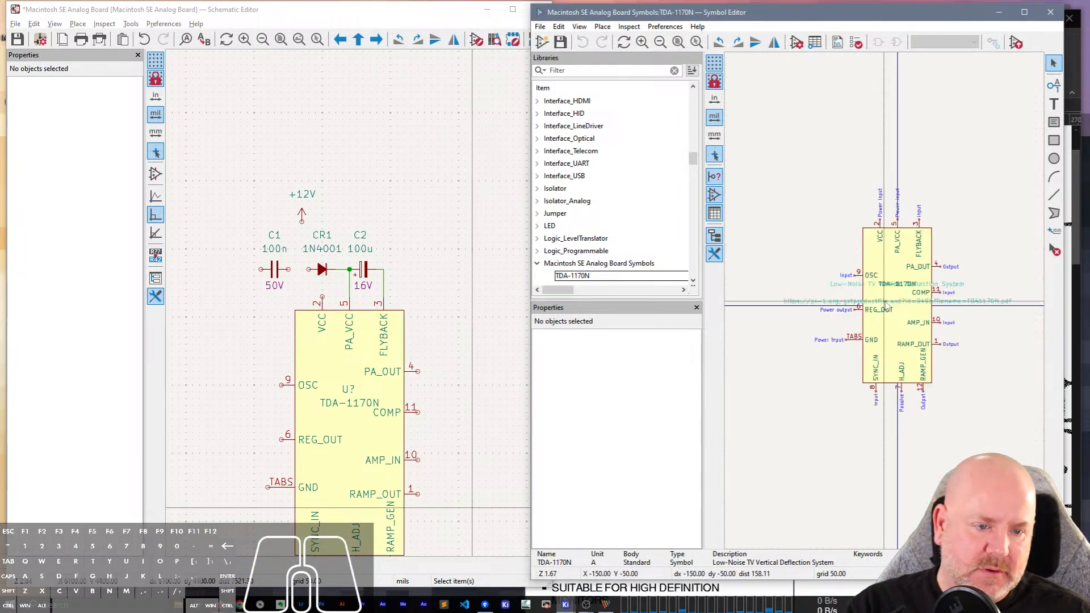
Move the OSC, REG_OUT and GND pins farther left and widen the symbol body's left edge to meet them.
drag(865, 360, 824, 341)
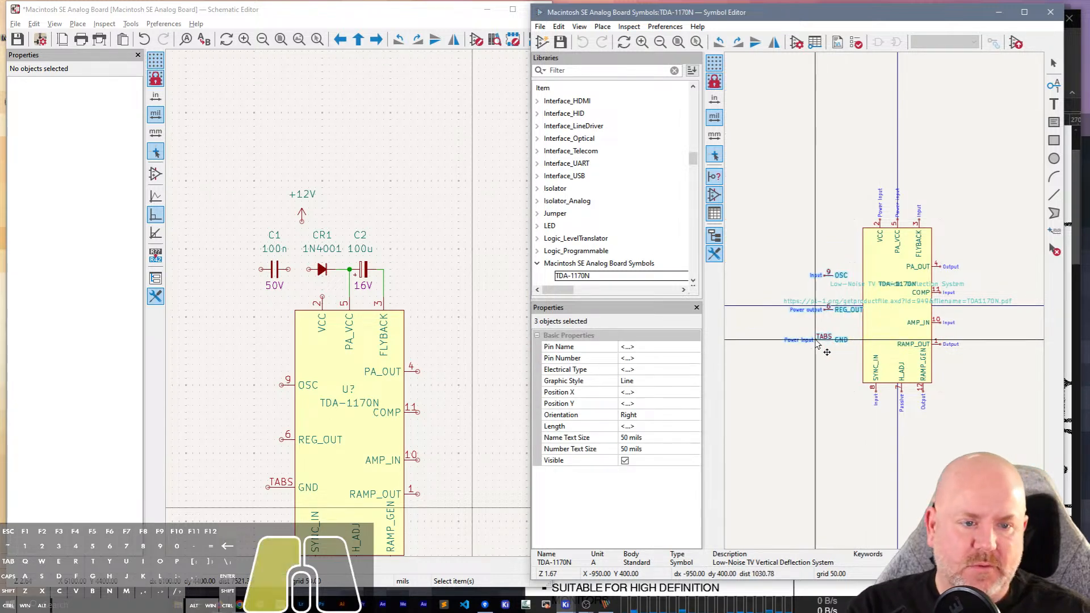
click(864, 288)
drag(863, 306, 835, 306)
Move the VCC pin left to about X -500 mils and the PA_VCC pin to about X -150 mils, then save the symbol.
click(881, 234)
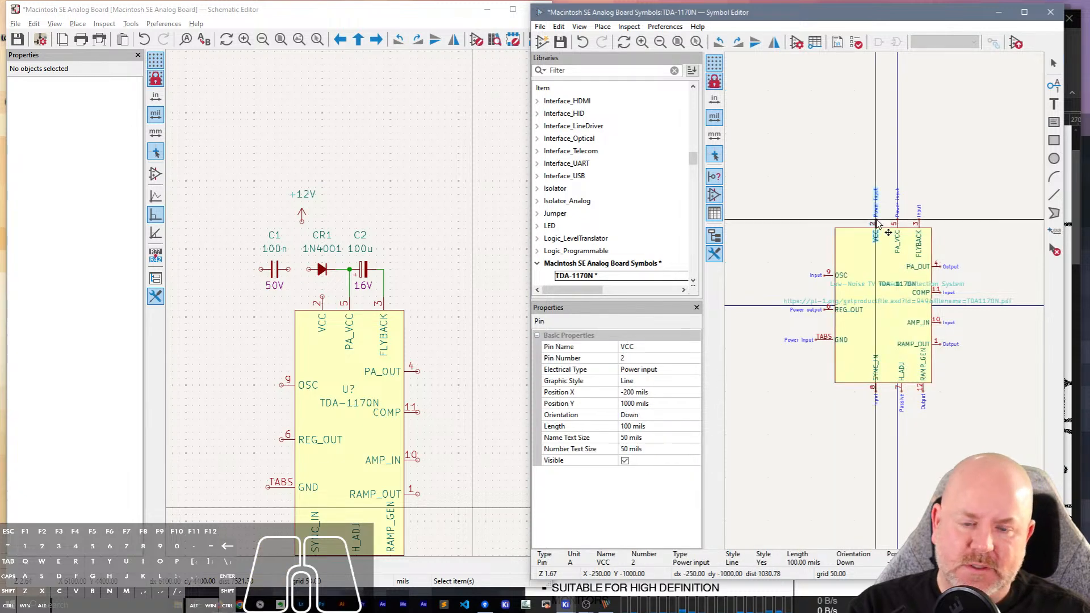
mouse_move(880, 234)
mouse_down()
mouse_move(866, 234)
mouse_move(885, 220)
mouse_up()
click(897, 223)
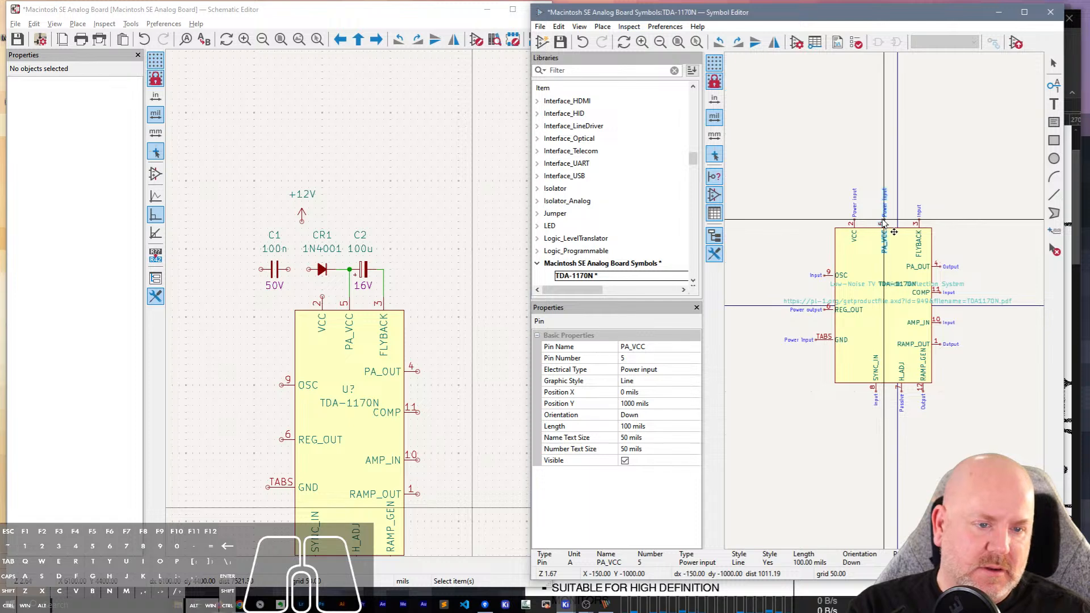
click(872, 186)
key(ctrl+s)
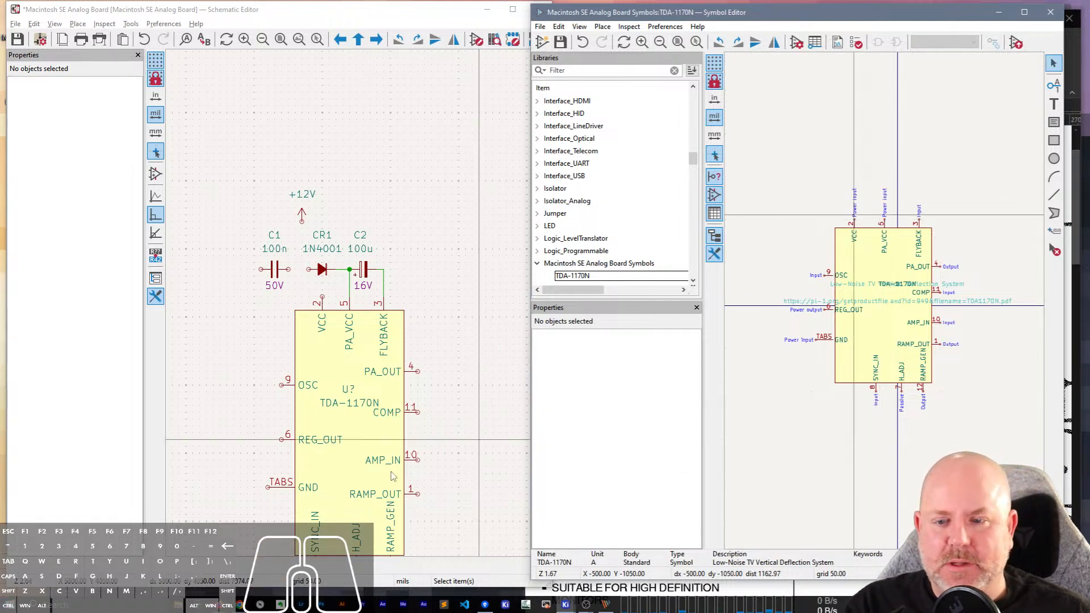
Update the placed TDA-1170N in the schematic from its saved library symbol.
click(383, 347)
right_click(382, 355)
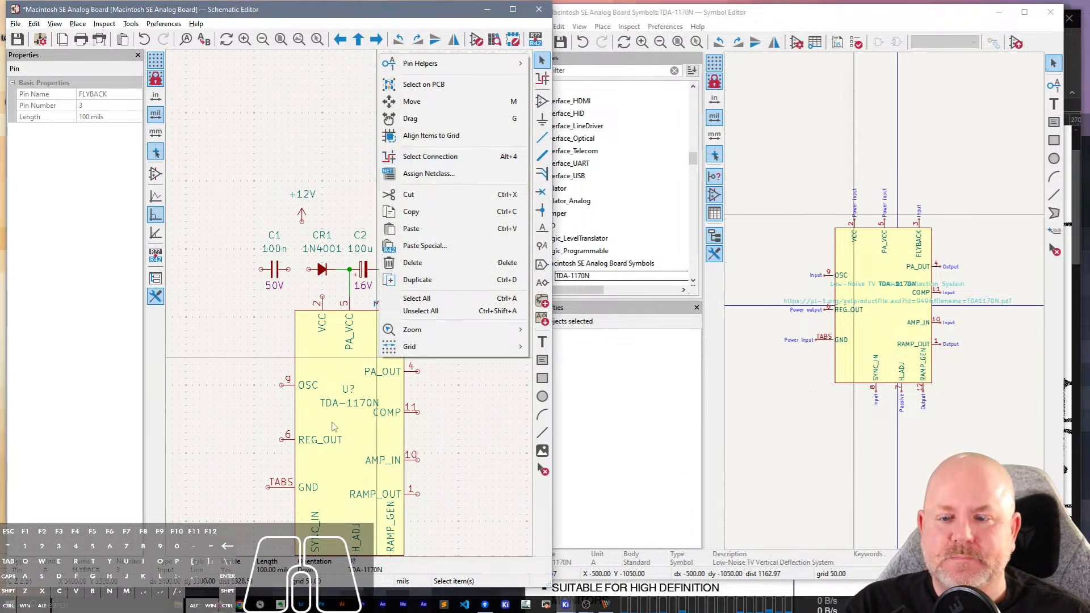
click(337, 393)
right_click(338, 393)
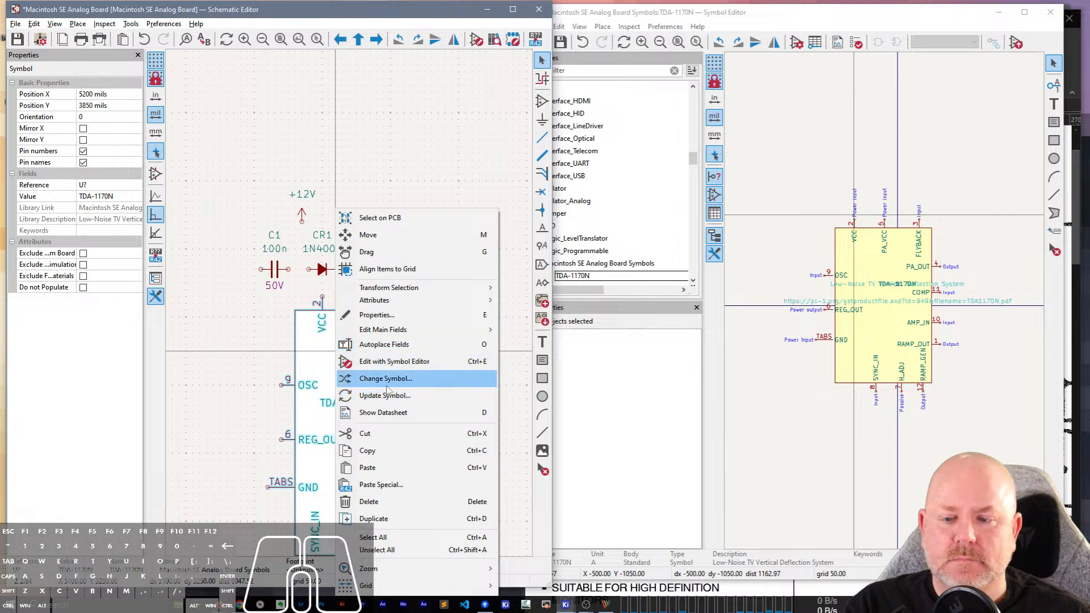
click(385, 396)
click(375, 451)
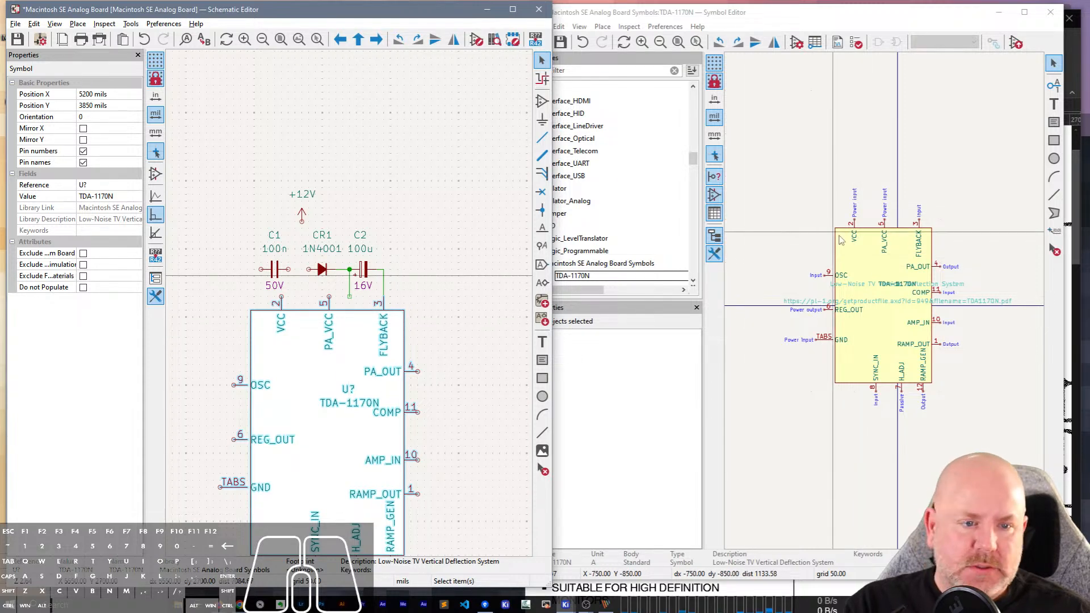
Move the library symbol's PA_VCC pin to X -100 mils and its VCC pin to X -400 mils, then save.
click(885, 224)
drag(885, 225, 890, 223)
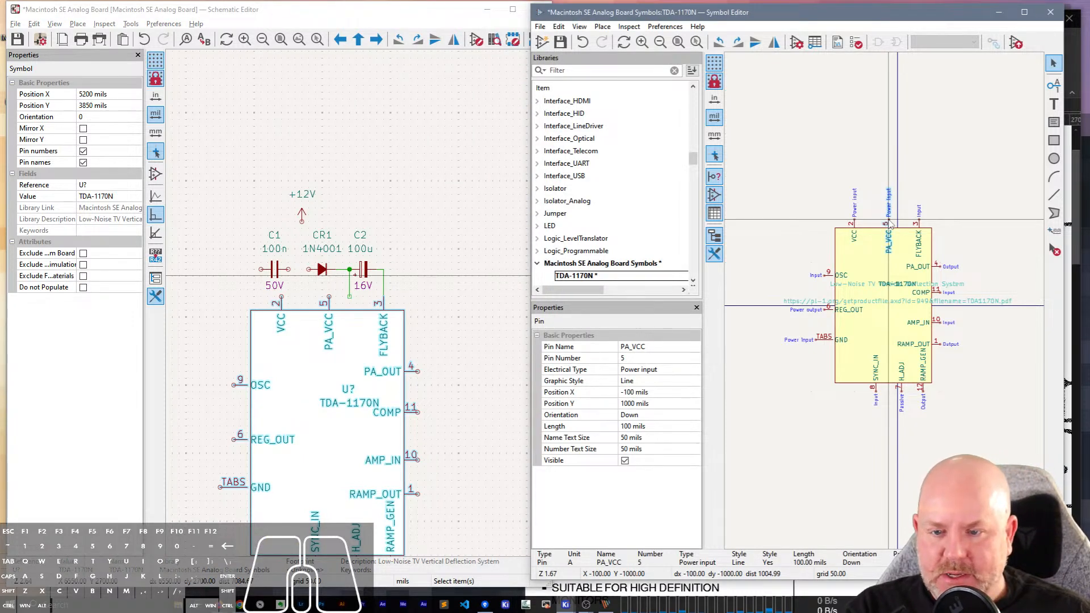
click(852, 223)
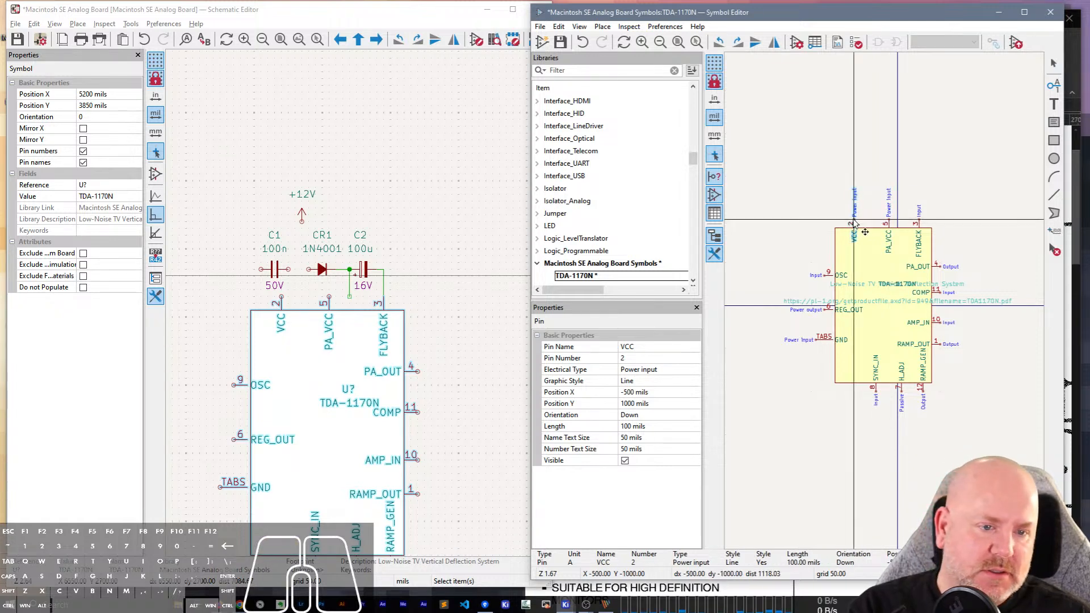
drag(853, 223, 864, 223)
key(ctrl+s)
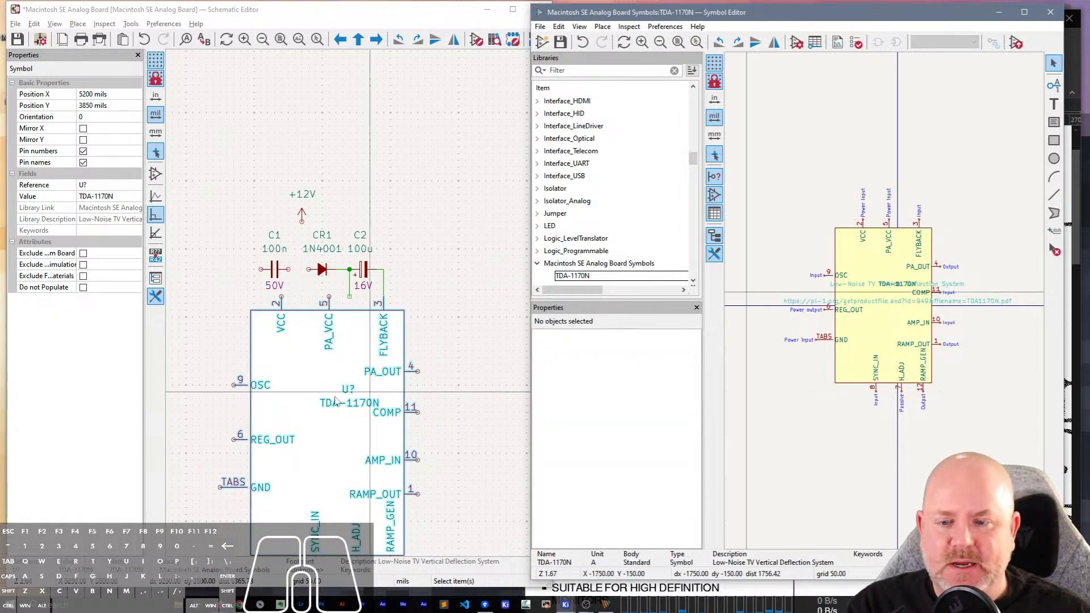
Refresh the schematic's TDA-1170N from the library to apply the revised VCC and PA_VCC pin positions.
right_click(289, 215)
click(315, 396)
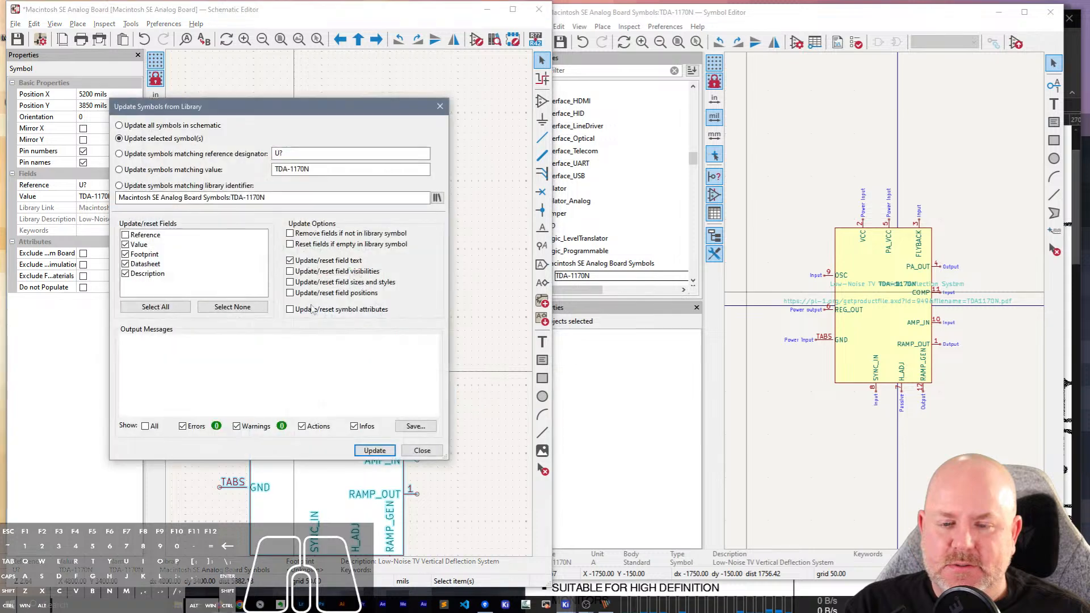
click(375, 450)
click(422, 451)
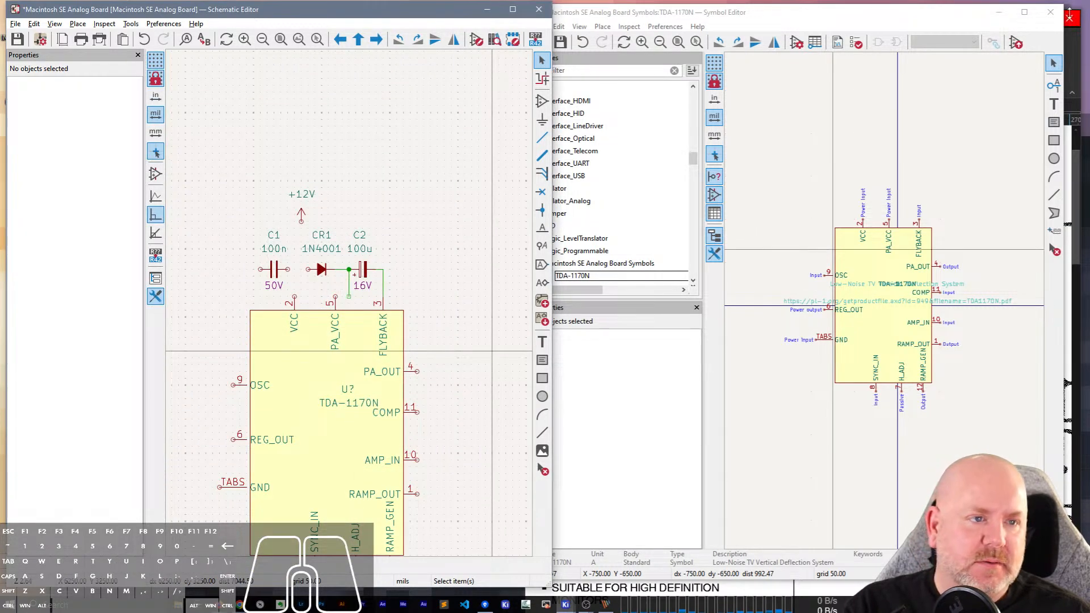
Close the library symbol and open the placed TDA-1170N (U?) itself for editing from its symbol properties.
click(1070, 14)
click(345, 360)
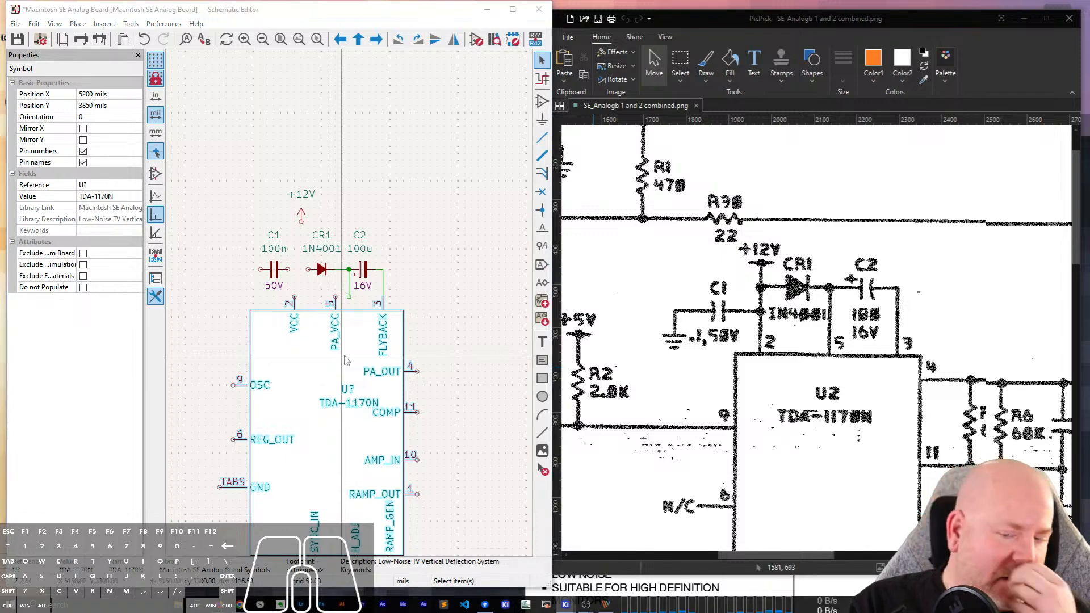
double_click(345, 360)
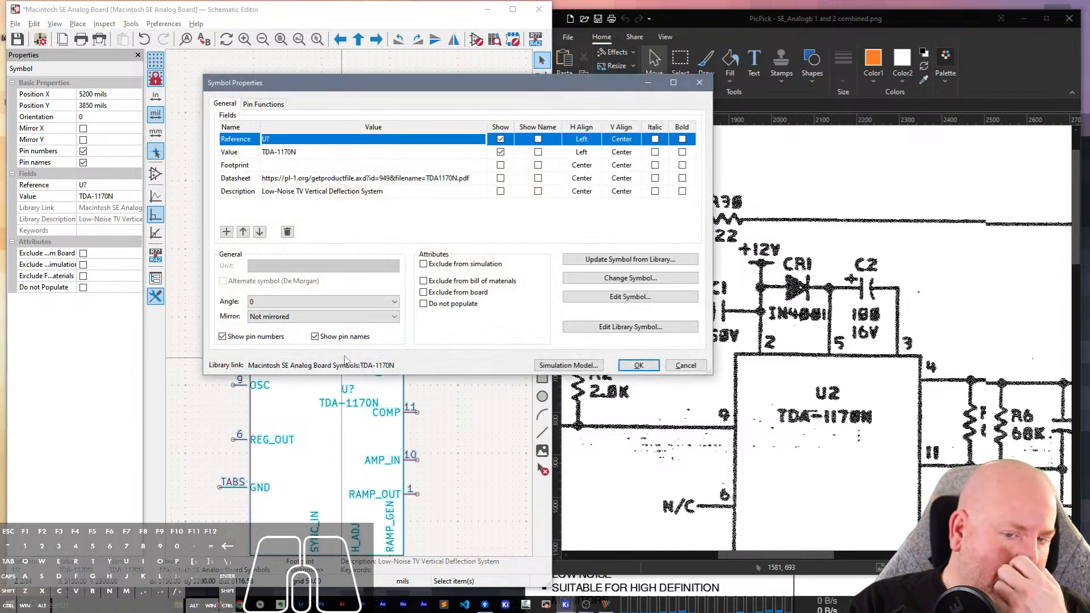
click(614, 297)
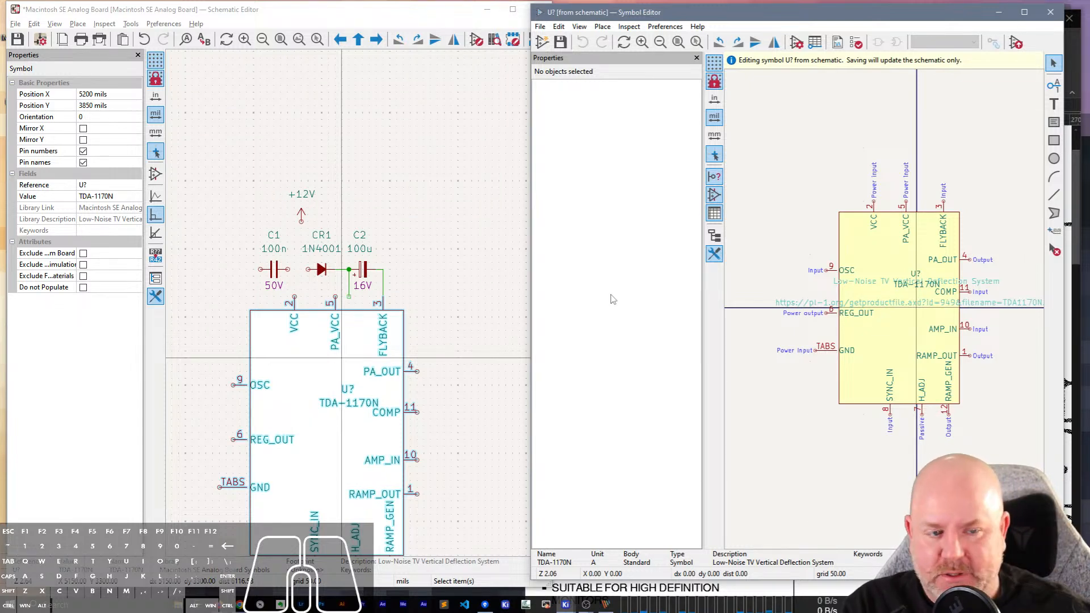
Move the VCC pin of the placed symbol to X -350 mils and save it to the schematic.
scroll(834, 294, up, 2)
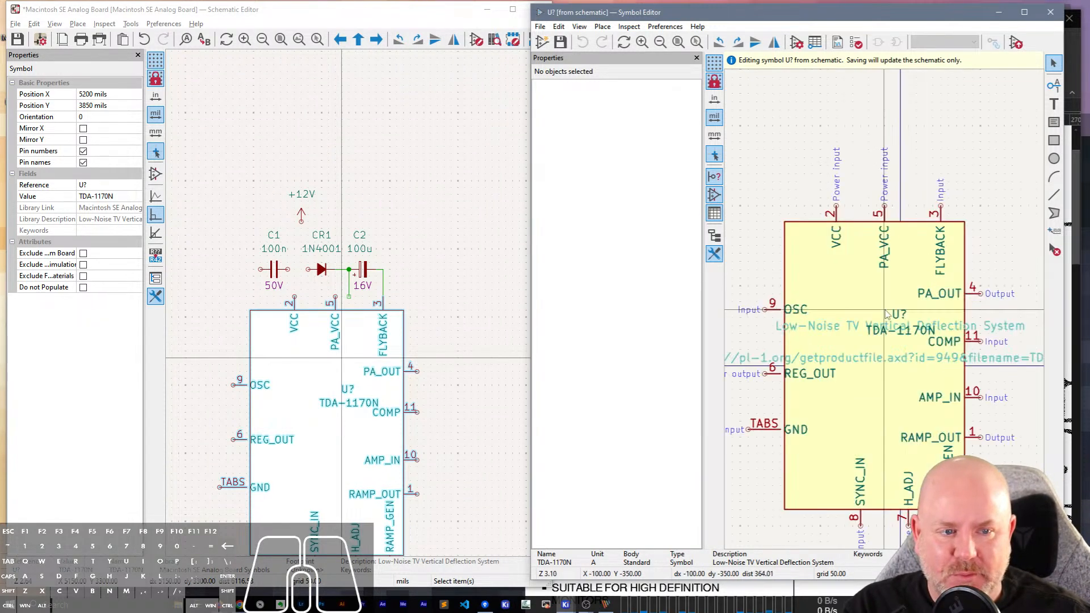
click(835, 294)
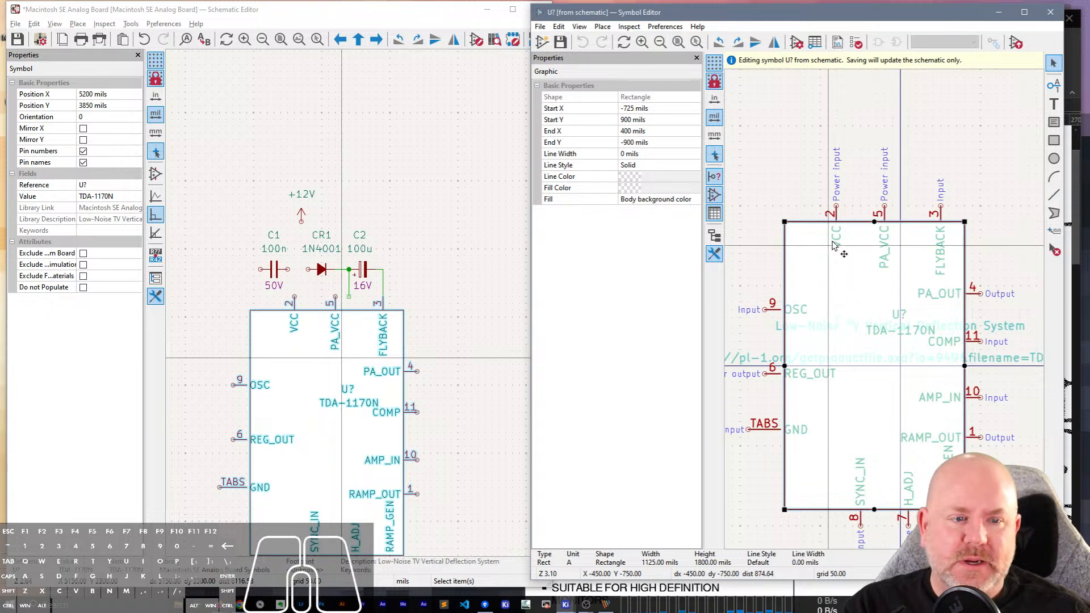
click(835, 214)
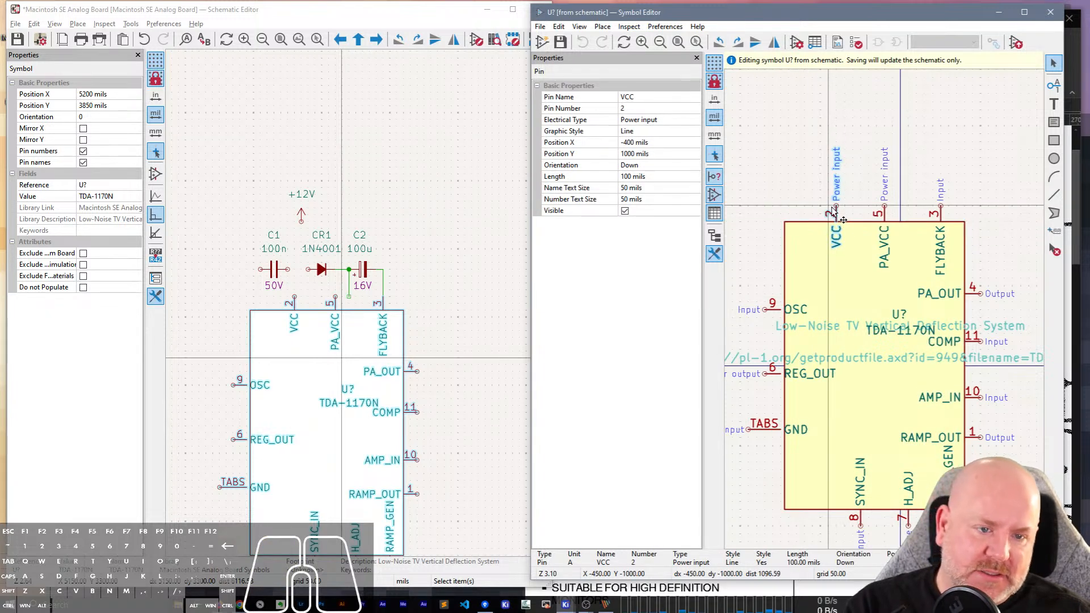
drag(833, 211, 843, 211)
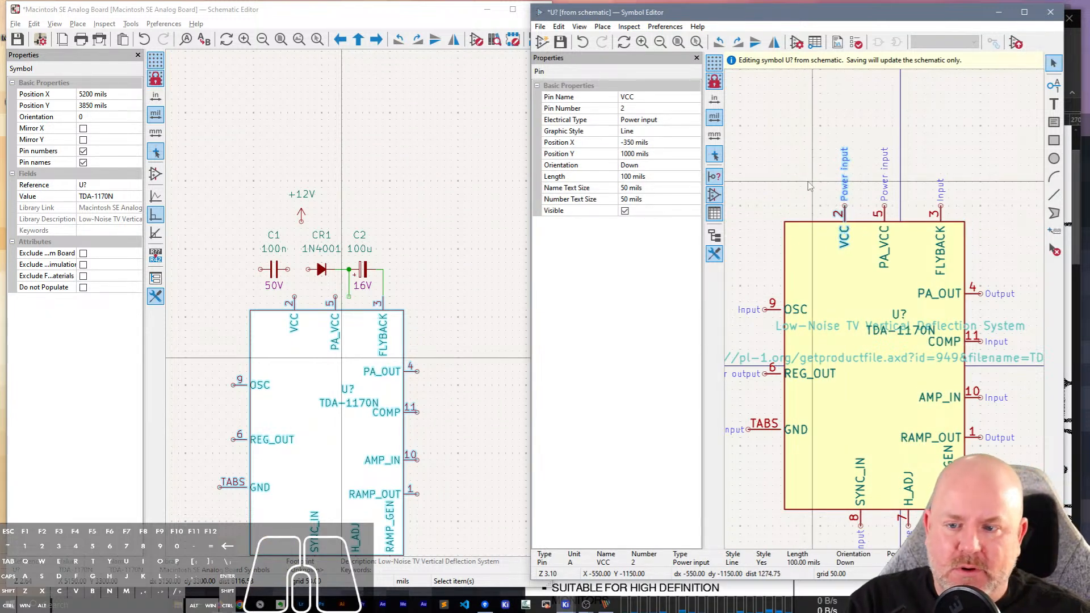
click(809, 187)
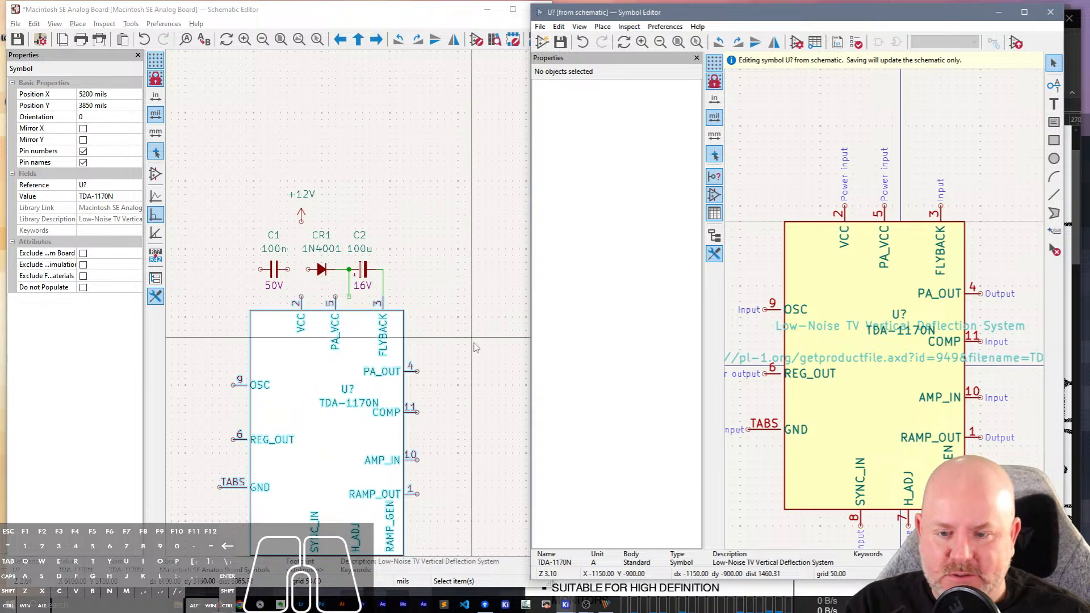
Hide the properties display in the Symbol Editor to enlarge its drawing canvas.
middle_drag(459, 331, 460, 238)
click(709, 226)
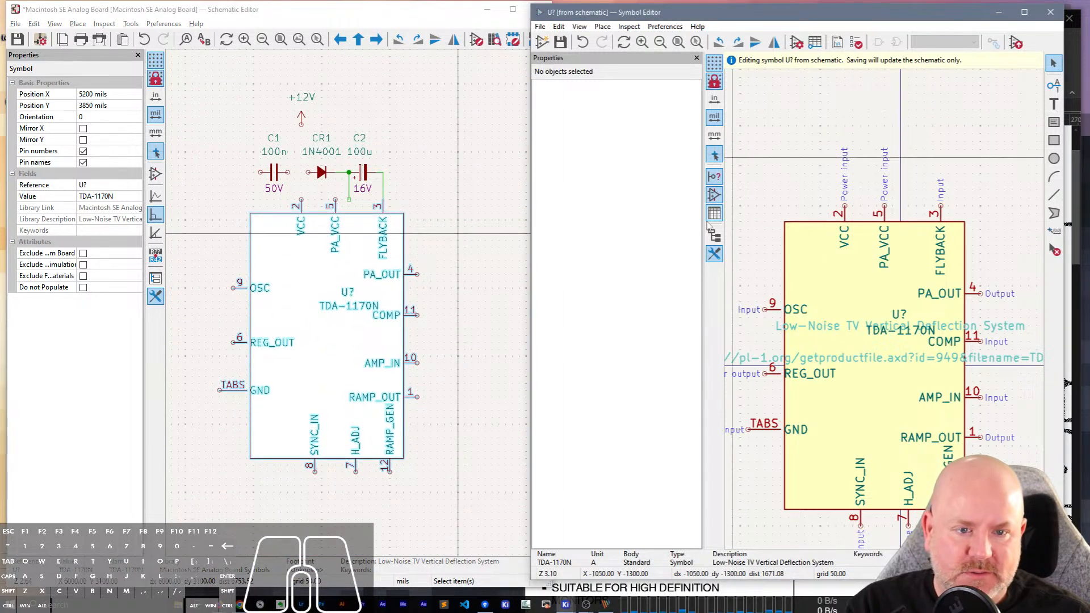
click(715, 255)
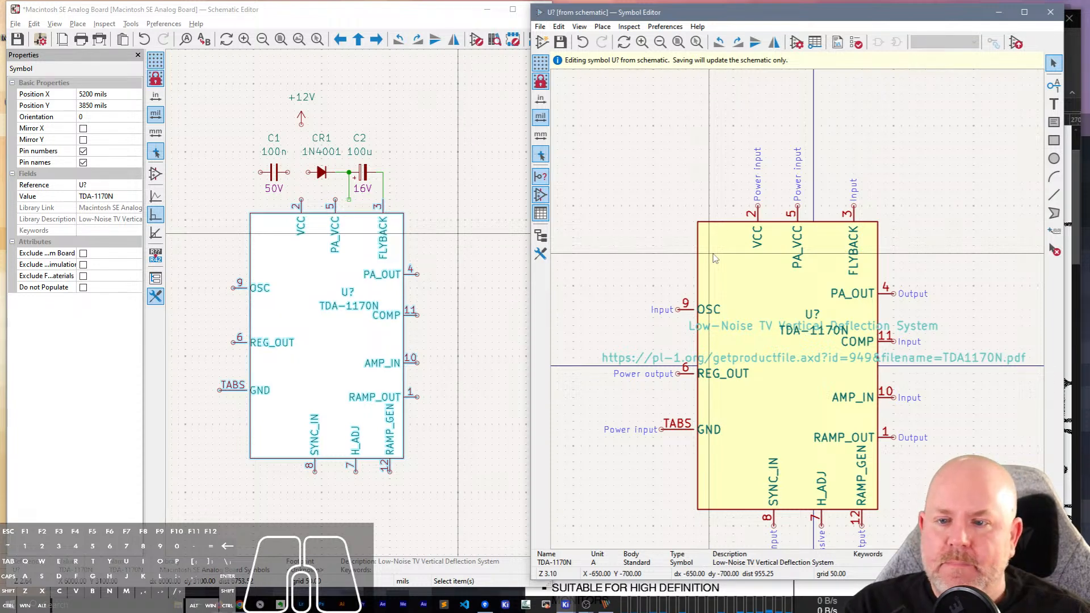
Move the PA_VCC pin 50 mils right, save, and shift the schematic wire from the CR1–C2 junction onto pin 5.
click(798, 239)
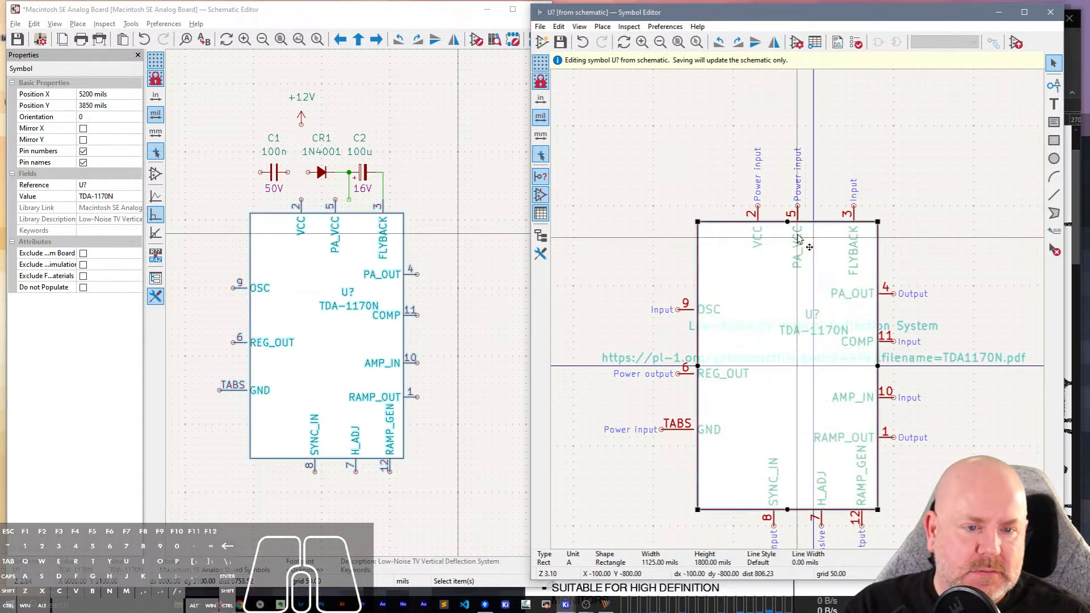
click(798, 214)
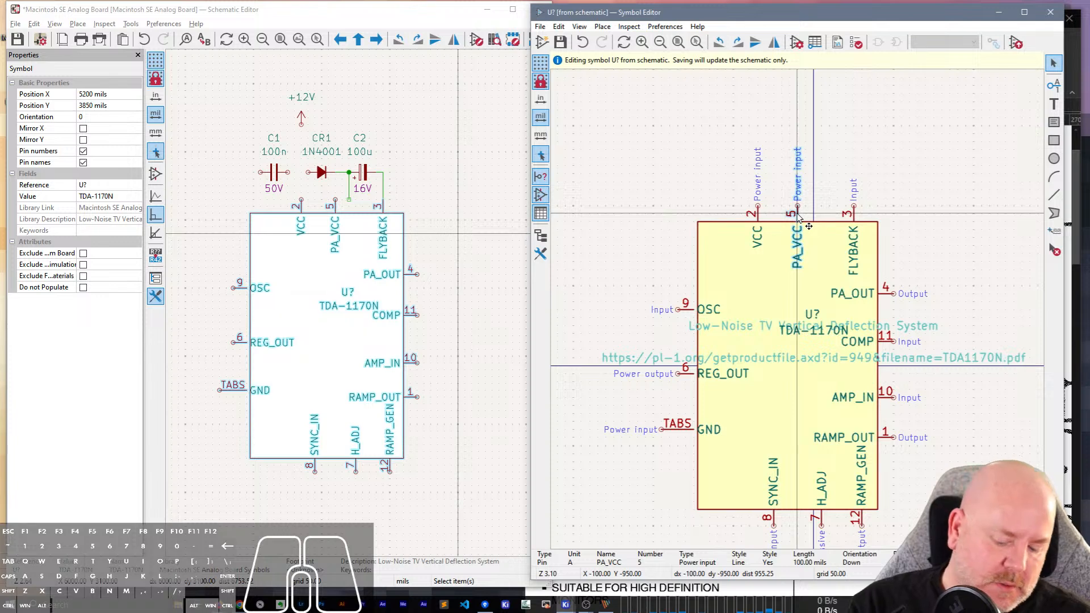
drag(798, 215, 806, 215)
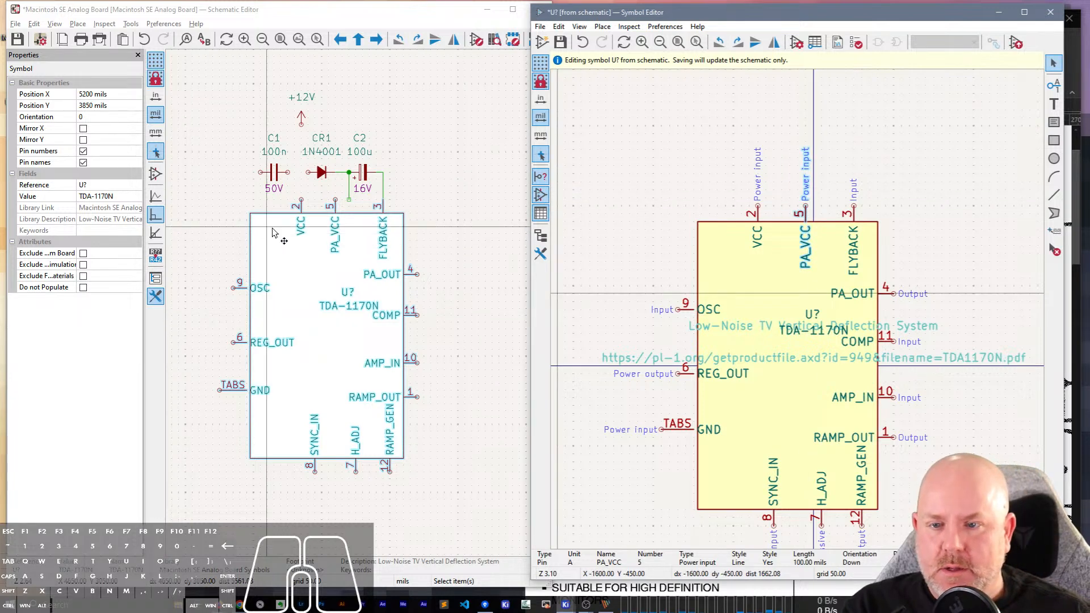
key(ctrl+s)
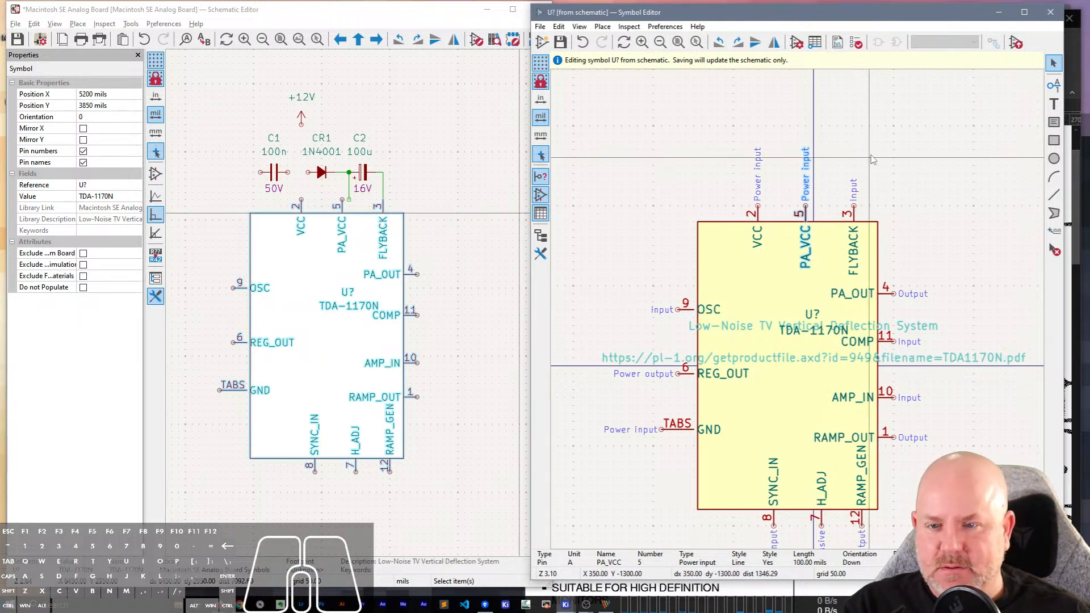
drag(349, 193, 342, 202)
click(468, 177)
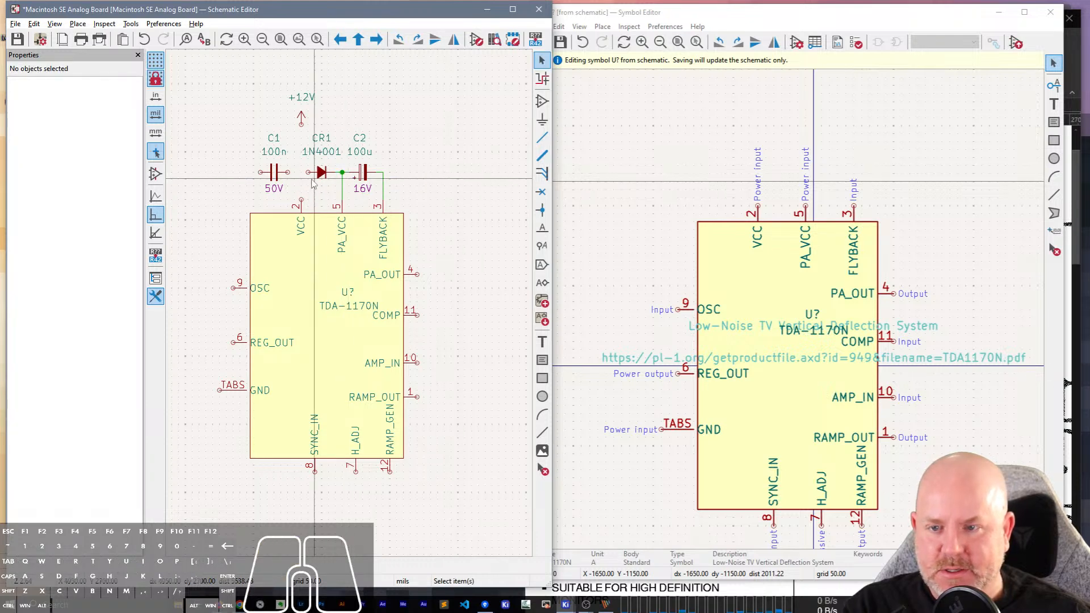
Wire C1 to the anode of CR1 and connect VCC pin 2 up to that wire.
key(w)
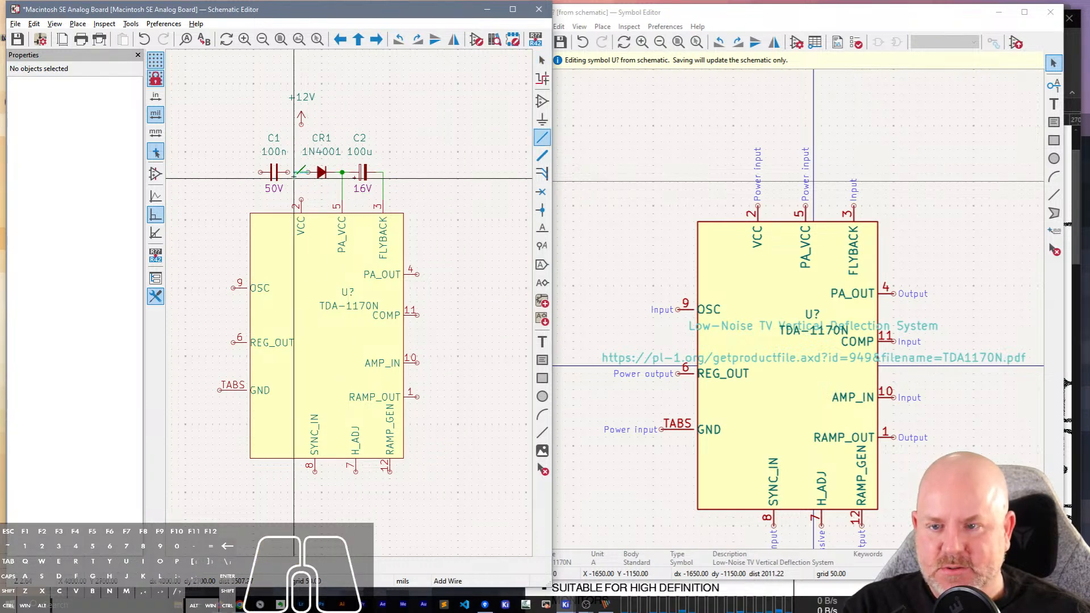
click(288, 172)
key(Escape)
key(w)
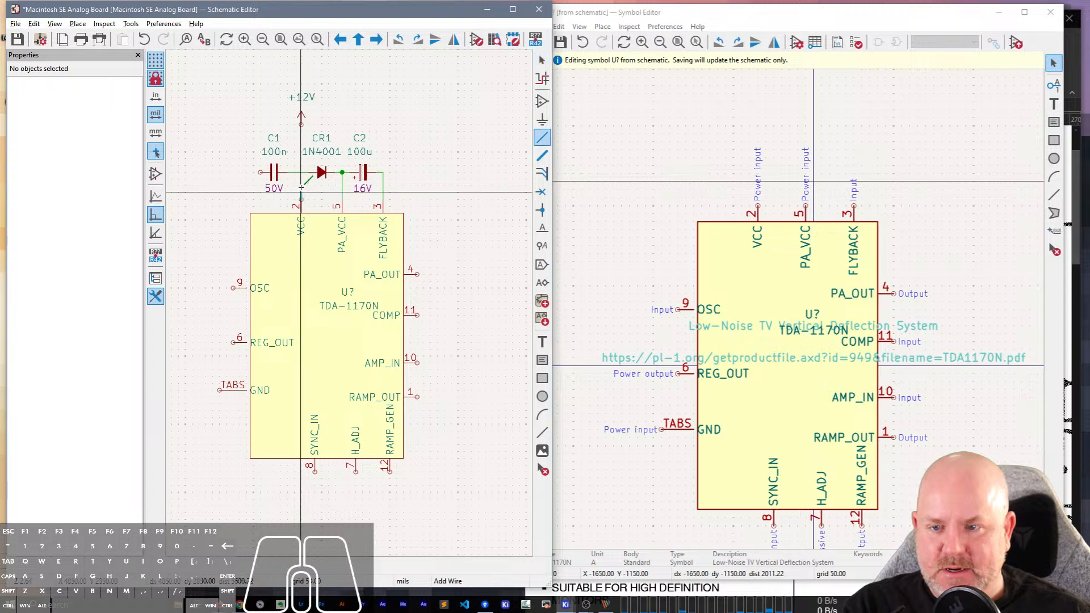
click(301, 171)
key(Escape)
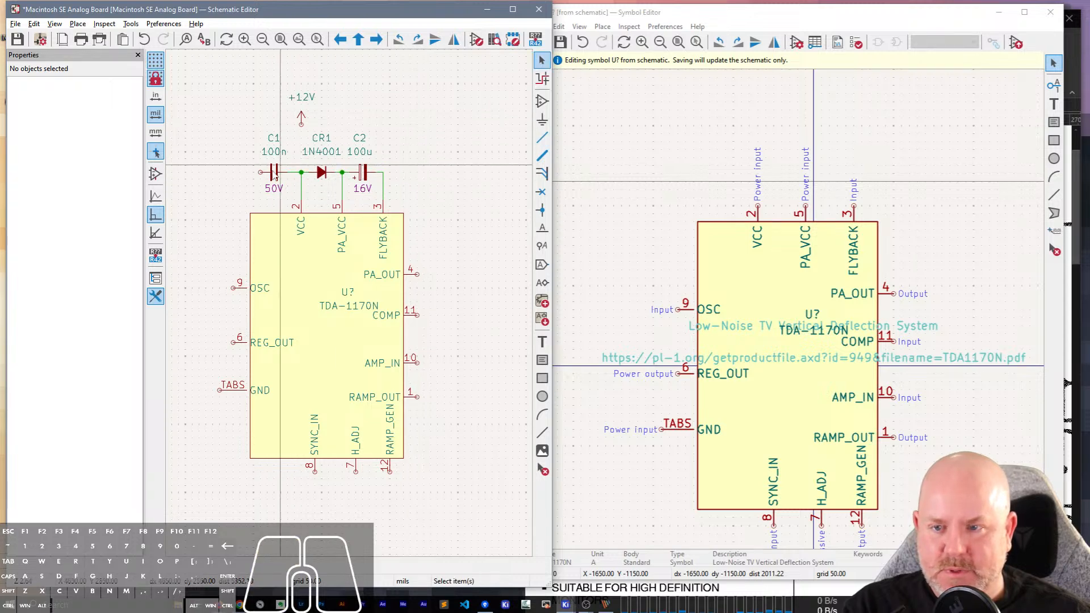
Shift capacitor C1 50 mils to the right, closer to the VCC junction.
click(280, 172)
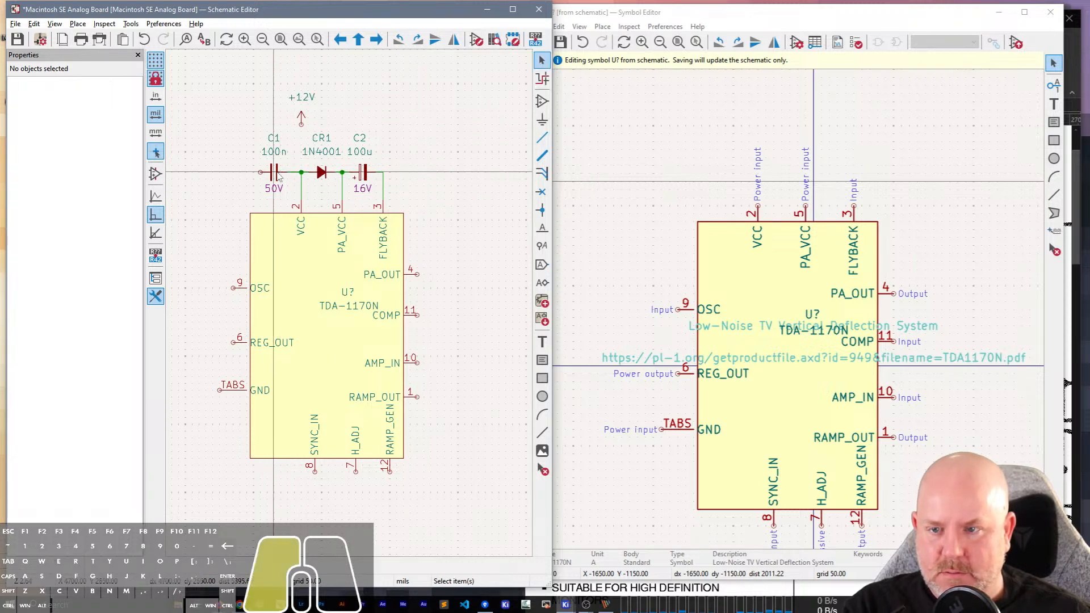
key(Escape)
drag(282, 181, 297, 185)
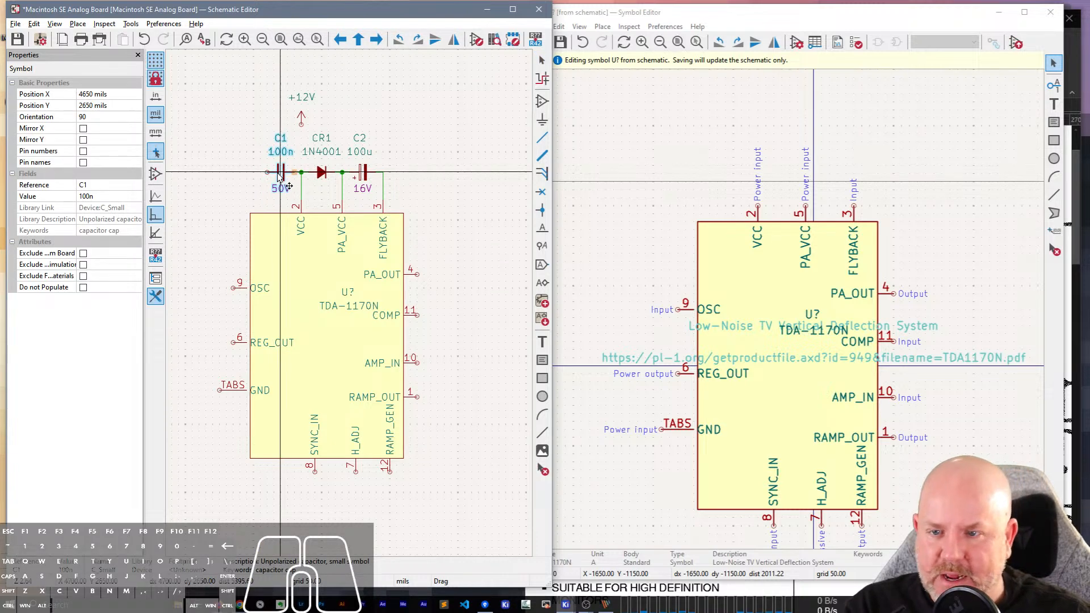
click(281, 173)
click(255, 183)
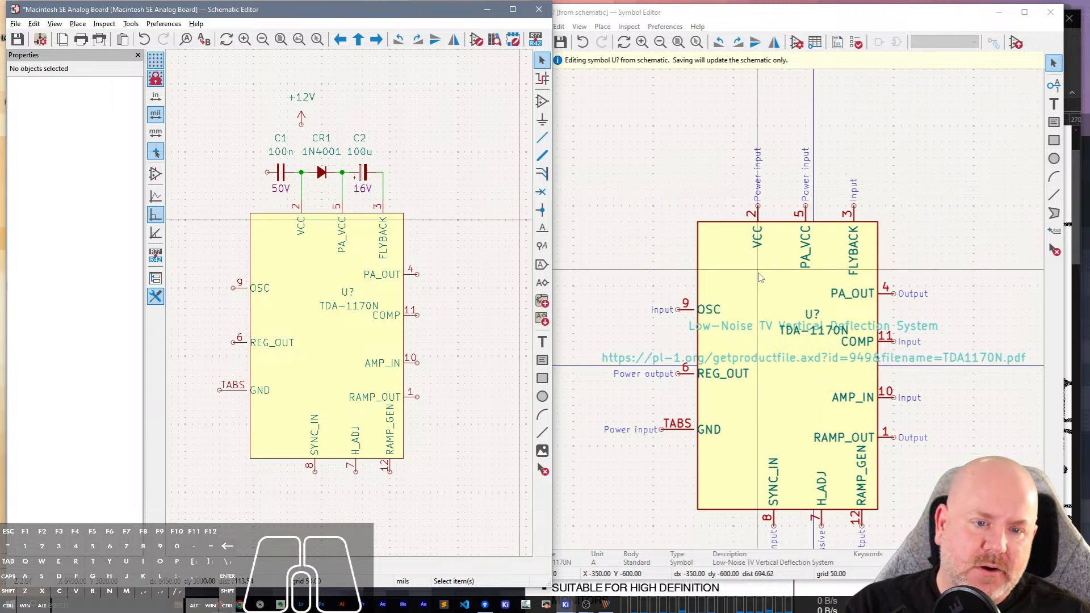
Narrow the symbol body from its left edge to a width of 975 mils and save.
click(704, 284)
drag(698, 365, 721, 366)
click(700, 301)
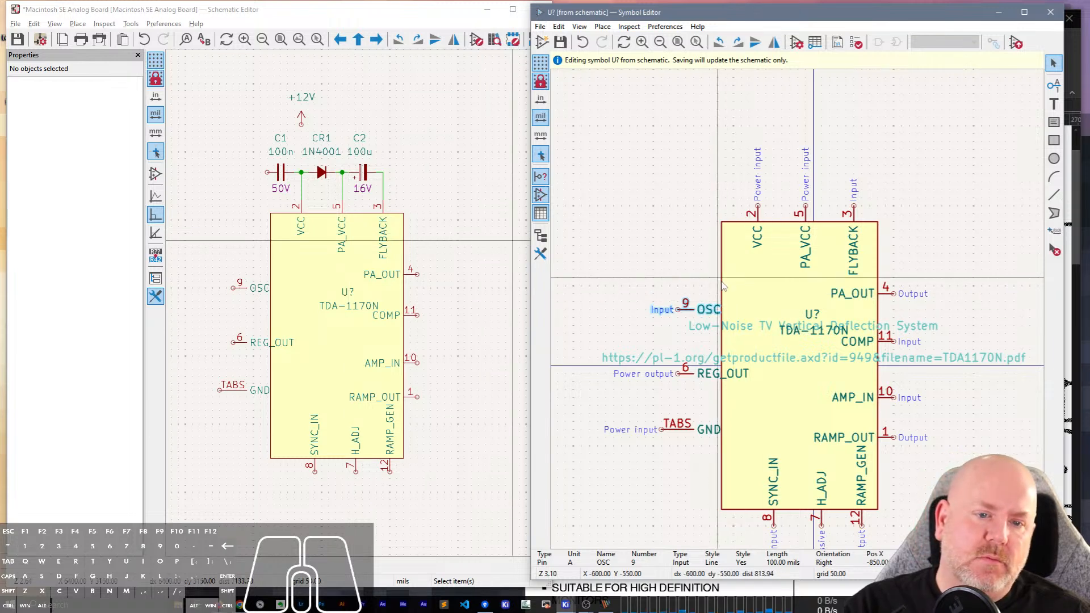
Move the entire symbol with all its pins and text about 100 mils right, then select the body rectangle.
click(879, 463)
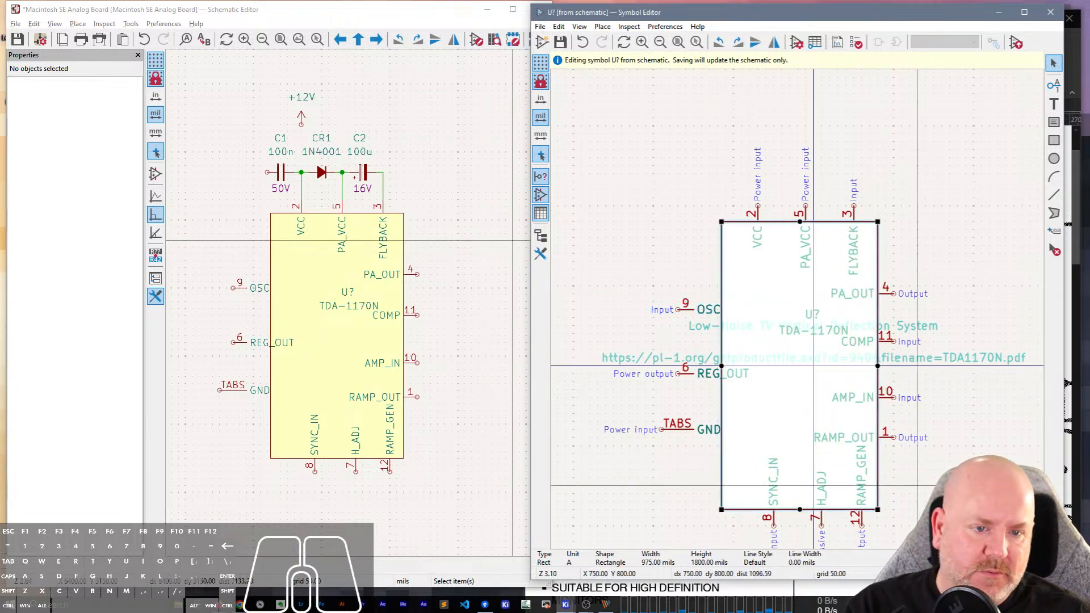
click(917, 477)
scroll(896, 487, down, 2)
drag(876, 432, 612, 86)
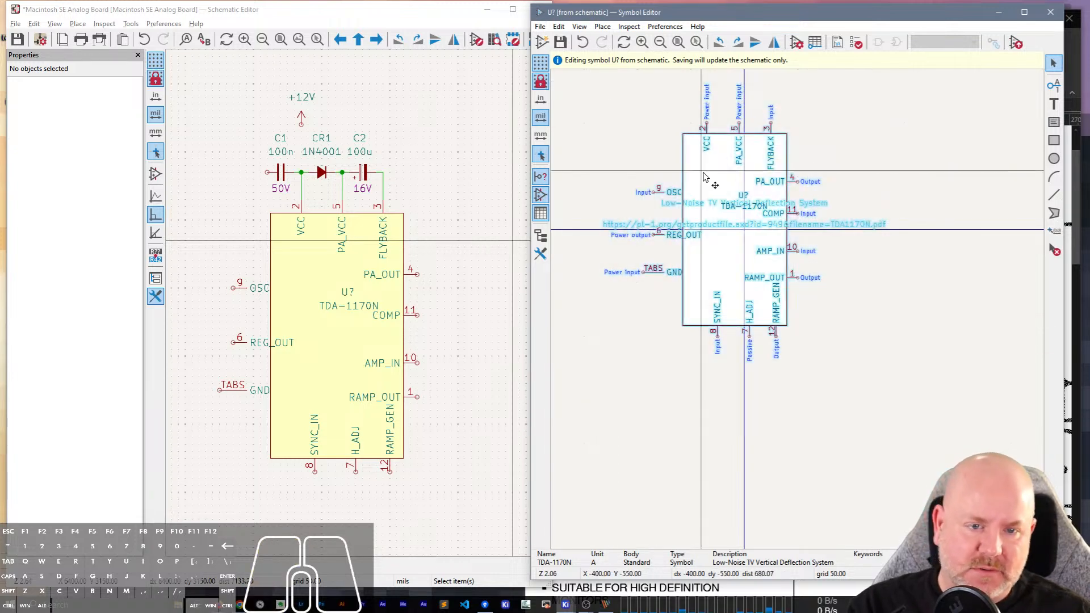
key(m)
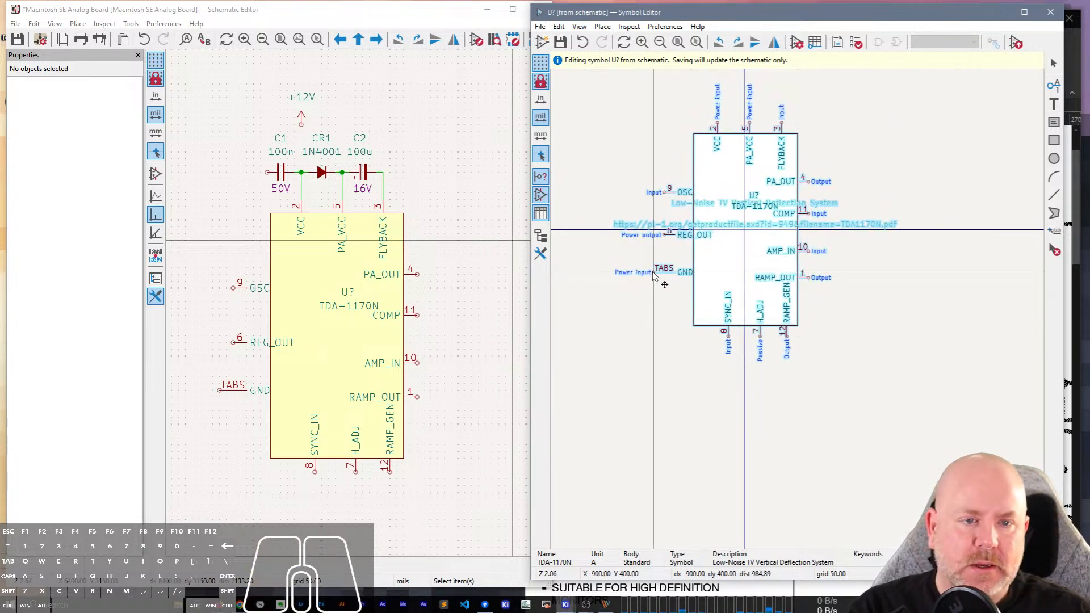
key(Return)
click(809, 161)
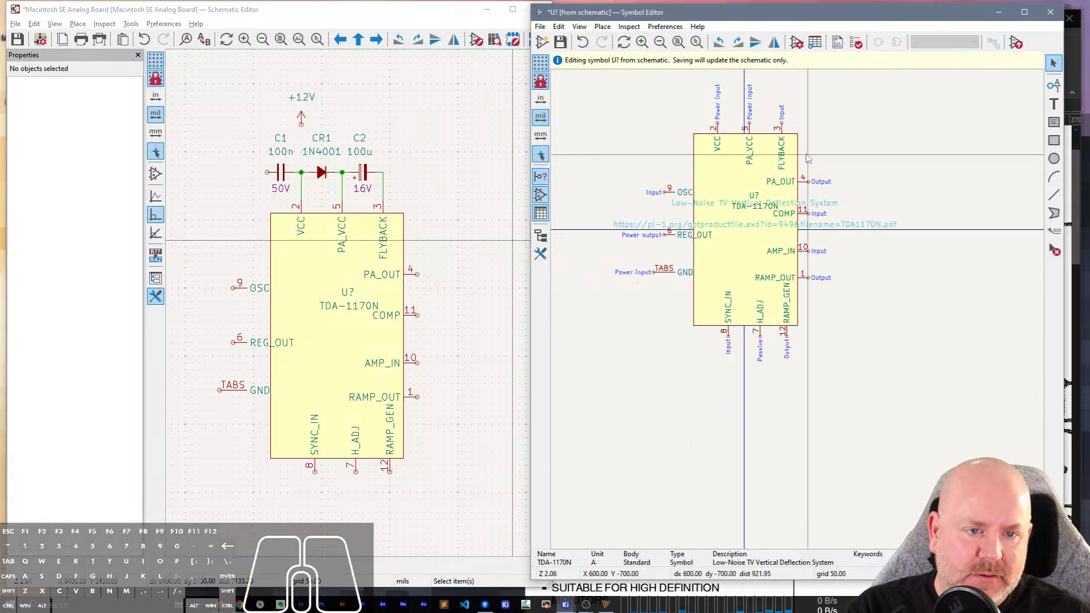
click(799, 163)
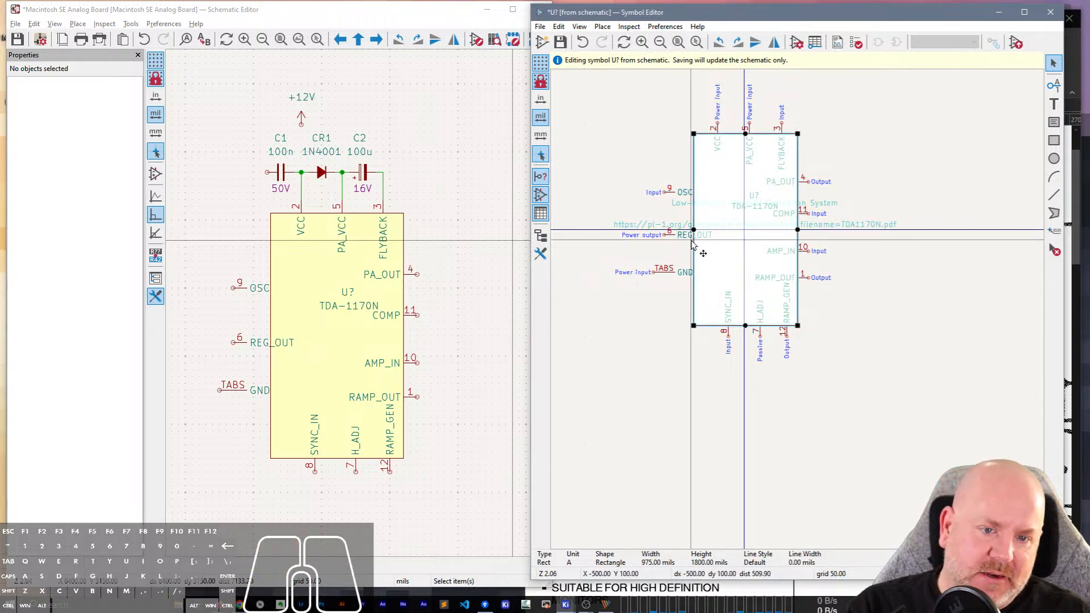
Extend the symbol body's left edge to X -500 mils, shift the OSC, REG_OUT and GND pins right to meet it, and save.
drag(694, 231, 691, 232)
click(698, 312)
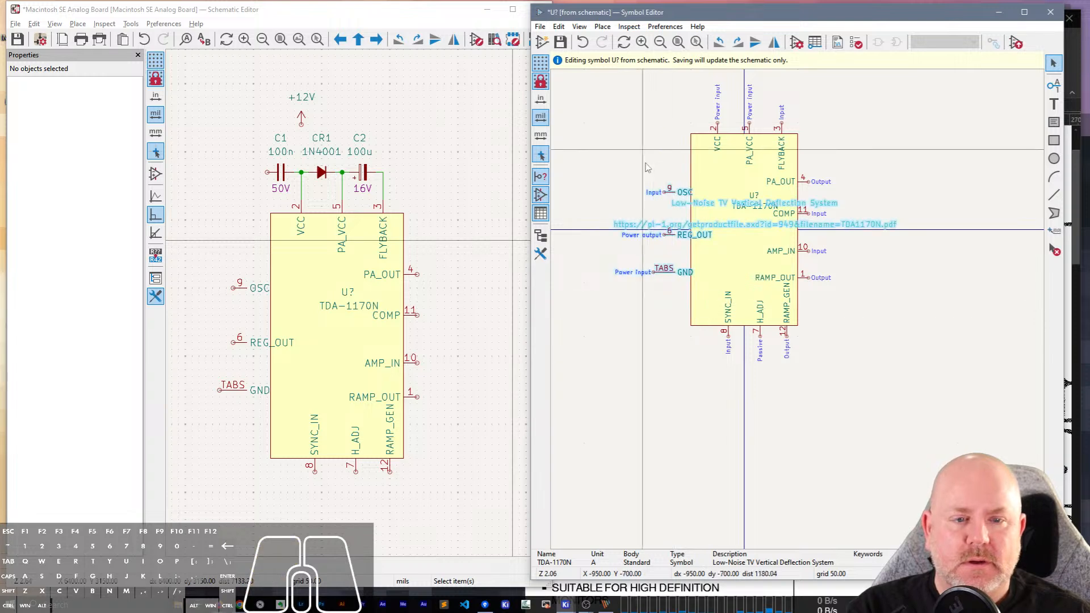
drag(615, 169, 672, 278)
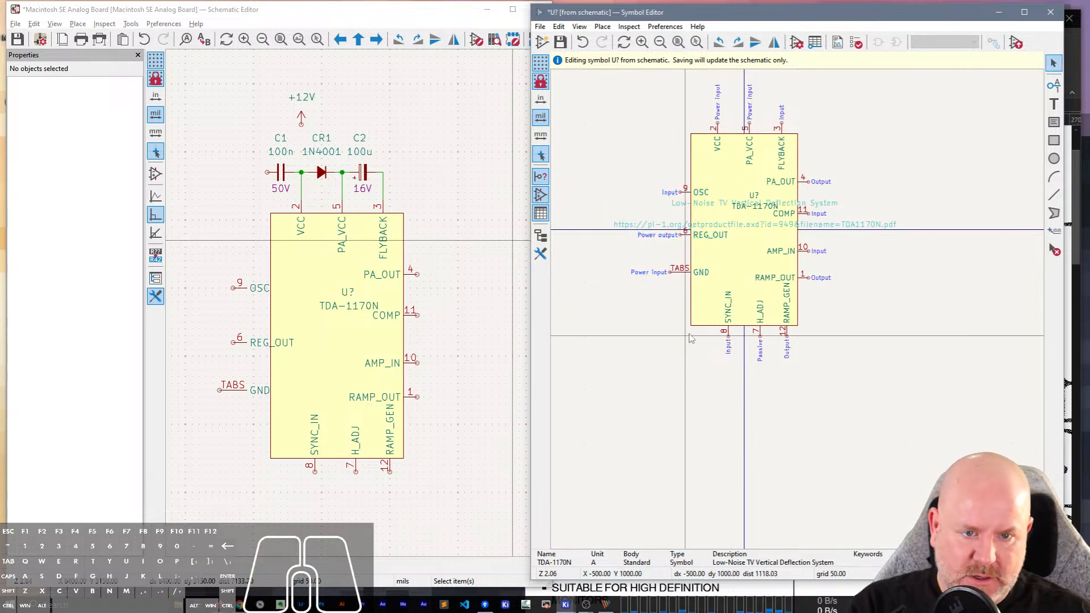
key(ctrl+s)
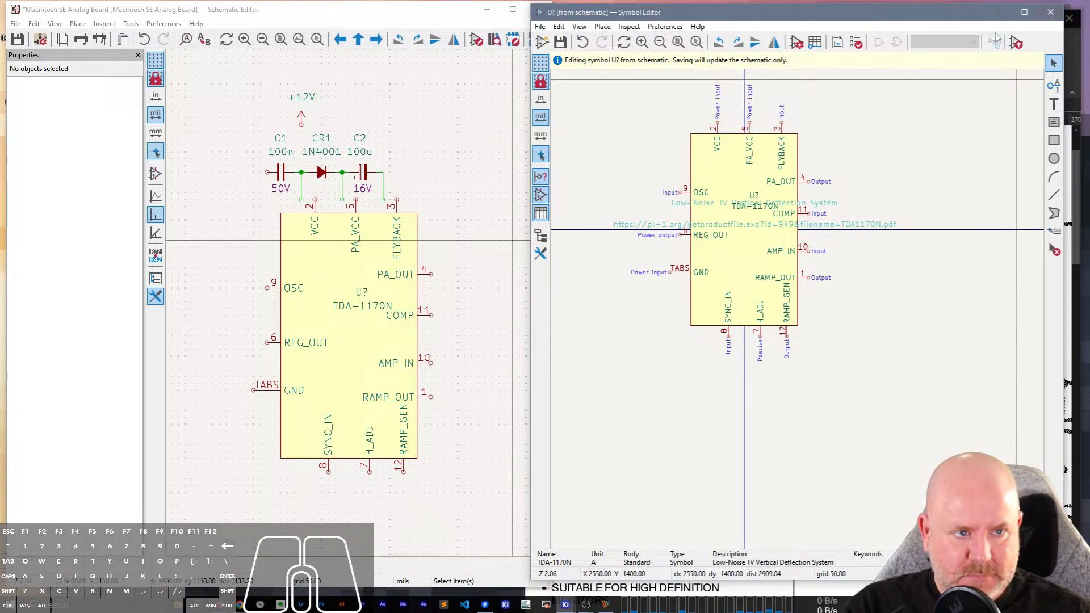
click(999, 12)
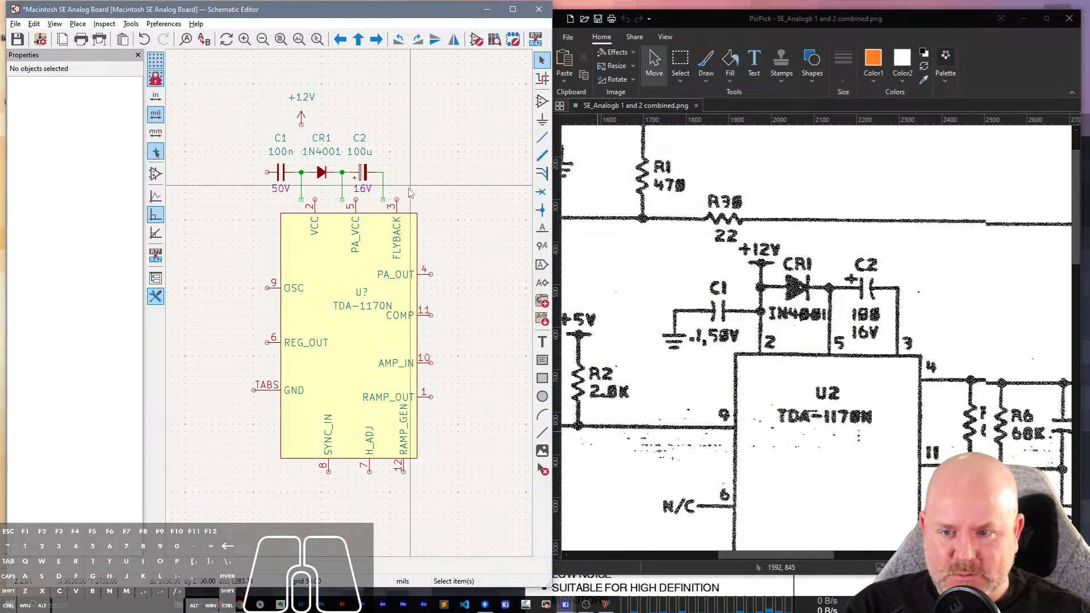
Try enclosing and crossing window selections over the +12V, C1, CR1 and C2 circuitry, clearing each selection.
drag(401, 196, 226, 82)
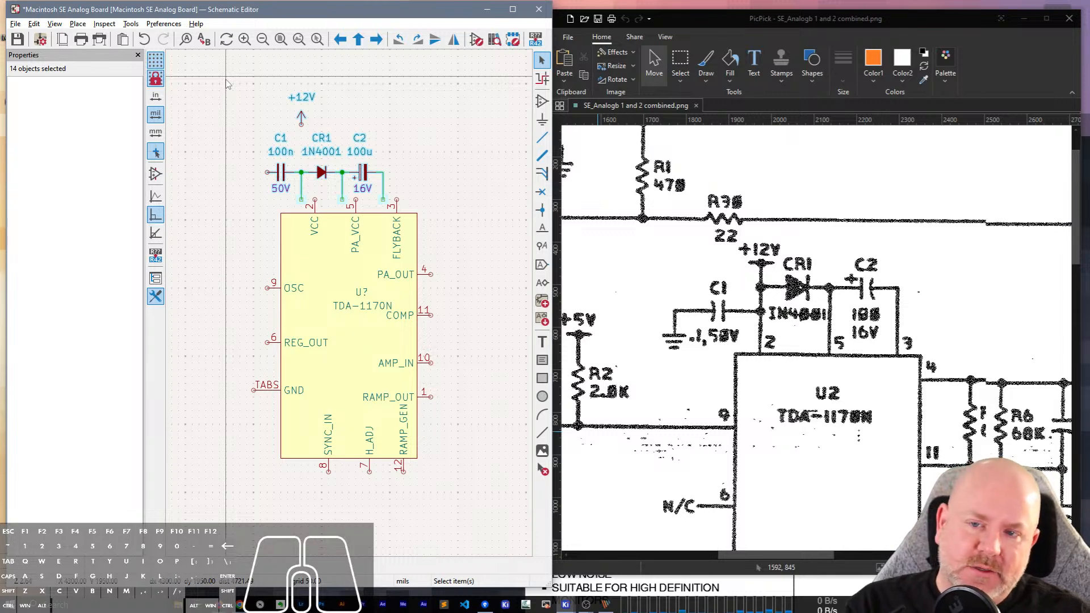
click(252, 114)
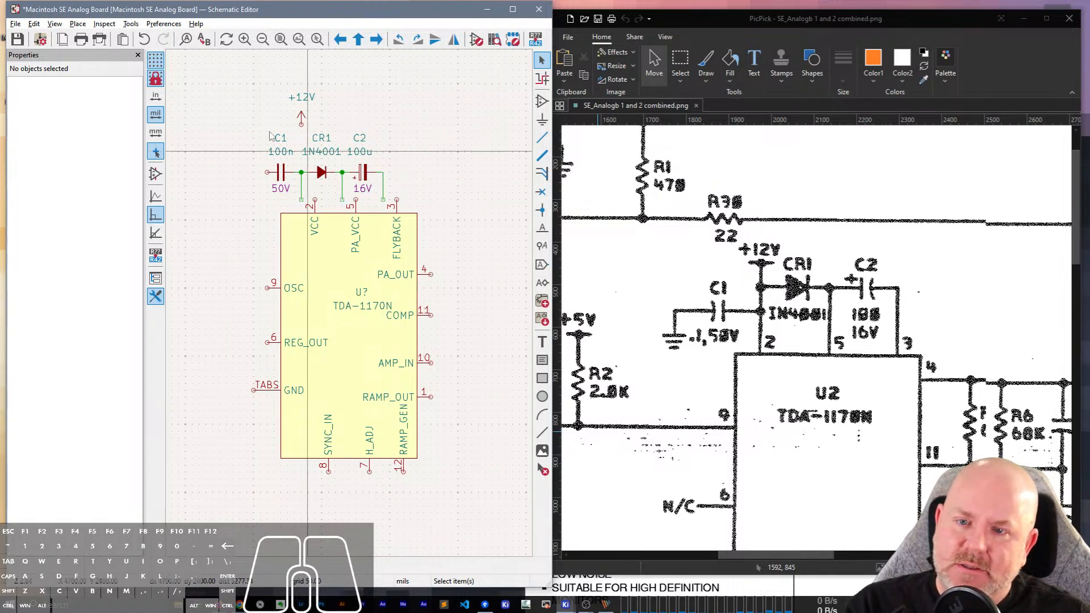
drag(210, 85, 306, 204)
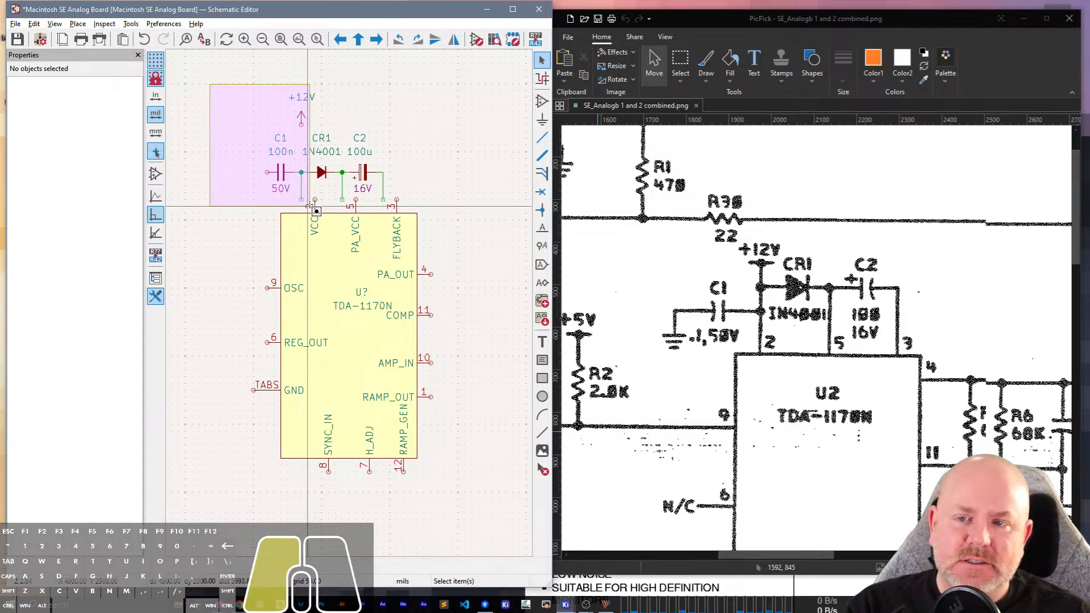
drag(308, 206, 314, 205)
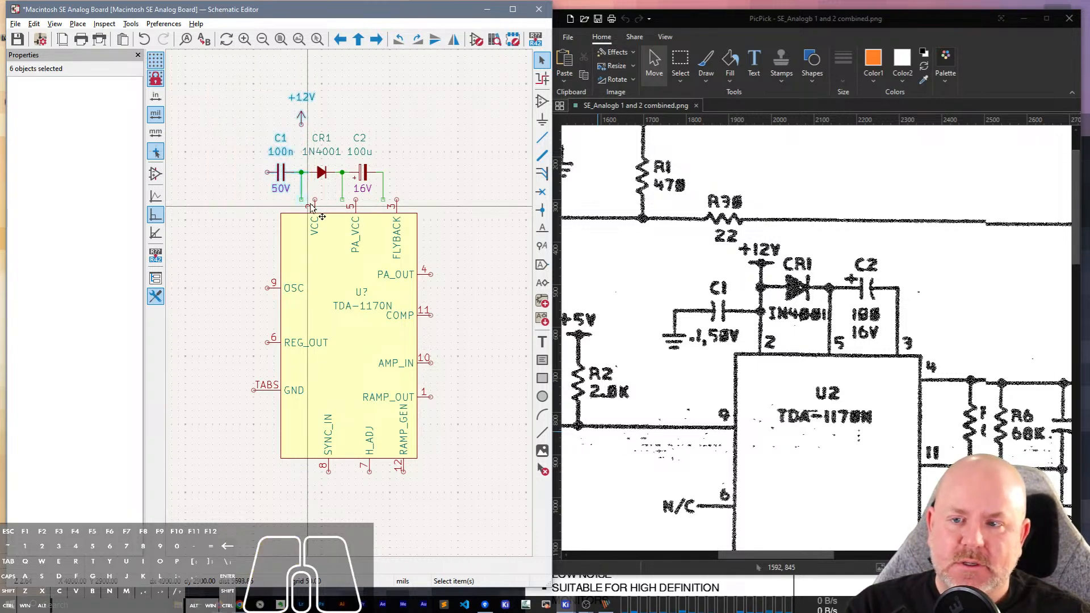
click(452, 179)
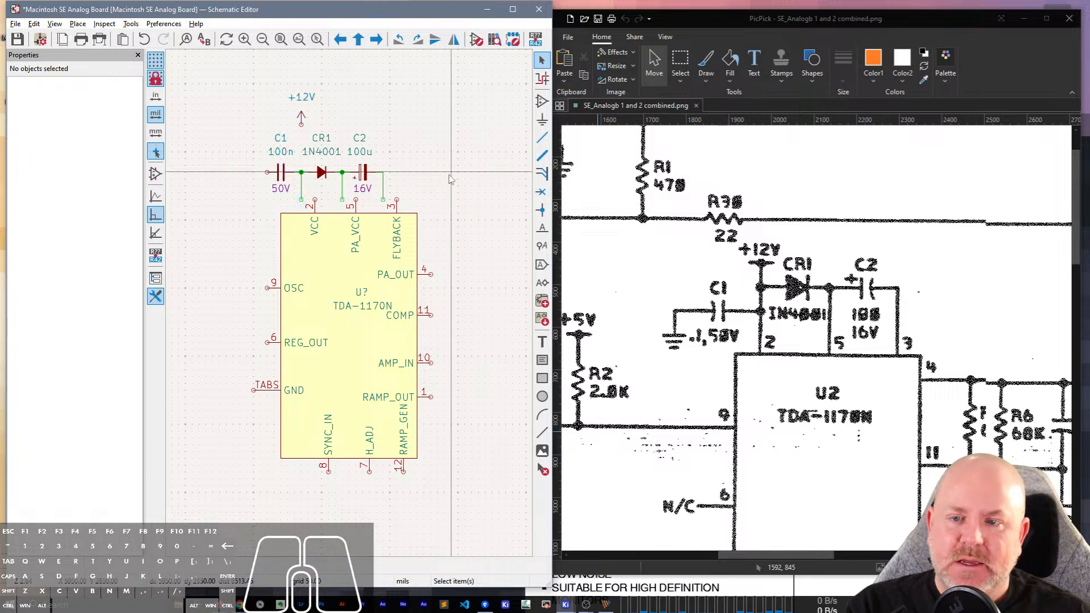
drag(467, 184, 253, 152)
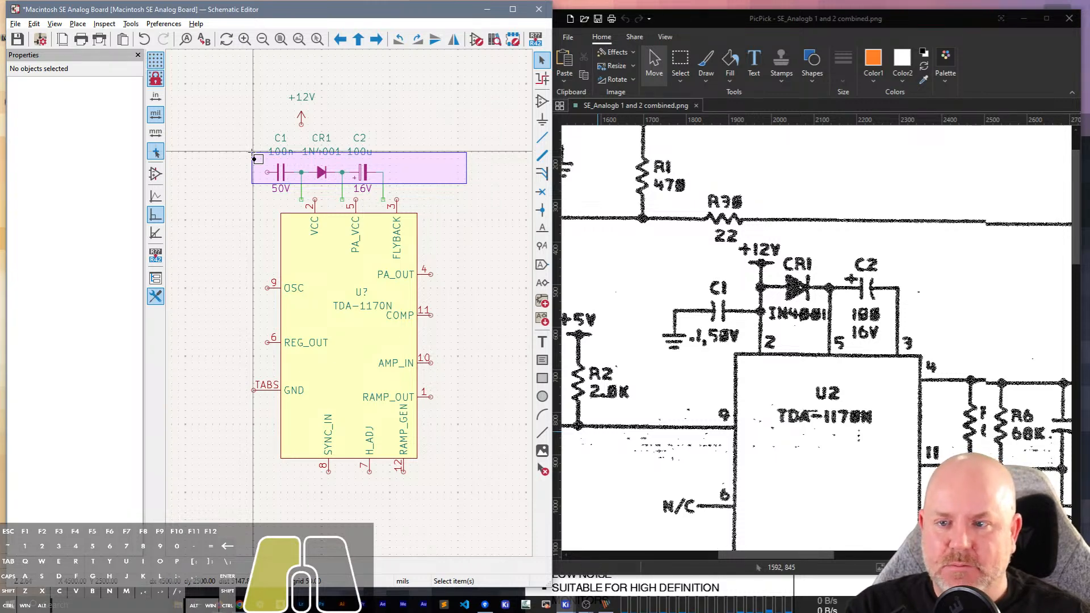
drag(253, 152, 253, 153)
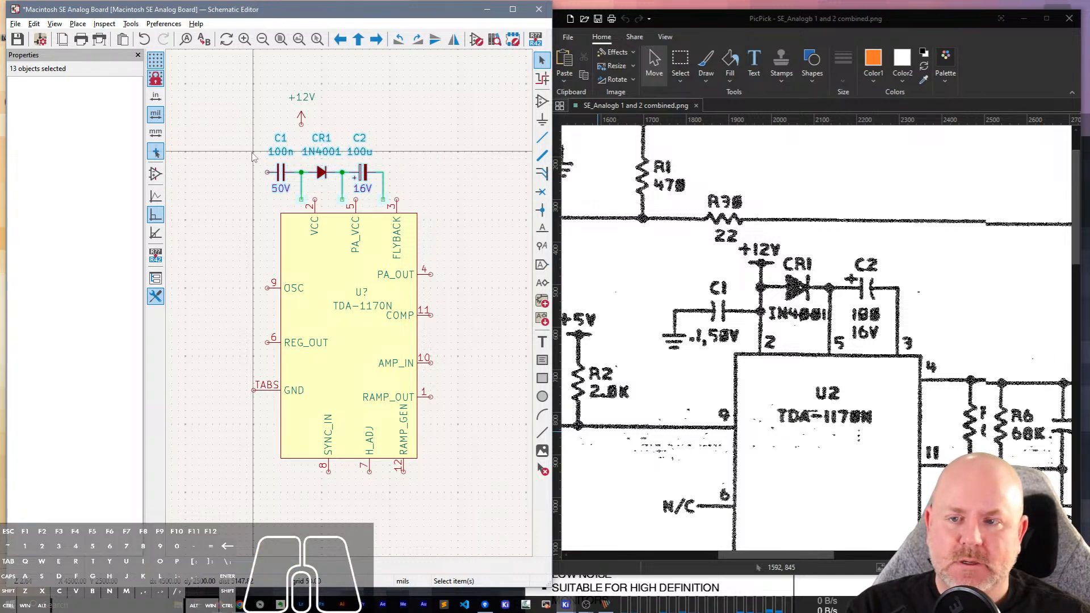
drag(430, 187, 355, 166)
click(390, 158)
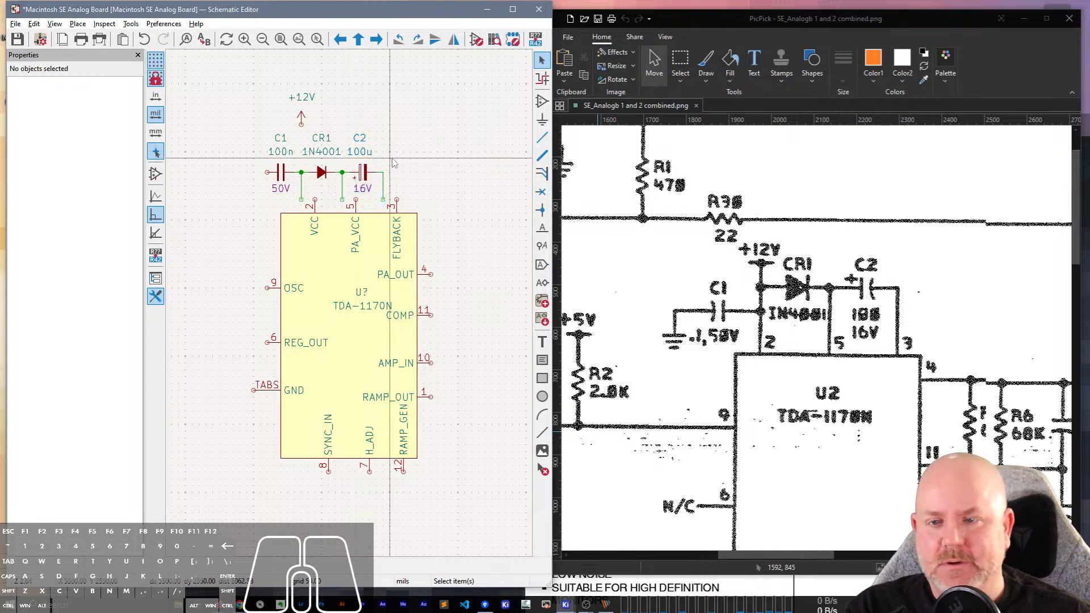
mouse_move(409, 189)
mouse_down()
mouse_move(352, 150)
mouse_move(222, 122)
mouse_move(275, 130)
mouse_move(416, 199)
mouse_move(424, 185)
mouse_up()
click(395, 120)
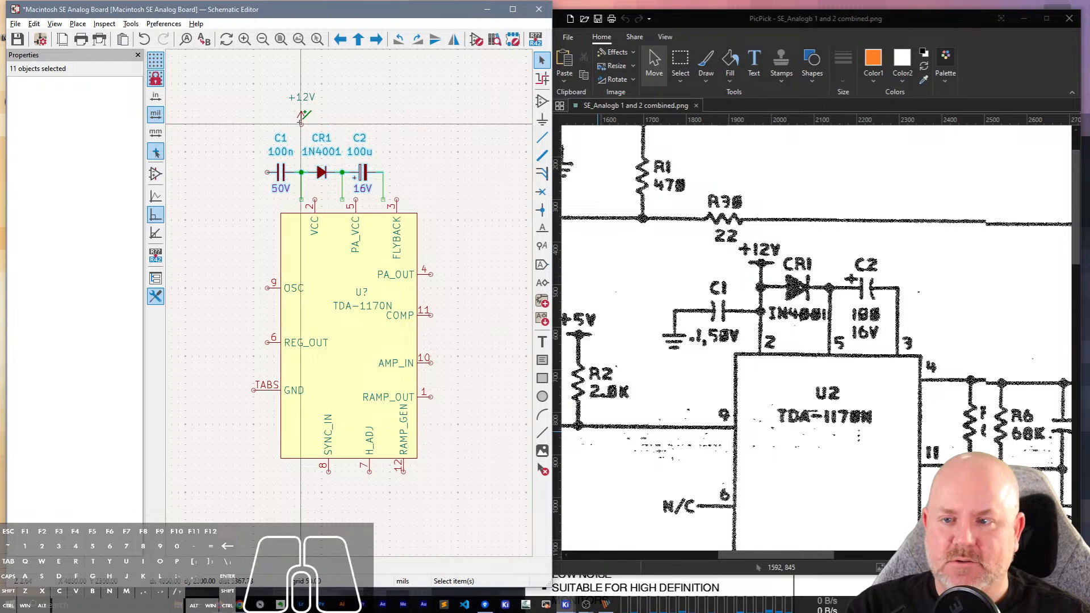
click(423, 153)
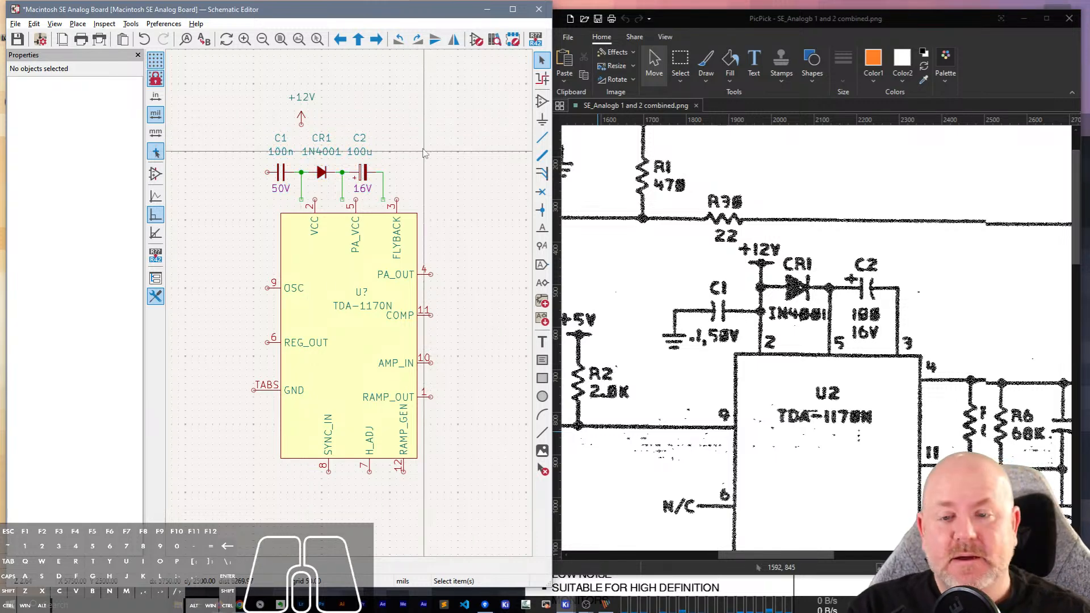
Move C1, CR1, C2 and their wires 100 mils right so the wires meet the VCC, PA_VCC and FLYBACK pins.
drag(411, 189, 260, 134)
key(m)
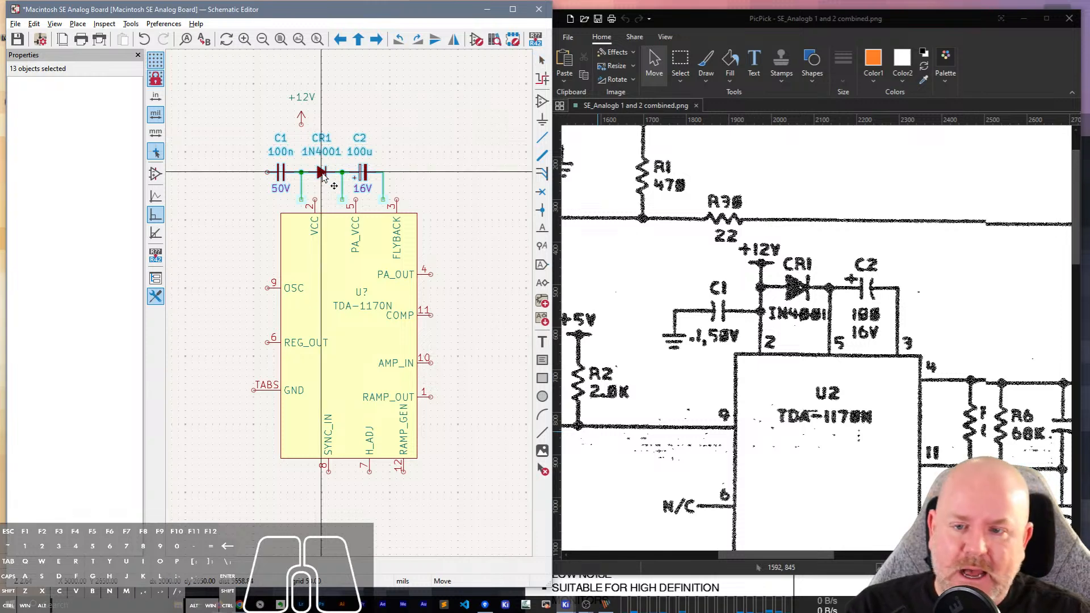
click(335, 172)
click(342, 124)
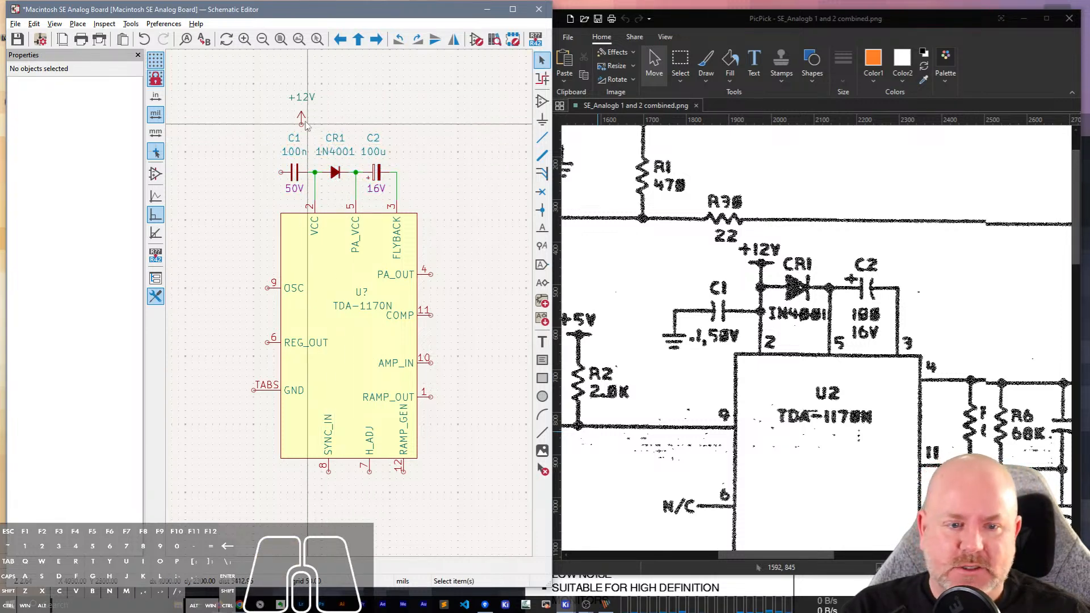
Move the +12V symbol to X 4950, Y 2350 mils above VCC and wire it down to the C1–CR1 junction.
click(303, 121)
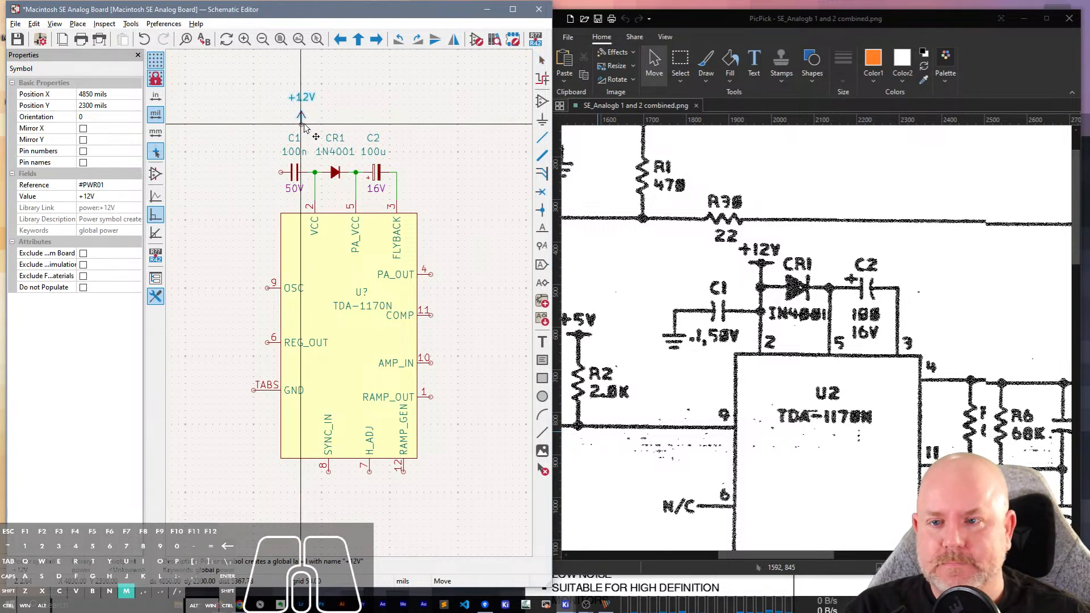
key(m)
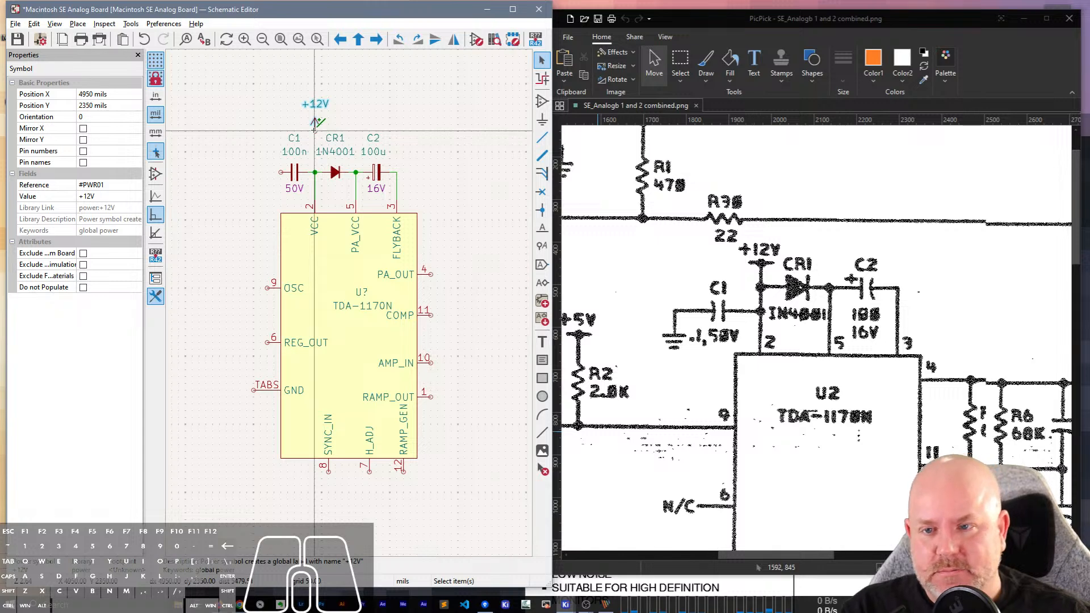
click(314, 132)
key(w)
click(316, 172)
key(Escape)
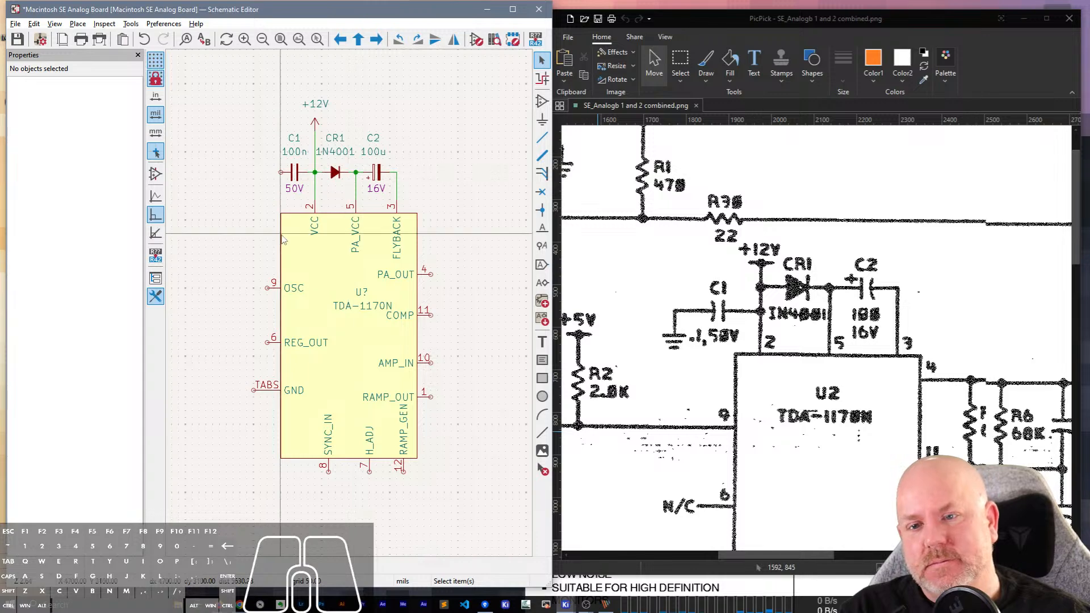
Place a GND power symbol at X 4500, Y 2750 mils and wire it to the free terminal of C1.
click(233, 189)
text(GND)
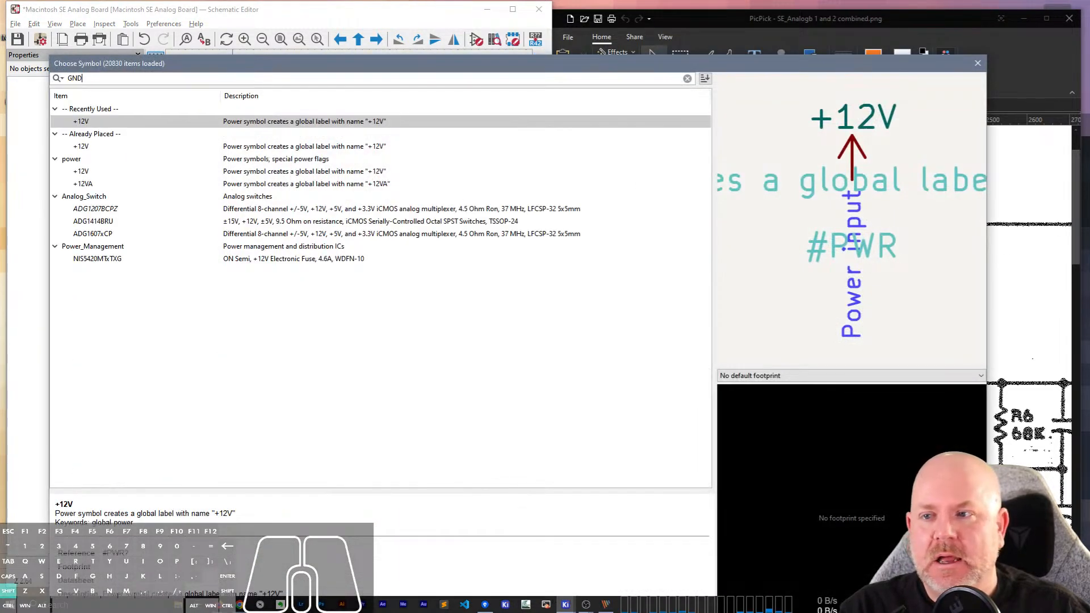
key(Return)
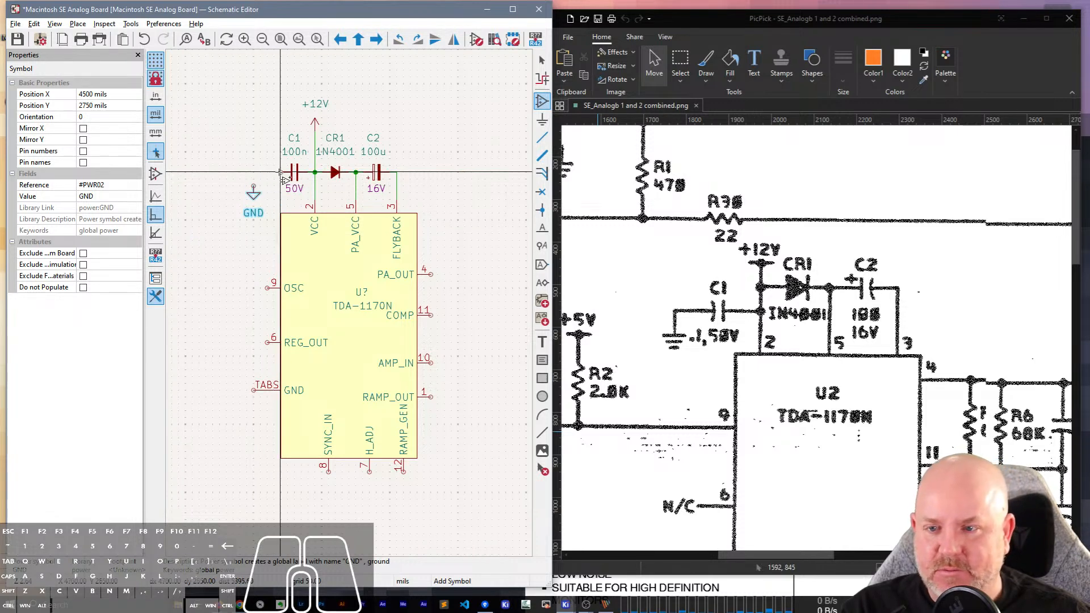
click(254, 187)
key(w)
click(254, 184)
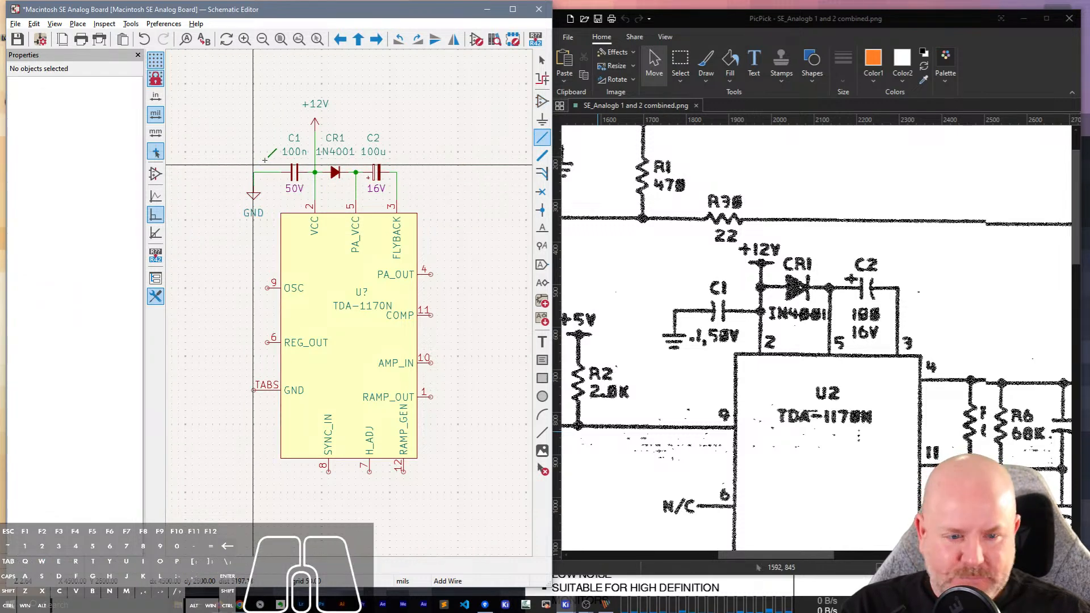
key(Escape)
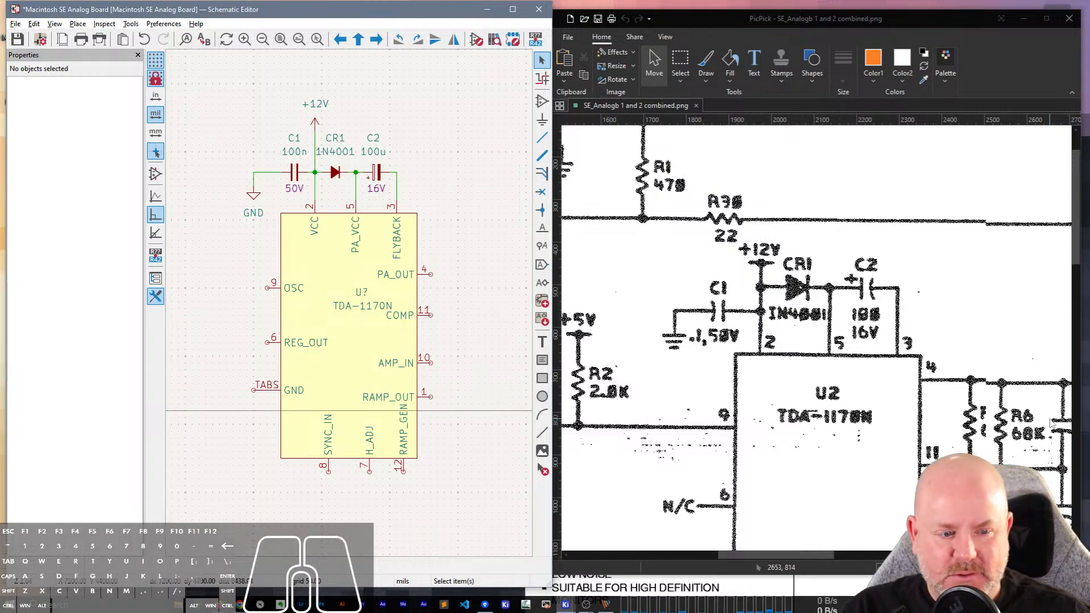
Switch to the scanned schematic in PicPick, maximize it, and examine the circuitry below U2 and around T1, T2, L1 and P3.
scroll(1054, 423, down, 1)
scroll(1054, 423, down, 5)
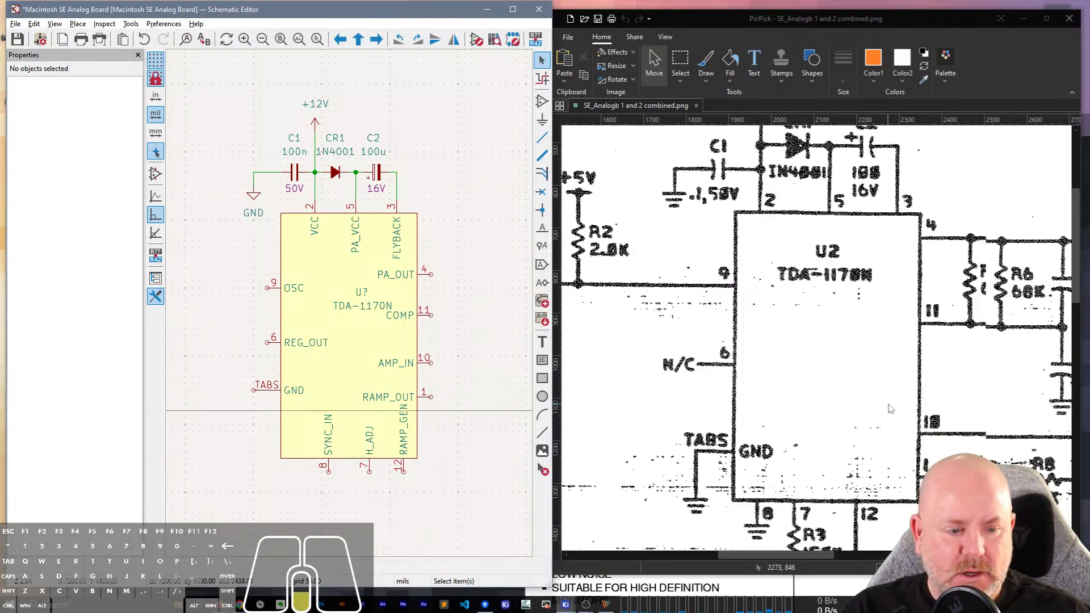
double_click(960, 19)
scroll(553, 333, down, 20)
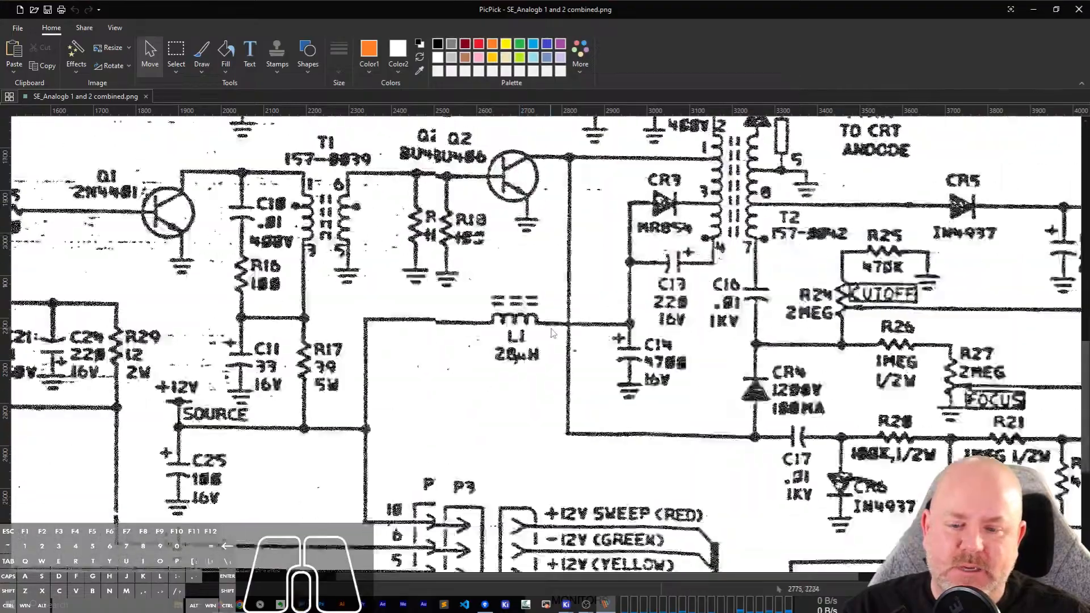
scroll(553, 333, down, 11)
scroll(560, 307, up, 9)
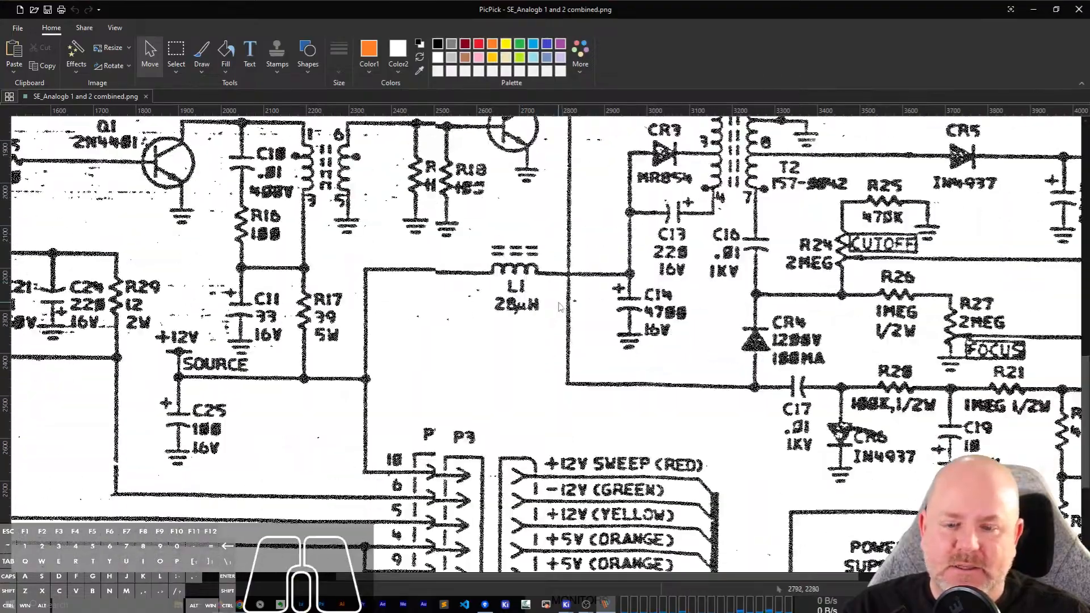
scroll(559, 307, down, 4)
scroll(479, 391, up, 10)
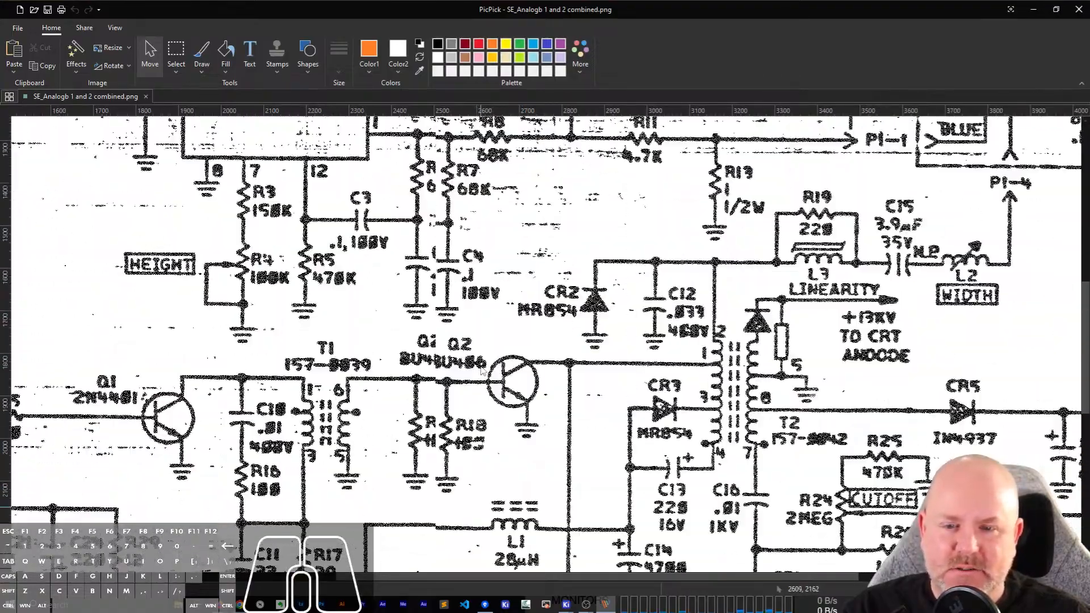
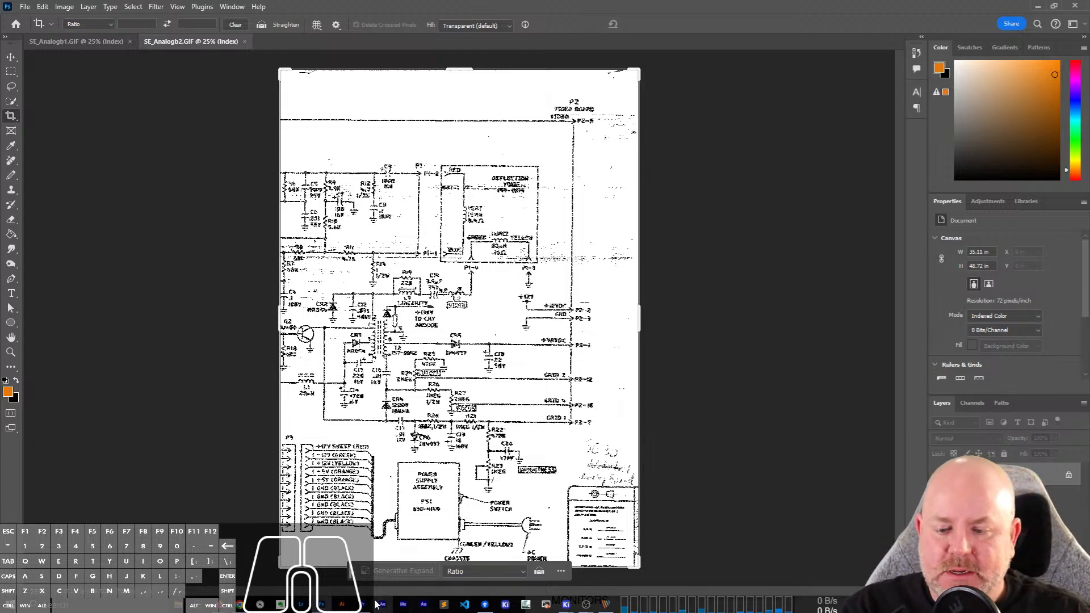
Switch to Photoshop and bring up the SE_Analogb1.GIF document.
click(363, 605)
click(1077, 5)
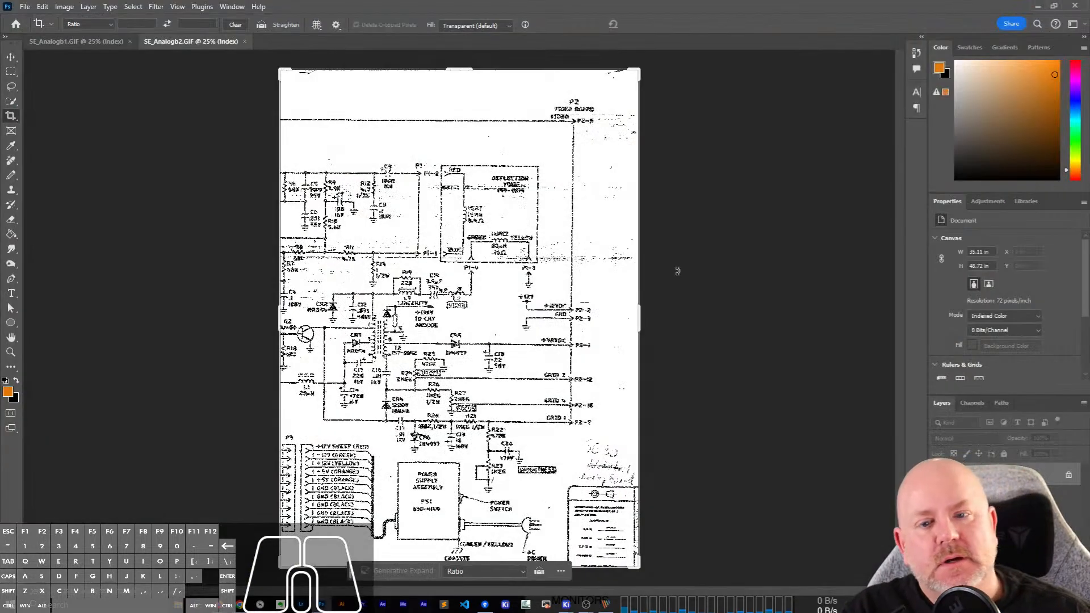
click(110, 42)
Try to widen the canvas rightward by 500 inches with the anchor at the middle left, and undo the resize.
click(65, 7)
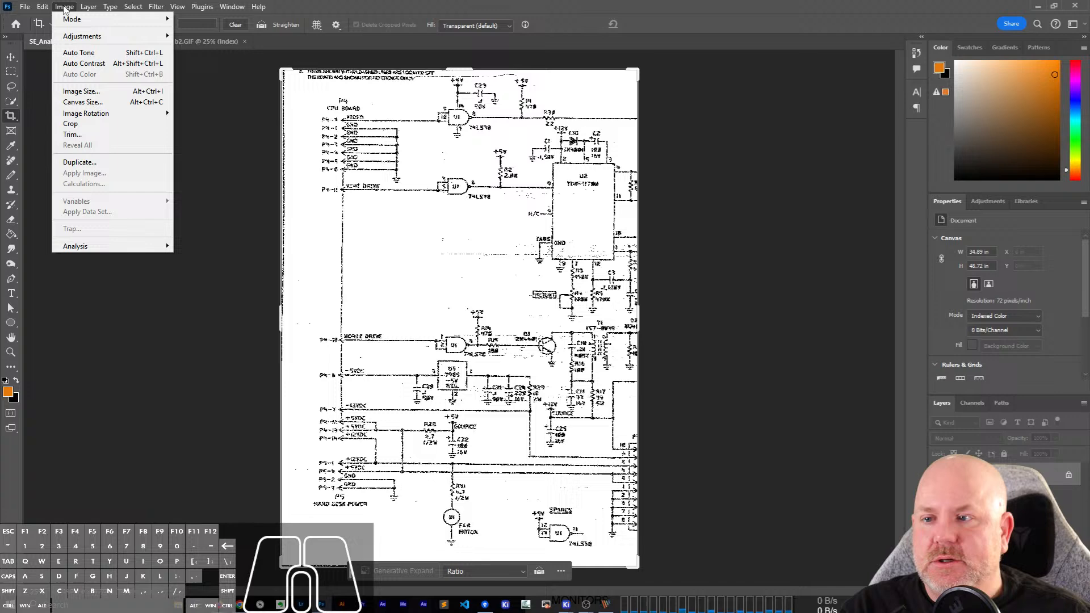
click(82, 103)
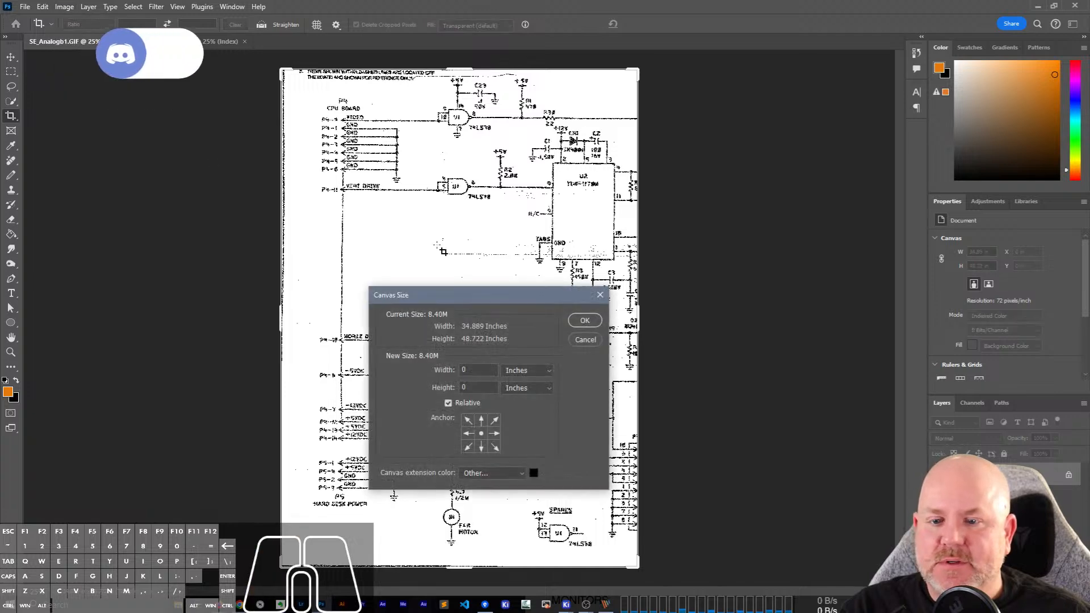
click(468, 434)
double_click(476, 370)
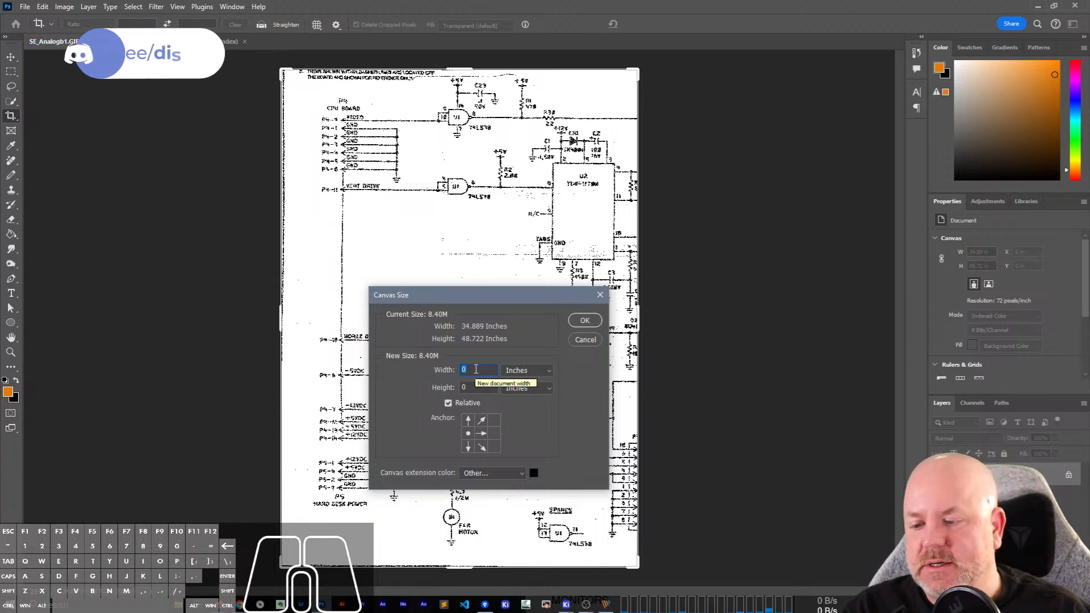
text(500)
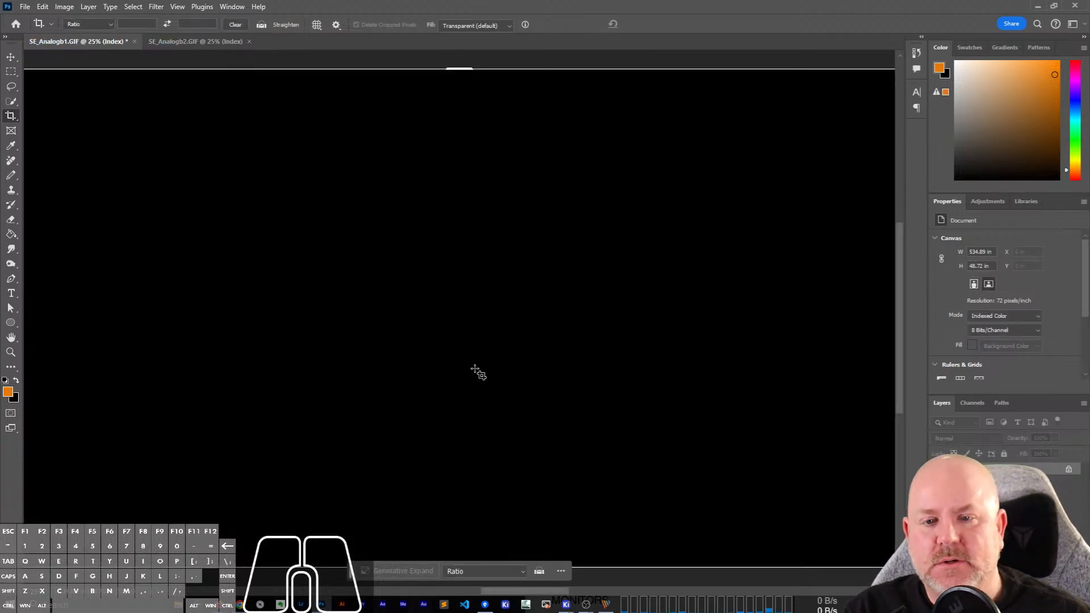
alt+scroll(480, 372, down, 3)
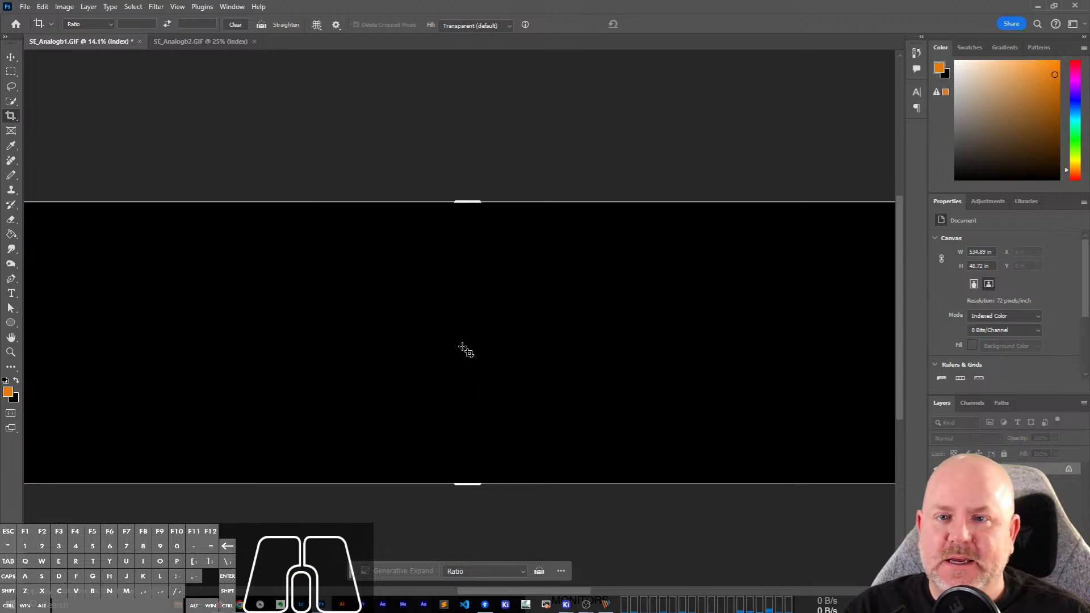
key(ctrl+z)
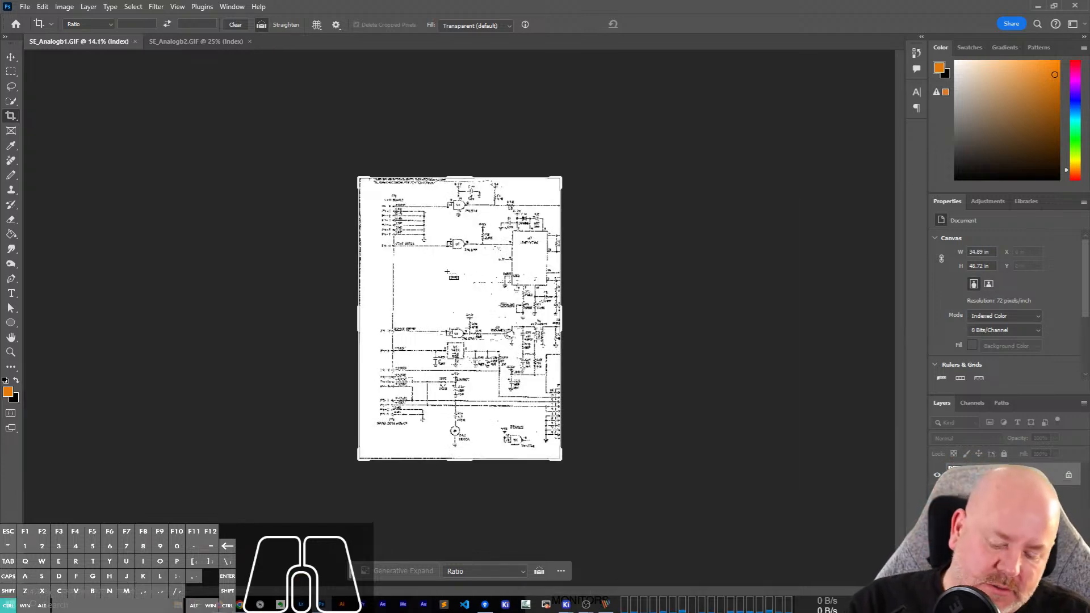
Show the rulers and set their units to pixels.
key(ctrl+r)
right_click(477, 57)
click(500, 63)
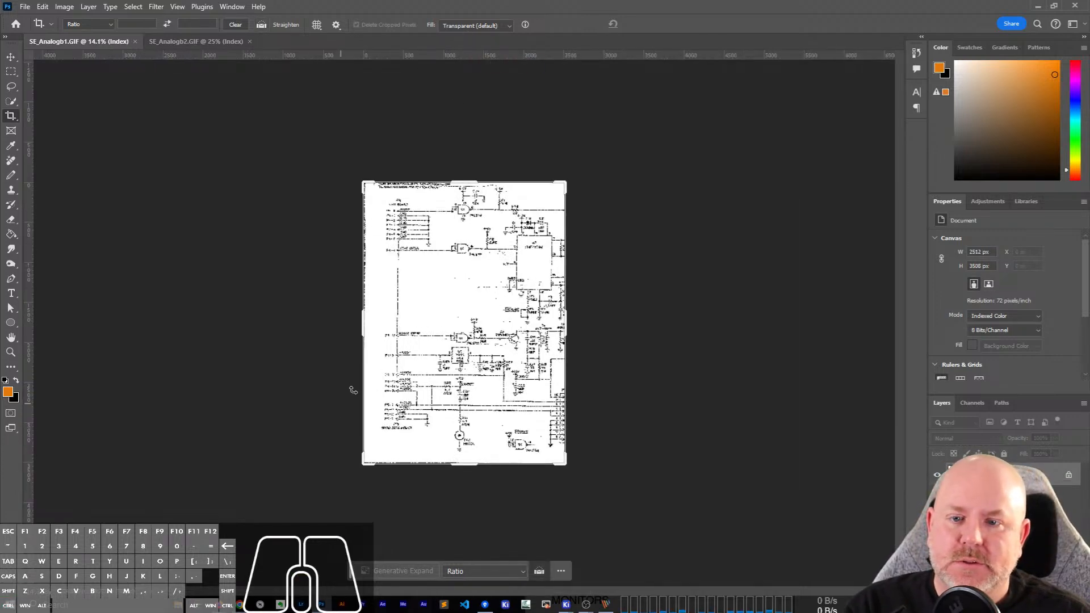
Extend the canvas rightward by a relative width of 100 percent, anchored at the middle left.
alt+scroll(481, 302, up, 2)
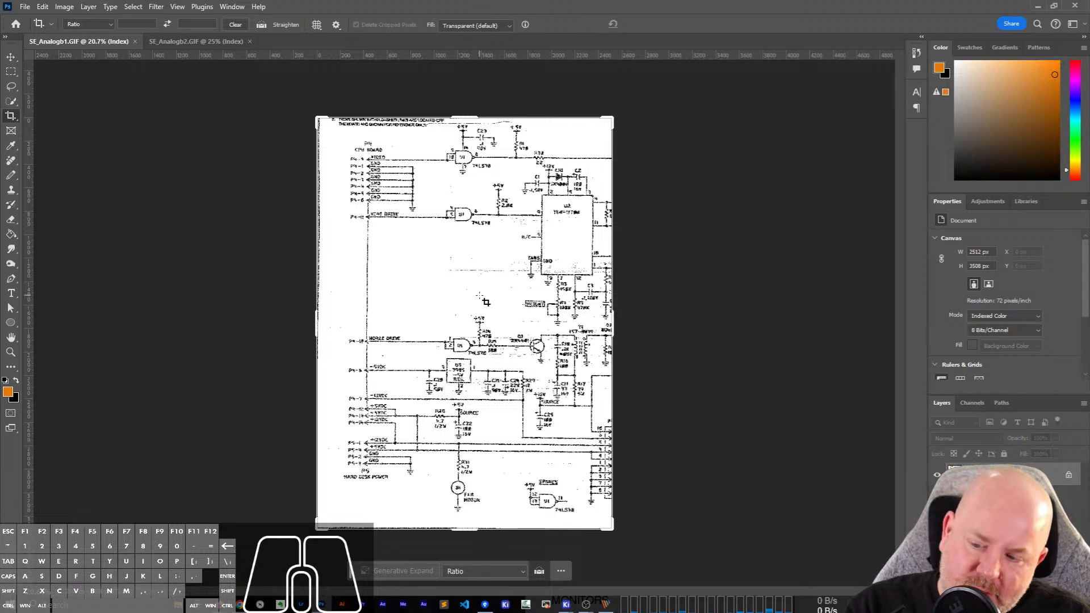
click(44, 6)
mouse_move(64, 6)
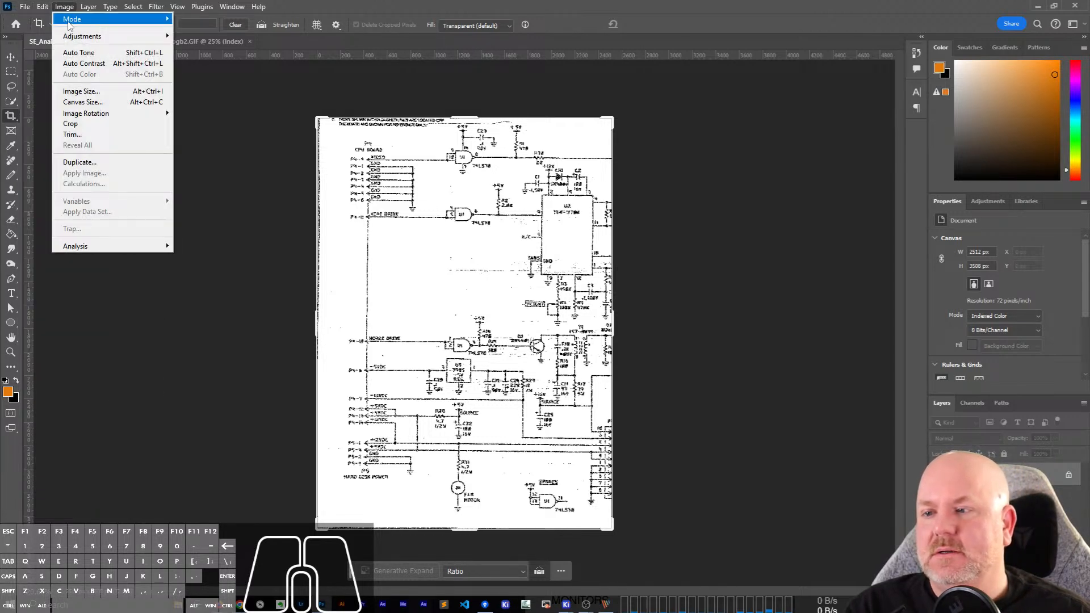
click(82, 102)
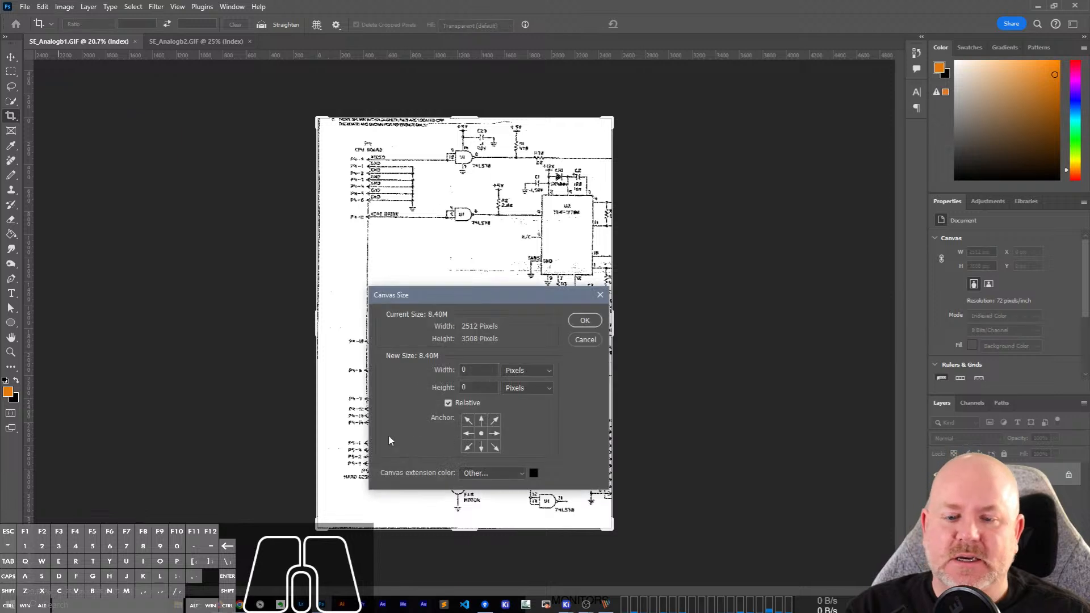
click(468, 434)
click(528, 389)
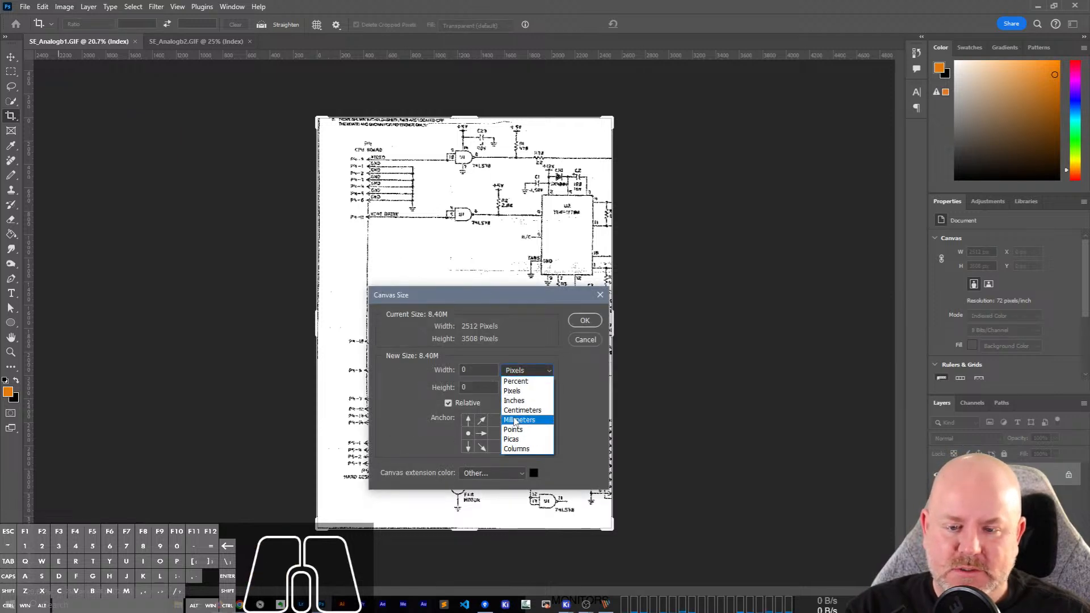
click(516, 382)
click(479, 368)
double_click(480, 368)
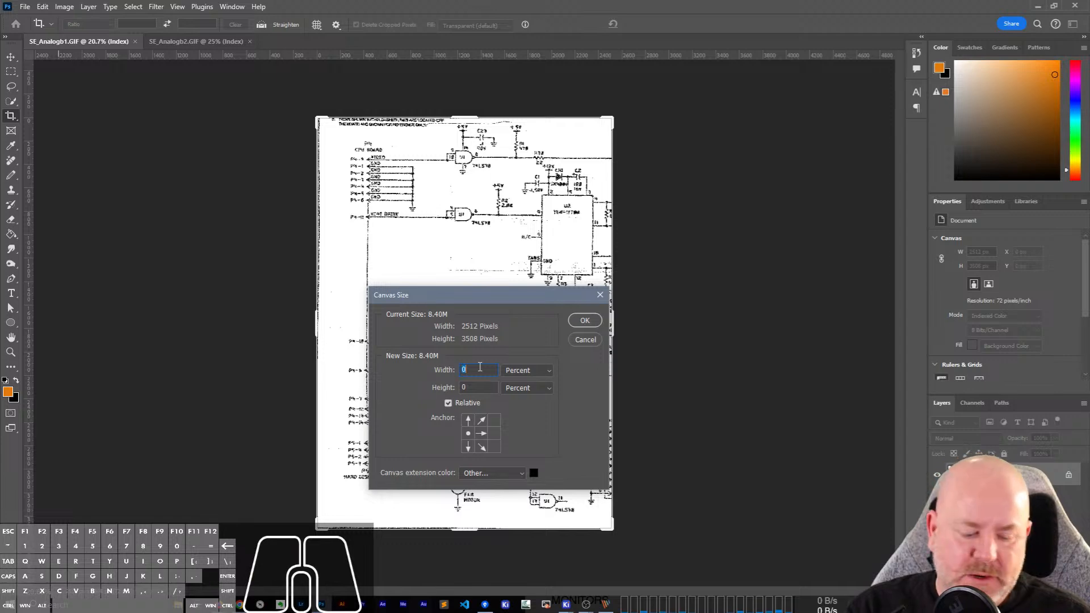
text(100)
key(Return)
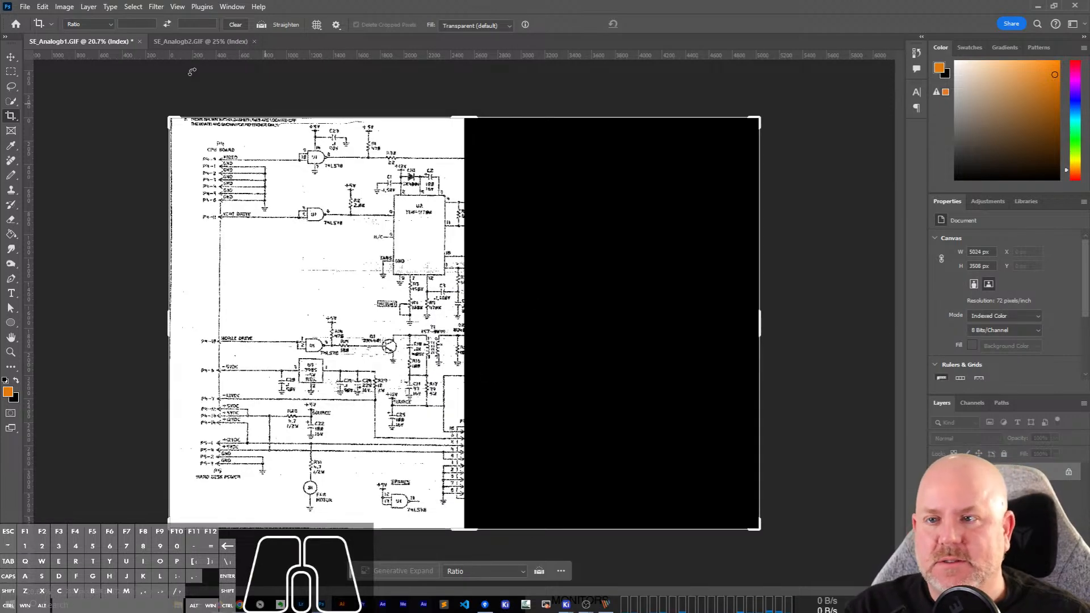
Copy the whole SE_Analogb2.GIF scan and paste it into SE_Analogb1.GIF.
click(181, 42)
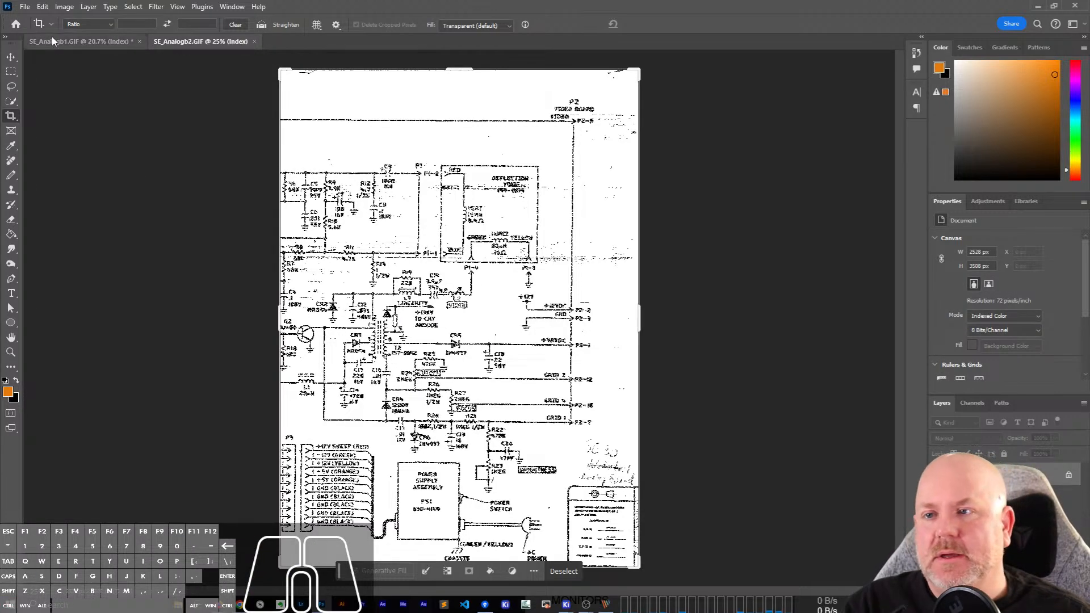
click(80, 41)
key(ctrl+v)
Move the pasted scan over the black half and nudge it until its traces meet U2's pins.
key(v)
drag(458, 367, 607, 366)
scroll(504, 310, up, 6)
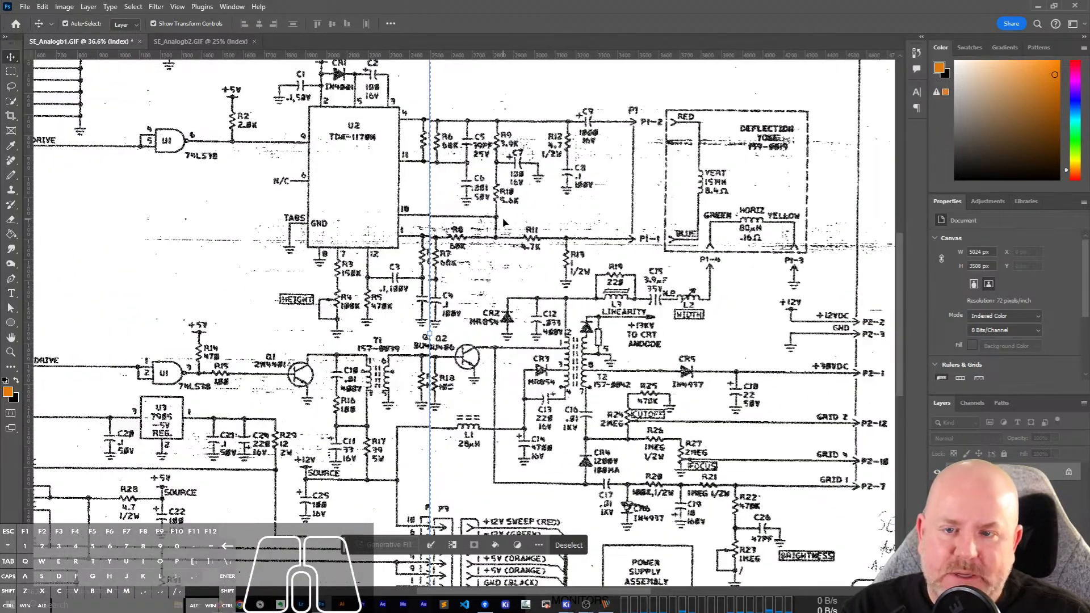
drag(503, 221, 493, 224)
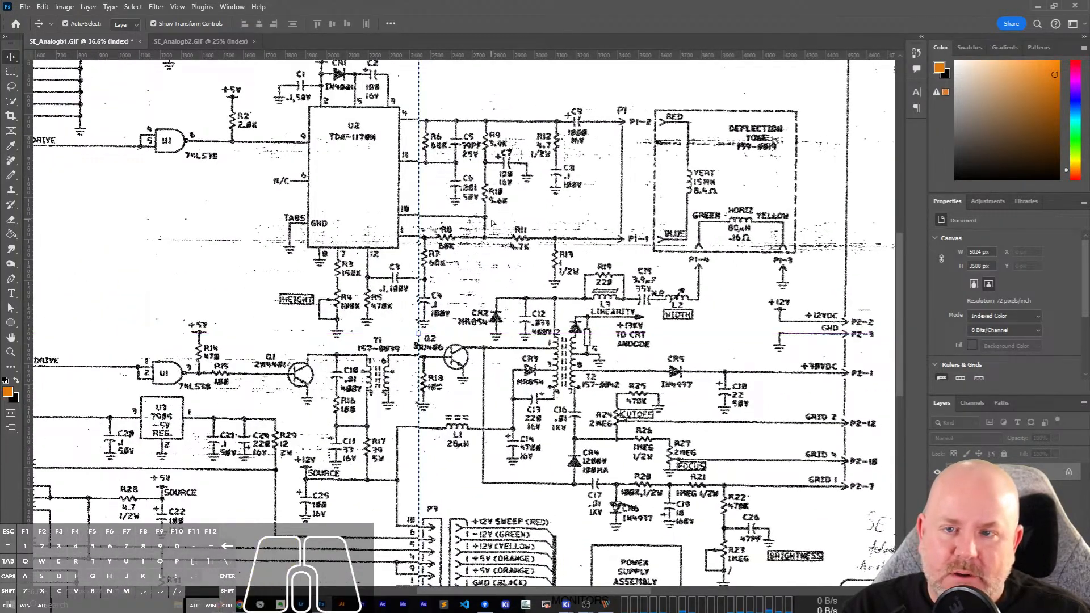
key(Up)
key(Up)
key(Right)
key(Right)
key(Right)
key(Right)
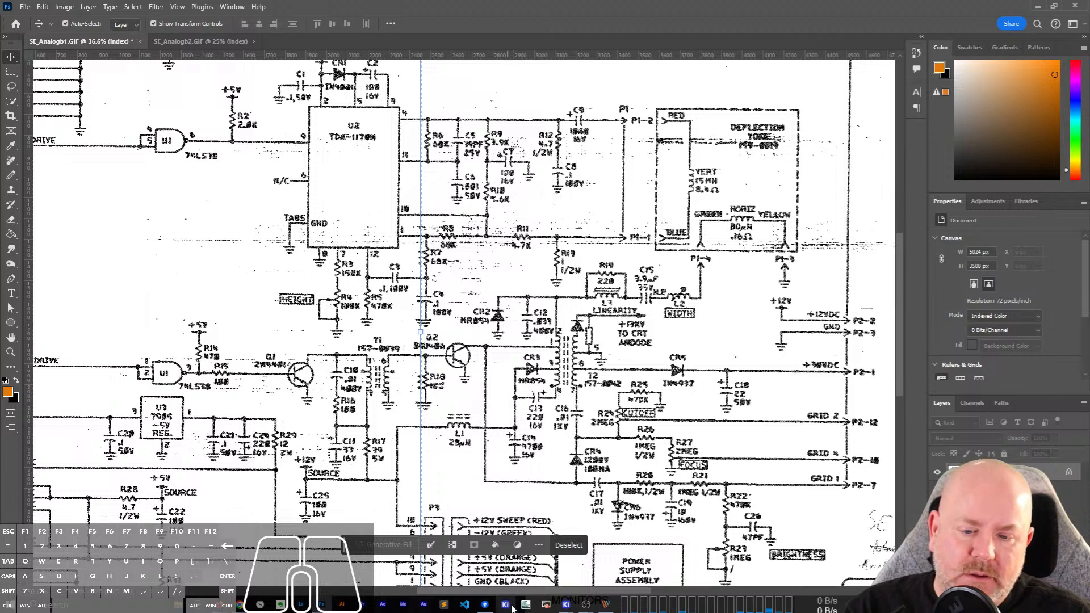
Deselect the pasted scan, try moving it again, and undo back to its earlier placement.
click(539, 546)
click(539, 549)
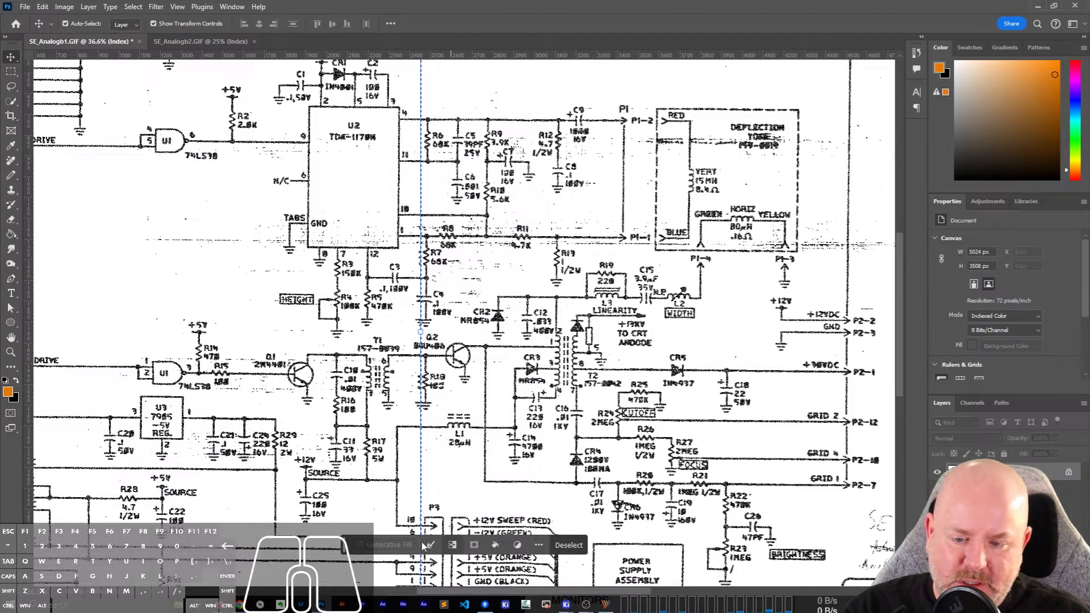
click(452, 546)
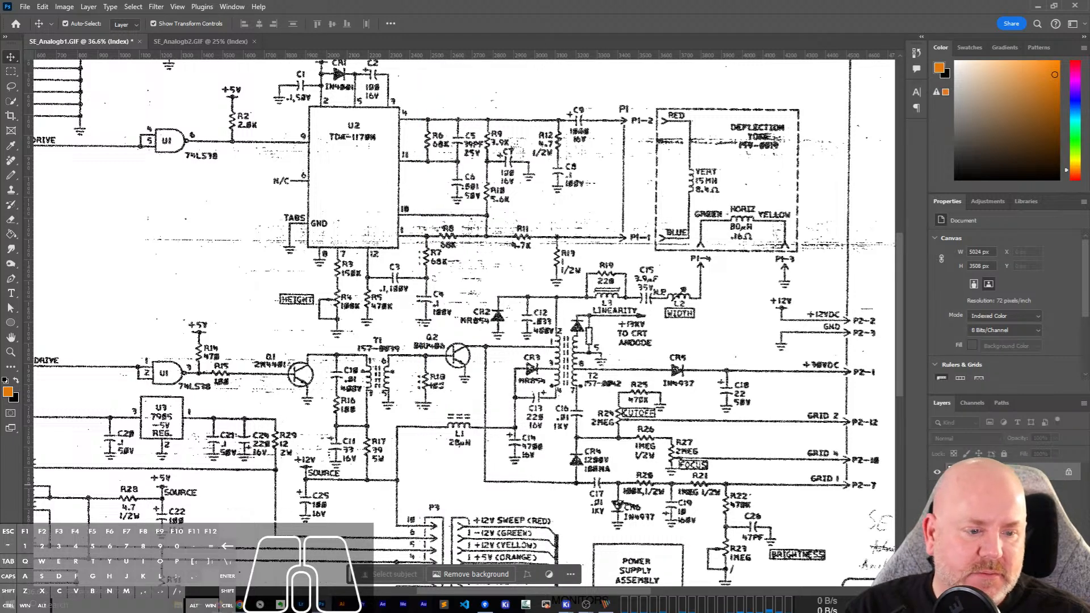
drag(469, 327, 495, 329)
key(ctrl+z)
key(ctrl+z)
key(ctrl+z)
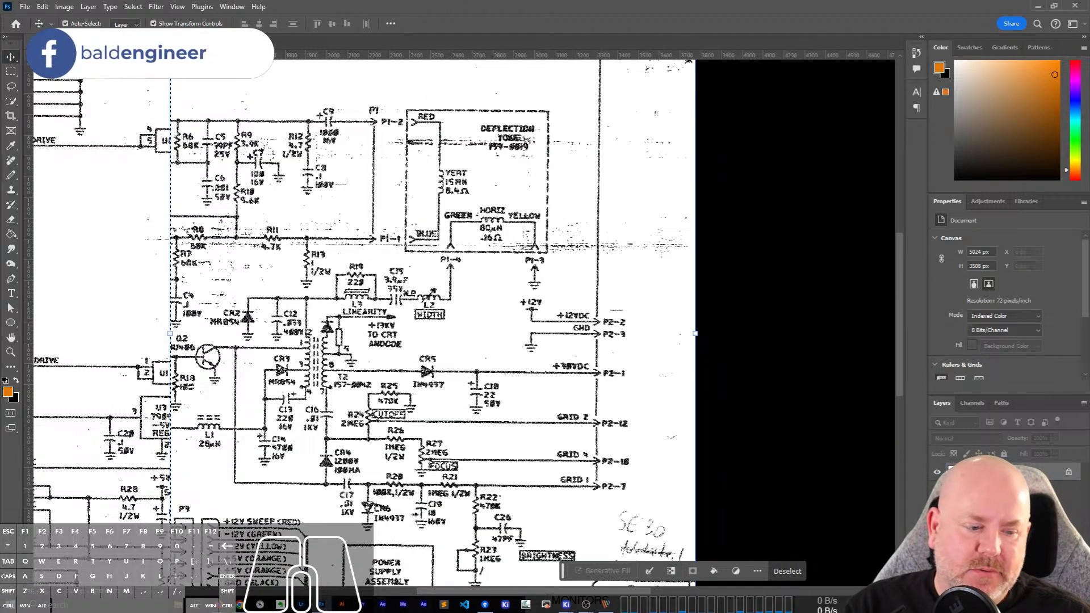
Try moving the pasted scan again, and undo back to the blank extended canvas.
key(Escape)
key(ctrl+0)
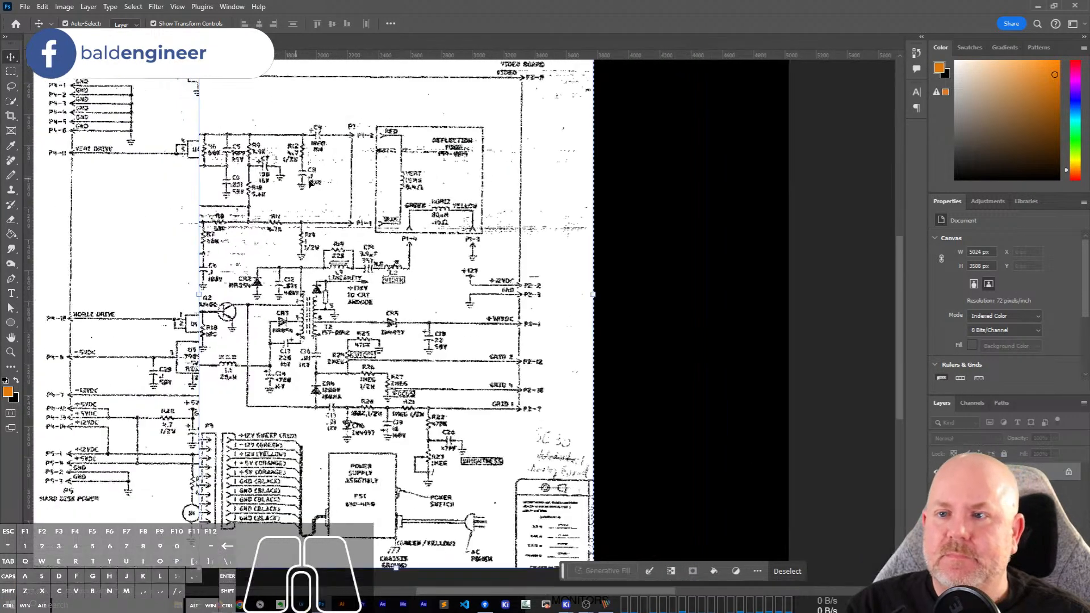
drag(399, 294, 498, 296)
key(ctrl+z)
key(ctrl+z)
click(991, 471)
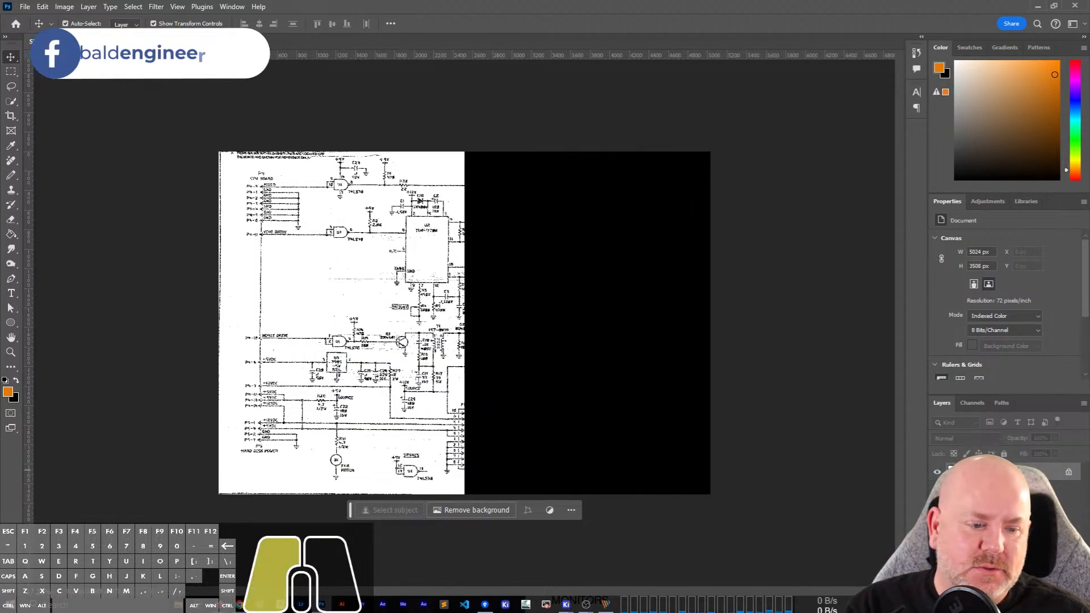
key(Escape)
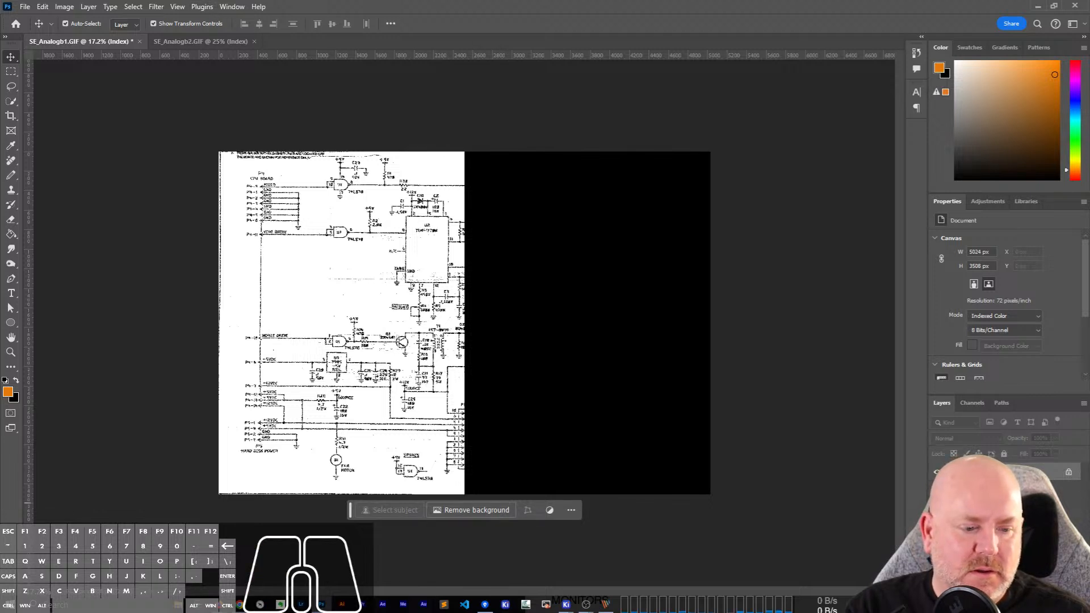
Convert the image to RGB Color mode and add a new layer above the background.
click(67, 6)
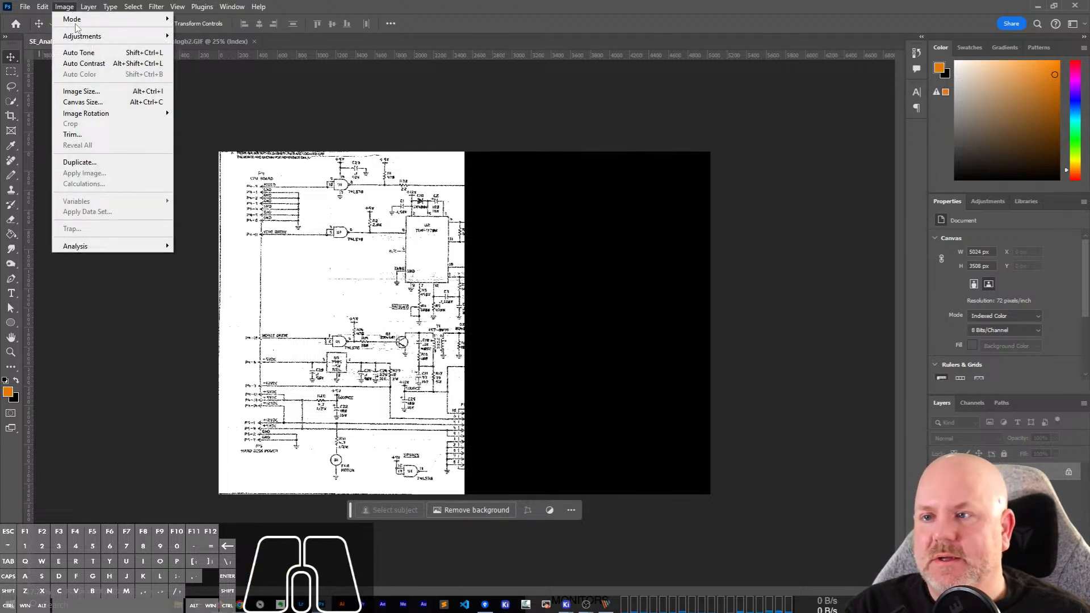
mouse_move(103, 18)
click(197, 61)
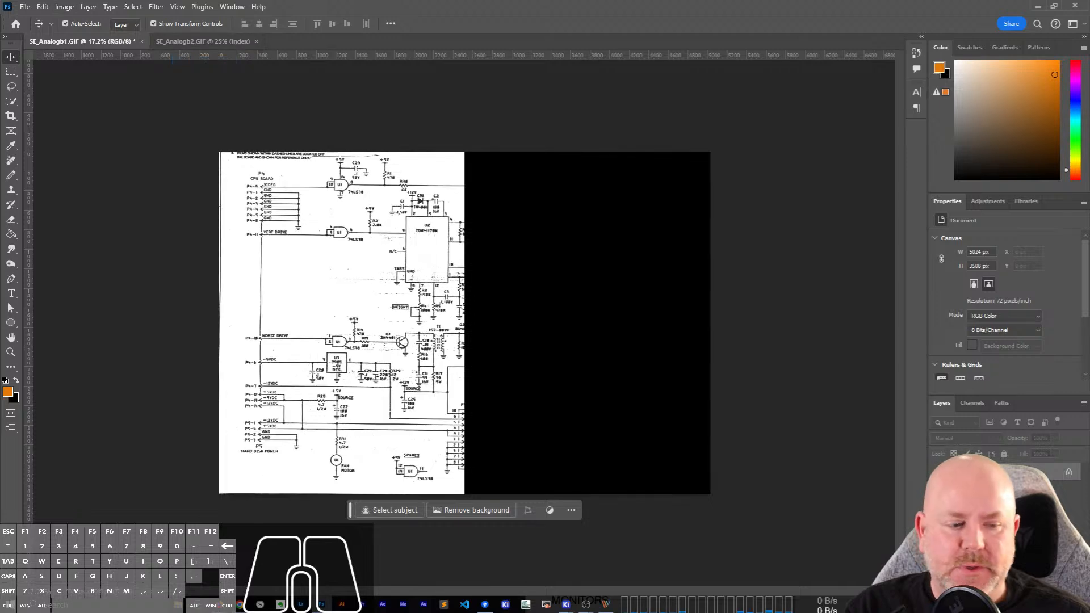
click(1039, 589)
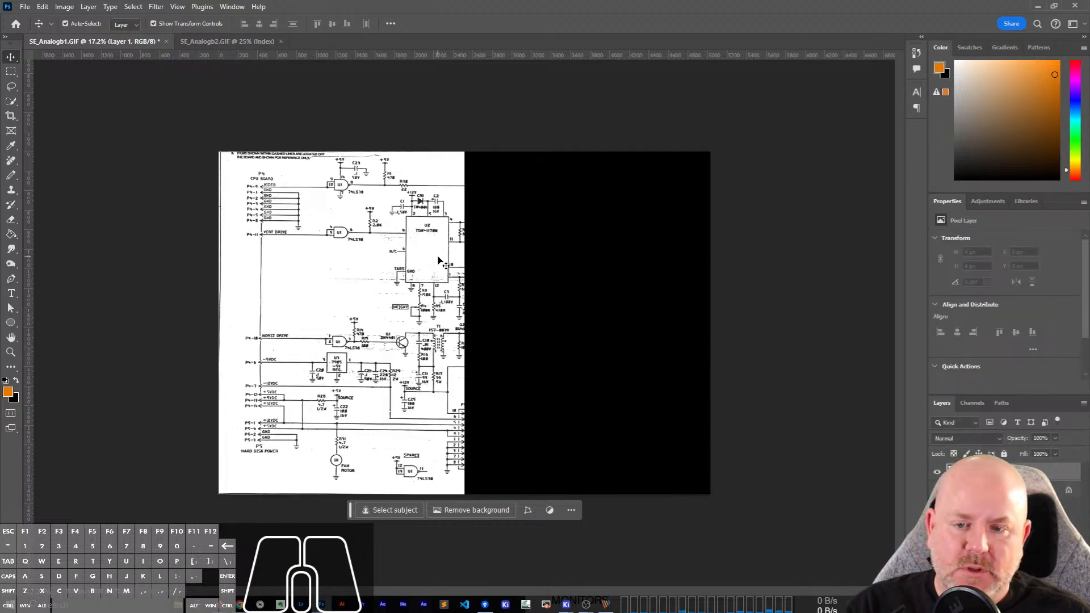
Paste the second scan over the black half at about X 2309 px, Y 0 px, and set the layer's opacity to 50%.
key(ctrl+v)
drag(452, 292, 560, 301)
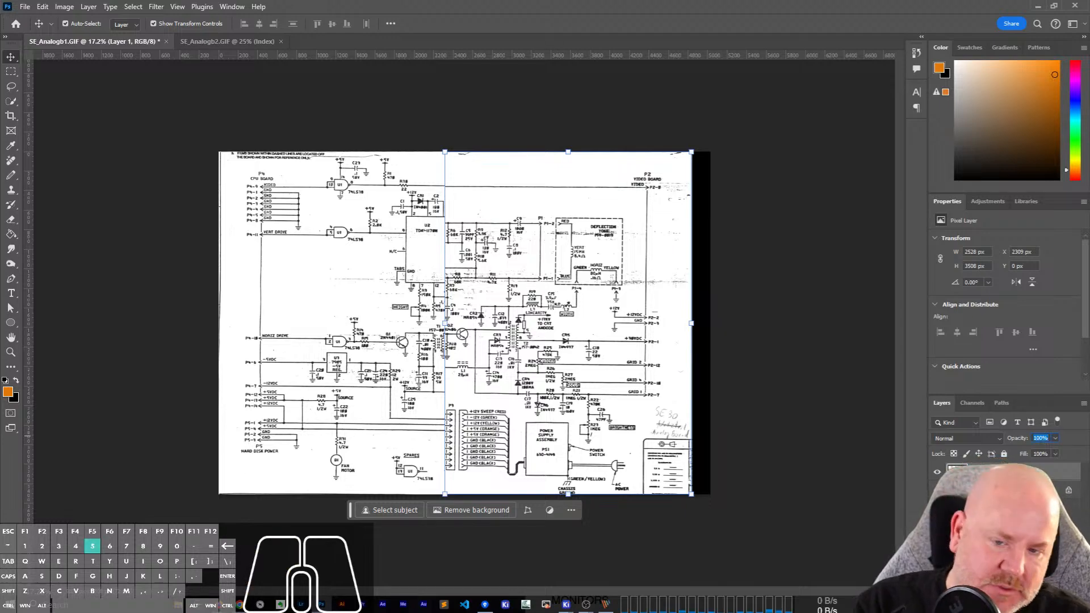
text(50)
key(Return)
Align the semi-transparent scan with the first at X 2429 px, Y -10 px so the overlapping R6, R7 and U2 traces coincide.
alt+scroll(499, 216, up, 1)
alt+scroll(499, 216, up, 6)
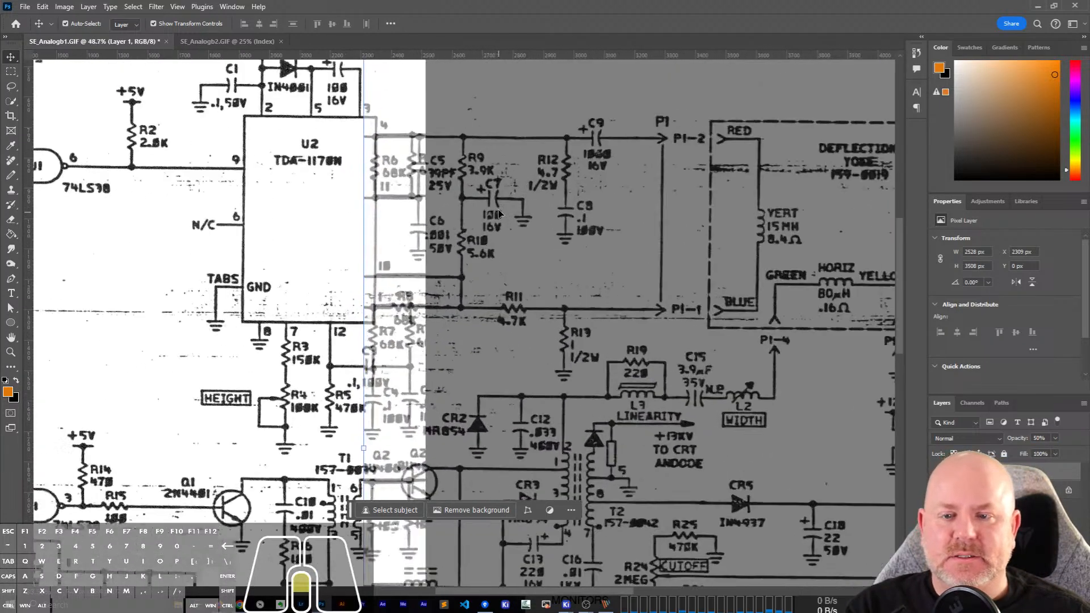
drag(509, 182, 510, 182)
key(Right)
key(Right)
key(Right)
key(Right)
key(Right)
key(Right)
key(Right)
key(Right)
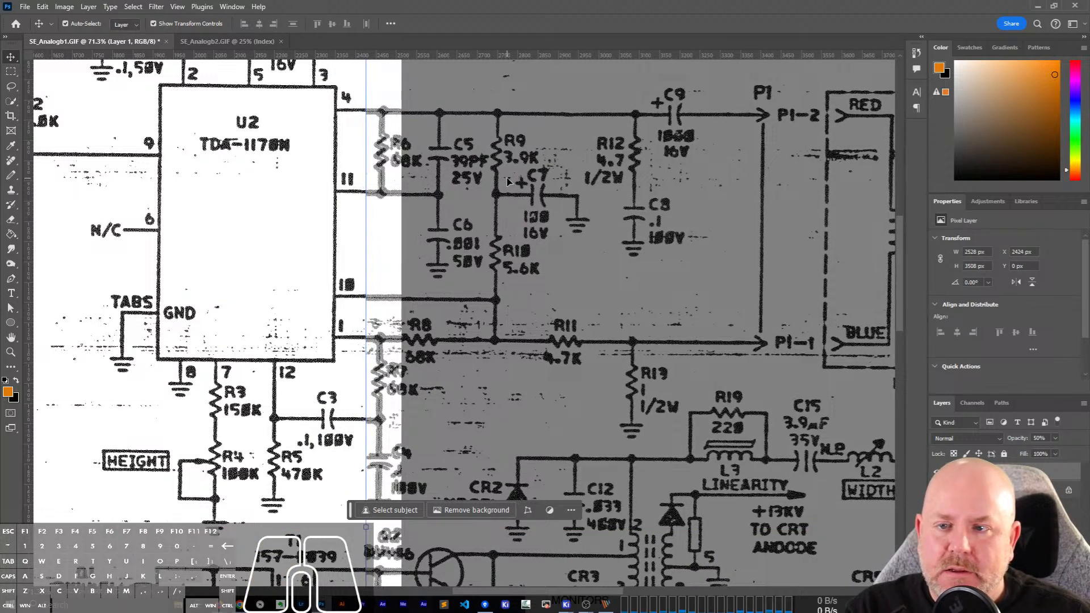
key(Up)
key(Up)
key(Up)
key(Up)
key(Up)
key(Up)
key(Up)
key(Up)
key(Up)
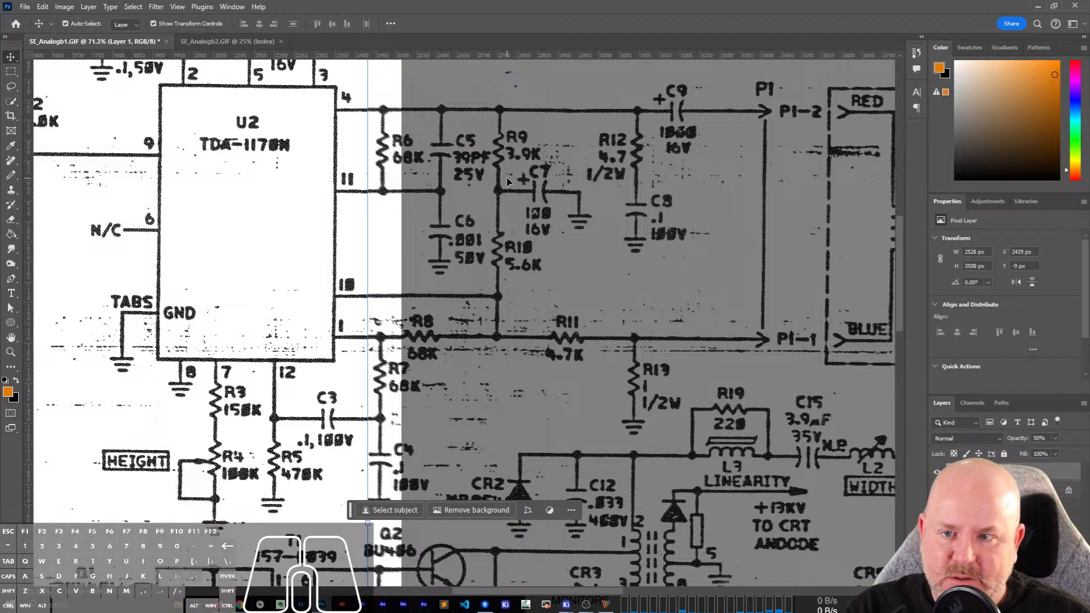
key(Up)
Examine the alignment along the seam between the two scans, from U2 down to the bottom edge.
alt+scroll(580, 208, down, 2)
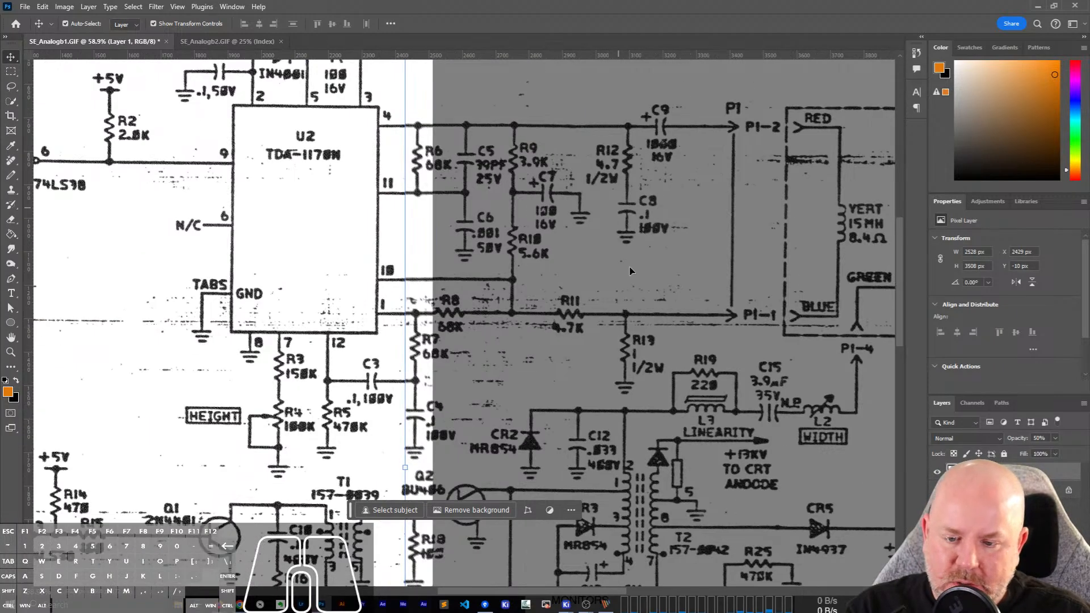
key(space)
drag(601, 490, 599, 142)
drag(557, 409, 571, 108)
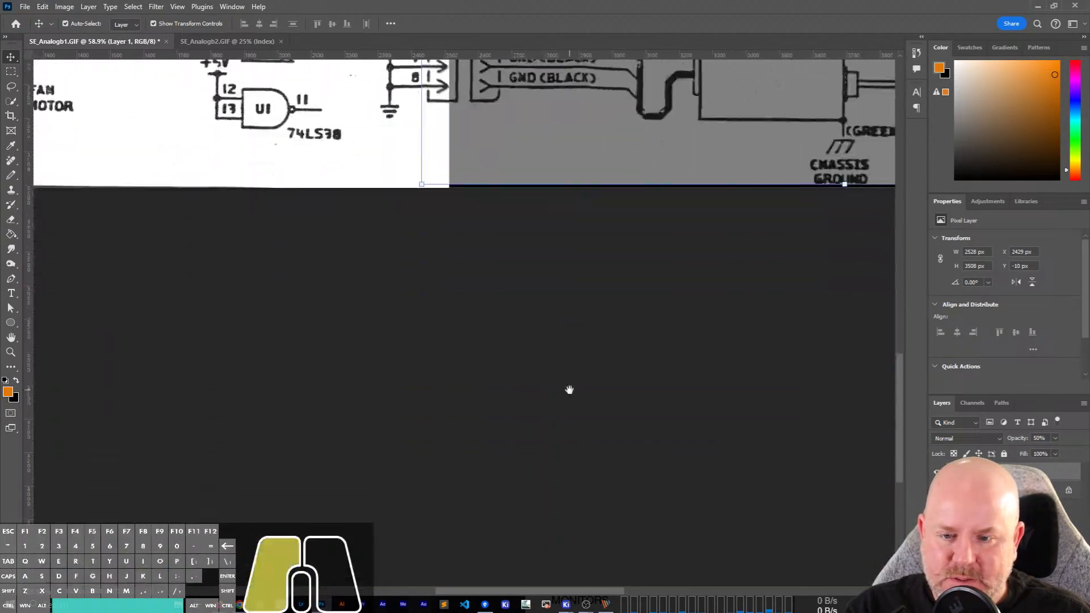
drag(569, 390, 591, 453)
drag(502, 182, 465, 505)
drag(545, 213, 653, 250)
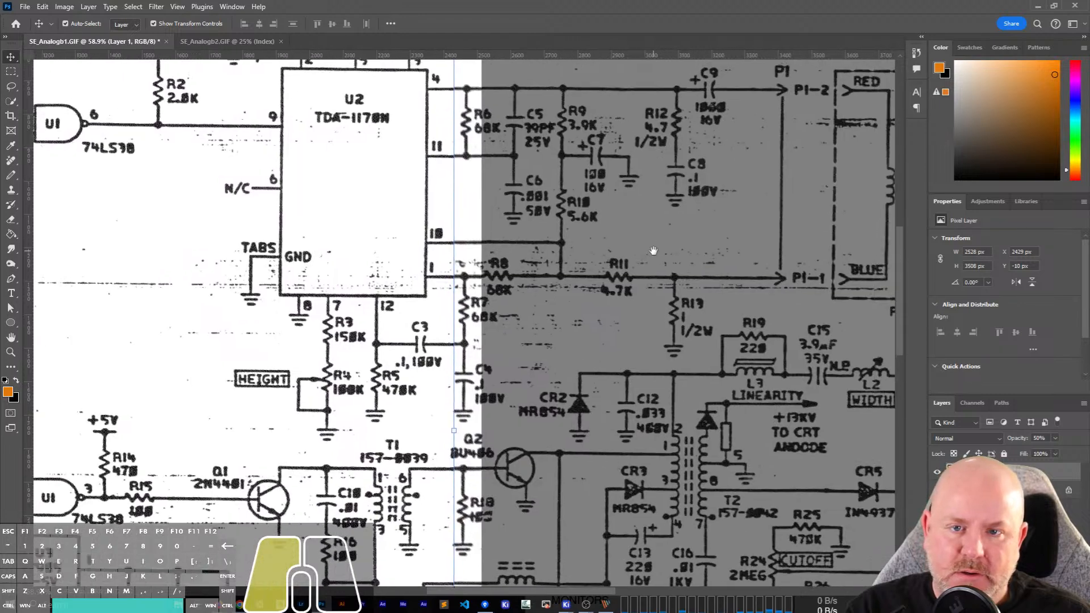
Restore the pasted second scan layer's opacity to 100%.
click(1054, 439)
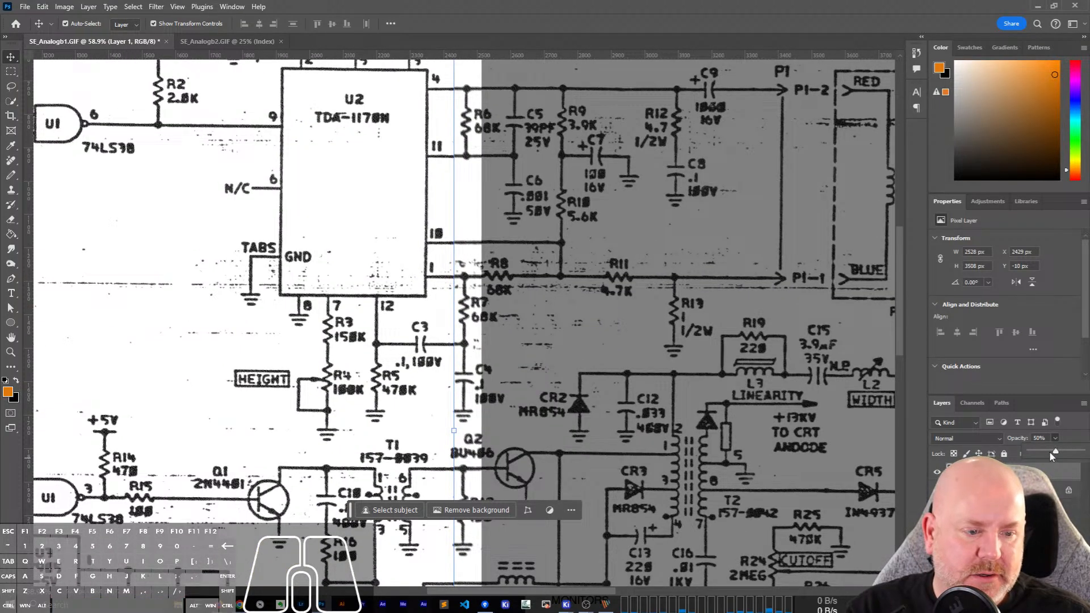
drag(1055, 452, 1081, 453)
click(781, 470)
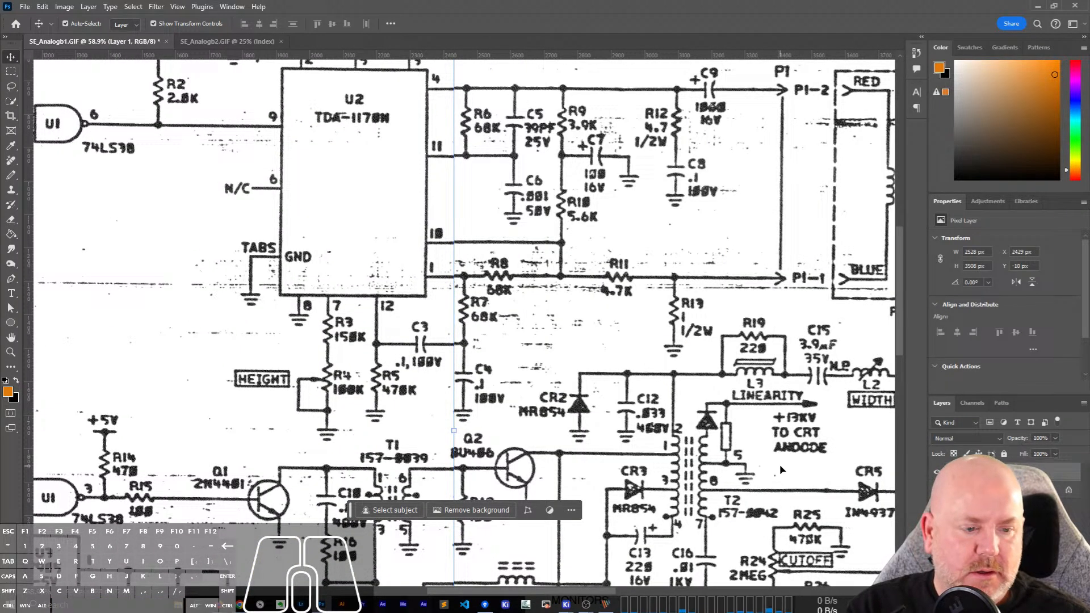
alt+scroll(596, 292, down, 5)
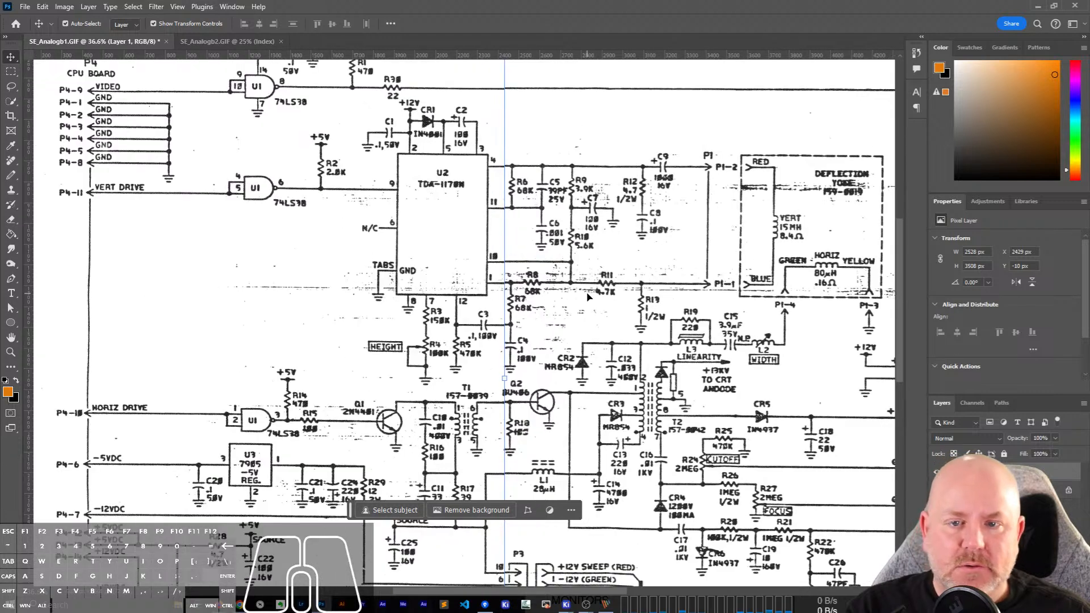
Select the pasted second scan layer and nudge it down to Y -7 px so its traces line up with the first scan.
click(234, 291)
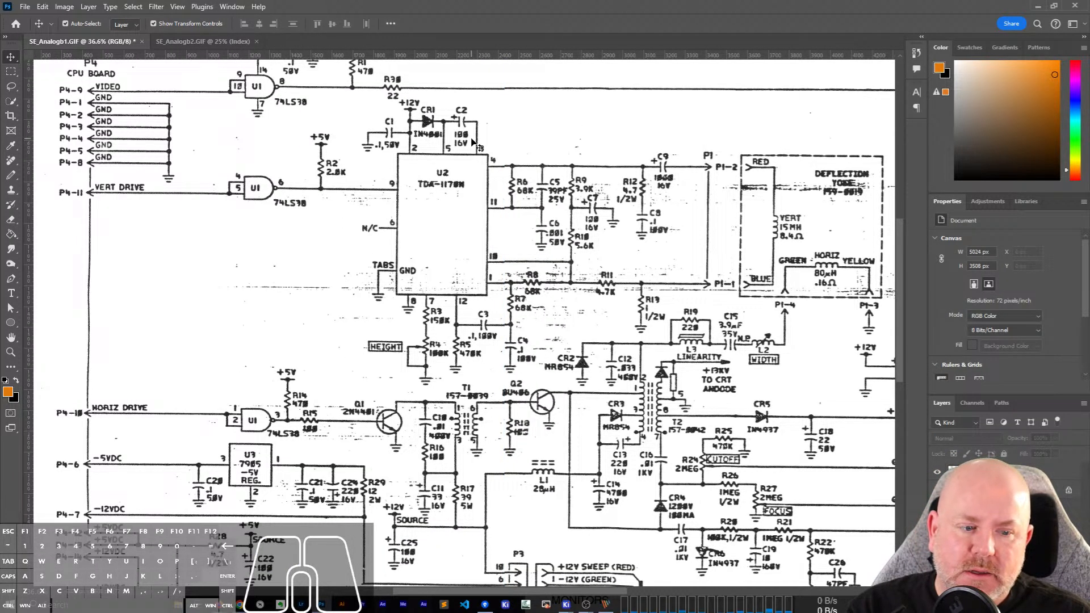
click(605, 219)
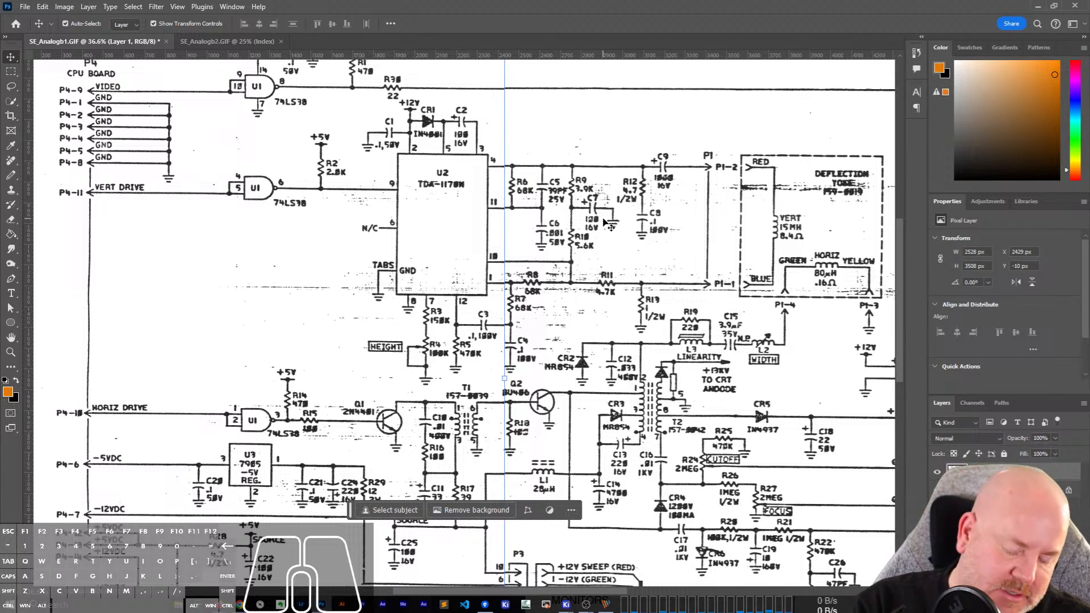
key(m)
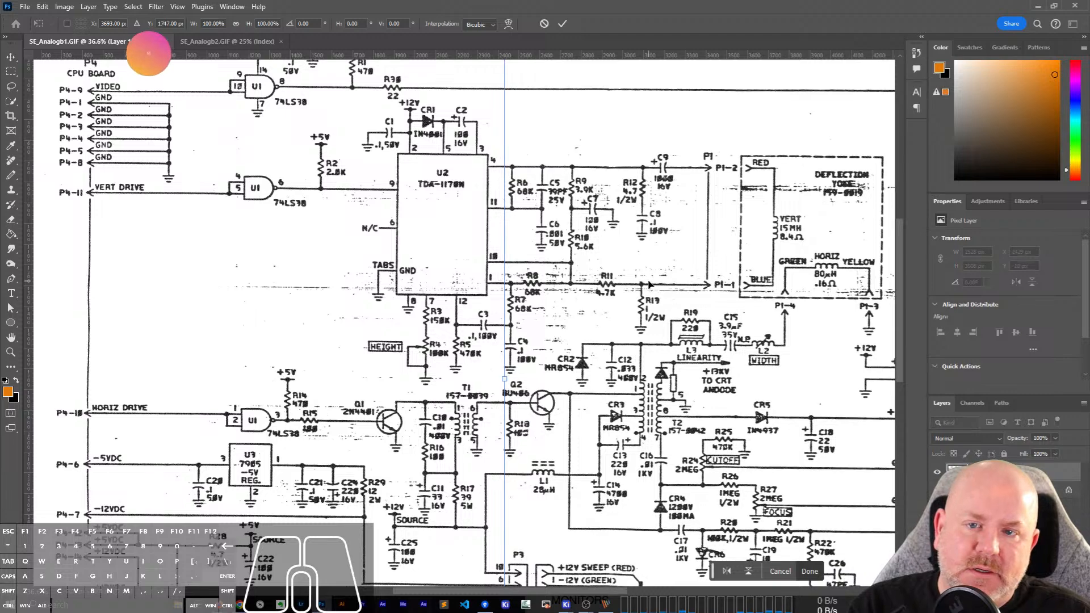
key(Return)
scroll(523, 510, down, 7)
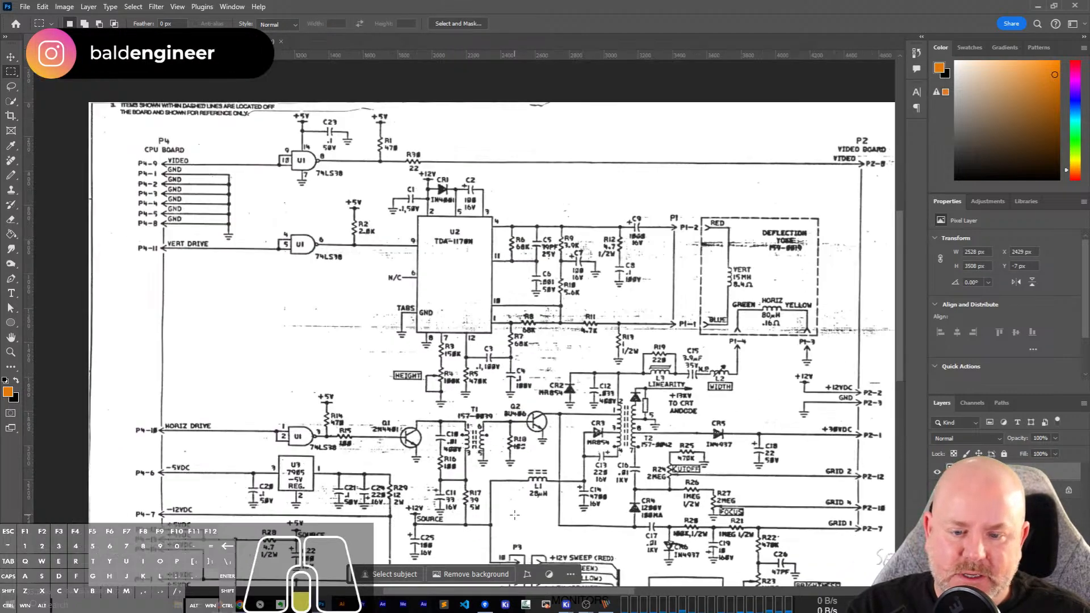
scroll(523, 510, up, 2)
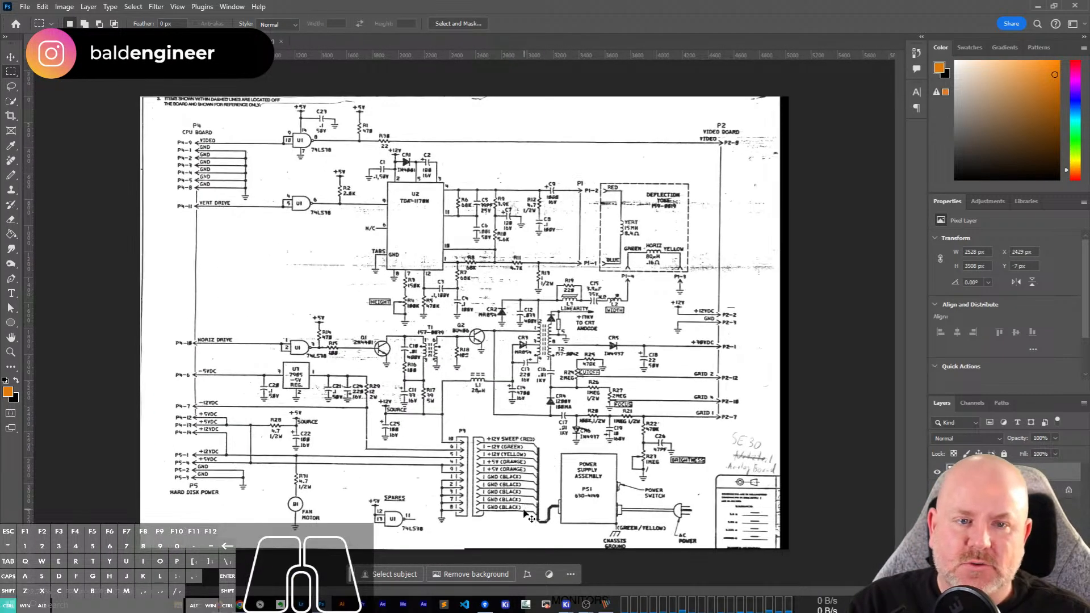
Trim the excess black margin off the combined image and flatten its layers.
click(64, 7)
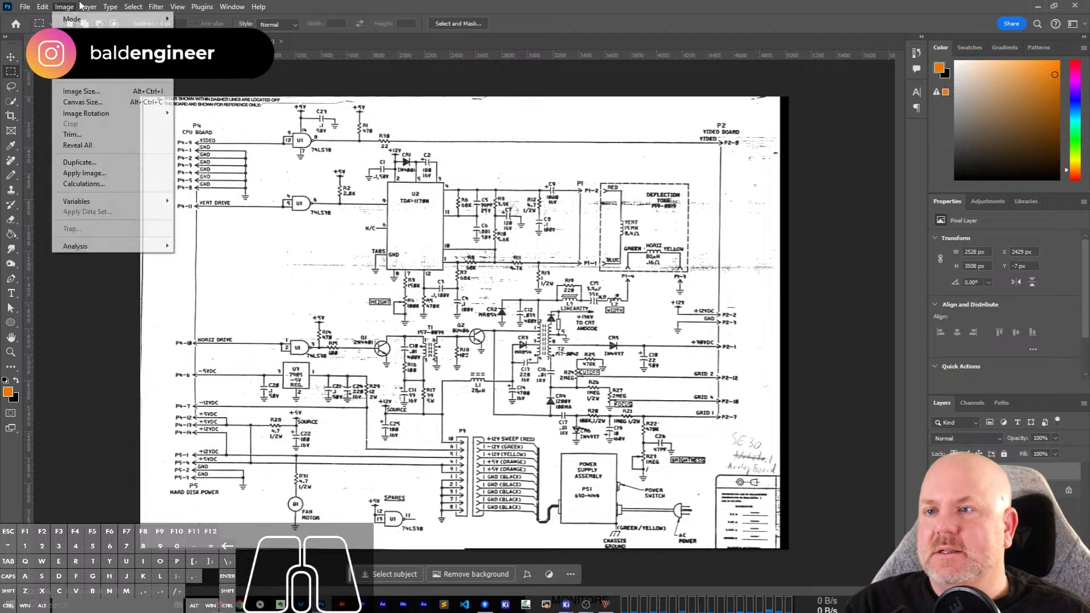
mouse_move(91, 6)
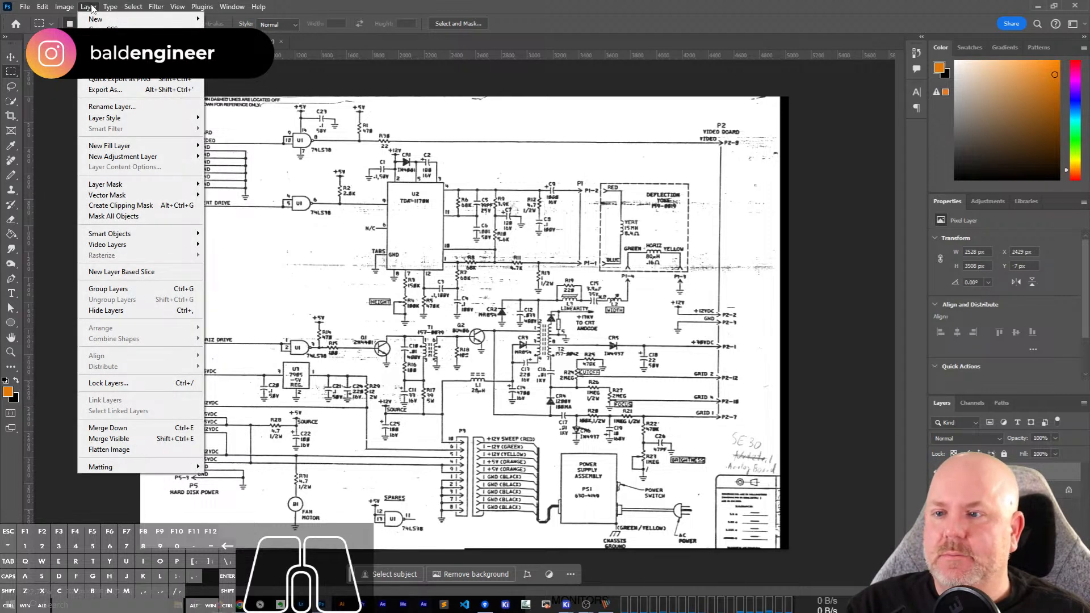
mouse_move(57, 6)
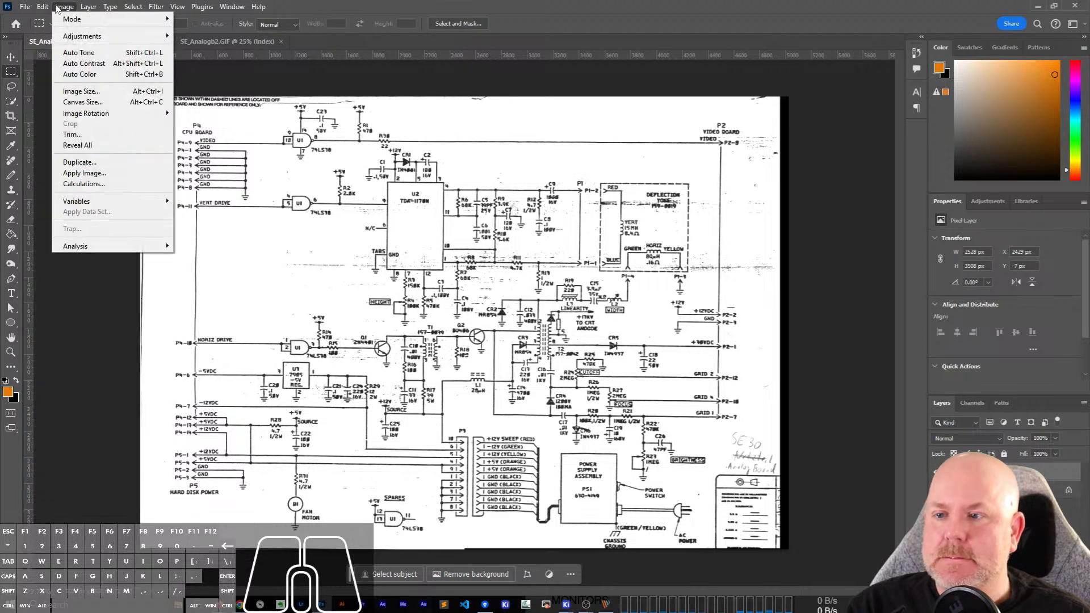
click(78, 136)
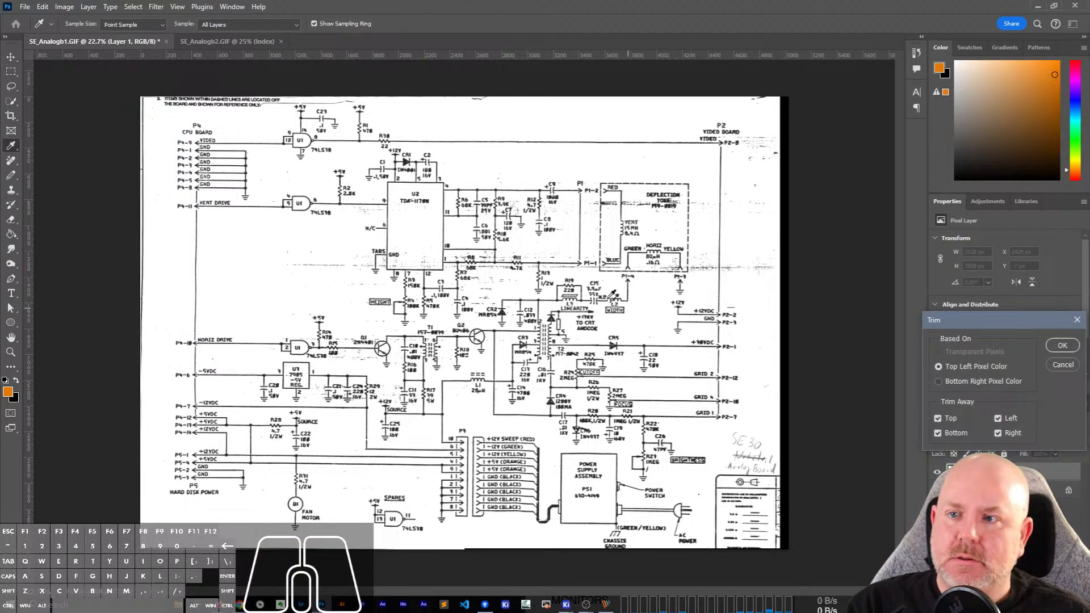
drag(977, 320, 235, 155)
click(320, 180)
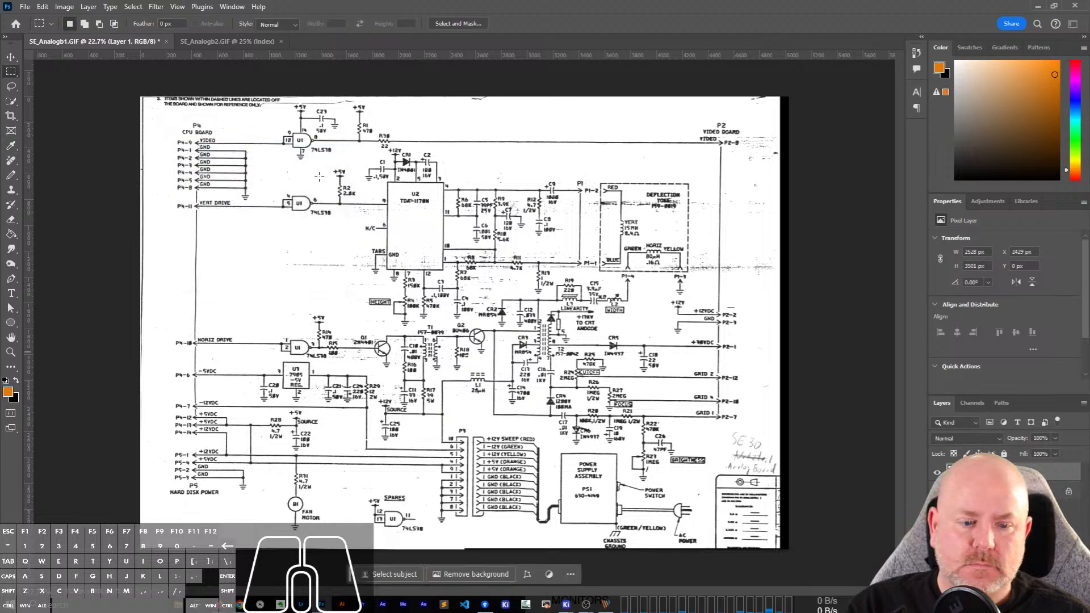
right_click(994, 472)
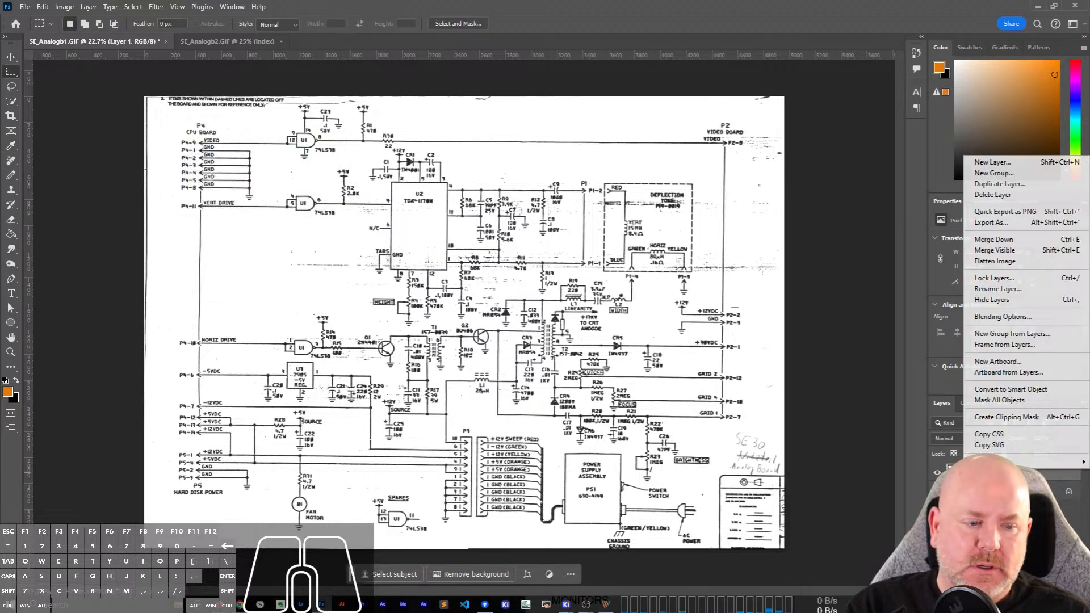
click(986, 262)
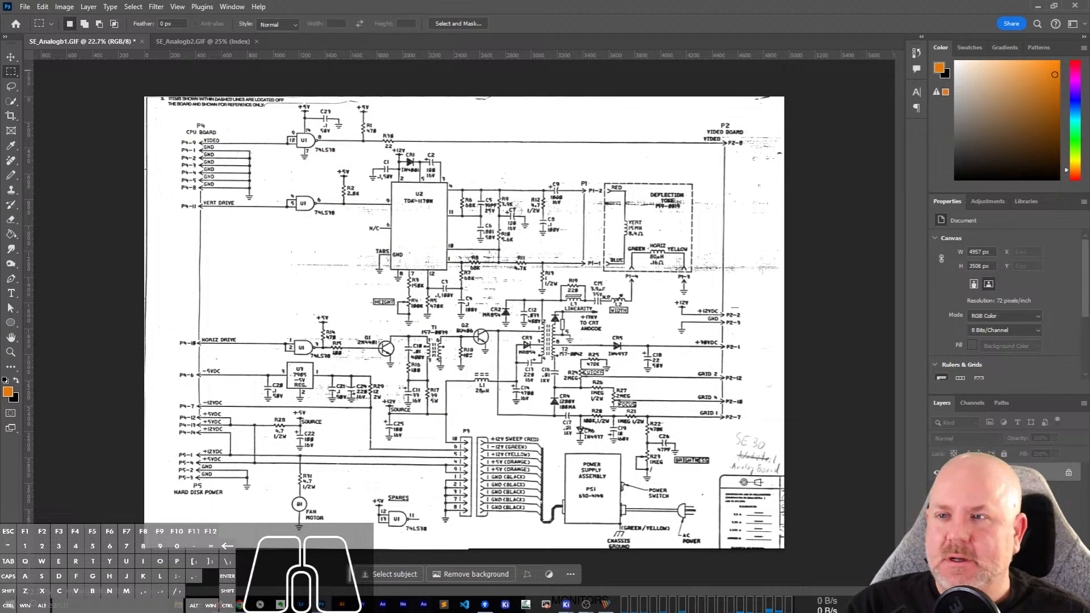
Export the stitched schematic as a PNG over the existing "SE_Analogb 1 and 2 combined.png" in the Macintosh Schematics folder.
click(64, 6)
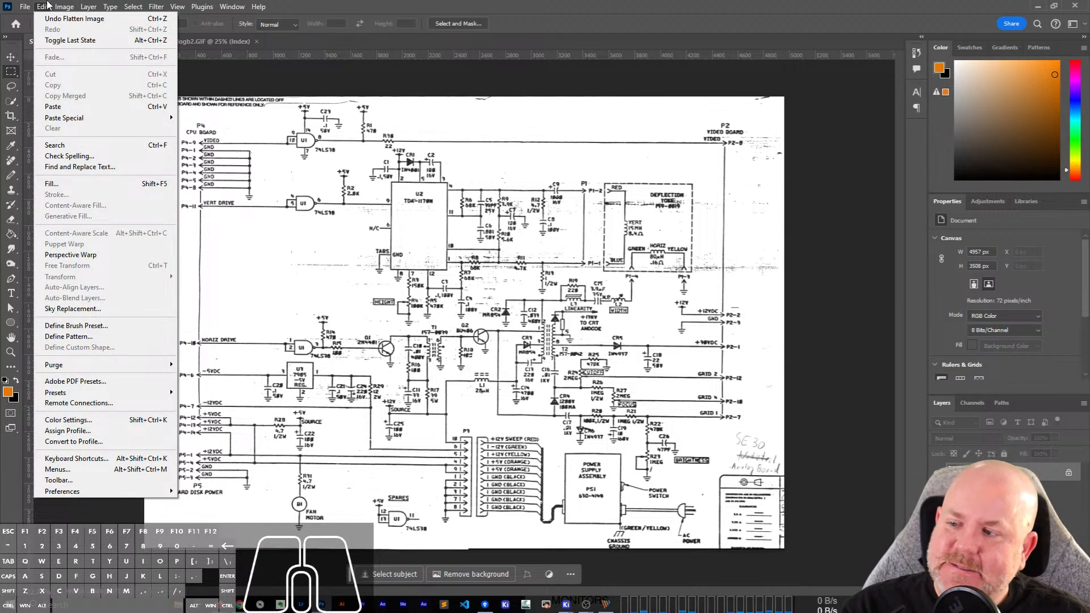
mouse_move(25, 6)
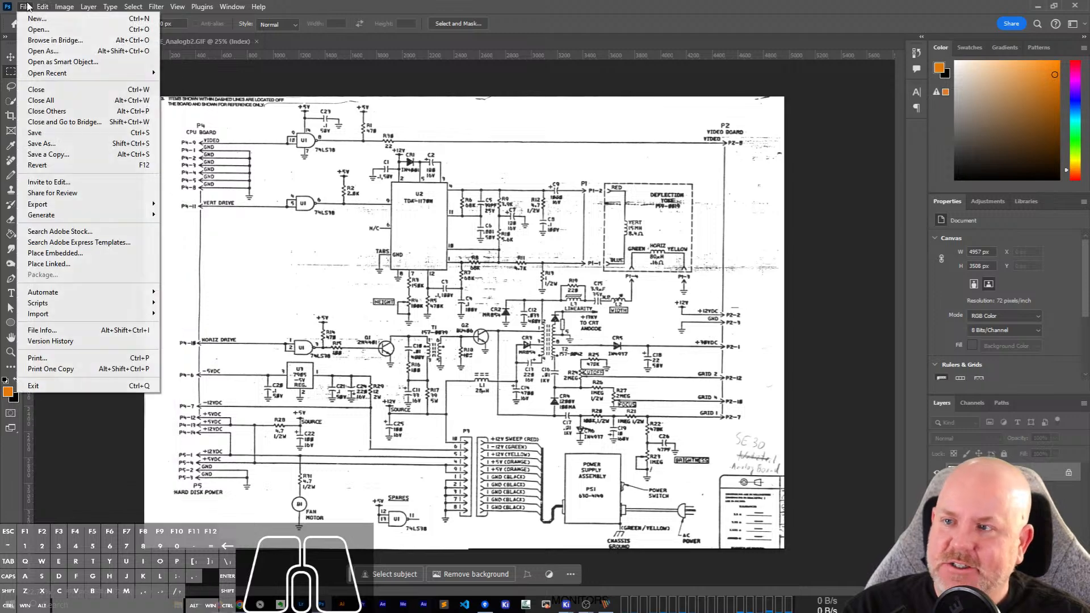
mouse_move(96, 202)
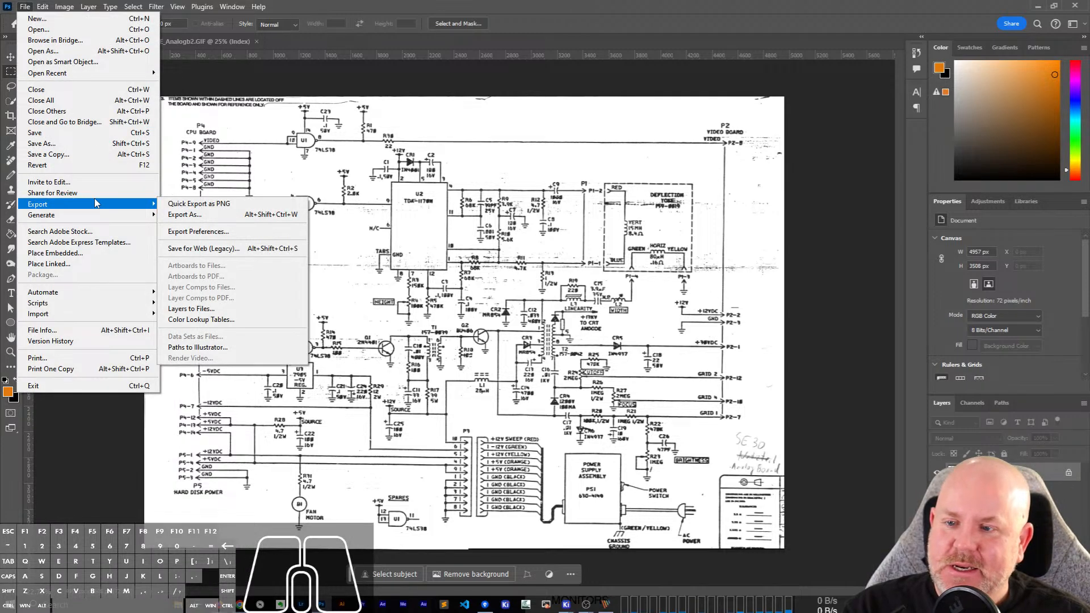
click(193, 204)
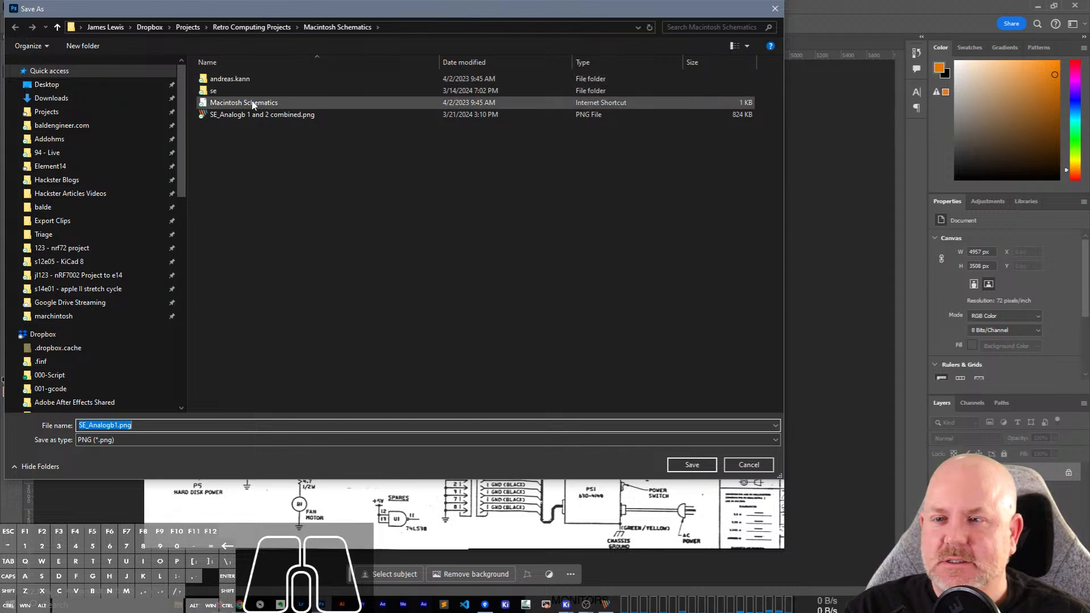
click(258, 117)
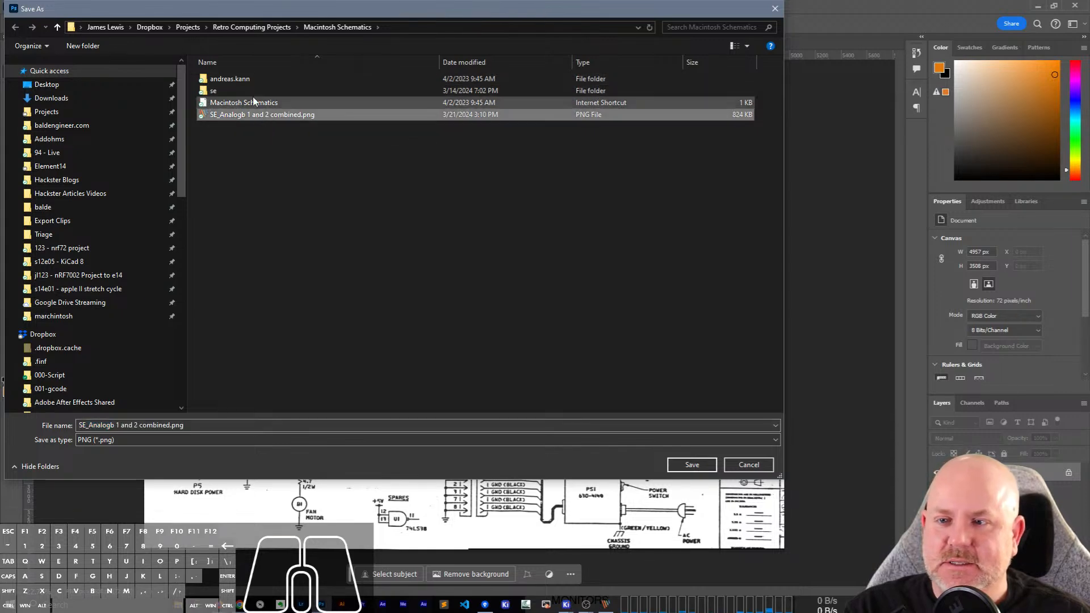
click(710, 465)
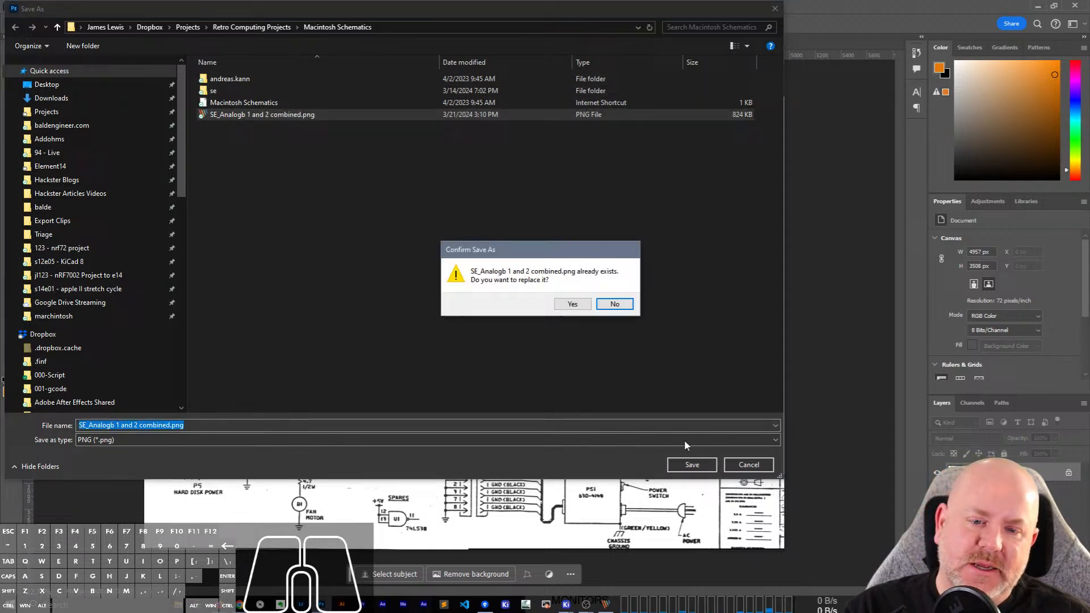
click(568, 306)
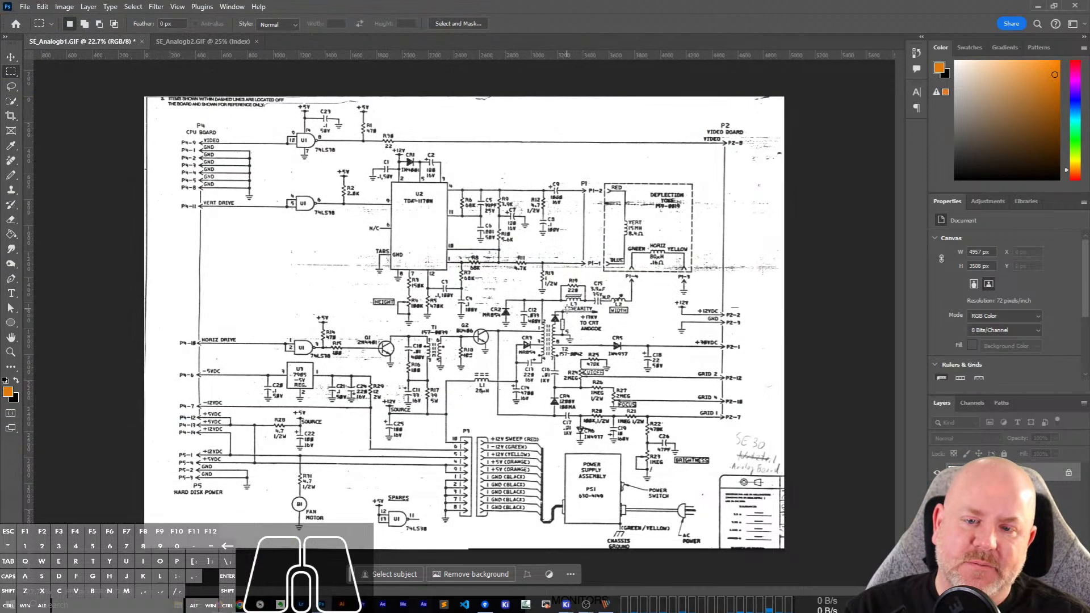
Quit Photoshop without saving the changes to SE_Analogb1.GIF and switch to PicPick.
click(1075, 5)
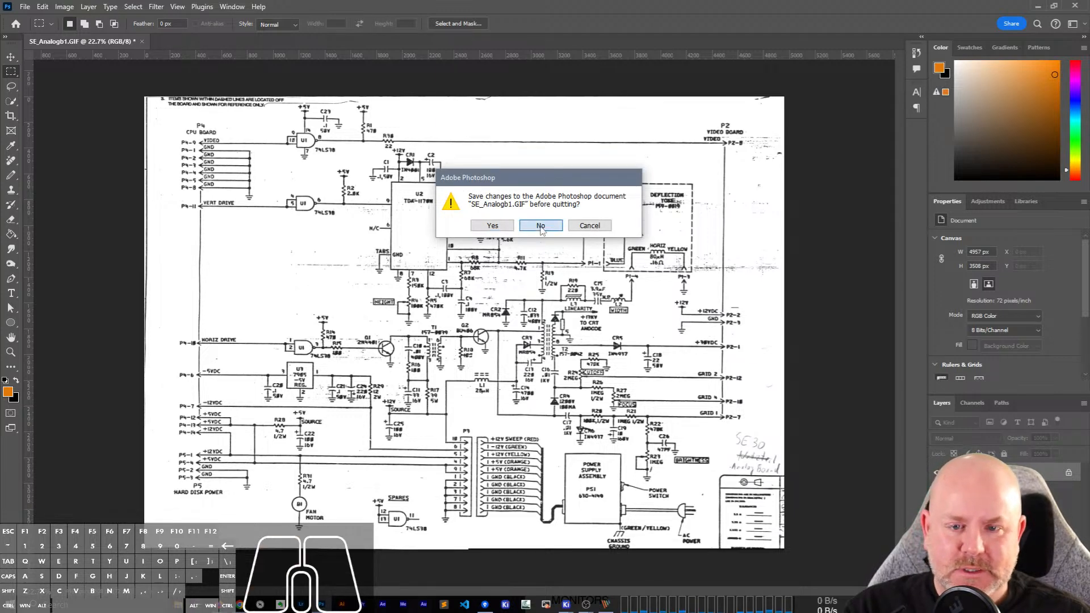
click(508, 244)
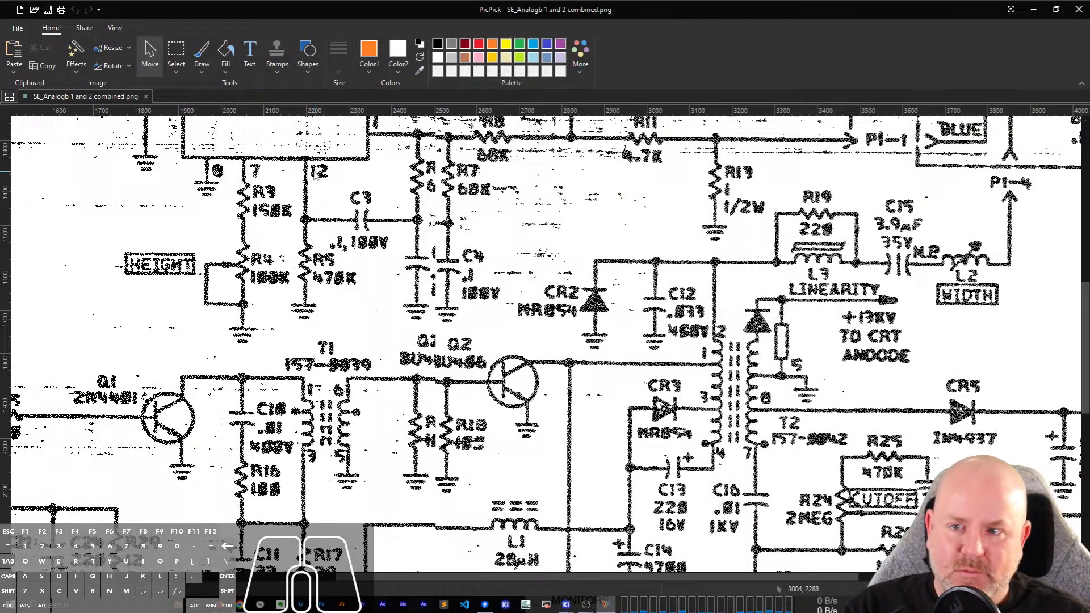
scroll(272, 174, down, 3)
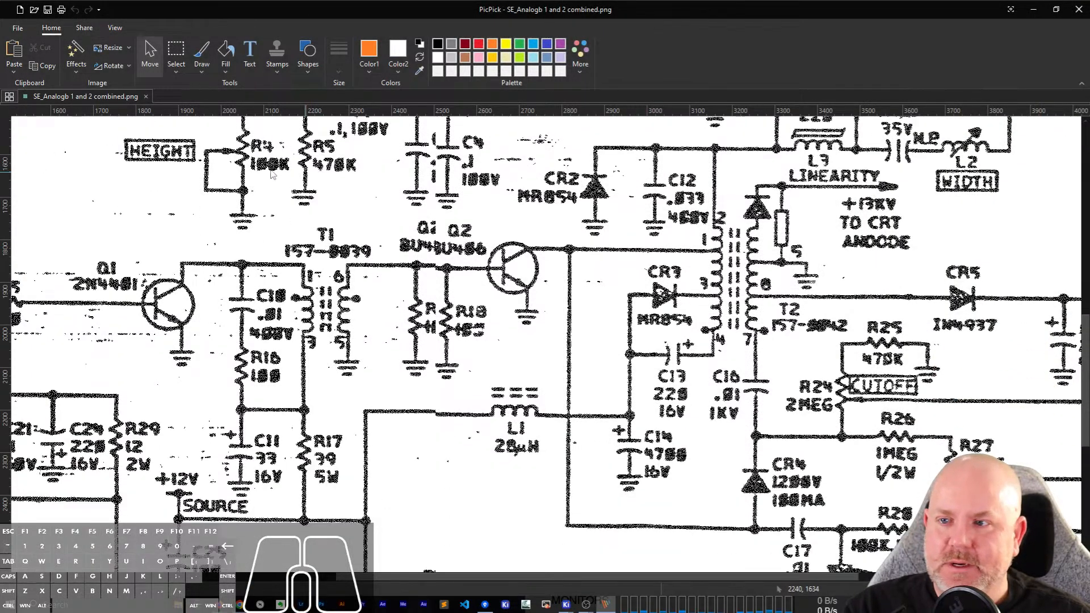
Close the outdated combined schematic image and reopen SE_Analogb 1 and 2 combined.png from the recent images.
right_click(92, 97)
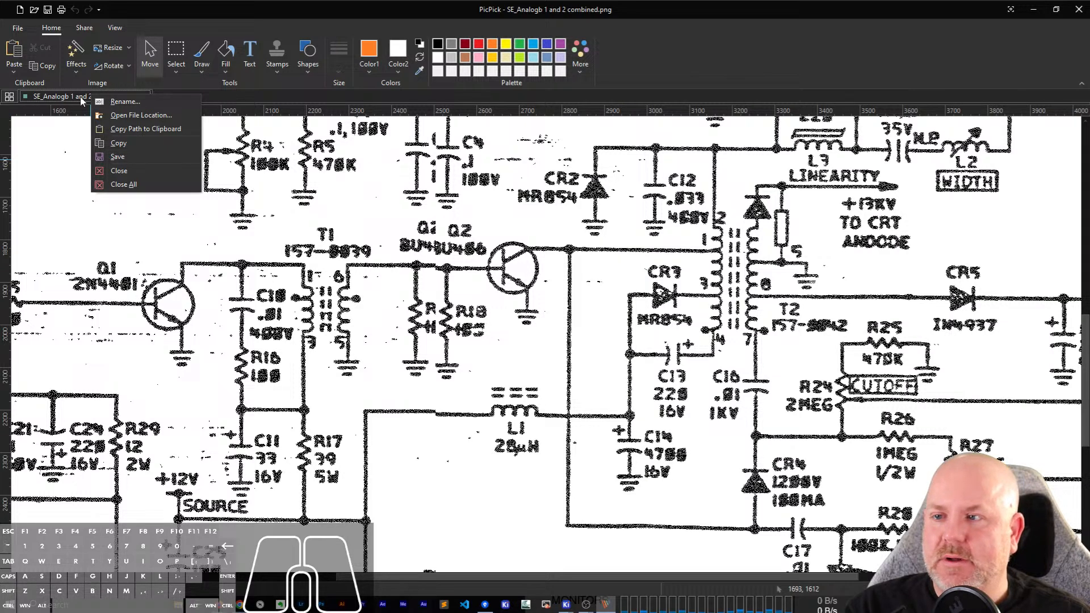
click(84, 99)
click(146, 97)
click(19, 28)
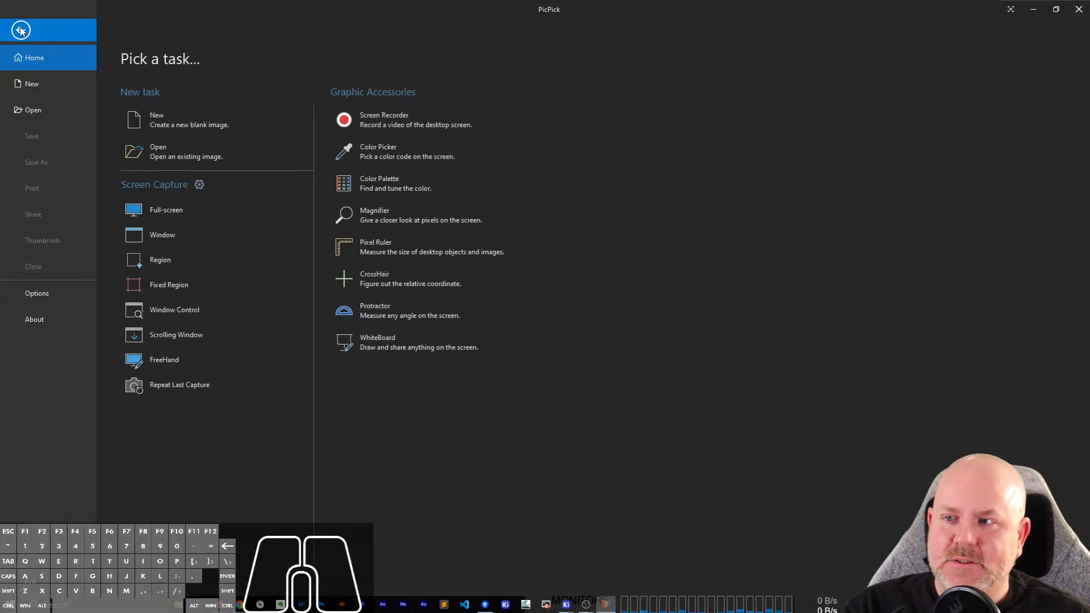
click(195, 149)
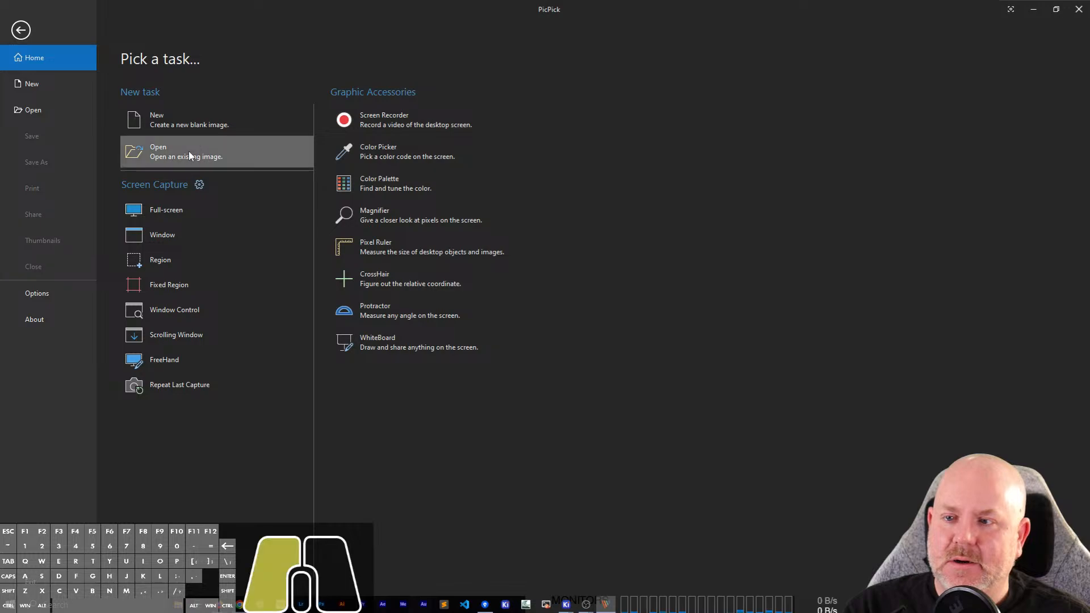
click(410, 152)
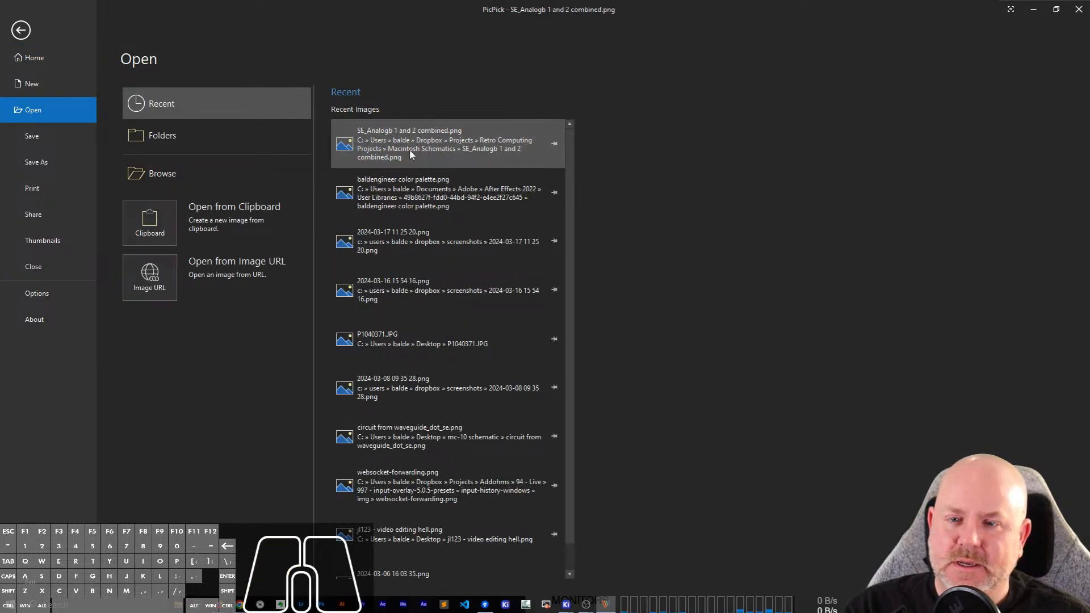
Place the PicPick reference window beside the KiCad schematic and show the circuitry around U2 pin 4, R6 and C5.
scroll(556, 358, down, 3)
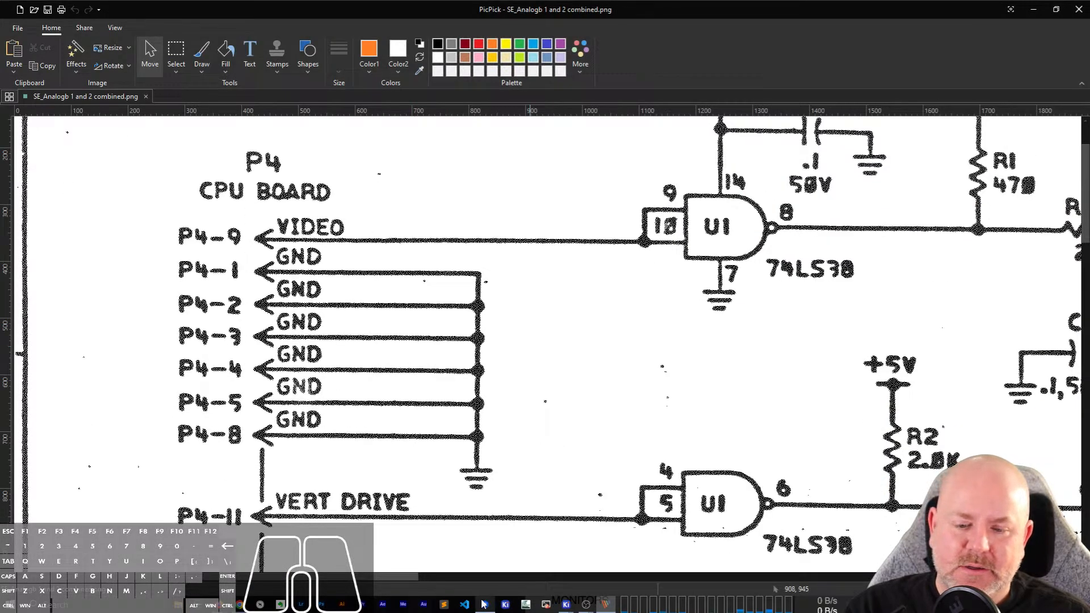
drag(381, 578, 722, 578)
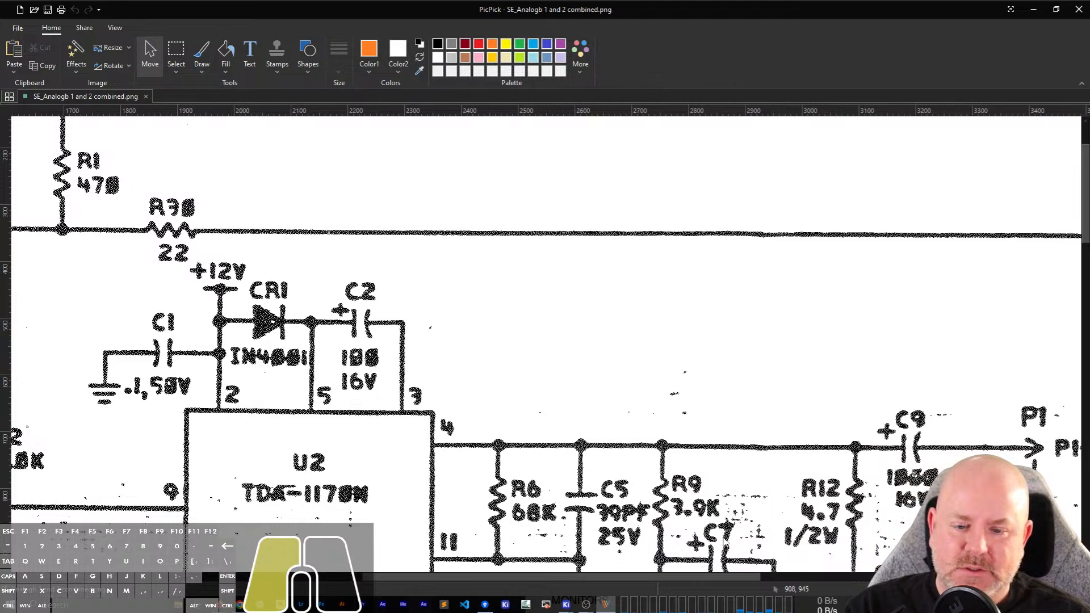
scroll(685, 396, down, 5)
double_click(572, 5)
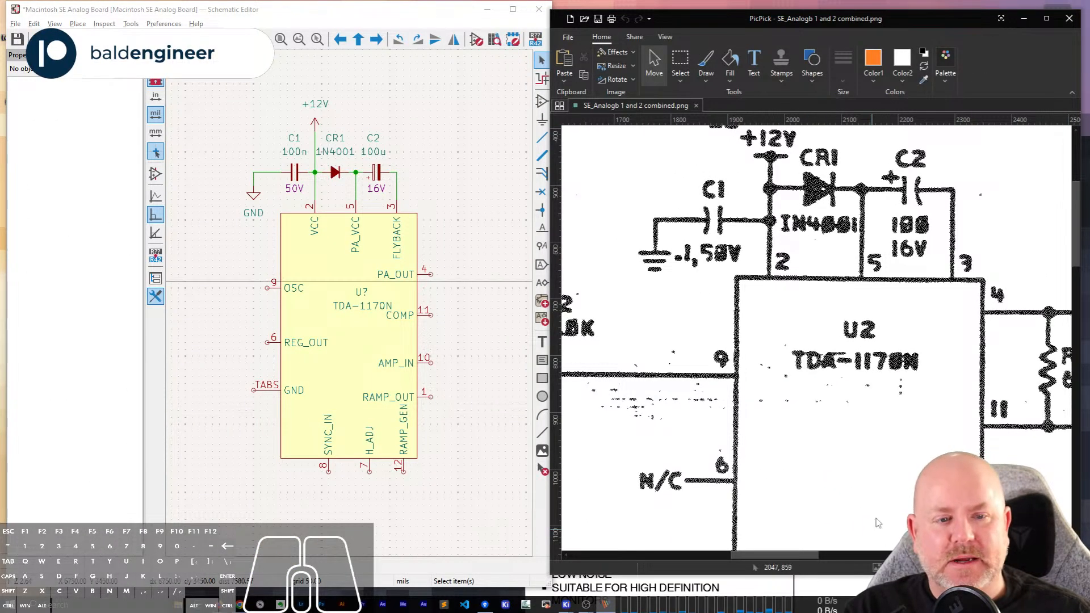
scroll(879, 523, up, 1)
click(490, 12)
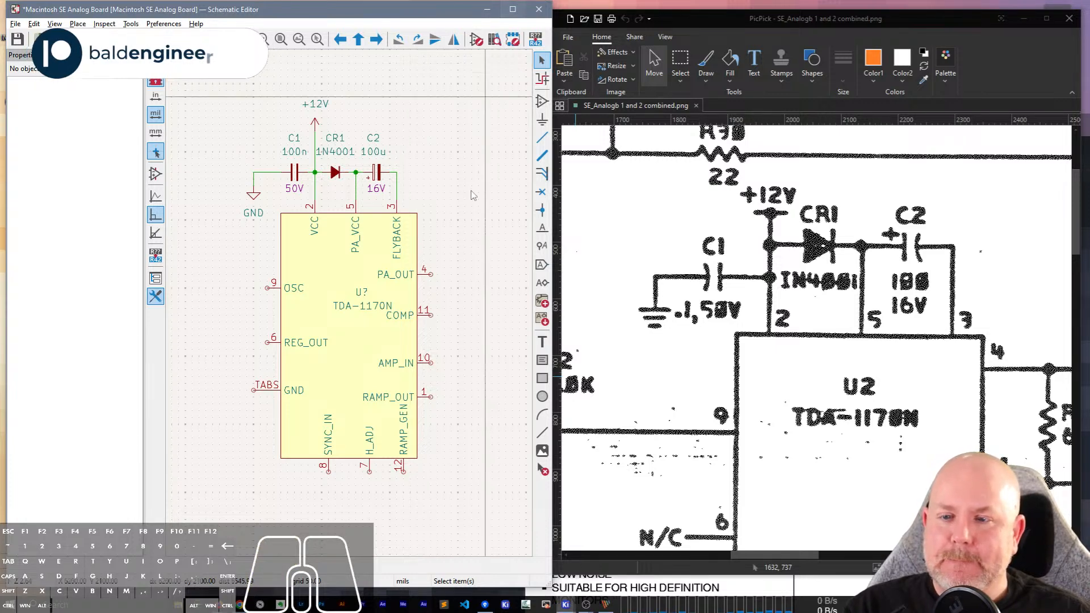
drag(758, 554, 796, 553)
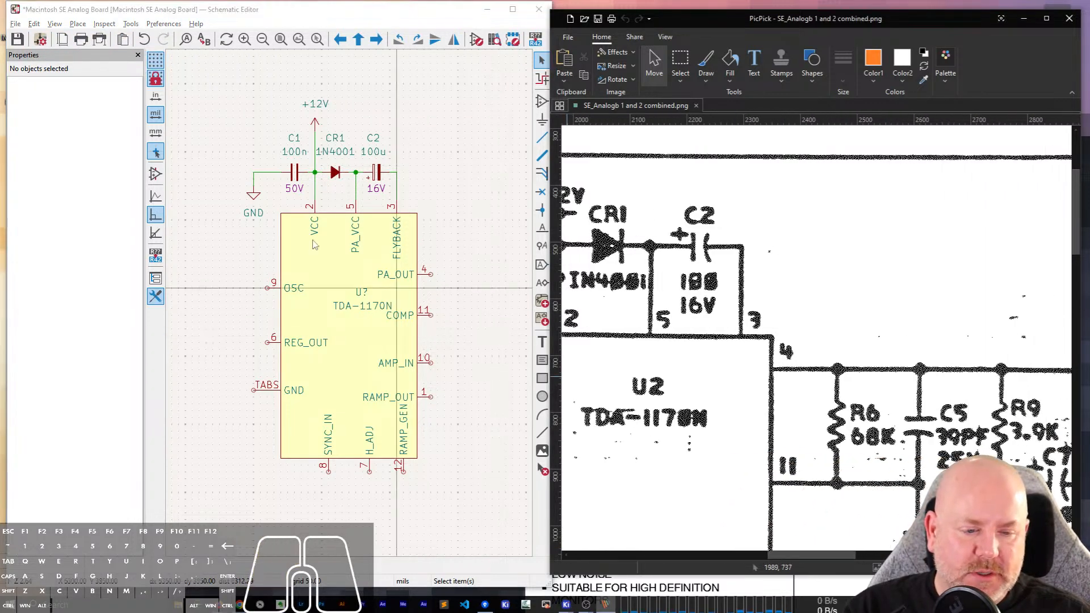
Add an R_Small resistor beside the TDA-1170N, between its PA_OUT and COMP pins.
click(454, 199)
text(R_SM)
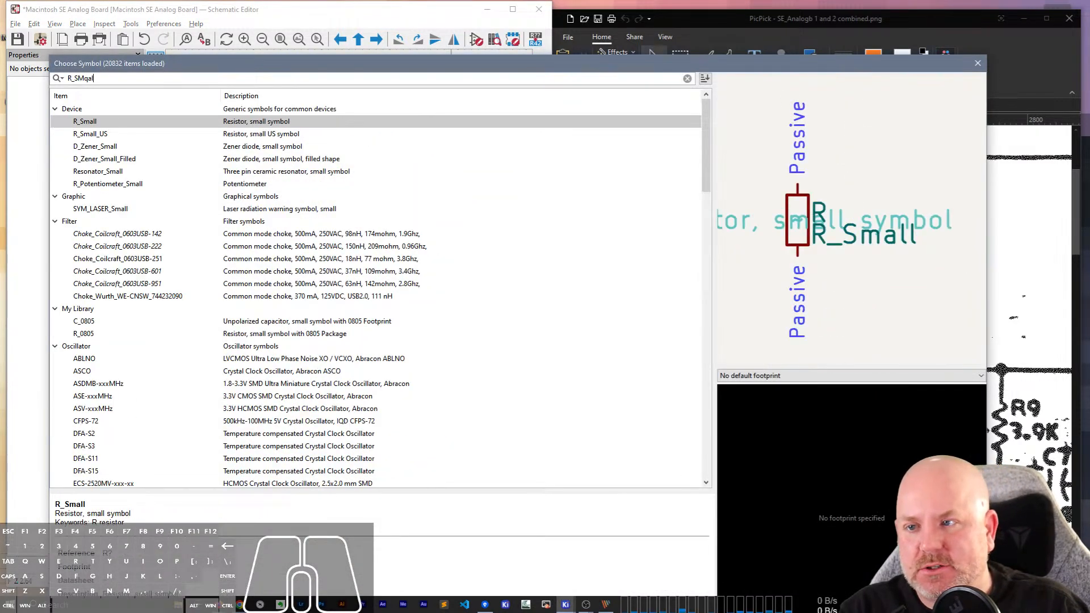
key(BackSpace)
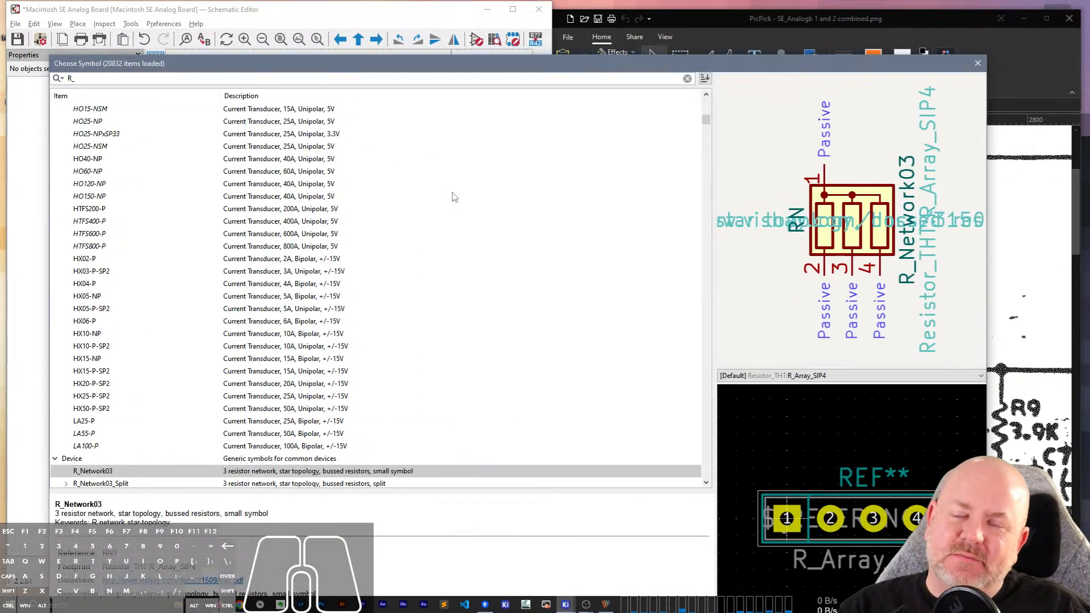
text(small)
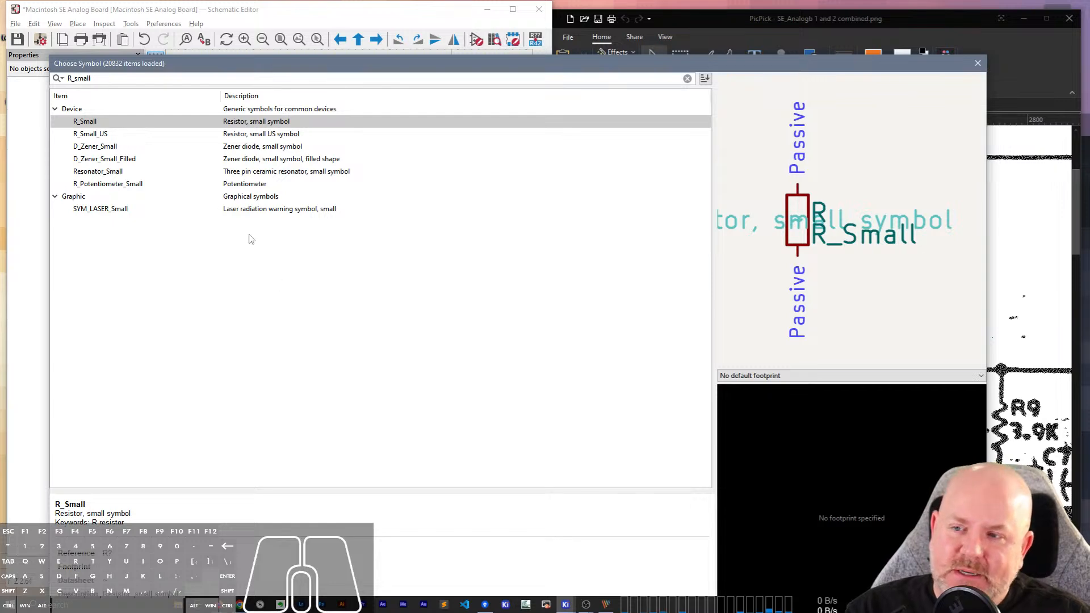
double_click(91, 123)
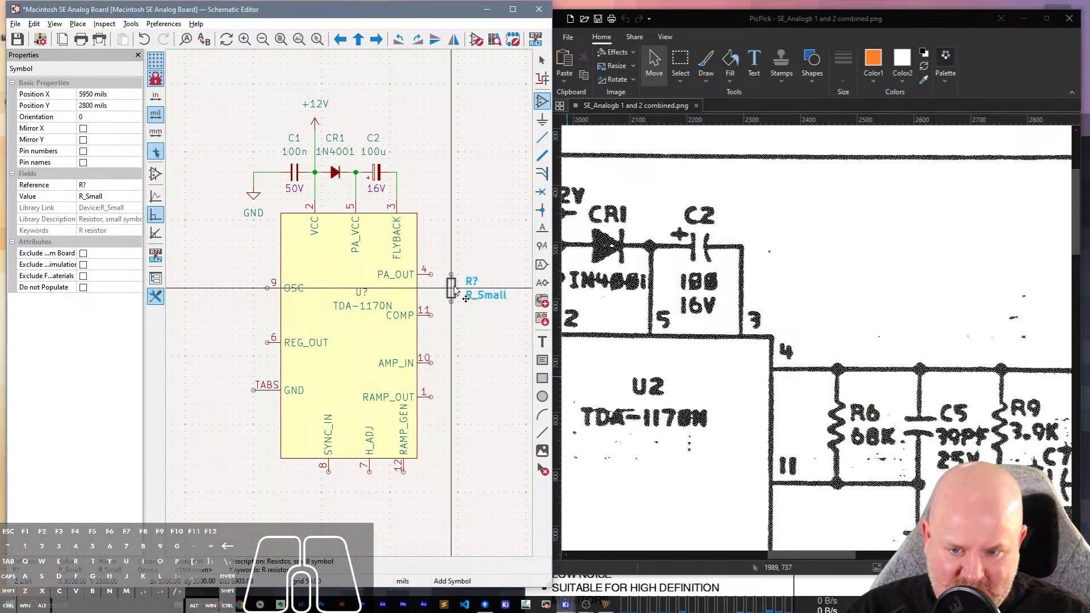
scroll(452, 291, up, 3)
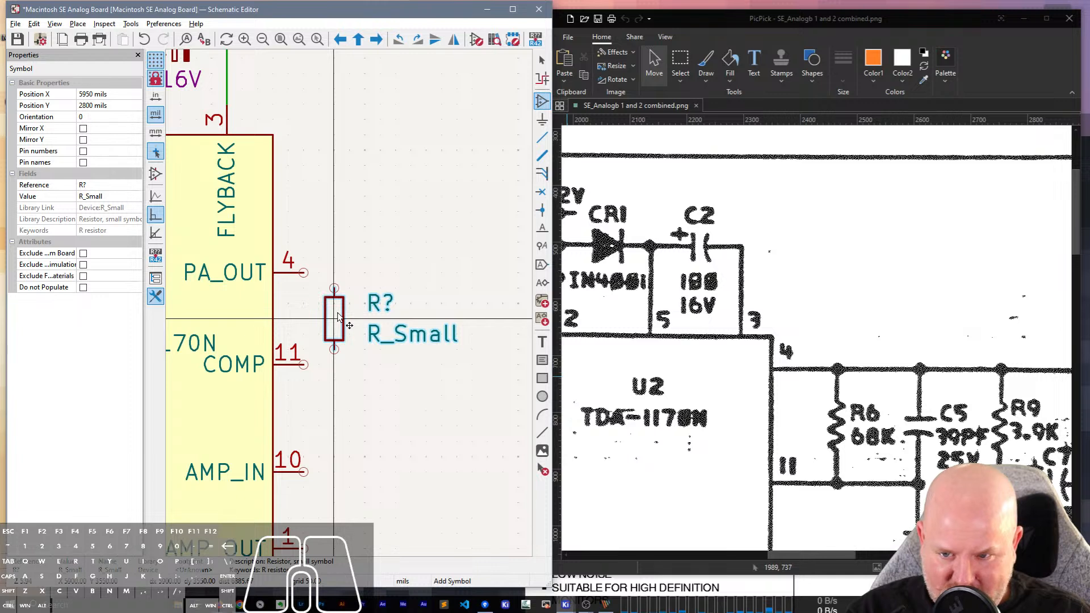
click(337, 317)
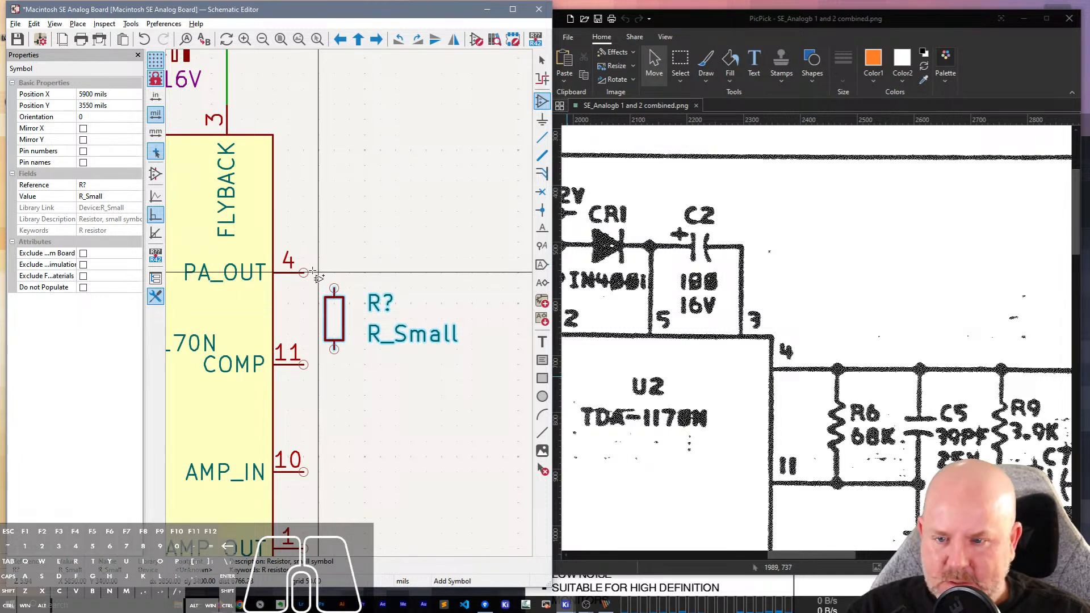
Wire the new resistor's two ends to pins 4 and 11 and nudge it up one grid step.
key(w)
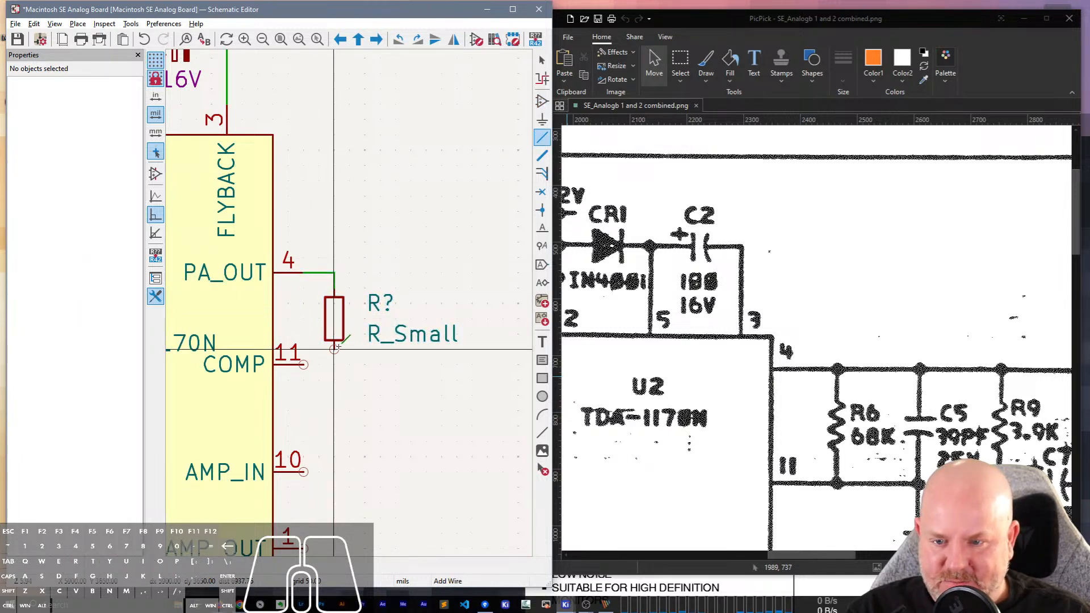
click(304, 365)
key(Escape)
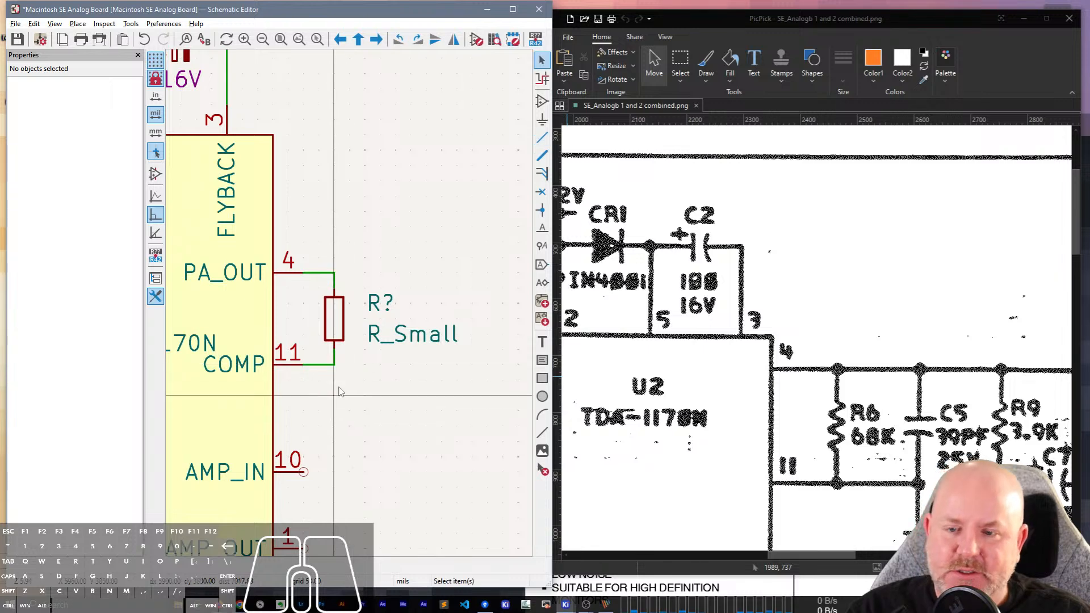
scroll(339, 392, down, 3)
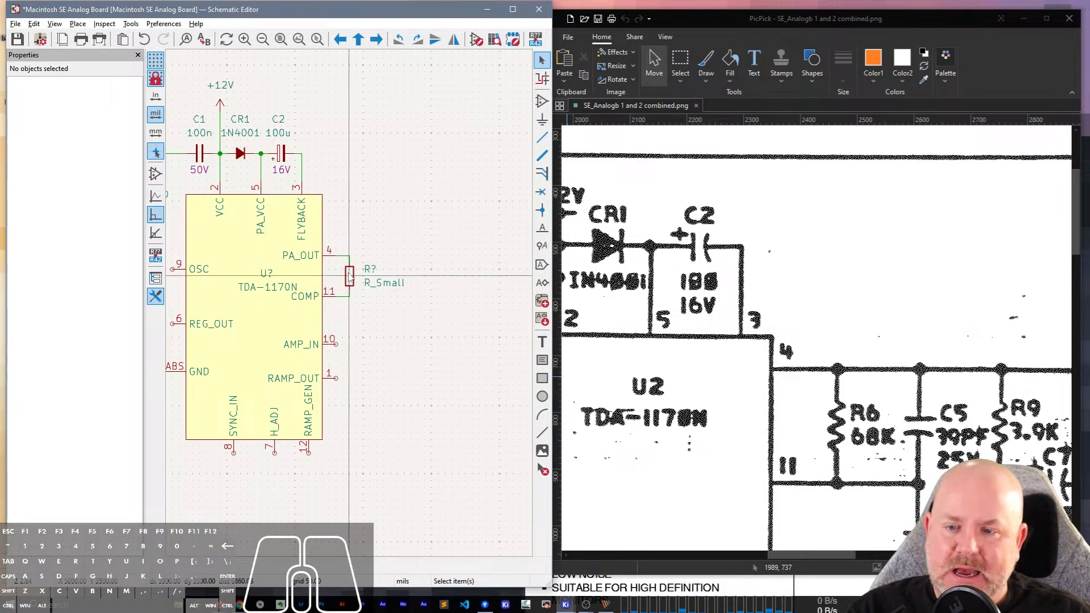
drag(357, 272, 364, 264)
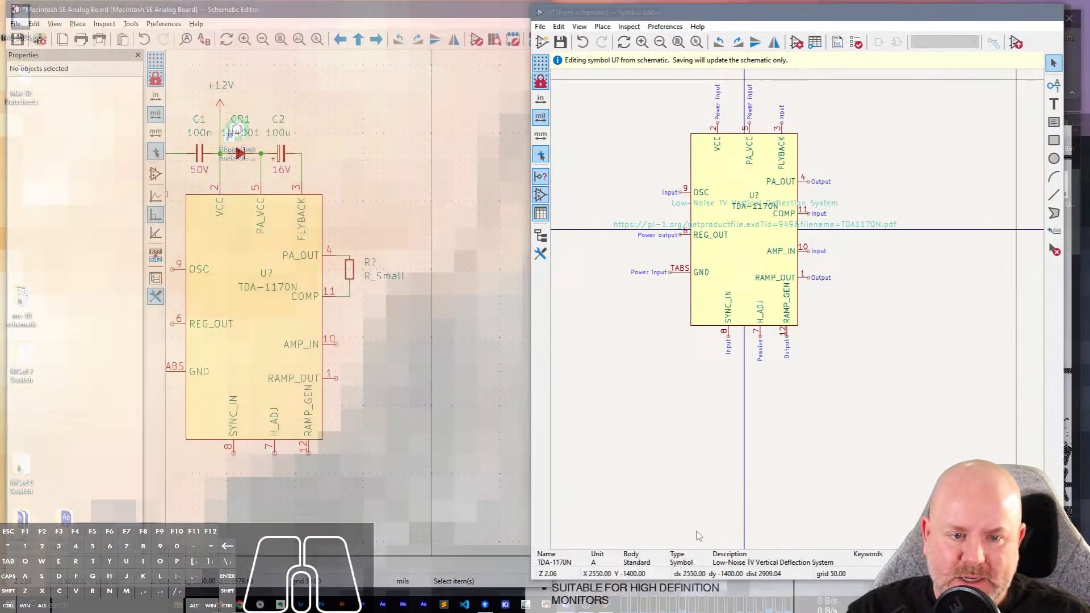
Switch to the symbol editor, move the TDA-1170N's PA_OUT pin up one 50-mil grid step and save the symbol.
click(687, 562)
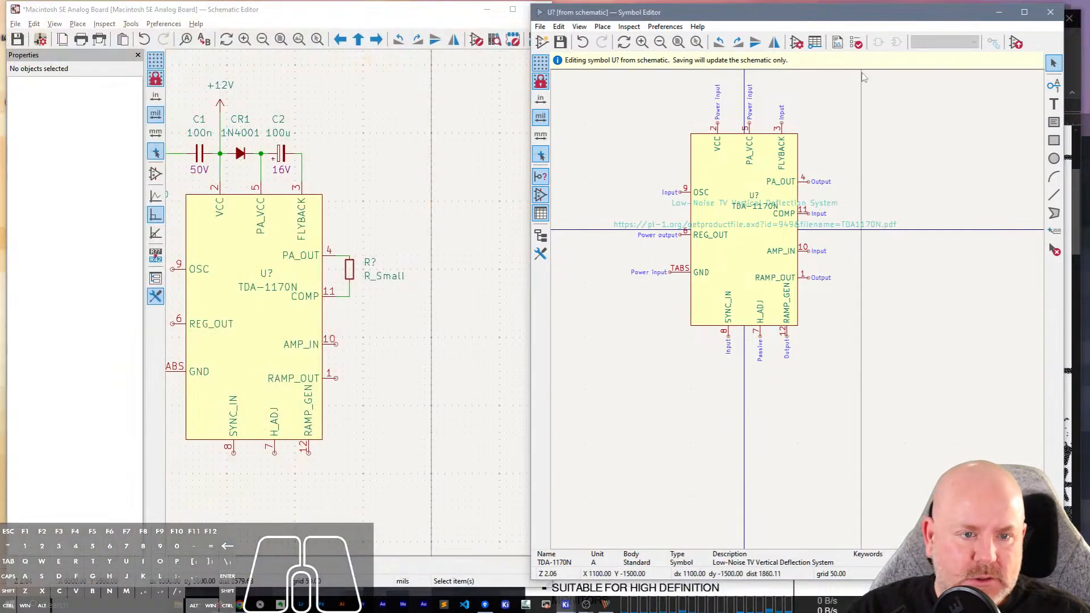
click(803, 183)
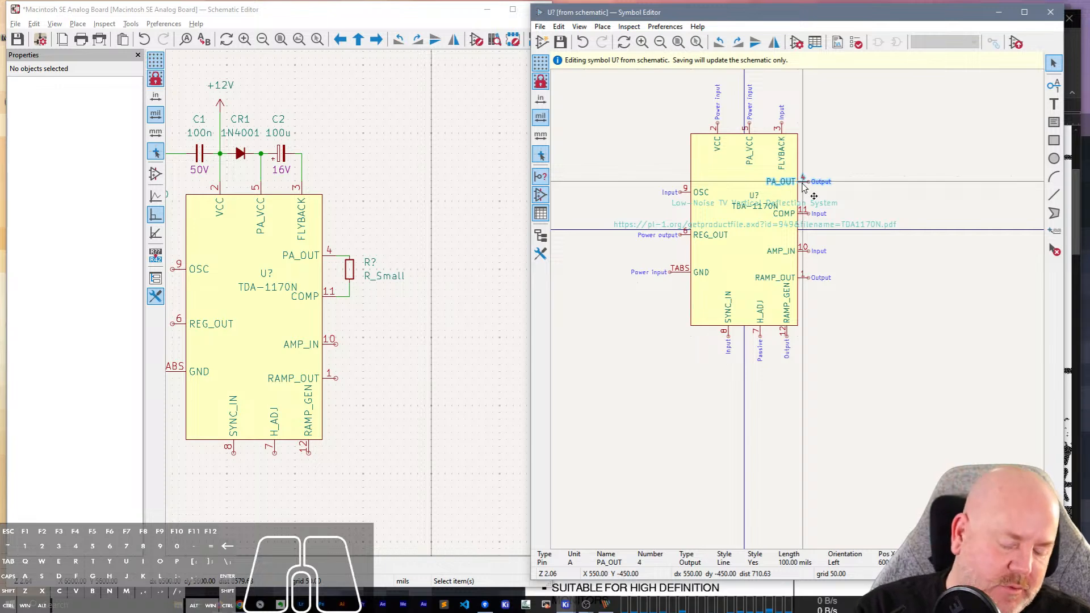
key(m)
click(808, 176)
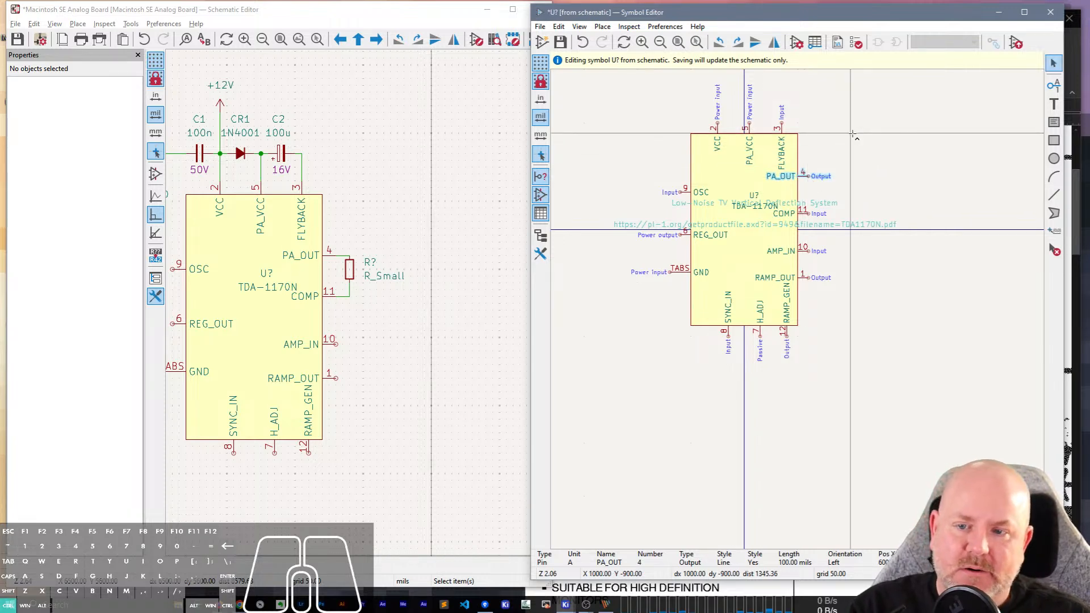
In the schematic, reconnect the resistor's upper wire to pin 4 and shift the resistor down one grid step.
click(341, 208)
scroll(341, 207, up, 4)
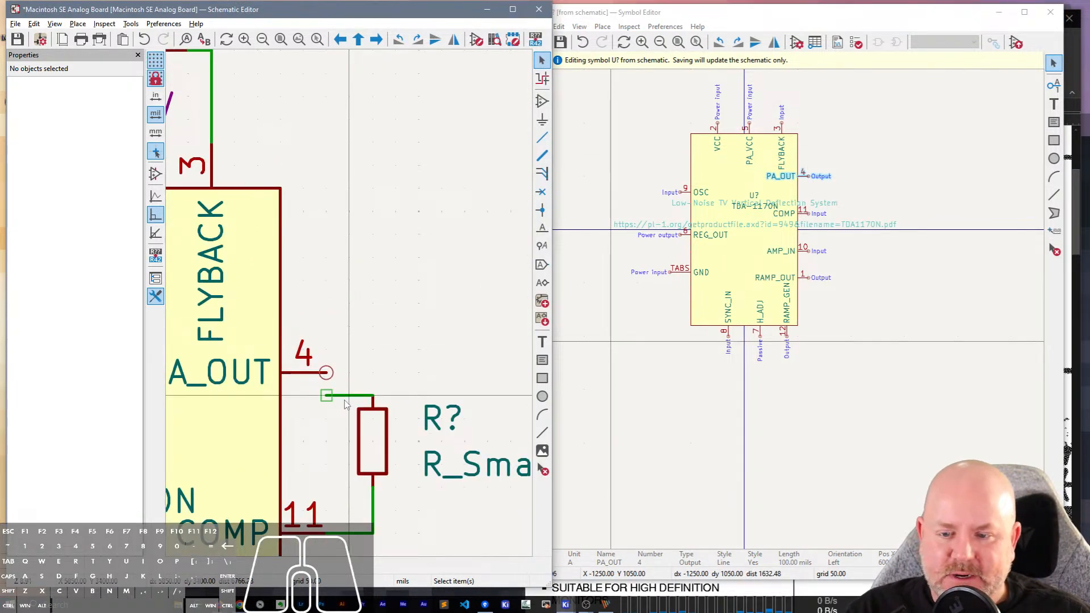
click(345, 396)
key(g)
click(329, 376)
key(g)
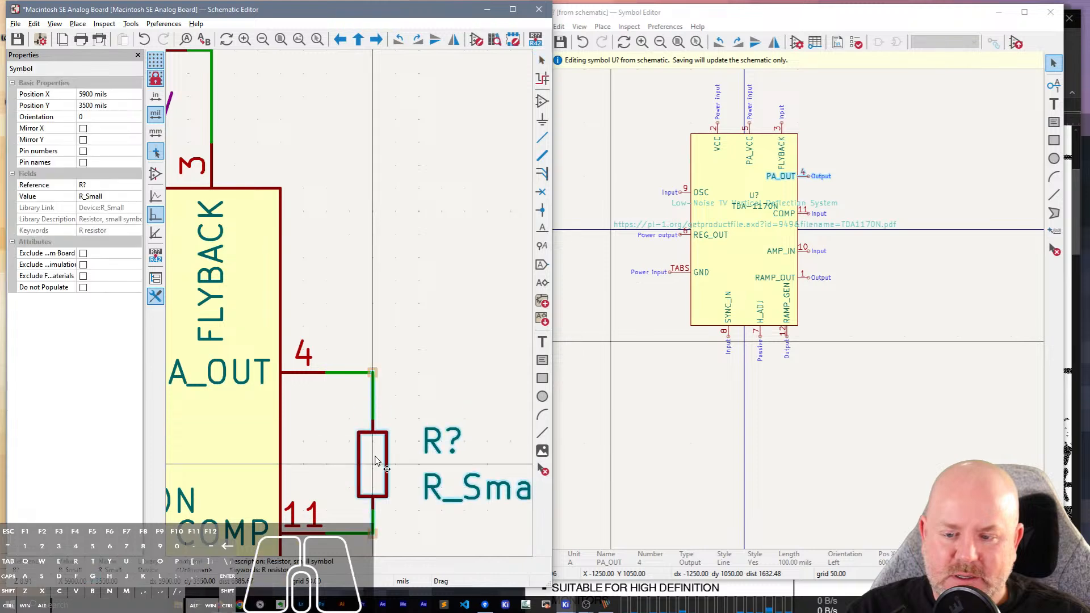
click(375, 461)
scroll(398, 401, down, 2)
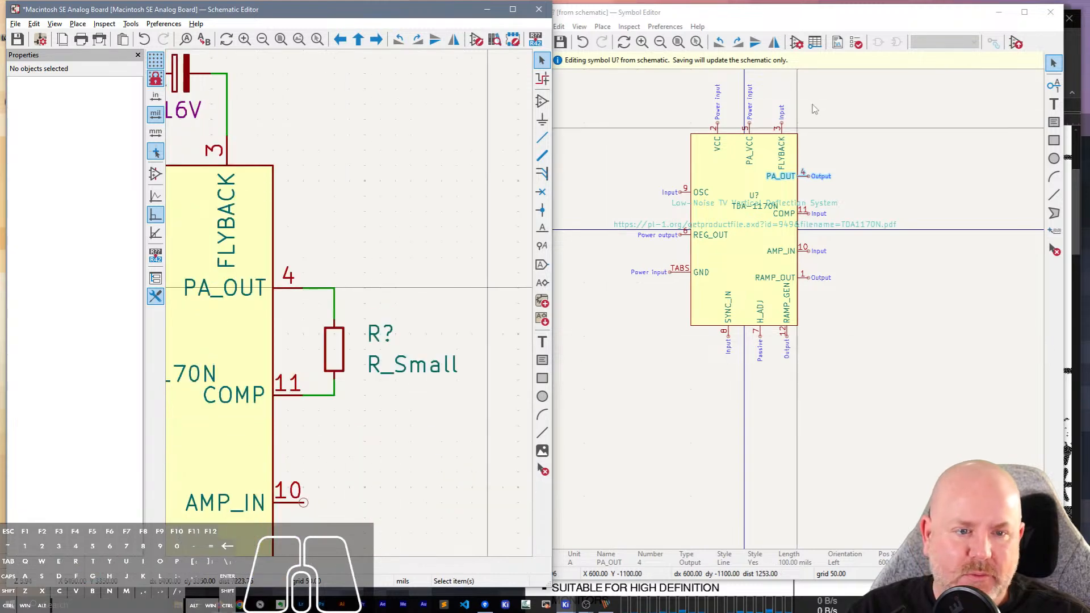
Move the symbol's COMP pin down one 50-mil grid step, save it, and reconnect the resistor's lower wire to pin 11 in the schematic.
click(802, 215)
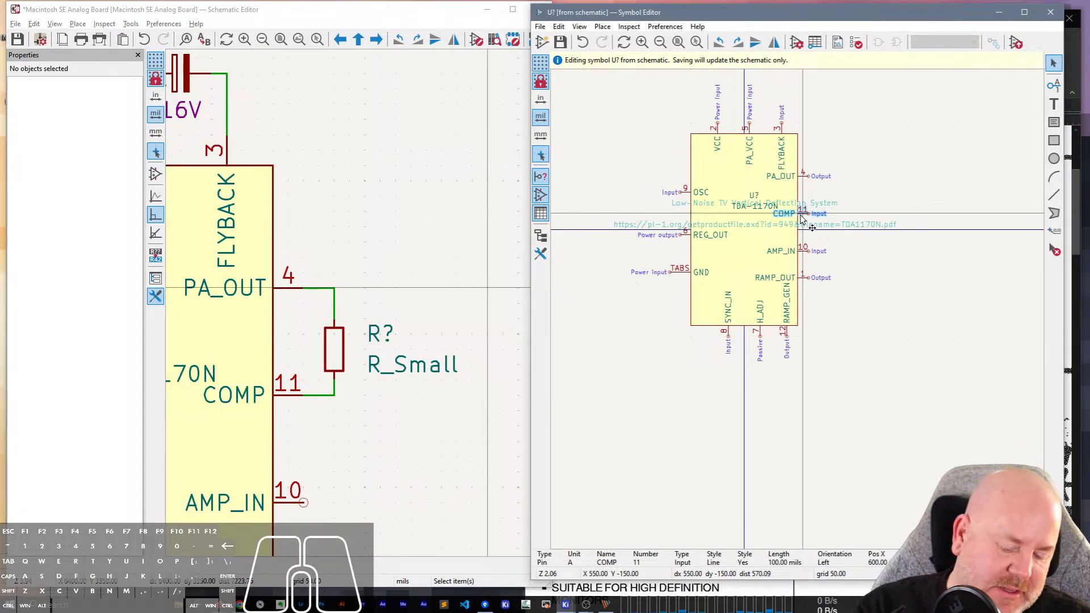
drag(803, 217, 802, 223)
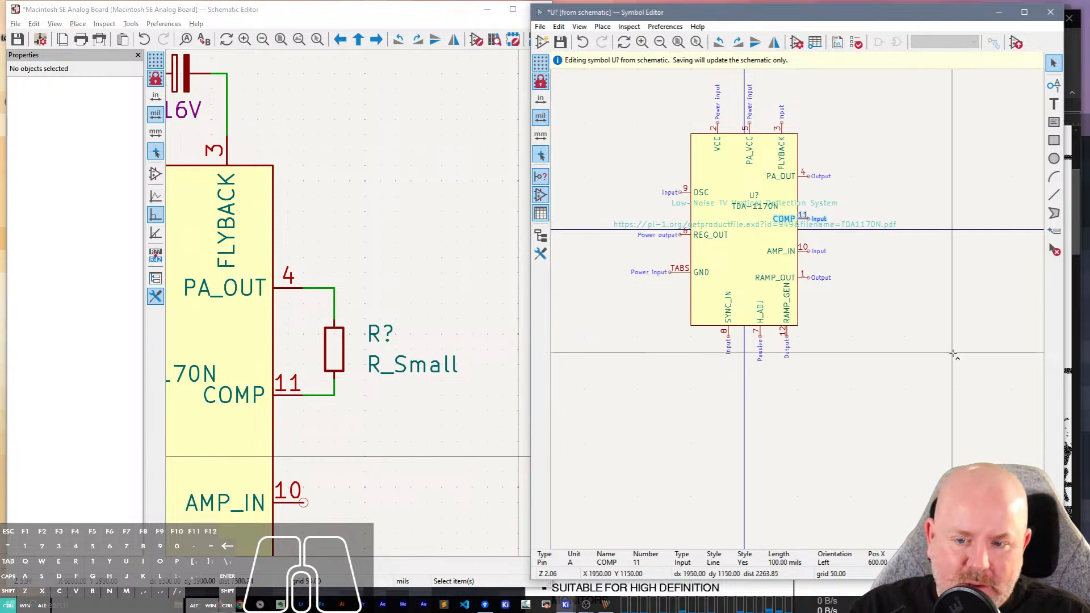
key(ctrl+s)
click(320, 400)
key(g)
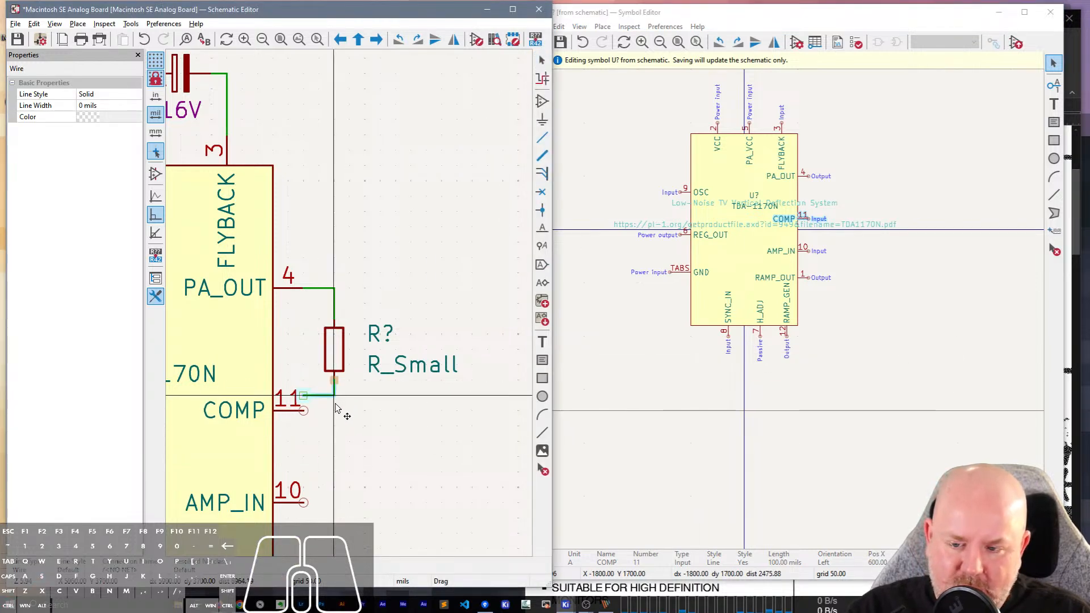
click(335, 408)
scroll(352, 308, down, 2)
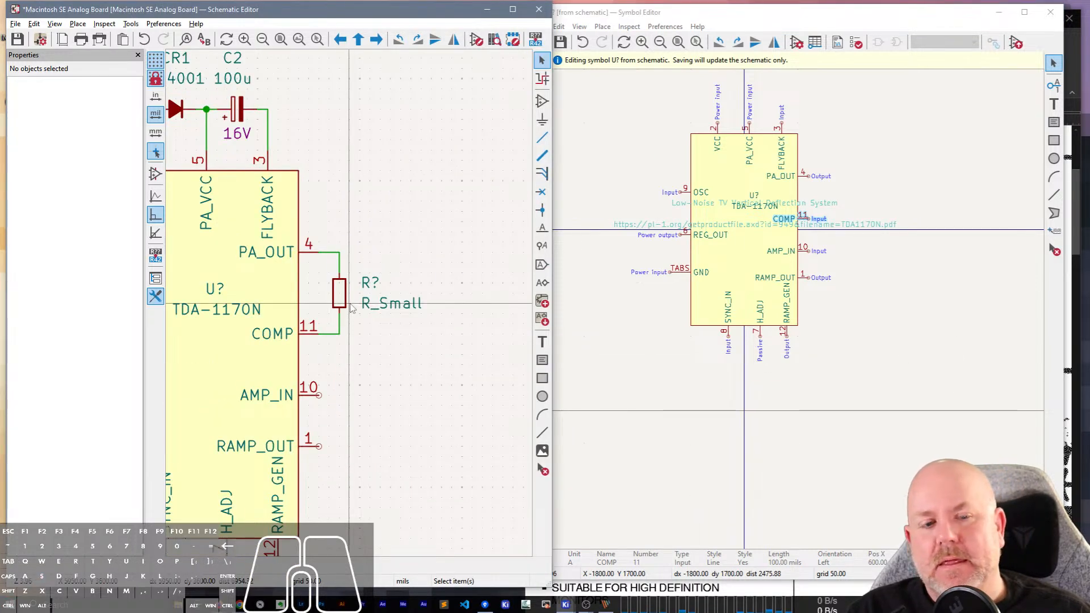
Minimize the symbol editor, narrow the PicPick reference window and show its R6, C5, C6, R9 and C7 circuitry.
click(997, 13)
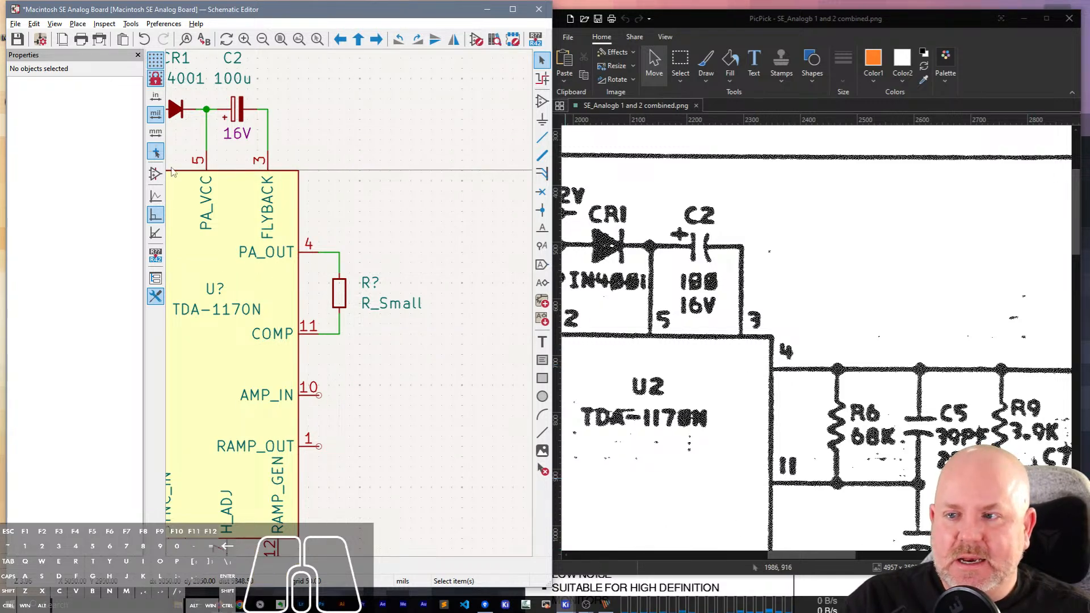
click(730, 175)
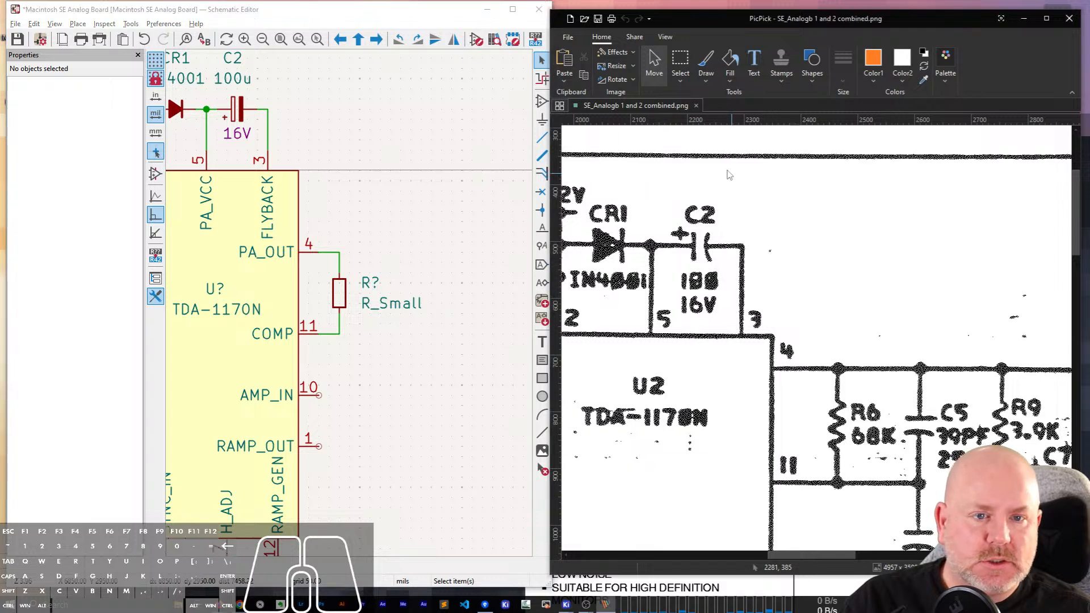
drag(553, 183, 694, 183)
scroll(953, 299, down, 3)
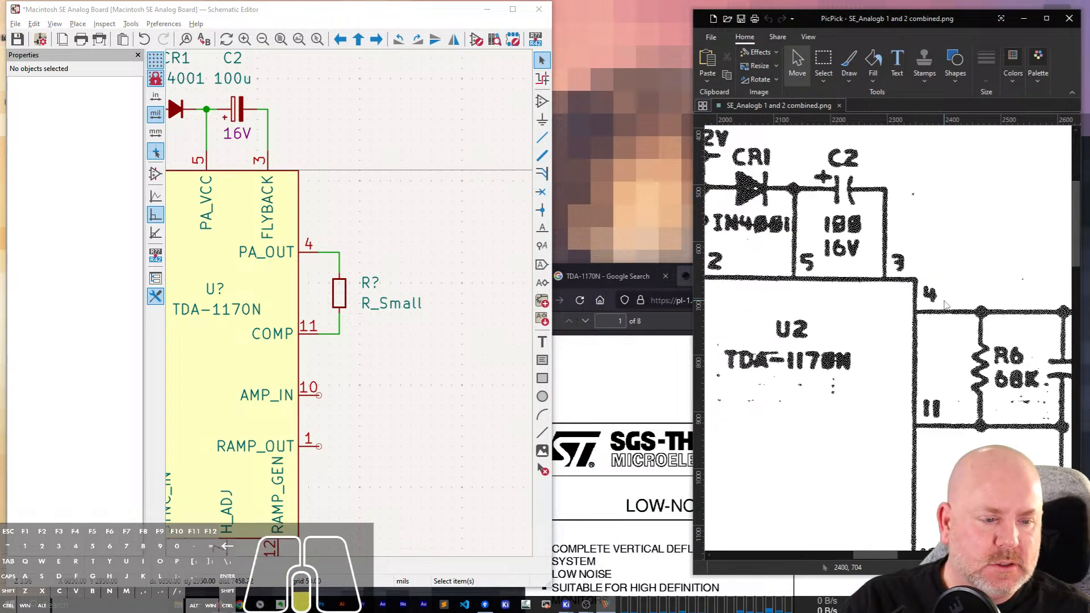
scroll(953, 300, down, 1)
drag(872, 556, 901, 556)
scroll(352, 309, down, 3)
Duplicate capacitor C1 and place the copy to the right of the new resistor, rotated so its leads run vertically.
scroll(350, 308, up, 3)
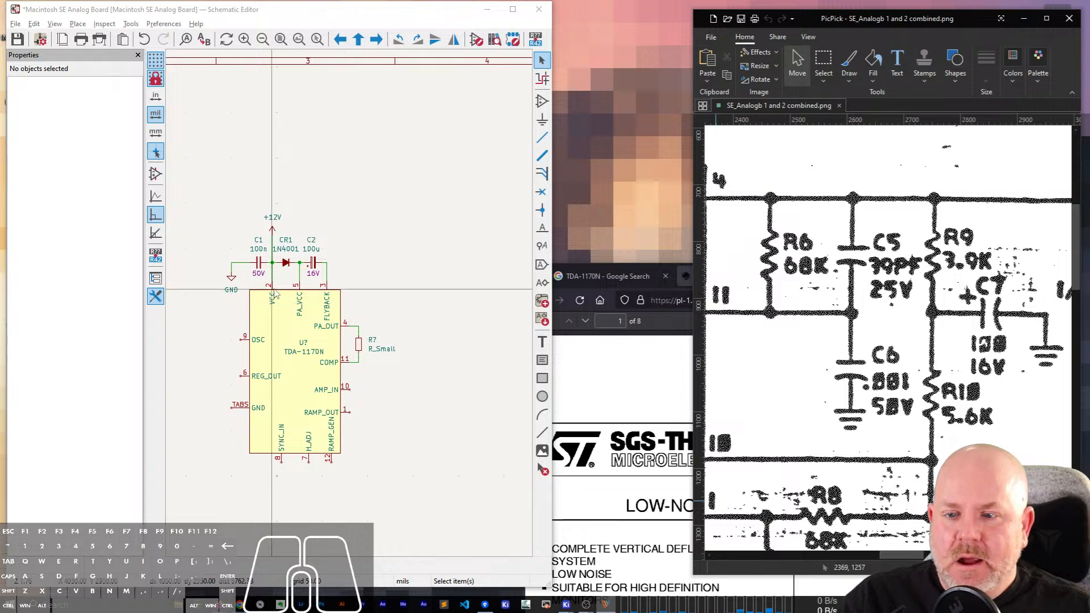
click(318, 251)
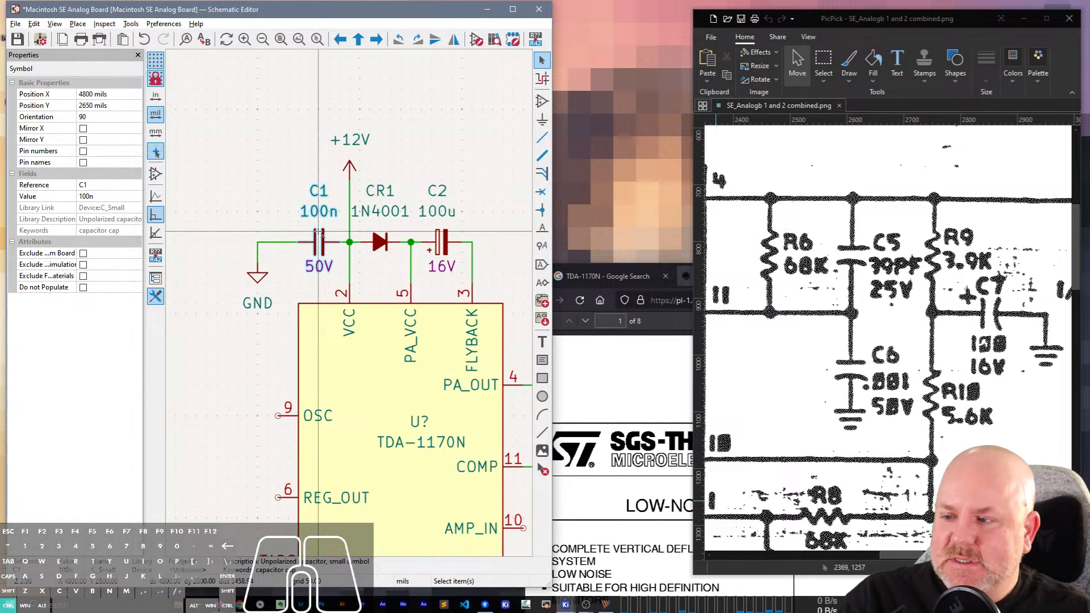
key(Escape)
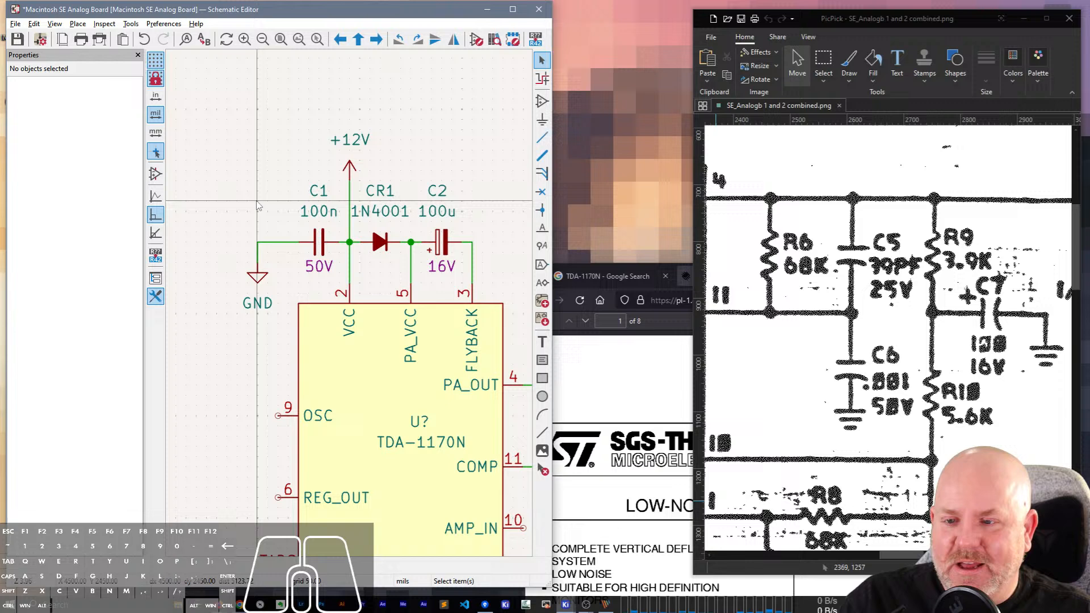
click(316, 241)
key(Escape)
click(319, 242)
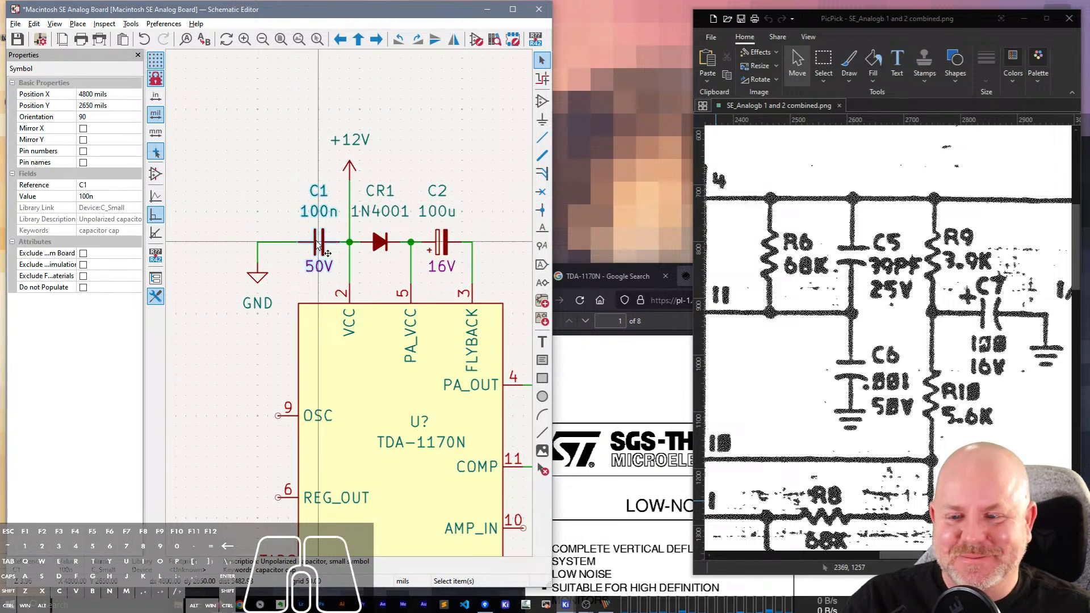
middle_drag(496, 242, 337, 196)
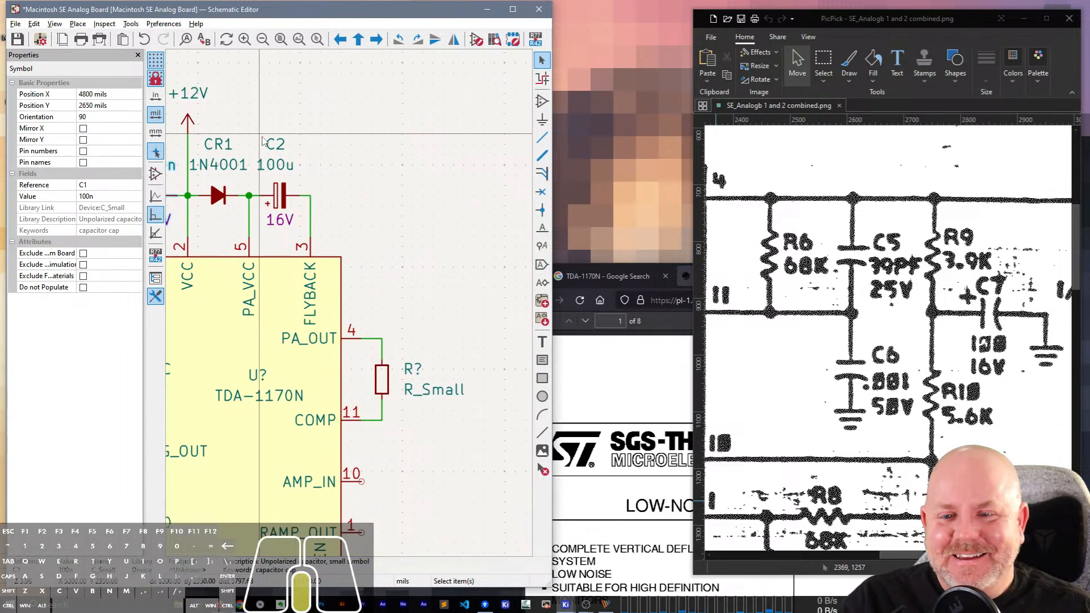
middle_drag(424, 216, 355, 78)
key(ctrl+d)
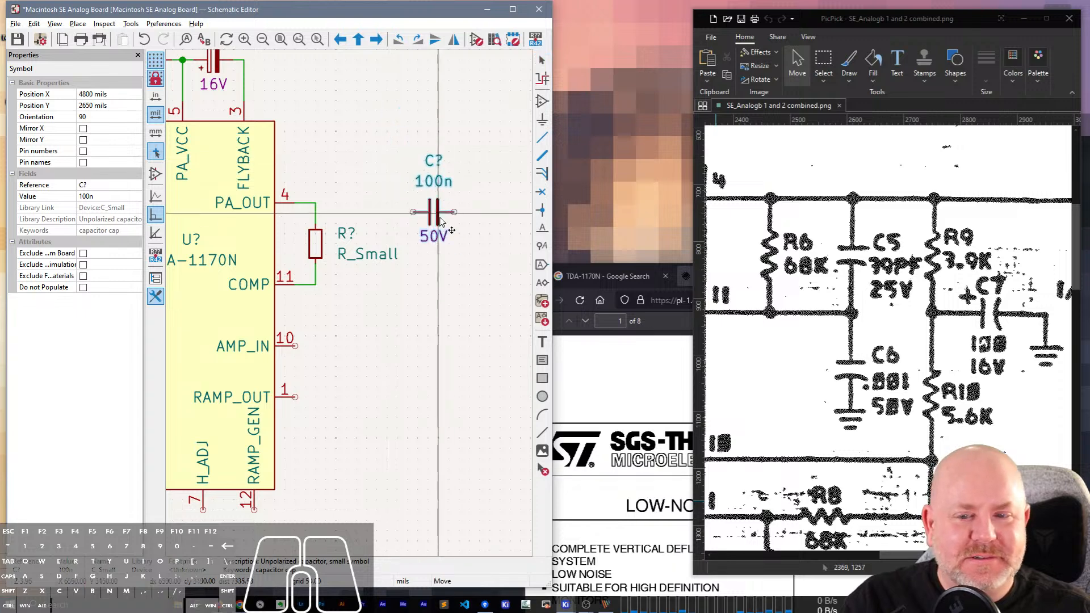
key(r)
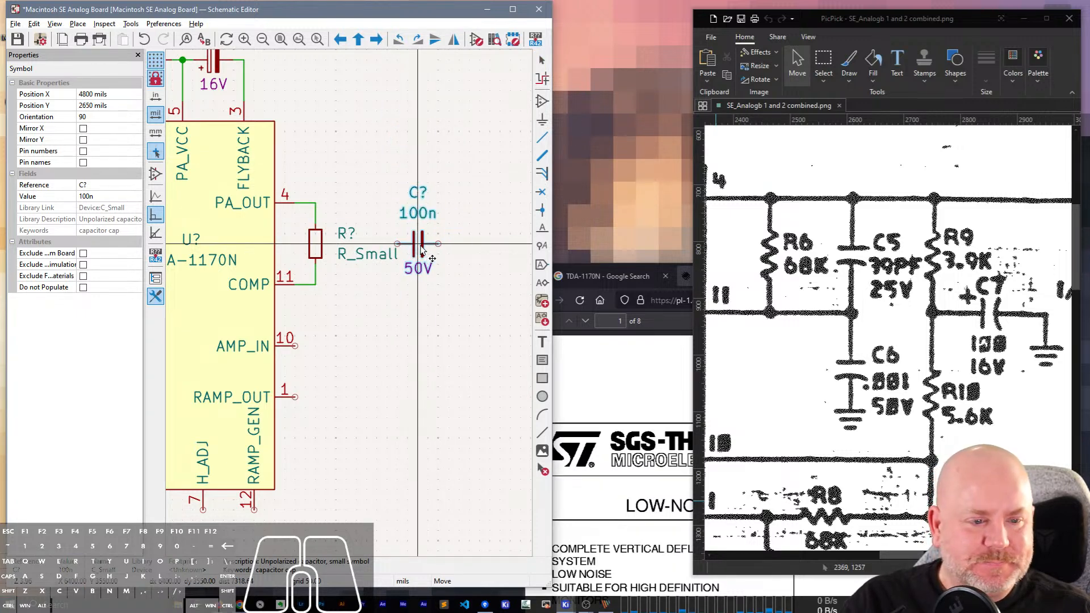
key(r)
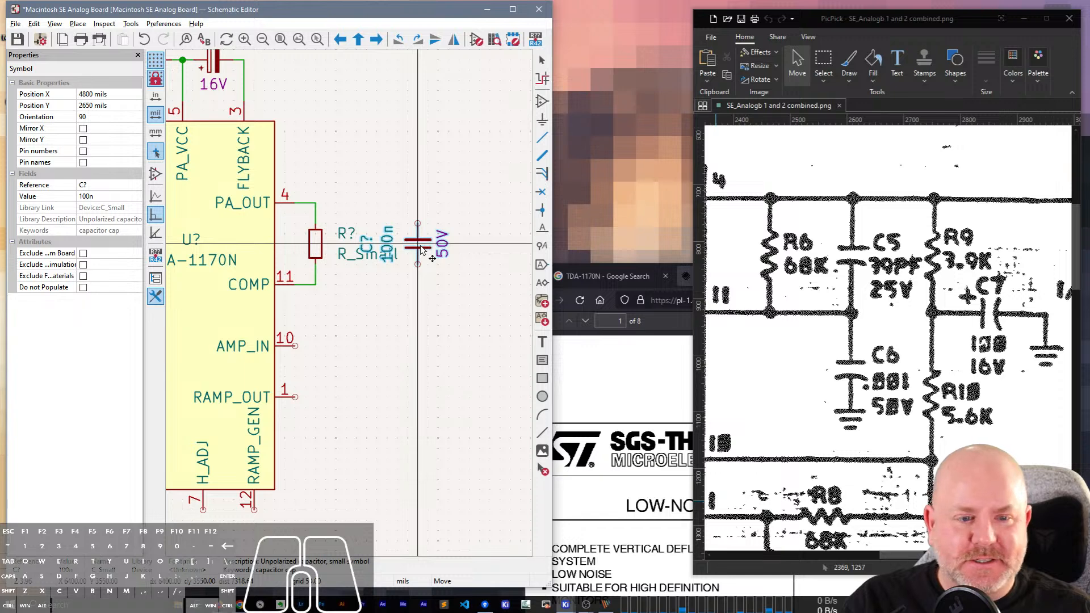
key(r)
key(r)
key(r)
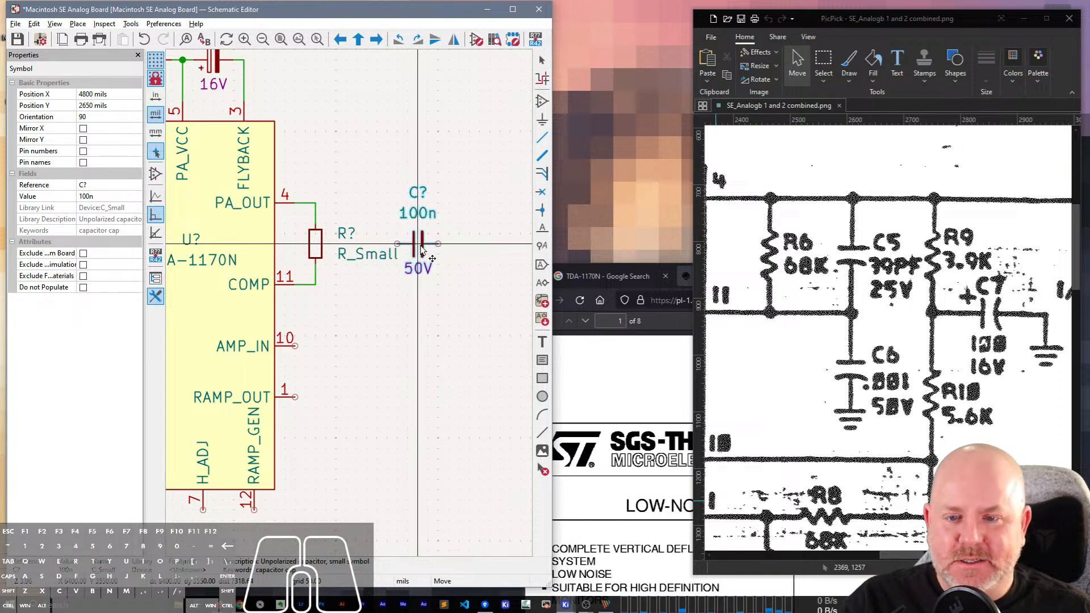
click(428, 244)
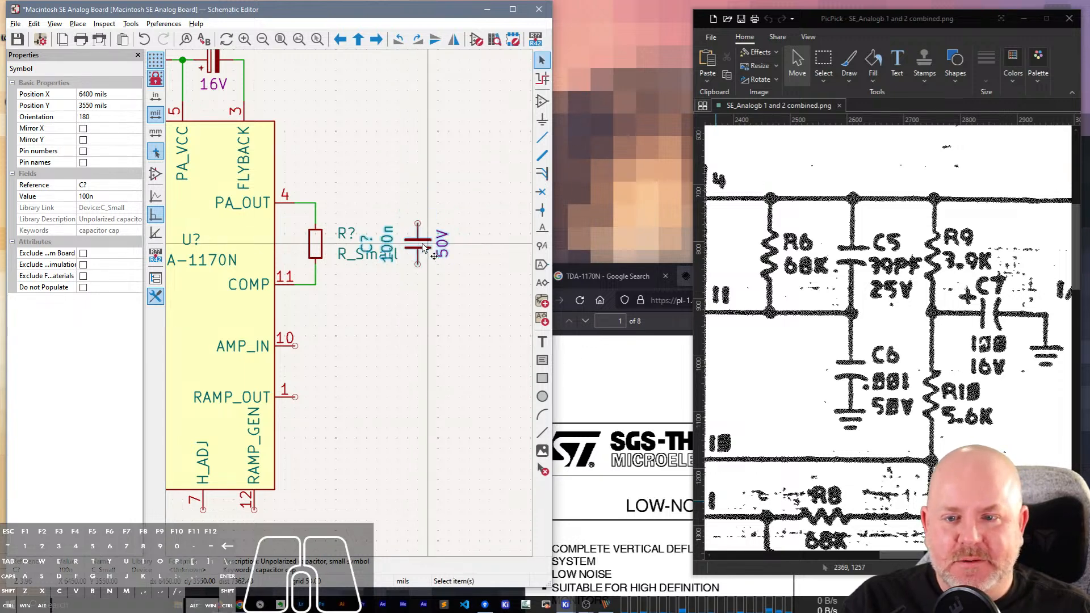
Autoplace the copied capacitor's reference, value and voltage fields, and rotate the part so its leads run vertically.
key(r)
key(r)
key(r)
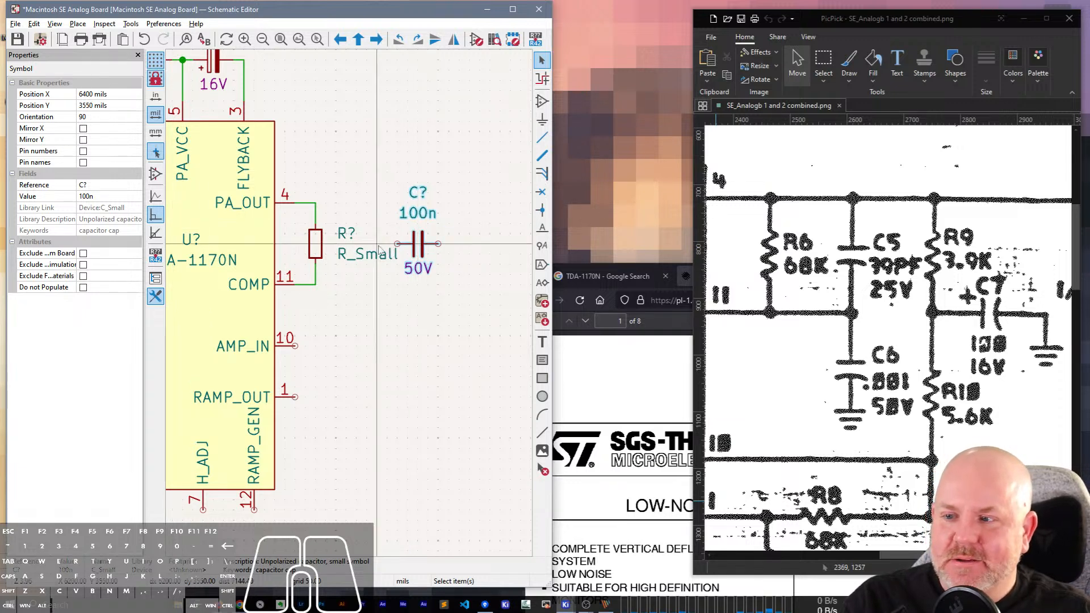
right_click(411, 251)
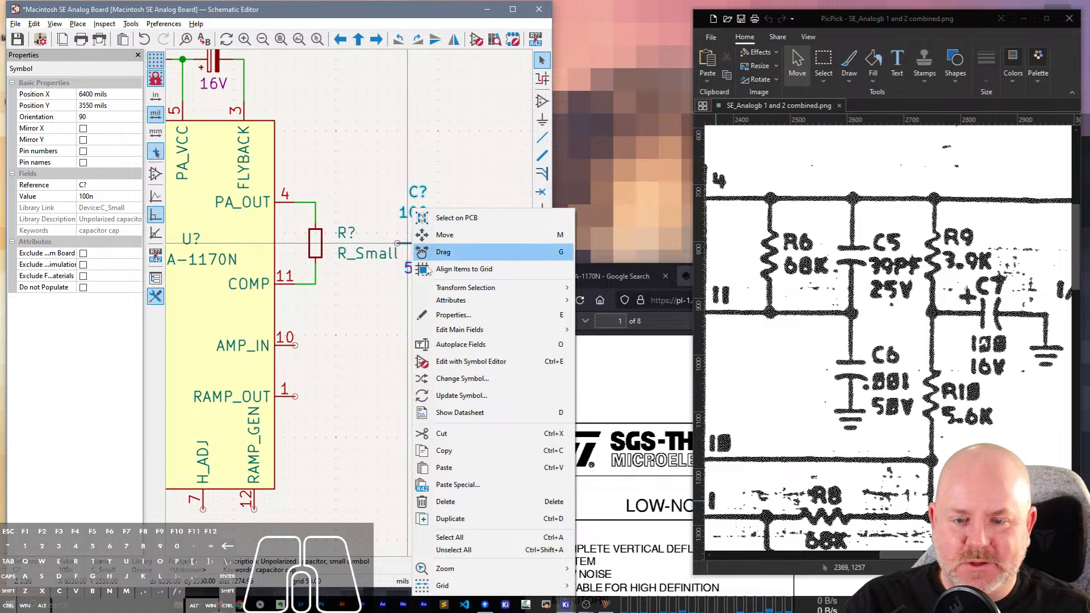
click(460, 344)
key(r)
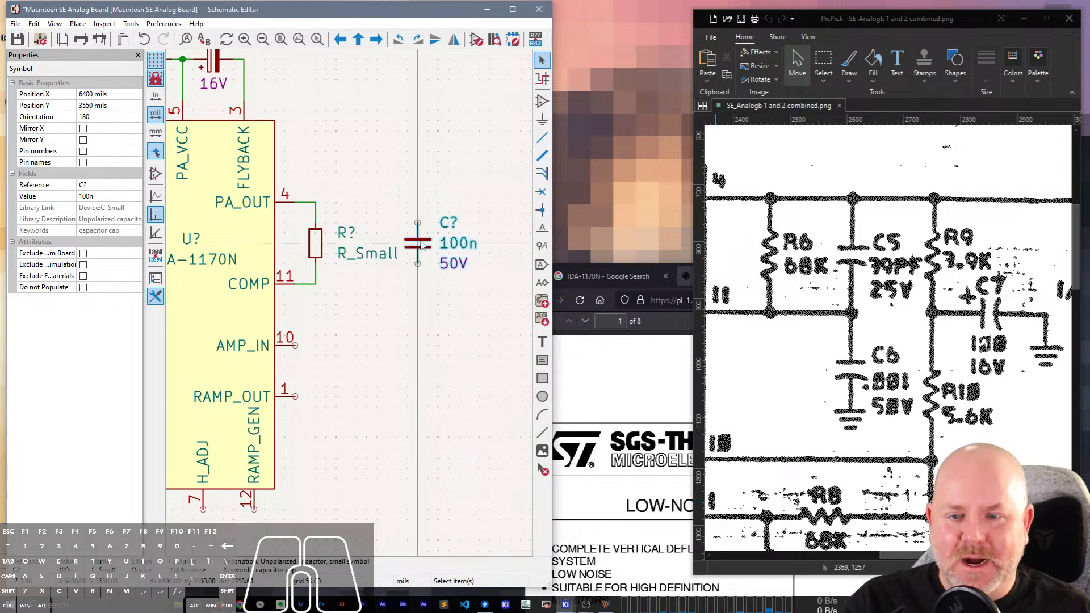
click(434, 218)
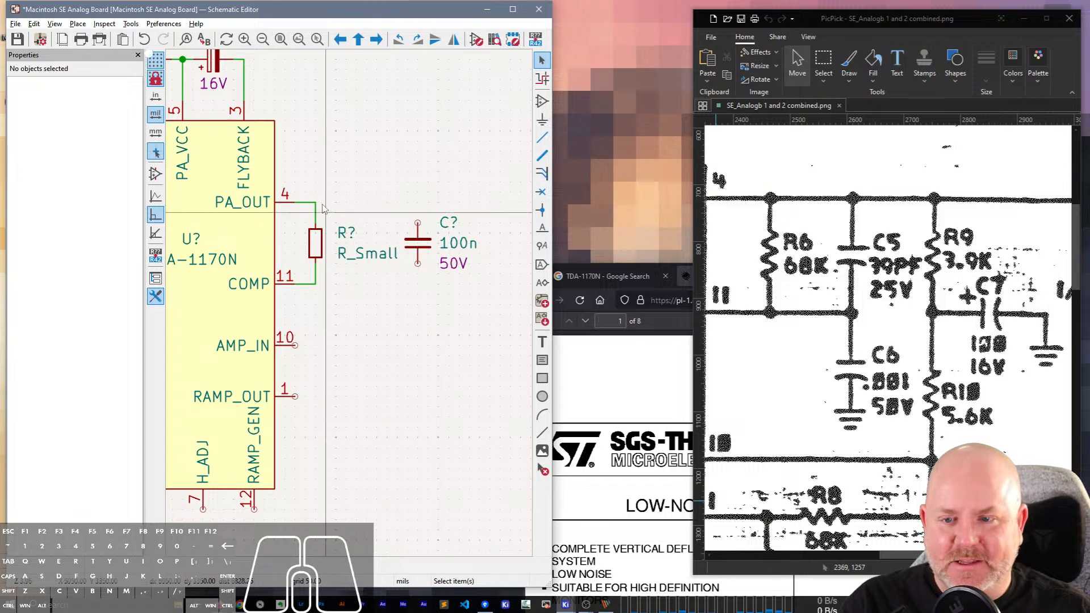
Wire the capacitor in parallel with the resistor, between pin 4 PA_OUT and pin 11 COMP.
key(w)
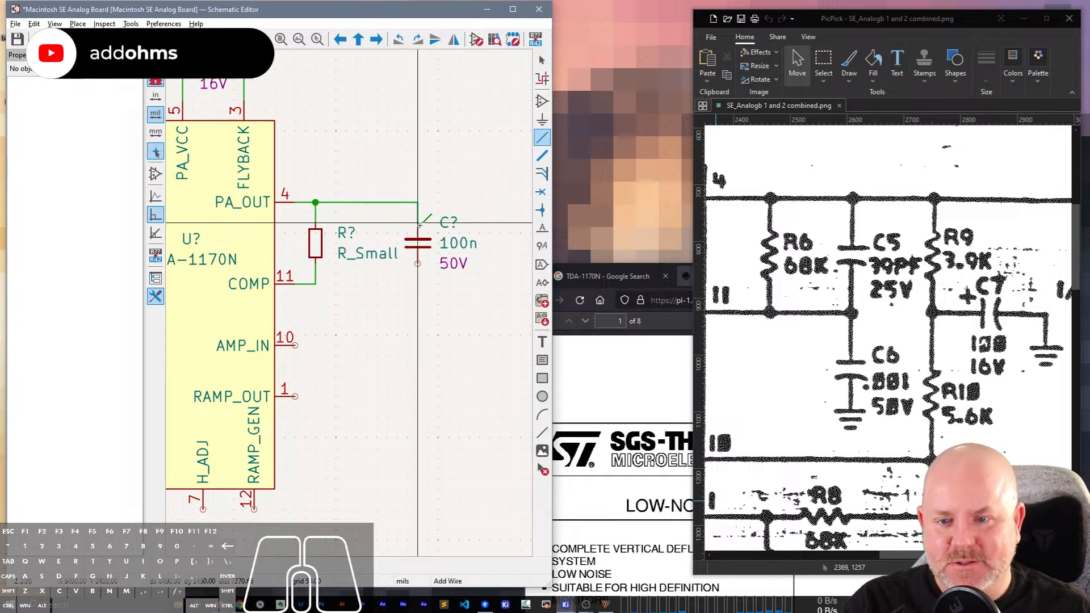
click(316, 284)
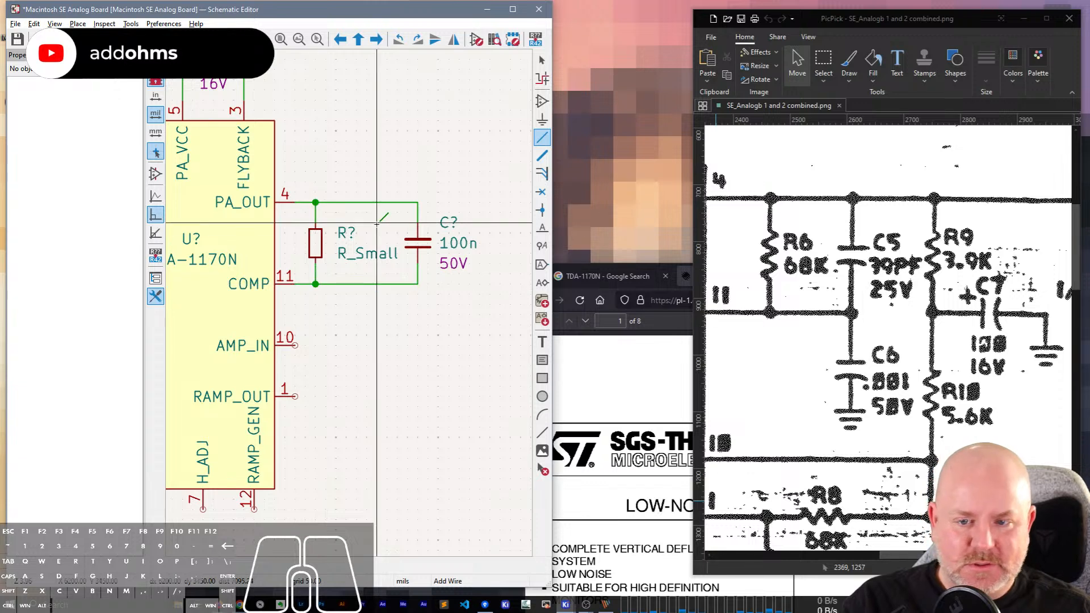
key(Escape)
Set the resistor's reference to R6 and its value to 68k.
click(348, 234)
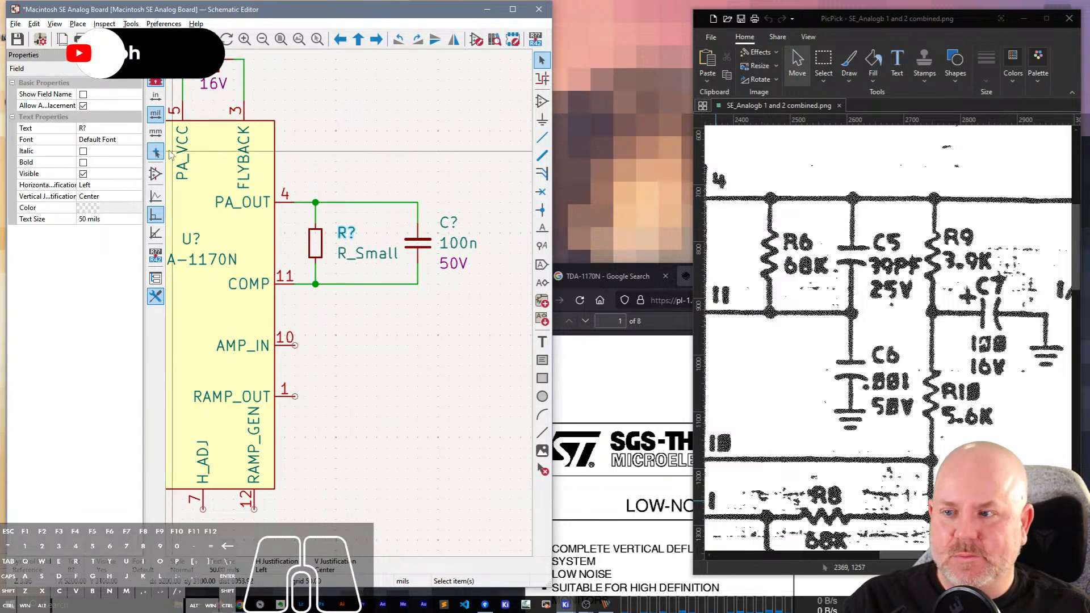
click(107, 128)
text(R6)
key(Return)
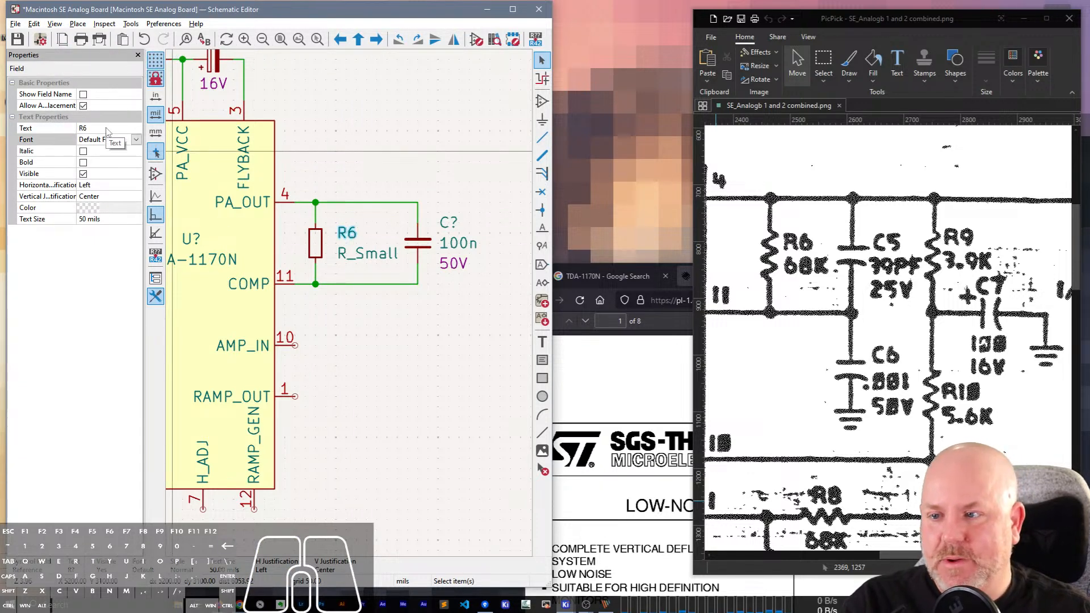
click(366, 253)
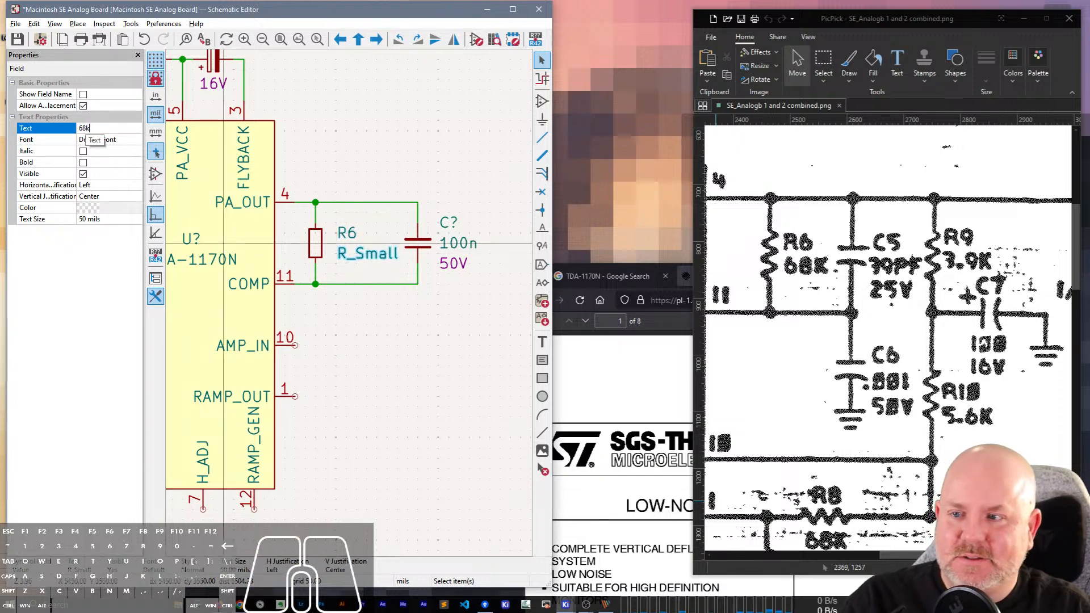
text(68k)
key(Return)
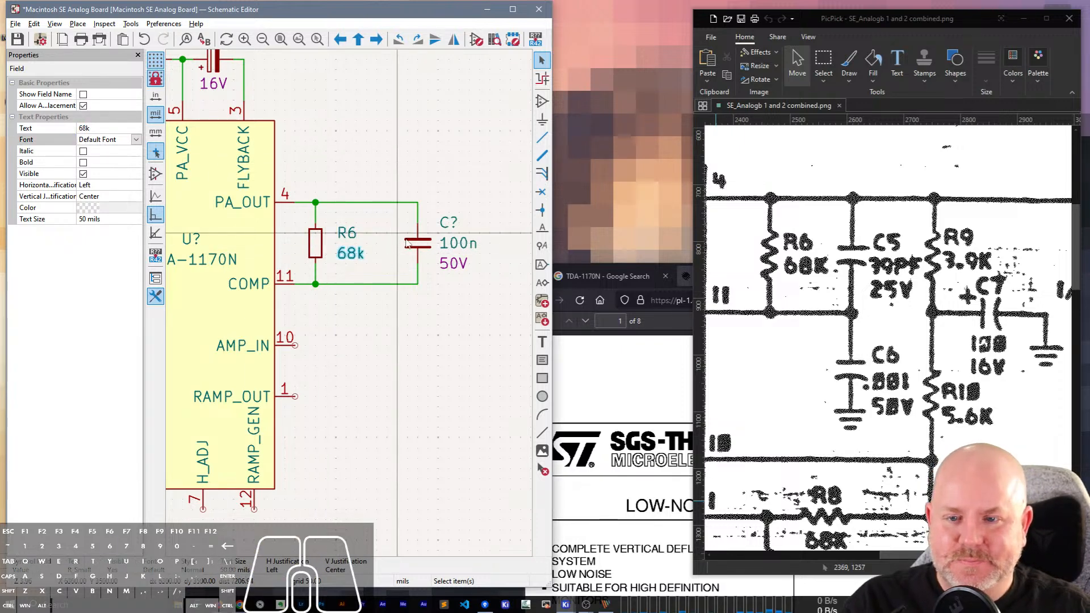
Move the parallel capacitor with its wires closer to R6 and set its reference to C5.
drag(419, 246, 390, 252)
click(435, 190)
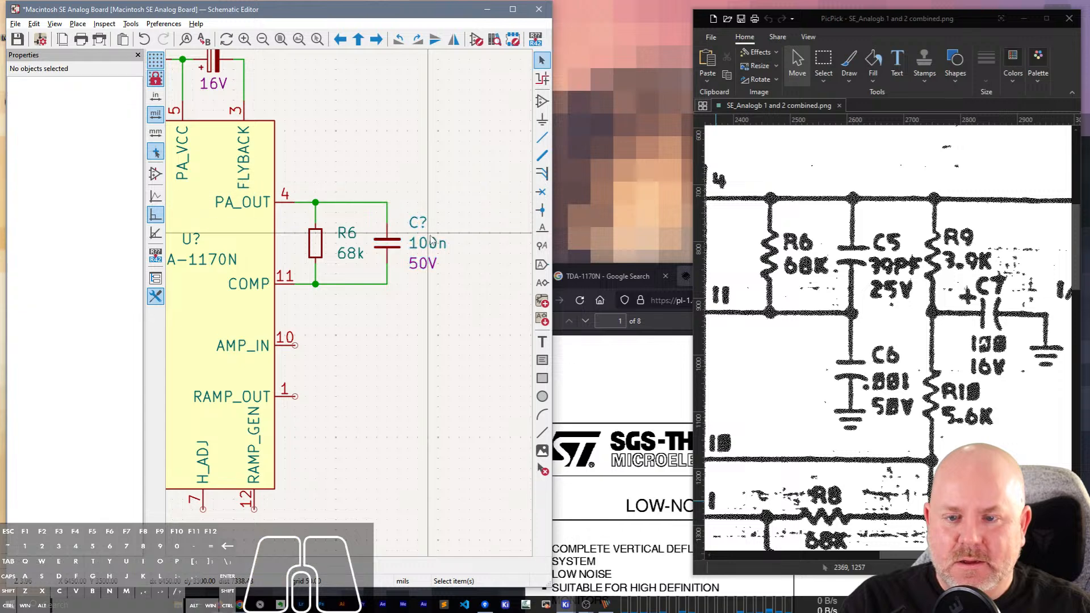
click(422, 227)
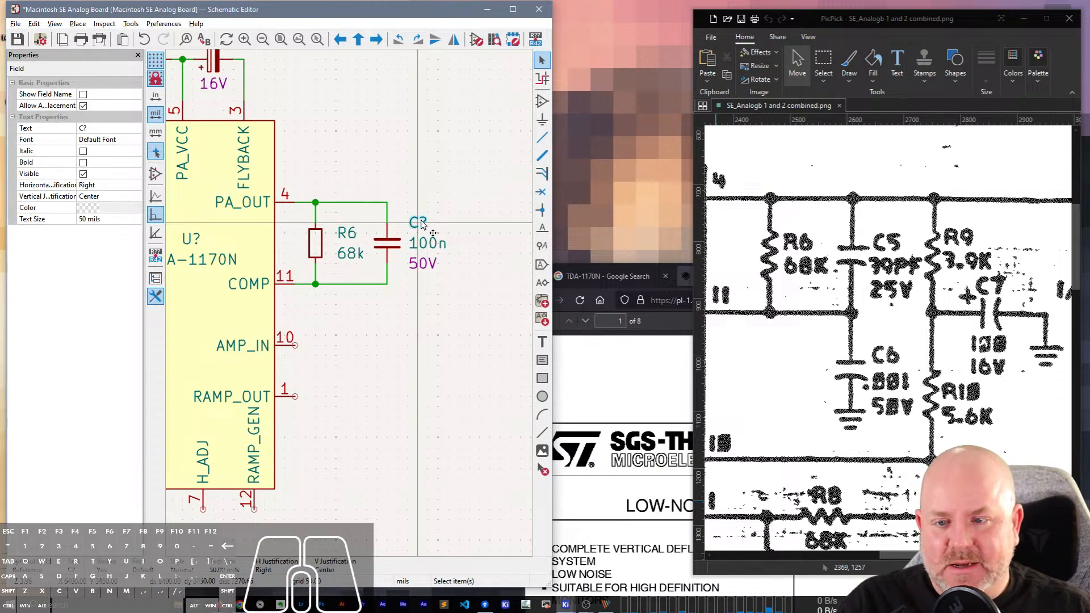
click(103, 128)
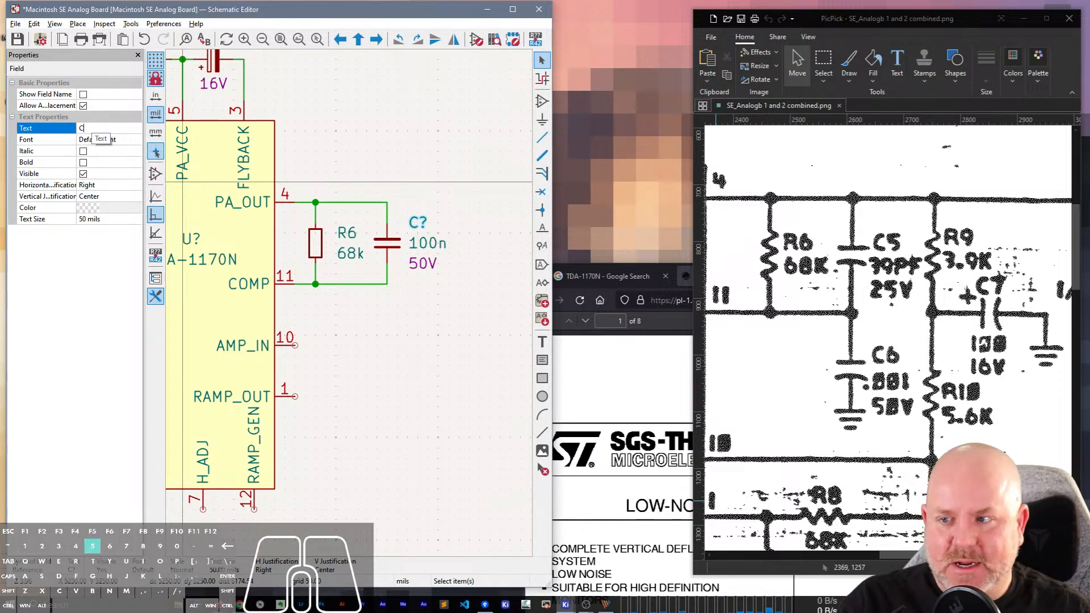
text(5)
key(Return)
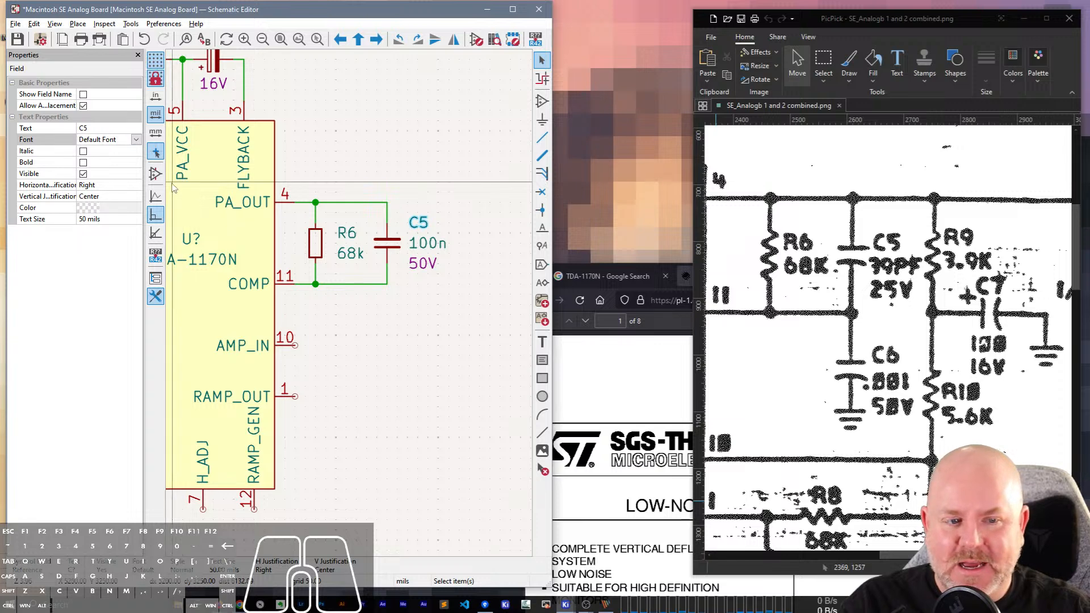
Set C5's value to 39p and its voltage rating to 25V.
click(427, 243)
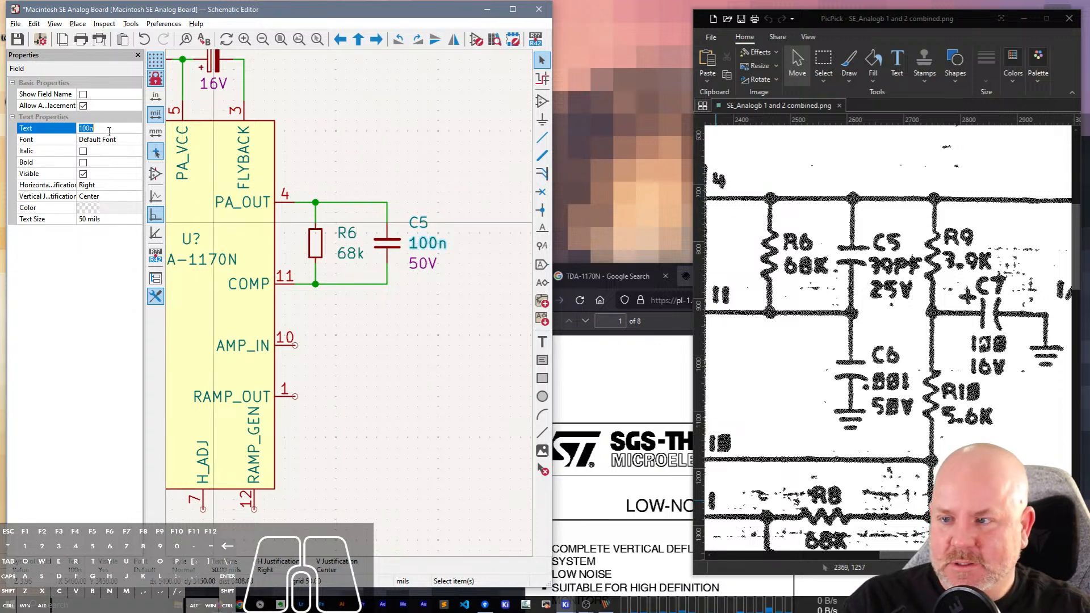
click(108, 128)
text(39p)
key(Return)
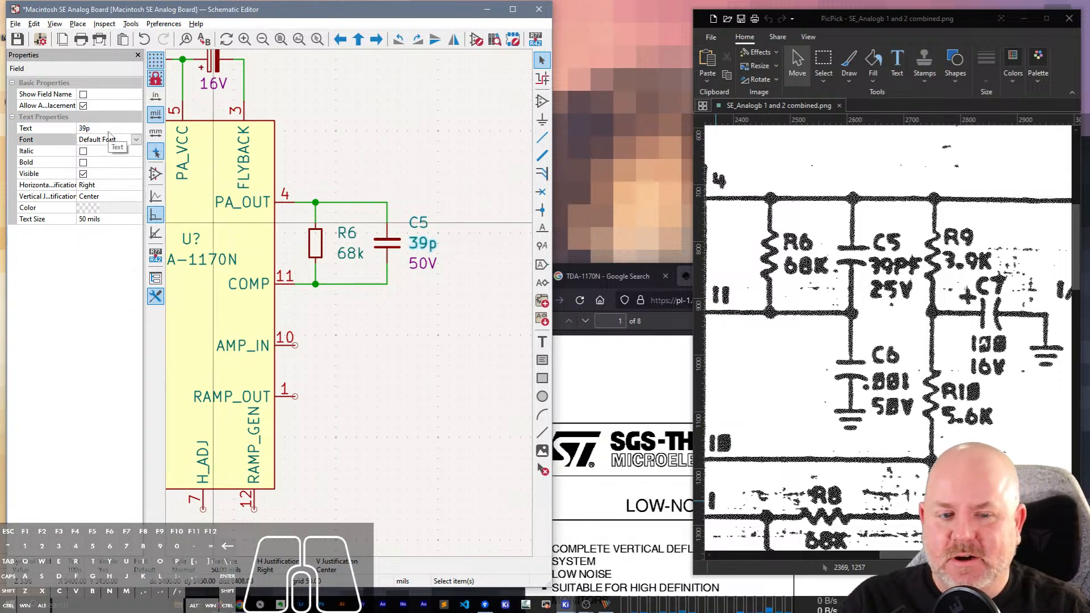
click(423, 262)
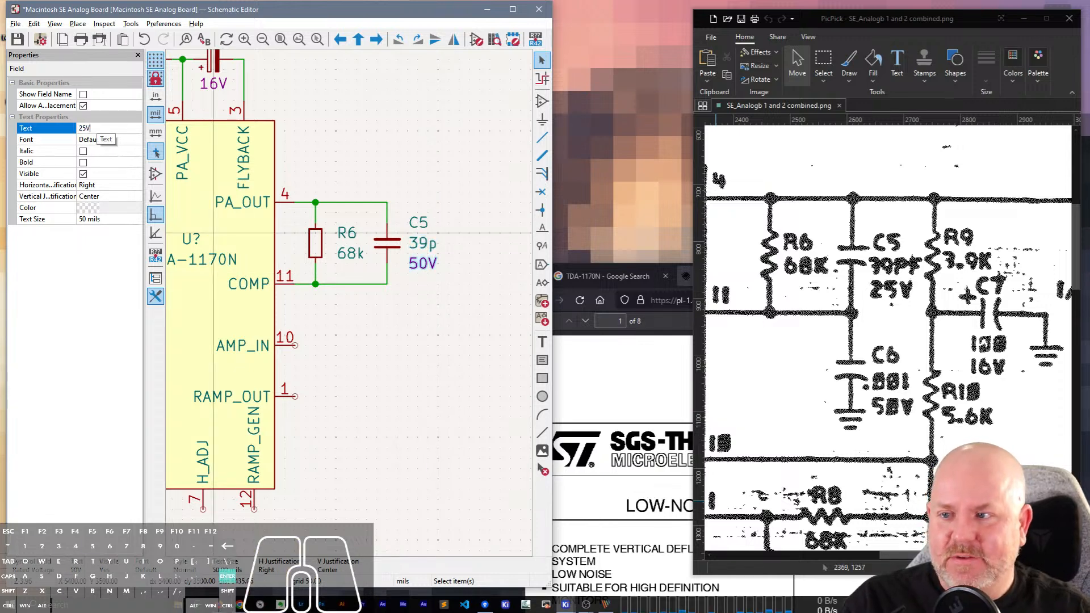
click(98, 127)
text(25V)
key(Return)
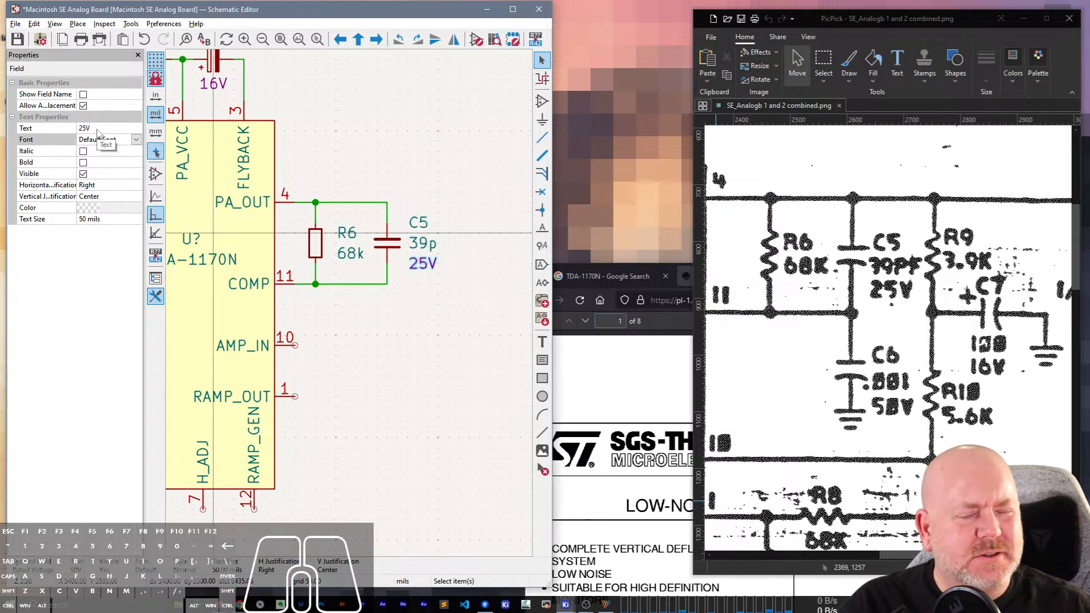
Duplicate the 68k resistor, place the copy to the right of C5, and wire it in parallel between pins 4 and 11.
click(315, 243)
key(ctrl+d)
click(461, 246)
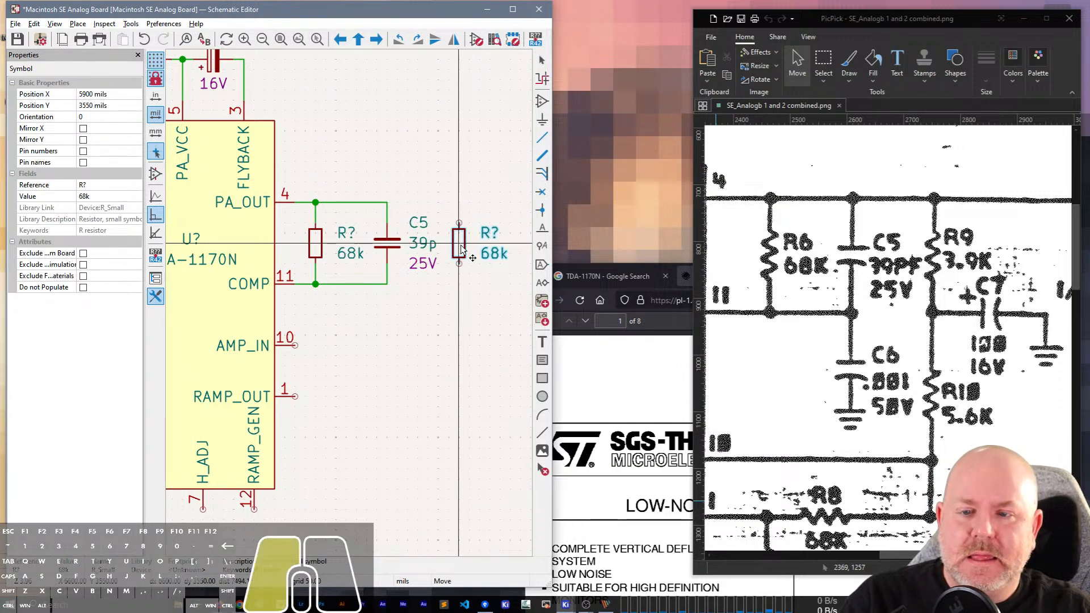
key(w)
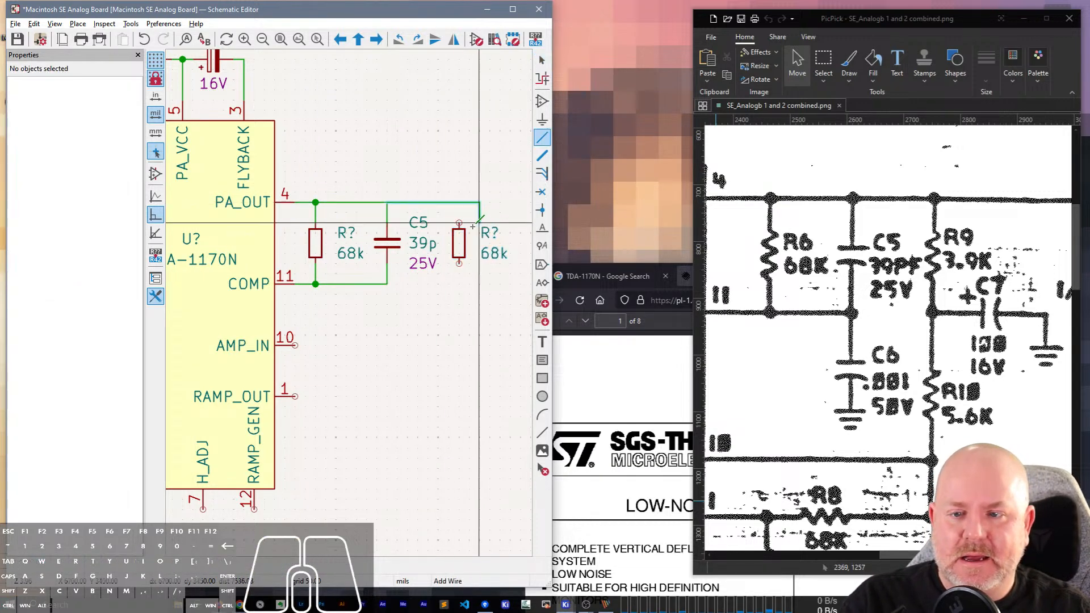
click(459, 224)
click(459, 258)
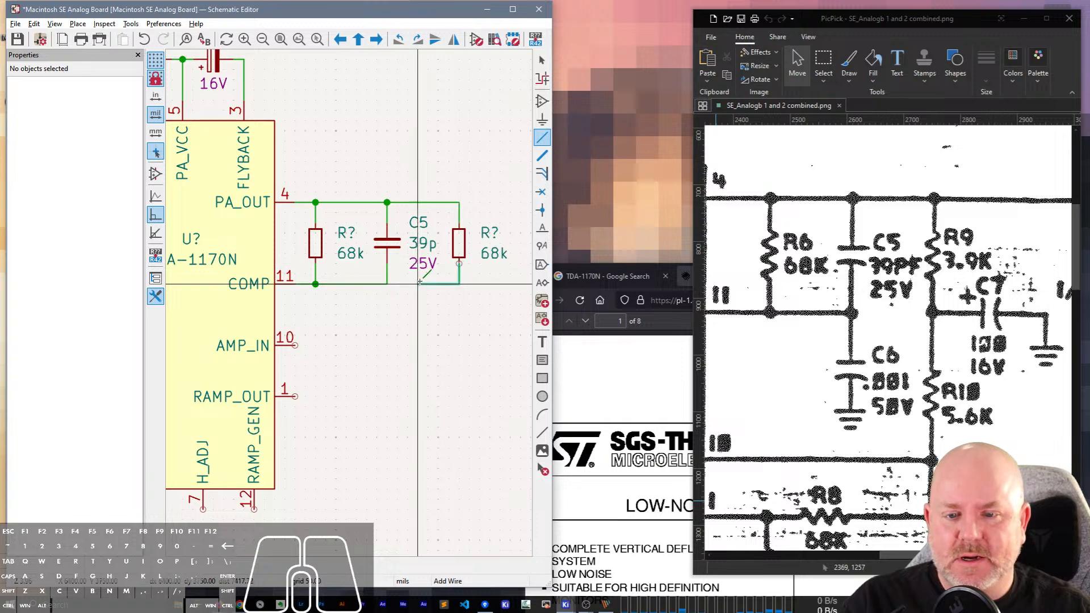
click(386, 284)
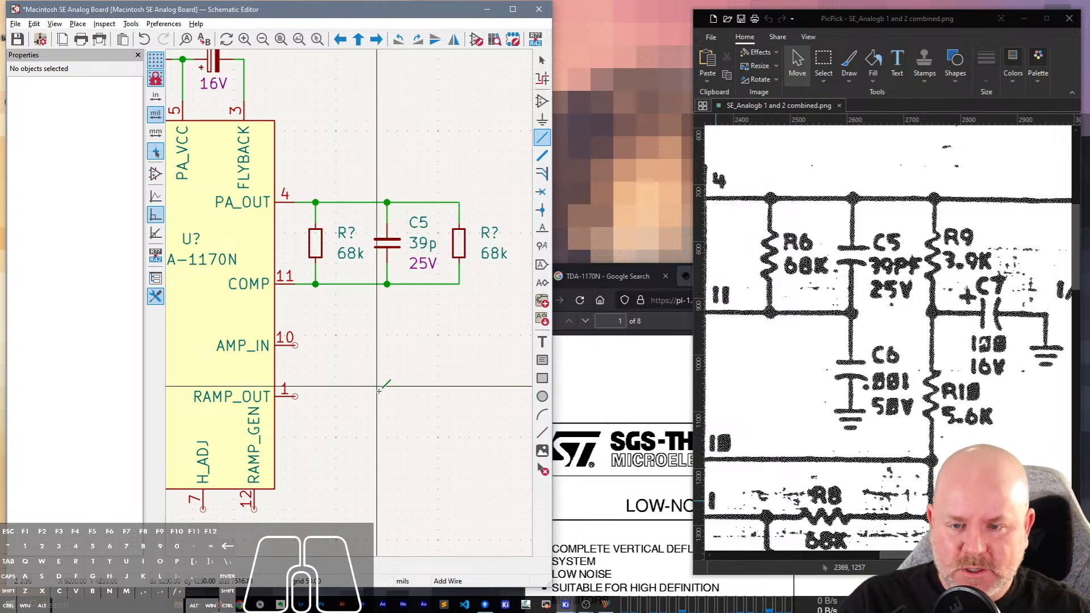
key(Escape)
Set the reference of the duplicated resistor beside C5 to R9.
middle_drag(400, 345, 262, 351)
click(350, 239)
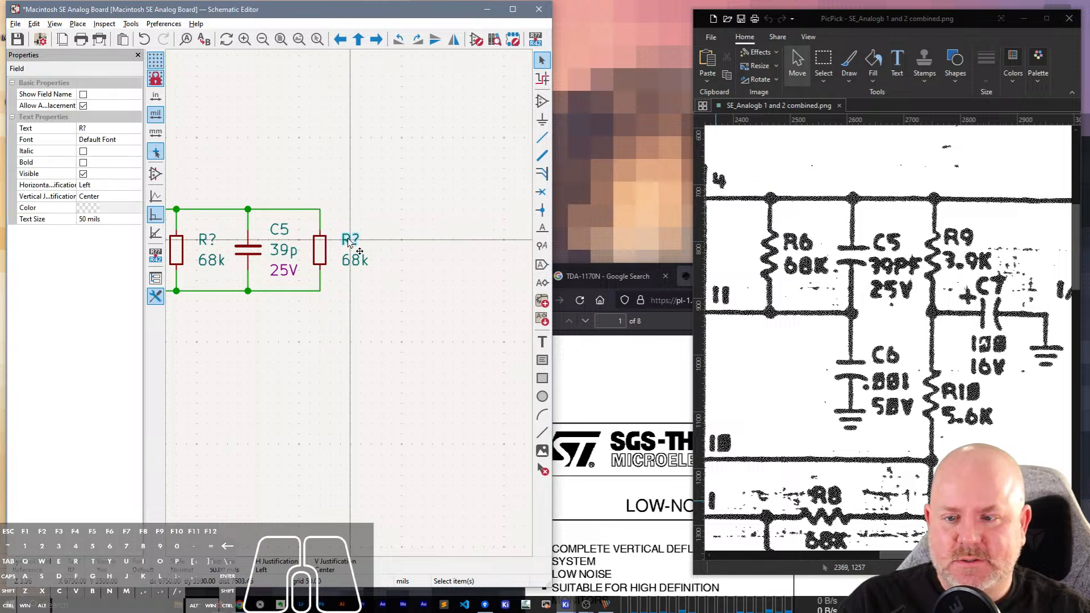
click(106, 127)
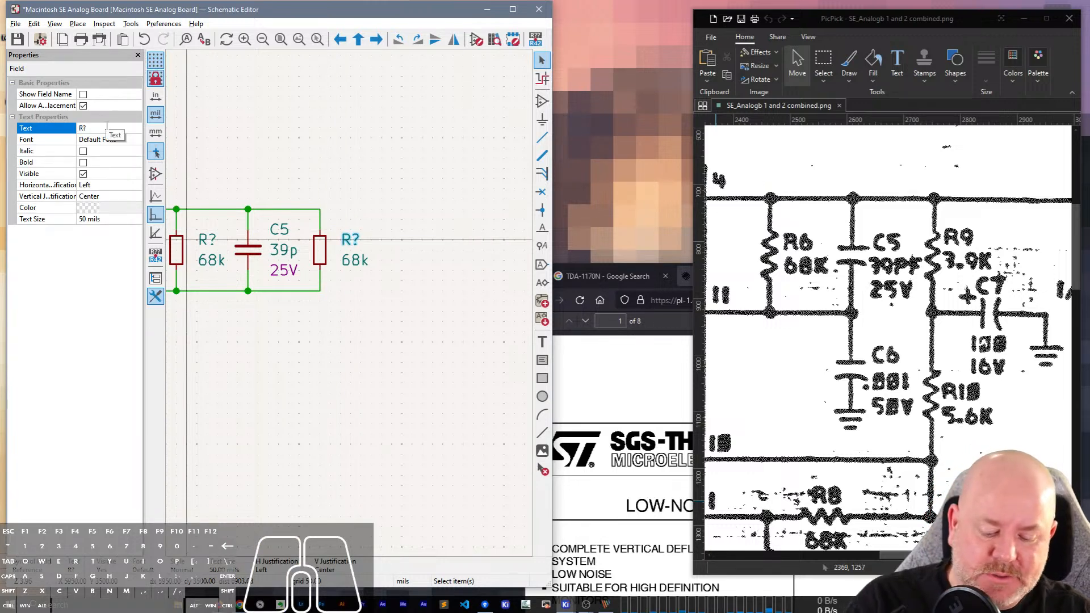
text(R9)
key(Return)
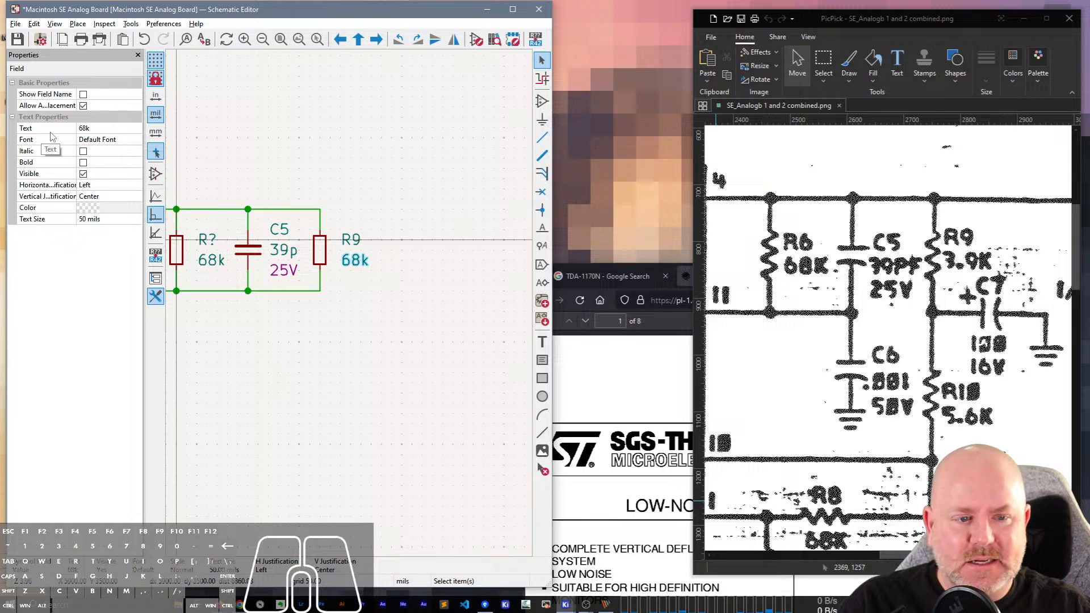
Set R9's value to 3k9.
click(91, 141)
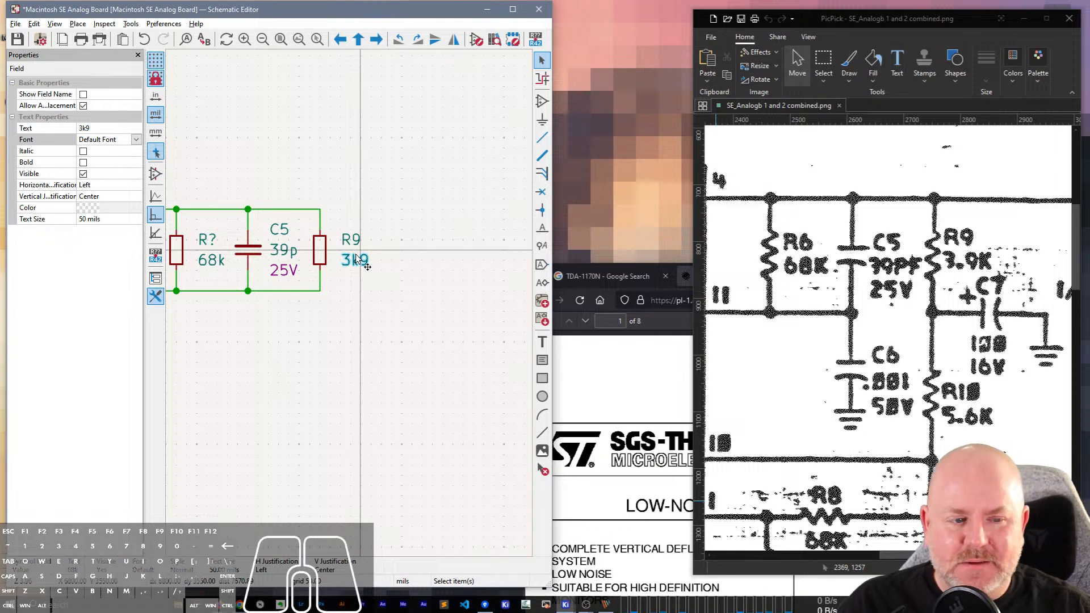
scroll(356, 259, down, 3)
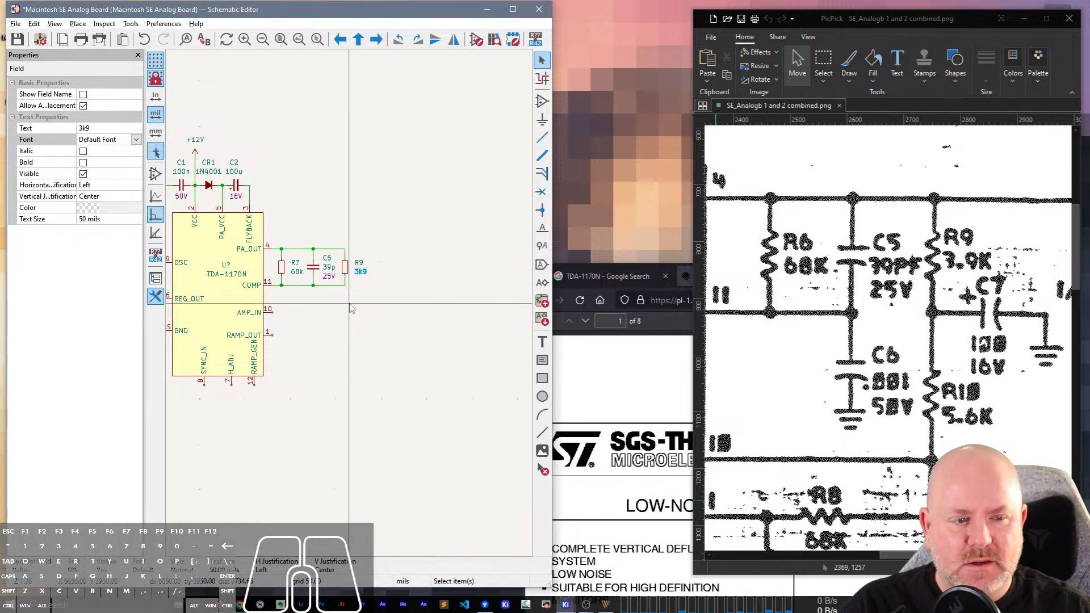
scroll(349, 307, up, 2)
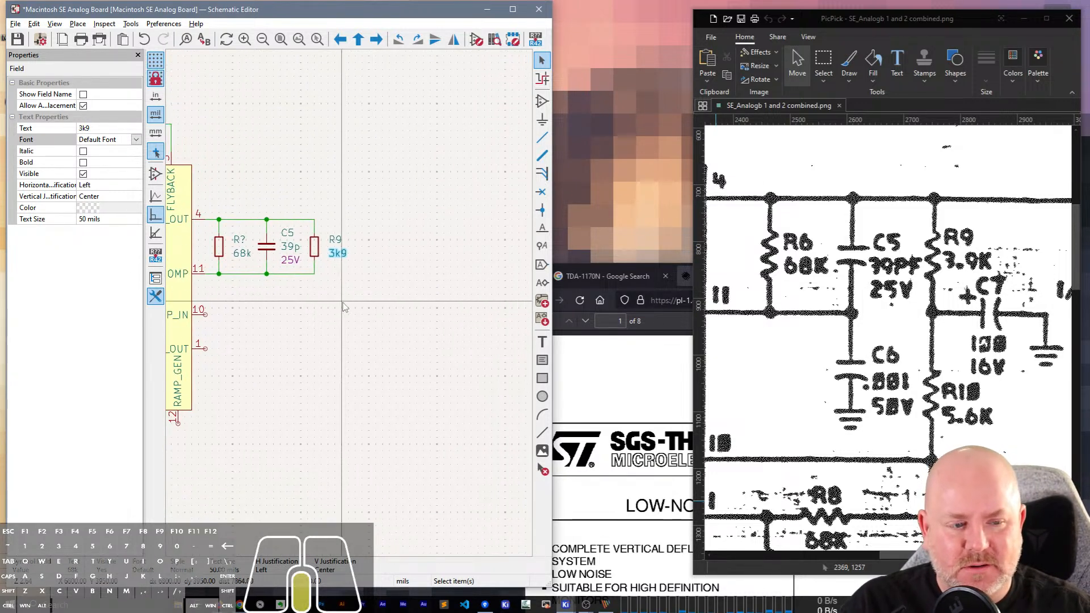
Widen the schematic editor window up to the PicPick reference window.
click(263, 241)
click(263, 246)
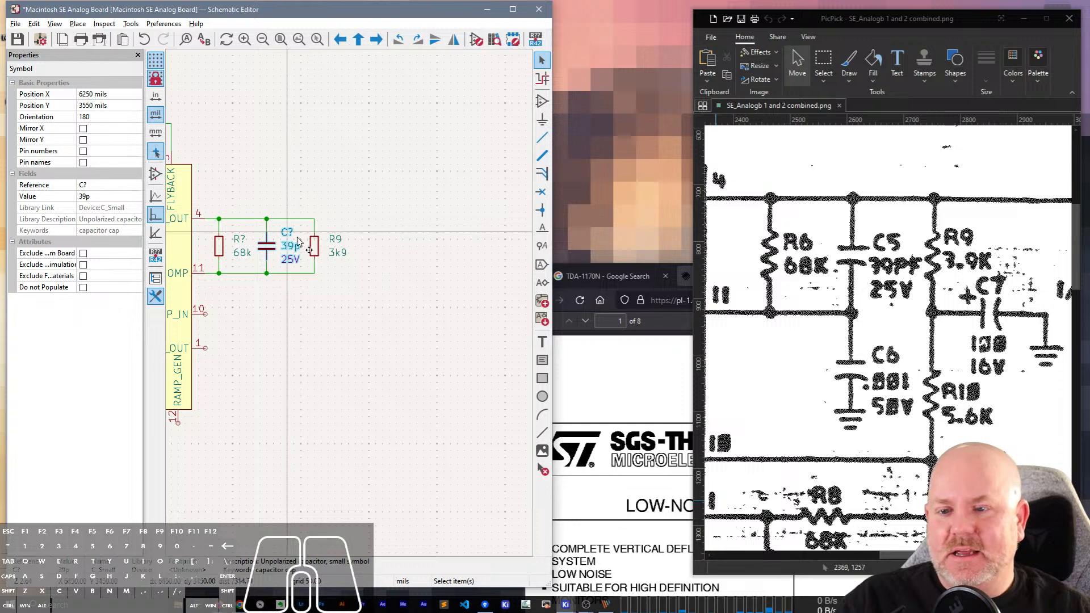
drag(552, 224, 688, 226)
scroll(381, 239, up, 2)
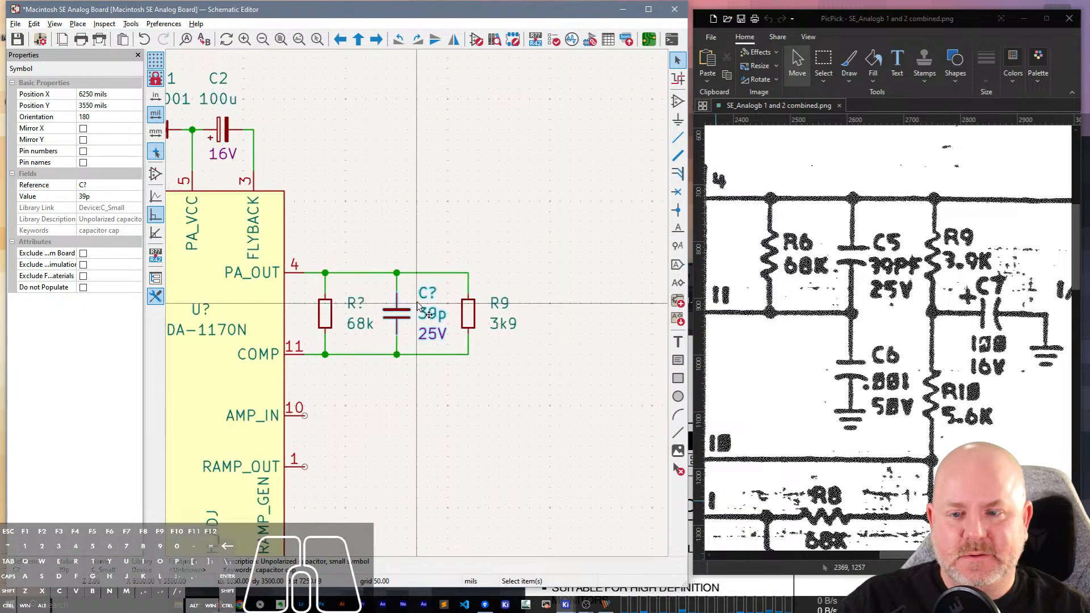
scroll(417, 302, down, 1)
middle_drag(497, 430, 474, 390)
click(498, 383)
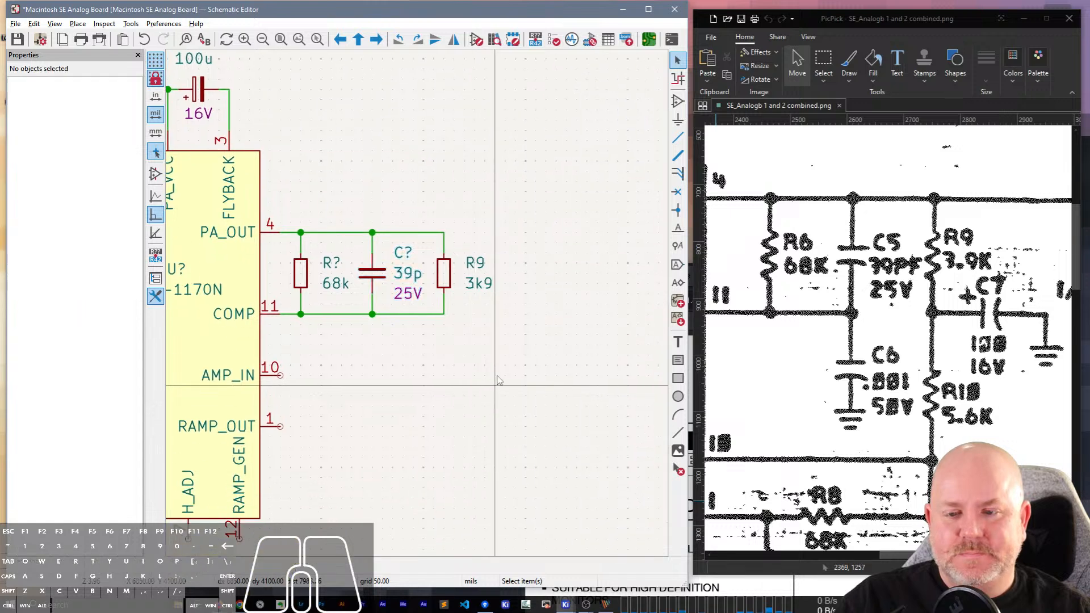
Undo the last value change on R9.
key(ctrl+z)
click(523, 274)
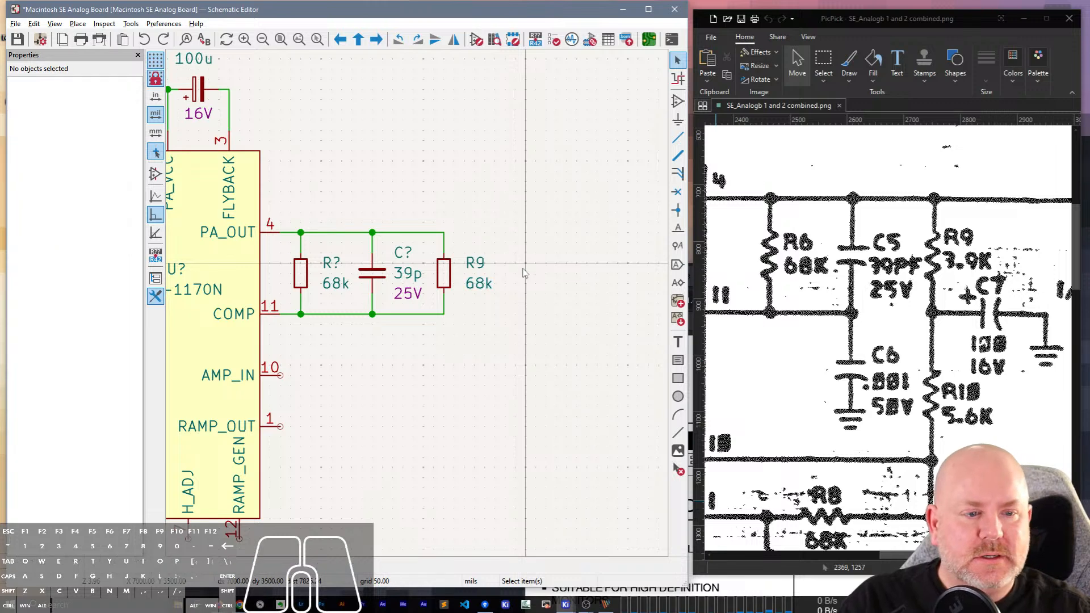
Hide the Properties panel and set R9's value to 3k9.
click(487, 285)
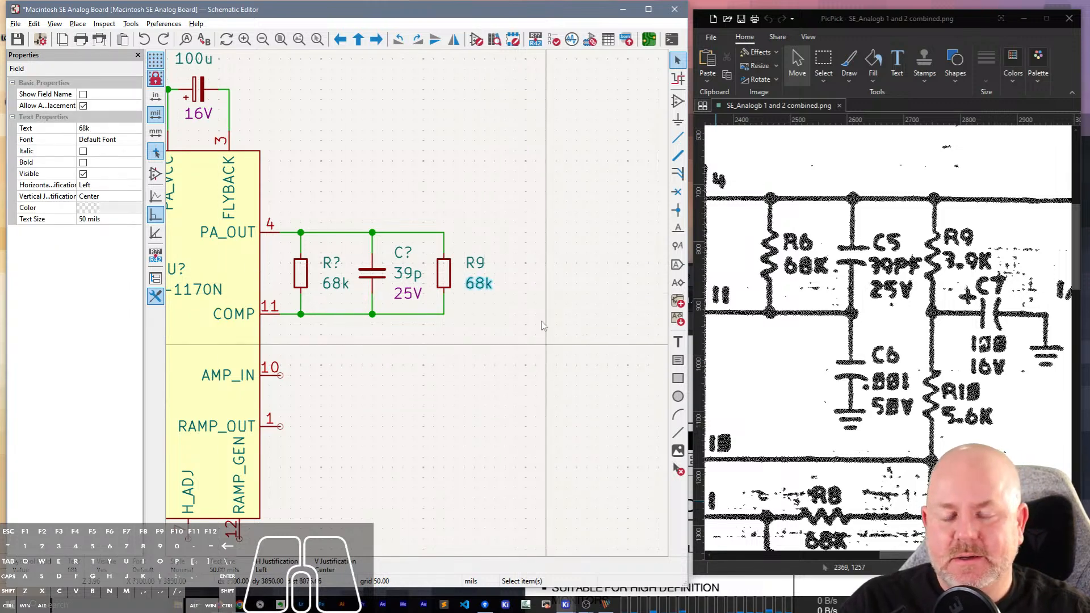
key(e)
key(Escape)
click(137, 55)
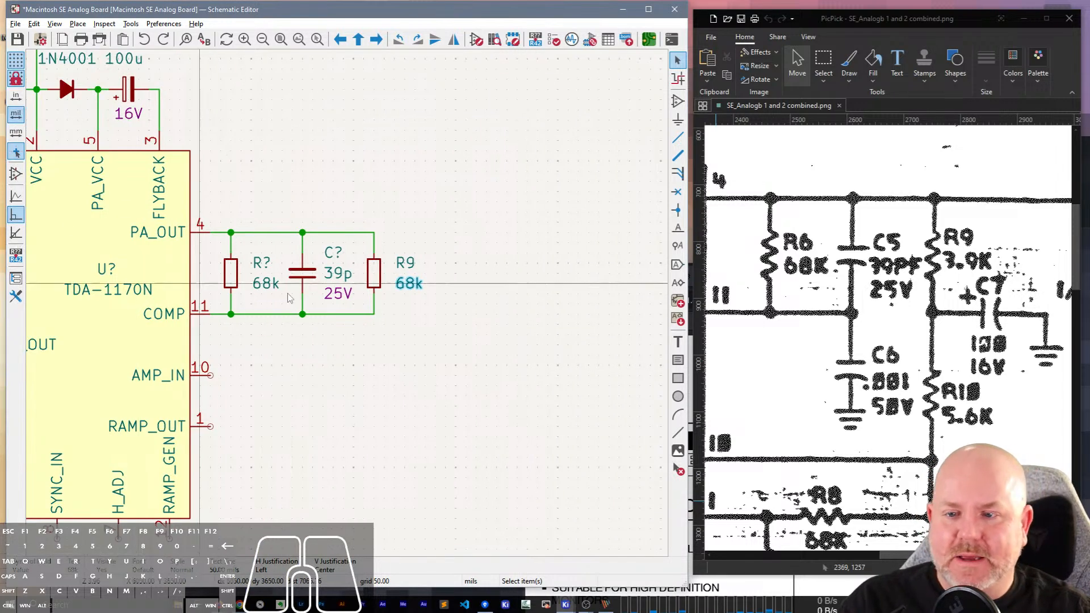
double_click(406, 284)
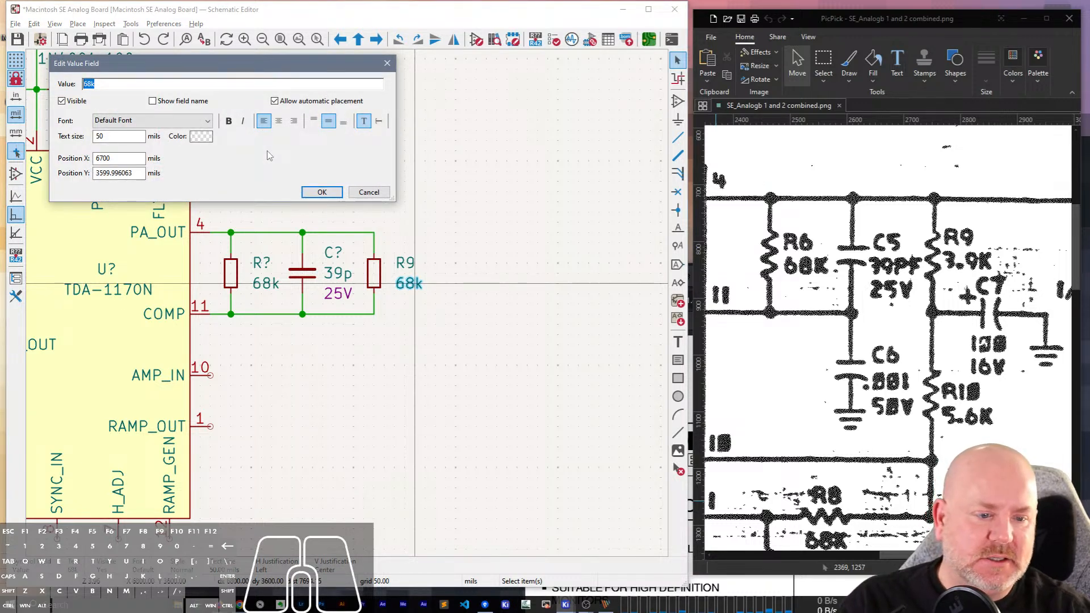
text(3k9)
key(Return)
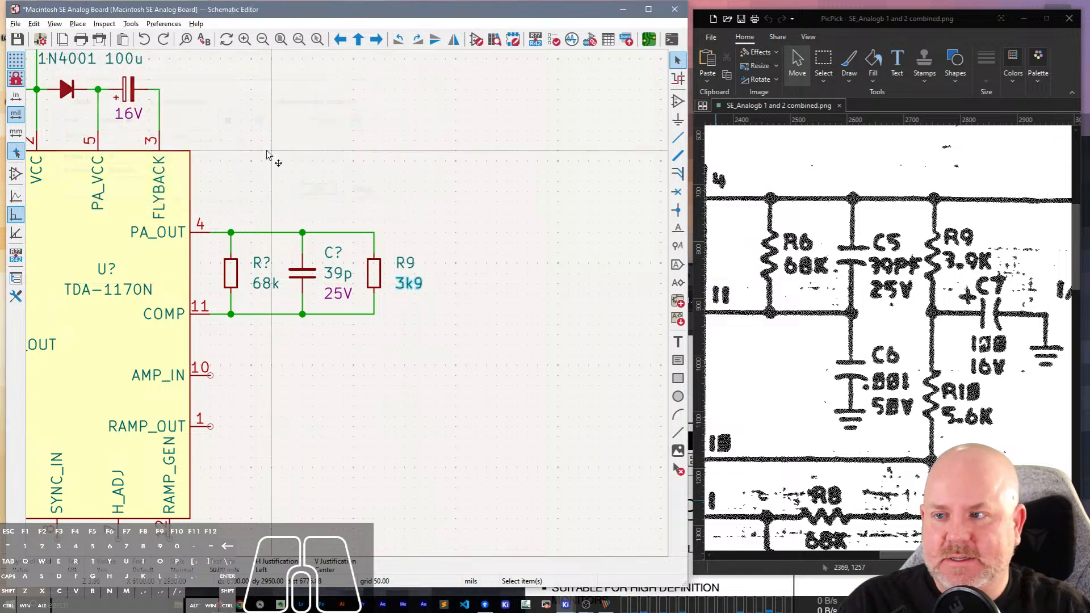
Set the reference of the 39p capacitor to C5.
click(333, 264)
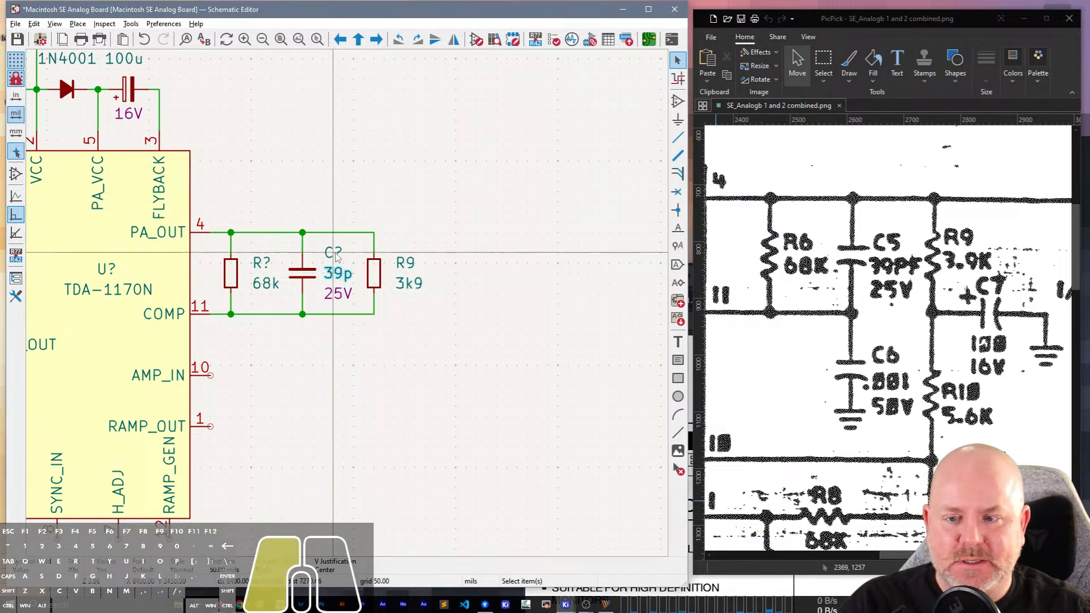
key(u)
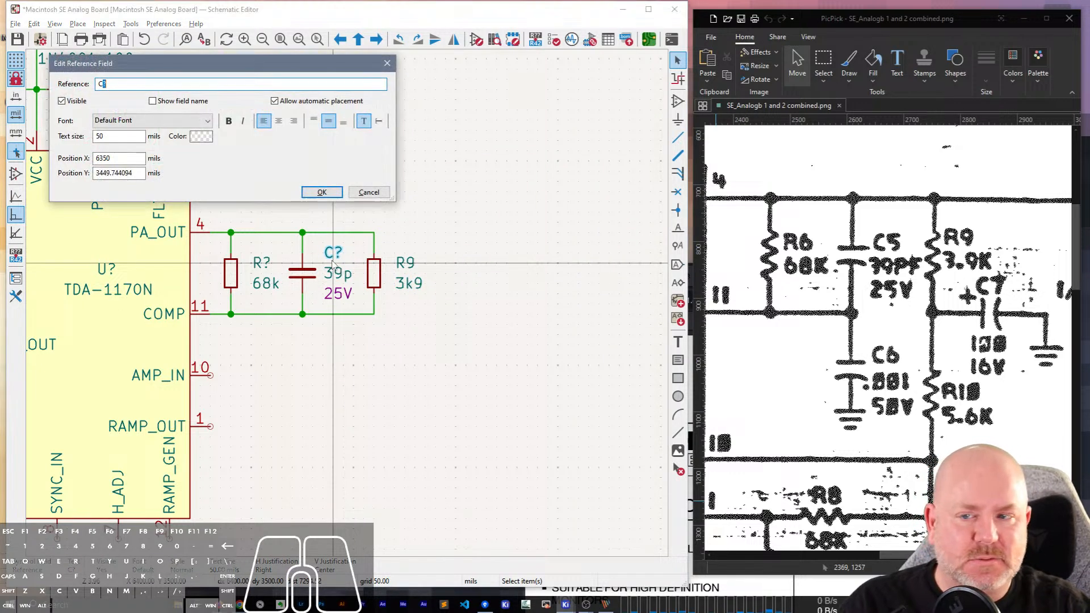
key(Return)
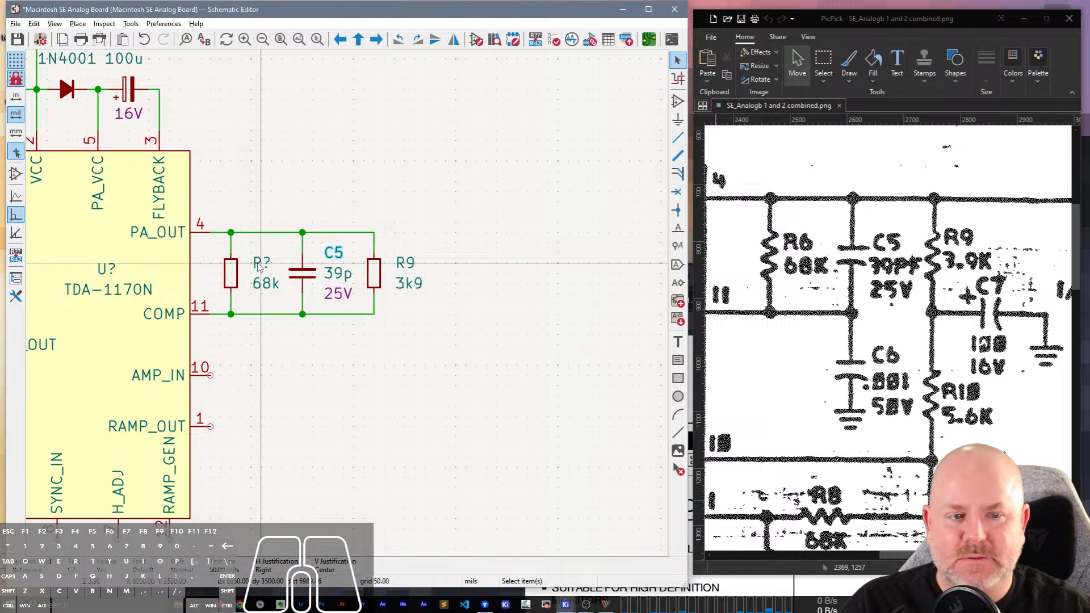
Set the reference of the 68k resistor beside the COMP and PA_OUT pins to R6.
click(258, 266)
text(u6)
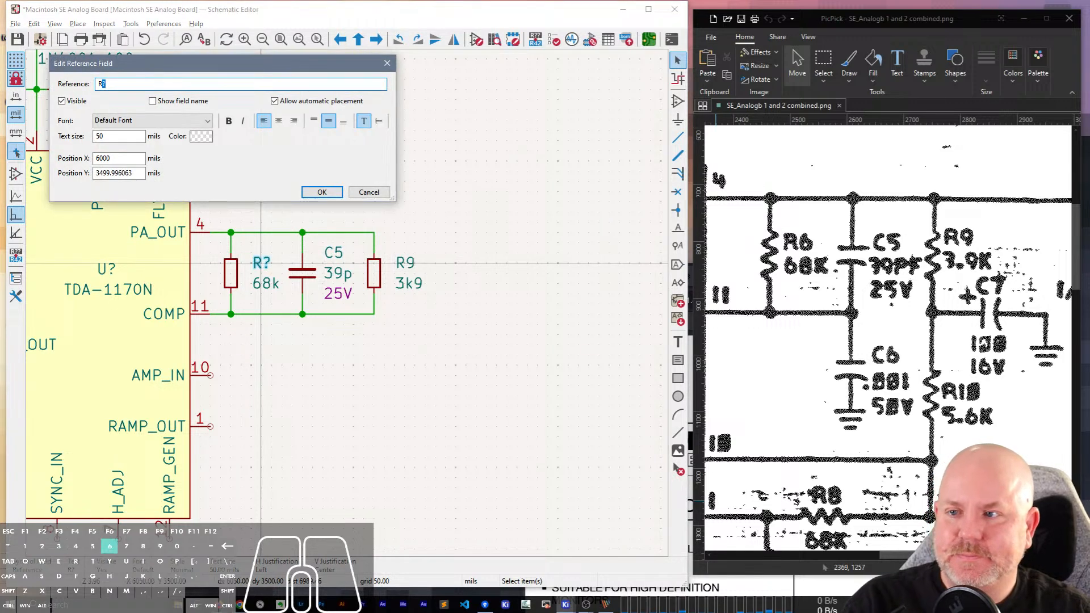
key(Return)
click(453, 212)
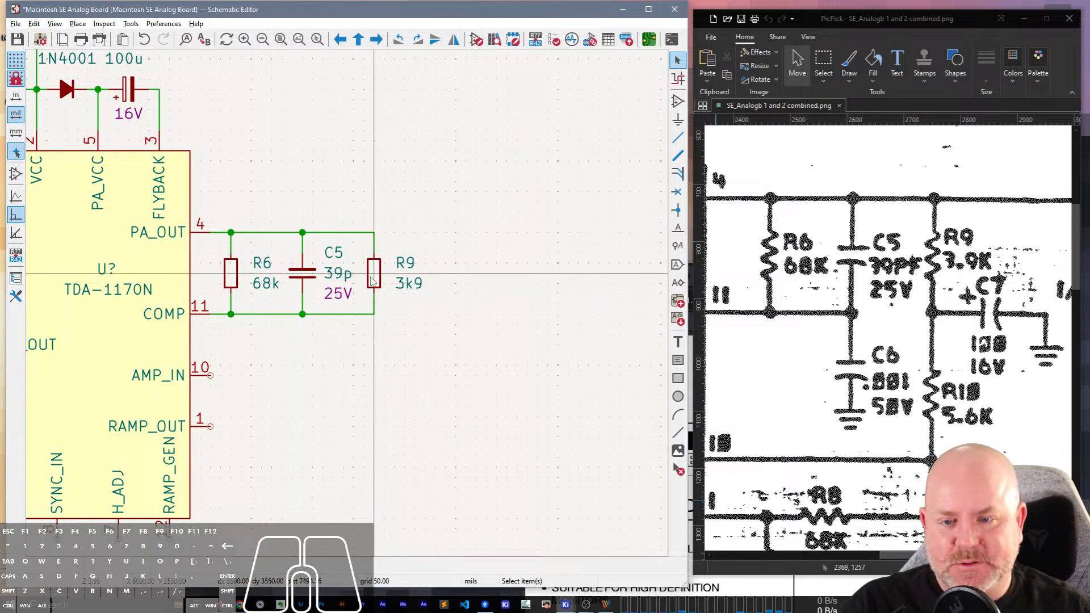
Duplicate R9 and place the copy in the empty space to its right, level with it.
click(375, 276)
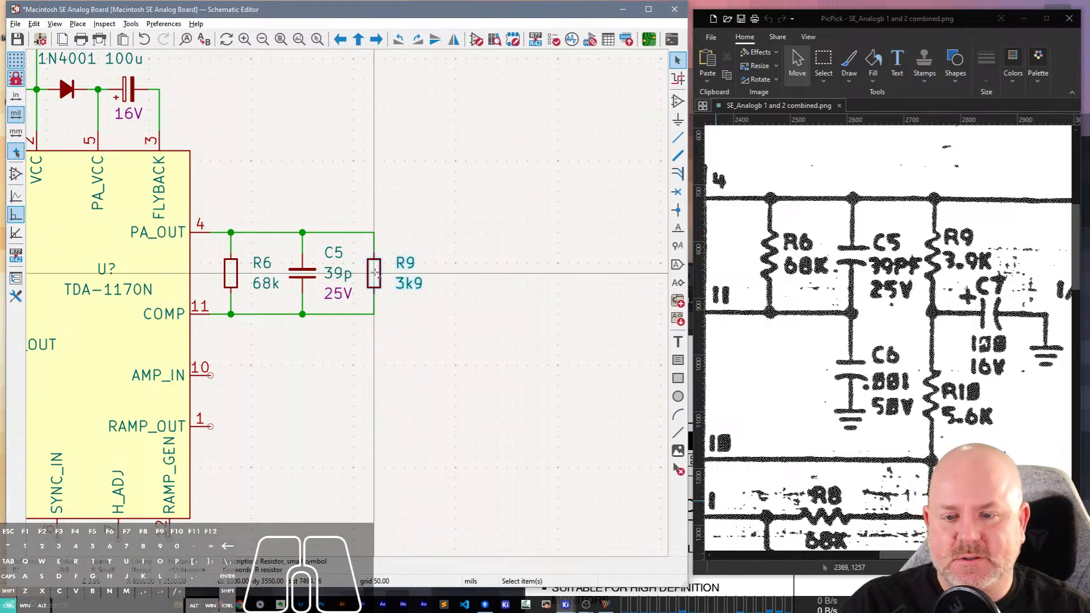
key(ctrl+d)
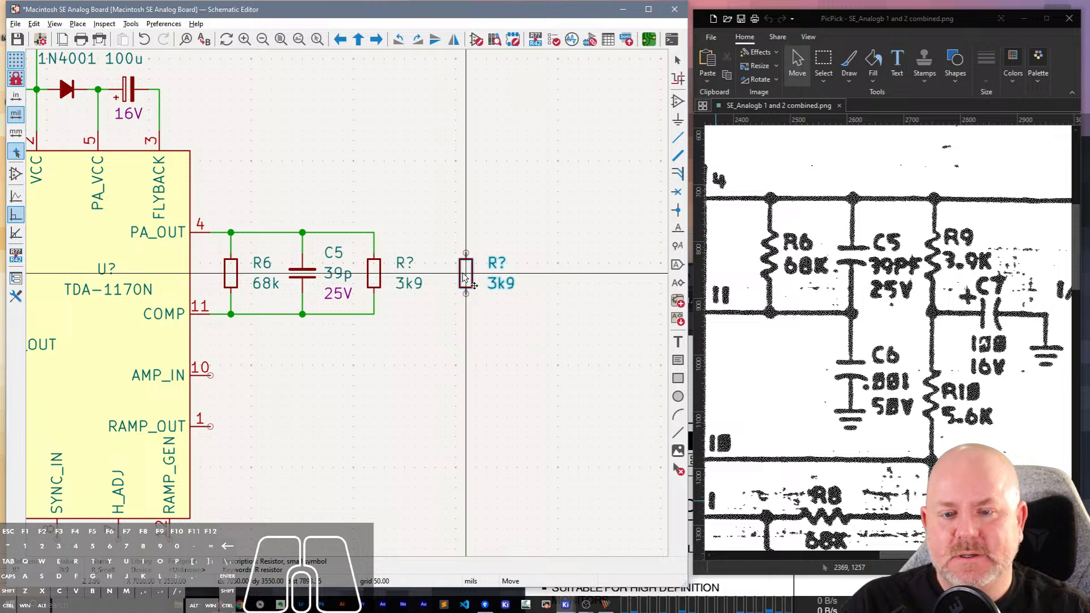
click(464, 278)
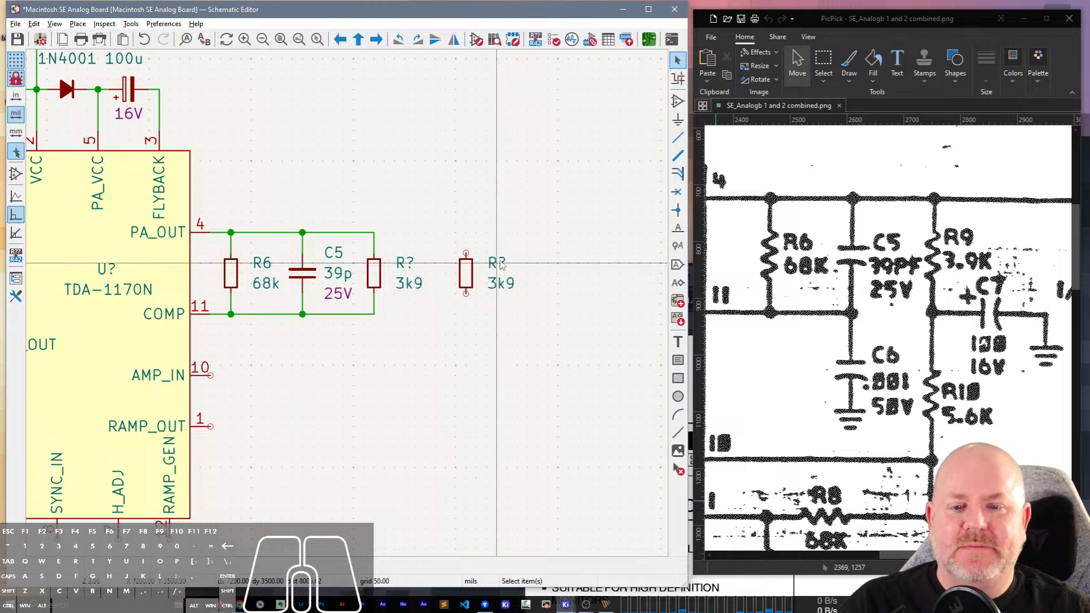
Show the properties of the duplicated resistor's reference field beside the schematic.
click(498, 263)
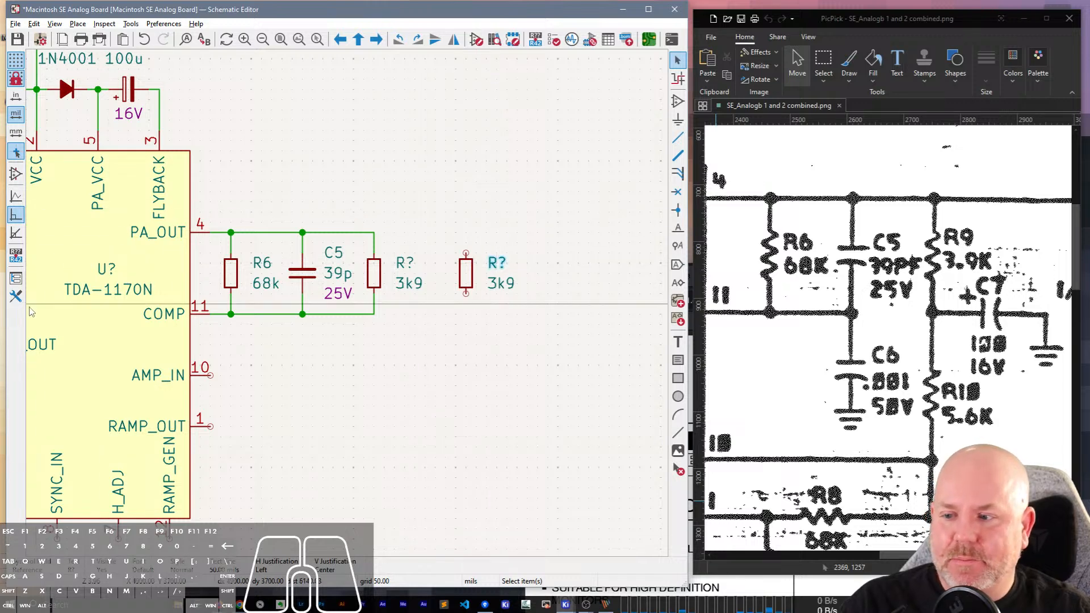
click(15, 296)
middle_drag(619, 266, 493, 248)
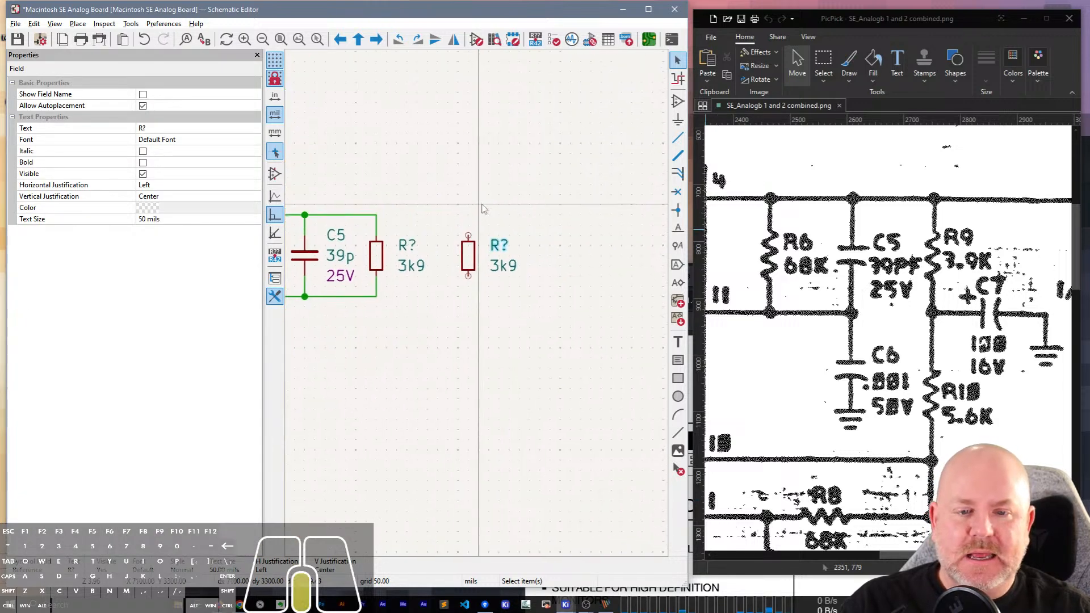
Set the unconnected duplicate resistor's reference to R111.
click(180, 129)
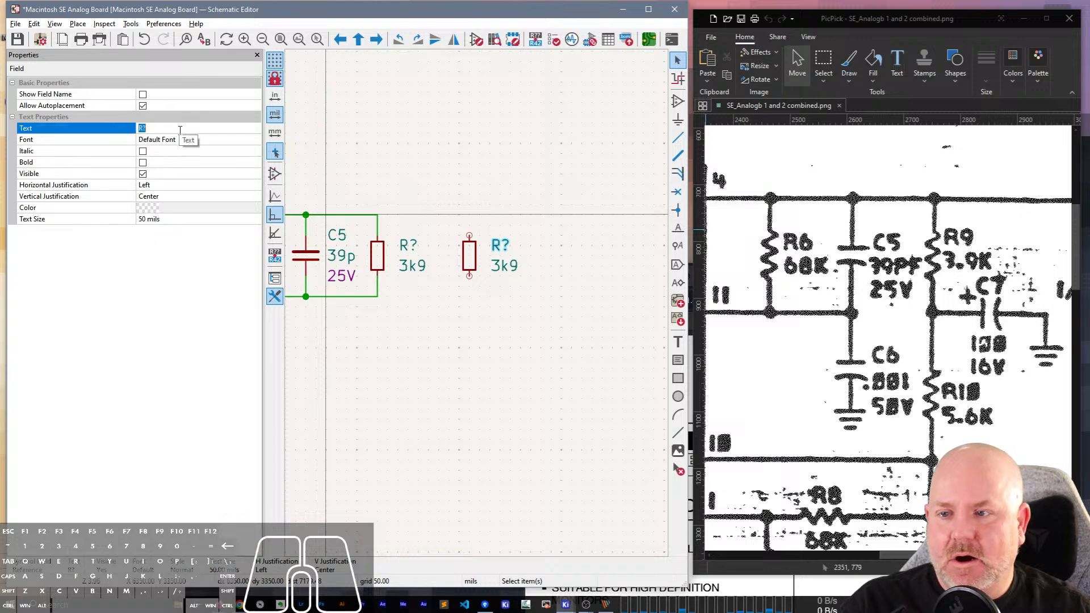
text(R111)
key(Return)
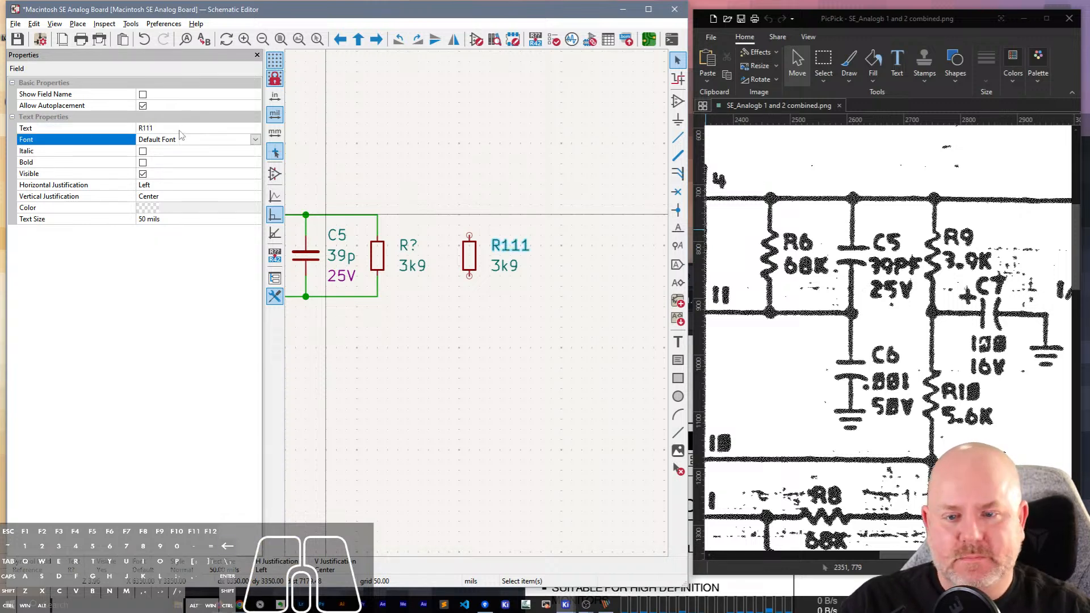
click(499, 211)
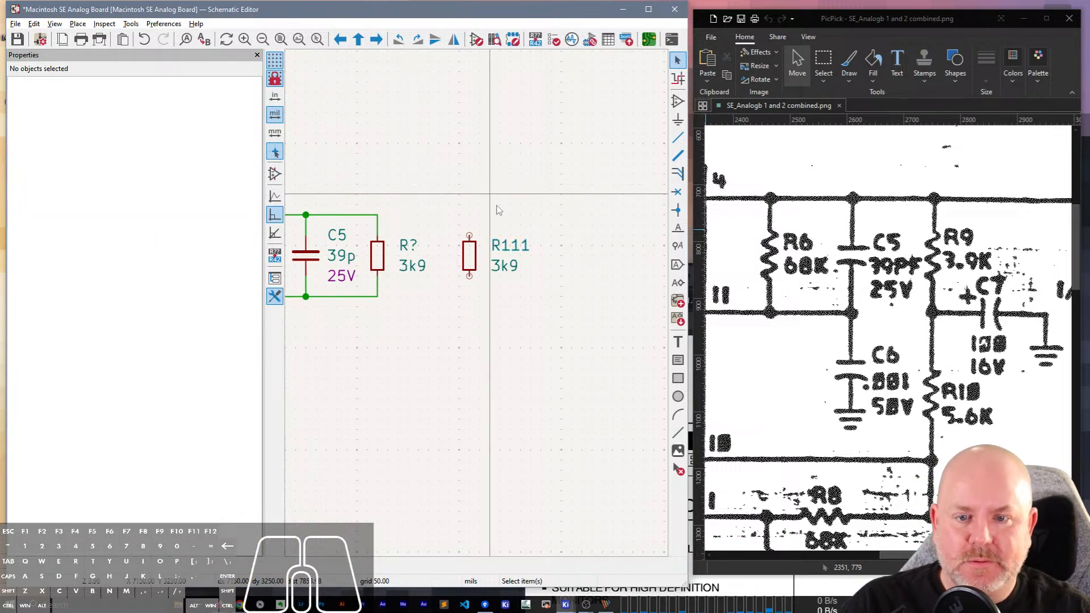
Duplicate R111 and place the copy just below it.
click(470, 255)
key(ctrl+d)
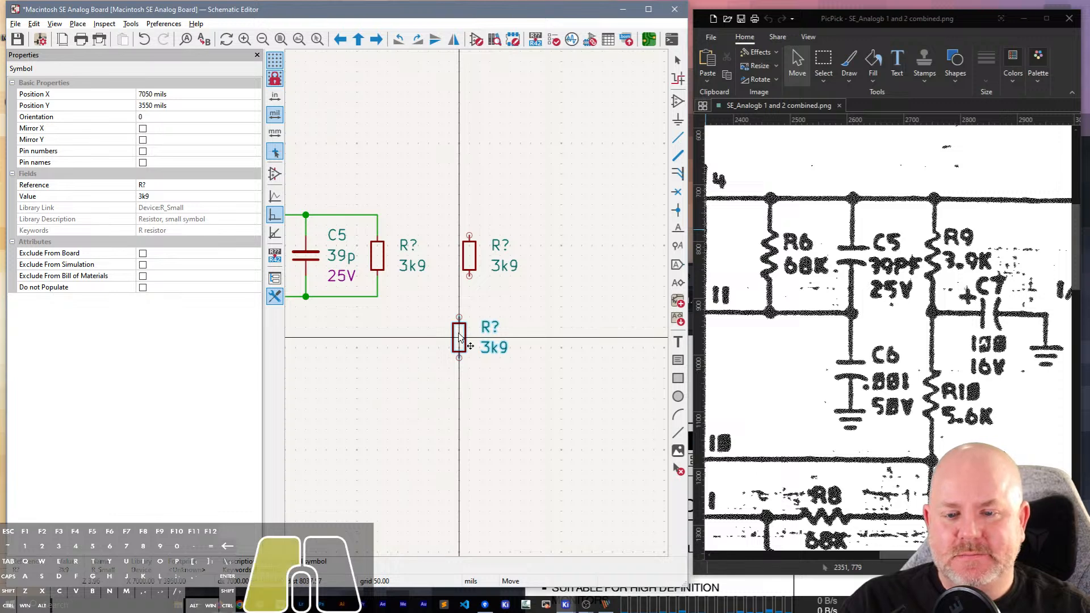
click(459, 338)
click(520, 317)
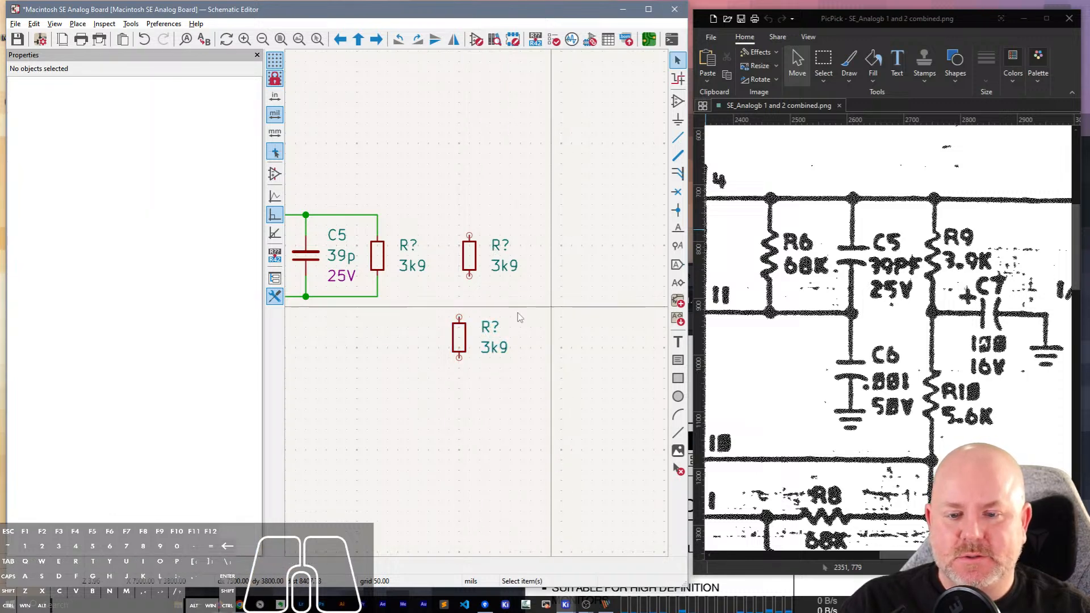
Set the reference of the lower duplicated resistor to R222.
click(496, 332)
double_click(497, 334)
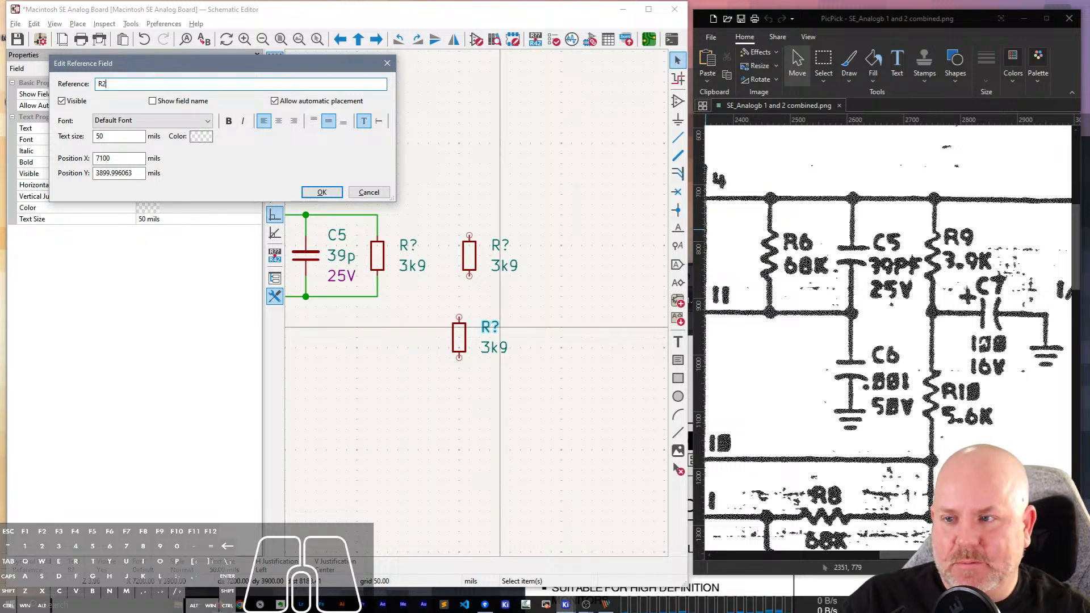
click(322, 192)
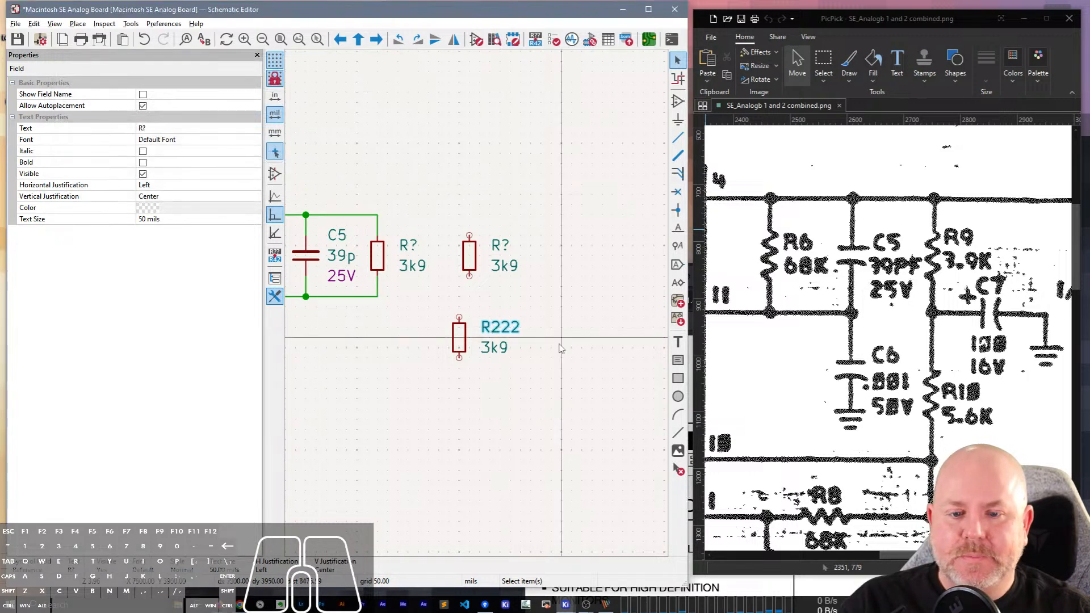
Copy R222 and paste three copies of it into the empty space around it.
click(459, 338)
key(ctrl+c)
key(ctrl+v)
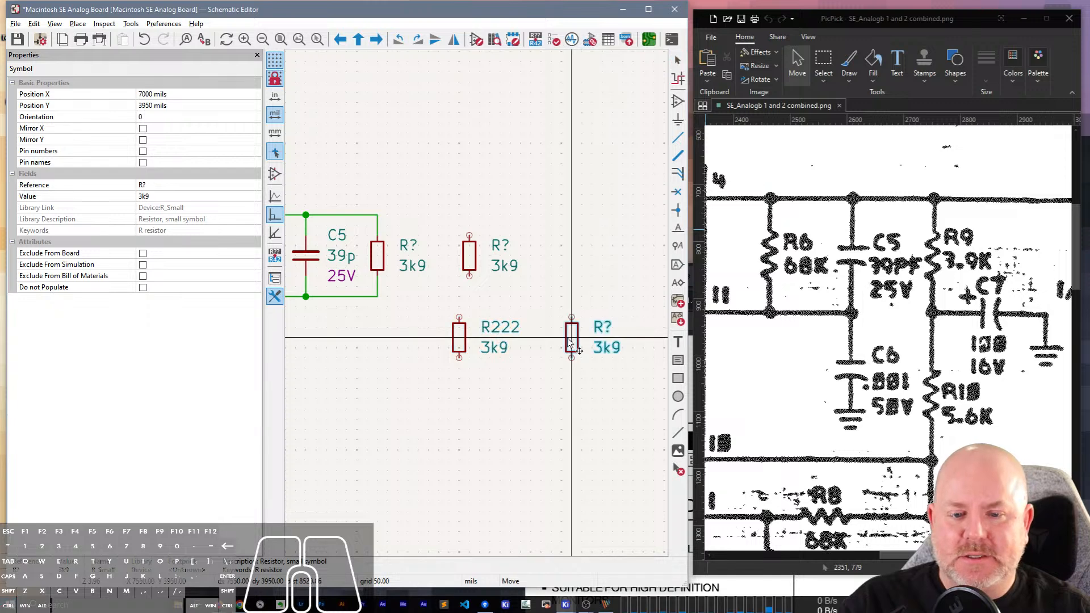
click(499, 430)
key(ctrl+v)
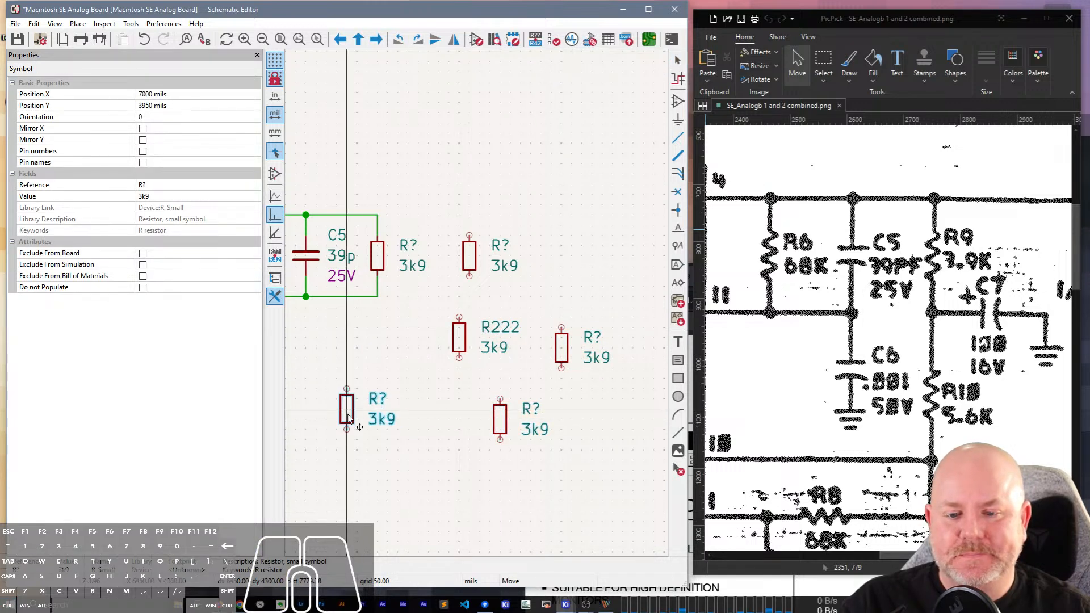
click(347, 430)
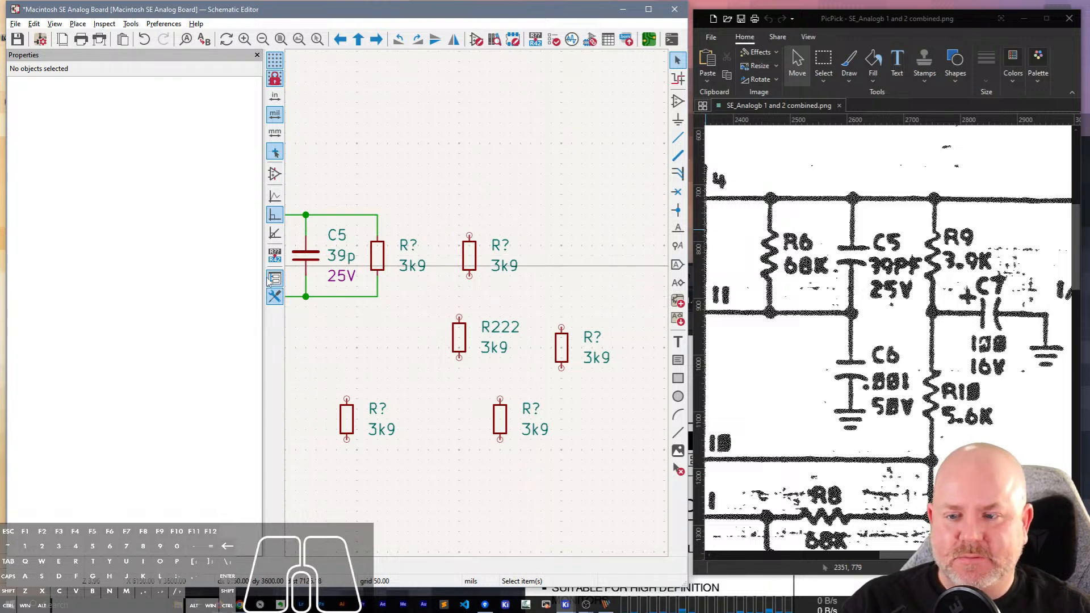
Narrow the properties area and delete R222 together with its three pasted copies.
drag(271, 279, 142, 281)
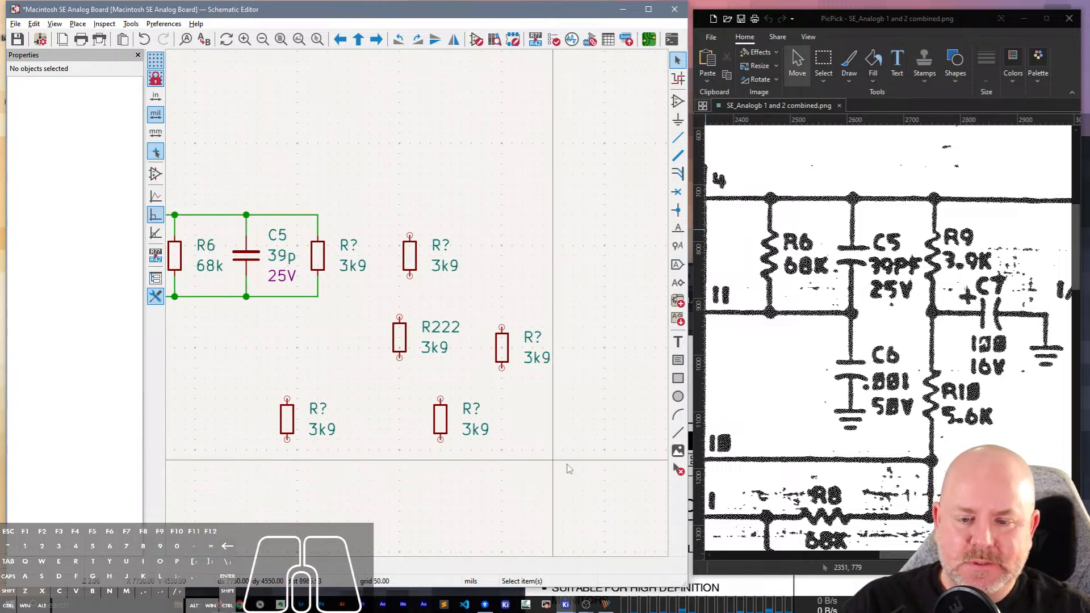
drag(570, 469, 214, 323)
key(Delete)
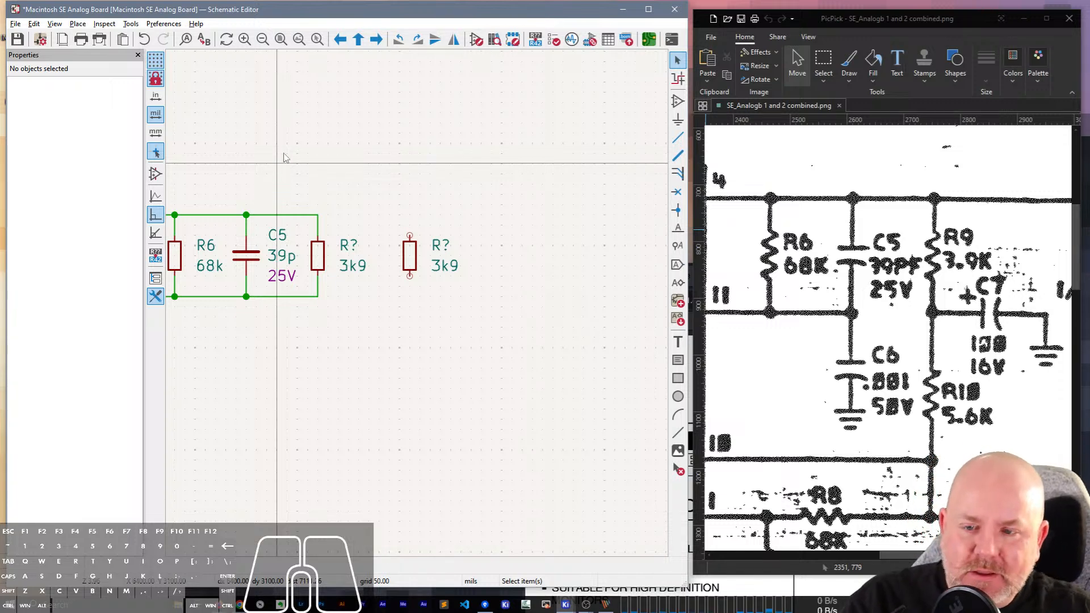
click(413, 262)
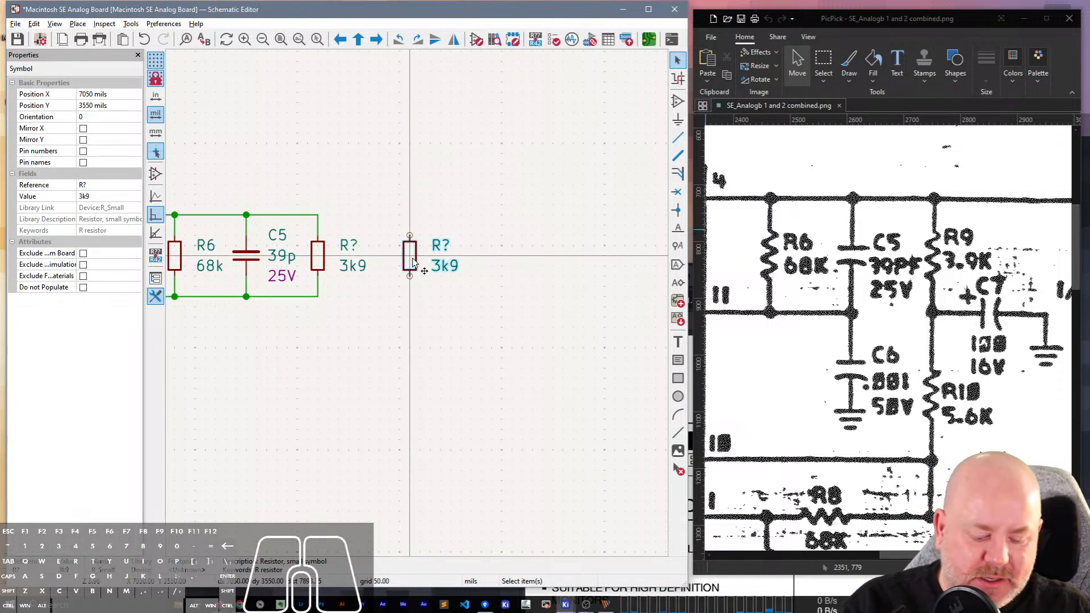
key(m)
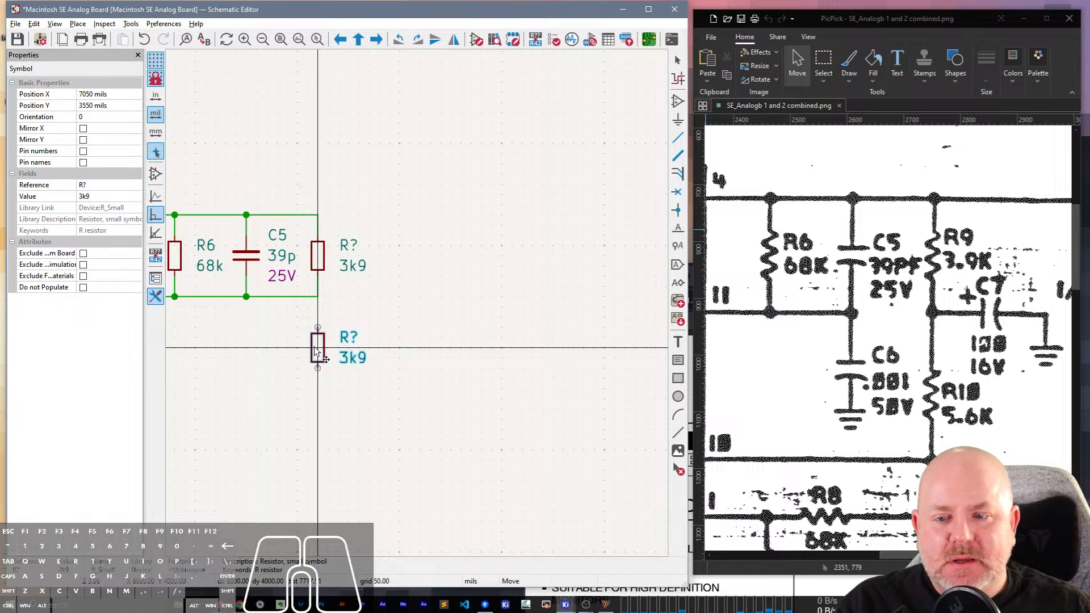
key(Escape)
Duplicate the short vertical wire under the connected 3k9 resistor and place it running down from the COMP line's end.
click(340, 291)
drag(336, 291, 310, 281)
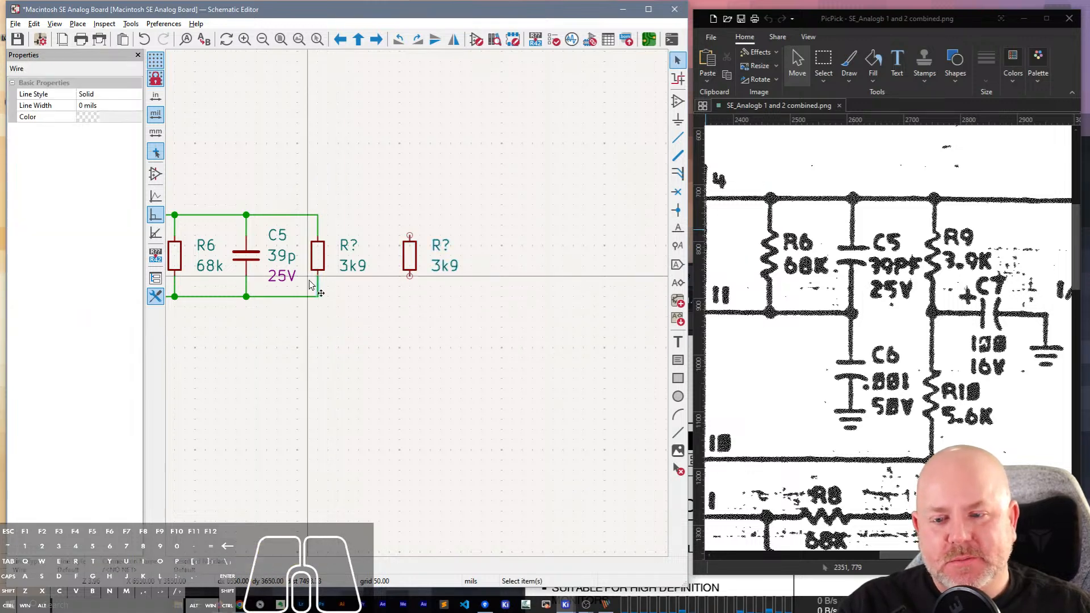
key(ctrl+d)
click(319, 300)
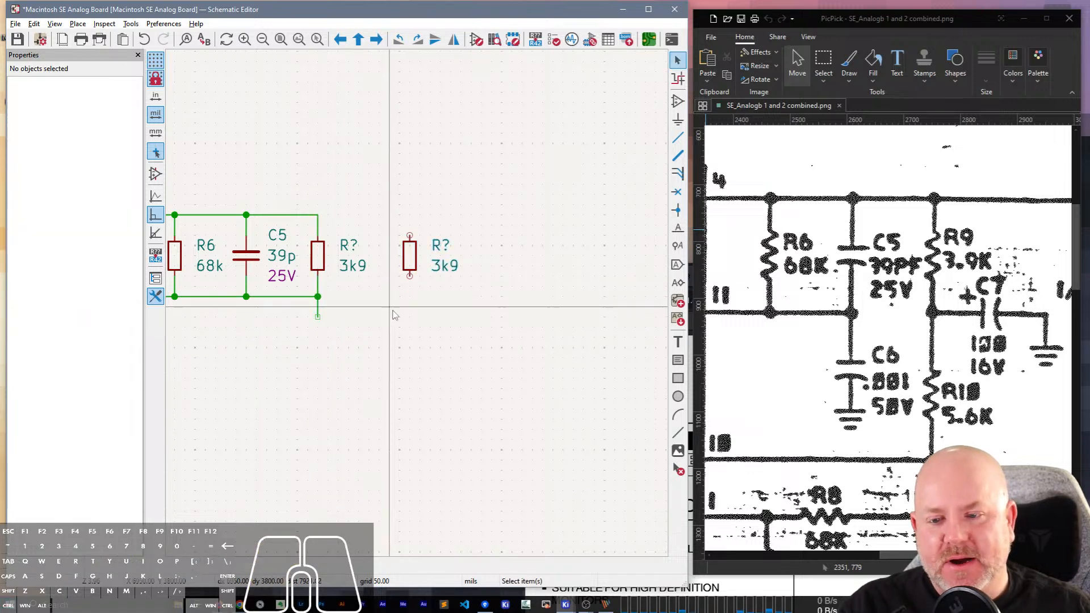
Move the unconnected 3k9 resistor onto the lower end of the new vertical wire.
click(409, 266)
drag(409, 265, 318, 349)
click(330, 233)
Set the reference of the upper 3k9 resistor beside C5 to R9.
click(347, 245)
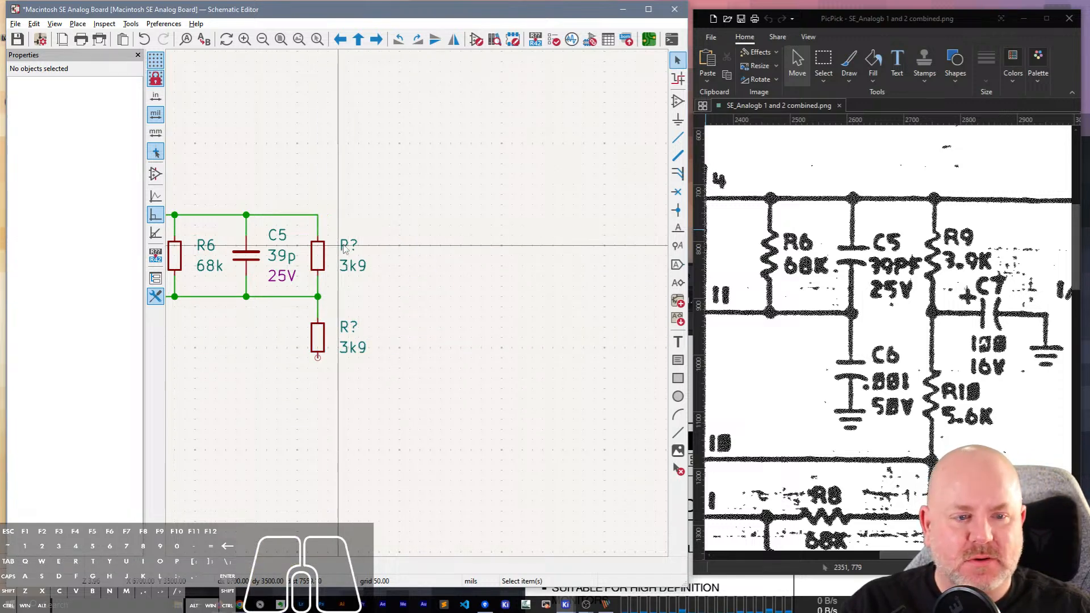
click(104, 129)
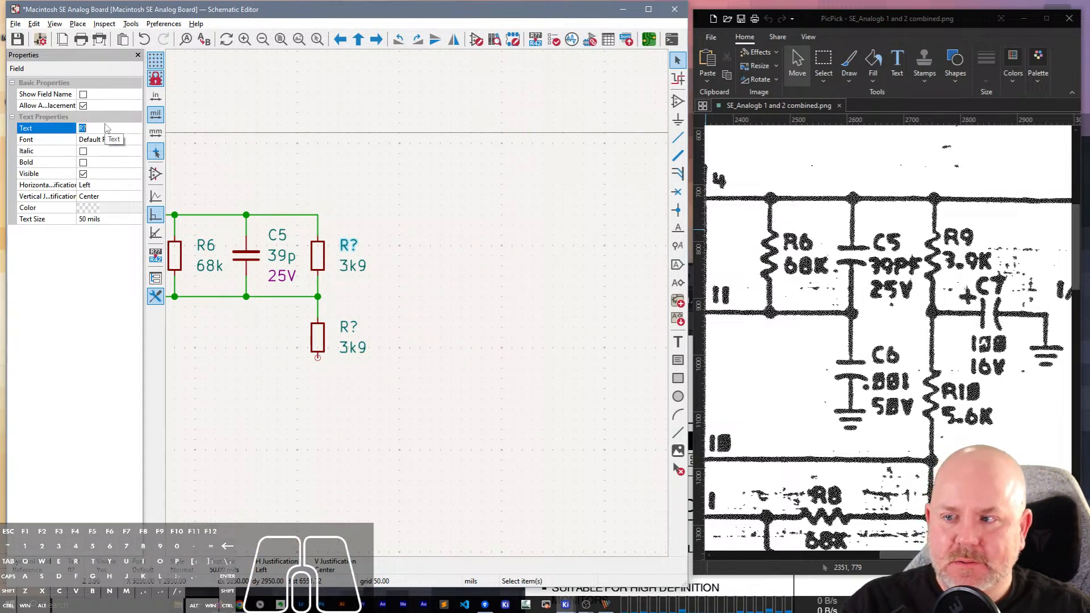
text(R9)
key(Return)
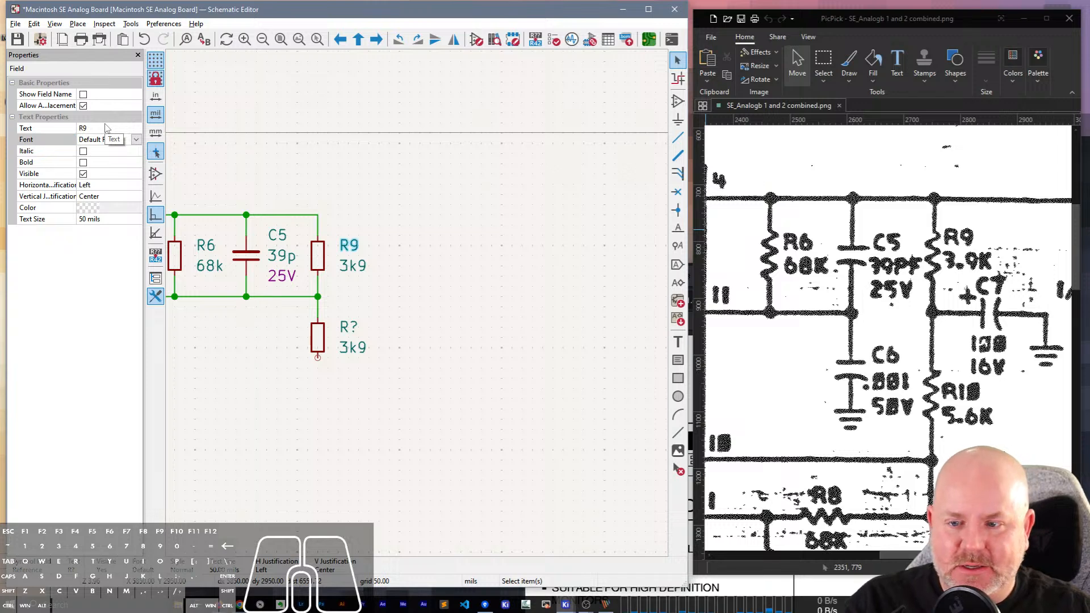
Set the reference of the resistor below R9 to R10.
click(348, 327)
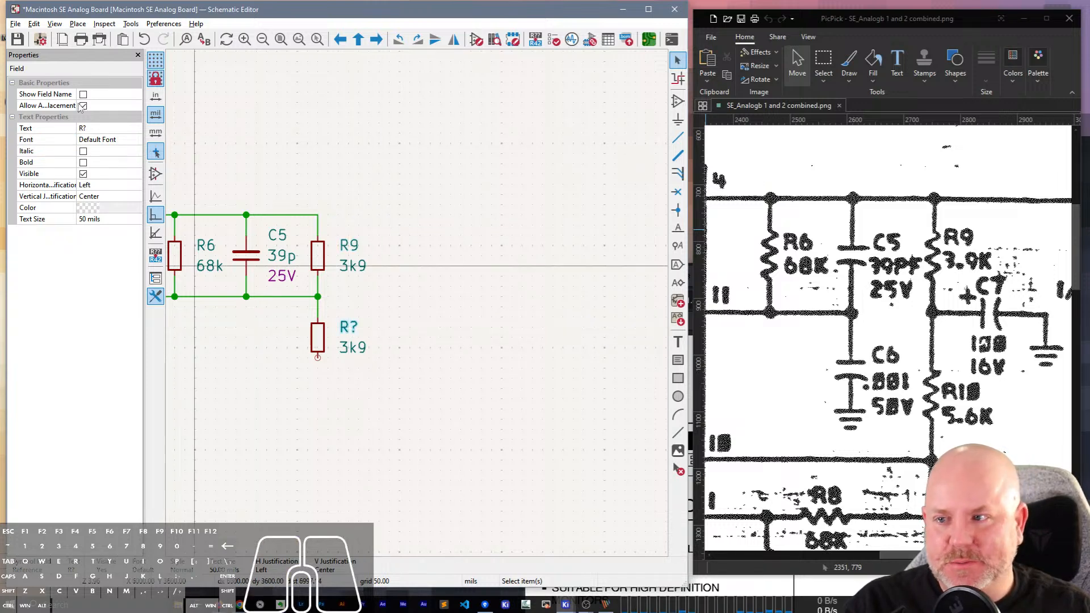
click(96, 129)
key(Return)
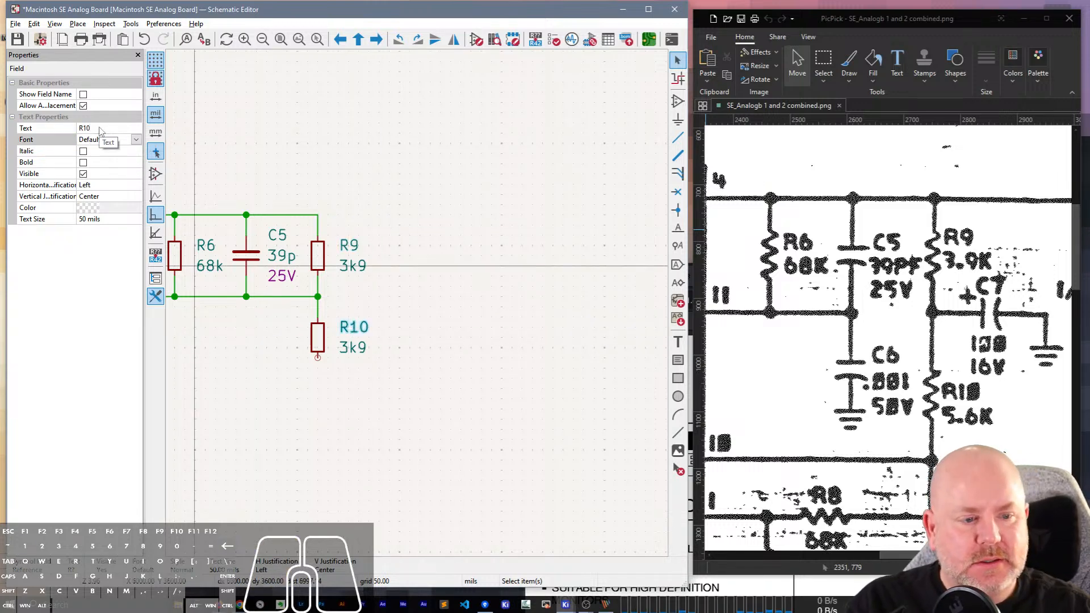
Duplicate the 100u 16V capacitor C2 and place the copy to the right of the R9/R10 junction, in line with the COMP line.
click(355, 190)
middle_drag(348, 170, 507, 193)
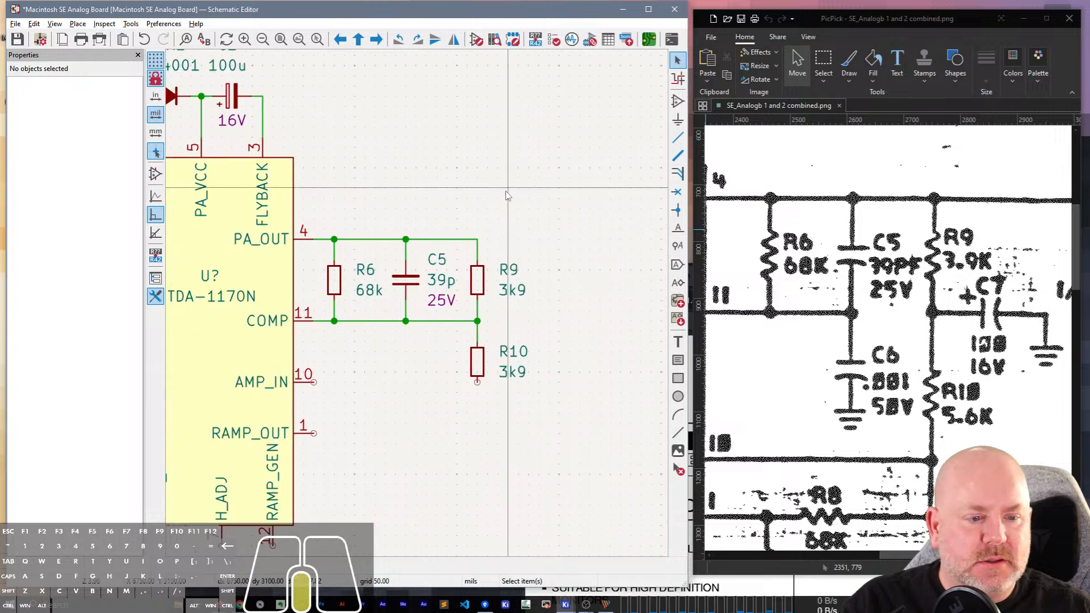
click(236, 96)
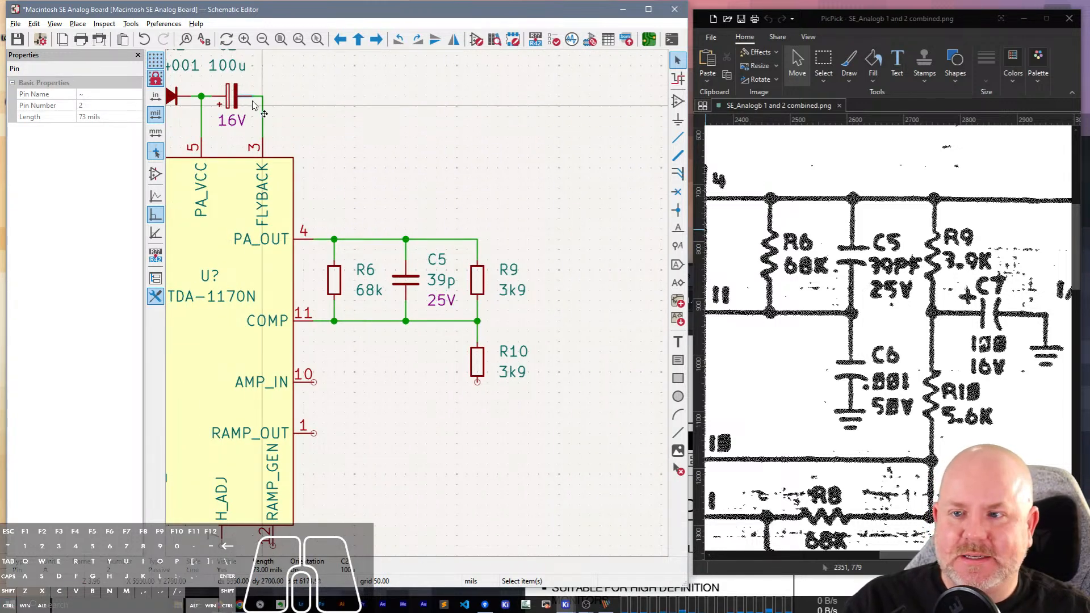
click(236, 97)
key(ctrl+d)
scroll(236, 97, down, 2)
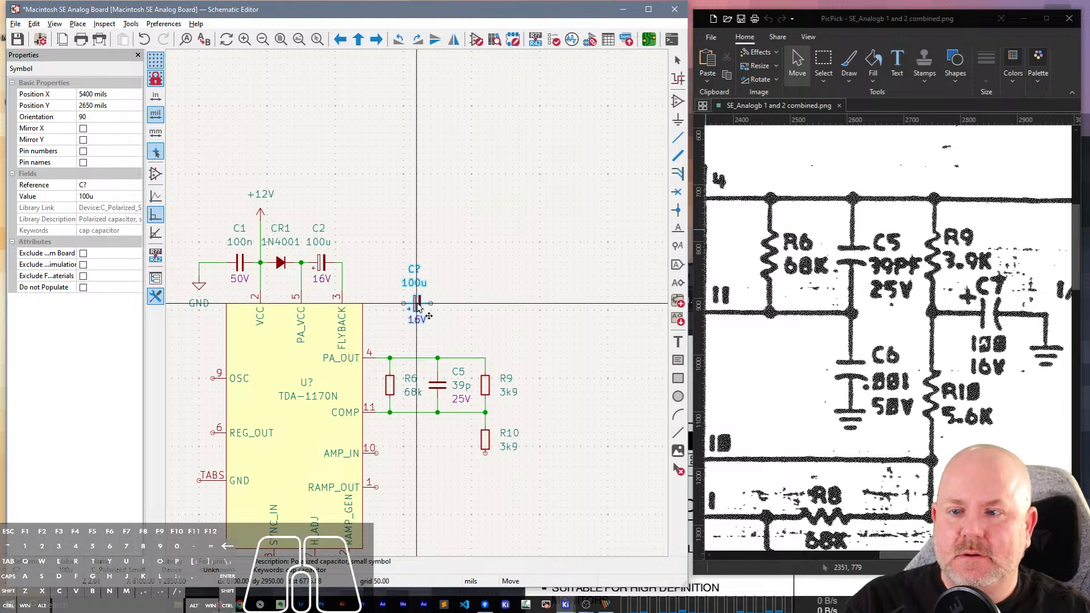
scroll(417, 304, up, 1)
middle_drag(520, 378, 358, 177)
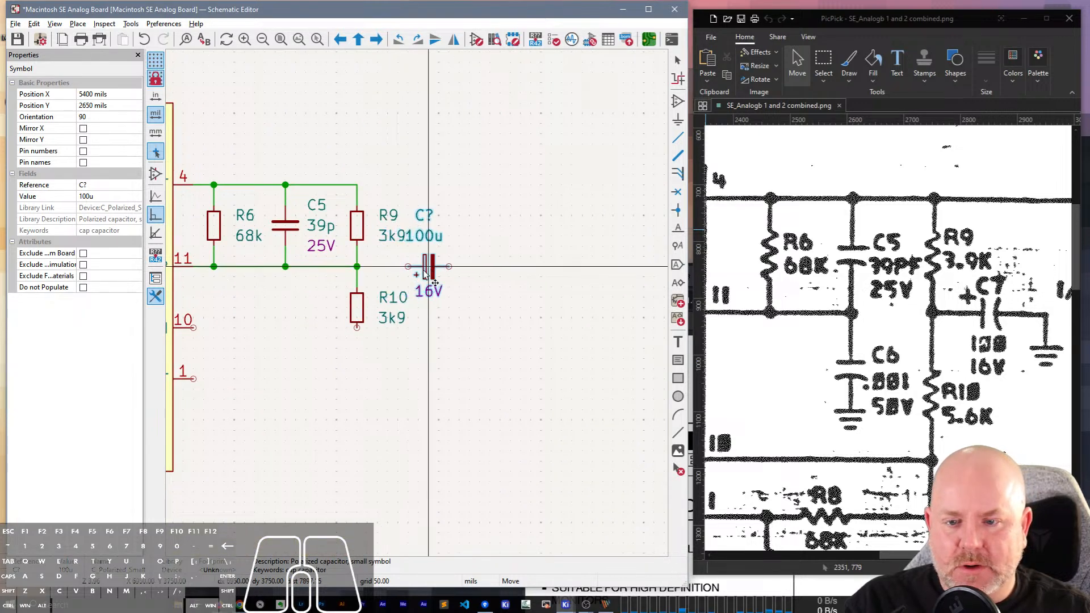
click(438, 267)
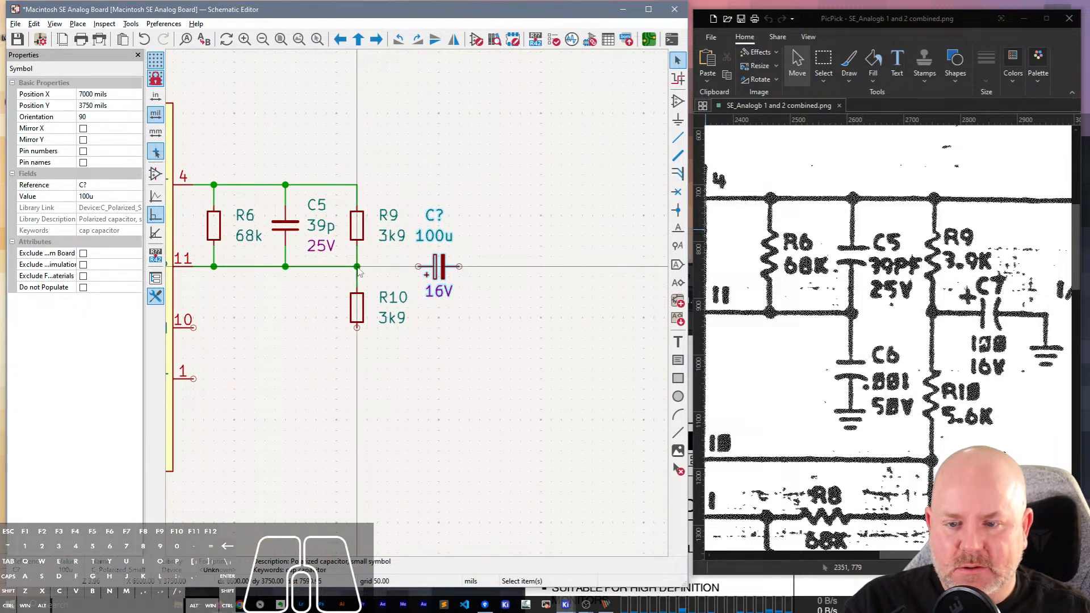
Wire the R9/R10 junction to the capacitor's positive pin and draw a wire right and down from its other pin.
key(w)
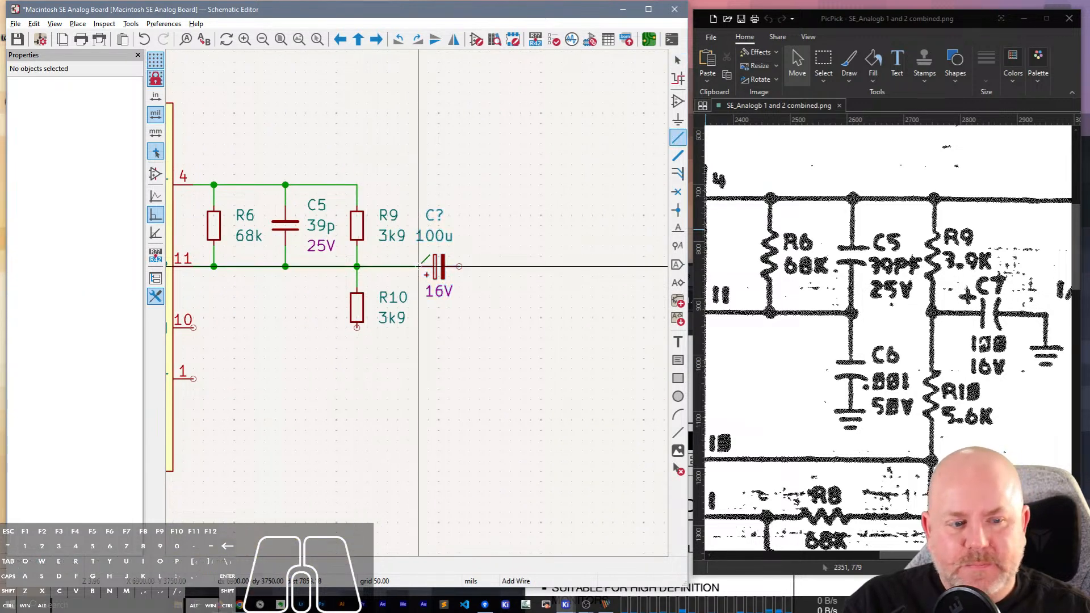
click(459, 267)
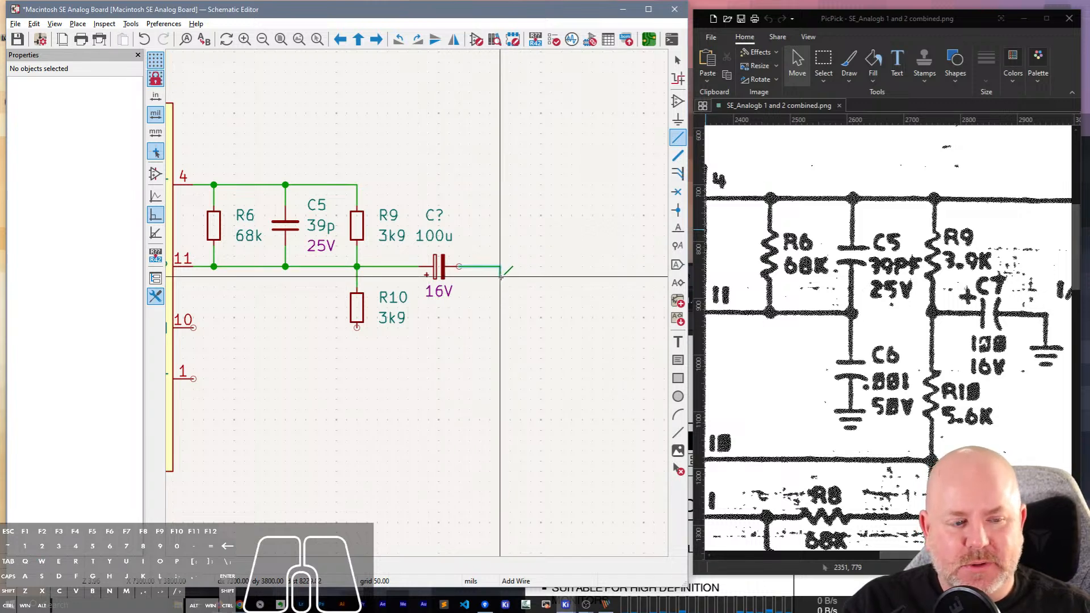
double_click(501, 277)
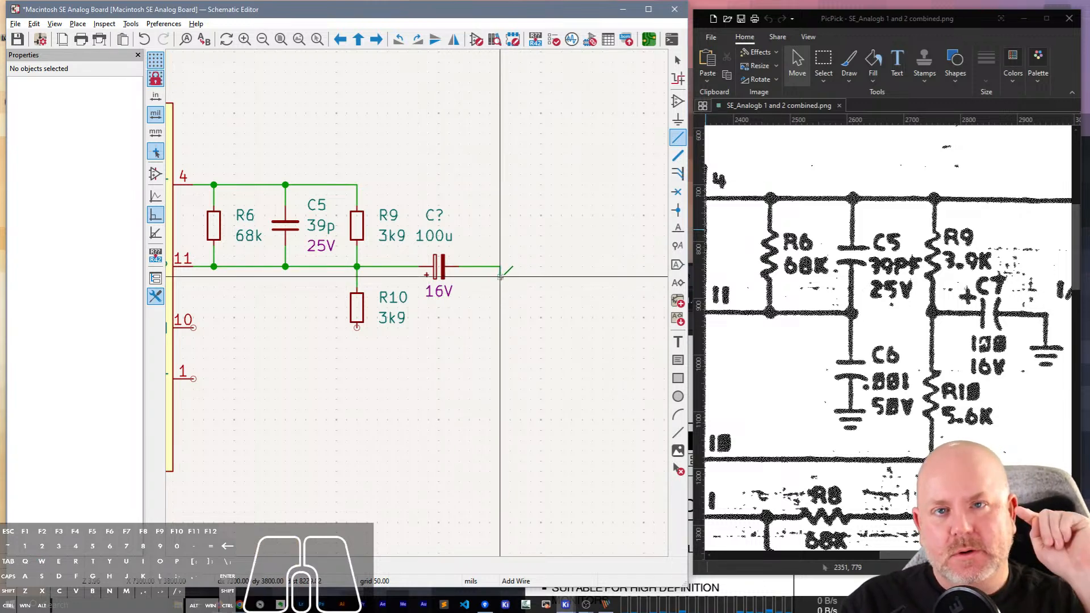
key(Escape)
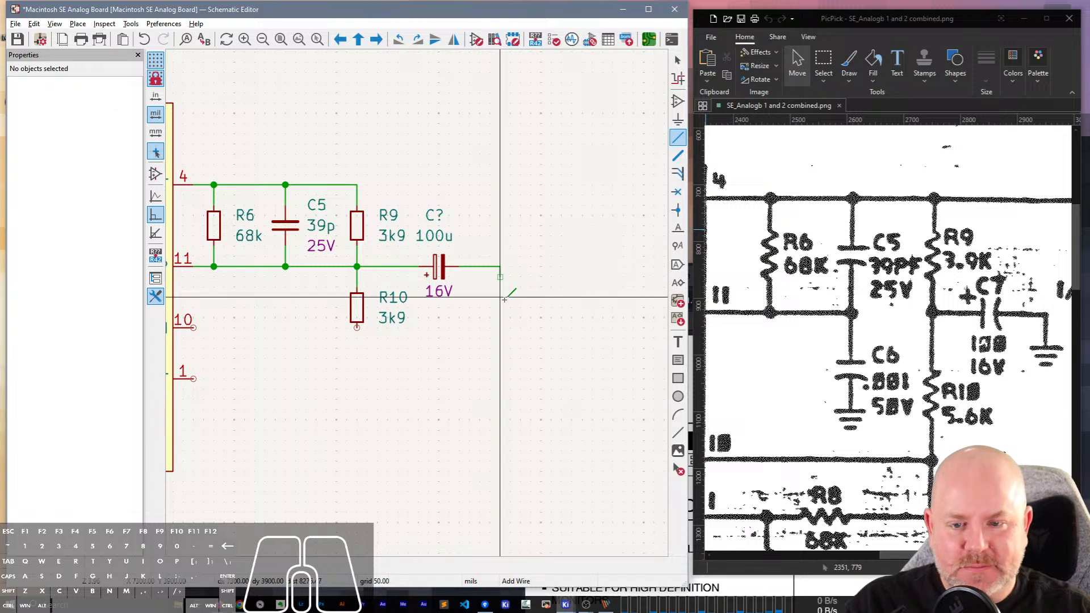
Duplicate the GND symbol beside C1 and place it on the end of the new capacitor's output wire.
scroll(428, 288, down, 3)
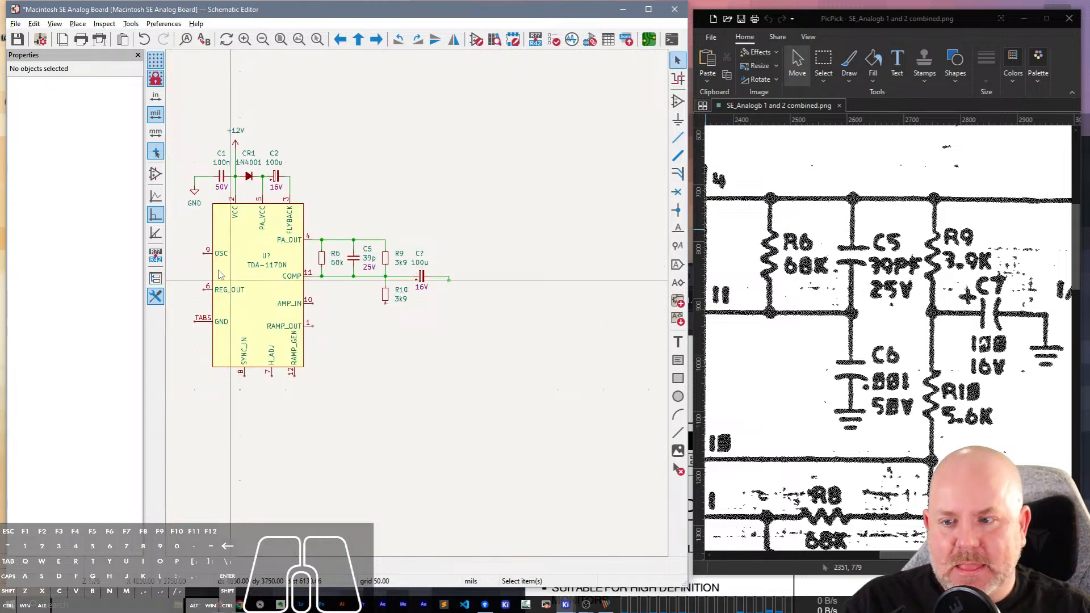
click(195, 191)
key(ctrl+d)
scroll(448, 282, up, 5)
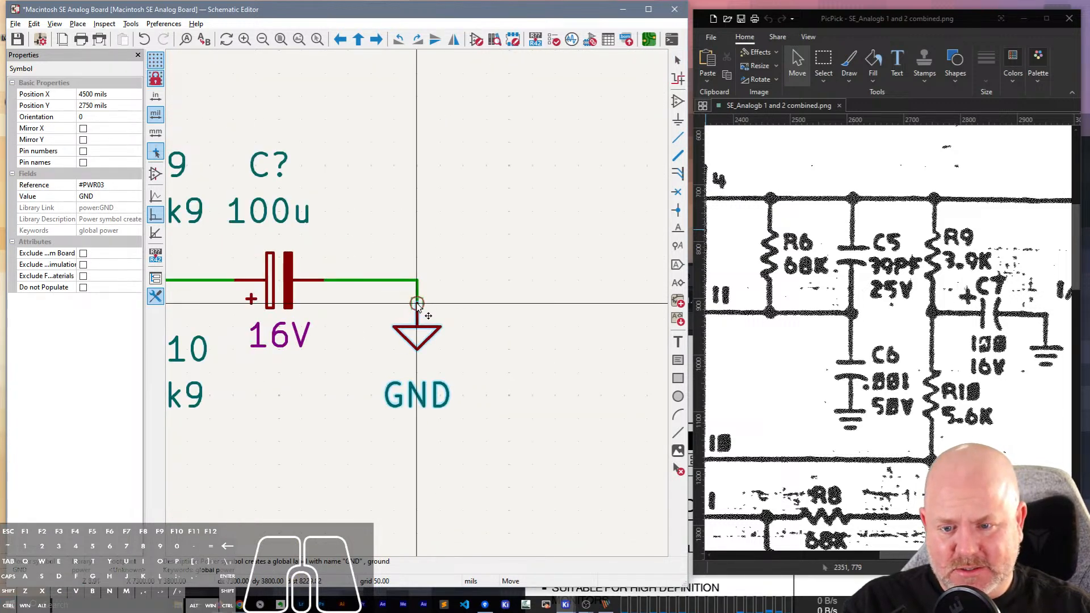
click(417, 303)
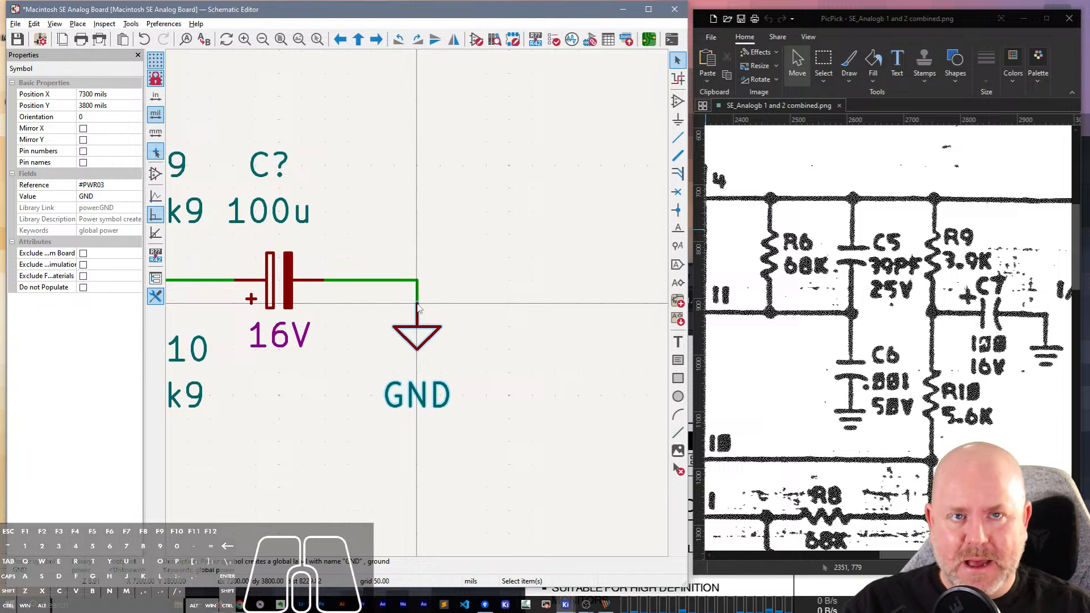
Set the reference of the new 100u capacitor to C7.
middle_drag(310, 220, 436, 203)
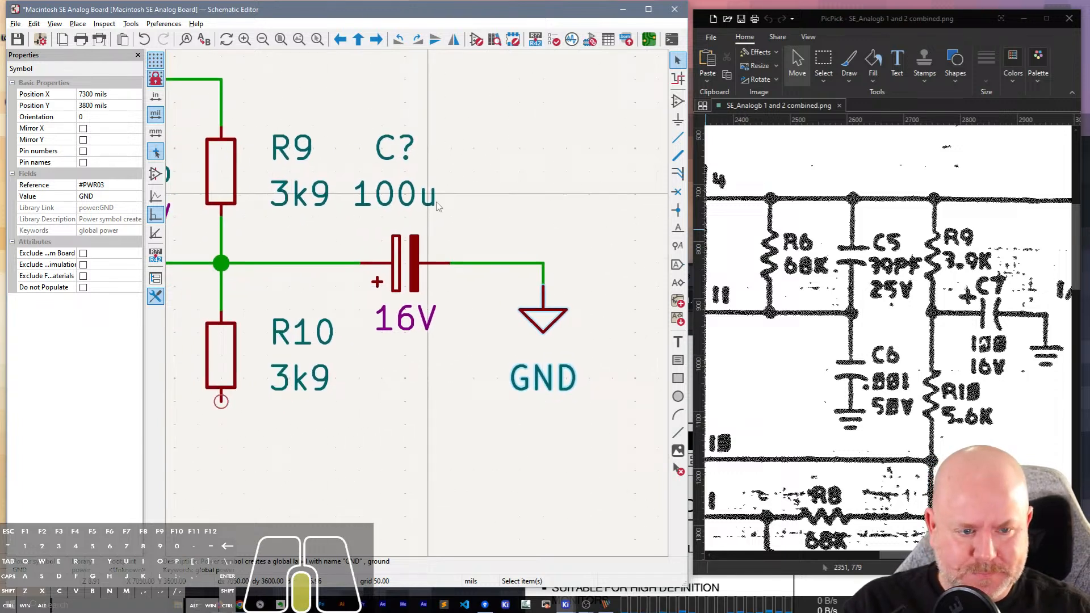
key(Escape)
click(395, 149)
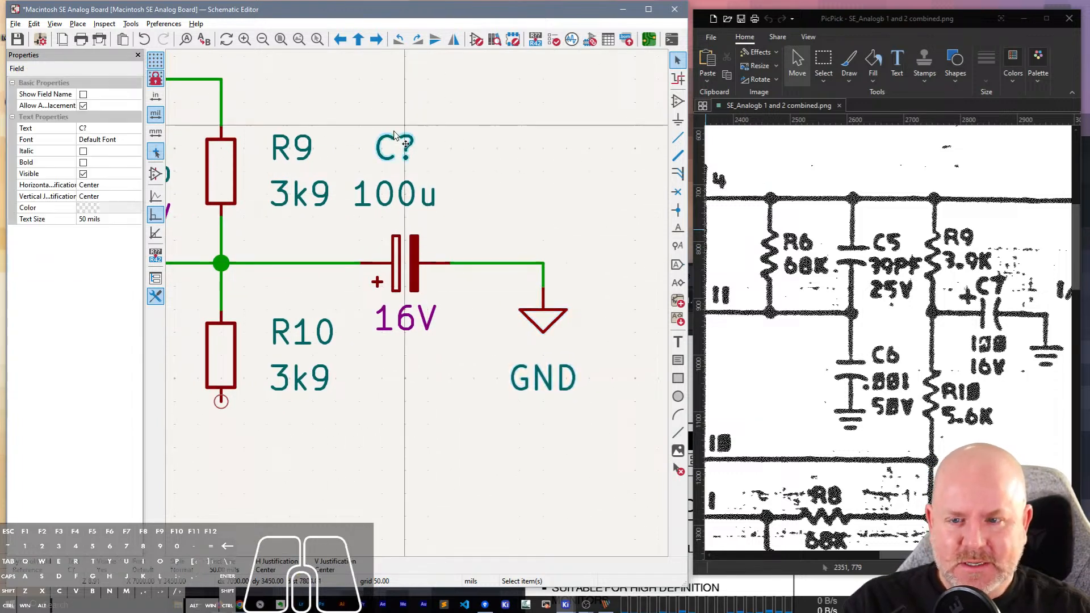
click(101, 129)
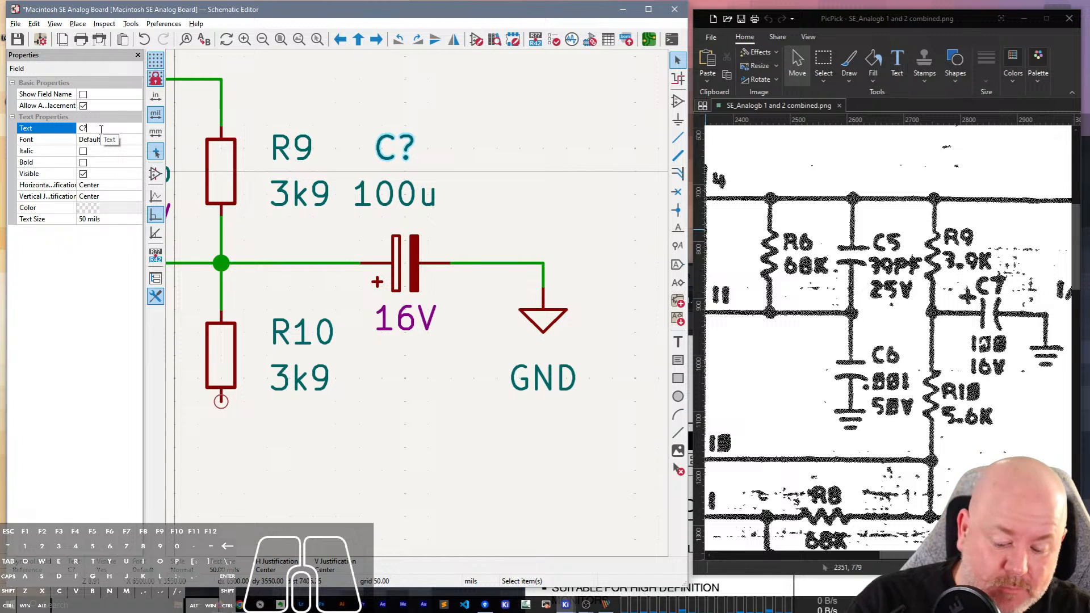
key(Return)
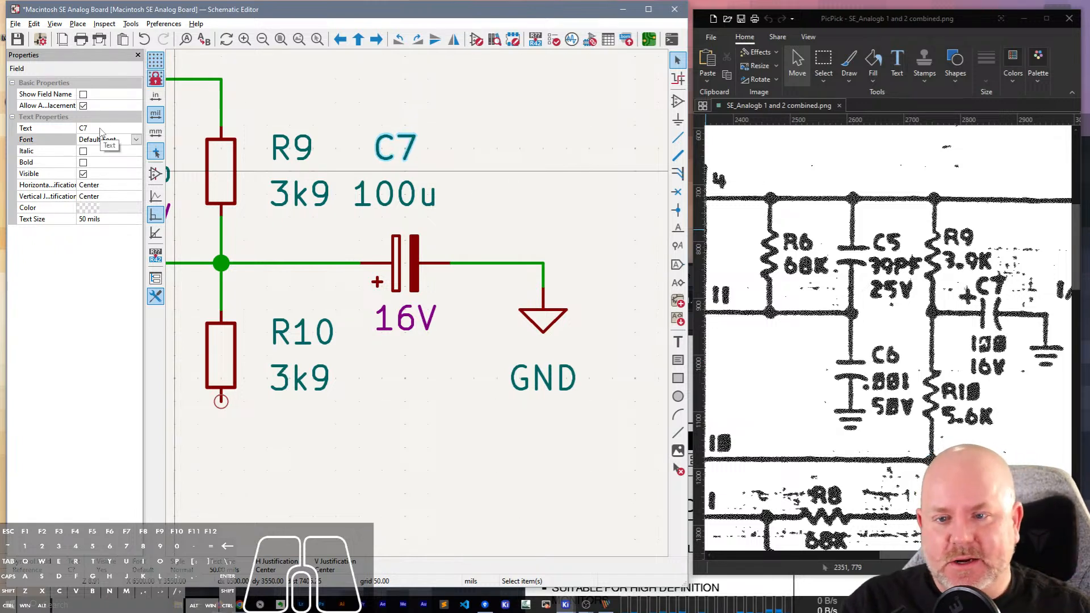
Move the 100u value and C7 reference down close to the capacitor, and the GND label up close to its symbol.
click(387, 186)
drag(386, 188, 412, 214)
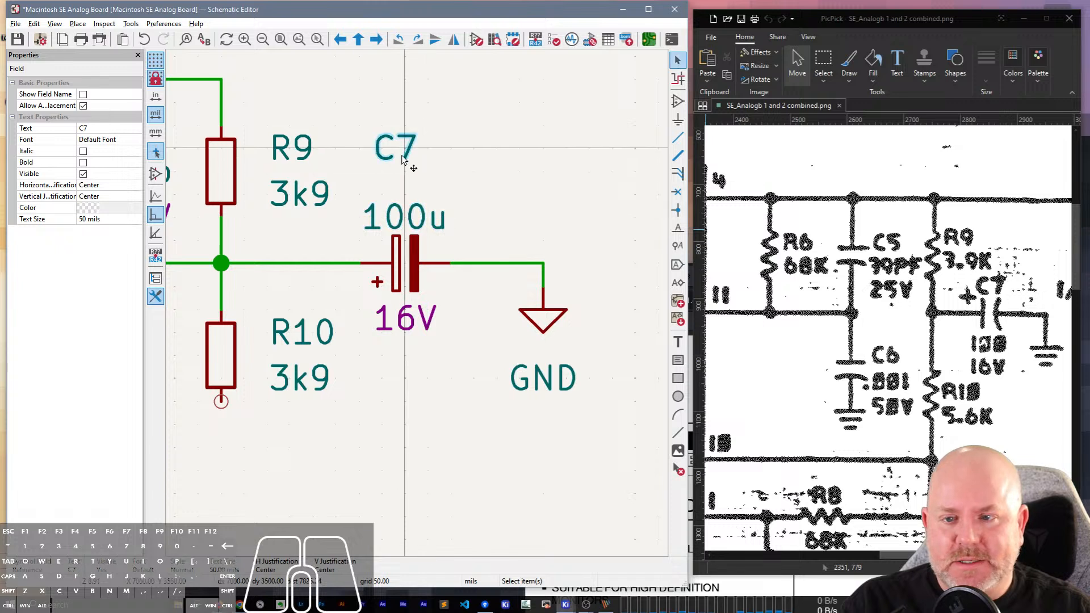
drag(396, 150, 410, 186)
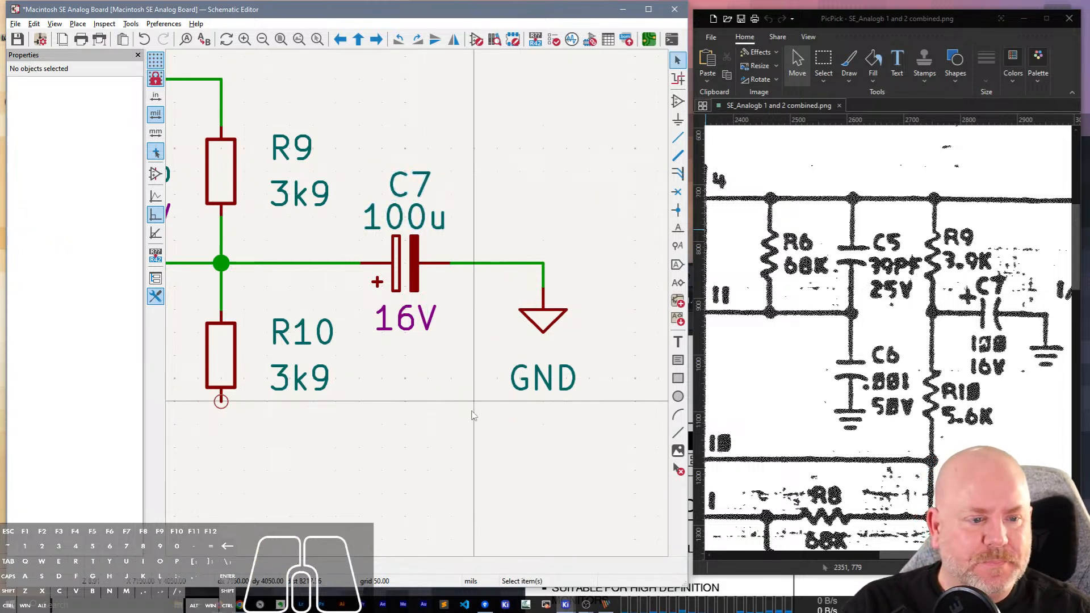
middle_drag(475, 414, 438, 377)
drag(507, 346, 507, 326)
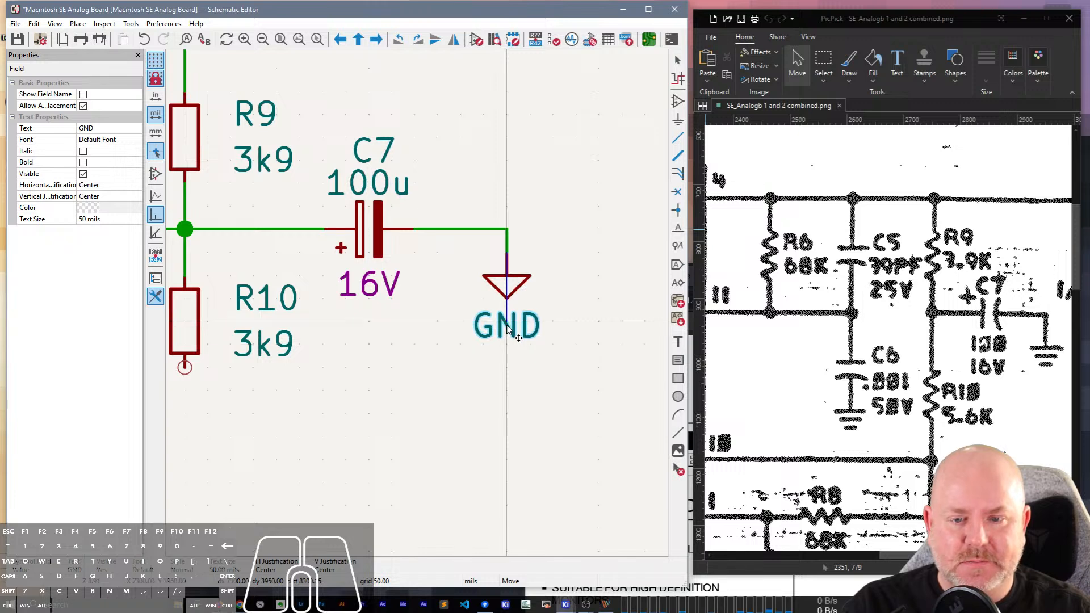
click(418, 309)
Hide the object properties and set the reference of the resistor below R9 to R10.
scroll(413, 308, down, 3)
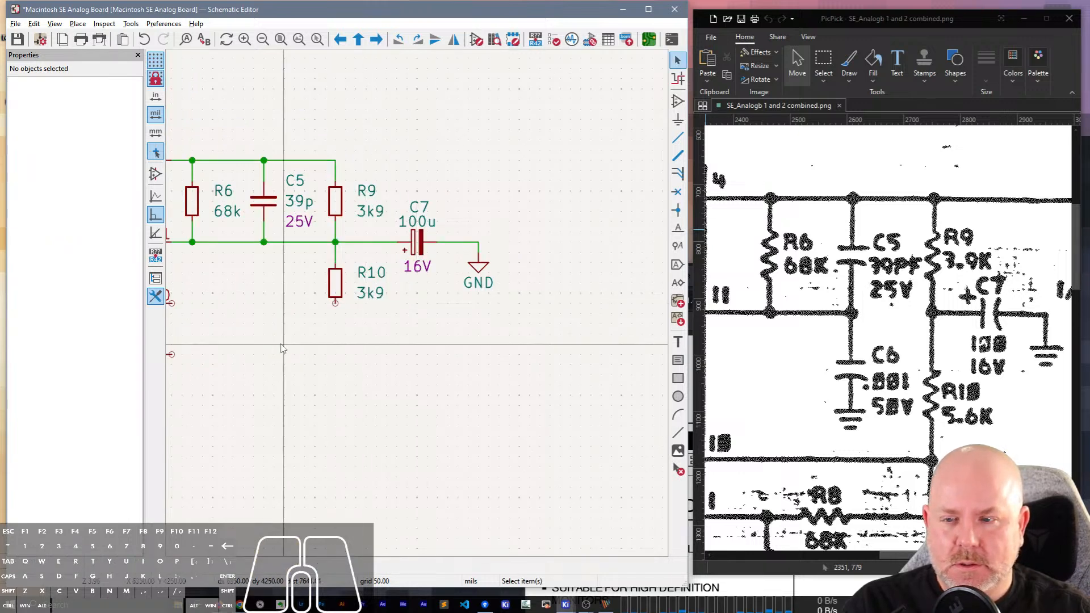
middle_drag(283, 349, 406, 370)
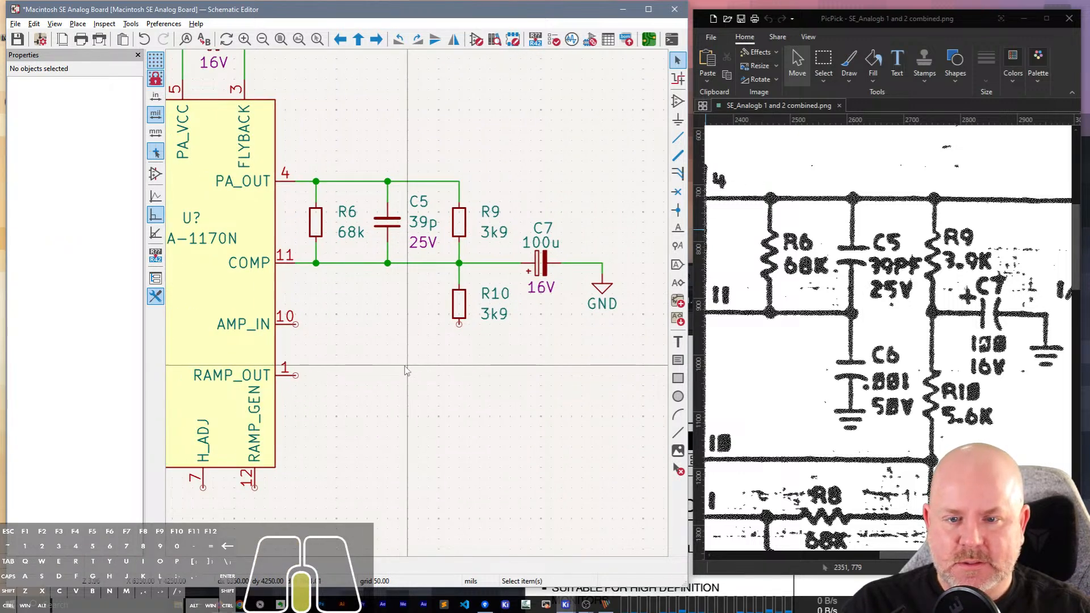
middle_drag(407, 370, 382, 266)
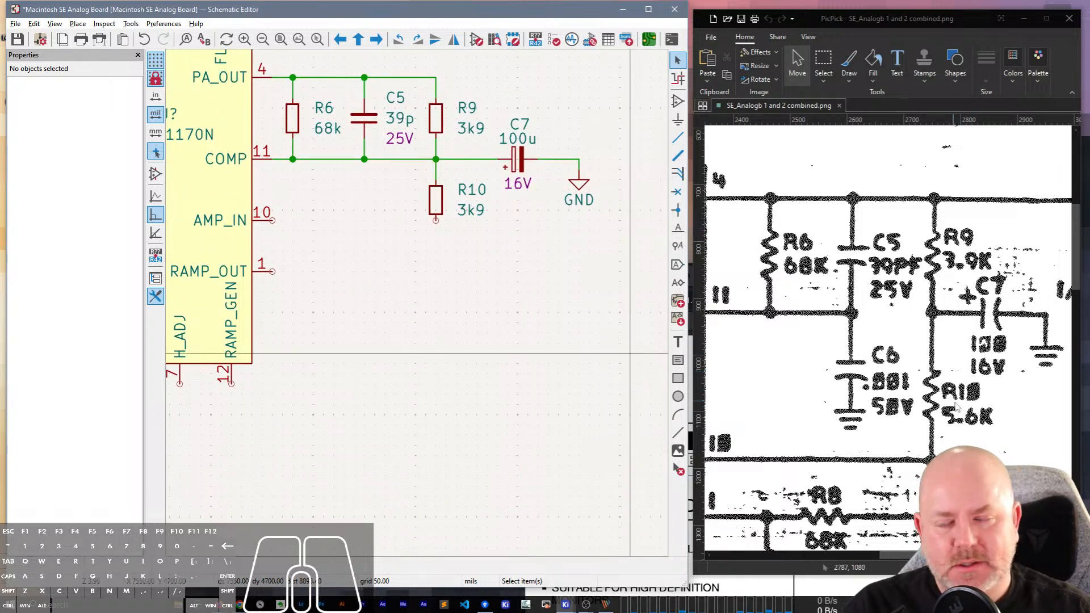
scroll(959, 400, down, 1)
scroll(959, 397, down, 2)
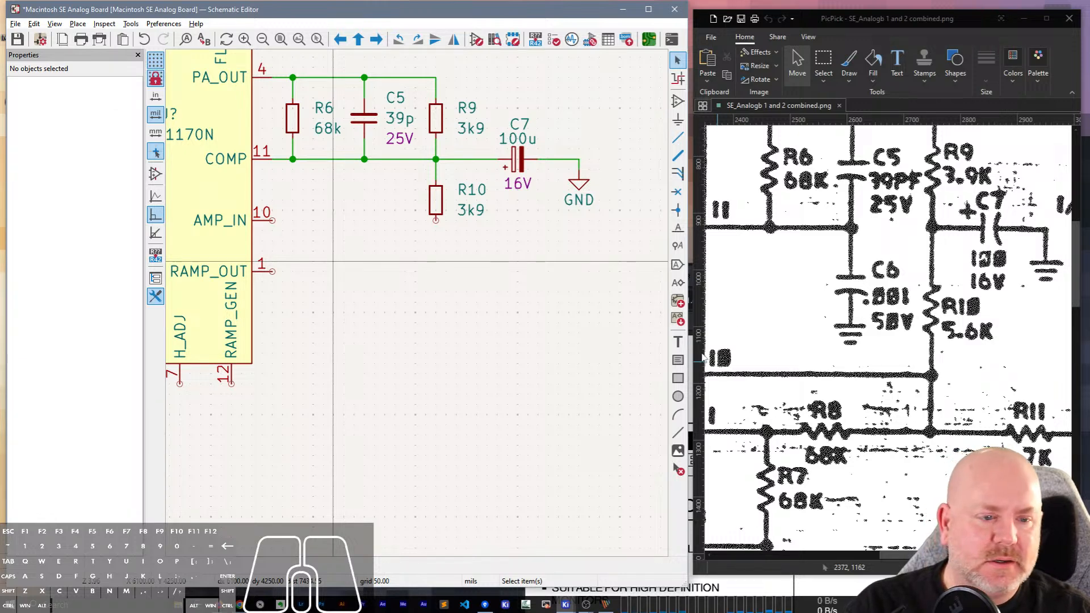
click(471, 223)
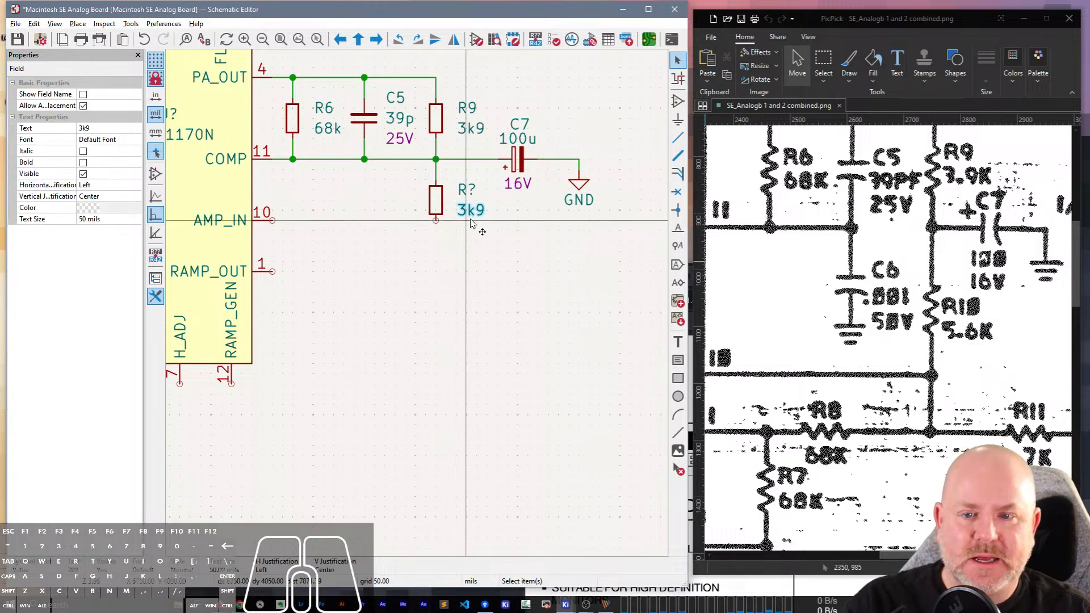
click(467, 190)
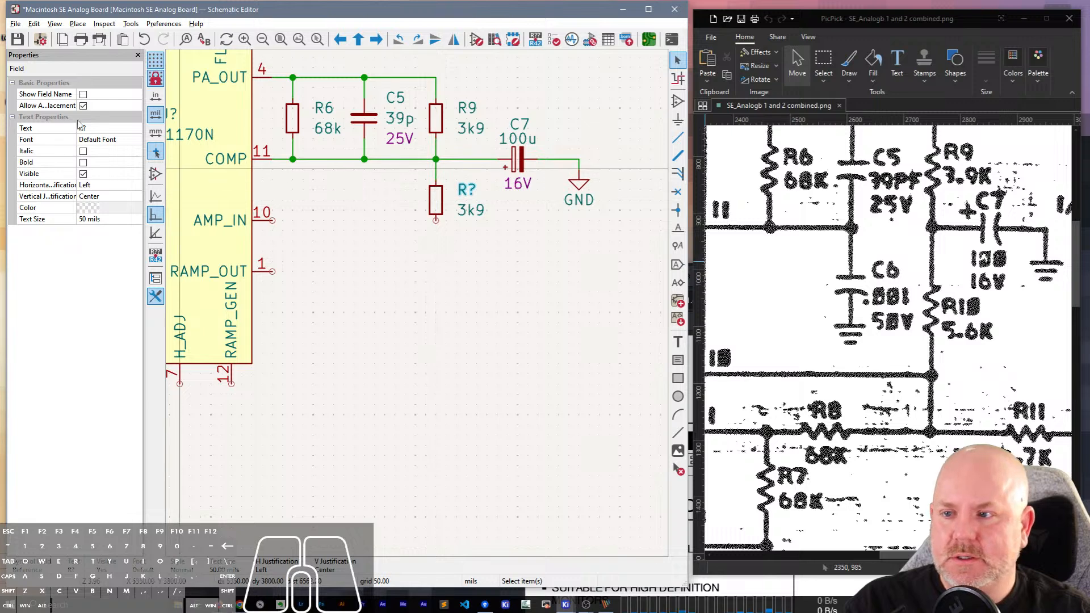
click(138, 55)
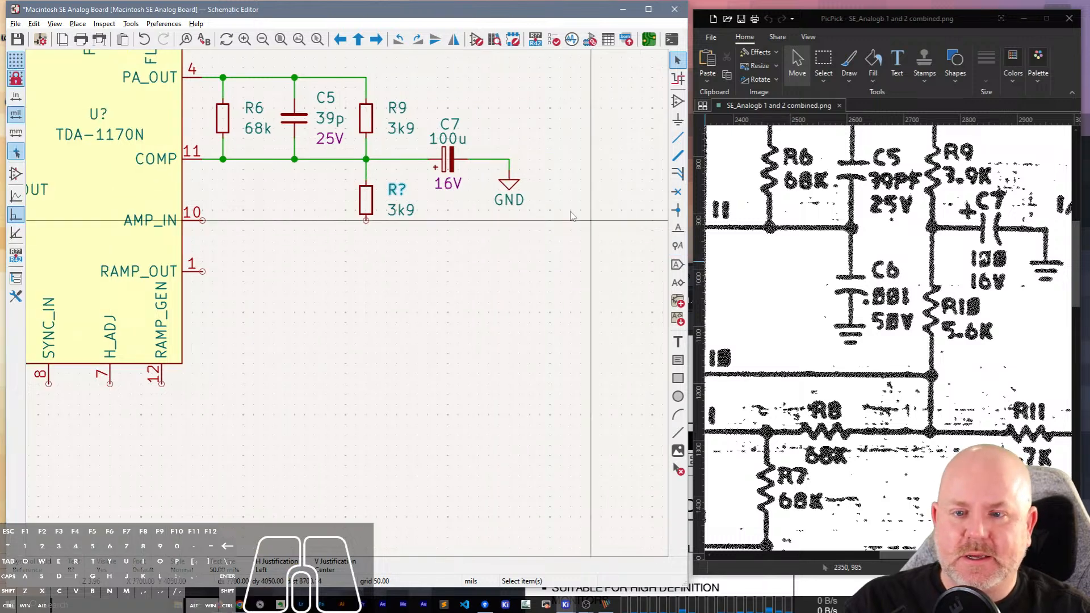
double_click(393, 198)
text(R10)
key(Return)
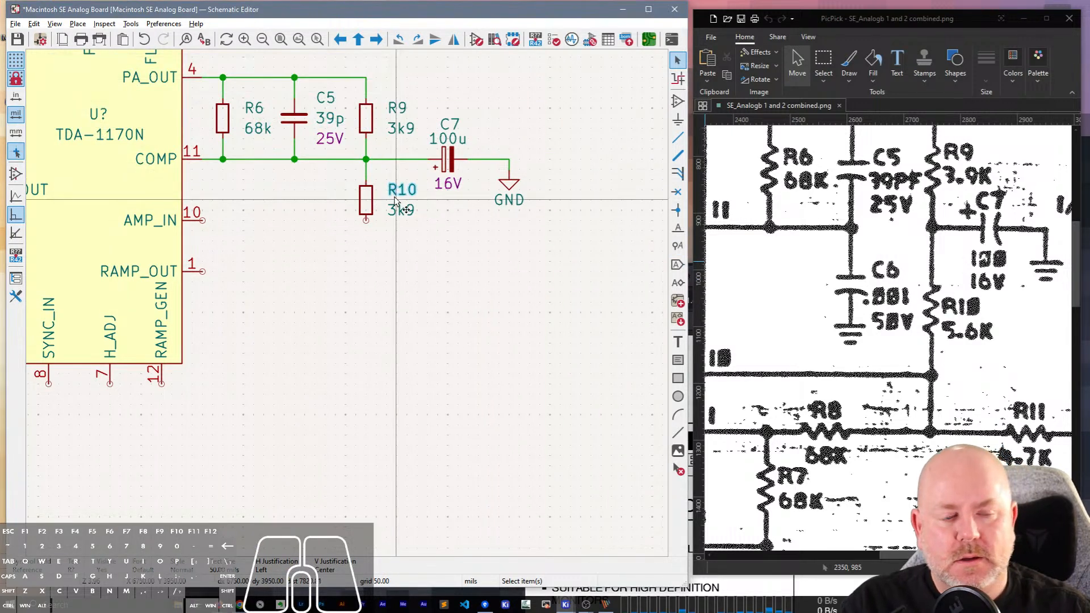
Set the value of R10 to 5k6.
click(402, 210)
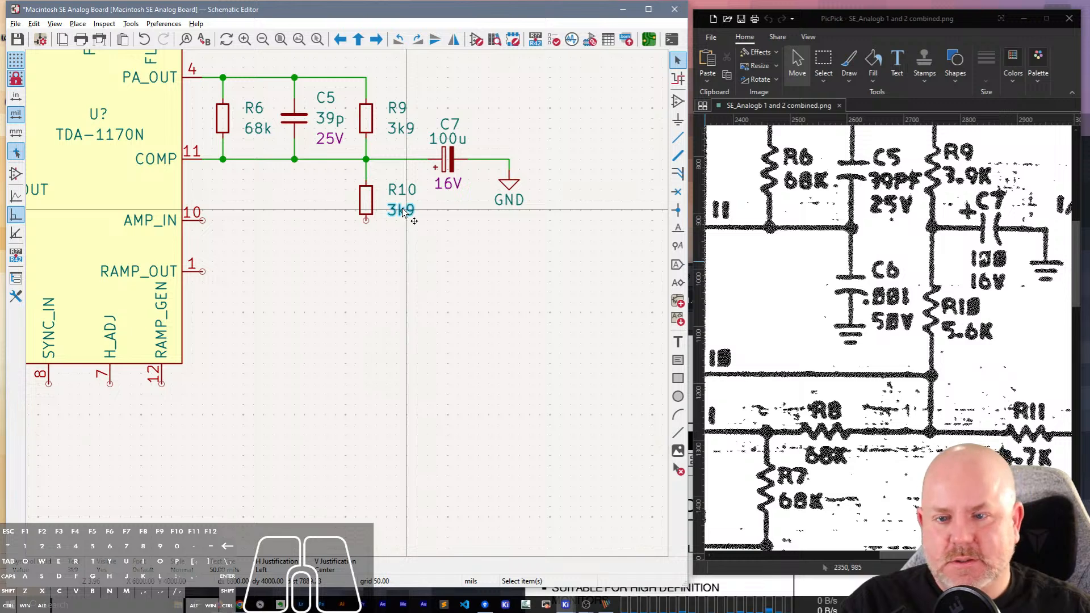
double_click(402, 209)
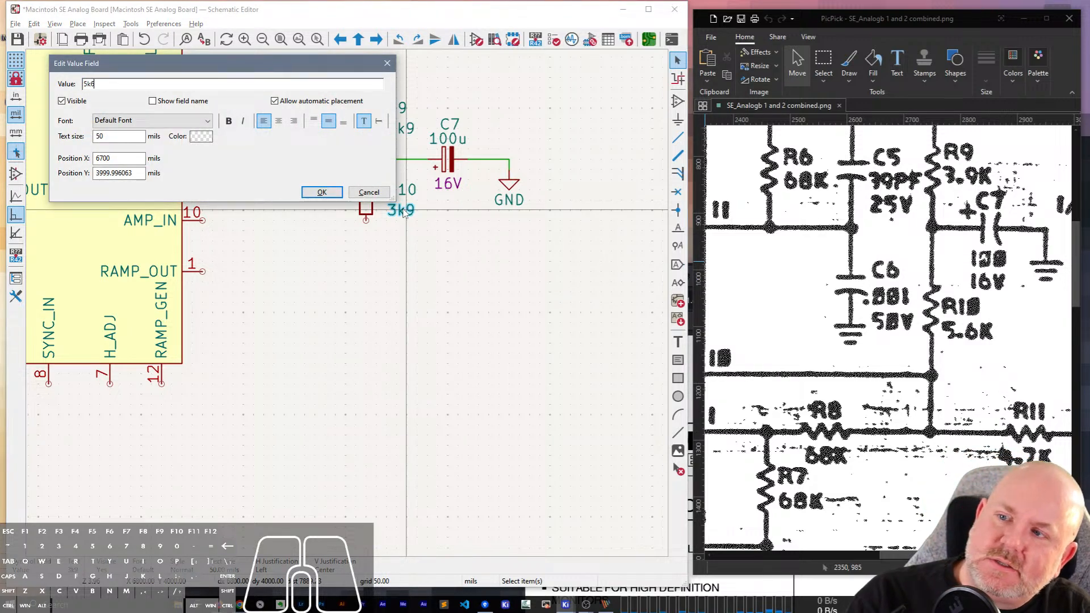
key(Return)
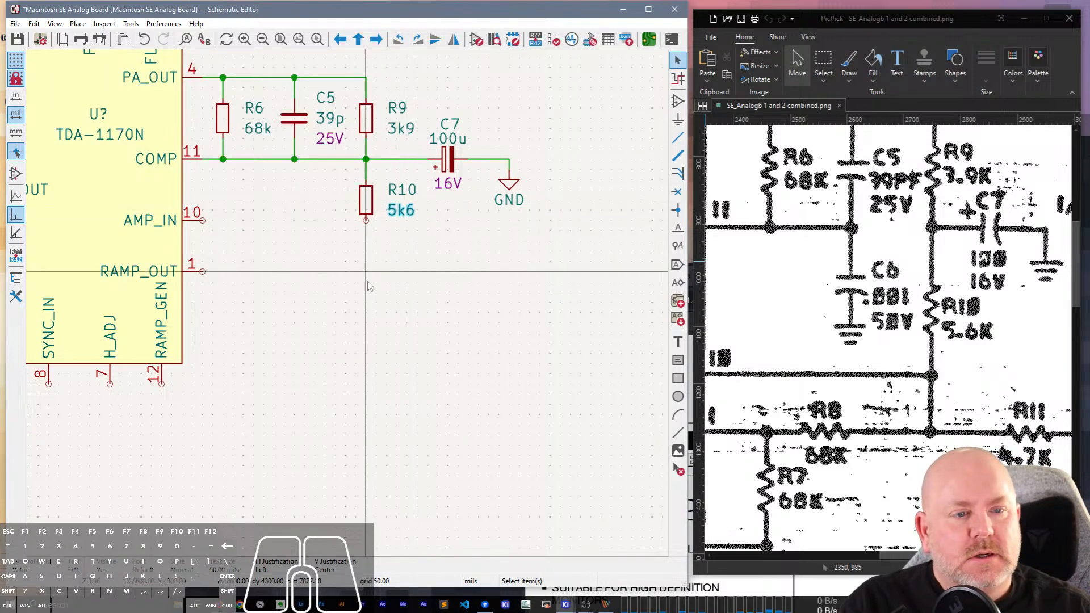
Duplicate capacitor C5, place the copy directly below it, and wire its upper pin to the COMP line.
click(294, 130)
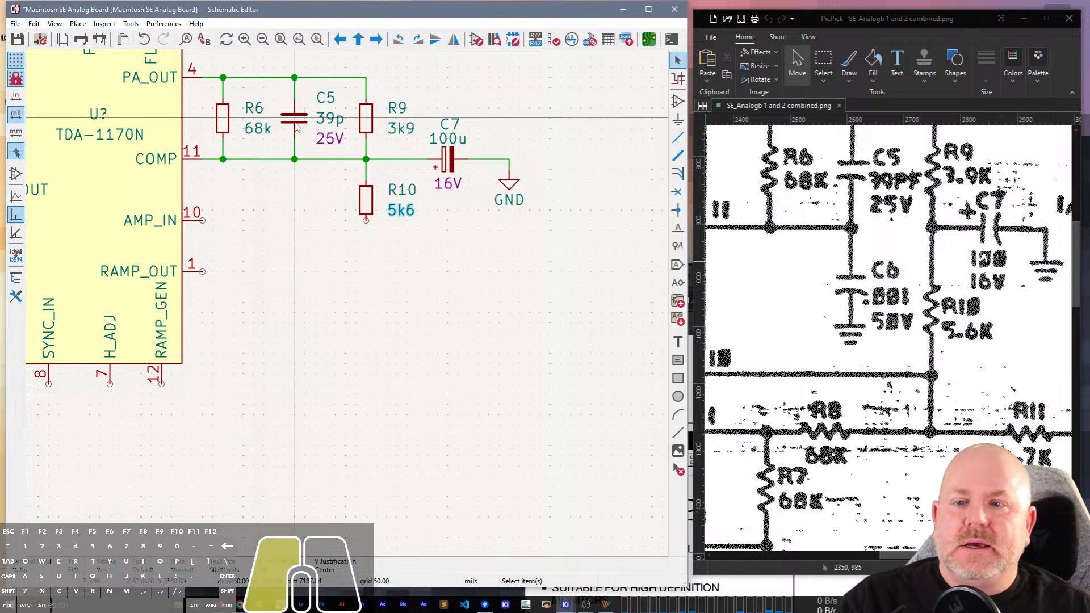
middle_drag(350, 299, 391, 371)
click(482, 227)
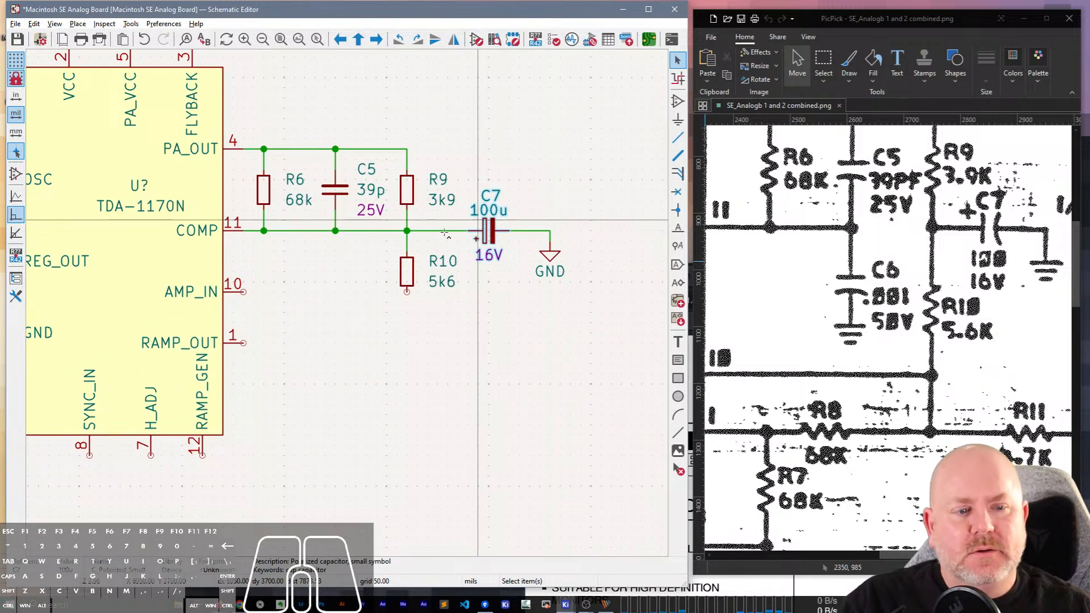
click(335, 189)
key(ctrl+d)
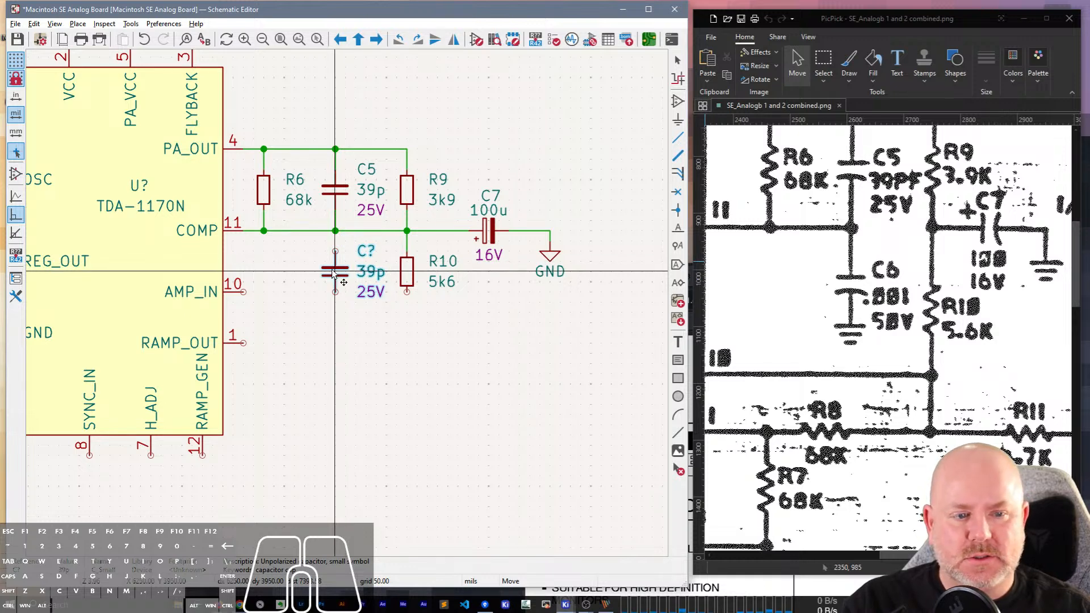
click(333, 273)
key(w)
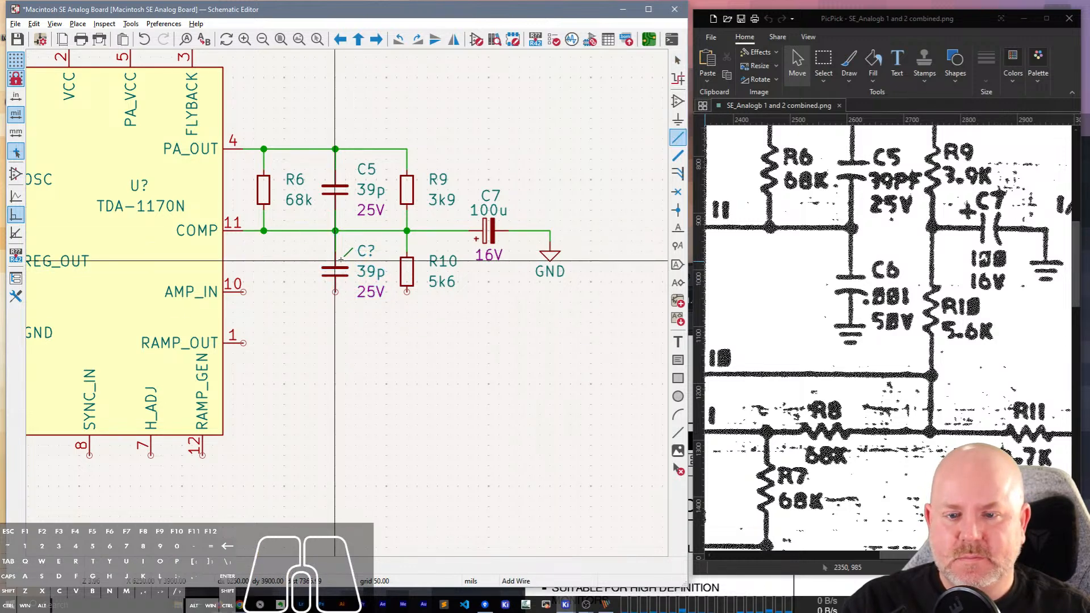
key(Escape)
Duplicate the GND symbol, place the copy below the unnumbered capacitor under C5, and wire it to the capacitor's lower pin.
click(550, 253)
key(ctrl+d)
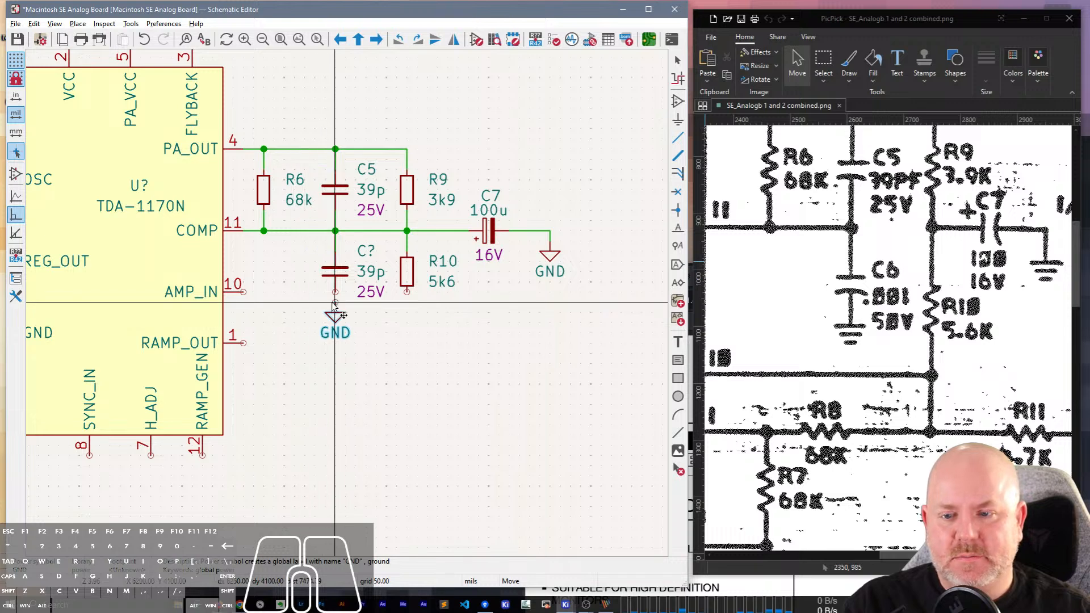
click(334, 303)
key(w)
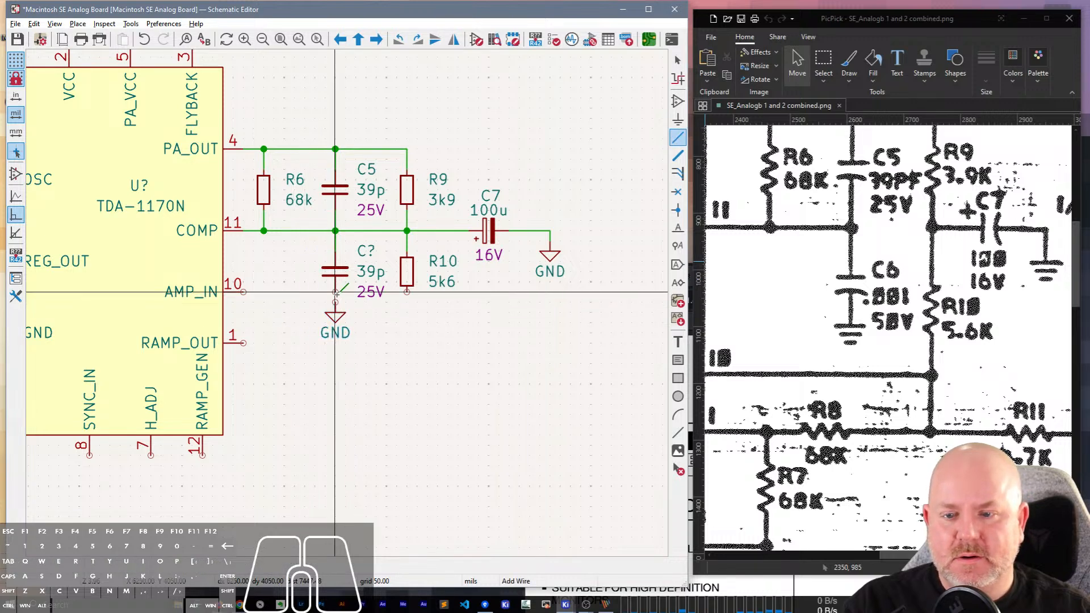
click(336, 293)
key(Escape)
Set the reference of the capacitor below C5 to C6 and its value to 1n.
click(372, 255)
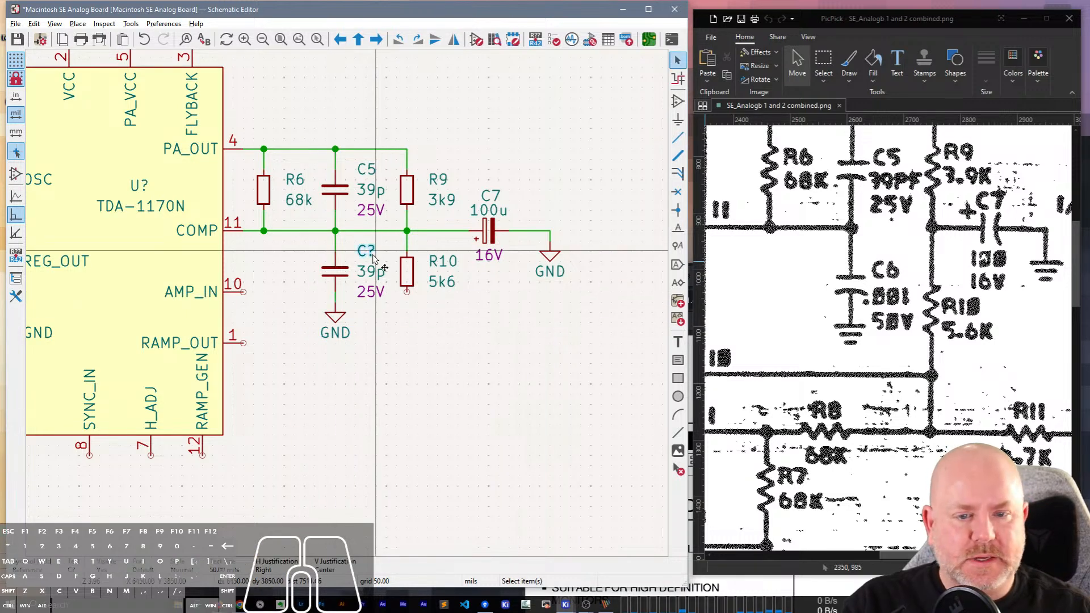
text(eC6)
key(Return)
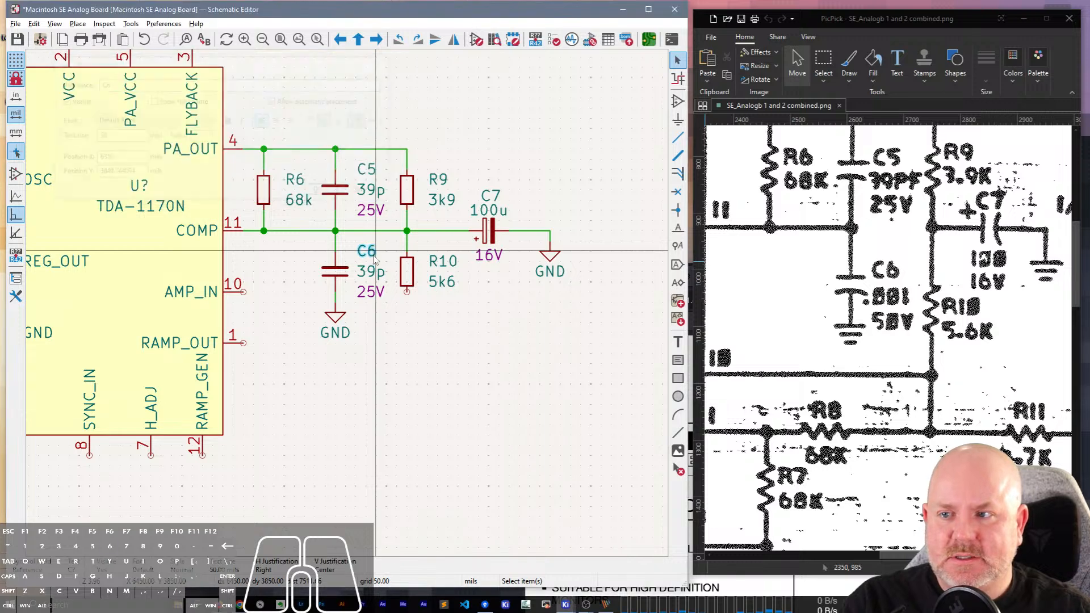
click(368, 273)
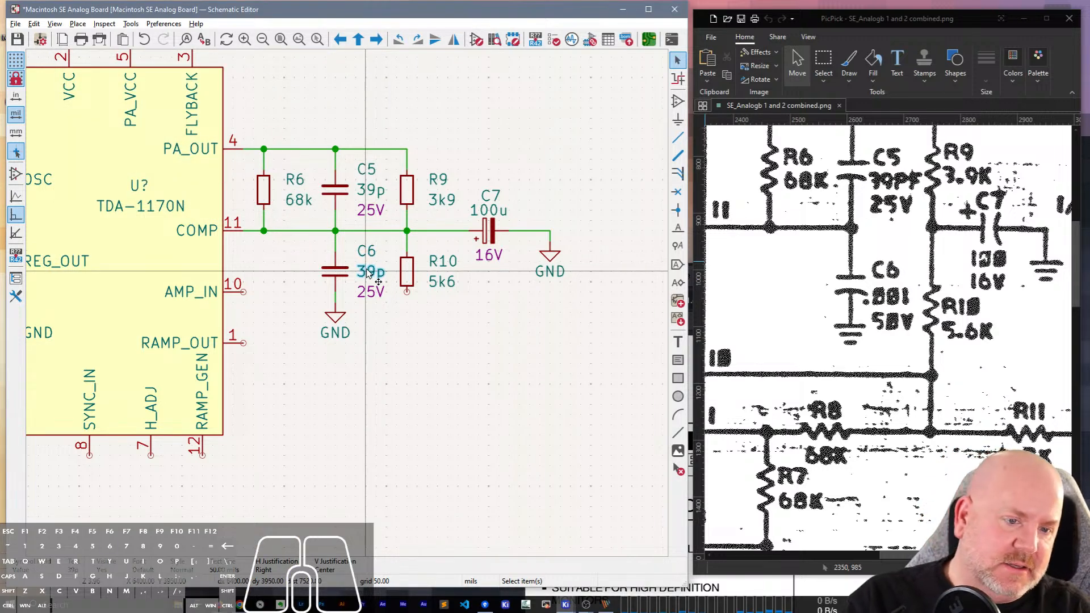
key(e)
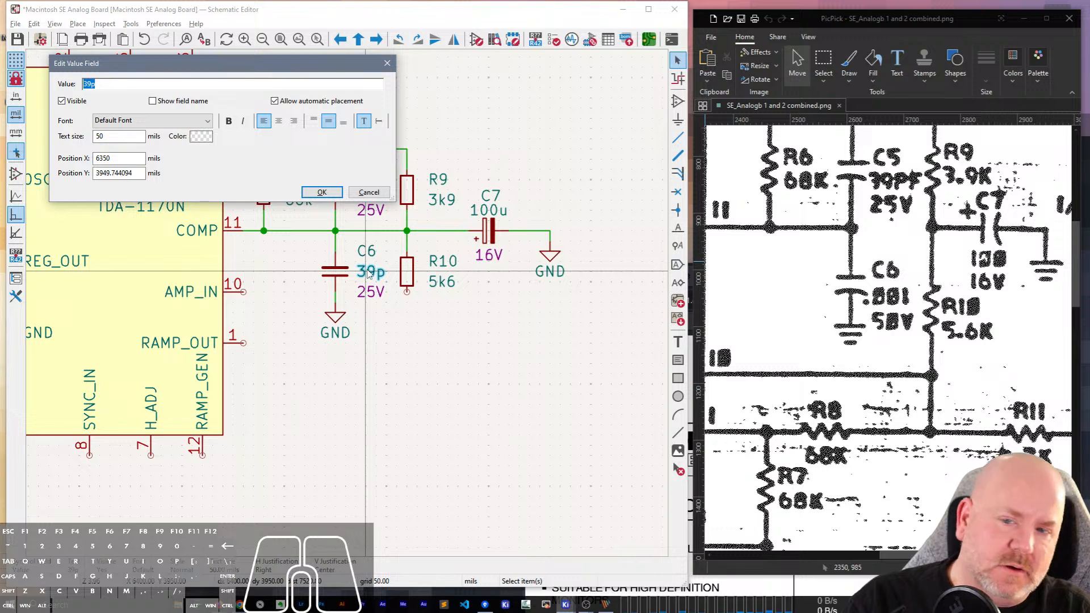
text(1n)
key(Return)
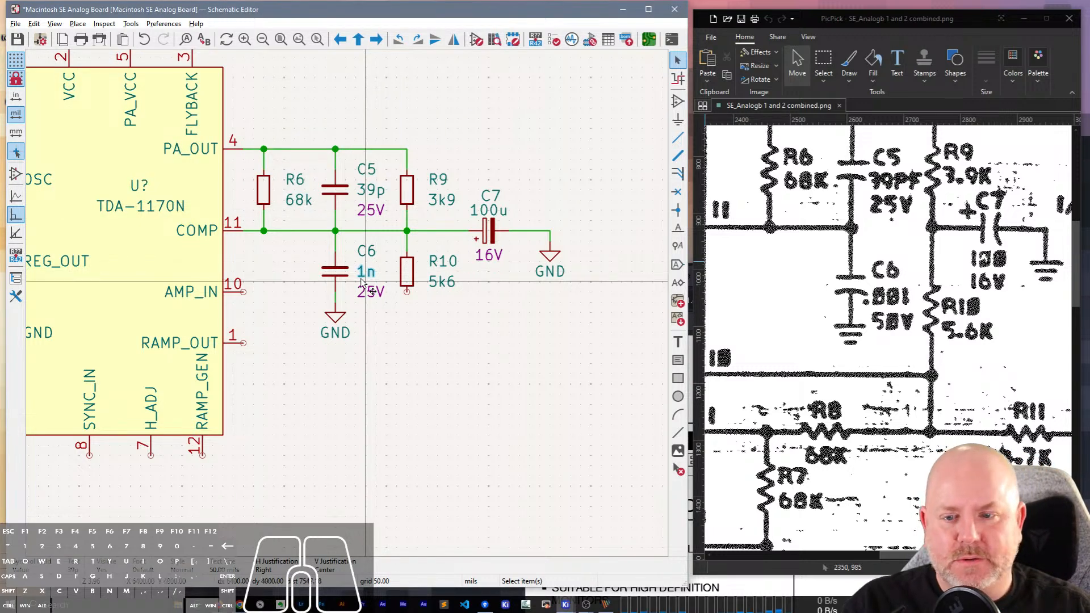
Set the rated voltage of C6 to 50V.
click(370, 291)
text(e50V)
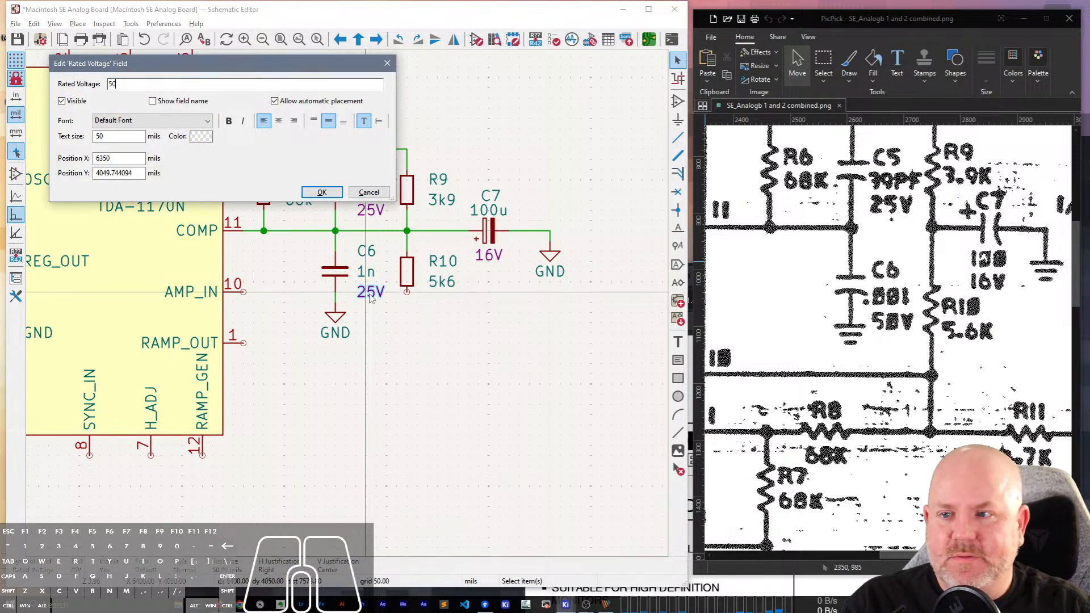
key(Return)
click(397, 334)
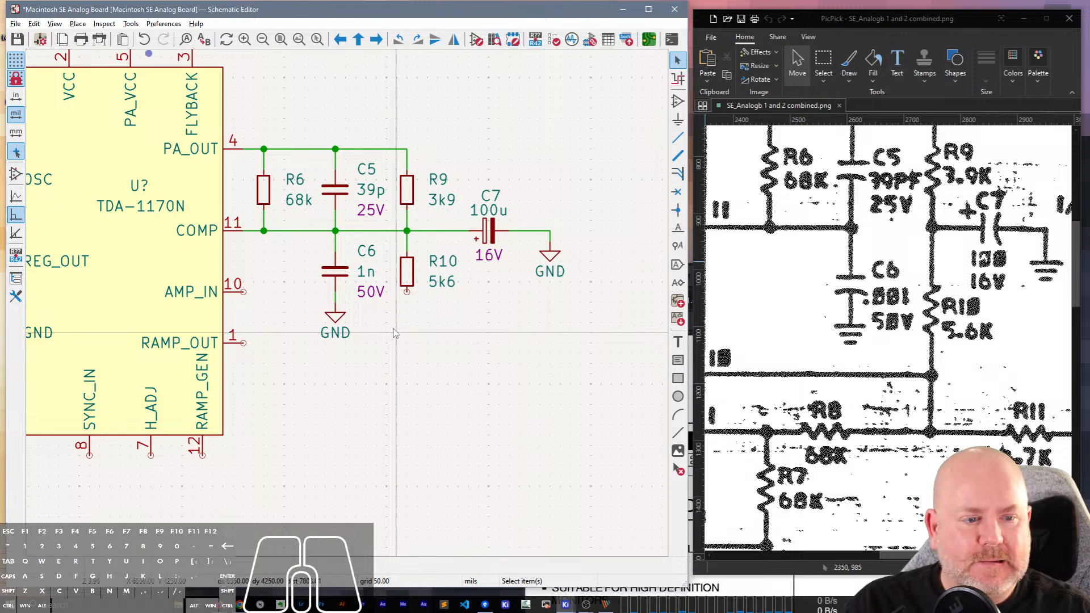
Draw a wire from R10's lower pin down past RAMP_OUT's level and across to the TDA-1170N's pin column, leaving its end open.
mouse_move(907, 556)
mouse_down()
mouse_move(881, 556)
mouse_move(903, 556)
mouse_up()
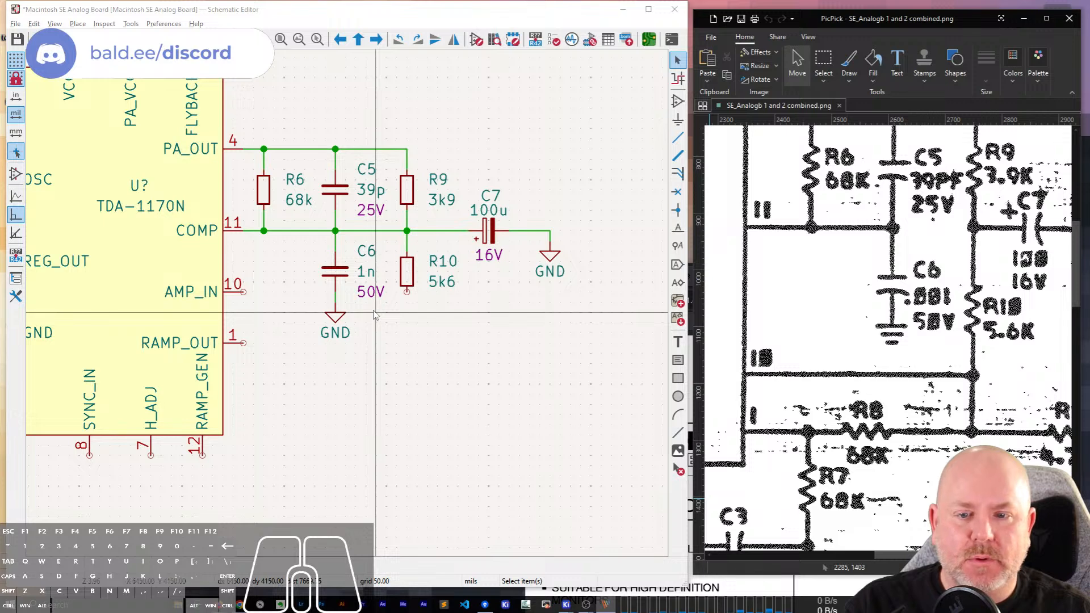
key(w)
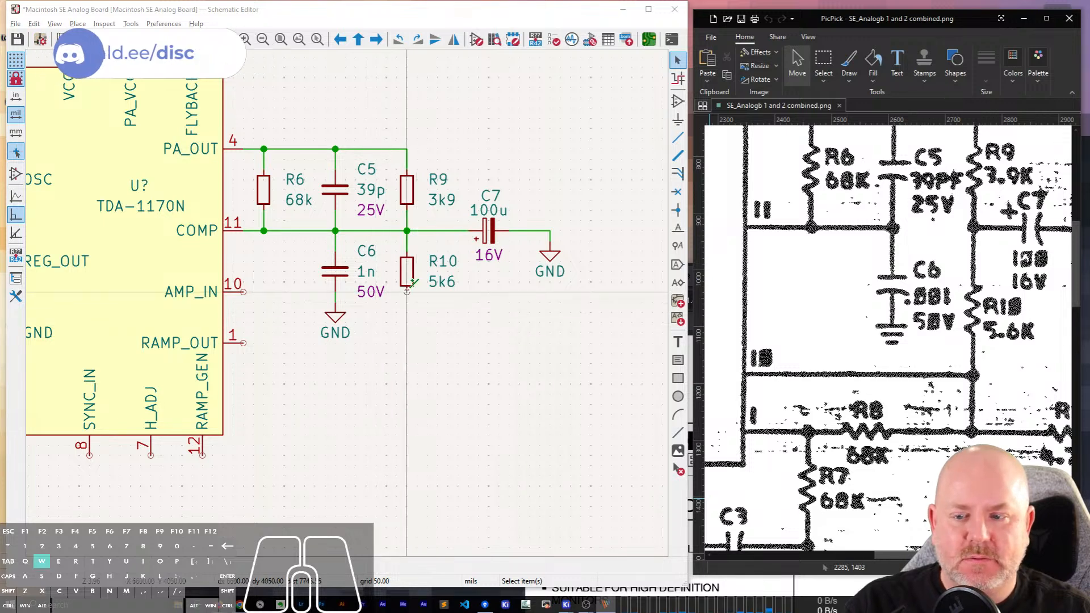
click(407, 305)
key(w)
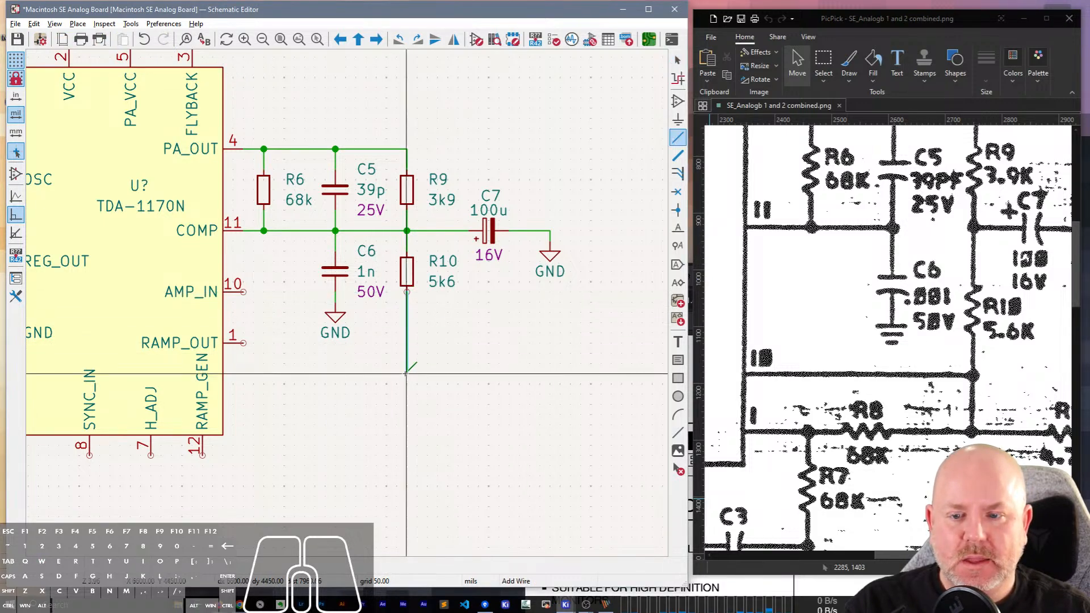
double_click(243, 374)
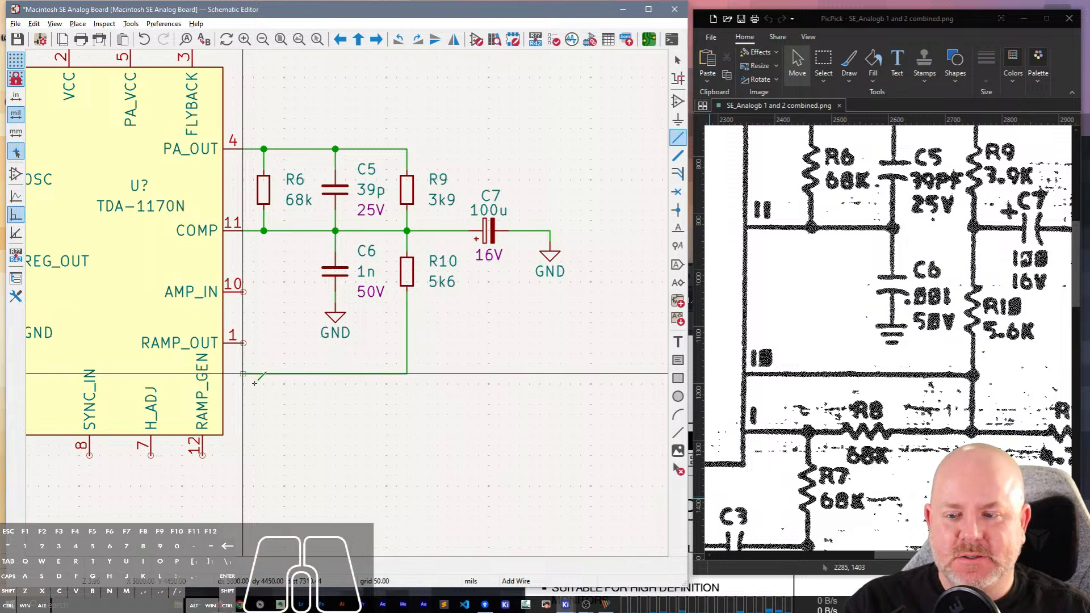
key(Escape)
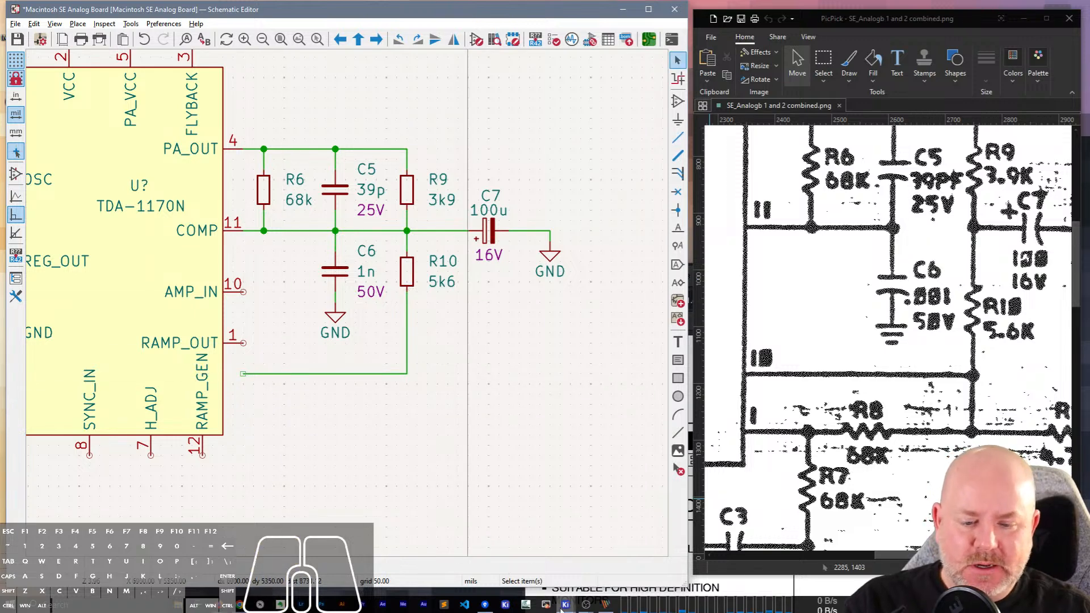
Switch to the Symbol Editor window holding the TDA-1170N symbol.
mouse_move(566, 604)
click(686, 555)
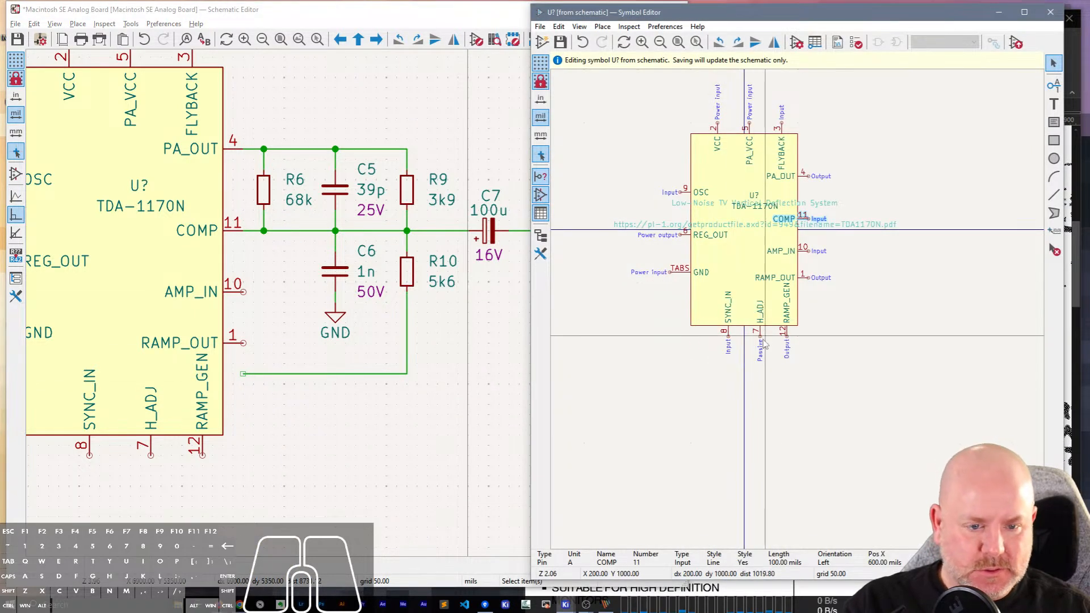
click(775, 326)
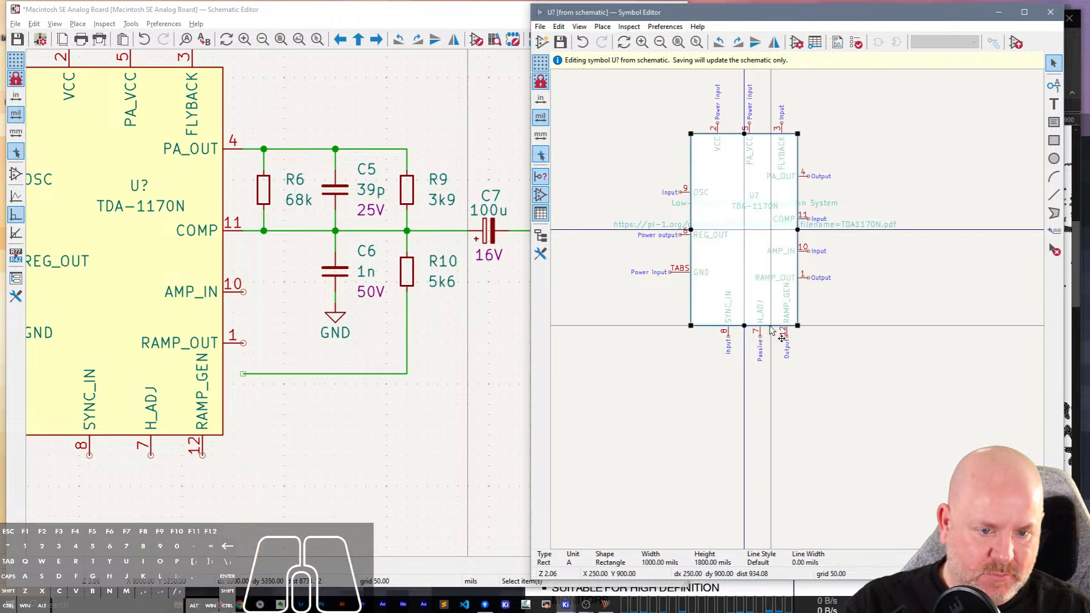
drag(744, 325, 741, 444)
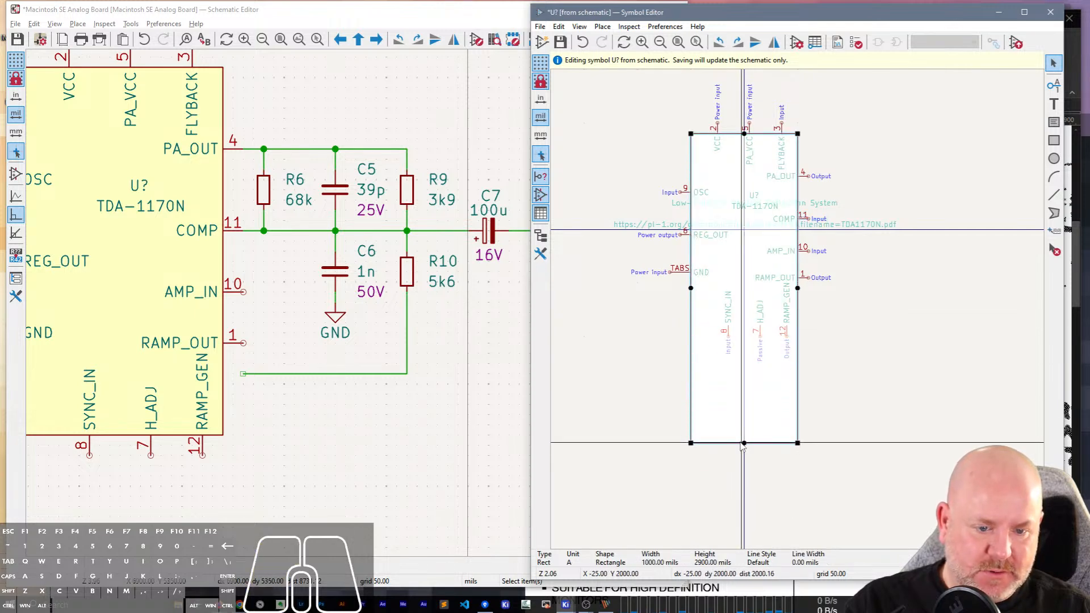
key(ctrl+z)
Move the SYNC_IN, H_ADJ and RAMP_GEN pins well below the symbol and extend the body's bottom edge to a height of 2300 mils.
drag(799, 418, 693, 332)
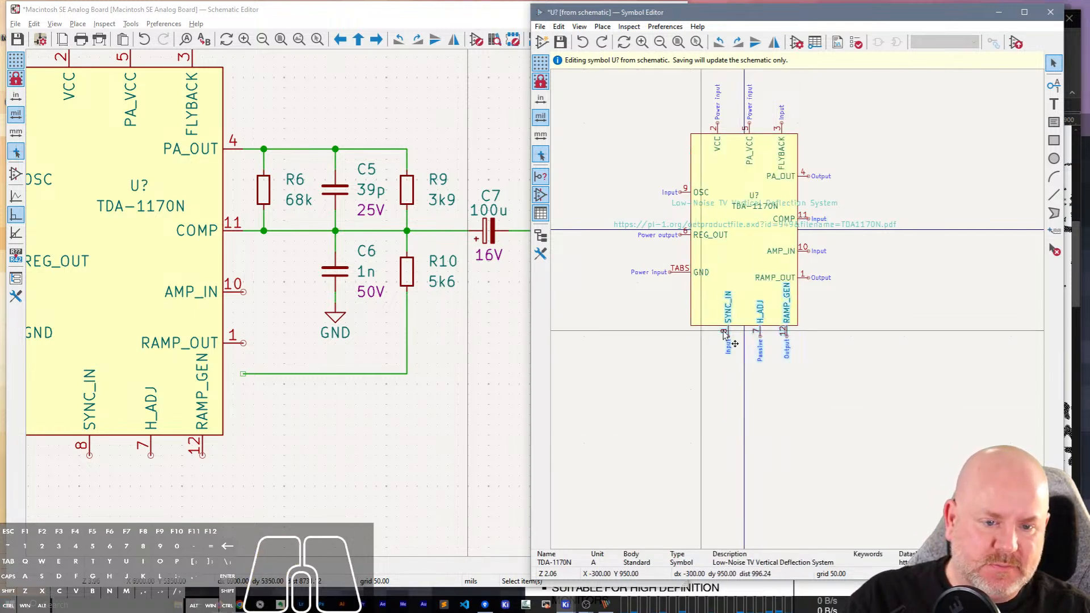
key(m)
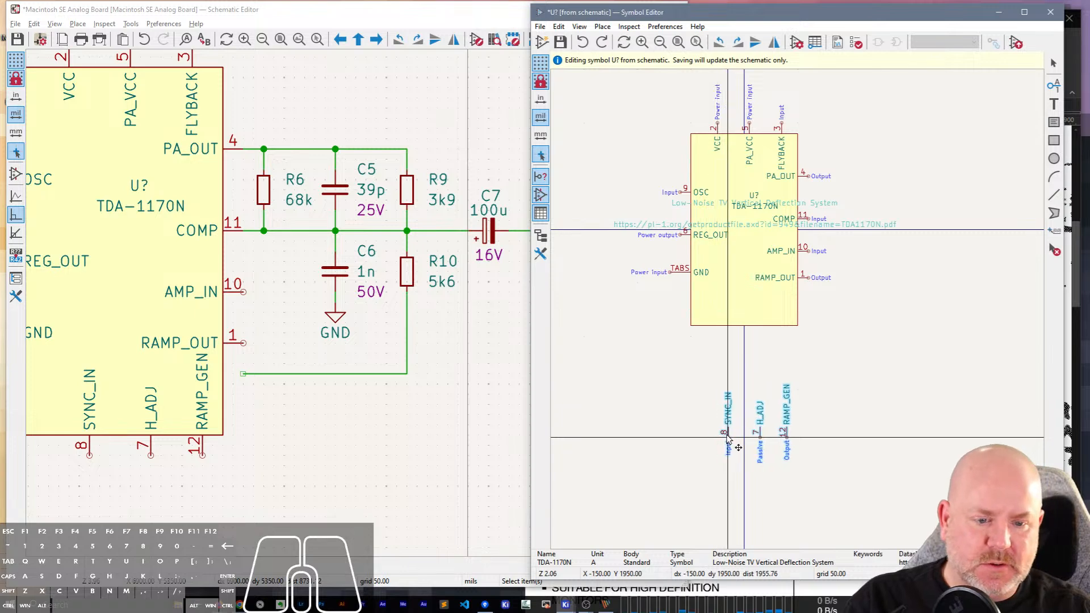
click(729, 440)
click(776, 327)
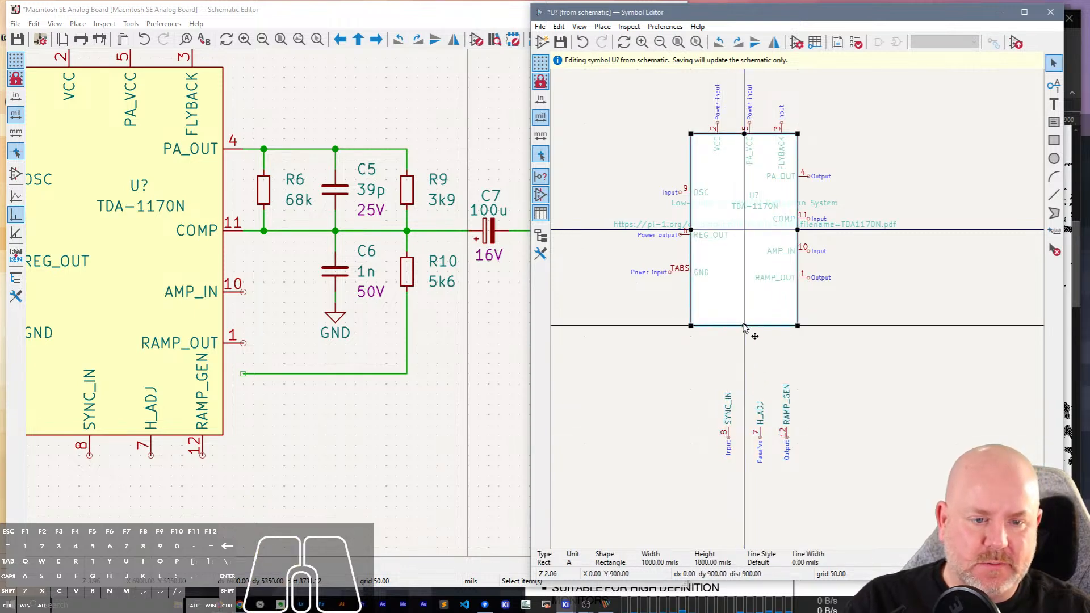
drag(744, 326, 762, 379)
Move the AMP_IN and RAMP_OUT pins down together so AMP_IN meets R10's wire in the schematic, and save the symbol.
drag(838, 306, 798, 244)
key(m)
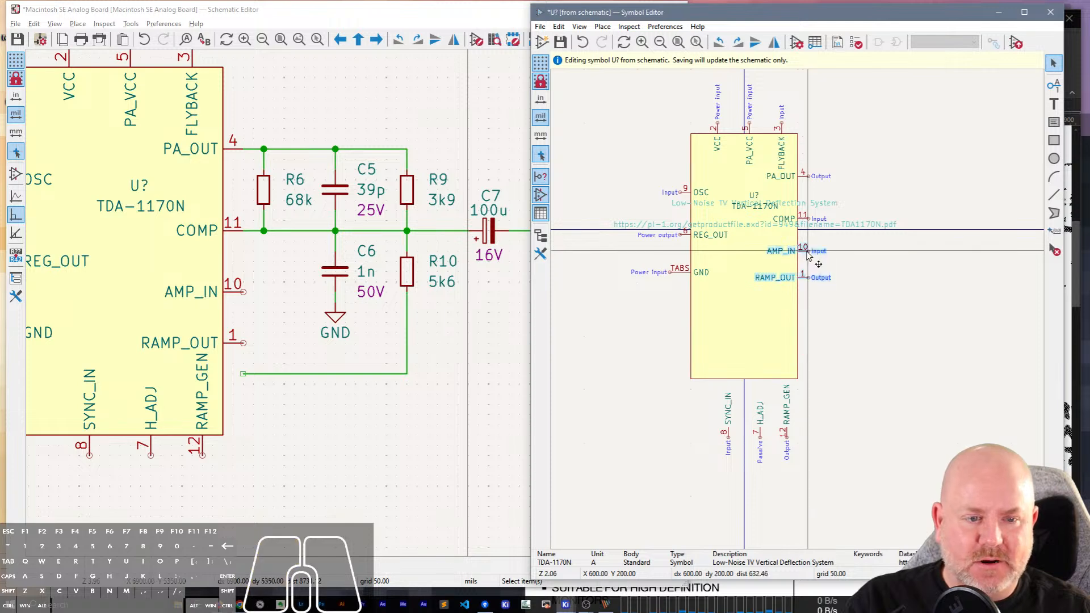
click(810, 332)
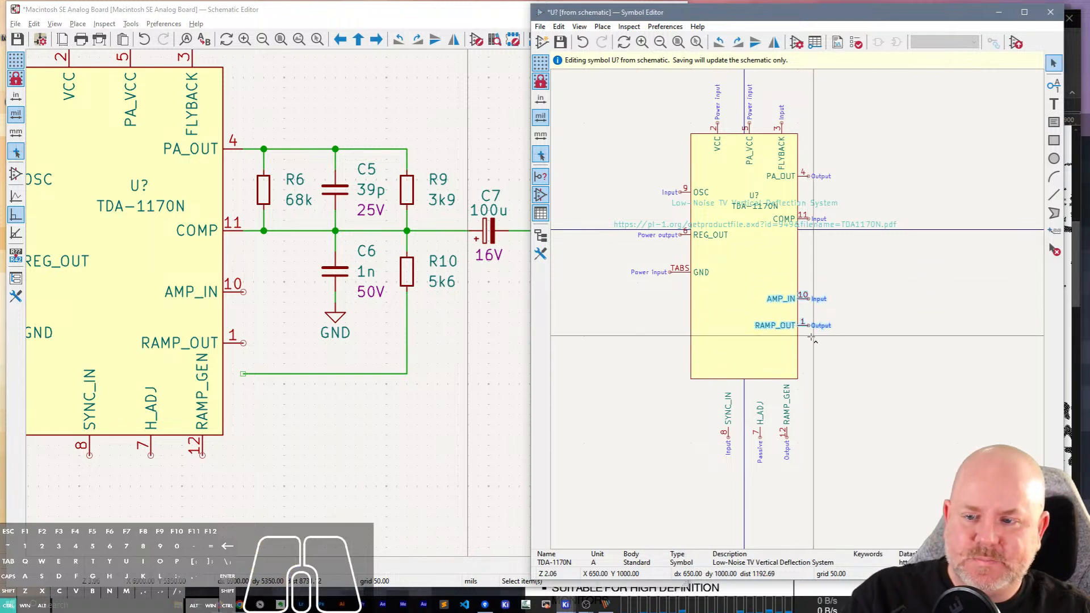
key(ctrl+s)
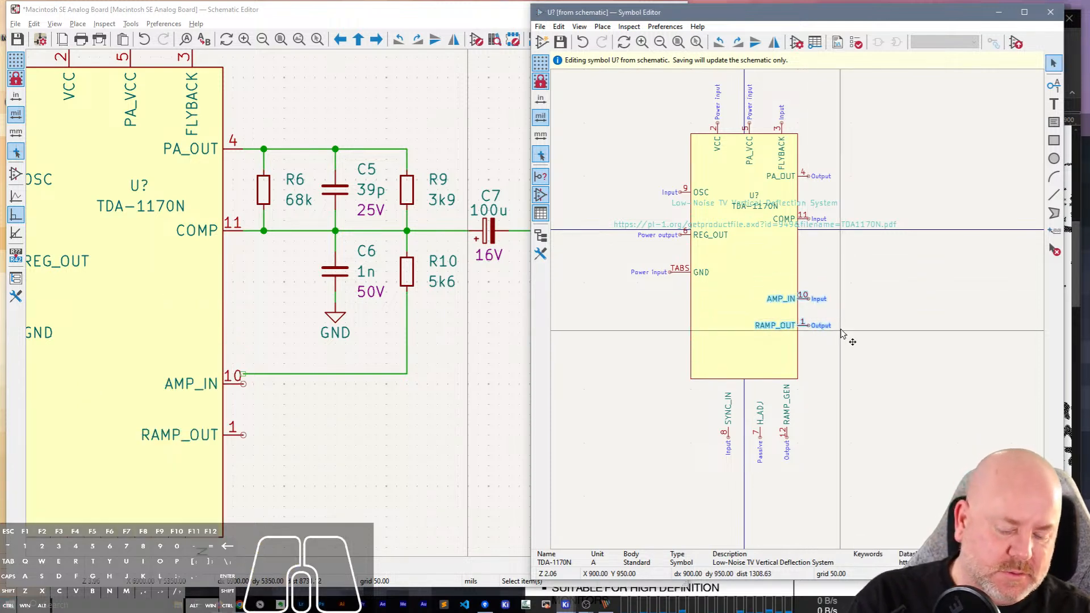
key(m)
key(Up)
key(Return)
key(ctrl+s)
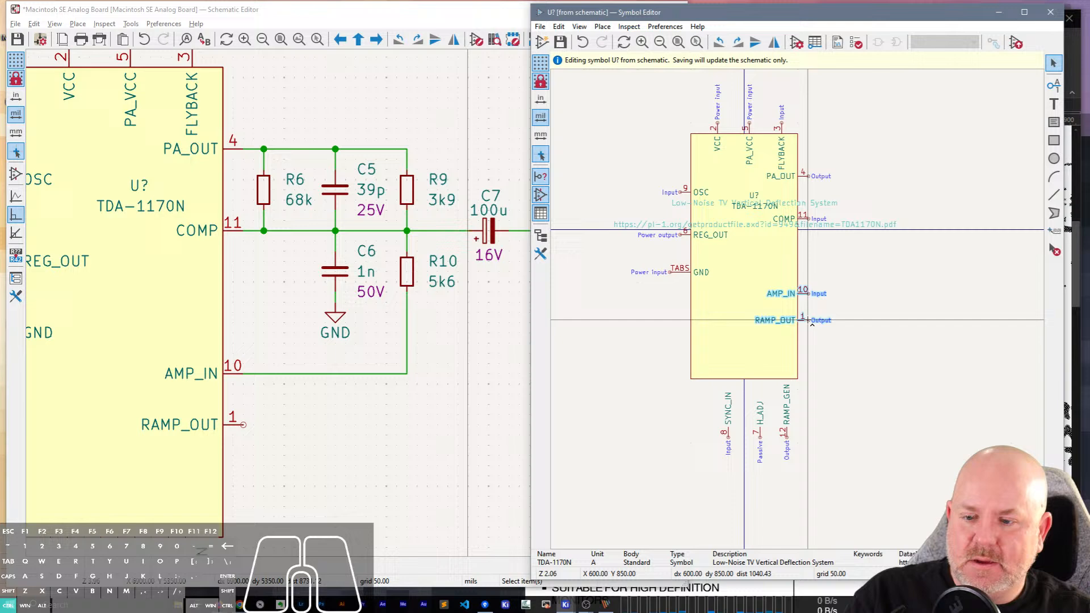
Select the SYNC_IN, H_ADJ and RAMP_GEN pins below the symbol body together.
click(924, 334)
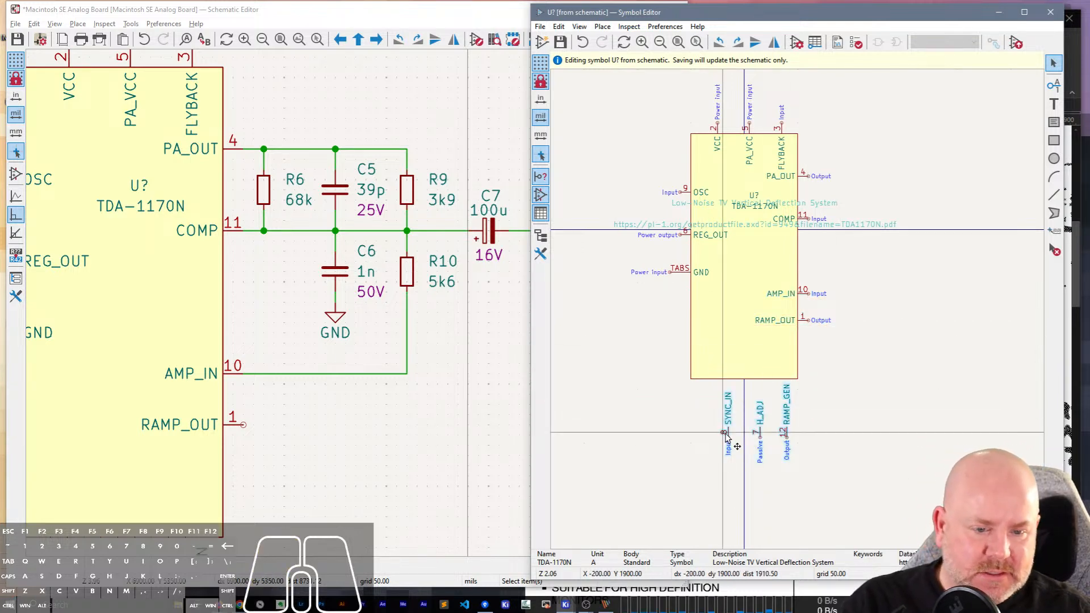
click(765, 381)
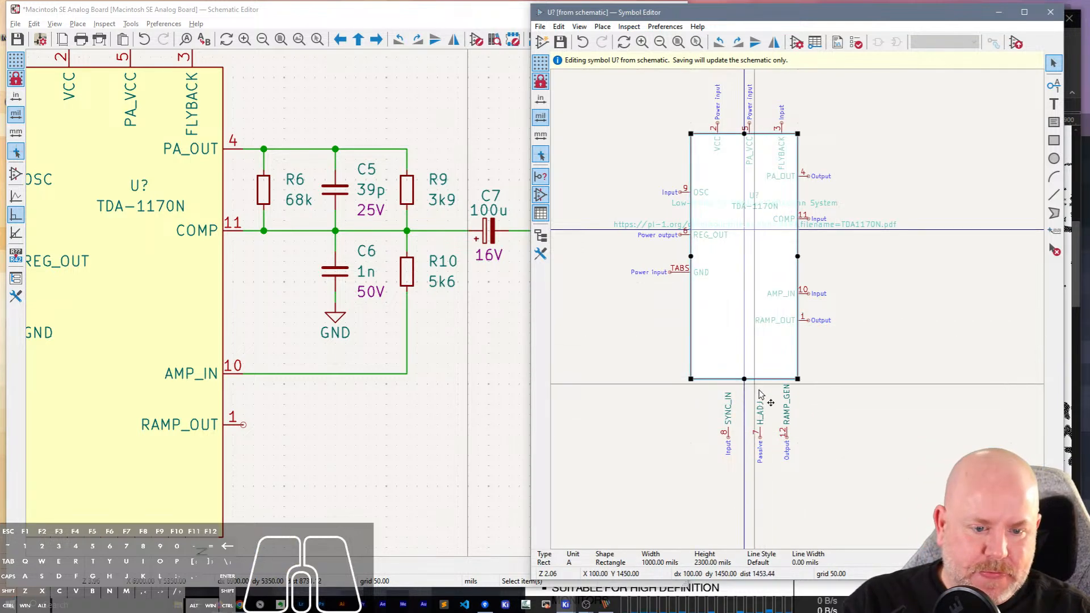
drag(830, 460, 685, 417)
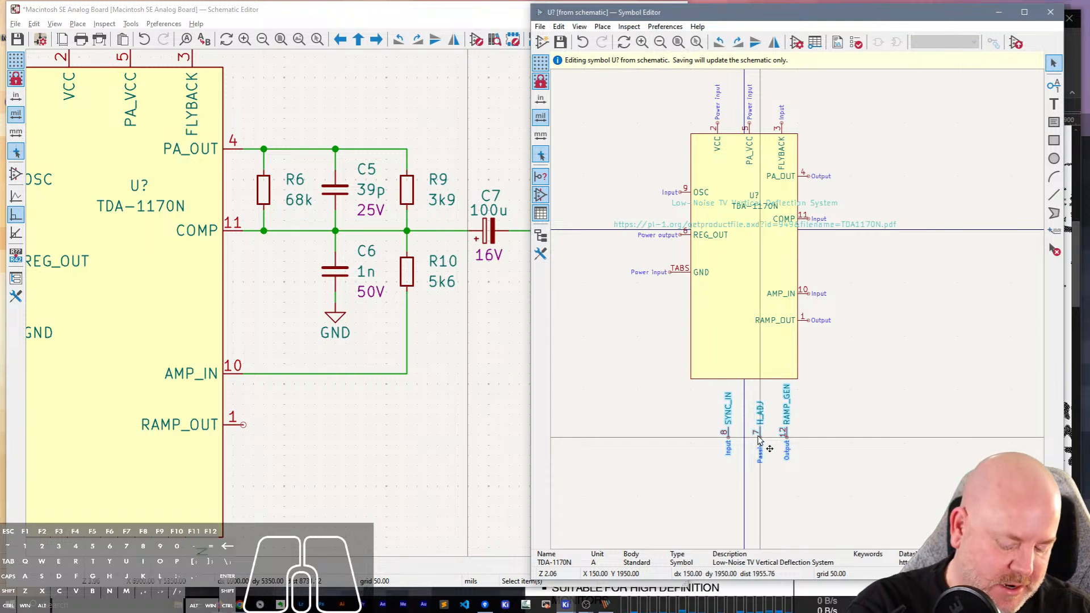
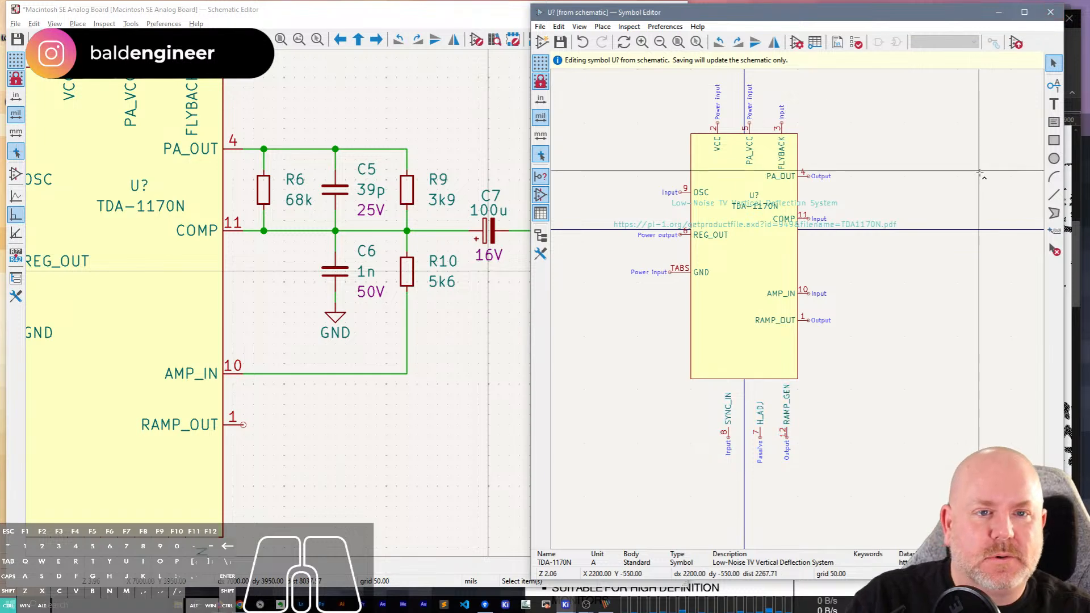
Close the Symbol Editor and shift R10 down along its branch between the COMP and AMP_IN wires.
click(1050, 12)
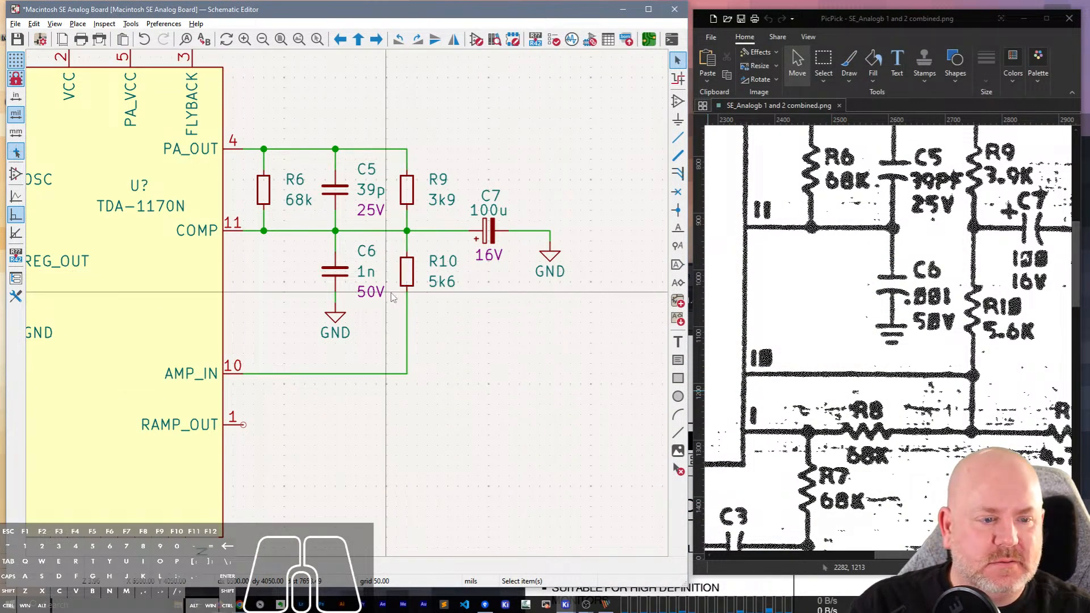
drag(408, 279, 408, 306)
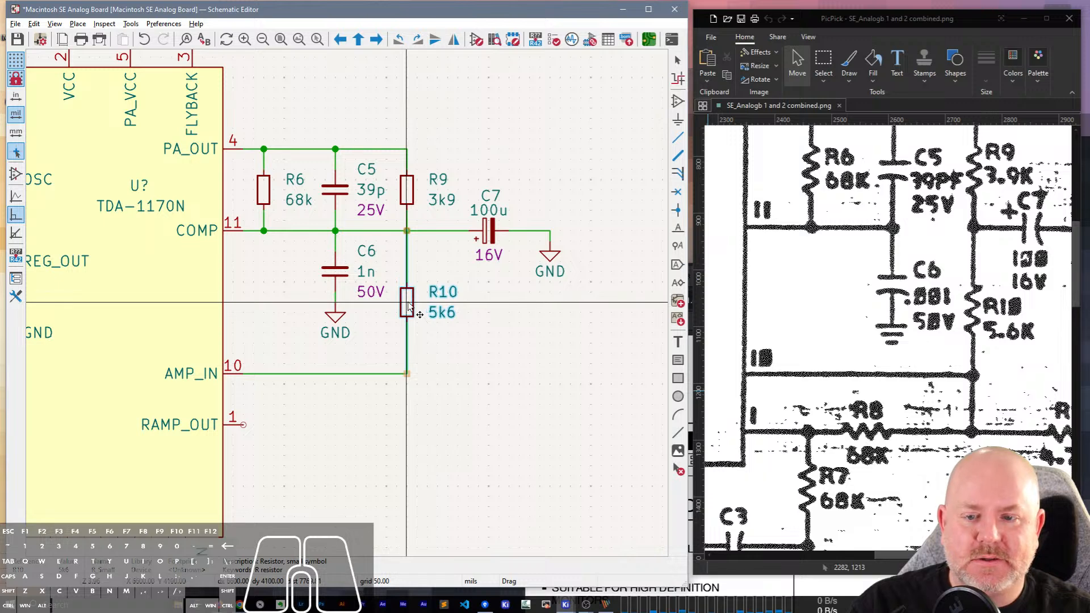
Move the 100u capacitor and its GND symbol closer to R9, keeping their wires attached.
mouse_move(921, 556)
mouse_down()
mouse_move(964, 555)
mouse_move(908, 556)
mouse_up()
scroll(1032, 343, up, 2)
scroll(1032, 343, up, 1)
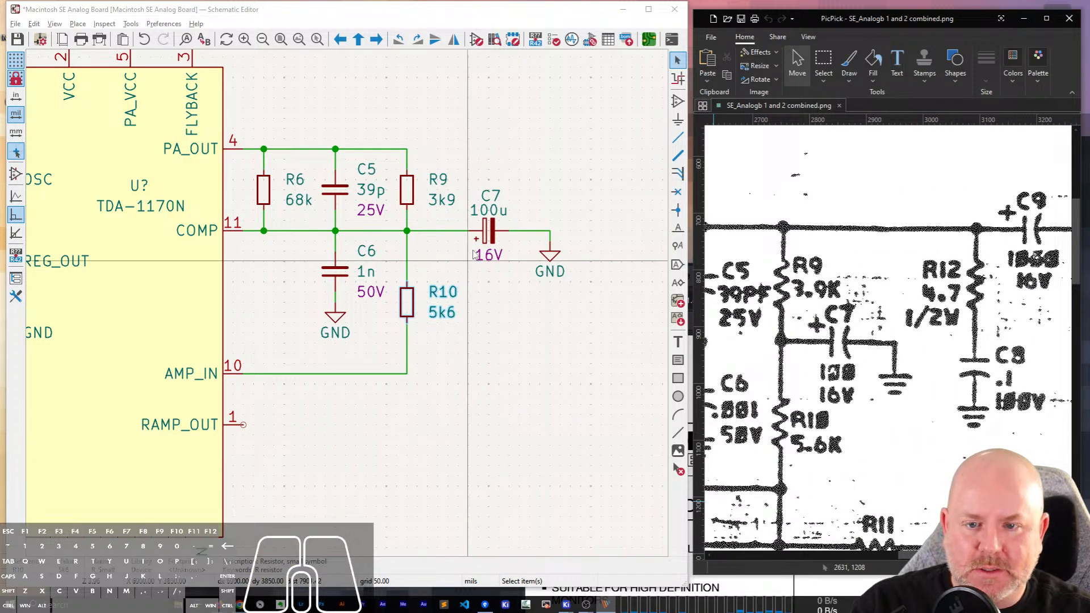
click(496, 228)
key(g)
click(484, 230)
click(550, 253)
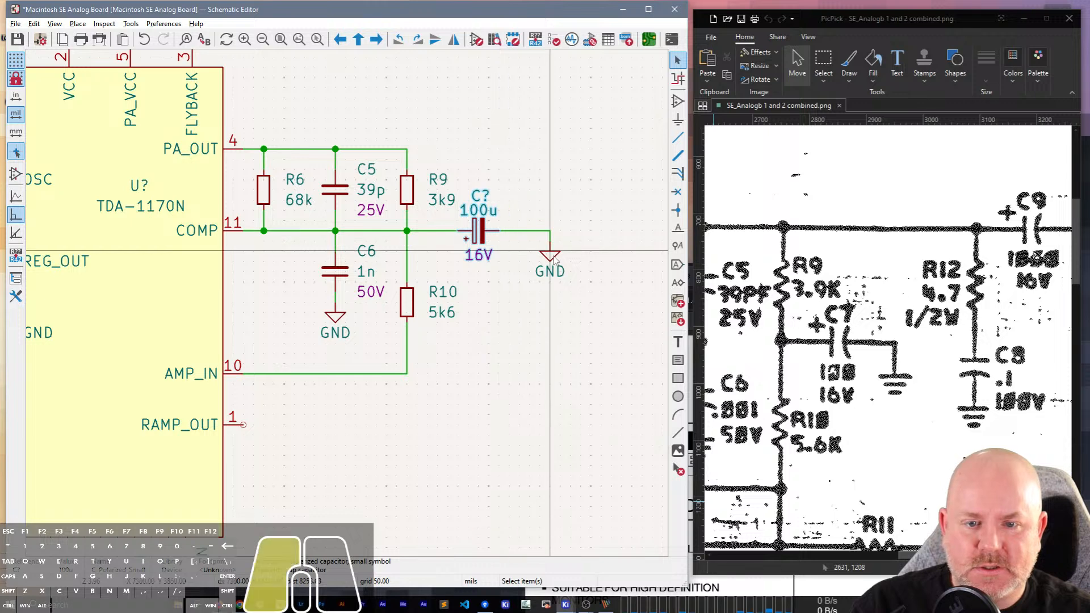
key(g)
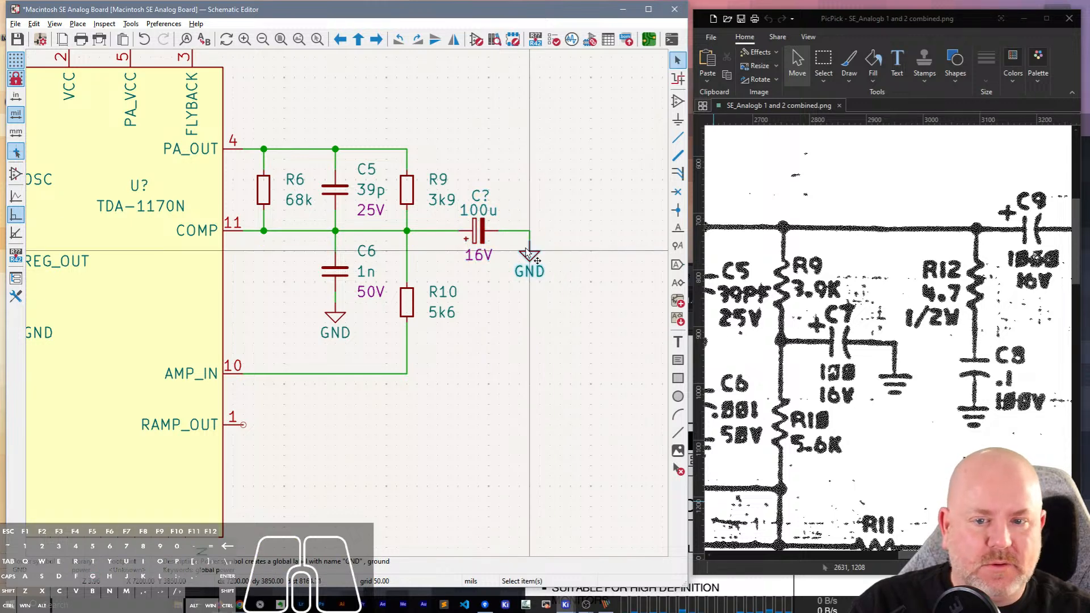
click(523, 244)
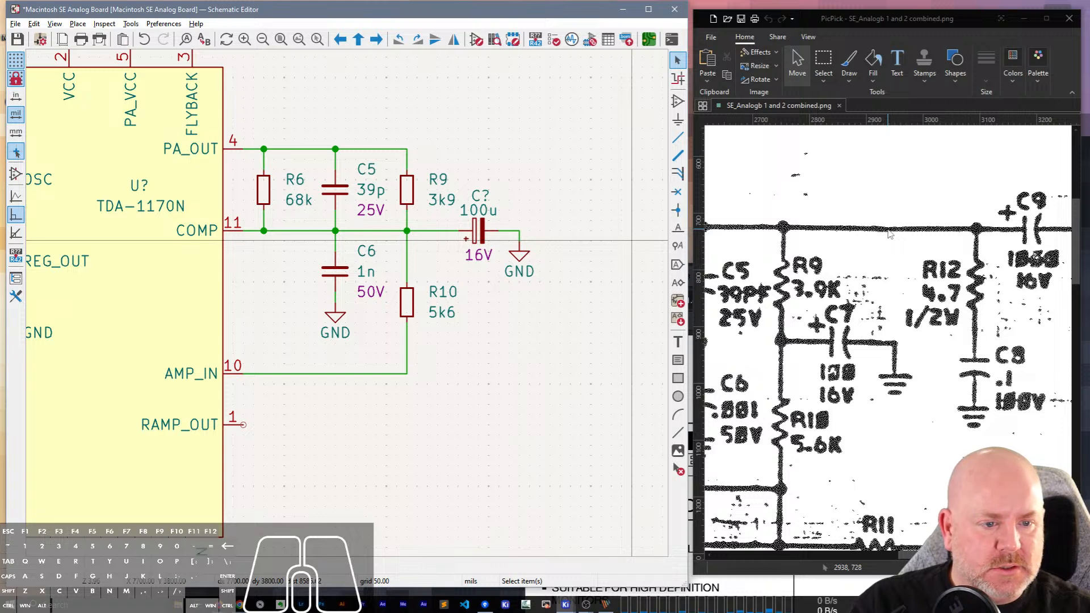
Duplicate R9 to a spot right of the 100u capacitor's GND symbol and set the original resistor's reference to R9.
click(406, 189)
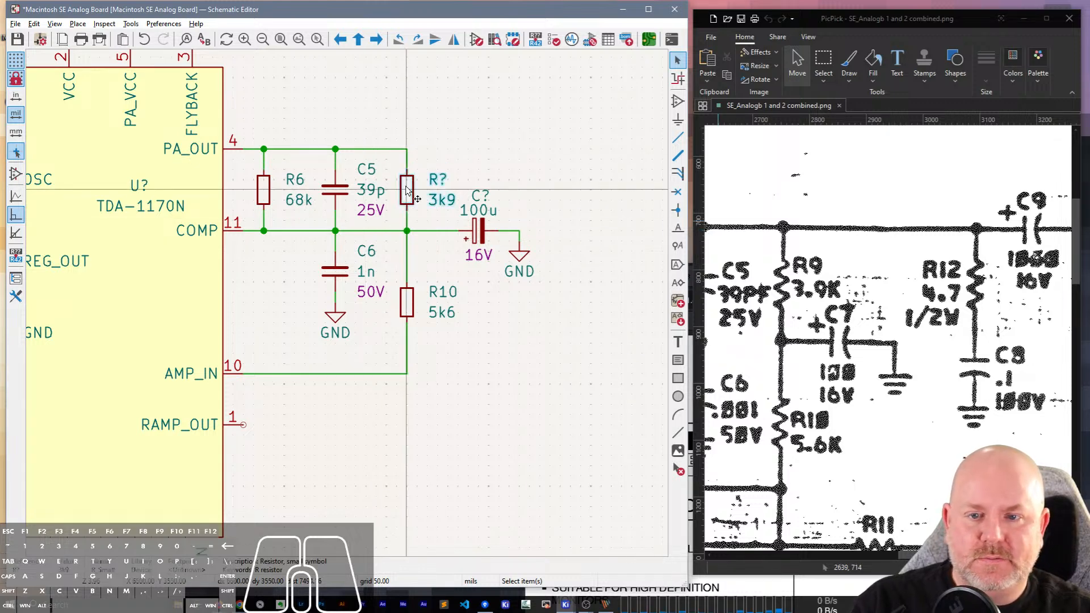
key(ctrl+d)
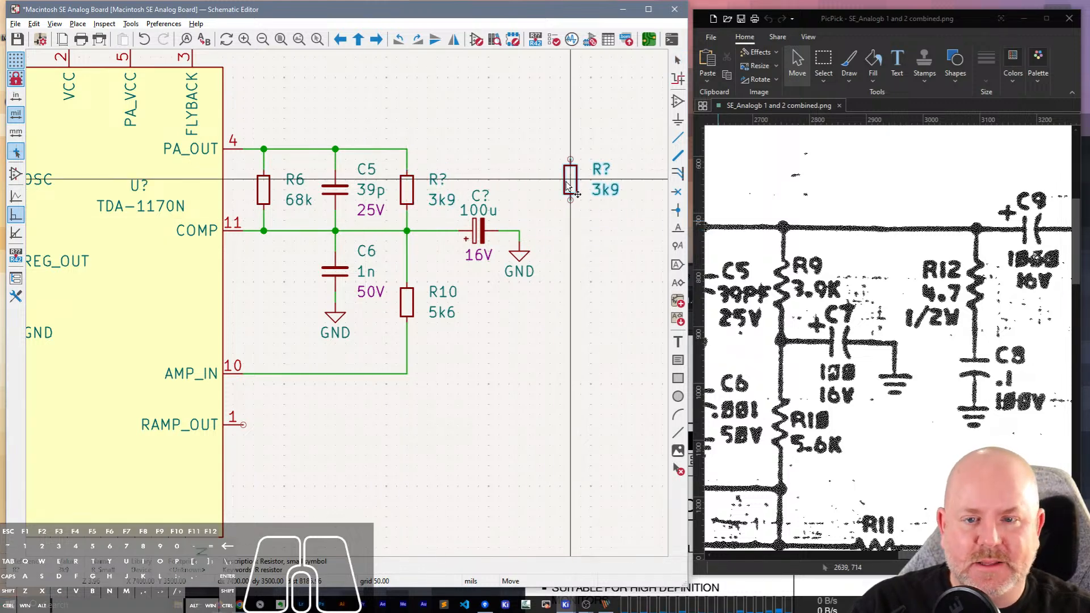
click(562, 193)
click(443, 180)
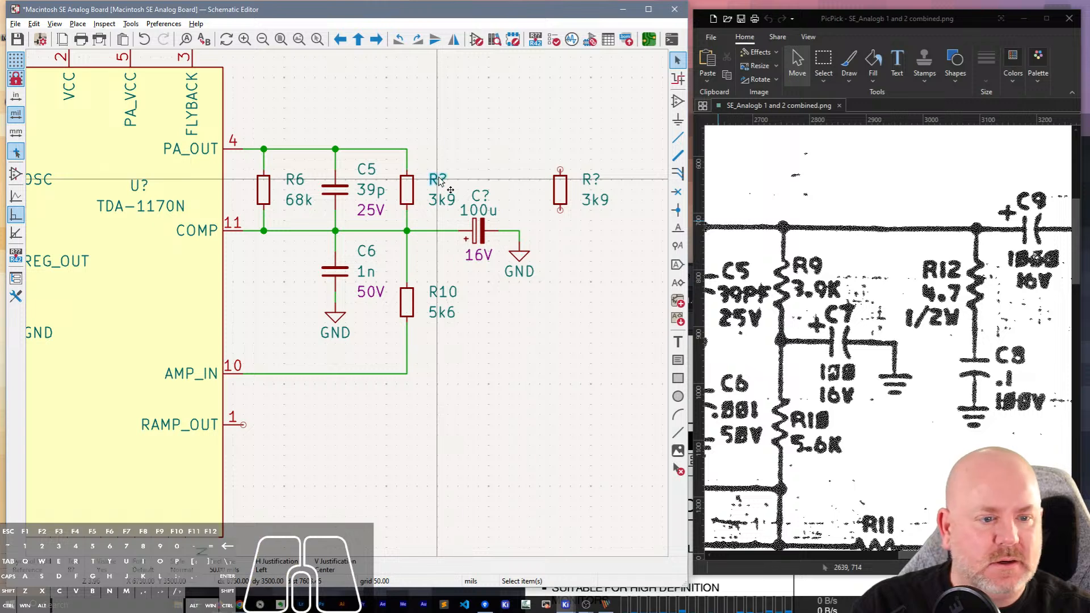
double_click(446, 180)
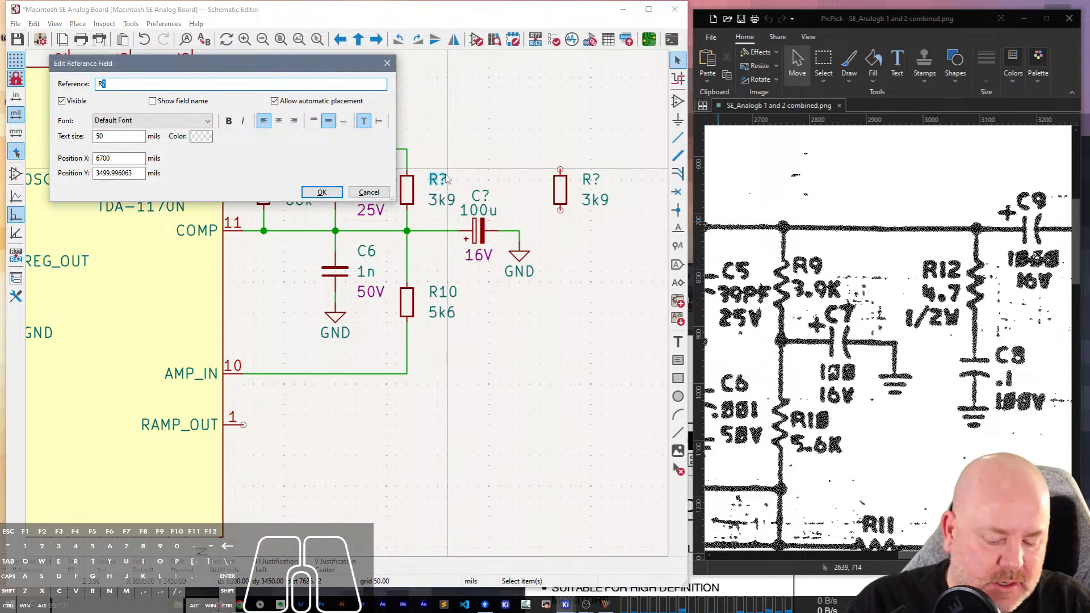
text(9)
key(Return)
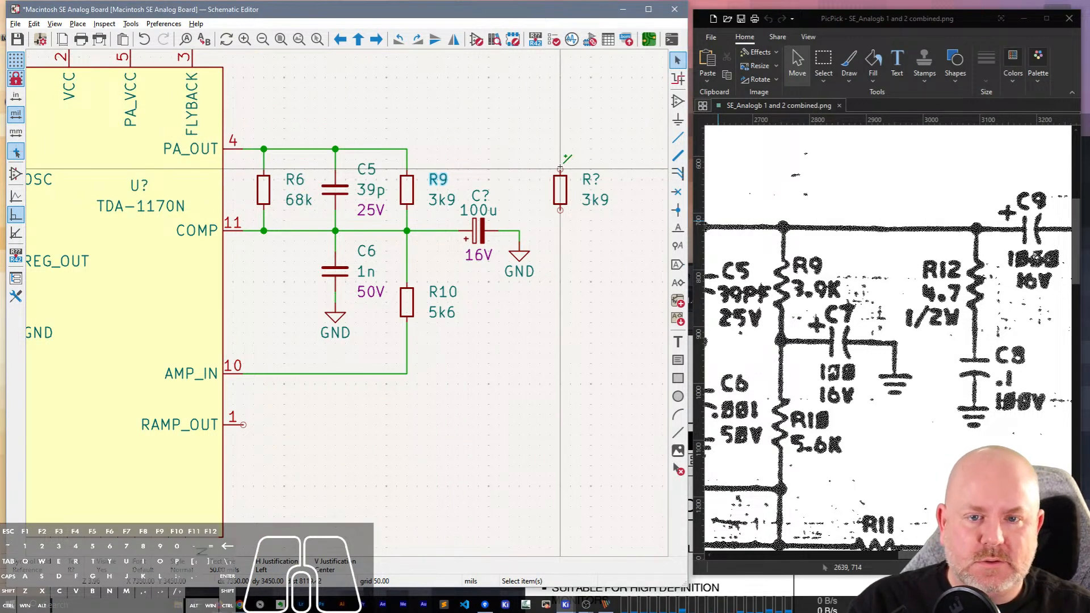
Wire the PA_OUT net from the top of R9 across to the upper pin of the new resistor.
key(w)
click(407, 149)
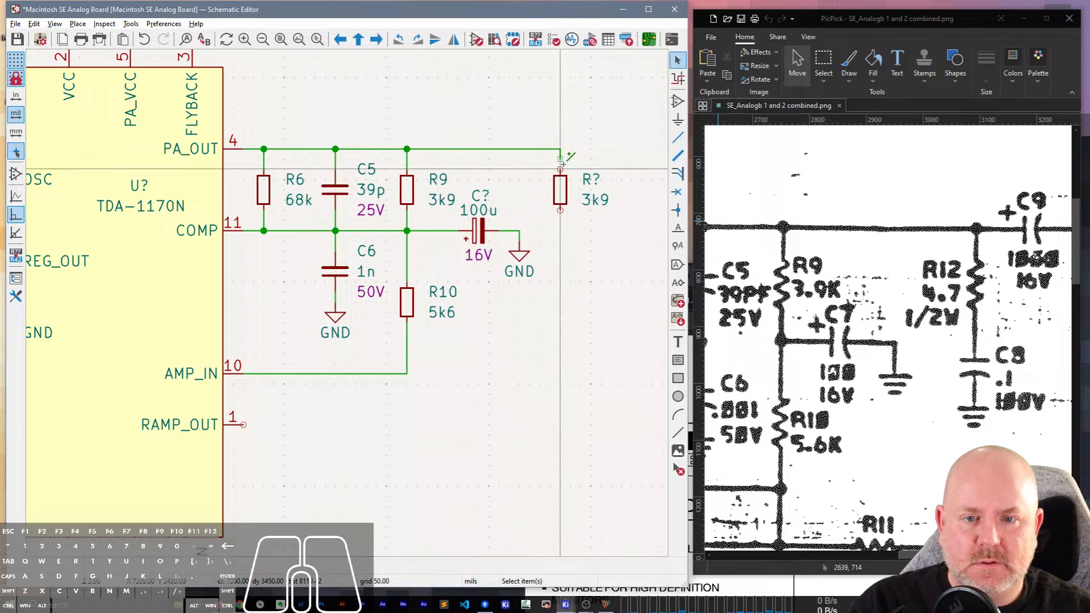
key(Escape)
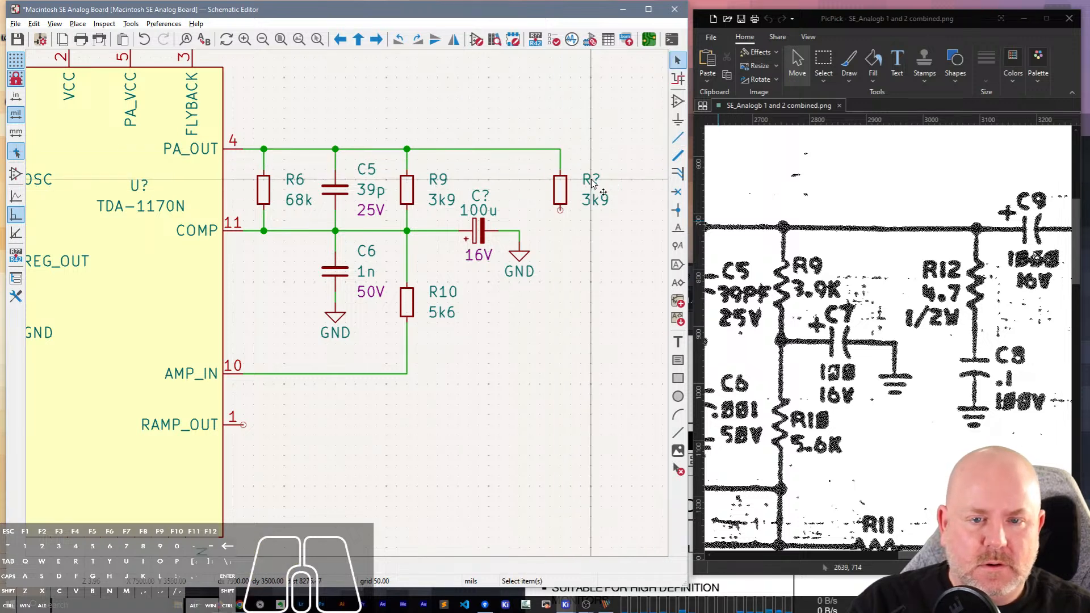
Set the new resistor's reference to R12 and its value to 4.7.
double_click(591, 179)
text(12)
key(Return)
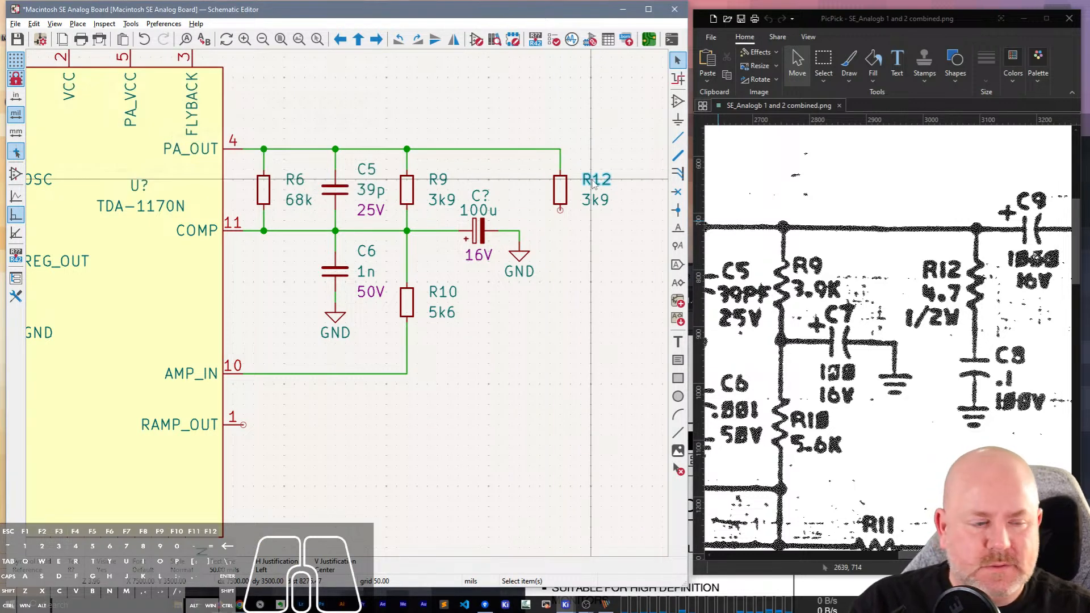
click(595, 200)
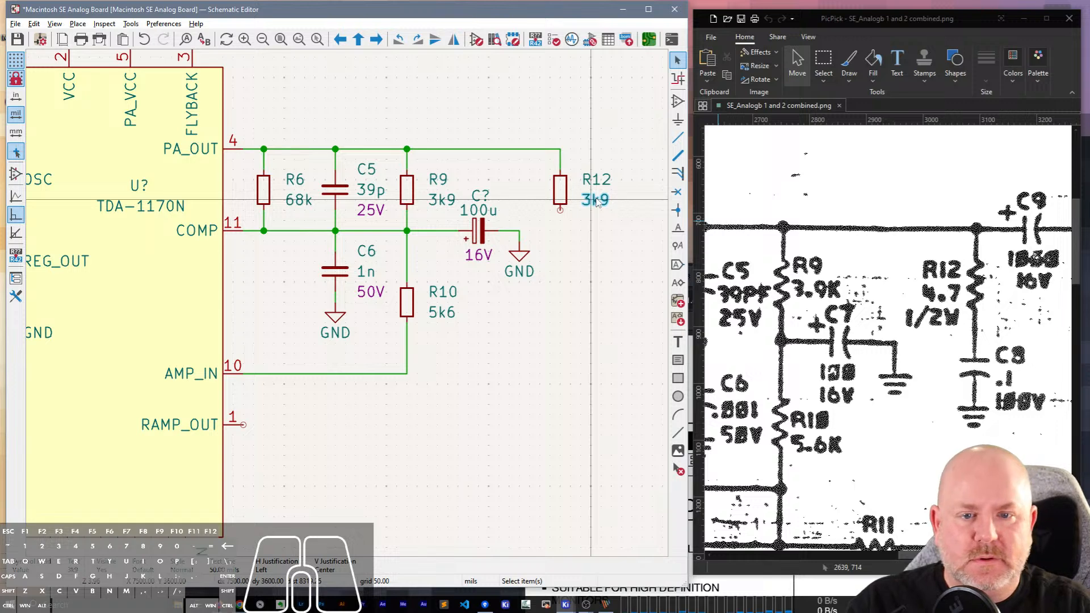
double_click(595, 200)
text(4.7)
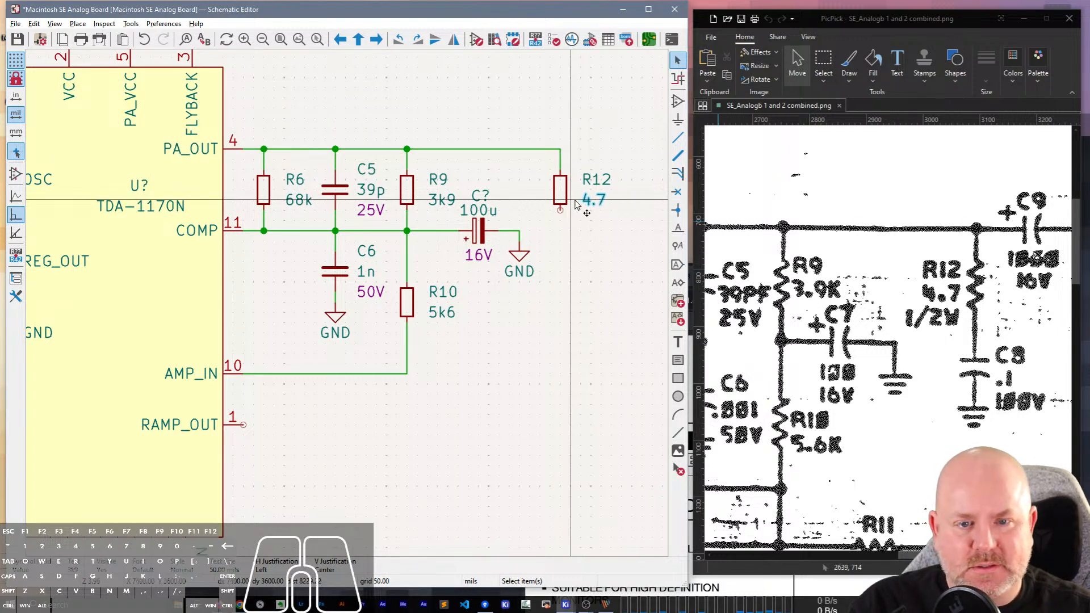
Add a Power field with the value 1/2W to R12 and make it visible on the schematic.
double_click(560, 187)
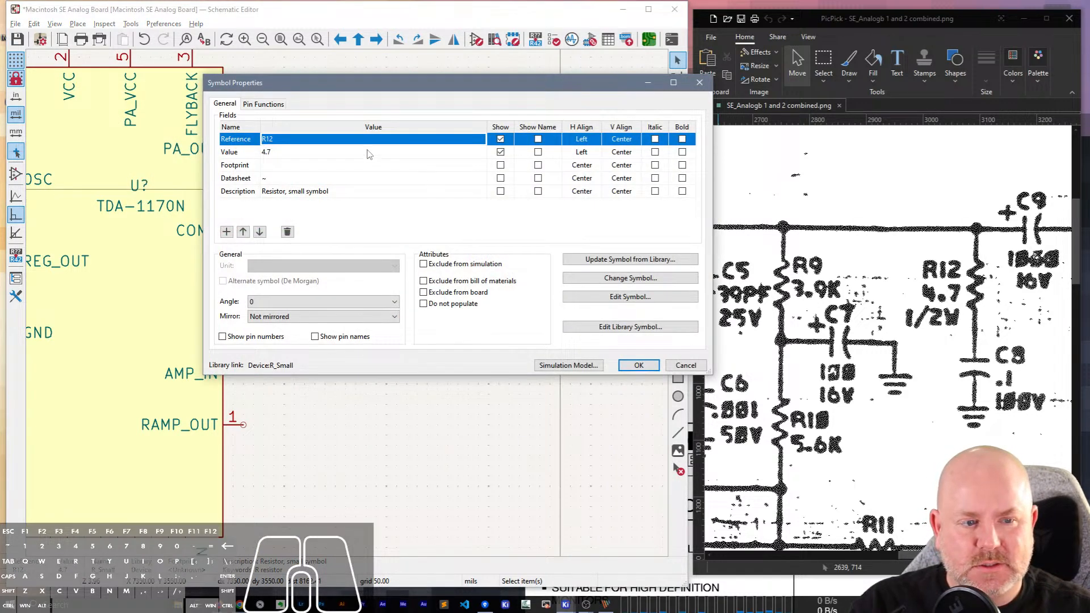
click(275, 166)
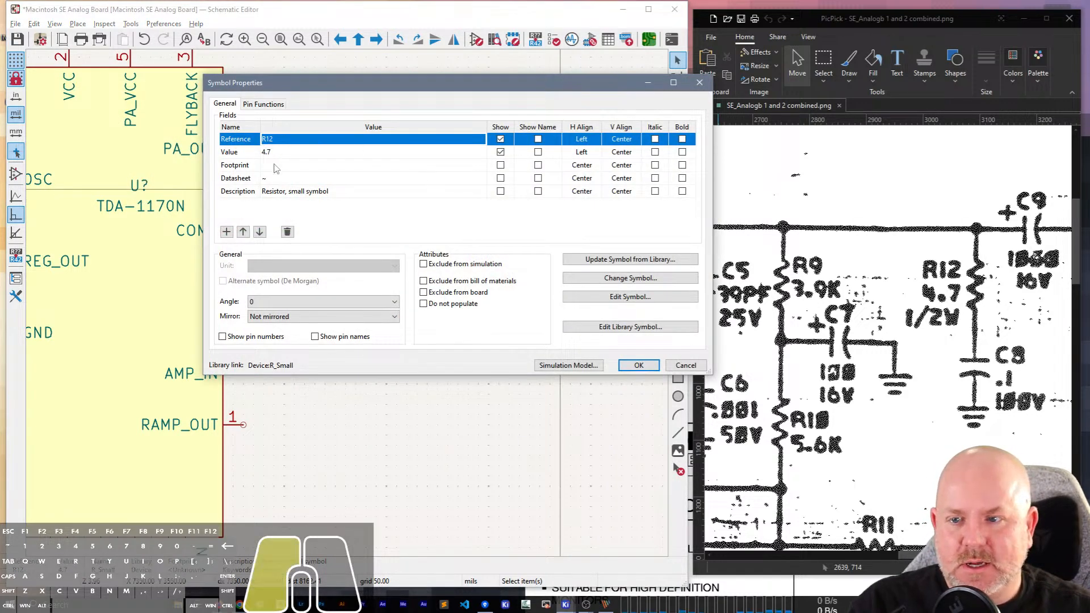
click(226, 232)
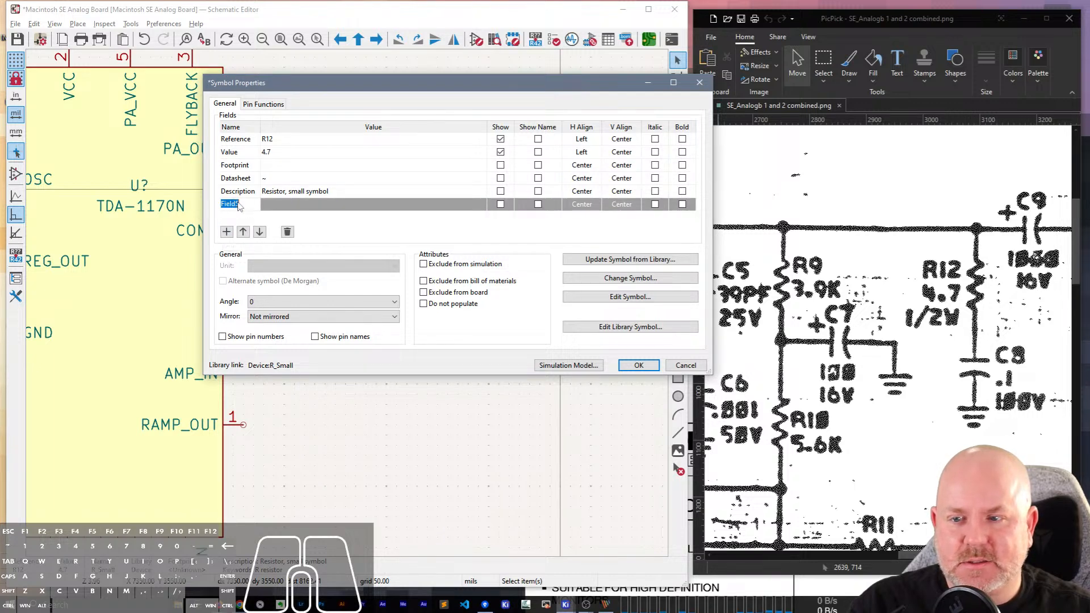
text(Power)
key(Tab)
text(1/)
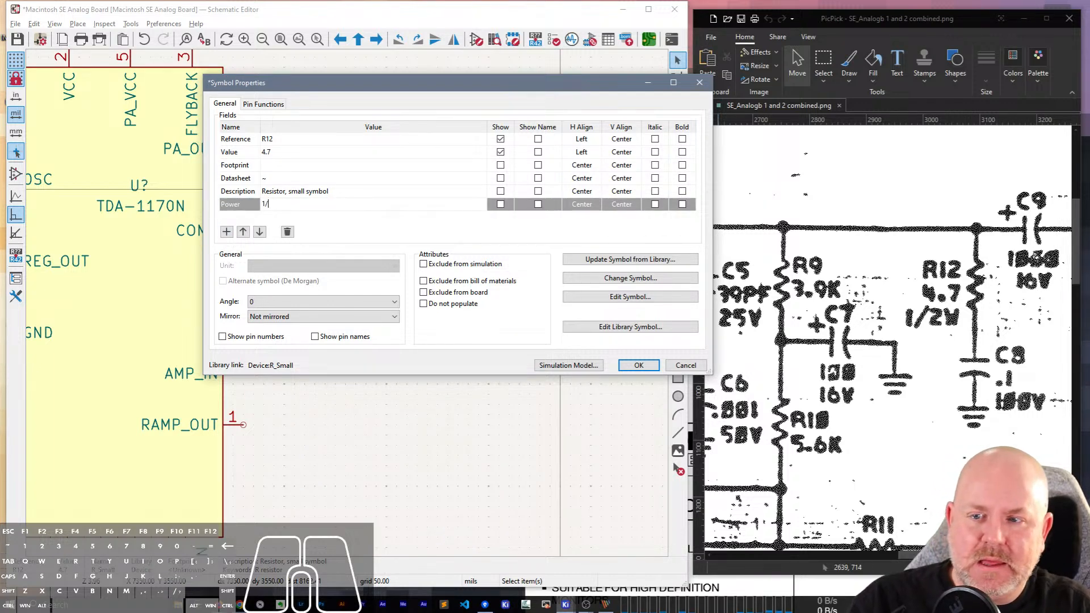
text(2W)
key(Return)
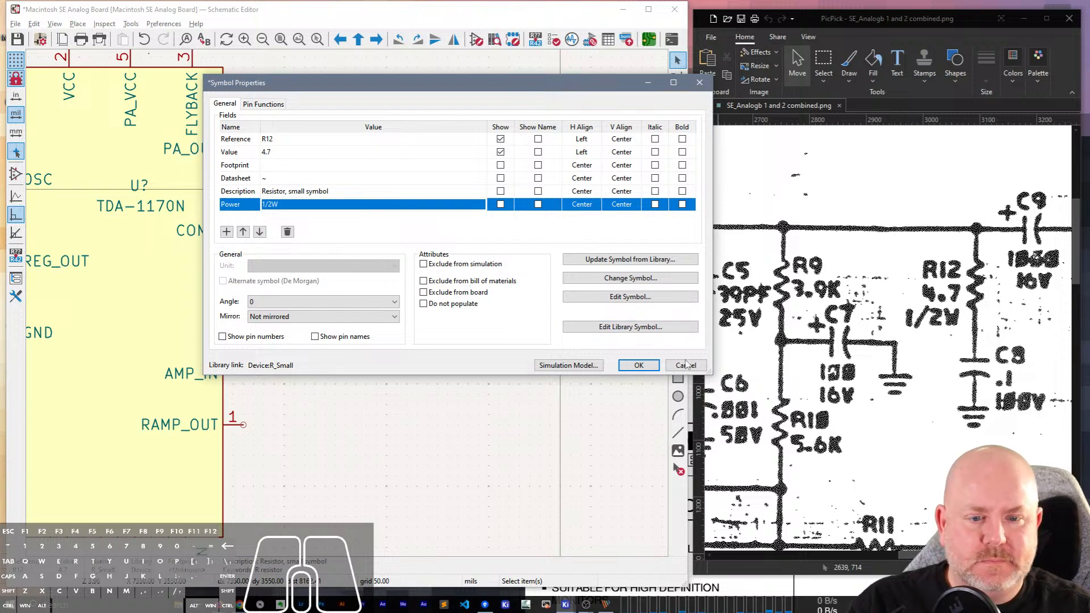
click(639, 365)
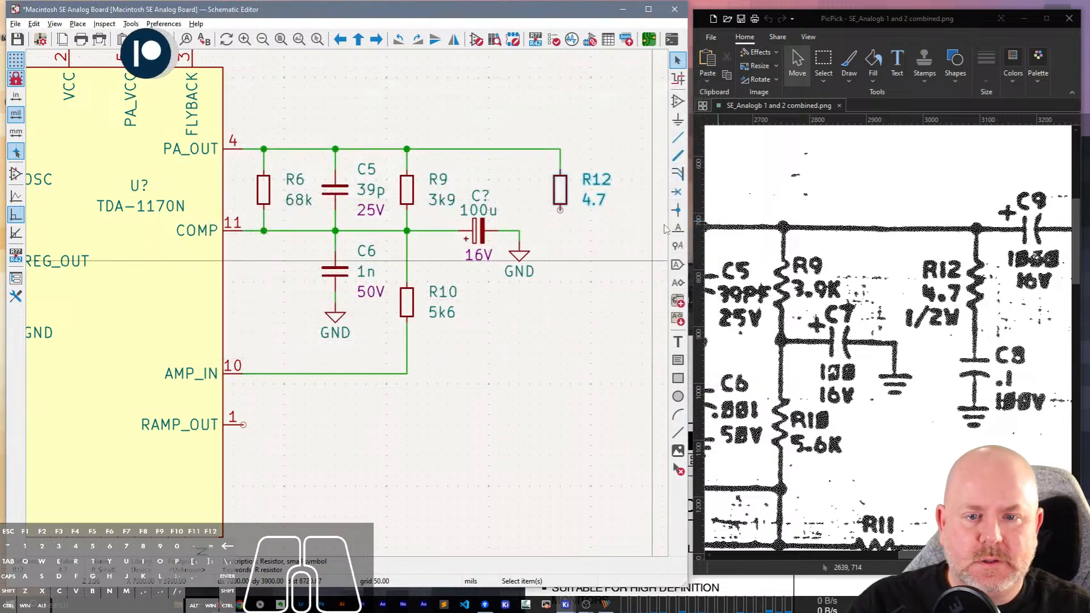
double_click(559, 197)
click(639, 365)
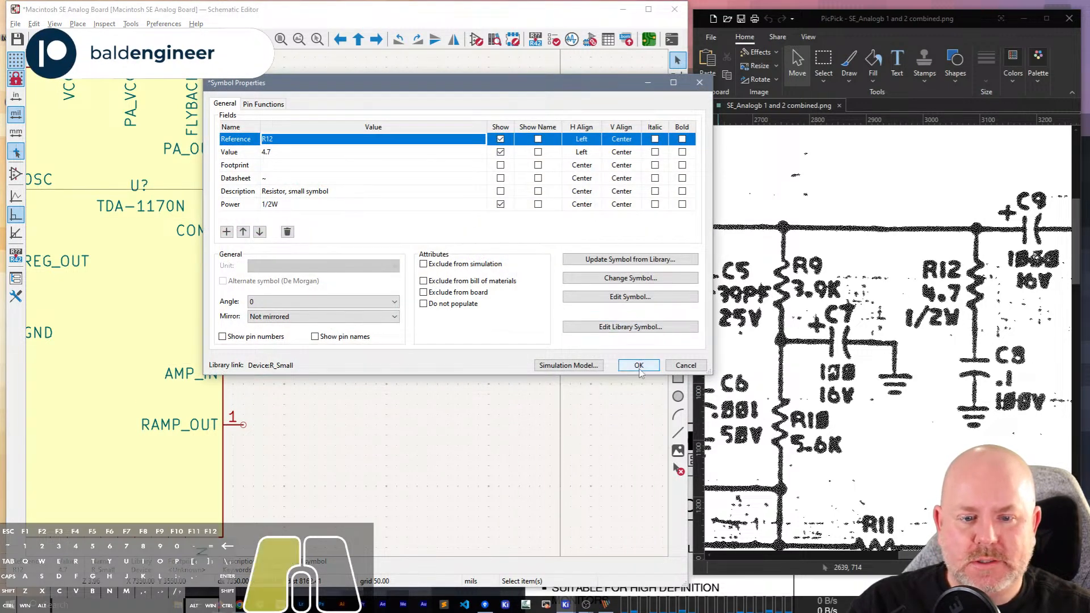
click(556, 194)
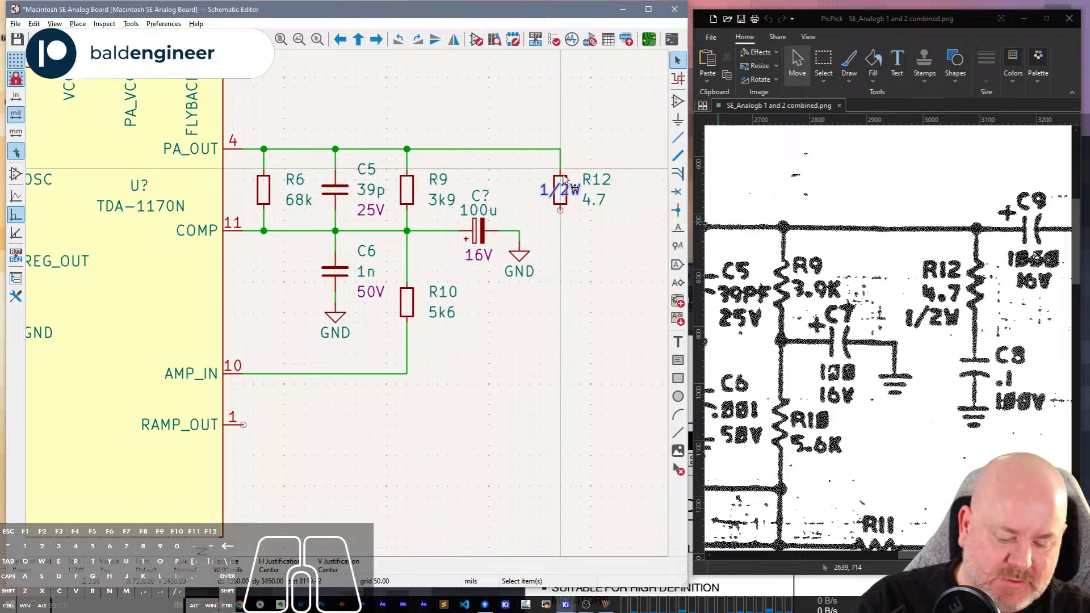
click(564, 199)
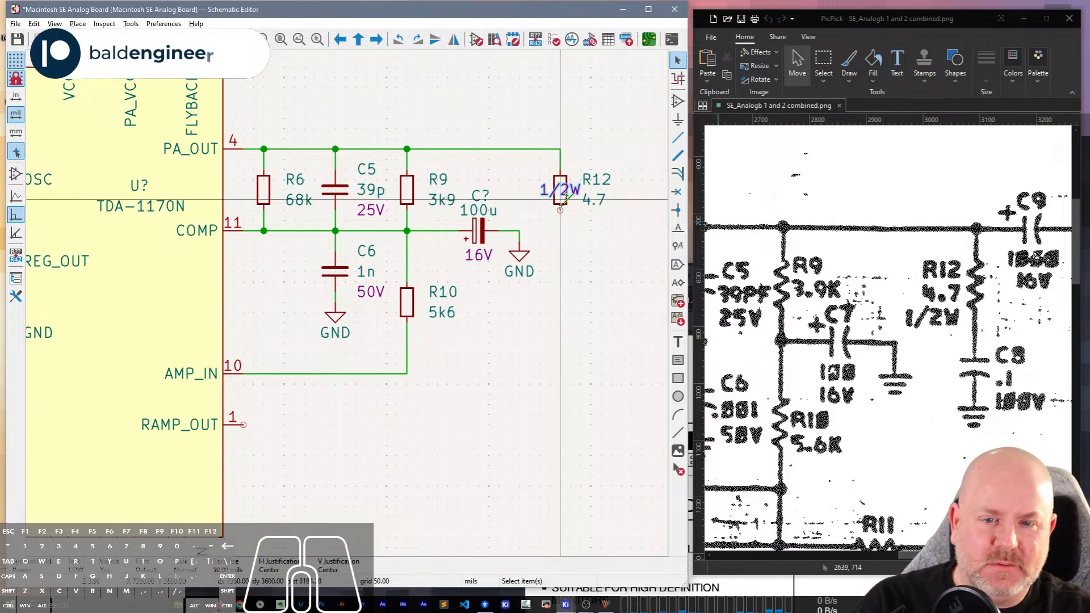
click(561, 208)
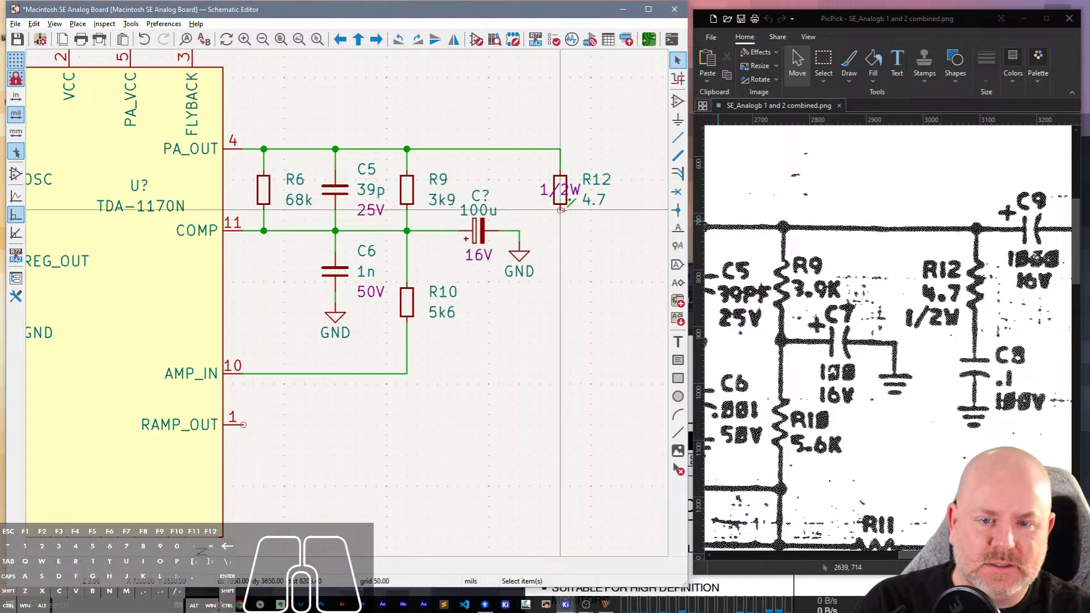
key(w)
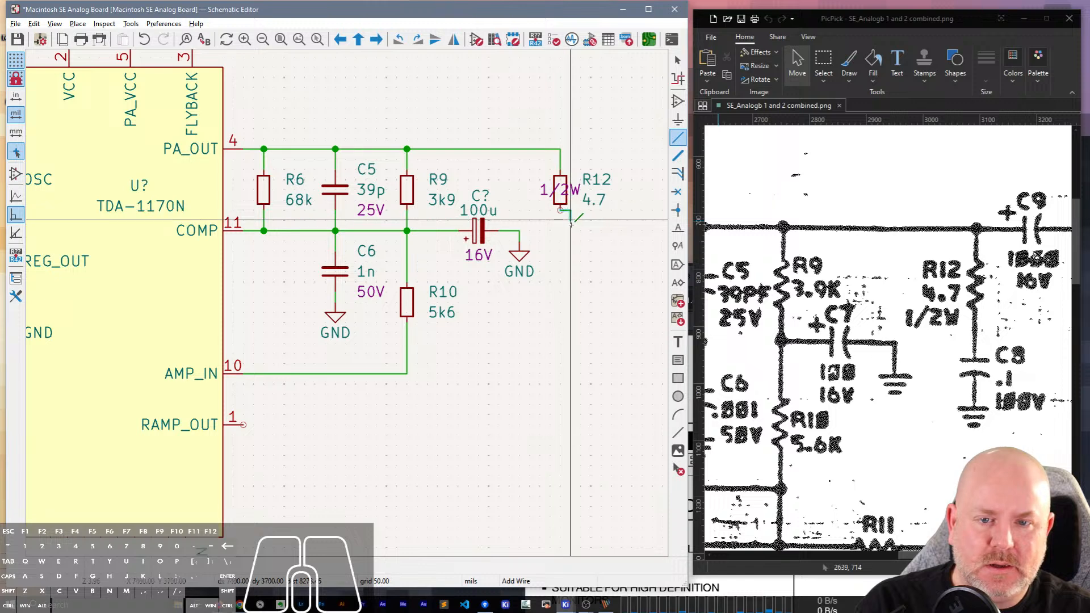
key(Escape)
key(Escape)
click(561, 209)
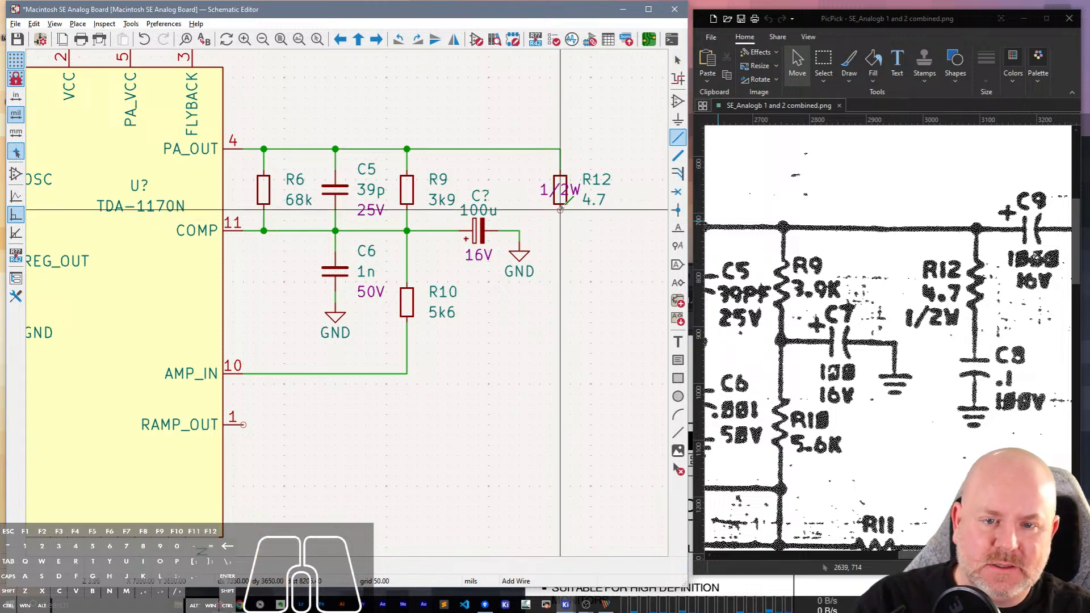
click(561, 208)
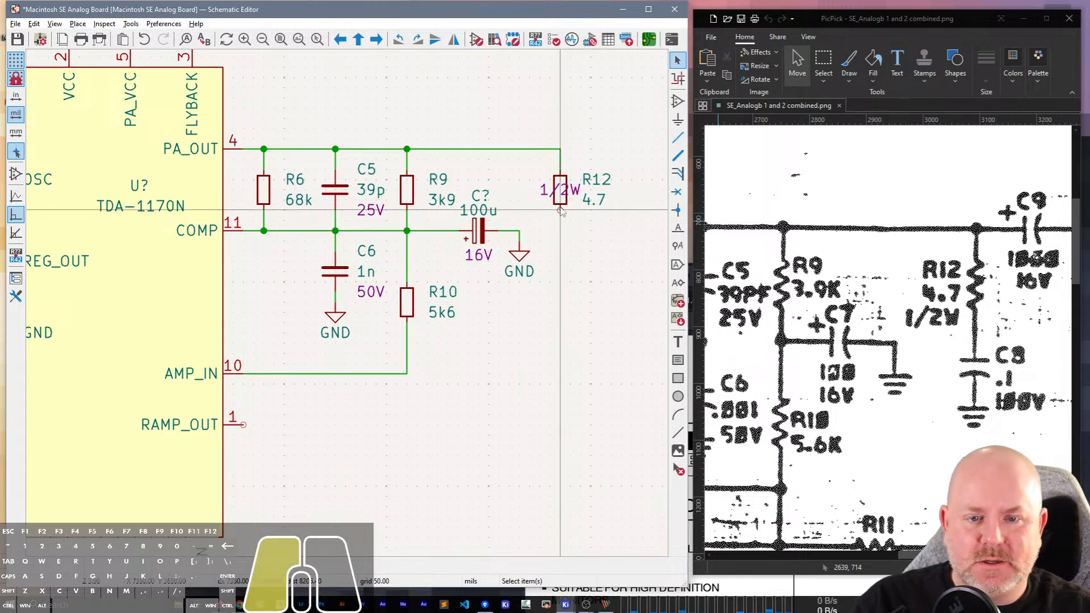
Auto-place R12's fields beside its body and draw a short wire down from its lower pin.
click(591, 217)
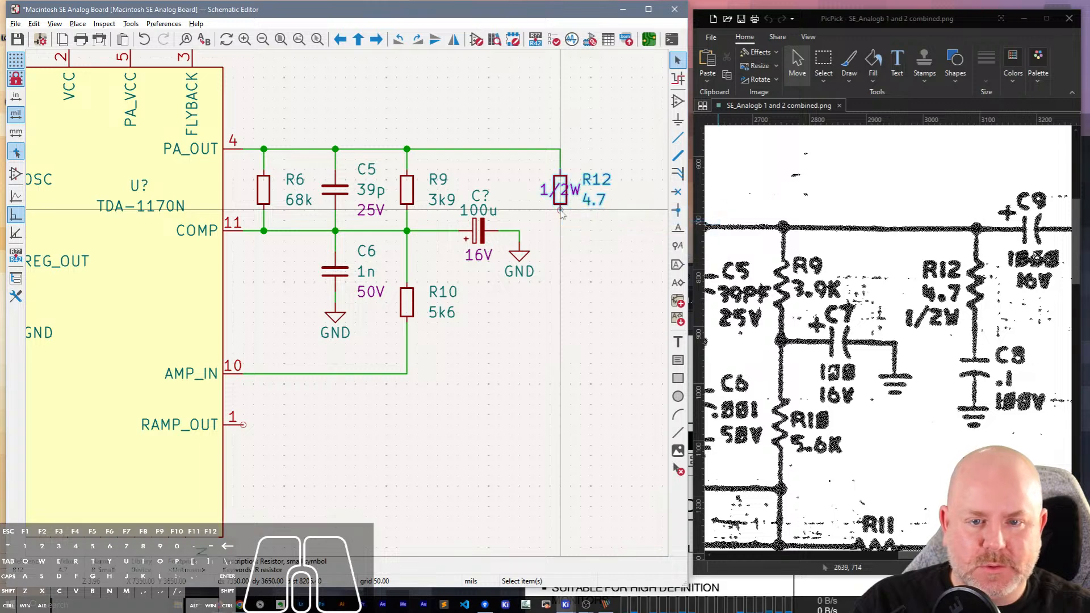
key(o)
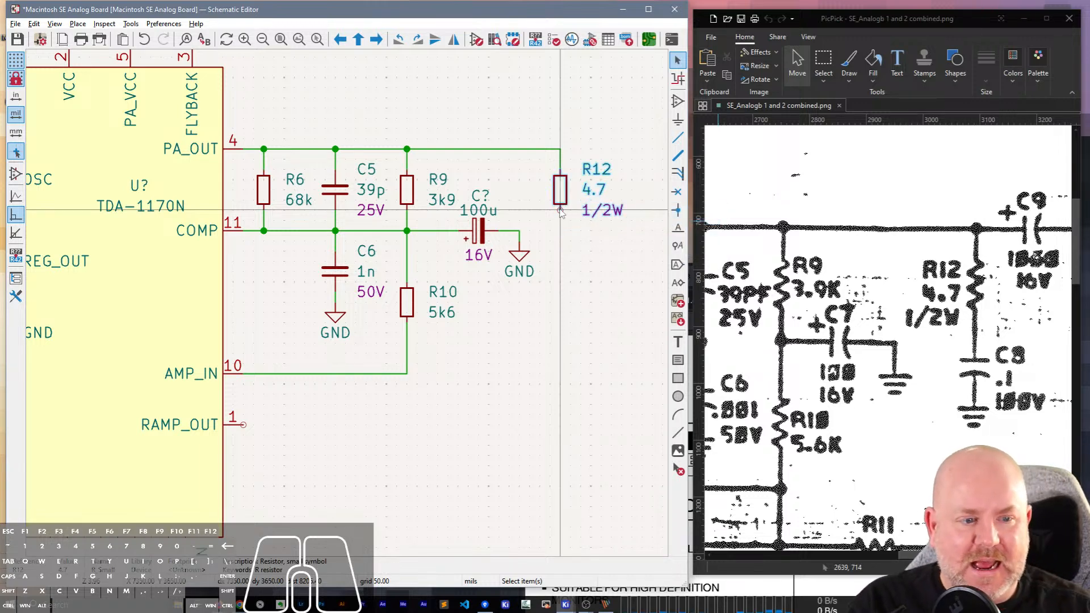
key(w)
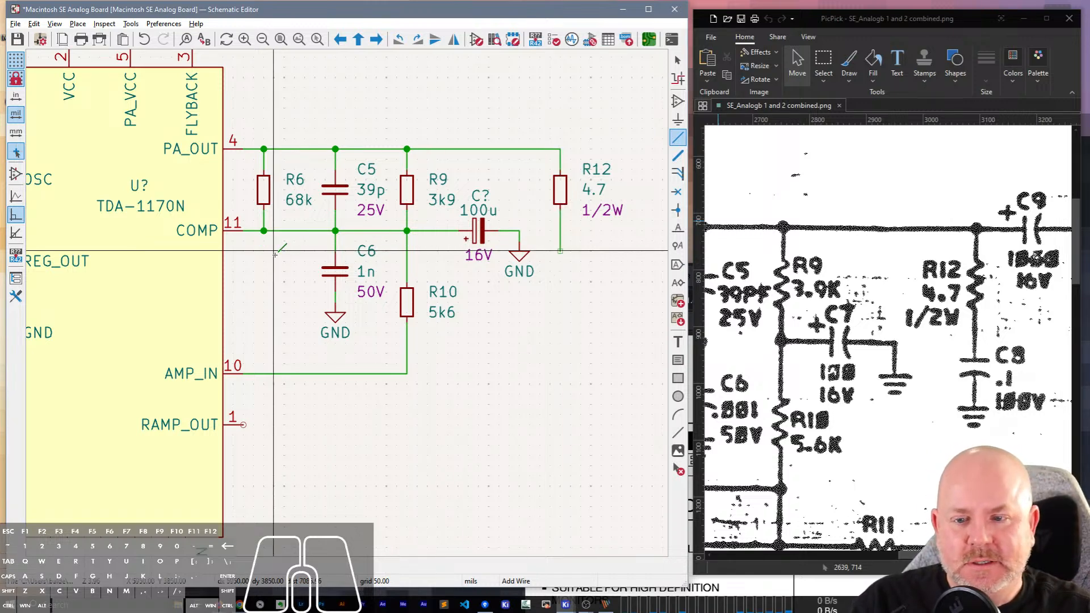
key(Escape)
Duplicate capacitor C6 onto the wire end below R12 and set the copy's reference to C8.
click(338, 272)
key(ctrl+d)
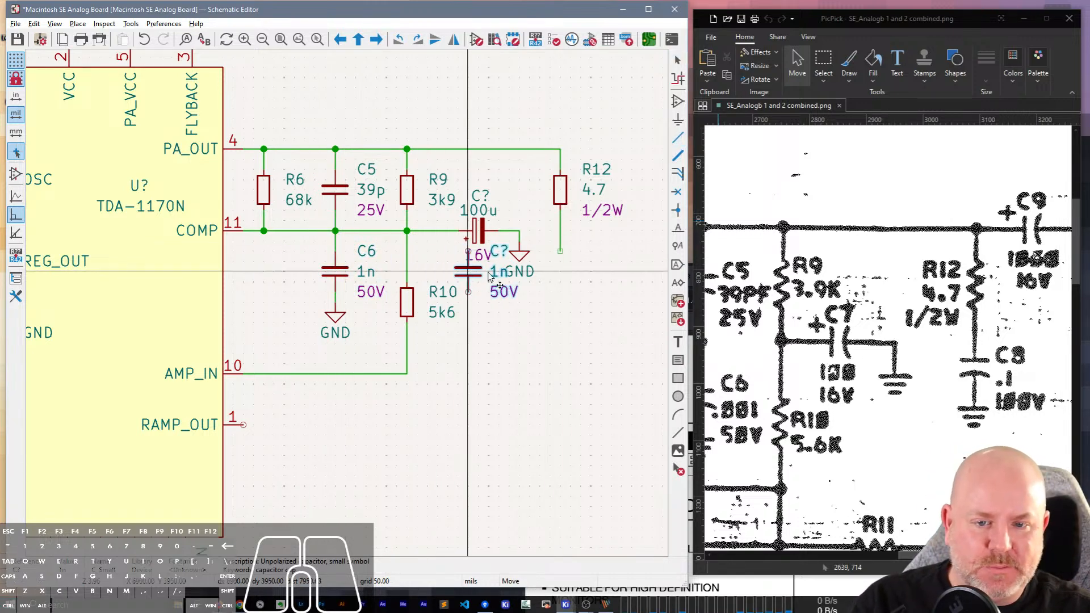
click(571, 281)
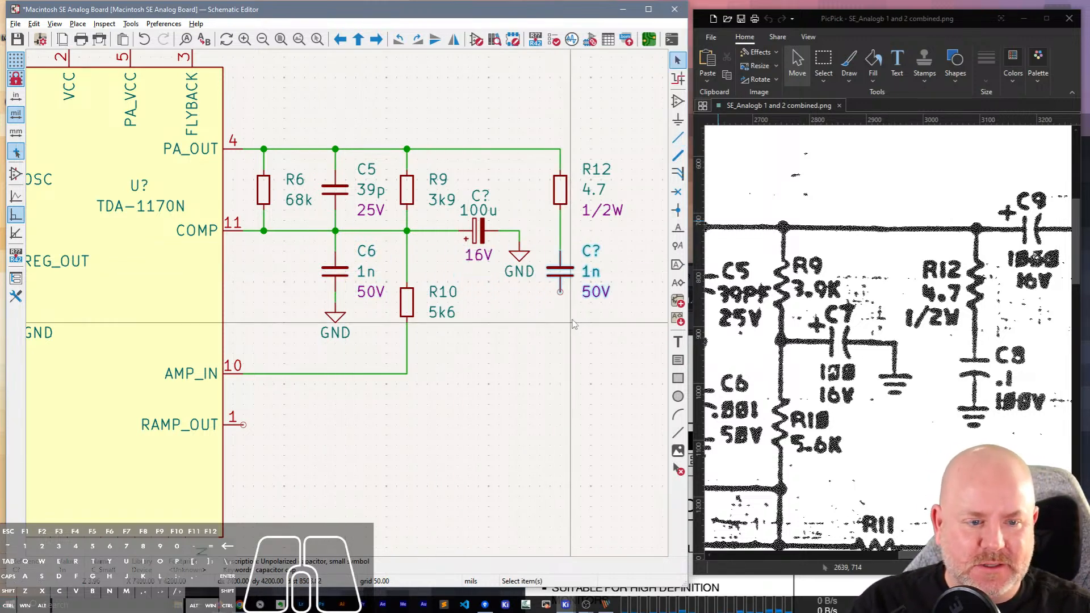
double_click(590, 251)
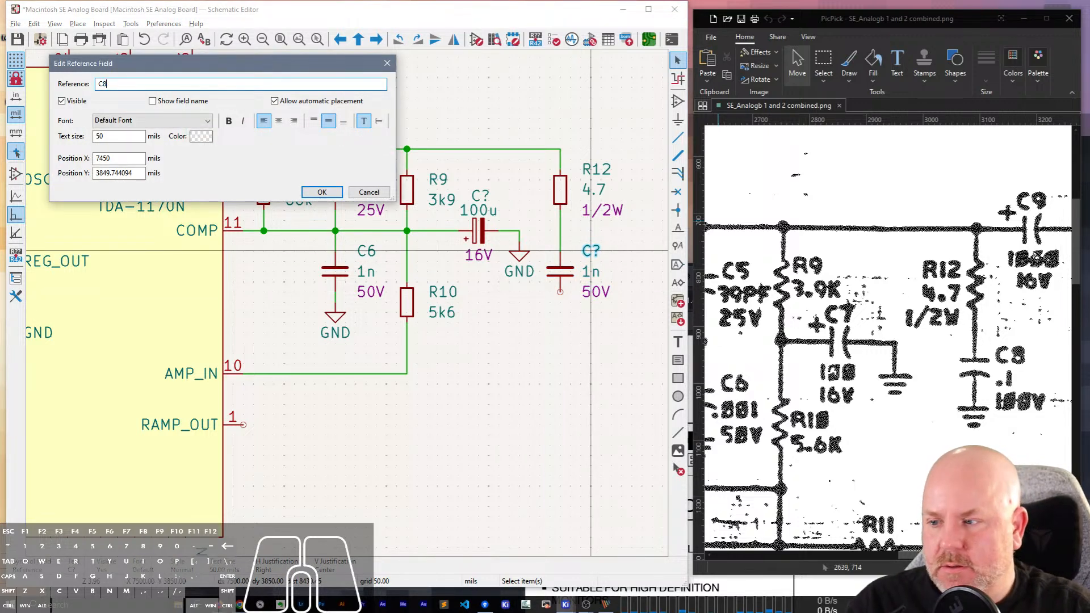
text(8)
key(Return)
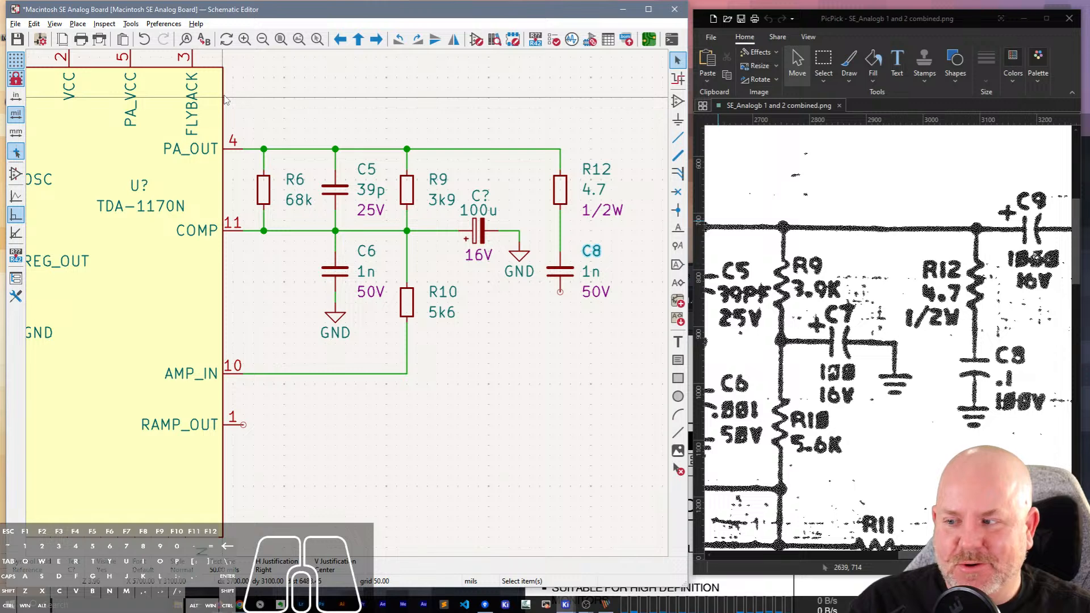
Set C8's value to 100n and its rated voltage to 100V.
click(594, 275)
double_click(594, 275)
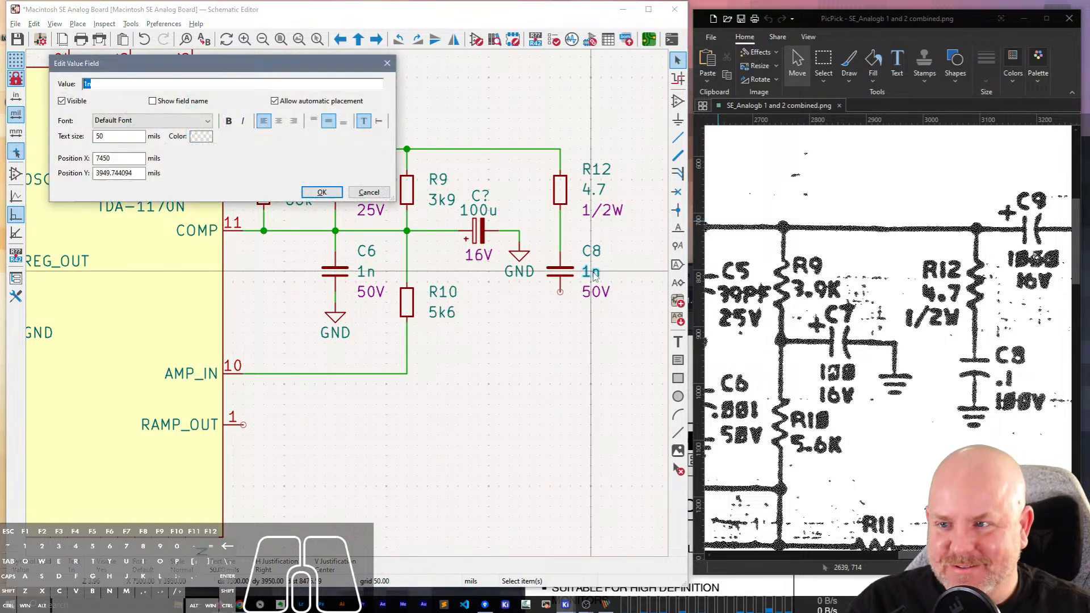
key(Return)
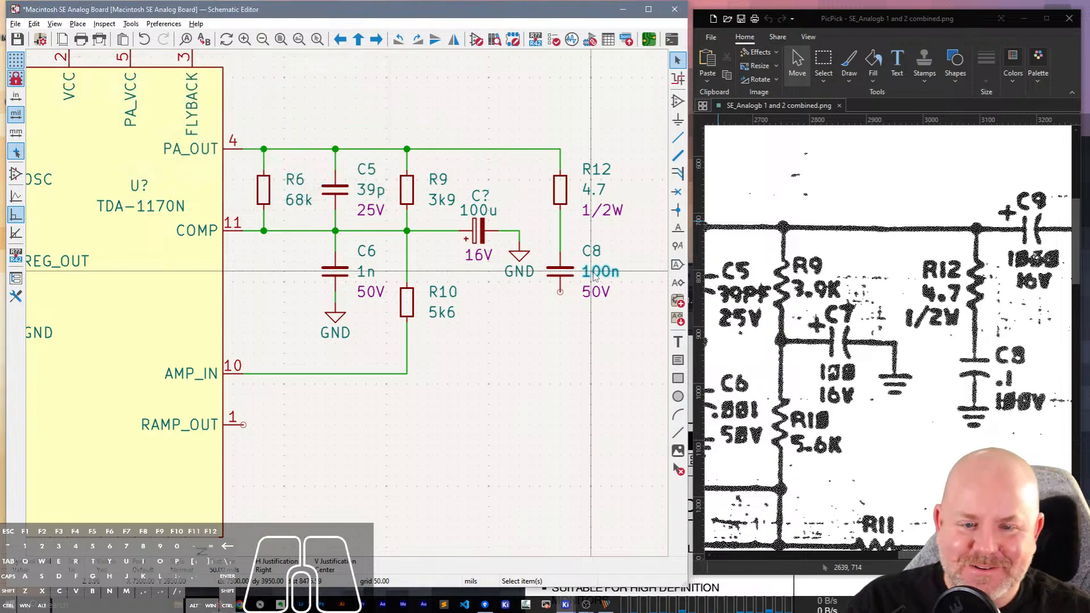
click(597, 292)
key(e)
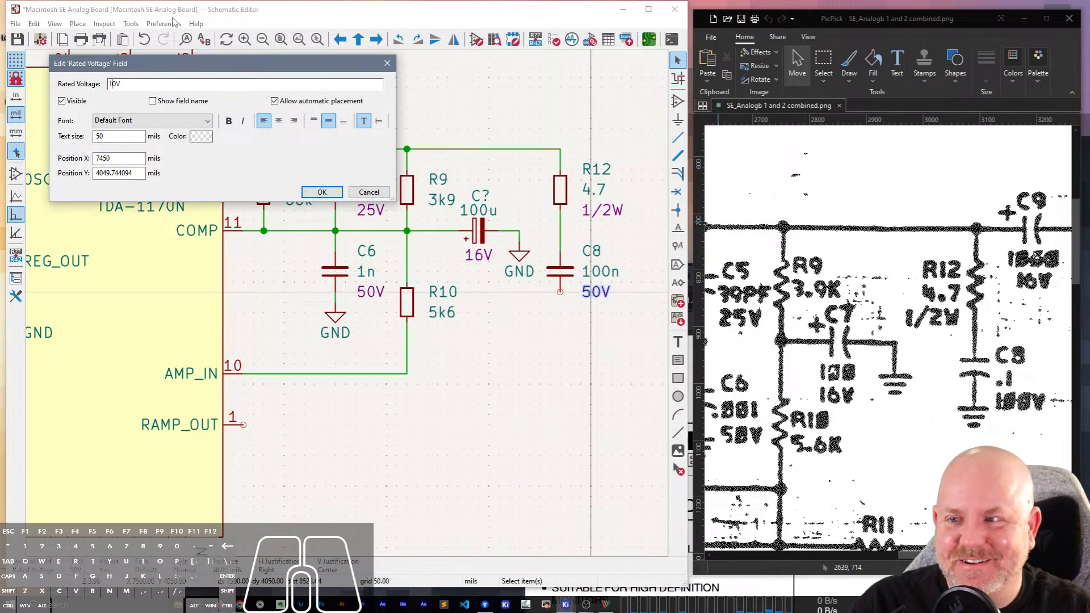
text(10)
key(Return)
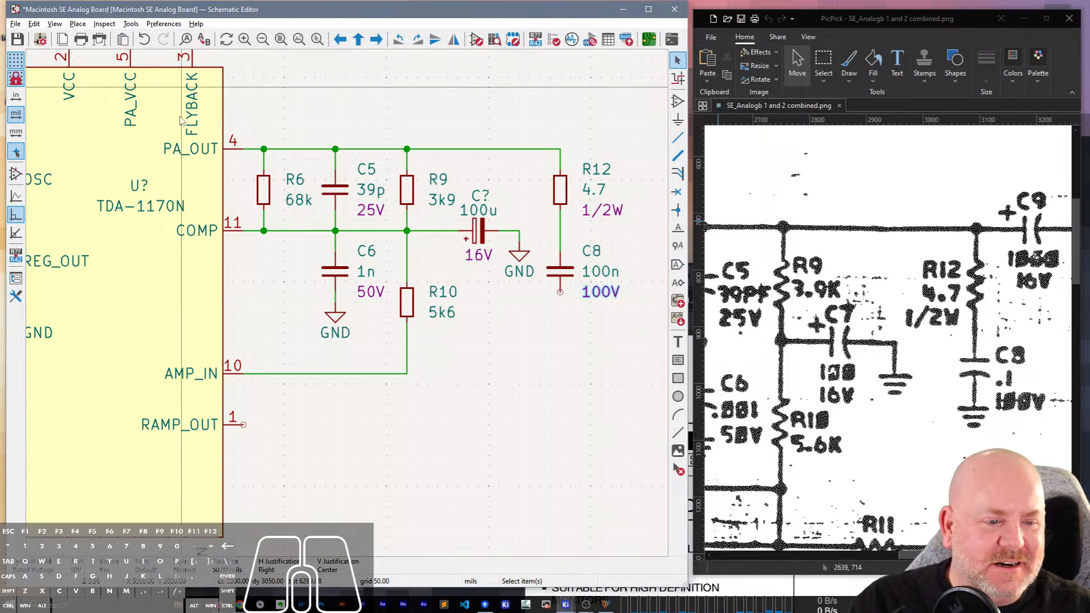
Place a copy of the GND symbol below C8 and wire it to the capacitor's lower pin.
click(508, 251)
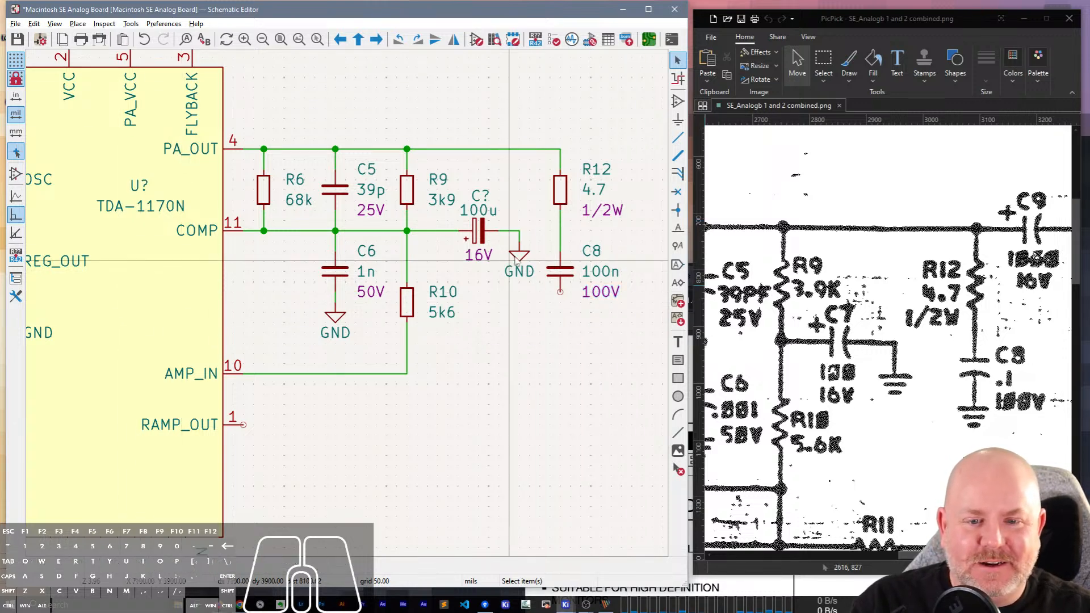
click(517, 256)
key(ctrl+d)
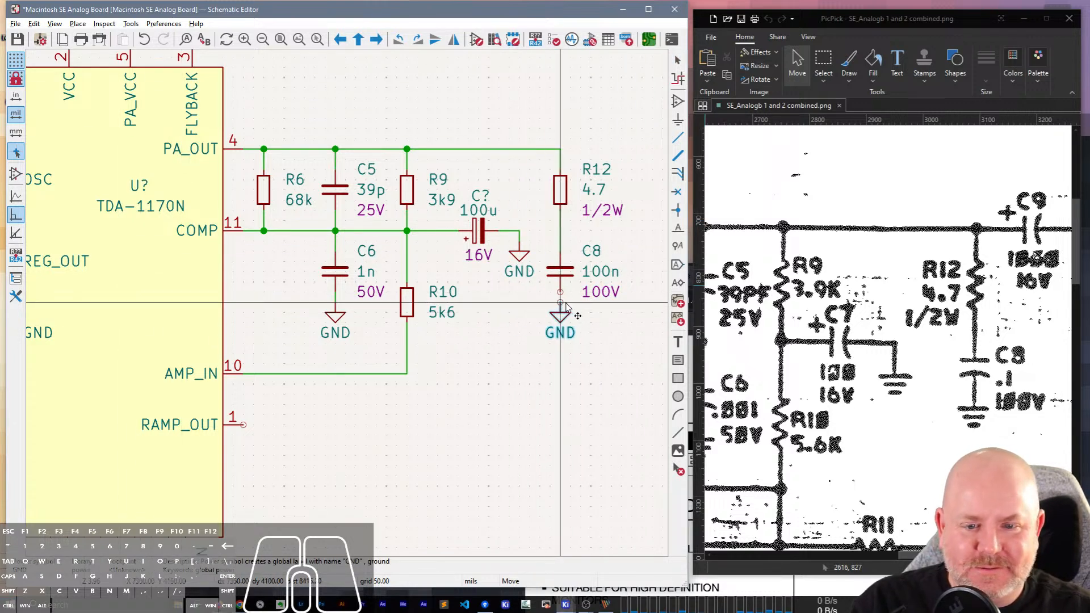
click(561, 315)
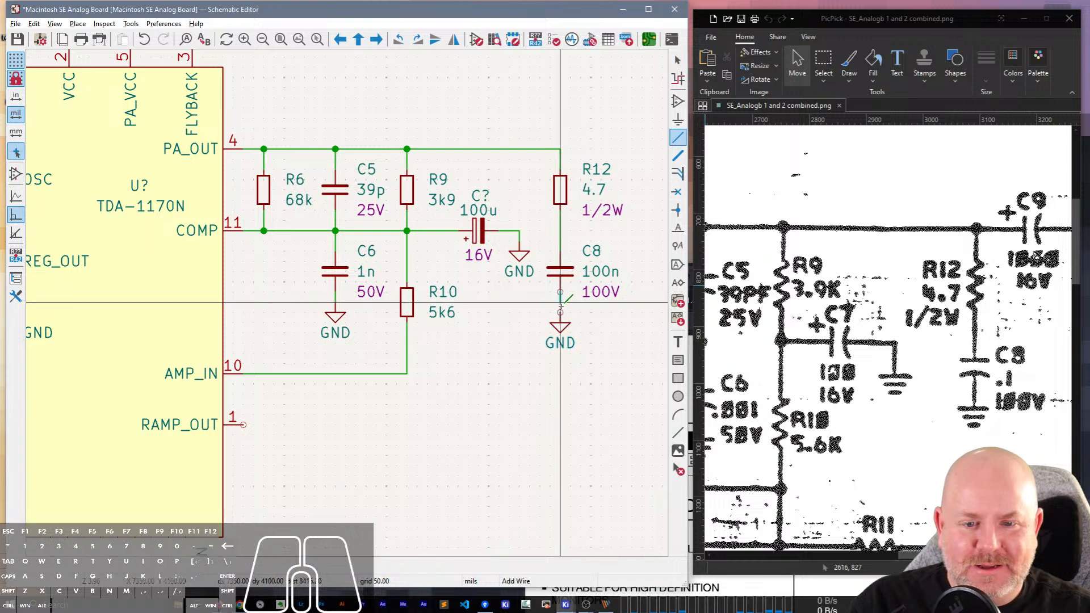
key(w)
click(561, 322)
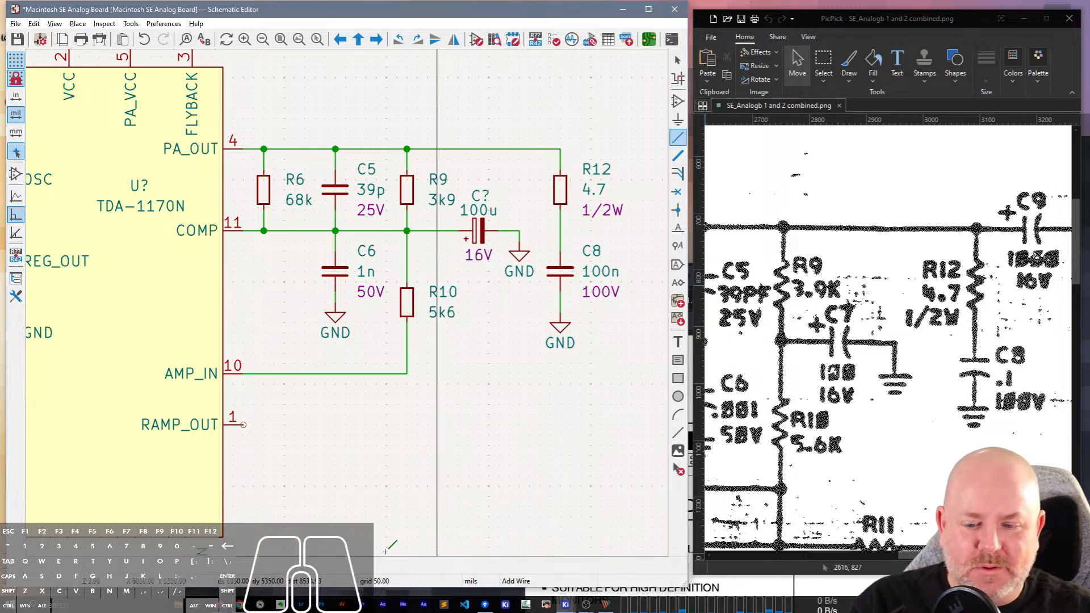
key(Escape)
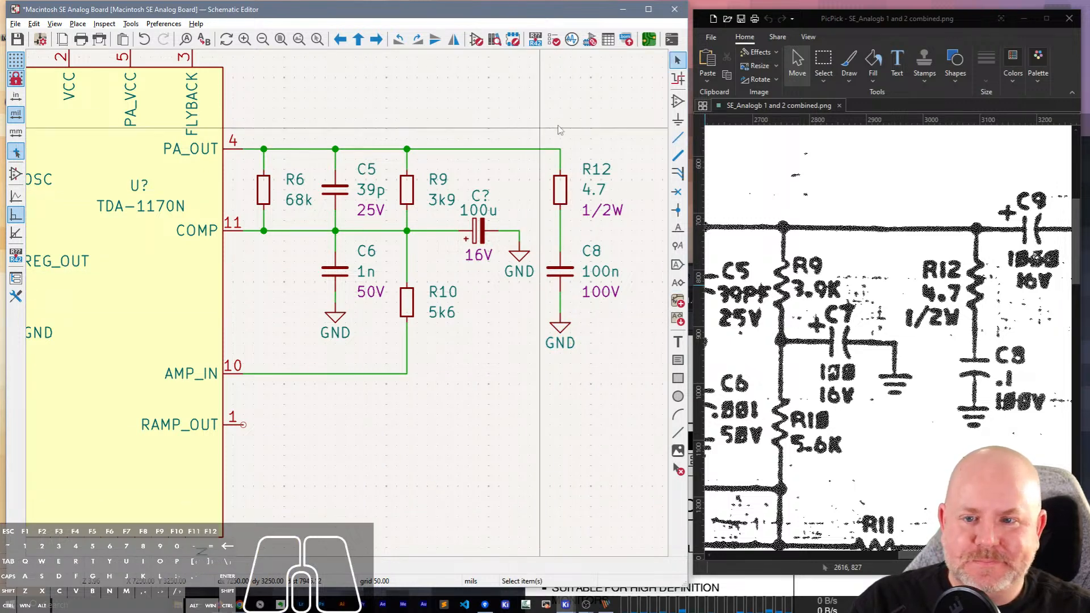
Duplicate the 100u polarized capacitor beyond R12 on the PA_OUT line and wire its positive pin to the top of R12.
middle_drag(555, 129, 422, 144)
click(349, 244)
key(ctrl+d)
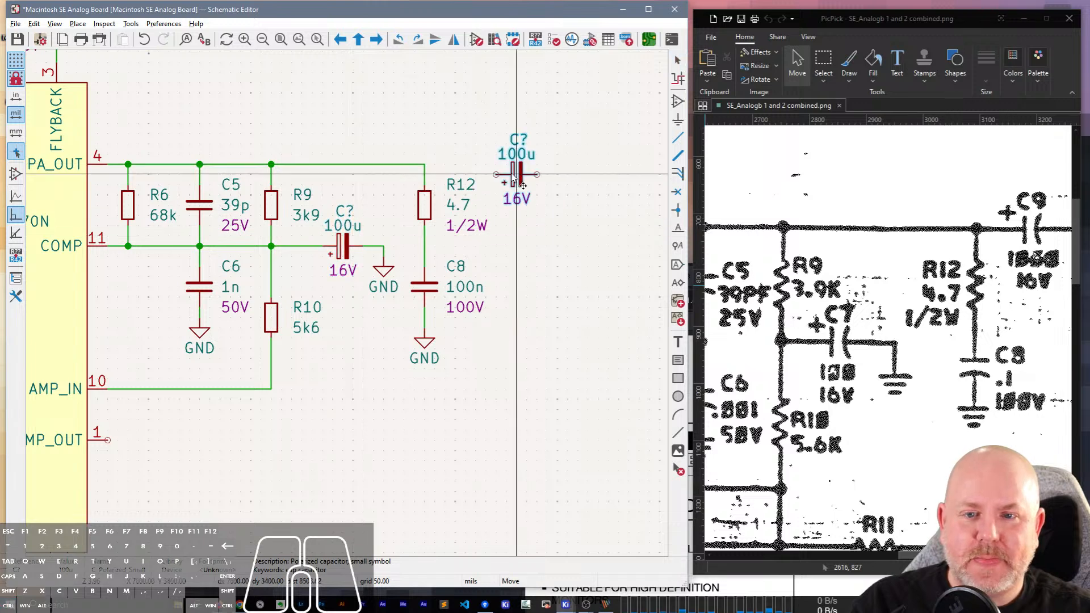
click(517, 165)
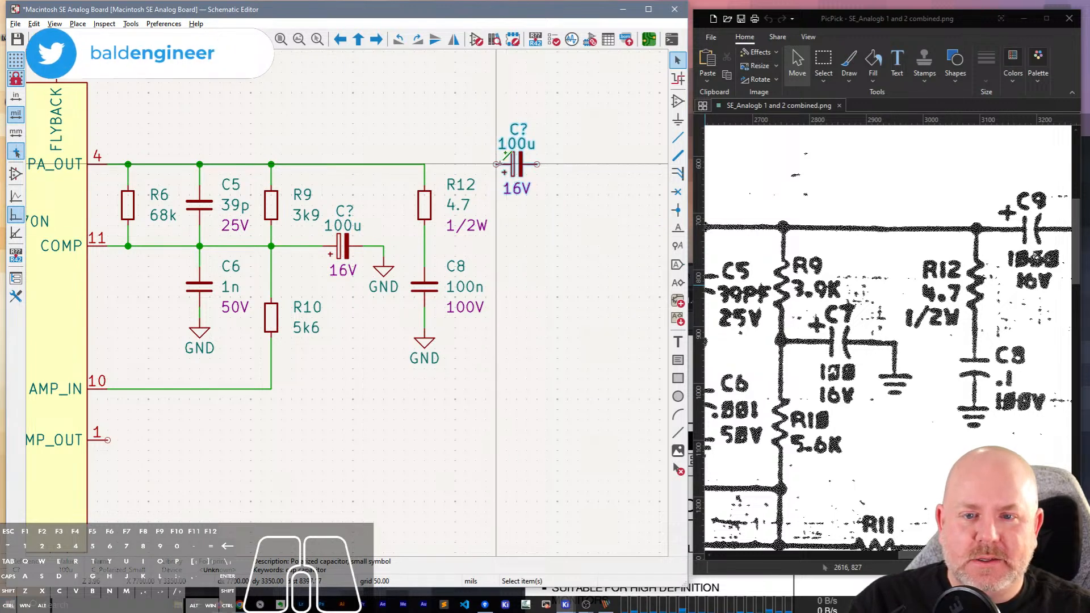
key(w)
click(424, 165)
key(Escape)
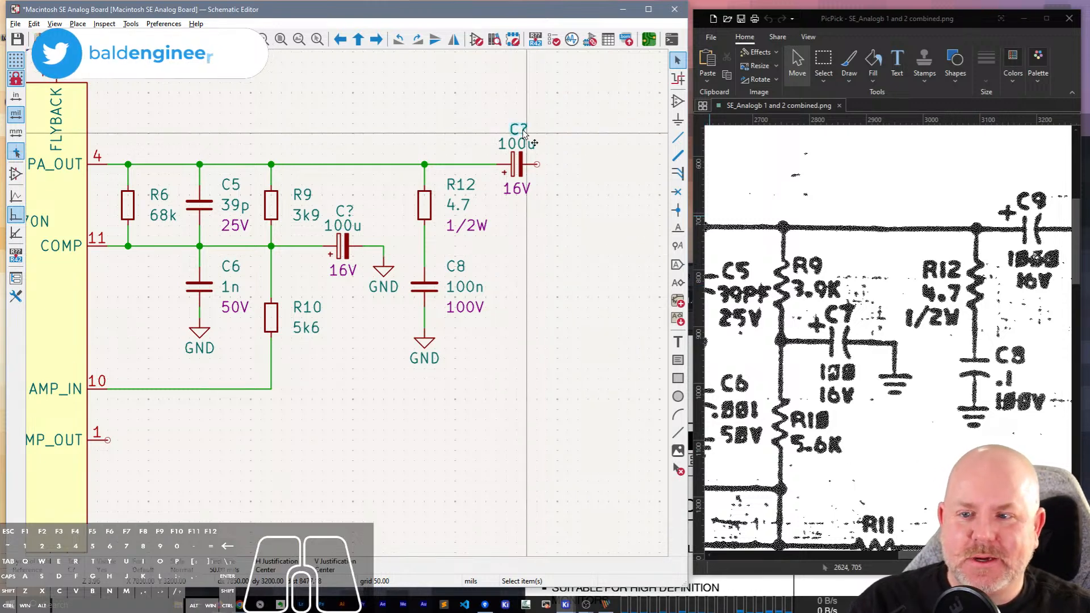
Set the new polarized capacitor's reference to C9 and its value to 1000u.
text(e)
text(9)
key(Return)
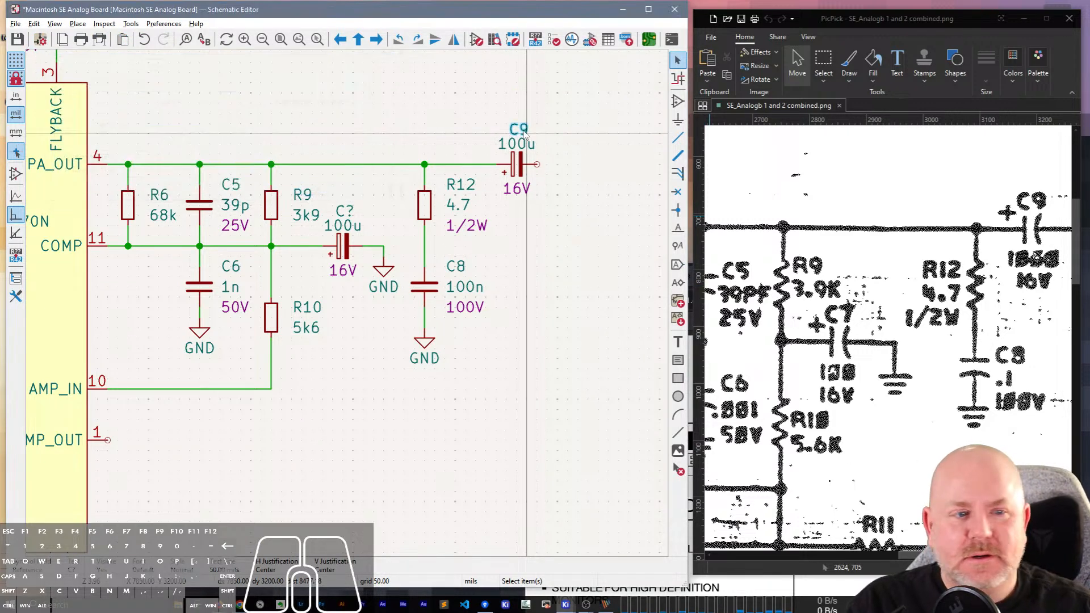
click(529, 145)
key(v)
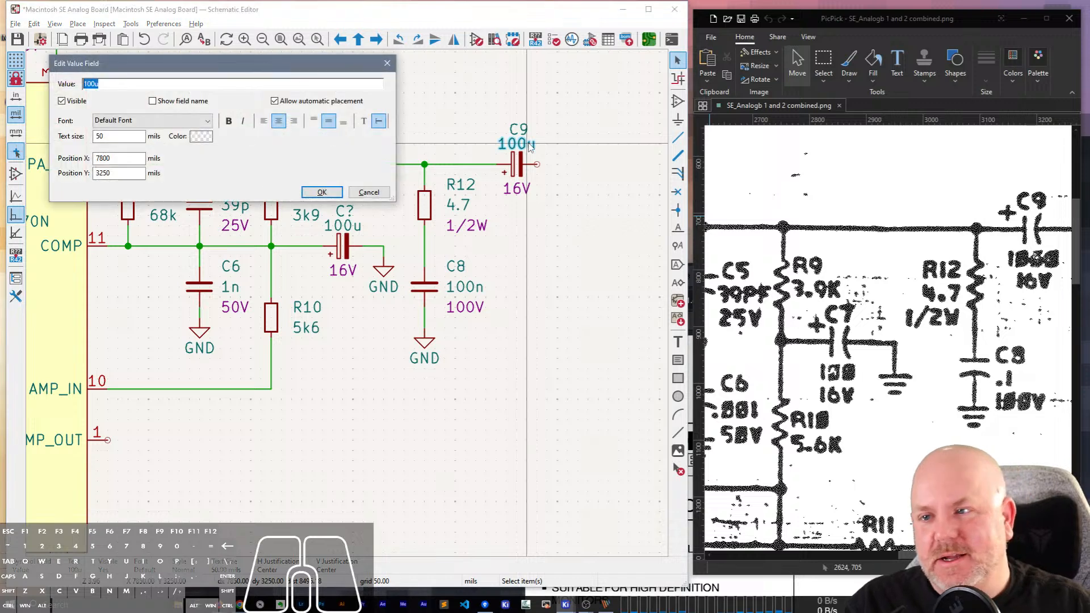
key(Return)
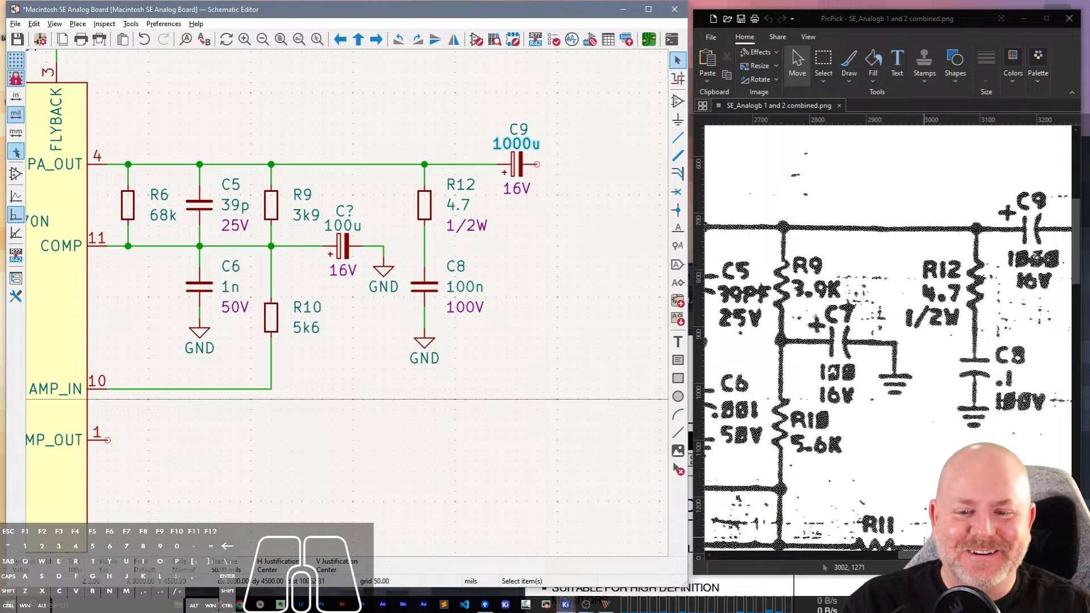
drag(912, 551, 971, 555)
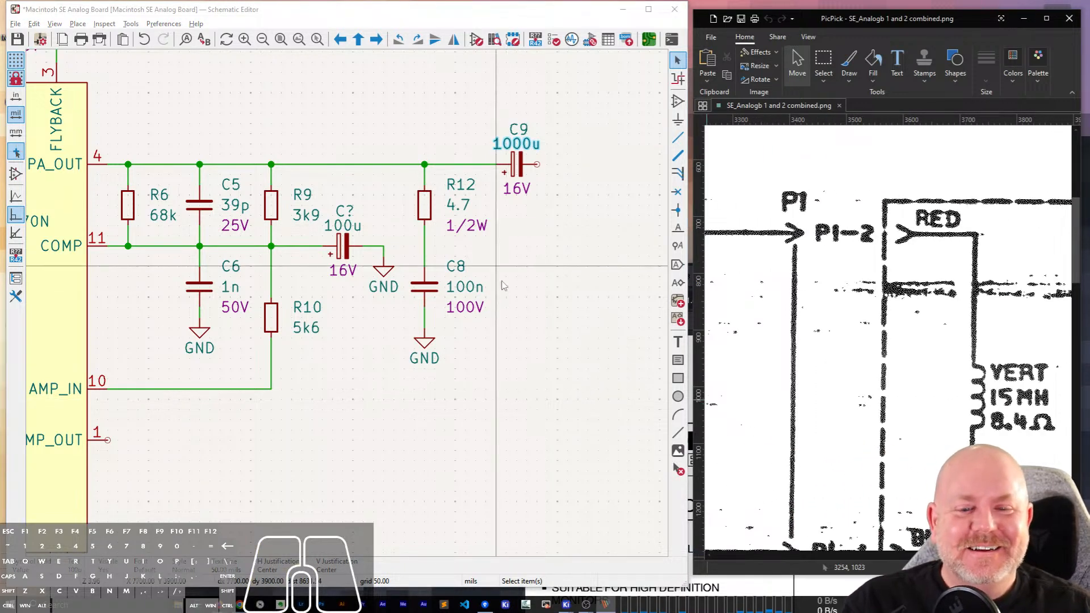
click(562, 249)
click(525, 224)
middle_drag(526, 223, 476, 215)
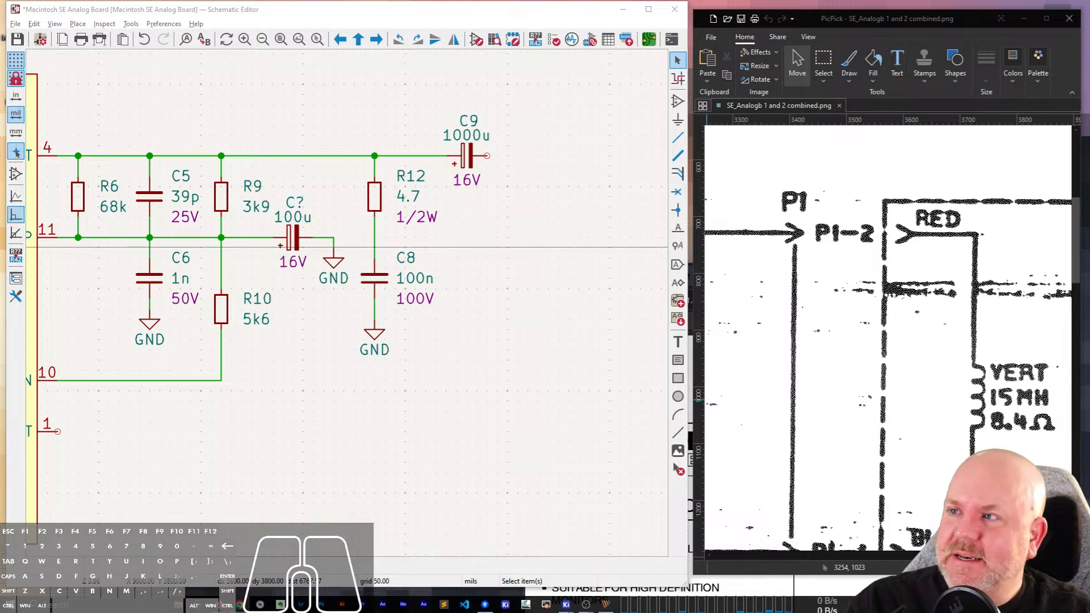
Switch to Chrome, try to load yt.com/addohms, and close the browser window.
drag(1089, 335, 592, 138)
click(573, 171)
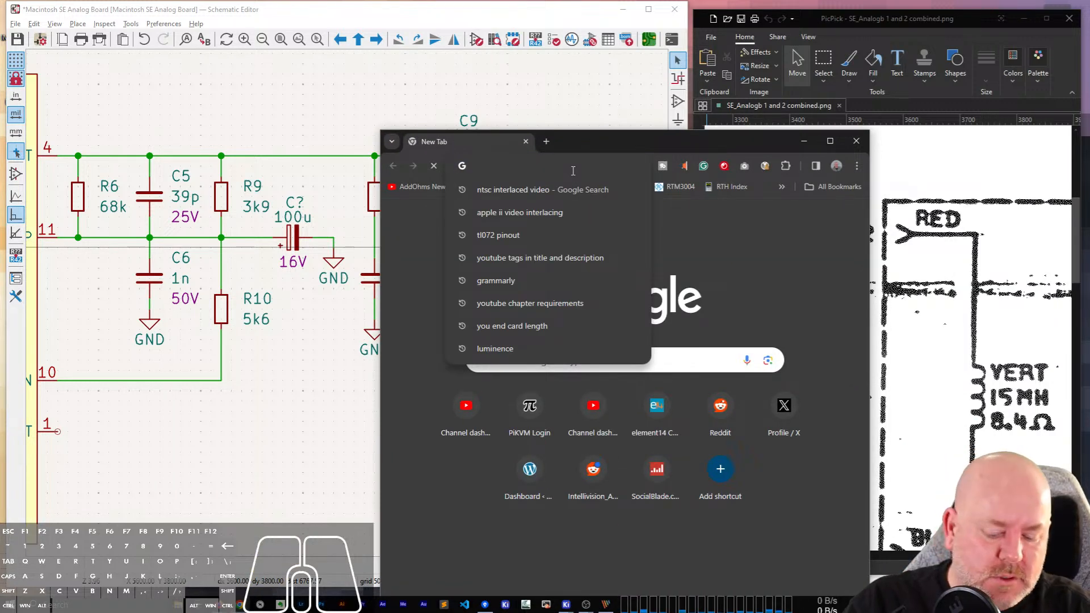
text(yt.com/addohms)
key(Return)
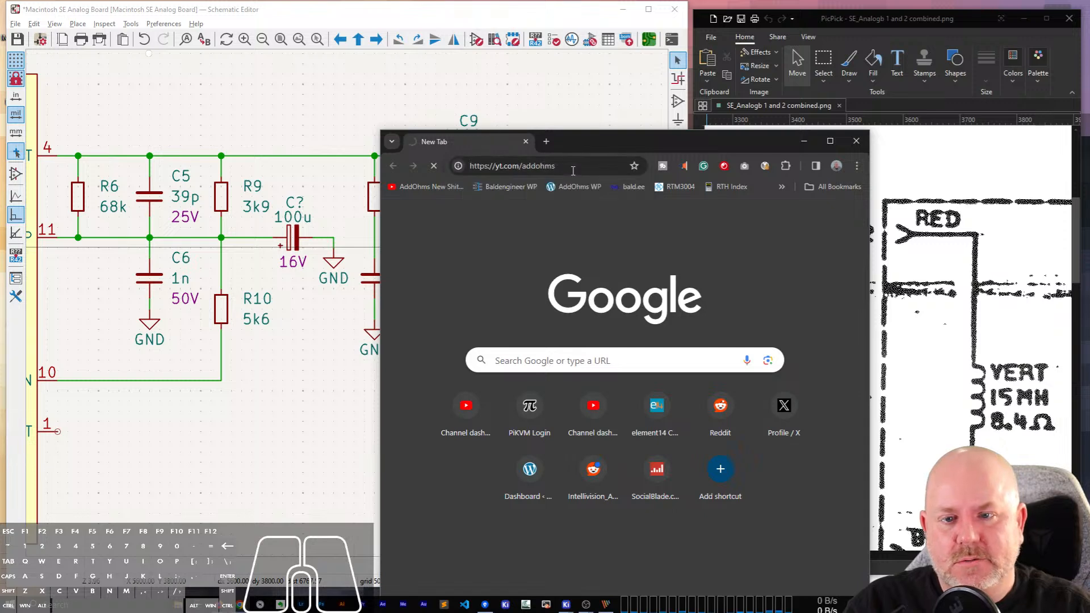
drag(608, 144, 537, 24)
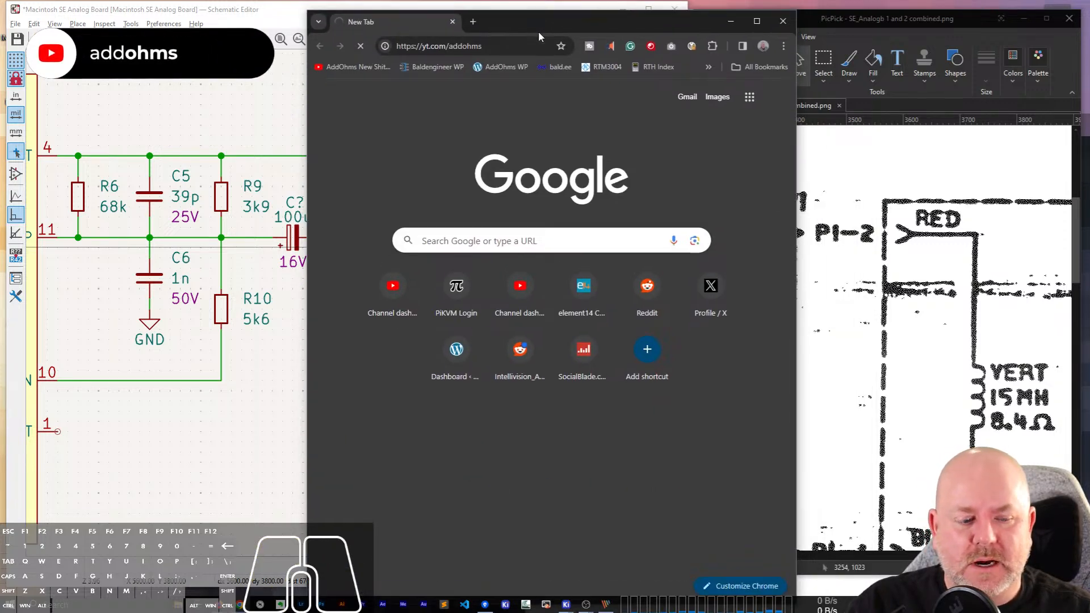
click(901, 578)
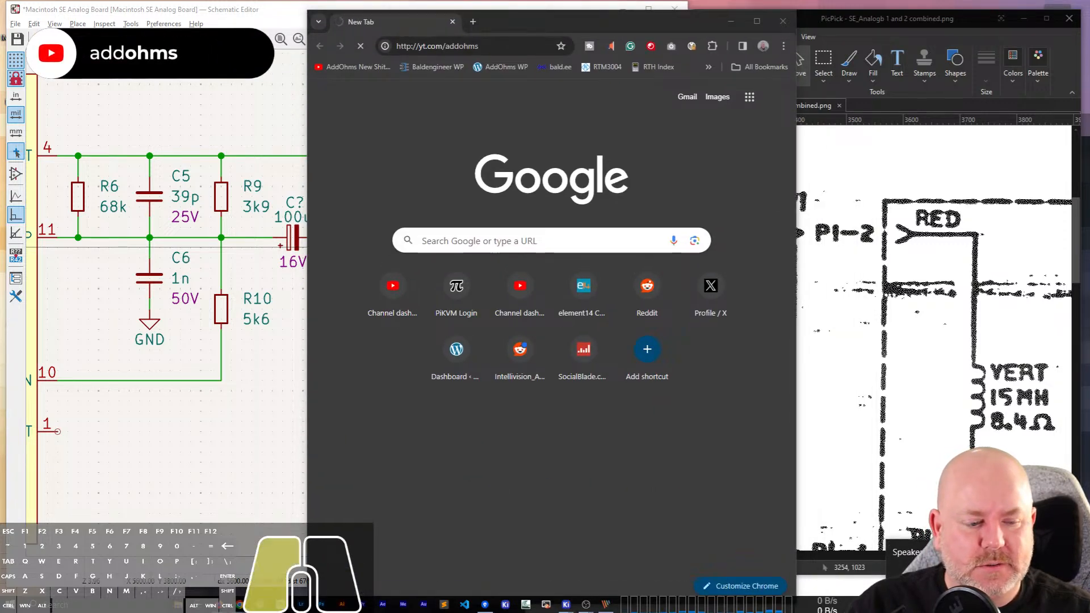
click(372, 408)
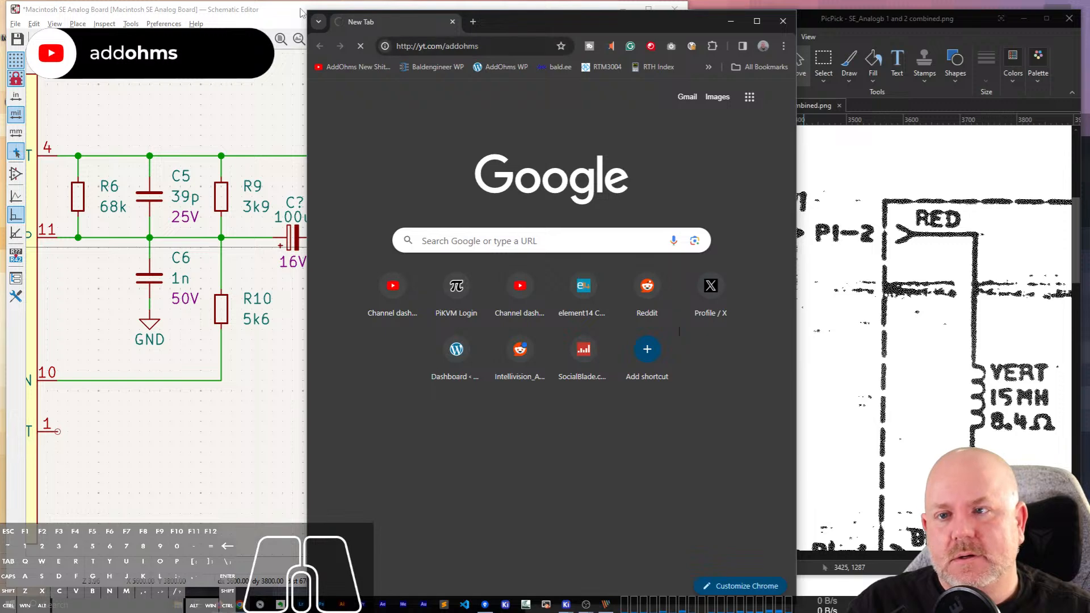
drag(305, 13, 245, 296)
drag(501, 314, 623, 210)
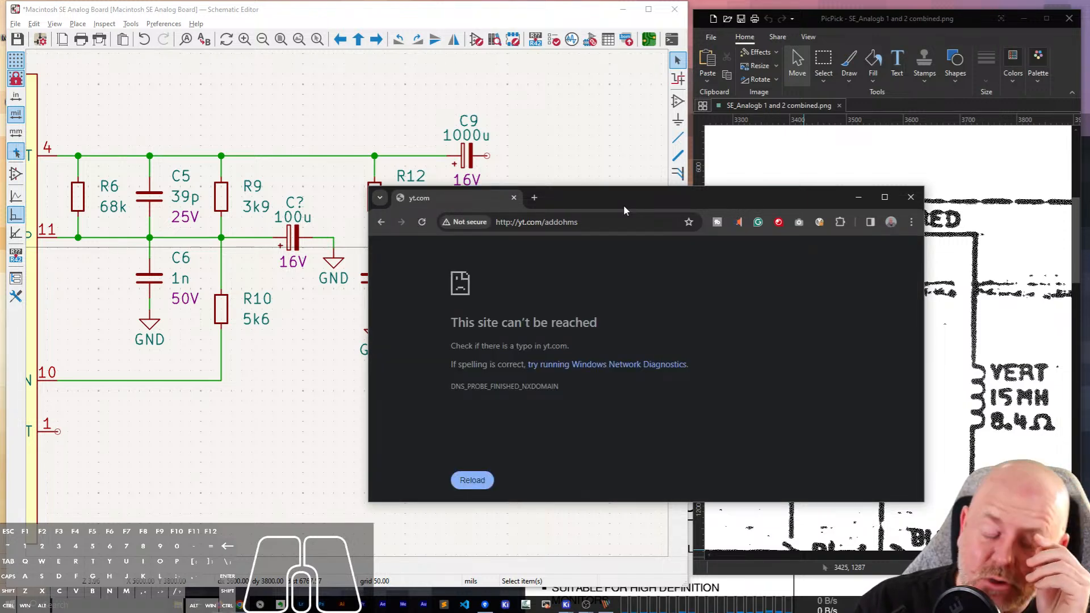
click(513, 197)
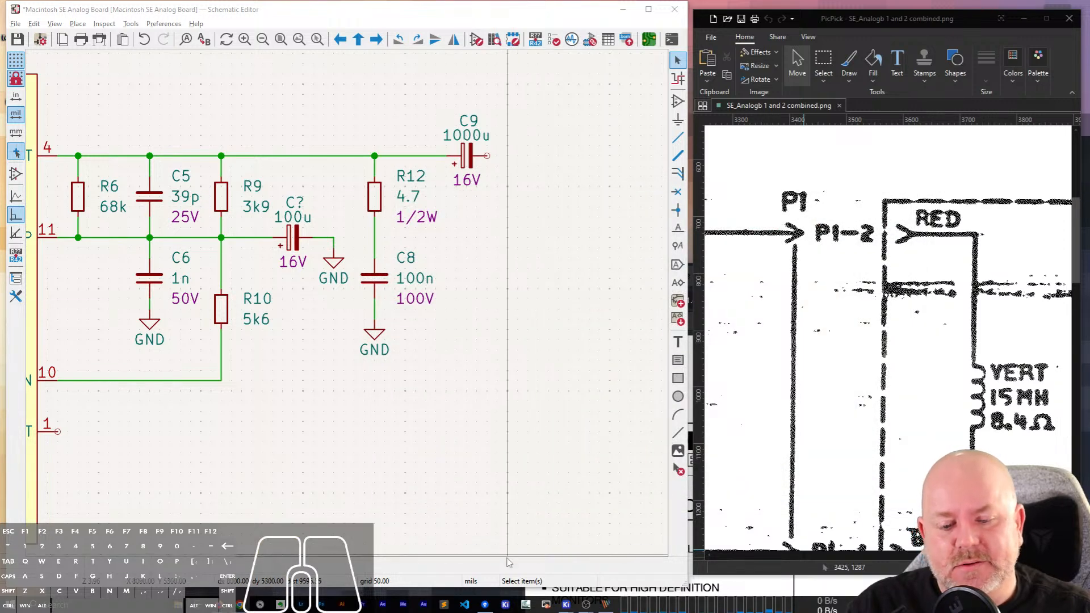
Open the Apple IIe Power Supply UNKNOWN project from the bit-preserve Apple IIe folder in the other KiCad project window.
click(507, 604)
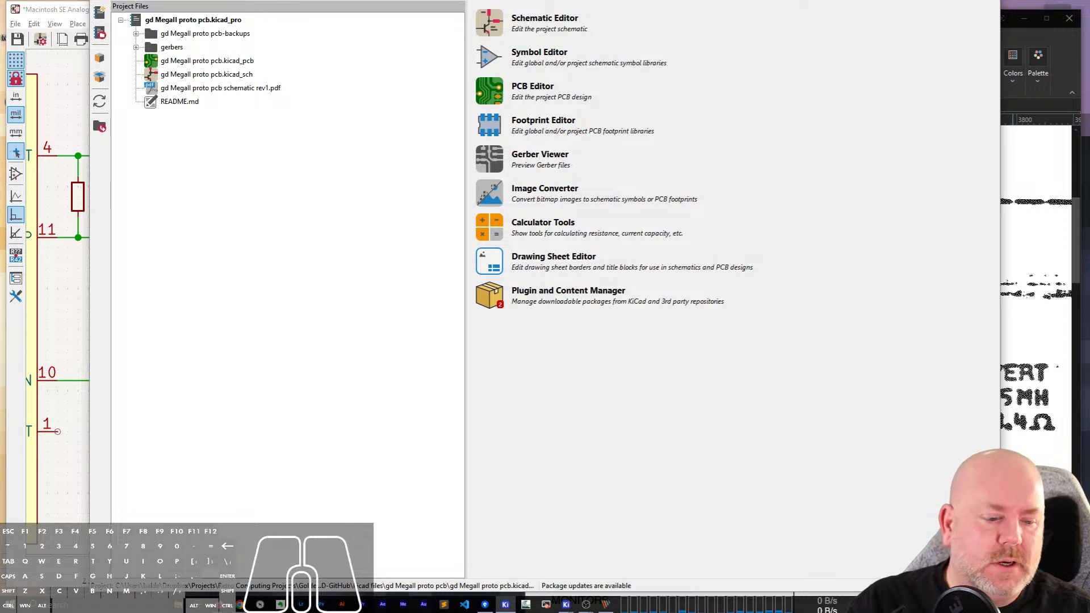
drag(148, 0, 168, 31)
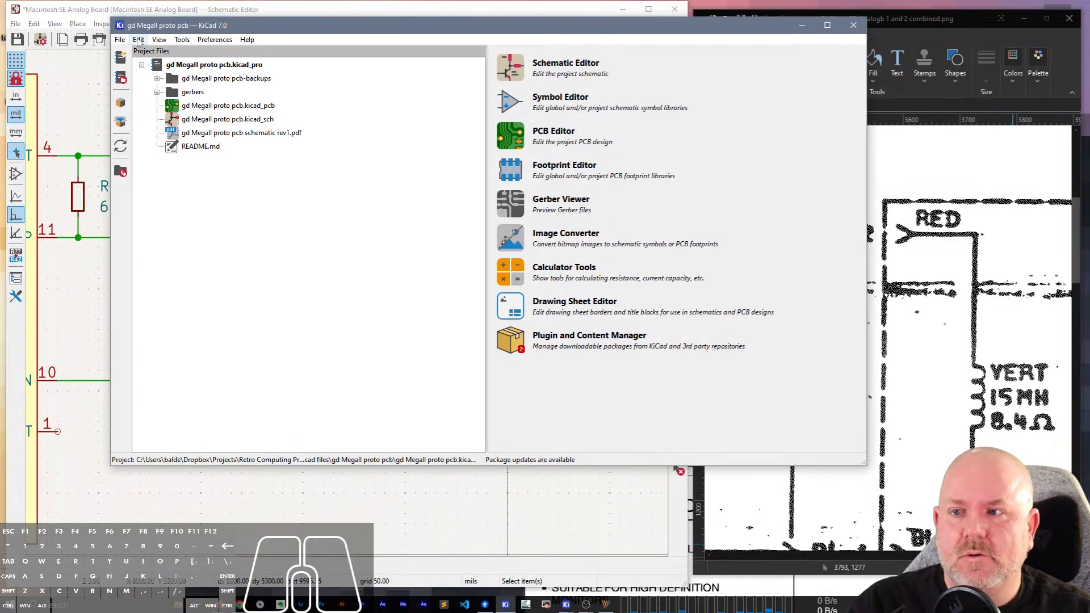
click(120, 40)
click(137, 107)
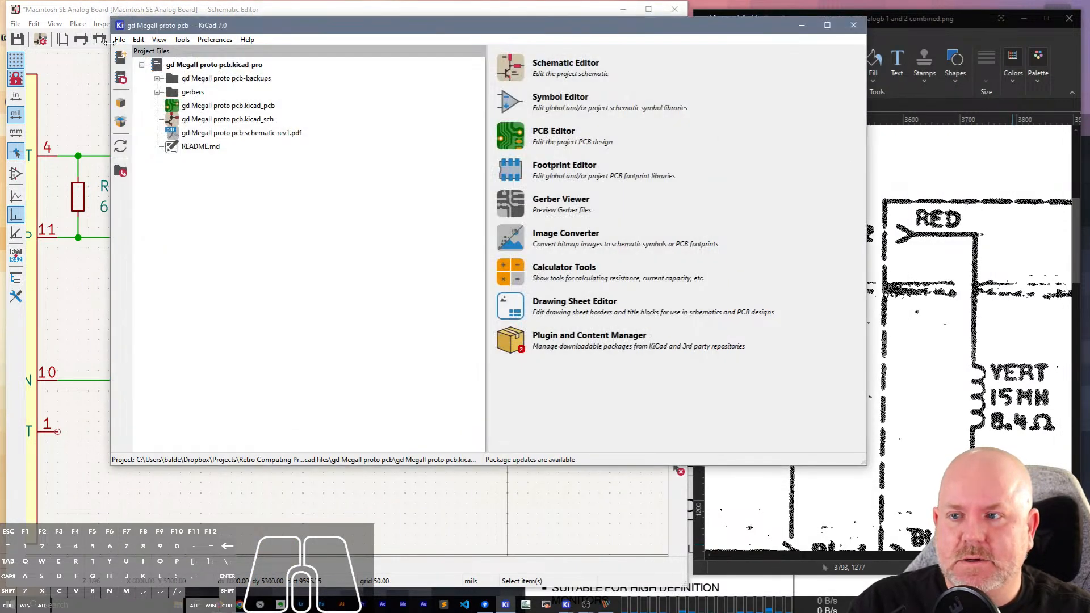
click(121, 40)
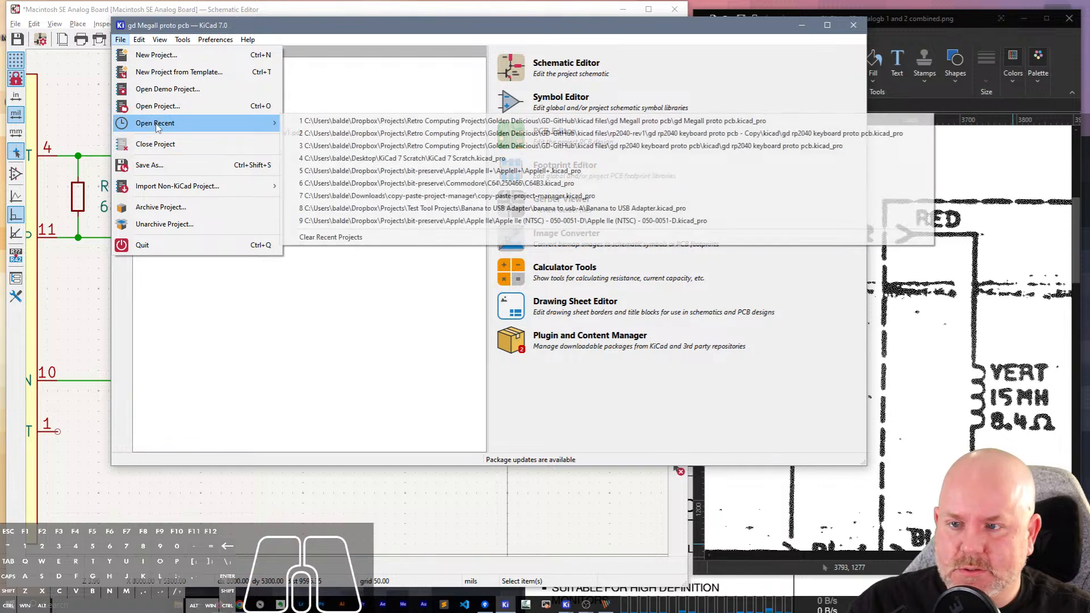
click(193, 108)
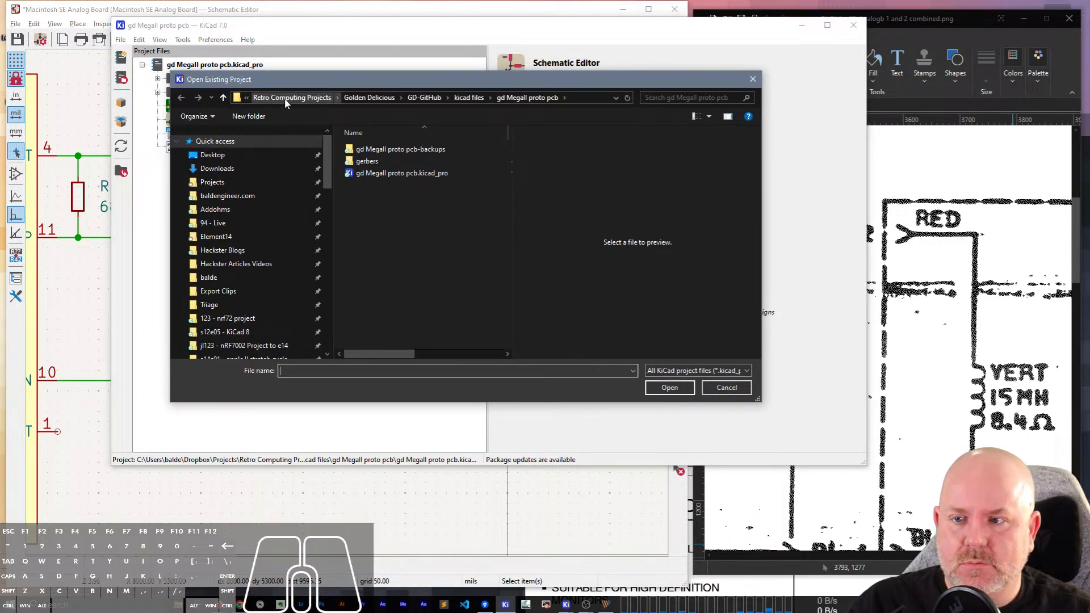
click(318, 98)
click(354, 97)
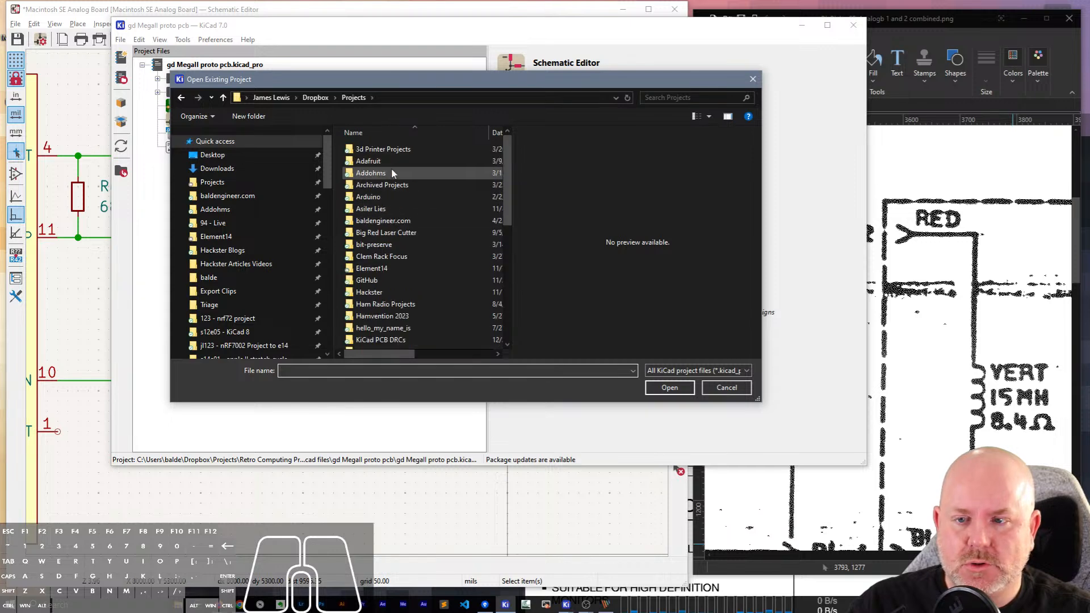
double_click(372, 244)
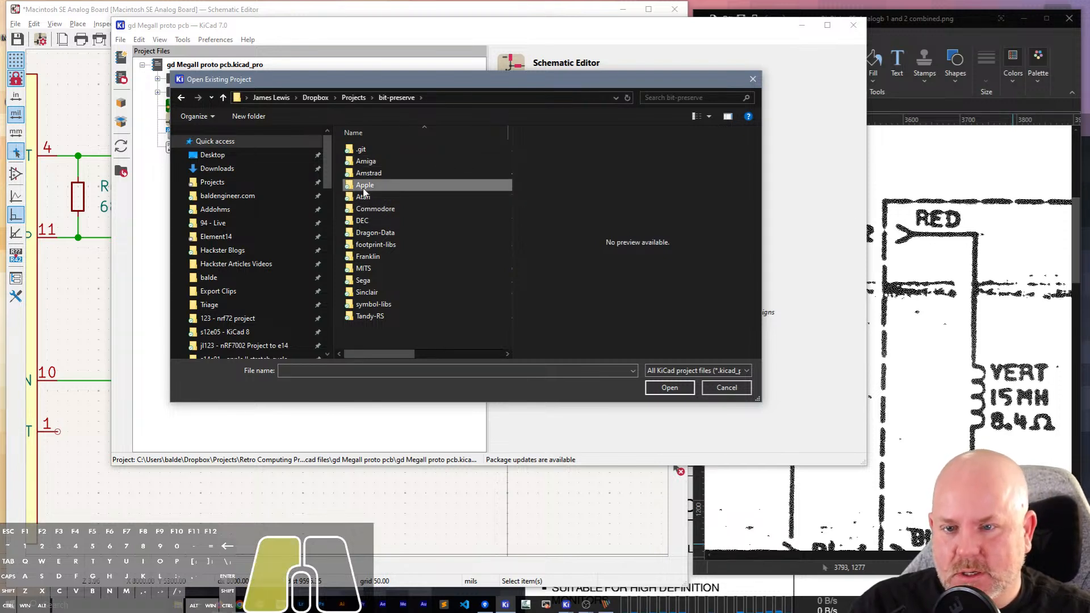
double_click(365, 184)
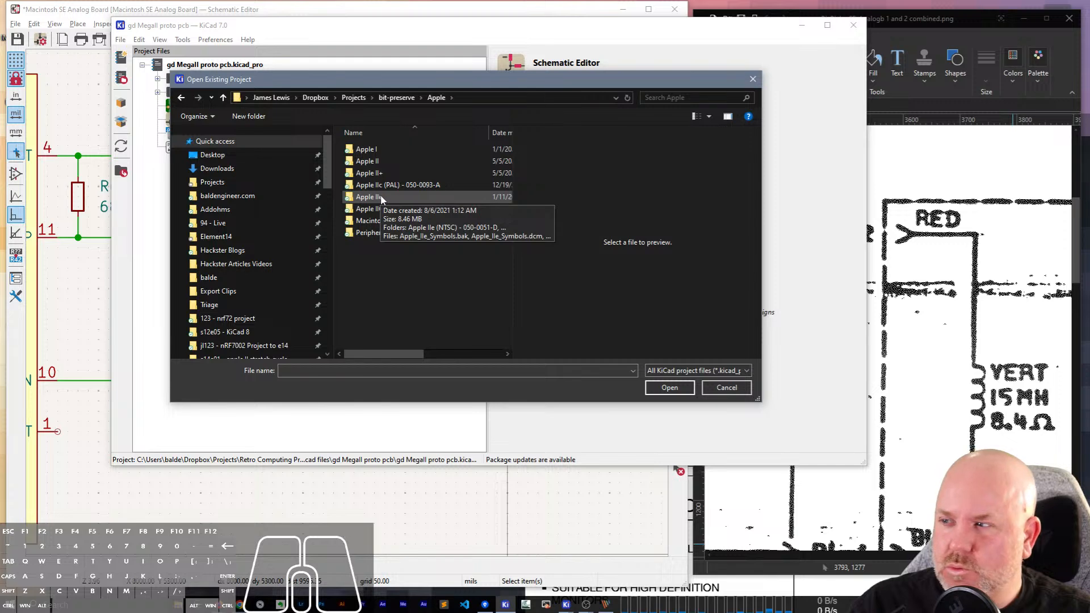
double_click(380, 197)
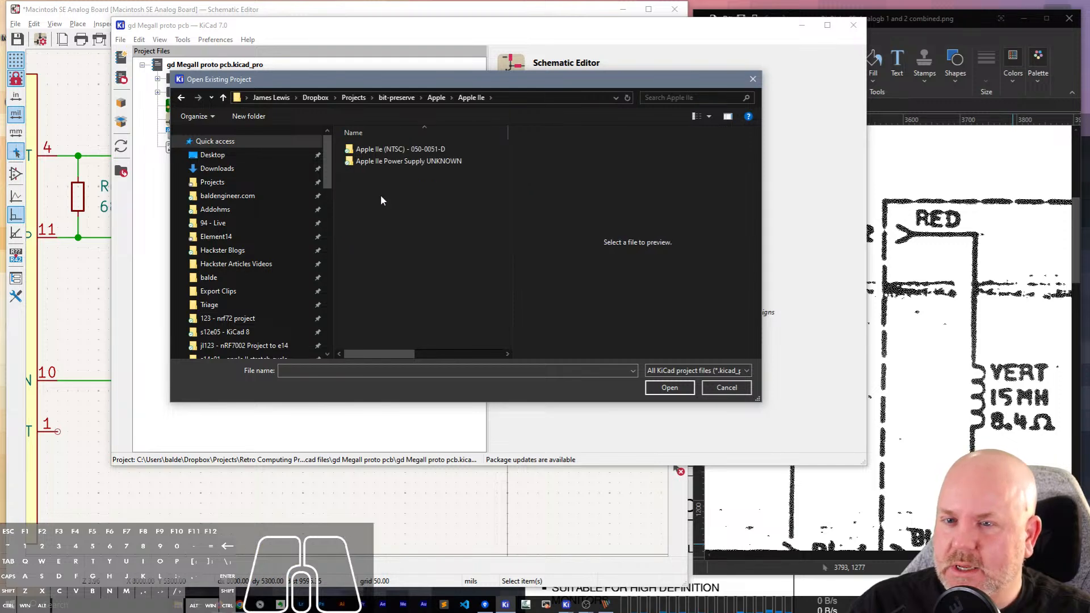
click(395, 163)
double_click(396, 162)
double_click(400, 150)
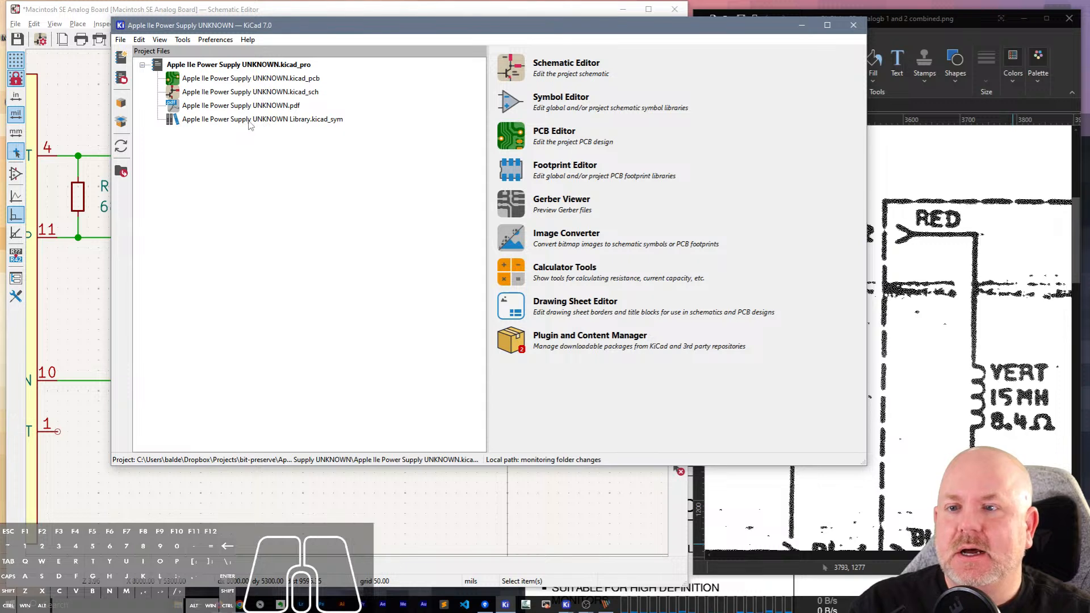
Check the options for the Apple IIe Power Supply UNKNOWN Library.kicad_sym file and close that project window.
click(248, 121)
right_click(248, 121)
key(Escape)
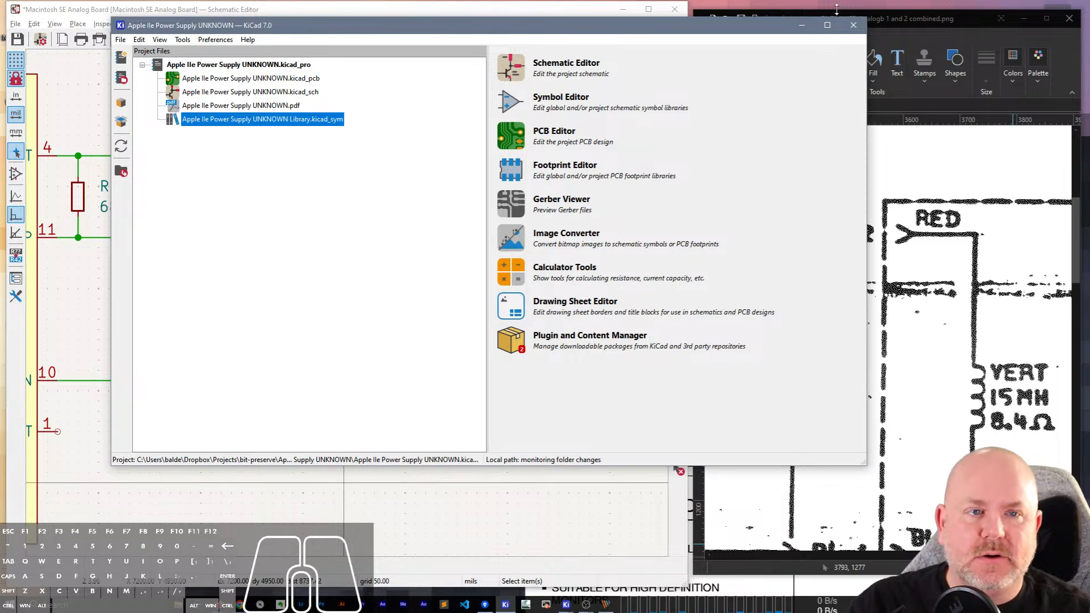
click(854, 25)
click(522, 382)
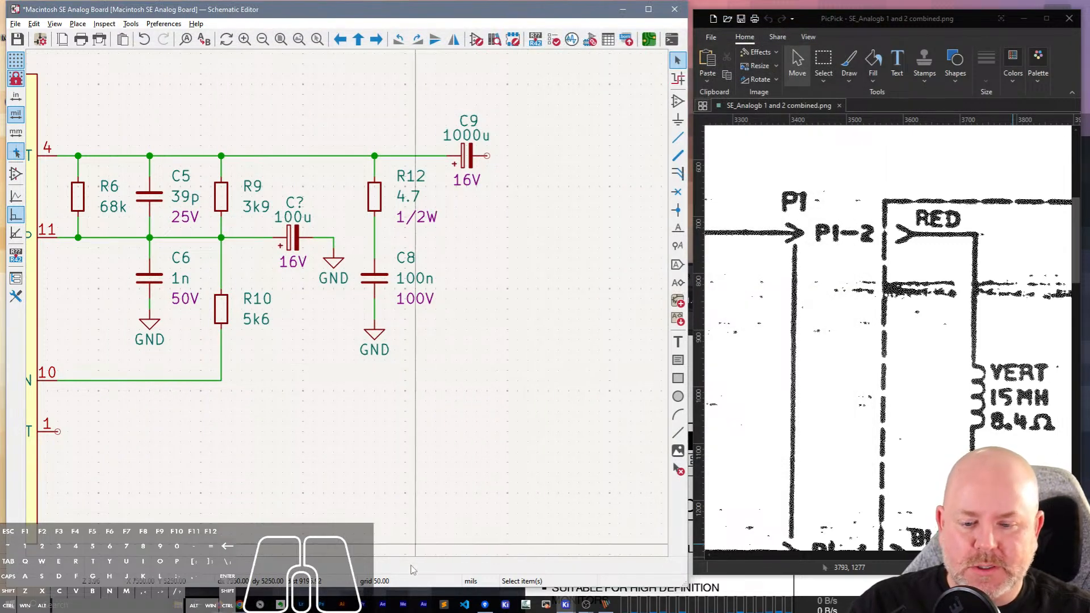
In the Symbol Editor, add Apple IIe Power Supply UNKNOWN Library.kicad_sym to the Project library table.
mouse_move(566, 605)
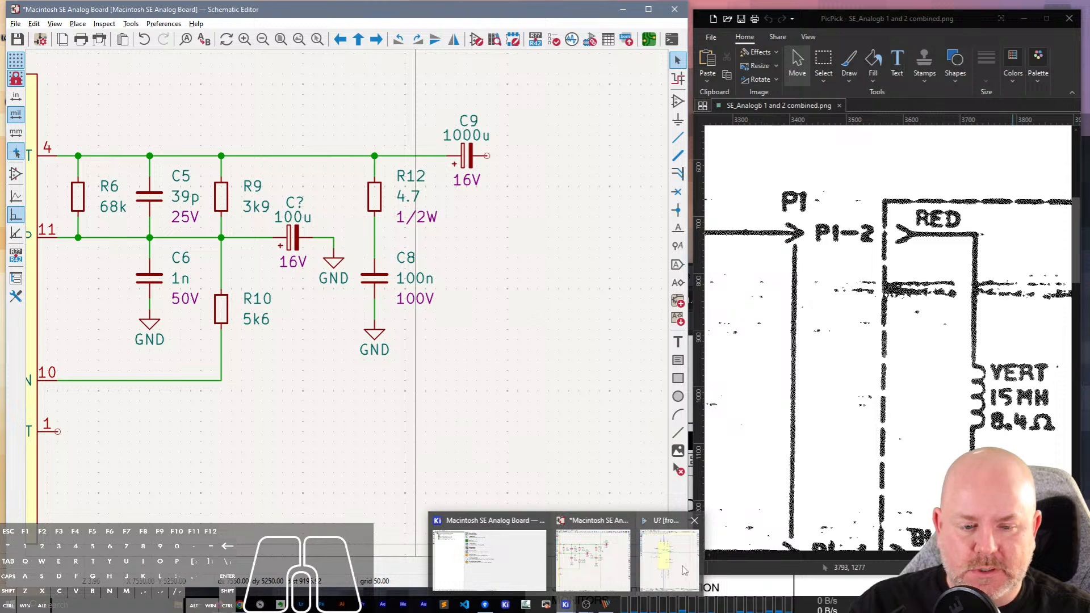
click(670, 553)
click(539, 28)
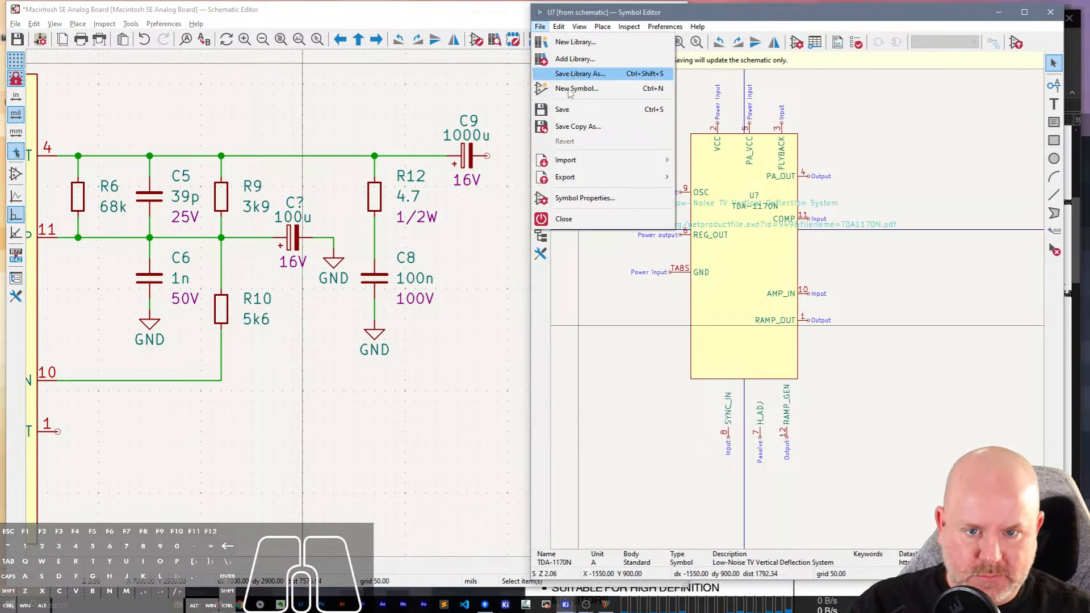
click(575, 59)
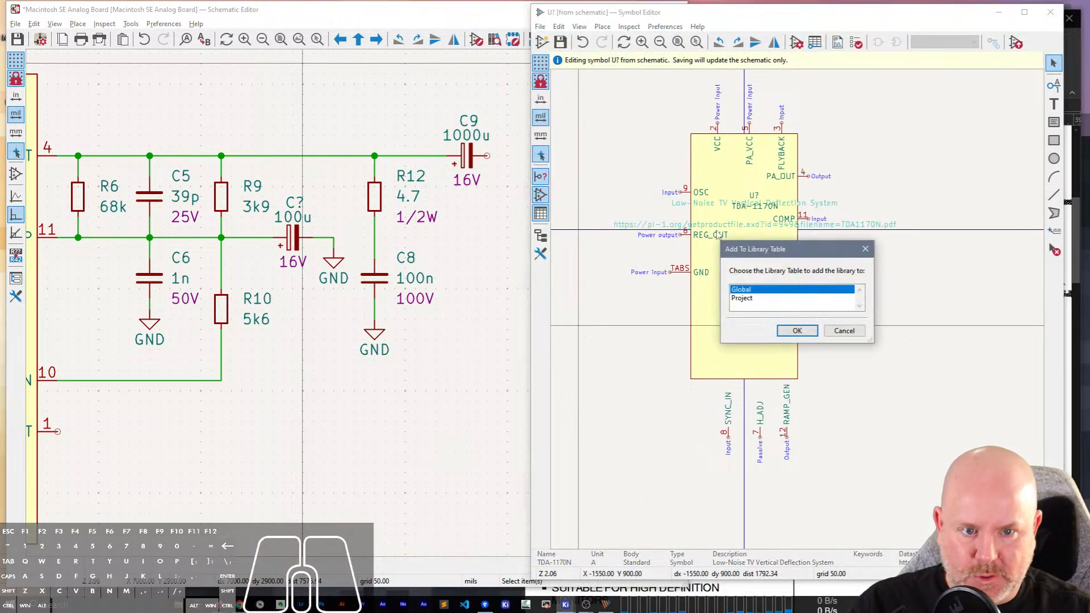
click(751, 298)
click(797, 331)
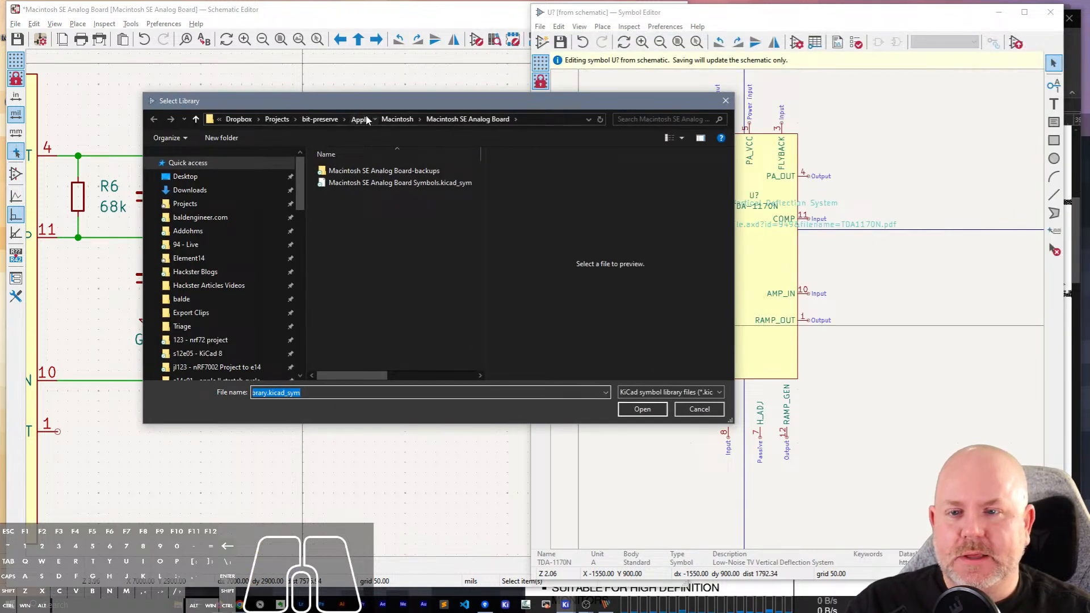
click(366, 120)
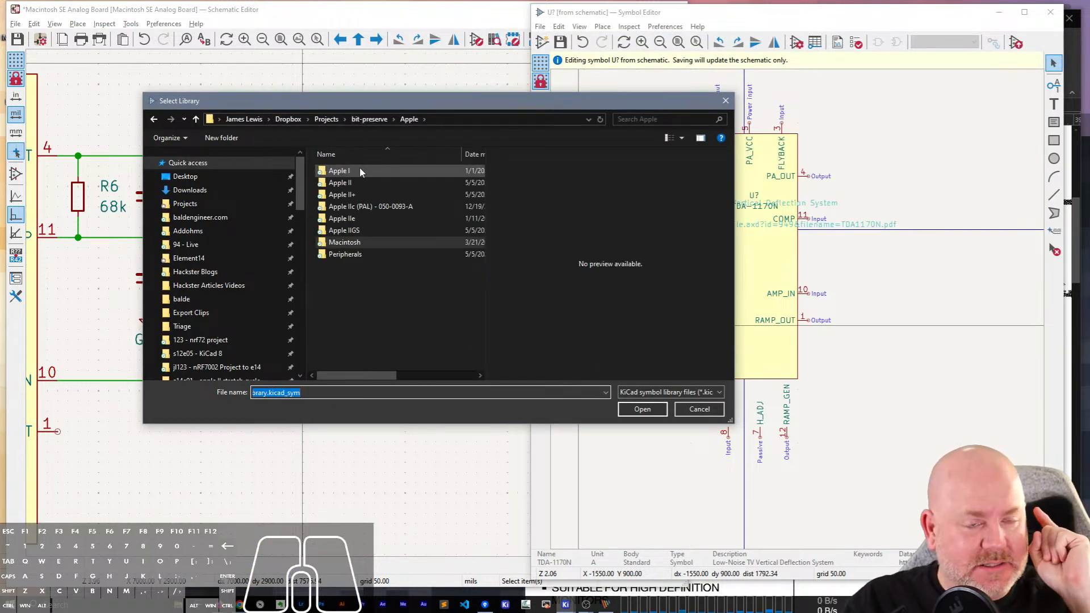
double_click(344, 218)
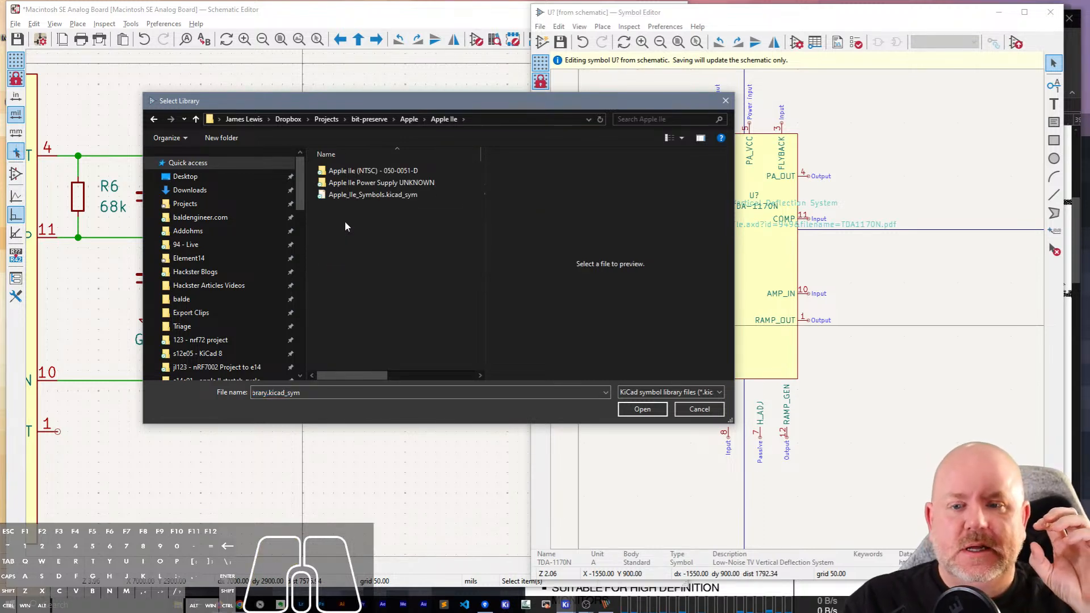
double_click(380, 183)
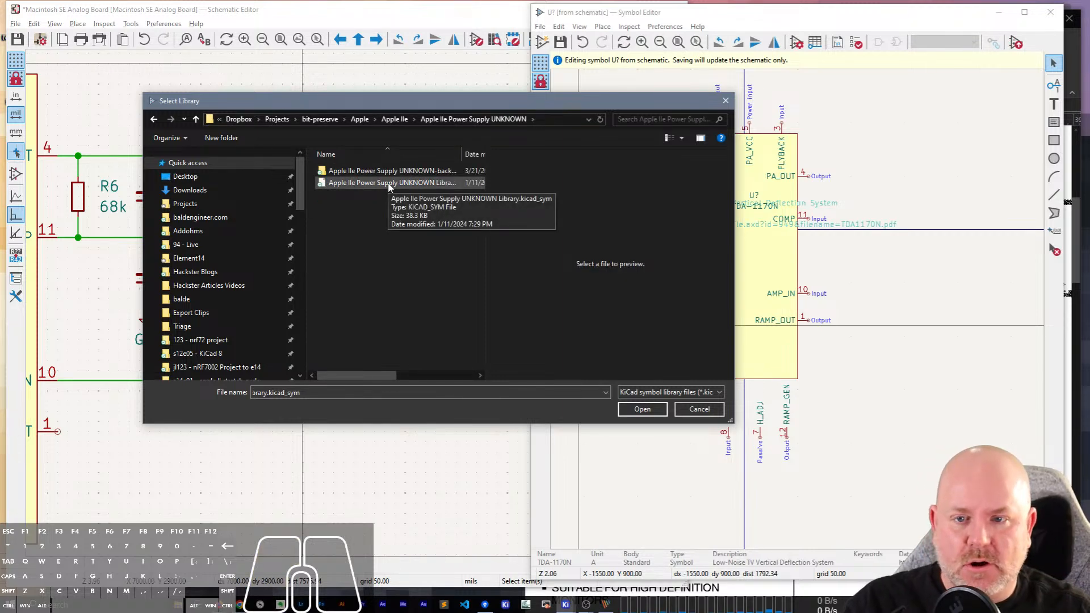
double_click(389, 183)
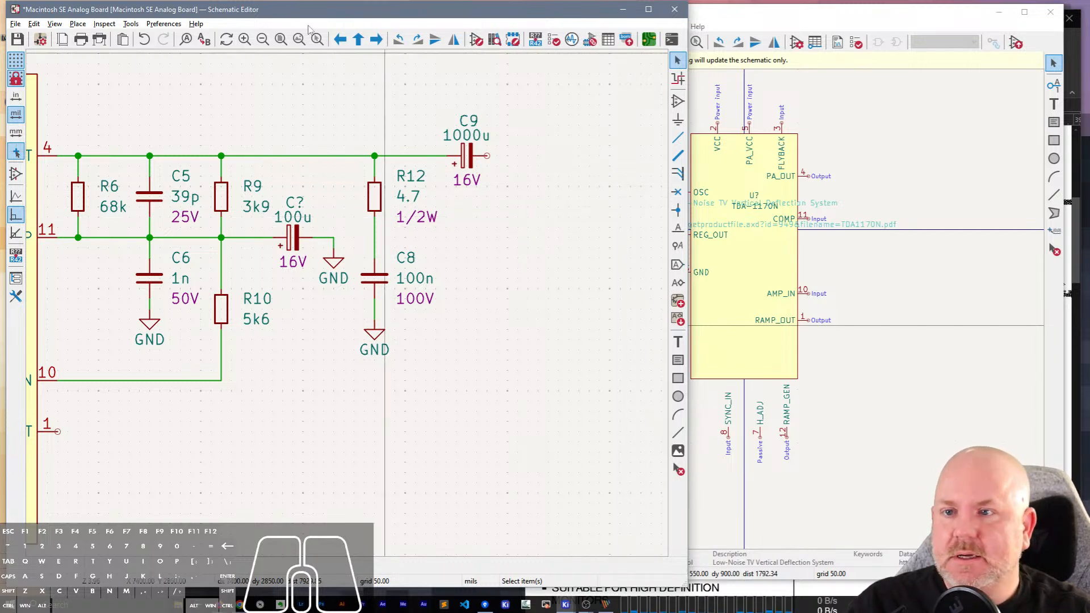
Show the symbol library tree and compare Conn_Off_Board and Conn_Off_Board_Single with the P1-1 and P1-2 connectors in the scan.
click(812, 21)
drag(811, 17, 726, 7)
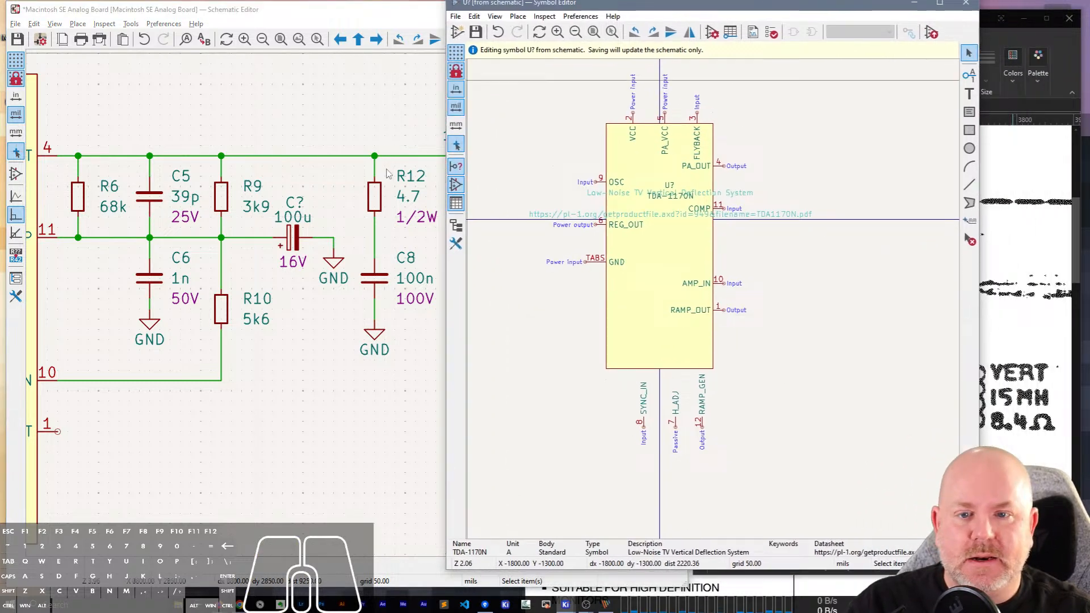
click(456, 226)
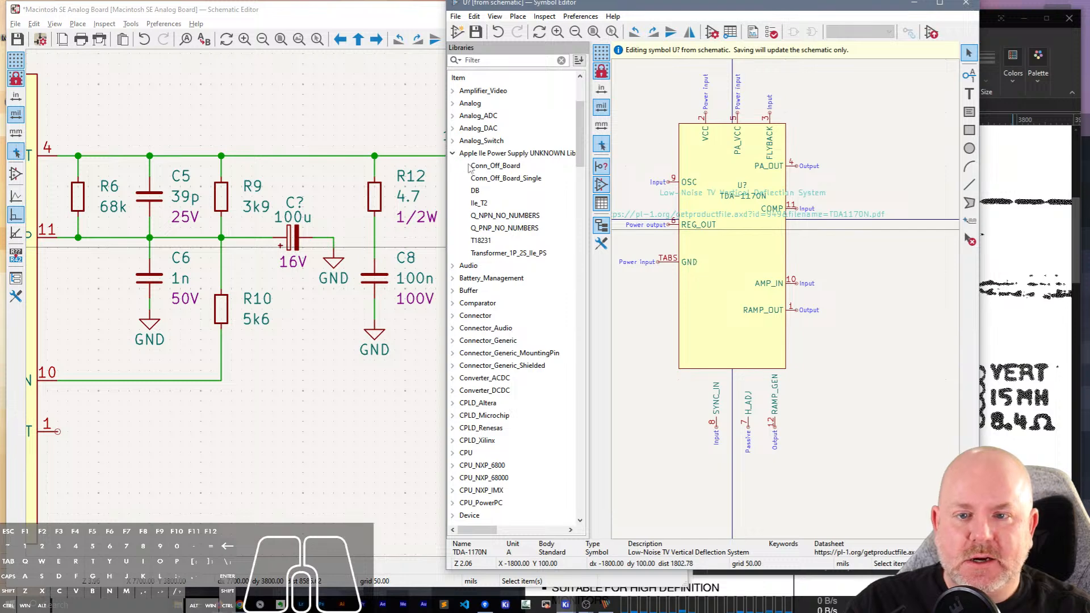
double_click(484, 170)
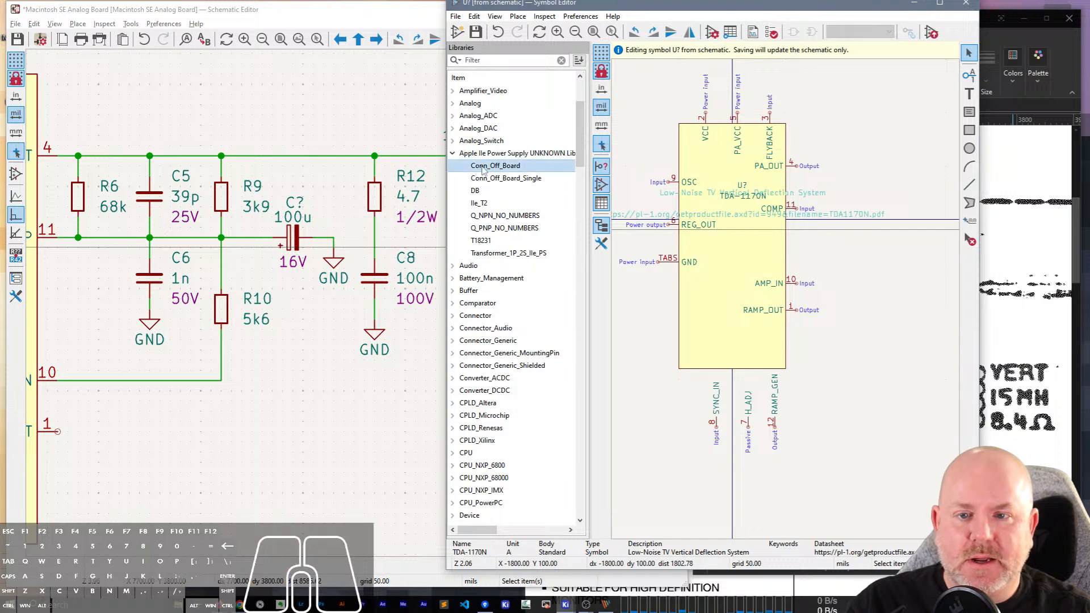
double_click(495, 181)
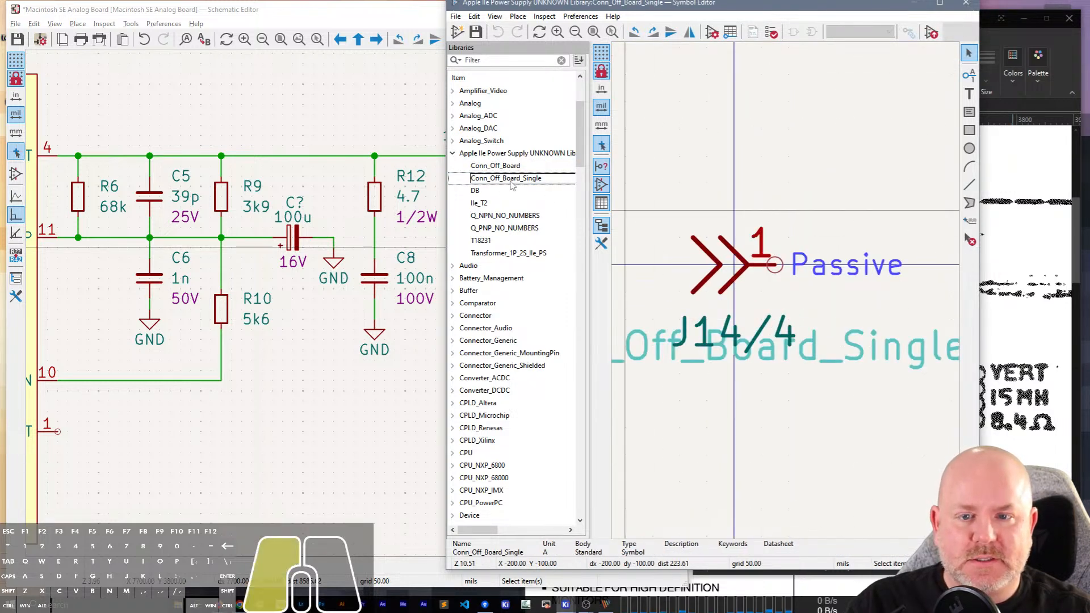
double_click(500, 166)
double_click(506, 178)
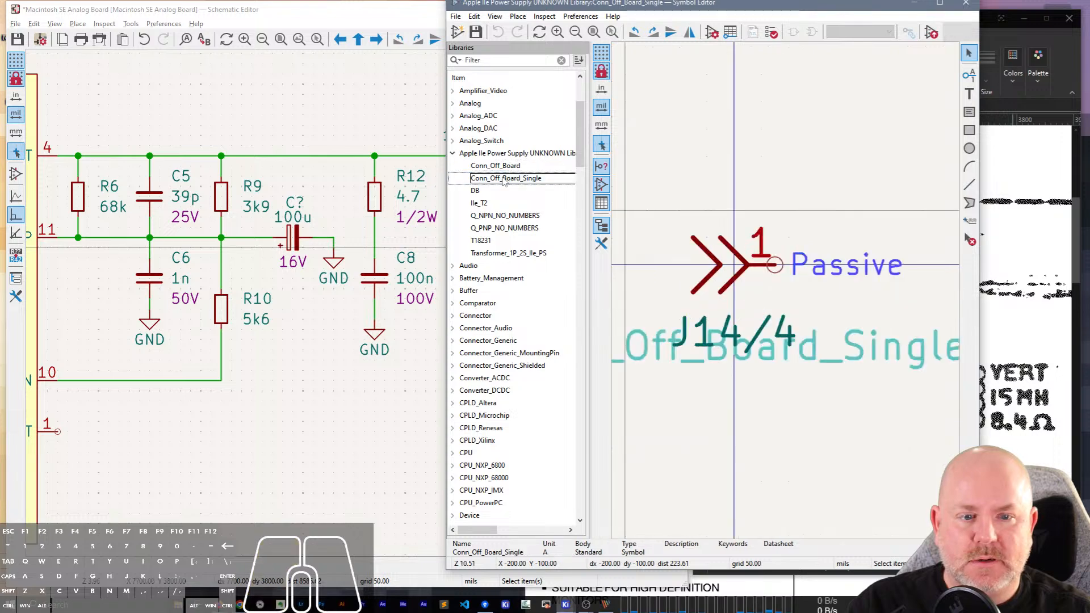
click(1000, 257)
scroll(865, 274, down, 5)
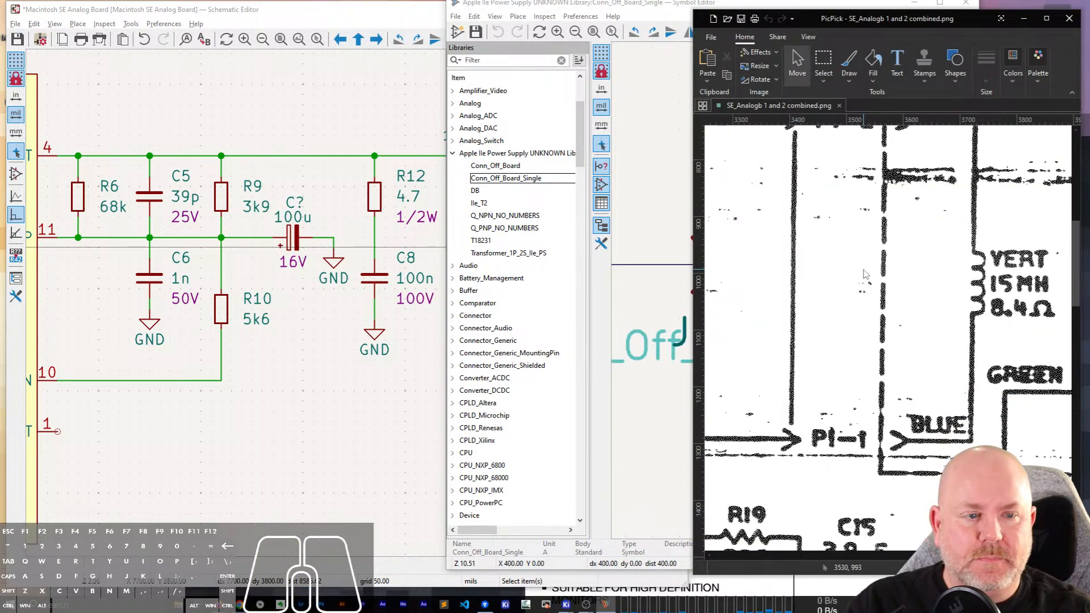
scroll(865, 274, up, 8)
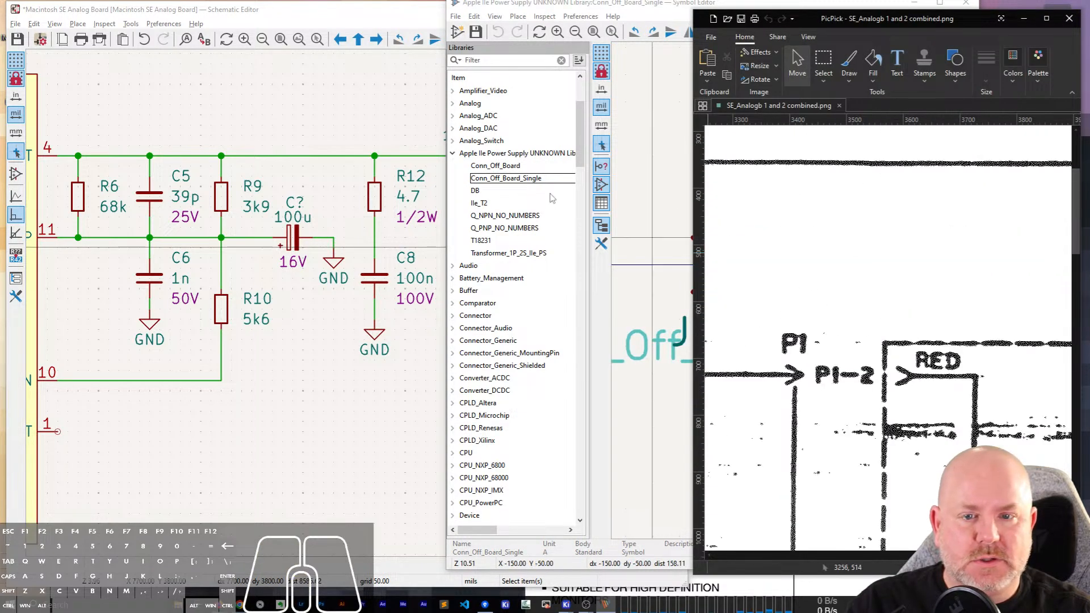
Save a copy of the Conn_Off_Board_Single symbol into the Macintosh SE Analog Board Symbols library.
click(511, 180)
right_click(511, 181)
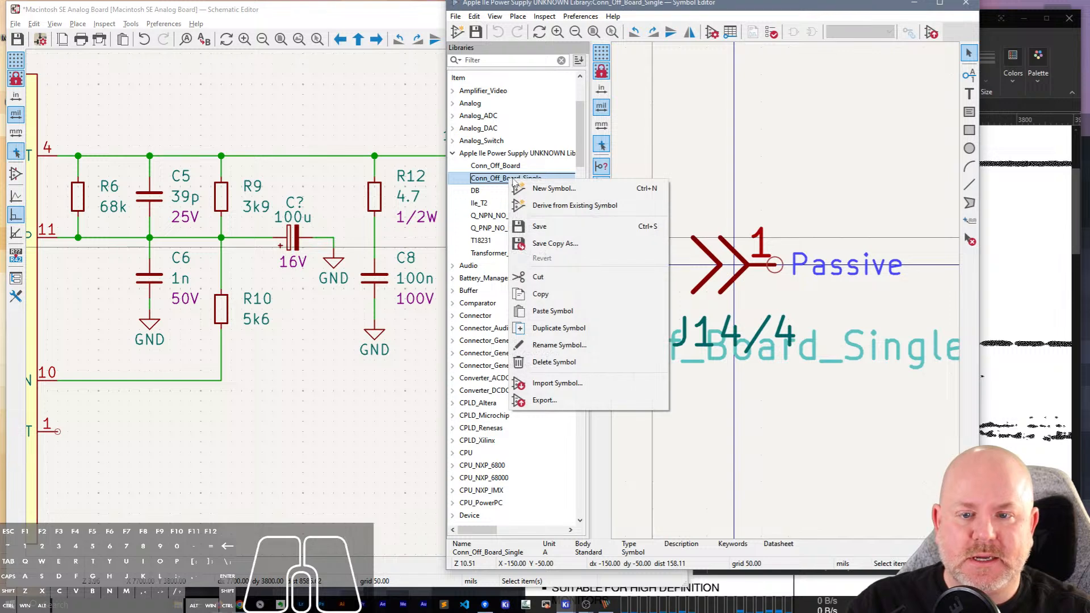
click(548, 243)
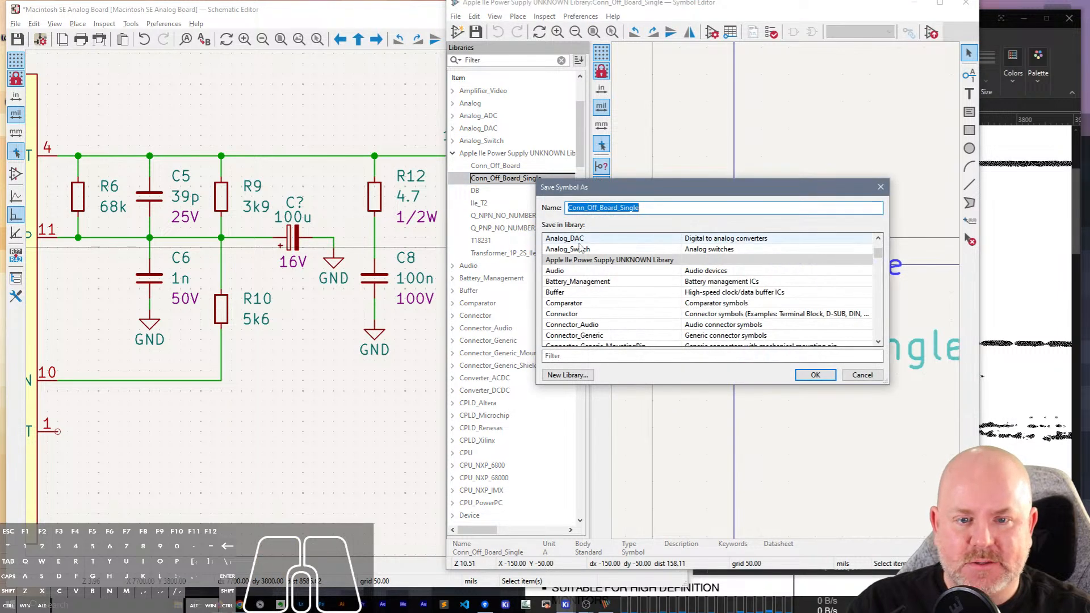
click(597, 355)
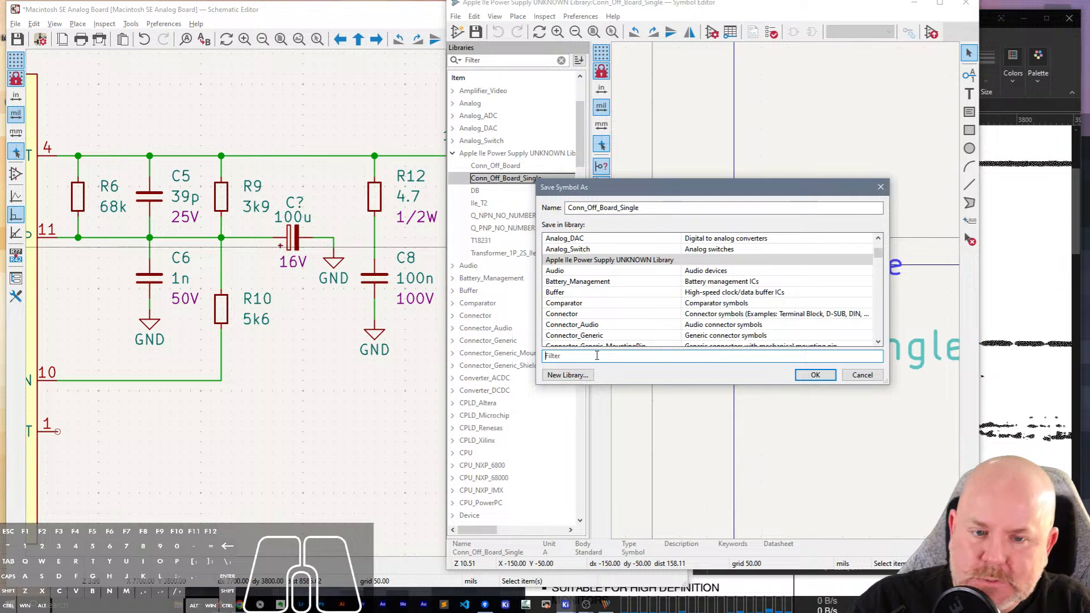
text(SE)
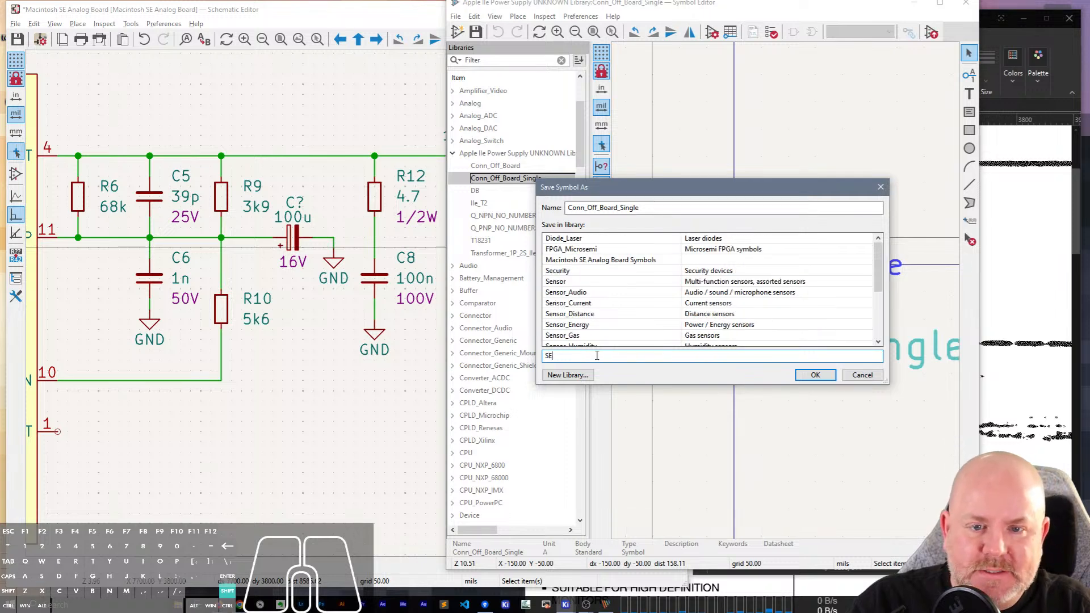
double_click(638, 262)
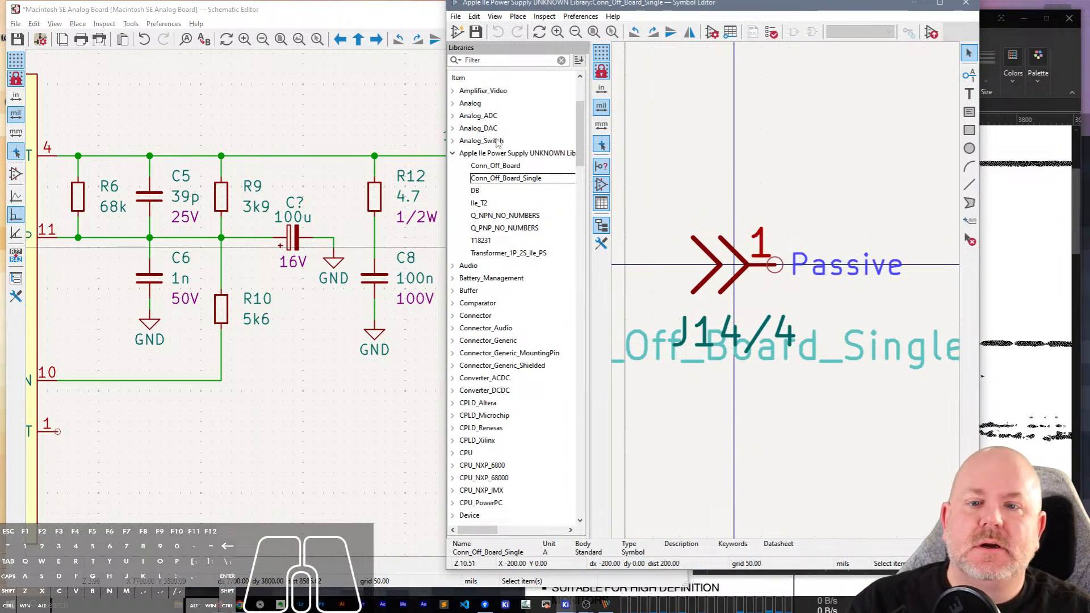
Close the Symbol Editor, saving the changes to the Macintosh SE Analog Board Symbols library.
right_click(507, 156)
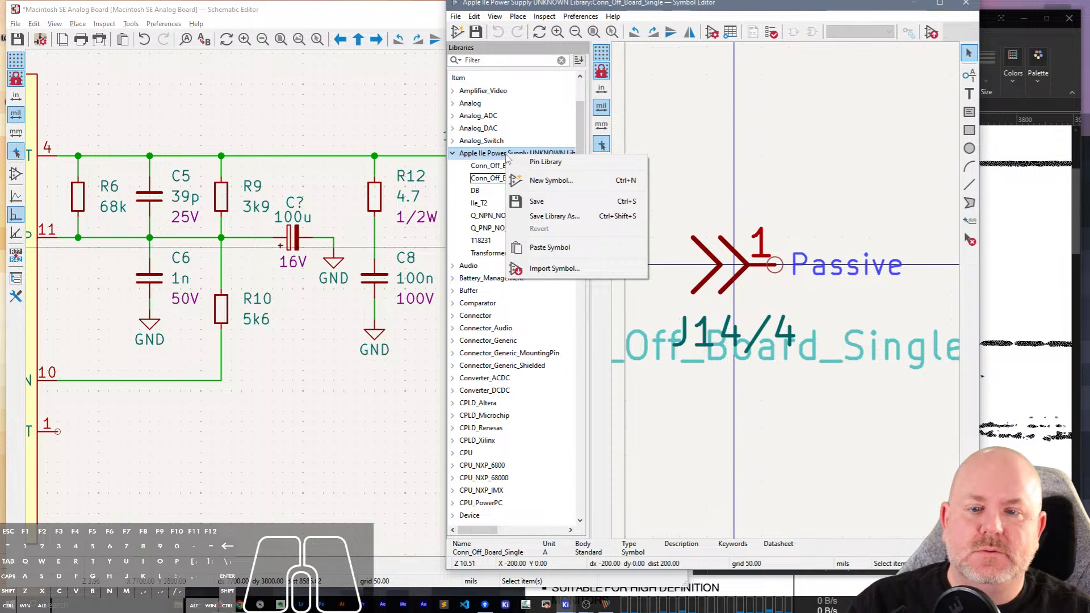
click(590, 21)
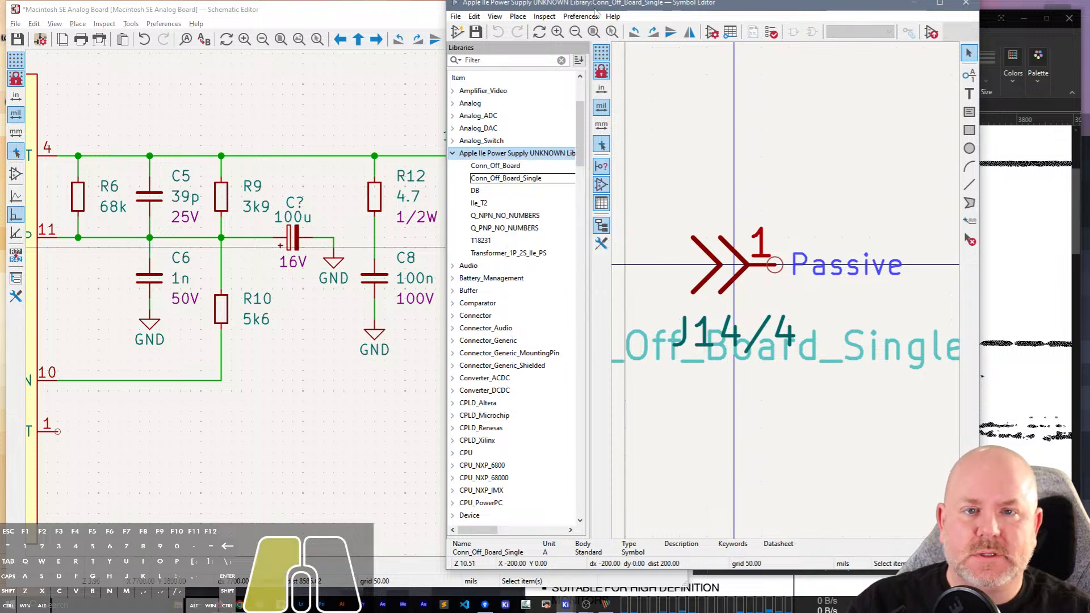
click(966, 6)
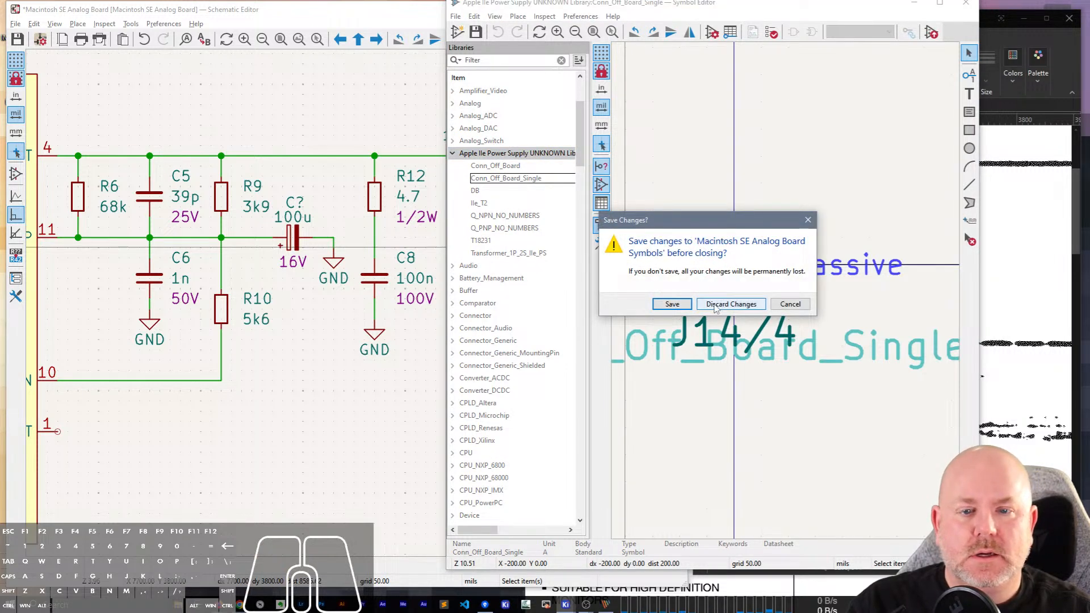
click(795, 302)
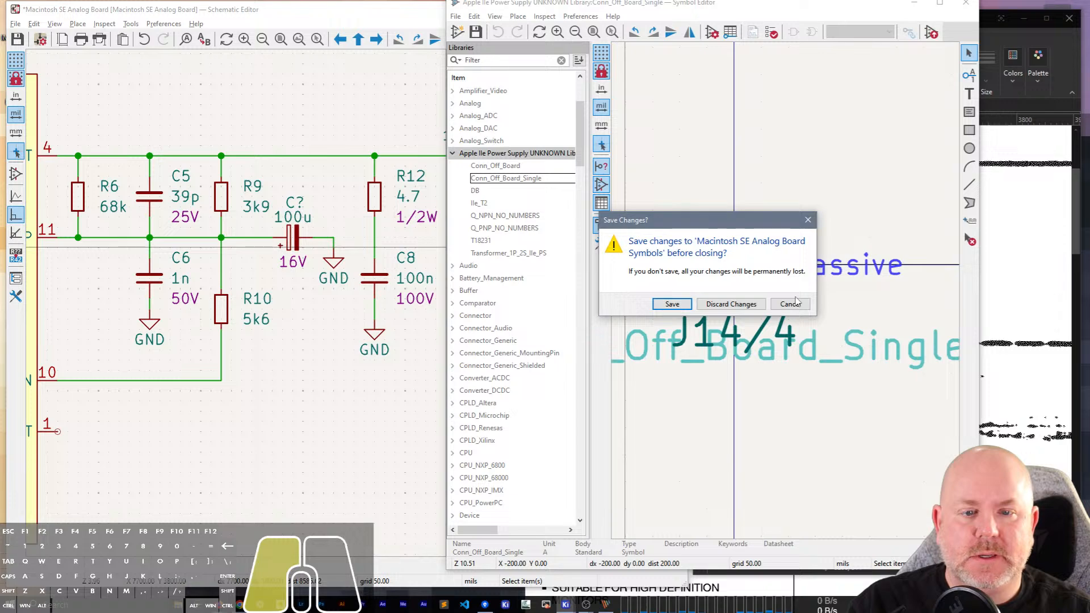
click(681, 304)
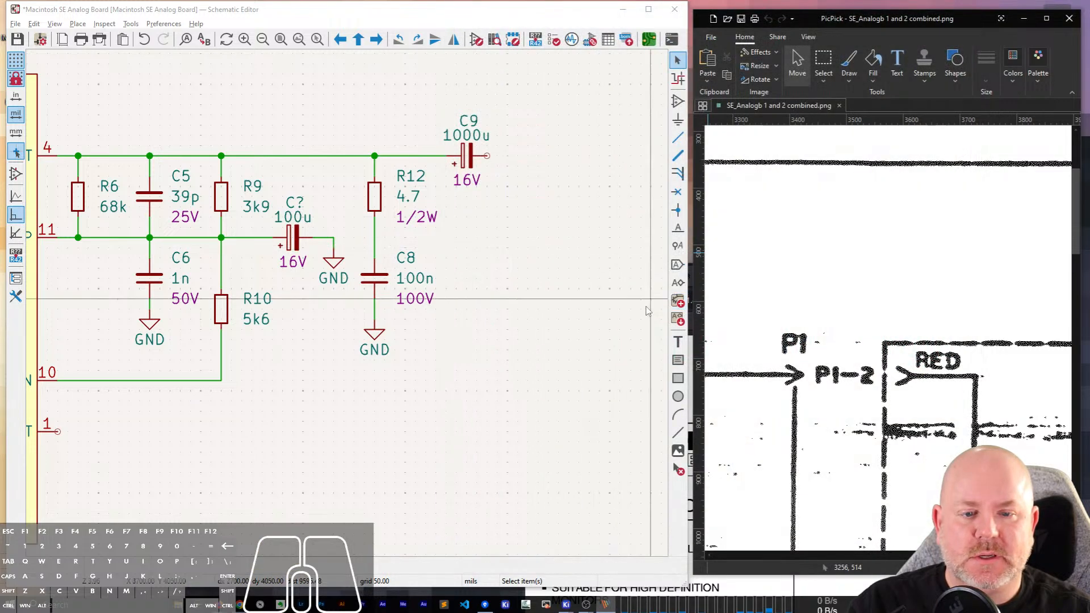
Remove the Apple IIe Power Supply UNKNOWN Library from the project-specific symbol libraries and save the schematic.
click(163, 23)
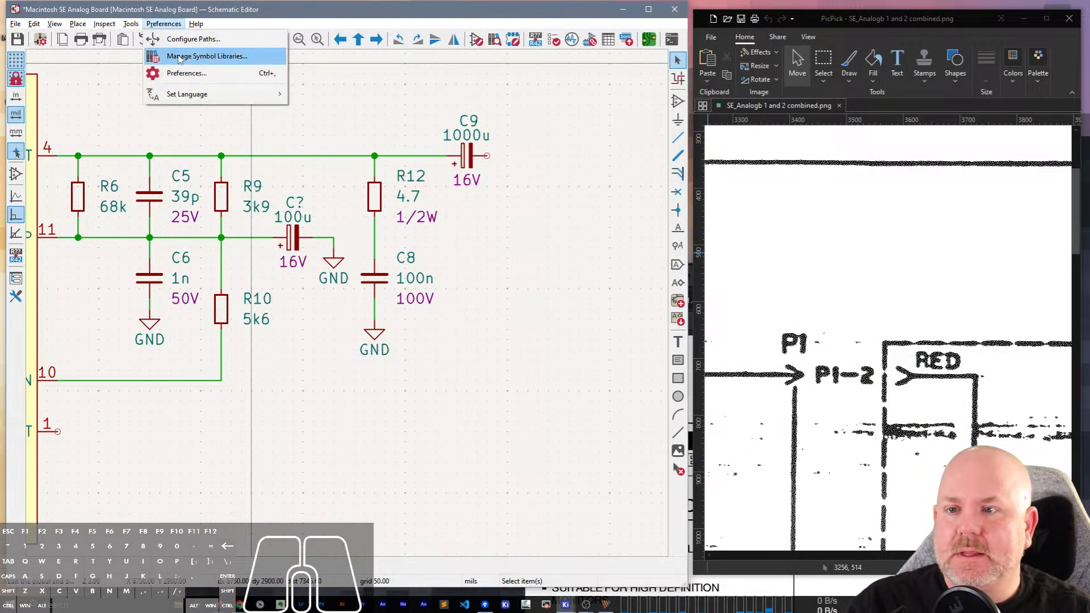
click(181, 57)
click(150, 81)
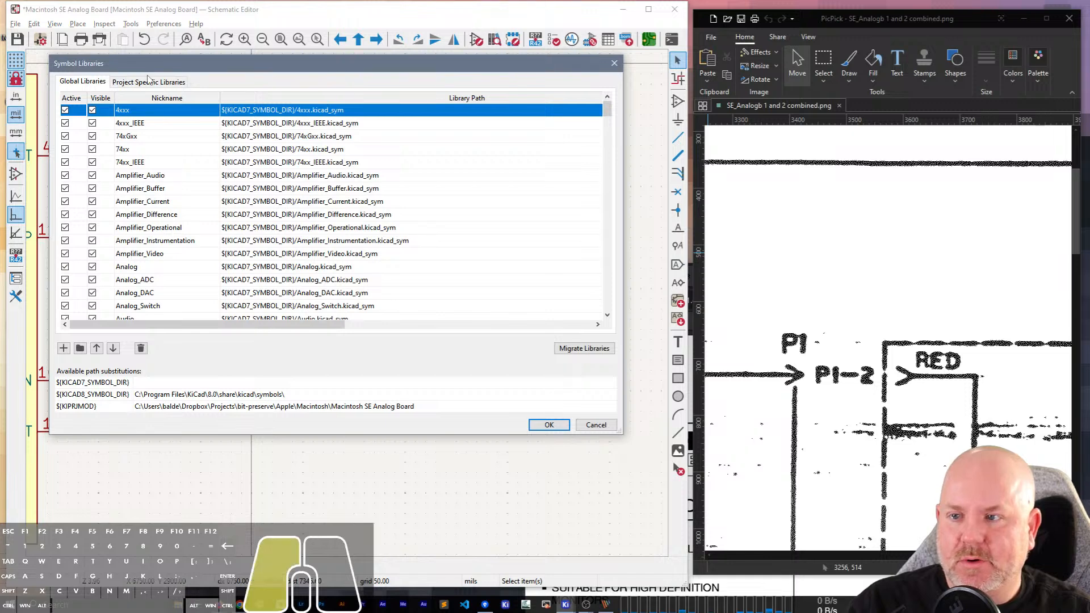
click(150, 123)
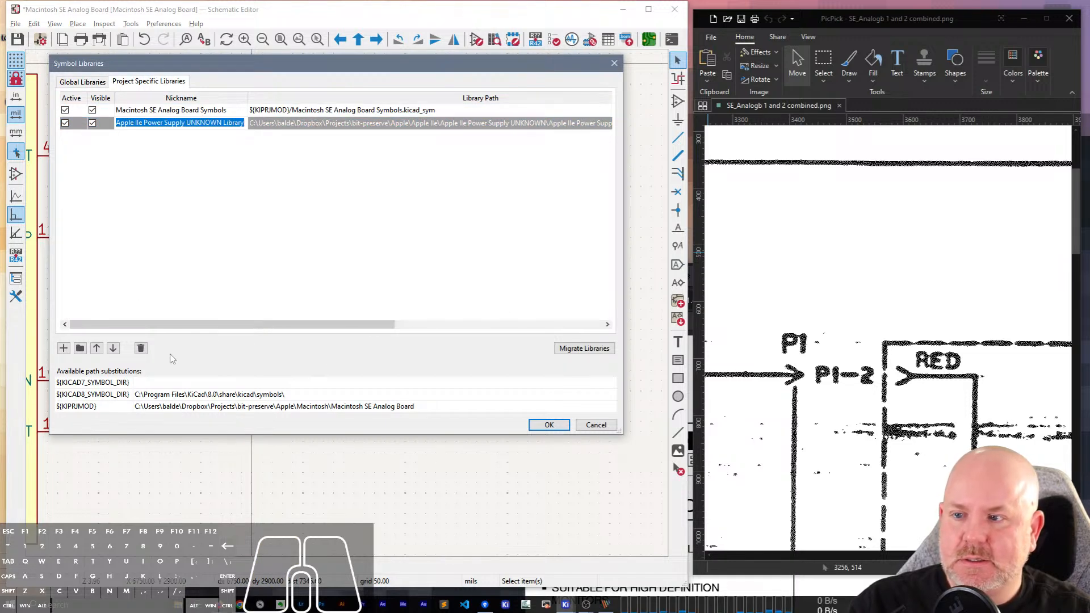
click(141, 348)
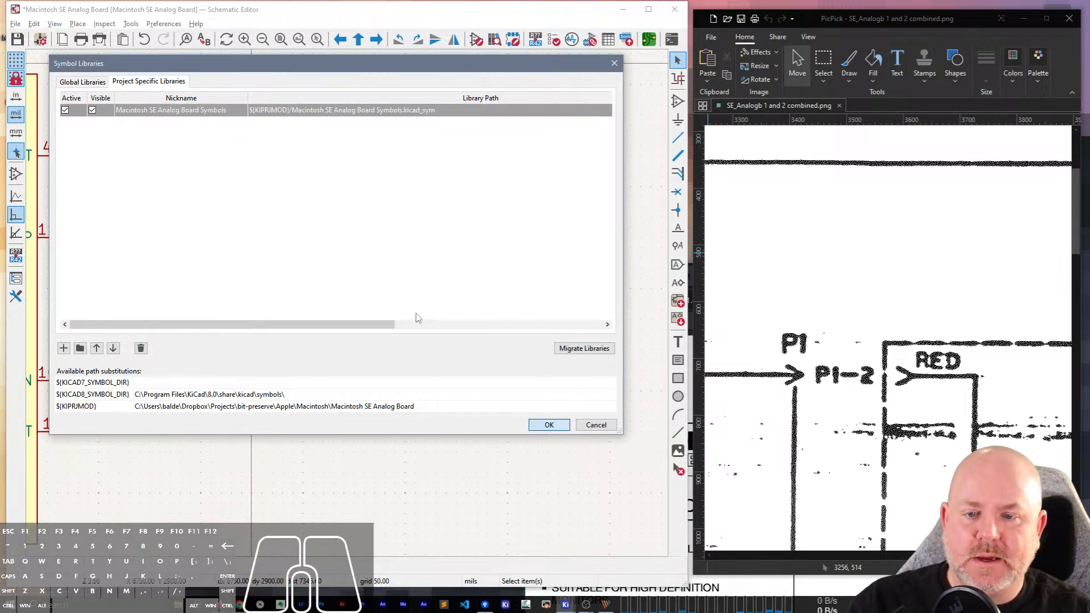
click(549, 425)
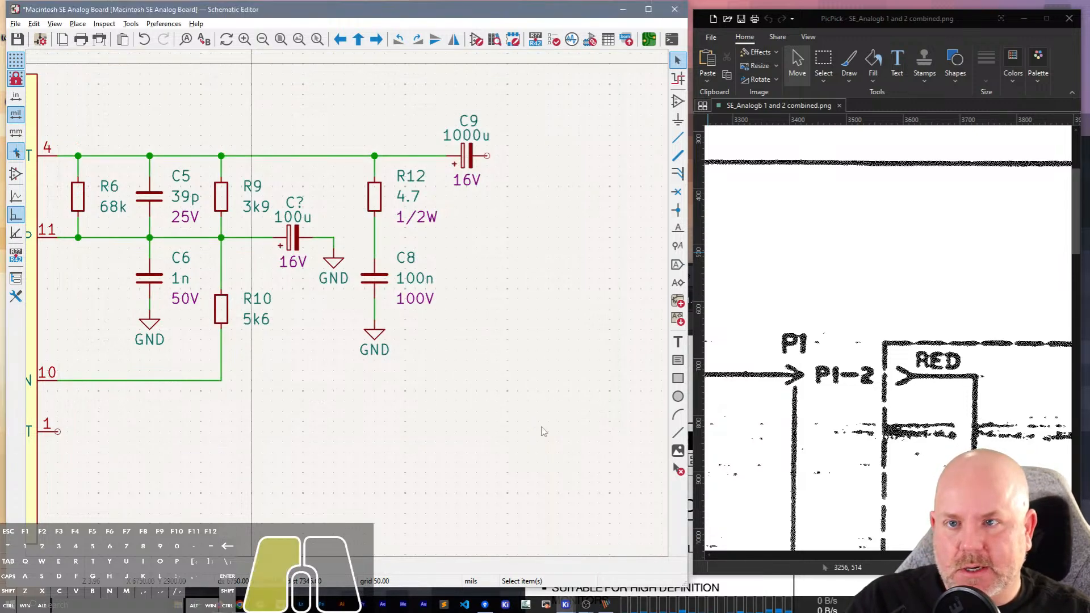
key(ctrl+s)
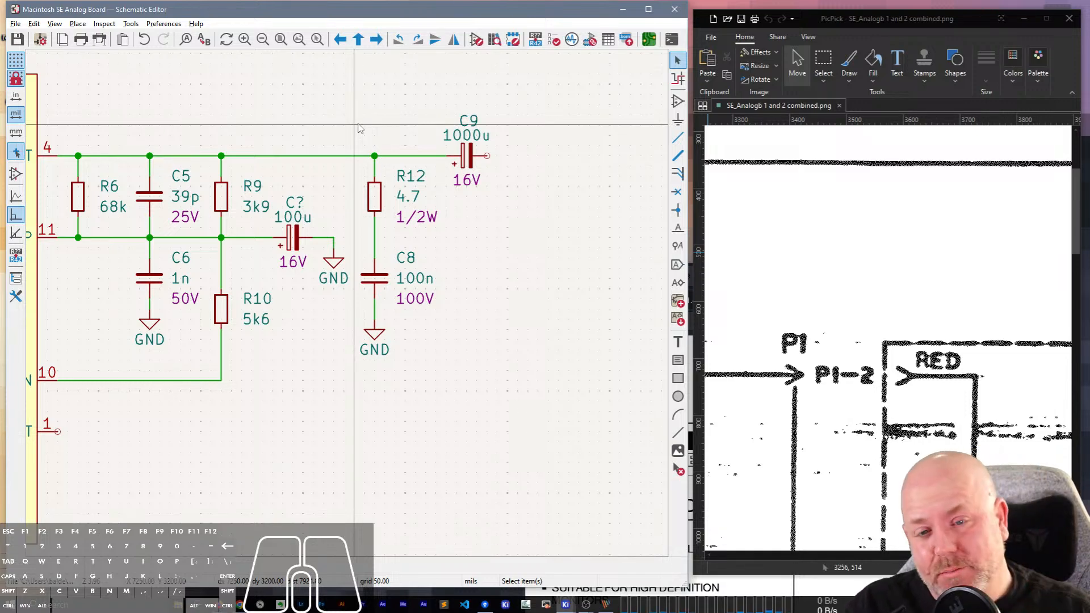
Start adding a symbol beyond C9, search for "board" and choose Conn_Off_Board_Single from Macintosh SE Analog Board Symbols.
key(a)
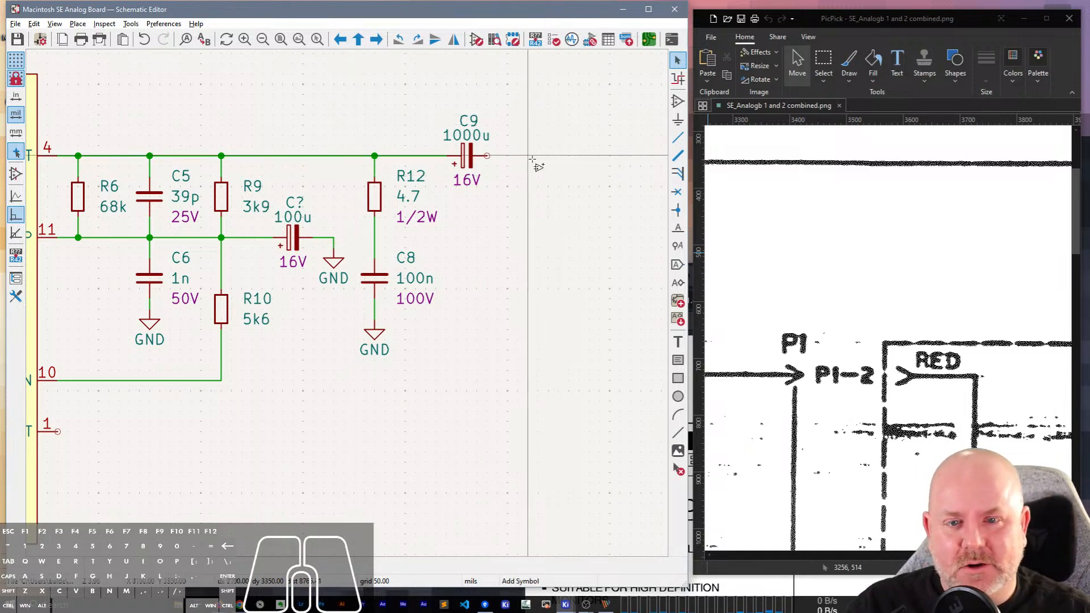
click(534, 160)
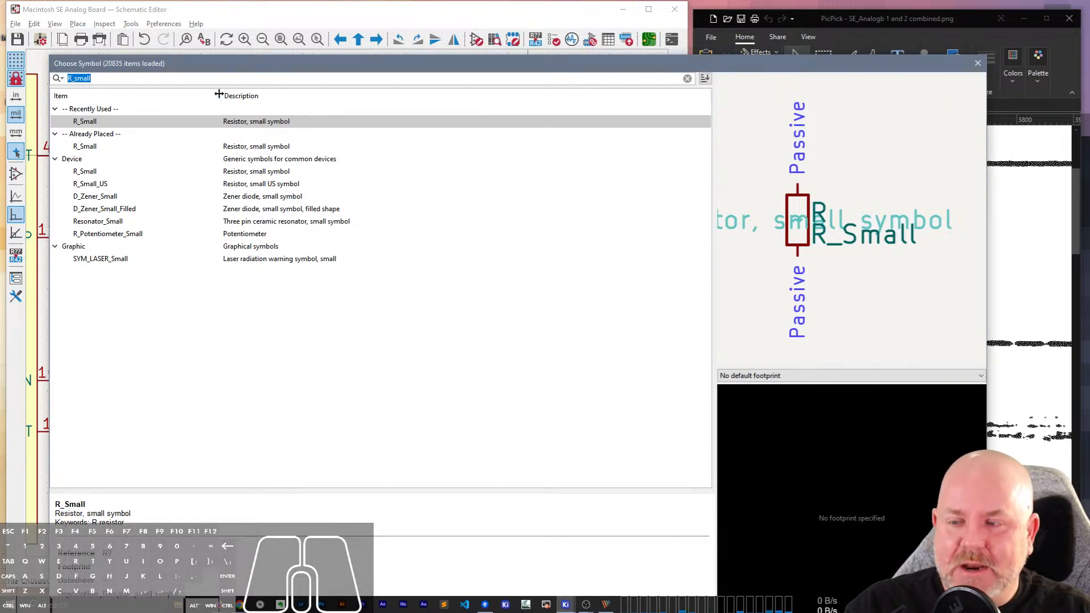
drag(221, 69, 306, 61)
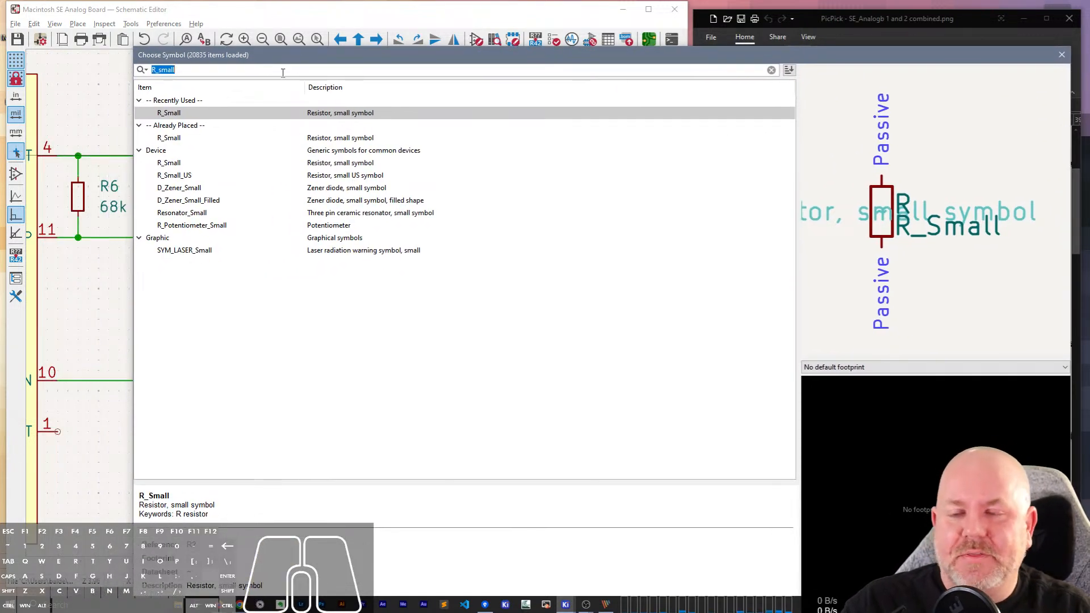
text(off-)
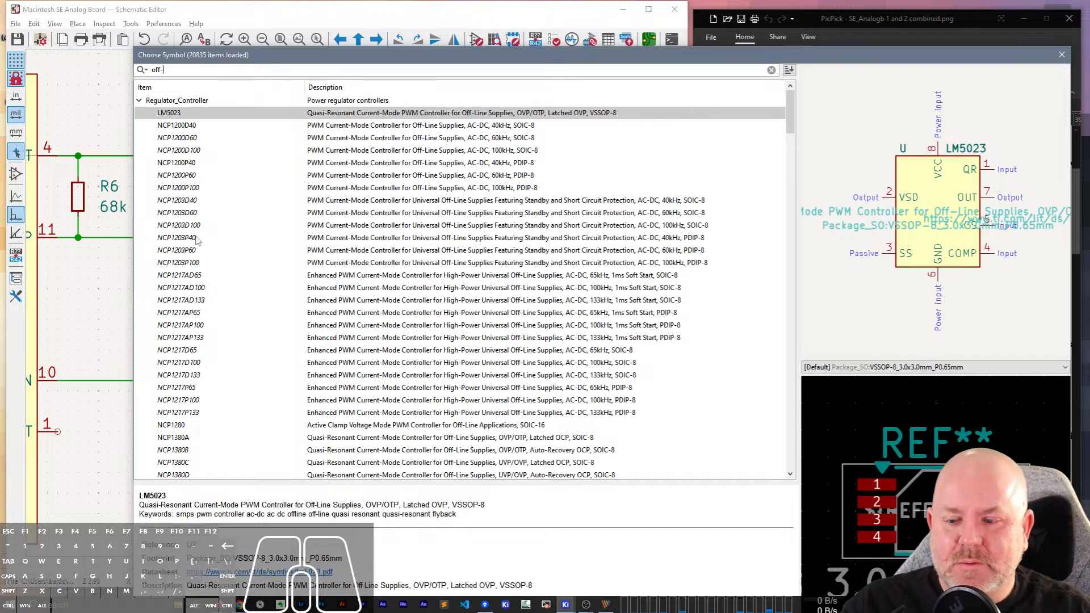
scroll(292, 447, down, 13)
drag(790, 173, 791, 1)
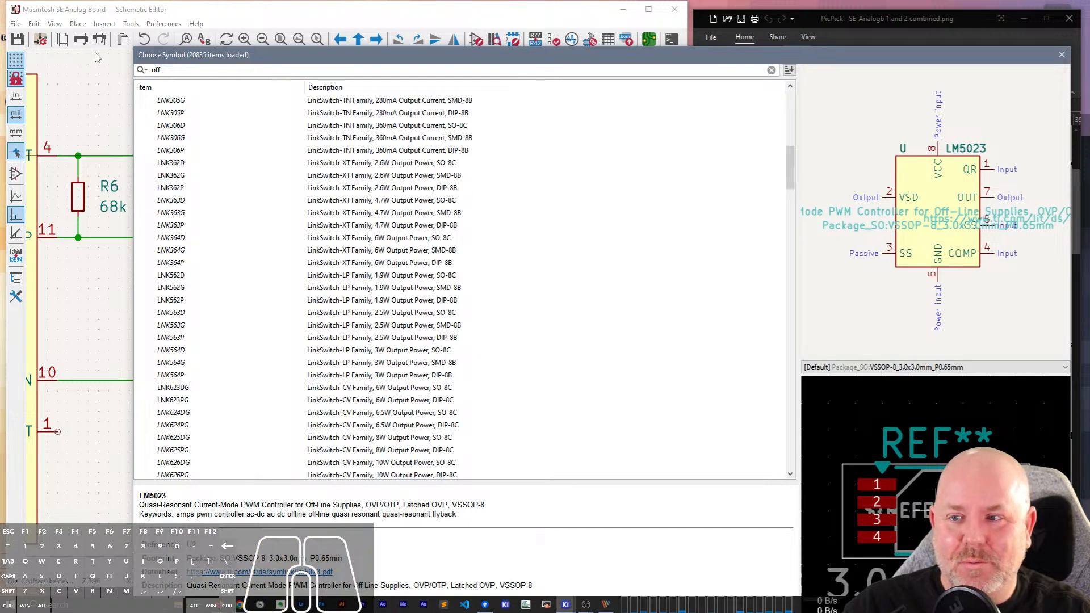
click(173, 69)
key(BackSpace)
key(BackSpace)
text(board)
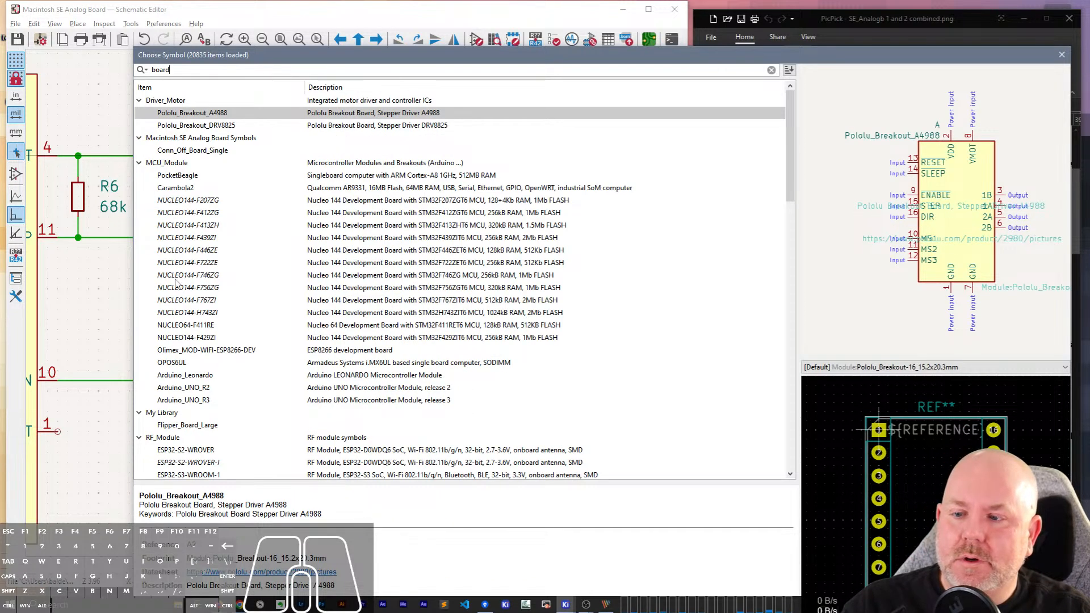
double_click(187, 150)
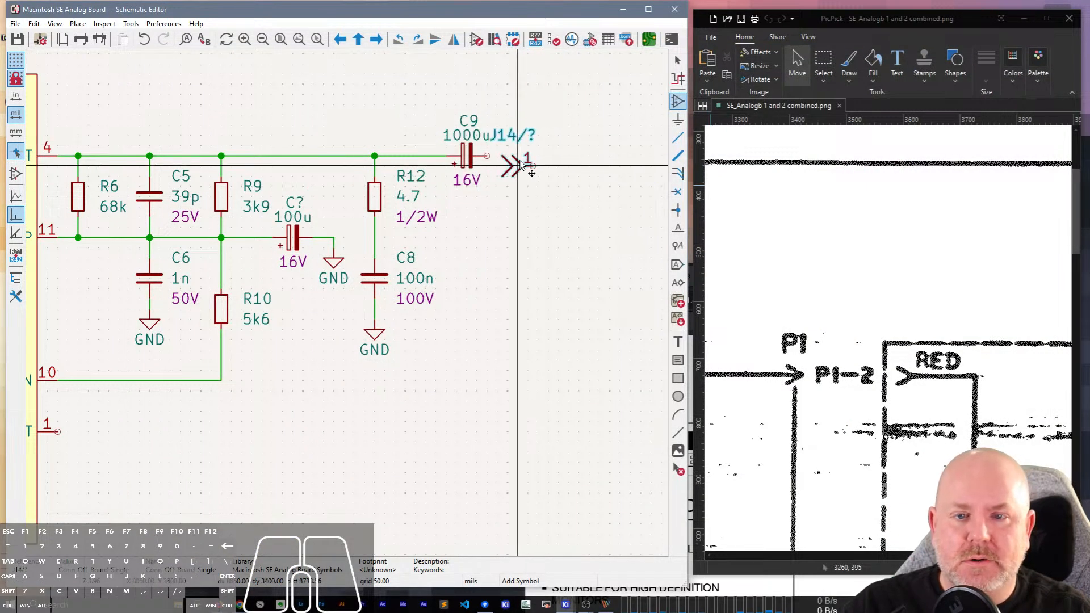
Rotate the connector symbol 180° and place it beyond C9, in line with the capacitor's free pin.
key(r)
key(r)
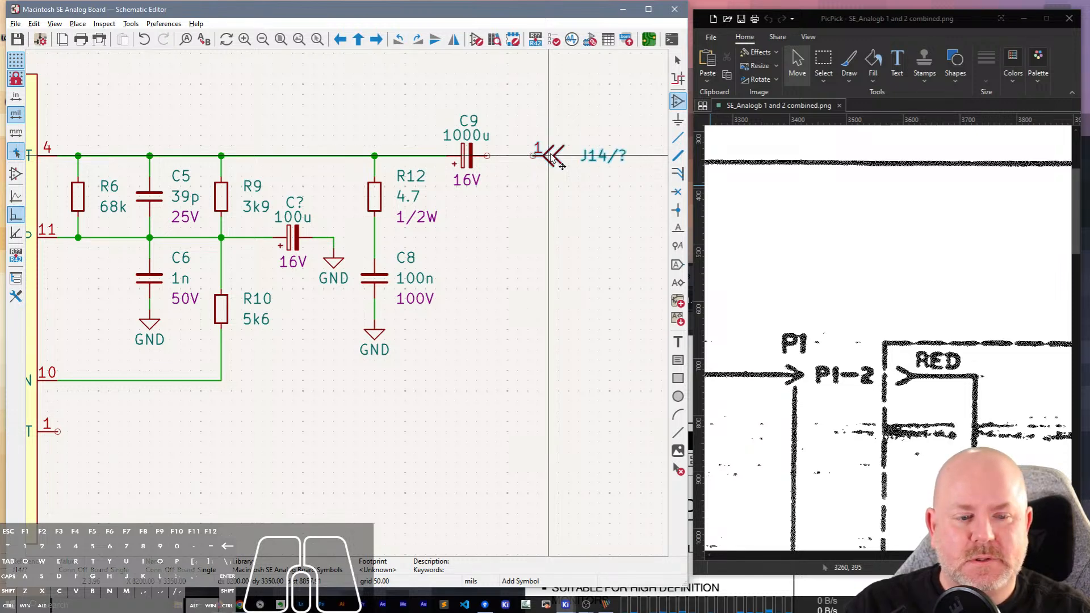
click(549, 162)
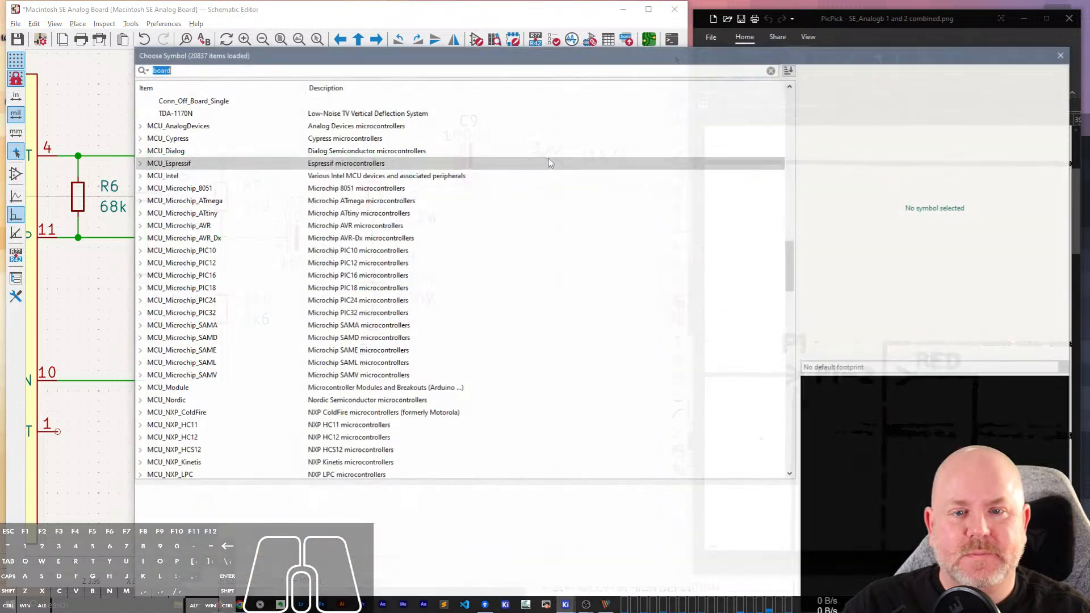
key(Escape)
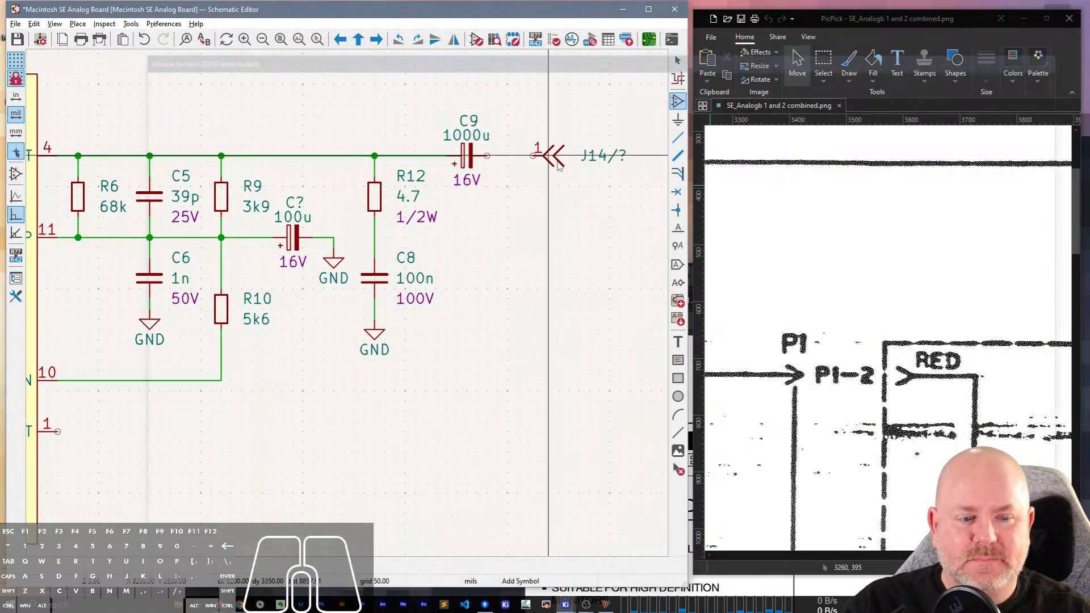
key(Escape)
Open the placed connector's library symbol for editing and delete the two lines of its outer chevron.
double_click(556, 163)
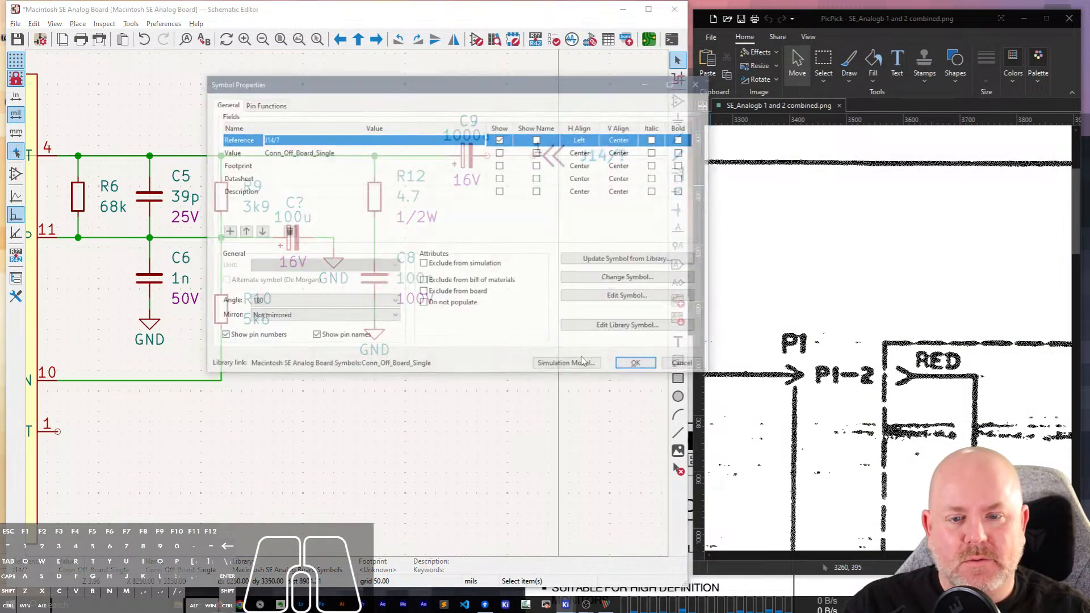
click(632, 325)
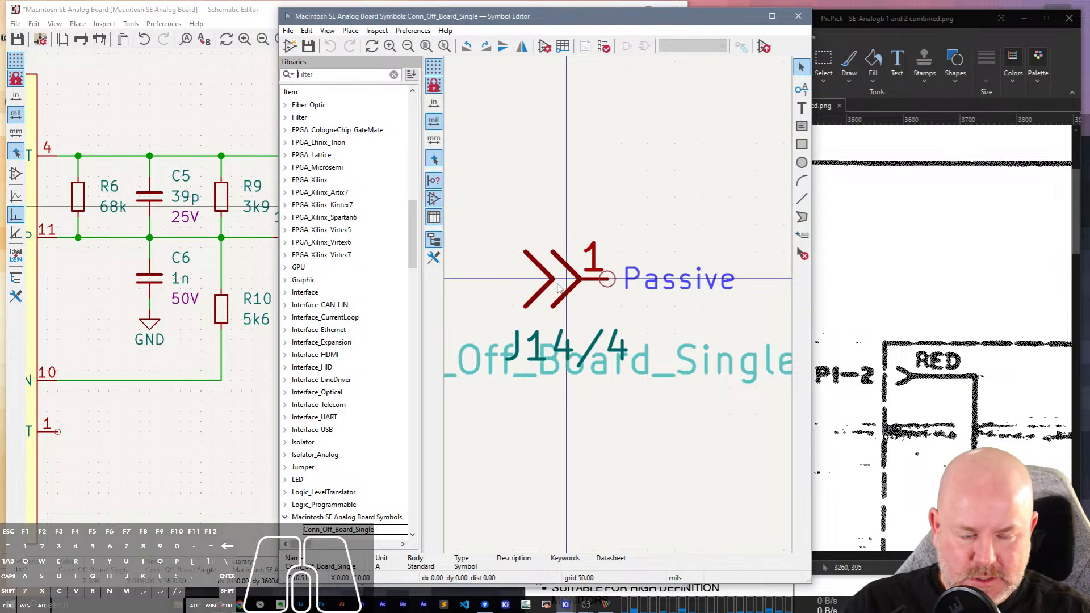
drag(949, 556, 935, 555)
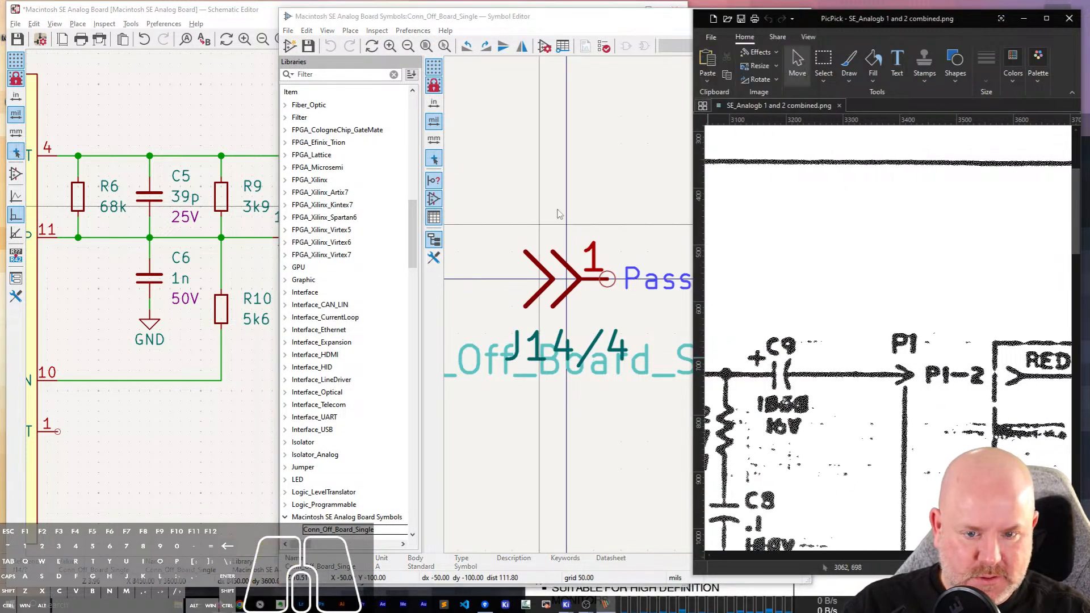
click(548, 277)
click(549, 274)
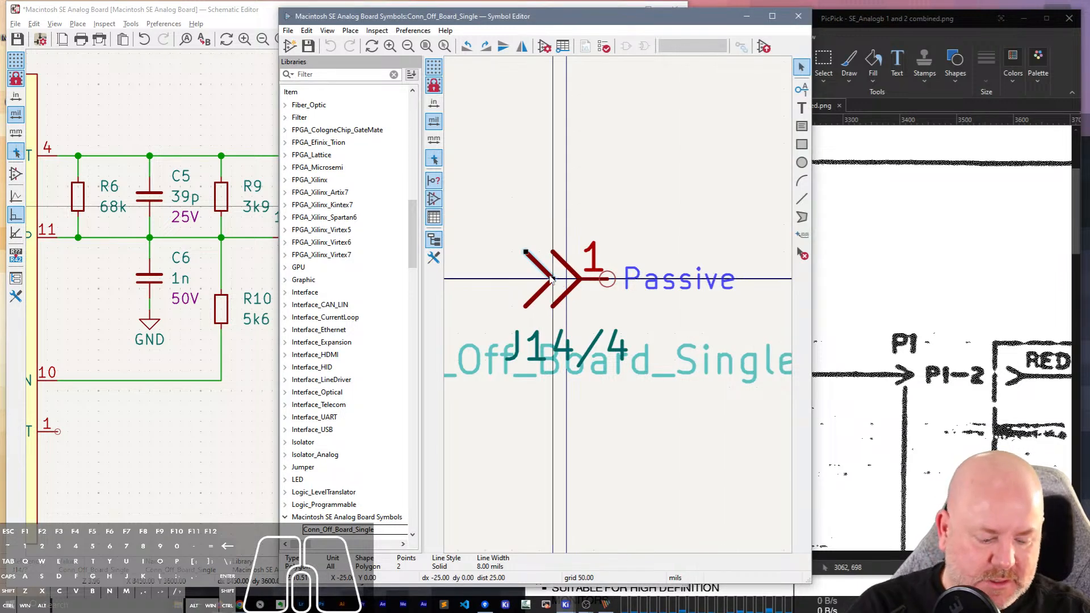
key(Delete)
click(550, 285)
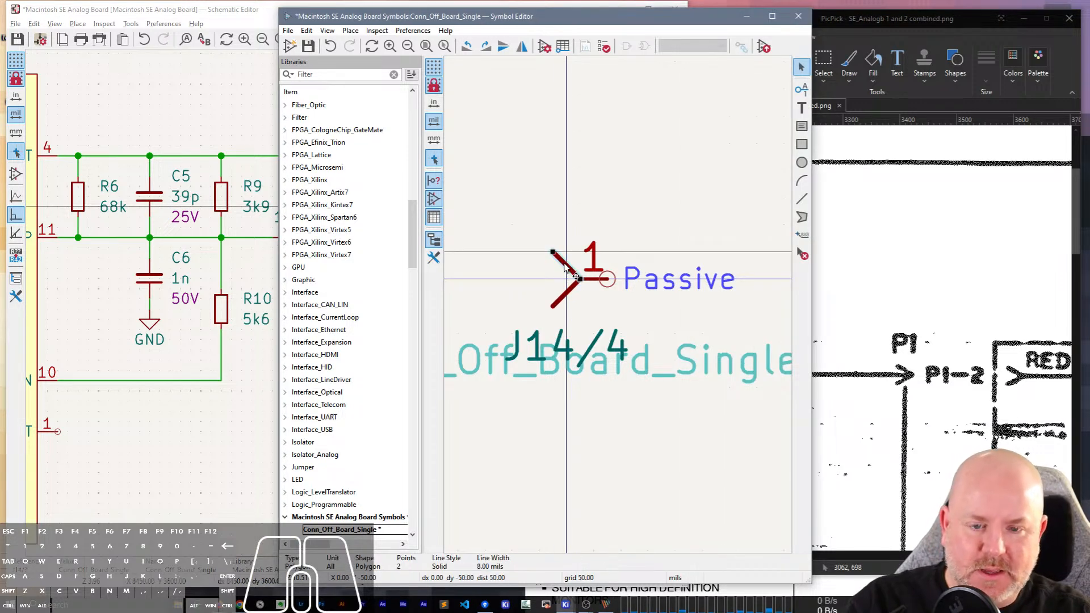
Rotate the two remaining chevron lines to form an arrowhead pointing away from the pin, and move it 50 mils left.
key(r)
key(r)
click(568, 299)
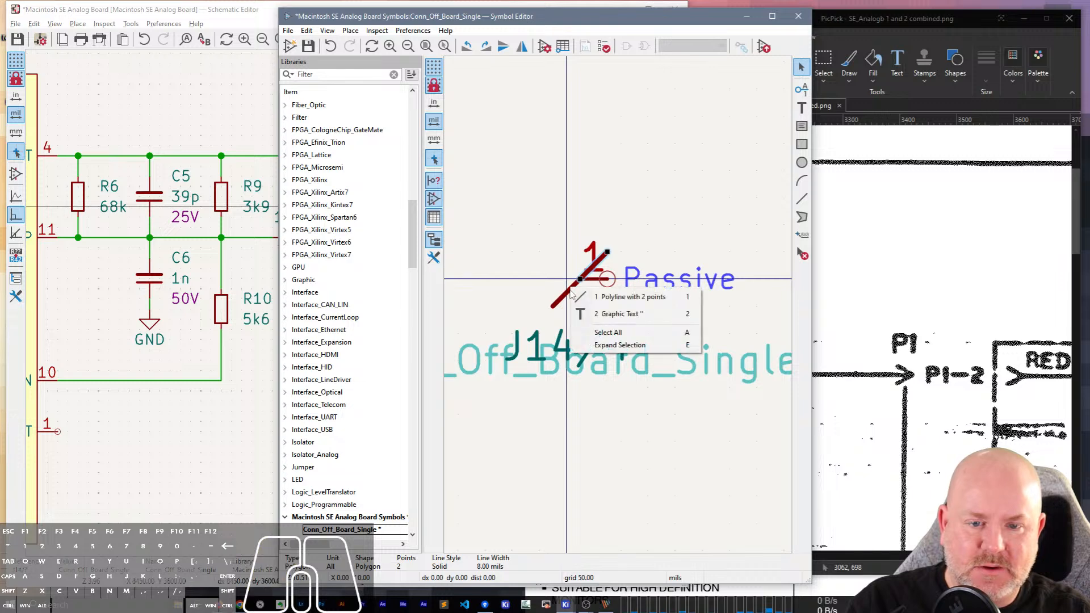
key(Escape)
key(r)
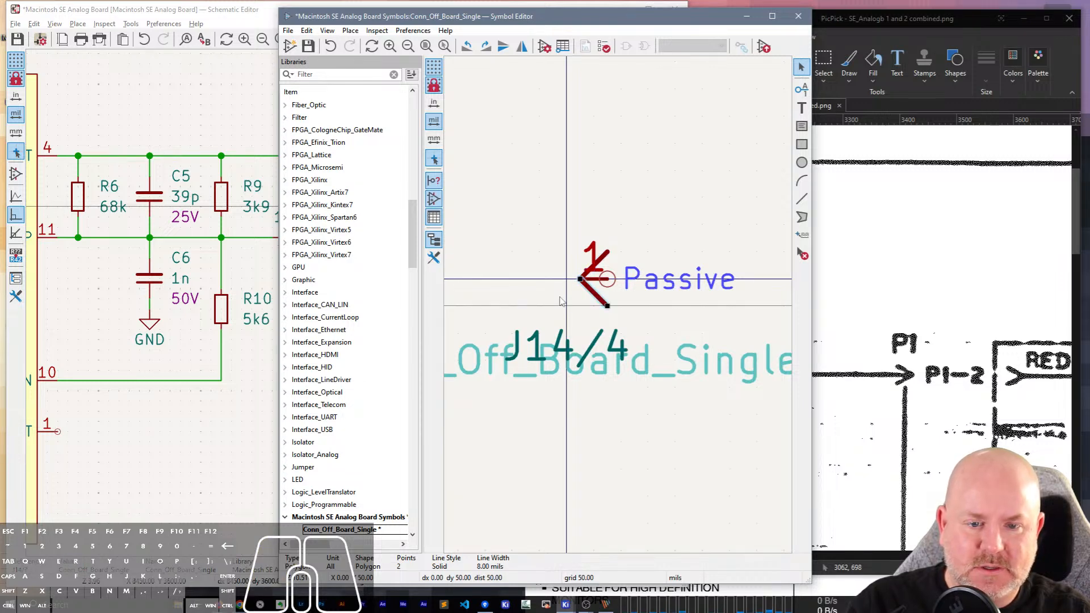
click(670, 308)
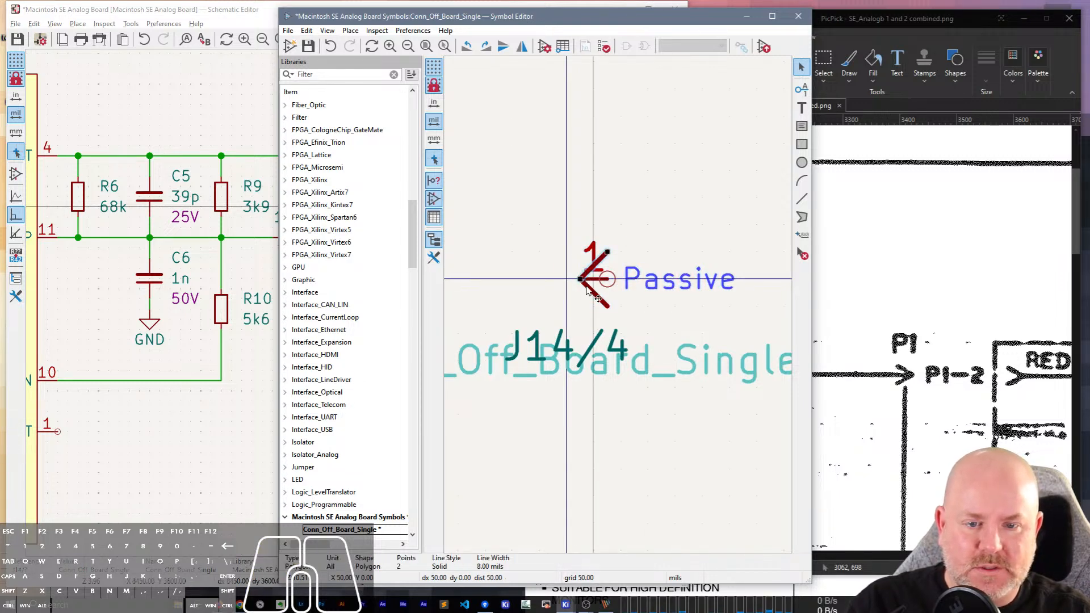
key(m)
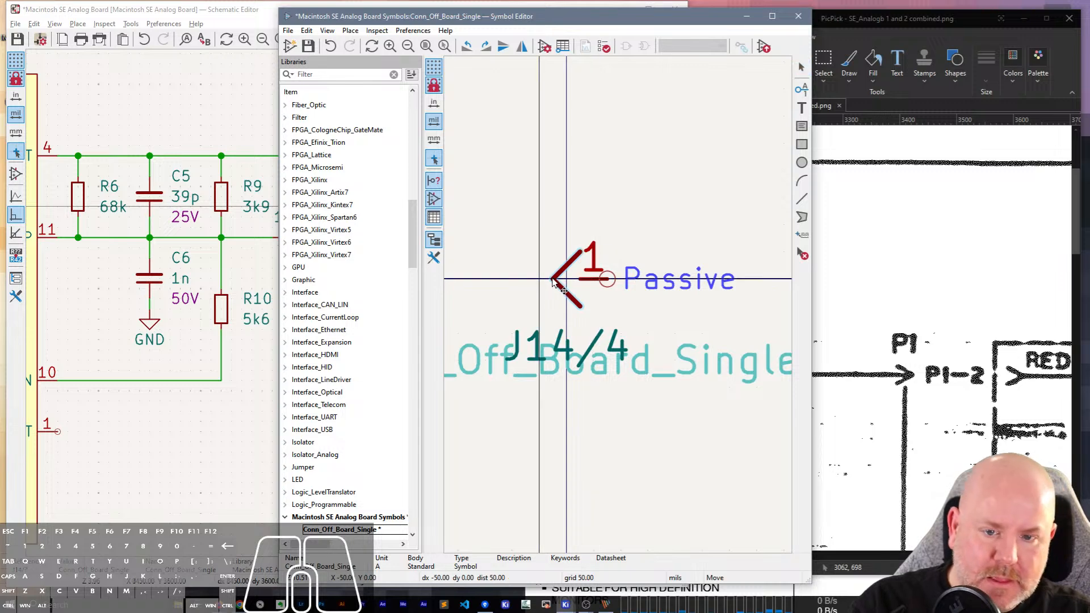
click(555, 282)
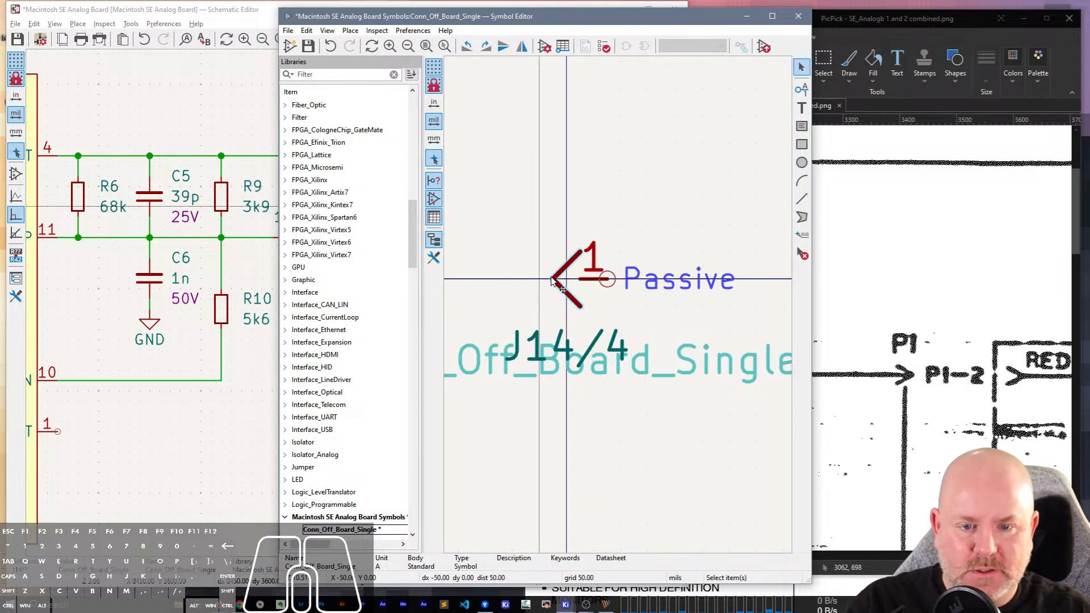
Set the length of pin 1 to 100 mils and move the pin about 25 mils left into the arrowhead.
click(593, 284)
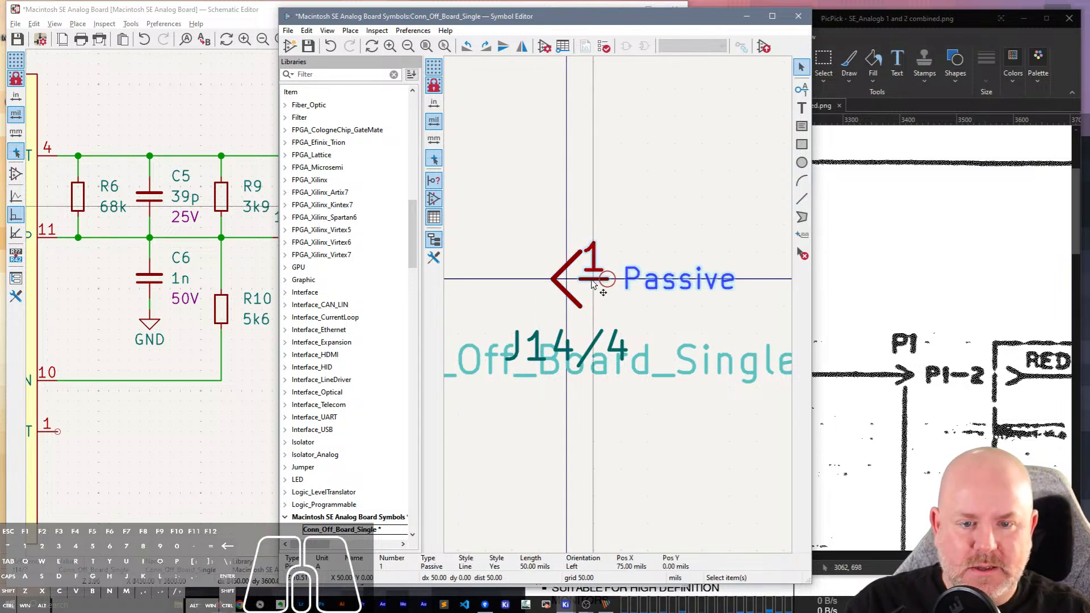
double_click(593, 283)
double_click(224, 314)
text(10)
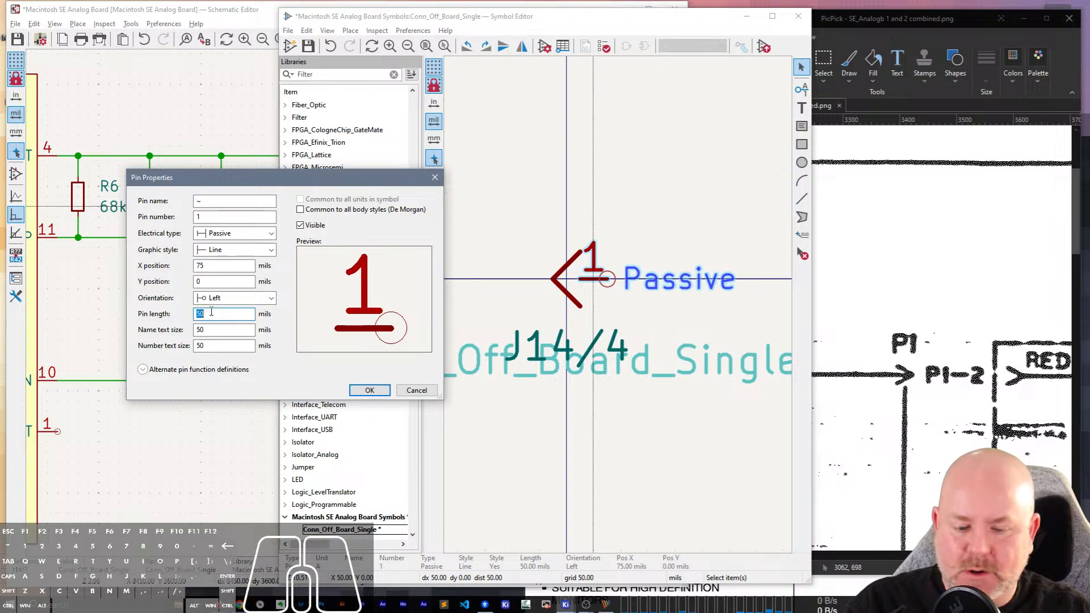
text(0)
key(Return)
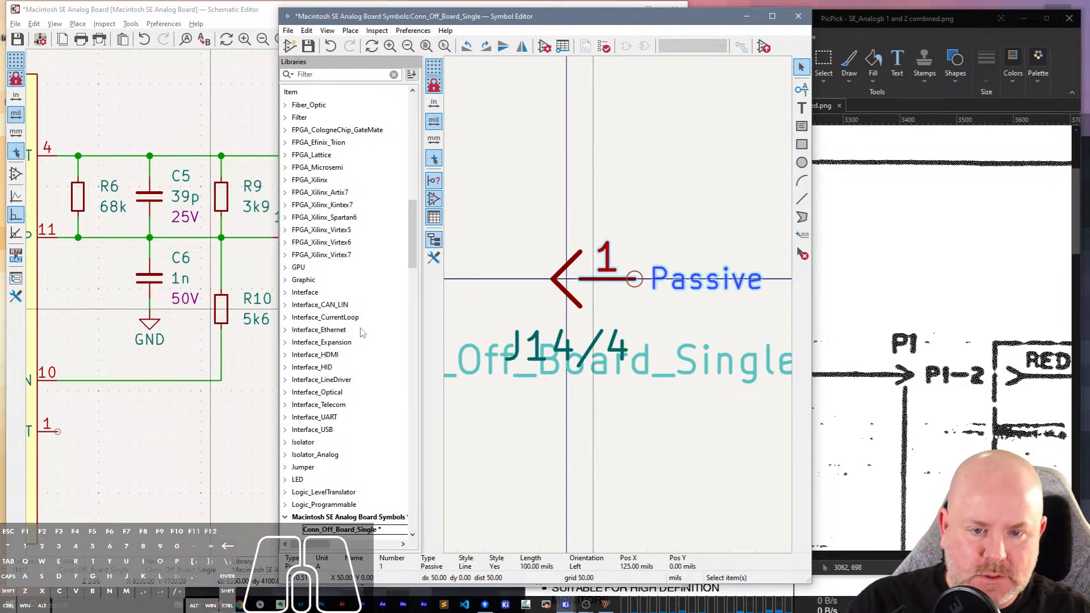
mouse_move(603, 282)
mouse_down()
mouse_move(638, 280)
mouse_move(590, 278)
mouse_up()
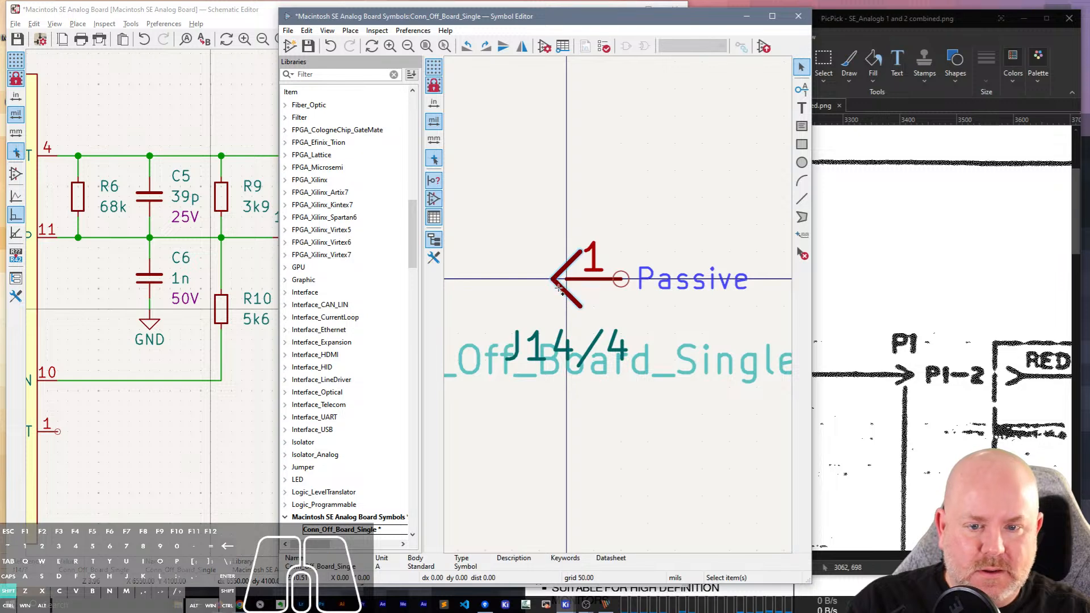
Switch the grid to 10 mils and move the two arrowhead lines so their tip sits on the symbol's origin.
mouse_move(560, 294)
mouse_down()
mouse_move(581, 284)
mouse_move(555, 284)
mouse_up()
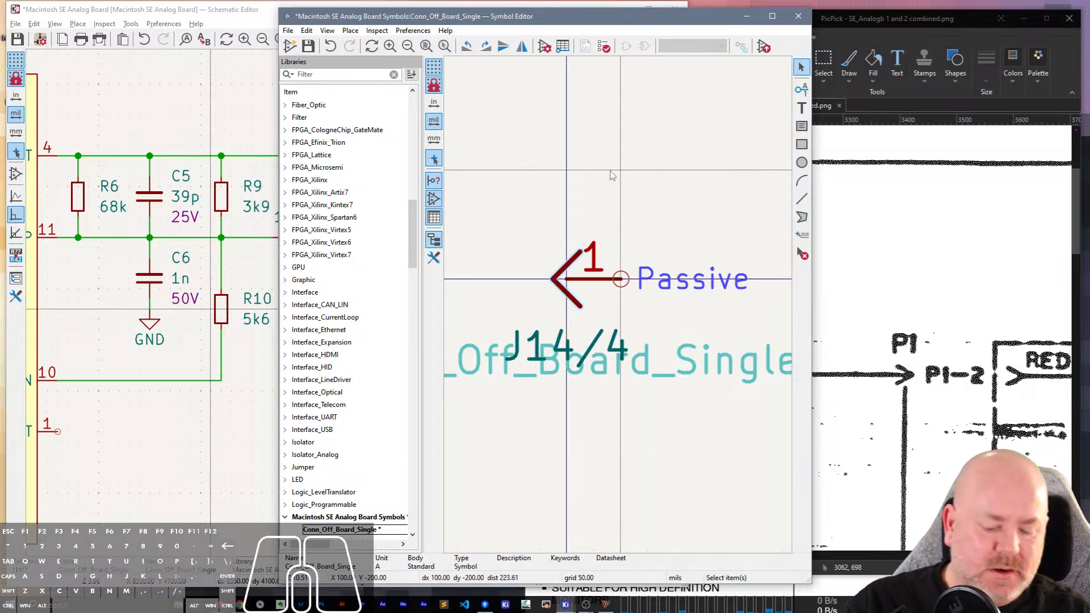
key(n)
key(n)
key(n)
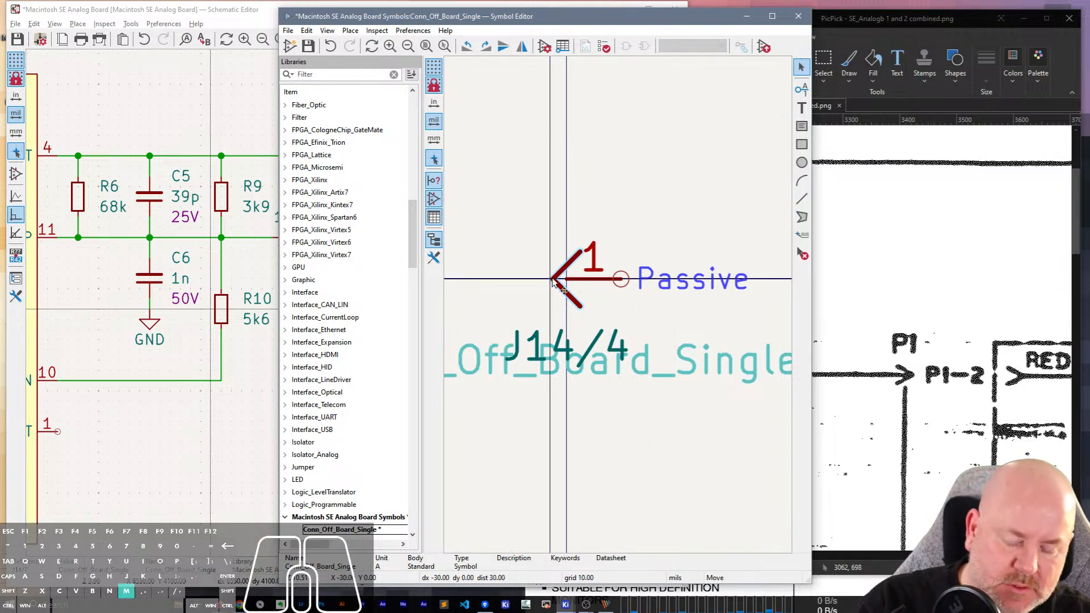
drag(569, 281, 565, 282)
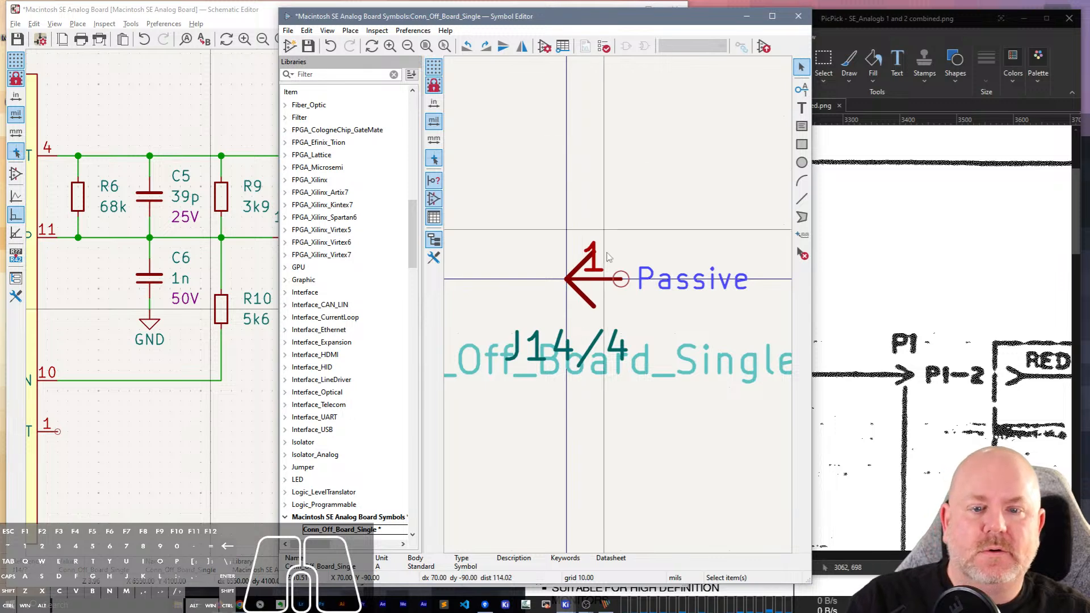
click(601, 277)
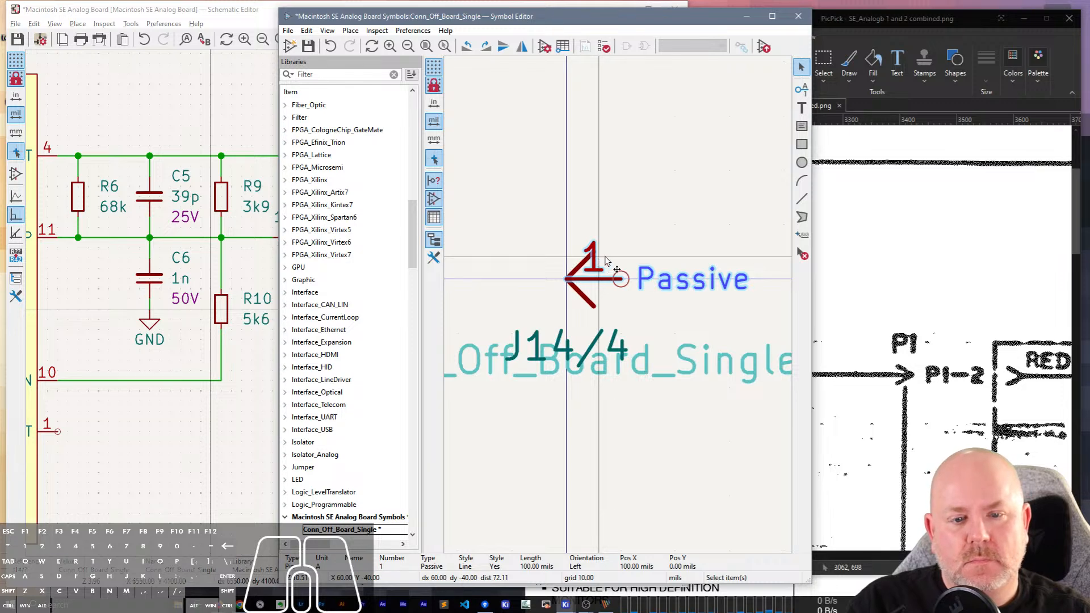
key(e)
key(Escape)
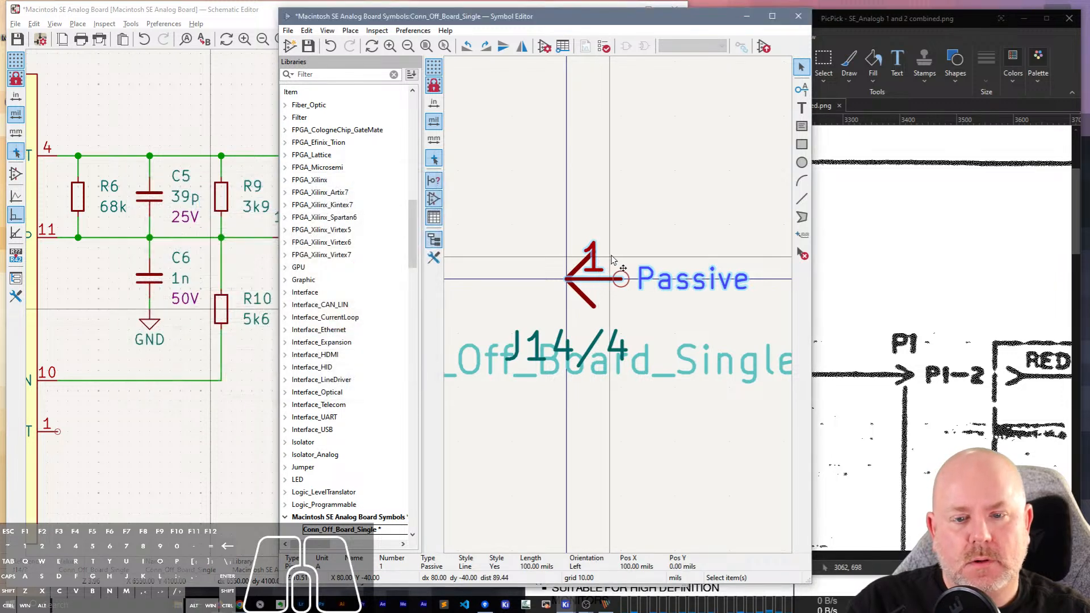
Move both arrowhead lines 50 mils left so the tip lies beyond the symbol's origin.
click(577, 267)
shift+click(581, 295)
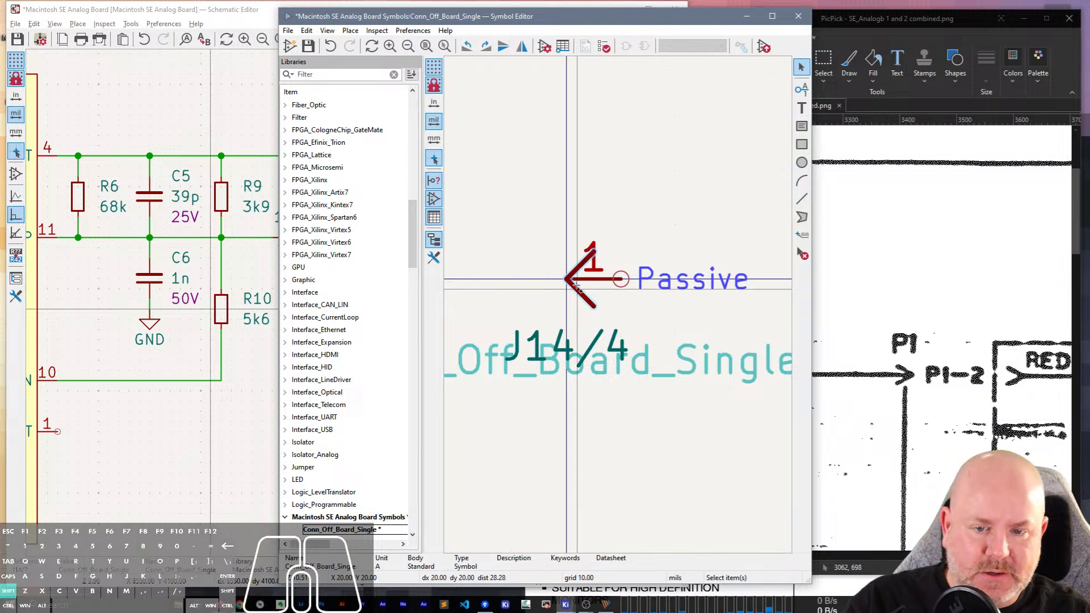
key(m)
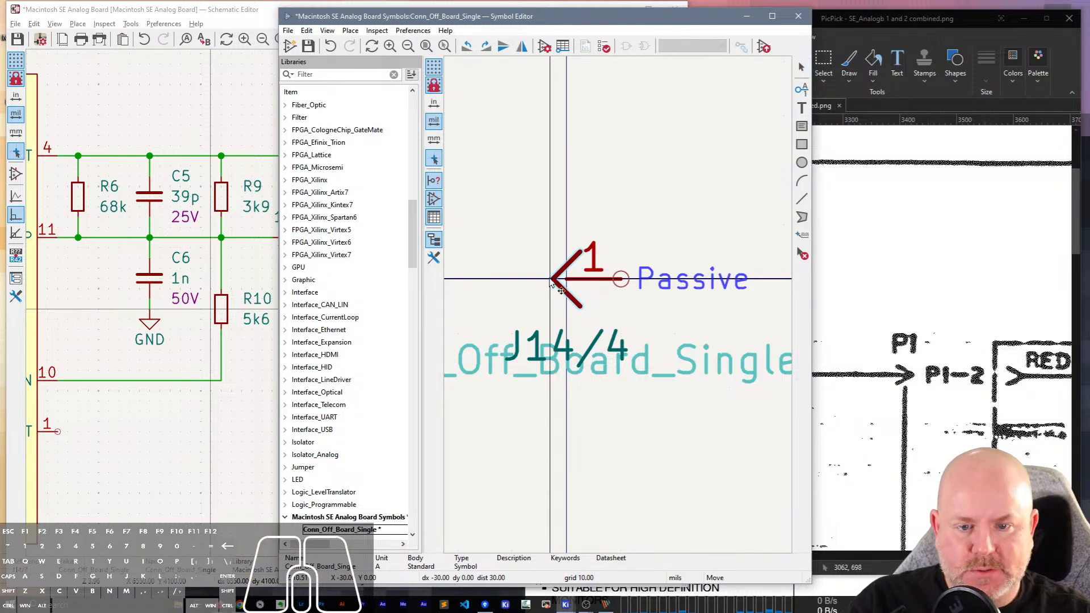
click(546, 284)
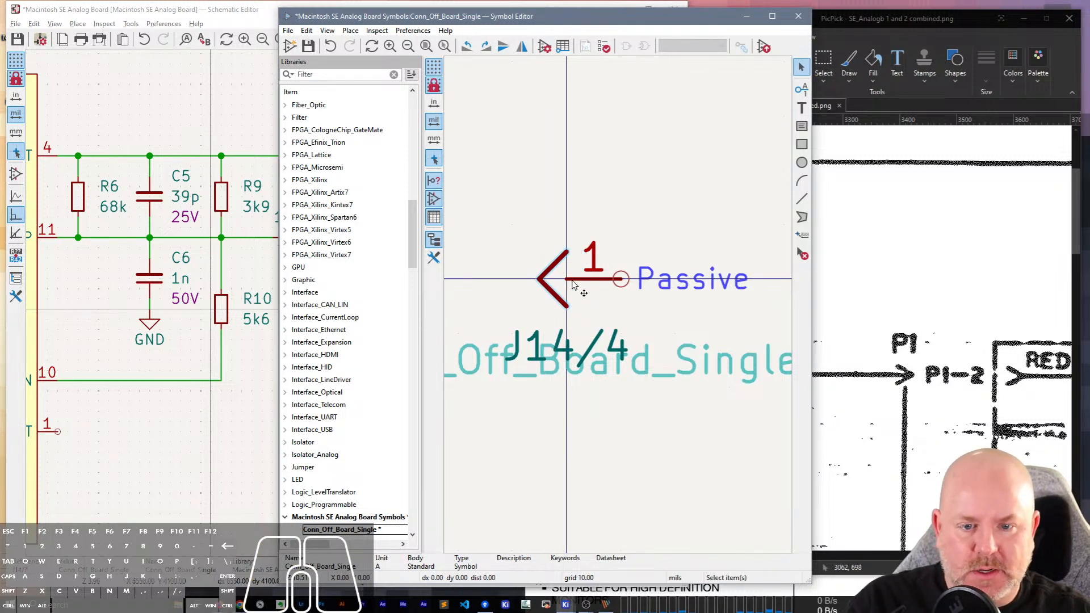
Set the length of pin 1 to 150 mils.
click(580, 283)
double_click(580, 282)
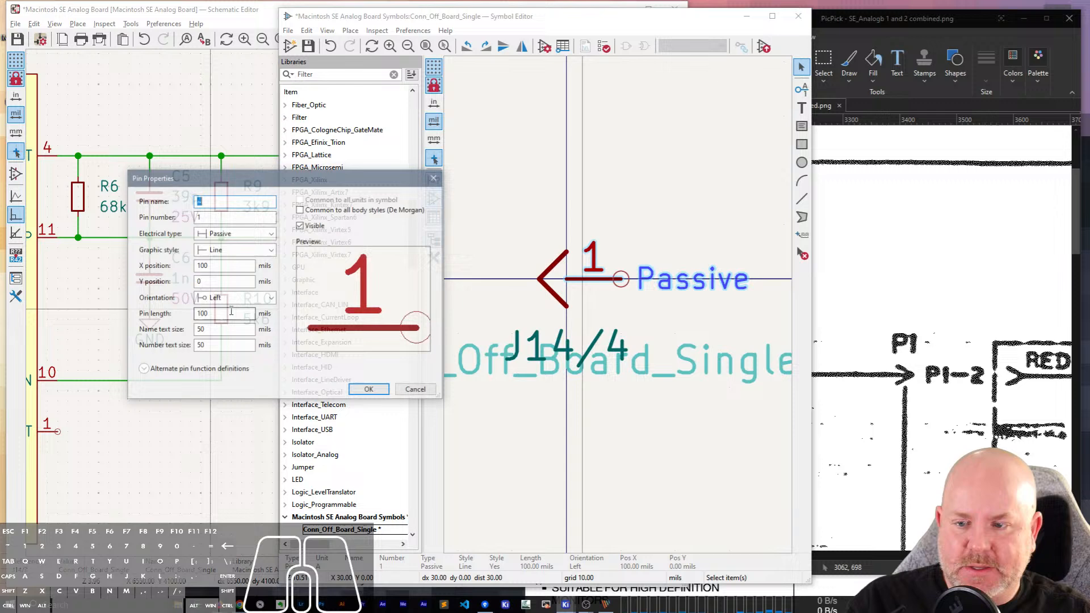
click(200, 314)
key(Delete)
text(5)
key(Return)
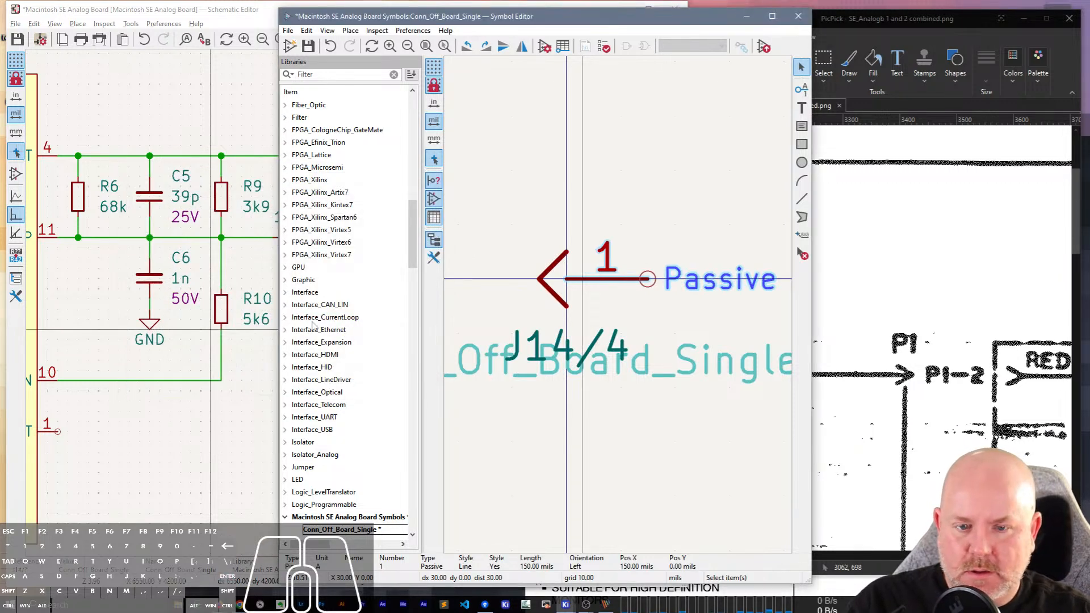
Try a length of 200 mils for pin 1 and undo the change.
double_click(585, 288)
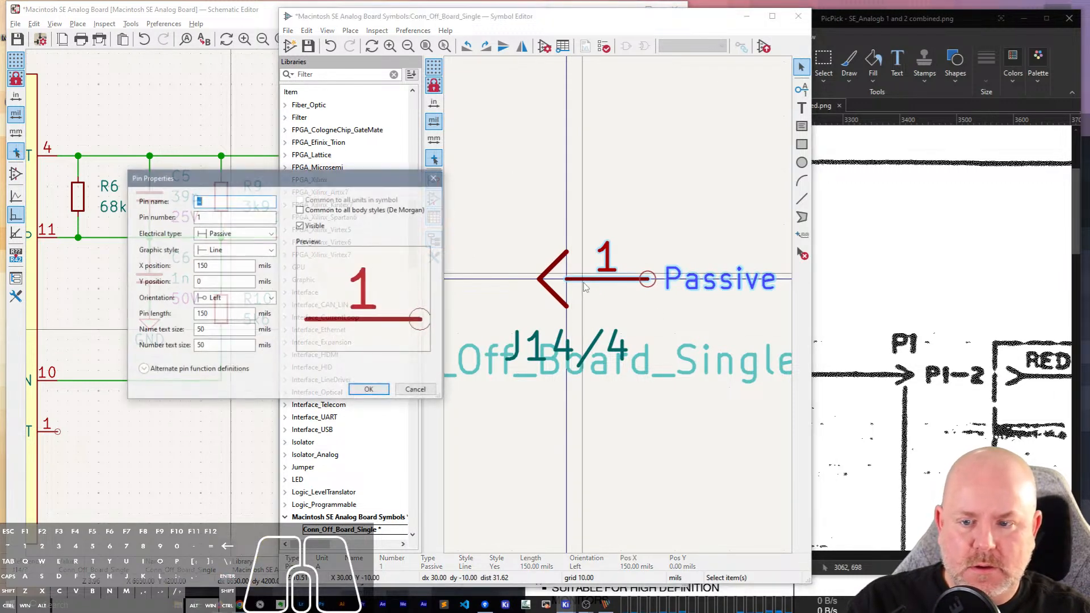
double_click(201, 313)
text(200)
key(Return)
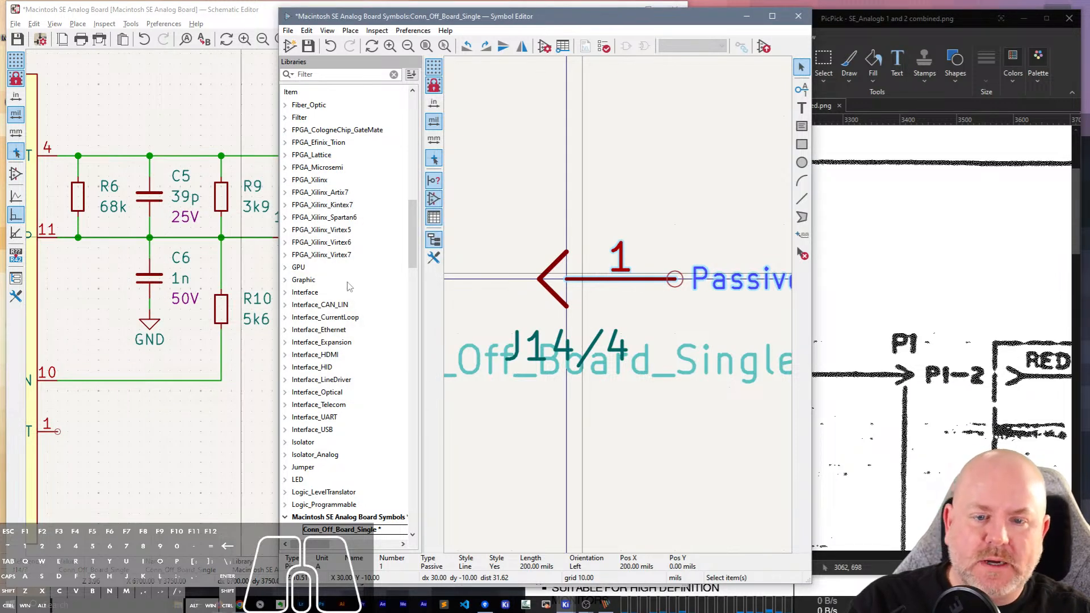
key(ctrl+z)
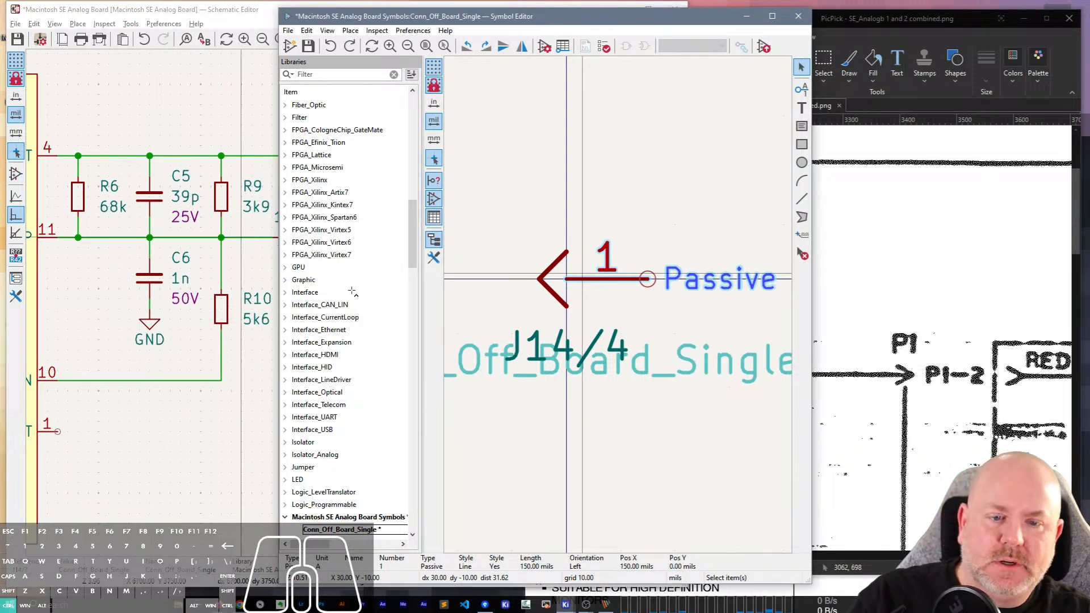
Move pin 1 50 mils left so it meets the arrowhead tip, and set its length to 200 mils.
key(m)
click(622, 280)
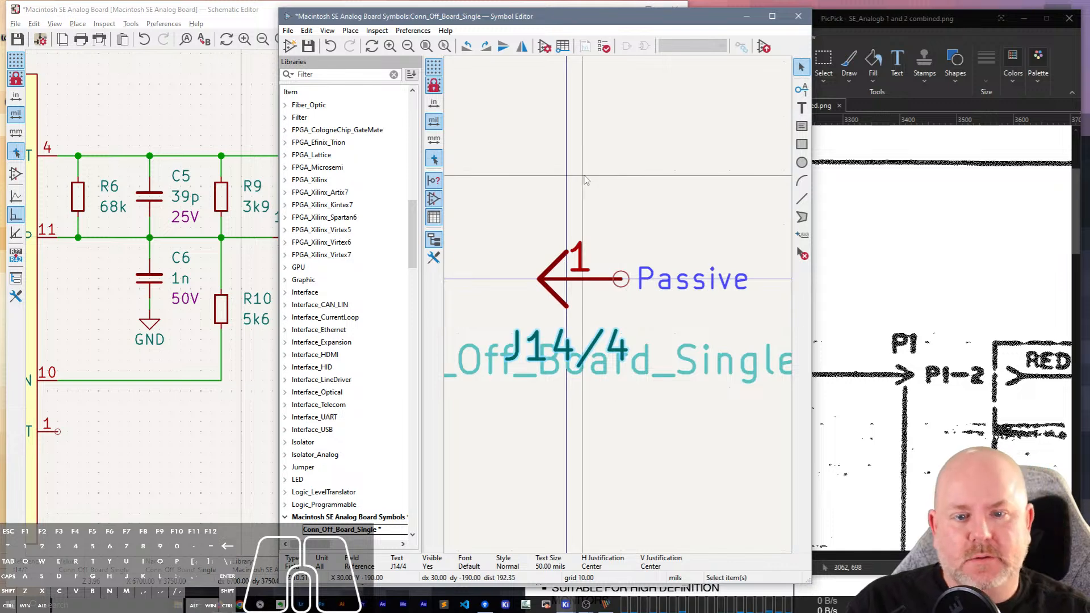
click(578, 287)
double_click(578, 286)
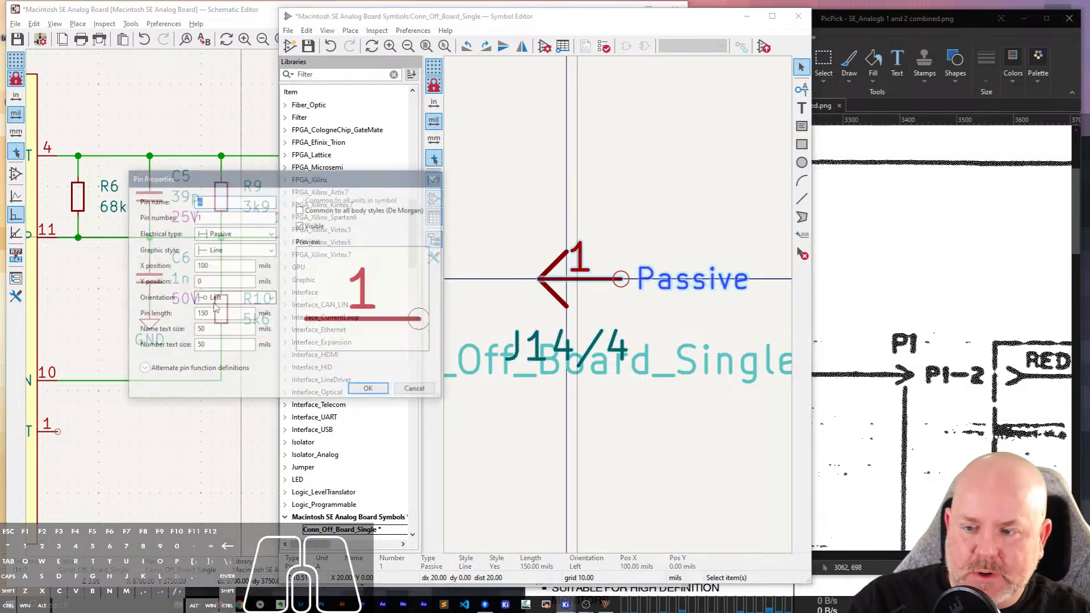
click(224, 315)
text(200)
key(Return)
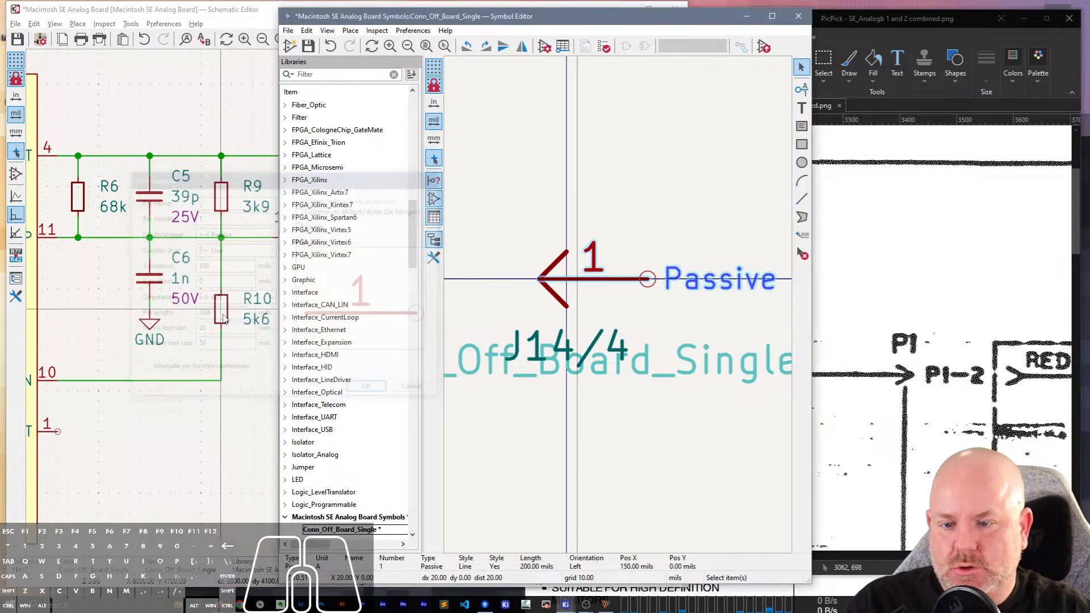
click(558, 282)
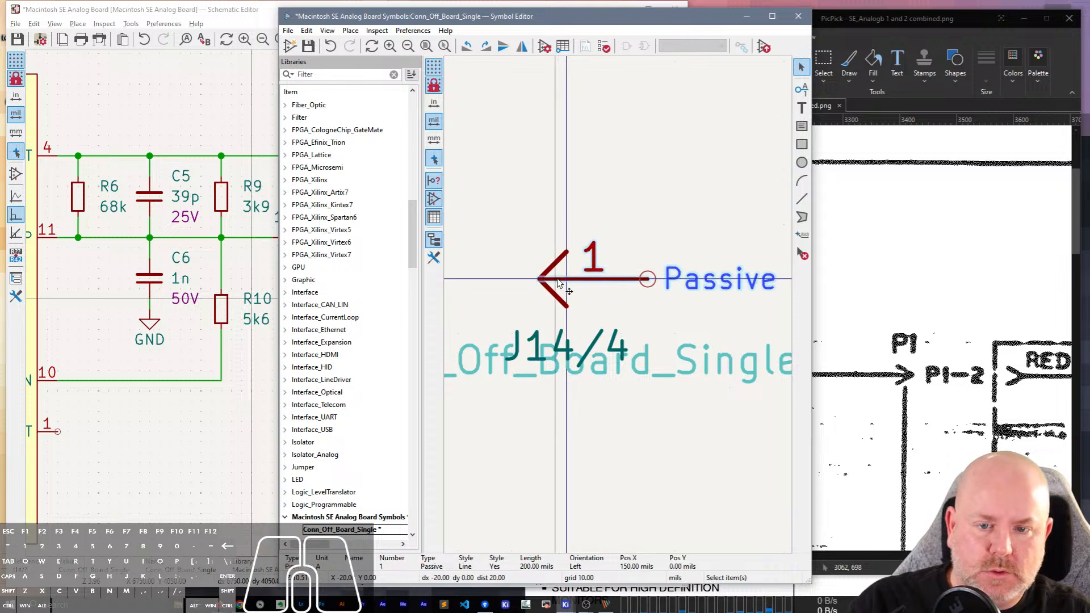
key(m)
click(648, 280)
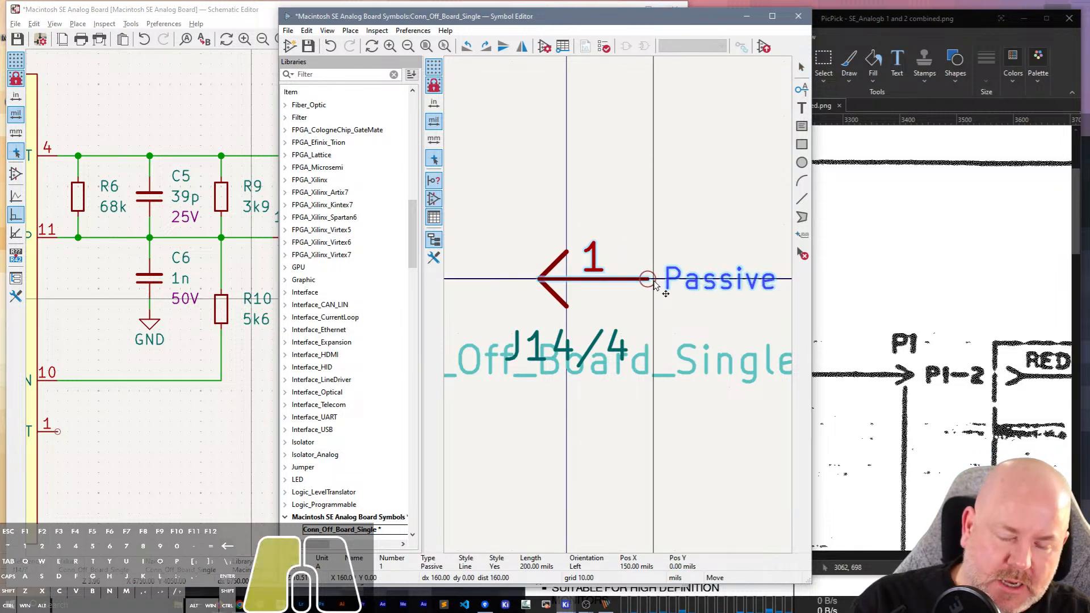
Save and close the edited symbol, and update the schematic symbols matching the library identifier Conn_Off_Board_Single.
scroll(666, 206, down, 1)
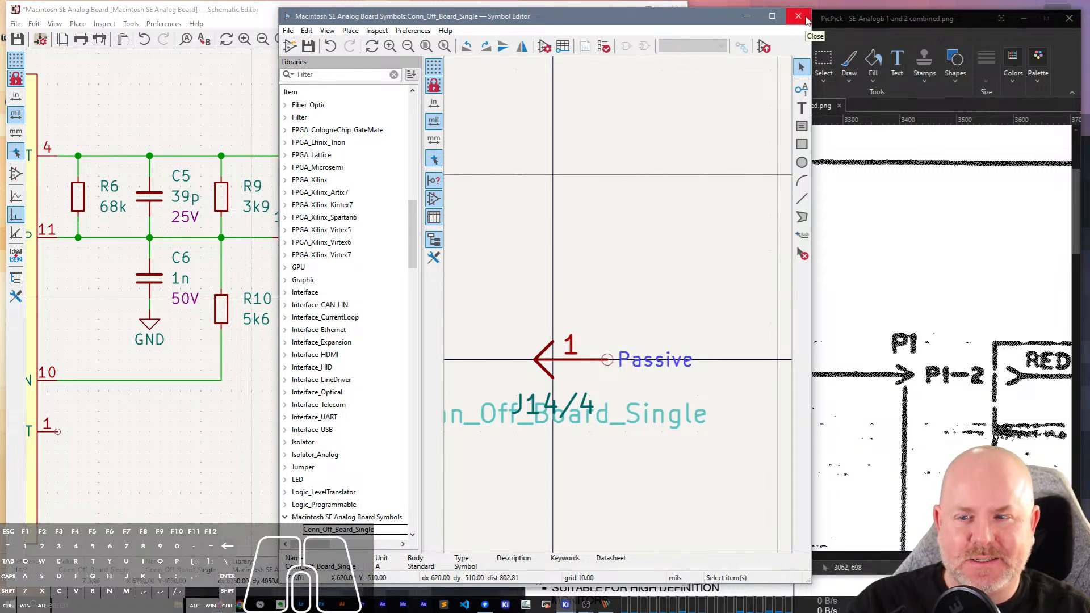
click(807, 21)
click(559, 158)
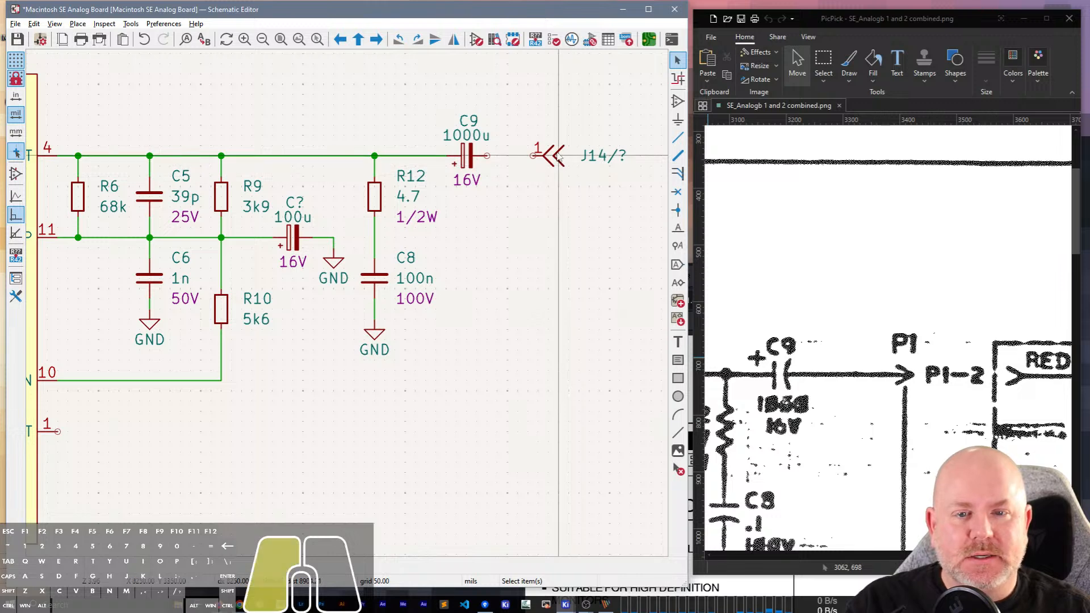
right_click(559, 158)
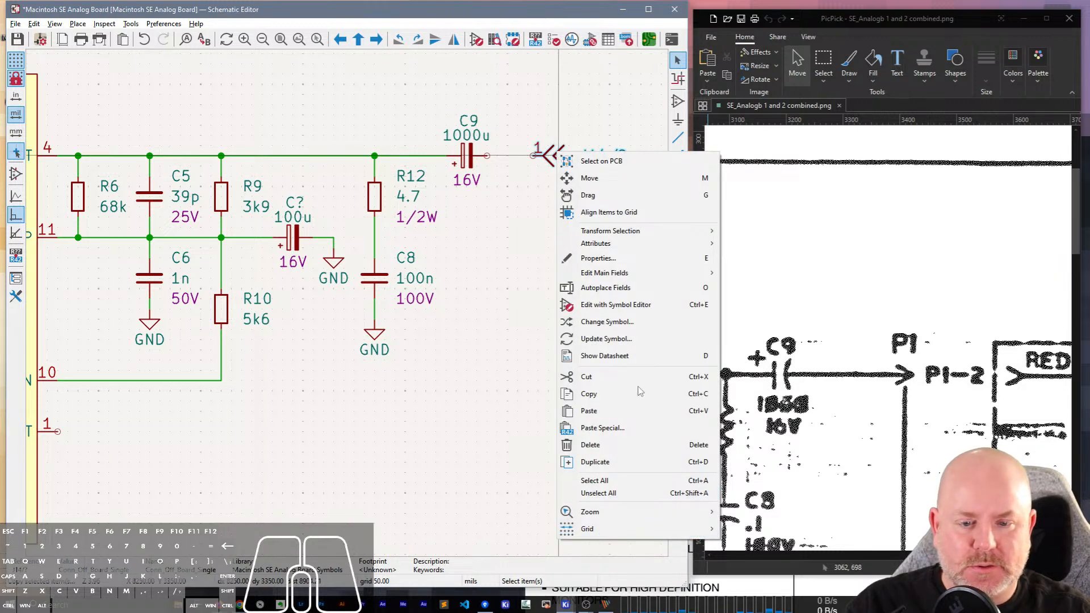
click(607, 339)
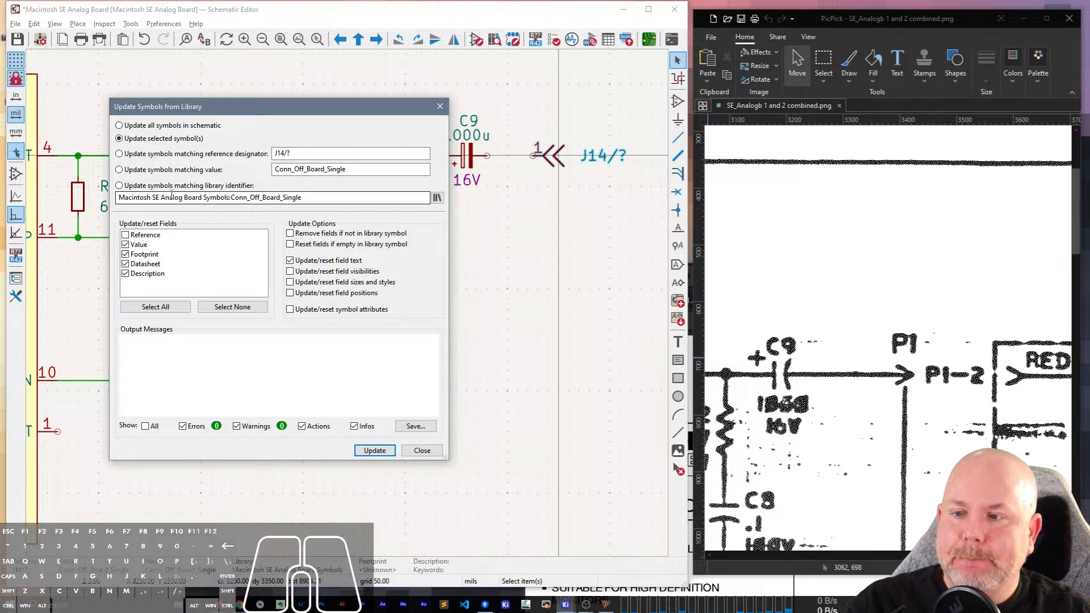
click(181, 186)
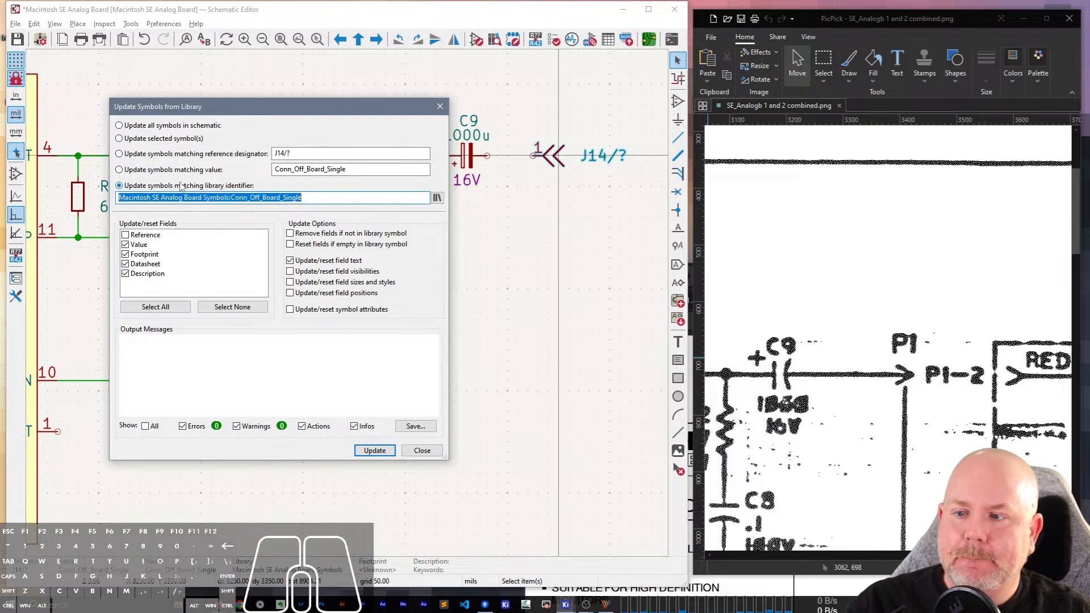
click(375, 452)
click(422, 452)
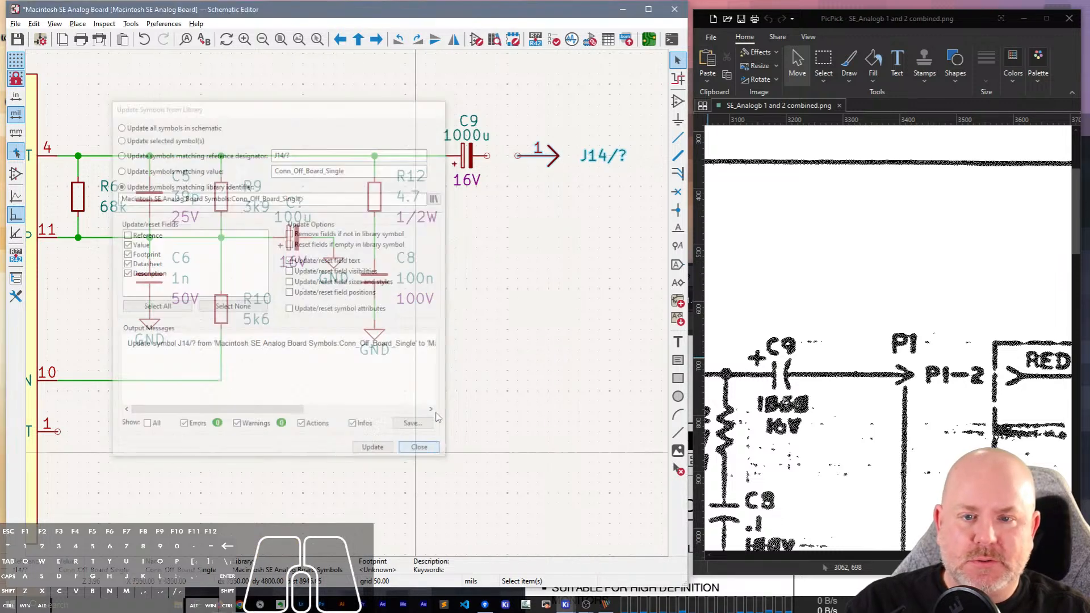
Examine the updated arrow connector beyond C9 and compare it with the P1 connections in the scan.
scroll(562, 158, up, 2)
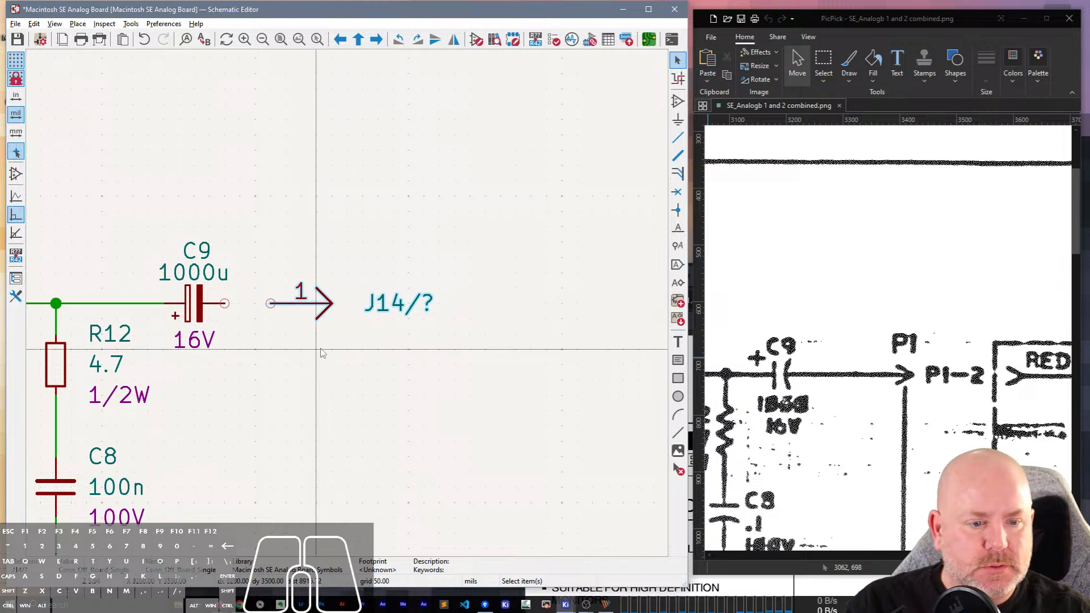
click(320, 302)
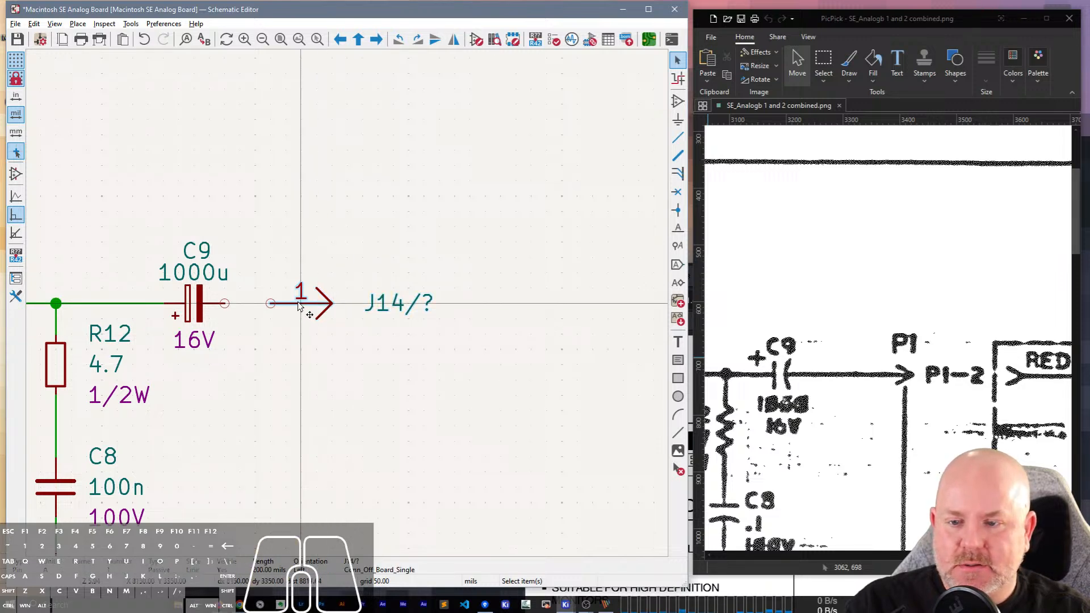
click(307, 305)
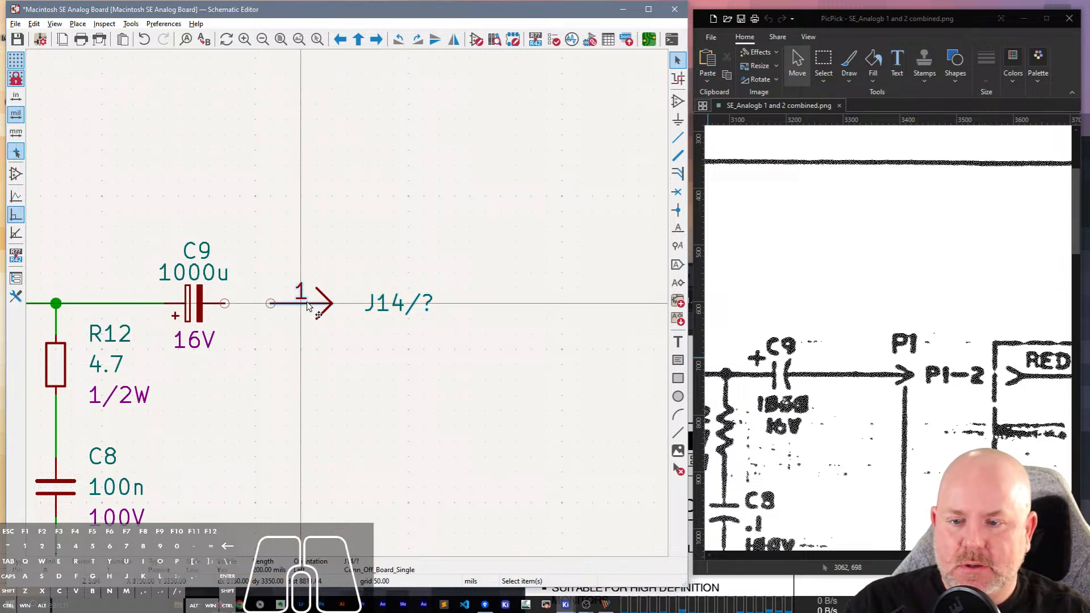
scroll(934, 412, down, 6)
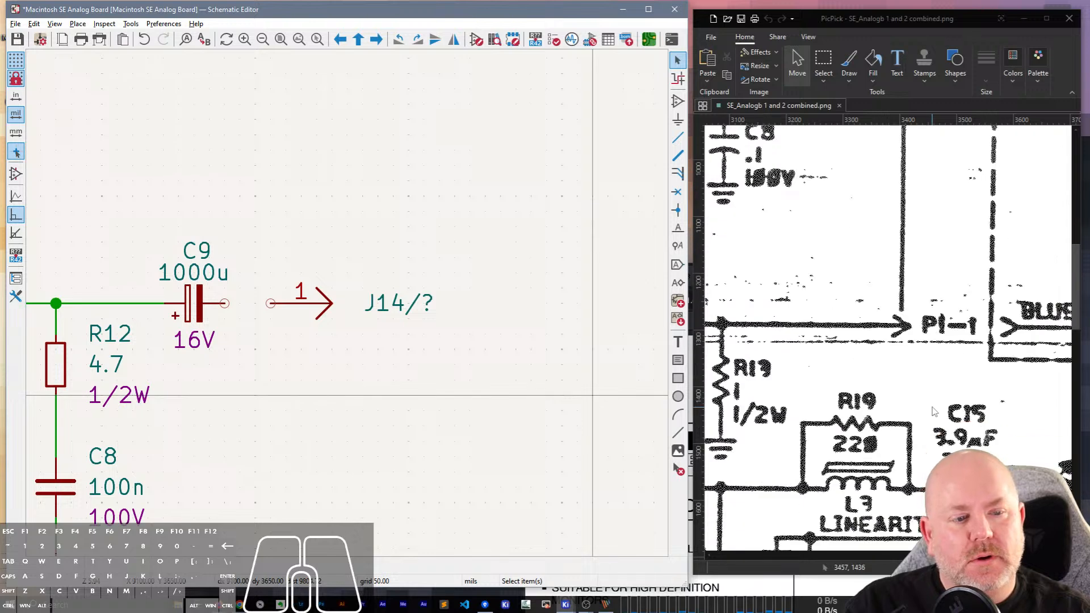
scroll(934, 411, up, 4)
scroll(934, 409, down, 3)
scroll(934, 409, up, 5)
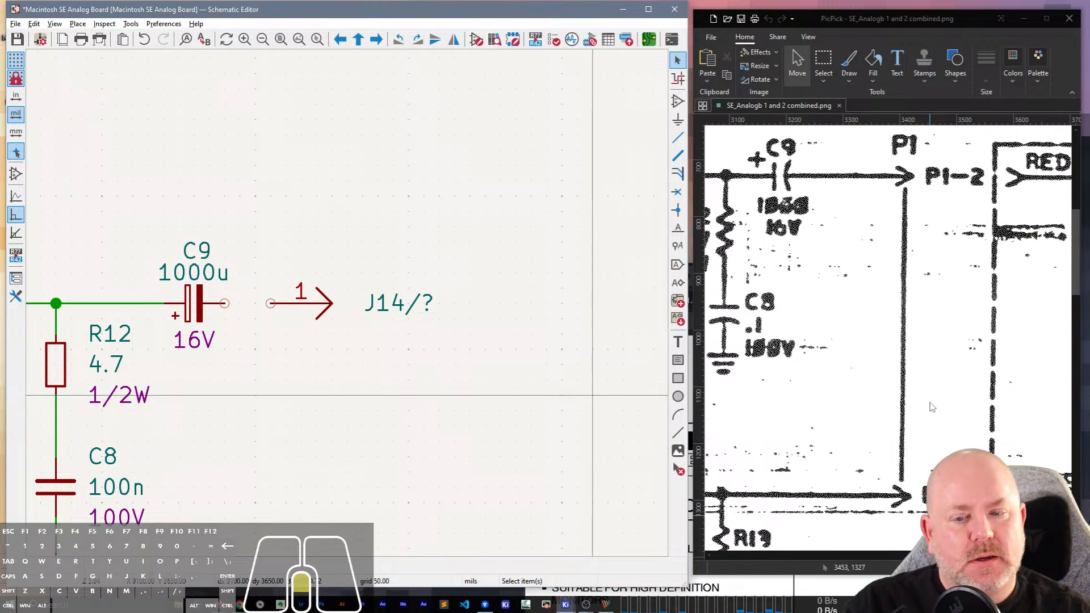
click(386, 310)
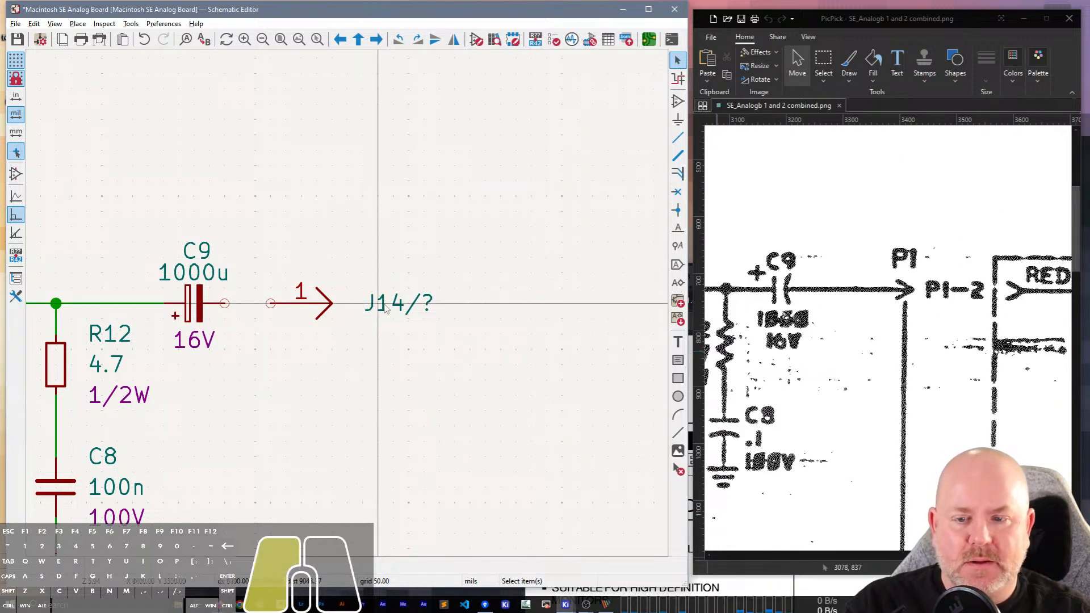
click(305, 307)
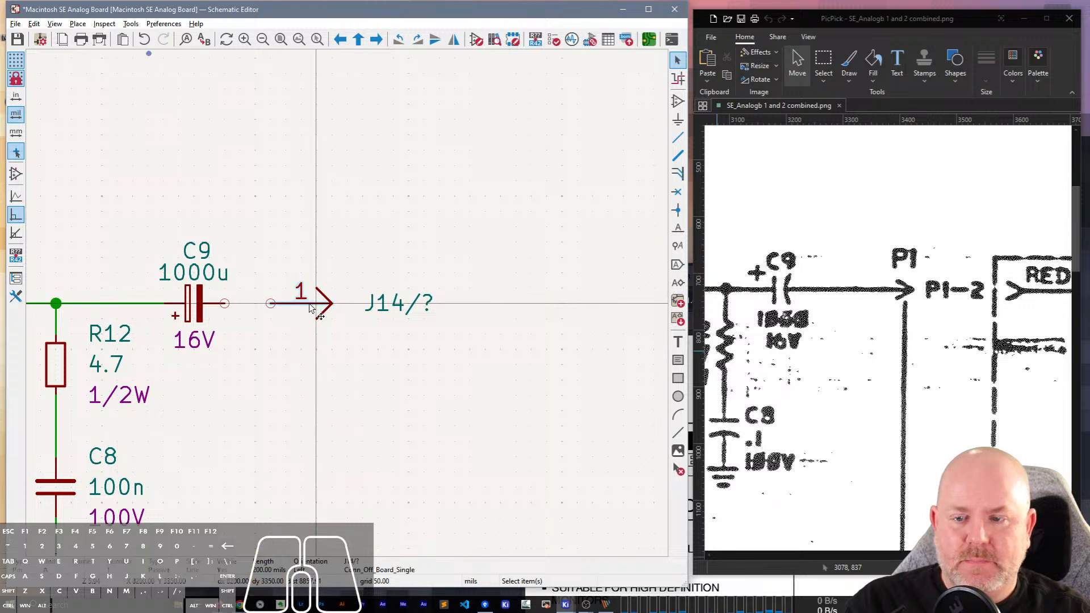
click(281, 305)
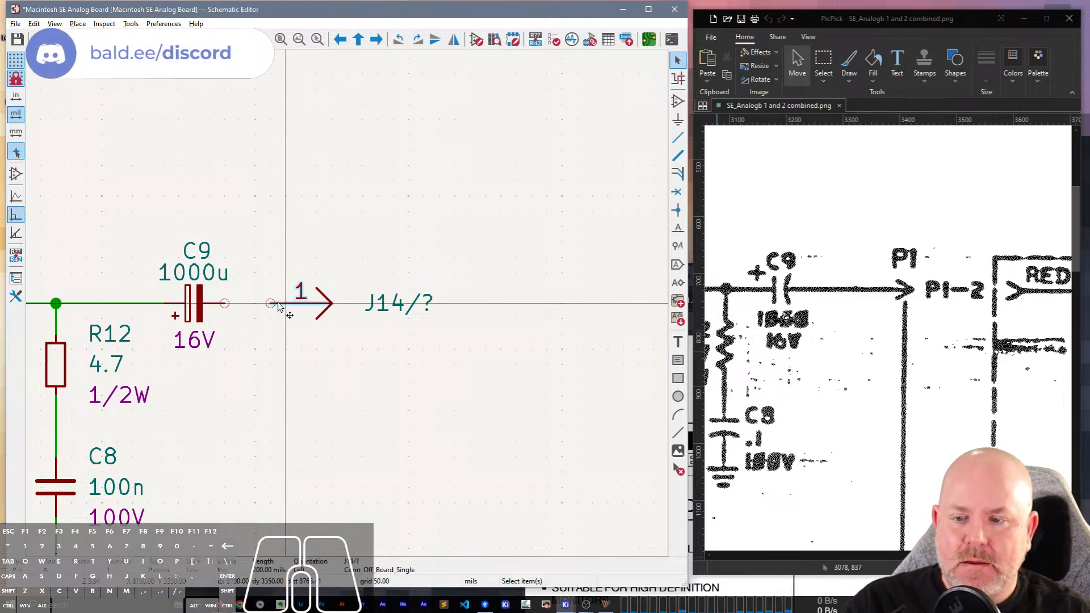
Try aligning the arrow connector's pin to the grid, and delete the whole connector beyond C9.
right_click(301, 296)
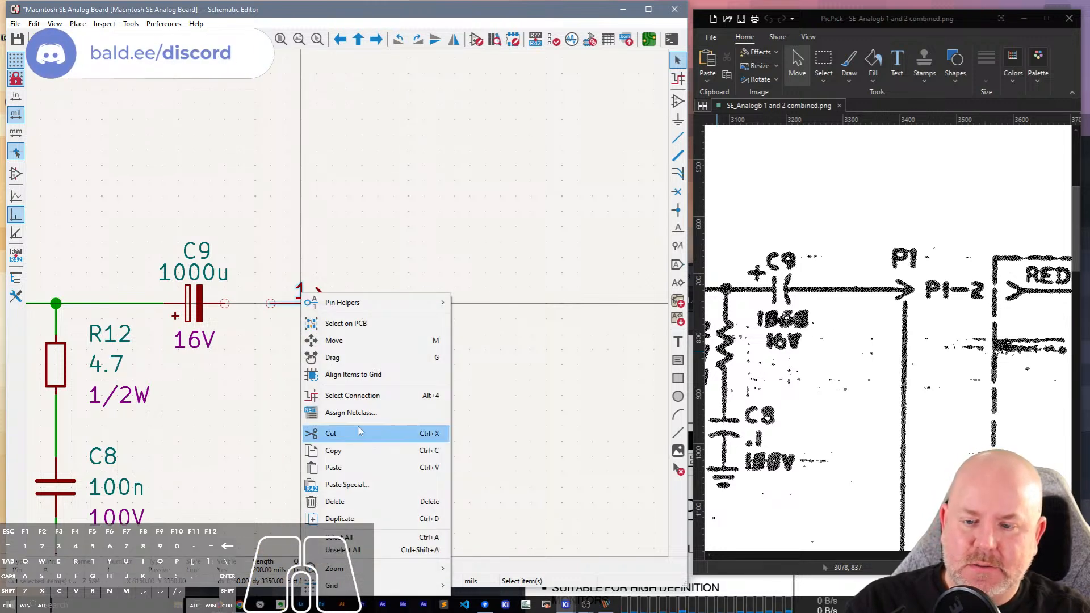
click(352, 375)
scroll(353, 333, down, 1)
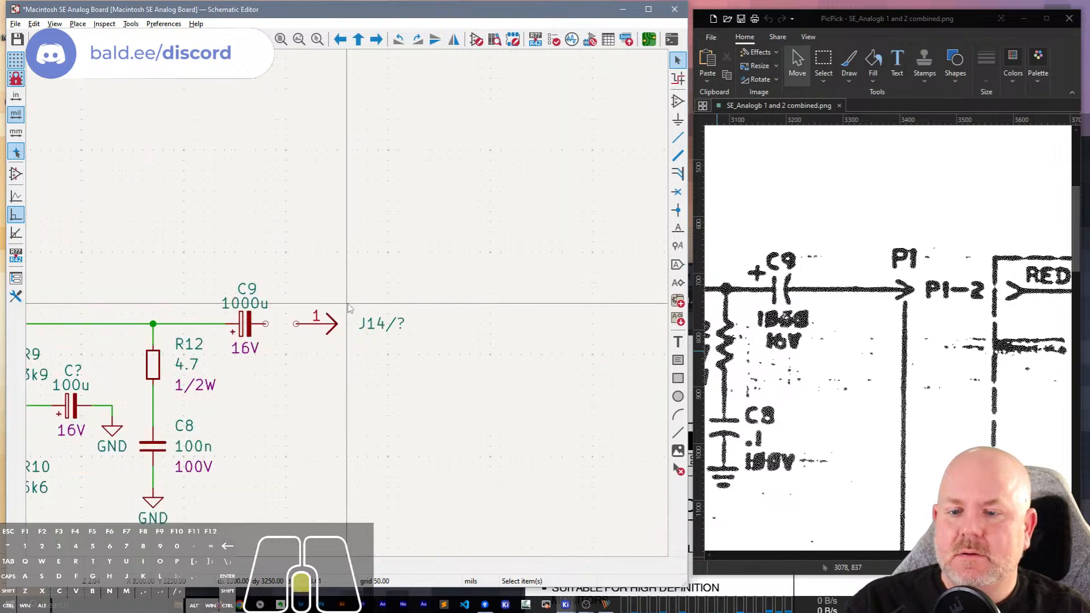
drag(349, 328, 316, 287)
key(Delete)
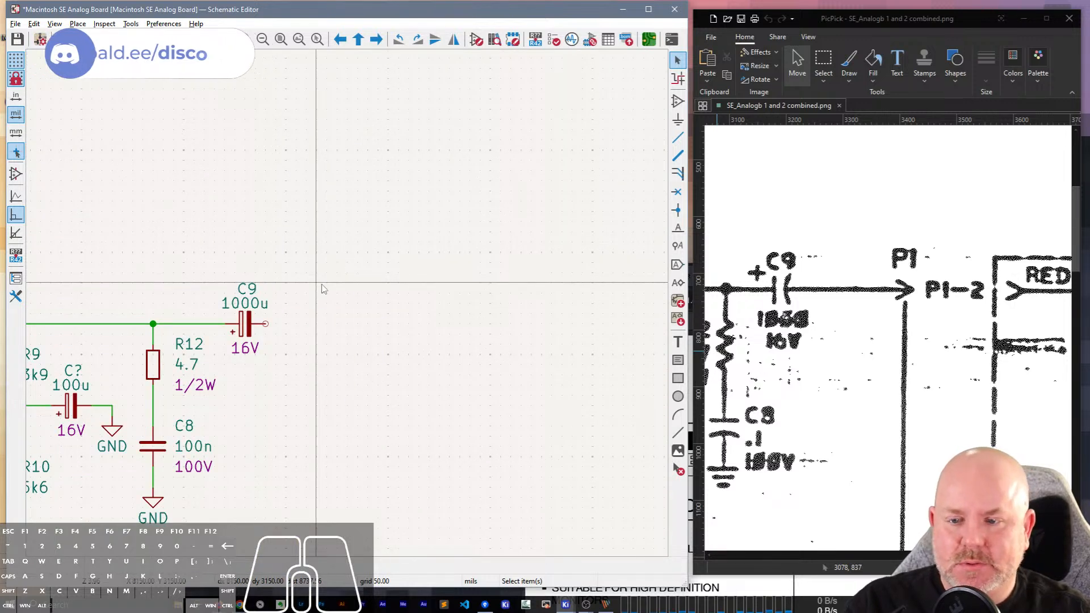
Place a Conn_Off_Board_Single symbol beyond C9, with its arrow pointing away and its pin in line with C9's free pin.
key(a)
click(344, 288)
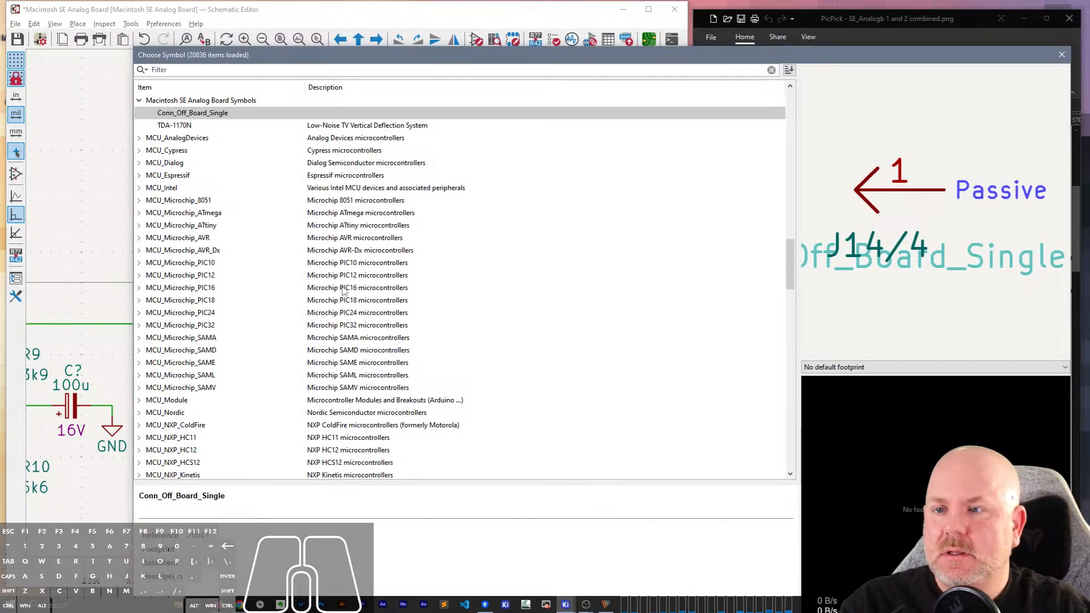
double_click(226, 113)
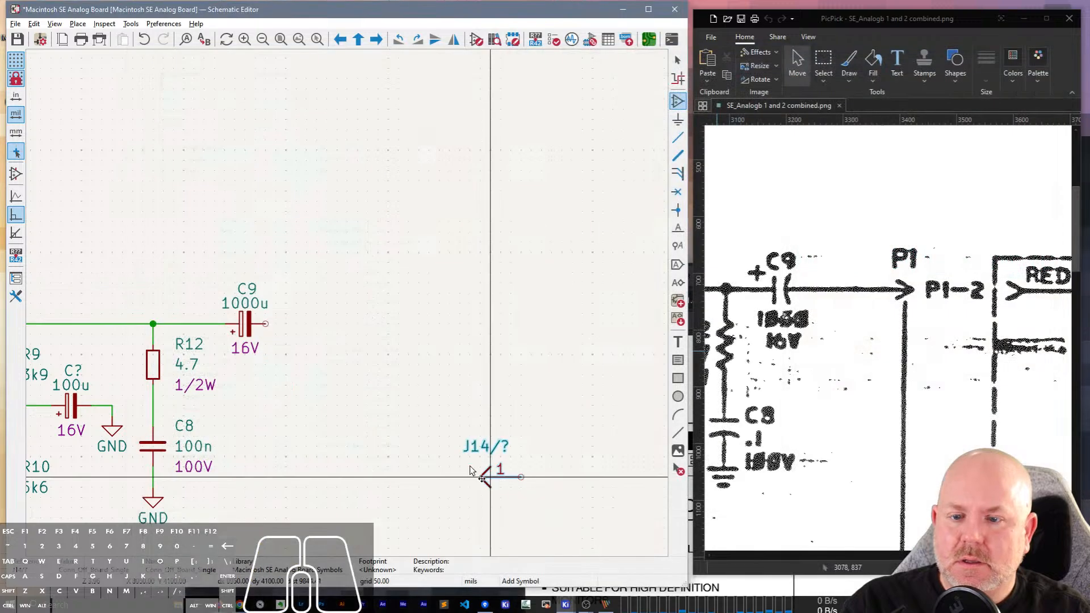
click(336, 330)
key(Escape)
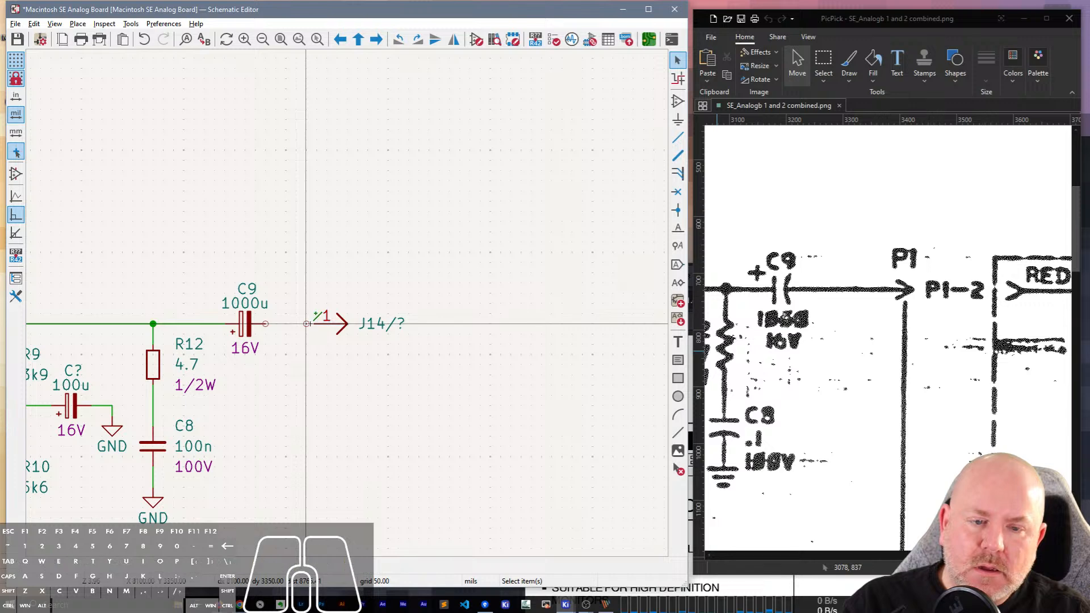
Open the placed arrow connector's library symbol for editing and clear its pin number.
click(310, 326)
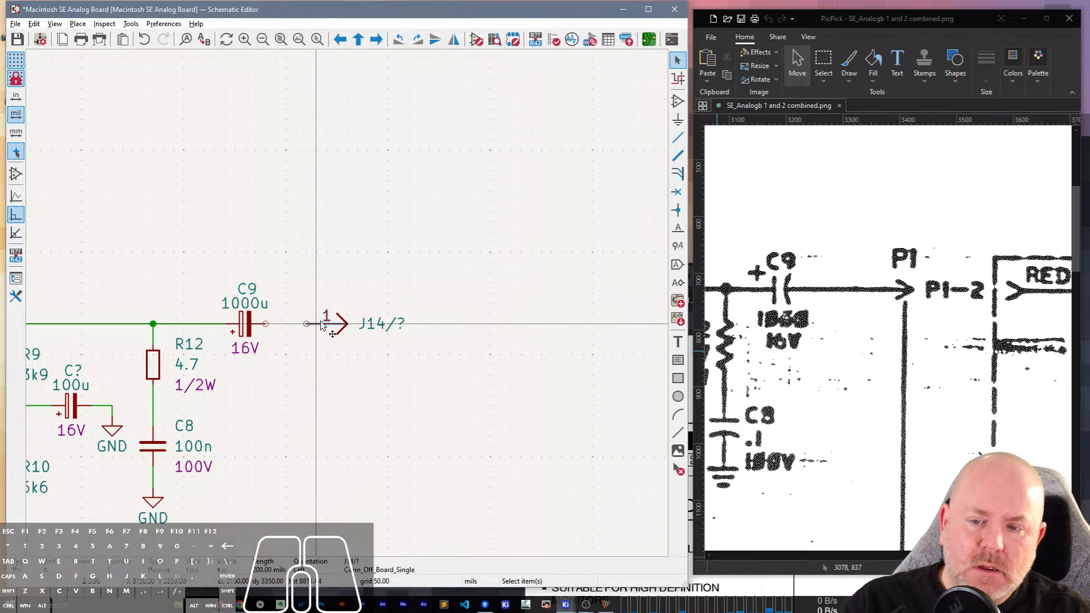
click(353, 332)
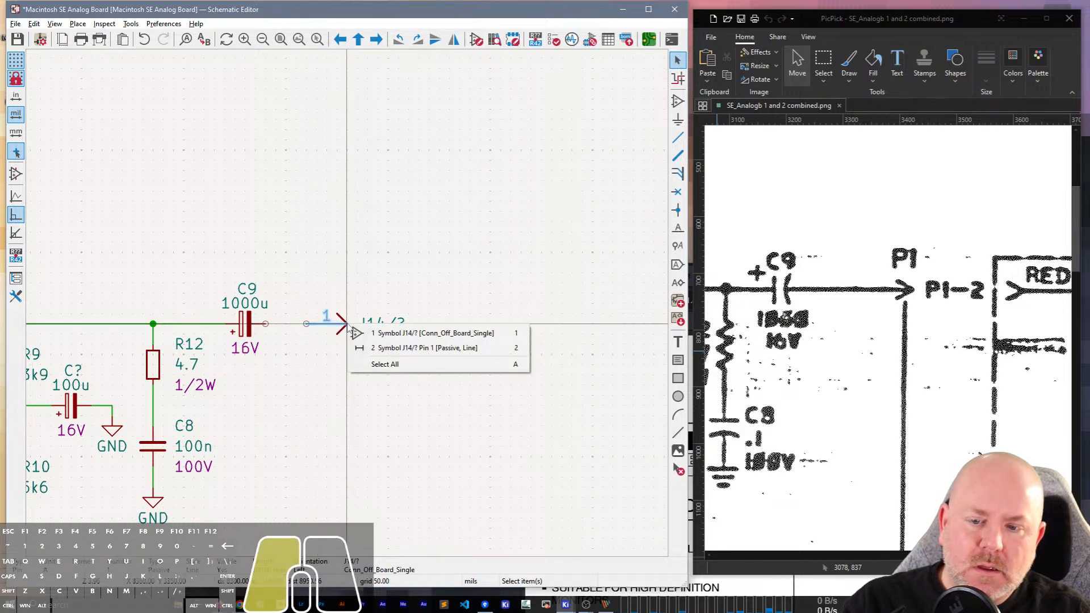
click(361, 333)
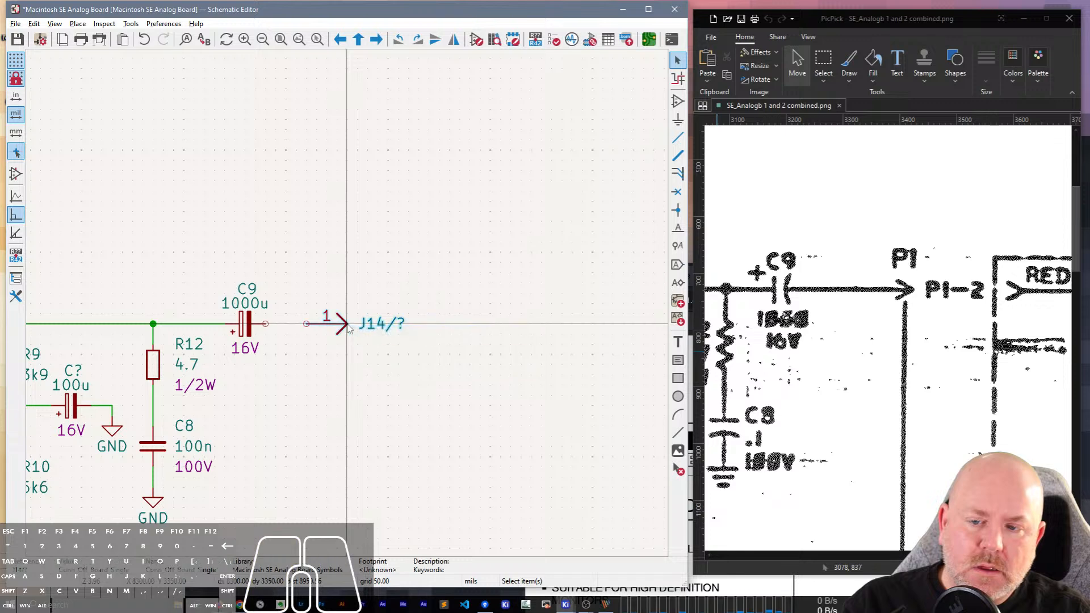
double_click(349, 329)
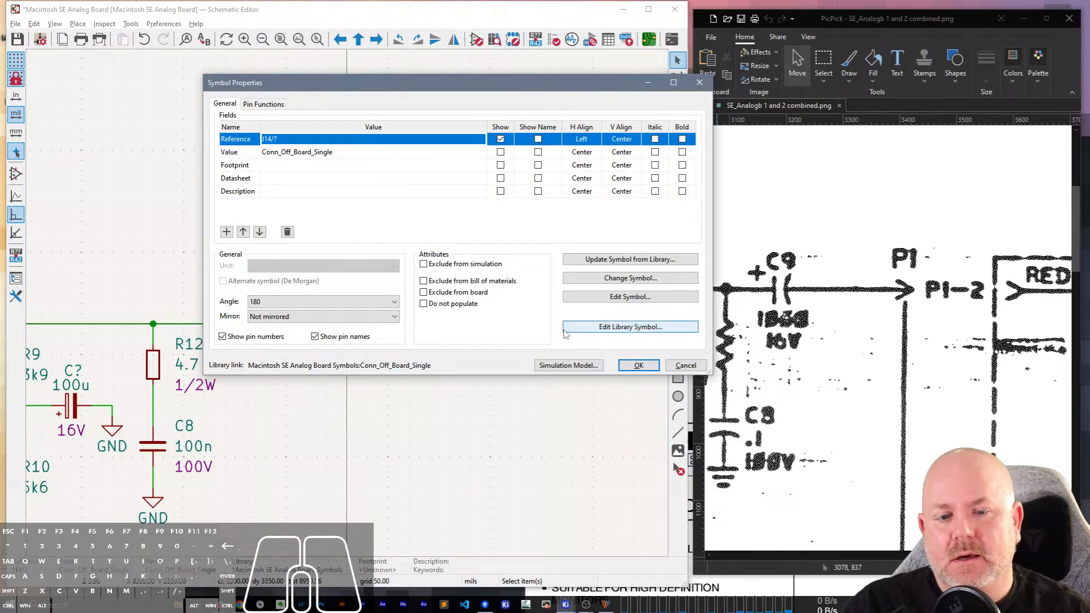
click(583, 307)
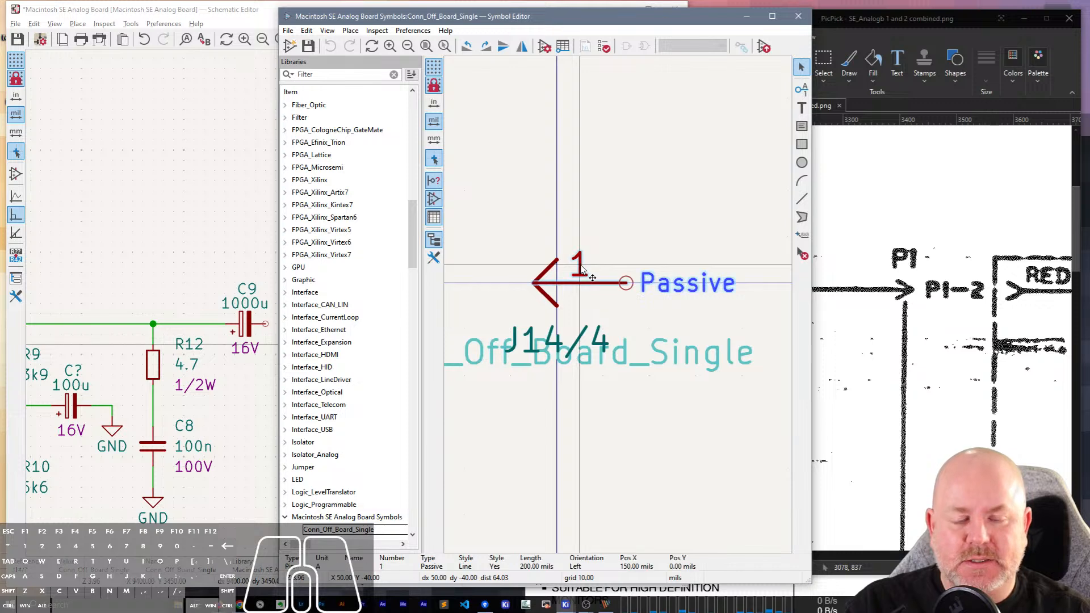
double_click(583, 270)
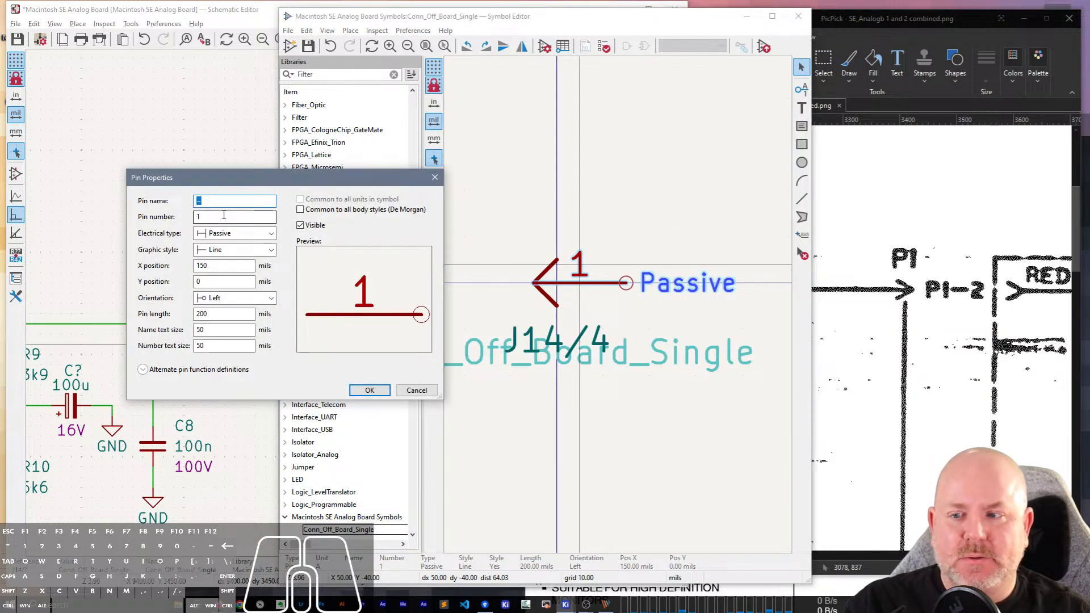
key(BackSpace)
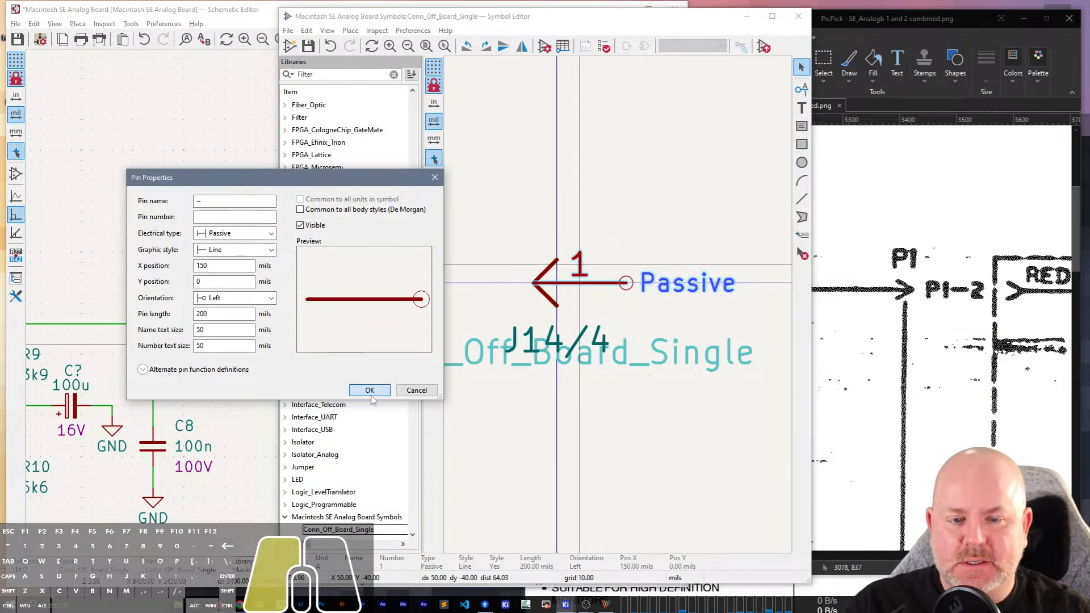
click(370, 390)
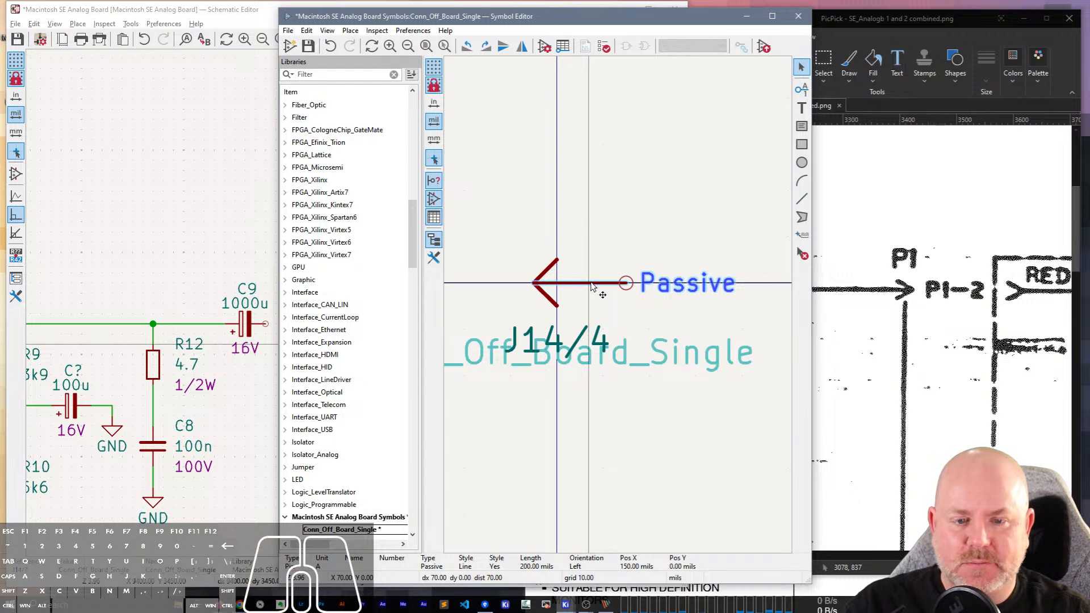
Set the arrow symbol's pin to X position 50 mils and length 100 mils.
double_click(592, 287)
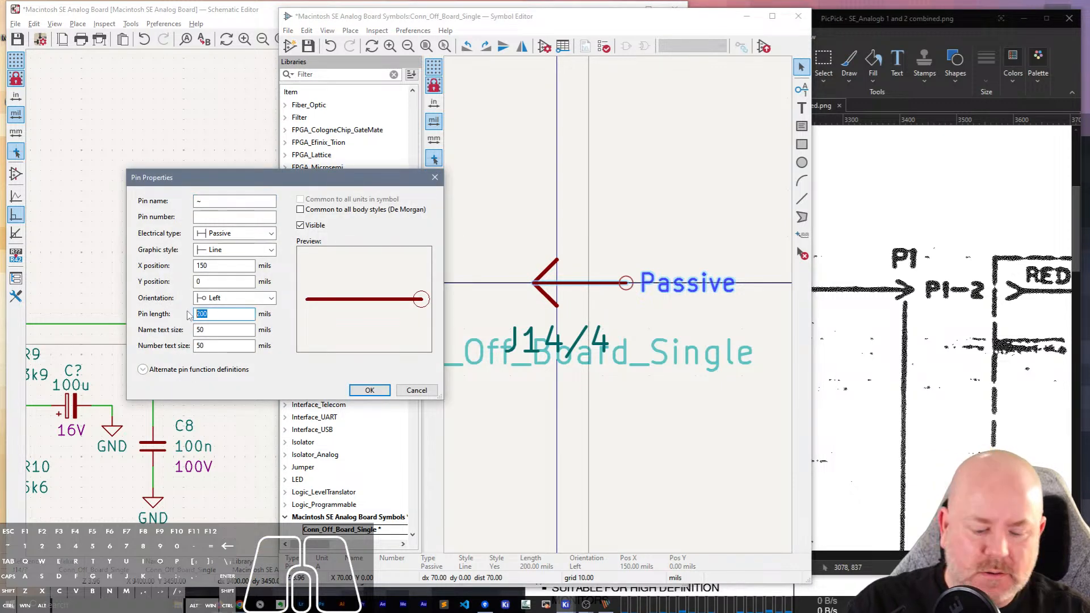
text(100)
key(Return)
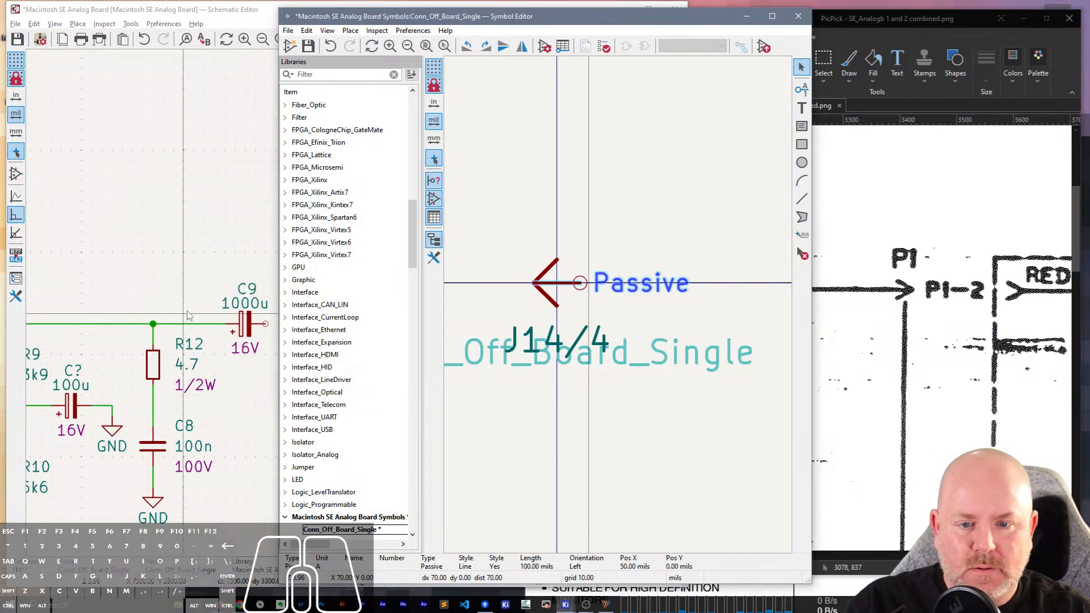
Save and close the edited symbol, and update only the selected arrow connector from the library.
click(637, 220)
key(ctrl+s)
click(798, 16)
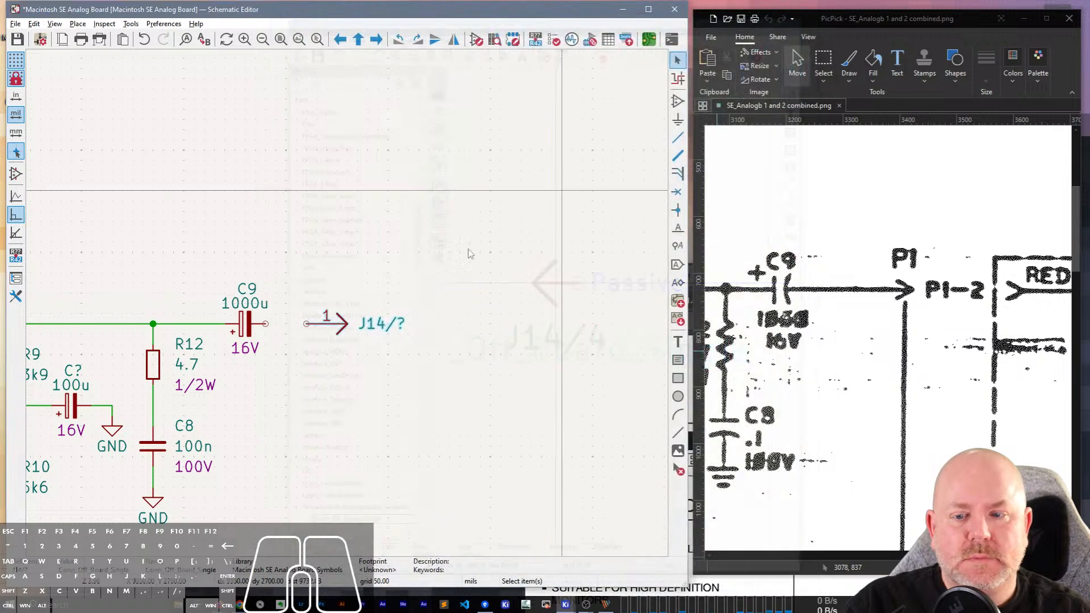
right_click(334, 329)
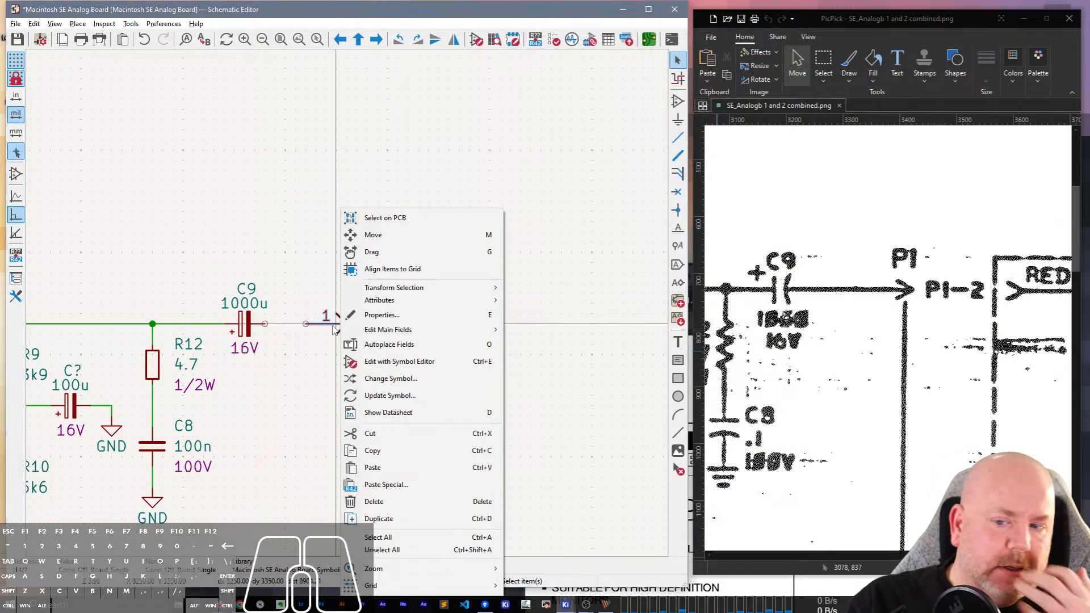
click(390, 395)
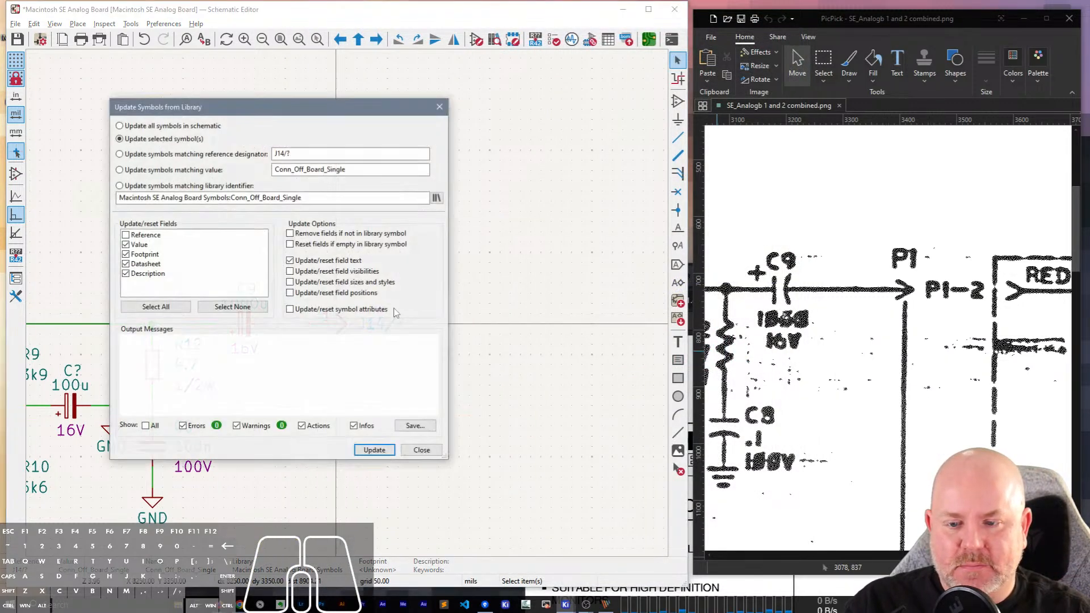
click(375, 450)
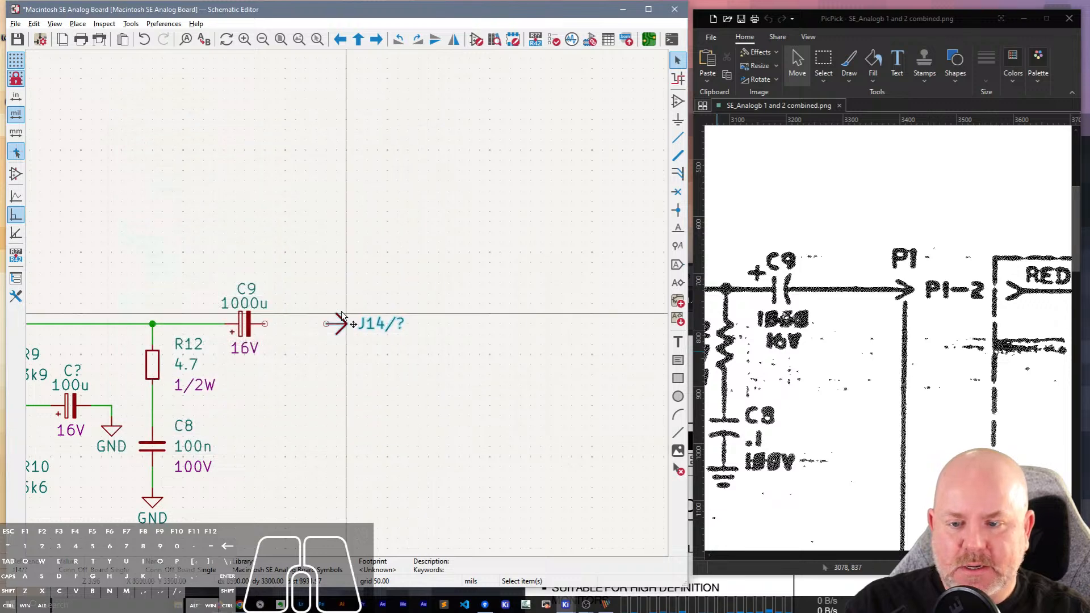
Examine how the arrow connector's pin and arrowhead can be selected, including the helper options offered for its pin.
scroll(342, 311, up, 3)
click(366, 269)
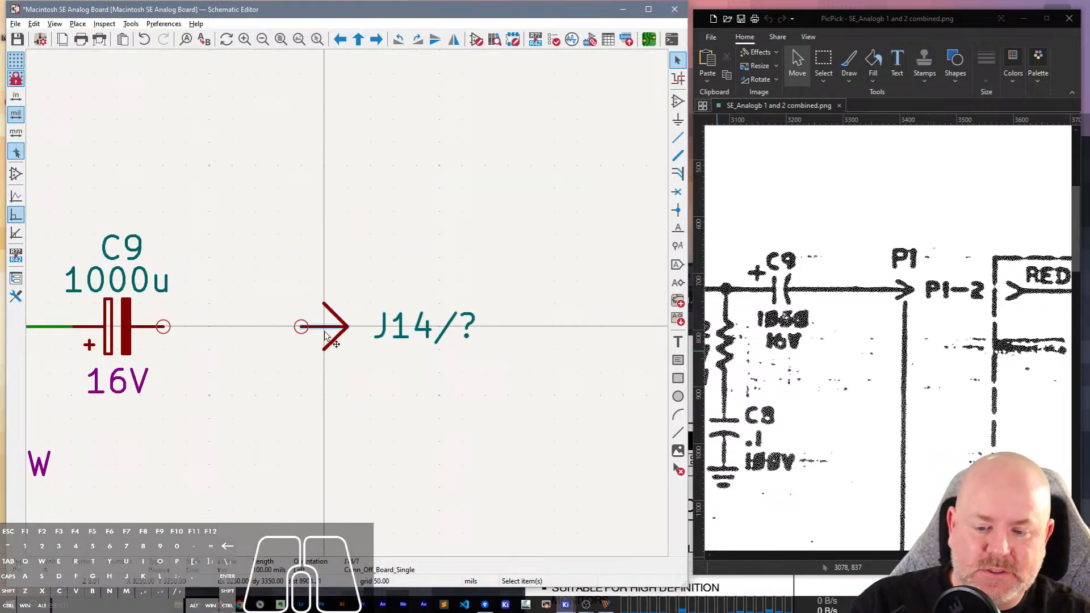
click(322, 332)
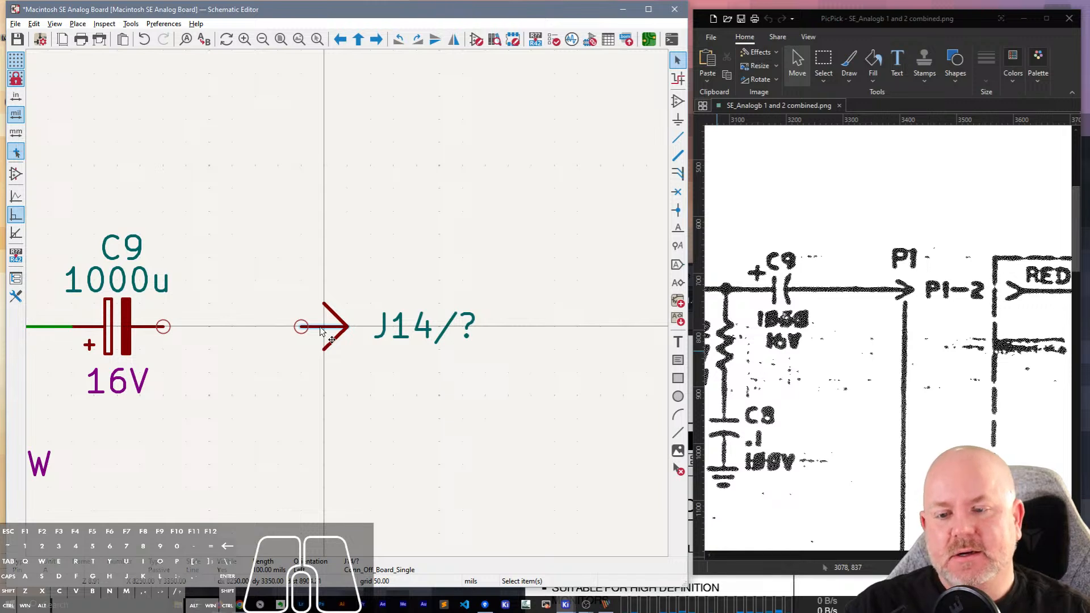
right_click(322, 329)
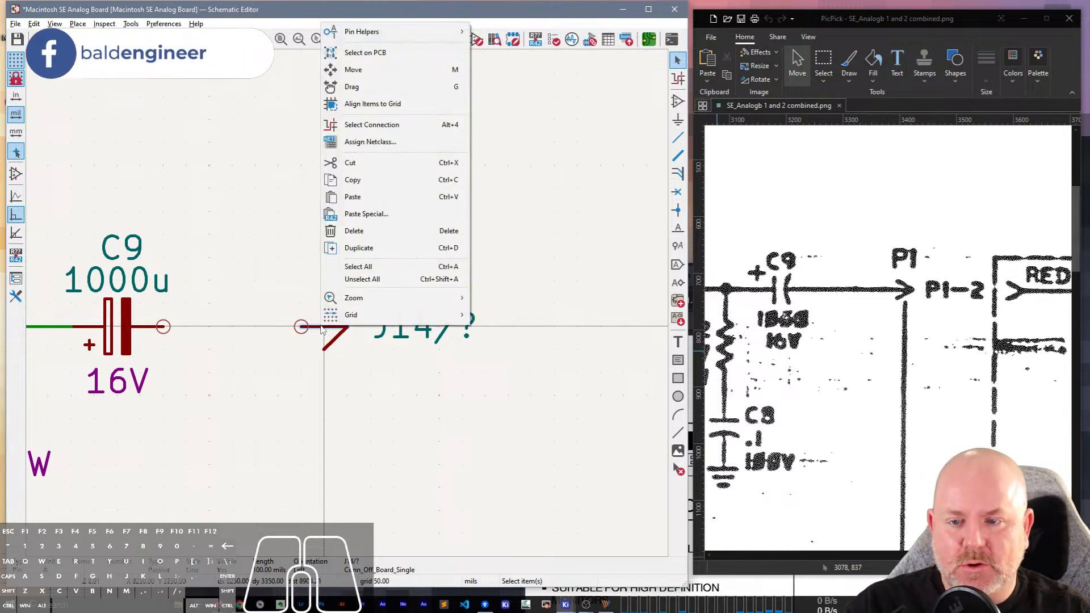
mouse_move(373, 34)
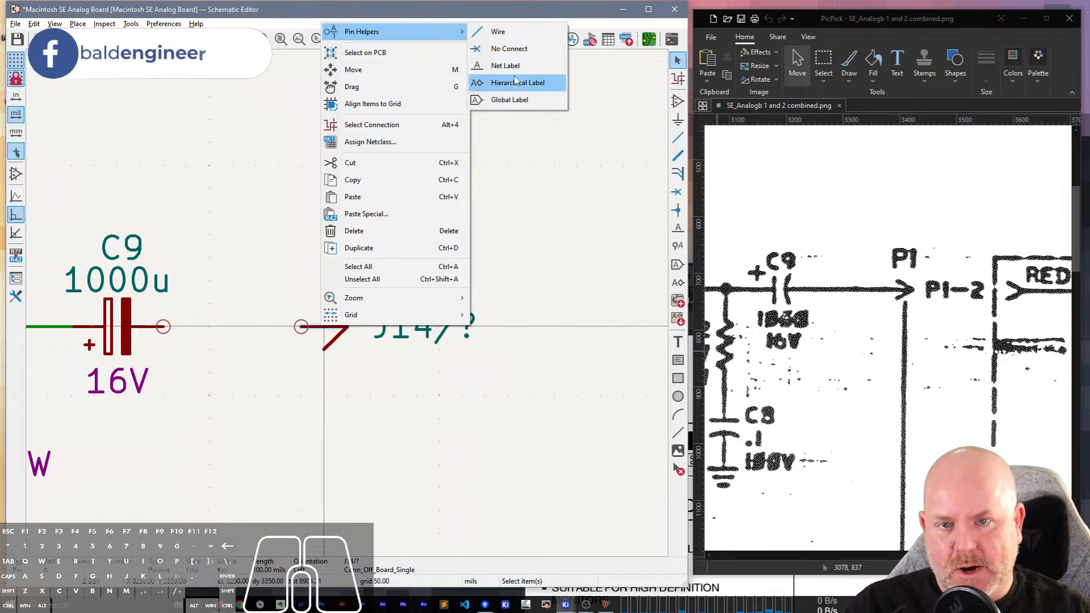
click(396, 413)
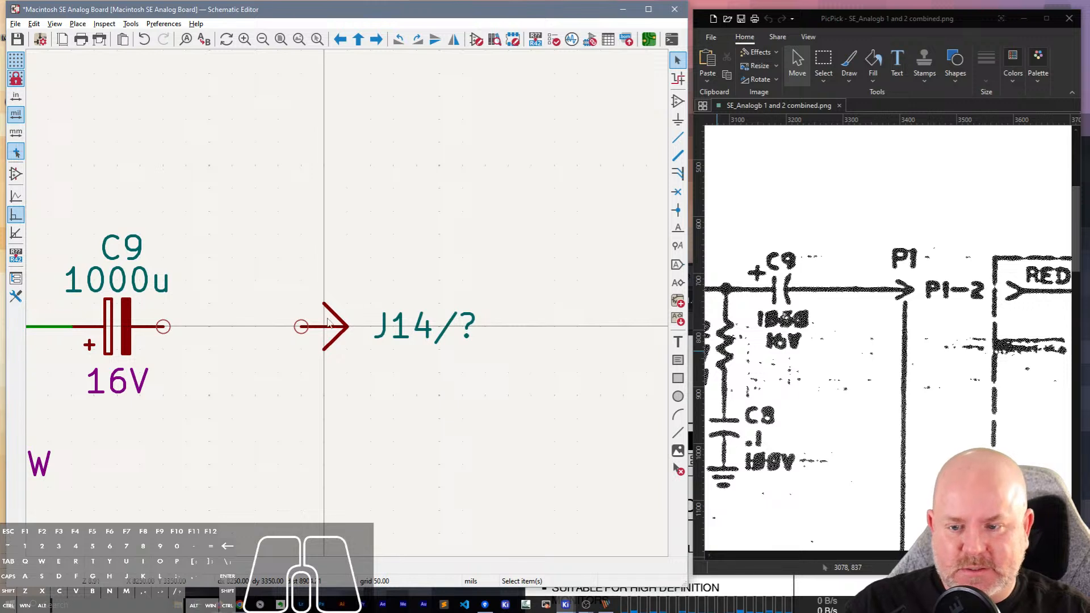
click(347, 328)
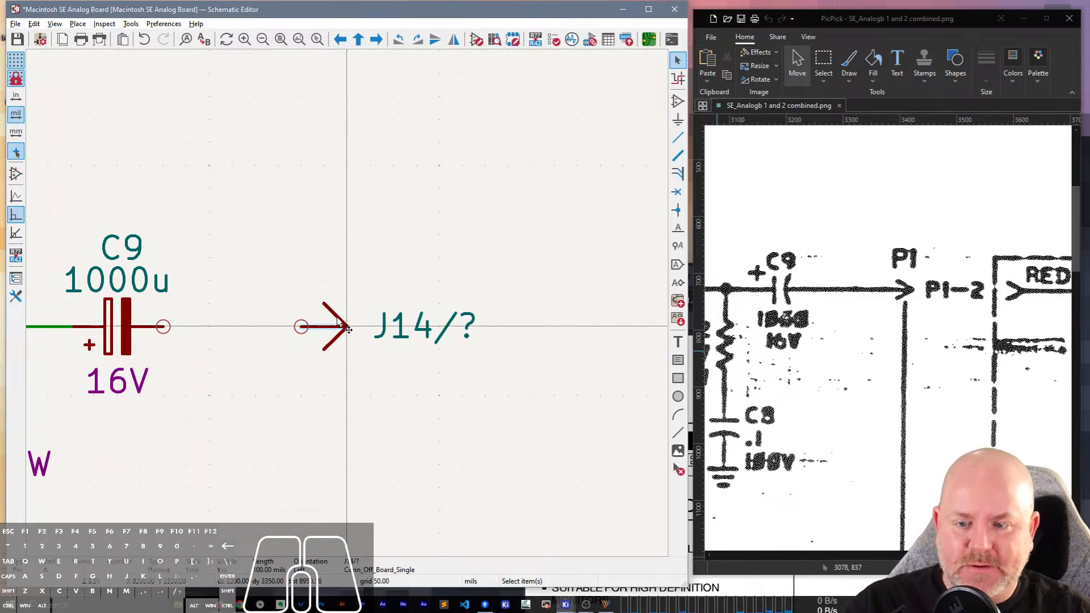
click(333, 314)
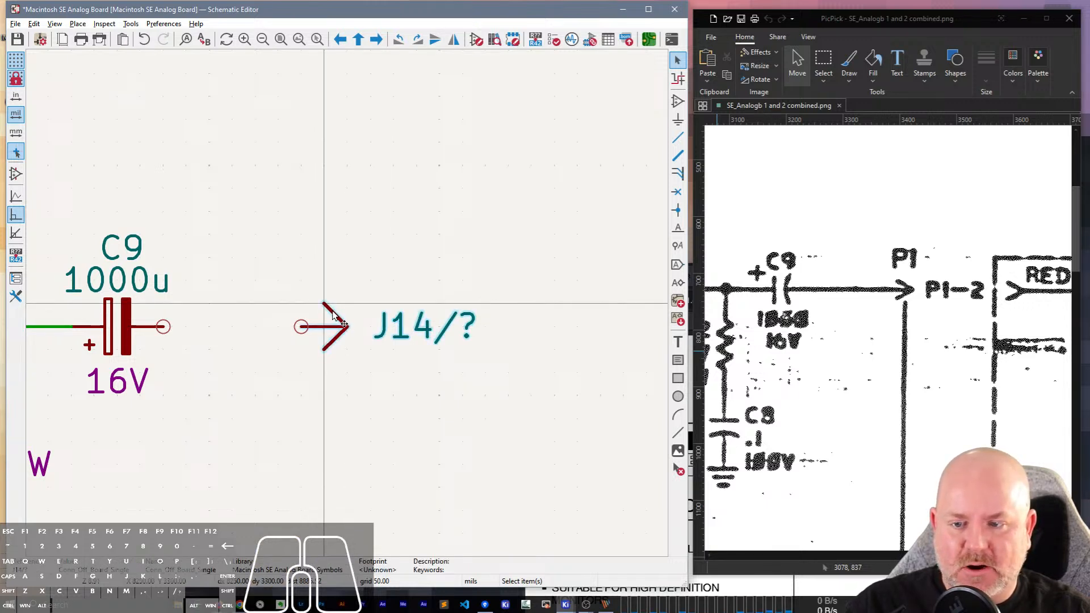
click(276, 349)
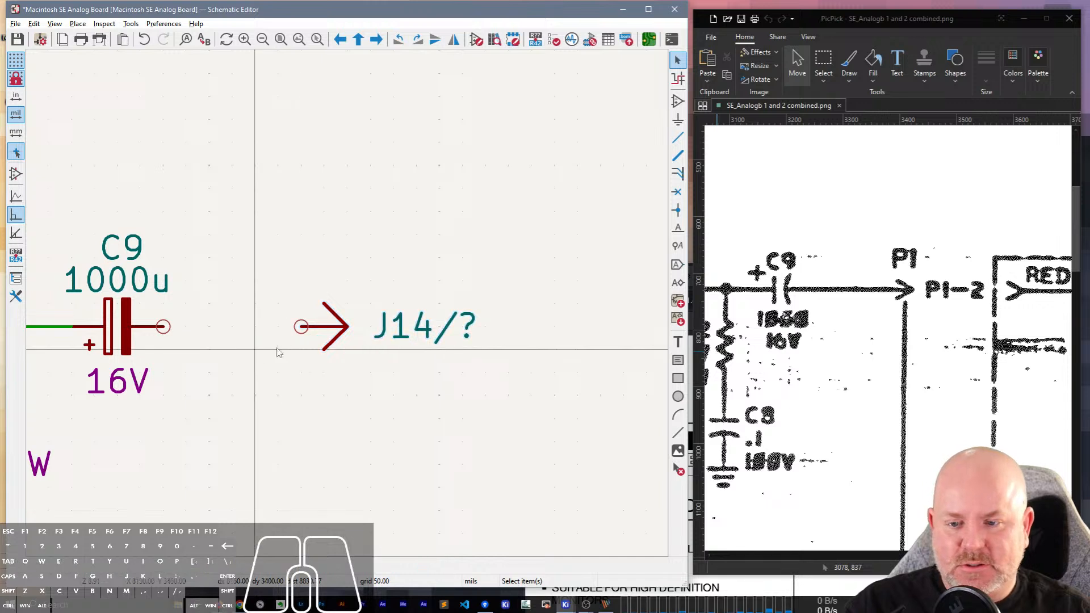
click(308, 334)
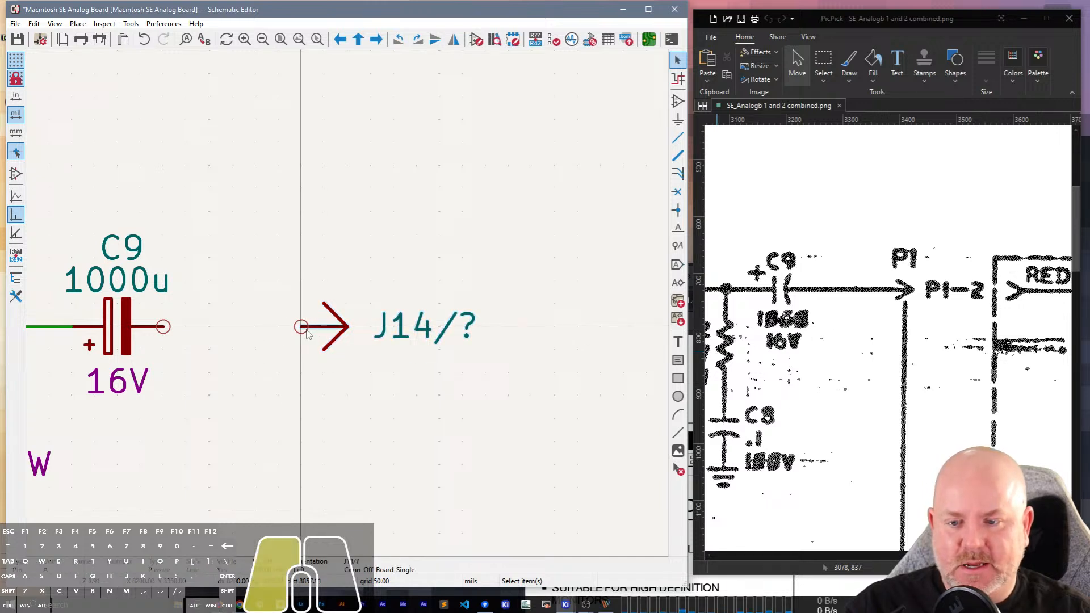
click(310, 333)
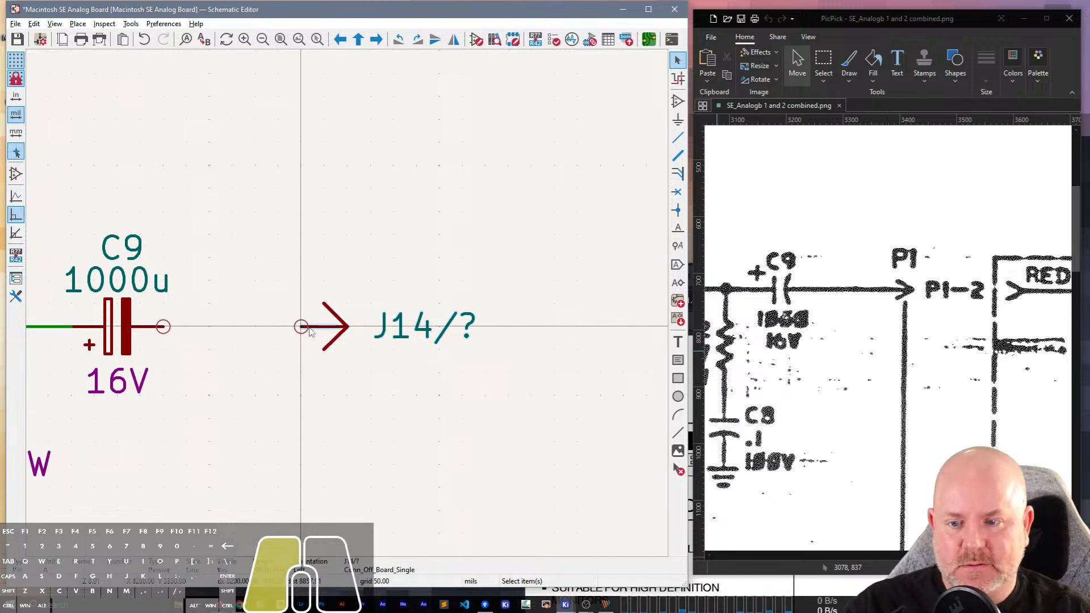
drag(309, 333, 341, 331)
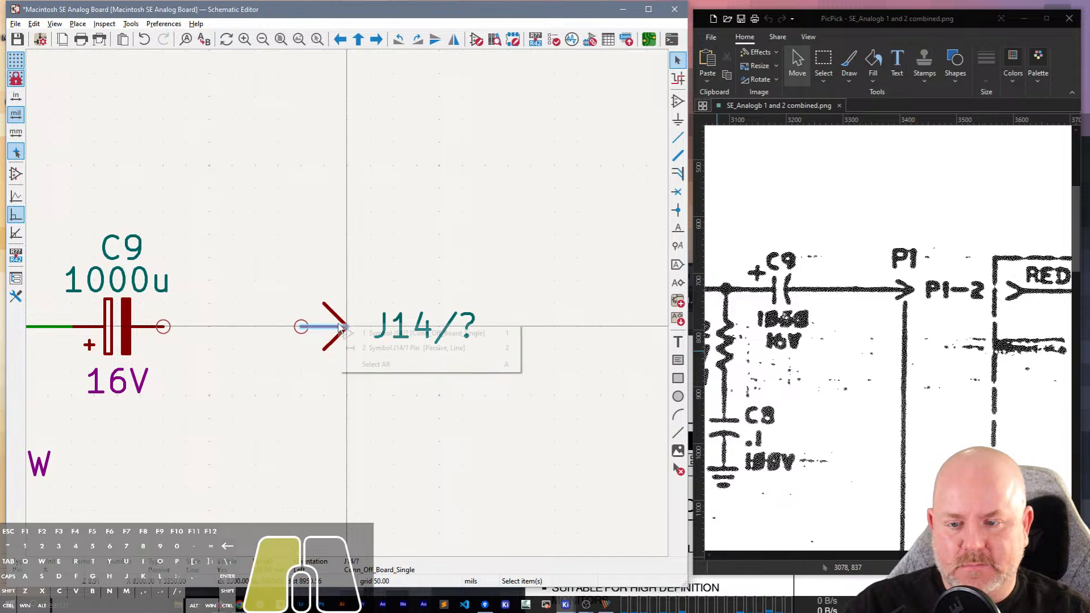
Wire the arrow connector's pin to C9's free pin.
click(304, 329)
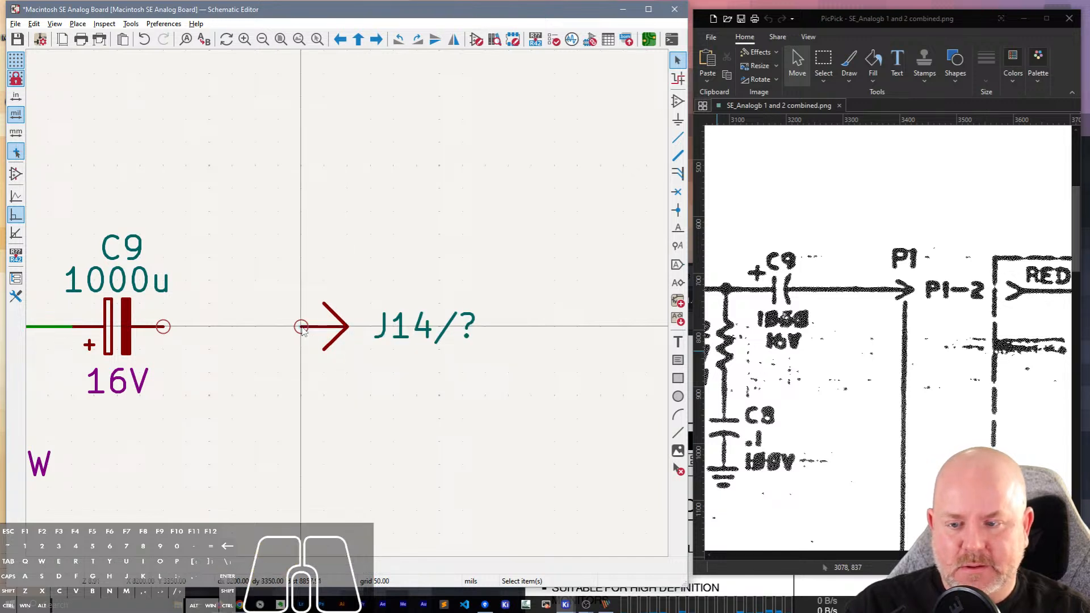
click(302, 327)
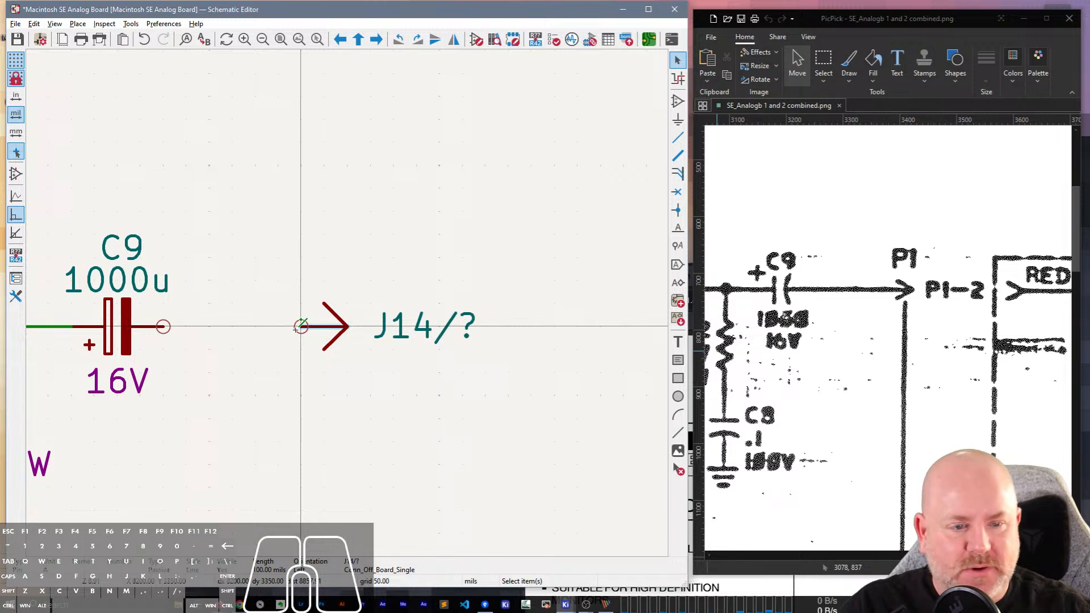
click(164, 327)
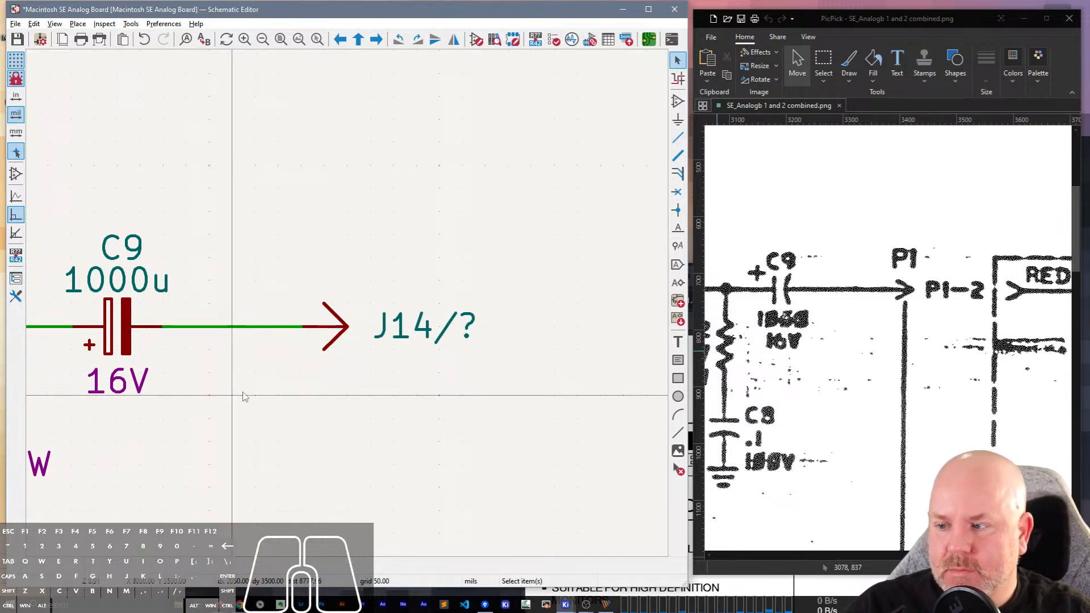
Set the arrow connector's reference to P1-2, without the J14/ prefix.
click(410, 322)
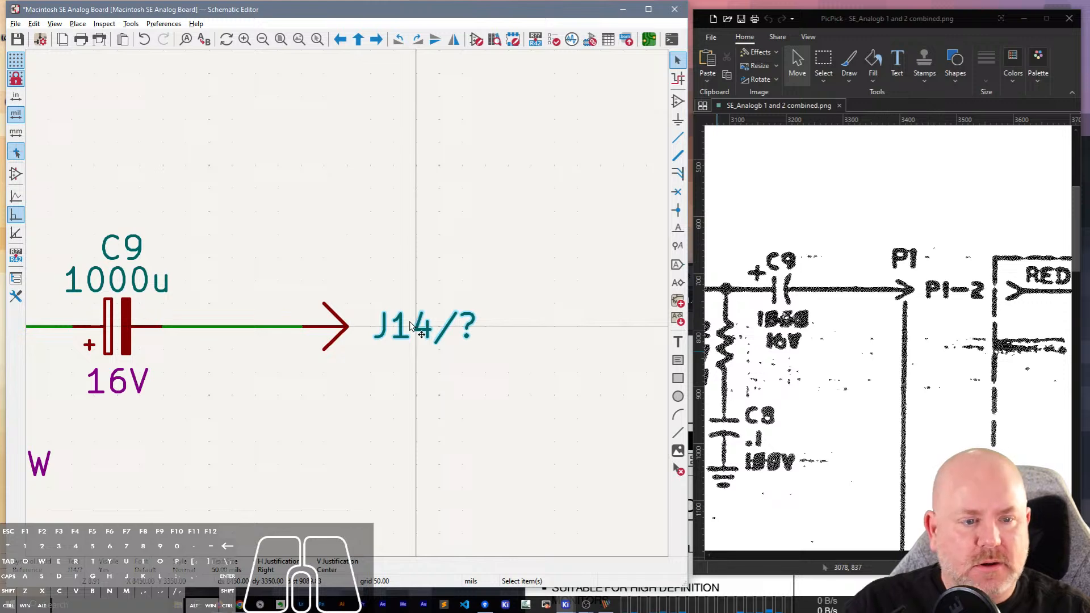
double_click(410, 322)
text(P1-2)
key(Return)
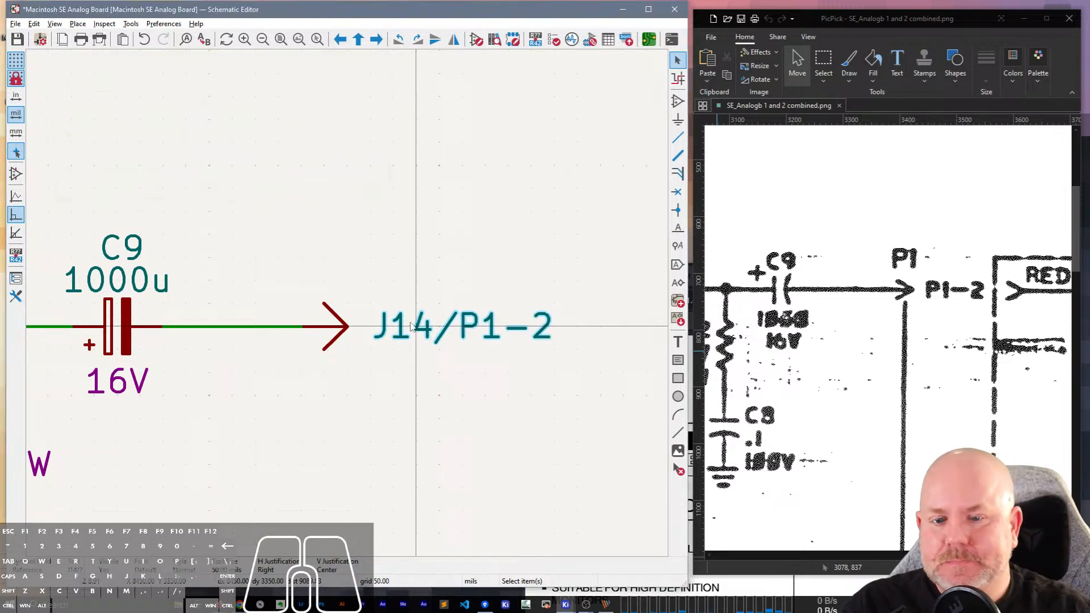
key(e)
key(Delete)
key(Delete)
key(Return)
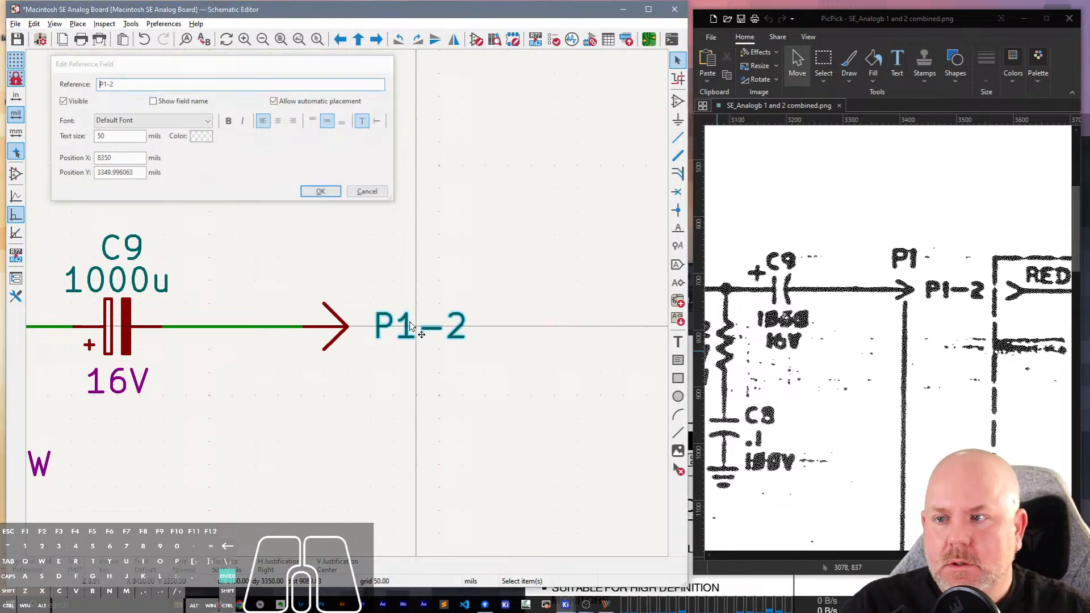
scroll(426, 324, down, 5)
scroll(957, 381, down, 1)
scroll(957, 381, down, 5)
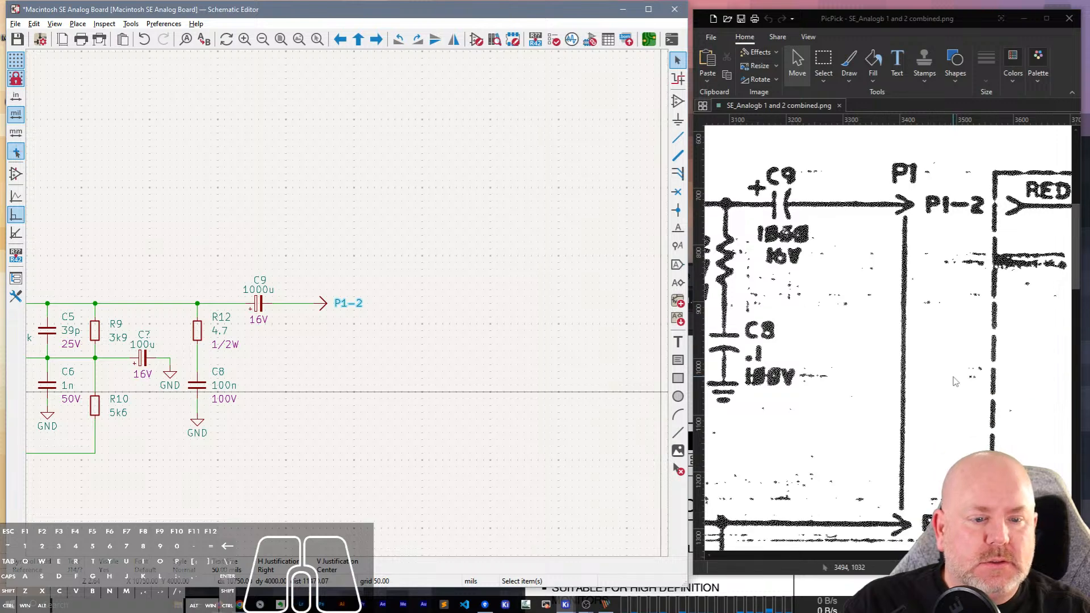
Duplicate resistor R10 and place the copy horizontally to the right of R10, level with the pin 10 wire.
drag(948, 556, 879, 555)
scroll(909, 288, up, 4)
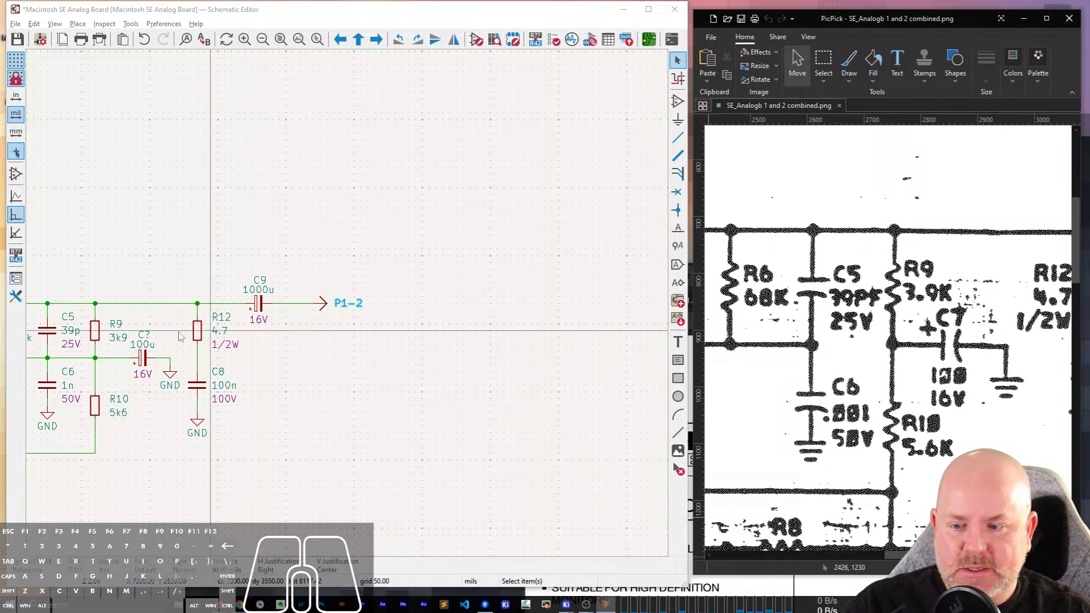
scroll(353, 307, down, 3)
scroll(353, 308, up, 5)
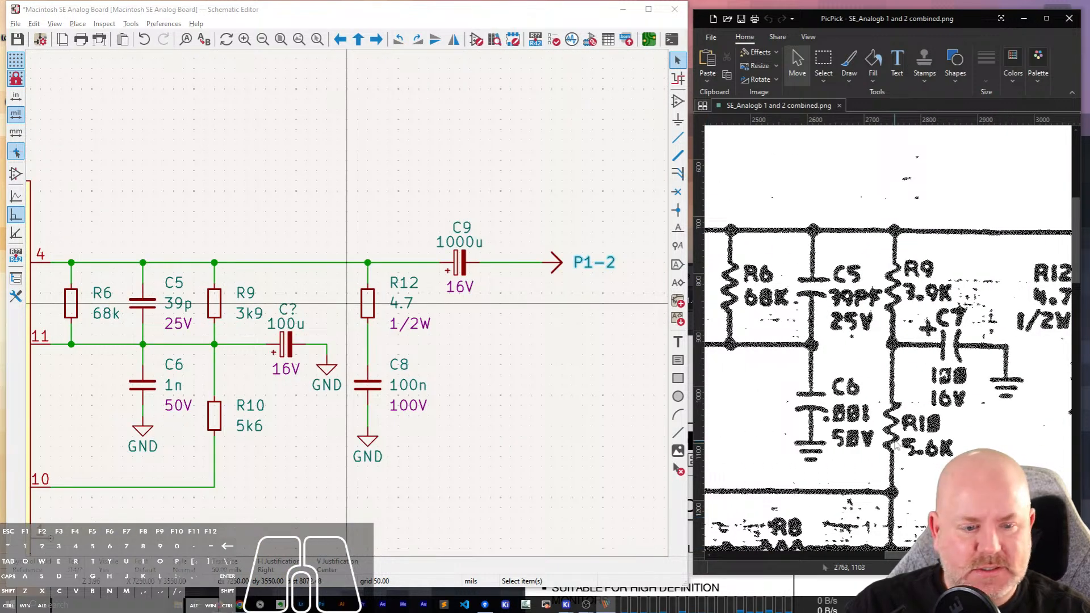
scroll(882, 428, down, 2)
scroll(882, 428, down, 3)
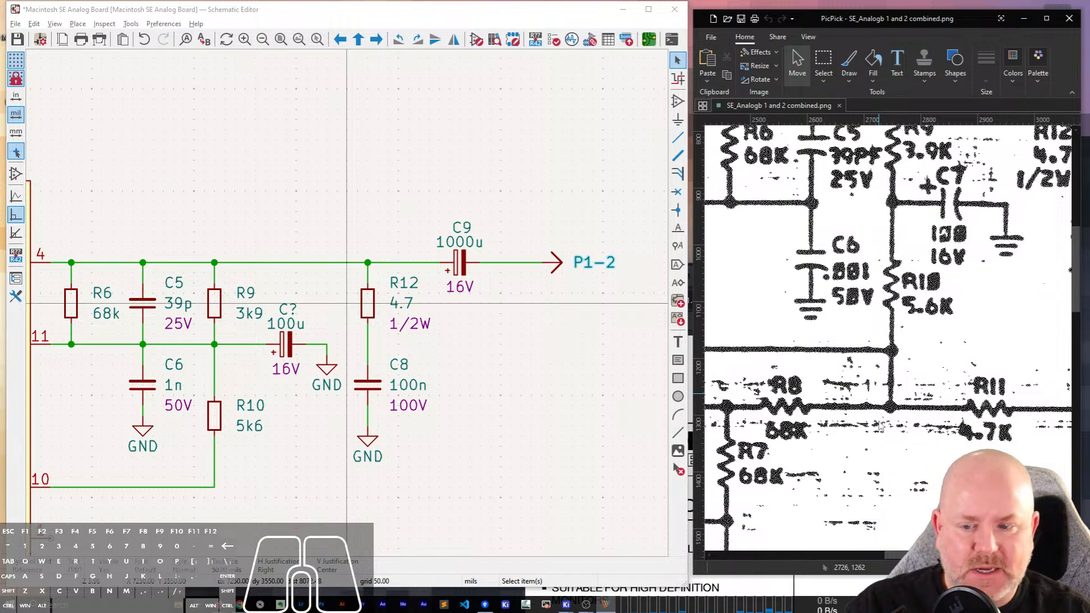
scroll(882, 428, right, 5)
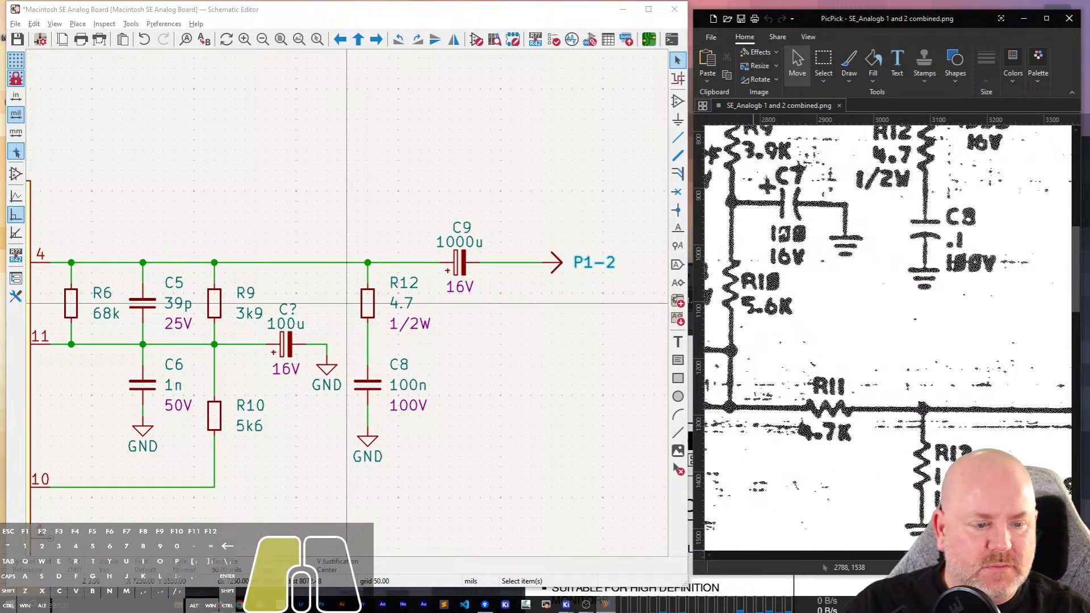
click(214, 417)
key(ctrl+d)
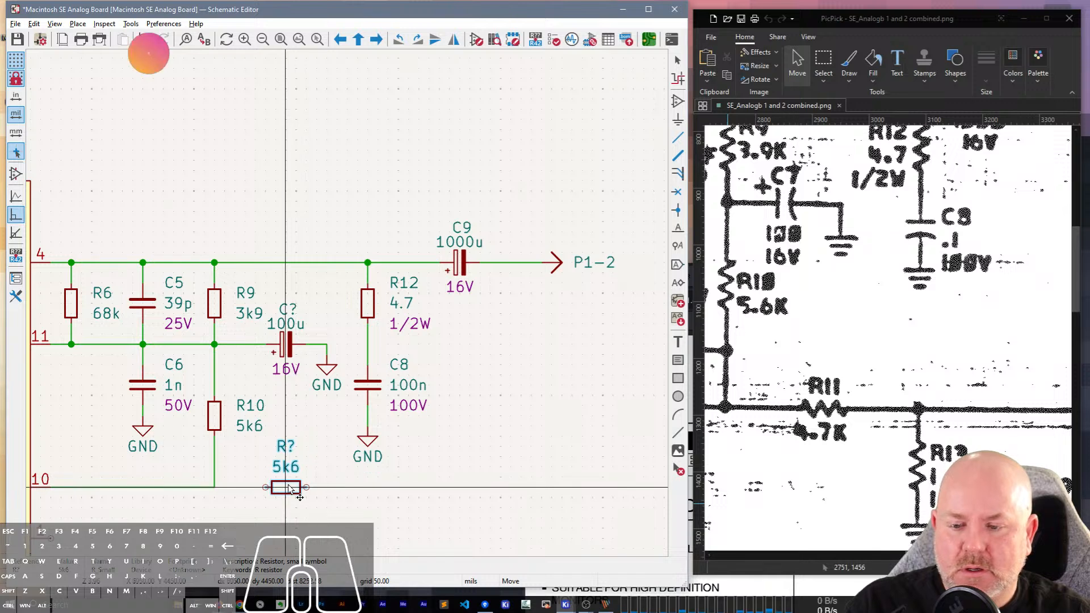
click(283, 492)
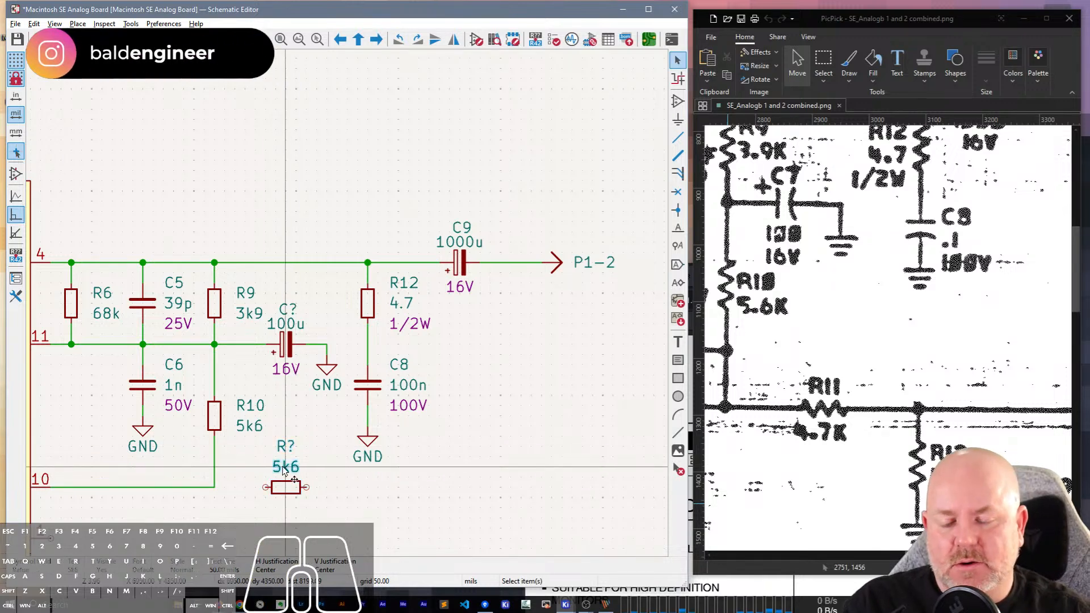
Set the duplicated horizontal resistor's value to 4k7 and move the value text below its body.
double_click(285, 467)
text(4k7)
key(Return)
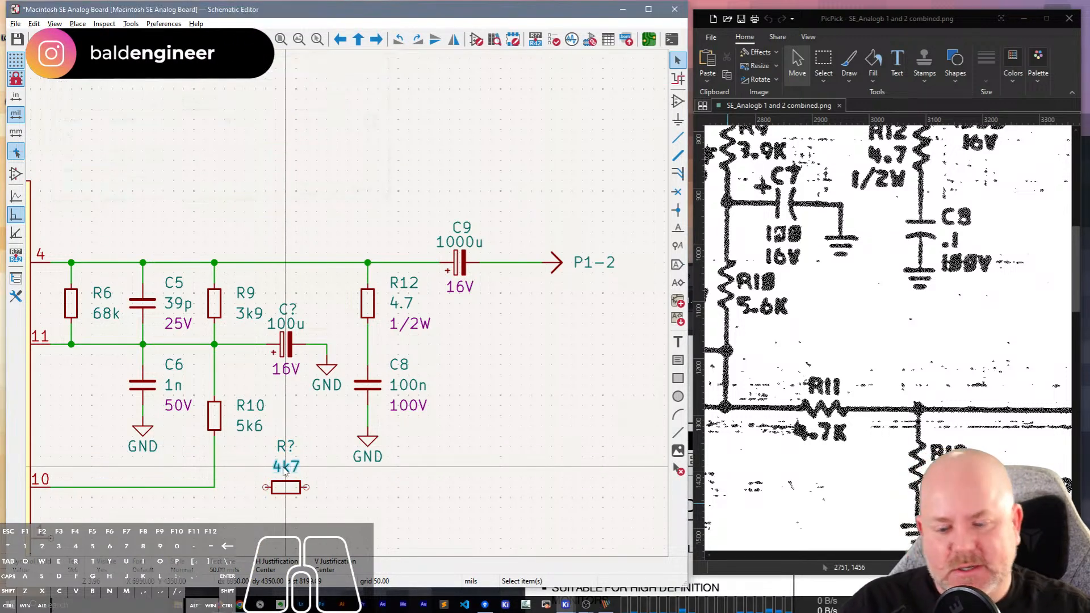
key(m)
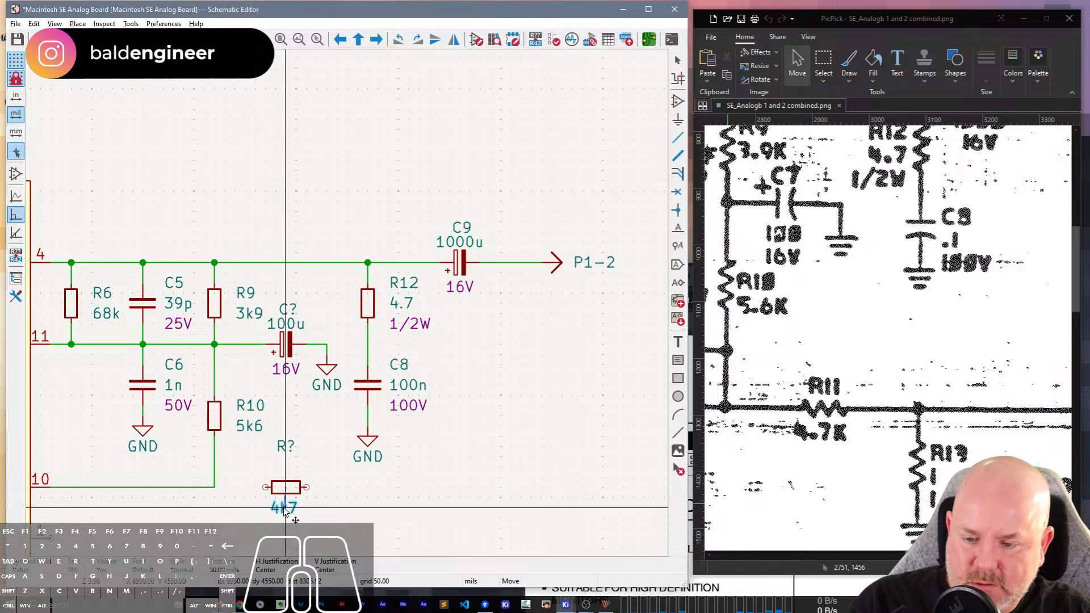
click(286, 510)
Set the 4k7 resistor's reference to R11 and move the reference text closer above its body.
double_click(286, 447)
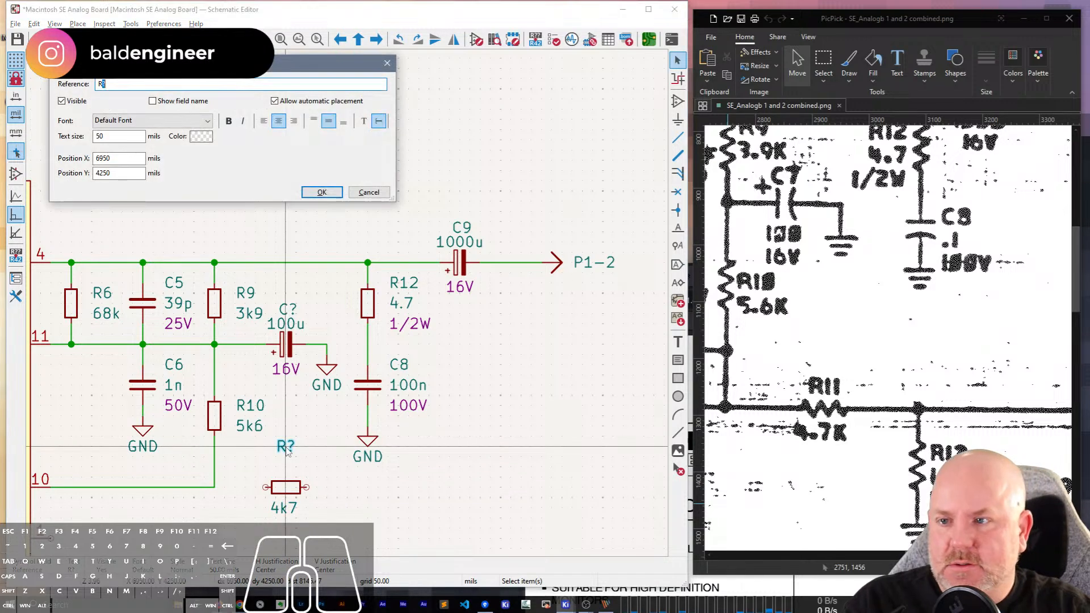
text(11)
key(Return)
key(m)
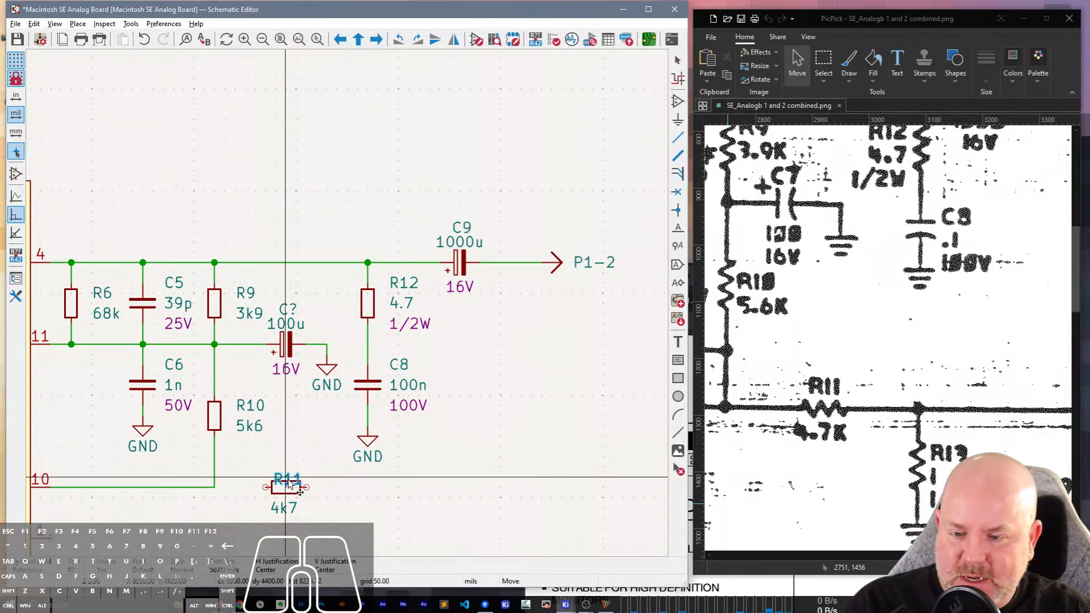
click(287, 475)
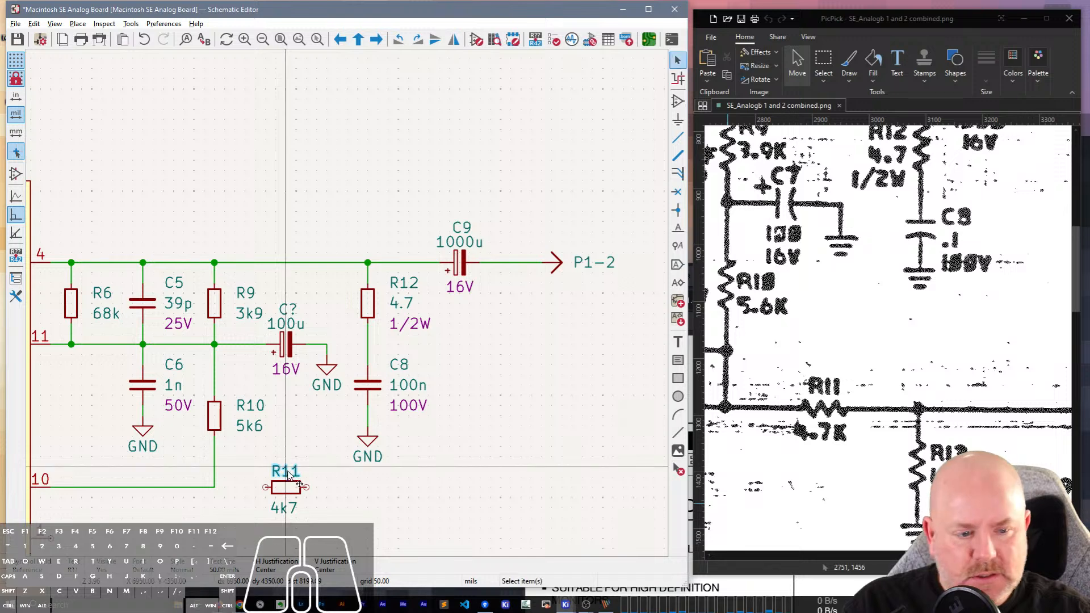
Duplicate resistor R12 and place the copy vertically below C8's ground symbol, to the right of R11.
click(368, 304)
key(ctrl+d)
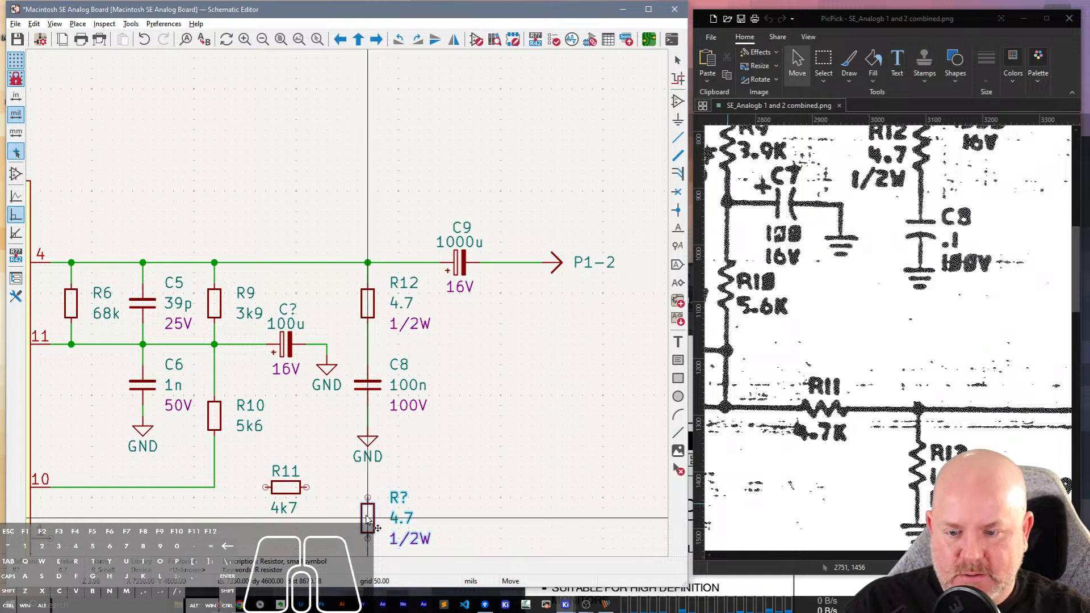
click(367, 519)
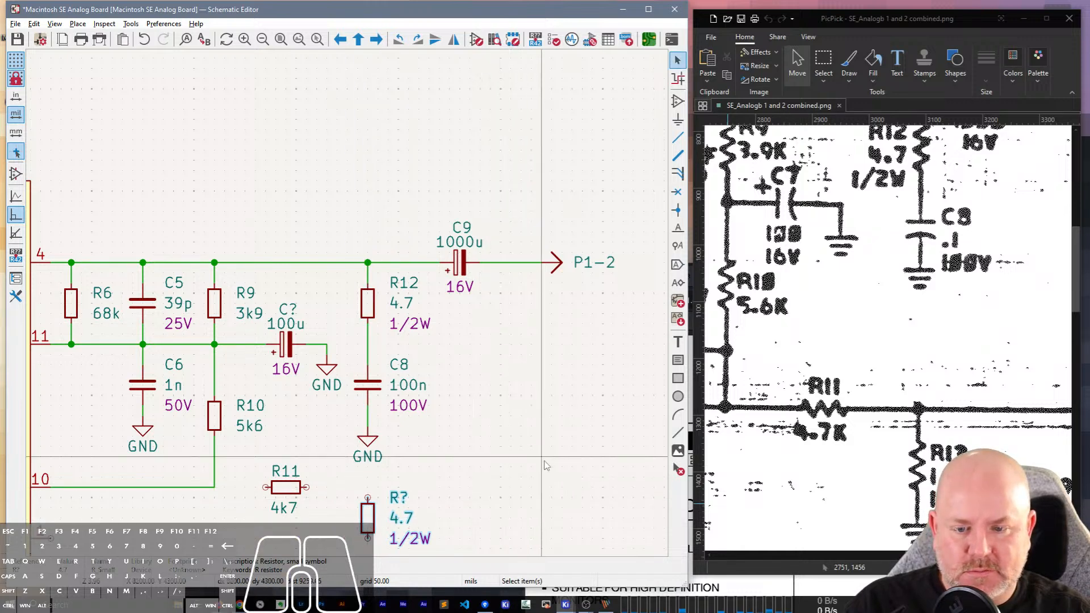
Set the duplicated 1/2W resistor's reference to R13 and its value to 1.
middle_drag(494, 489, 466, 219)
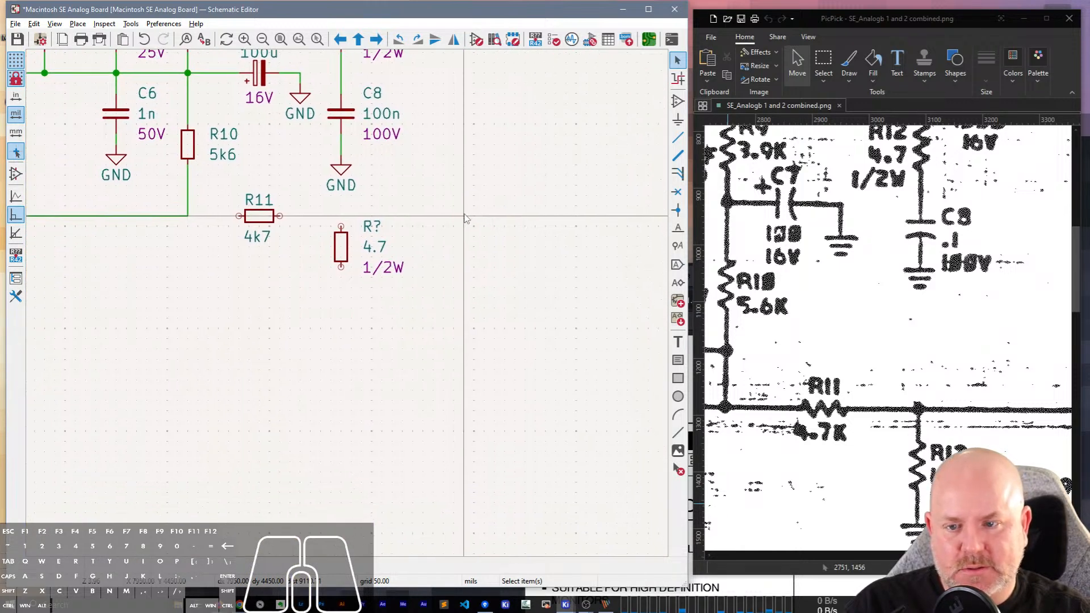
click(372, 228)
key(e)
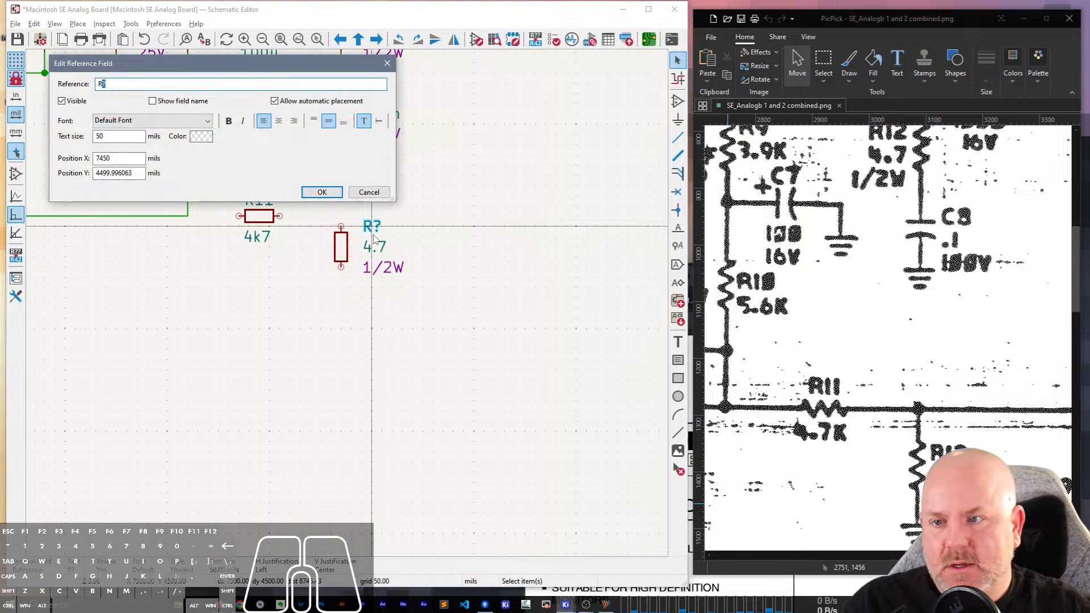
key(BackSpace)
text(13)
key(Return)
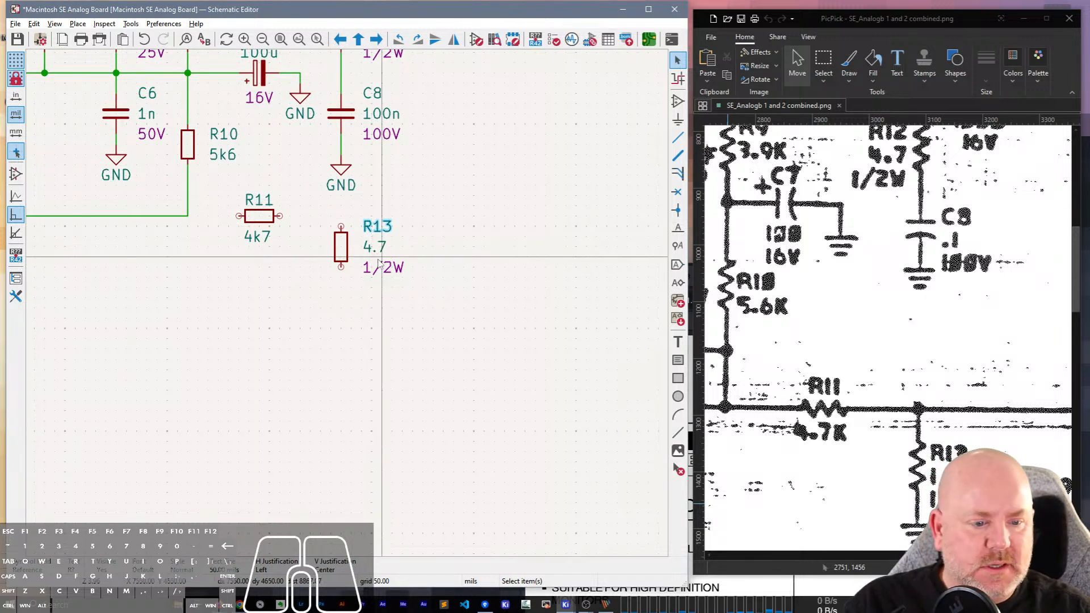
click(375, 248)
text(e1)
key(Return)
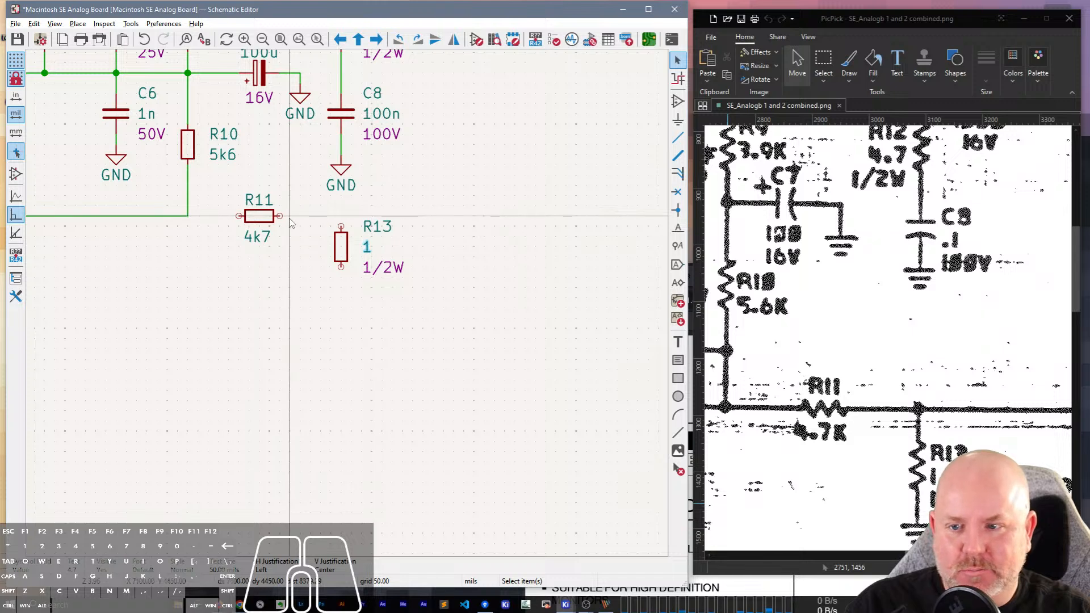
Wire R11's right end to R13's upper pin and its left end to the pin 10 wire below R10.
key(w)
click(341, 226)
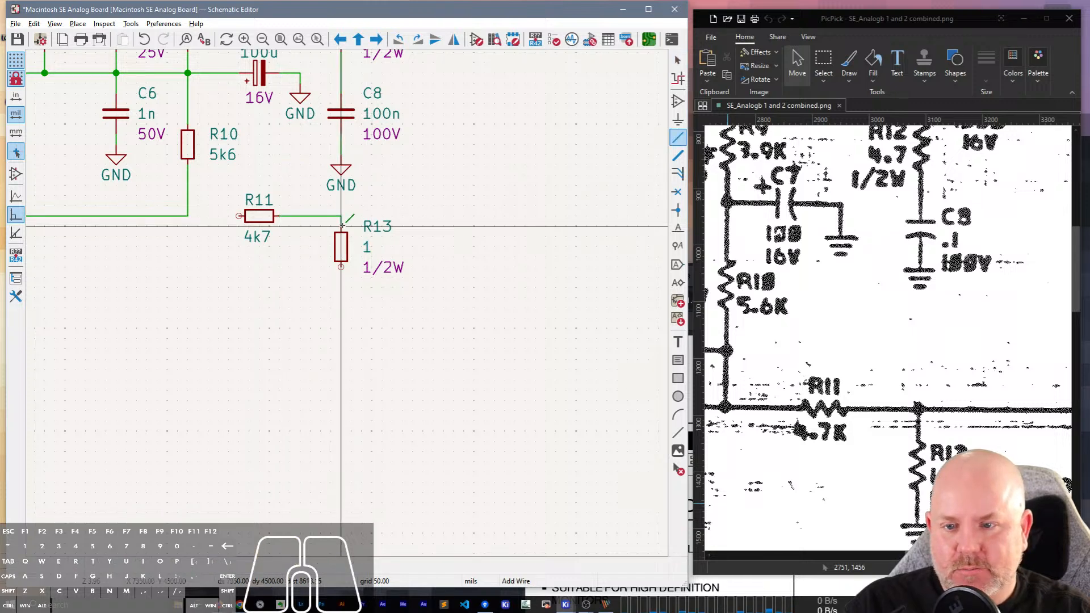
click(239, 216)
click(187, 216)
key(Escape)
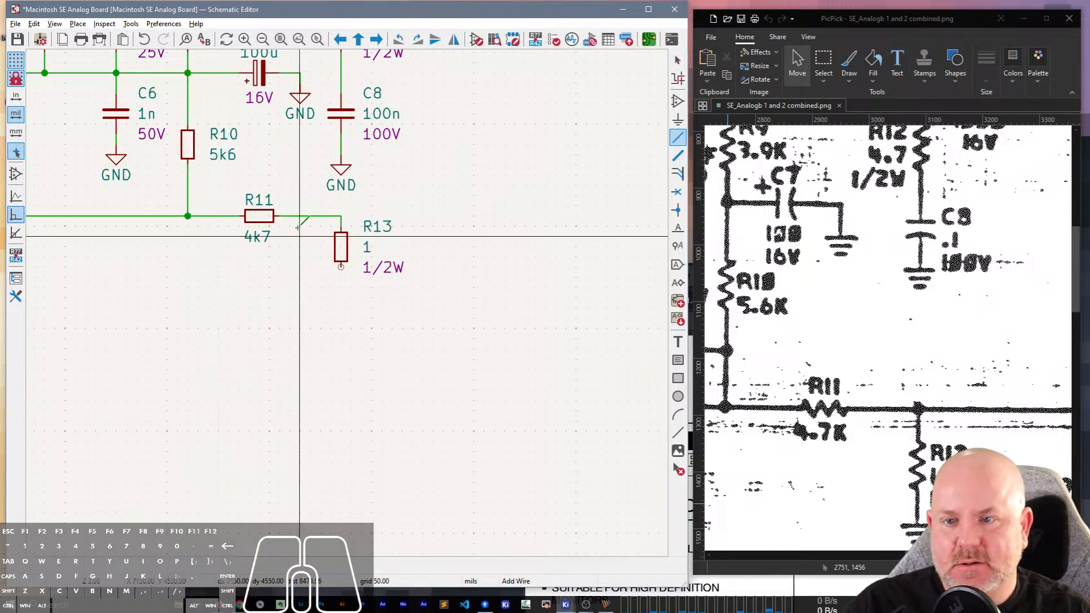
Duplicate C8's GND symbol below R13 and position it one grid step closer to the resistor's lower pin.
click(341, 171)
key(ctrl+d)
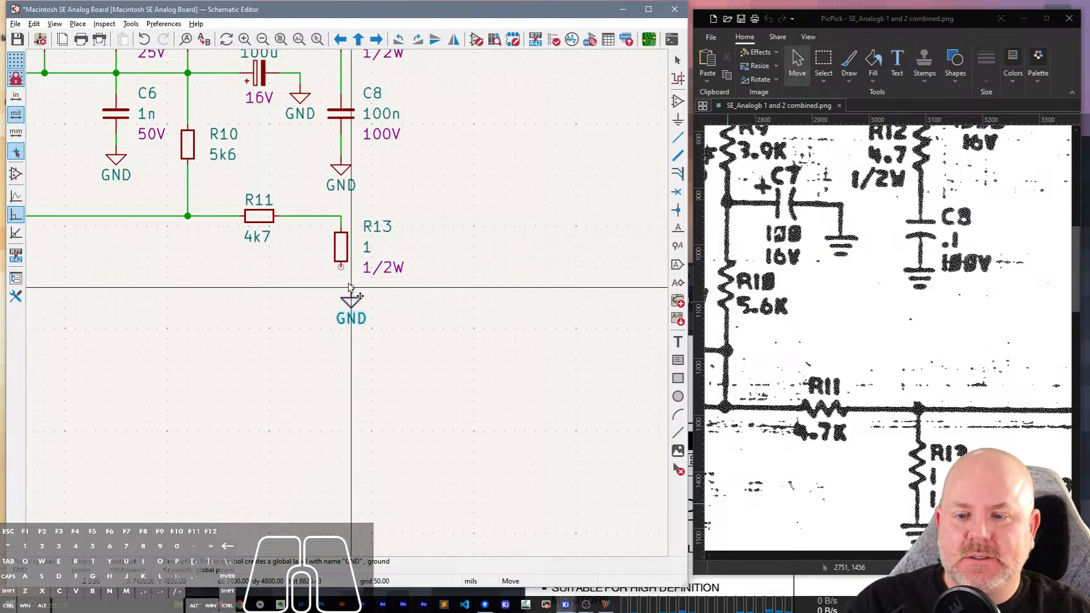
click(341, 287)
key(w)
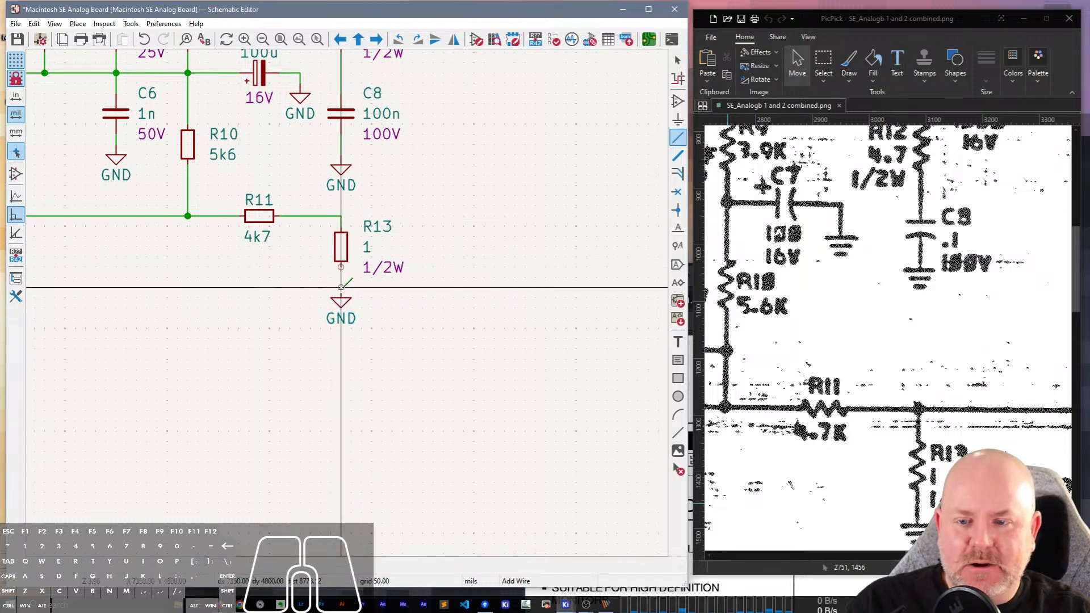
key(Escape)
click(344, 298)
key(g)
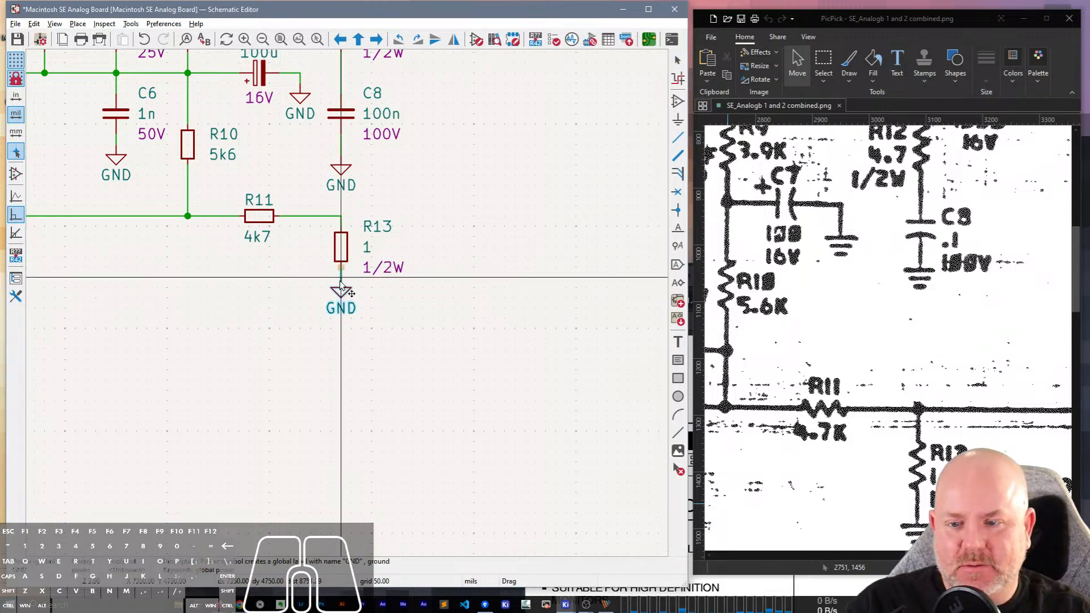
click(342, 281)
click(426, 266)
Search the hotkey preferences for GND, then close the preferences without changing anything.
click(164, 23)
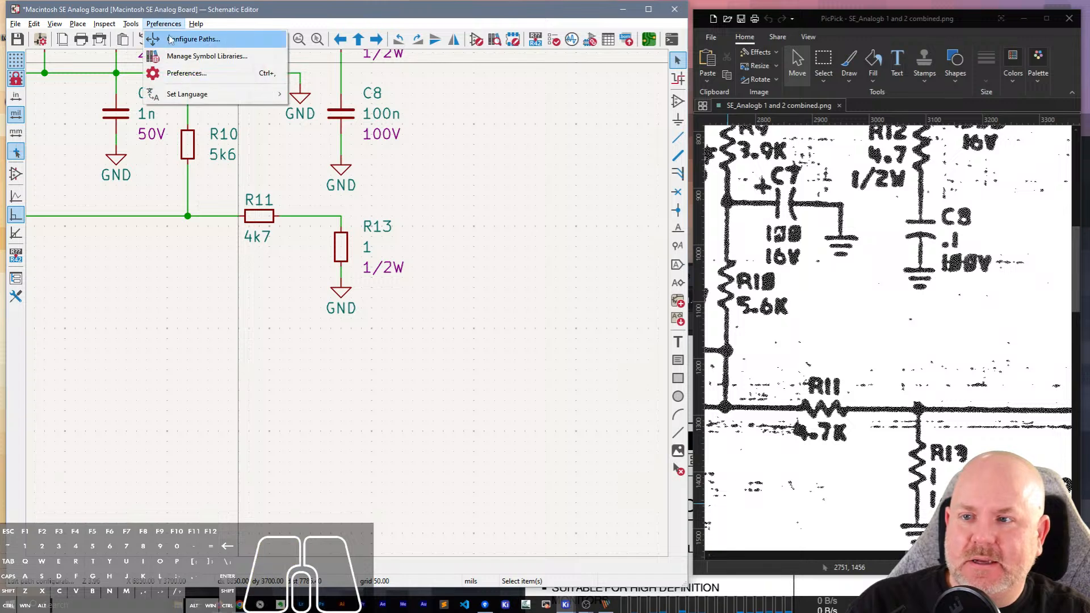
click(176, 73)
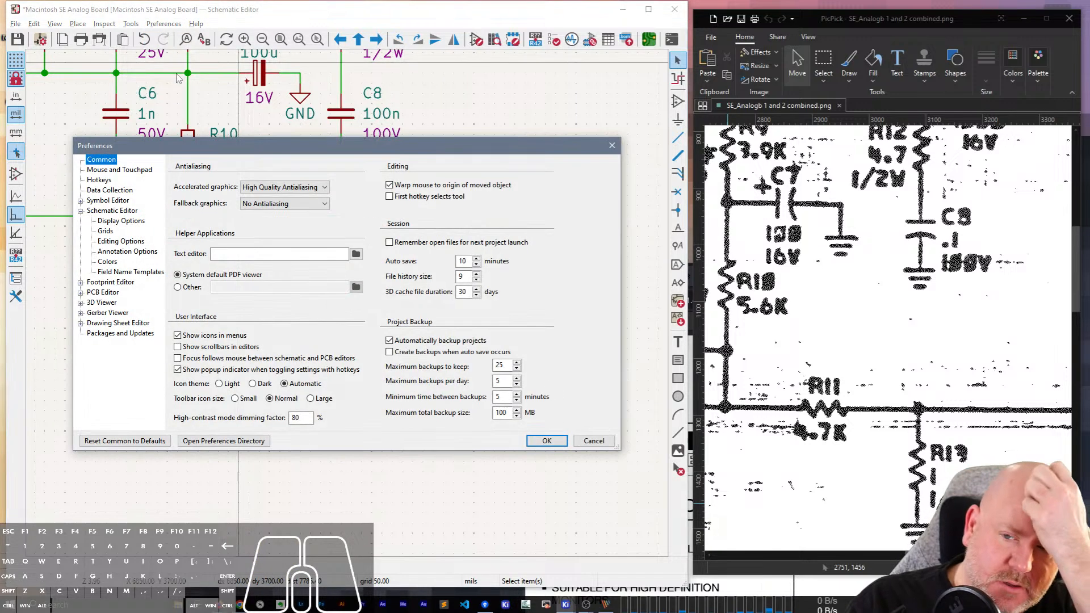
click(98, 179)
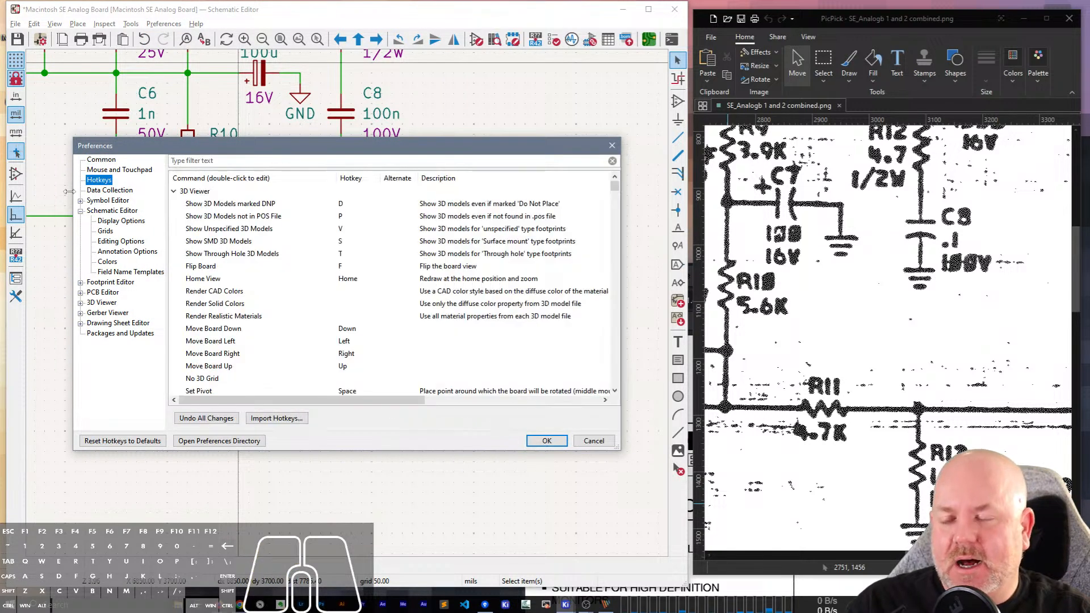
text(GND)
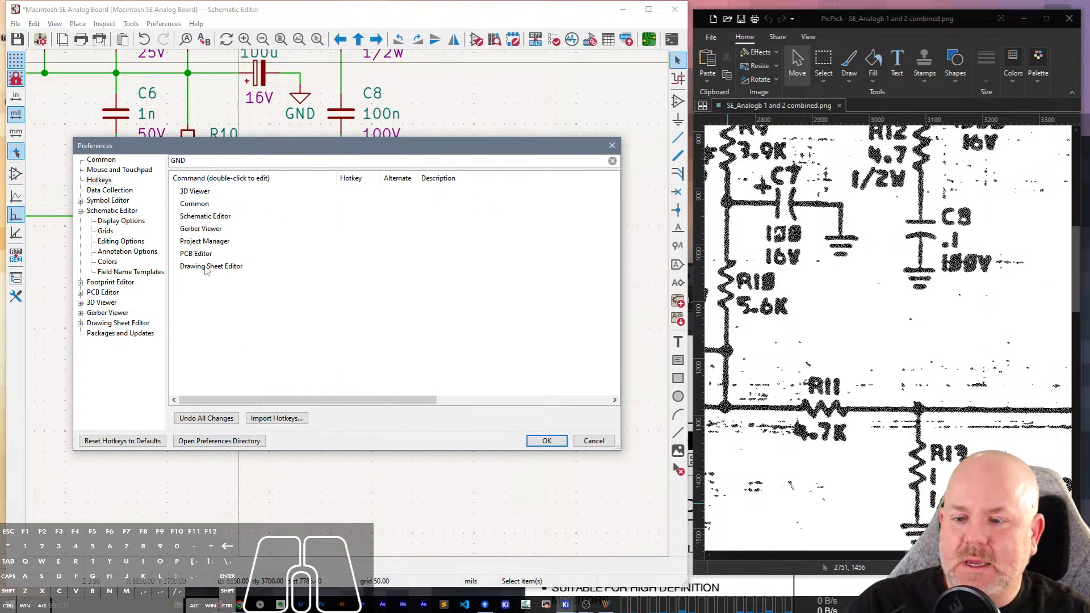
click(594, 441)
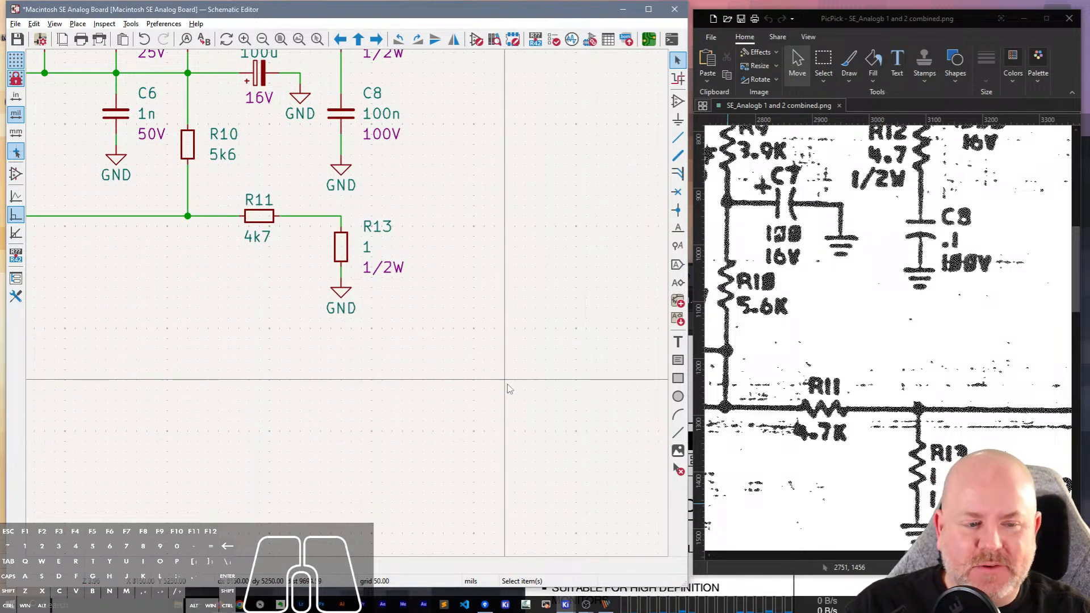
Shift R13 and its GND symbol slightly downward with their wires attached, leaving more room below the R11 wire.
drag(929, 555, 954, 556)
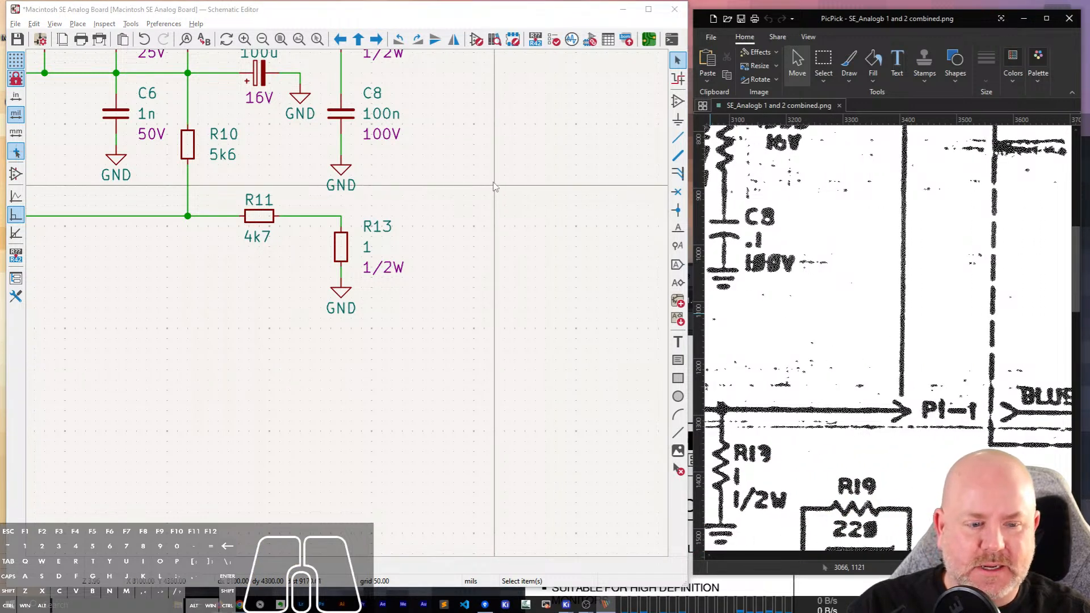
click(507, 232)
click(504, 234)
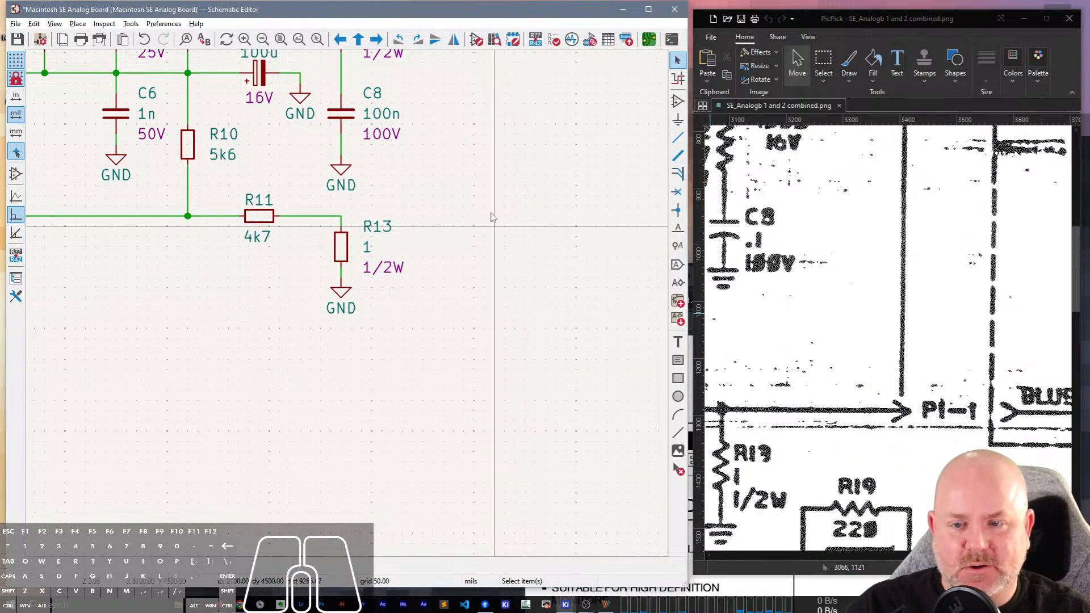
middle_drag(491, 214, 557, 308)
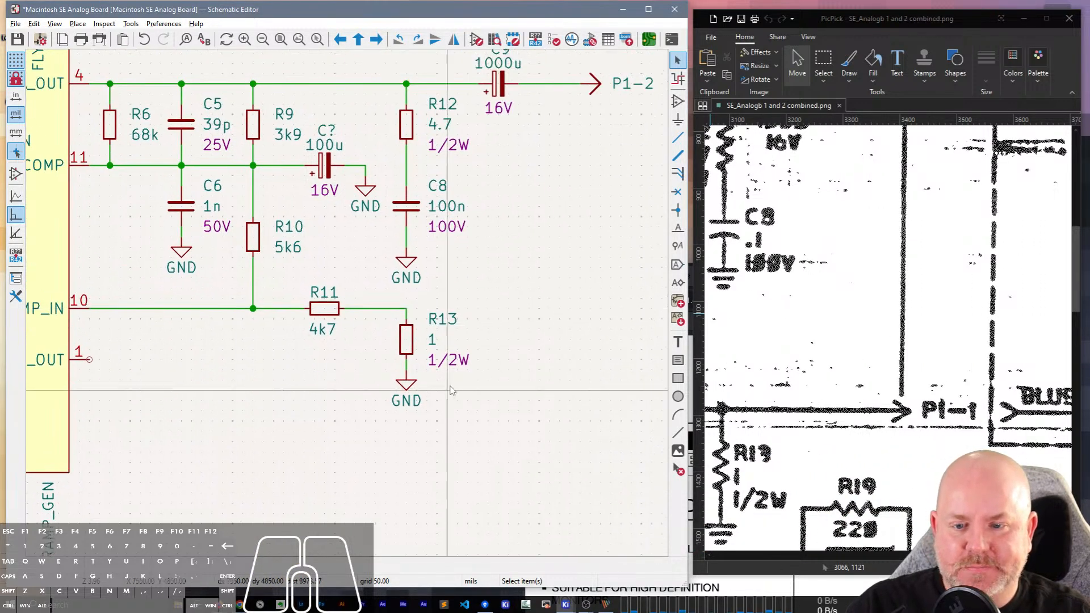
key(g)
click(406, 394)
key(g)
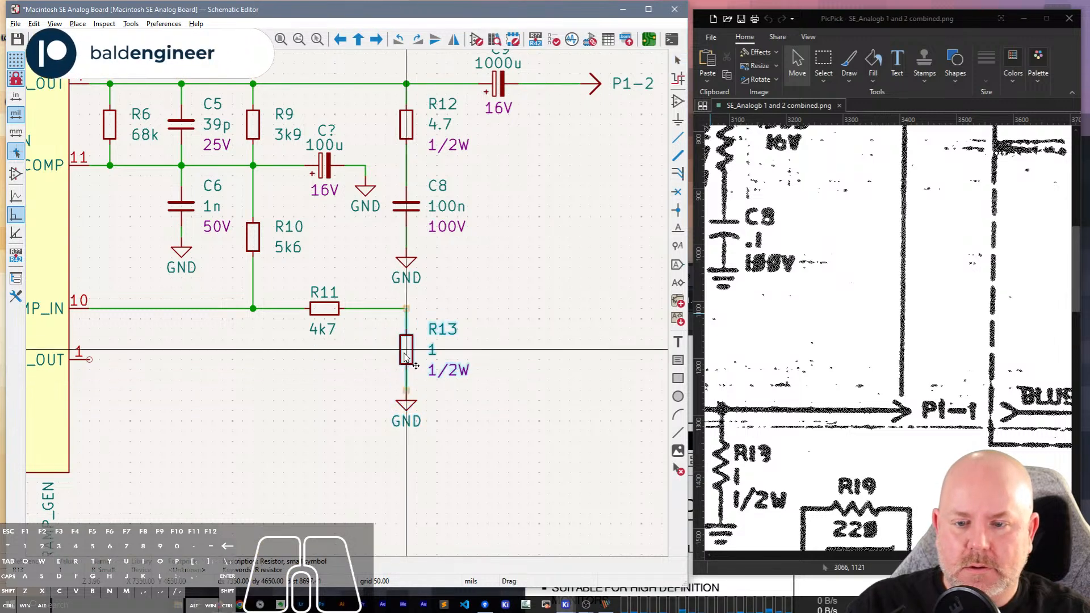
click(415, 343)
Copy the P1-2 arrow connector, place the copy level with R11, and wire its pin to the R11–R13 corner.
click(595, 84)
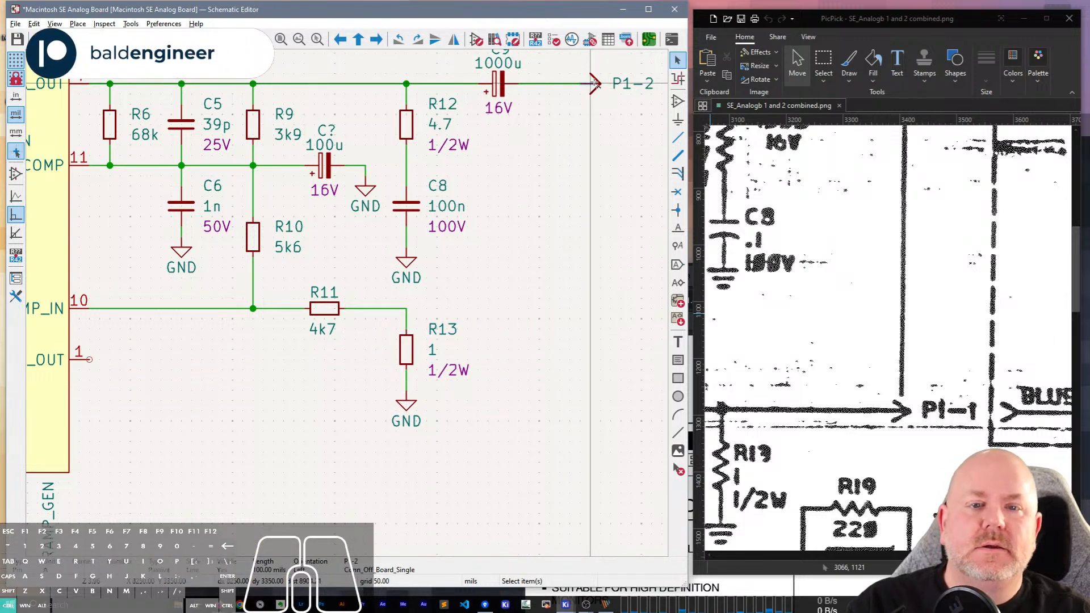
click(600, 112)
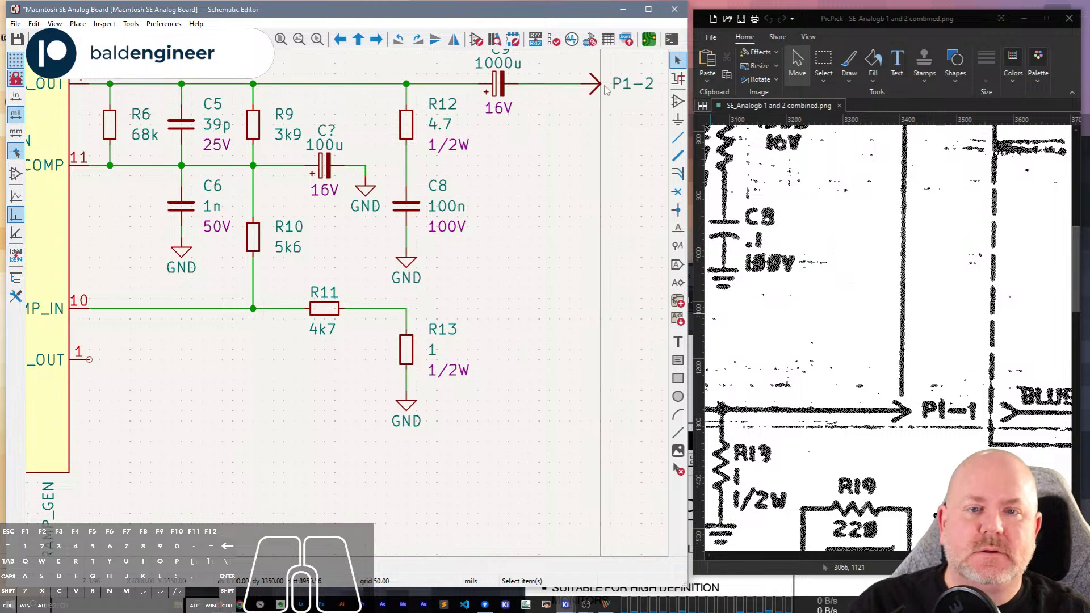
click(605, 88)
key(ctrl+v)
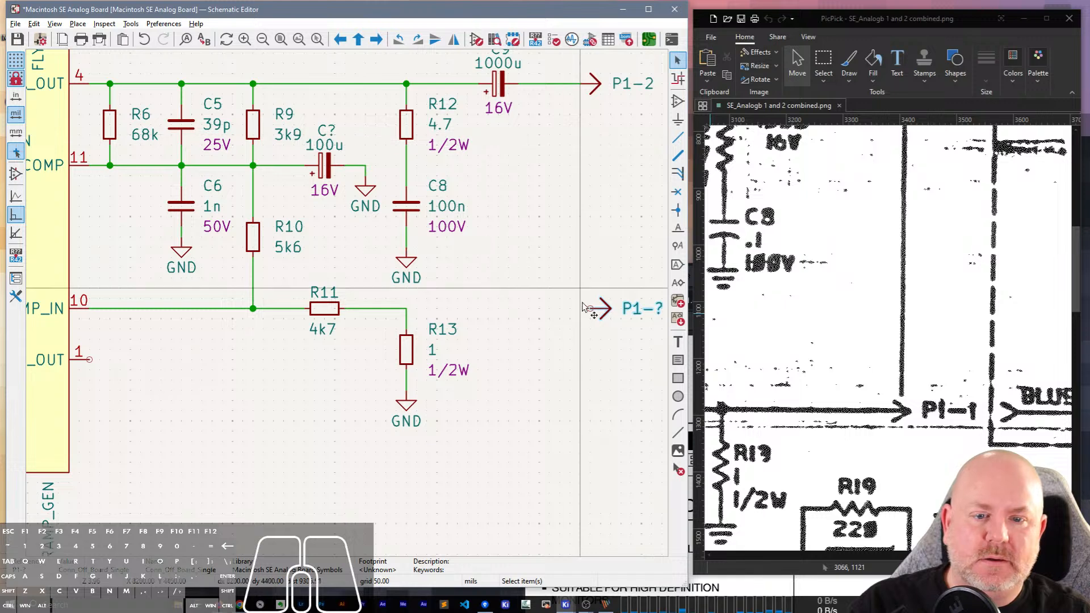
click(603, 315)
key(w)
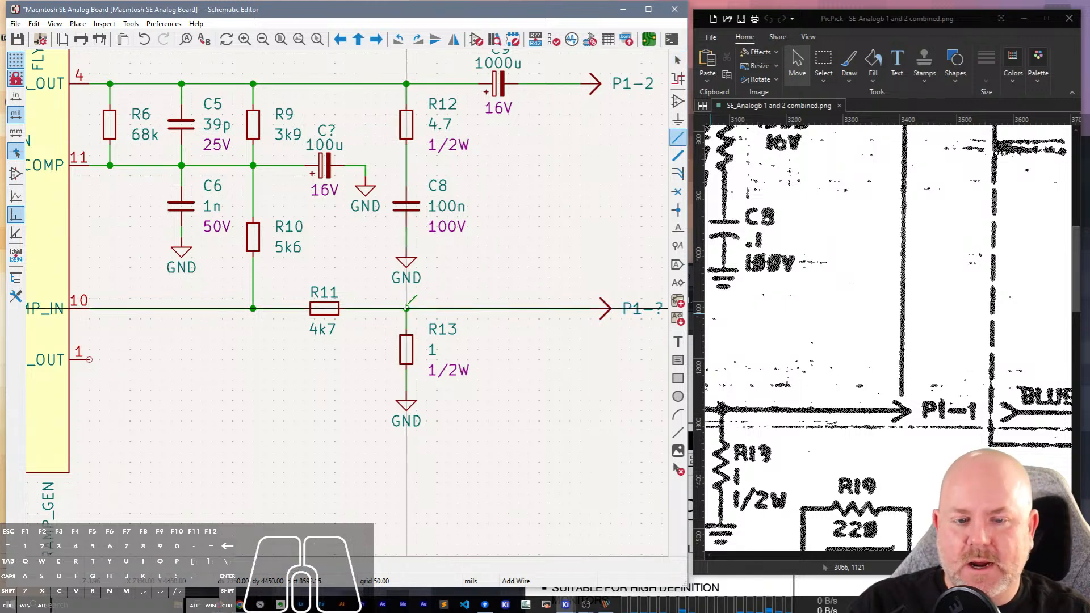
Set the label of the arrow connector at the end of the R11–R13 line to P1-2.
key(Escape)
middle_drag(528, 234, 369, 236)
click(484, 323)
text(e)
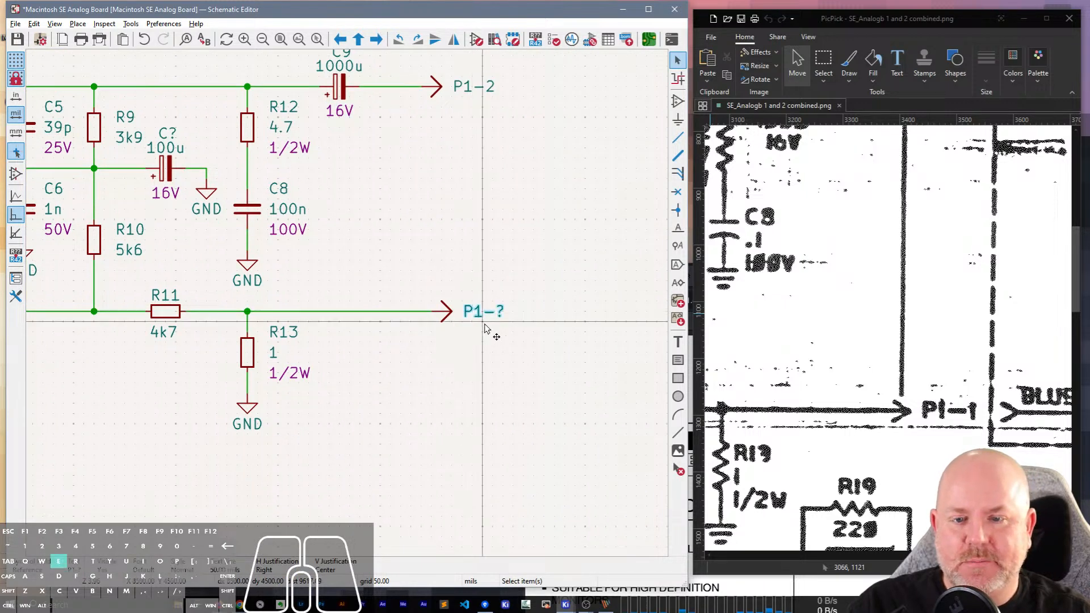
text(2)
key(Return)
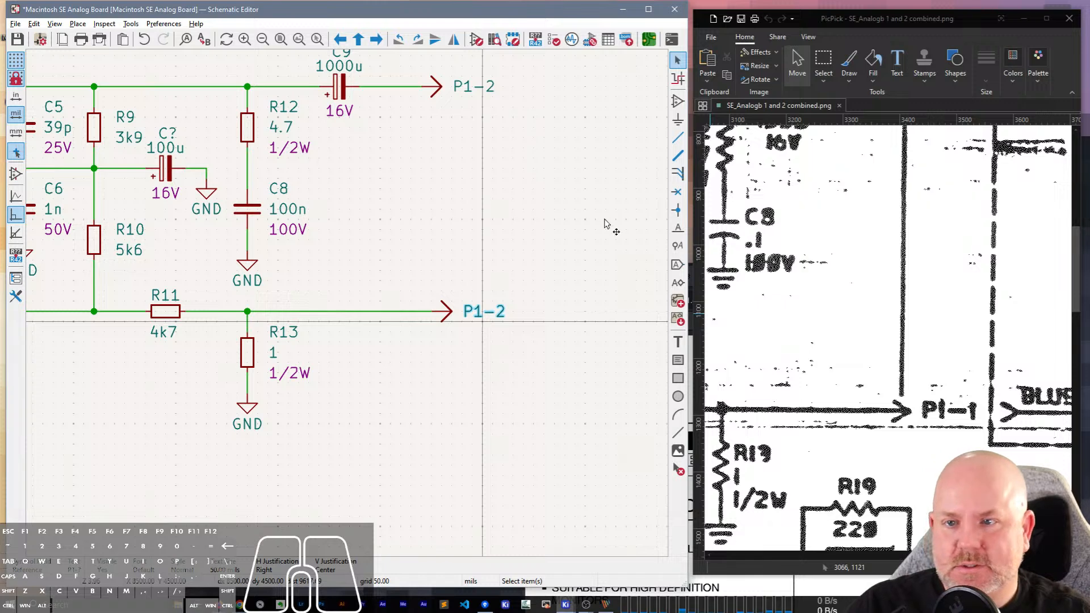
click(373, 234)
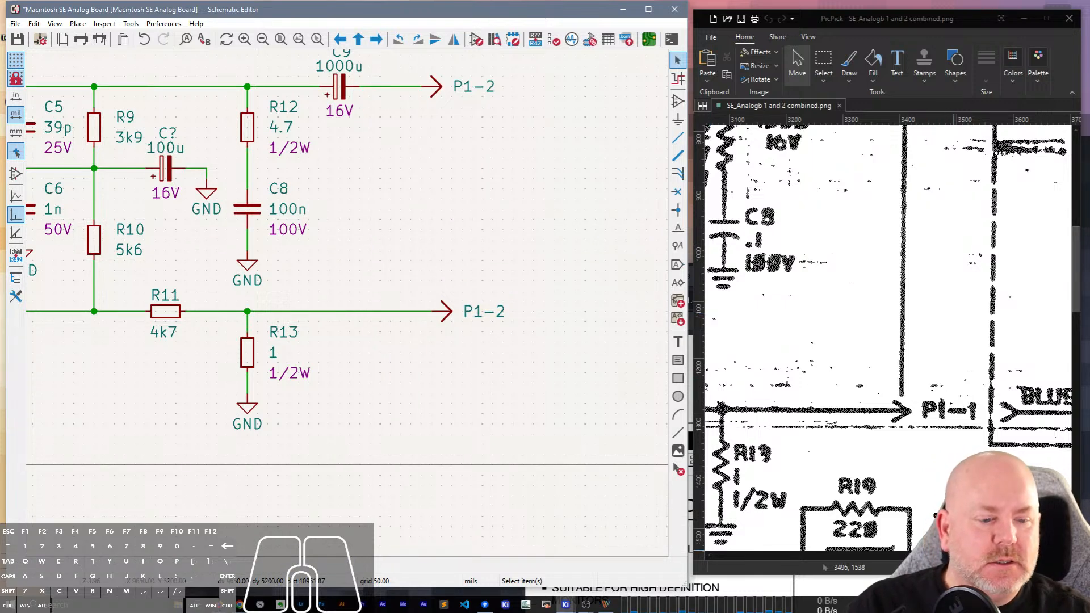
Move R11, R13 with its GND symbol, the wires and the P1 arrow down as one group, away from the AMP_IN wire.
drag(954, 556, 905, 559)
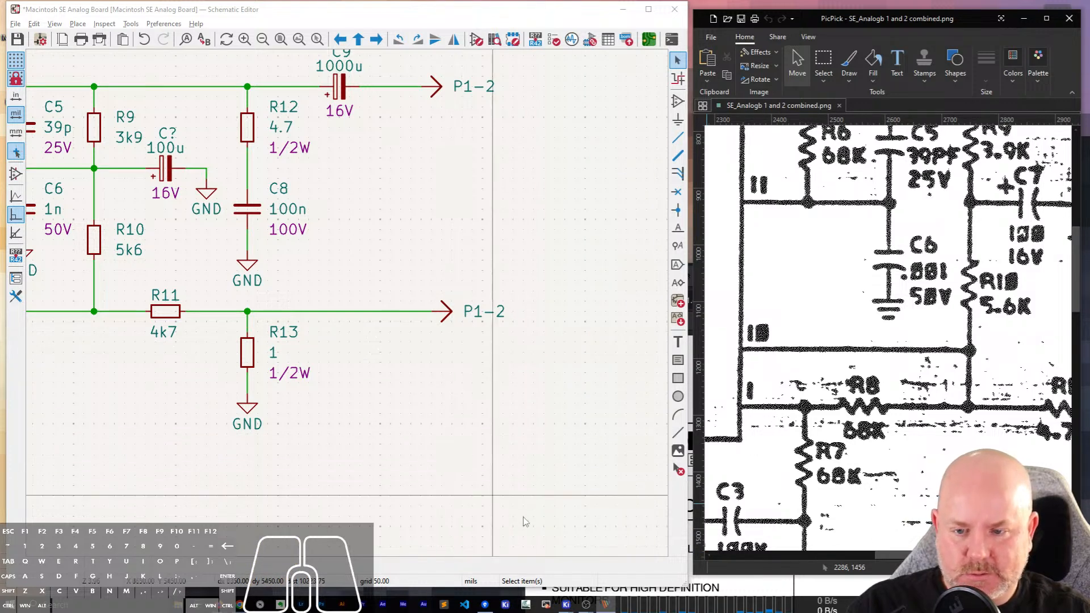
drag(481, 450, 118, 295)
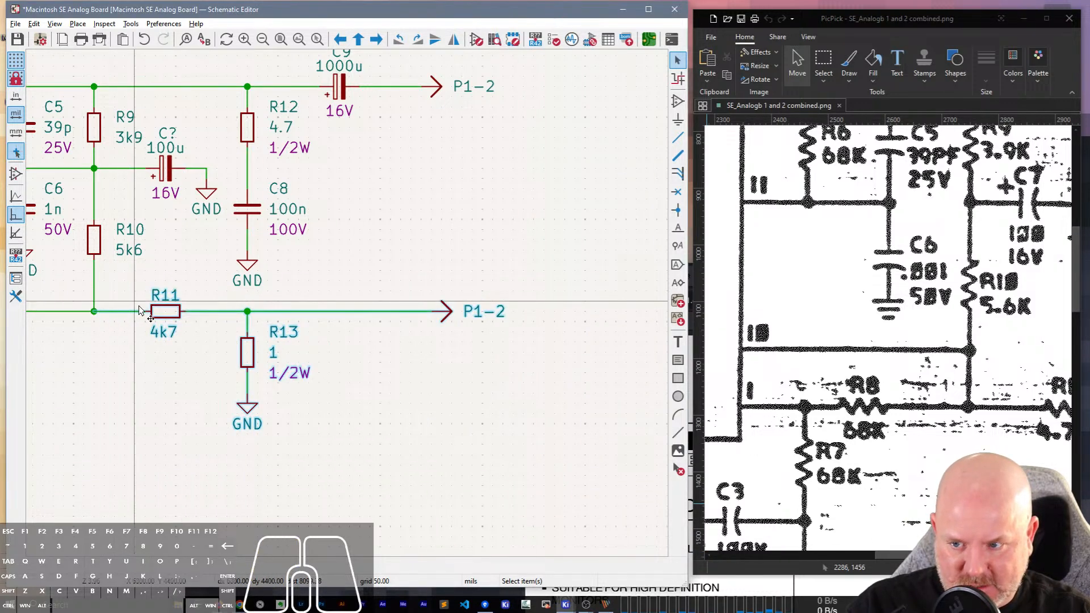
key(n)
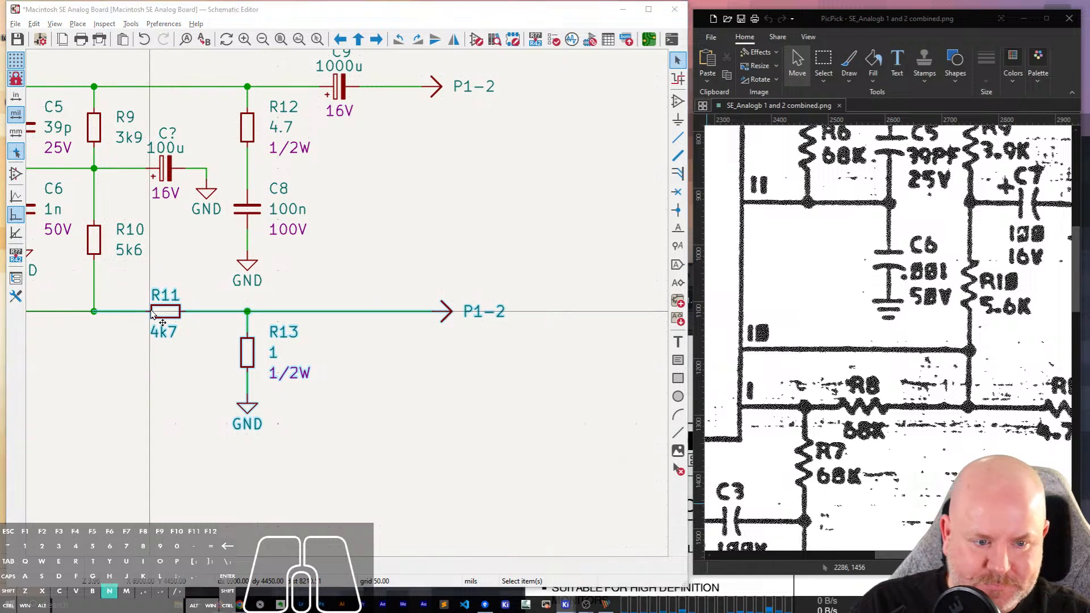
key(m)
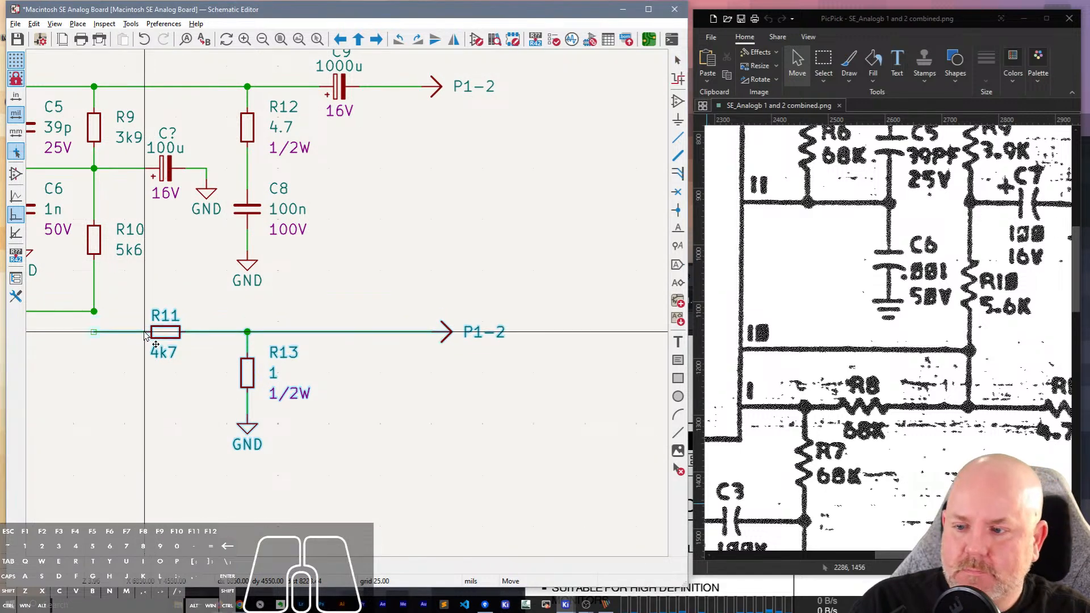
key(Return)
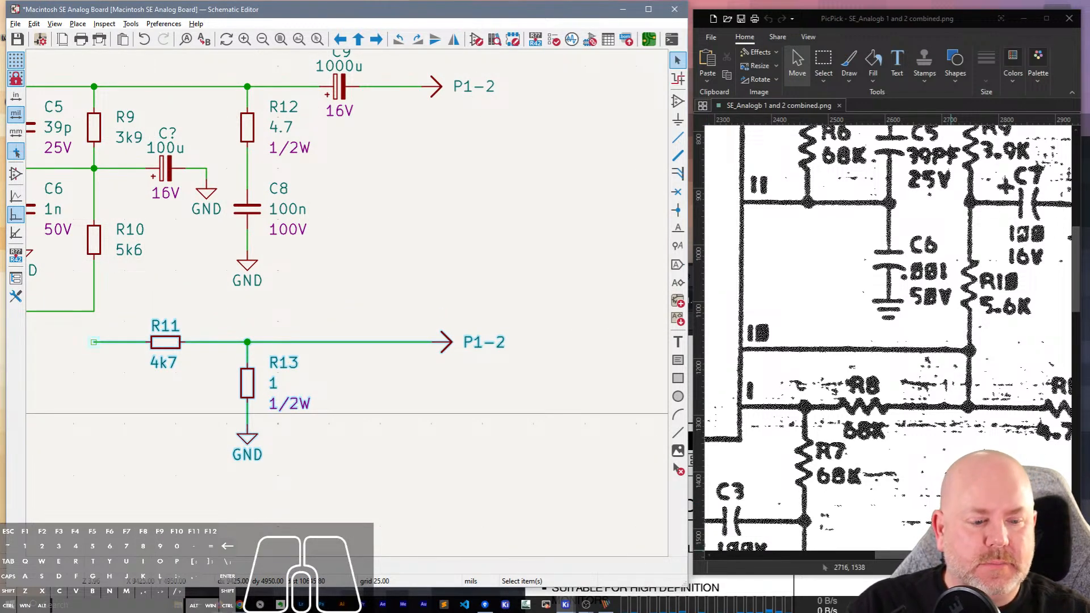
Duplicate the 68k resistor R6 twice, placing one copy horizontally wired to RAMP_OUT pin 1 and the other vertically below it.
drag(900, 556, 888, 556)
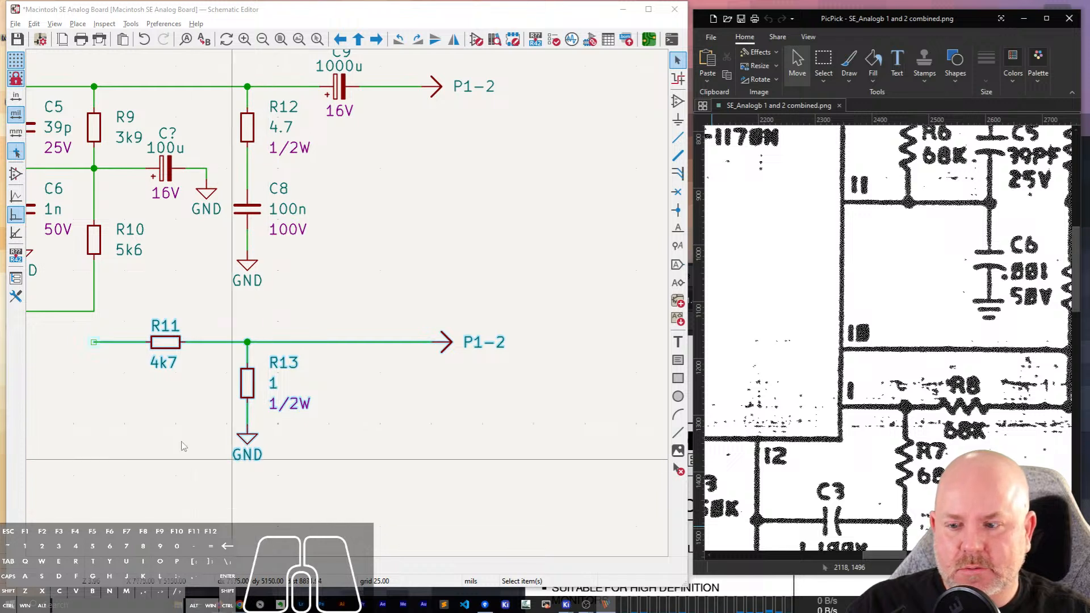
middle_drag(132, 402, 359, 376)
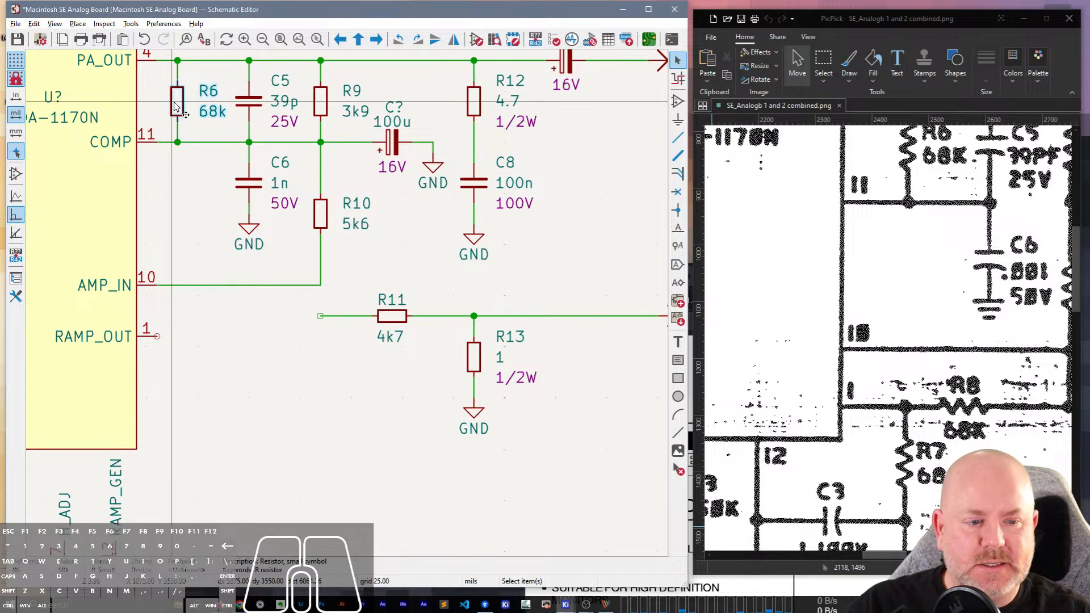
key(ctrl+d)
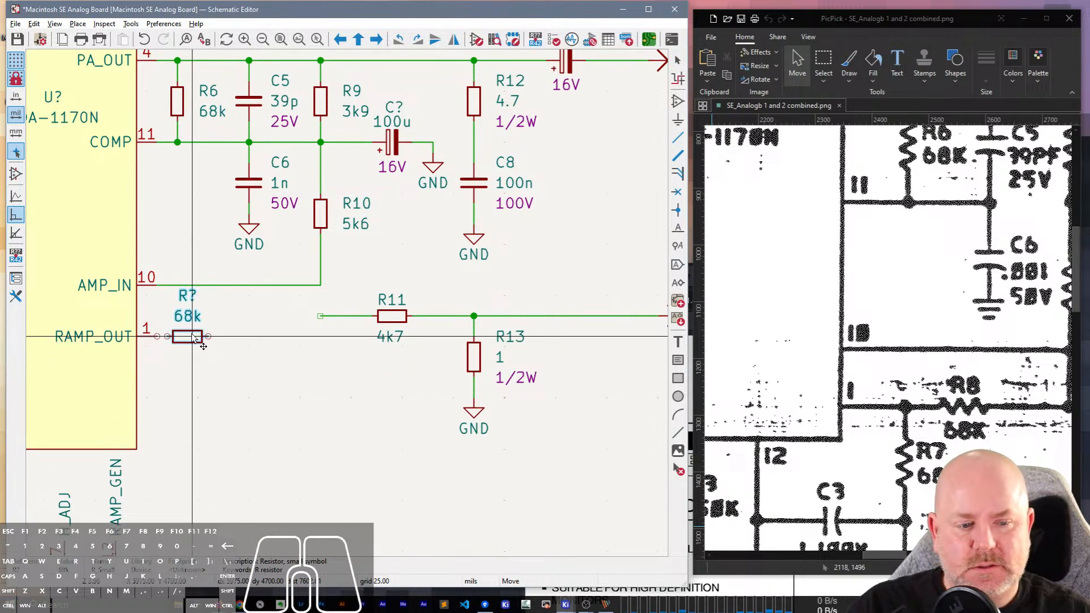
click(193, 336)
key(ctrl+d)
key(r)
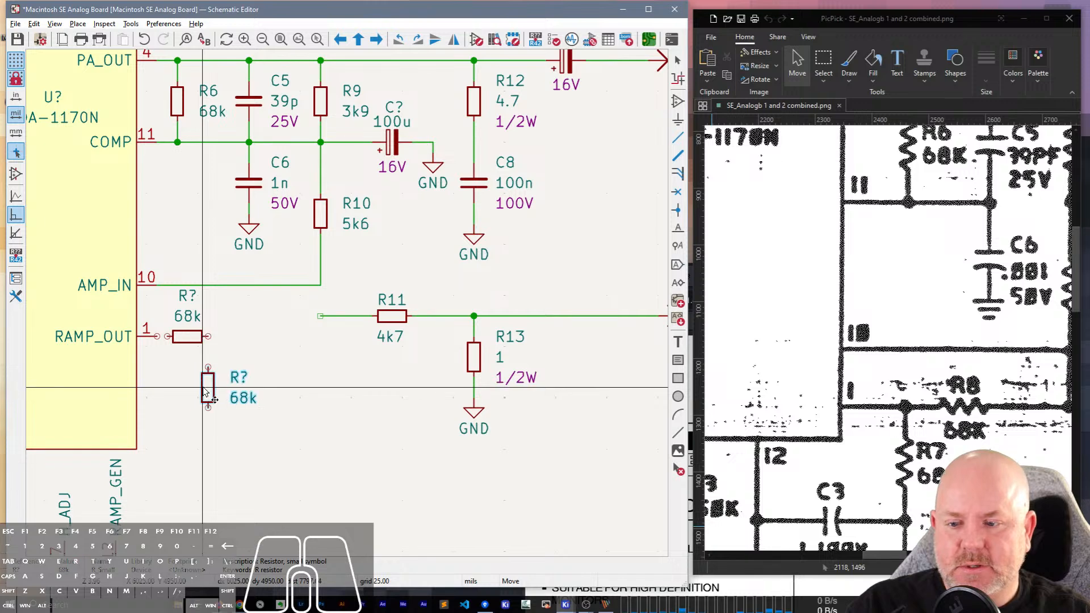
click(213, 391)
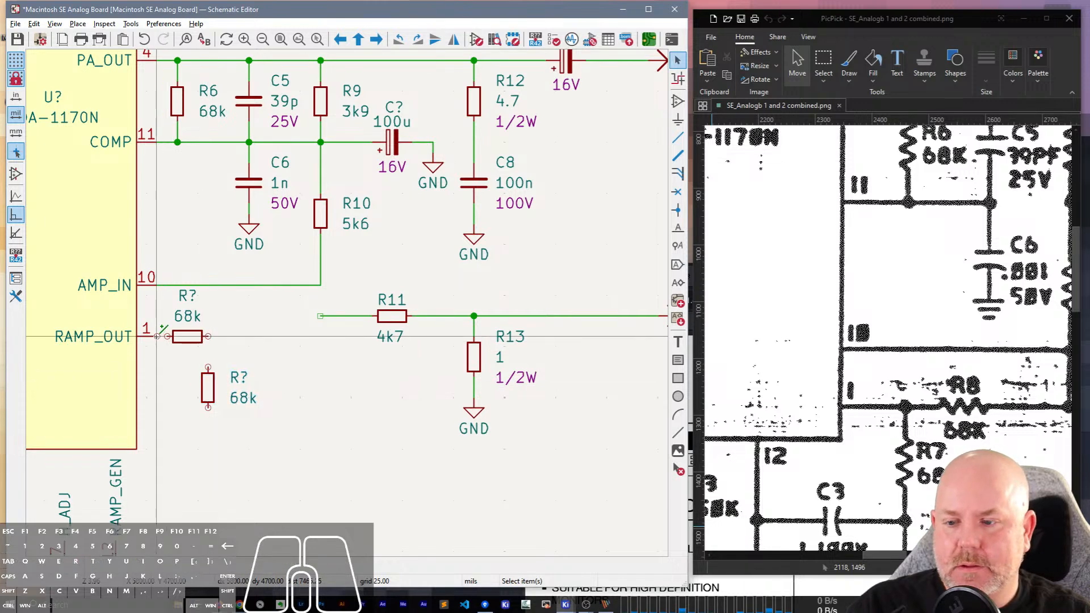
key(w)
key(Escape)
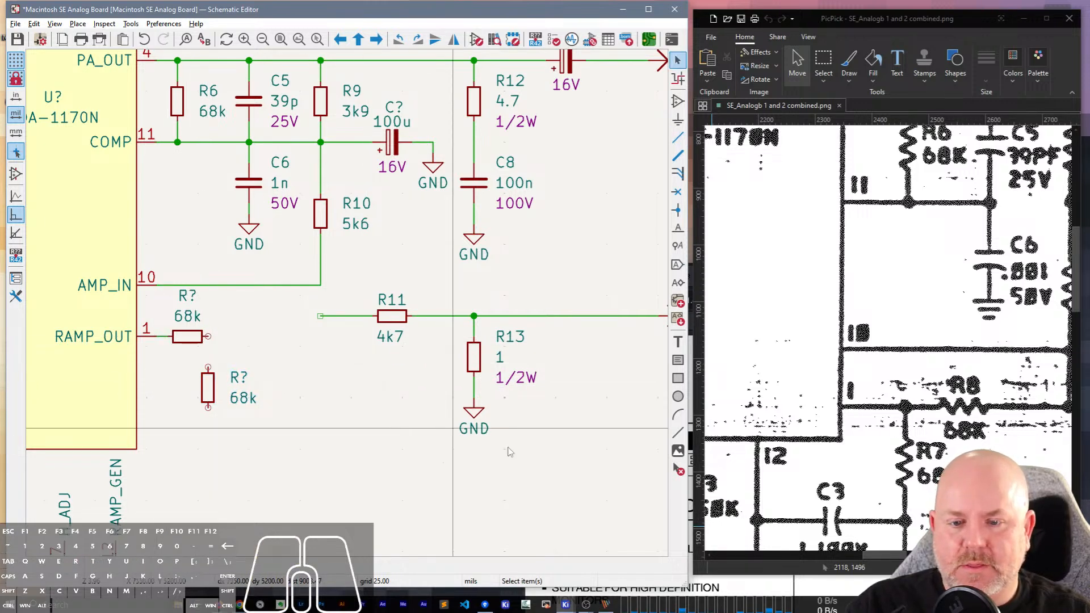
Shift the R11–R13 branch further down to RAMP_OUT's level and wire its open end up to the R10–AMP_IN corner.
scroll(504, 450, down, 3)
scroll(349, 308, up, 2)
drag(477, 292, 260, 232)
click(270, 240)
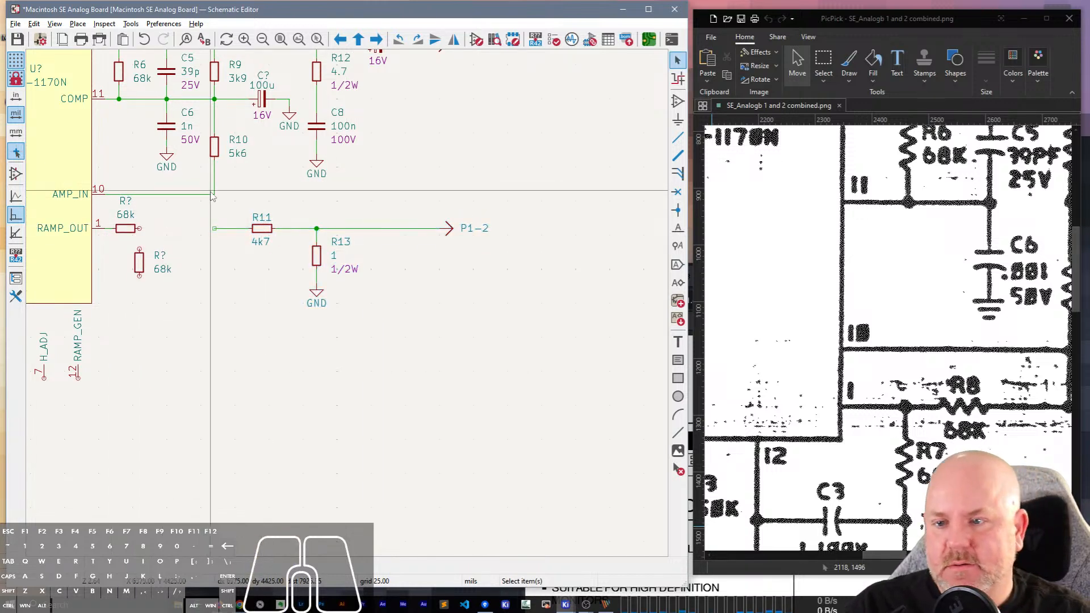
key(w)
click(214, 228)
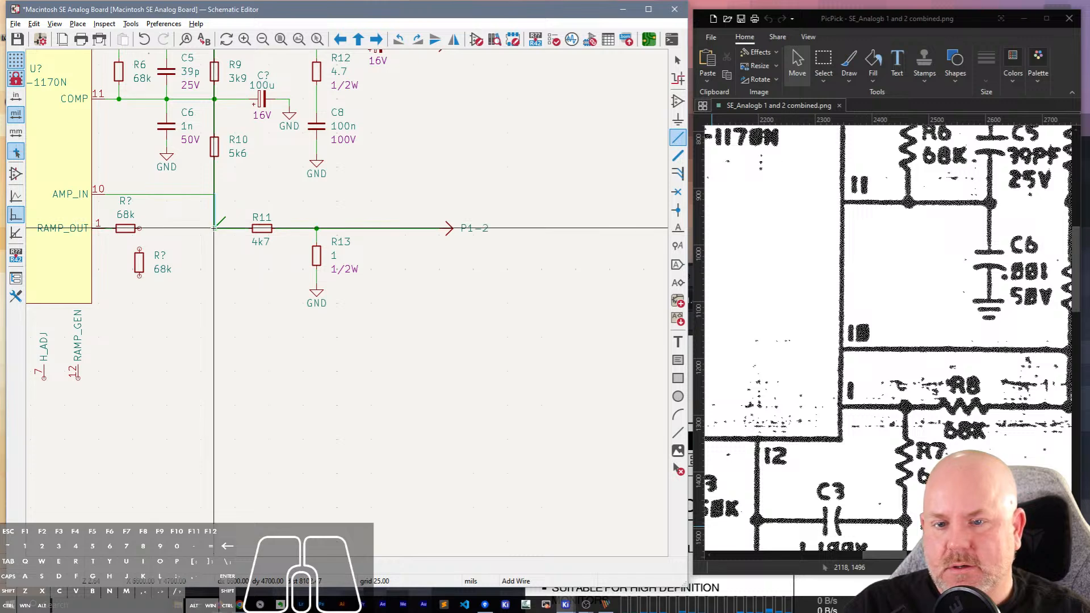
Check the P1 connections in the scan and change the R11–R13 line's arrow label to P1-1.
drag(878, 555, 941, 555)
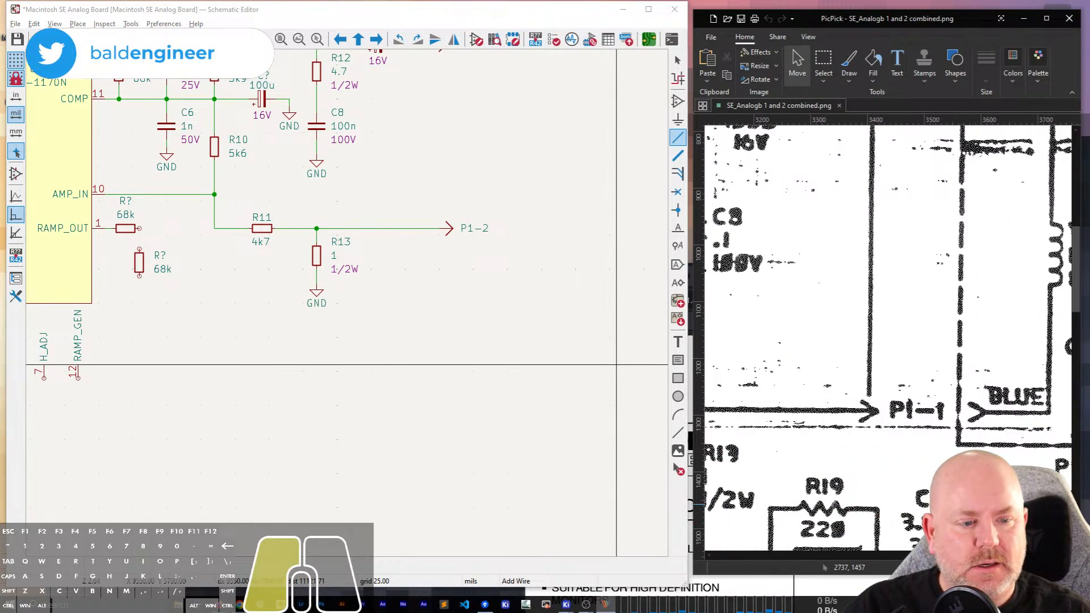
scroll(960, 358, up, 3)
scroll(959, 359, down, 1)
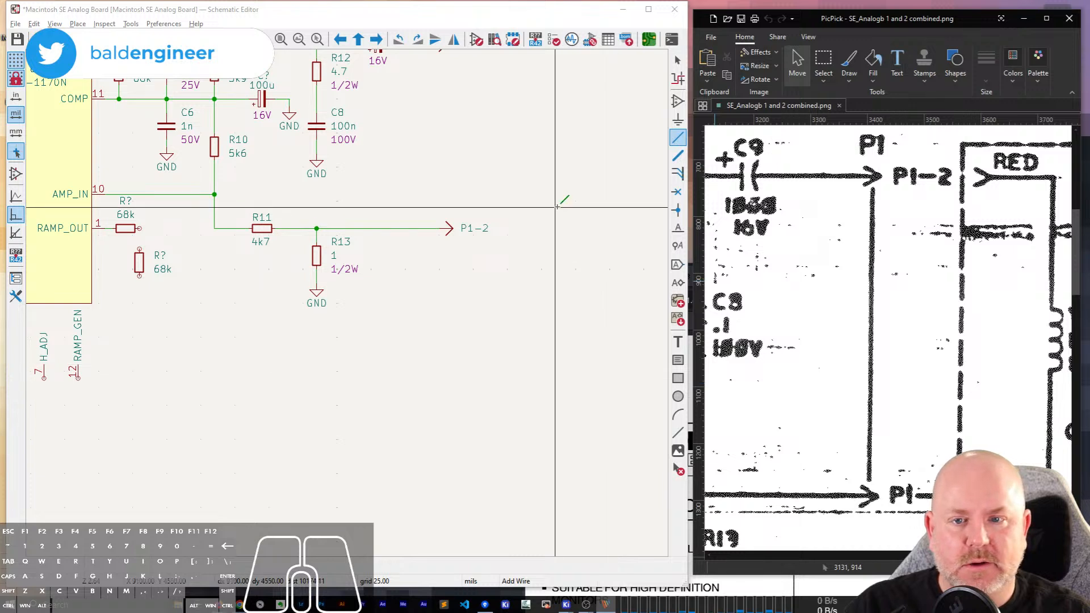
click(556, 167)
key(Escape)
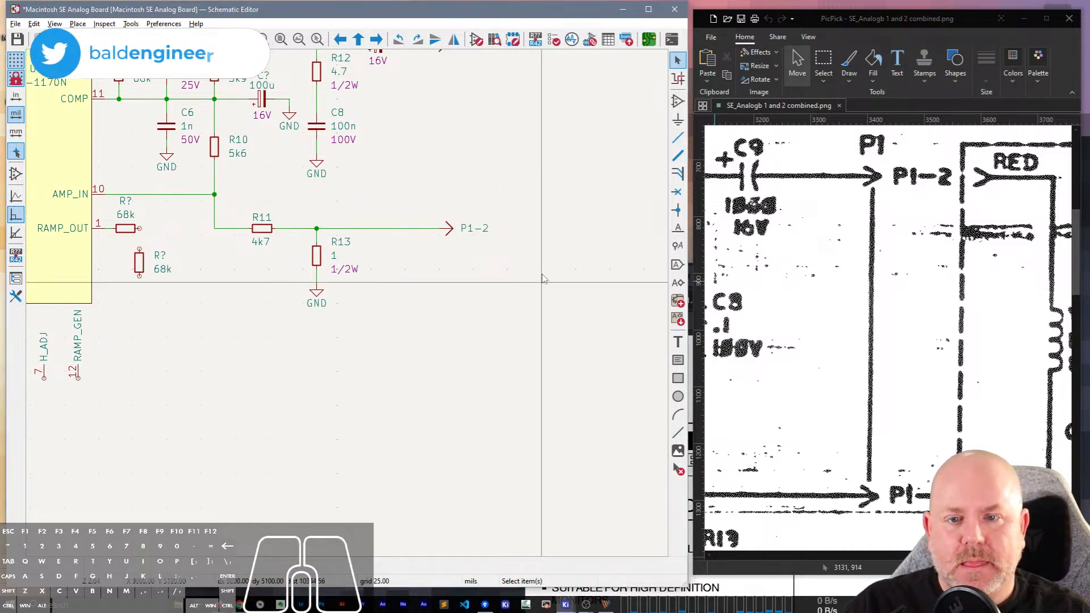
mouse_move(565, 83)
middle_down()
mouse_move(553, 163)
mouse_move(558, 98)
middle_up()
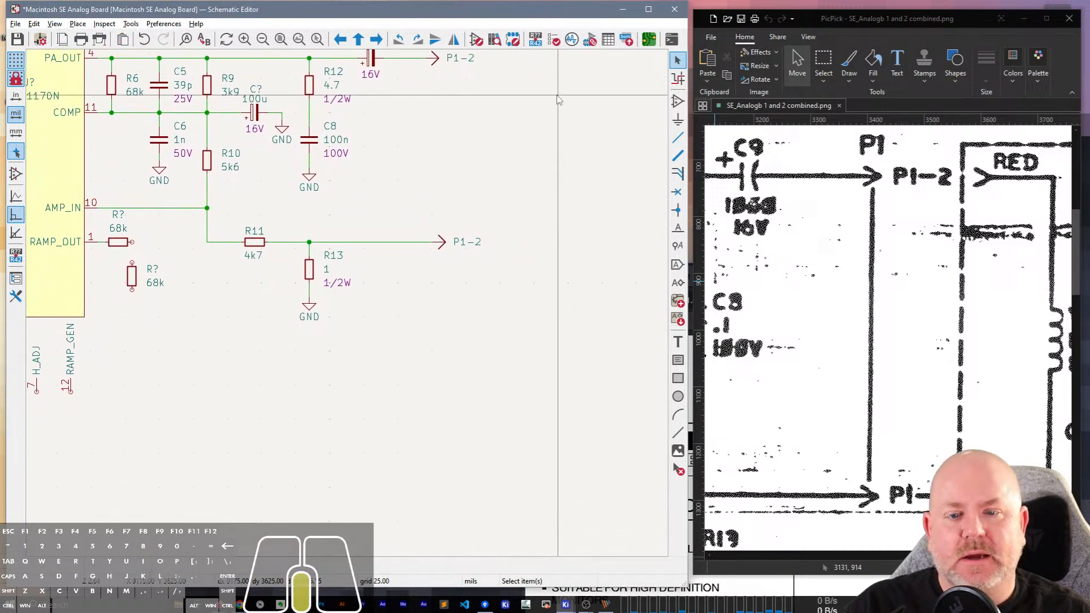
click(467, 242)
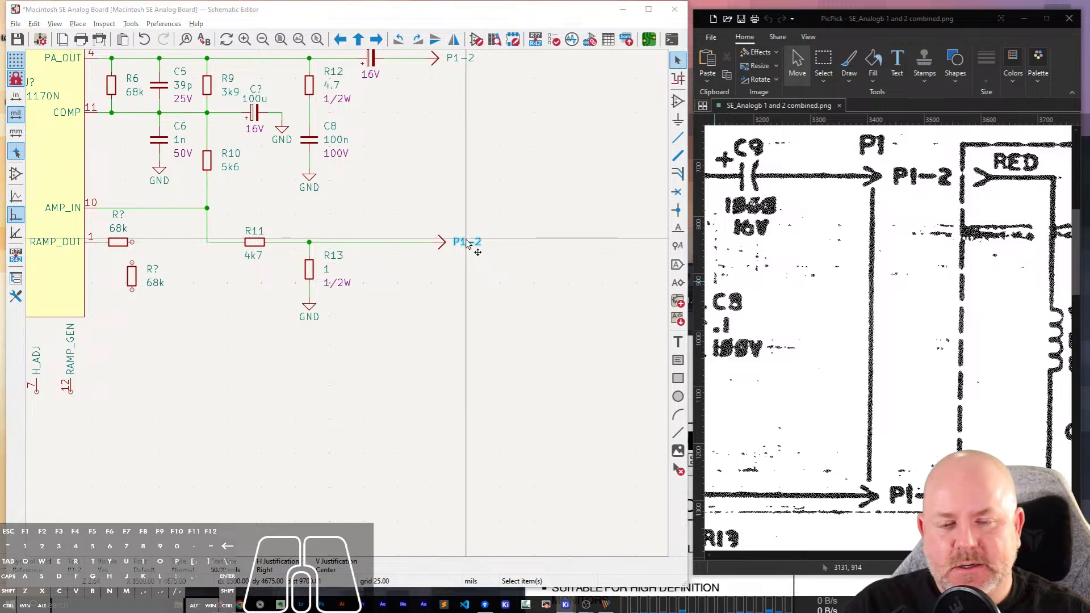
double_click(467, 242)
text(P1-1)
key(Return)
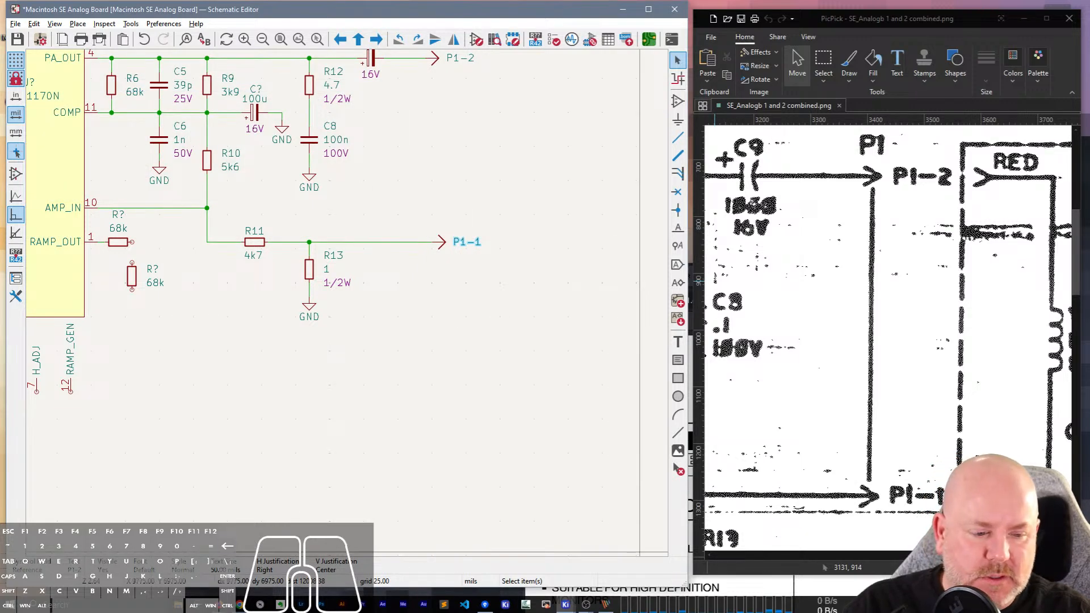
Move the vertical 68k resistor slightly right and wire its upper pin to the horizontal 68k resistor's free end.
drag(954, 555, 978, 569)
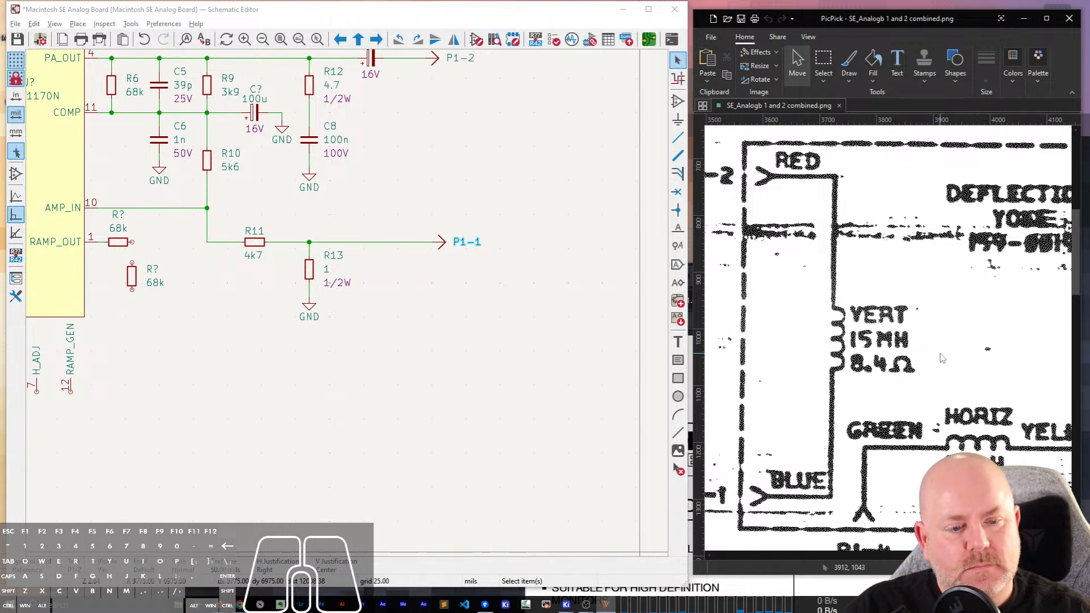
drag(988, 555, 887, 555)
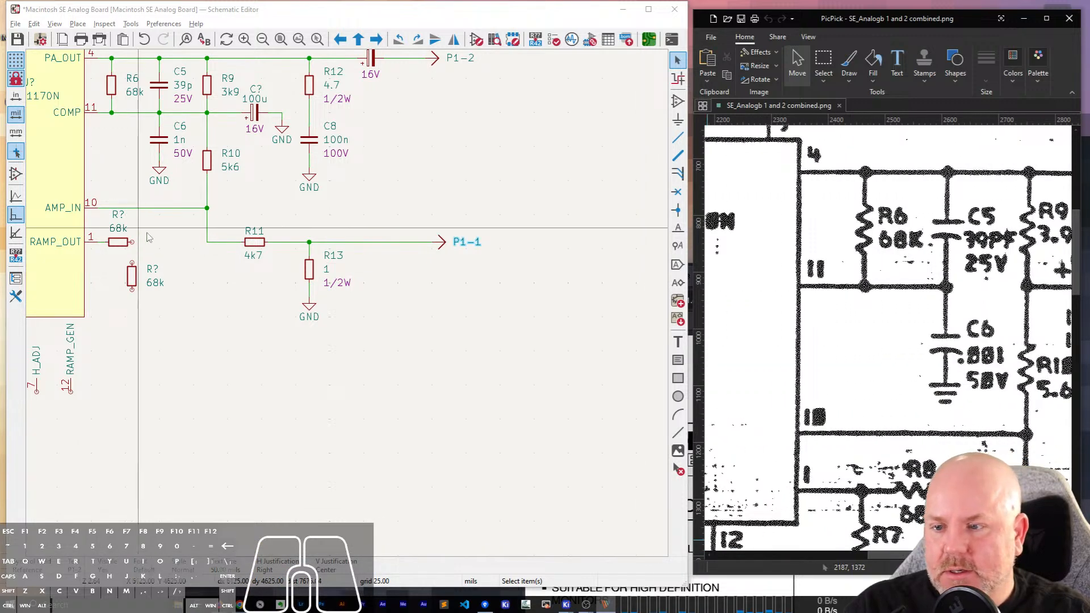
scroll(133, 276, up, 2)
click(334, 336)
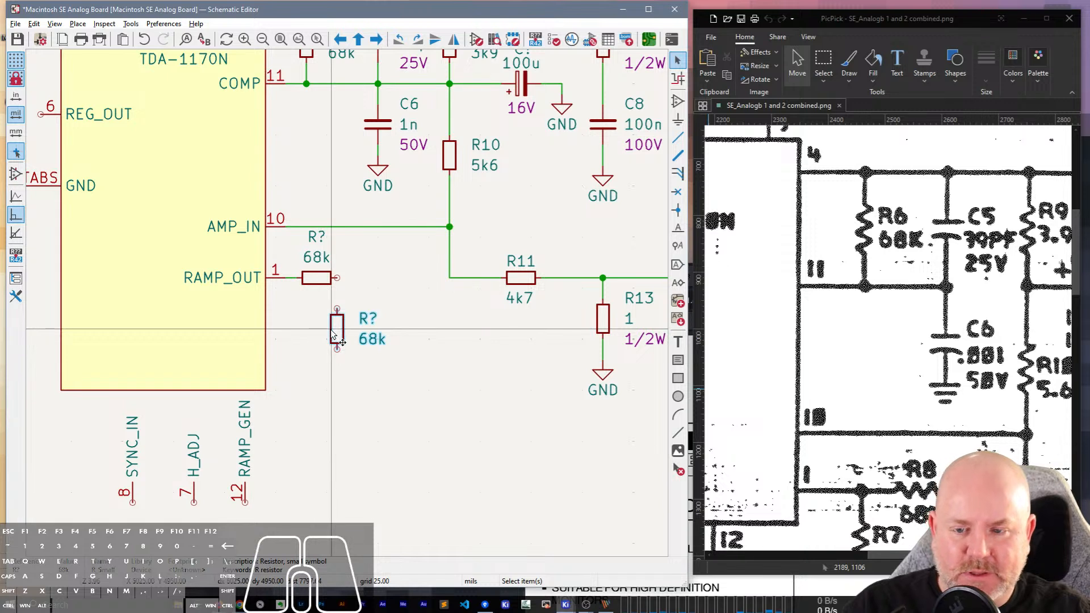
click(338, 331)
key(m)
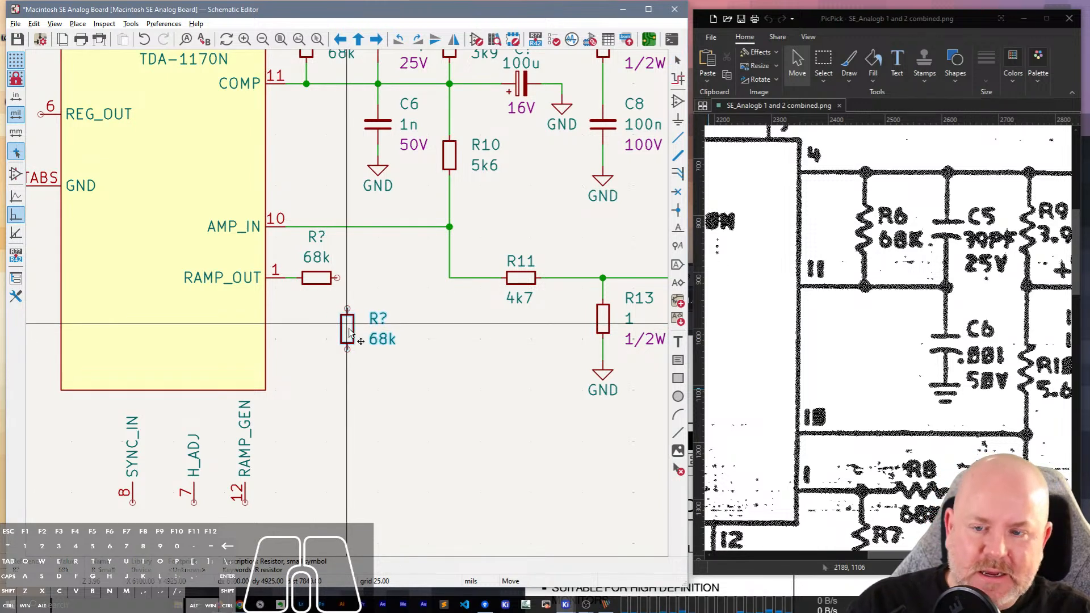
click(359, 333)
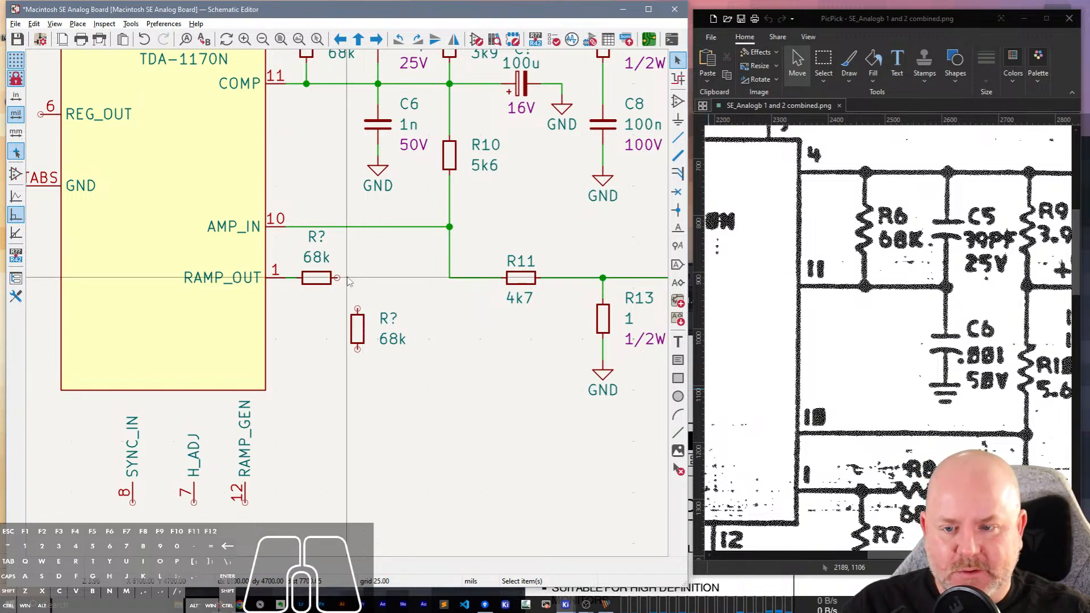
key(w)
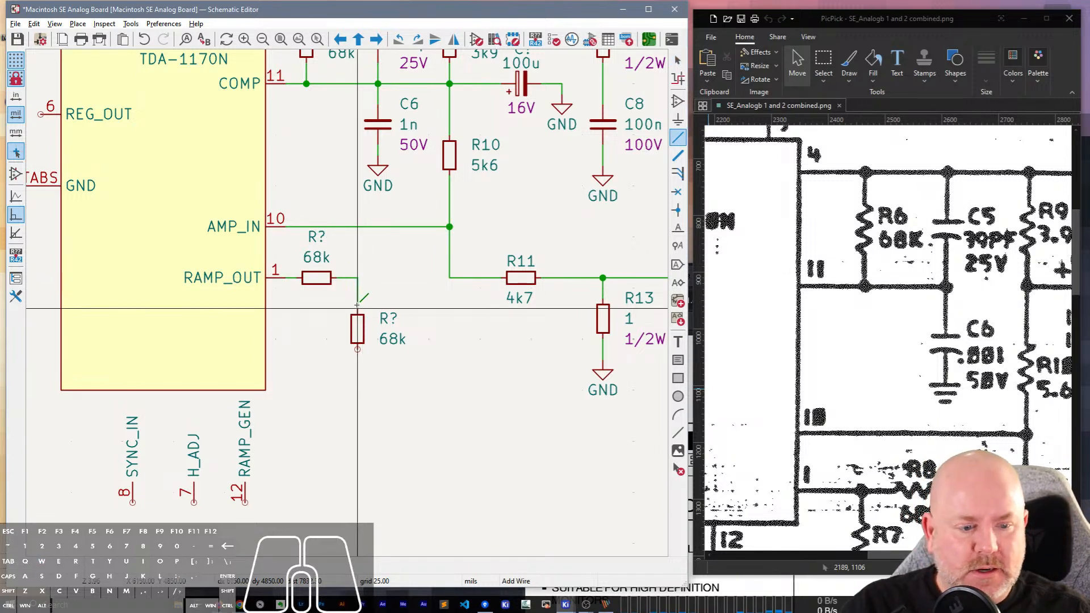
click(357, 308)
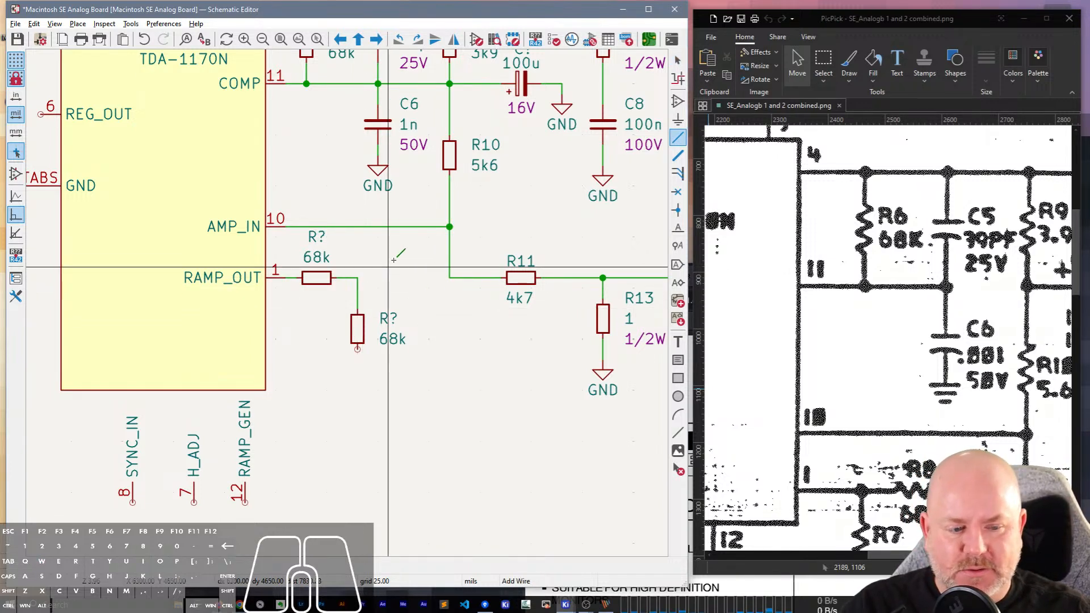
key(Escape)
Separate the two 68k resistors, then shift the horizontal one right and extend the RAMP_OUT pin 1 wire to it.
mouse_move(371, 291)
mouse_down()
mouse_move(347, 272)
mouse_move(397, 278)
mouse_move(360, 281)
mouse_up()
click(322, 278)
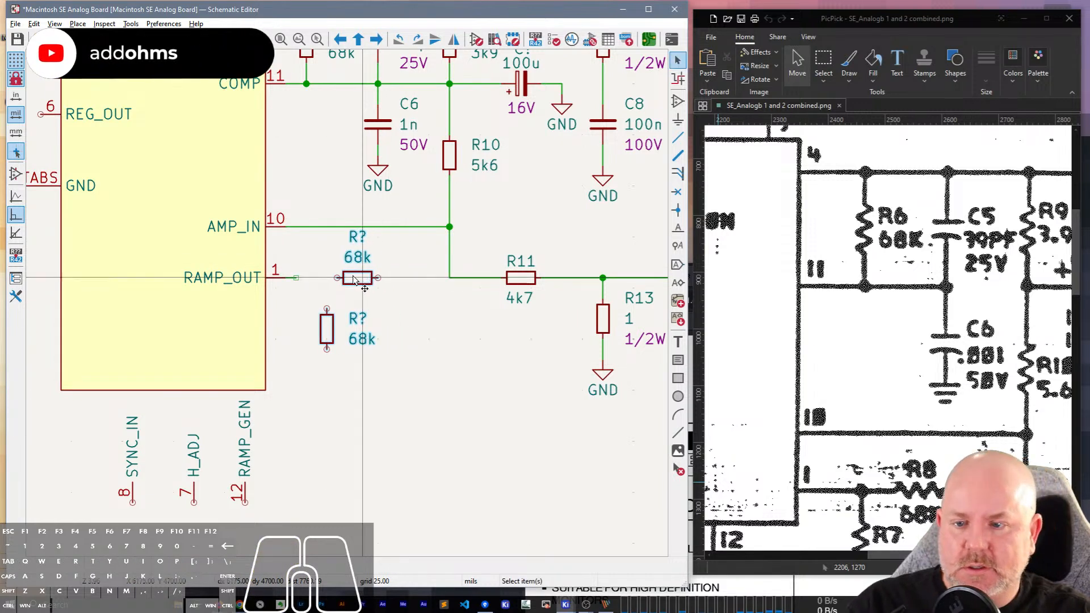
key(Escape)
click(296, 278)
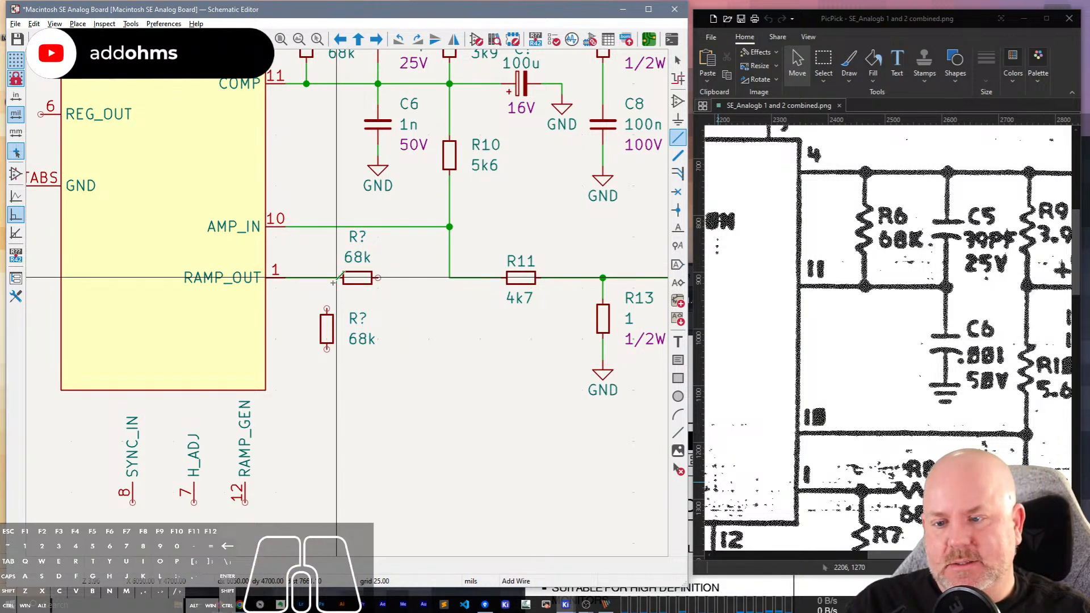
click(341, 278)
key(Escape)
Position the vertical 68k resistor beneath the RAMP_OUT wire and connect its upper pin to that wire, ahead of the horizontal resistor.
click(328, 335)
drag(329, 336, 319, 325)
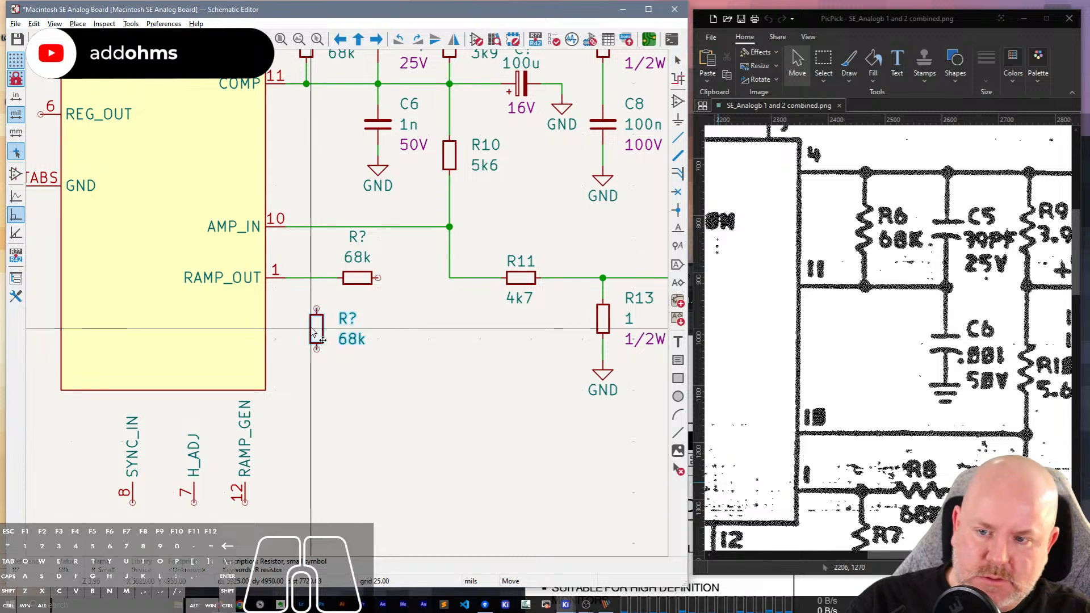
click(317, 299)
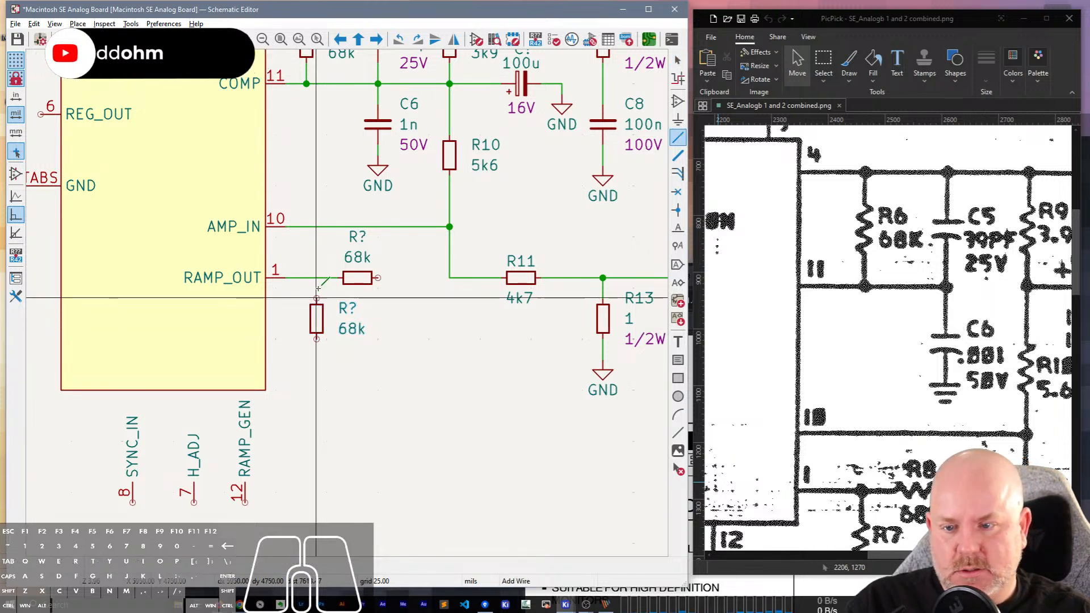
click(316, 278)
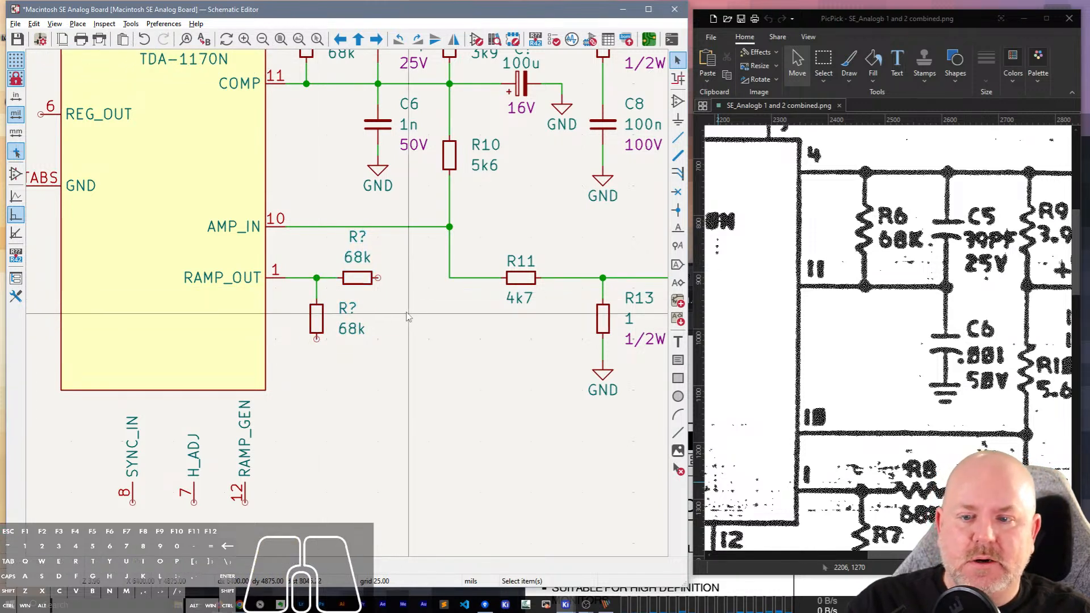
Wire the horizontal 68k resistor's free end to the corner where the R10 line meets R11.
key(w)
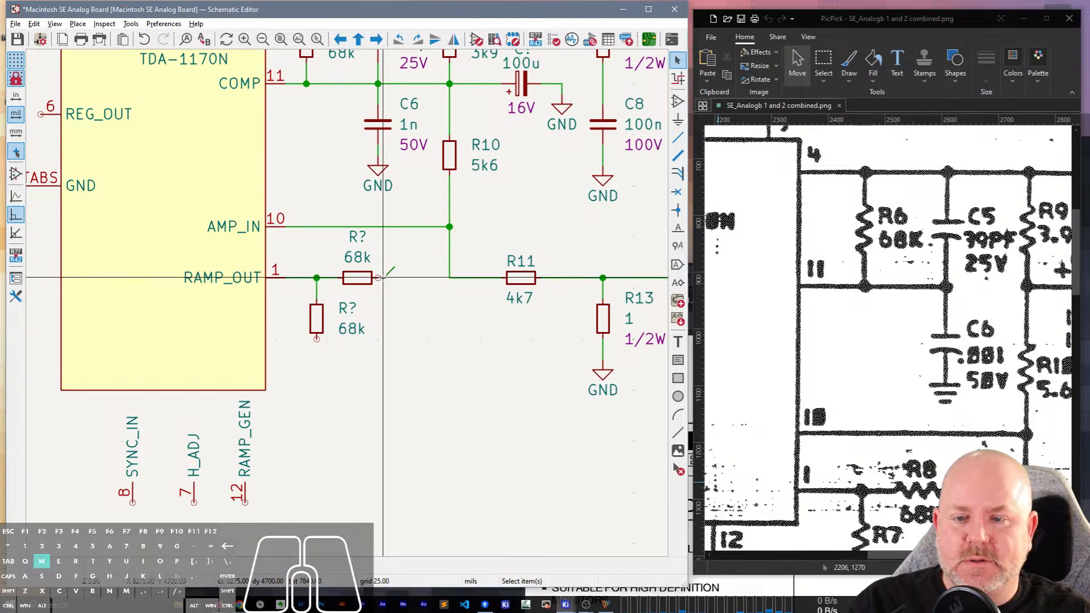
click(449, 277)
key(Escape)
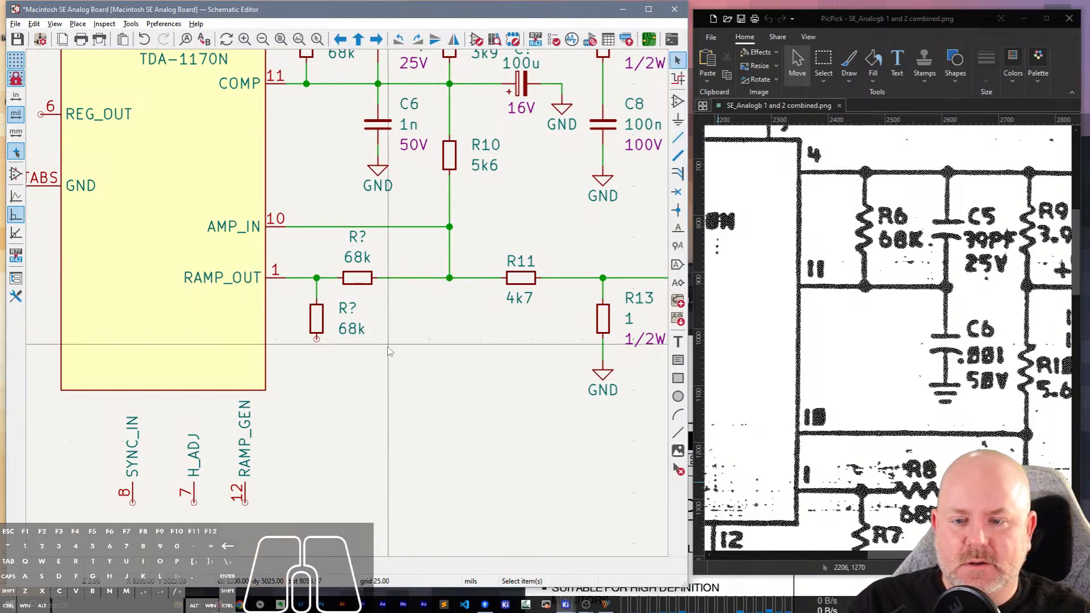
Set the references of the two 68k resistors from the scan: R8 for the horizontal one, R7 for the vertical one.
scroll(969, 378, down, 4)
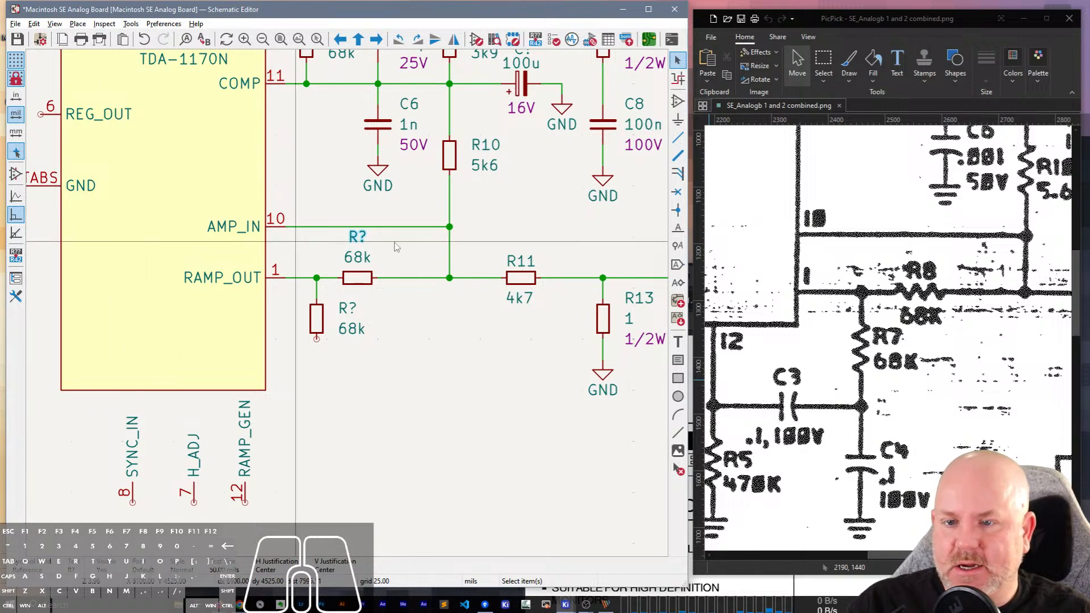
text(u8)
key(Return)
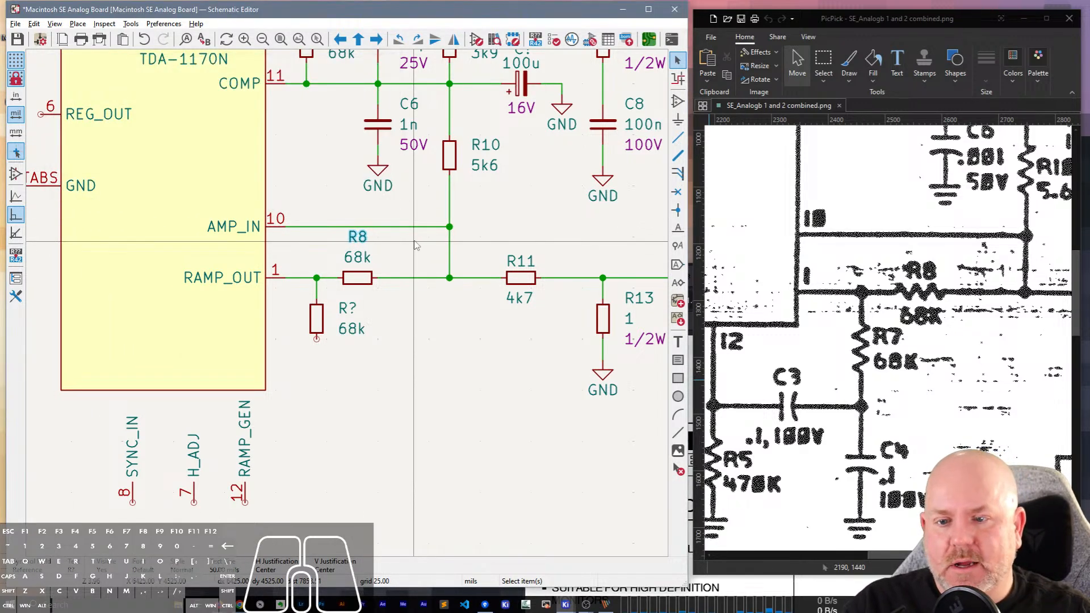
key(u)
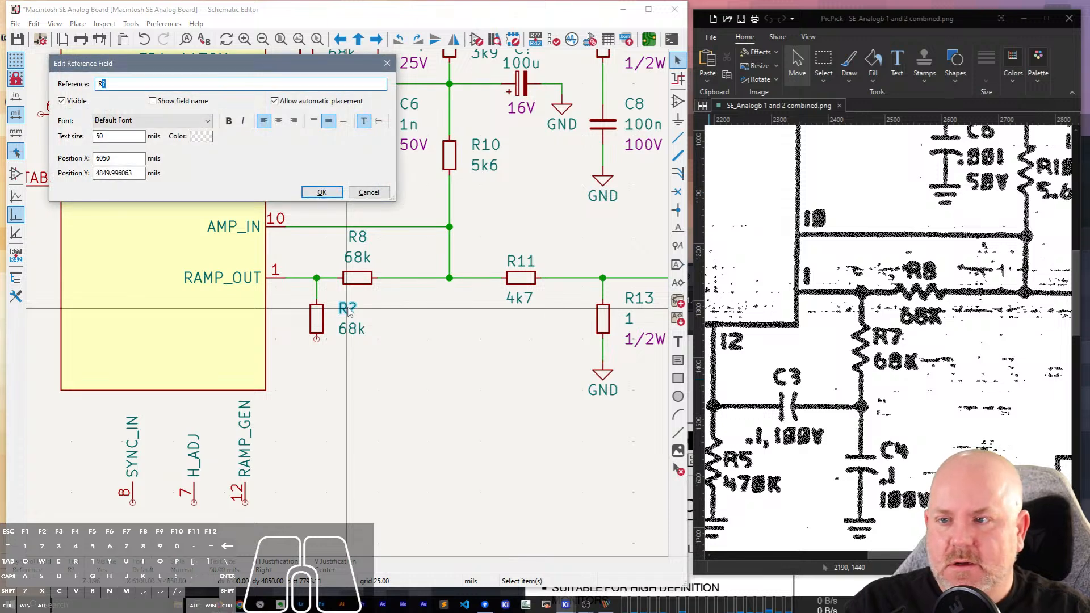
key(Return)
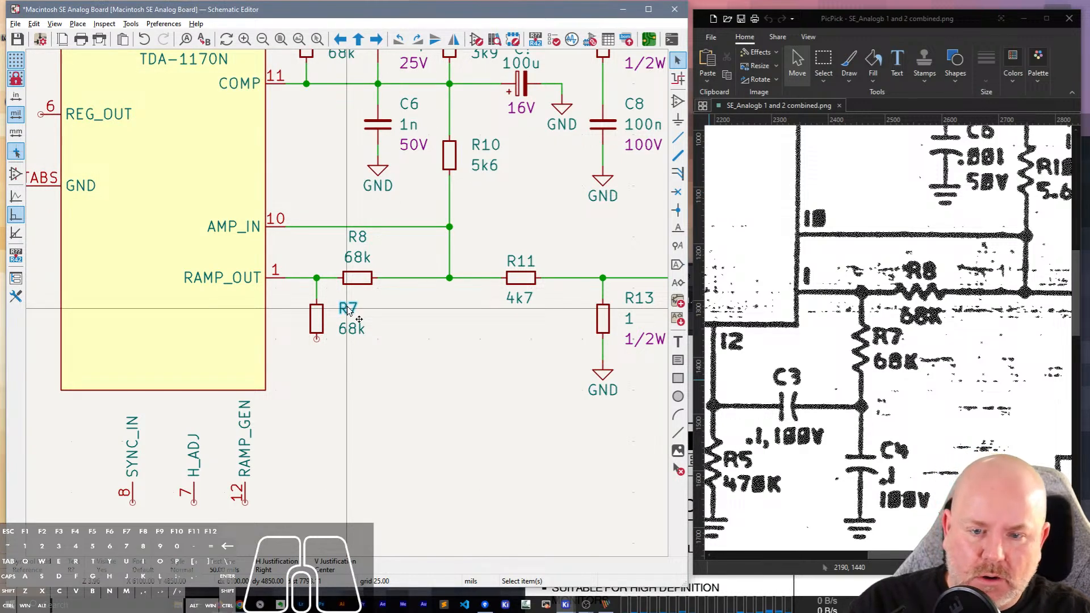
Mirror R7 horizontally to put its labels on its left side, then move the reference and value closer to the body.
click(321, 320)
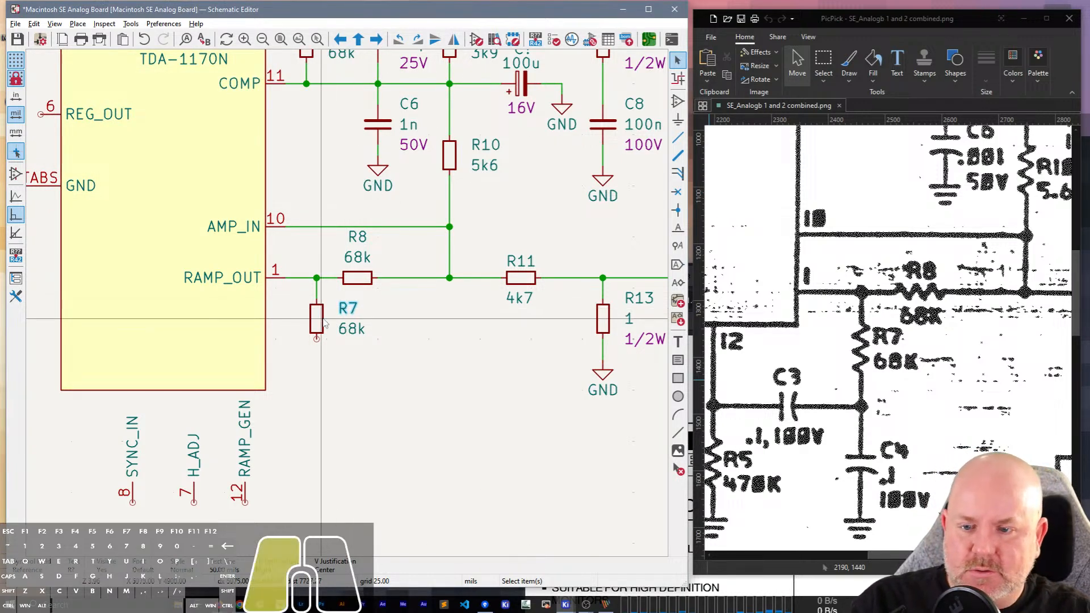
key(x)
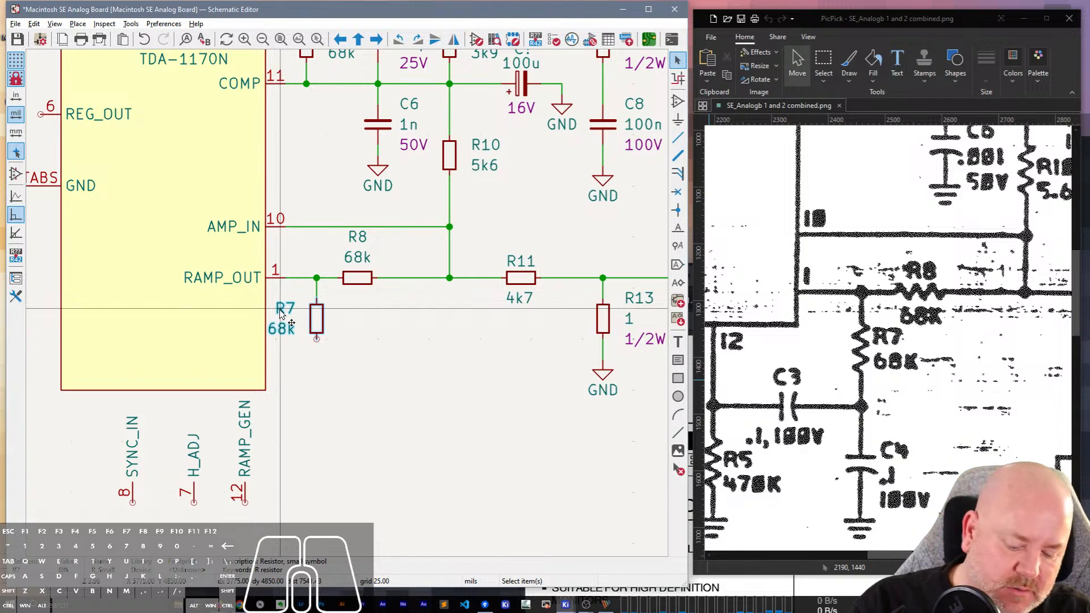
key(m)
click(320, 320)
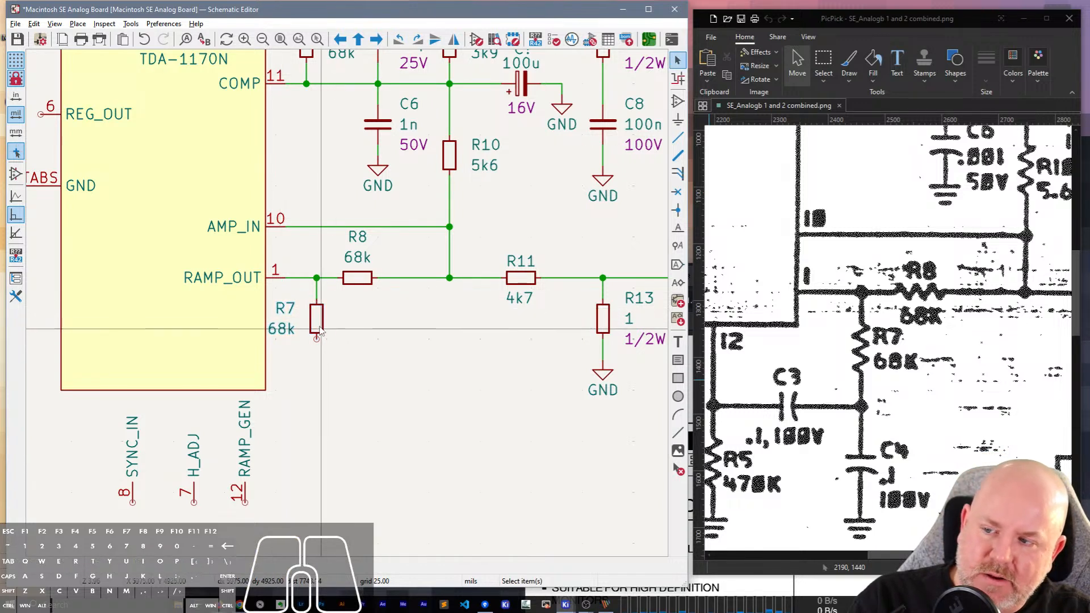
click(291, 314)
key(m)
click(302, 310)
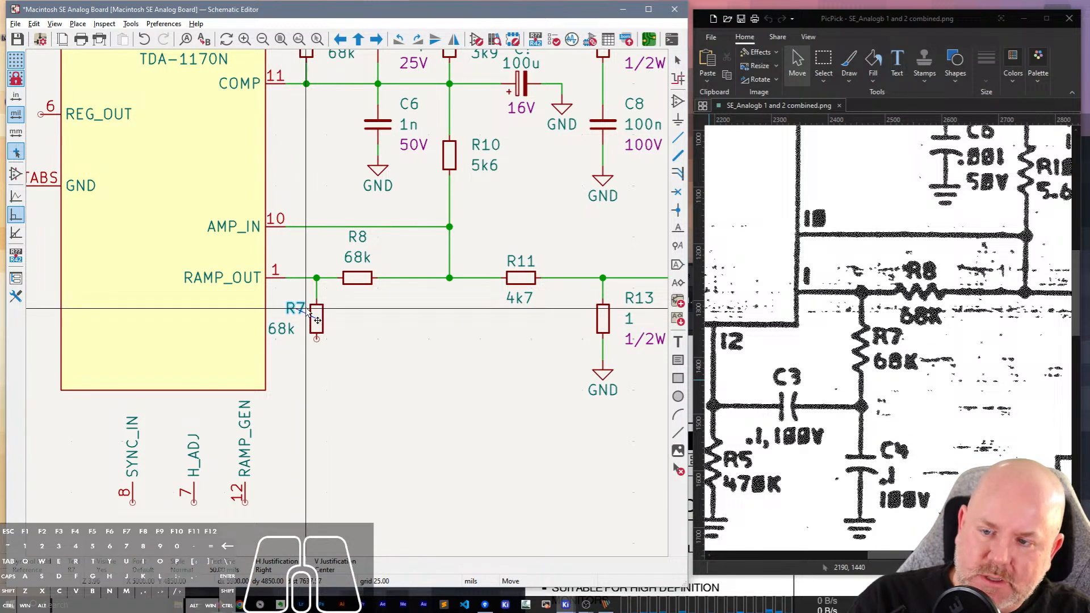
click(296, 330)
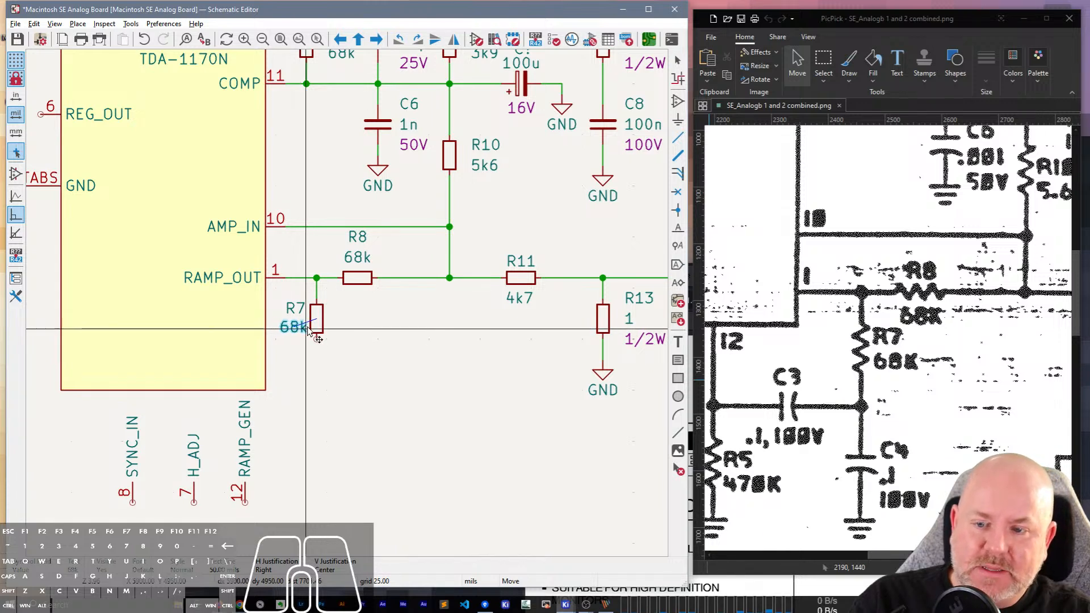
click(308, 332)
Move R8's 68k value below the resistor and bring its reference down to just above the body.
click(357, 257)
key(m)
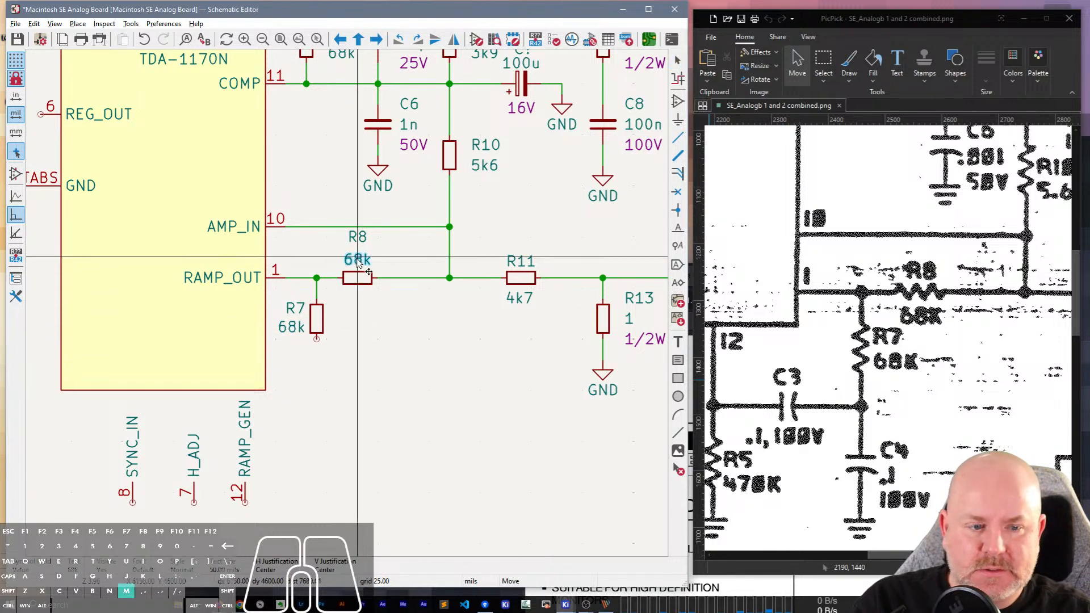
click(357, 301)
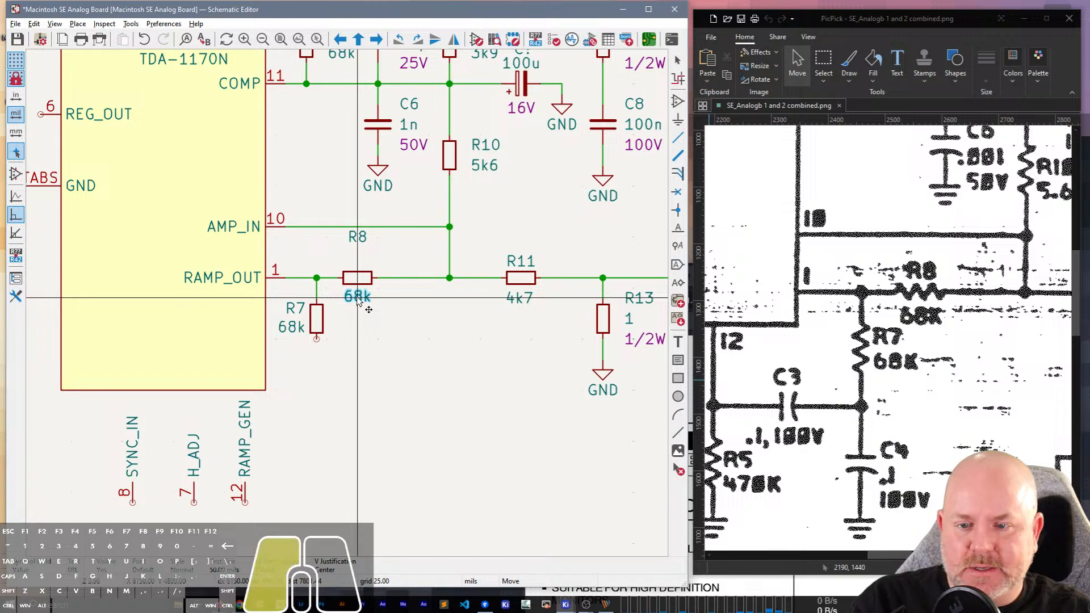
click(358, 237)
key(m)
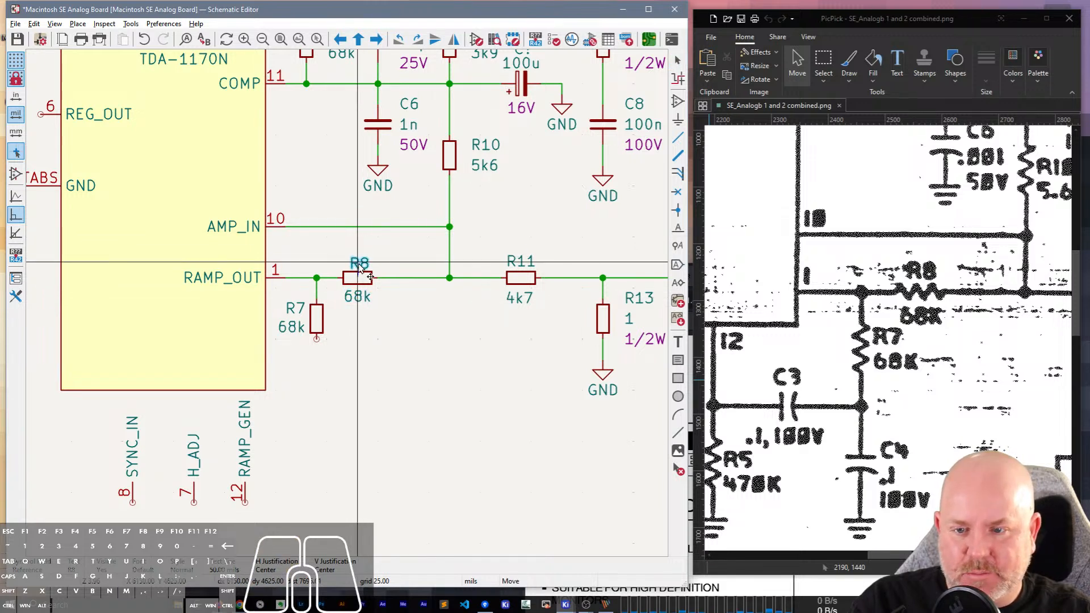
click(361, 266)
key(m)
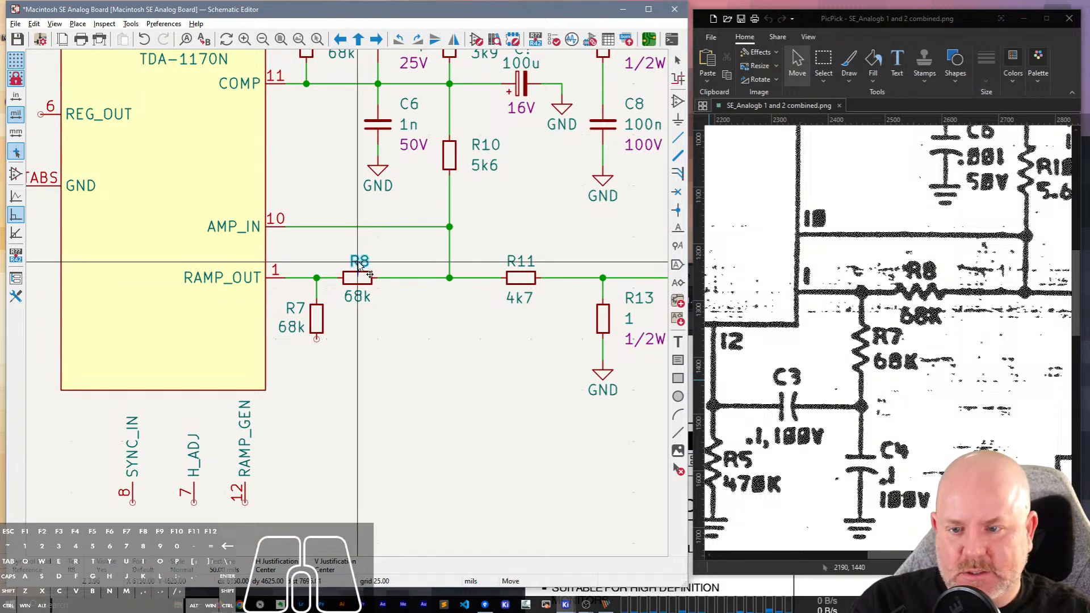
click(358, 262)
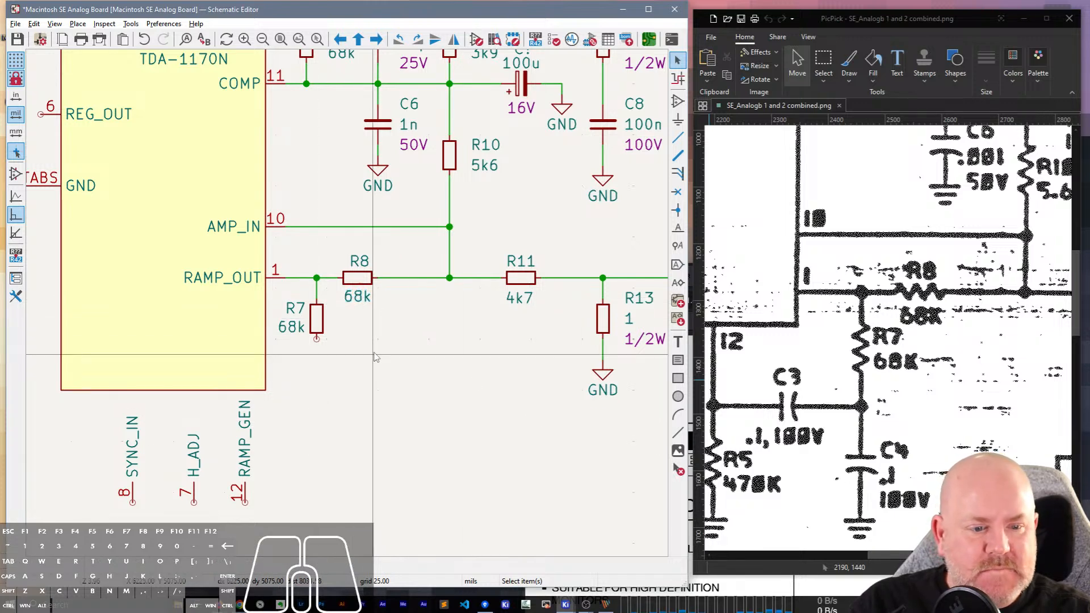
Place a copy of the 100n 100V capacitor below R7 and wire its upper pin to R7's lower end.
scroll(374, 356, down, 1)
scroll(391, 435, up, 1)
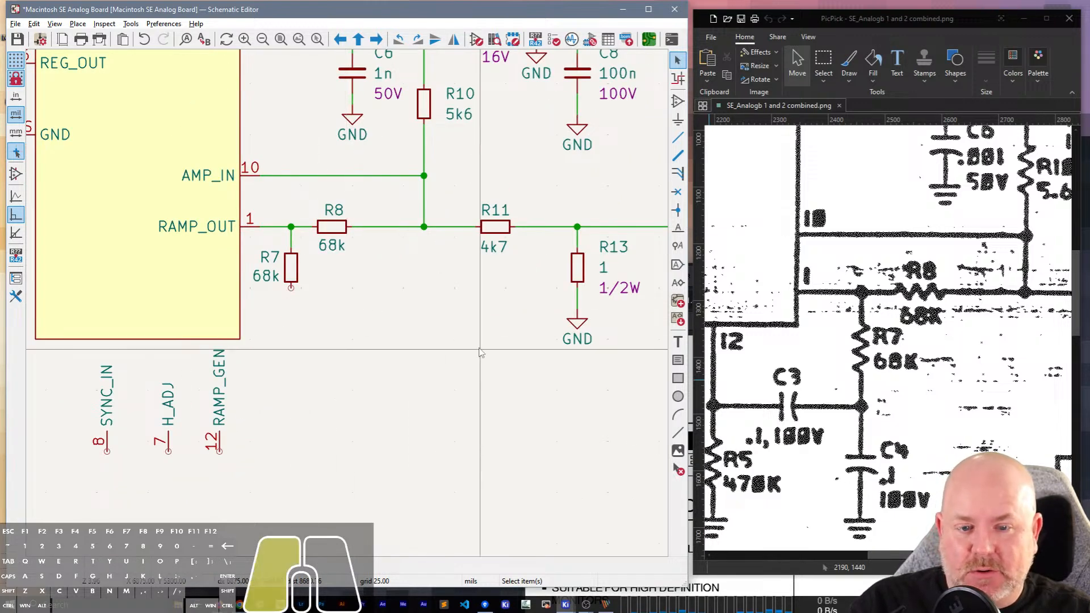
click(450, 307)
middle_drag(431, 316, 478, 283)
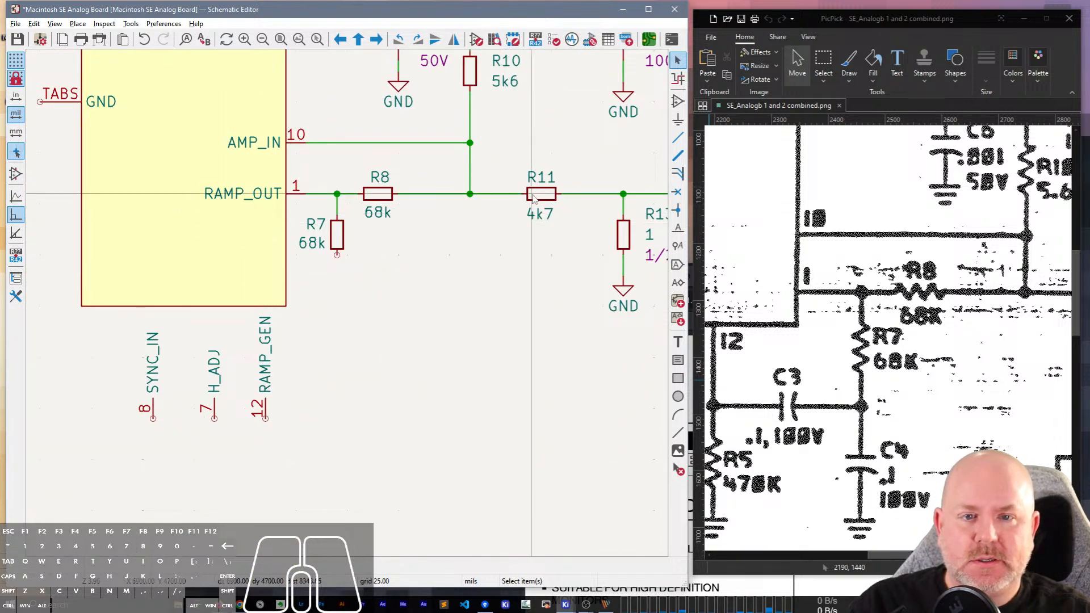
scroll(422, 264, down, 1)
key(ctrl+c)
key(ctrl+v)
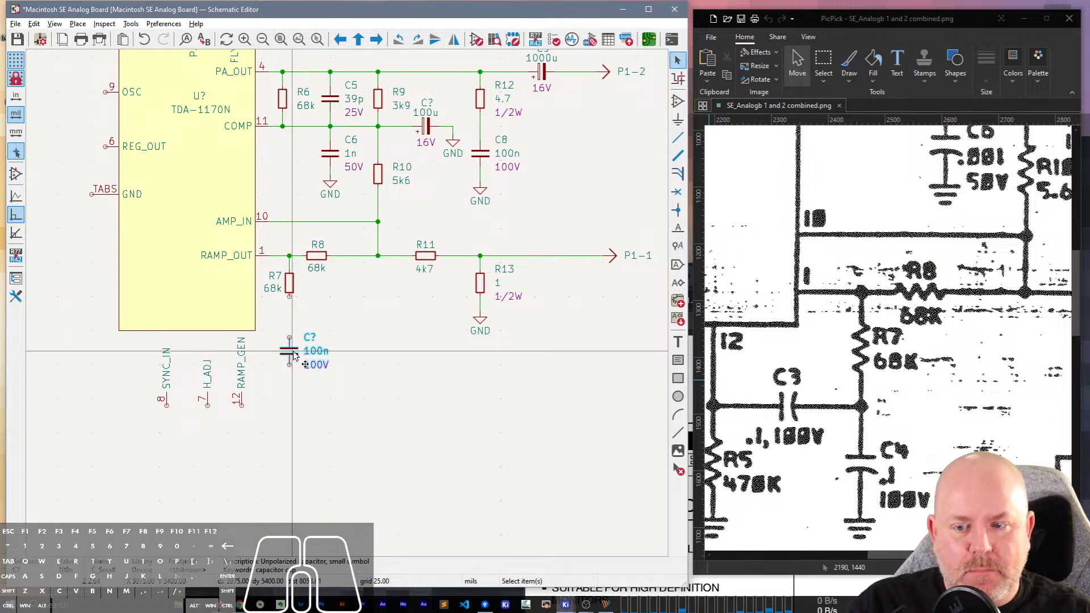
click(290, 352)
key(w)
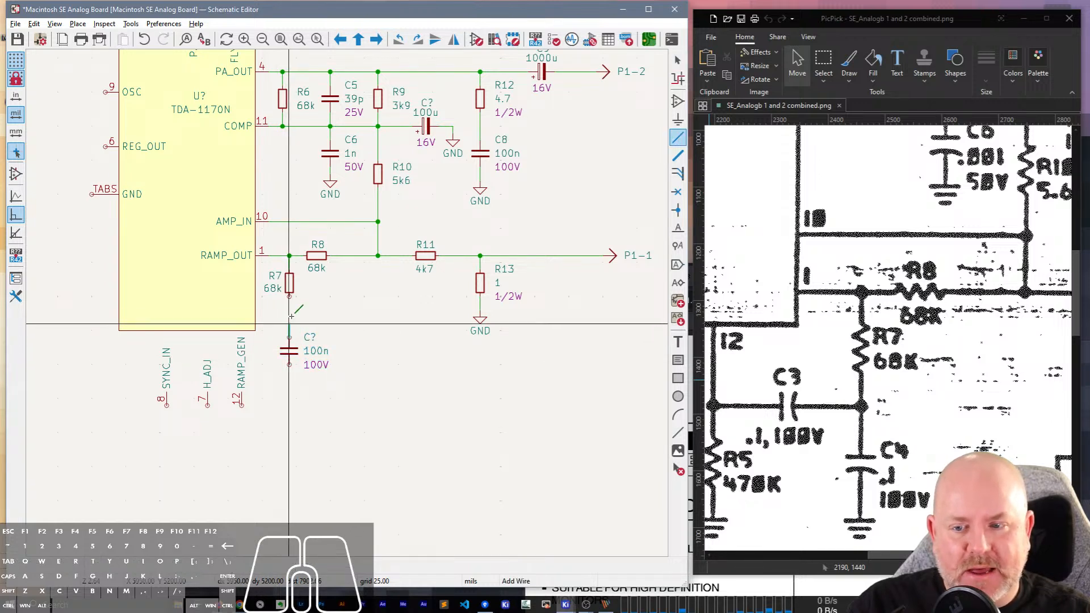
key(Escape)
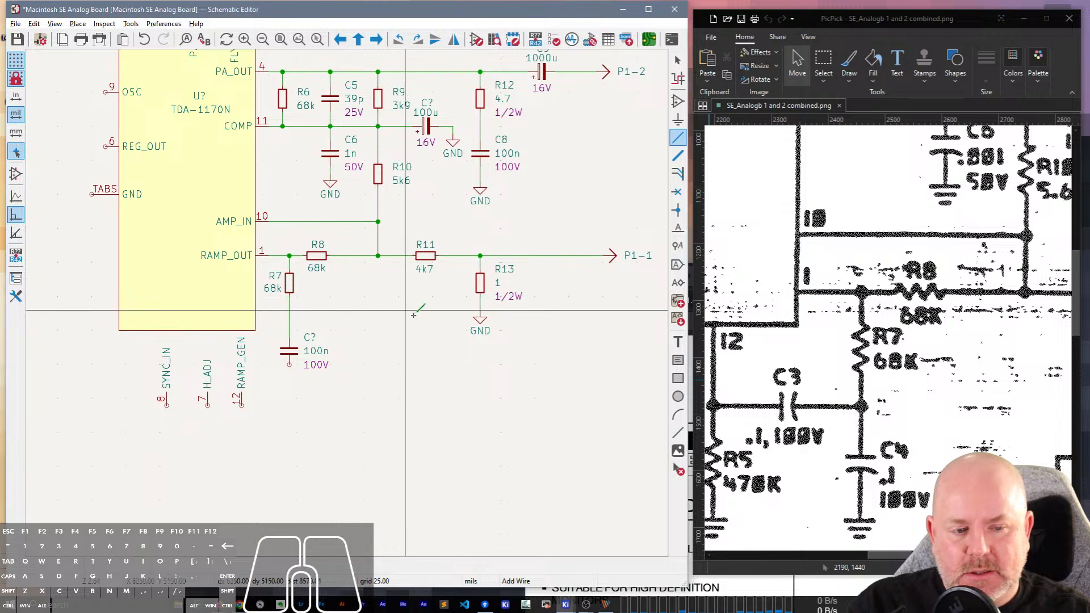
Mirror R7 horizontally again to put its reference and value on the right side of the resistor.
middle_drag(351, 351, 382, 322)
scroll(378, 307, up, 1)
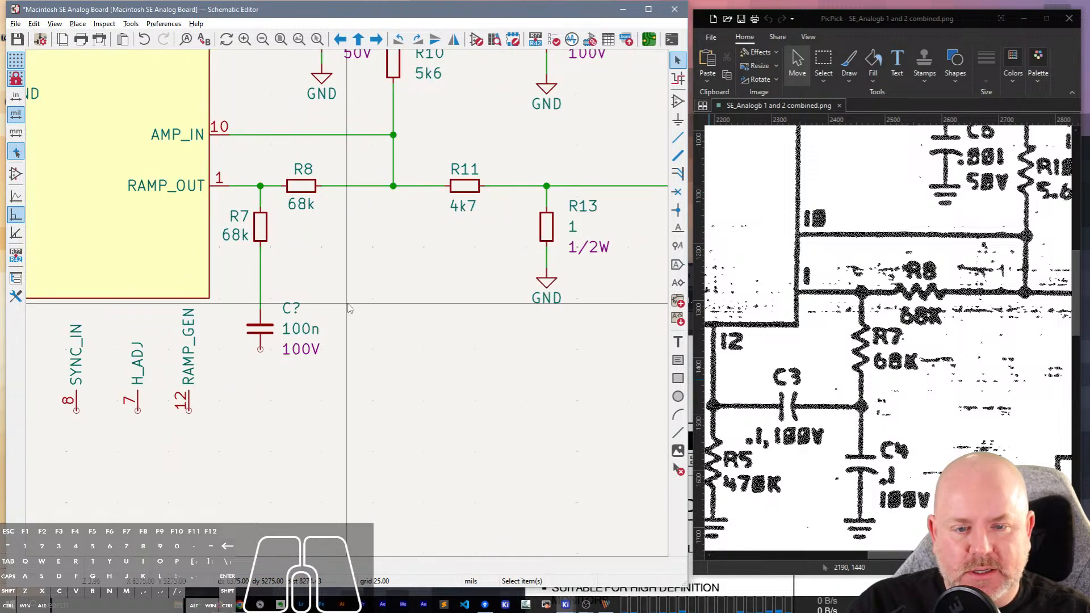
middle_drag(263, 262, 323, 244)
click(322, 213)
drag(322, 213, 321, 228)
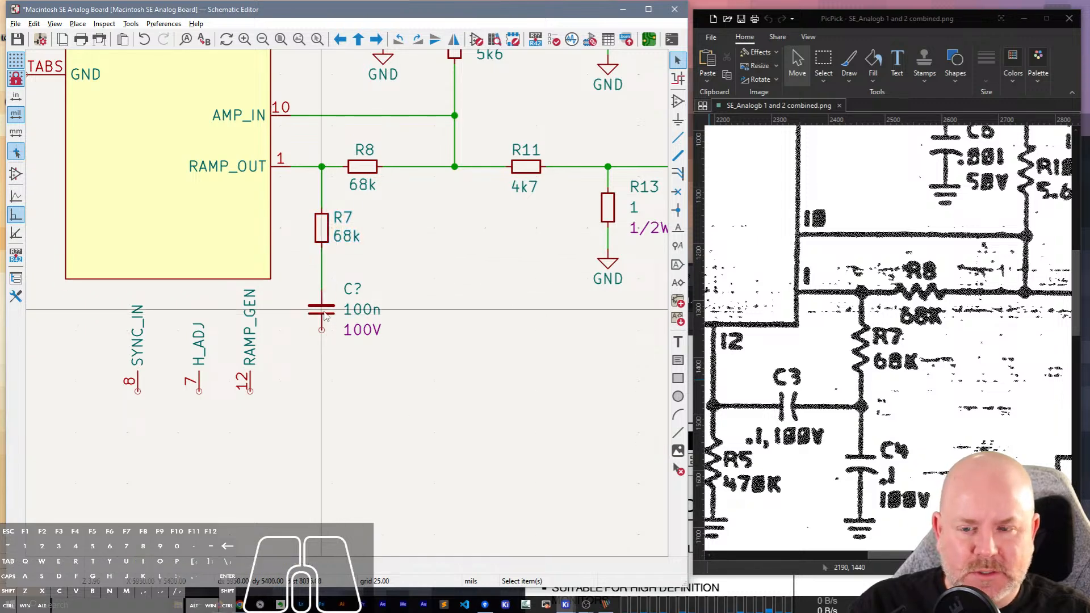
Set the new capacitor's reference to C4 and connect a duplicate of R13's GND symbol to its lower pin.
double_click(353, 289)
text(4)
key(Return)
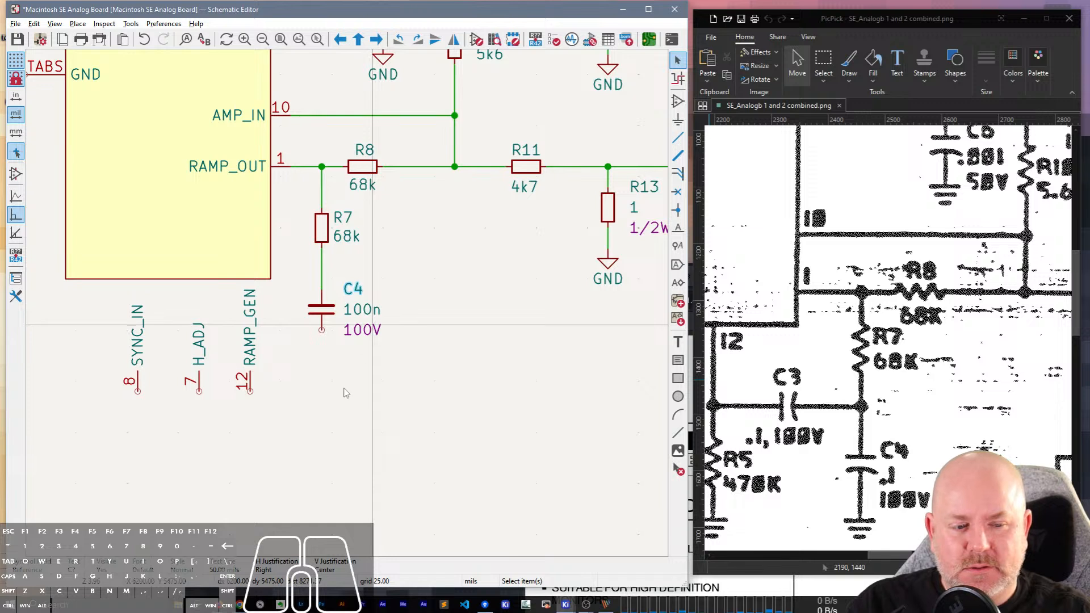
click(604, 261)
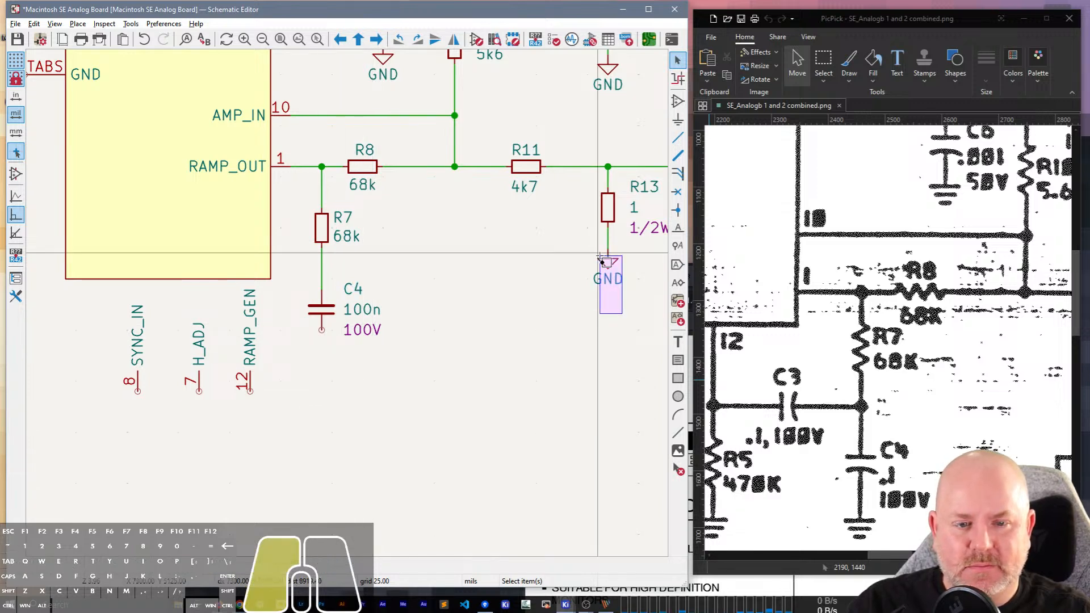
key(ctrl+d)
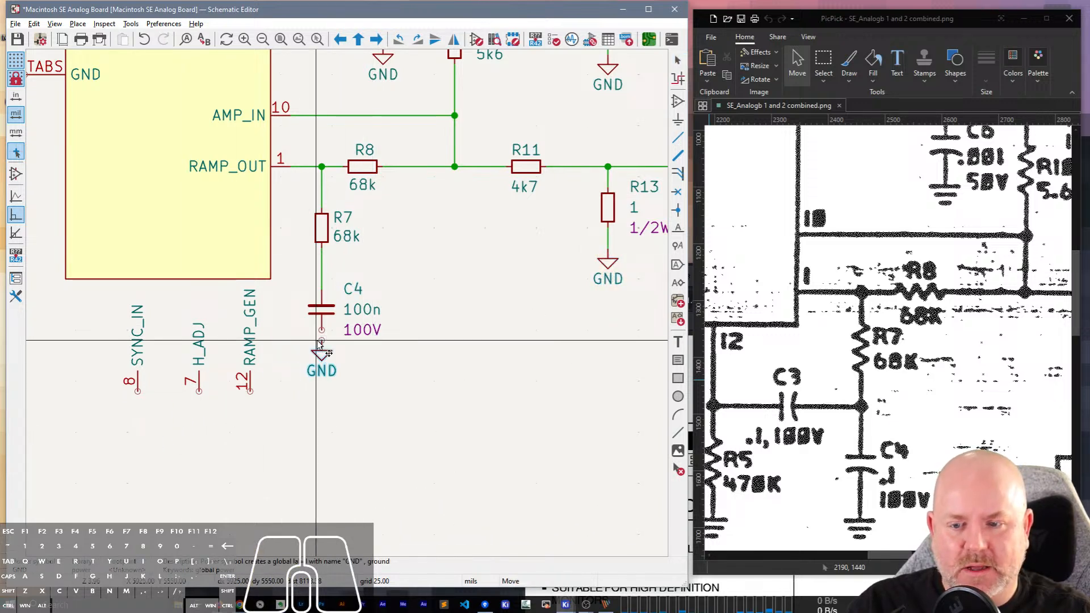
click(322, 342)
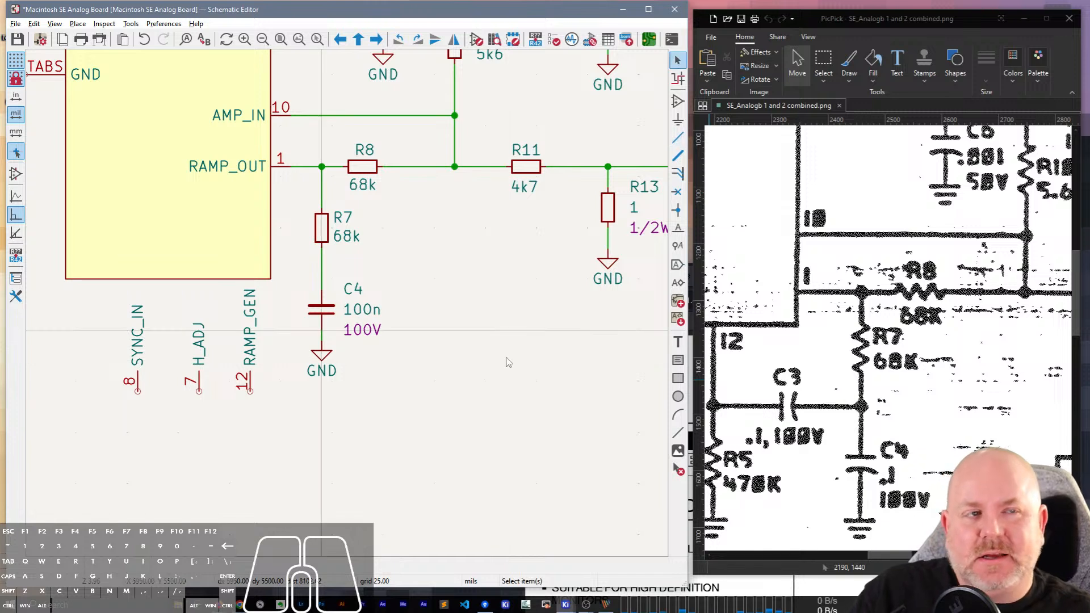
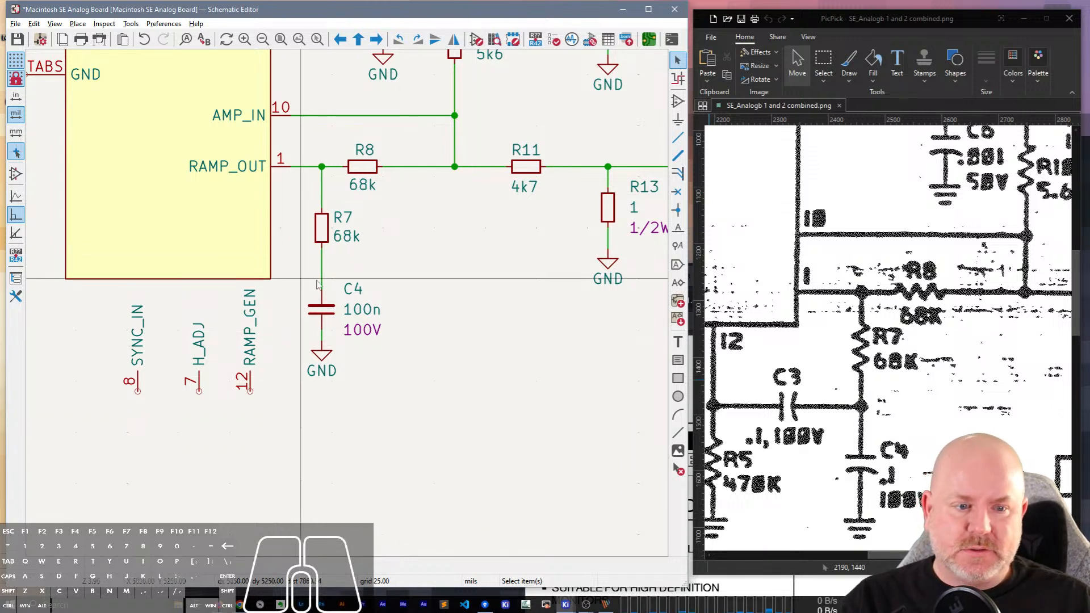
middle_drag(317, 284, 367, 319)
drag(889, 556, 860, 557)
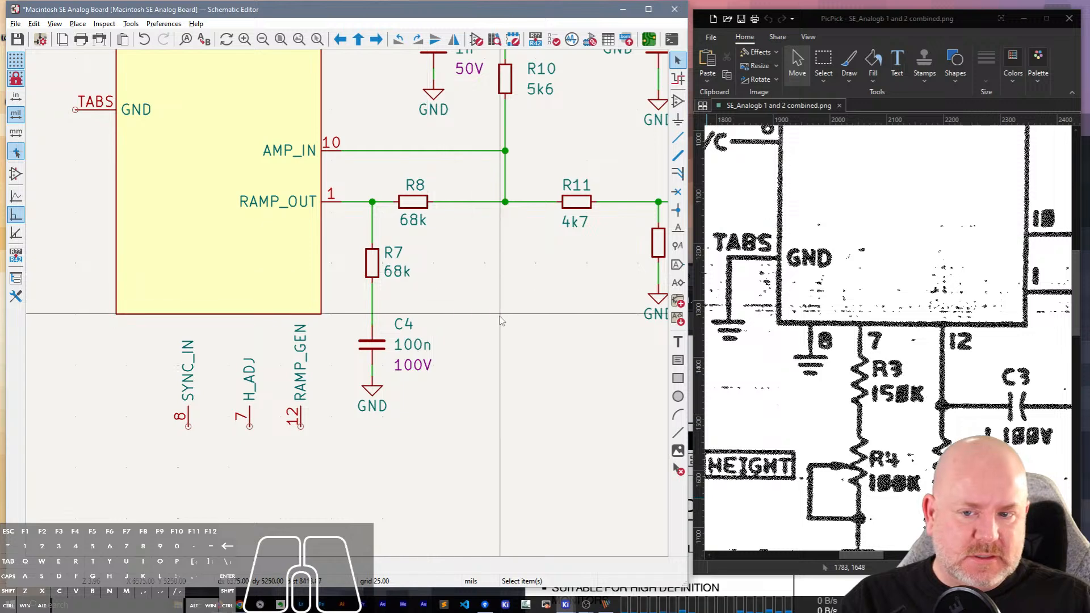
middle_drag(470, 277, 583, 244)
click(377, 214)
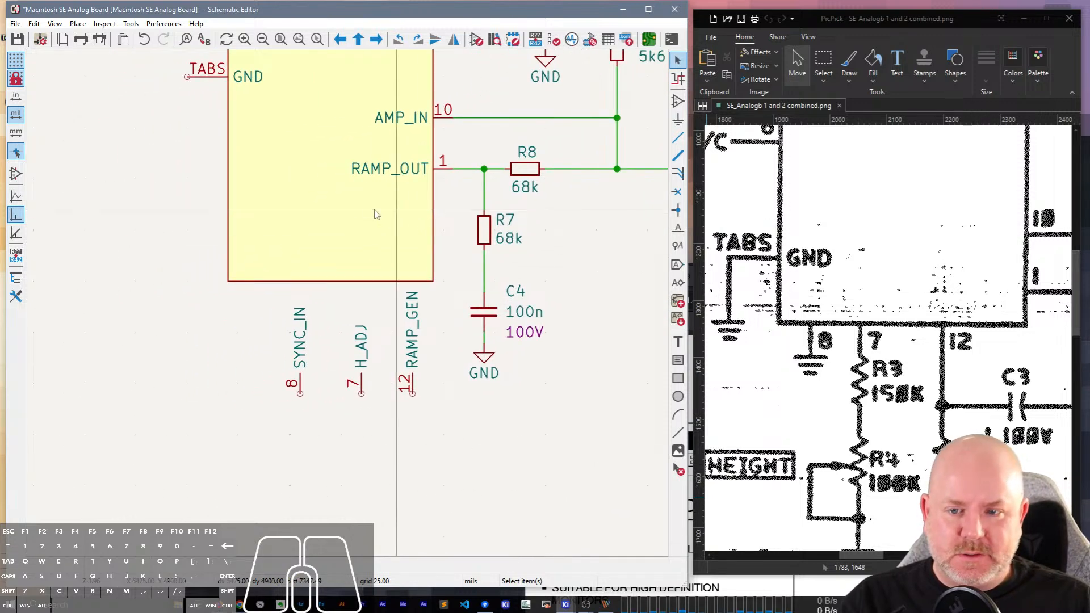
double_click(353, 223)
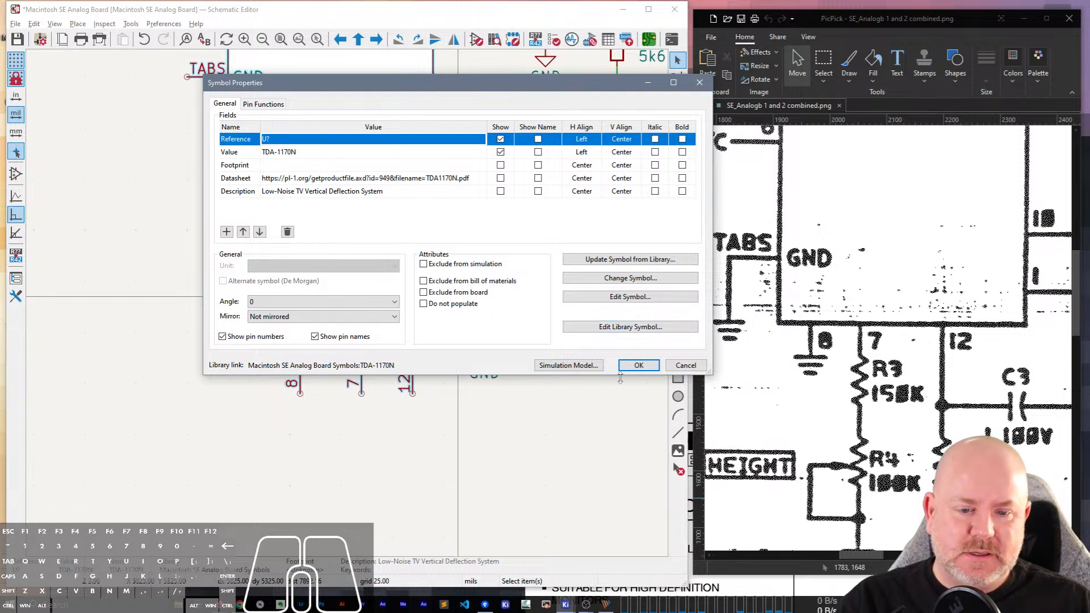
click(635, 366)
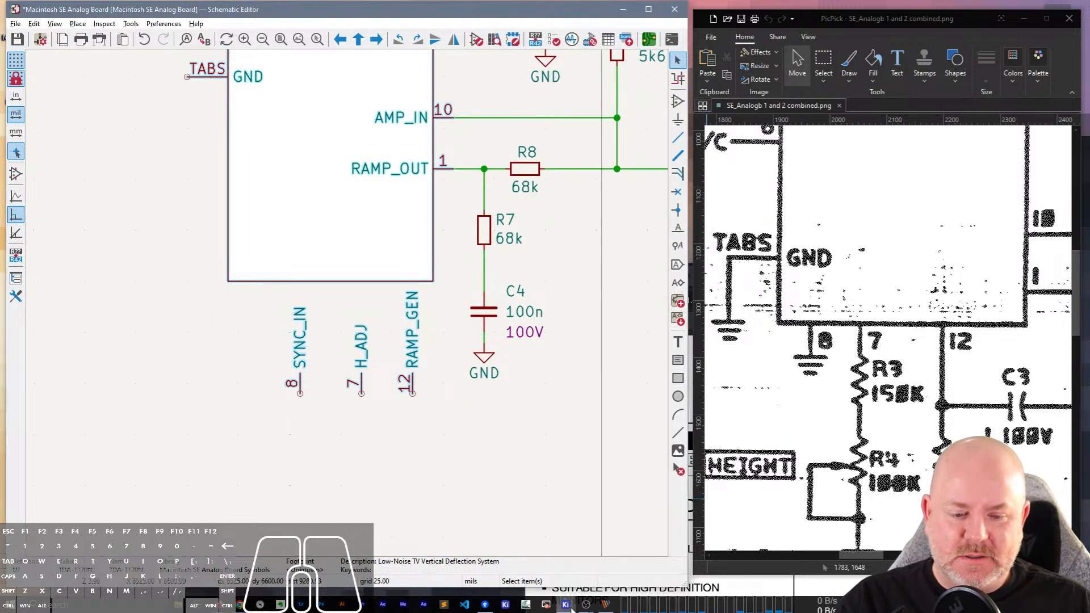
mouse_move(571, 609)
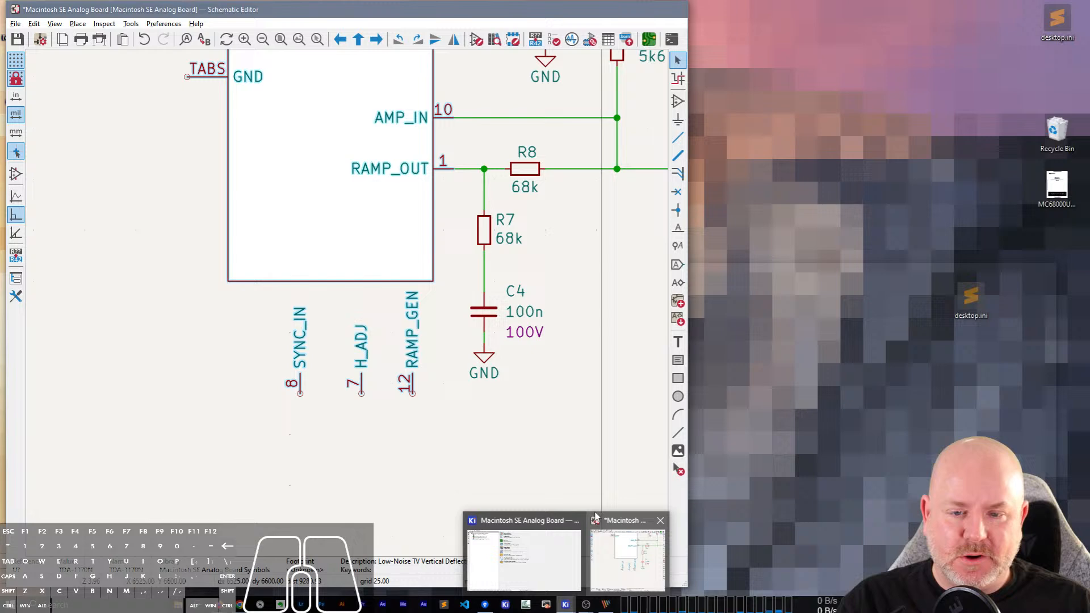
click(611, 578)
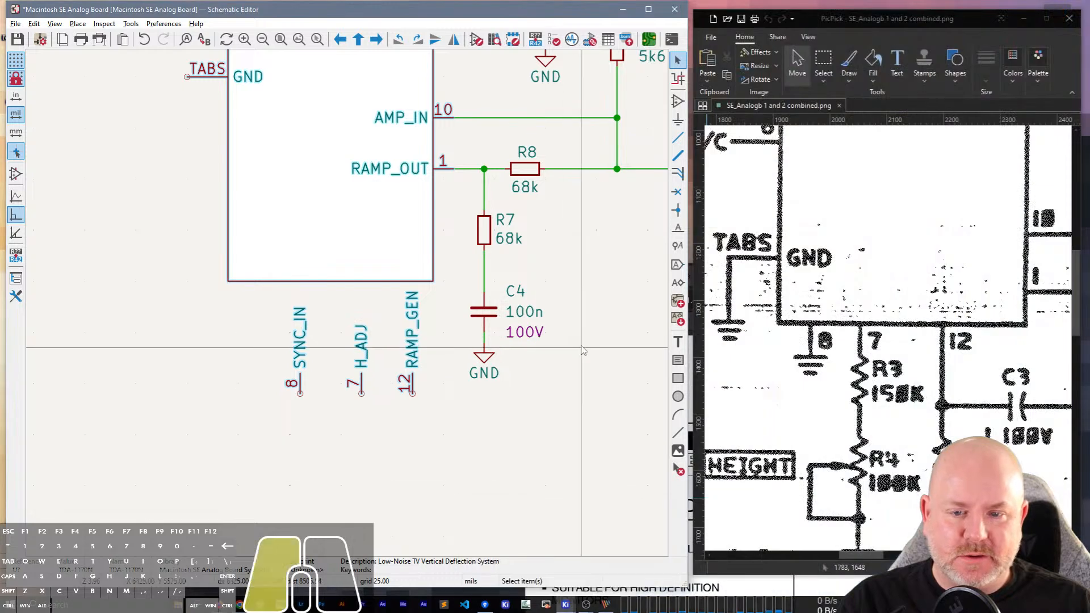
double_click(332, 211)
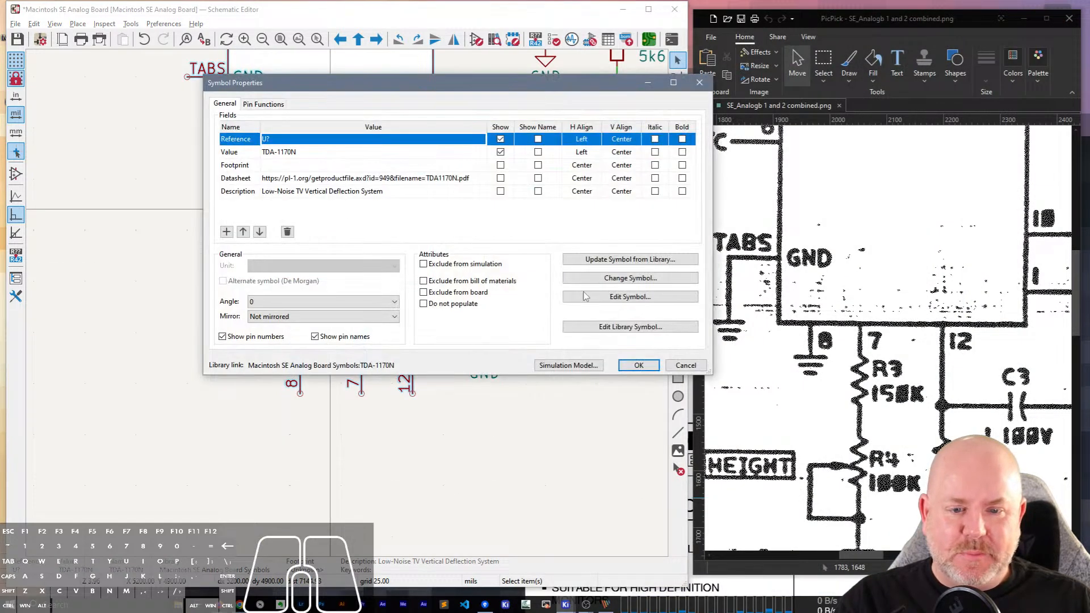
click(606, 327)
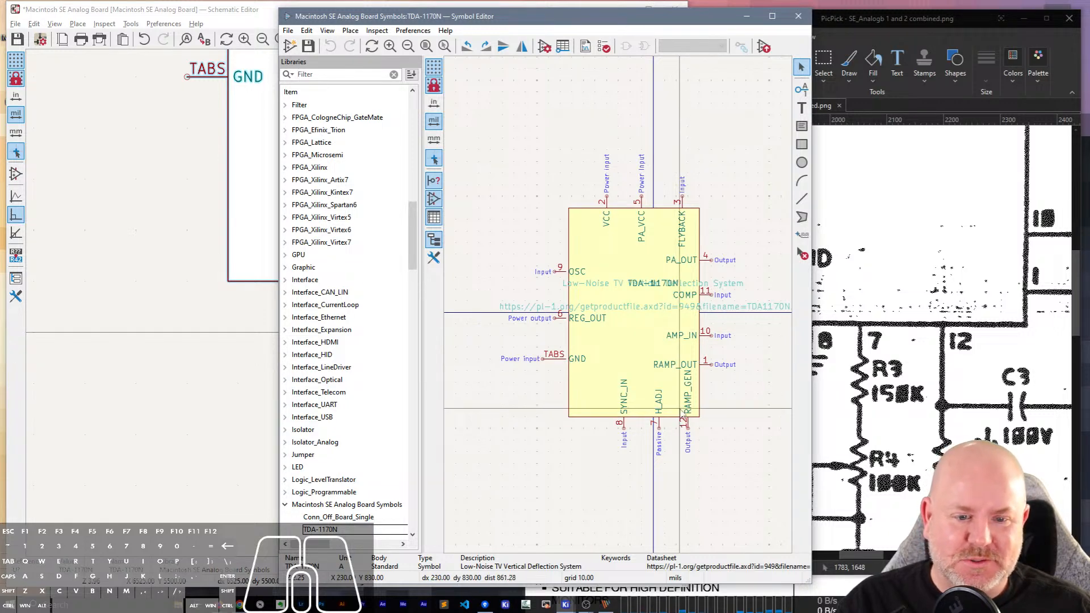
click(798, 16)
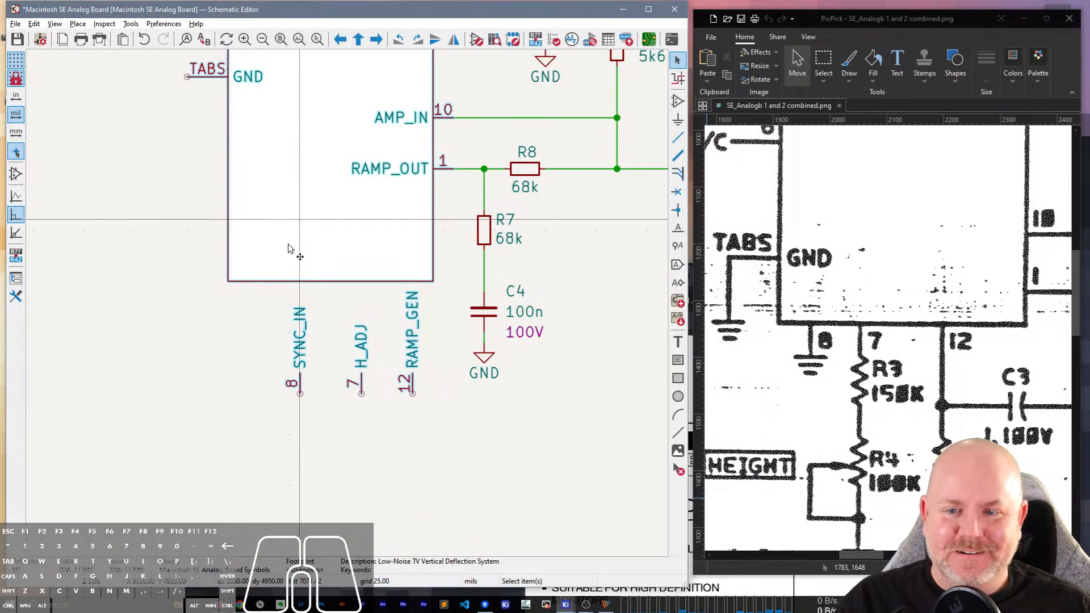
Open the placed TDA-1170N symbol for editing and move pins 8, 7 and 12 up to the bottom edge of its body.
double_click(288, 248)
click(624, 296)
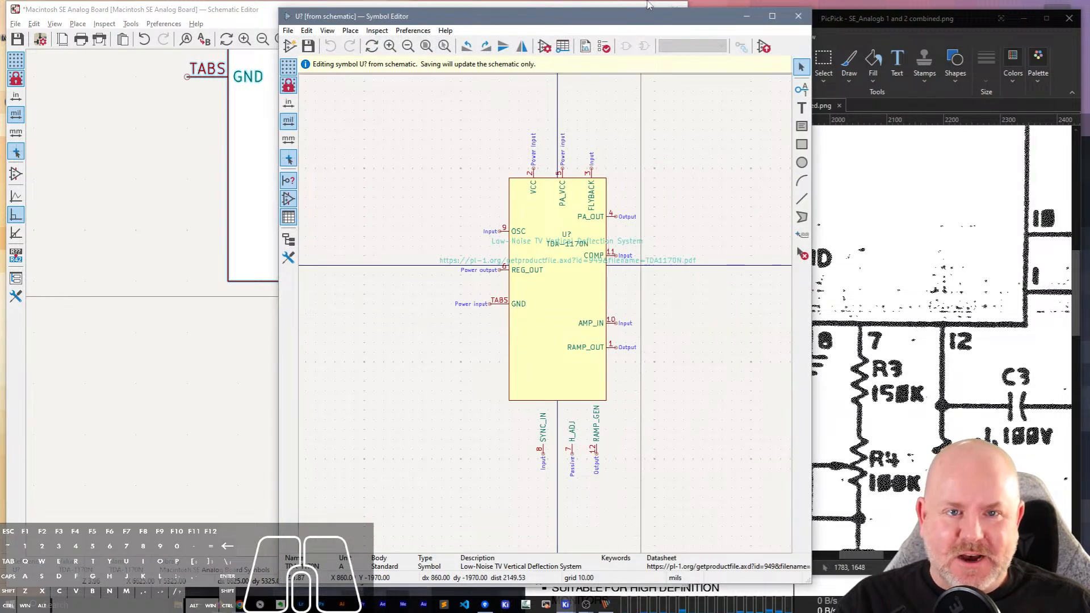
drag(646, 12, 825, 22)
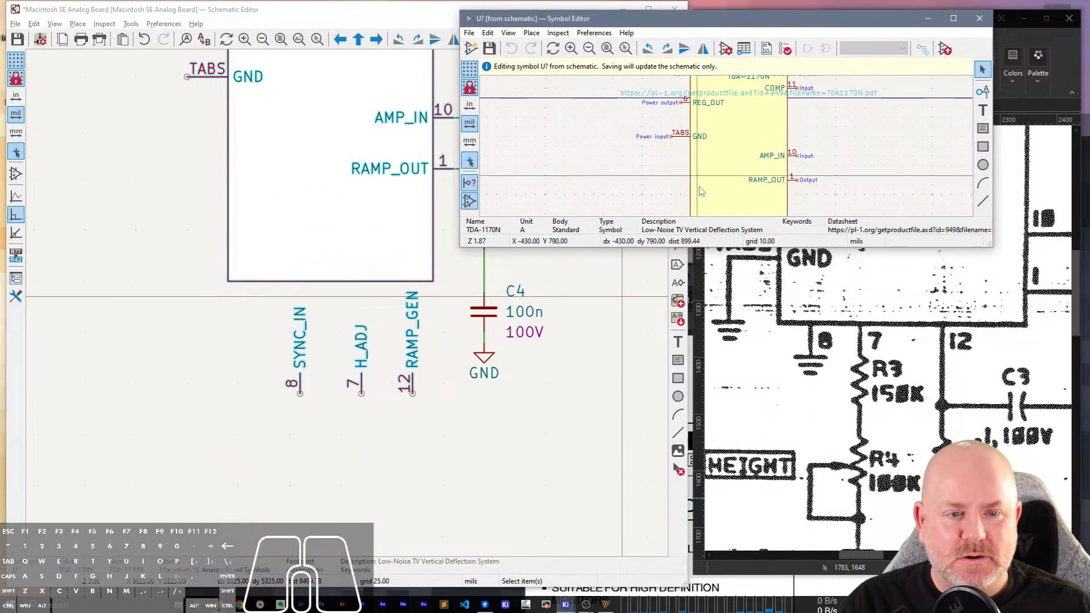
drag(754, 248, 751, 318)
scroll(731, 211, down, 5)
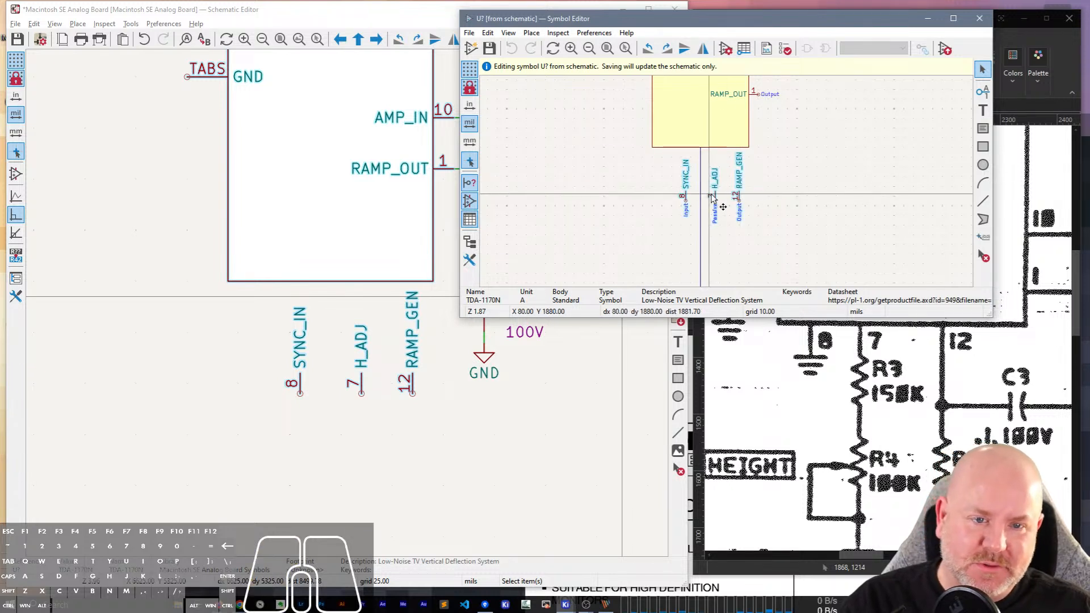
key(m)
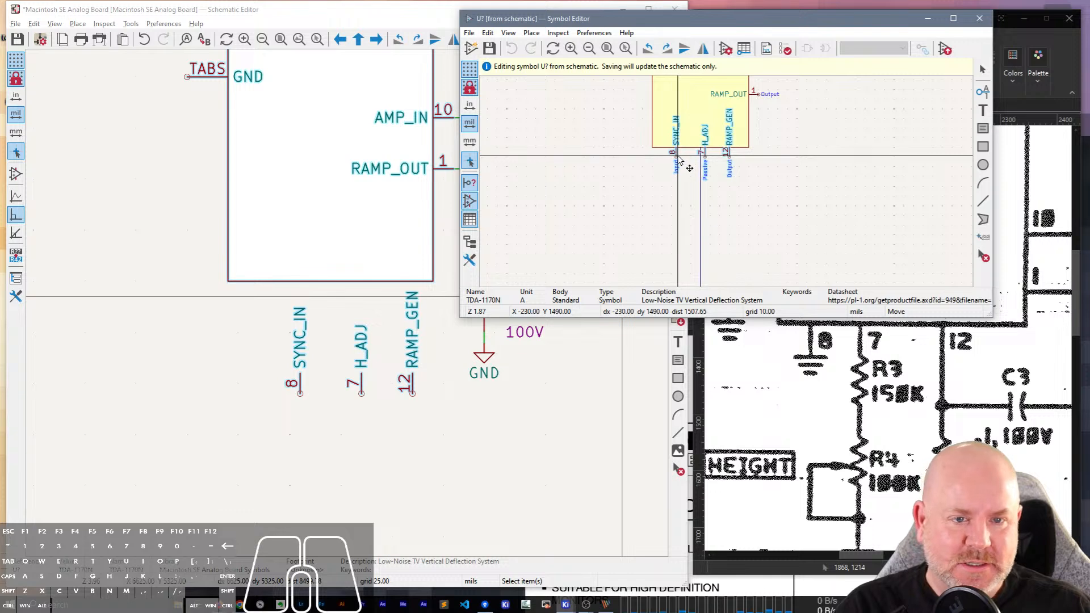
click(677, 162)
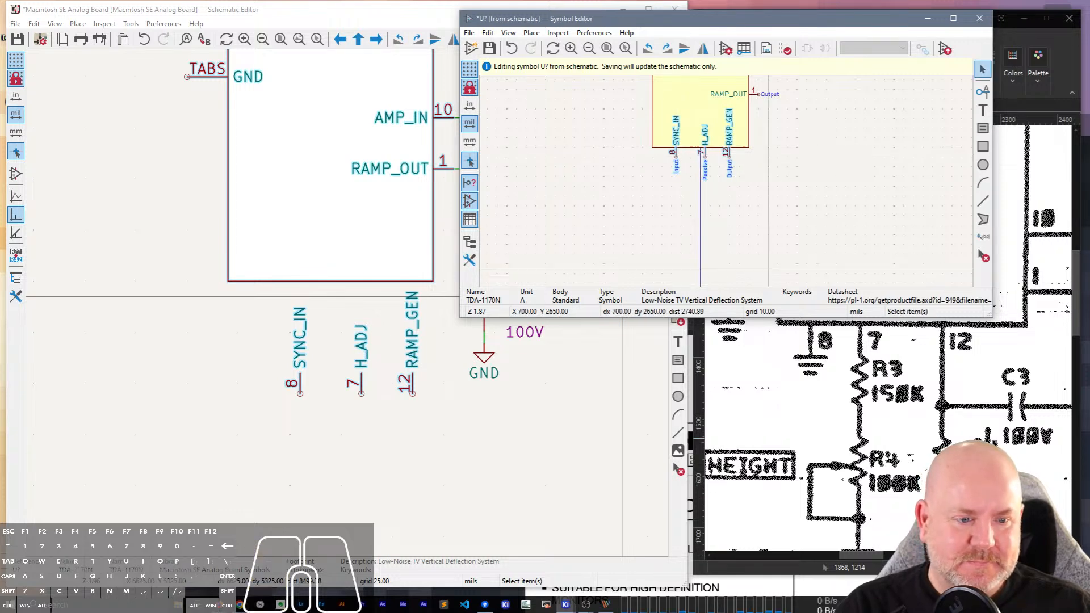
Shift the H_ADJ and SYNC_IN pins left along the symbol's bottom edge, then save the symbol to the schematic and close its editor.
scroll(946, 423, up, 3)
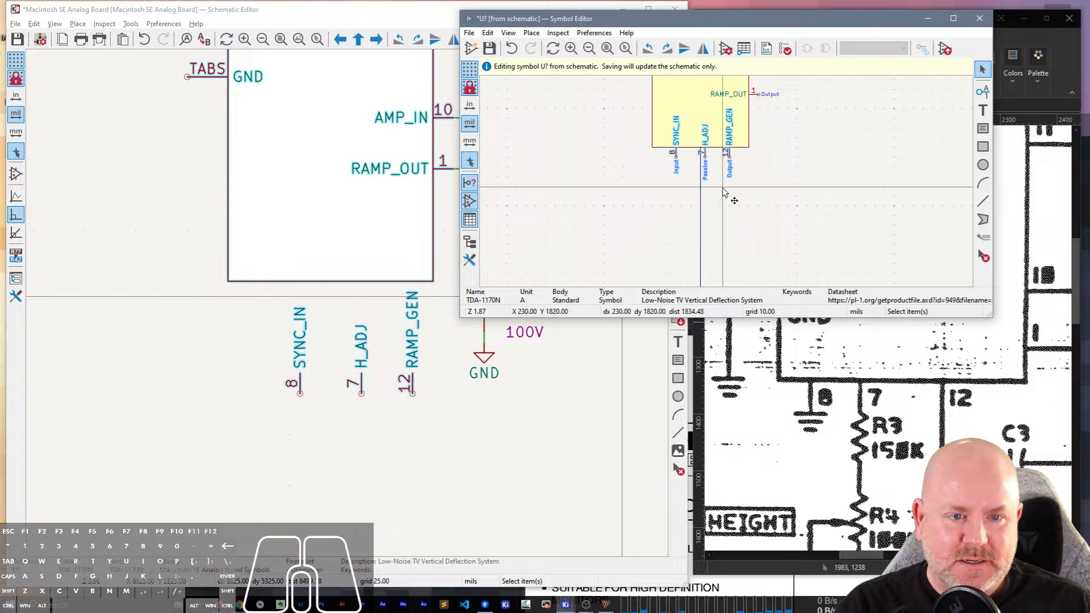
click(701, 158)
drag(700, 158, 674, 160)
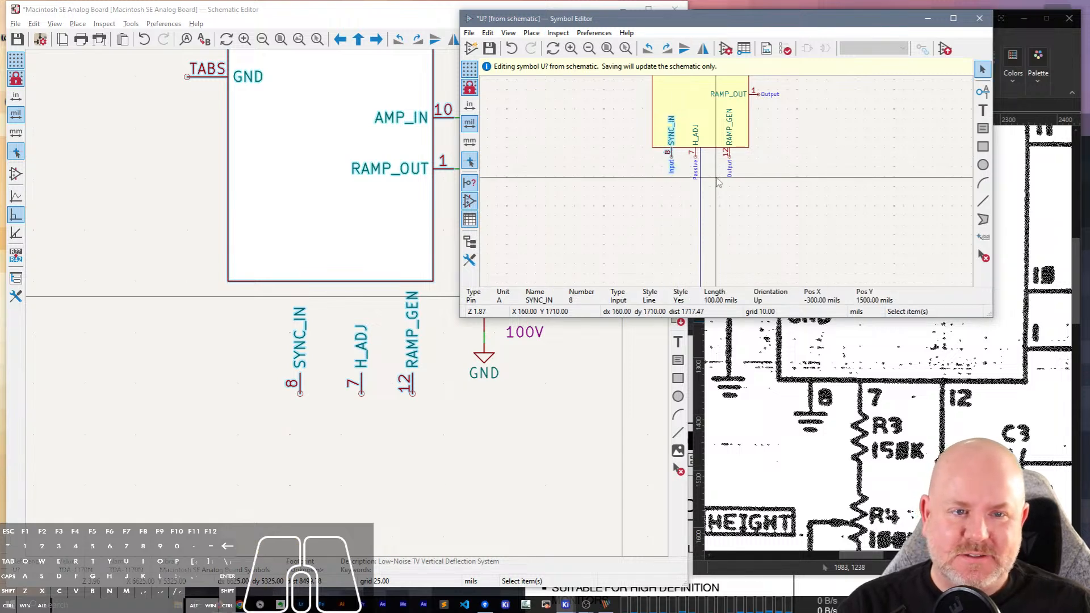
click(767, 207)
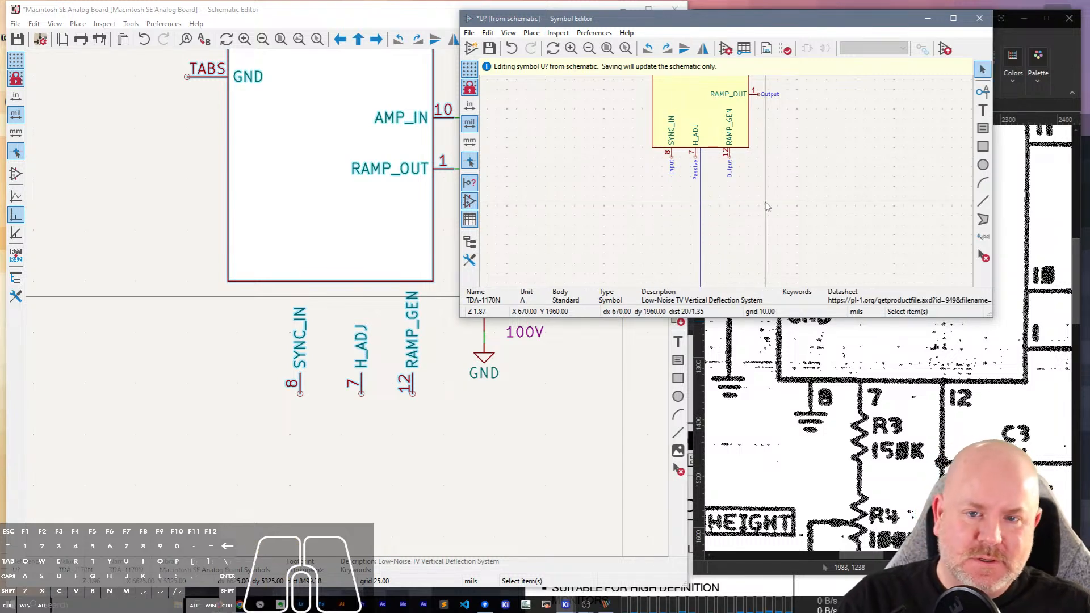
key(ctrl+s)
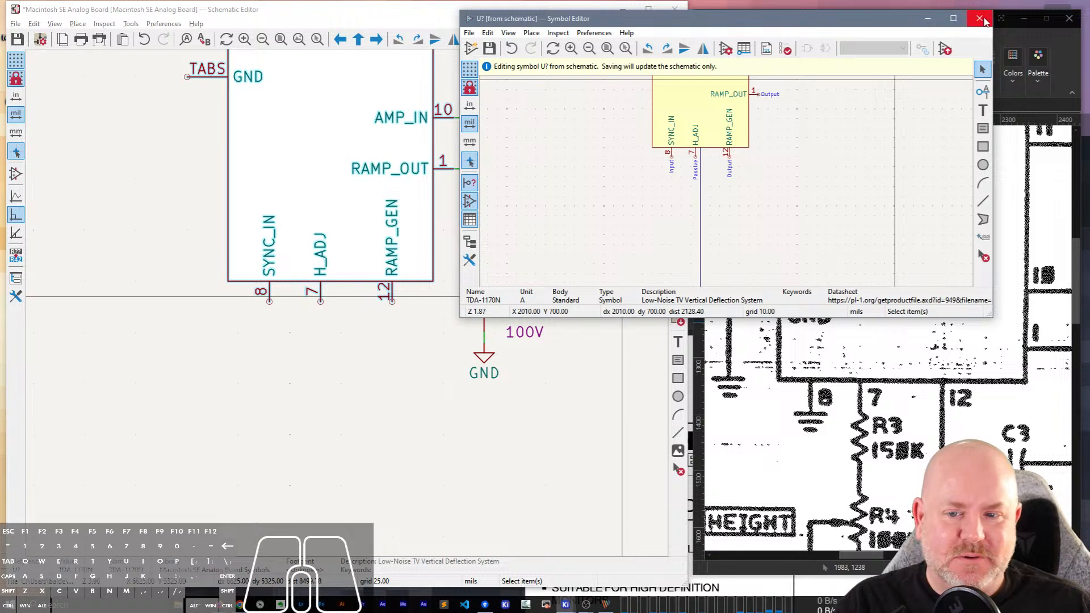
click(980, 18)
Duplicate C4's GND symbol below SYNC_IN pin 8 and wire it to the pin.
scroll(348, 307, down, 5)
scroll(349, 307, up, 3)
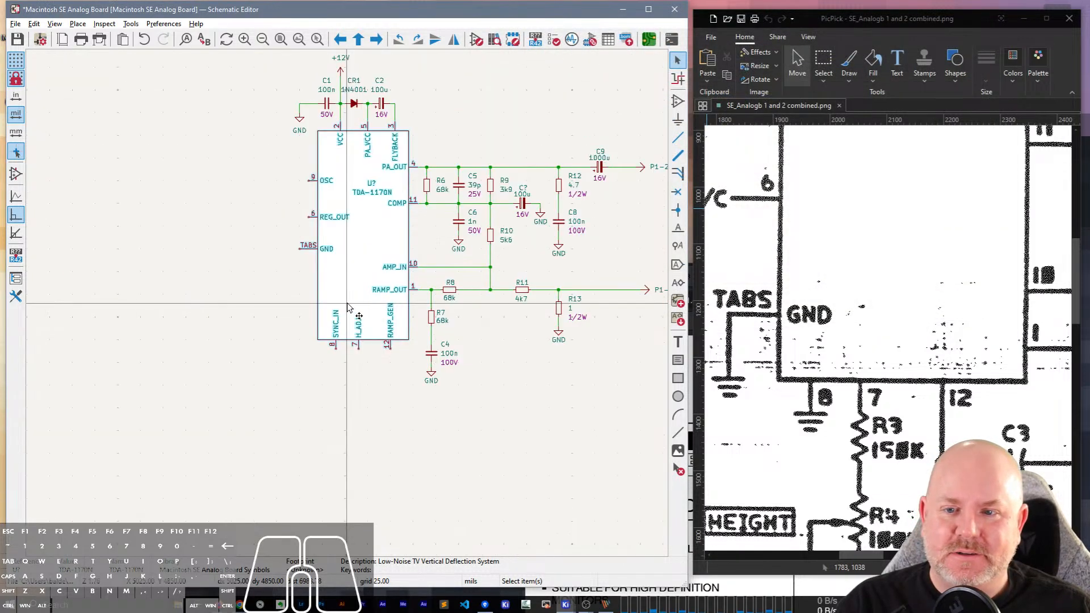
scroll(349, 307, up, 3)
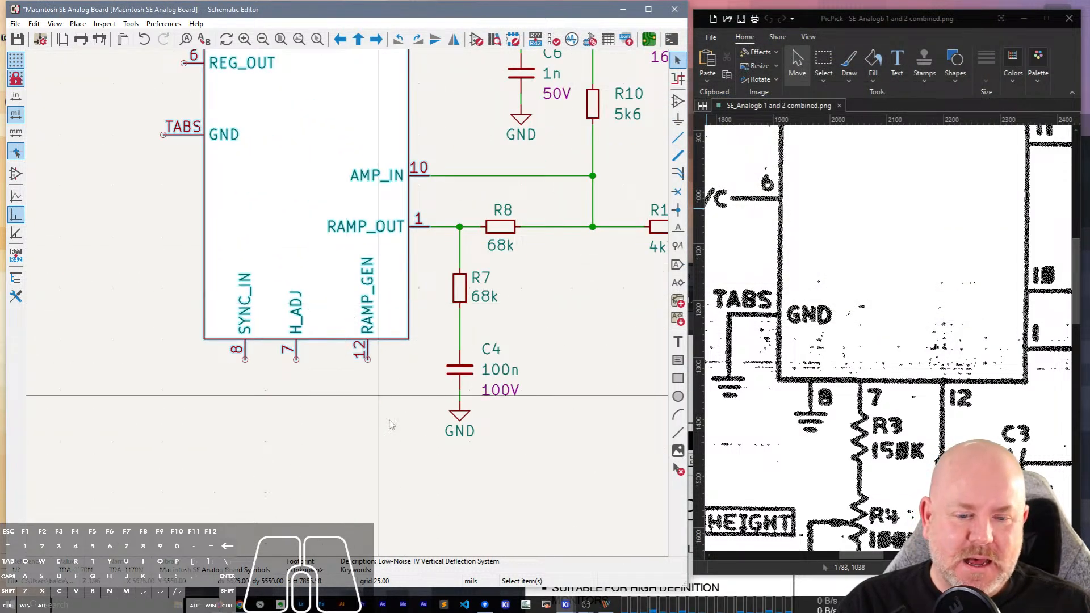
scroll(795, 392, down, 3)
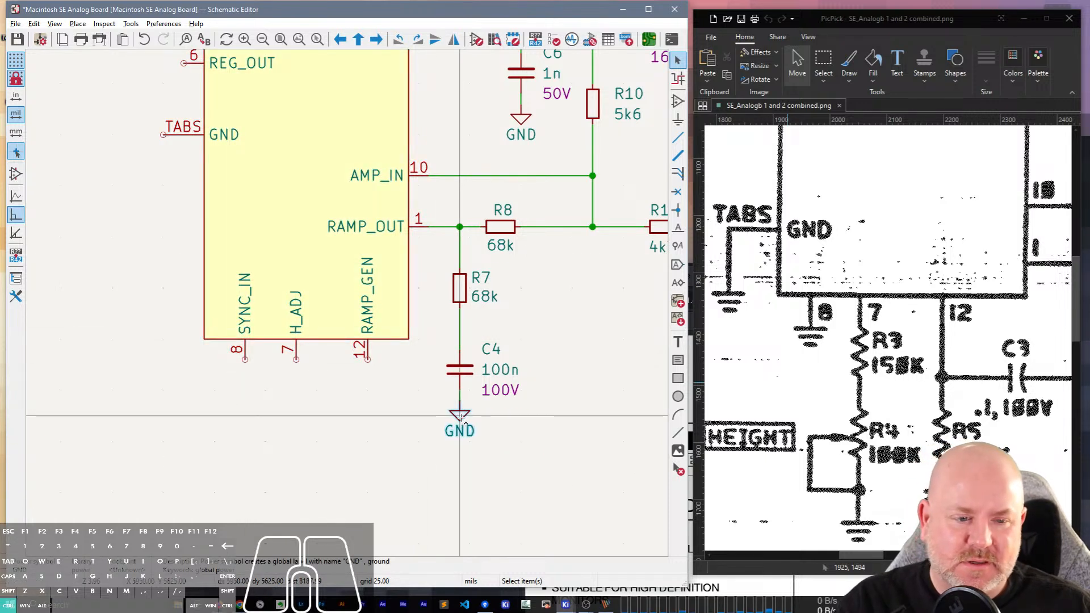
key(ctrl+d)
click(245, 369)
key(w)
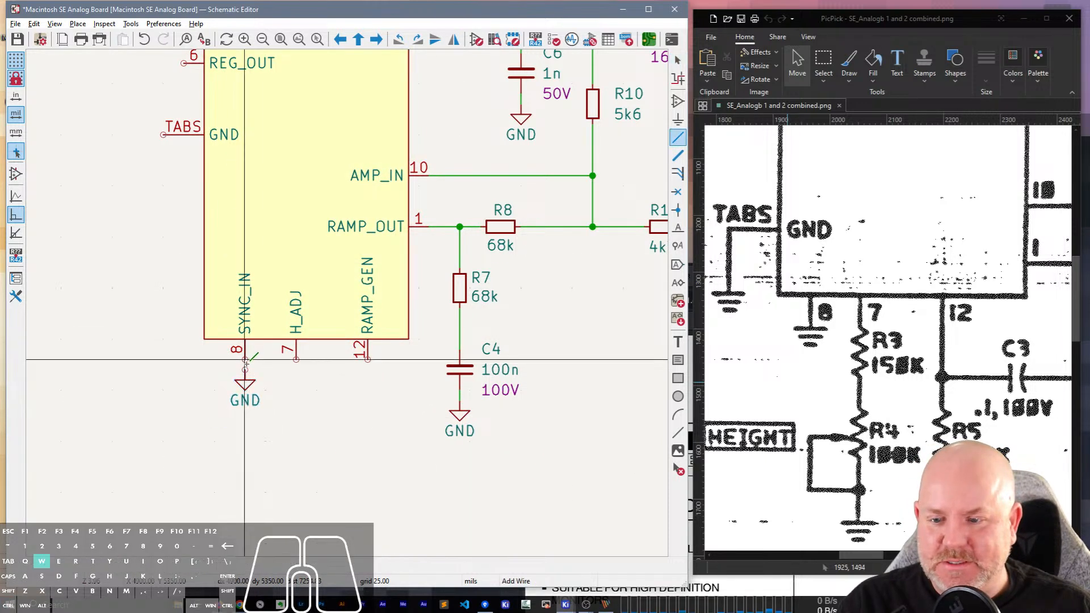
click(245, 369)
click(368, 379)
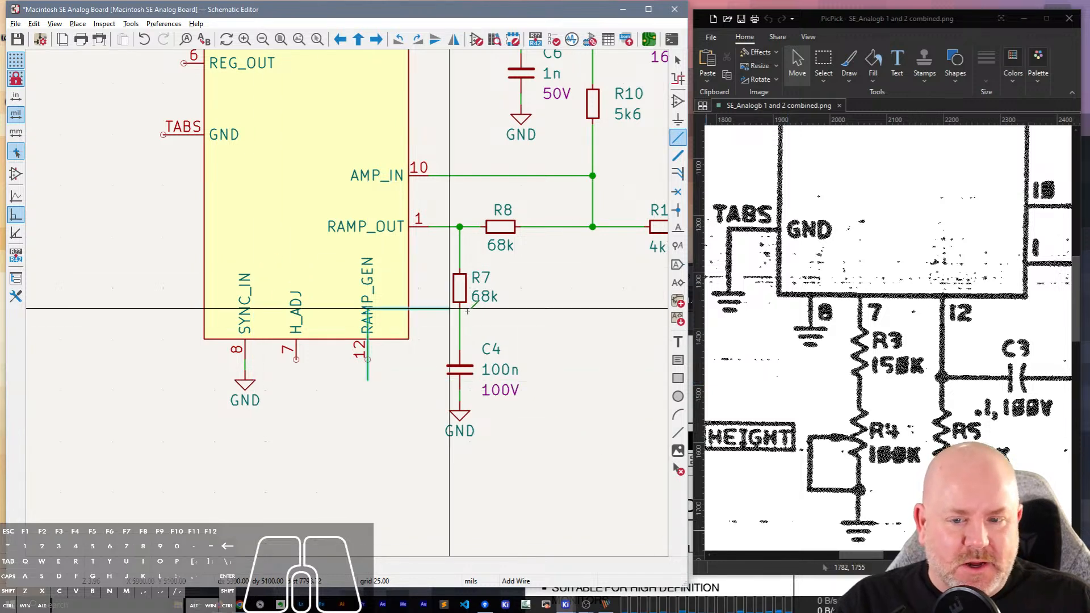
middle_drag(547, 310, 450, 331)
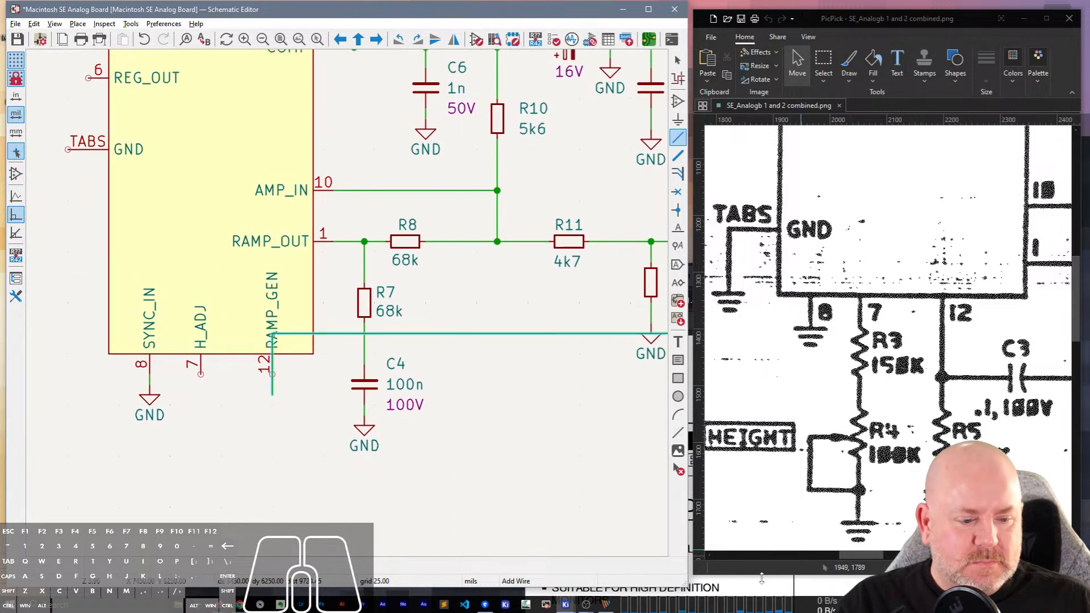
drag(866, 561, 889, 563)
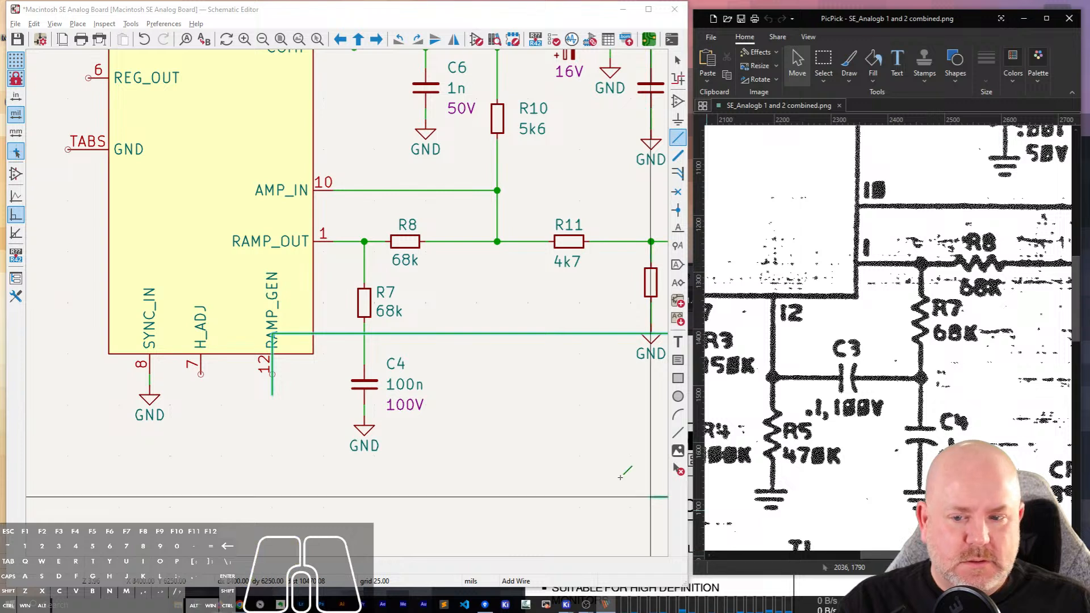
click(515, 412)
key(Escape)
key(Escape)
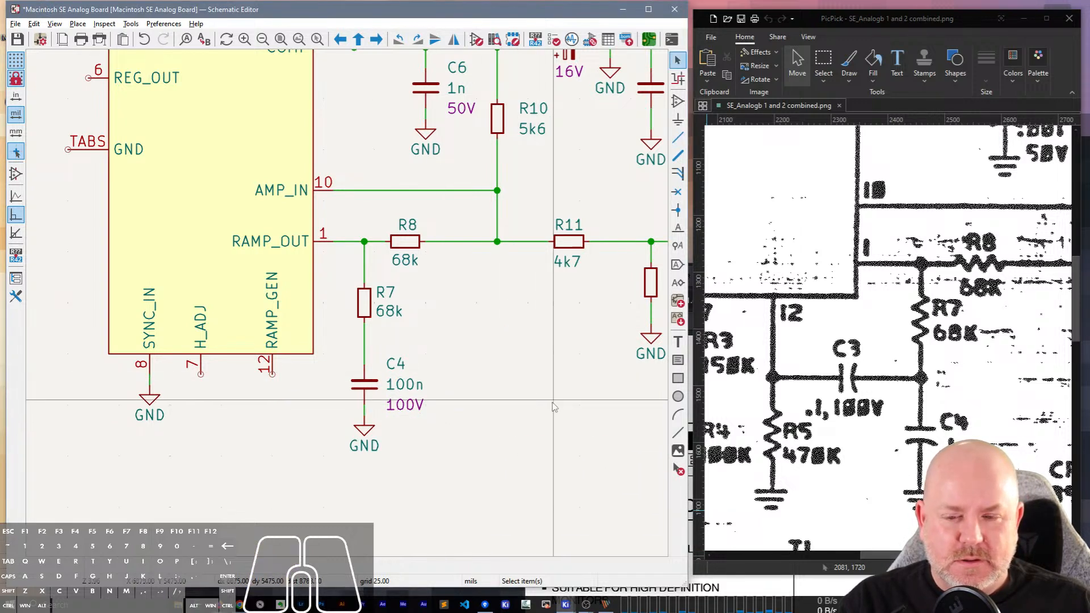
Lower C4 together with its GND symbol, keeping the wire to R7 attached, to make room level with pin 12.
drag(445, 505, 349, 366)
key(g)
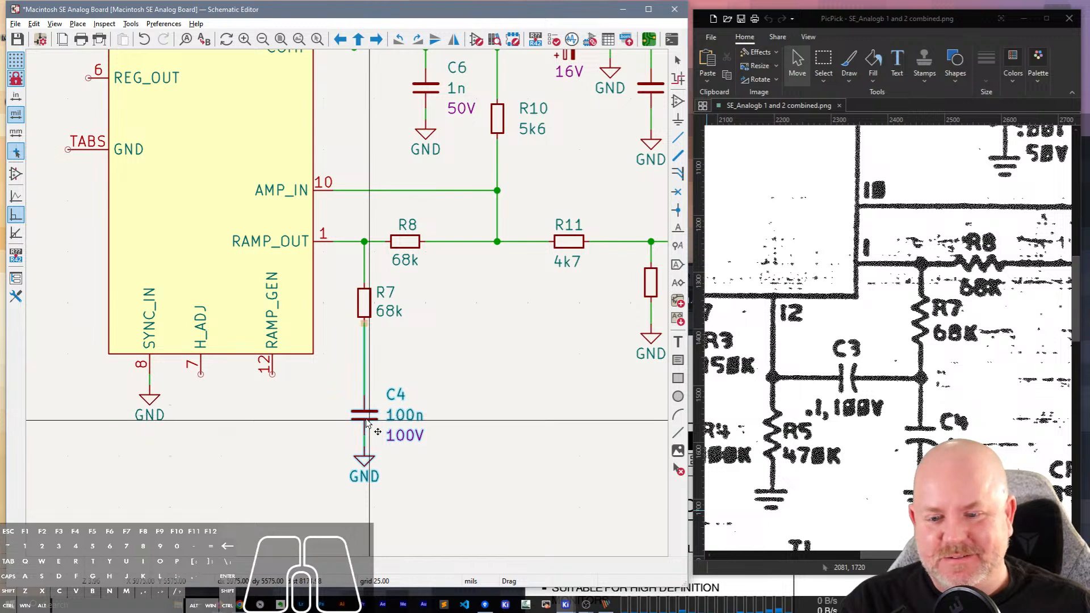
click(366, 432)
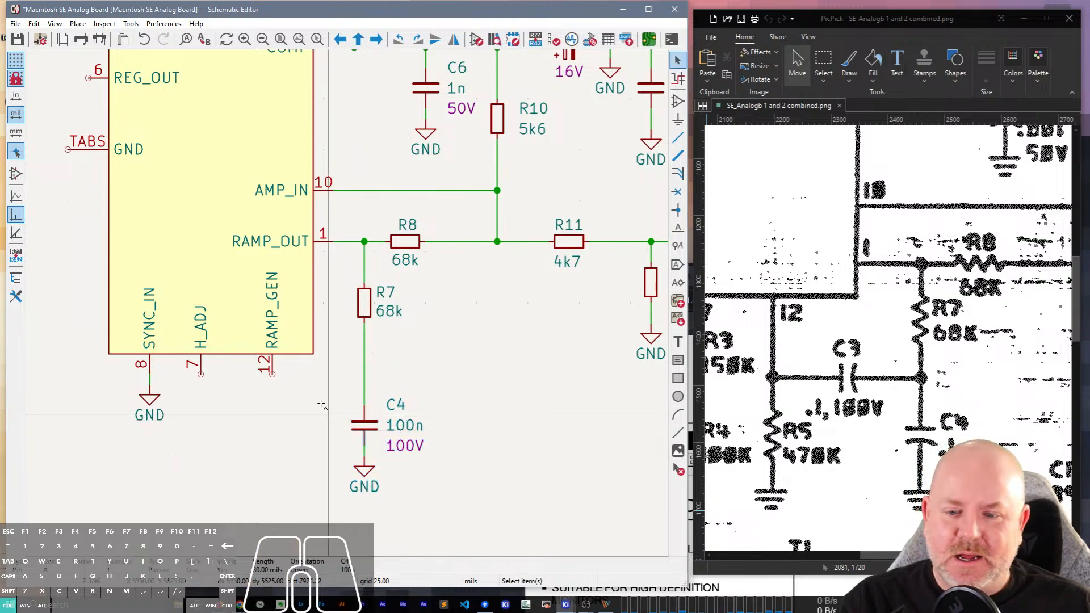
click(364, 437)
drag(364, 437, 366, 424)
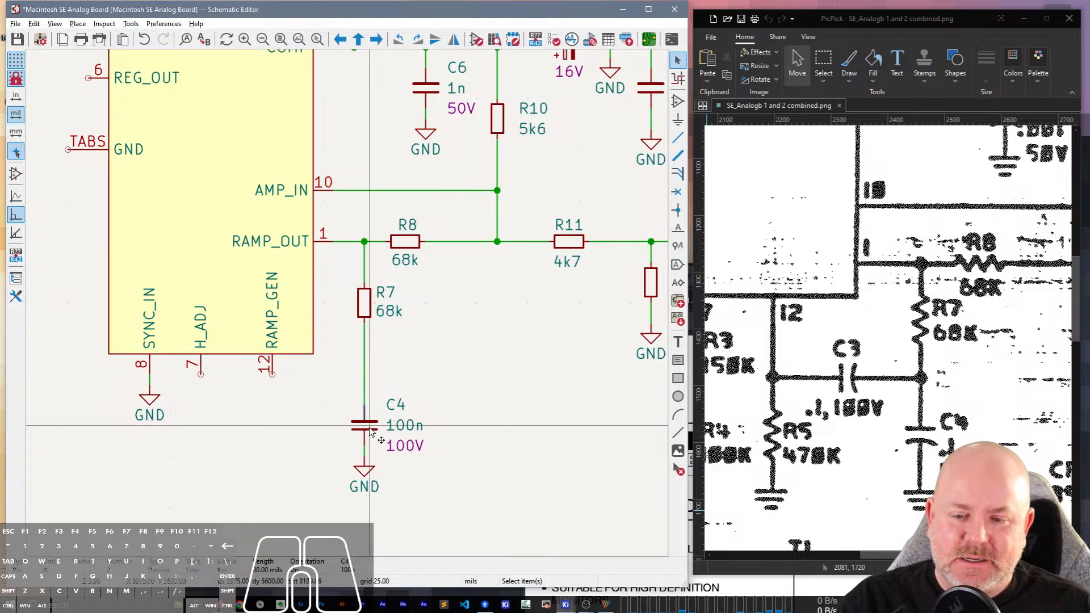
Duplicate C4, rotate the copy to horizontal and place it between RAMP_GEN pin 12 and the R7–C4 wire.
click(370, 430)
key(ctrl+d)
key(r)
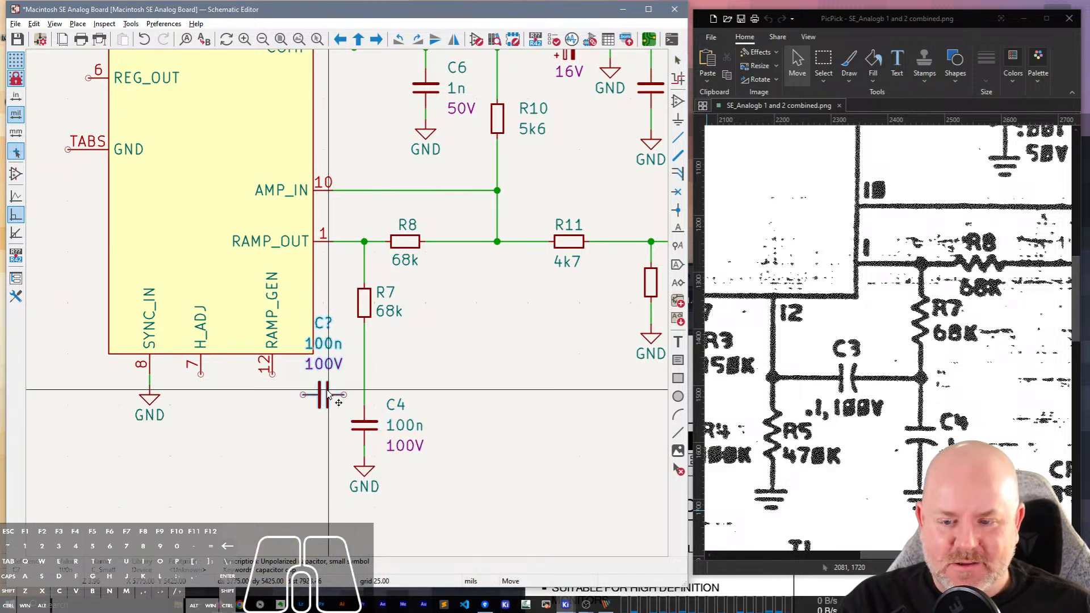
click(327, 388)
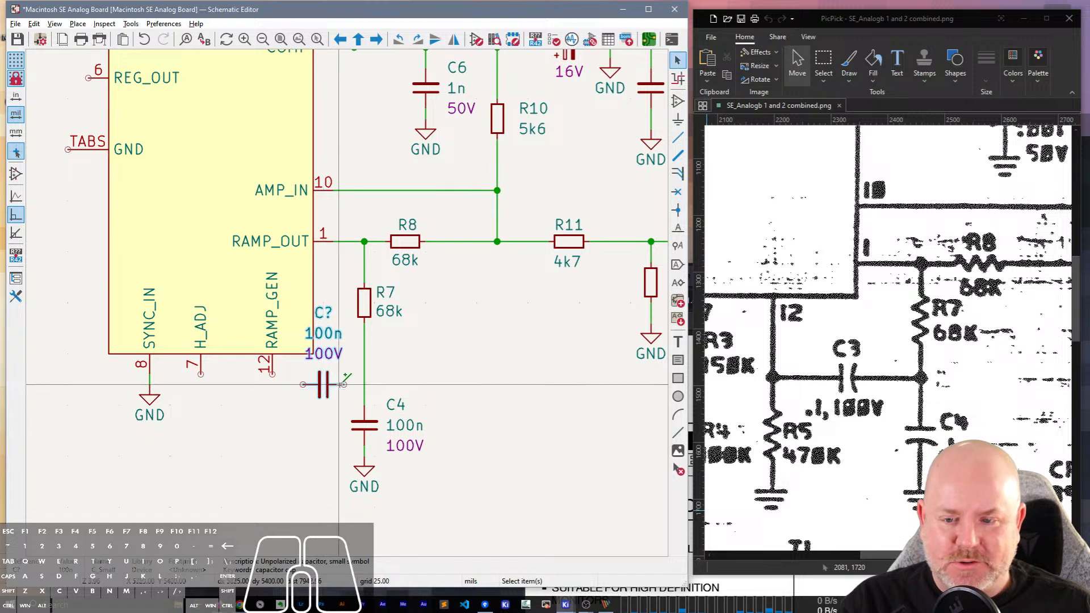
Wire the new horizontal capacitor to the R7–C4 line on one side and RAMP_GEN pin 12 on the other.
key(w)
click(364, 385)
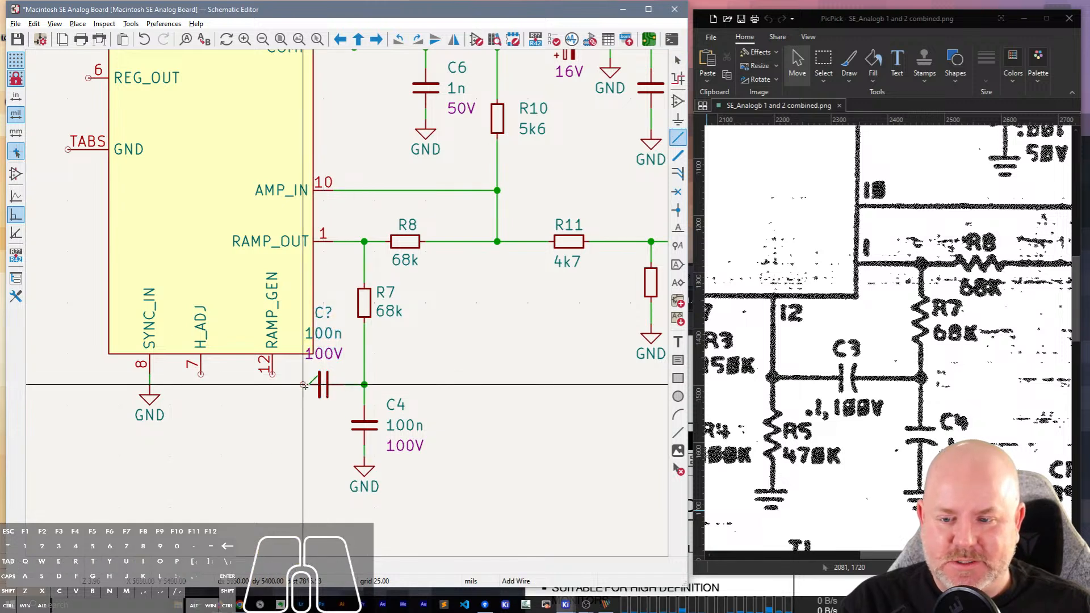
click(303, 385)
key(w)
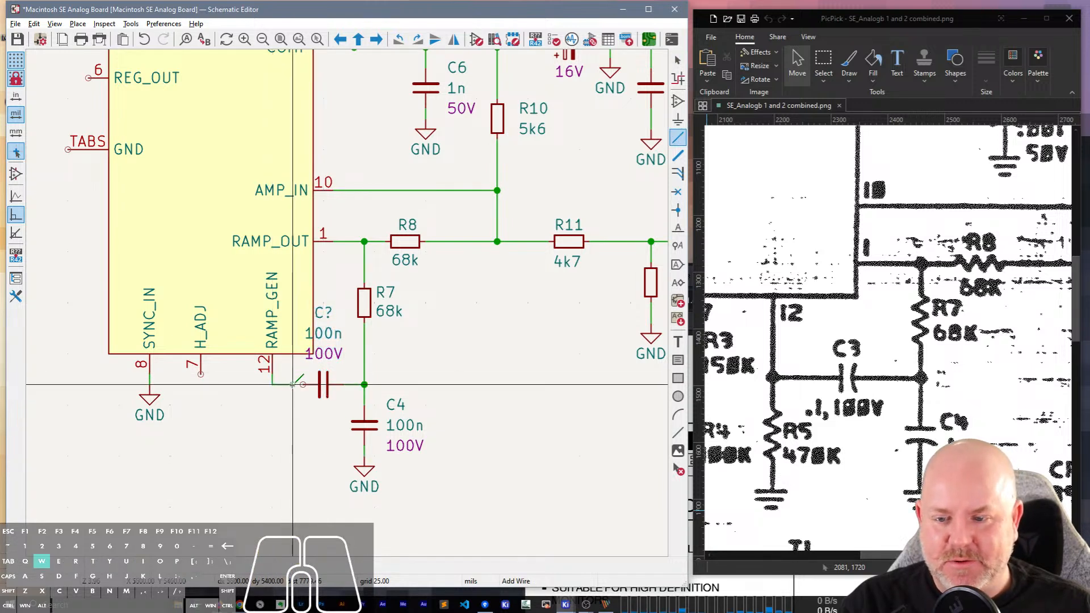
click(303, 385)
key(Escape)
Move the new capacitor's 100V rating text below its symbol.
click(327, 355)
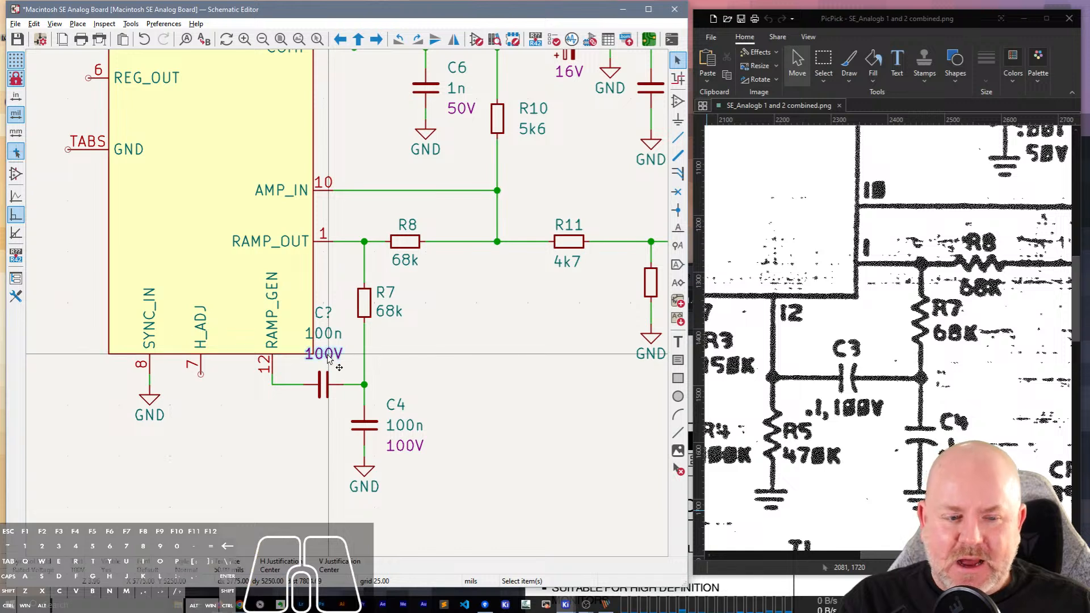
key(m)
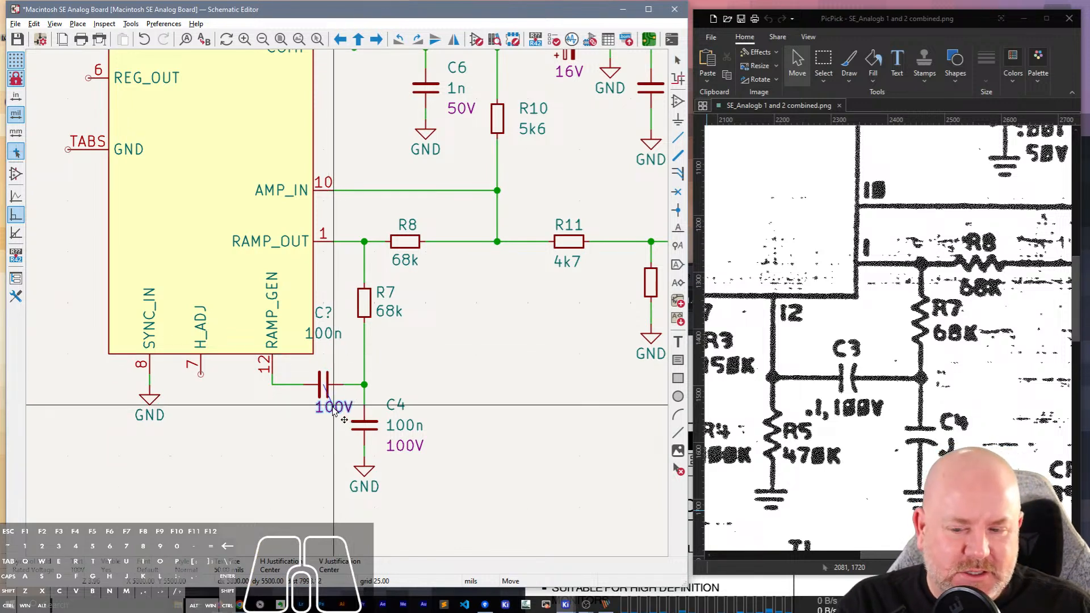
click(338, 410)
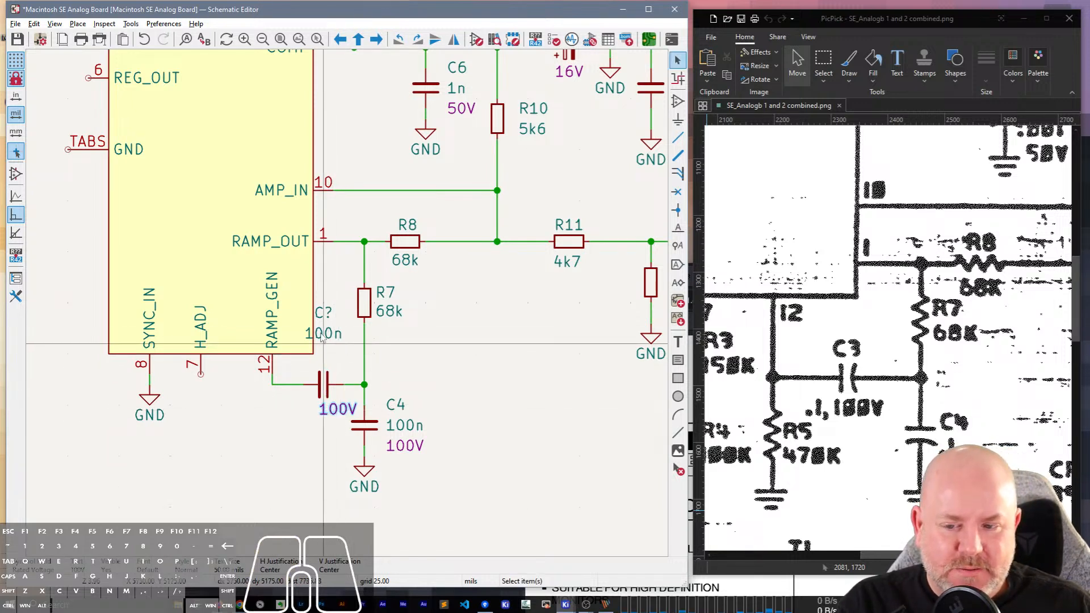
Move the new horizontal capacitor's 100n value text below its symbol, next to the 100V rating.
click(327, 386)
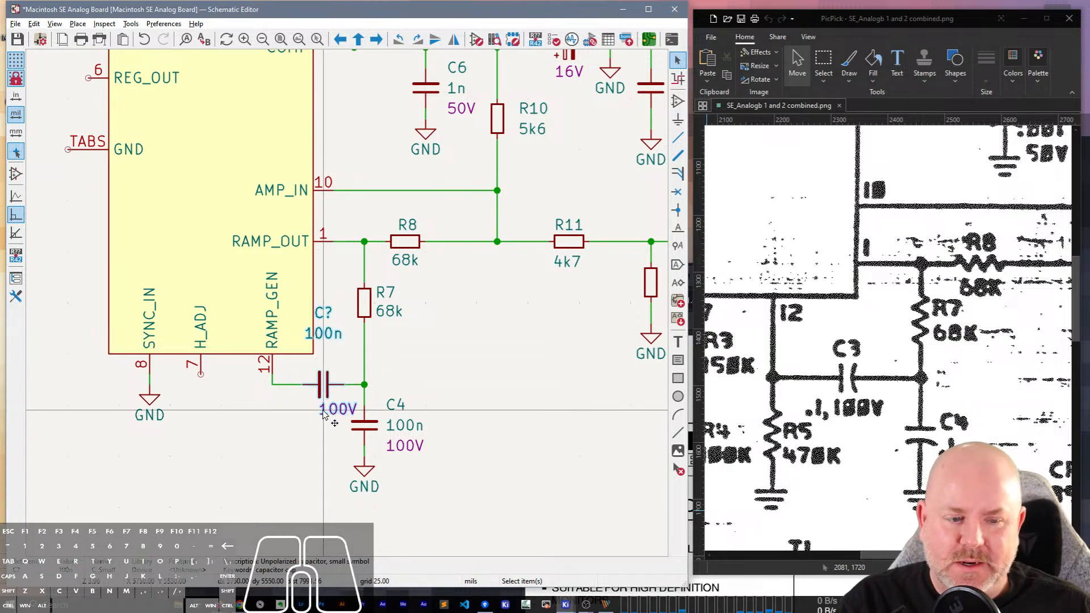
click(324, 335)
key(m)
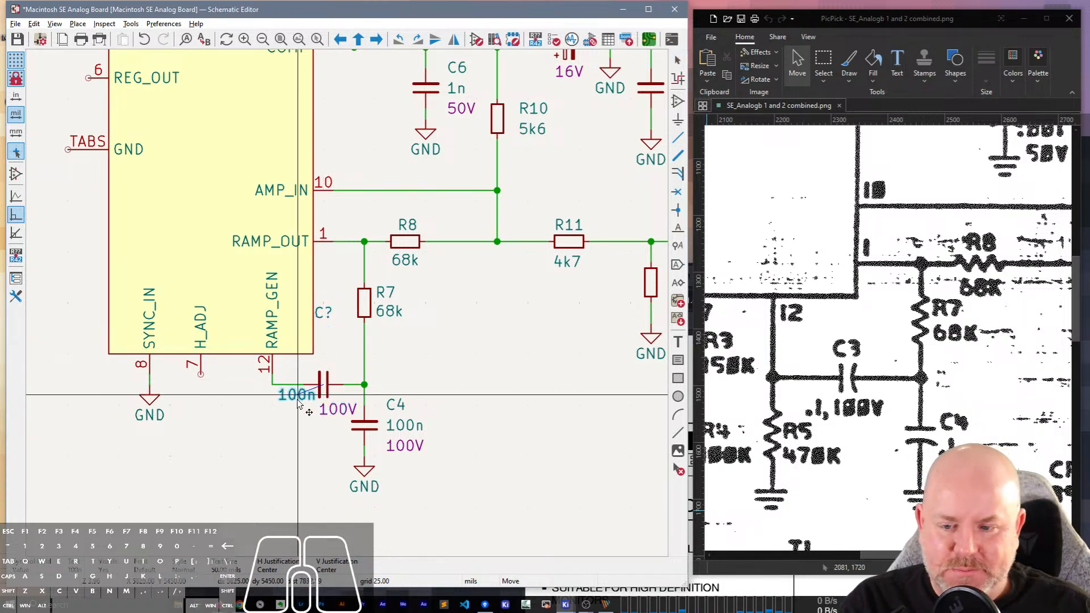
click(292, 414)
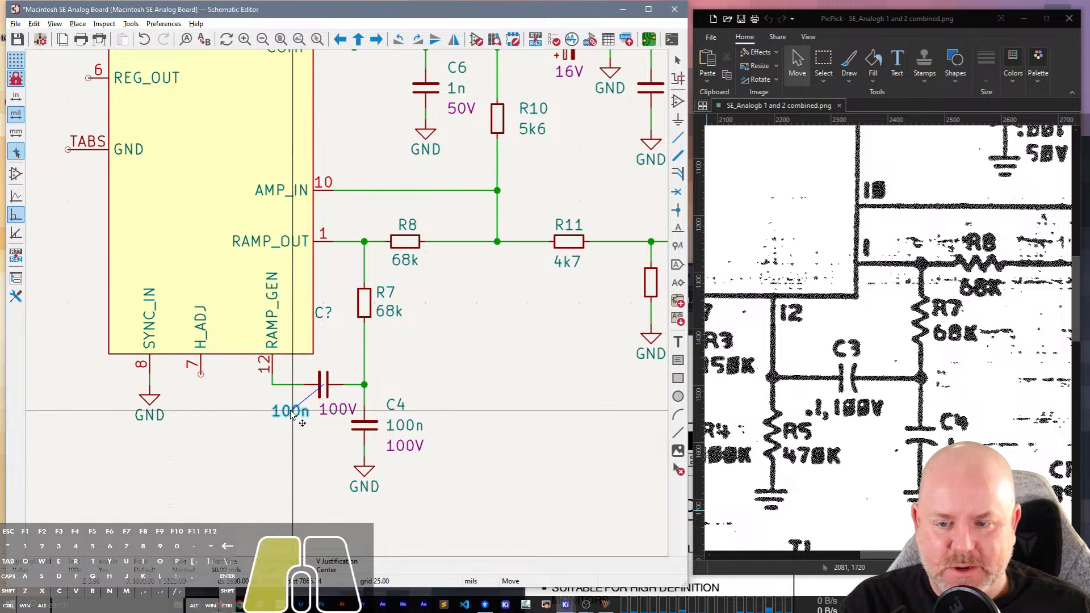
Stack the new capacitor's reference and 100n value texts closely above its symbol, with the reference on top.
click(324, 313)
key(m)
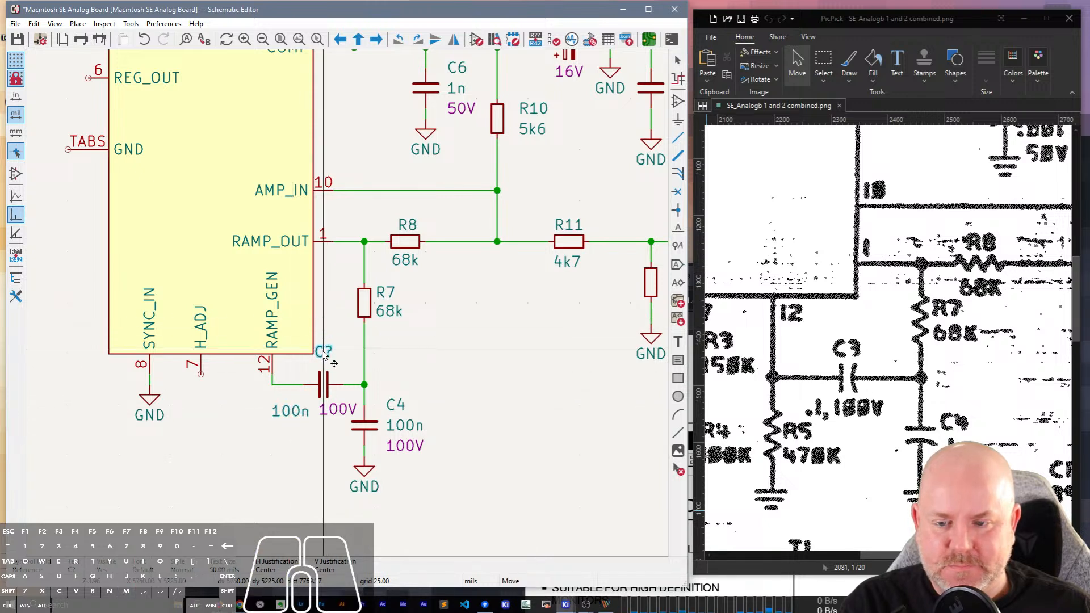
click(323, 353)
click(291, 411)
key(m)
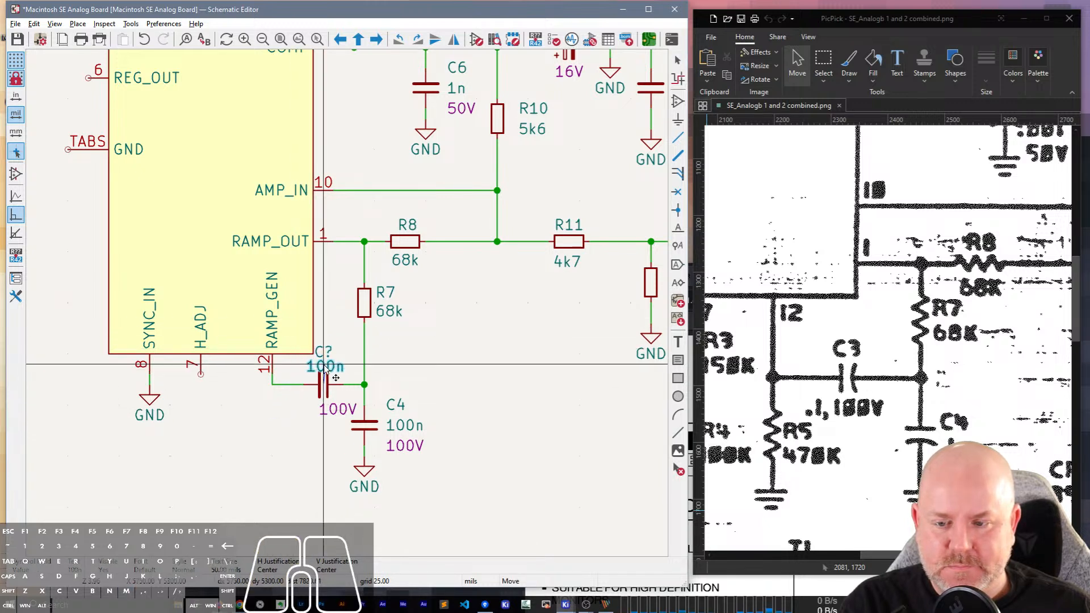
click(324, 366)
click(323, 348)
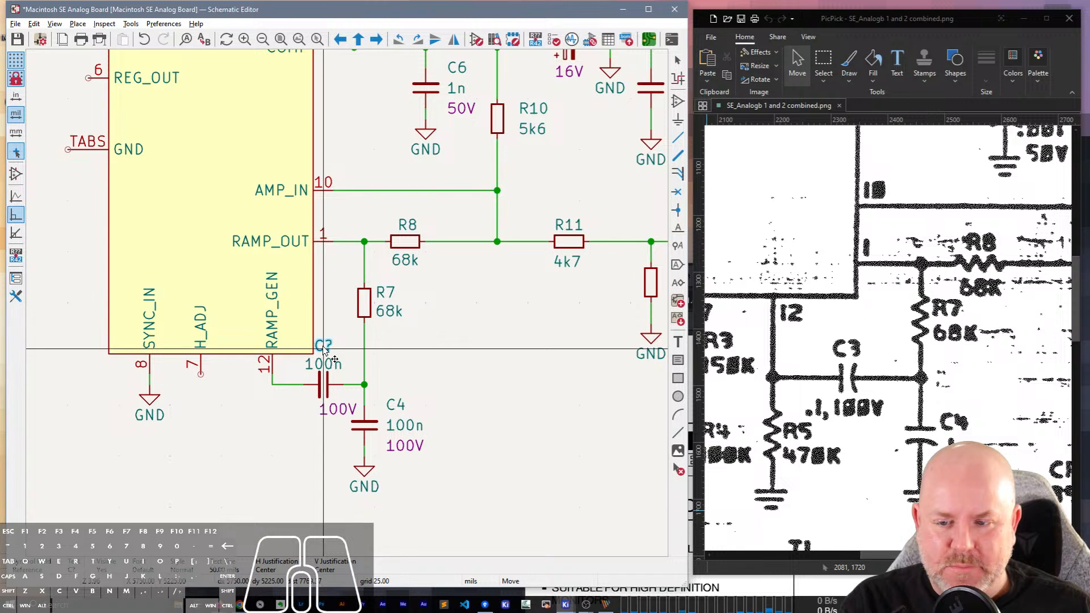
key(m)
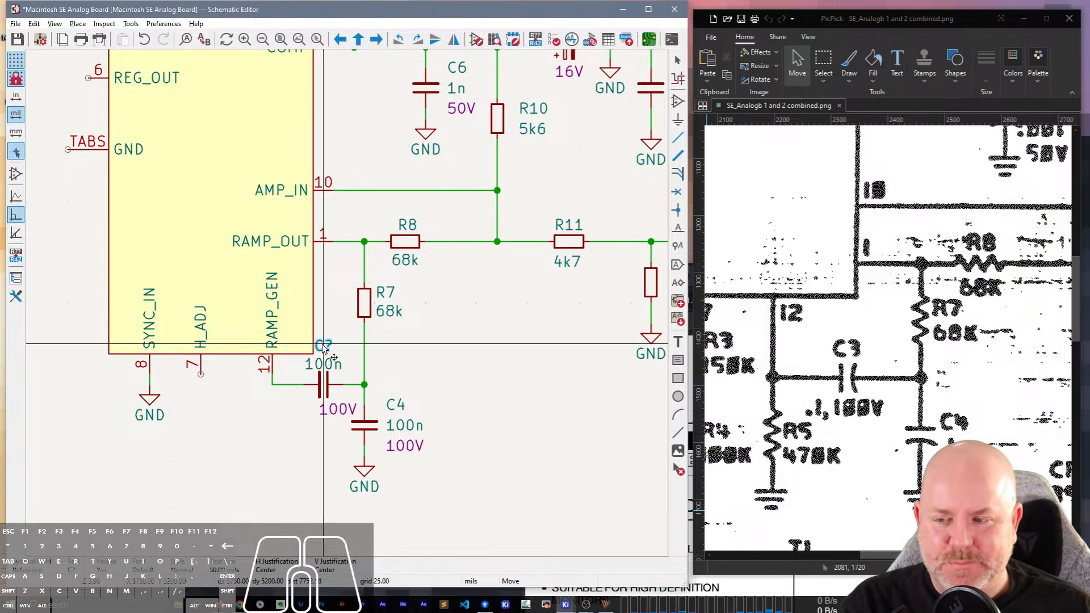
click(323, 348)
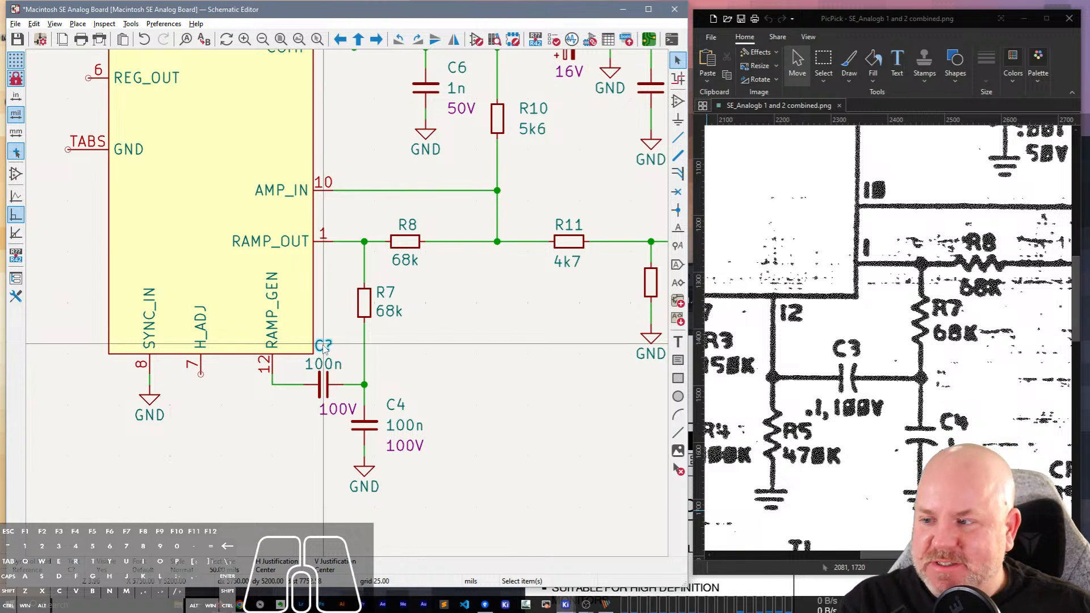
Centre the new capacitor's 100V rating text directly below its symbol.
click(324, 348)
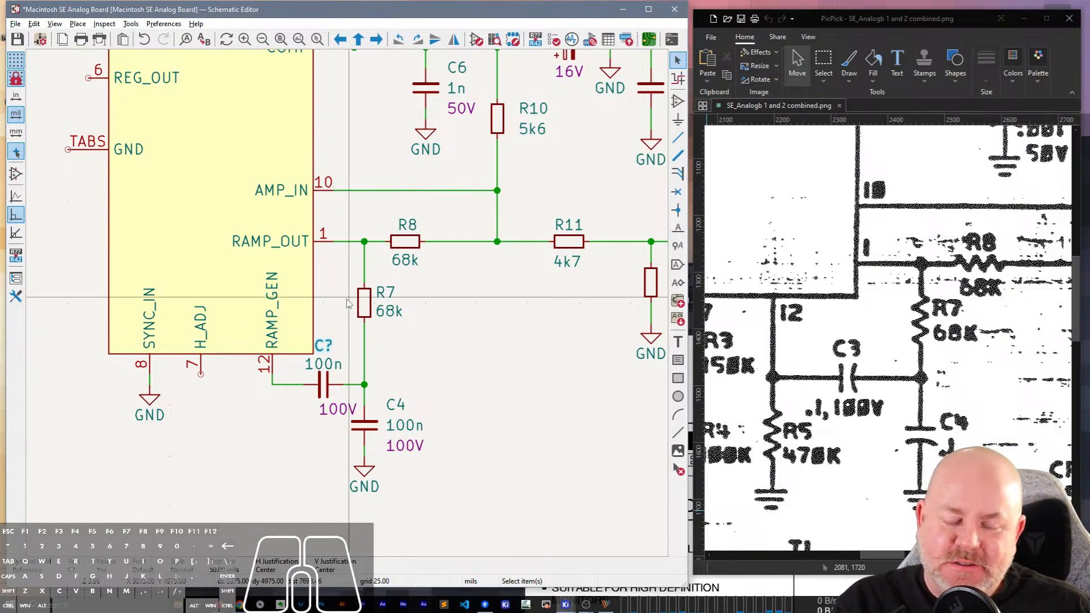
click(416, 362)
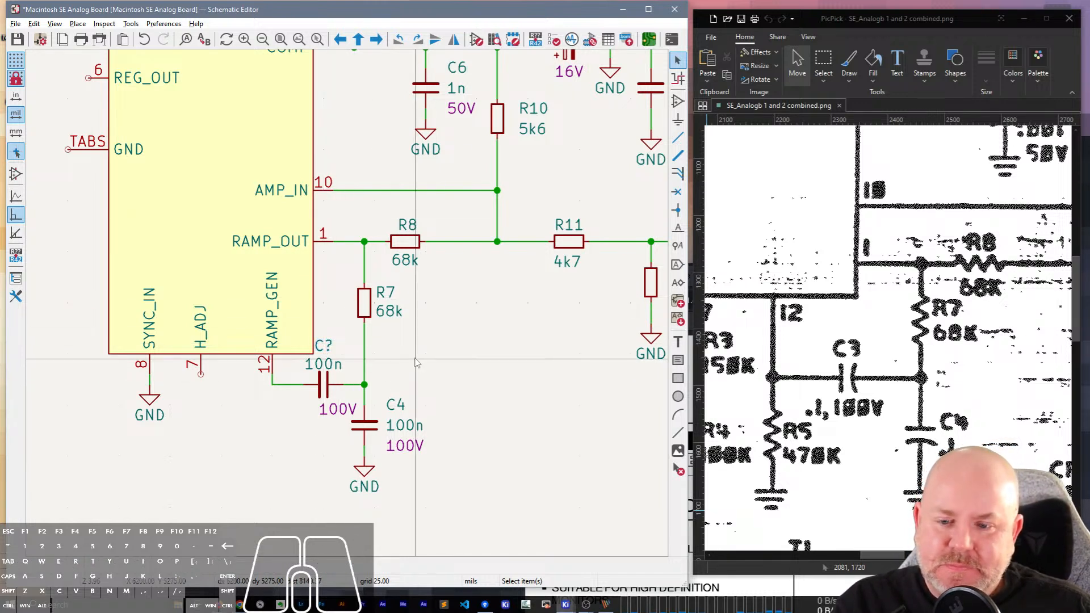
key(m)
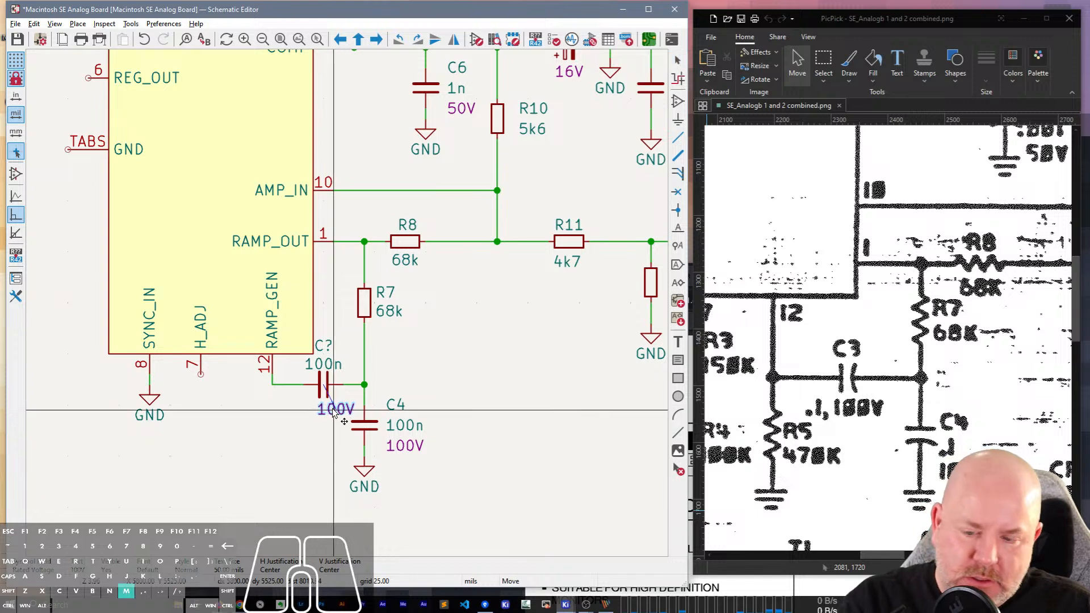
click(323, 414)
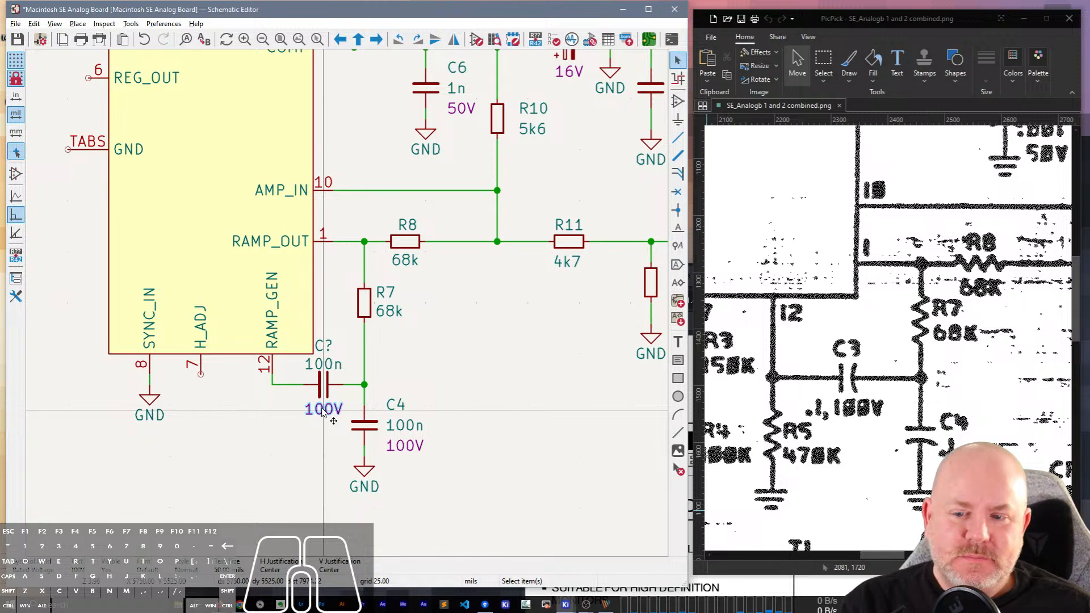
Set the new horizontal capacitor's reference to C3.
double_click(325, 345)
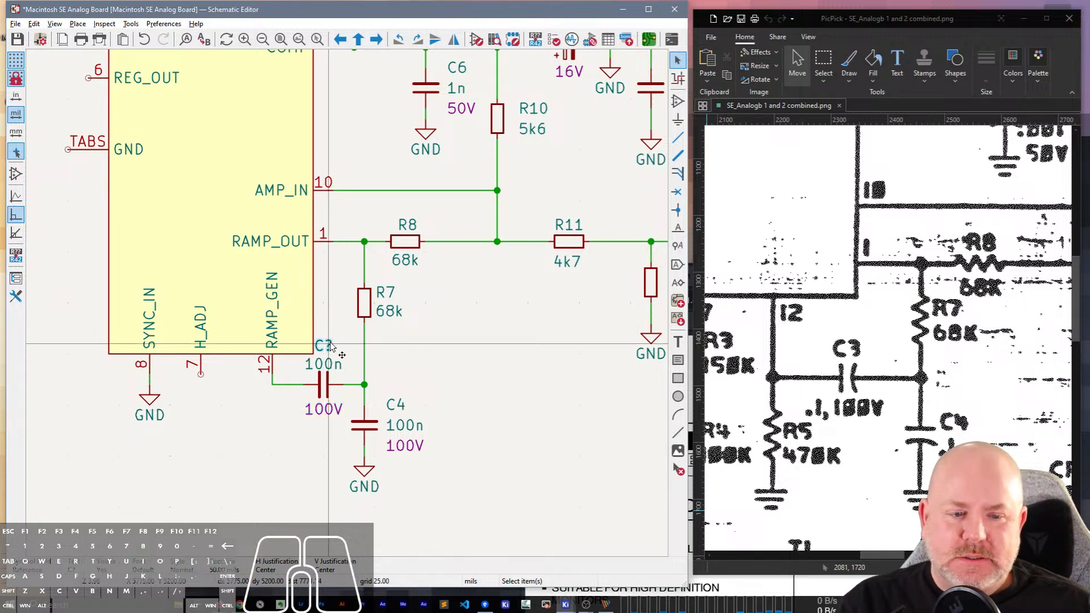
text(C3)
key(Return)
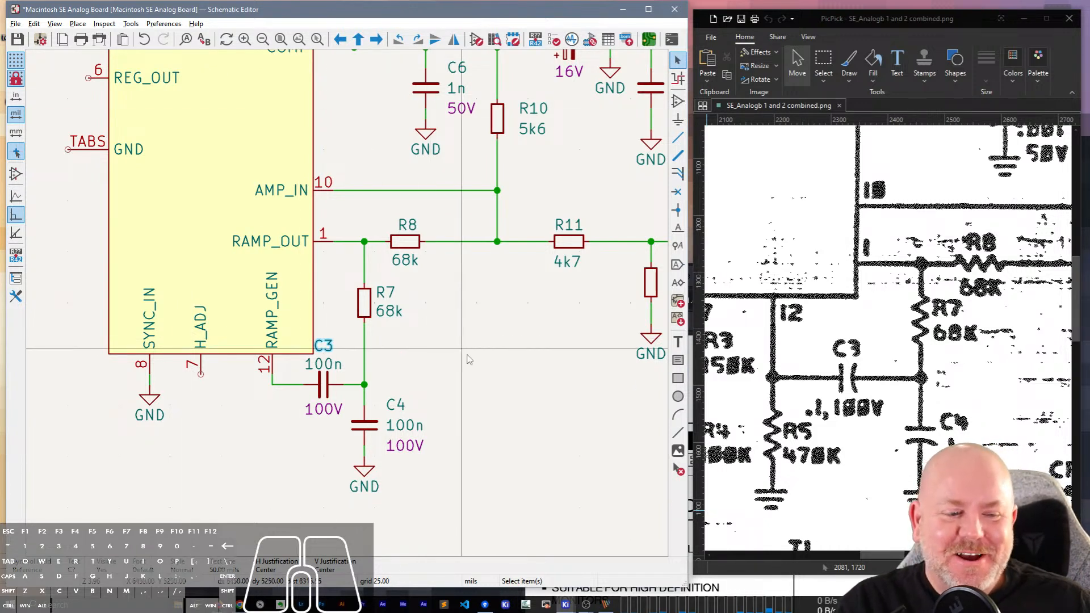
Duplicate R8, rotate the copy to vertical and place it below RAMP_GEN pin 12 with its texts automatically arranged on its C4 side.
click(405, 241)
key(ctrl+d)
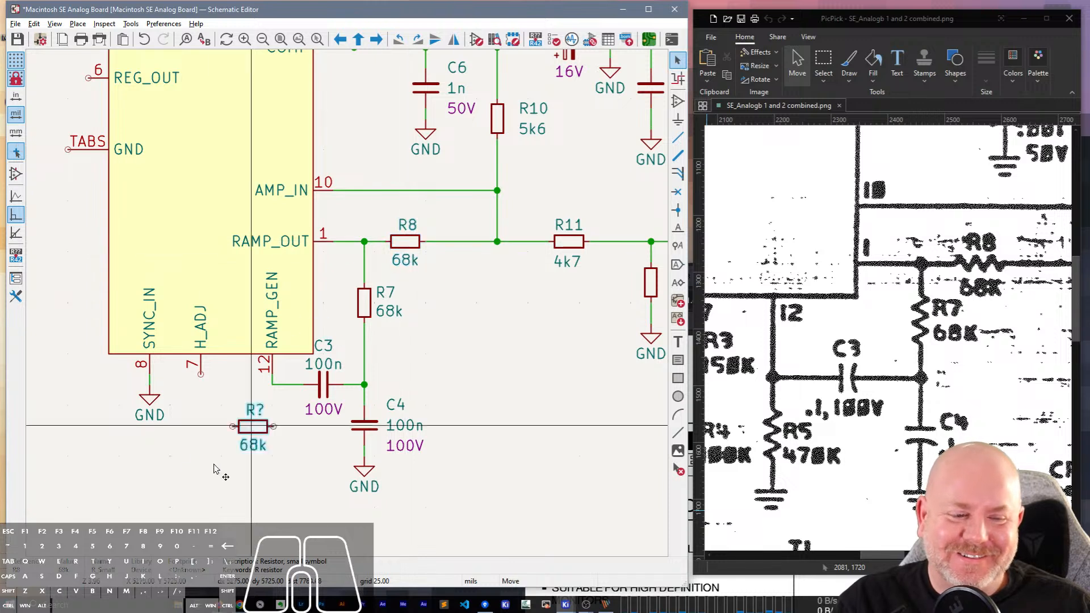
key(r)
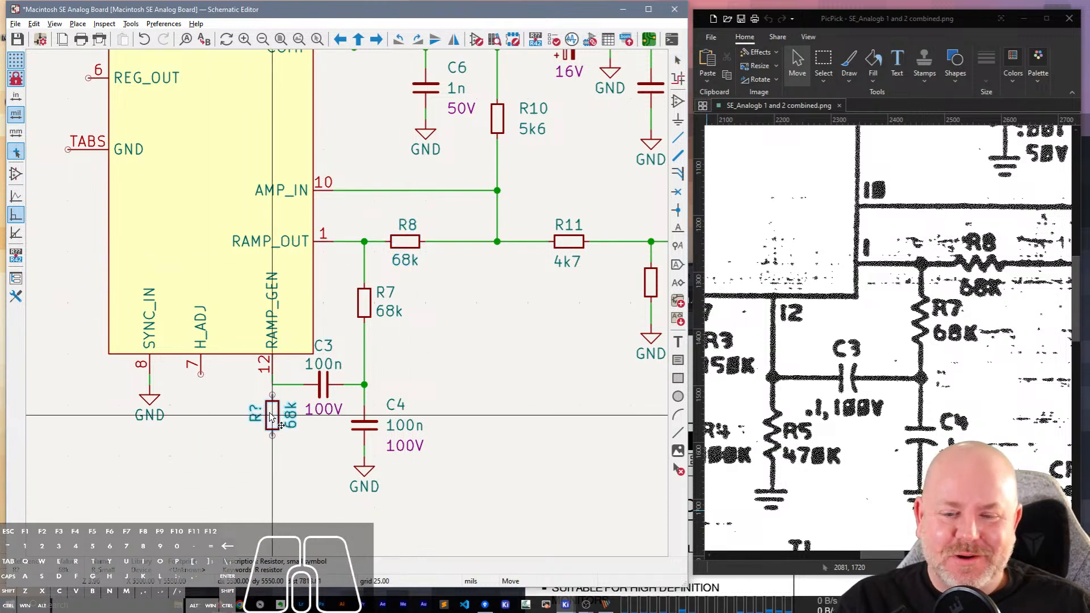
click(270, 417)
key(o)
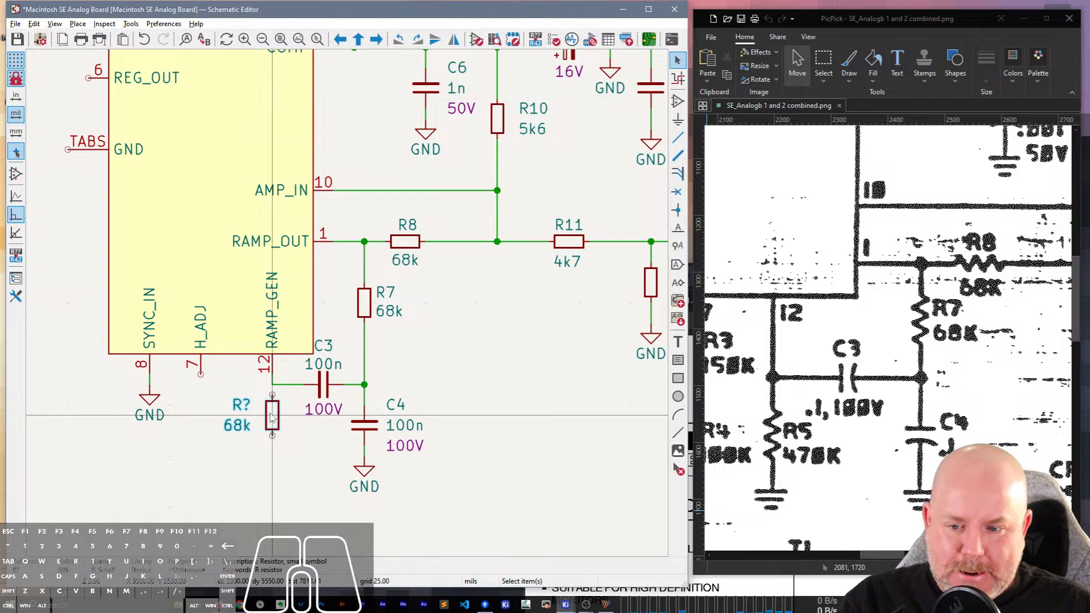
drag(272, 417, 273, 440)
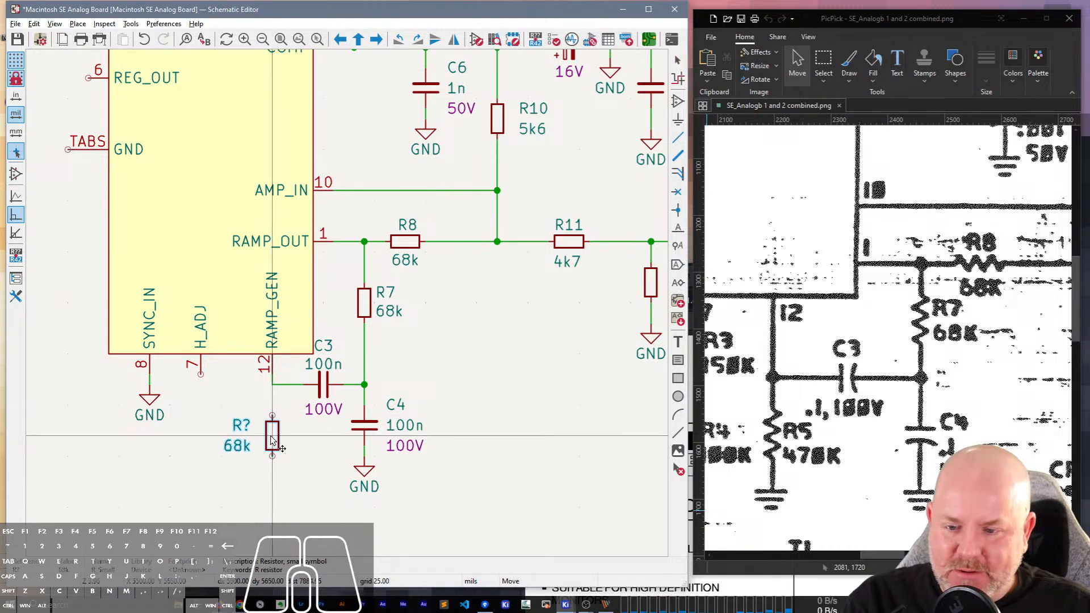
key(o)
click(272, 440)
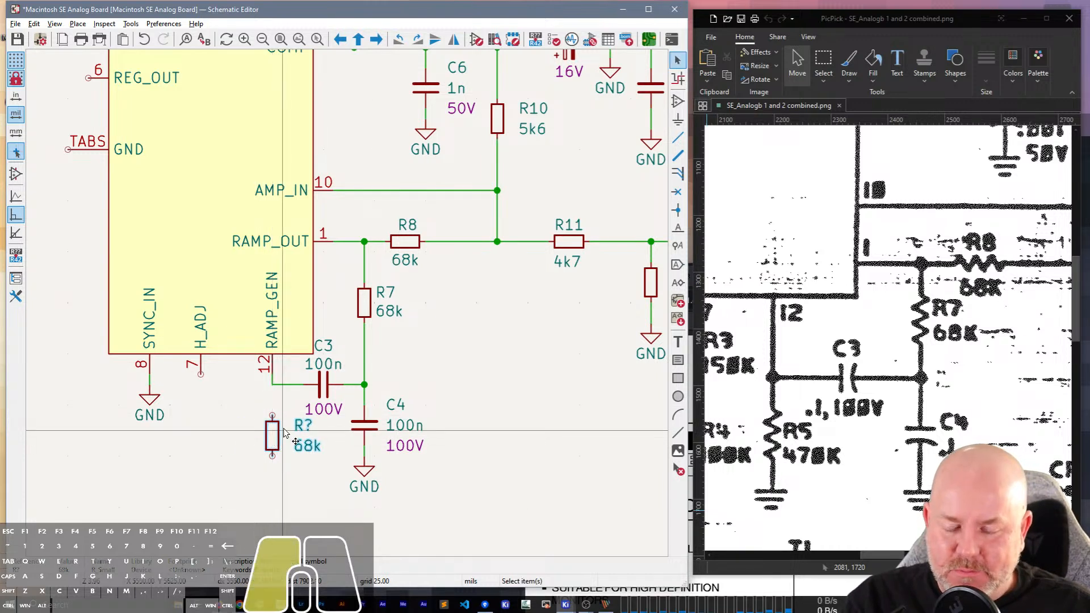
Check the horizontal alignment options for fields in the Edit Text and Graphic Properties dialog, changing nothing.
click(34, 23)
click(78, 250)
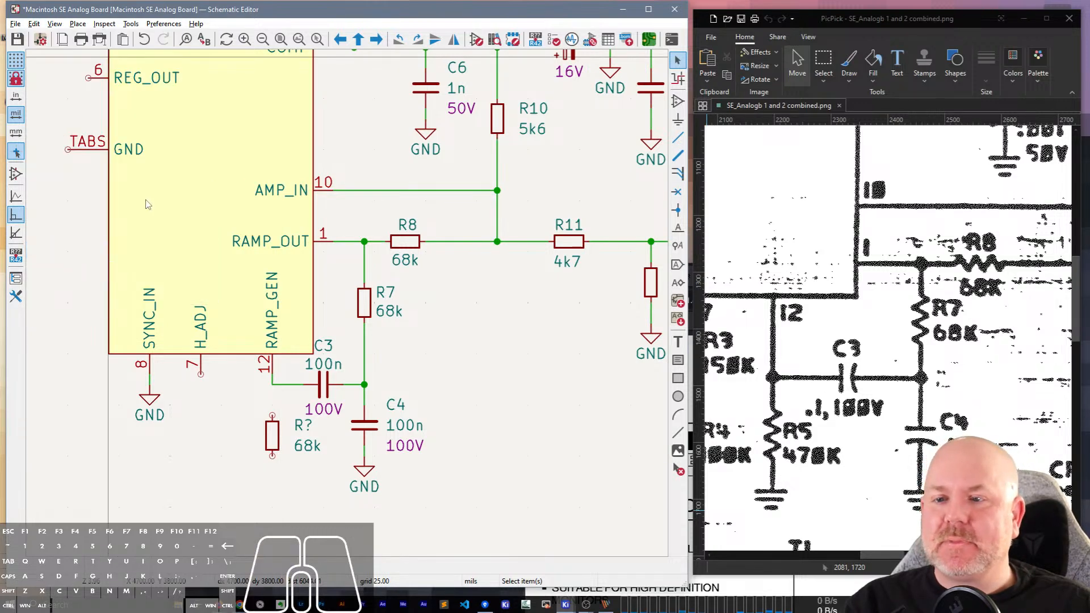
drag(246, 66, 625, 77)
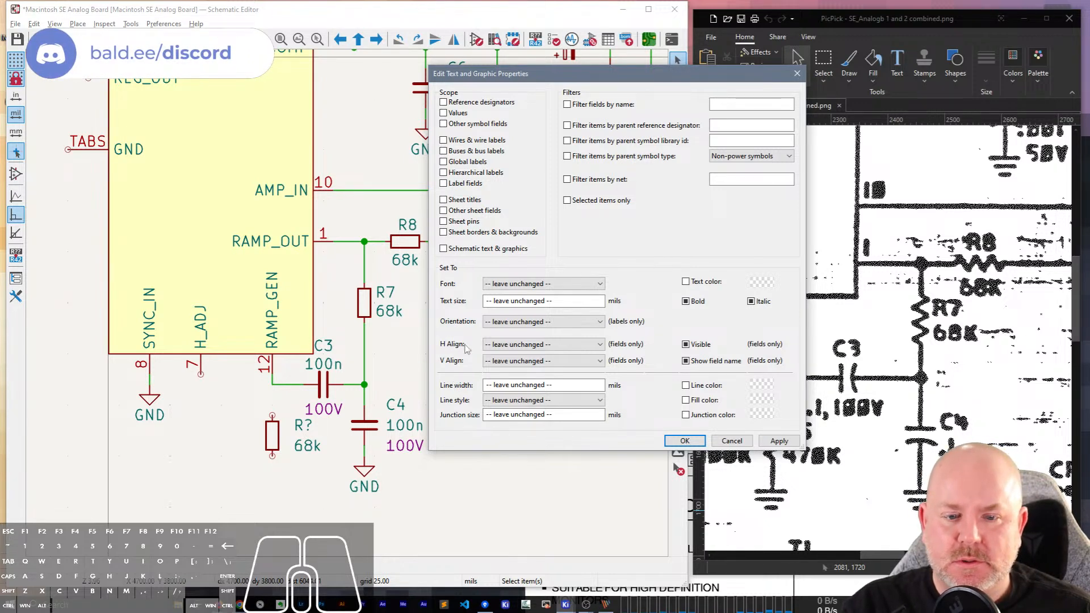
click(518, 345)
click(523, 349)
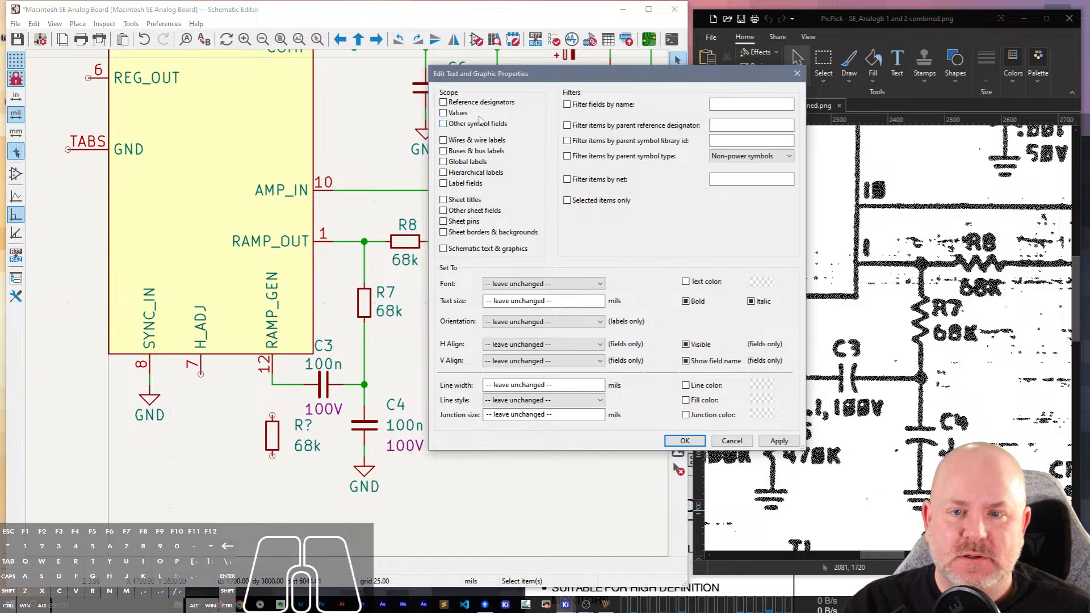
click(732, 441)
Move the new resistor's reference and 68k value texts close beside its body.
scroll(397, 286, up, 2)
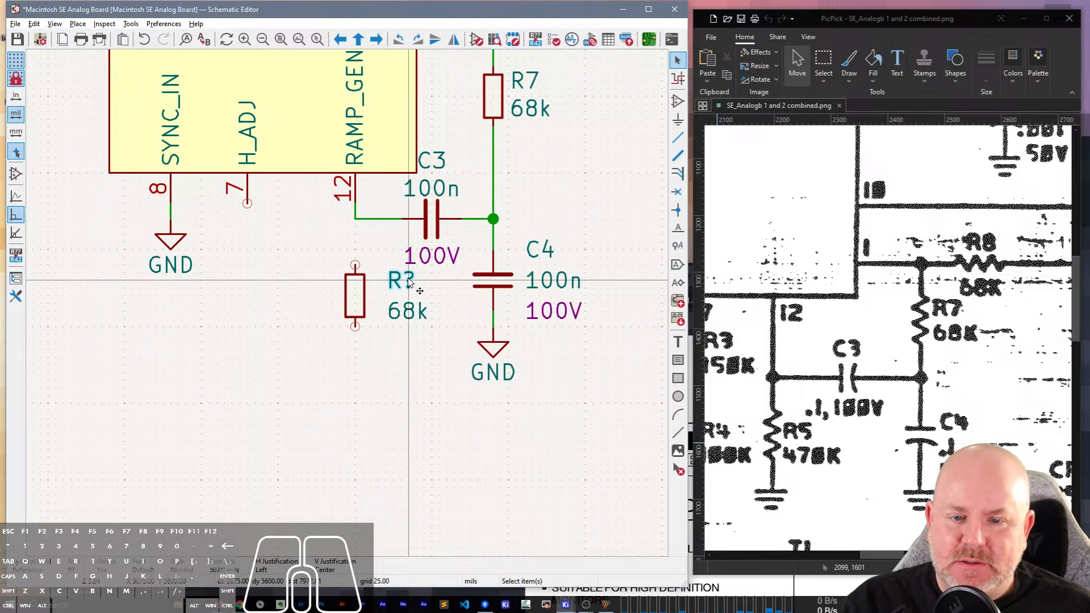
key(m)
click(369, 287)
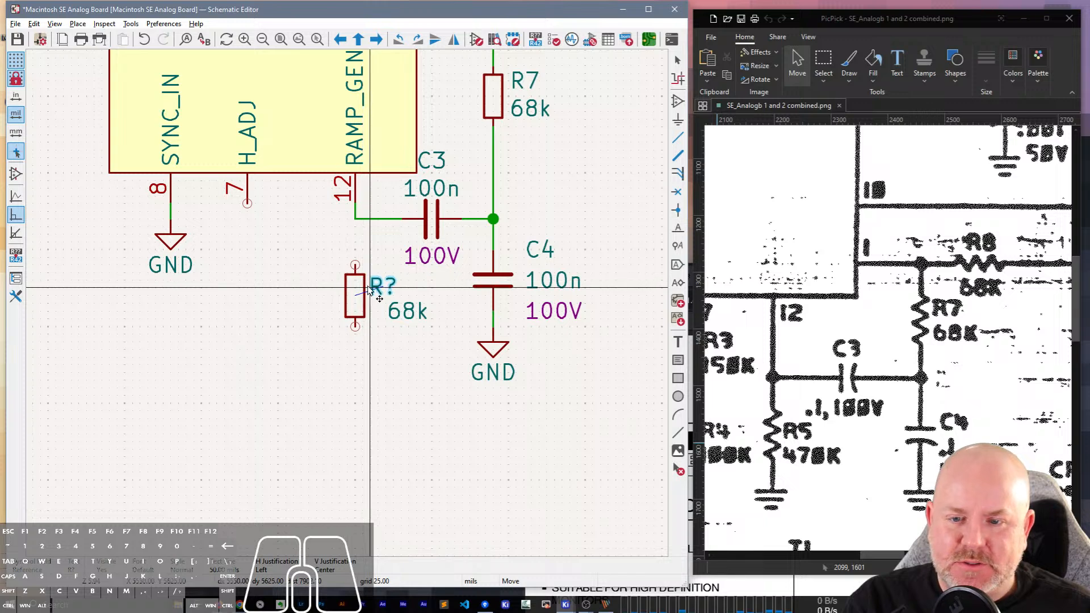
key(m)
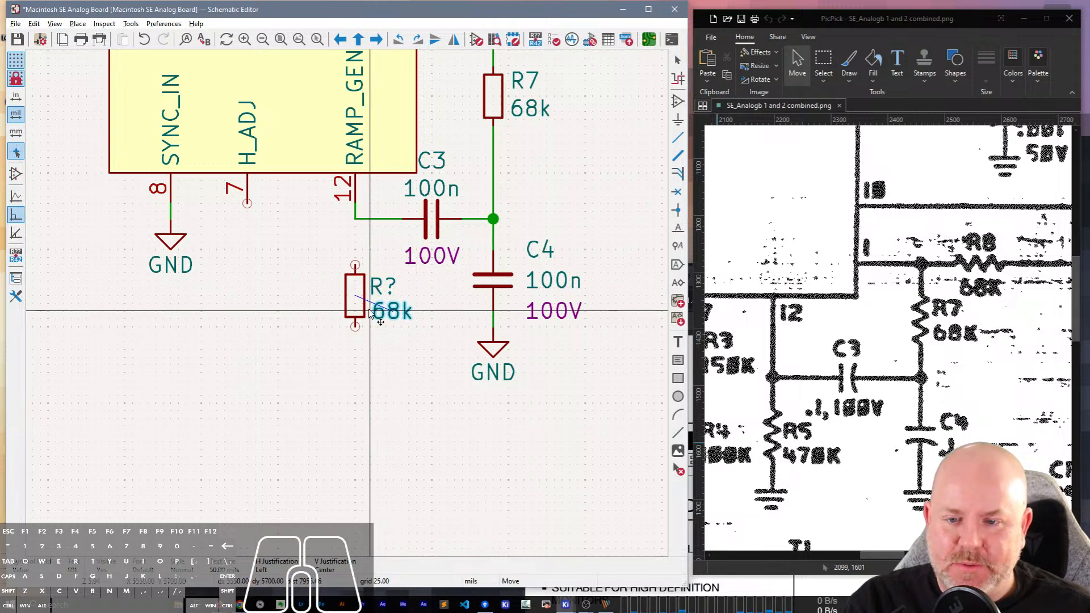
click(369, 311)
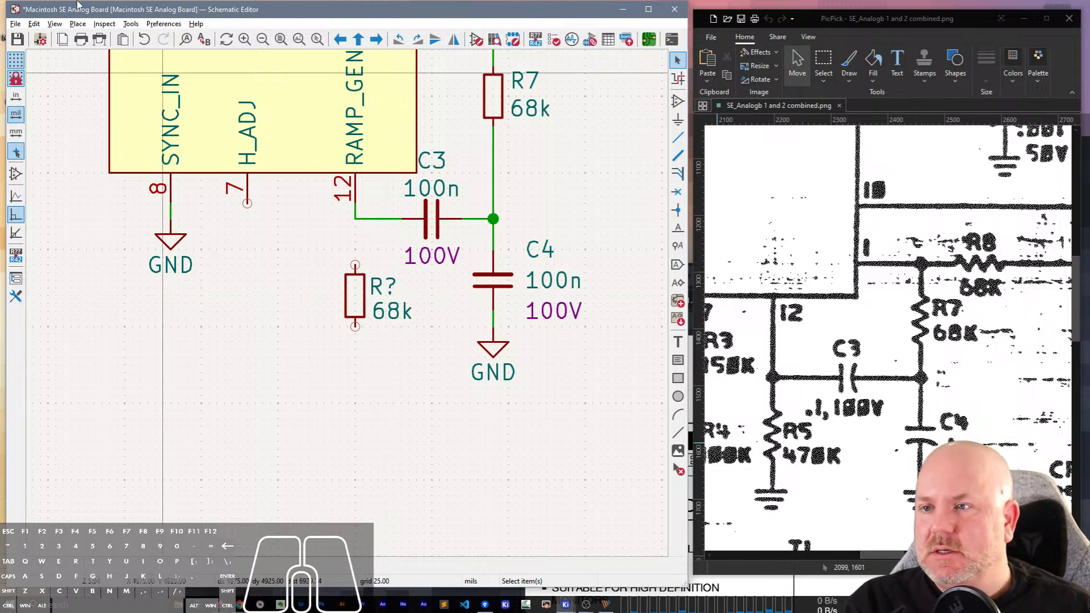
Review the text formatting settings in Schematic Setup, including the label offset ratio.
click(40, 38)
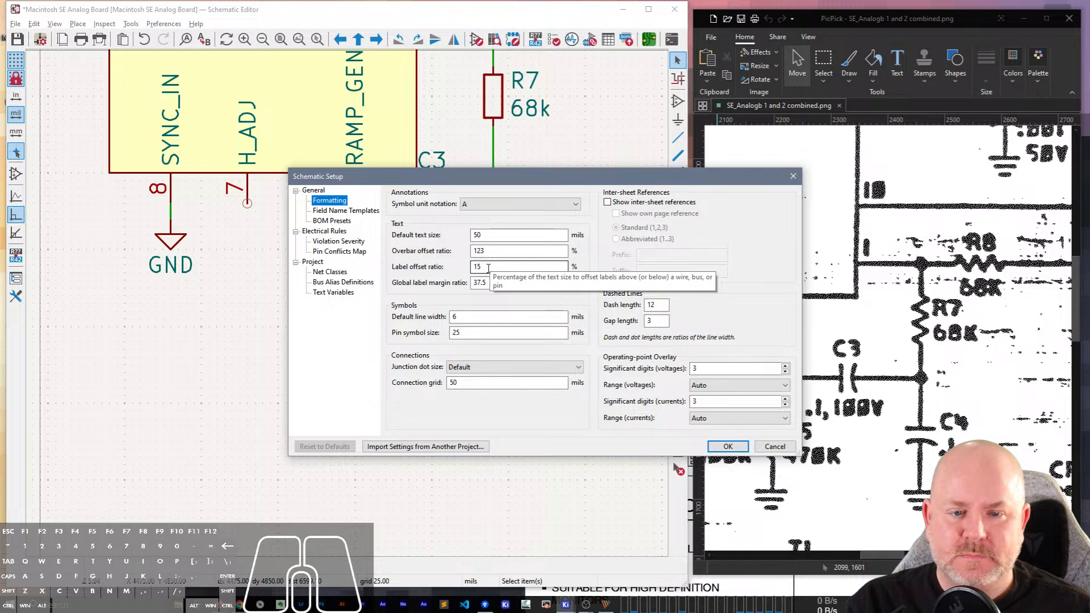
click(728, 447)
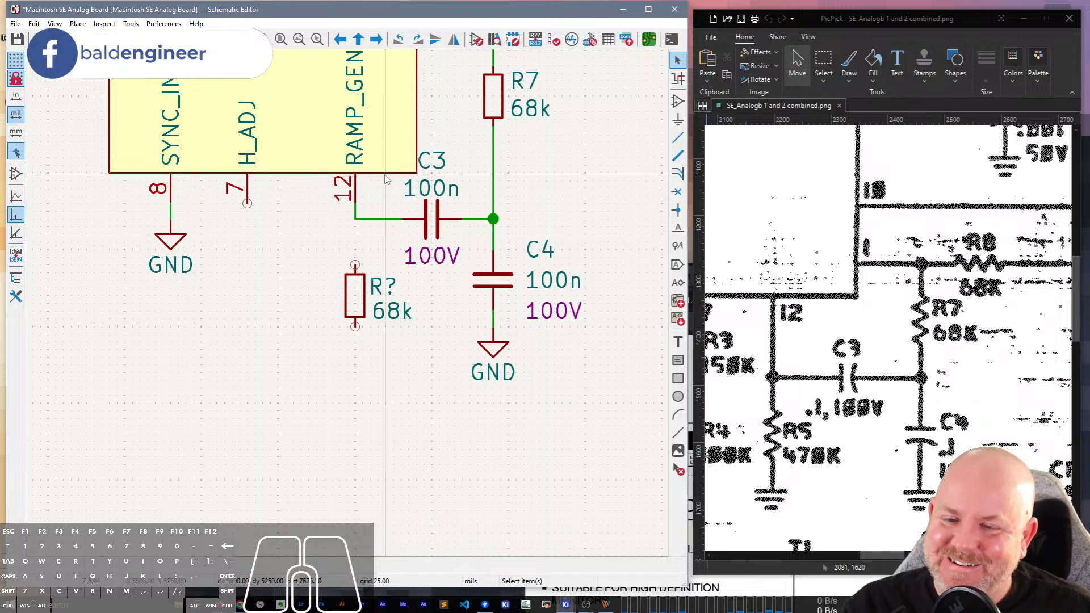
Wire the new resistor's upper end to the corner of the wire between RAMP_GEN pin 12 and C3.
scroll(449, 326, up, 2)
scroll(314, 404, down, 2)
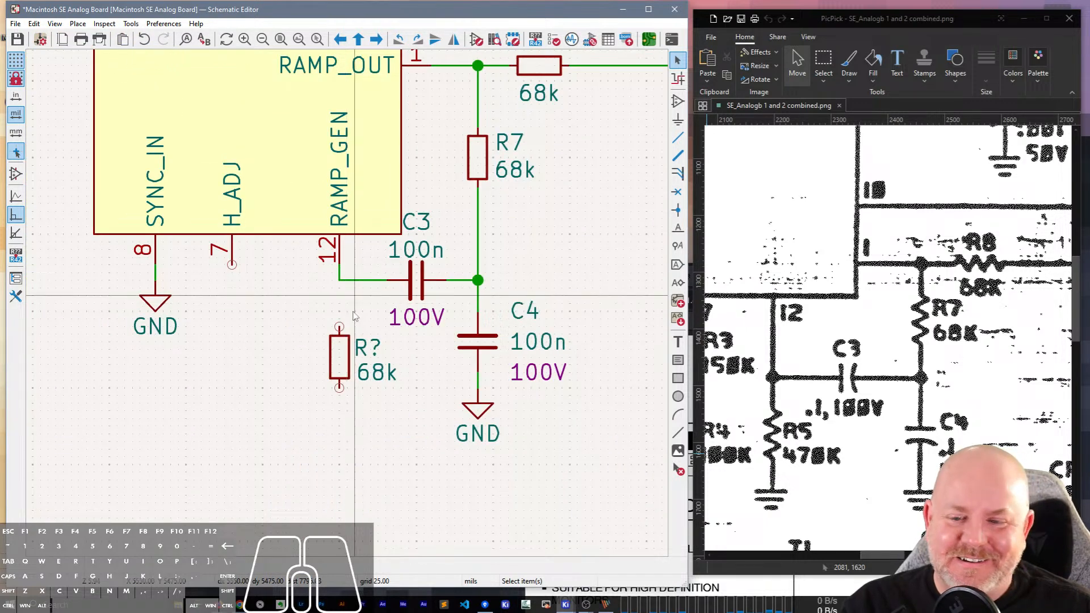
key(w)
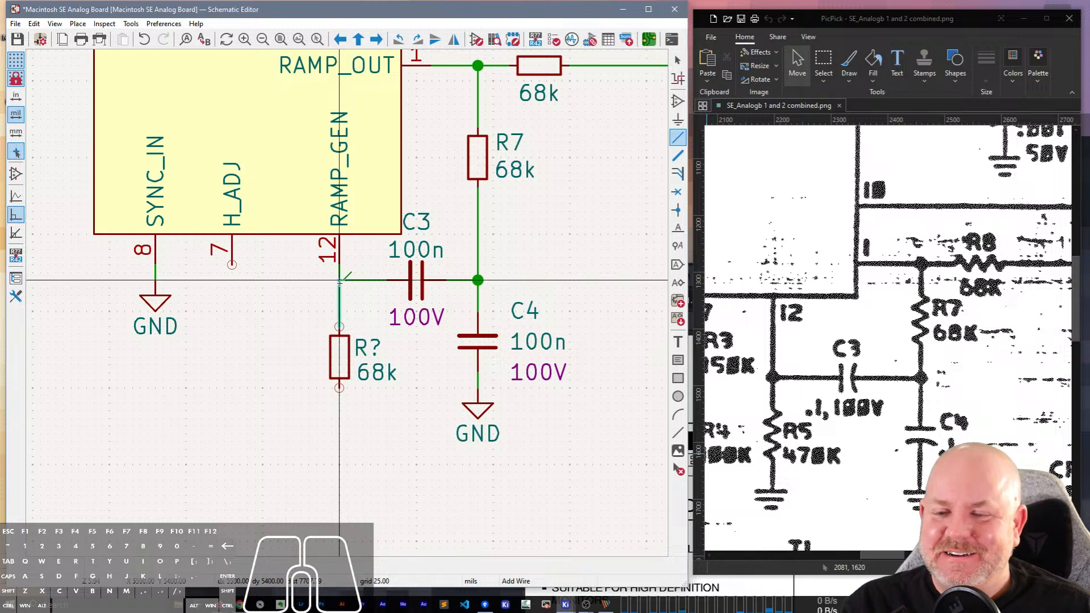
click(339, 280)
key(Escape)
Duplicate C4's GND symbol, place it under the new resistor and wire it to the resistor's lower end.
click(477, 411)
key(ctrl+d)
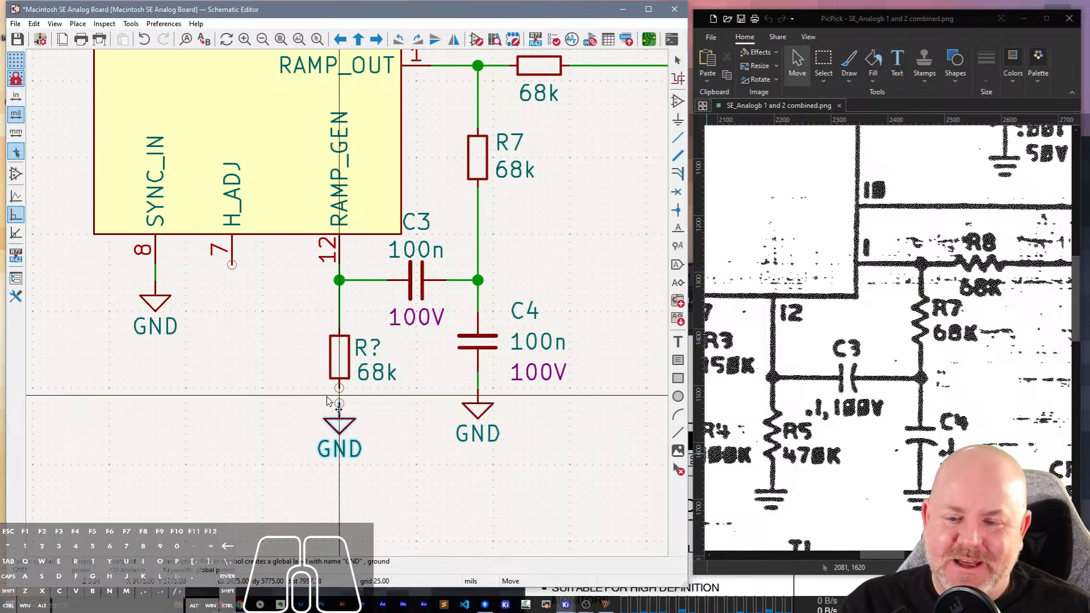
click(340, 403)
key(w)
click(340, 404)
key(Escape)
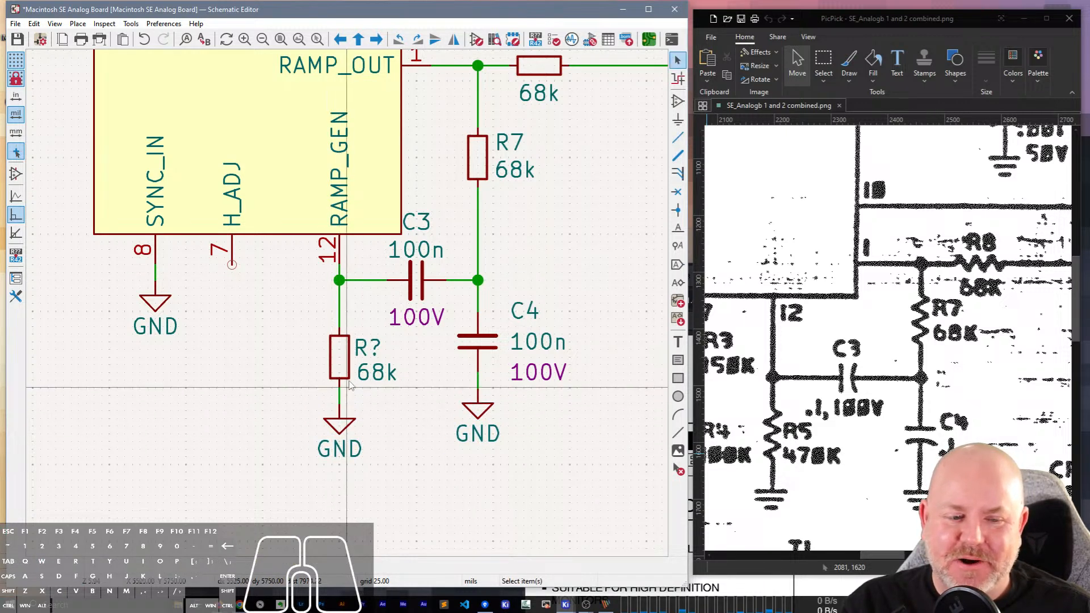
Set the new resistor's reference to R5 and its value to 470k.
double_click(363, 351)
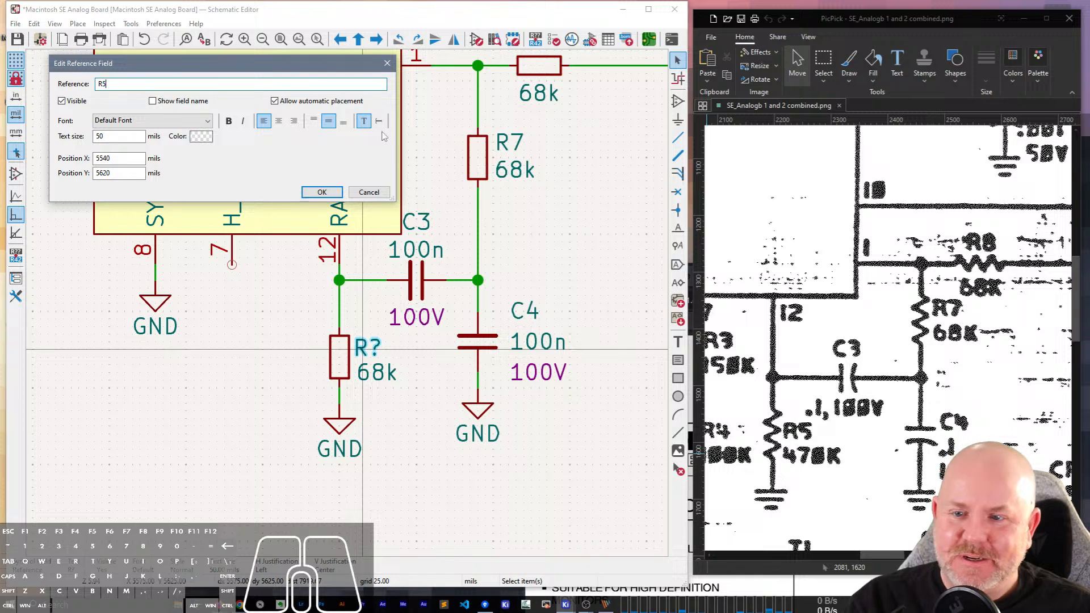
click(322, 192)
click(388, 375)
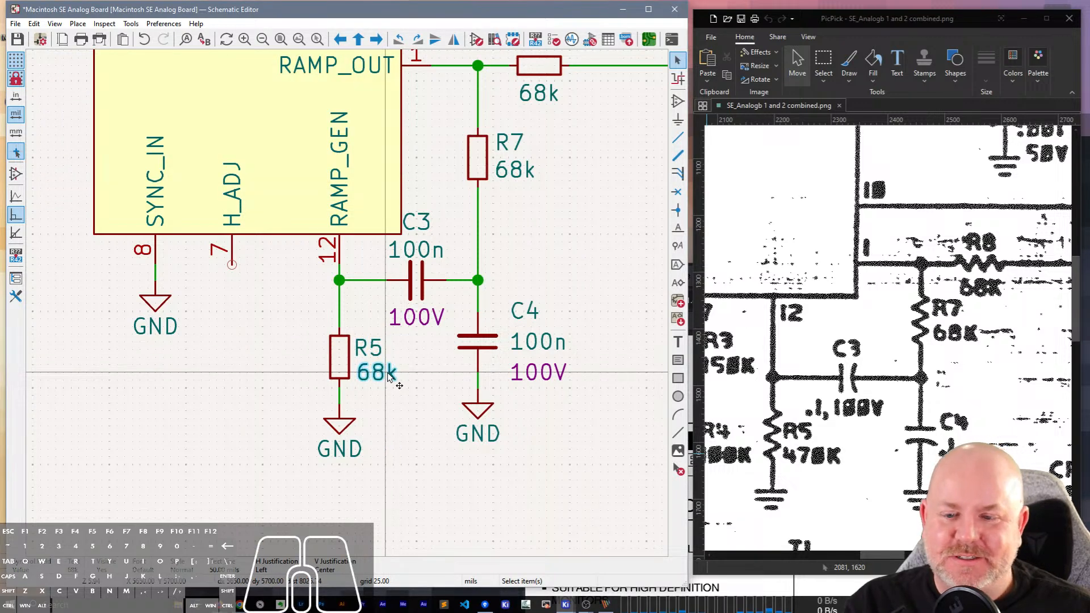
double_click(389, 377)
text(470k)
key(Return)
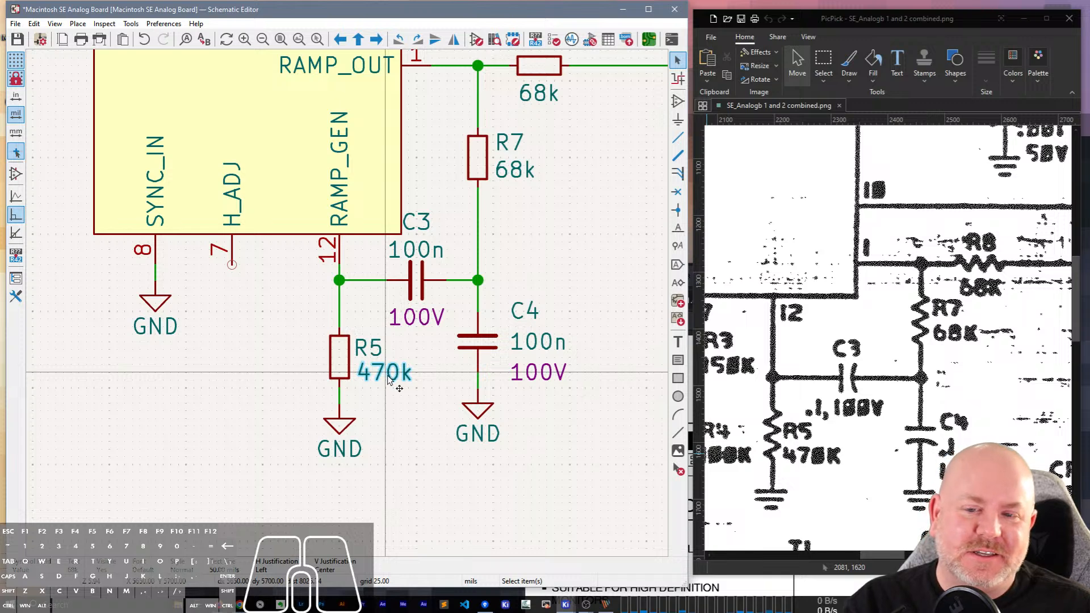
Drag R5, C4 and their GND symbols further below the IC with wires attached, and lower C3 to match.
scroll(389, 379, down, 2)
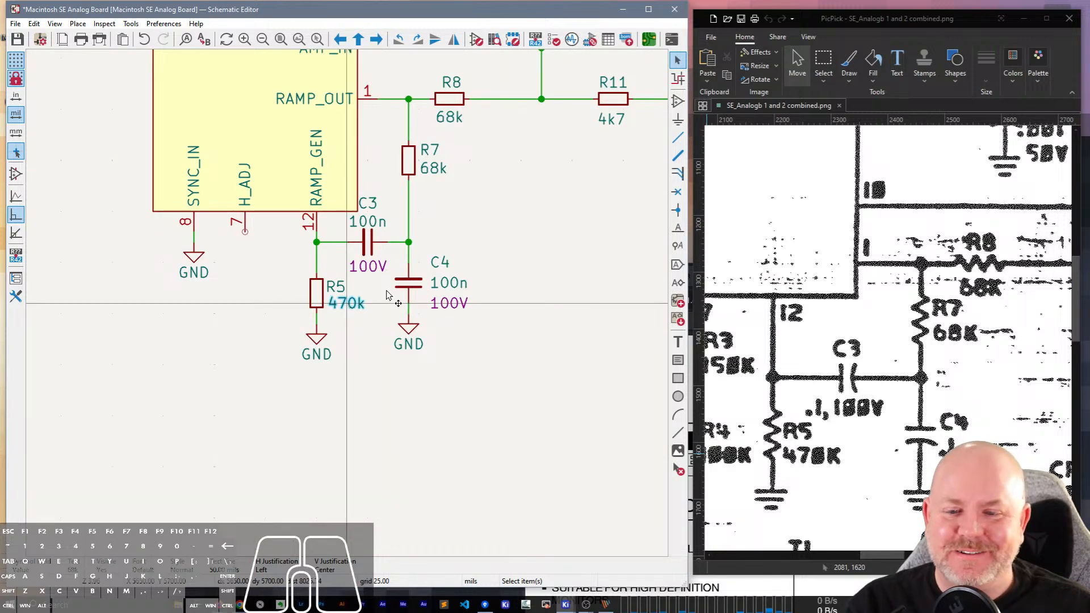
drag(482, 412, 302, 284)
key(g)
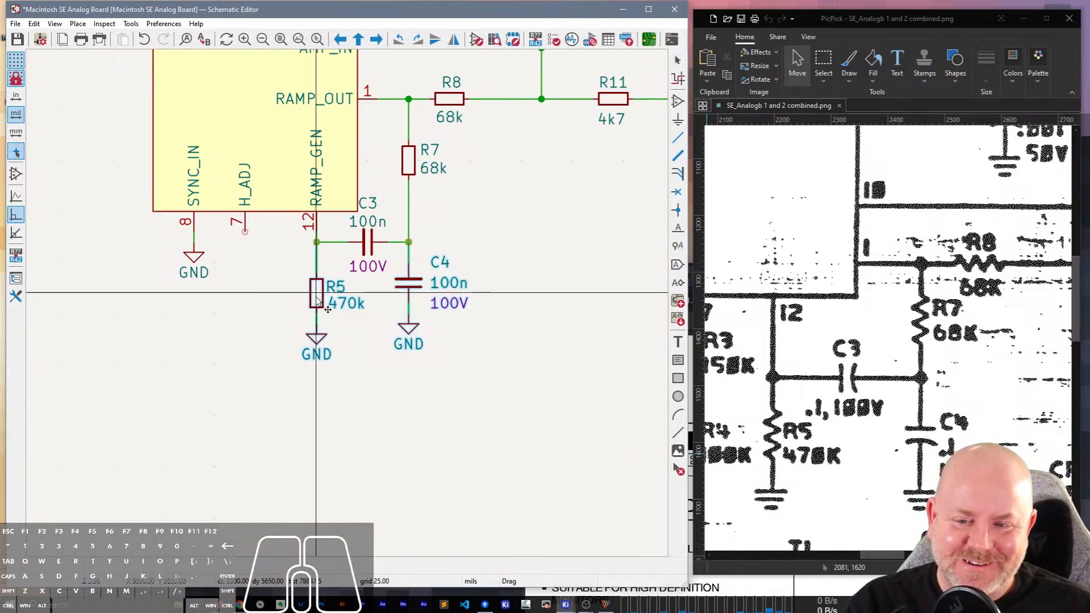
click(316, 327)
key(g)
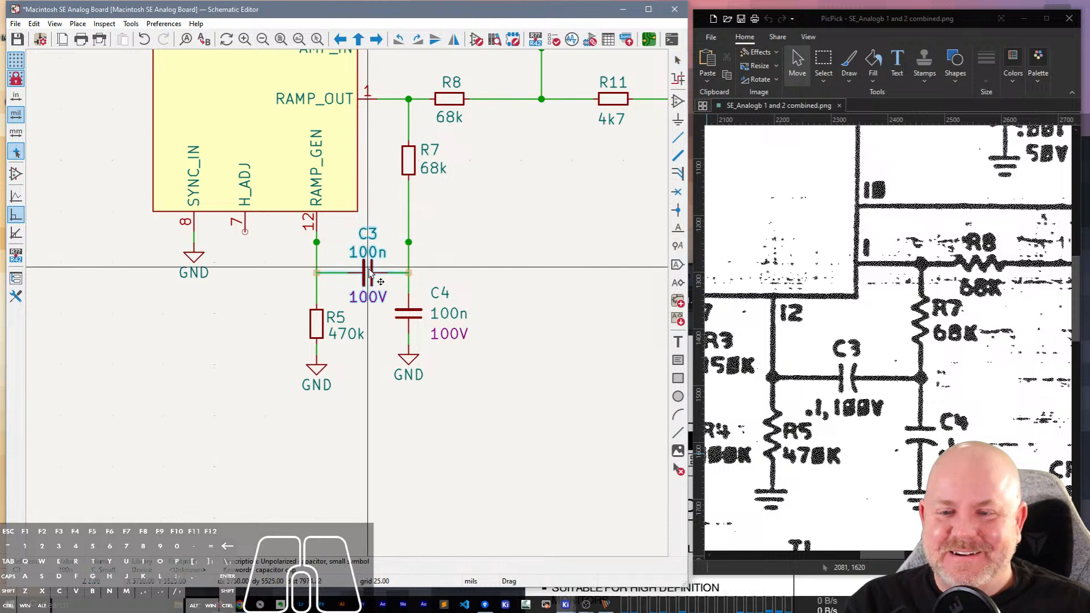
click(370, 273)
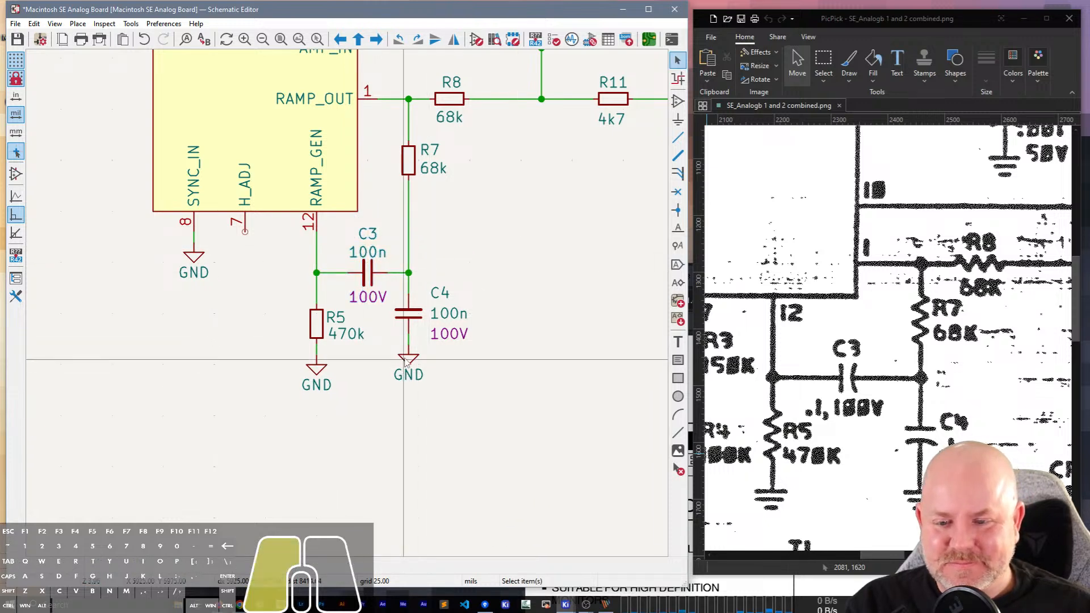
Lower C4 and its GND symbol to line up with R5's, and drag R7 slightly down its wire.
key(g)
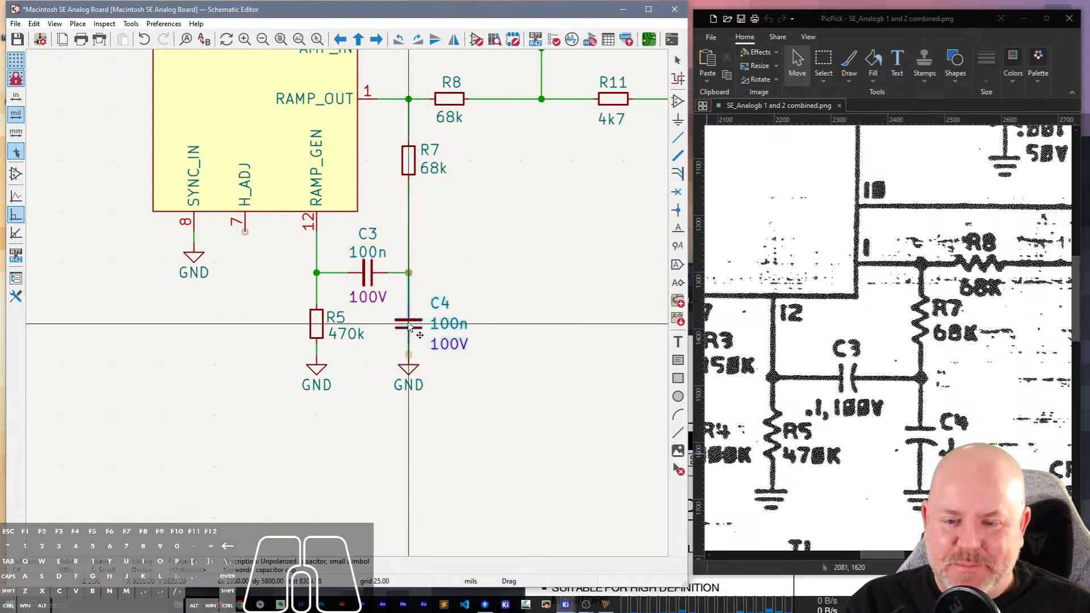
click(409, 327)
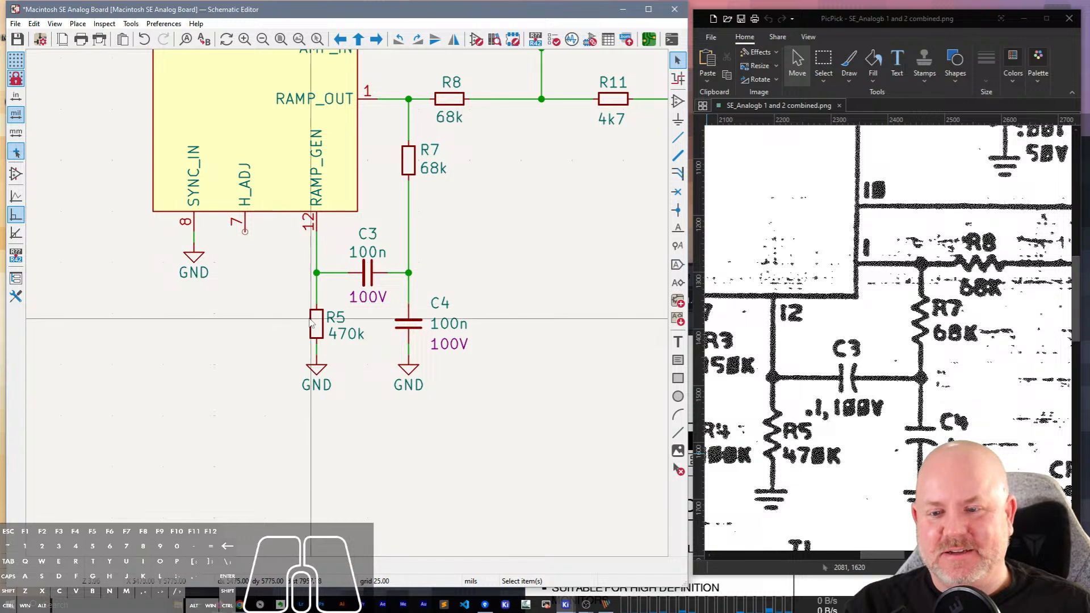
click(312, 322)
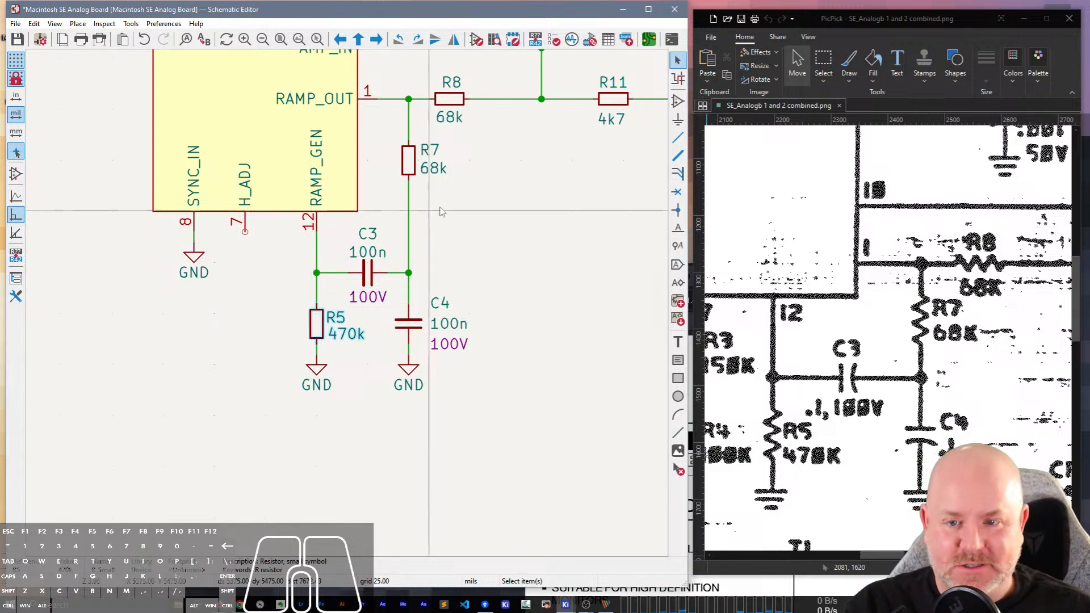
mouse_move(412, 166)
mouse_down()
mouse_move(403, 176)
mouse_move(413, 187)
mouse_up()
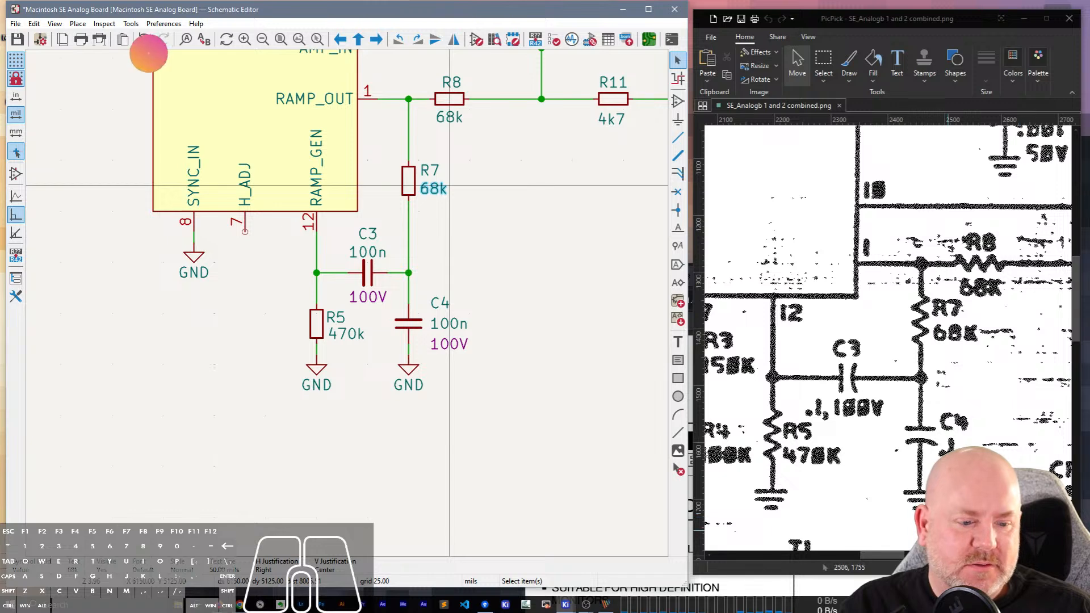
Duplicate R5, place the copy below H_ADJ pin 7 and wire its upper end to the pin.
drag(884, 555, 860, 554)
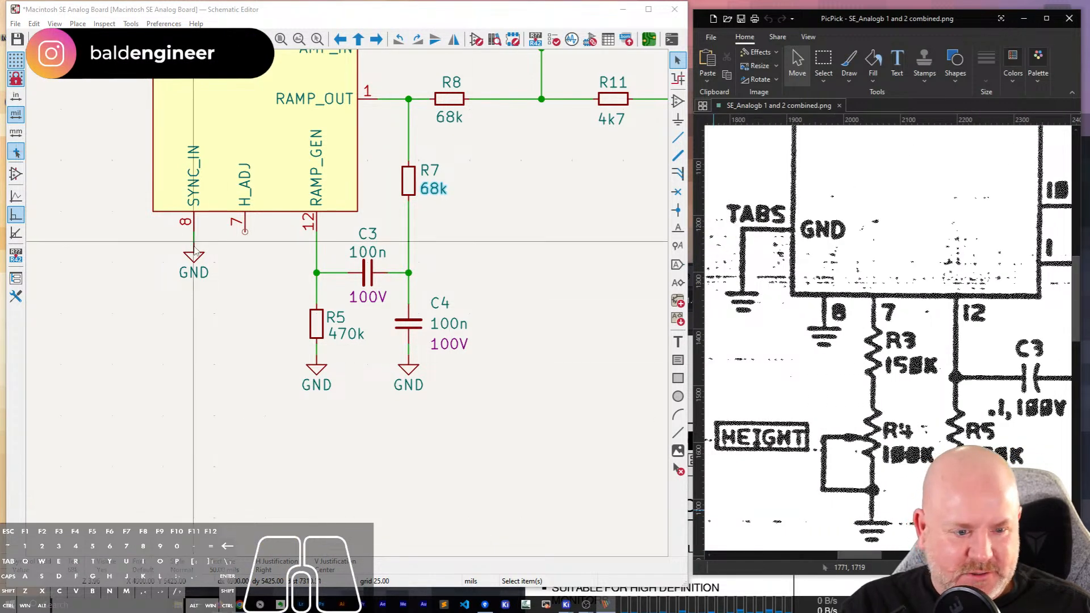
scroll(195, 251, up, 2)
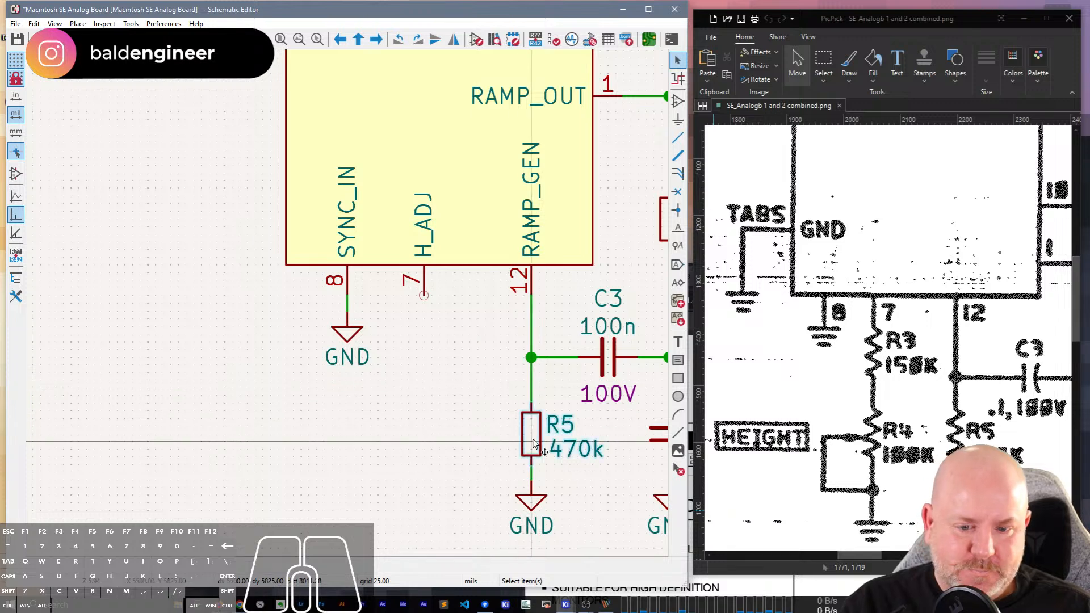
key(ctrl+d)
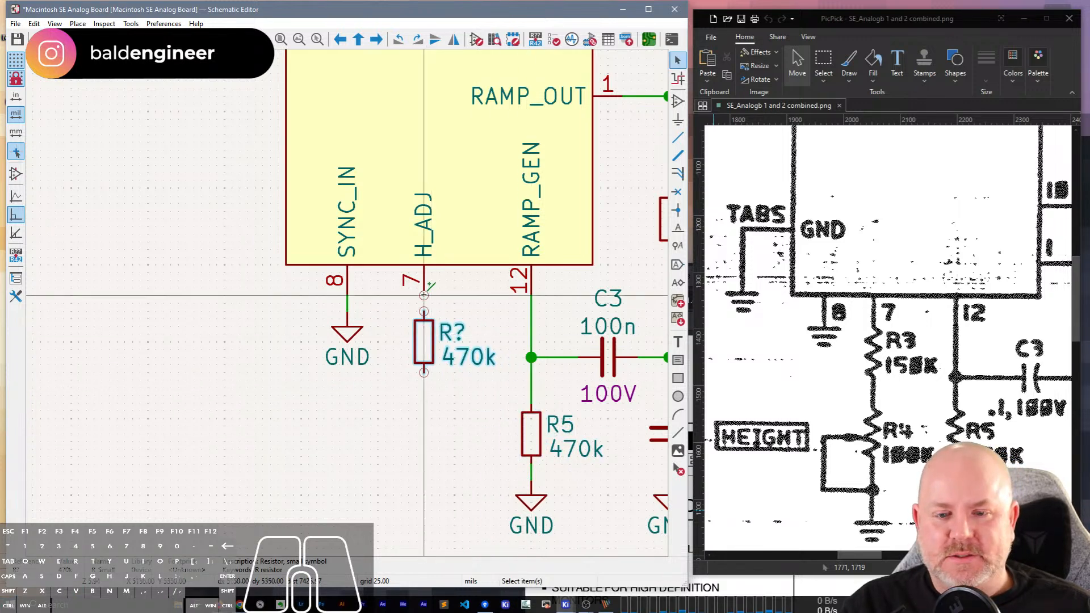
click(423, 294)
Set the new resistor's reference to R3 and its value to 150k.
double_click(455, 334)
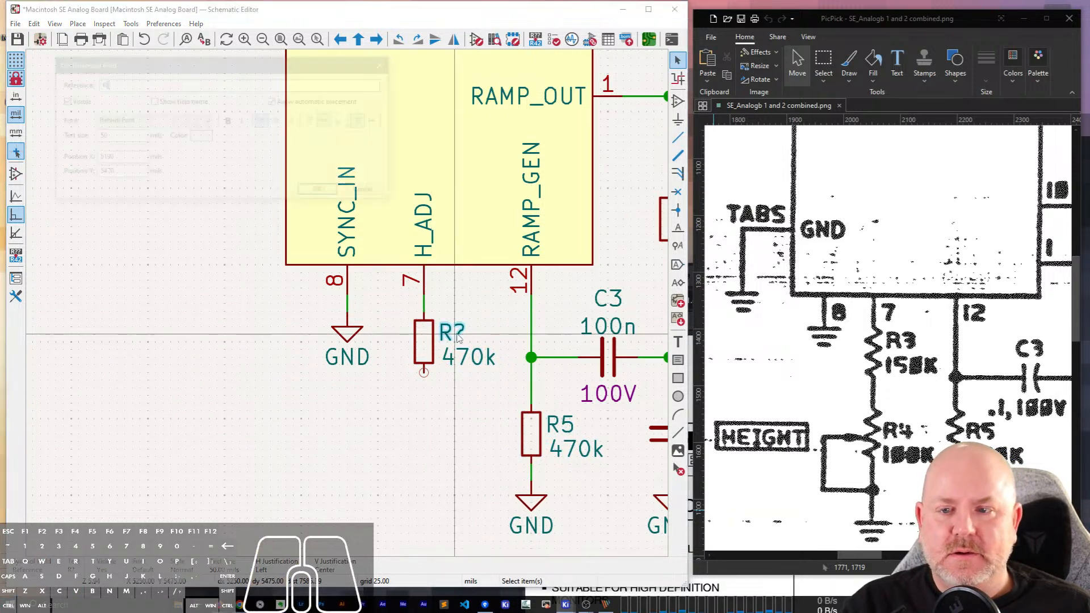
text(3)
key(Return)
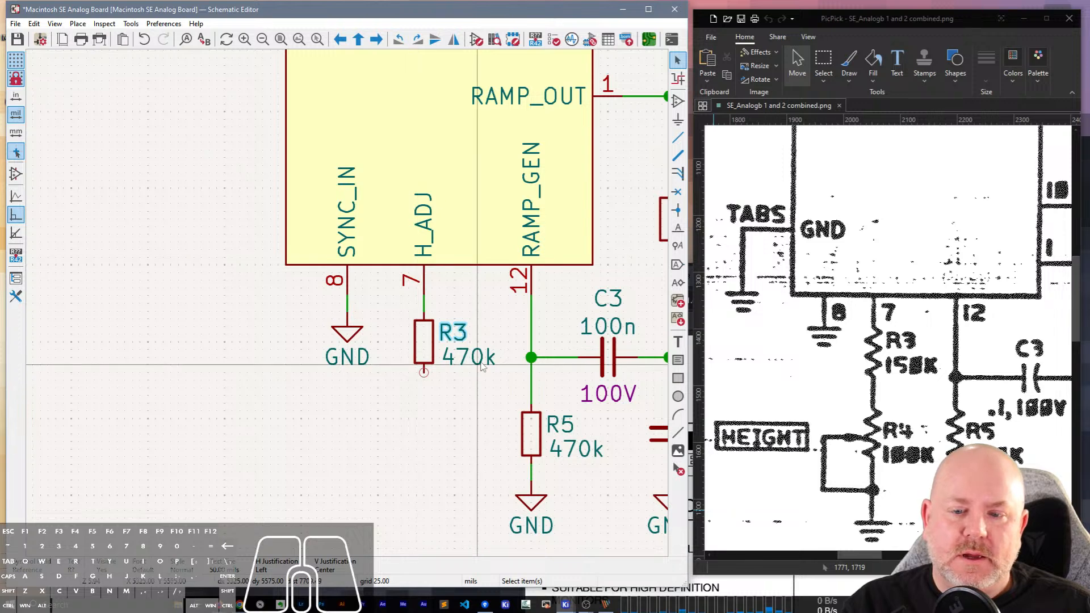
double_click(481, 363)
text(1)
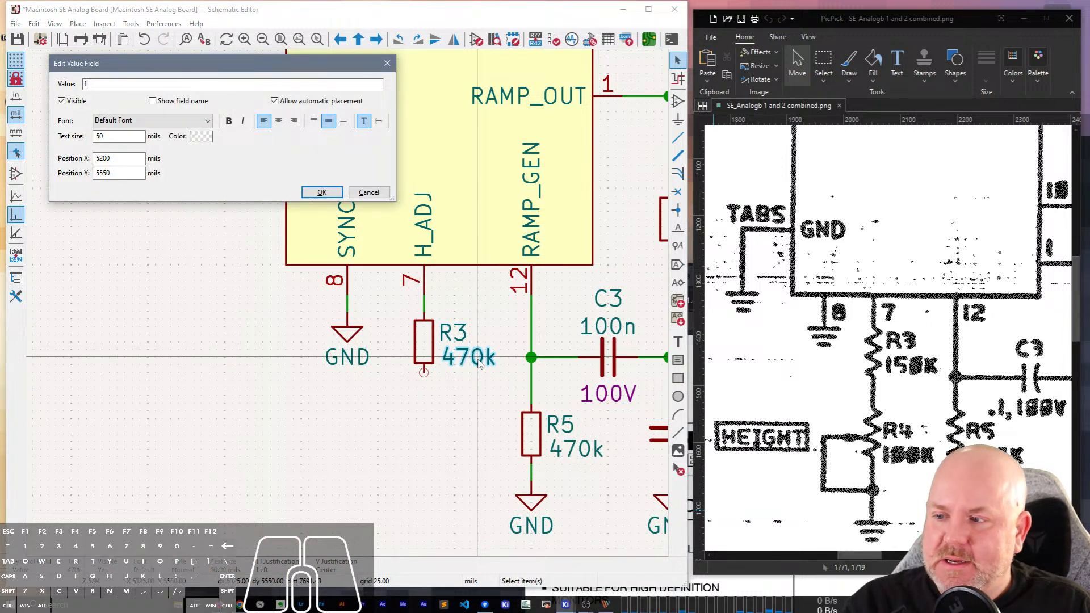
text(50k)
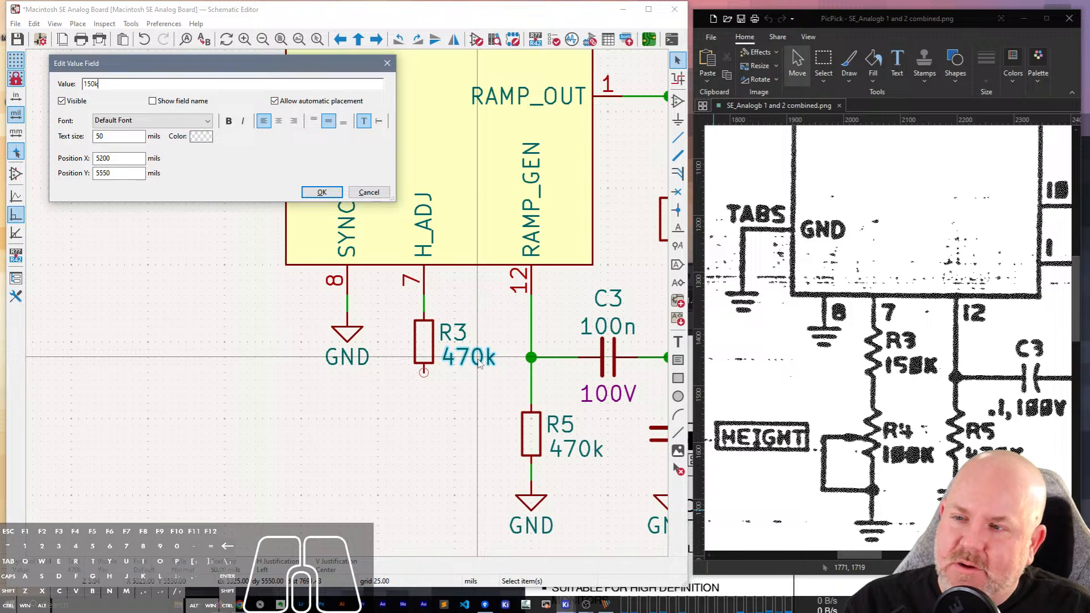
key(Return)
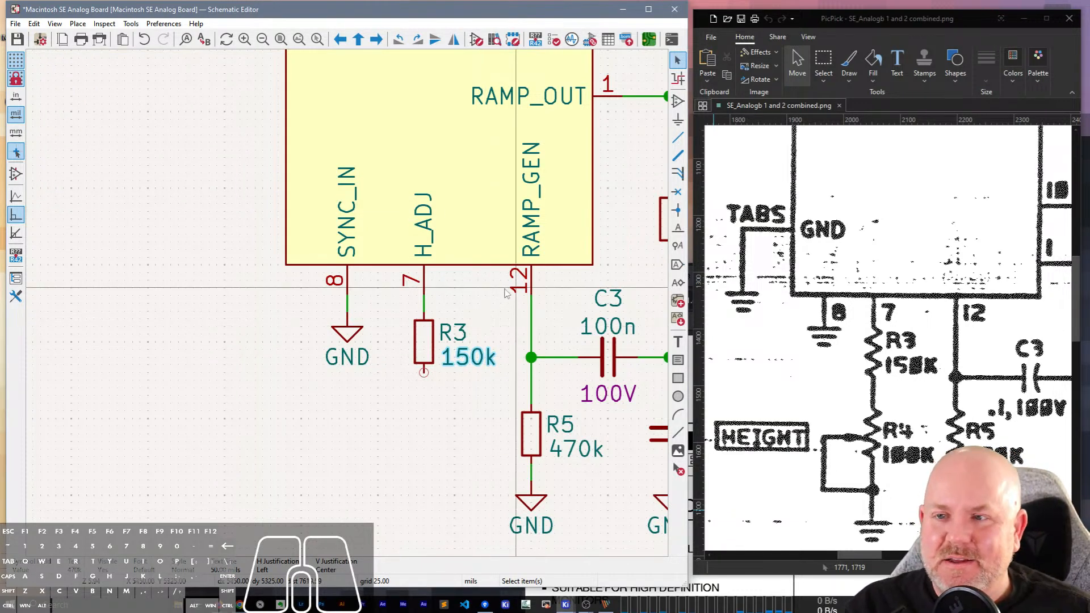
Set the vertical pitch for repeated items to -100 mils in the Schematic Editor's editing options.
click(164, 24)
click(173, 72)
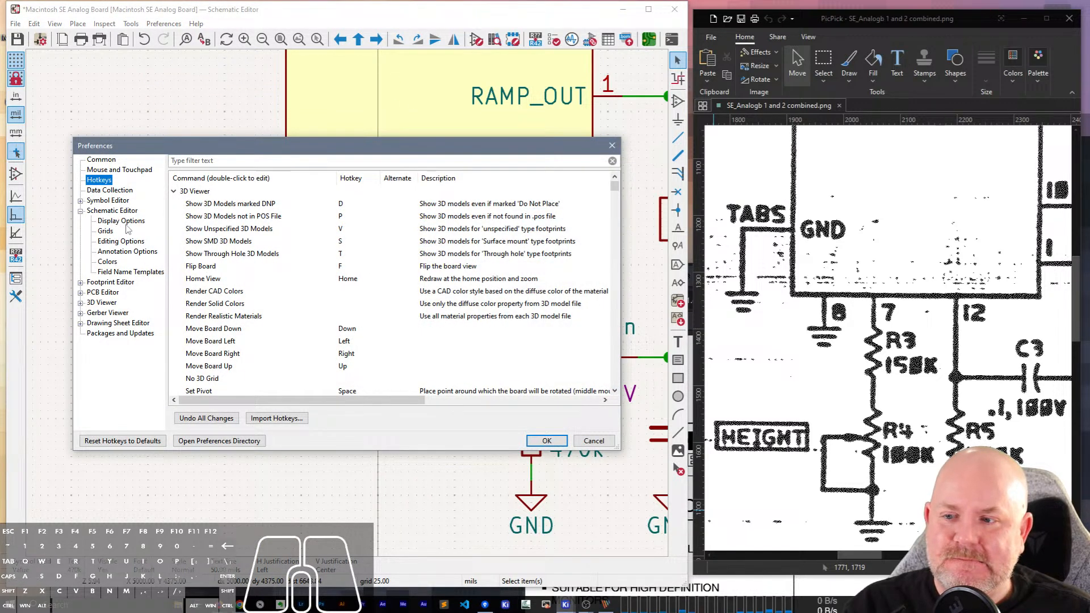
click(125, 223)
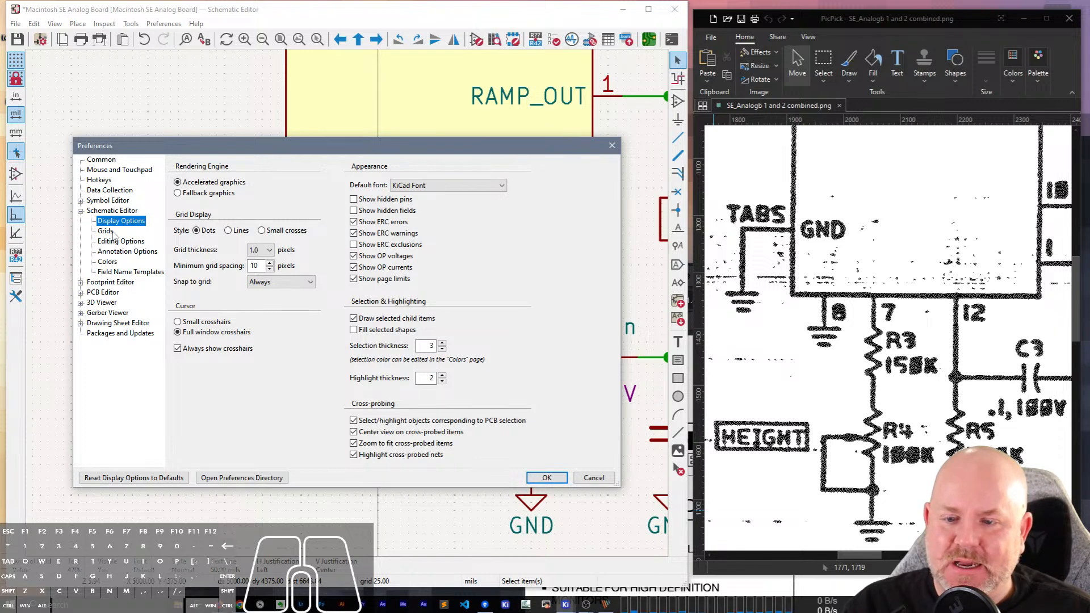
click(118, 241)
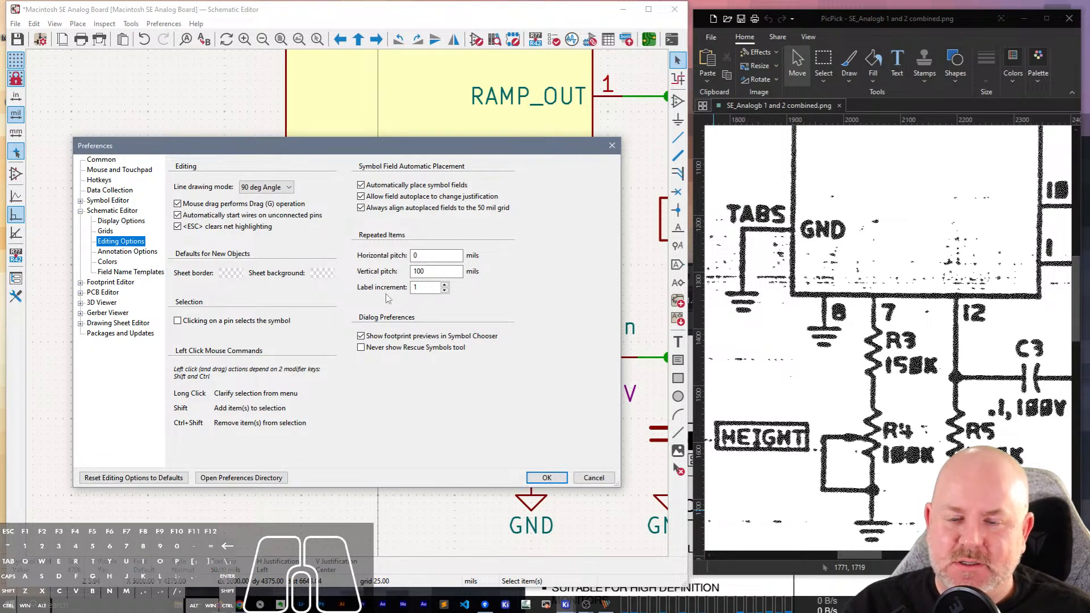
click(421, 270)
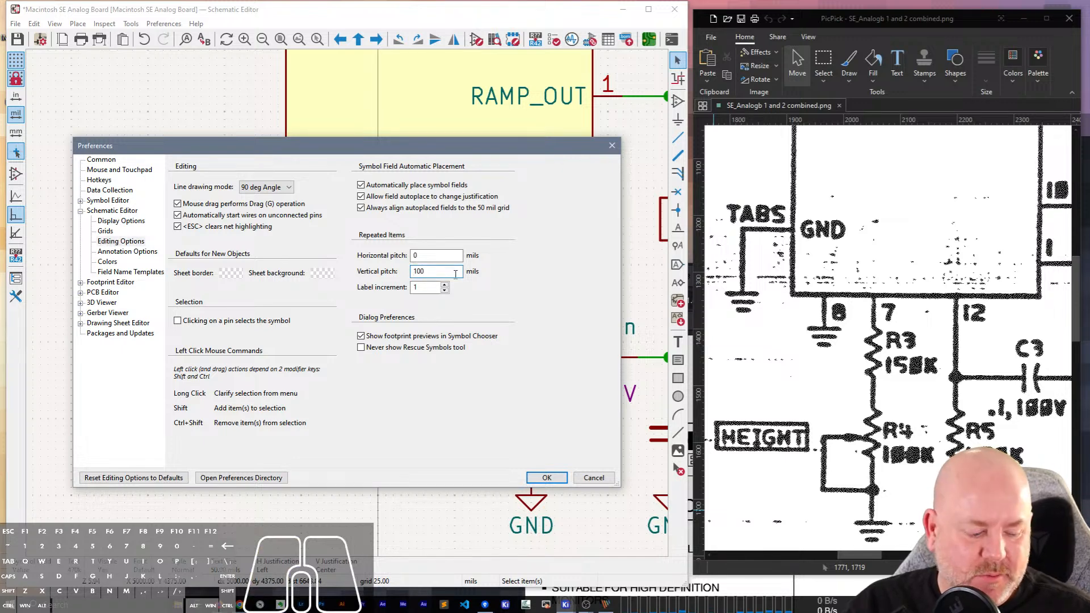
text(-)
key(Tab)
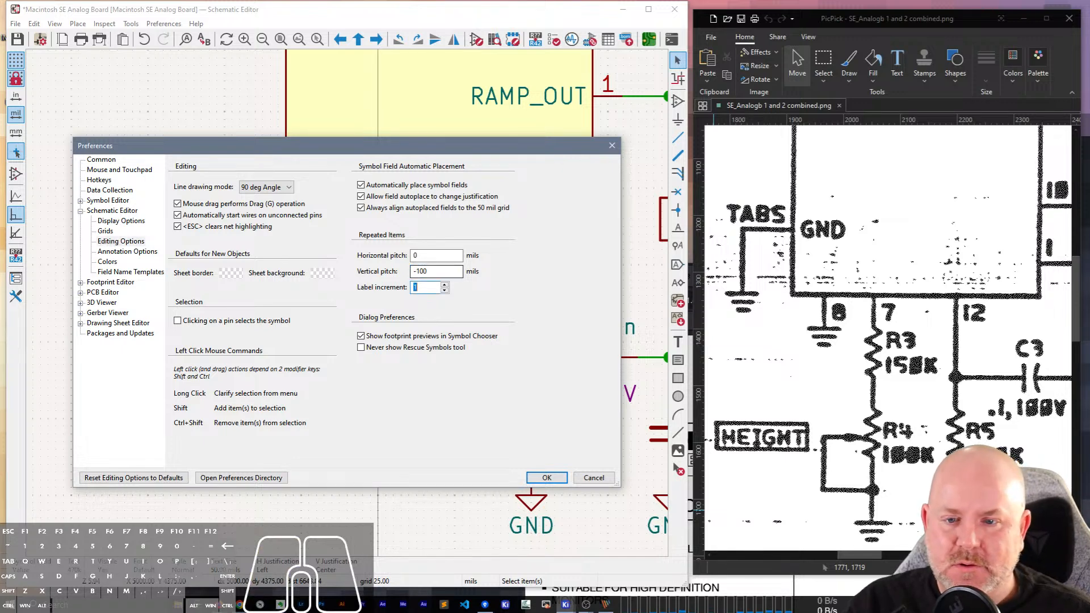
click(547, 478)
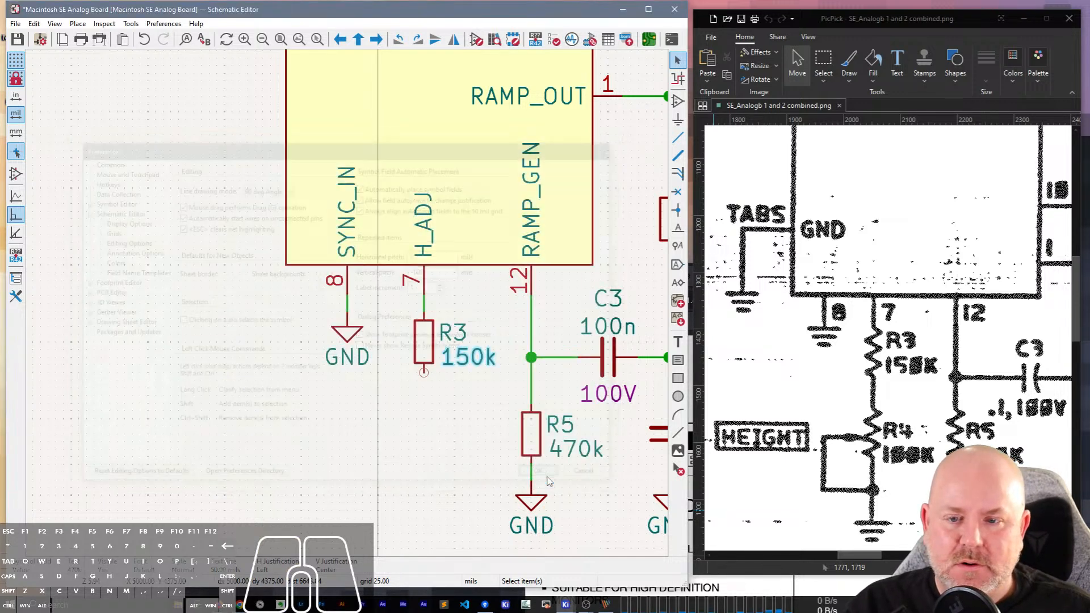
Draw a short horizontal wire in the empty area beside the IC's SYNC_IN pin and repeat it four times upward.
click(678, 137)
double_click(194, 342)
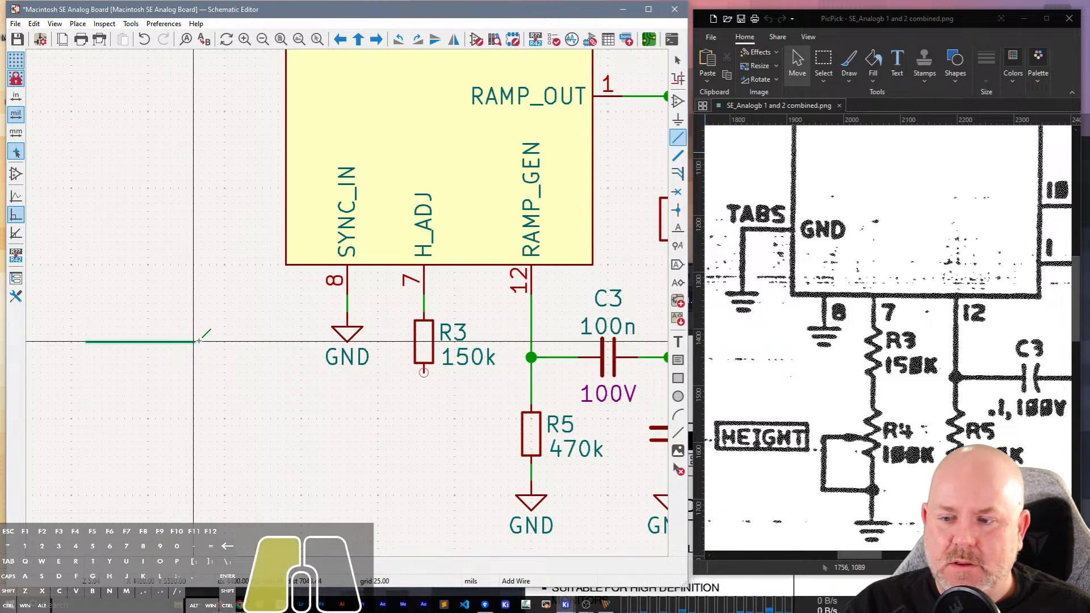
key(Insert)
key(Insert)
key(Insert)
key(Insert)
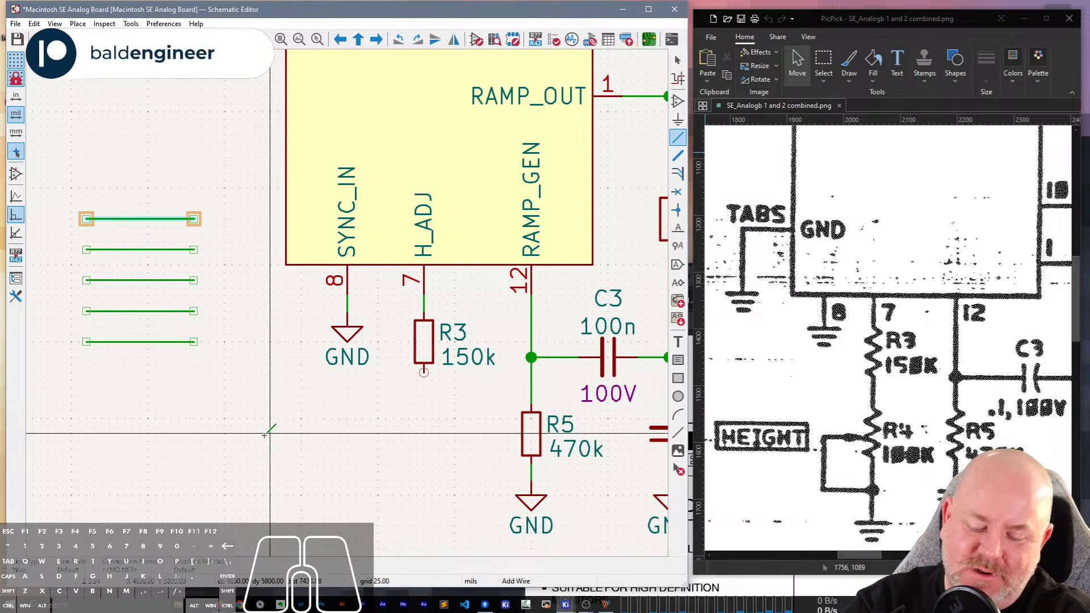
scroll(209, 211, up, 3)
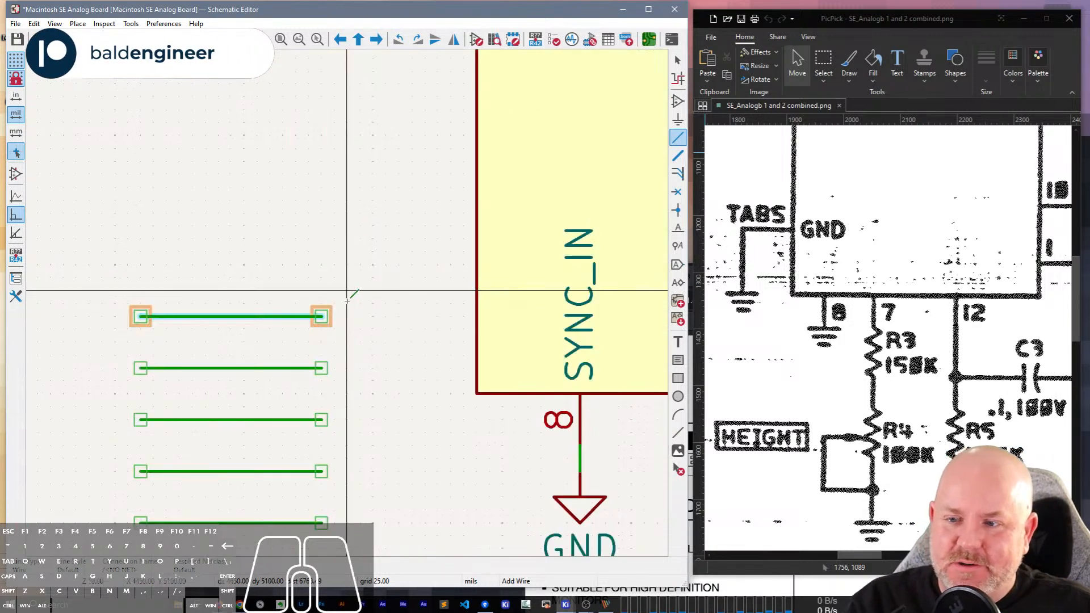
scroll(347, 299, down, 3)
key(Escape)
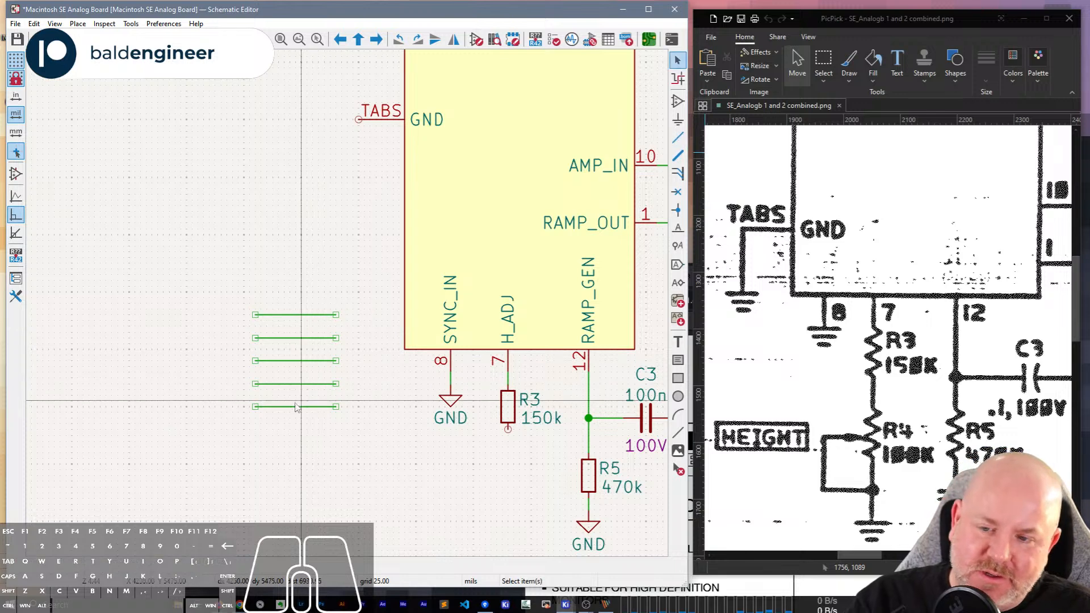
key(l)
click(188, 400)
text(D0)
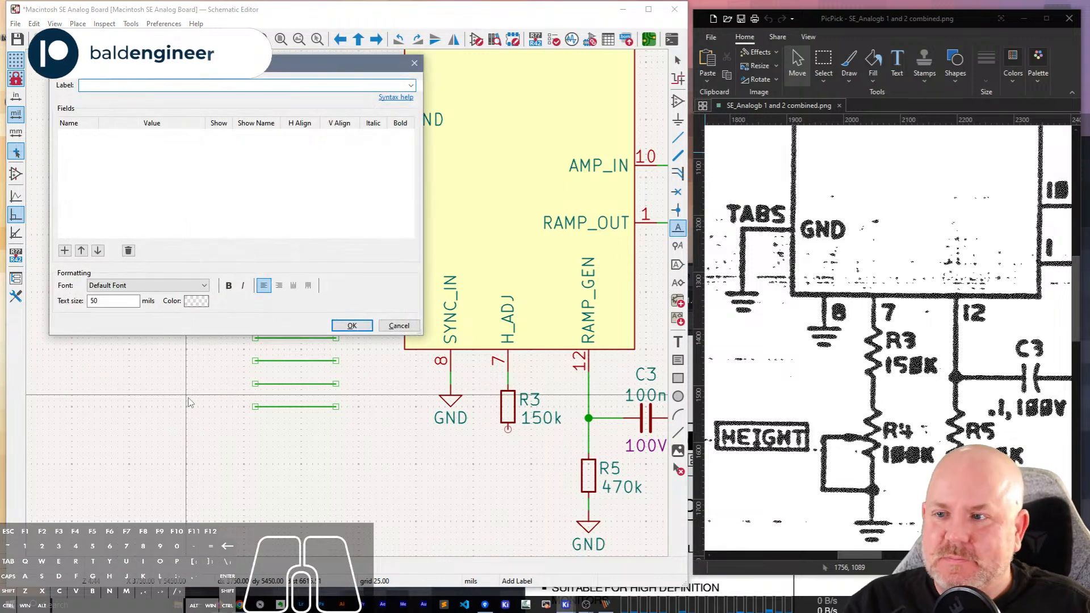
key(Return)
key(Escape)
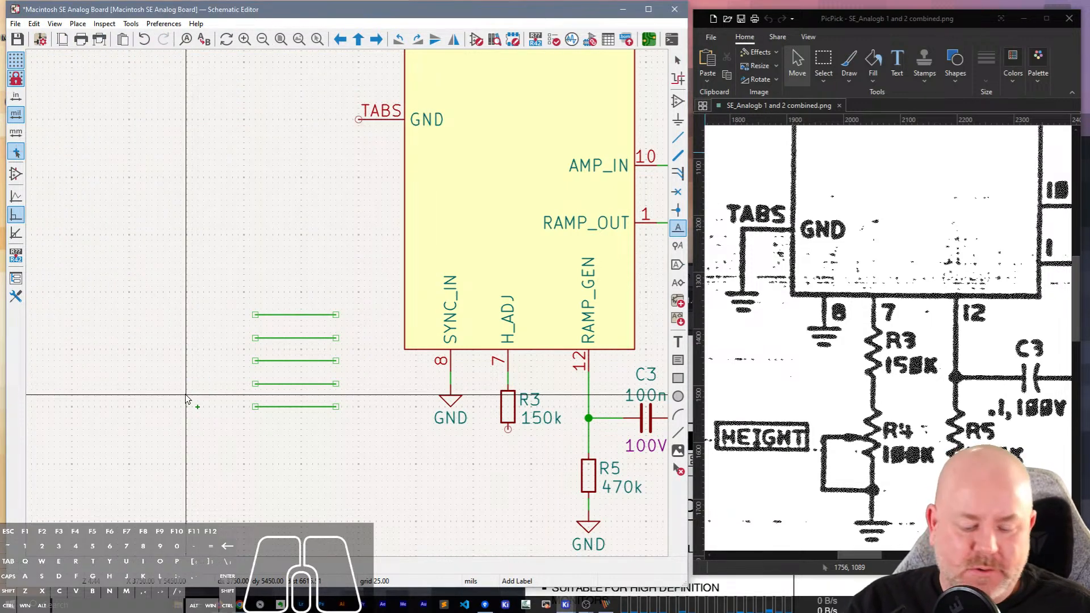
Attach a net label D7 to the lowest of the five wires and repeat the label on the two wires above.
click(188, 399)
text(D7)
key(Return)
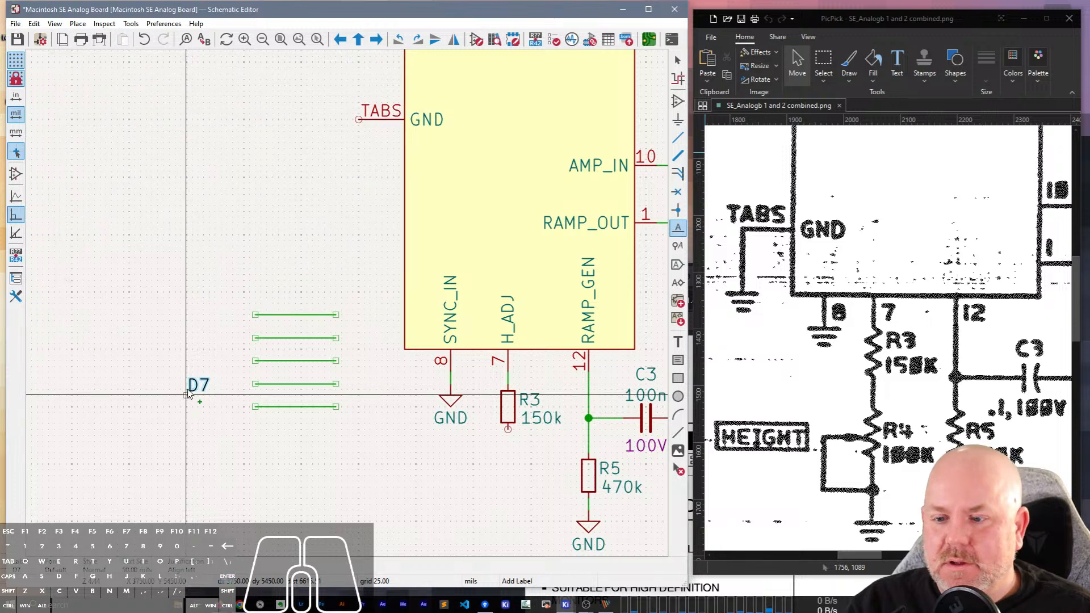
click(256, 406)
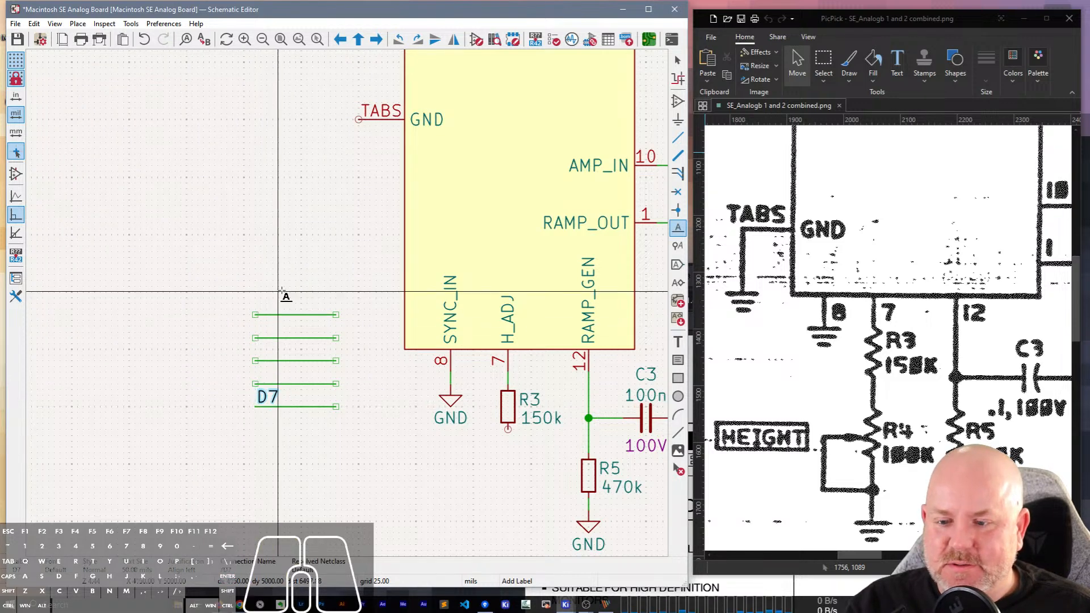
key(Escape)
key(Insert)
key(Insert)
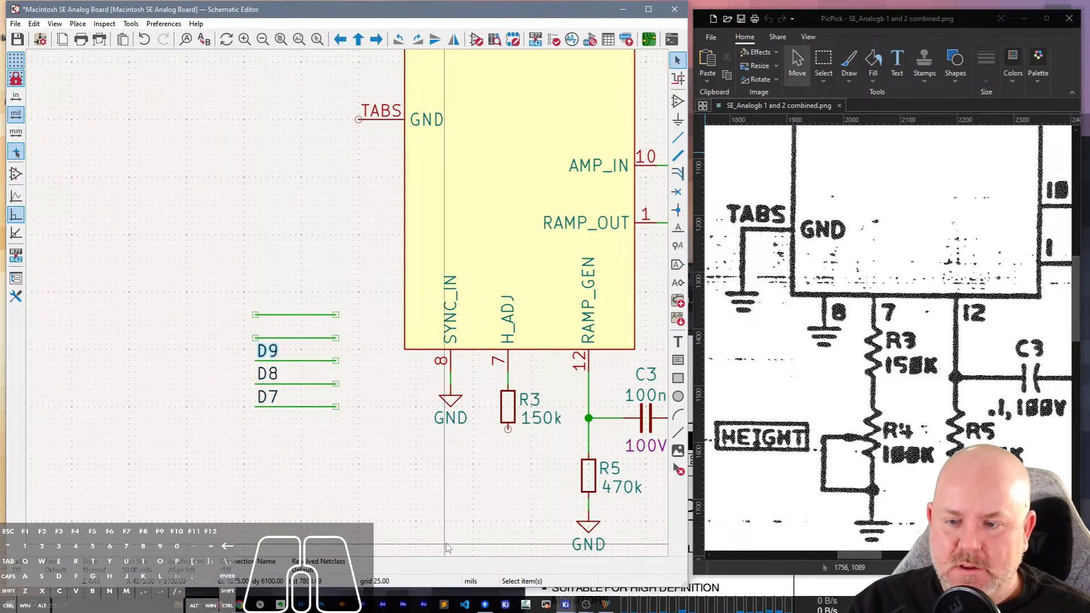
Set the label increment for repeated items to -1 in the Schematic Editor's editing options.
click(161, 23)
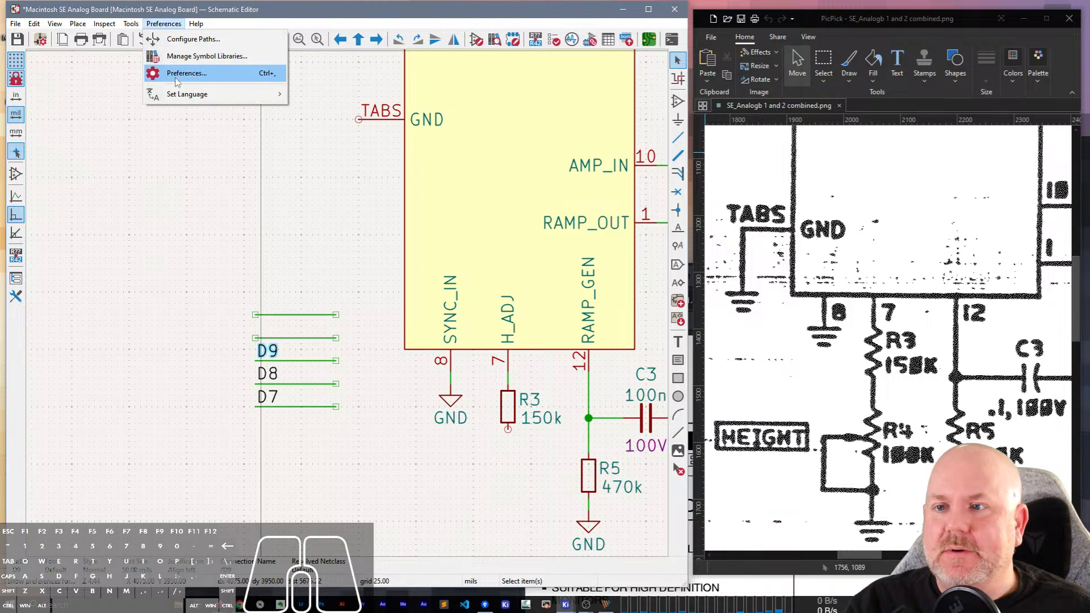
click(182, 72)
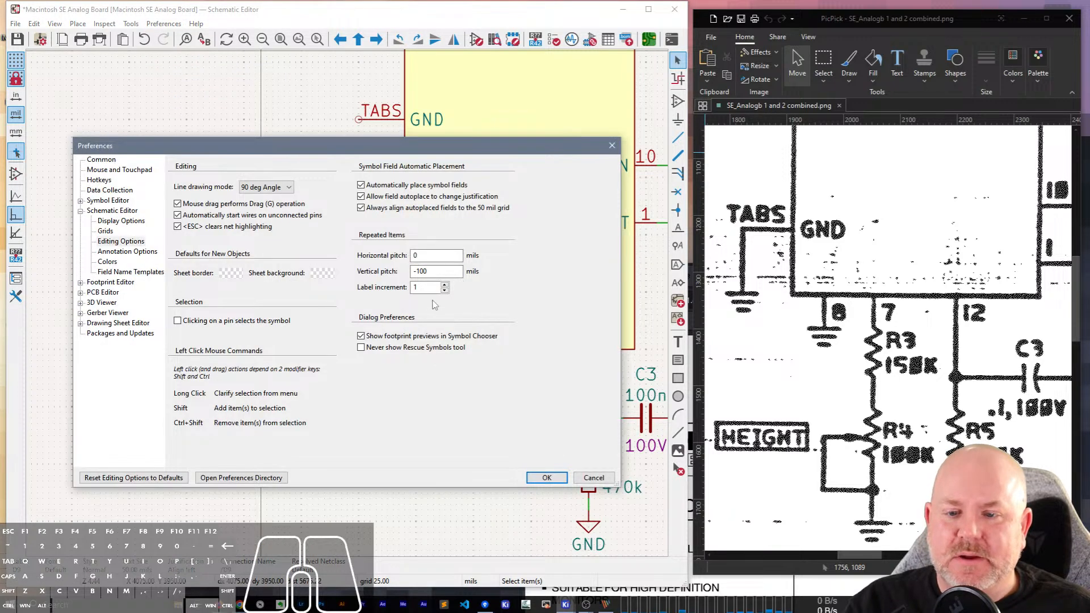
double_click(430, 288)
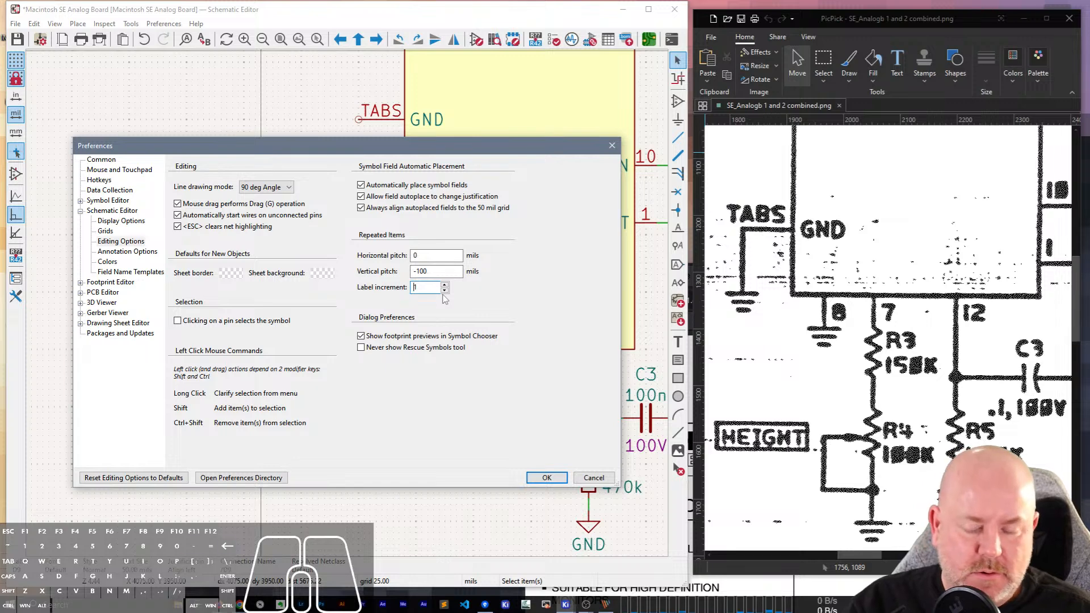
text(-)
click(533, 279)
click(443, 255)
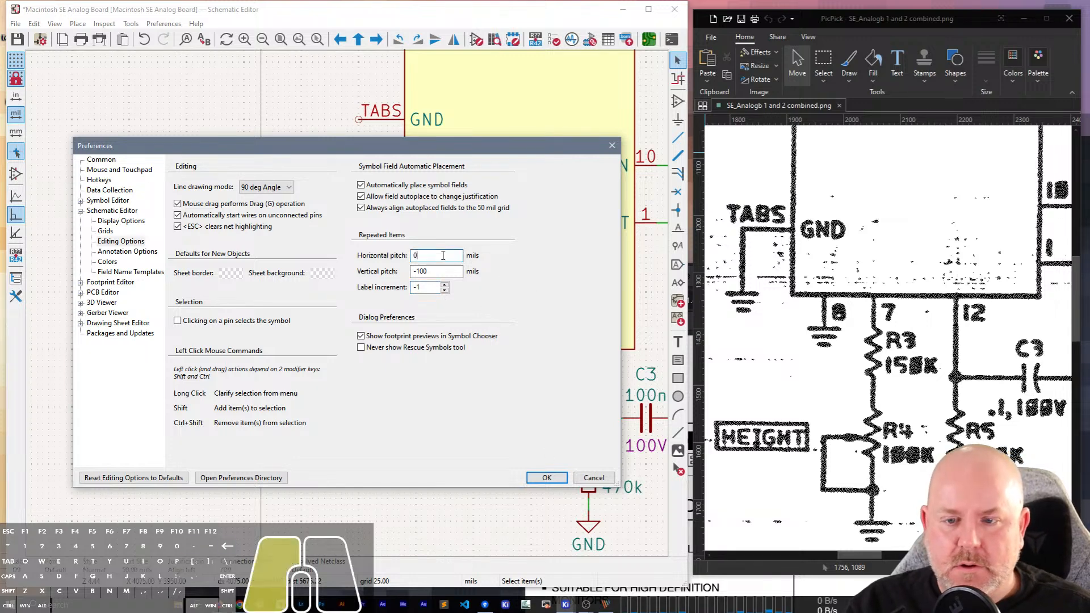
click(546, 477)
Delete the D9, D8 and D7 net labels from the demonstration wires beside the IC.
click(268, 352)
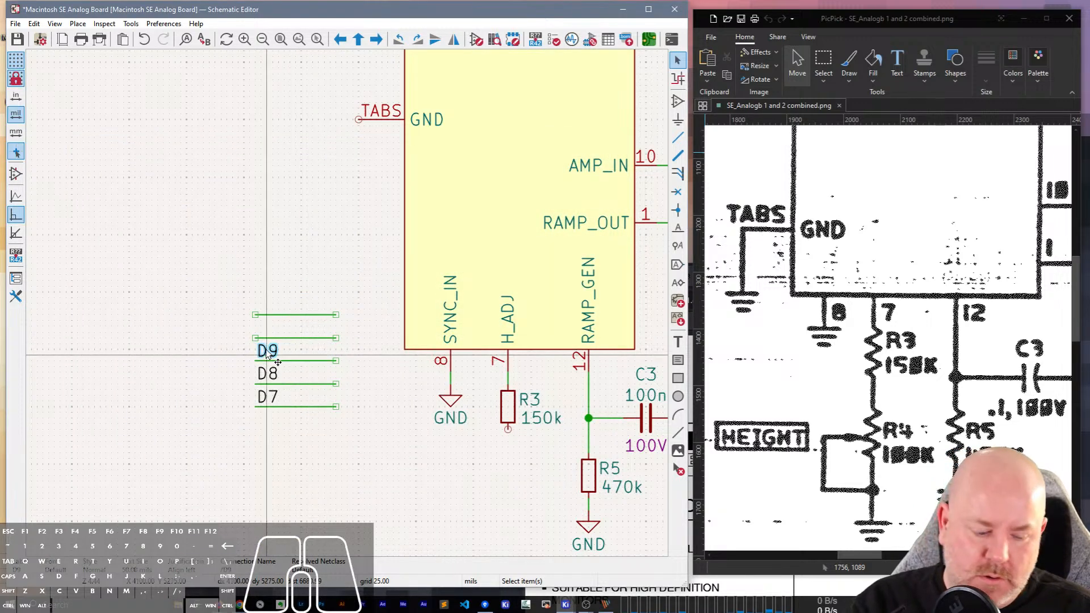
key(Delete)
key(Delete)
key(Delete)
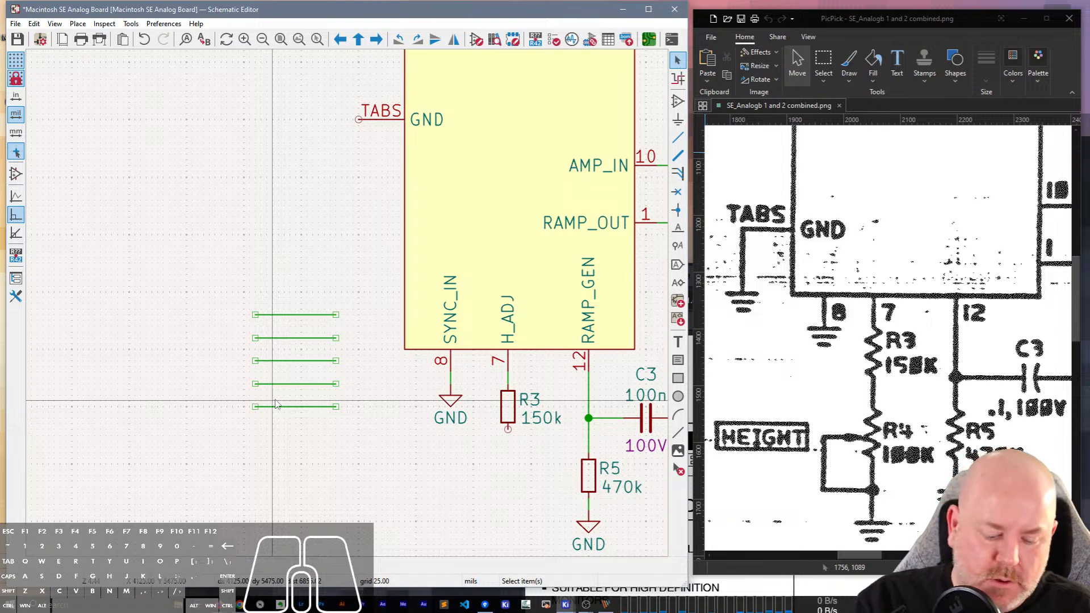
Attach a net label D7 to the lowest of the five wires and repeat it upward as D6 to D3.
key(l)
key(Return)
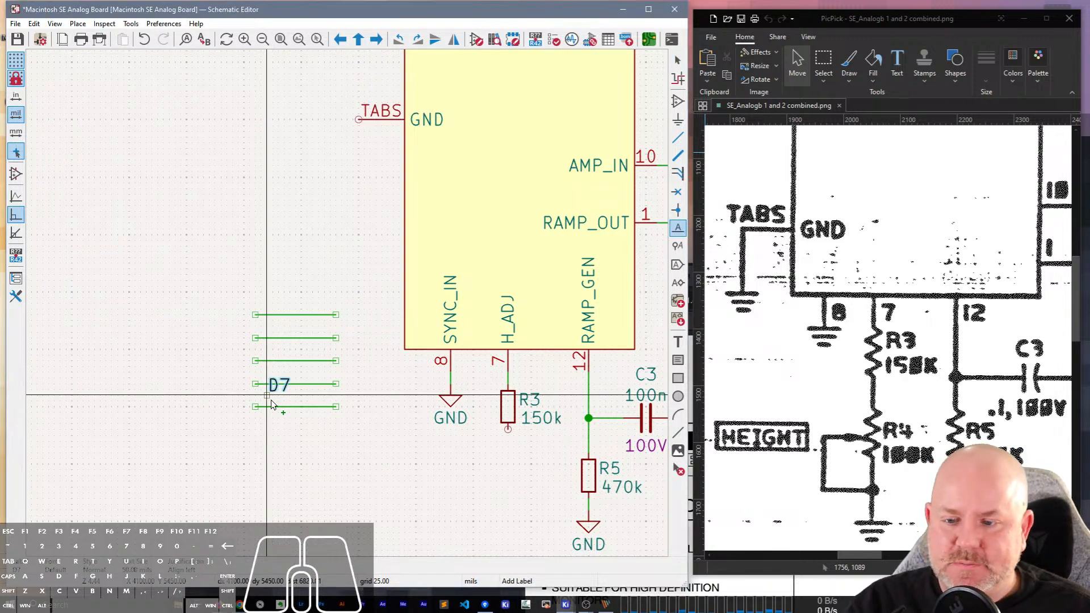
click(271, 406)
key(Escape)
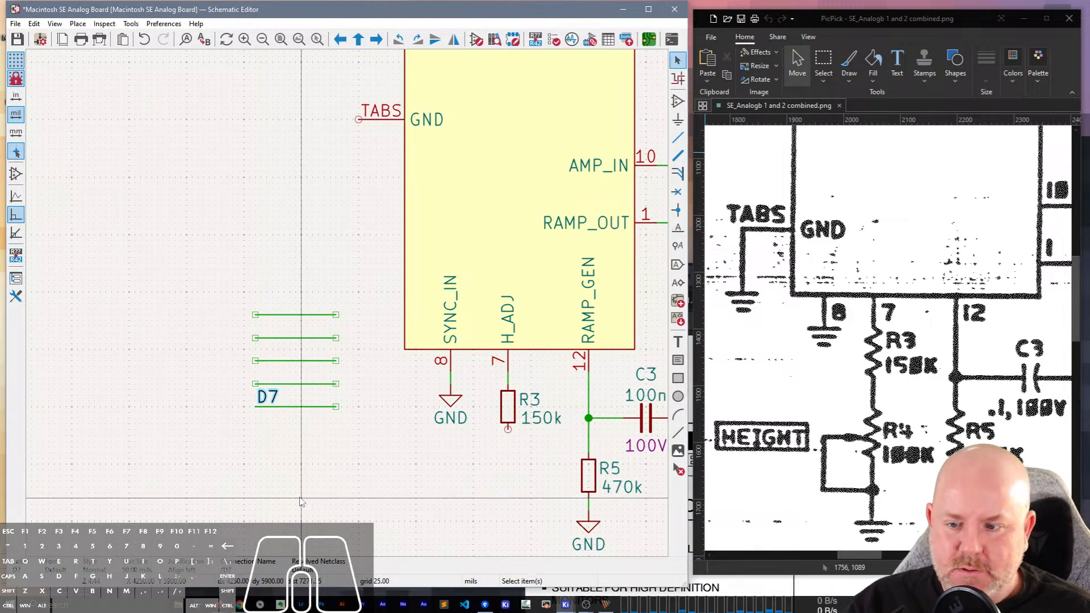
key(Insert)
key(Insert)
key(Insert)
key(Insert)
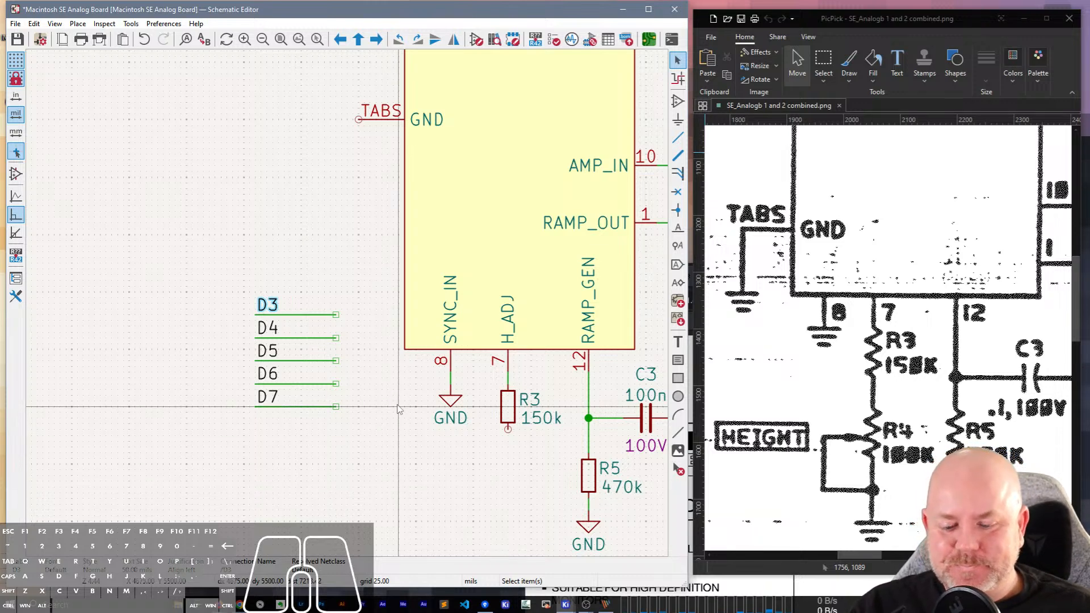
Delete all five demonstration wires together with their D3 to D7 labels.
drag(390, 450, 266, 221)
key(Delete)
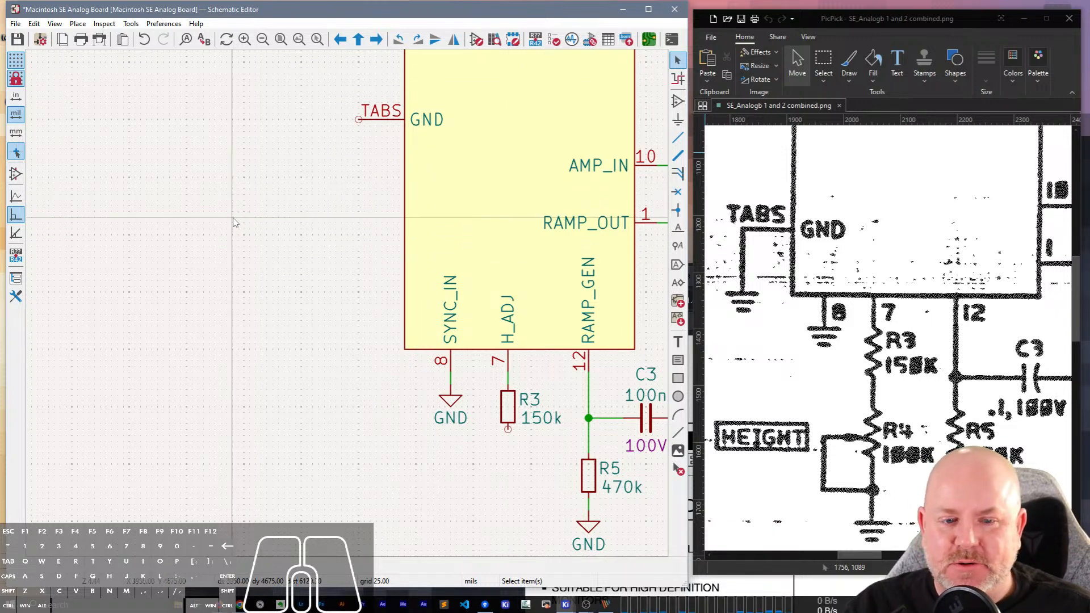
Set the vertical pitch for repeated items to 100 mils and the label increment to 1 in the editing options.
click(163, 23)
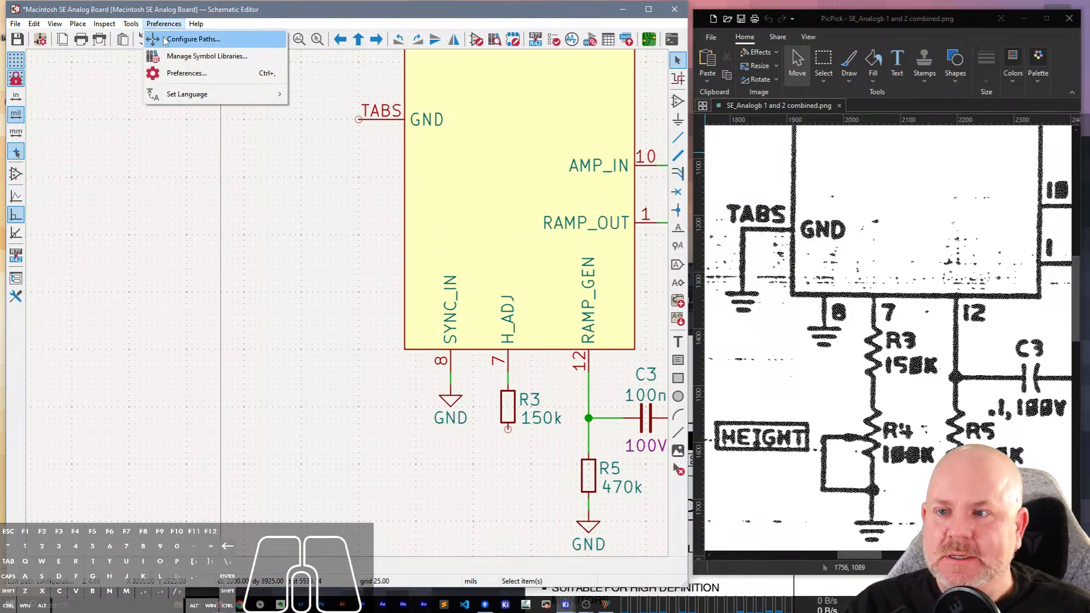
click(182, 74)
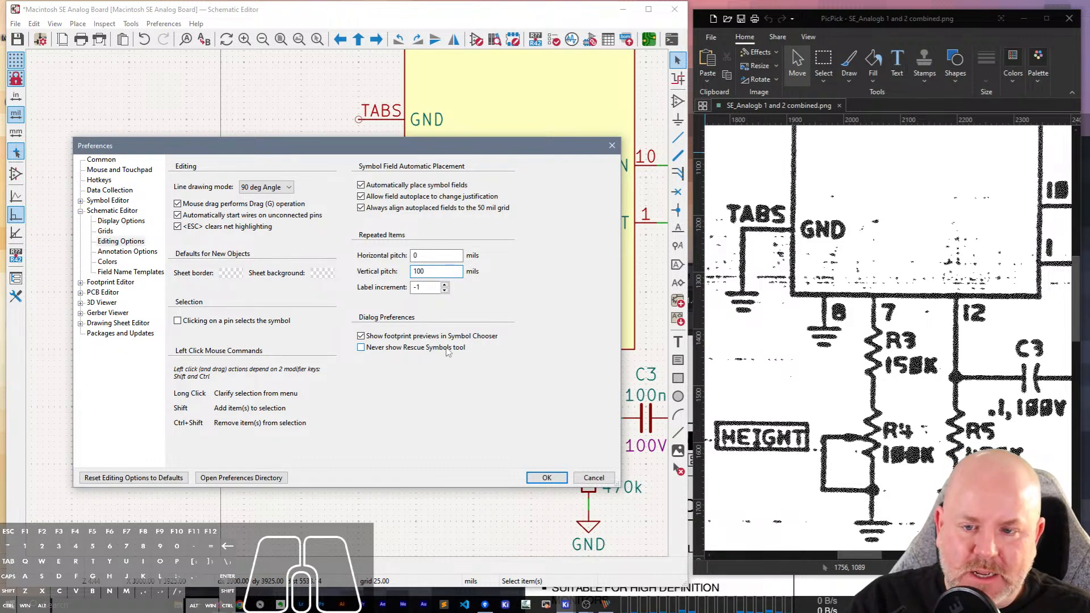
key(Tab)
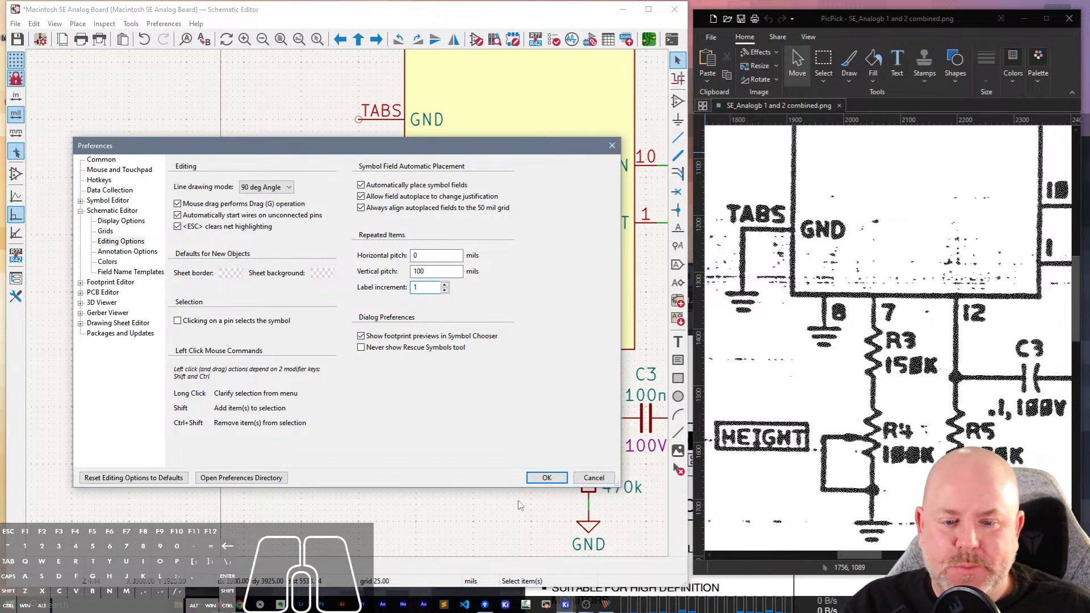
key(Return)
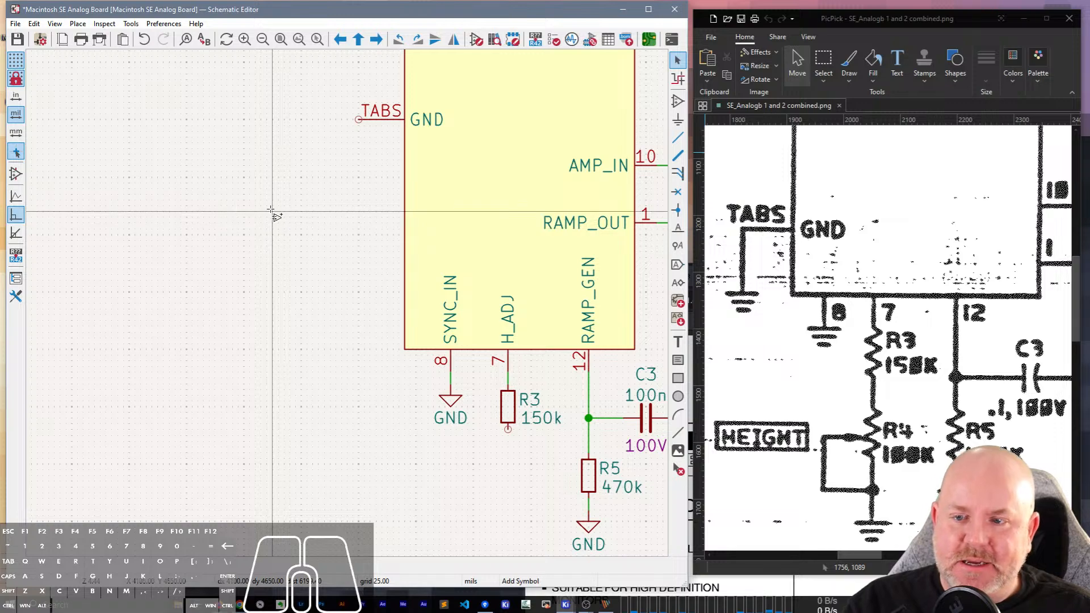
Place a net label A0 in the empty area beside the IC and repeat it downward through A9.
key(a)
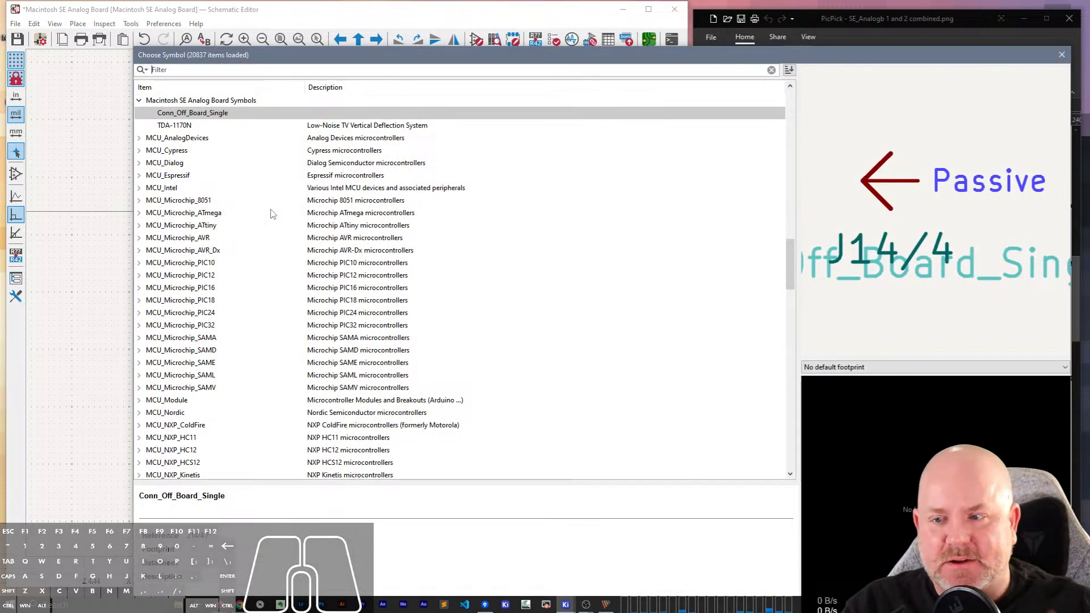
key(Escape)
text(l)
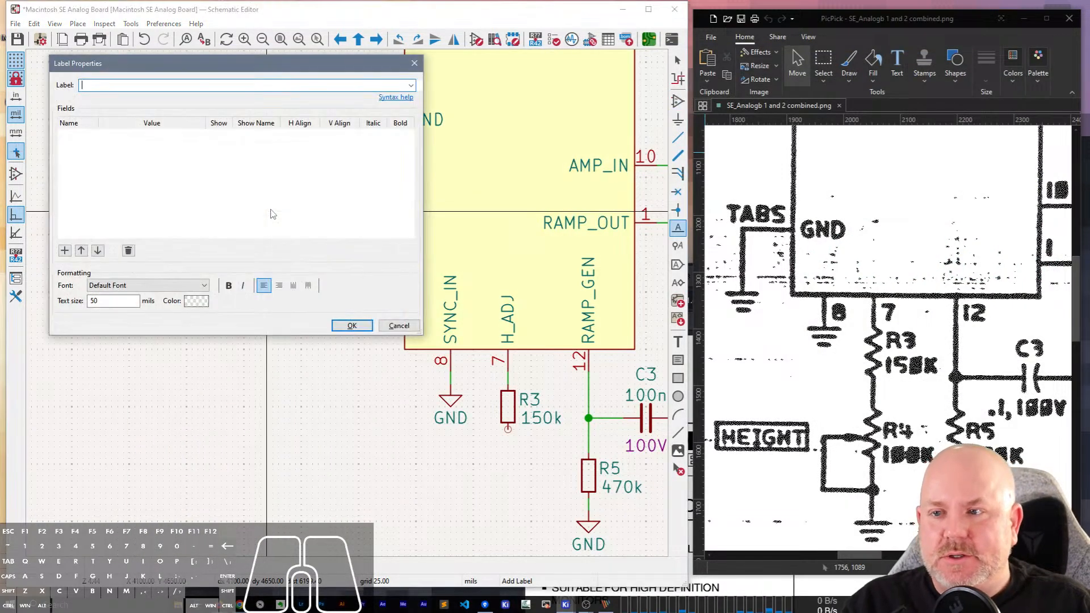
text(A0)
key(Return)
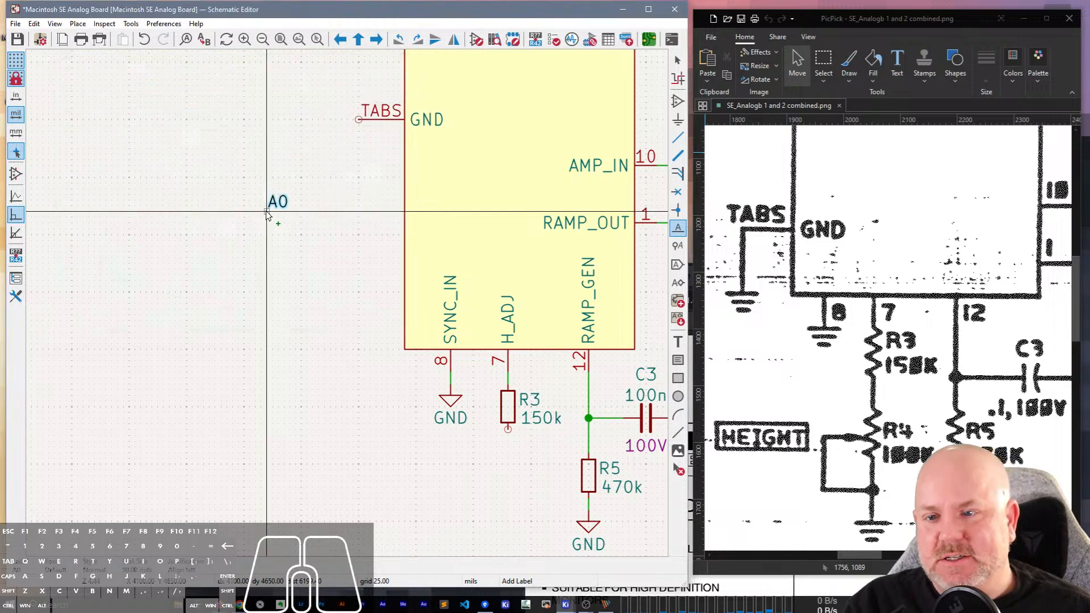
click(268, 212)
key(Escape)
key(Insert)
key(Insert)
key(Insert)
key(Insert)
key(Insert)
key(Insert)
key(Insert)
key(Insert)
key(Insert)
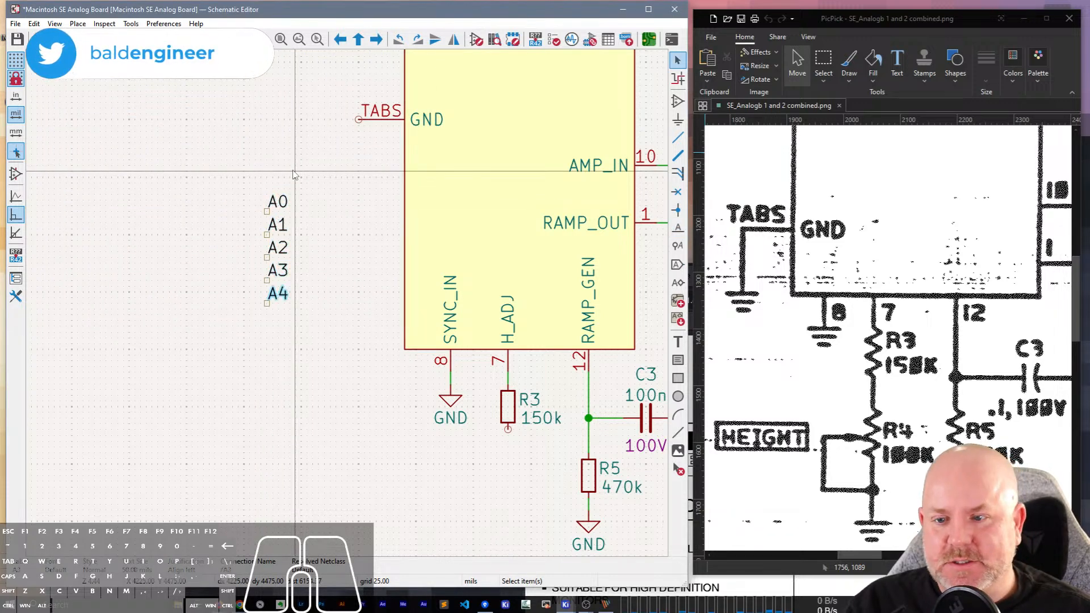
Flip the column of labels A0 to A9 vertically to reverse its order, and delete all ten labels.
drag(253, 204, 360, 428)
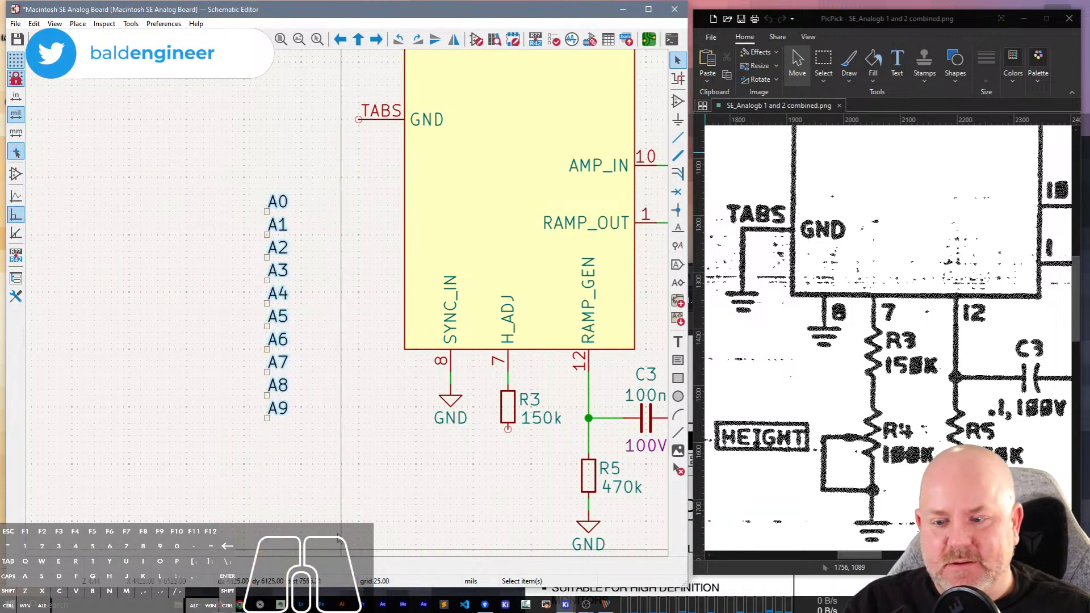
key(x)
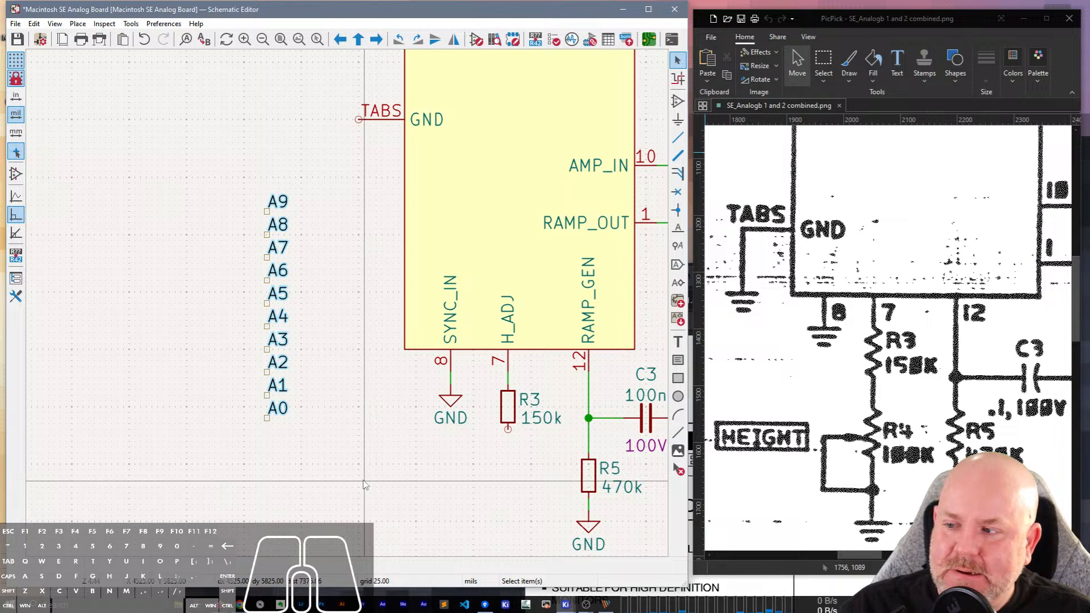
drag(360, 490, 237, 121)
key(Delete)
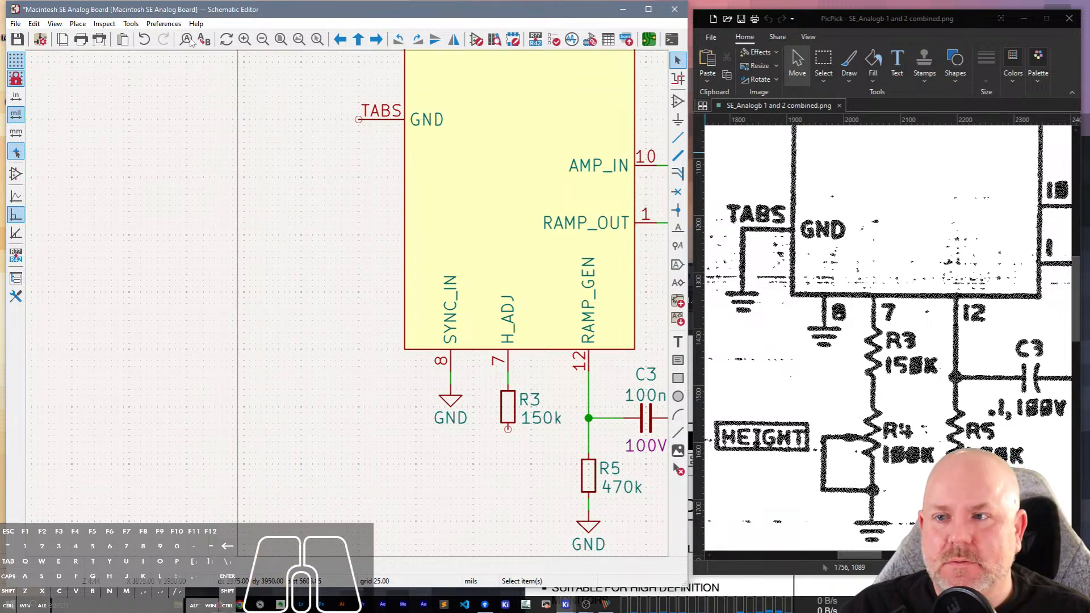
Look through the Schematic Setup and Page Settings dialogs, and open the setup's Net Classes page.
click(38, 39)
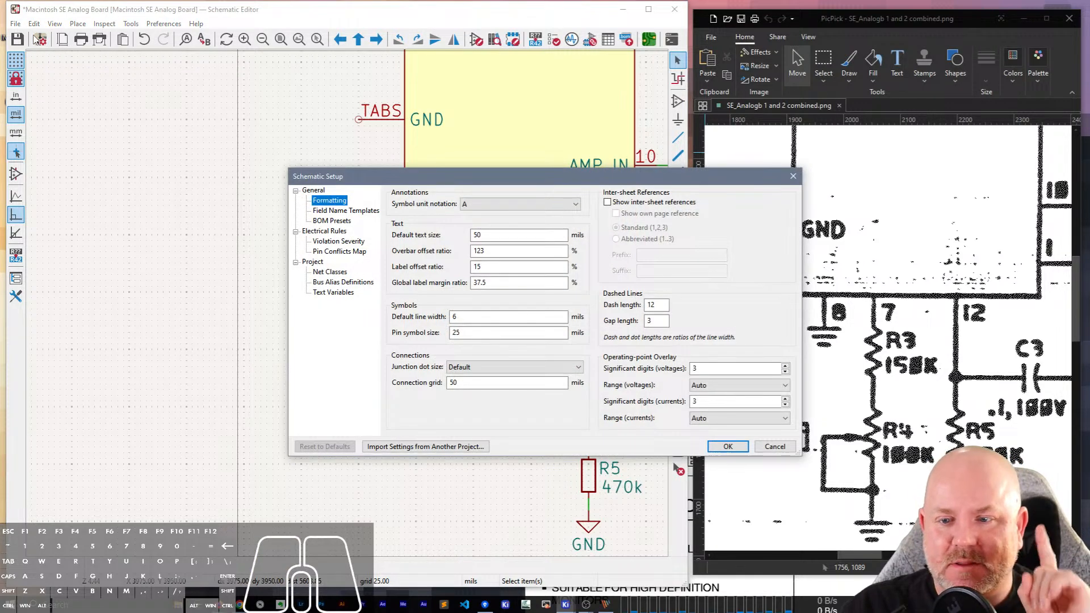
key(Escape)
click(62, 39)
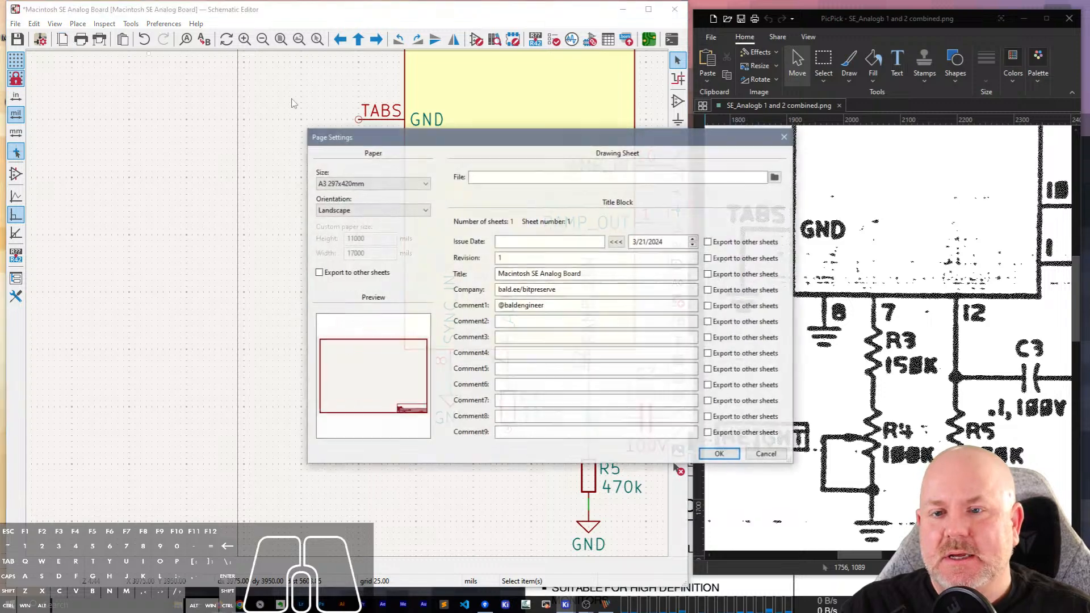
key(Escape)
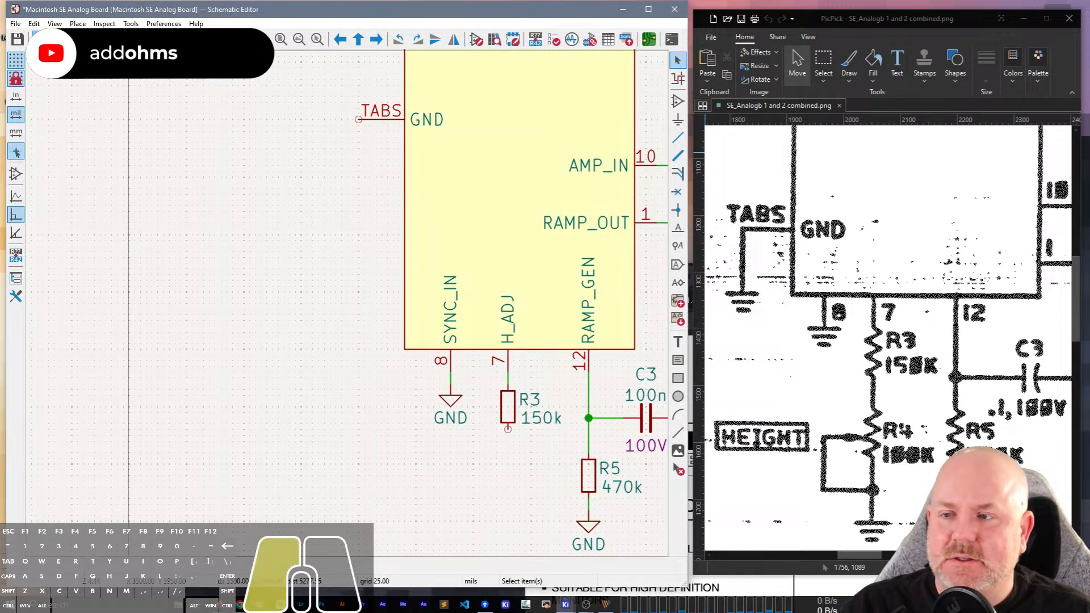
click(40, 39)
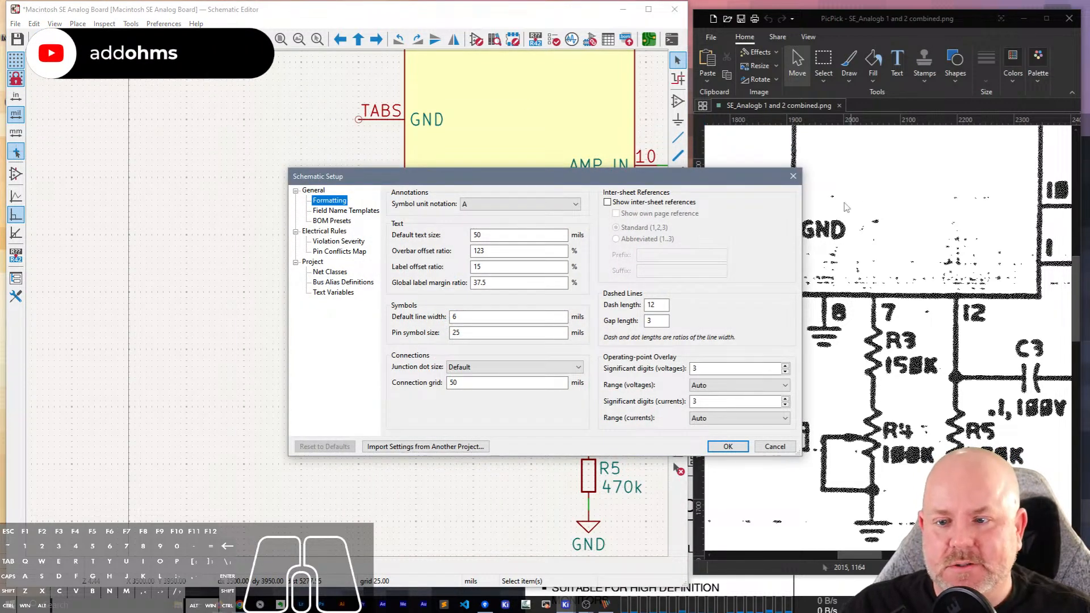
drag(341, 176, 117, 85)
click(119, 183)
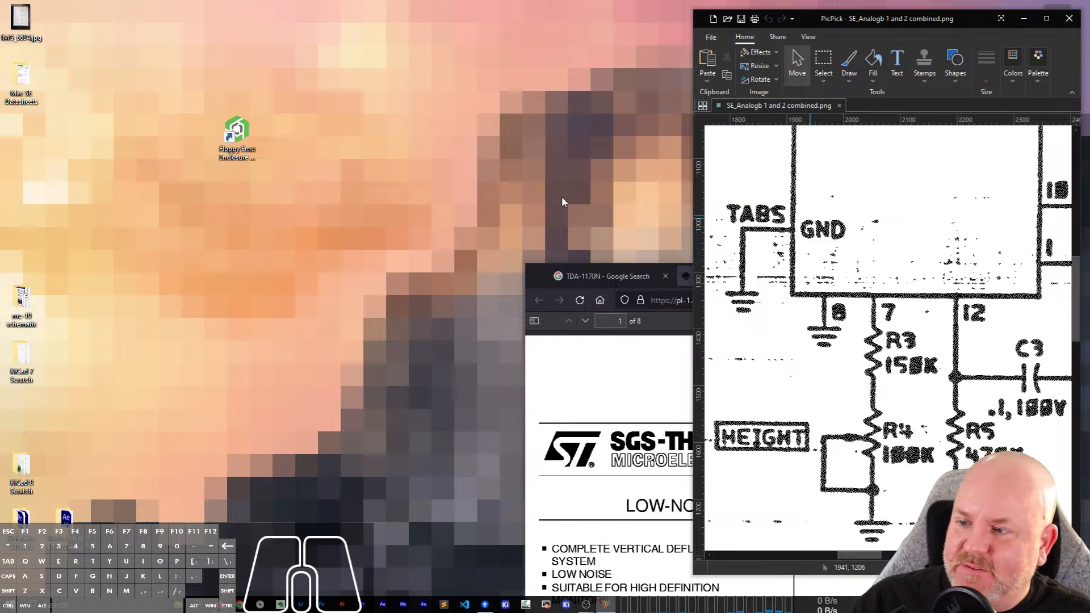
Switch to the KiCad project manager and check which actions are offered for Macintosh SE Analog Board.kicad_sch.
click(564, 604)
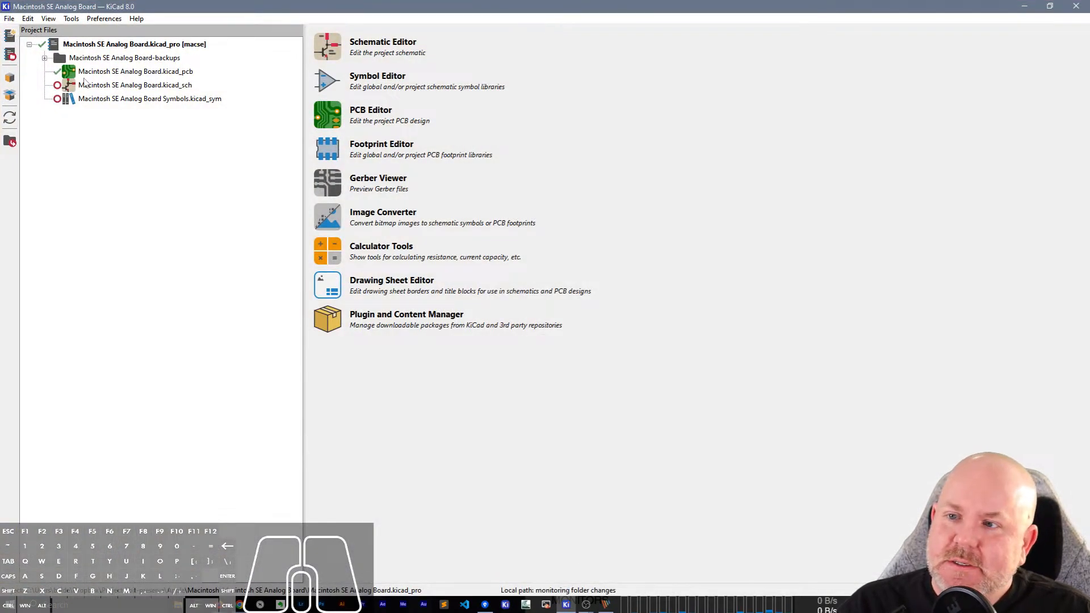
right_click(105, 86)
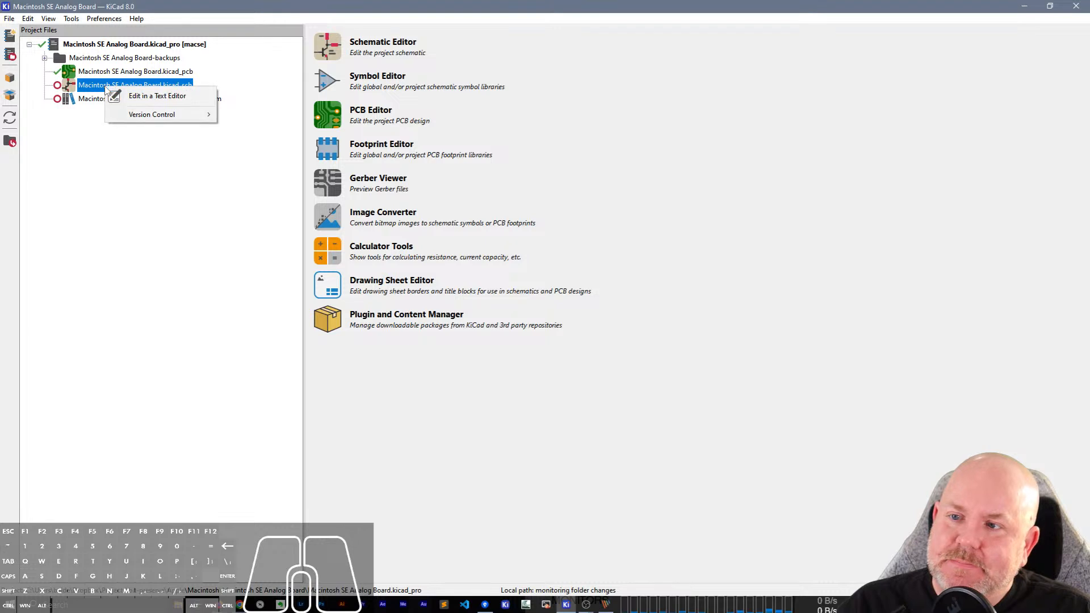
click(91, 89)
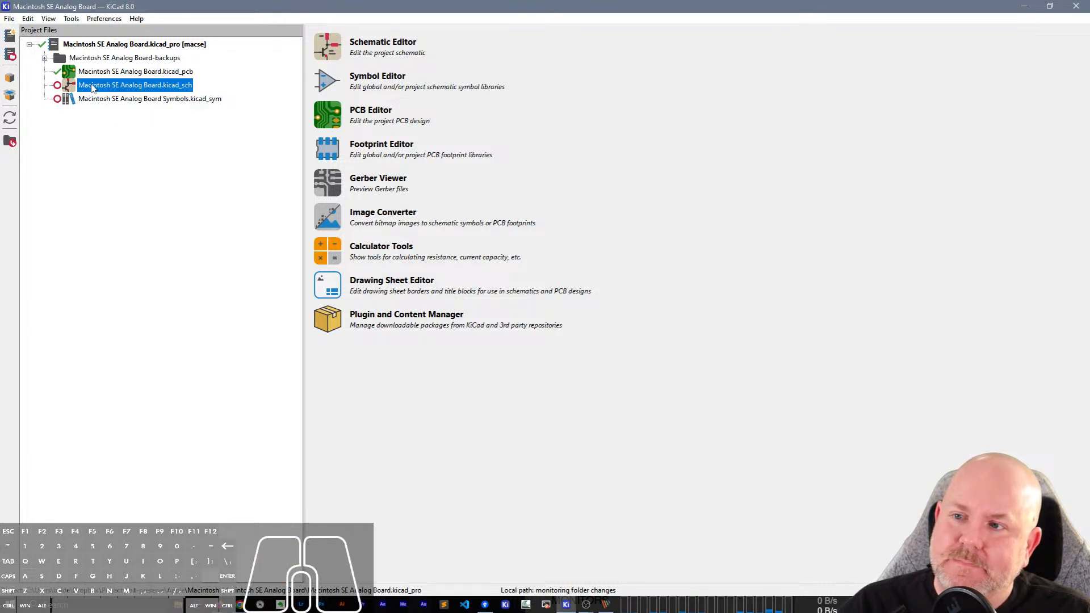
Switch to File Explorer and open the Macintosh SE Analog Board folder under Projects, bit-preserve, Apple, Macintosh.
click(178, 606)
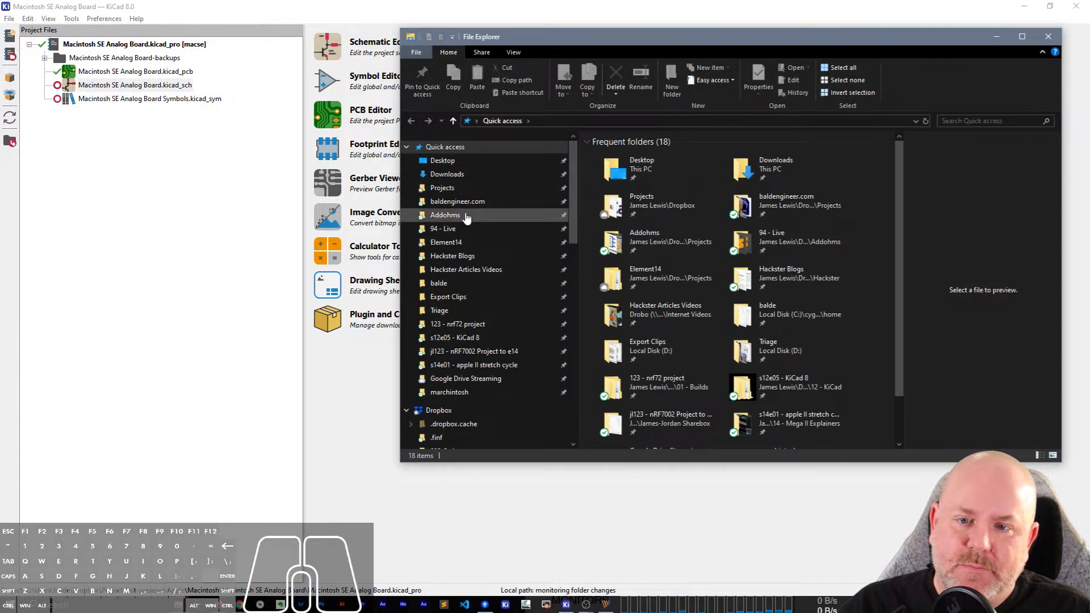
click(449, 187)
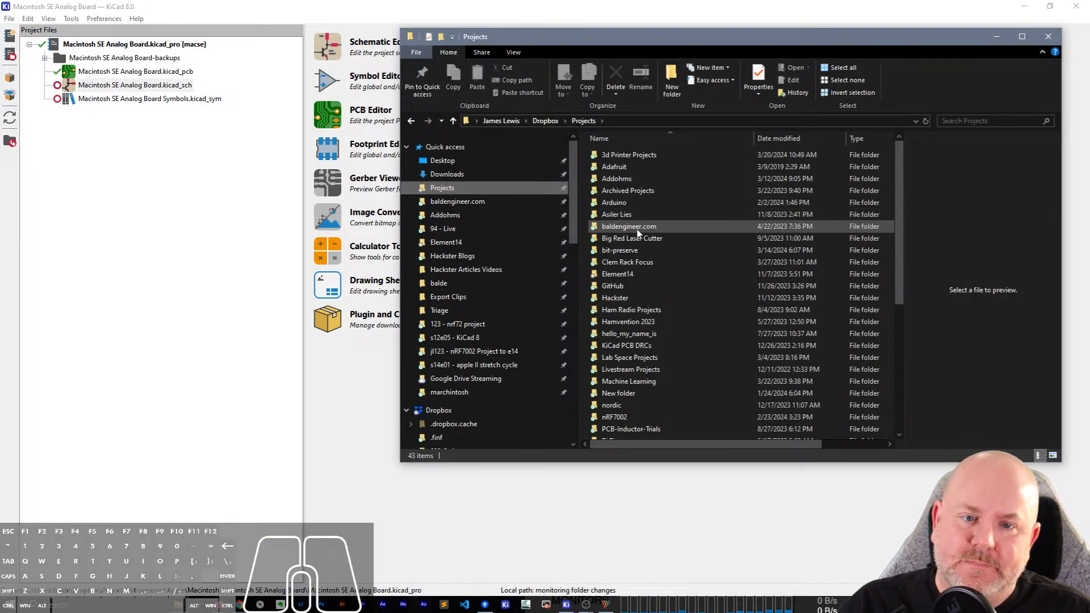
double_click(641, 249)
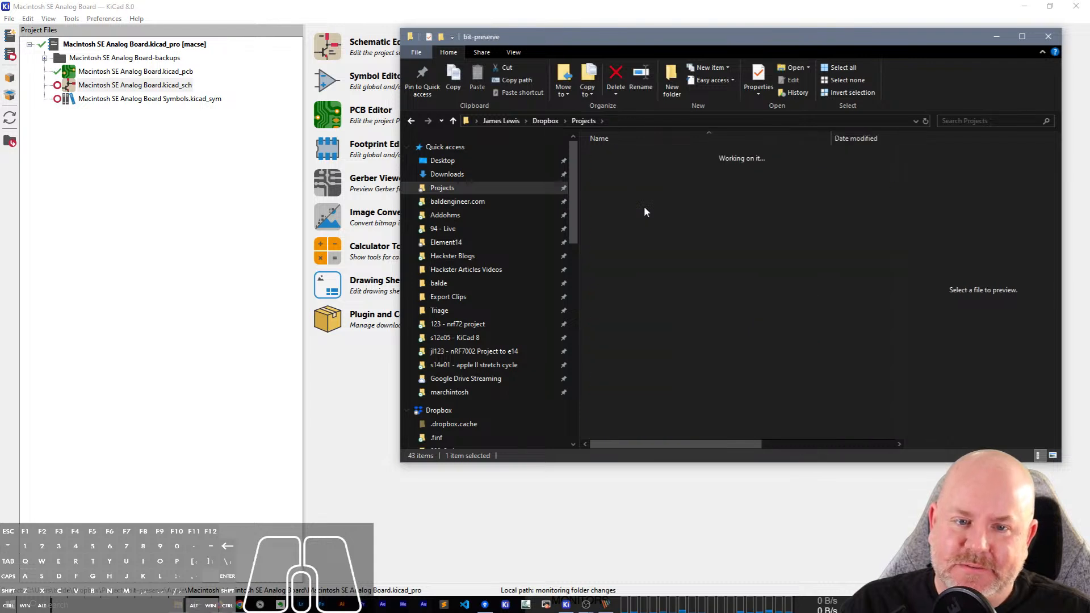
double_click(629, 191)
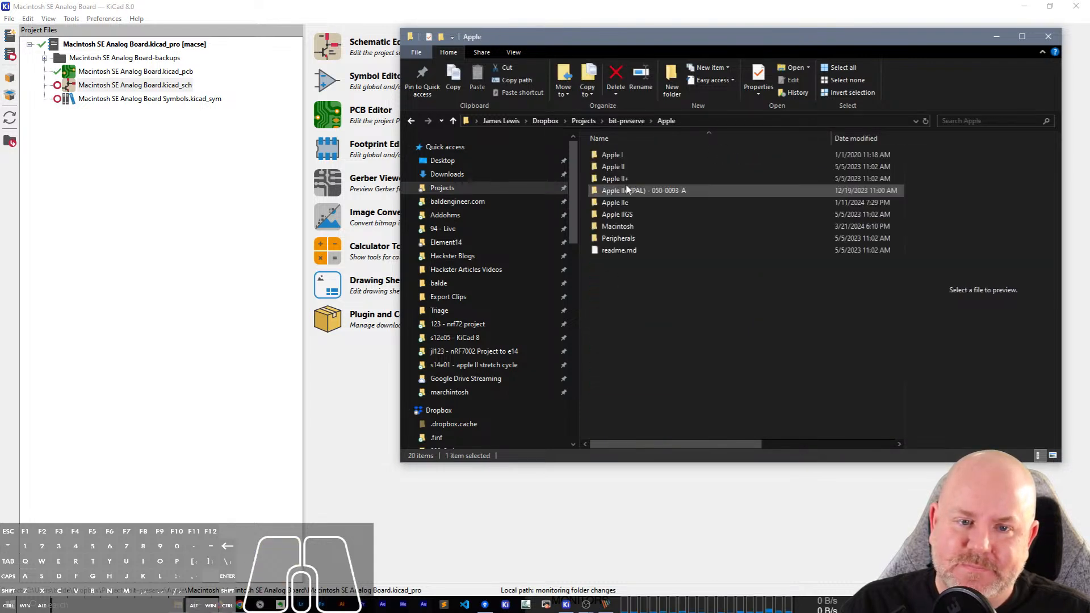
click(625, 226)
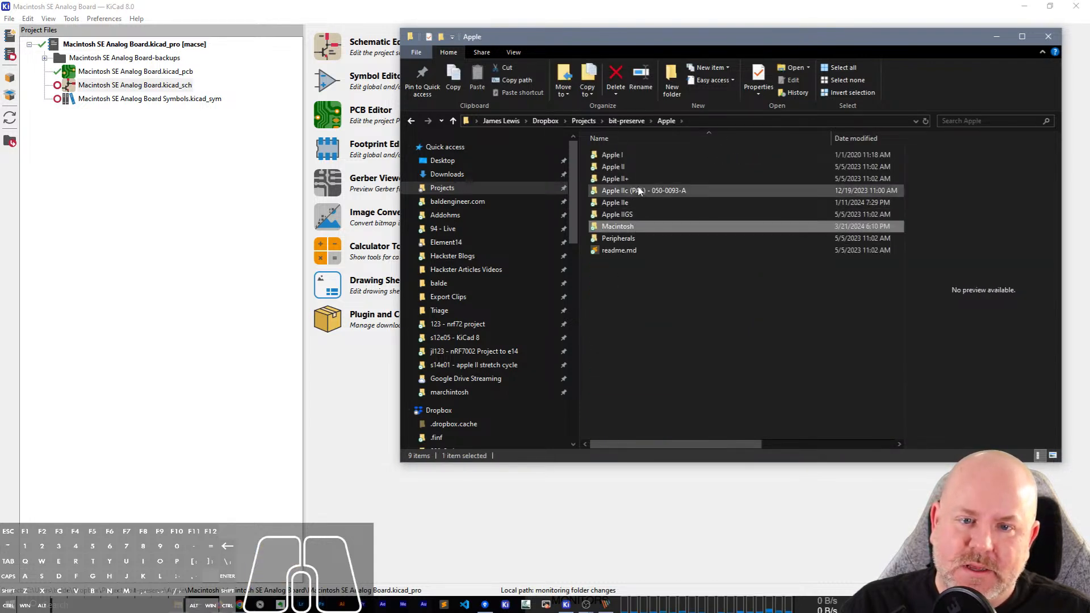
key(Return)
double_click(642, 168)
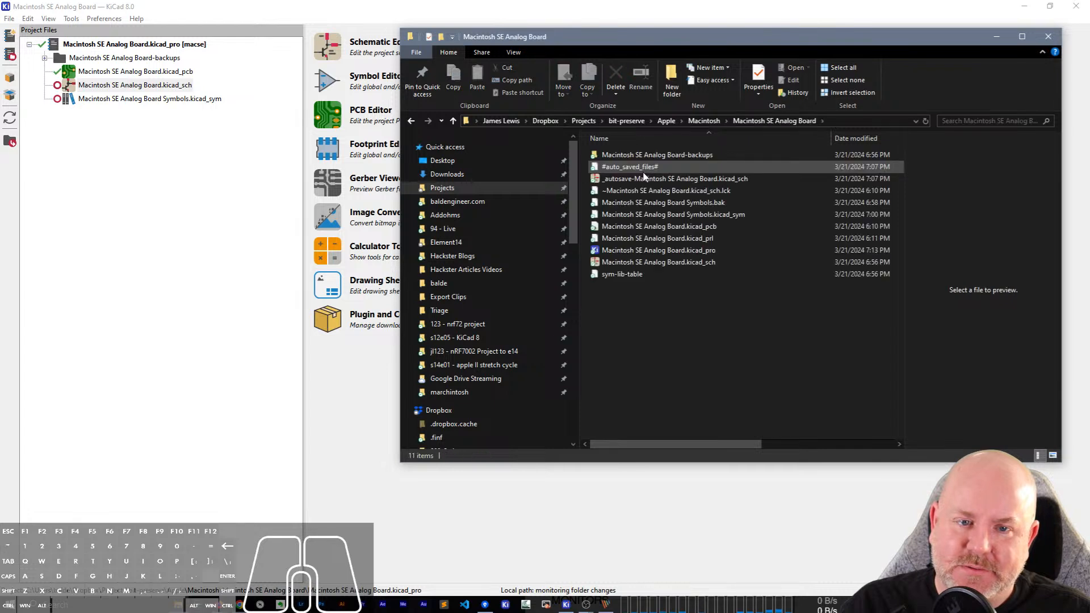
Return to the KiCad project manager, open Macintosh SE Analog Board.kicad_sch, and restore its last saved edits.
click(642, 169)
click(155, 88)
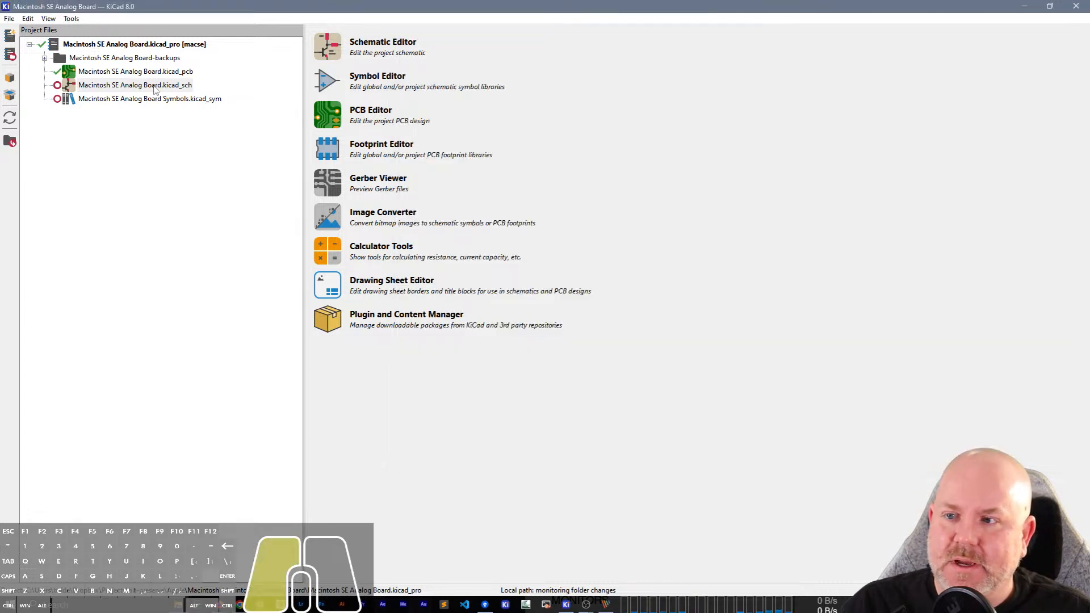
double_click(155, 89)
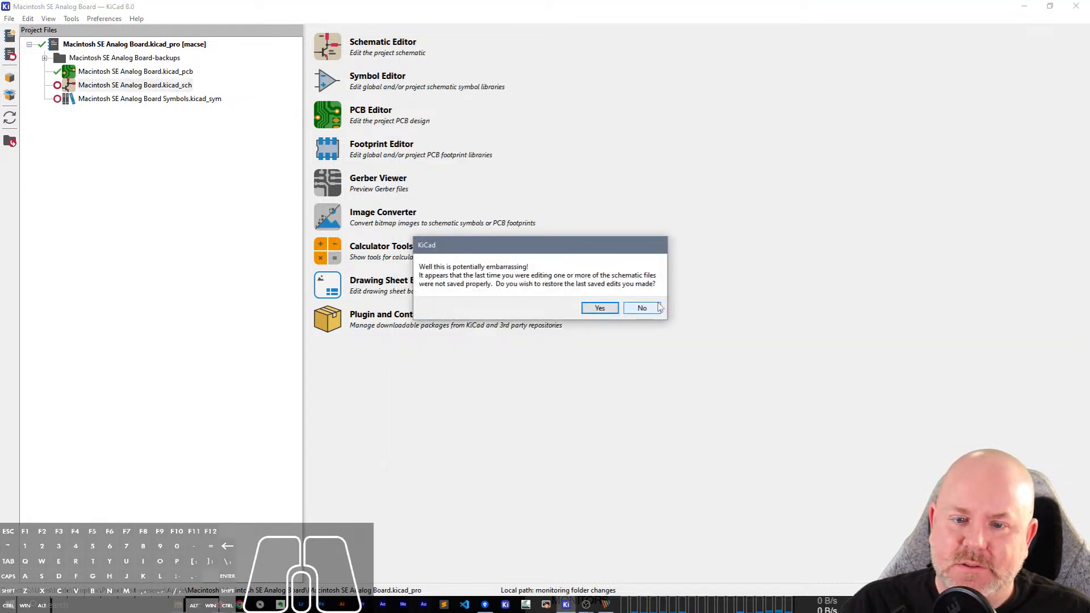
click(594, 310)
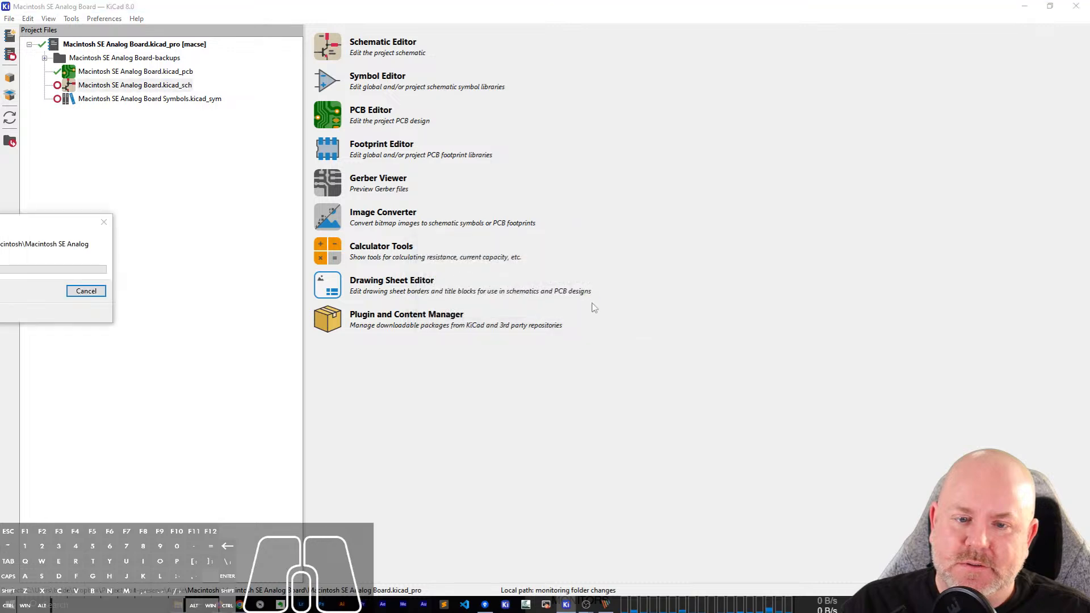
scroll(595, 311, up, 5)
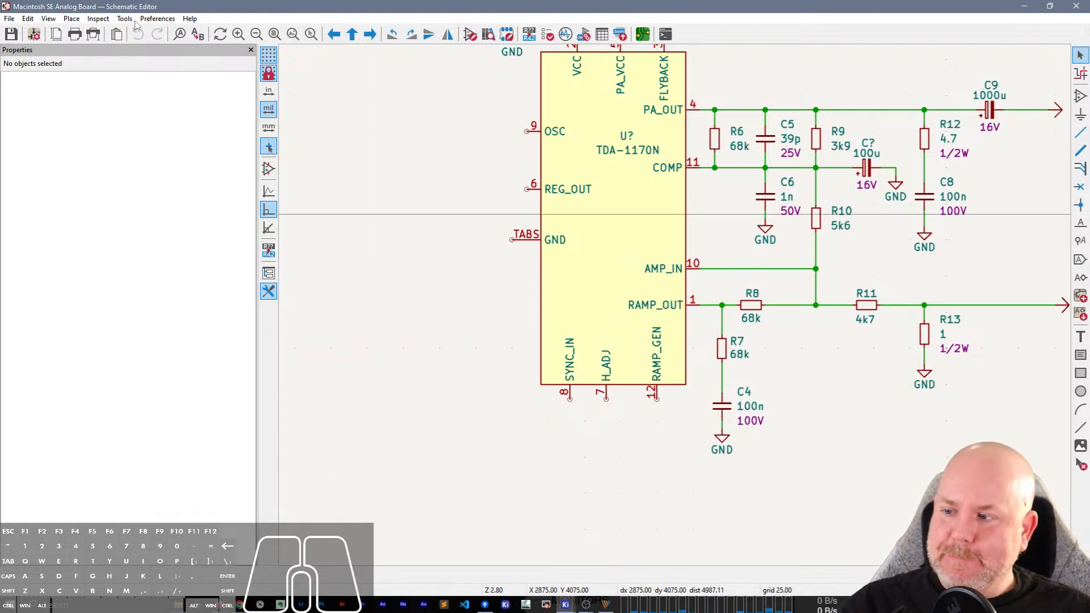
Open the Schematic Setup's Net Classes page and add a net class named Power.
click(34, 34)
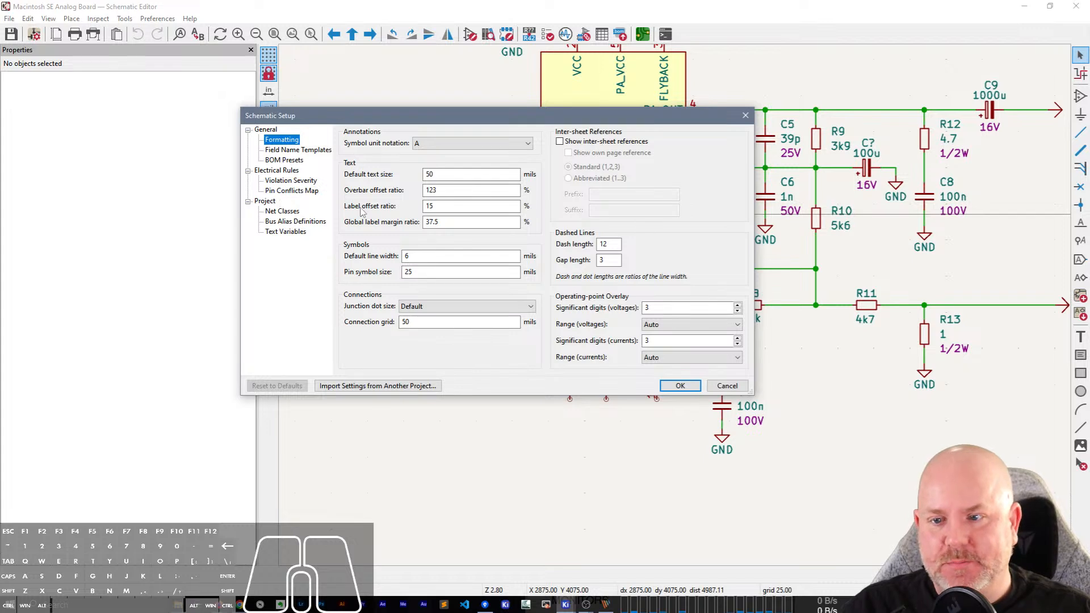
click(284, 212)
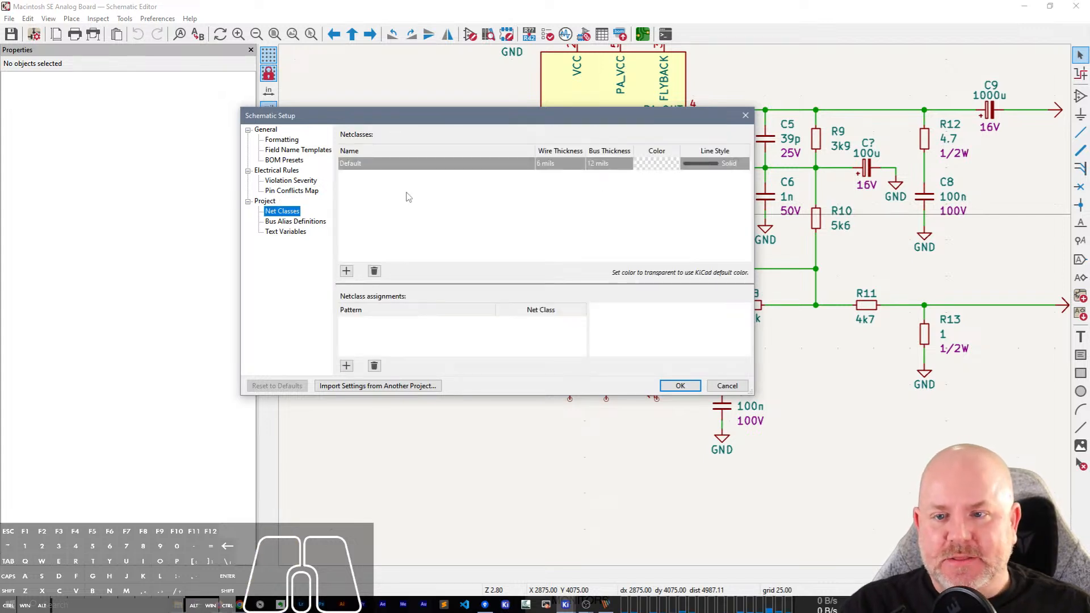
click(346, 271)
text(Power)
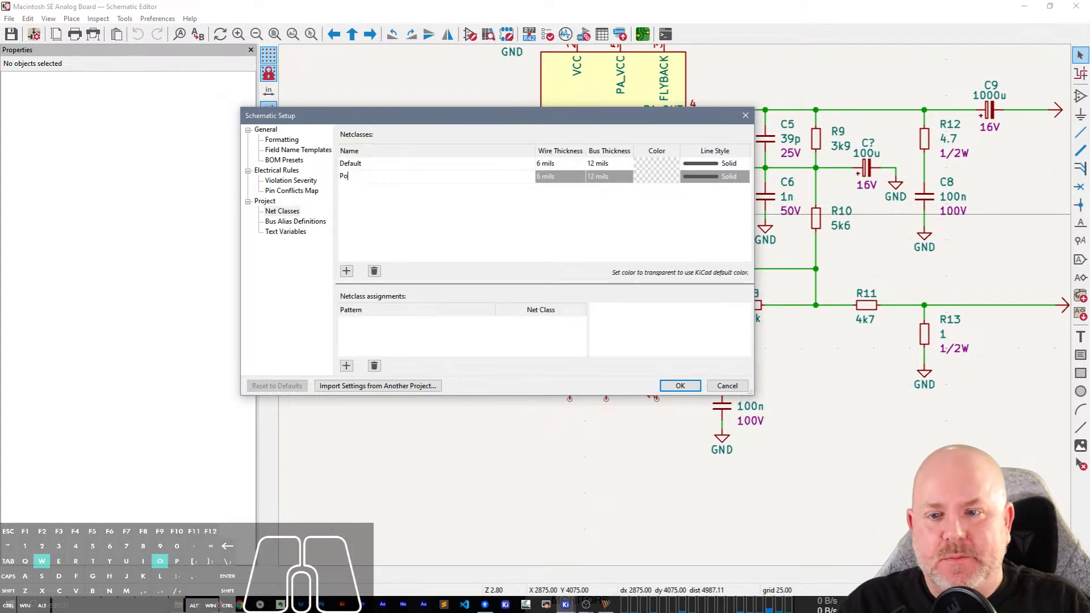
key(Return)
Add two more net classes named Data and USB_Diff, and accept the schematic setup.
click(347, 272)
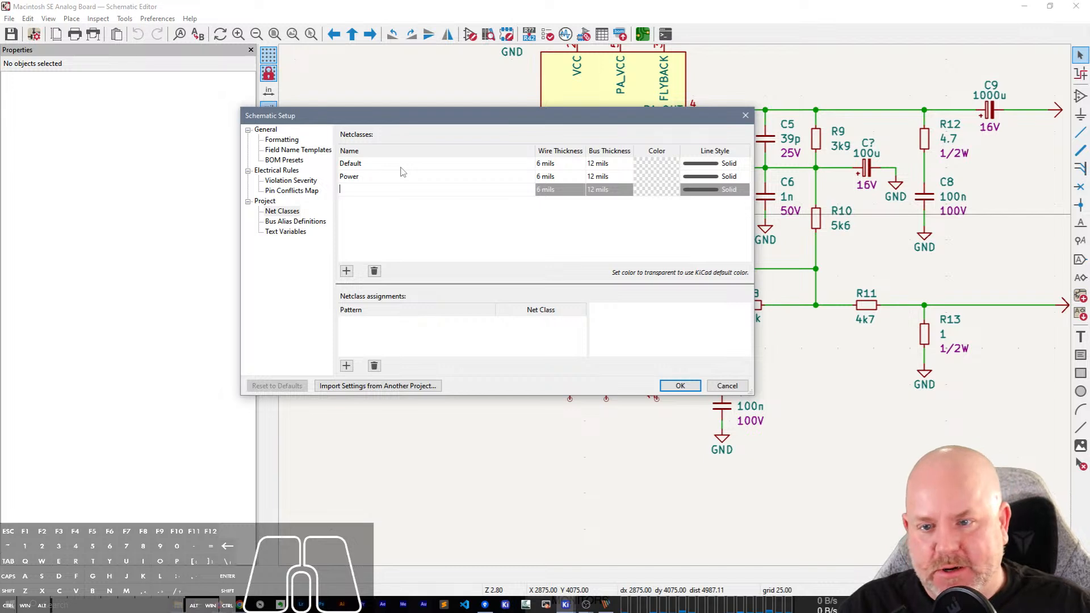
text(Data)
key(Return)
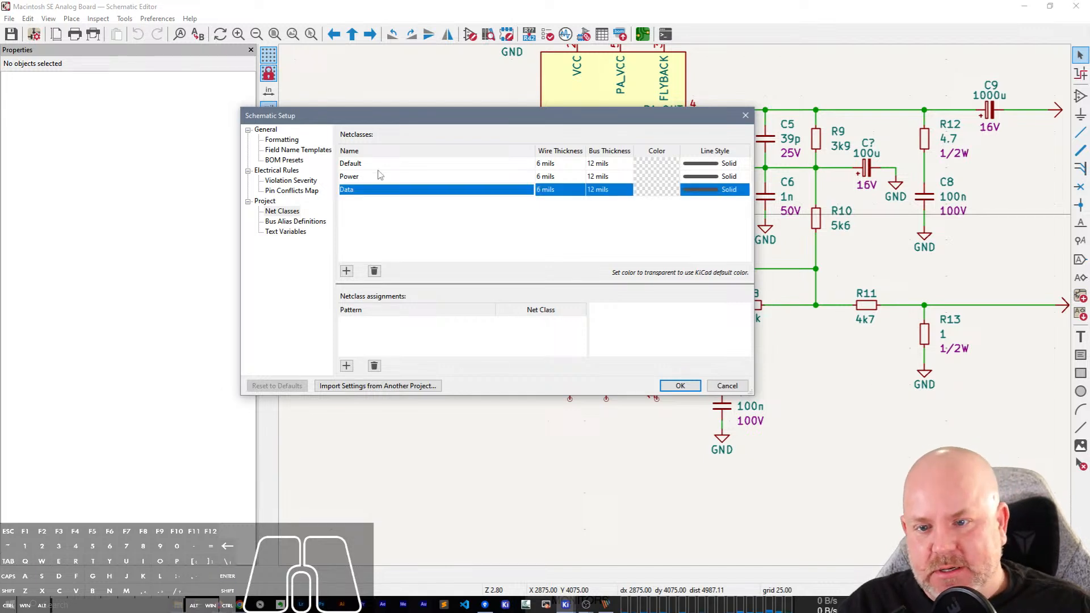
click(347, 271)
text(USB_)
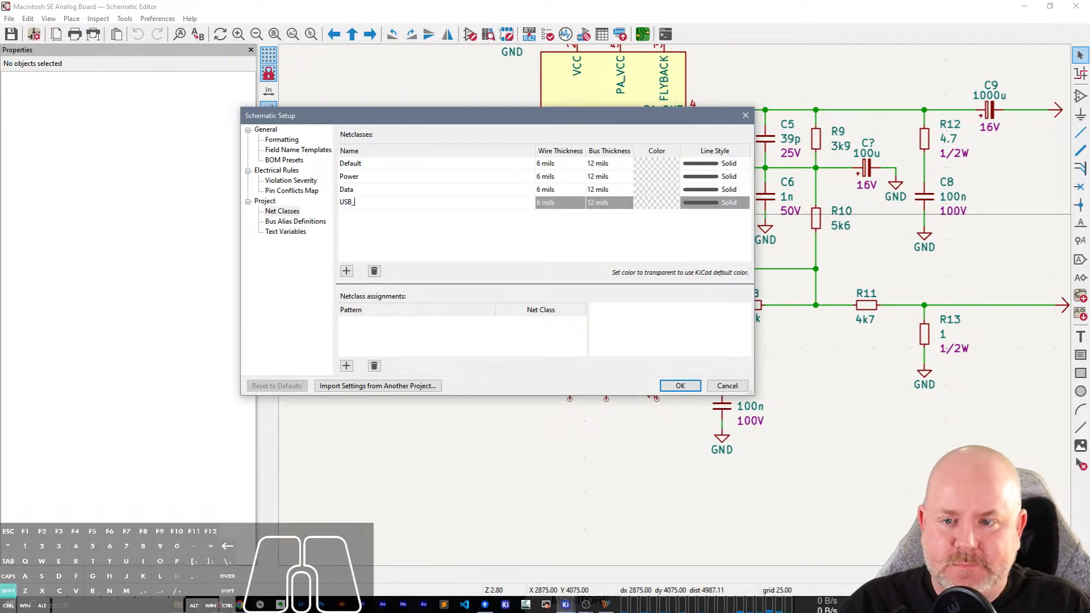
text(Diff)
key(Return)
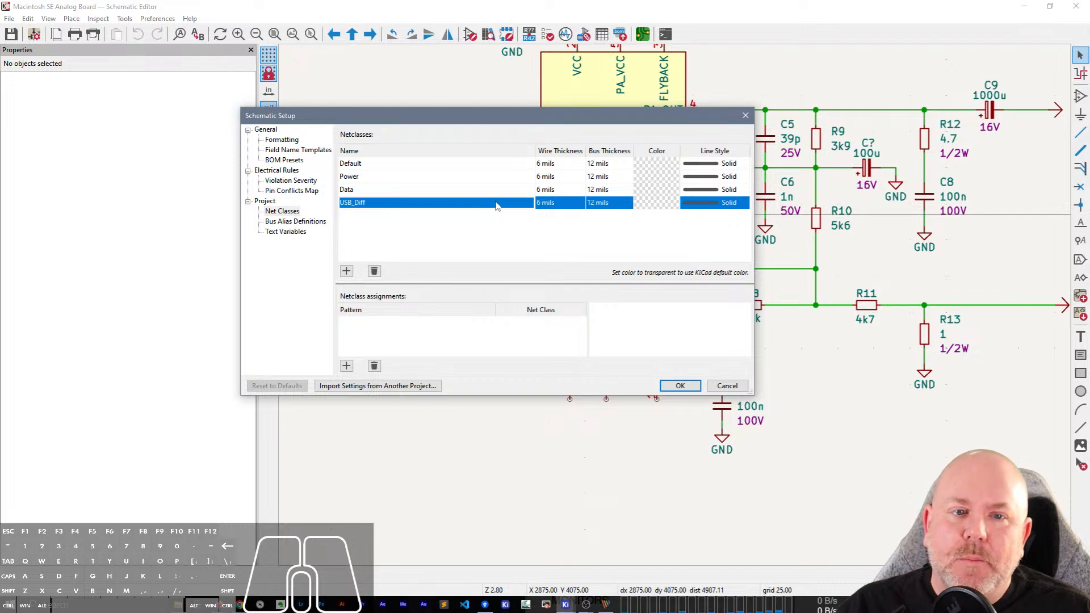
click(681, 385)
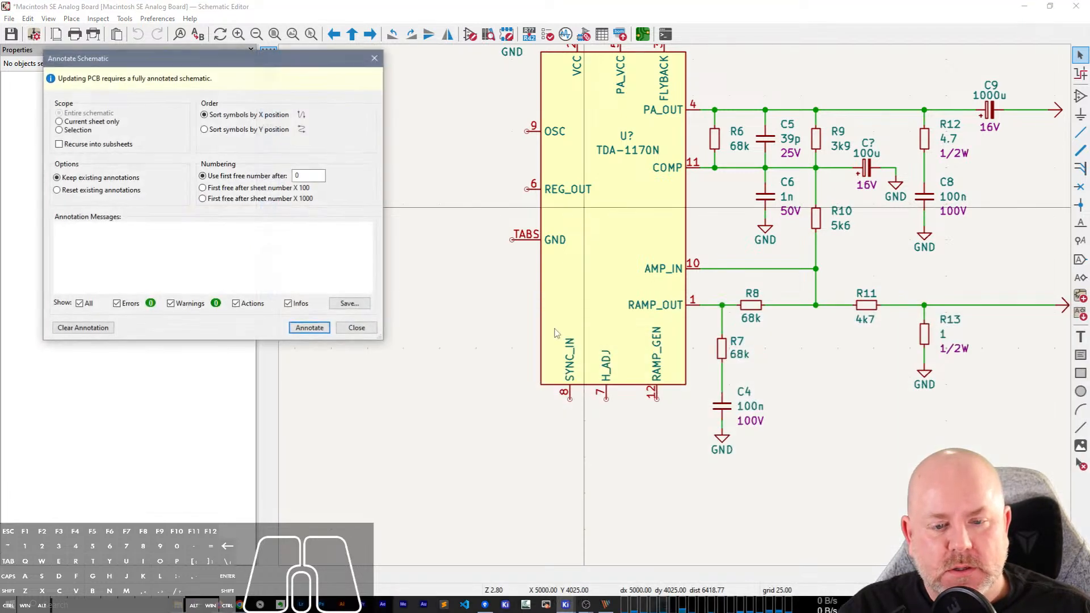
Dismiss schematic annotation, bring the PCB Editor into view, and look through the Board Setup's design rule pages up to Net Classes.
click(369, 329)
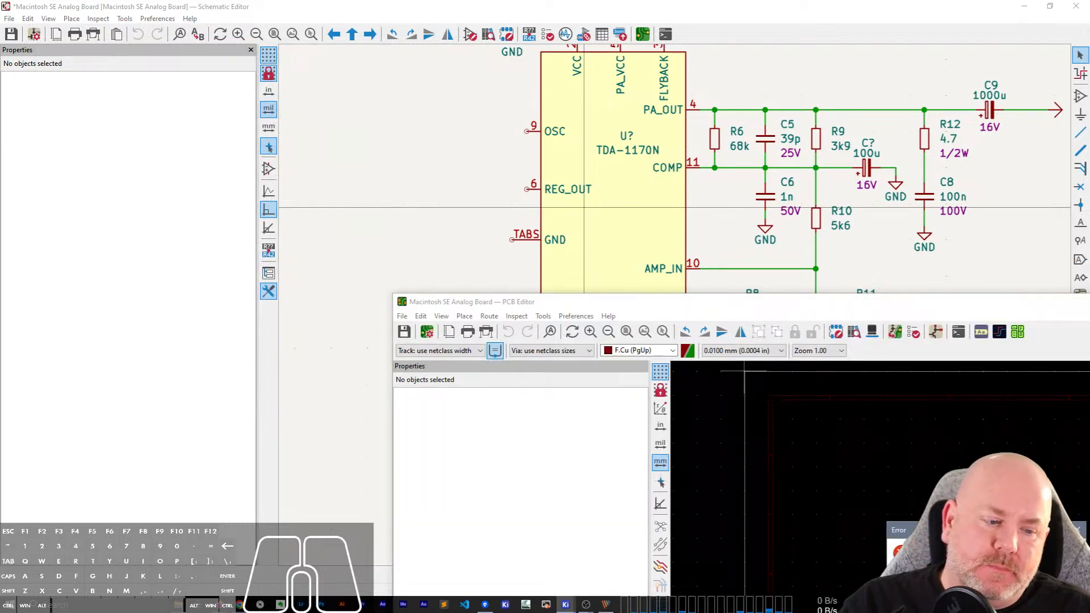
click(567, 306)
drag(567, 308, 279, 99)
click(138, 124)
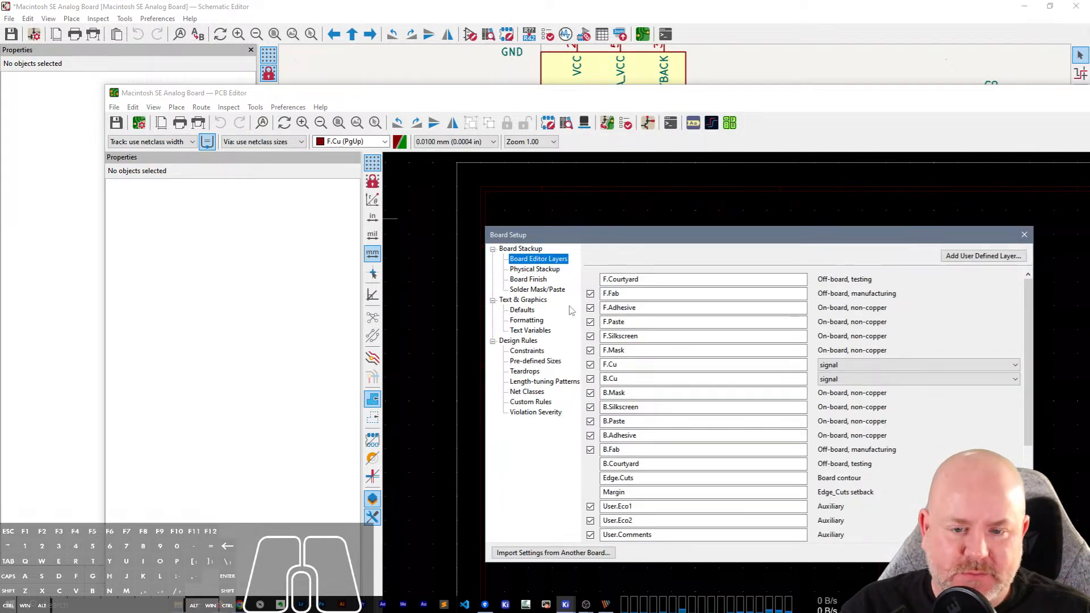
click(529, 351)
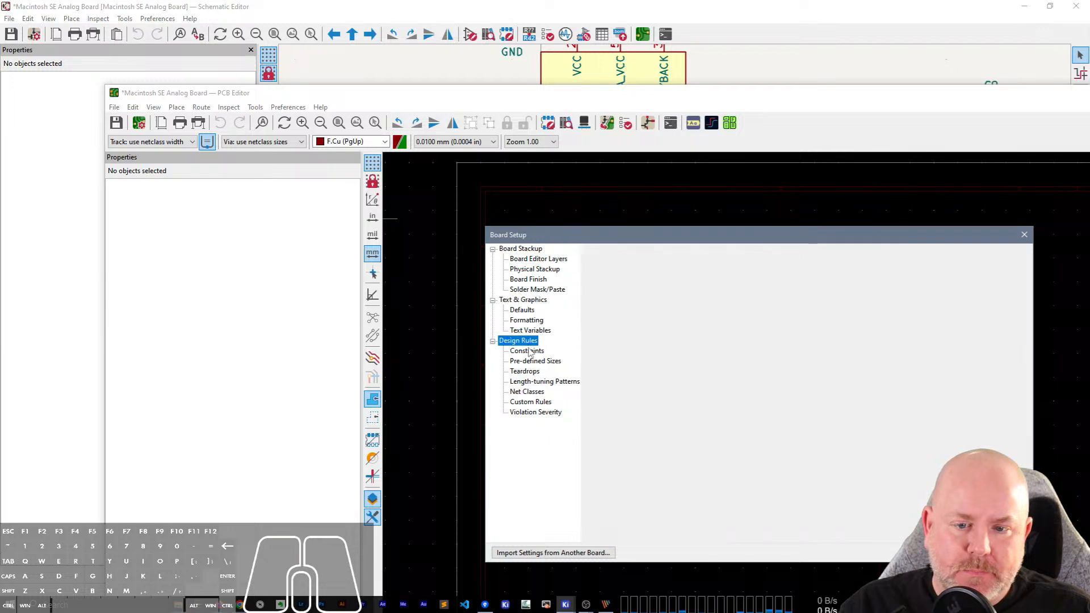
click(532, 362)
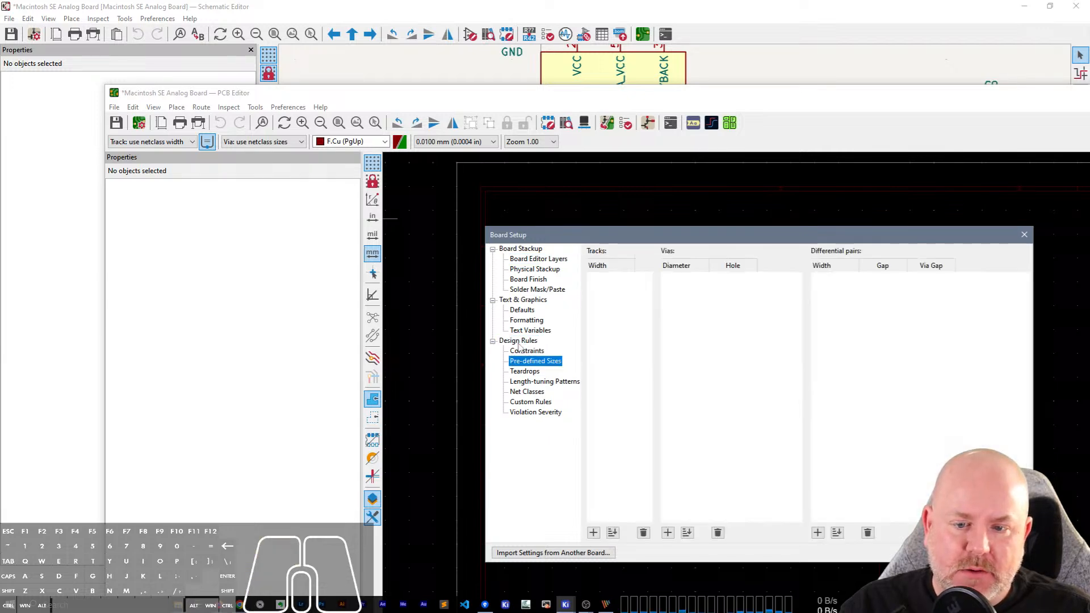
click(521, 351)
click(526, 401)
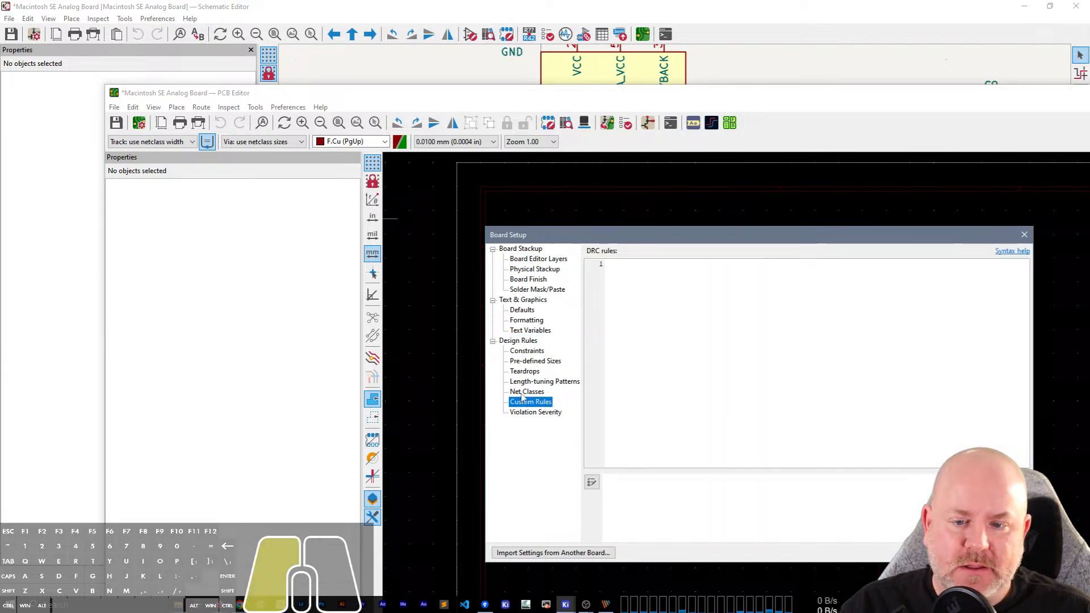
click(527, 392)
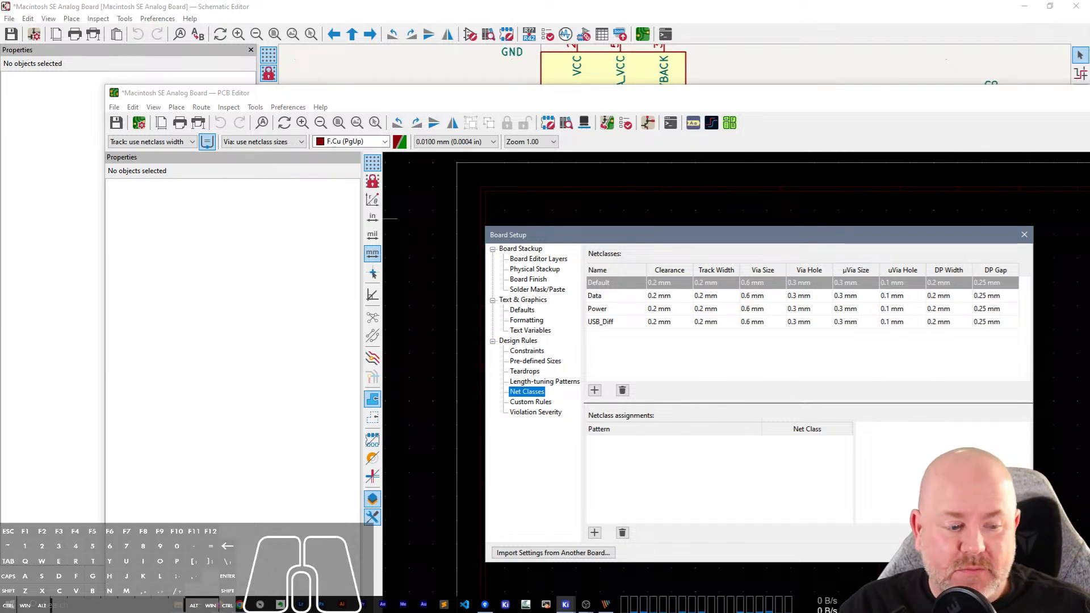
Leave the Board Setup and close the PCB Editor, discarding the changes to the board.
click(1004, 553)
drag(1043, 93, 989, 108)
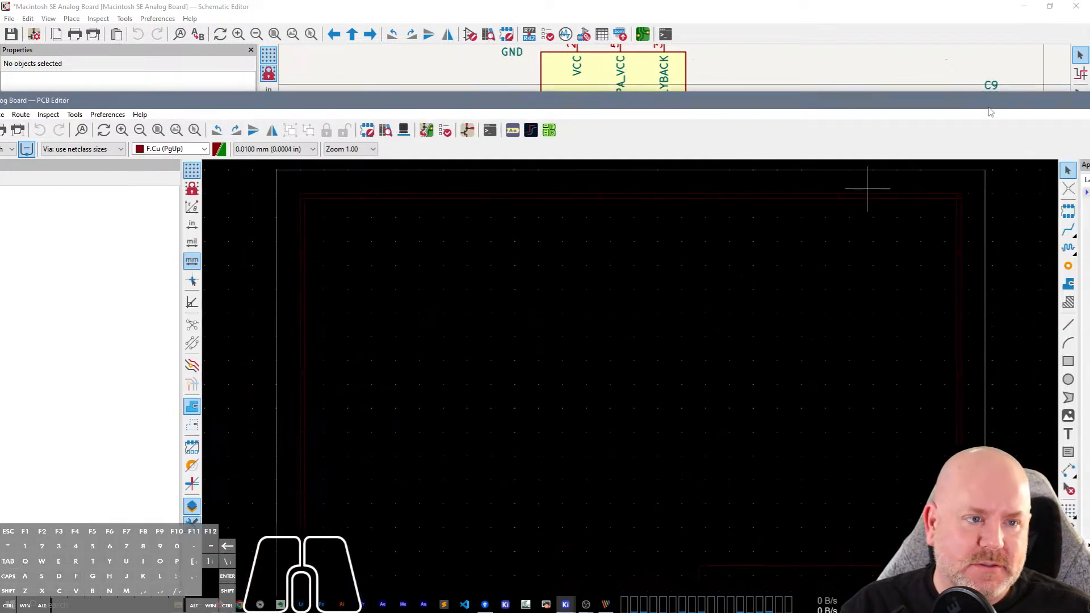
drag(782, 104, 314, 84)
click(756, 81)
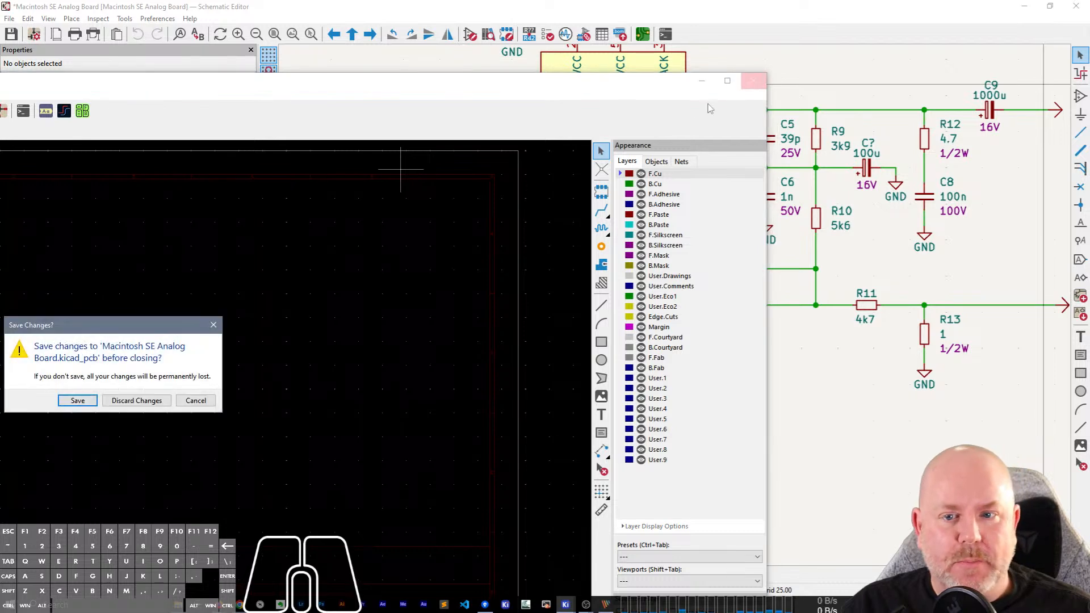
click(137, 400)
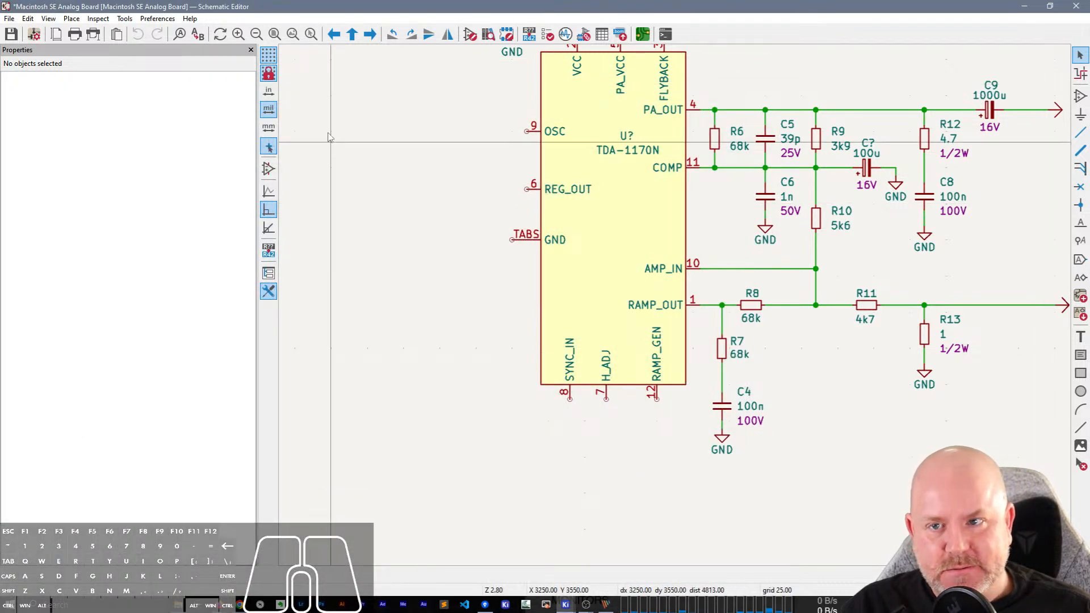
Reopen the Schematic Setup's net classes, enlarge the dialog, and narrow the net class table's Name column.
click(34, 34)
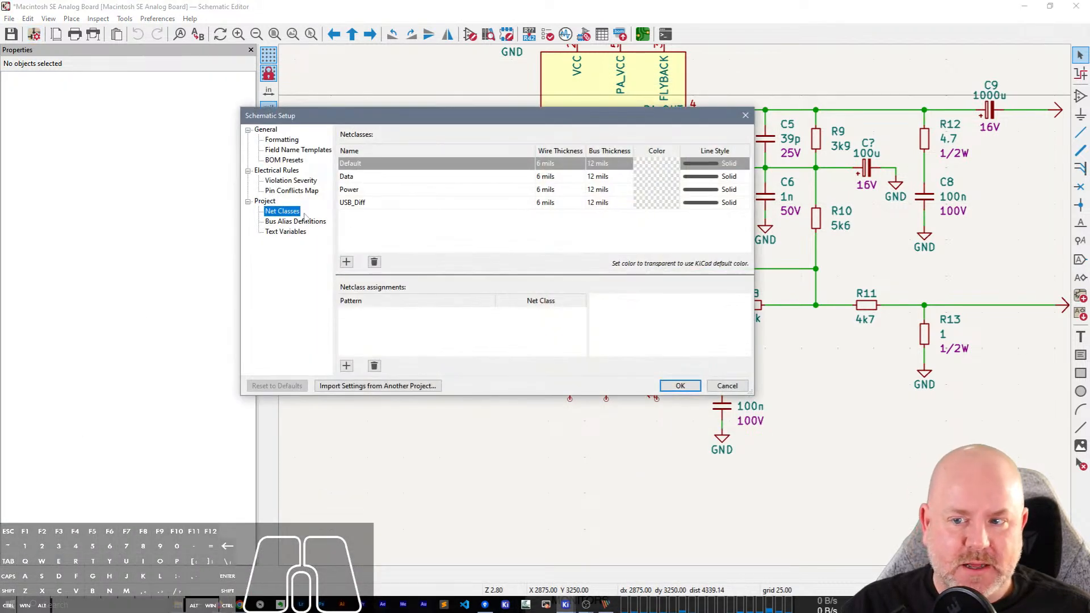
drag(459, 123, 329, 120)
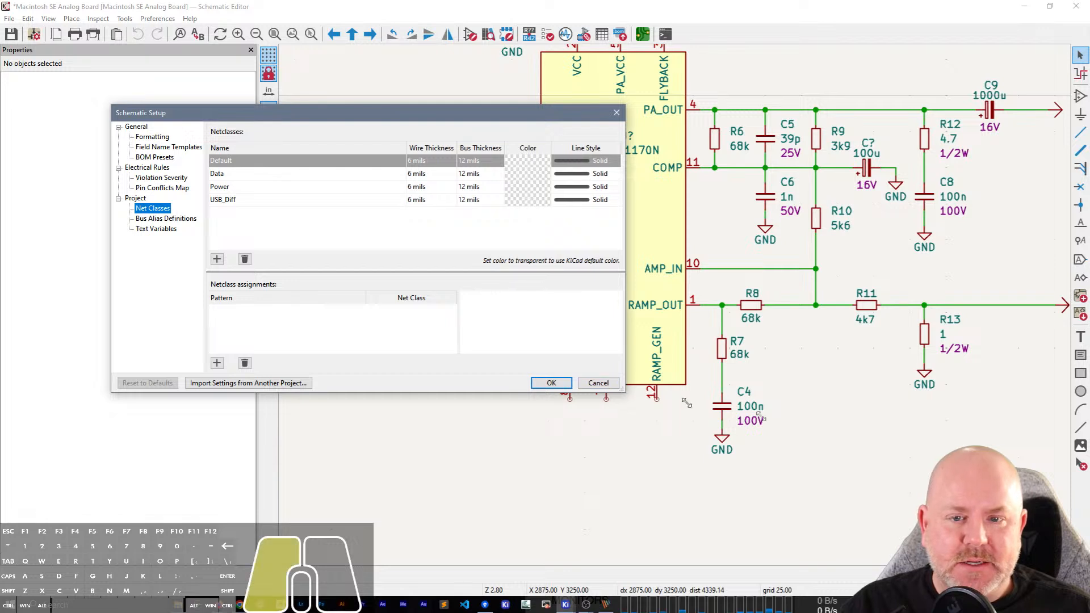
drag(644, 391, 1028, 444)
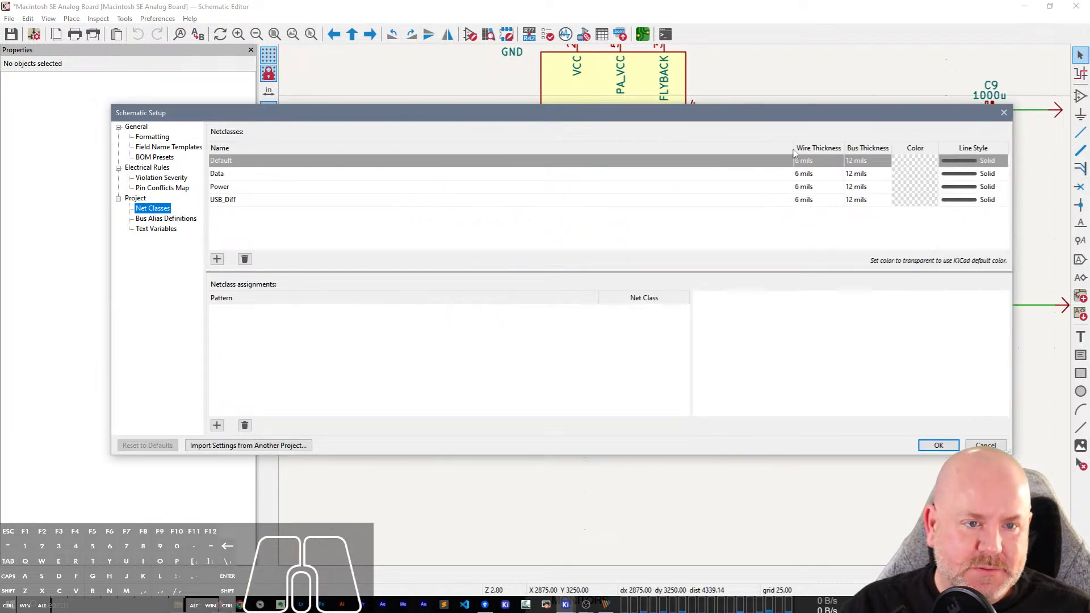
drag(796, 152, 280, 153)
Show the Track Width and Via Size columns in the schematic's net class table.
right_click(458, 148)
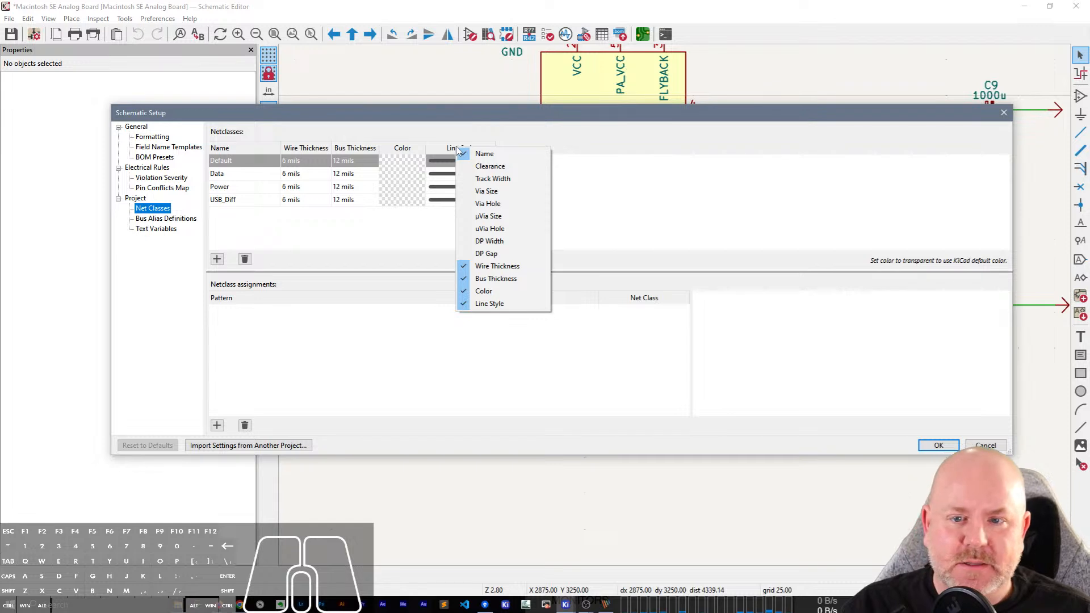
click(493, 179)
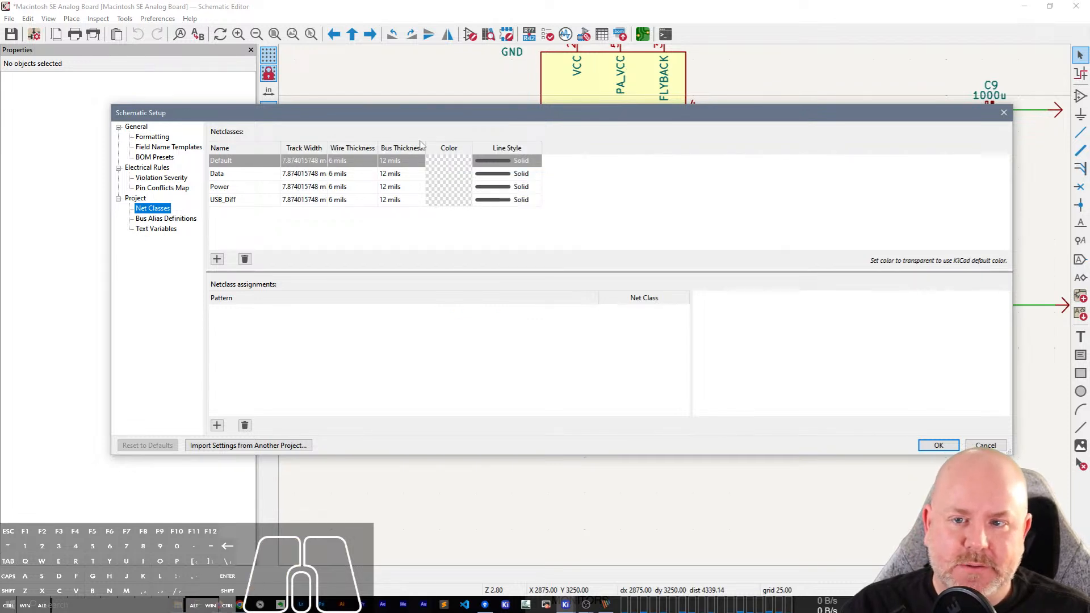
right_click(420, 146)
right_click(306, 148)
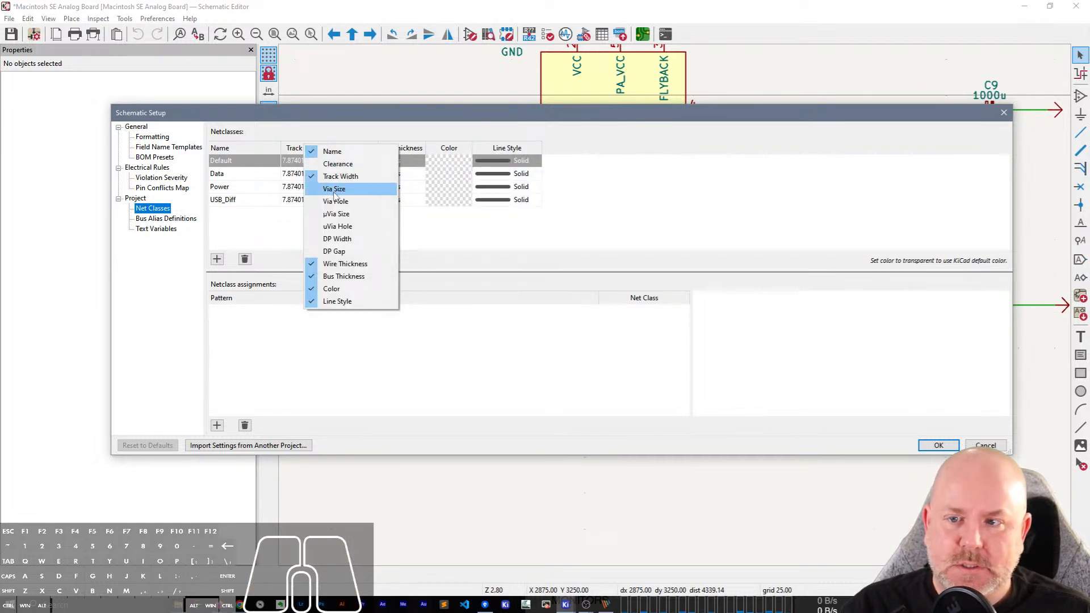
click(335, 189)
Set the Default net class's track width to 12 mils and accept the schematic setup.
click(322, 165)
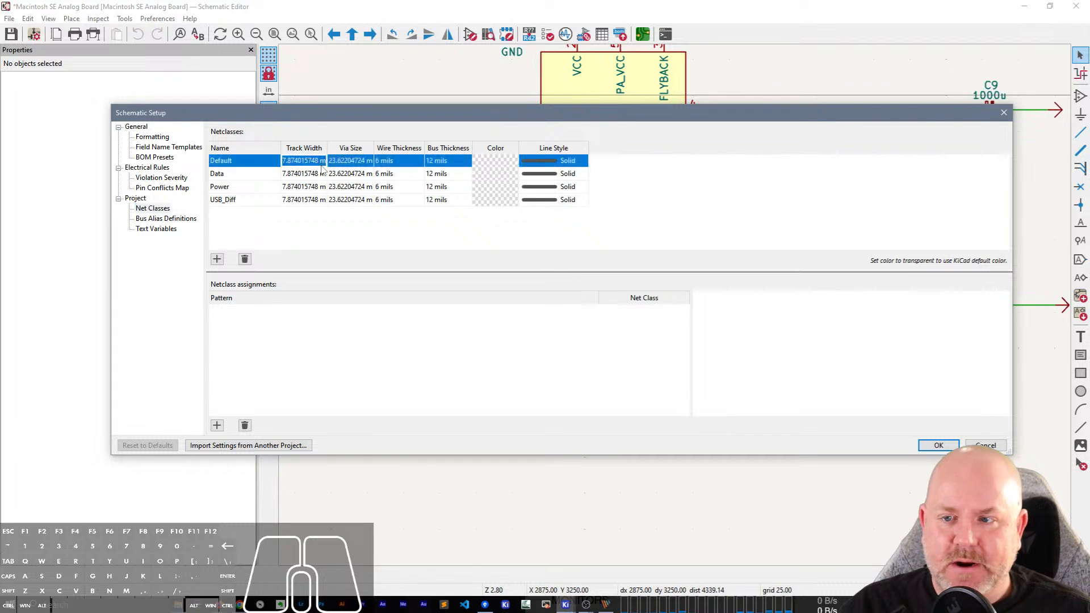
click(321, 165)
text(12)
key(Tab)
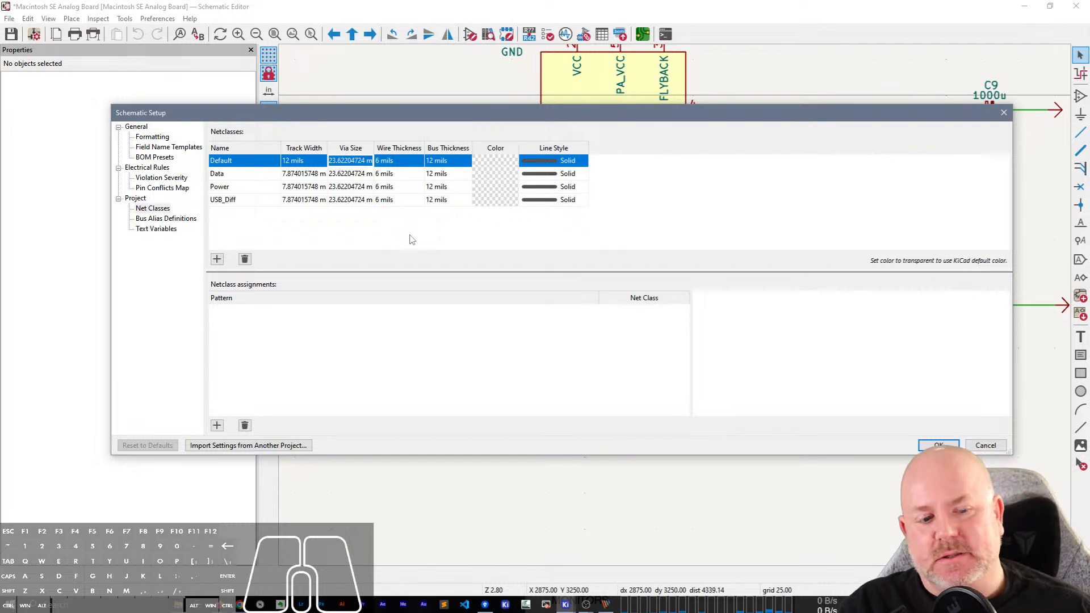
click(939, 445)
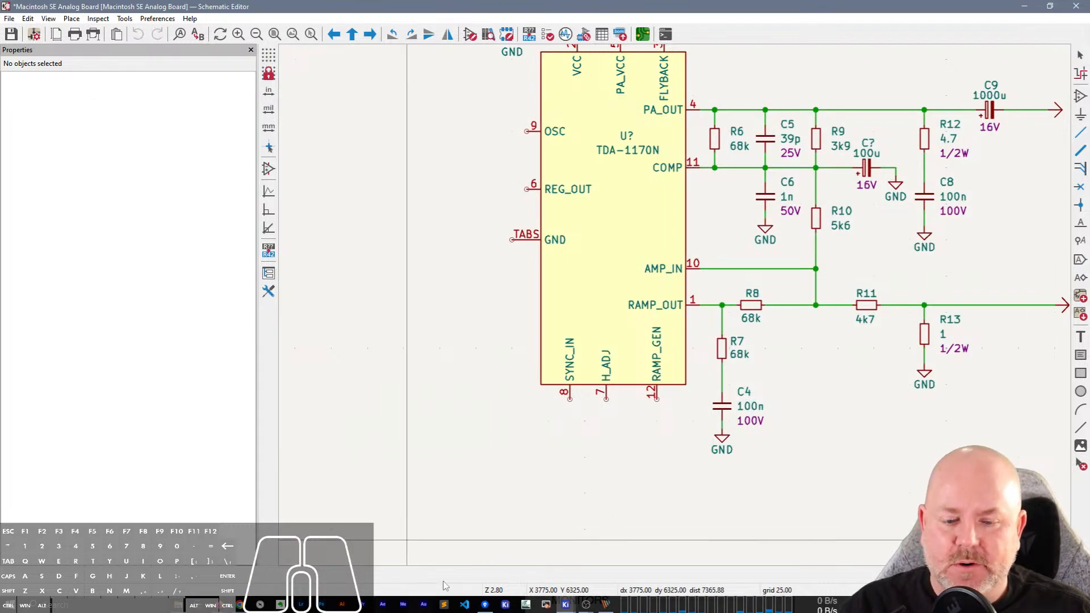
Open Macintosh SE Analog Board.kicad_pcb from the project manager and check the Default track width and available columns in the board's net classes.
mouse_move(567, 602)
click(510, 567)
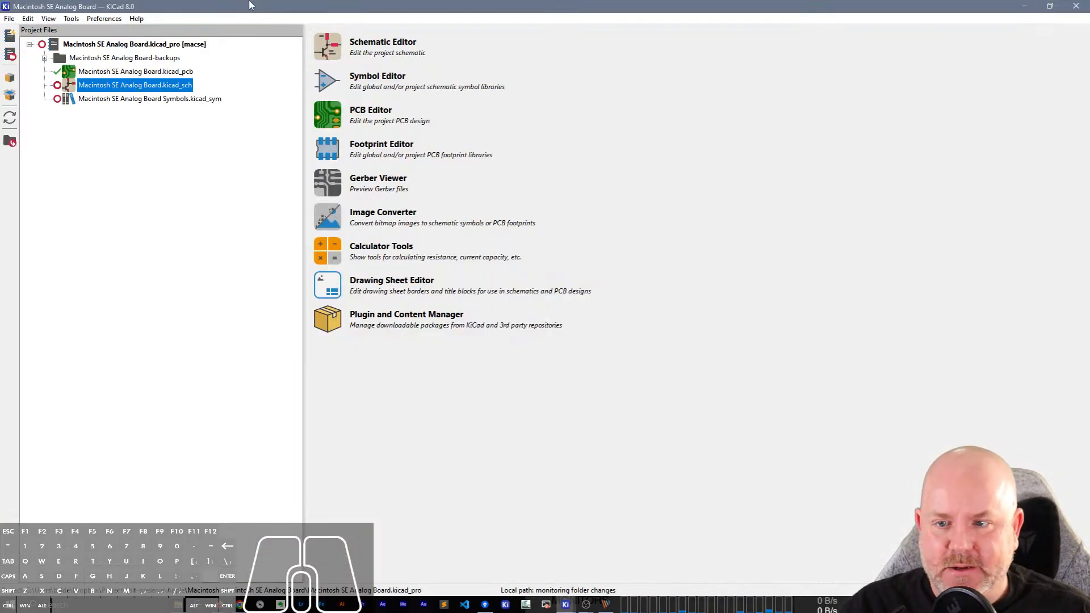
click(98, 72)
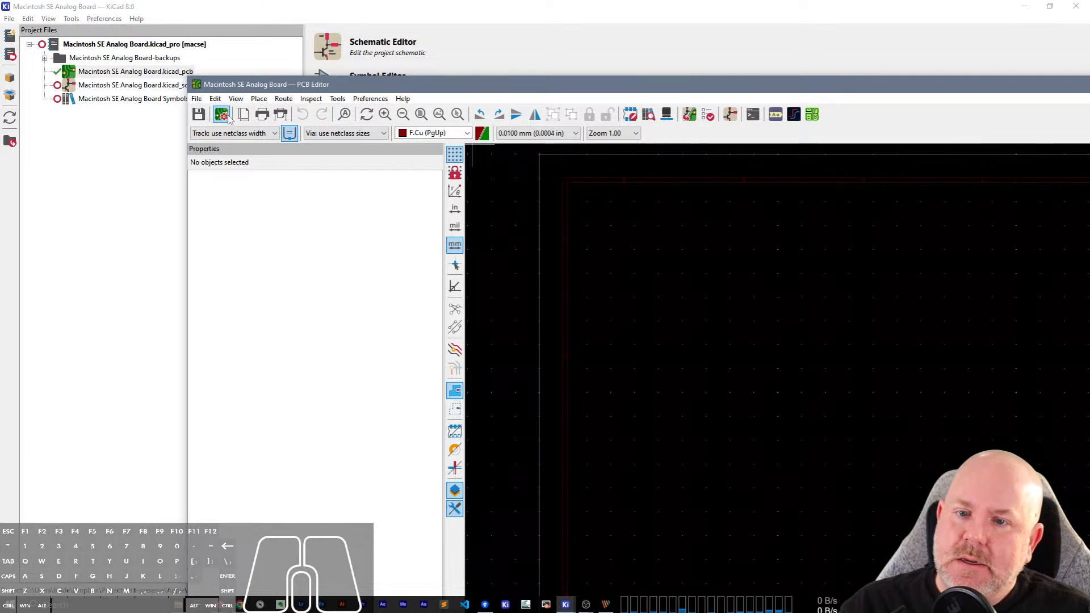
click(228, 116)
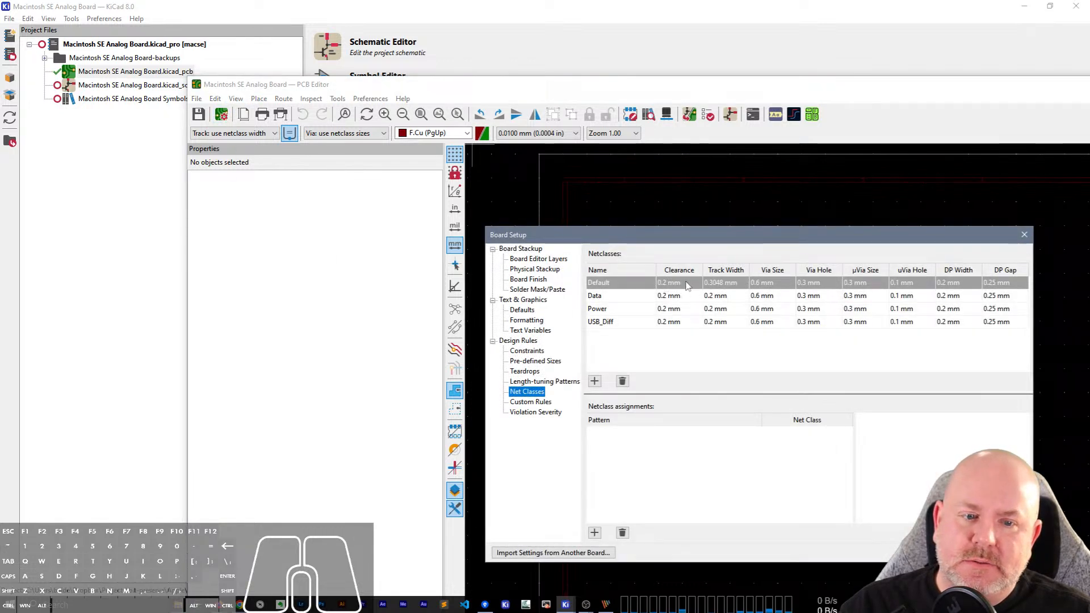
click(730, 284)
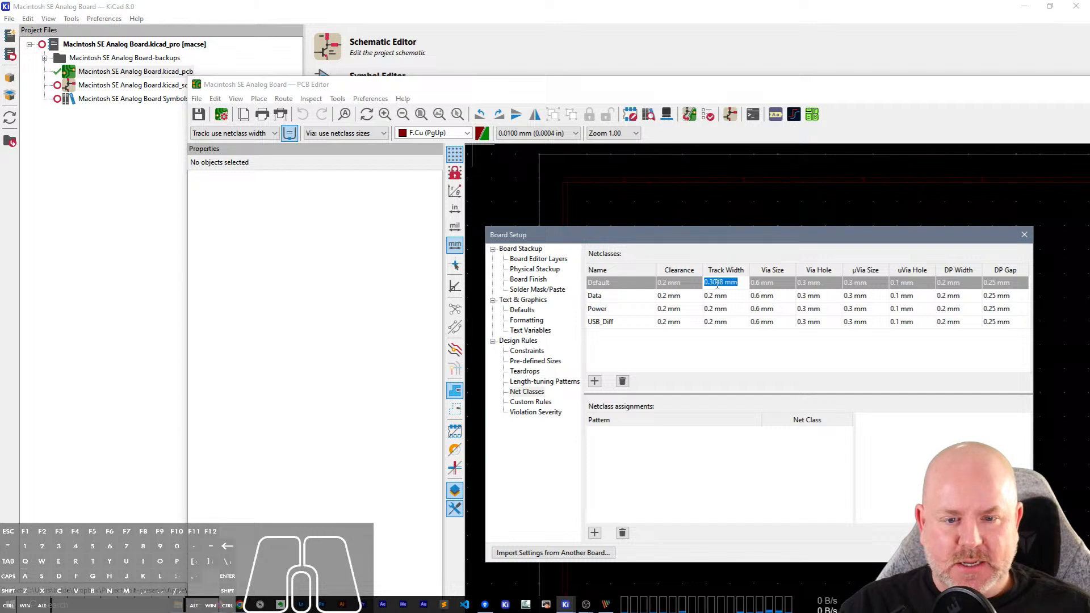
right_click(680, 272)
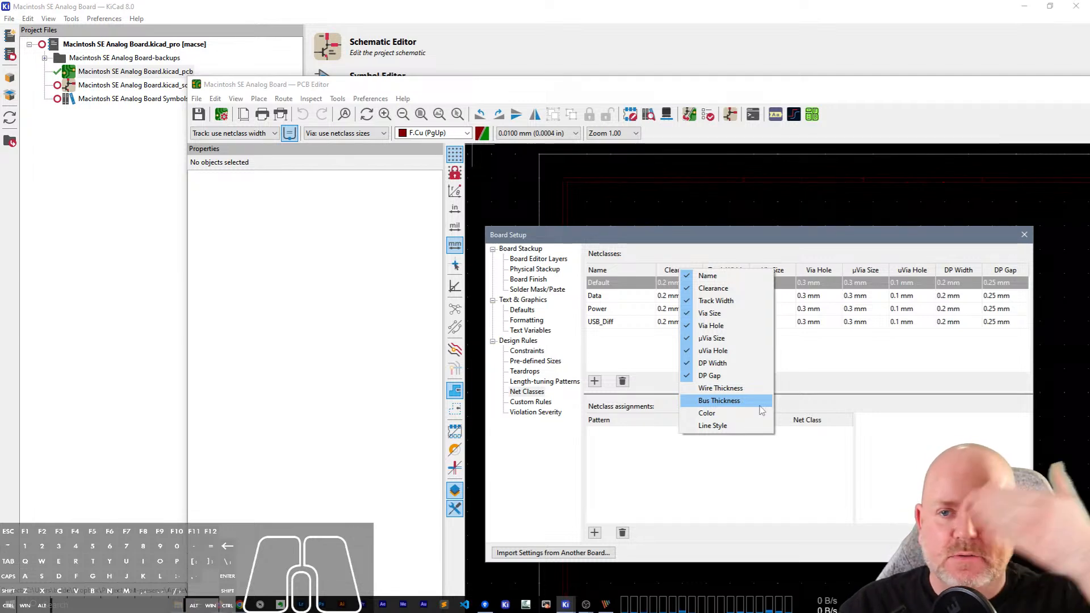
Close the Board Setup and the PCB Editor, and minimize the KiCad project manager.
click(1004, 552)
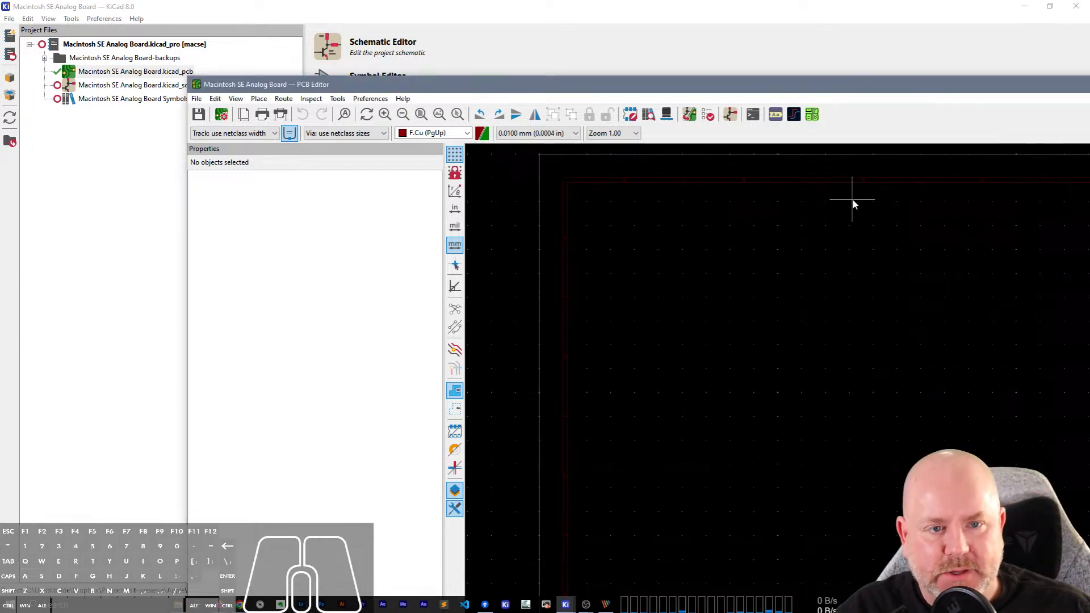
drag(859, 82, 730, 82)
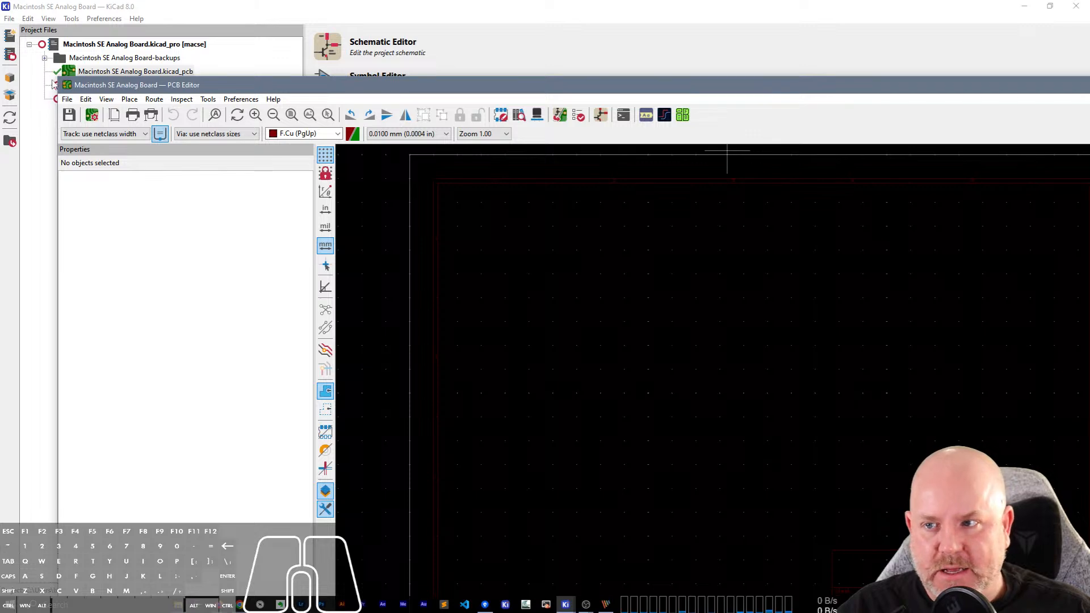
drag(56, 77, 538, 289)
drag(804, 301, 309, 164)
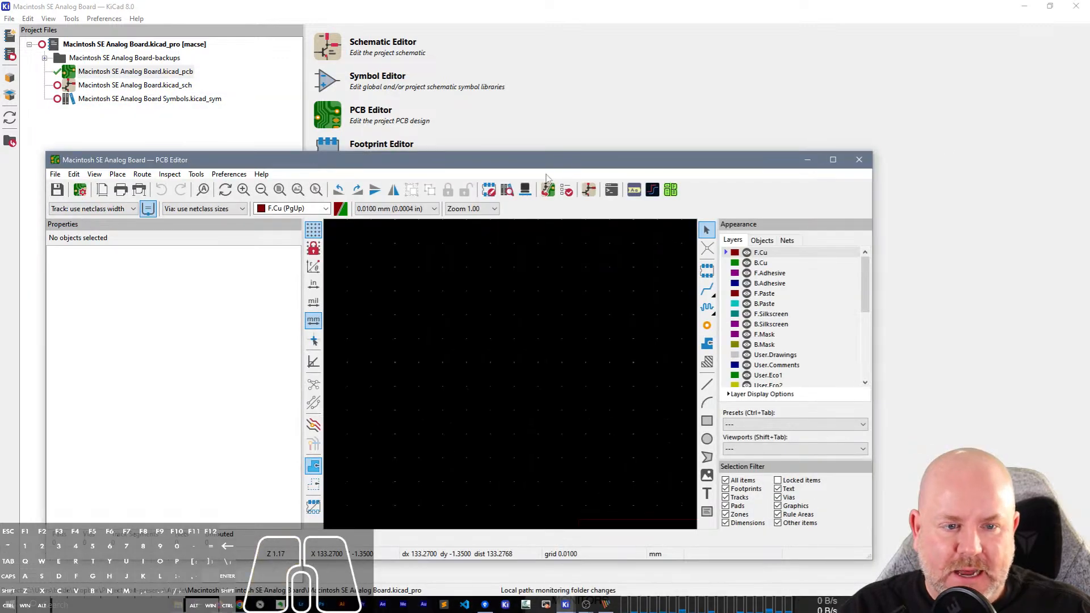
click(859, 160)
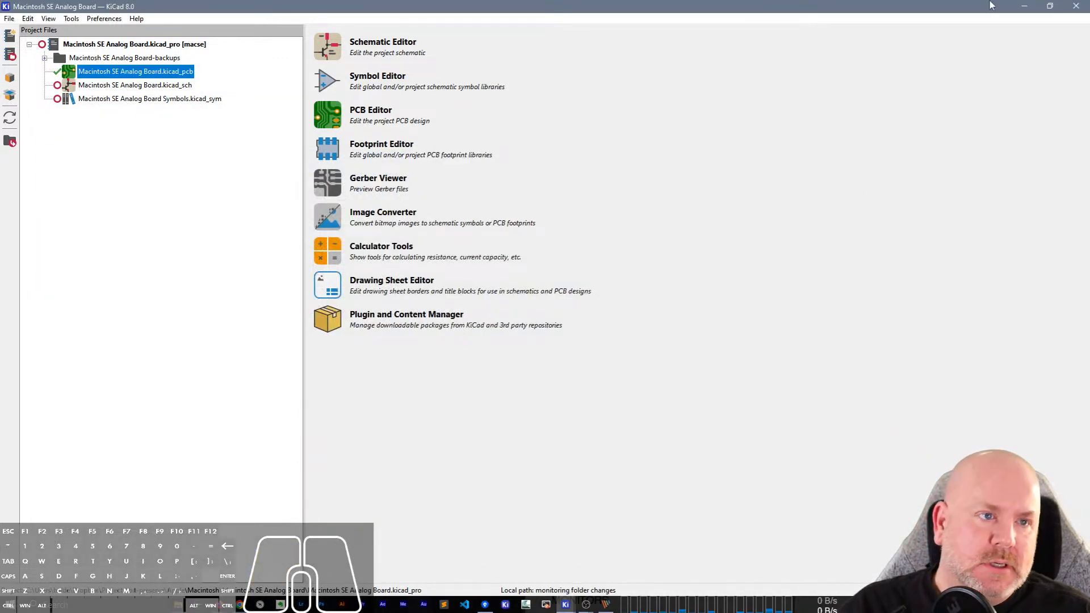
click(1025, 6)
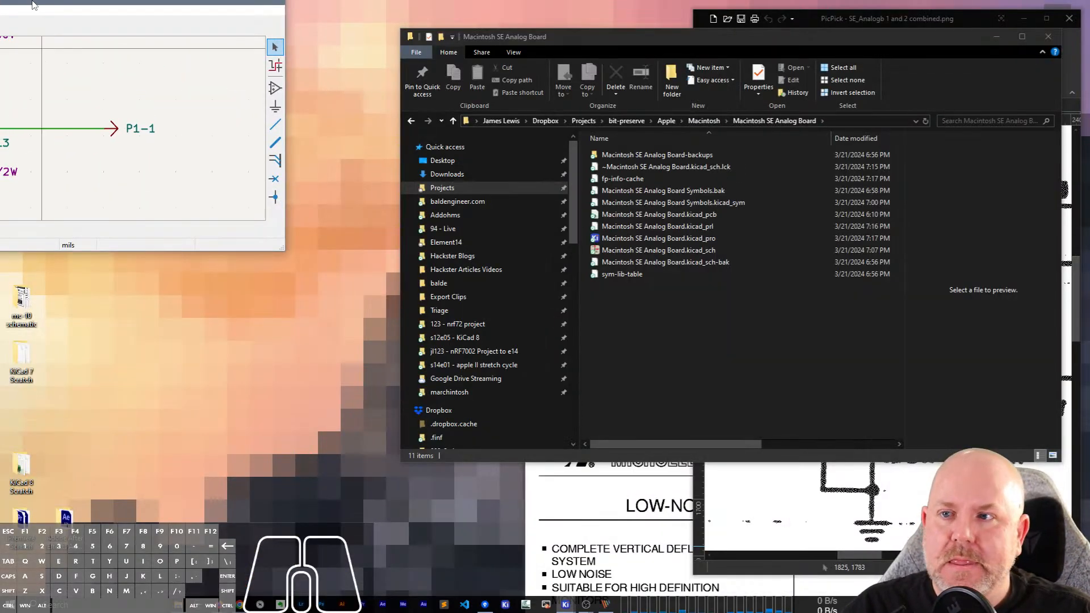
Resize the Schematic Editor window and place it beside the PicPick window showing the scanned schematic.
drag(35, 2, 624, 152)
drag(815, 263, 239, 262)
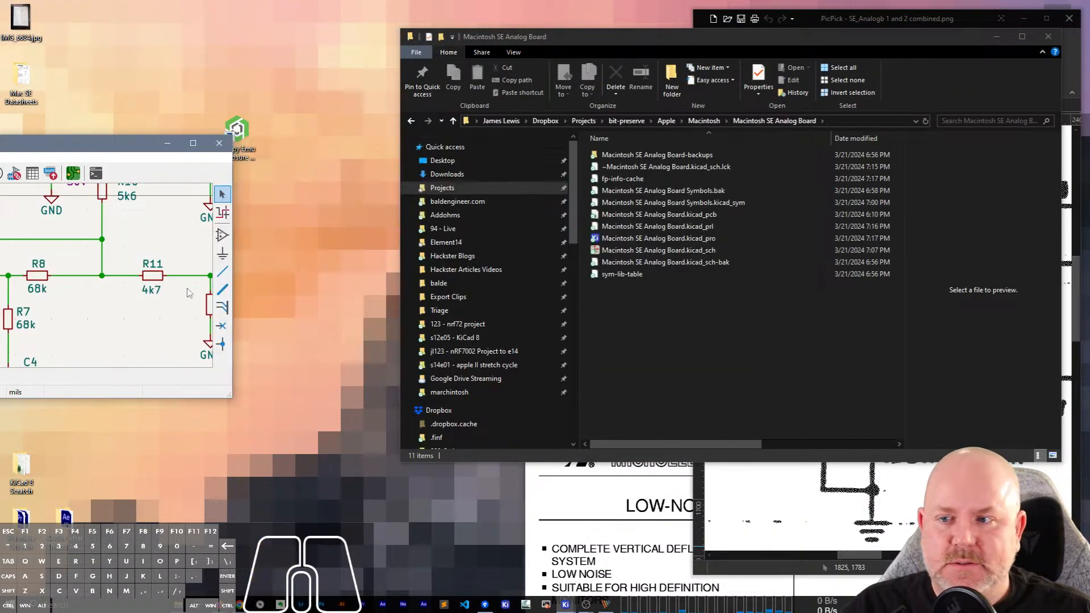
drag(55, 149, 628, 18)
drag(803, 267, 677, 591)
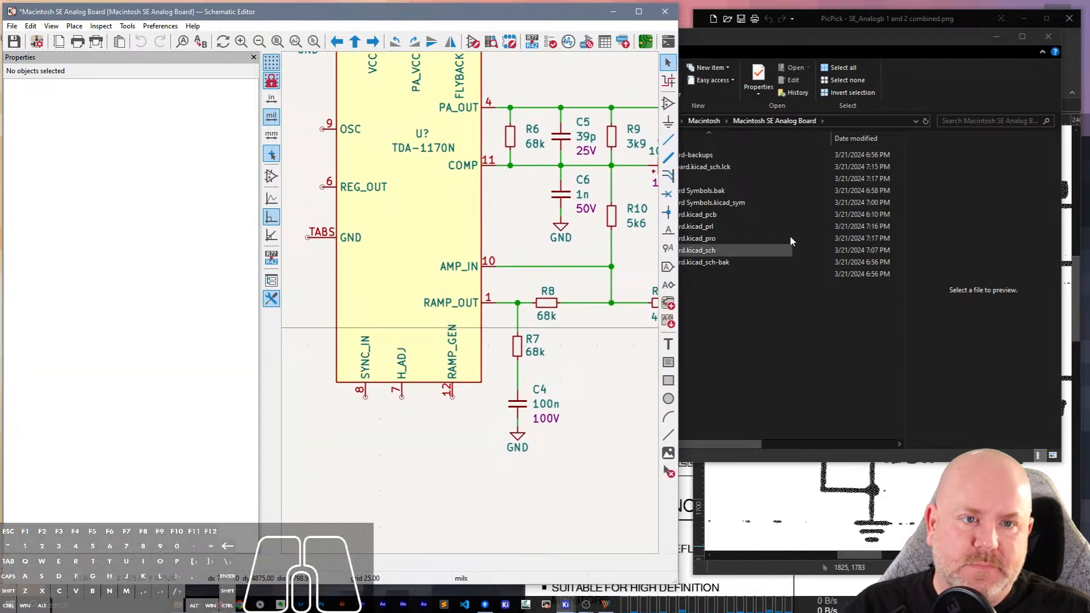
click(843, 23)
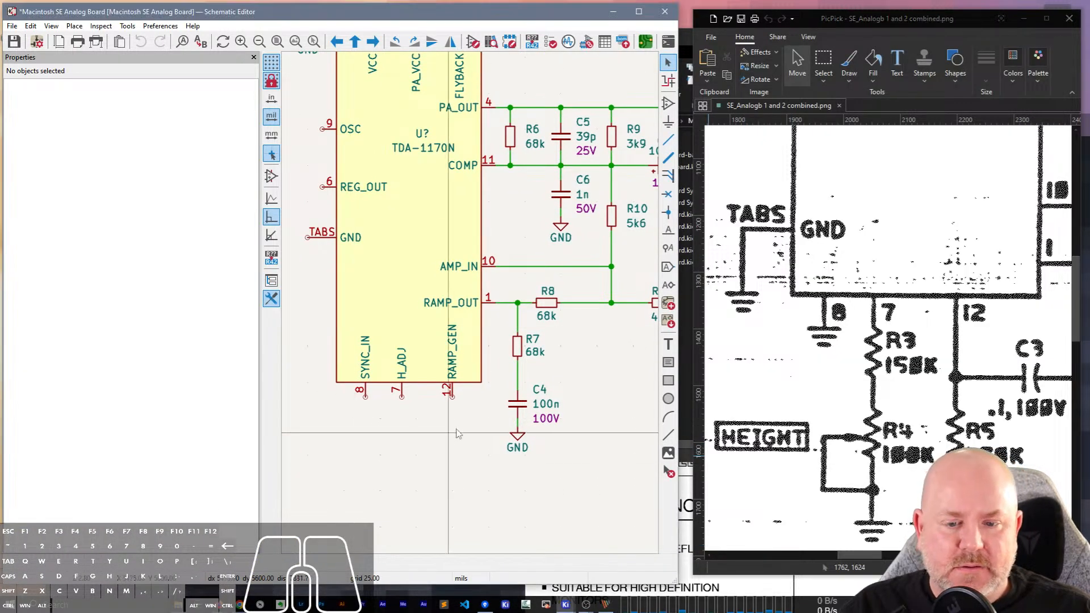
Duplicate capacitor C4, rotate the copy horizontal and place it below the RAMP_GEN pin.
scroll(456, 419, up, 1)
scroll(471, 309, down, 1)
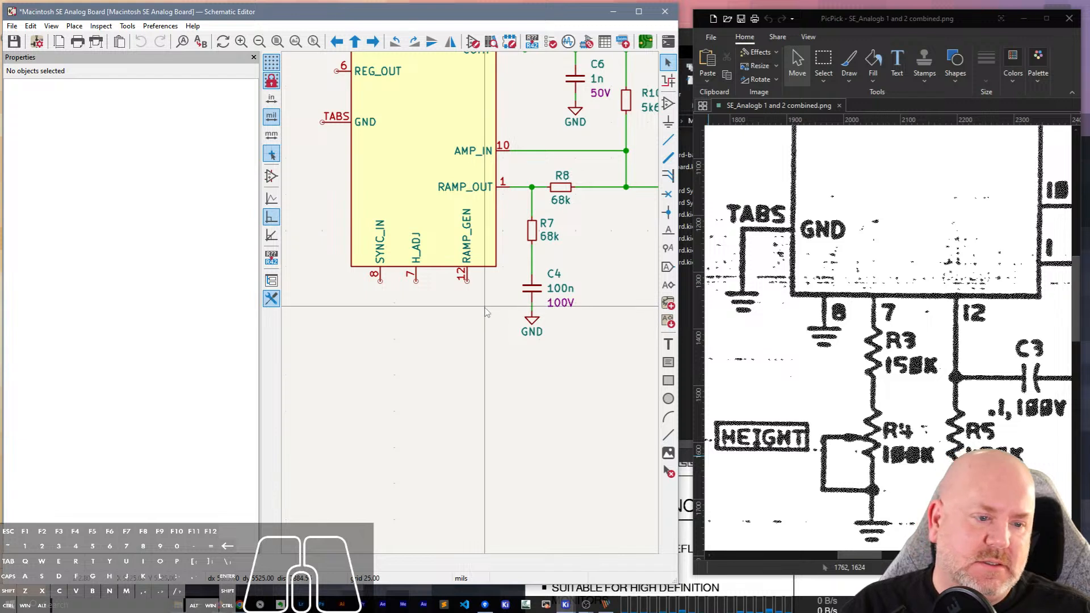
drag(860, 554, 928, 555)
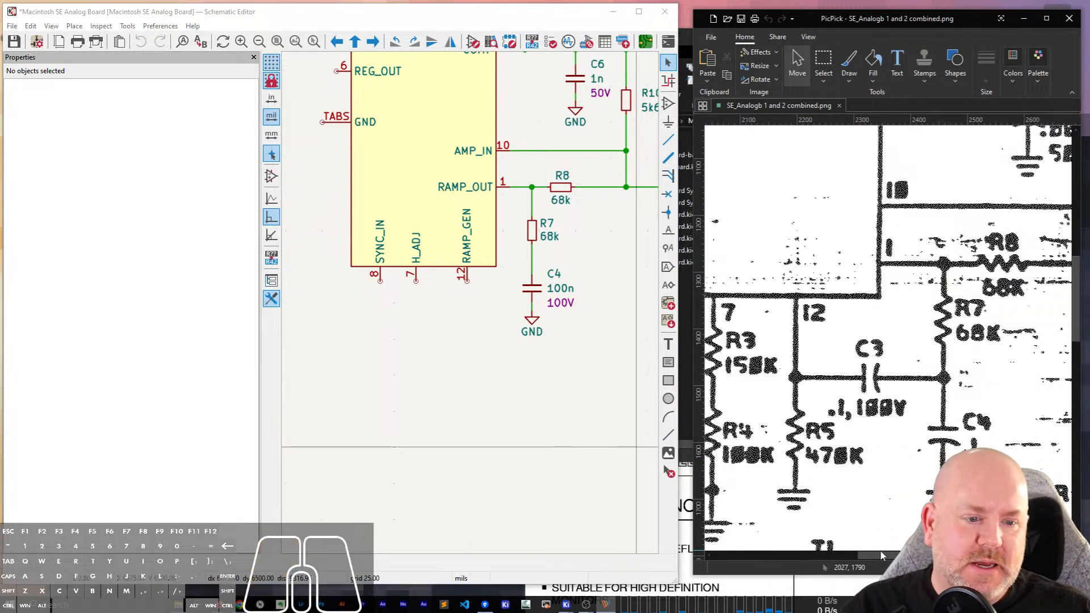
click(535, 290)
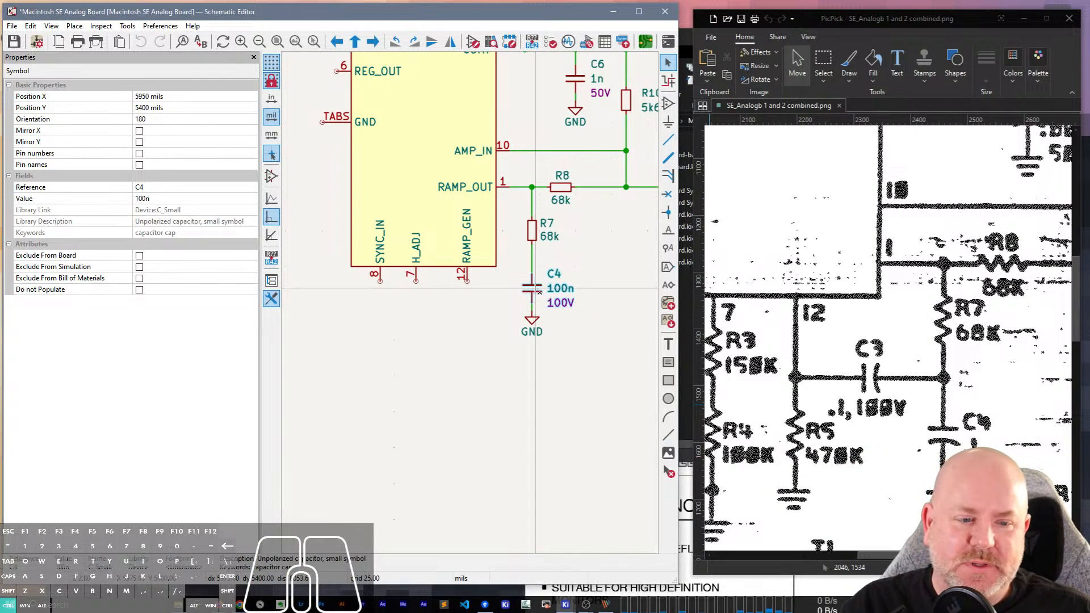
key(ctrl+d)
key(r)
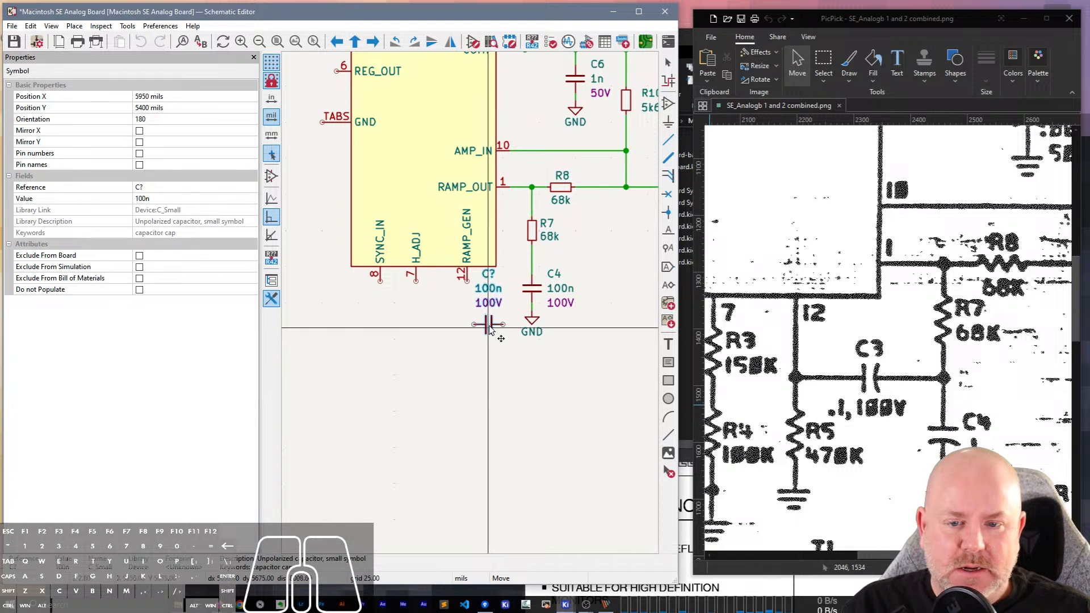
click(491, 330)
Move the copied capacitor's 100V rating below it, bring its value and reference closer above, and set the reference to C3.
click(486, 305)
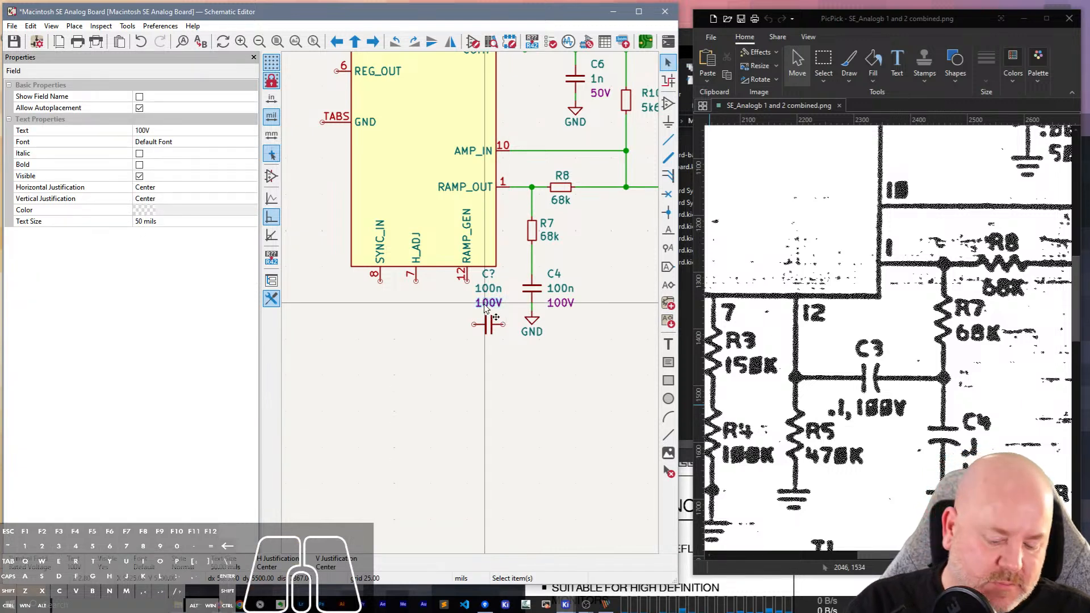
key(m)
click(488, 345)
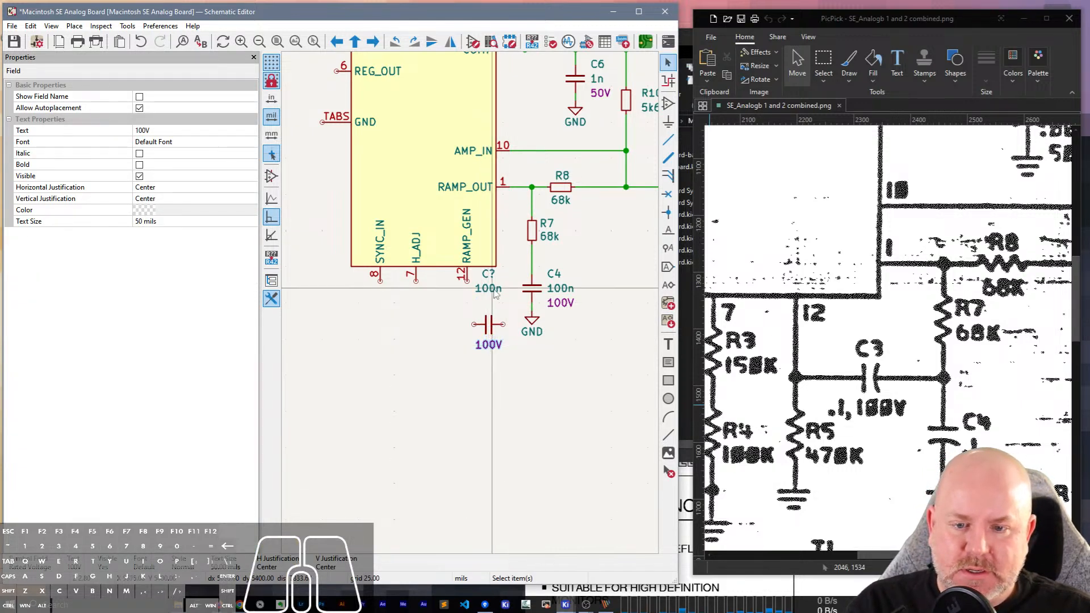
key(m)
click(489, 311)
key(m)
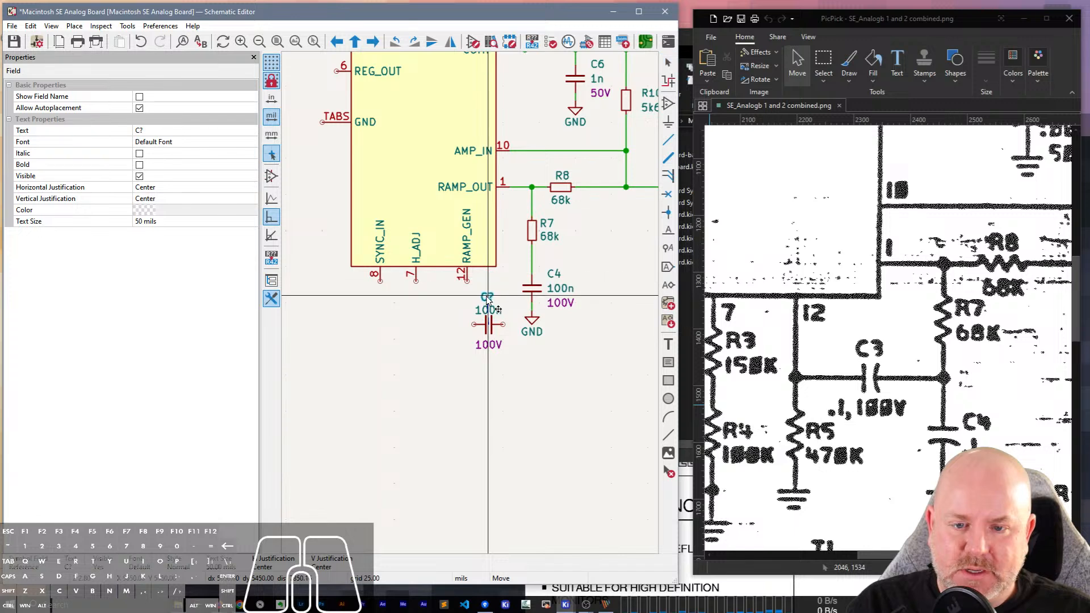
click(488, 299)
double_click(488, 299)
text(3)
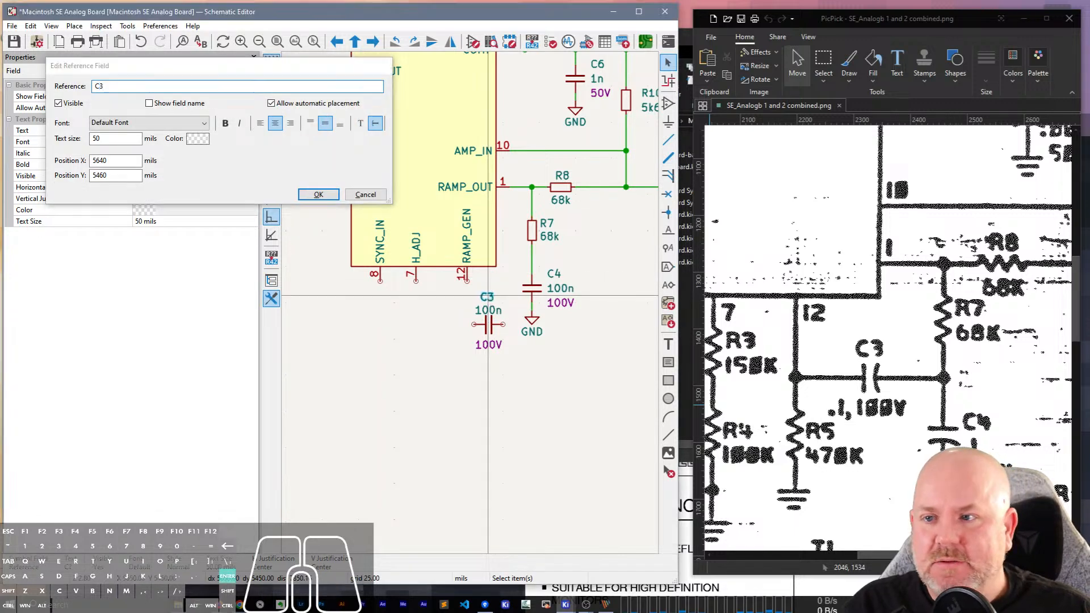
key(Return)
Drag C4 and its GND symbol farther down with their wires attached, making room below R7.
key(g)
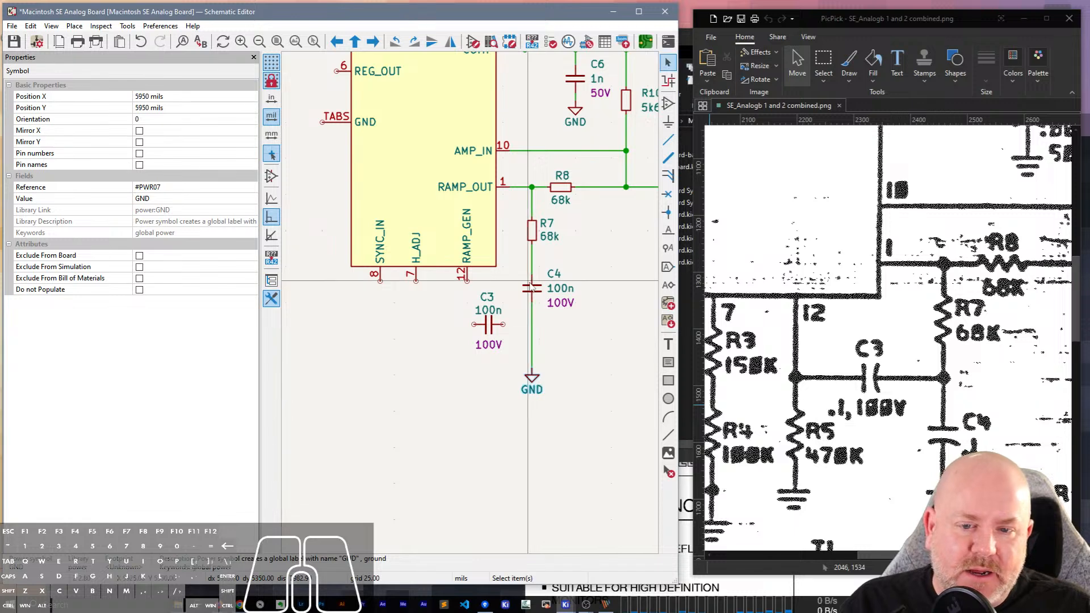
click(532, 368)
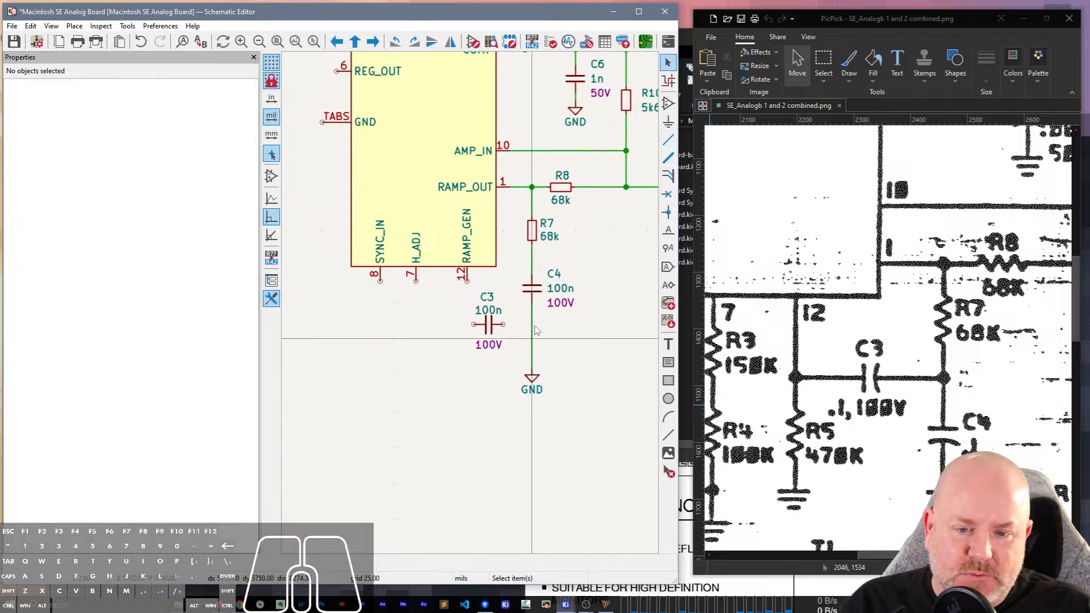
click(538, 291)
key(g)
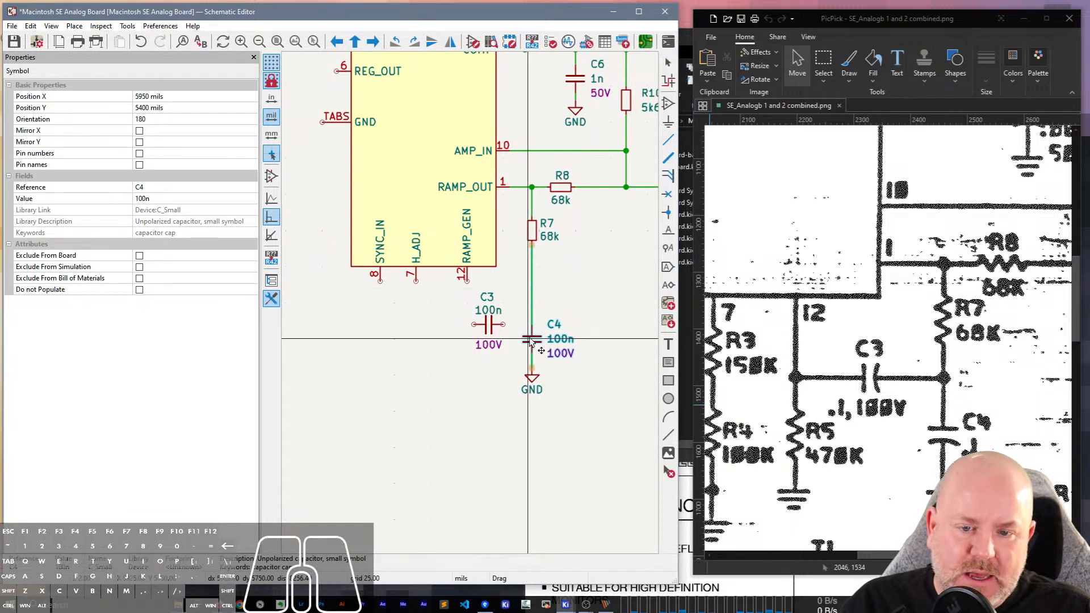
click(533, 339)
Move capacitor C3 slightly up and right, between pin 12 and the R7–C4 wire.
click(487, 328)
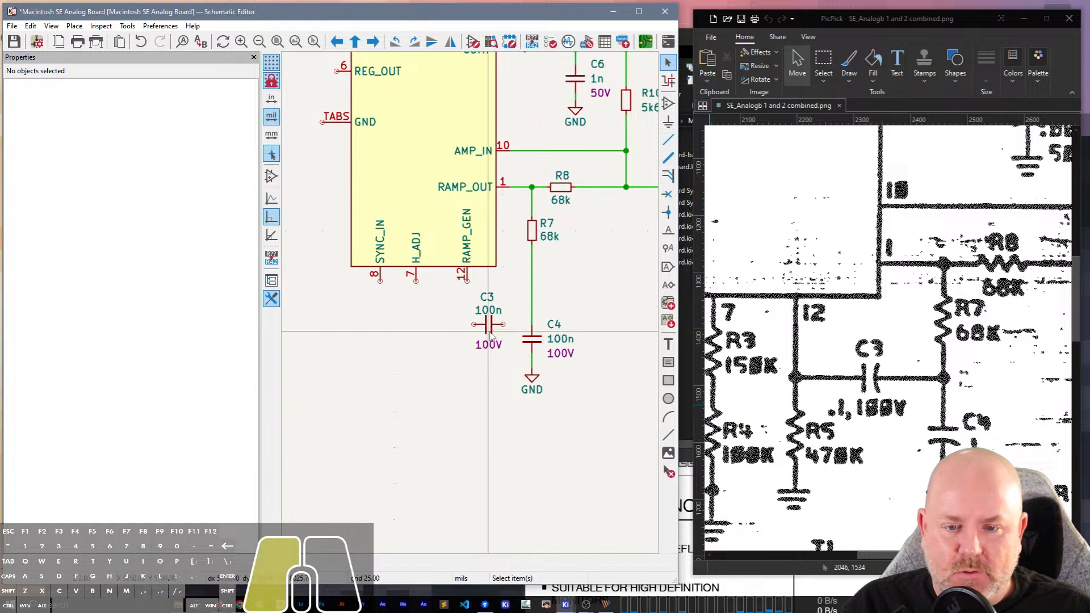
click(489, 327)
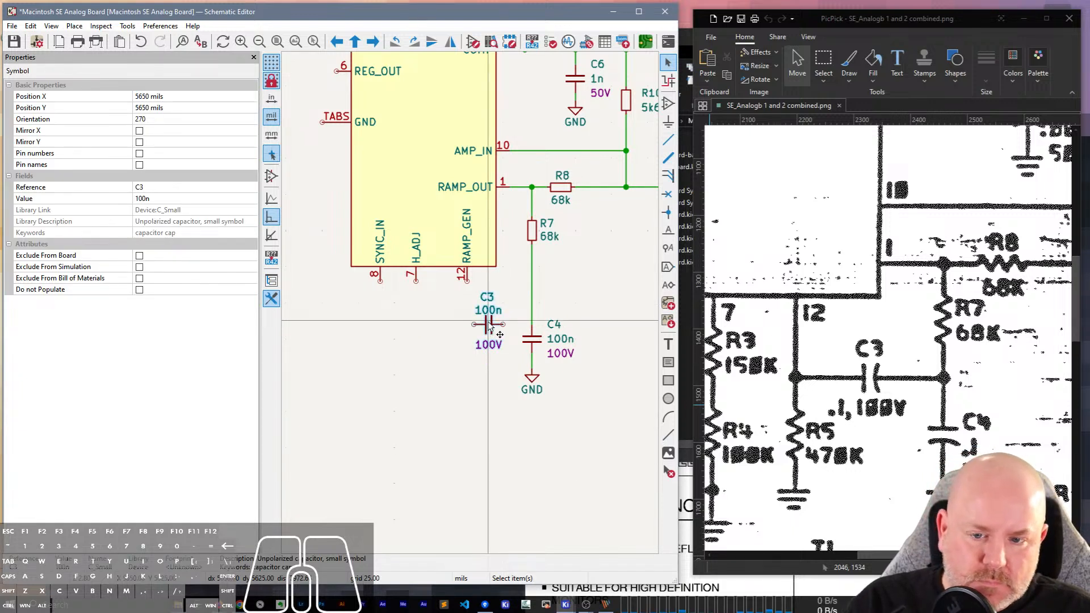
key(g)
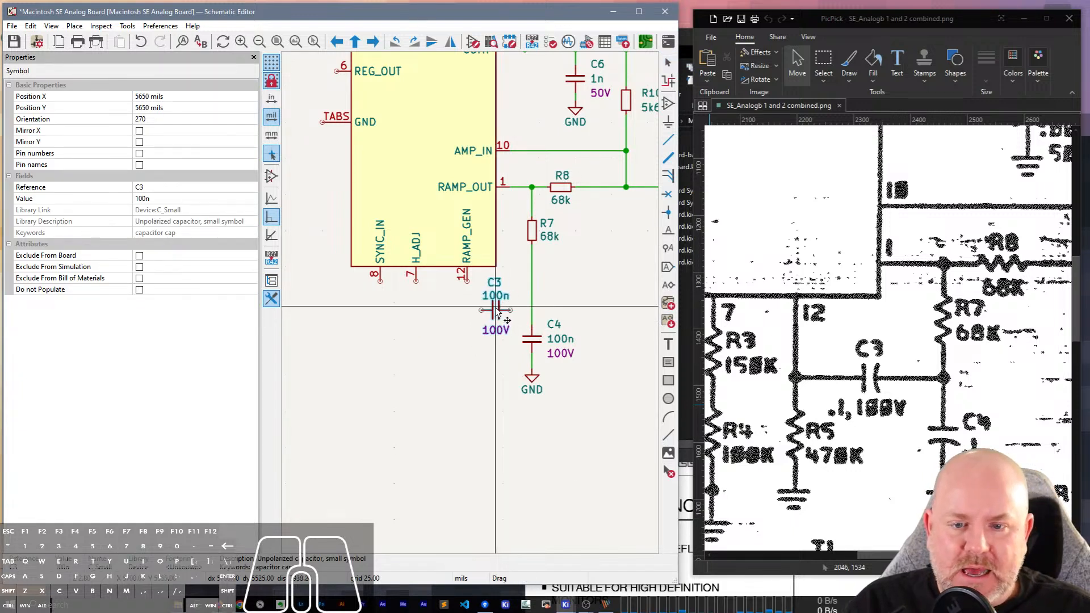
click(496, 307)
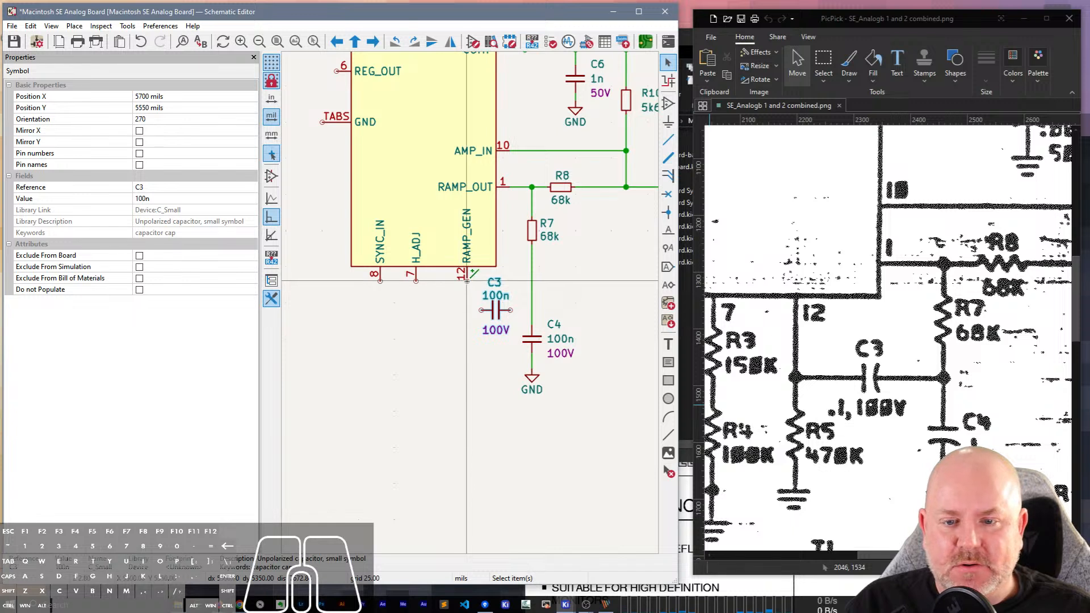
Wire the RAMP_GEN pin to one side of C3 and the other side to the R7–C4 wire.
key(w)
click(482, 310)
click(511, 310)
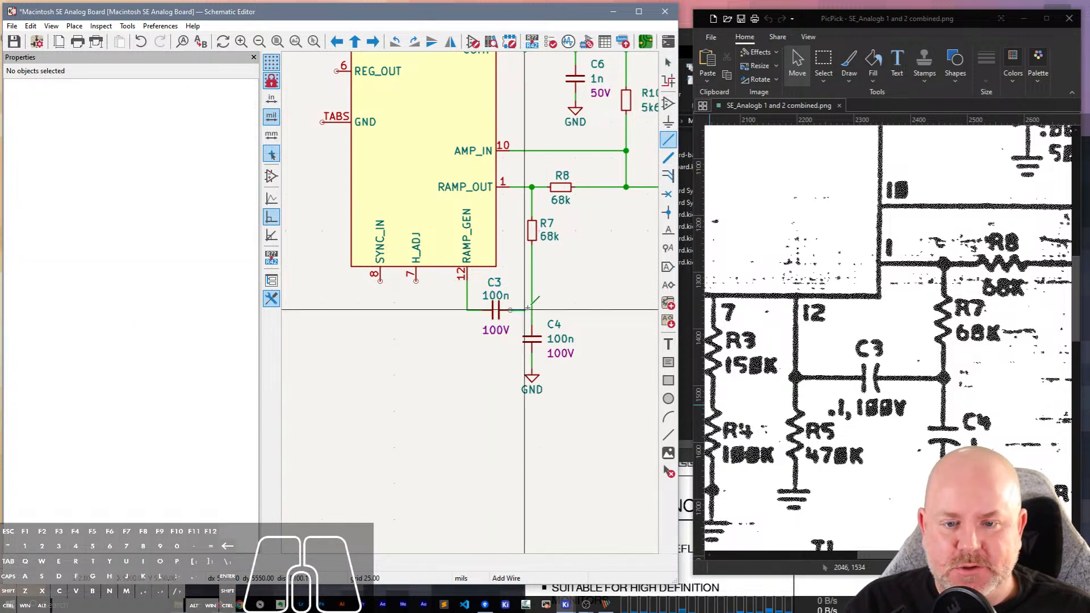
click(531, 309)
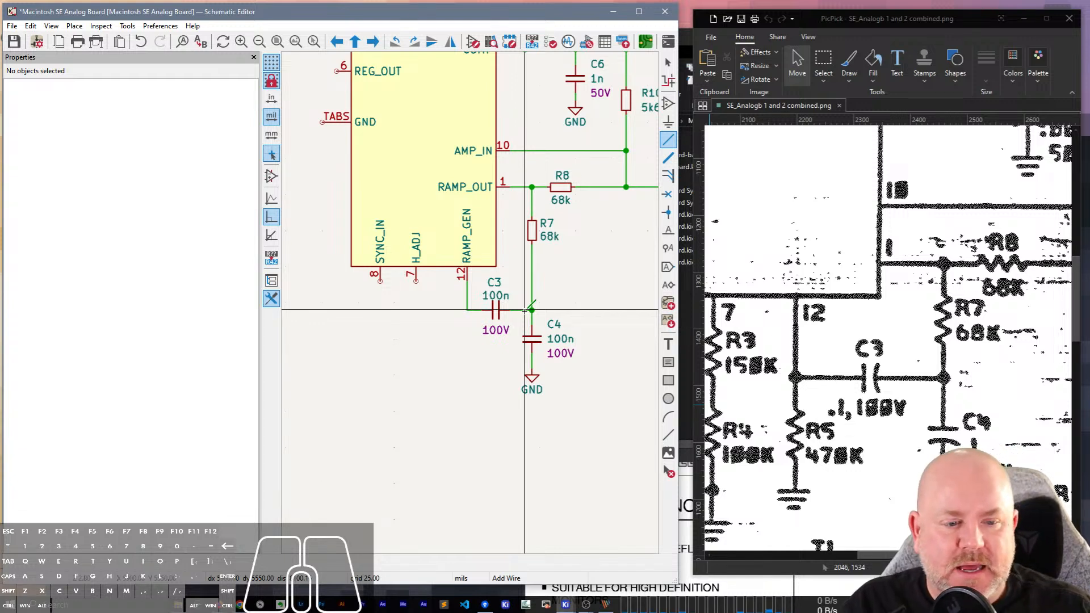
key(Escape)
Duplicate resistor R7 and place the copy vertically below the wire corner between pin 12 and C3.
click(533, 232)
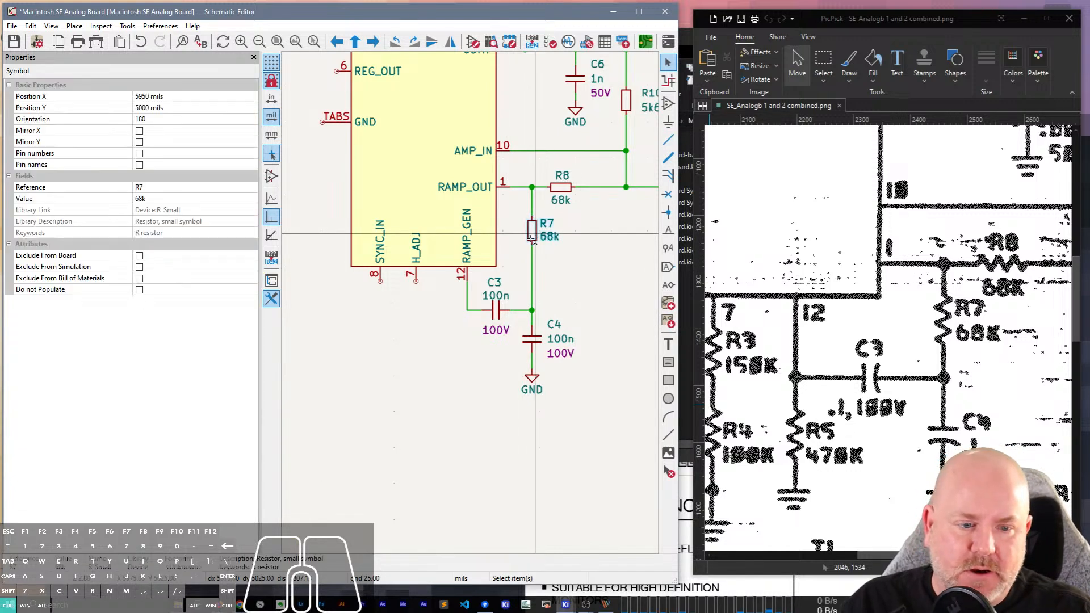
key(ctrl+d)
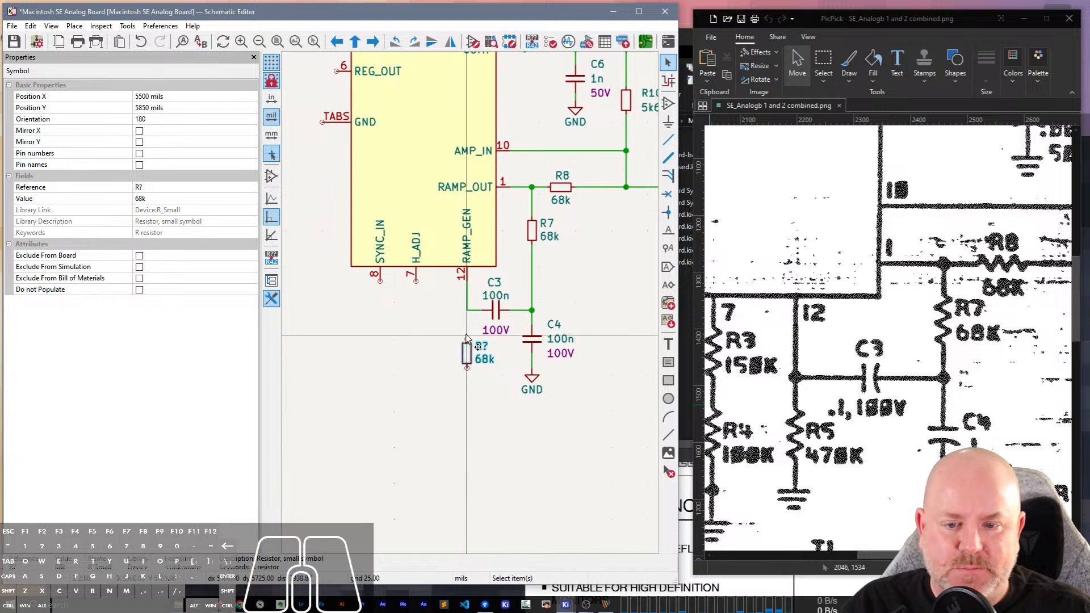
click(467, 338)
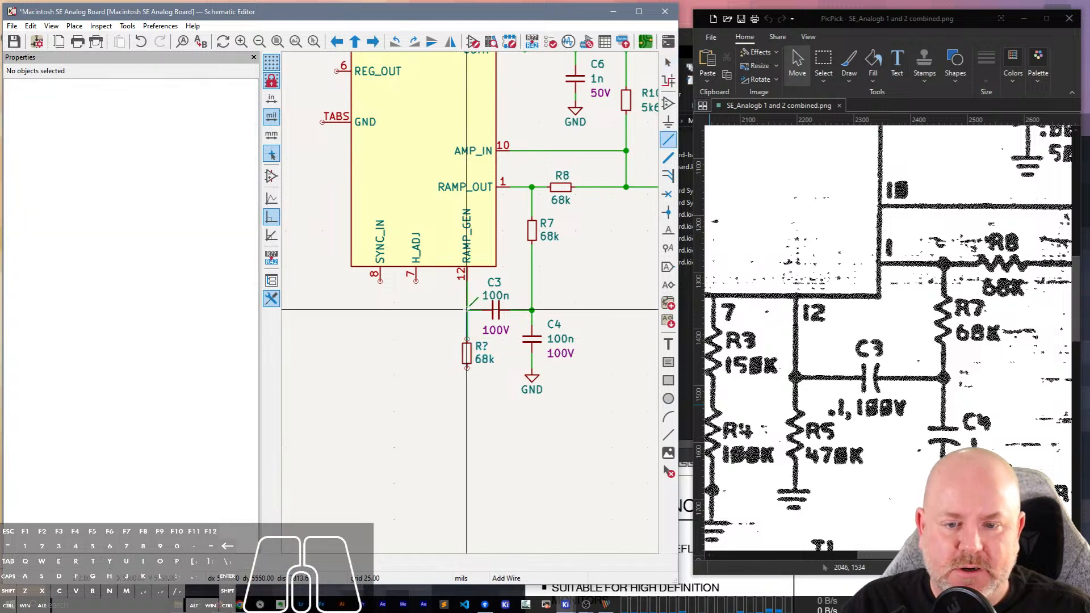
Duplicate C4's GND symbol, connect the copy below the new resistor, and lower C4's ground to the same height.
click(533, 379)
key(ctrl+d)
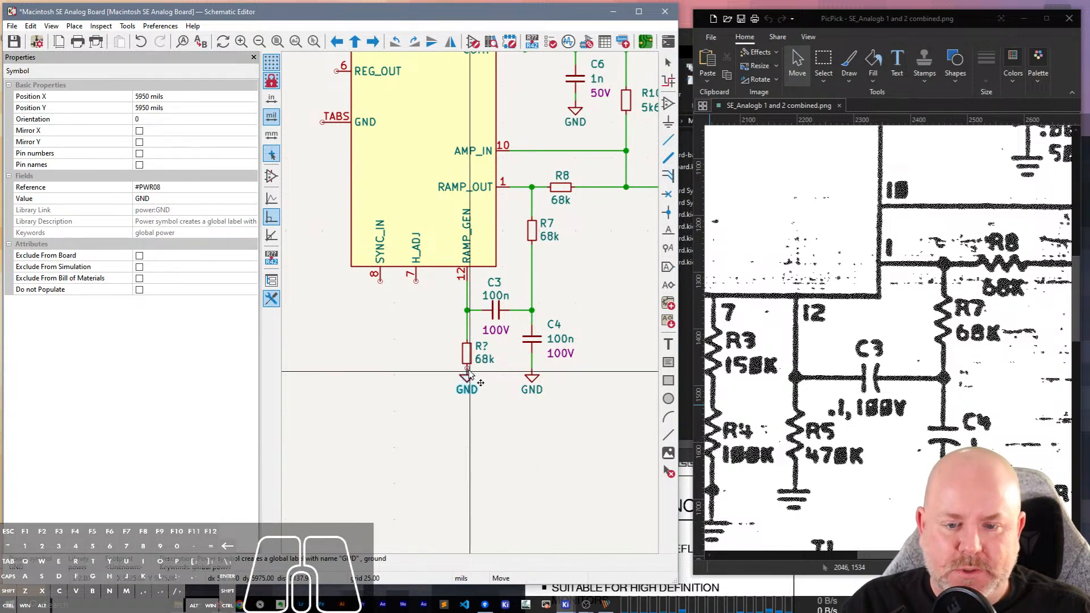
click(469, 373)
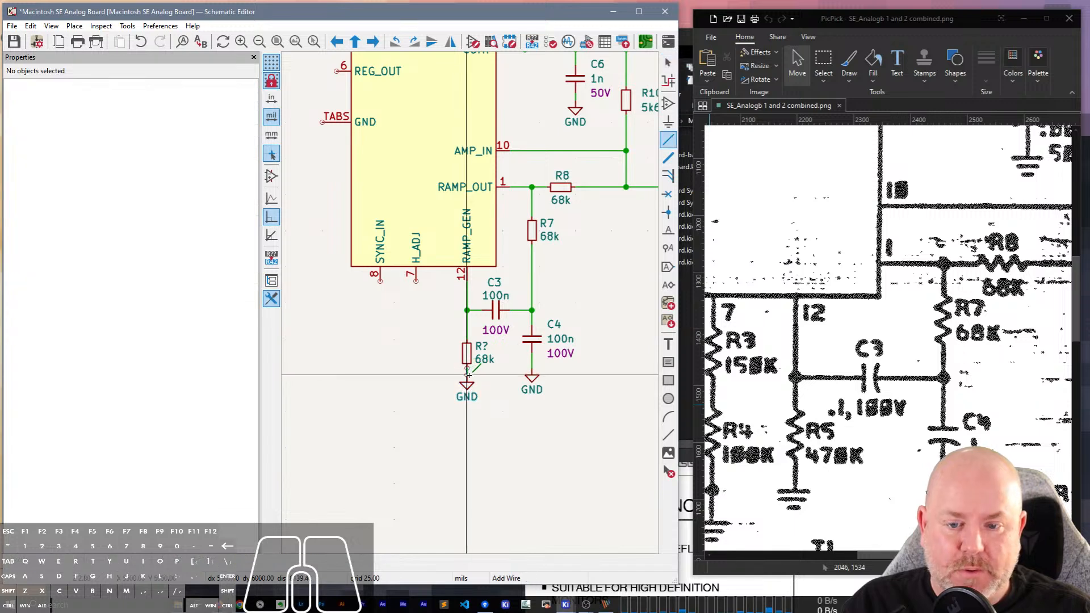
drag(532, 377, 532, 385)
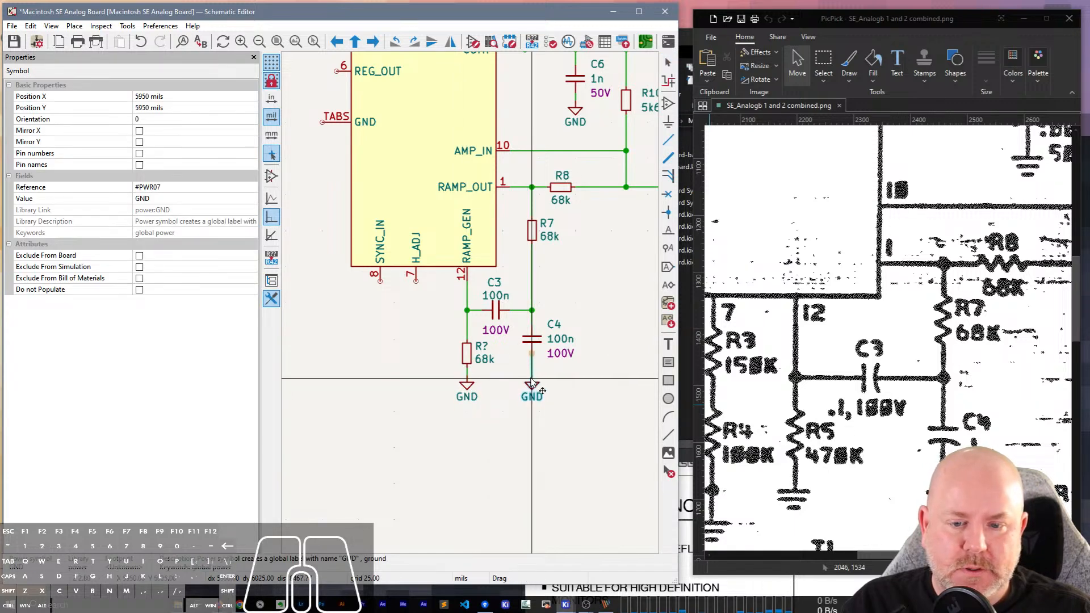
Set the reference of the new resistor below C3 to R5 and its value to 470k.
double_click(468, 353)
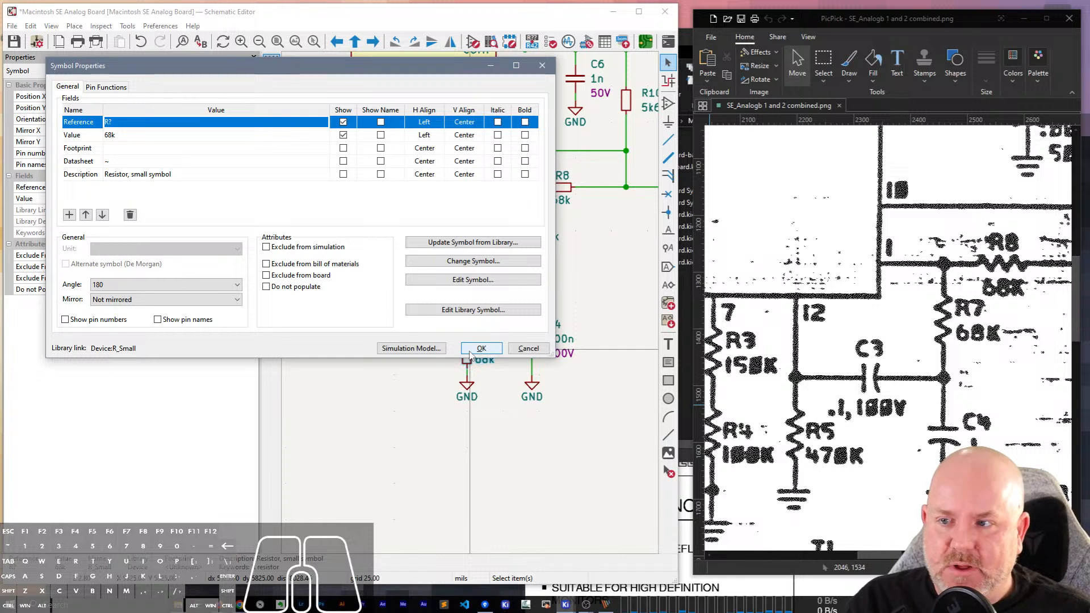
click(125, 123)
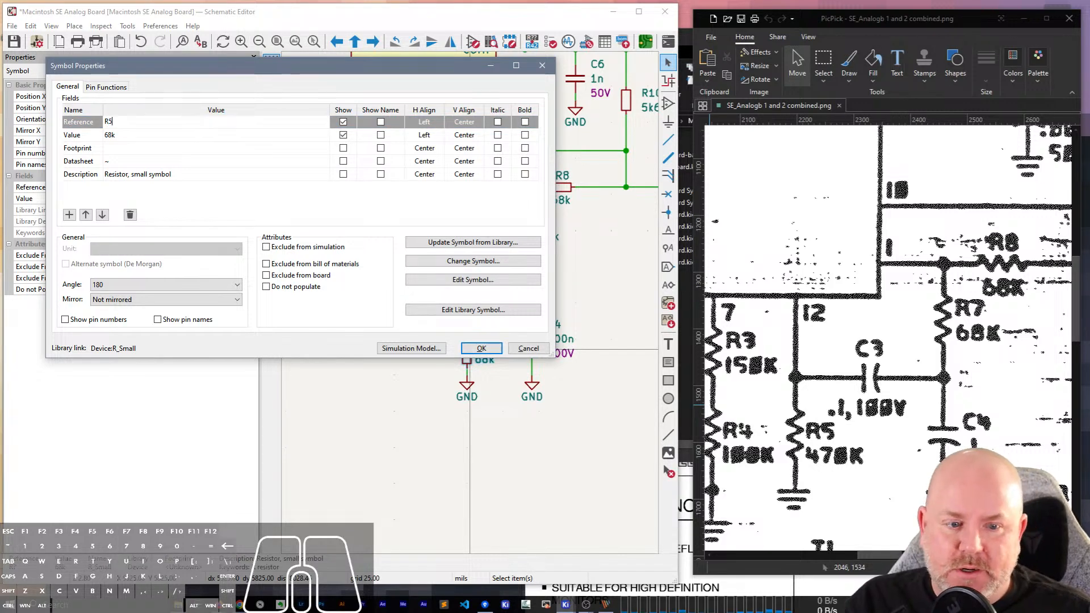
text(5)
click(130, 134)
text(470k)
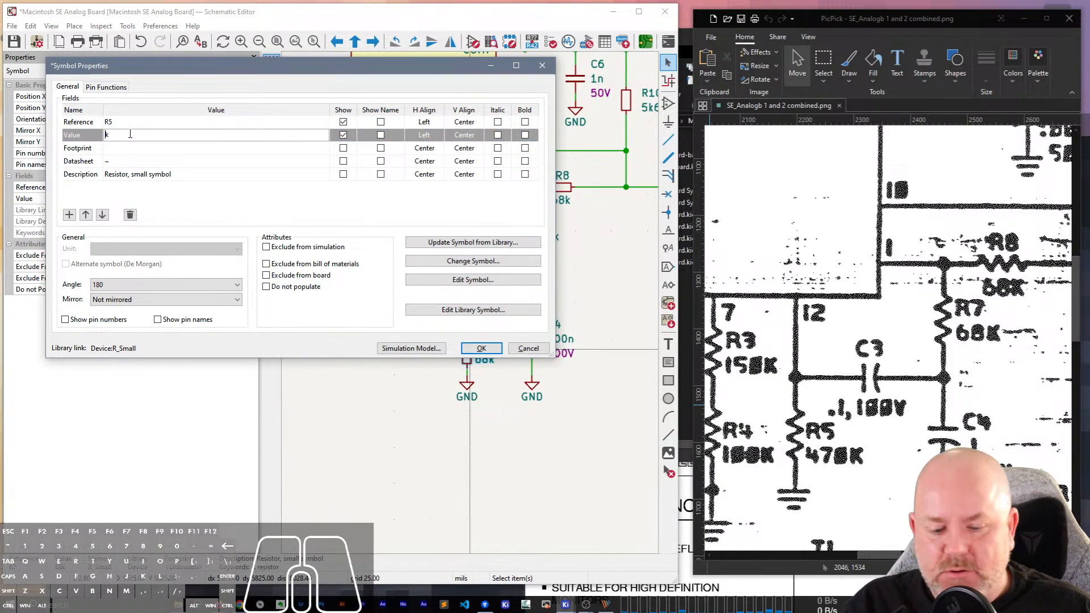
key(Return)
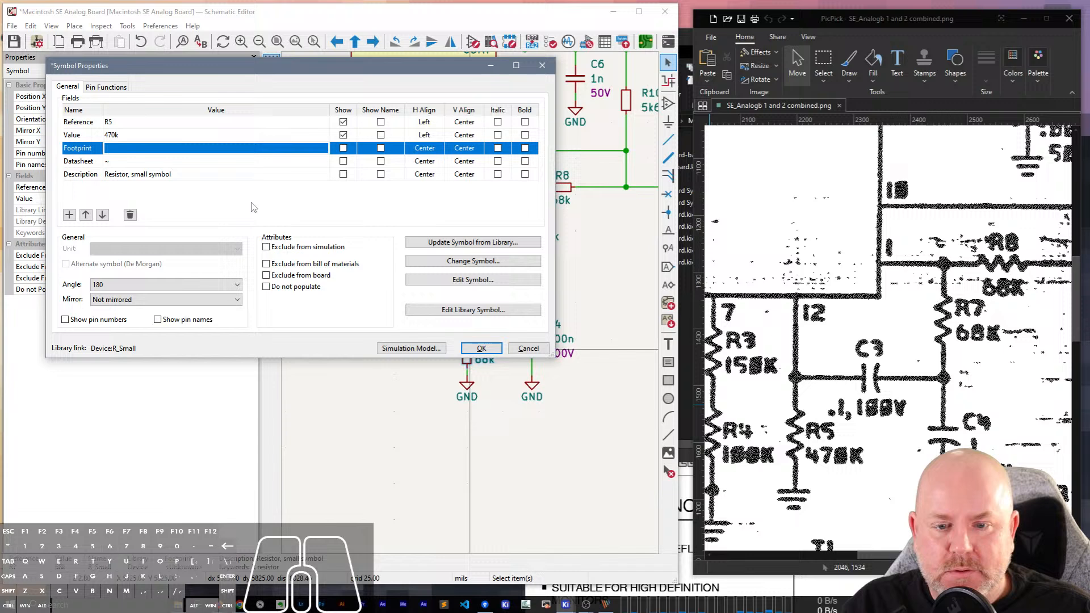
click(481, 348)
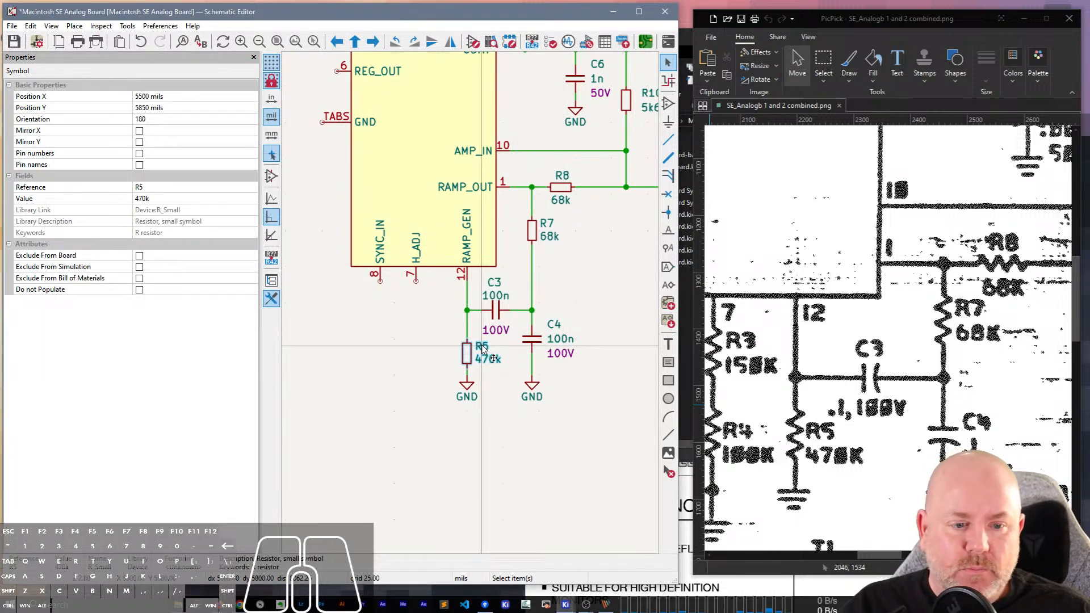
View the scan around pins 7 and 8 and look over the project's net classes in the schematic setup.
click(887, 553)
drag(887, 553, 867, 566)
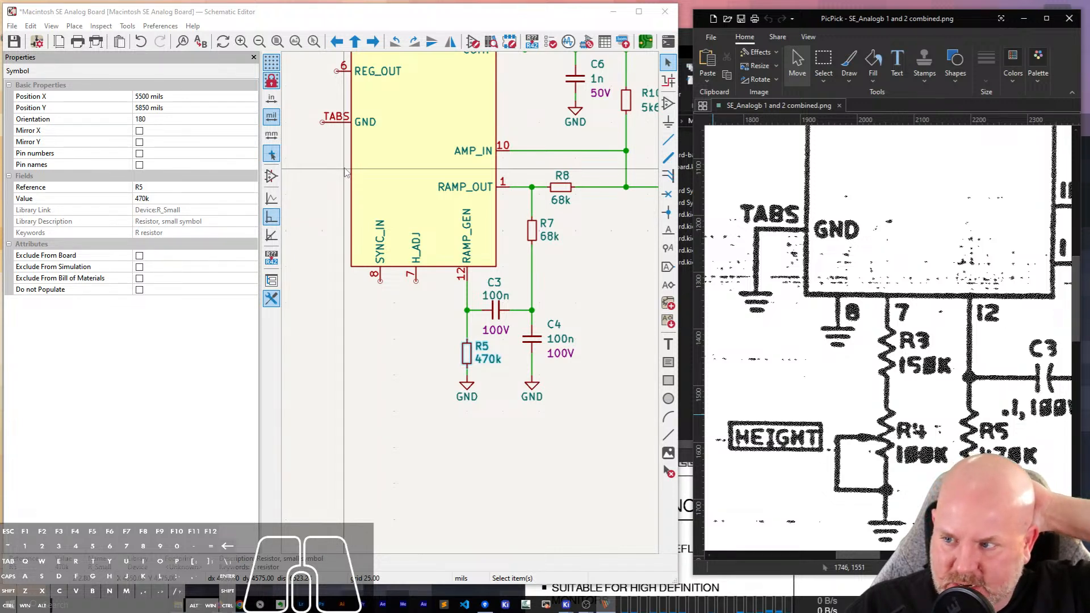
click(39, 45)
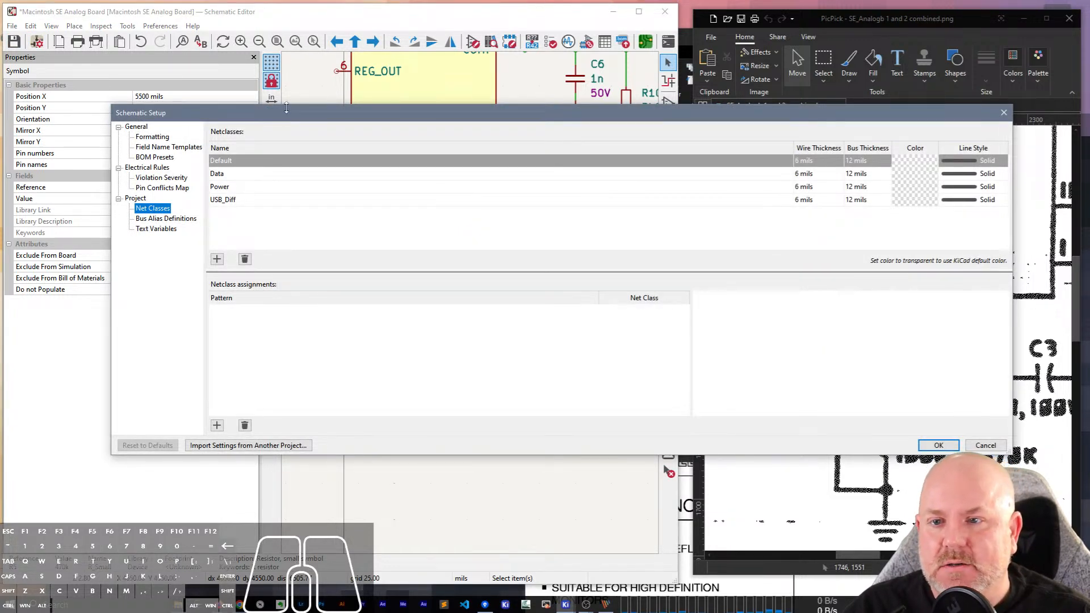
drag(286, 107, 317, 136)
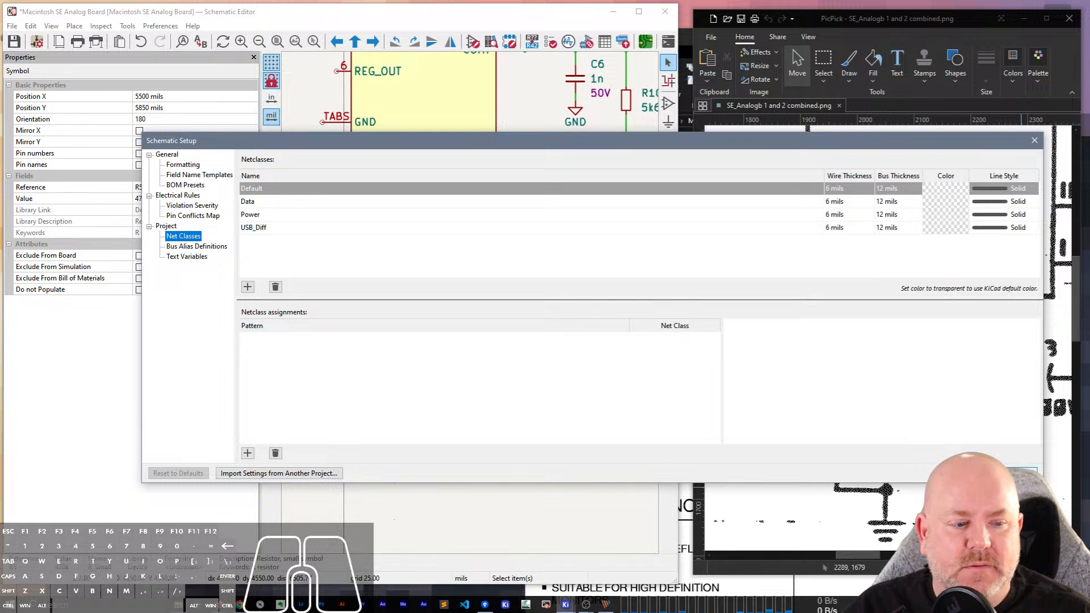
click(1015, 474)
click(560, 467)
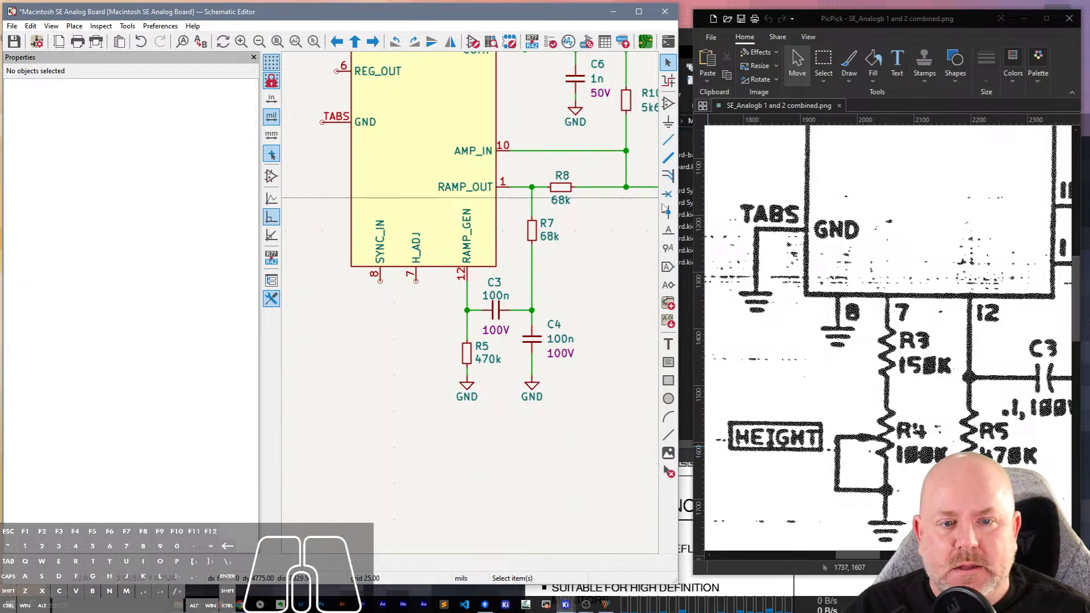
Place a net label named Net1 on the AMP_IN wire.
click(670, 232)
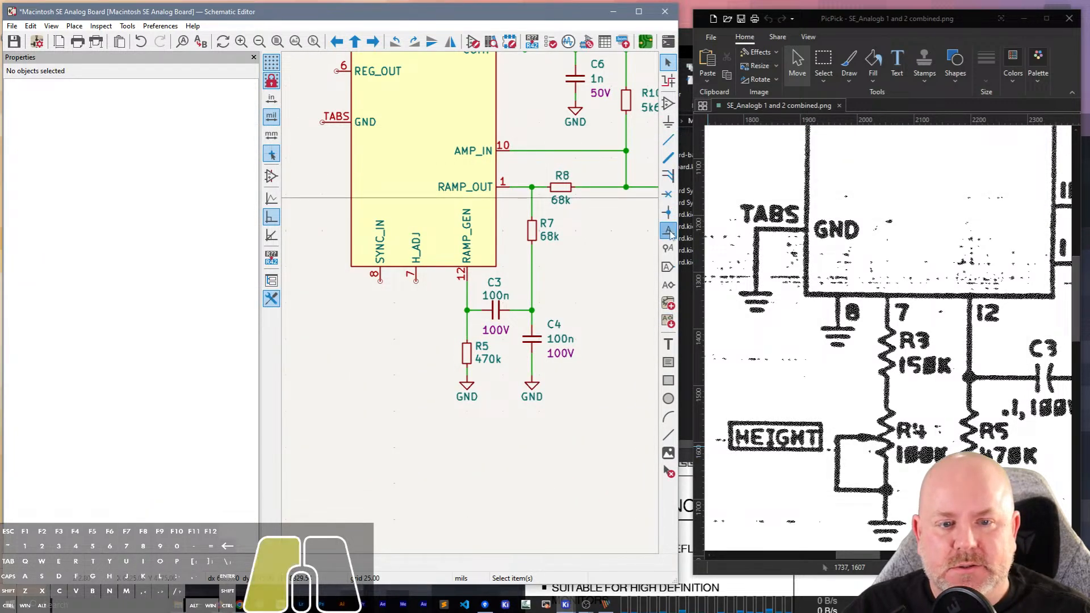
click(550, 153)
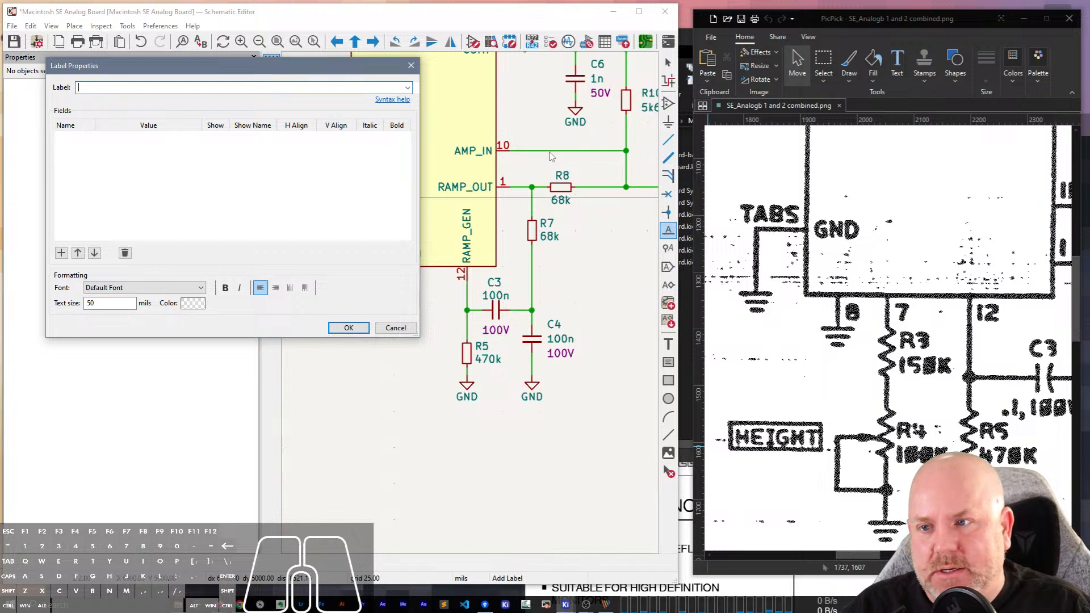
text(Net1)
key(Return)
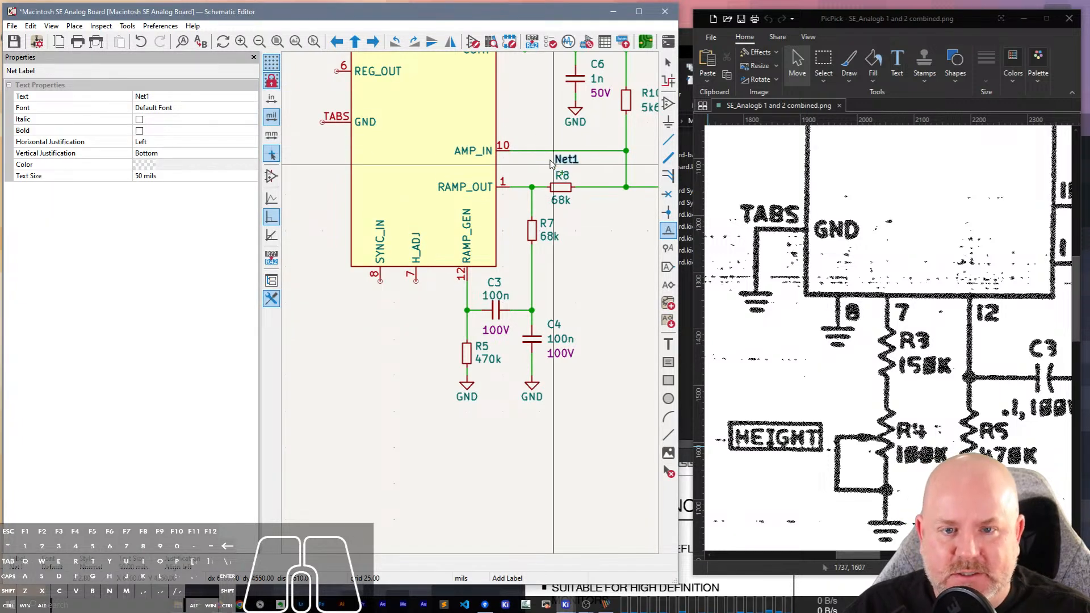
click(548, 149)
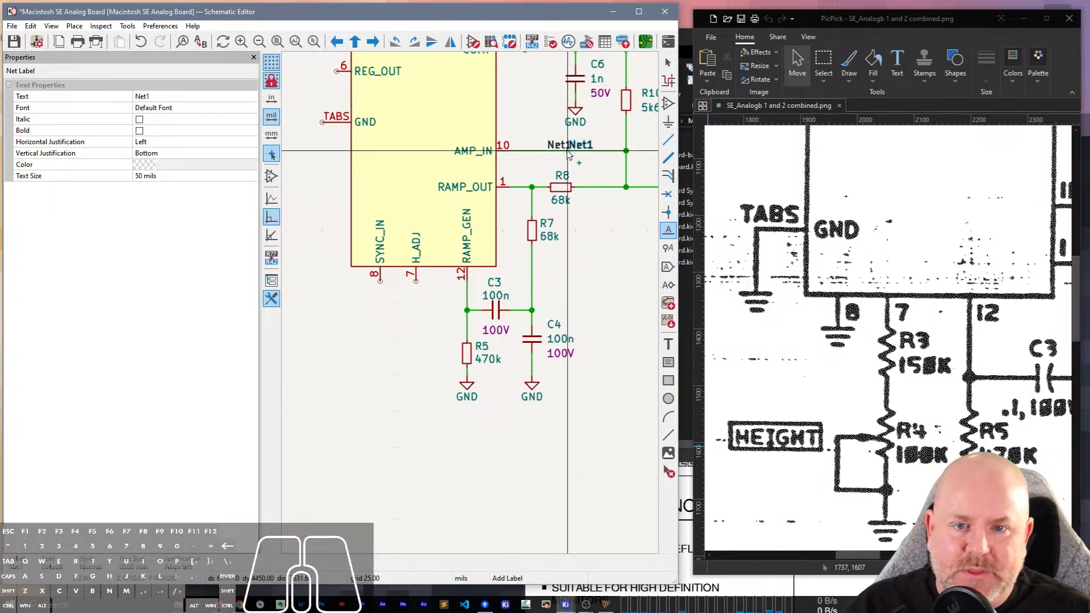
Place a second net label on the wire between R8 and the R10 junction and rename it Net2.
click(589, 190)
key(r)
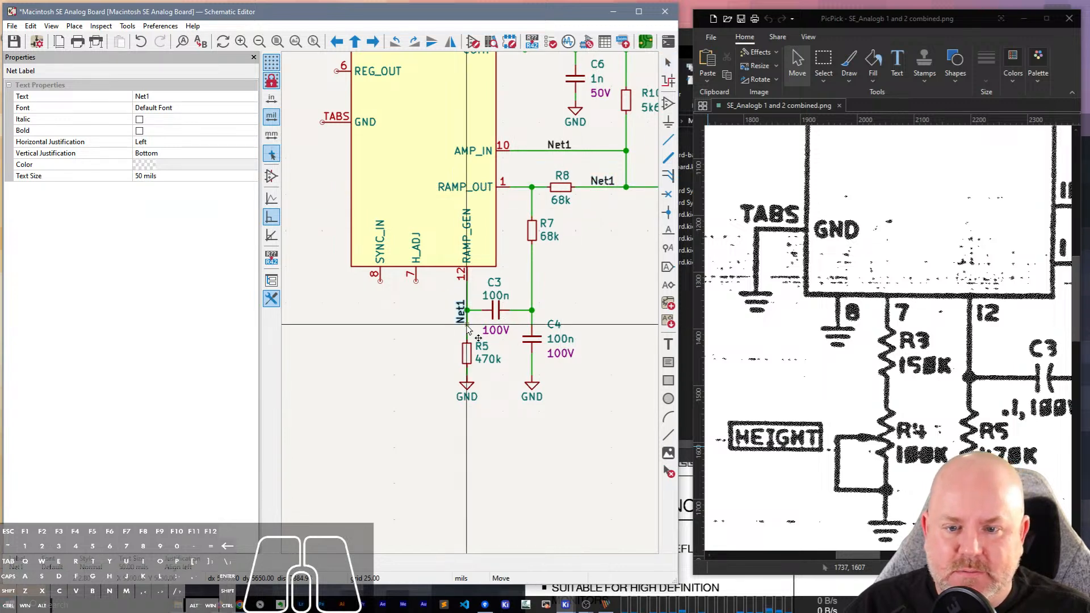
key(Escape)
click(600, 183)
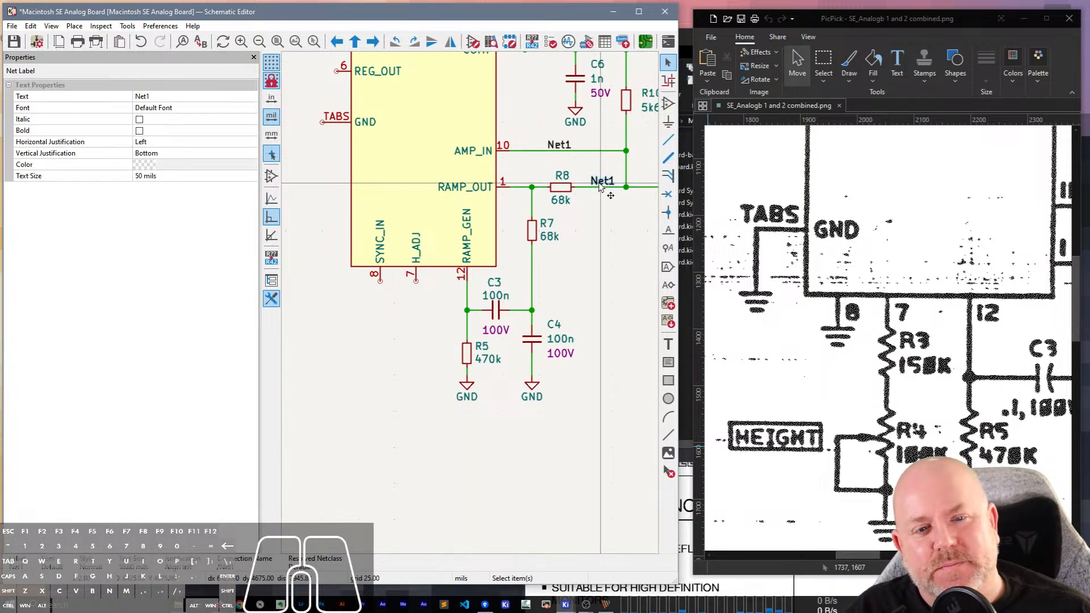
click(182, 96)
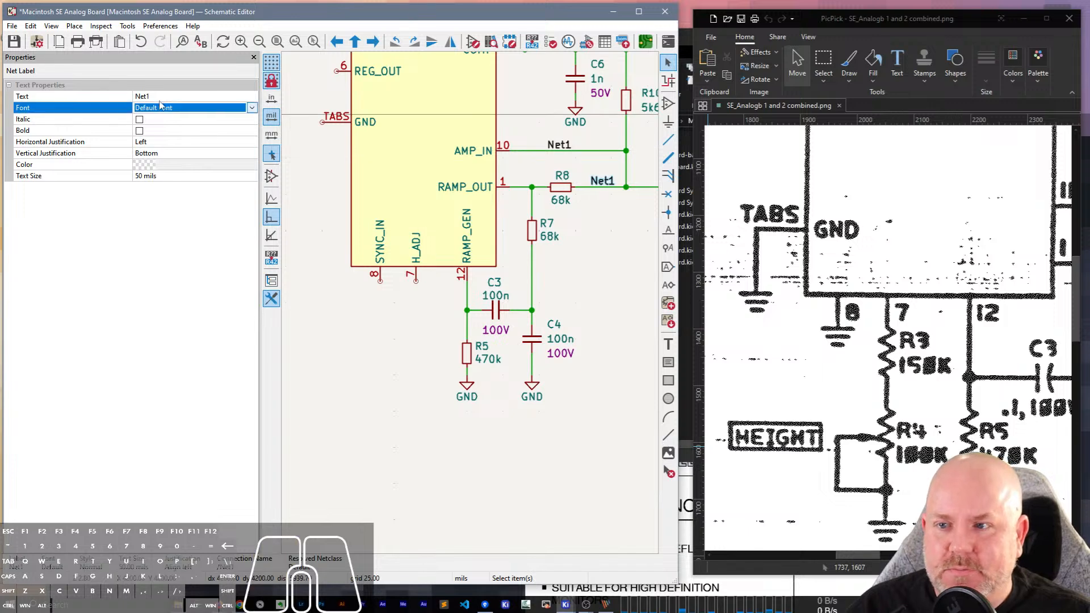
click(184, 96)
key(BackSpace)
text(2)
key(Return)
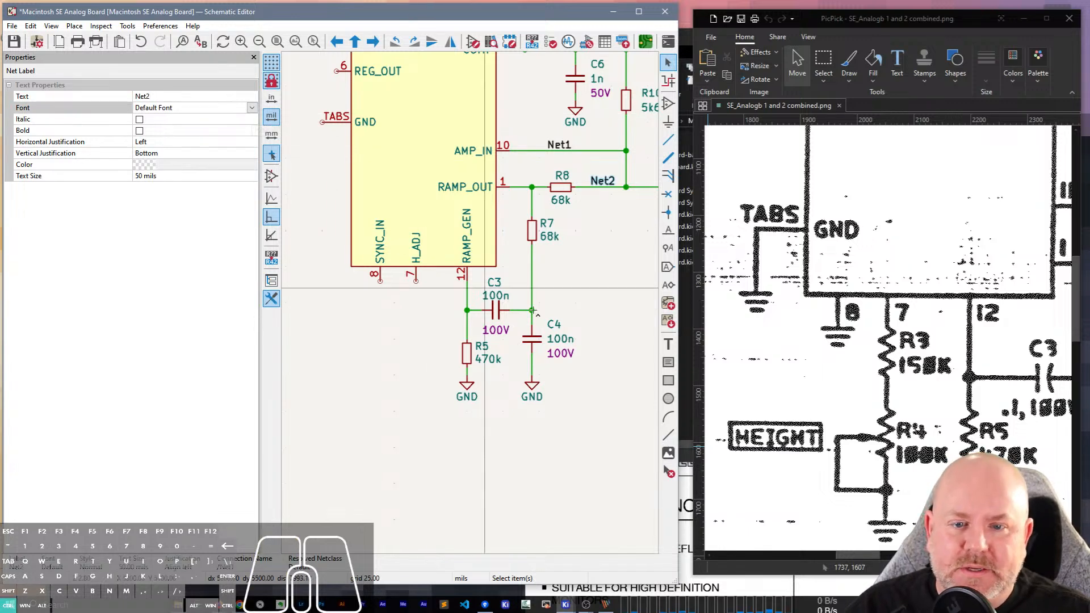
Duplicate the Net2 label, place the copy vertically on the wire between R7 and C4, and rename it Net3.
key(ctrl+d)
key(r)
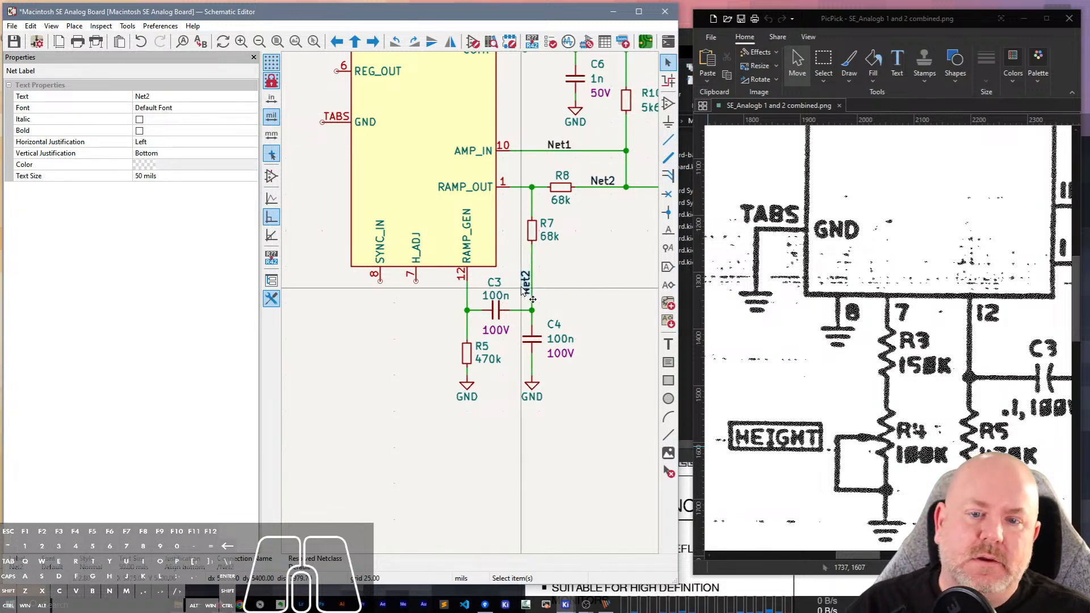
click(528, 292)
double_click(526, 289)
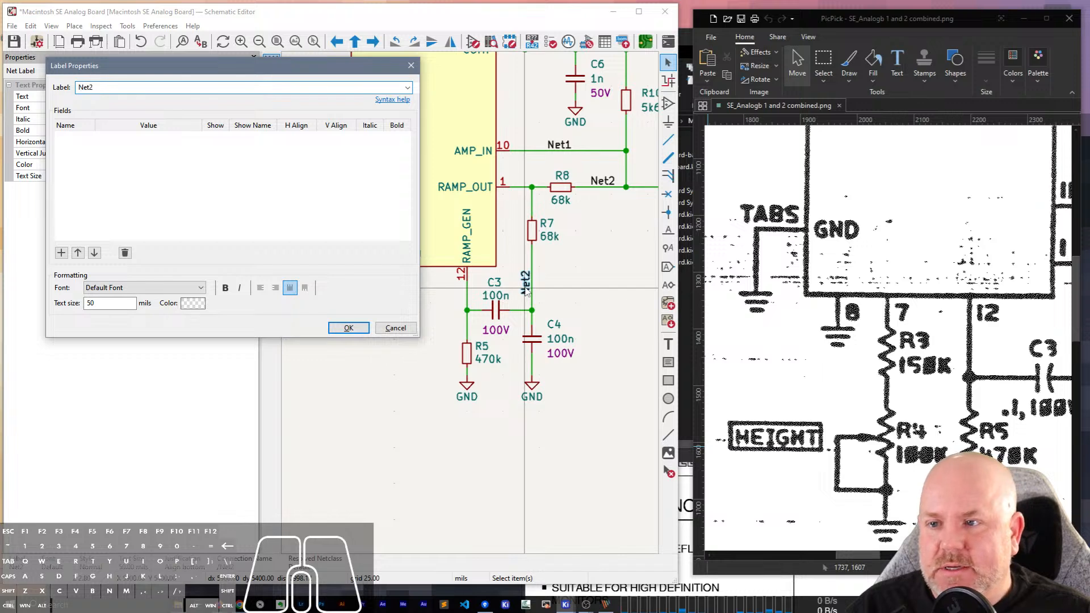
key(BackSpace)
text(3)
key(Return)
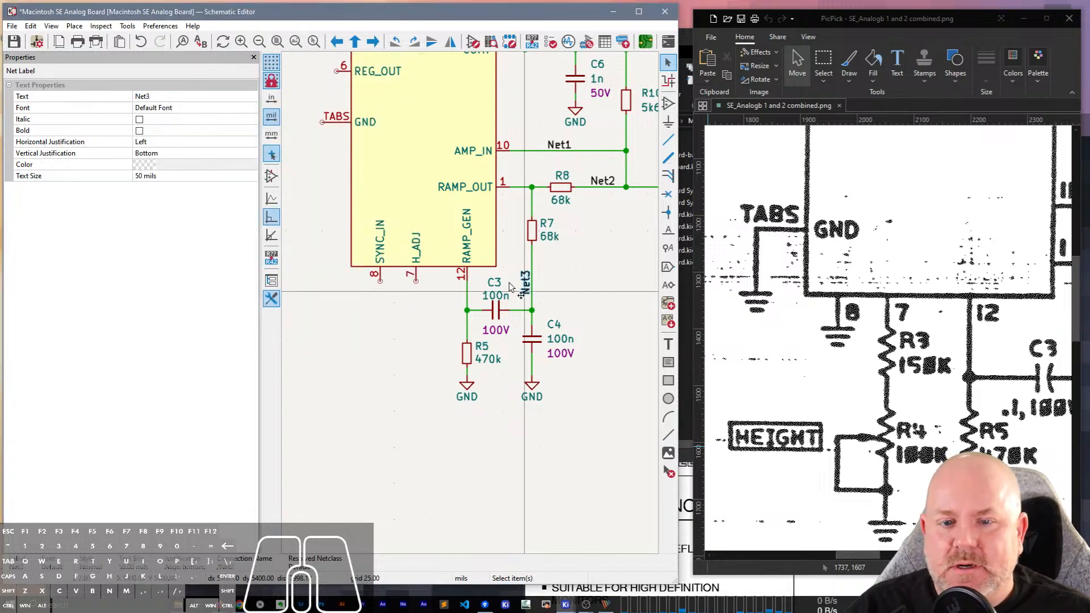
Reopen the net class settings, resize the dialog, and show the Track Width column in the netclass table.
click(36, 43)
drag(140, 266, 699, 319)
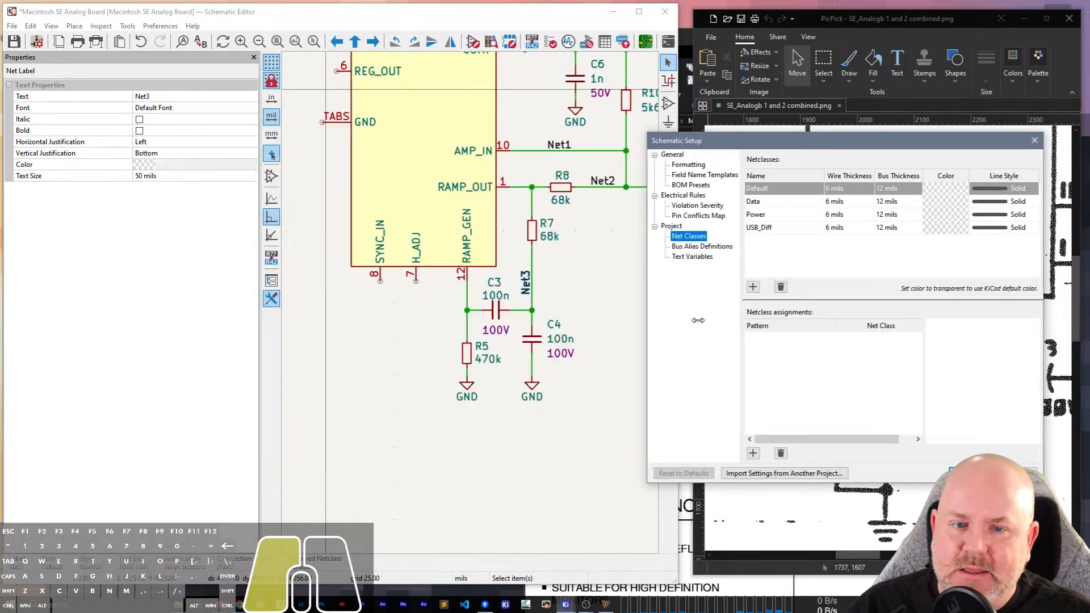
drag(873, 145, 320, 105)
drag(495, 430, 714, 505)
click(247, 178)
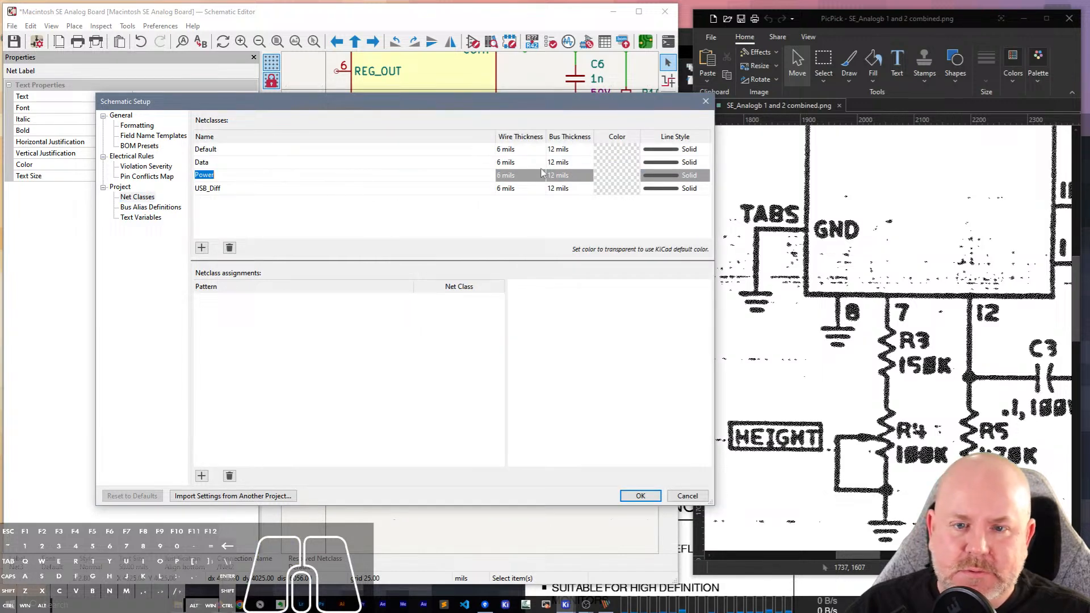
click(563, 177)
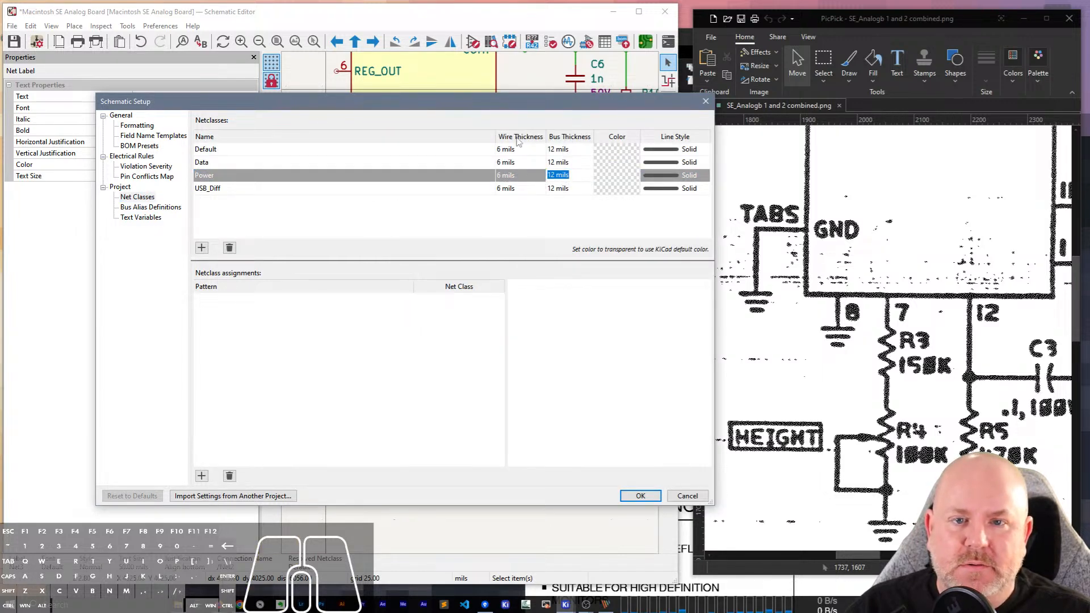
right_click(518, 142)
click(525, 176)
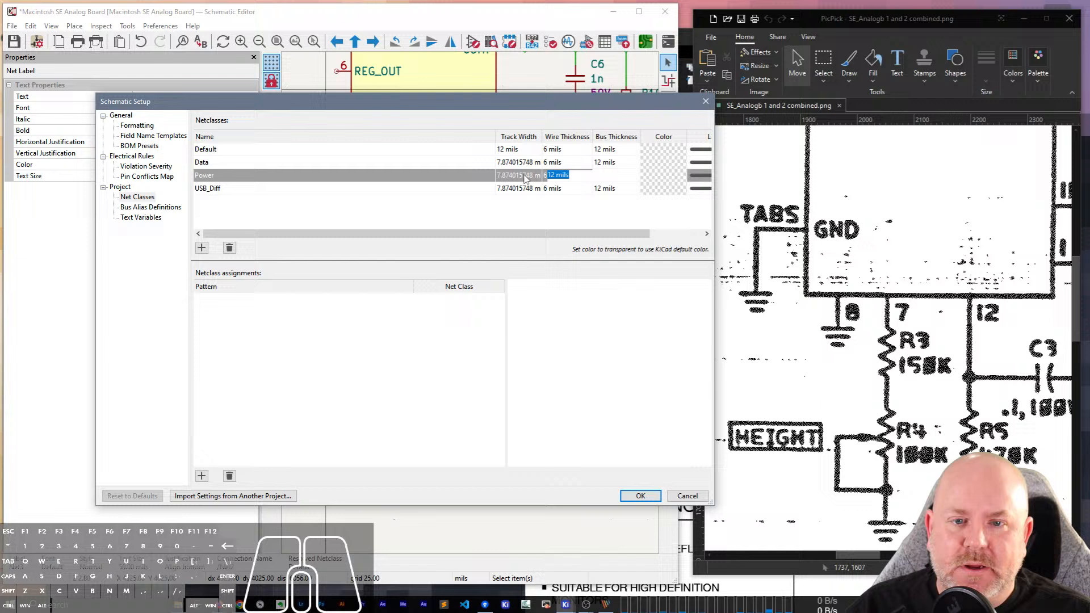
Set the Power net class's bus thickness to 100 mils.
double_click(561, 175)
key(Left)
key(Left)
key(BackSpace)
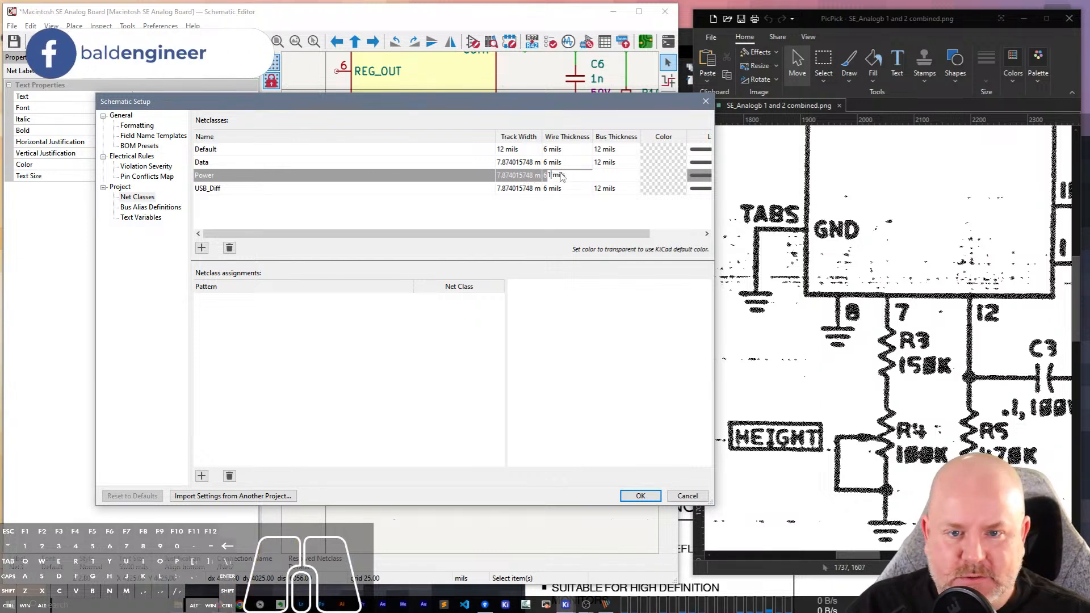
key(Return)
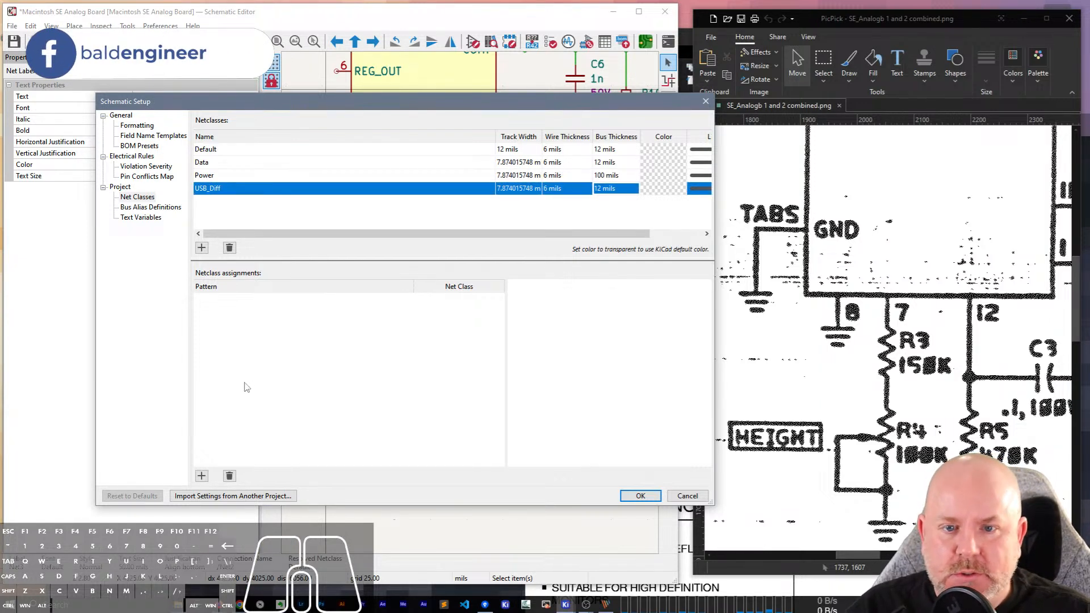
Add a netclass assignment and try the patterns Net? and Net* for it.
click(260, 175)
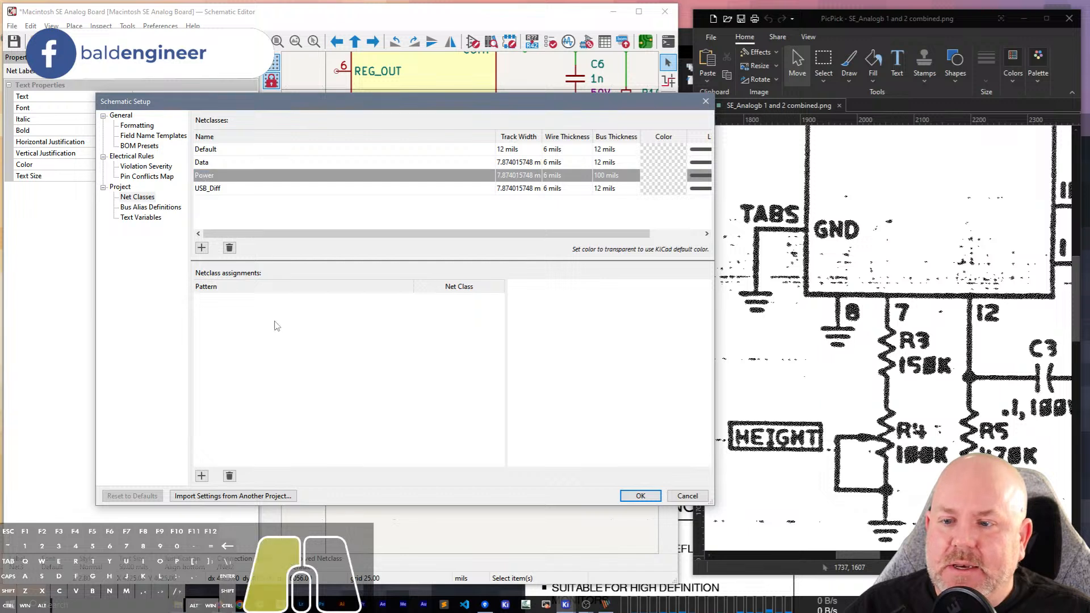
click(202, 476)
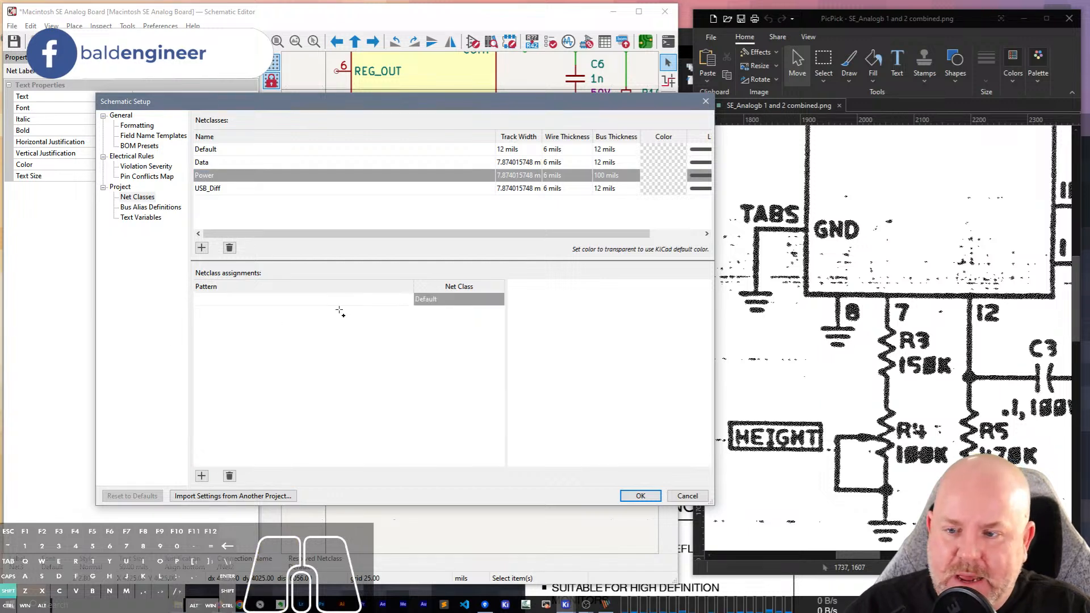
text(Net*)
key(BackSpace)
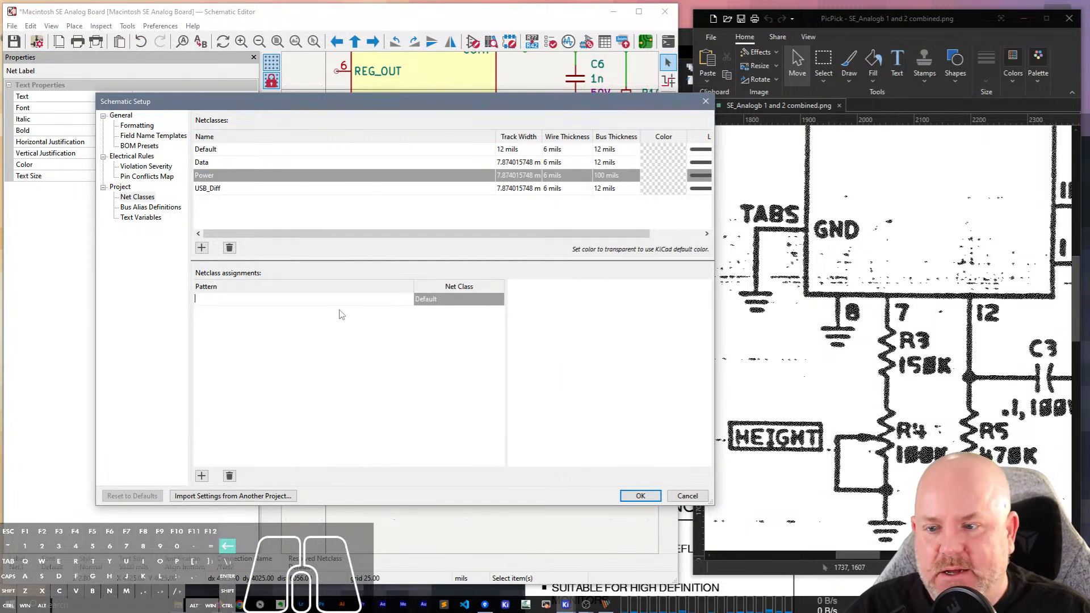
text(?)
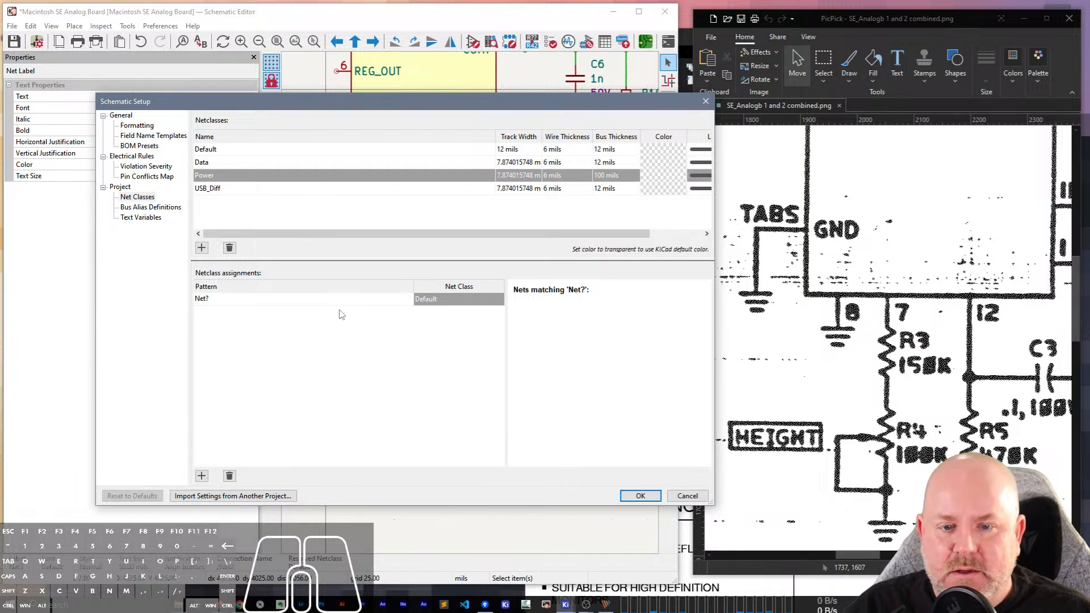
key(BackSpace)
text(*)
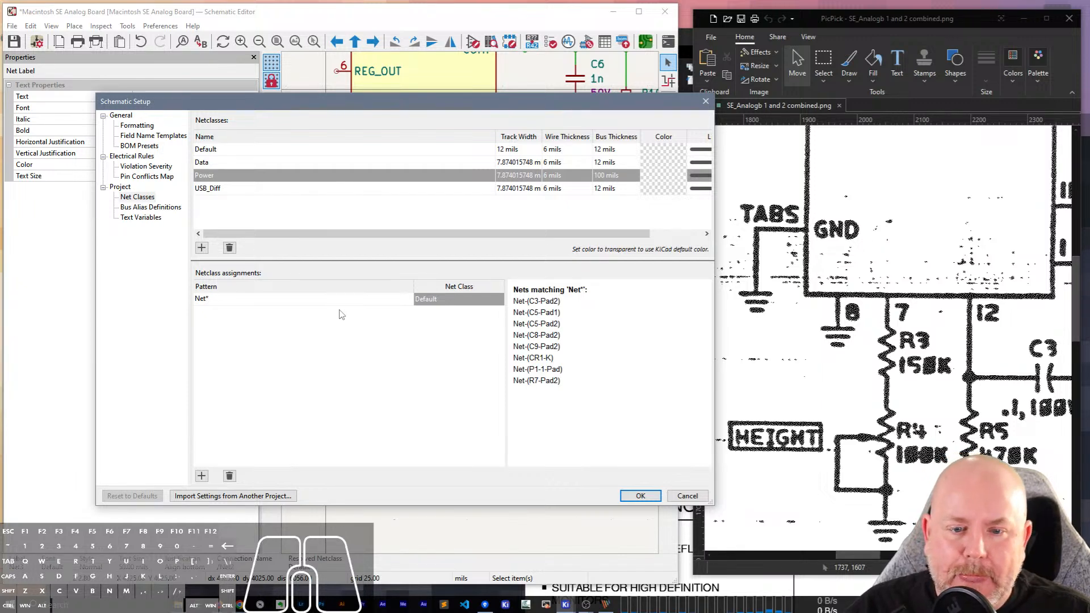
Change the netclass assignment's pattern to /Net[0-3], after trying Net[0..3] and Net[0-3].
drag(474, 112, 625, 112)
key(BackSpace)
text([0..3)
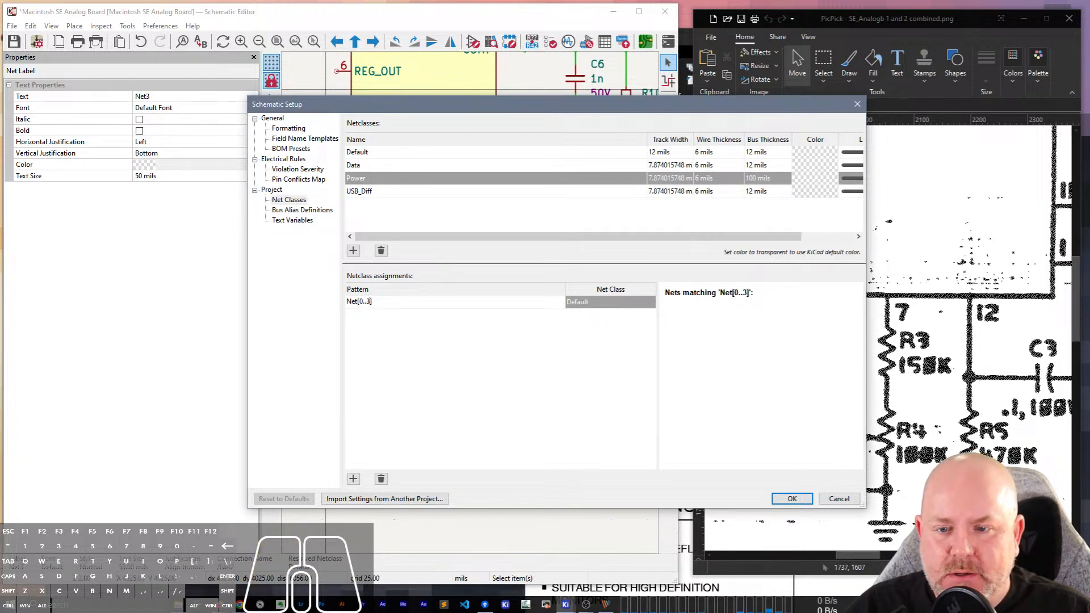
text(-)
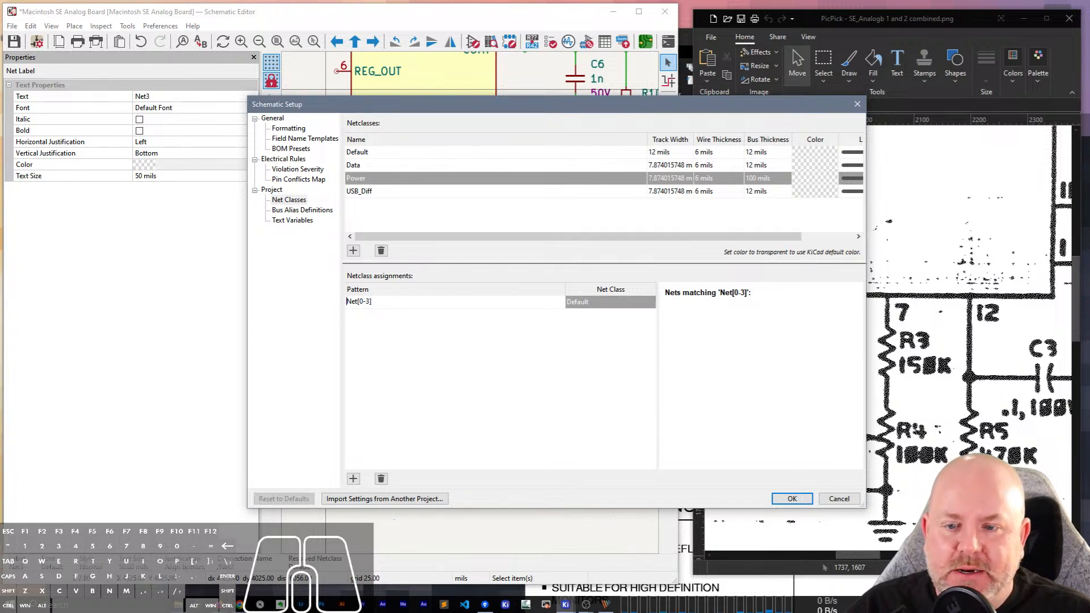
text(/)
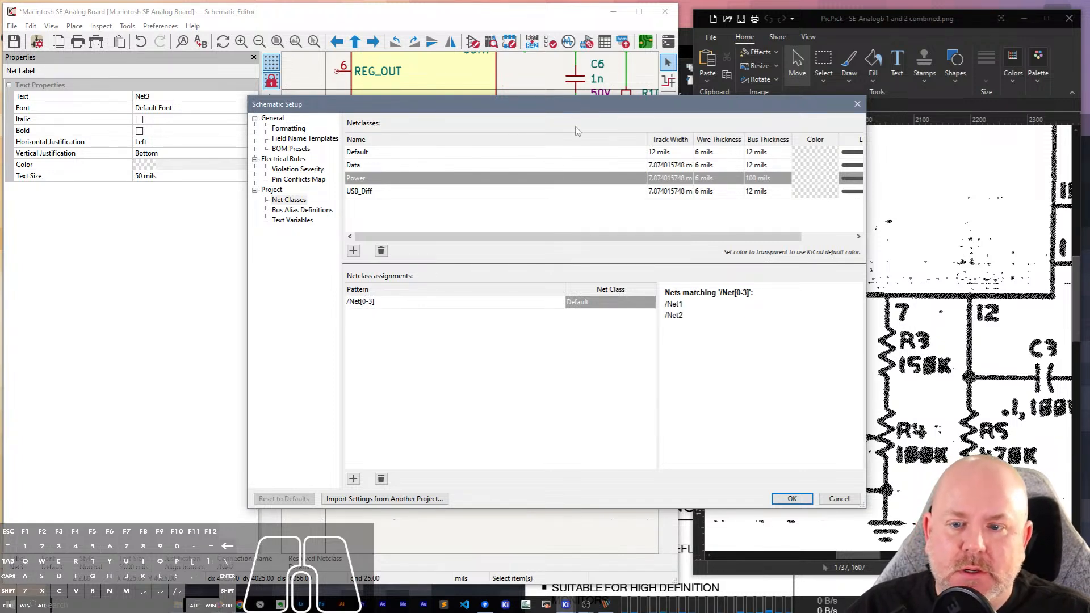
click(371, 304)
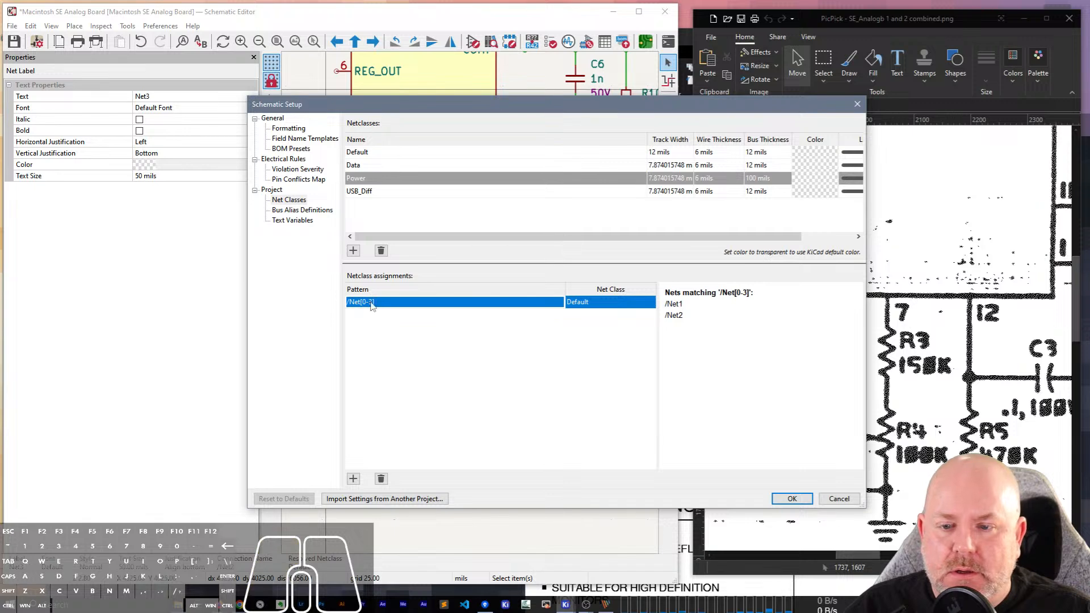
Change the netclass assignment's pattern to /Net? and accept the schematic setup.
click(371, 304)
drag(373, 305, 369, 304)
key(BackSpace)
key(BackSpace)
key(BackSpace)
key(BackSpace)
key(BackSpace)
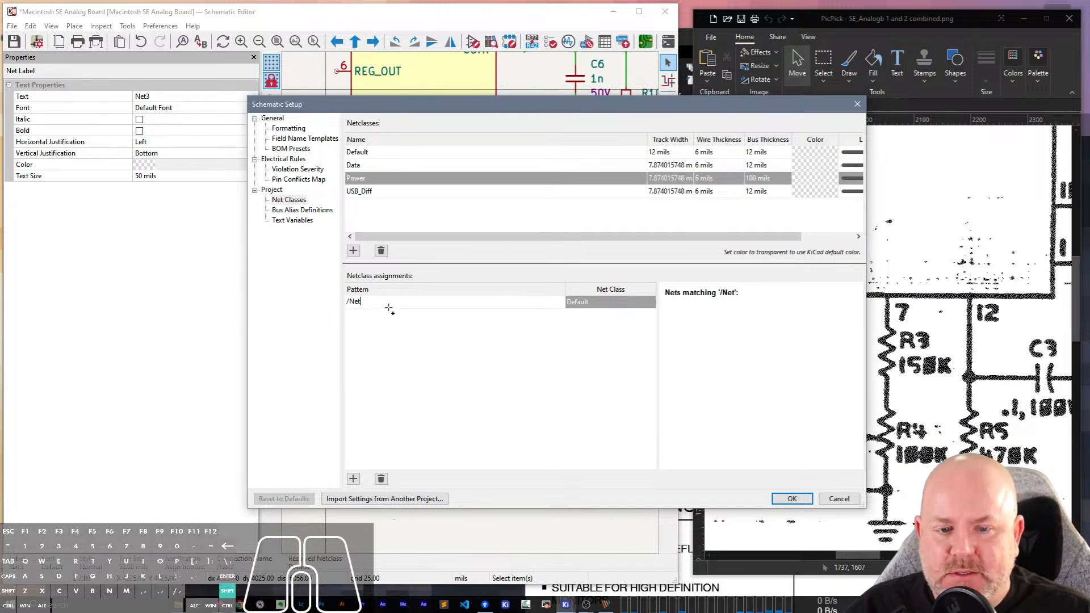
text(?)
mouse_move(454, 110)
mouse_down()
mouse_move(449, 396)
mouse_move(435, 111)
mouse_up()
click(503, 371)
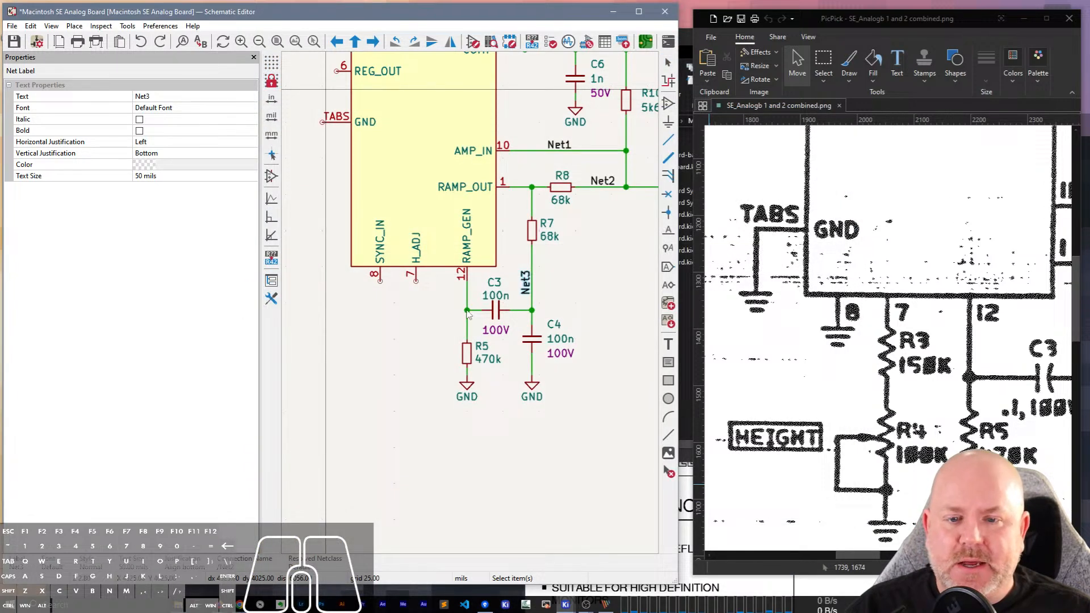
click(772, 511)
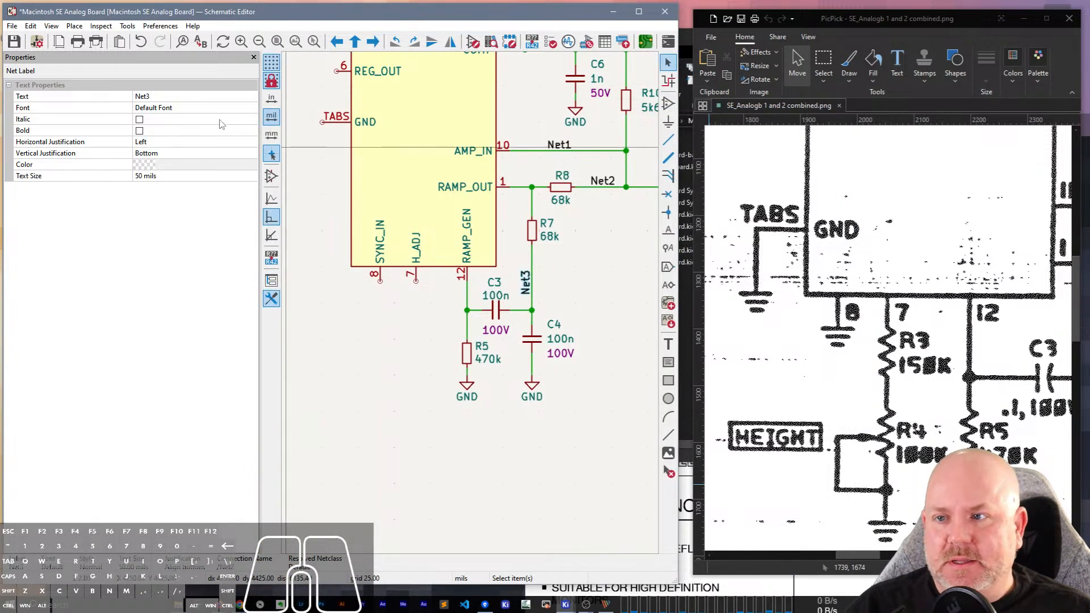
Switch to the project manager, open Macintosh SE Analog Board.kicad_pcb, and bring up the board's net class settings.
click(614, 11)
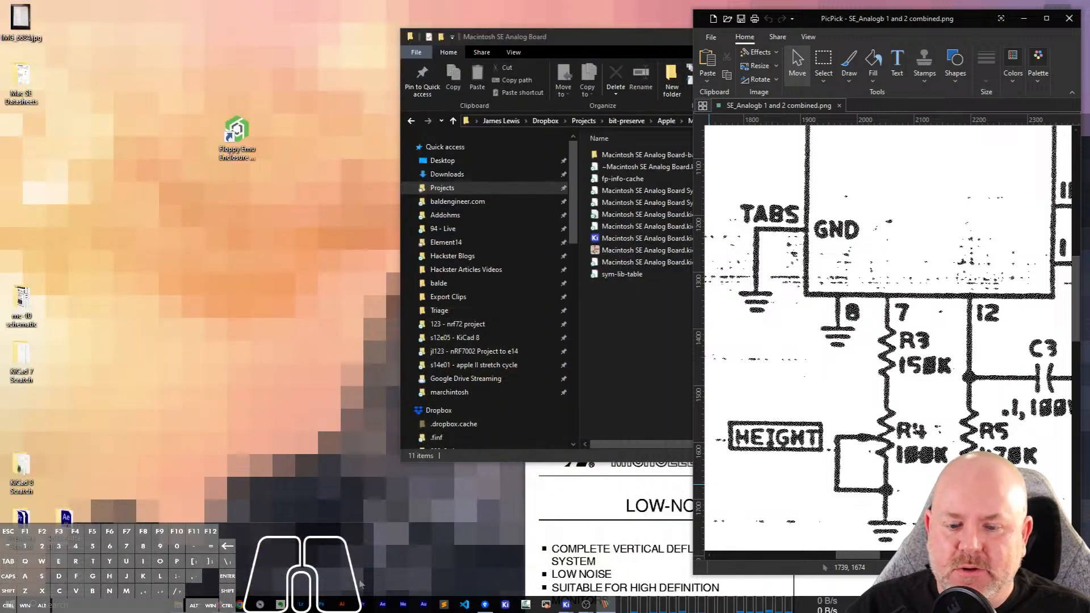
click(564, 604)
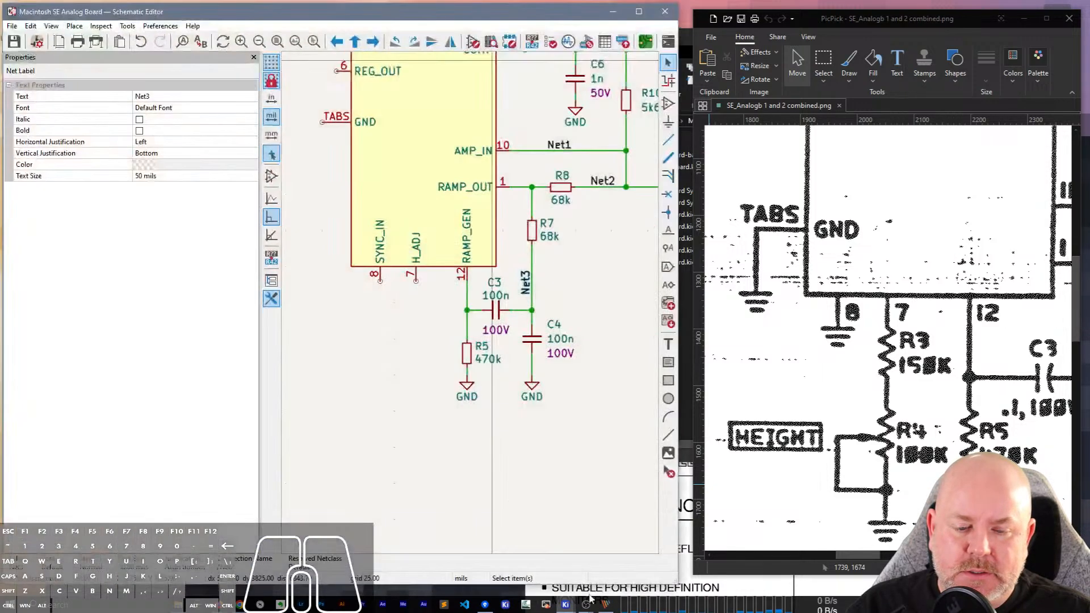
click(522, 554)
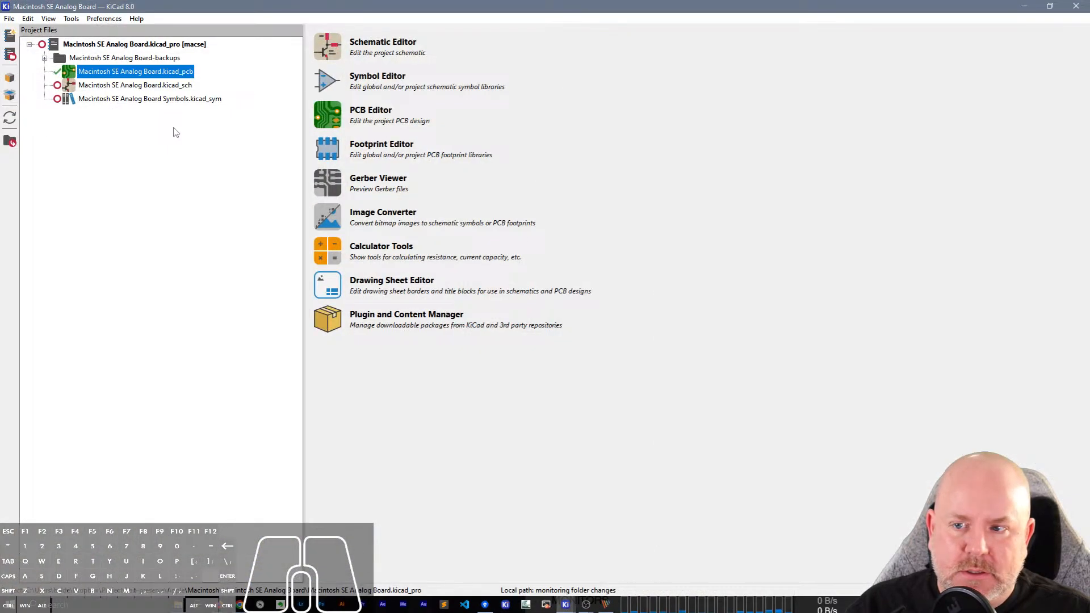
double_click(155, 72)
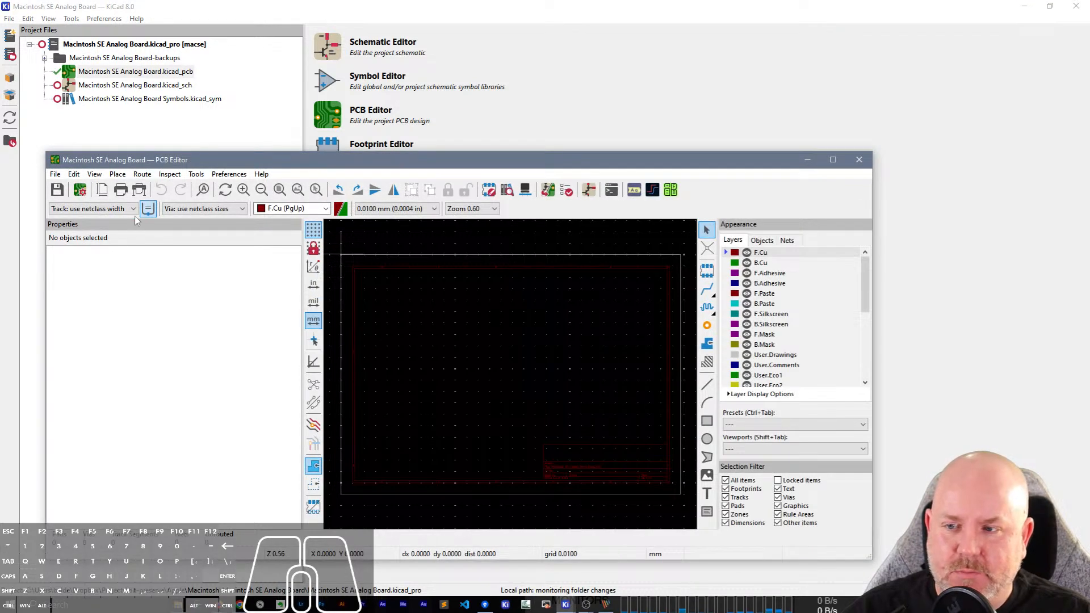
click(80, 189)
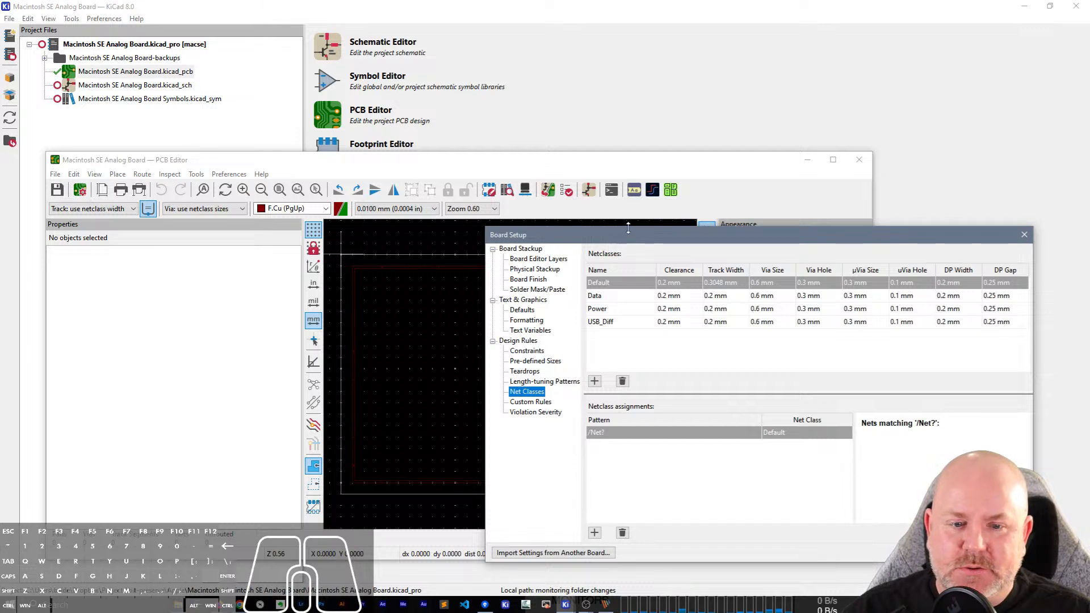
drag(617, 170, 375, 175)
Check the board's netclasses and the /Net? assignment, then cancel the setup and close the PCB Editor.
click(386, 399)
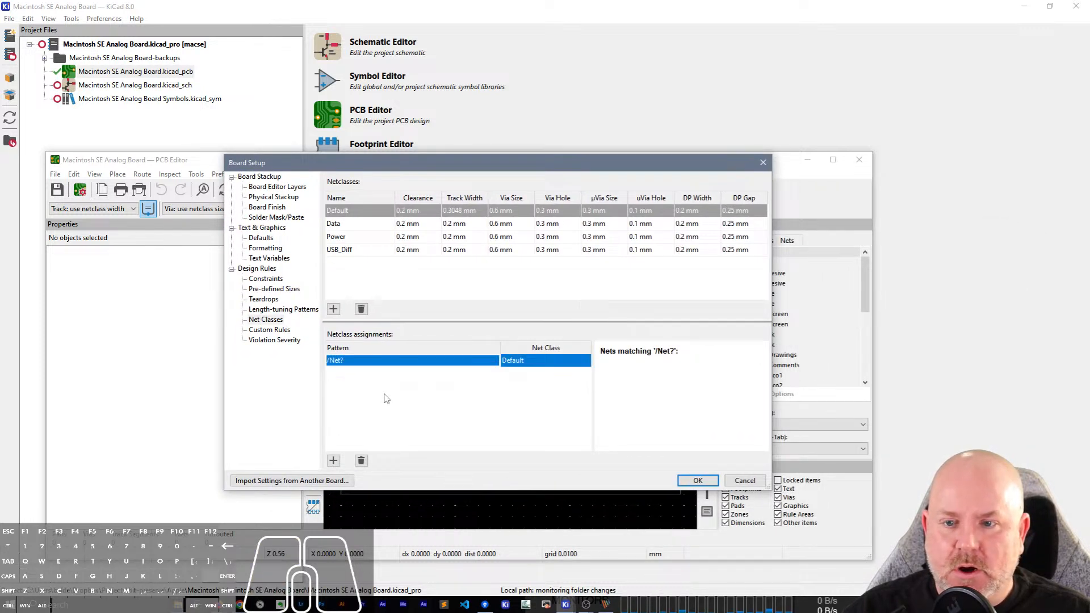
click(361, 253)
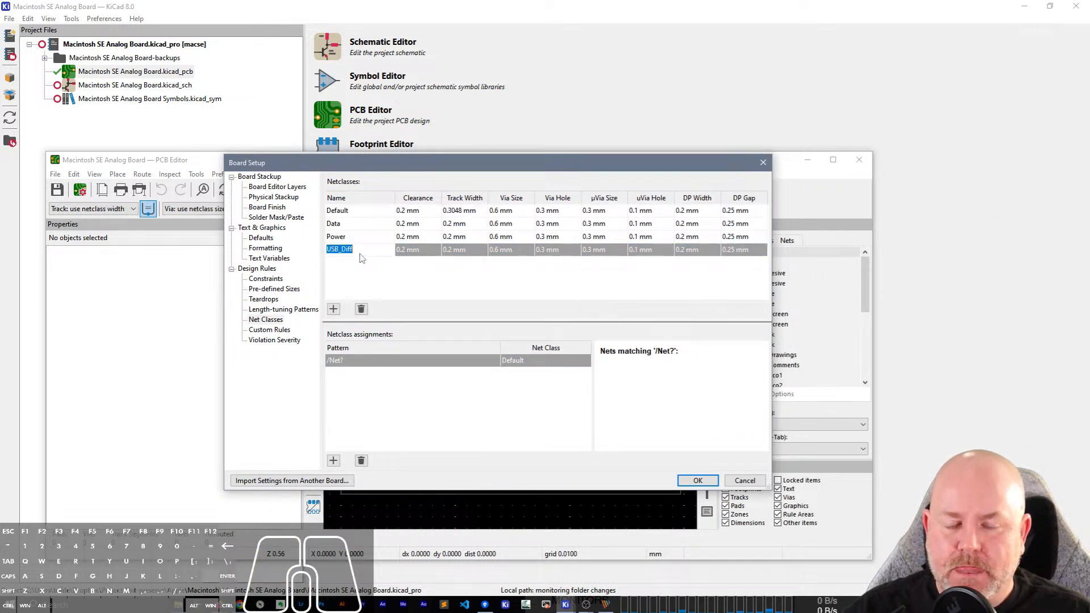
click(362, 266)
click(357, 213)
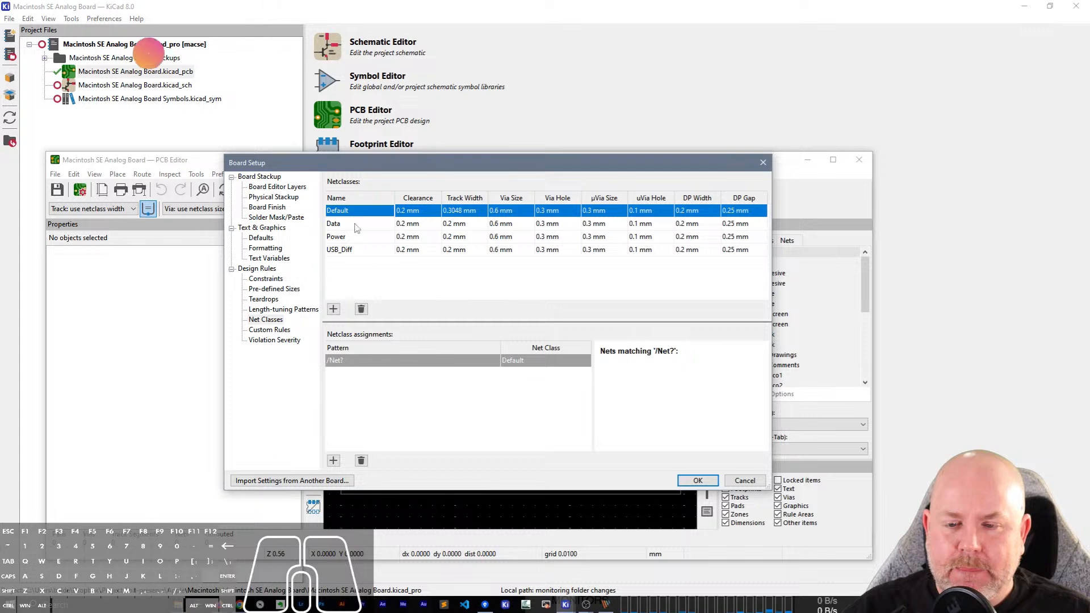
click(369, 361)
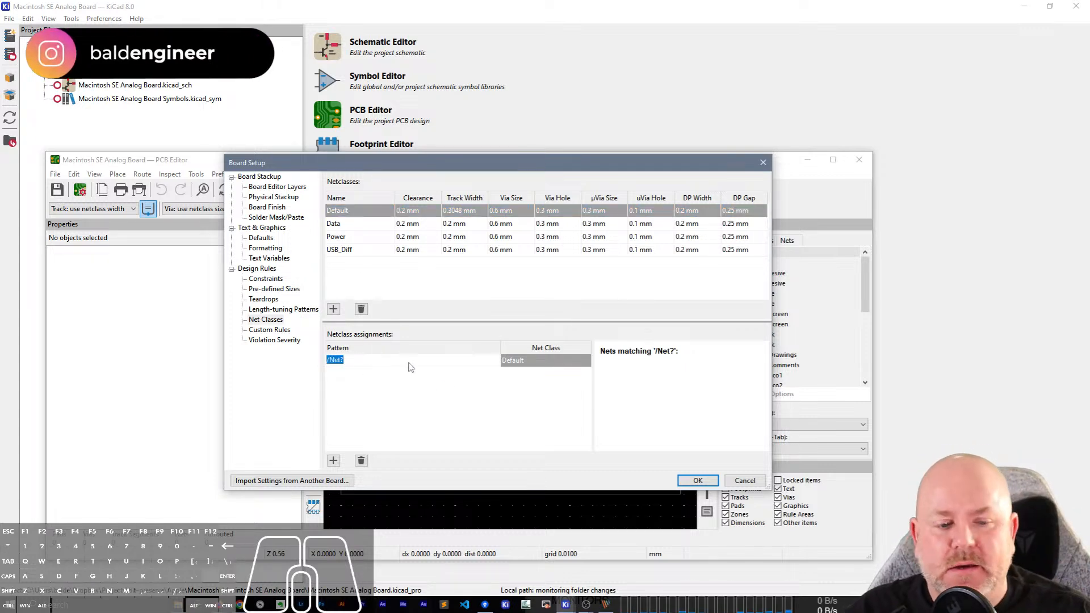
click(764, 482)
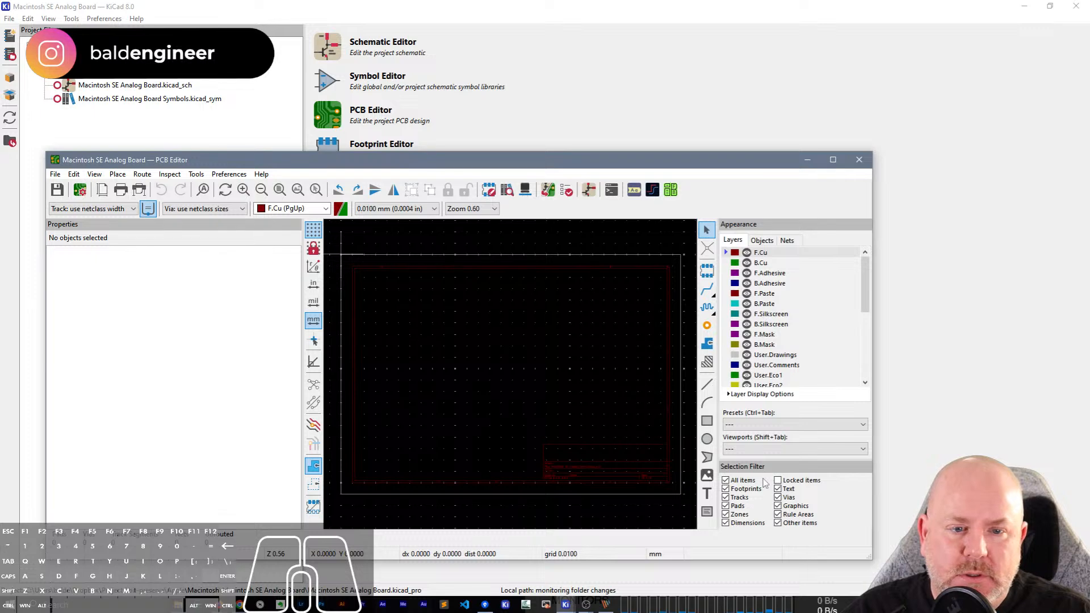
click(860, 160)
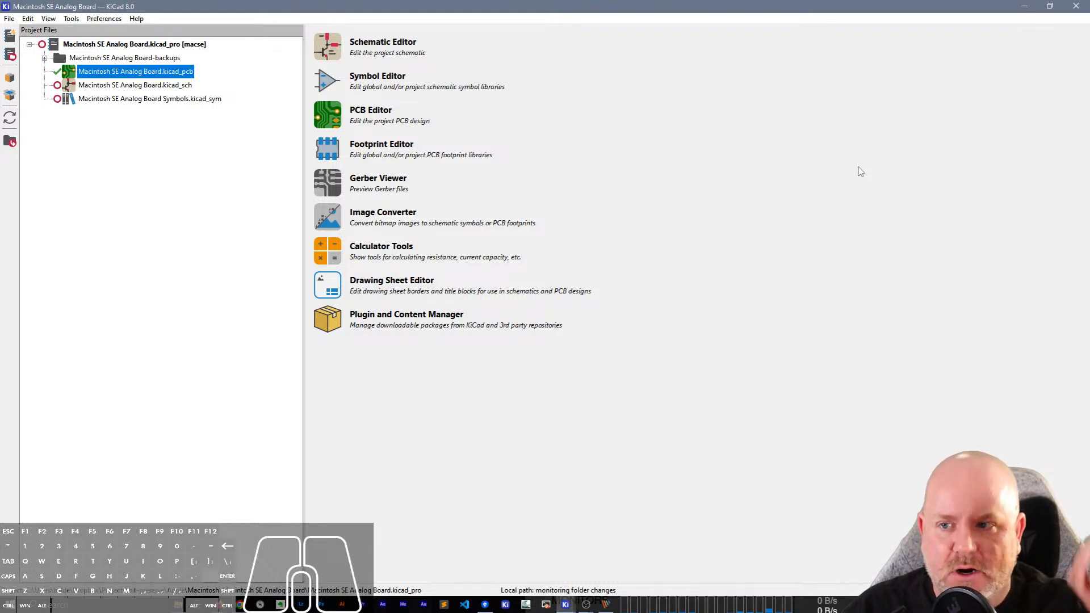
Return to the project manager and open Macintosh SE Analog Board.kicad_sch in the Schematic Editor.
click(1025, 6)
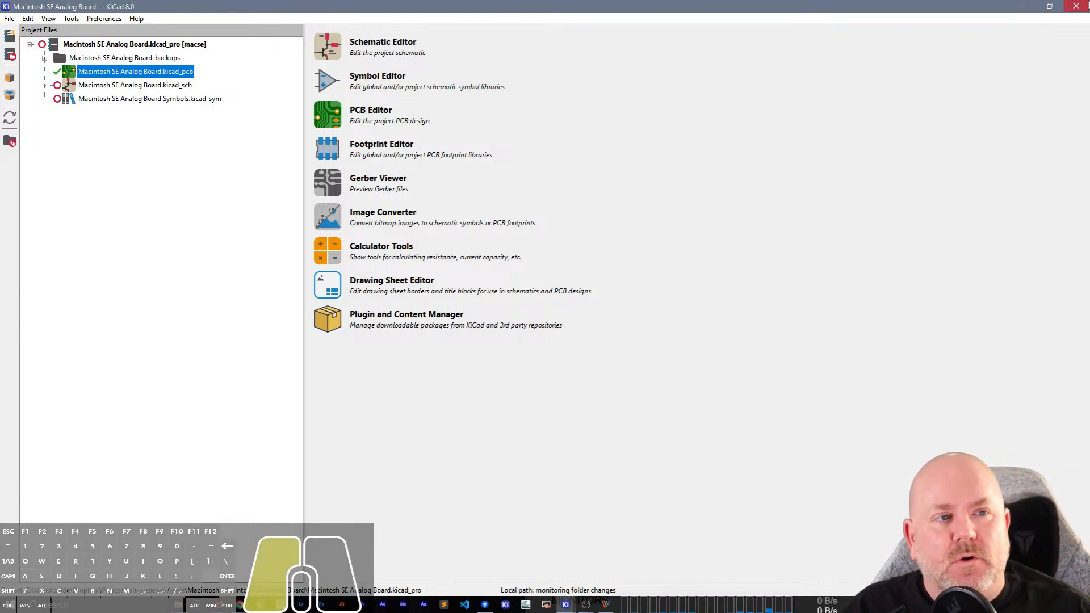
click(566, 606)
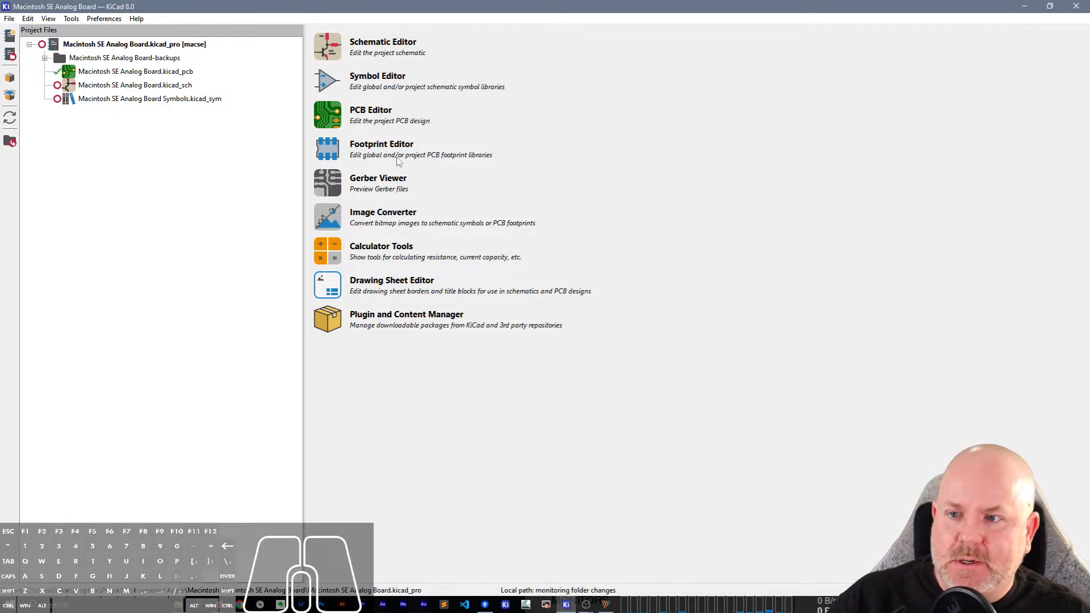
click(168, 85)
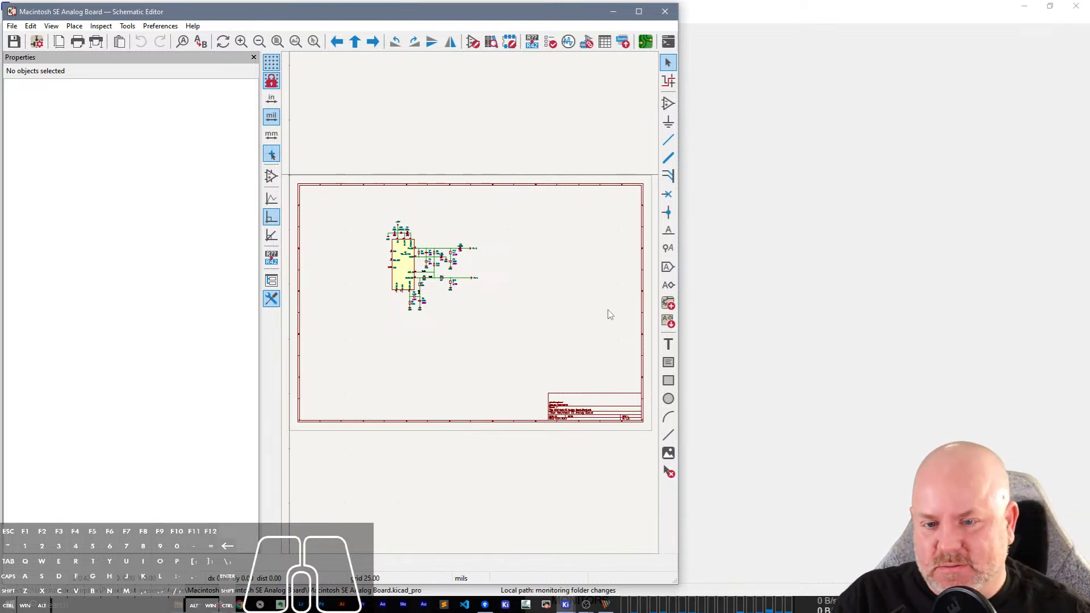
scroll(398, 244, up, 5)
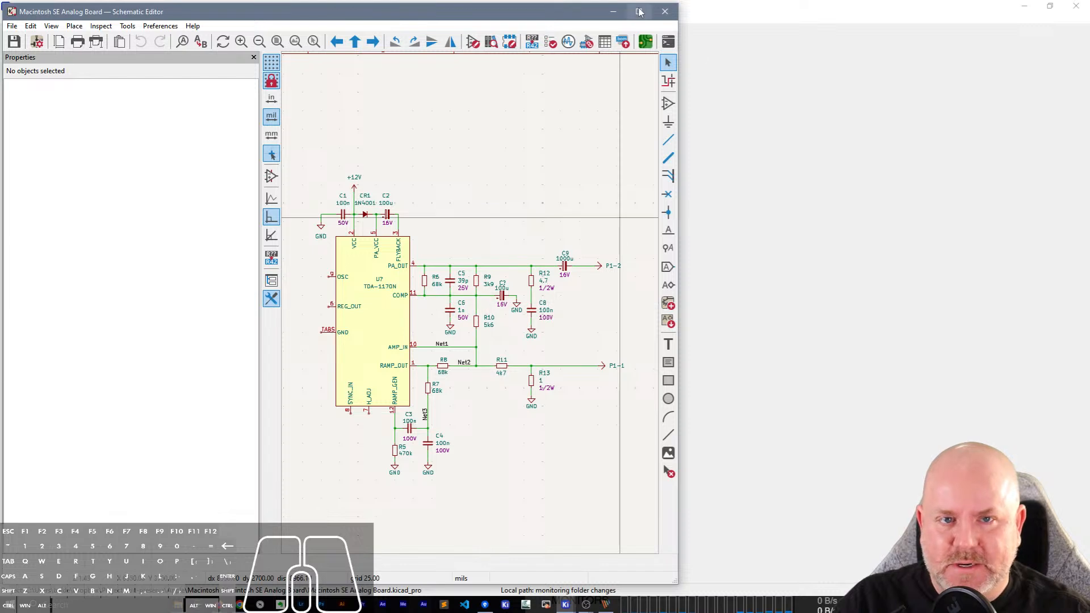
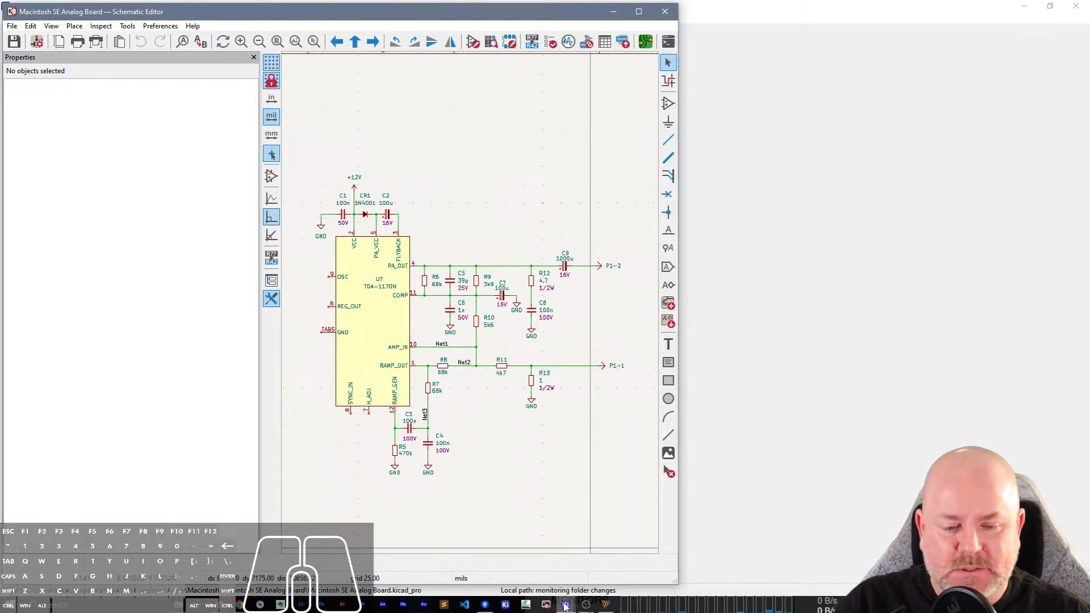
Bring up the scanned schematic for reference and place a duplicate of resistor R7 directly below pin 7 (H_ADJ).
click(605, 606)
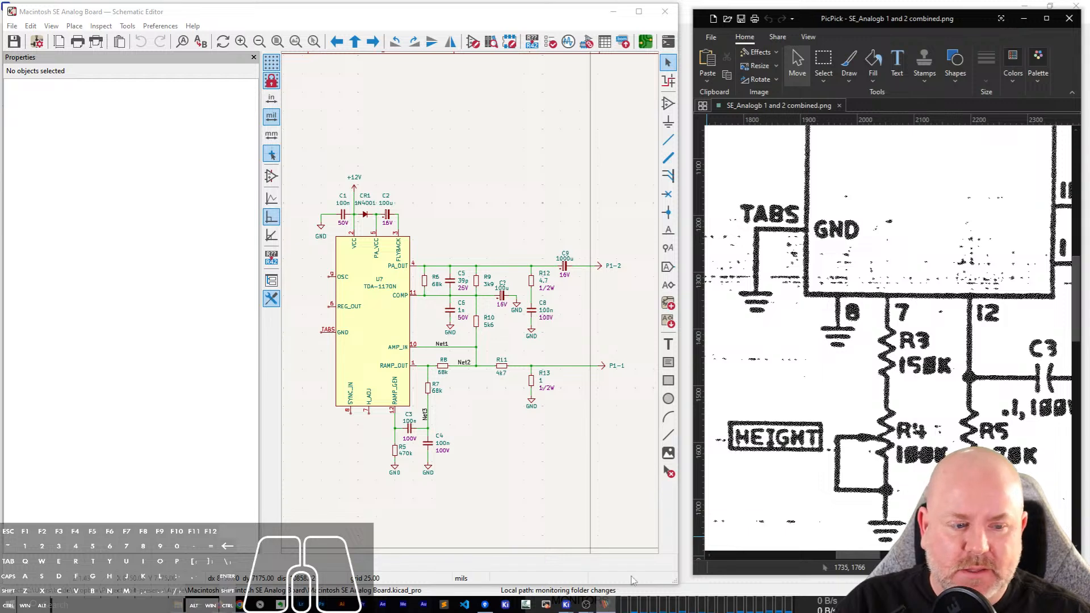
scroll(358, 423, up, 5)
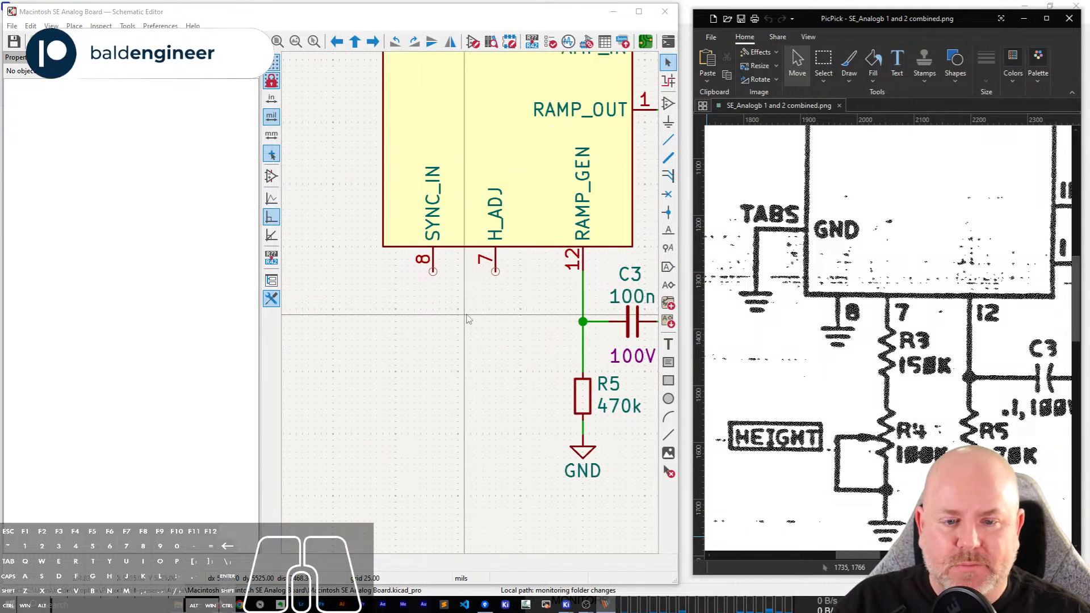
scroll(467, 319, down, 2)
scroll(628, 216, up, 1)
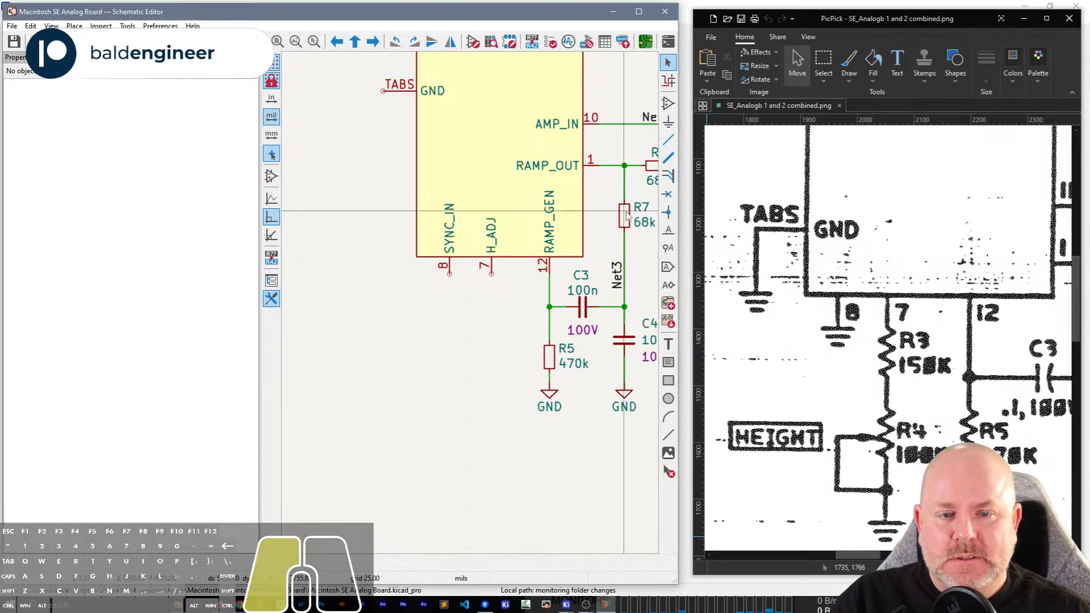
key(ctrl+d)
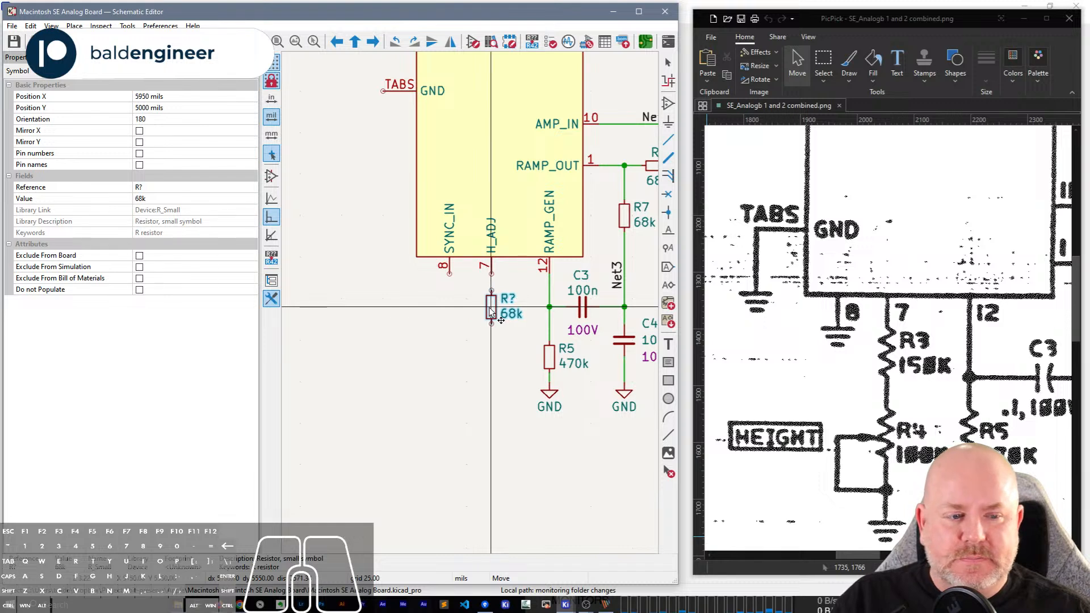
click(491, 308)
Wire pin 7 (H_ADJ) to the upper end of the duplicated 68k resistor.
key(w)
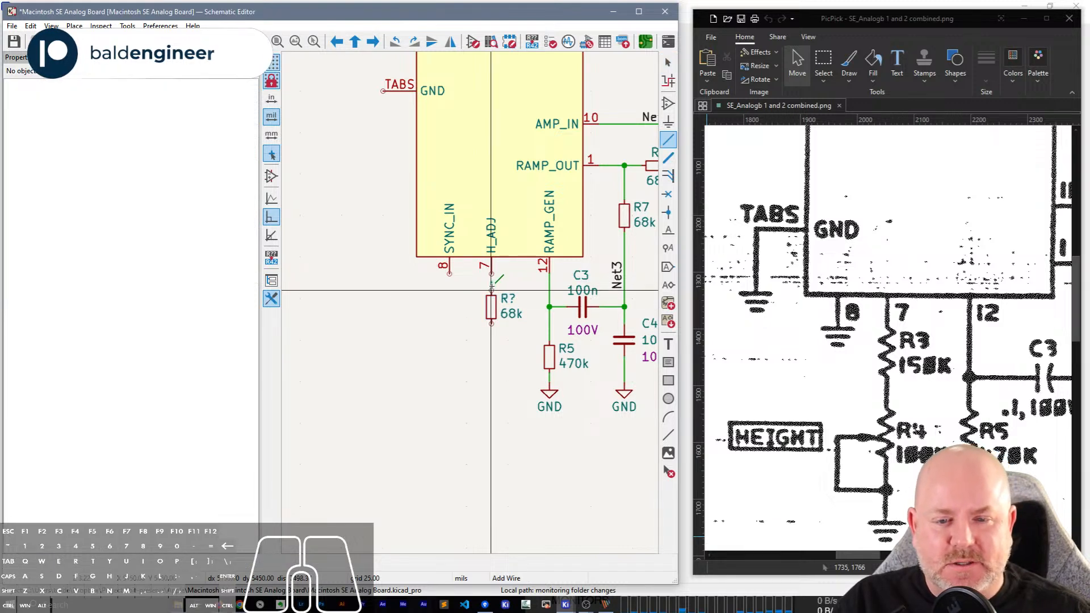
click(492, 274)
click(492, 290)
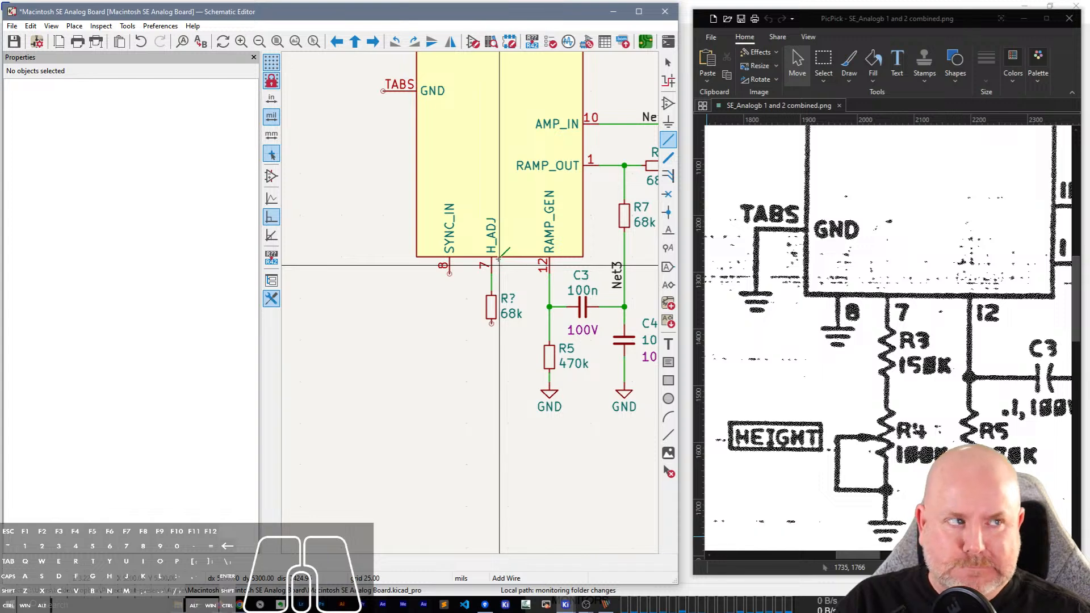
Add an R_Potentiometer_Small below the duplicated resistor, mirrored with its wiper facing away from R5, and wire the two together.
key(a)
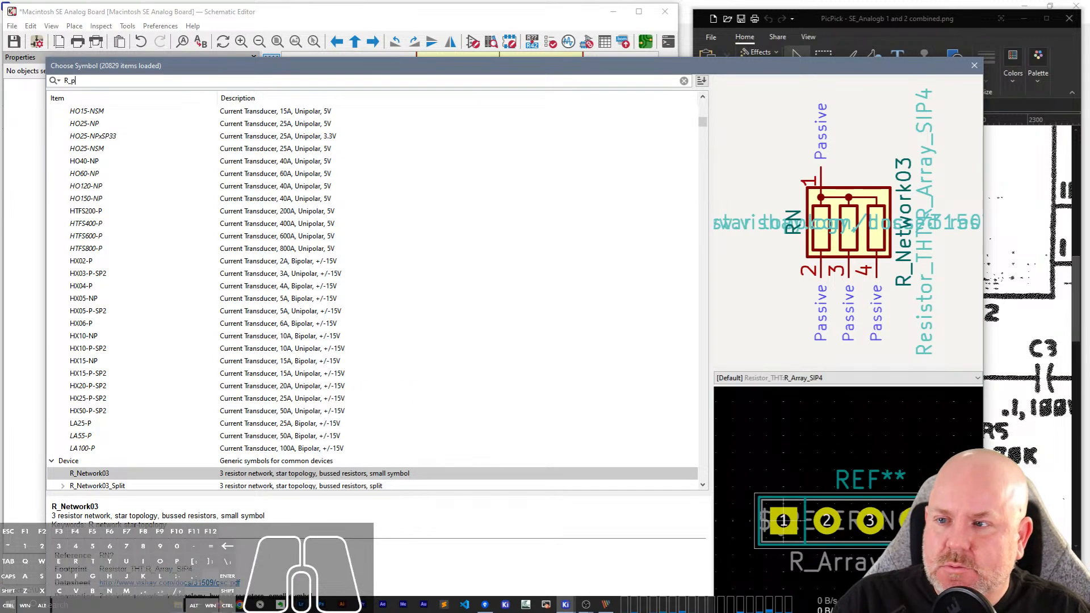
text(ot)
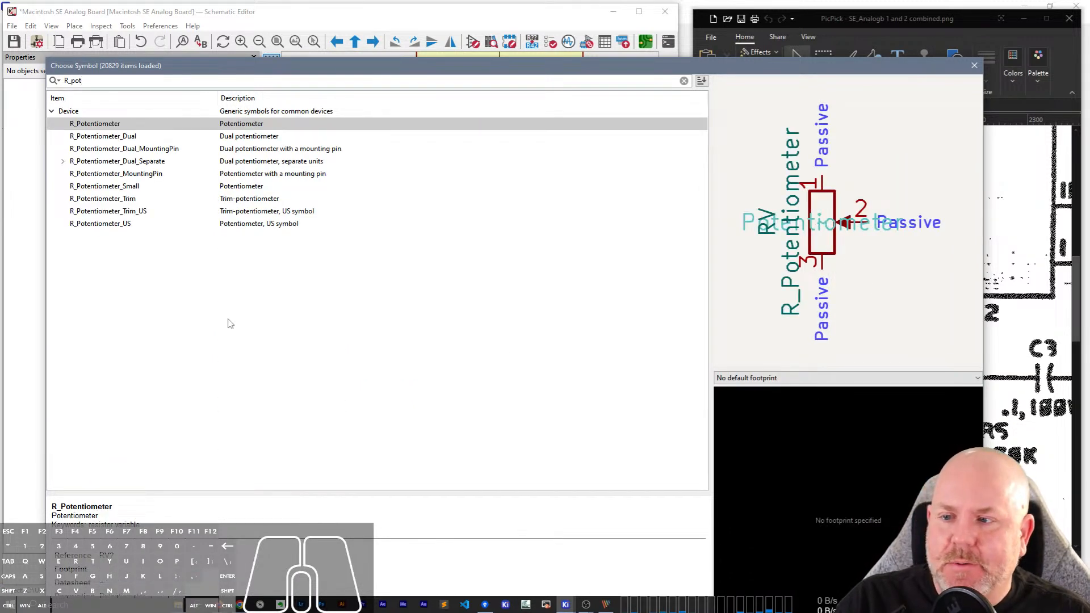
double_click(98, 186)
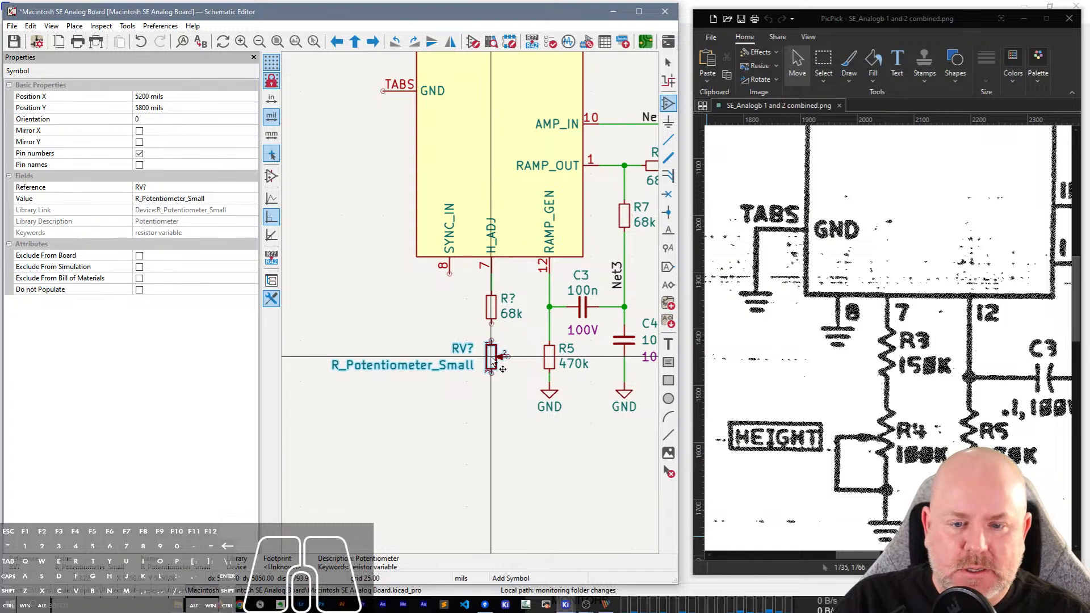
key(x)
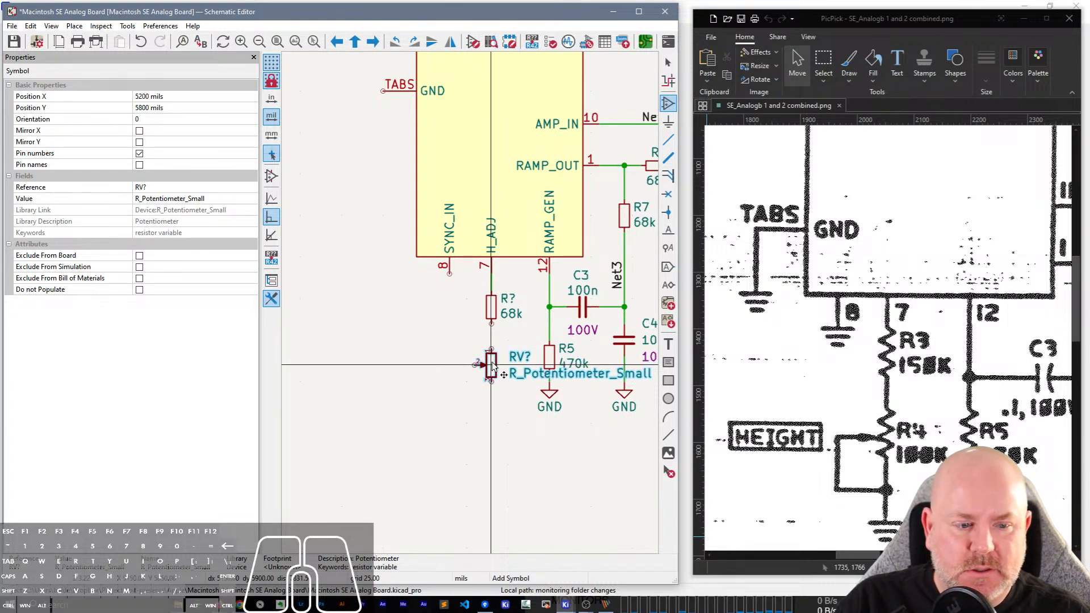
click(491, 363)
key(Escape)
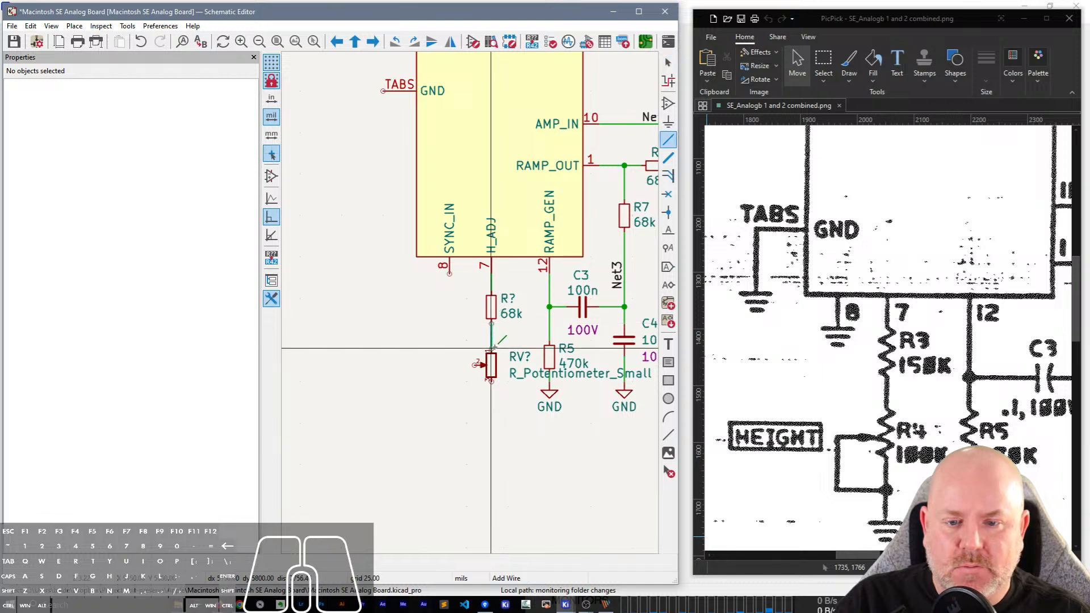
Set the potentiometer's reference to R4 and hide the object properties pane.
click(523, 359)
double_click(523, 358)
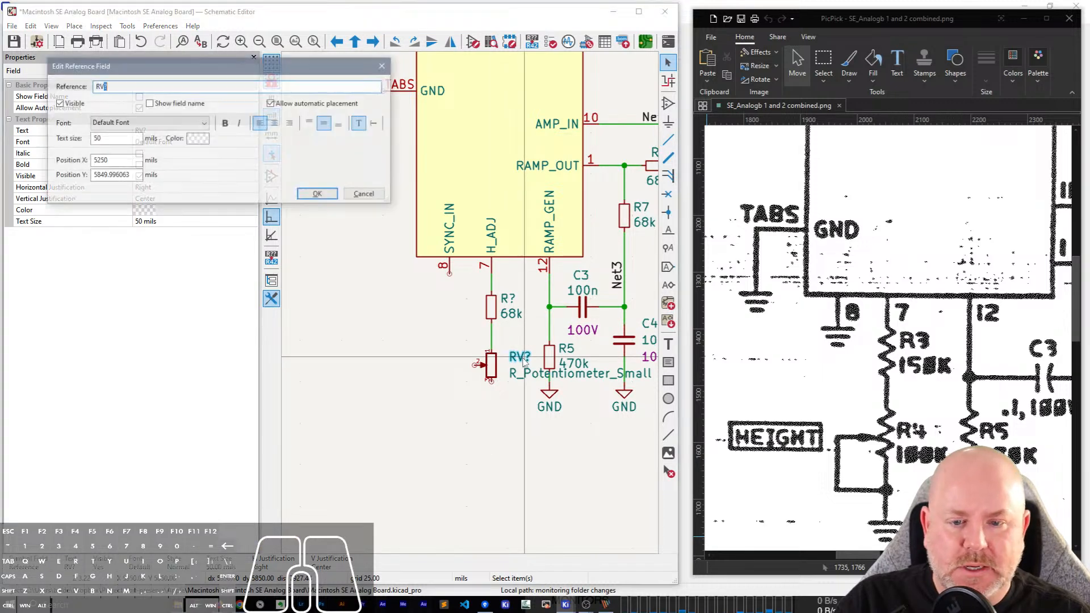
key(BackSpace)
text(4)
key(Return)
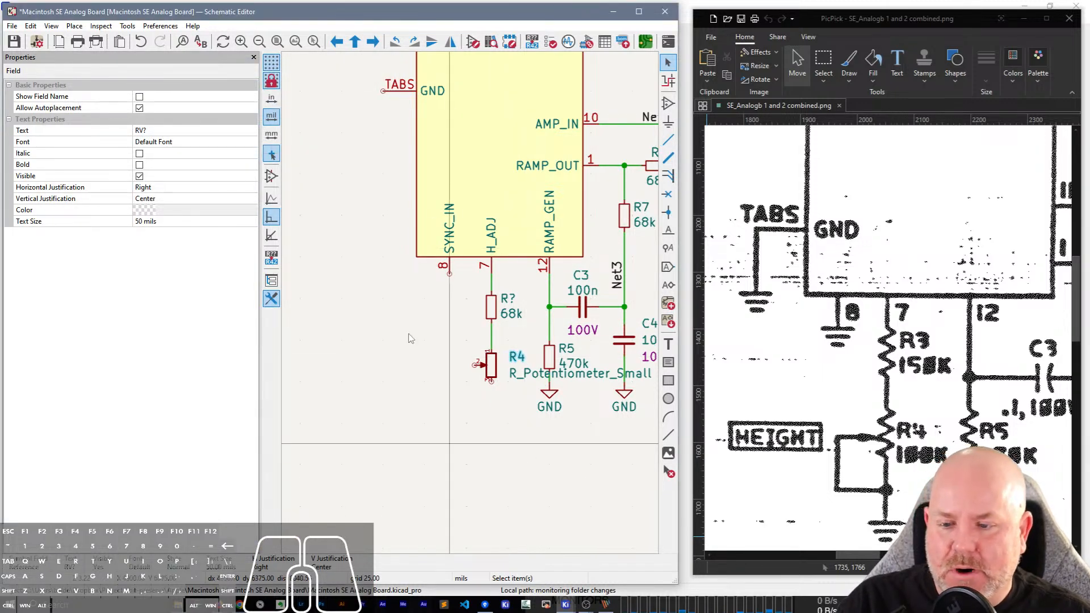
click(254, 59)
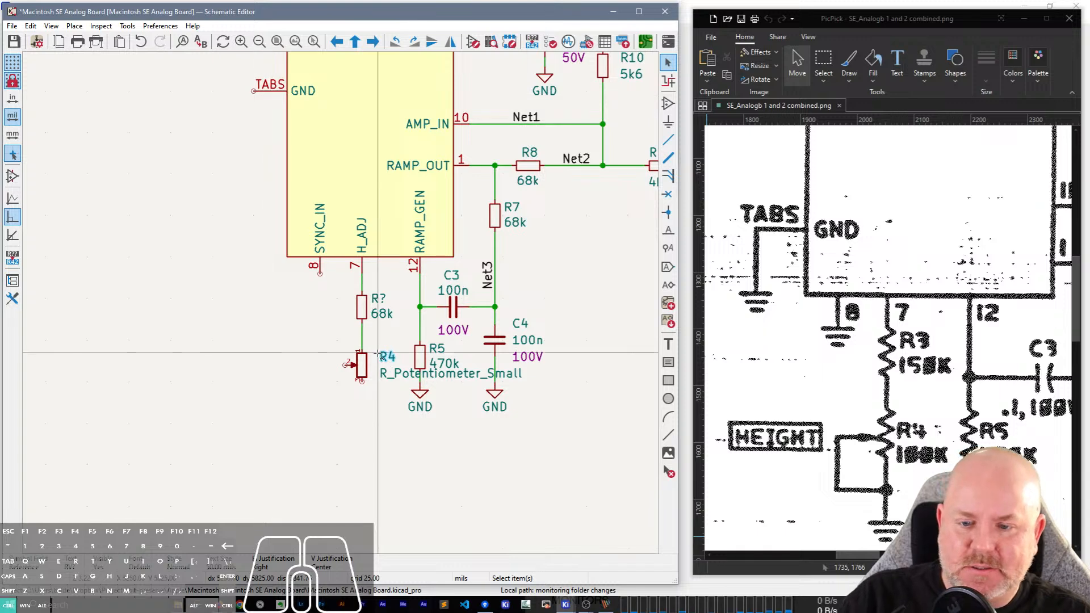
Save the schematic and set potentiometer R4's value to 100K.
key(ctrl+s)
click(415, 376)
double_click(414, 377)
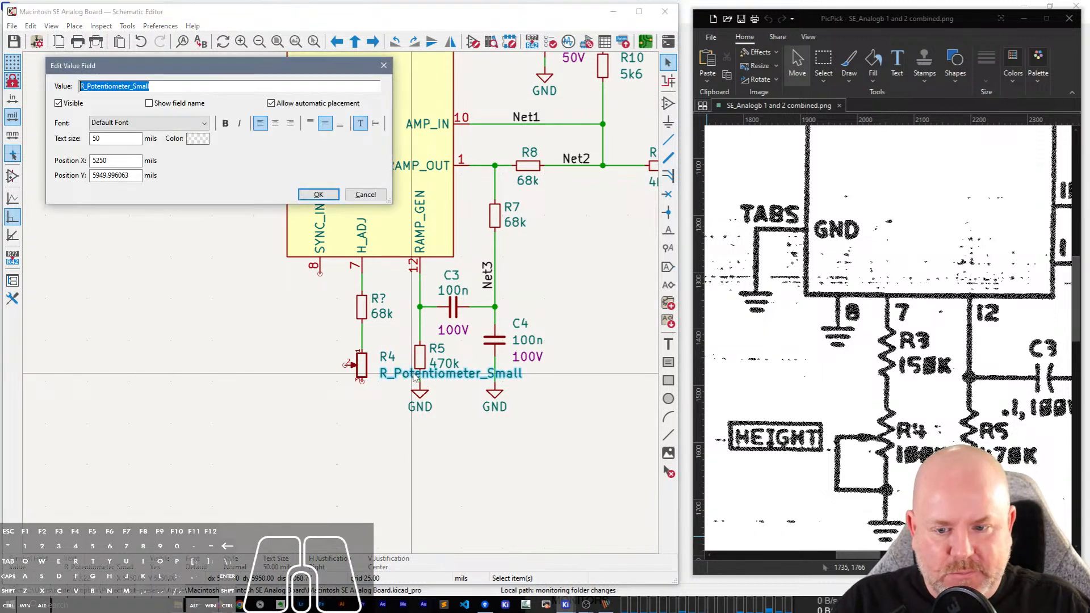
key(Return)
Set the auto save interval to 3 minutes in the preferences and accept the change.
click(160, 25)
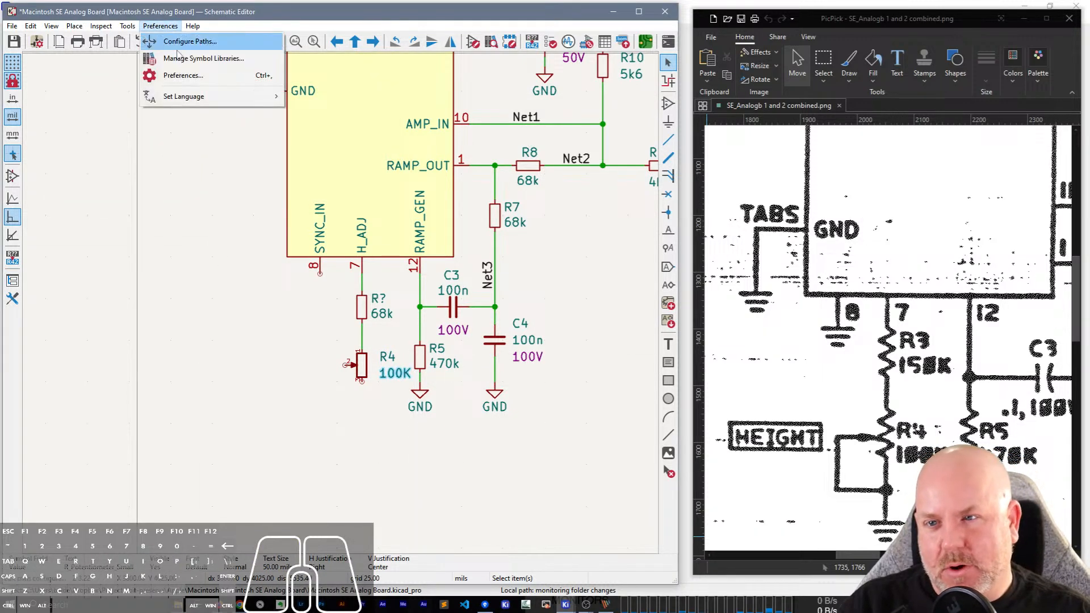
click(183, 75)
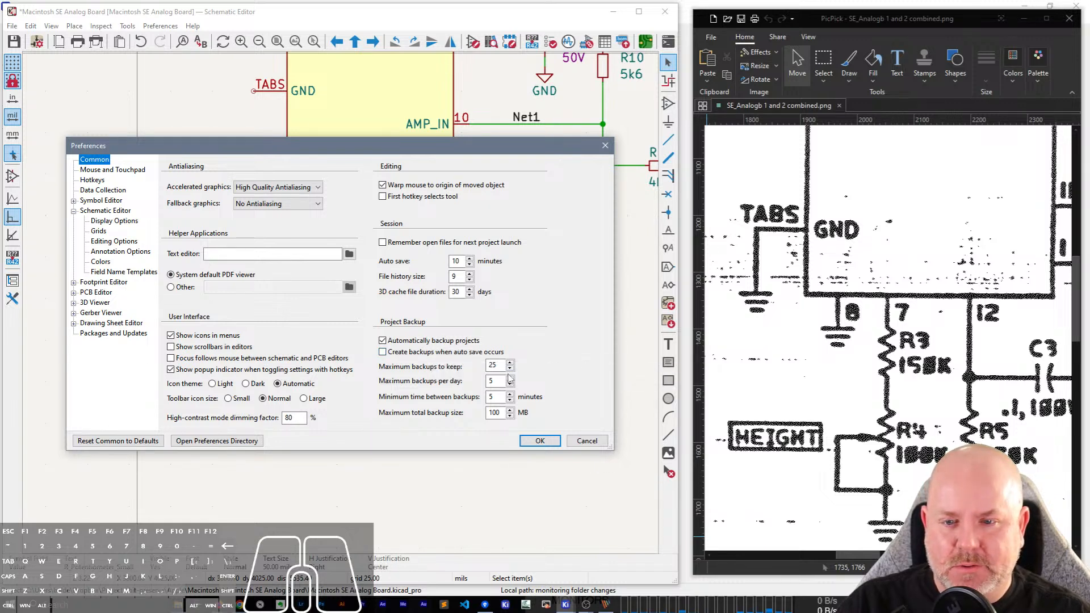
double_click(456, 261)
text(3)
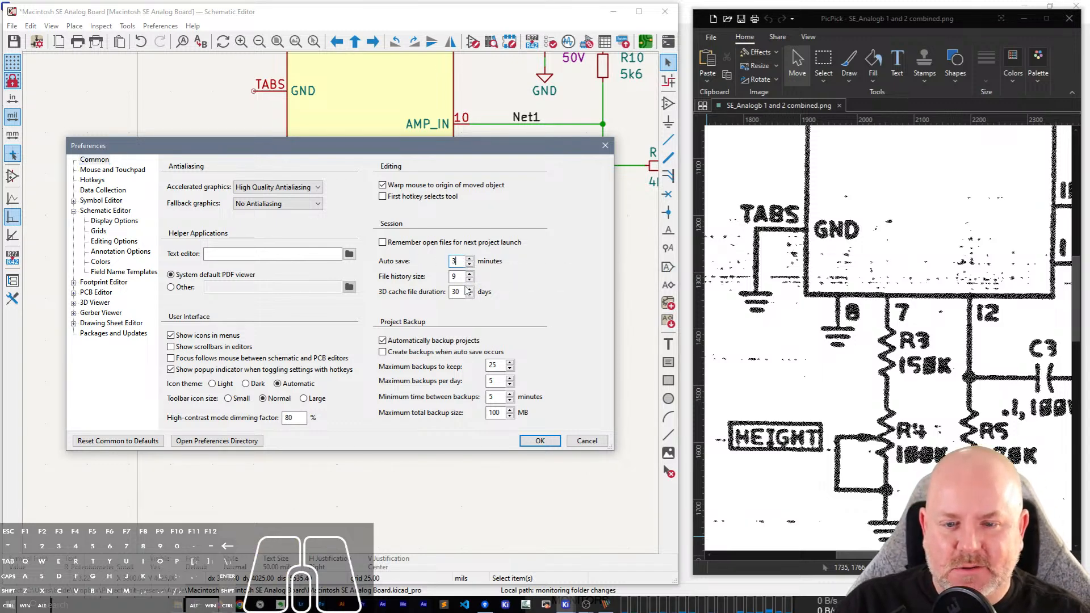
click(540, 441)
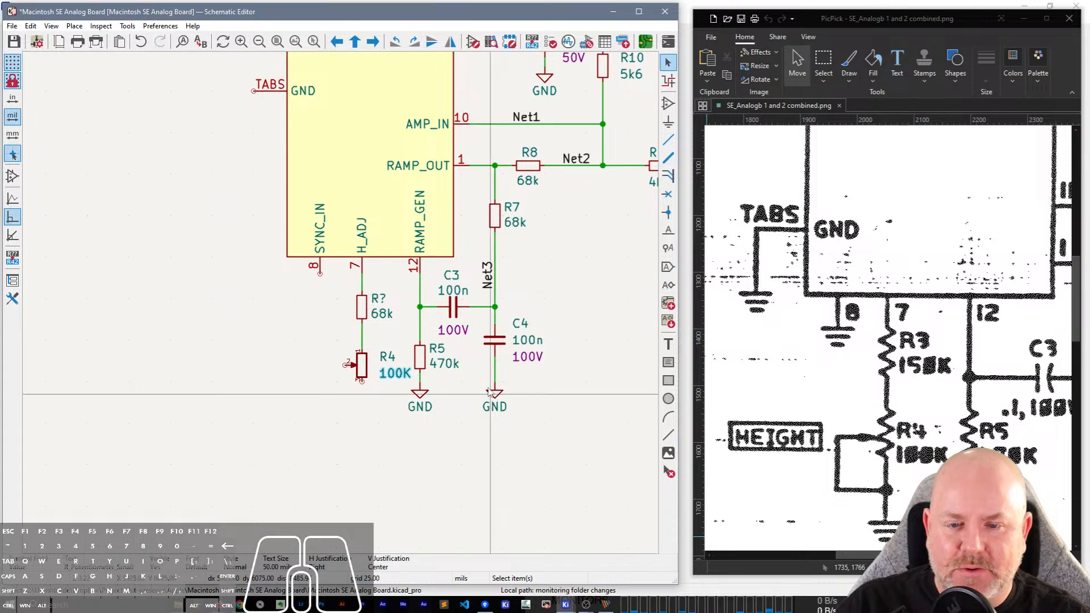
Copy the GND symbol under R5, place the copy below R4, and wire it to R4's pin 3.
scroll(342, 333, up, 2)
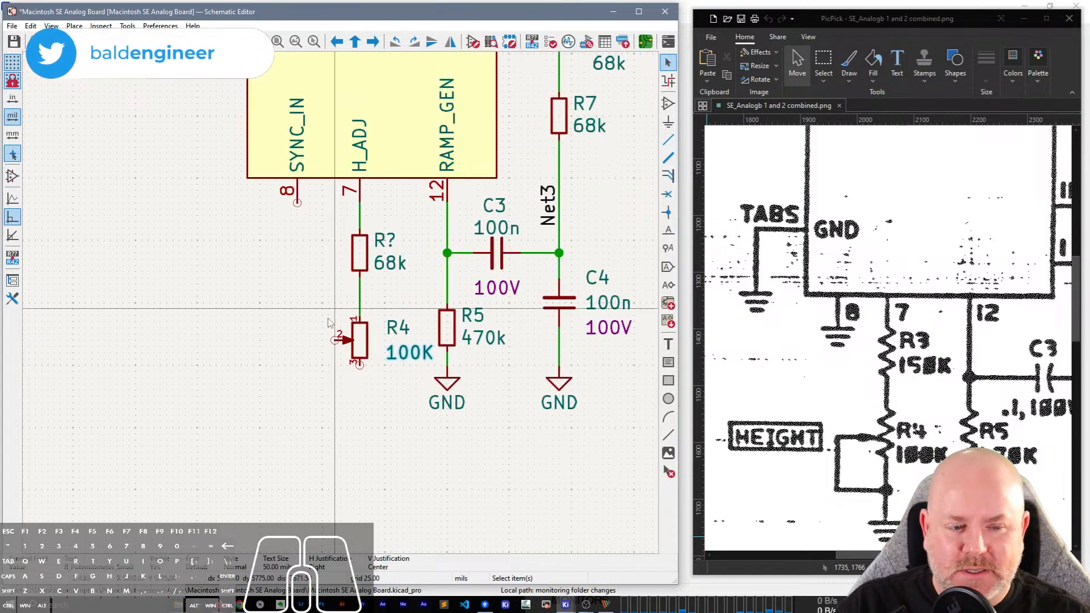
click(421, 393)
key(ctrl+c)
key(ctrl+v)
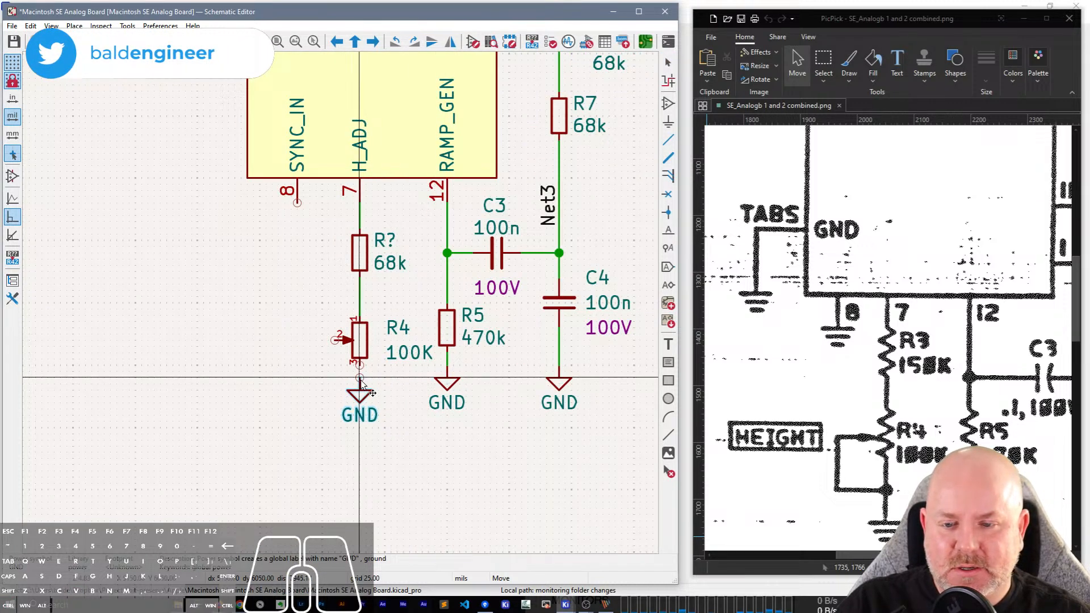
click(359, 391)
click(359, 365)
click(360, 390)
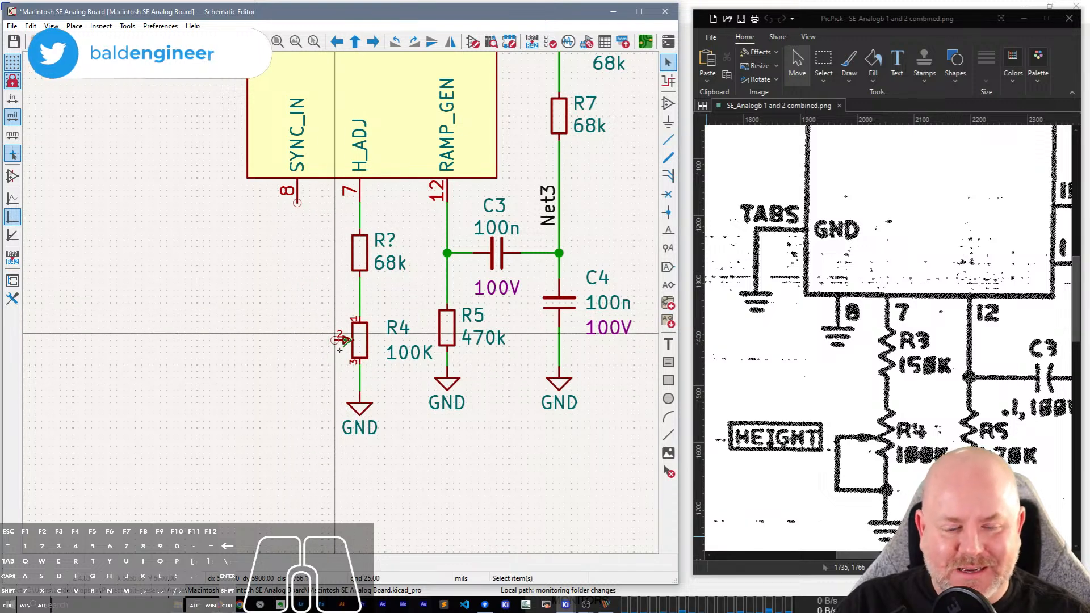
Wire R4's wiper (pin 2) around to the ground connection below pin 3.
key(w)
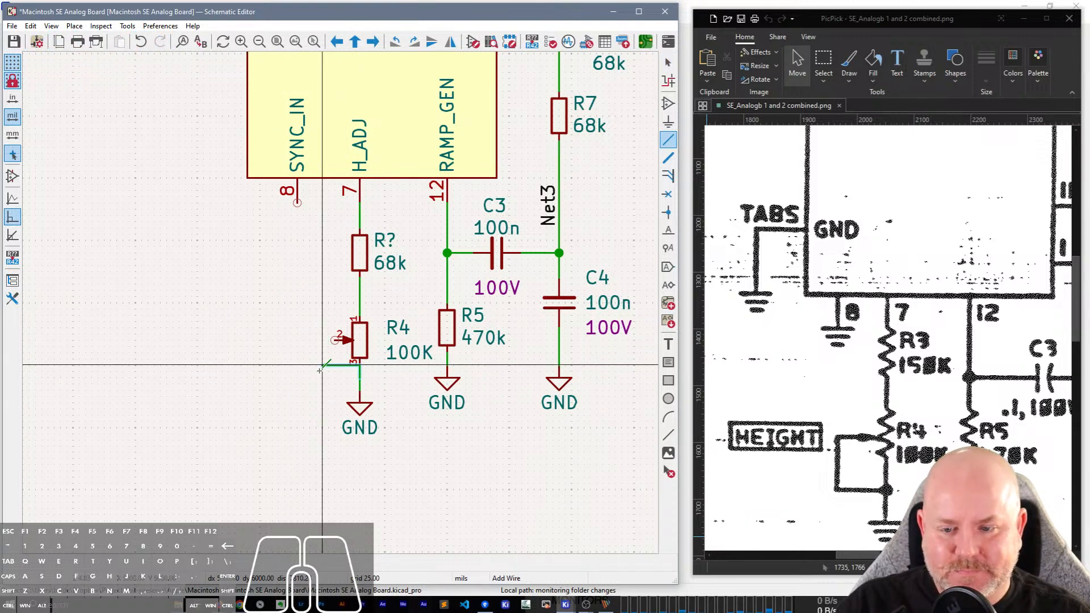
click(310, 340)
click(335, 340)
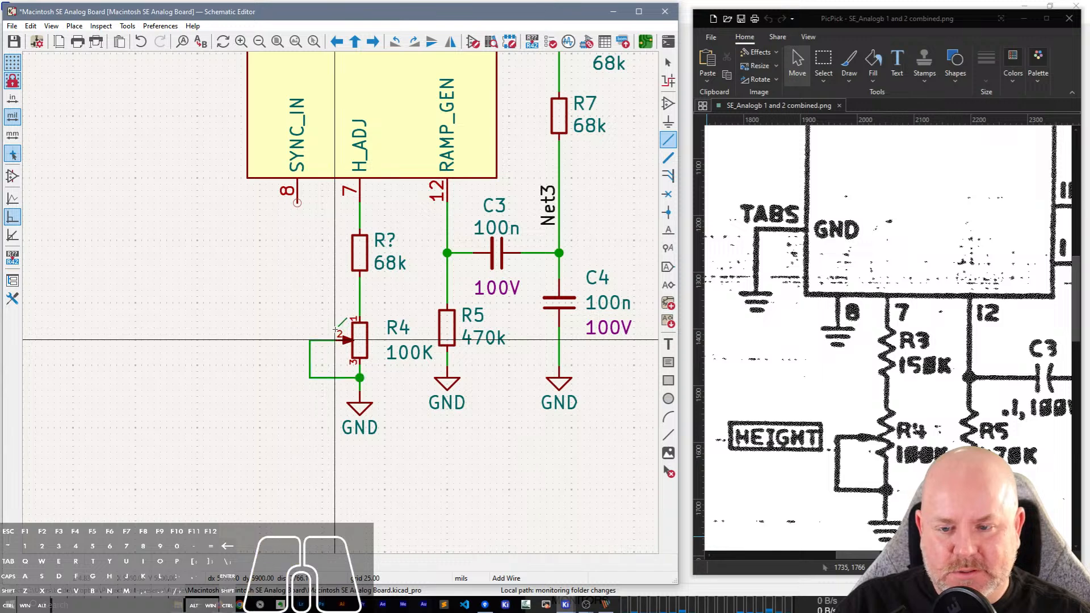
key(Escape)
Move the potentiometer's R4 reference and 100K value texts closer to its symbol, aligned with each other.
key(m)
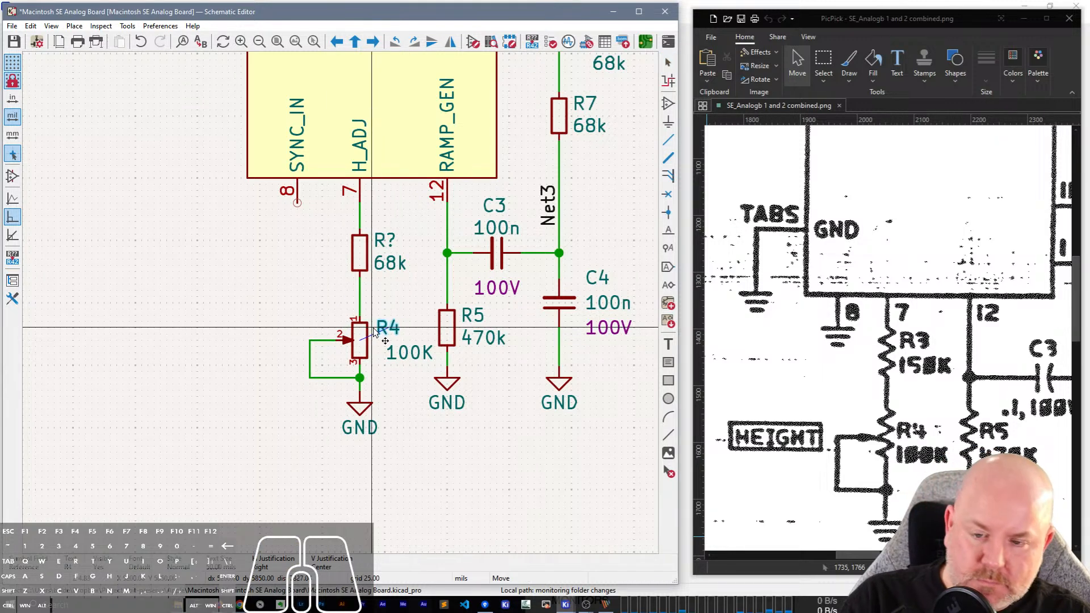
click(382, 341)
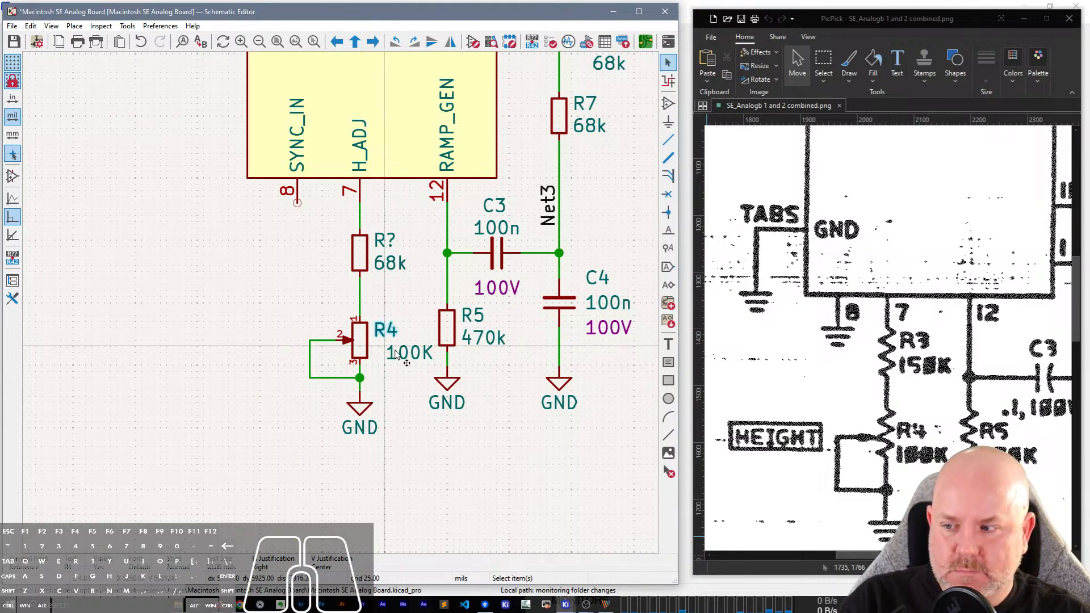
click(399, 349)
key(m)
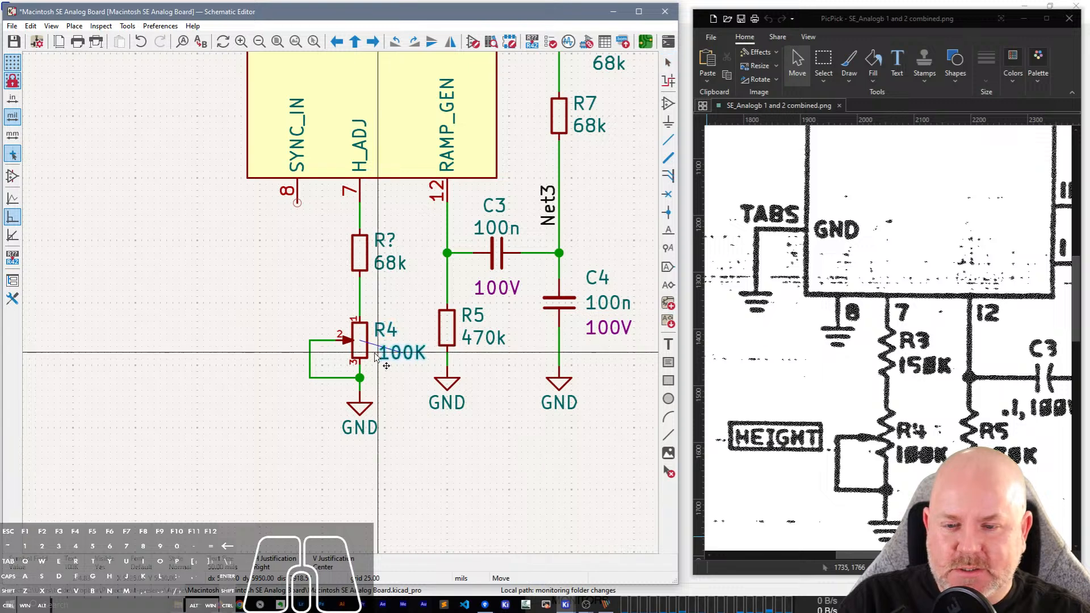
click(373, 351)
click(381, 378)
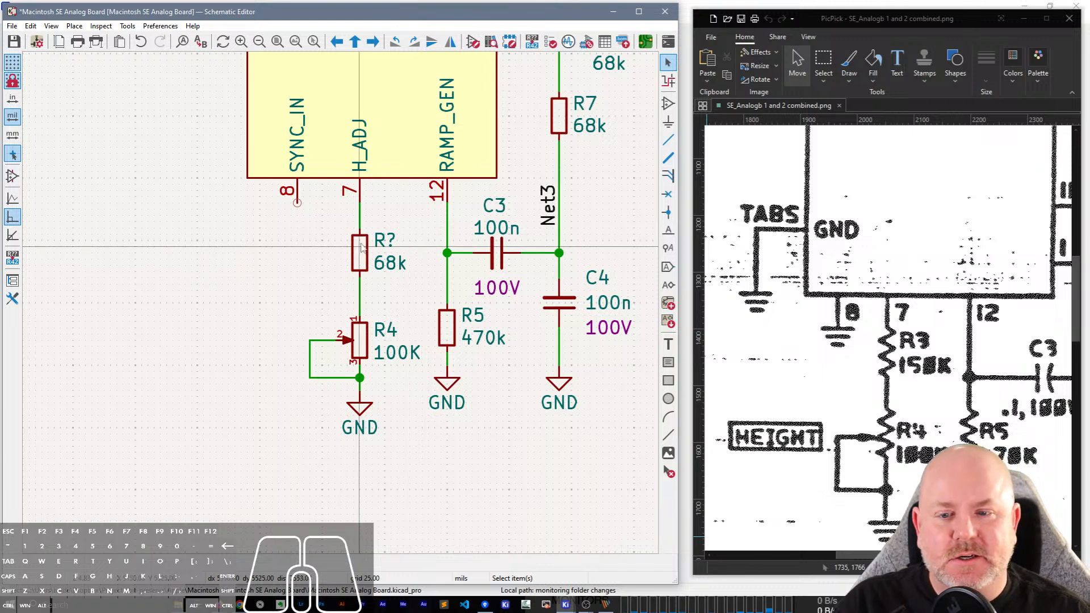
Set the resistor below pin 7 to reference R3 and value 150k.
double_click(385, 241)
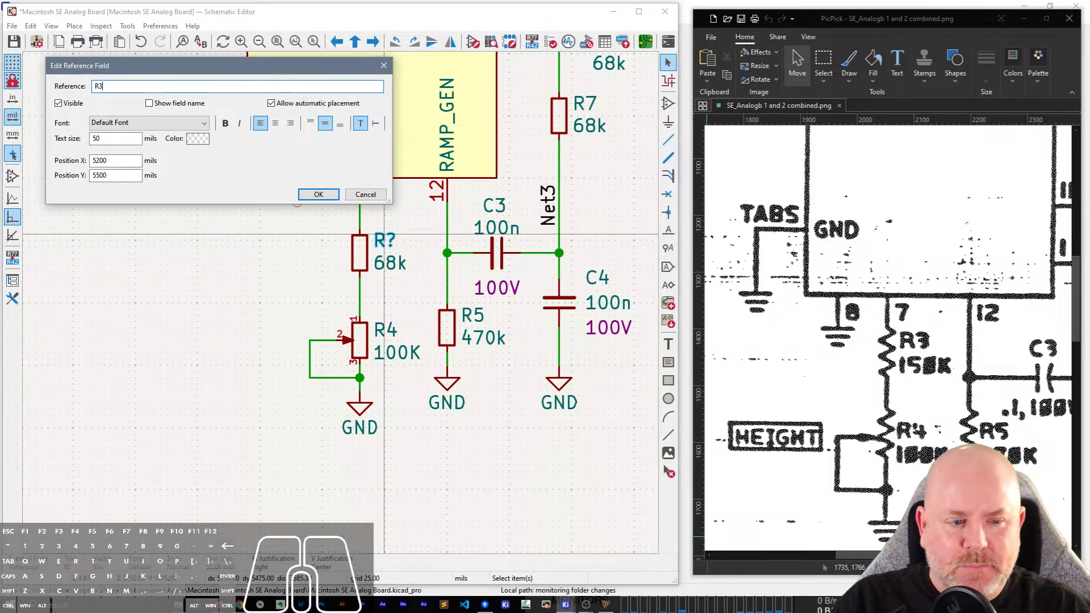
key(Return)
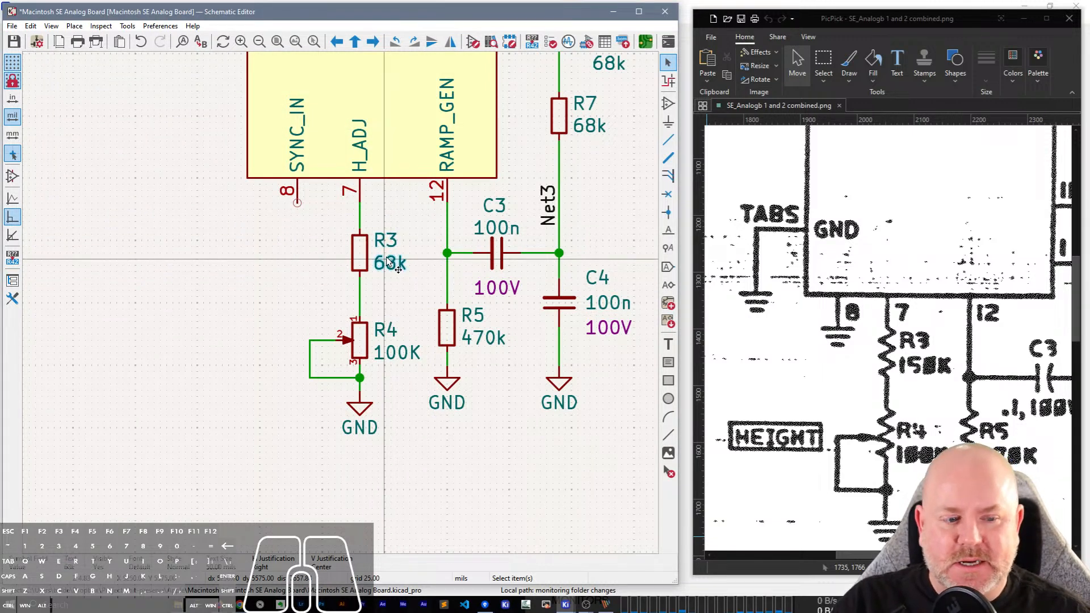
double_click(389, 262)
key(Return)
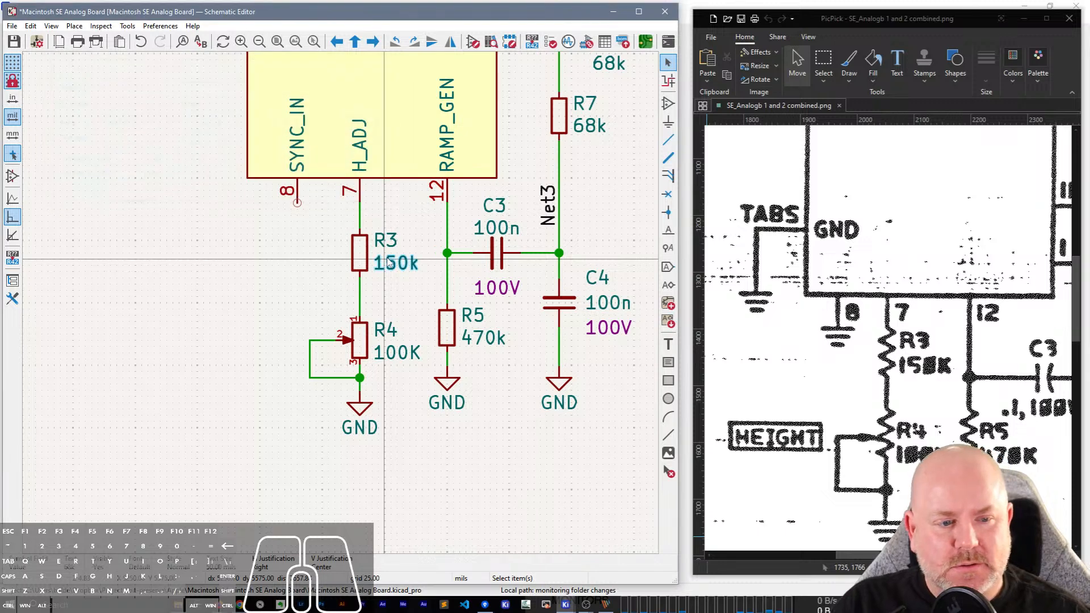
Duplicate R4's GND symbol below pin 8 (SYNC_IN) and wire it to that pin.
click(366, 404)
key(ctrl+d)
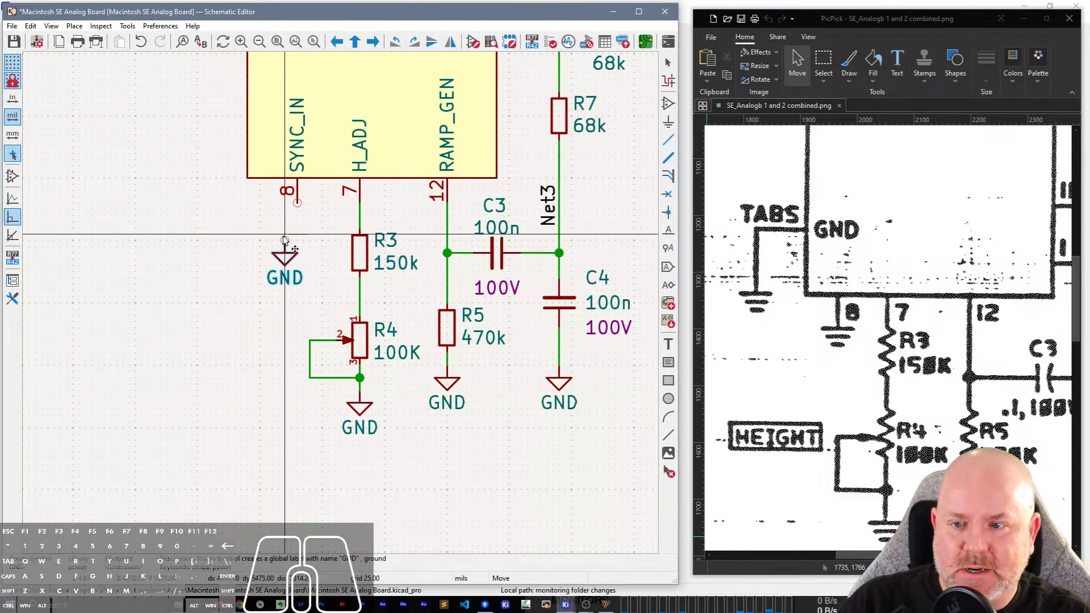
click(297, 203)
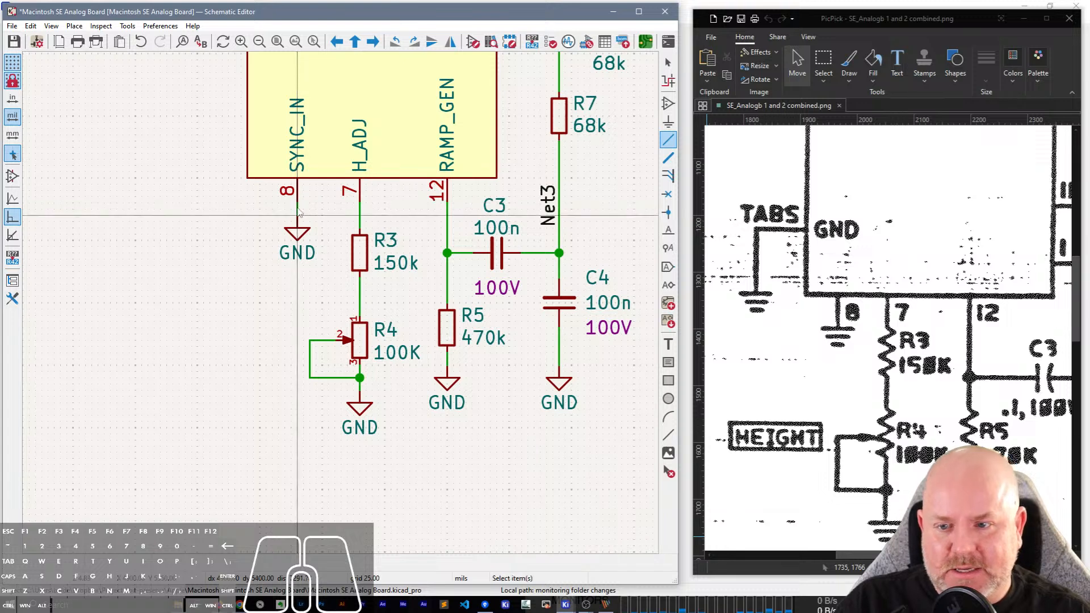
Duplicate the GND symbol and place the copy just below and outside the TABS pin.
middle_drag(249, 272, 313, 459)
key(ctrl+d)
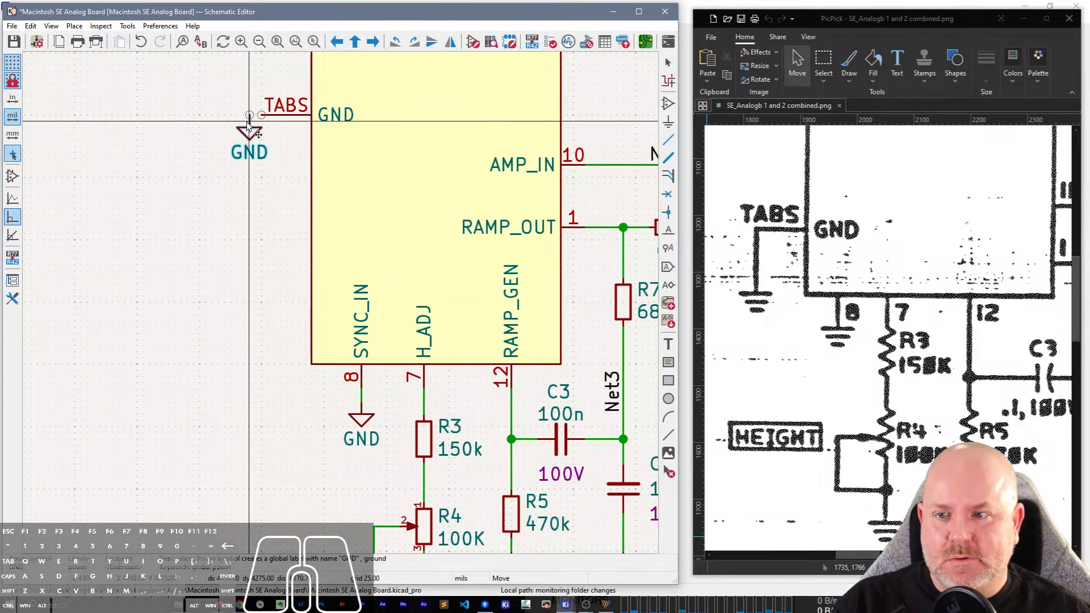
click(242, 135)
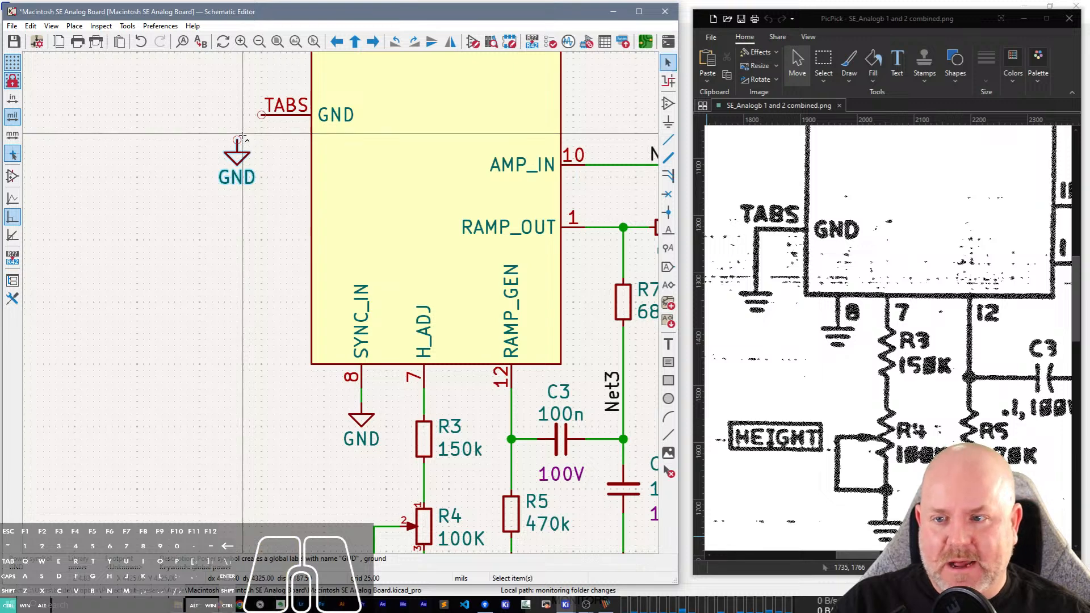
Wire the TABS pin of the TDA-1170N to the GND symbol beside it.
key(ctrl+d)
key(Escape)
key(w)
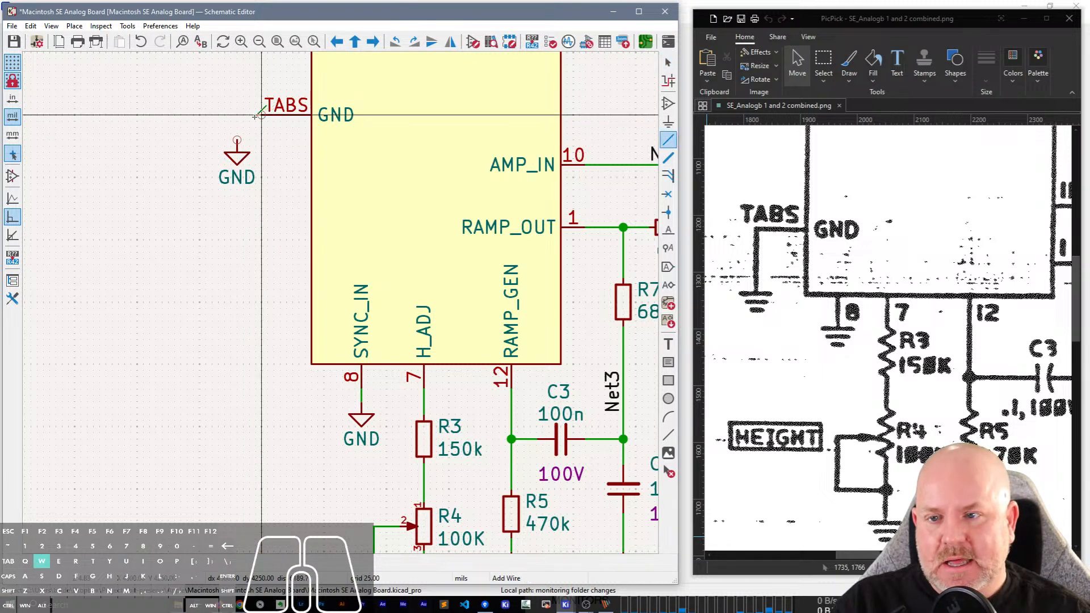
click(236, 140)
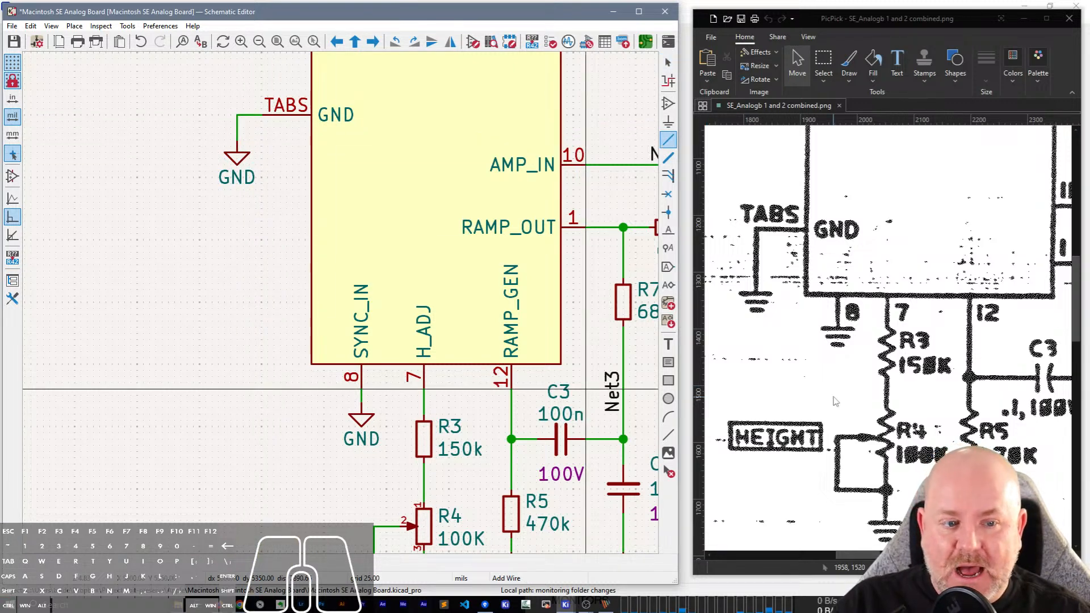
scroll(967, 361, up, 3)
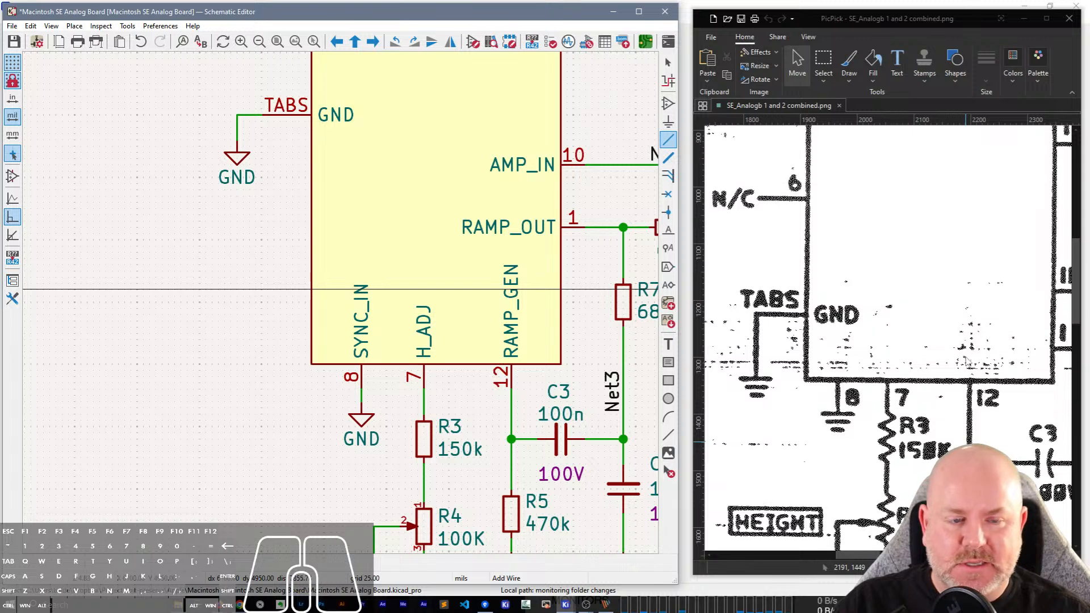
scroll(967, 362, up, 2)
middle_drag(419, 193, 259, 248)
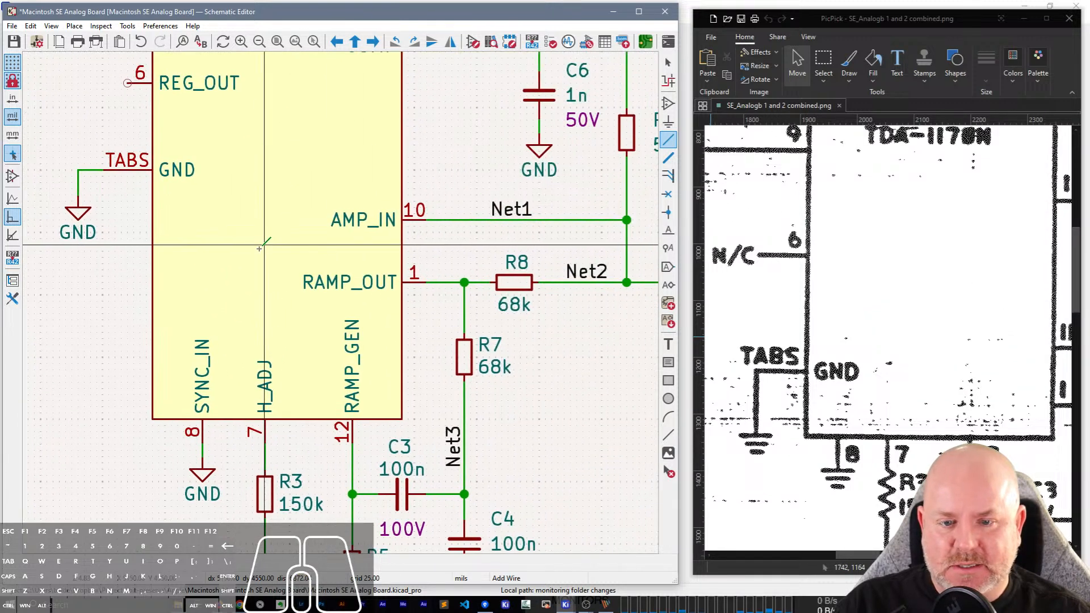
scroll(260, 248, down, 2)
key(Escape)
Delete the Net3, Net2 and Net1 labels from the wires around R7, R8 and AMP_IN.
click(466, 438)
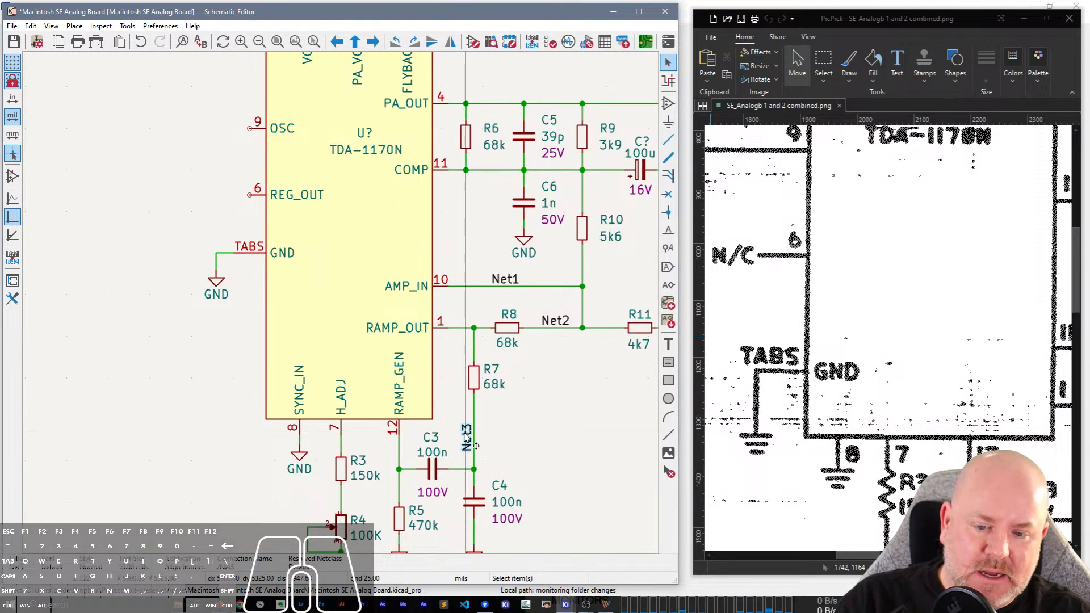
key(Delete)
click(559, 321)
key(Delete)
click(513, 279)
key(Delete)
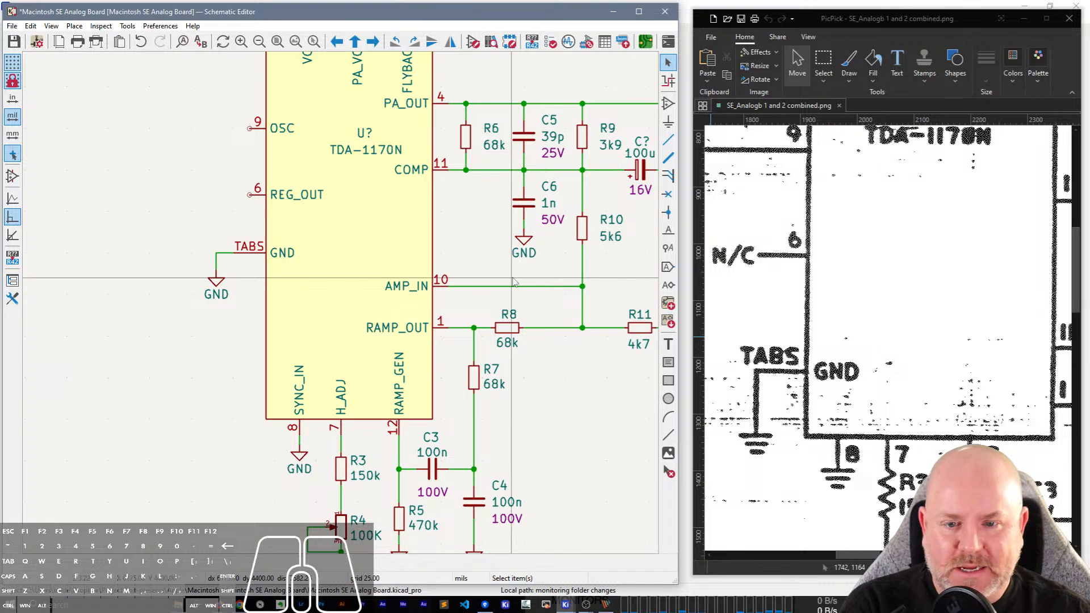
Place a no-connect flag on pin 6 (REG_OUT) of the TDA-1170N.
key(q)
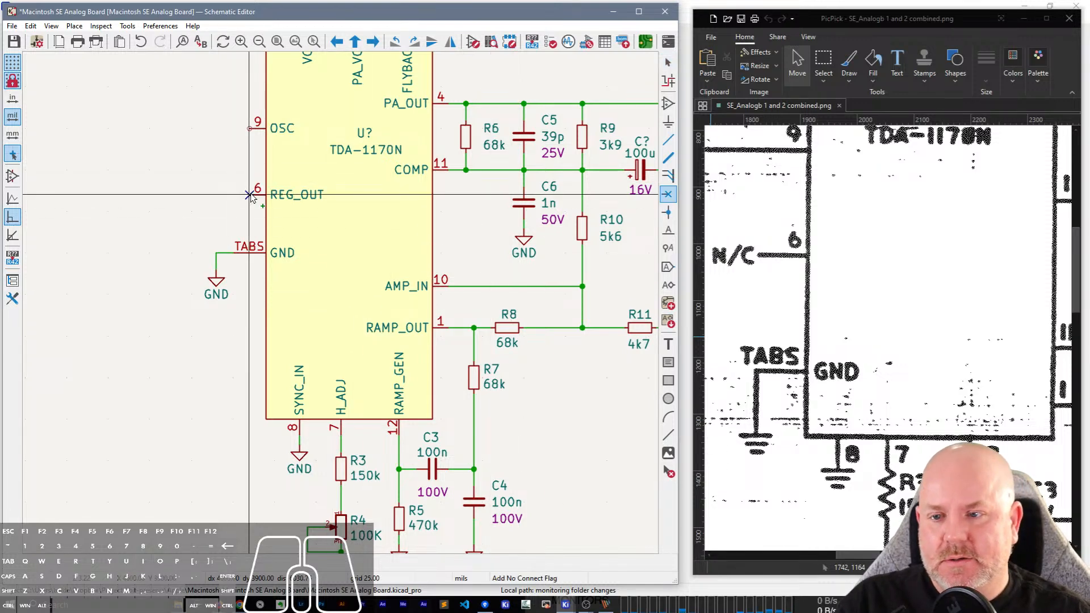
click(250, 195)
key(Escape)
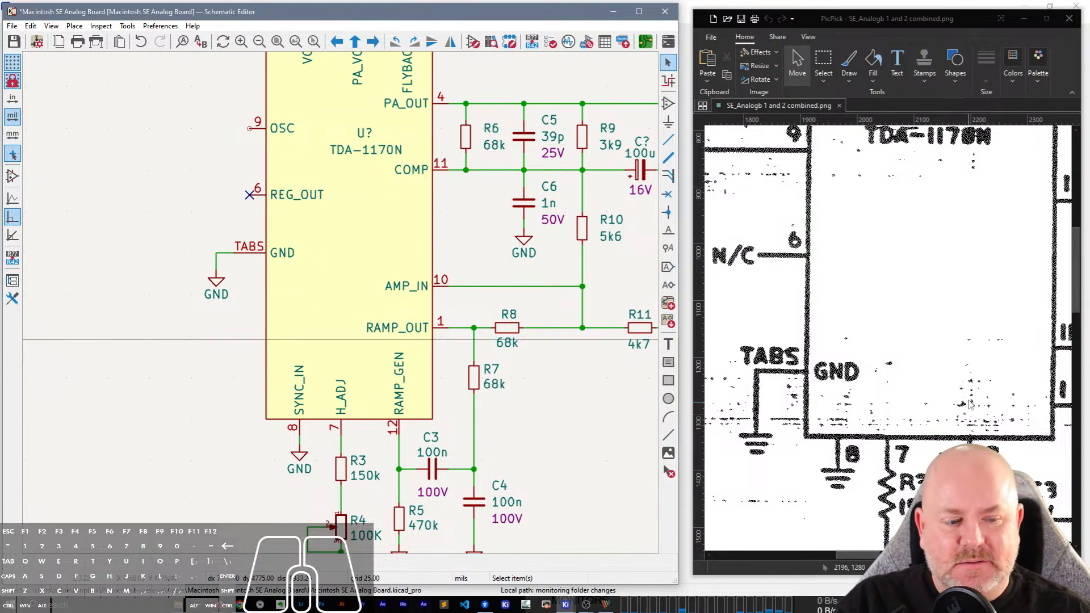
Paste a 68k resistor outside and slightly above pin 9 (OSC) and wire its lower end to that pin.
scroll(970, 404, up, 3)
drag(845, 555, 824, 569)
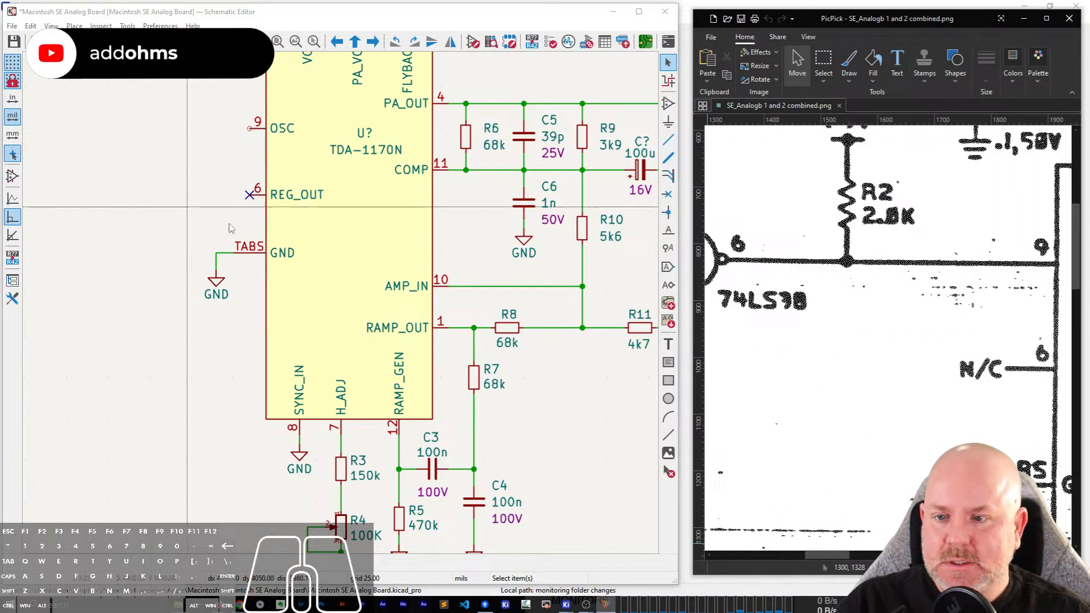
scroll(217, 216, up, 3)
scroll(341, 303, down, 3)
click(291, 197)
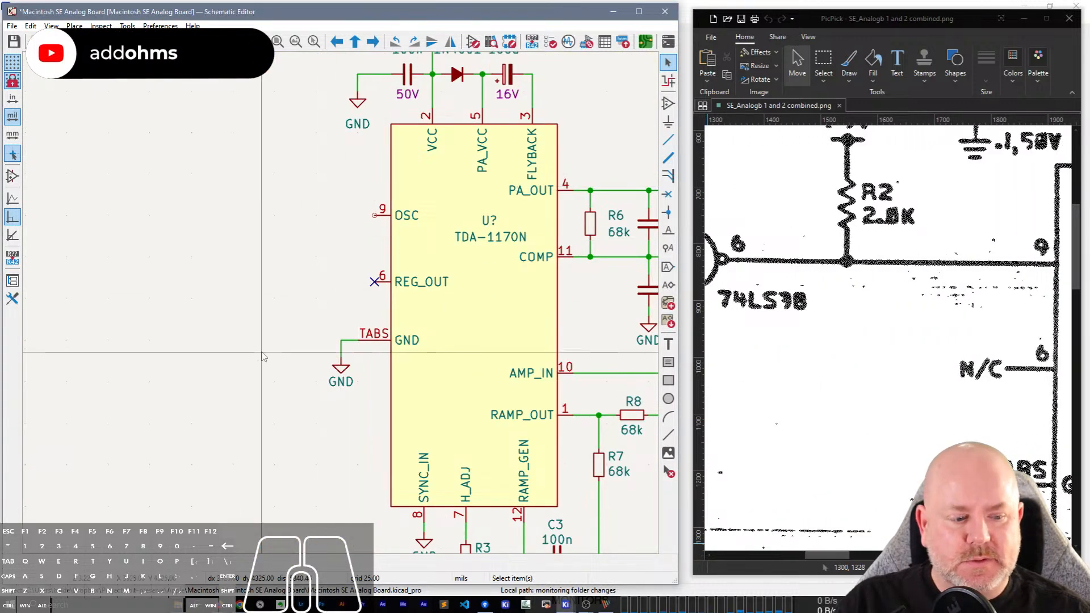
middle_drag(316, 145, 246, 223)
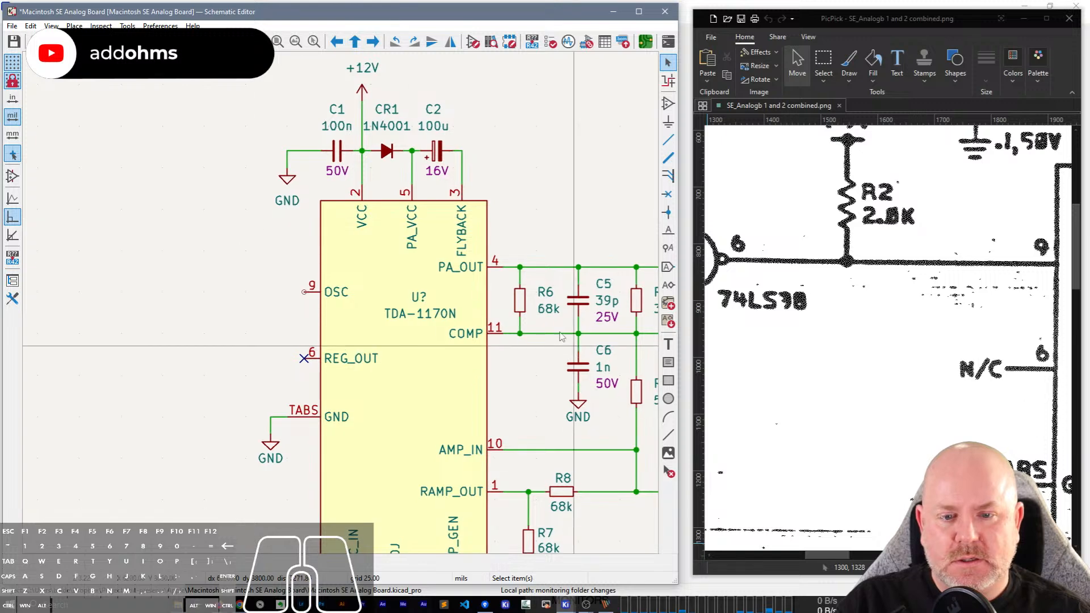
key(ctrl+v)
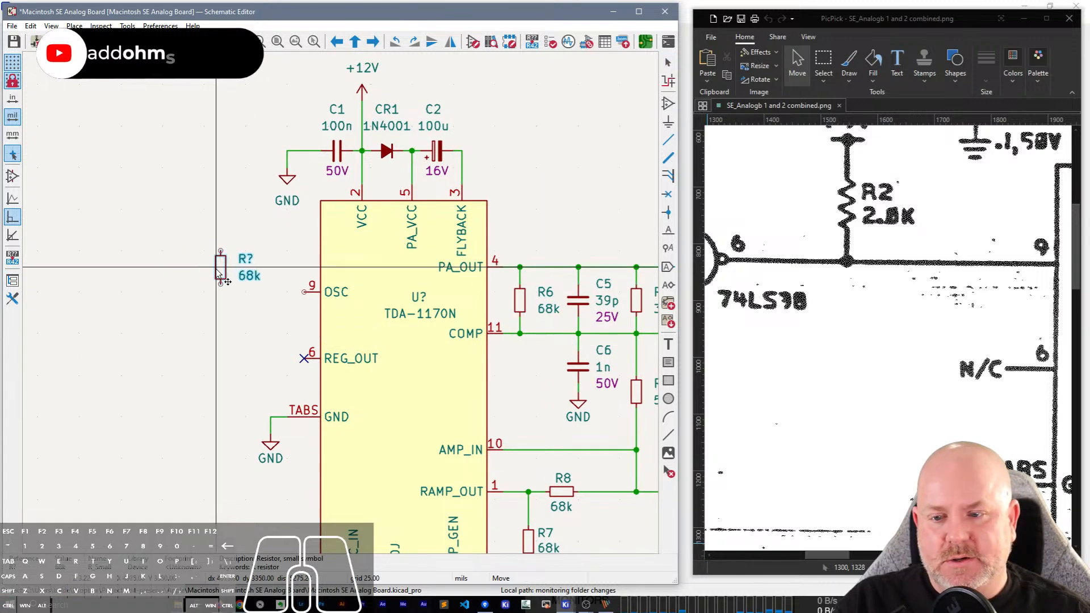
click(209, 273)
key(w)
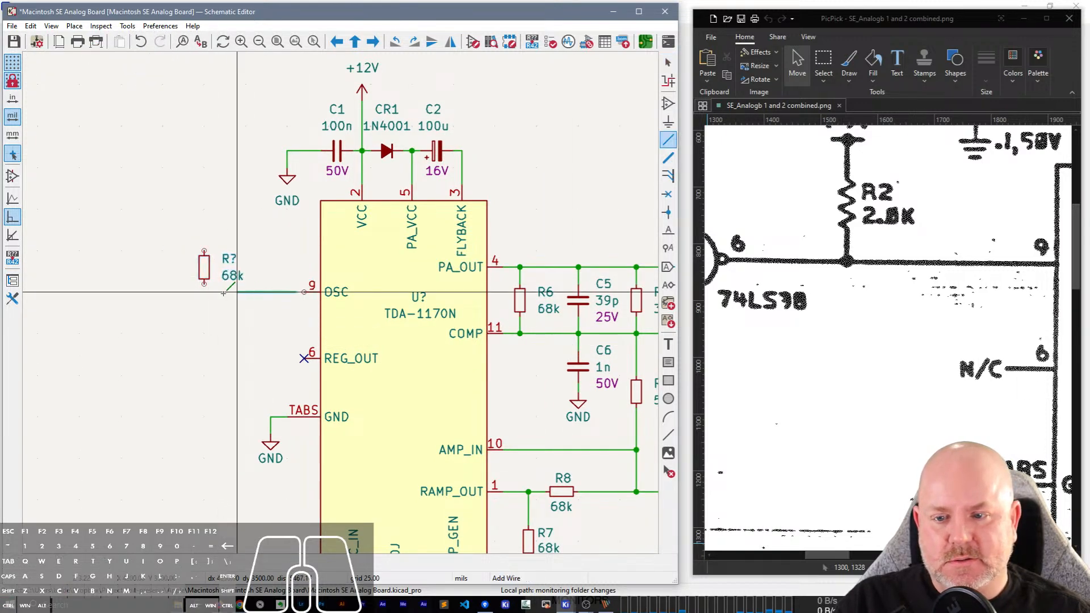
click(304, 292)
key(Escape)
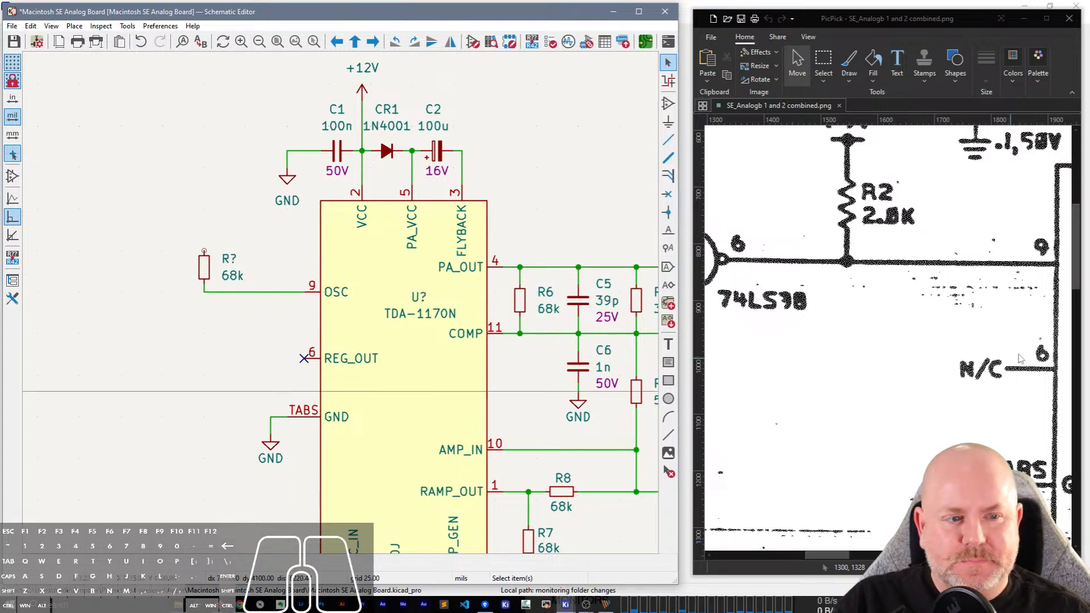
Duplicate the +12V power symbol, place the copy above the new resistor and wire it to the resistor's upper end.
scroll(1028, 341, up, 1)
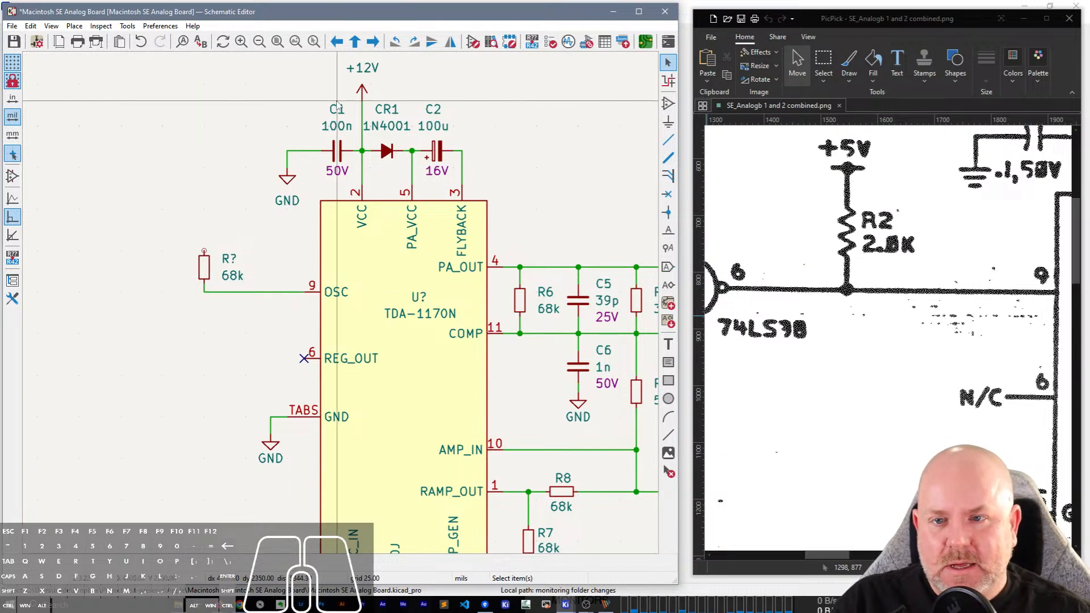
key(ctrl+d)
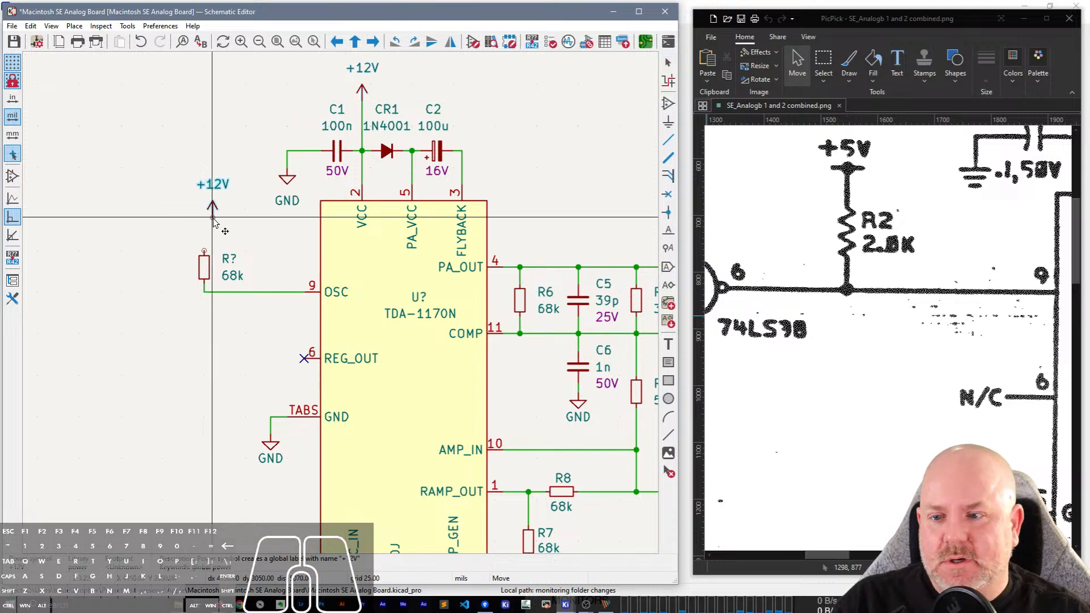
click(204, 235)
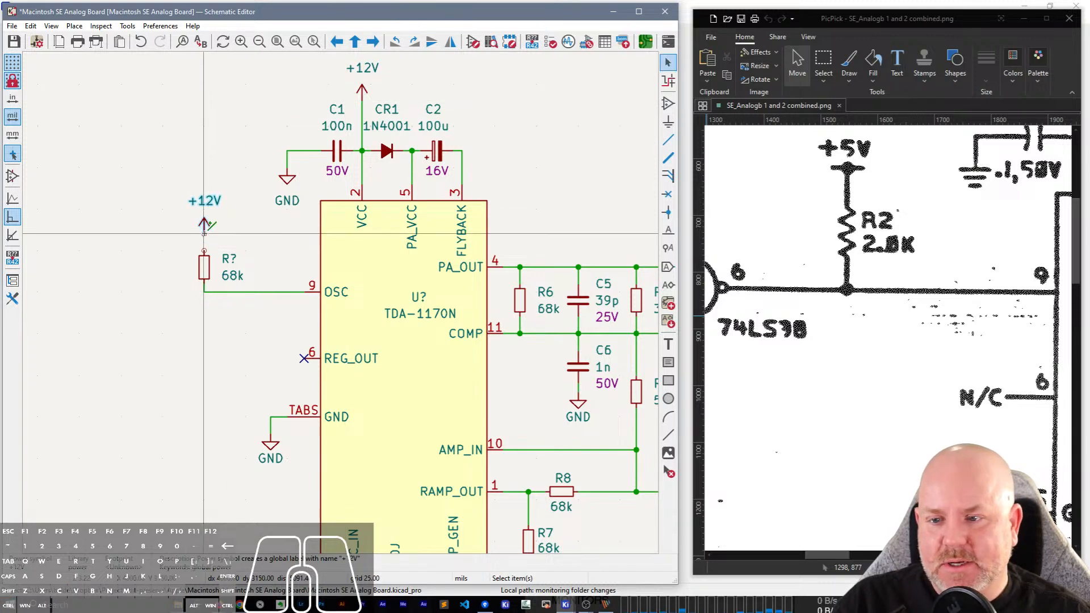
key(w)
key(Escape)
Change the value of the power symbol above the new resistor to +5V.
click(211, 201)
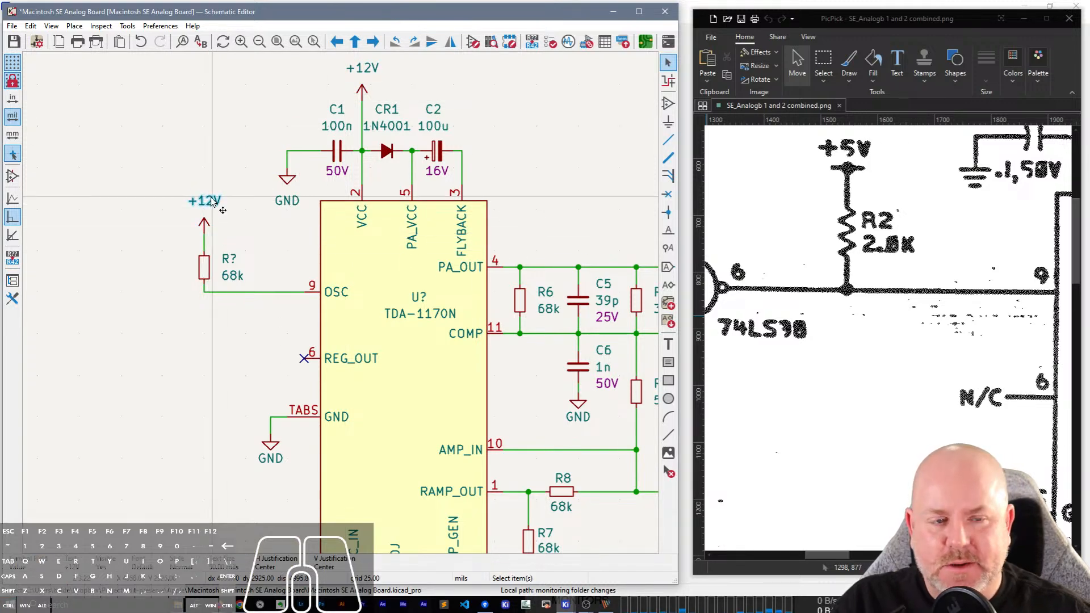
text(v+)
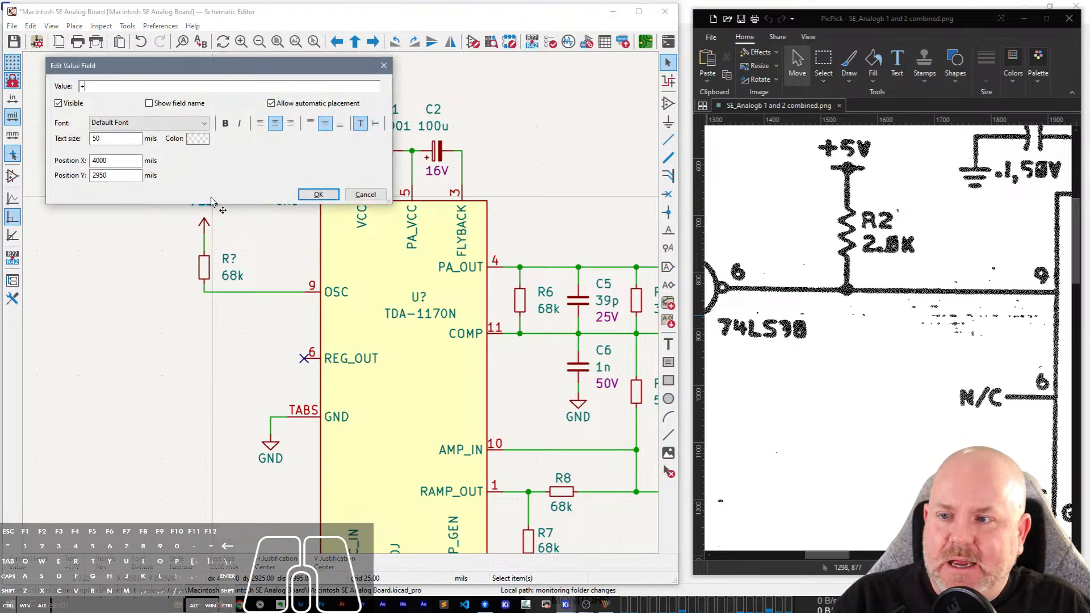
key(Return)
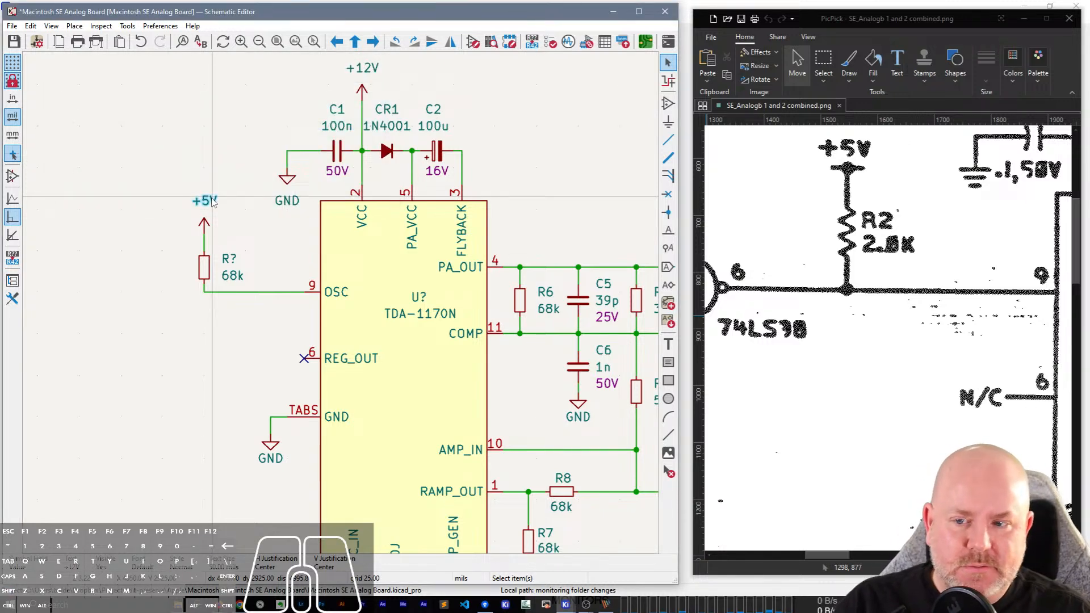
Raise the +5V symbol, reconnect it by wire and shift the resistor up so it sits above the OSC wire.
click(206, 227)
click(205, 226)
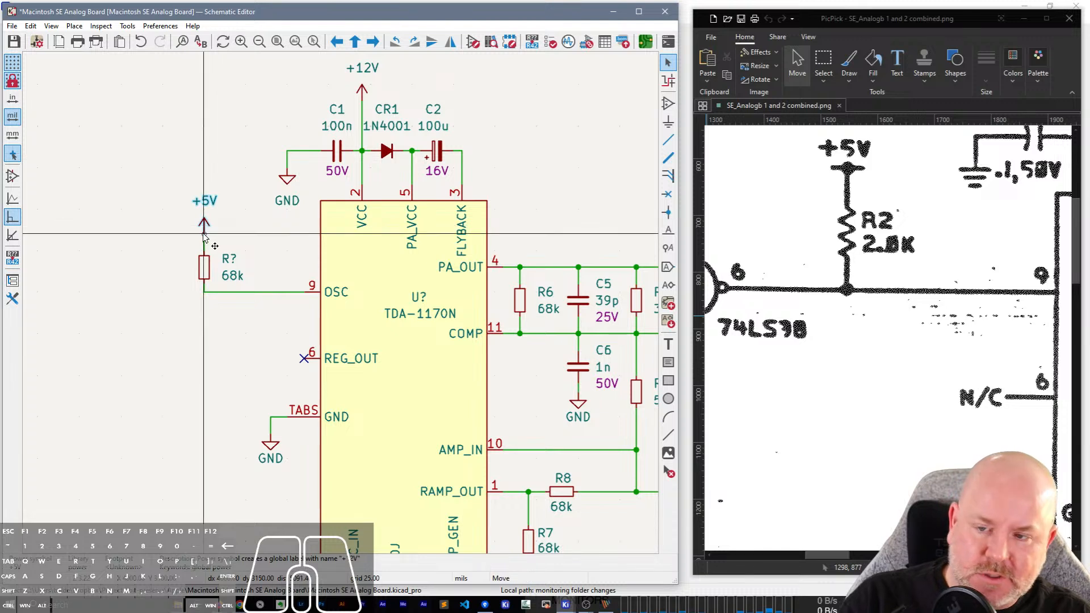
drag(206, 226, 205, 220)
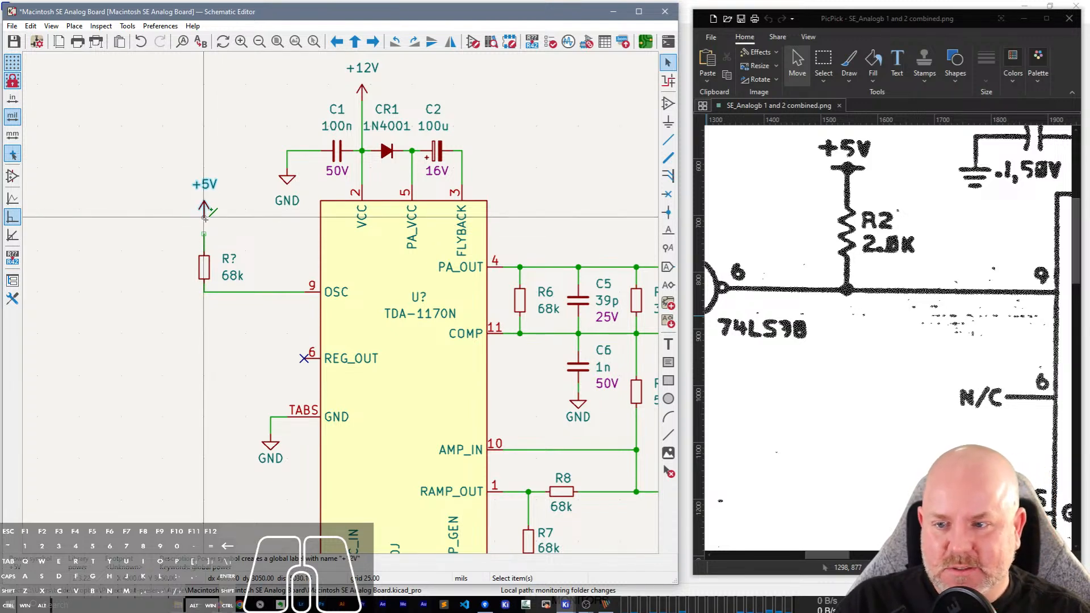
key(g)
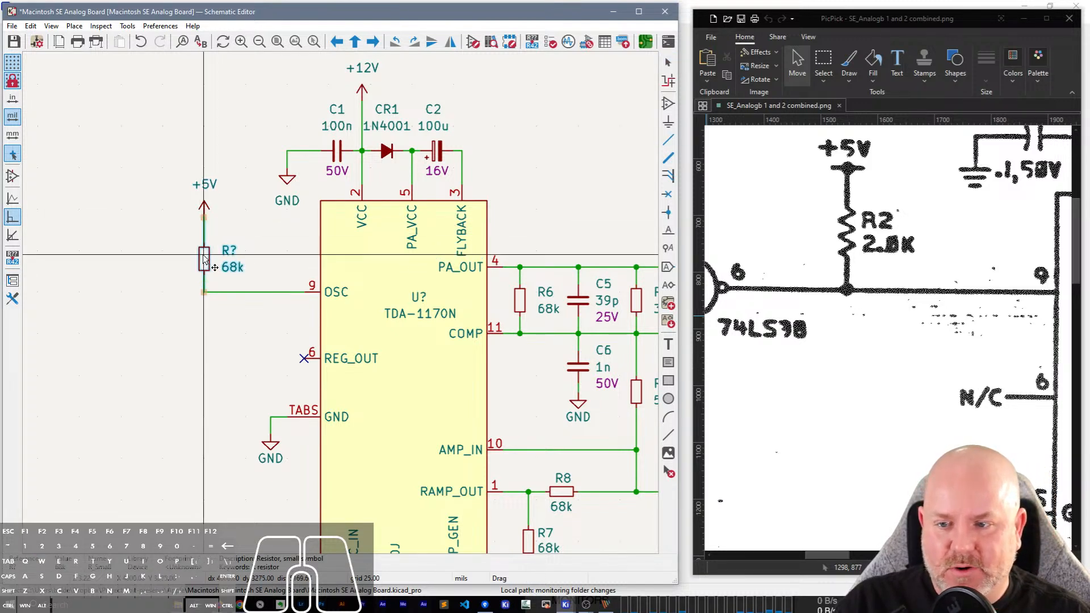
click(226, 248)
Set the resistor below +5V to reference R2 and value 2k0.
double_click(226, 248)
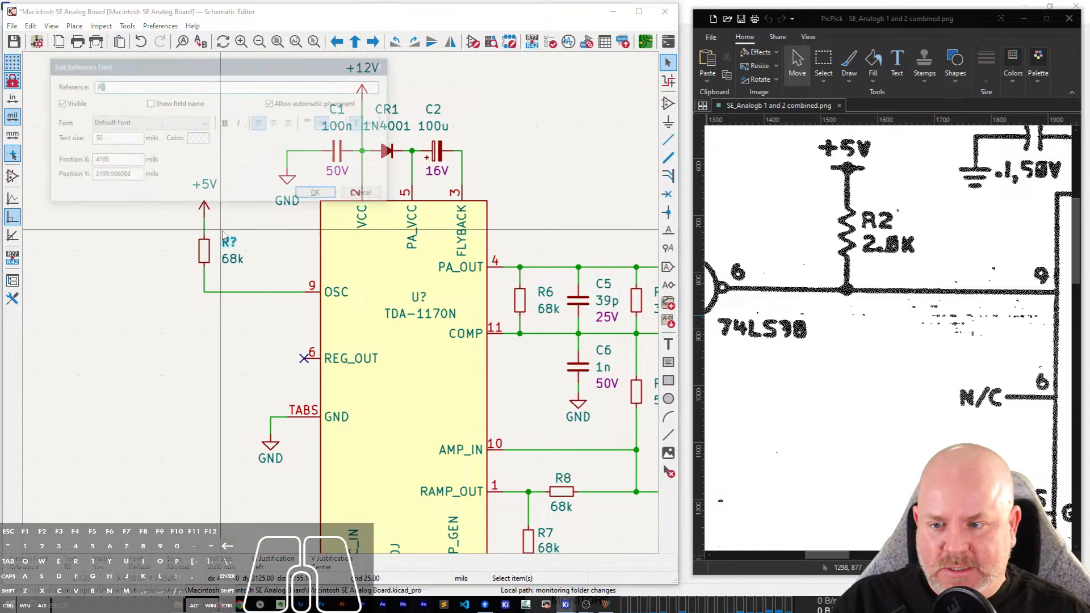
text(2)
key(Return)
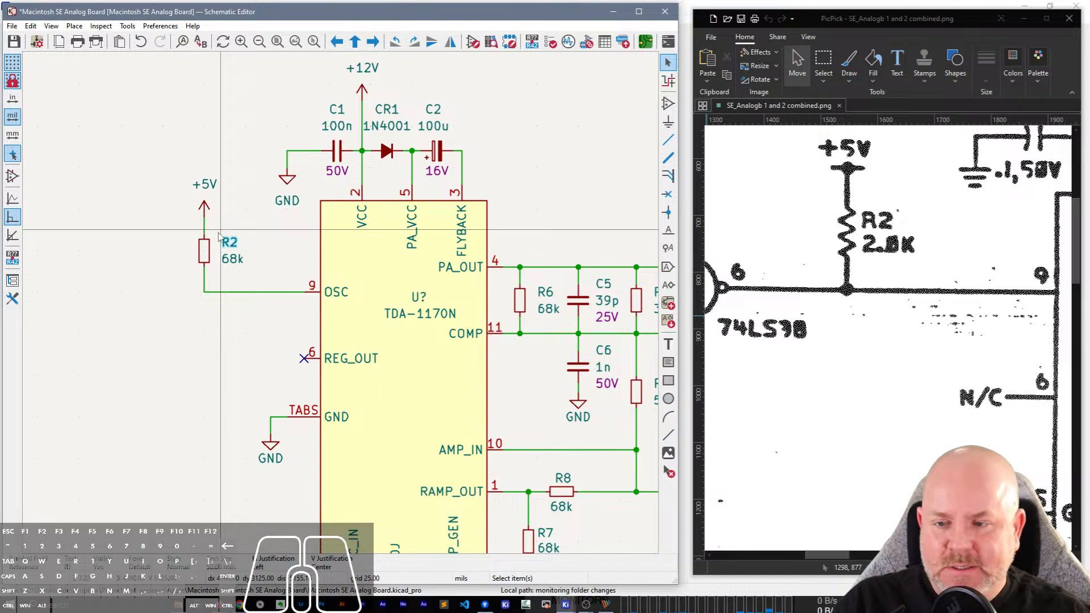
key(w)
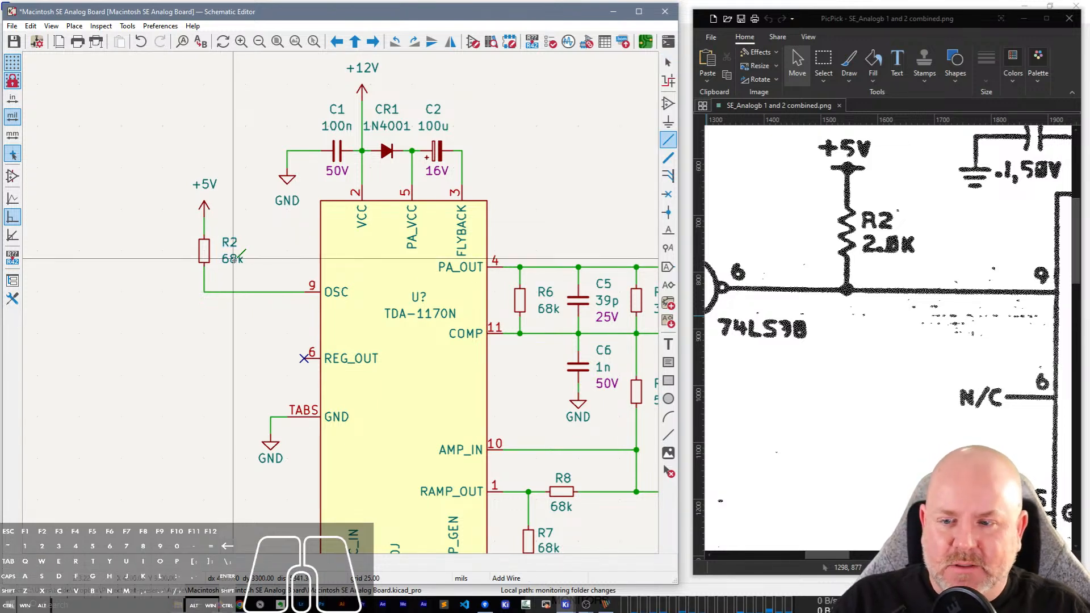
key(w)
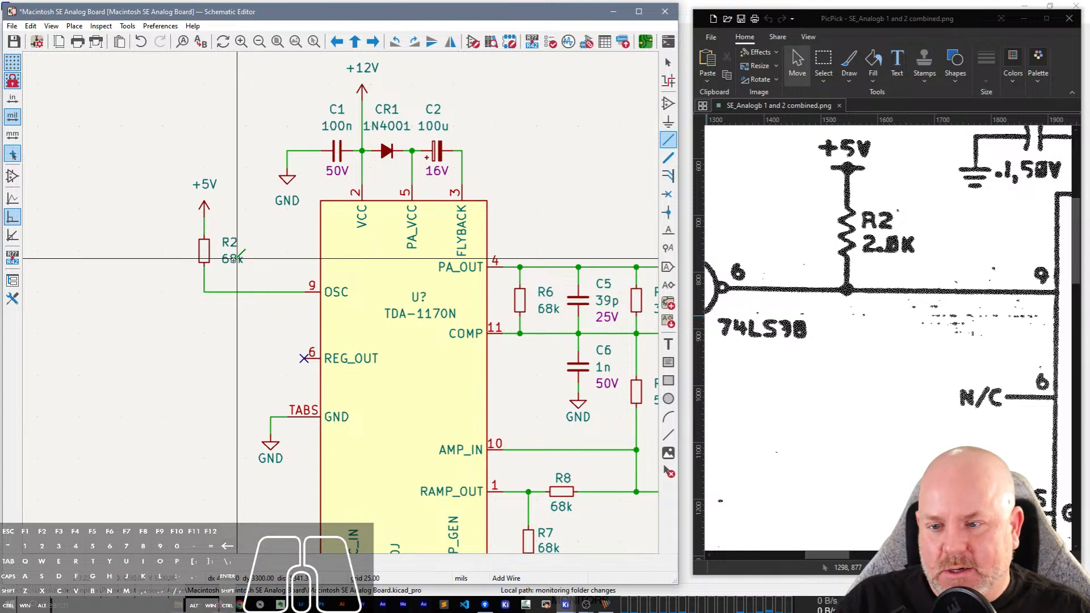
key(Escape)
double_click(233, 260)
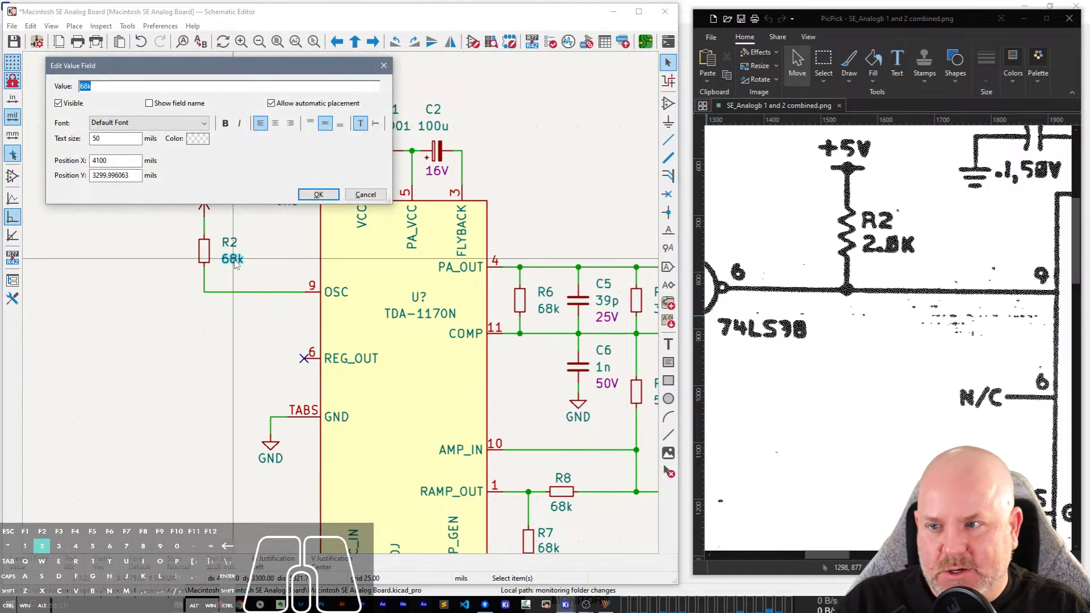
text(2k0)
key(Return)
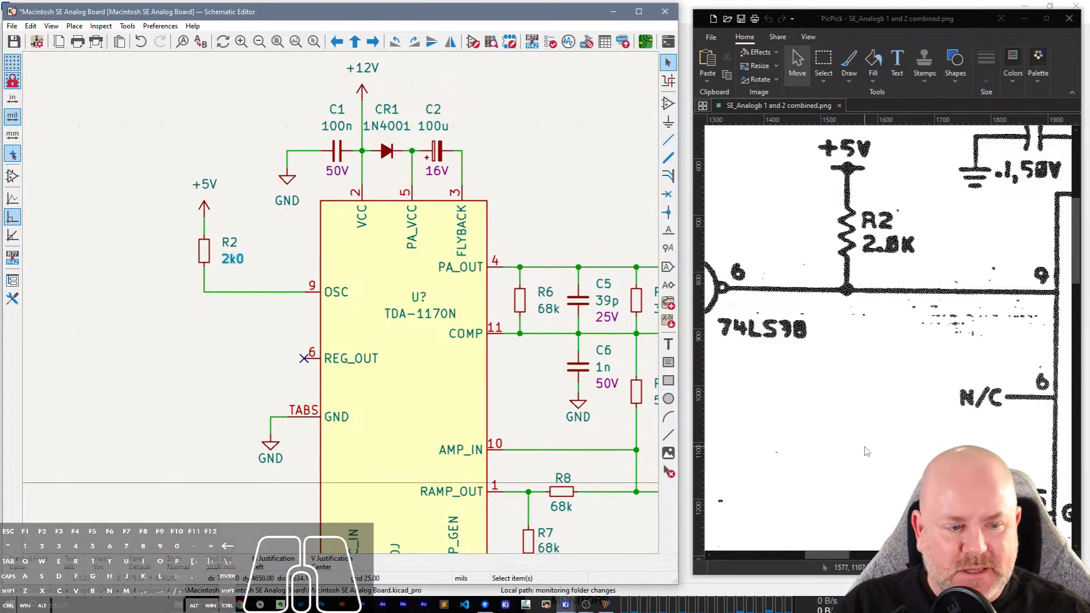
Bring the U1 74LS38 gate of the scan and the empty area outside R2 into view, narrowing the schematic window and widening the scan window.
scroll(323, 340, down, 3)
scroll(343, 308, up, 3)
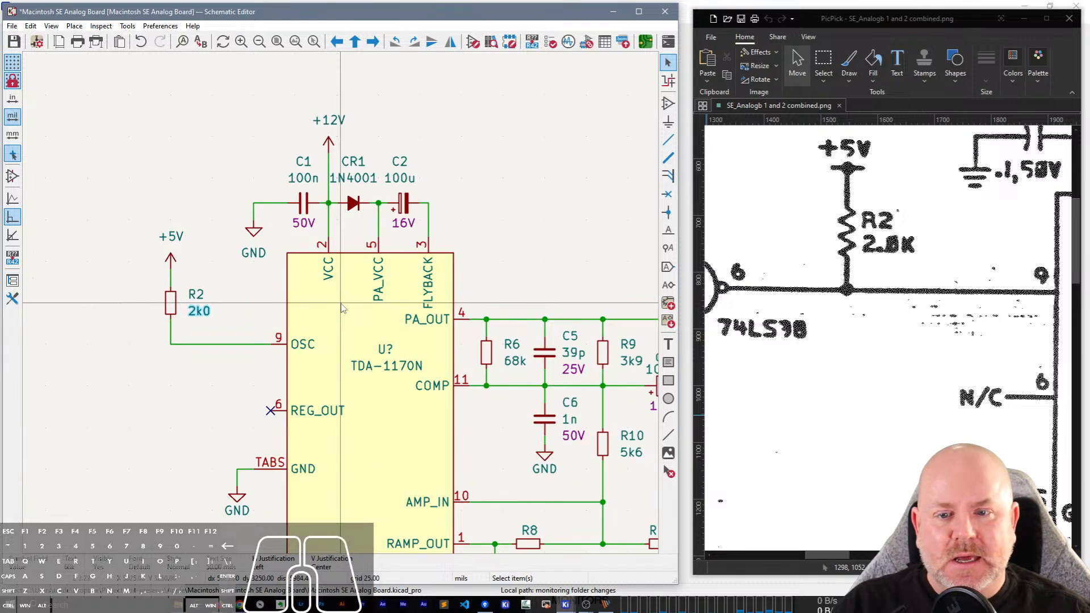
click(196, 383)
middle_drag(197, 391, 276, 297)
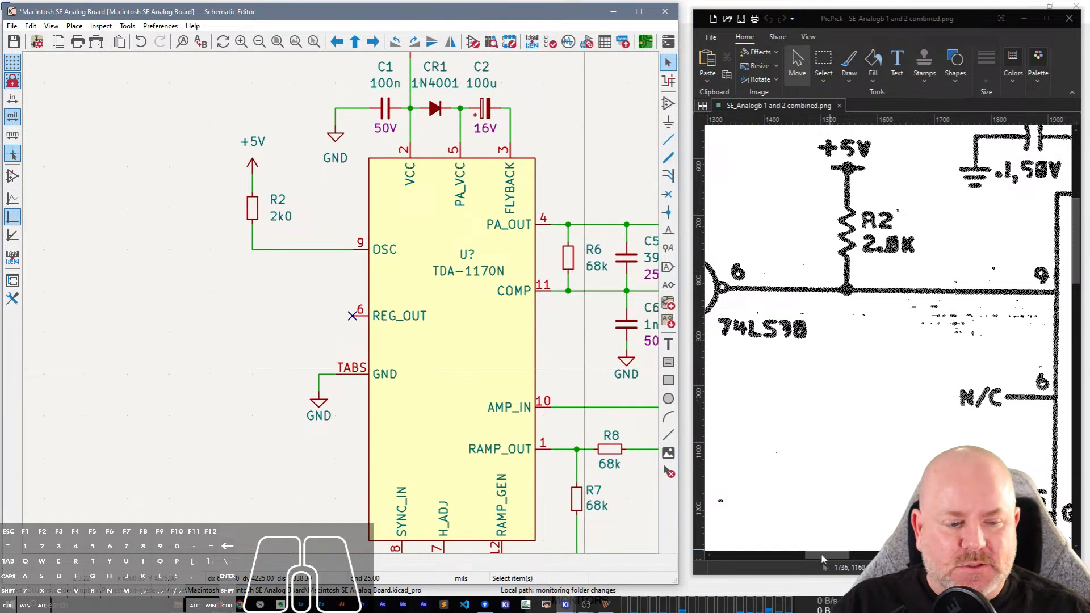
drag(826, 552, 797, 554)
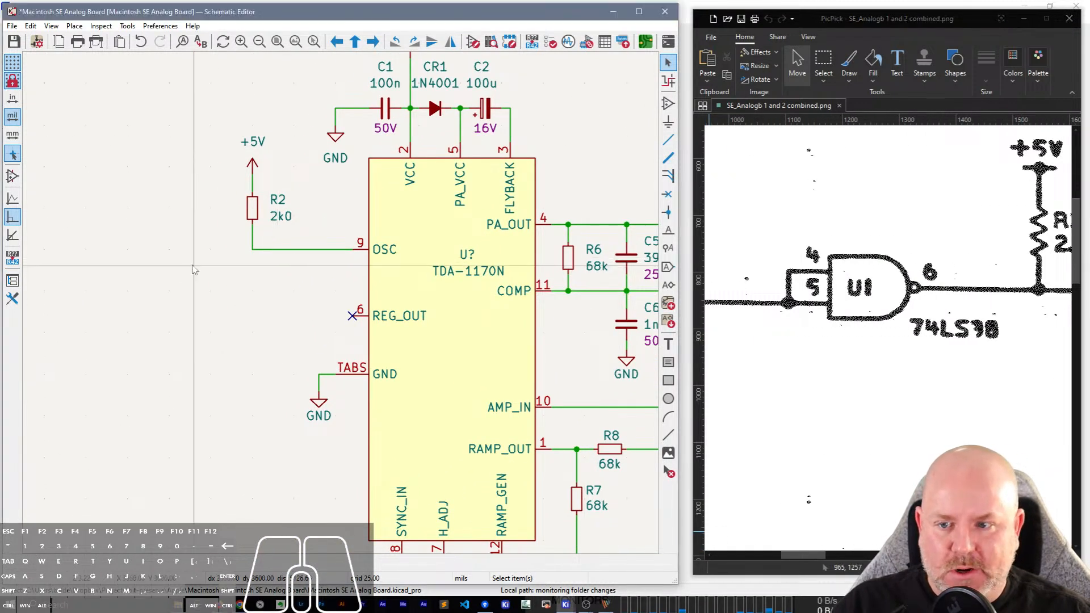
middle_drag(185, 263, 302, 266)
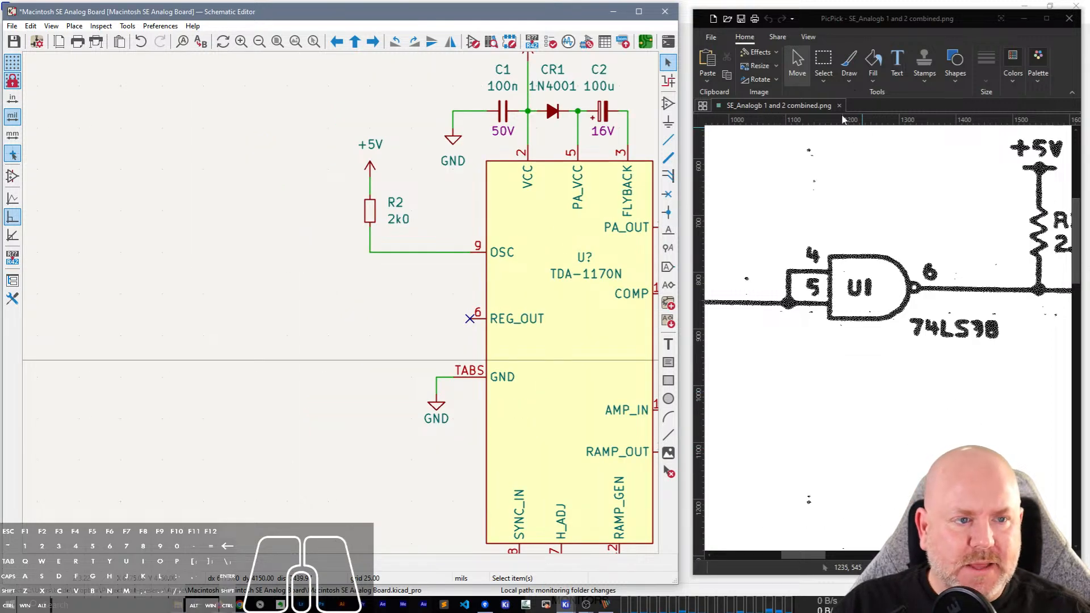
drag(677, 468, 627, 463)
drag(690, 441, 636, 454)
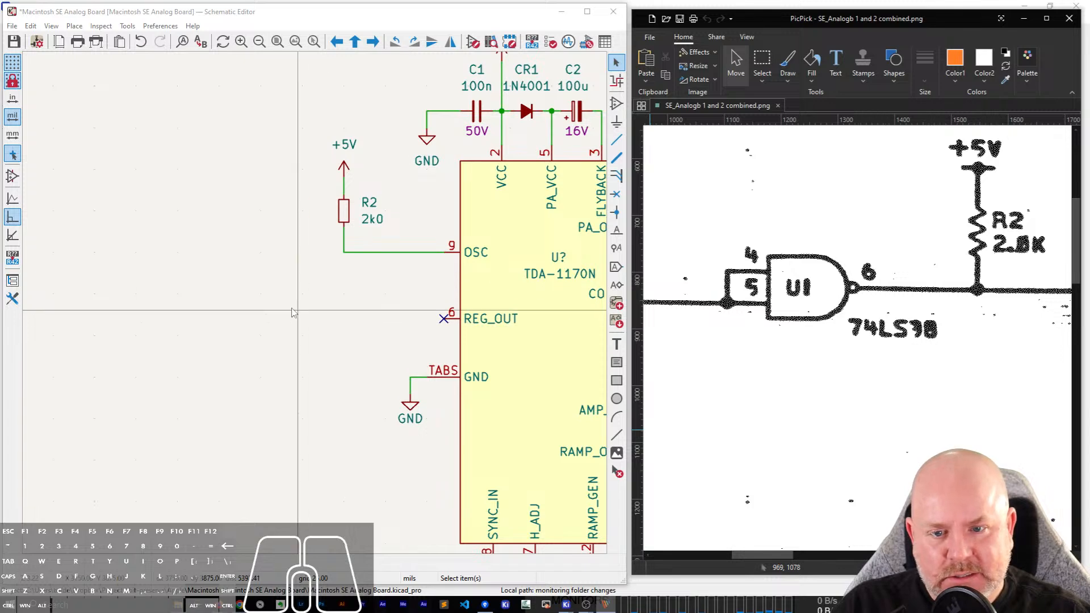
Place a single 74LS38 gate on the empty area outside R2, with its output level with the OSC wire.
click(301, 255)
key(a)
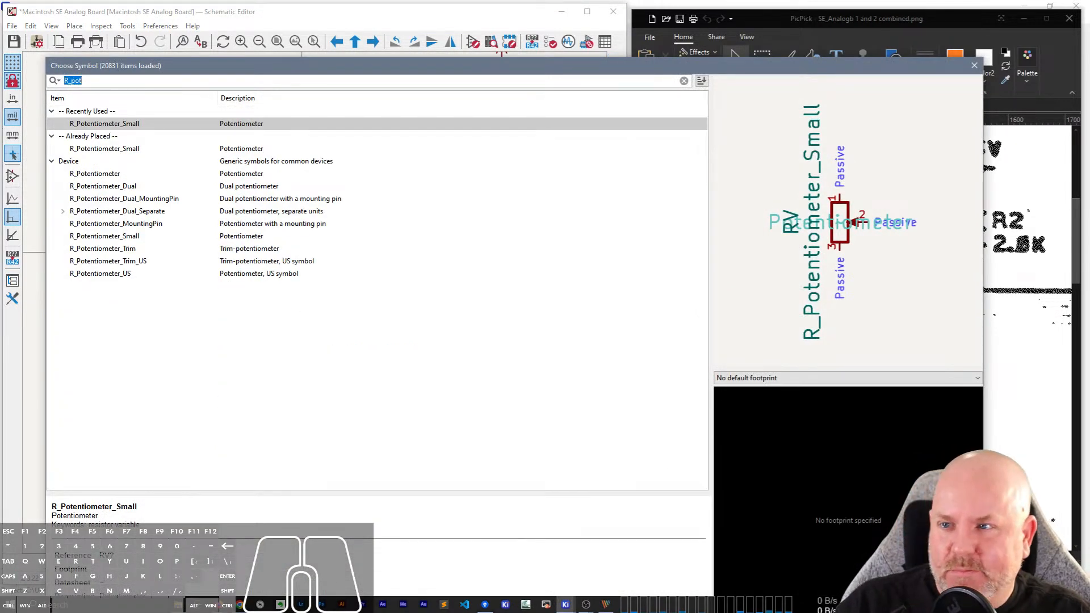
drag(46, 59, 265, 305)
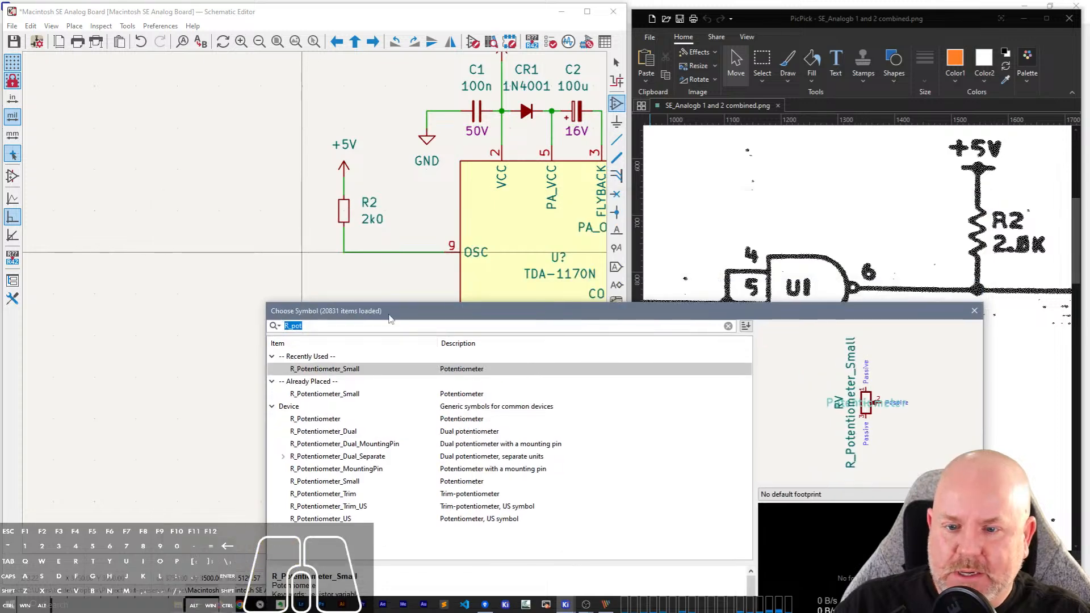
drag(401, 313, 258, 96)
drag(841, 226, 516, 226)
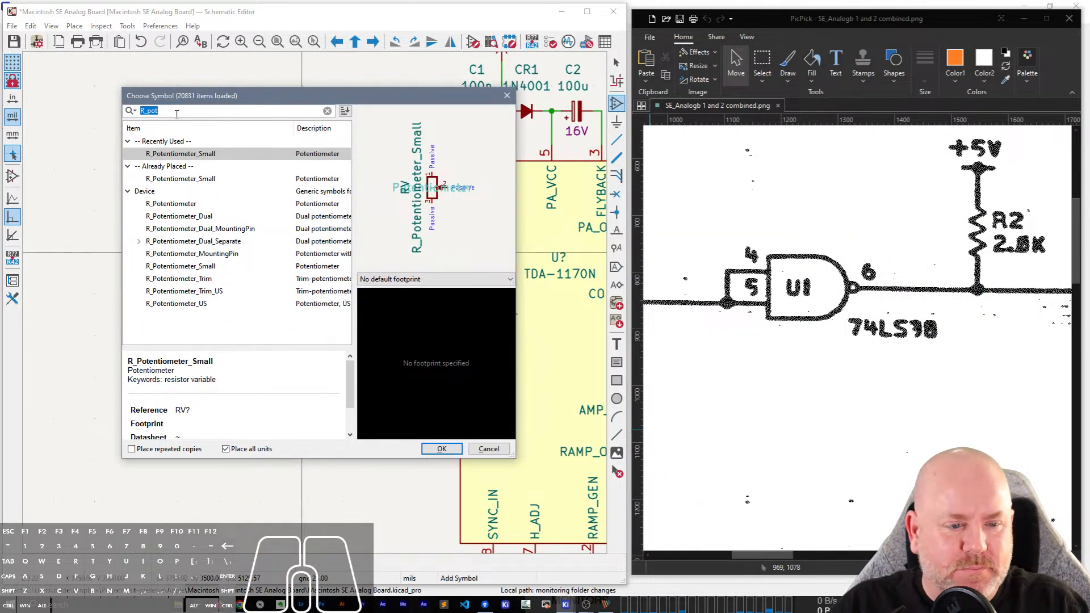
text(74LS38)
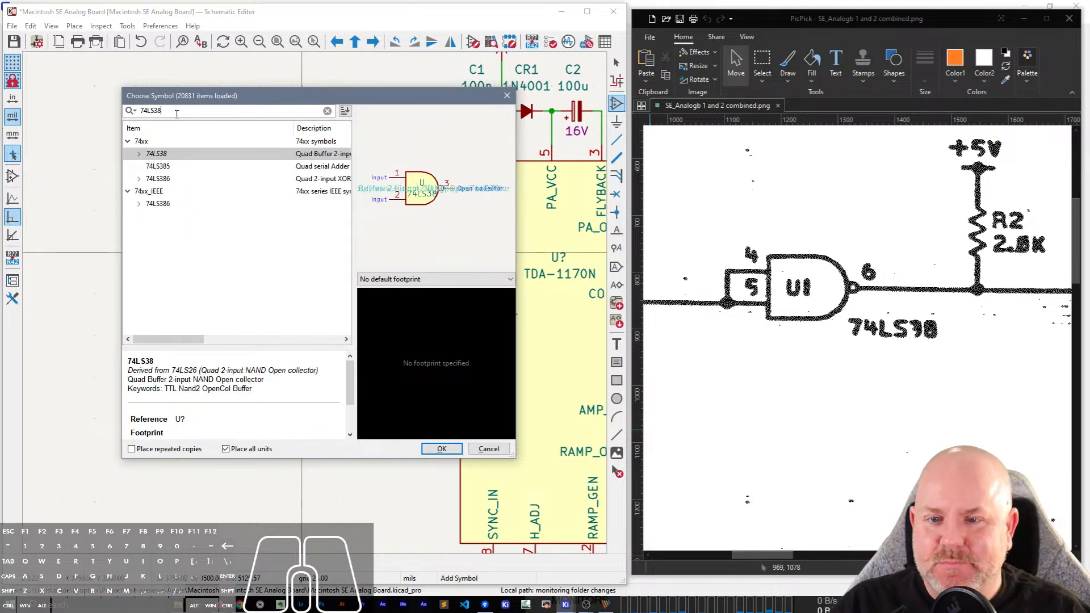
key(Return)
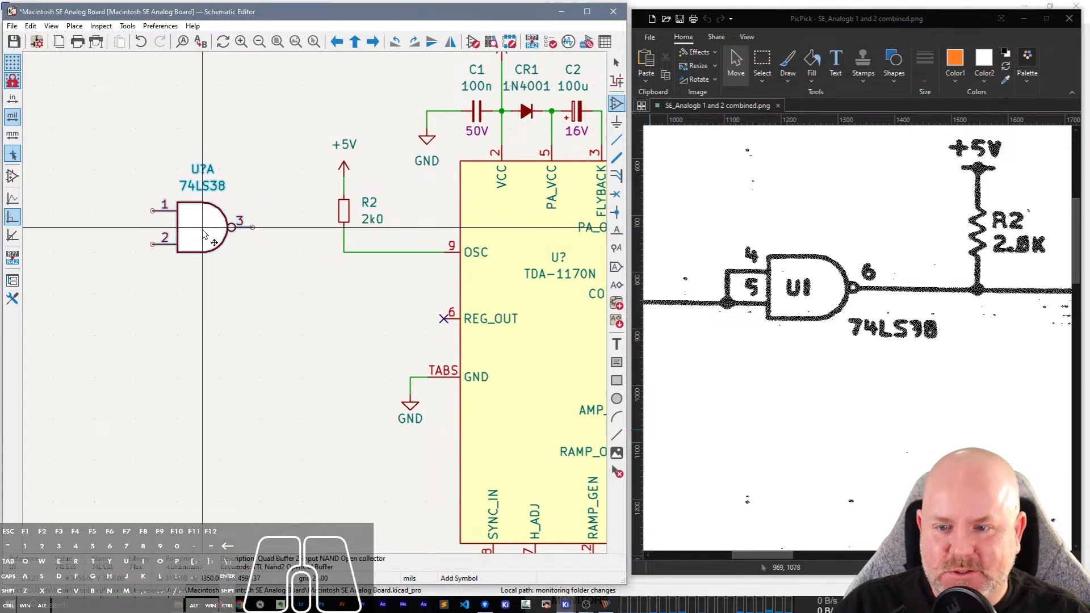
click(226, 255)
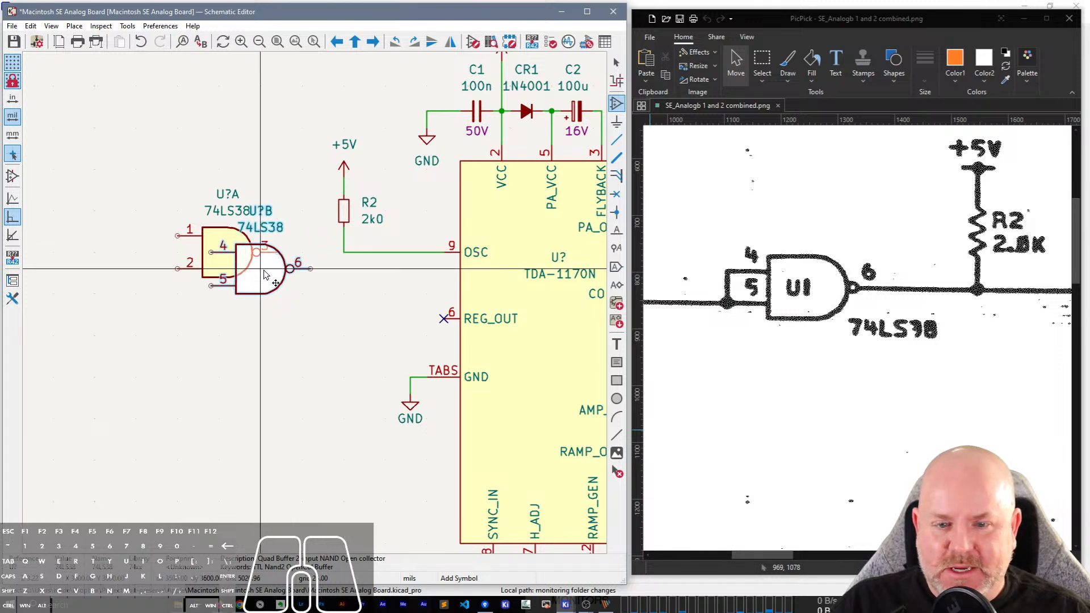
key(Escape)
key(Escape)
Change the placed 74LS38 gate to unit B so it uses pins 4, 5 and 6.
double_click(231, 254)
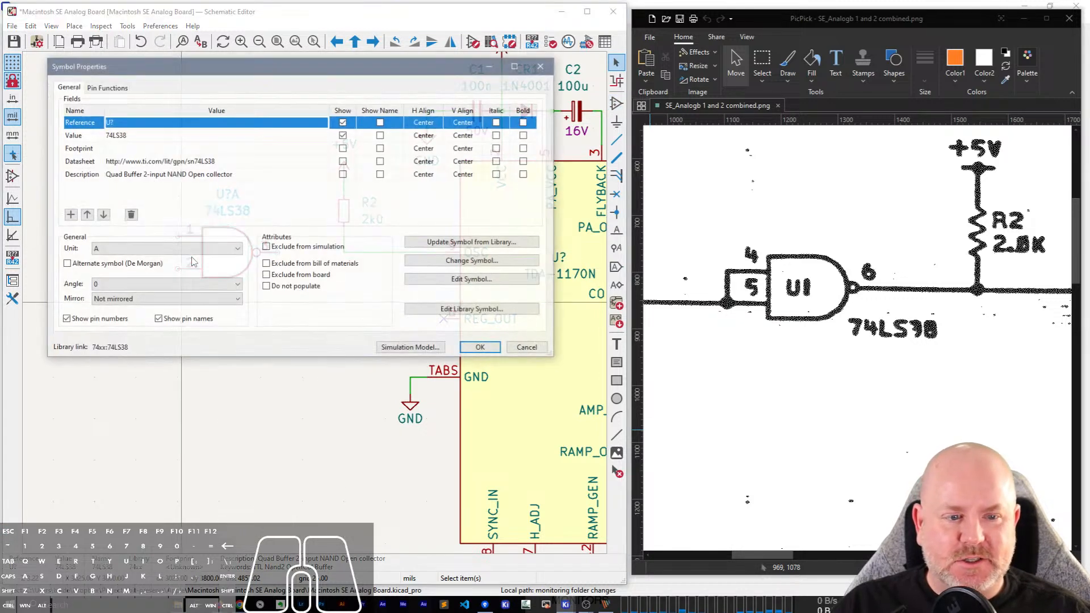
click(170, 250)
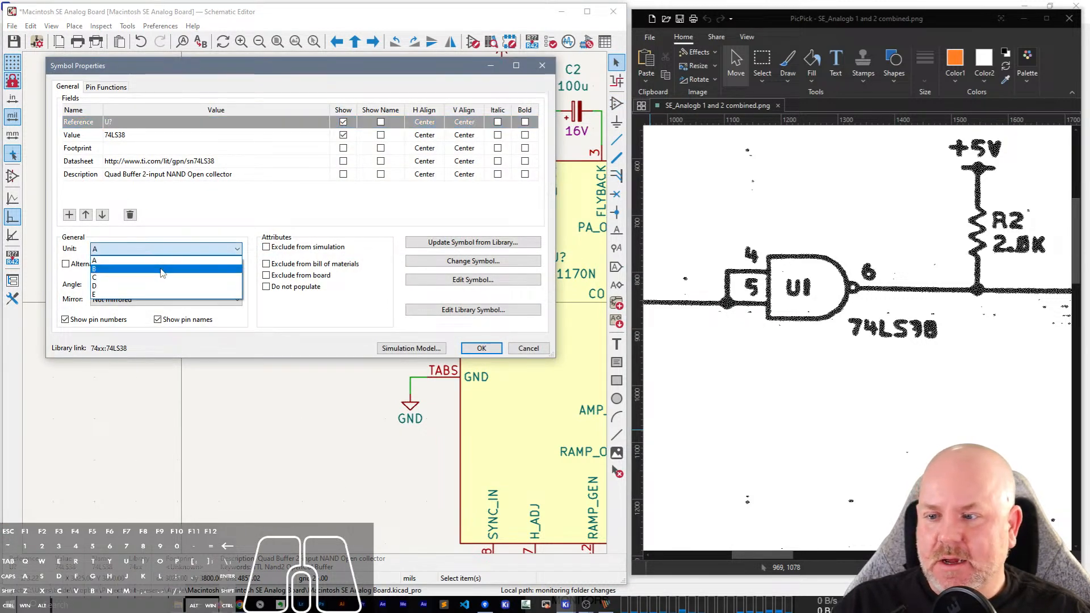
click(164, 269)
click(481, 348)
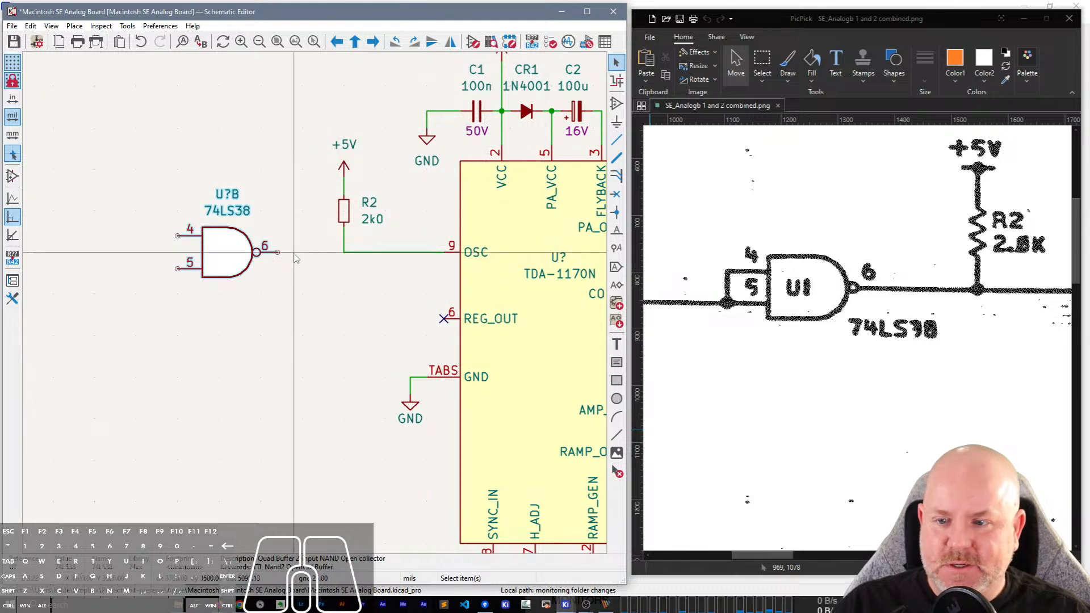
Wire the 74LS38 gate's output pin 6 to the OSC wire at the foot of R2.
key(w)
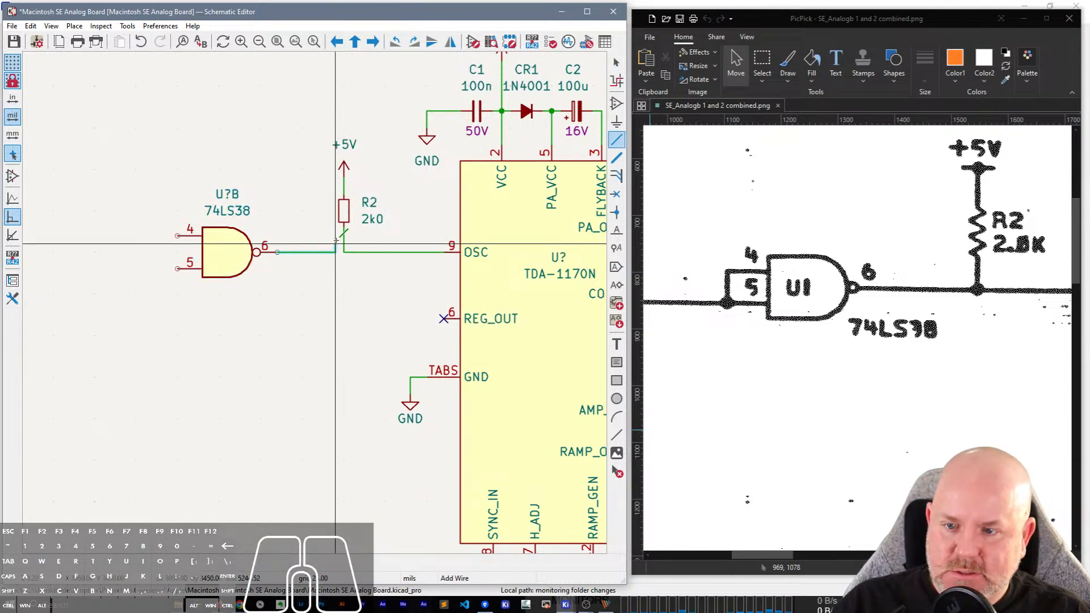
click(344, 252)
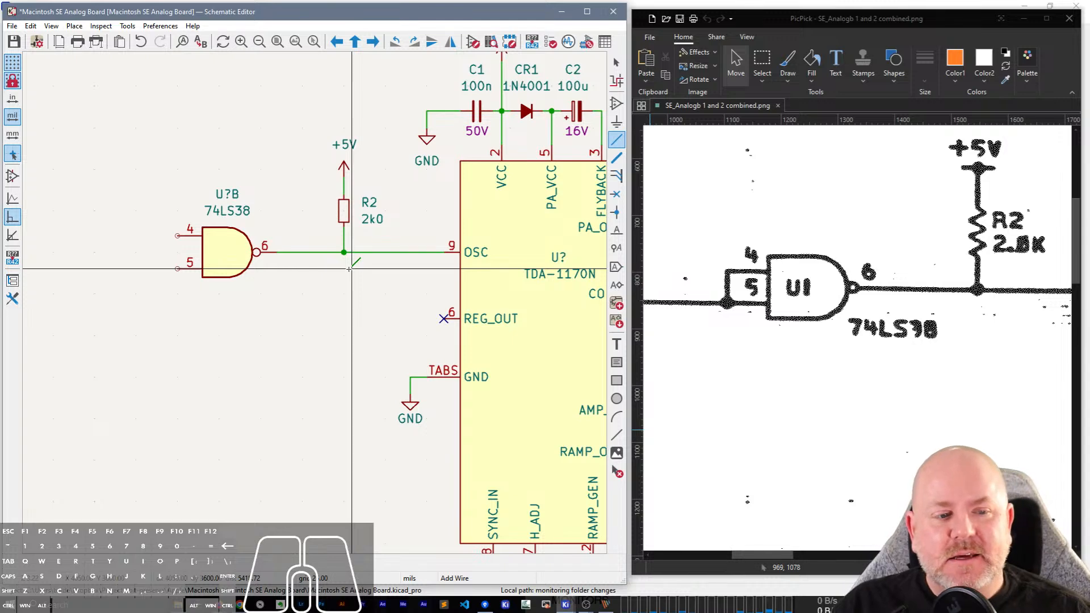
key(Escape)
Set the 74LS38 gate's reference to U1.
click(228, 194)
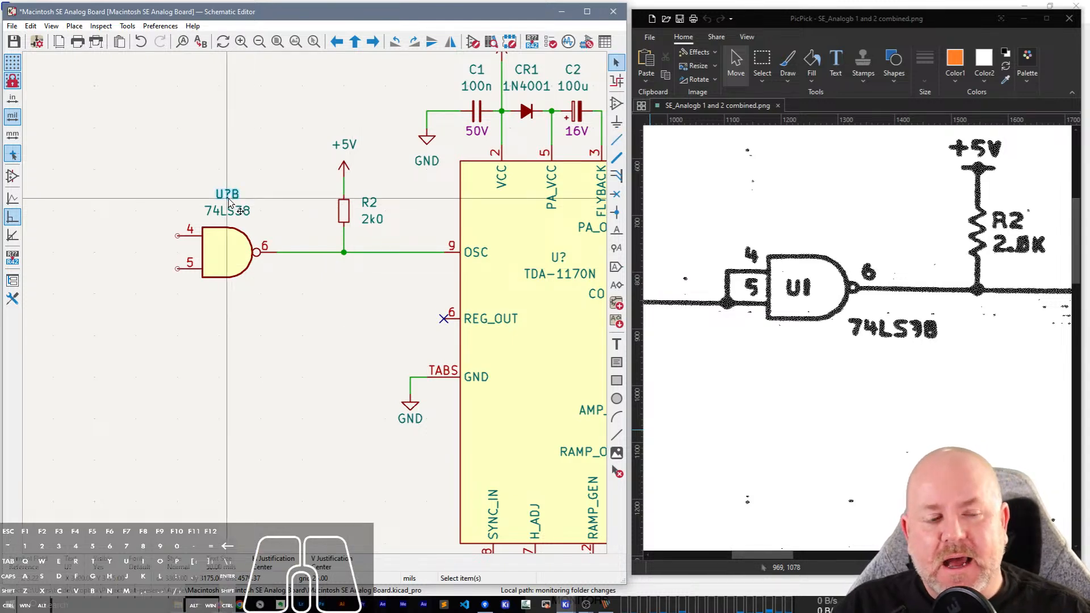
double_click(229, 199)
text(U1)
key(Return)
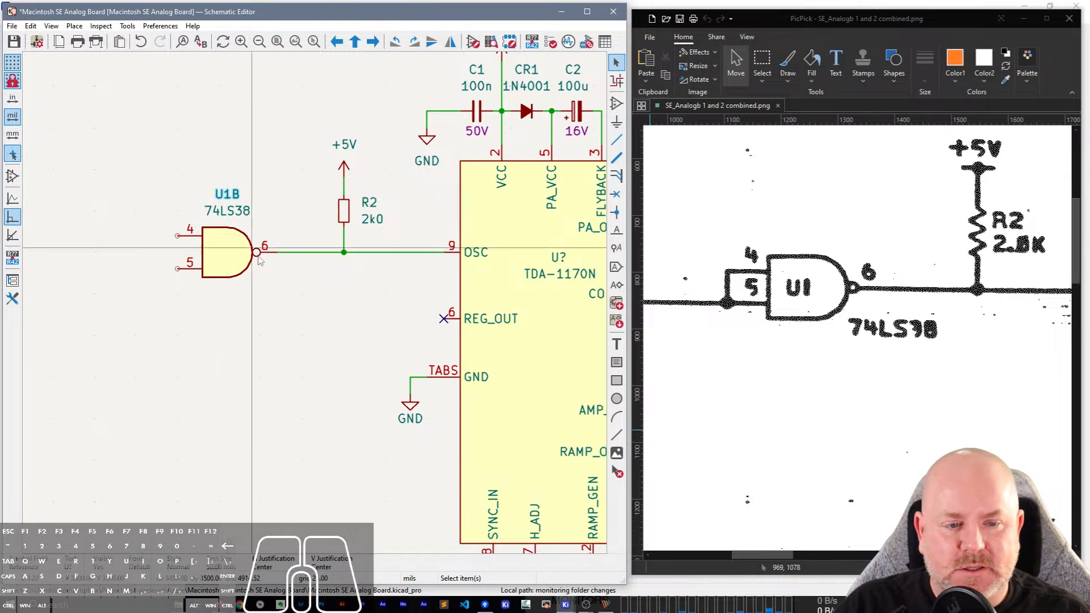
Tie input pins 4 and 5 of the U1B gate together with a wire.
click(177, 234)
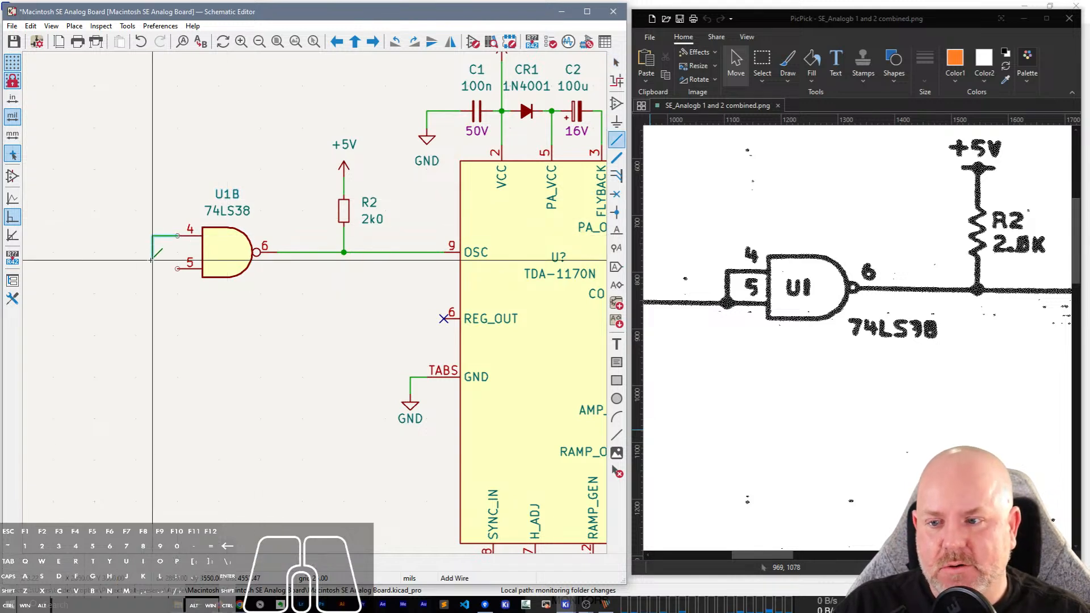
click(152, 266)
click(178, 267)
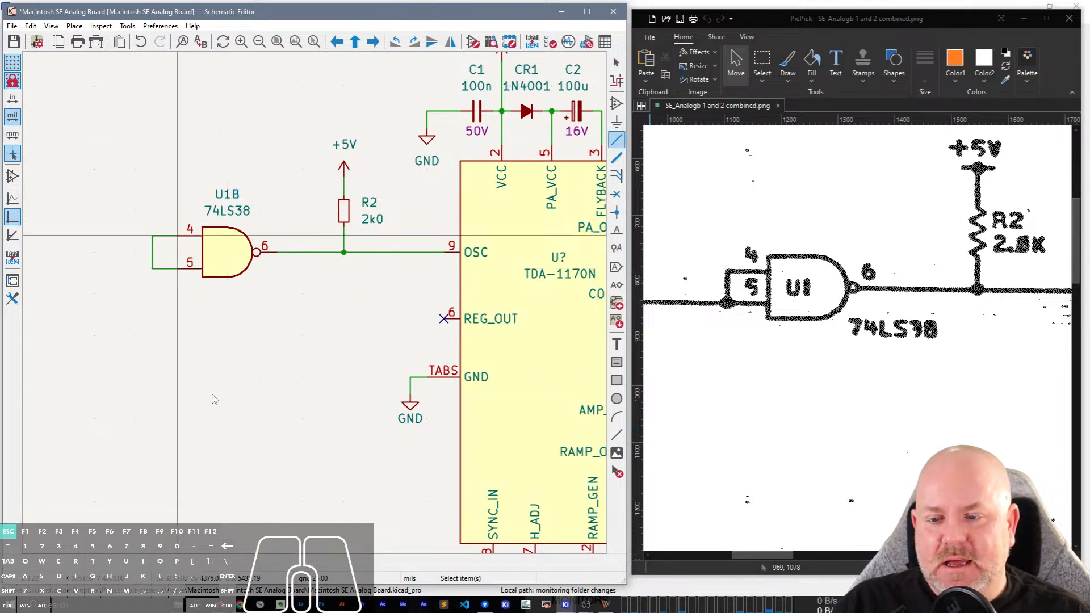
key(Escape)
Following the scan's P4-11 VERT DRIVE line, run a long horizontal wire outward from the joined inputs of U1B and end it free.
drag(766, 560, 710, 557)
scroll(432, 290, down, 3)
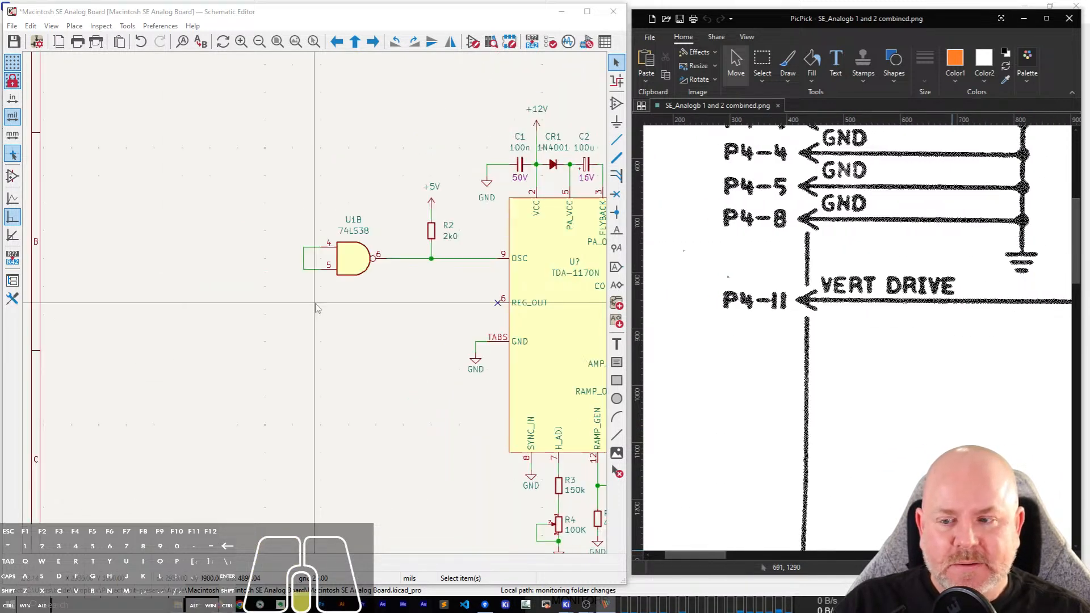
scroll(311, 305, up, 2)
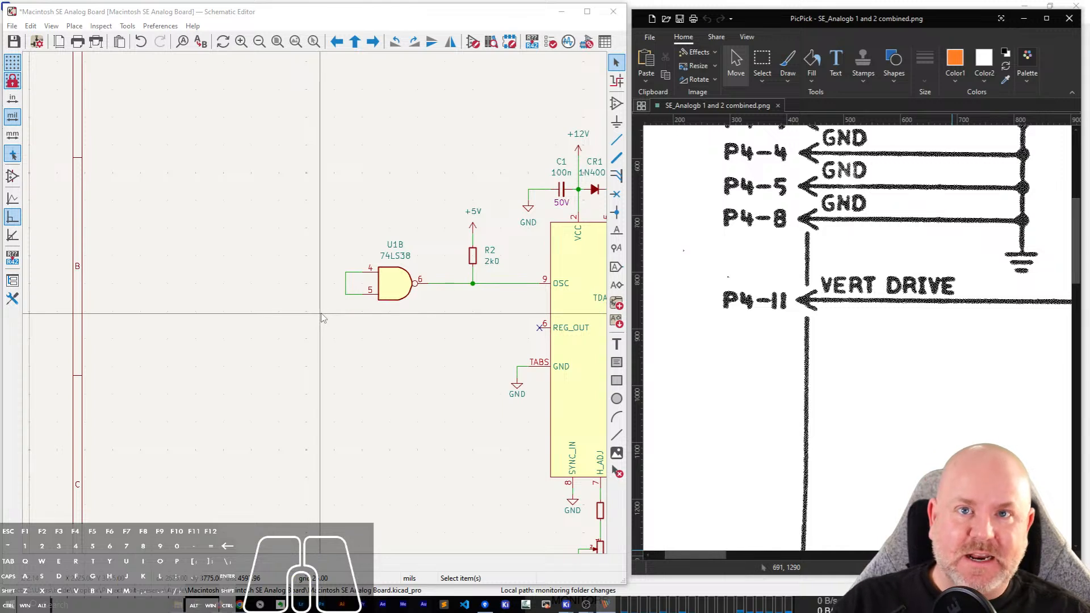
scroll(317, 308, up, 2)
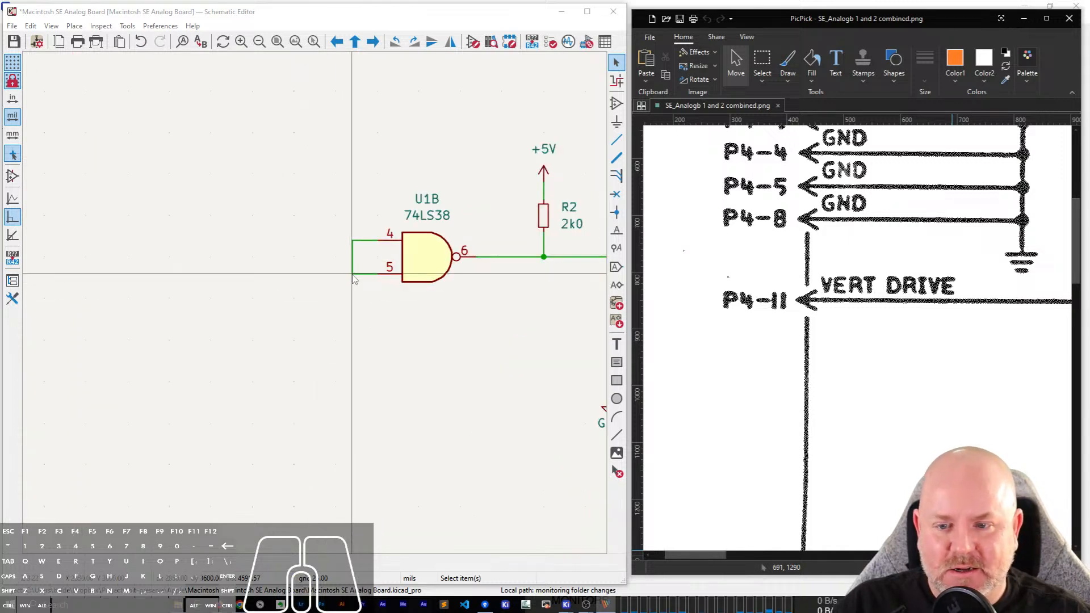
click(299, 284)
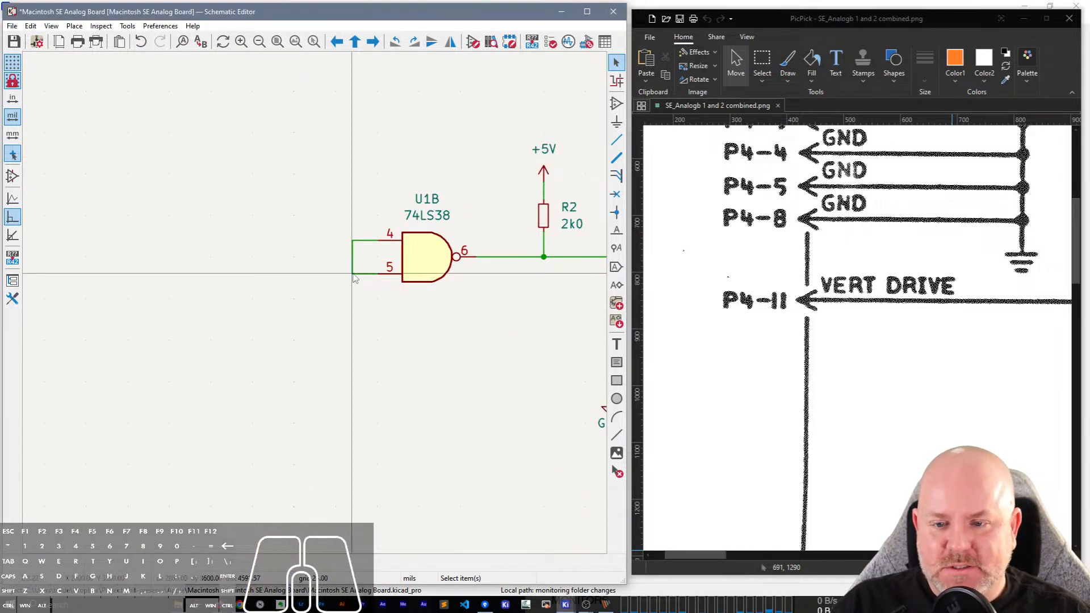
key(w)
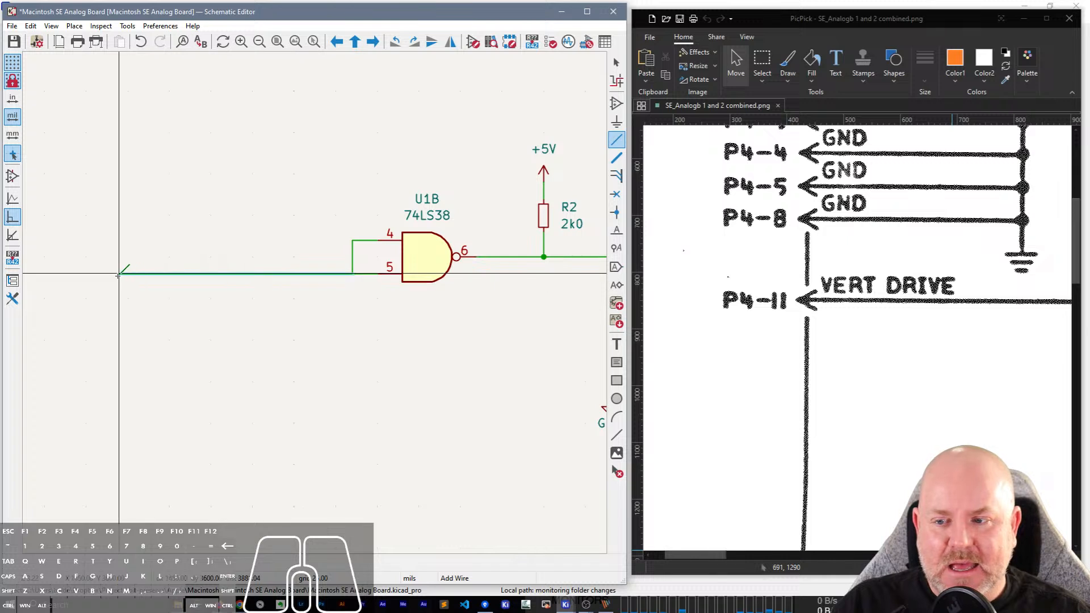
click(103, 274)
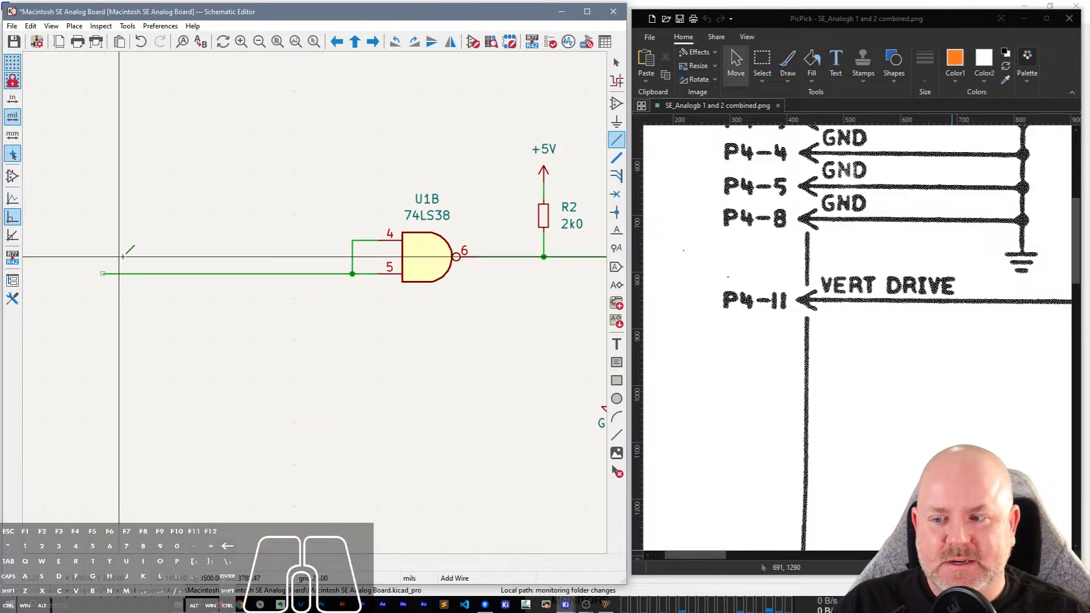
click(103, 274)
Search the symbols for "conn" and place the arrow-shaped connector symbol on the free end of U1B's input wire.
scroll(132, 208, down, 1)
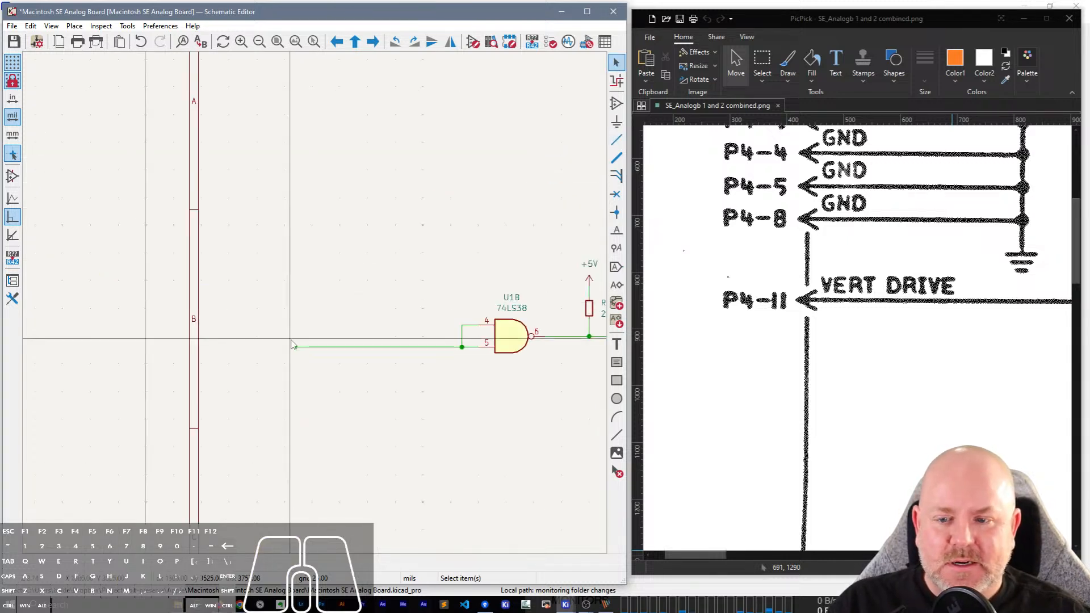
scroll(291, 339, up, 2)
key(a)
click(333, 285)
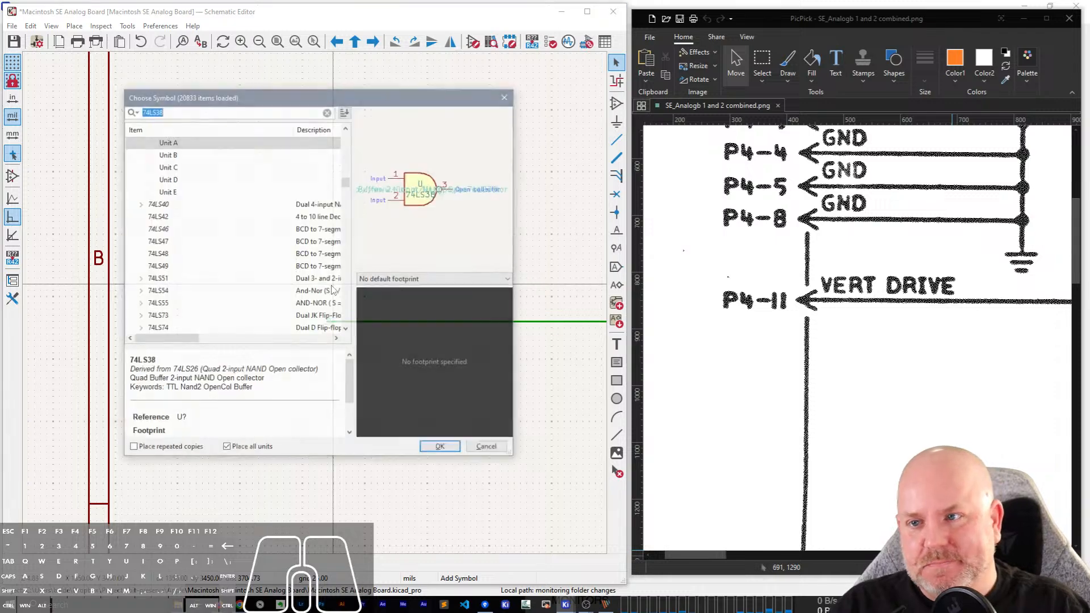
text(P)
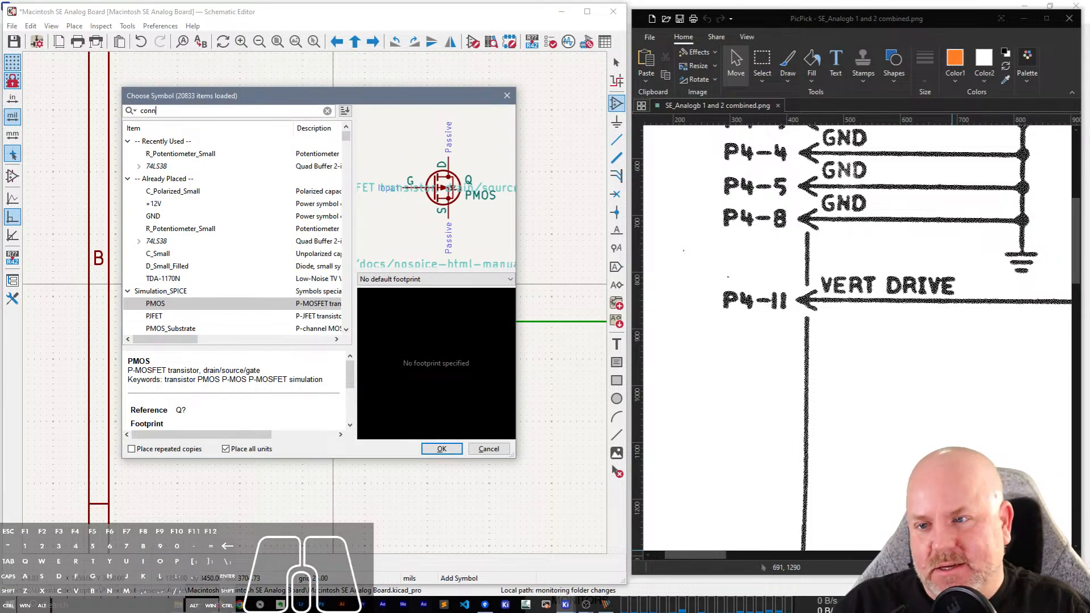
double_click(206, 154)
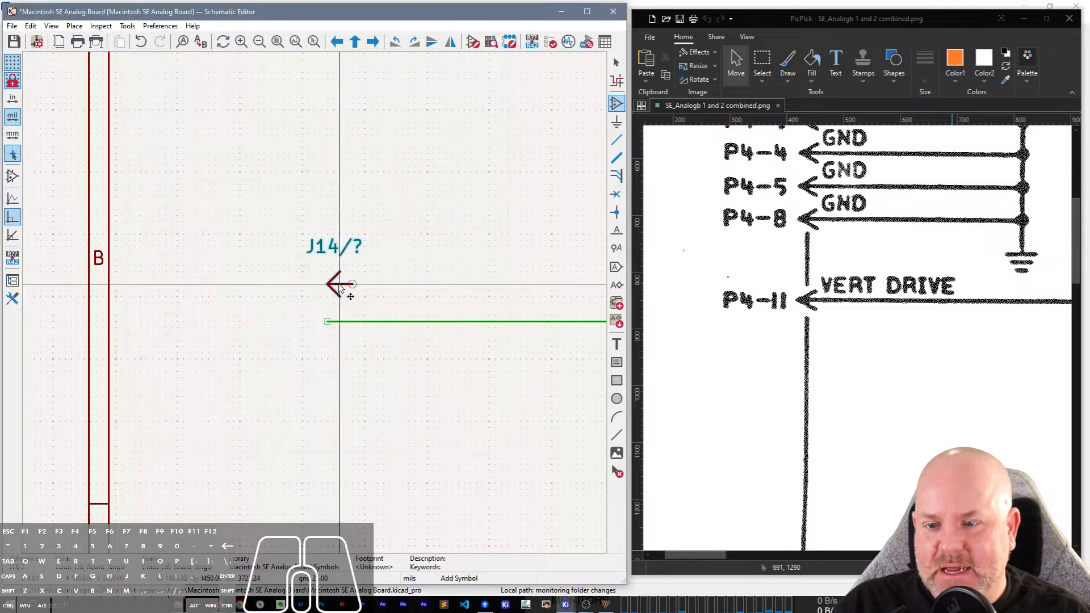
click(314, 322)
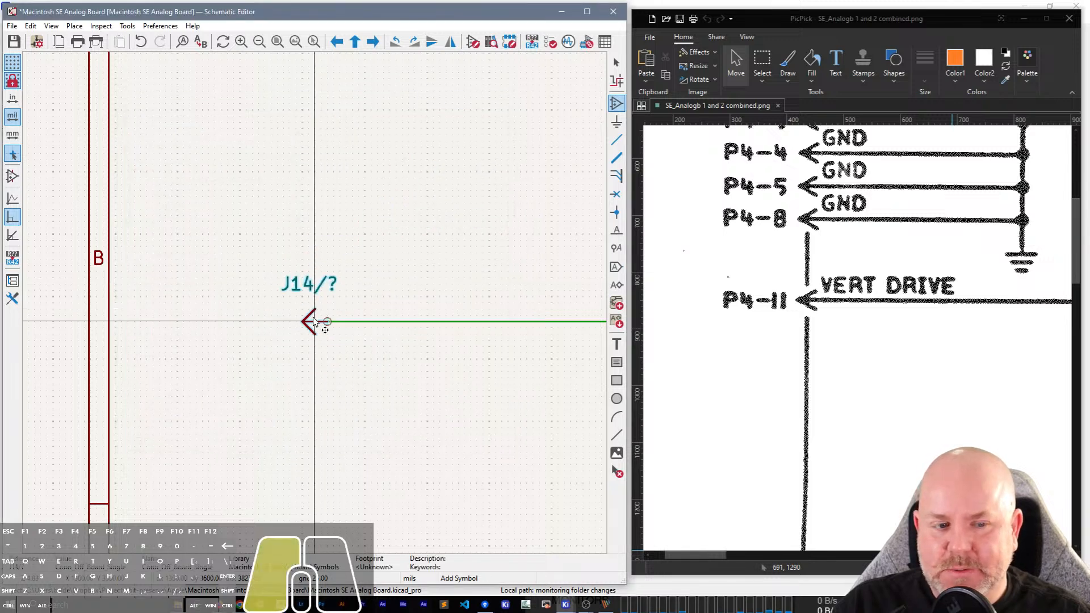
Set the arrow connector's reference to P4-11 and move that text in line with the wire, just beyond the arrow tip.
double_click(312, 285)
text(P4)
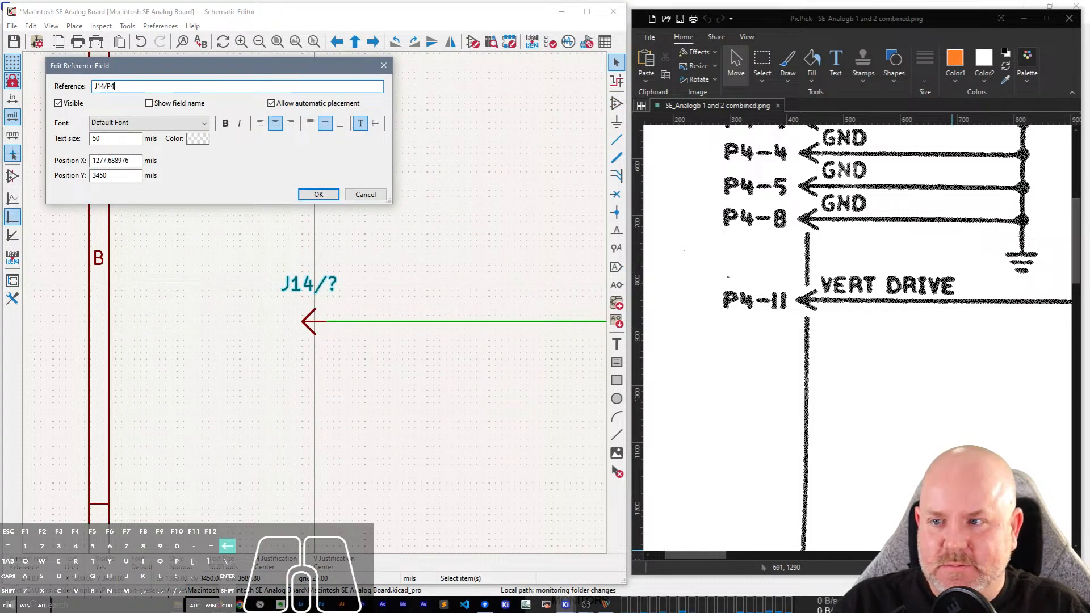
text(-11)
key(Return)
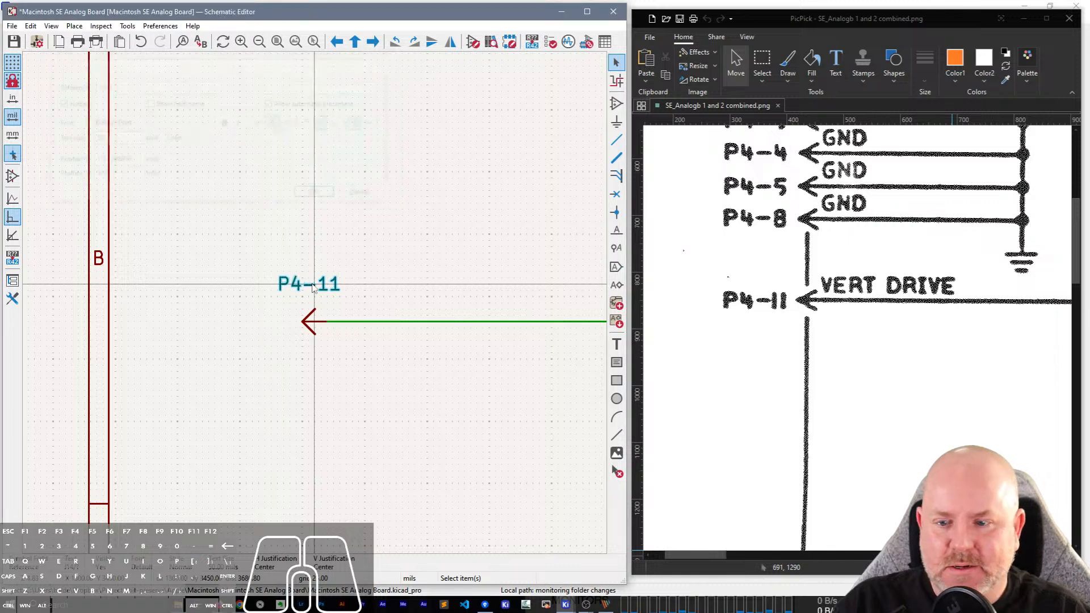
key(m)
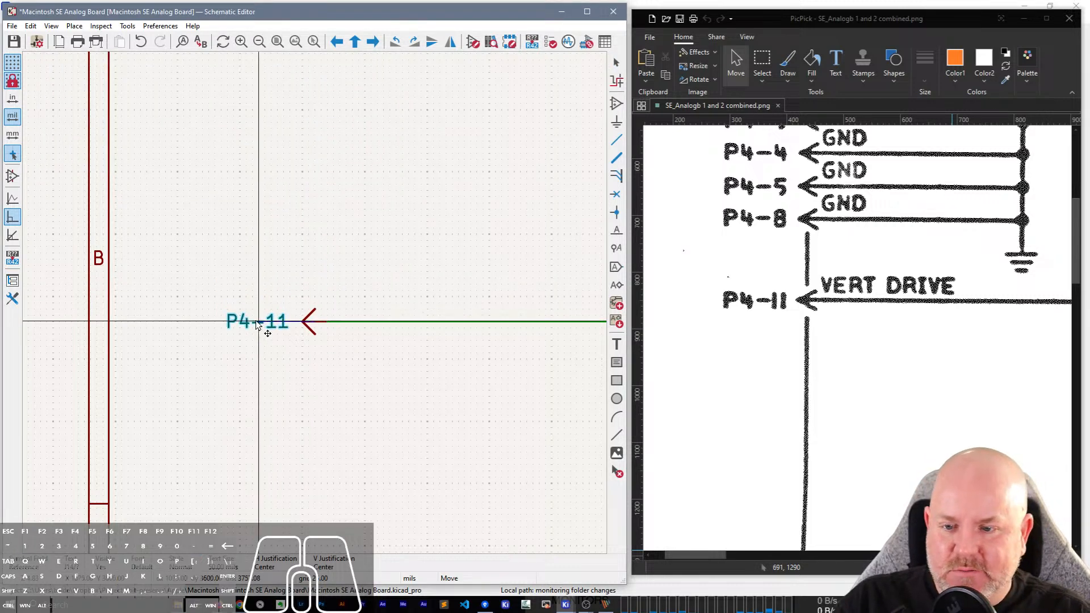
click(256, 324)
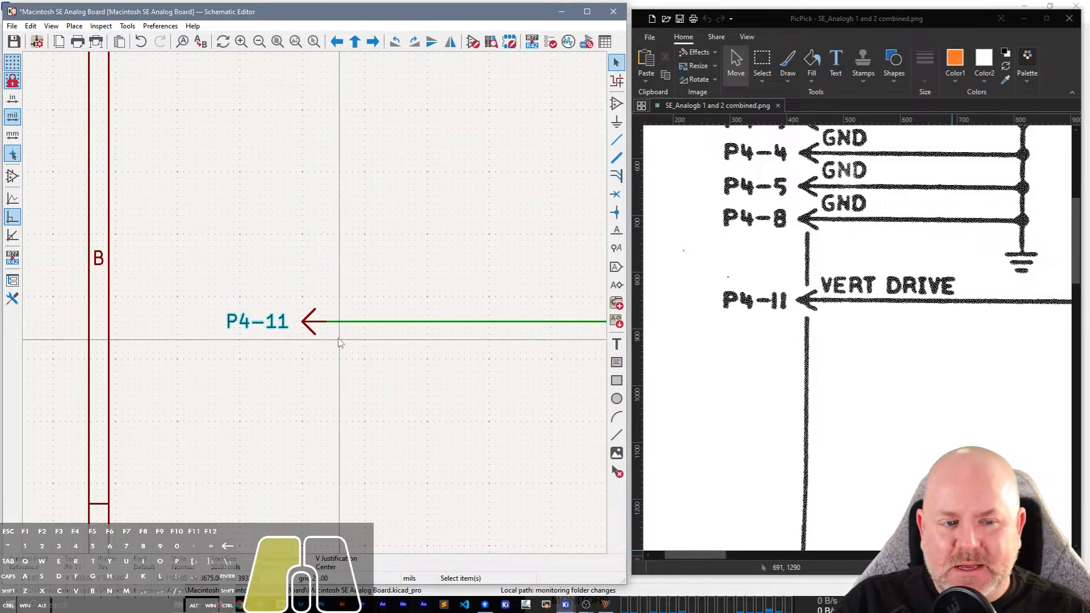
Place a net label VERT_DRIVE on the input wire next to the P4-11 arrow.
click(372, 271)
text(VERT_D)
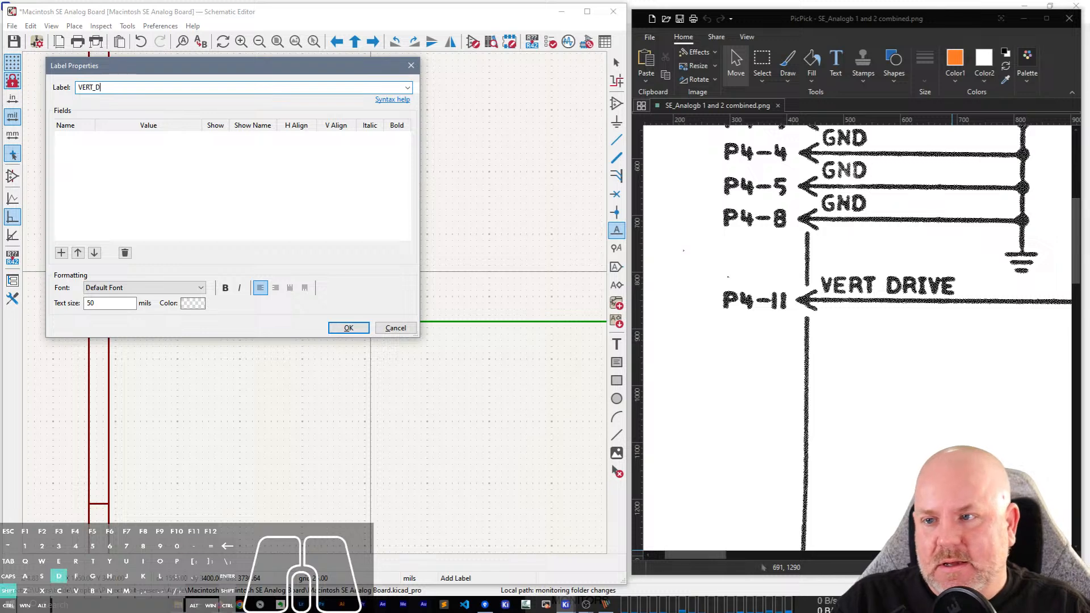
text(RIVE)
key(Return)
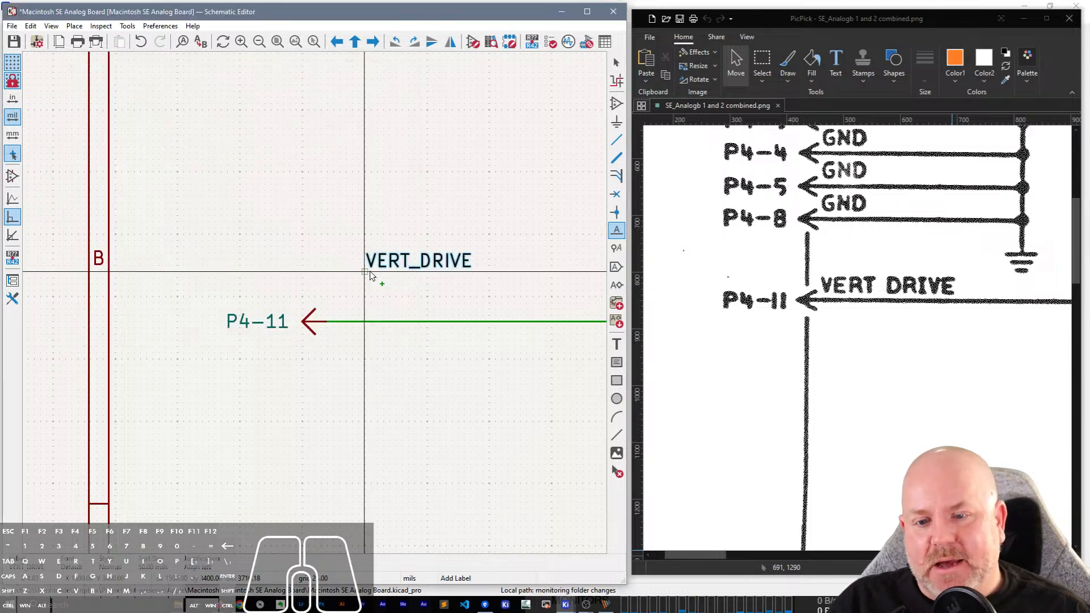
click(343, 325)
Bring the scan's U1 74LS38 gate back into view and compare it with the redrawn P4-11 to U1B circuit.
scroll(342, 411, down, 2)
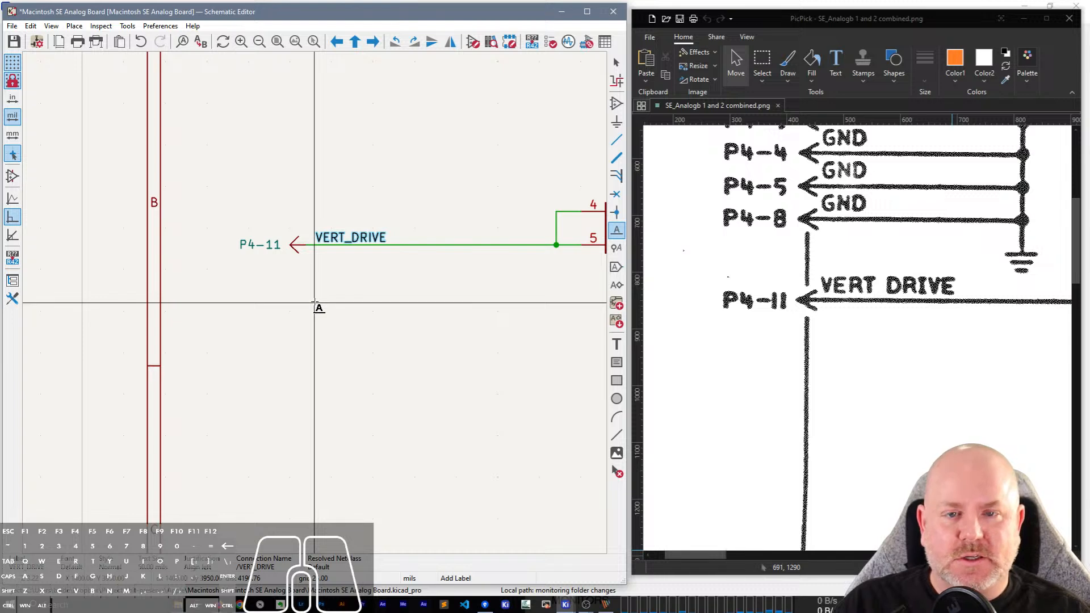
scroll(473, 286, up, 1)
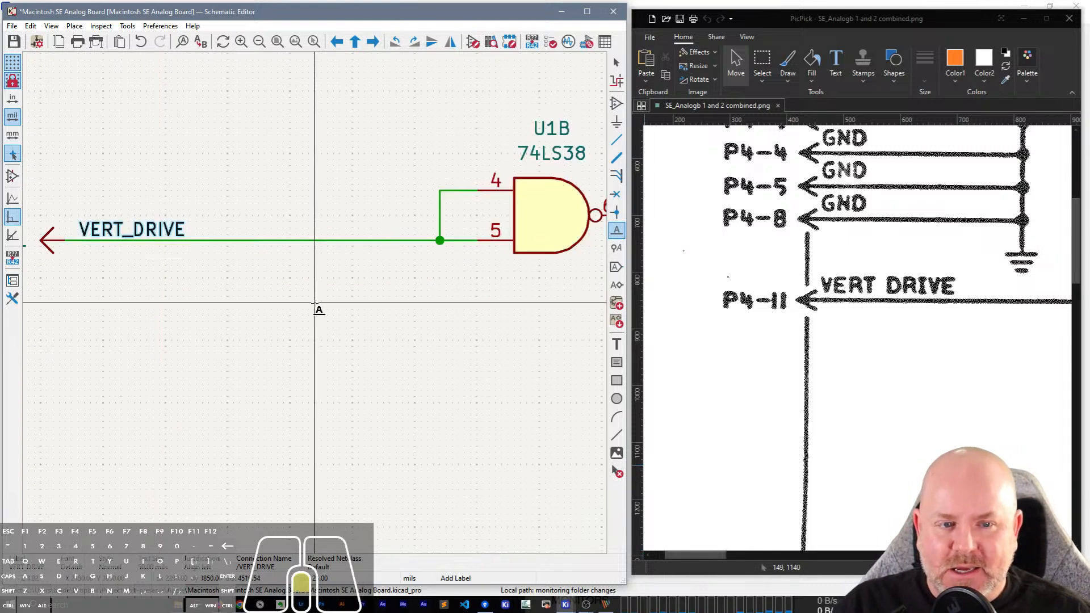
scroll(315, 303, down, 1)
drag(704, 556, 750, 543)
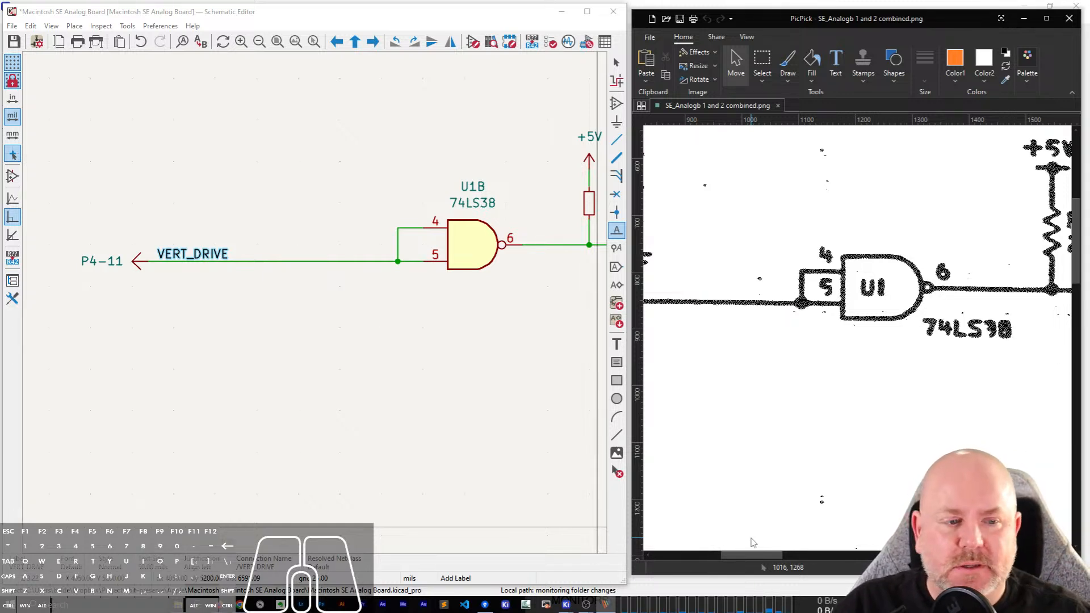
Examine the upper part of the scan around R1 and the U1 74LS38 gate with pins 8, 9 and 10.
drag(746, 556, 806, 554)
scroll(820, 376, up, 1)
scroll(821, 377, down, 8)
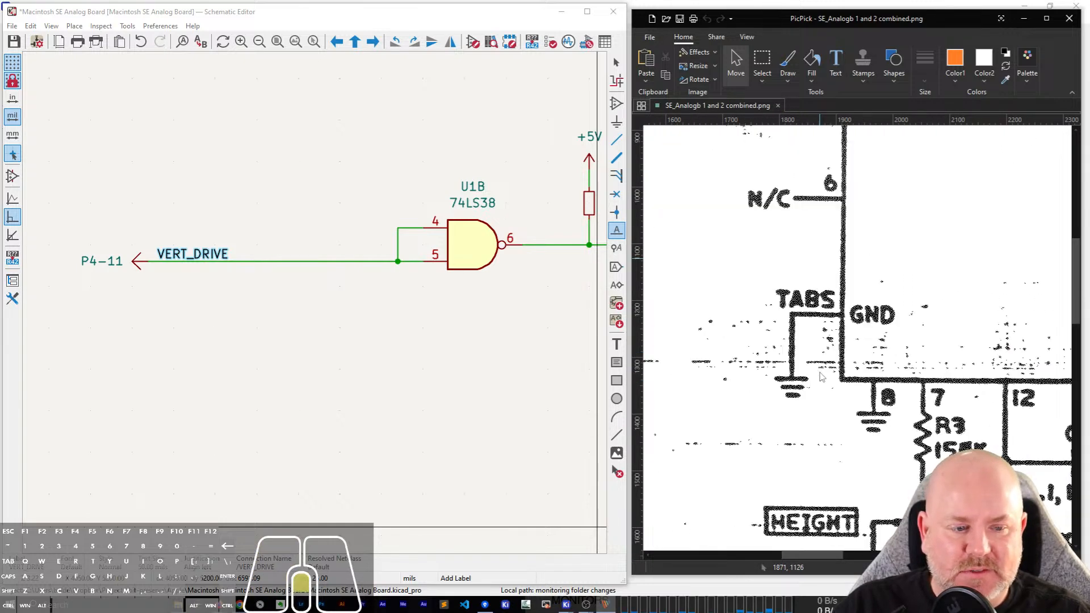
scroll(822, 377, up, 18)
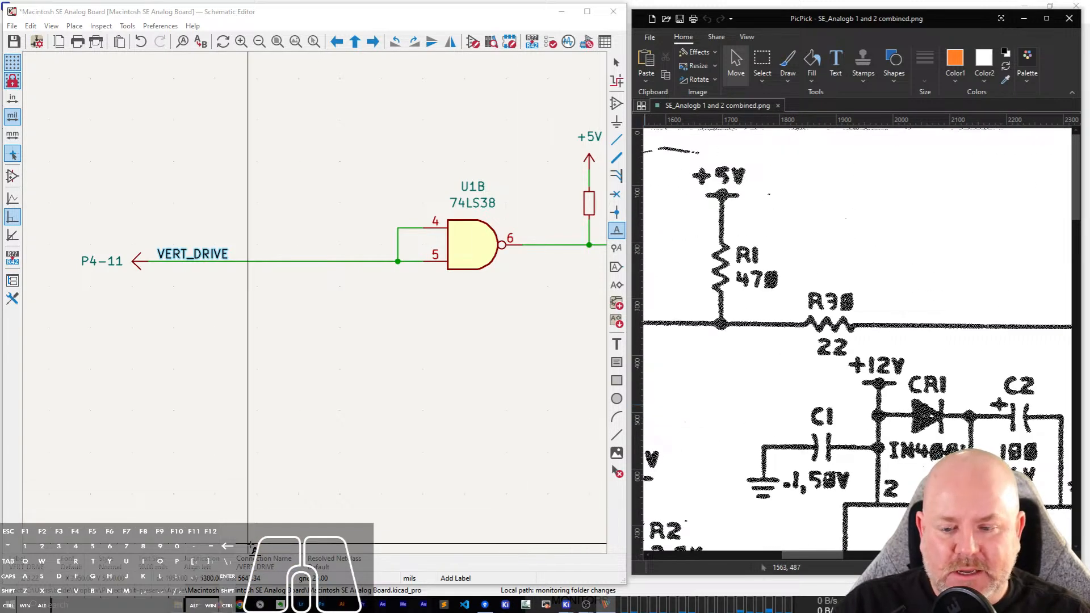
scroll(318, 306, down, 3)
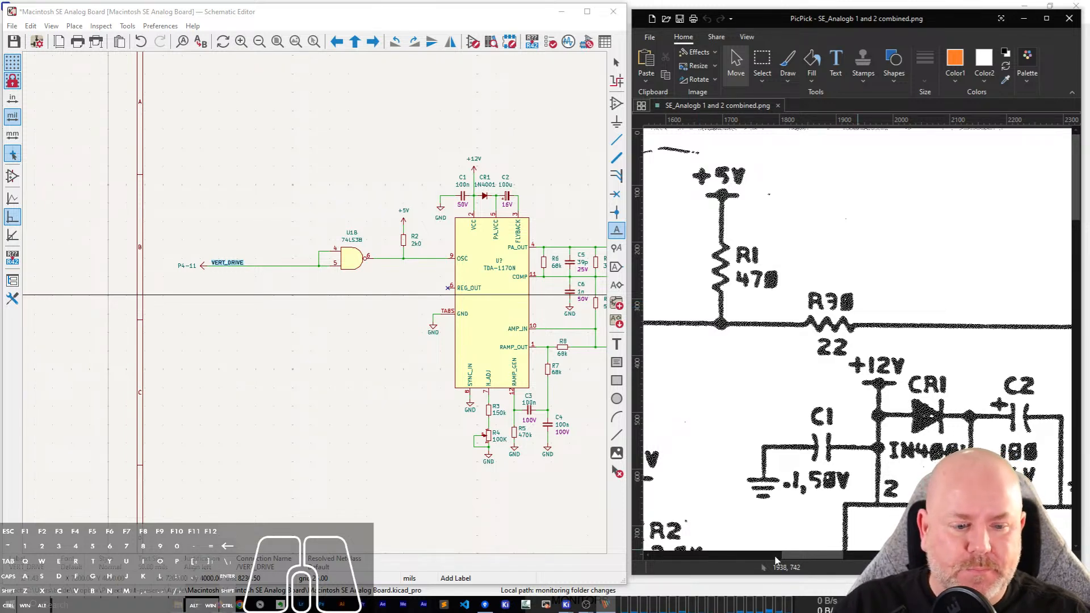
drag(777, 560, 750, 488)
click(321, 262)
key(Escape)
key(Escape)
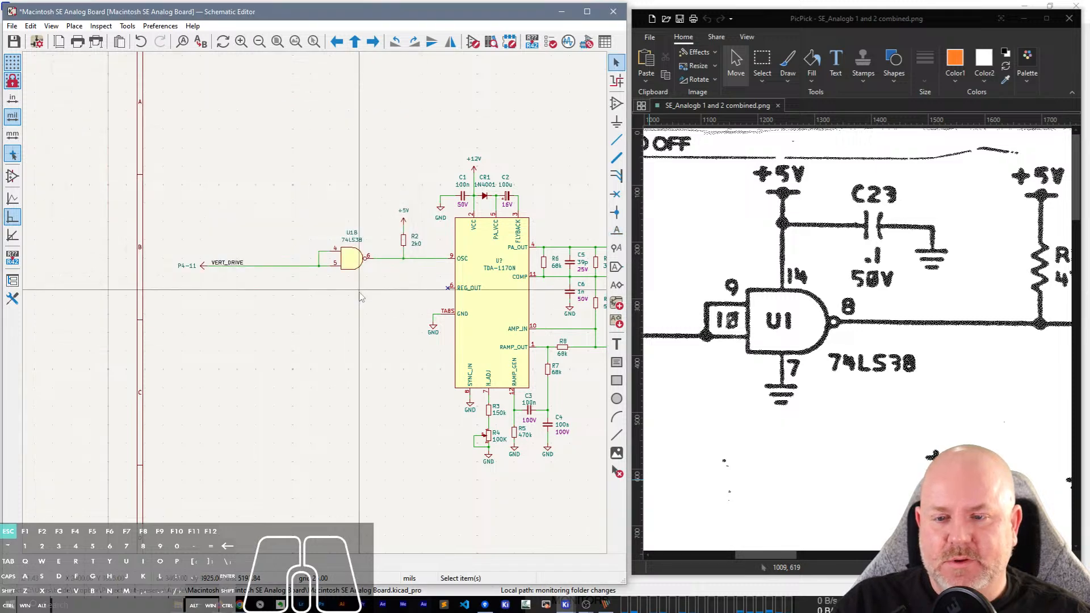
Duplicate the U1B 74LS38 gate and place the copy straight above it, near the upper sheet border.
click(372, 309)
middle_drag(405, 293, 326, 384)
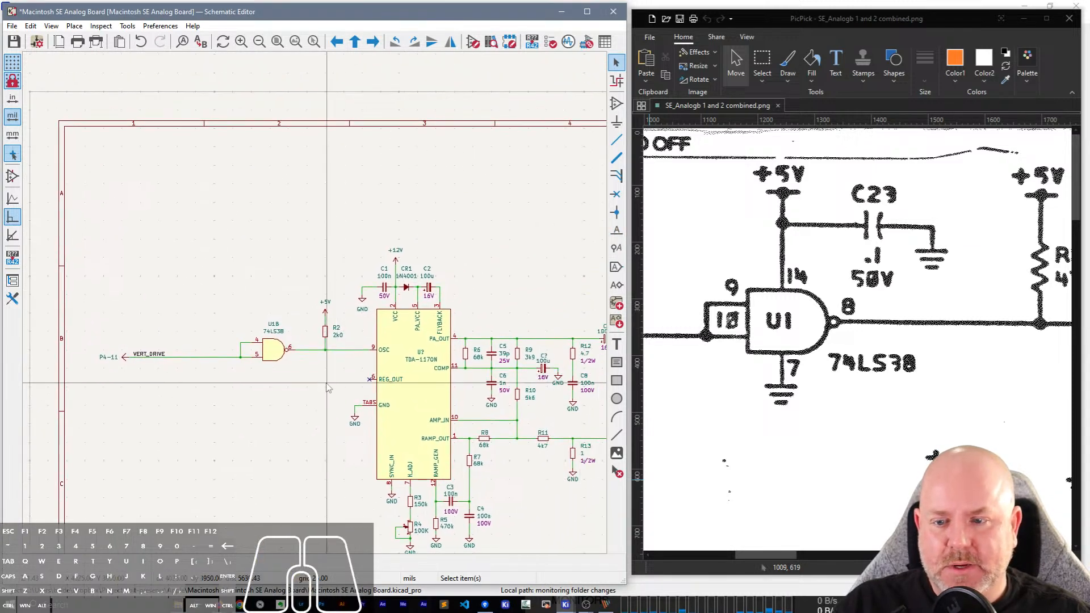
click(272, 350)
key(ctrl+d)
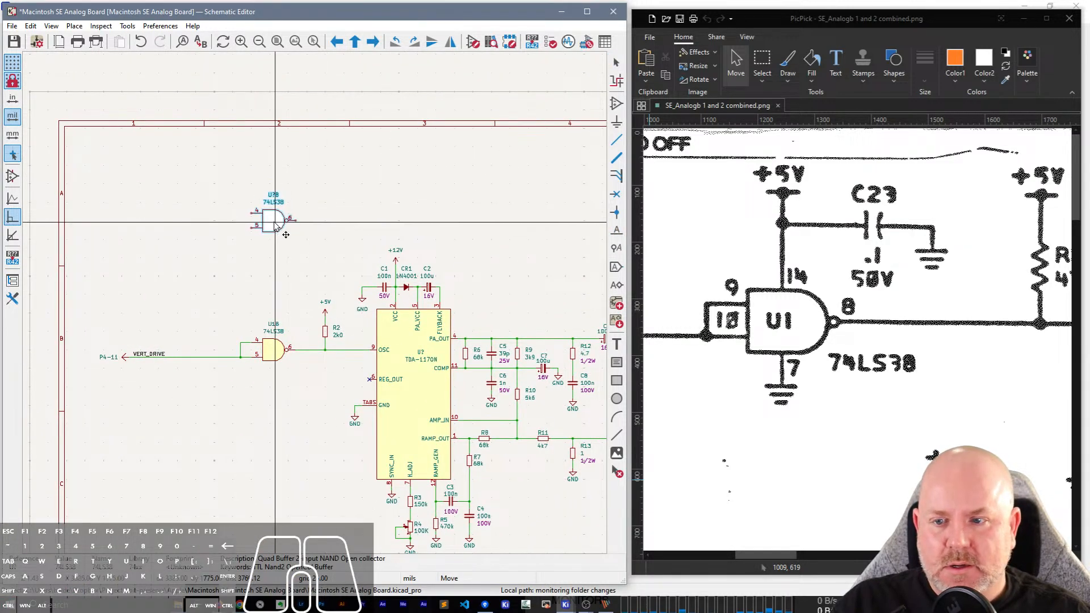
click(286, 235)
scroll(279, 242, up, 2)
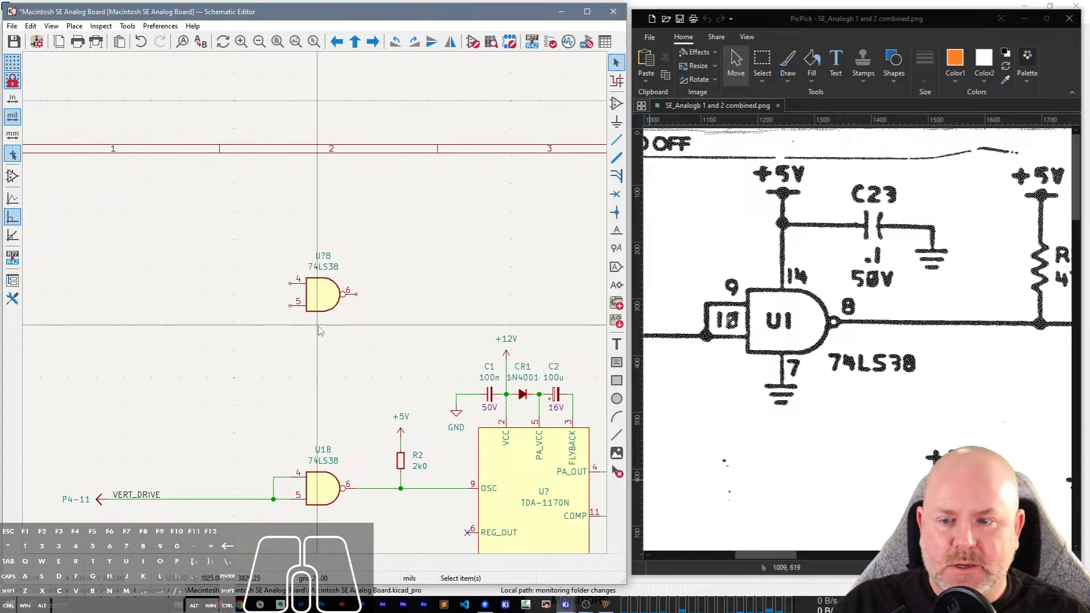
Change the copied 74LS38 gate to unit C.
double_click(323, 297)
click(142, 249)
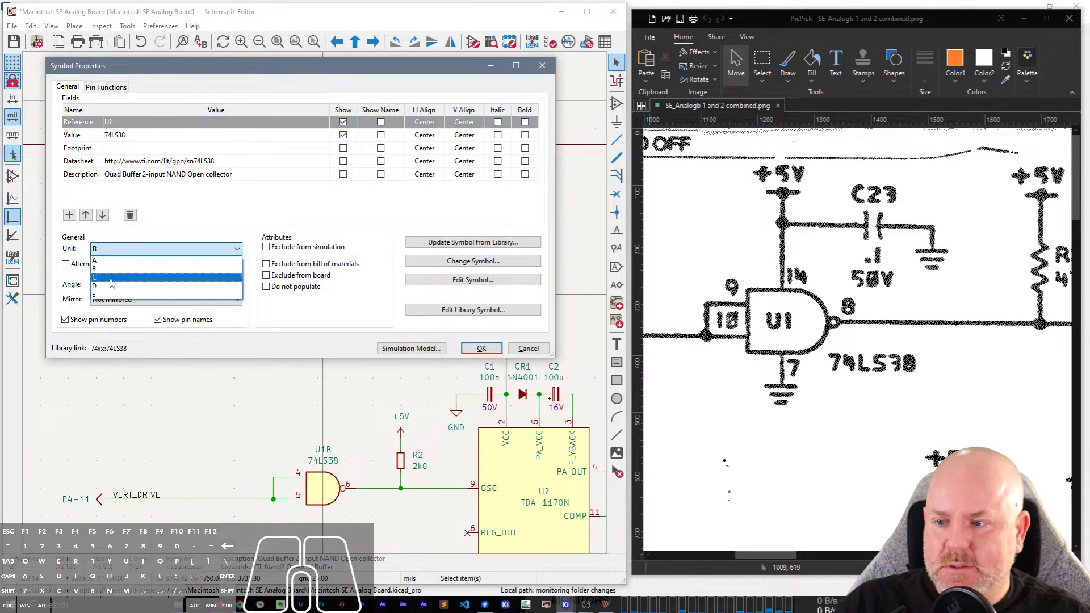
click(110, 278)
click(481, 348)
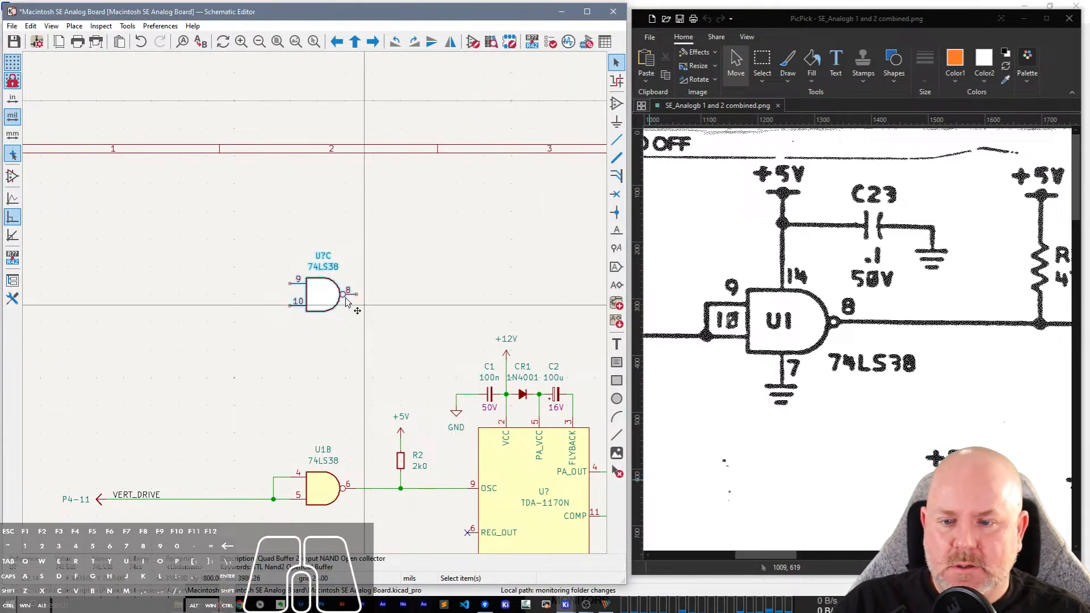
click(403, 283)
Draw an output wire from pin 8 of the unit C gate and connect a copy of resistor R2 upward from its free end.
middle_drag(402, 246, 383, 246)
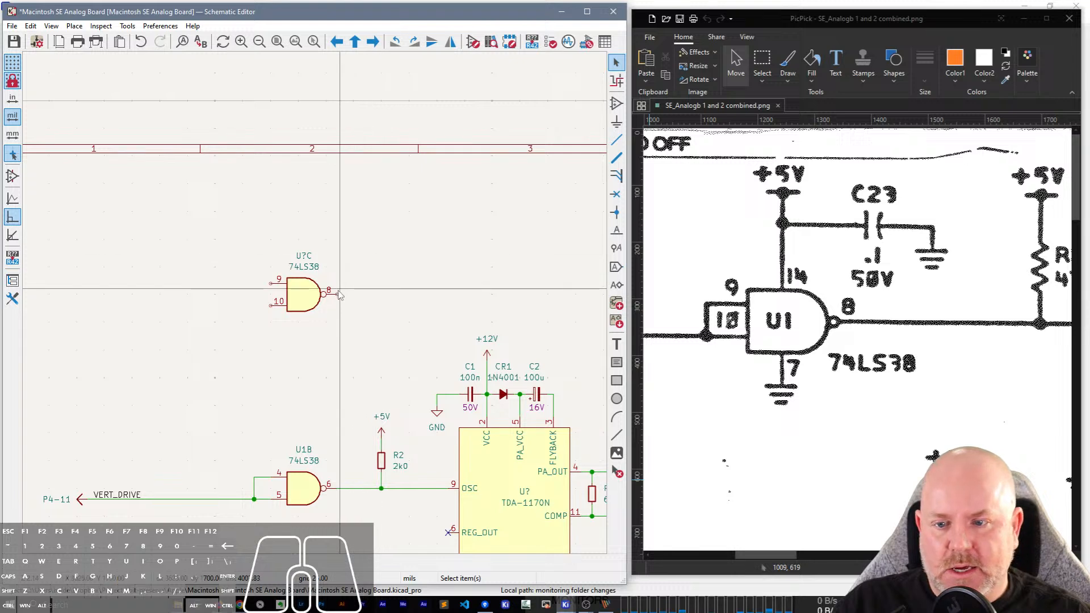
key(w)
double_click(438, 294)
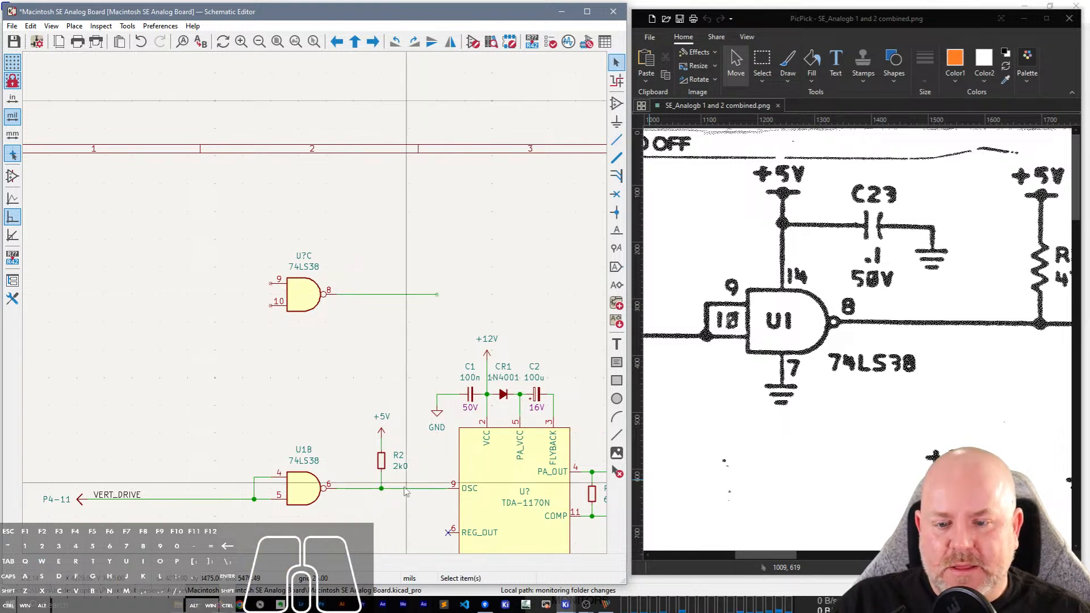
key(ctrl+d)
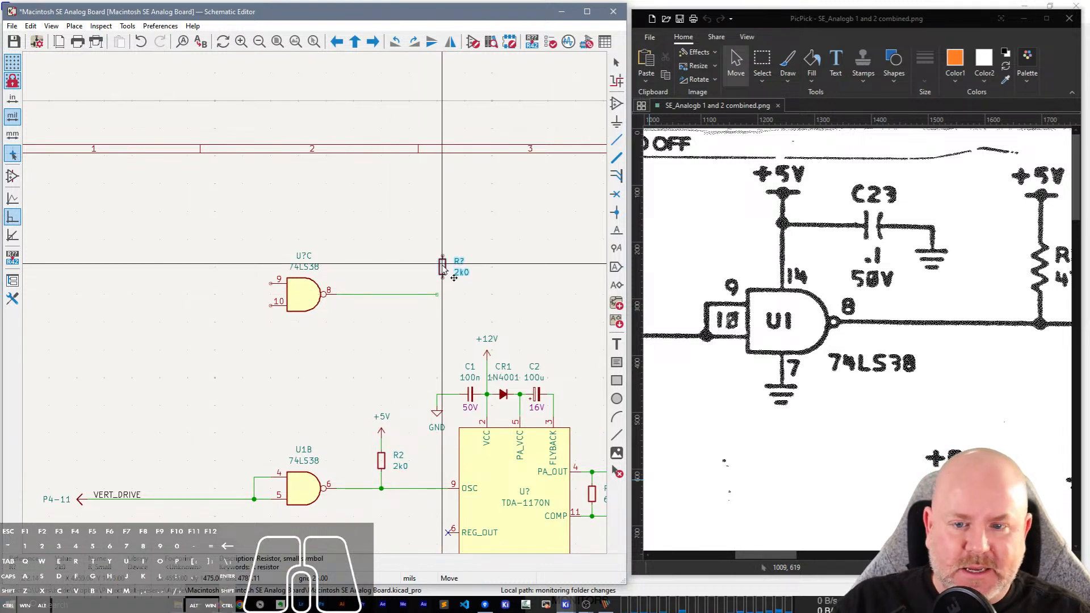
click(437, 278)
key(w)
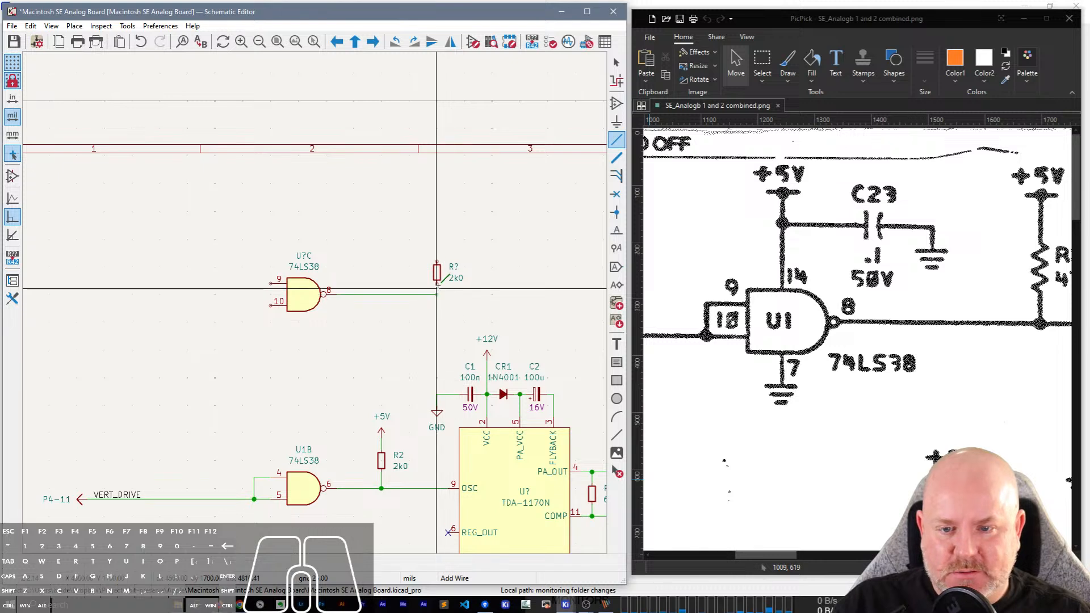
click(437, 294)
key(Escape)
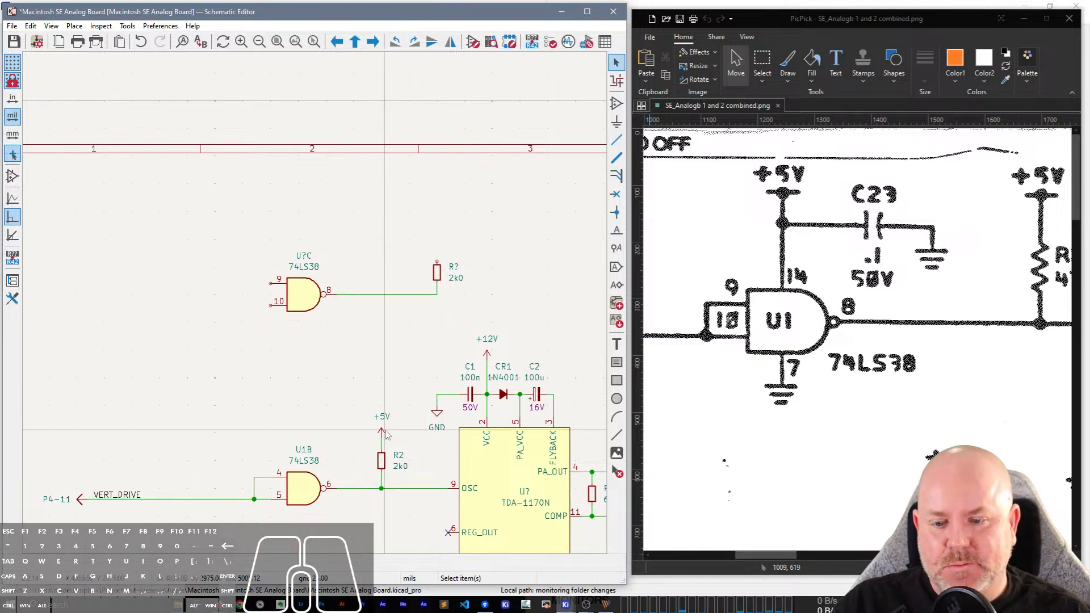
Duplicate the +5V power symbol above the new pull-up resistor and wire it to the resistor's upper pin.
key(ctrl+d)
scroll(437, 262, up, 2)
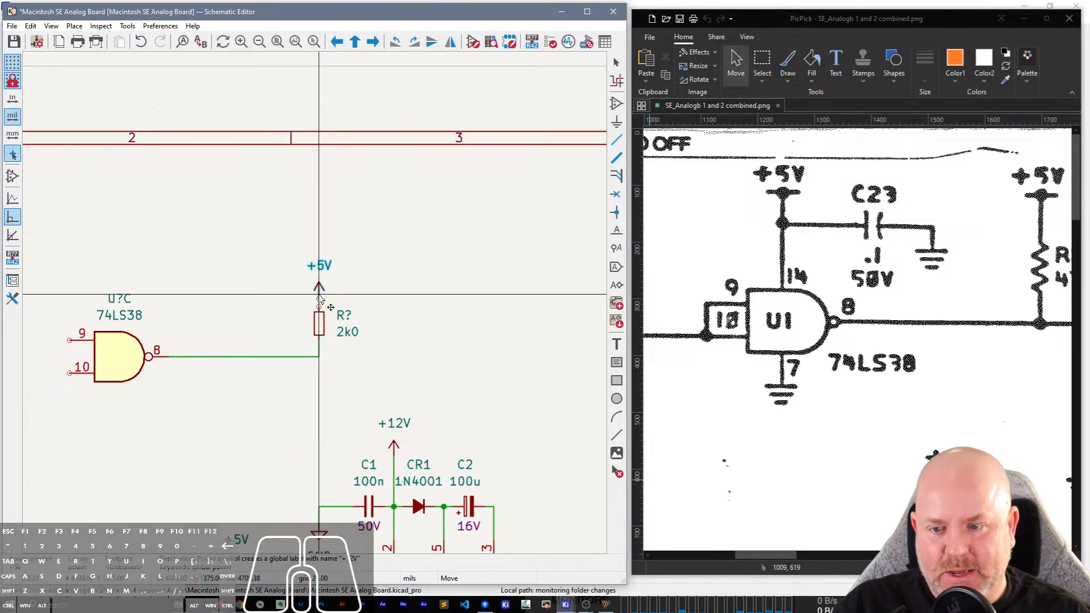
click(320, 291)
key(w)
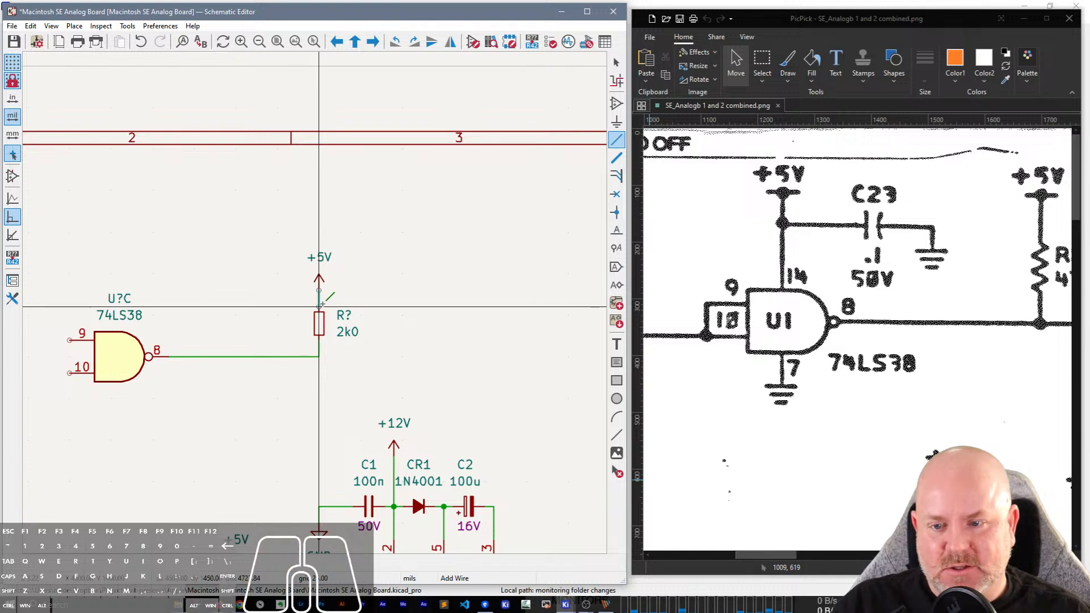
click(319, 307)
key(Escape)
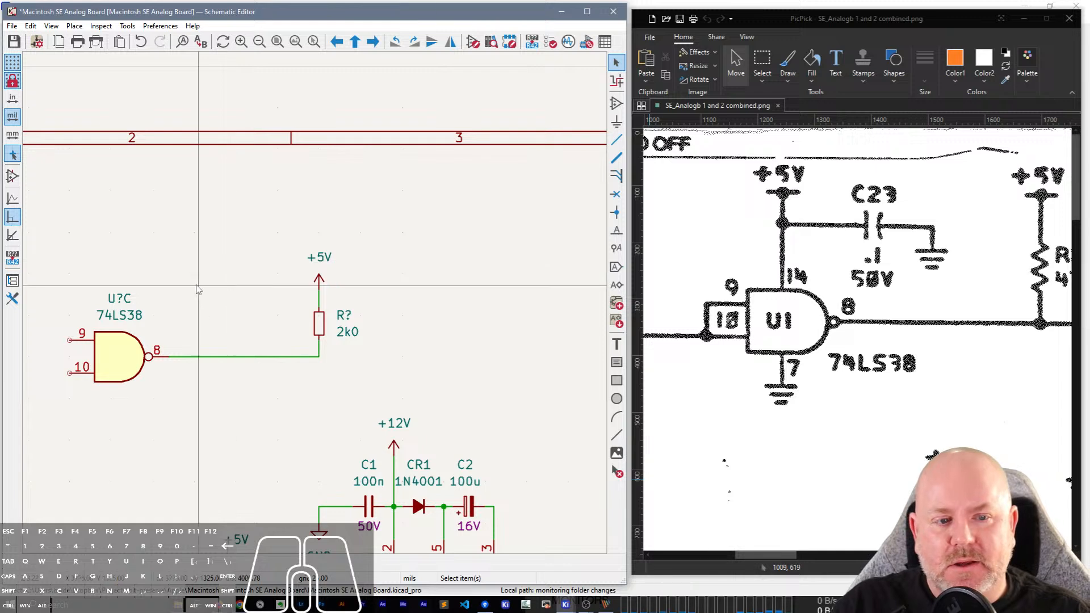
Place a copy of the unit C 74LS38 gate above the original and change the copy to power unit E.
middle_drag(193, 305, 289, 311)
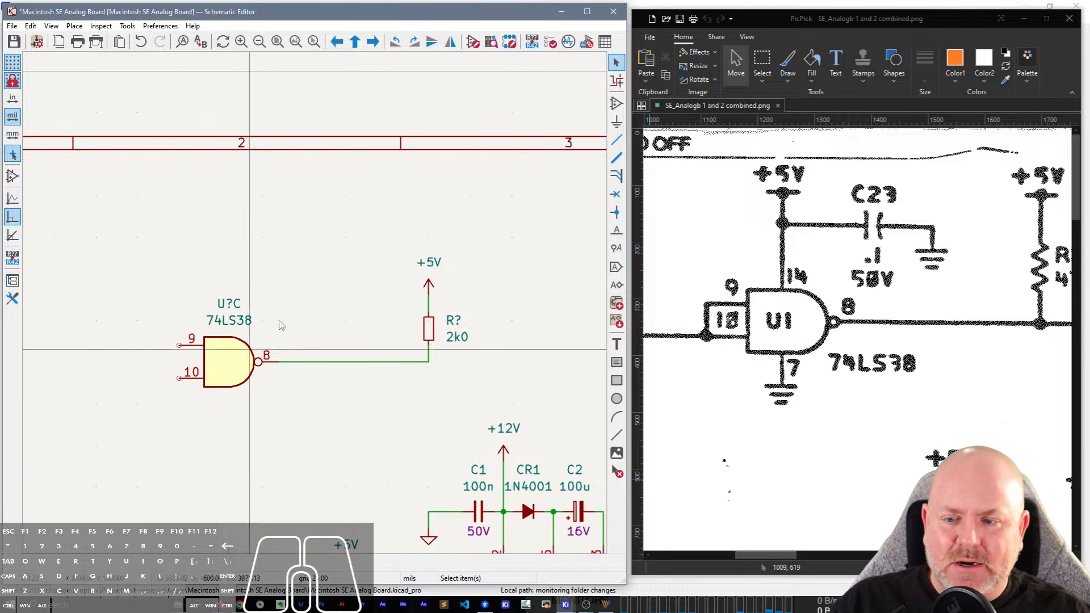
click(243, 349)
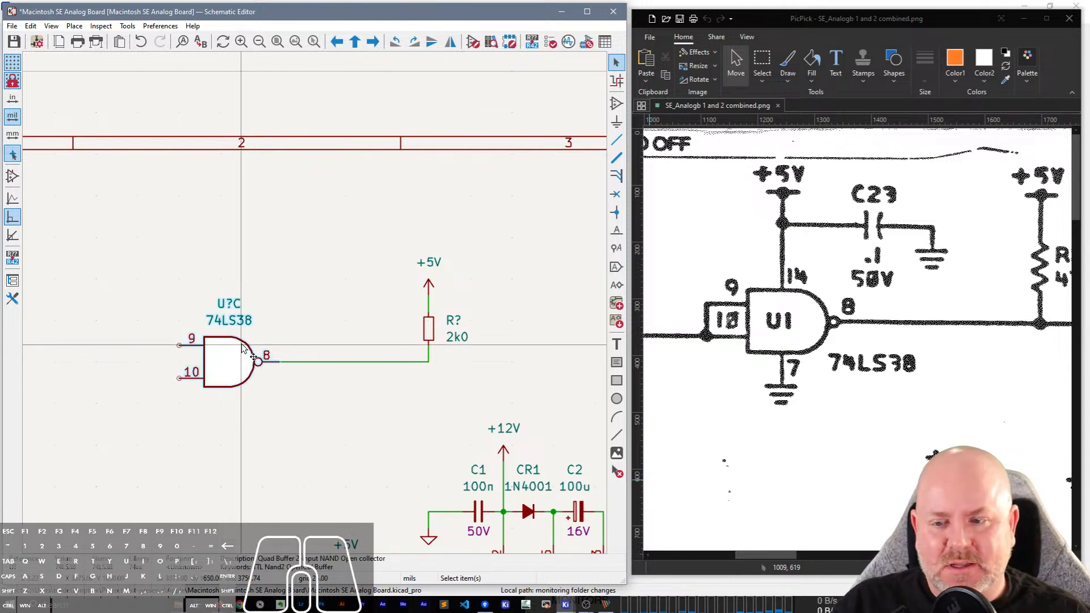
double_click(243, 349)
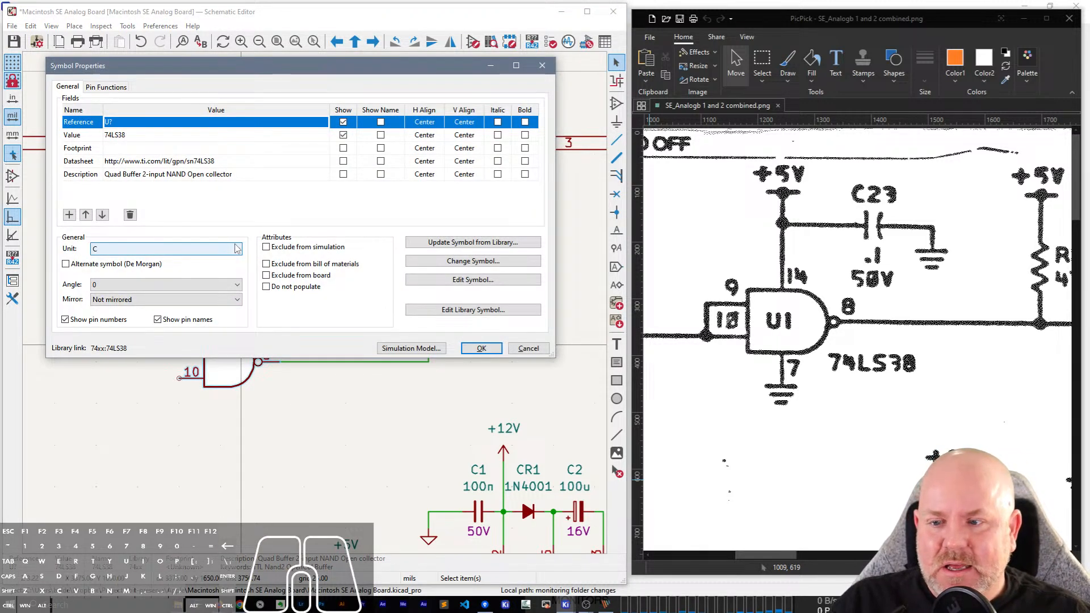
key(Return)
key(ctrl+v)
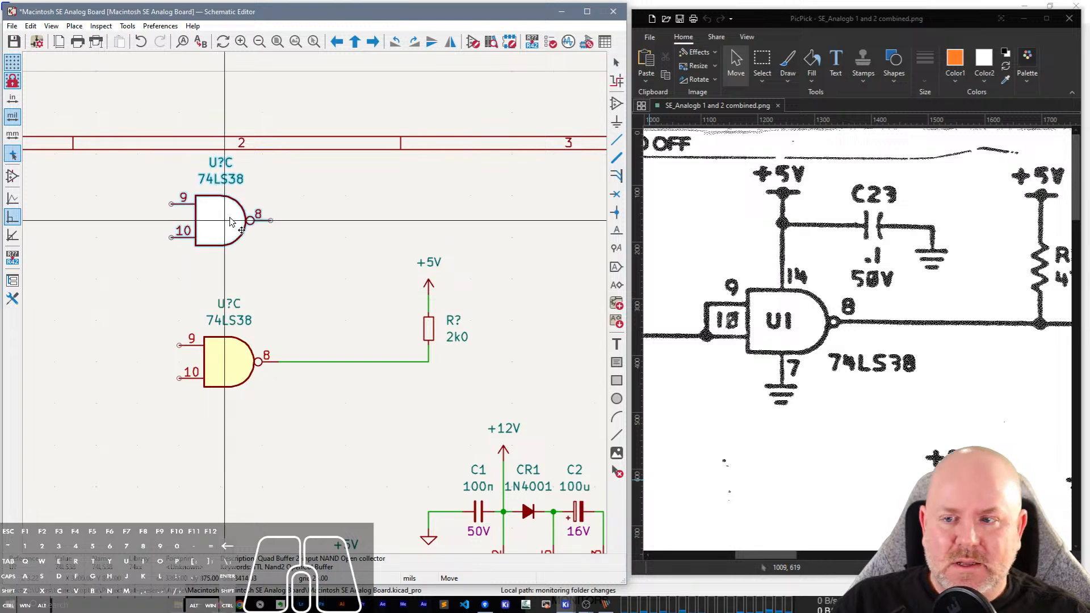
click(233, 223)
double_click(233, 224)
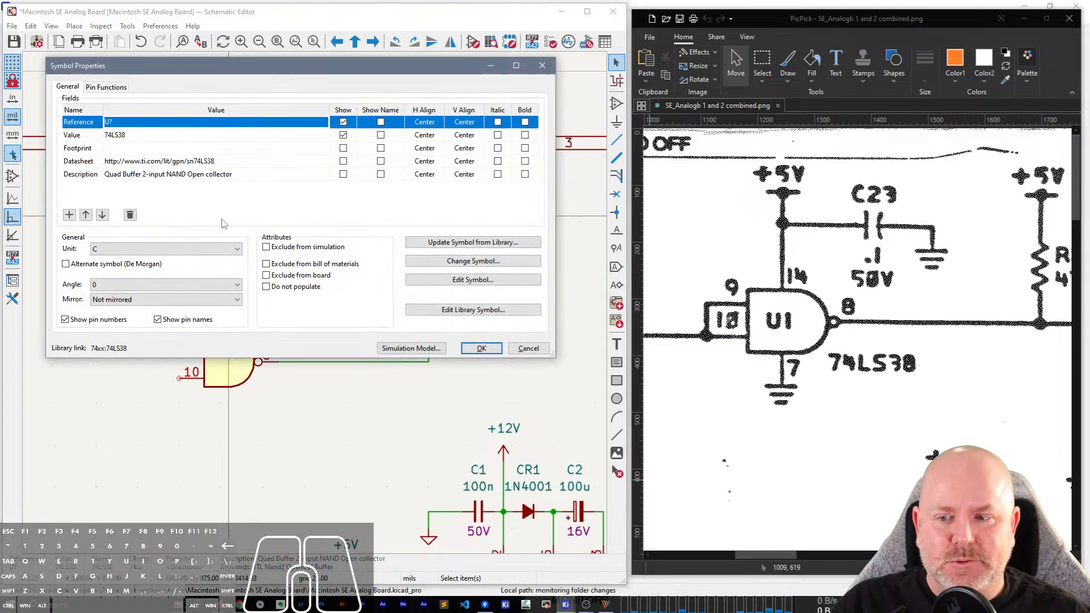
click(171, 250)
click(161, 295)
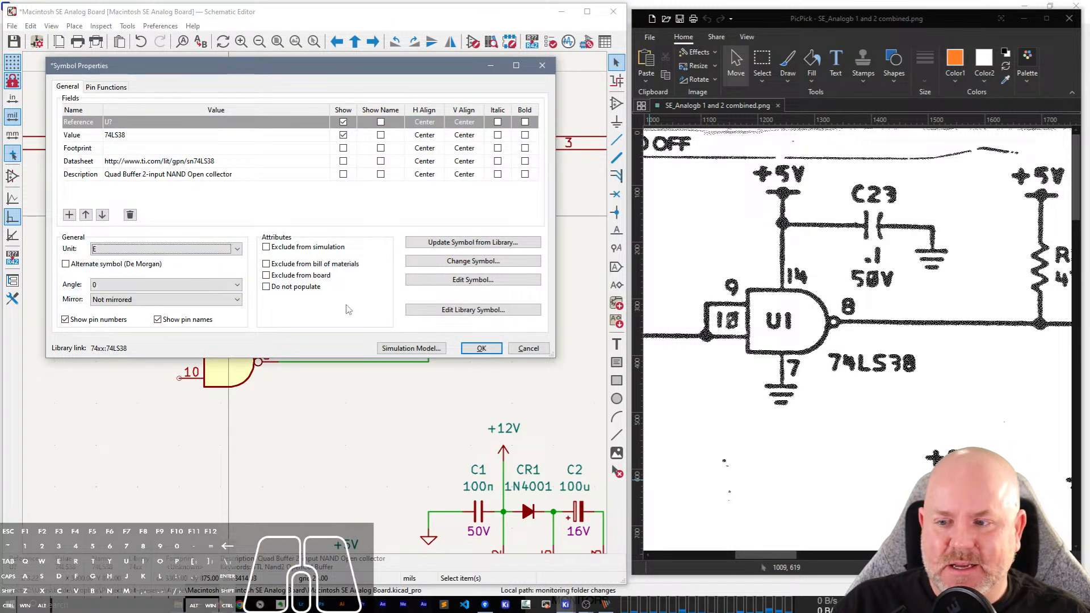
click(480, 349)
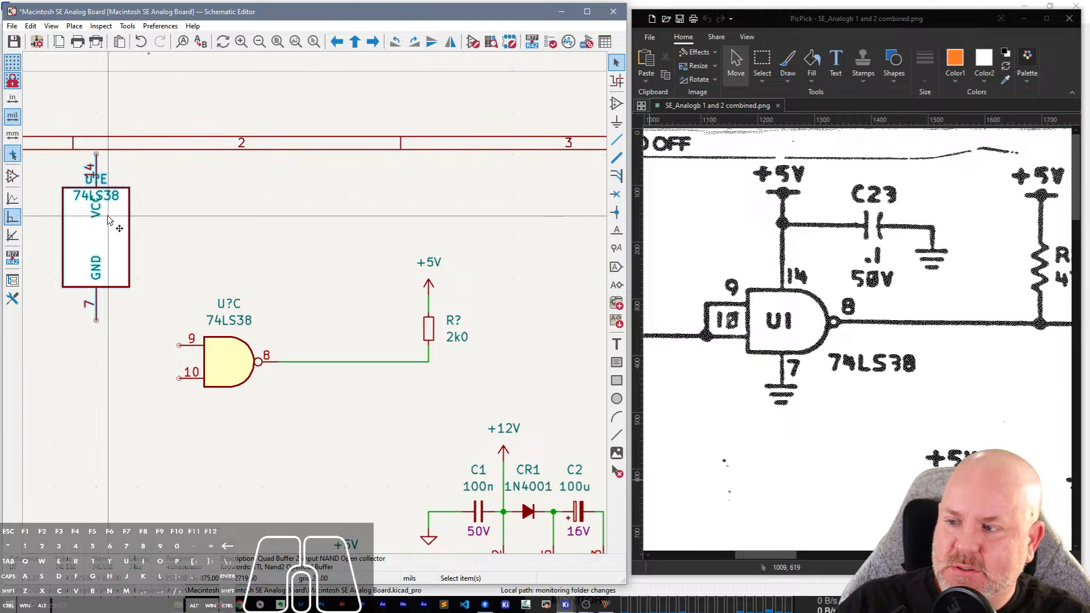
click(198, 238)
Move the 74LS38 value and the reference text of the power unit into the middle of its body, between VCC and GND.
middle_drag(199, 238, 324, 228)
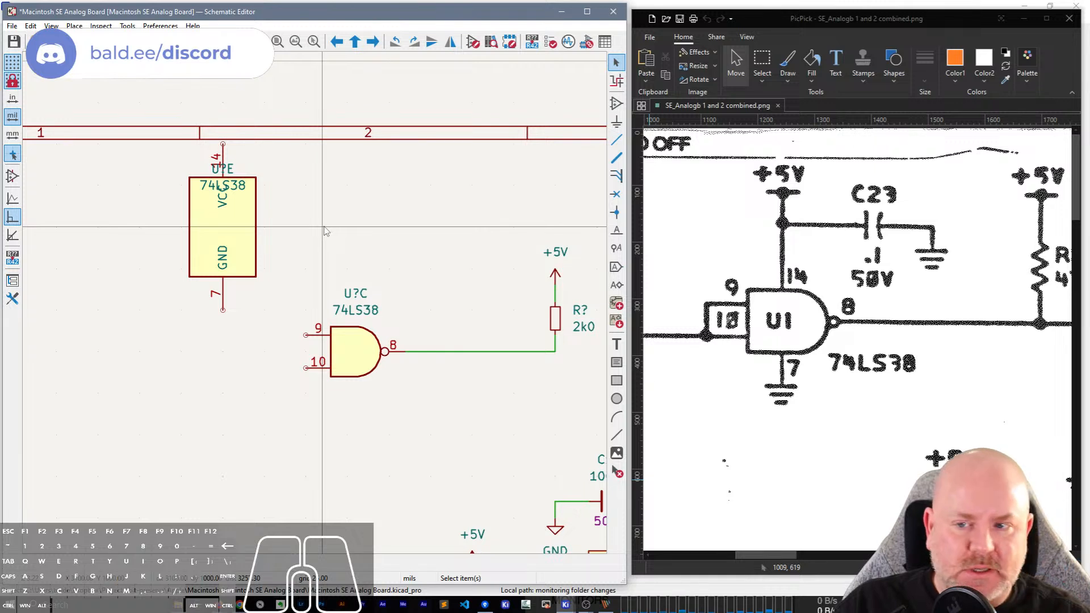
click(242, 189)
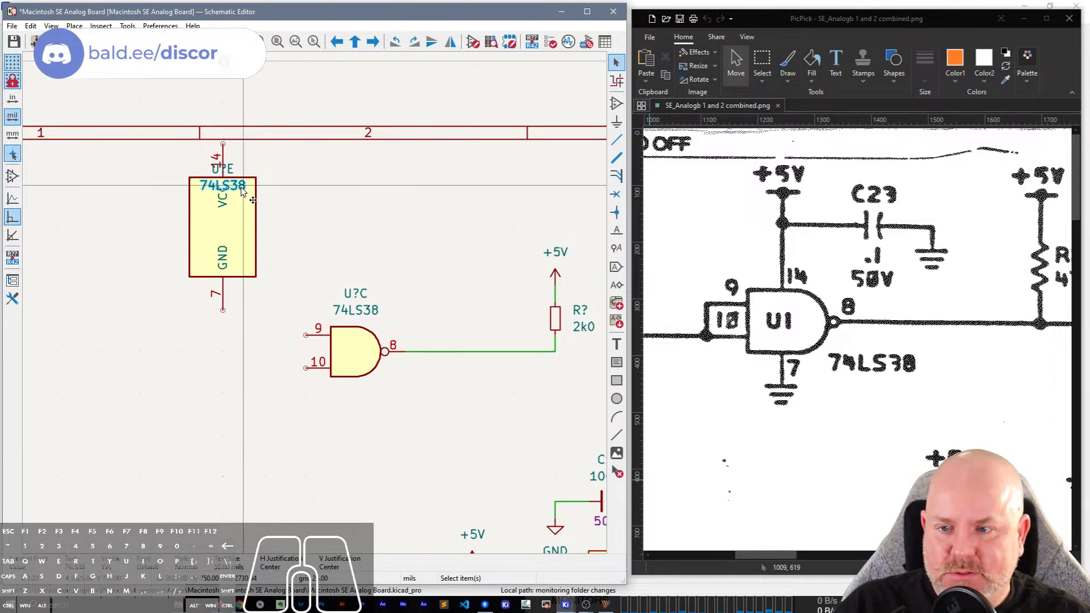
key(m)
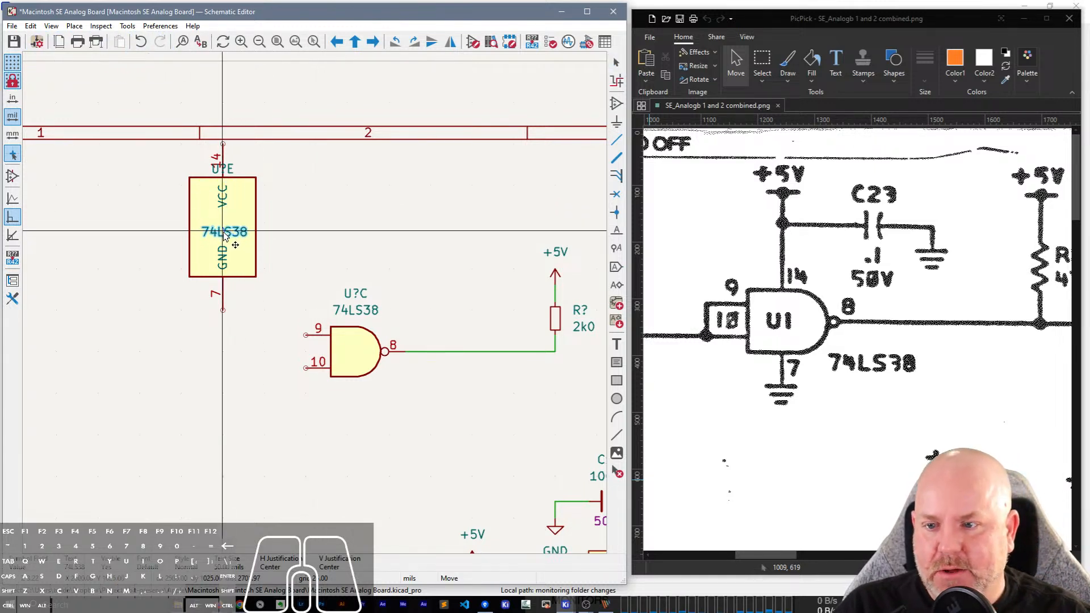
click(225, 237)
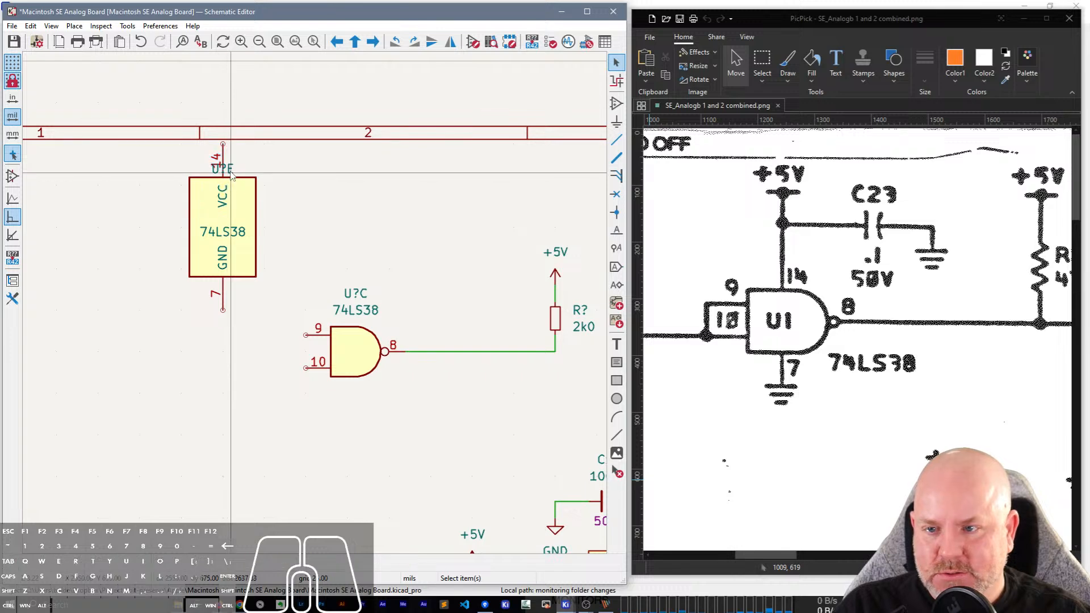
key(m)
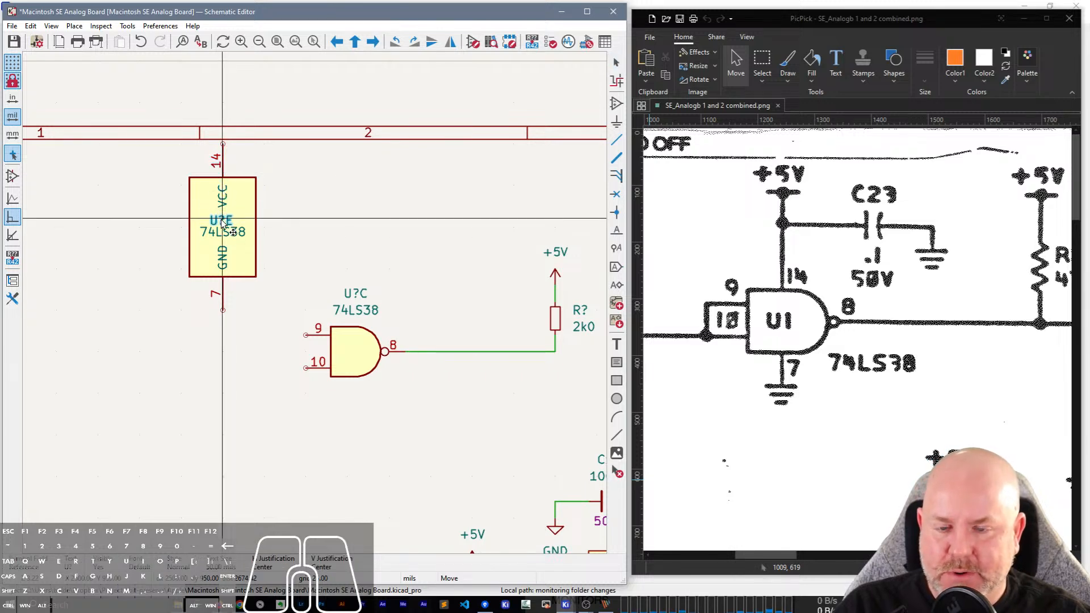
click(224, 223)
click(231, 221)
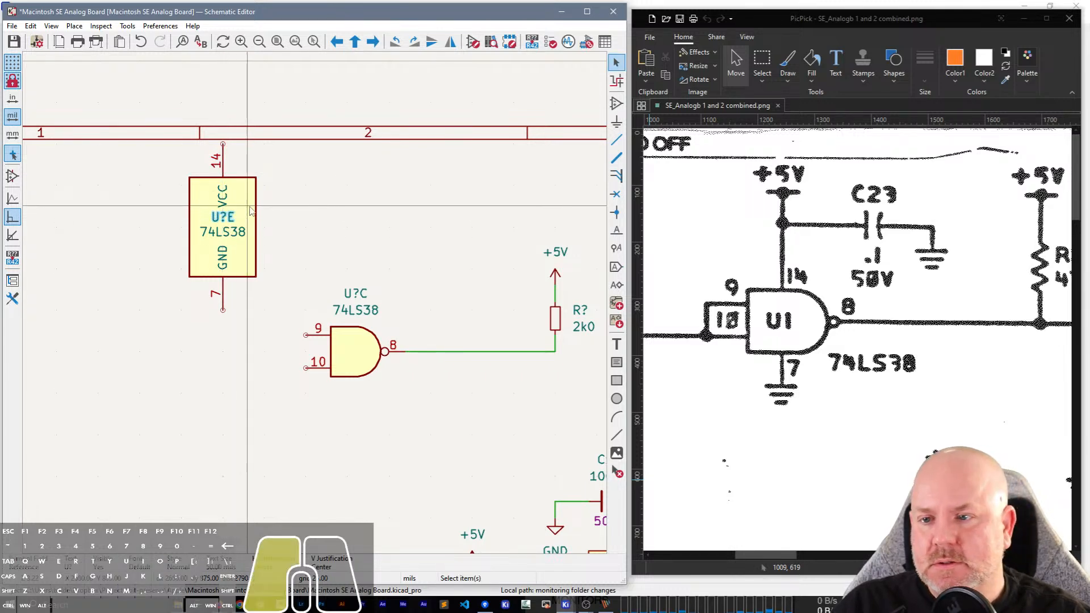
Set the reference of the 74LS38 power unit to U1.
double_click(248, 214)
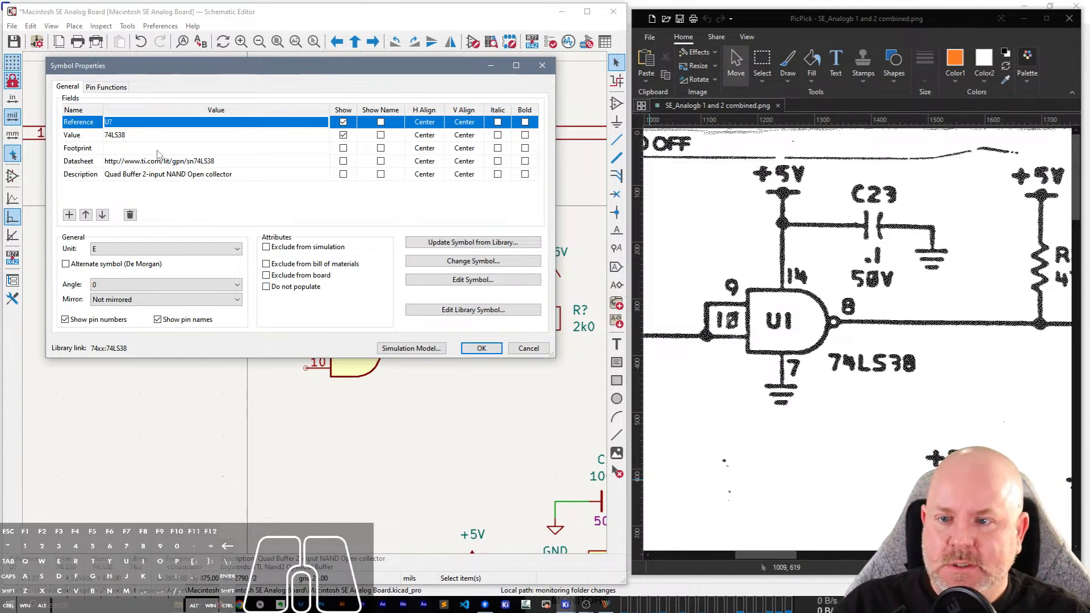
key(Return)
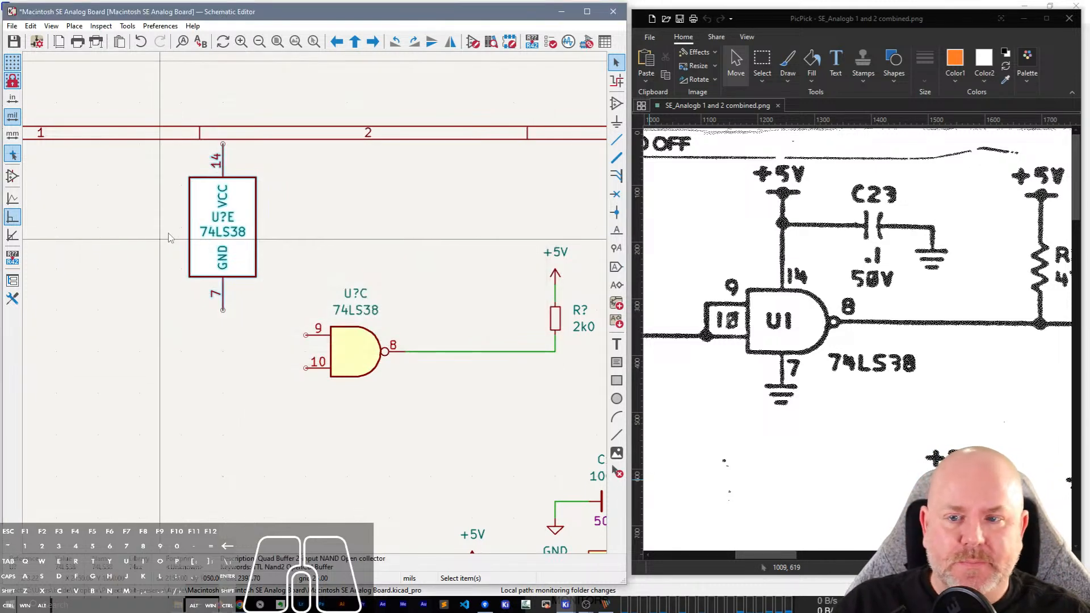
click(226, 220)
text(e1)
key(Return)
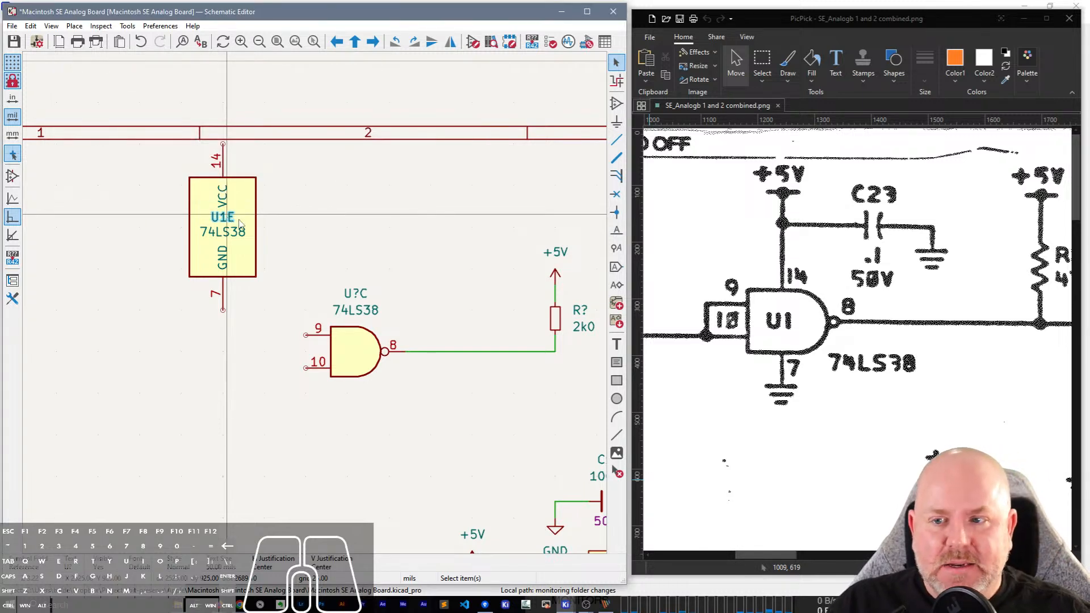
Move the U1 74LS38 power unit out of the sheet to the empty area above the drawing frame.
scroll(239, 223, down, 3)
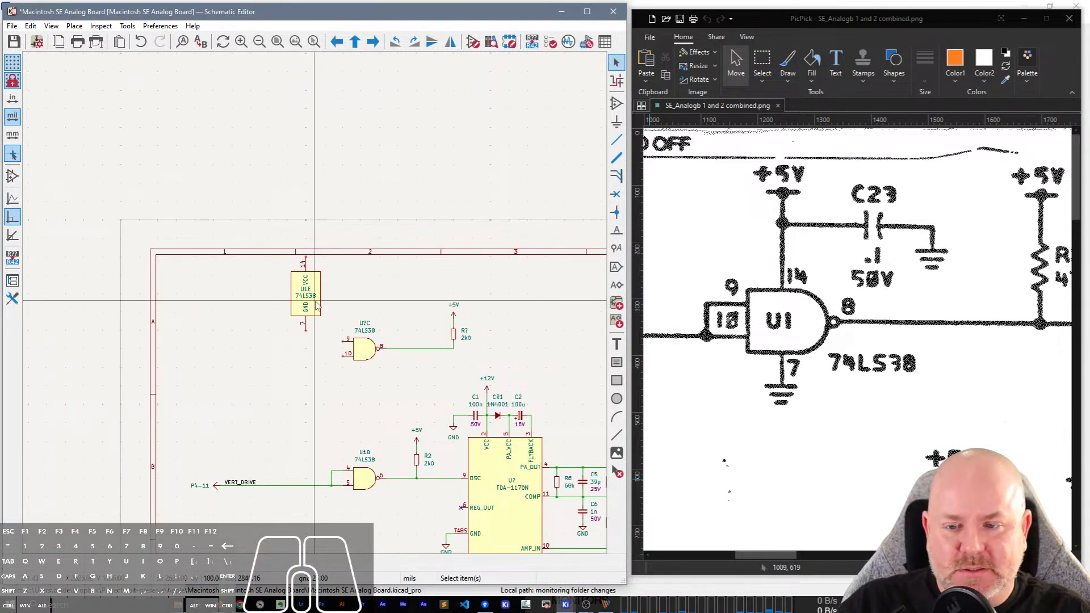
click(317, 305)
key(m)
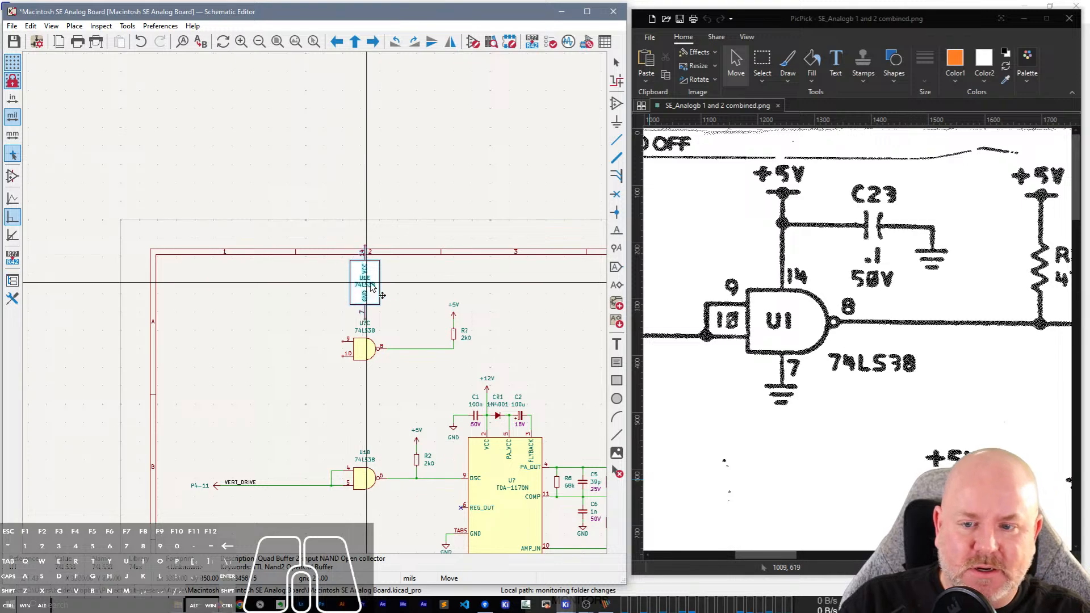
click(377, 185)
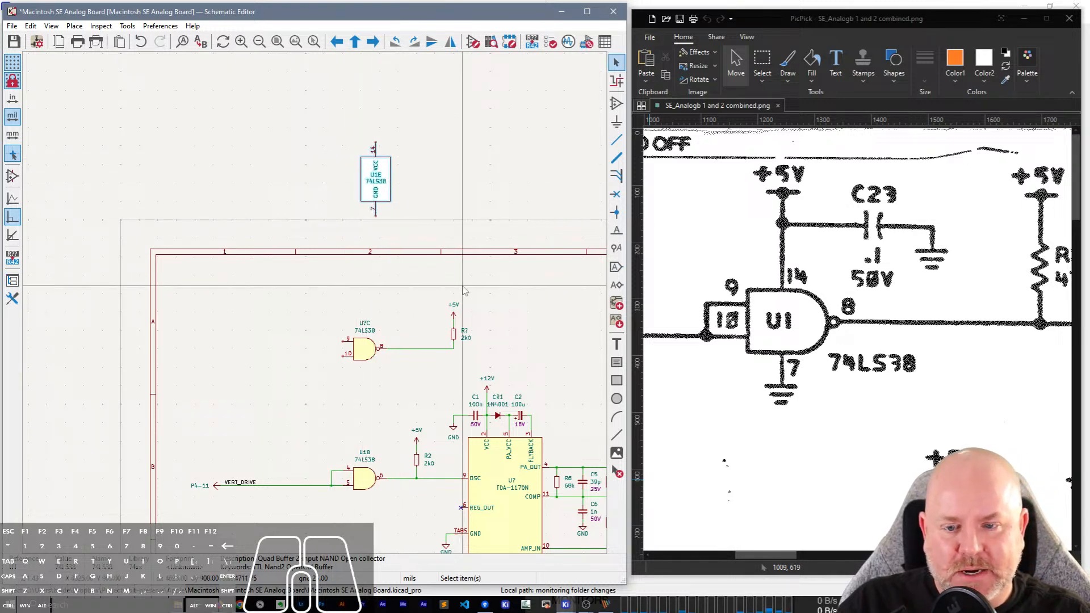
Place a copy of the +5V symbol on VCC pin 14 and a copy of the GND symbol on pin 7 of U1E.
click(458, 316)
key(ctrl+d)
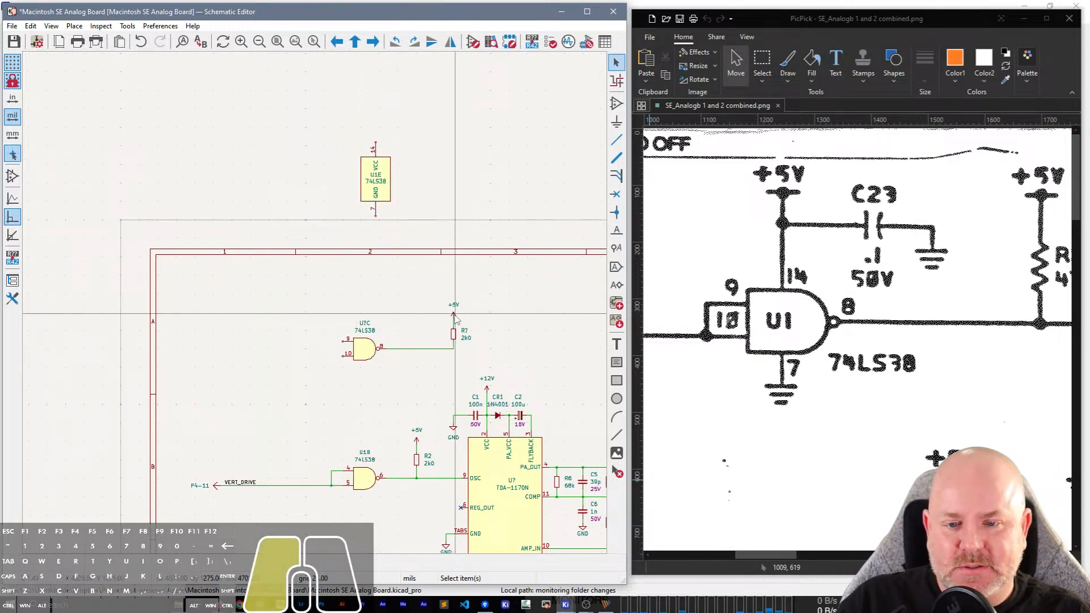
click(376, 143)
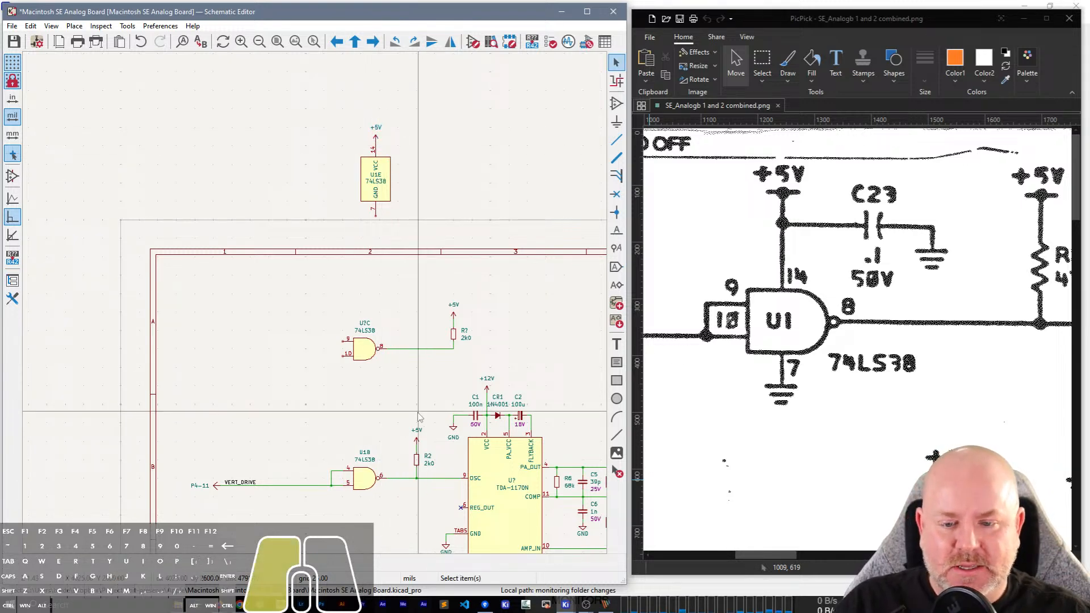
click(457, 426)
key(ctrl+d)
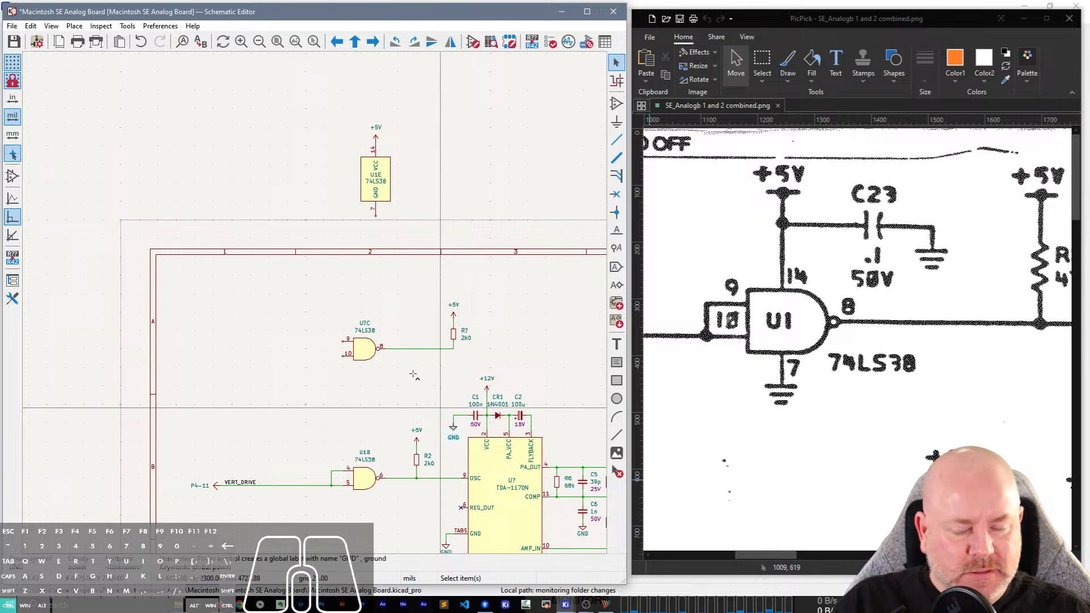
click(375, 220)
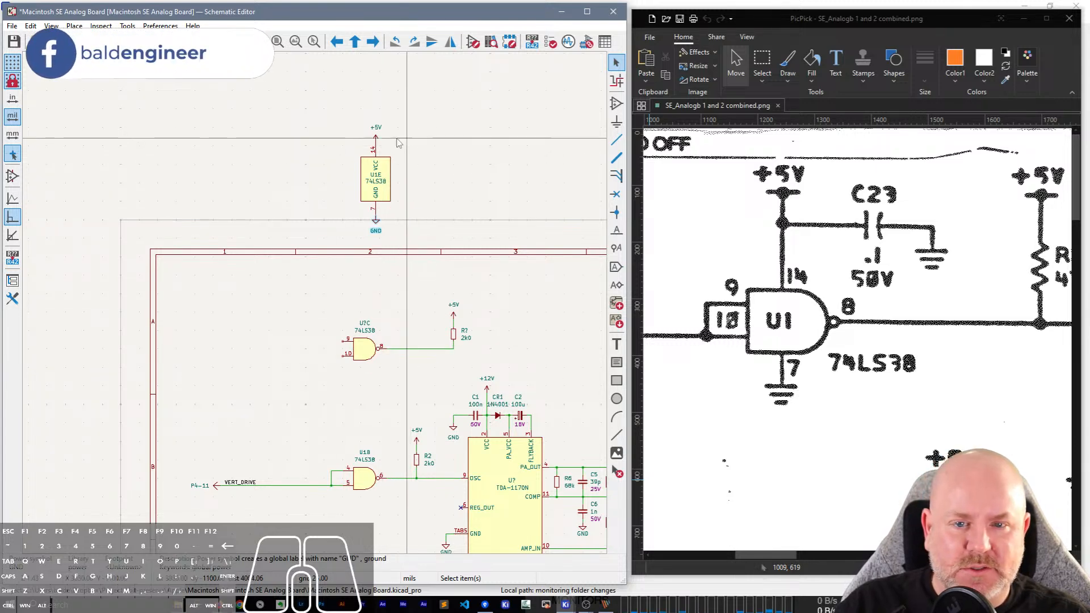
Raise the +5V symbol above U1E and wire it to VCC pin 14.
scroll(374, 131, up, 3)
click(315, 322)
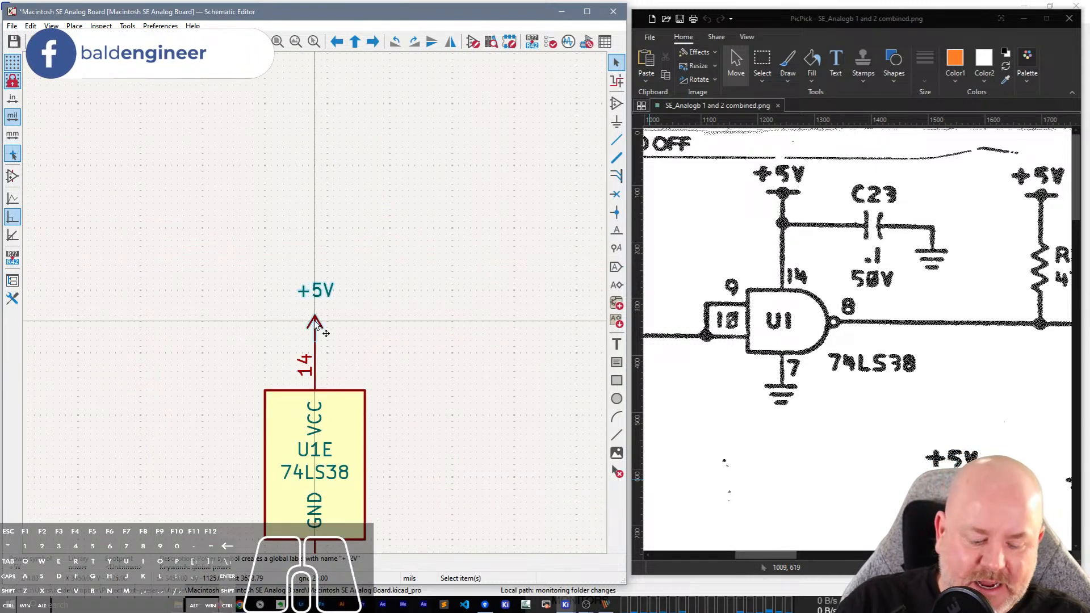
key(m)
click(315, 302)
key(w)
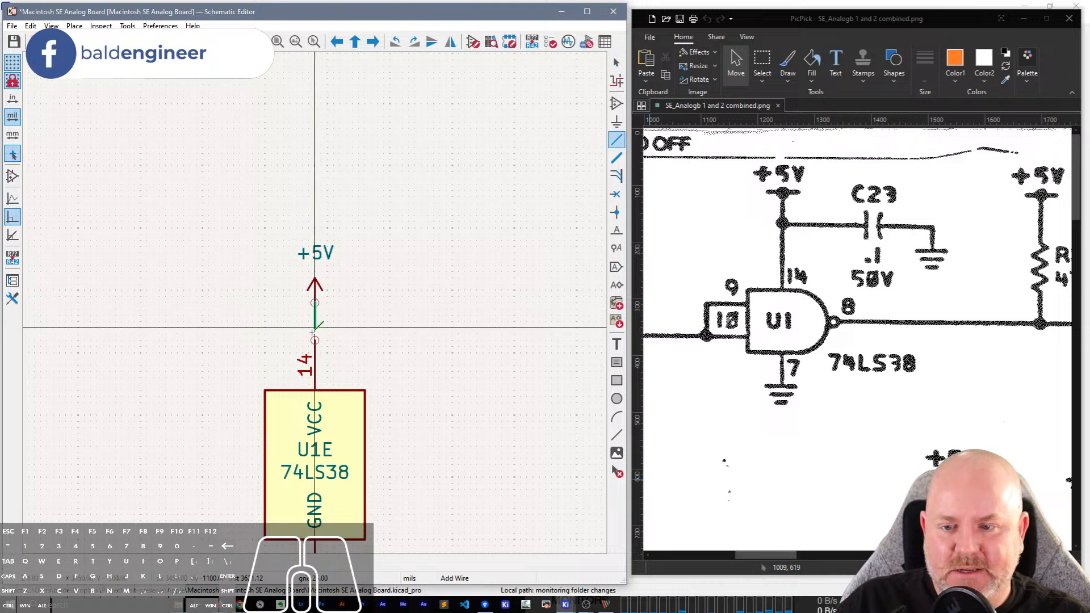
click(315, 340)
Place a copy of the 100n 50V capacitor C1 to the right of U1E's +5V wire.
scroll(316, 328, down, 1)
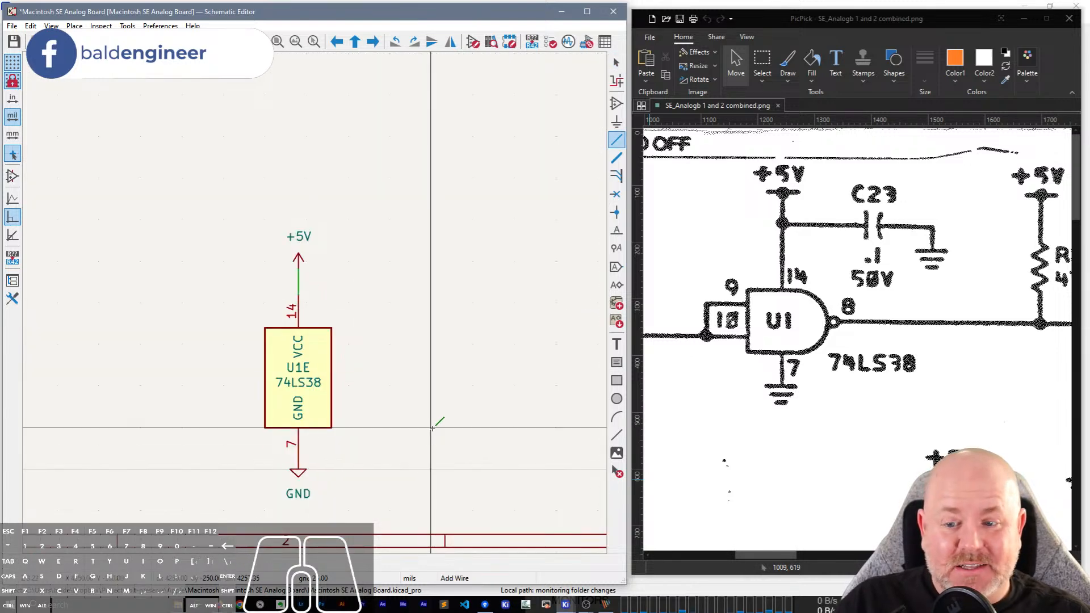
middle_drag(428, 527, 418, 244)
scroll(417, 244, down, 2)
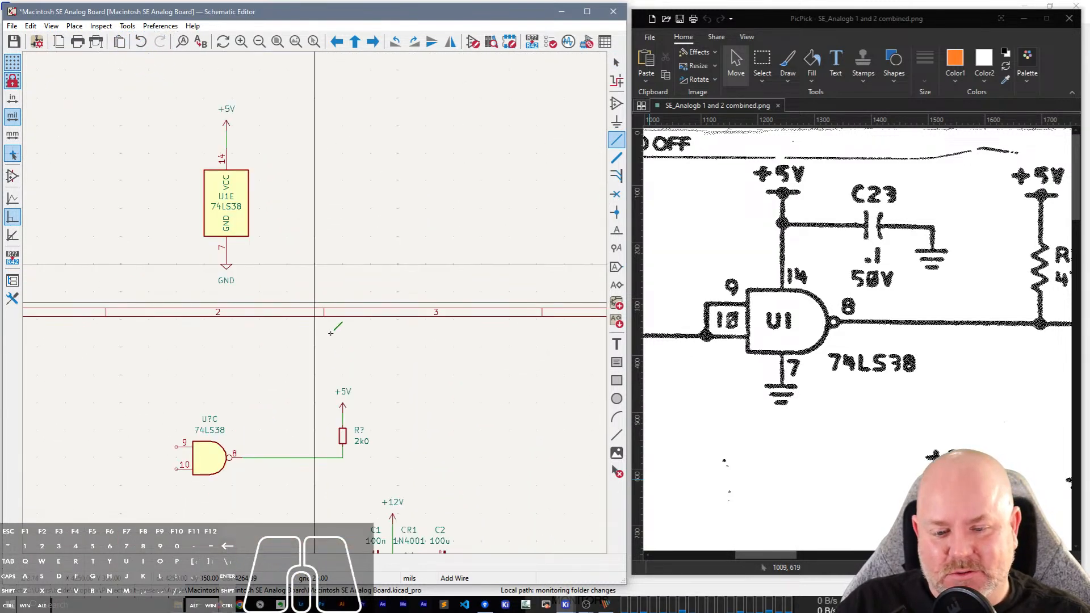
middle_drag(426, 438, 419, 332)
key(Escape)
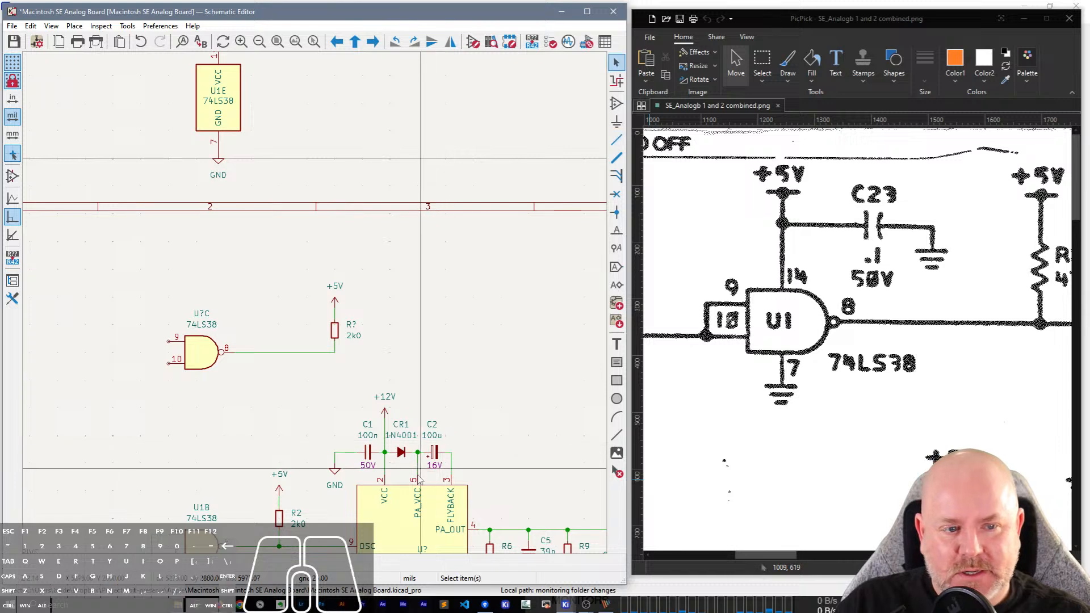
key(ctrl+c)
key(ctrl+v)
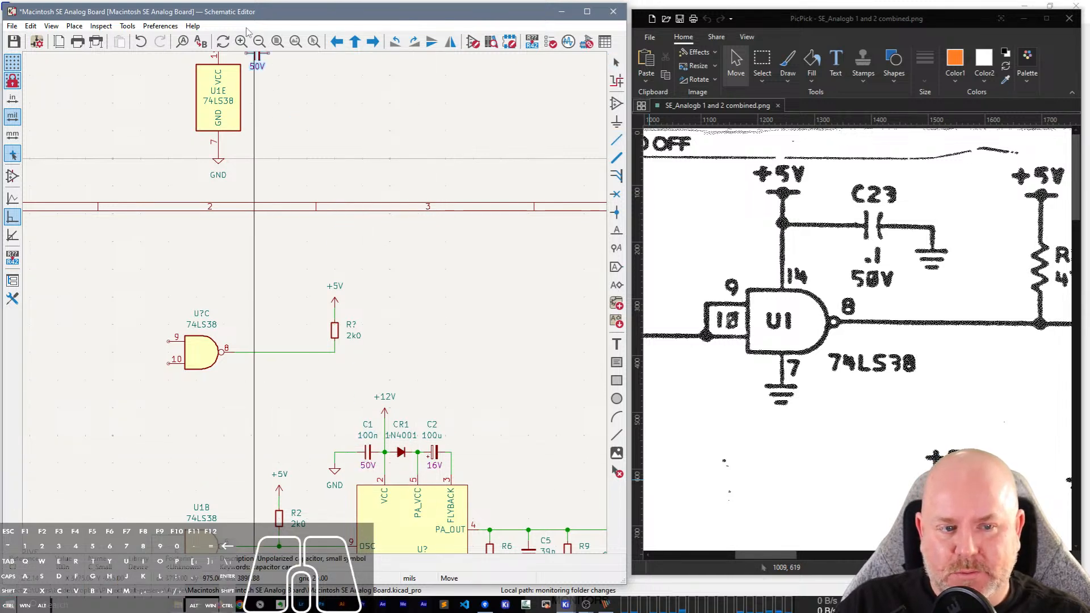
middle_drag(287, 102, 402, 434)
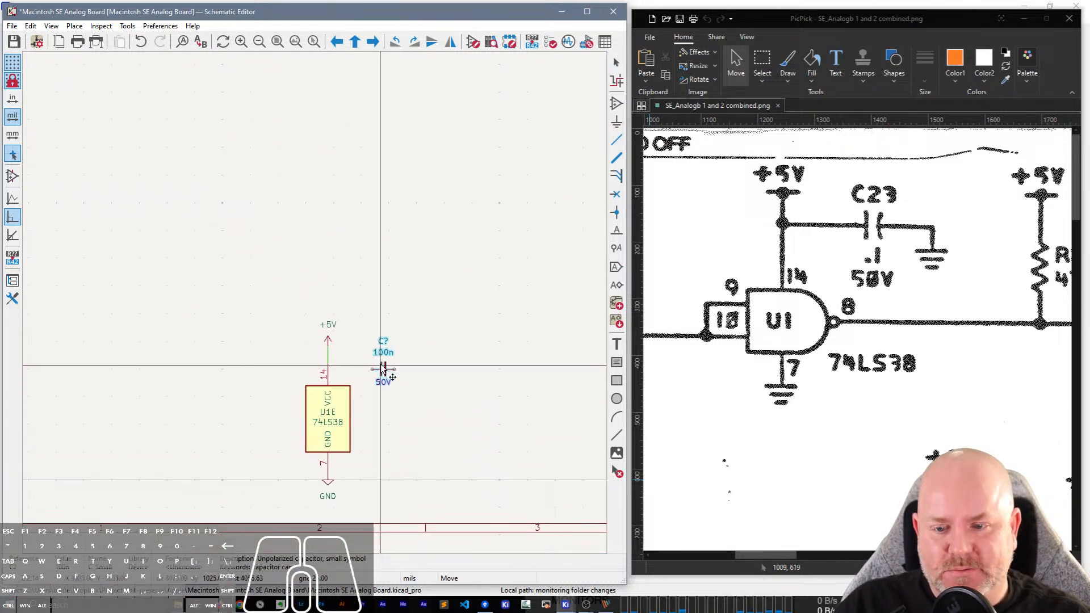
click(384, 361)
Wire the new capacitor's left pin to U1E's +5V wire and run a short wire right and down from its right pin.
key(w)
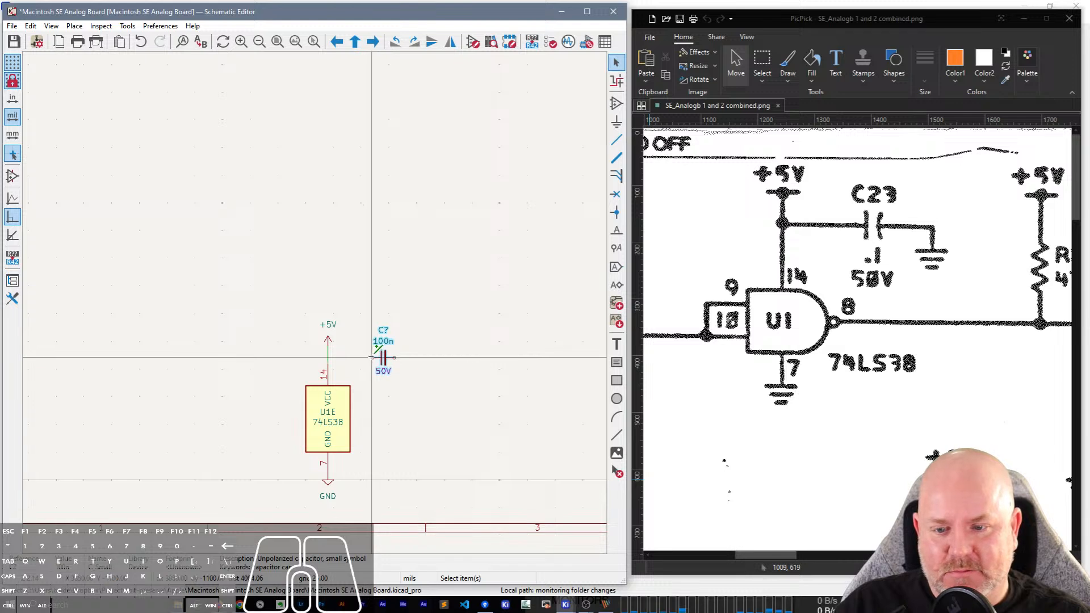
click(328, 358)
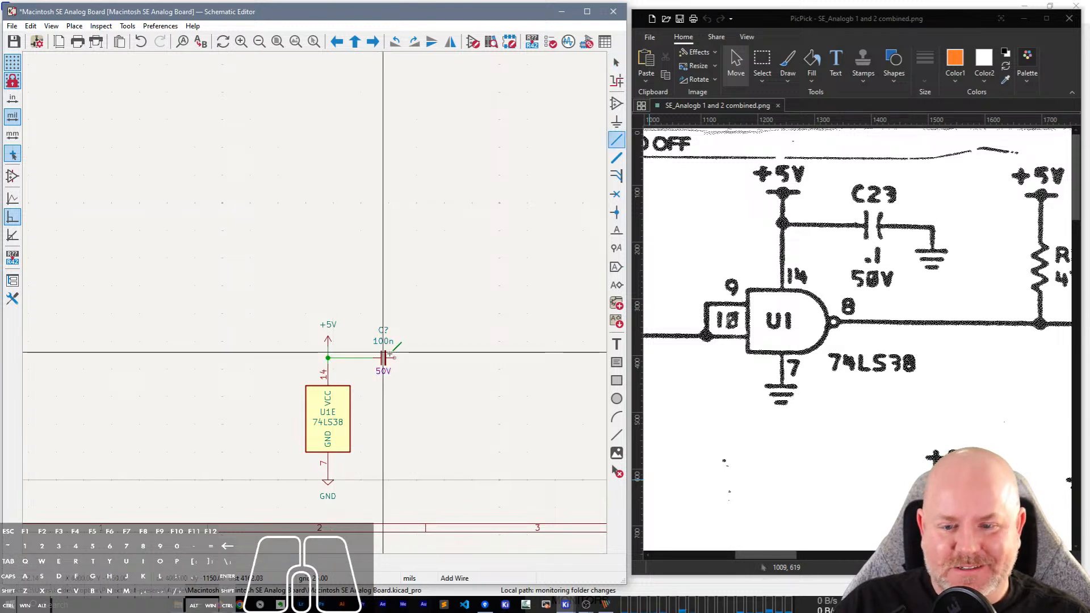
click(394, 357)
double_click(411, 369)
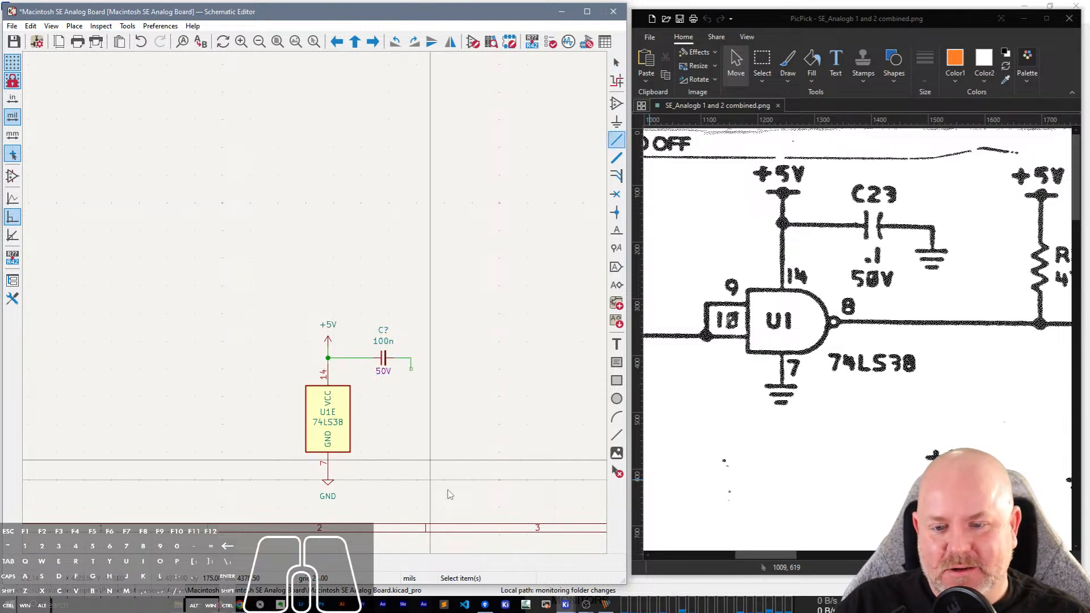
key(Escape)
Duplicate U1E's GND symbol onto the open end of the wire from the capacitor's right pin.
middle_drag(416, 414, 418, 388)
click(331, 461)
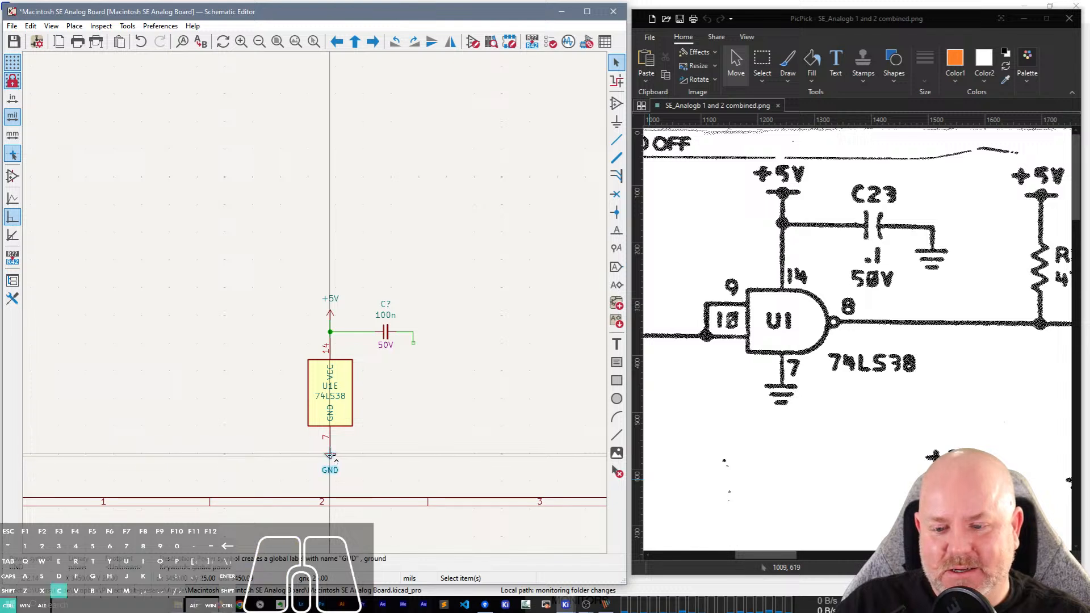
key(ctrl+d)
click(413, 348)
click(414, 348)
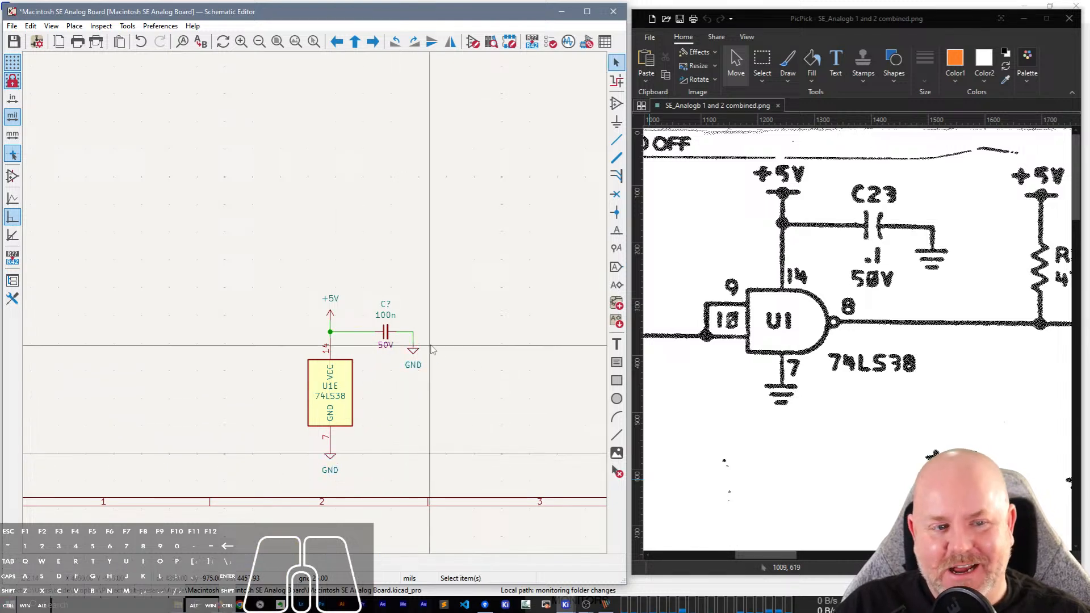
Set the reference of the 100n decoupling capacitor beside U1E to C23.
scroll(375, 335, up, 2)
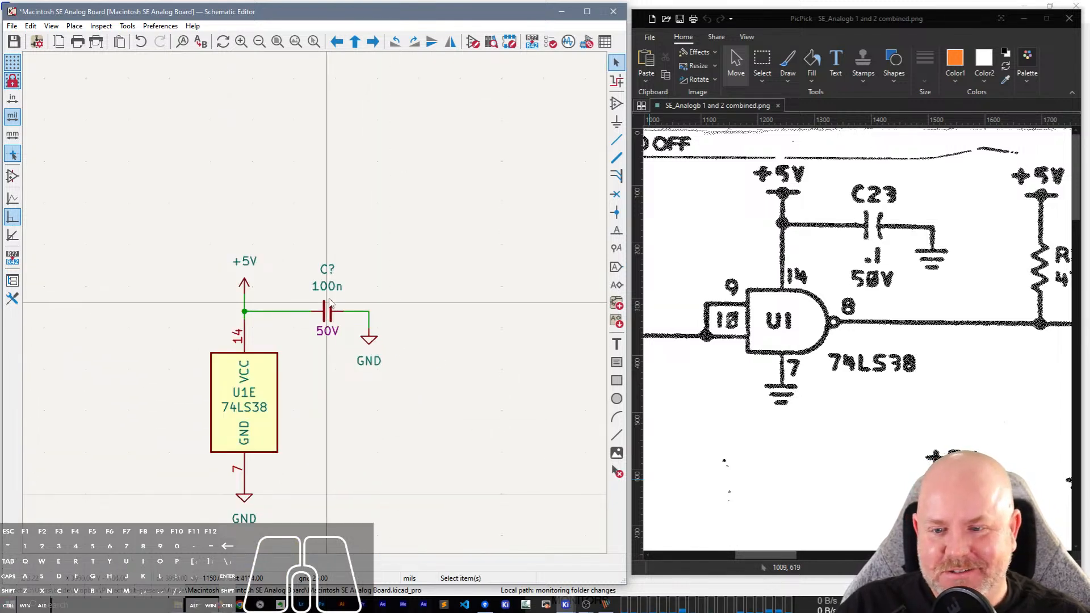
double_click(332, 272)
text(23)
key(Return)
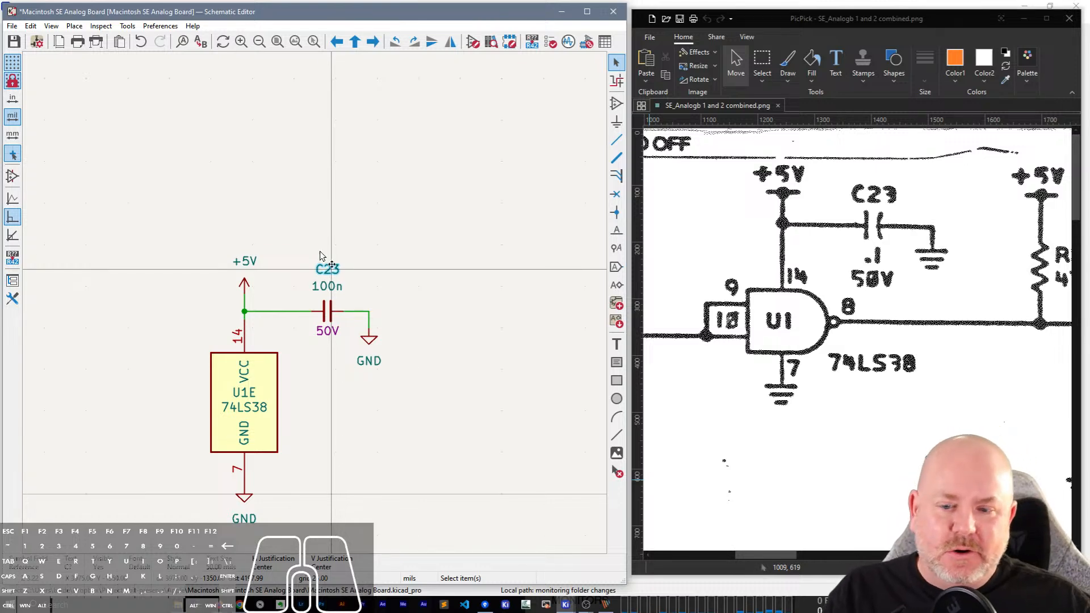
Set the unit C gate's pull-up resistor to reference R1 and value 470, as on the scanned schematic.
scroll(277, 407, down, 1)
click(339, 431)
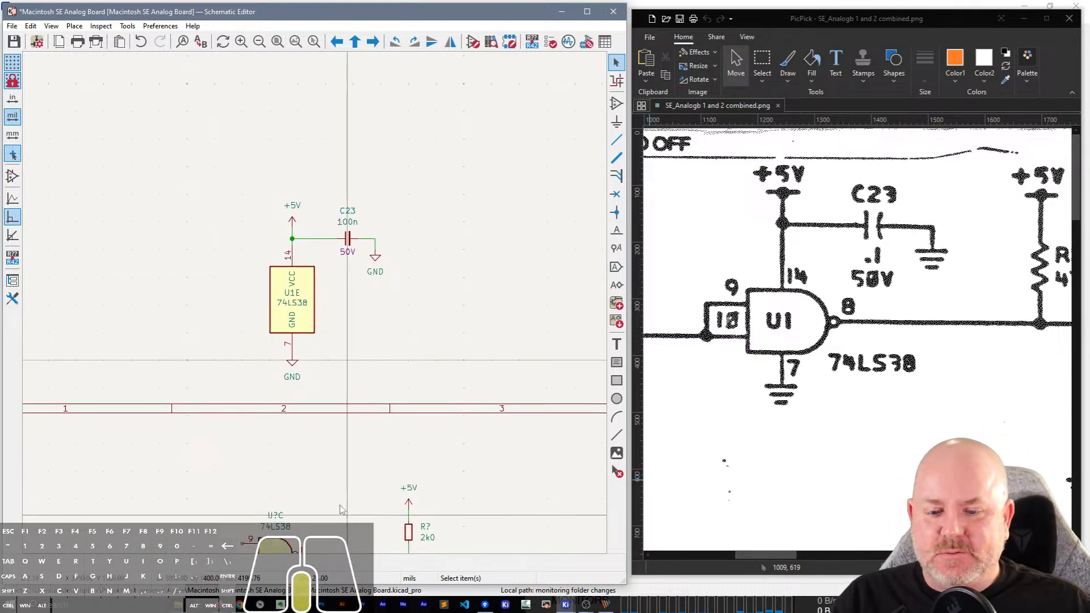
middle_drag(340, 506, 338, 226)
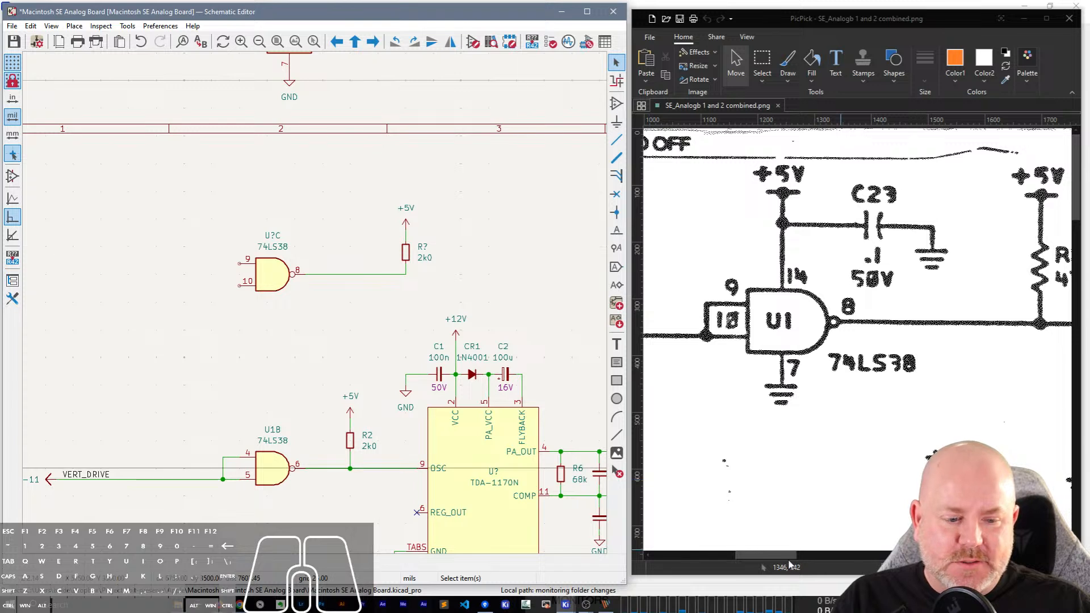
drag(746, 556, 798, 556)
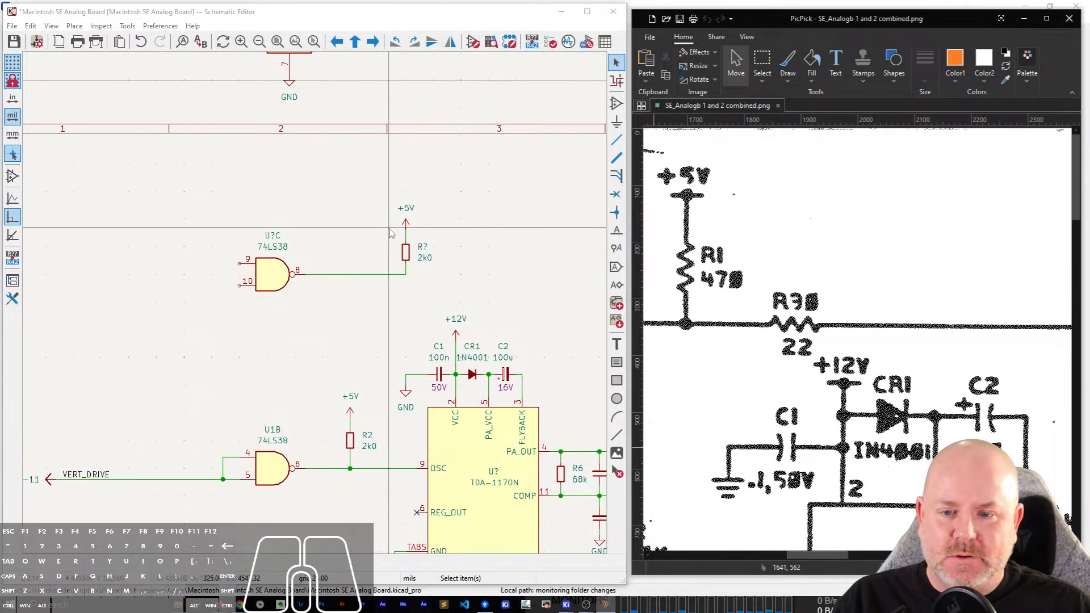
click(423, 248)
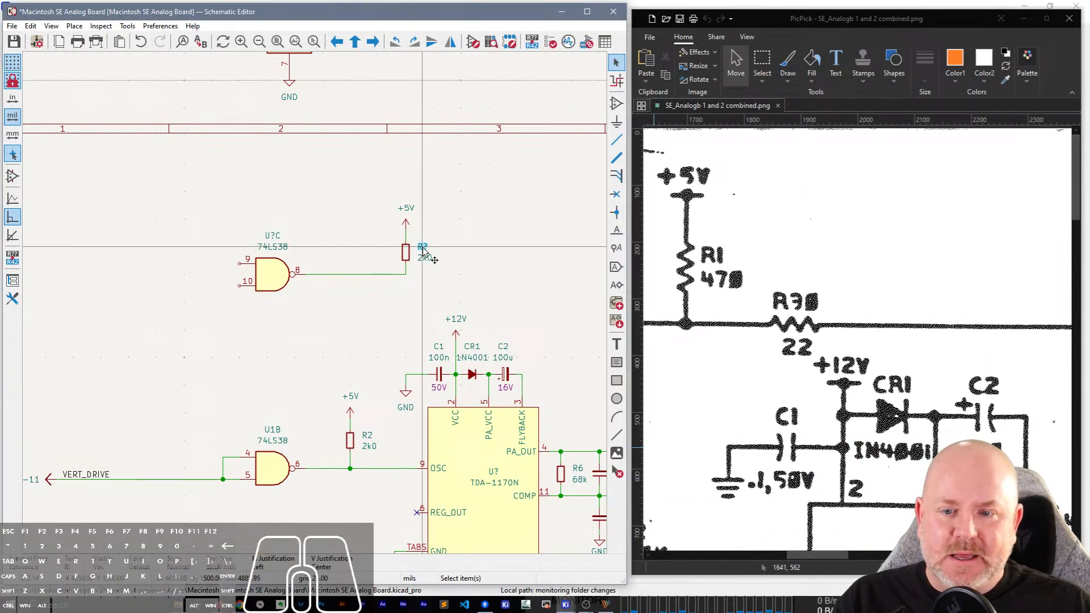
double_click(422, 248)
text(1)
key(Return)
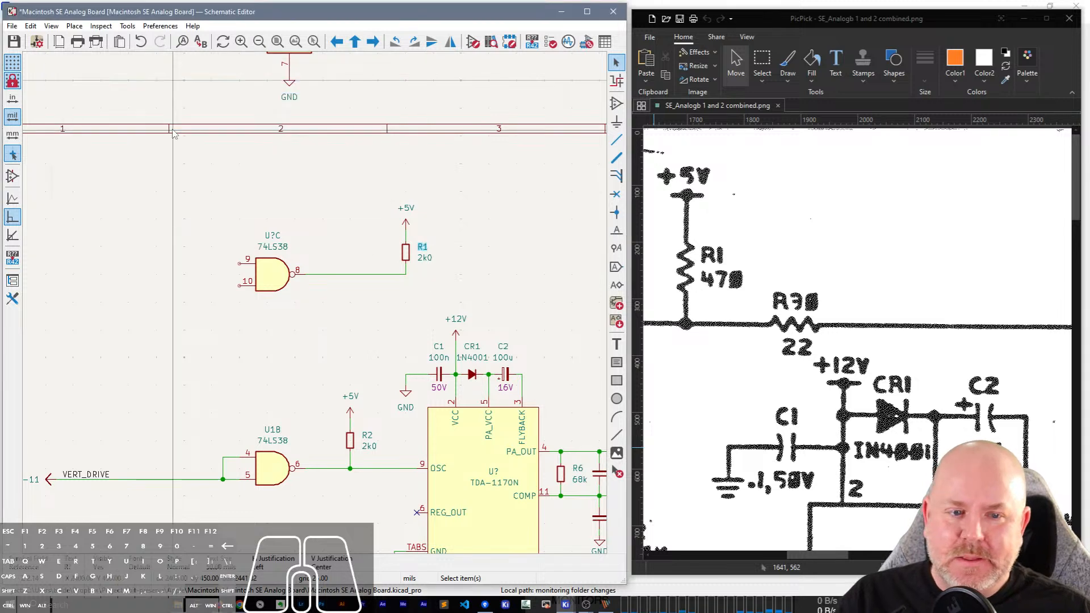
click(425, 259)
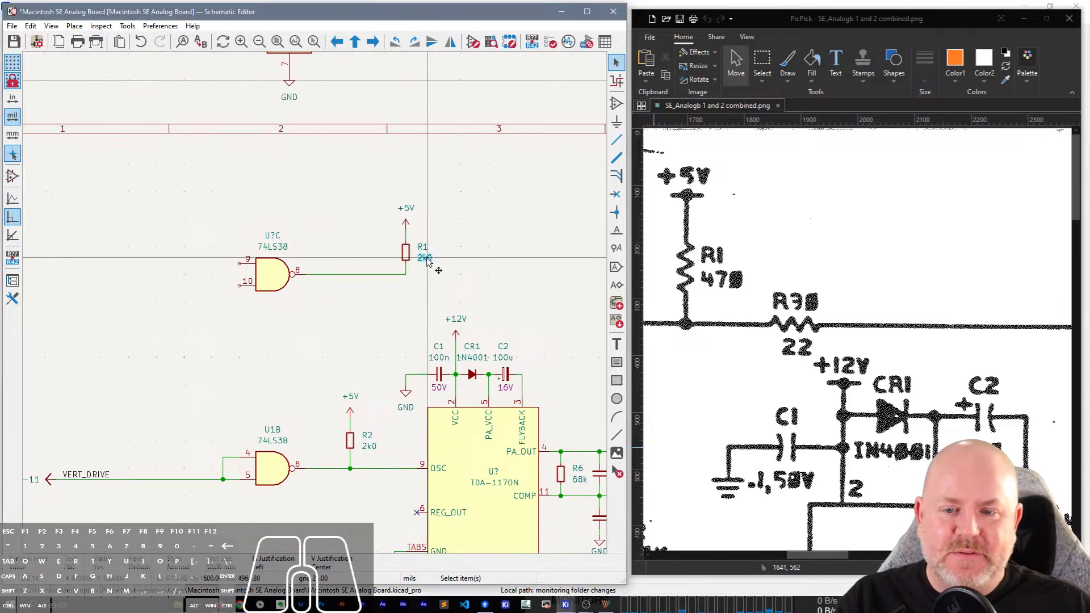
double_click(426, 258)
text(470)
key(Return)
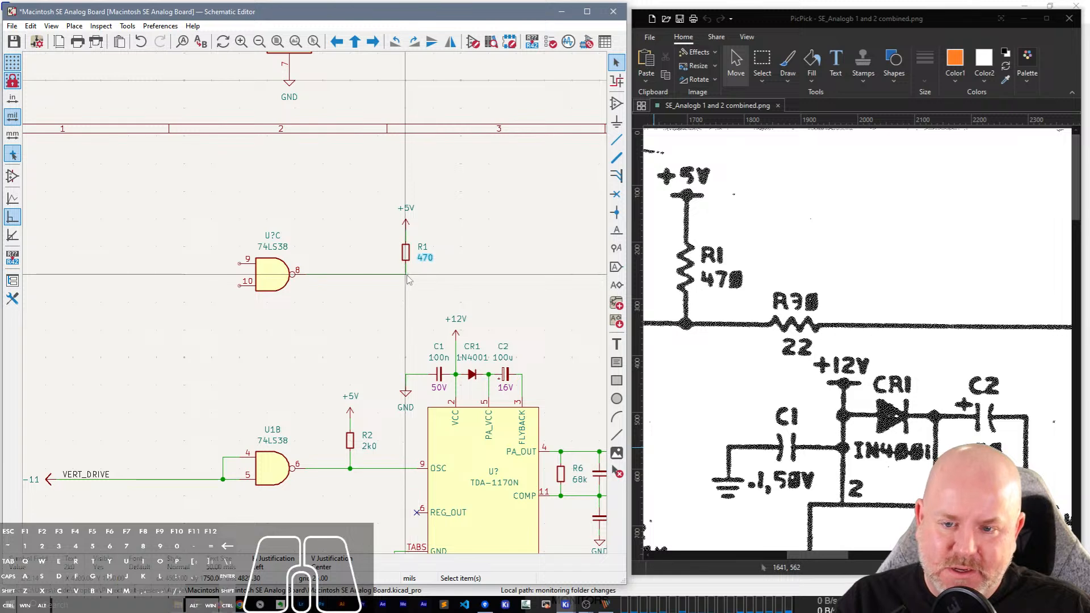
Extend the unit C output wire to the right past R1 and place a rotated copy of R1 in series at its end.
key(w)
double_click(469, 274)
key(Escape)
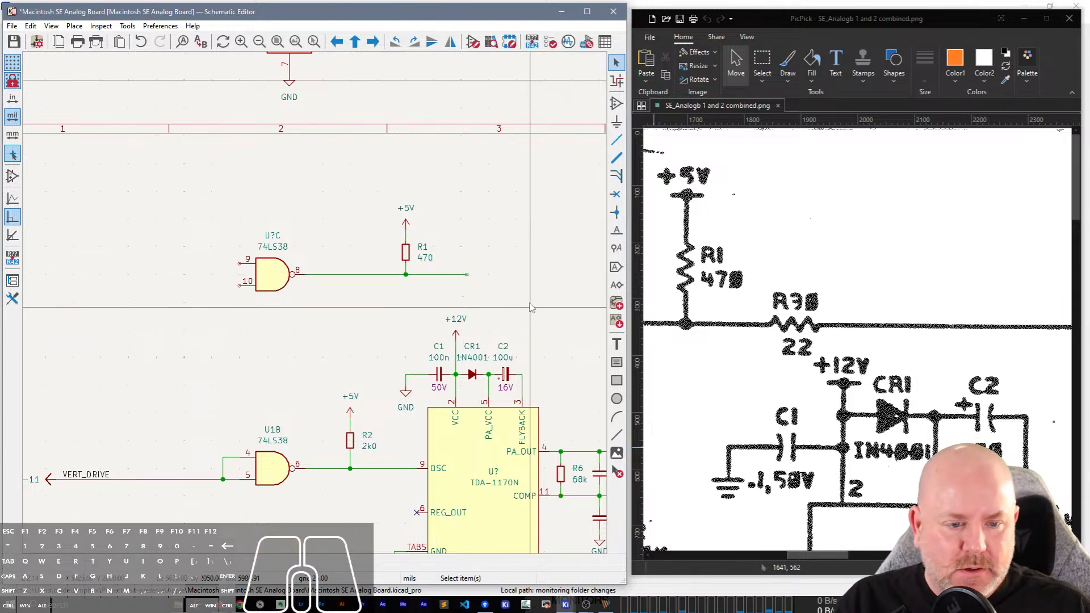
click(407, 255)
key(ctrl+d)
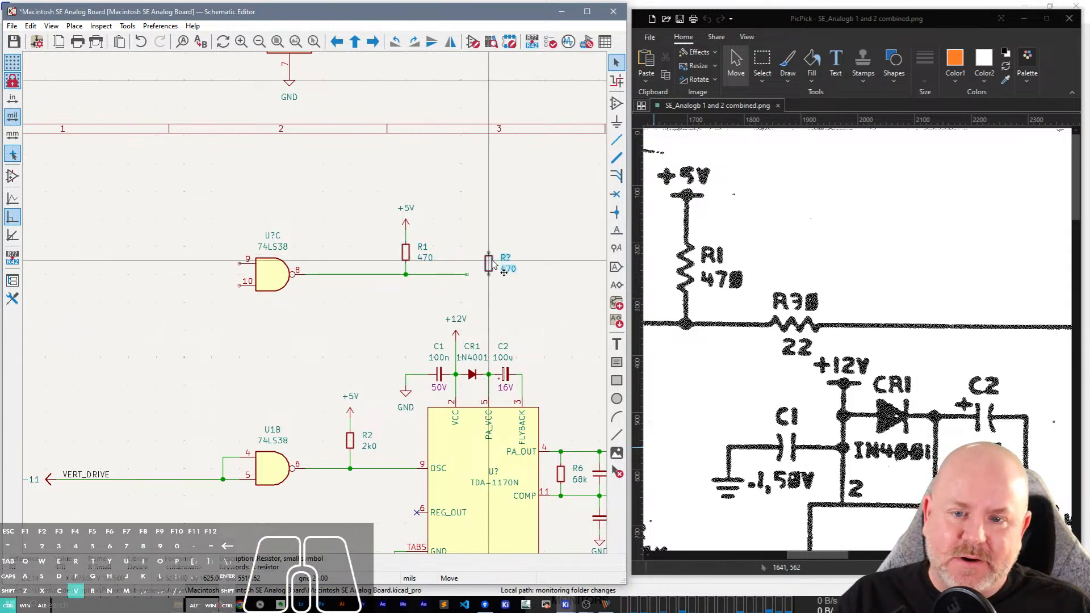
key(r)
click(477, 275)
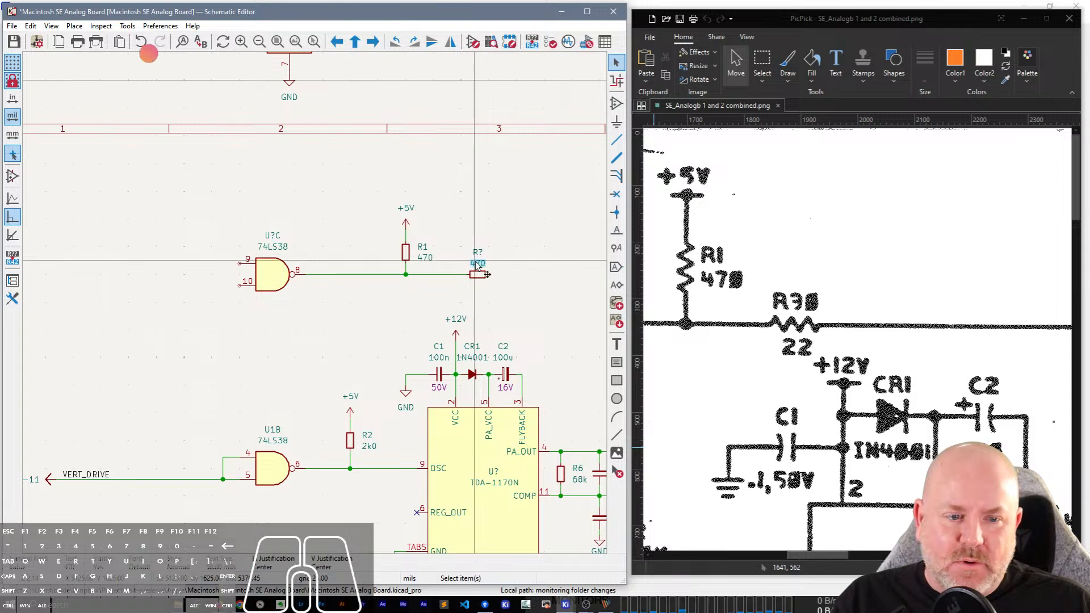
Set the series resistor's value to 22 and move the value text below its body.
click(479, 264)
double_click(480, 264)
text(22)
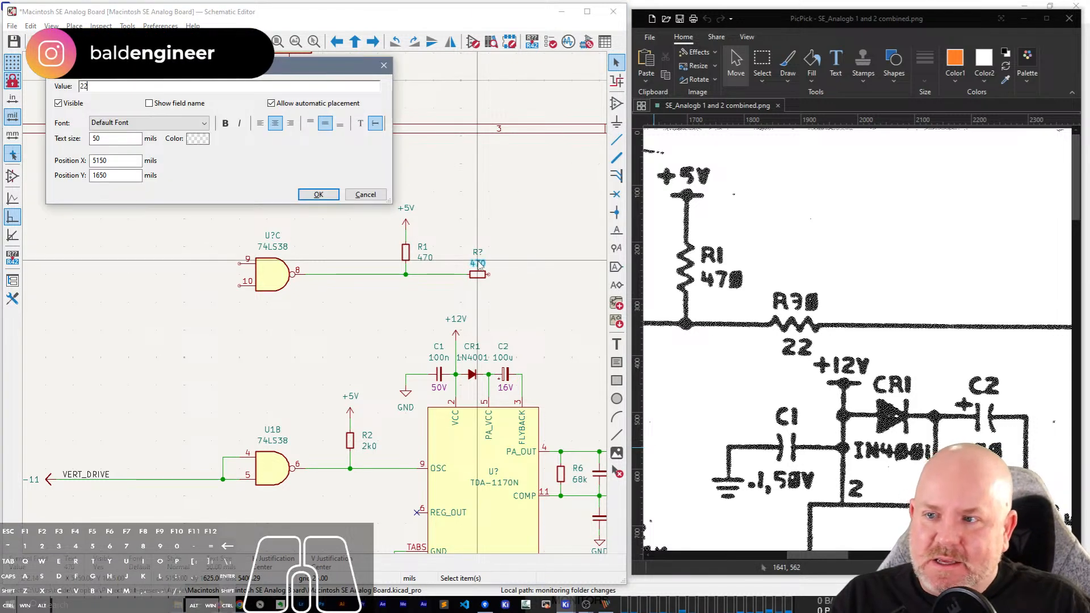
key(Return)
drag(480, 266, 480, 290)
click(479, 287)
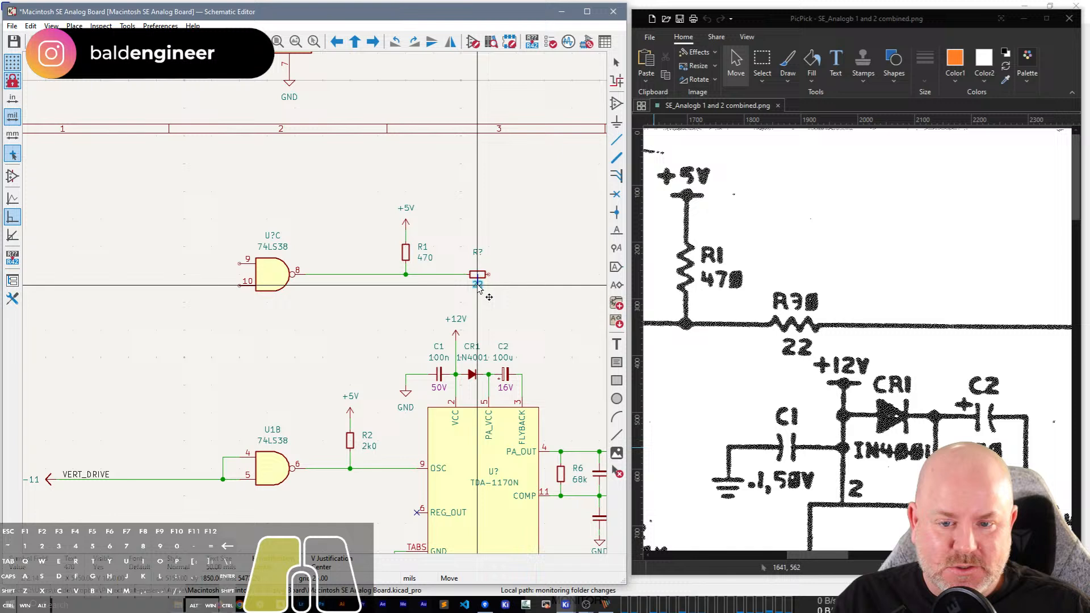
Set the 22 ohm series resistor's reference to R30 and move the reference text just above its body.
click(478, 253)
double_click(479, 254)
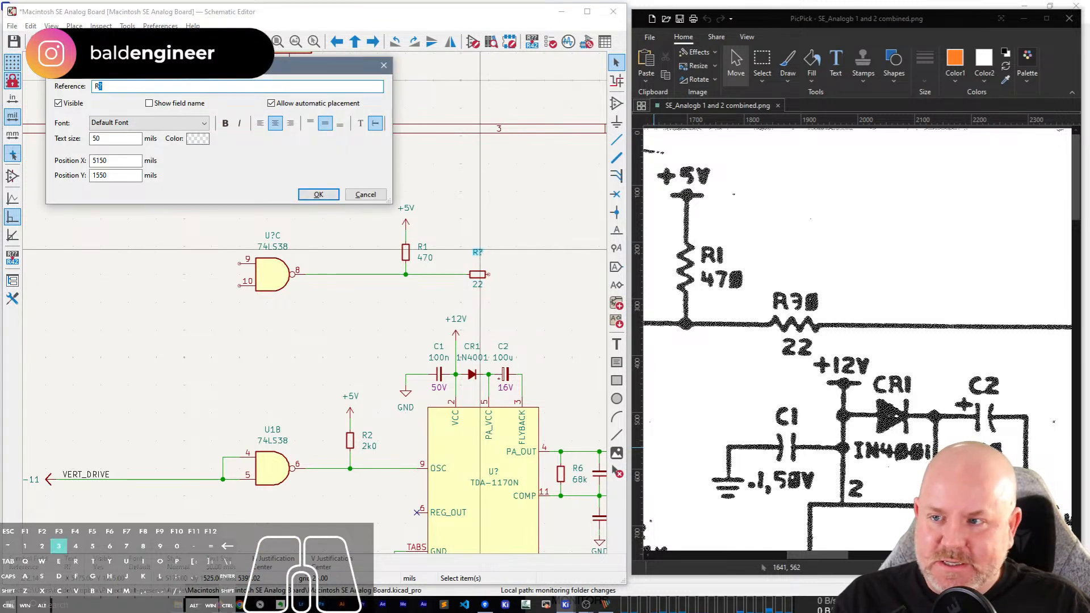
text(30)
key(Return)
key(m)
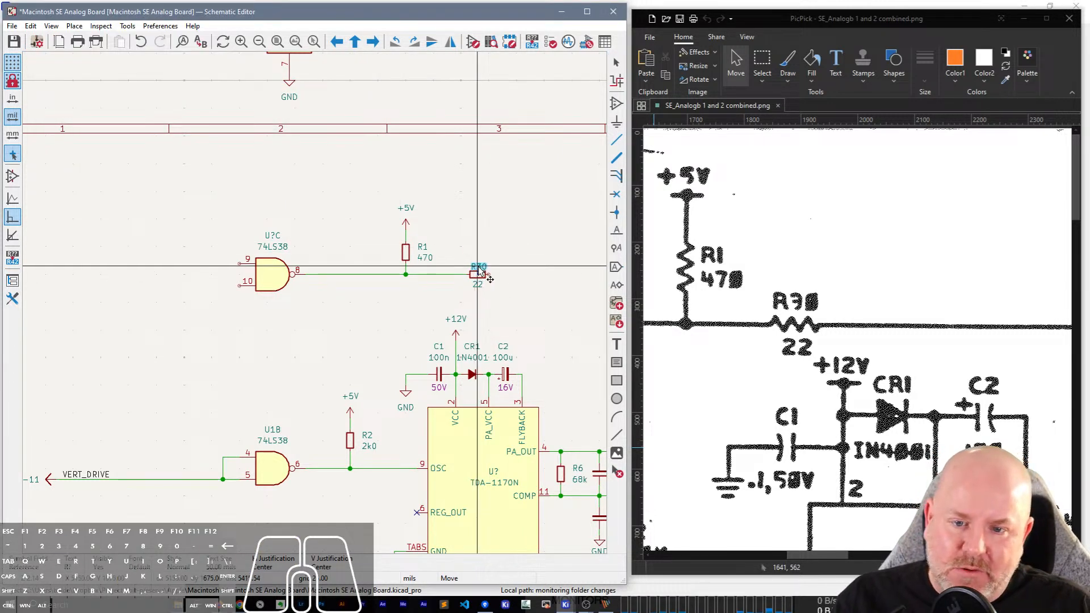
click(479, 271)
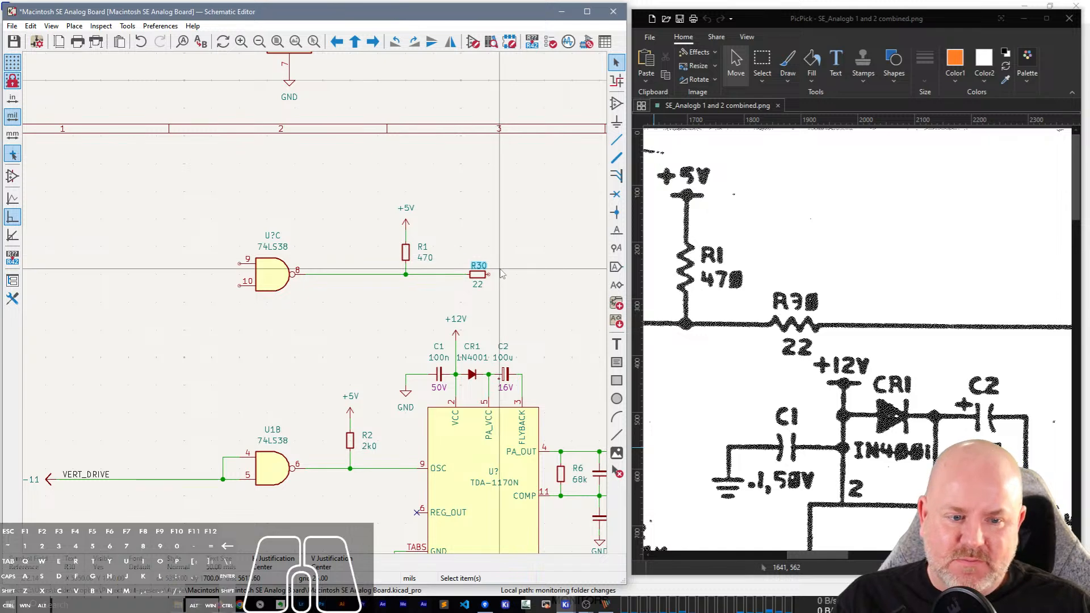
Draw a straight horizontal wire from R30's free end to above the P1-2 connector, following the video line on the scan.
drag(826, 556, 1031, 556)
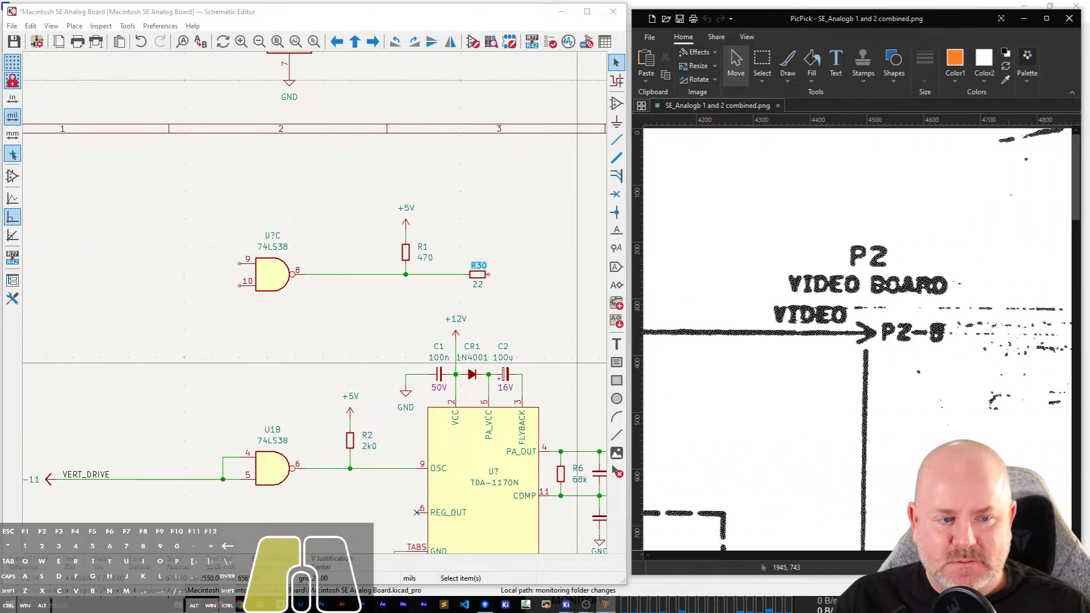
scroll(421, 379, down, 2)
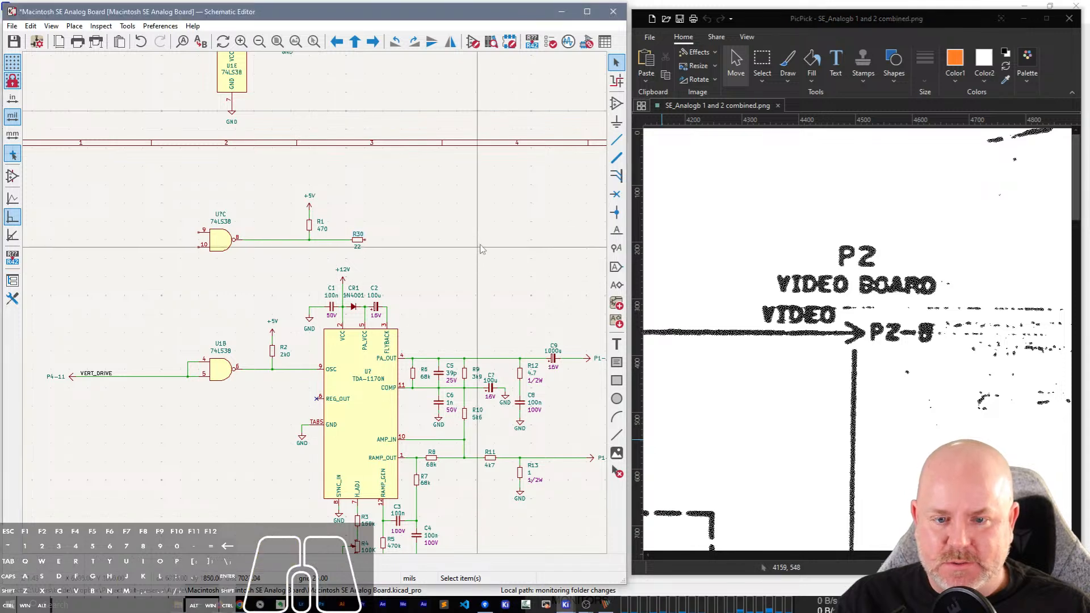
scroll(491, 195, up, 3)
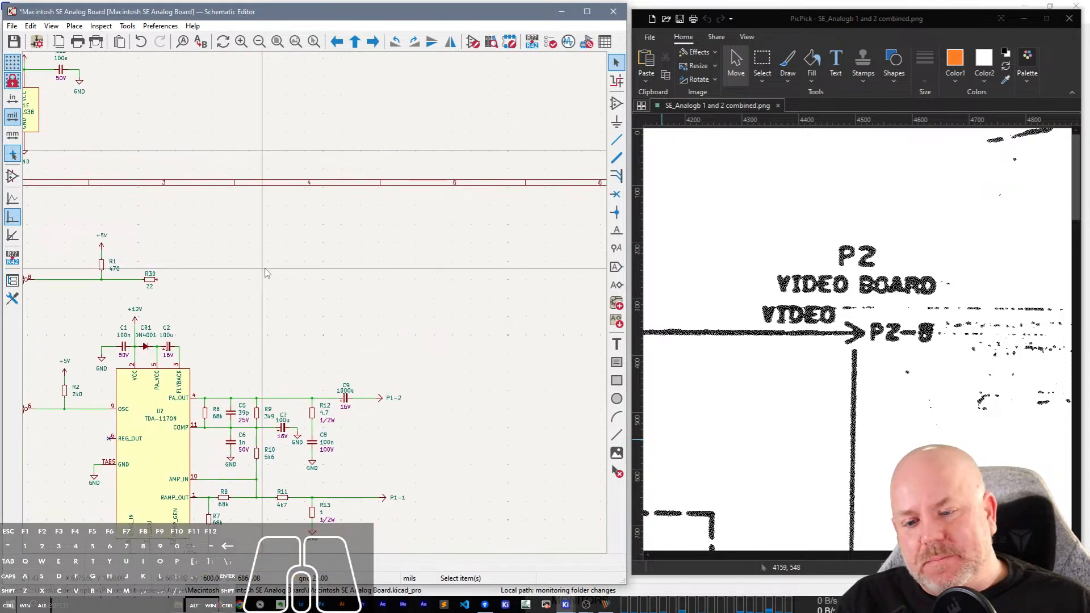
middle_drag(324, 318, 163, 260)
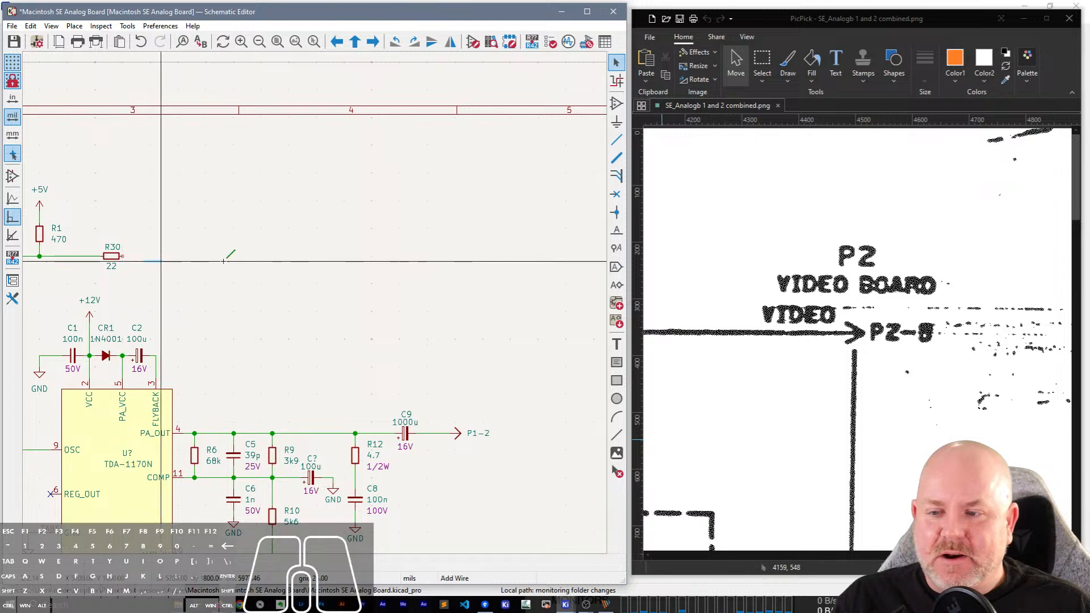
key(w)
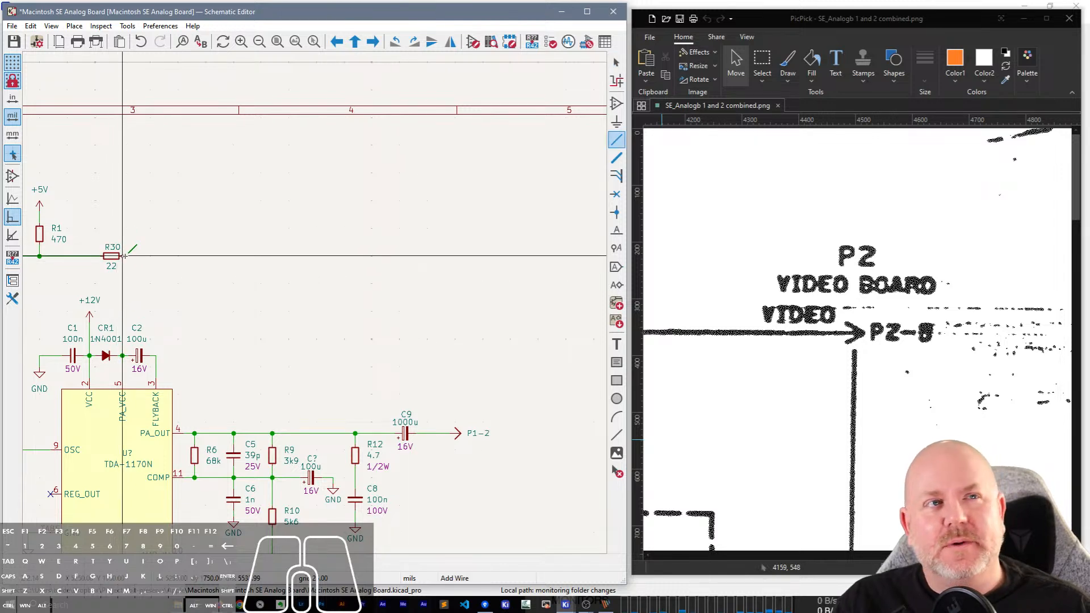
click(123, 256)
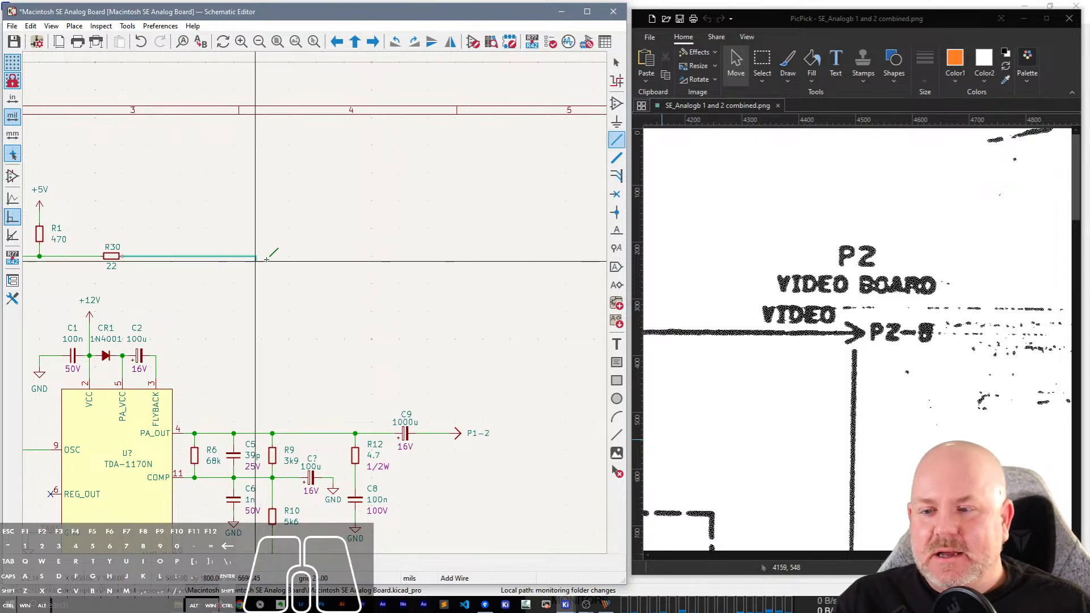
double_click(452, 256)
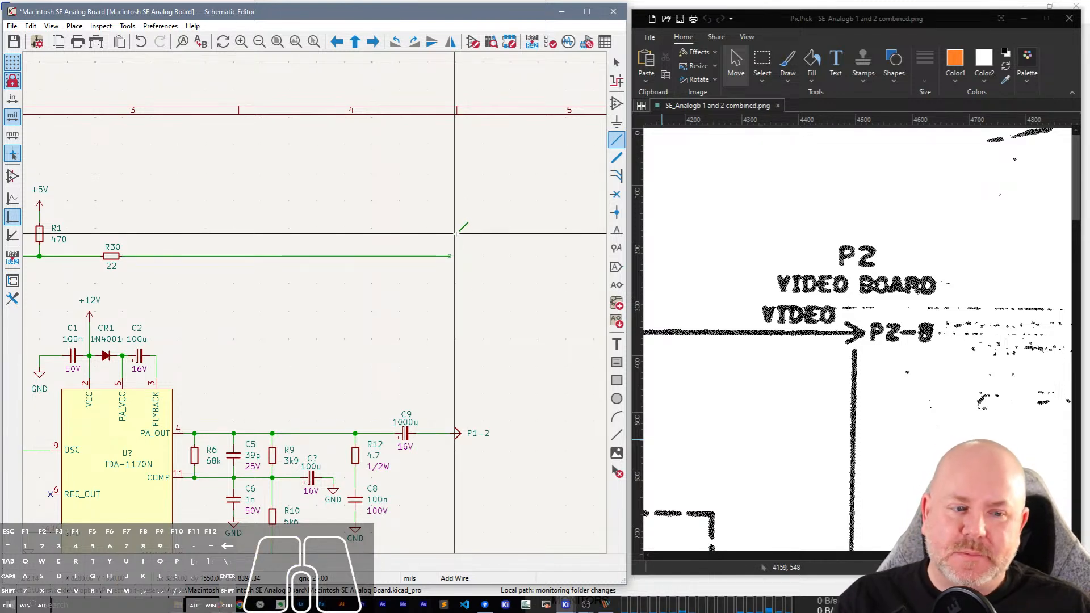
key(Escape)
Place a copy of the P1-2 off-board connector at the end of the R30 wire and set its reference to P2-0.
click(459, 434)
key(ctrl+c)
key(ctrl+v)
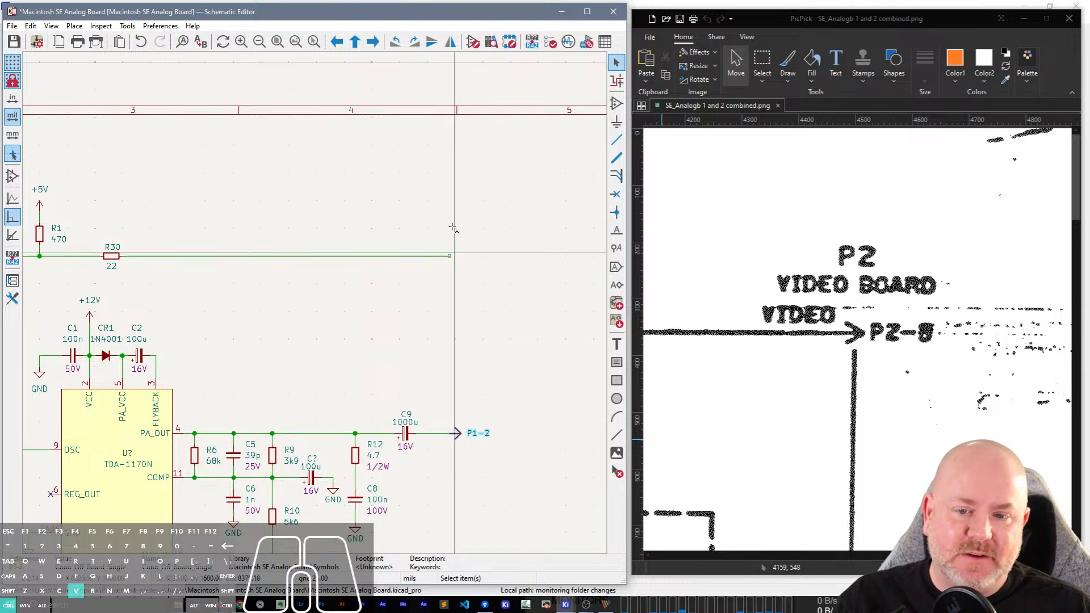
click(457, 259)
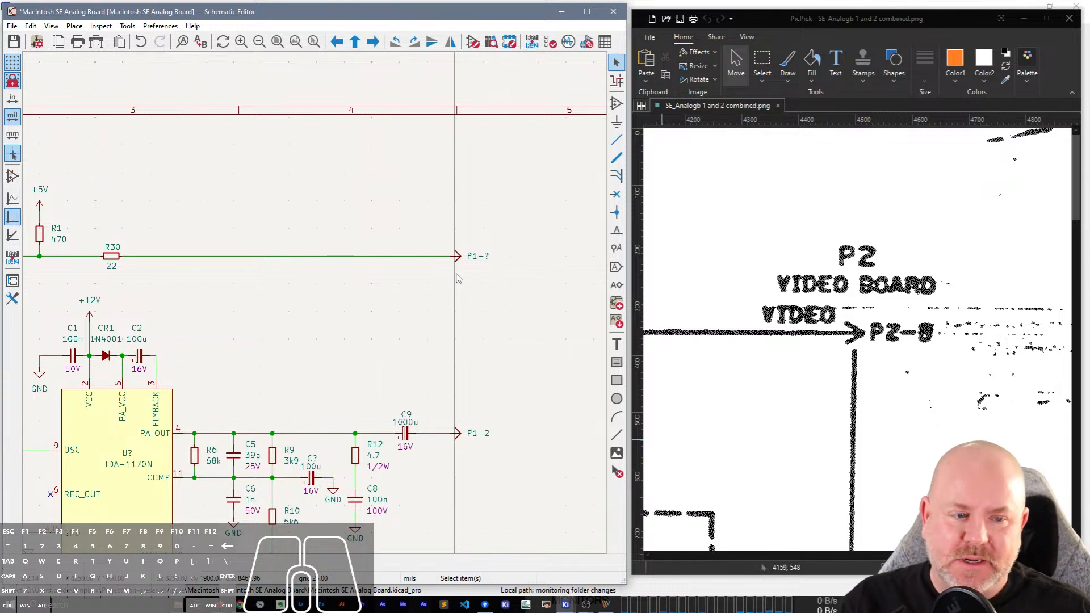
key(e)
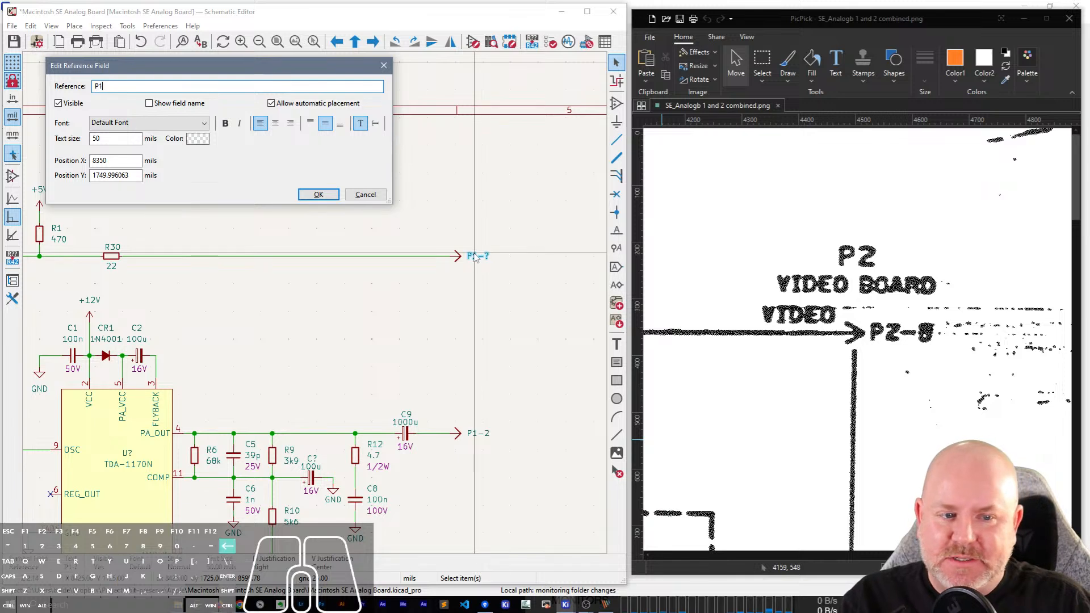
key(Return)
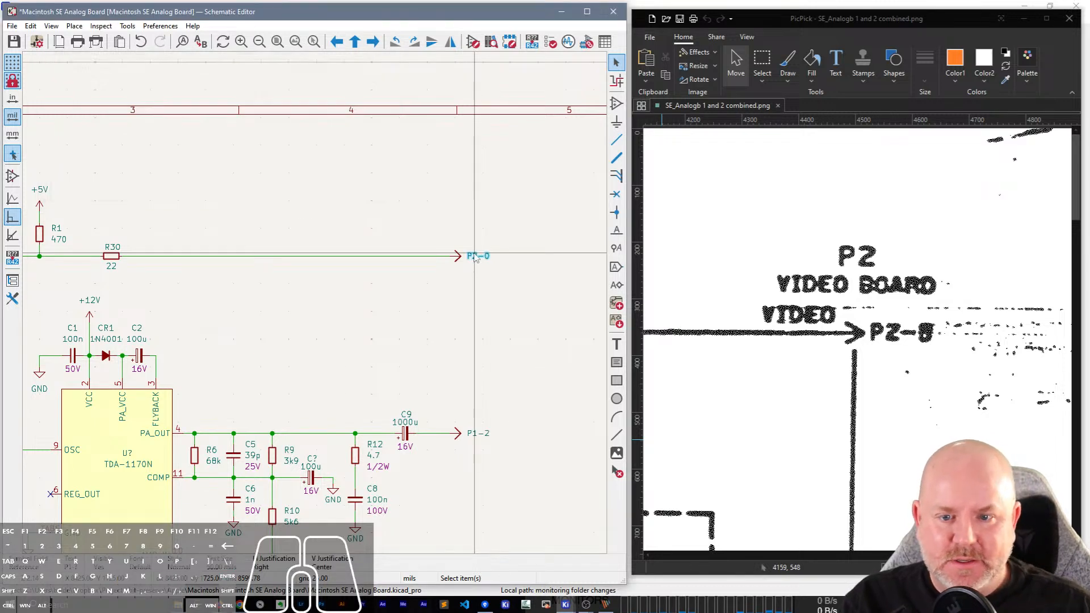
Add the two-line text "P2" and "Video Board" centred above the P2-0 connector.
key(t)
click(476, 227)
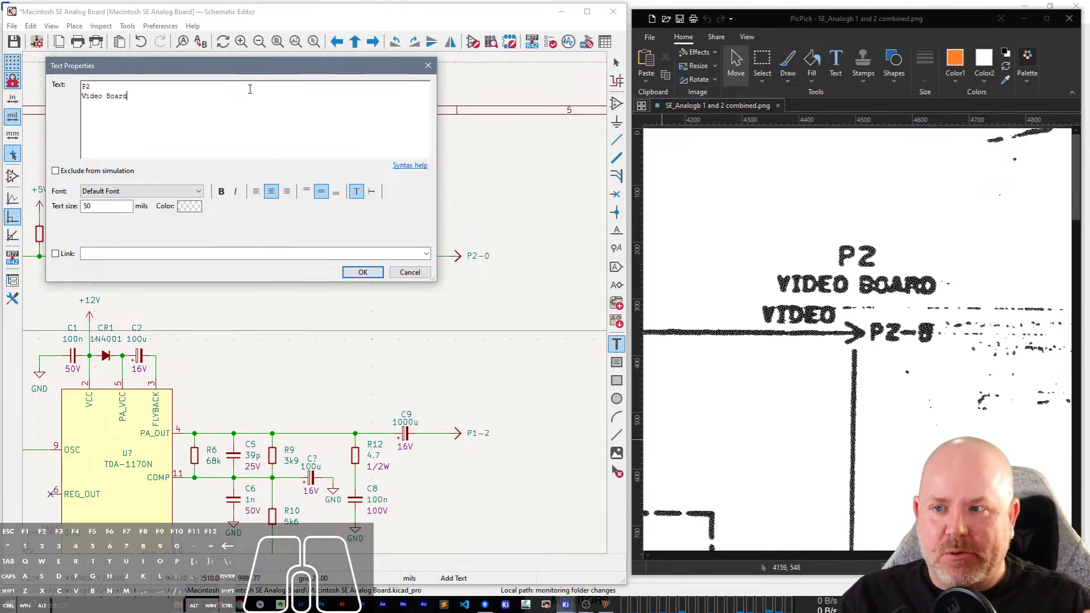
click(363, 272)
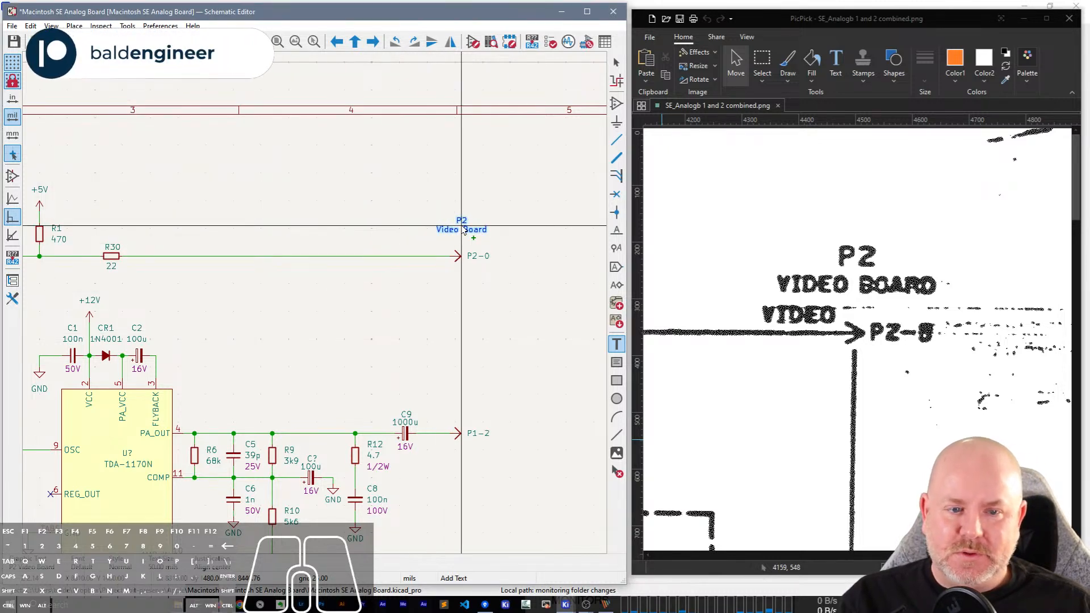
click(459, 230)
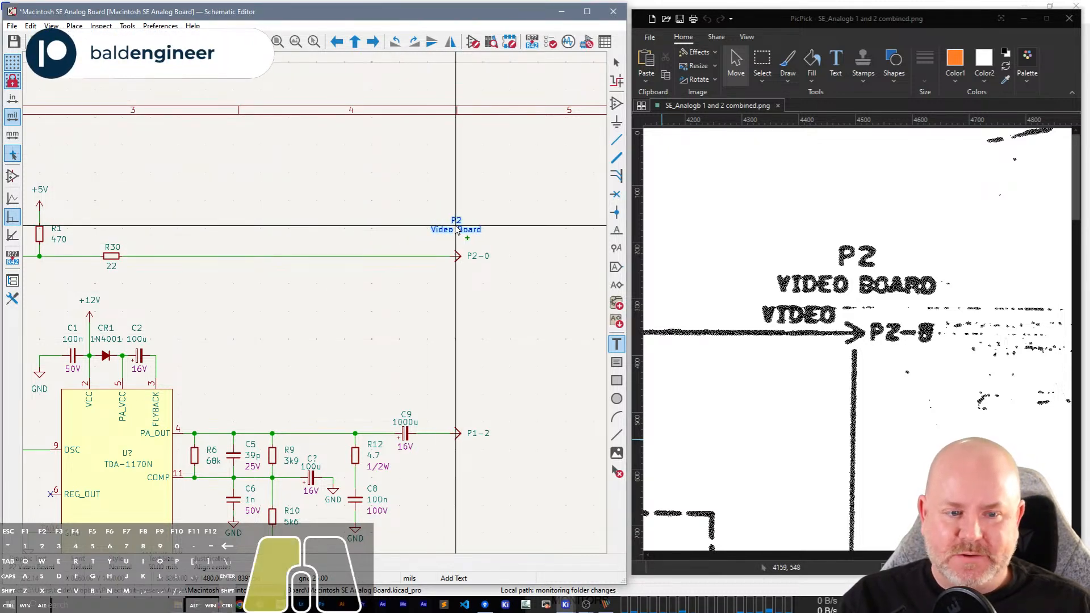
key(Escape)
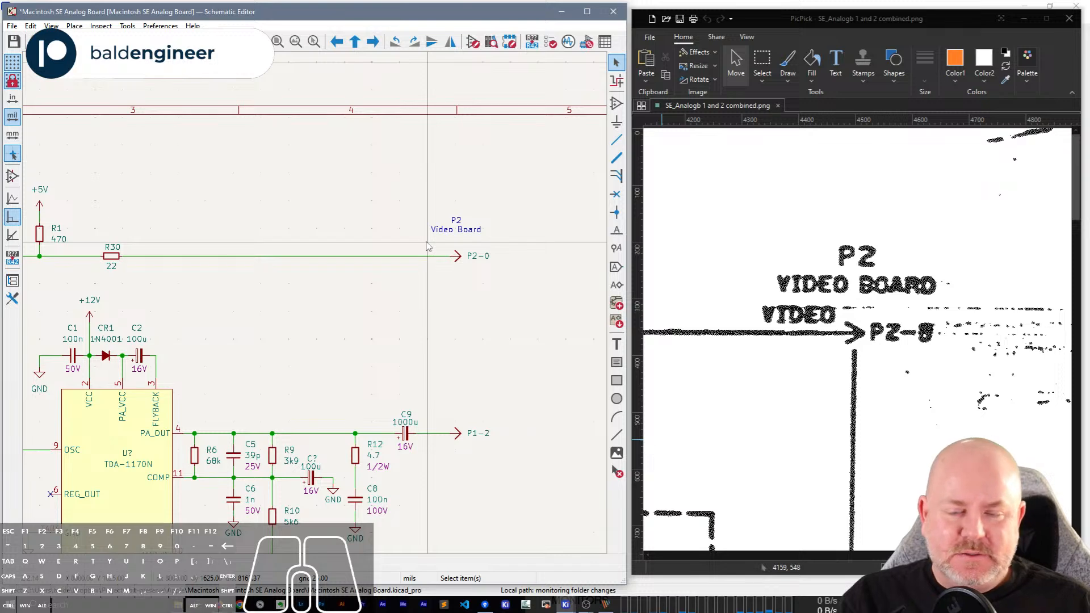
Add a net label "Video" on the wire just before the P2-0 connector.
click(427, 244)
text(Video)
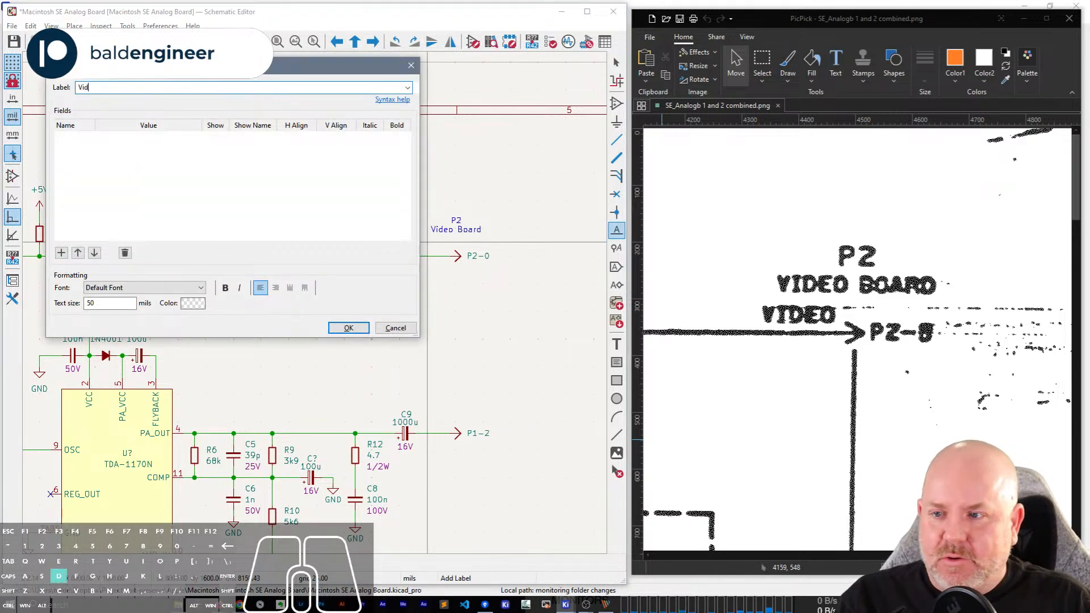
key(Return)
key(r)
click(439, 255)
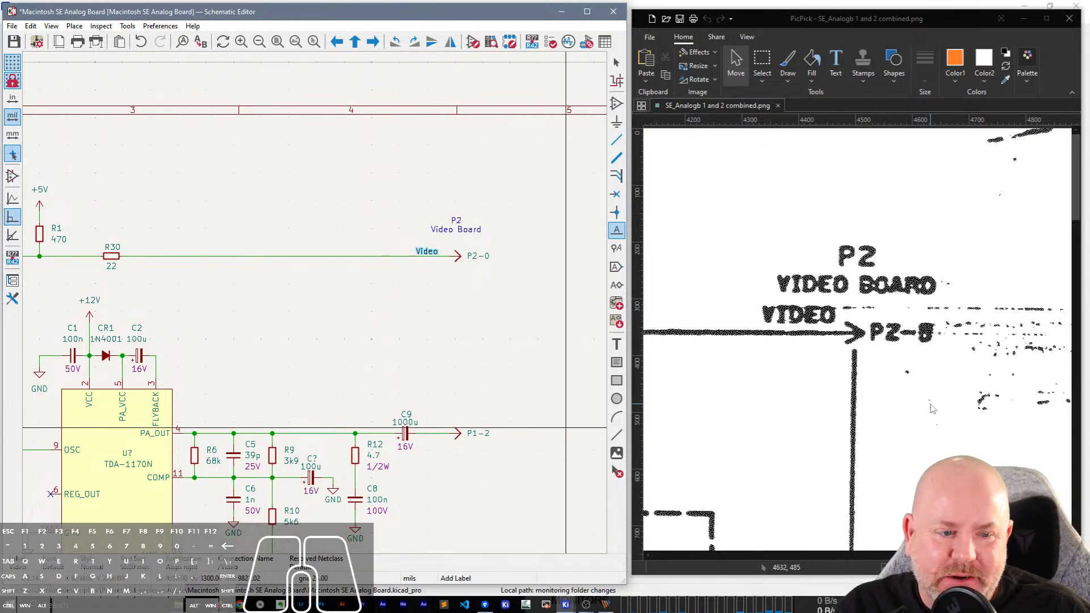
Examine the scan around the P2 video board line, its other P2 pins and the deflection yoke for layout spacing.
scroll(937, 414, down, 9)
scroll(937, 413, down, 3)
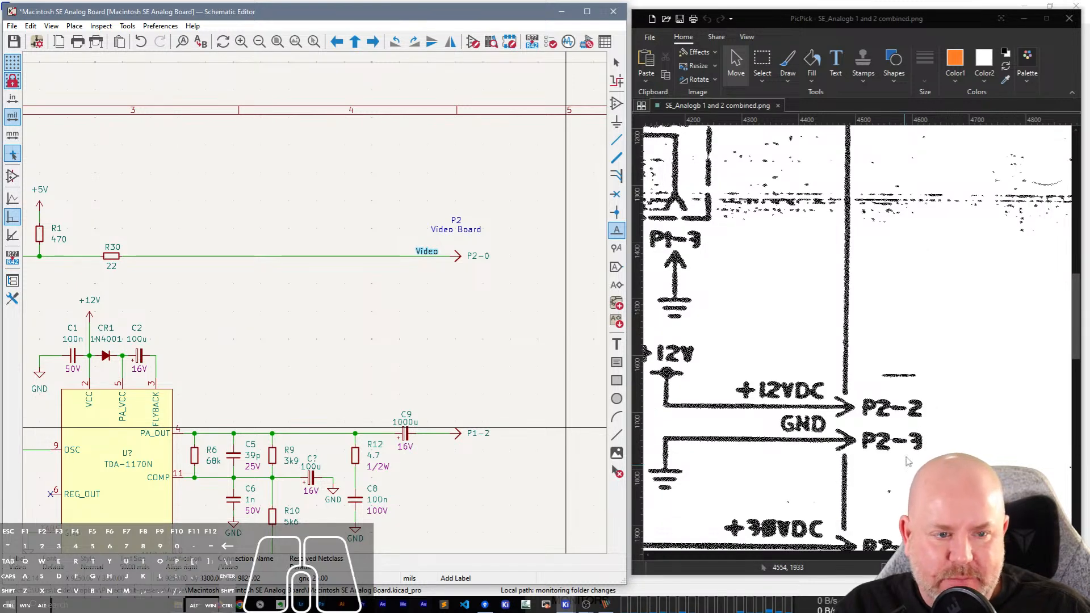
scroll(803, 335, left, 4)
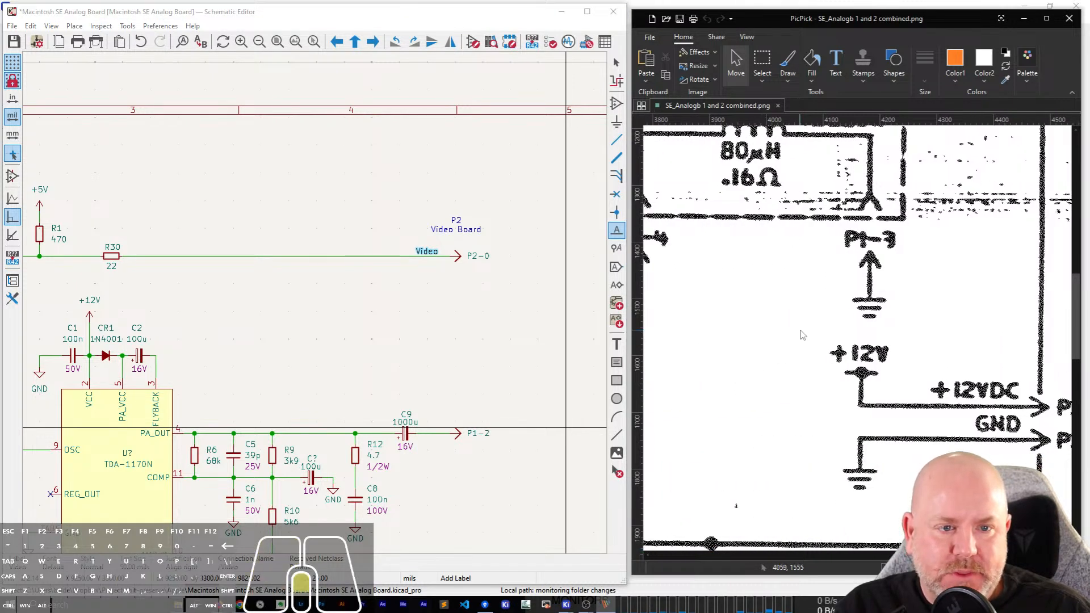
scroll(803, 335, up, 6)
scroll(803, 335, up, 8)
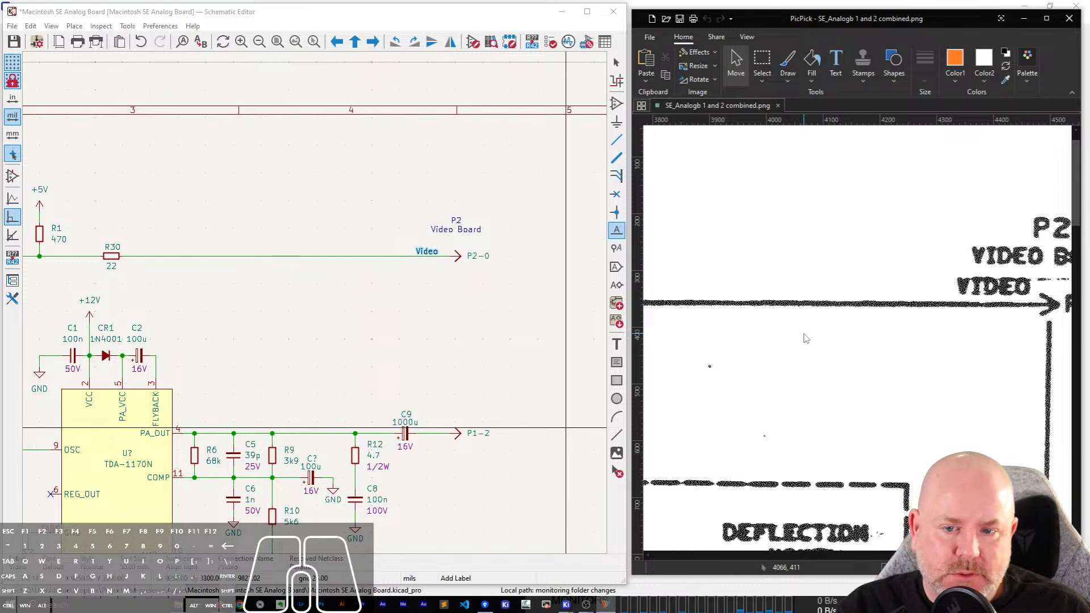
scroll(322, 309, down, 3)
scroll(319, 305, up, 2)
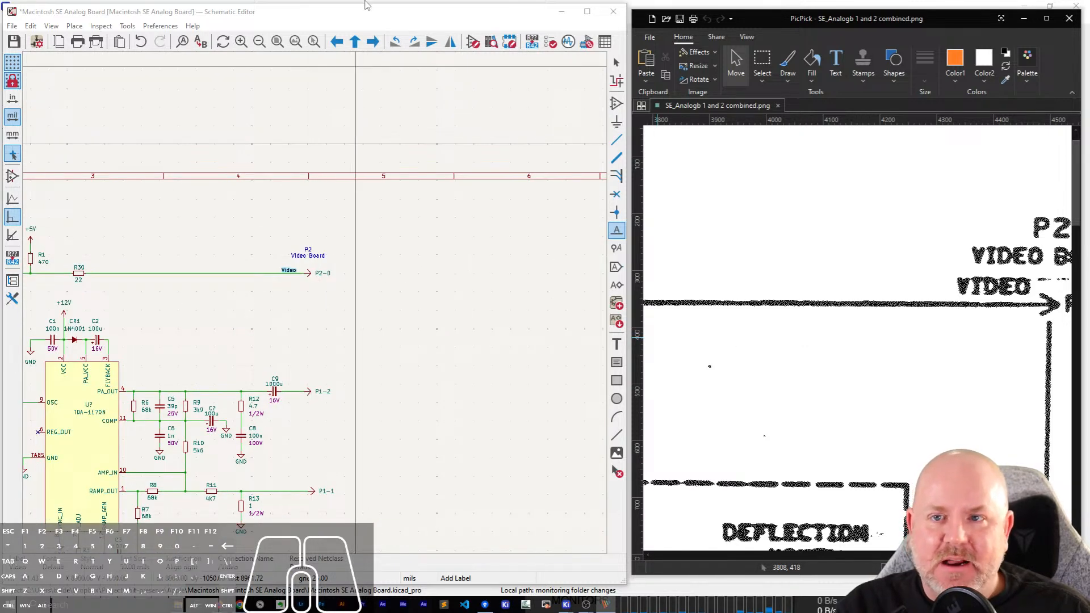
Move the P2-0 connector right to about sheet column 6, stretching its attached wire along.
key(Escape)
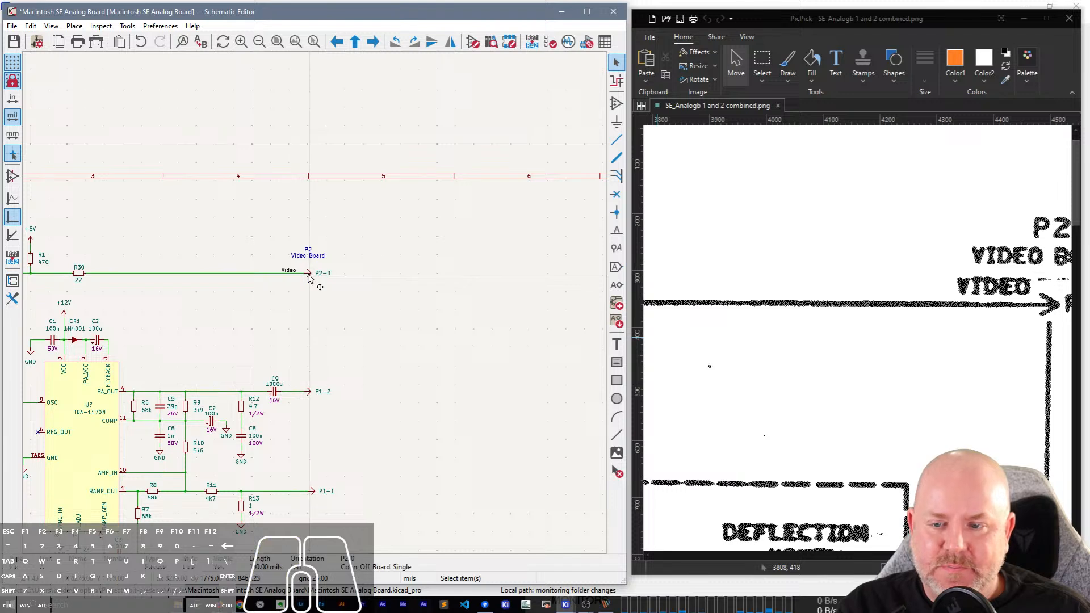
click(310, 275)
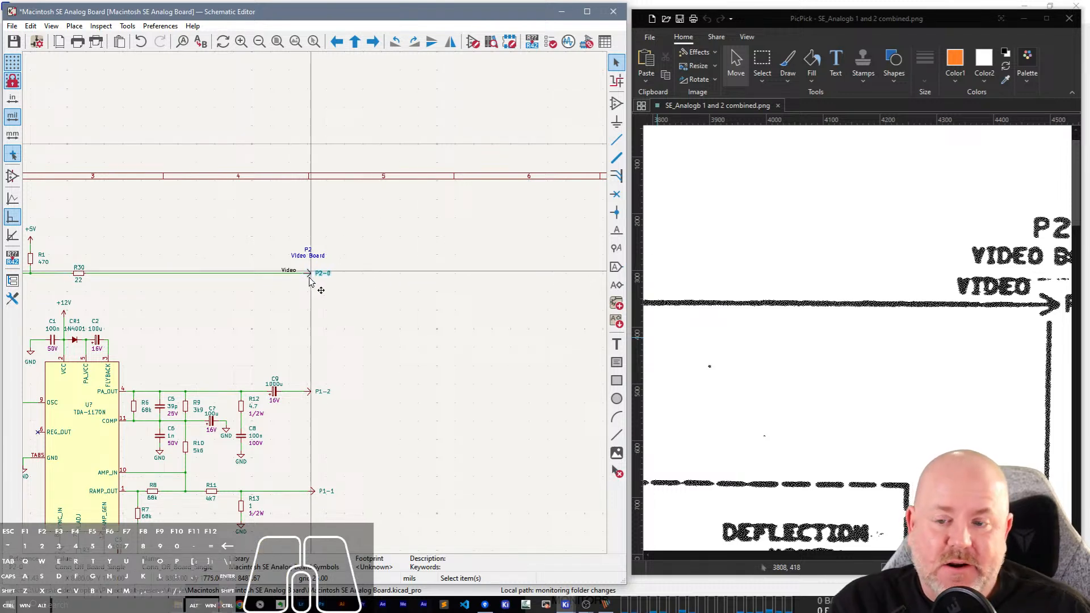
drag(310, 278, 506, 281)
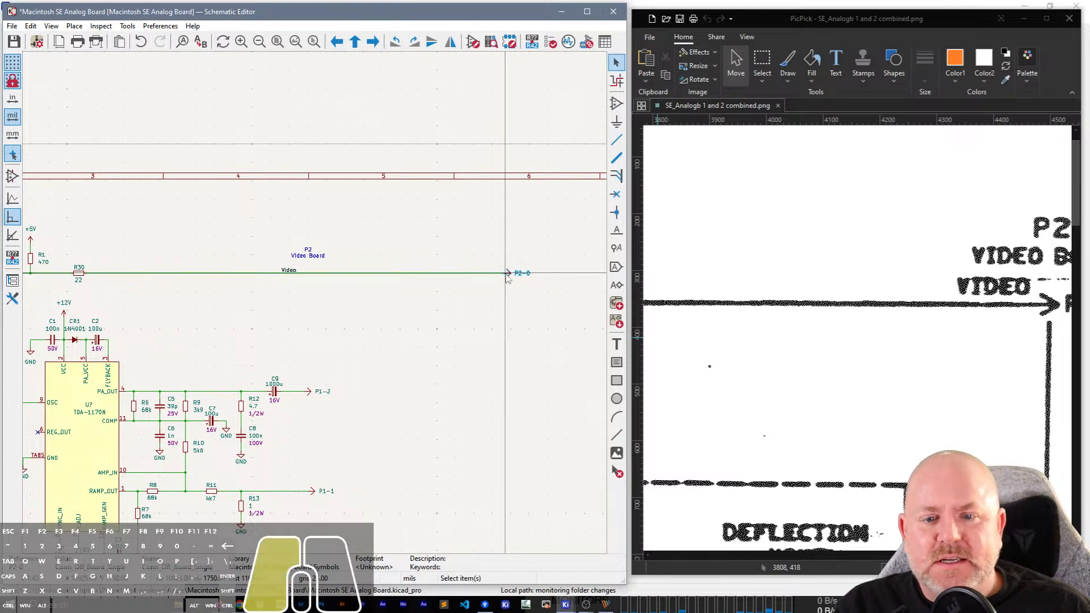
double_click(505, 280)
key(Escape)
Move the "Video" net label and the "P2 Video Board" text to the relocated P2-0 connector.
click(283, 269)
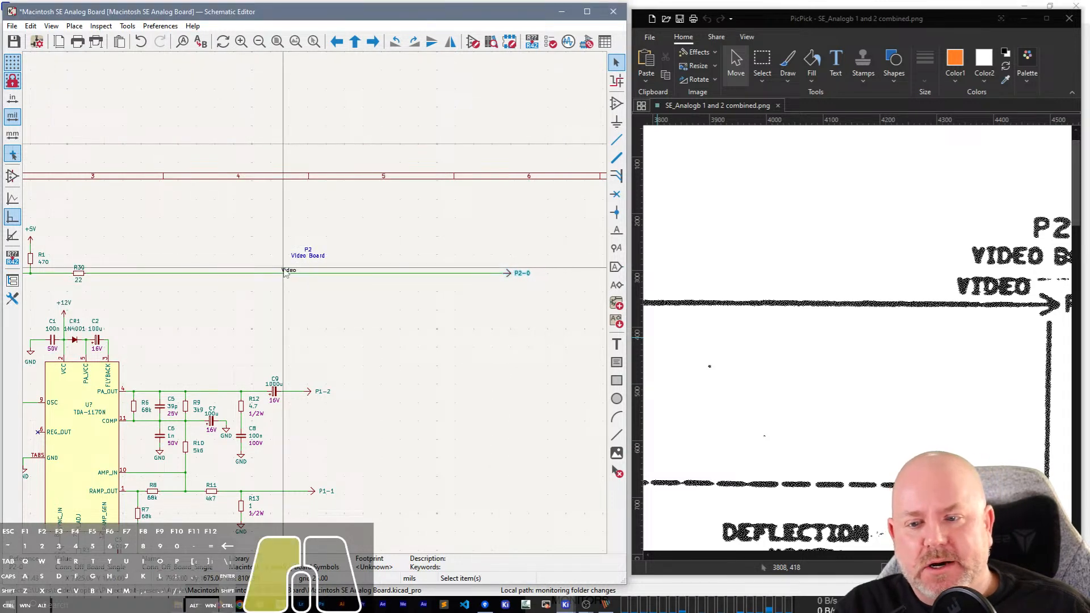
key(m)
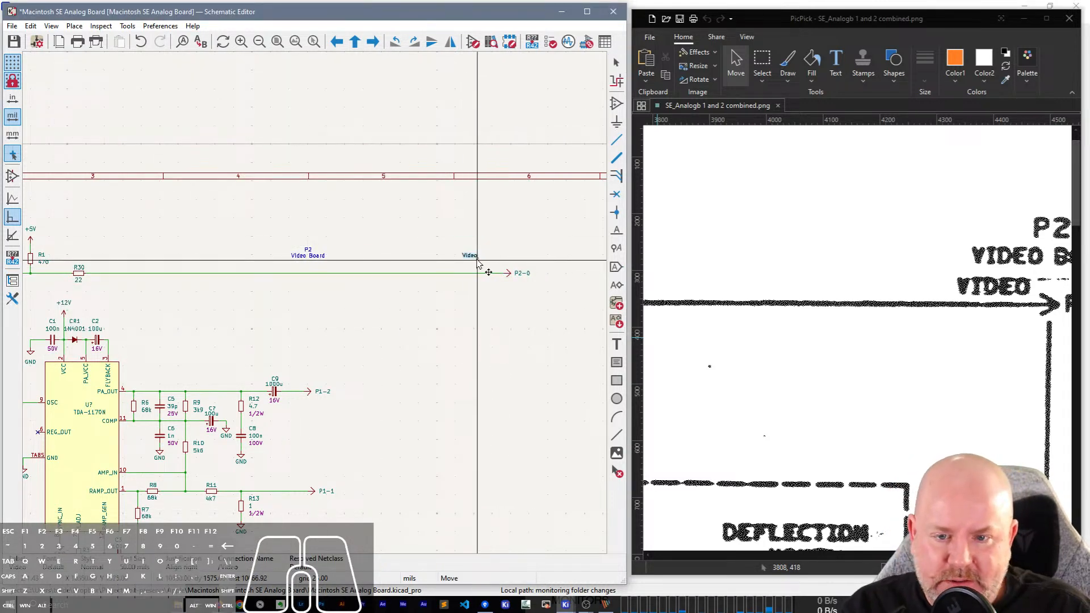
click(492, 276)
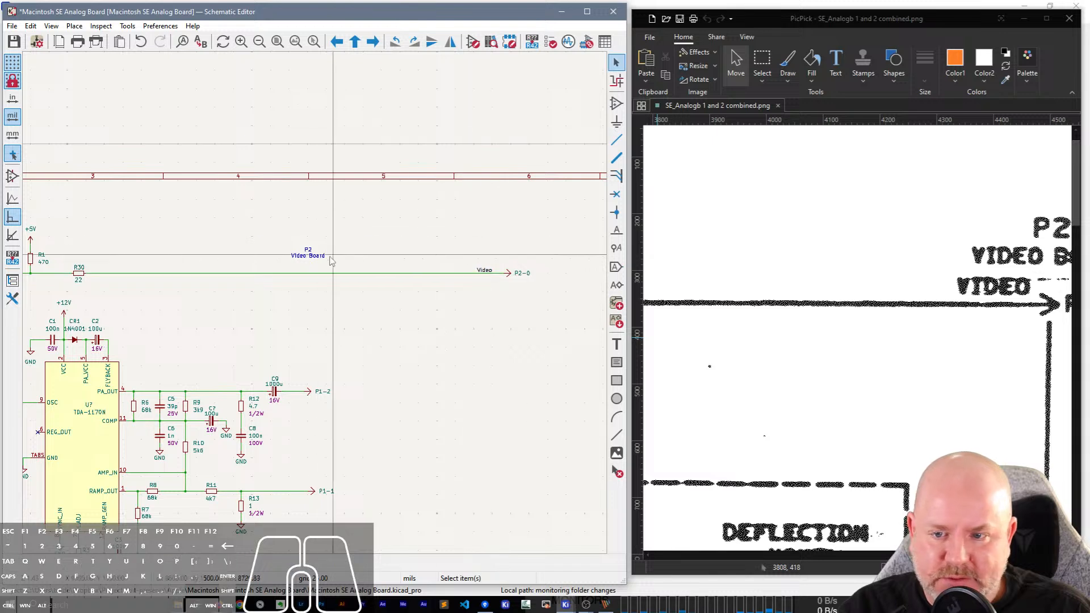
click(308, 255)
key(m)
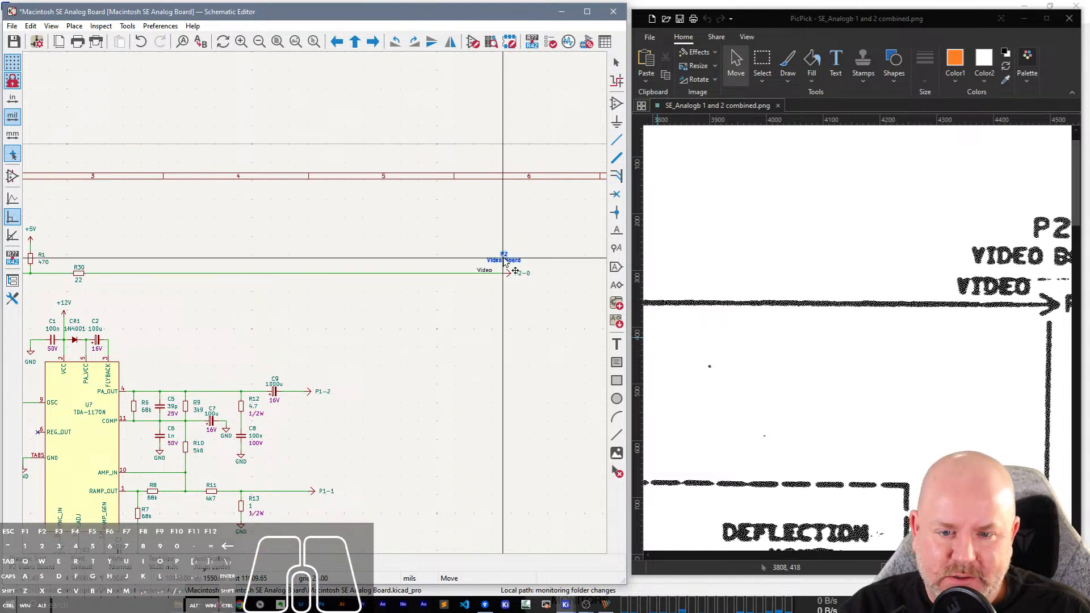
click(506, 265)
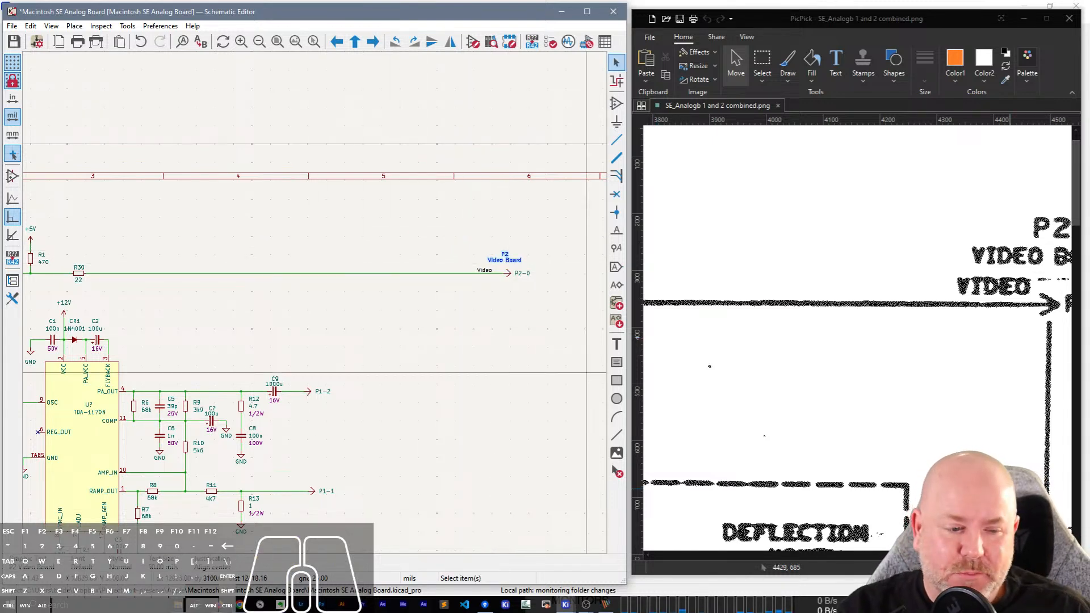
Examine the scan's remaining P2 power pins, the R1 and R30 area, and the P4 CPU board connector pins.
drag(1005, 556, 799, 540)
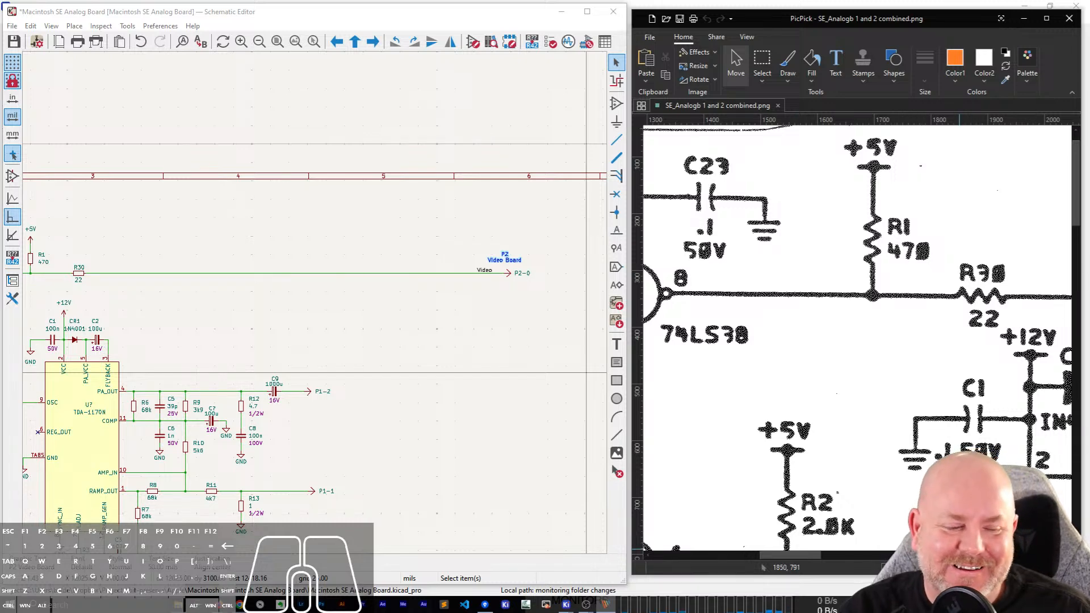
drag(789, 555, 1000, 555)
scroll(909, 444, down, 13)
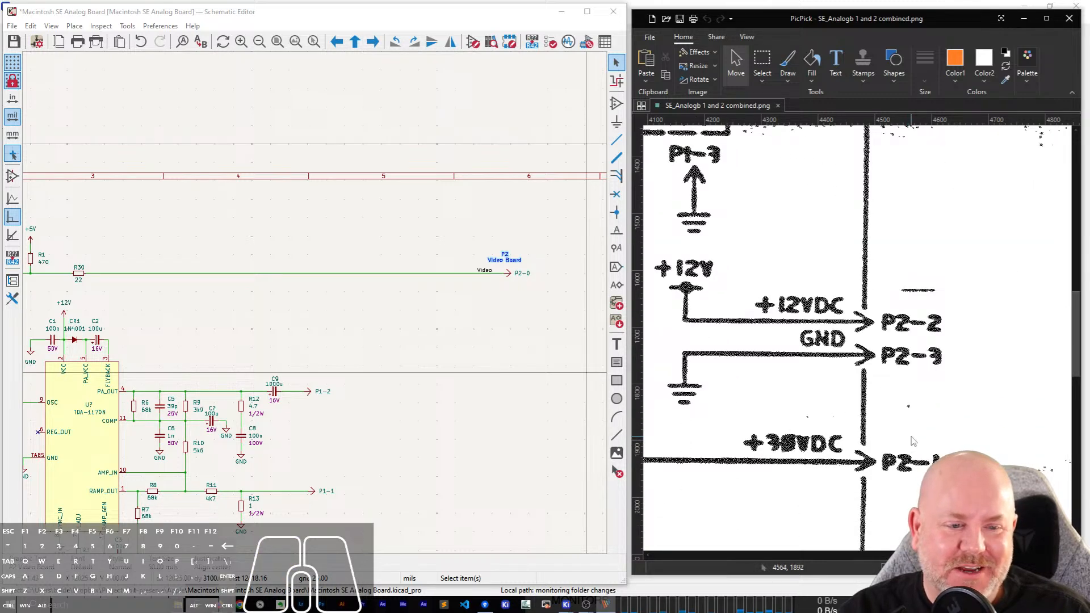
scroll(317, 307, down, 4)
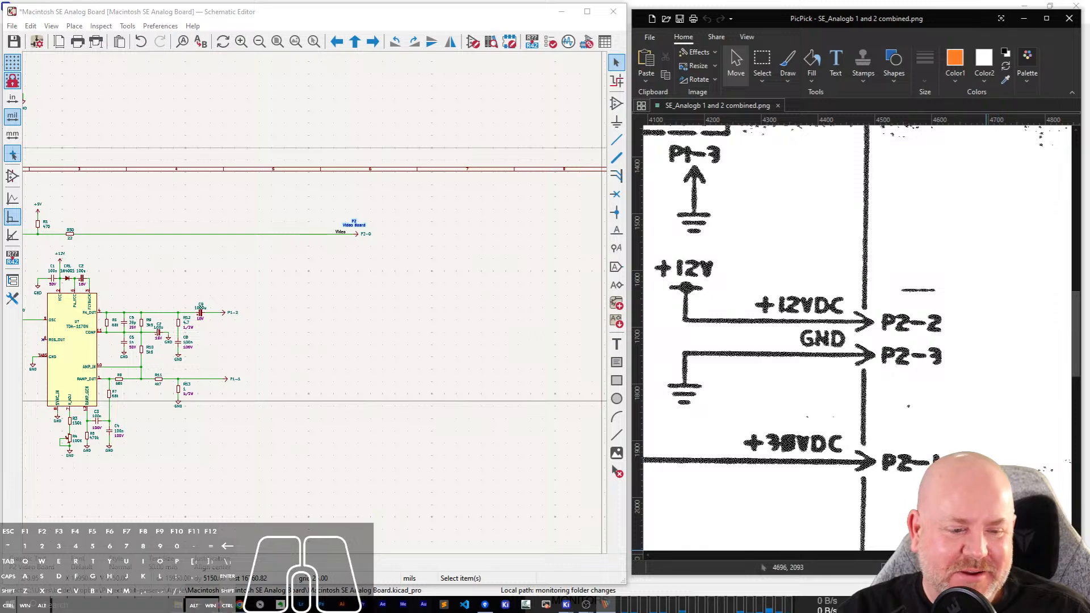
drag(1010, 555, 881, 556)
scroll(927, 355, up, 10)
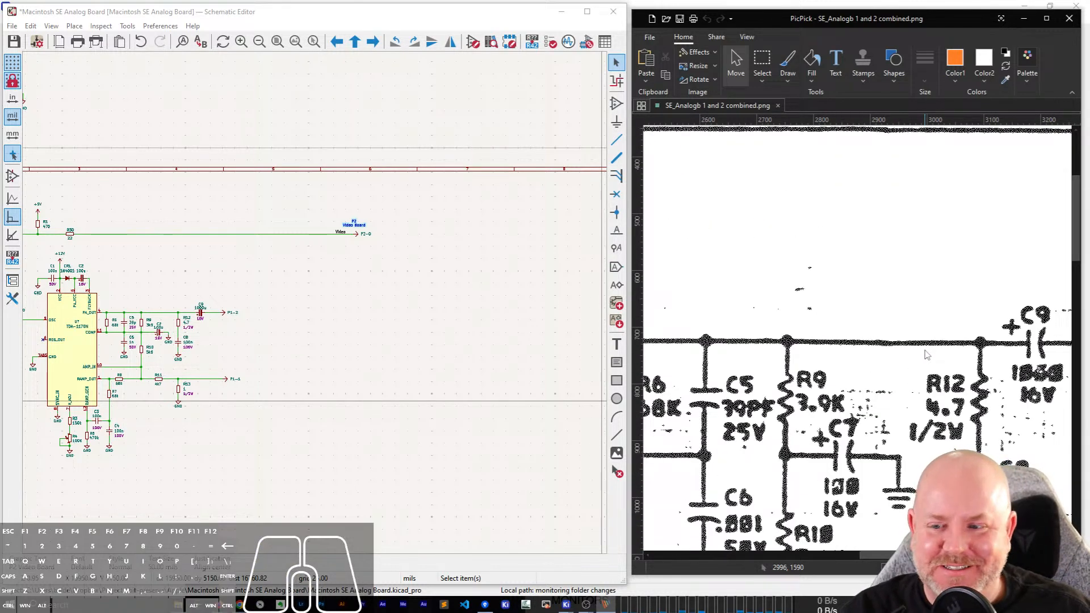
drag(889, 555, 741, 530)
scroll(857, 353, up, 4)
scroll(736, 439, down, 3)
scroll(736, 438, up, 1)
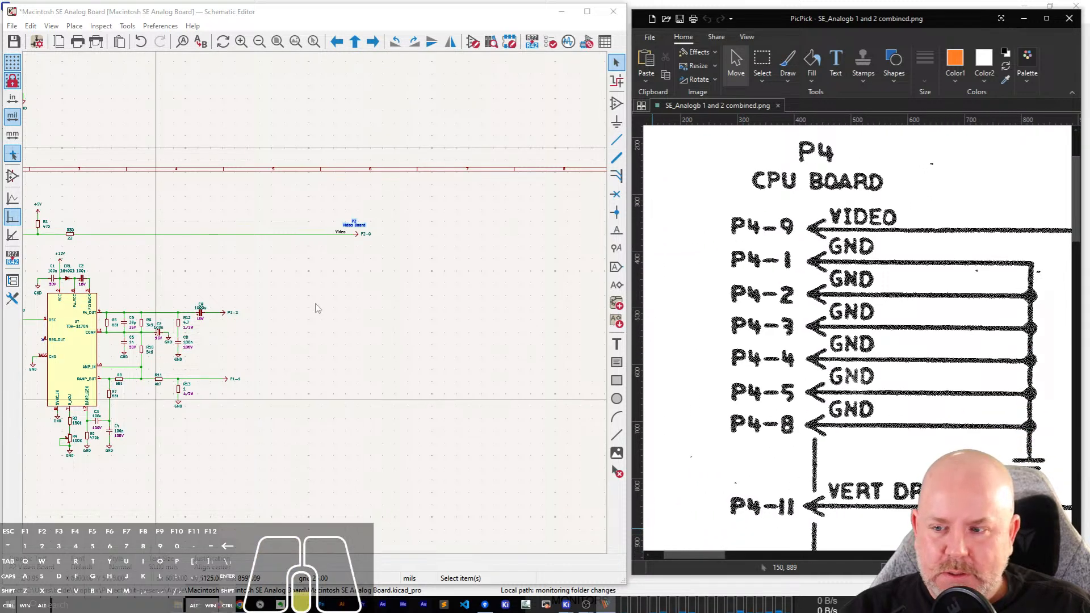
Duplicate the P4-11 off-board connector, place the copy level with pin 10 of the upper 74LS38 gate, and set its reference to P4-1.
scroll(316, 309, down, 3)
scroll(317, 308, up, 3)
scroll(317, 308, up, 3)
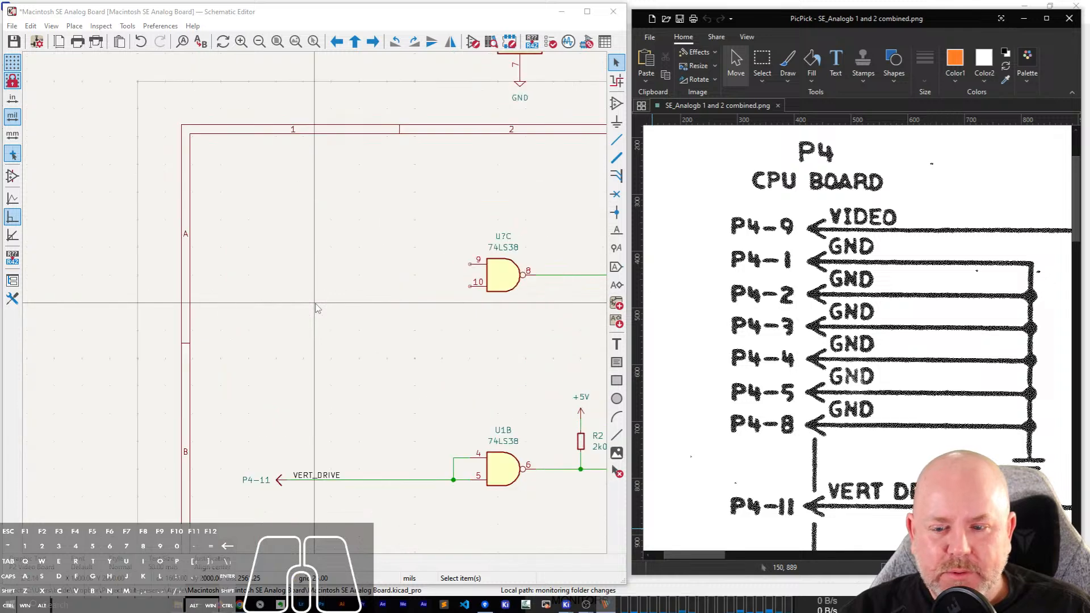
click(280, 480)
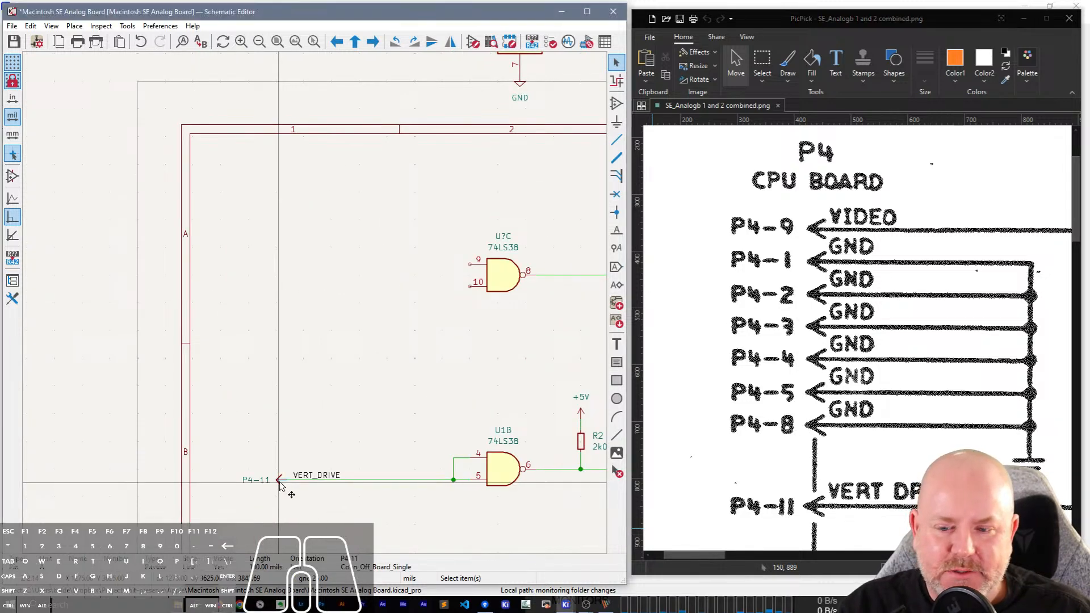
key(Escape)
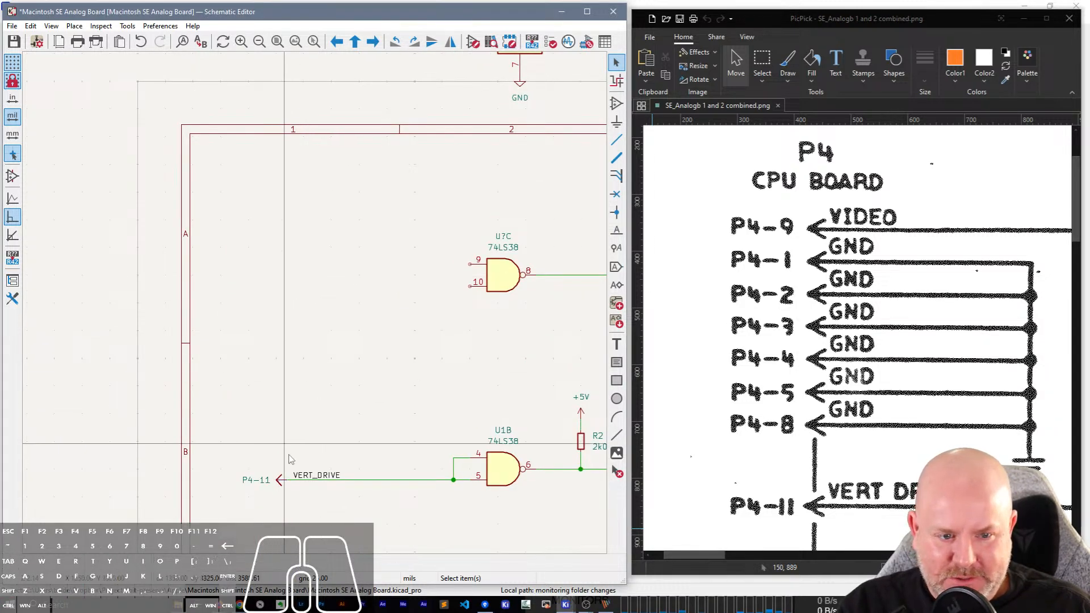
click(284, 483)
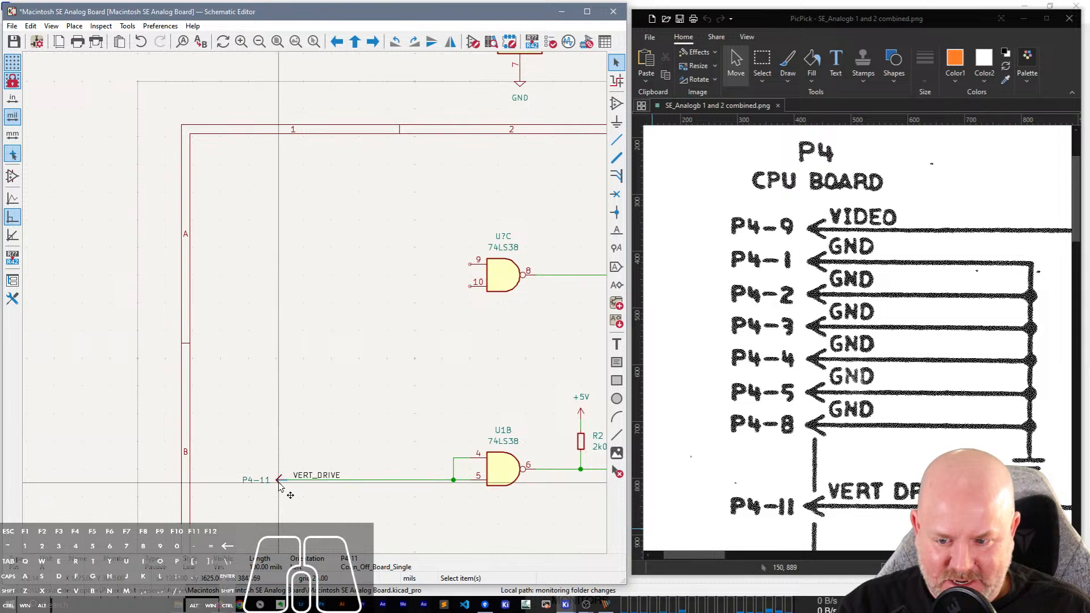
key(ctrl+d)
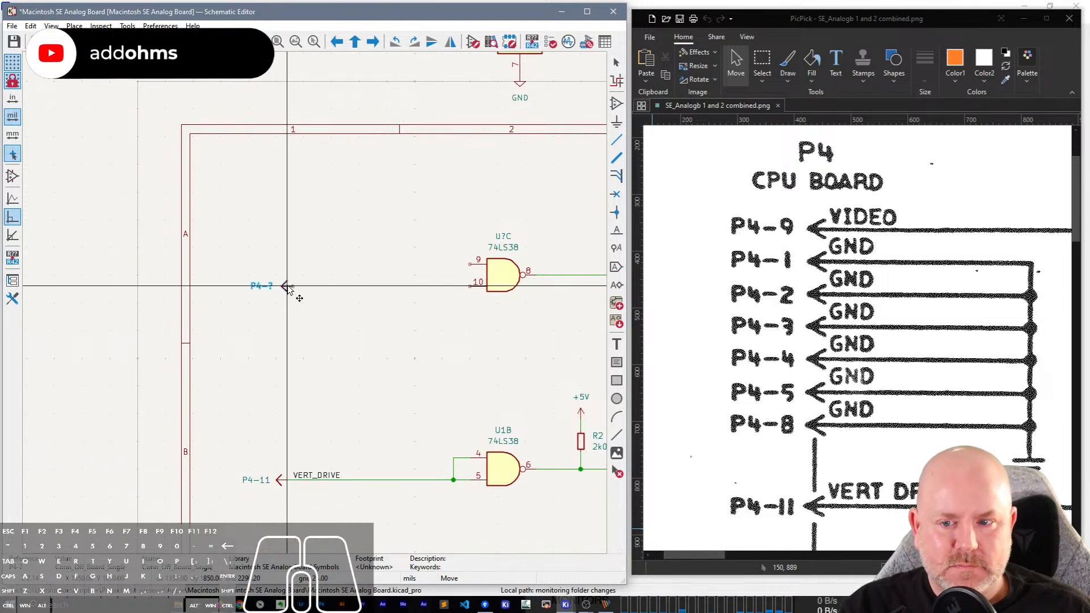
click(288, 287)
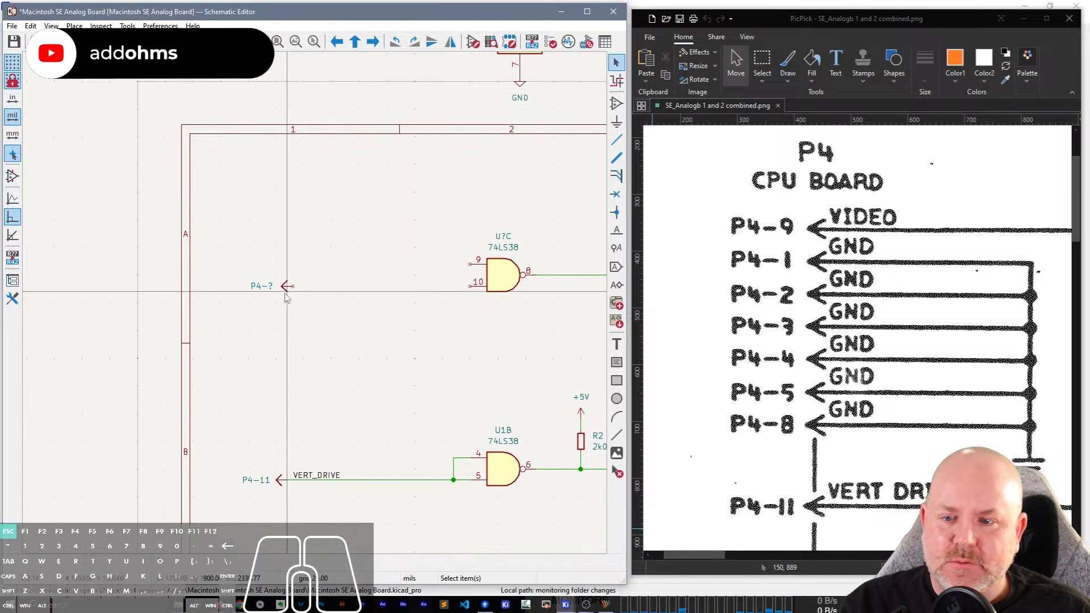
double_click(263, 291)
text(1)
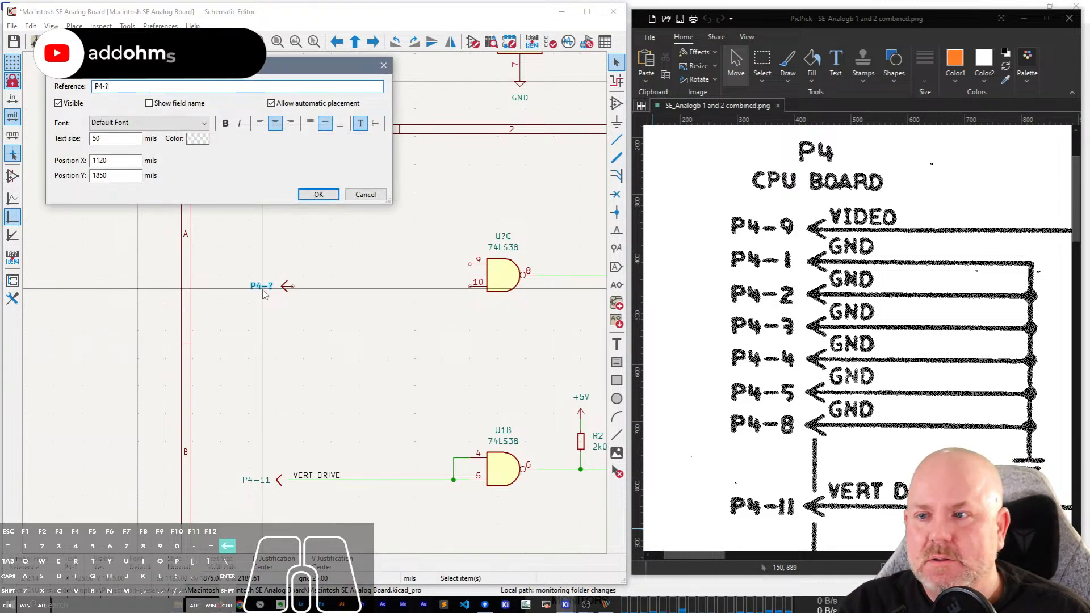
key(Return)
click(347, 242)
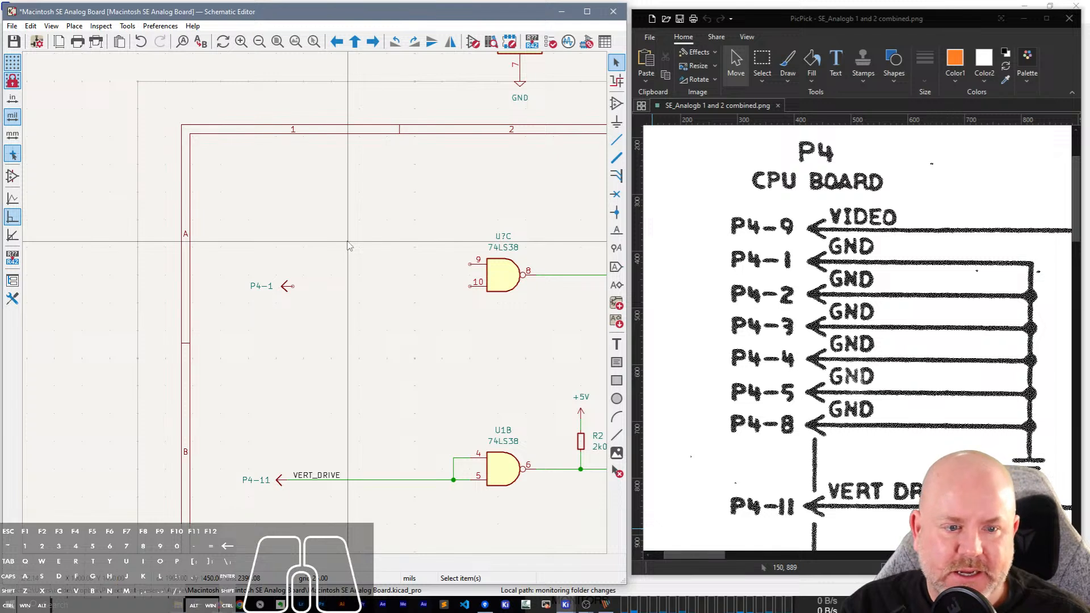
key(ctrl+v)
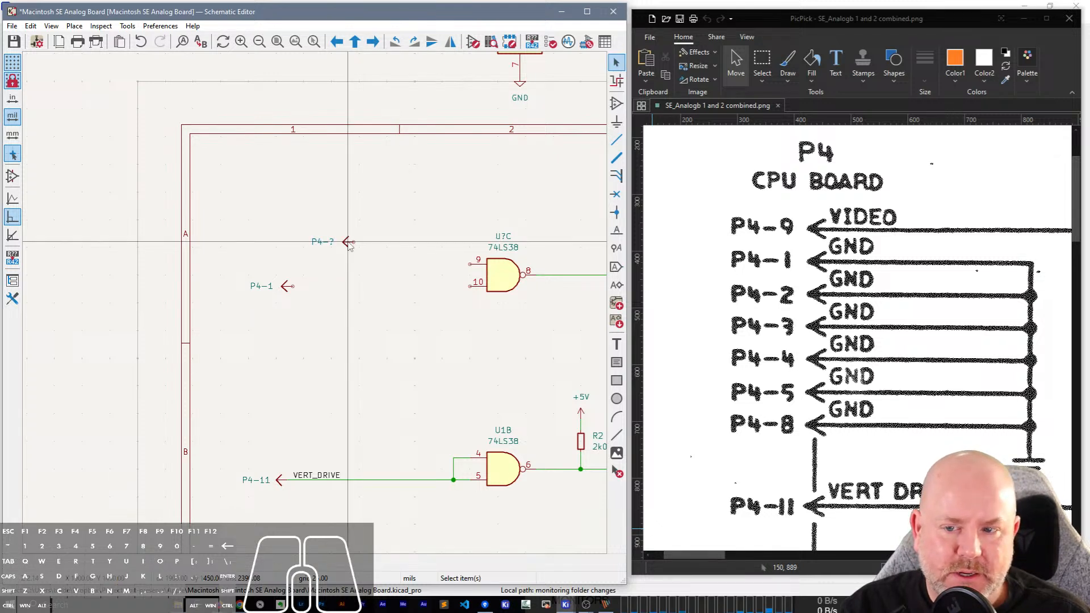
click(348, 243)
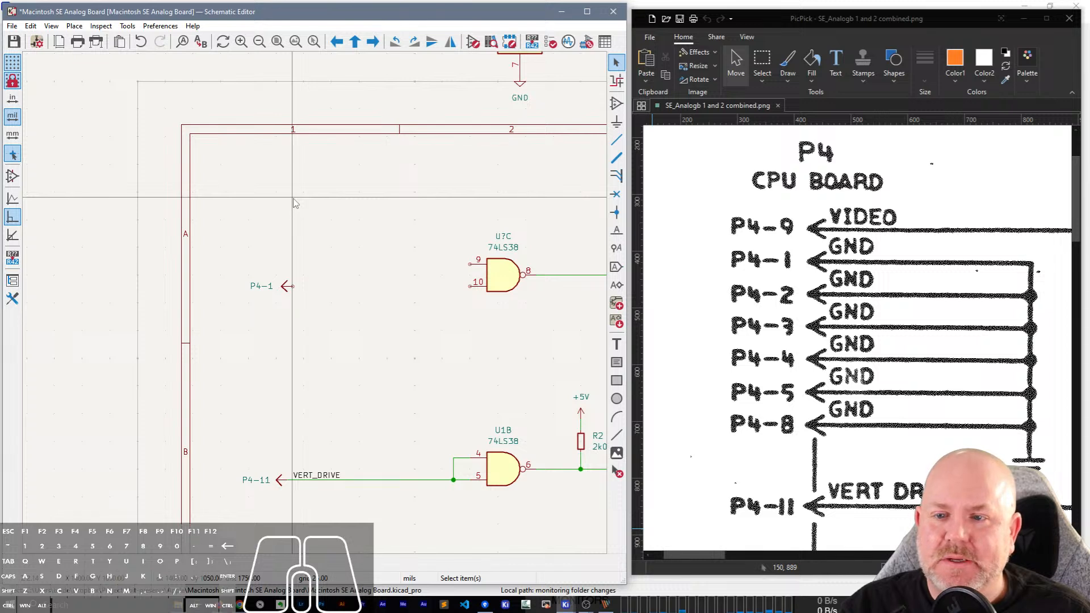
Save the schematic and check the project's field name templates in the schematic setup.
click(14, 41)
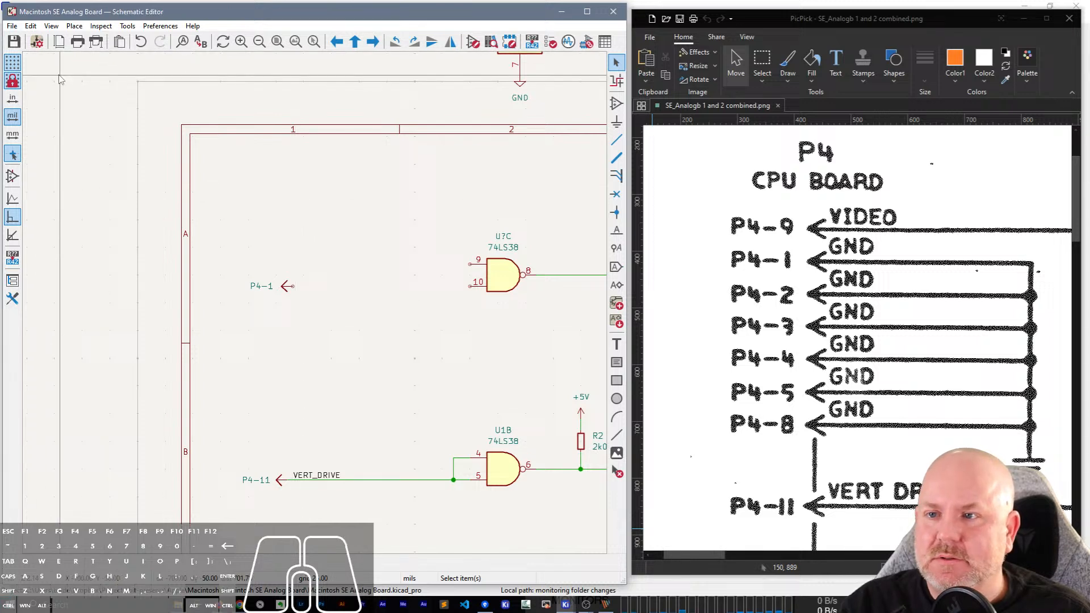
click(37, 41)
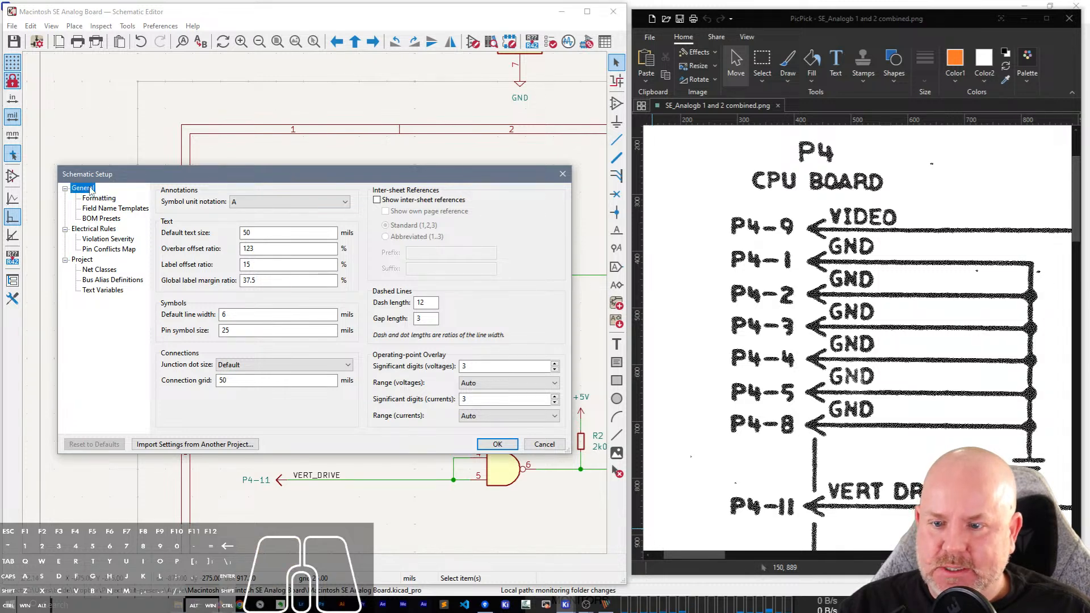
click(101, 209)
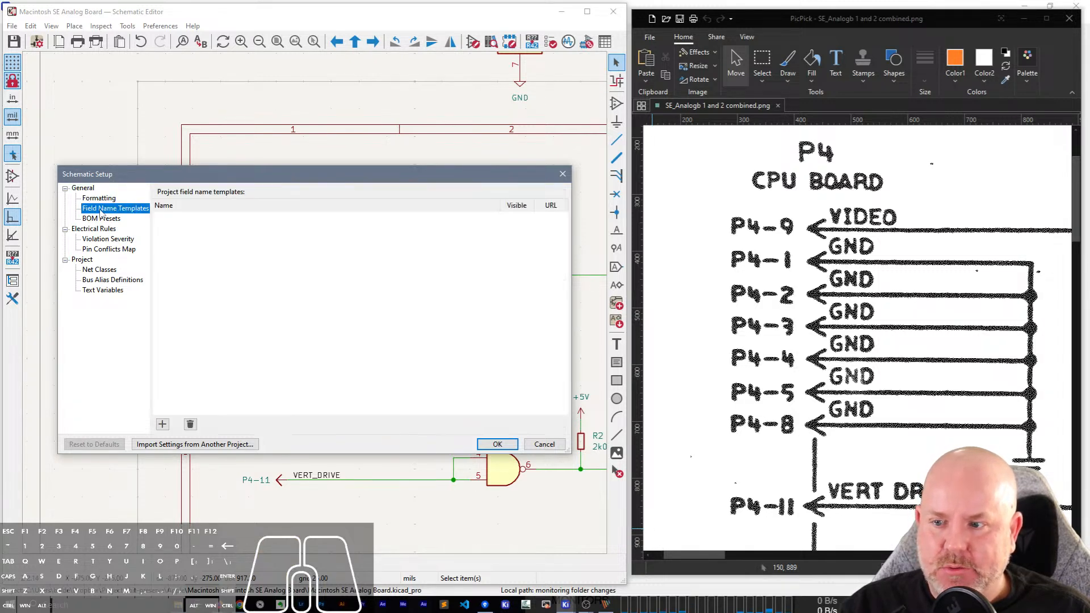
key(Escape)
Check the vertical pitch for repeated items in the schematic editor's editing options.
click(160, 25)
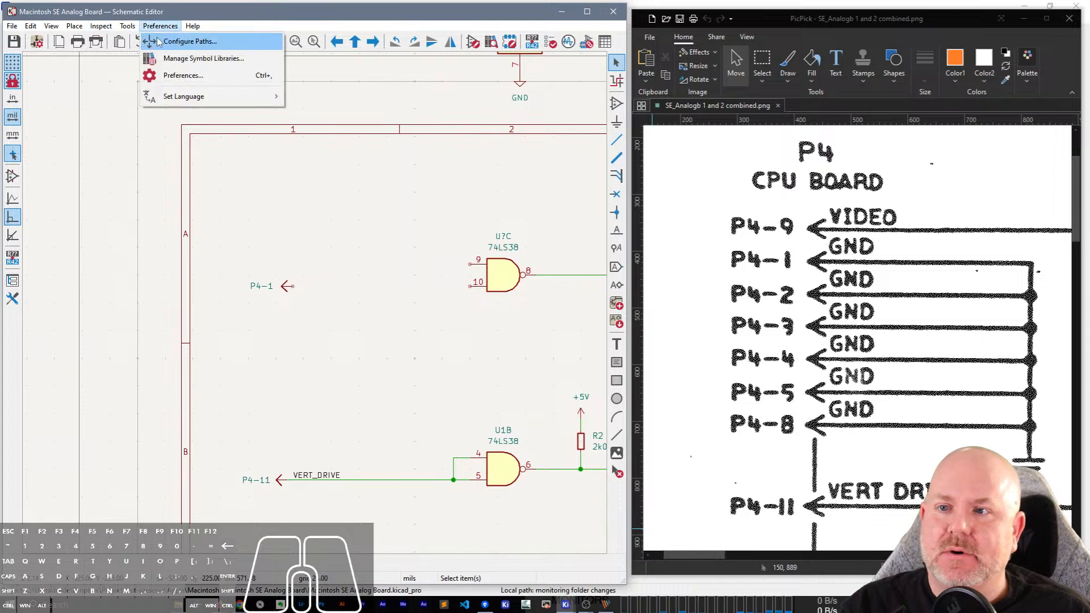
click(190, 41)
key(Escape)
click(161, 25)
click(182, 75)
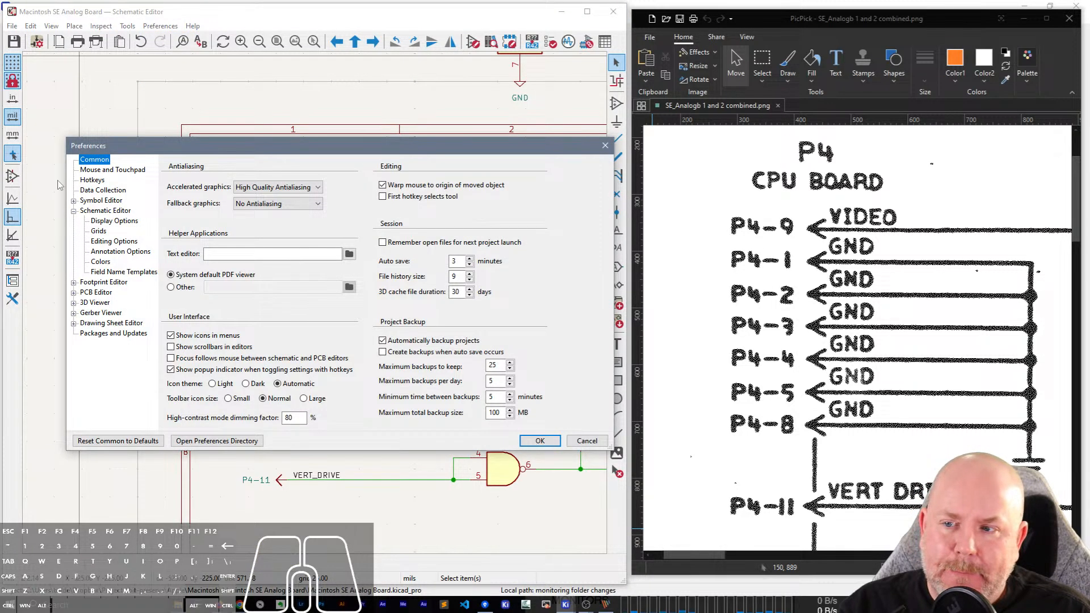
click(106, 222)
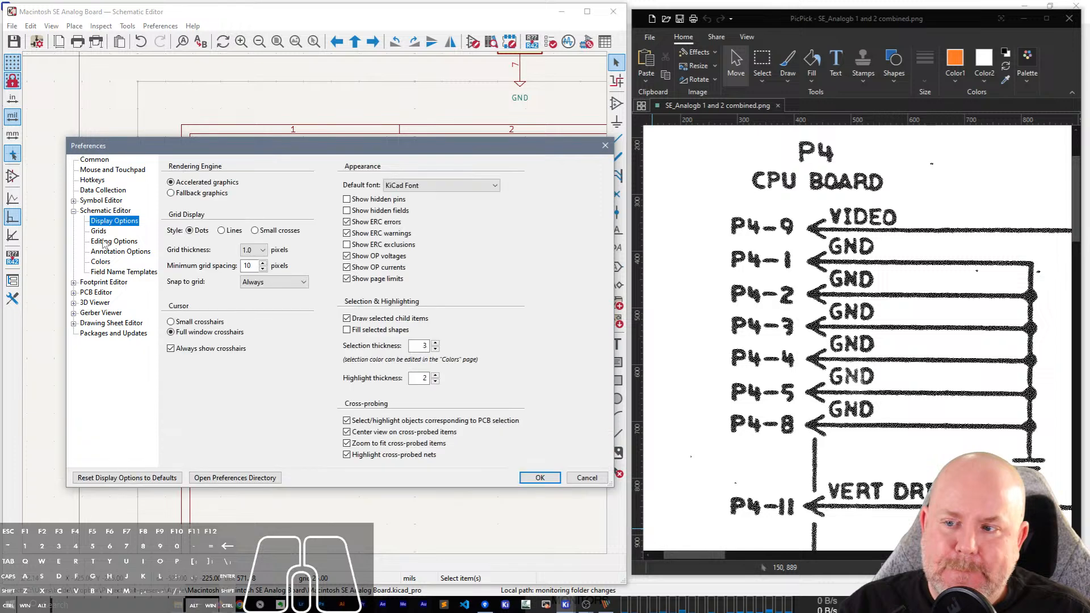
click(105, 242)
click(448, 273)
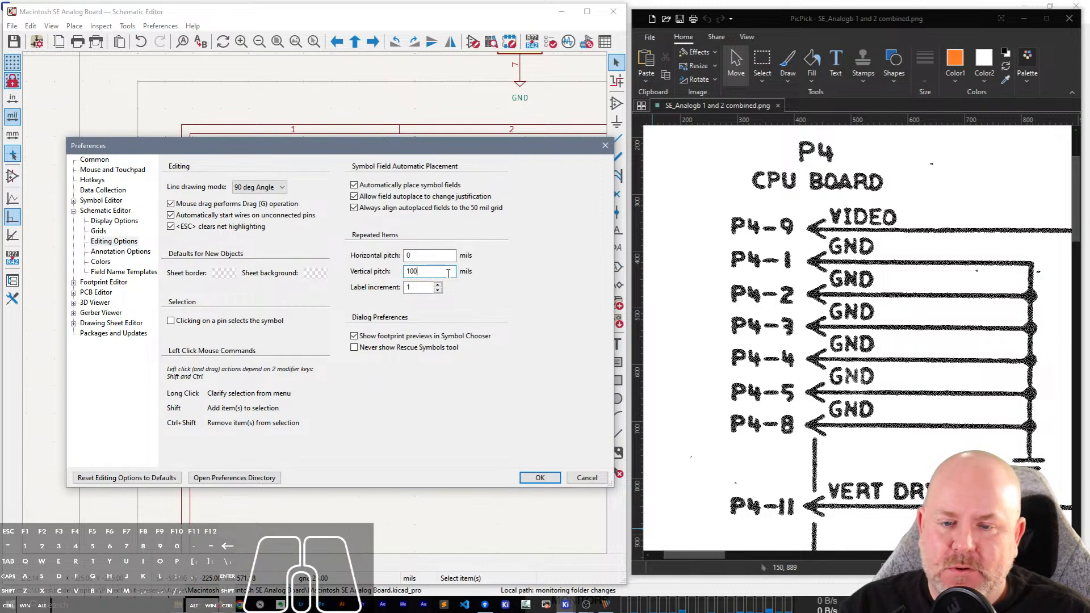
key(Return)
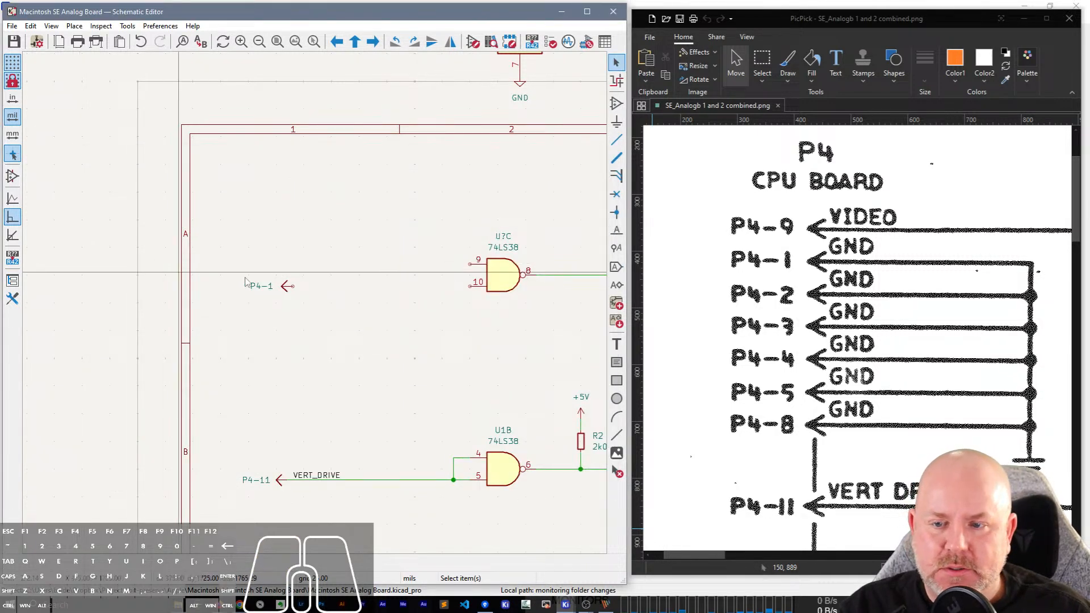
Place a Conn_Off_Board_Single symbol directly below the P4-1 connector, aligned with its arrow.
scroll(220, 328, up, 4)
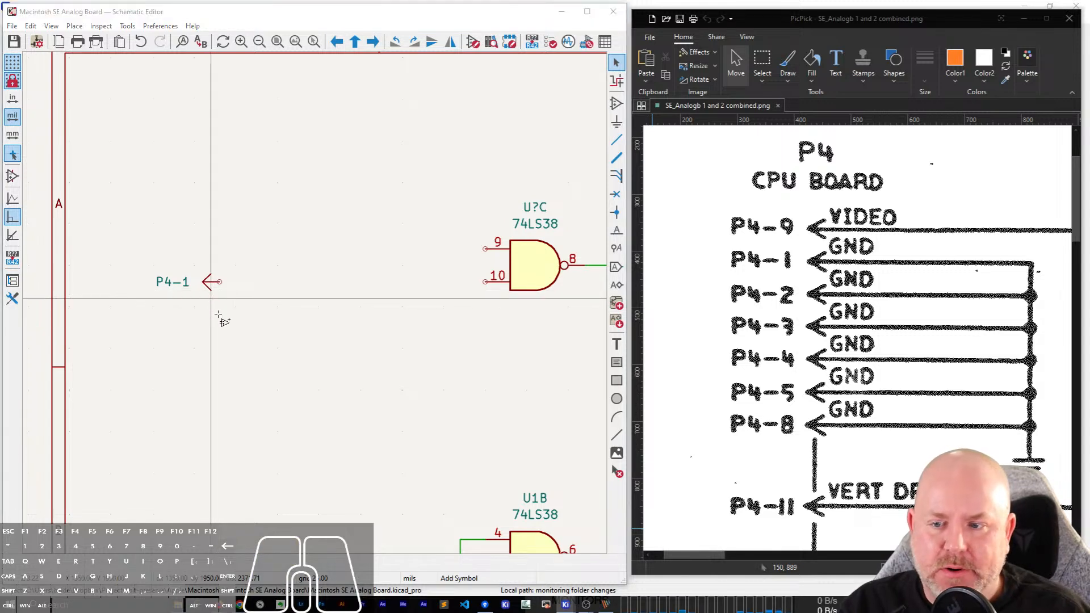
key(a)
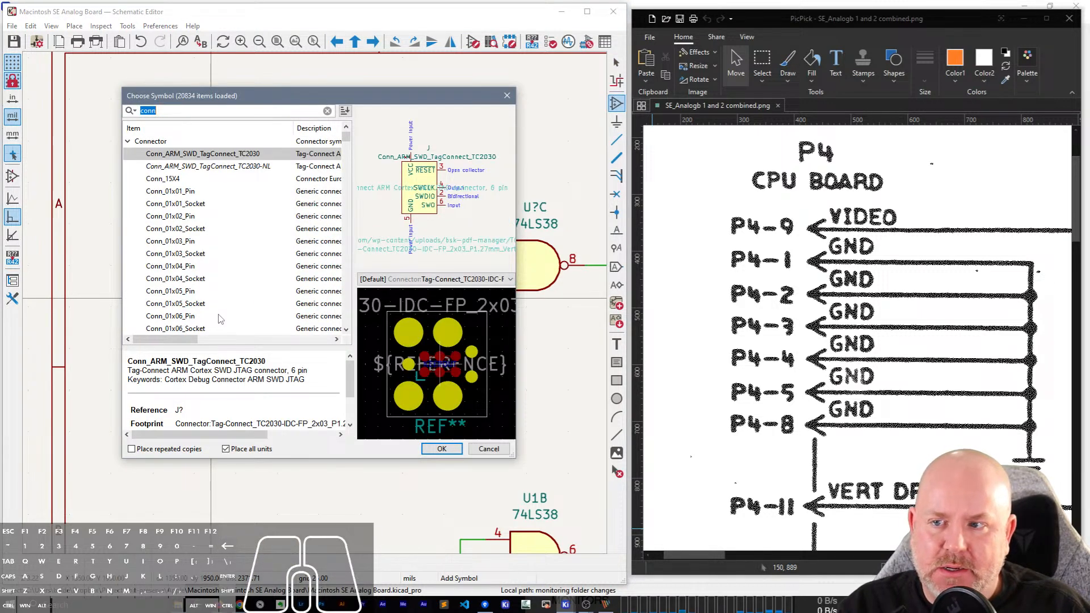
text(conn off)
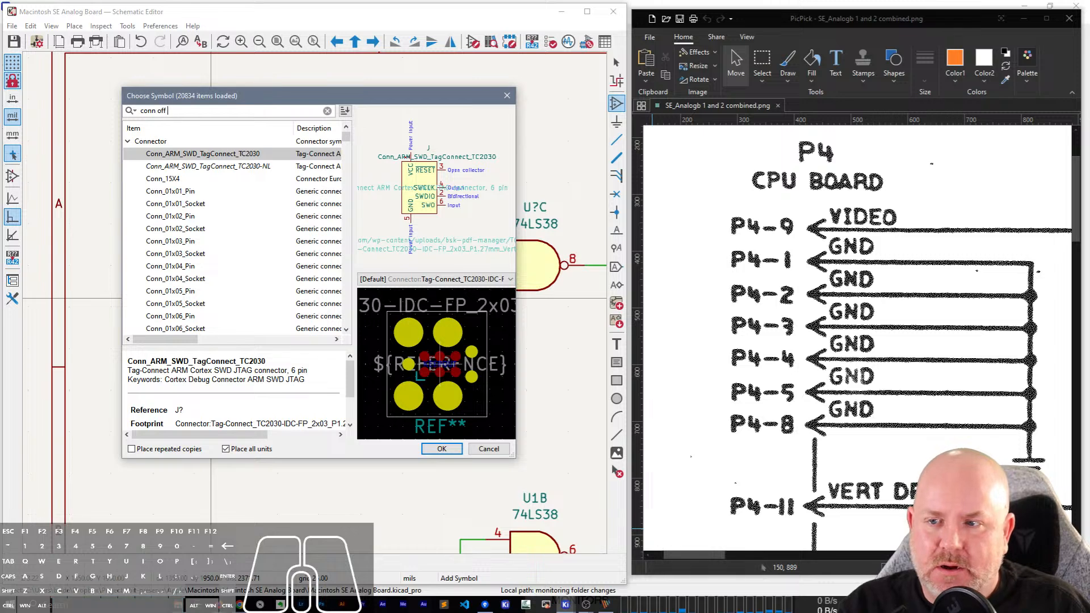
text( boartd)
key(BackSpace)
key(BackSpace)
text(rd)
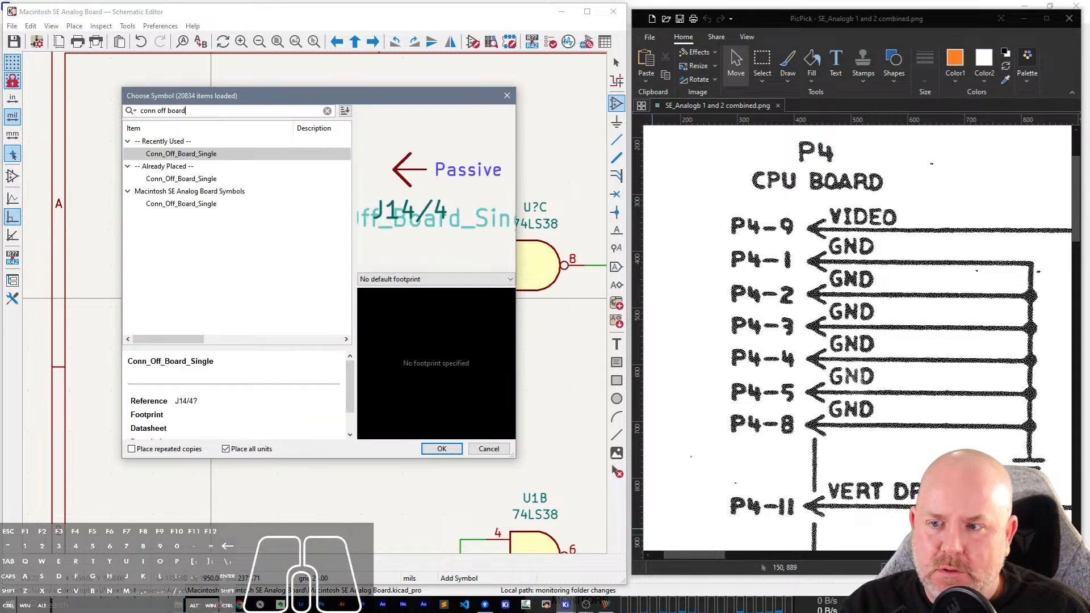
double_click(179, 154)
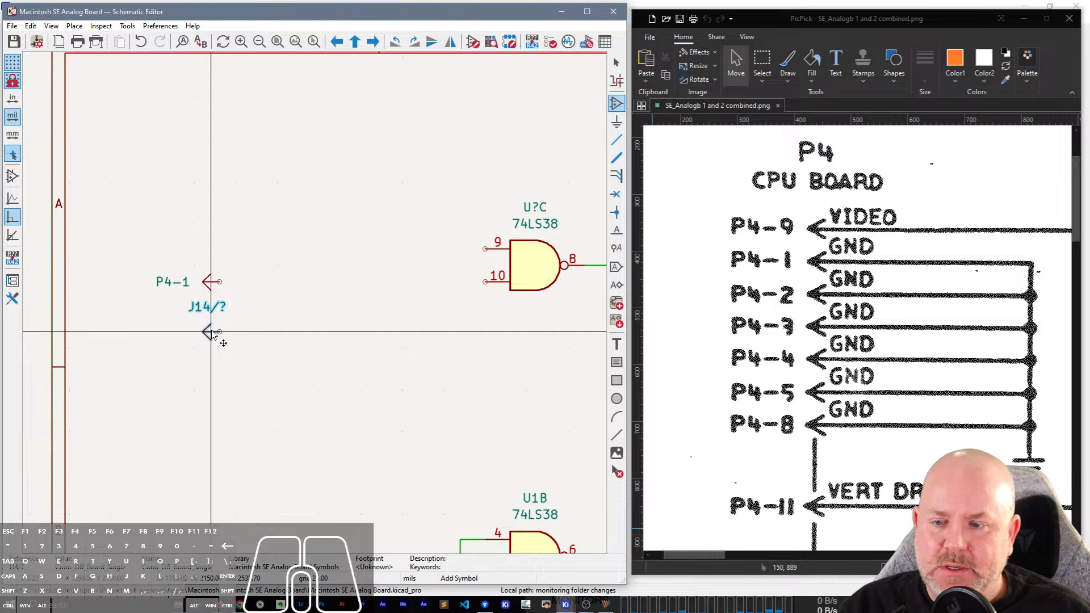
click(211, 333)
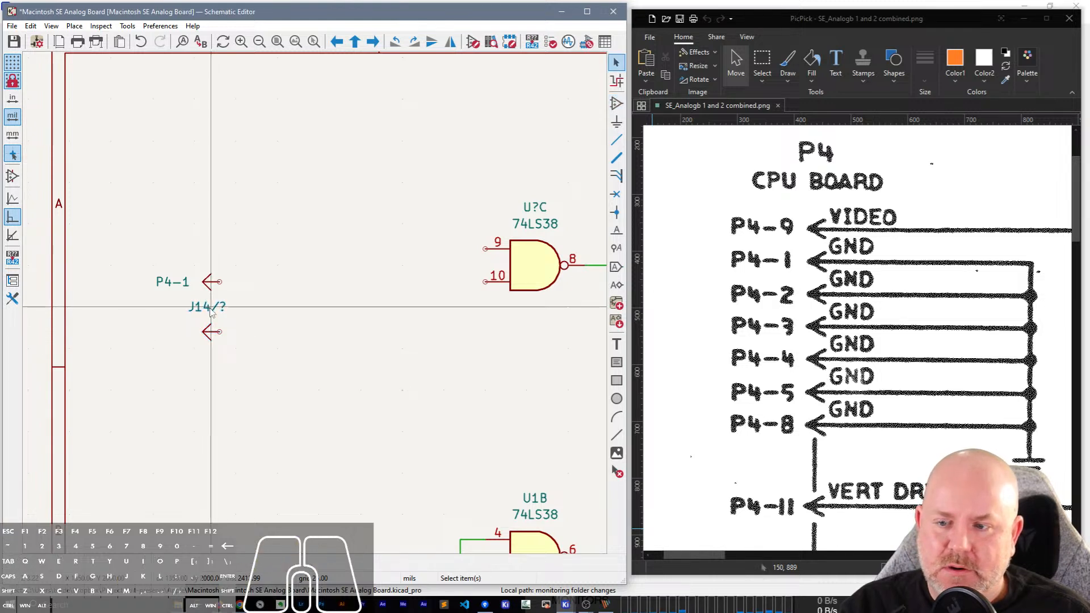
Set the new connector's reference to P4-2 and move that text beside its arrow, in line with the P4-1 layout.
double_click(210, 309)
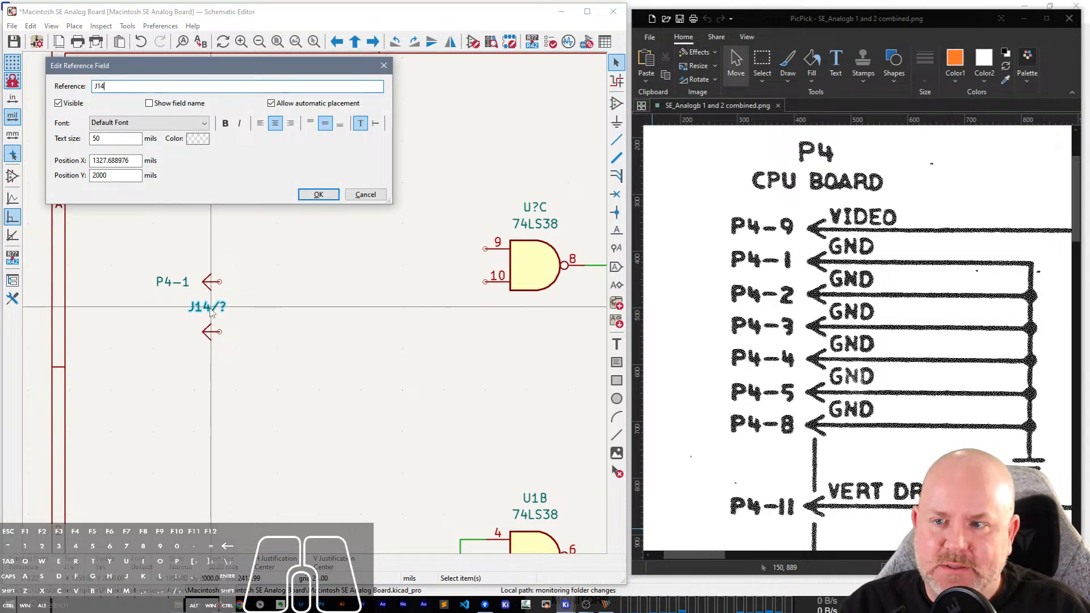
text(P4-2)
key(Return)
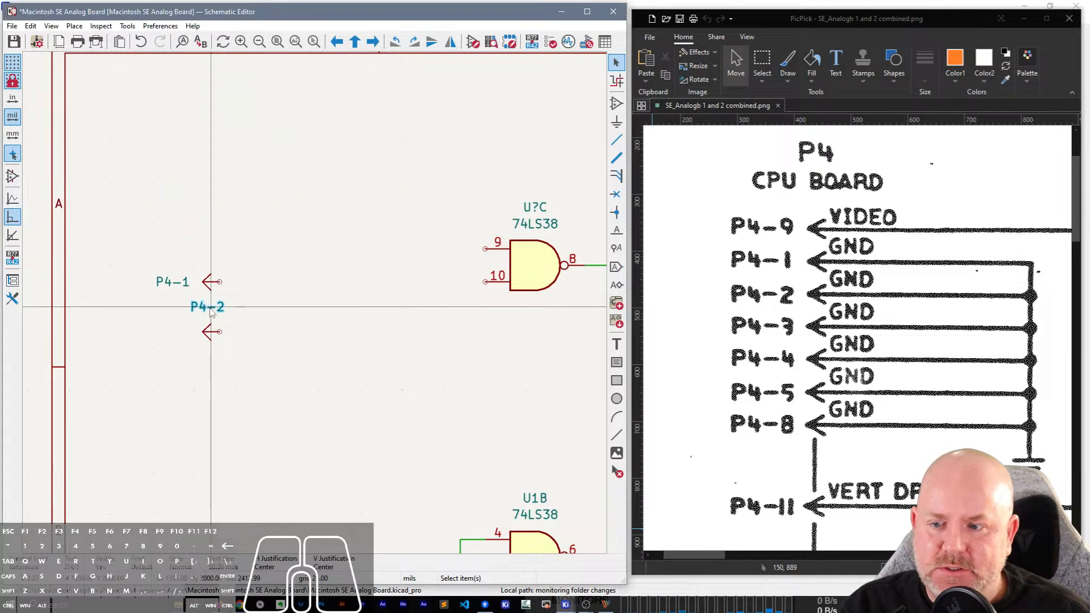
key(m)
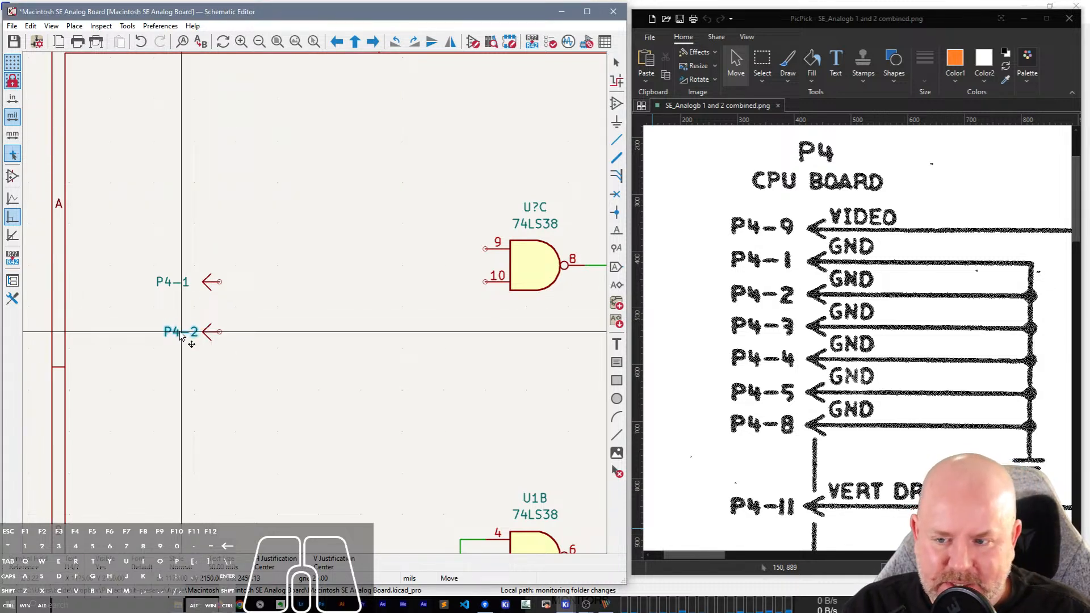
click(179, 335)
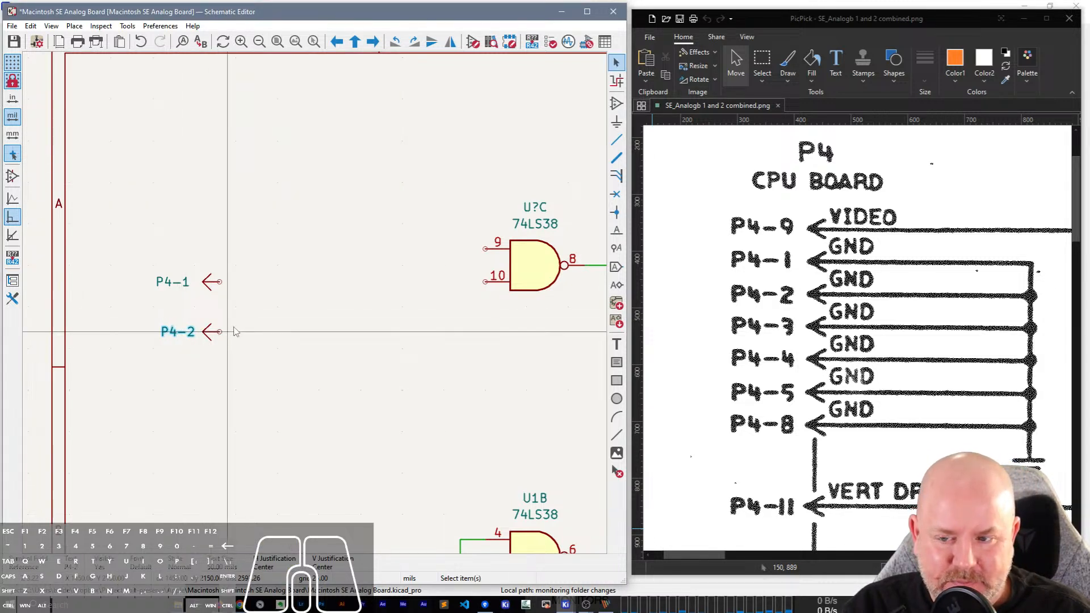
key(ctrl+v)
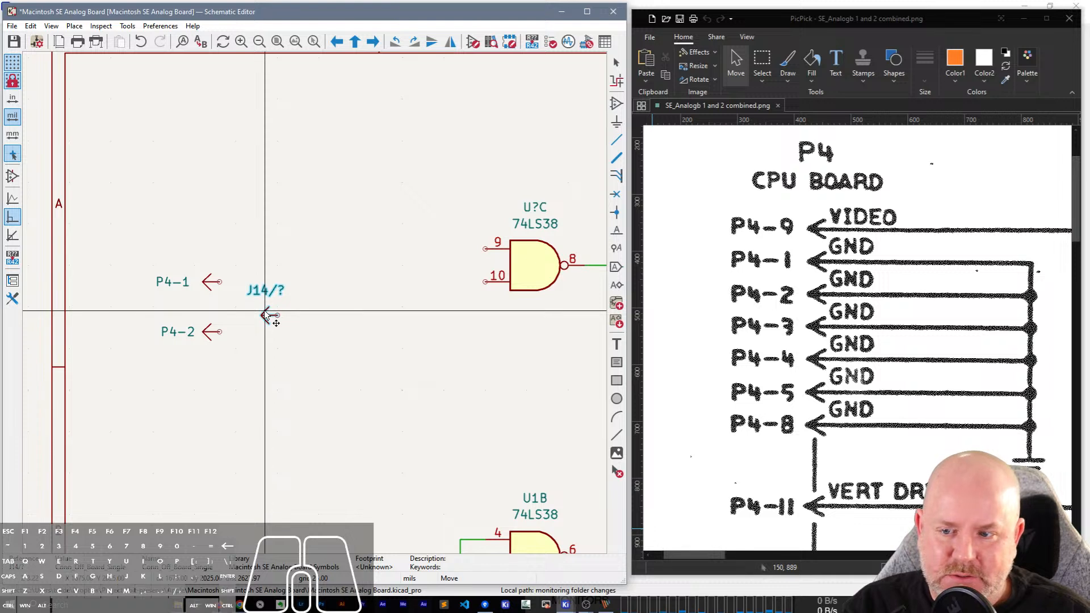
key(Escape)
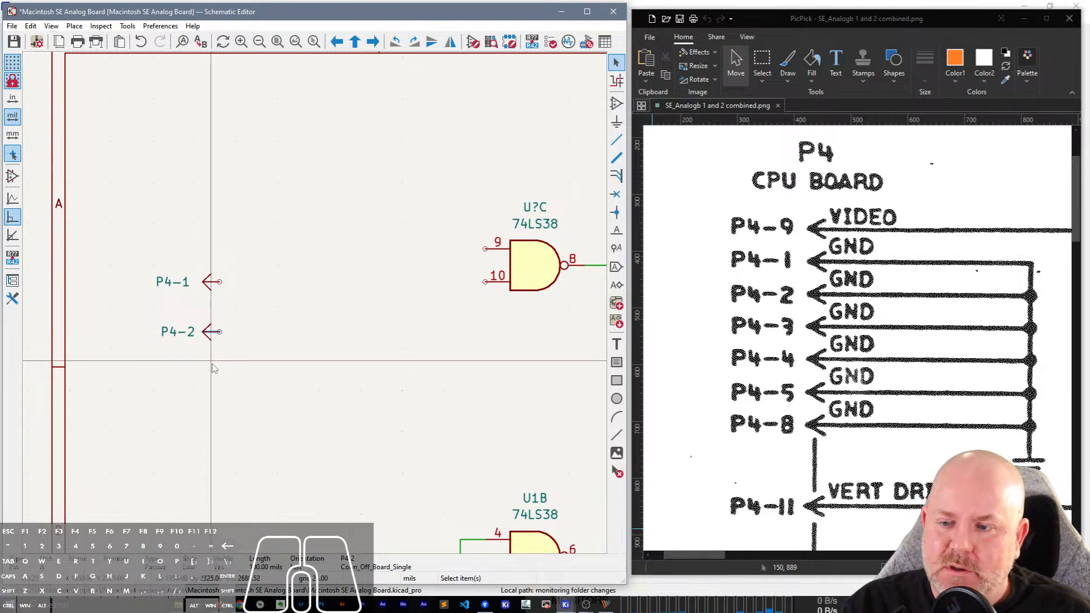
Copy the P4-2 connector and paste seven copies in a column directly below it, with their arrows aligned.
drag(220, 360, 62, 287)
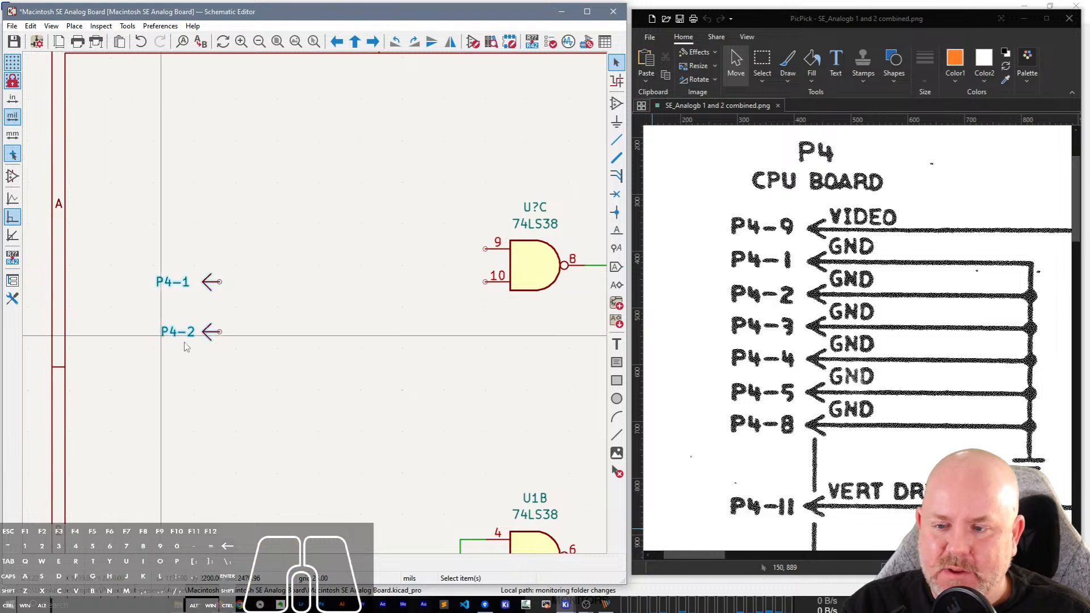
drag(245, 346, 211, 353)
key(ctrl+v)
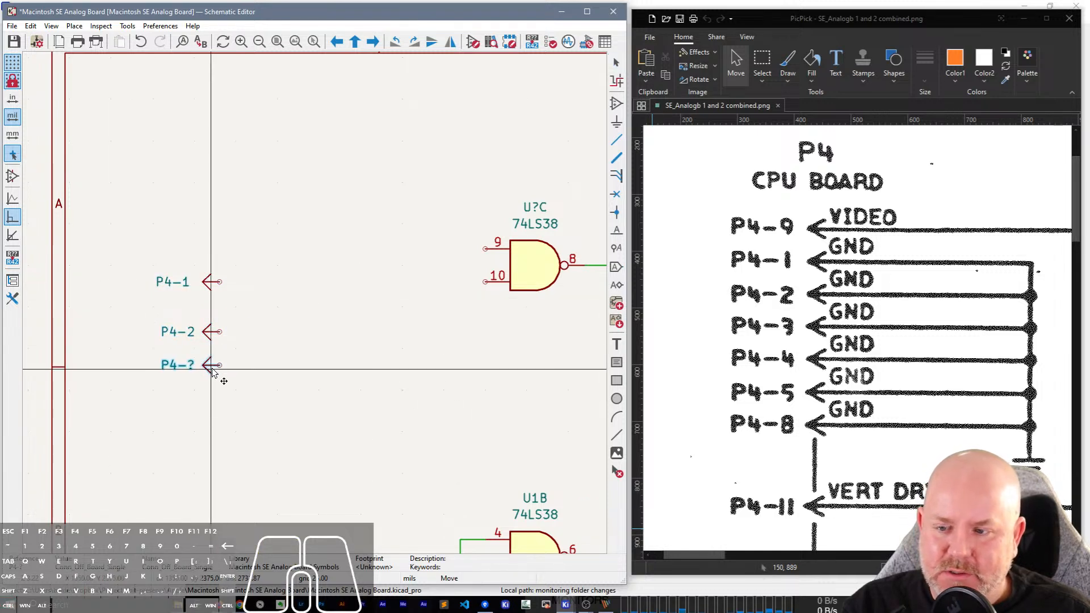
click(211, 357)
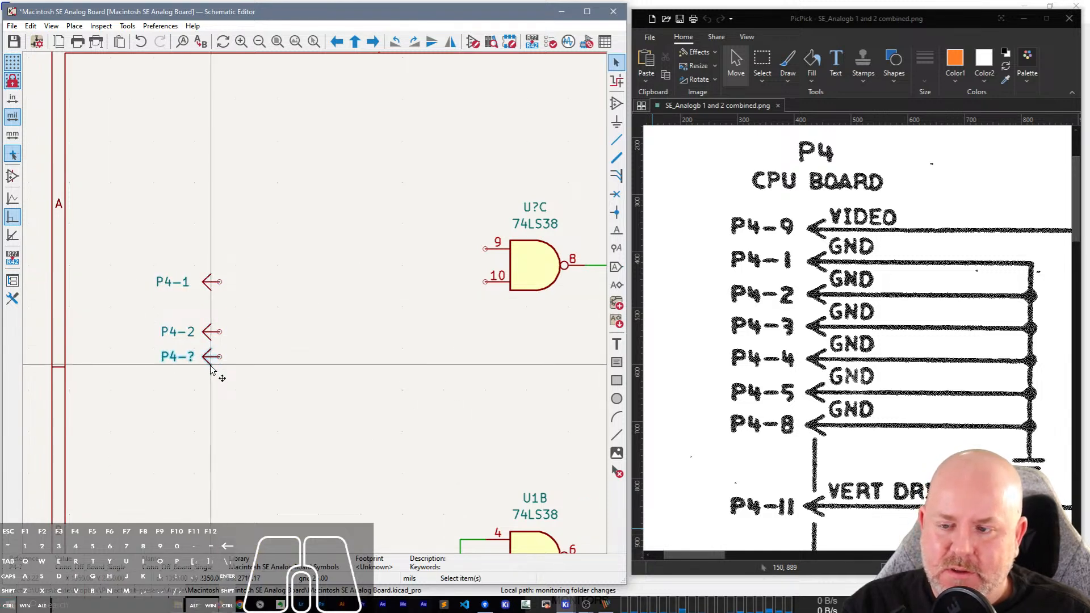
key(ctrl+v)
click(211, 383)
key(ctrl+v)
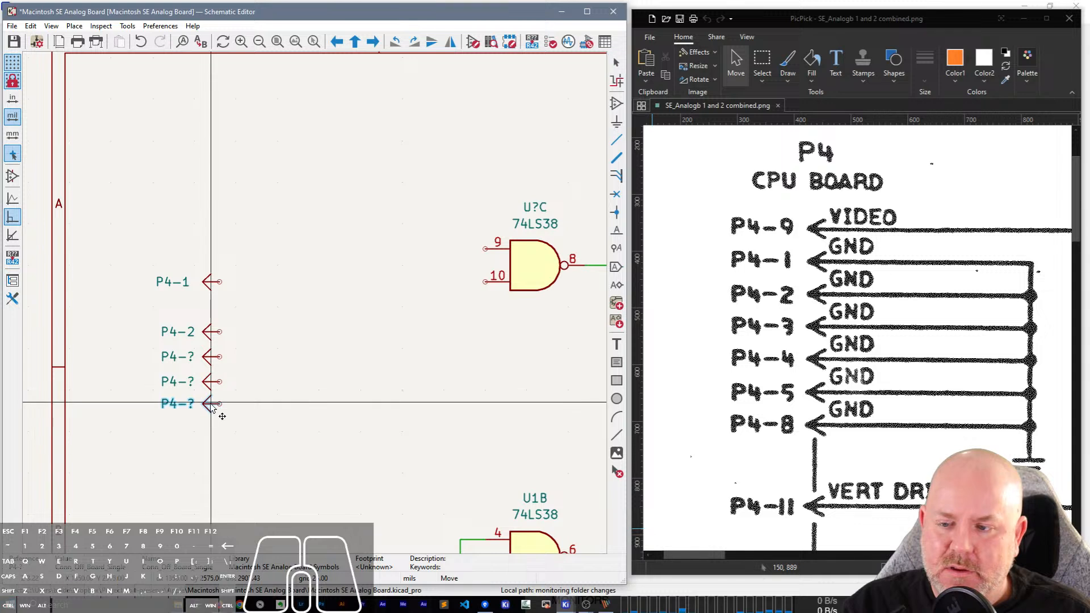
click(211, 404)
key(ctrl+v)
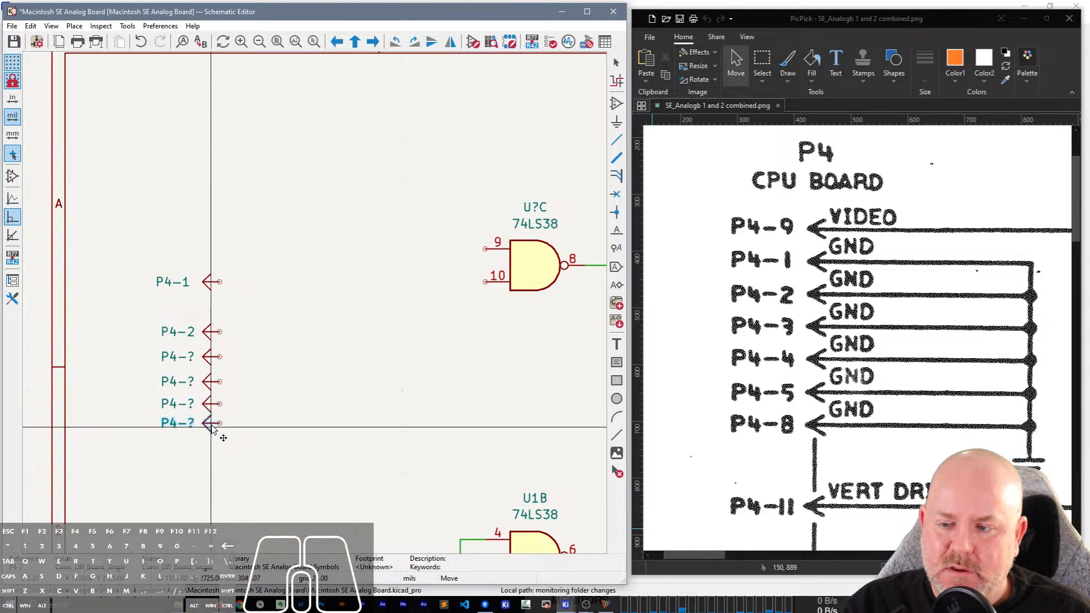
click(211, 424)
key(ctrl+v)
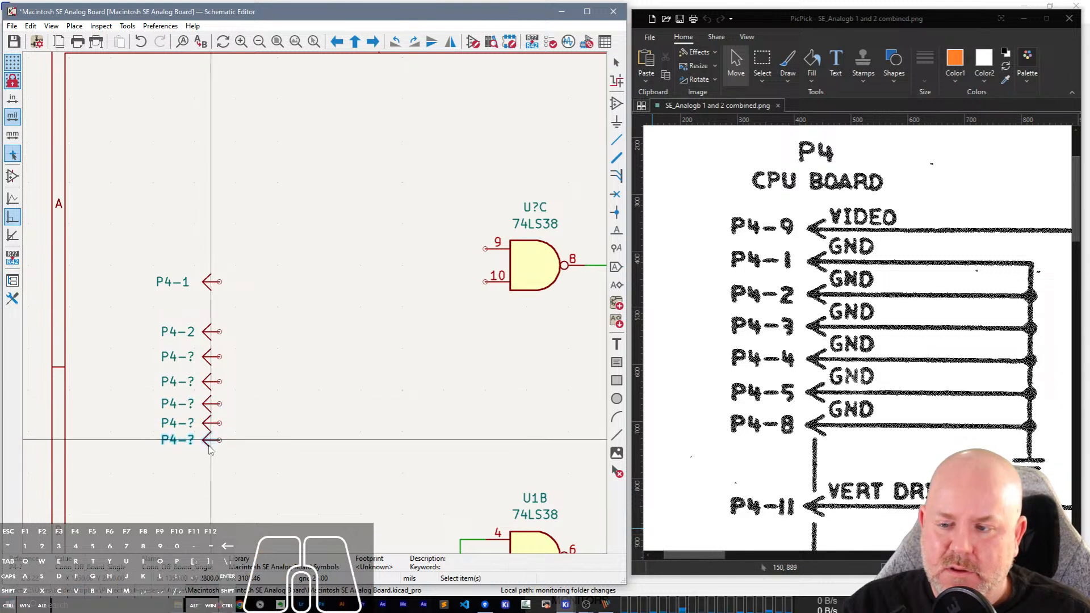
click(211, 441)
key(ctrl+v)
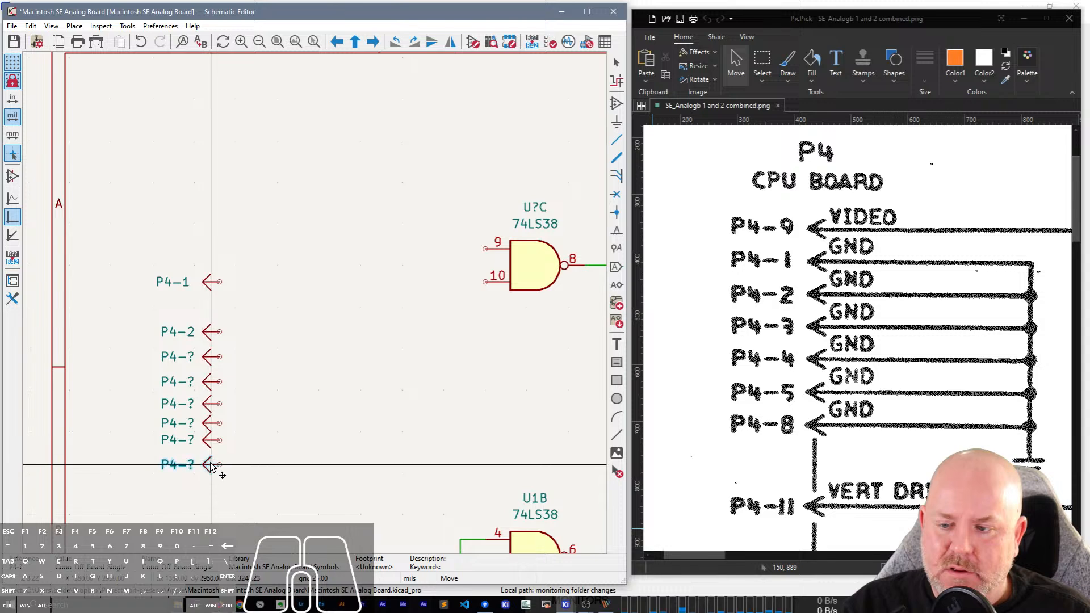
click(211, 459)
key(ctrl+v)
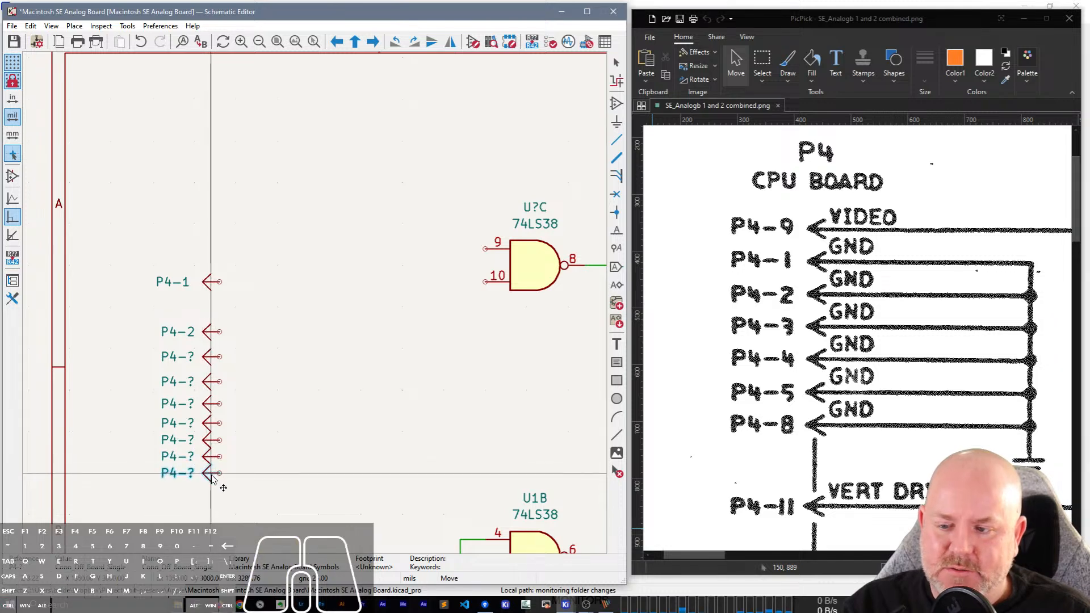
click(211, 474)
Move the P4-2 connector and its reference up closer to P4-1, keeping the two arrows vertically aligned.
scroll(211, 477, up, 2)
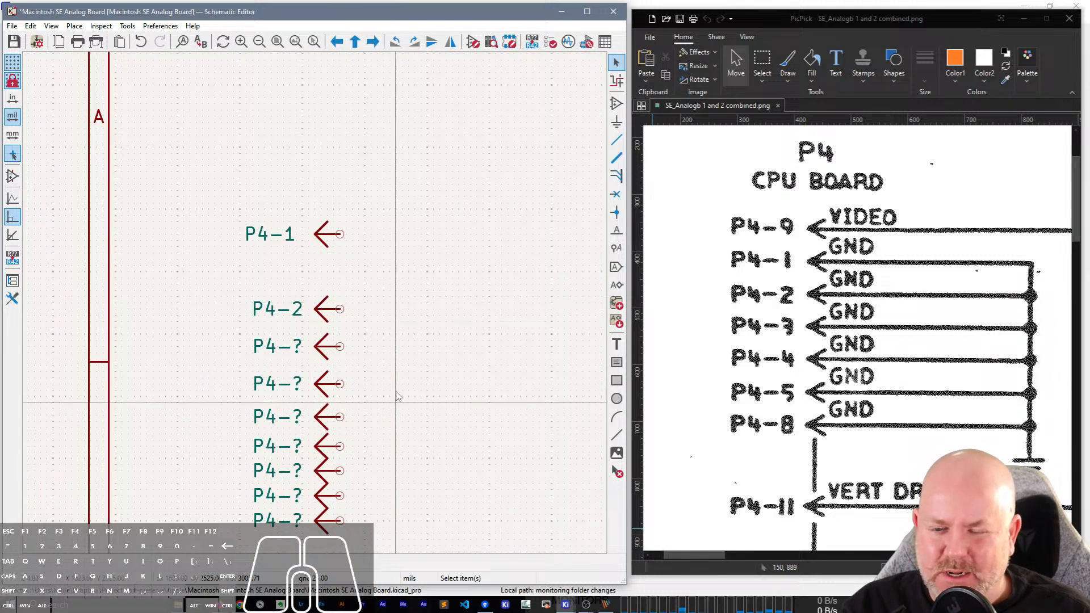
click(334, 308)
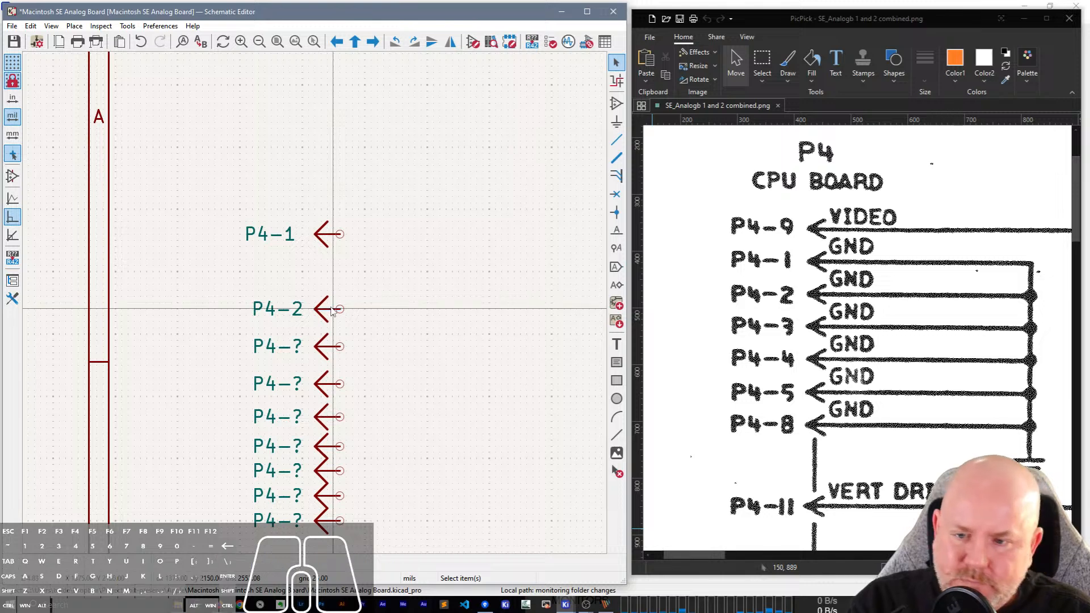
click(340, 274)
drag(352, 338, 315, 301)
key(m)
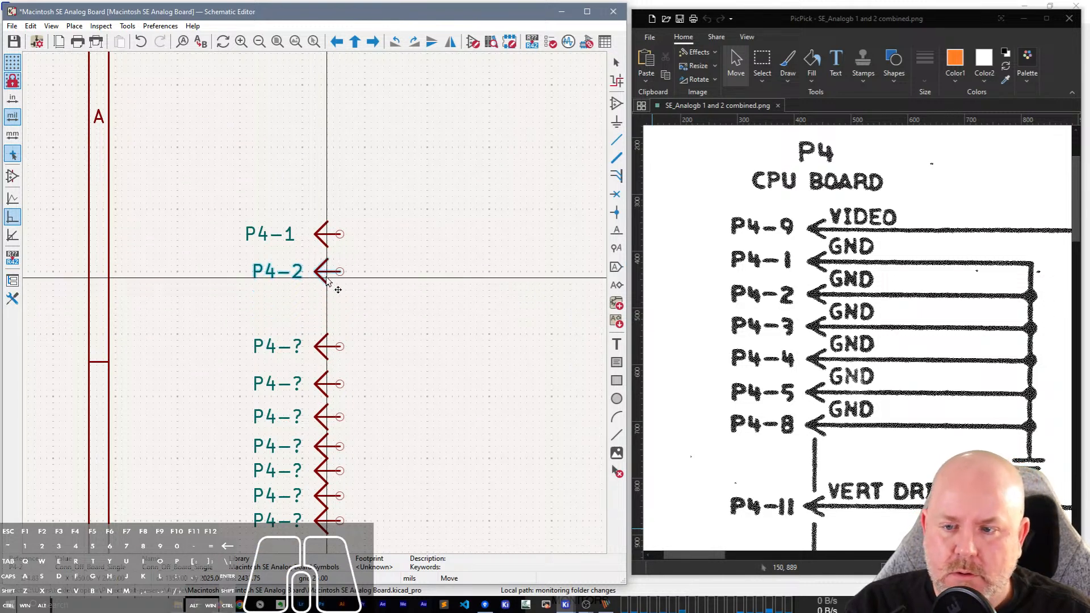
click(328, 272)
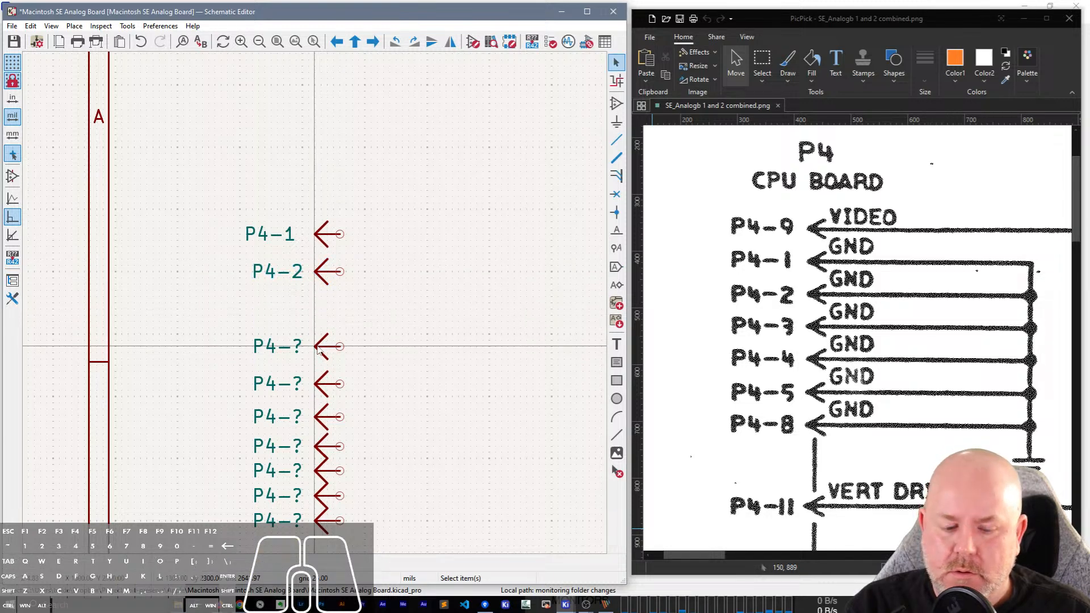
Enable the schematic editor's editing option "Clicking on a pin selects the symbol".
click(318, 351)
click(319, 350)
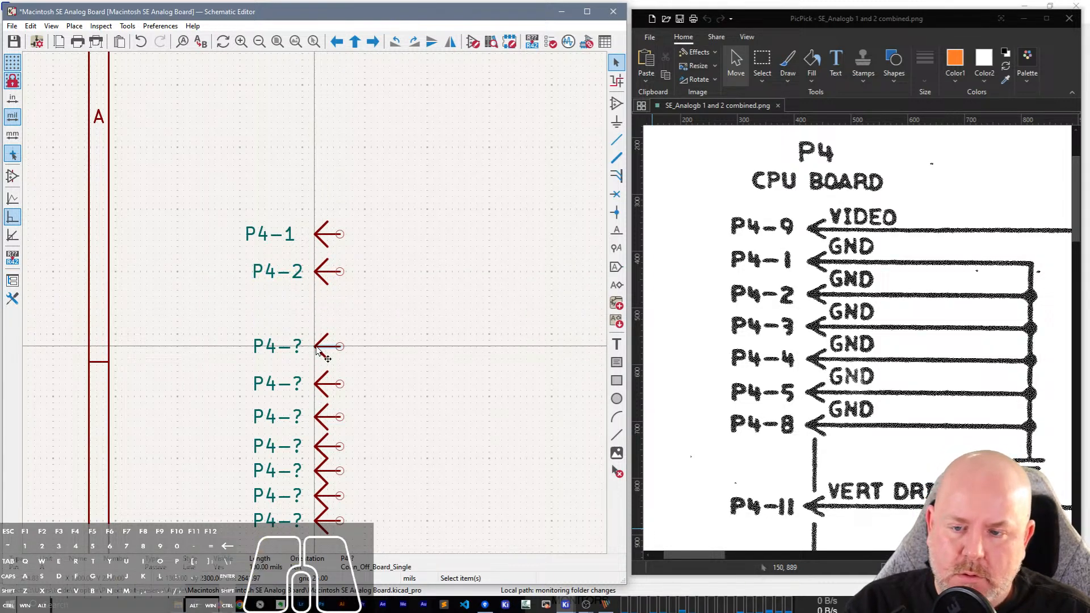
click(167, 26)
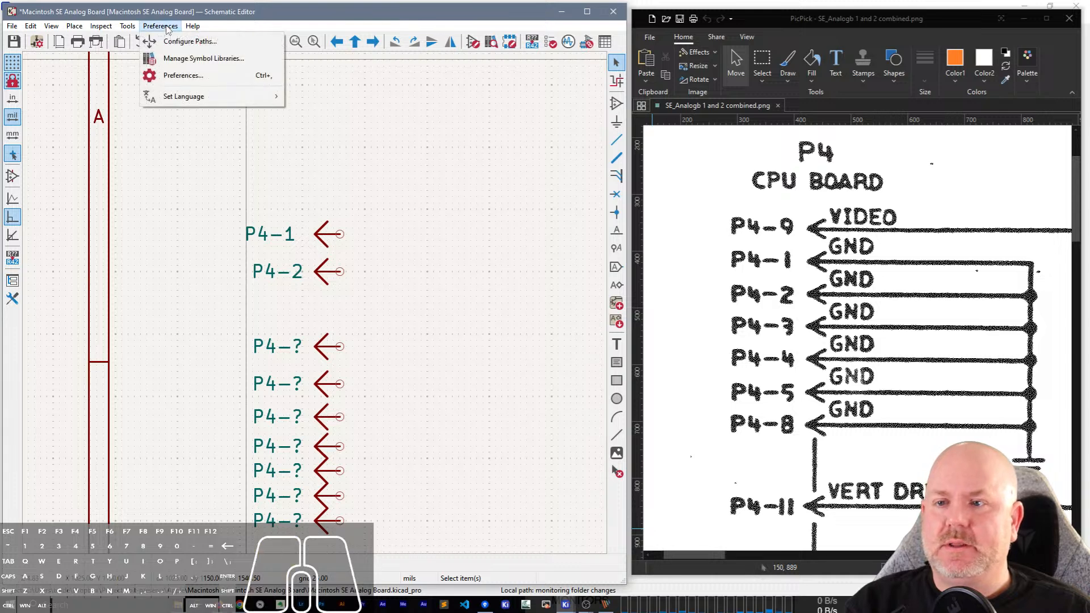
click(170, 73)
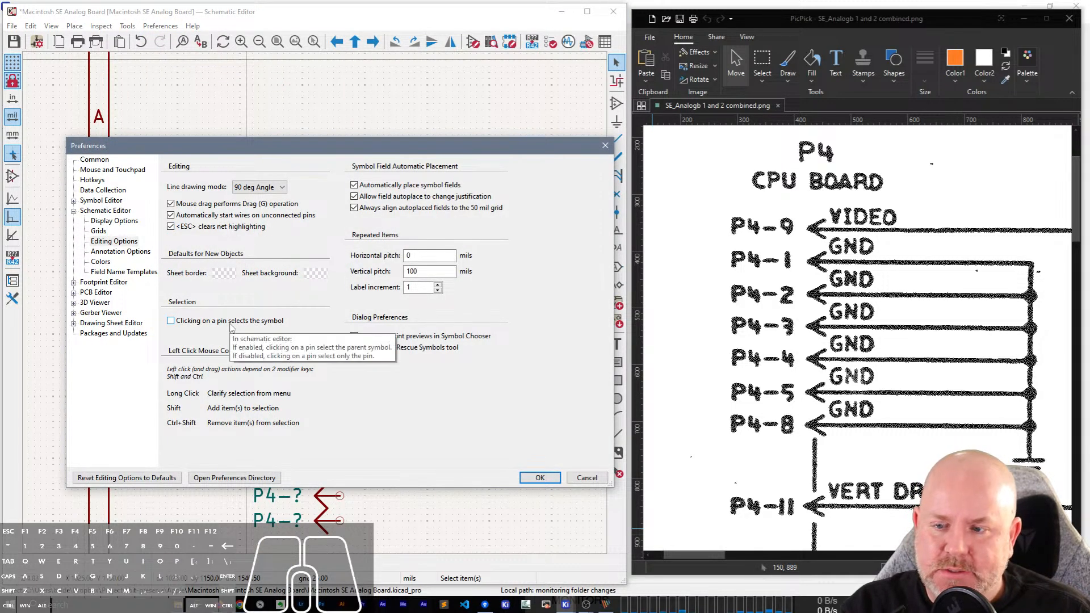
click(548, 481)
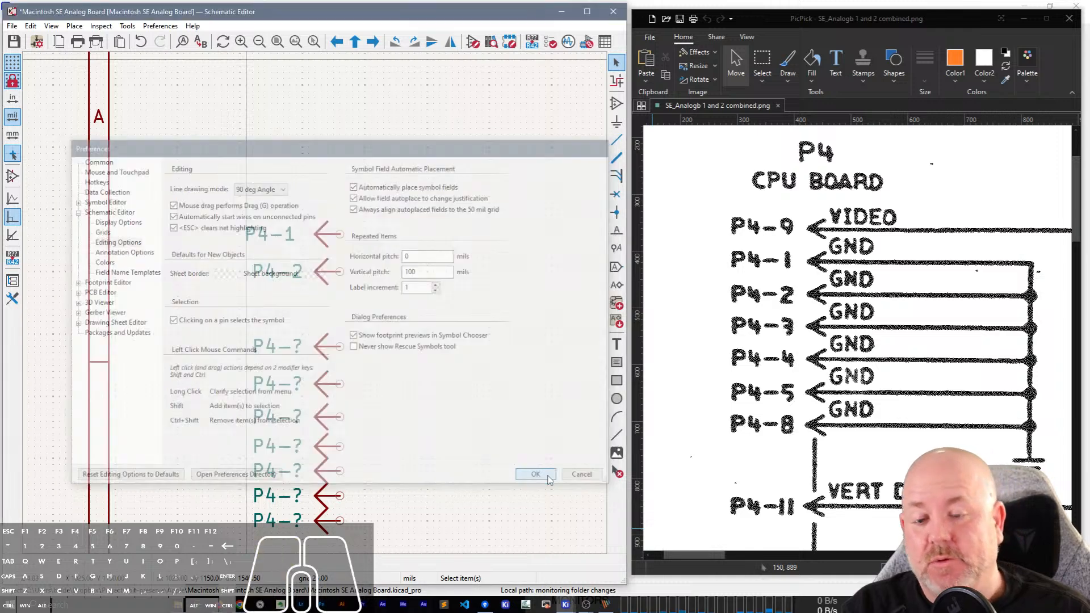
Space the seven unnumbered connectors below P4-2 evenly in the column, at a pitch of about 150 mils.
click(328, 349)
drag(327, 349, 328, 311)
drag(326, 382, 327, 350)
drag(327, 418, 331, 384)
mouse_move(328, 445)
mouse_down()
mouse_move(327, 418)
mouse_move(330, 427)
mouse_up()
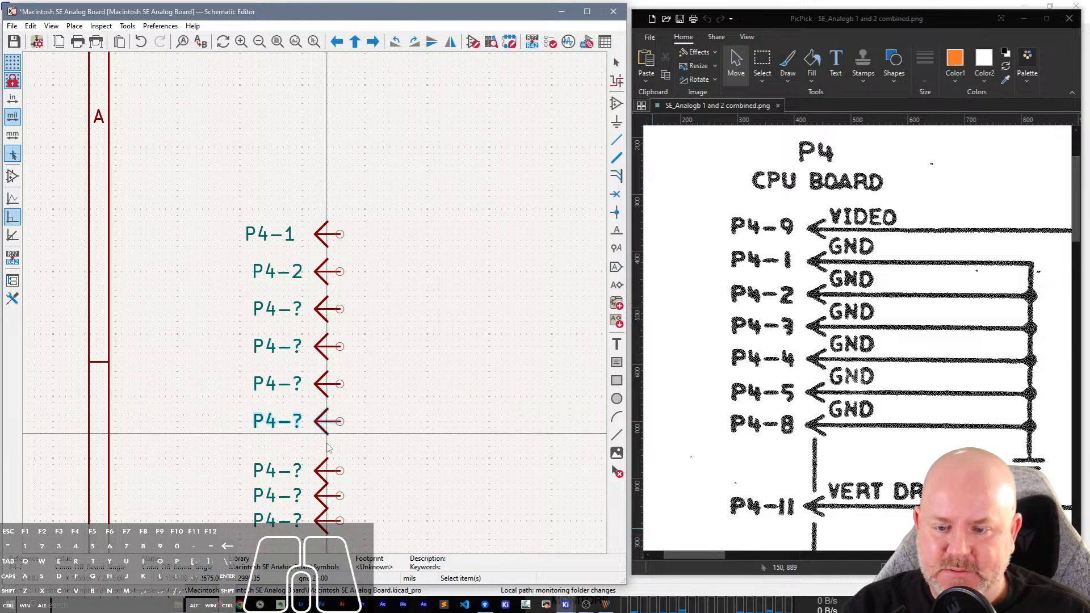
click(328, 471)
mouse_move(327, 470)
mouse_down()
mouse_move(328, 446)
mouse_move(327, 456)
mouse_up()
drag(328, 496, 327, 534)
Shift the topmost connector's reference text into line with the references below and change it to P4-9.
scroll(339, 385, down, 2)
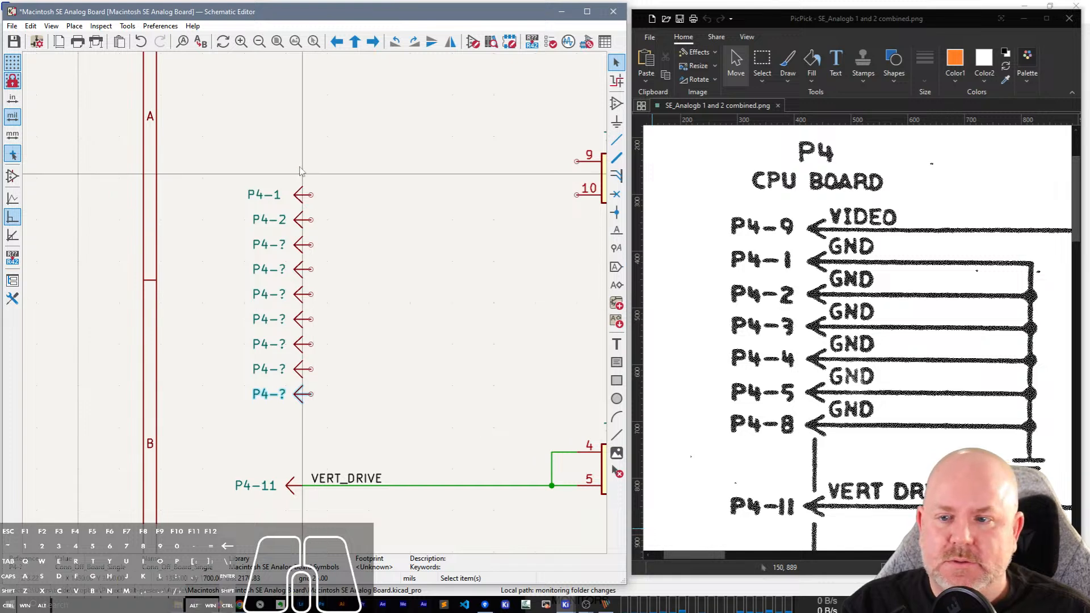
click(265, 196)
key(m)
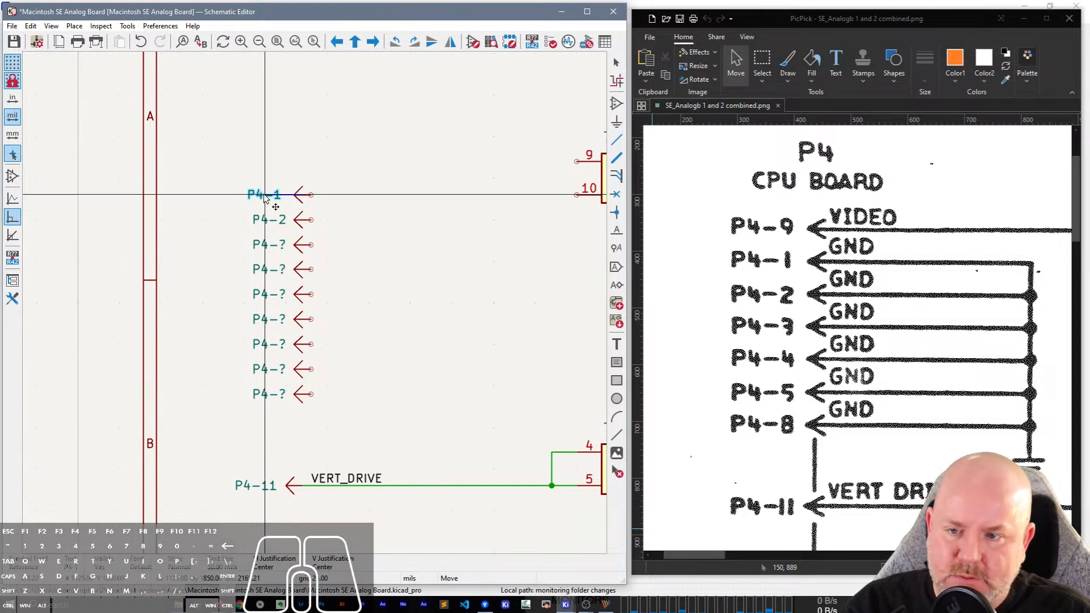
click(271, 195)
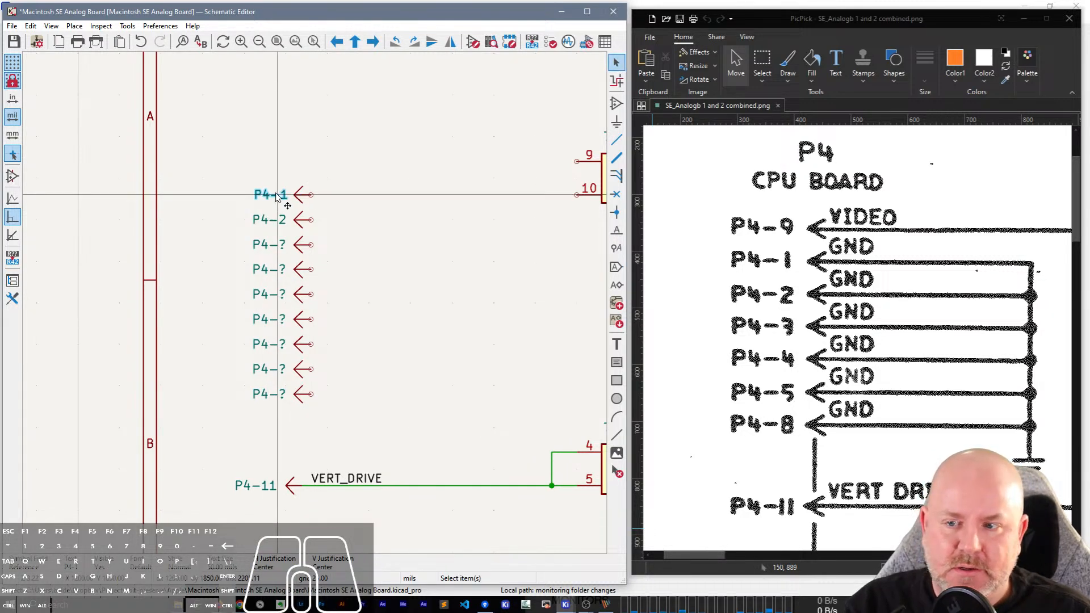
double_click(276, 195)
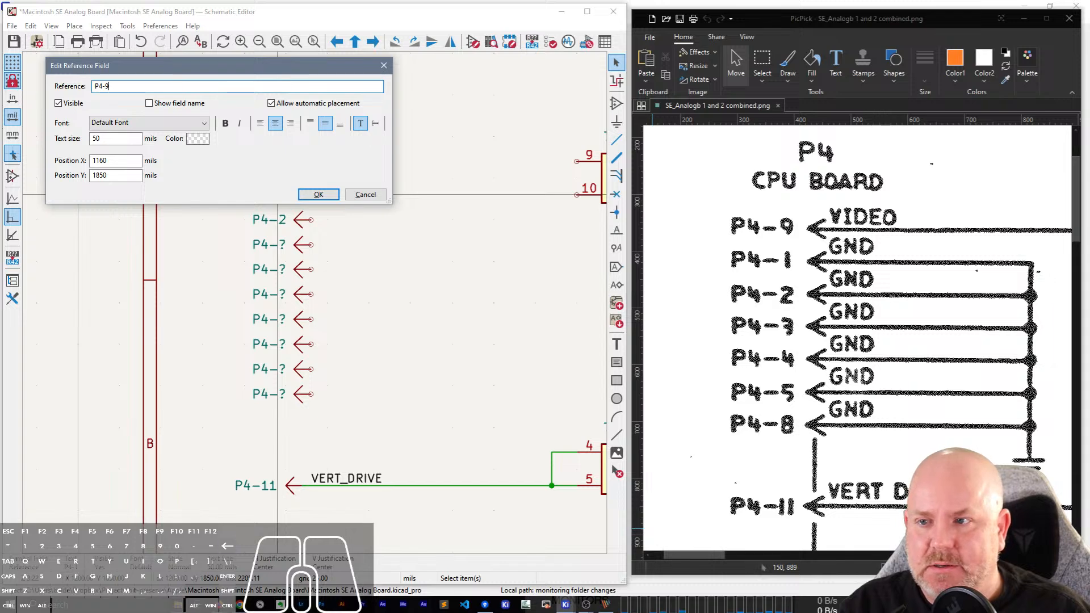
text(9)
key(Return)
Set the references of the three connectors directly below P4-9 to P4-1, P4-2 and P4-3, going downwards.
click(278, 221)
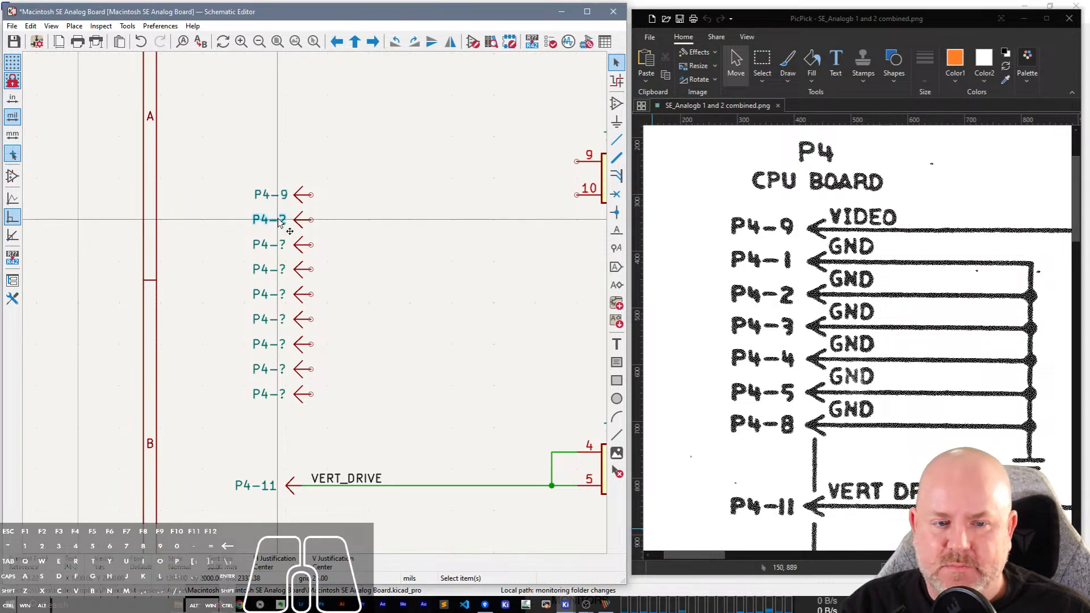
double_click(278, 221)
text(1)
key(Return)
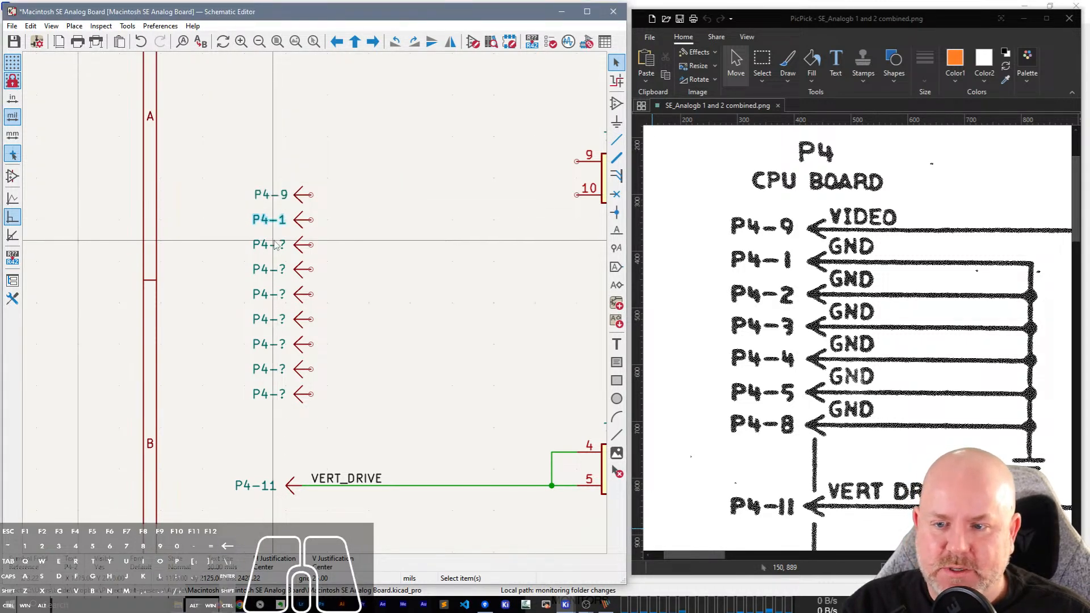
double_click(275, 246)
text(2)
key(Return)
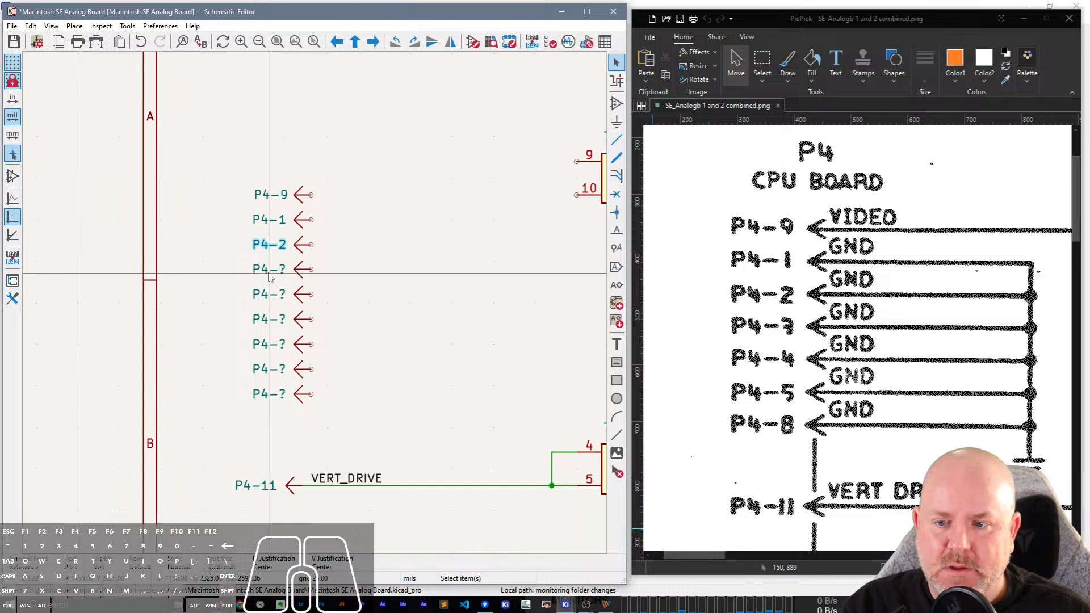
double_click(270, 270)
text(3)
key(Return)
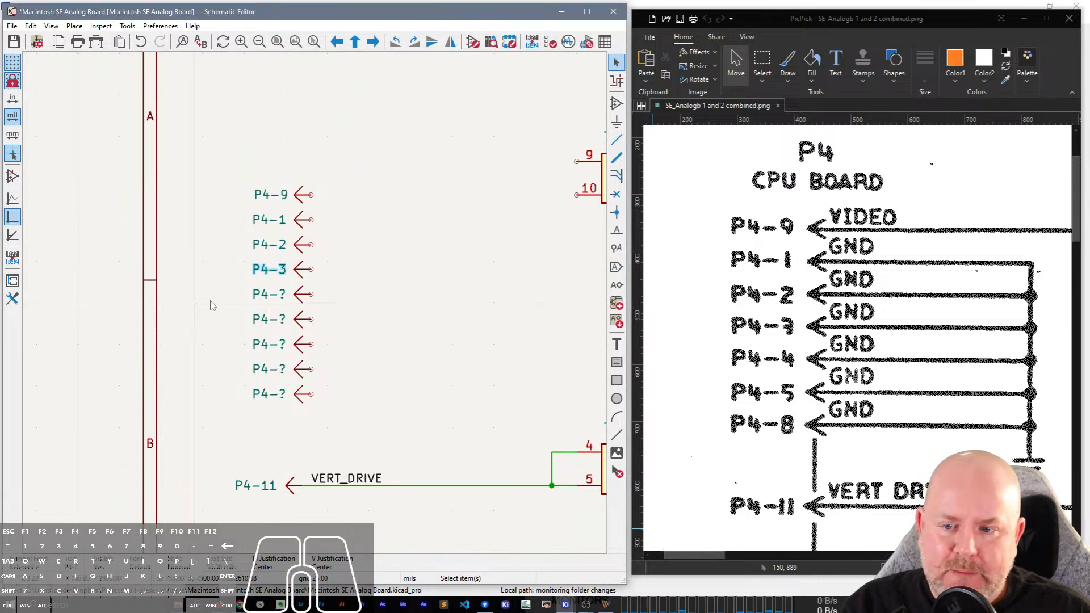
Set the references of the three connectors below P4-3 to P4-4, P4-5 and P4-8, going downwards.
double_click(269, 294)
text(4)
key(Return)
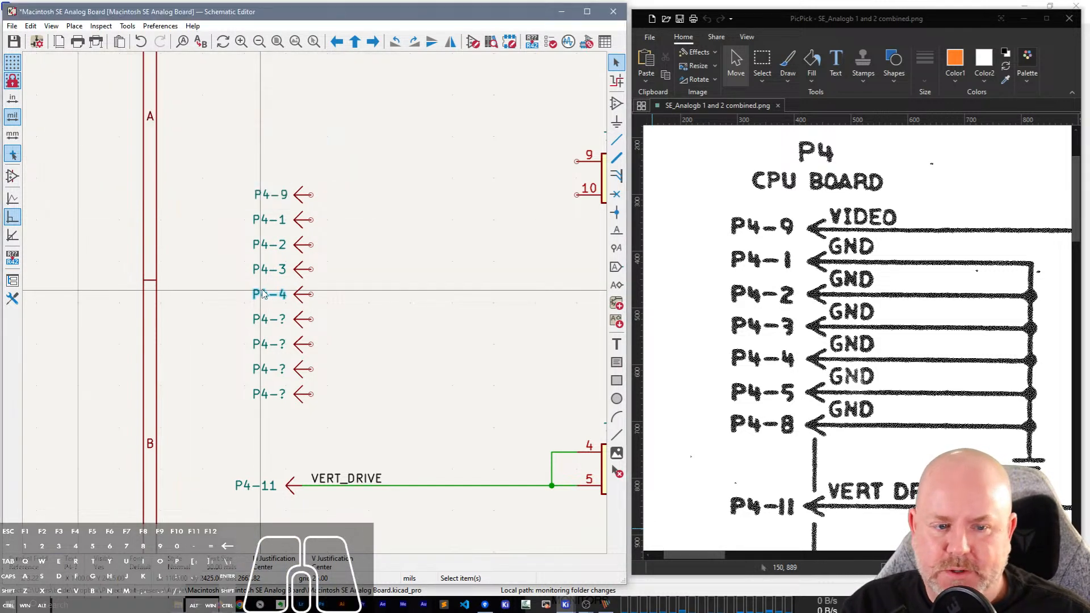
double_click(272, 321)
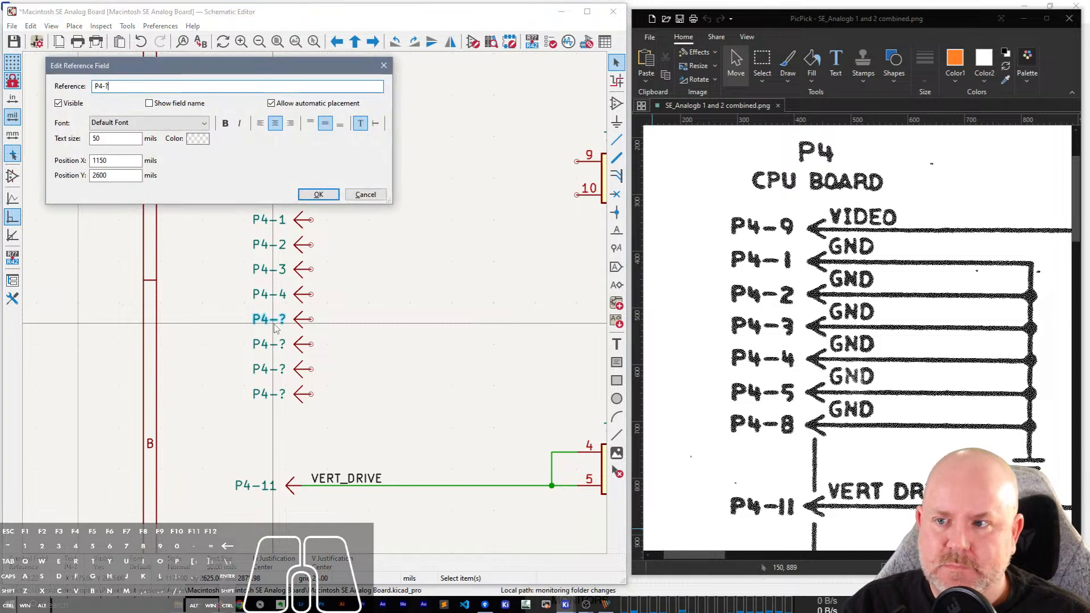
text(5)
key(Return)
double_click(270, 346)
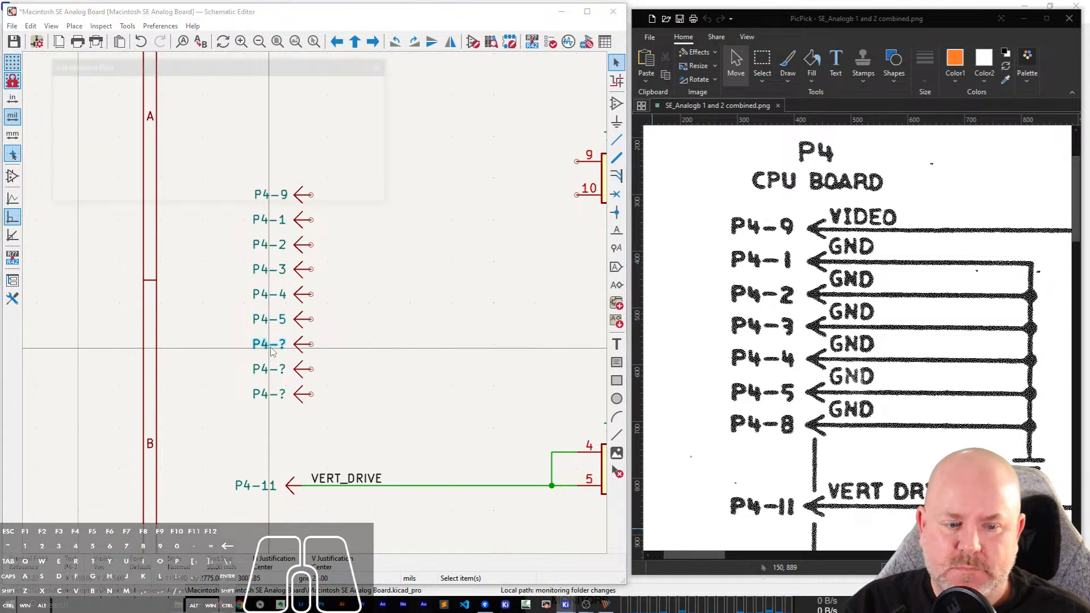
key(BackSpace)
text(8)
key(Return)
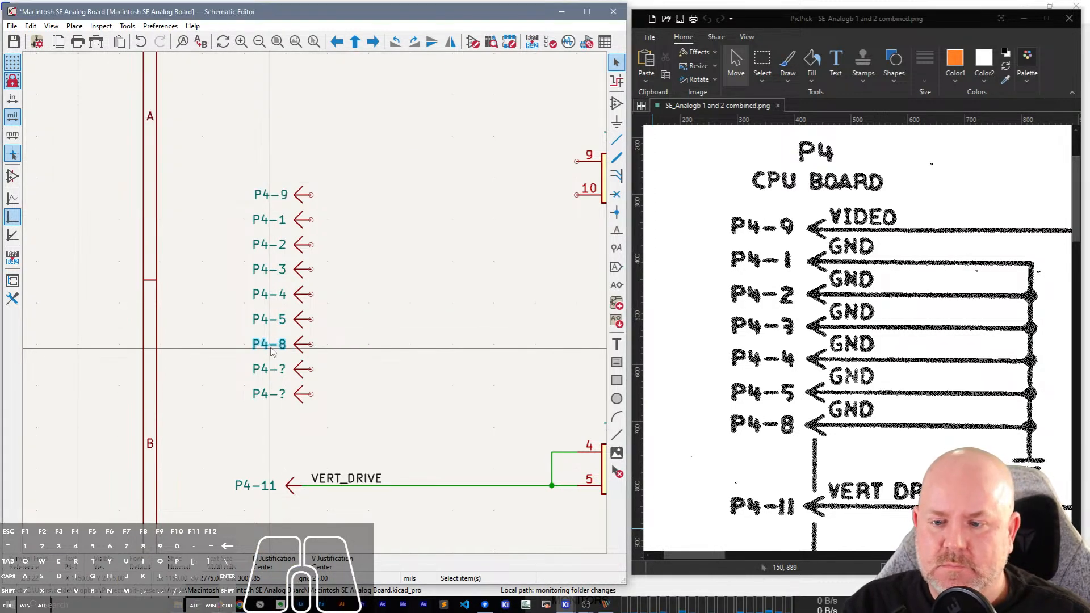
Find the remaining P4 supply pins in the scanned schematic and set the last two connectors' references to P4-6 and P4-7.
drag(334, 415, 233, 373)
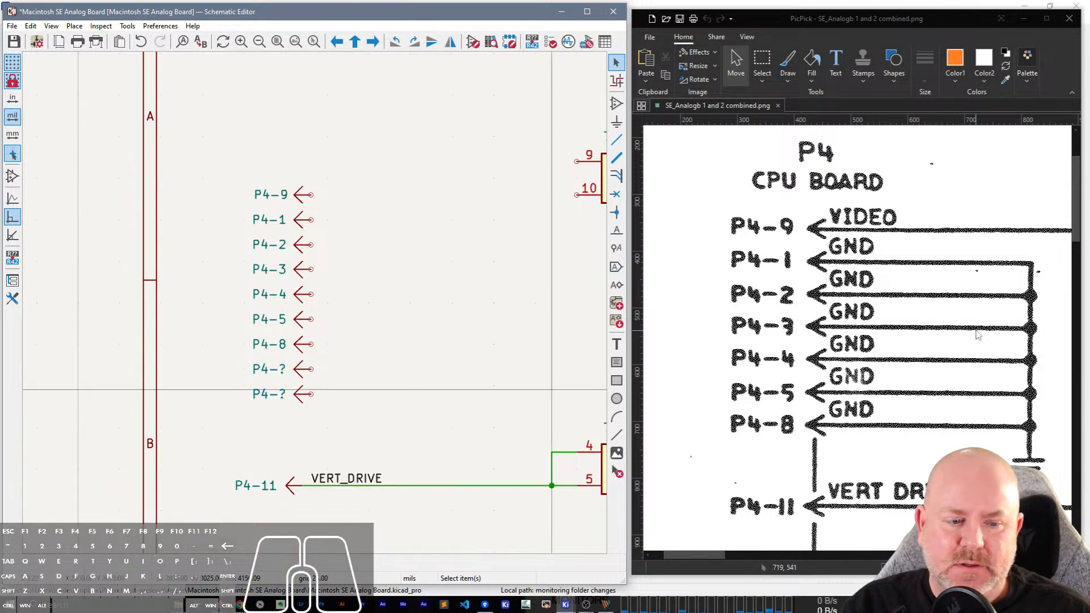
scroll(1066, 301, down, 10)
drag(1075, 300, 1085, 404)
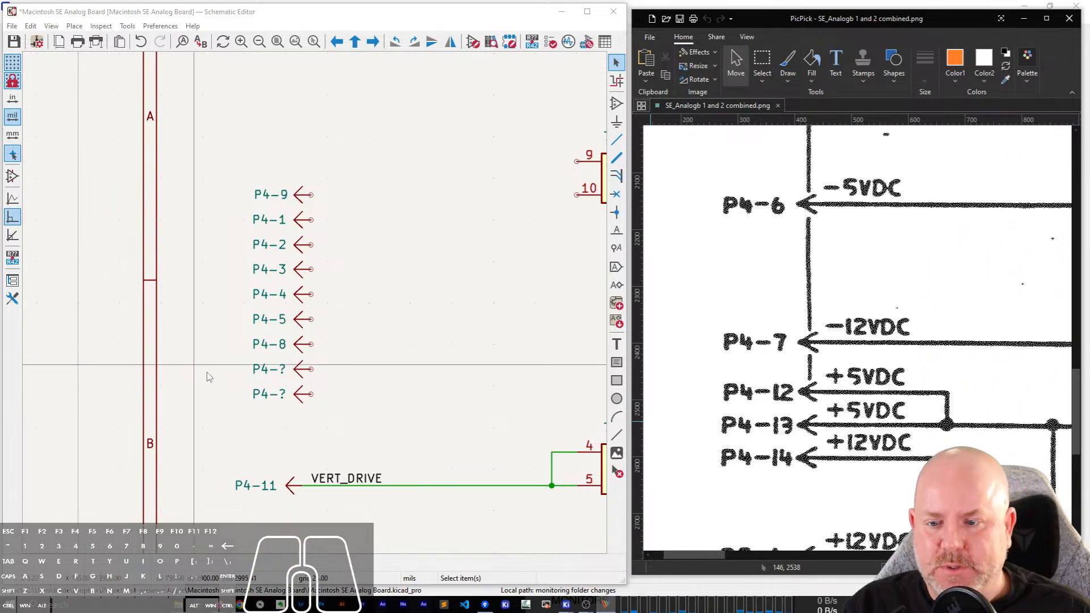
click(271, 370)
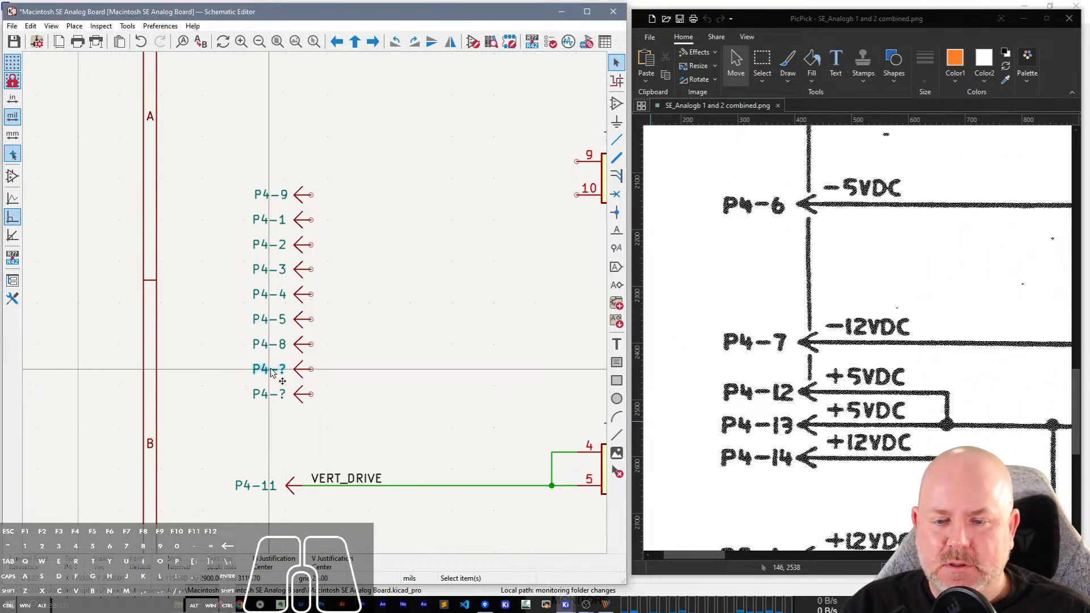
text(e6)
key(Return)
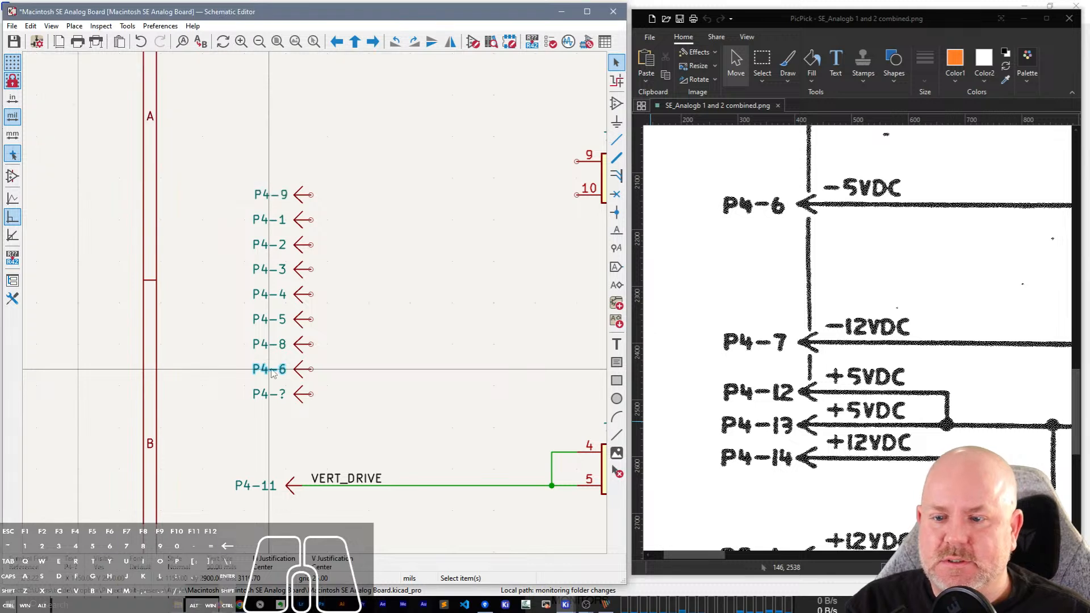
click(277, 396)
text(e)
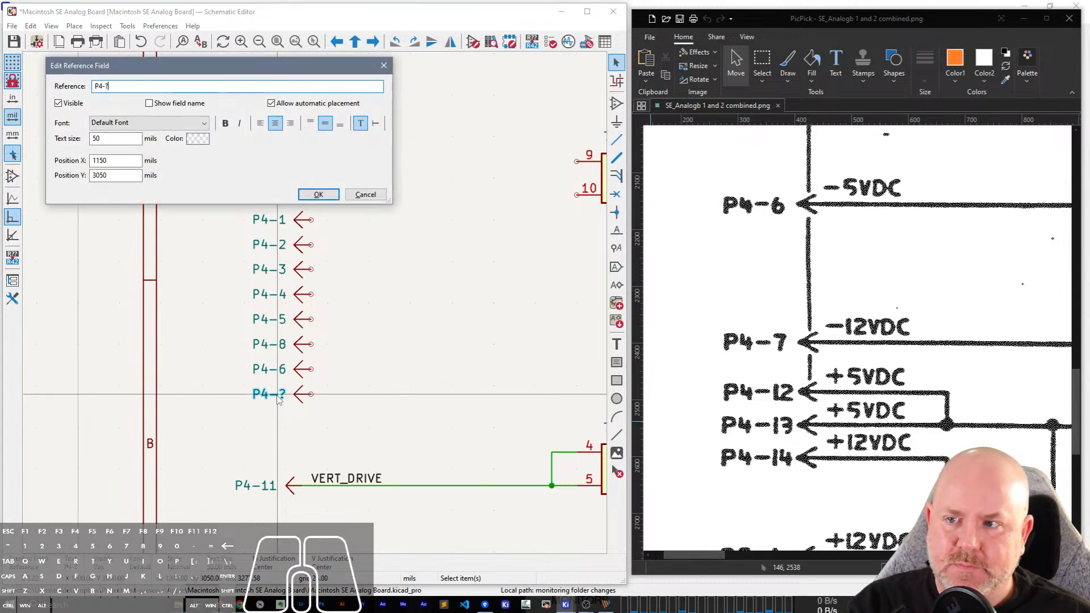
text(7)
key(Return)
Move the P4-6 and P4-7 connectors together into the empty area below the P4-11 VERT_DRIVE line, roughly in column with it.
drag(332, 403, 221, 353)
key(m)
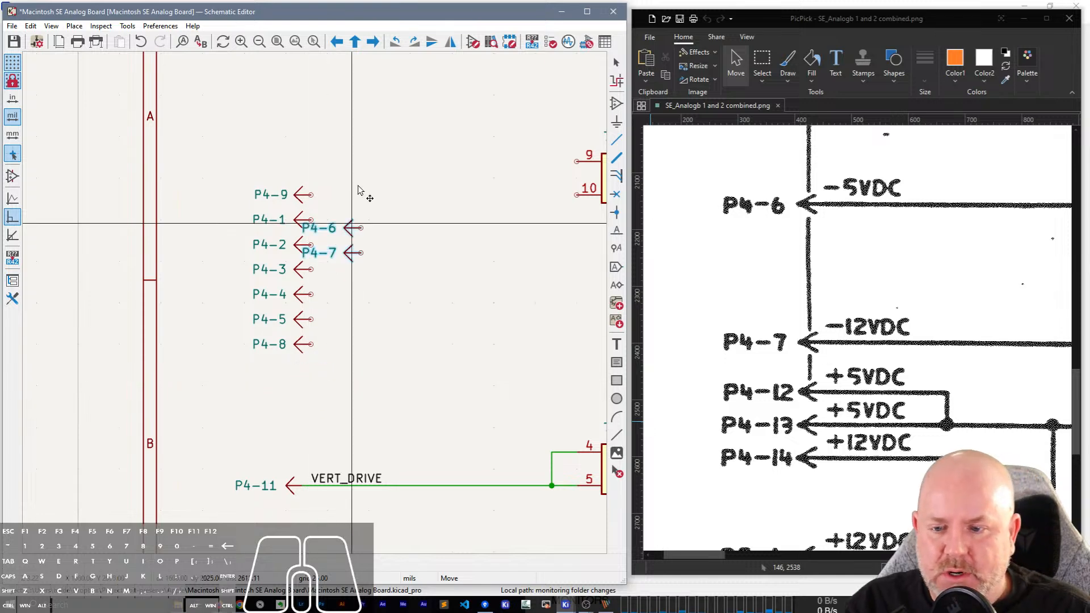
scroll(419, 353, down, 5)
scroll(314, 297, up, 3)
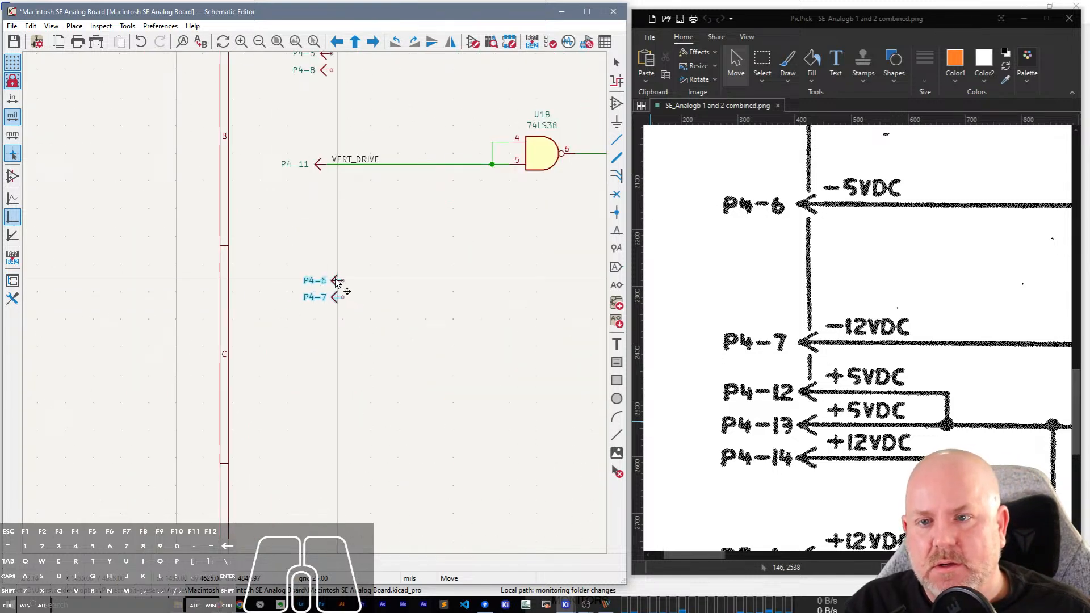
click(332, 280)
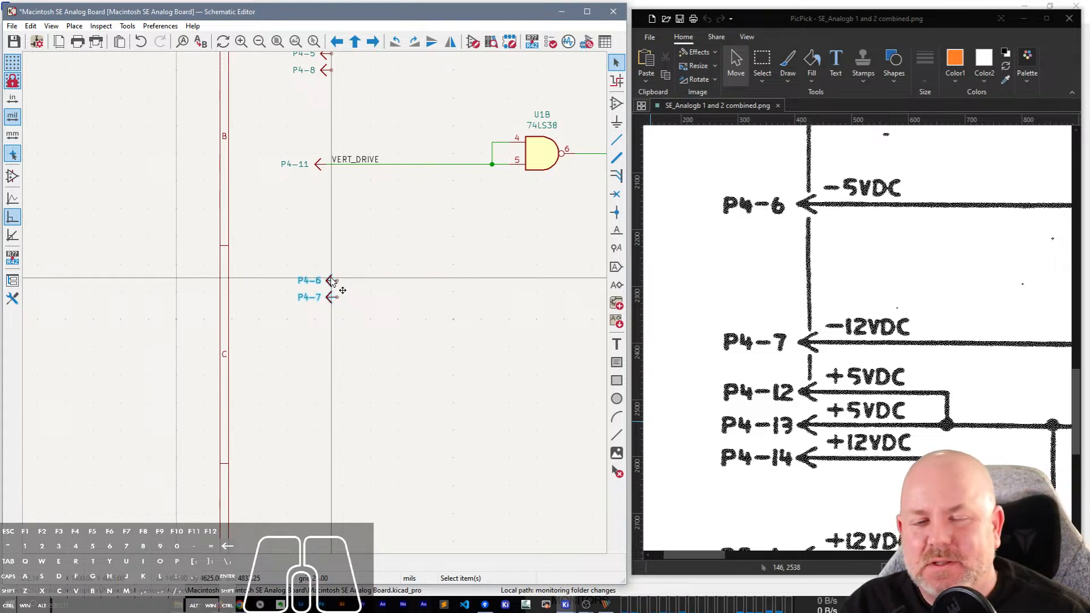
Compare the redrawn P4 connectors with the scanned schematic, checking the pin order and spacing from P4-9 down to P4-6.
scroll(377, 343, up, 5)
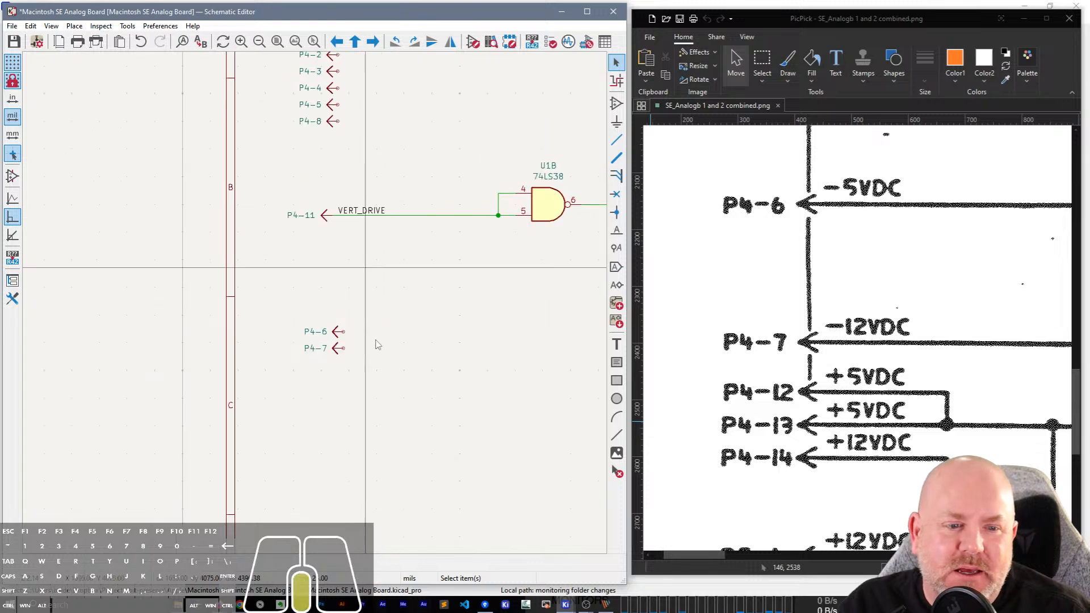
scroll(387, 489, up, 1)
scroll(920, 364, up, 10)
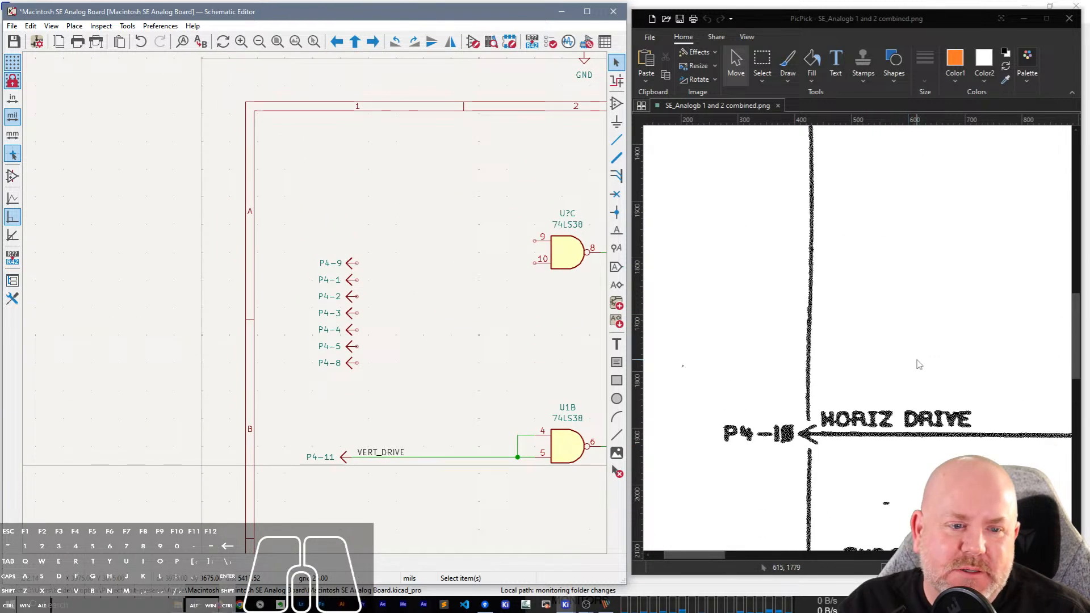
scroll(920, 364, up, 5)
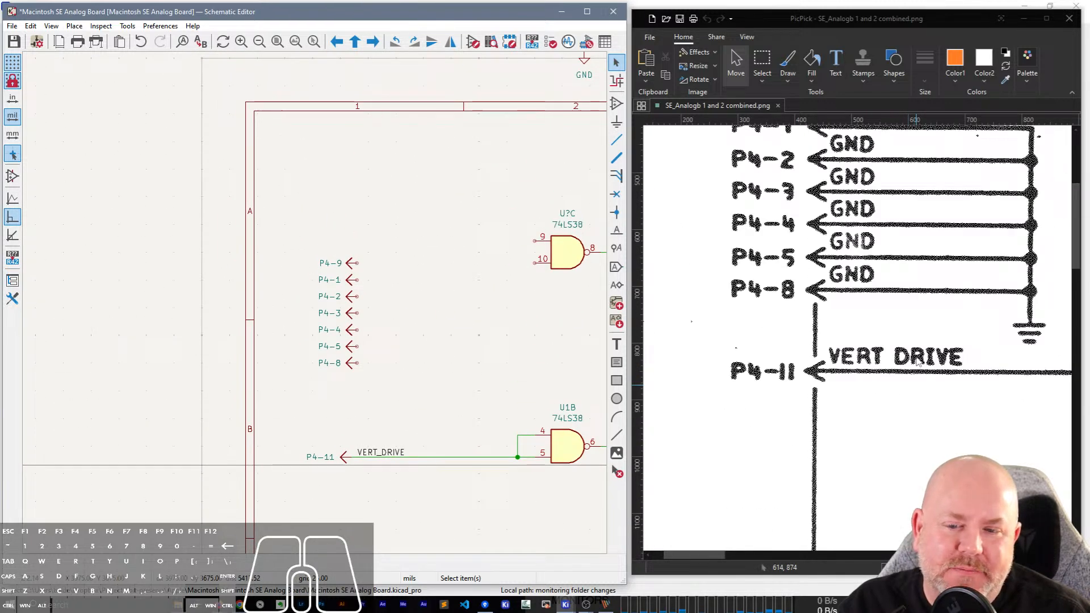
scroll(918, 362, down, 8)
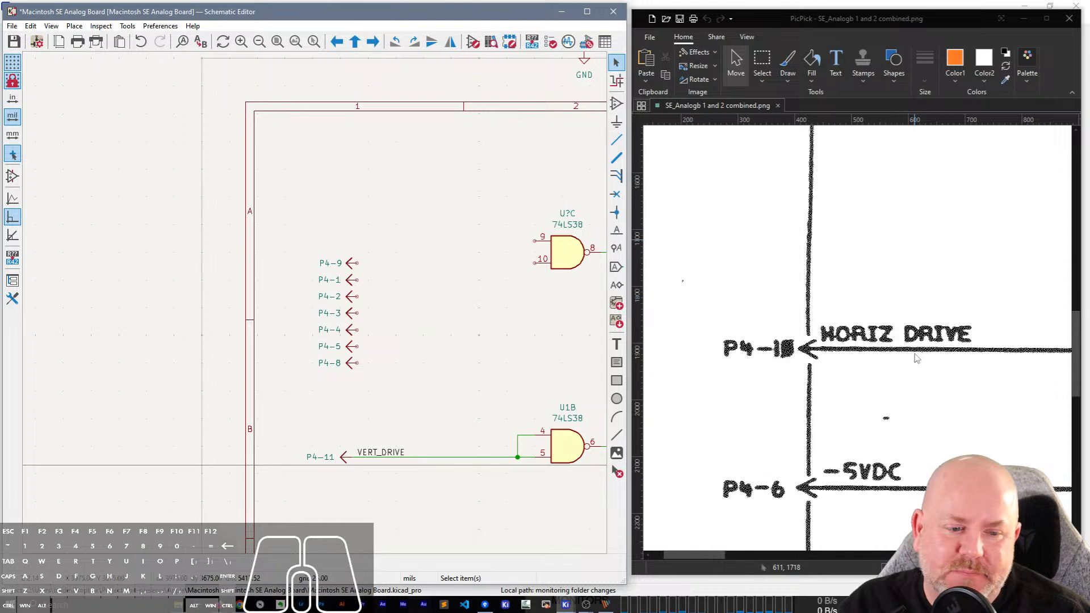
scroll(918, 358, up, 13)
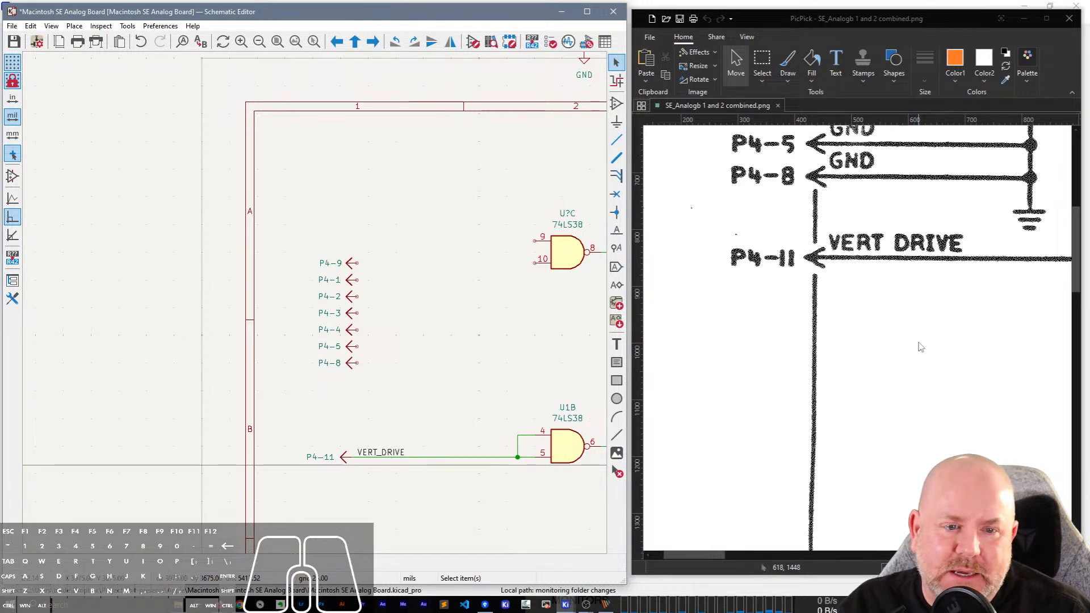
scroll(920, 347, up, 1)
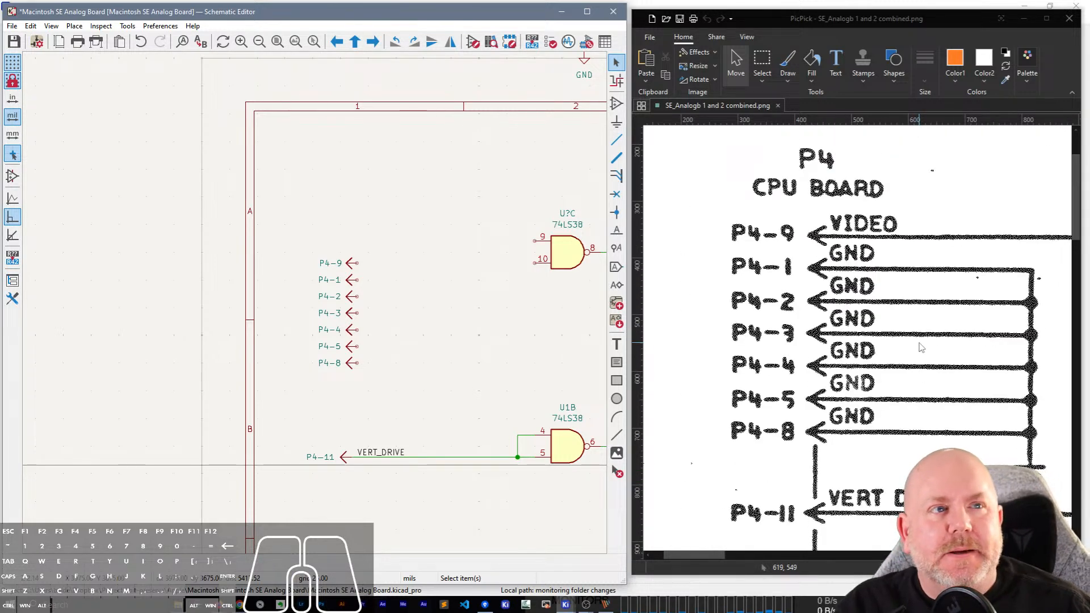
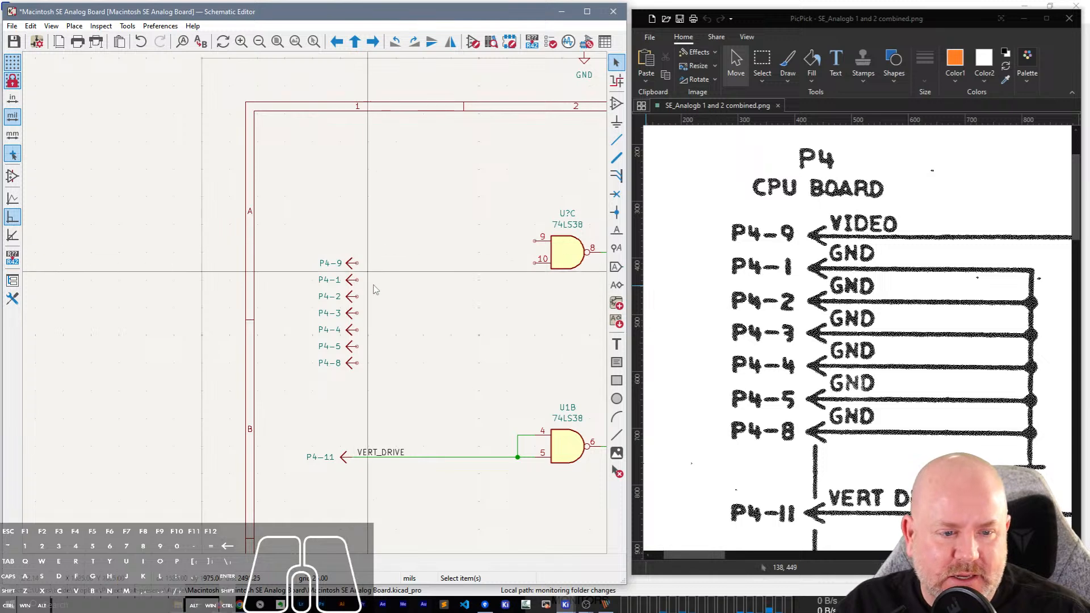
Draw a wire from P4-1 out to the side and down past P4-8 as the common ground line.
scroll(349, 256, up, 2)
click(296, 290)
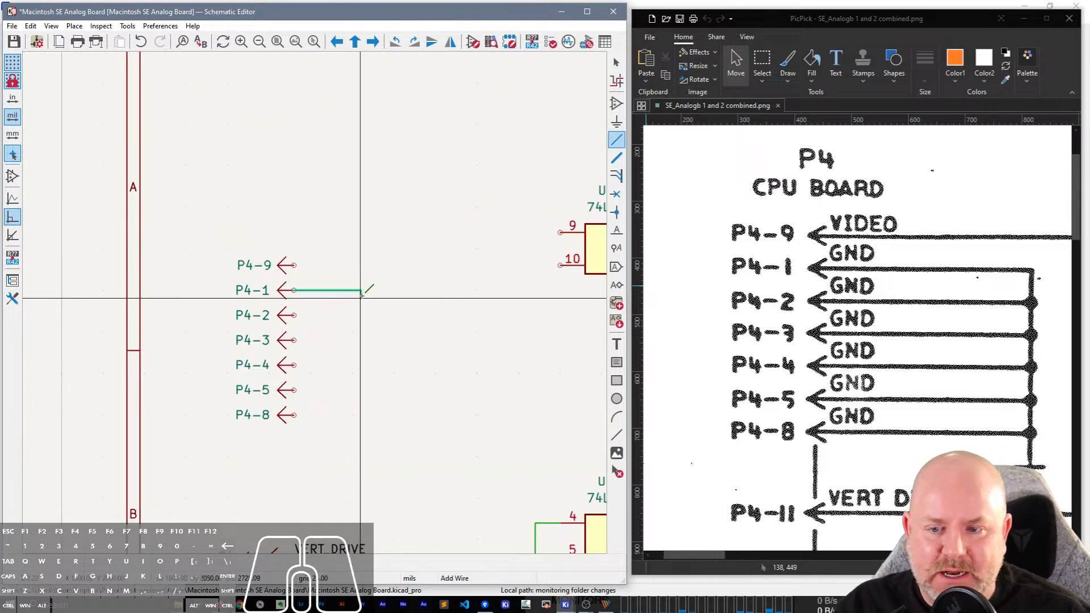
double_click(369, 439)
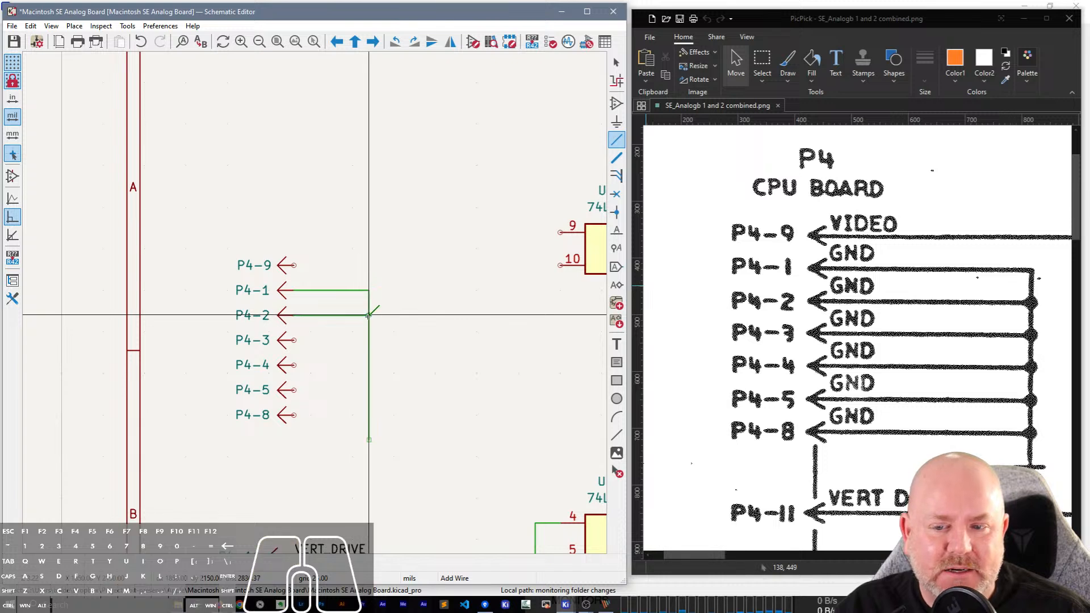
Wire P4-2, P4-3 and P4-4 horizontally to the vertical ground line and repeat the wire twice for the pins below.
click(369, 315)
click(294, 340)
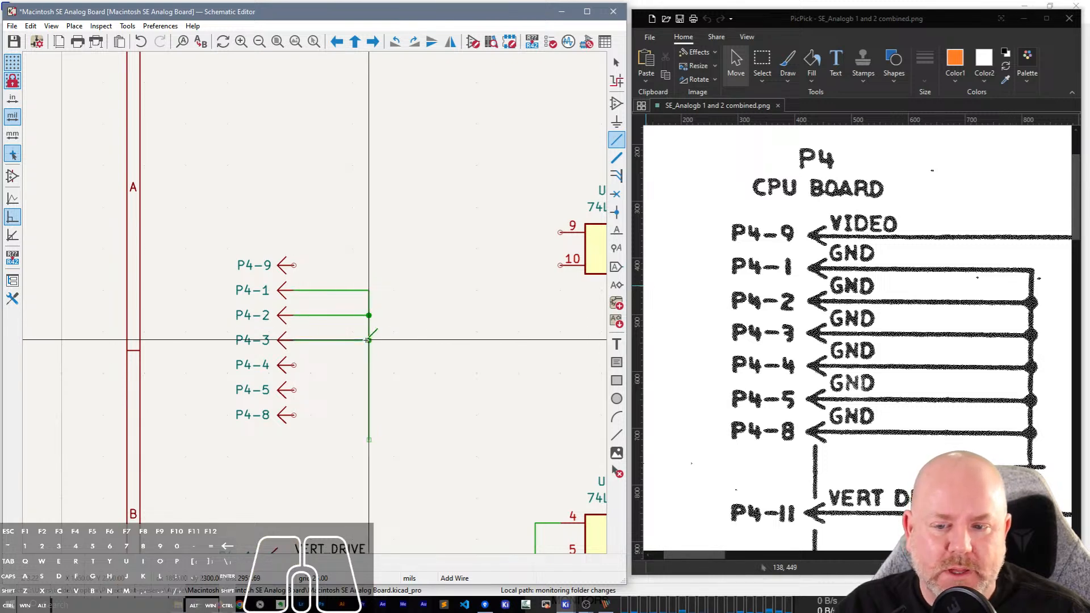
click(369, 340)
click(294, 365)
click(369, 365)
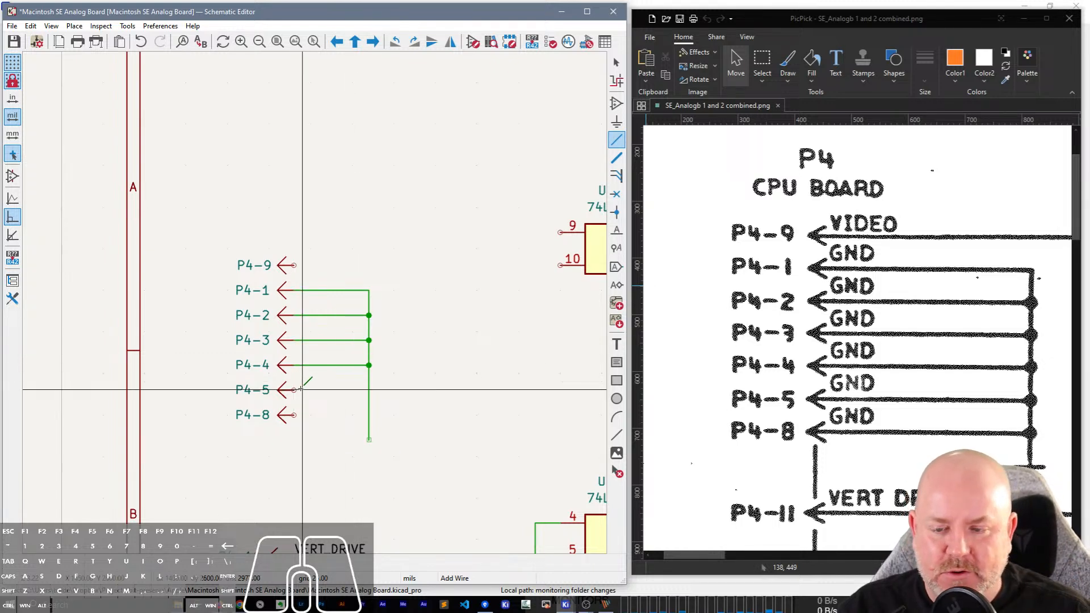
key(Escape)
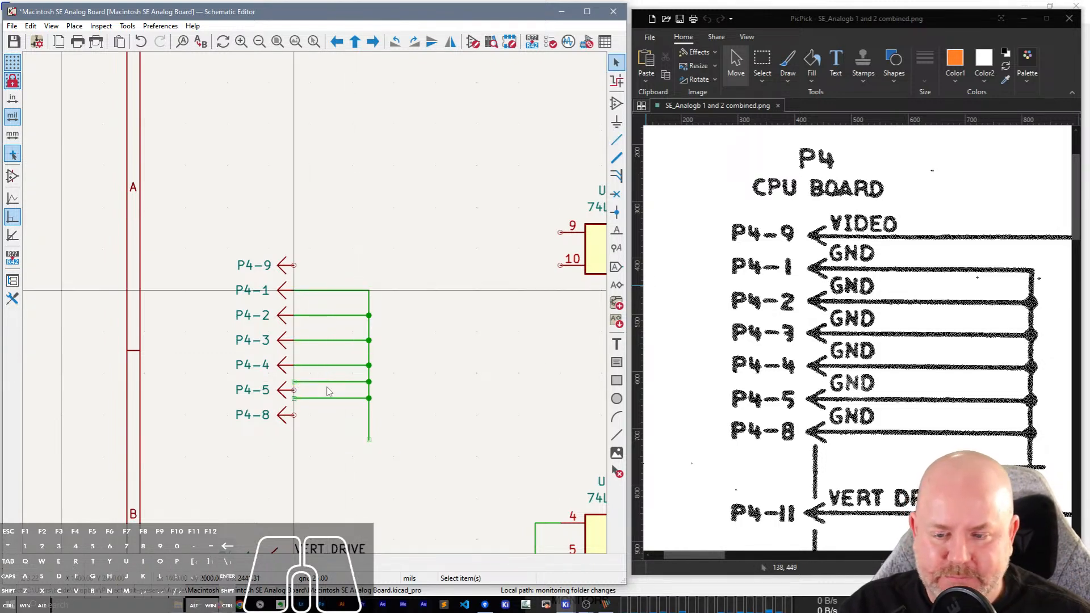
Move the two misaligned horizontal wires so they connect P4-8 and P4-5 to the vertical ground line.
click(322, 399)
key(m)
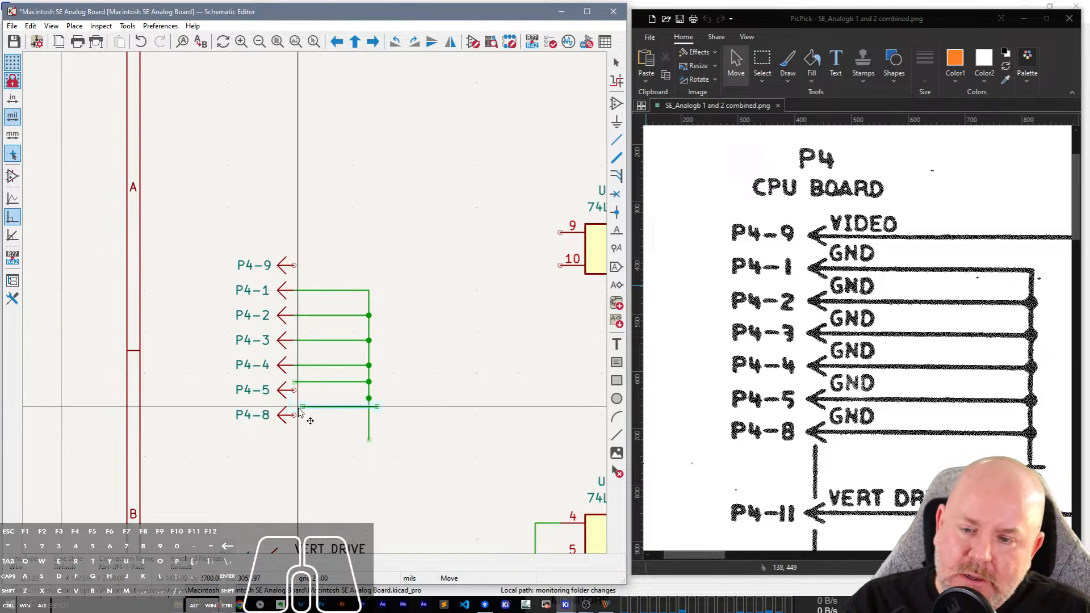
click(294, 415)
click(319, 382)
key(m)
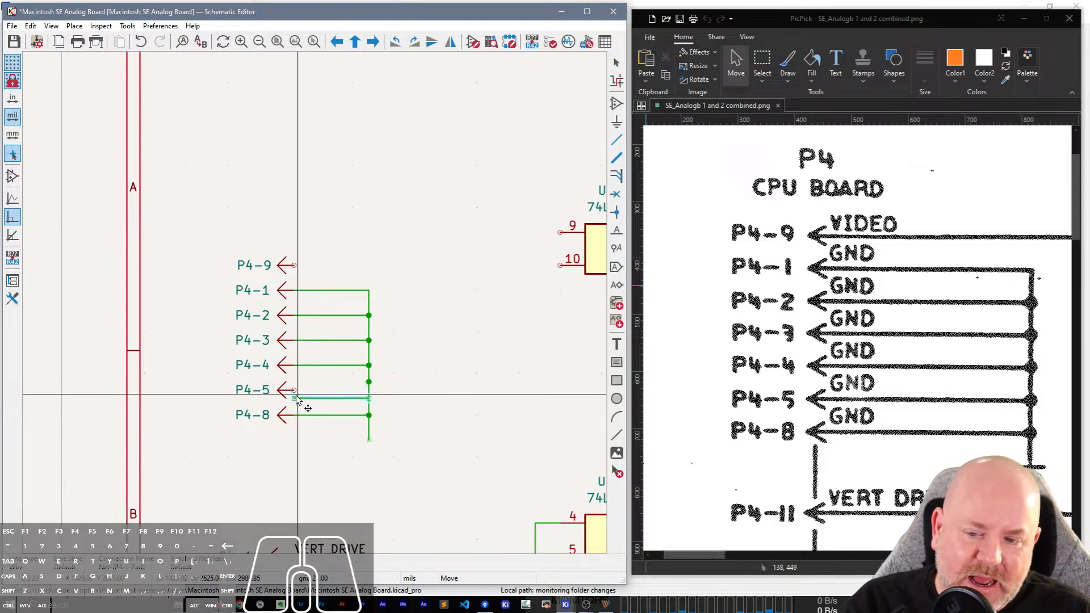
click(296, 390)
click(421, 399)
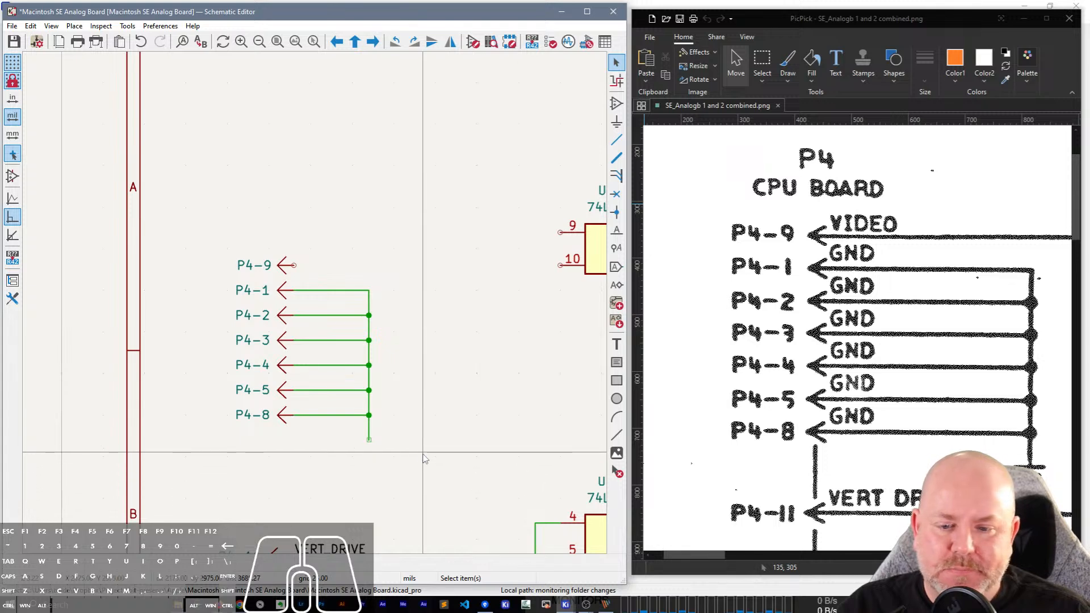
Place a GND power symbol on the lower end of the vertical ground line.
text(a)
text(GND)
key(Return)
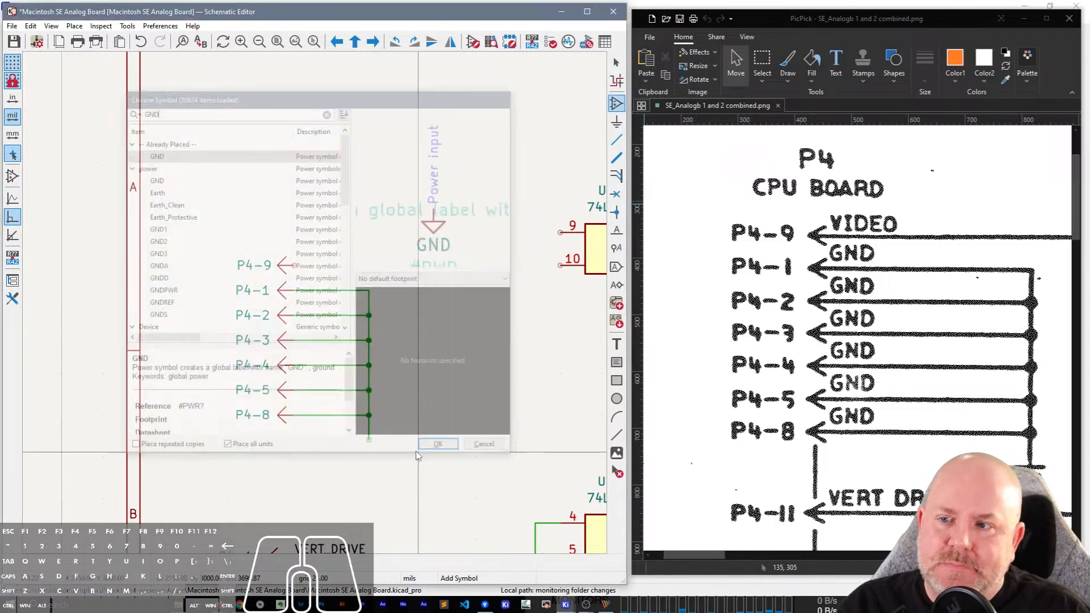
click(369, 441)
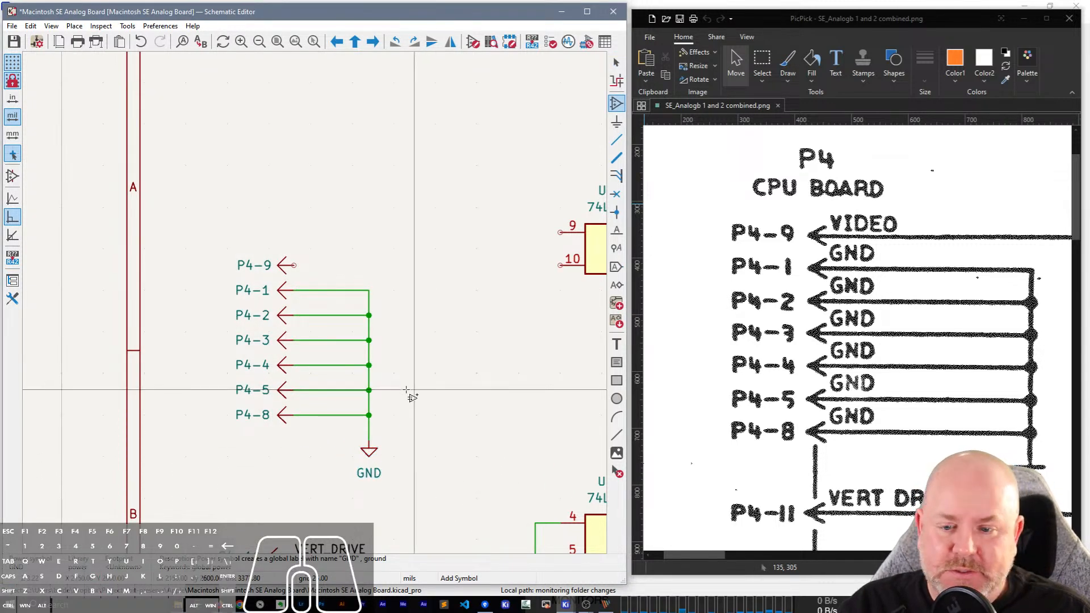
click(407, 390)
key(Escape)
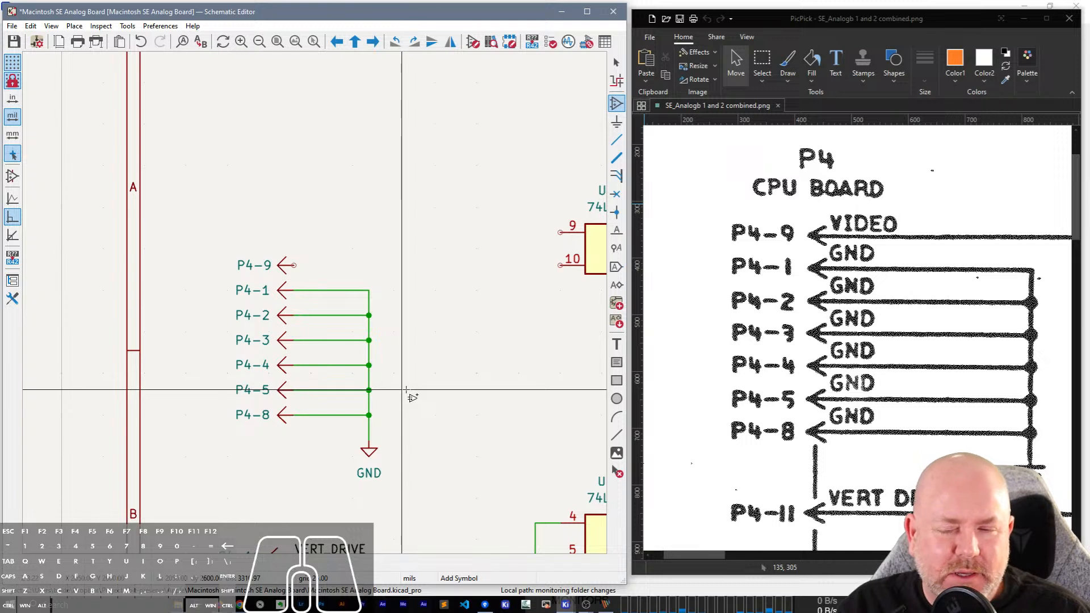
Add a GND net label to the P4-1 wire just beside the connector.
key(l)
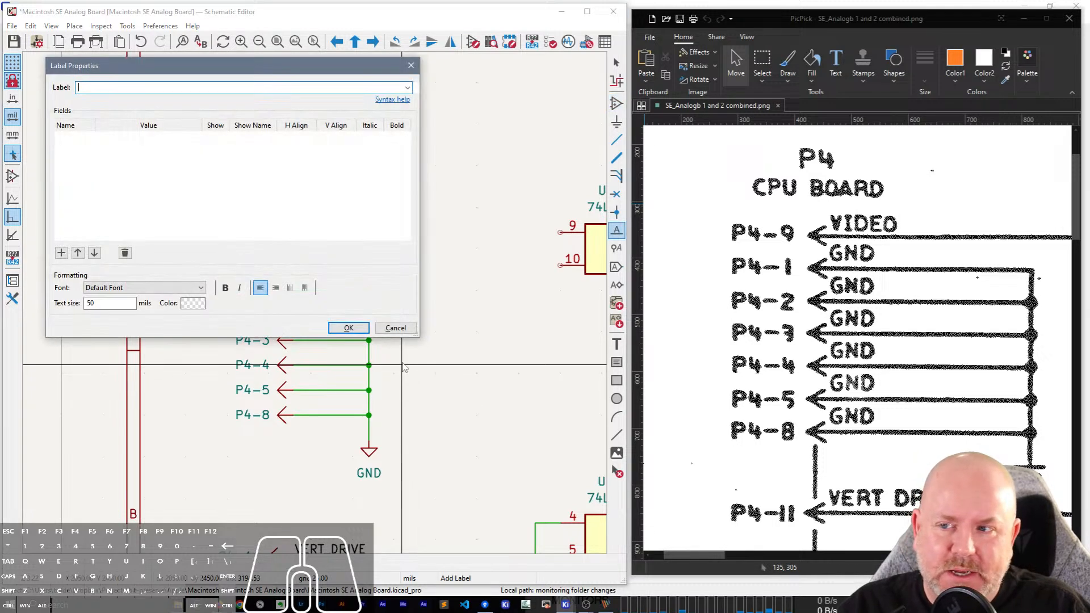
key(Return)
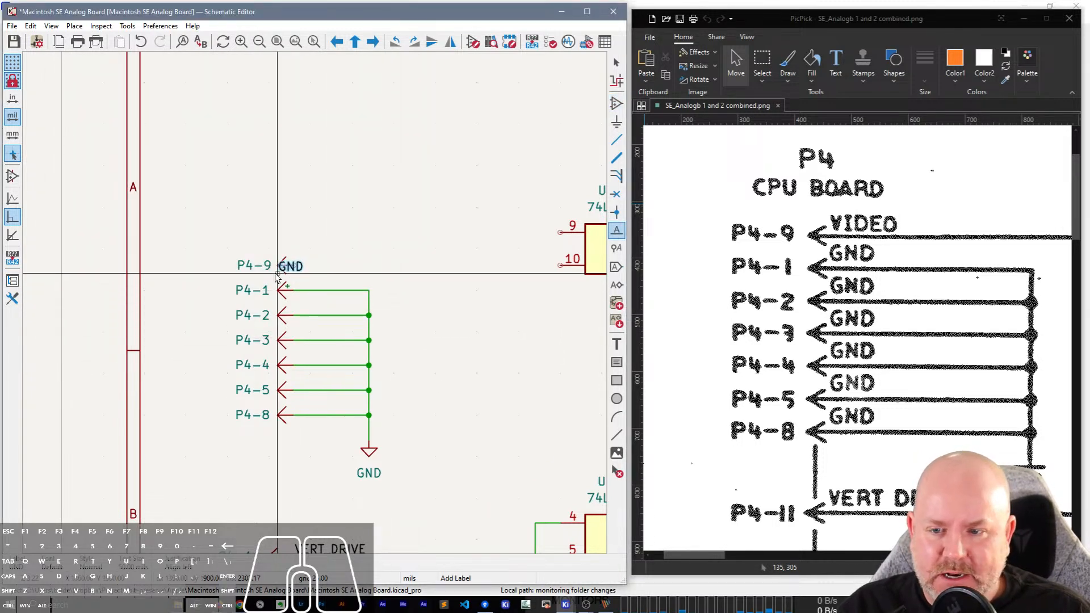
click(312, 290)
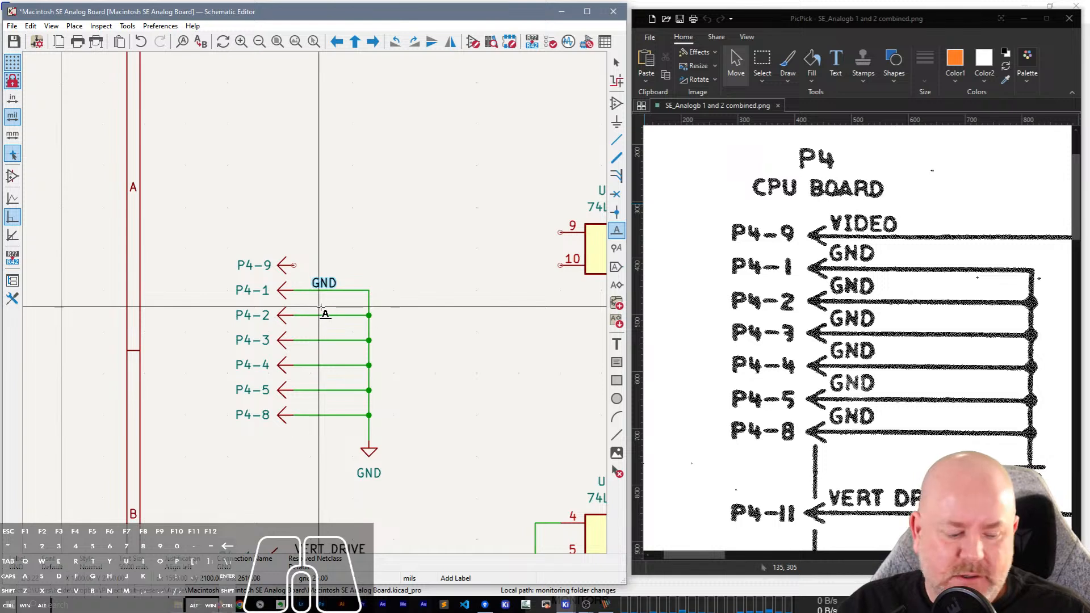
key(Escape)
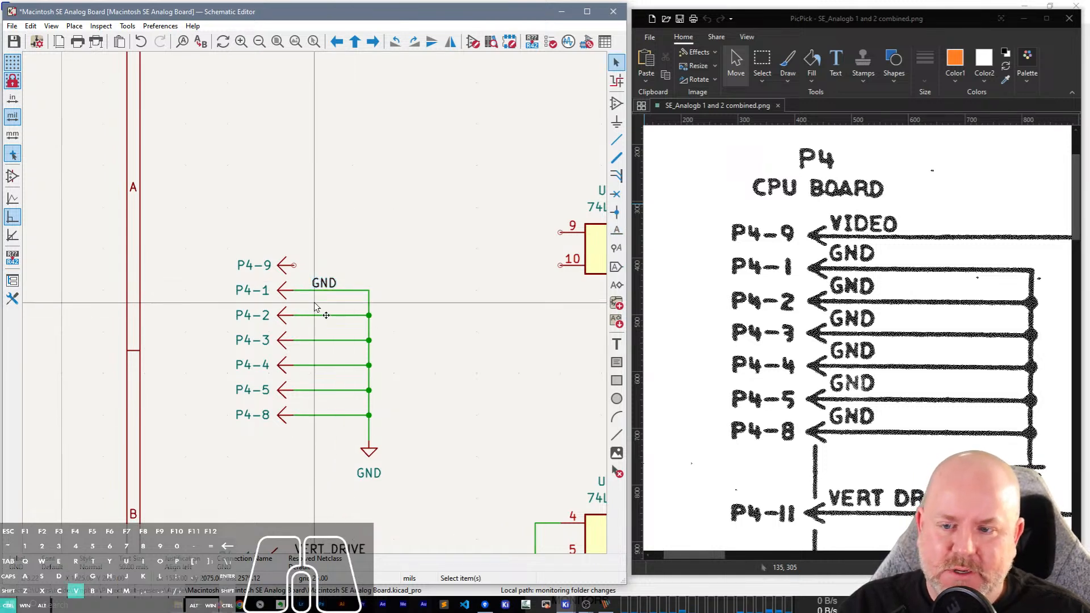
Repeat the GND label on the P4-2, P4-3, P4-4, P4-5 and P4-8 wires.
key(Insert)
key(Insert)
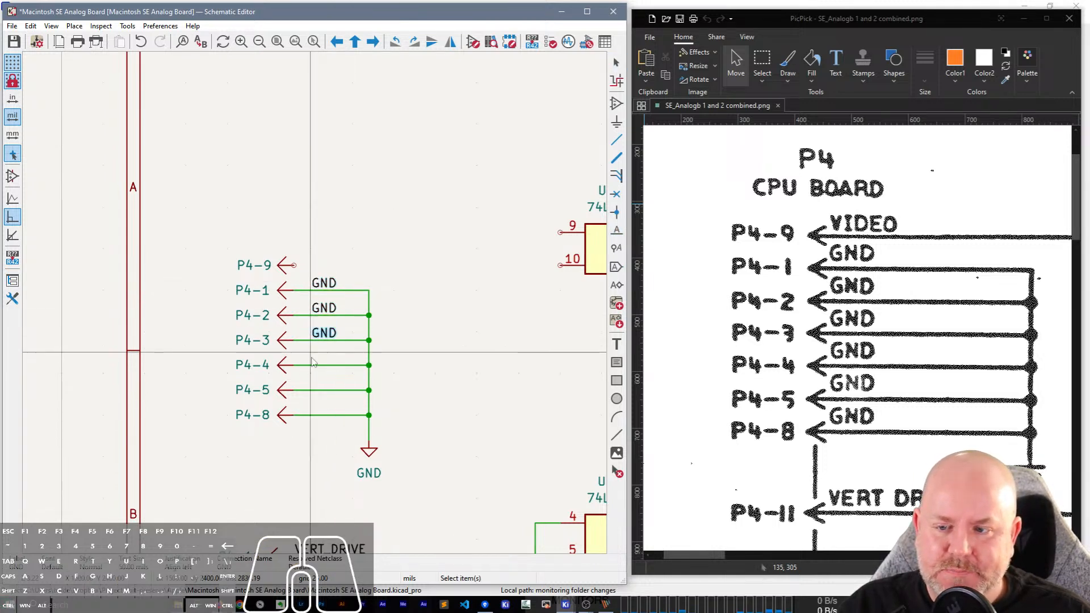
key(Insert)
key(Insert)
click(310, 395)
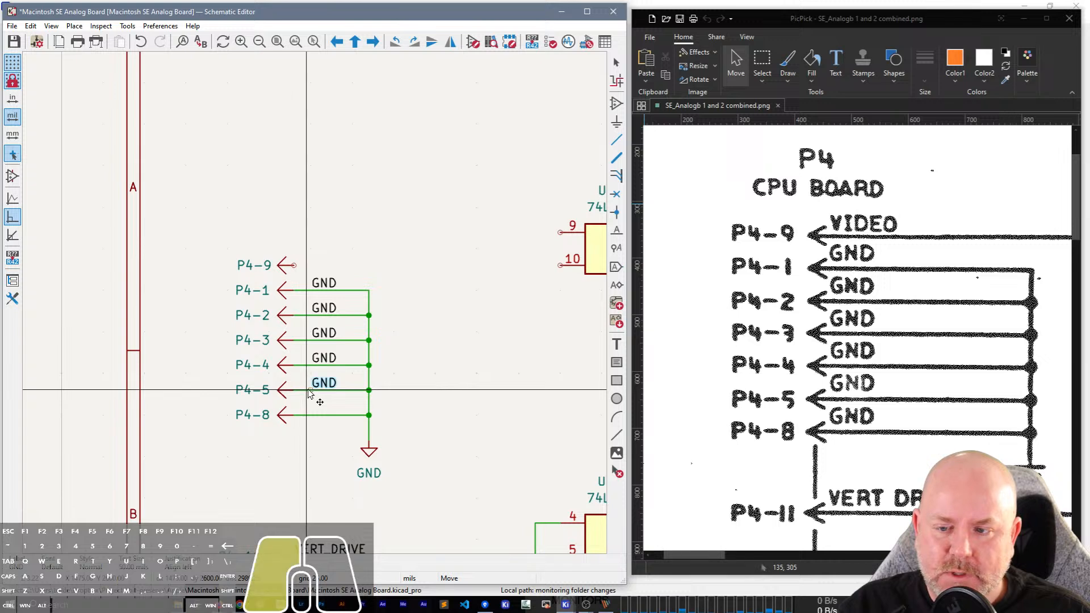
key(Insert)
key(Escape)
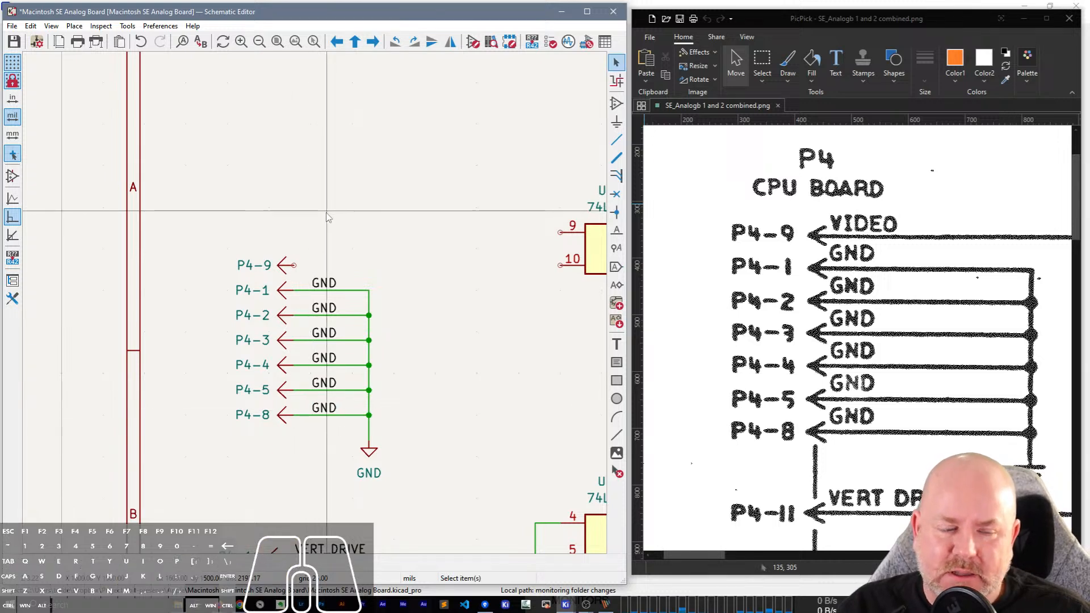
Draw a horizontal wire from P4-9 toward the upper gate and label it VIDEO using a copy of the GND label.
key(w)
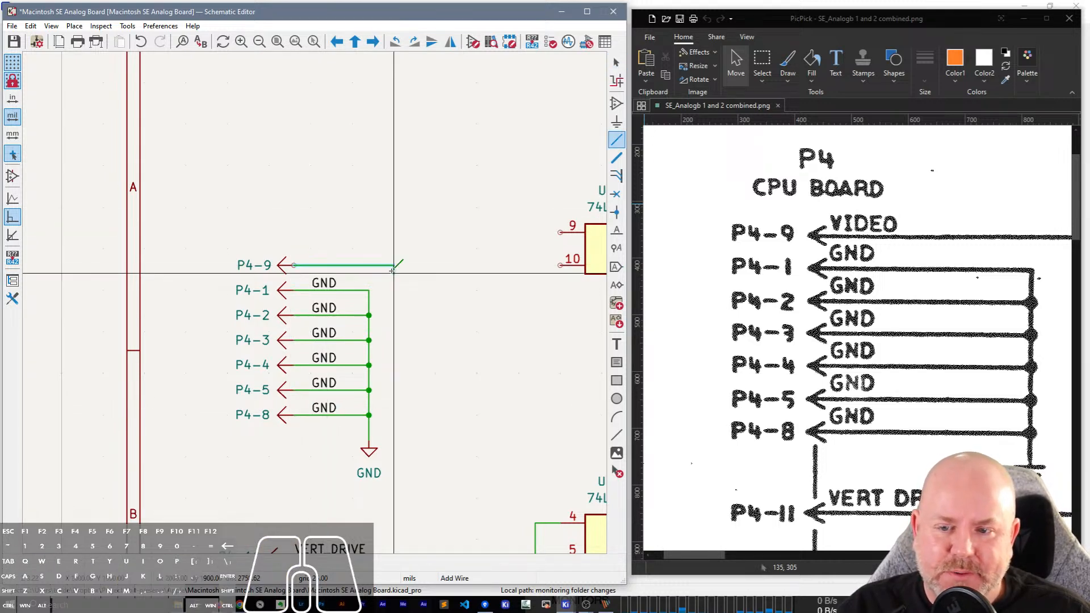
click(326, 280)
key(ctrl+c)
key(ctrl+v)
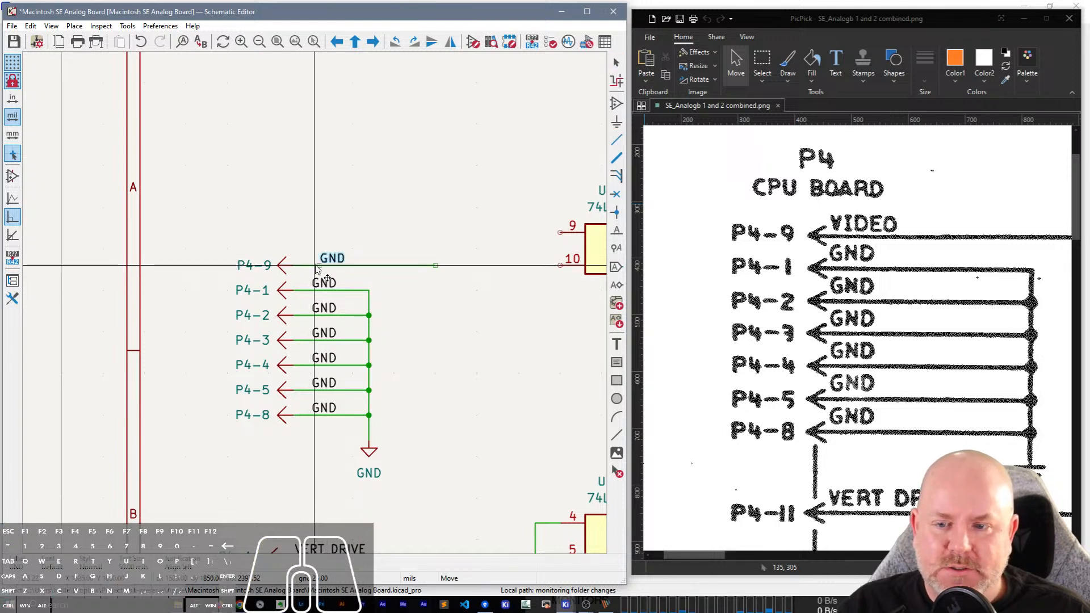
click(314, 268)
double_click(326, 262)
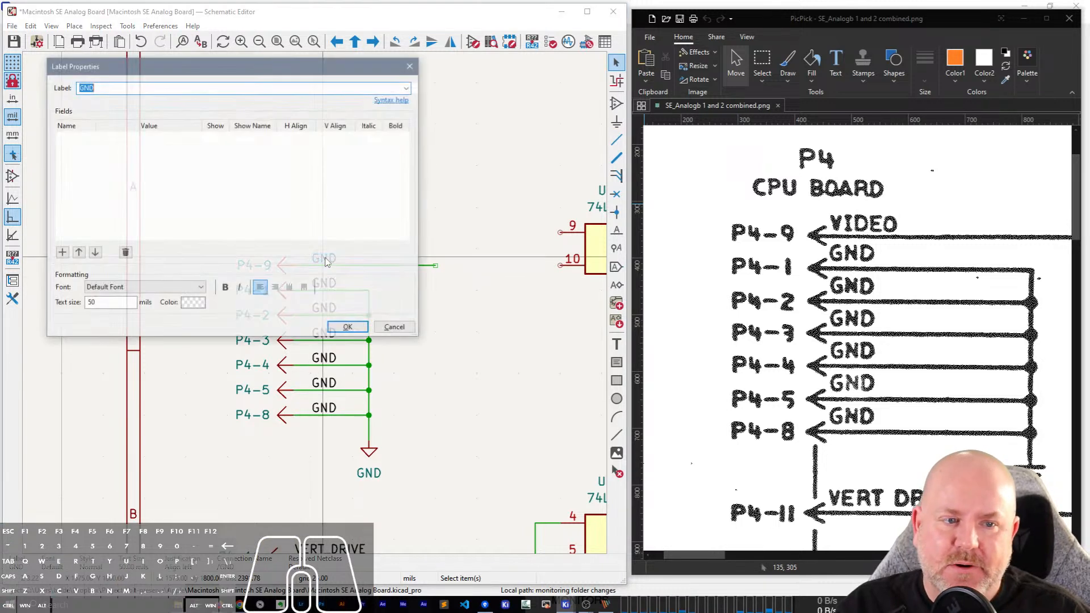
text(VIDEO)
click(348, 327)
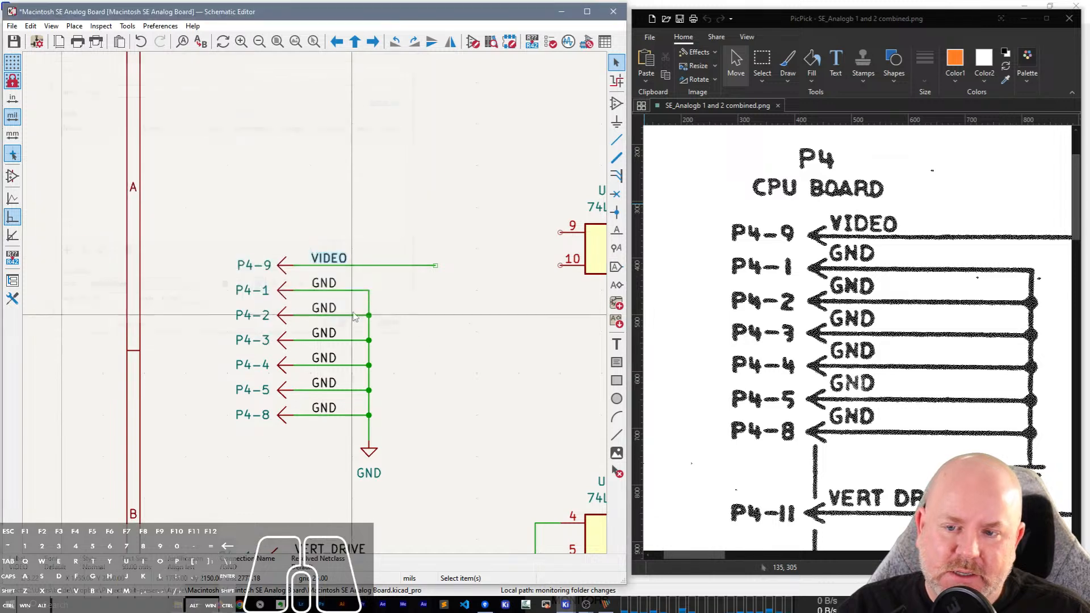
Tie input pins 9 and 10 of the upper 74LS38 gate together with a wire, as in the scanned schematic.
scroll(286, 303, down, 3)
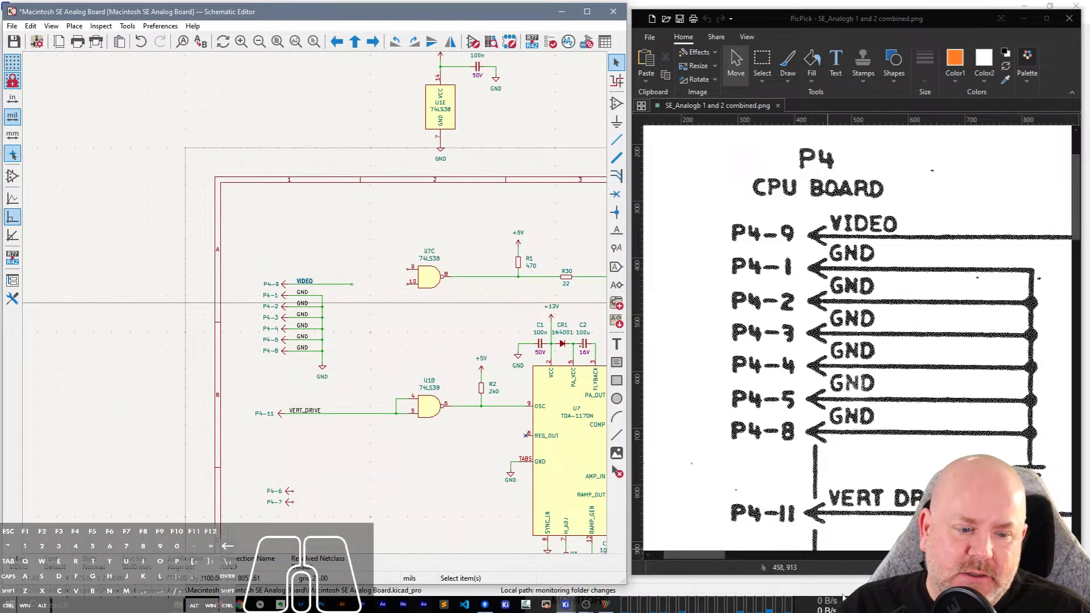
mouse_move(736, 552)
mouse_down()
mouse_move(788, 555)
mouse_move(746, 558)
mouse_up()
scroll(528, 276, up, 3)
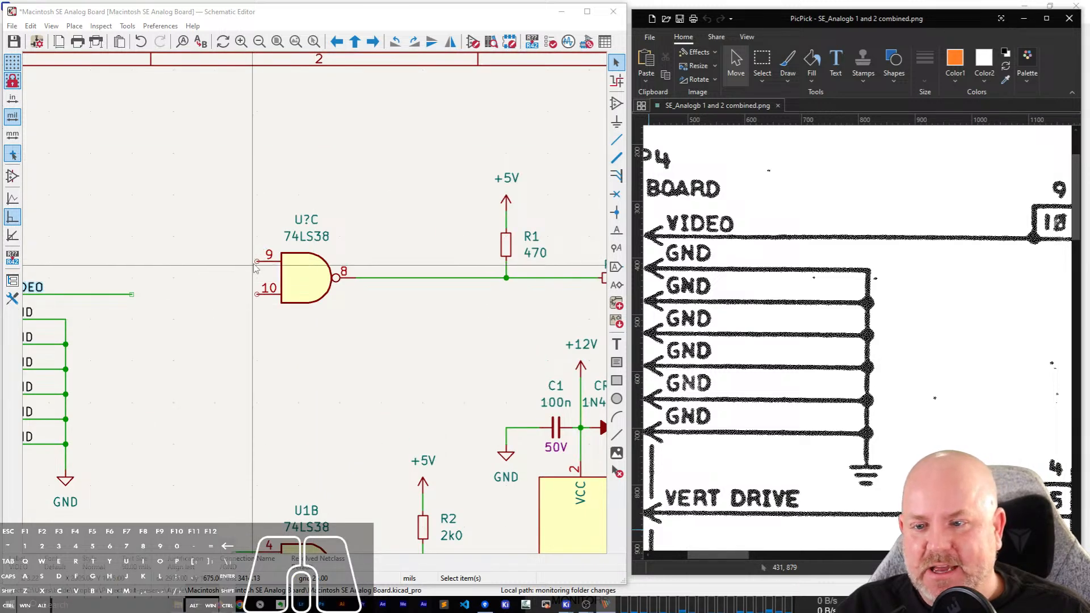
scroll(226, 258, up, 3)
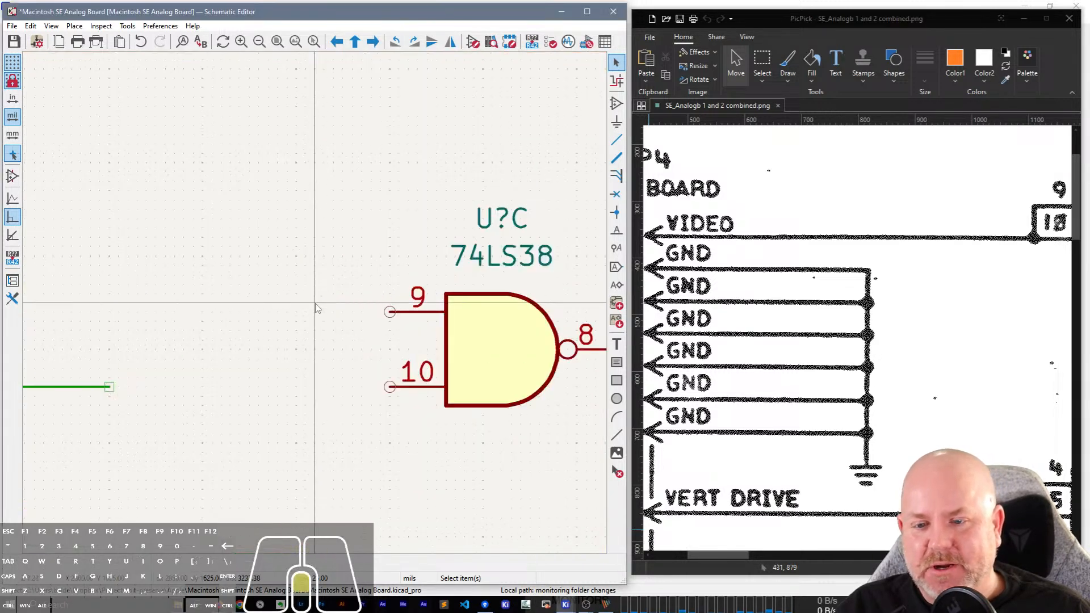
key(w)
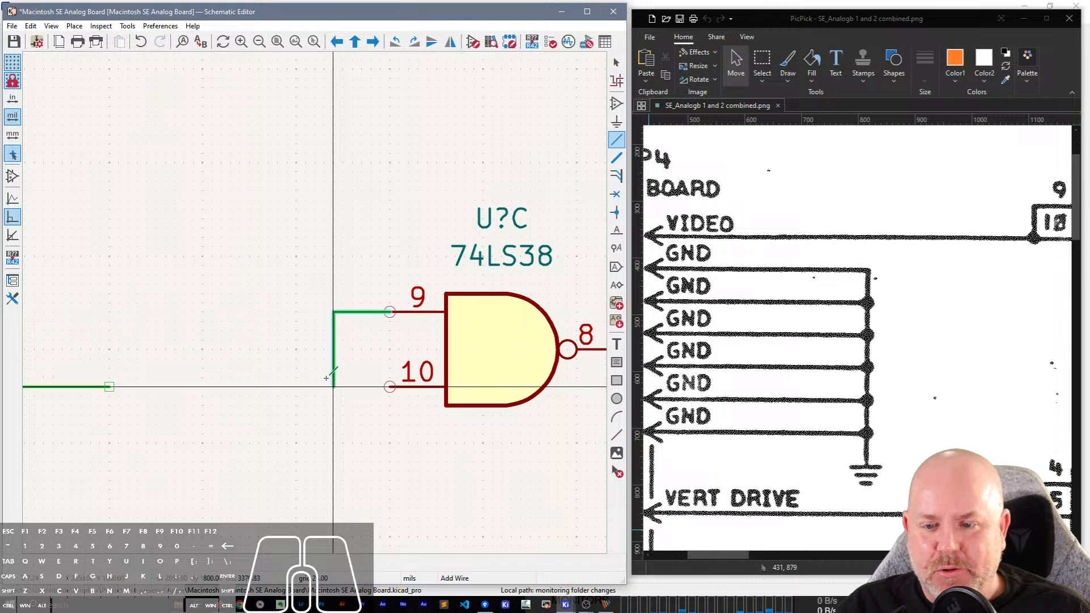
click(334, 386)
click(389, 387)
Connect the joined inputs of the upper 74LS38 gate to the open end of the VIDEO wire.
scroll(400, 388, down, 5)
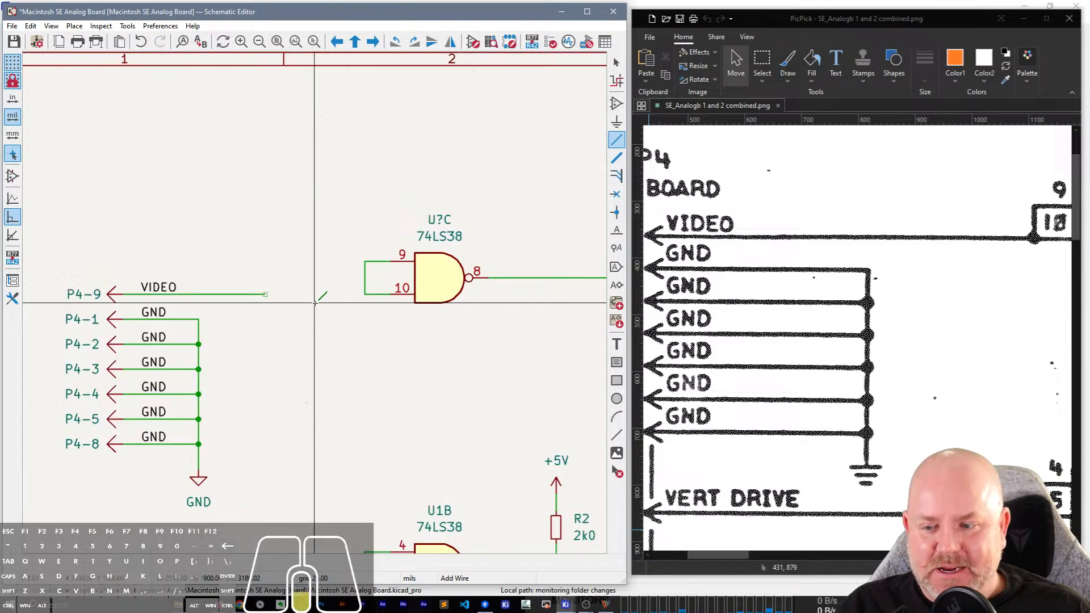
click(363, 293)
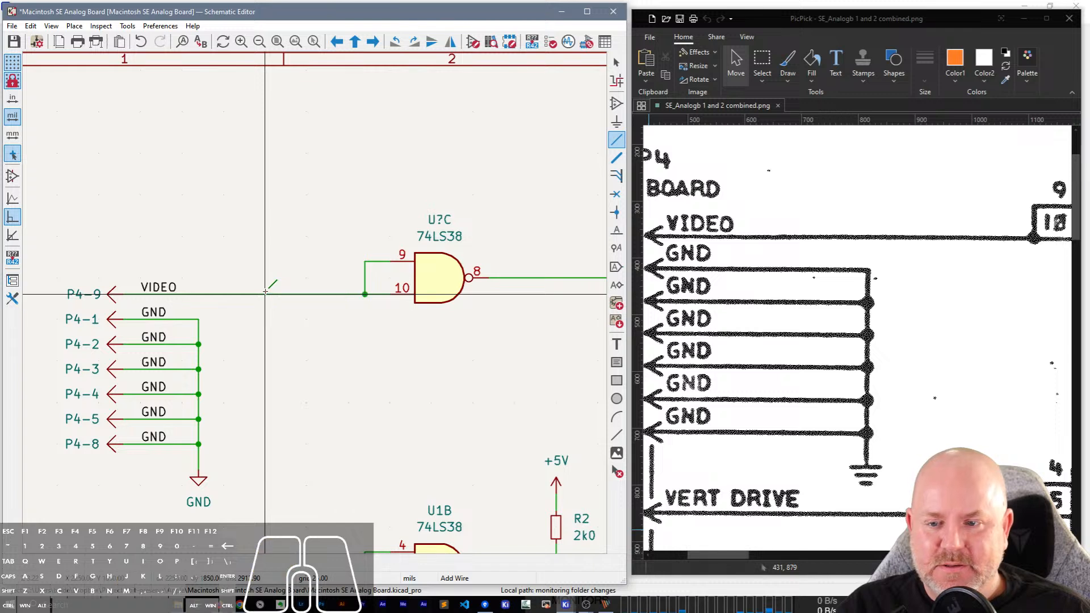
click(265, 294)
key(Escape)
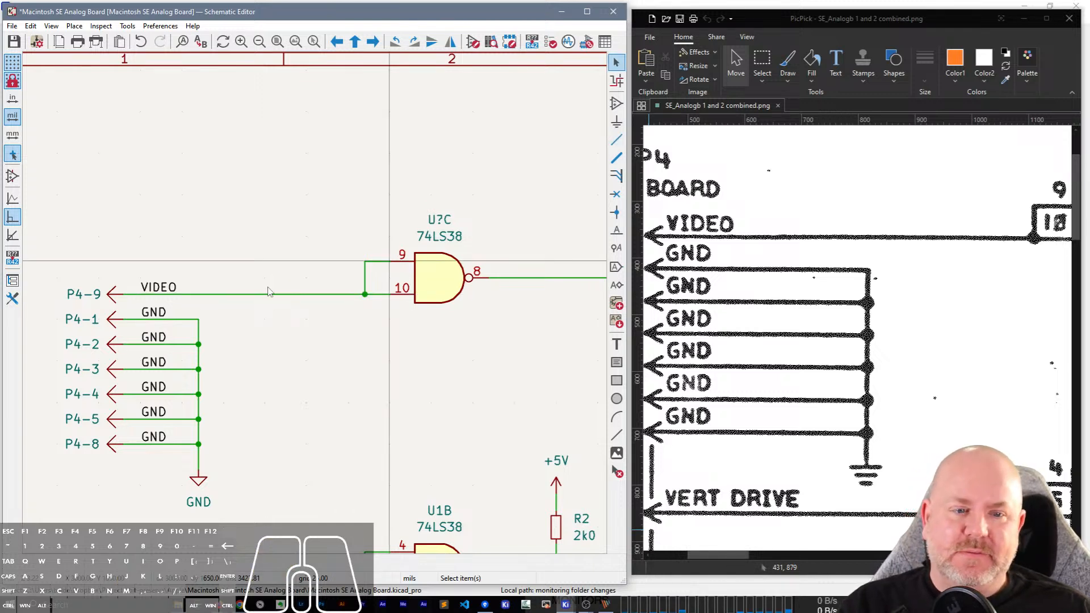
Check the upper gate's designator in the scan and set the reference of the VIDEO line's 74LS38 gate to U1.
drag(723, 557, 757, 557)
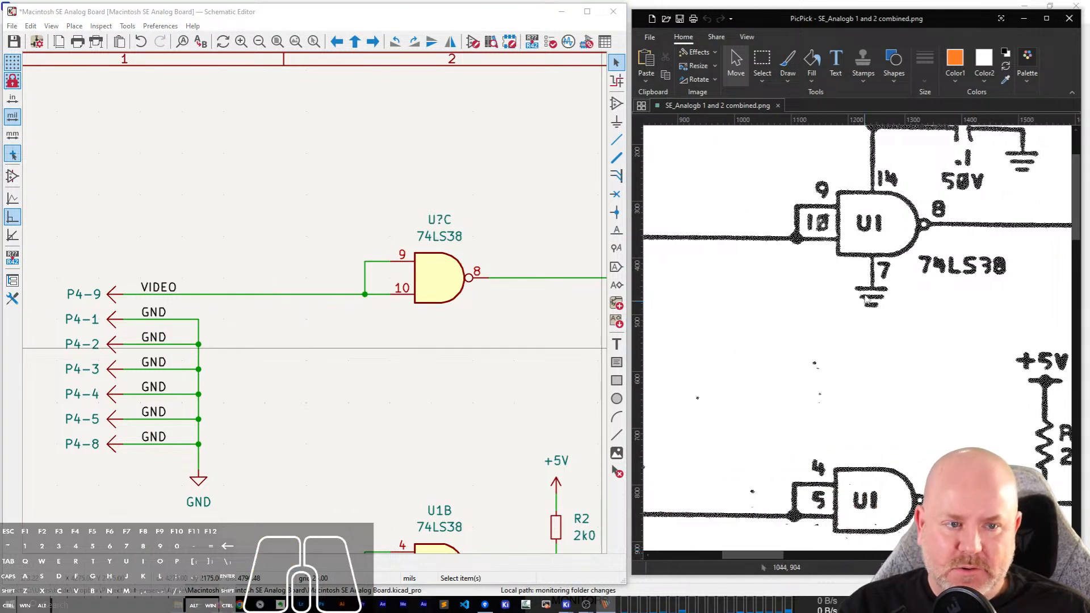
double_click(441, 221)
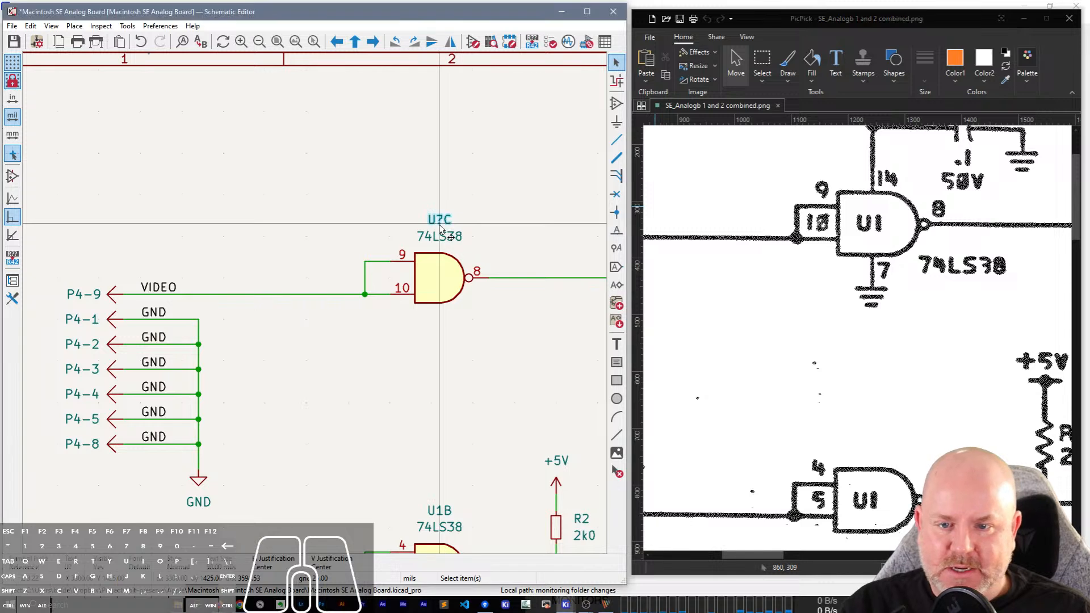
key(BackSpace)
text(1)
key(Return)
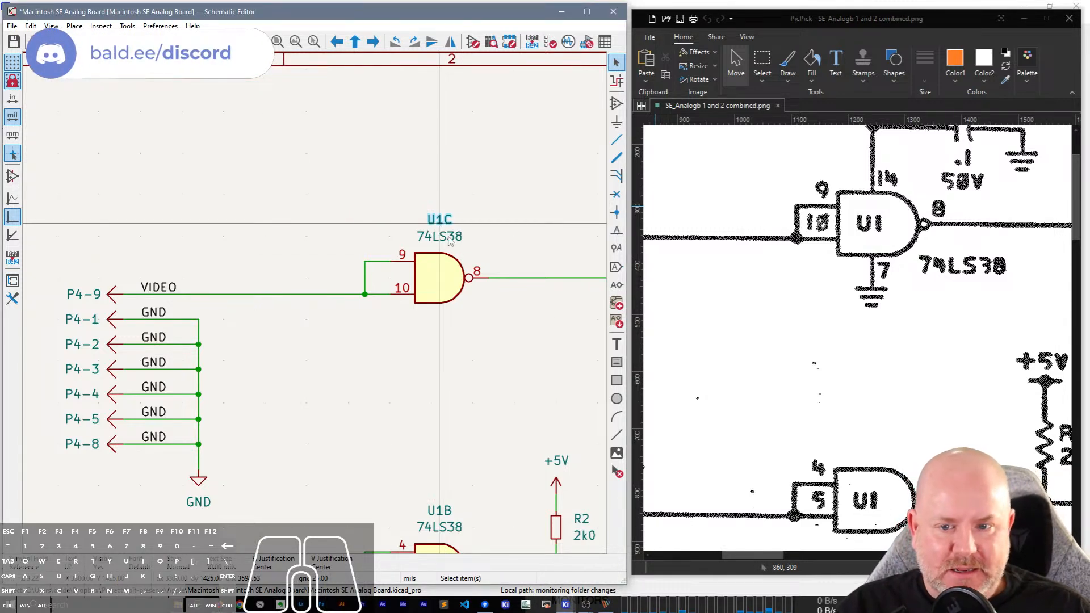
scroll(449, 313, down, 2)
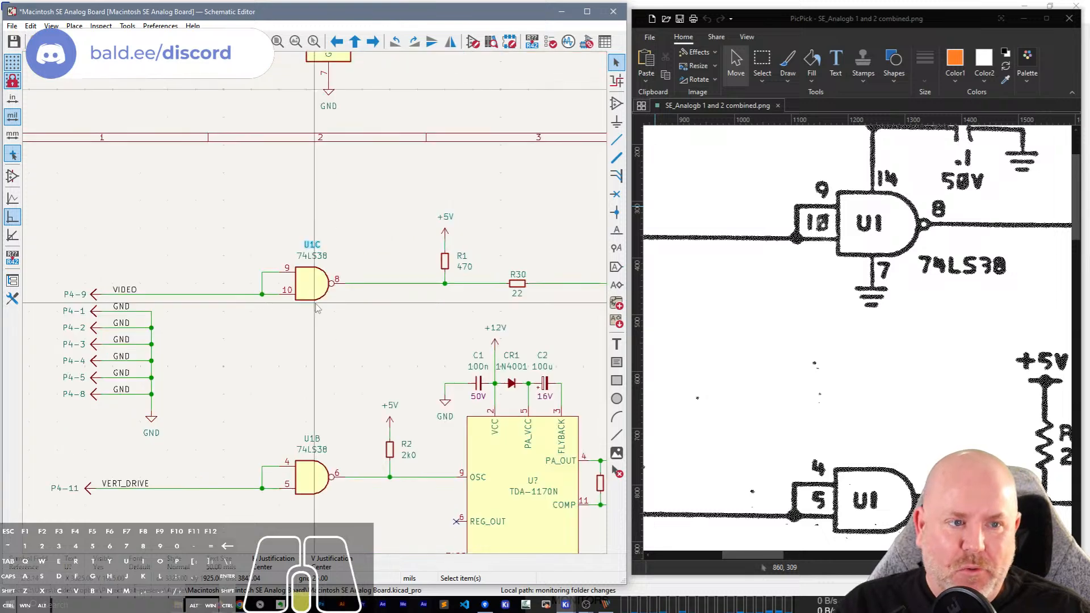
scroll(317, 308, down, 2)
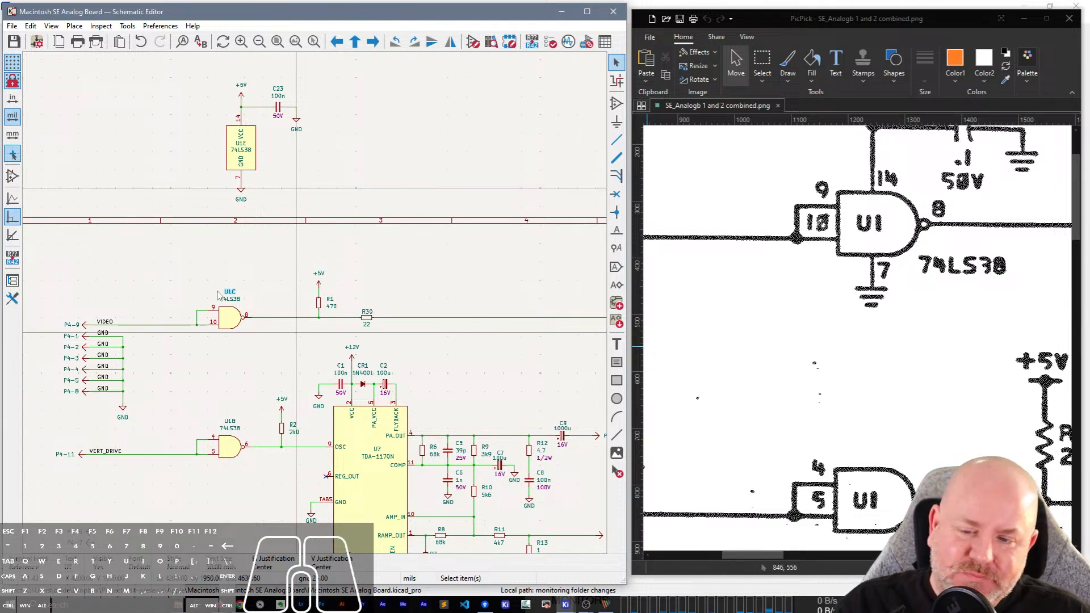
scroll(272, 371, up, 2)
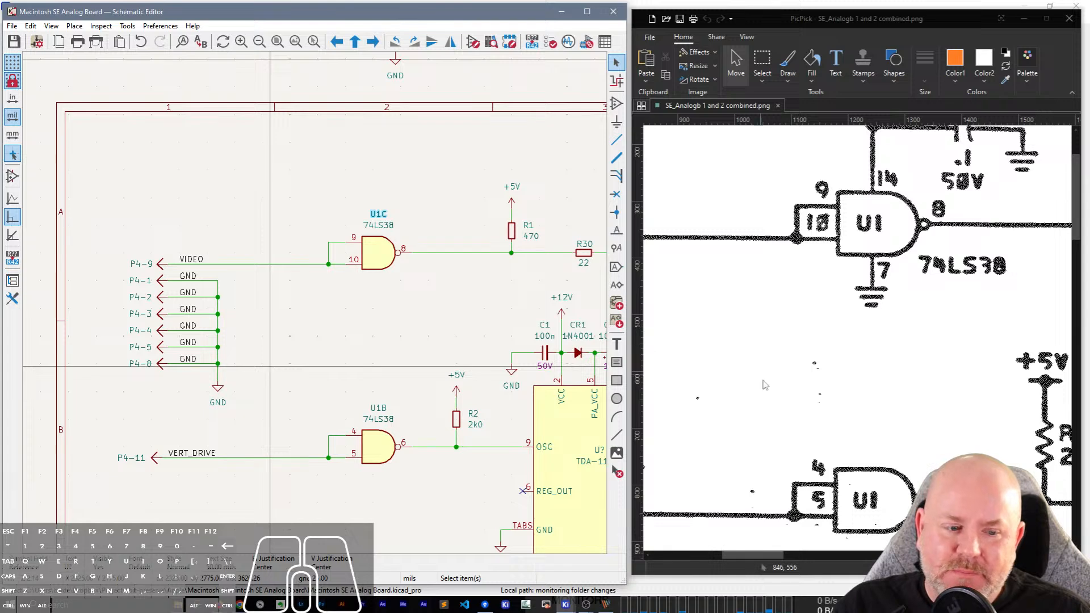
Find pins P4-6 and P4-7 in the scan and the schematic, and draw a short horizontal wire from P4-6.
drag(750, 554, 690, 553)
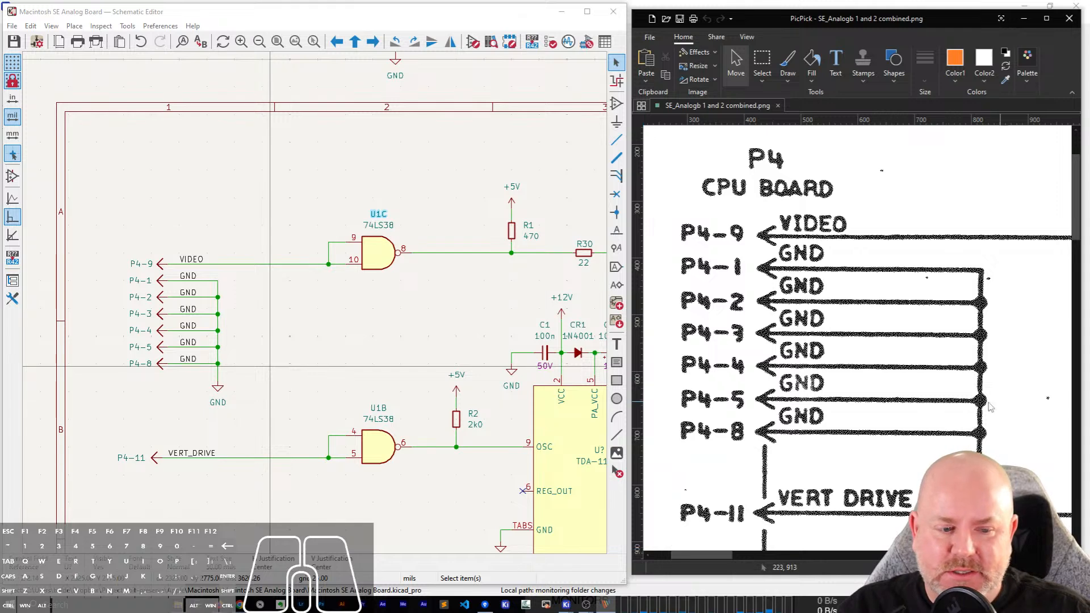
scroll(944, 482, down, 3)
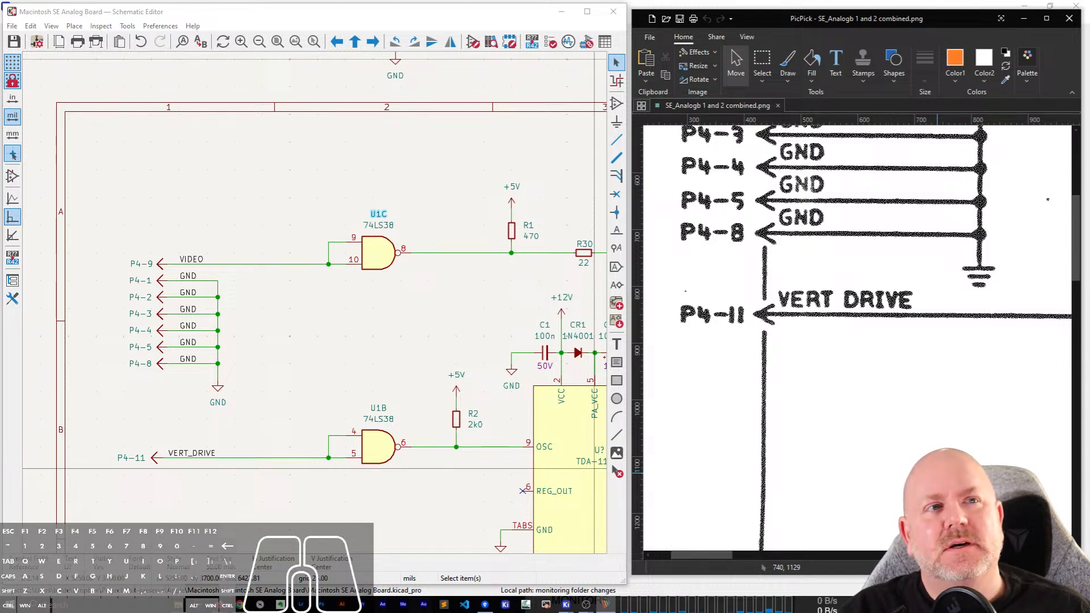
scroll(943, 482, down, 10)
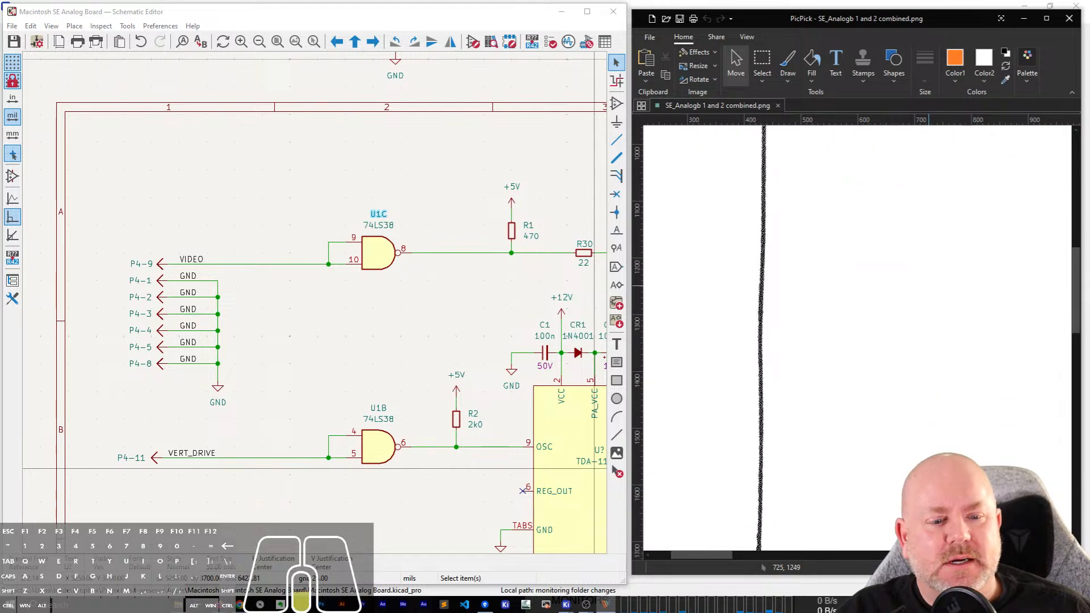
scroll(183, 425, down, 3)
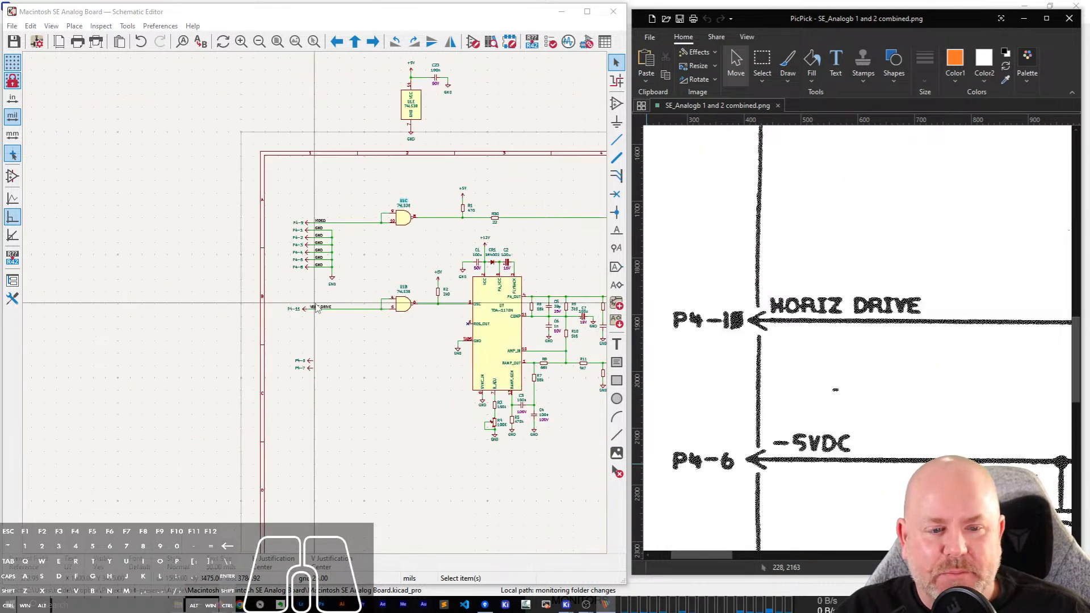
scroll(317, 308, up, 3)
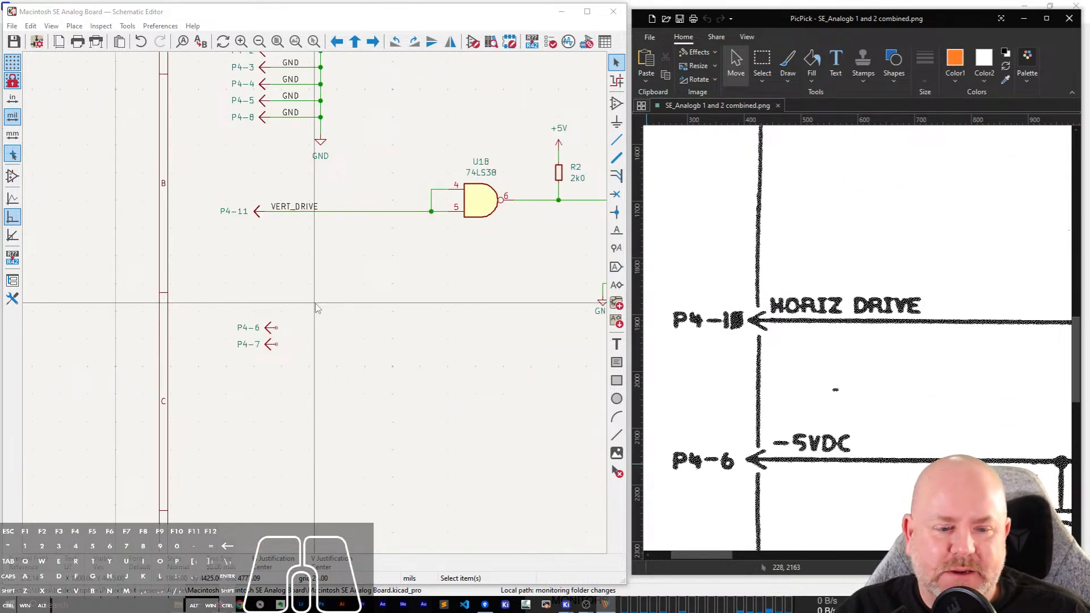
scroll(243, 346, up, 3)
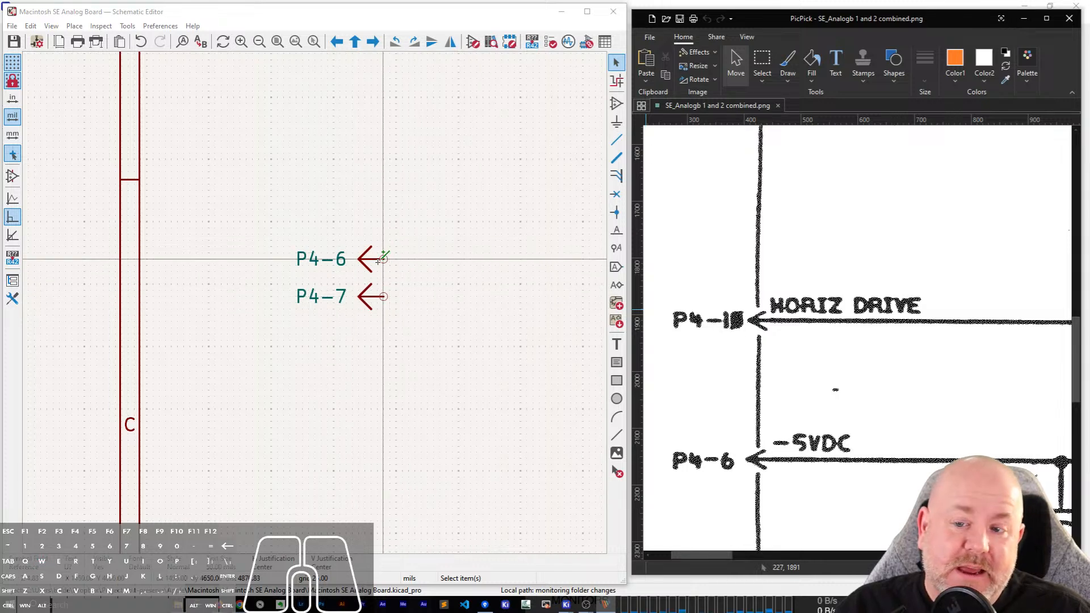
key(w)
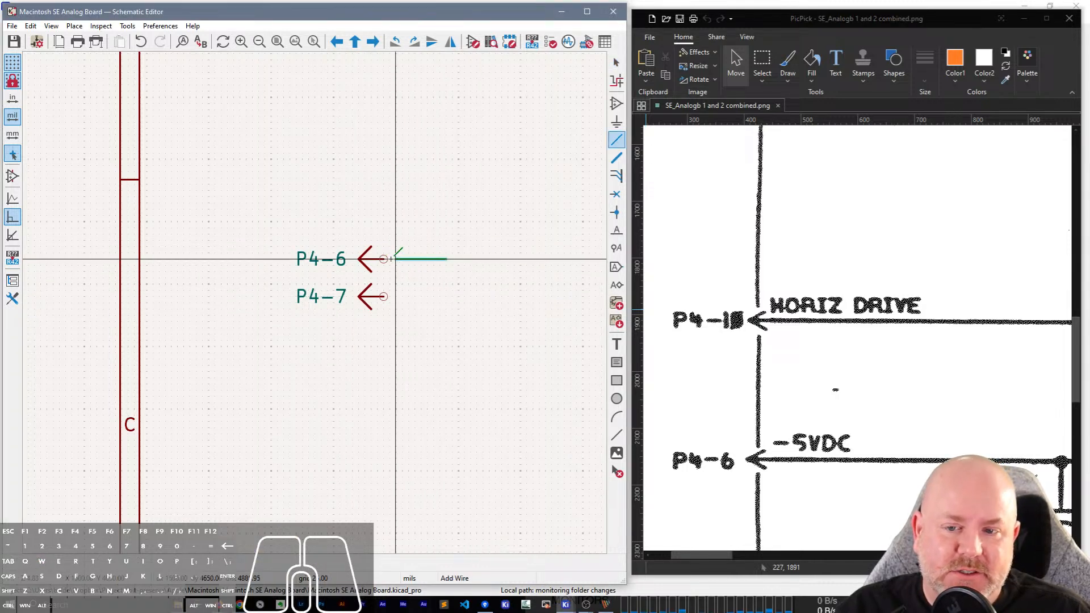
click(372, 259)
key(Escape)
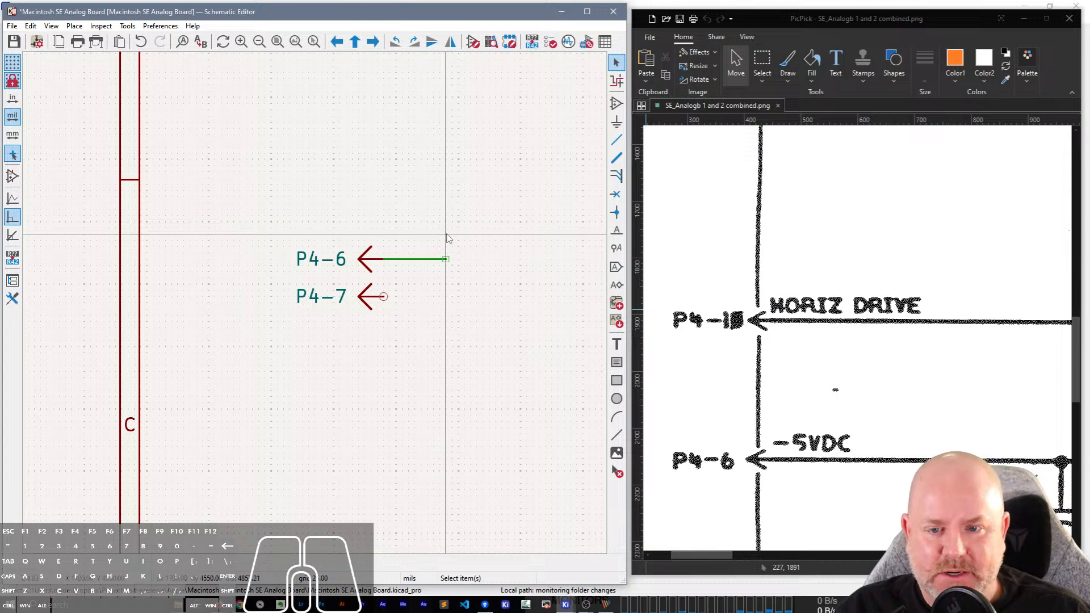
Add a net label -5VDC to the P4-6 wire.
click(409, 231)
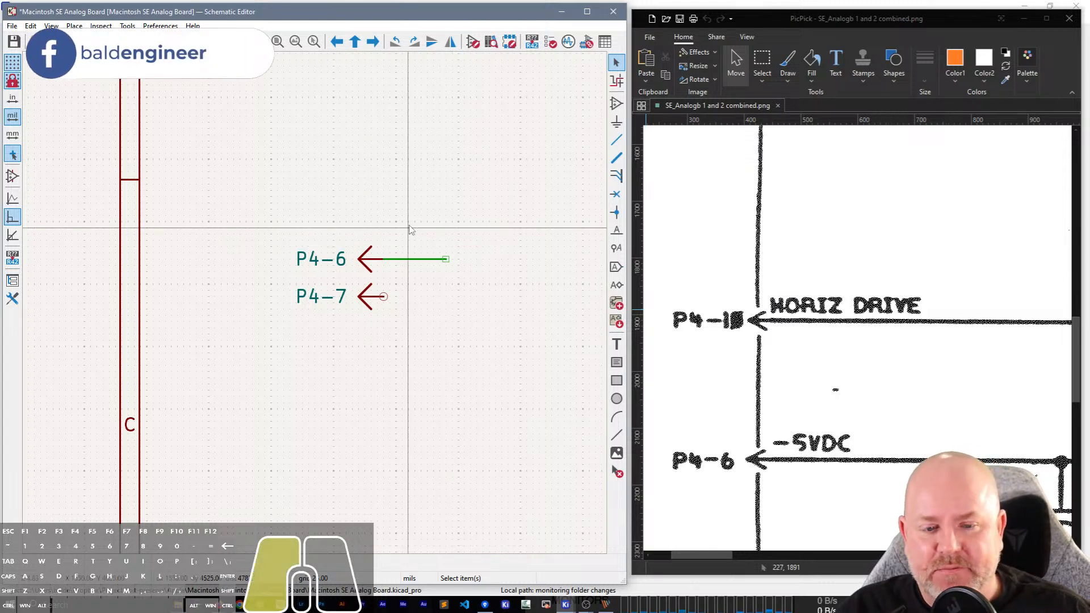
middle_drag(408, 232, 312, 238)
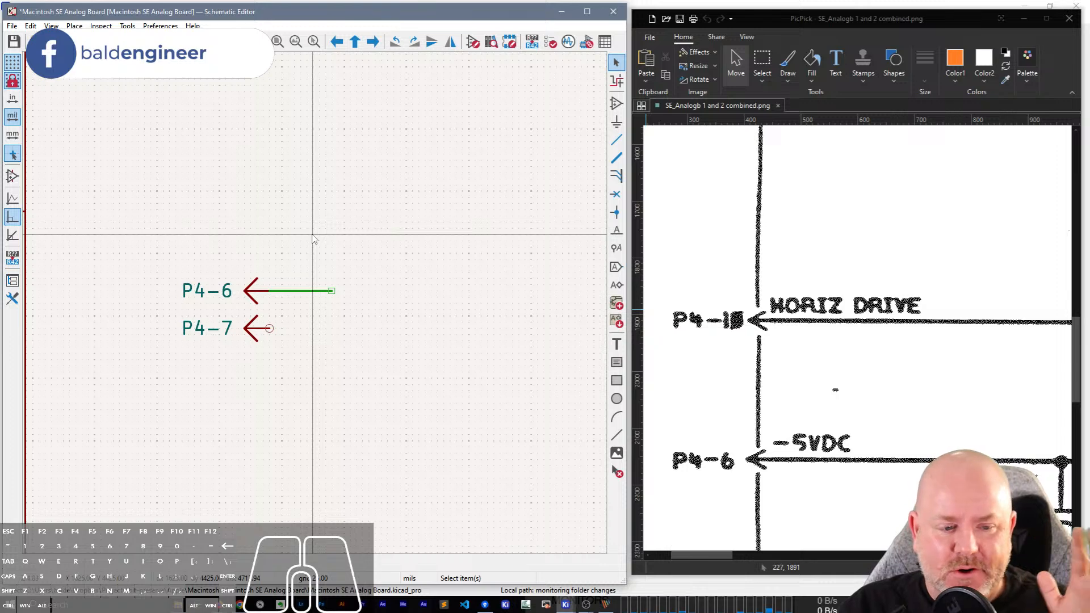
click(313, 234)
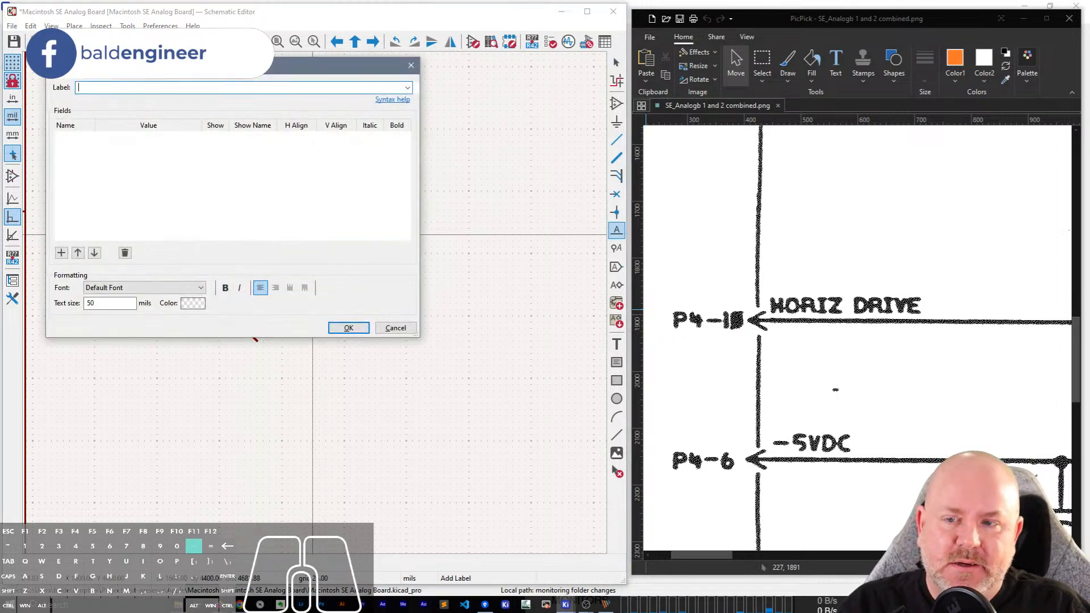
text(-5VDC)
key(Return)
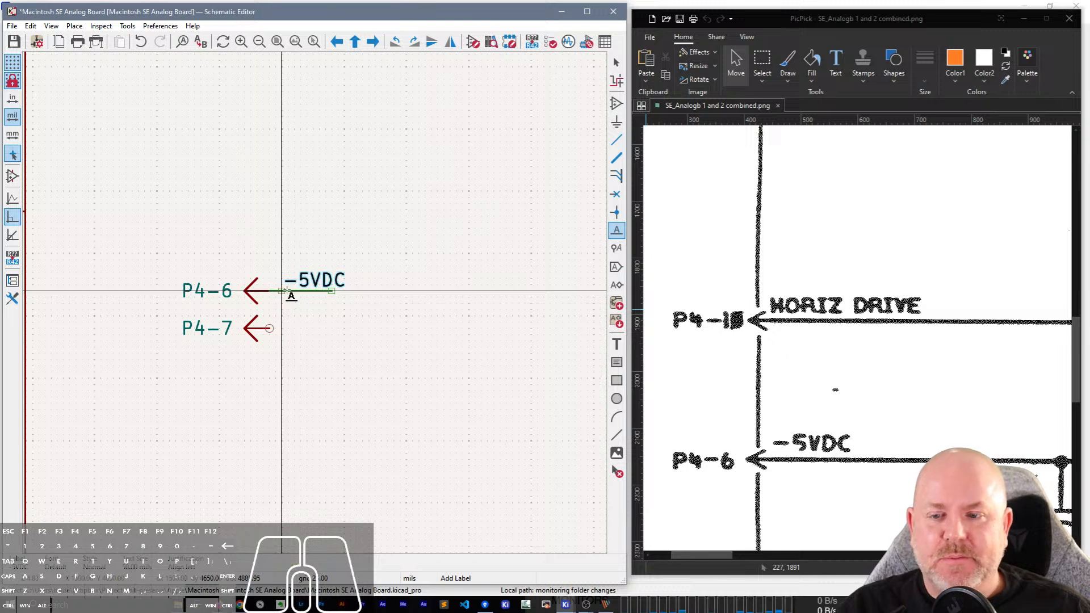
click(284, 292)
key(Escape)
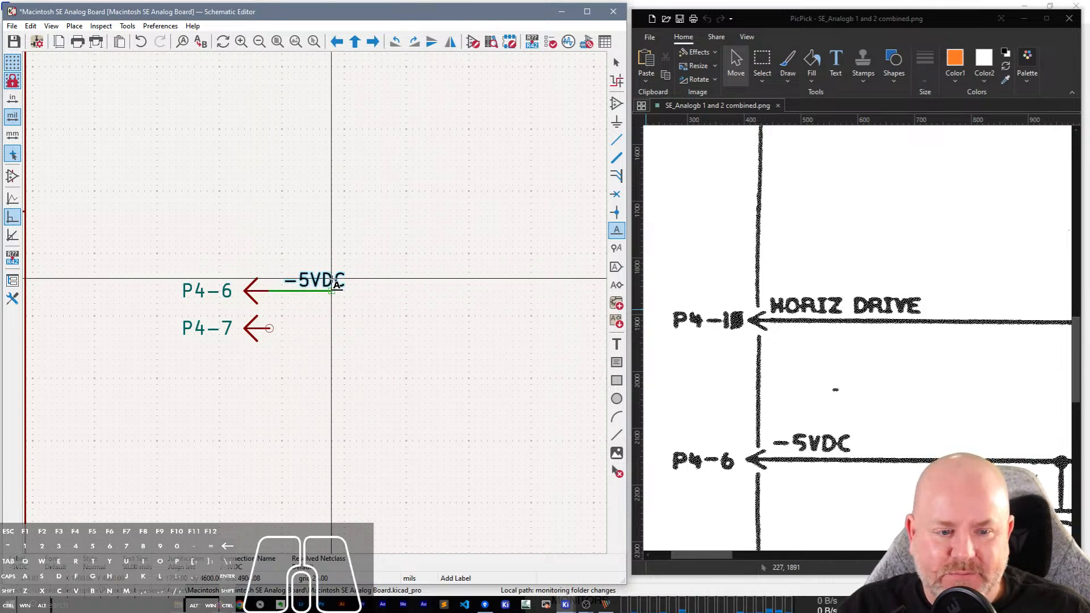
Duplicate the P4-6 wire and label onto P4-7 and change the copied label to -12VDC.
scroll(872, 433, down, 2)
scroll(872, 432, down, 2)
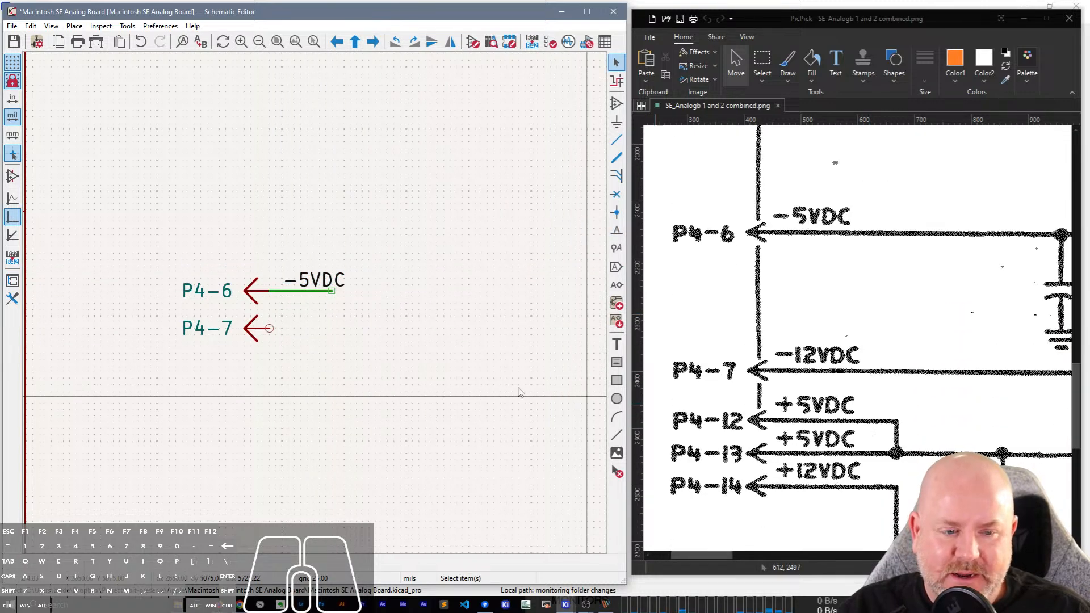
key(ctrl+d)
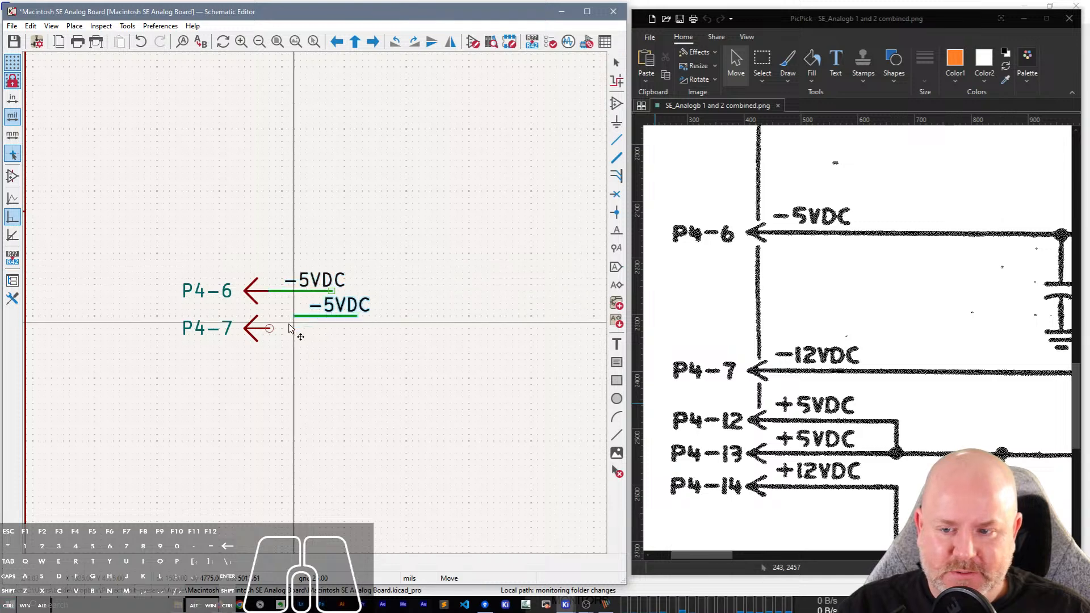
click(276, 335)
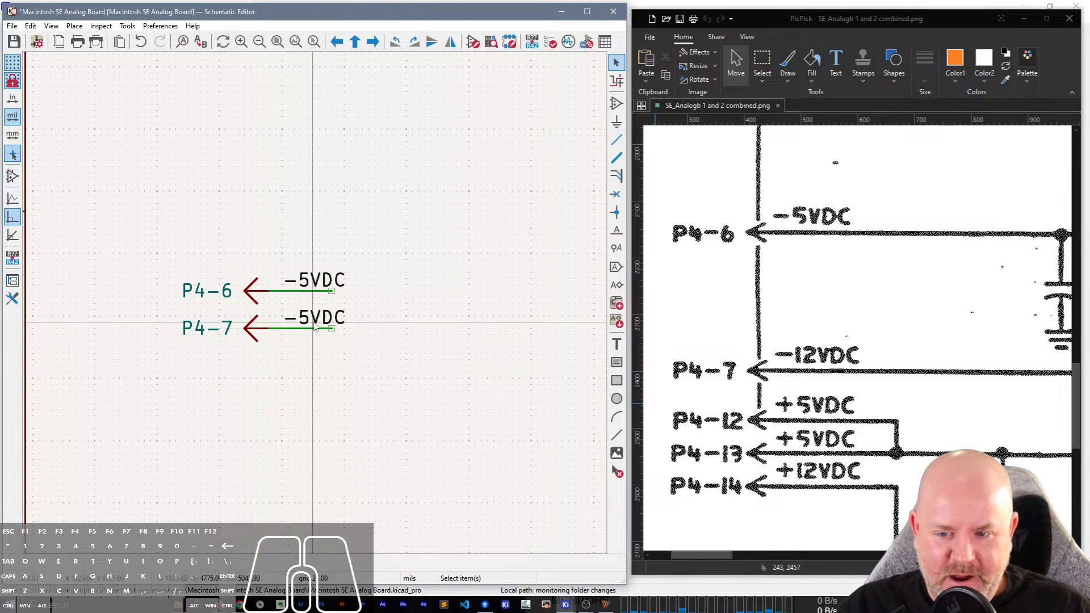
text(e-12)
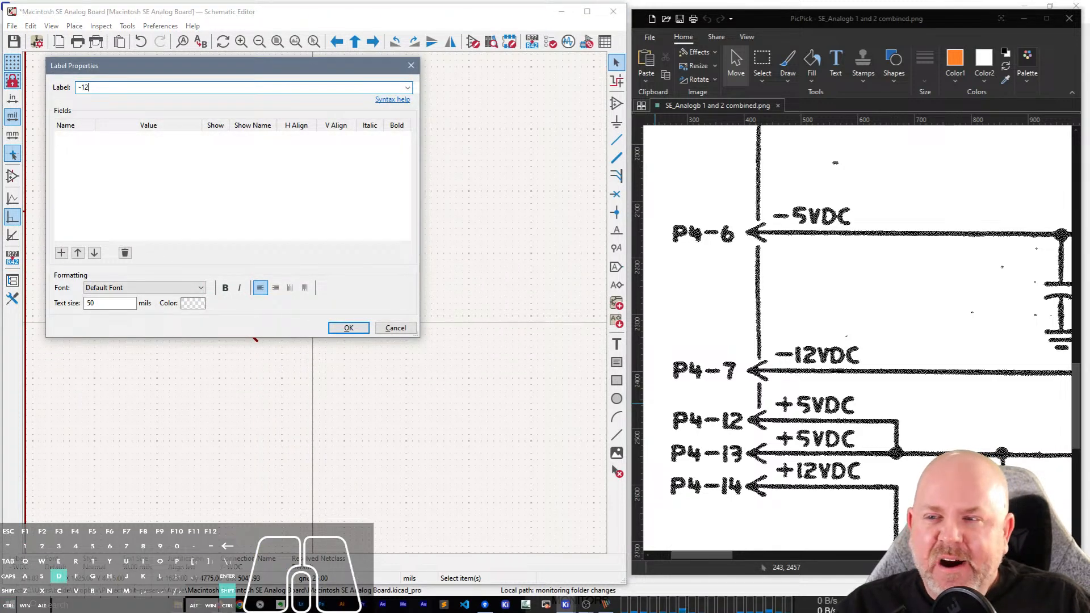
text(VDC)
key(Return)
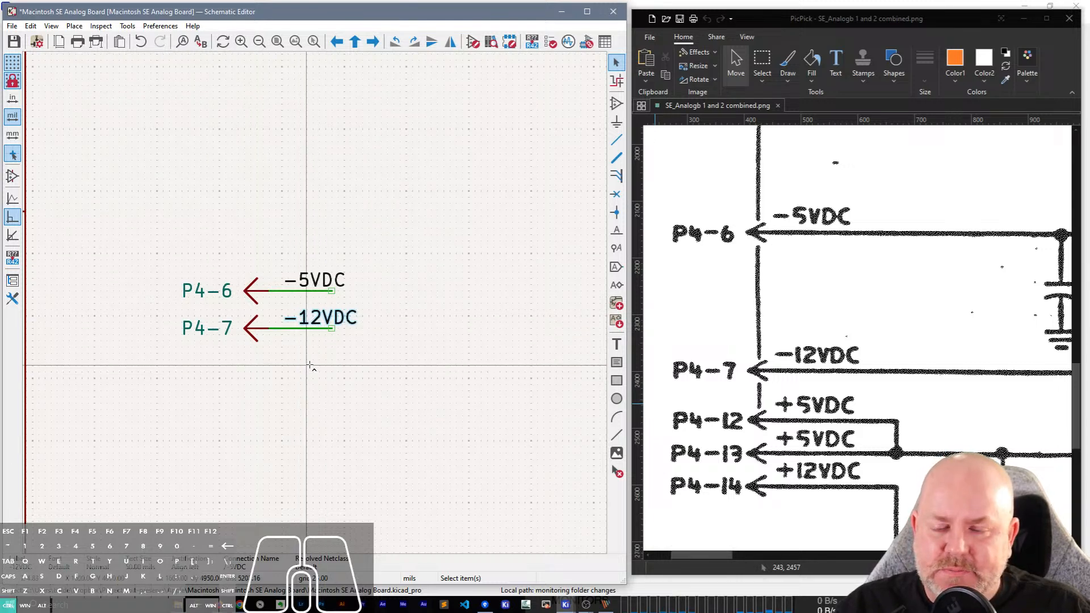
drag(401, 366, 227, 262)
key(ctrl+c)
key(ctrl+v)
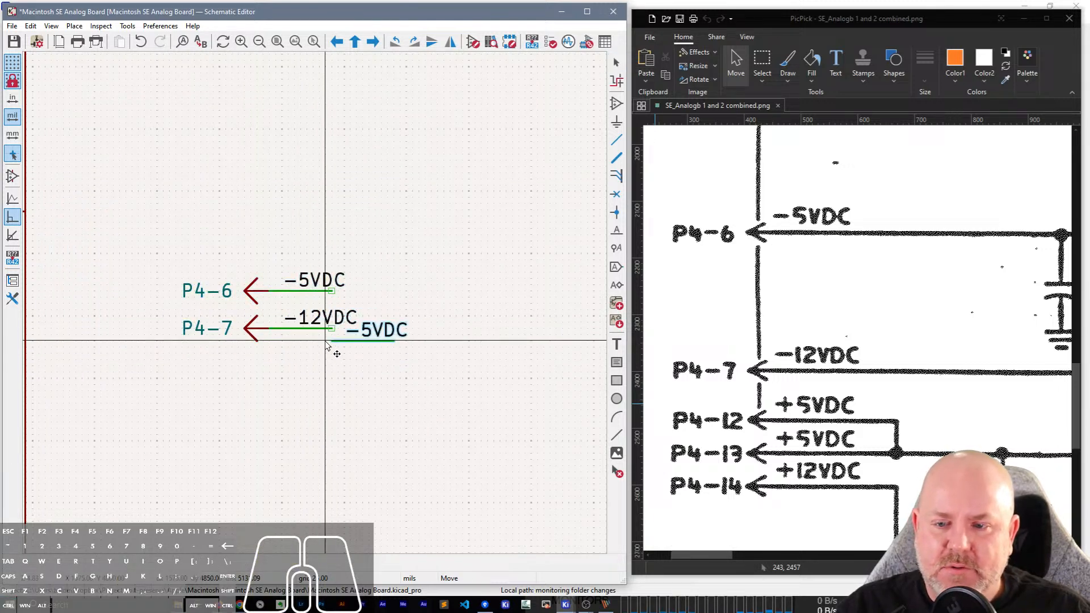
key(Escape)
Copy the P4-6 and P4-7 pins with their wires and labels, and place the copies directly below P4-7.
drag(135, 233, 500, 426)
key(ctrl+c)
key(ctrl+v)
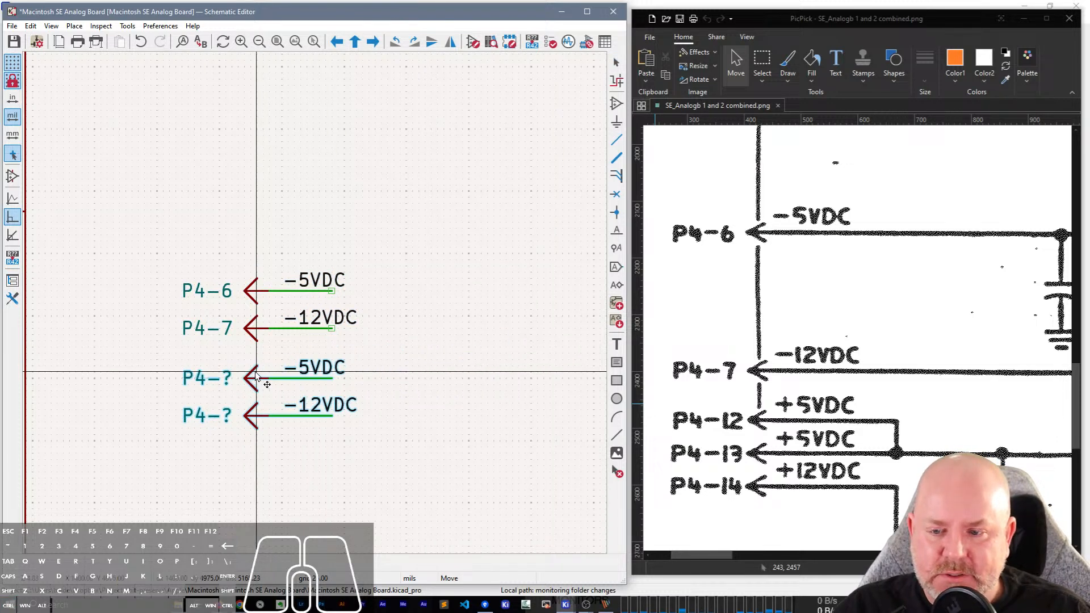
click(256, 367)
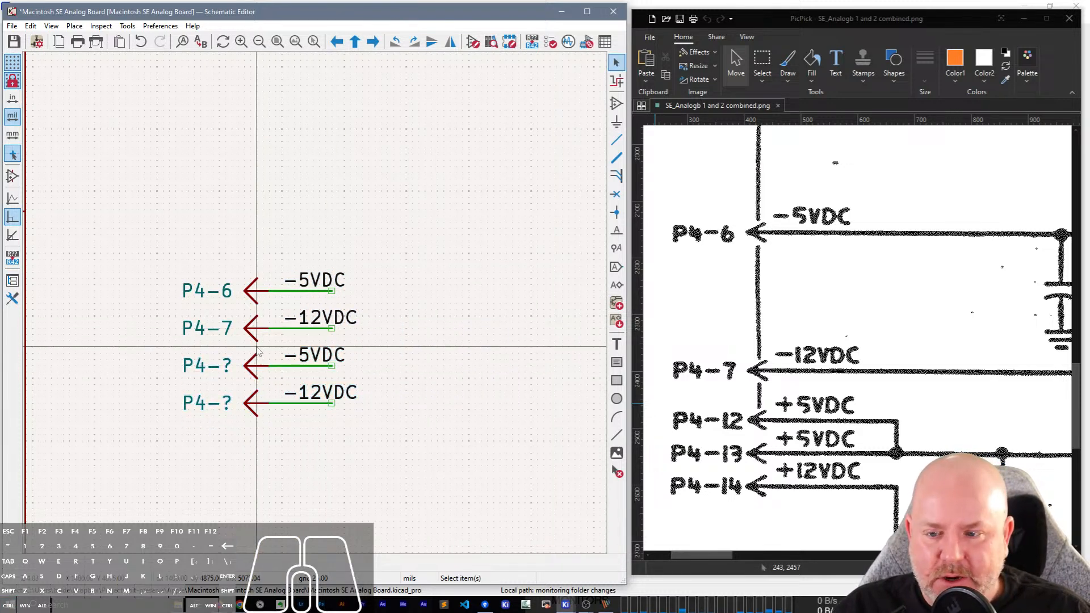
Set the references of the two copied connector pins to P4-12 and P4-13.
click(226, 368)
double_click(226, 368)
text(P4-12)
key(Return)
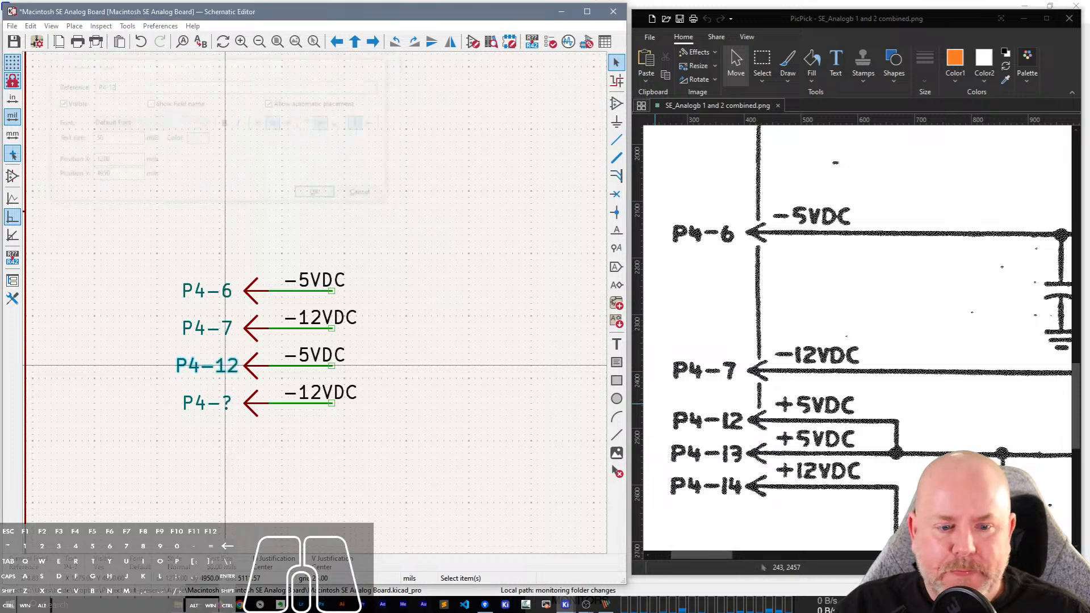
double_click(227, 405)
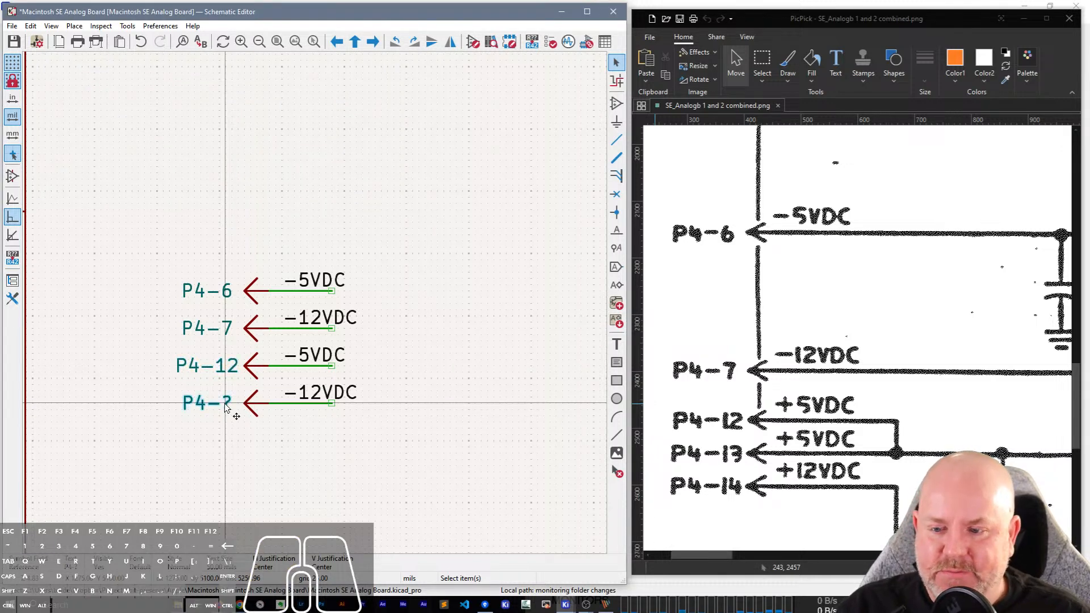
text(P4-13)
key(Return)
Copy the P4-13 pin with its wire and label below itself and set the copy's reference to P4-14.
drag(324, 434, 211, 383)
key(ctrl+c)
key(ctrl+v)
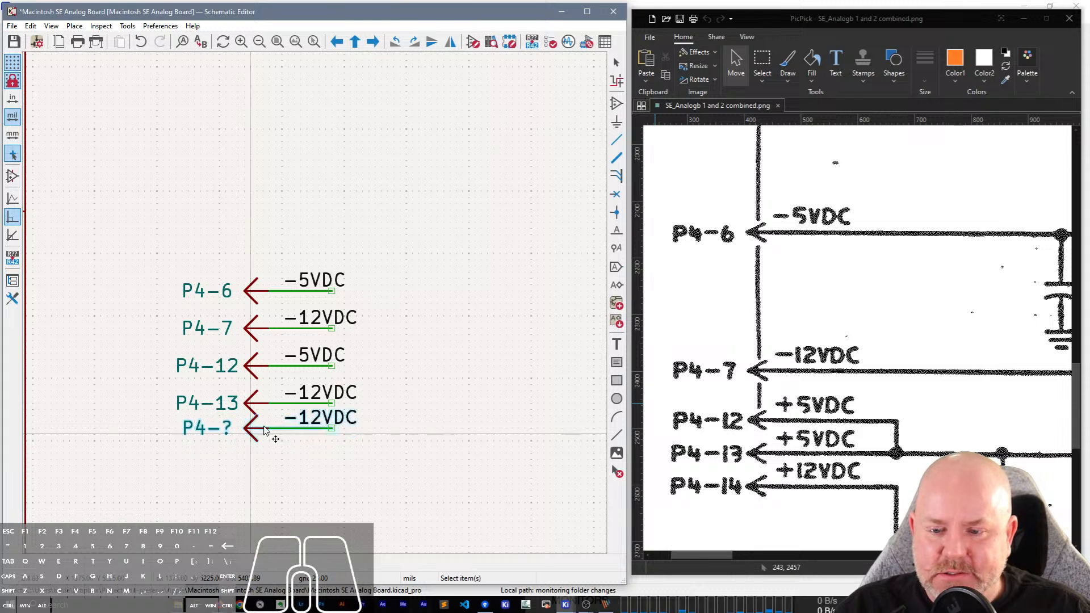
click(251, 435)
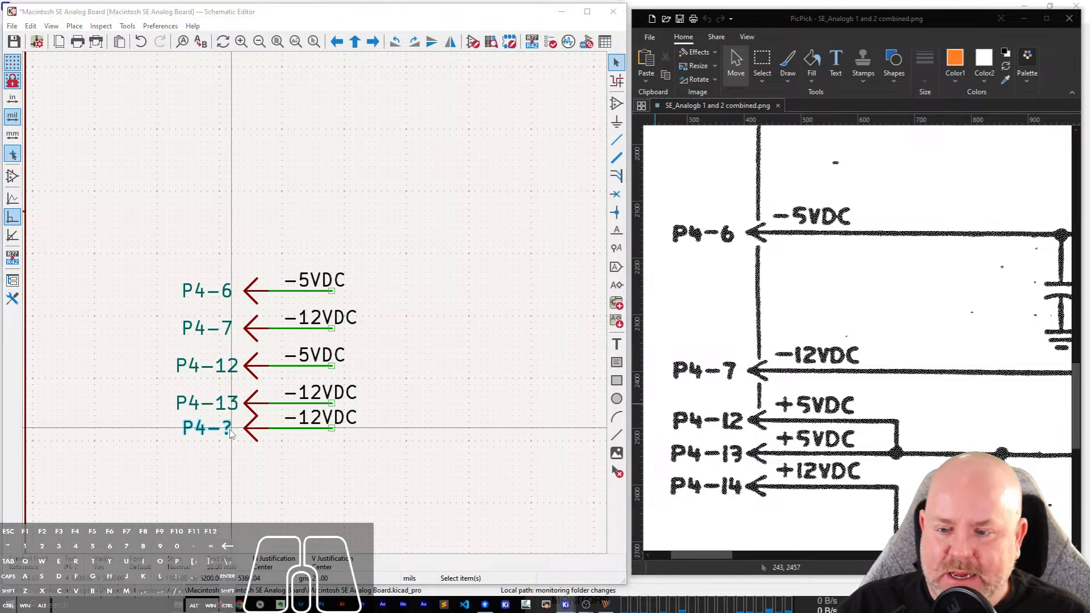
double_click(230, 432)
text(P4-14)
key(Return)
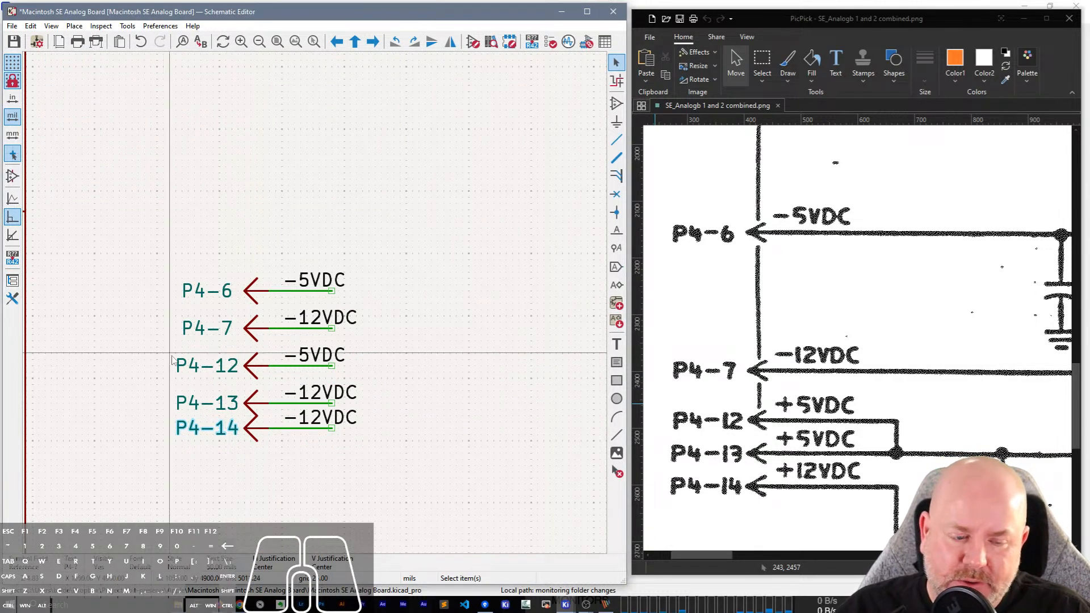
Change the net labels on the P4-12 and P4-13 wires to +5VDC, as in the scanned schematic.
click(313, 364)
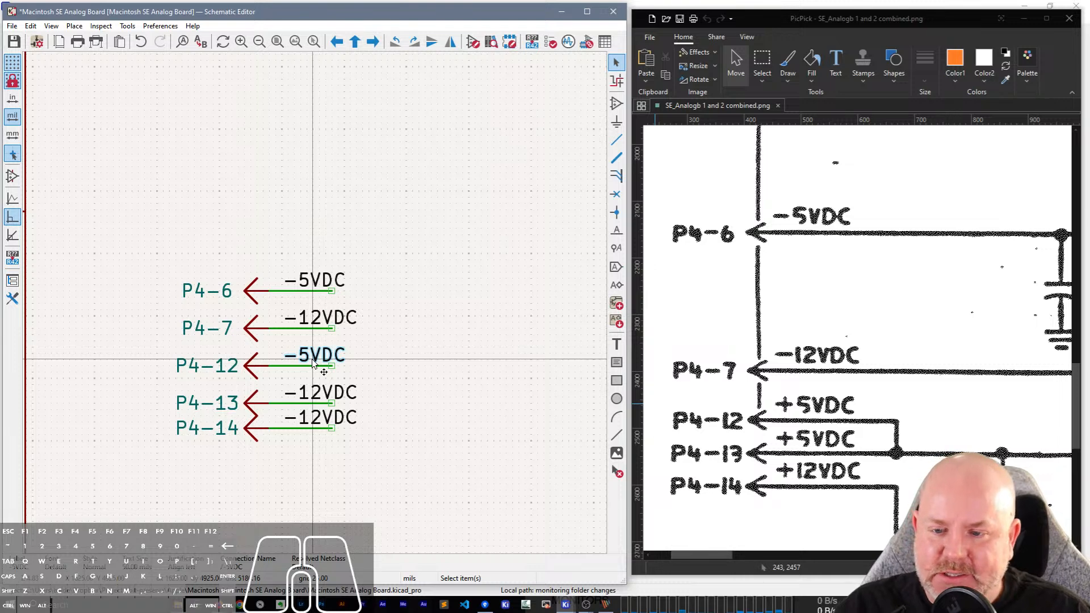
double_click(313, 364)
text(+)
key(Return)
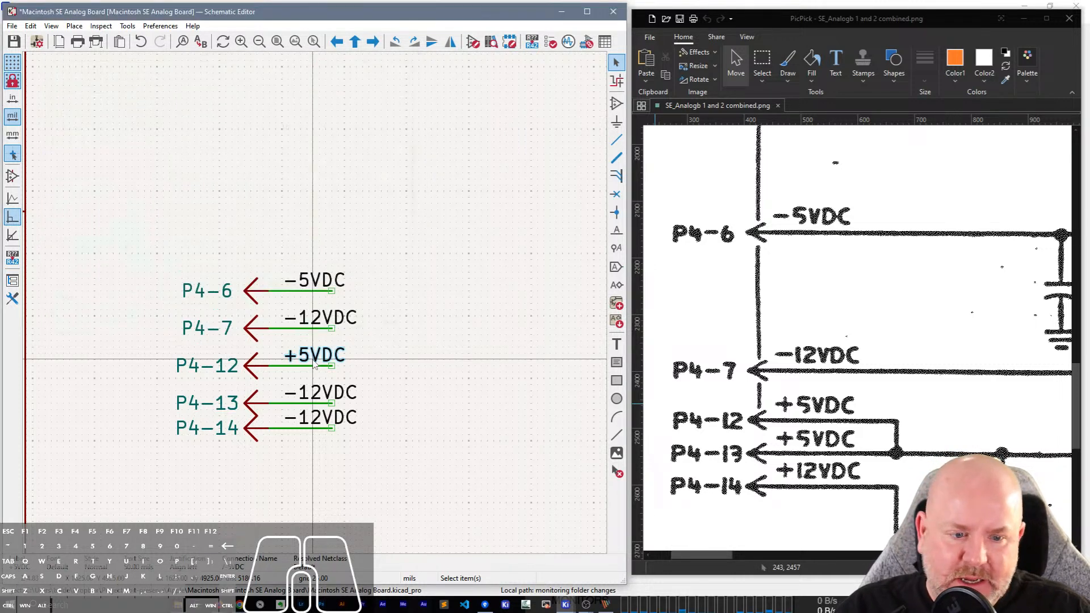
click(329, 396)
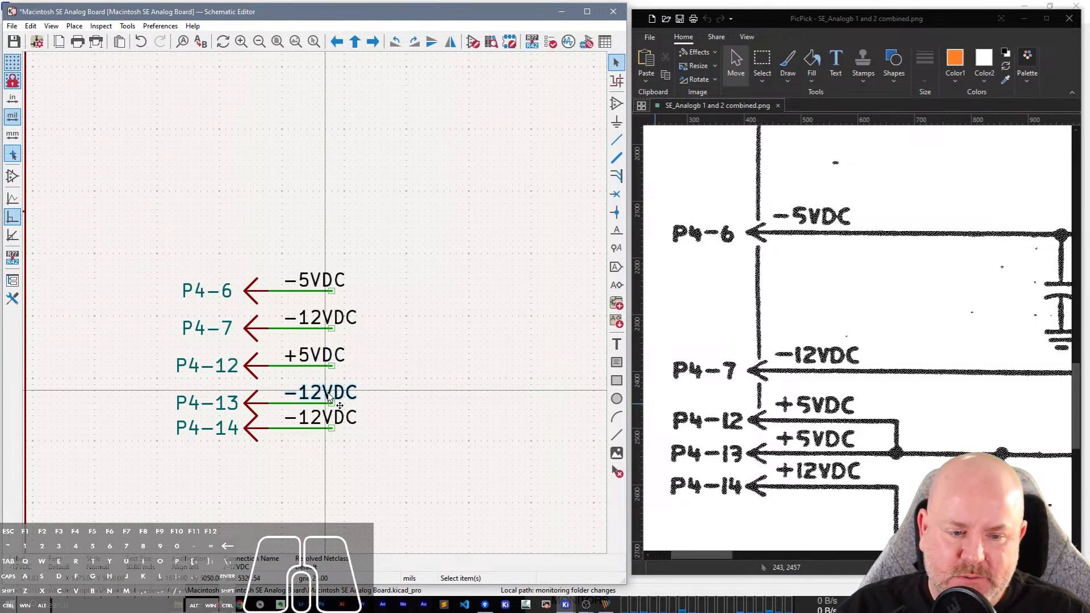
double_click(328, 393)
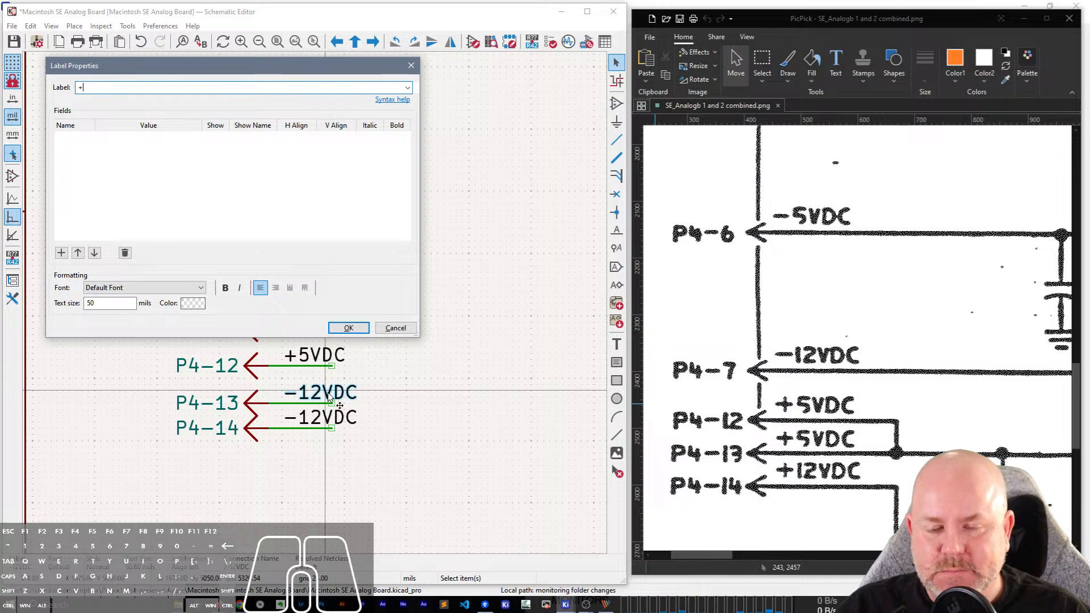
text(+5VDC)
key(Return)
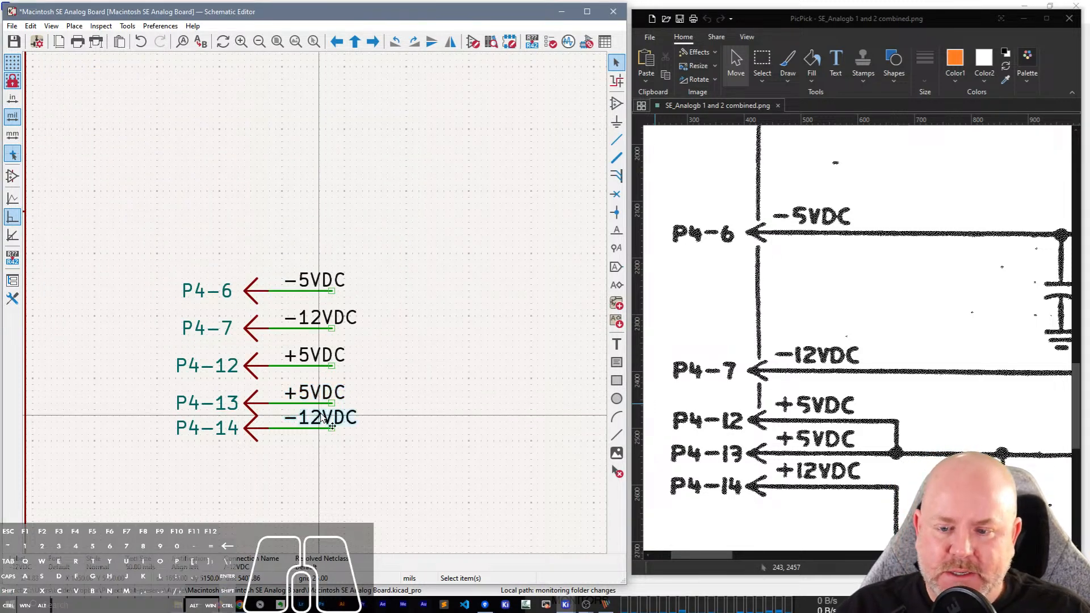
Change the net label on the P4-14 wire to +12VDC.
double_click(324, 419)
text(+12VDC)
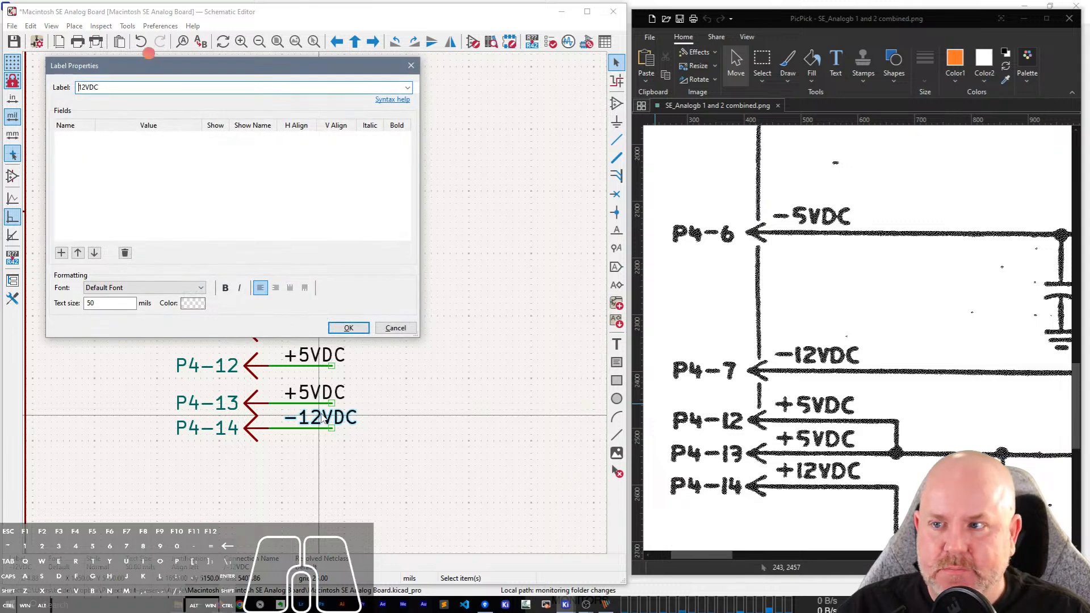
key(Return)
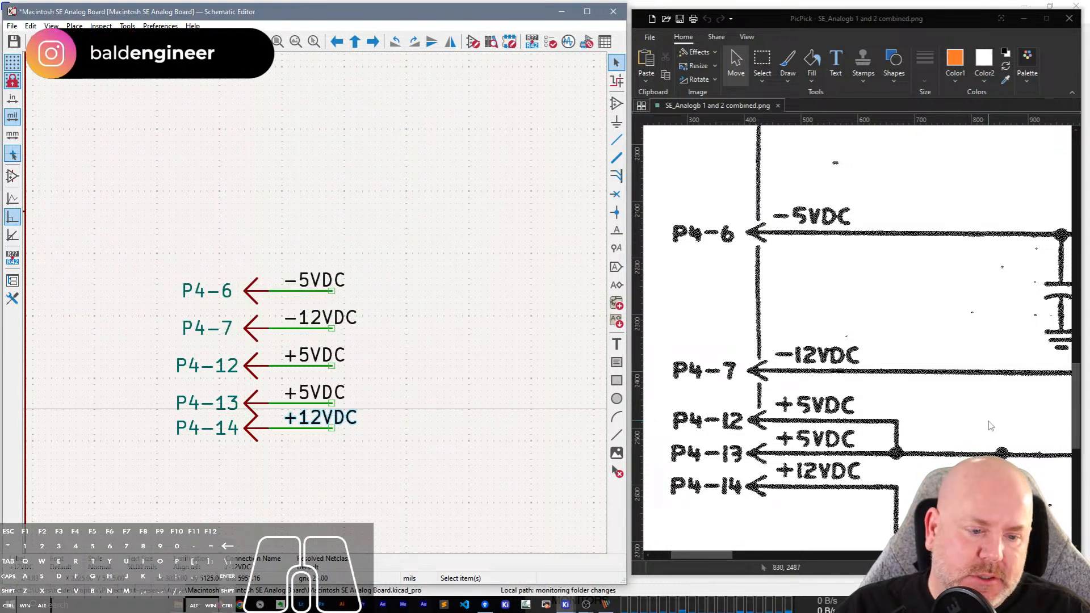
Move the P4-14 pin with its wire and label down to match the even spacing of the pins above.
scroll(1074, 436, down, 3)
scroll(755, 443, down, 2)
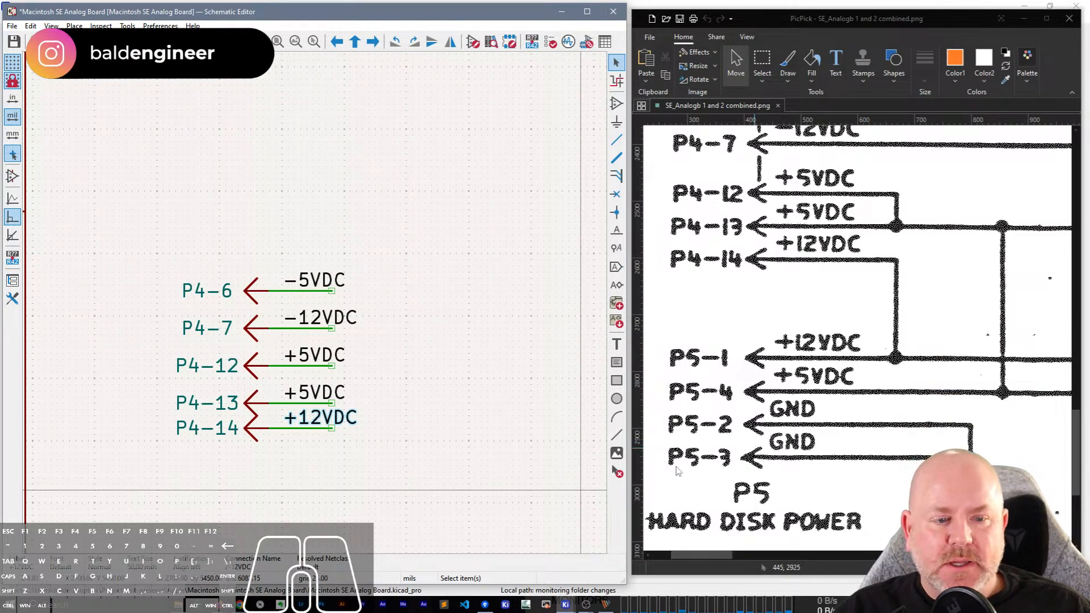
middle_drag(429, 461, 413, 279)
drag(366, 262, 274, 245)
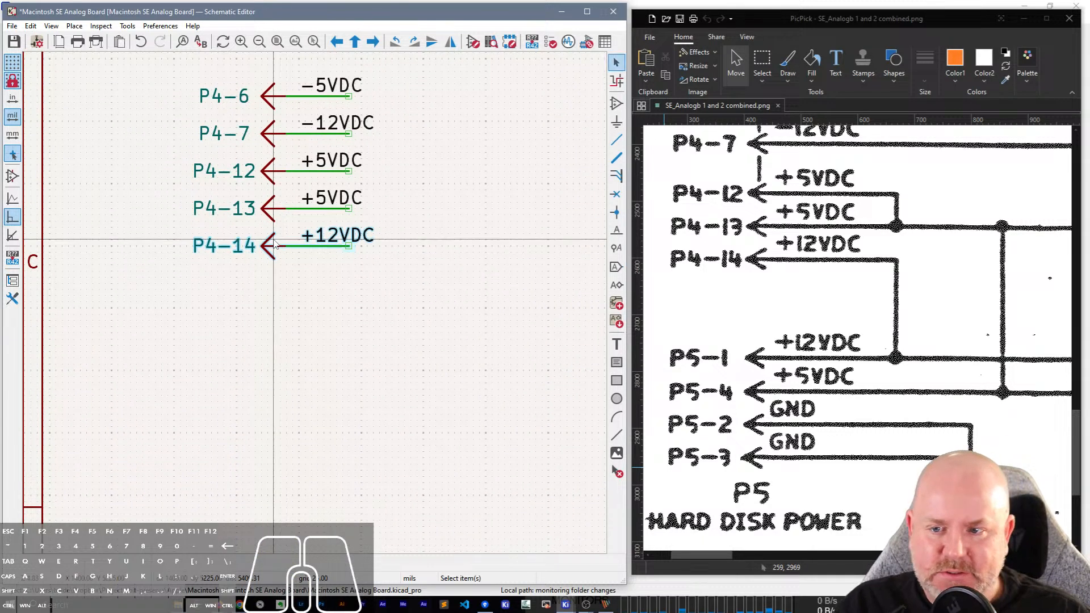
Duplicate the P4-13 and P4-14 pins with their wires and labels and place the copies below, leaving a gap.
click(310, 262)
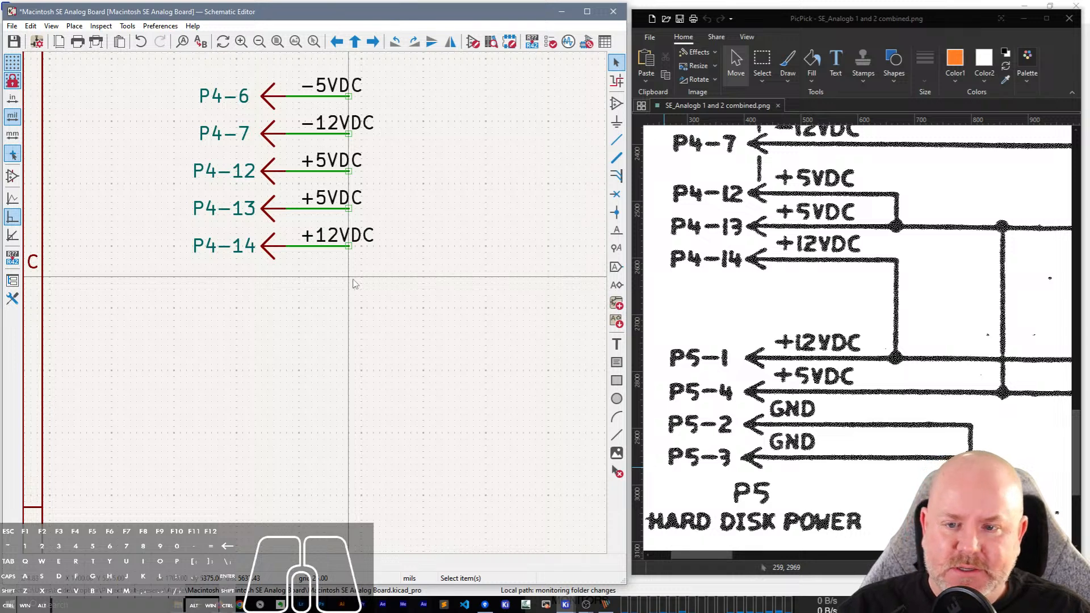
drag(370, 274, 192, 202)
key(ctrl+d)
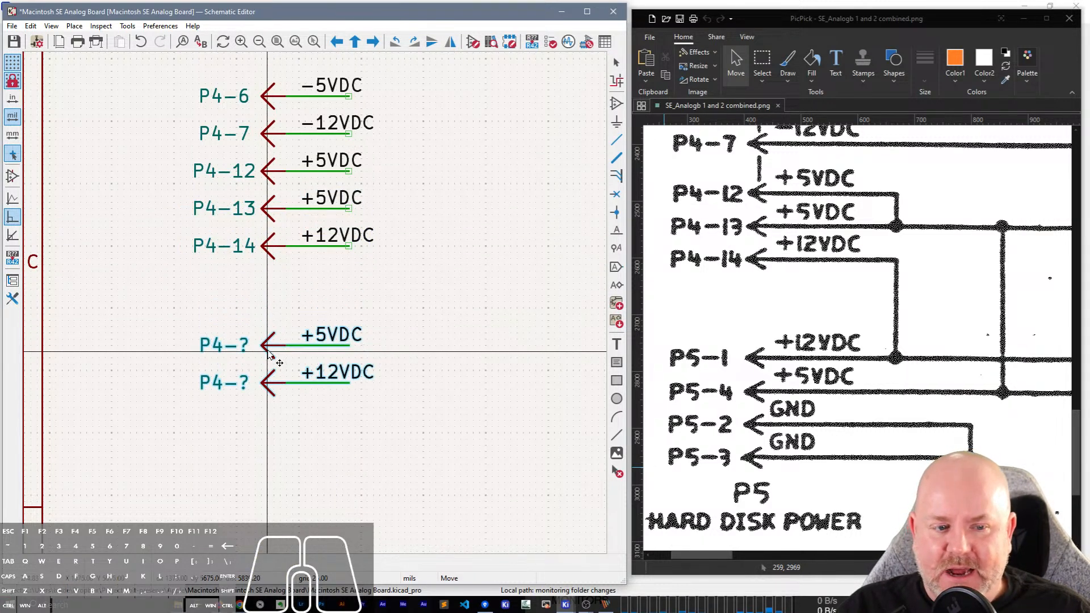
click(273, 397)
Move the copied +12VDC pin with its wire and label above the copied +5VDC pin, matching the pin spacing.
drag(366, 457, 208, 418)
key(m)
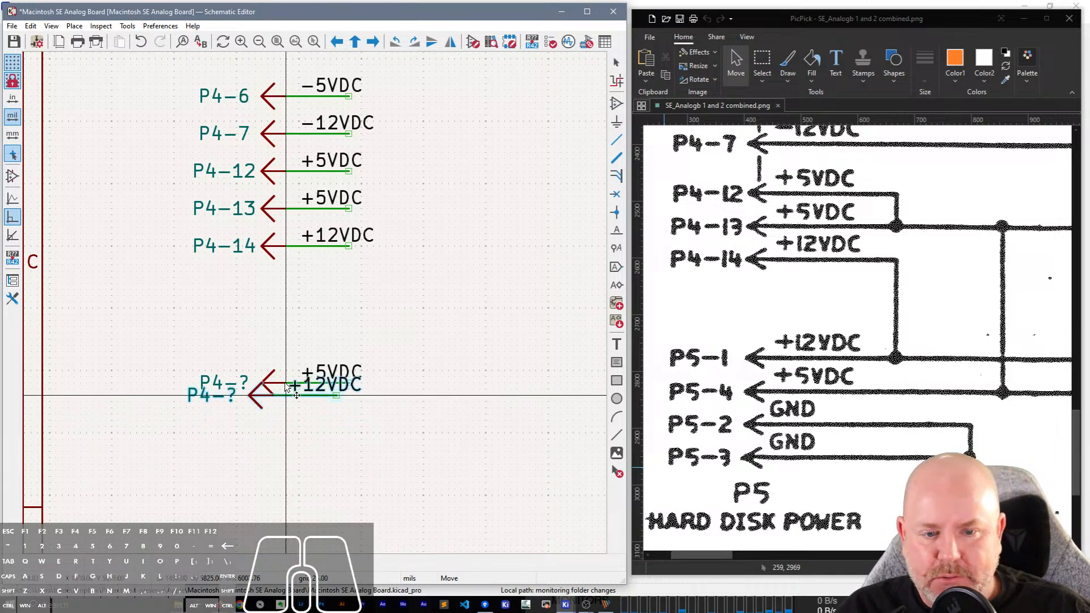
click(299, 356)
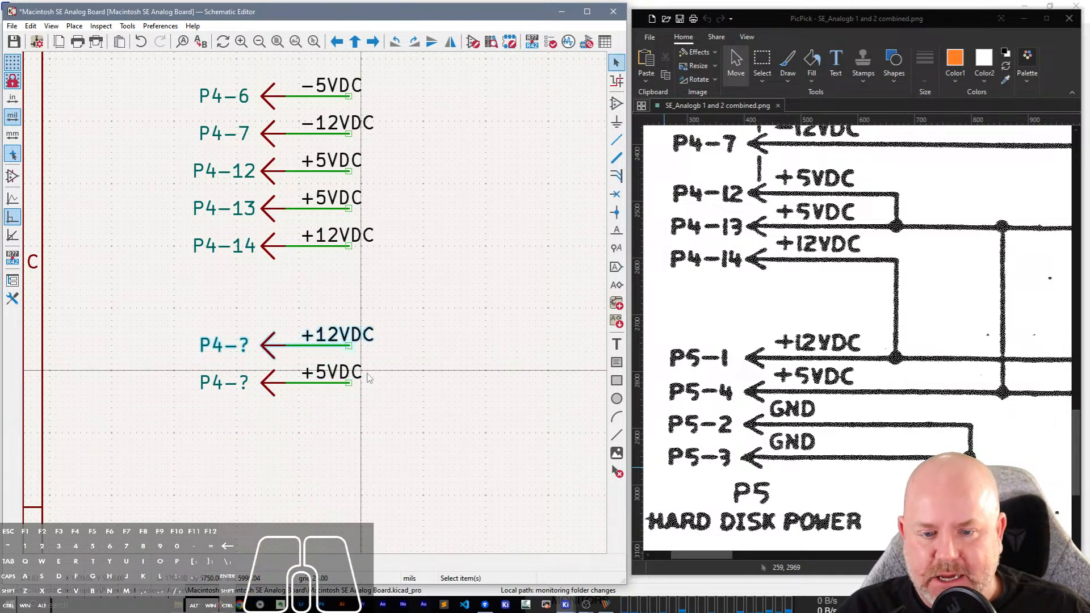
click(424, 341)
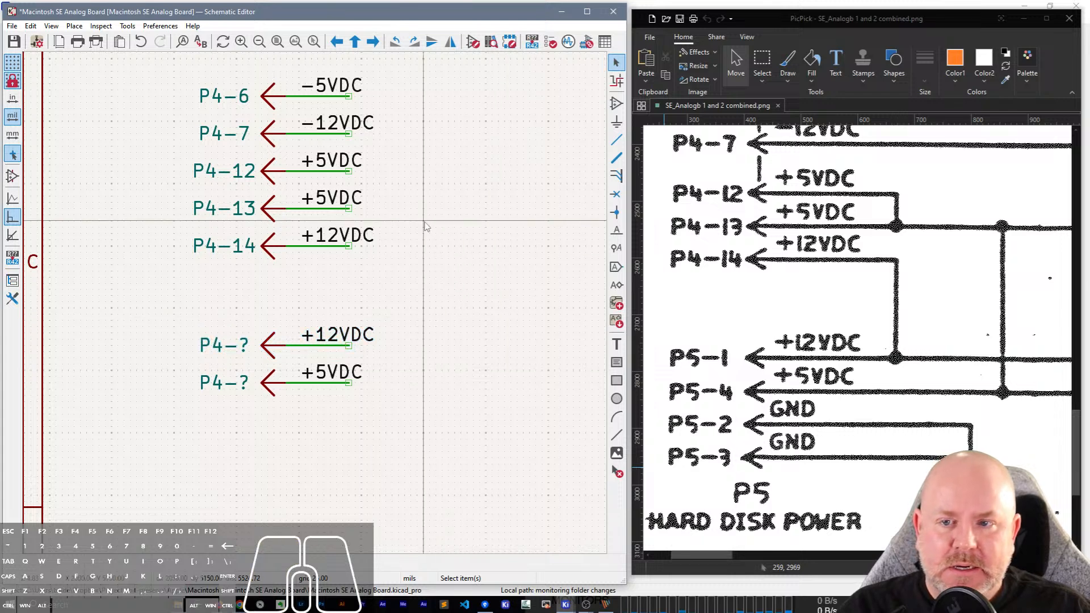
Set the references of the copied +12VDC and +5VDC pins to P5-1 and P5-4.
scroll(425, 226, down, 2)
scroll(261, 393, up, 2)
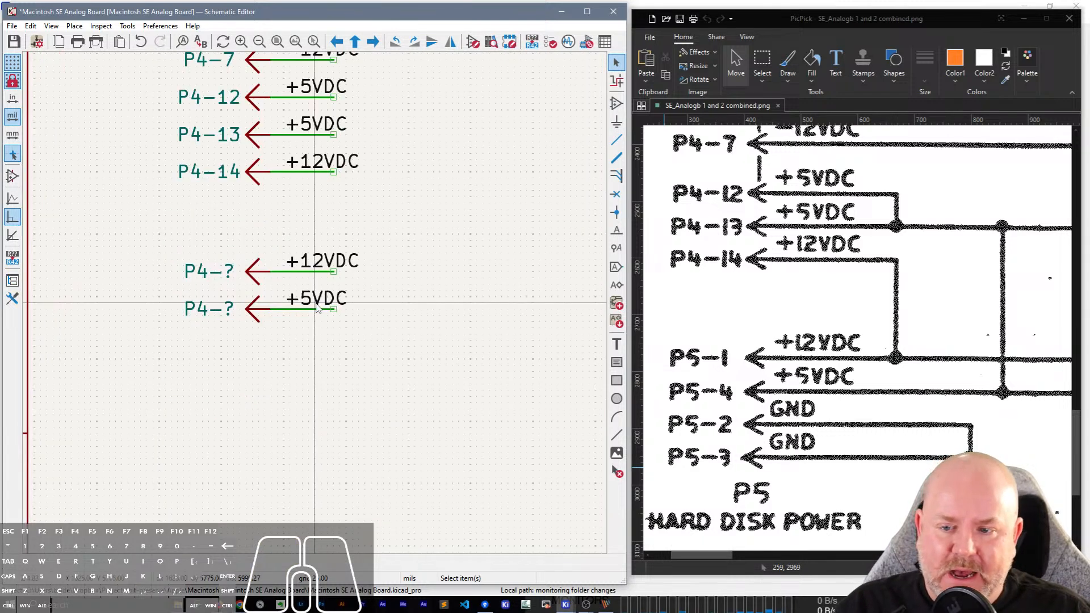
drag(321, 342, 233, 314)
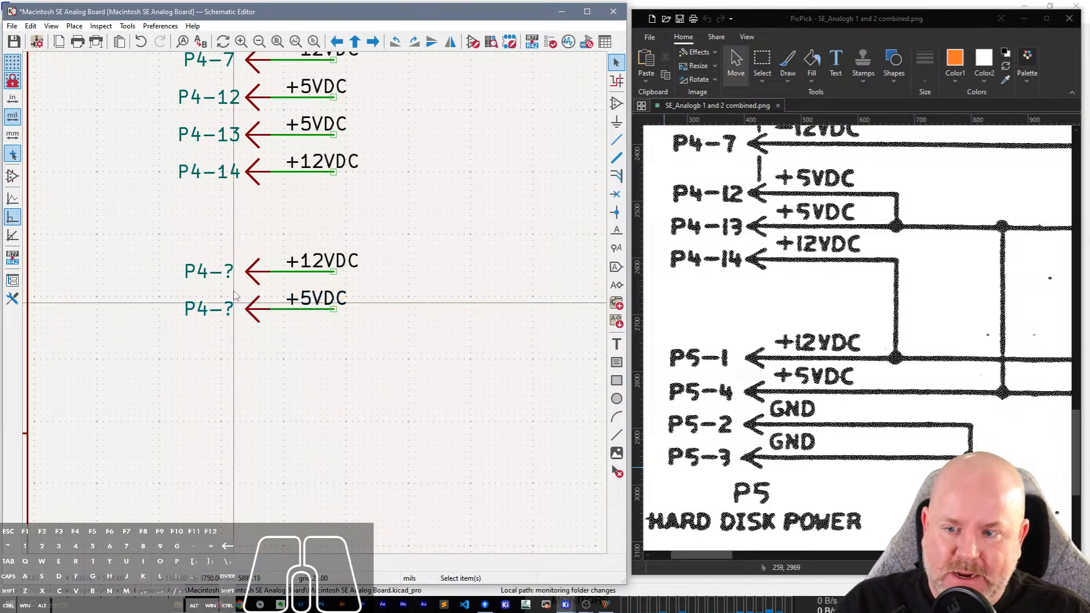
double_click(227, 274)
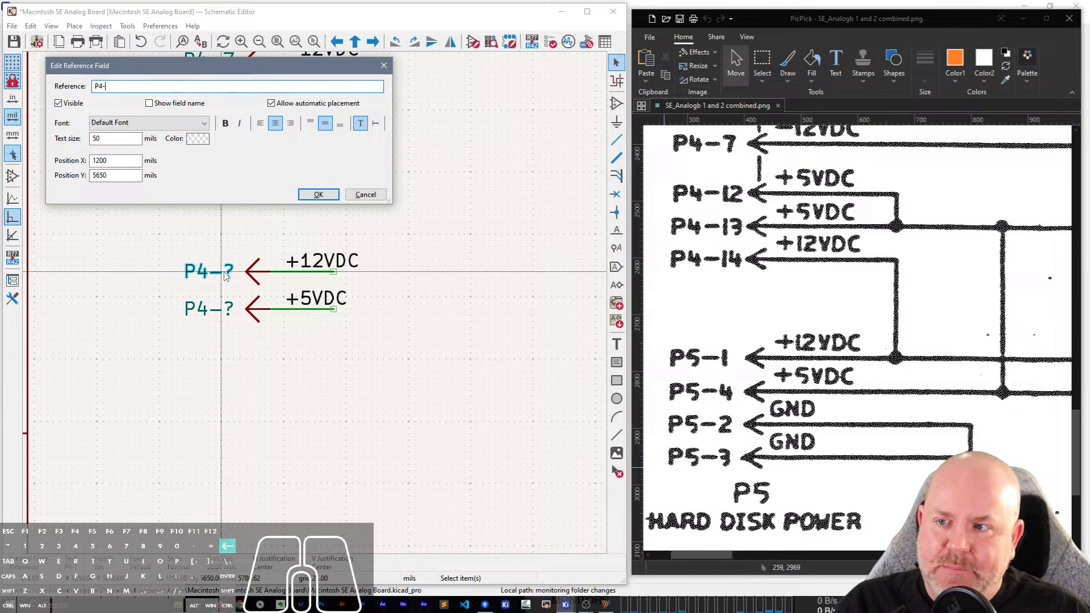
text(P5-1)
key(Return)
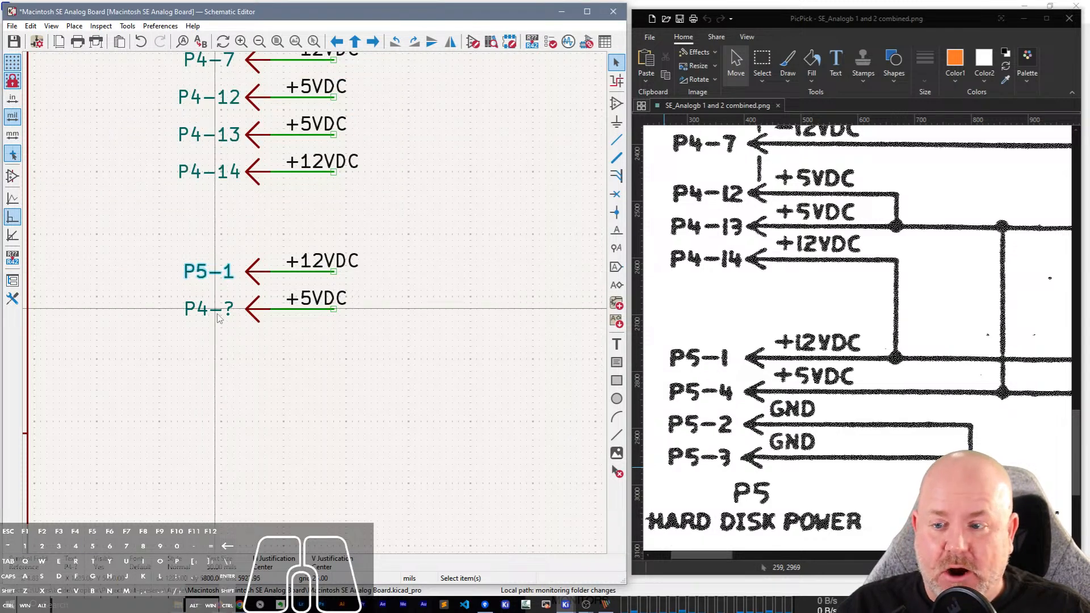
click(218, 315)
double_click(218, 317)
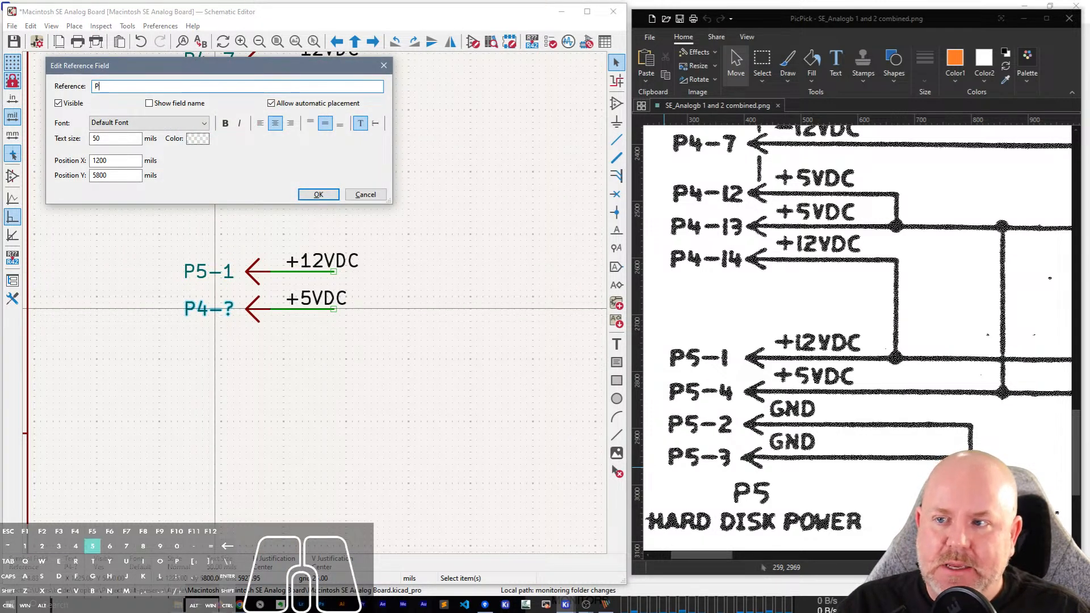
text(P5-4)
key(Return)
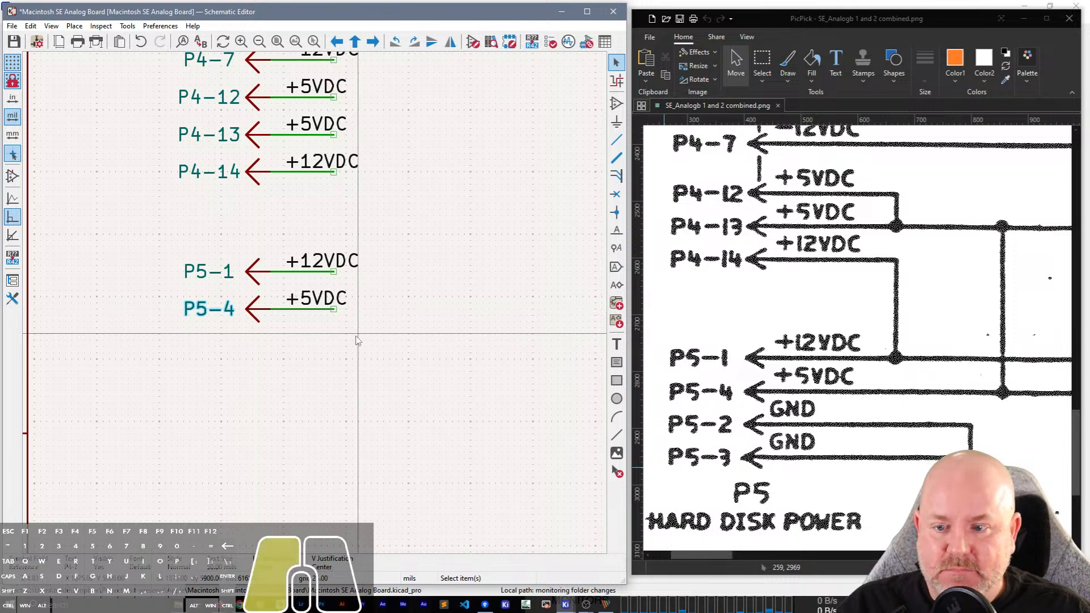
Place two copies of the P5-4 pin with its wire and label below it at the same spacing.
key(ctrl+v)
click(265, 352)
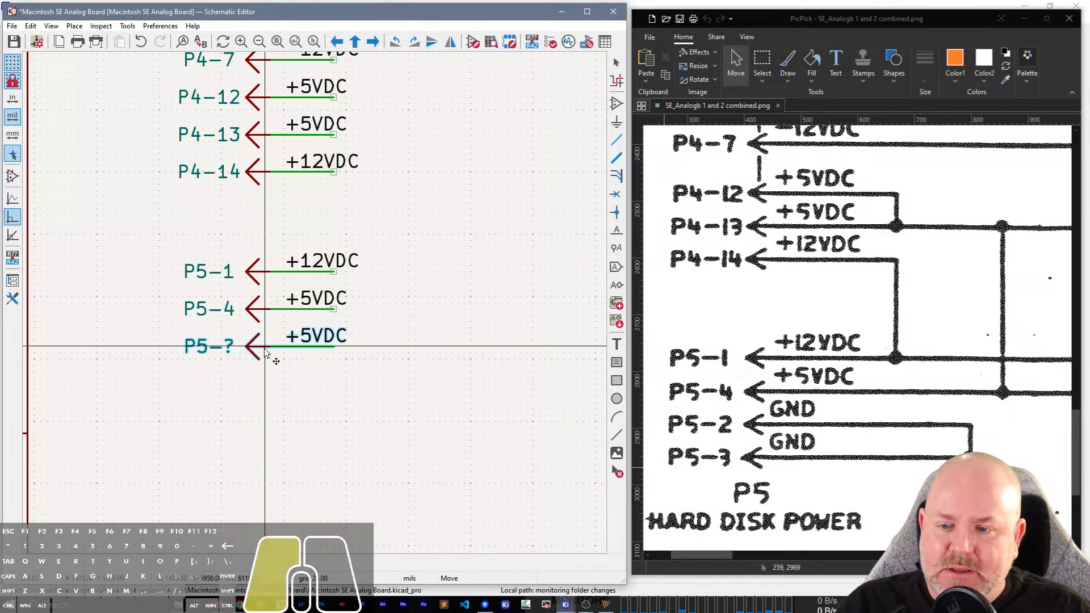
key(ctrl+v)
click(260, 386)
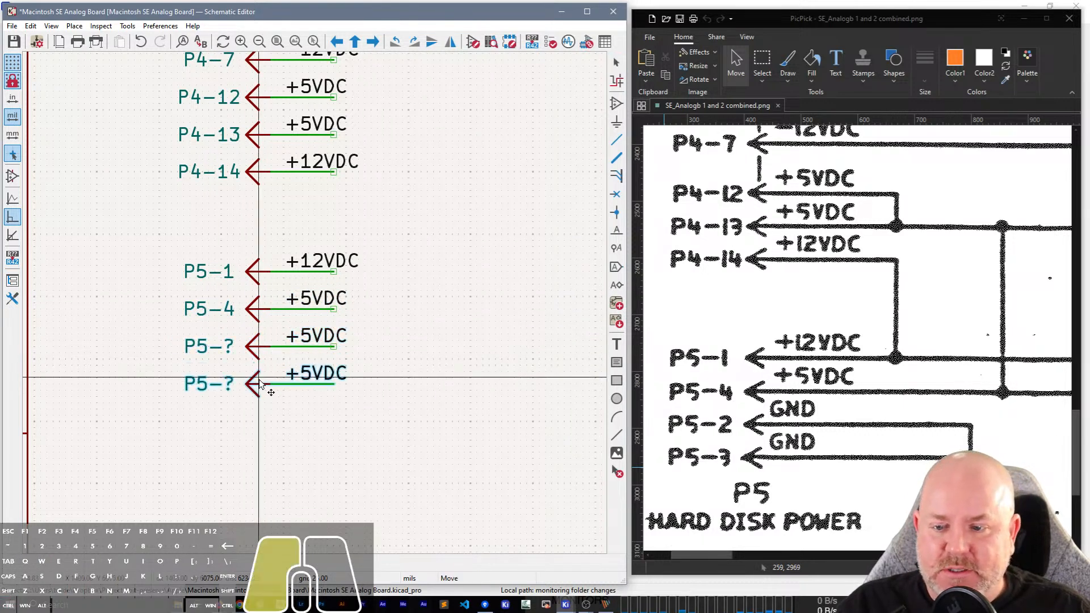
Change the net labels on the two new pins below P5-4 to GND.
double_click(327, 337)
text(GND)
key(Return)
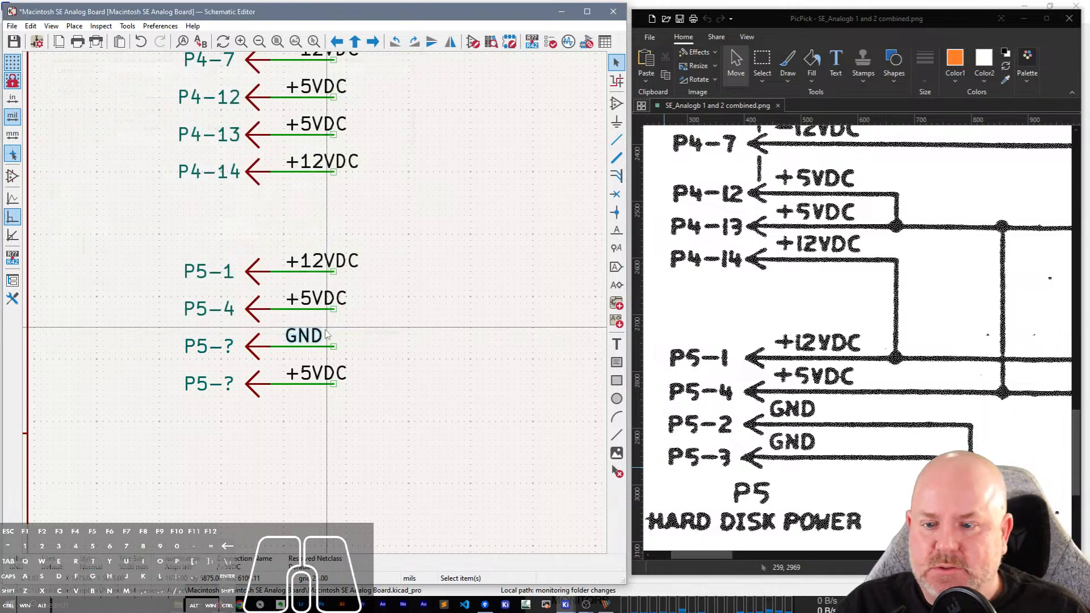
double_click(311, 376)
text(GND)
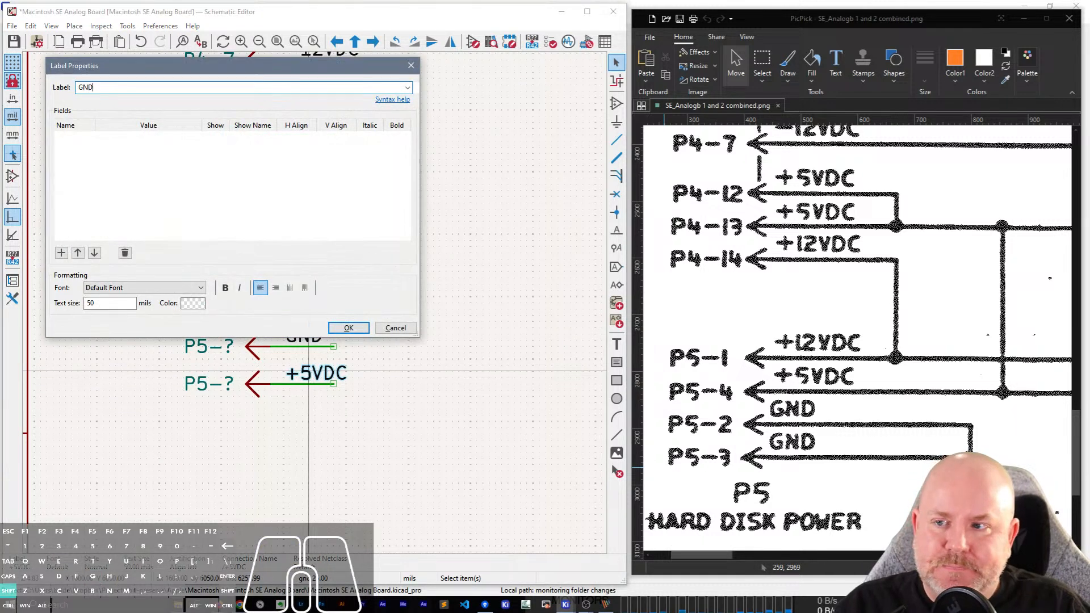
key(Return)
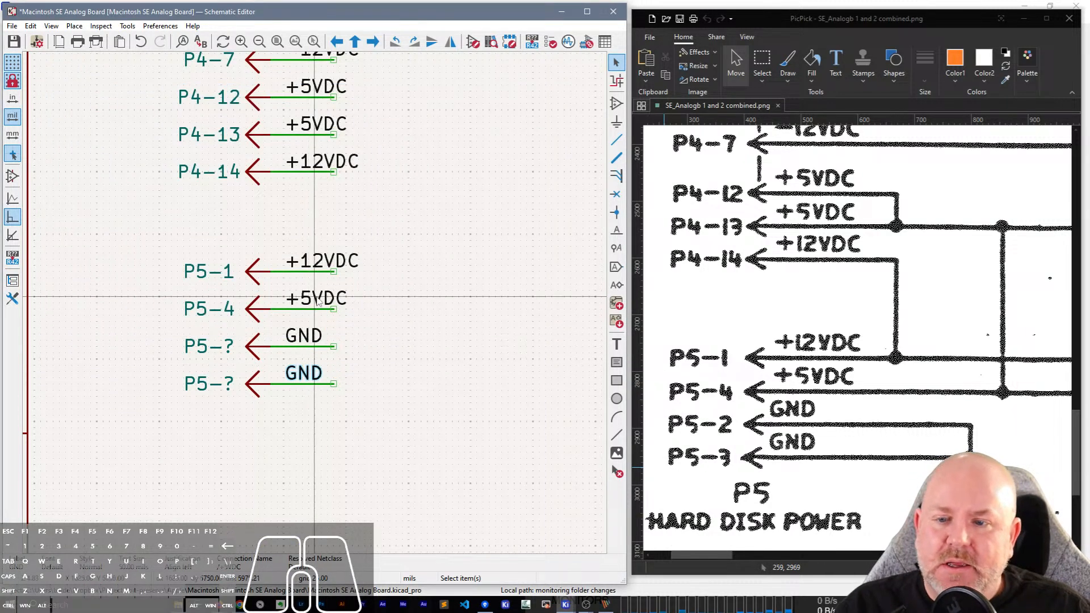
Shorten the net labels on the P5-4 and P5-1 wires to +5V and +12V.
scroll(316, 305, down, 2)
scroll(317, 305, up, 2)
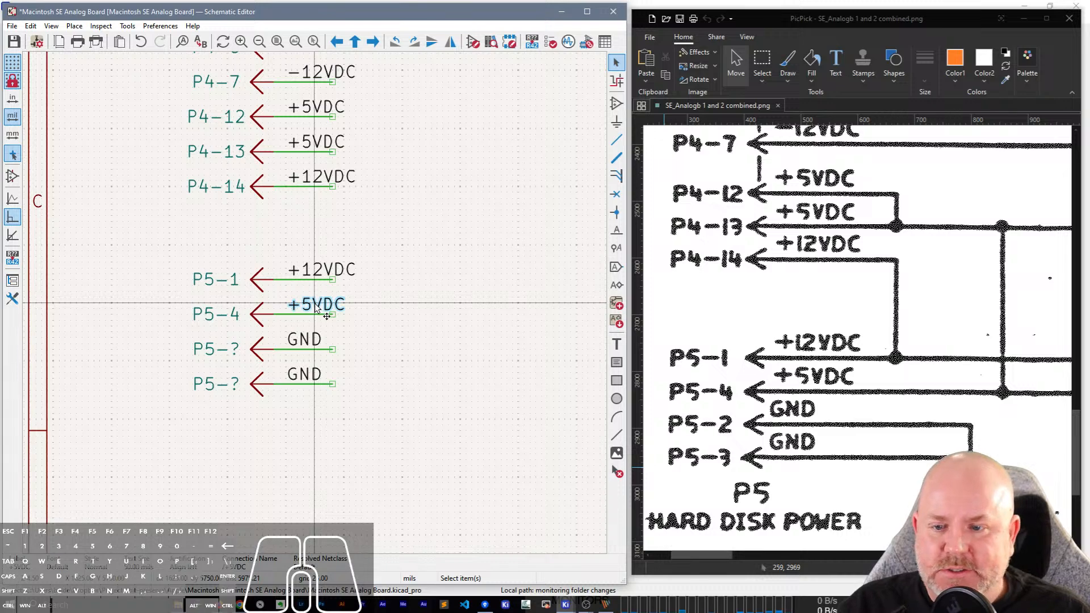
double_click(317, 305)
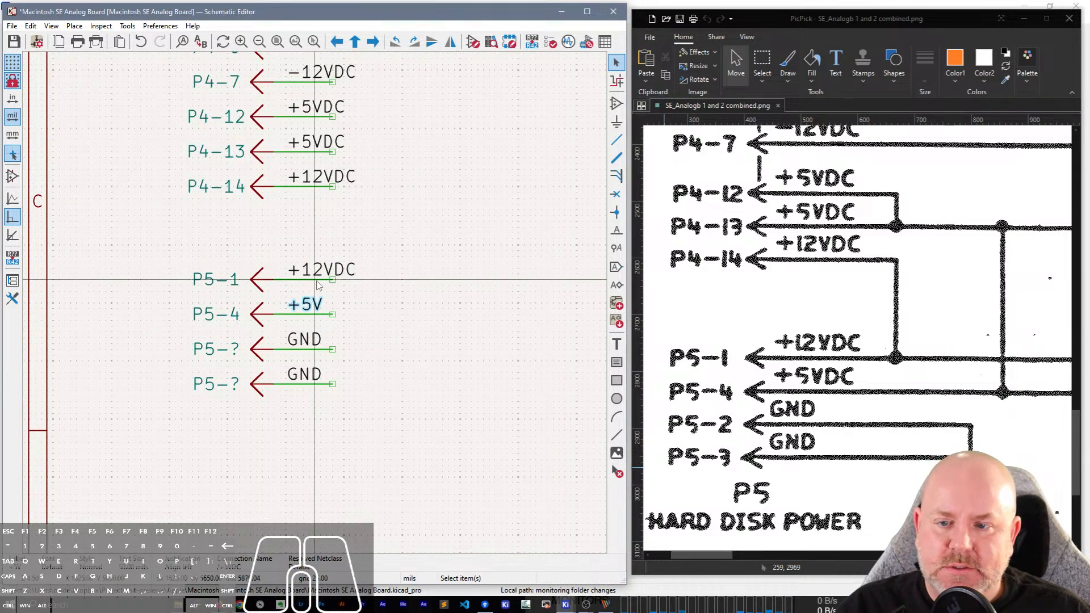
click(330, 274)
key(e)
key(BackSpace)
key(BackSpace)
key(Return)
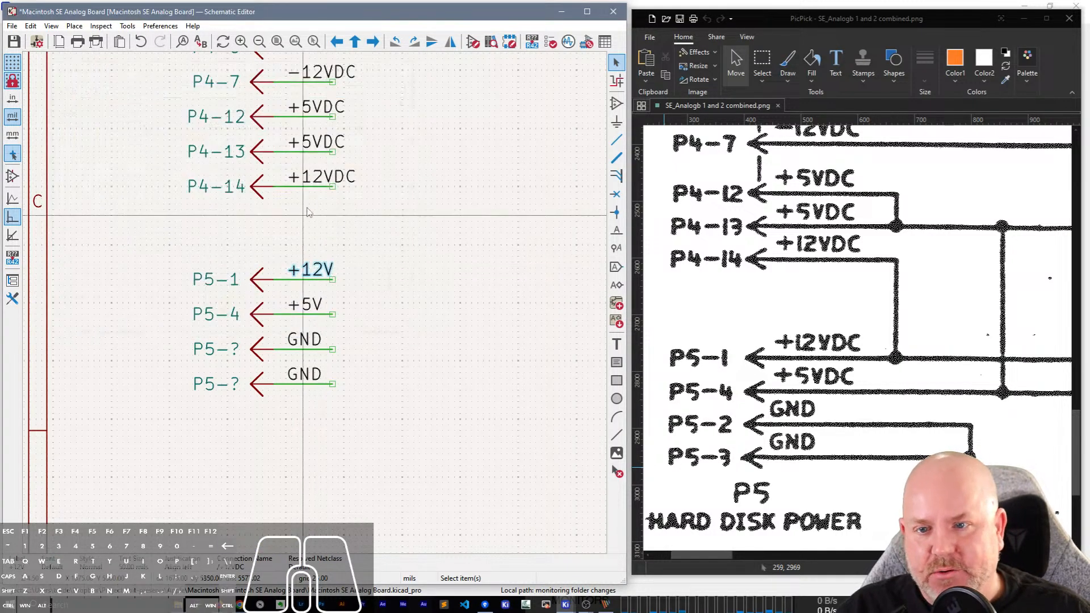
Shorten the net labels on the P4-14 and P4-13 wires to +12V and +5V.
key(e)
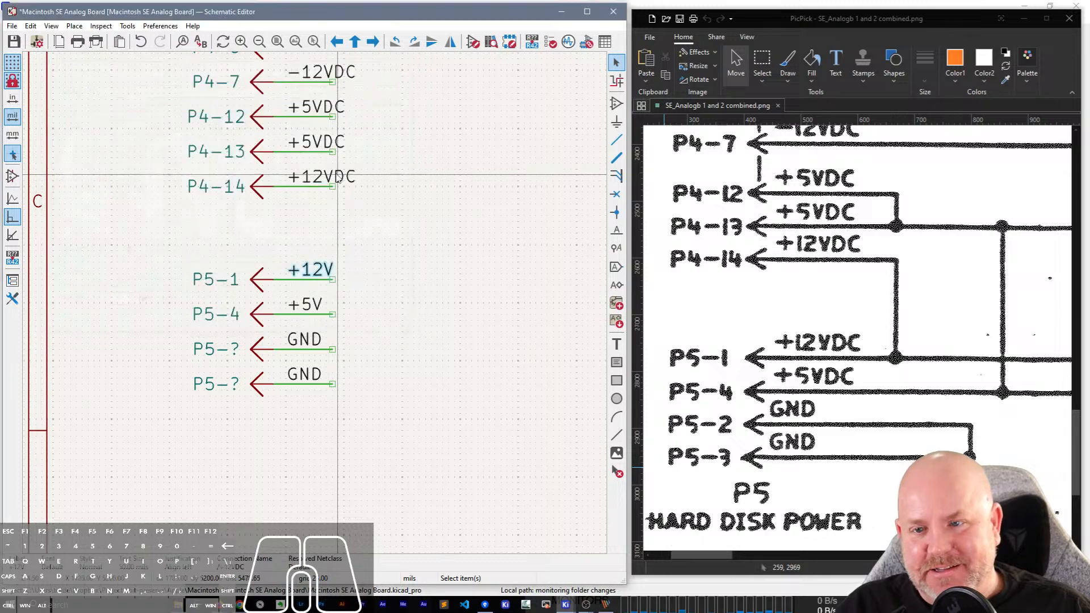
click(334, 179)
key(e)
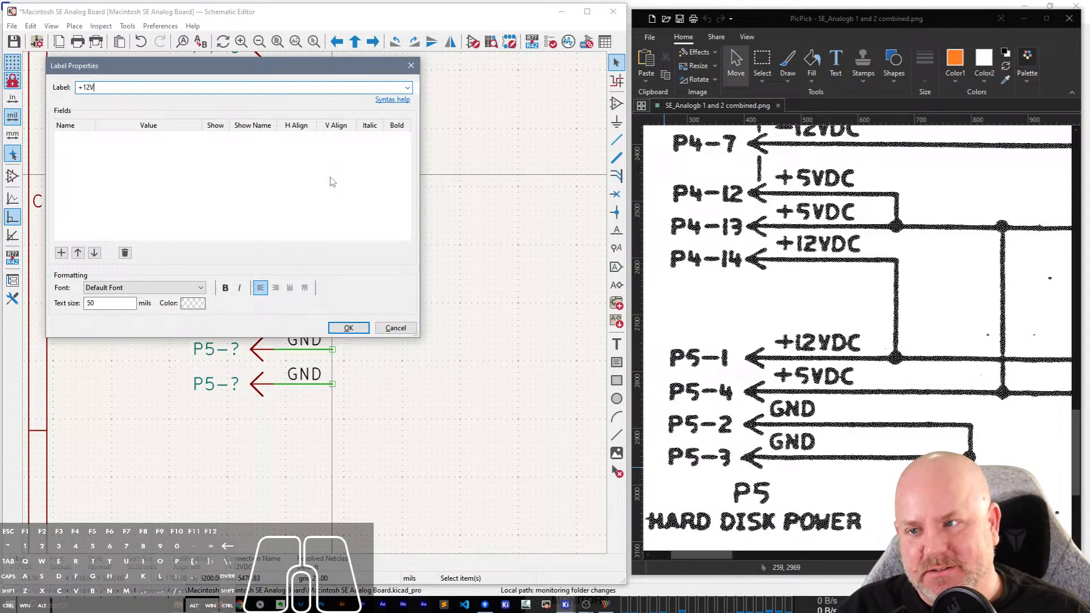
key(Return)
click(407, 140)
scroll(408, 141, up, 3)
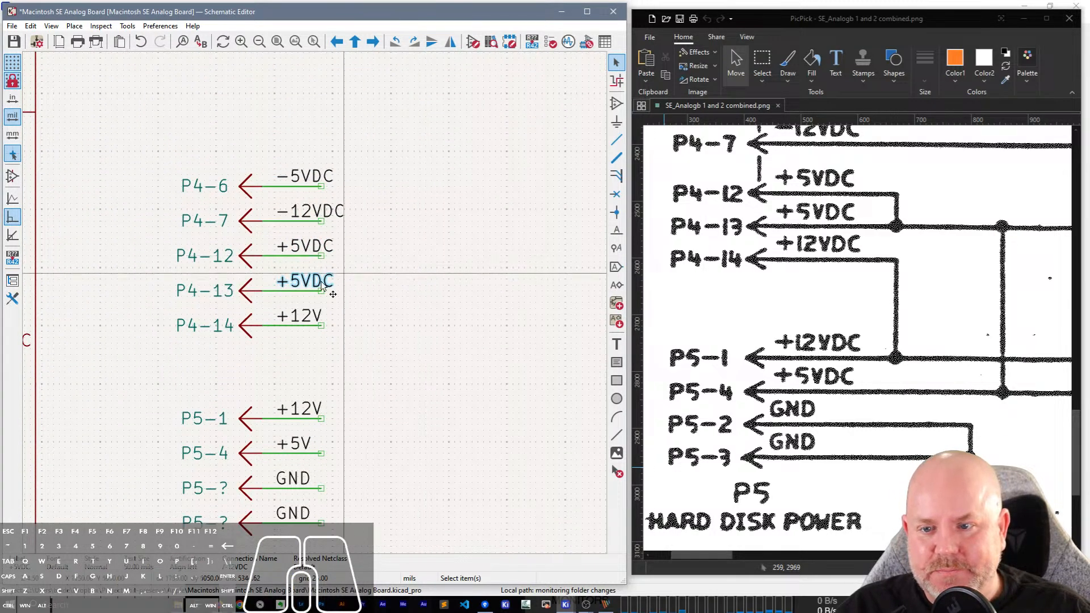
text(e+5V)
key(Return)
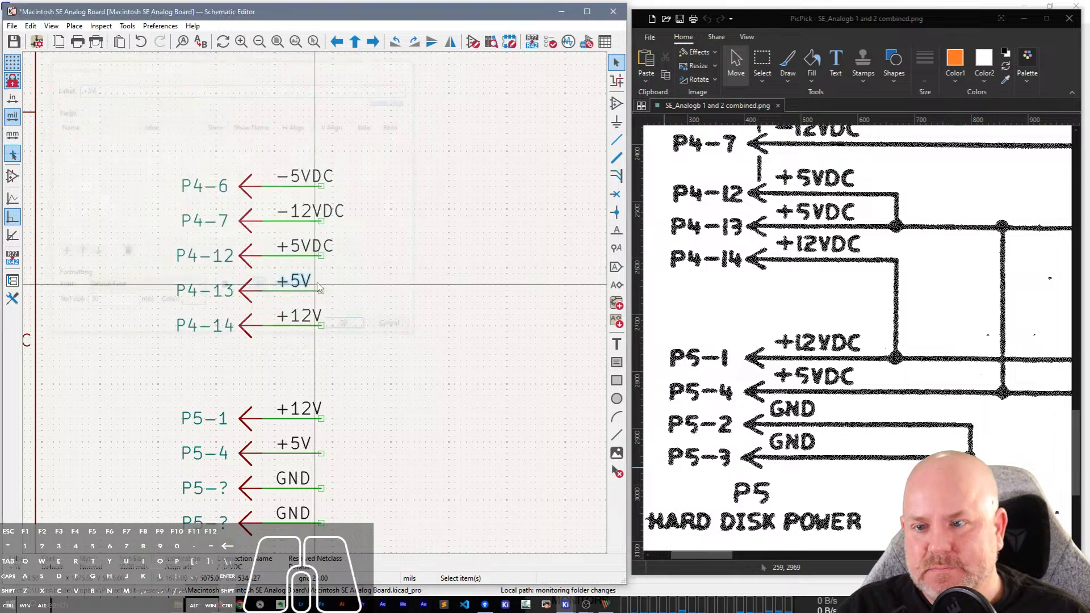
Change the net label on the P4-12 wire to +5V with a capital V.
click(310, 249)
text(e)
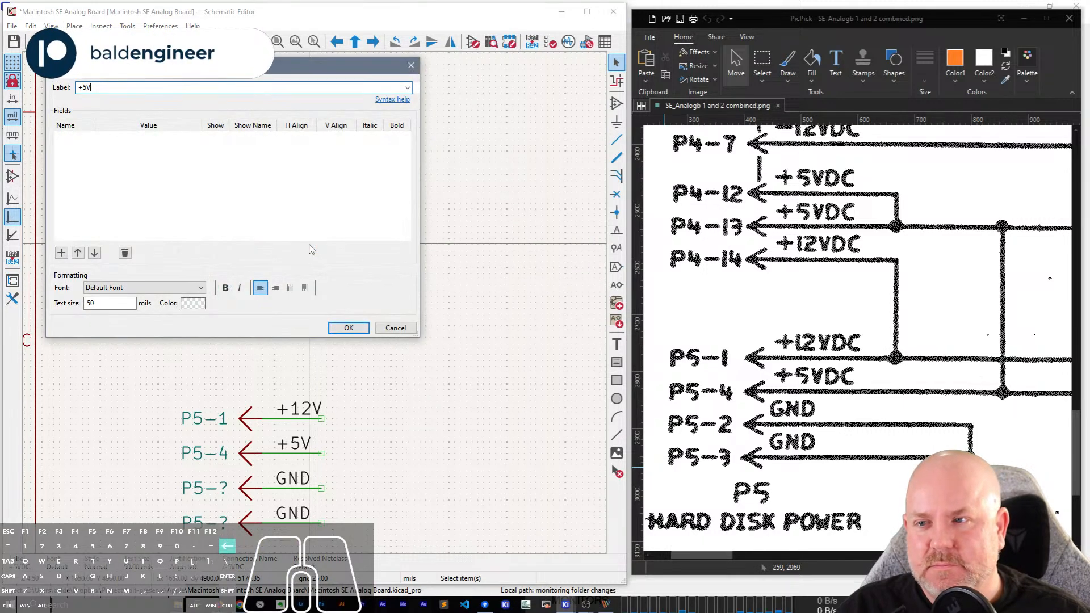
text(+5)
key(Return)
text(eV)
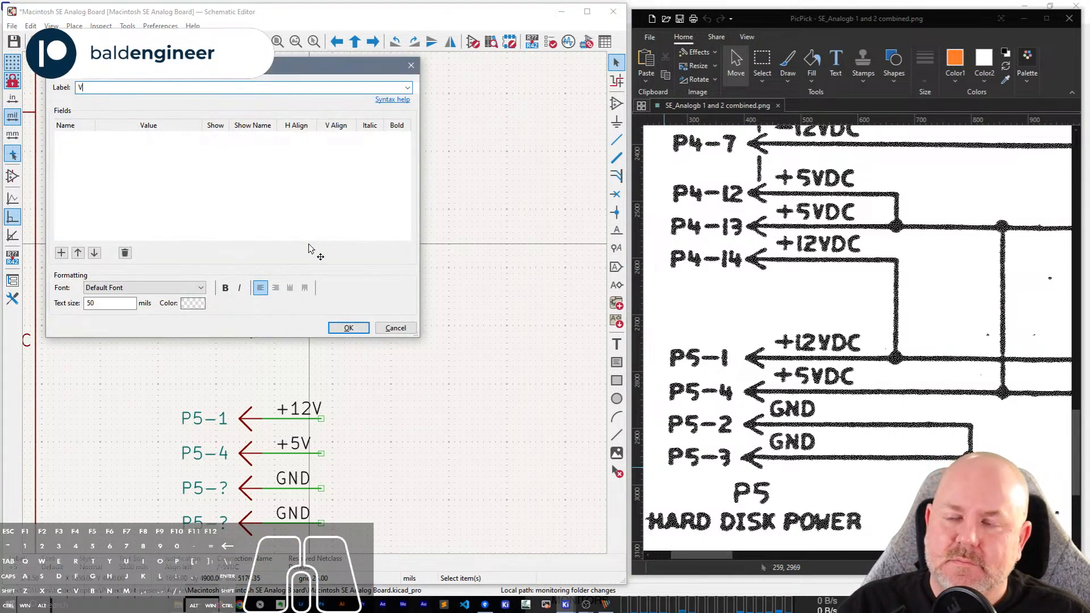
text(v)
key(Return)
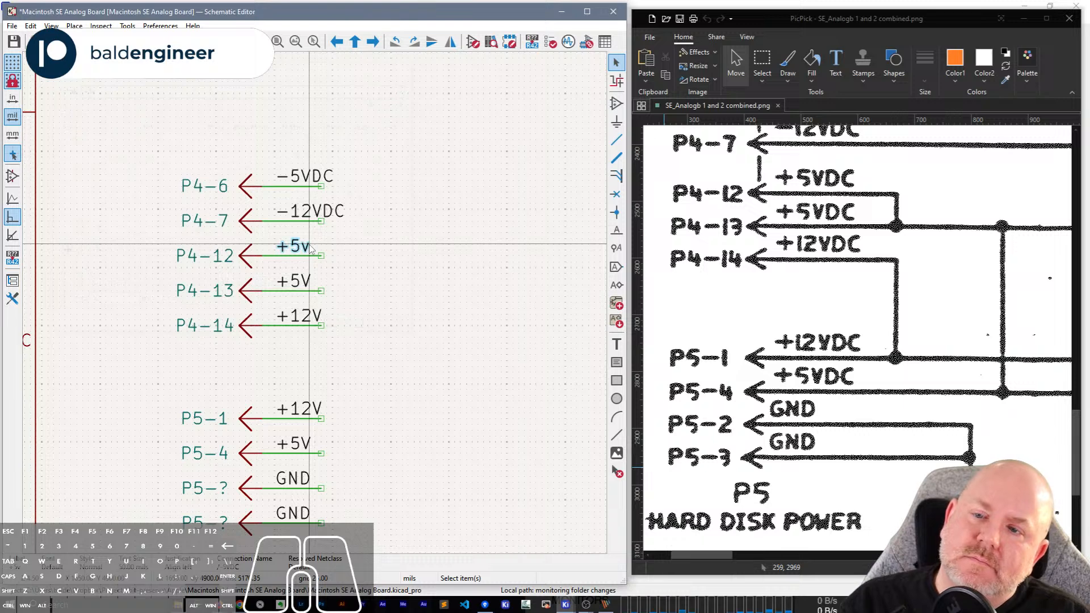
key(e)
key(Return)
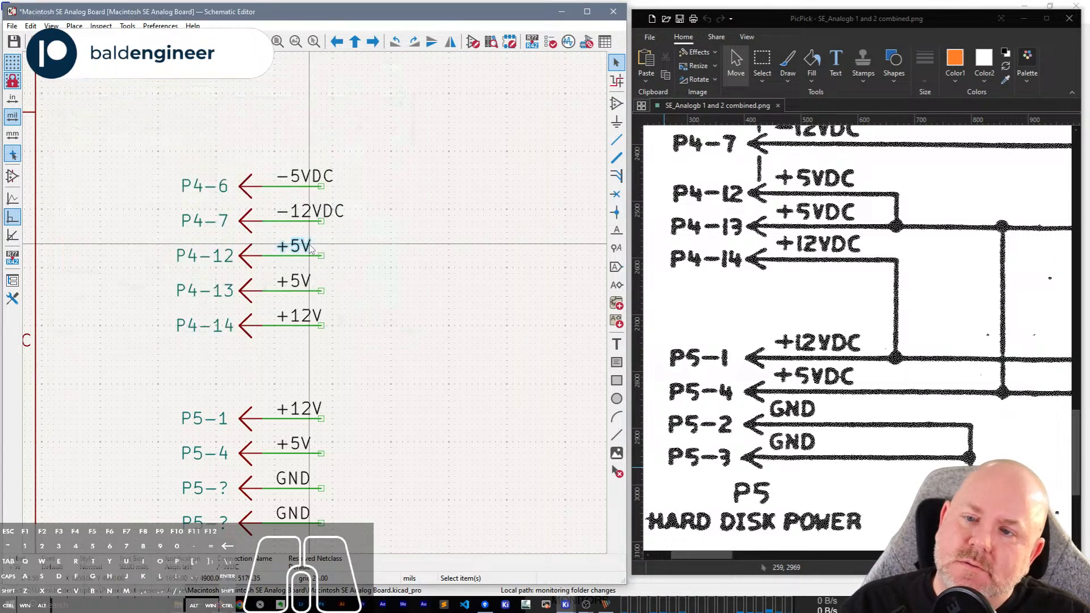
Change the net labels on the P4-7 and P4-6 wires to -12 and -5.
click(331, 216)
text(e)
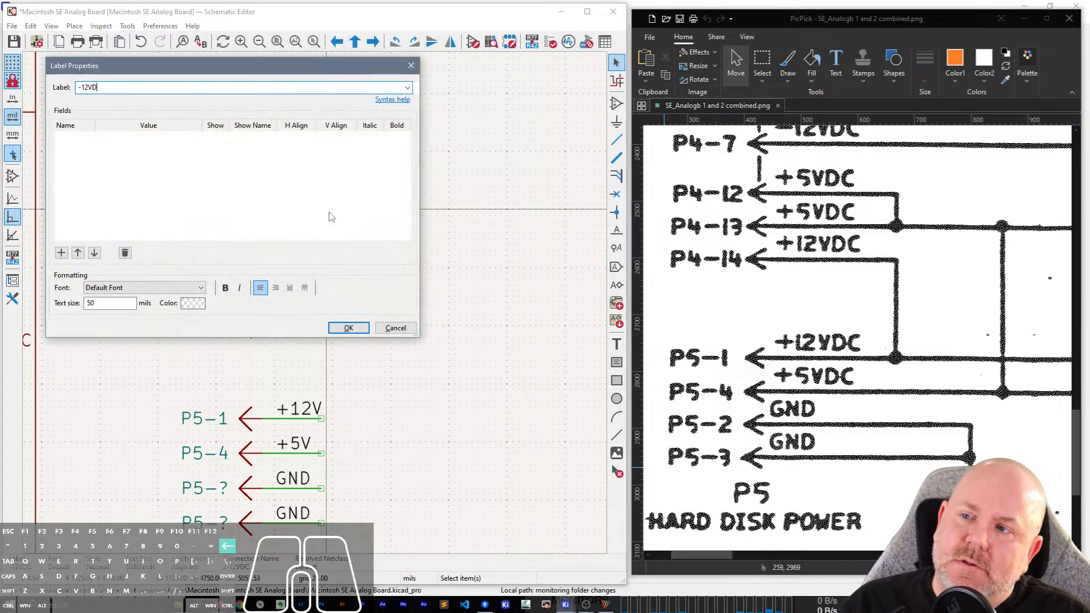
text(-12)
key(Return)
click(305, 178)
key(e)
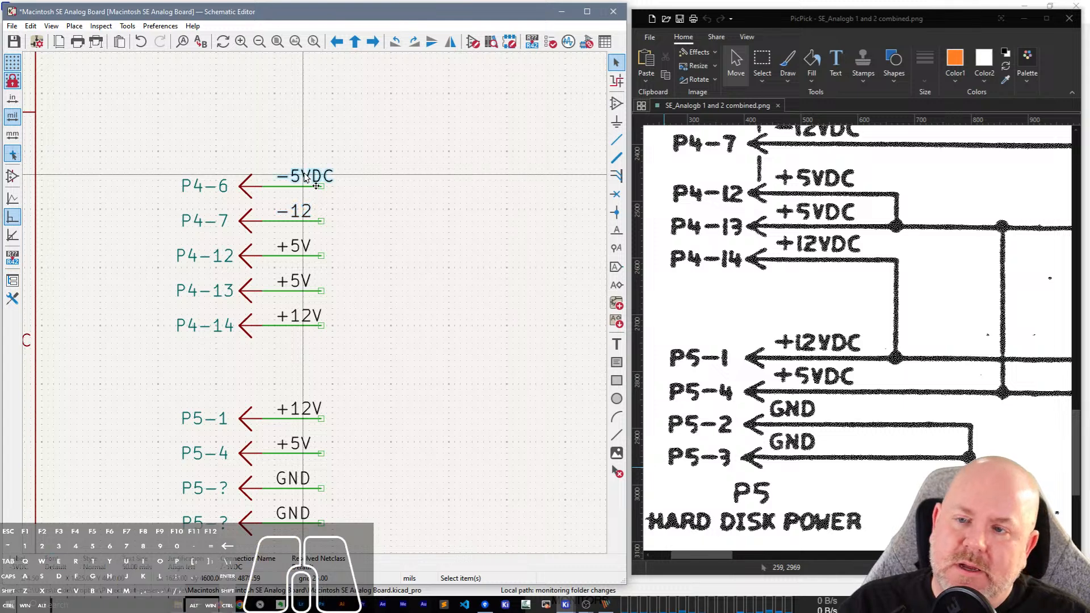
key(Return)
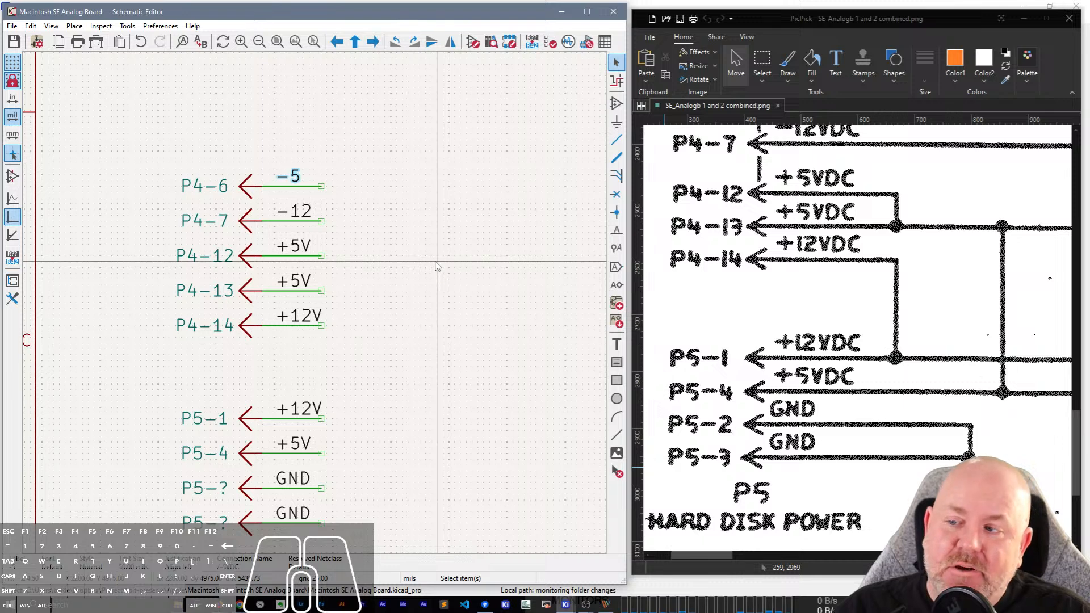
click(461, 322)
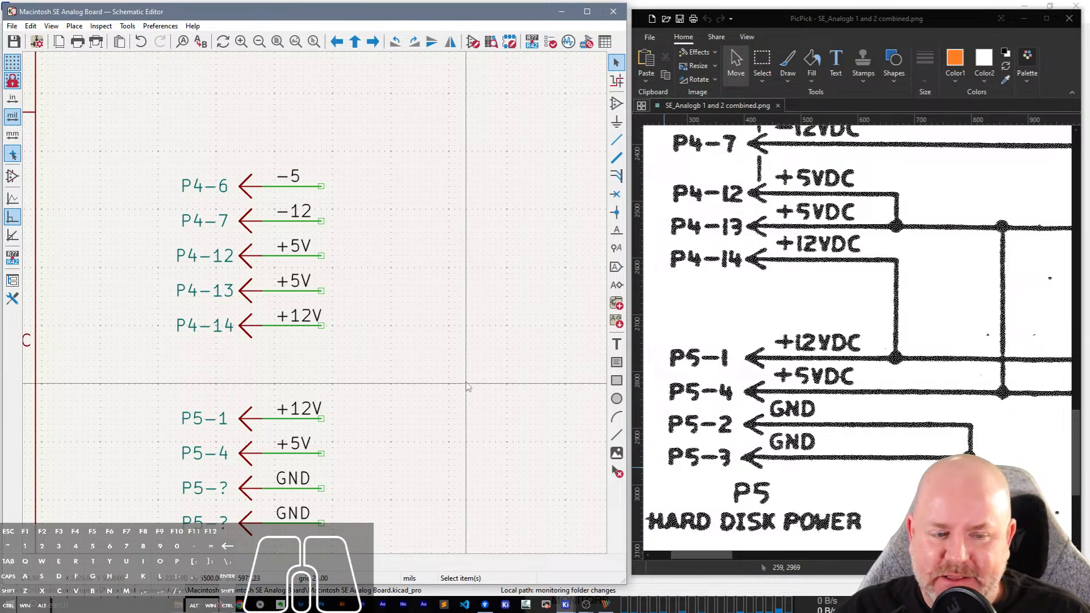
Set the reference of the GND pin directly below P5-4 to P5-2.
middle_drag(470, 382, 492, 165)
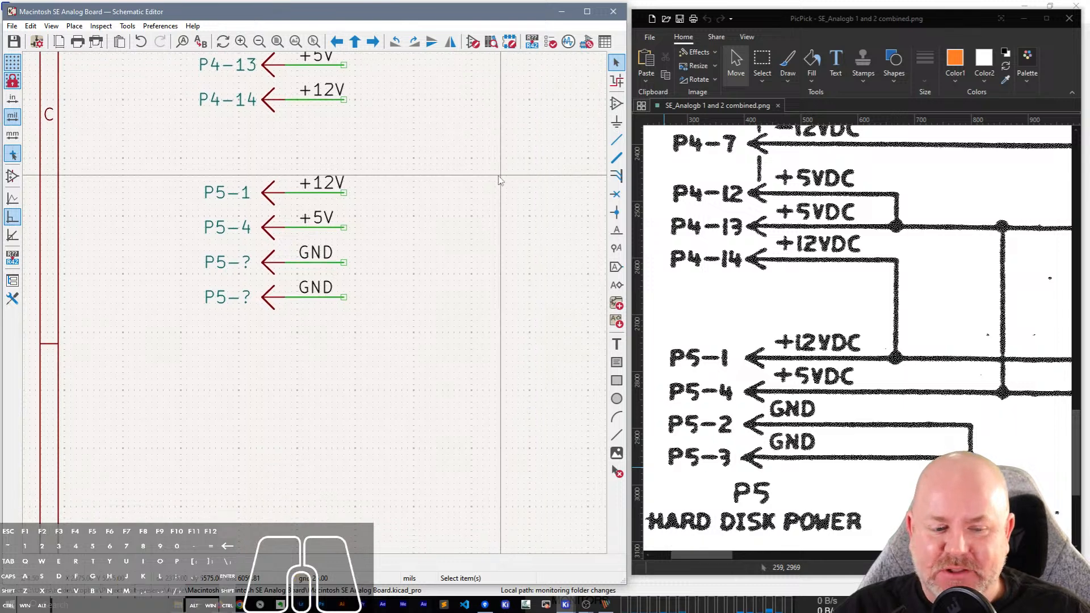
middle_drag(500, 275, 521, 266)
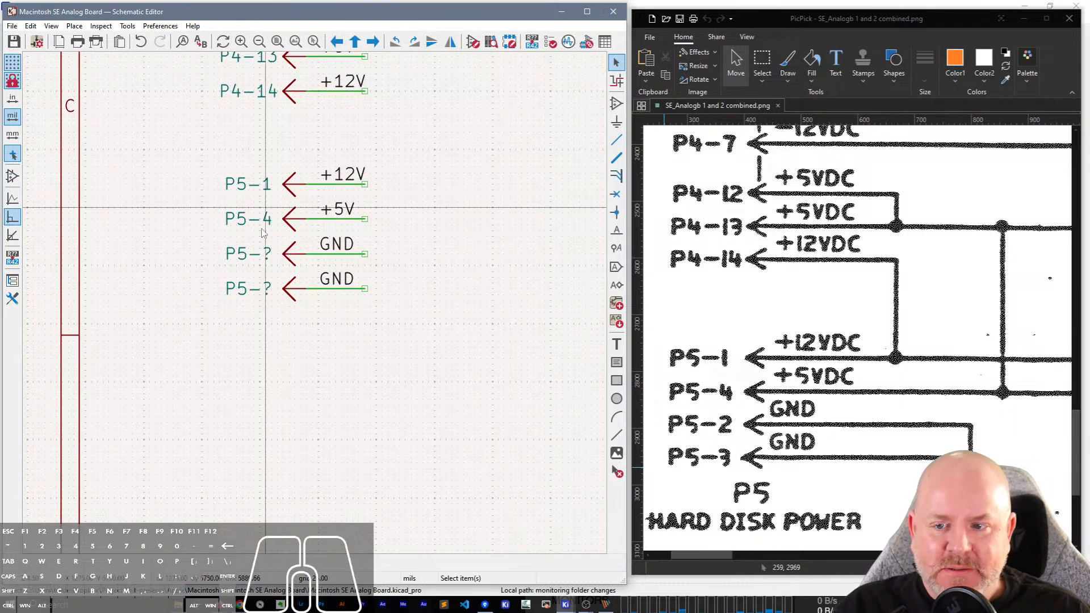
click(264, 253)
text(e)
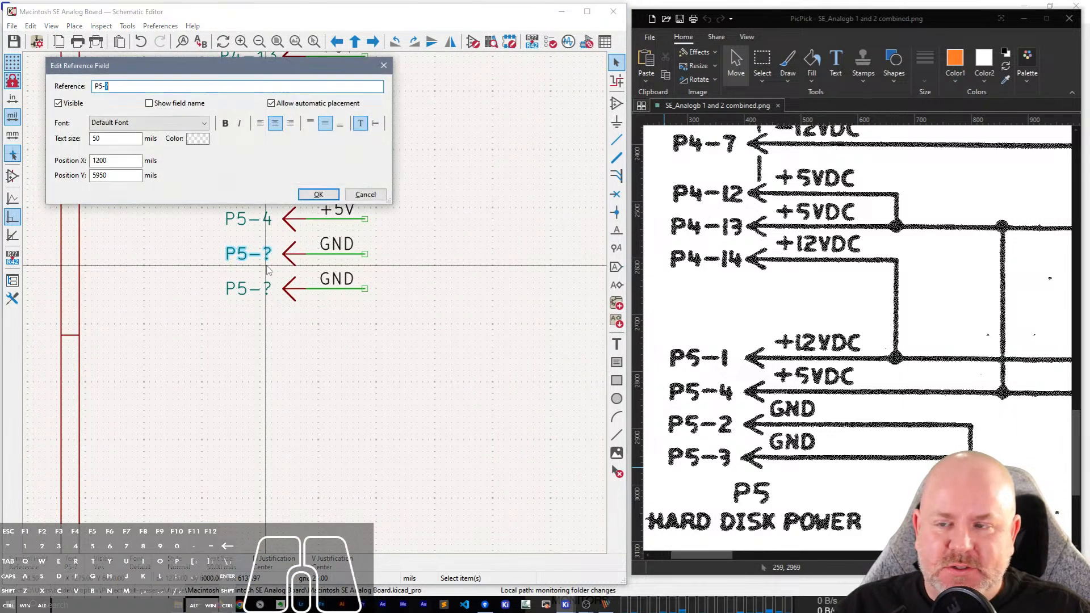
text(2)
key(Return)
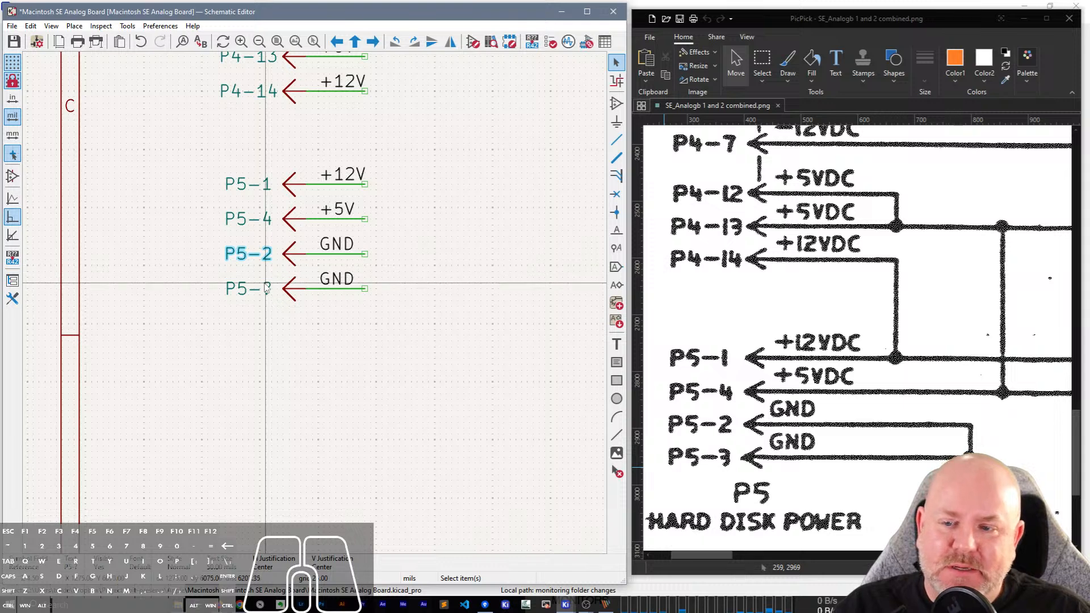
Set the reference of the lowest GND pin, directly below P5-2, to P5-3.
click(266, 287)
text(e3)
key(Return)
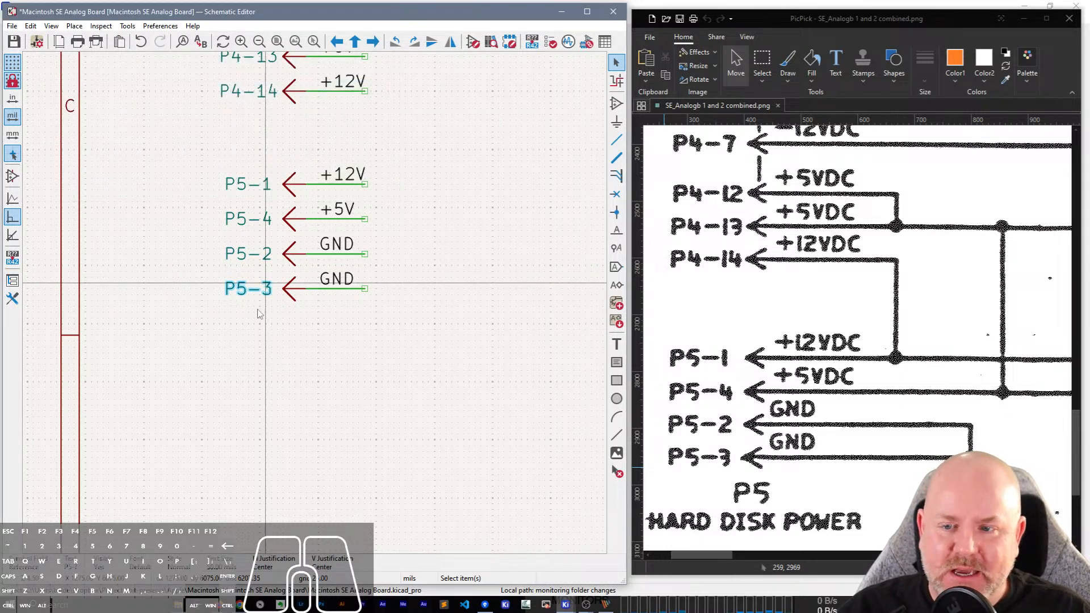
click(271, 378)
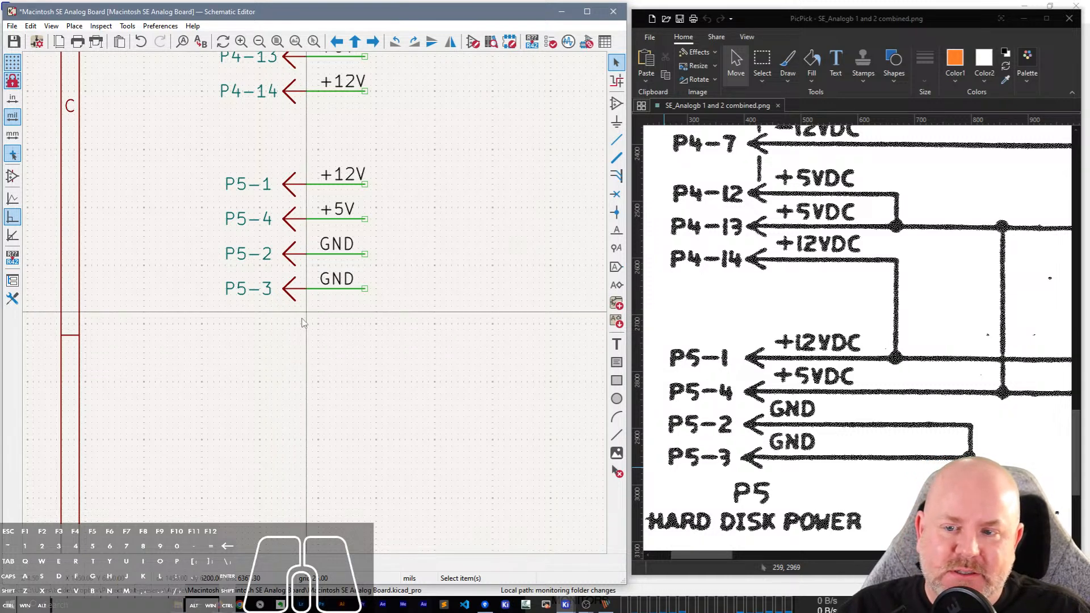
Add a two-line text reading "P5" and "Hard Disk Power", centred below the P5 pins.
key(t)
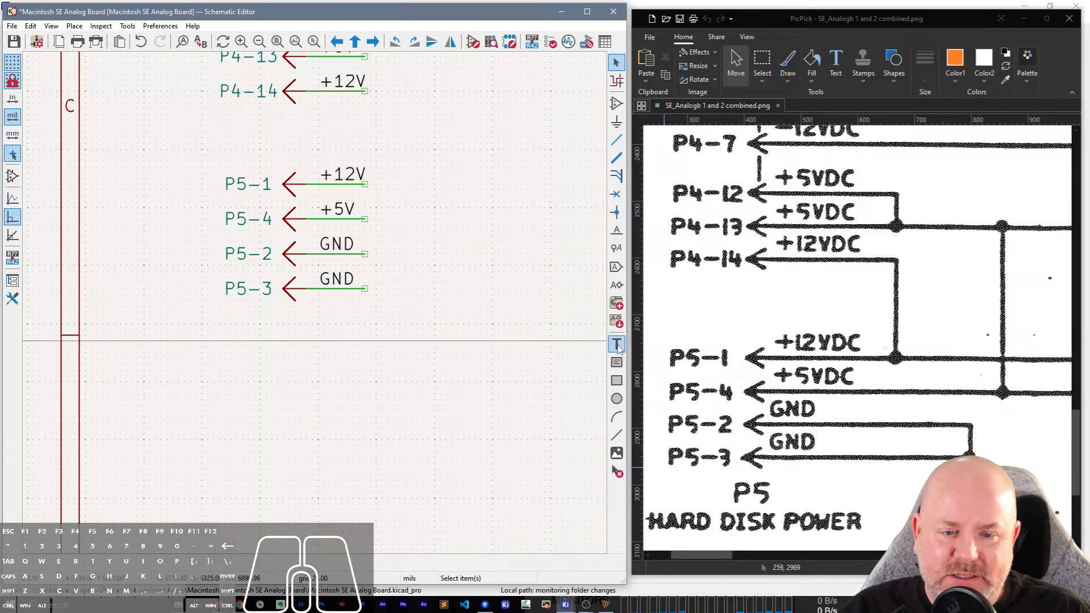
click(273, 349)
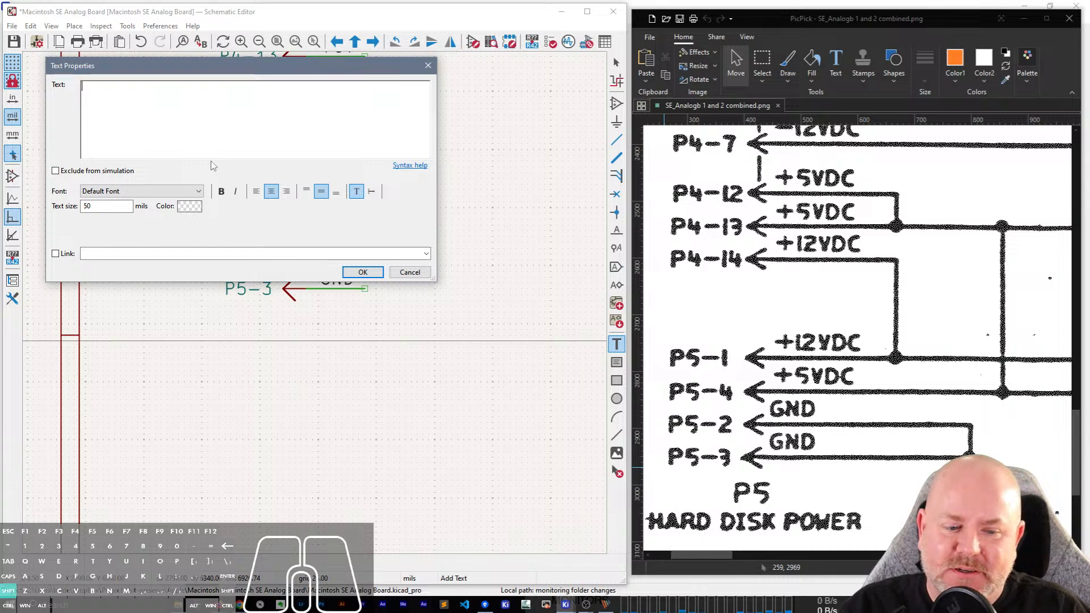
text(P5 Hard )
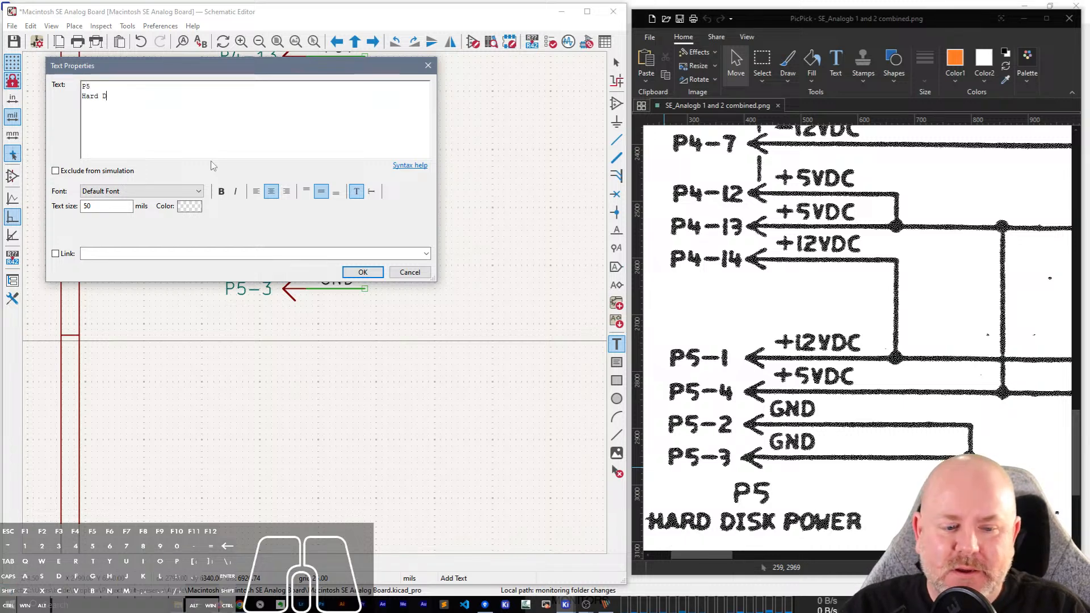
text(Disk Power)
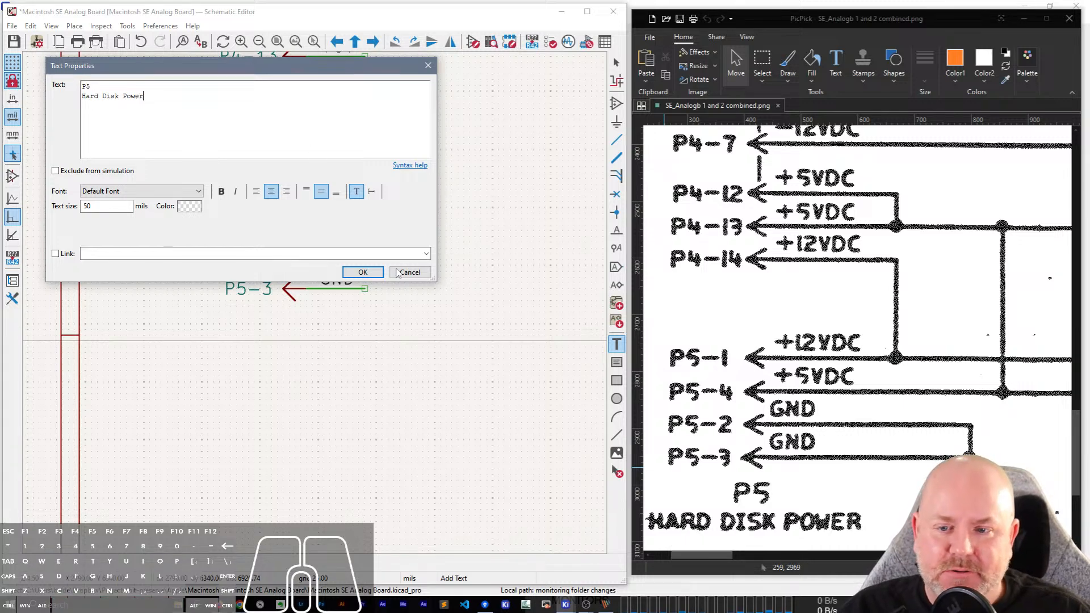
key(ctrl+Return)
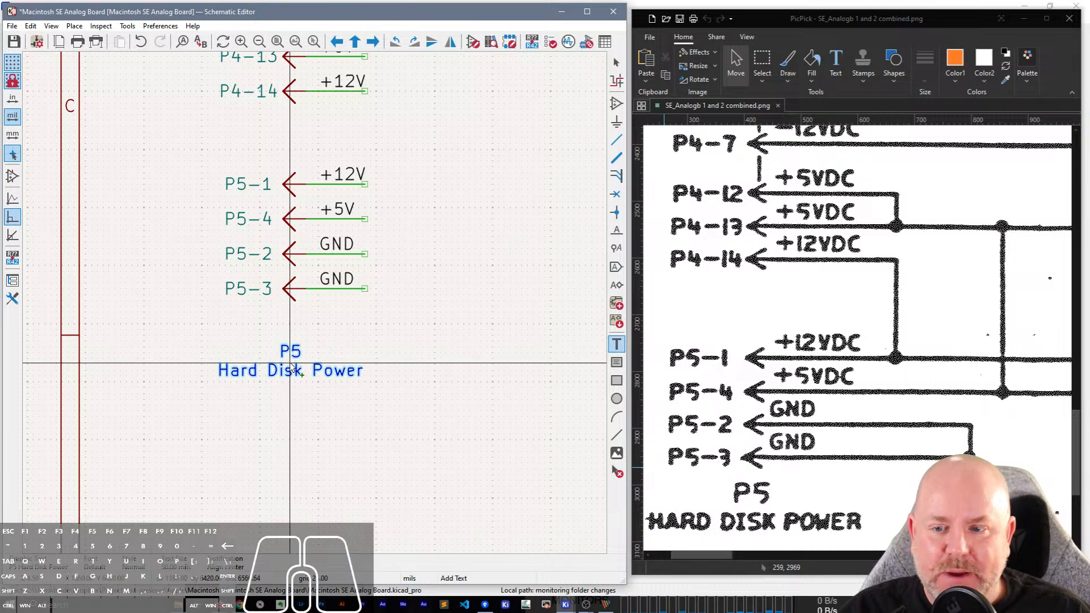
click(291, 369)
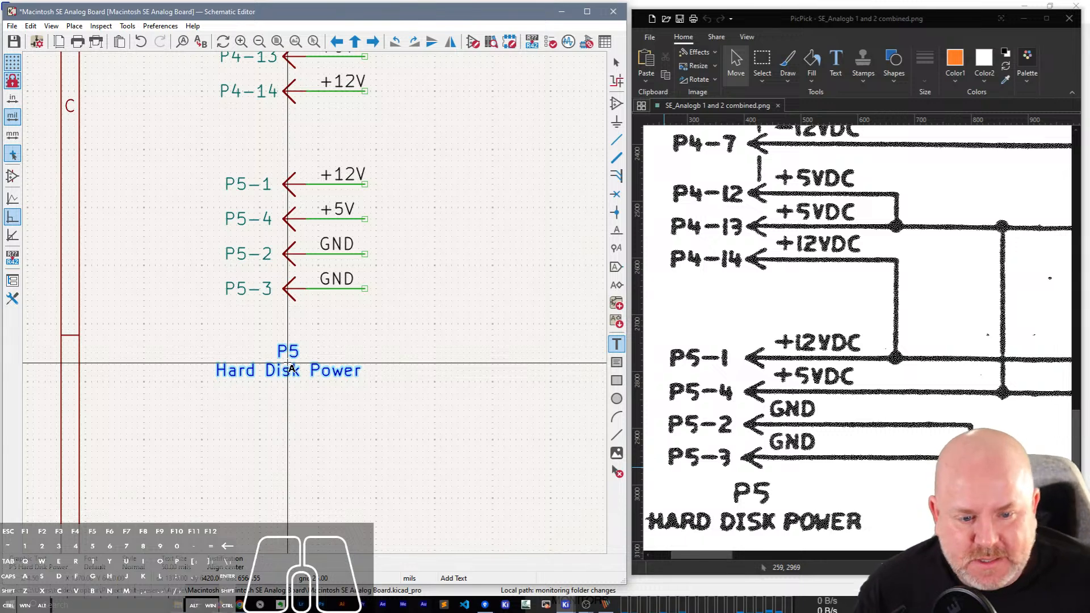
click(370, 312)
key(Escape)
key(Escape)
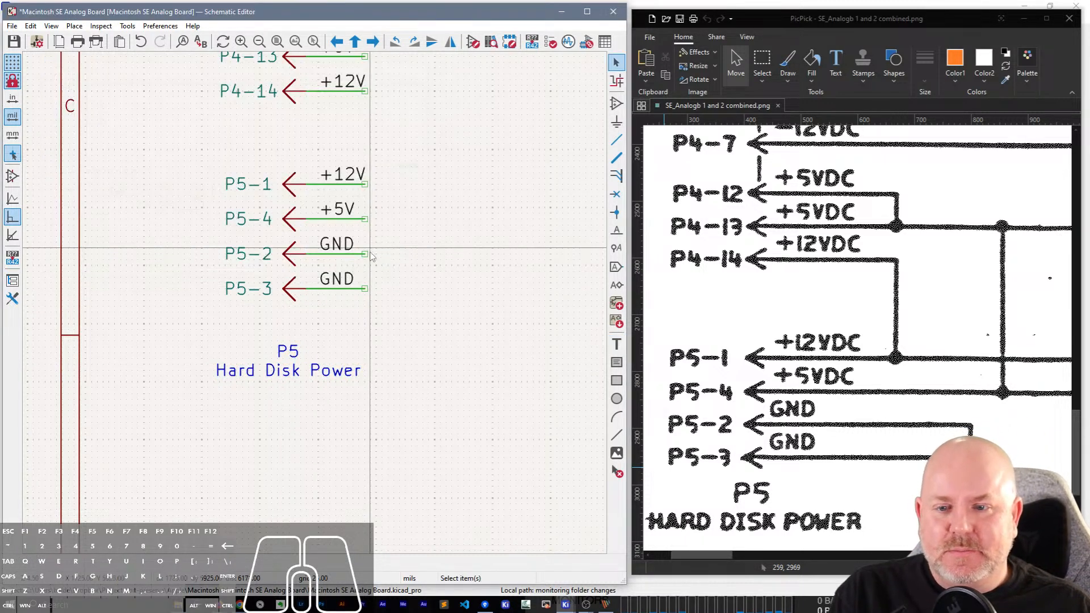
Wire the P5-2 and P5-3 GND lines together, with an open wire end extending below P5-3.
key(w)
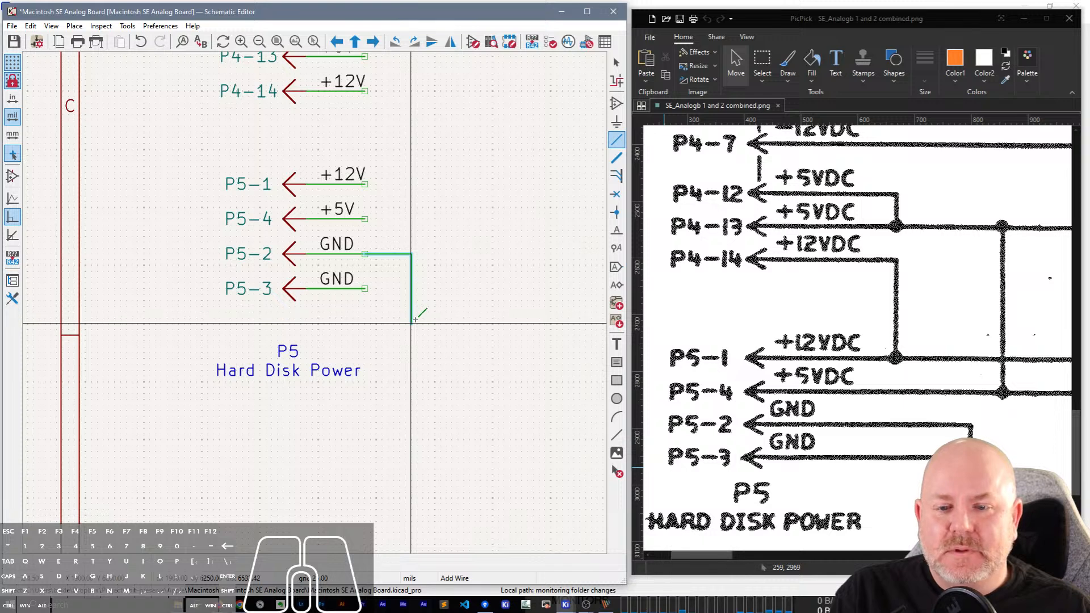
double_click(411, 323)
click(365, 288)
click(411, 289)
key(Escape)
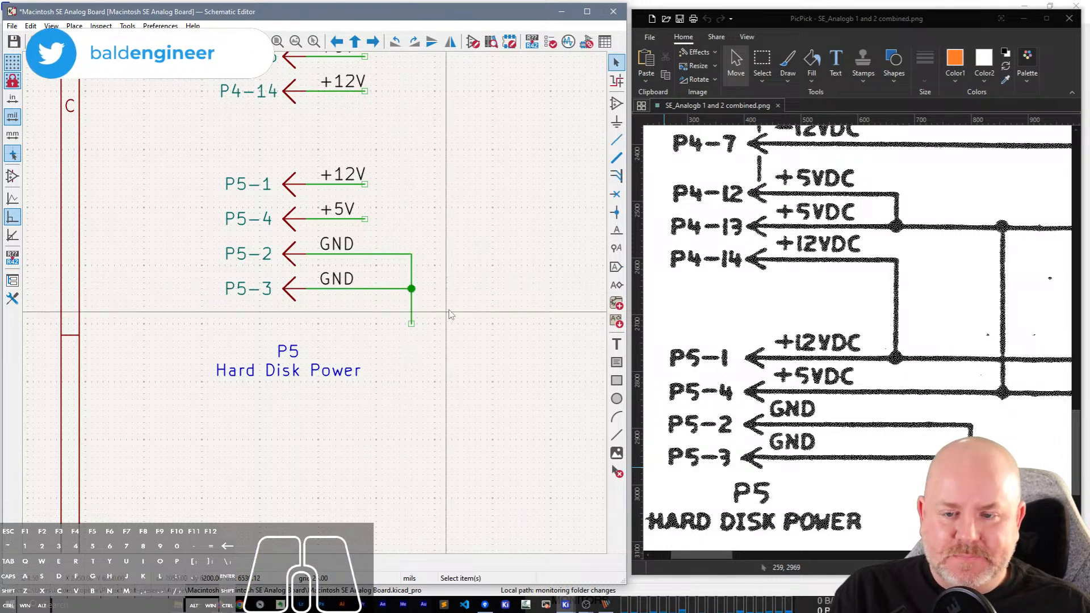
Place a copied GND power symbol on the open end of the joined P5-2 and P5-3 wire.
scroll(447, 312, down, 2)
scroll(317, 309, down, 3)
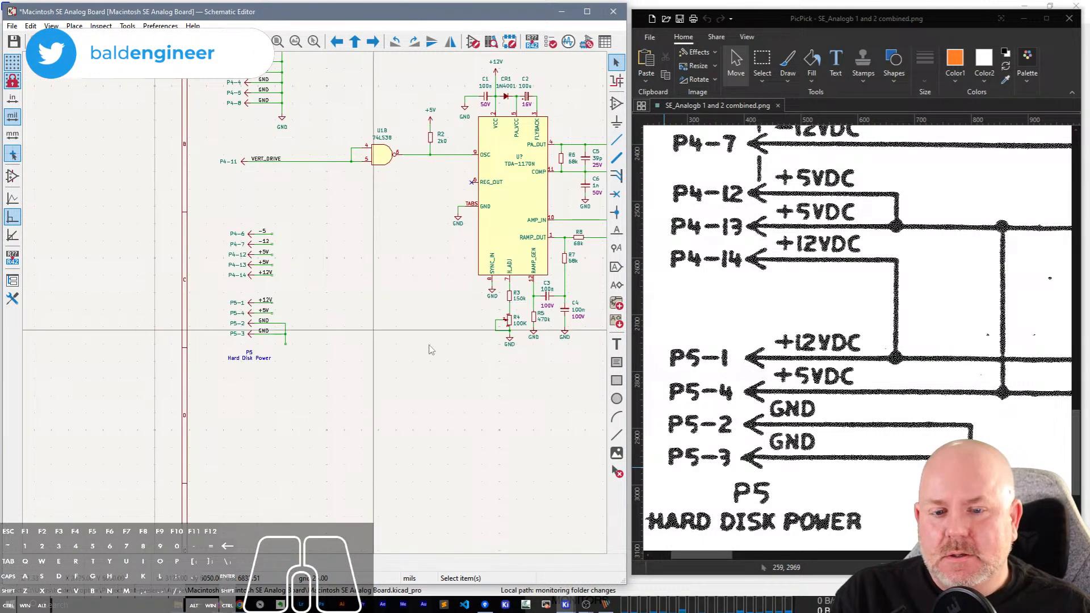
scroll(278, 339, up, 5)
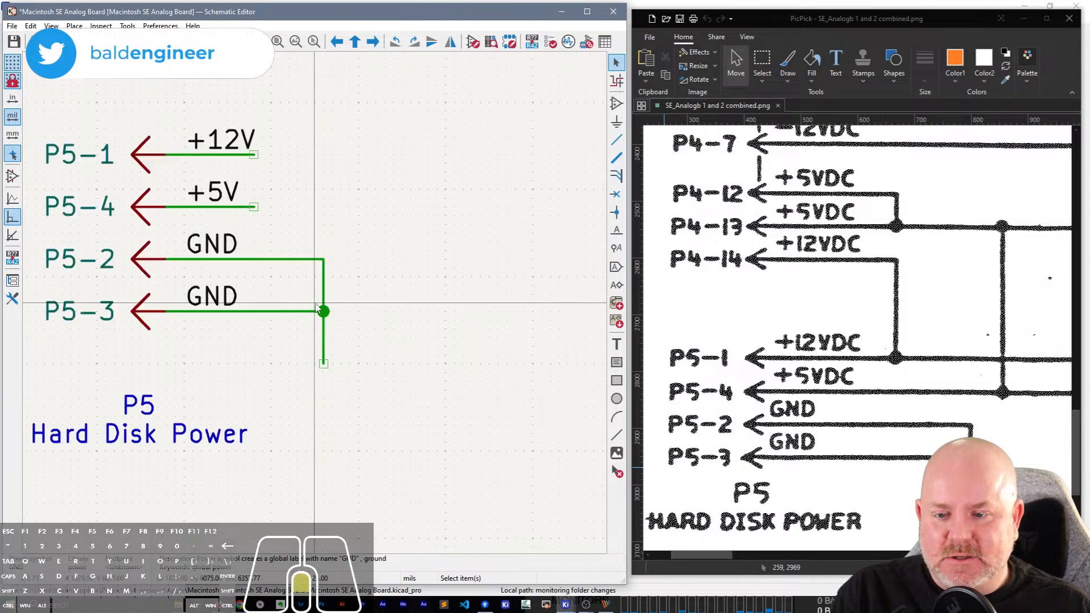
key(ctrl+v)
click(324, 368)
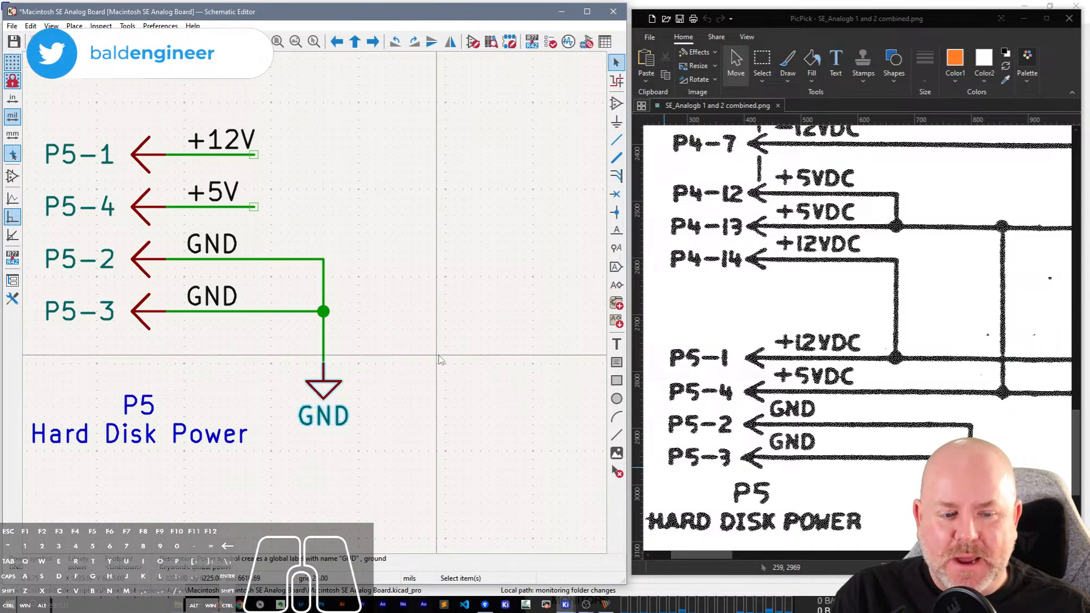
Wire the P4-12 and P4-13 +5V lines together and extend the joined line horizontally away from the pins.
scroll(427, 355, down, 2)
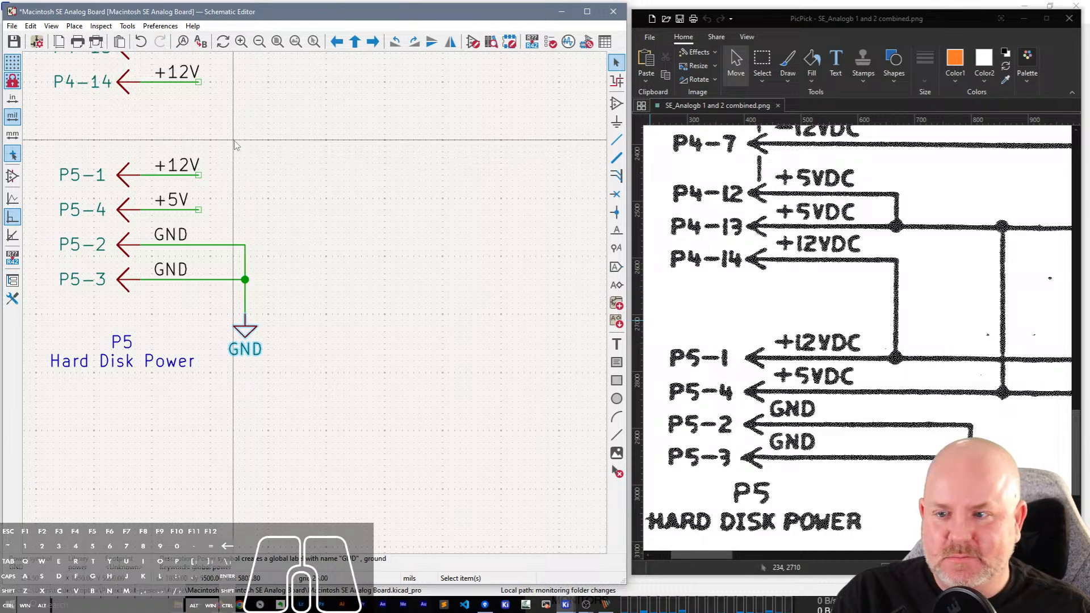
middle_drag(312, 159, 380, 494)
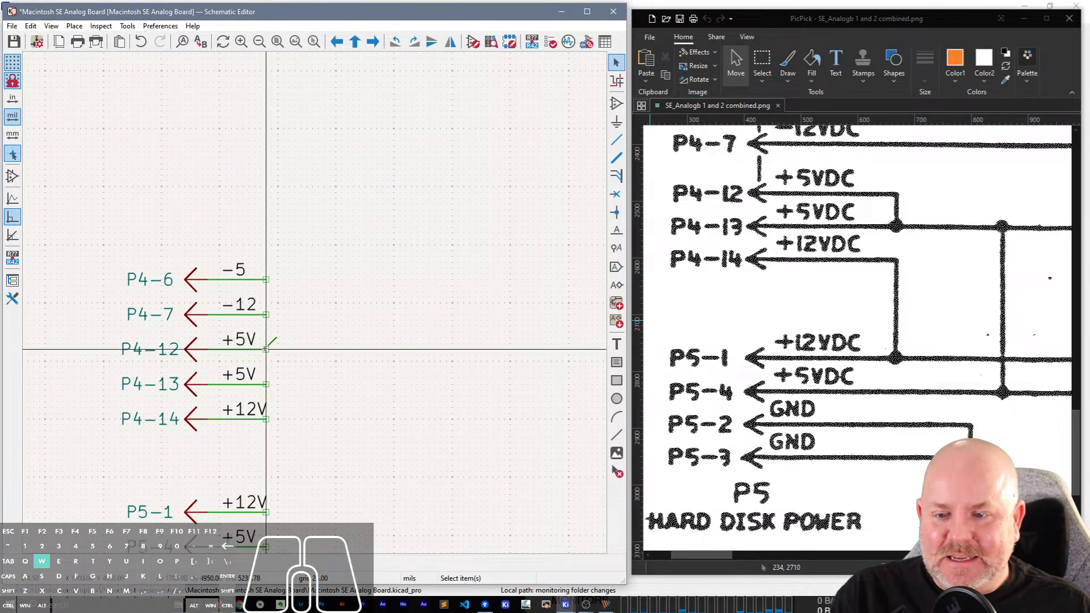
key(w)
click(325, 385)
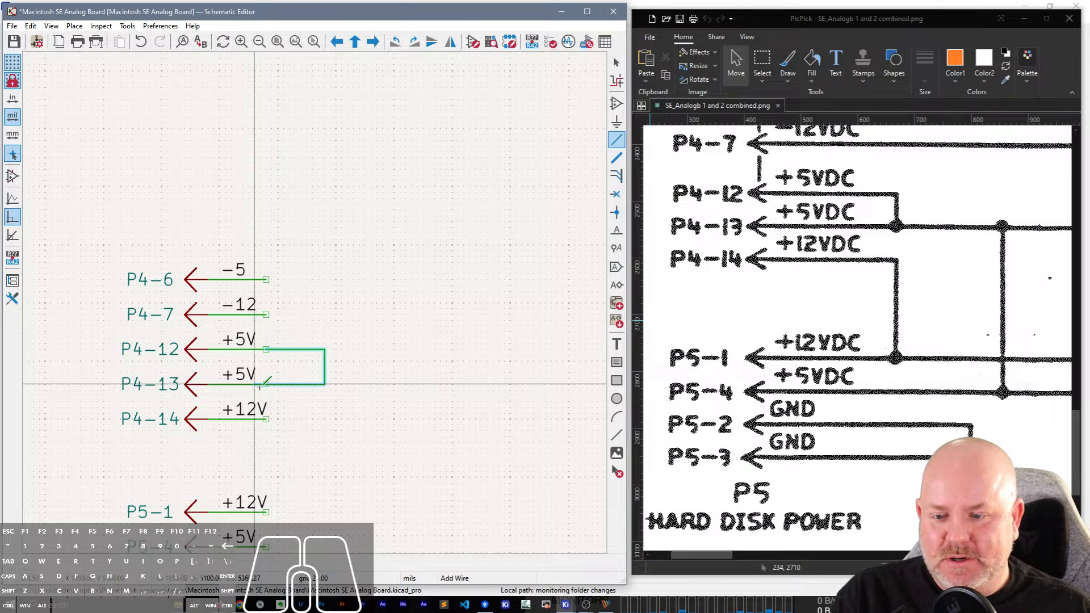
click(267, 385)
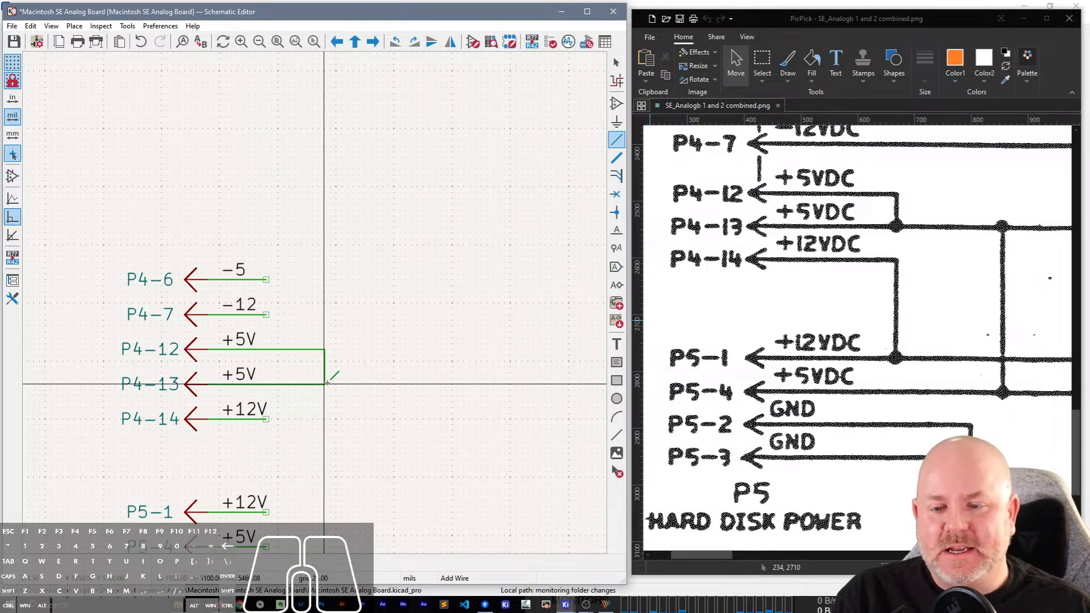
click(325, 384)
double_click(429, 384)
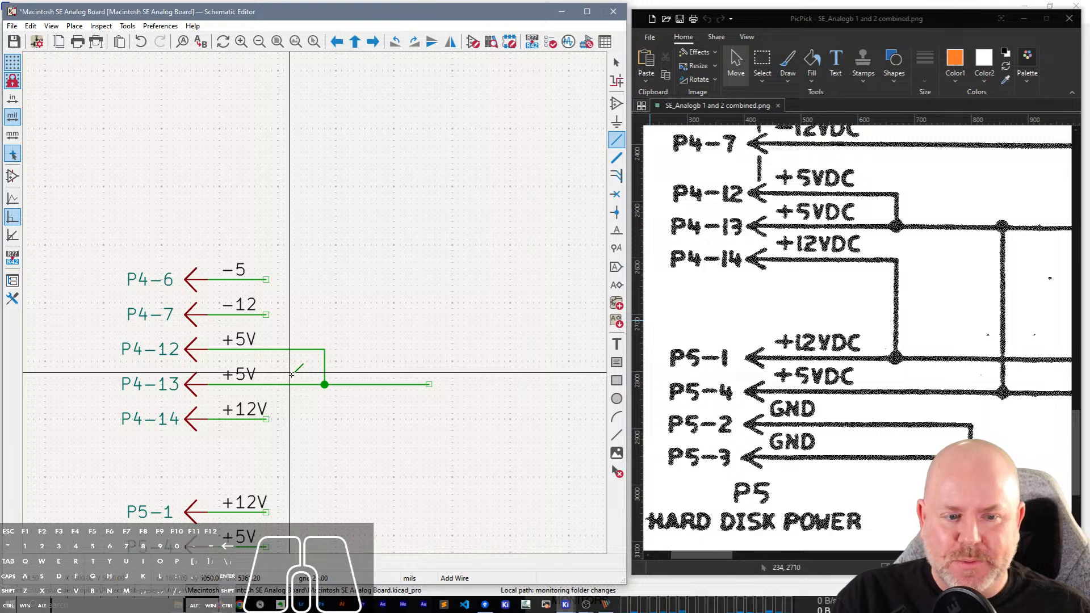
Connect the P4-14 +12V line to the P5-1 +12V line with a wire.
click(267, 419)
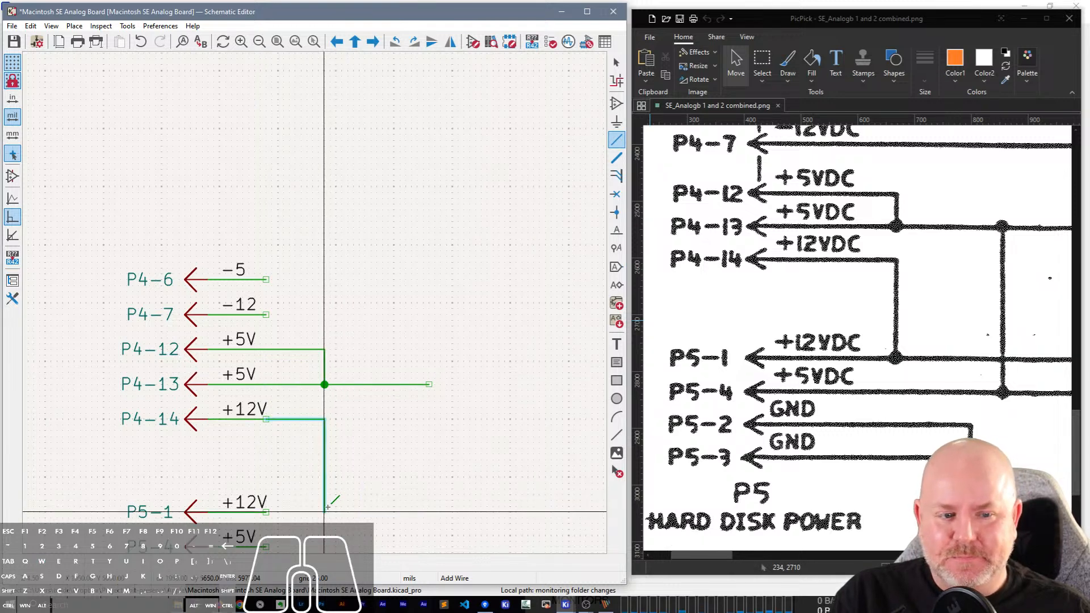
click(267, 511)
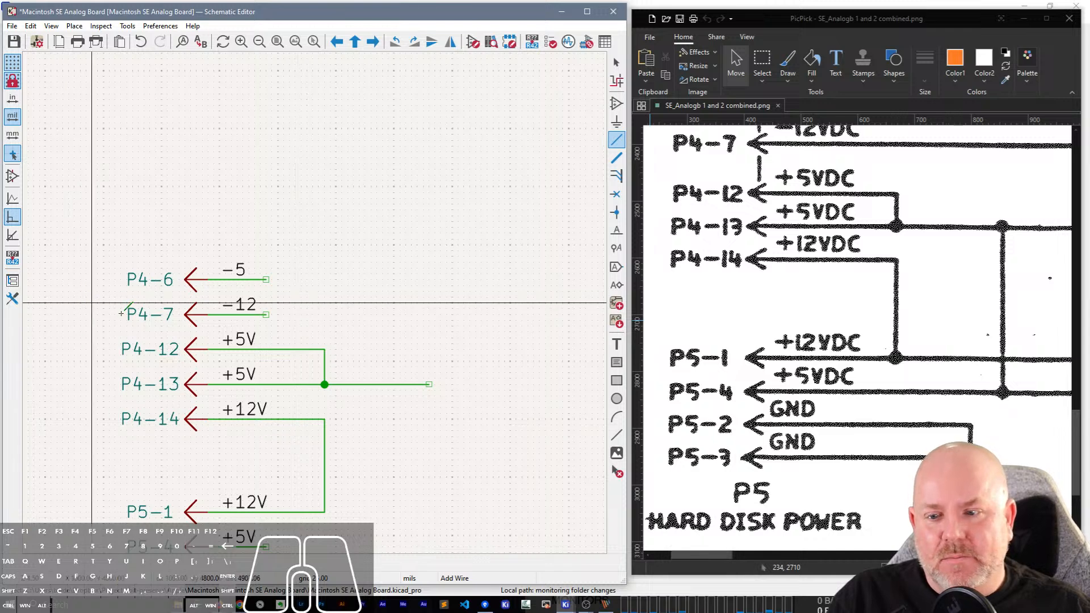
key(Escape)
Change the net labels on P4-7 and P4-6 to -12V and -5V, and save the schematic.
double_click(250, 310)
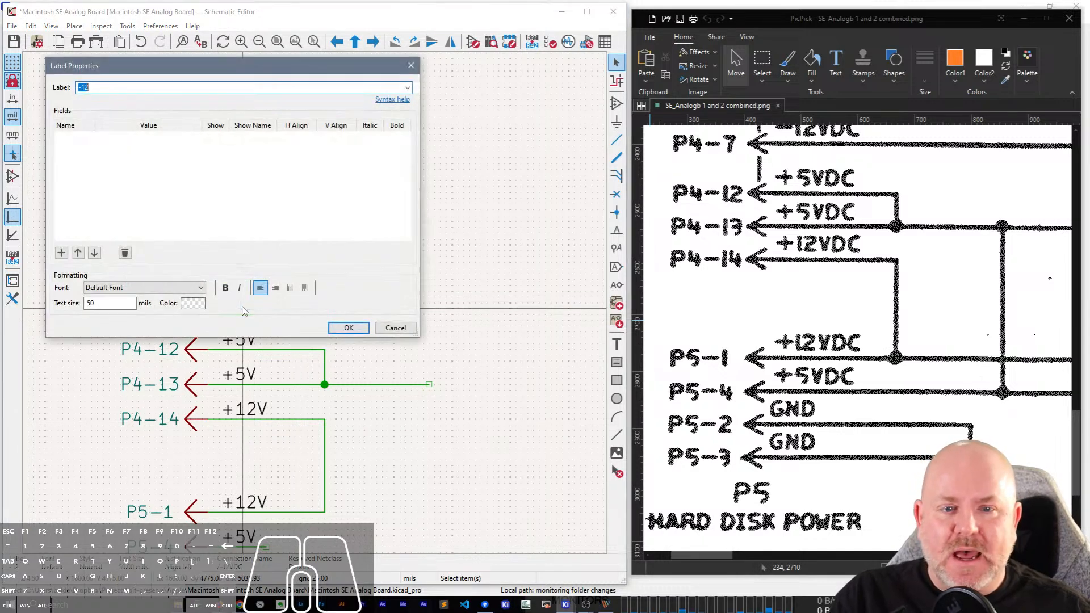
text(V)
key(Return)
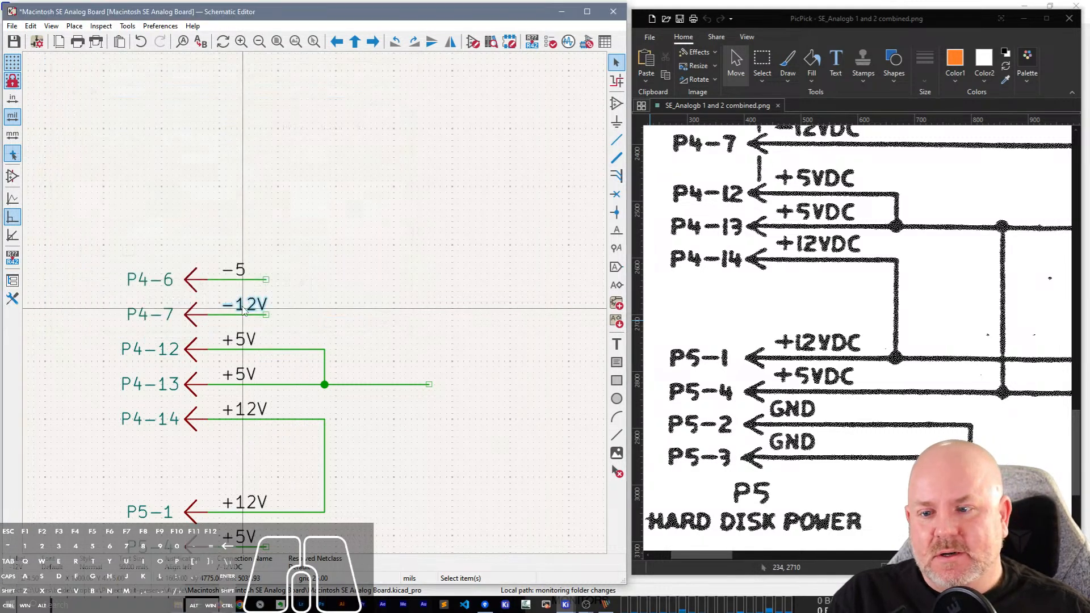
double_click(242, 272)
text(V)
key(Return)
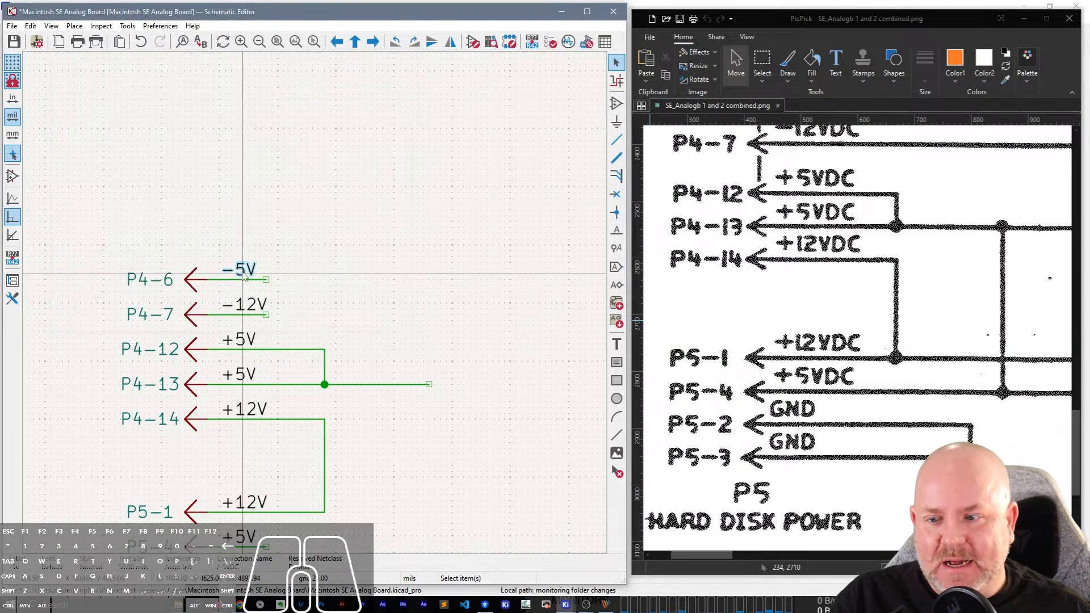
click(321, 284)
key(ctrl+s)
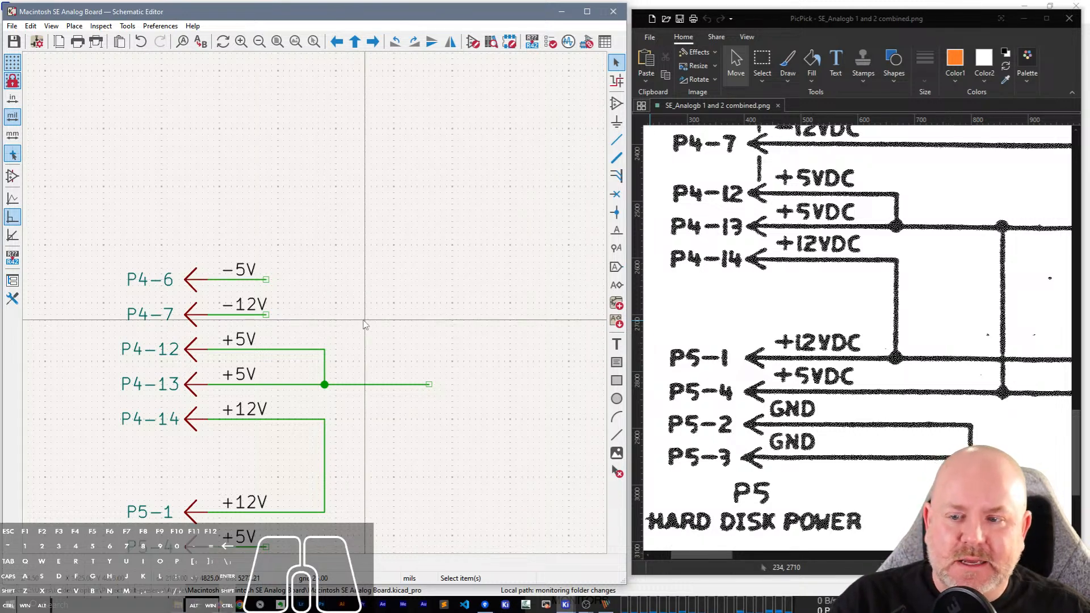
Compare the redrawn P4 and P5 pins with the scanned schematic to find connector pins still missing.
scroll(1034, 335, up, 3)
scroll(943, 356, up, 4)
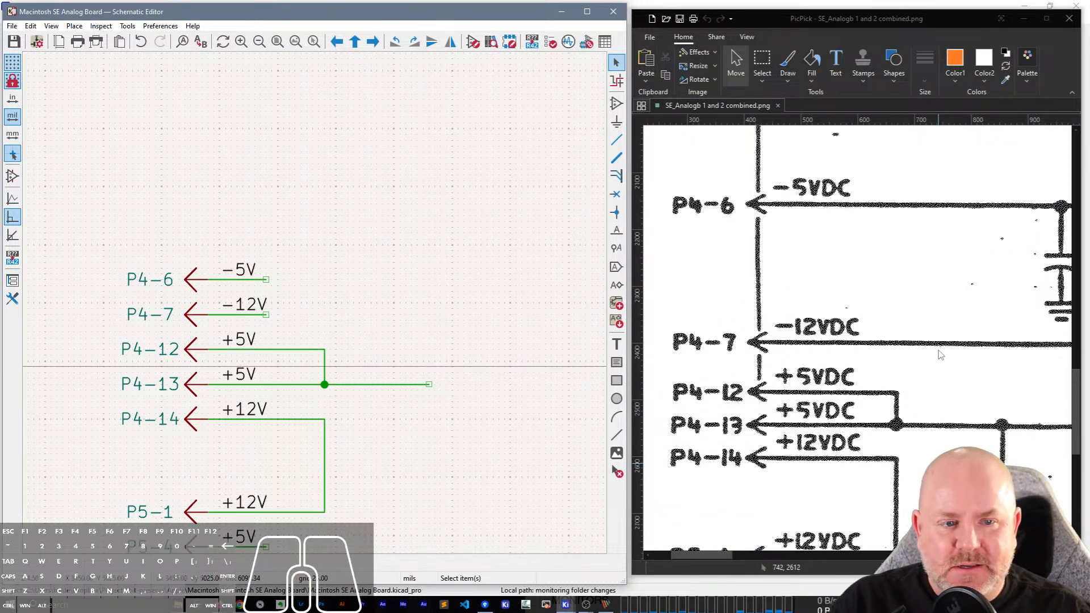
scroll(317, 310, down, 2)
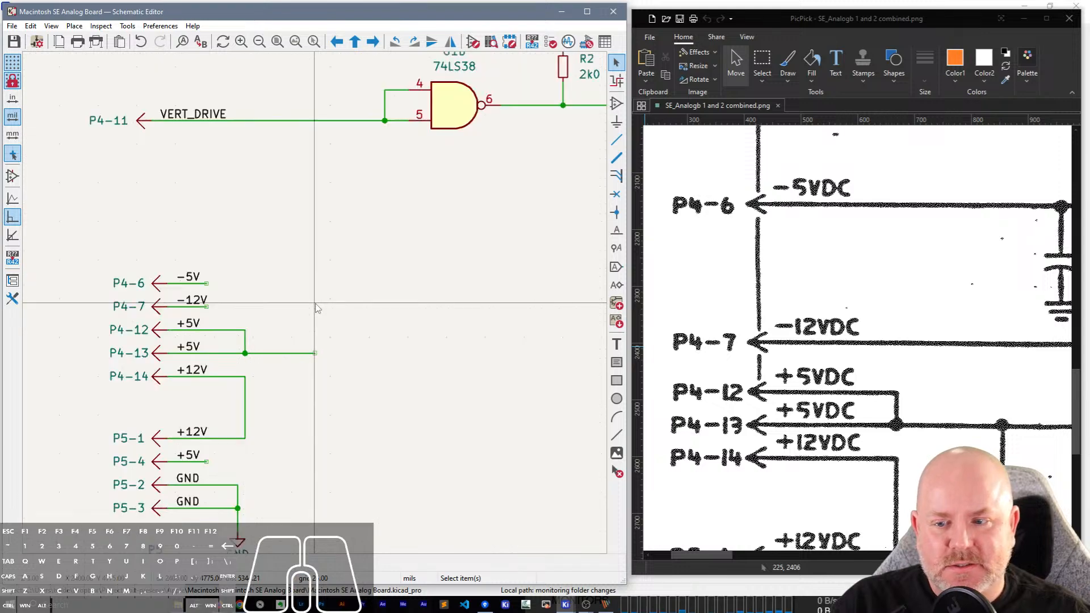
scroll(321, 304, down, 2)
scroll(860, 305, down, 15)
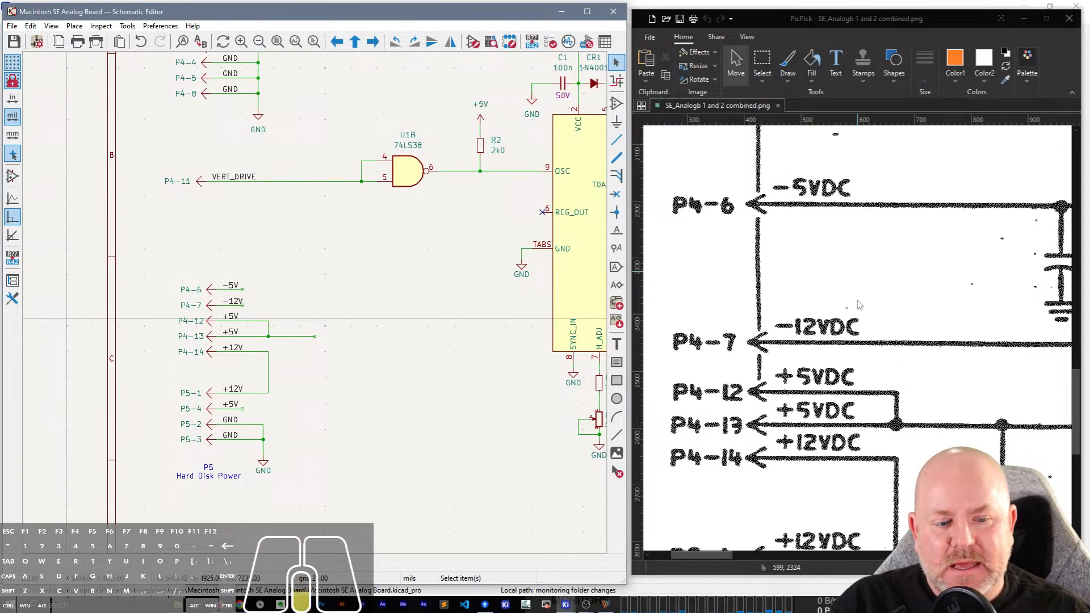
scroll(861, 305, up, 14)
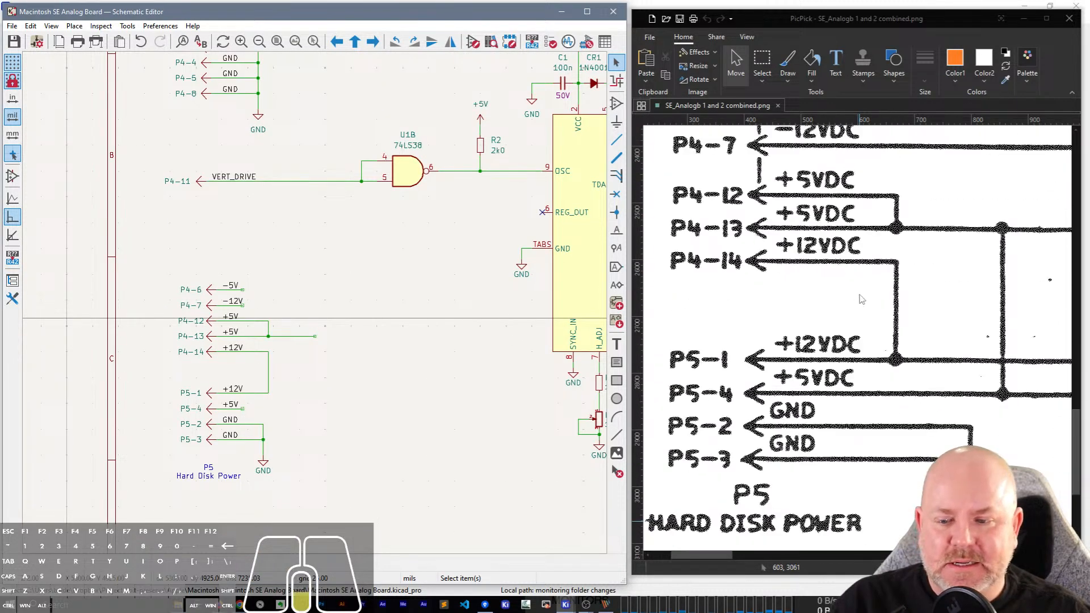
scroll(862, 291, up, 10)
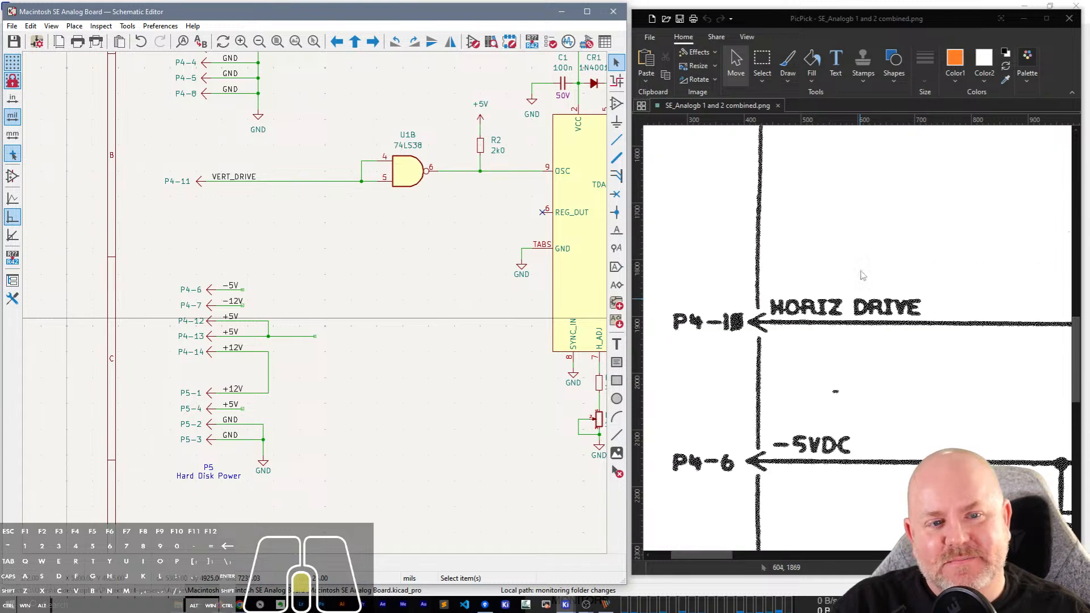
scroll(863, 284, down, 3)
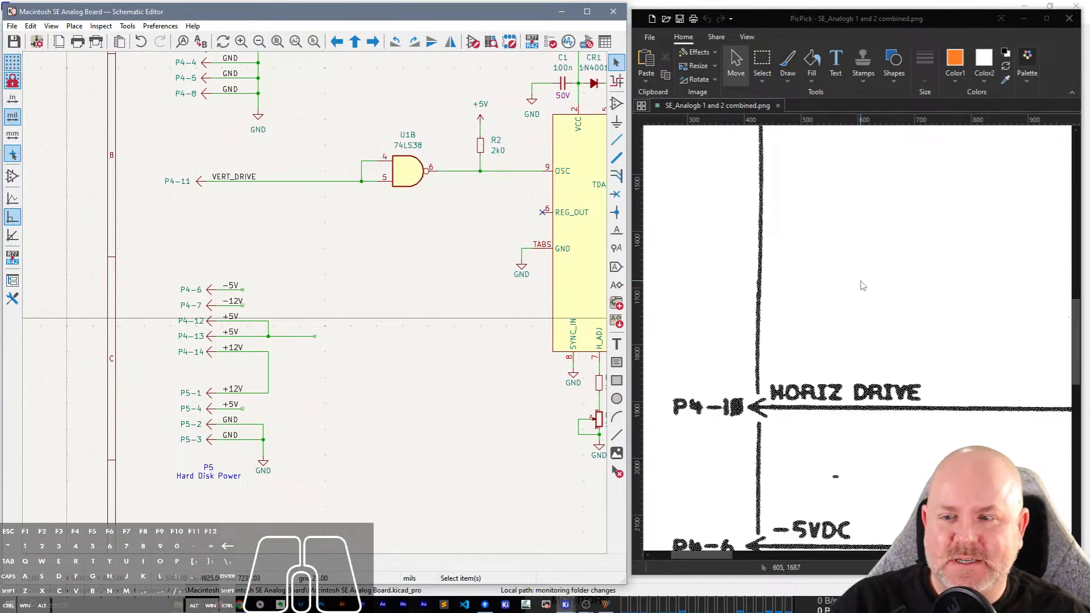
scroll(865, 282, down, 2)
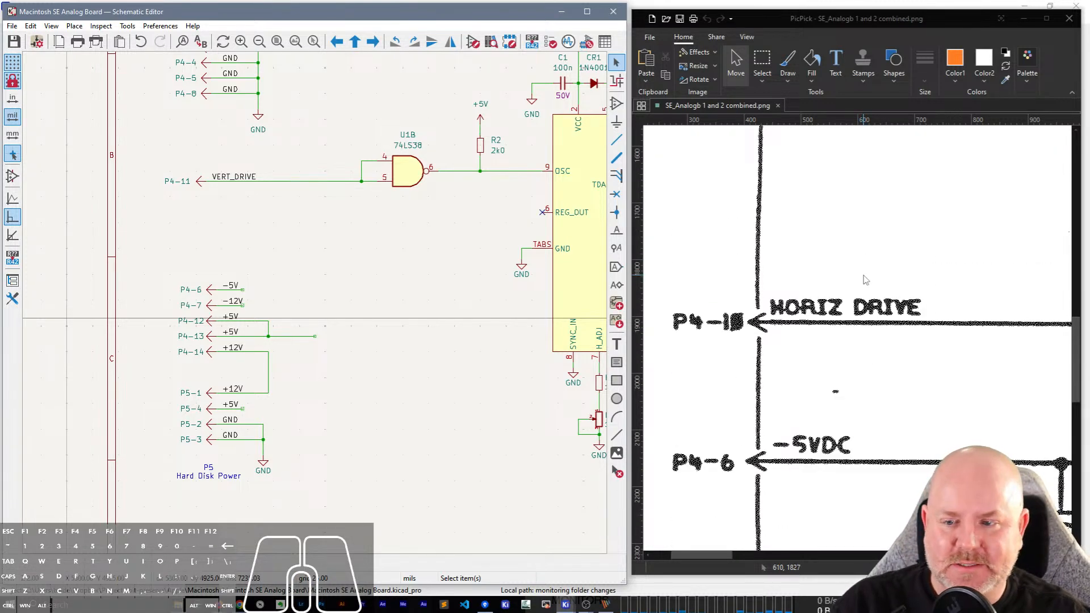
scroll(867, 277, up, 3)
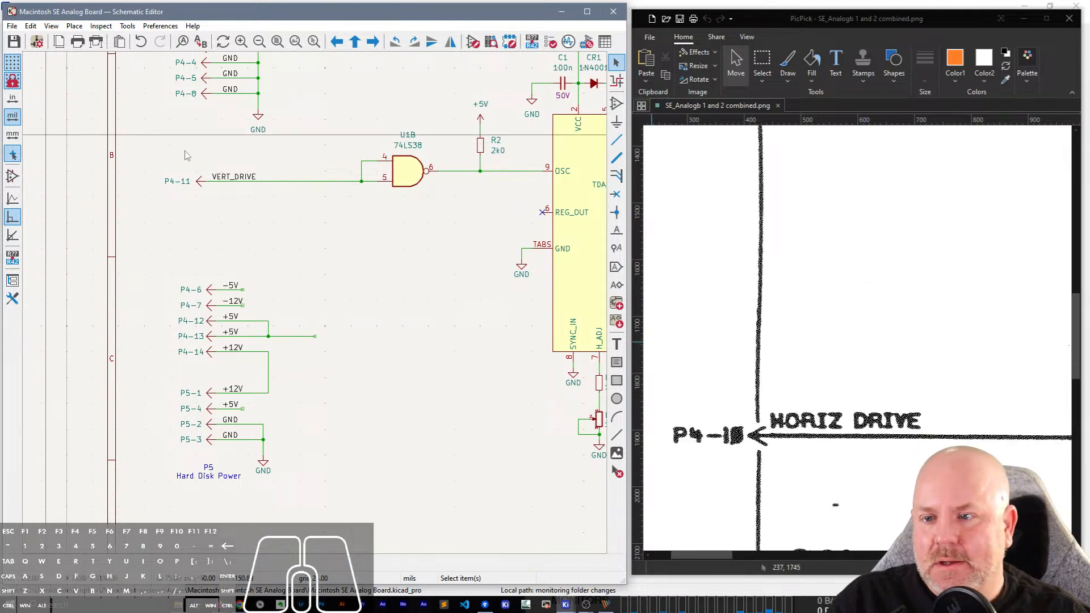
Duplicate the P4-11 connector pin and place the copy between the P4-11 and P4-6 pins.
click(199, 180)
key(ctrl+d)
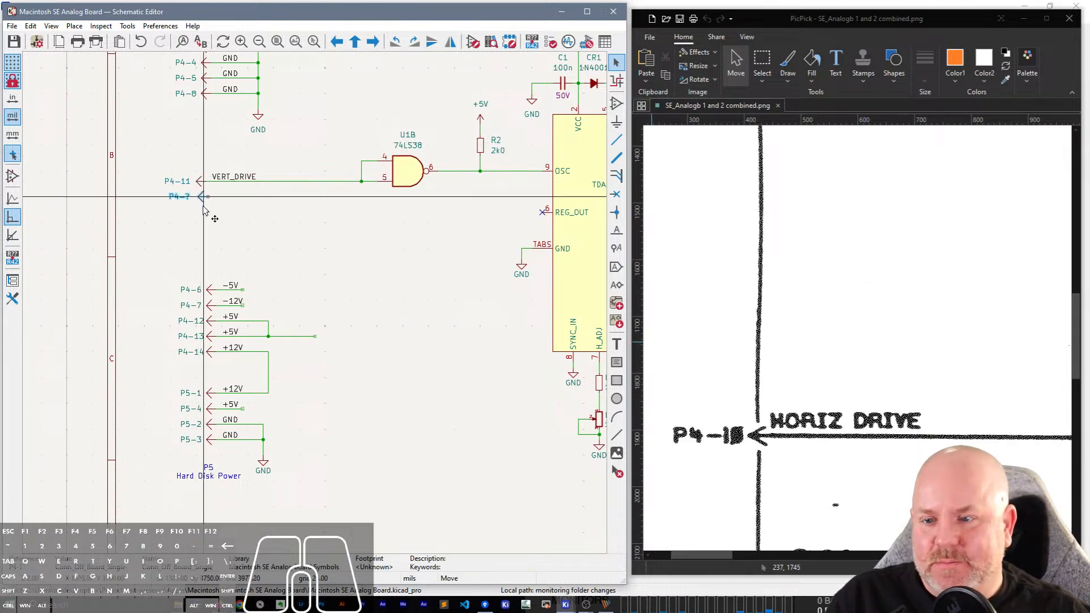
click(213, 239)
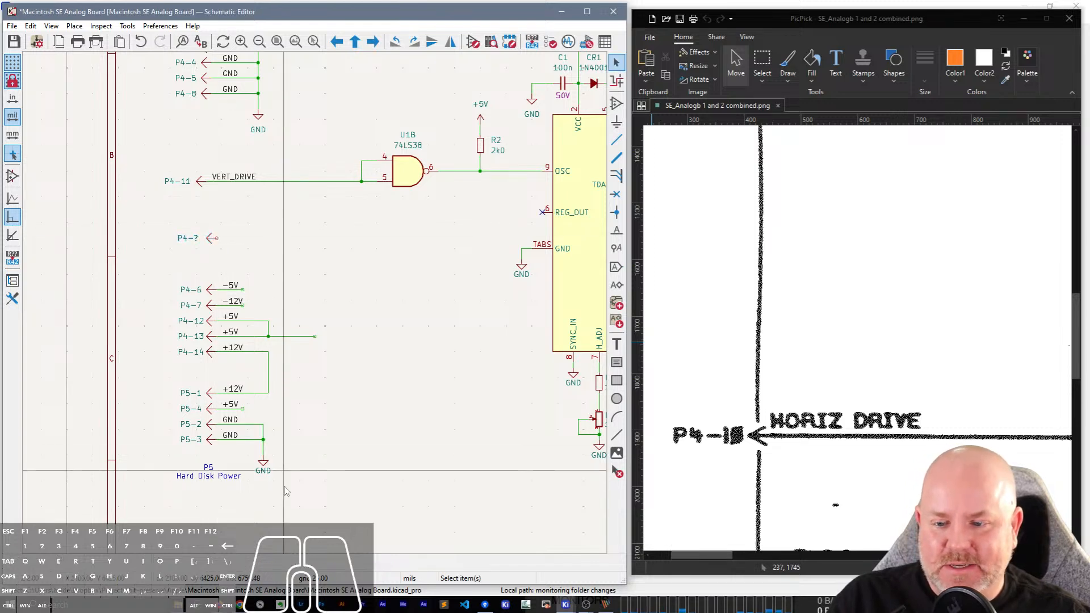
drag(282, 498, 159, 247)
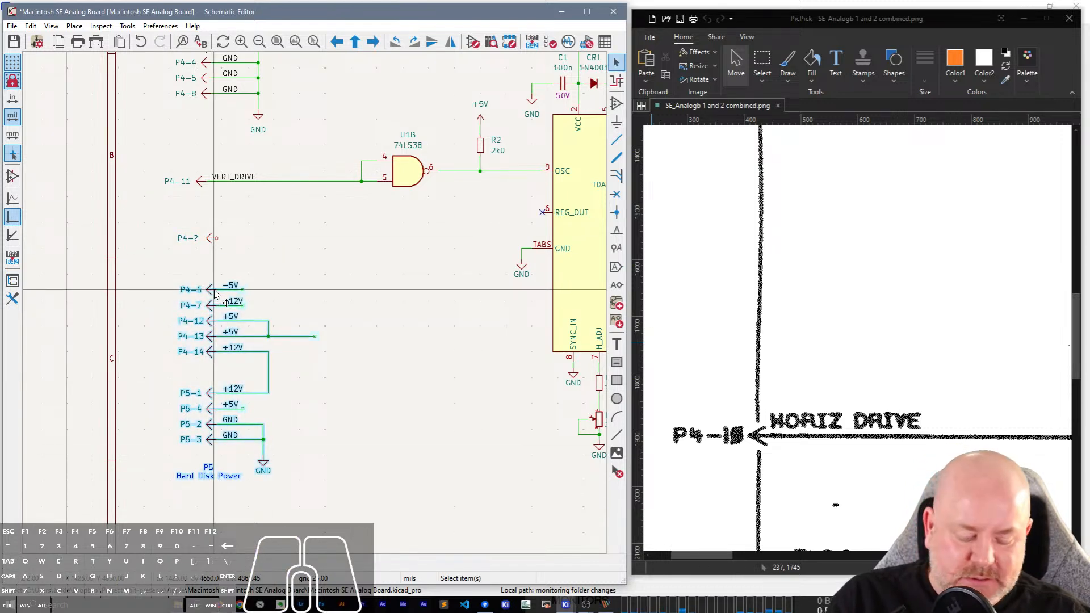
key(m)
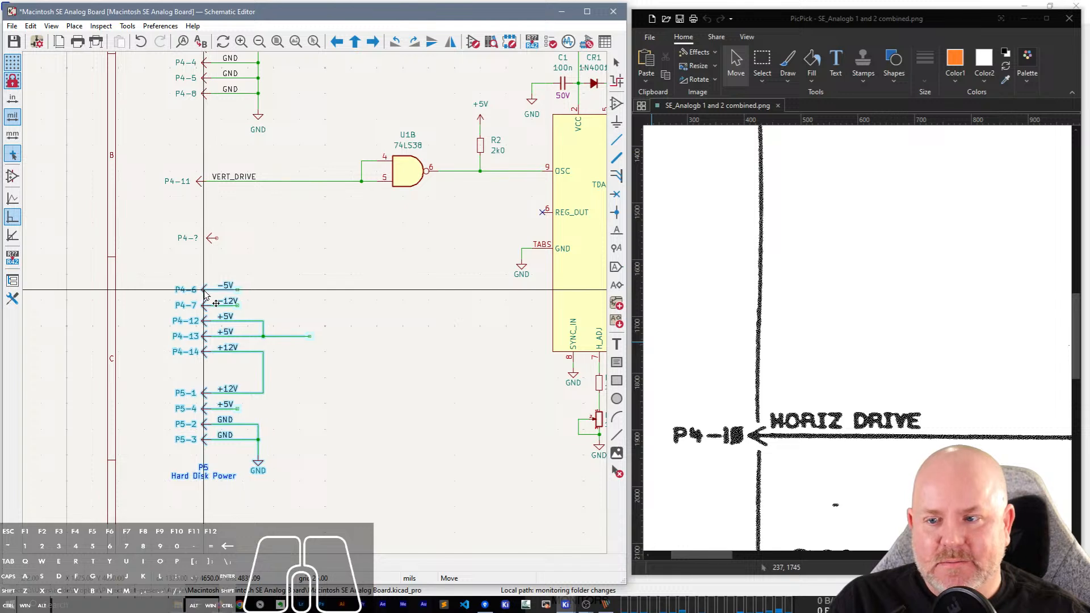
click(211, 293)
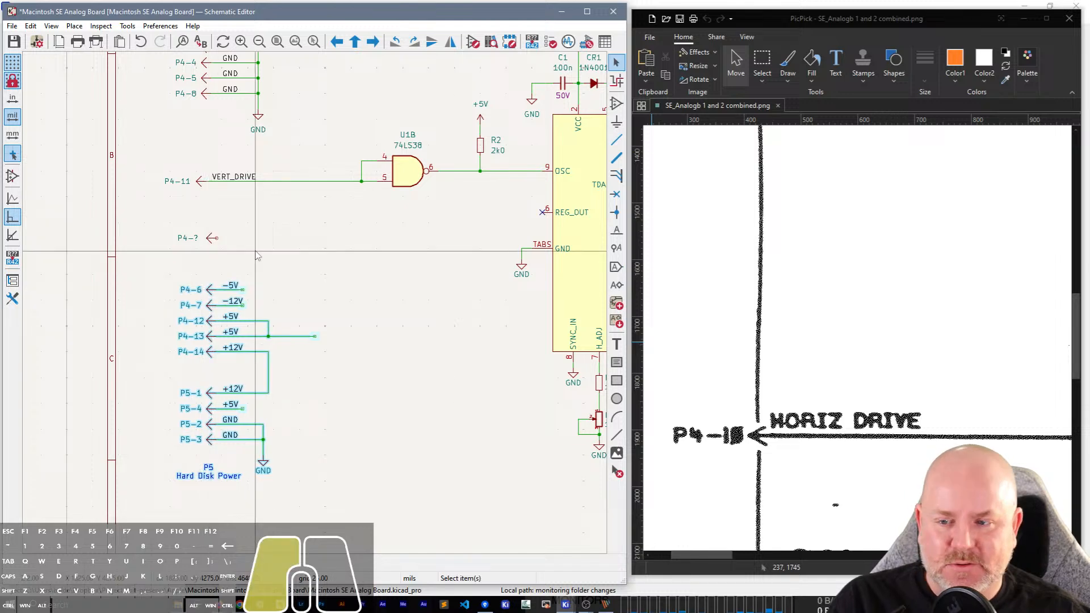
Move the P4-? connector pin slightly left to line up with the P4 ground pins above.
click(213, 237)
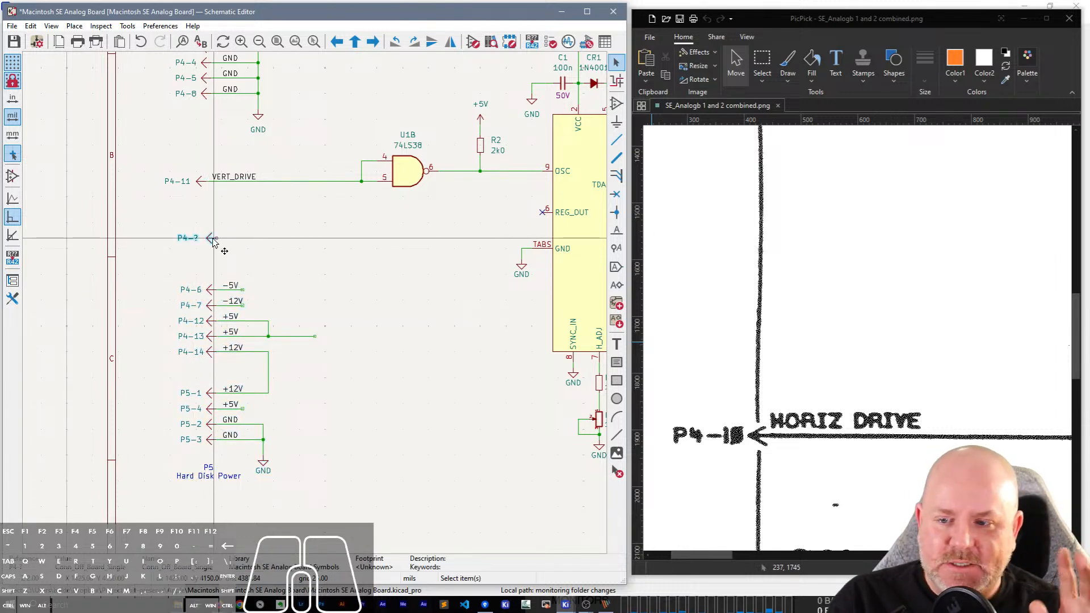
key(m)
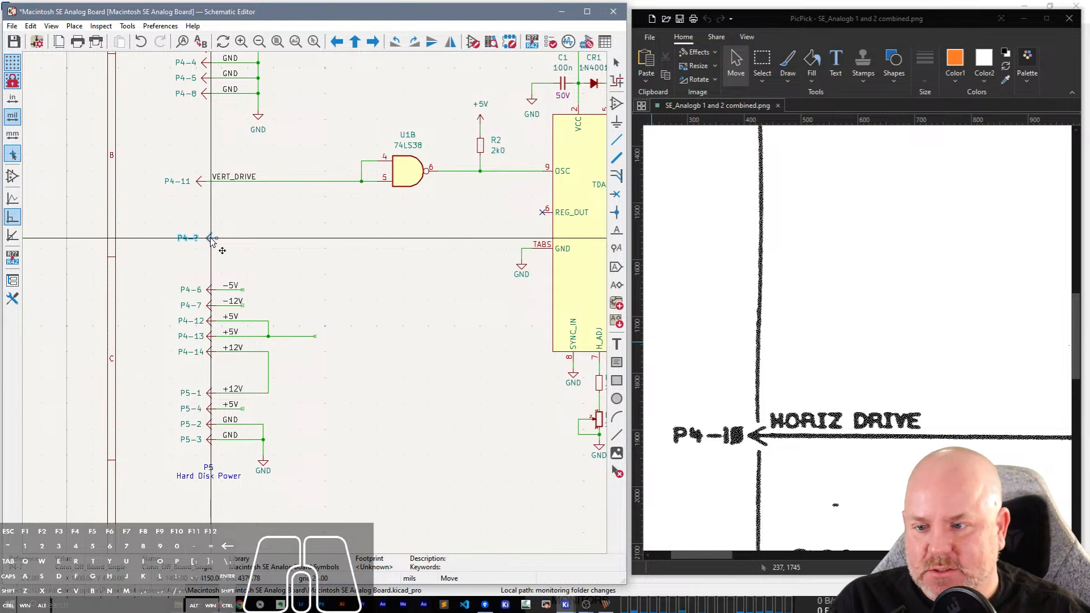
click(207, 239)
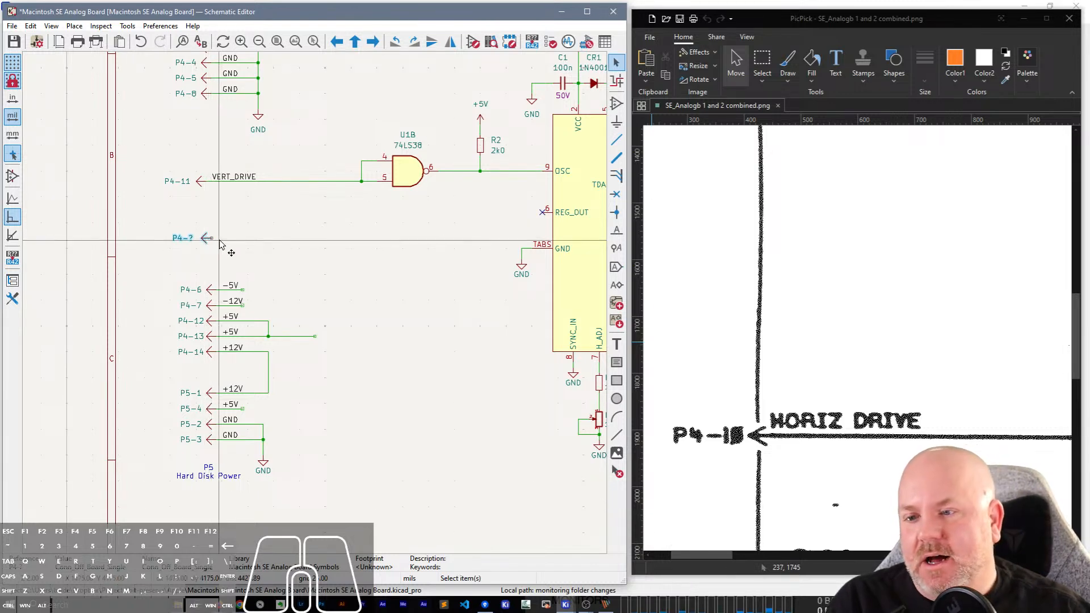
Duplicate the VERT_DRIVE wire and label onto the P4-? pin and rename the copied label HORIZ_DRIVE.
click(247, 181)
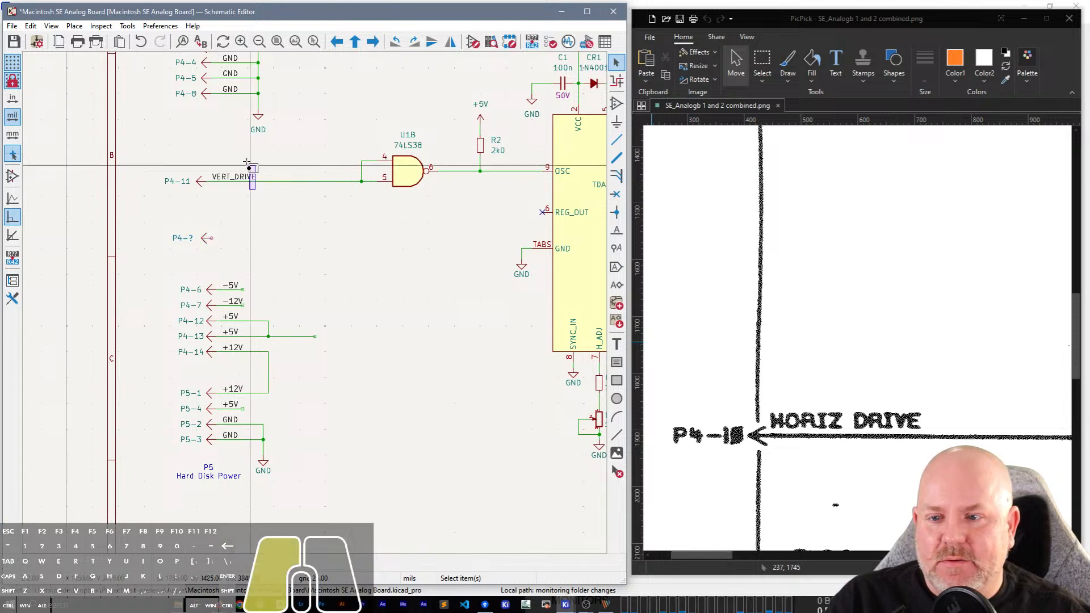
key(ctrl+d)
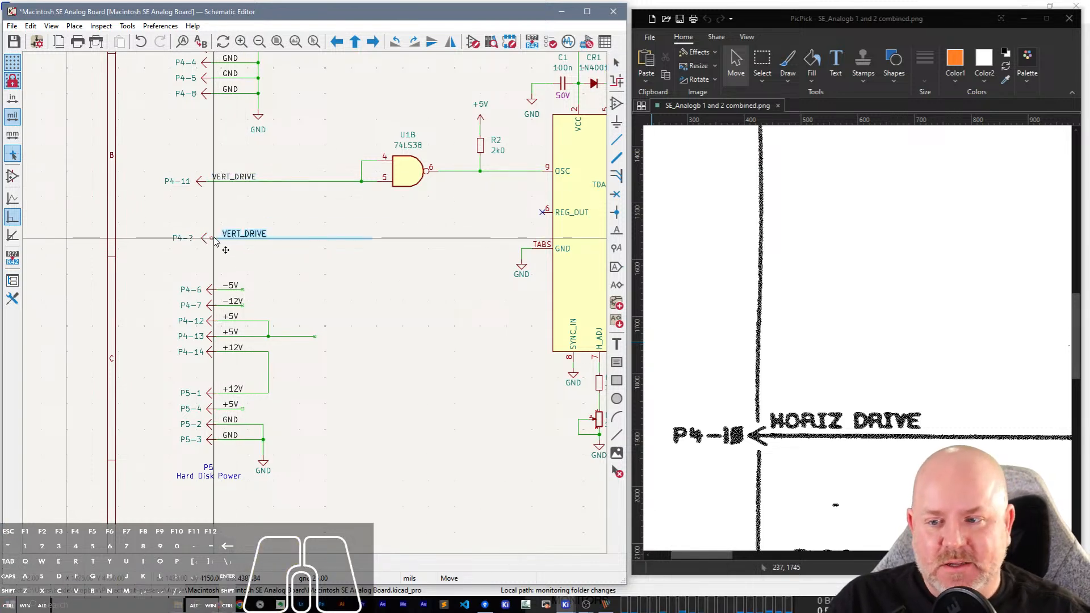
click(212, 241)
scroll(212, 240, up, 2)
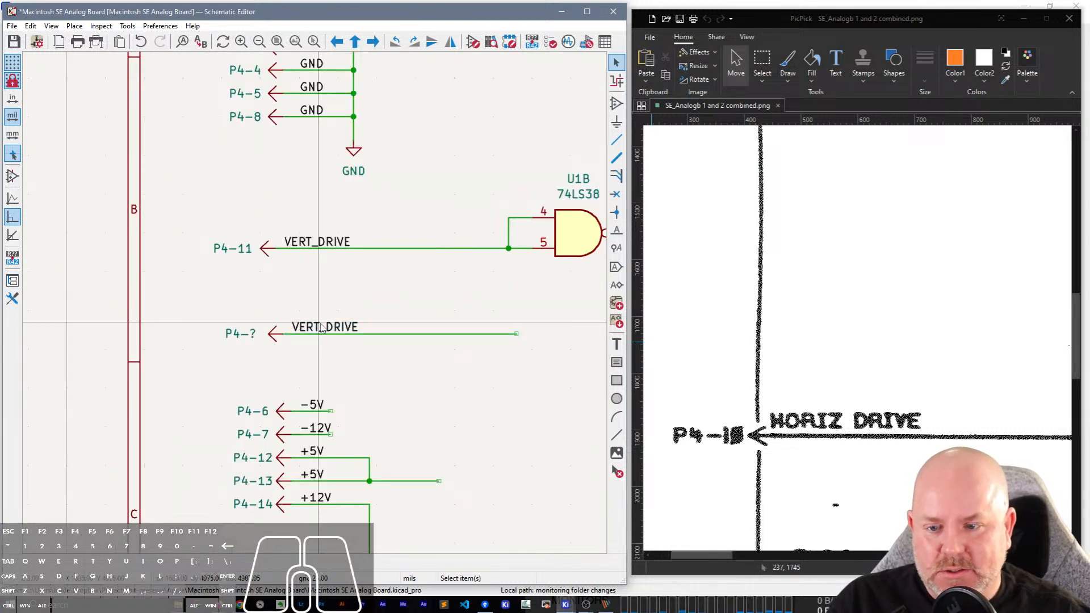
double_click(321, 327)
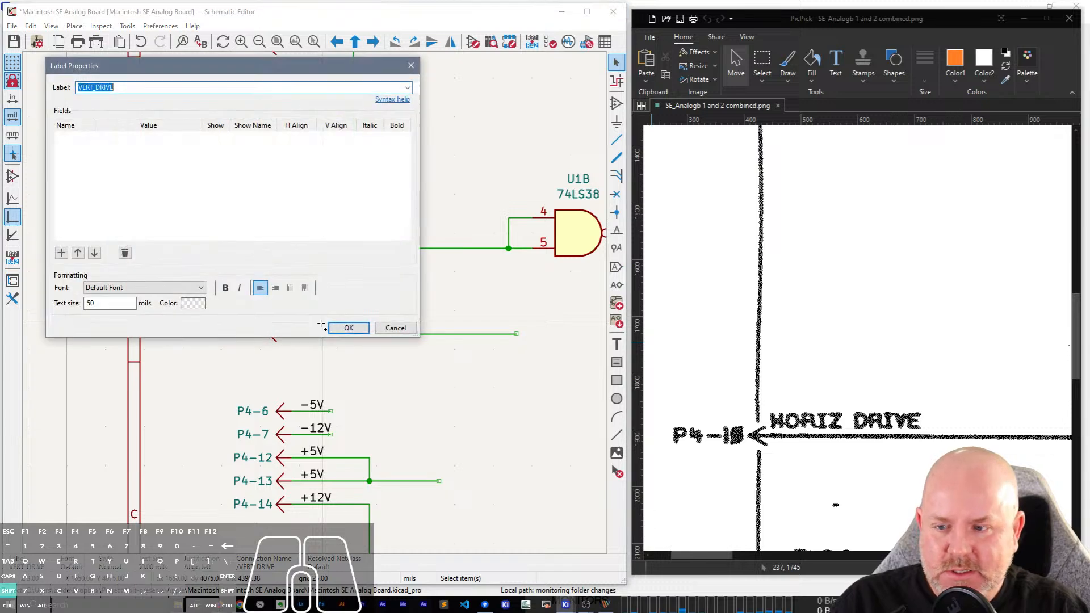
text(HORIZ_DRIVE)
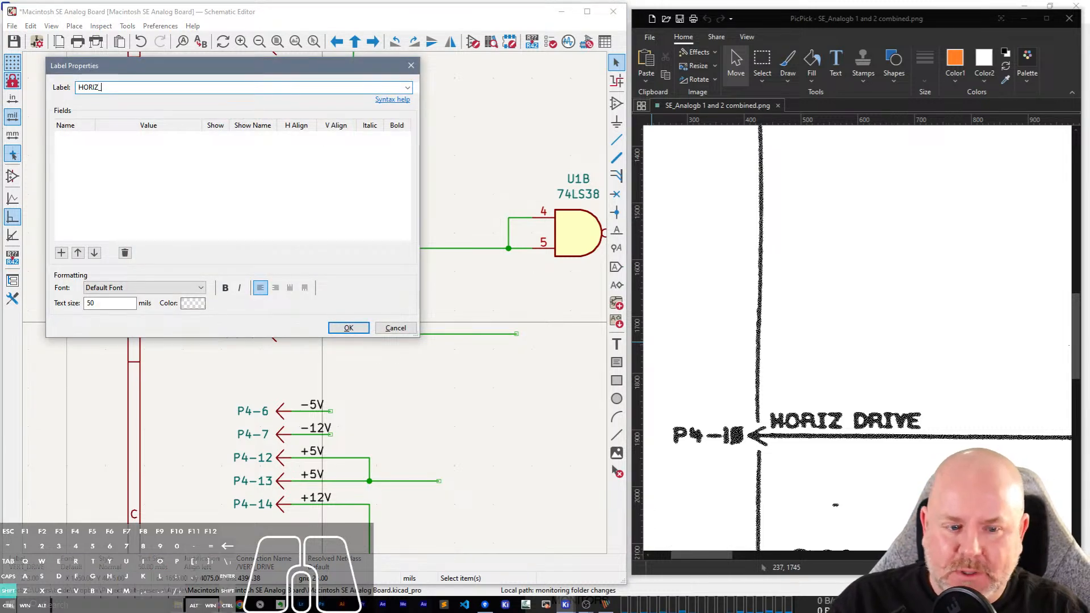
key(Return)
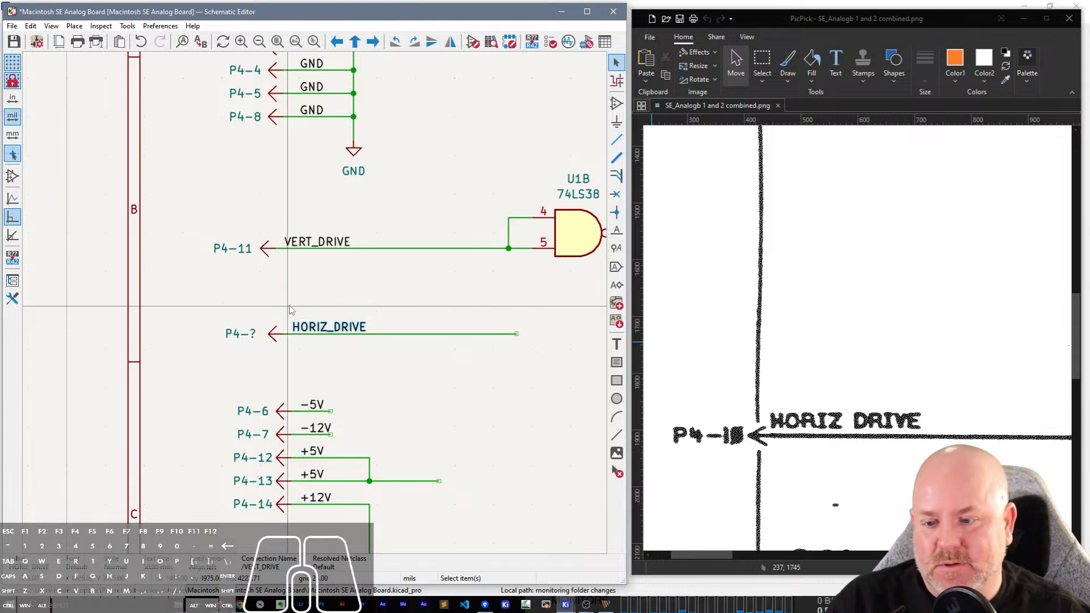
Shift the whole P4-6 to P5-3 power pin block with its wires and labels left, in line with the P4 ground pins.
scroll(290, 310, down, 2)
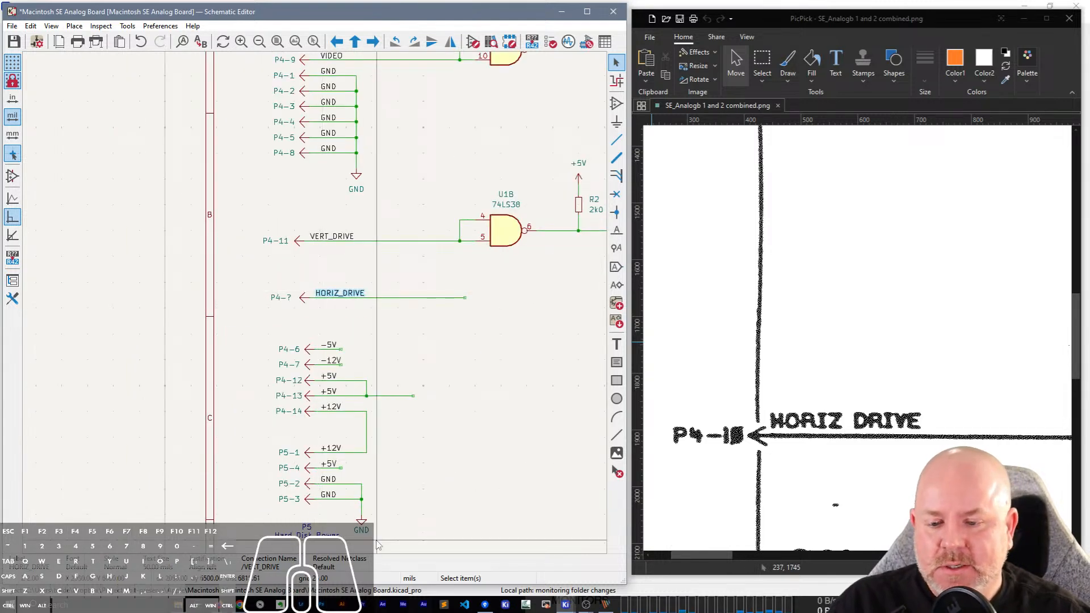
drag(377, 540, 258, 342)
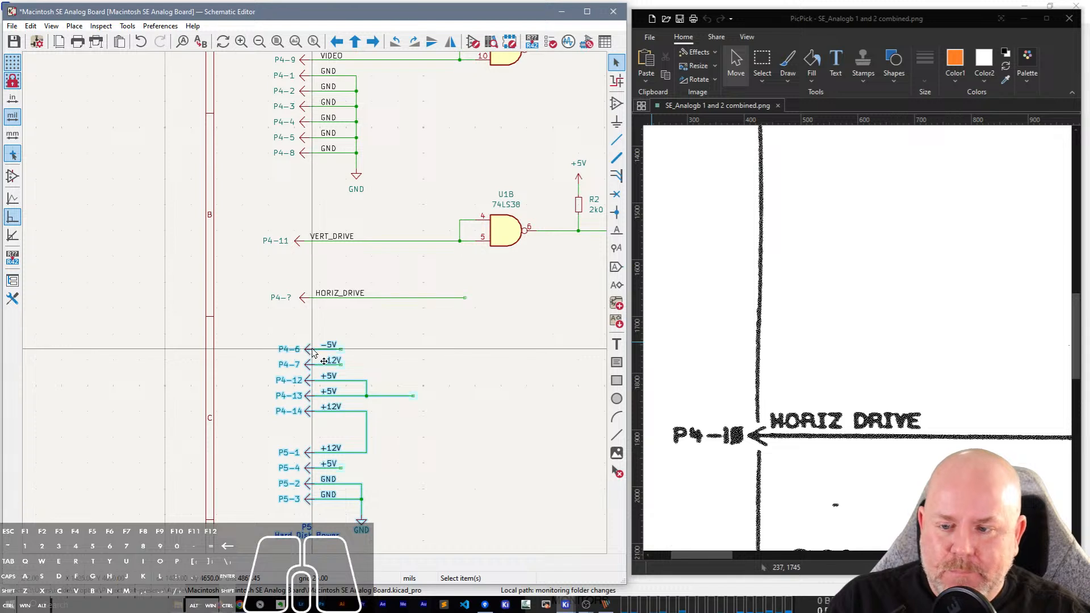
key(m)
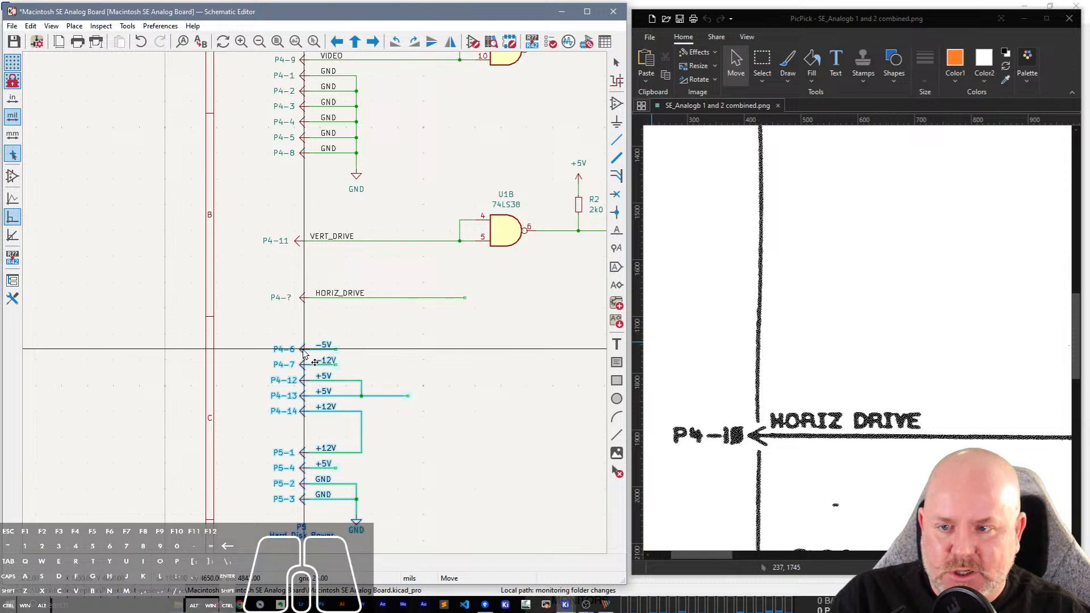
key(Escape)
Move the P4-? pin with its HORIZ_DRIVE wire and label left to align with the P4-11 pin.
drag(324, 305, 236, 261)
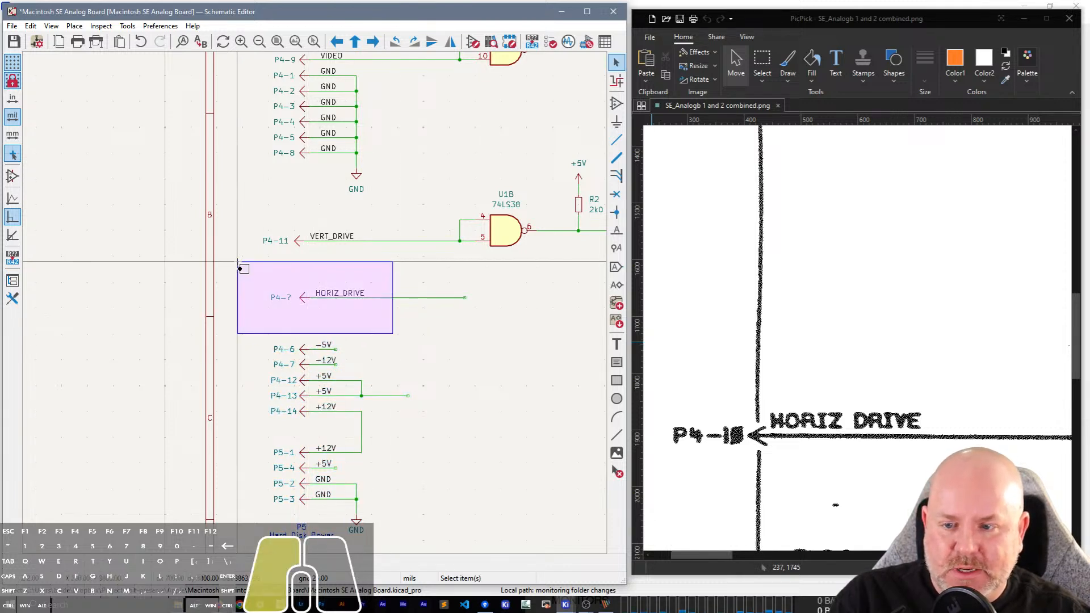
key(m)
click(301, 301)
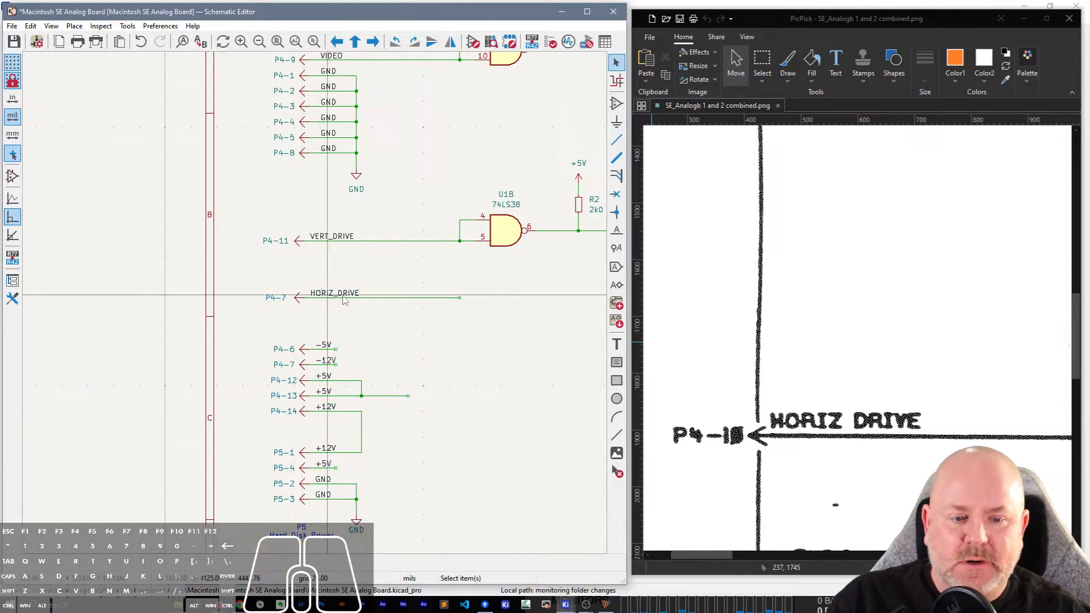
Set the reference of the HORIZ_DRIVE connector pin to P4-10.
click(280, 301)
text(e)
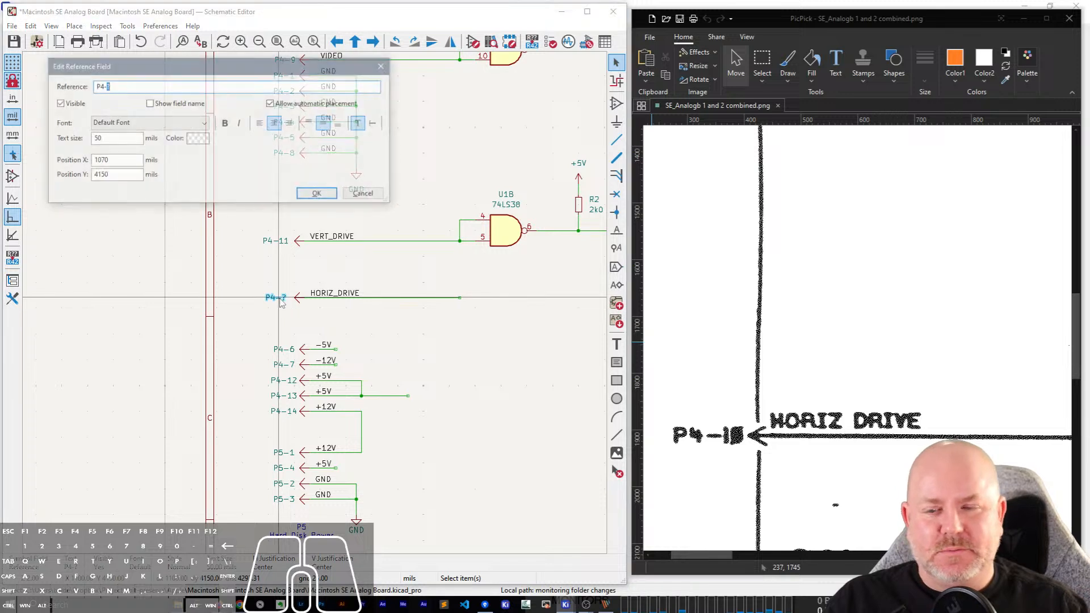
text(10)
key(Return)
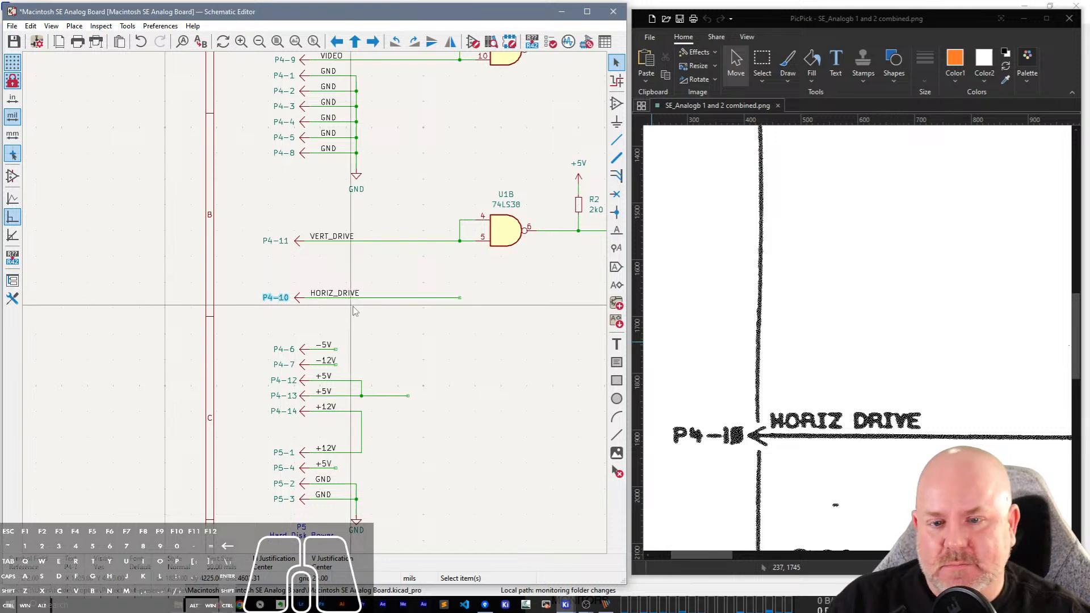
Add the two-line text note "P4 / CPU Board" above the P4-9 VIDEO pin, matching the scanned schematic.
scroll(782, 326, up, 5)
scroll(781, 326, up, 8)
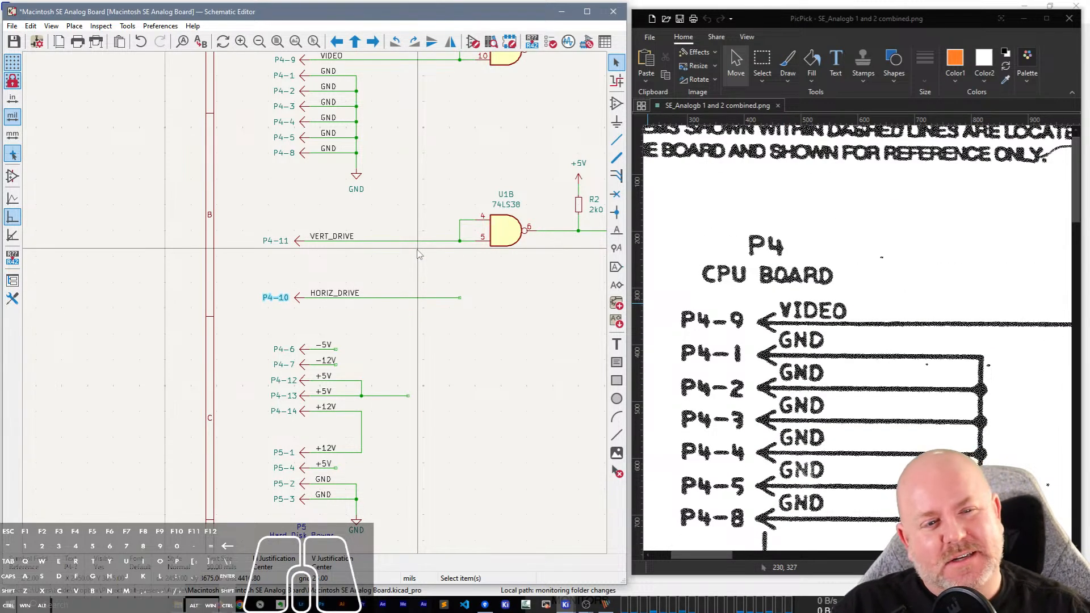
scroll(418, 254, up, 10)
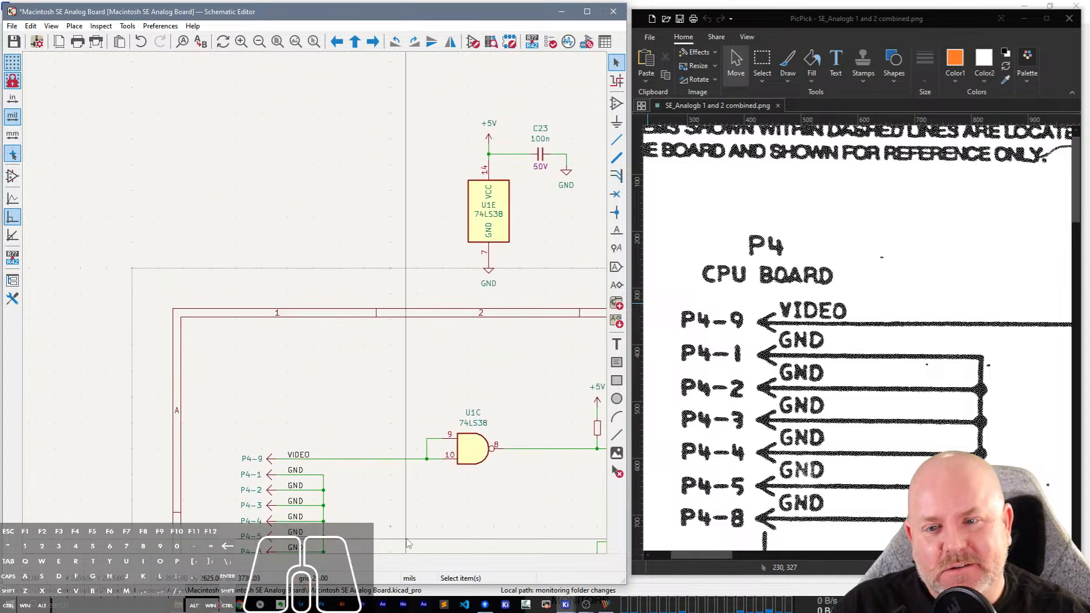
scroll(259, 437, up, 1)
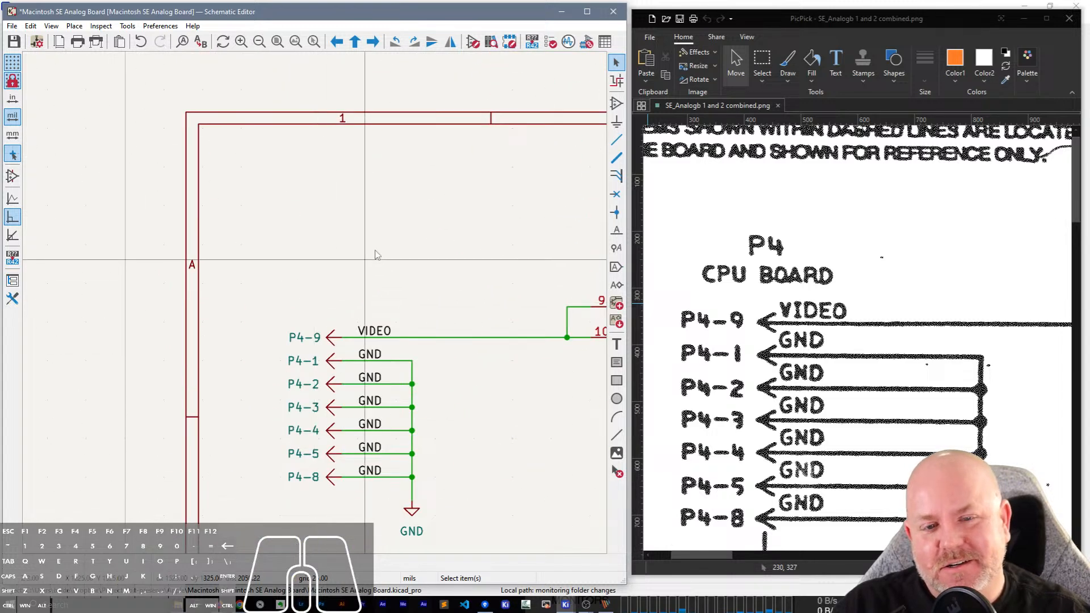
click(617, 344)
click(353, 235)
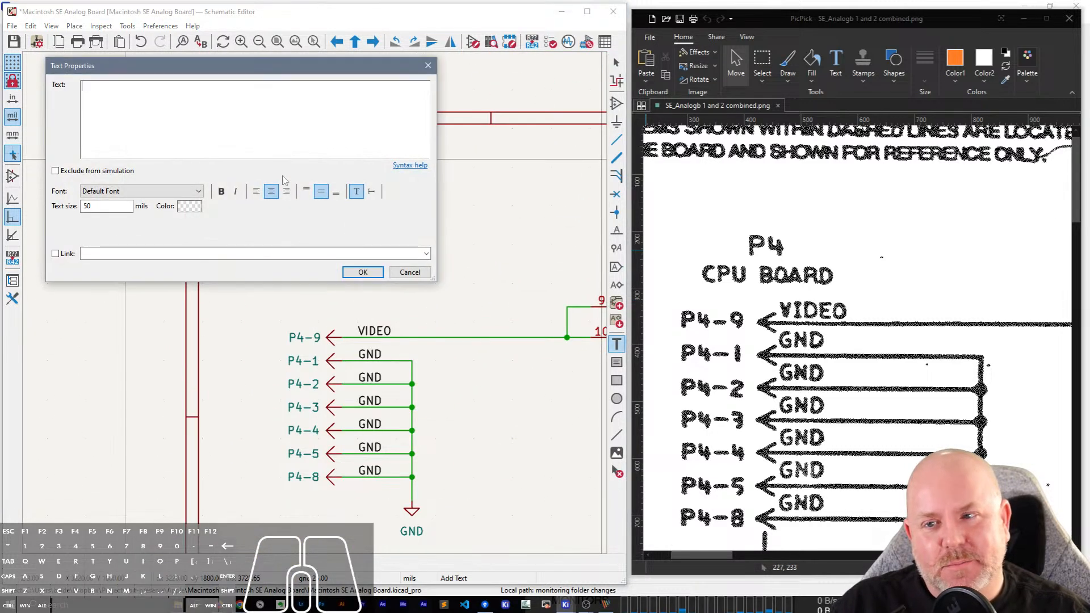
text(P4)
key(Return)
text(CPU )
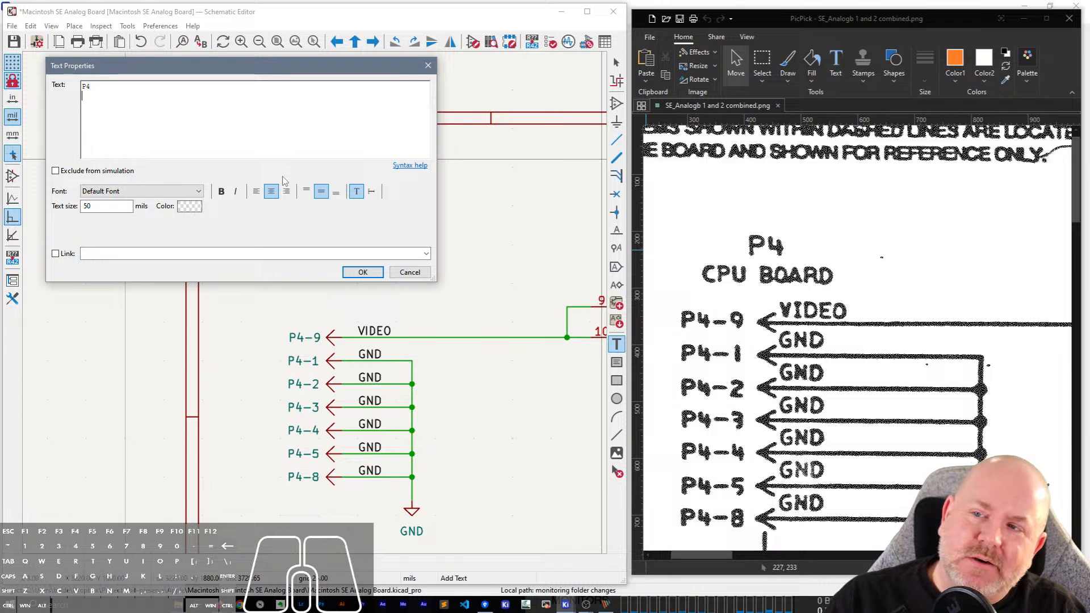
text(Board)
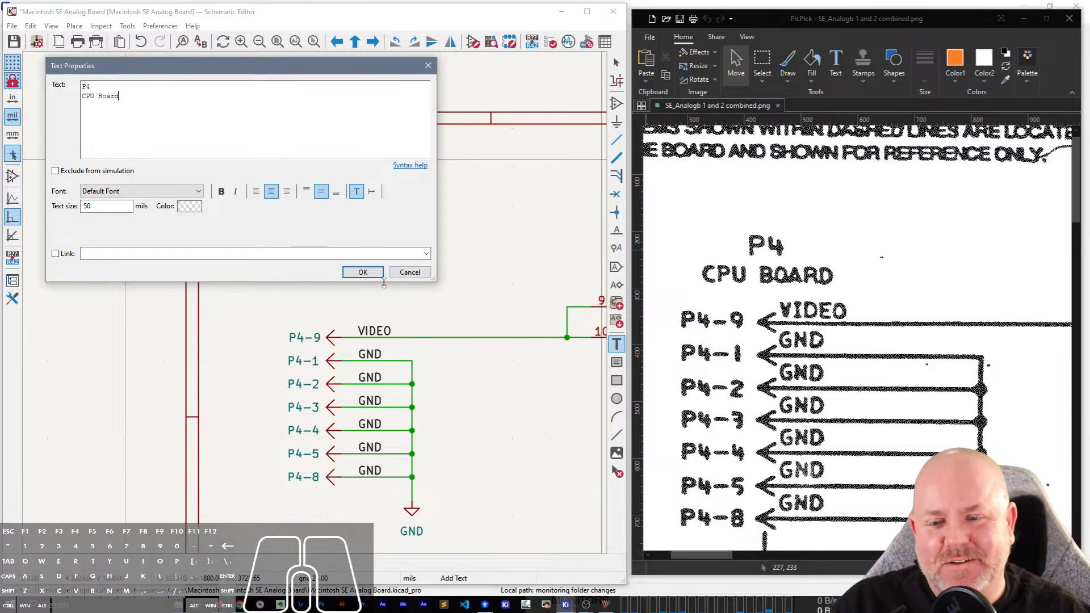
click(363, 272)
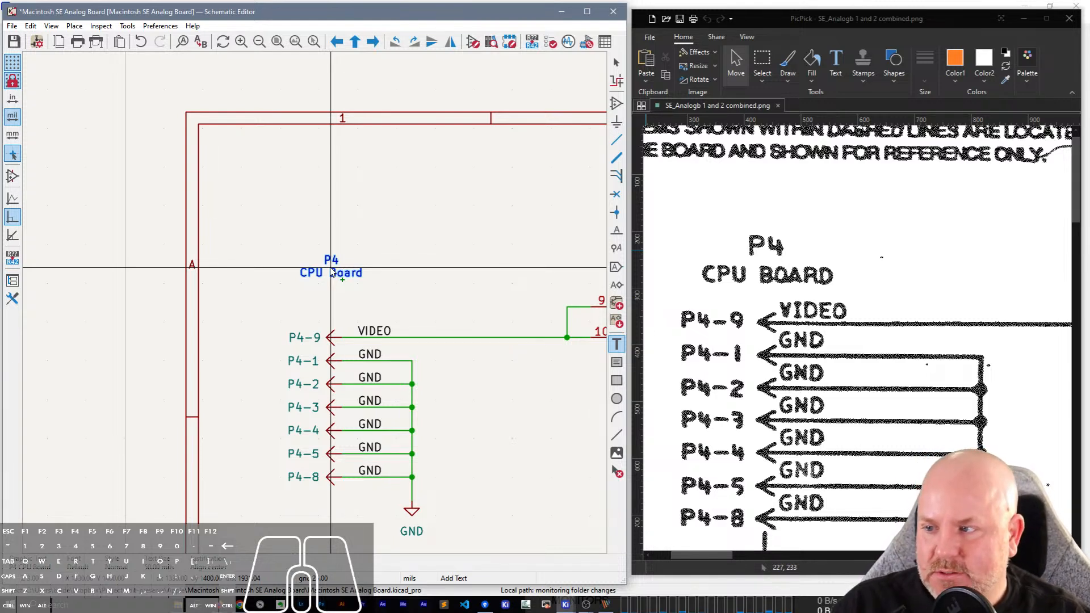
click(332, 272)
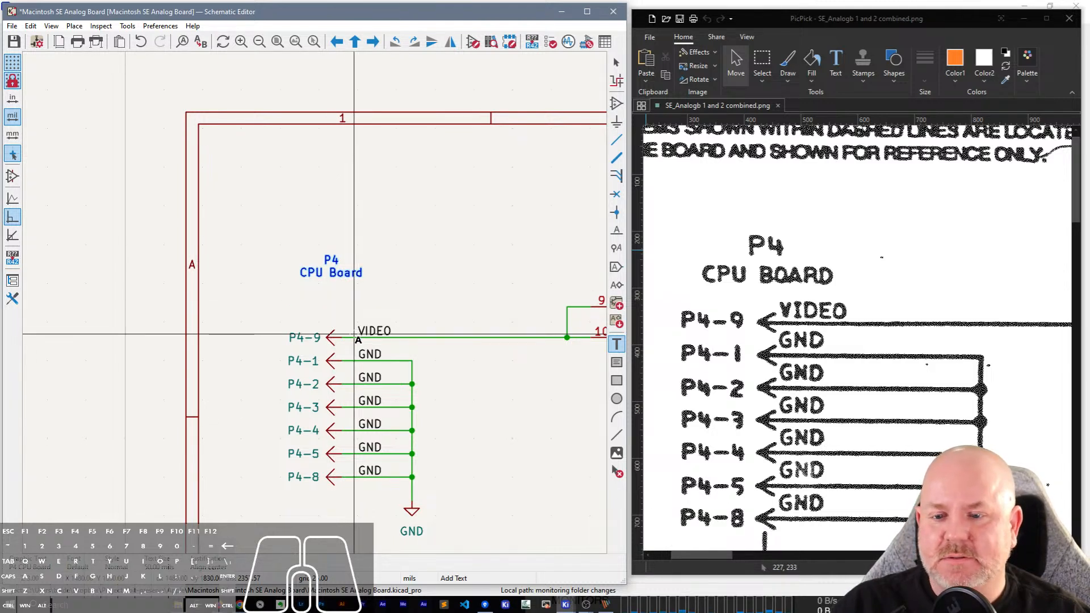
scroll(358, 339, down, 2)
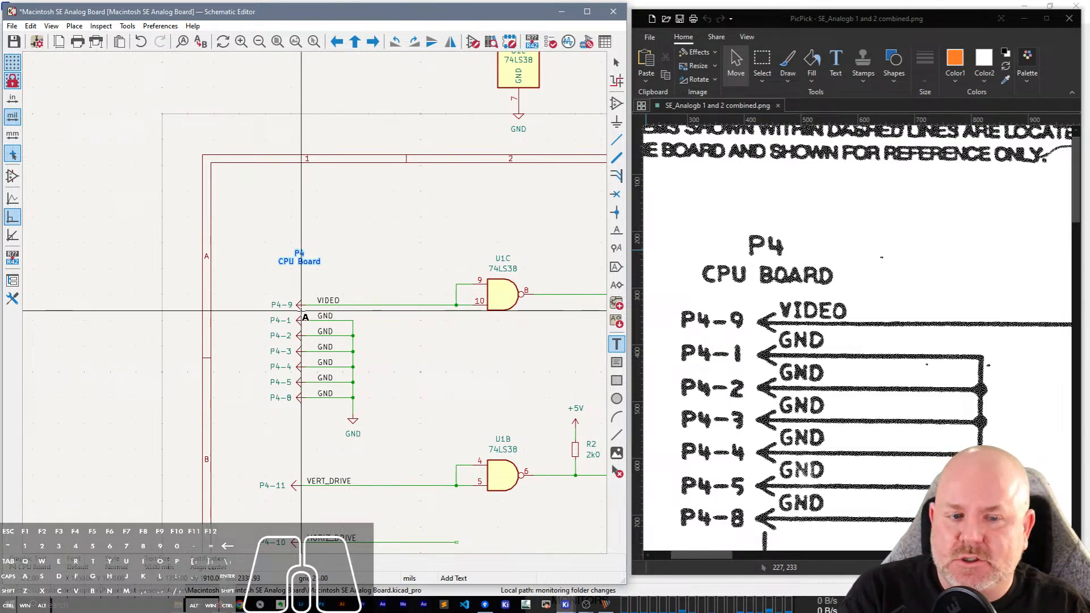
key(Escape)
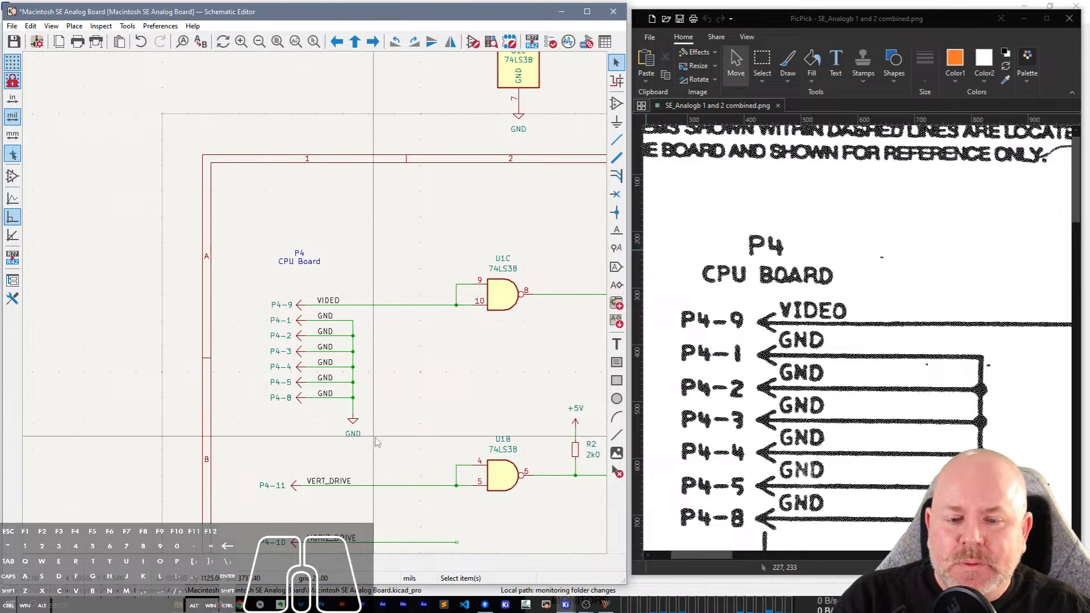
Open the schematic's TDA-1170N symbol in the Symbol Editor, then move and enlarge the editor window beside the scan.
scroll(375, 439, down, 1)
middle_drag(426, 452, 259, 323)
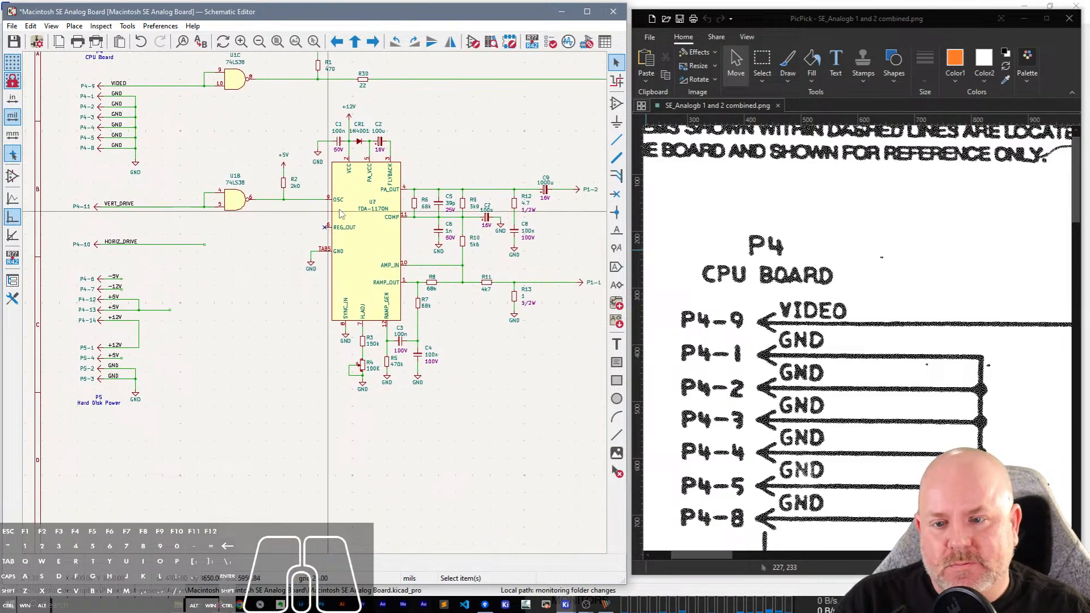
scroll(355, 210, up, 3)
middle_drag(355, 210, 320, 306)
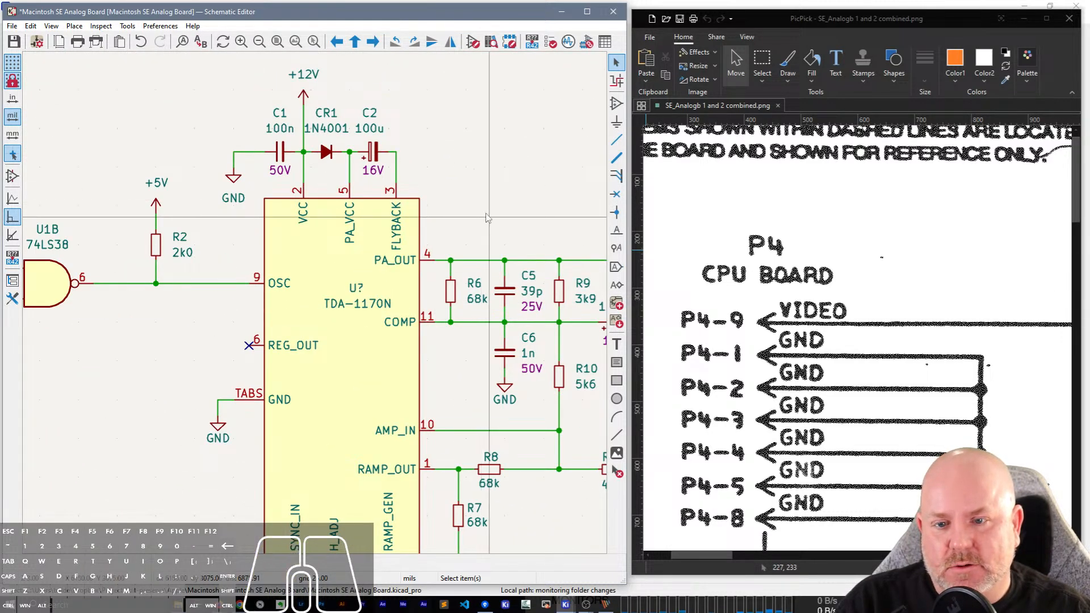
middle_drag(389, 411, 348, 321)
double_click(352, 331)
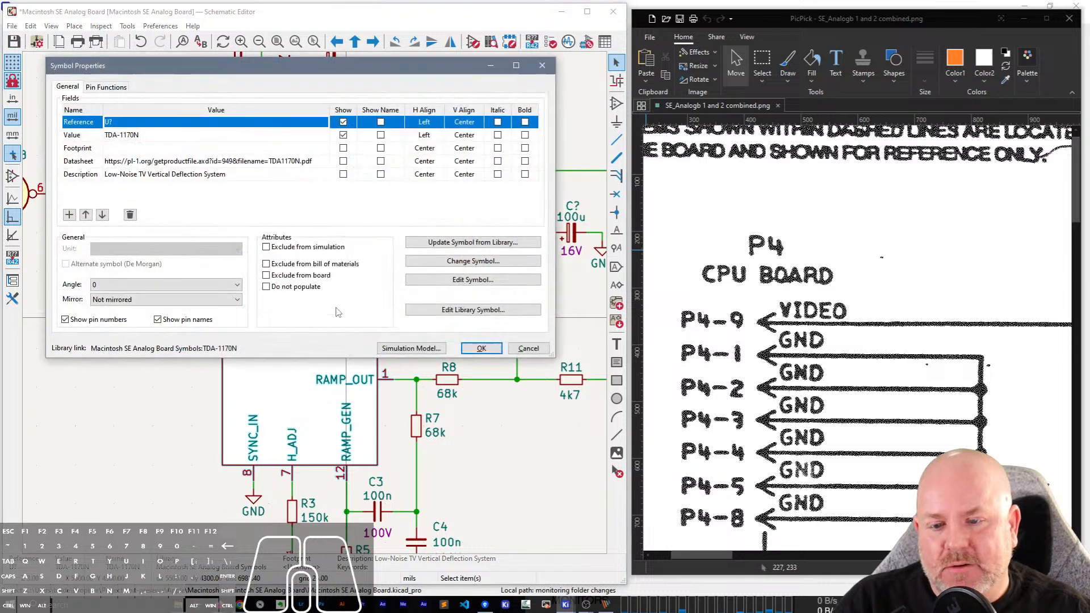
key(Escape)
key(ctrl+e)
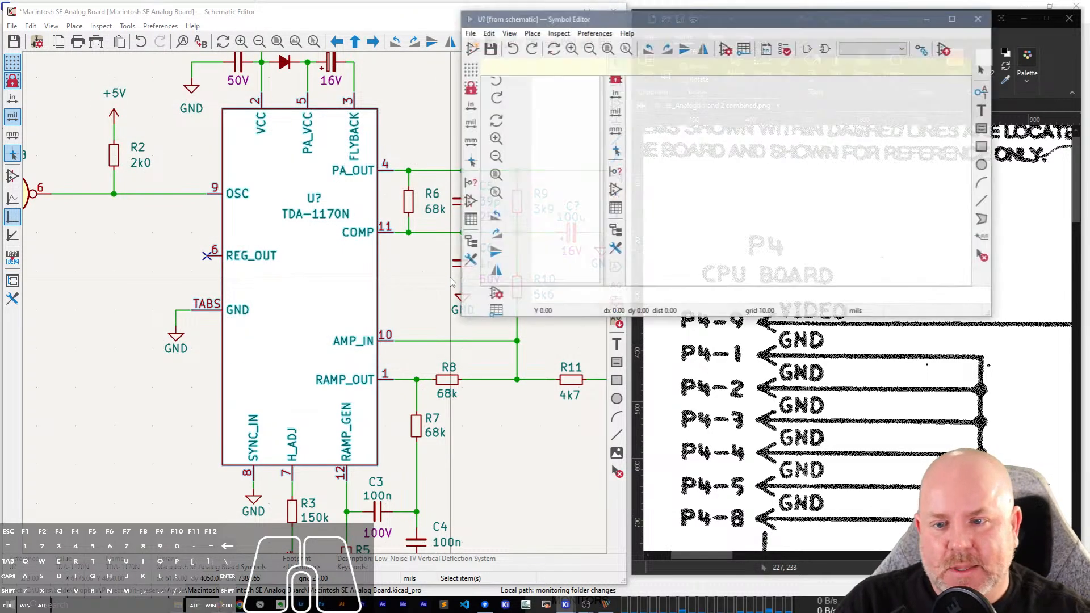
drag(733, 10, 225, 20)
scroll(201, 136, up, 4)
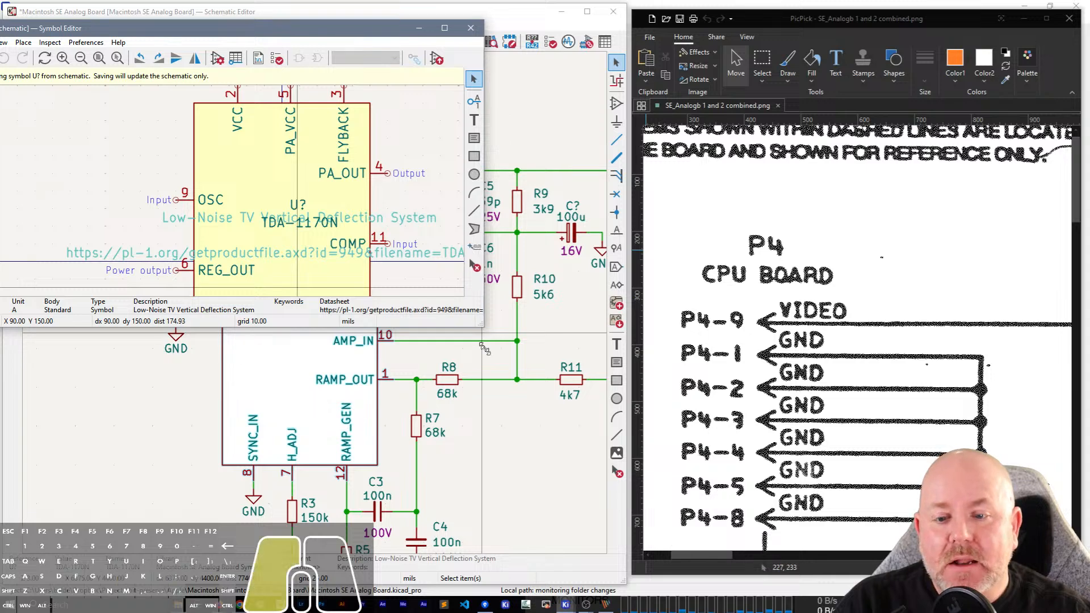
drag(483, 326, 619, 556)
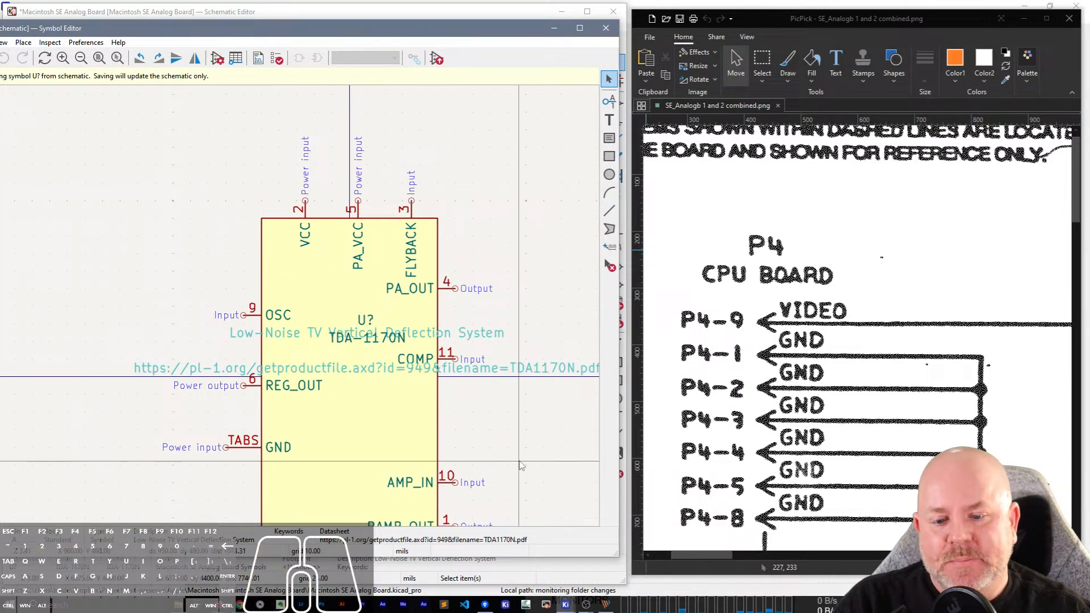
Check the TDA-1170N symbol's pins and outline in the Symbol Editor, and close the editor to return to the schematic.
scroll(548, 278, down, 4)
scroll(548, 278, down, 1)
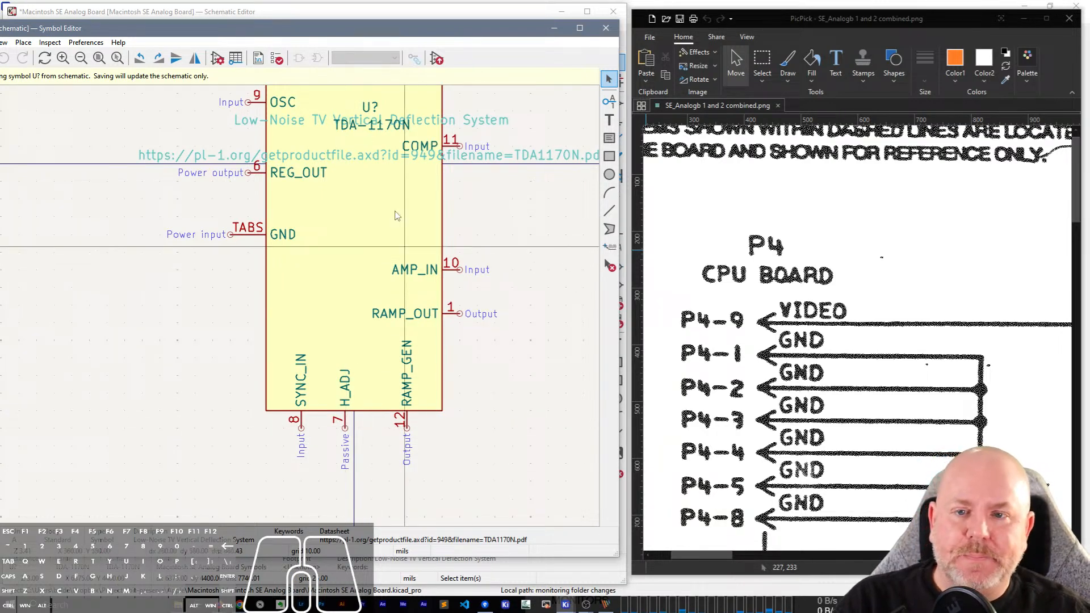
scroll(500, 369, up, 3)
scroll(500, 370, up, 1)
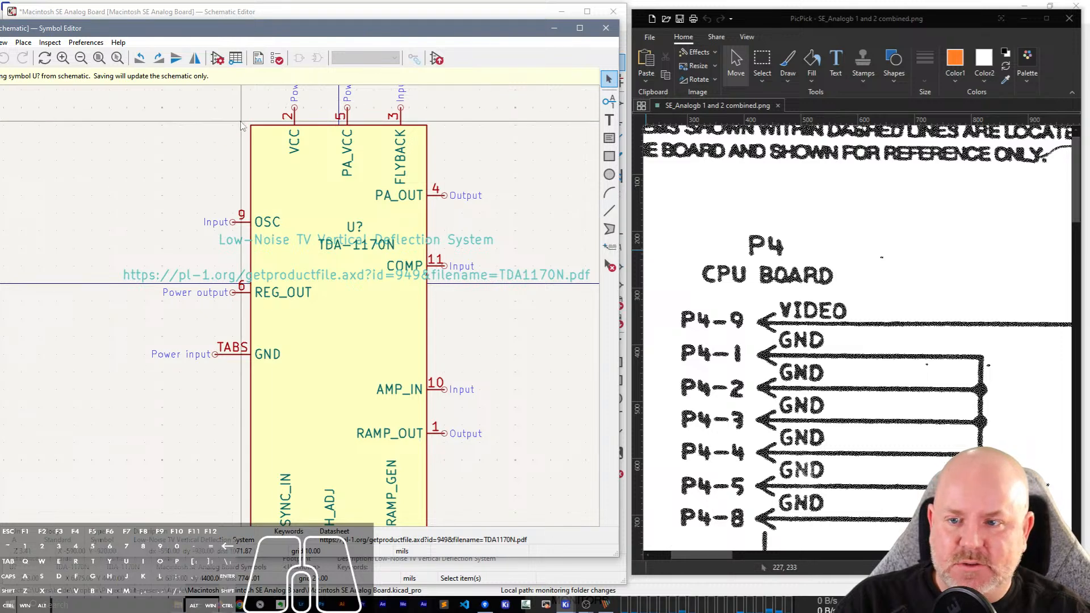
click(606, 27)
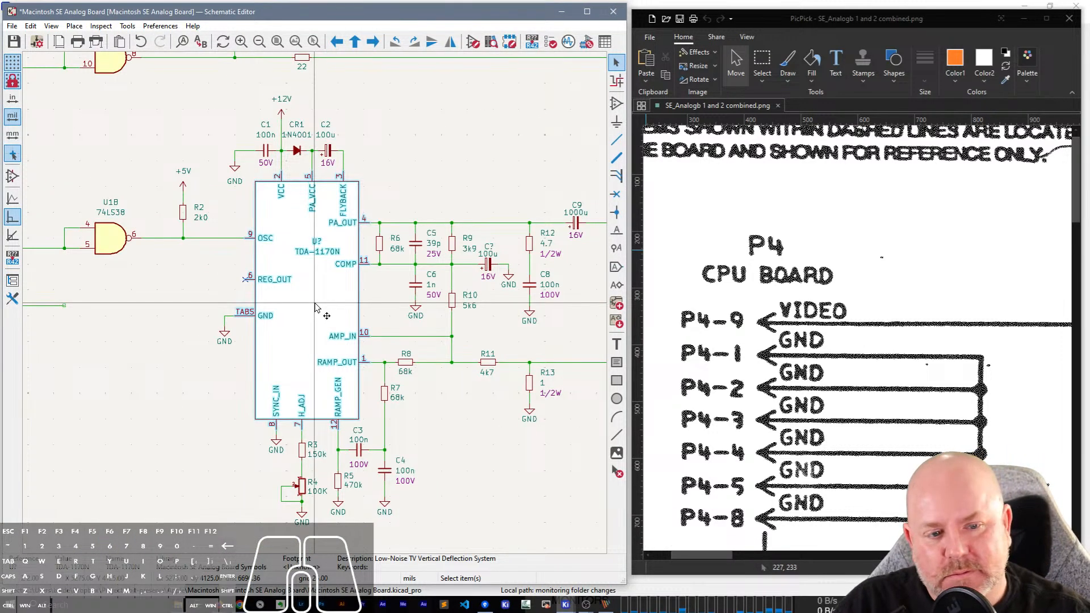
Examine the scanned schematic for the HORIZ DRIVE line, its U1 74LS38 gate and the parts at the gate's output.
scroll(316, 306, down, 2)
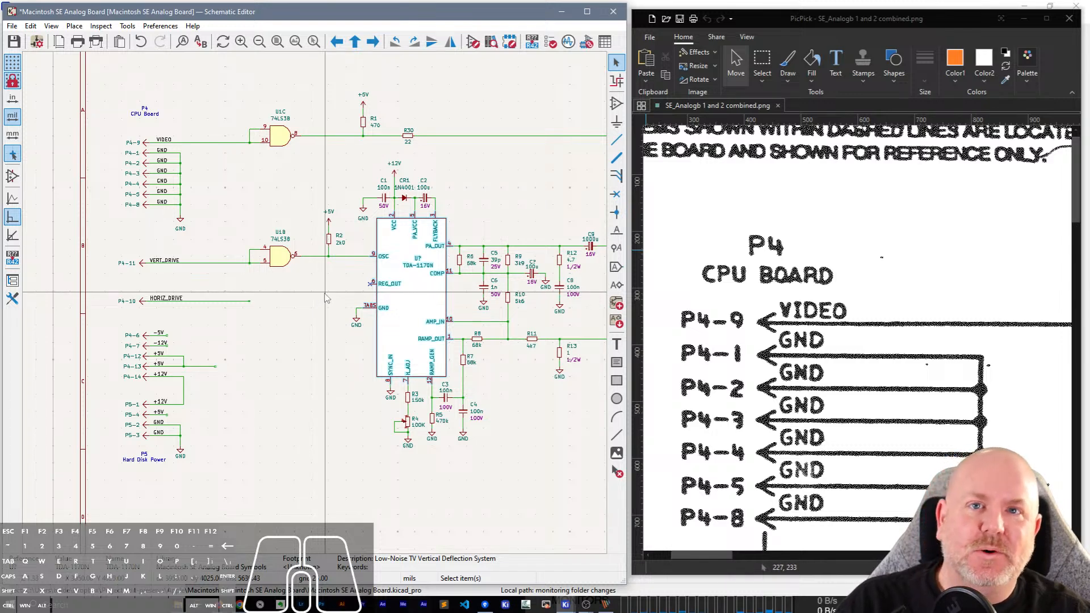
scroll(856, 418, down, 15)
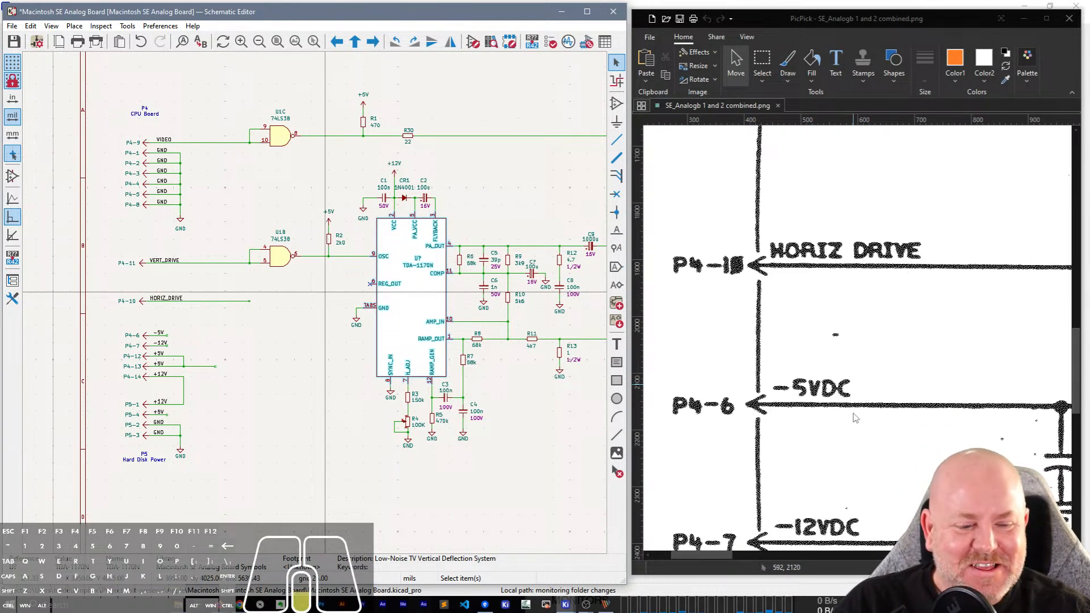
scroll(856, 419, down, 15)
scroll(846, 431, up, 9)
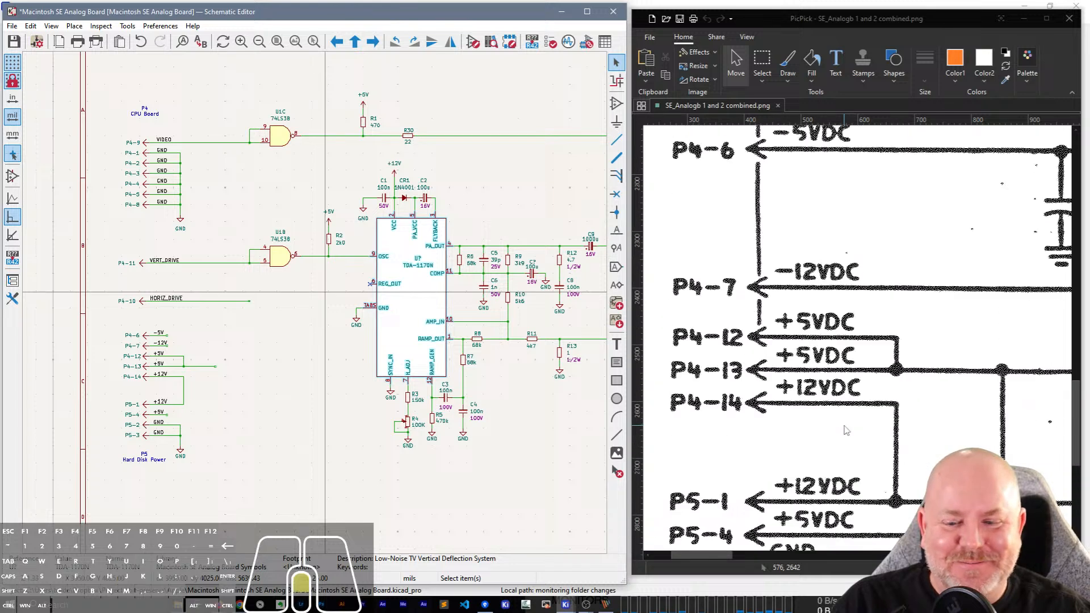
scroll(855, 422, up, 2)
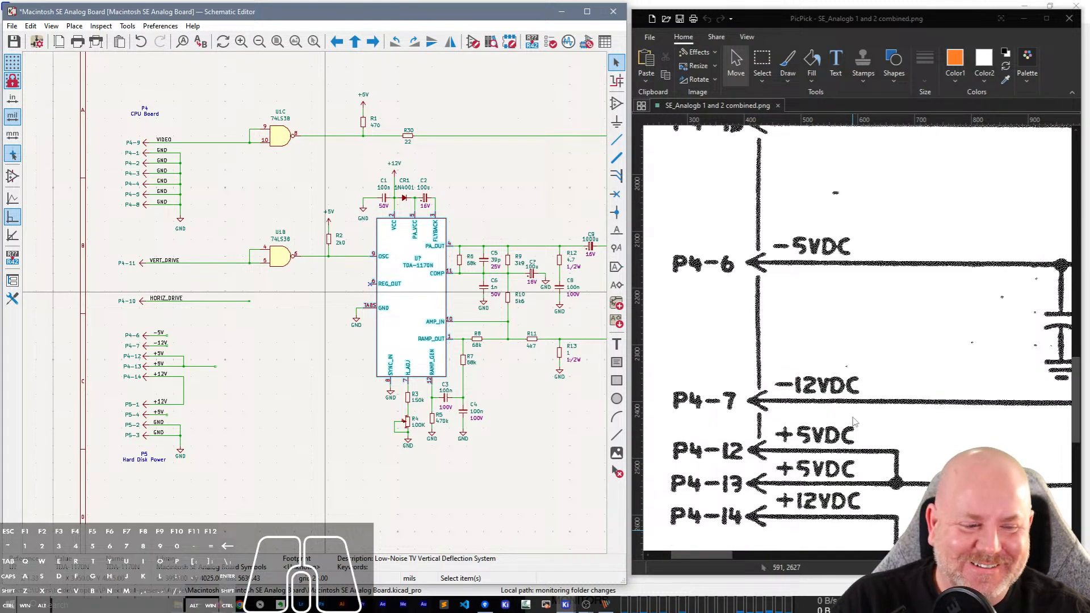
scroll(853, 427, up, 2)
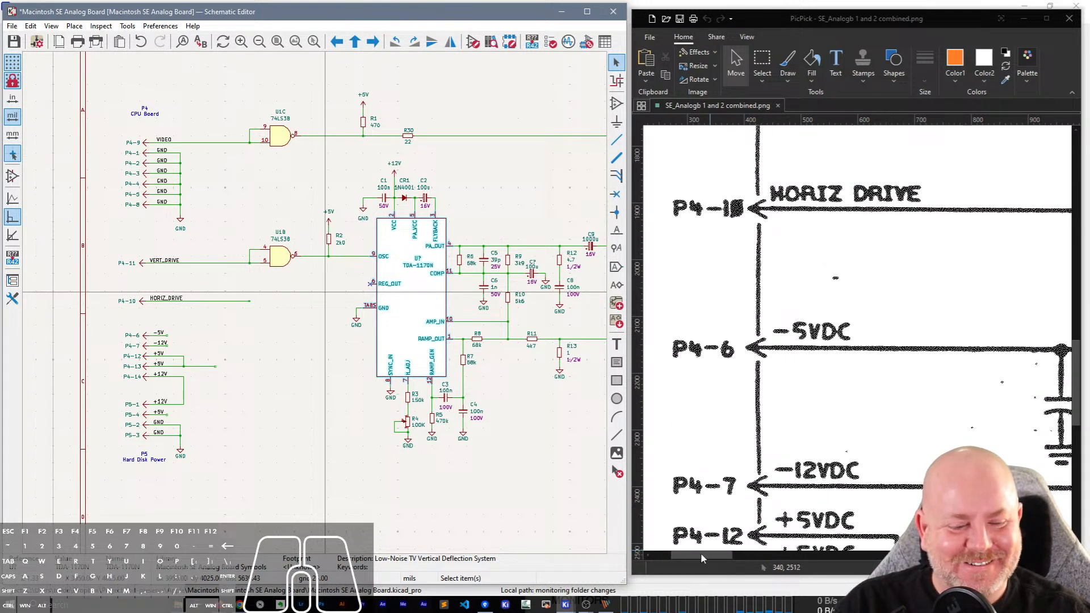
drag(713, 561, 777, 562)
scroll(993, 308, up, 10)
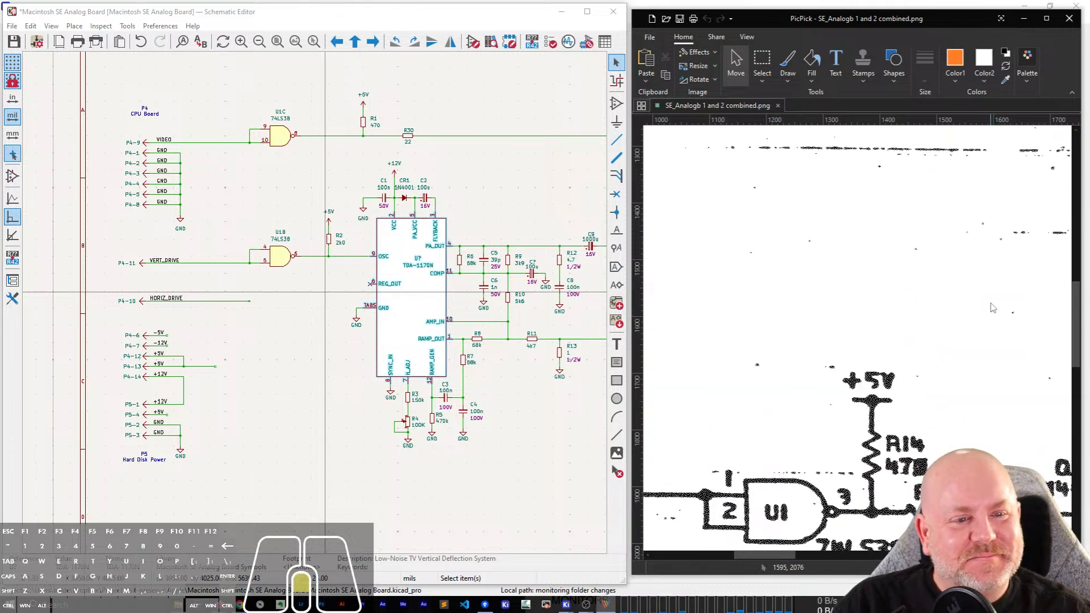
scroll(993, 308, up, 3)
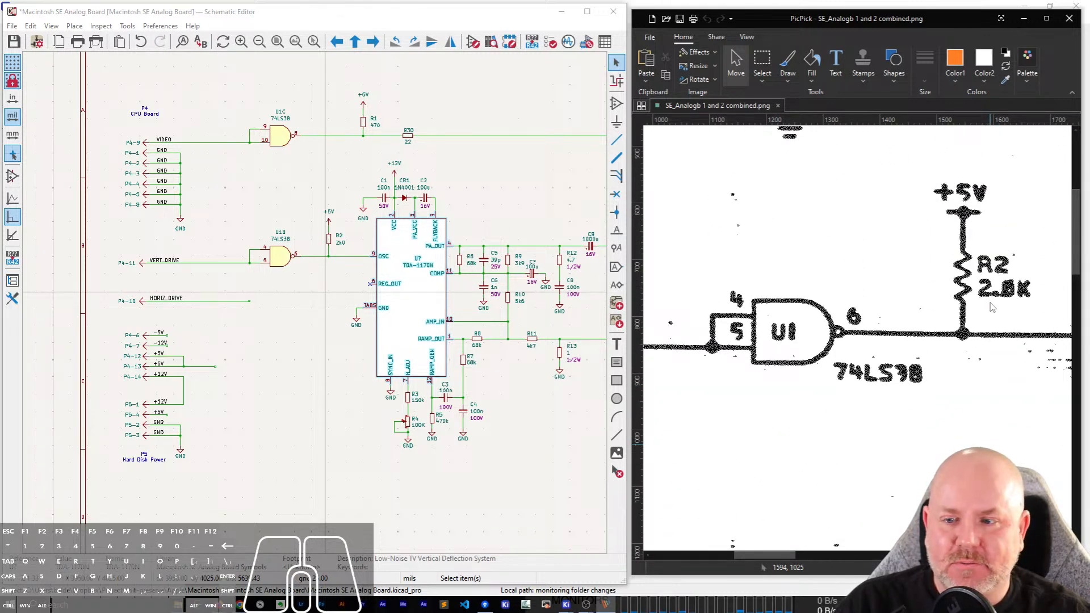
scroll(992, 308, down, 7)
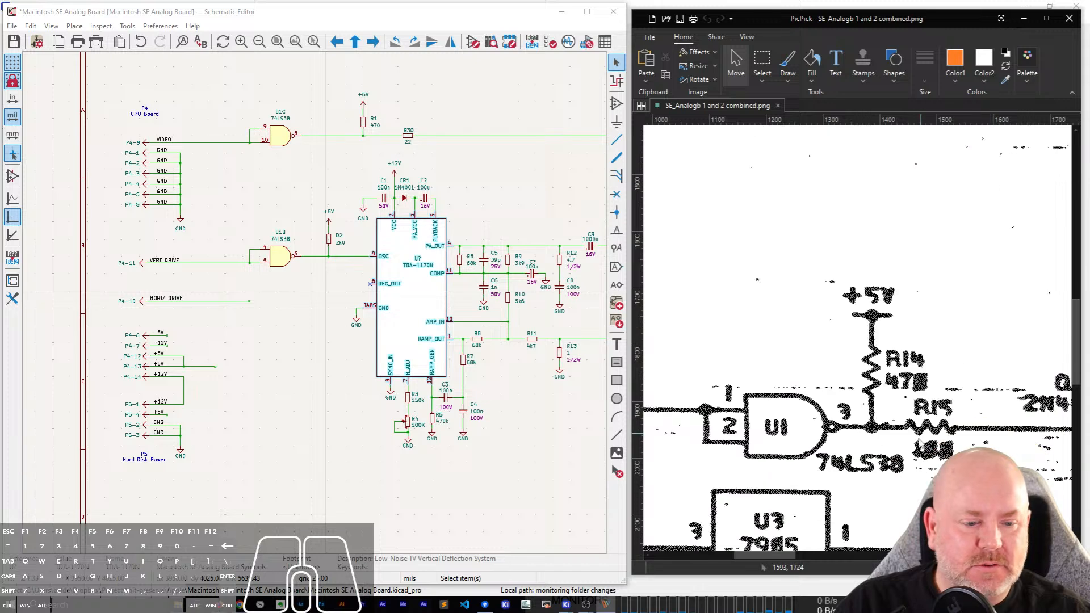
mouse_move(771, 558)
mouse_down()
mouse_move(711, 573)
mouse_move(776, 570)
mouse_up()
scroll(779, 443, down, 6)
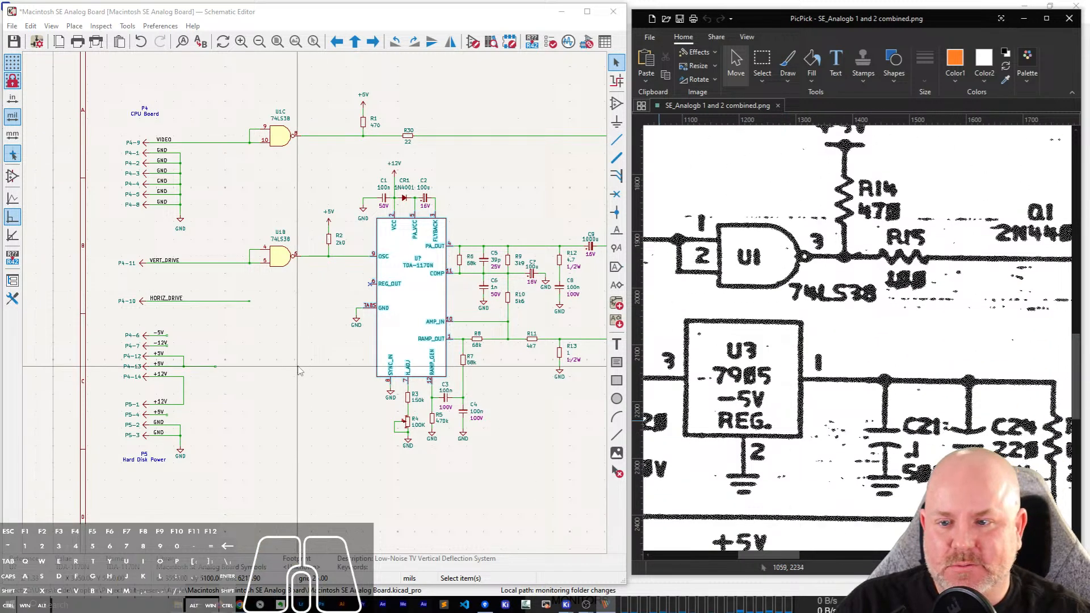
Duplicate the U1B 74LS38 gate and place the copy at the end of the HORIZ_DRIVE wire.
click(280, 250)
key(ctrl+d)
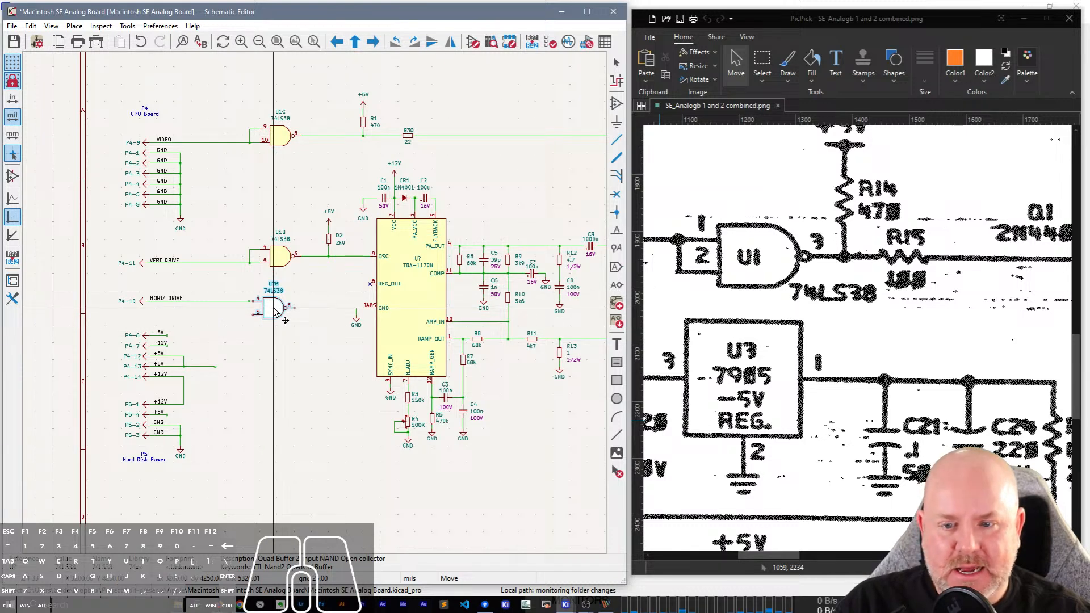
click(286, 321)
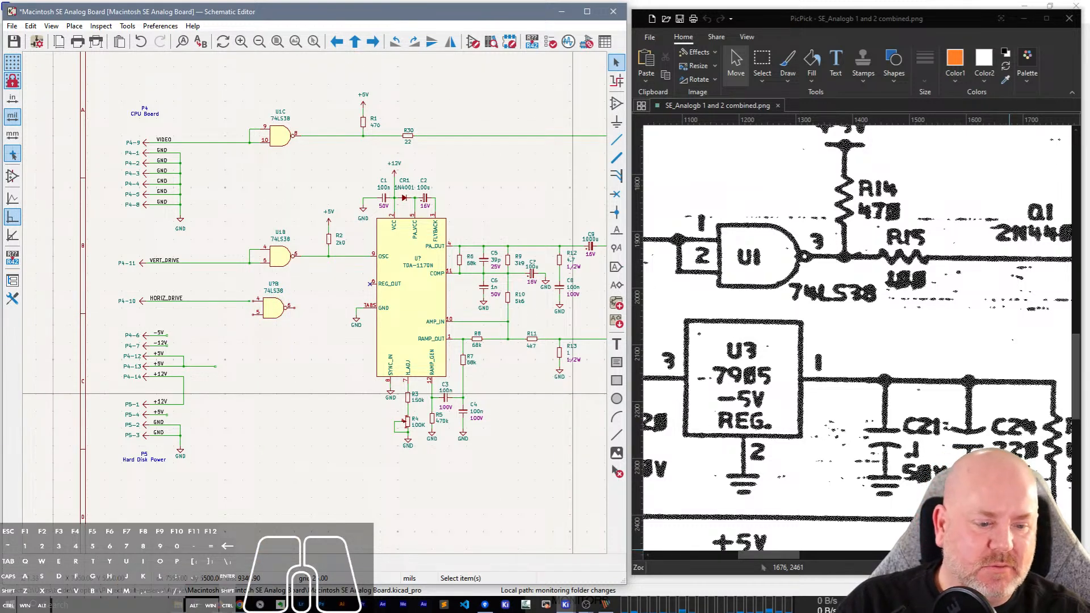
Move the HORIZ_DRIVE line with its gate and the P4/P5 power pins down below the TDA-1170N circuit, following the scan's layout.
drag(1035, 568, 1015, 568)
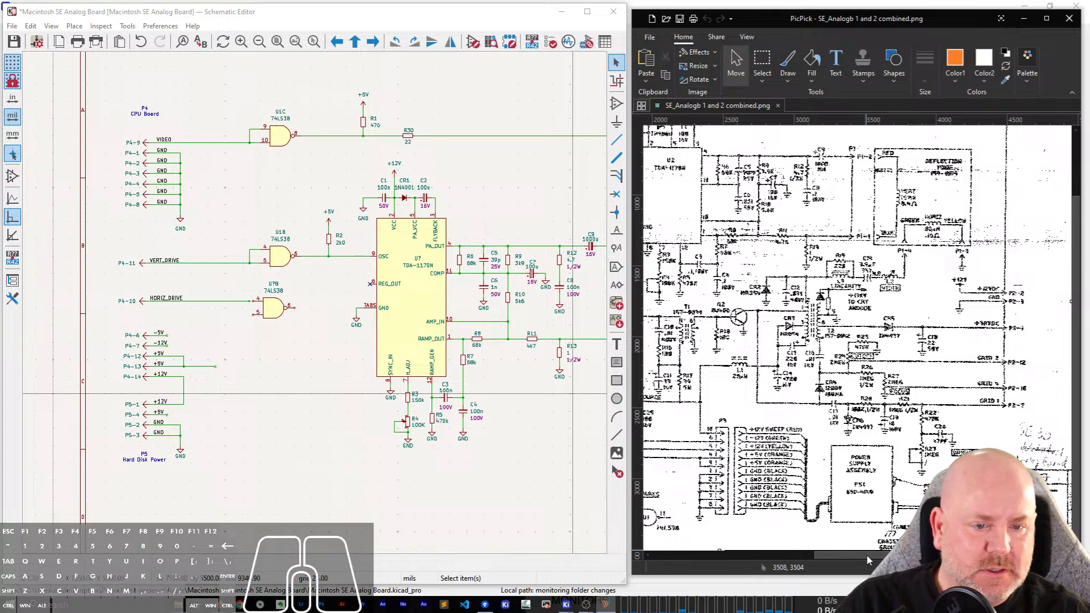
drag(868, 556, 694, 568)
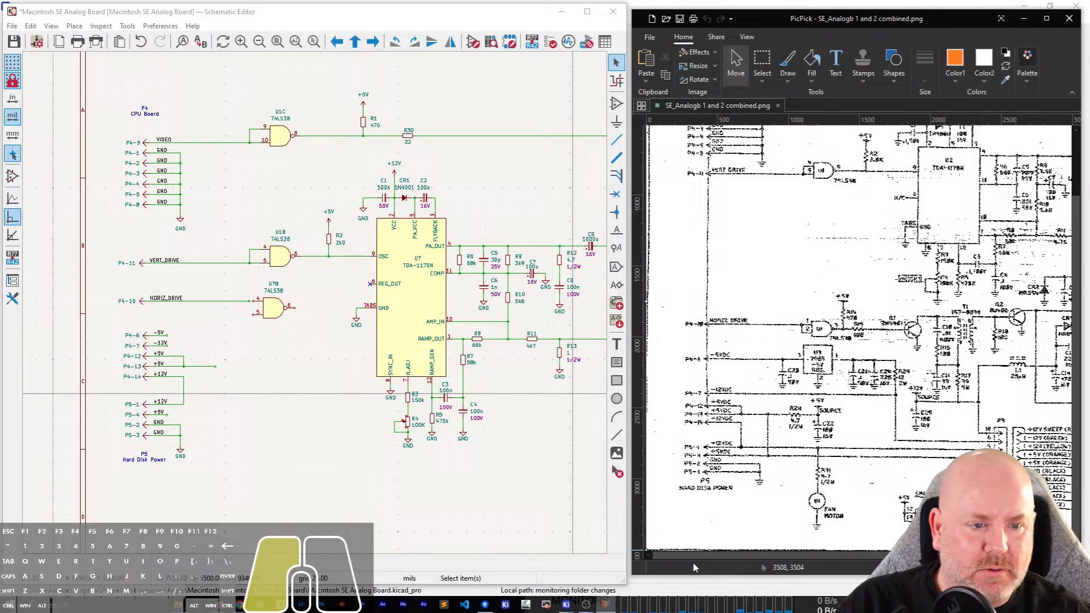
click(284, 454)
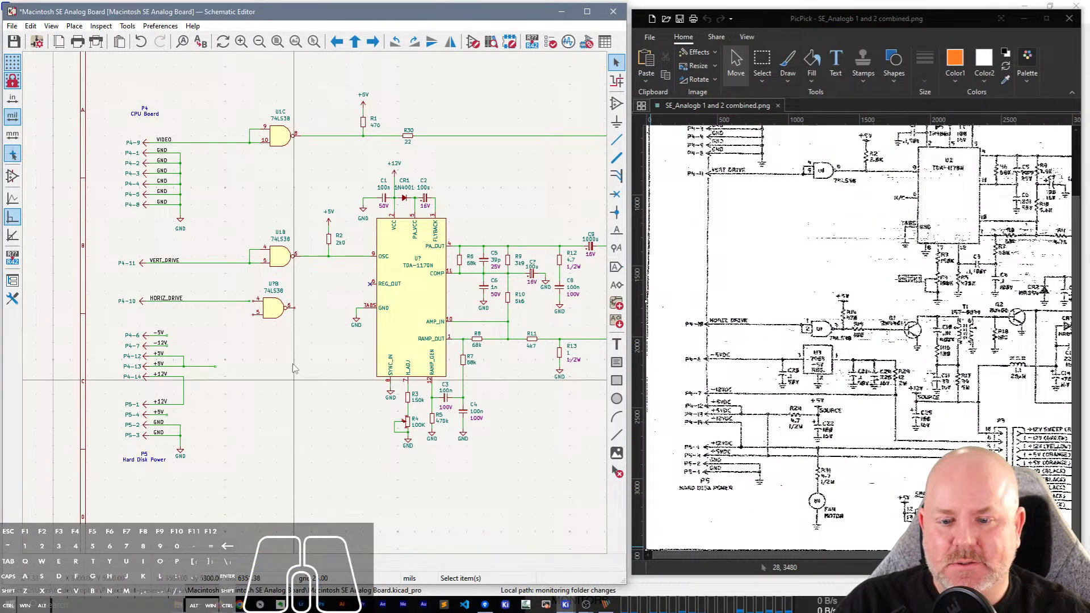
middle_drag(290, 447, 327, 251)
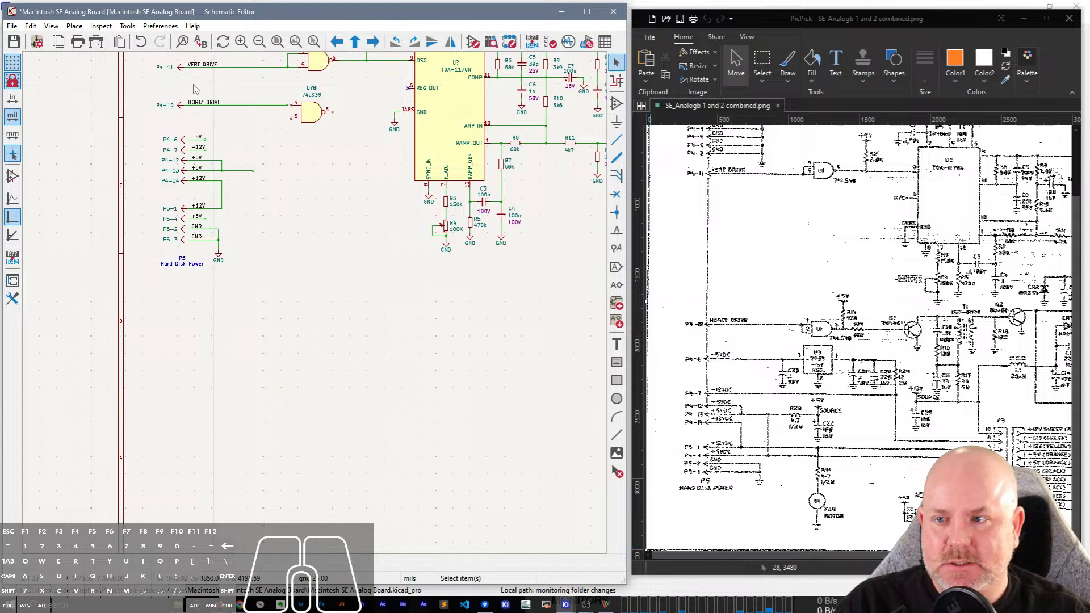
drag(257, 139, 377, 292)
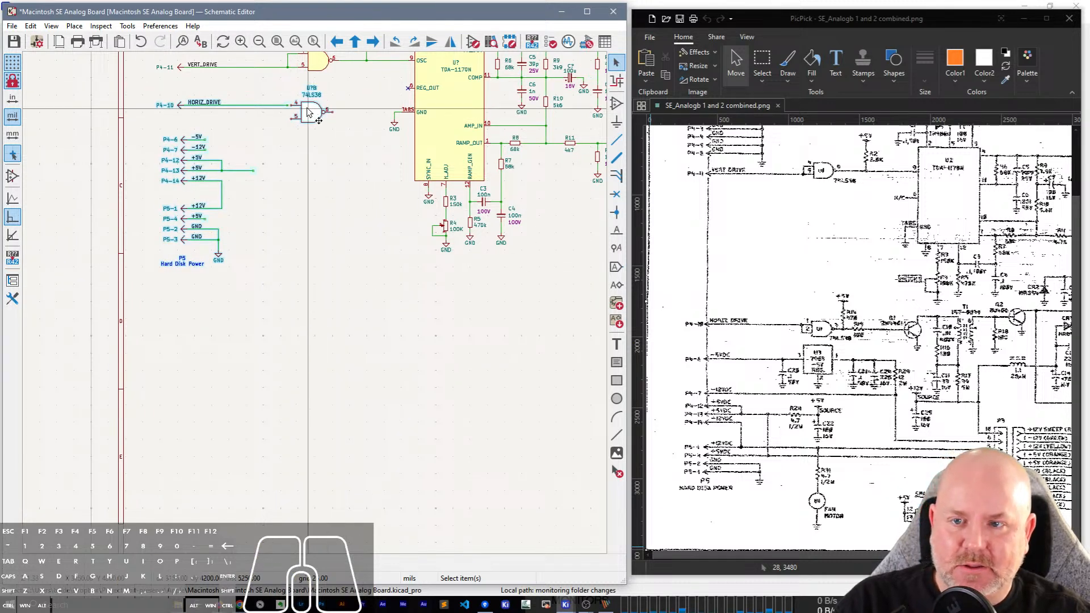
drag(307, 112, 306, 307)
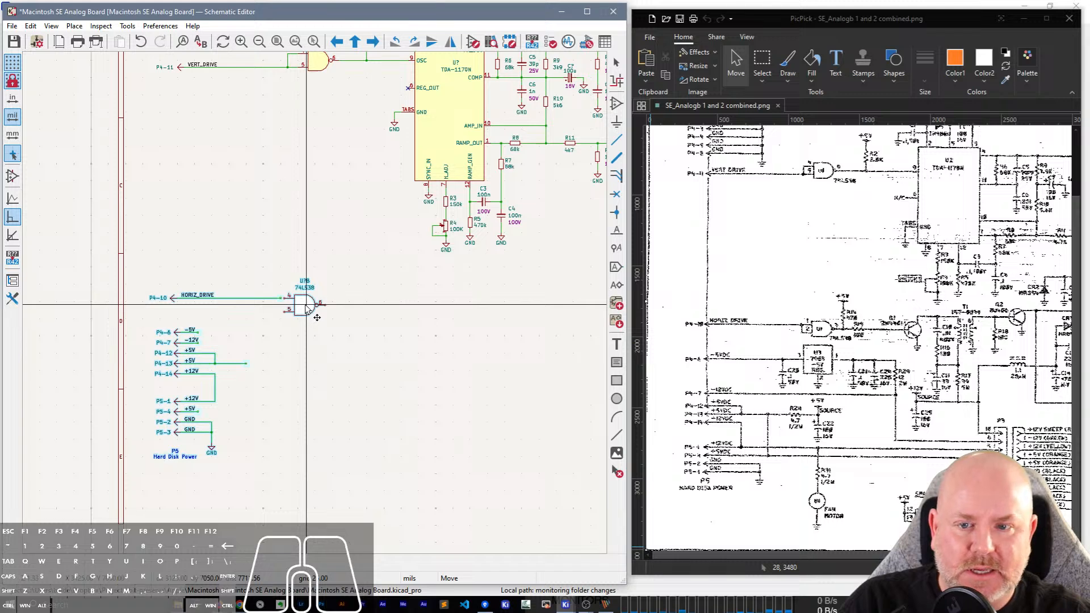
click(307, 310)
Add the text note "HEIGHT" to the left of potentiometer R4.
scroll(423, 232, up, 1)
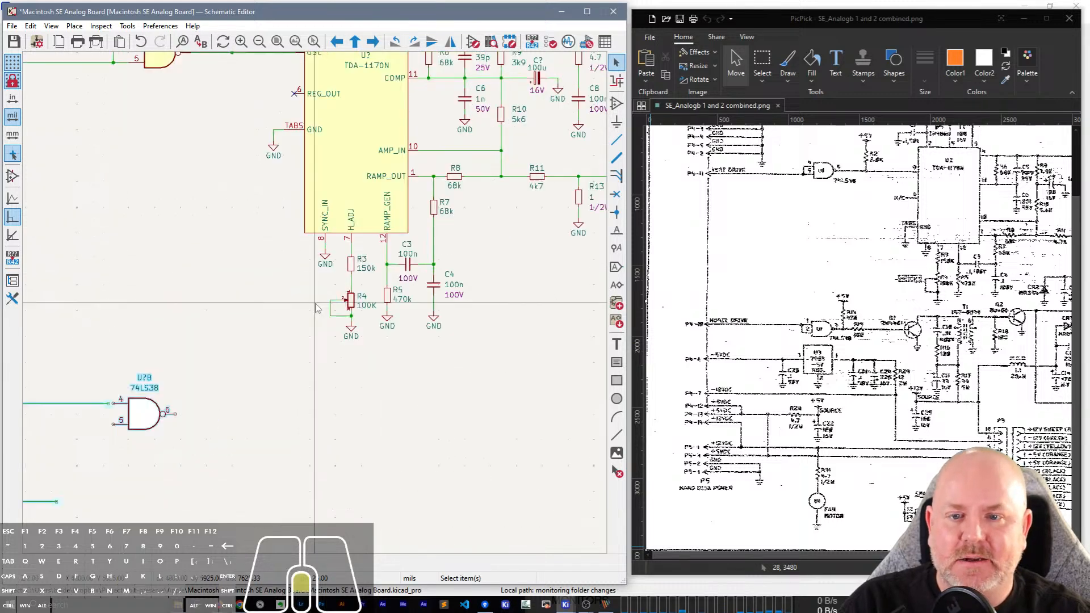
scroll(317, 308, up, 3)
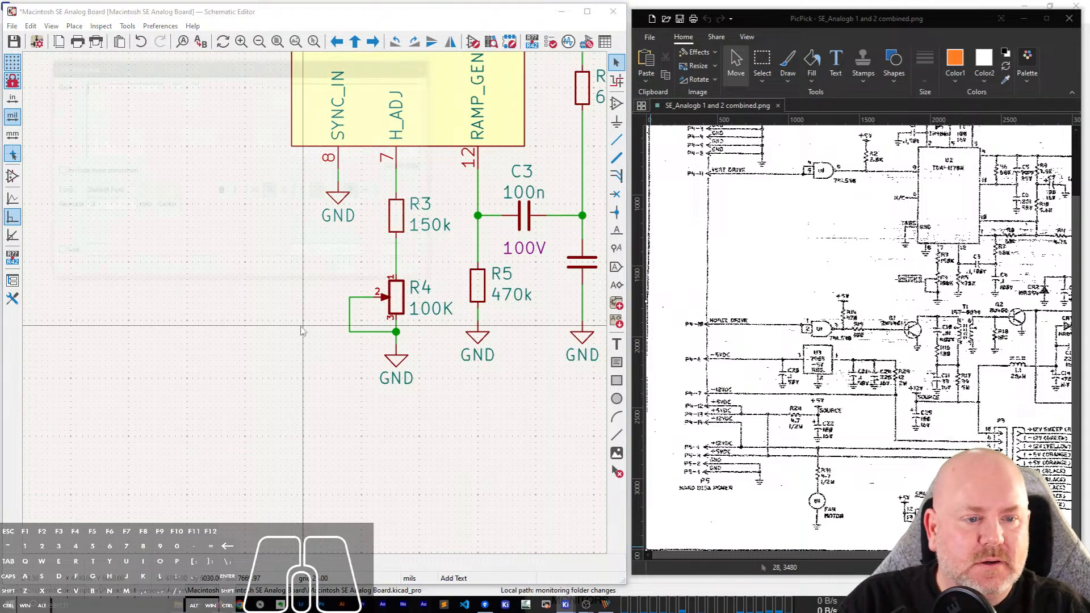
text(tHEIGHT)
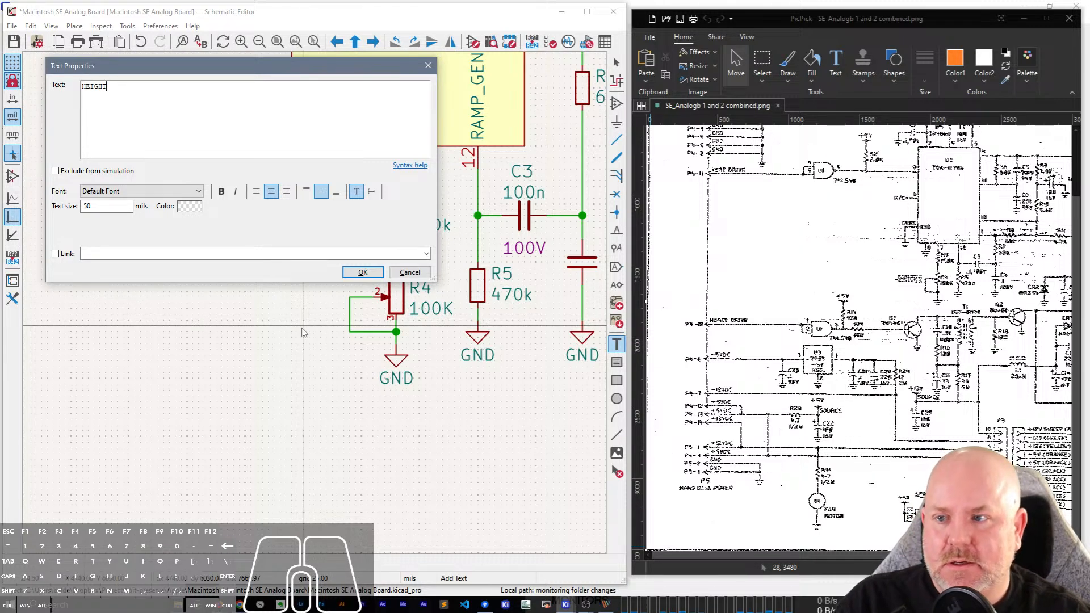
key(BackSpace)
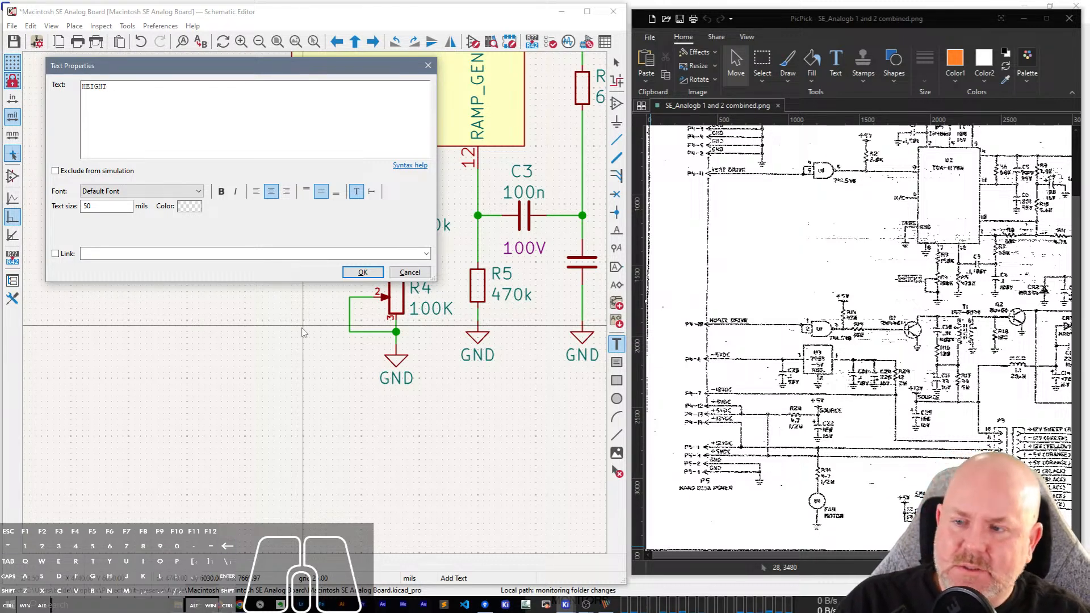
key(ctrl+Return)
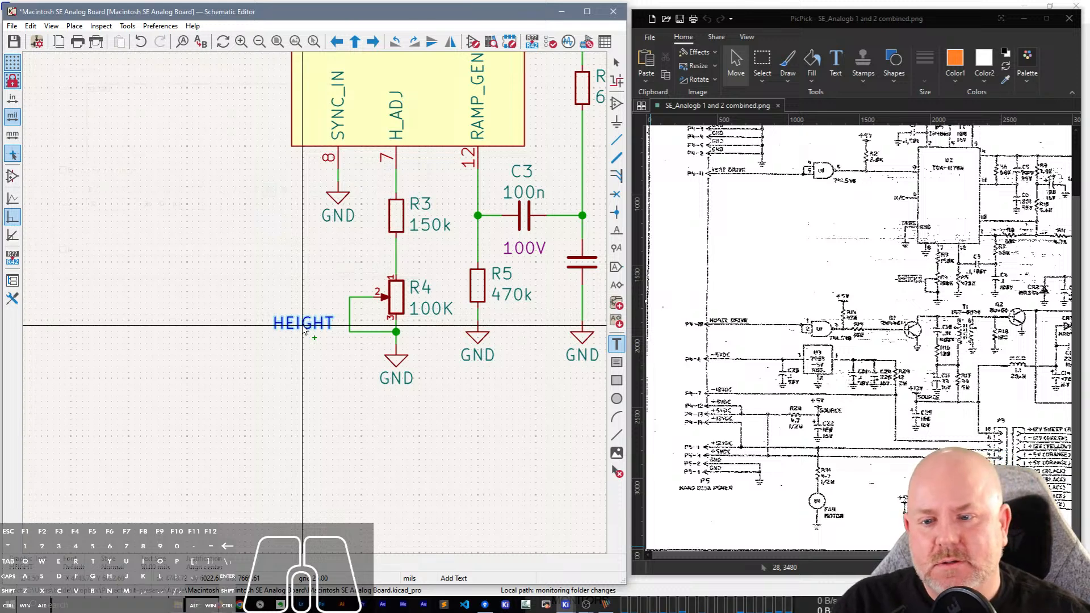
click(292, 321)
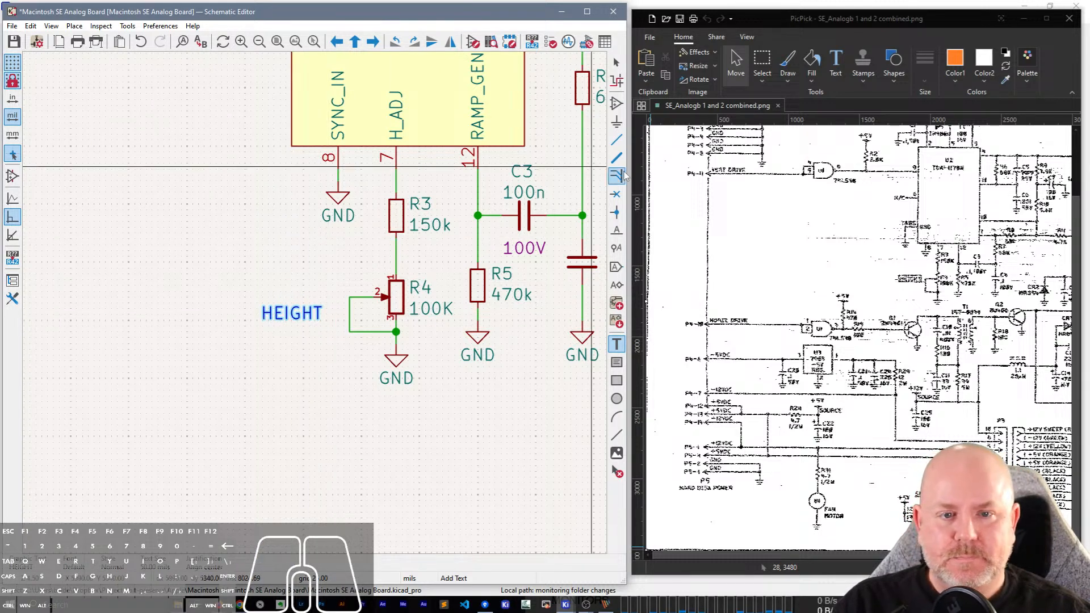
Draw a rectangle around the HEIGHT note beside R4.
click(616, 380)
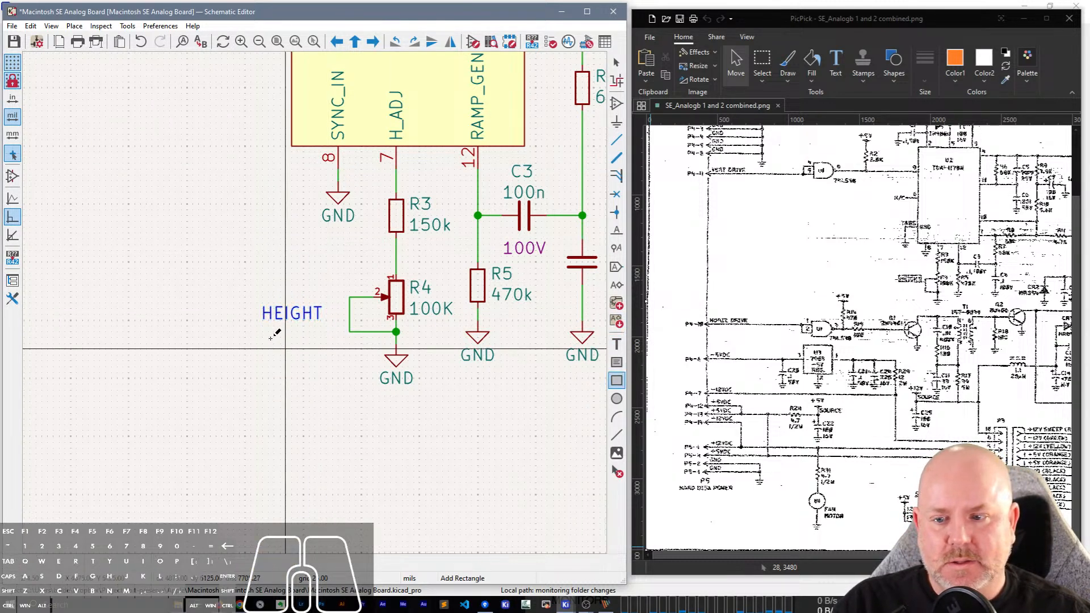
click(262, 297)
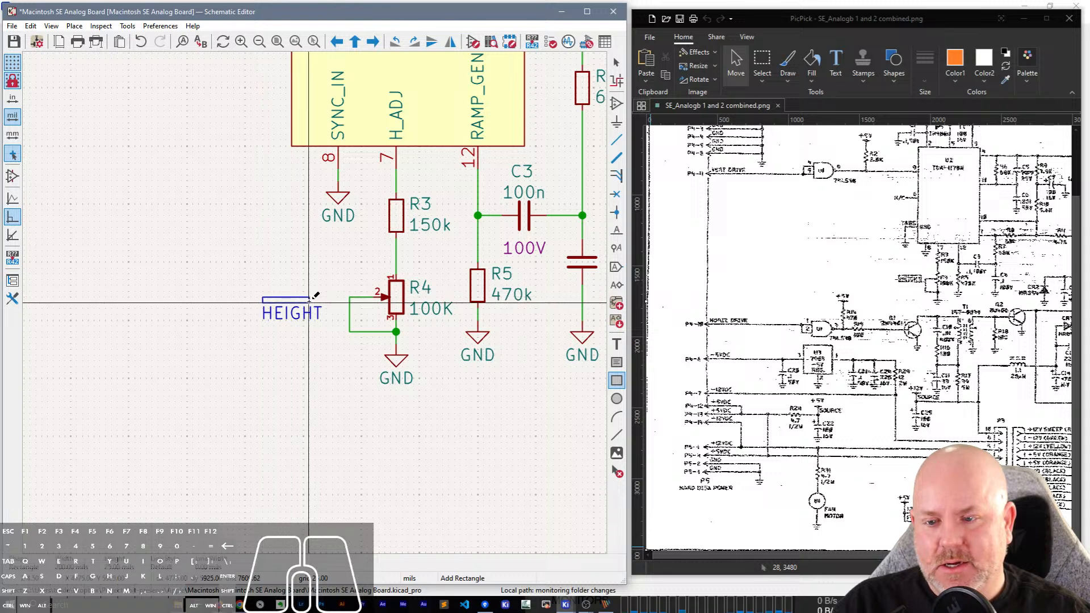
click(331, 325)
key(Escape)
Shift the rectangle slightly left so it is centred on the HEIGHT text, and save the schematic.
click(320, 326)
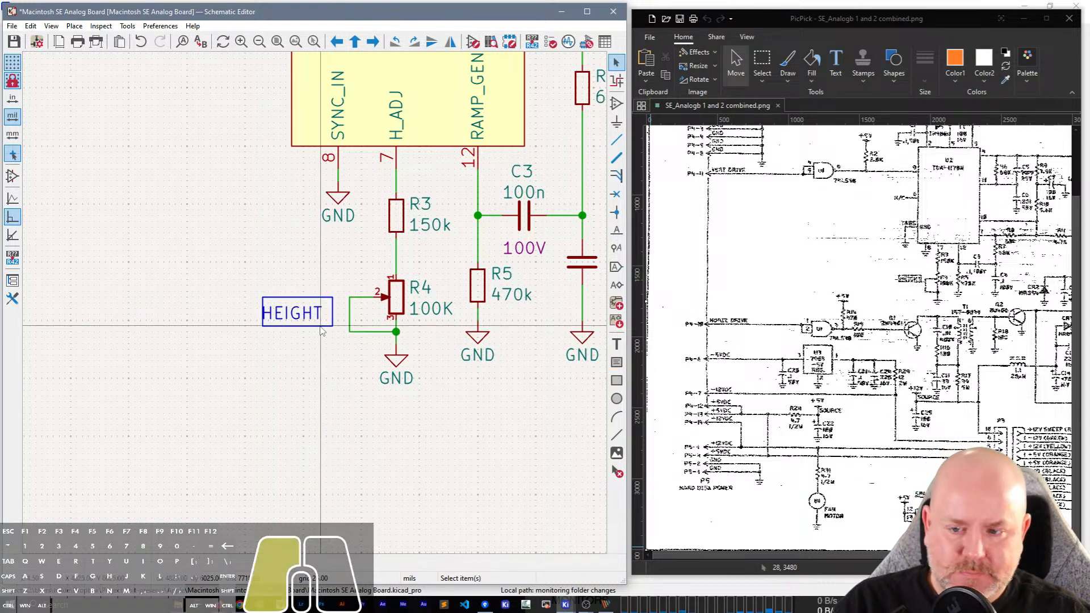
key(m)
click(315, 327)
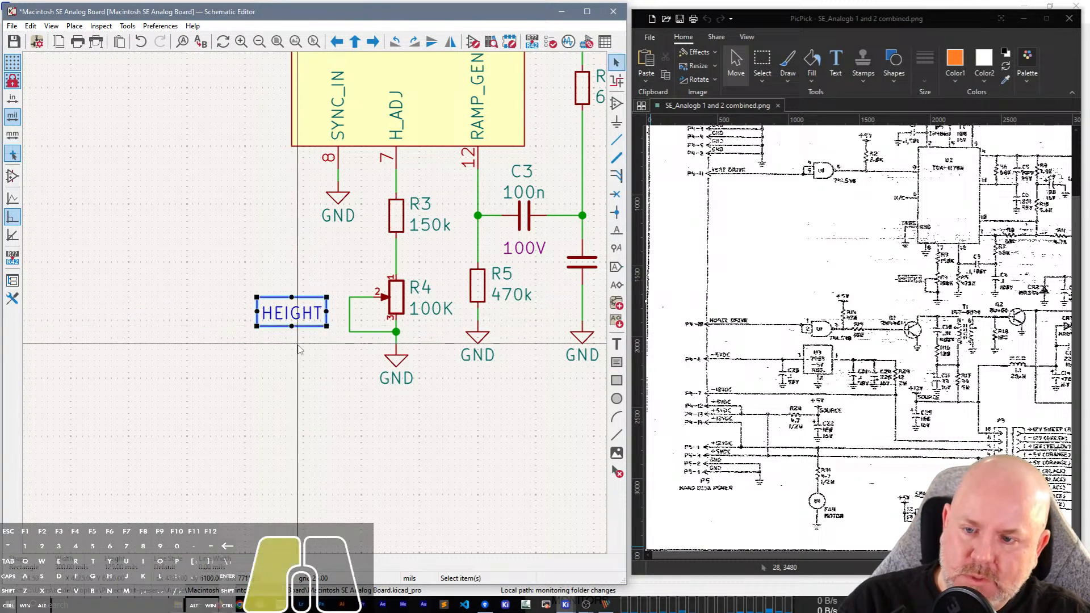
click(299, 344)
key(ctrl+s)
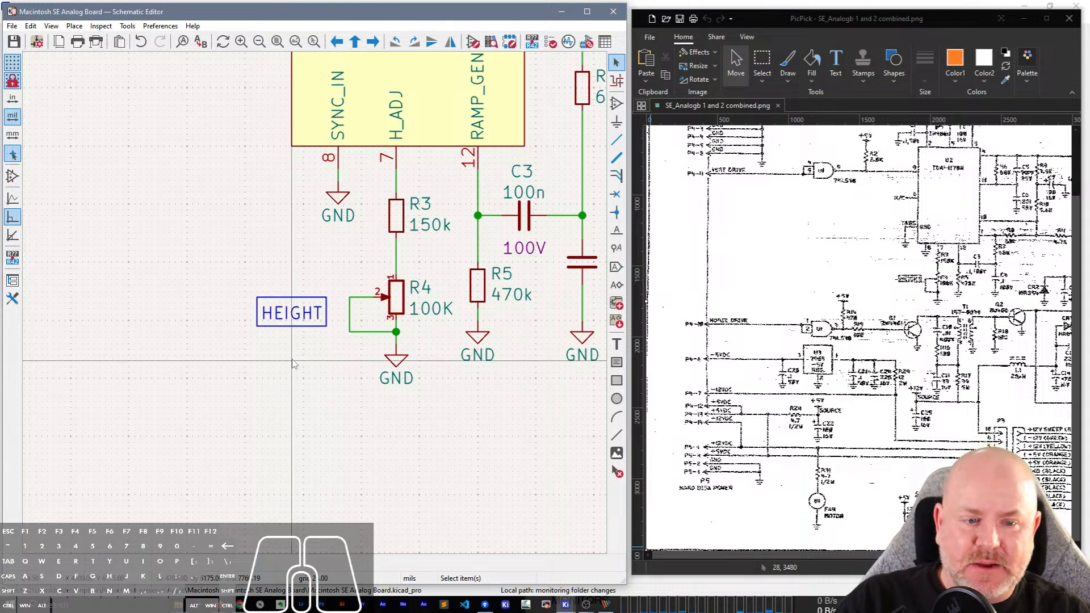
Wire input pins 4 and 5 of the duplicated 74LS38 gate together to the HORIZ_DRIVE line.
scroll(293, 363, down, 4)
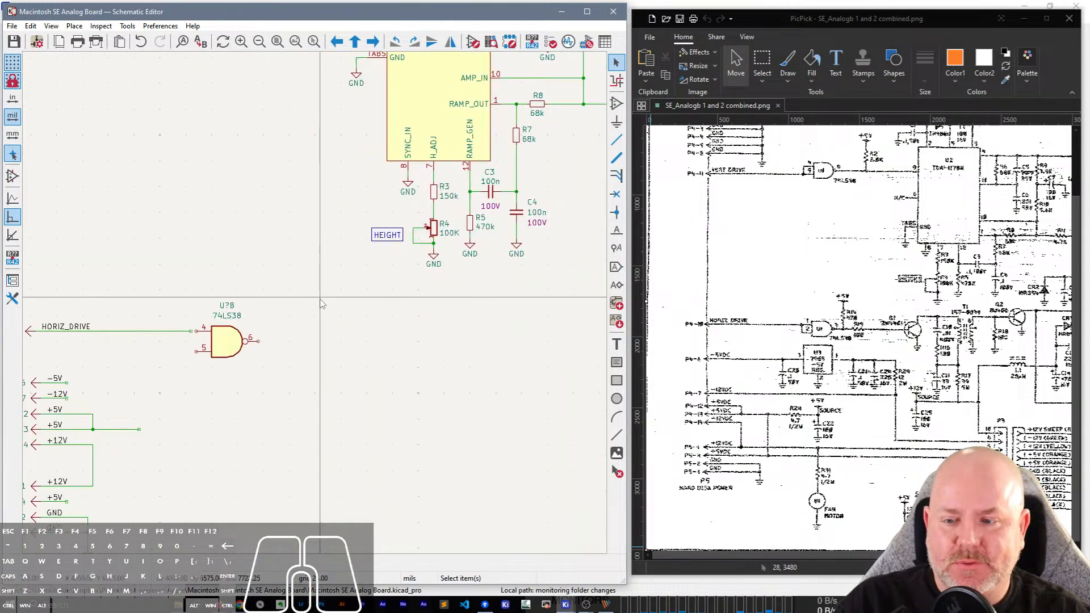
scroll(198, 338, up, 2)
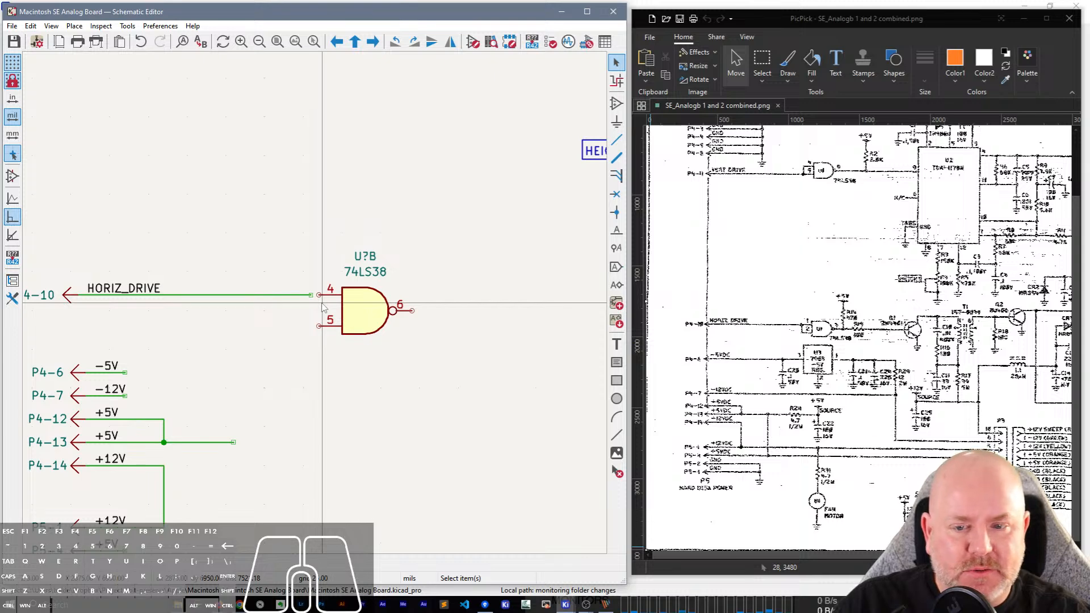
scroll(322, 308, up, 1)
key(w)
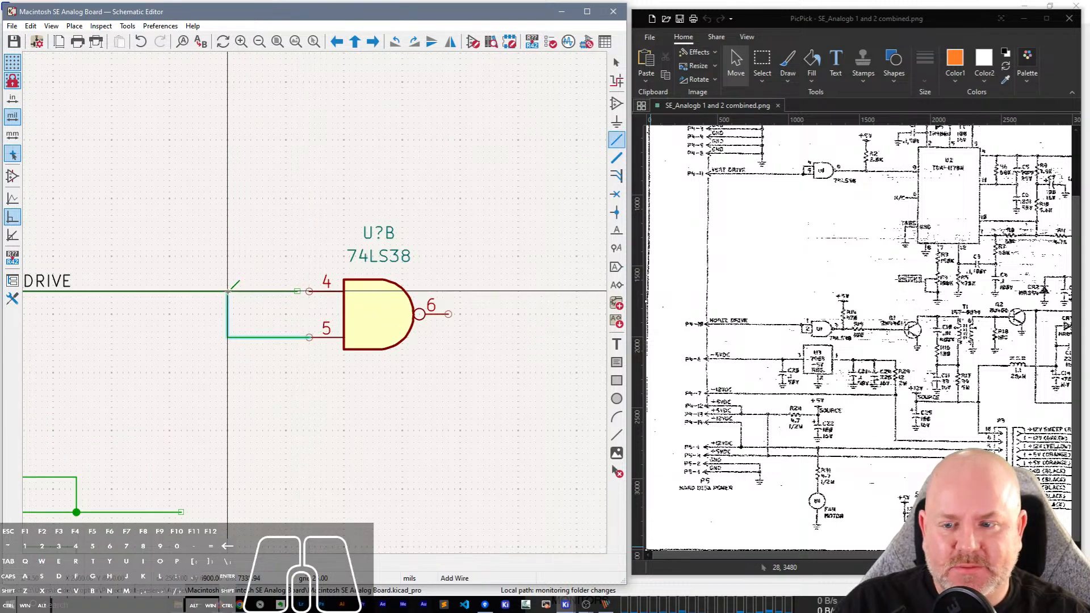
click(228, 291)
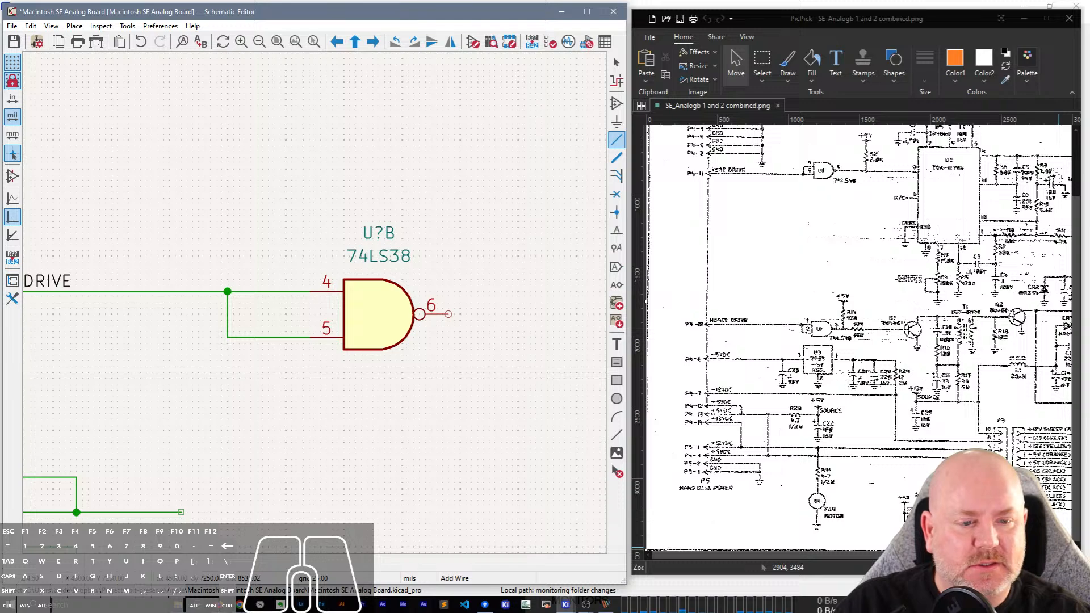
Change the horizontal drive 74LS38 gate from unit B to unit A, following the scanned schematic.
click(1066, 568)
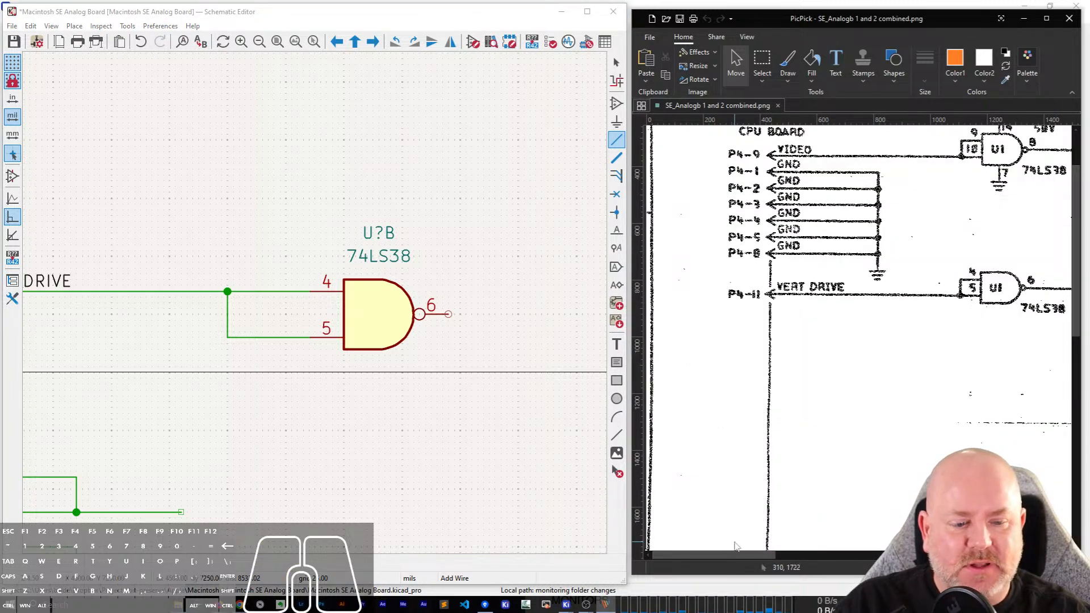
drag(730, 556, 813, 558)
scroll(792, 404, down, 5)
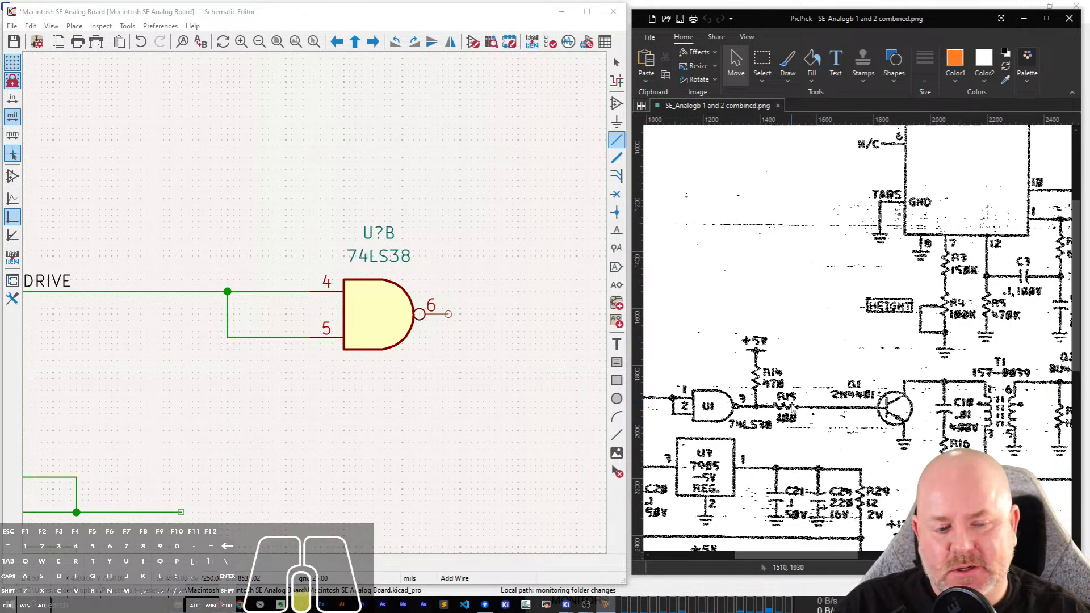
scroll(794, 405, down, 2)
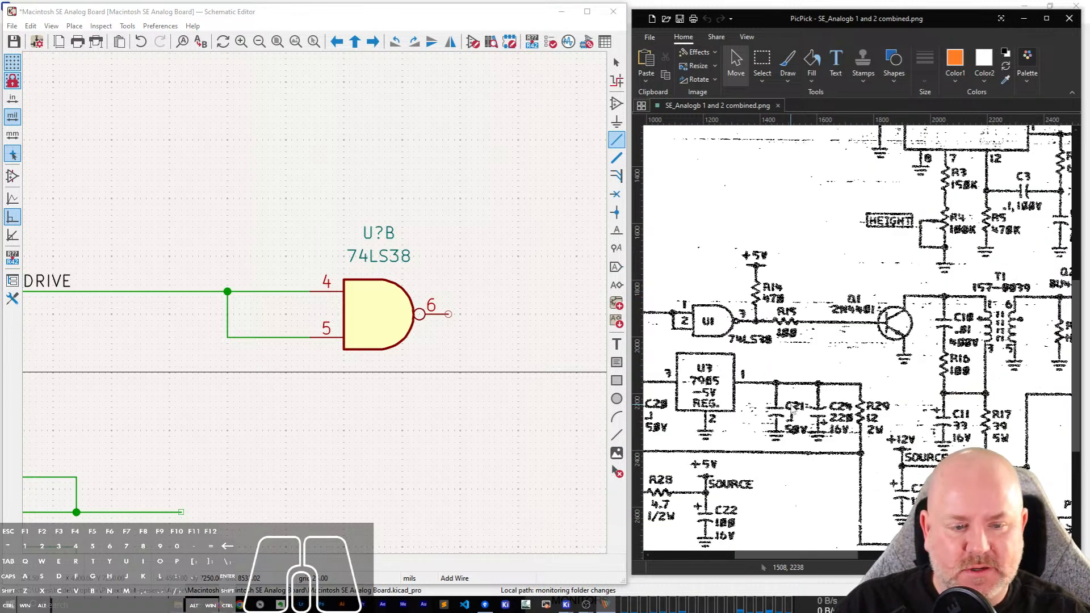
click(378, 325)
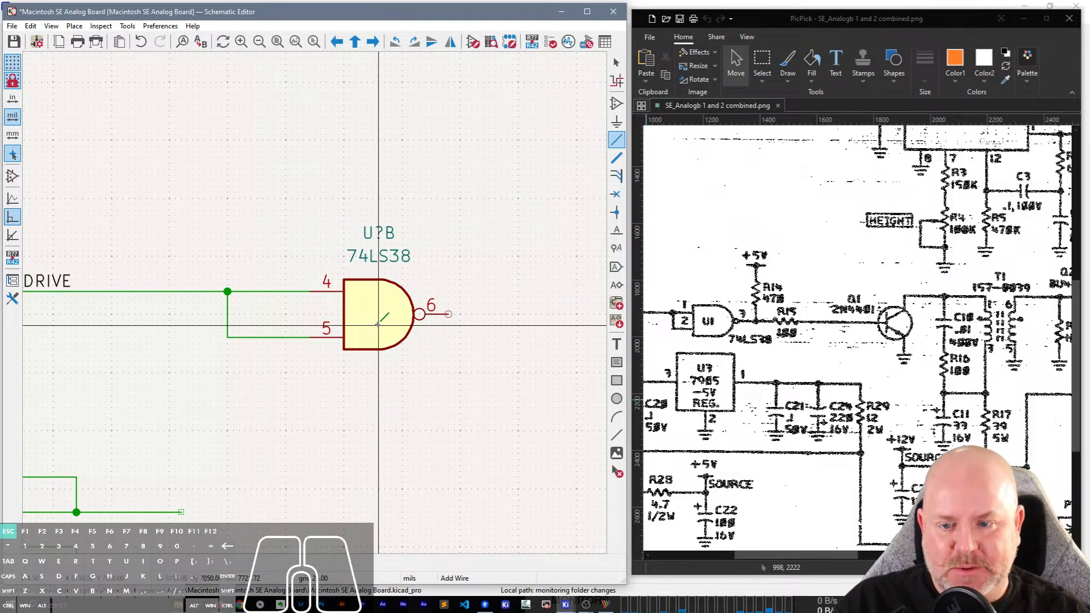
key(Escape)
double_click(377, 324)
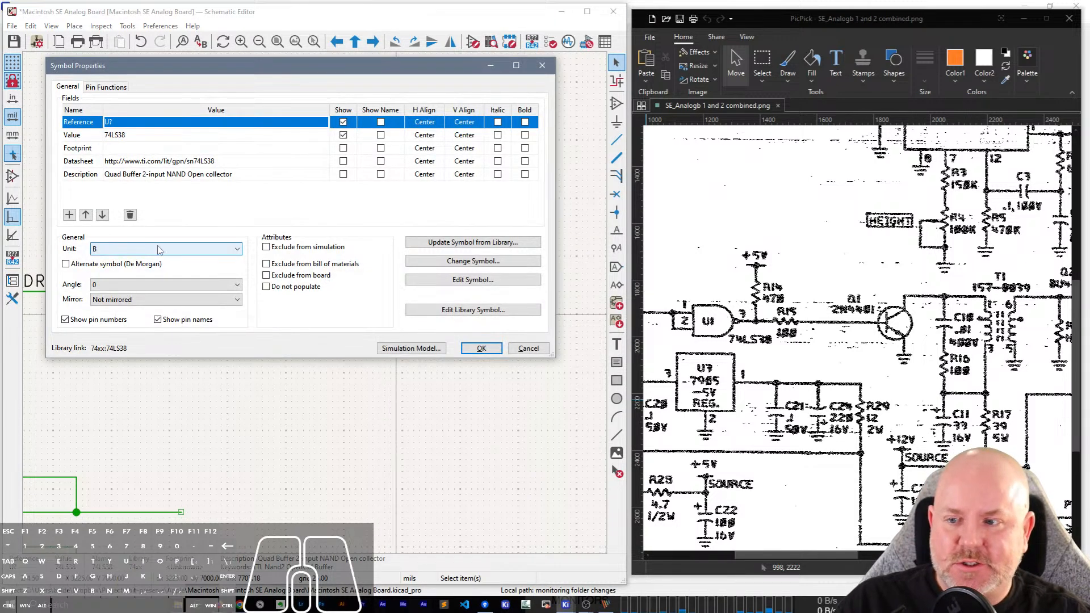
click(159, 250)
click(158, 261)
click(487, 353)
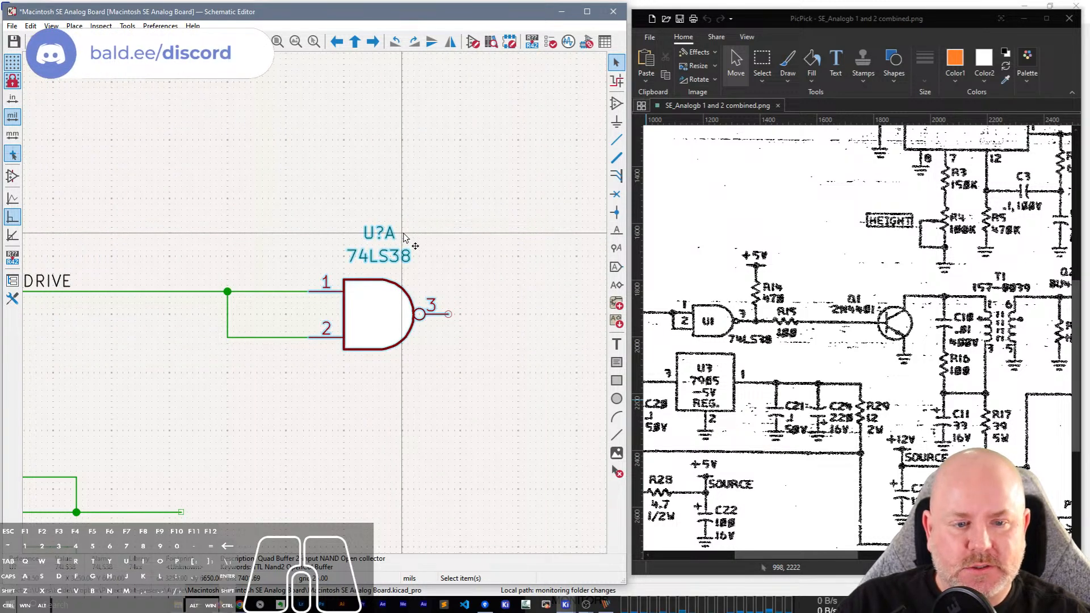
Set the reference of the horizontal drive 74LS38 gate to U1.
double_click(382, 239)
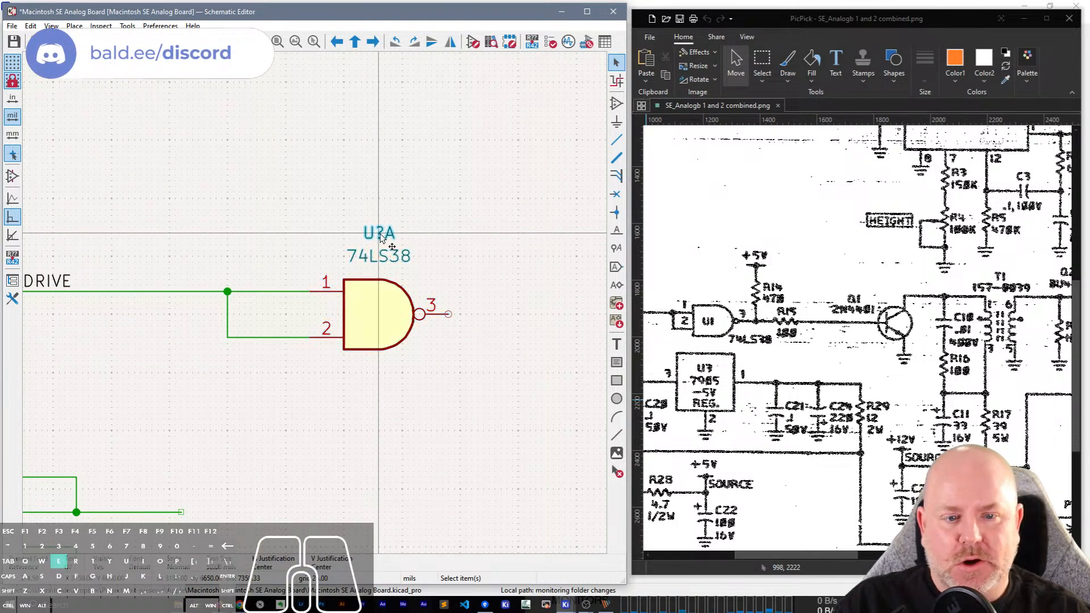
text(1)
key(Return)
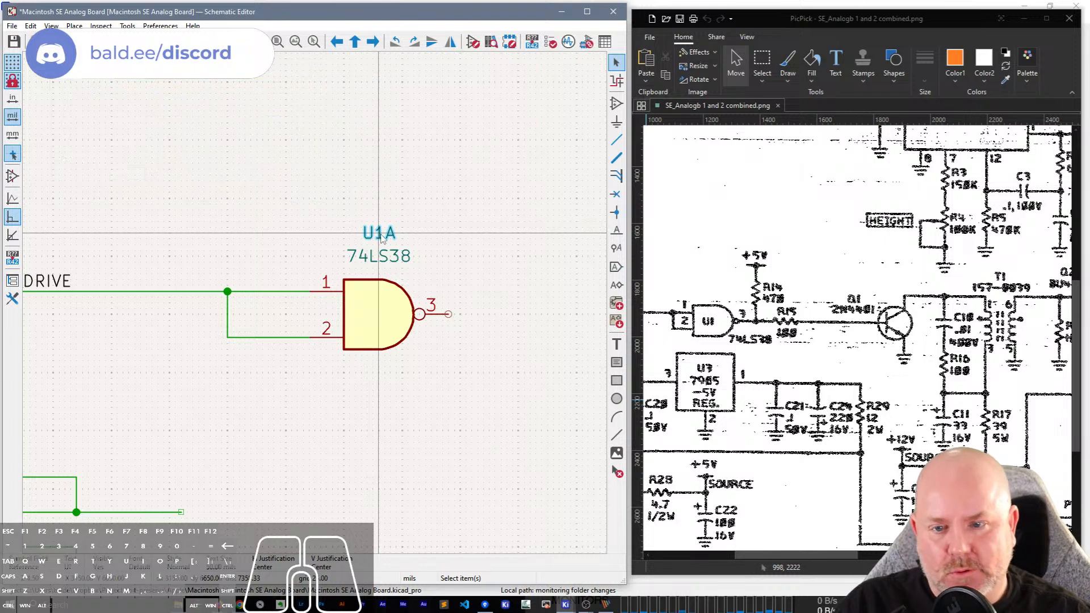
click(494, 267)
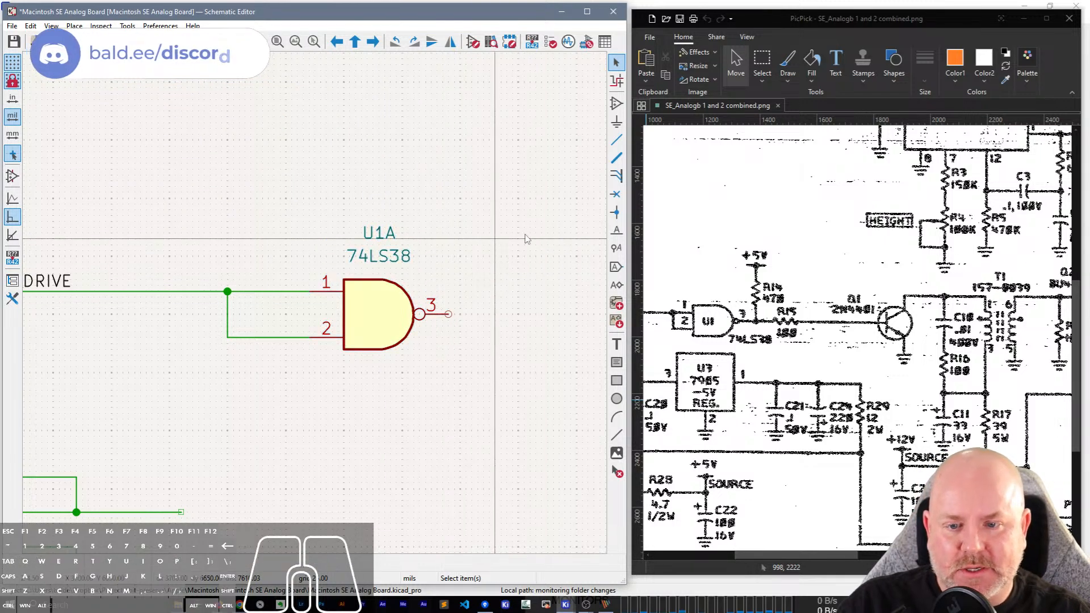
Duplicate R3 twice beside the U1A output, one copy vertical above the output line and one rotated horizontal in line with pin 3.
click(377, 231)
middle_drag(459, 217, 165, 224)
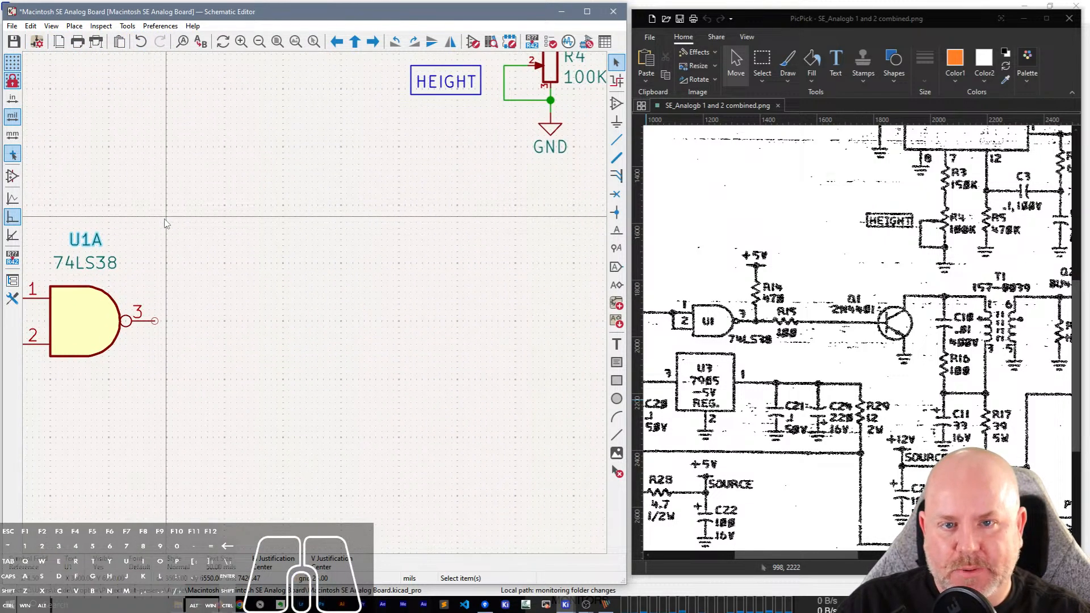
middle_drag(337, 263, 342, 401)
click(561, 120)
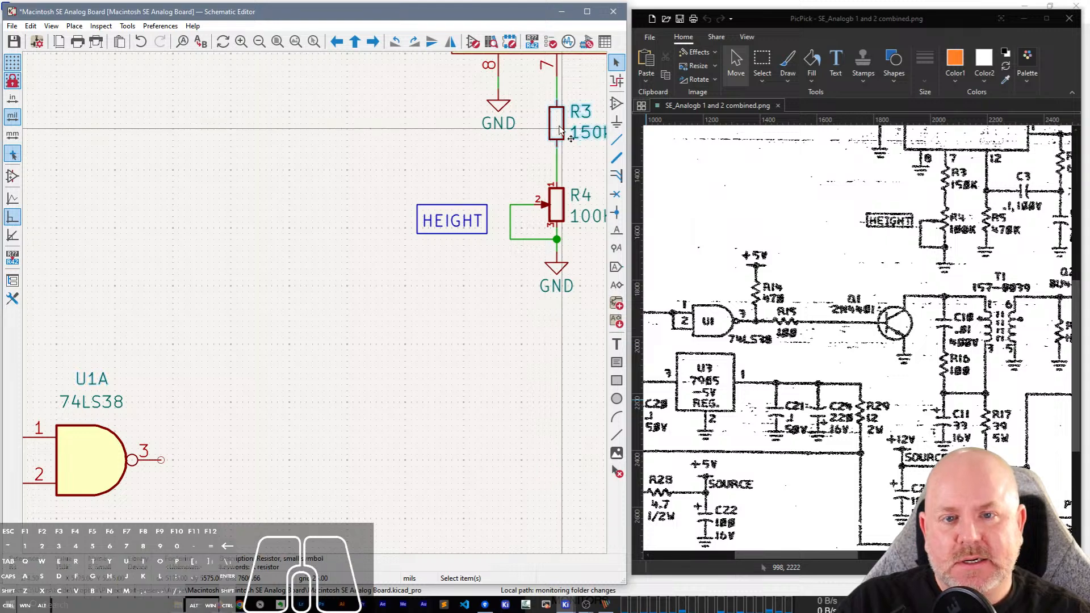
key(ctrl+d)
middle_drag(209, 462, 359, 307)
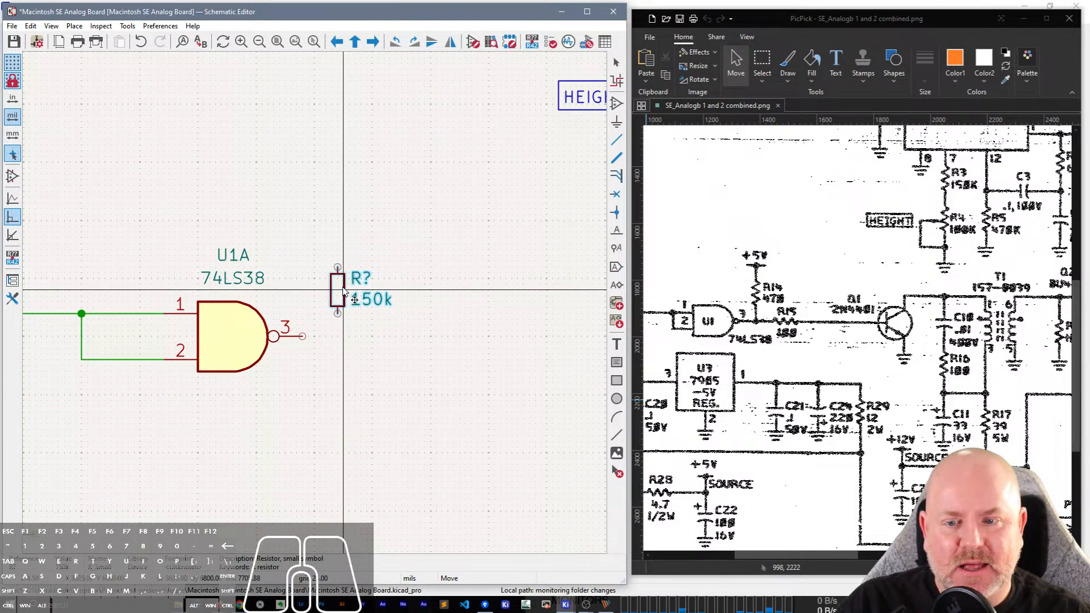
click(338, 290)
key(ctrl+d)
key(r)
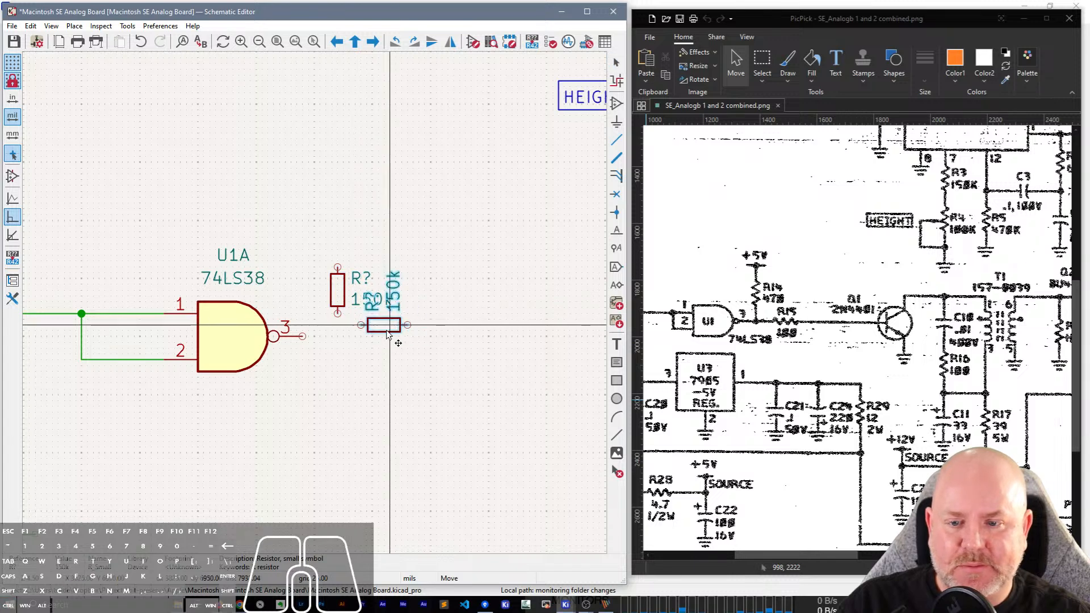
click(400, 338)
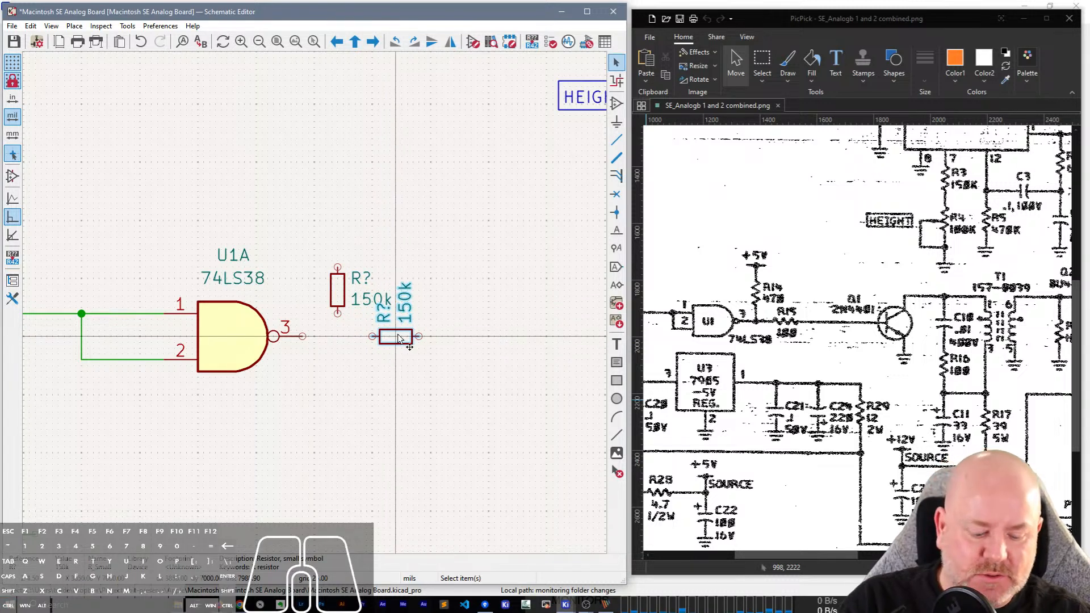
Auto-place the horizontal resistor's fields, then set its reference to R15 and its value to 100.
key(o)
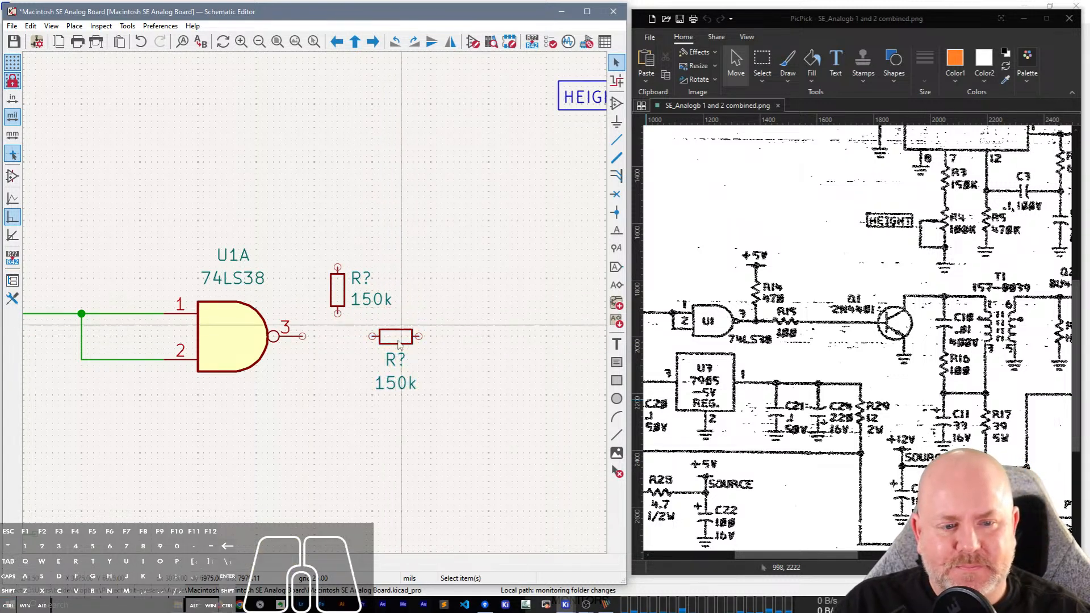
double_click(396, 362)
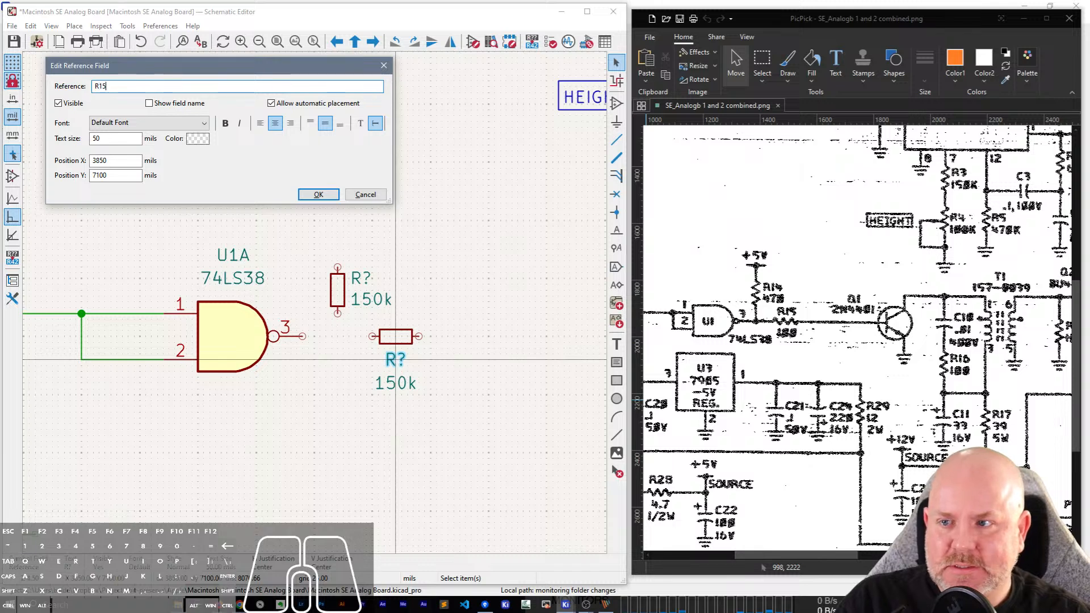
key(Return)
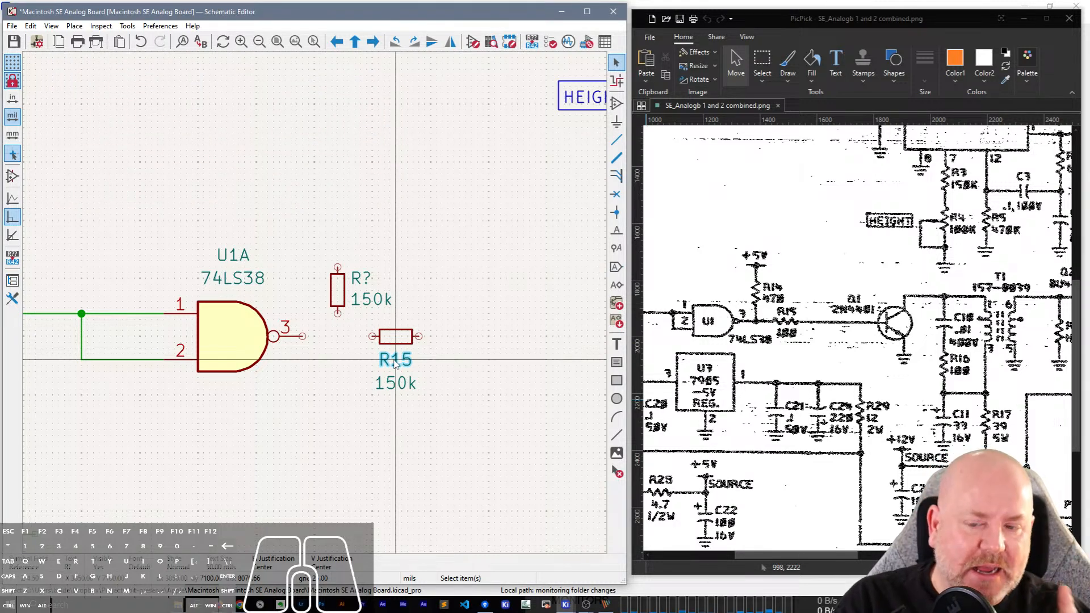
double_click(398, 391)
text(100)
key(Return)
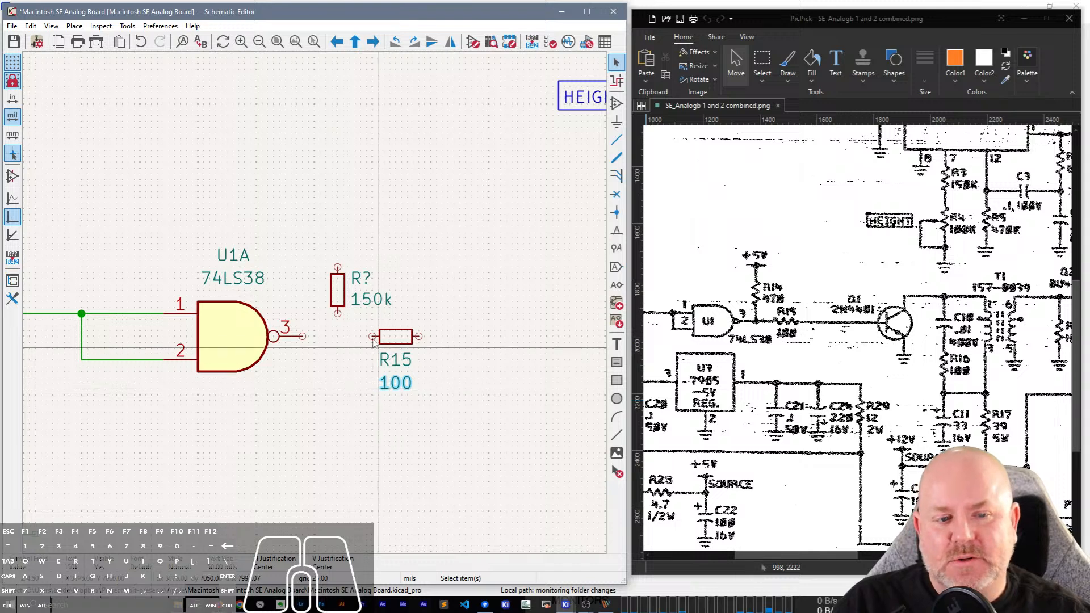
Set the vertical resistor's value to 470 and its reference to R14.
double_click(375, 299)
text(470)
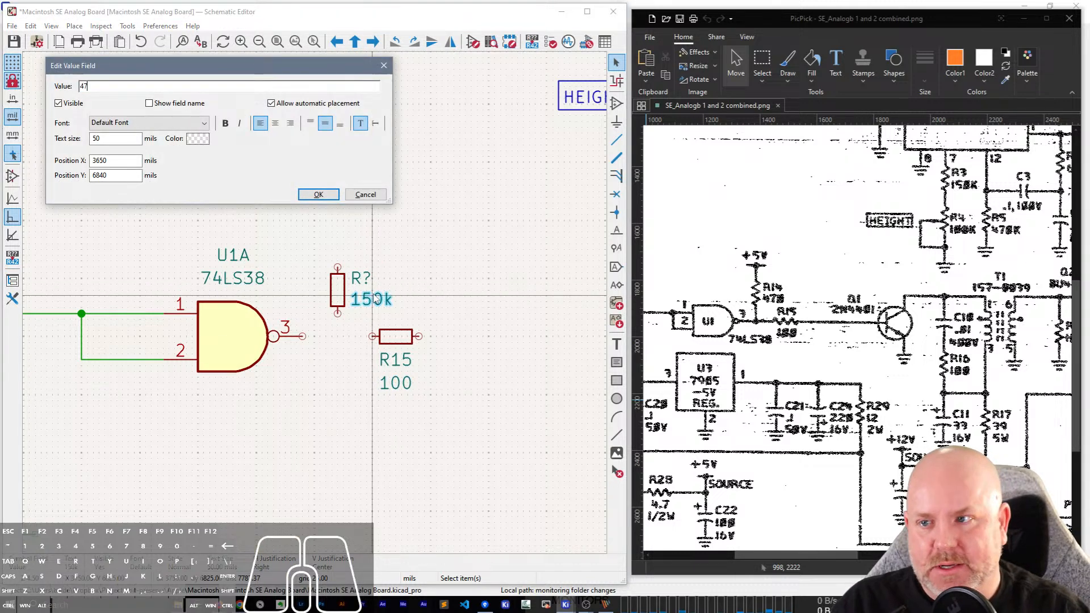
key(Return)
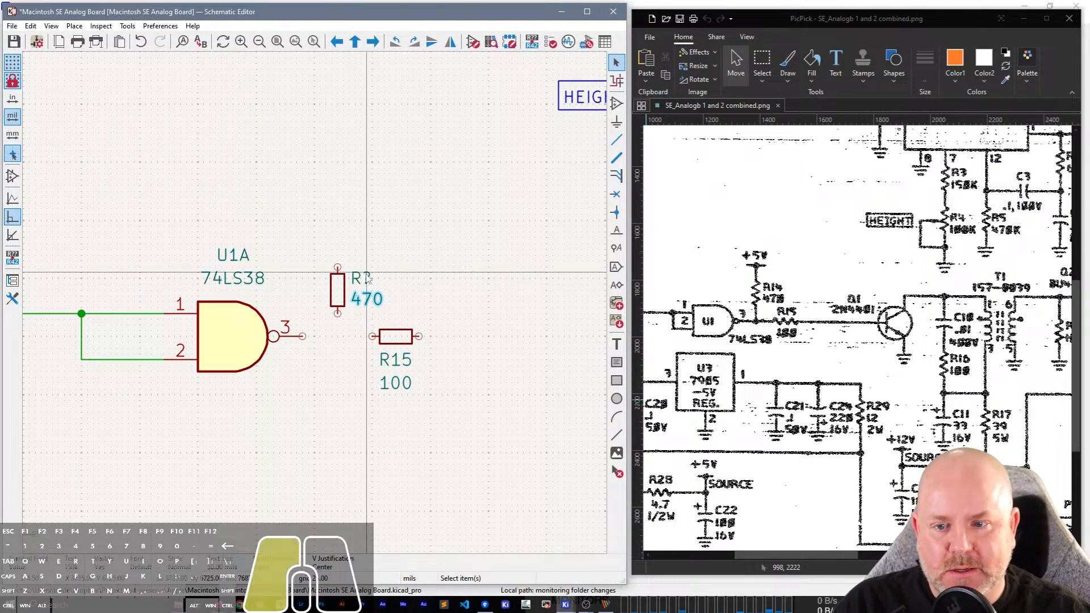
double_click(364, 278)
text(14)
key(Return)
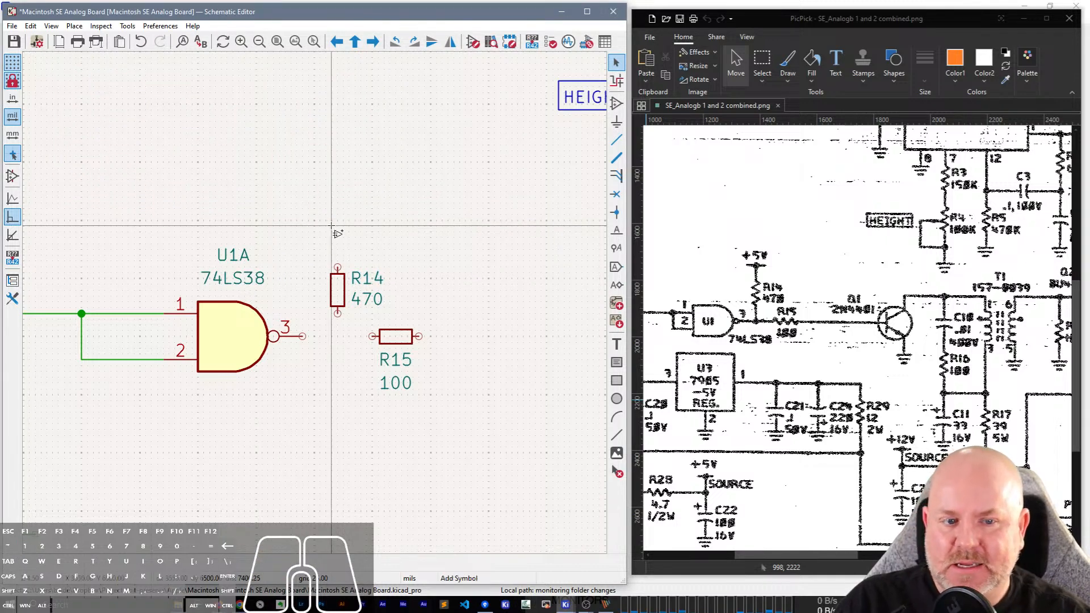
Place a +5V power symbol directly above R14.
text(p+5V)
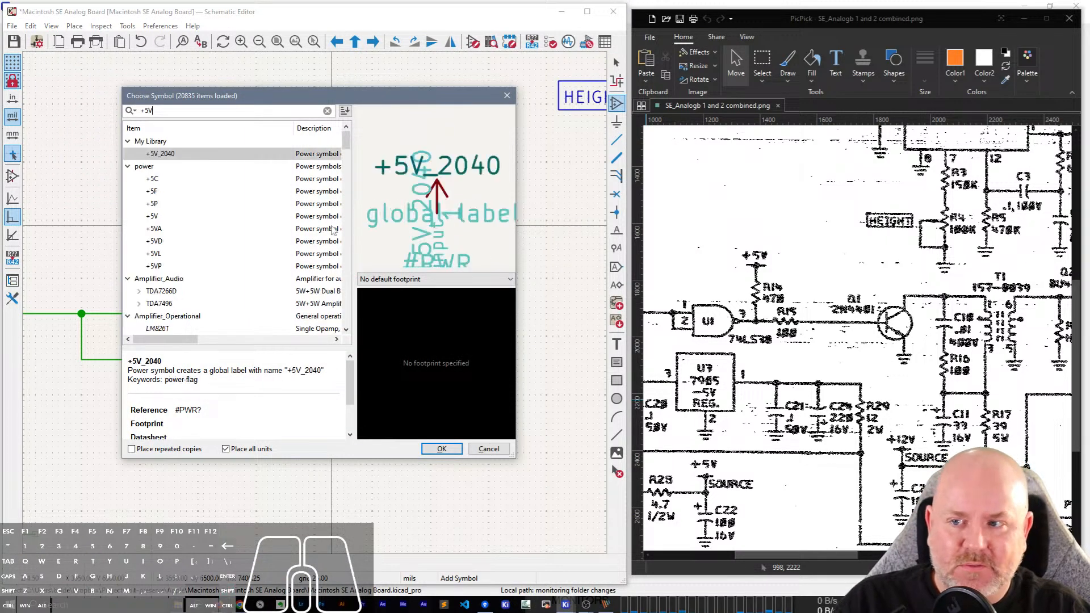
key(Return)
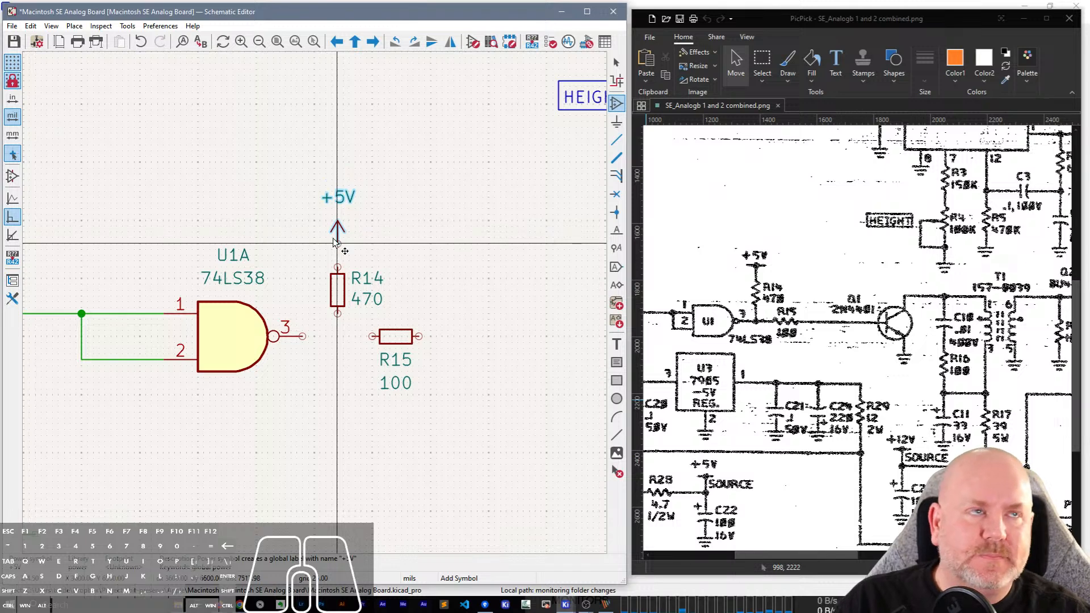
click(337, 251)
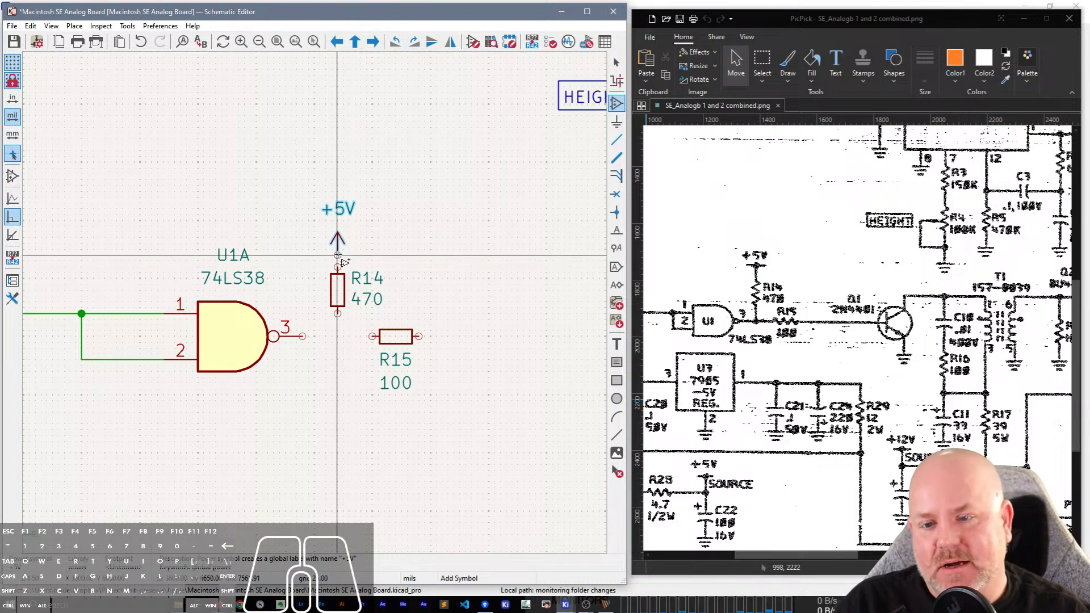
Wire R14 between +5V and the U1A output line, and connect output pin 3 to R15.
key(w)
click(338, 266)
click(303, 336)
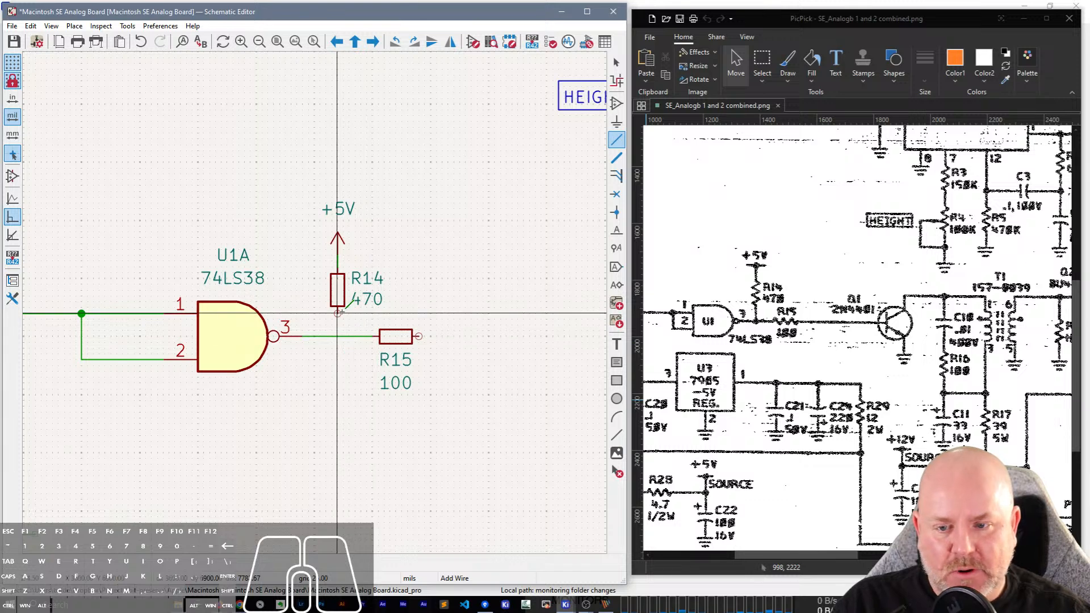
click(338, 314)
click(338, 336)
key(Escape)
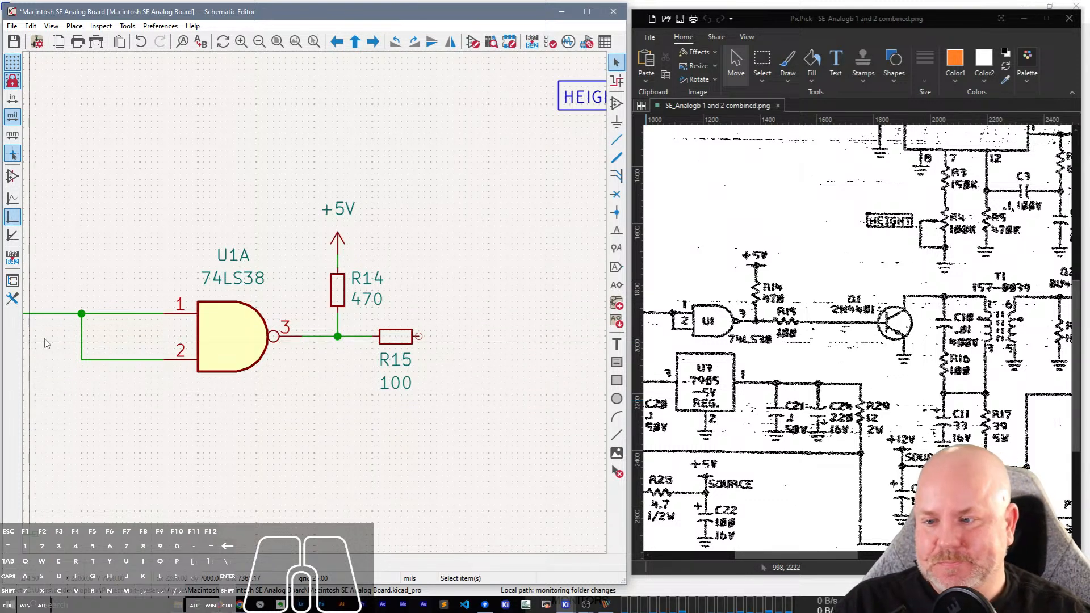
Move the vertical wire joining U1A's input pins 1 and 2 closer to the gate.
drag(81, 321, 137, 317)
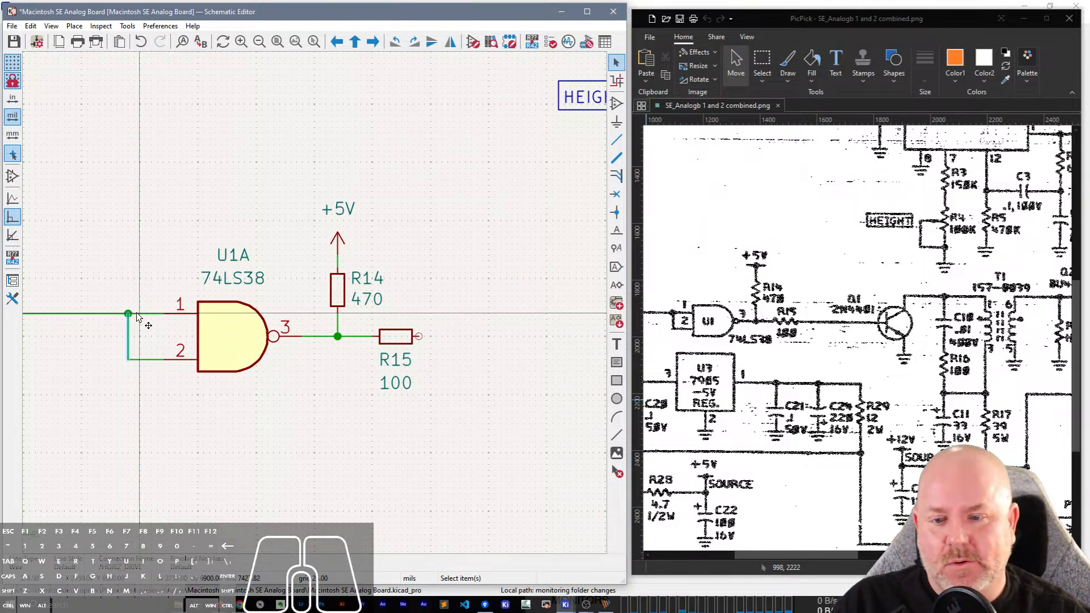
click(463, 268)
Draw a horizontal wire from R15's free end towards the position of transistor Q1.
middle_drag(483, 272, 244, 242)
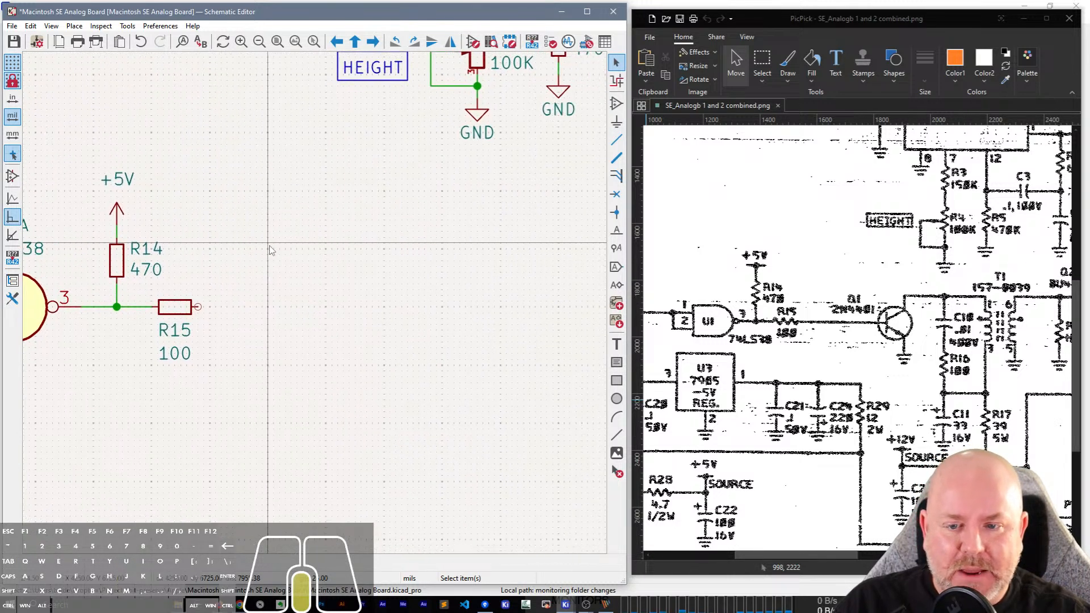
key(w)
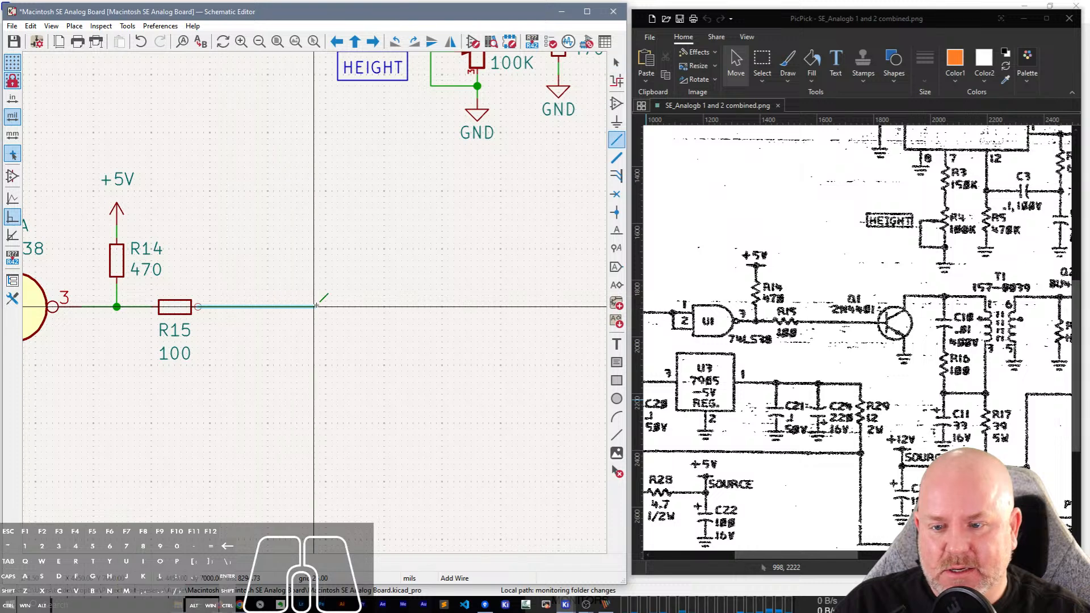
double_click(314, 307)
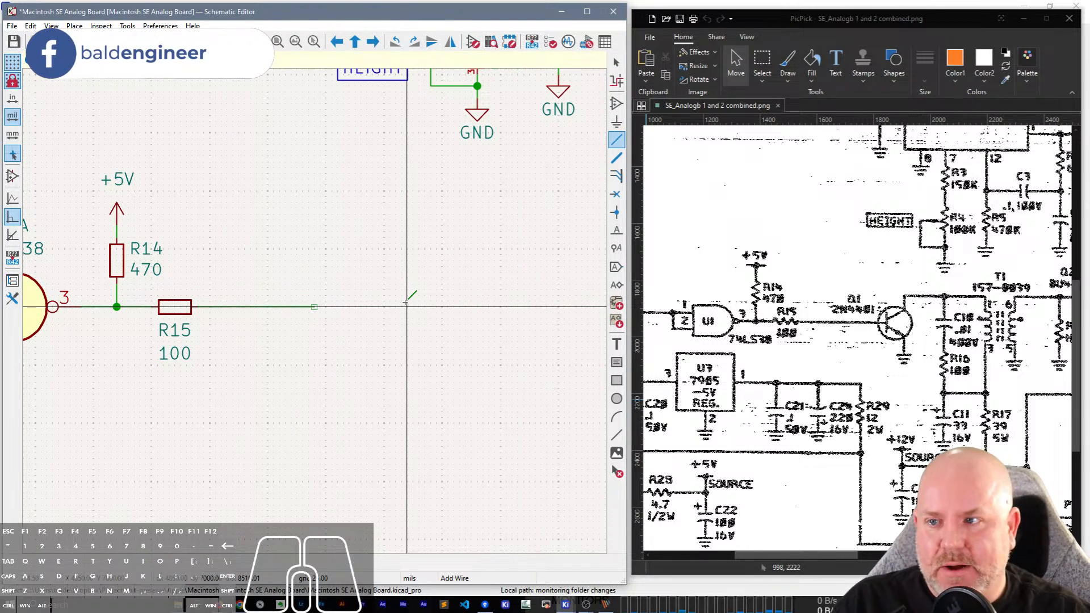
Search the symbol library for the 2N4401 transistor and leave the symbol chooser.
key(p)
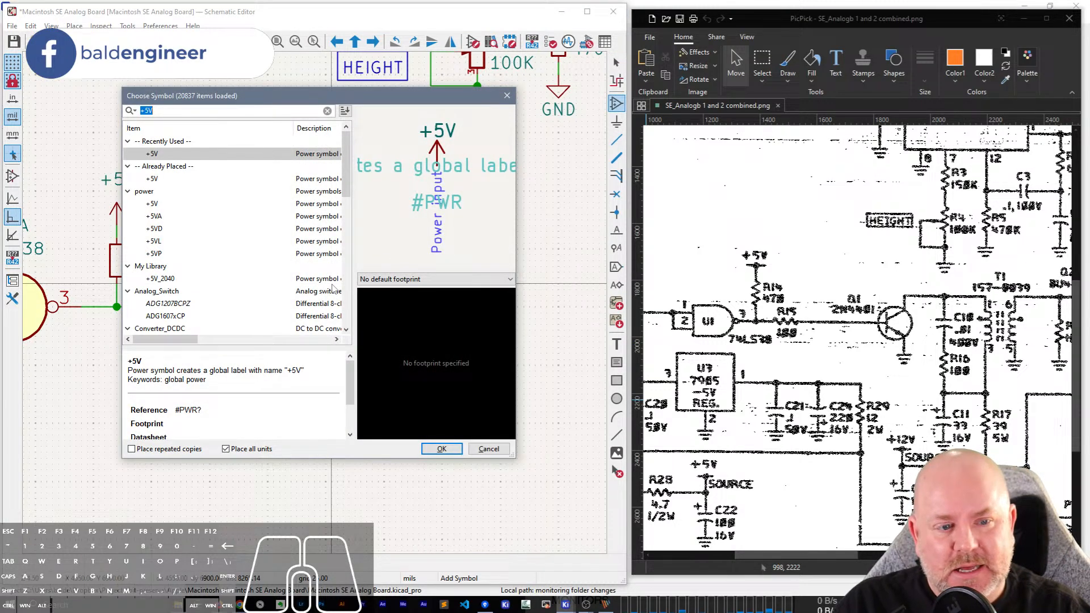
text(2n)
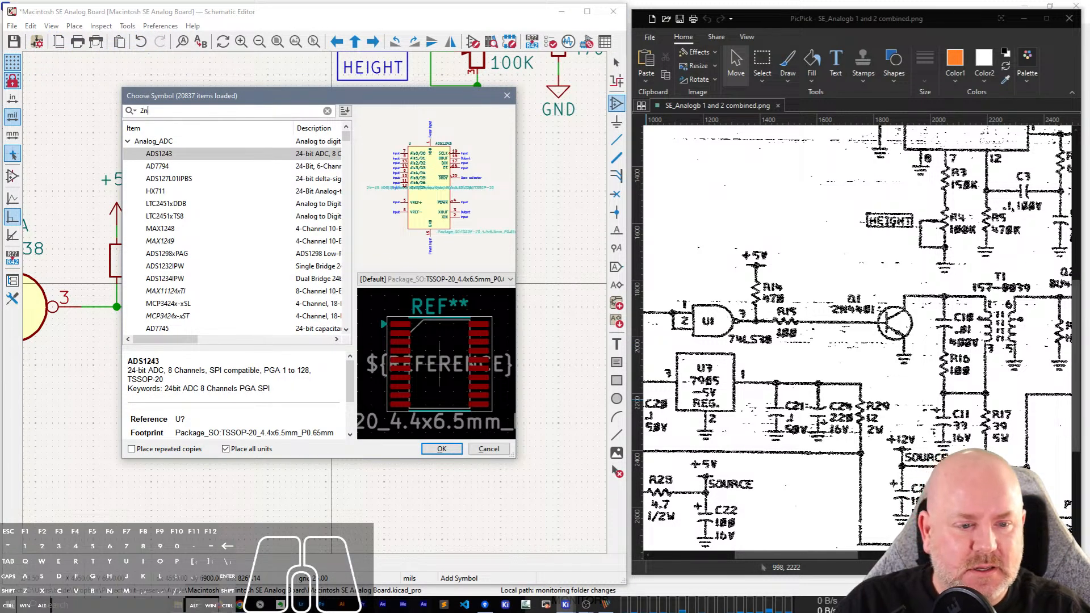
text(4401)
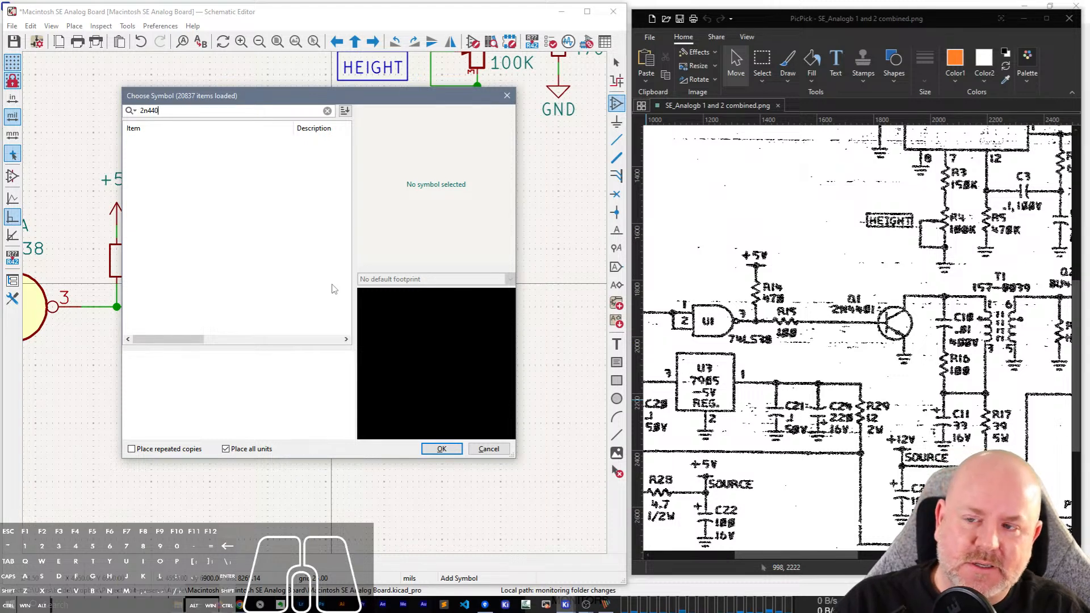
key(Escape)
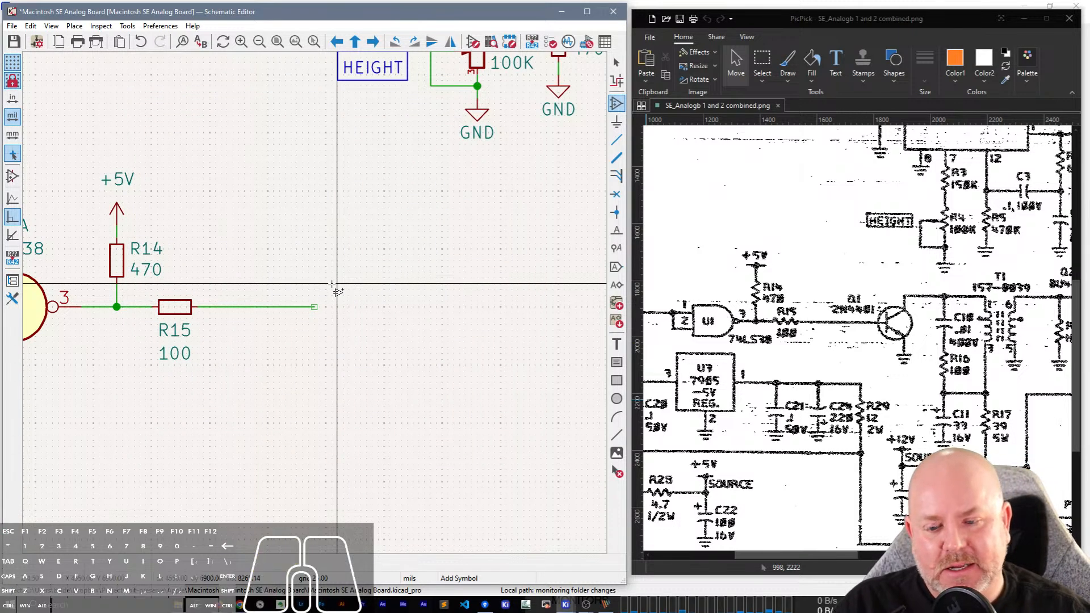
click(332, 284)
key(Escape)
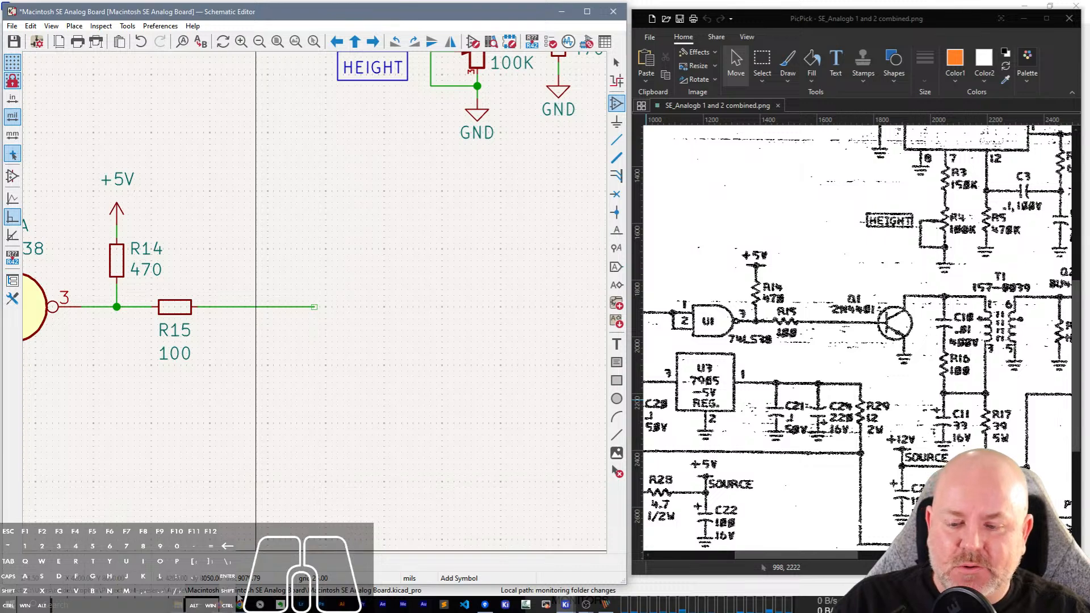
Switch to Firefox and search the web for 2n4401 in a new tab.
mouse_move(241, 605)
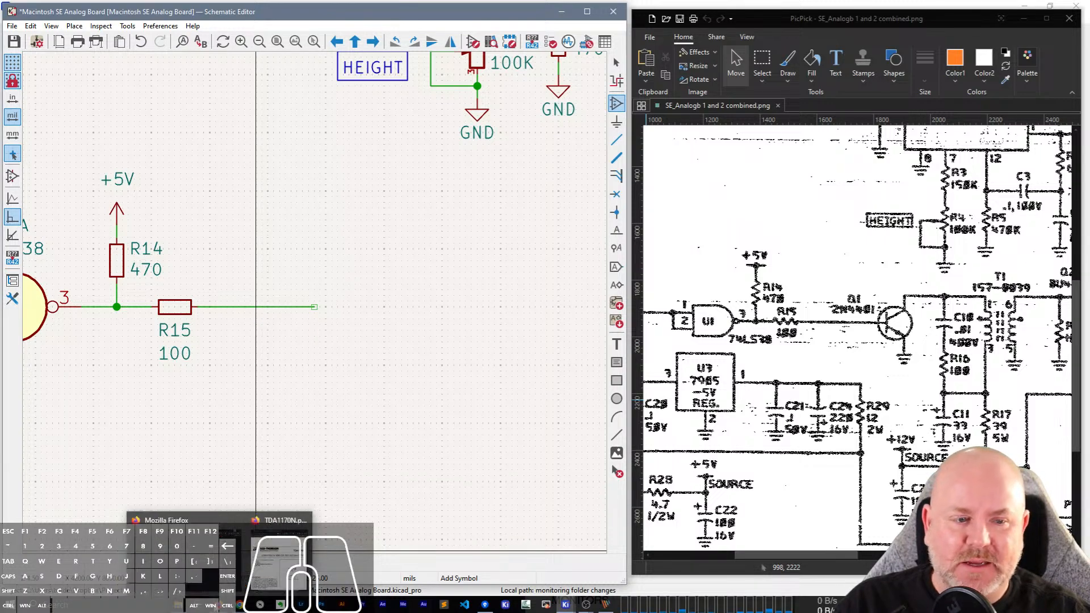
click(280, 540)
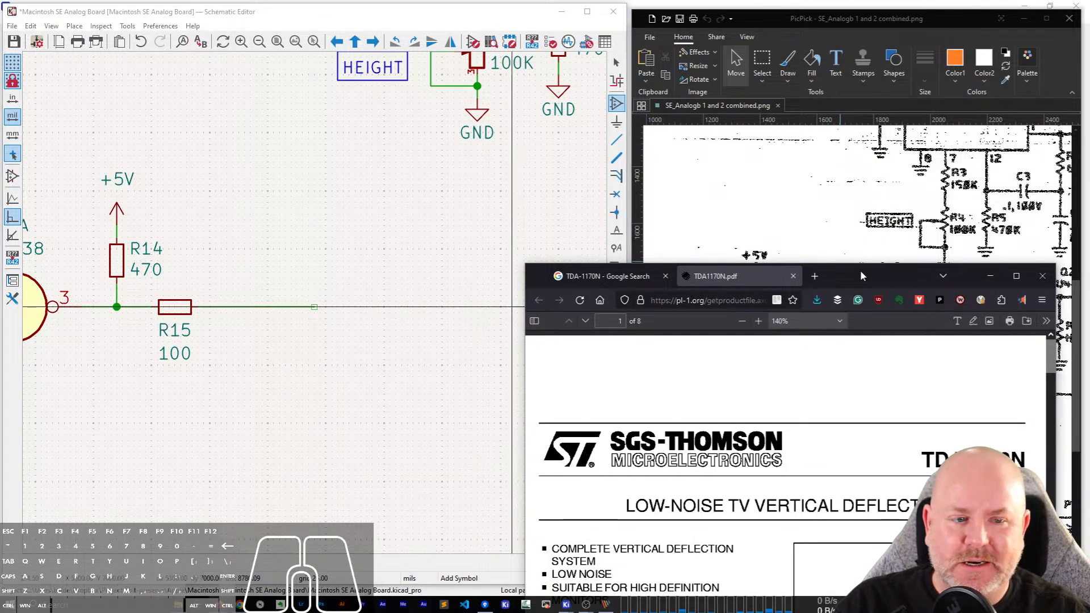
drag(860, 270, 455, 340)
click(409, 346)
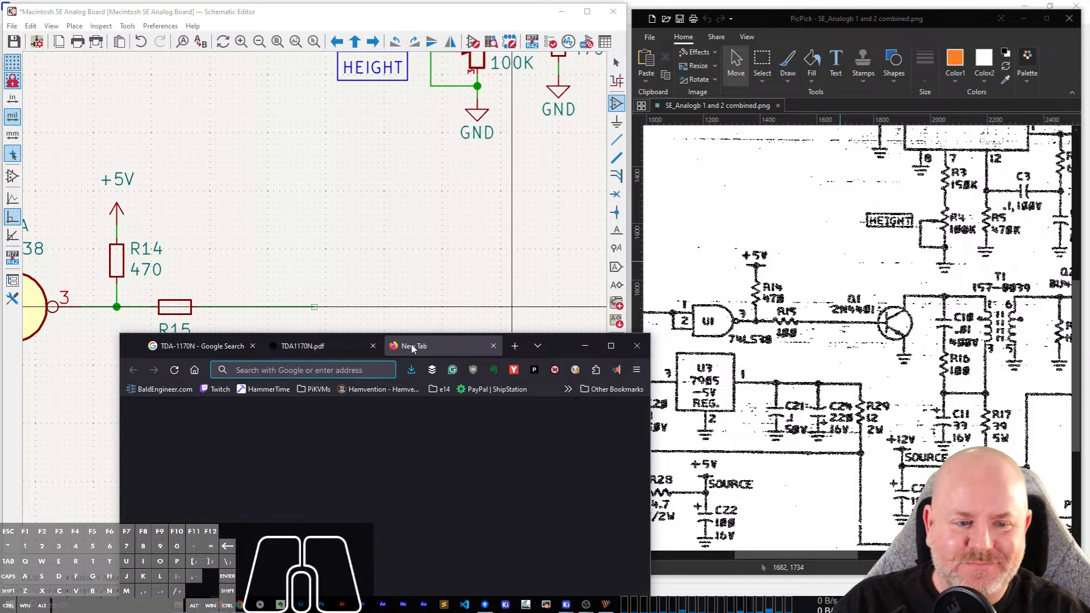
text(2n4401)
key(Return)
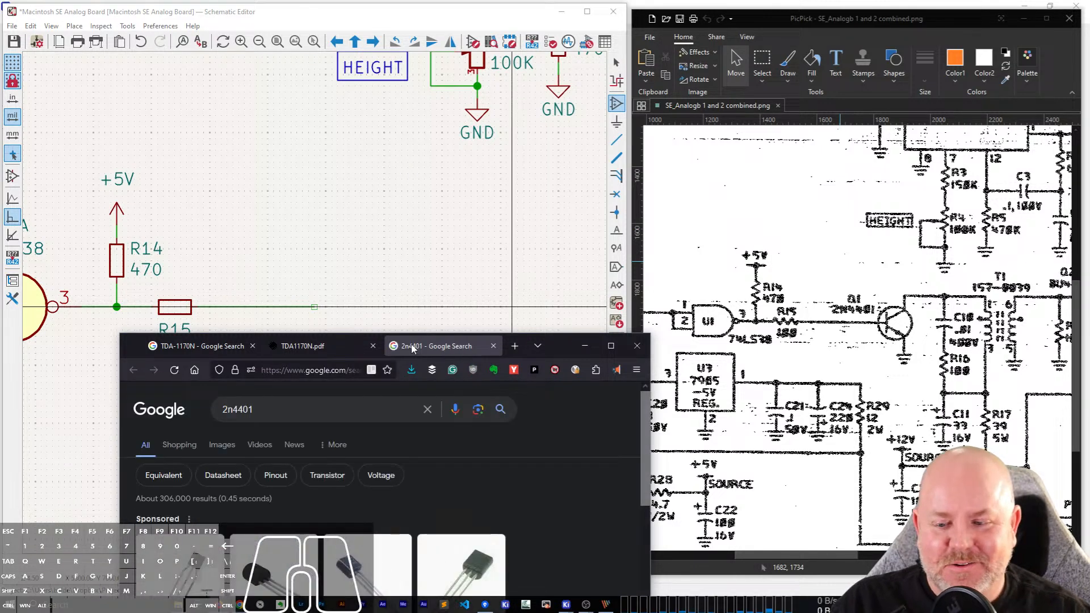
drag(568, 350, 649, 185)
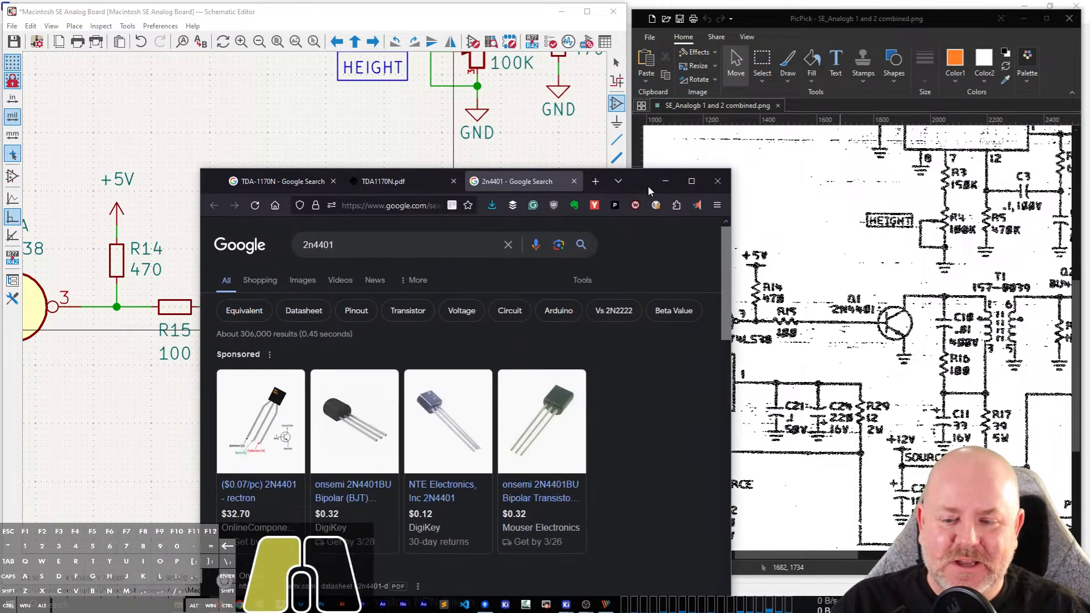
Open onsemi's 2N4401 General Purpose Transistors datasheet and move its window beside the schematic.
scroll(519, 470, down, 2)
scroll(518, 470, down, 3)
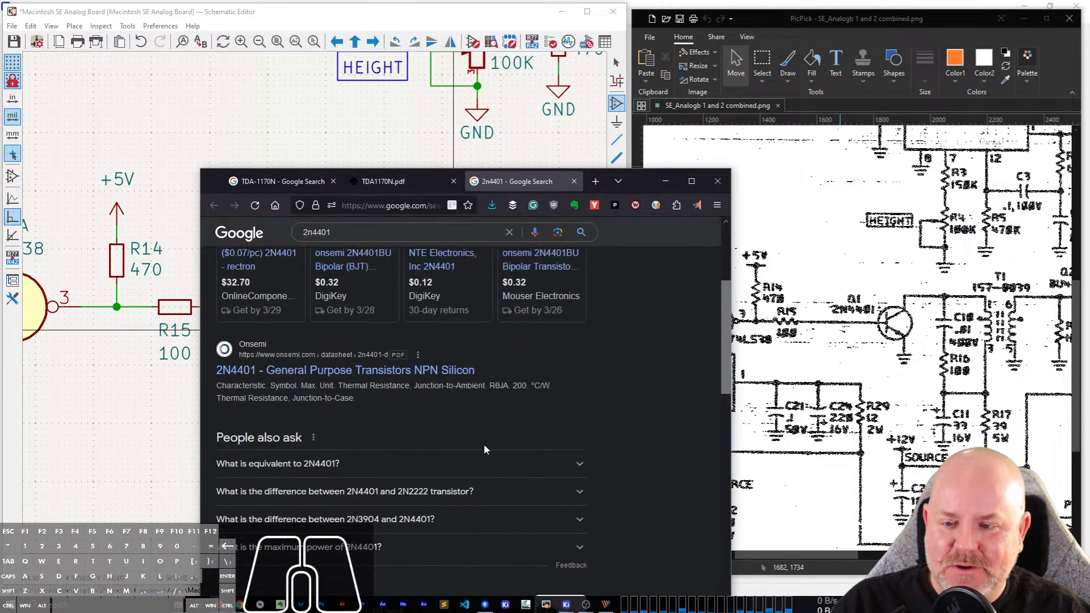
click(359, 377)
click(356, 207)
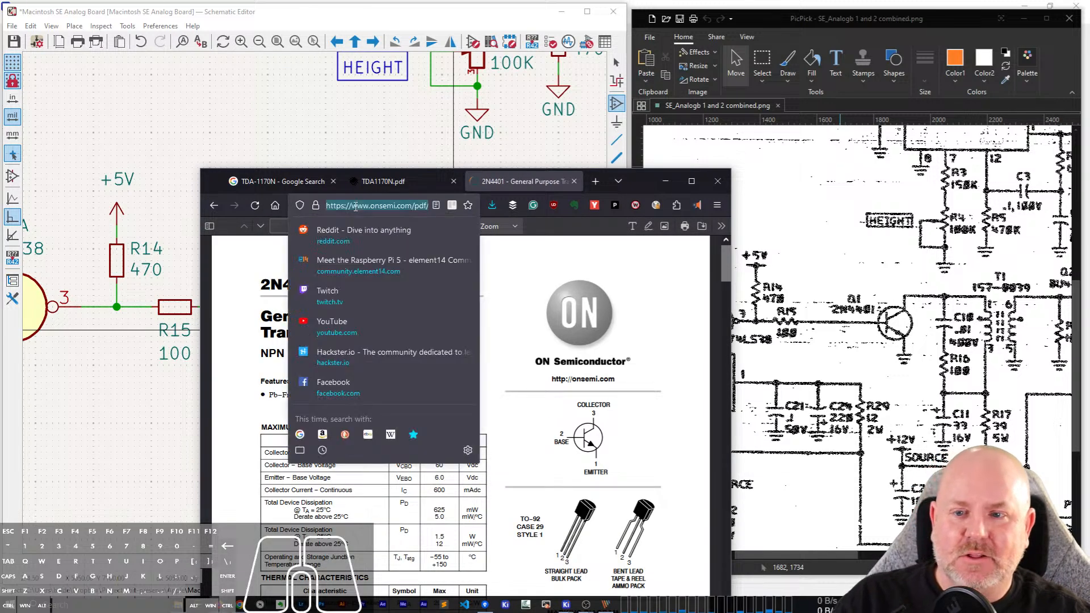
click(645, 185)
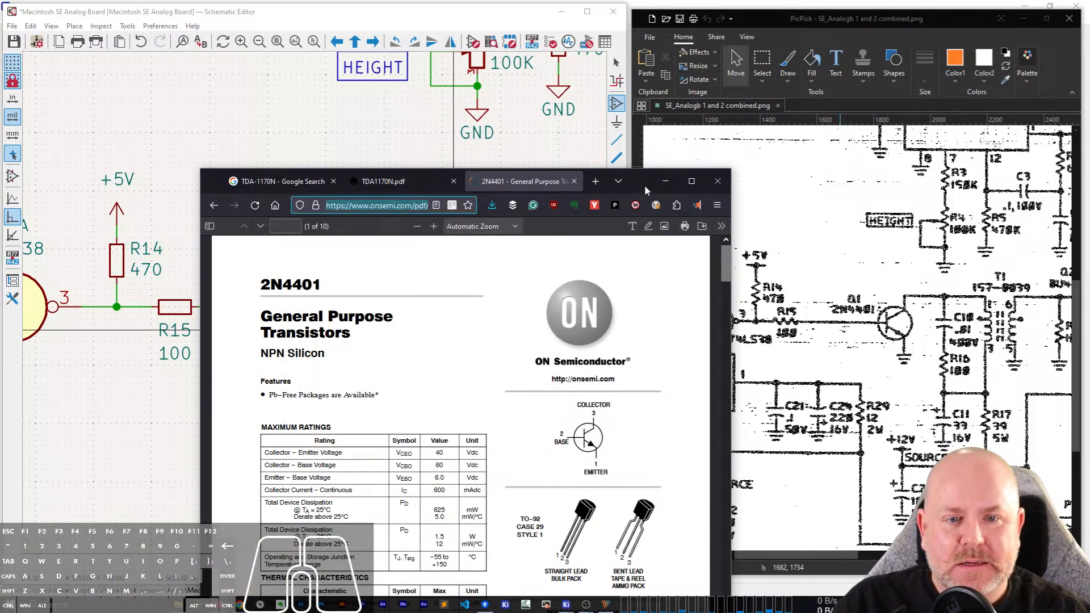
drag(645, 186, 900, 484)
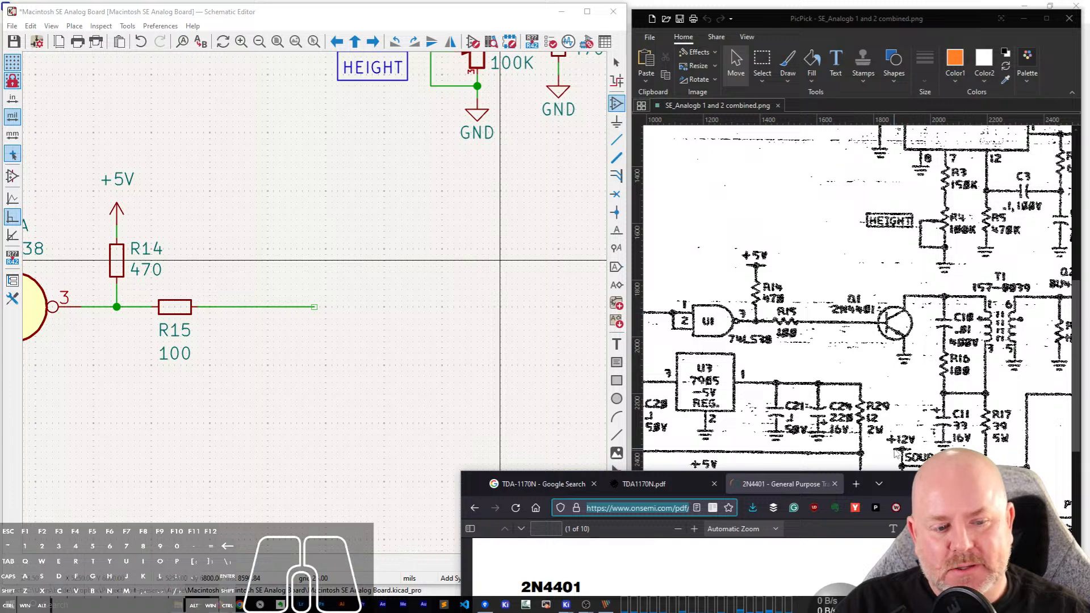
drag(903, 492, 883, 352)
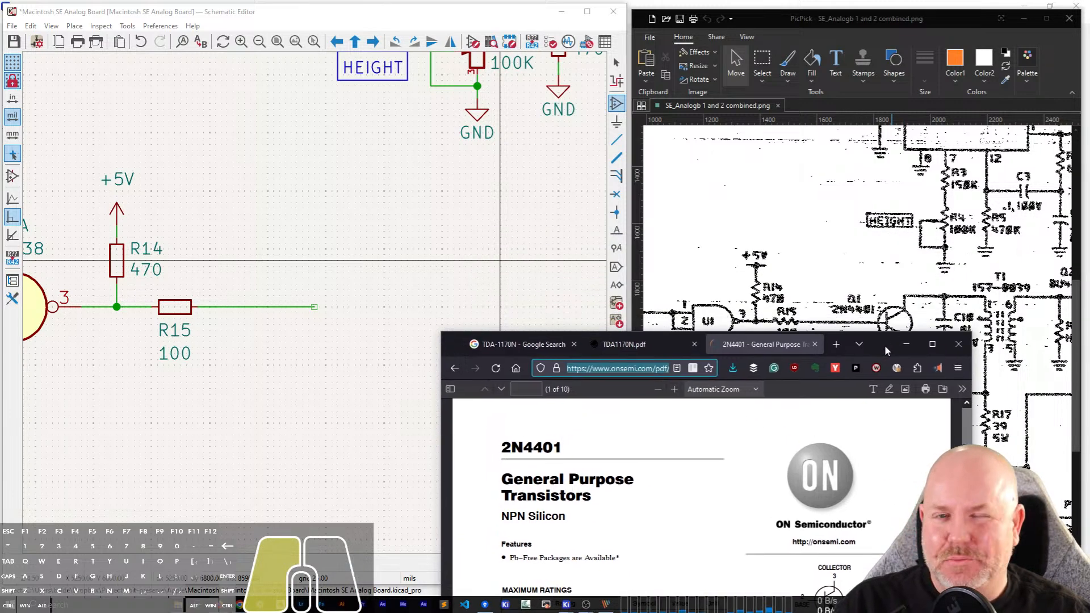
click(316, 272)
key(a)
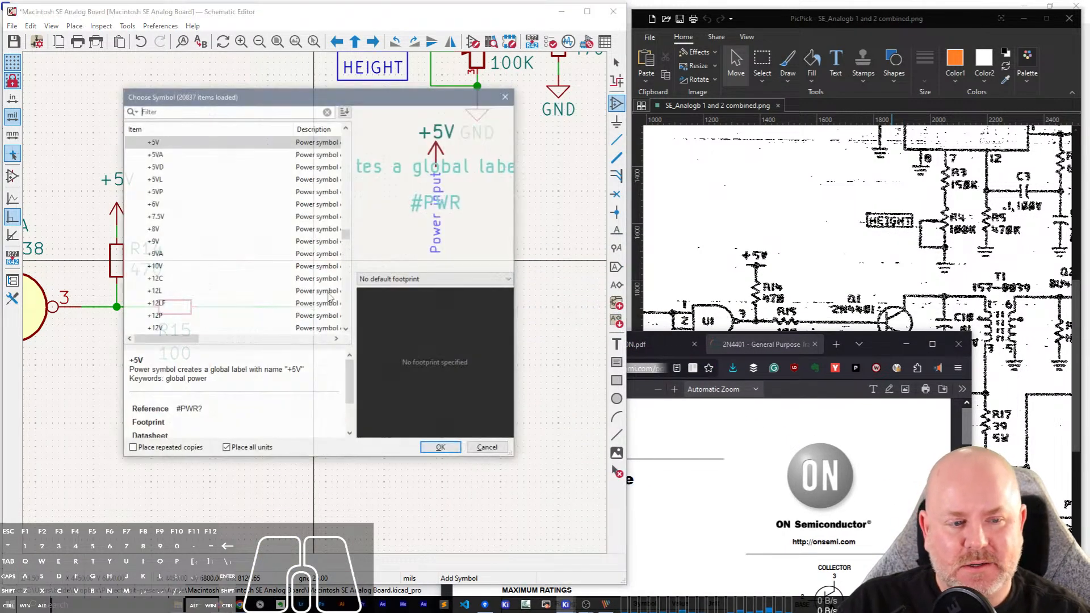
key(Escape)
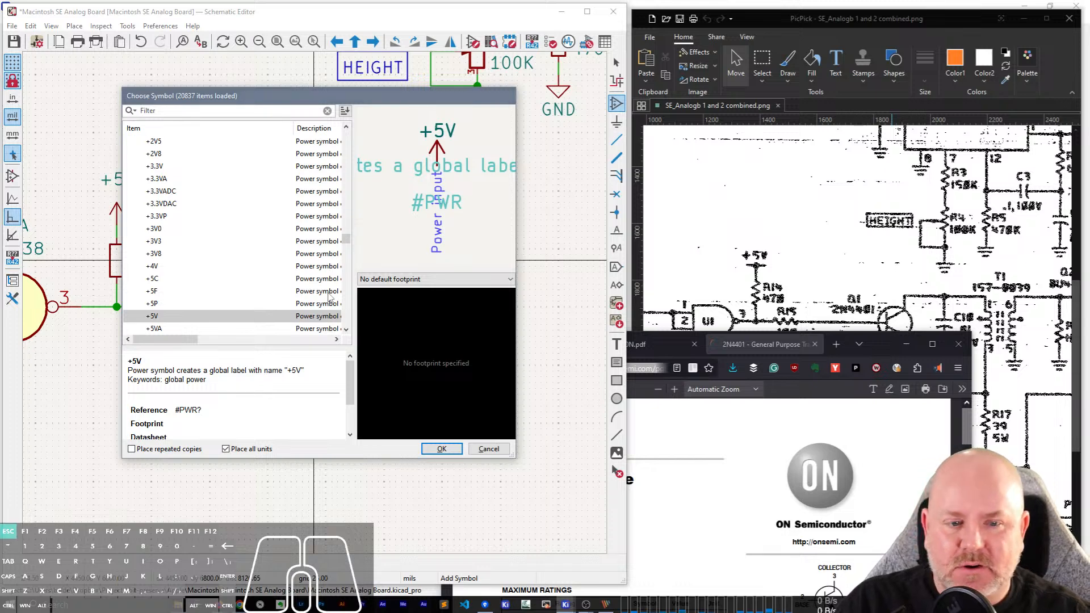
Bring the datasheet's 2N4401 pinout into view and look up Q_NPN_EBC in the symbol library.
drag(879, 349, 899, 144)
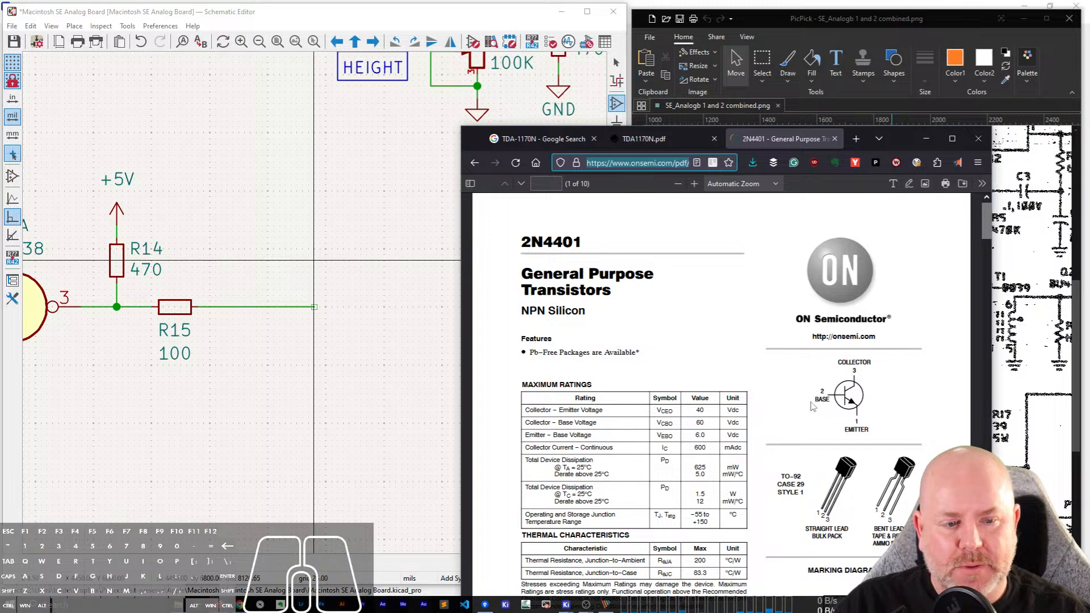
click(341, 260)
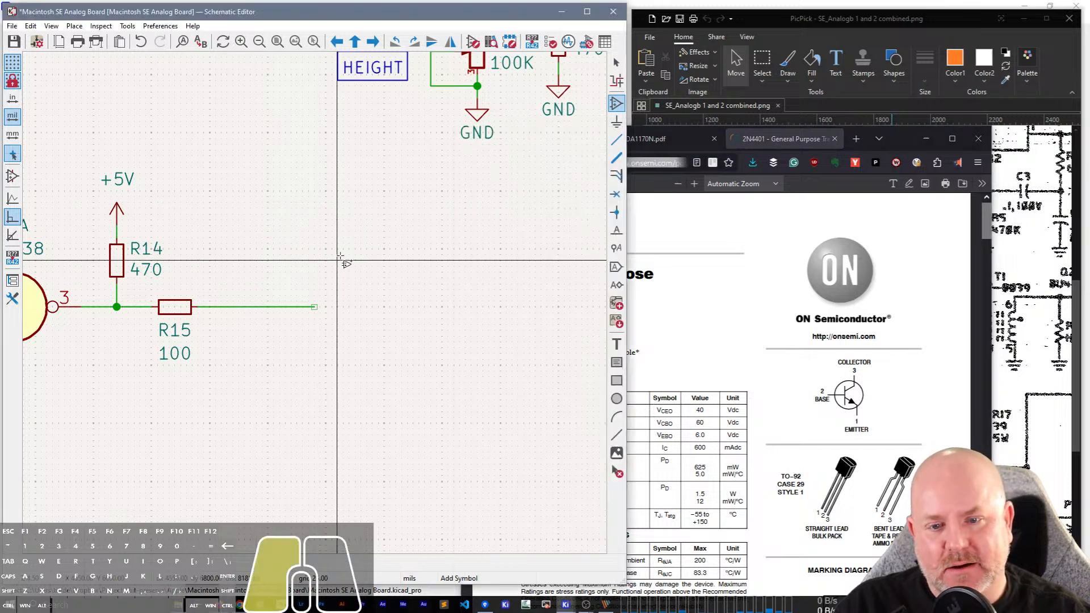
click(337, 294)
text(Q)
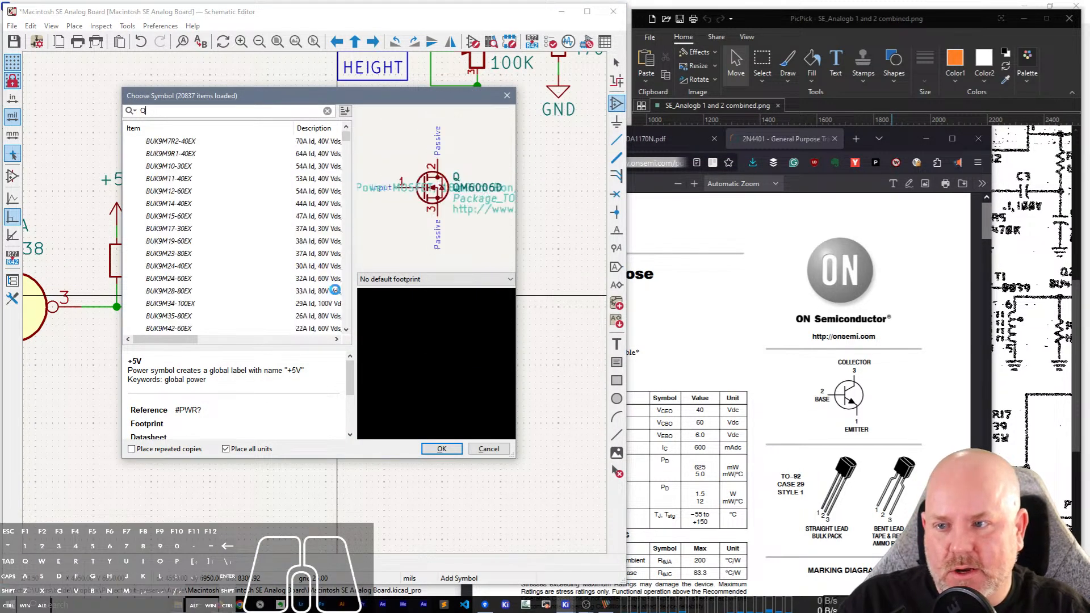
text(_NPN_)
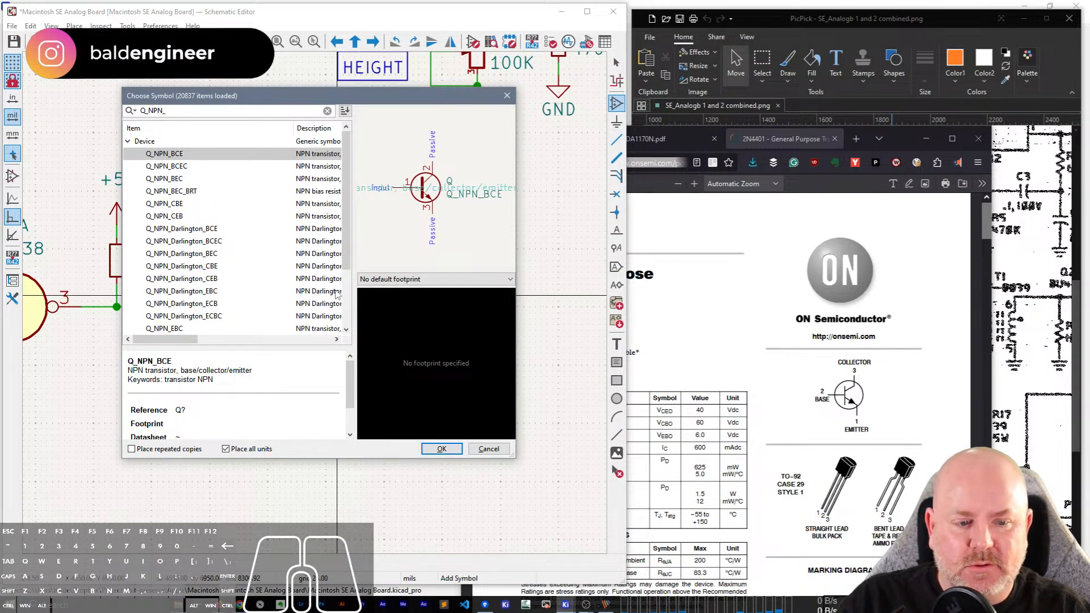
text(EBC)
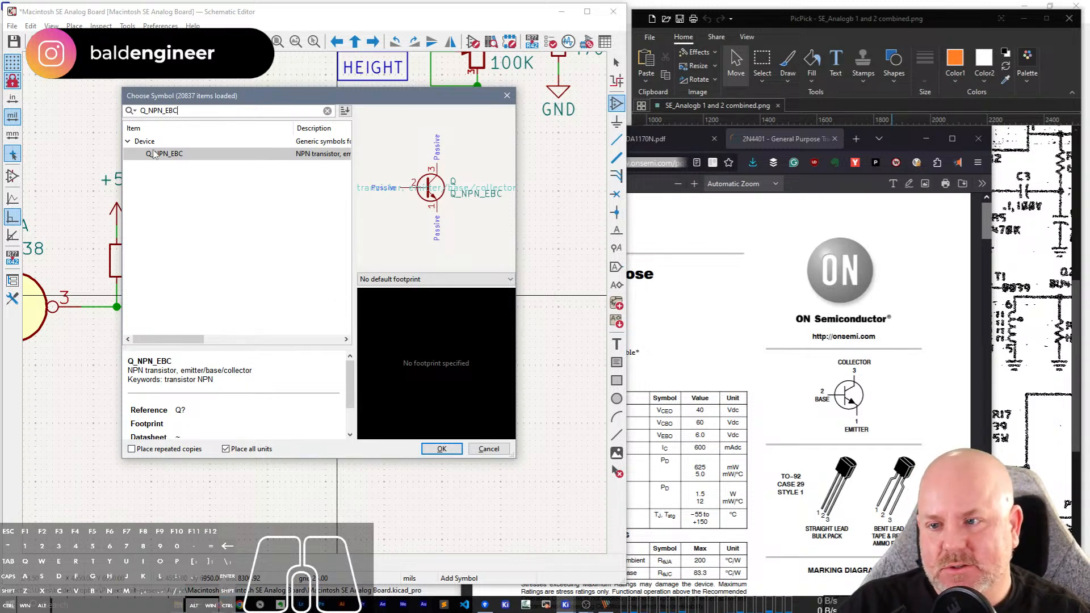
Place the Q_NPN_BCE transistor with its base on R15's wire and shift it closer to R15.
key(BackSpace)
key(BackSpace)
key(BackSpace)
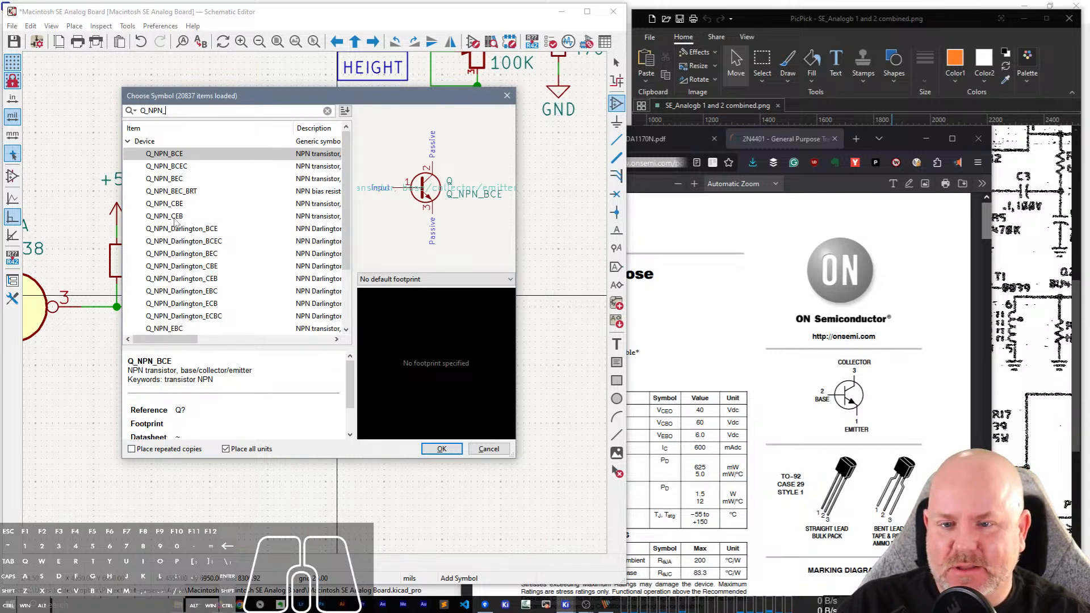
double_click(178, 157)
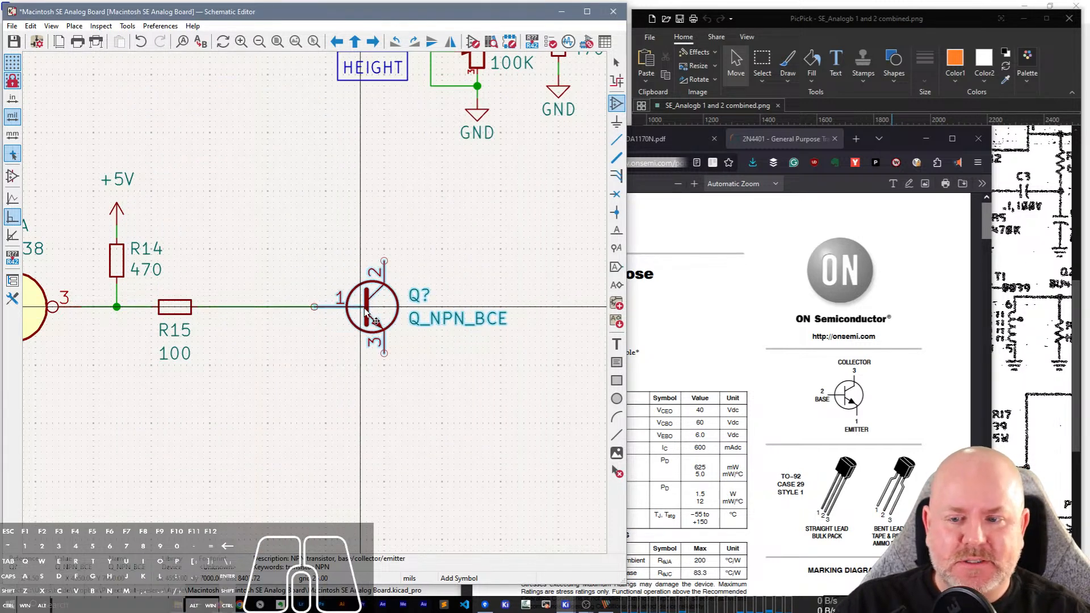
click(344, 335)
key(Escape)
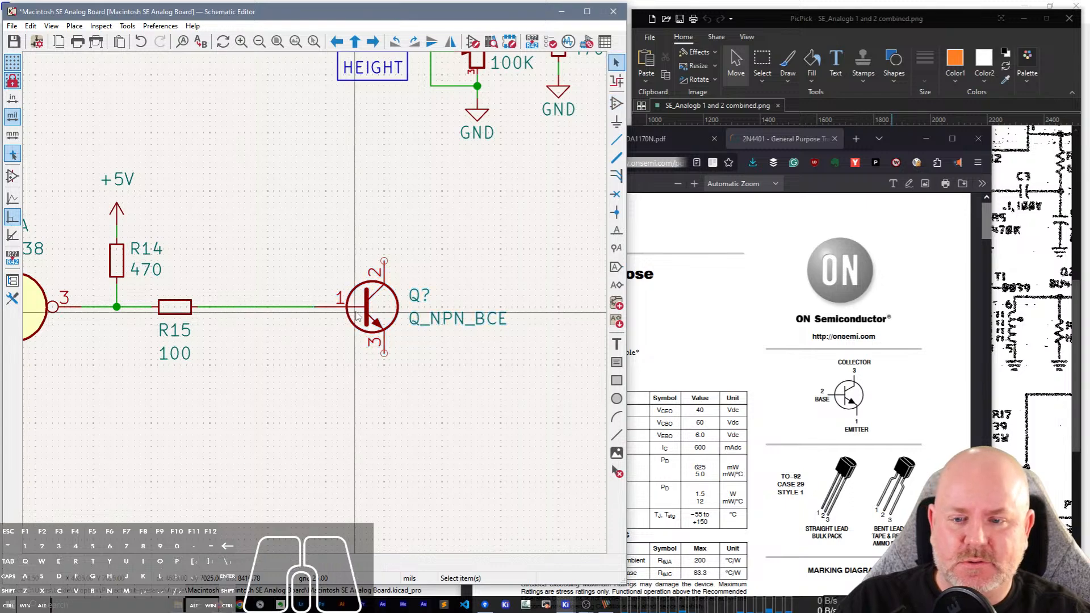
drag(374, 321, 341, 321)
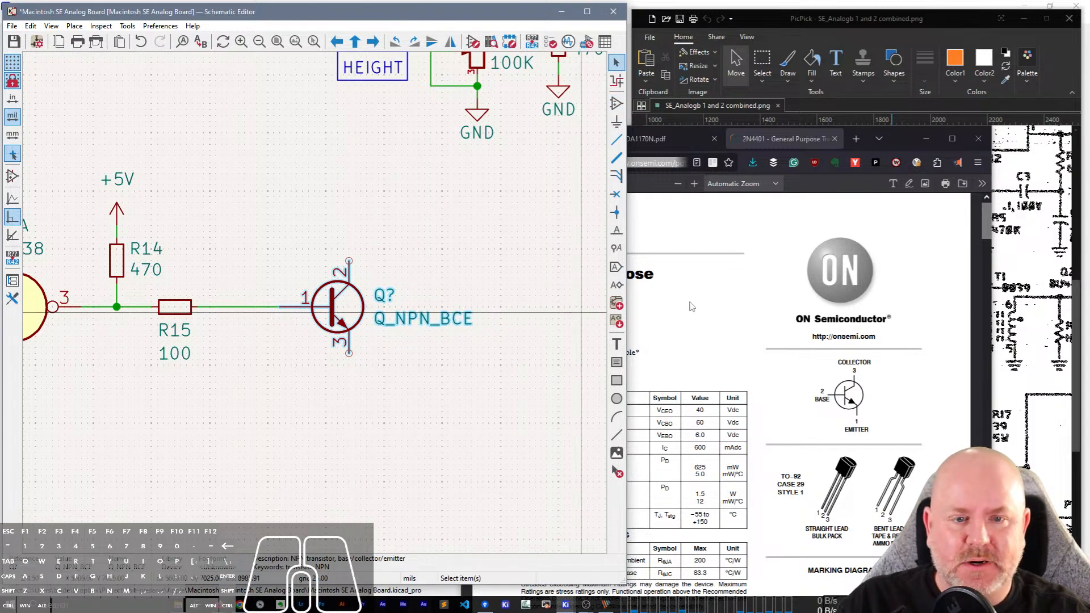
Copy the onsemi 2N4401 datasheet's web address into the transistor's Datasheet property.
click(651, 212)
click(637, 163)
key(ctrl+c)
click(370, 373)
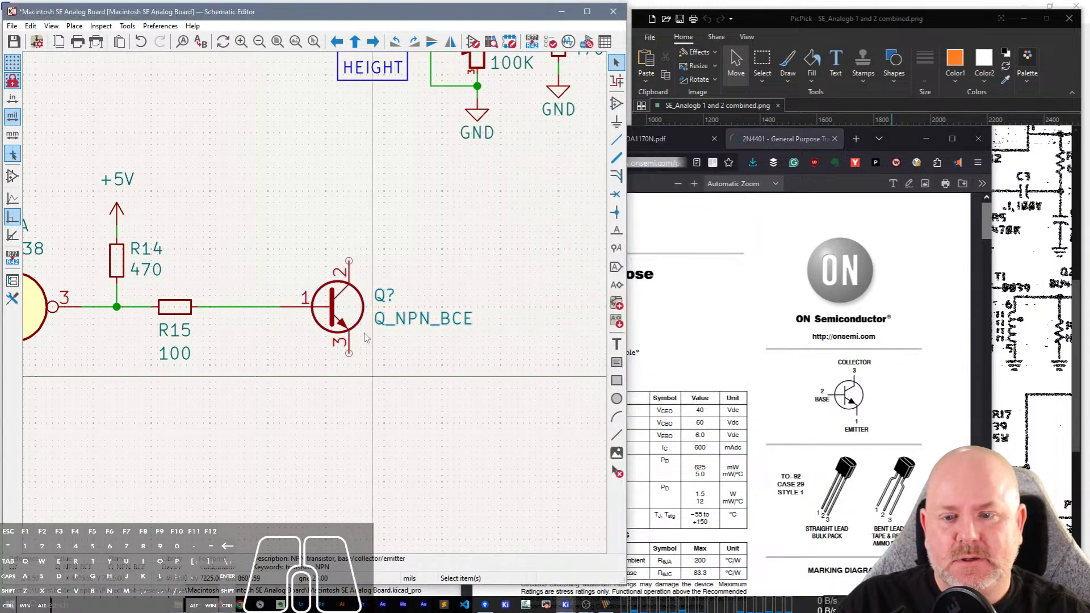
click(344, 305)
double_click(343, 304)
click(81, 164)
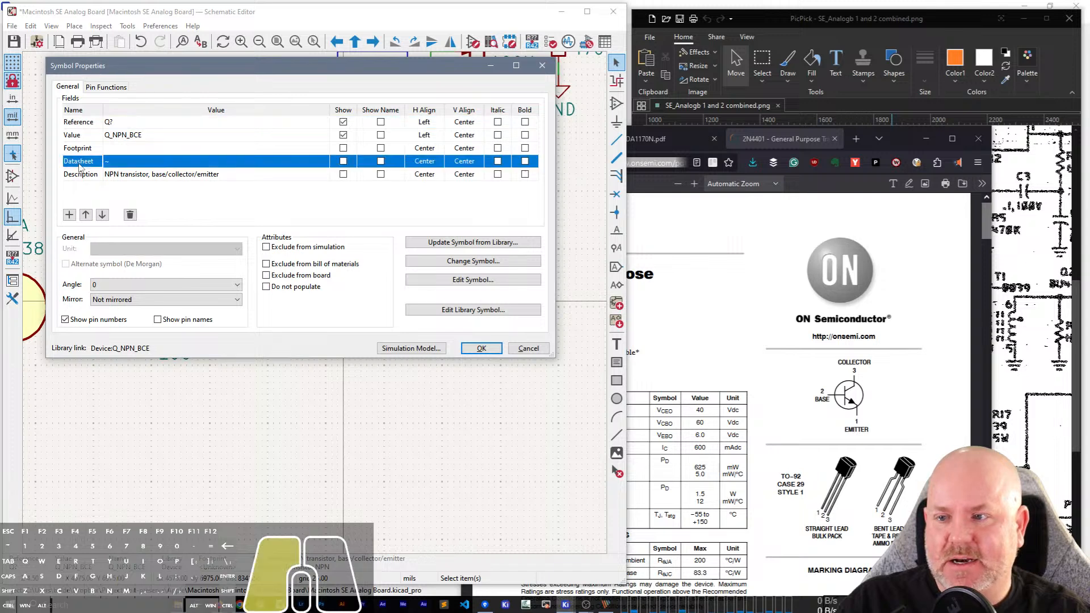
click(293, 164)
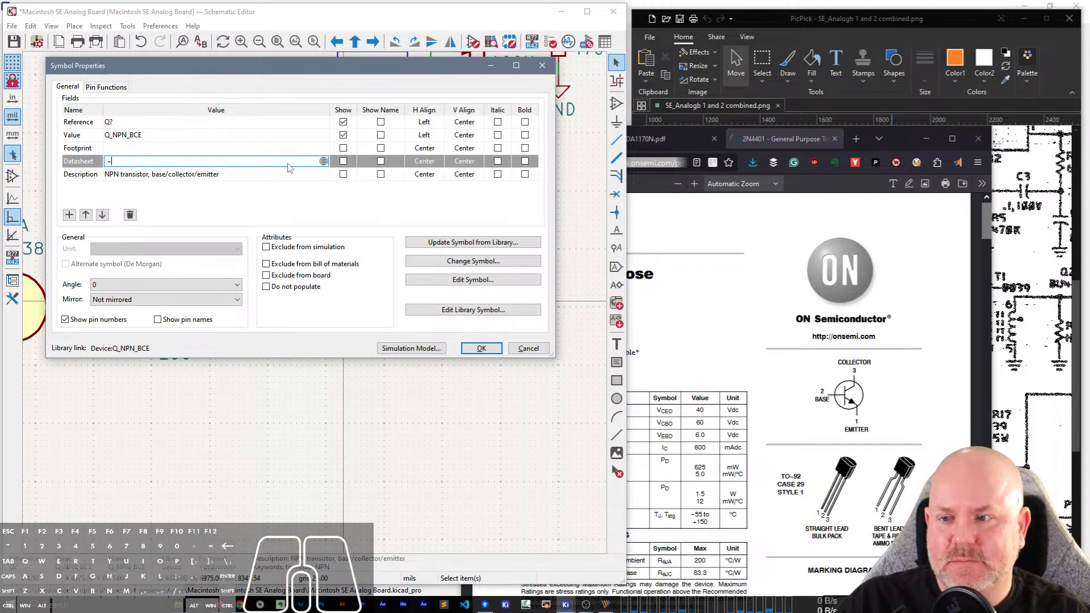
key(ctrl+v)
click(481, 349)
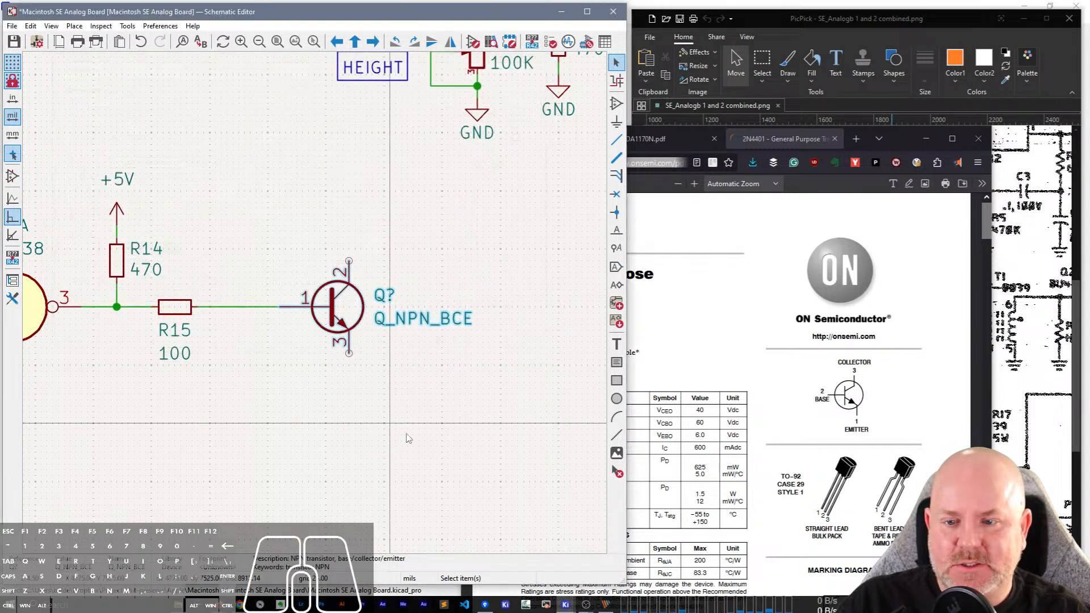
Close the 2N4401 datasheet in the browser and minimize the browser window.
click(846, 144)
click(834, 139)
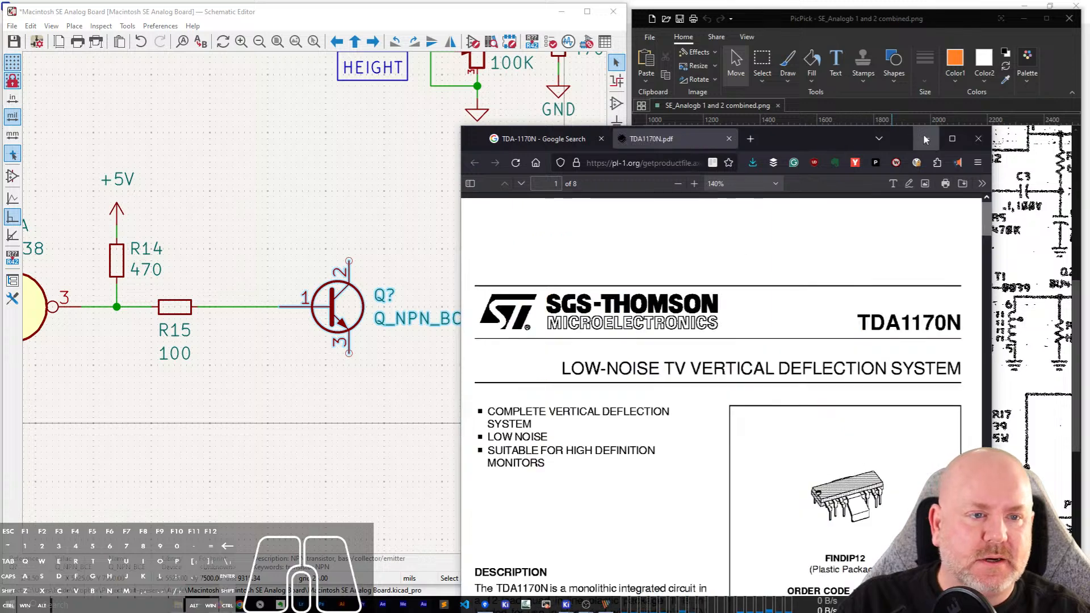
click(926, 139)
Set the transistor's value to 2n4401 and its reference to Q1.
click(393, 322)
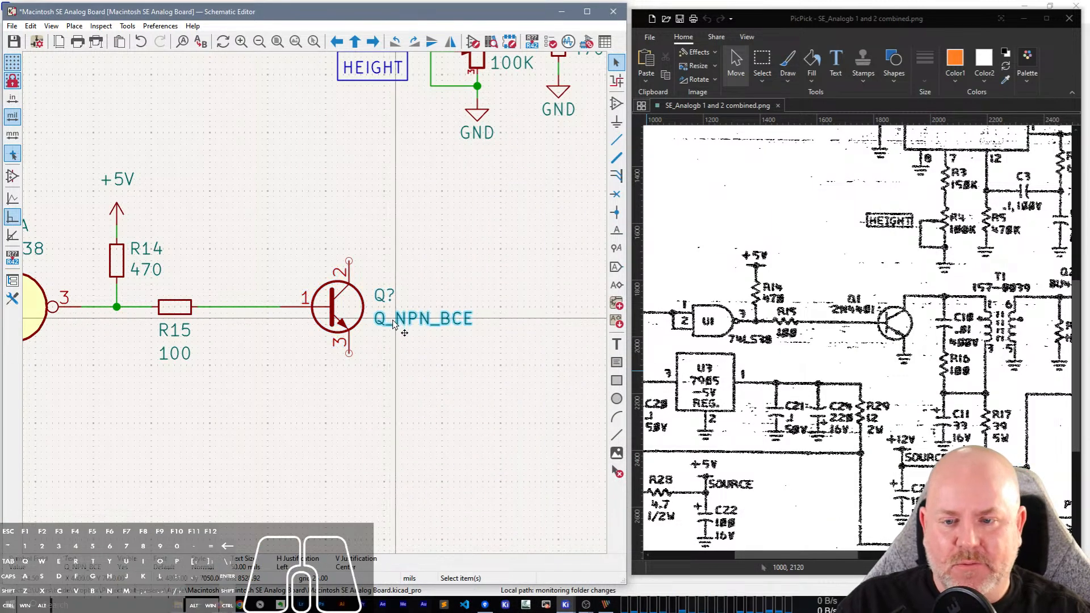
double_click(393, 322)
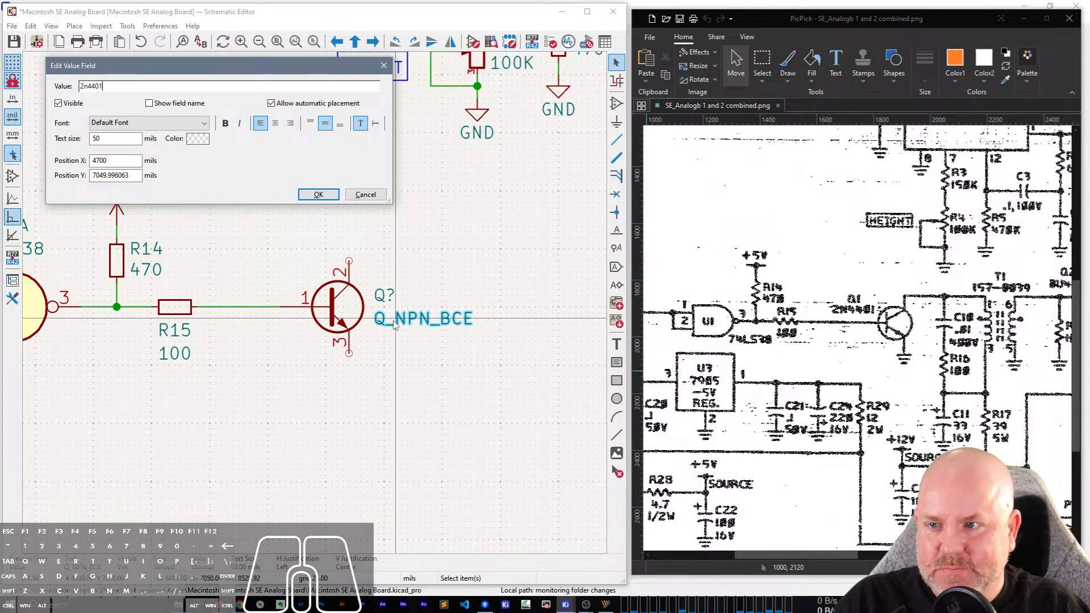
text(2n4401)
key(Return)
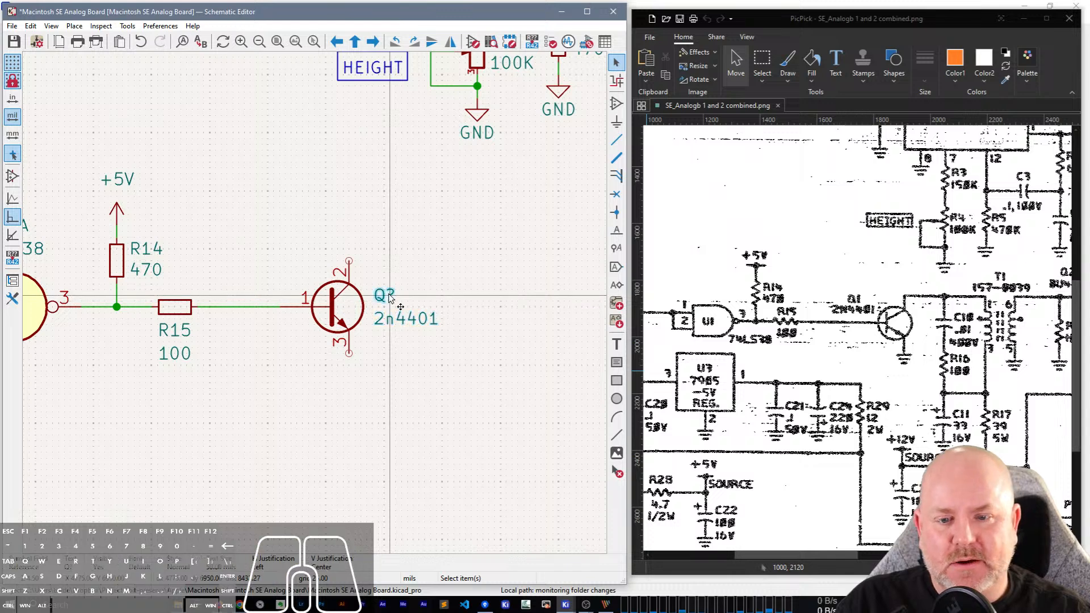
double_click(391, 298)
text(1)
key(Return)
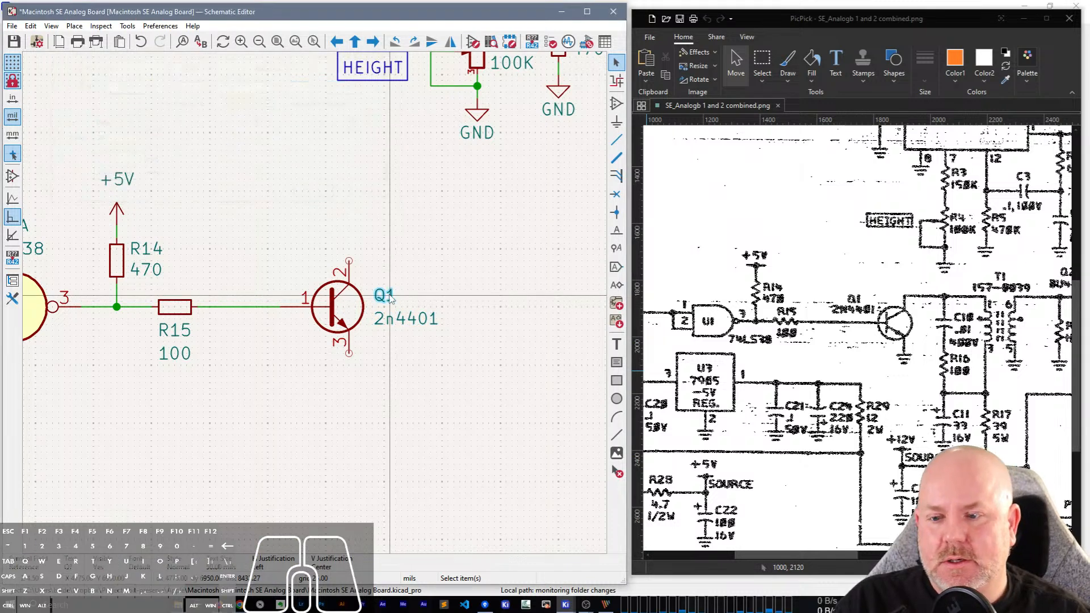
Place a GND symbol just below Q1's emitter and wire it to pin 3.
key(ctrl+d)
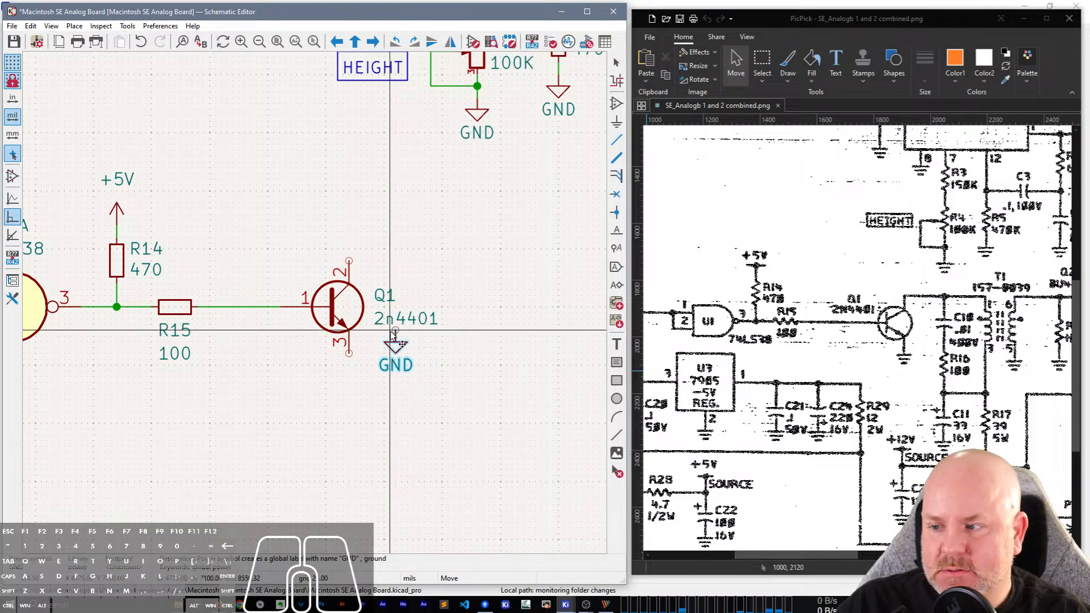
click(349, 365)
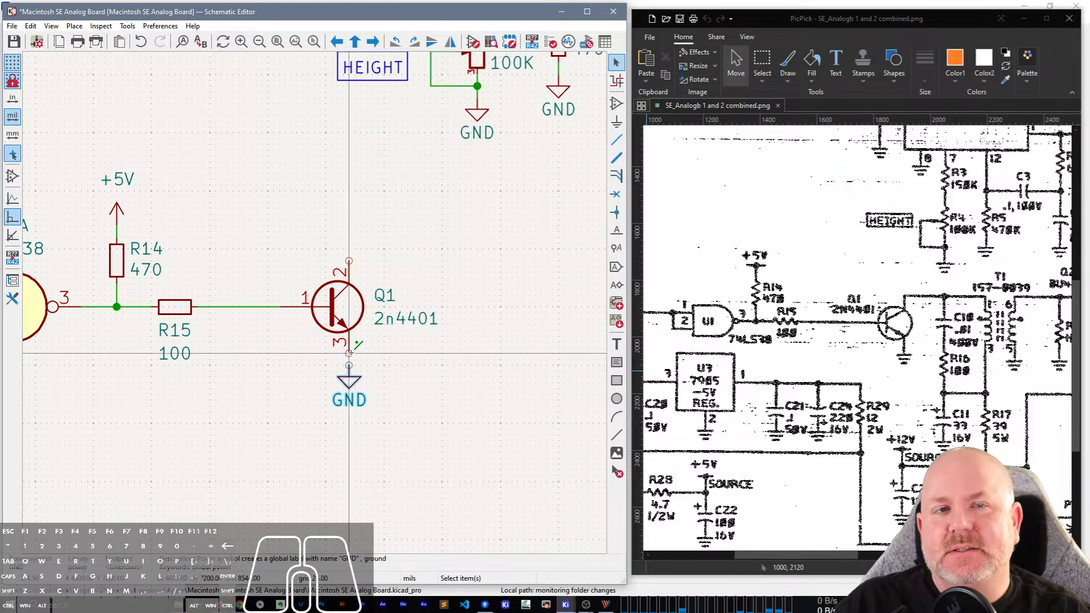
key(w)
click(348, 368)
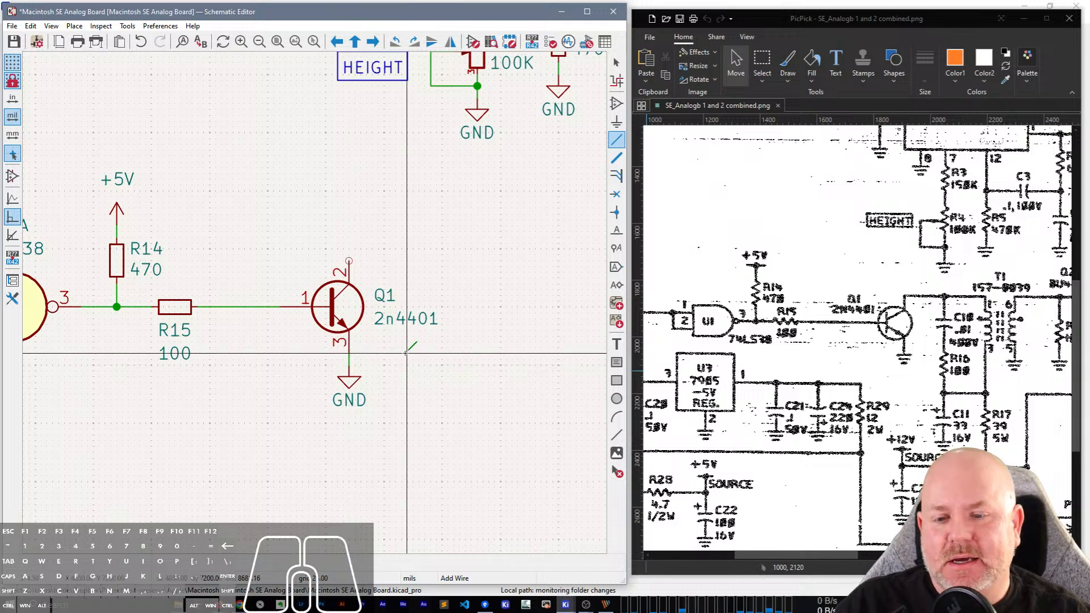
key(Escape)
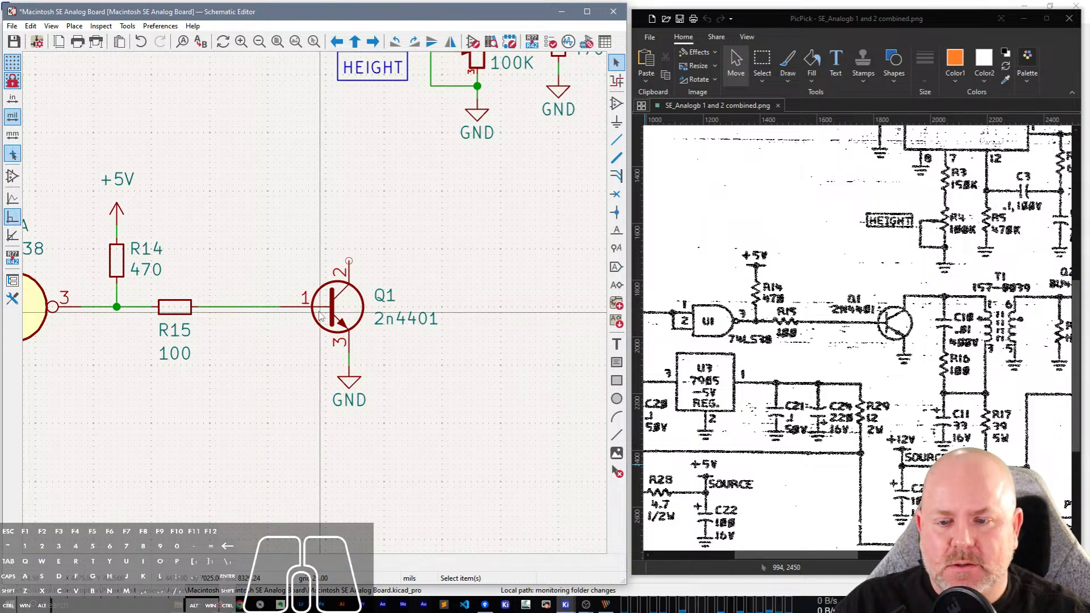
Open Q1's linked datasheet from its symbol properties to check the 2N4401's emitter, base and collector pin numbers.
click(345, 316)
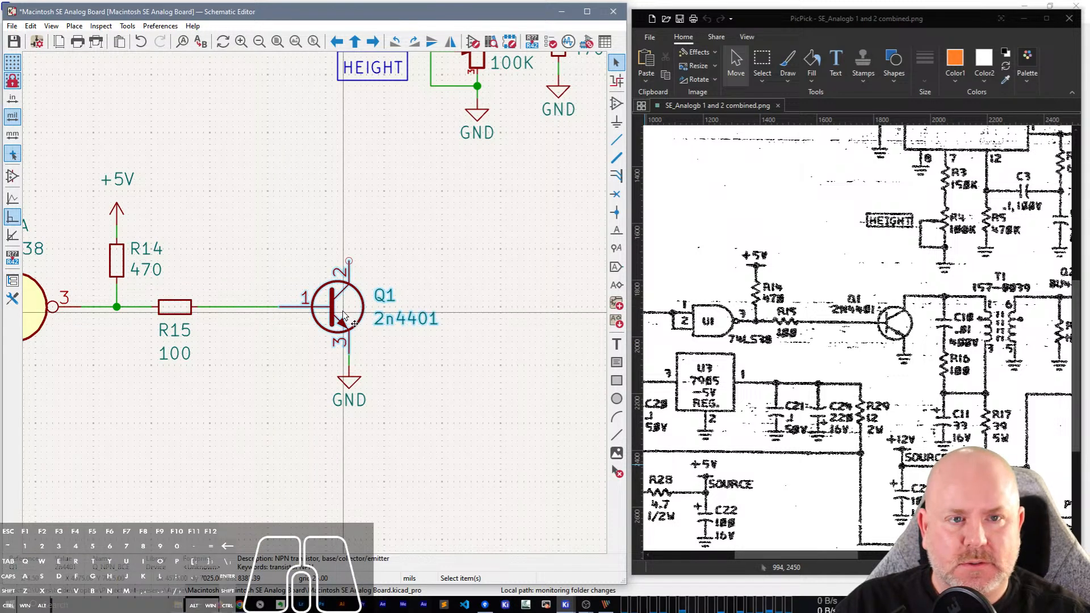
double_click(344, 316)
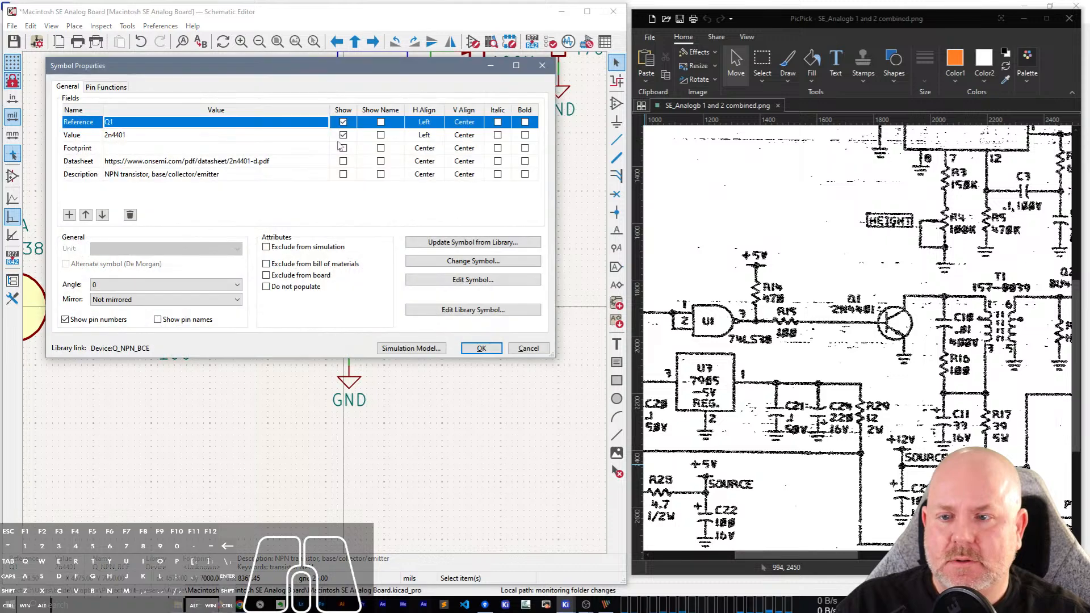
click(311, 163)
click(324, 161)
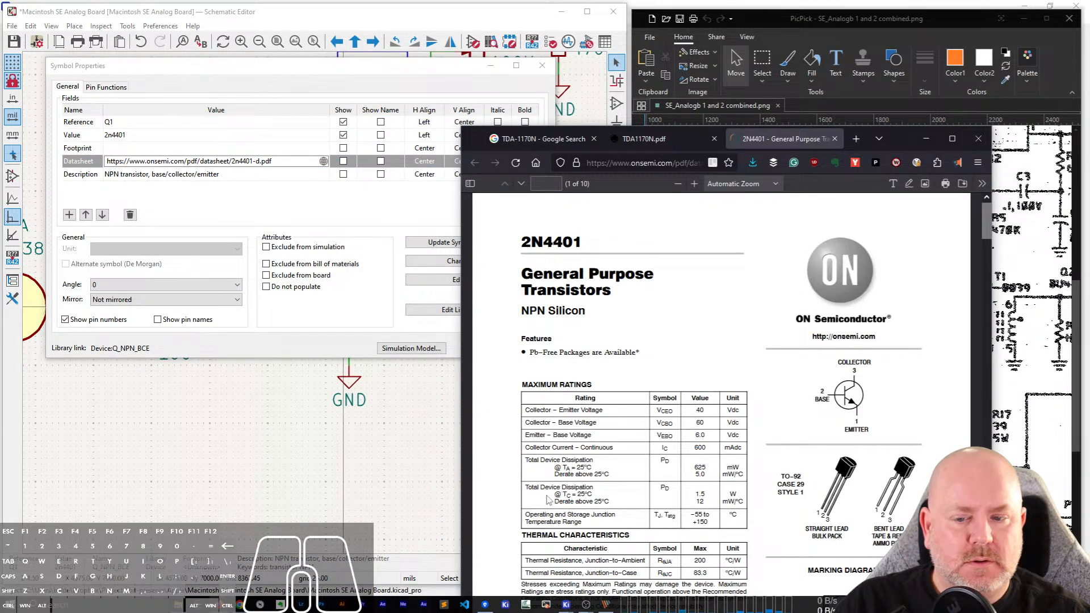
click(330, 348)
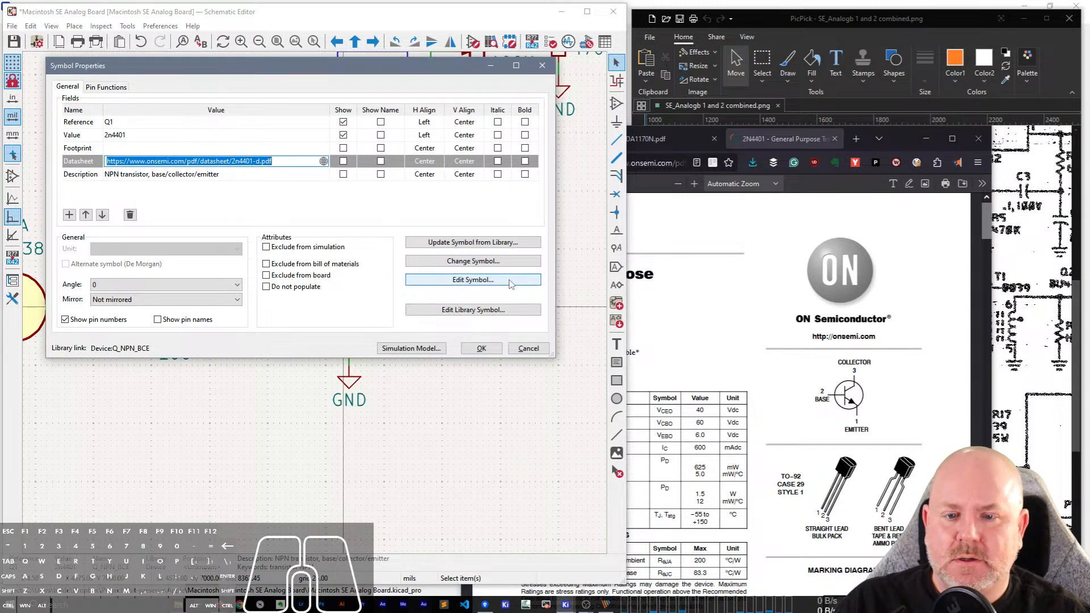
Change Q1's library symbol to Device:Q_NPN_EBC and minimize the datasheet's browser window.
click(486, 280)
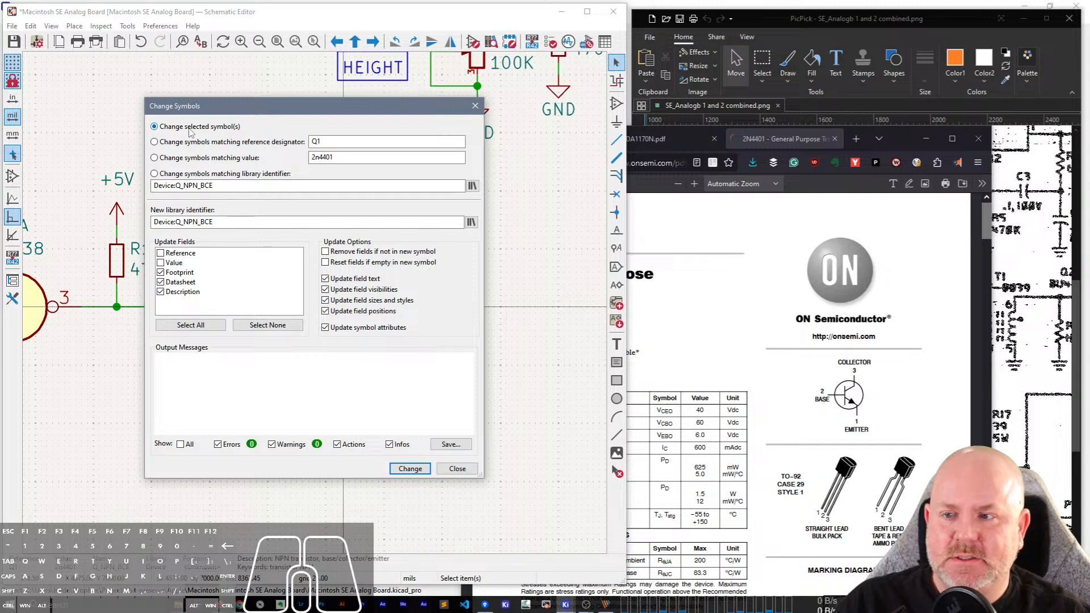
click(230, 222)
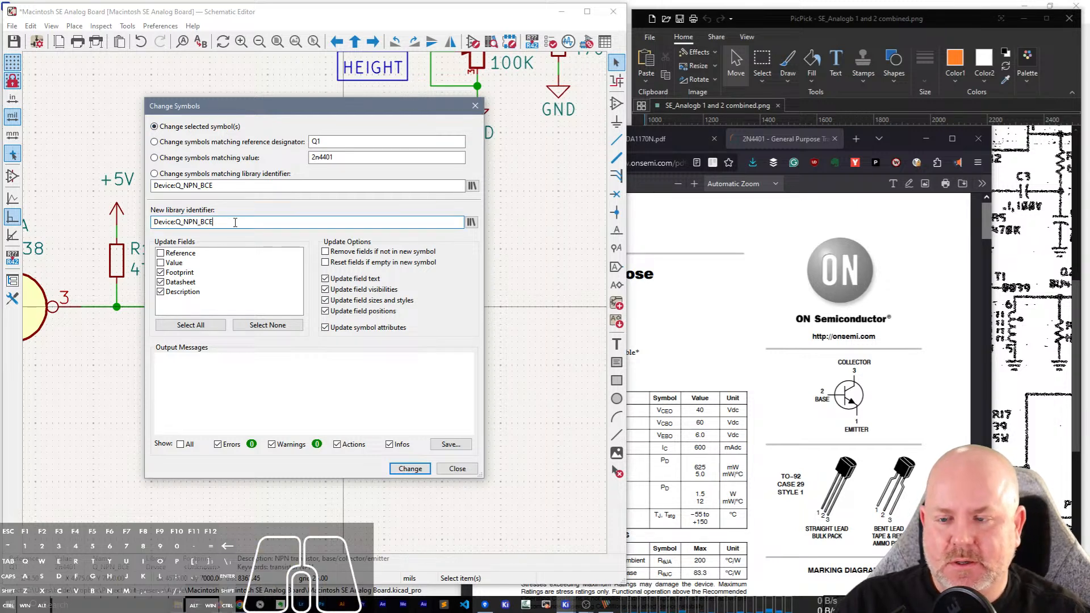
key(BackSpace)
key(BackSpace)
key(BackSpace)
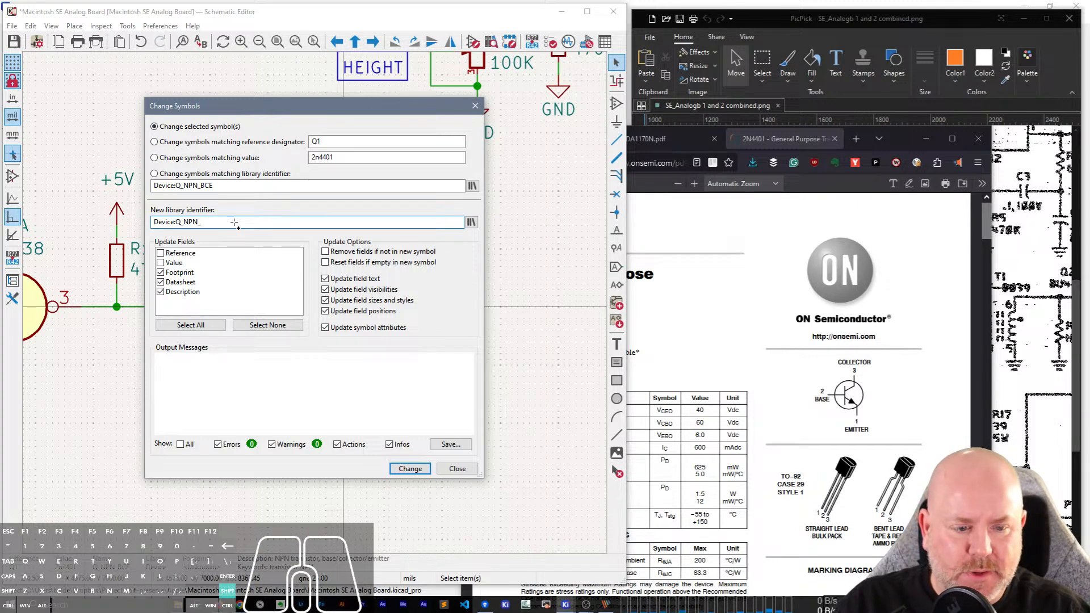
text(EB)
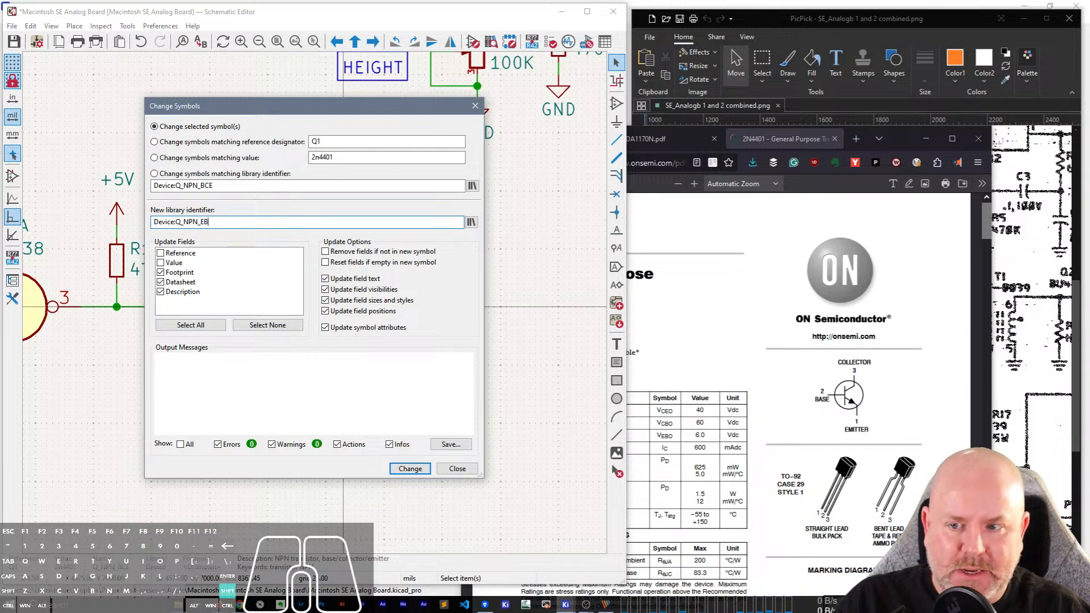
text(C)
click(411, 471)
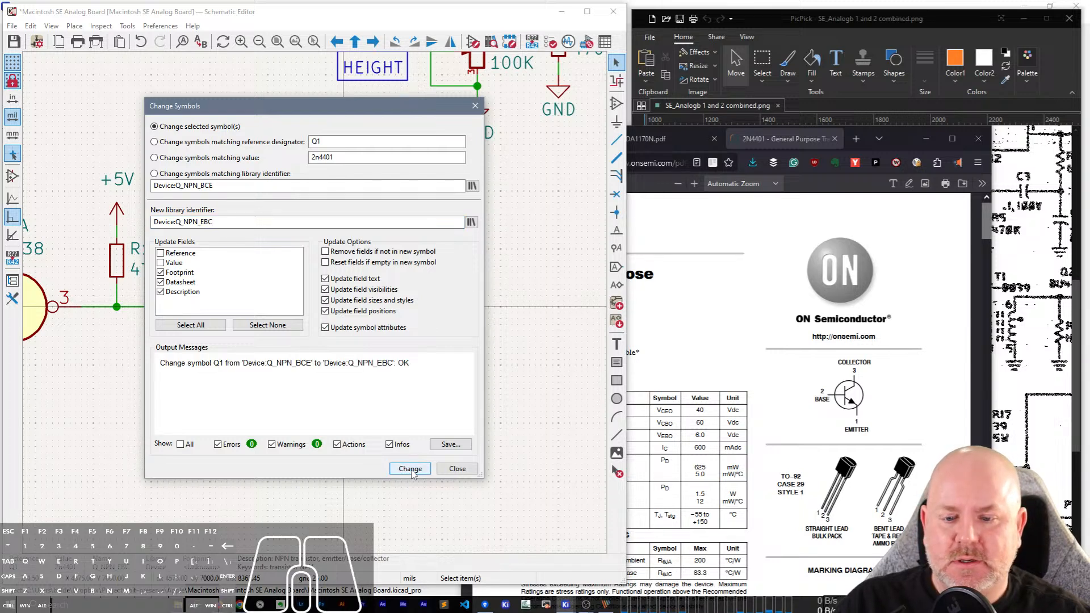
click(454, 470)
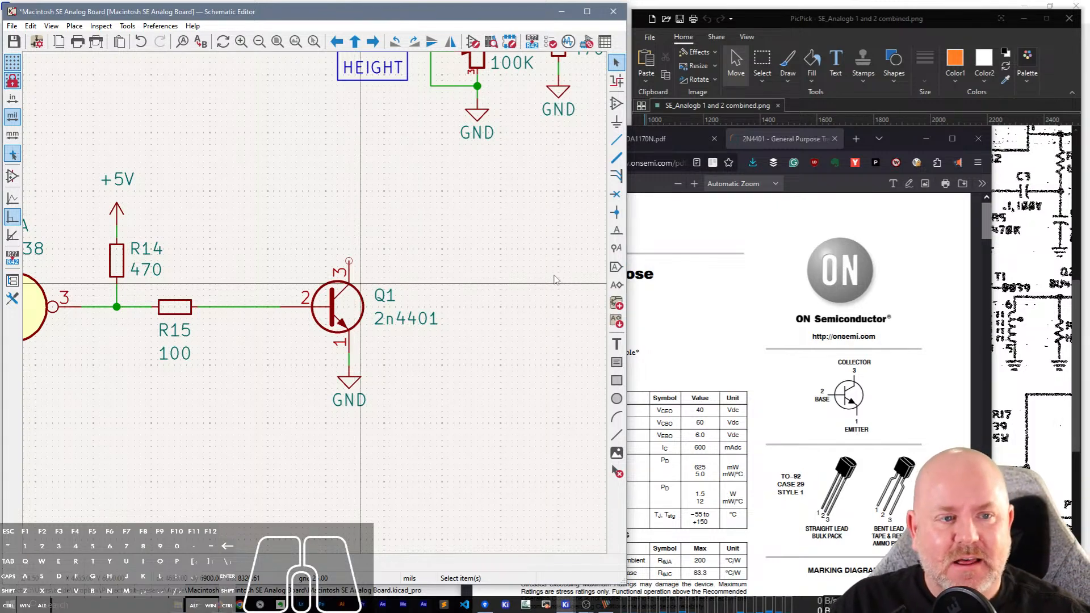
click(927, 138)
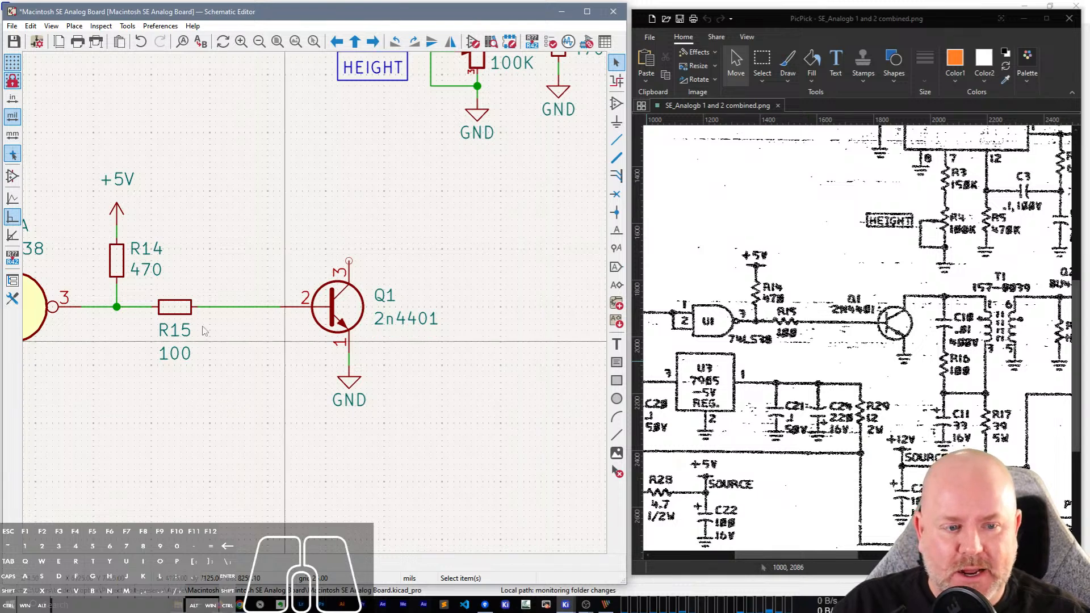
Draw a wire from Q1's collector pin 3 upward and then right, below the HEIGHT circuit's GND symbol.
click(349, 260)
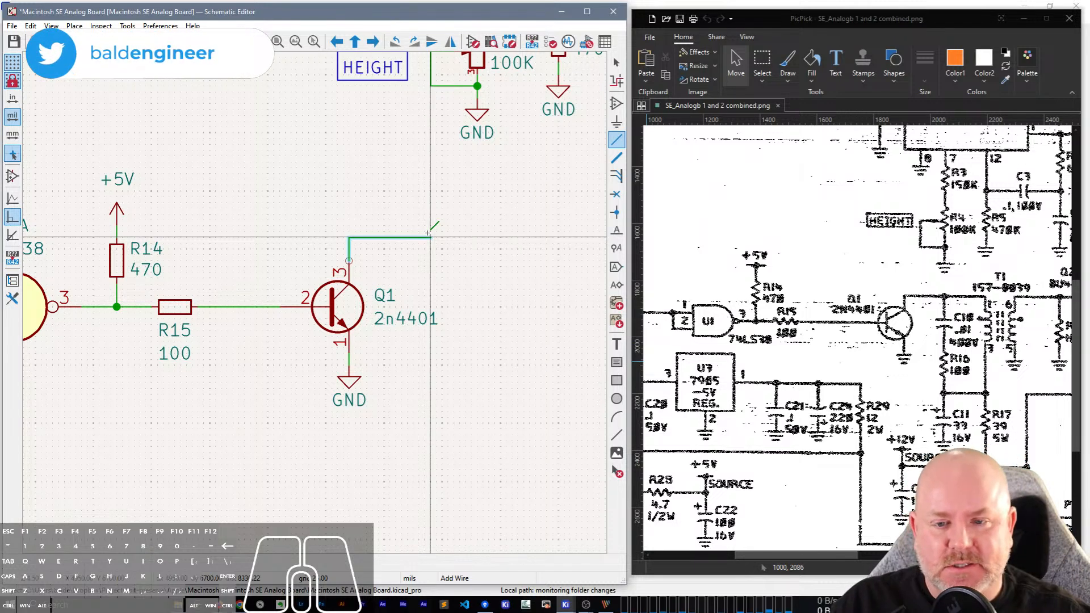
click(489, 237)
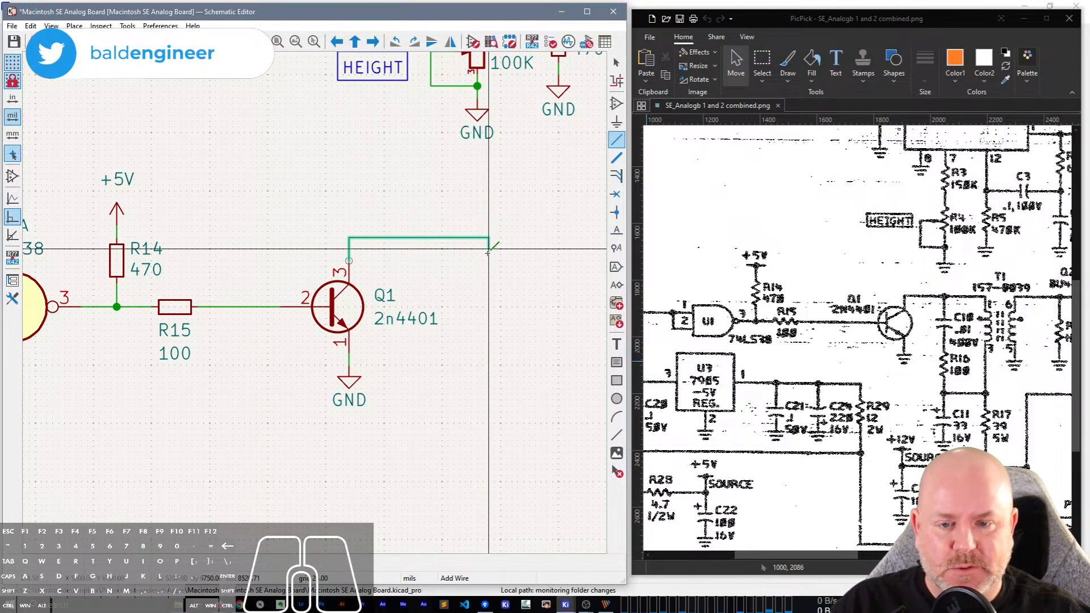
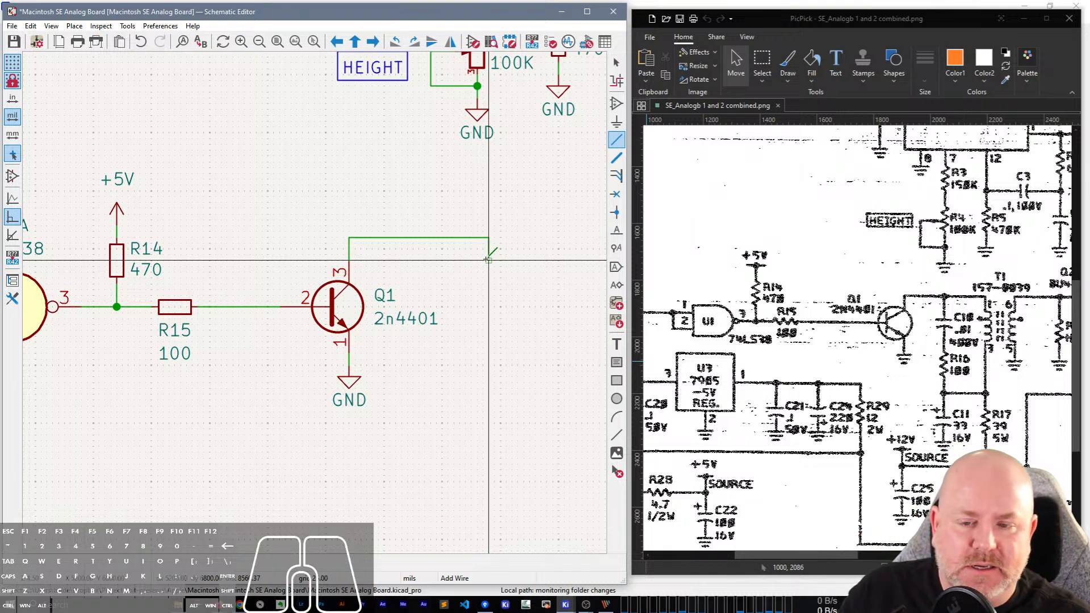
End the wire from Q1's collector with a short downward segment, leaving its end unconnected.
double_click(489, 260)
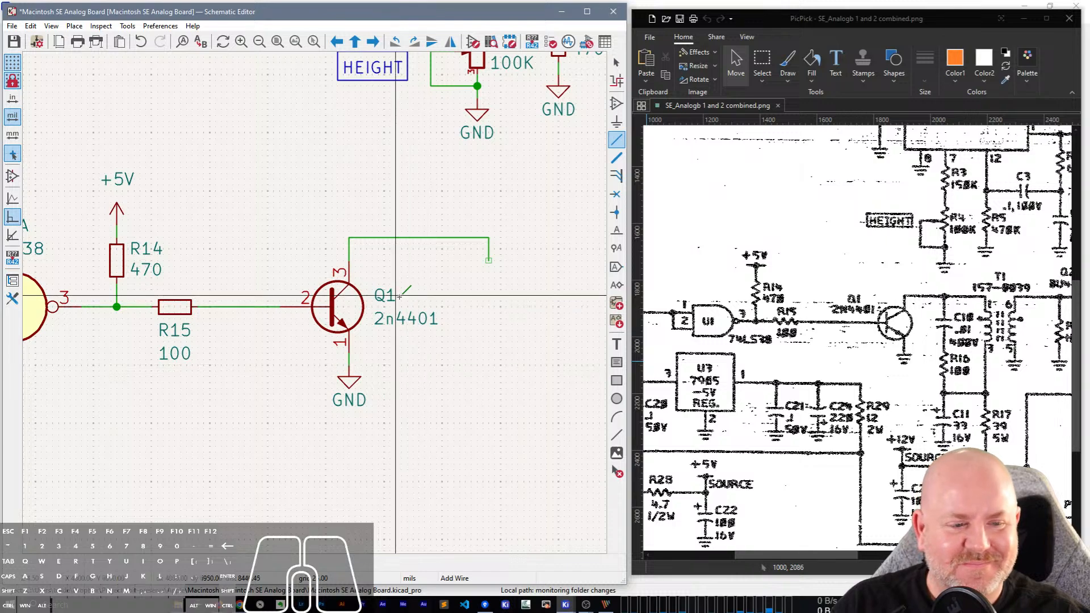
key(Escape)
key(Escape)
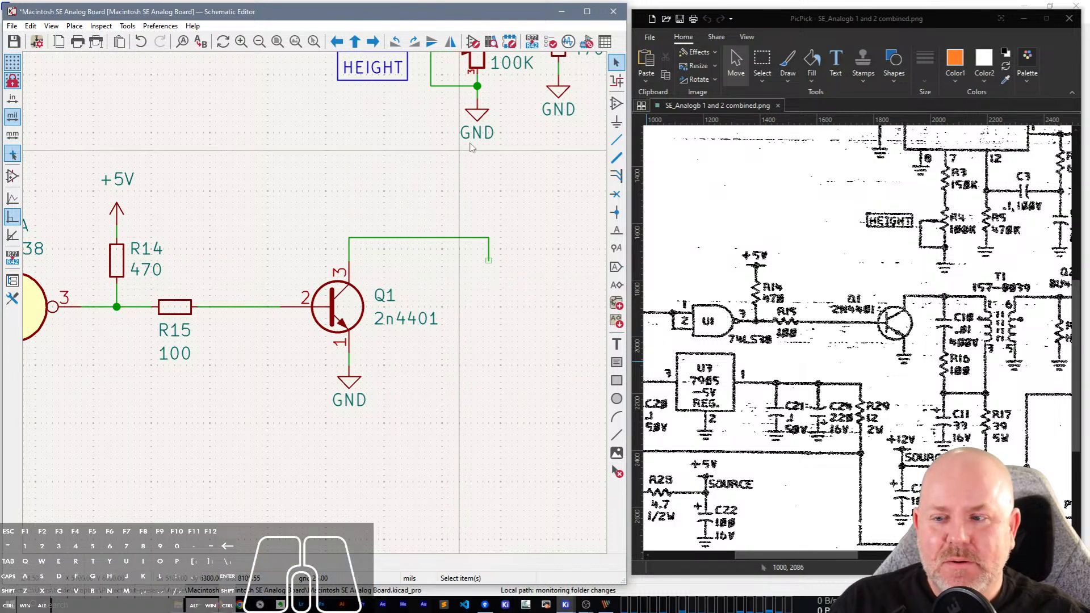
Copy capacitor C4 and place the copy at the open end of Q1's collector wire.
click(466, 195)
middle_drag(507, 182, 382, 275)
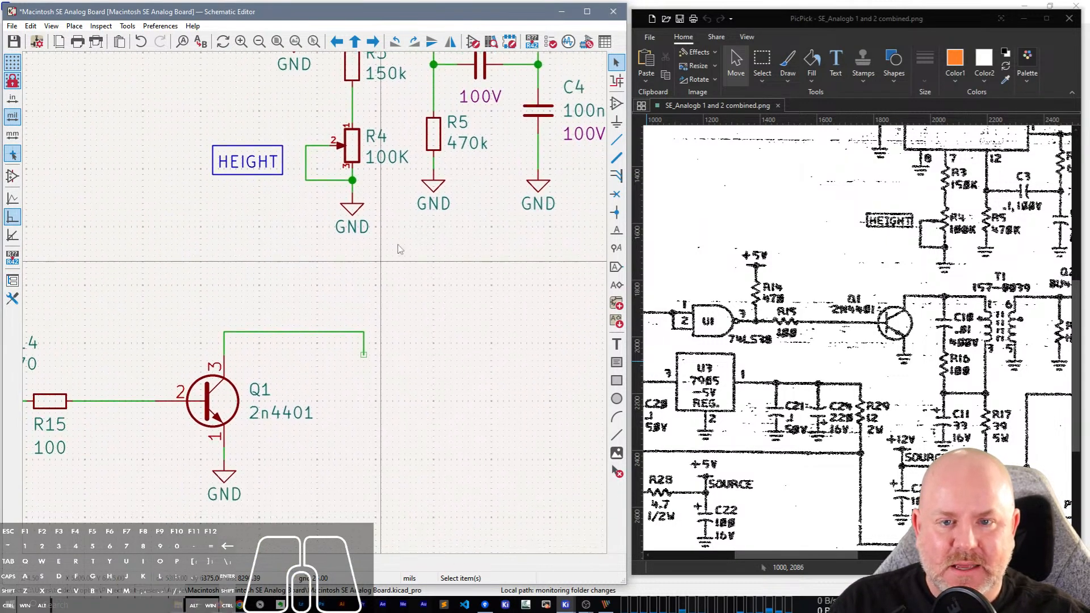
key(c)
click(546, 119)
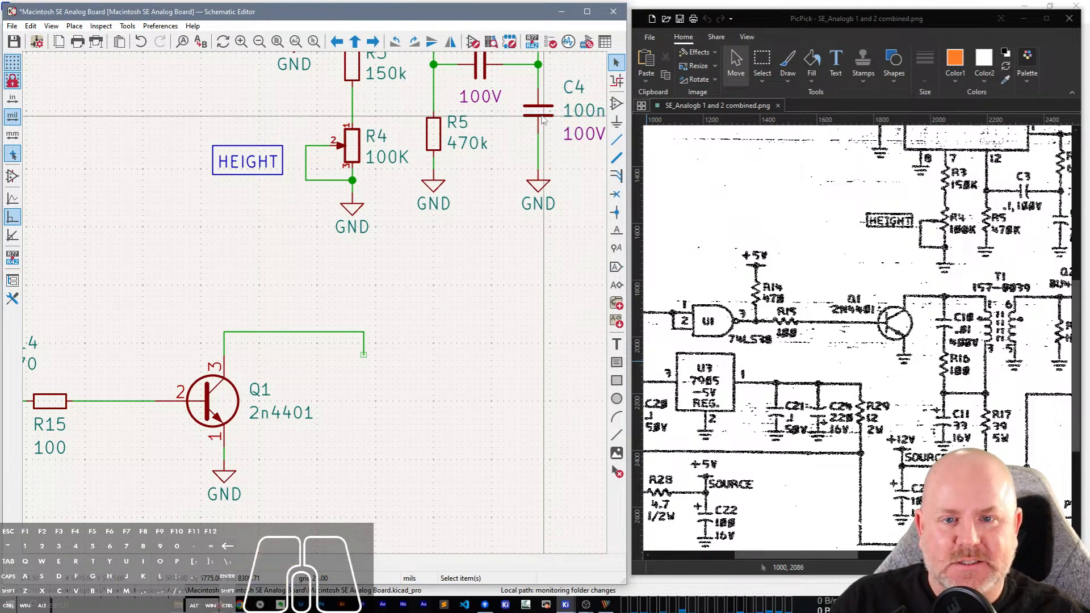
click(540, 116)
key(ctrl+c)
key(ctrl+v)
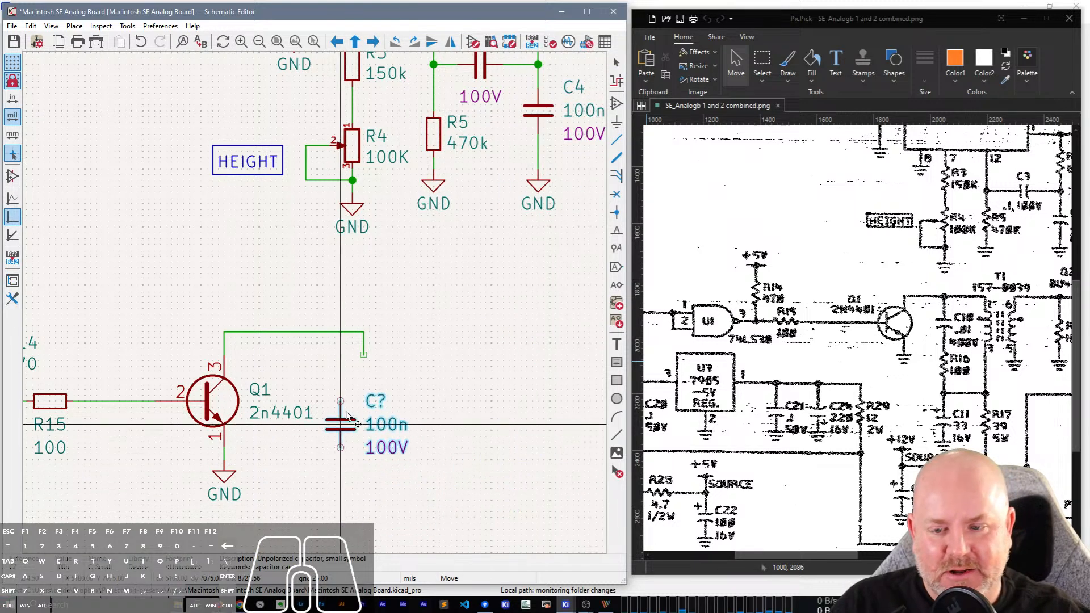
click(365, 401)
Set the copied capacitor's reference to C10 and its value to 10n.
double_click(397, 358)
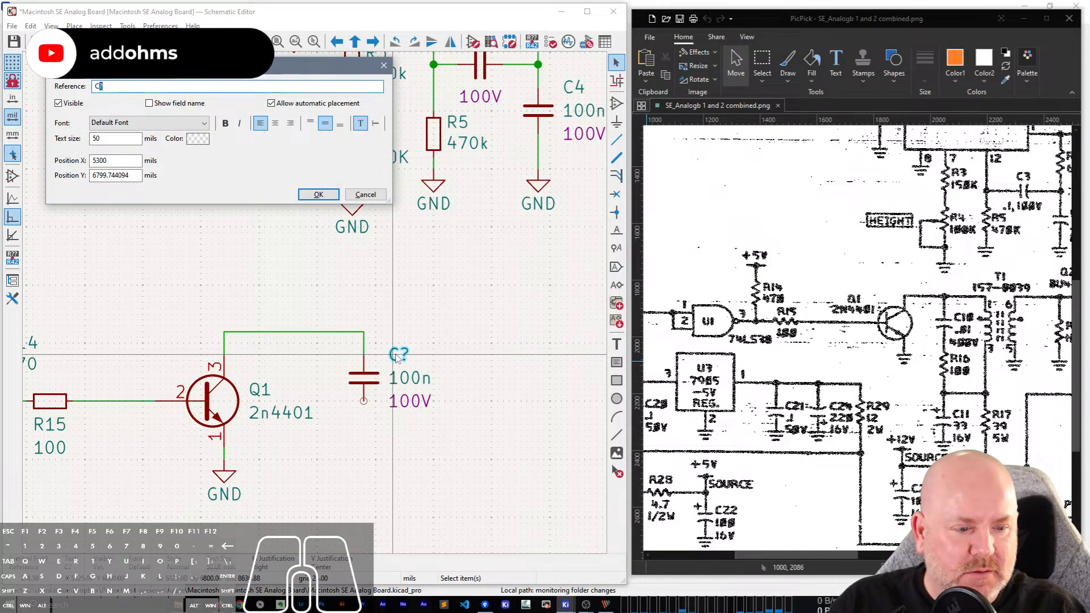
text(10)
key(Return)
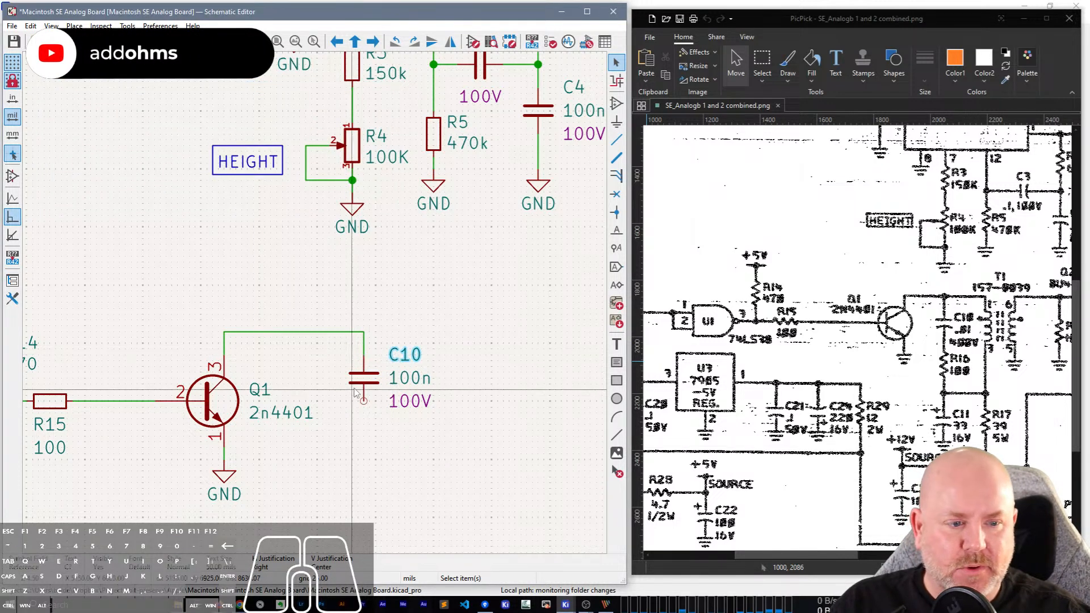
click(416, 385)
text(e10n)
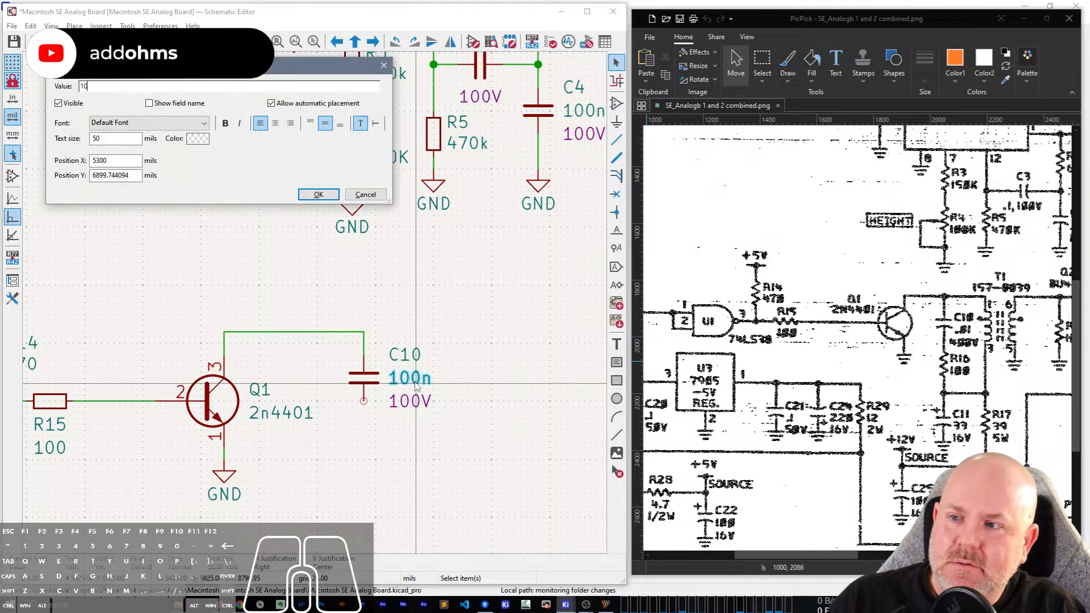
key(Return)
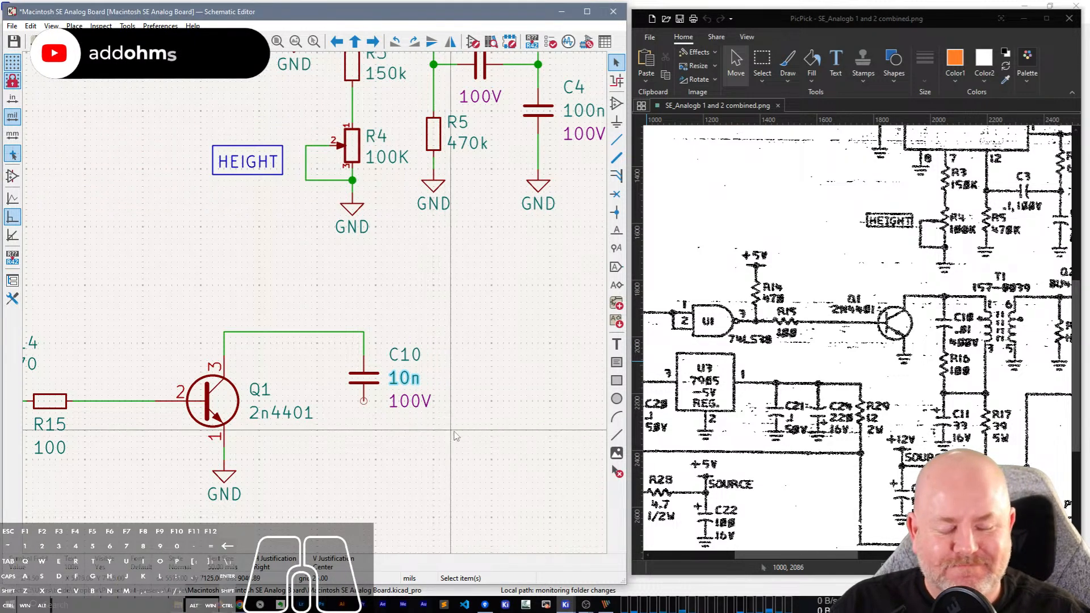
Copy resistor R5 and place the copy vertically below C10, leaving a gap for a wire.
middle_drag(444, 446, 451, 404)
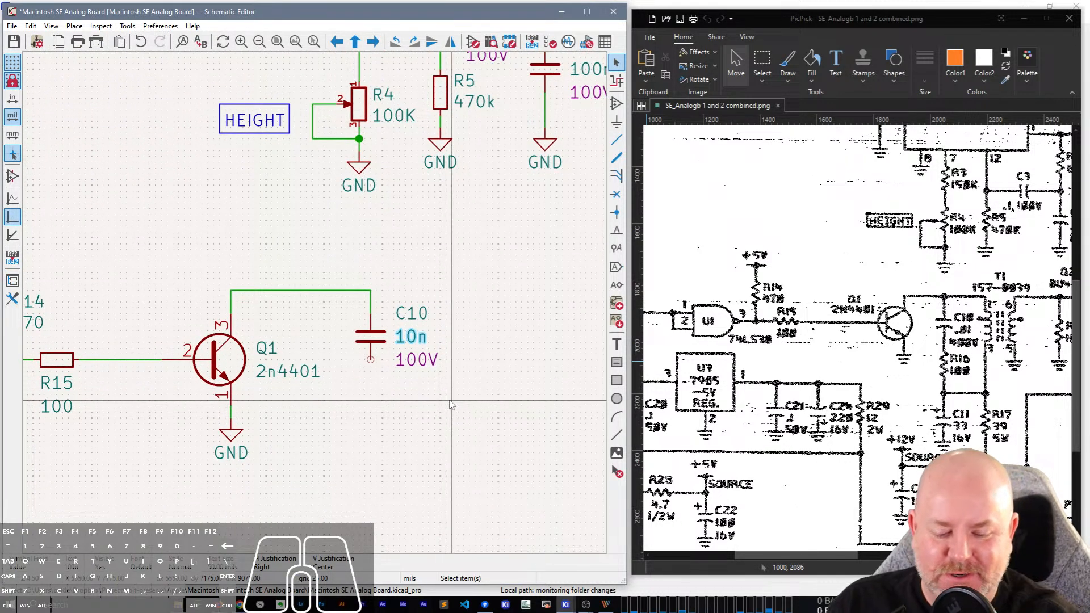
click(446, 437)
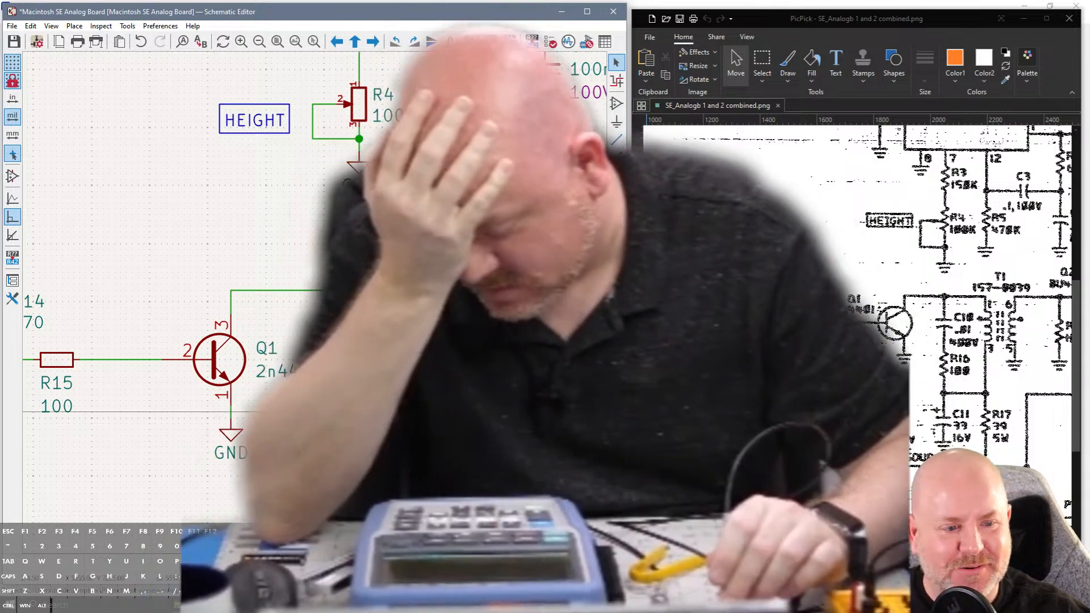
middle_drag(446, 411, 471, 380)
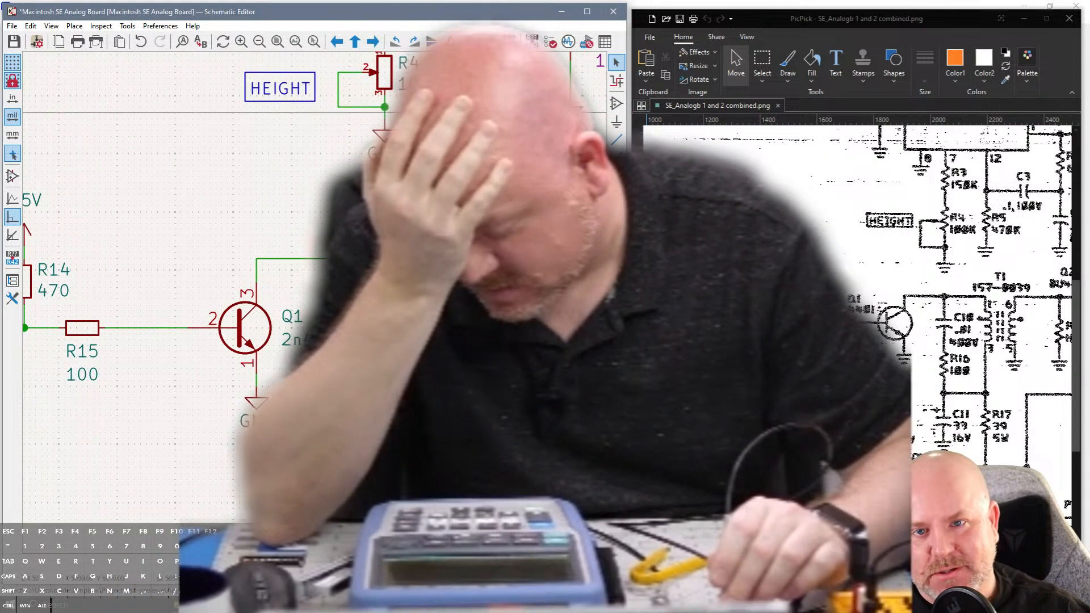
click(466, 70)
key(ctrl+c)
key(ctrl+v)
click(392, 392)
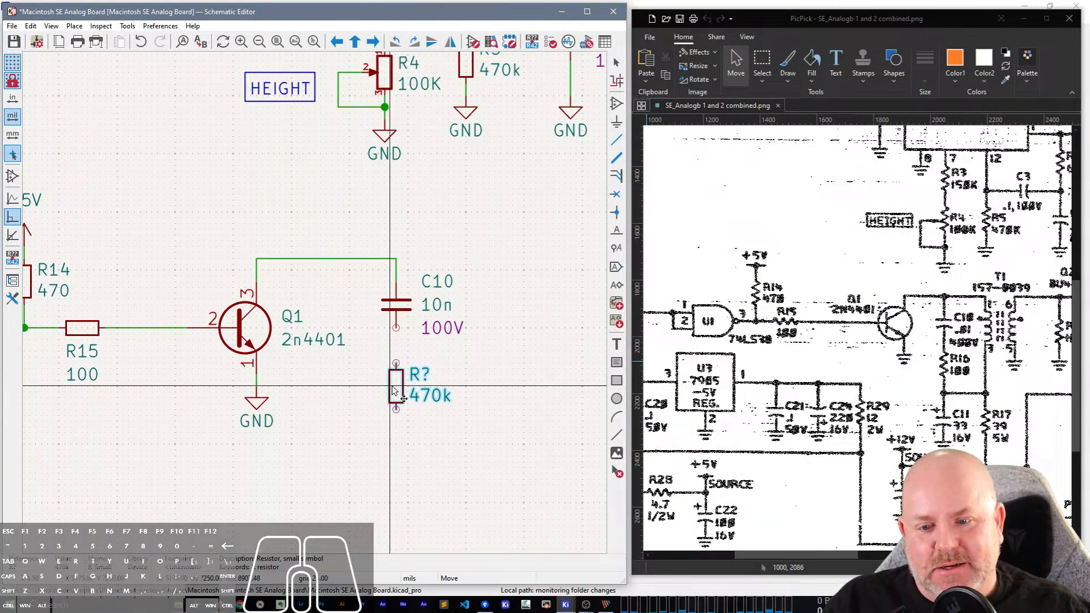
Wire the upper pin of the copied resistor to C10's lower pin.
key(w)
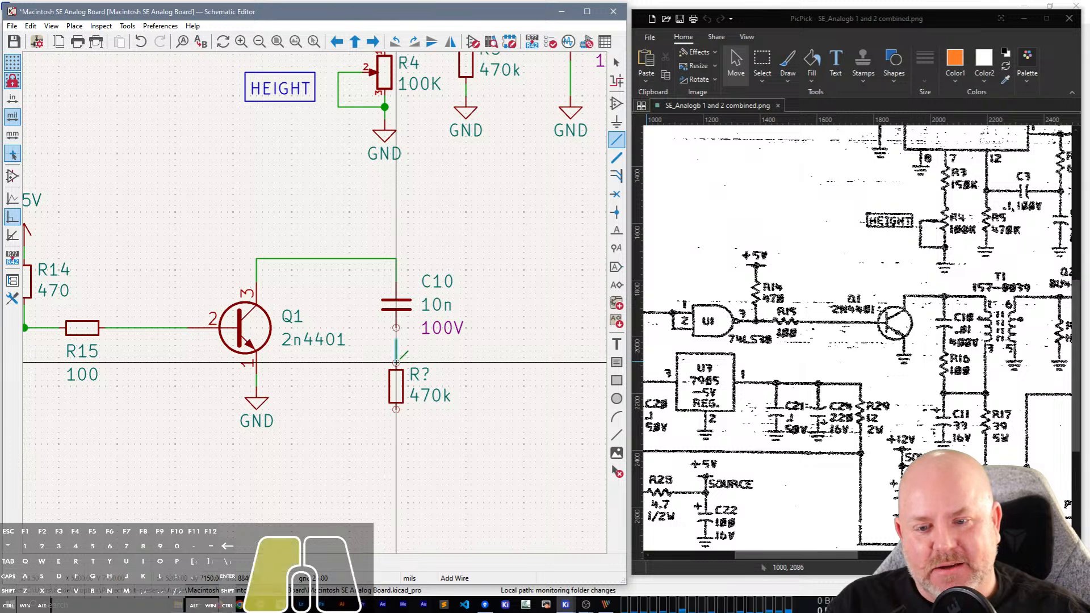
click(396, 364)
click(396, 328)
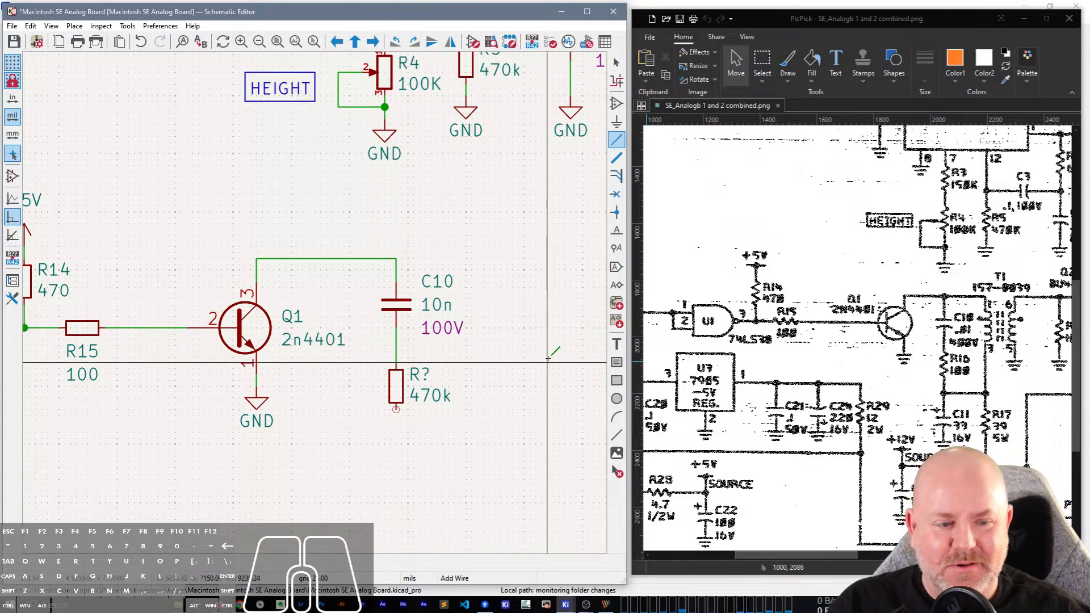
key(Escape)
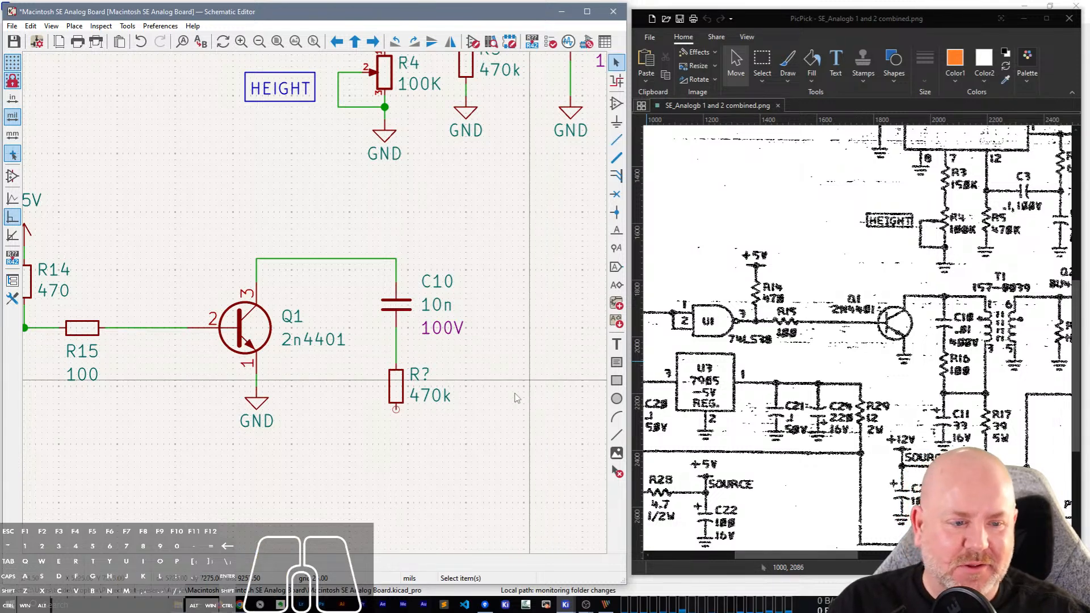
Set the copied resistor's reference to R16 and its value to 100.
double_click(415, 376)
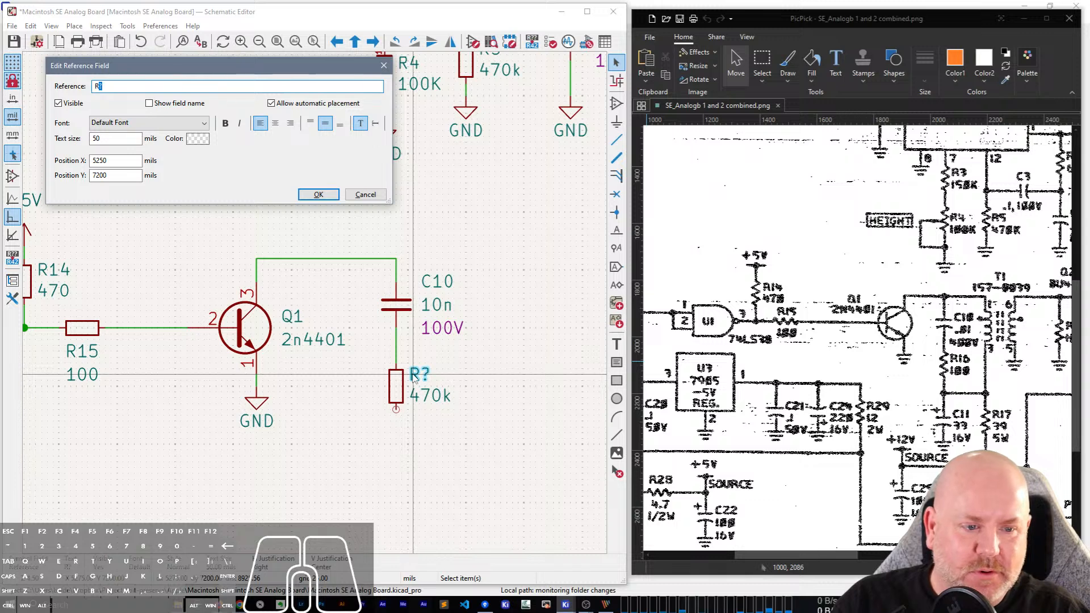
text(16)
key(Return)
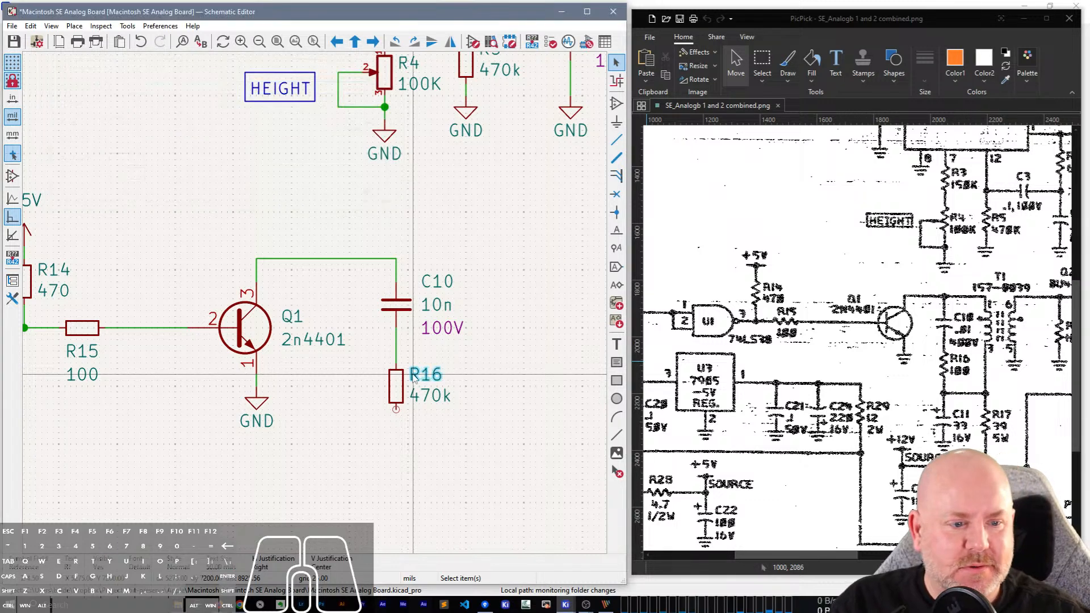
double_click(427, 397)
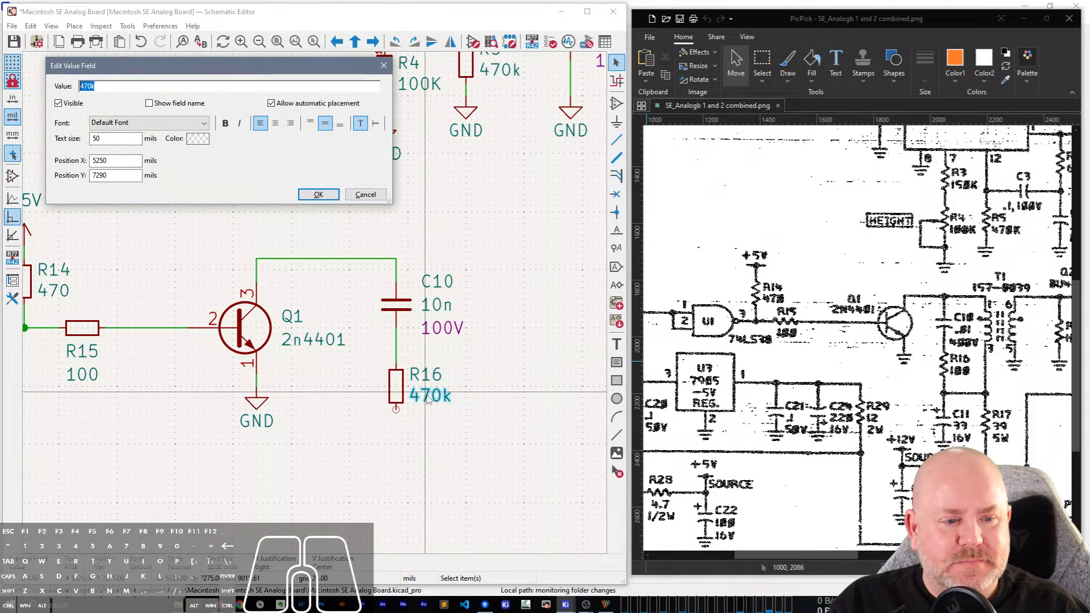
text(100)
key(Return)
Draw a short wire stub down from R16's lower pin, leaving its end unconnected.
scroll(502, 363, down, 4)
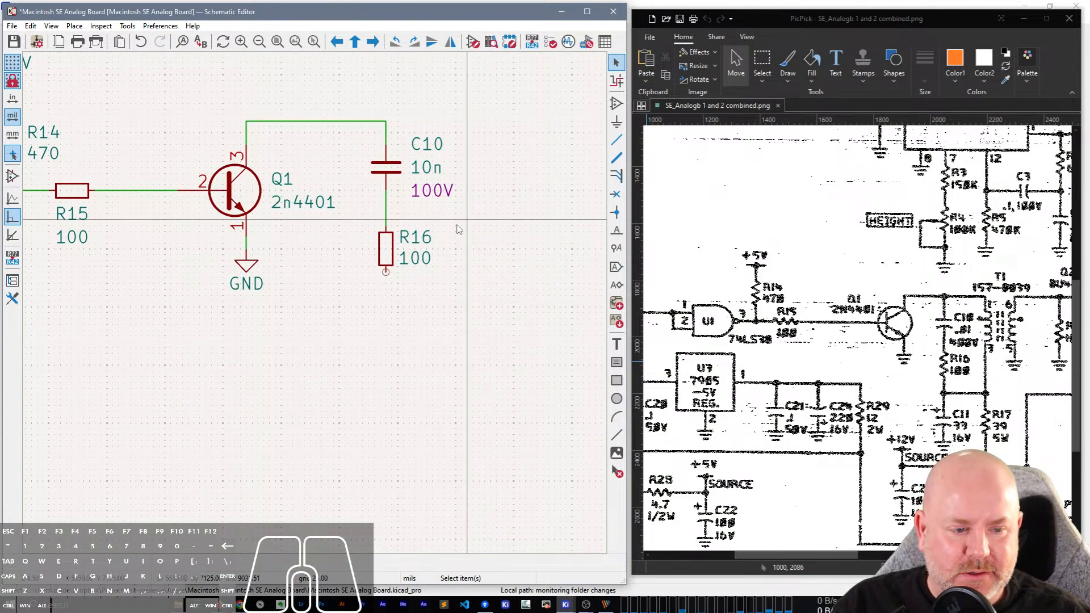
key(w)
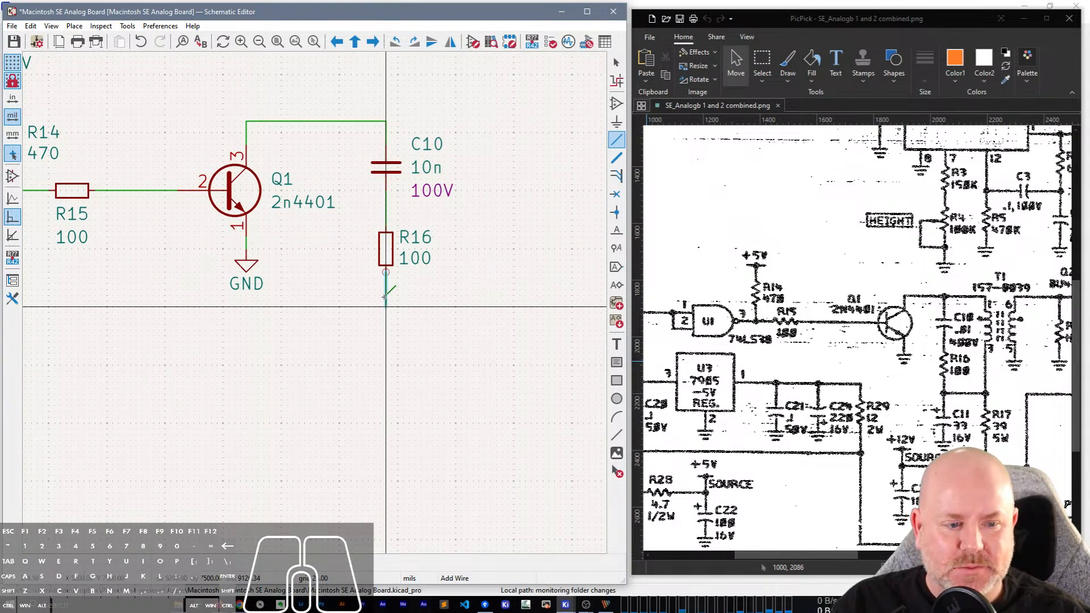
double_click(386, 296)
key(Escape)
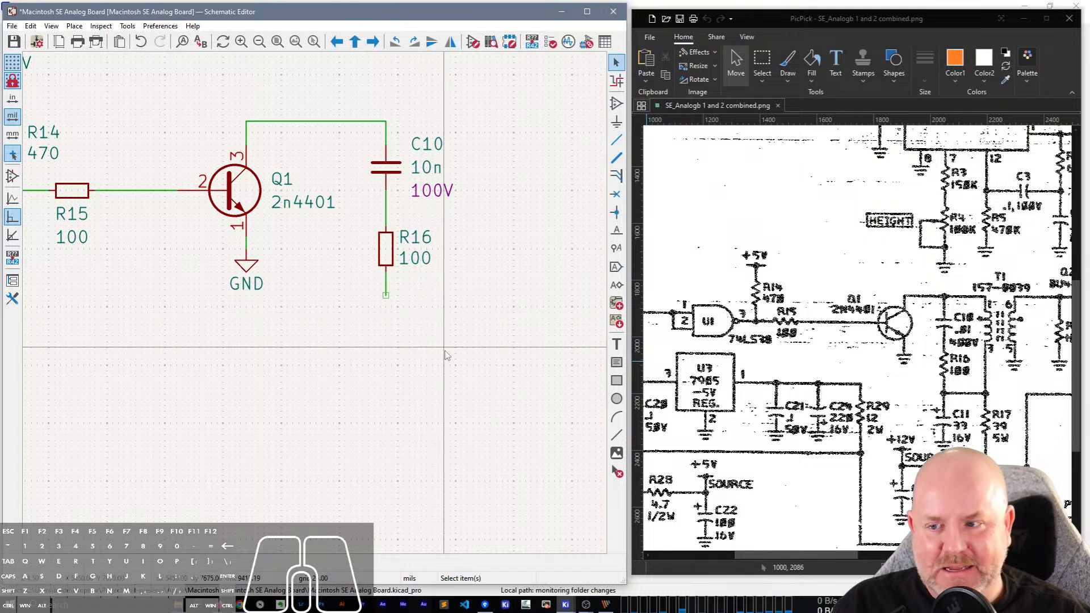
Set the reference of the unannotated 100u capacitor beside R9 and R10 to C7, matching the scanned schematic.
scroll(447, 355, down, 1)
middle_drag(344, 310, 252, 539)
middle_drag(465, 228, 376, 414)
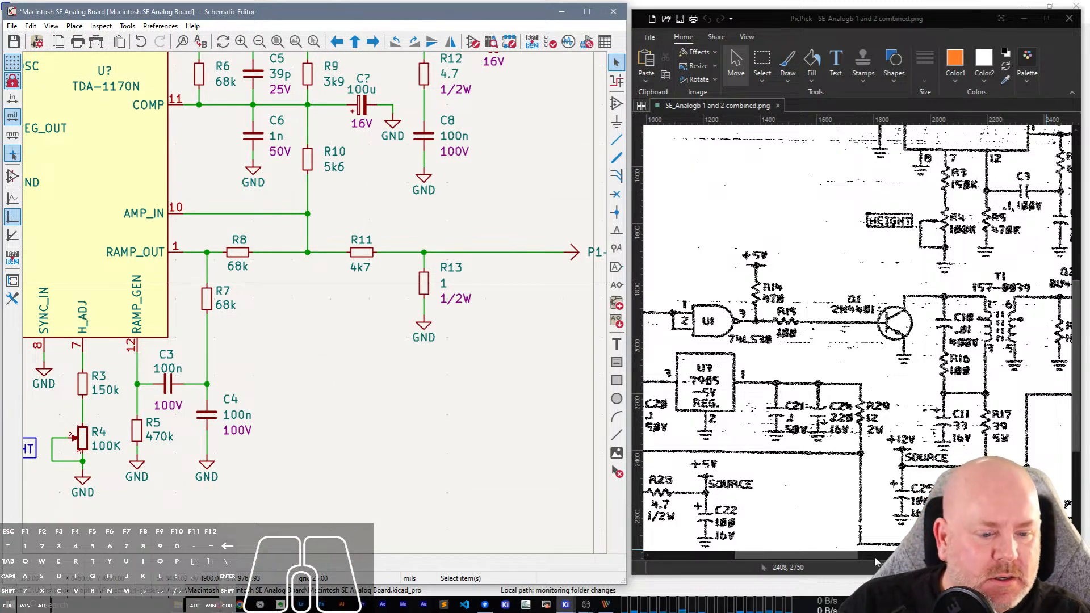
drag(840, 557, 890, 556)
scroll(1024, 345, up, 5)
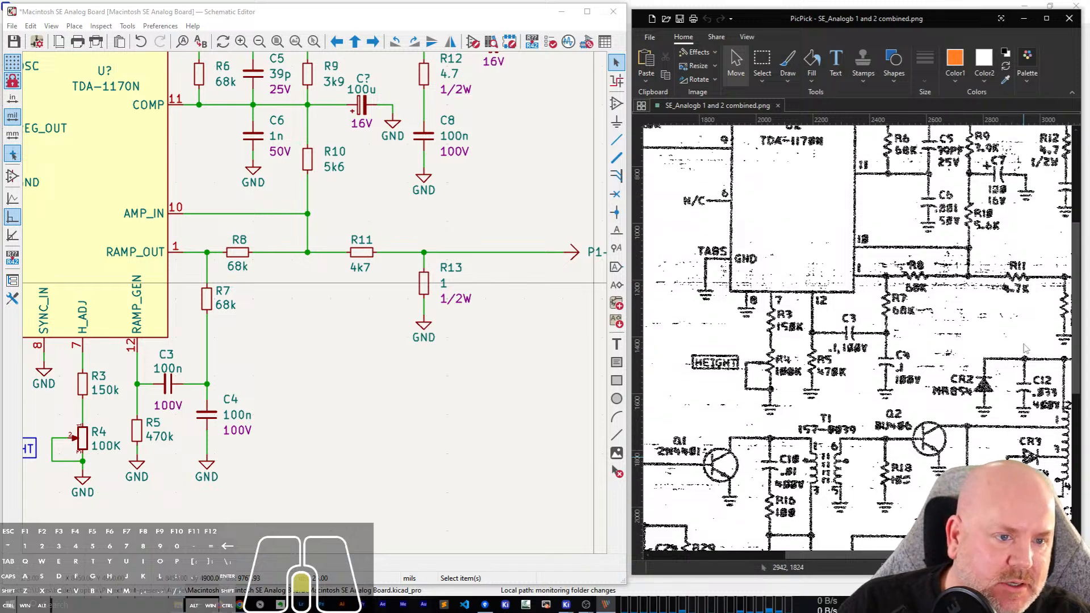
scroll(1025, 349, up, 2)
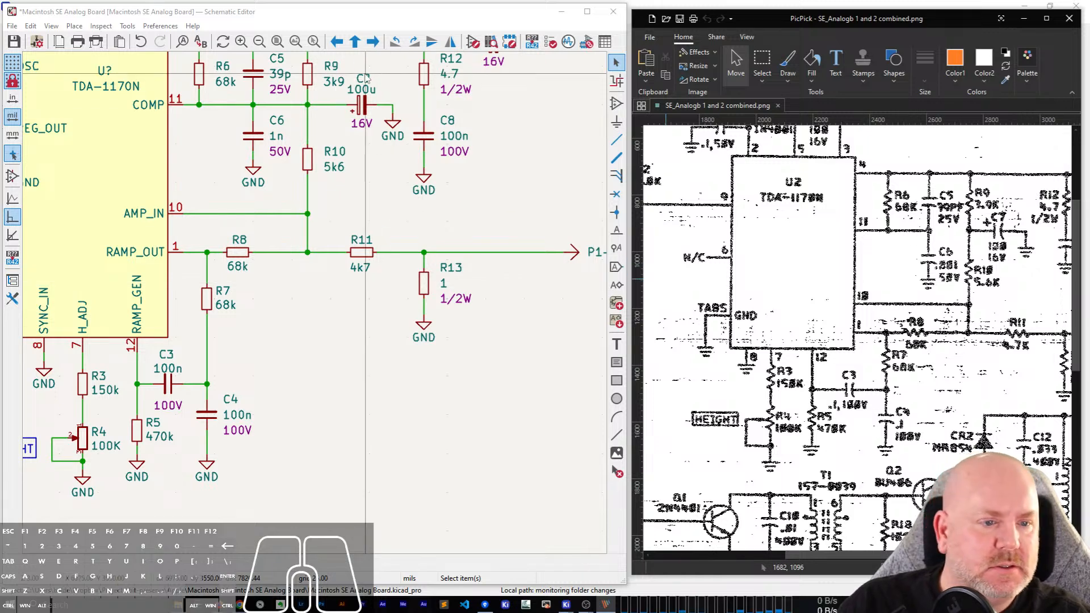
key(v)
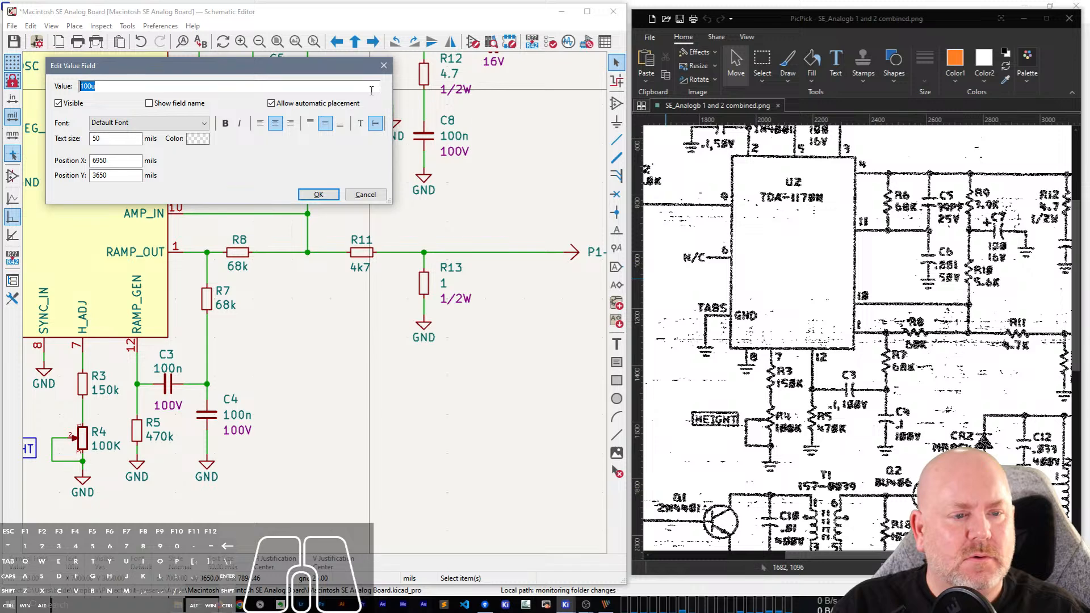
key(Return)
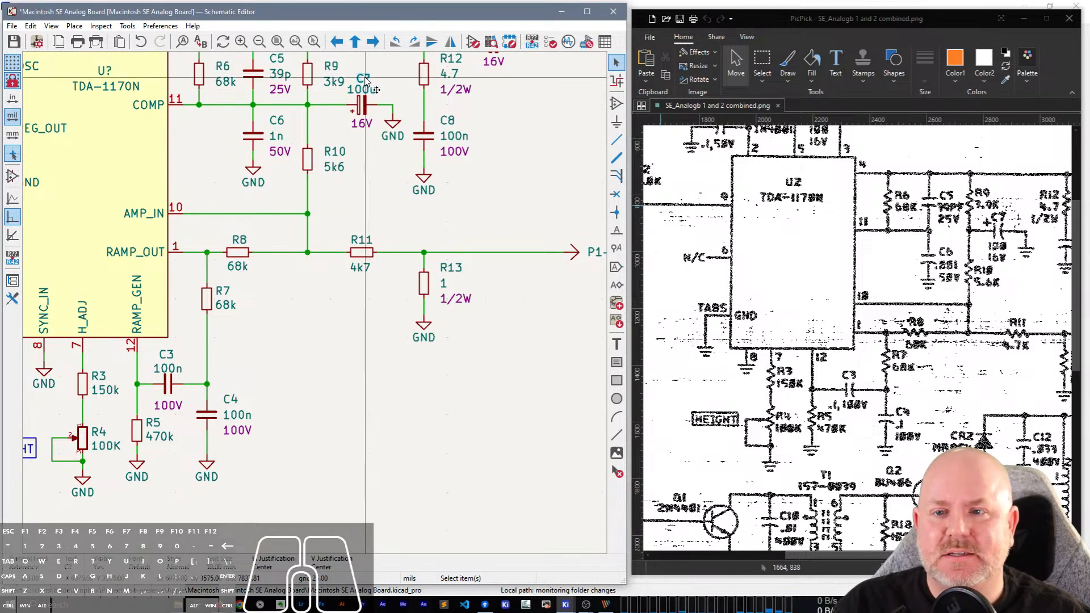
text(u)
text(7)
key(Return)
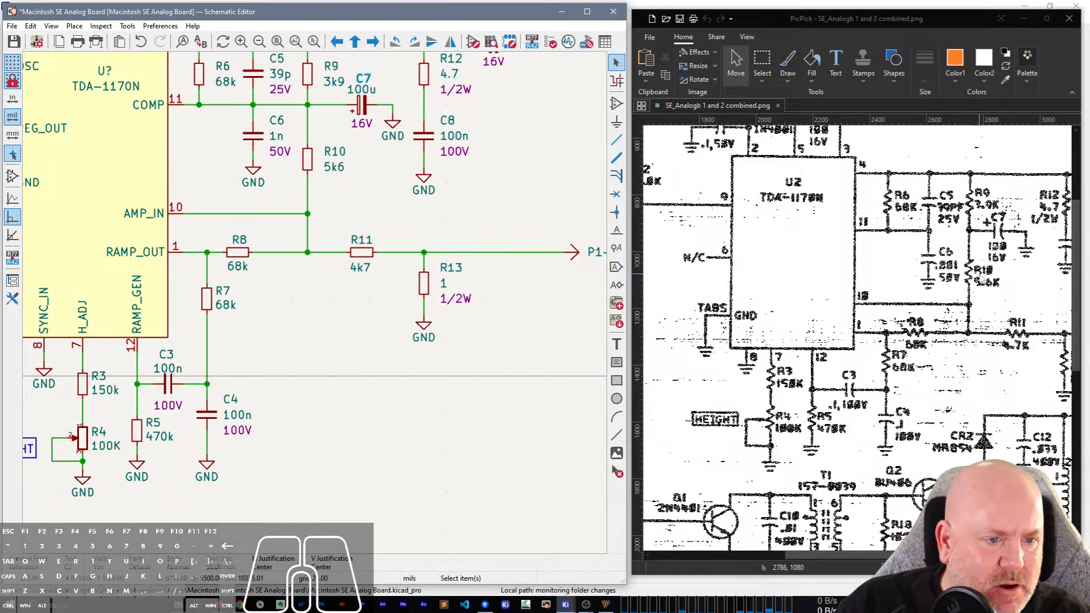
Delete the wire segment joining the C5/C6 junction to the R9/R10 junction and save the schematic.
scroll(1077, 349, up, 2)
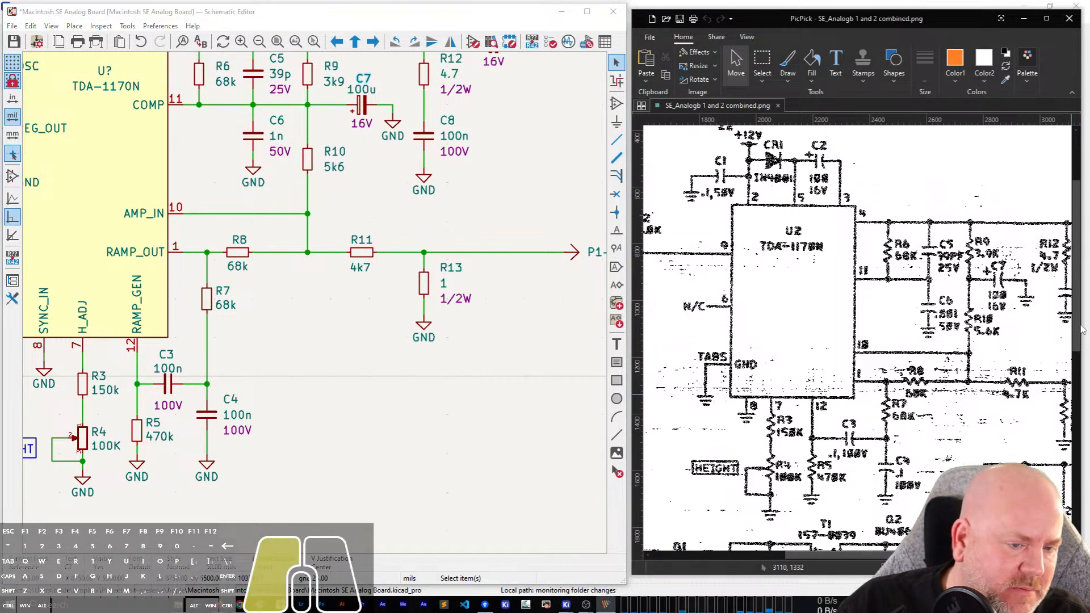
scroll(317, 308, up, 4)
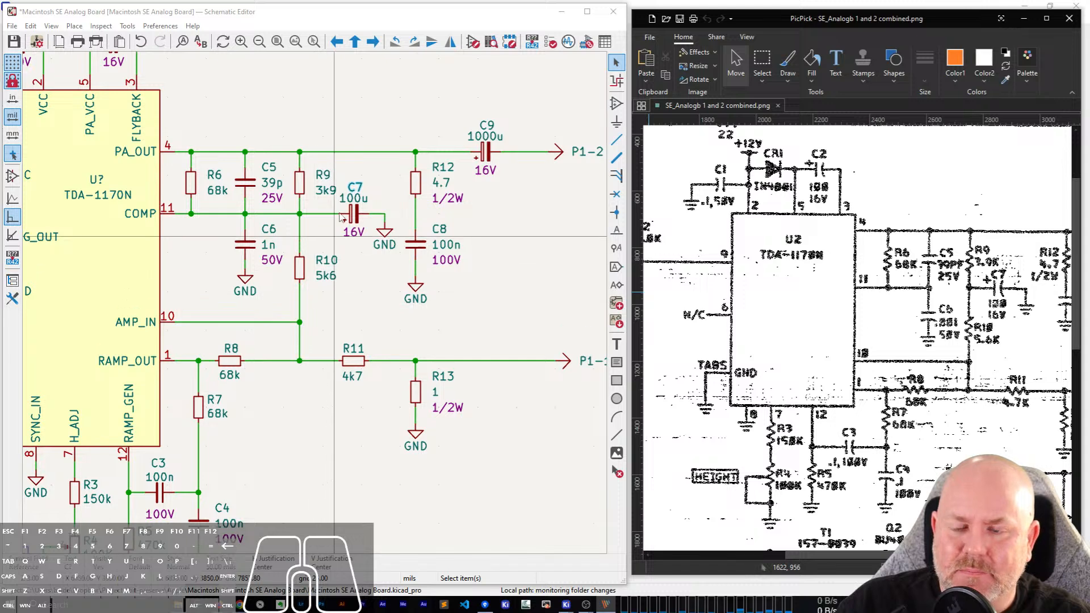
key(j)
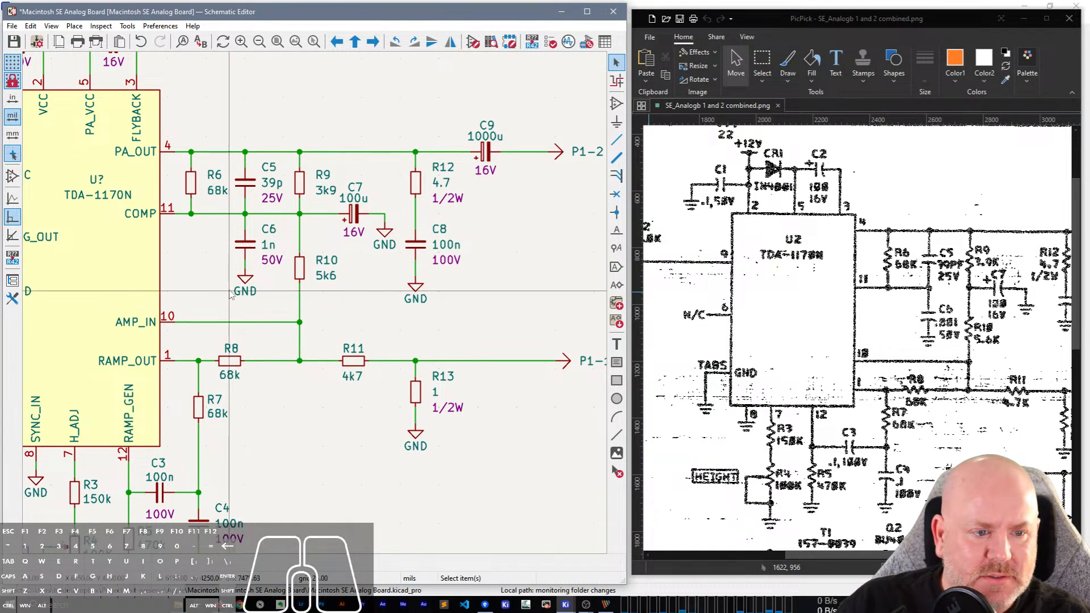
click(272, 214)
key(Escape)
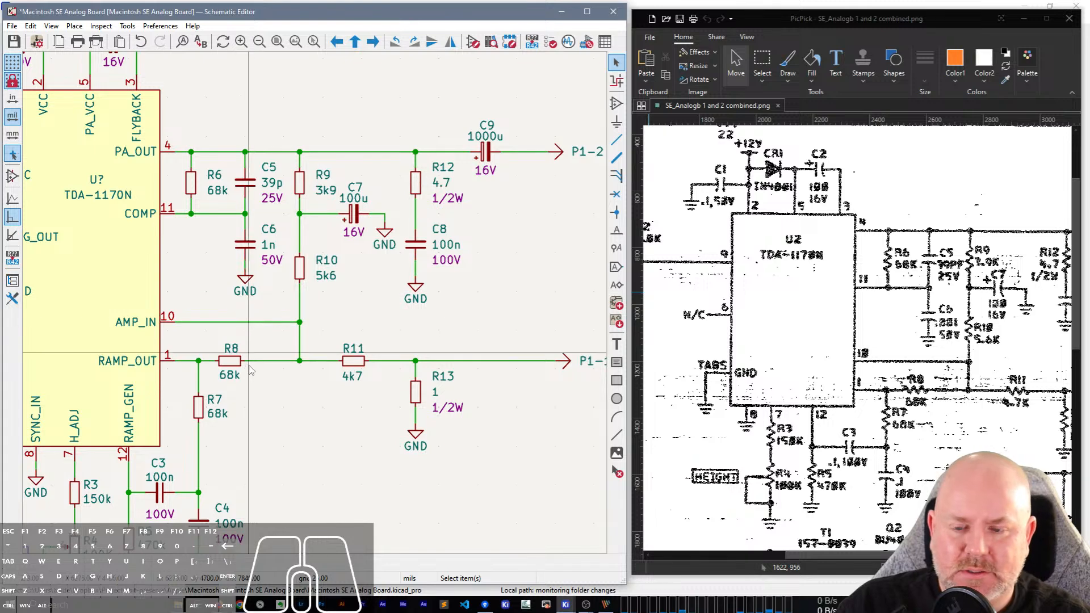
key(ctrl+s)
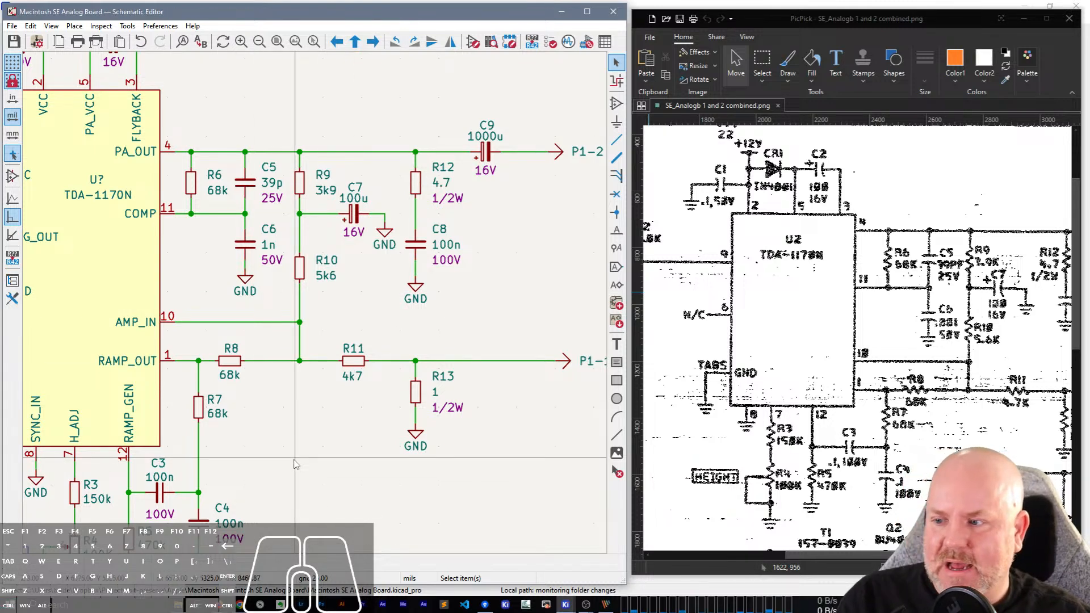
click(295, 464)
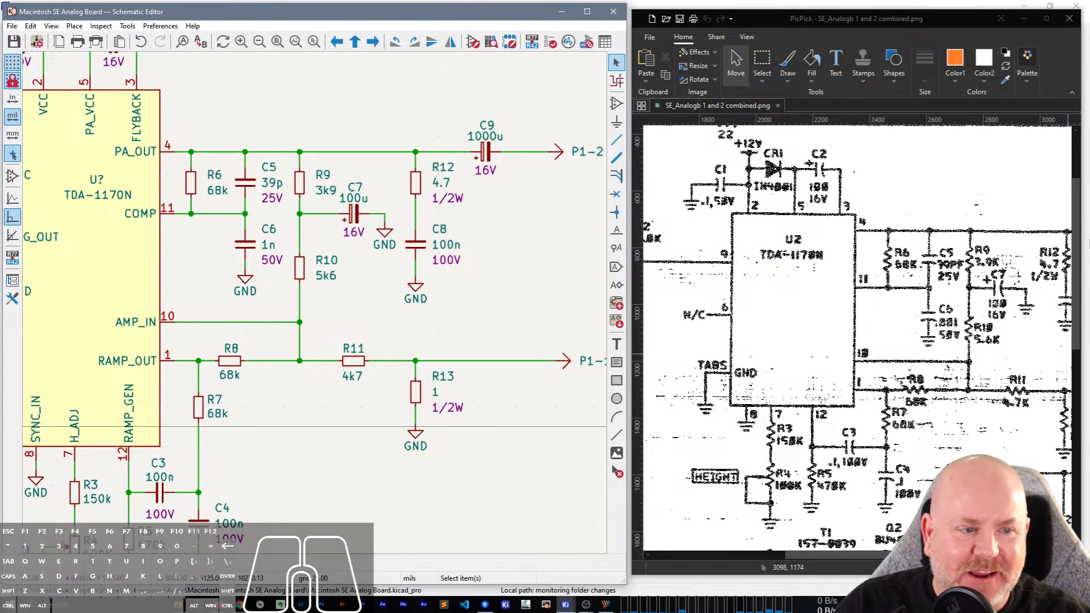
drag(1082, 238, 1075, 323)
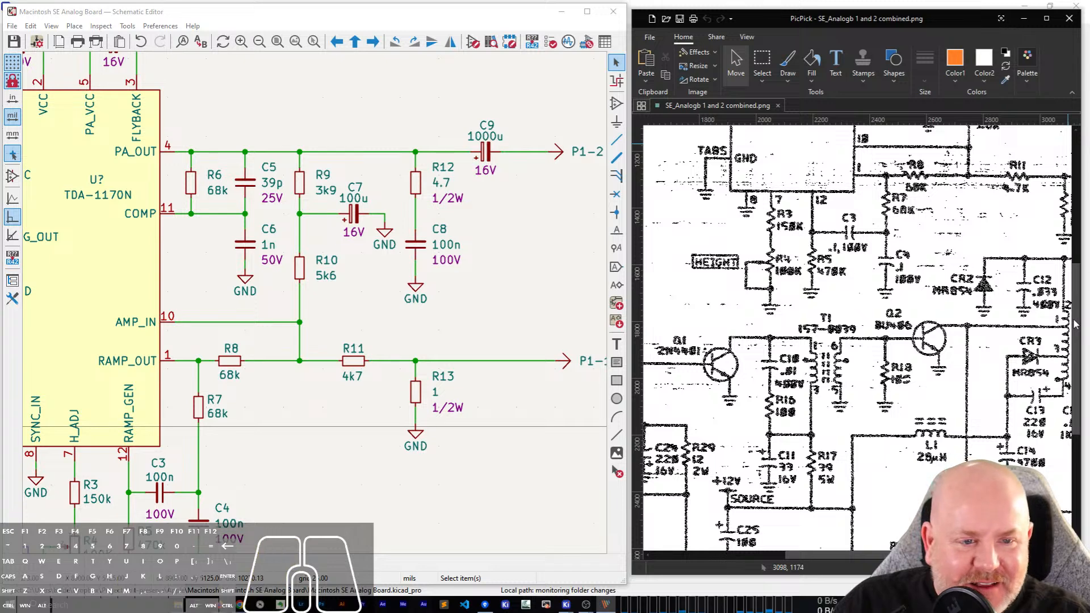
Copy the 100u polarized capacitor C7 beside R9 and R10.
click(311, 502)
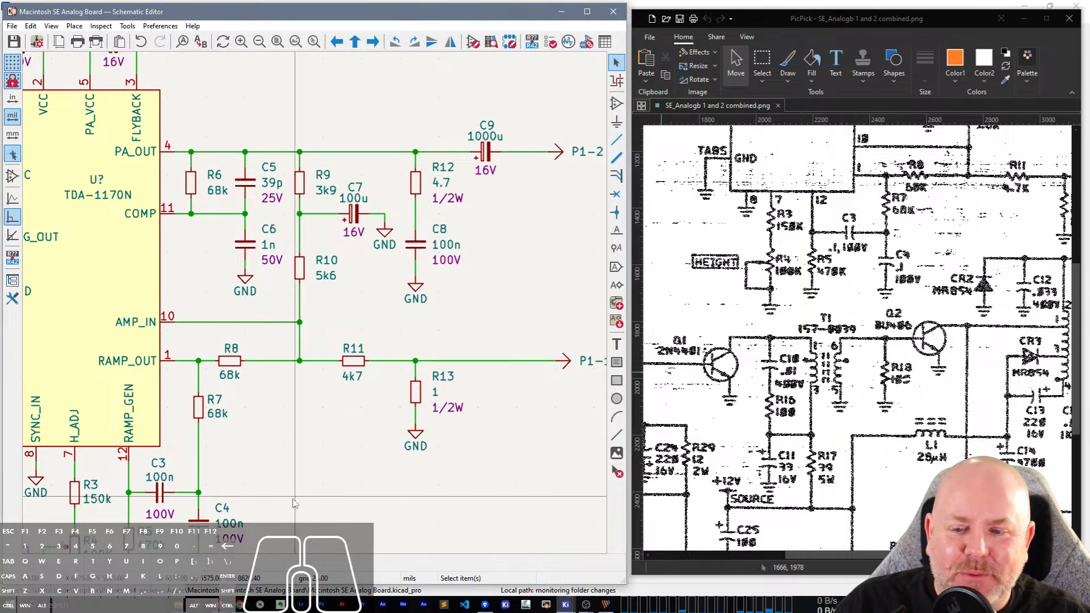
middle_drag(339, 517, 537, 111)
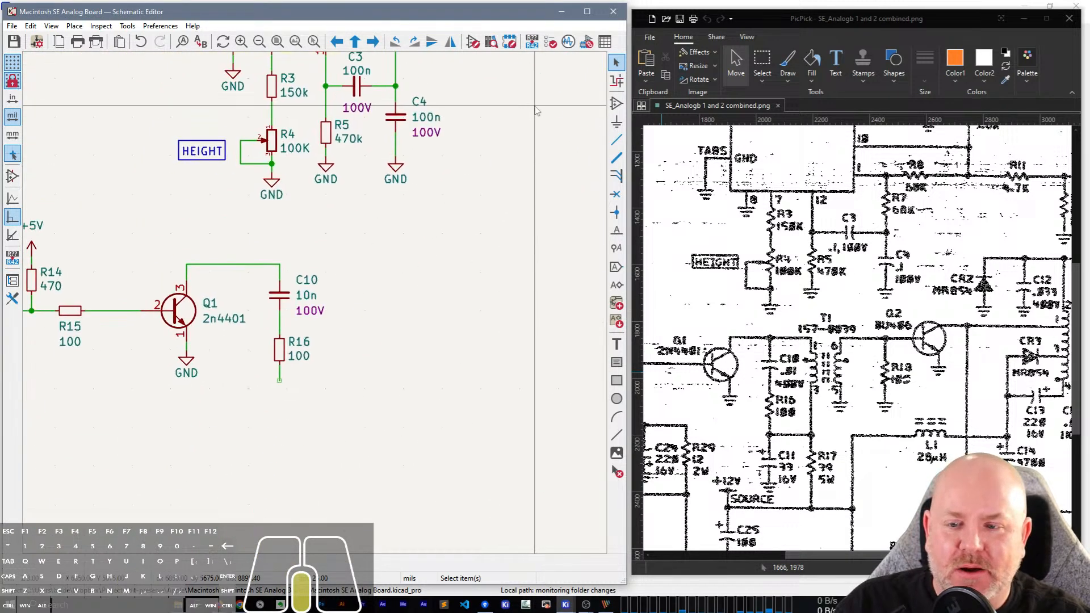
middle_drag(337, 450, 494, 339)
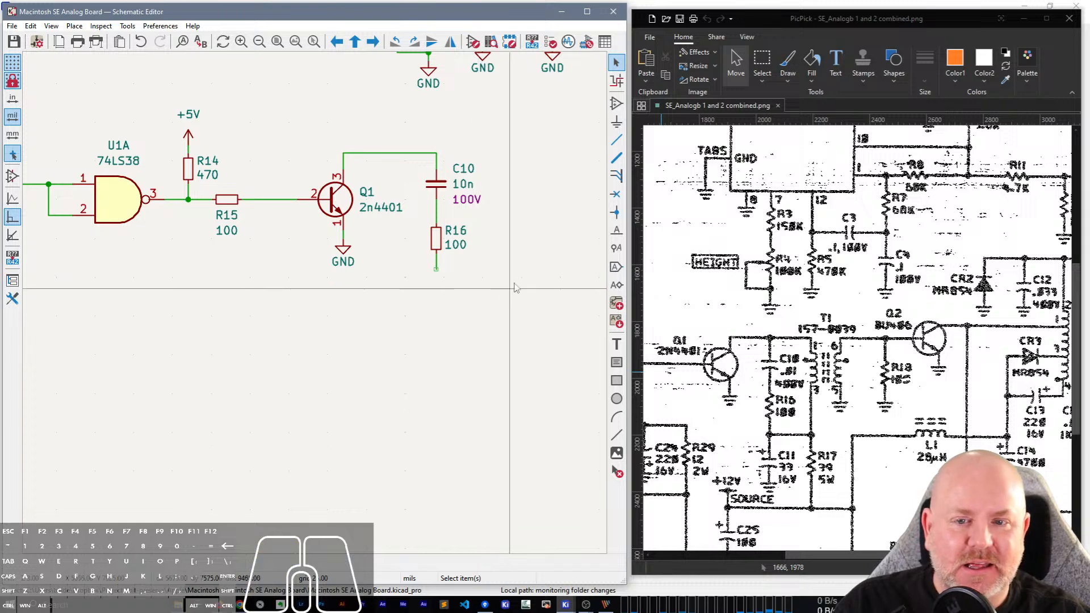
middle_drag(481, 331, 327, 365)
click(316, 114)
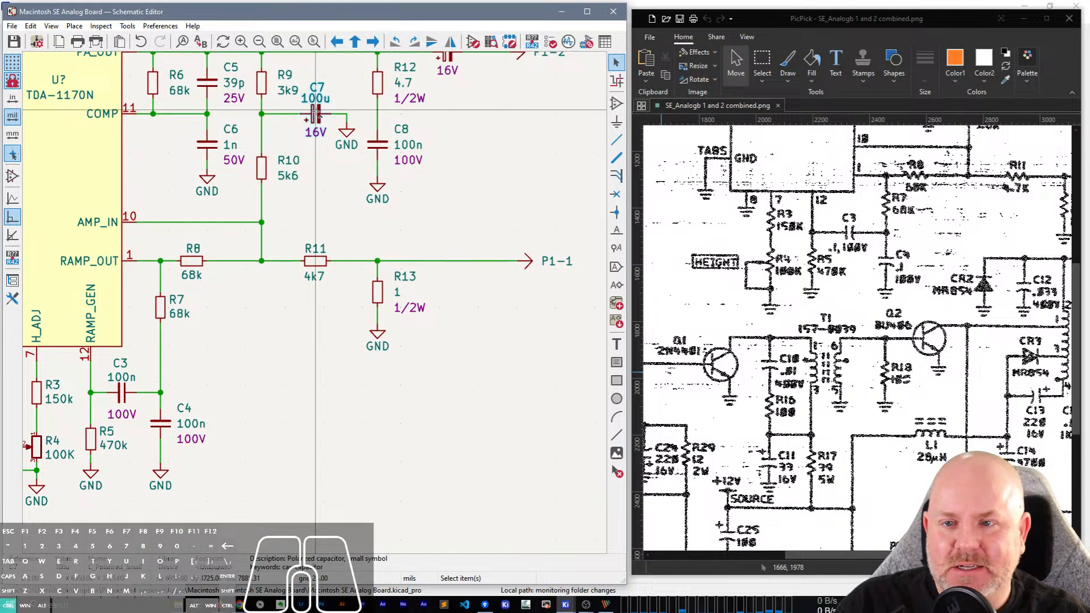
click(317, 114)
key(ctrl+c)
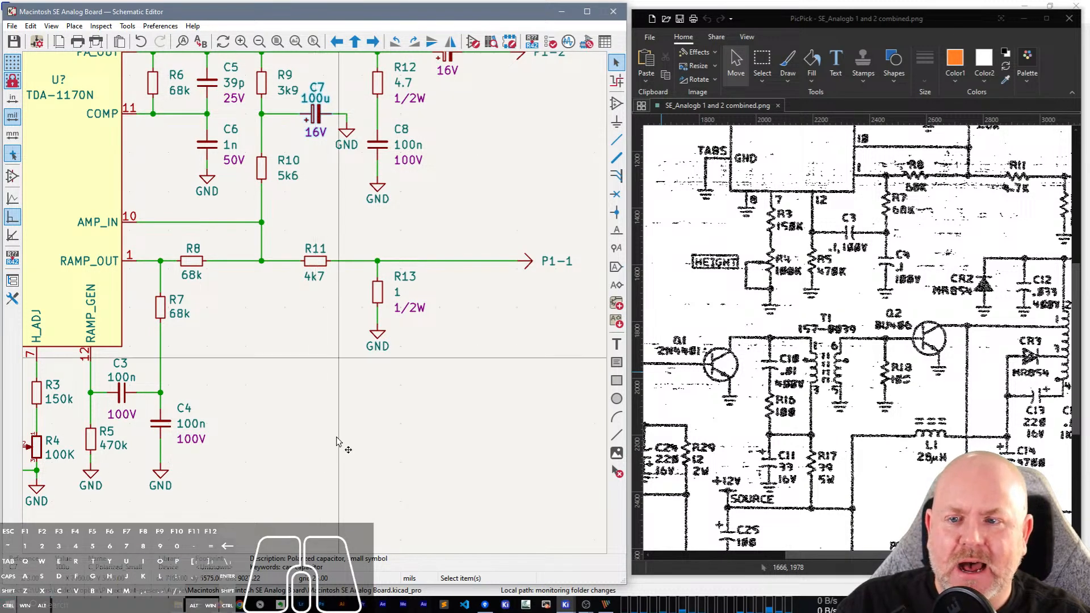
Paste the polarized capacitor below R16, rotated vertically with its positive pin on R16's wire stub.
click(300, 506)
middle_drag(222, 544, 558, 99)
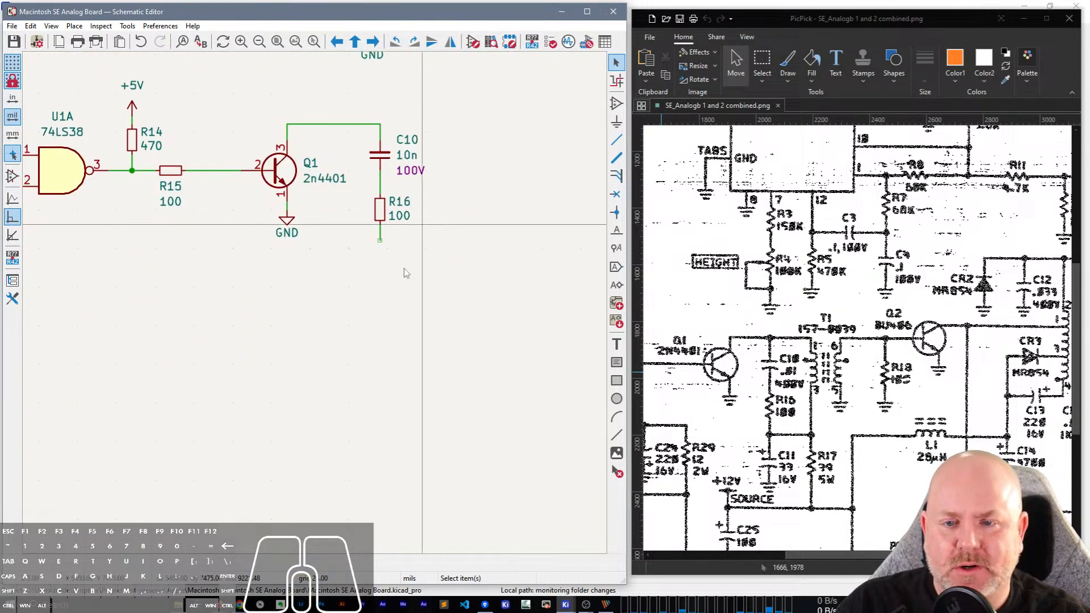
key(ctrl+v)
key(r)
key(r)
key(r)
key(r)
key(r)
key(r)
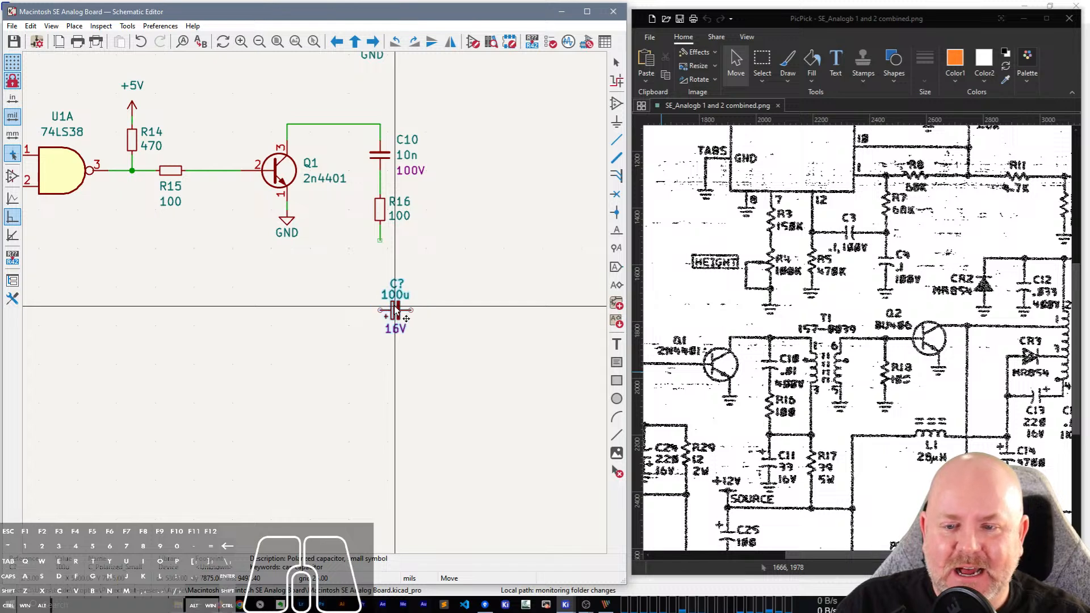
key(r)
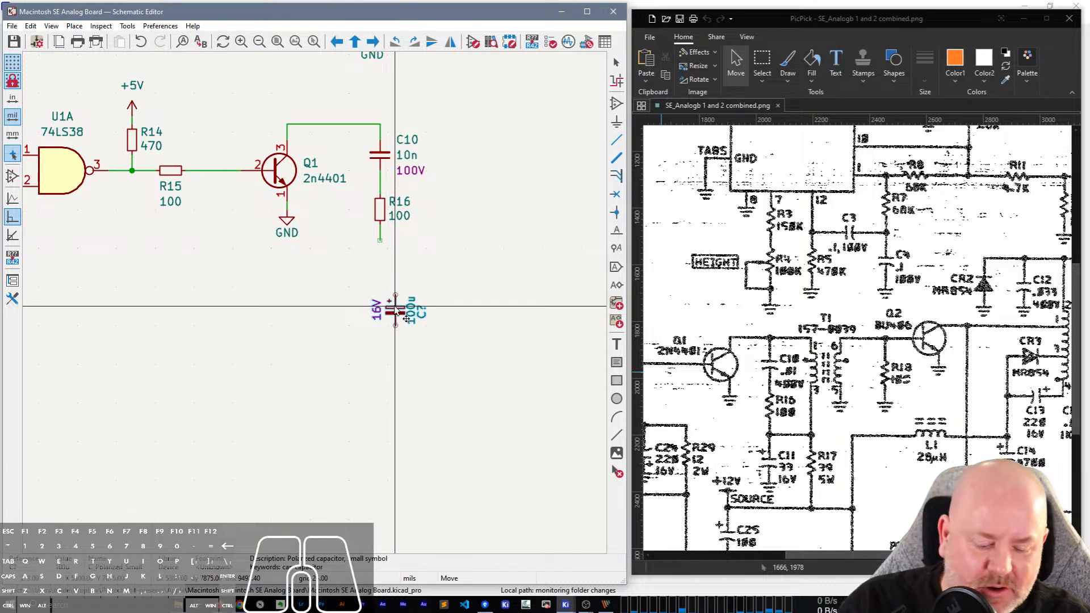
key(r)
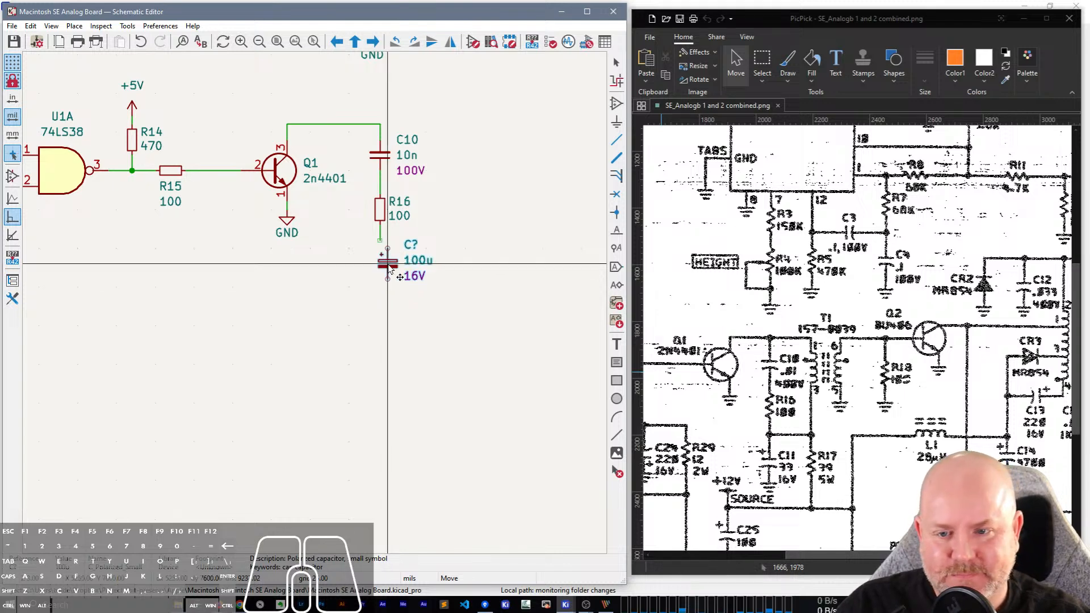
click(379, 264)
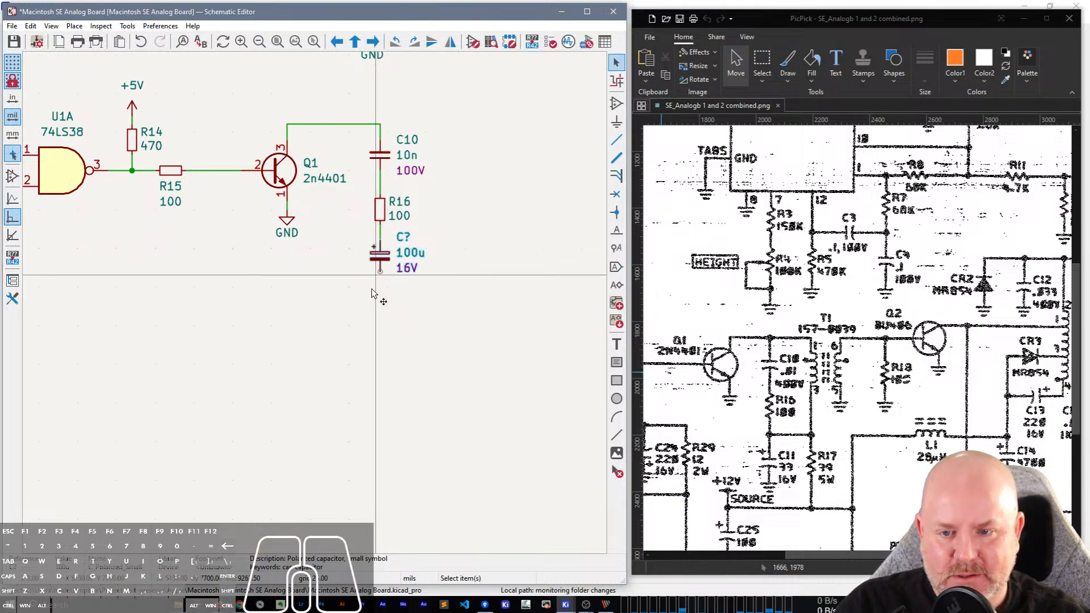
Move the pasted capacitor slightly farther below R16 with its wire attached, and set its reference to C11.
key(g)
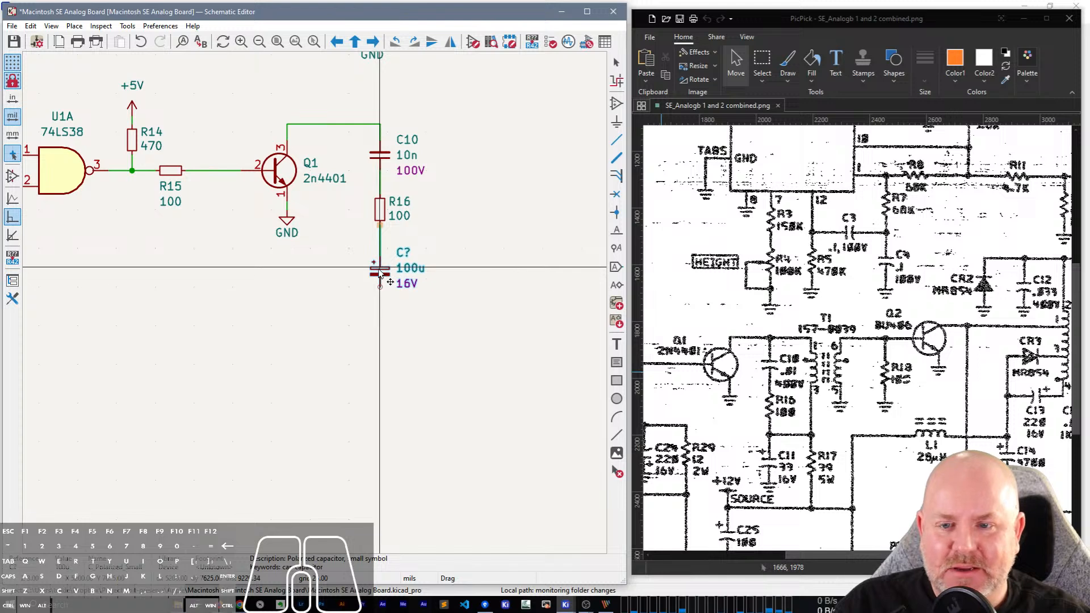
click(380, 268)
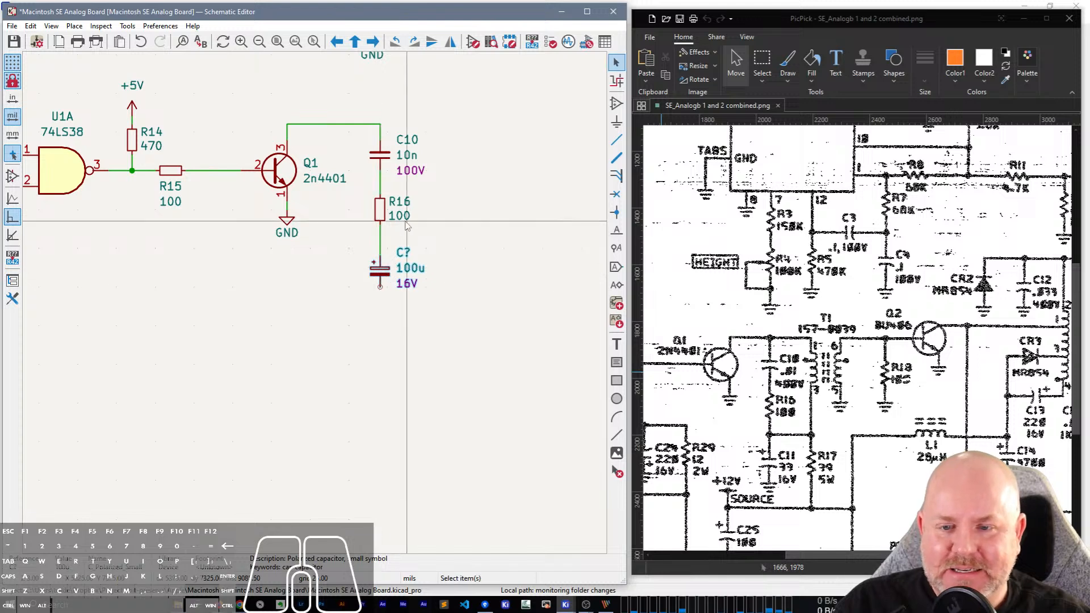
double_click(402, 259)
text(11)
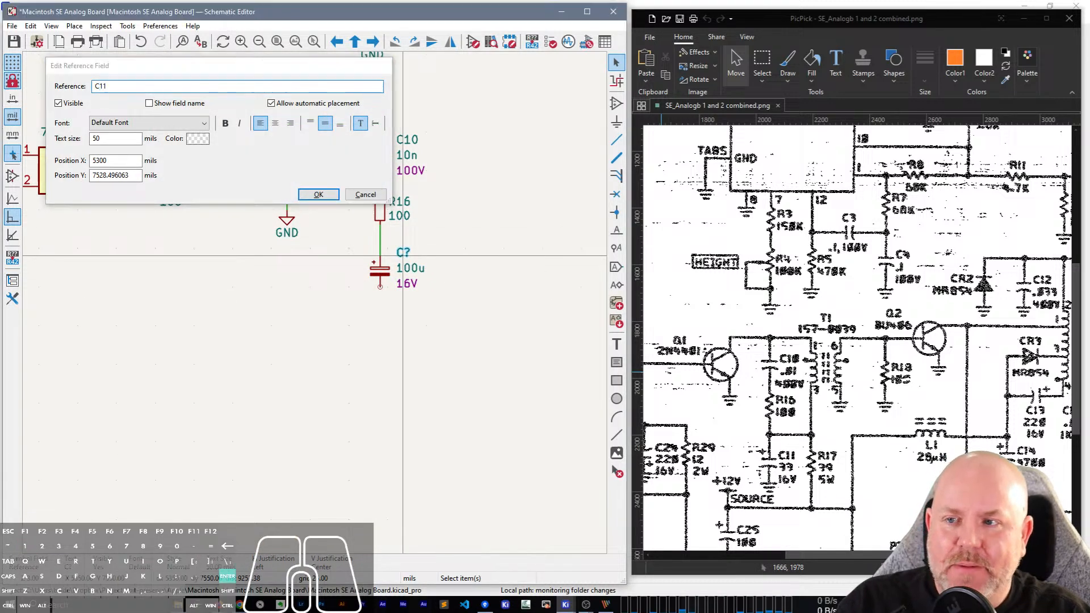
key(Return)
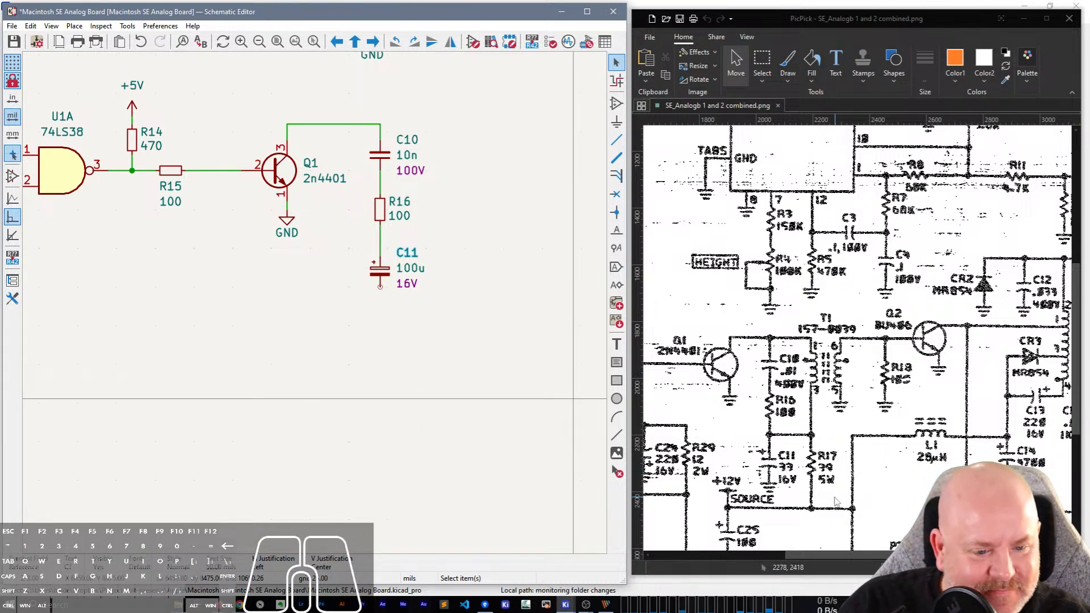
Examine the scanned schematic around C11 and R17 at a larger zoom for their values and connections.
scroll(835, 502, down, 3)
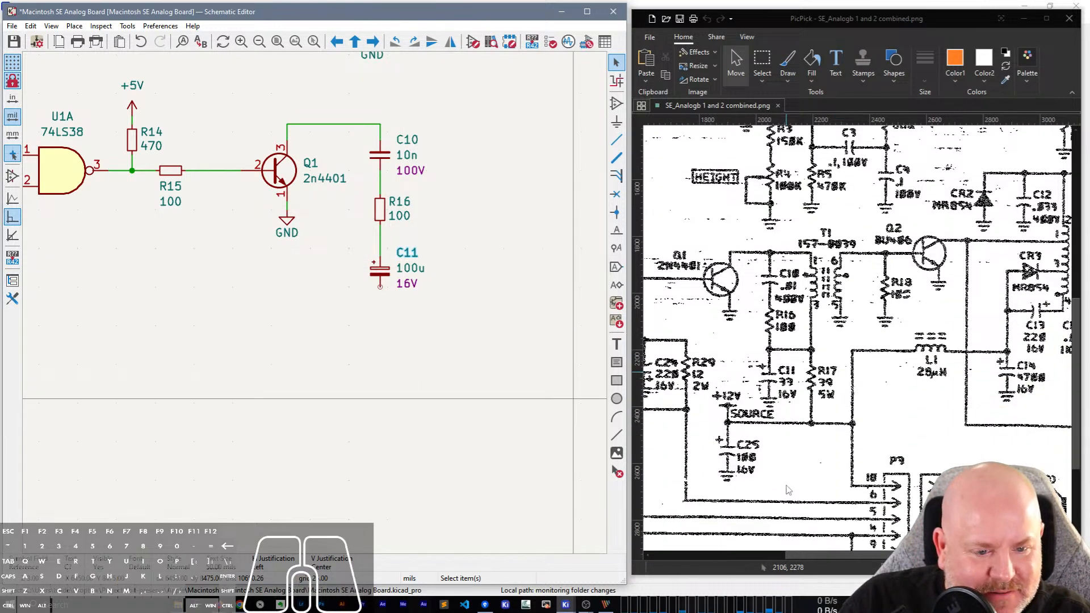
scroll(788, 490, down, 1)
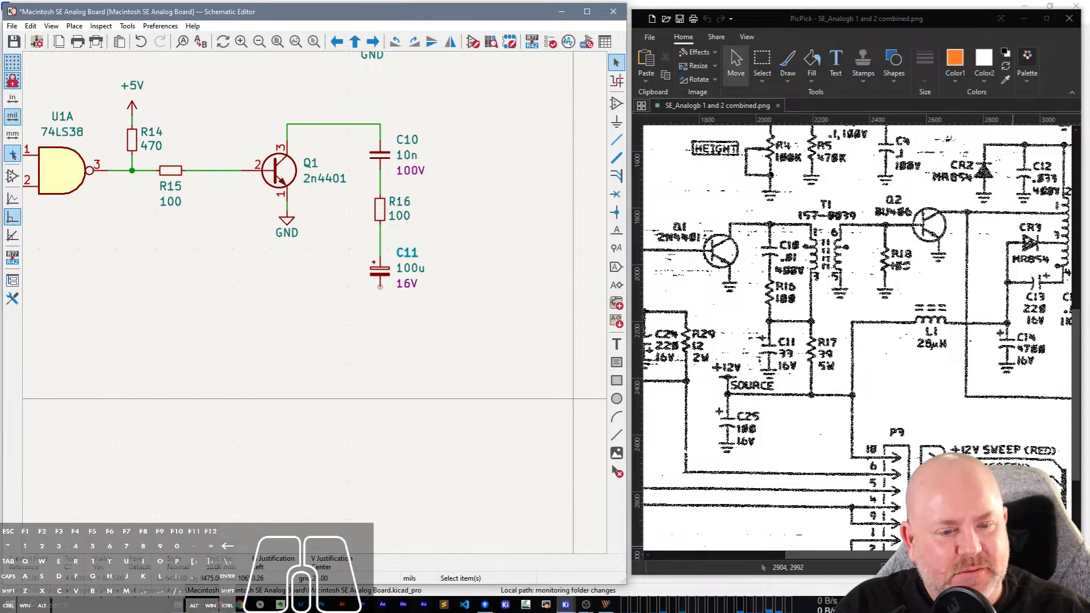
click(1061, 568)
click(1061, 568)
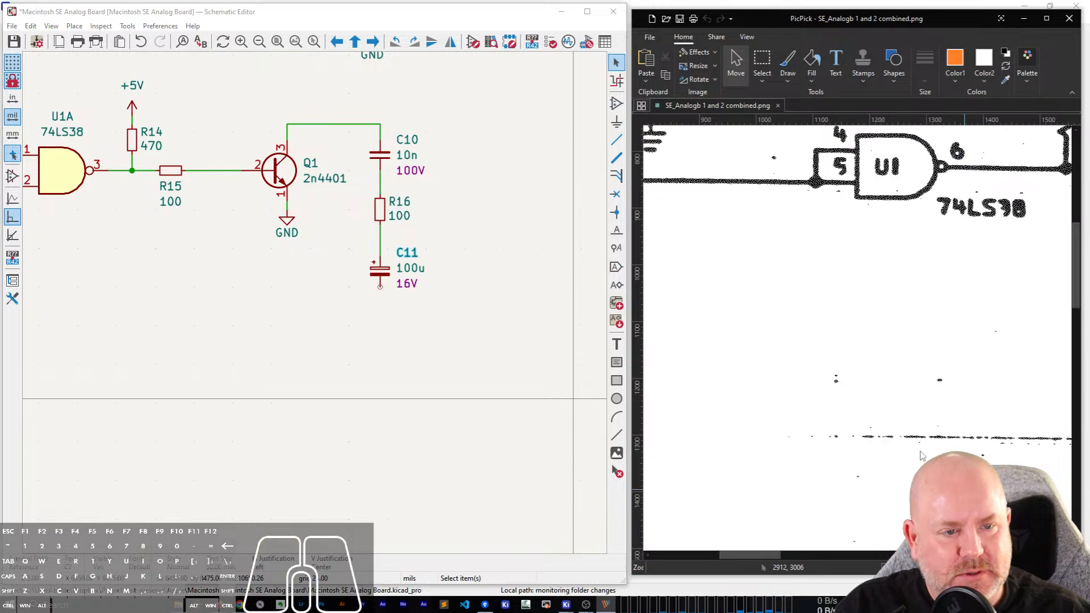
scroll(870, 358, down, 13)
scroll(877, 357, down, 13)
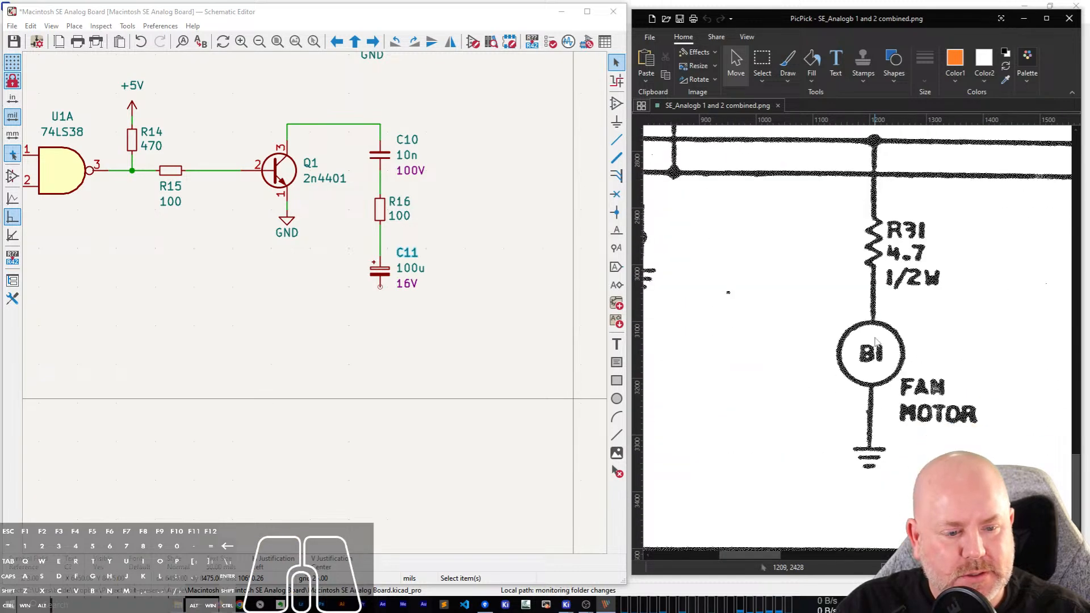
scroll(878, 346, up, 5)
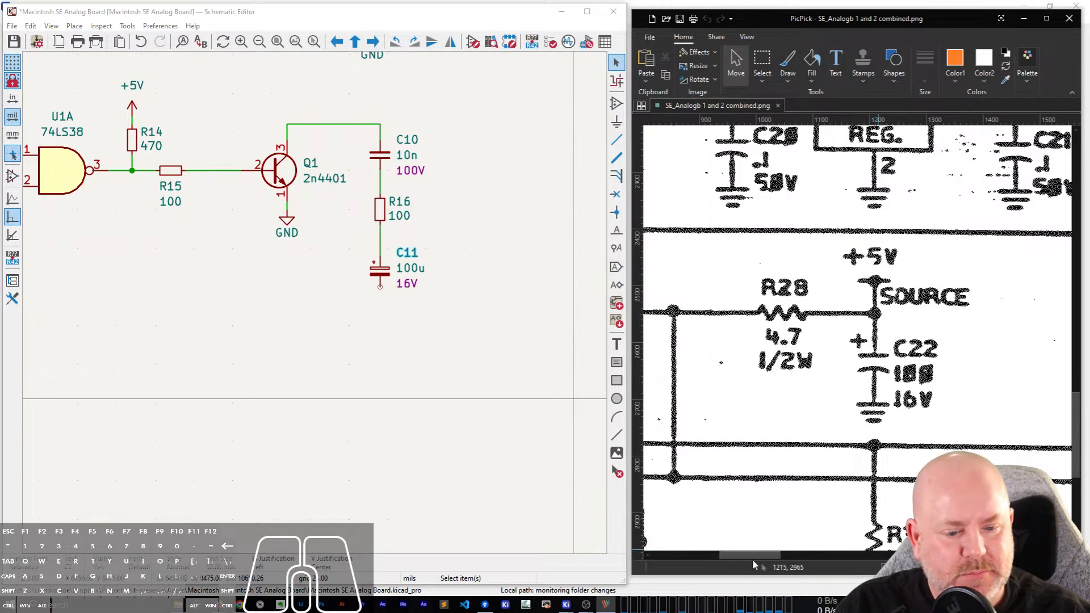
drag(749, 554, 846, 534)
scroll(830, 275, up, 3)
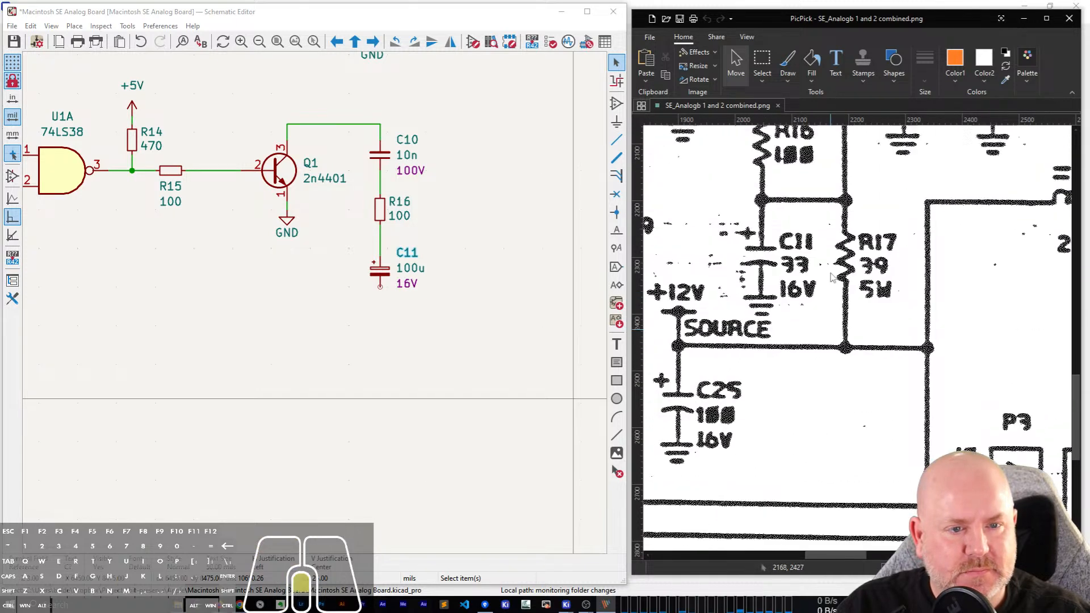
scroll(831, 276, up, 1)
scroll(832, 277, down, 2)
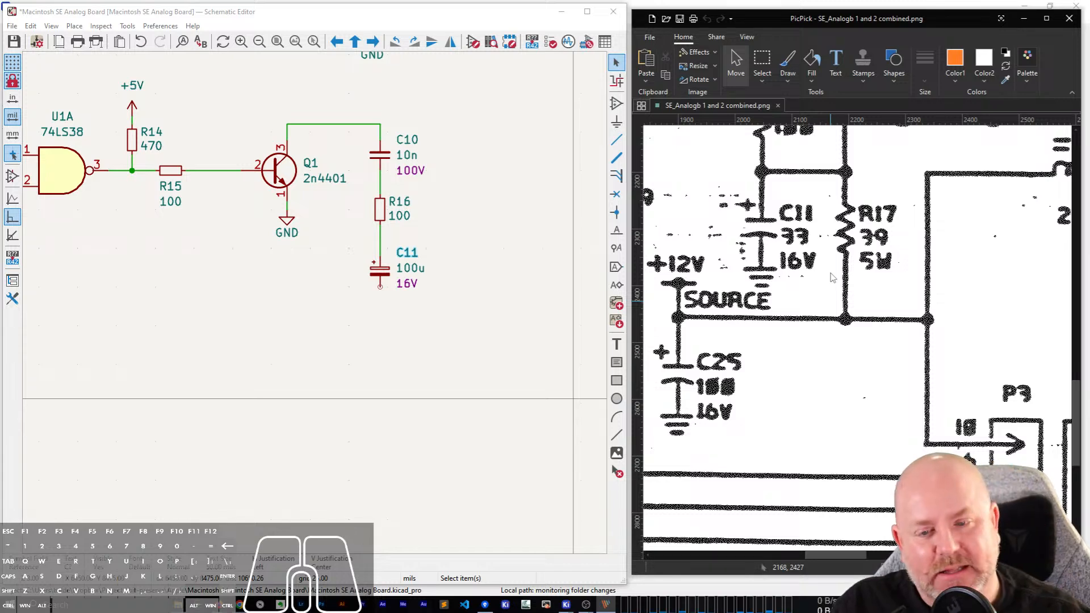
Set C11's value to 33u.
double_click(417, 270)
text(33u)
key(Return)
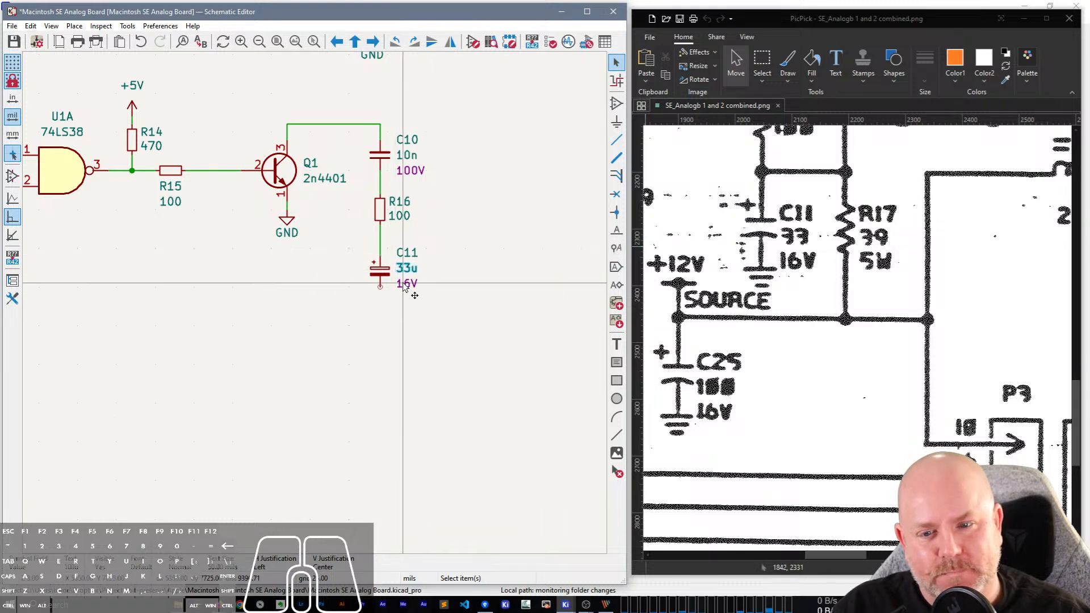
Duplicate R16 and place the copy vertically beside C11, level with it.
click(382, 212)
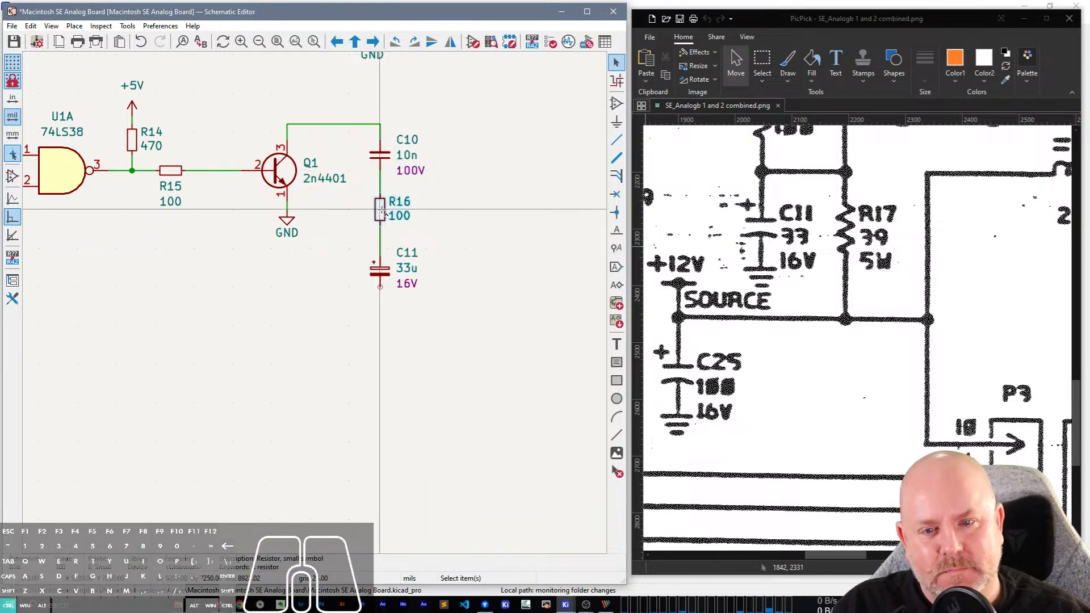
key(ctrl+d)
click(450, 275)
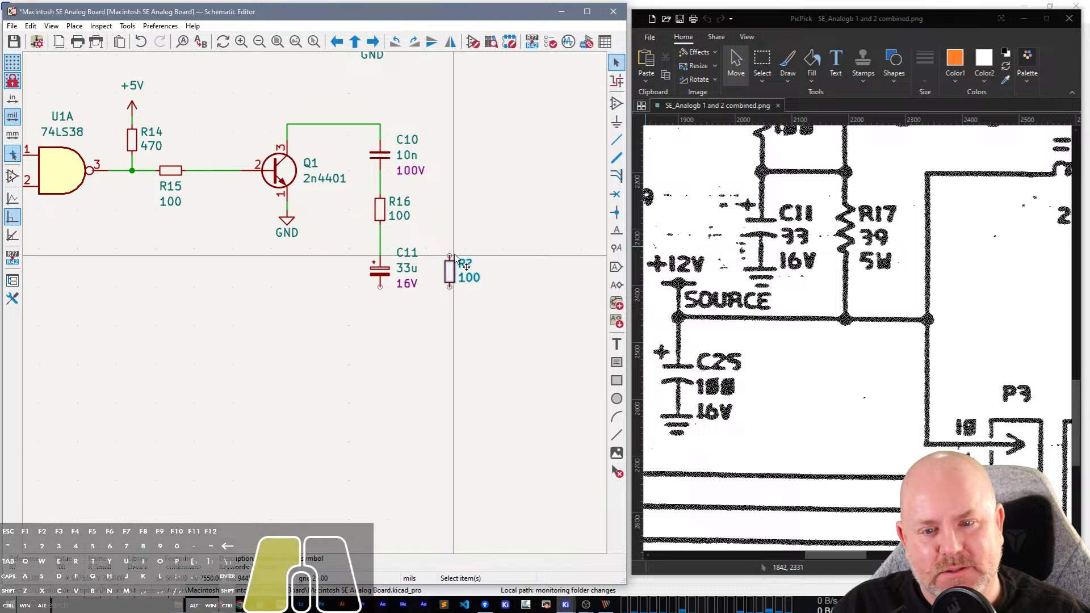
Set the duplicated resistor's reference to R17 and its value to 39.
double_click(465, 264)
text(17)
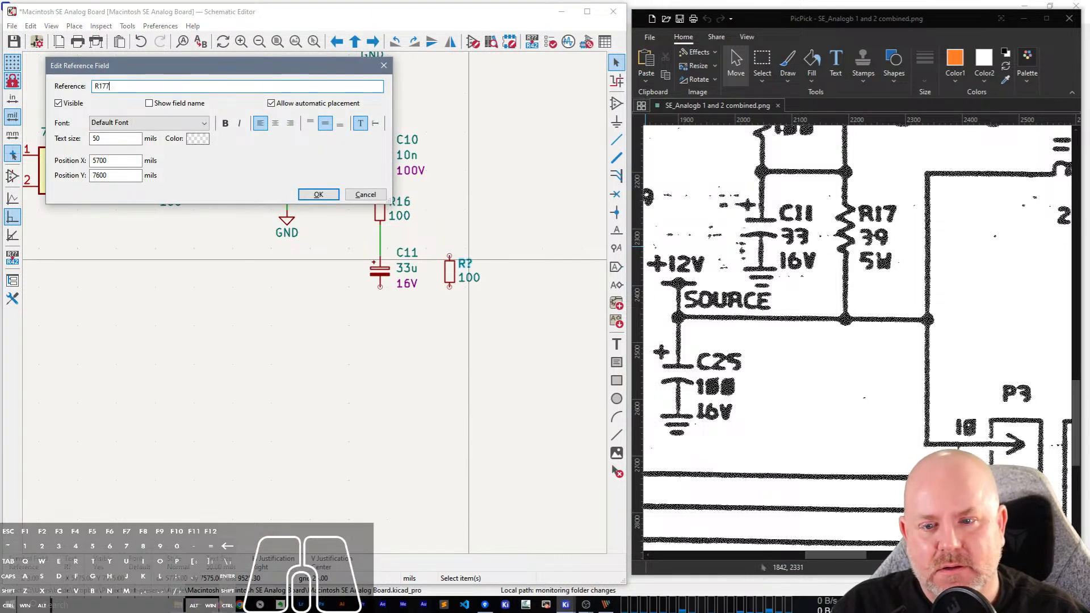
key(Return)
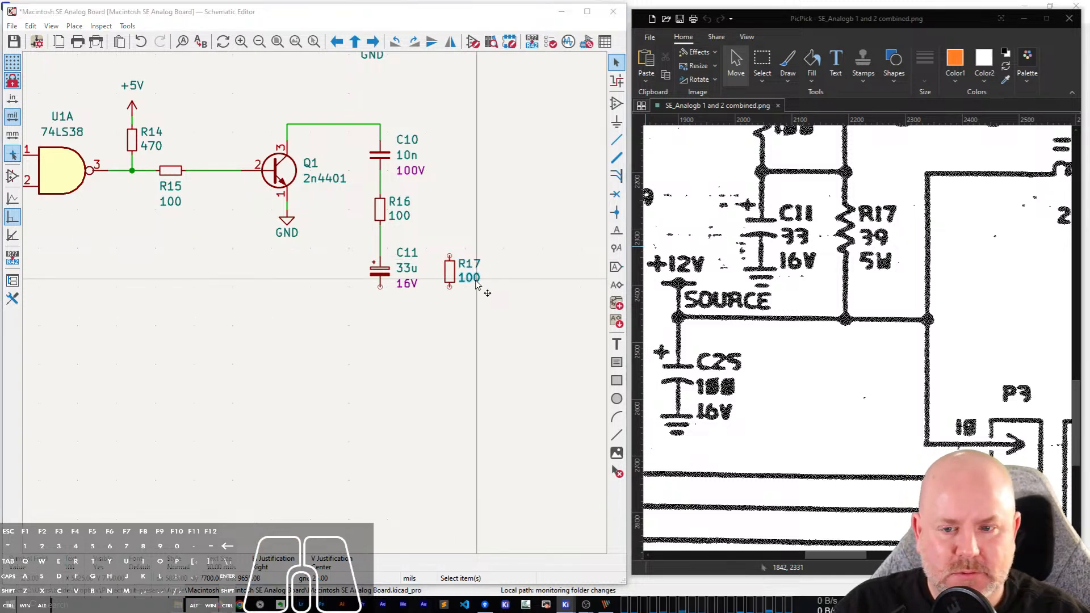
double_click(474, 281)
text(39)
key(Return)
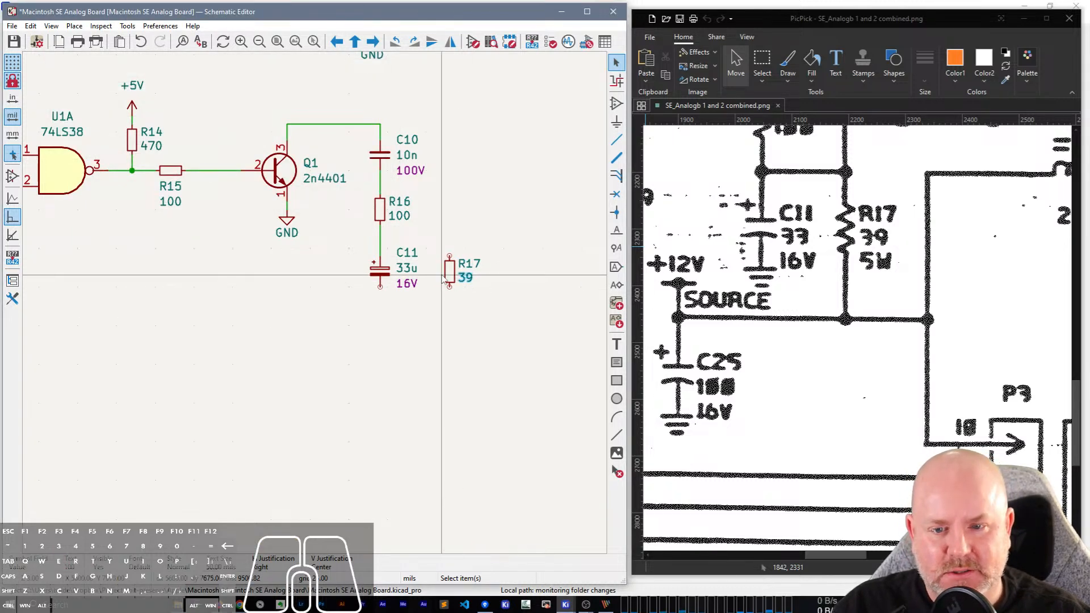
Add a Power field with the value 5W to R17's symbol properties.
double_click(453, 267)
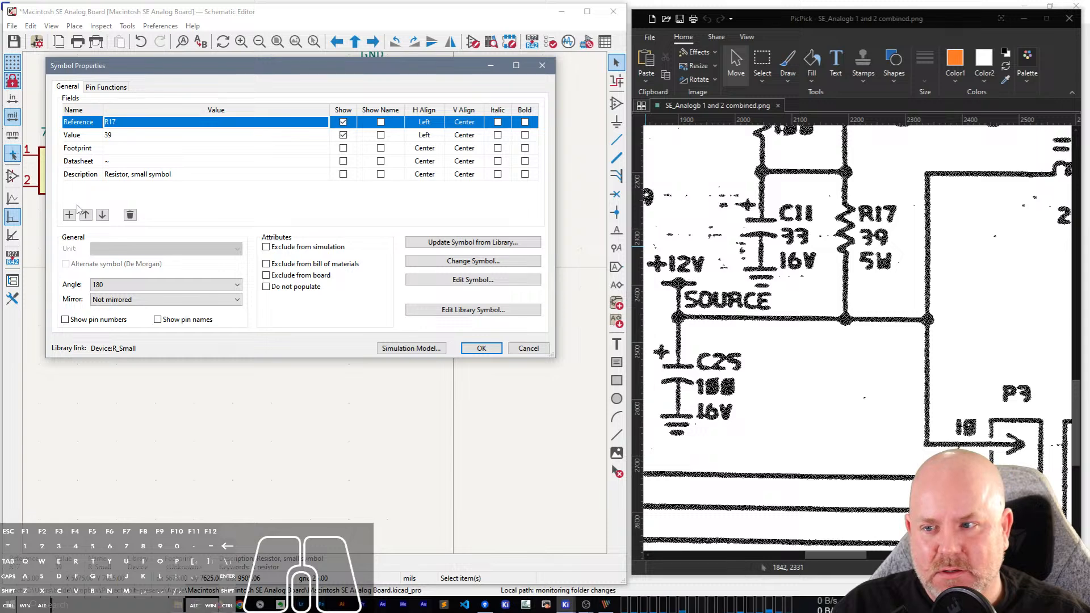
click(69, 214)
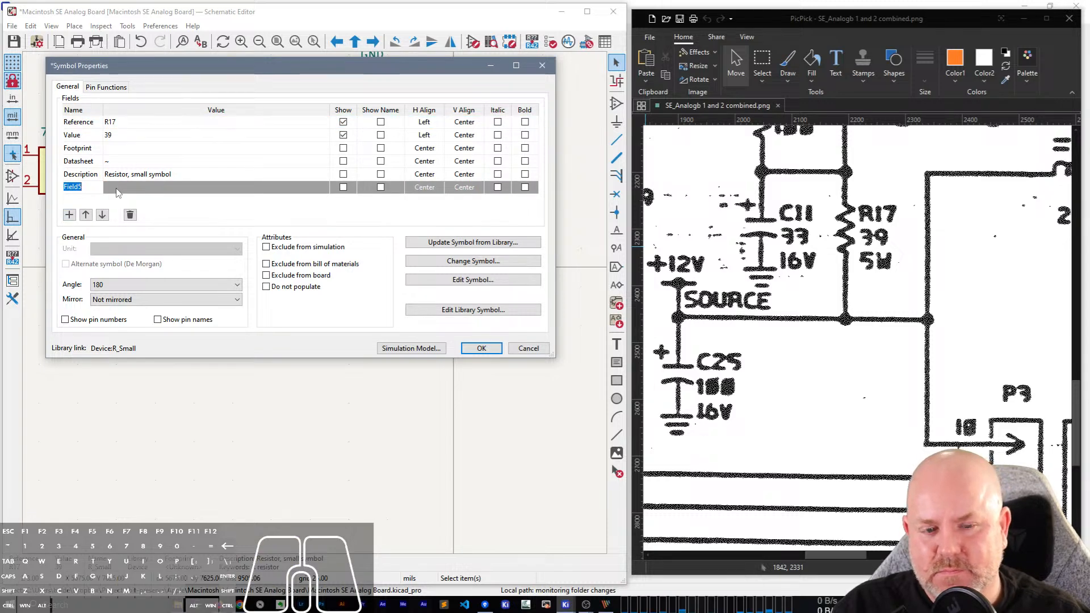
text(Power)
key(Tab)
text(5W)
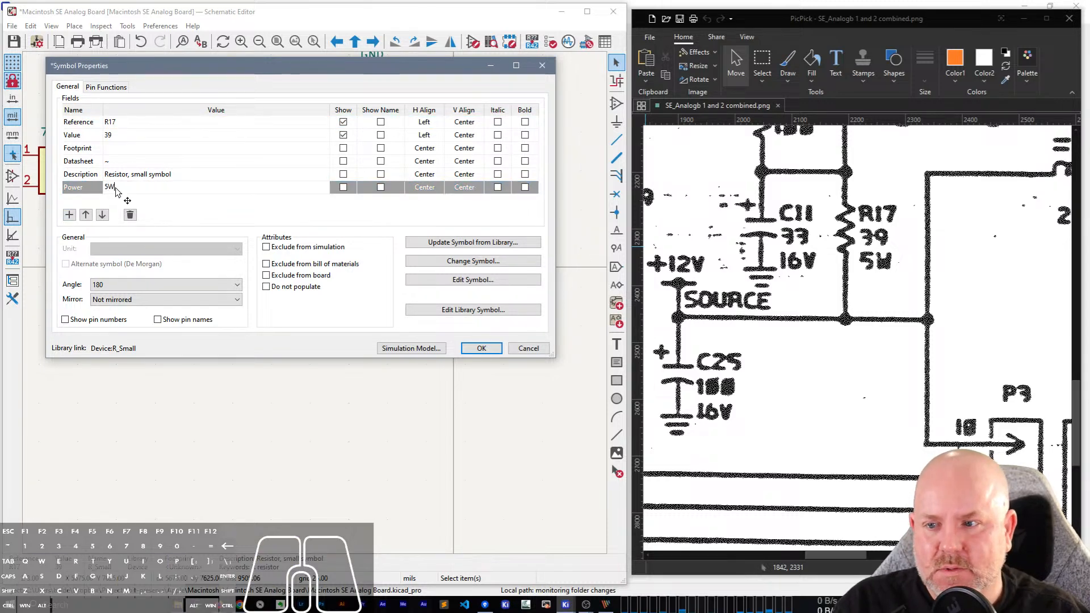
key(Return)
click(480, 348)
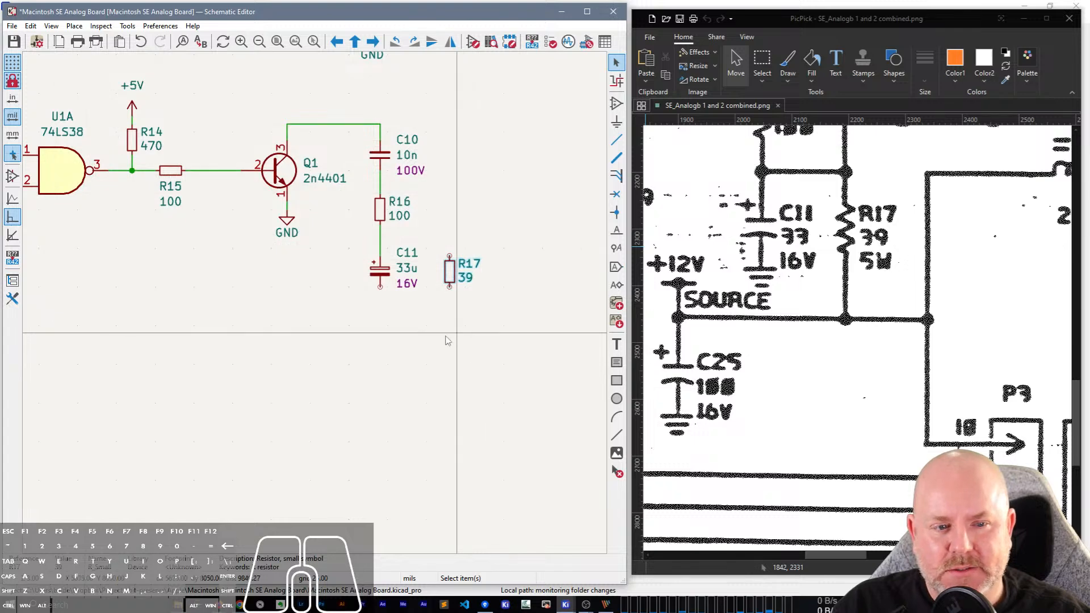
Show R17's Power field on the schematic and auto-place its fields in a column beside the symbol.
double_click(449, 277)
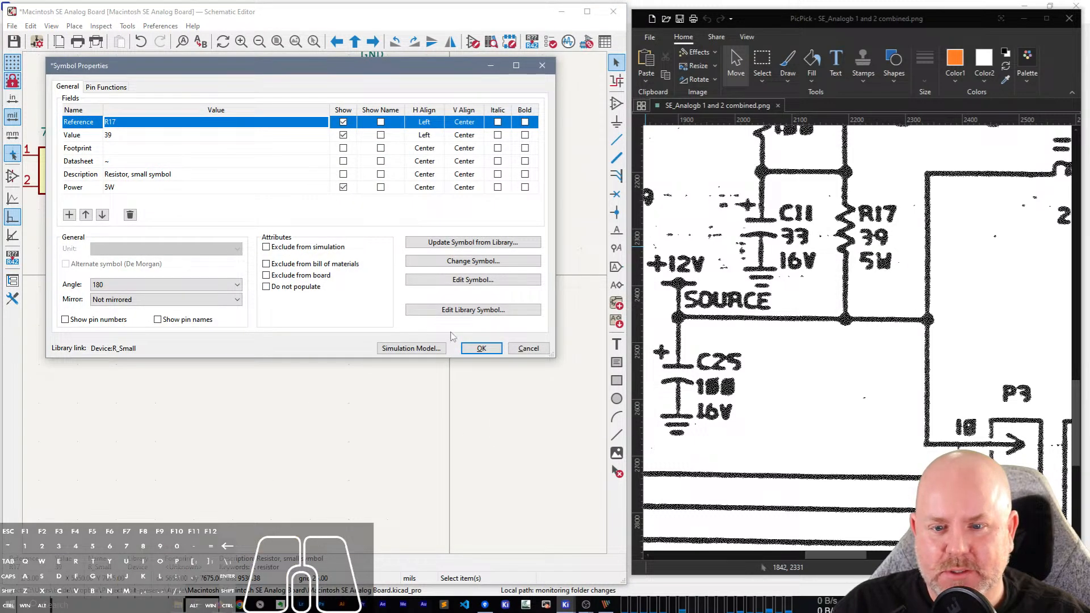
click(481, 349)
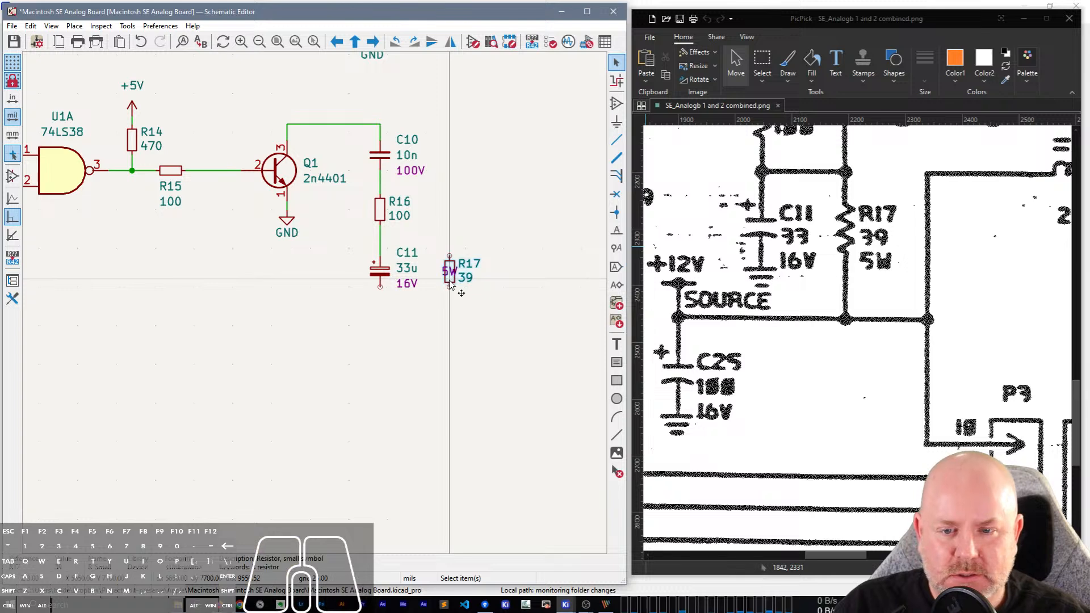
click(449, 279)
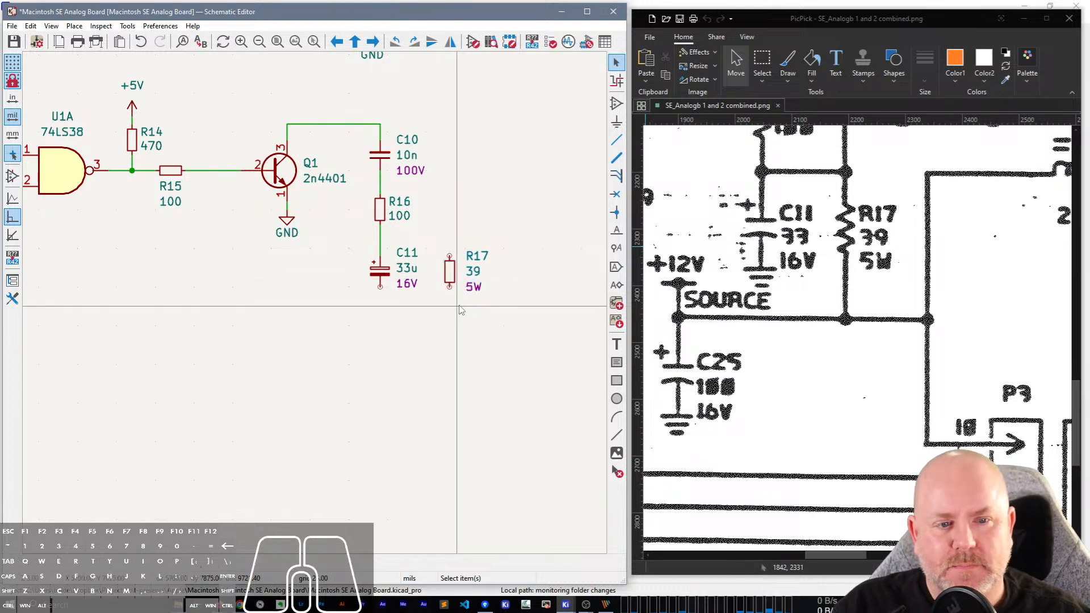
Wire R17's upper pin to the node between R16 and C11.
key(w)
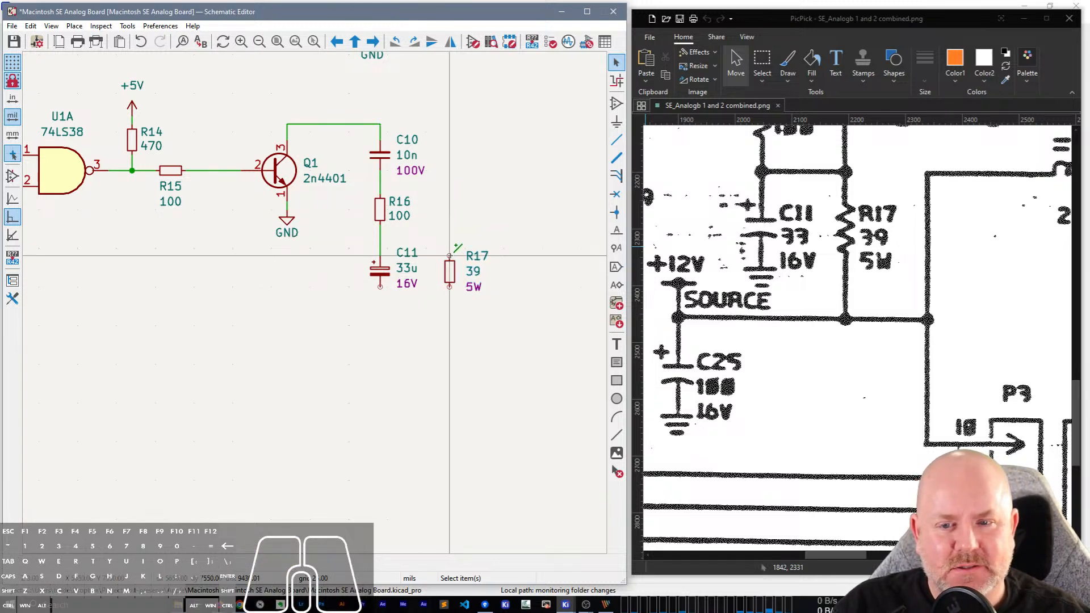
click(450, 257)
click(380, 232)
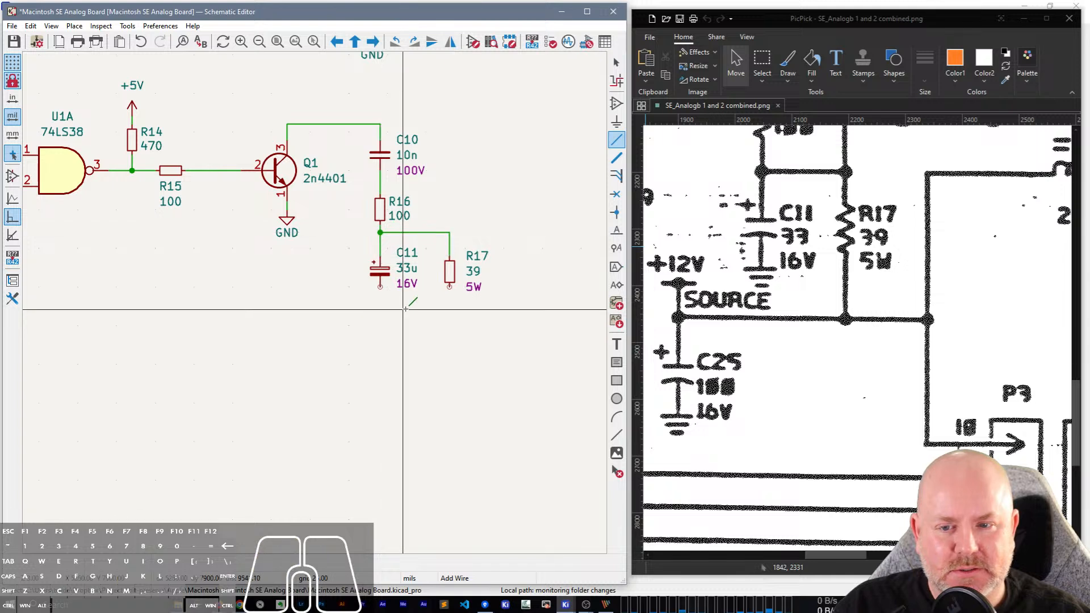
scroll(317, 295, down, 2)
key(Escape)
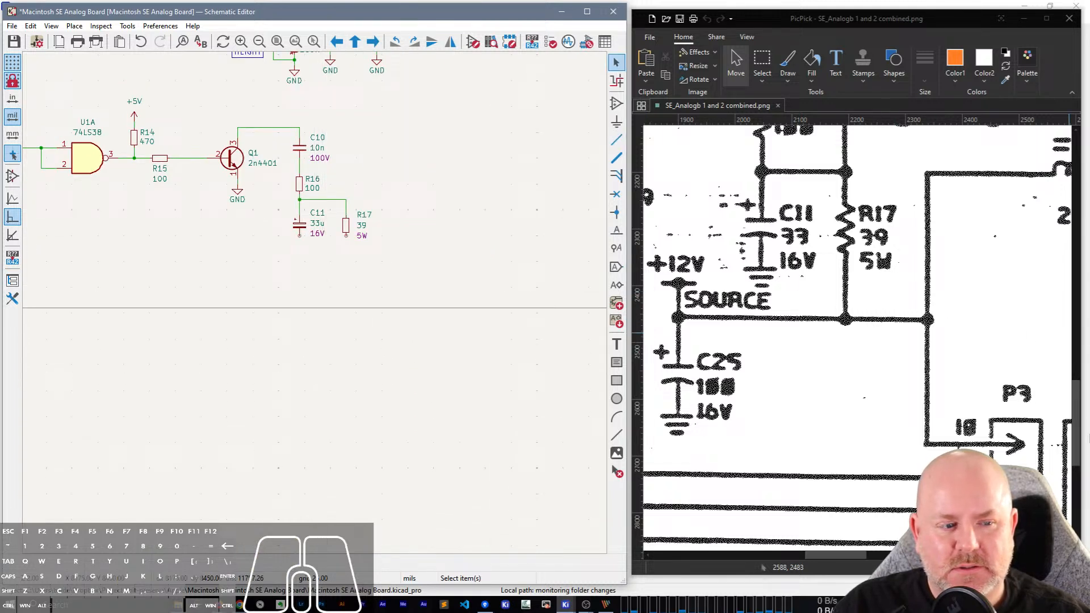
Check C10's rating on the scanned schematic and set its voltage field to 400V.
scroll(1082, 448, up, 3)
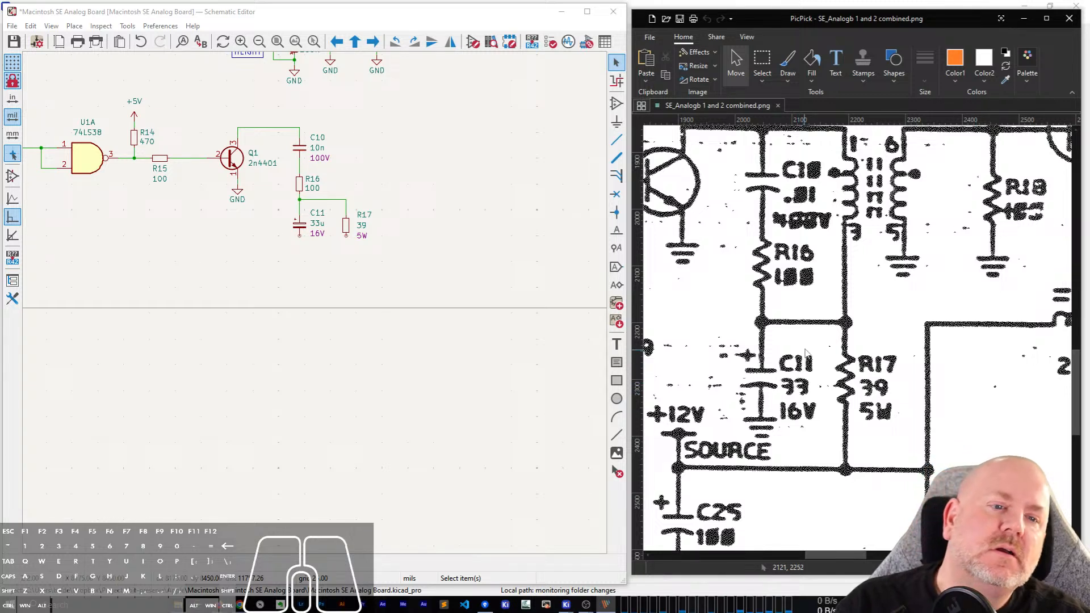
scroll(818, 307, up, 1)
scroll(832, 252, down, 1)
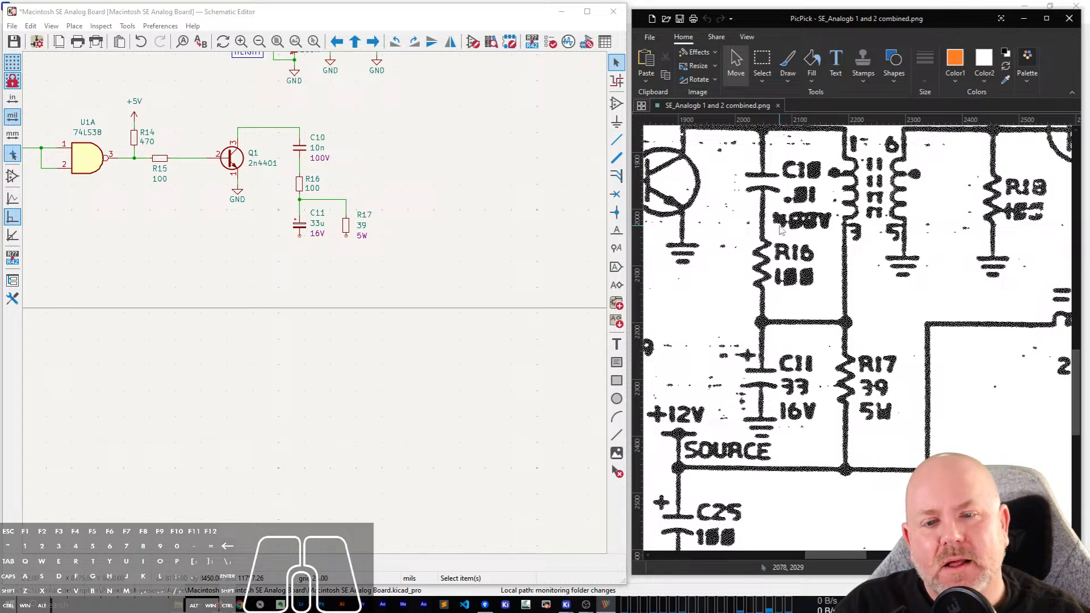
double_click(319, 158)
text(400V)
key(Return)
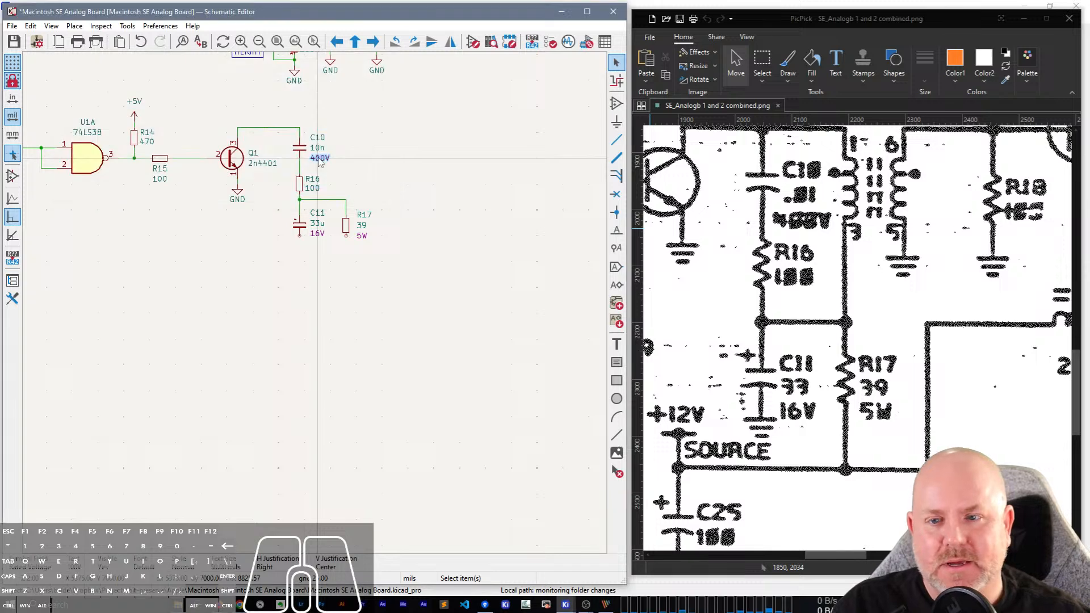
Add an orange text note reading "VERIFY: C10 V Rating" and place it beside C10.
click(617, 344)
click(353, 129)
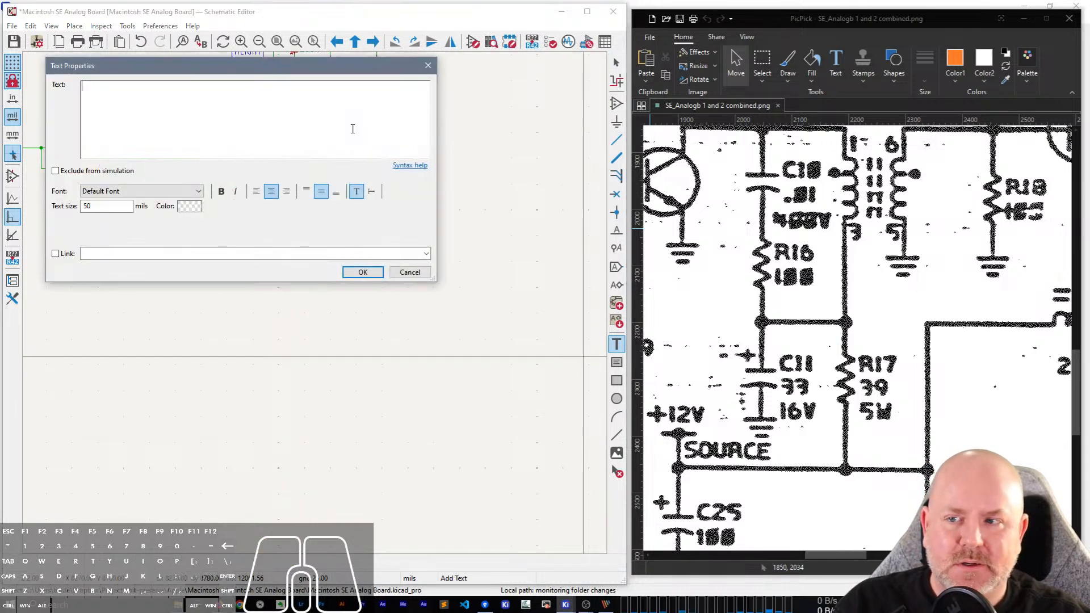
text(VERIF)
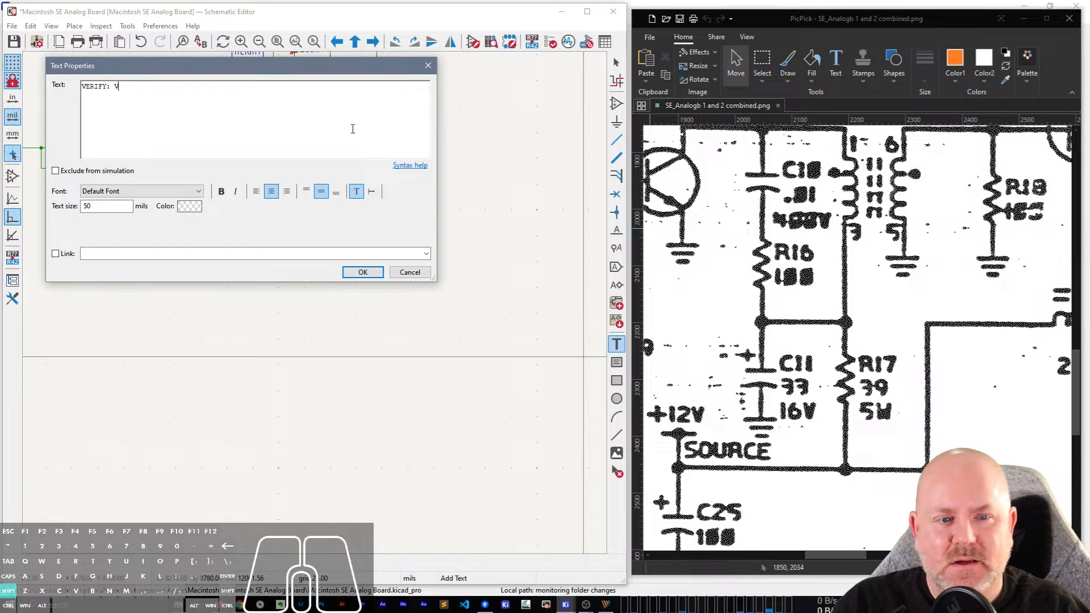
text(Y: C10)
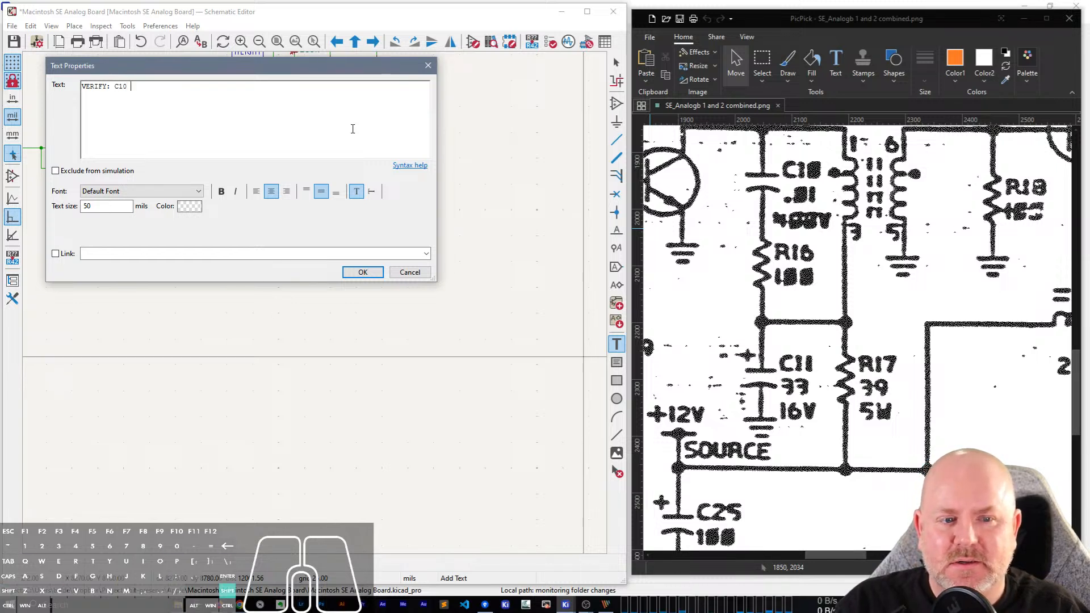
text( V Rating)
key(Return)
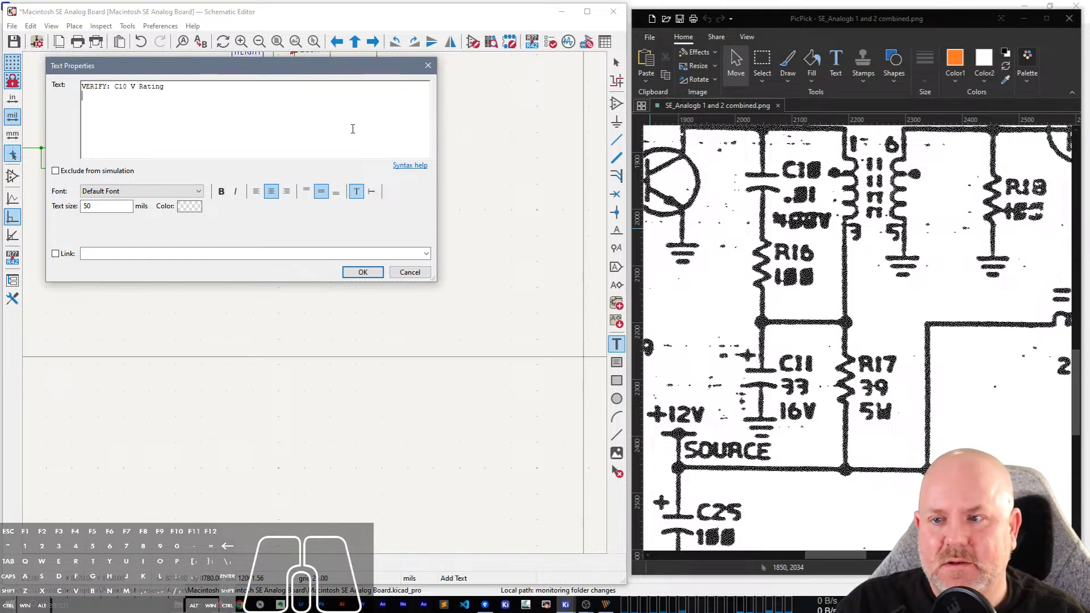
click(192, 206)
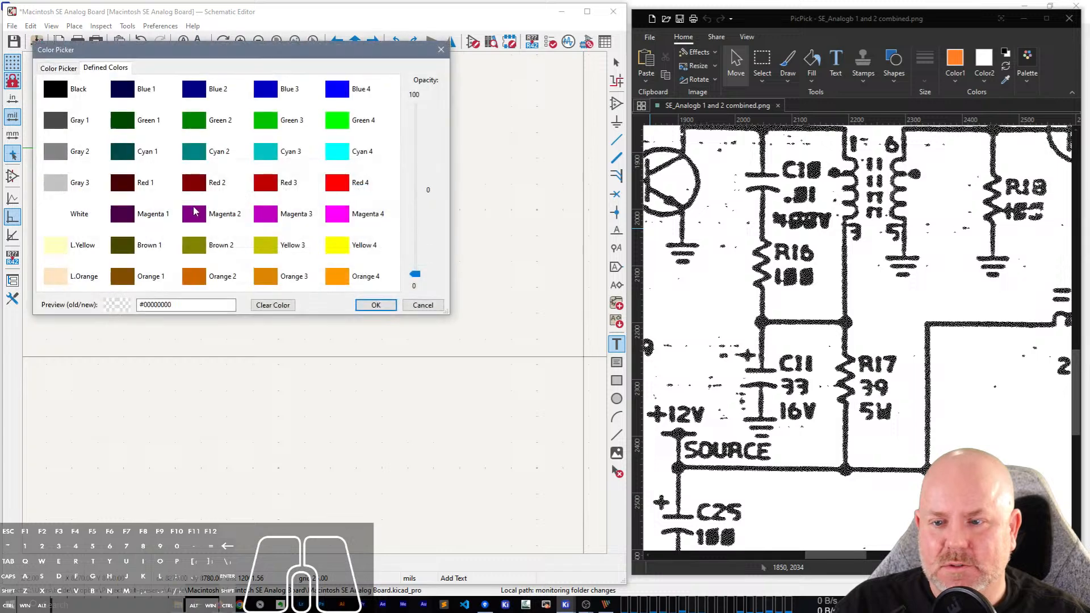
click(267, 277)
click(376, 305)
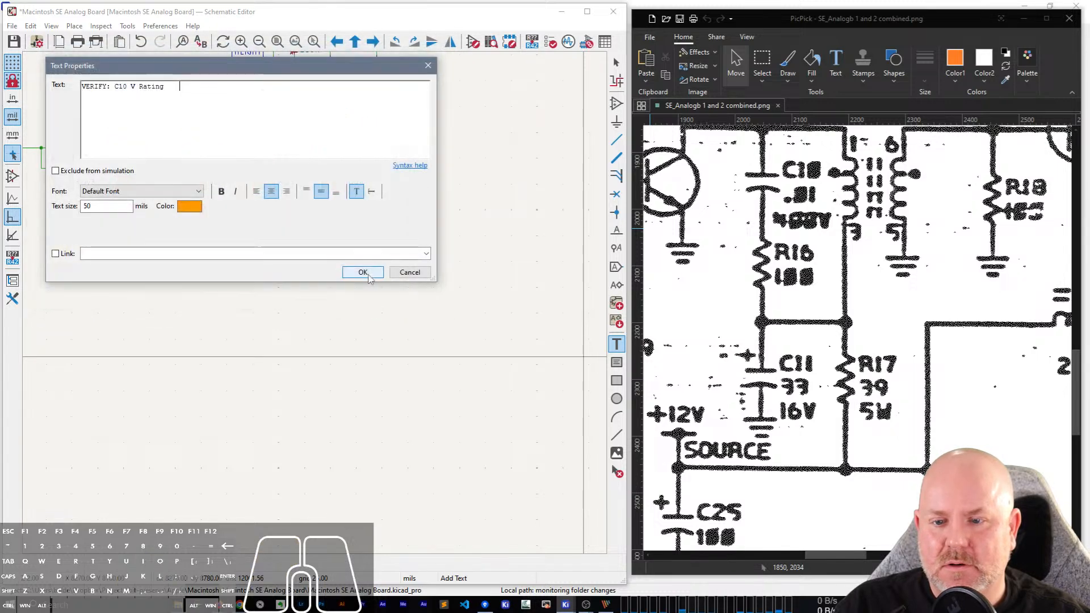
click(358, 271)
click(399, 149)
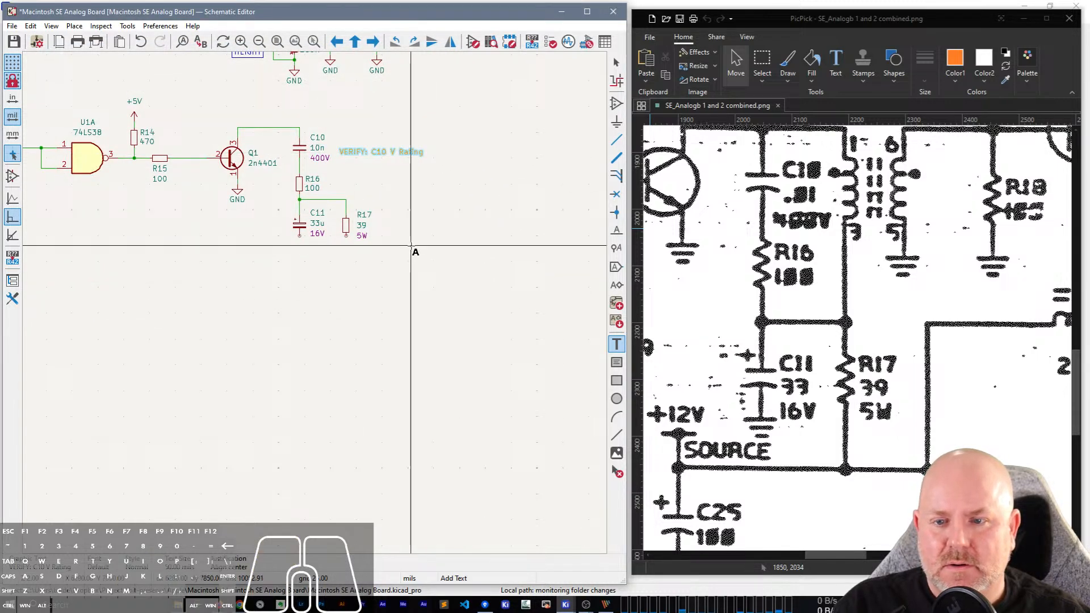
Add an orange text note reading "Verify C11 Cap" and place it beside C11.
click(229, 222)
text(Veri)
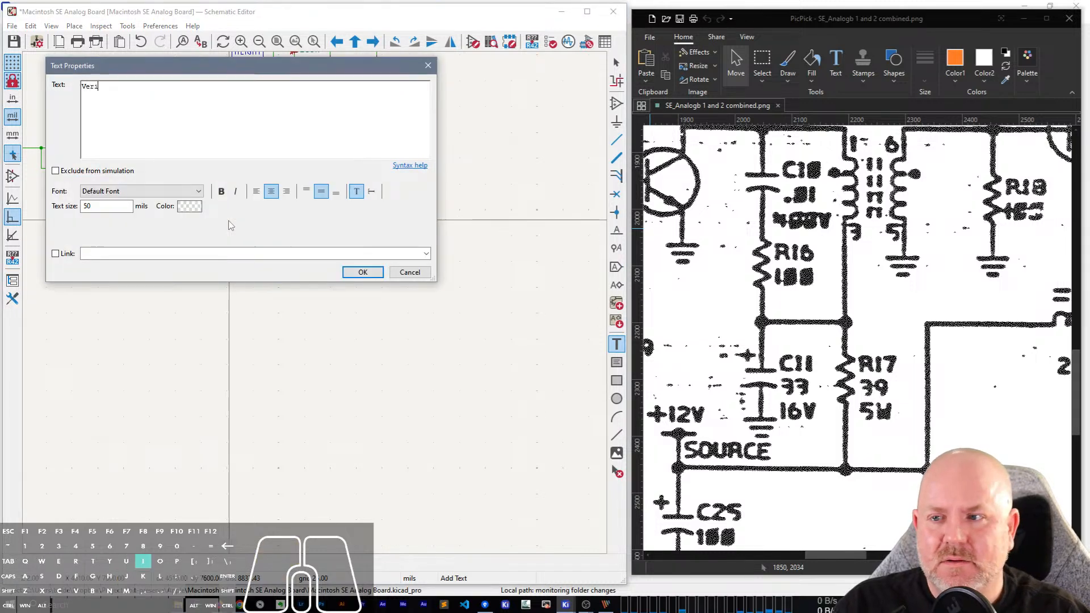
text(fy C11 Cap)
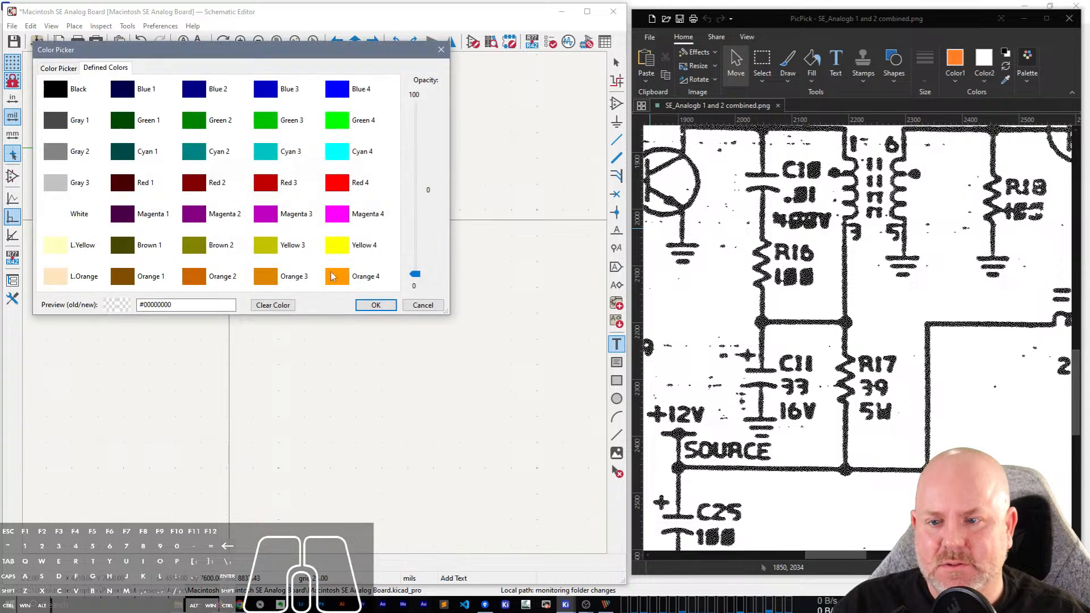
click(347, 277)
click(376, 305)
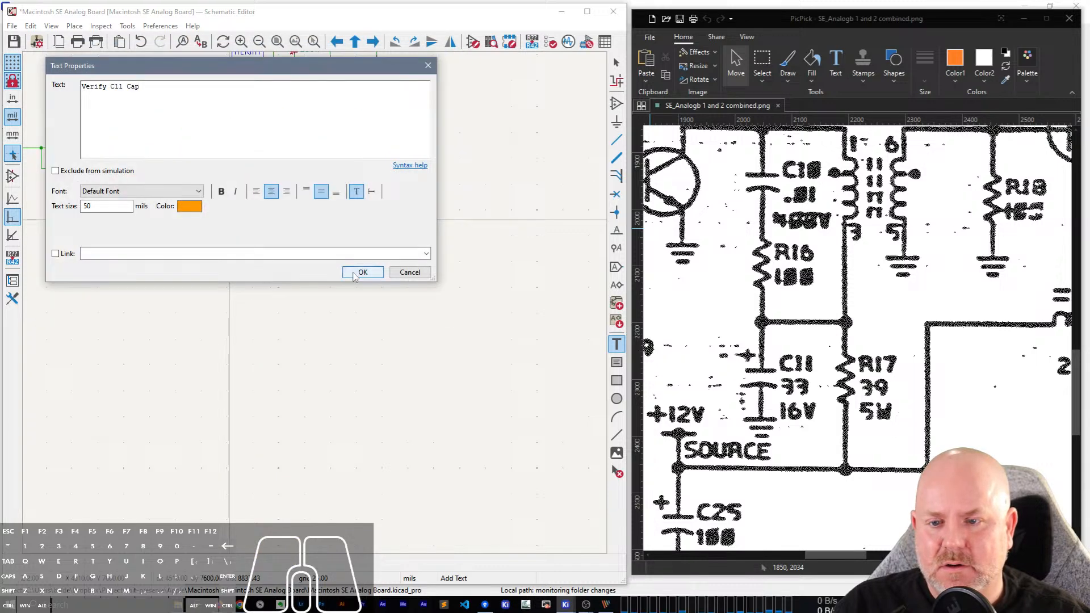
click(360, 272)
click(252, 225)
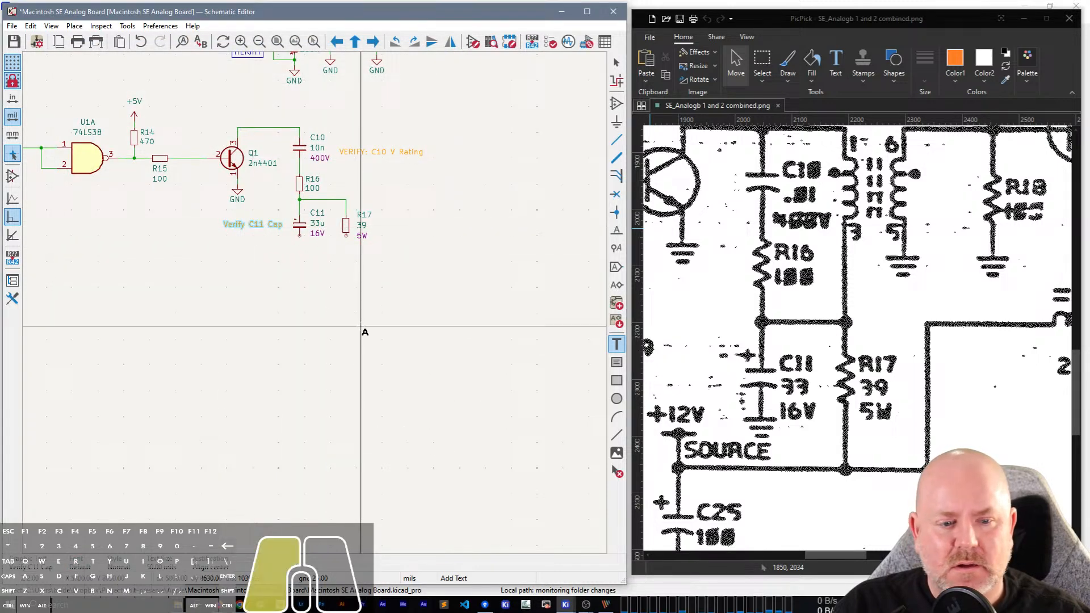
click(361, 325)
key(Escape)
key(Escape)
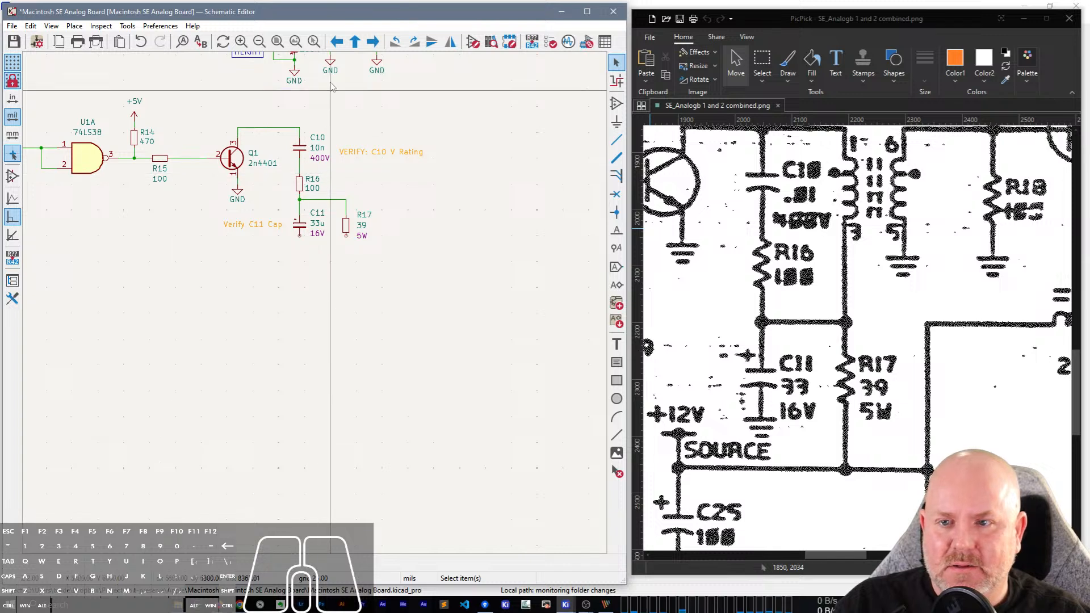
Duplicate a GND symbol, place it directly below C11 and wire it to the capacitor's lower pin.
click(295, 75)
key(ctrl+d)
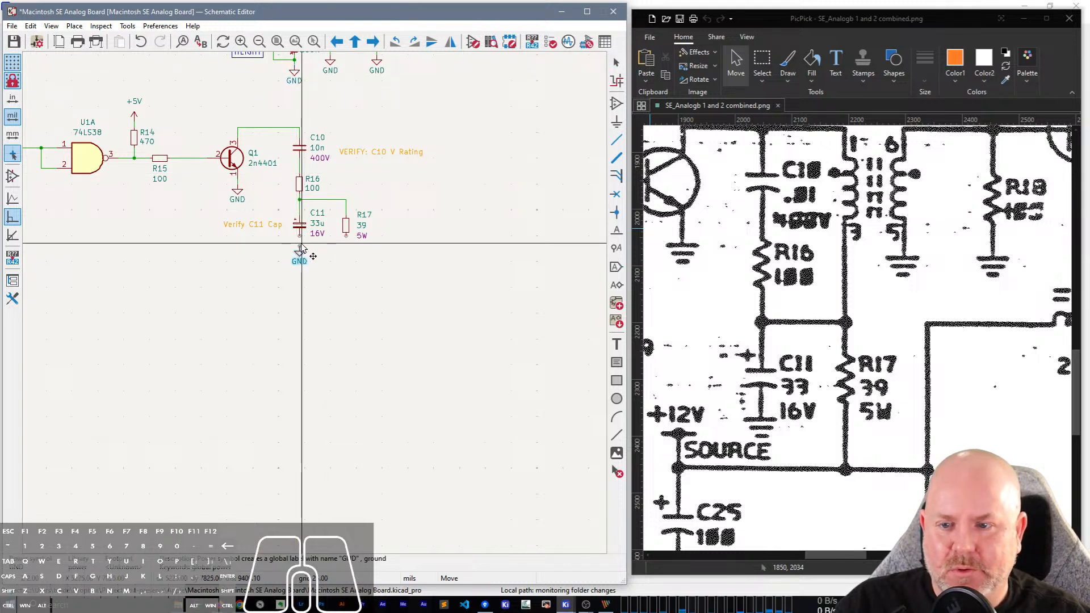
click(300, 248)
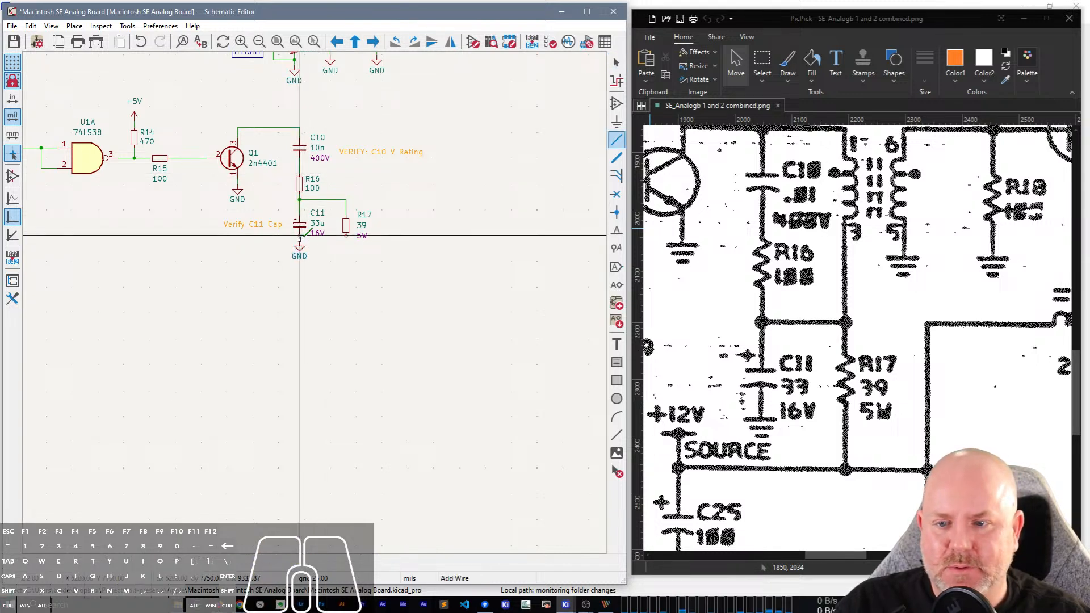
key(w)
key(Escape)
Delete the stray wire stub beside C11's lower pin.
scroll(317, 308, up, 1)
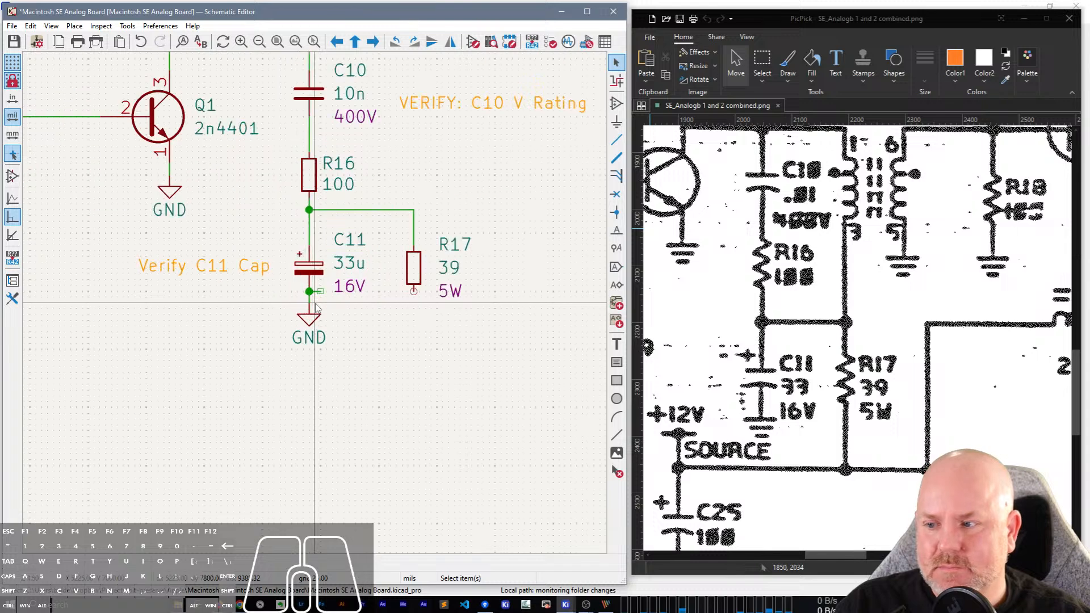
click(321, 295)
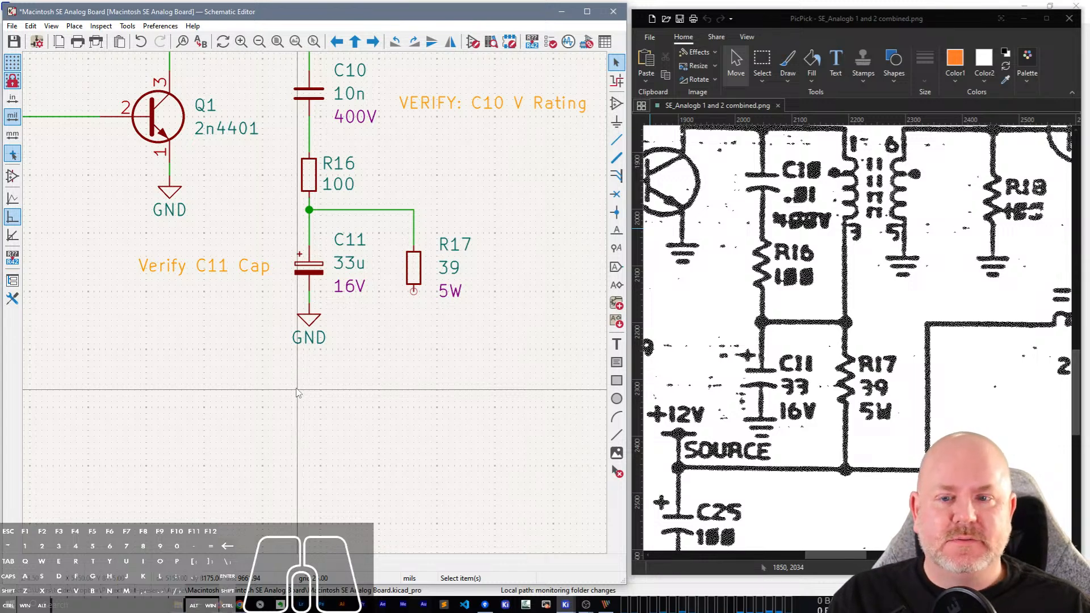
click(366, 304)
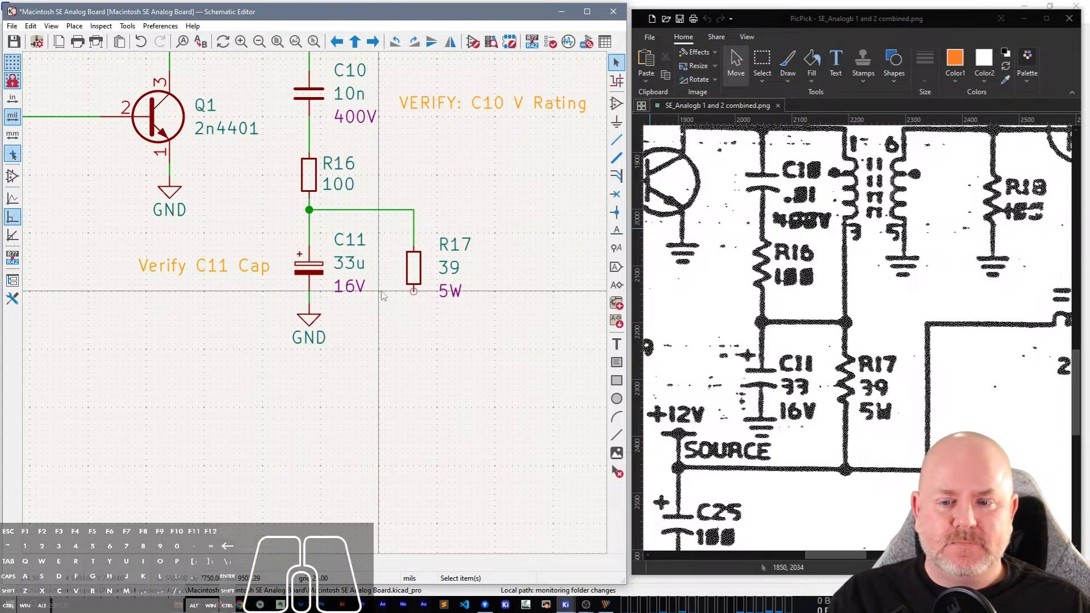
Draw a vertical wire down from R17's lower pin, leaving its end open below the GND symbol's level.
scroll(381, 296, down, 2)
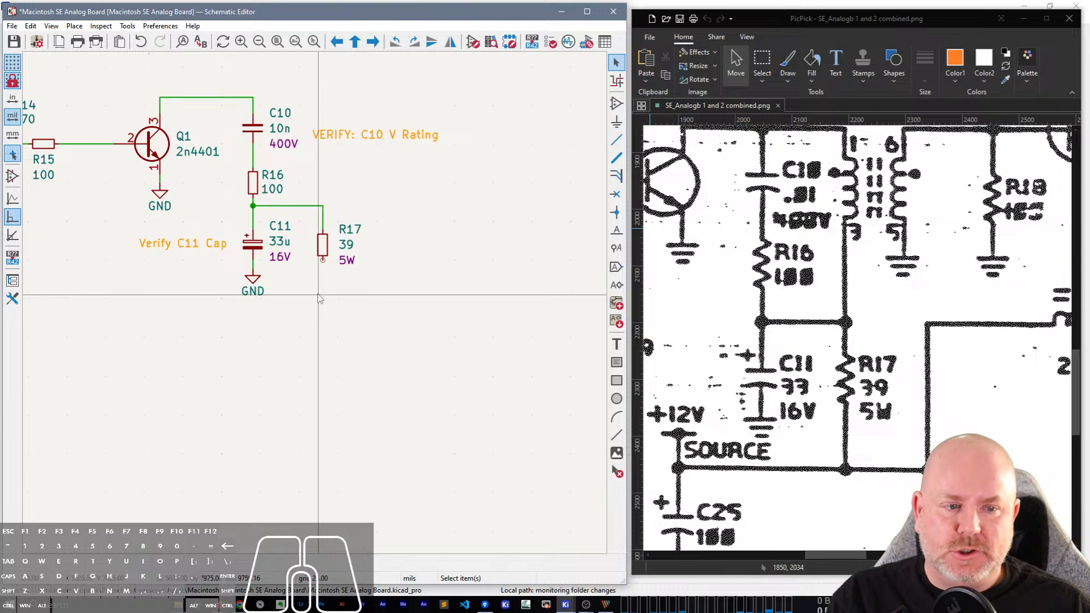
click(323, 261)
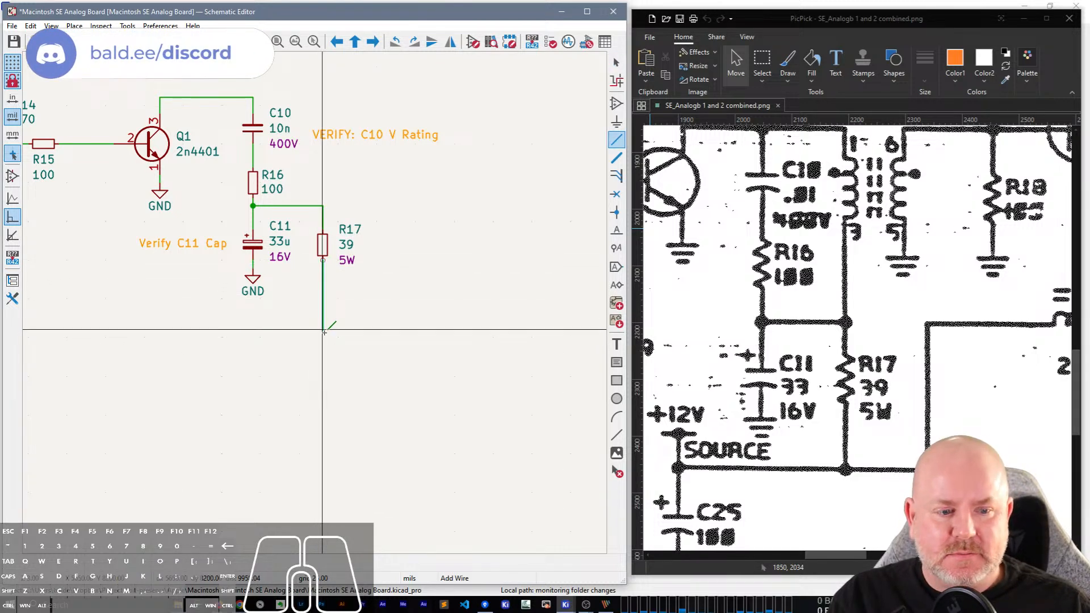
double_click(322, 329)
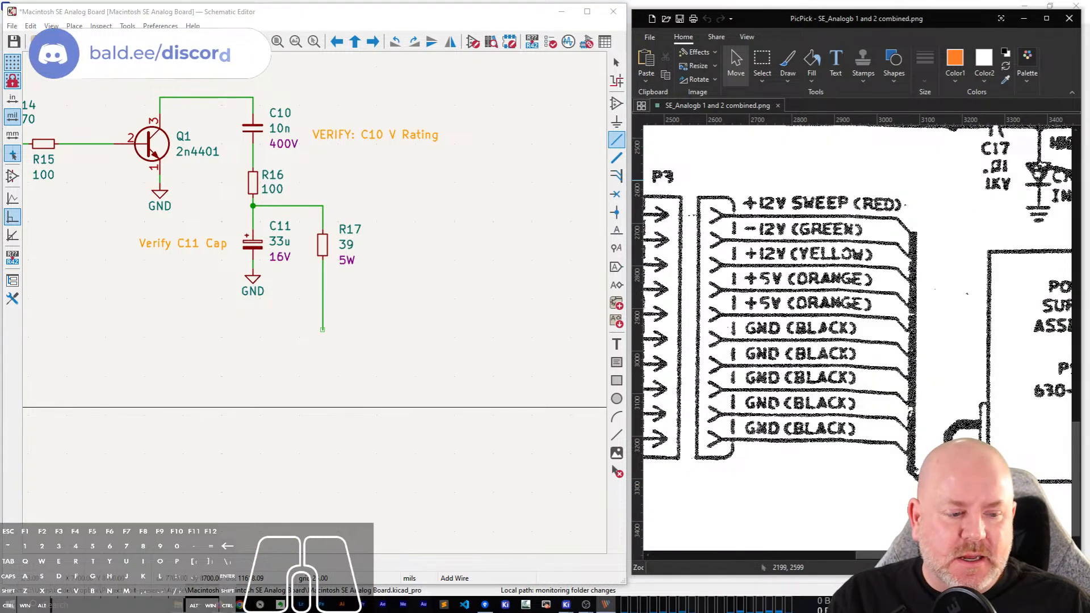
Examine the P3 connector pins, the +5V source, the fan motor circuit and the R17 supply line on the scanned schematic.
drag(899, 535, 592, 551)
drag(954, 555, 867, 556)
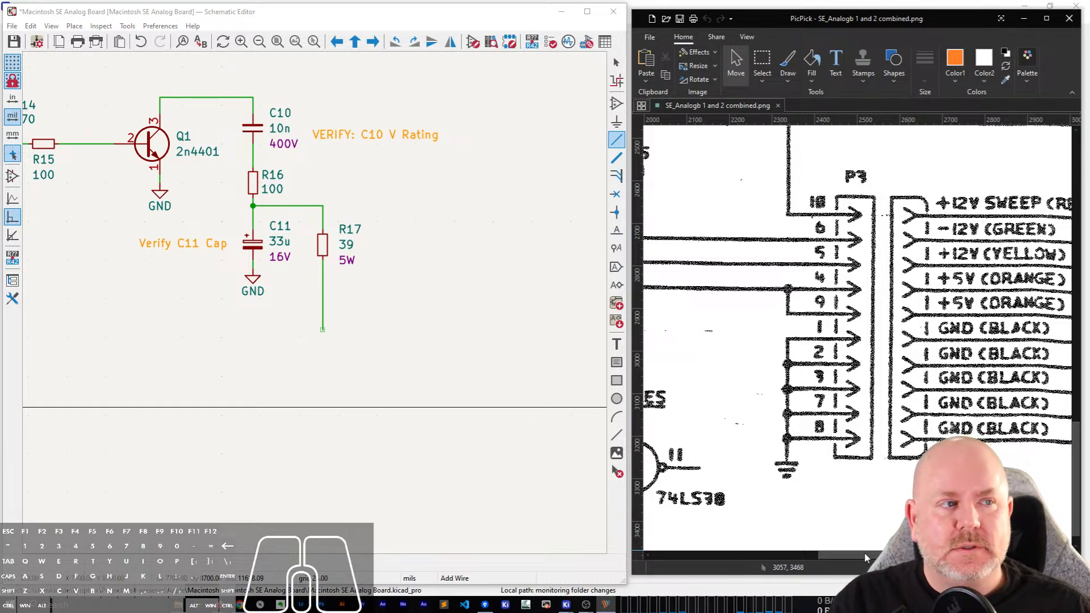
drag(864, 552, 780, 552)
scroll(952, 316, up, 1)
scroll(953, 320, up, 2)
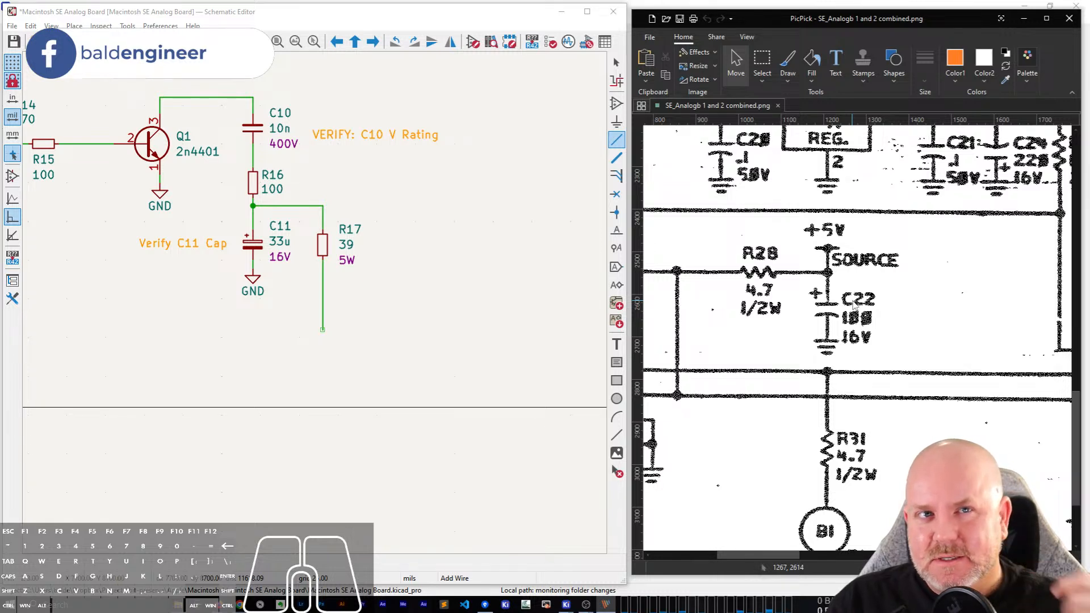
scroll(885, 358, down, 3)
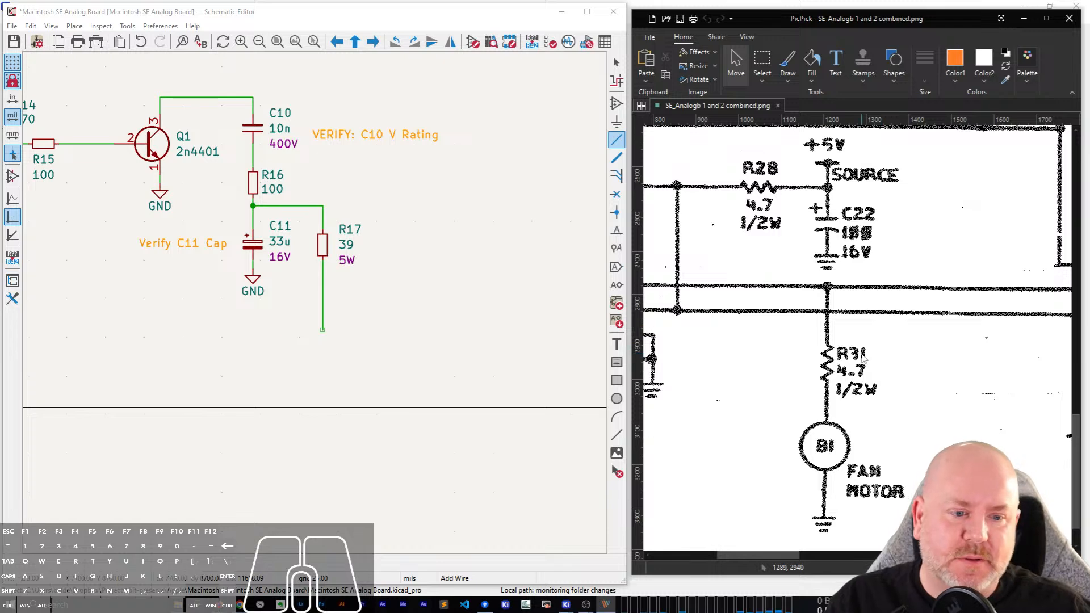
scroll(880, 359, up, 6)
scroll(873, 361, up, 1)
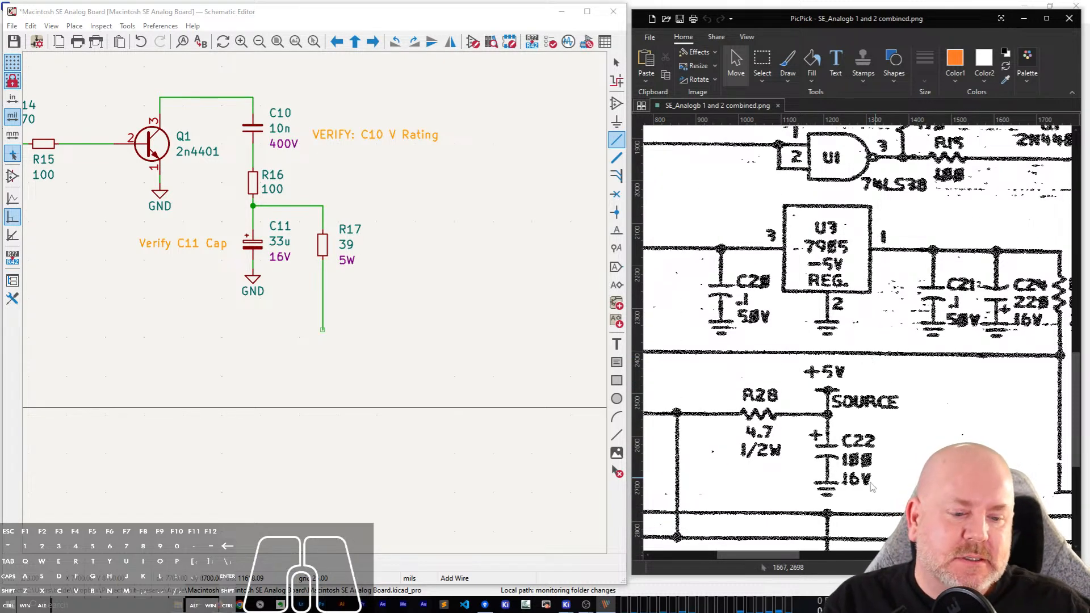
drag(761, 556, 851, 546)
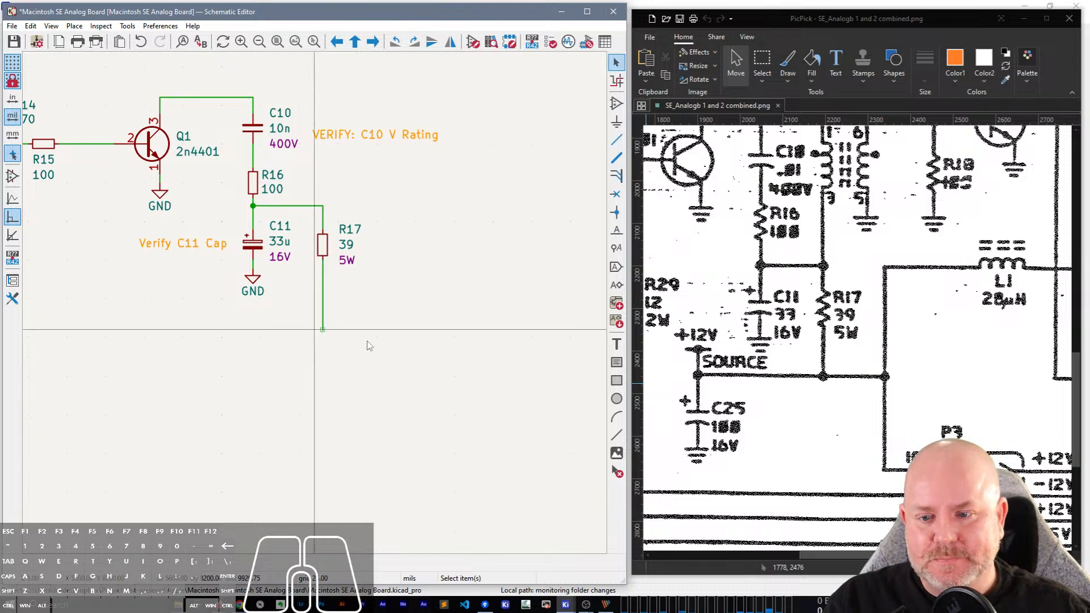
Draw a horizontal supply wire through the lower end of R17's wire, extending to both sides of it.
click(422, 333)
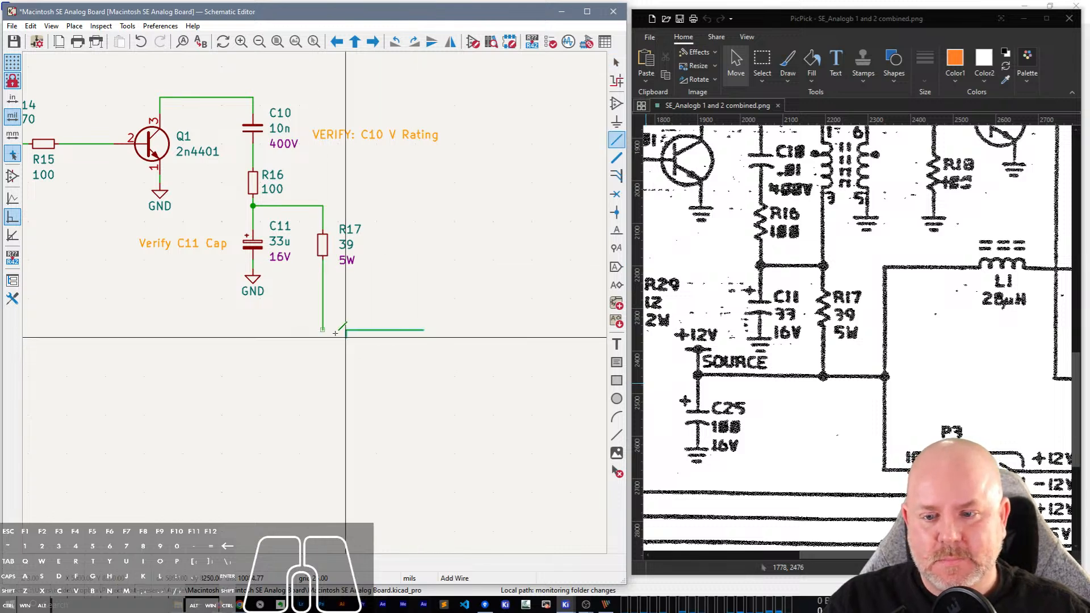
double_click(198, 330)
key(Escape)
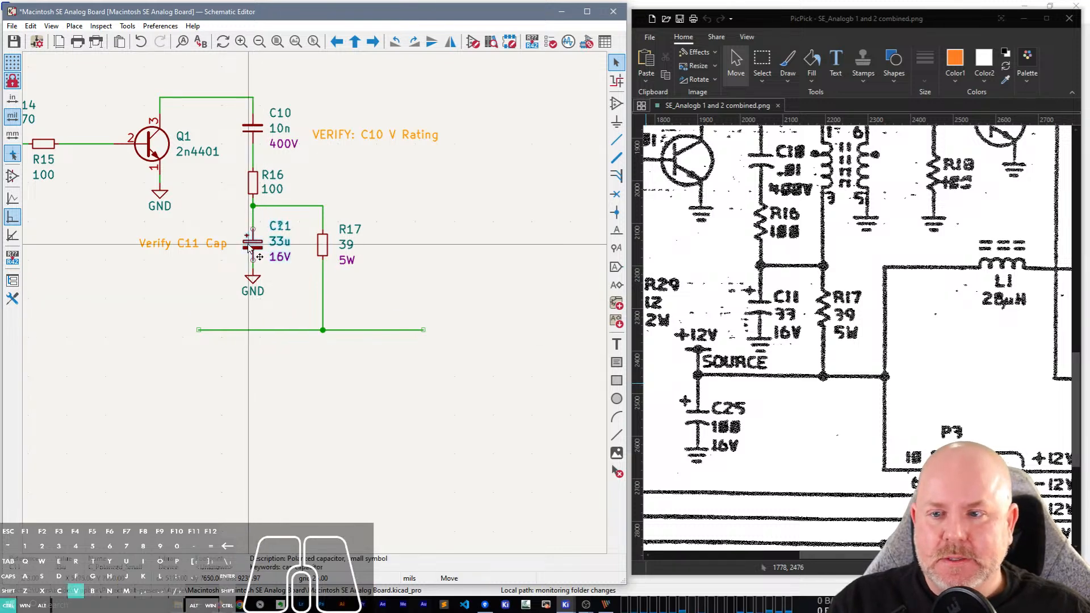
Duplicate C11 and place the copy just below the horizontal supply wire's end on Q1's side.
key(ctrl+d)
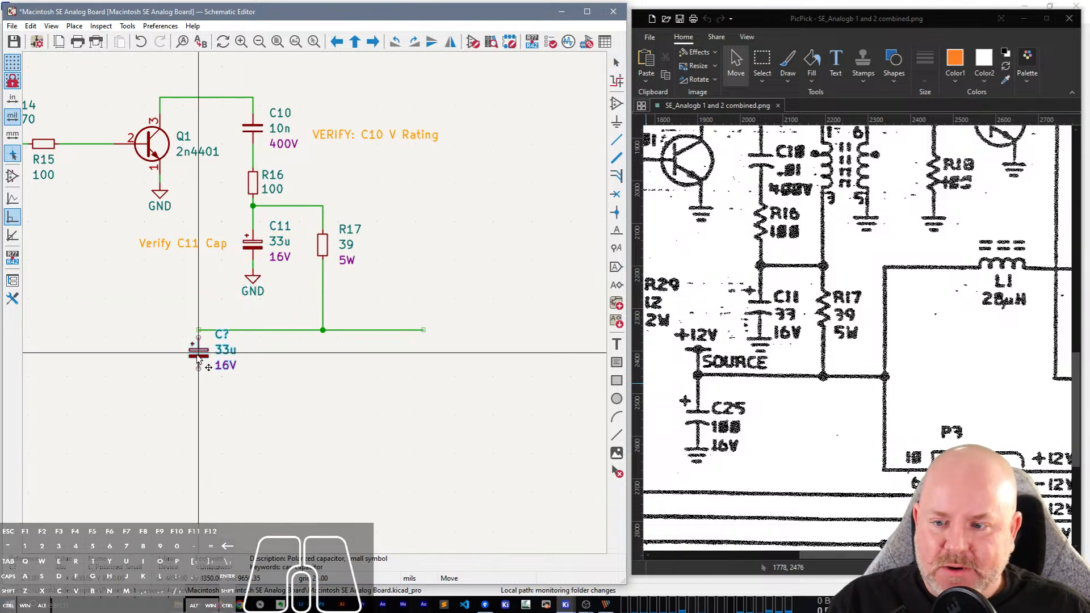
click(200, 379)
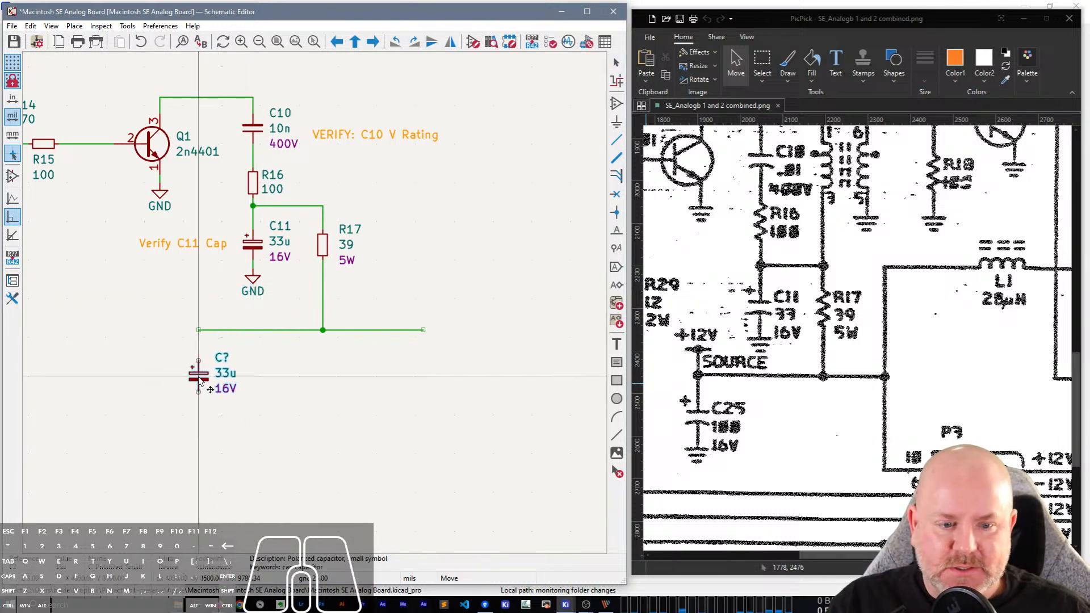
Set the copied capacitor's reference to C25 and its value to 100u.
double_click(226, 361)
text(25)
key(Return)
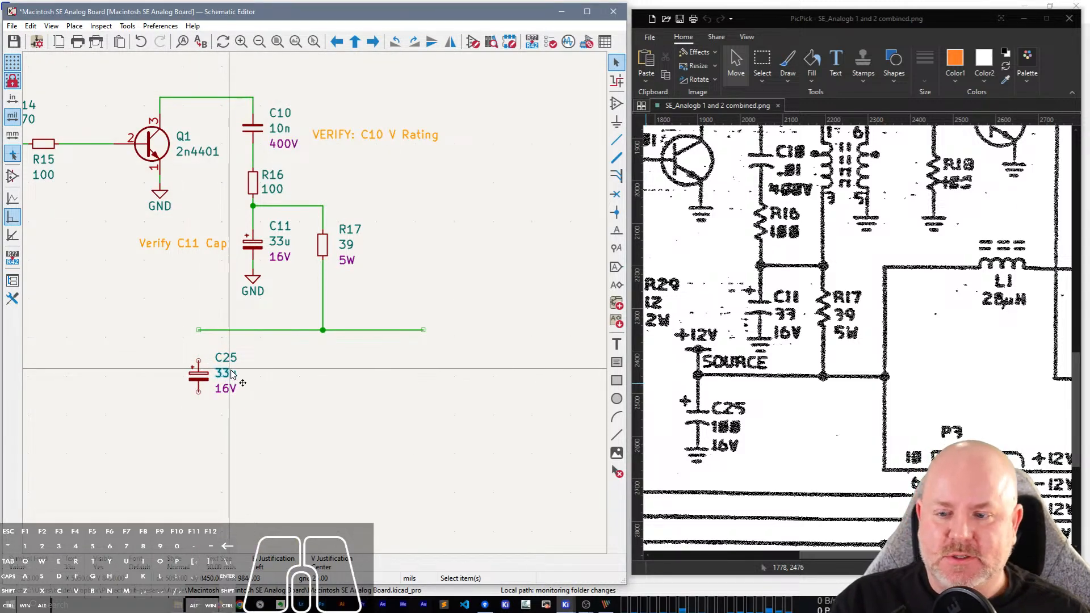
double_click(232, 374)
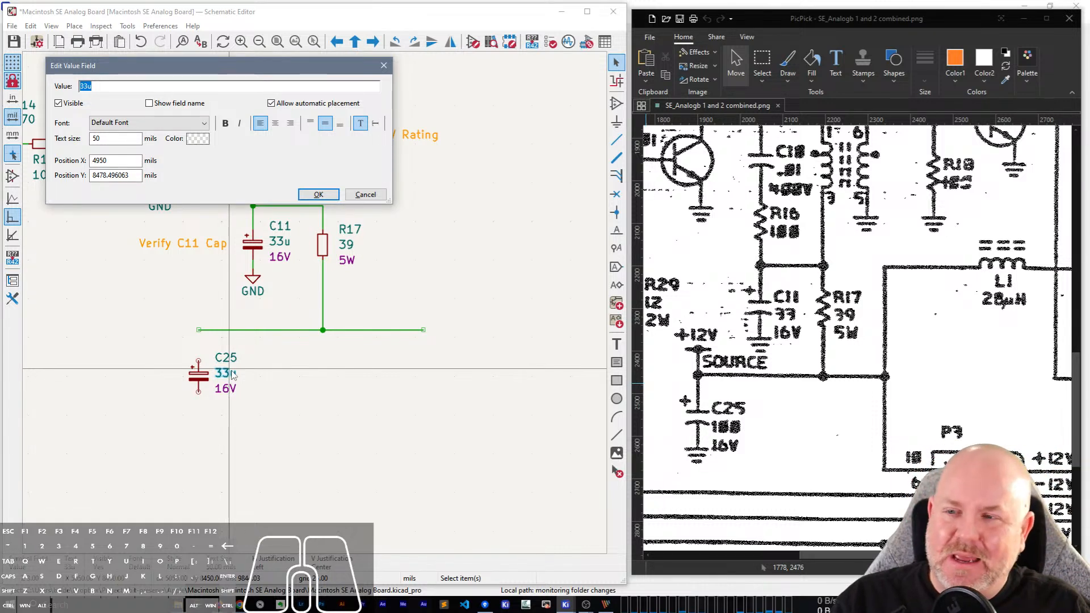
text(100u)
key(Return)
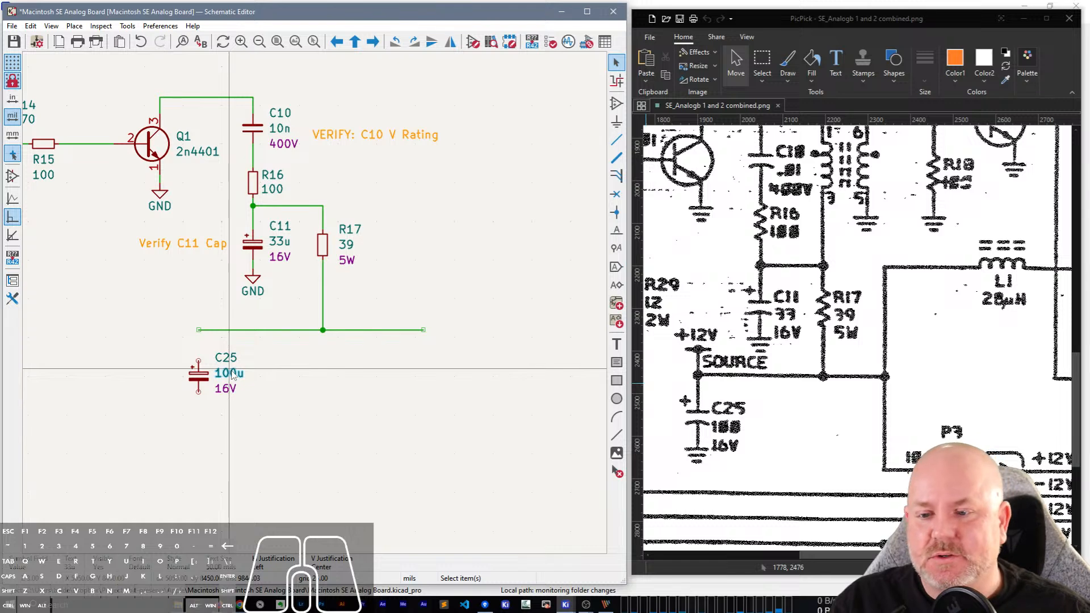
Wire the supply line's open end on Q1's side down to C25's upper pin.
key(w)
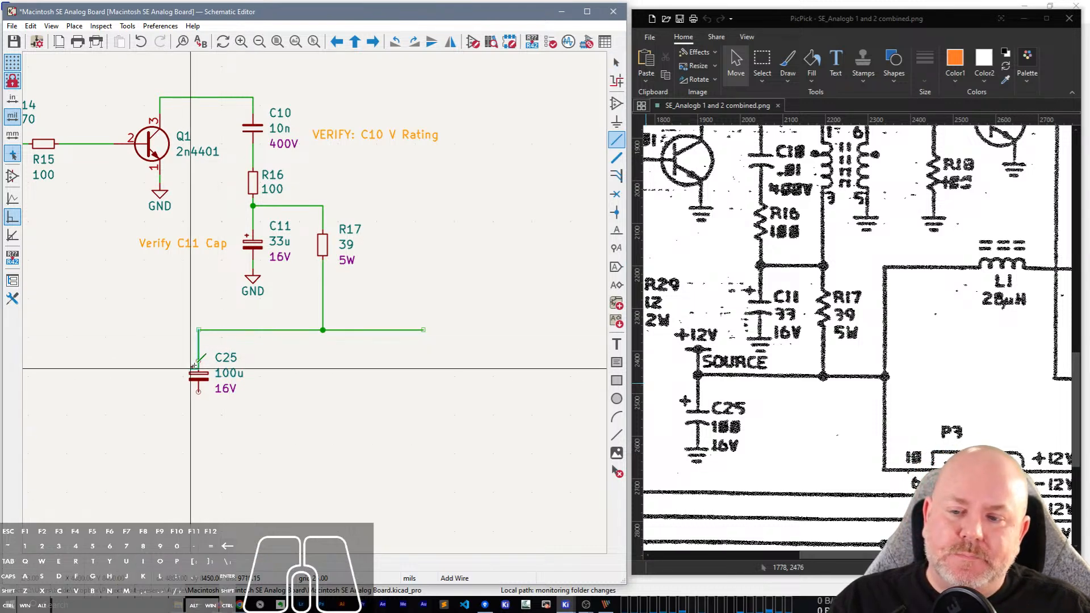
click(198, 362)
key(Escape)
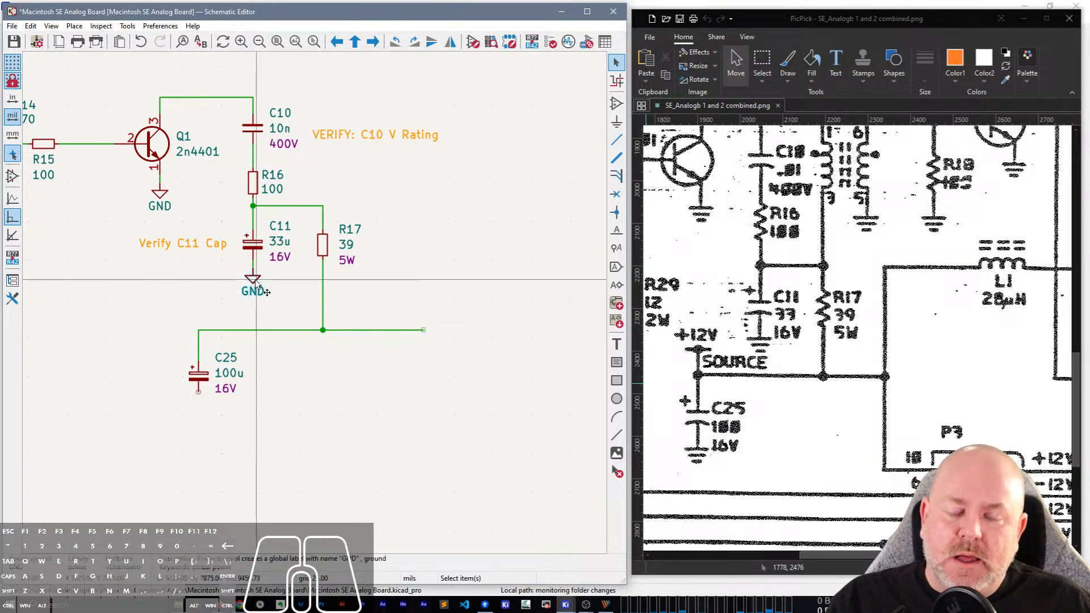
Copy the GND symbol under C11 and attach the copy to C25's lower pin.
key(ctrl+d)
key(Escape)
drag(268, 302, 253, 284)
key(ctrl+c)
key(ctrl+v)
click(199, 398)
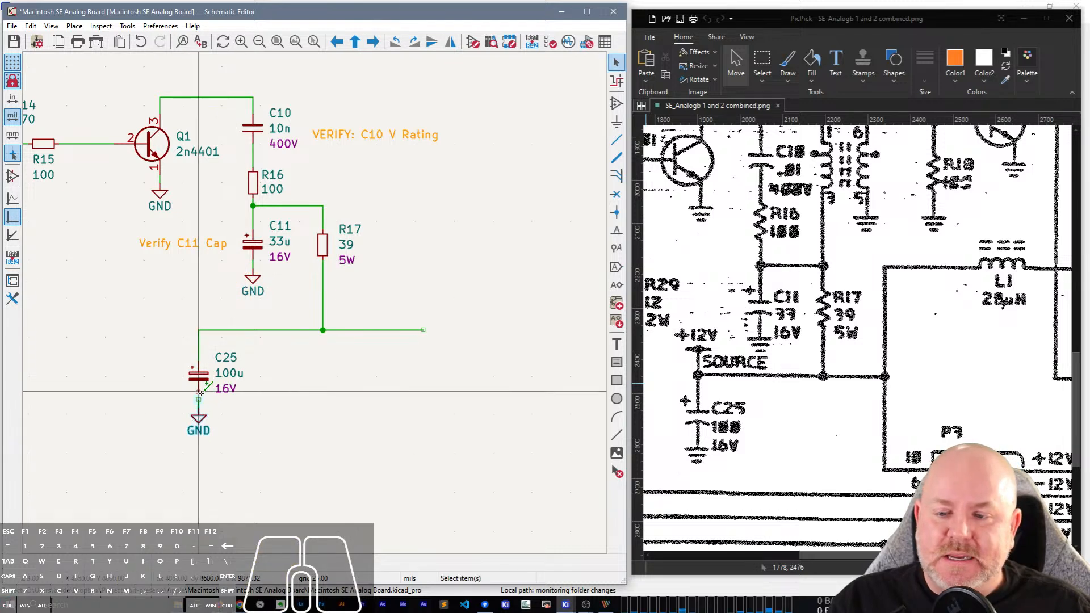
click(185, 405)
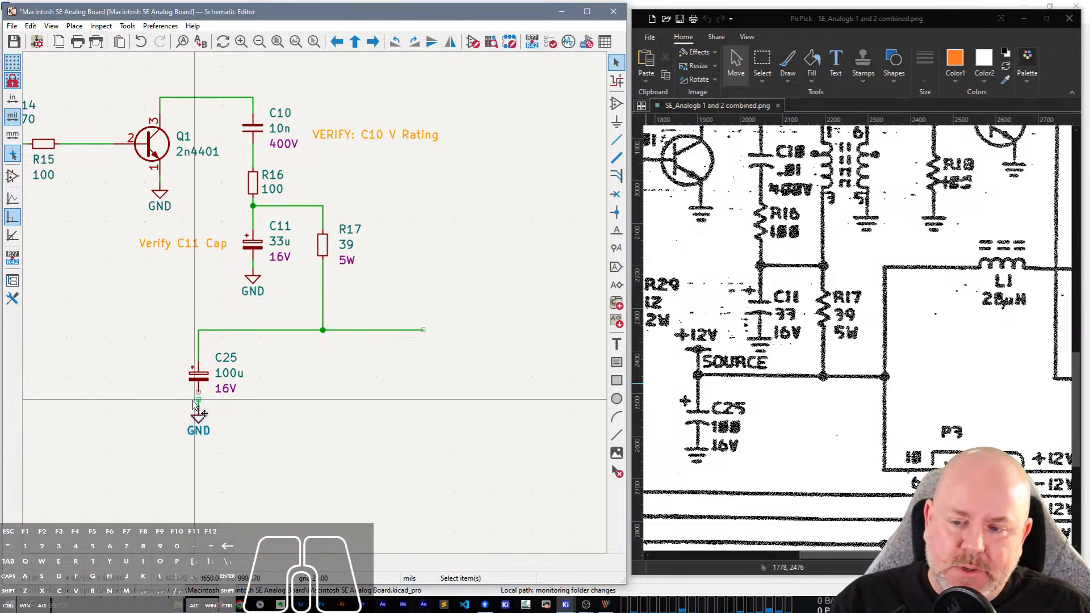
drag(198, 403, 197, 395)
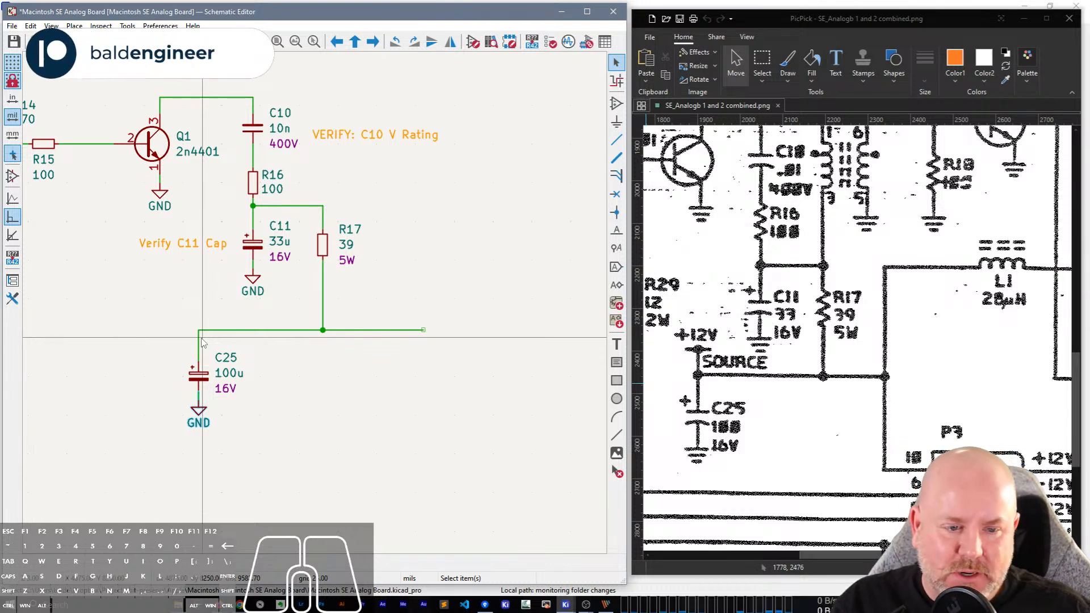
Duplicate the +12V symbol above the TDA-1170N and place the copy just above the supply line's corner over C25.
scroll(212, 322, down, 2)
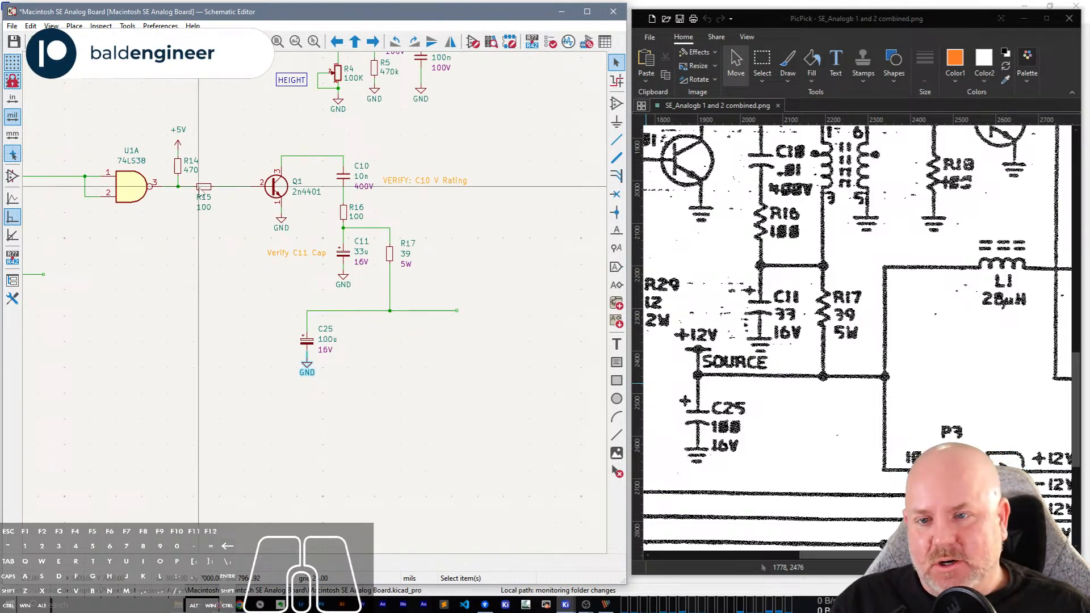
click(493, 147)
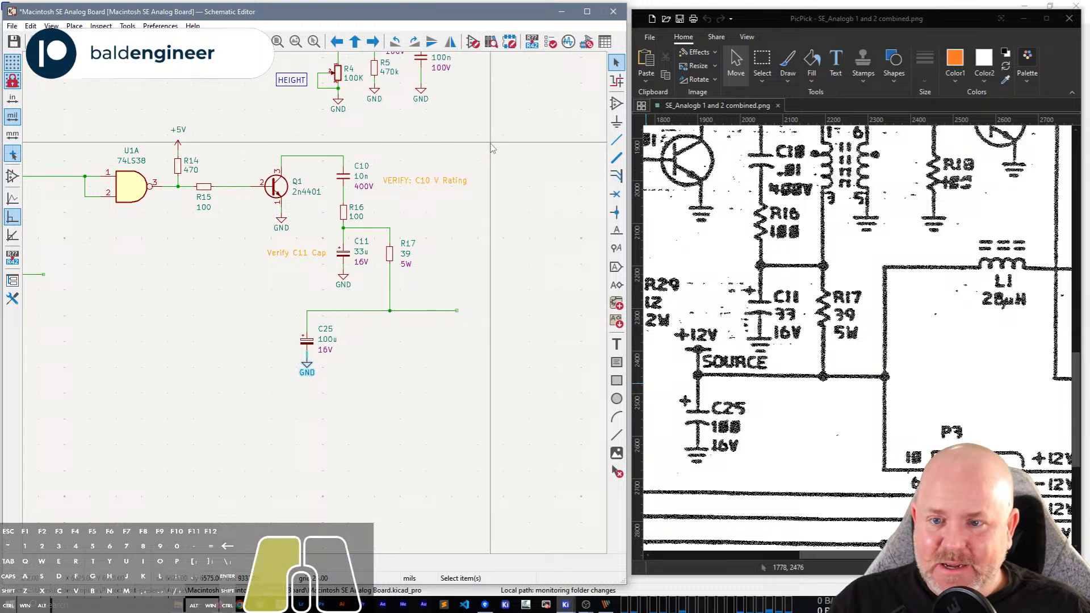
middle_drag(521, 192, 441, 450)
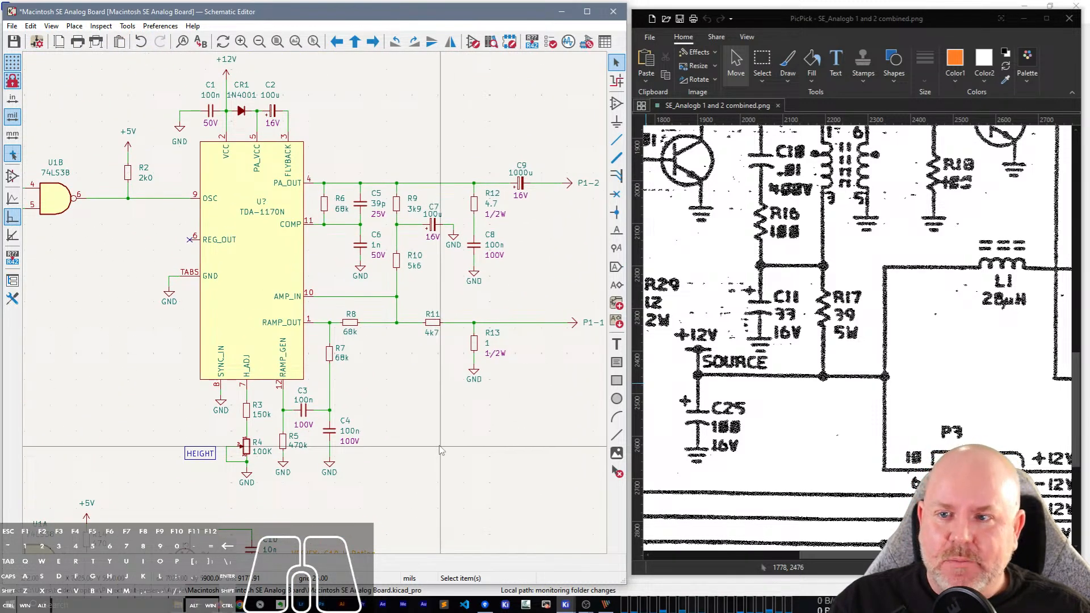
click(227, 72)
key(ctrl+d)
middle_drag(456, 499, 491, 187)
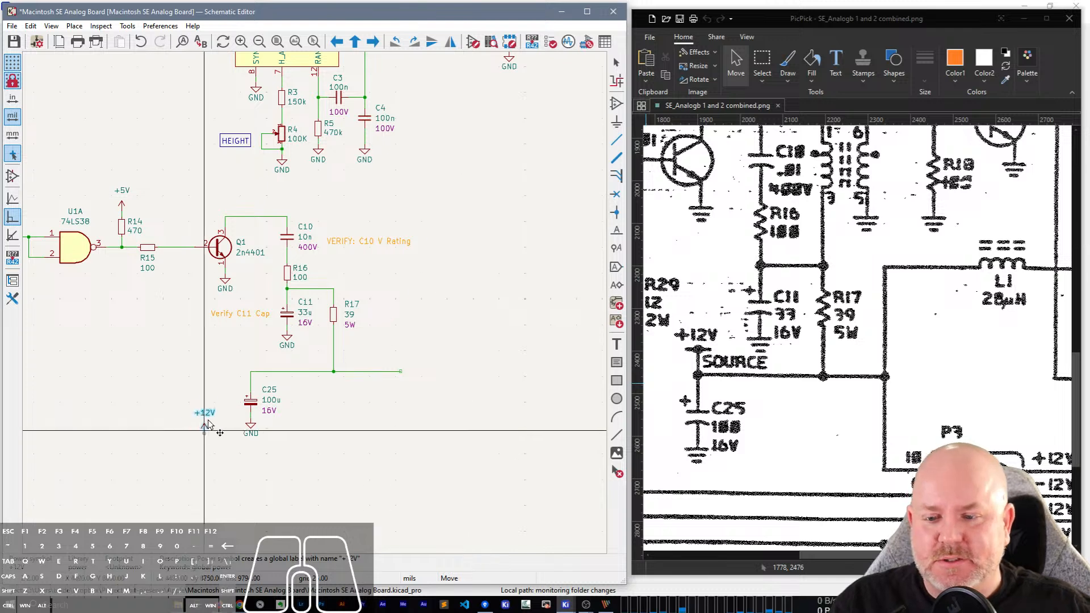
click(253, 369)
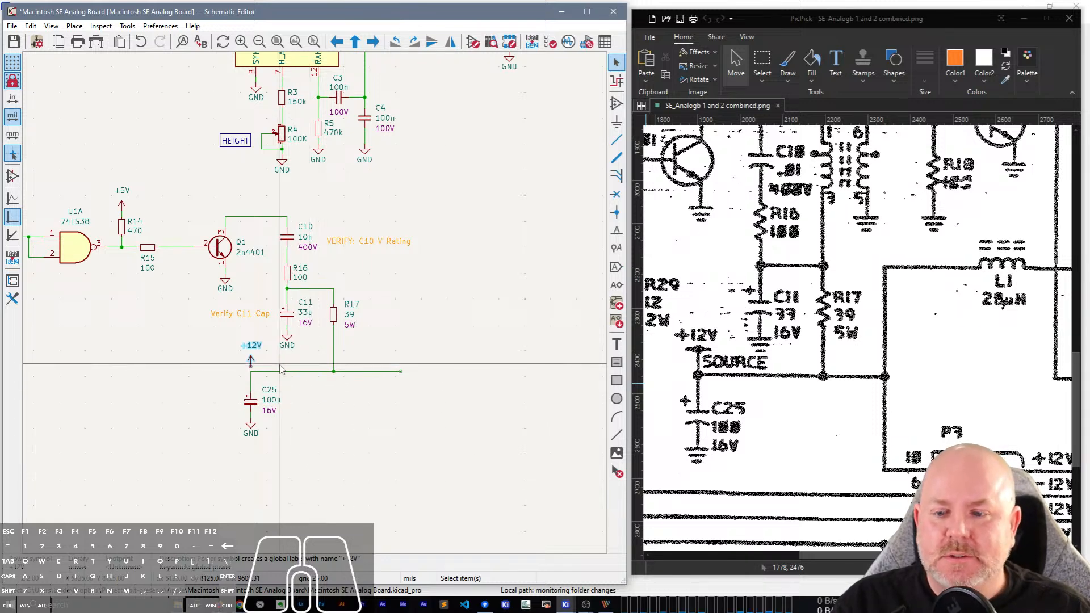
Wire the +12V symbol down to the supply line's corner above C25 and shift the symbol slightly upward.
scroll(250, 398, up, 3)
click(254, 307)
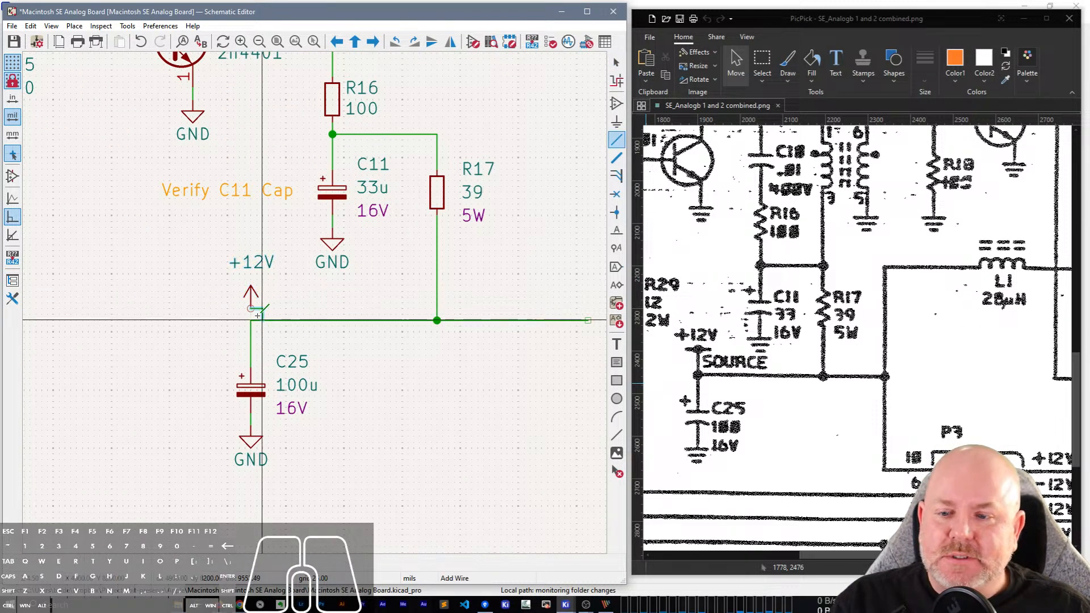
click(252, 320)
drag(251, 296, 251, 283)
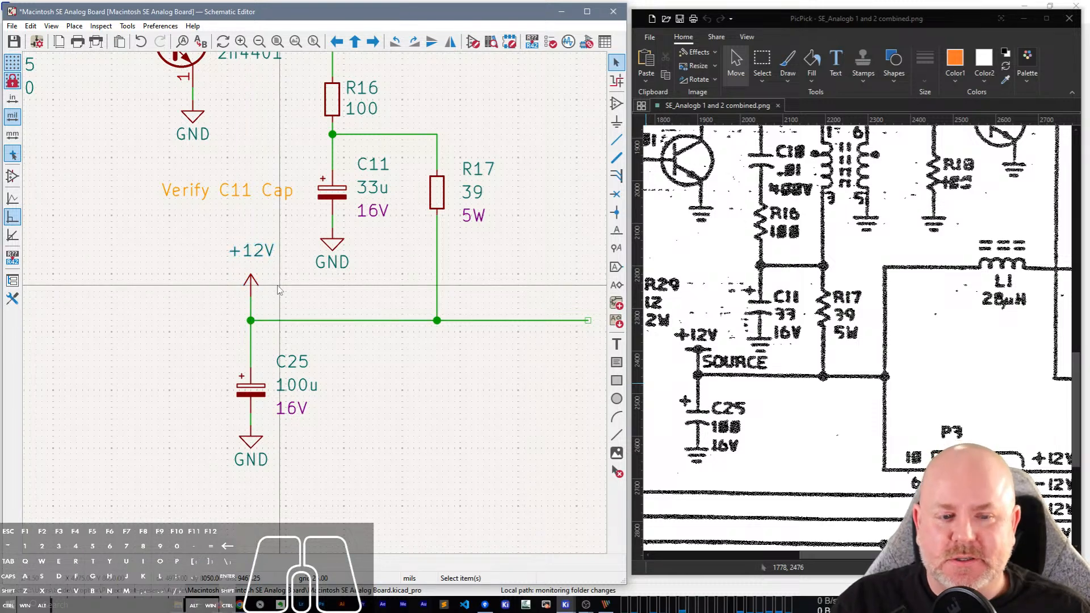
Add a net label "Source" on the supply line just beside the +12V connection.
text(l)
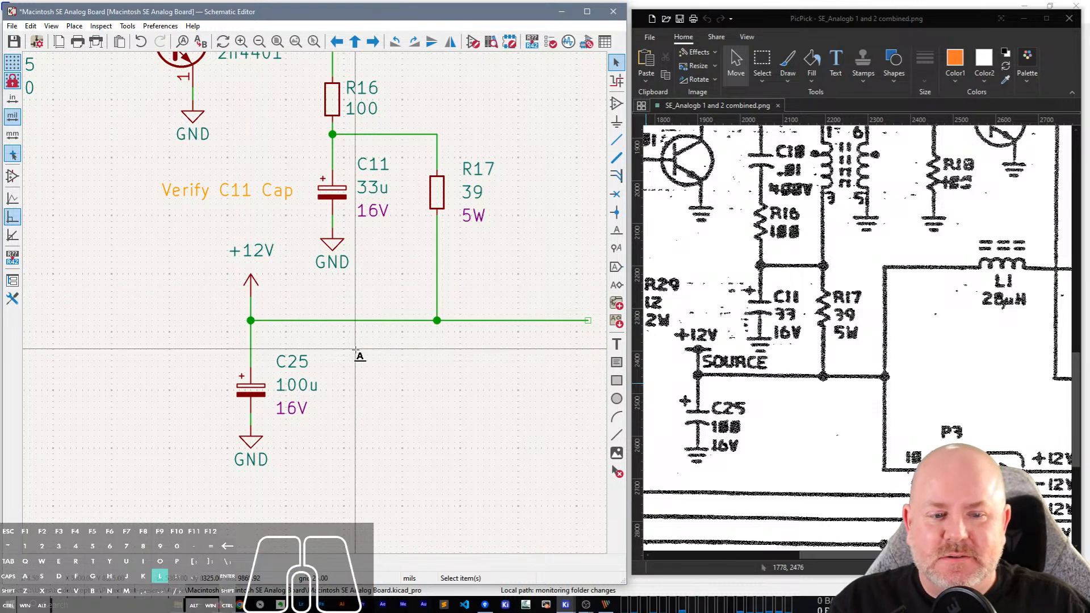
text(Source)
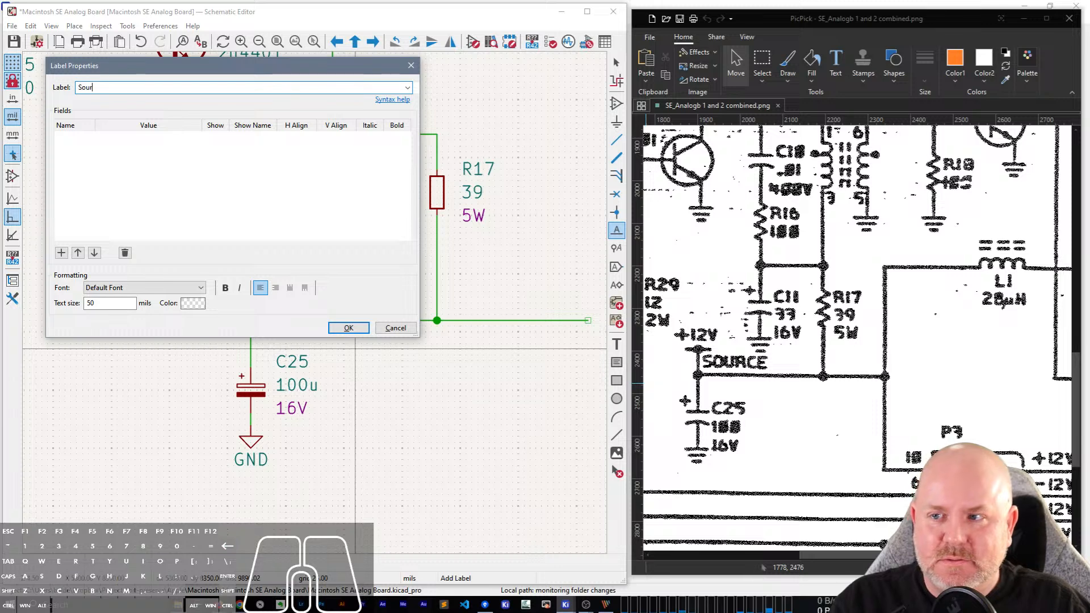
key(Return)
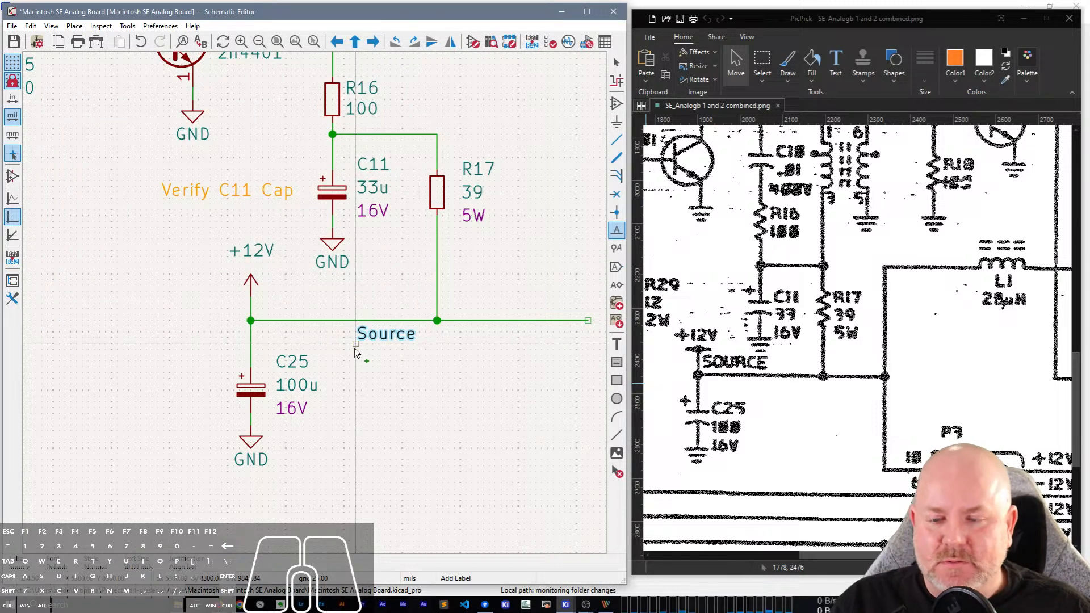
click(275, 320)
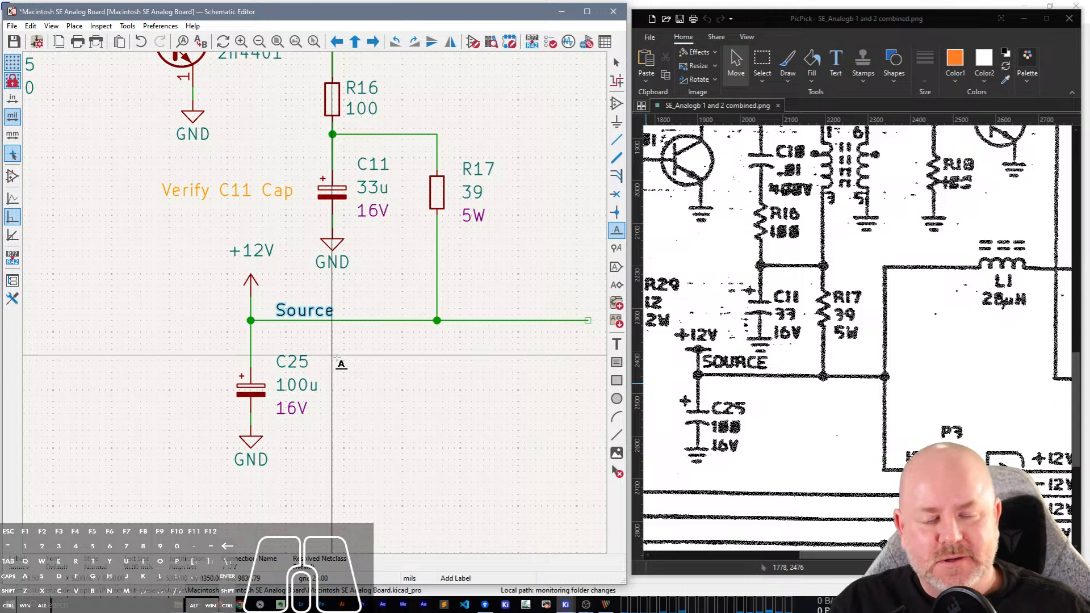
click(393, 434)
key(Escape)
key(Escape)
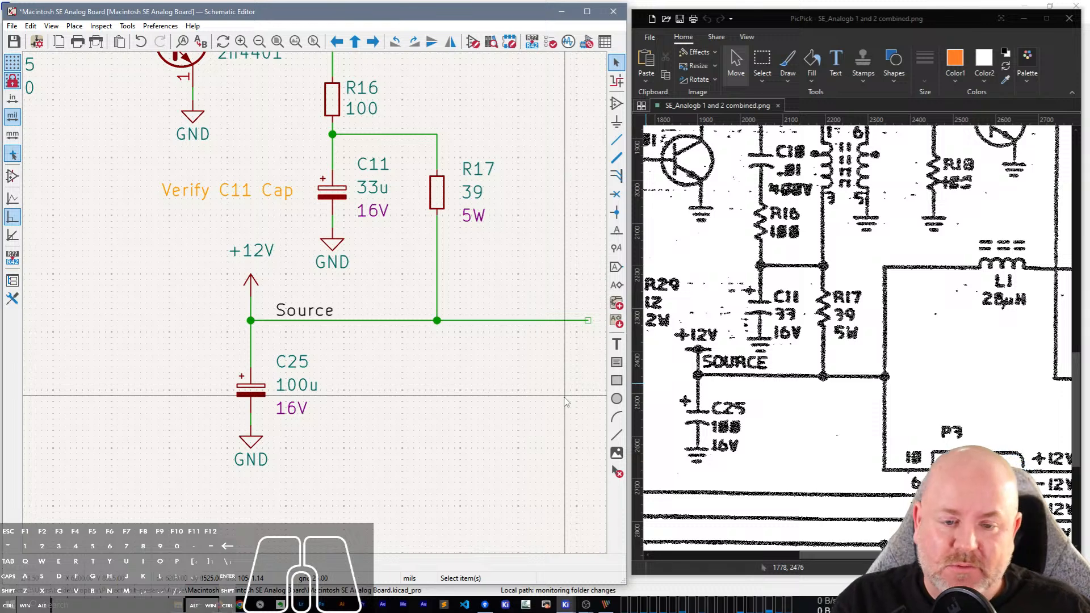
Place an L_Ferrite_Small inductor horizontally at the supply line's open end beyond R17, following L1 on the scanned schematic.
middle_drag(566, 402, 303, 426)
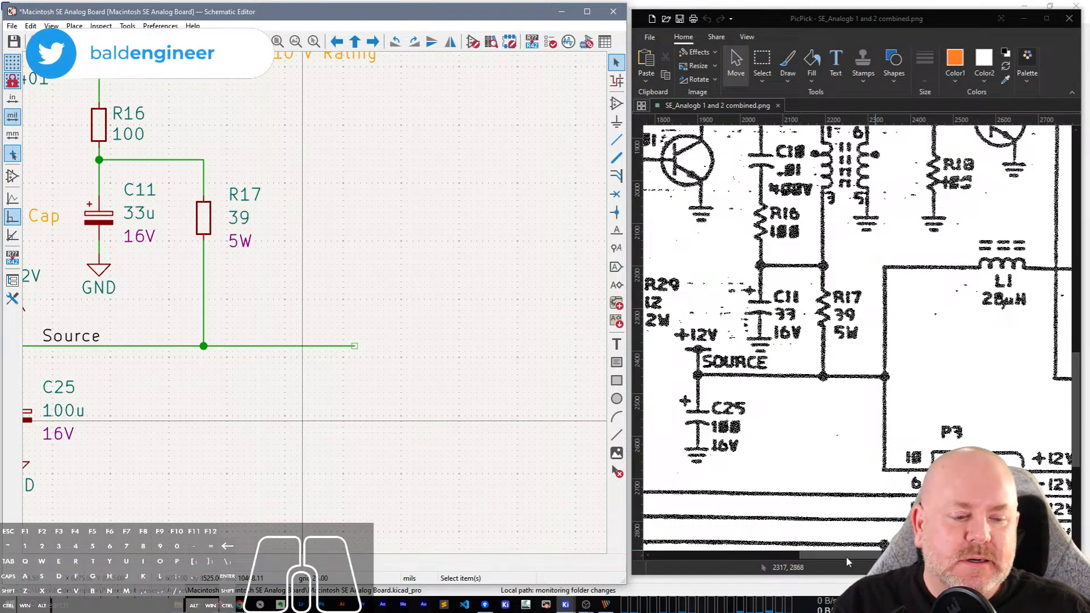
drag(846, 557, 892, 557)
click(294, 274)
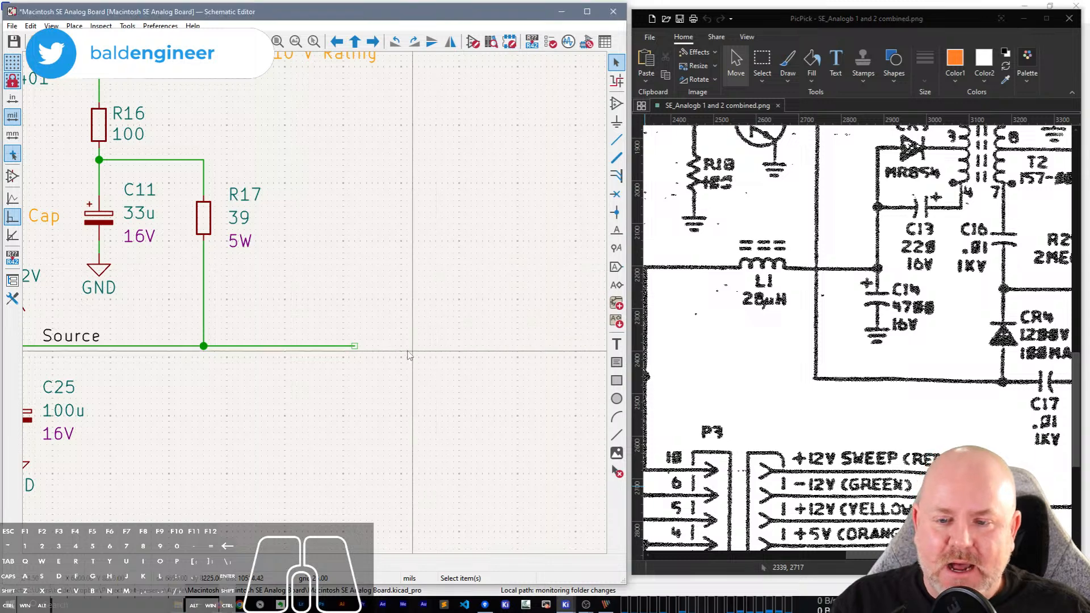
key(l)
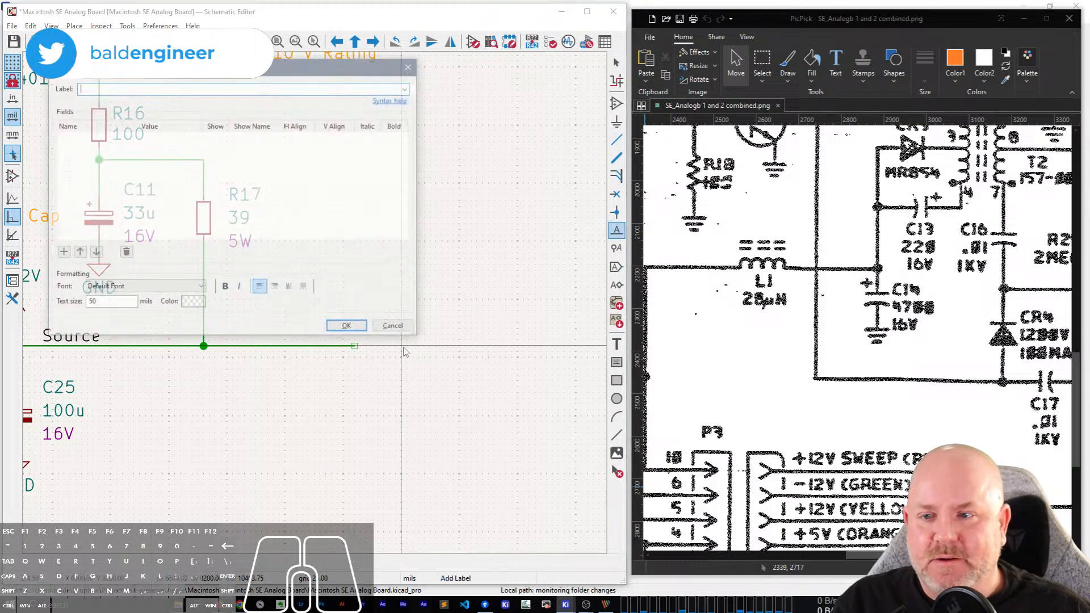
key(Escape)
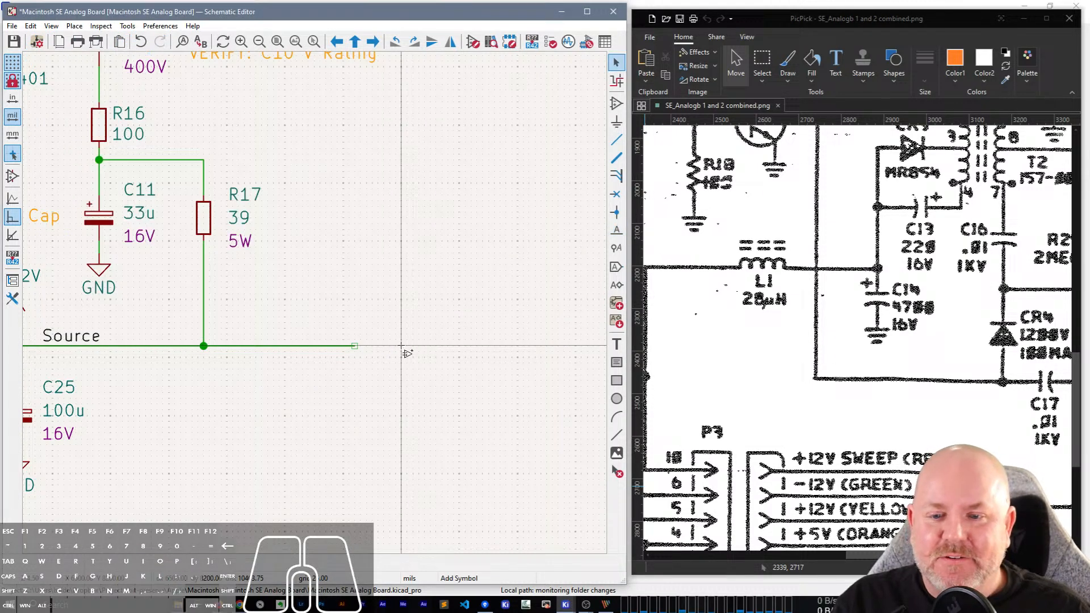
key(a)
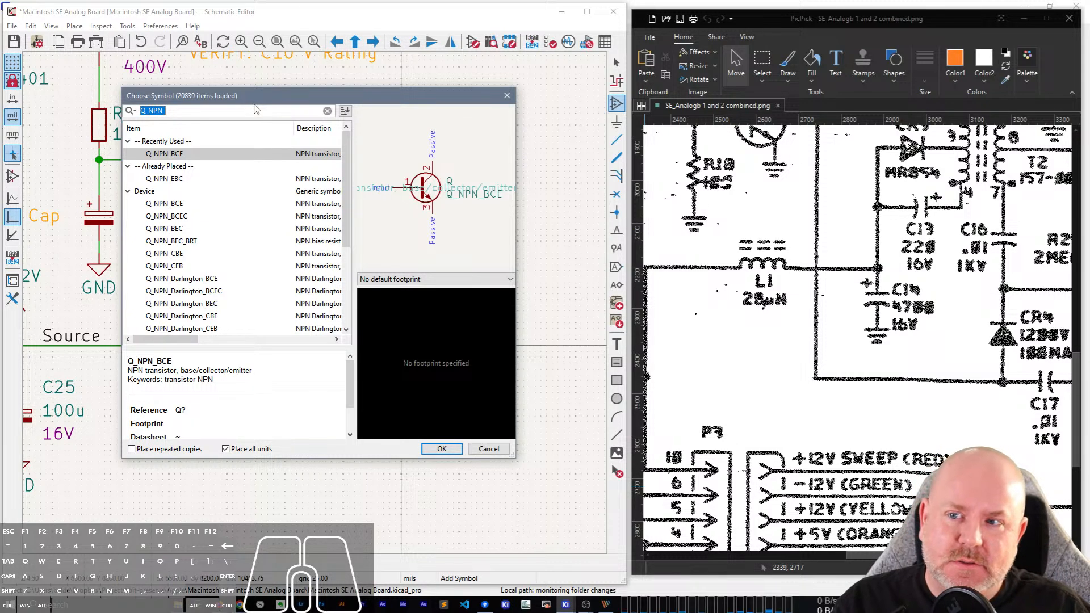
text(L_Small)
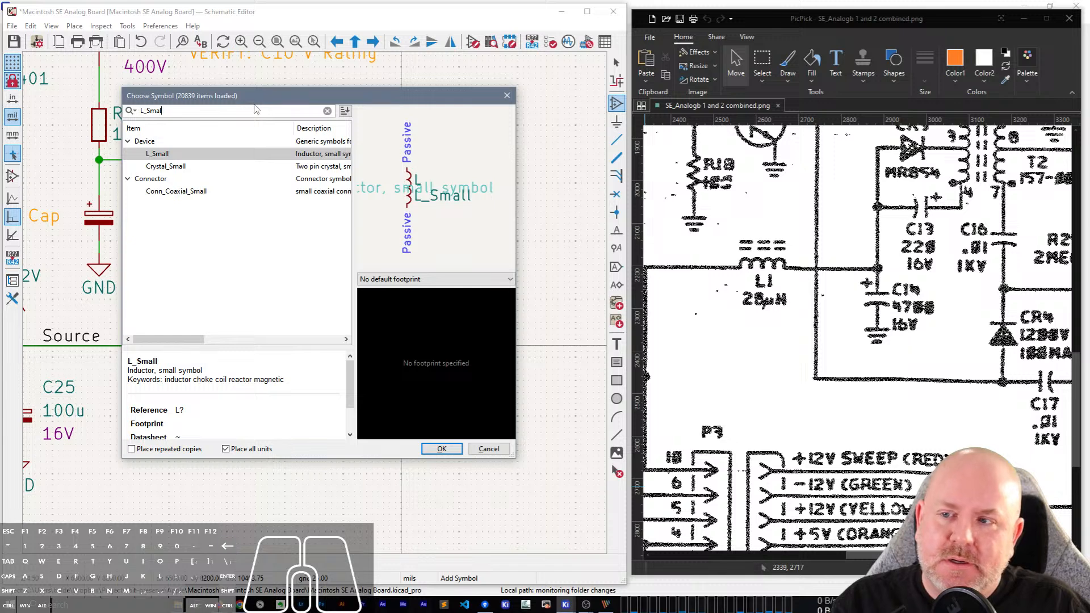
key(BackSpace)
key(BackSpace)
key(BackSpace)
key(BackSpace)
key(BackSpace)
text(Fer)
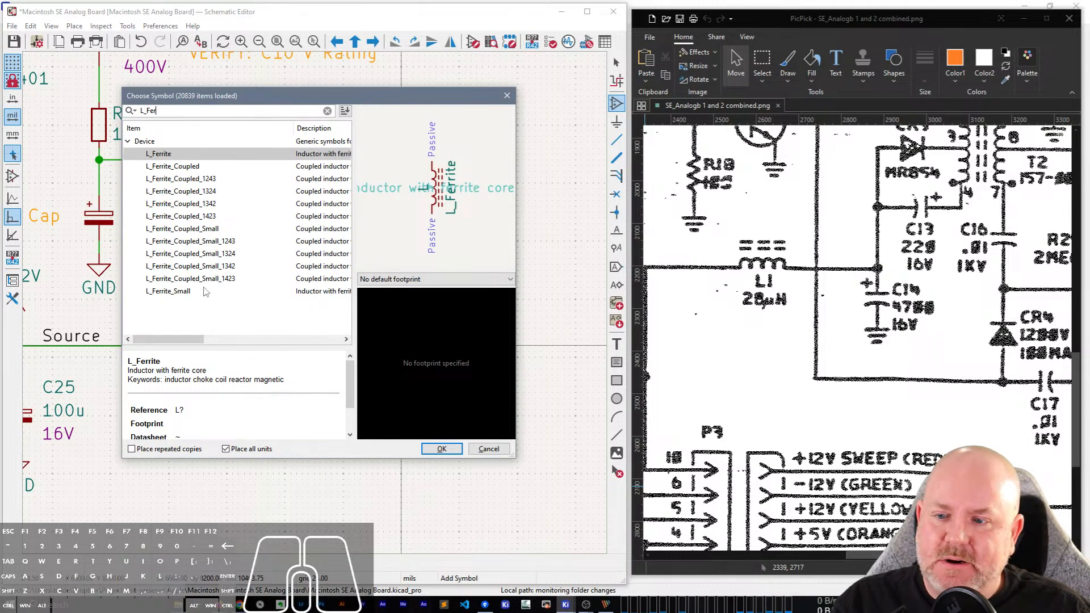
click(171, 282)
double_click(167, 292)
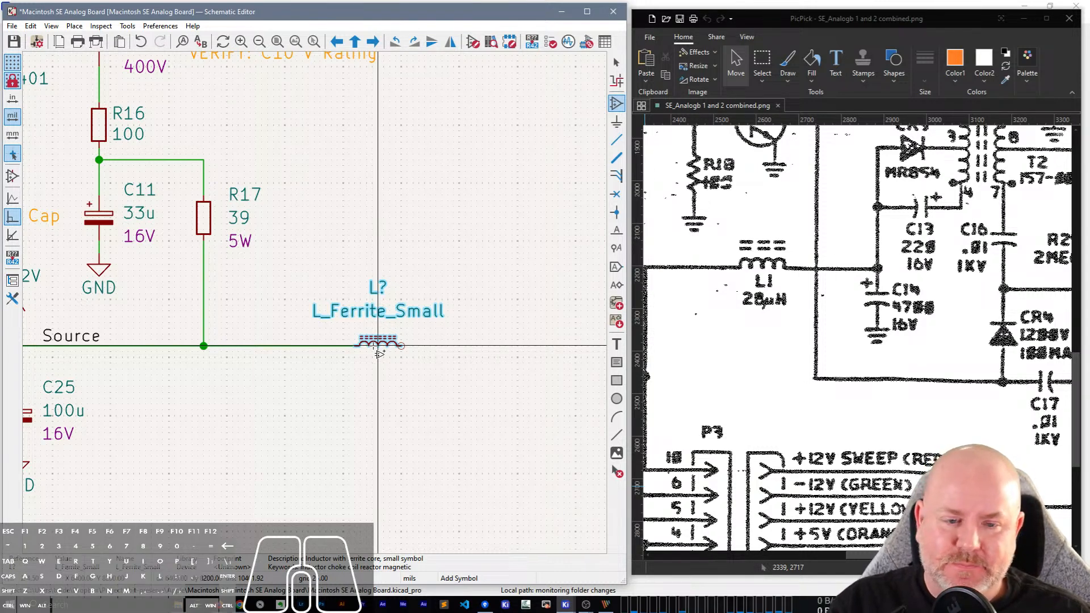
click(384, 347)
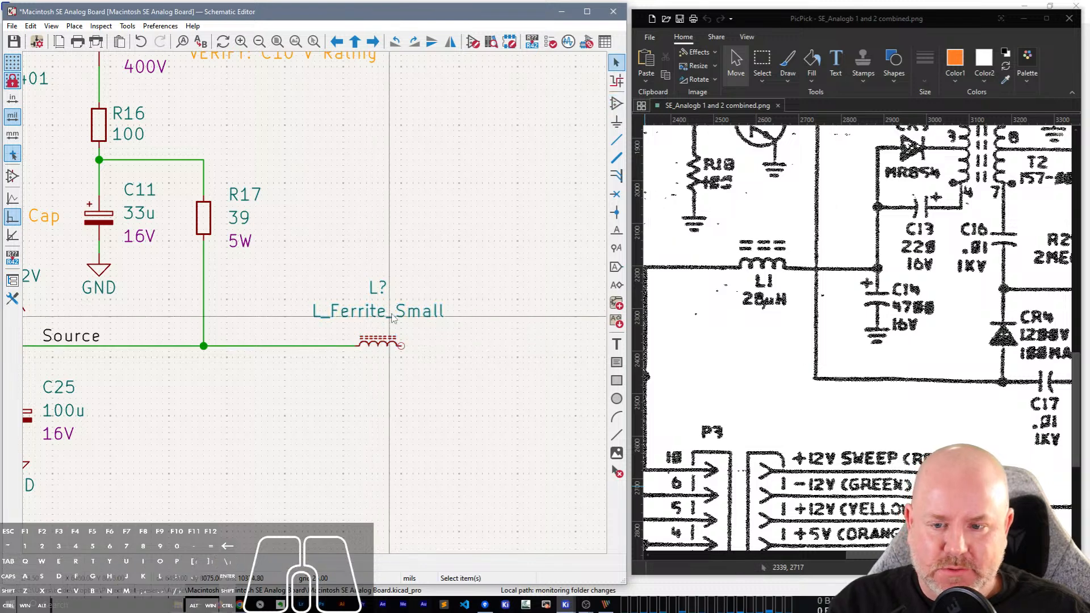
key(Escape)
Set the ferrite inductor's reference to L1 and its value to 28u.
double_click(374, 346)
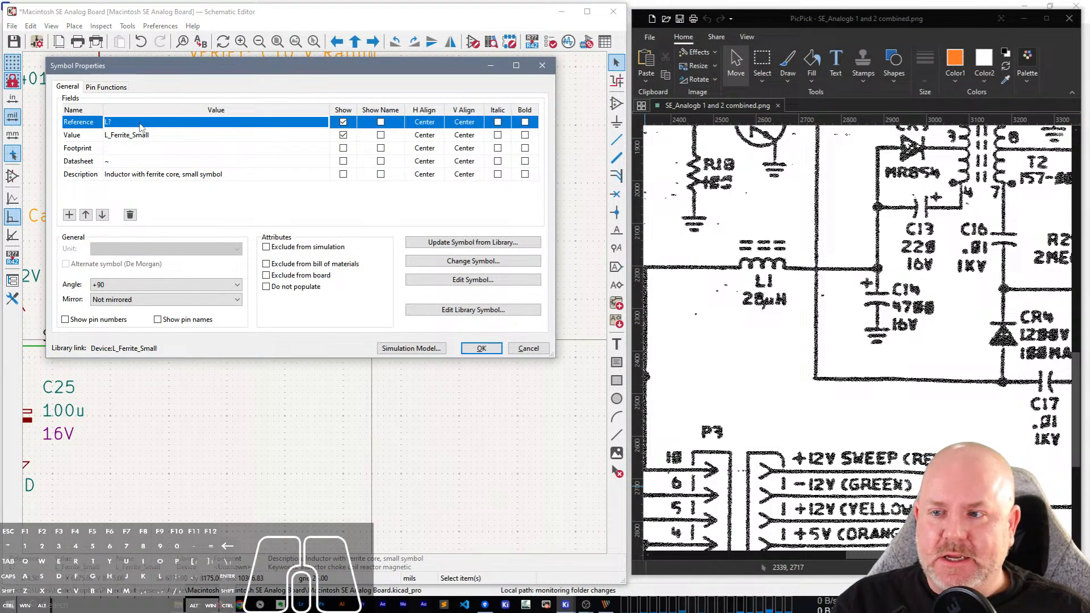
text(L1)
click(139, 135)
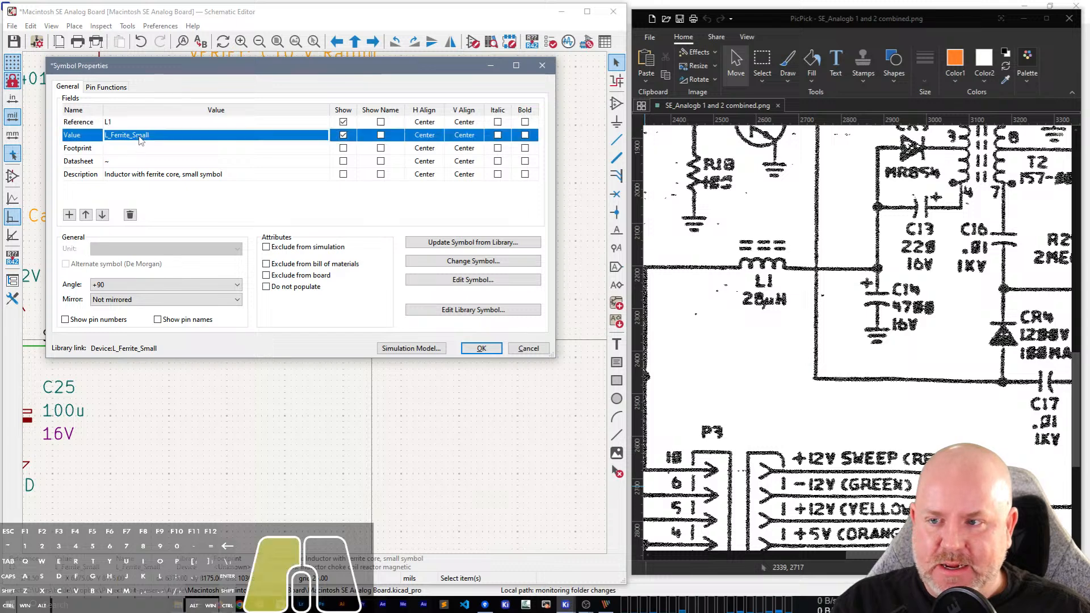
text(28uy)
key(BackSpace)
key(Return)
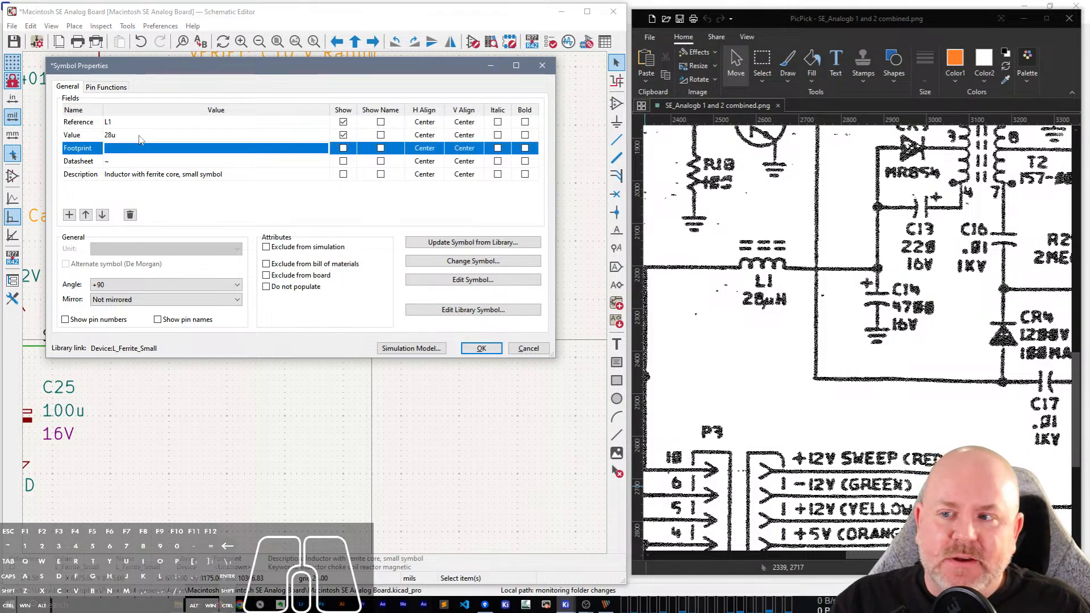
click(481, 351)
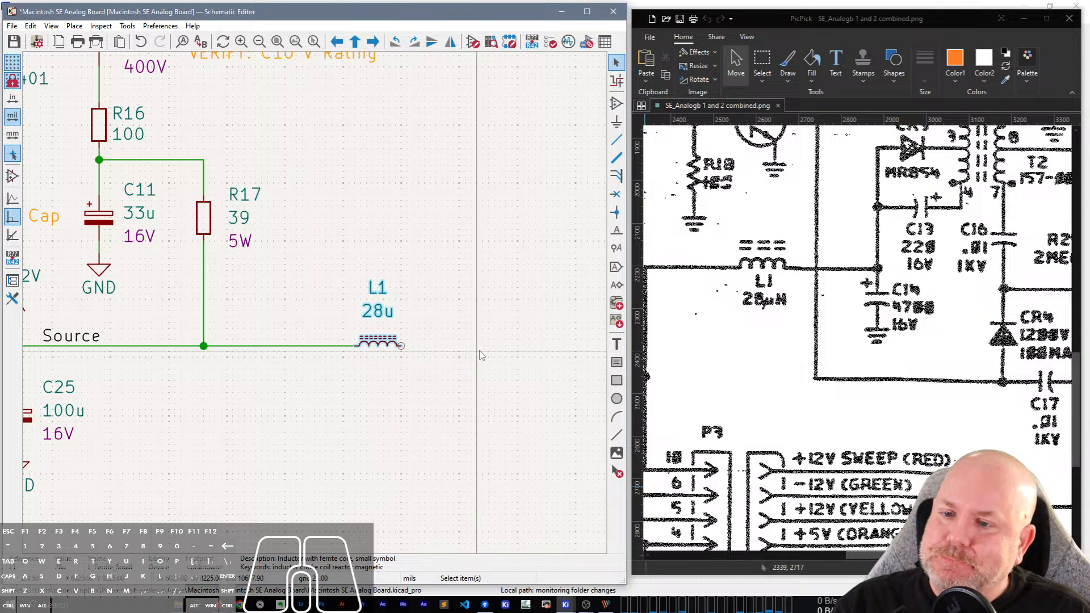
Mirror inductor L1 vertically so its core lines and text sit below the supply line.
click(383, 313)
click(380, 347)
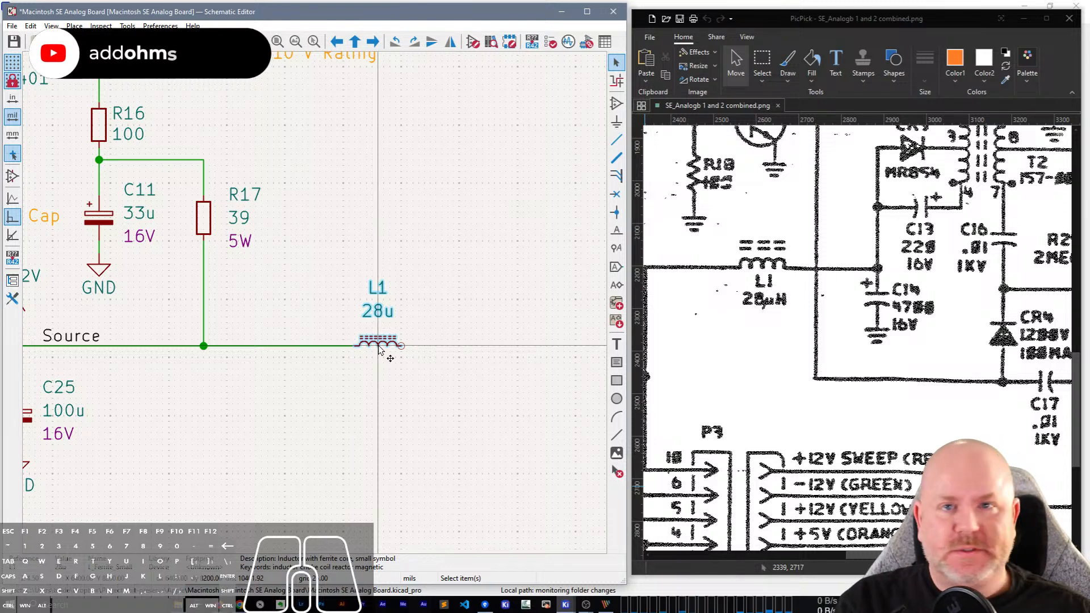
key(y)
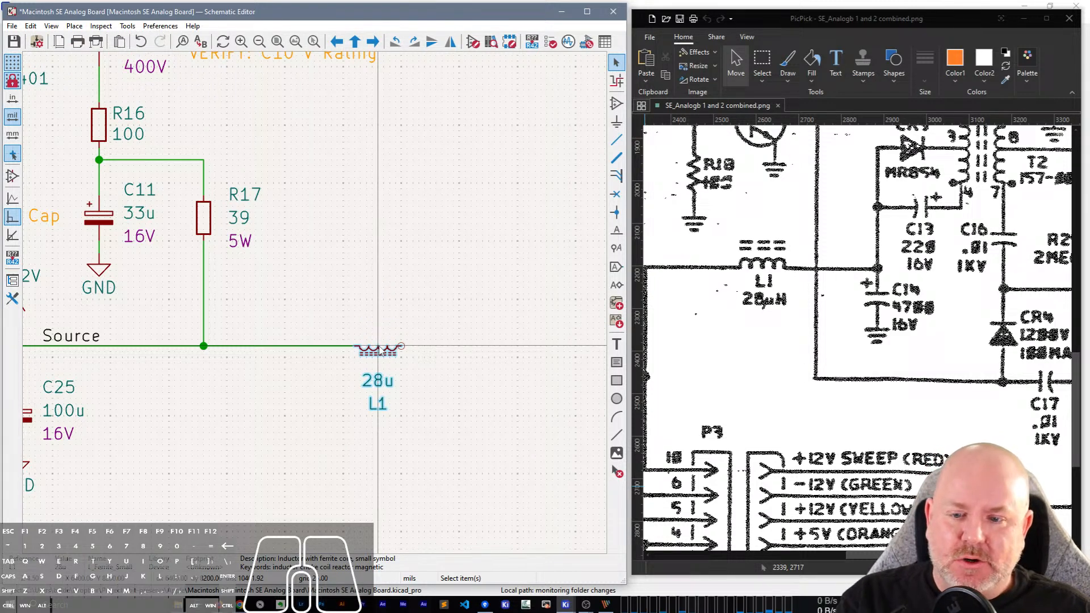
Undo the mirroring of inductor L1 and move its reference and value text below the symbol.
key(ctrl+z)
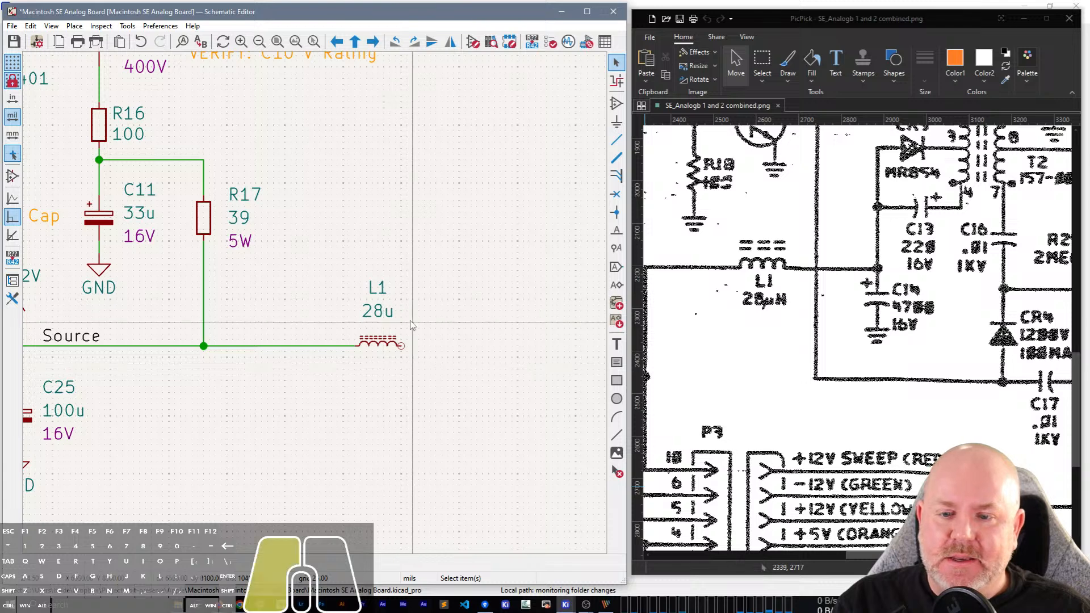
key(m)
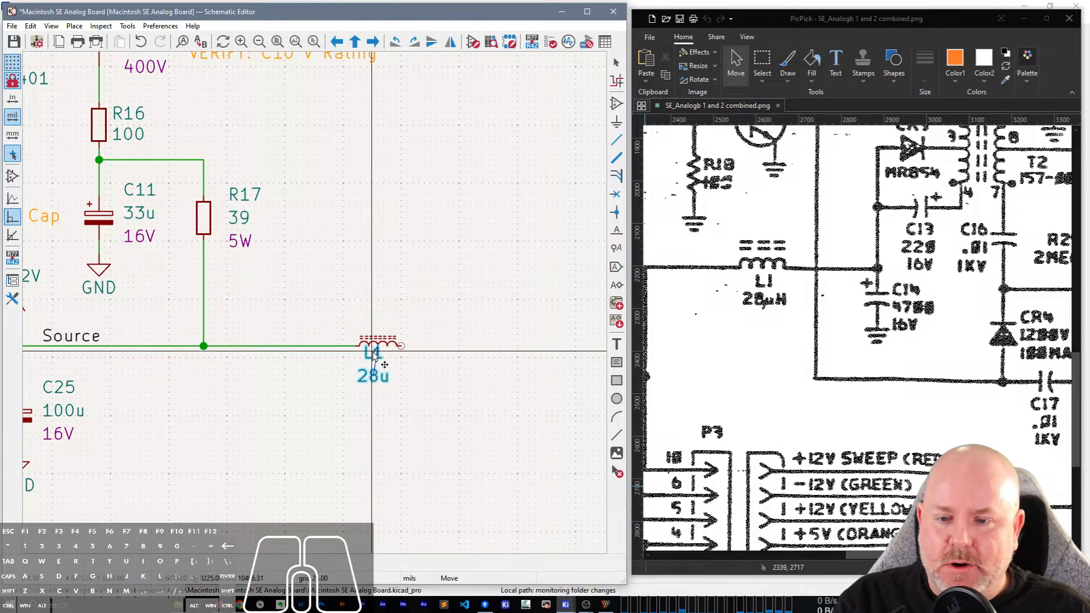
click(380, 361)
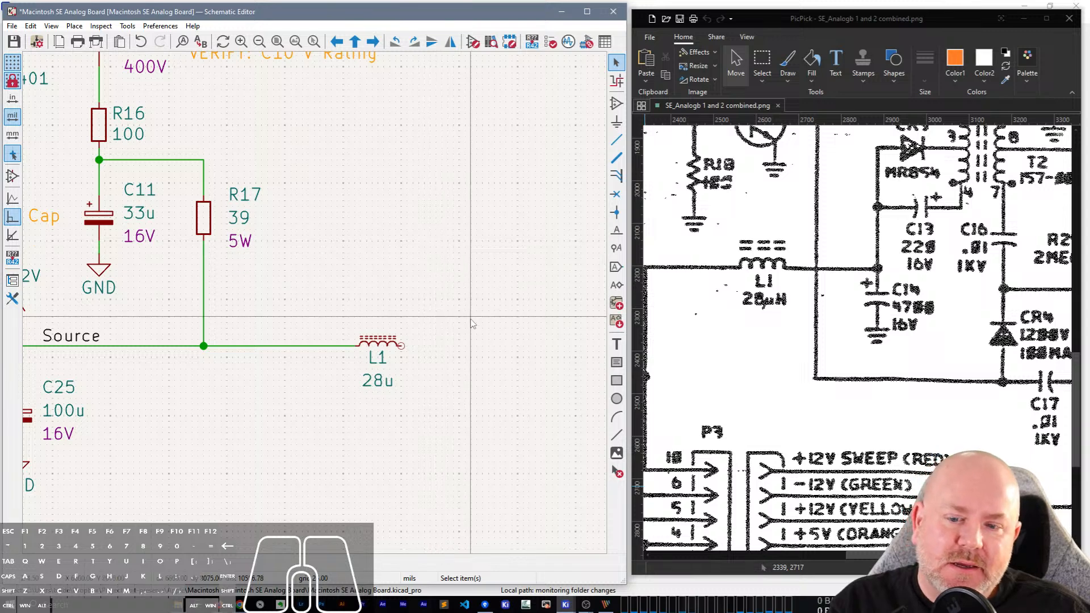
Shift inductor L1 along the supply line closer to R17 and draw a horizontal wire outward from its free end.
scroll(470, 355, down, 2)
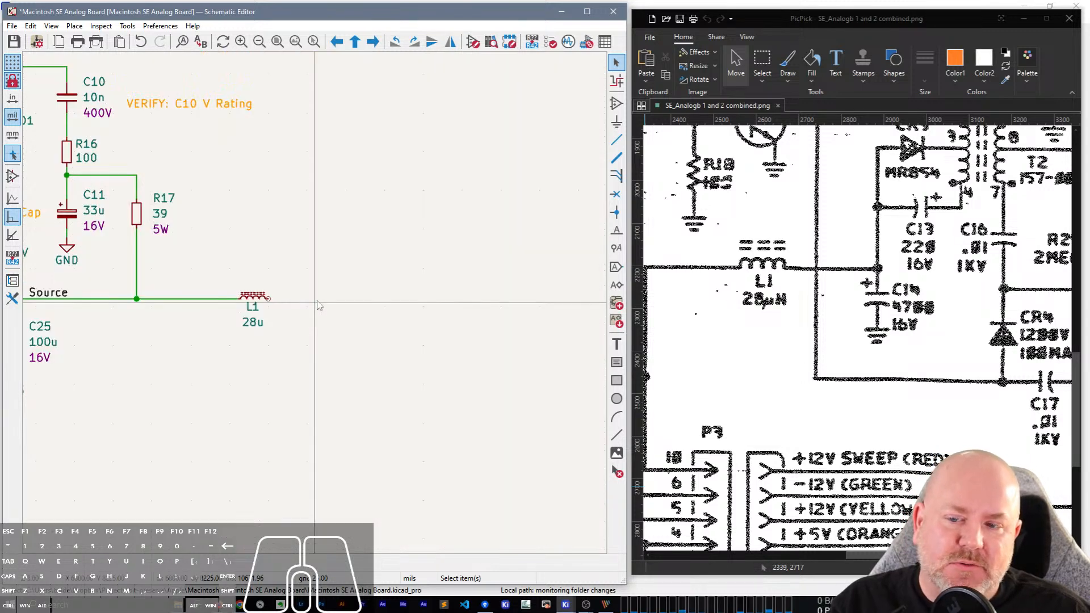
scroll(314, 301, up, 2)
scroll(233, 302, down, 2)
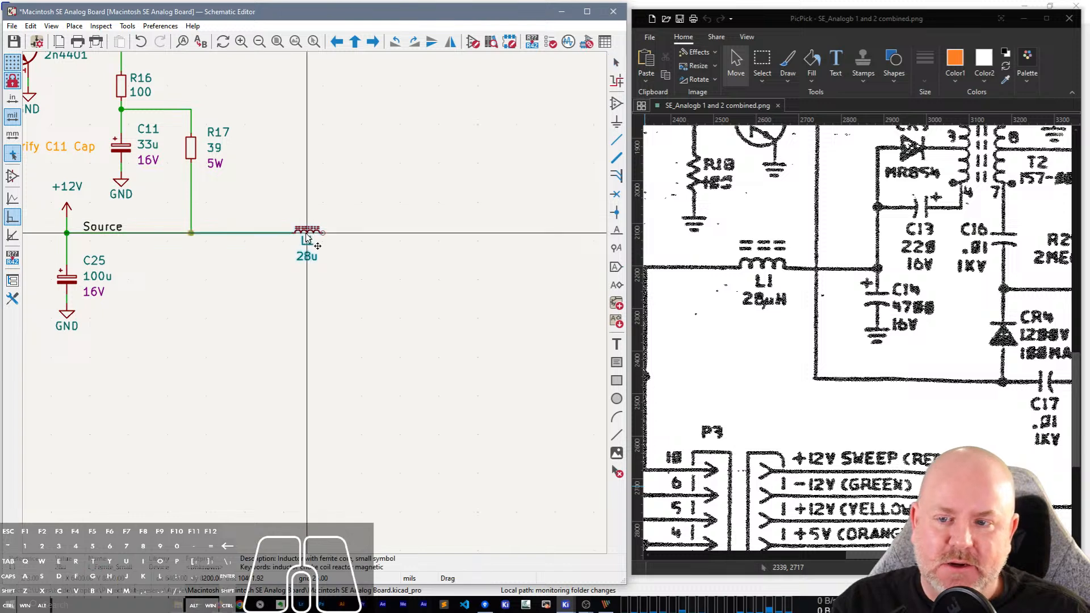
click(268, 216)
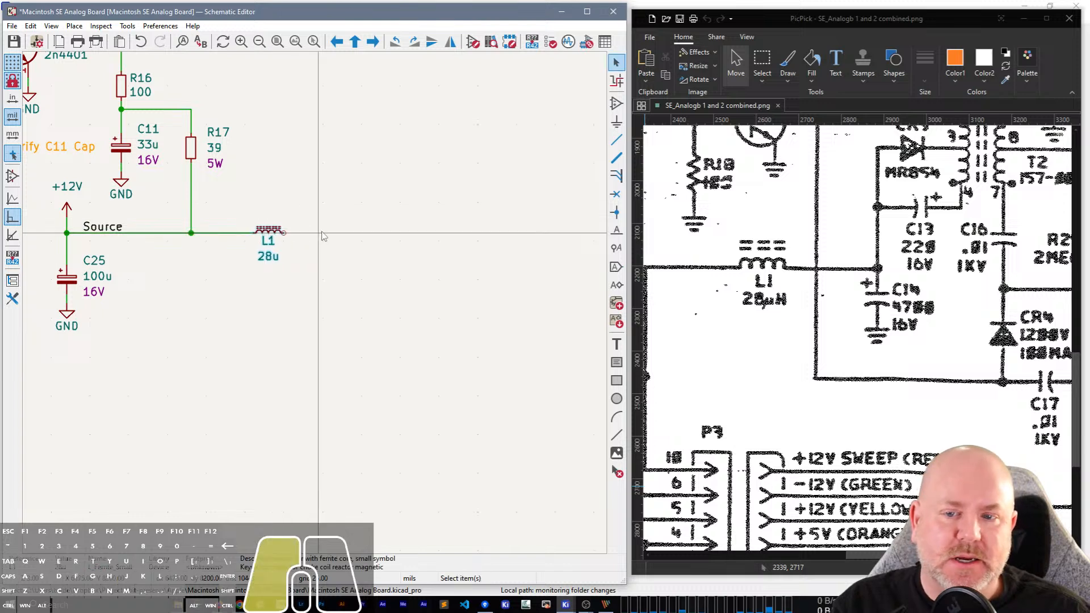
click(283, 233)
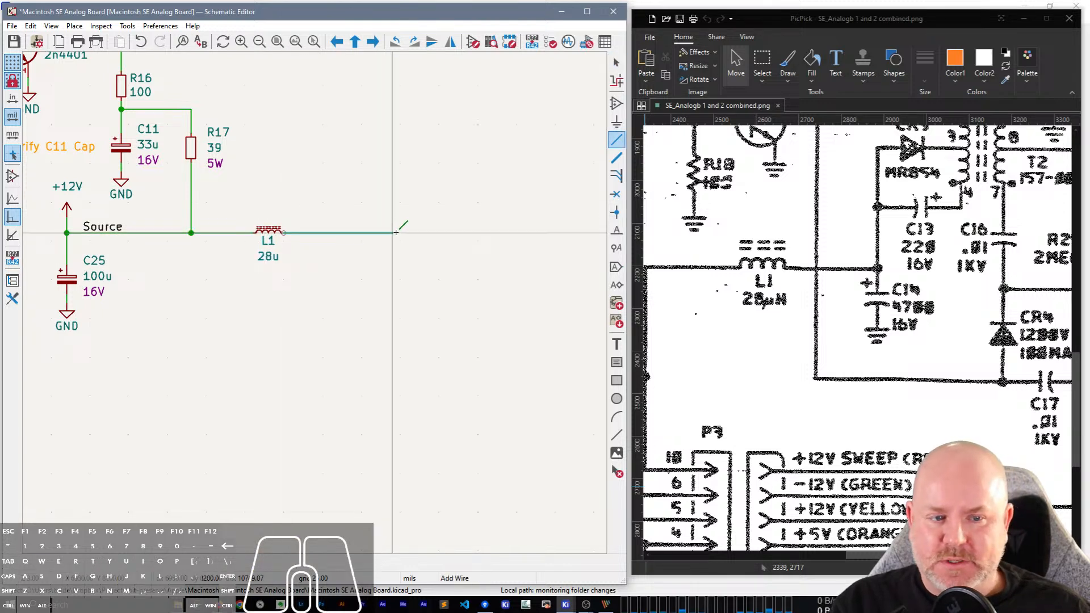
double_click(395, 233)
Duplicate capacitor C25, place the copy below the open end of L1's wire, and wire its positive pin to it.
click(67, 283)
key(ctrl+d)
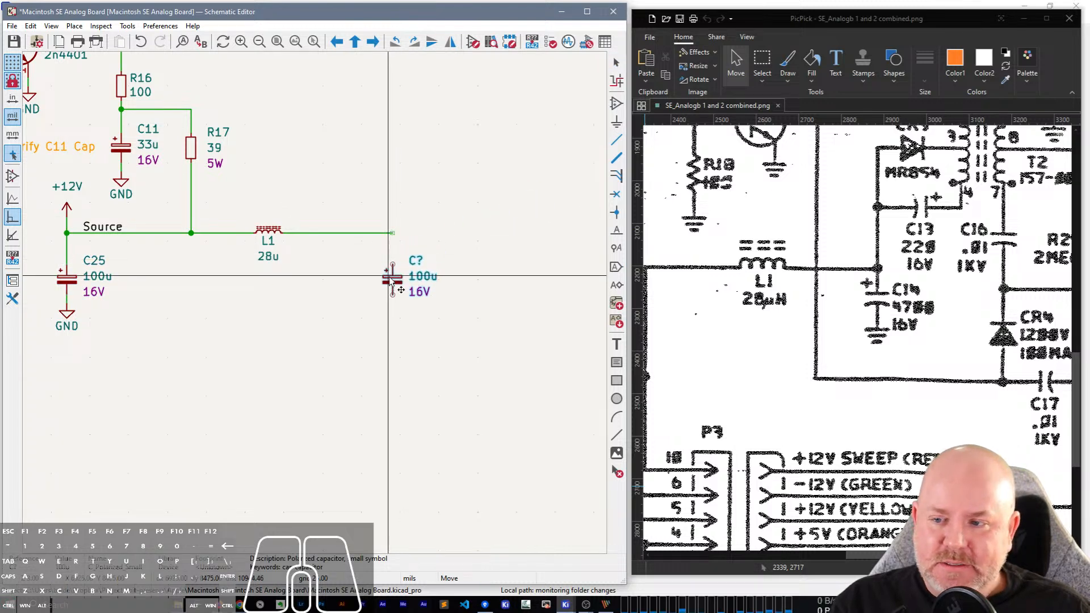
click(392, 281)
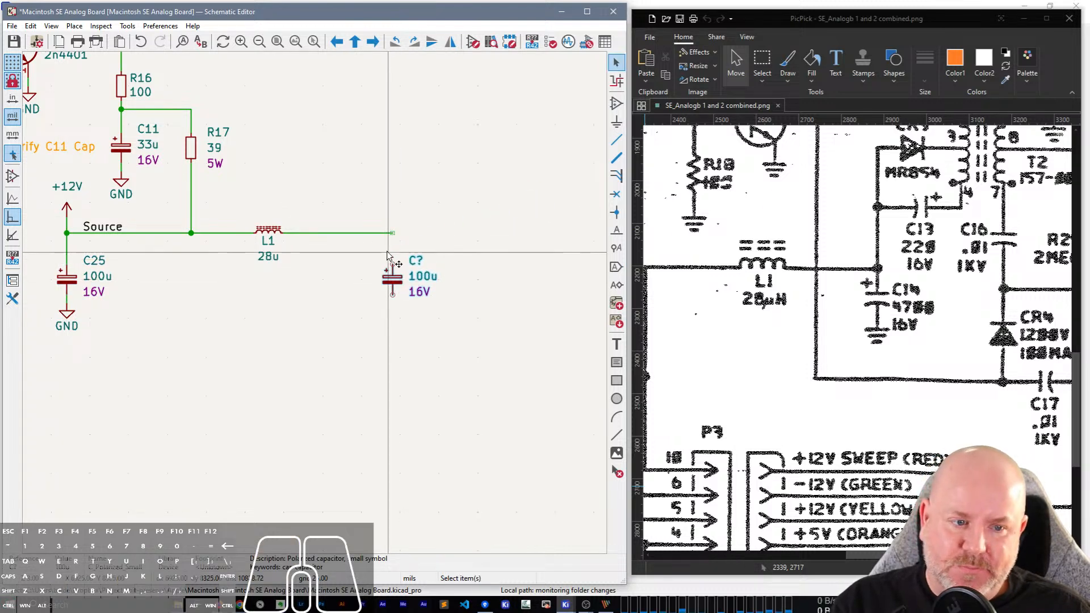
key(w)
click(393, 264)
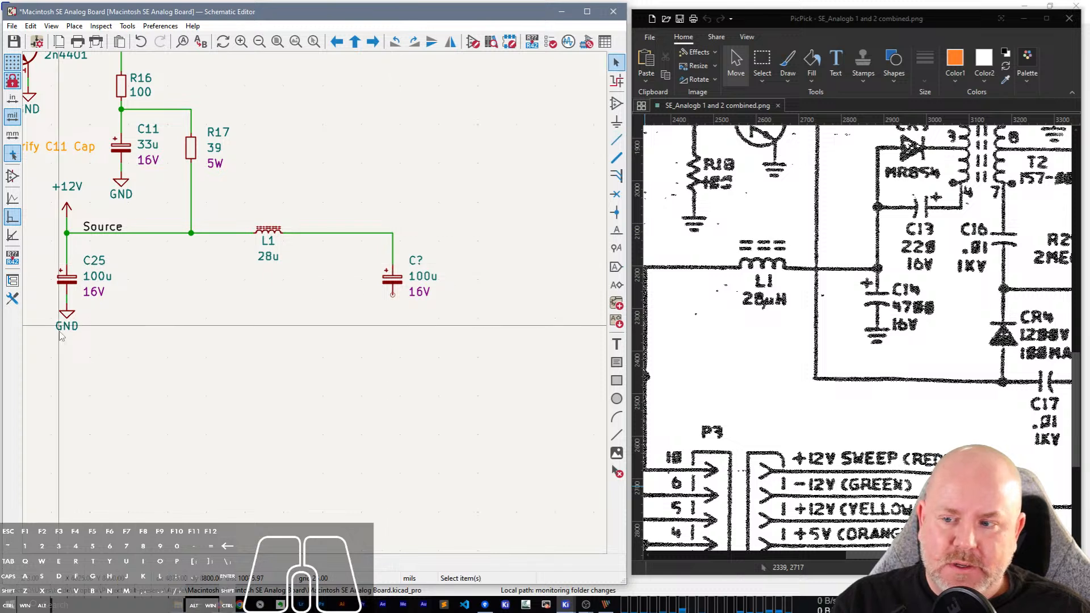
Copy the GND symbol and its wire from C25 to the new capacitor's lower pin.
drag(81, 334, 46, 303)
key(ctrl+d)
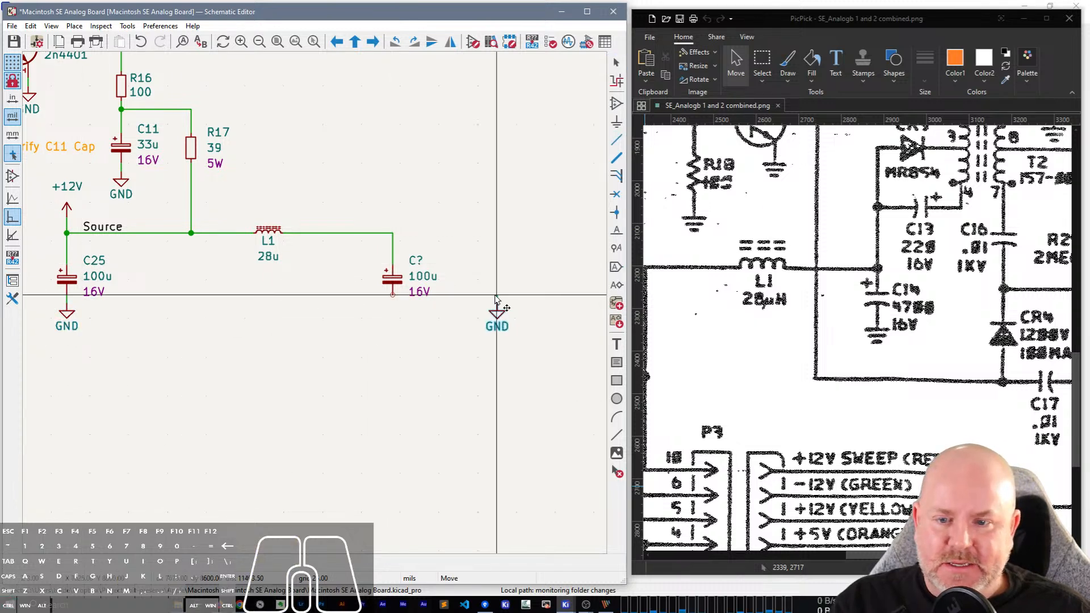
click(395, 299)
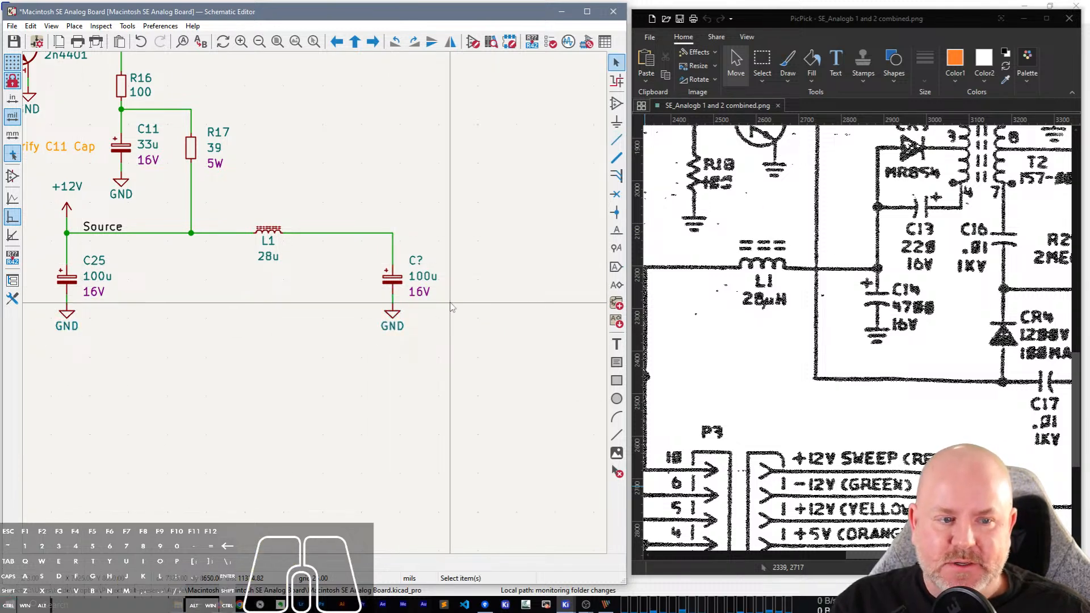
Set the new capacitor's reference to C14 and its value to 4700u.
double_click(417, 261)
text(C14)
key(Return)
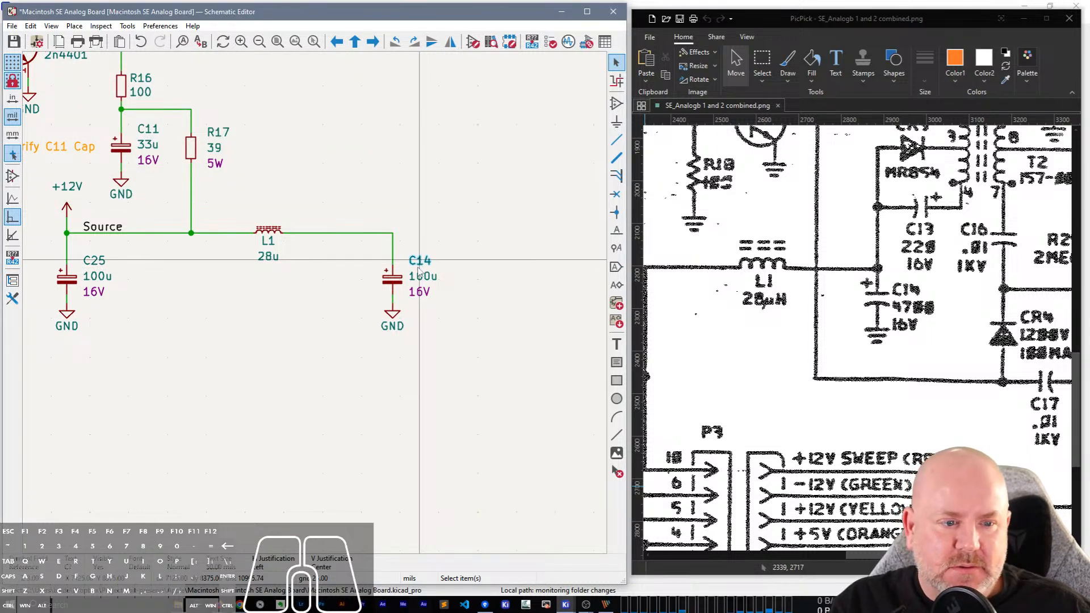
double_click(423, 276)
text(47)
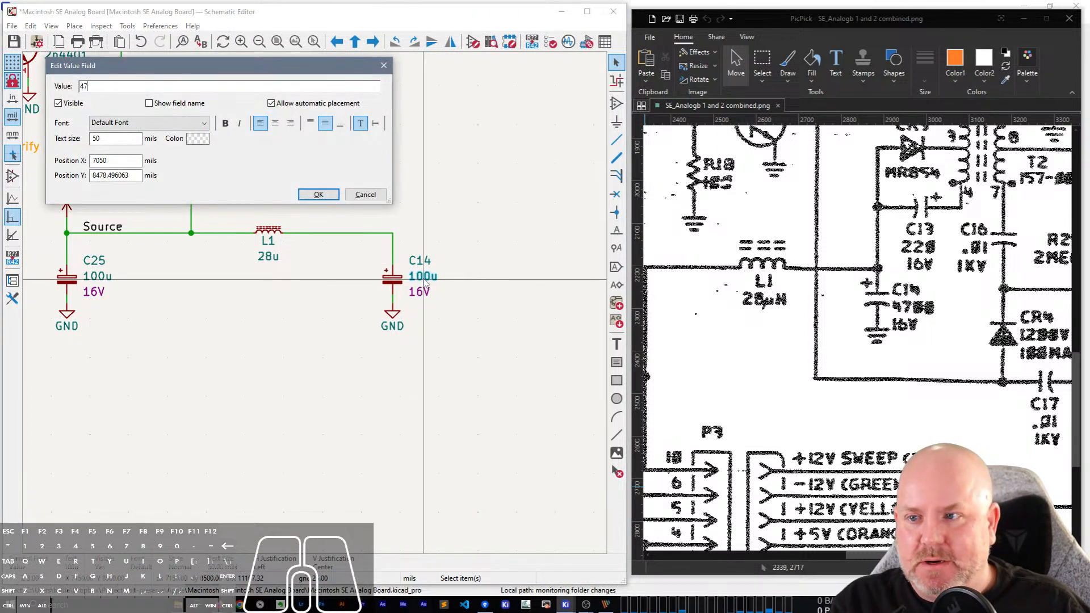
text(00u)
key(Return)
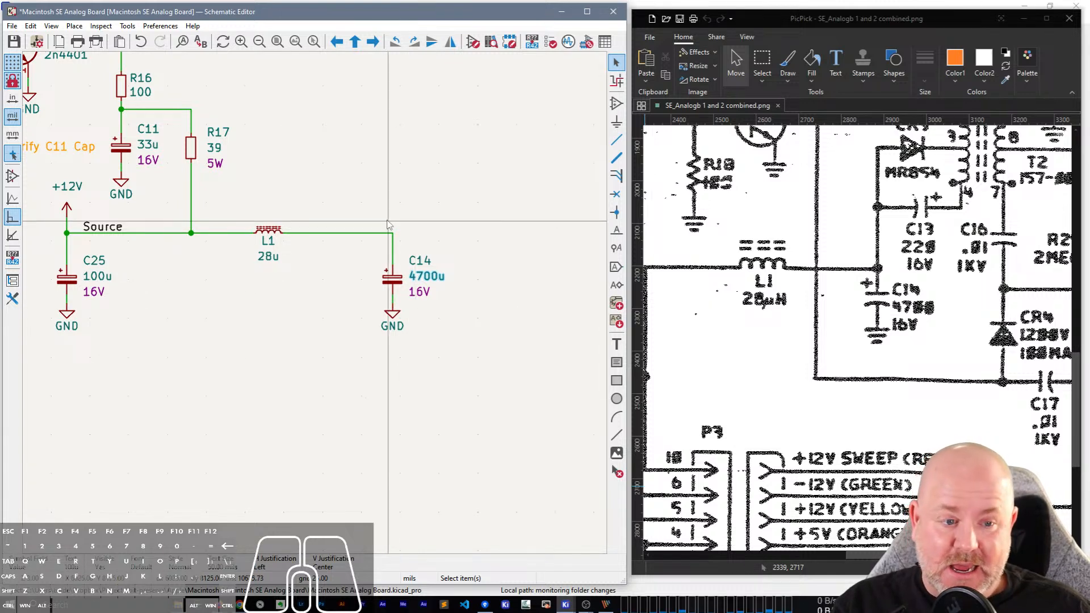
Draw a vertical wire upward from the corner where L1's line meets C14.
key(w)
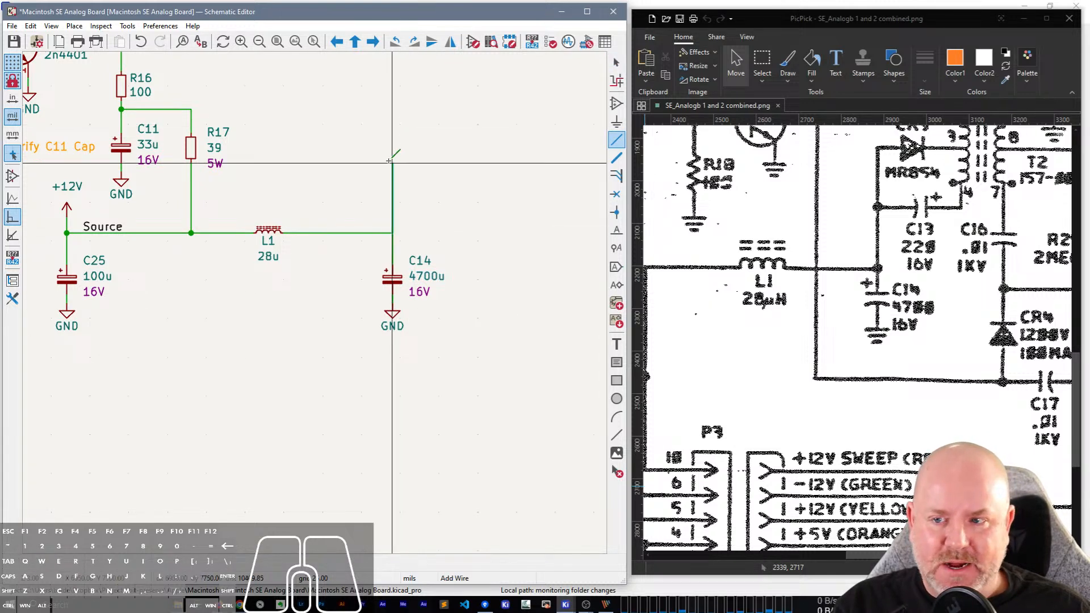
double_click(391, 162)
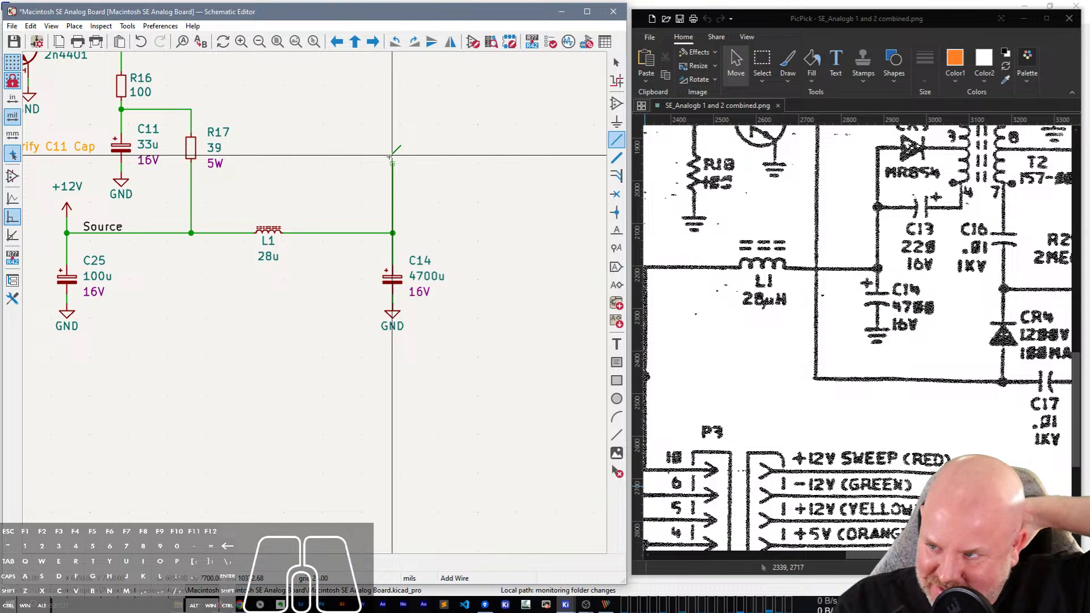
key(Escape)
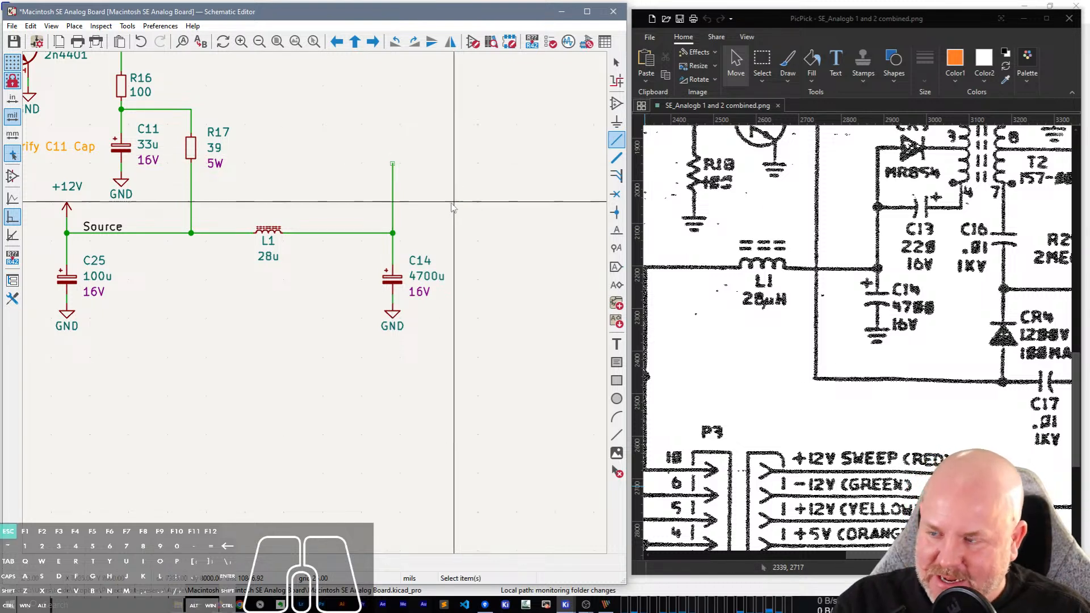
Duplicate C14, rotate the copy to horizontal, and place it beside the upper end of the vertical wire.
key(ctrl+d)
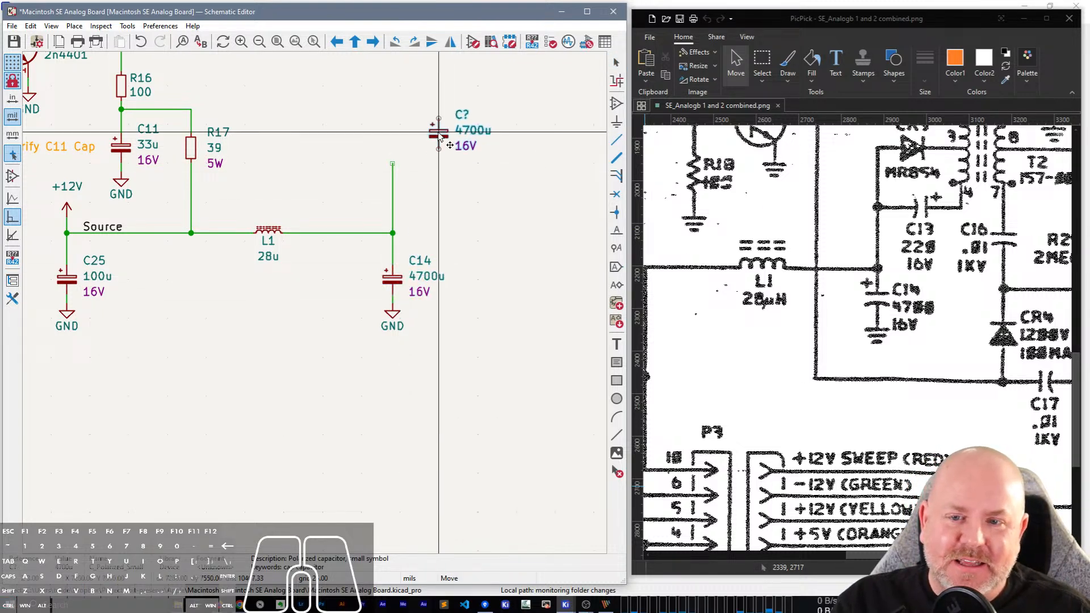
key(r)
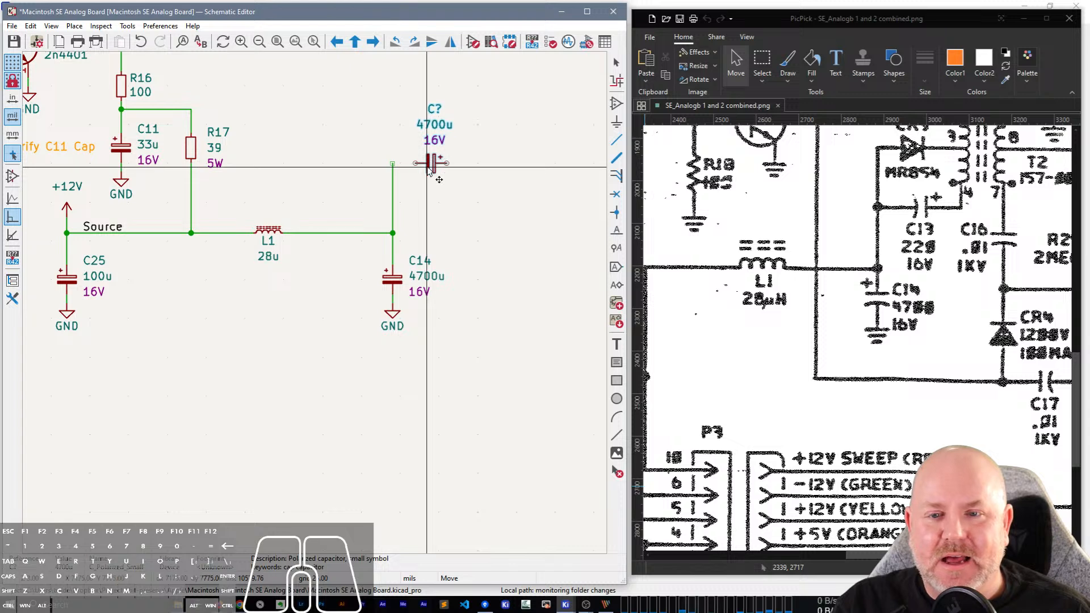
click(428, 170)
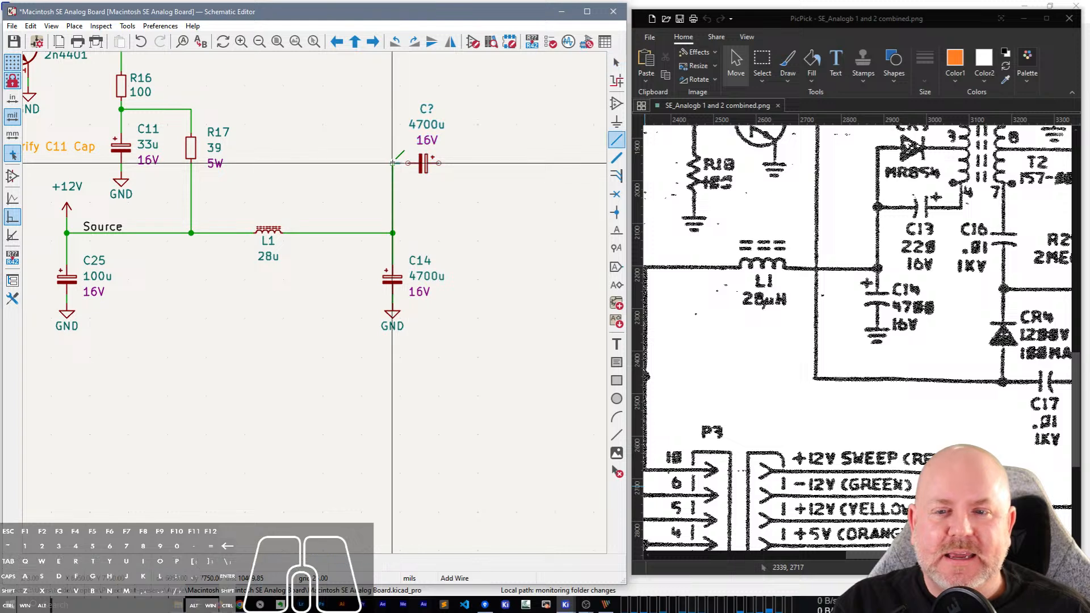
Wire the horizontal capacitor's negative pin to the vertical wire and extend a short wire from its positive pin.
key(w)
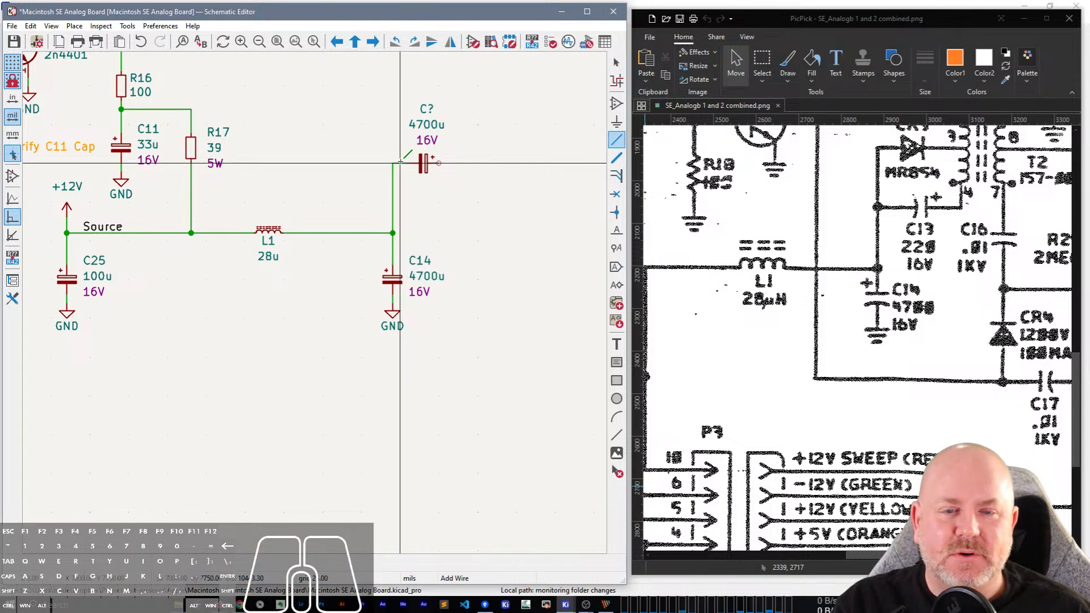
click(418, 163)
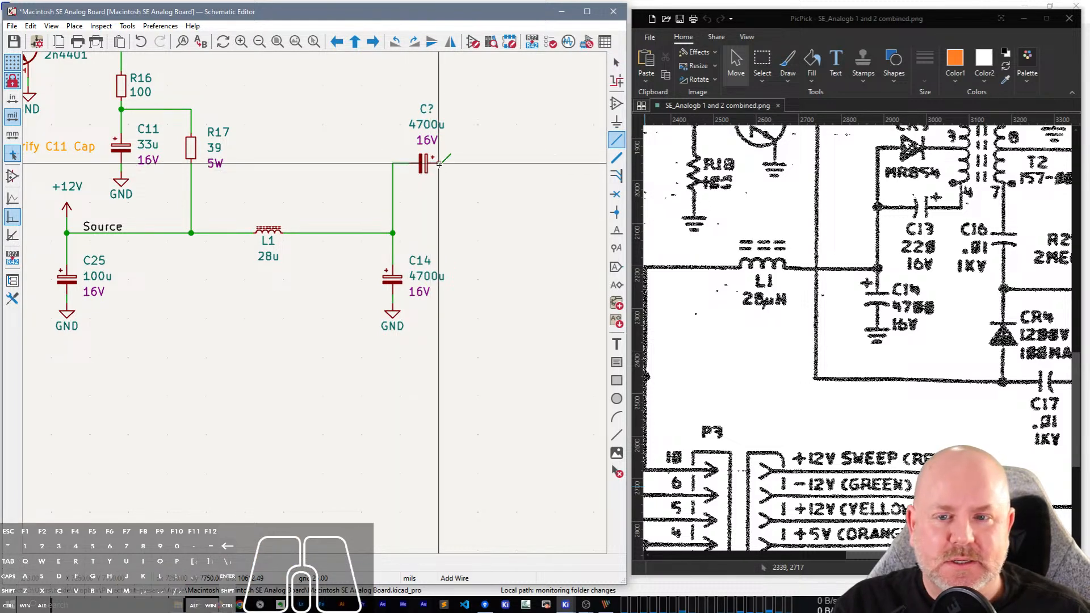
click(439, 163)
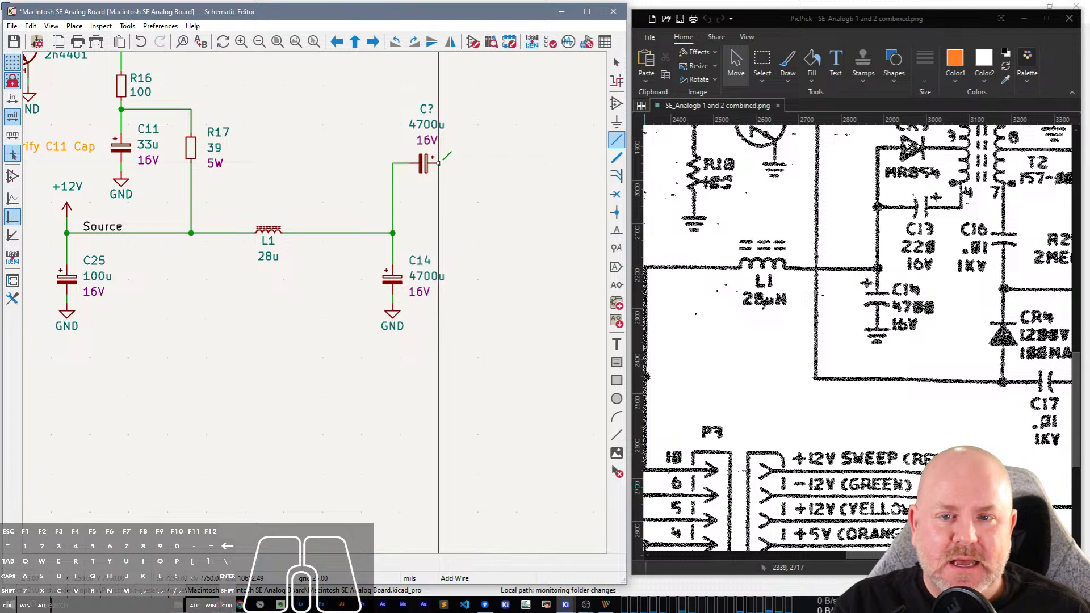
double_click(480, 162)
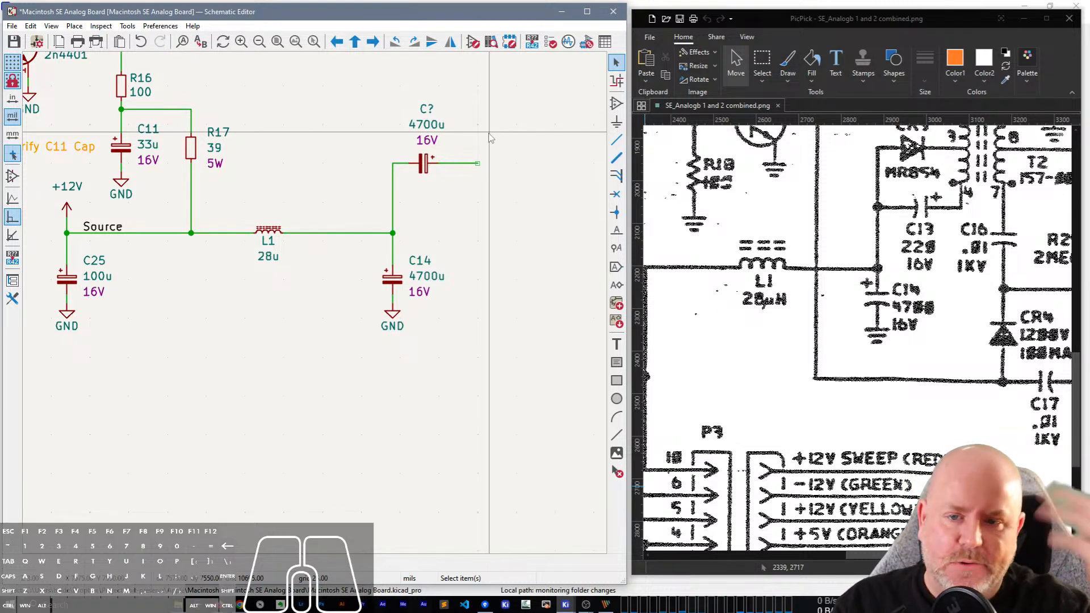
click(423, 144)
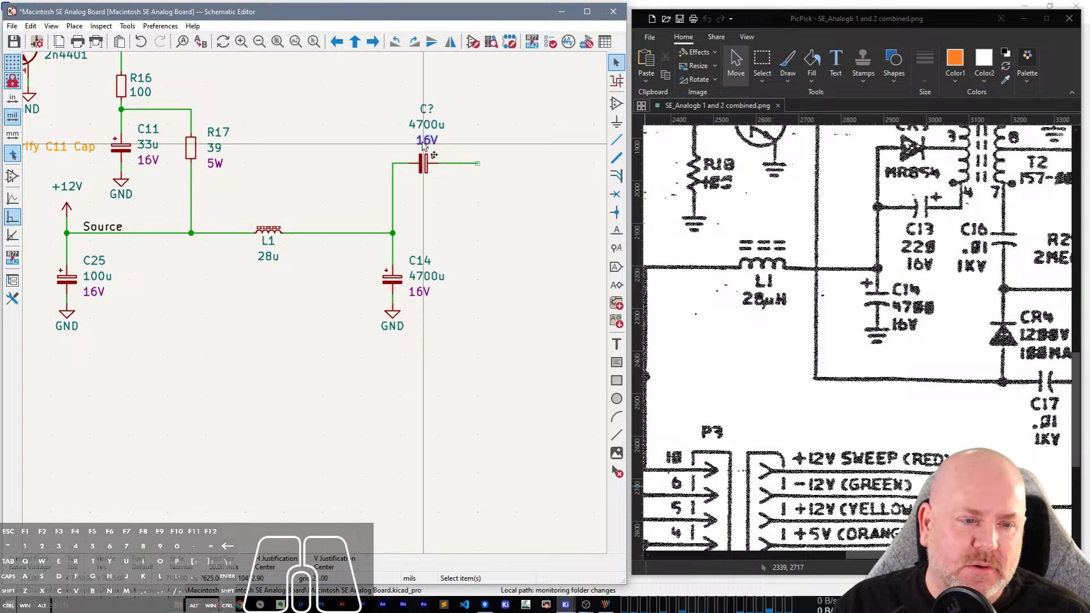
double_click(423, 144)
key(Escape)
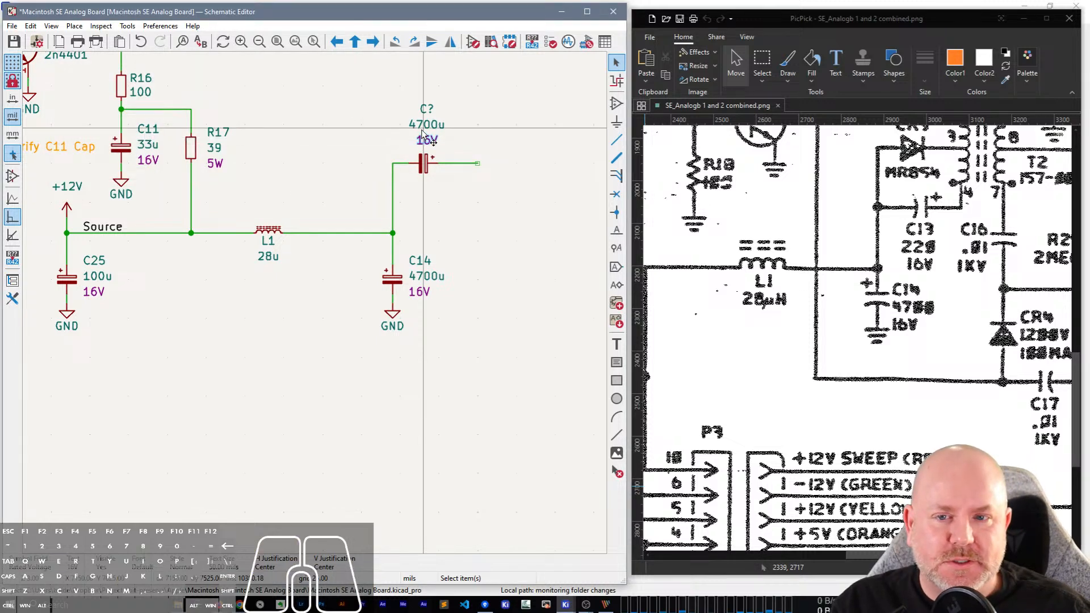
Set the horizontal capacitor's value to 220 and its reference to C13.
double_click(423, 128)
text(220)
key(Return)
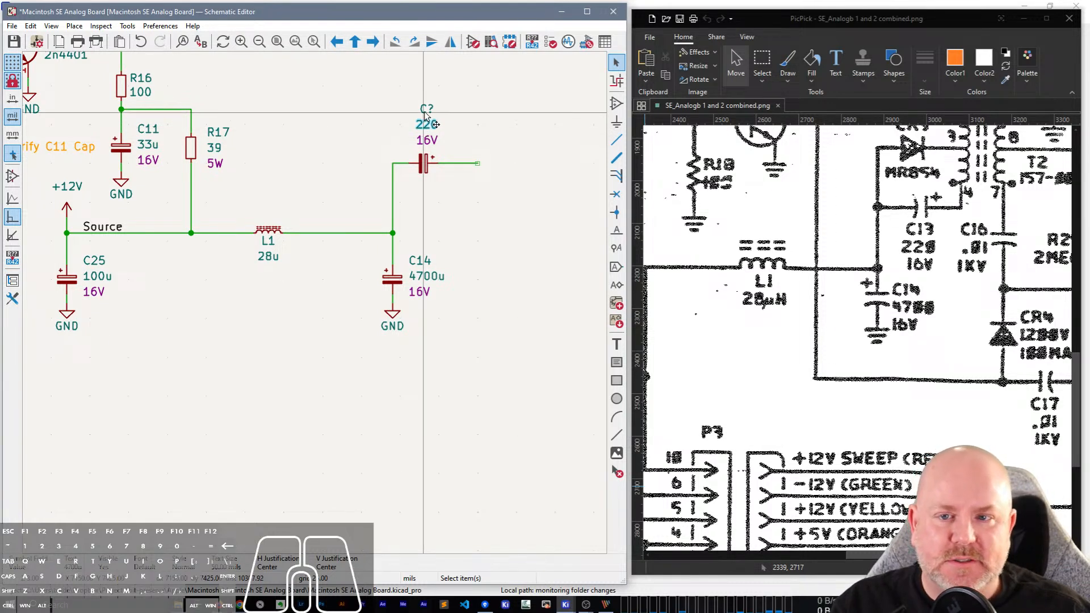
double_click(426, 110)
text(CC)
key(BackSpace)
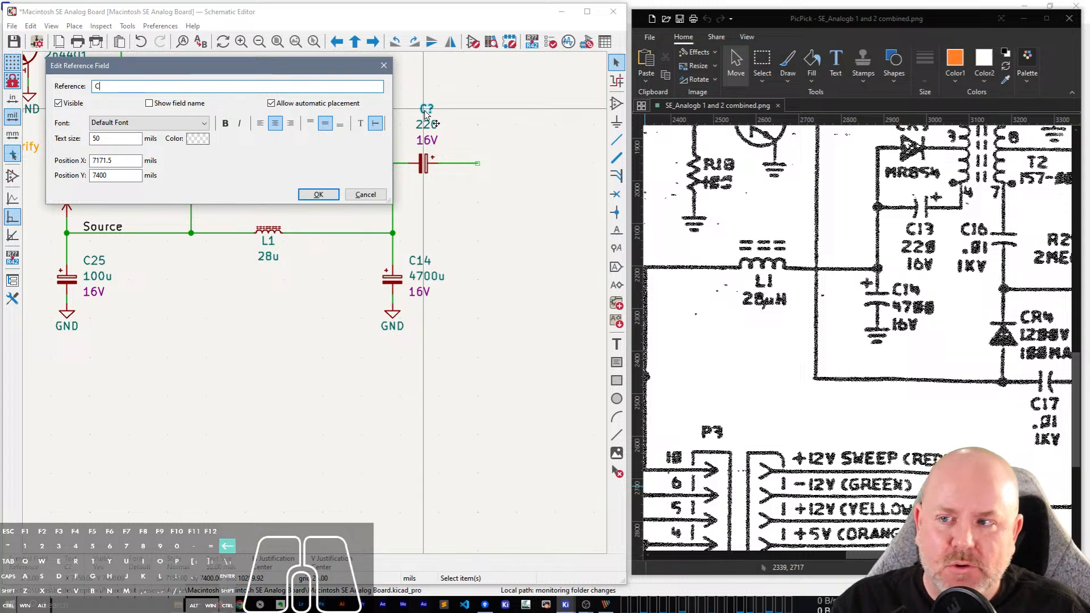
text(13)
key(Return)
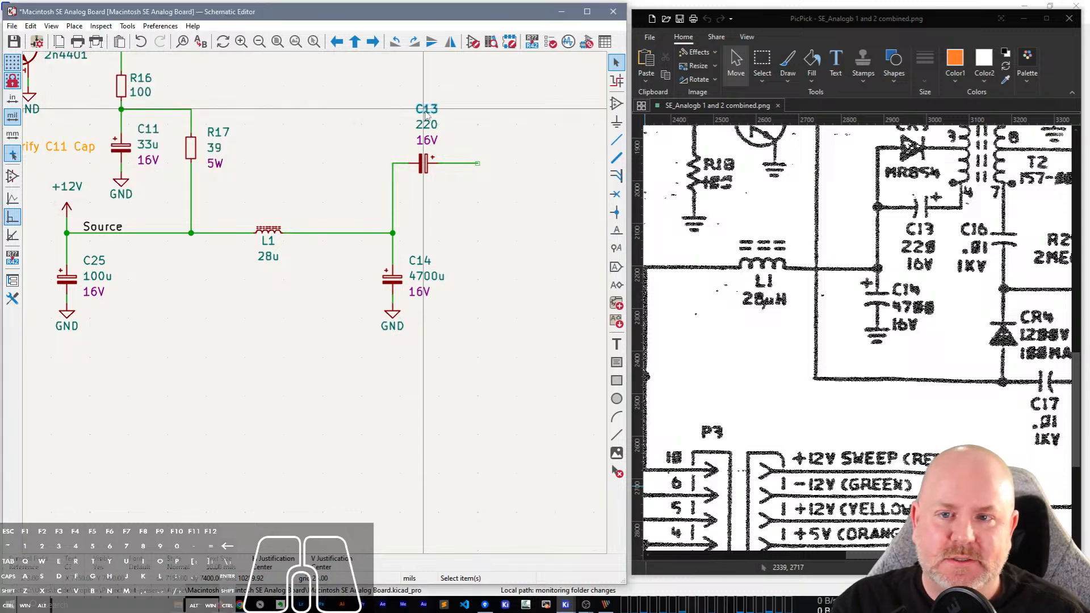
Mirror capacitor C13 vertically so its text sits below the symbol.
click(425, 164)
key(x)
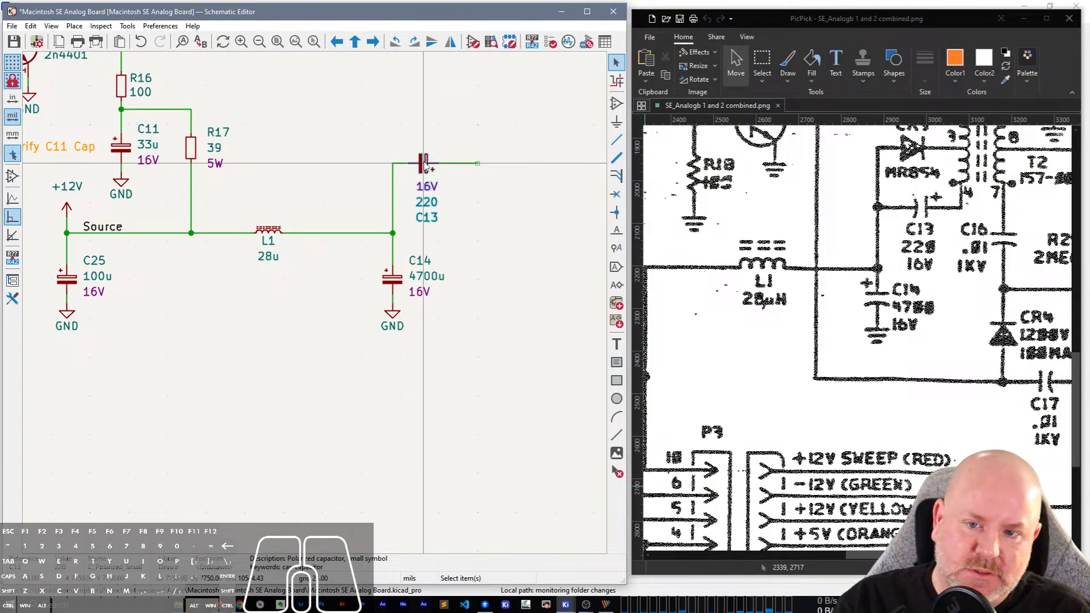
click(464, 262)
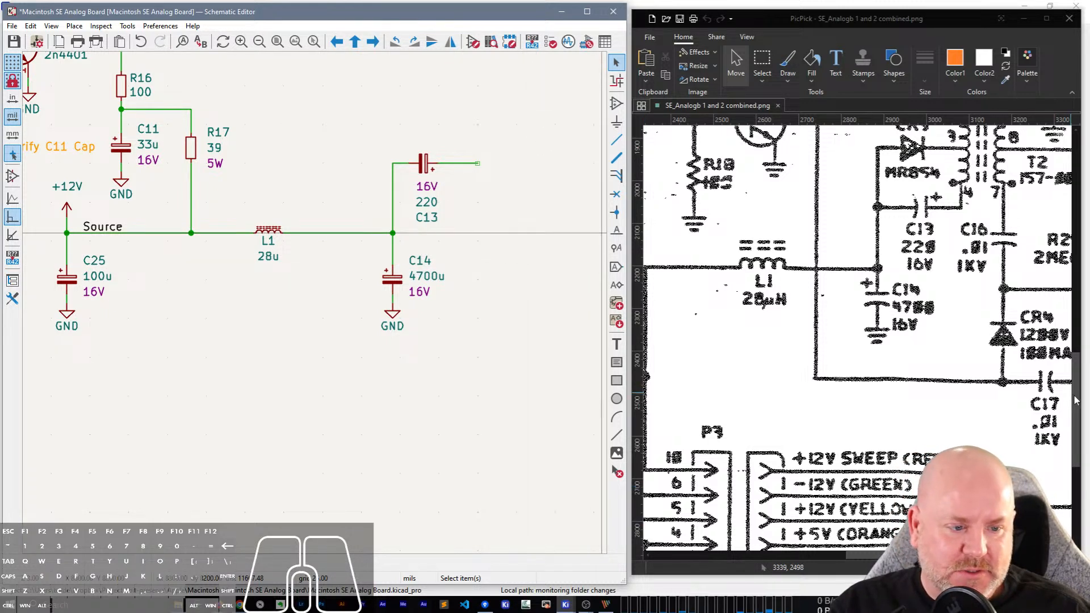
Add a D_Small_Filled diode symbol to the schematic and place it horizontally just above capacitor C13.
scroll(1077, 401, up, 3)
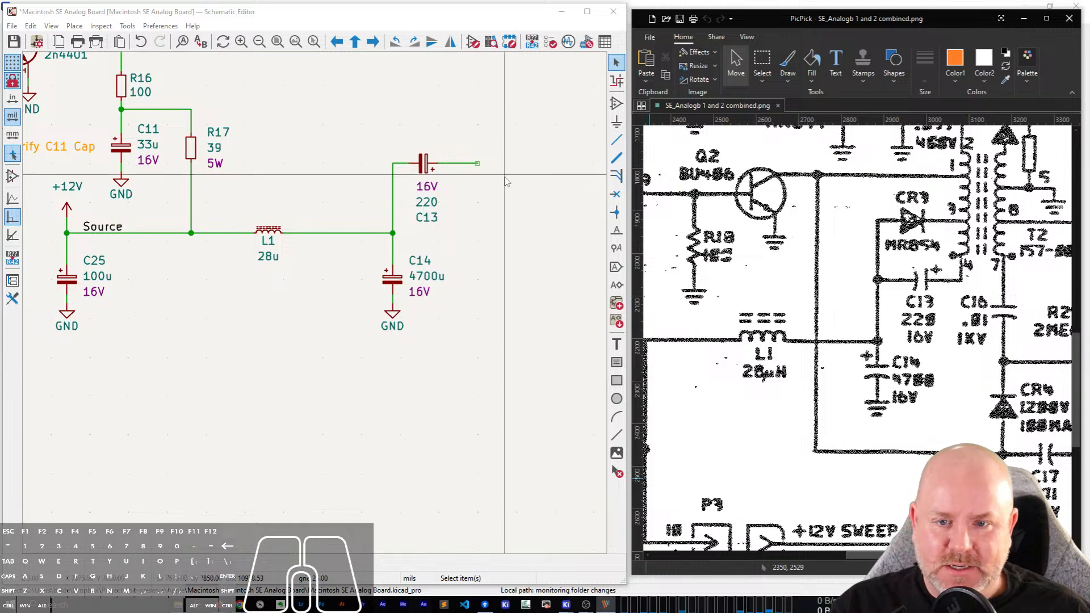
scroll(430, 198, up, 3)
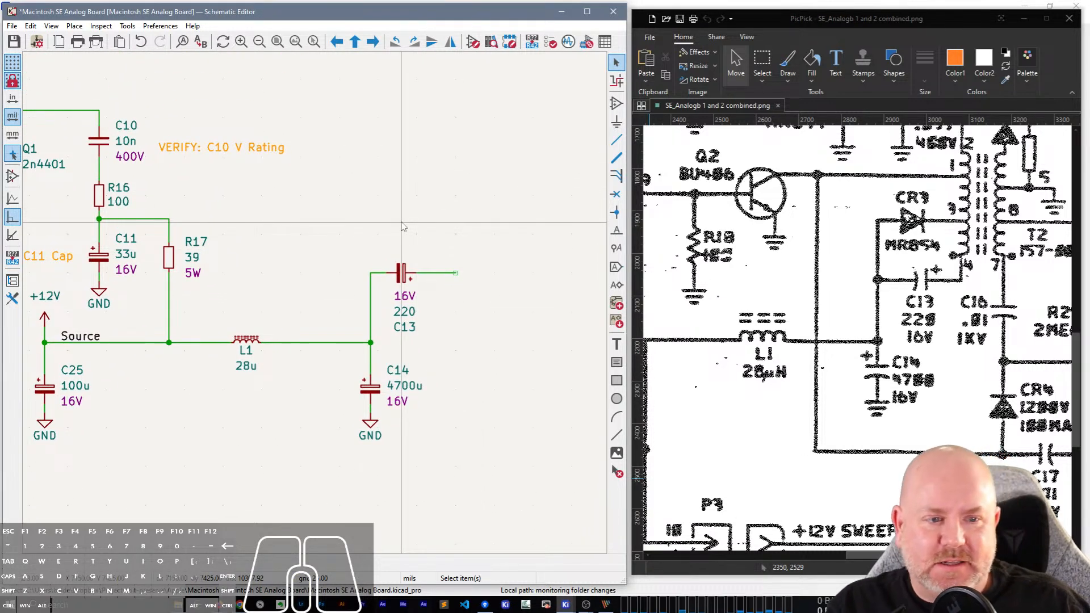
key(a)
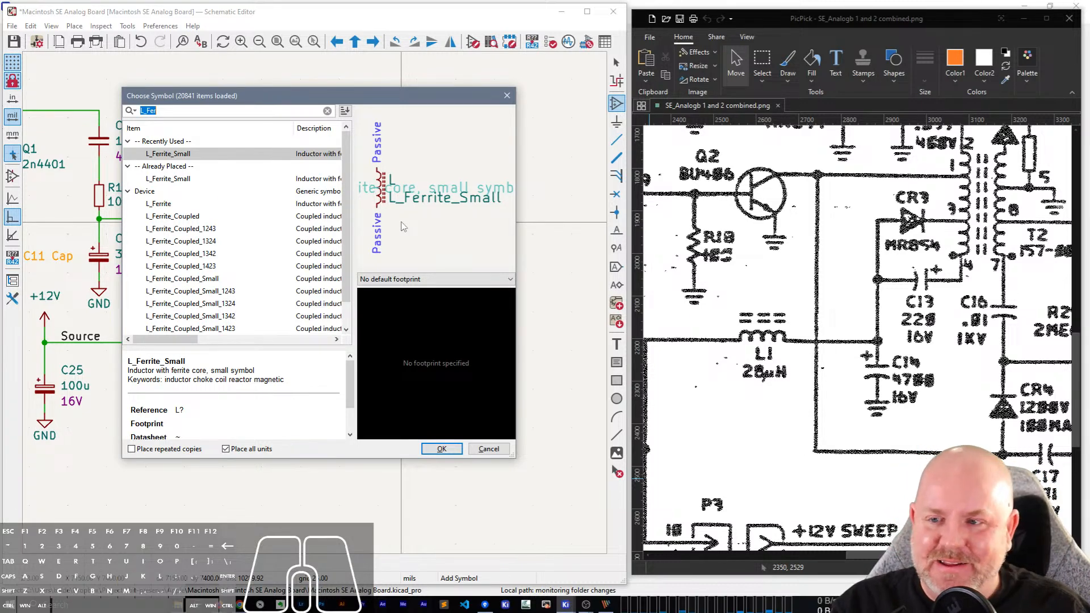
text(D_Small)
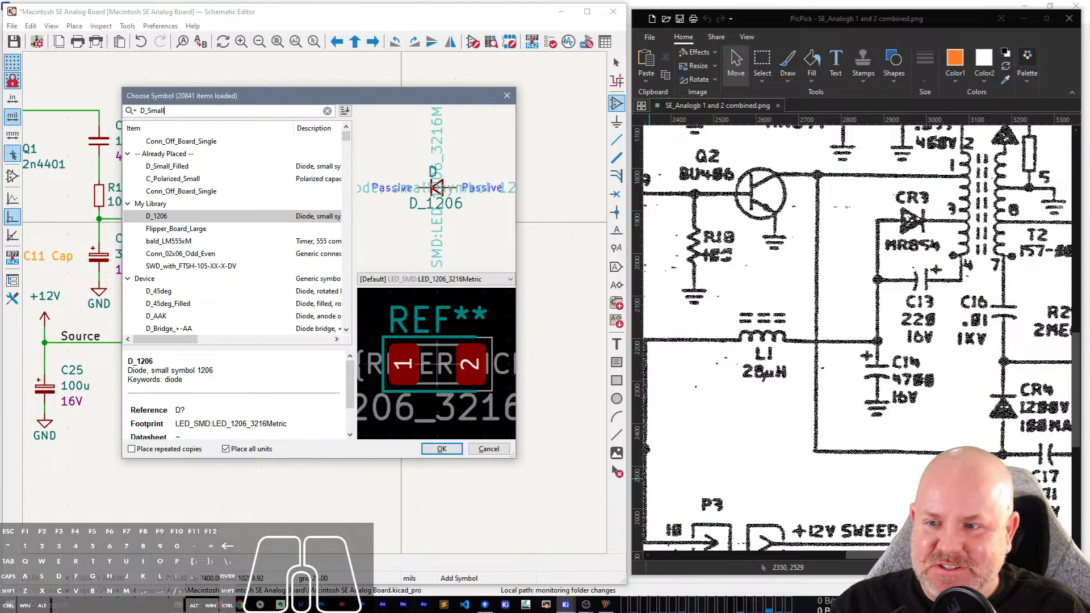
text(_fi)
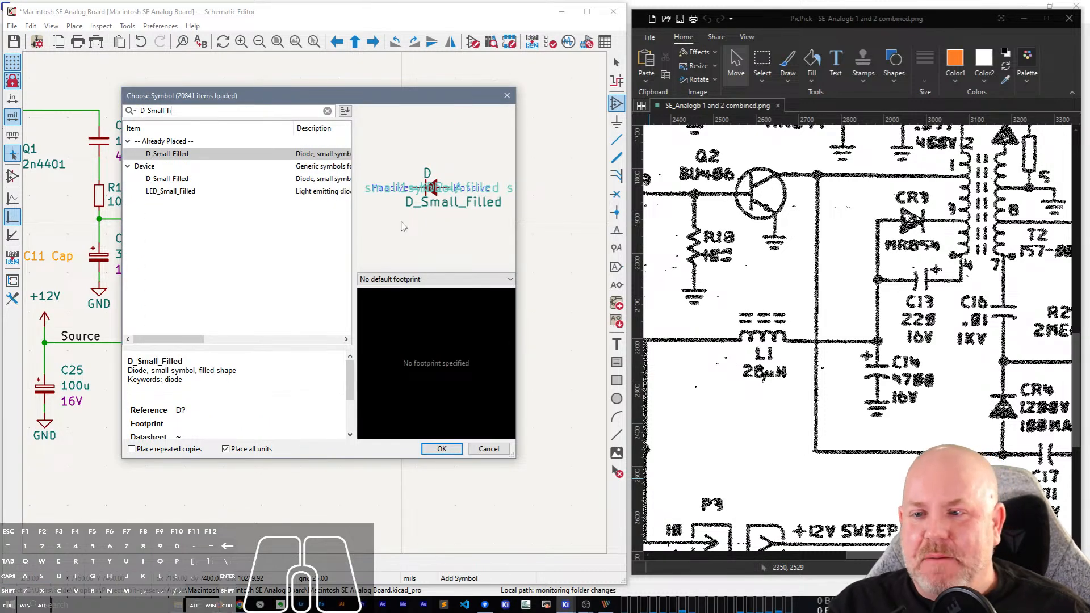
click(167, 159)
double_click(168, 159)
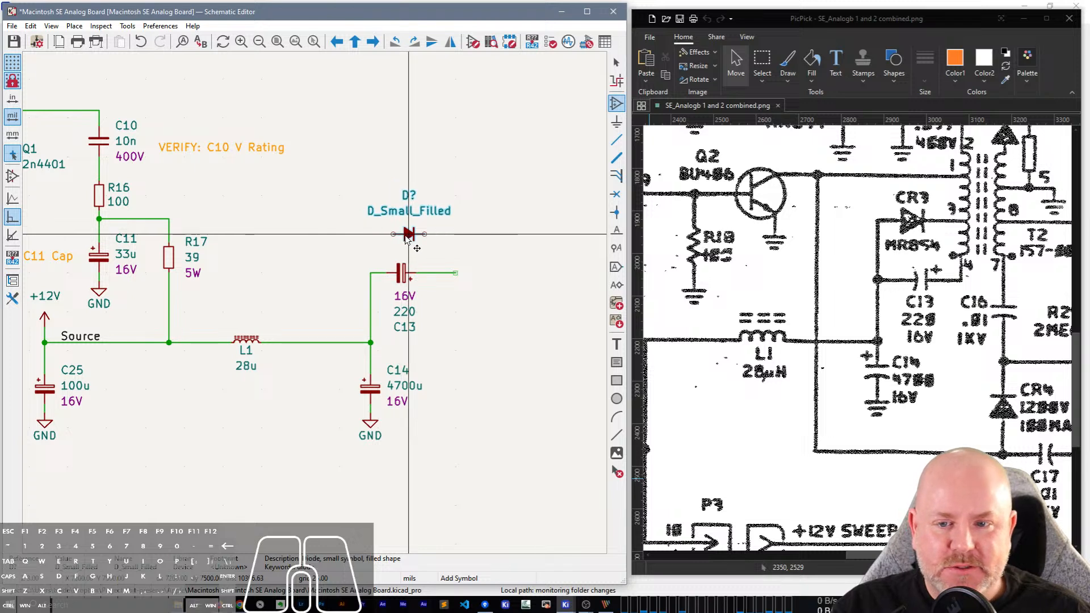
click(401, 243)
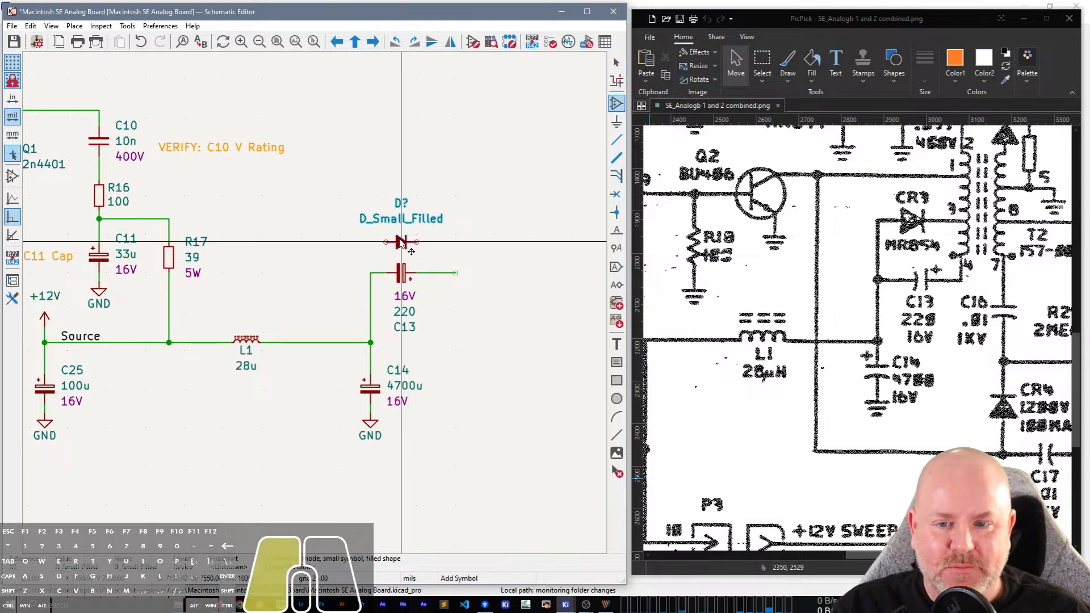
Wire the new diode in parallel with C13 and shift it slightly upward with its wires attached.
key(w)
click(369, 273)
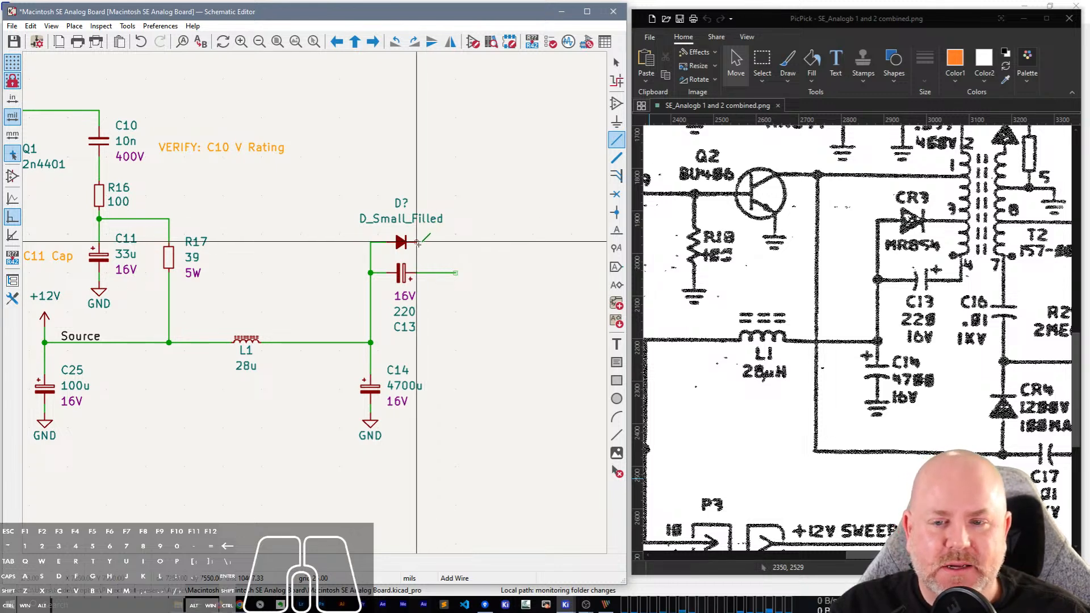
click(418, 243)
click(455, 273)
key(Escape)
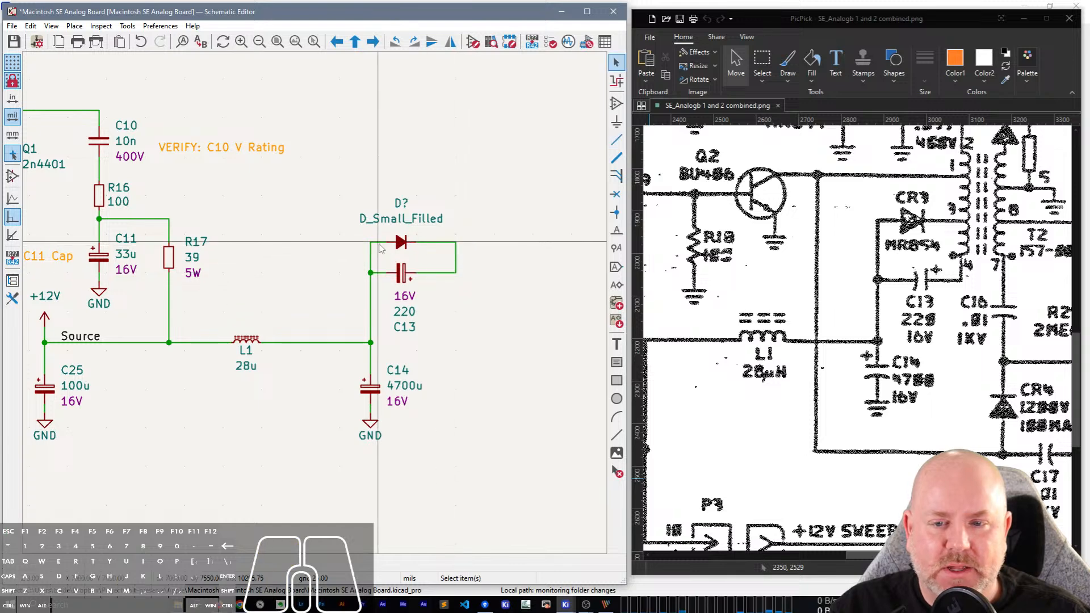
key(g)
click(418, 209)
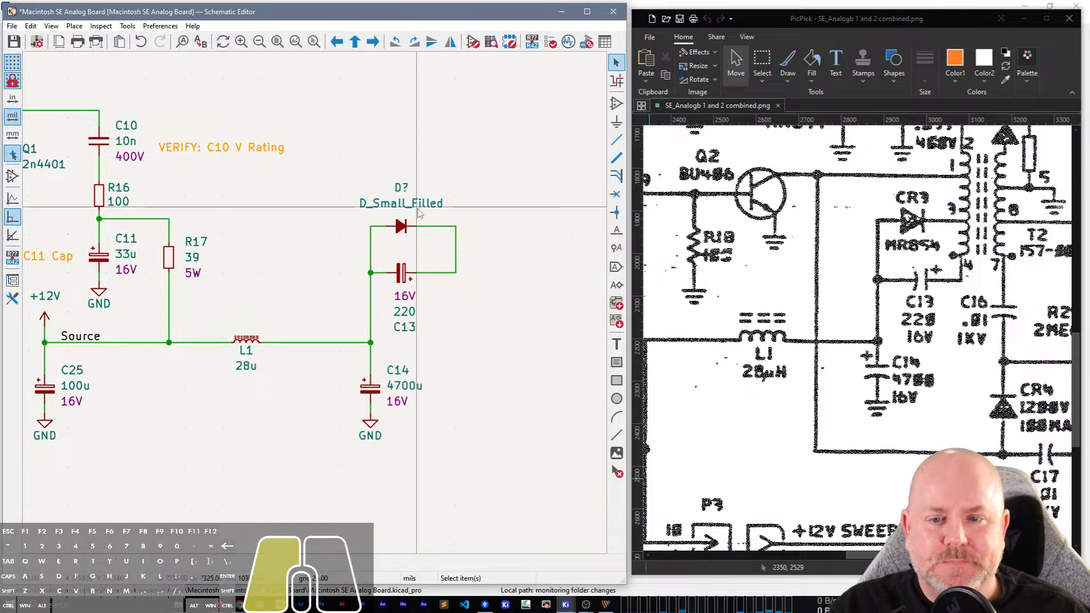
Set the diode's value to MR854 and move the value text just below the symbol.
text(eMR854)
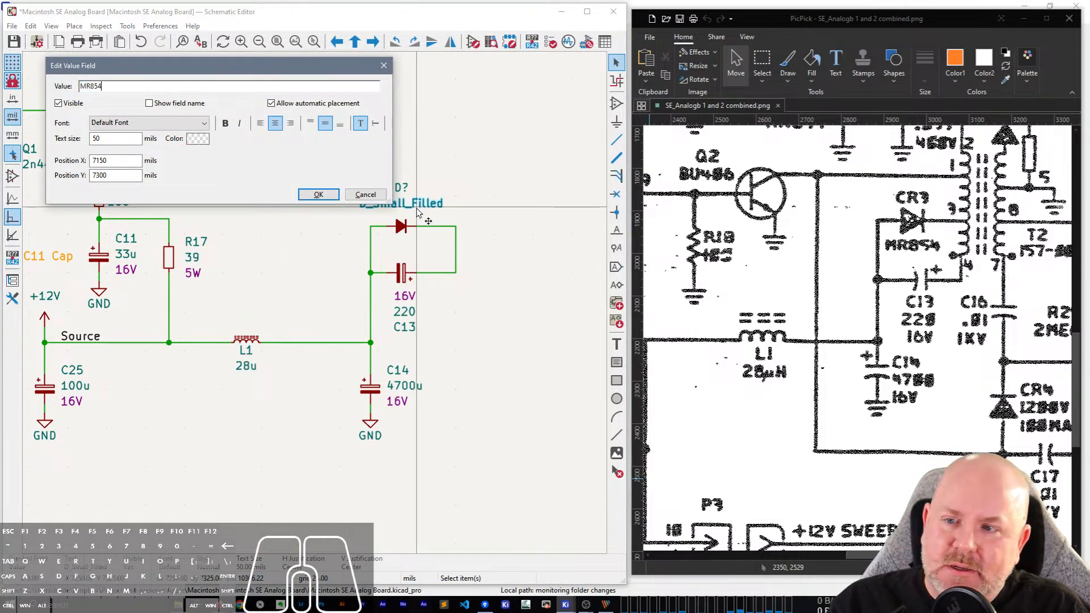
key(Return)
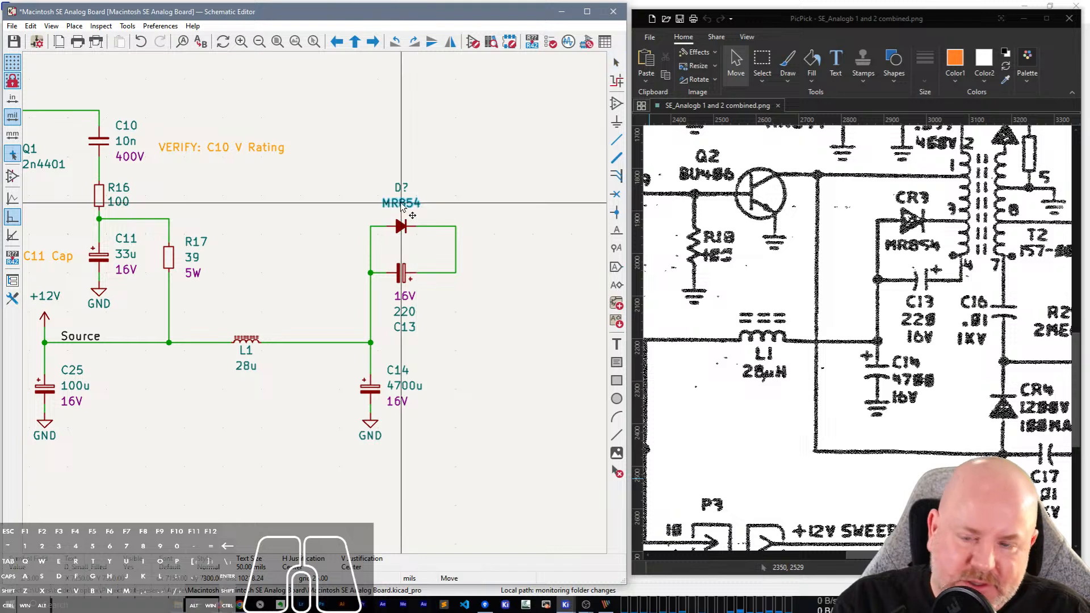
key(m)
click(400, 243)
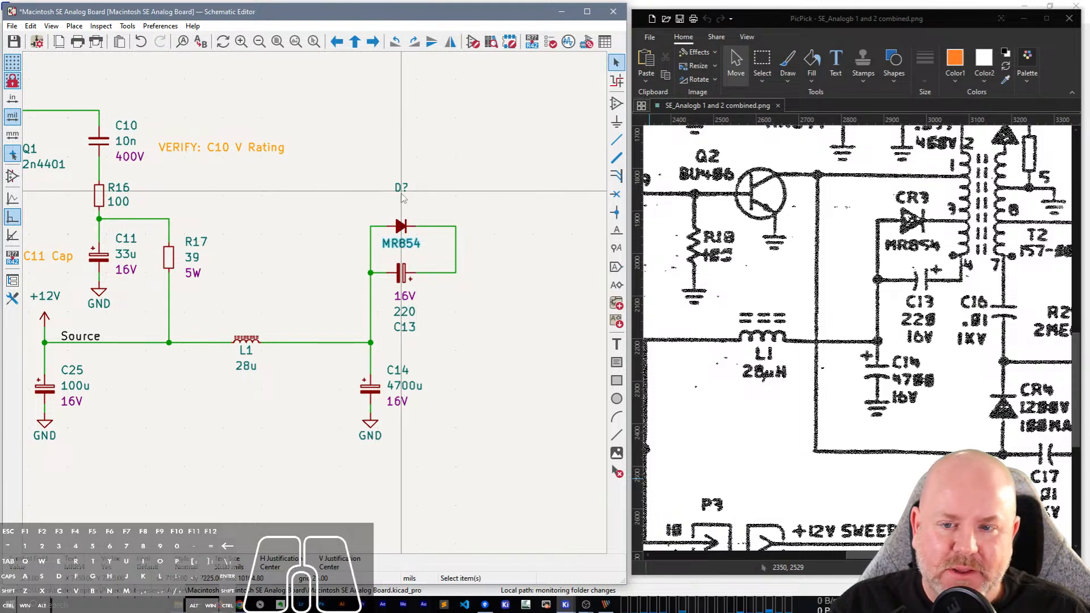
Set the diode's reference to CR3 and move the reference text close above the symbol.
click(402, 184)
key(e)
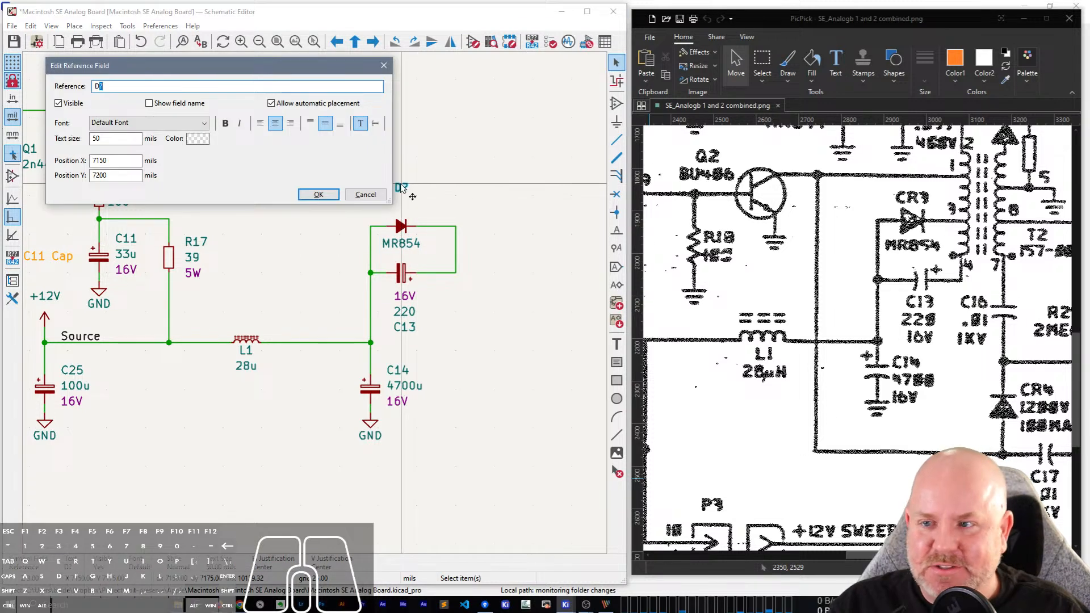
text(CR3)
key(Return)
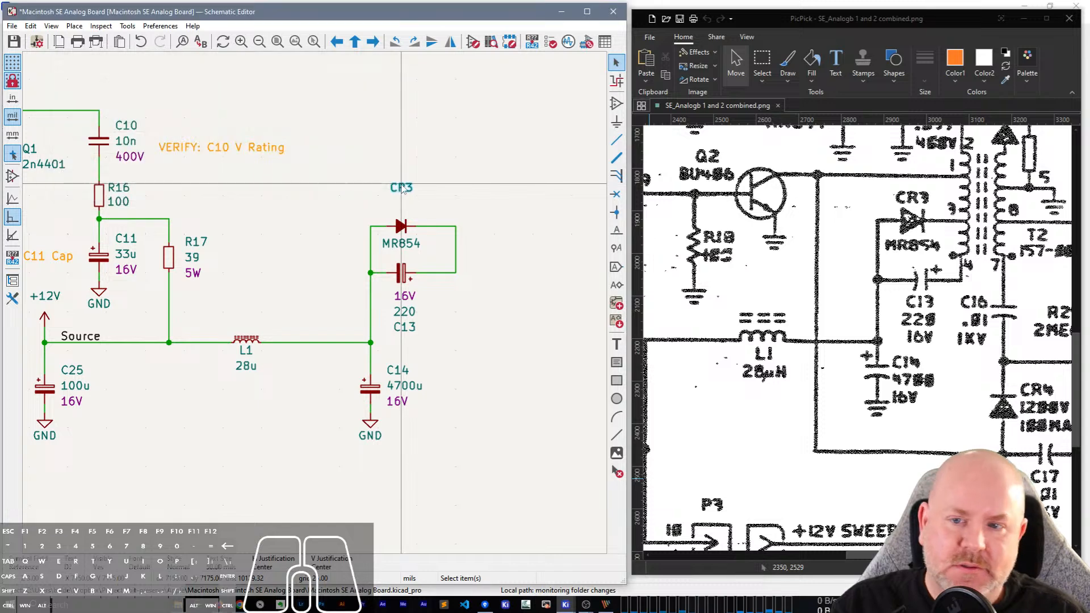
key(m)
click(401, 209)
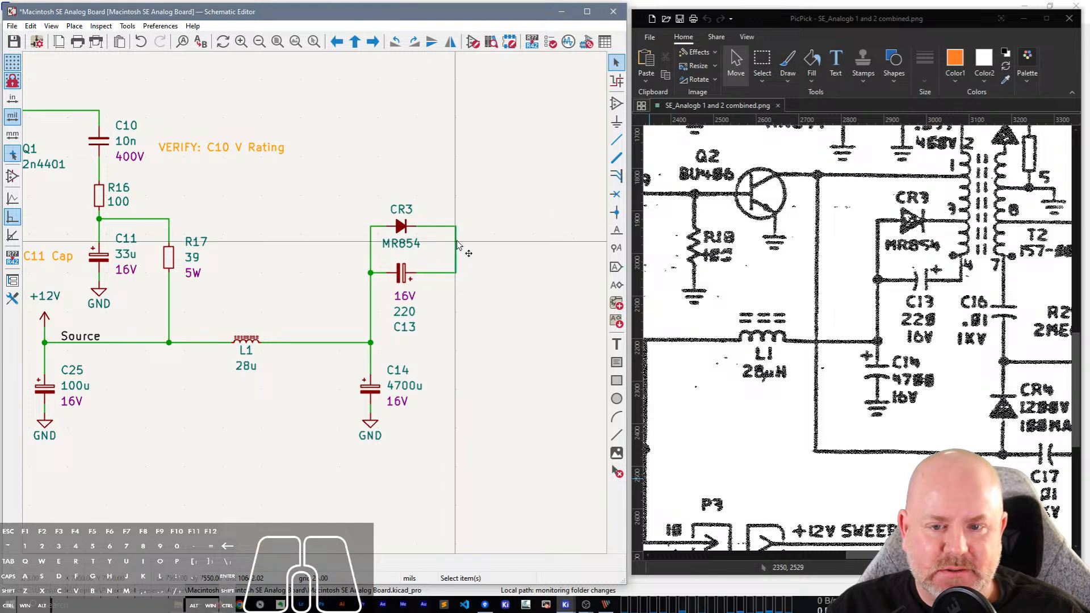
Delete the vertical wire joining the free ends of CR3 and C13, and reorder C13's text with the reference on top.
key(Delete)
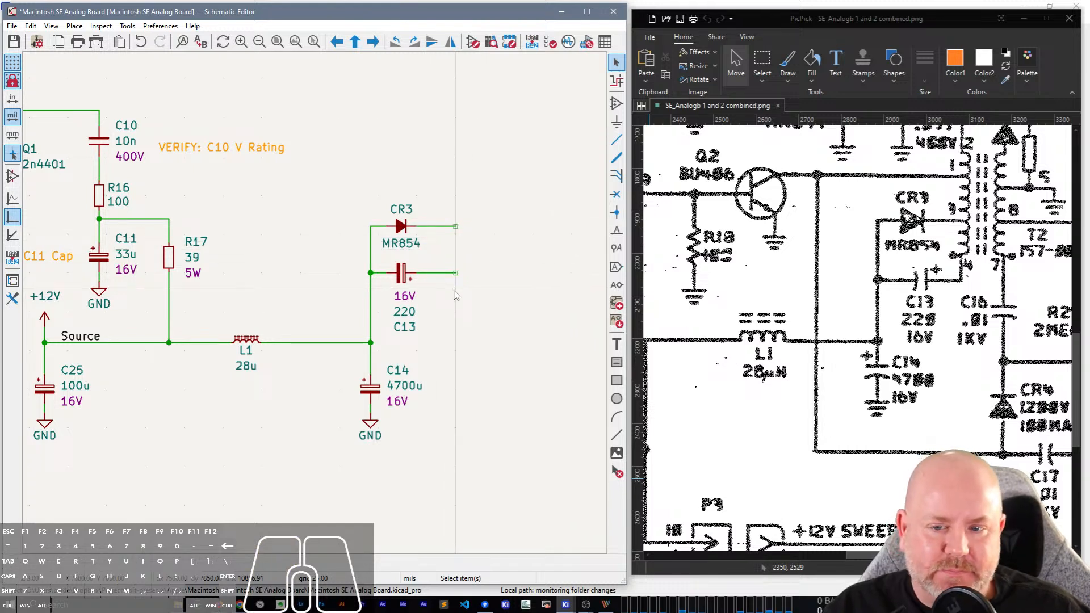
click(402, 275)
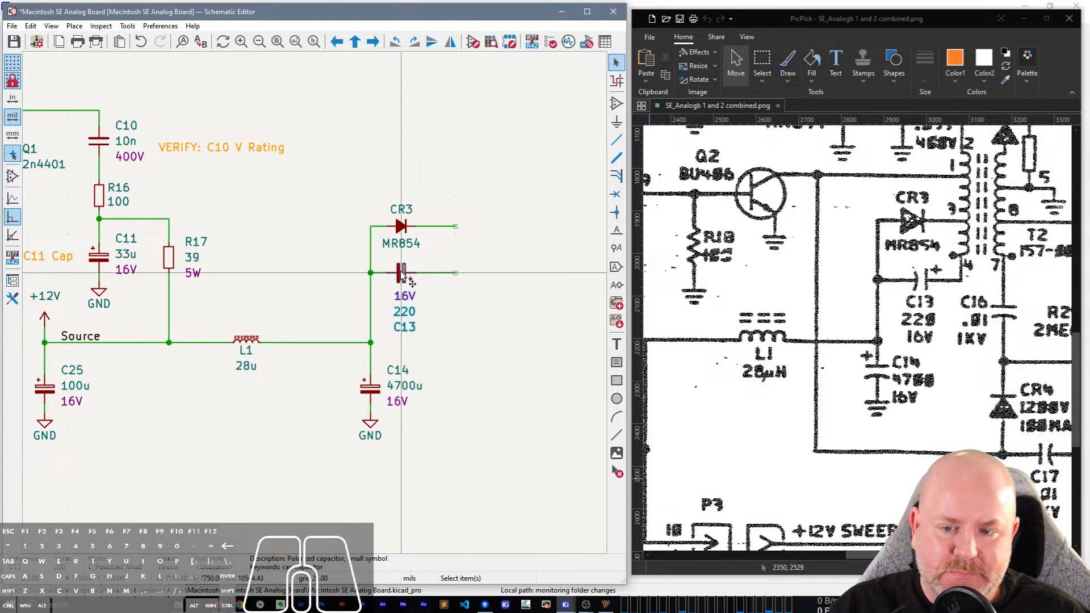
key(x)
click(453, 322)
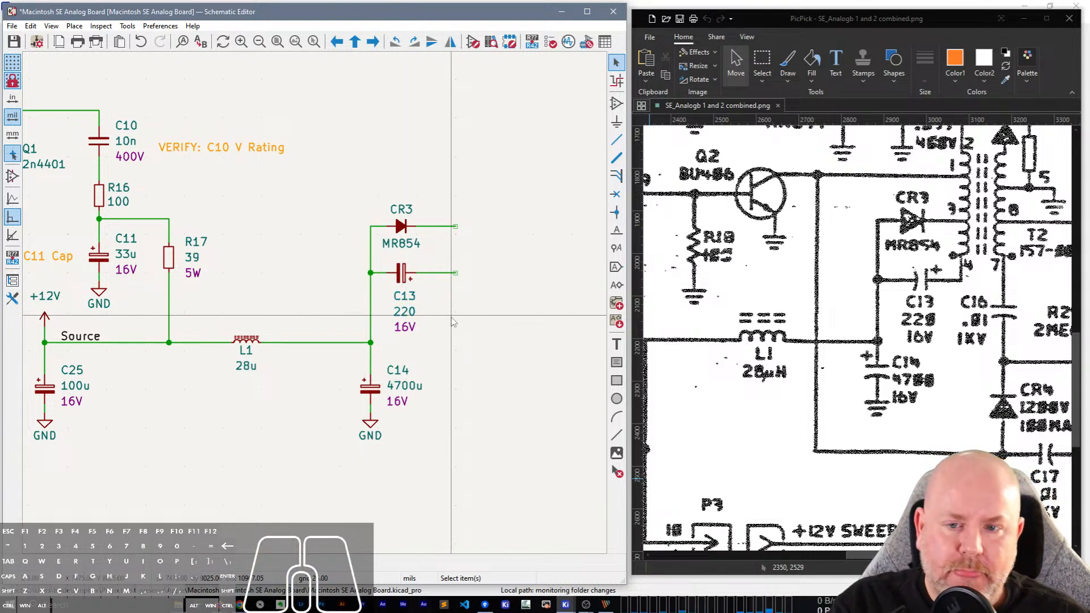
Shift the group of CR3, C13 and C14 farther right of L1, keeping its wires attached.
middle_drag(546, 326, 39, 443)
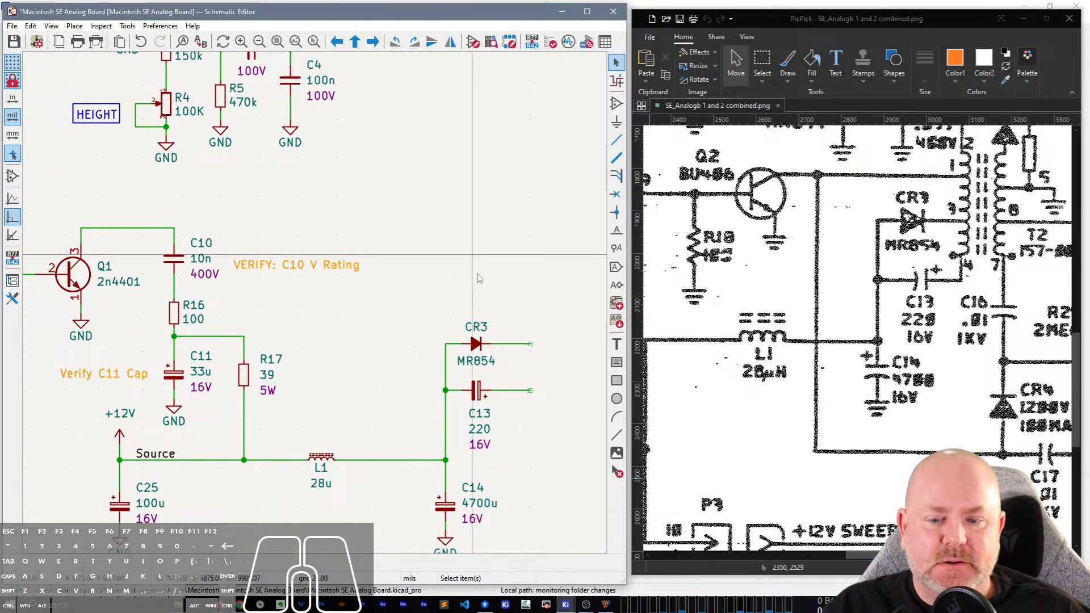
scroll(316, 311, down, 3)
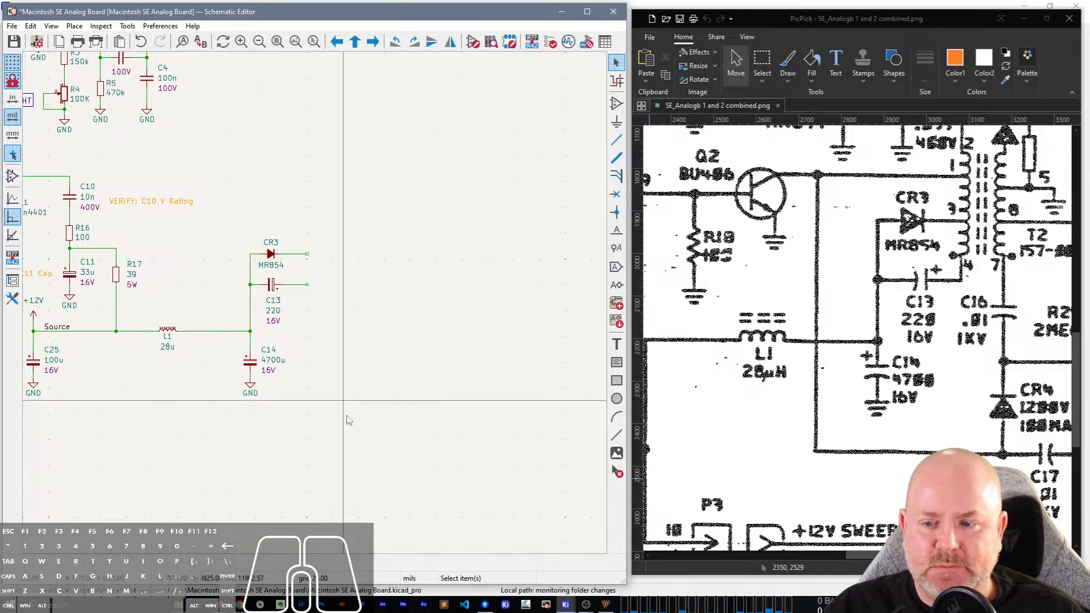
drag(348, 420, 267, 250)
key(g)
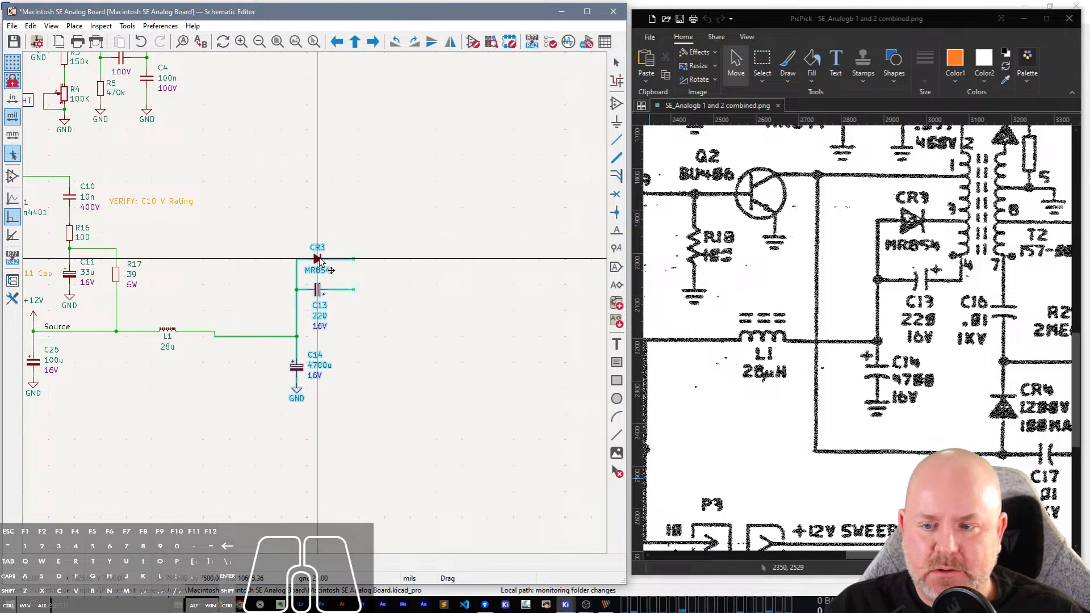
click(328, 265)
middle_drag(331, 169, 514, 228)
Duplicate resistor R16 and place the copy in the open area to the right of the C10 rating note.
drag(909, 556, 890, 555)
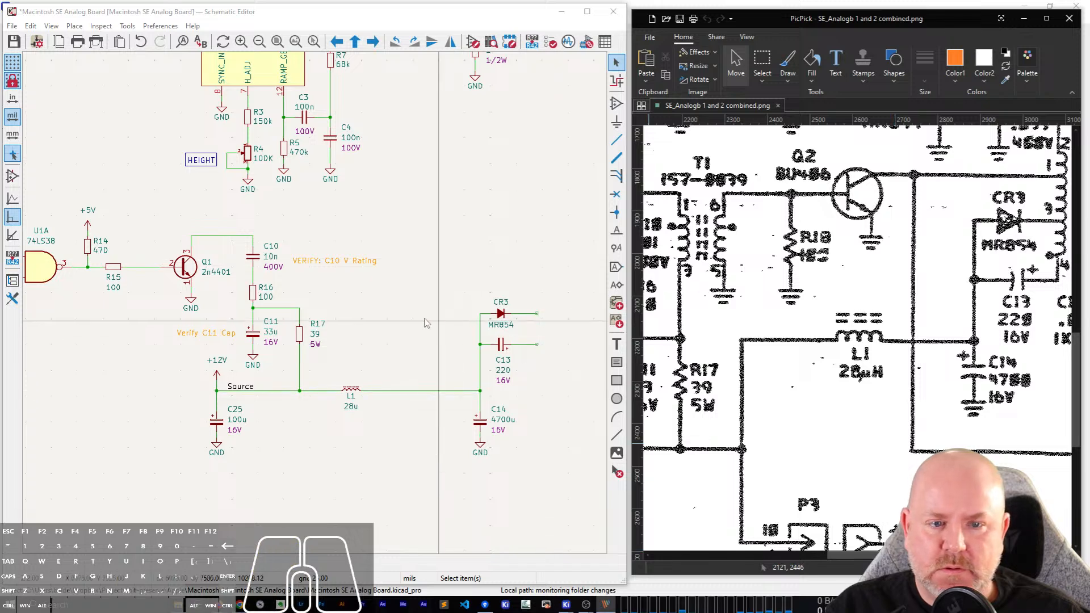
click(401, 241)
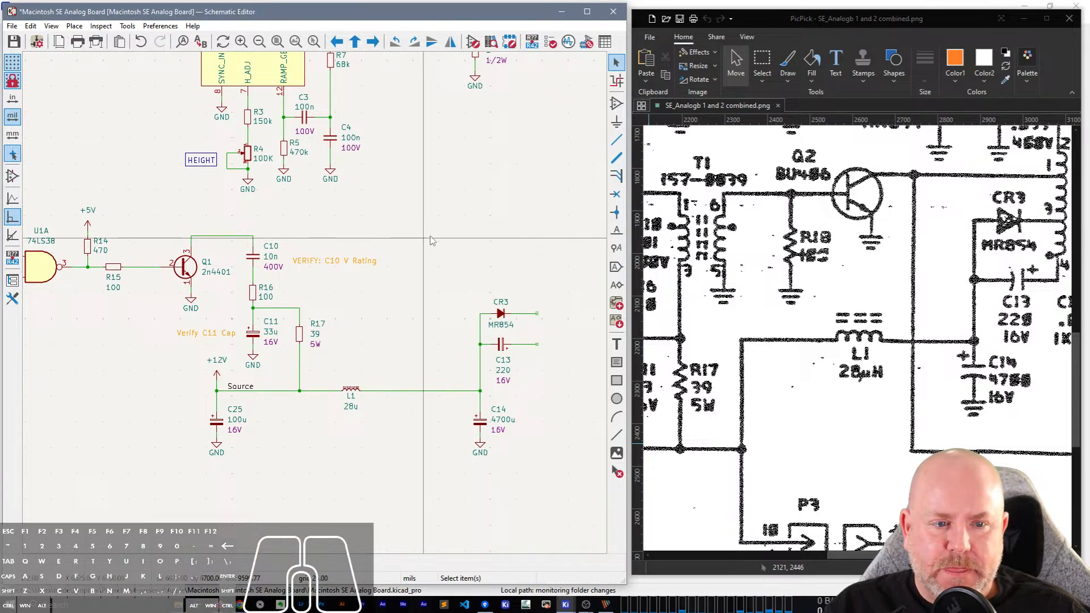
key(a)
key(Escape)
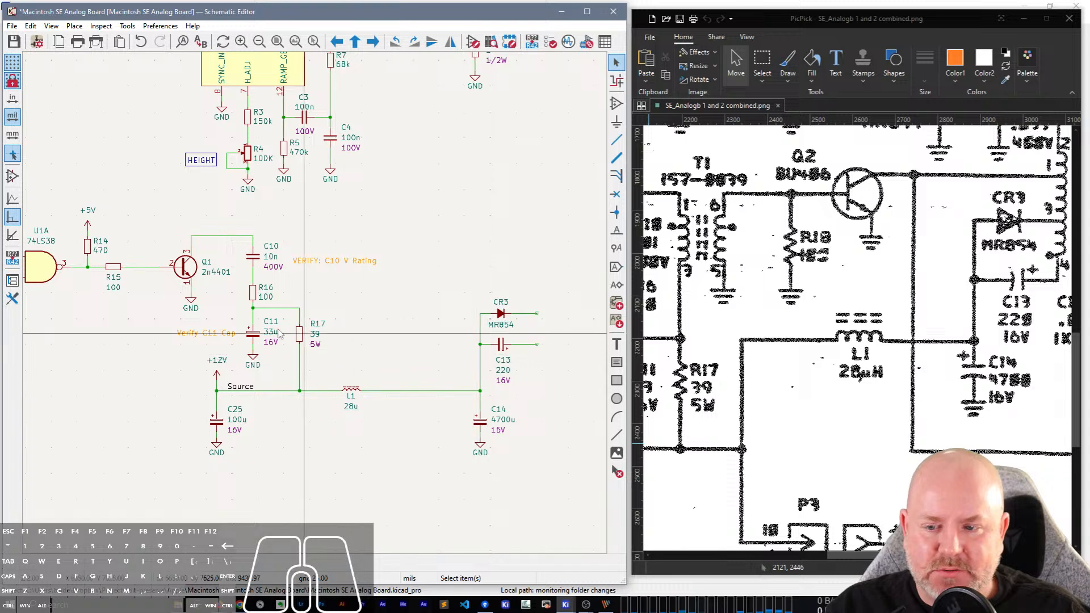
click(255, 295)
key(ctrl+d)
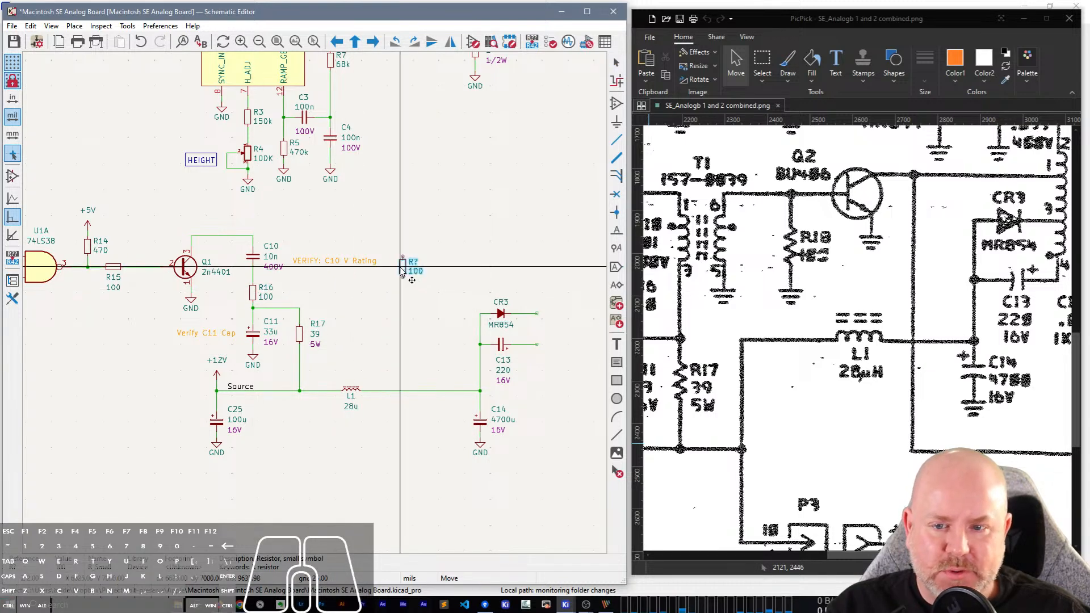
click(424, 266)
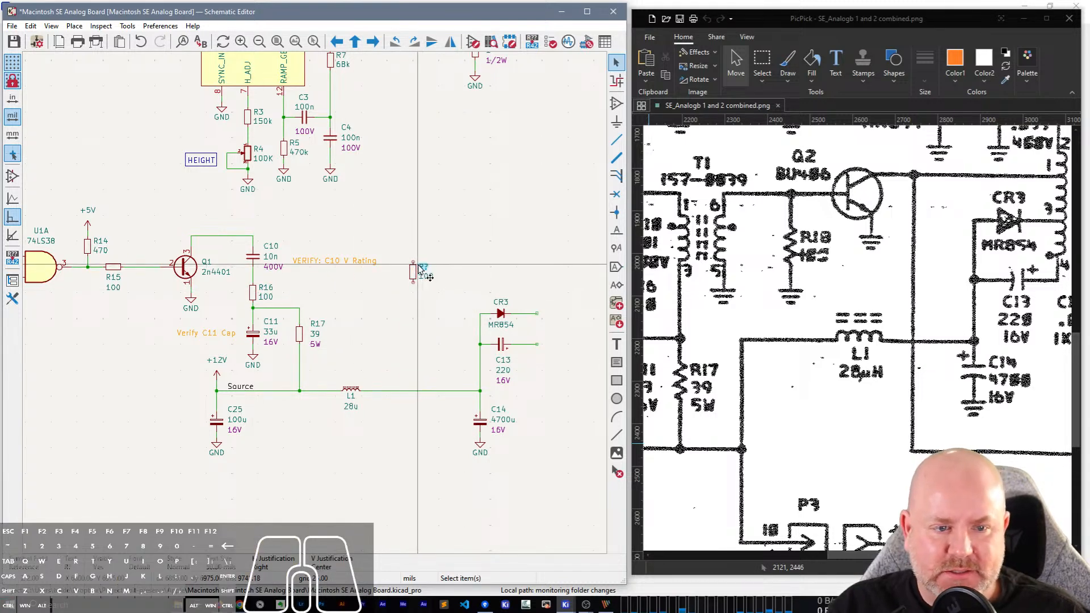
Set the duplicated resistor's reference to R18.
double_click(423, 269)
text(18)
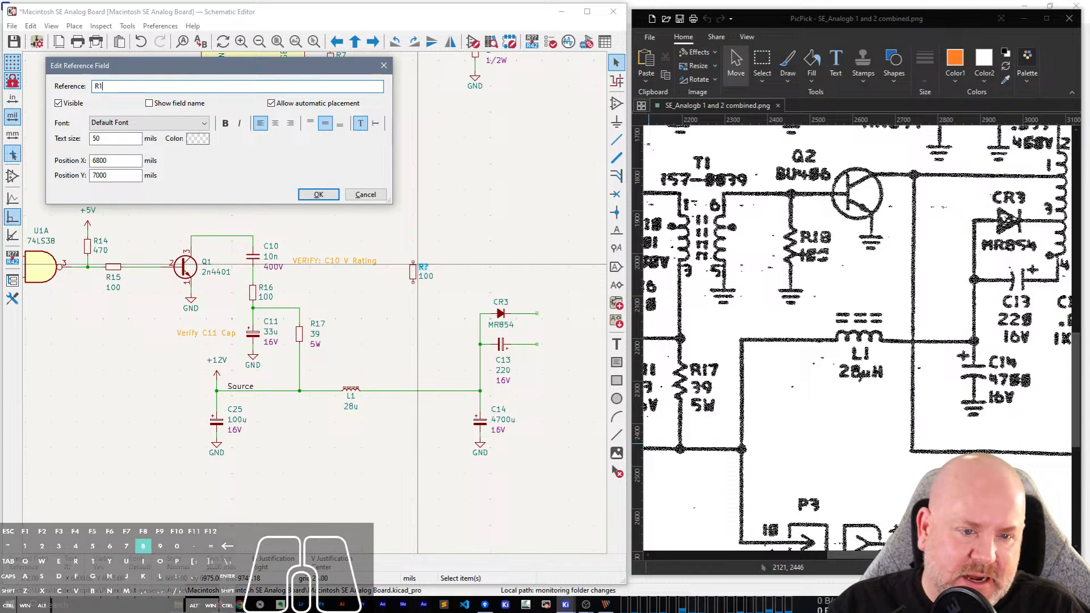
key(Return)
click(430, 292)
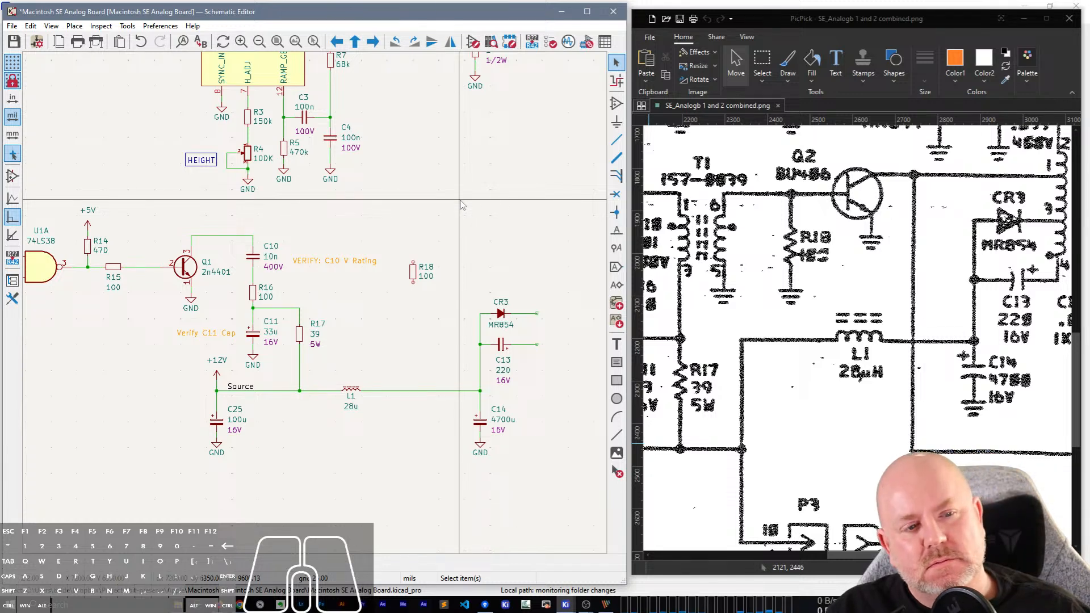
Switch to the web browser, search for BU406 with its window lowered to expose the reference schematic, and open the onsemi result.
mouse_move(239, 605)
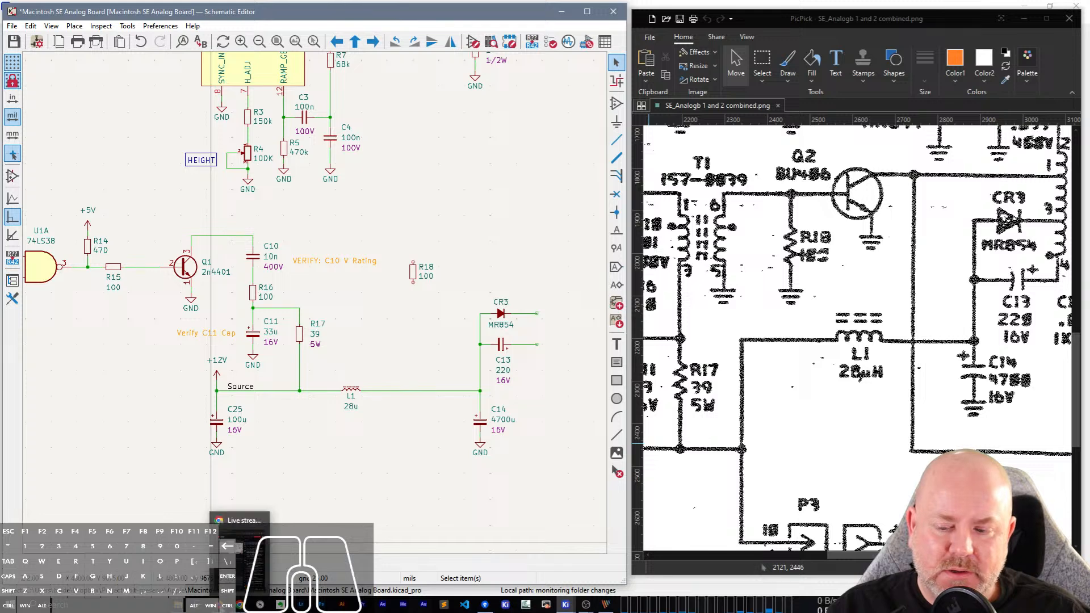
click(220, 605)
click(287, 550)
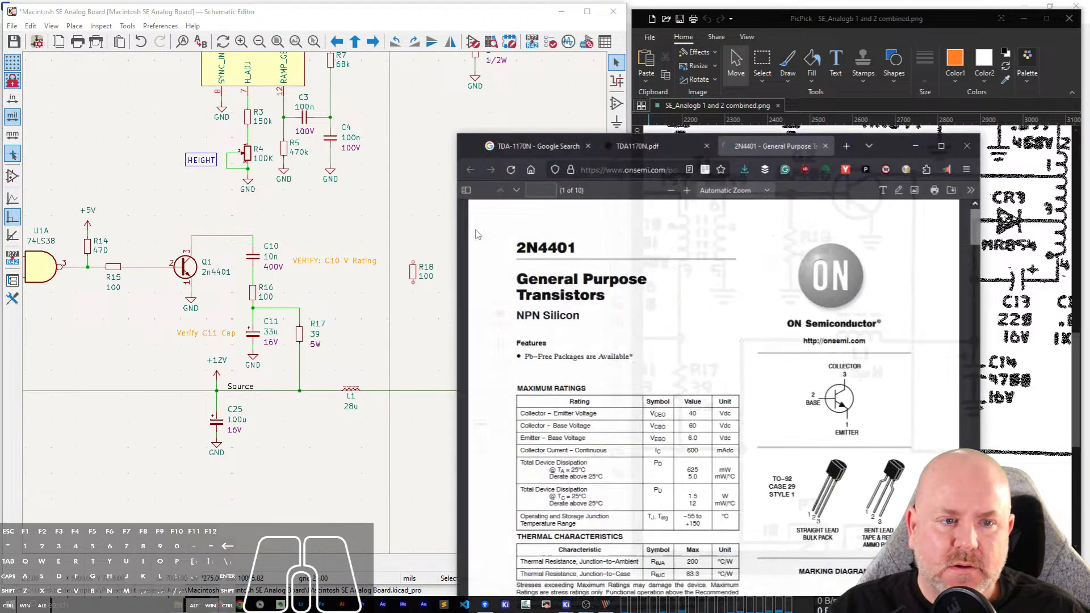
drag(909, 143, 850, 356)
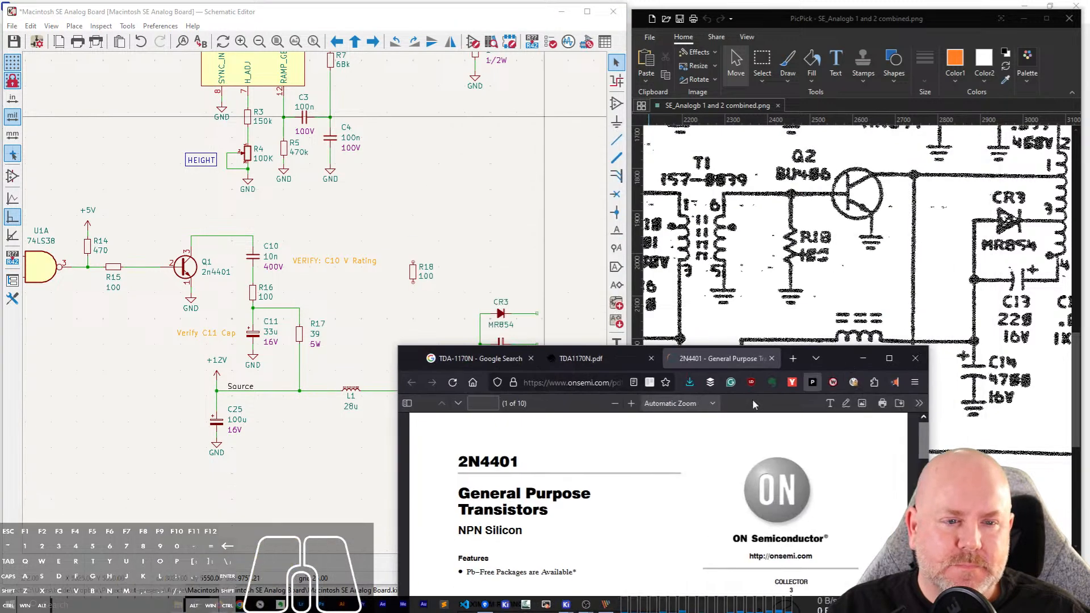
click(590, 382)
key(BackSpace)
key(BackSpace)
key(BackSpace)
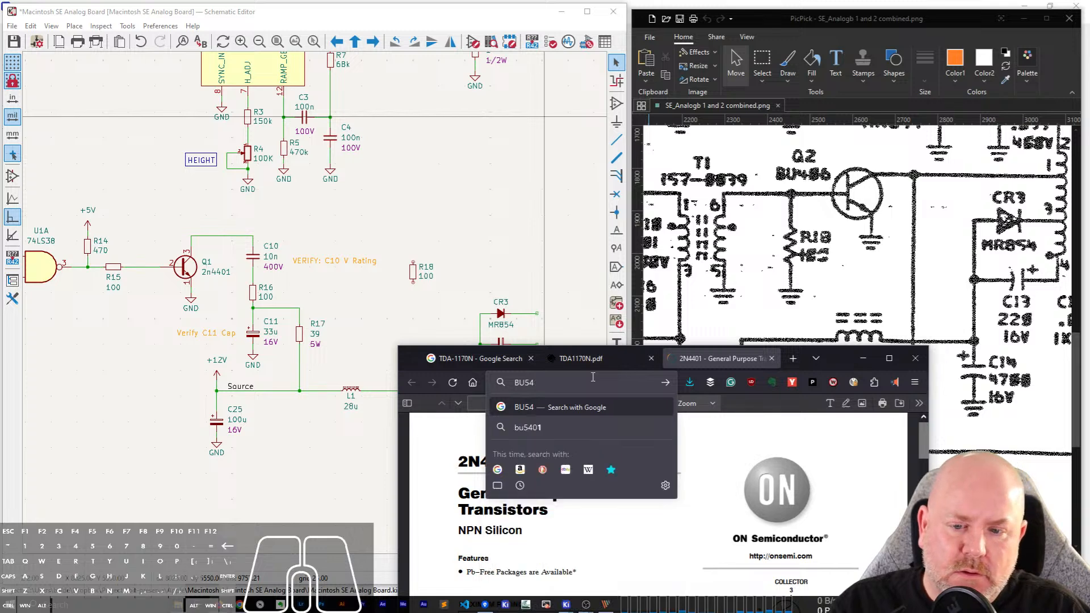
text(406)
key(Return)
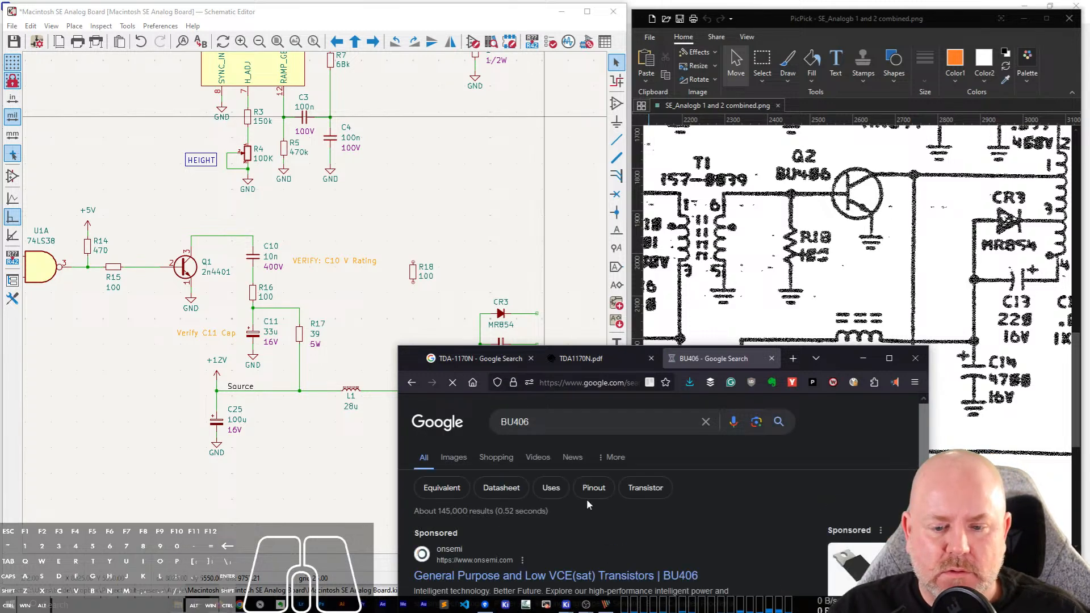
scroll(641, 539, down, 2)
click(642, 535)
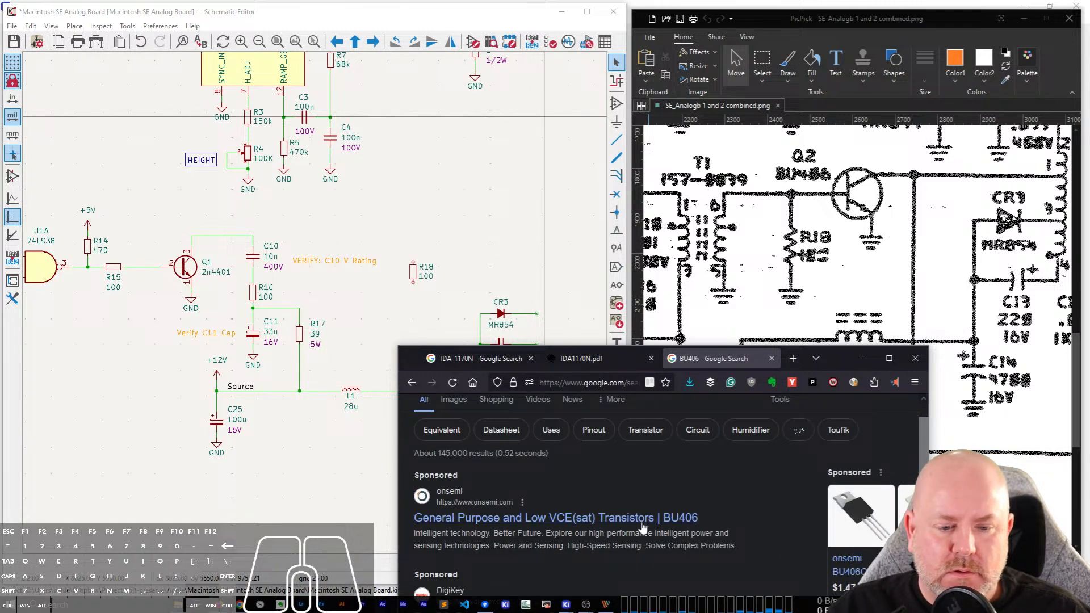
Return to the BU406 search results and open DigiKey's BU406, BU407 onsemi datasheet, proceeding past the ad blocker's warnings.
click(412, 383)
drag(843, 369, 891, 215)
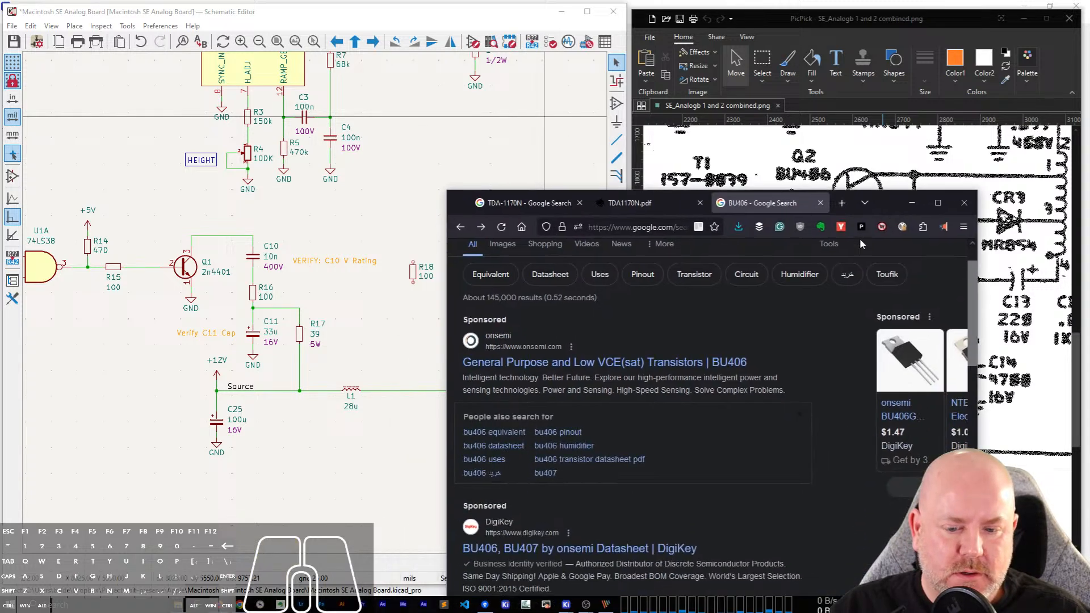
scroll(710, 369, down, 3)
scroll(618, 483, up, 1)
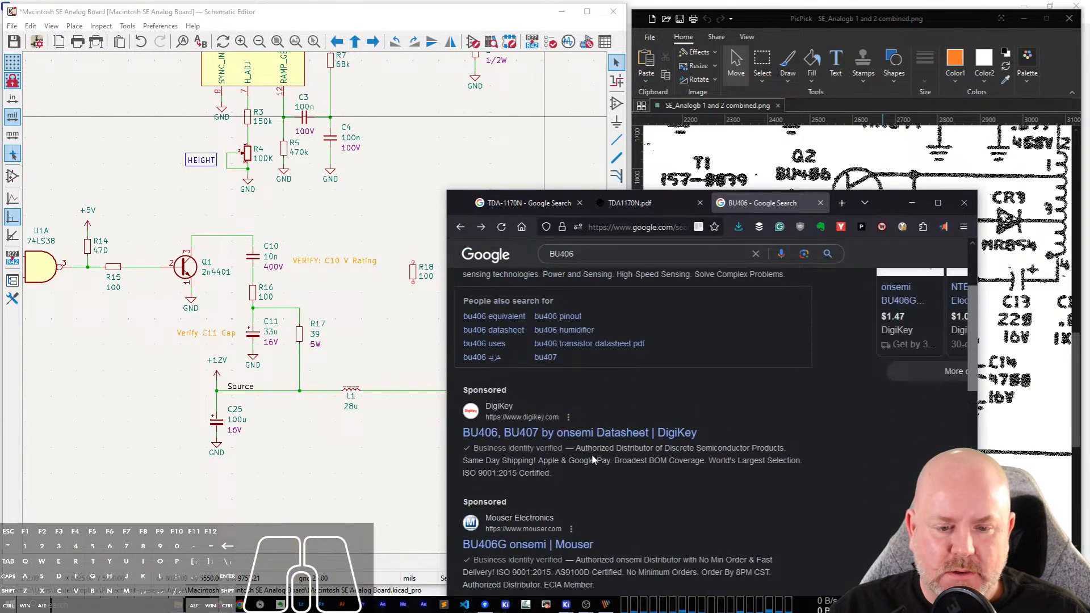
click(589, 432)
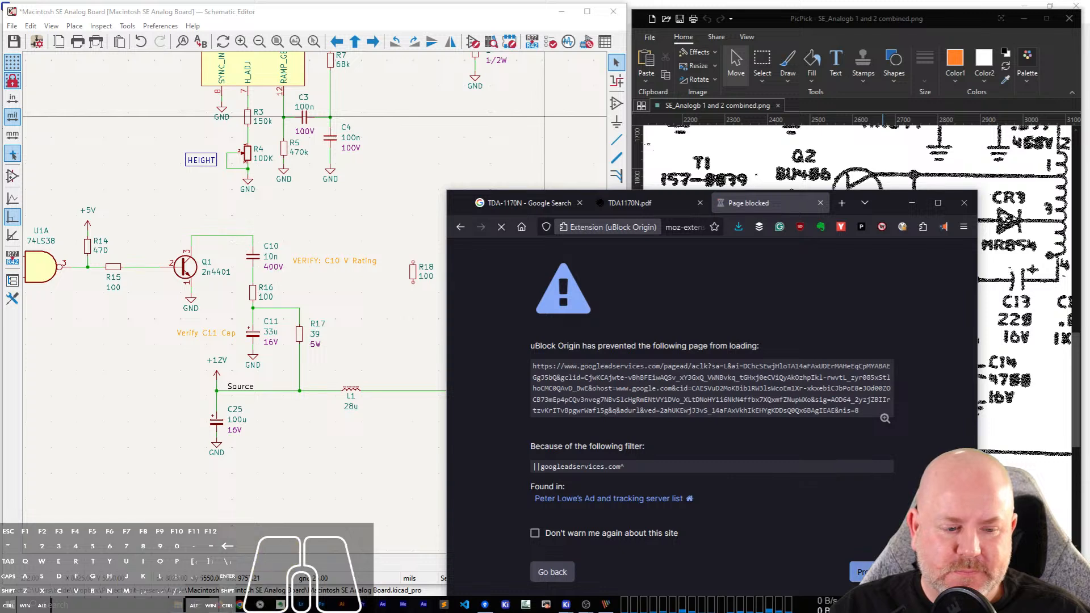
click(861, 572)
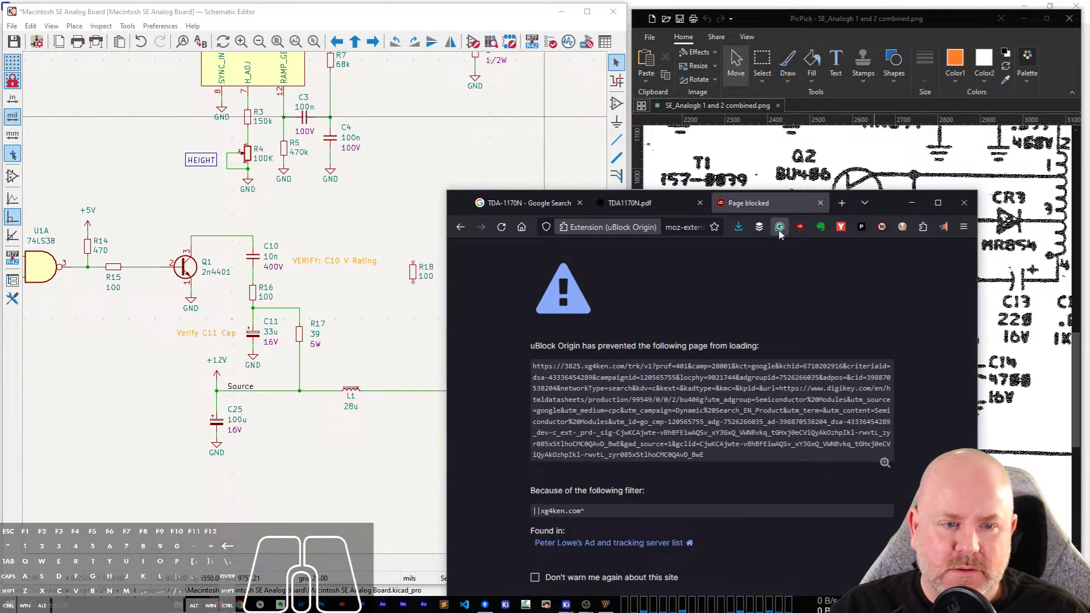
drag(874, 200, 884, 130)
click(896, 548)
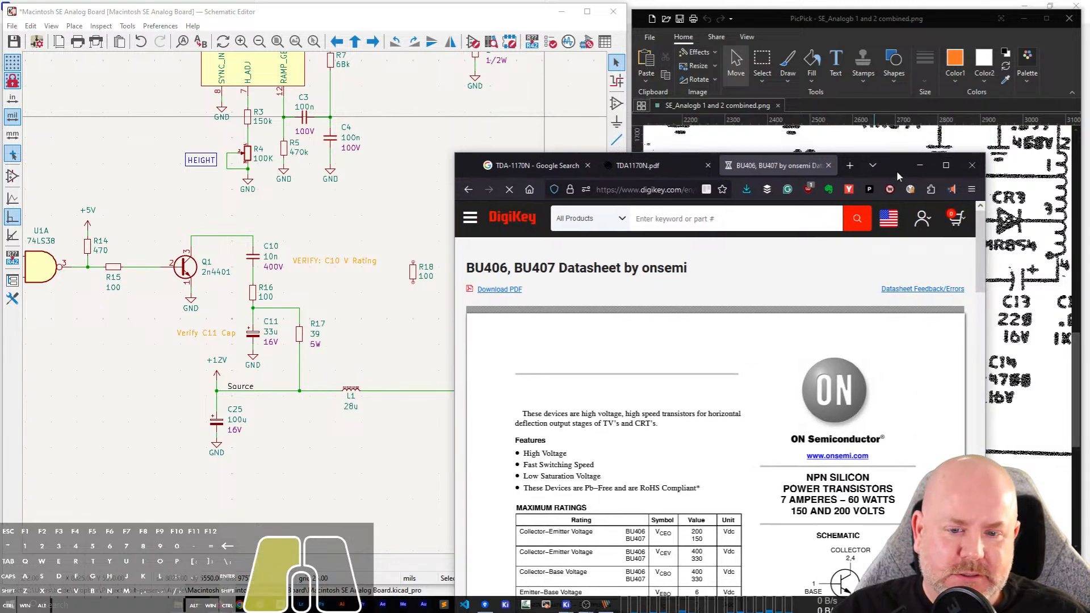
Examine the datasheet's first page for the BU406's transistor type, pin numbering and package, repositioning the browser window for reading.
drag(898, 138, 842, 98)
scroll(653, 334, down, 1)
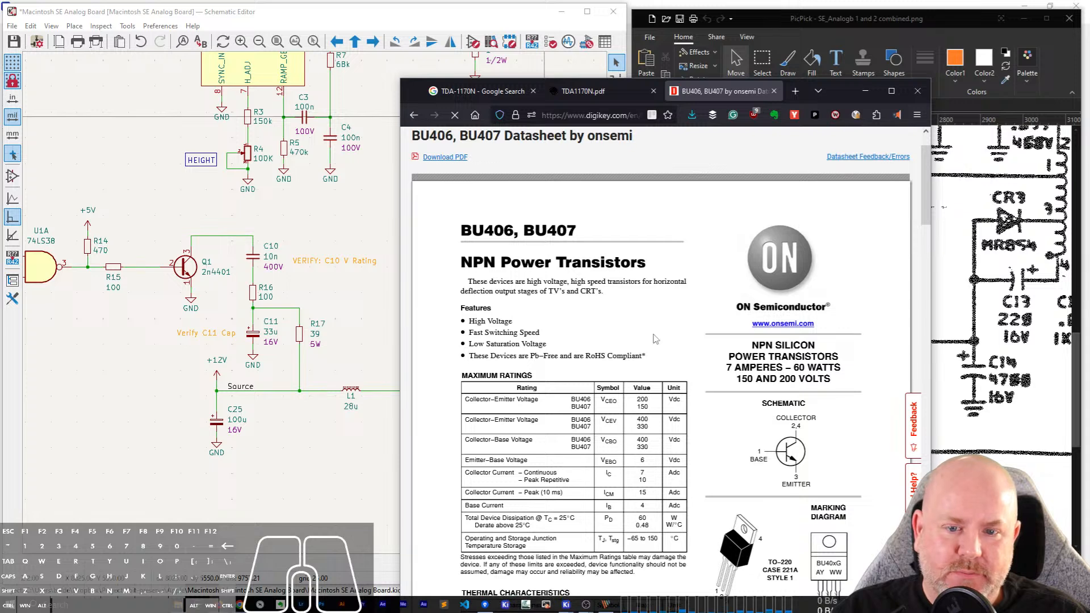
scroll(654, 334, up, 1)
scroll(656, 340, up, 1)
drag(845, 91, 909, 50)
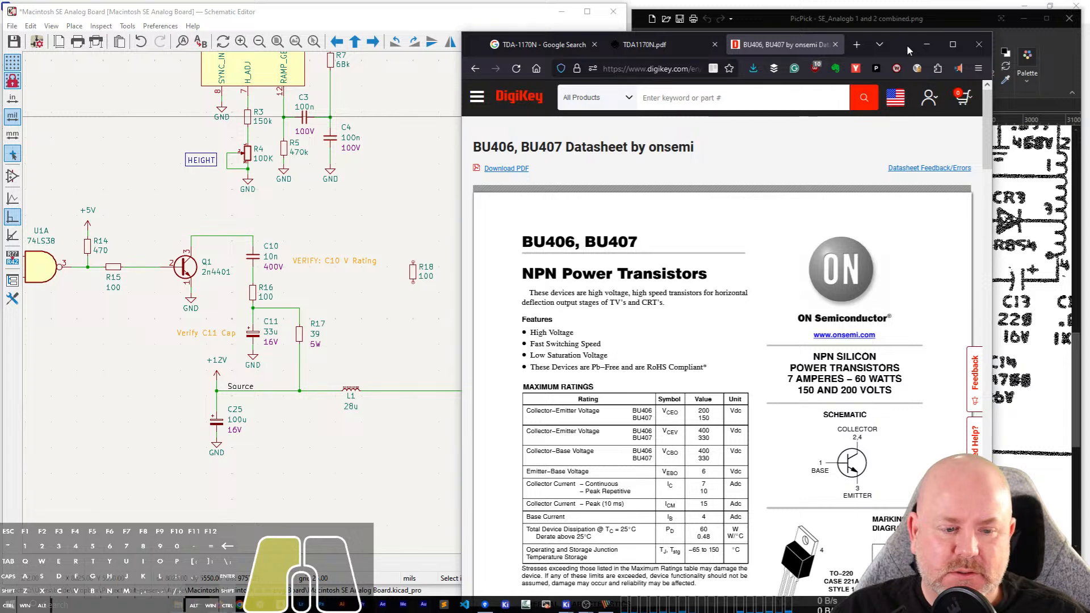
drag(909, 50, 894, 32)
scroll(902, 402, down, 4)
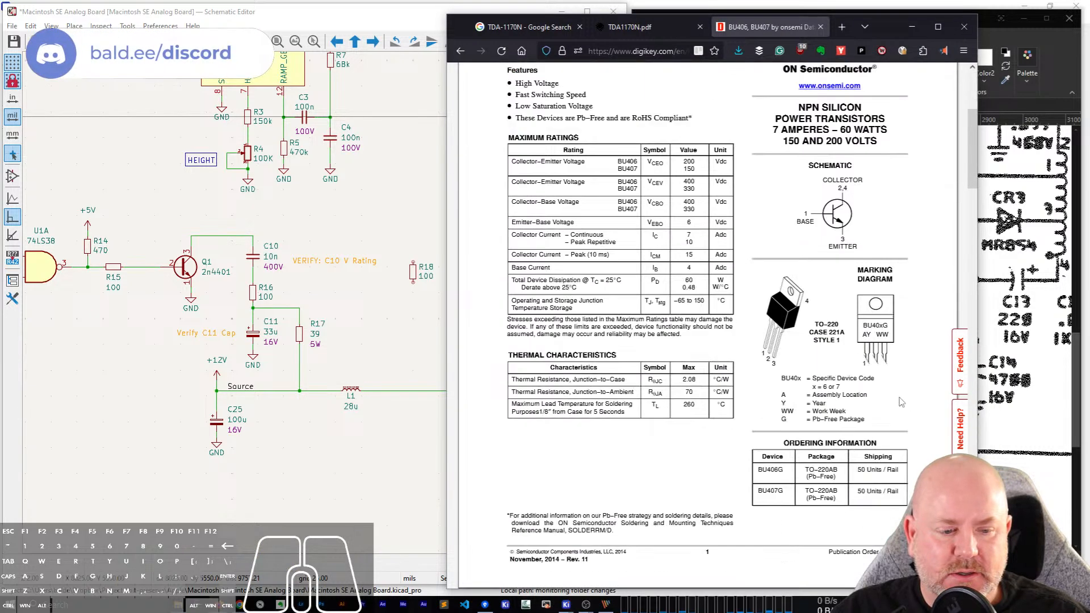
scroll(809, 379, up, 3)
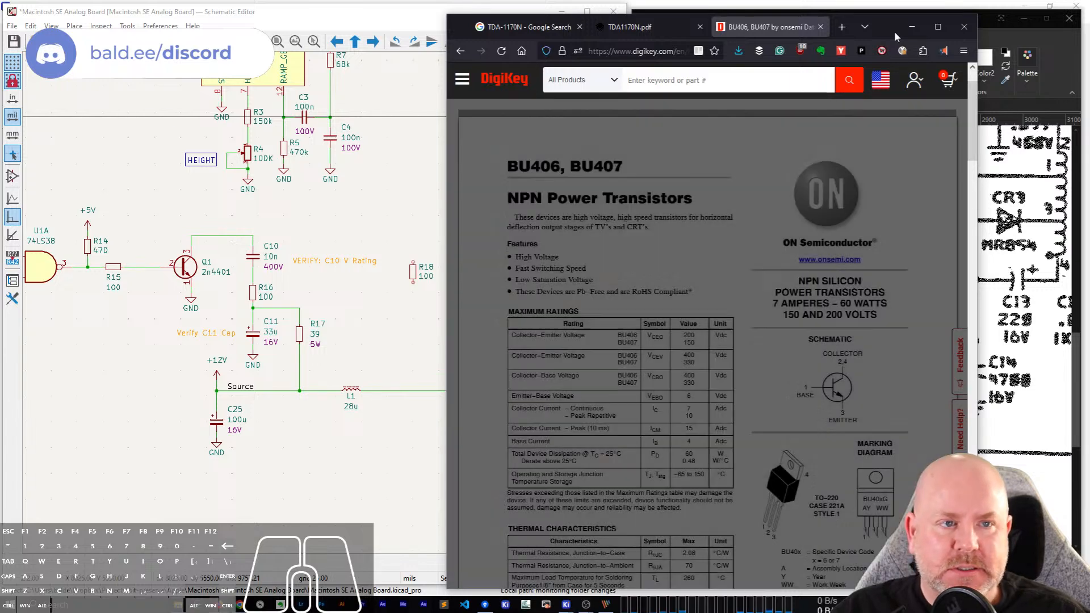
drag(894, 30, 904, 86)
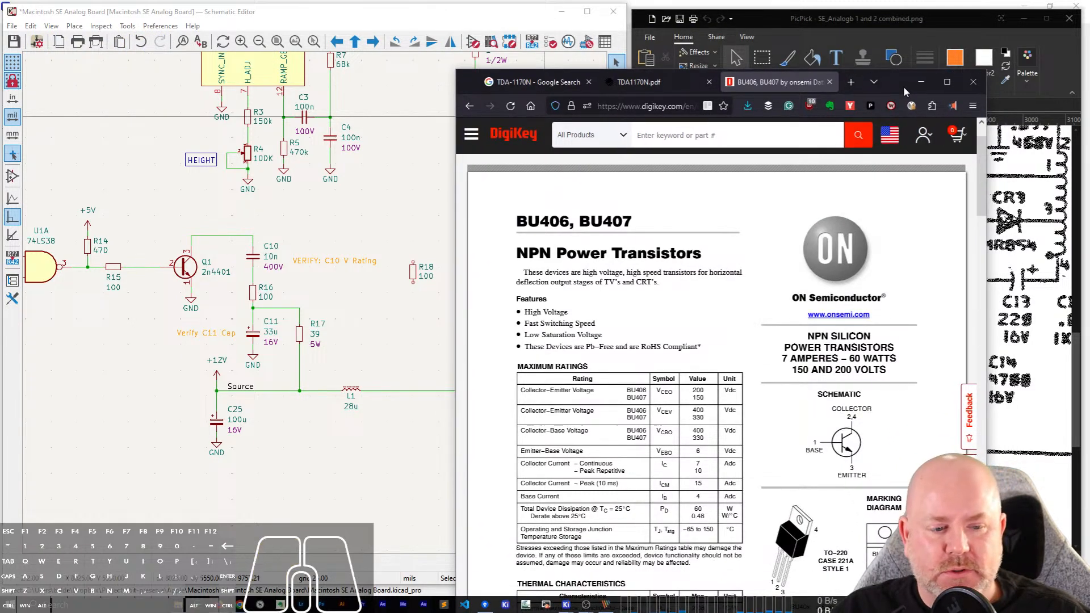
Switch to the KiCad schematic, add a Q_PNP_BCEC transistor just right of R18 and above CR3, and minimize the browser to expose the scan.
click(402, 262)
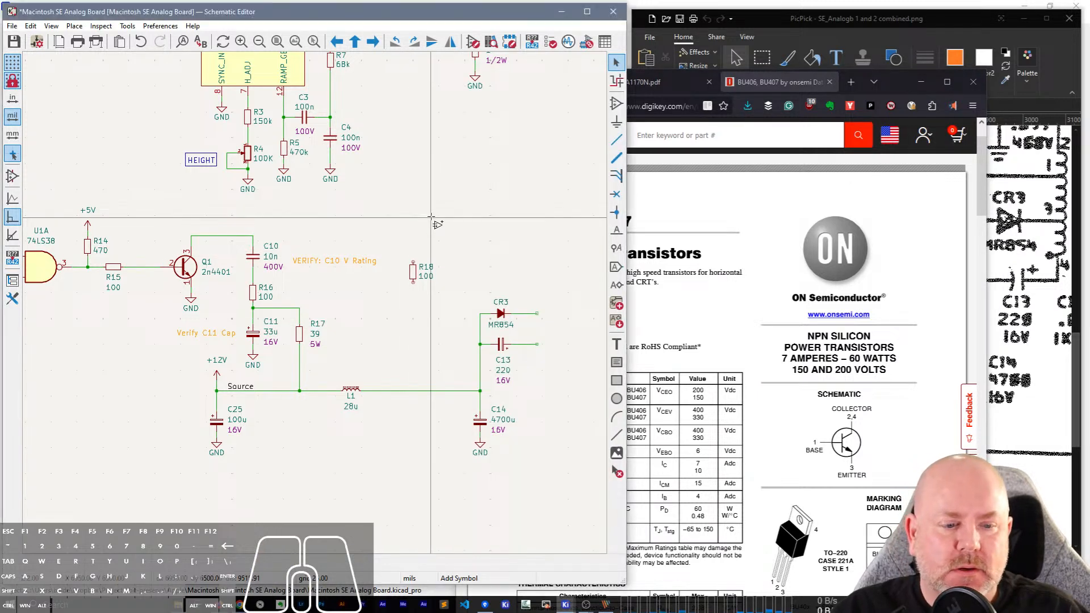
click(431, 222)
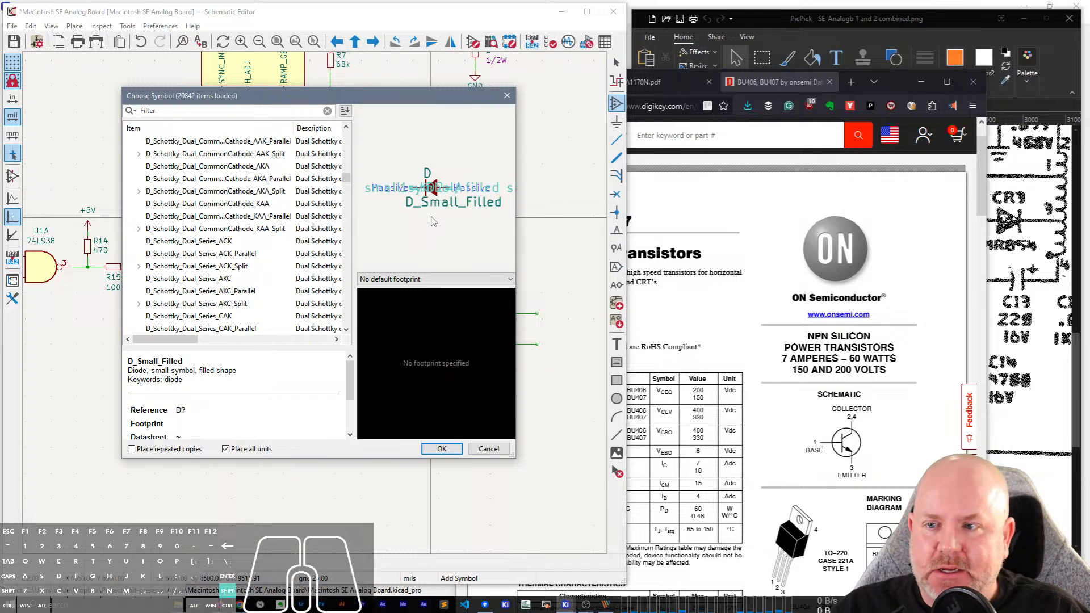
text(Q_P)
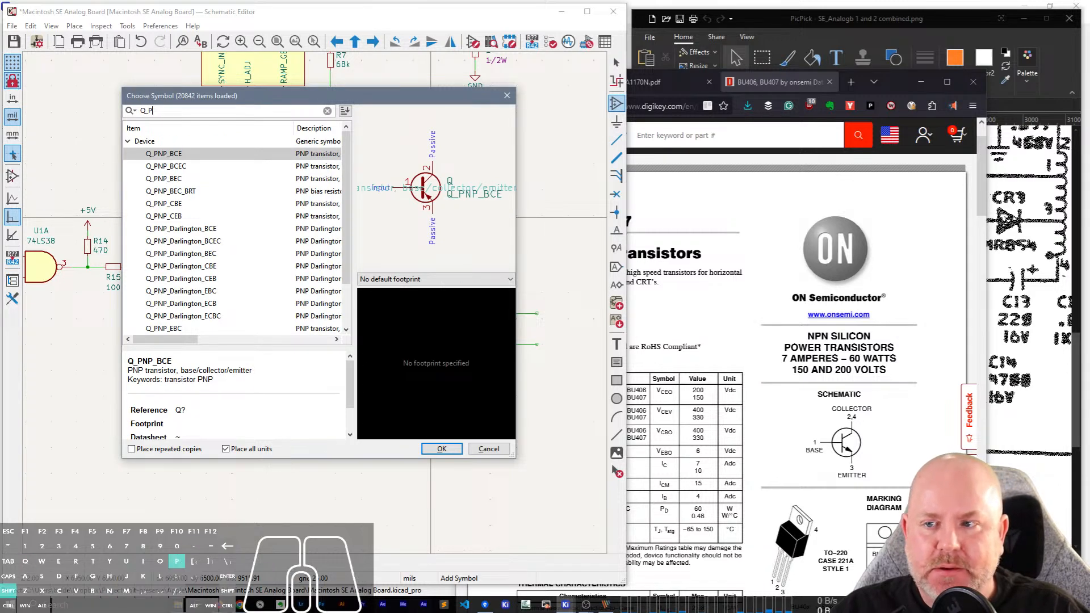
text(NP_)
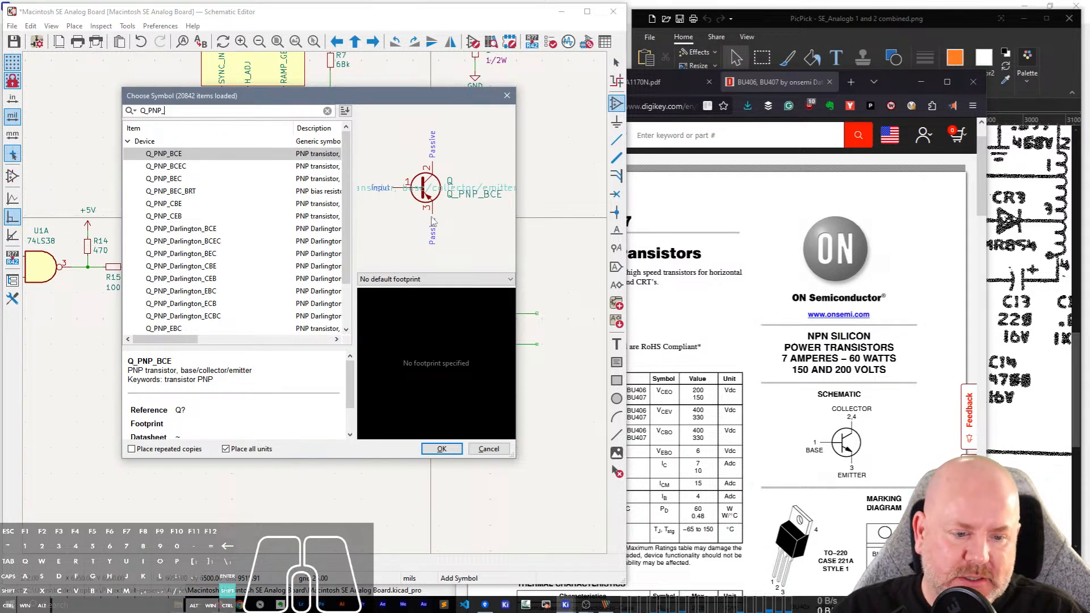
text(BCE)
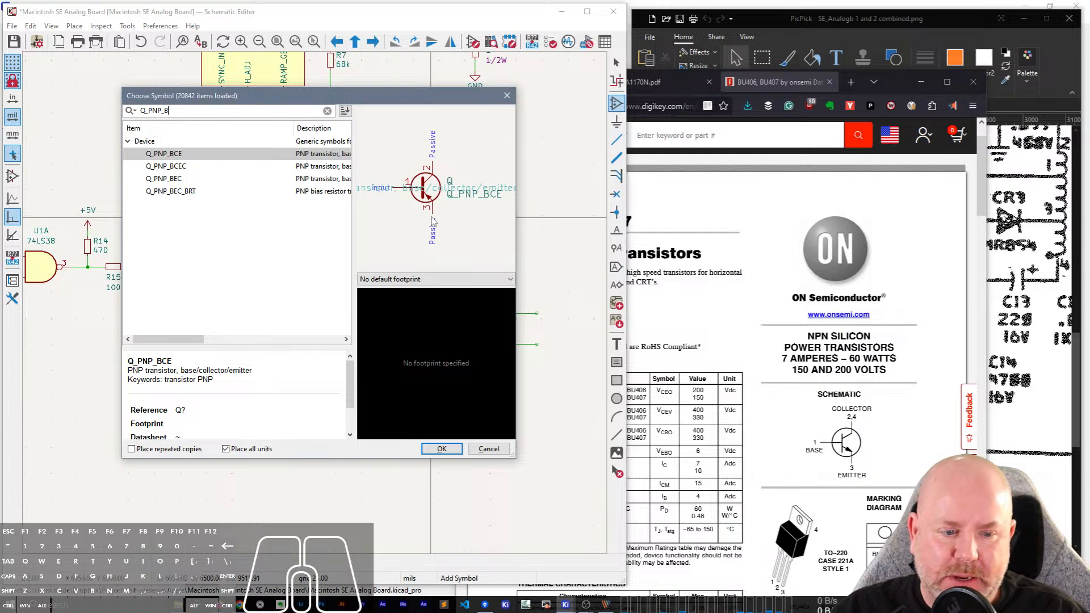
text(C)
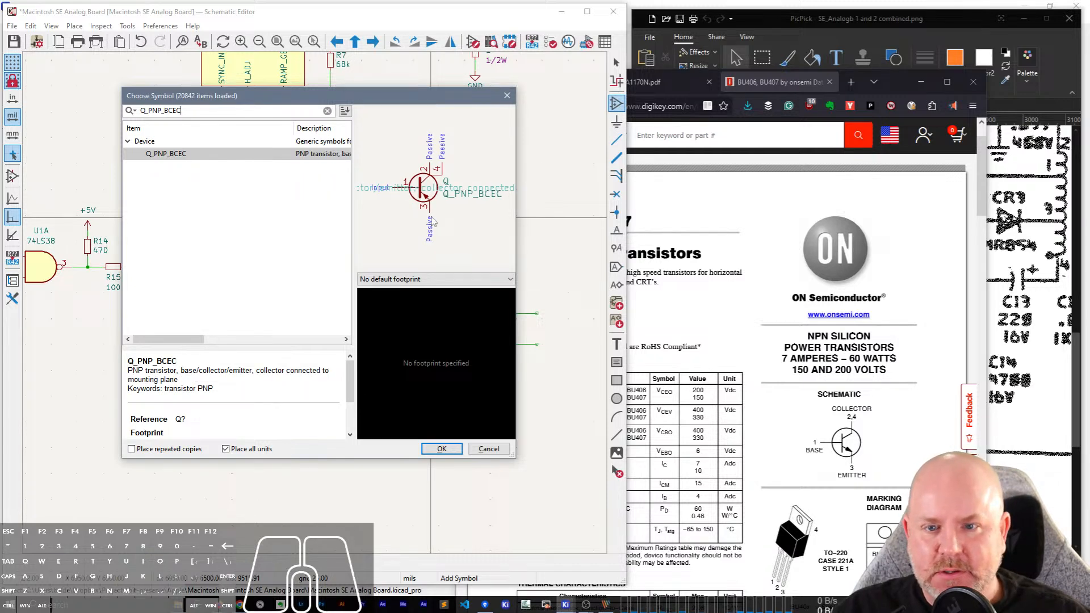
double_click(146, 155)
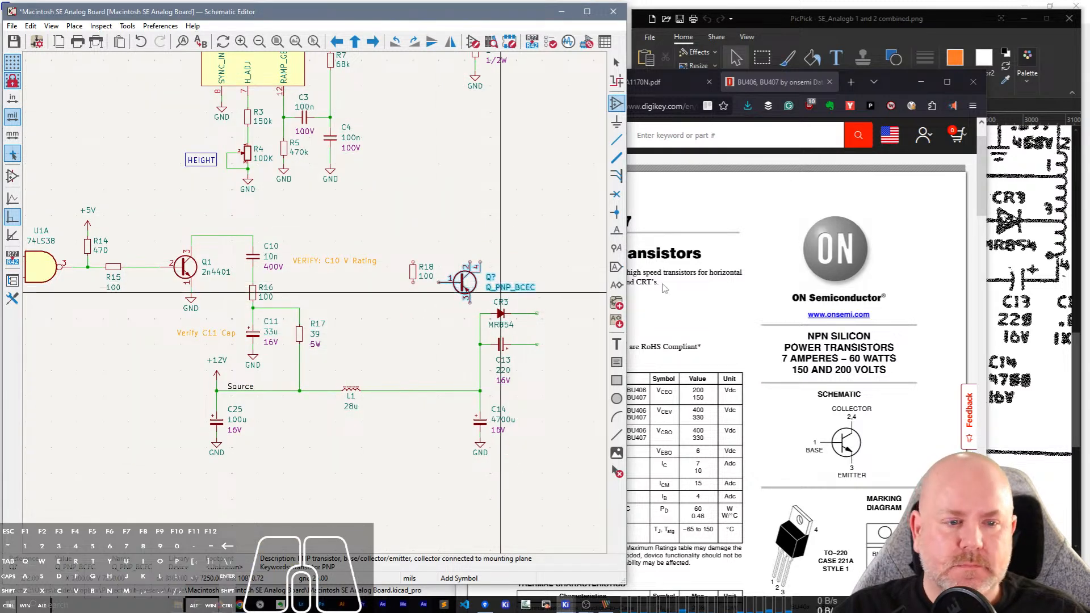
click(921, 82)
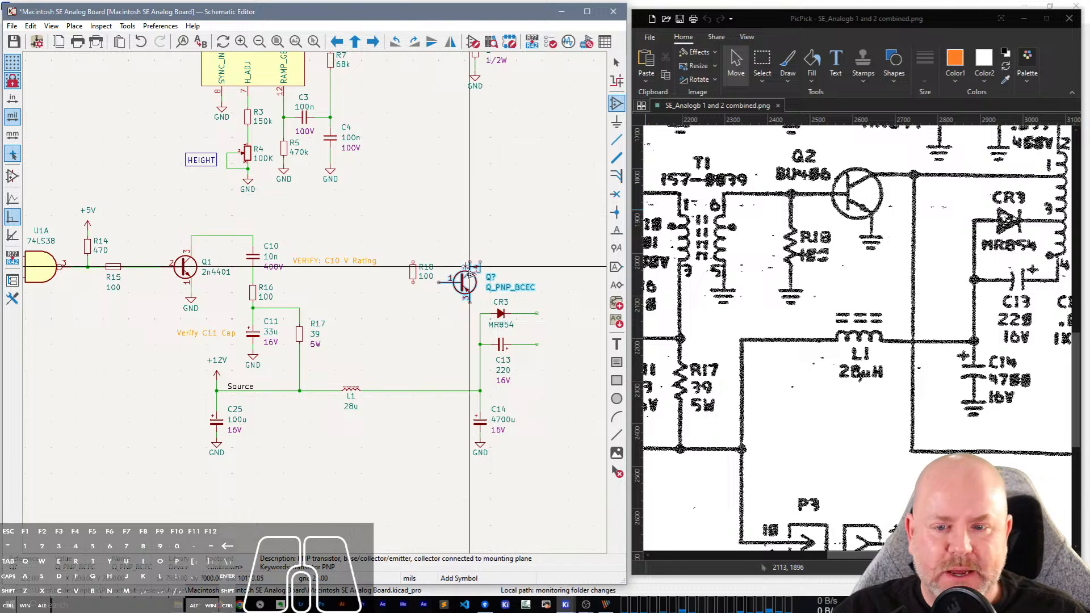
scroll(464, 267, up, 2)
click(317, 307)
key(Escape)
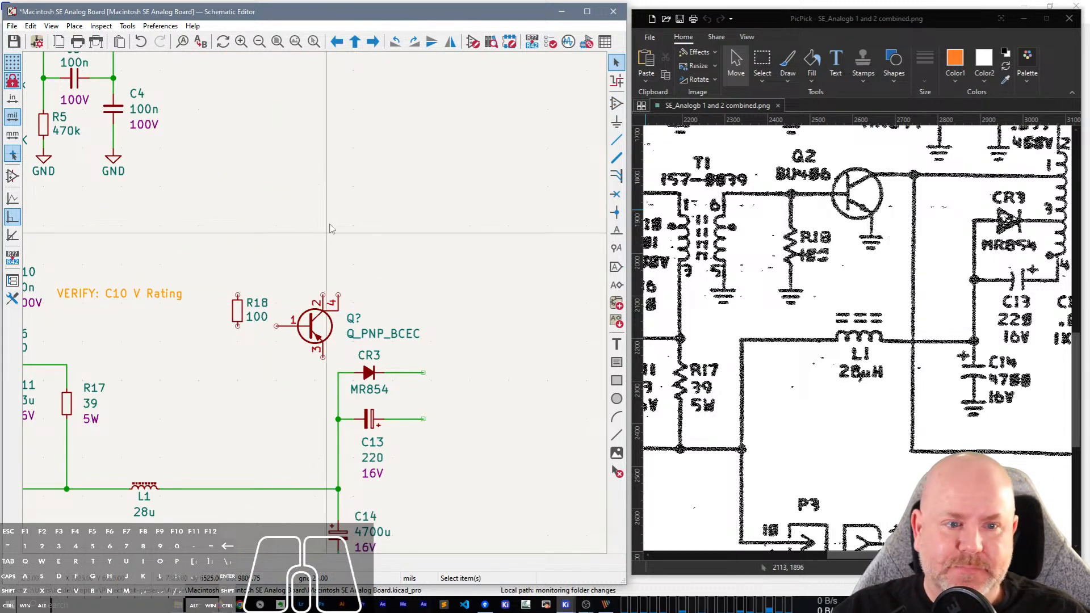
Move resistor R18 down and to the left, away from the new transistor's base pin.
click(238, 313)
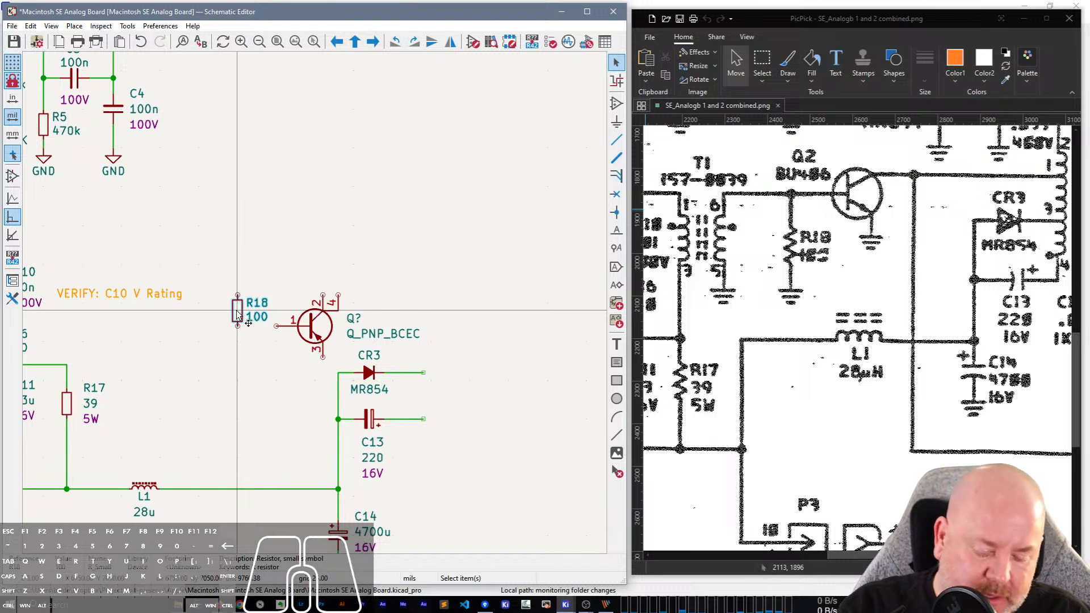
drag(237, 311, 207, 364)
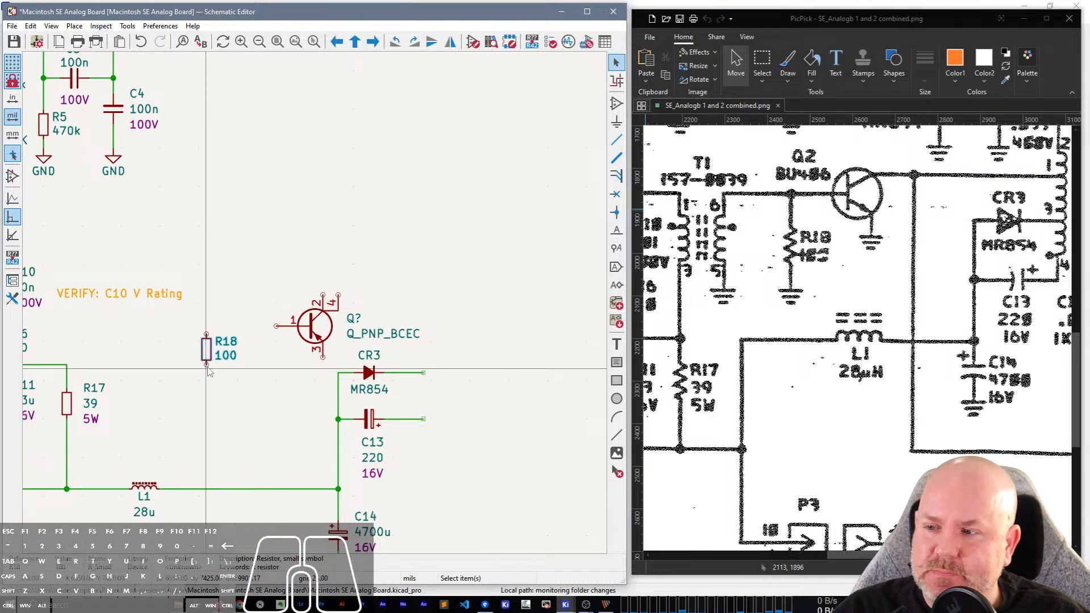
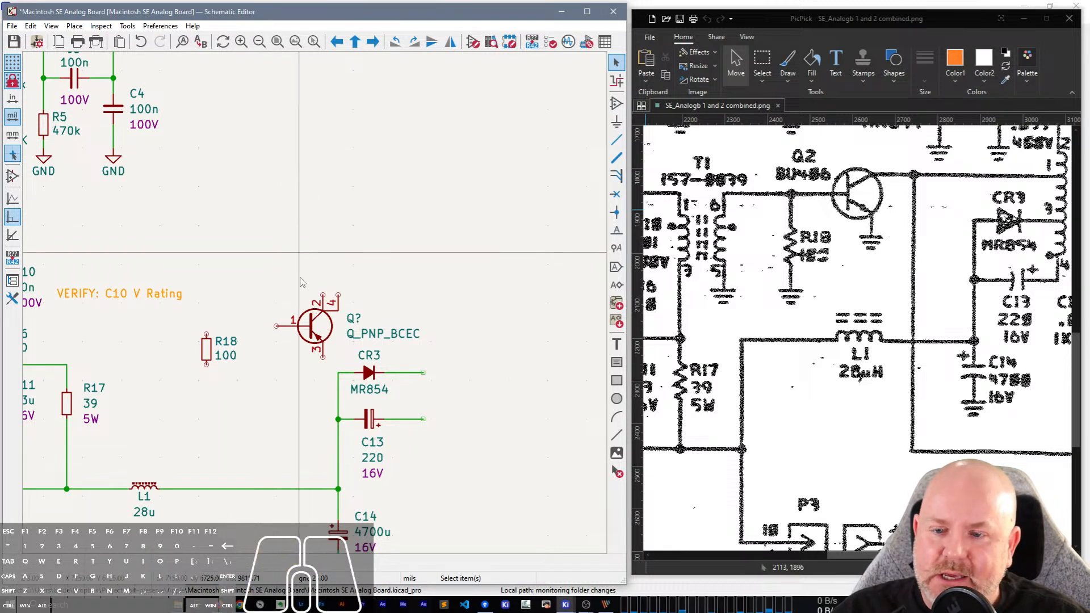
Move the new Q_PNP_BCEC transistor up and to the left so it sits closer to R18.
click(315, 323)
key(m)
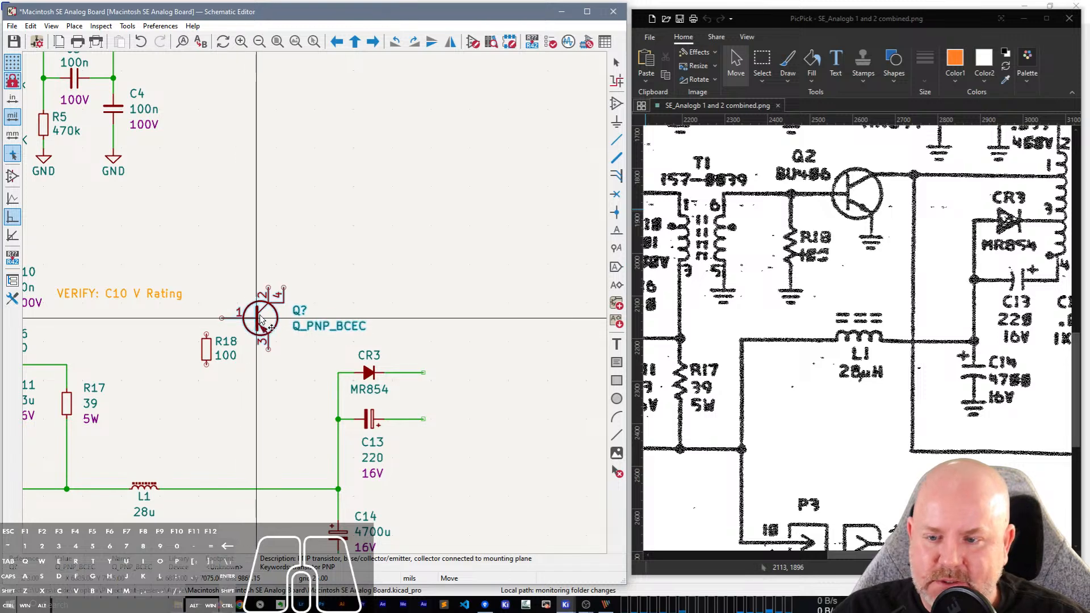
click(269, 310)
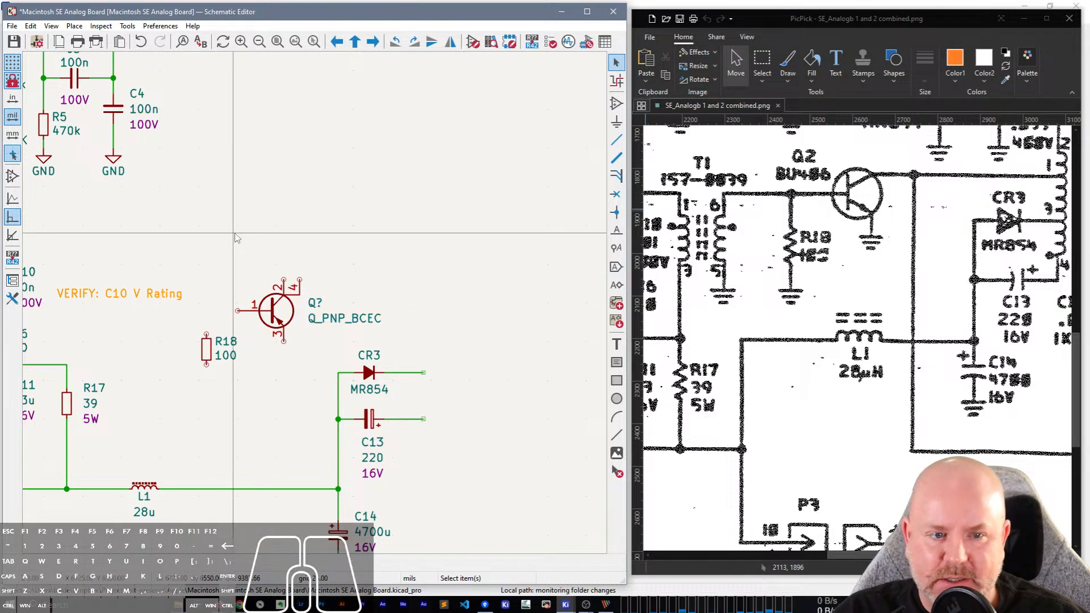
Shift the CR3, C13 and C14 group with its ground to the right, keeping the wire from L1 attached.
scroll(317, 309, down, 3)
drag(437, 486, 354, 363)
key(g)
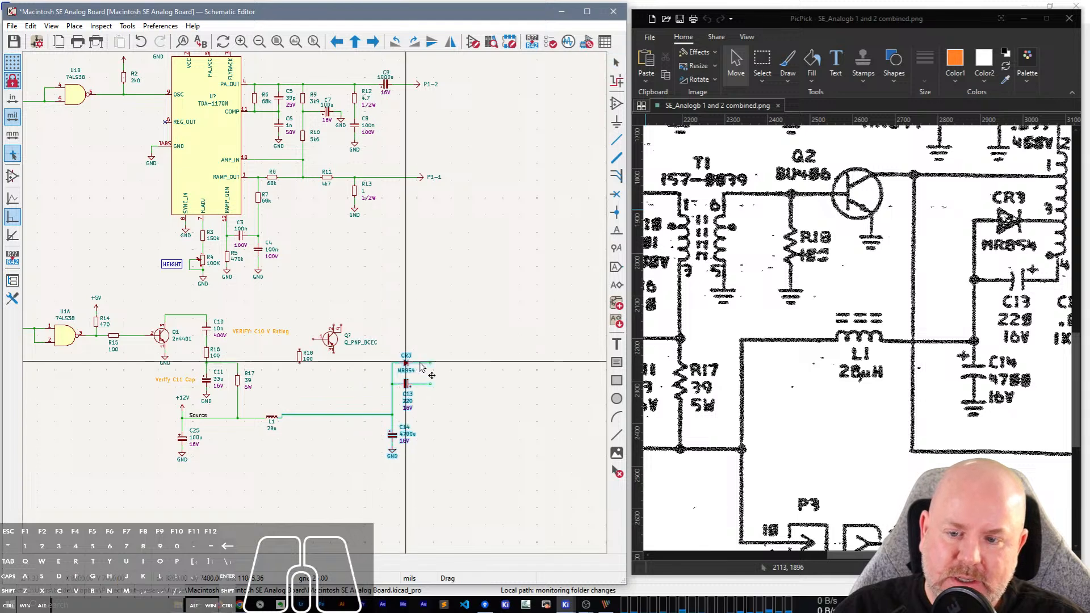
click(471, 366)
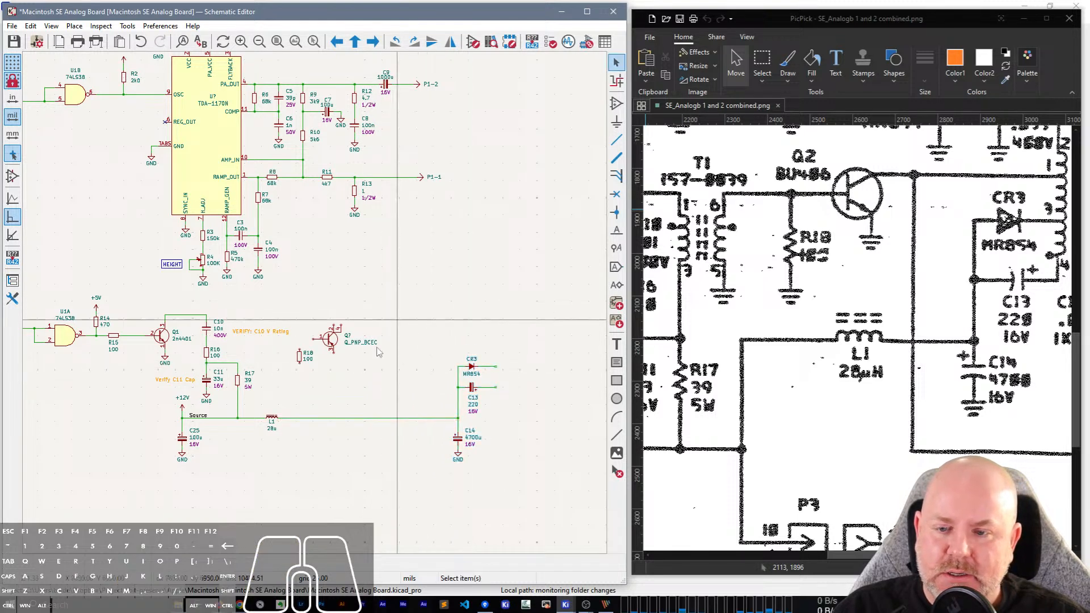
Move R18 and the transistor together to the right, and put the "VERIFY: C10 V Rating" note back beside C10.
drag(359, 383, 293, 301)
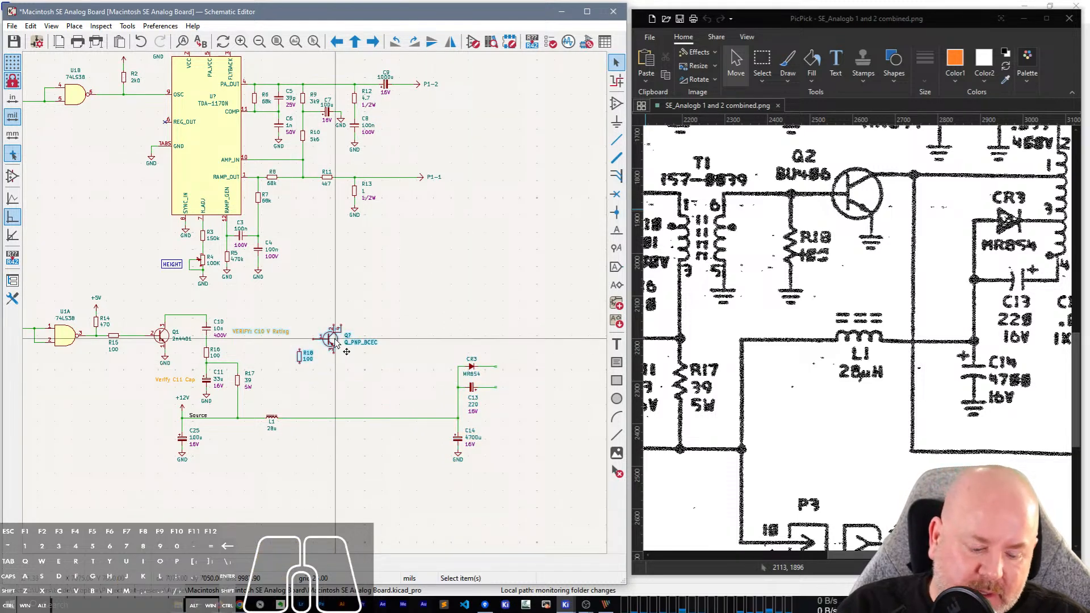
key(m)
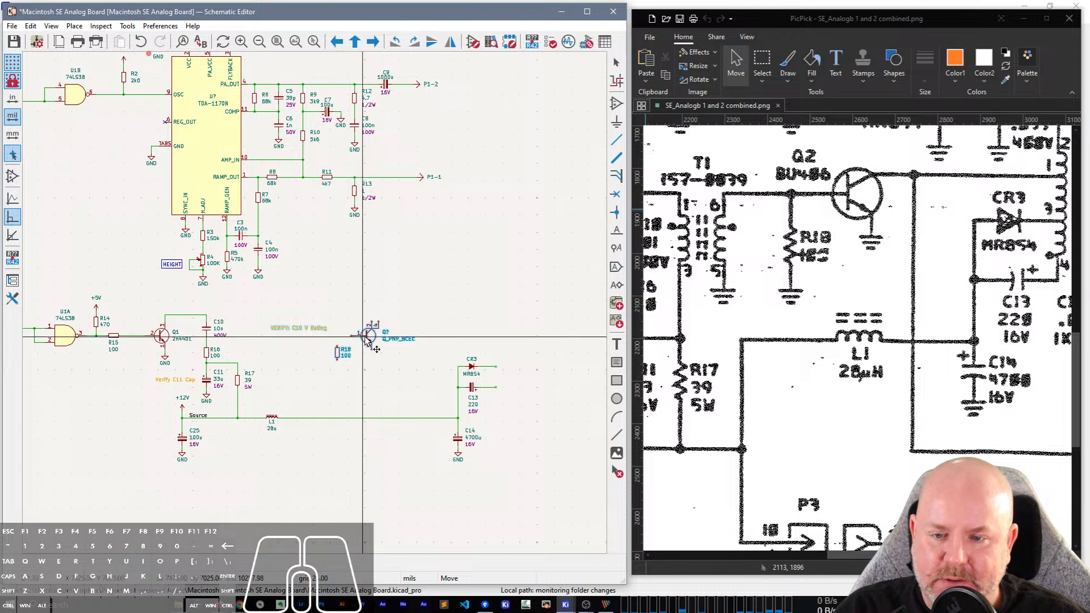
click(370, 343)
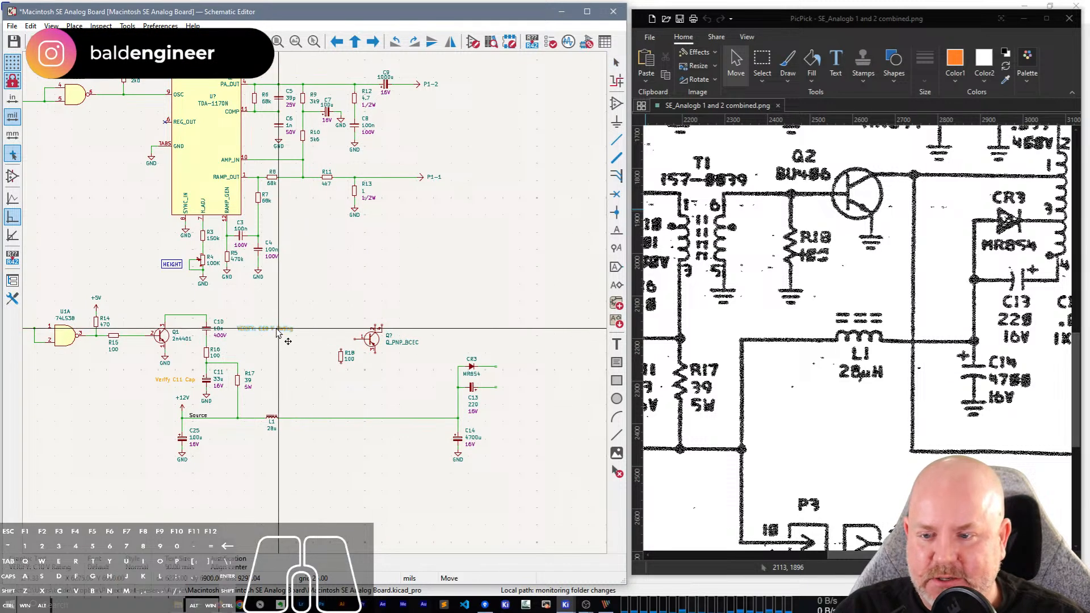
click(273, 335)
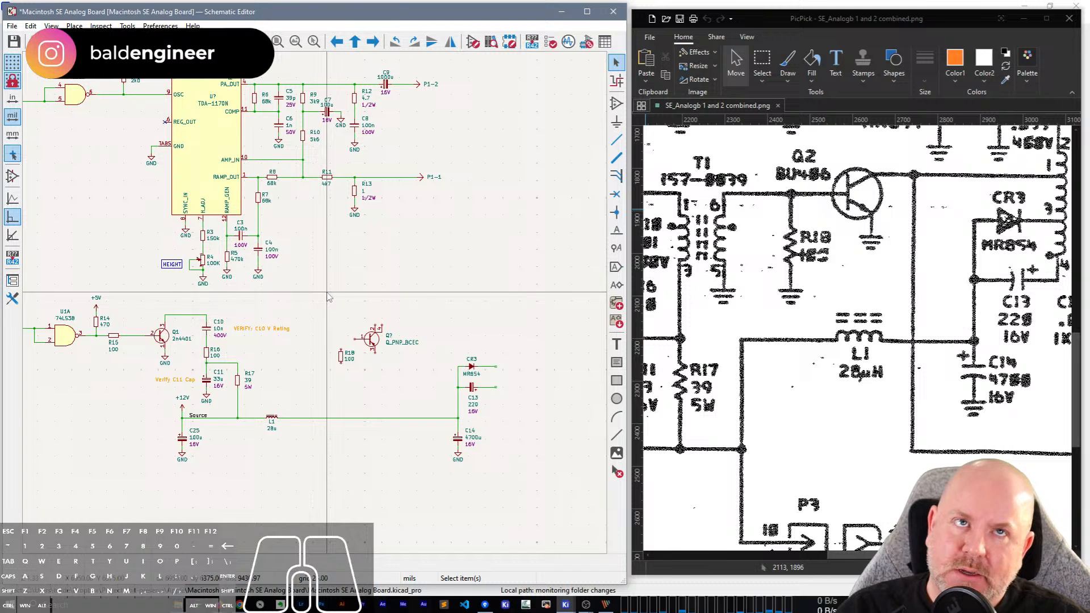
Duplicate C14's GND symbol below the transistor and wire it to emitter pin 3.
scroll(411, 437, up, 2)
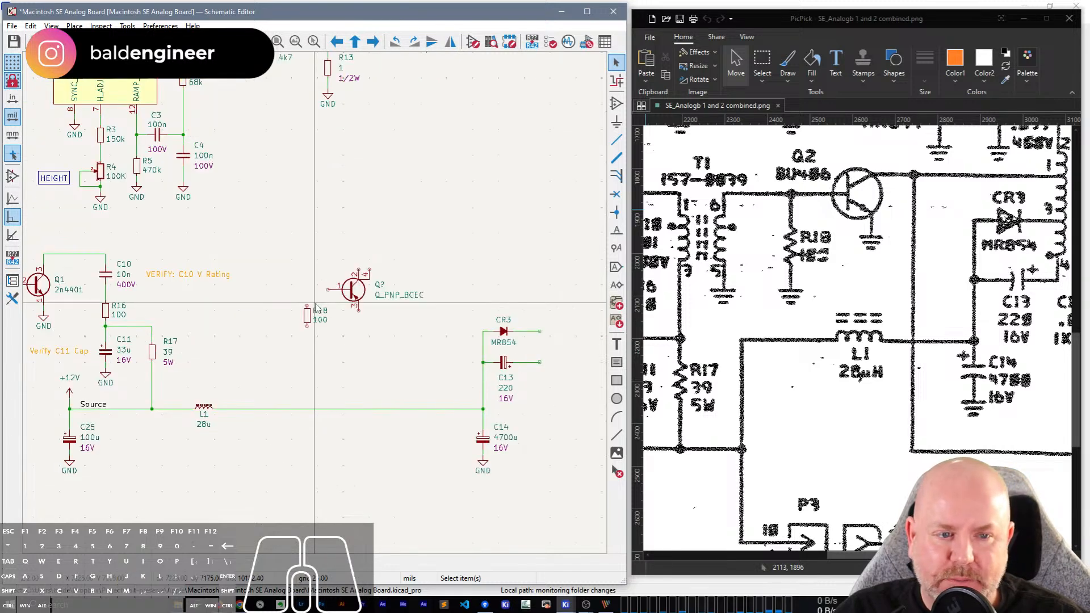
click(482, 464)
key(ctrl+d)
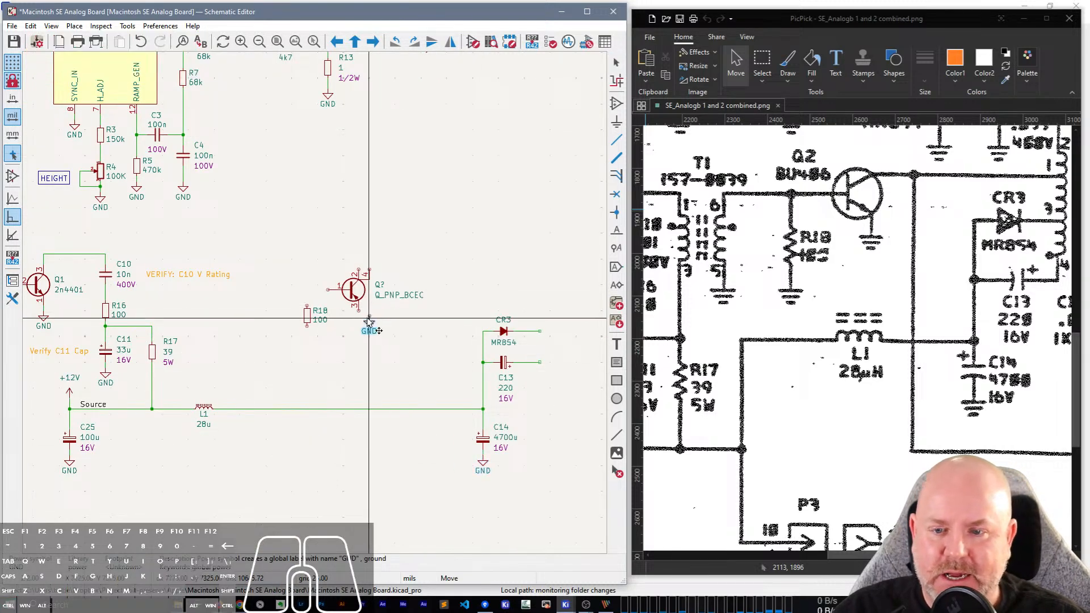
click(356, 320)
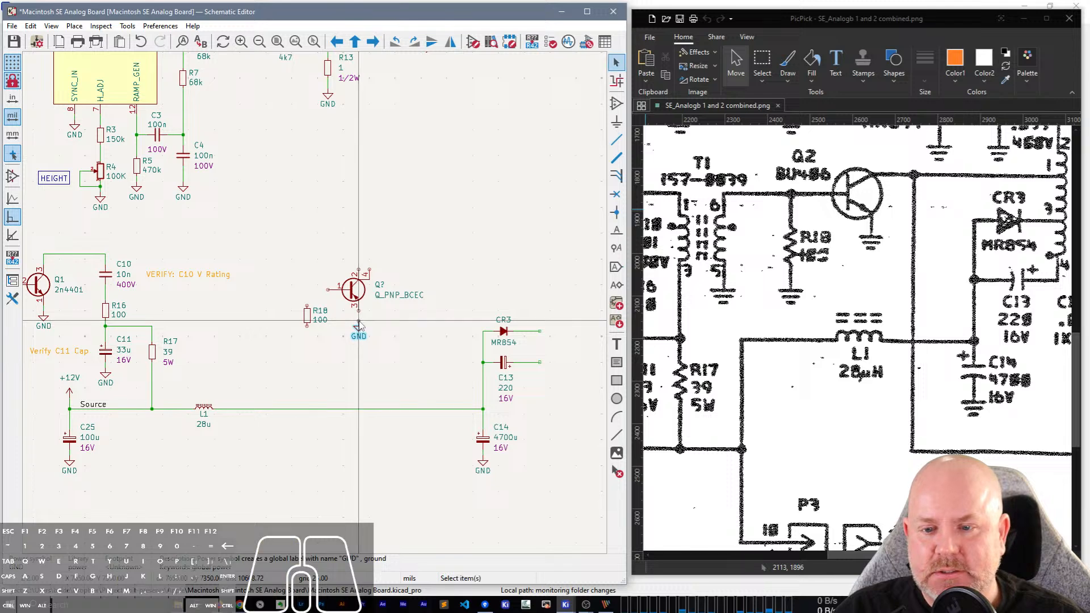
scroll(356, 313, up, 3)
key(w)
click(315, 303)
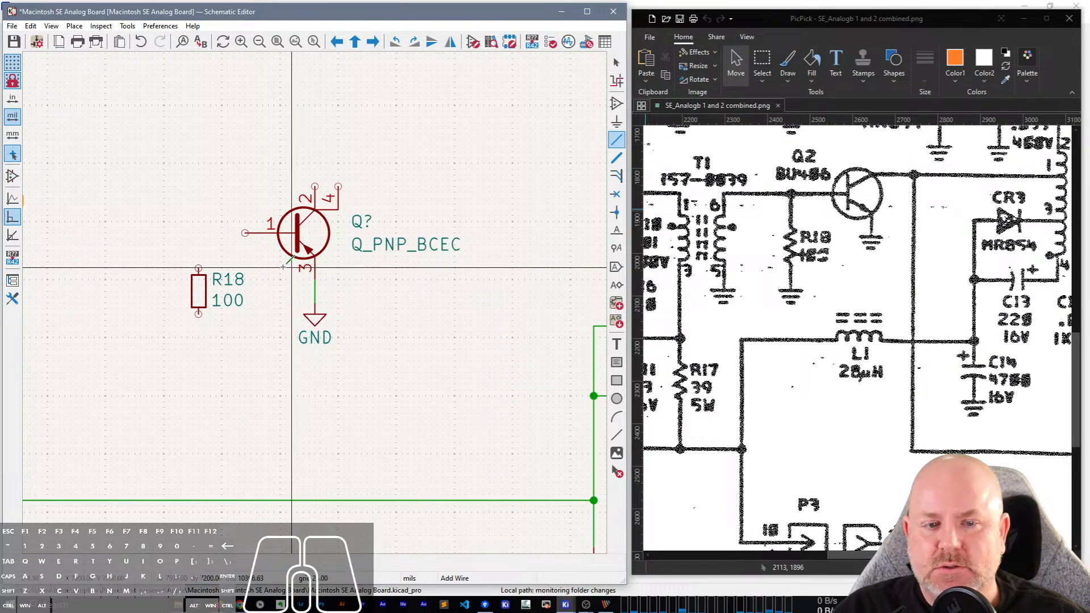
Wire the transistor's base to the top of R18 and connect a duplicated GND symbol to R18's lower pin.
click(245, 233)
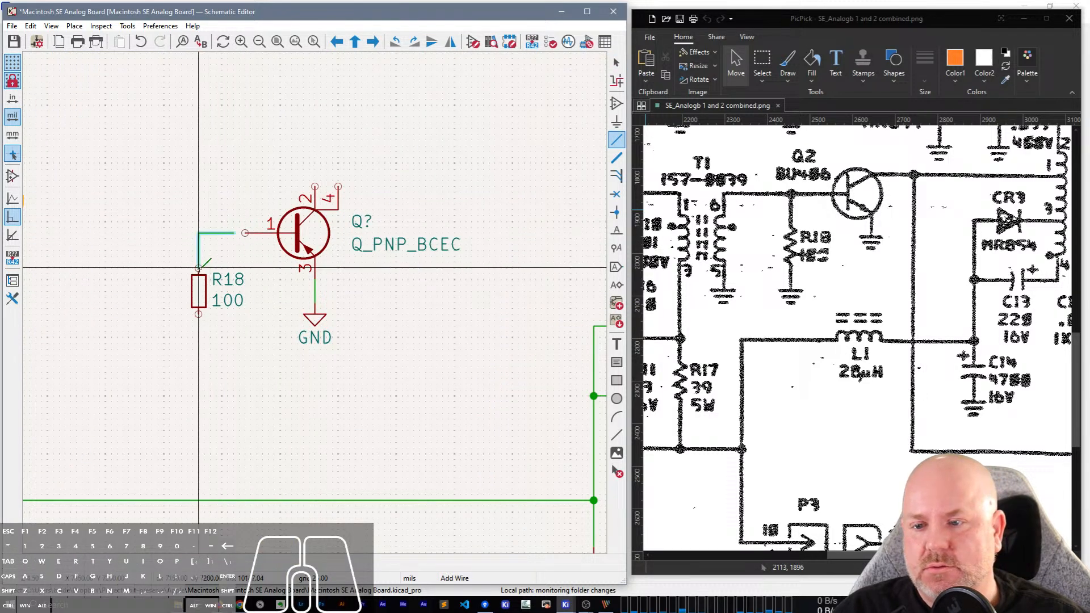
click(199, 267)
key(Escape)
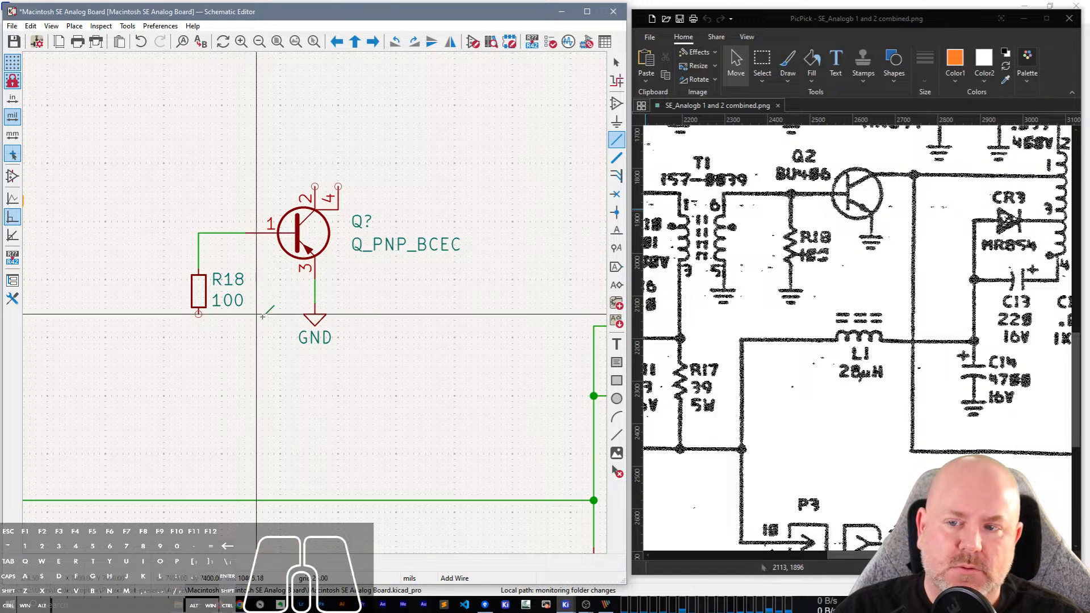
key(ctrl+d)
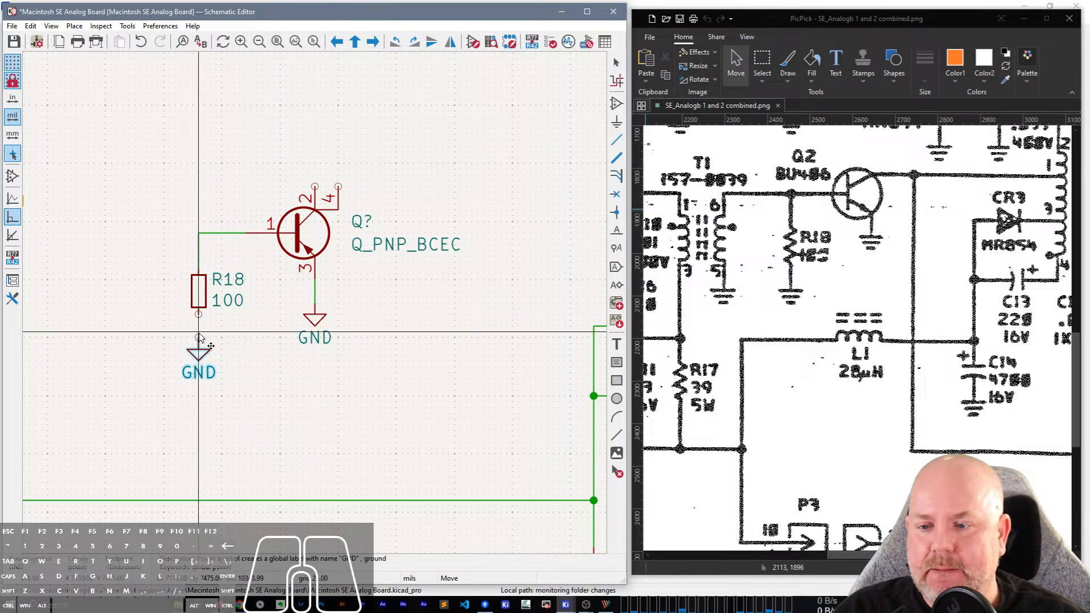
click(199, 314)
key(w)
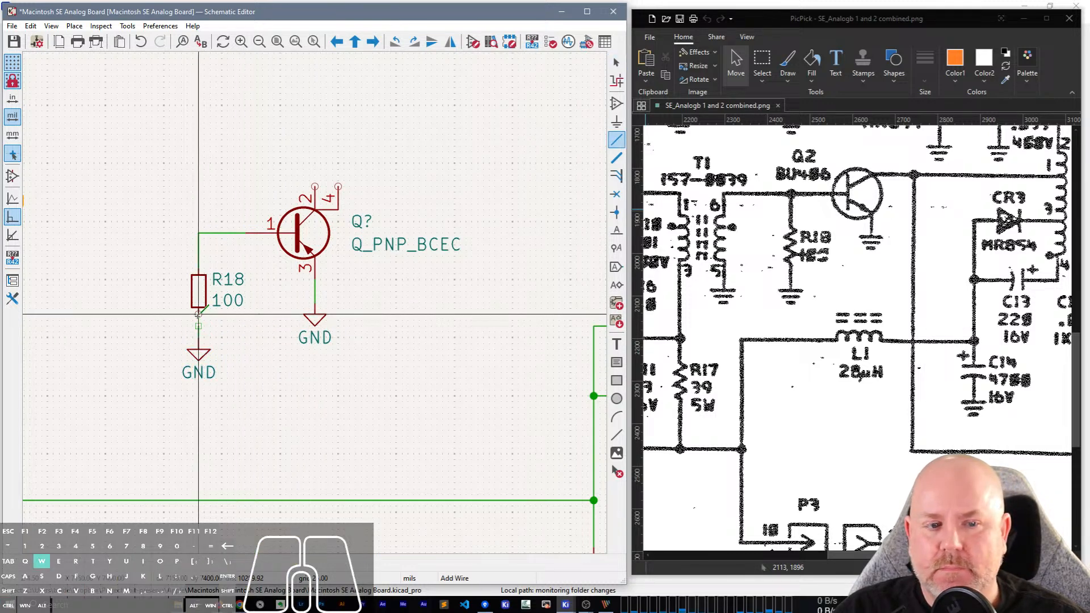
key(Escape)
Draw a wire from collector pin 2 through pin 4 and rightward, ending above the open end of CR3's wire.
scroll(238, 319, down, 1)
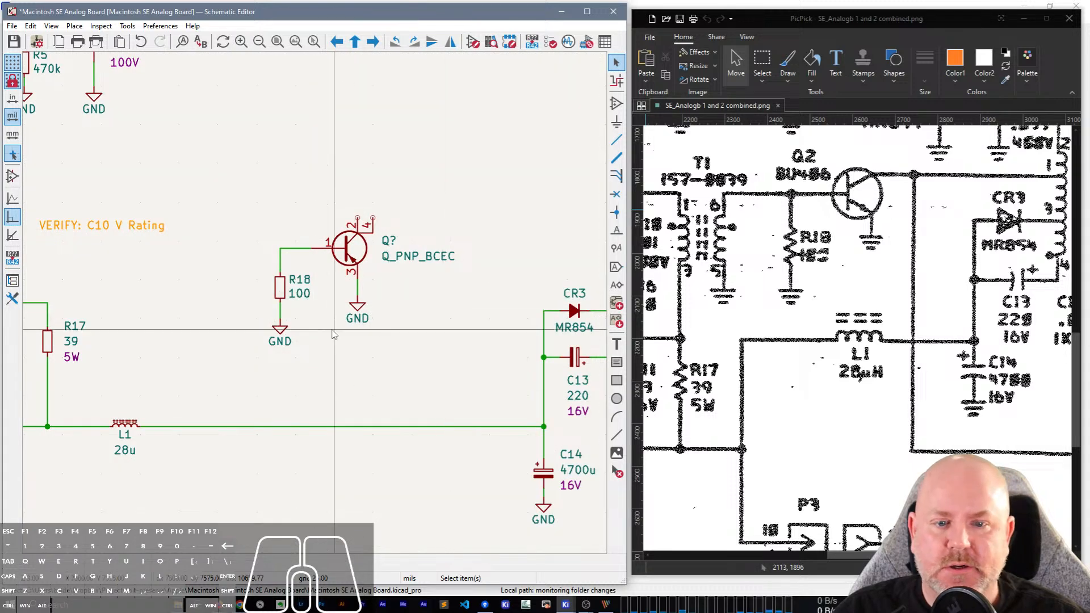
click(367, 331)
middle_drag(374, 316, 252, 321)
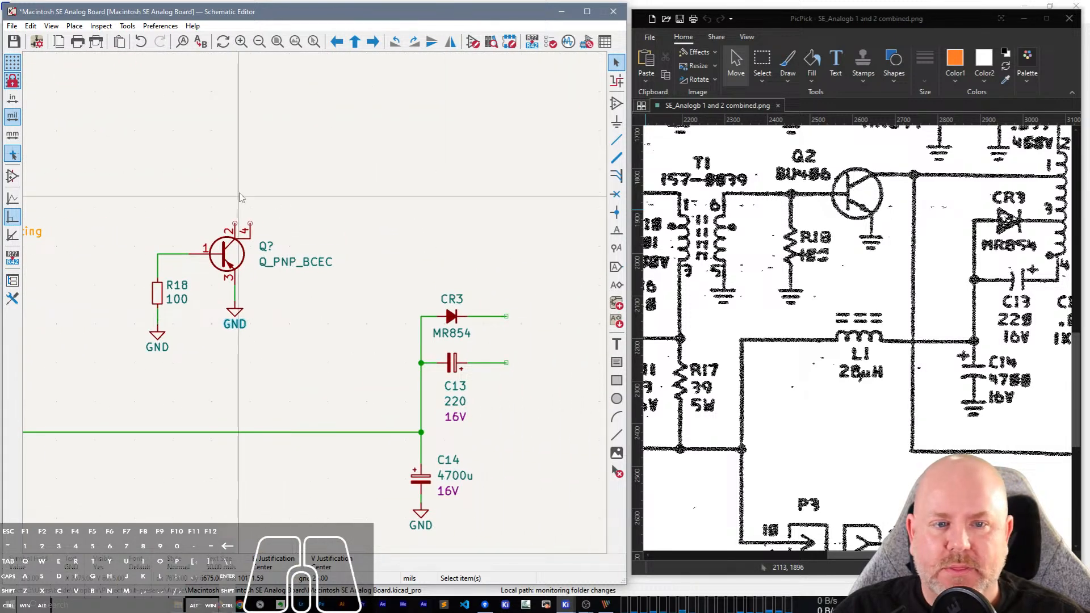
key(w)
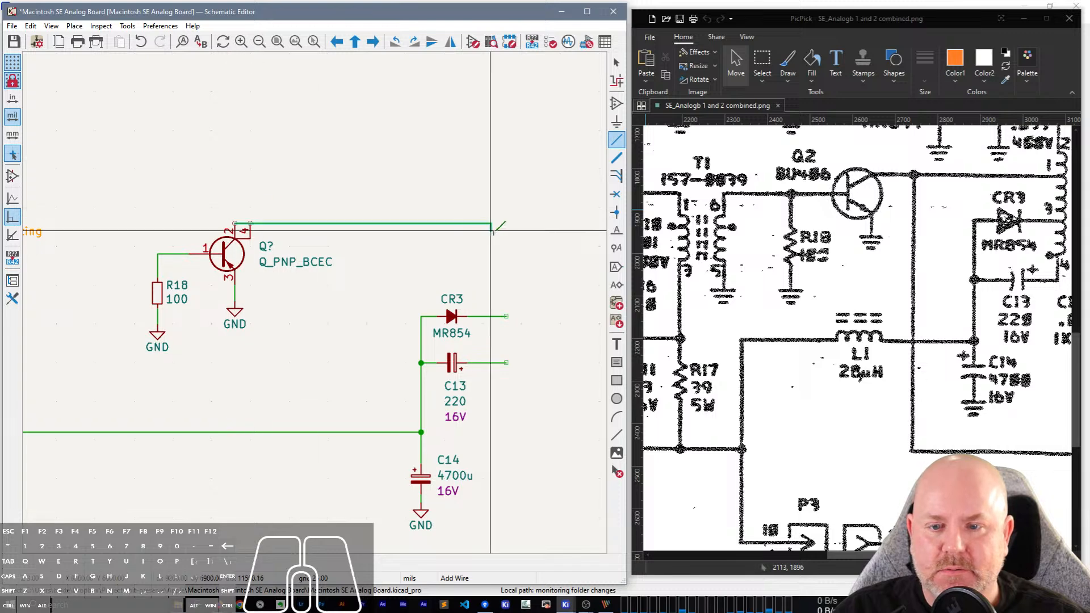
click(504, 223)
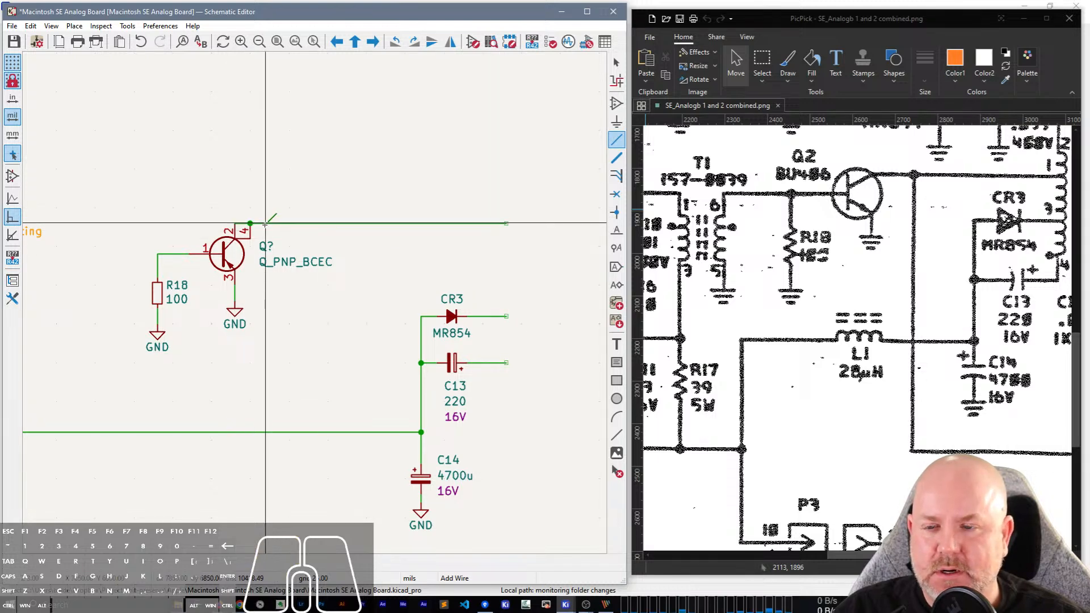
scroll(266, 224, up, 2)
key(Escape)
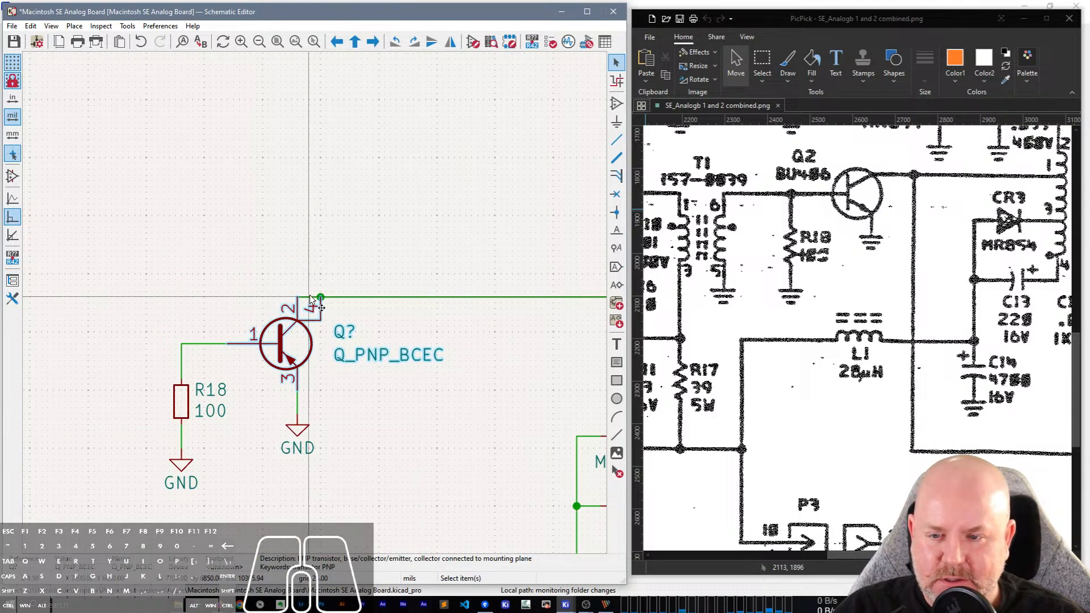
Try to reshape the collector wire above the transistor's pins 2 and 4, and undo the change.
click(317, 287)
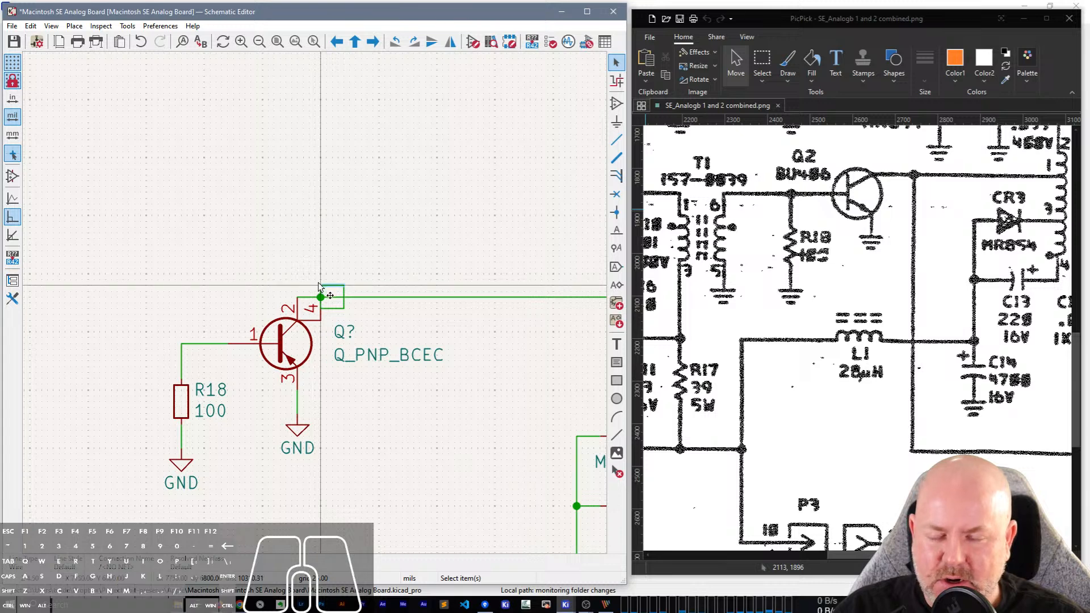
key(ctrl+z)
key(g)
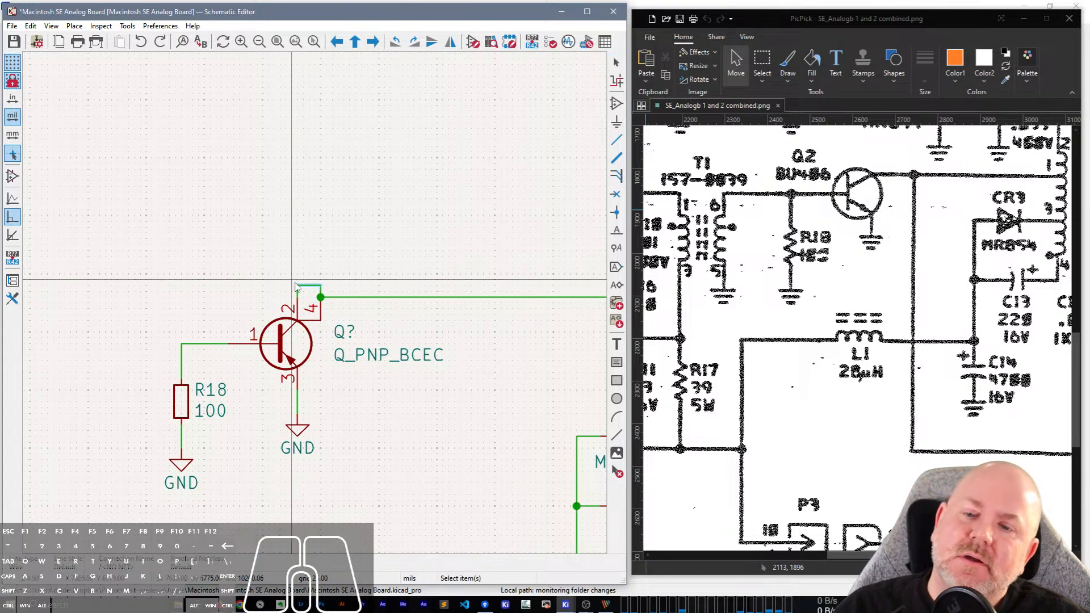
scroll(315, 306, down, 4)
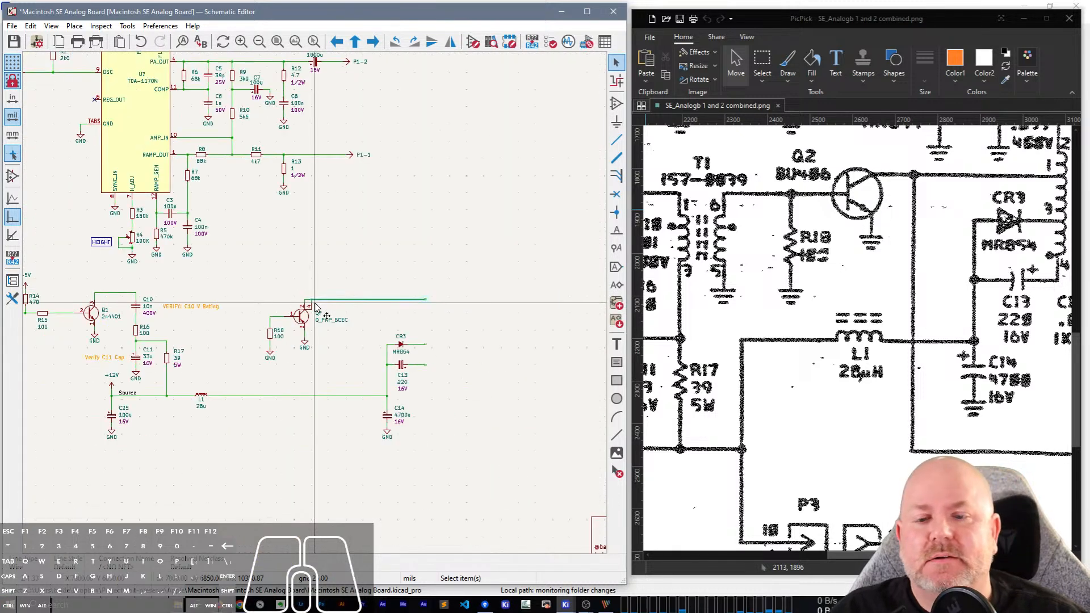
click(316, 305)
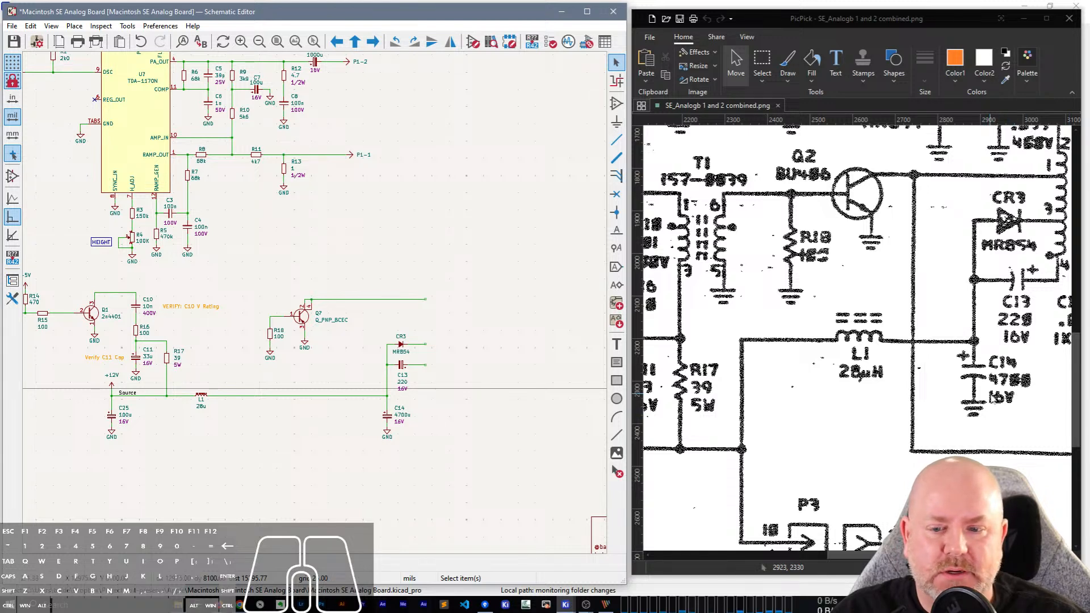
Compare the redrawn stage between Q1 and the new transistor with the scan's area around T1, C10 and R17.
scroll(401, 343, up, 2)
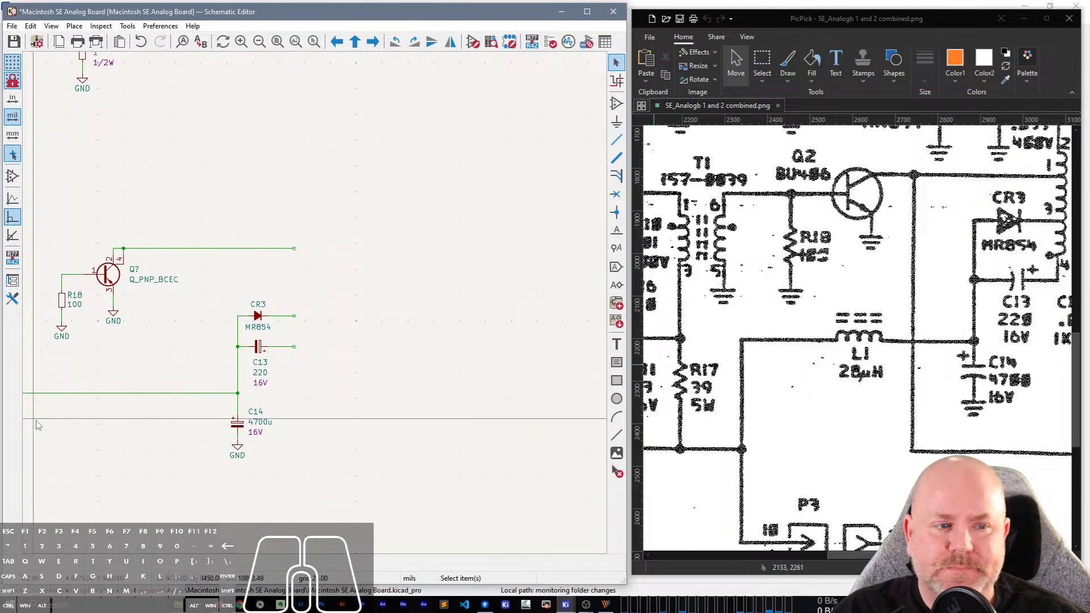
middle_drag(36, 420, 305, 399)
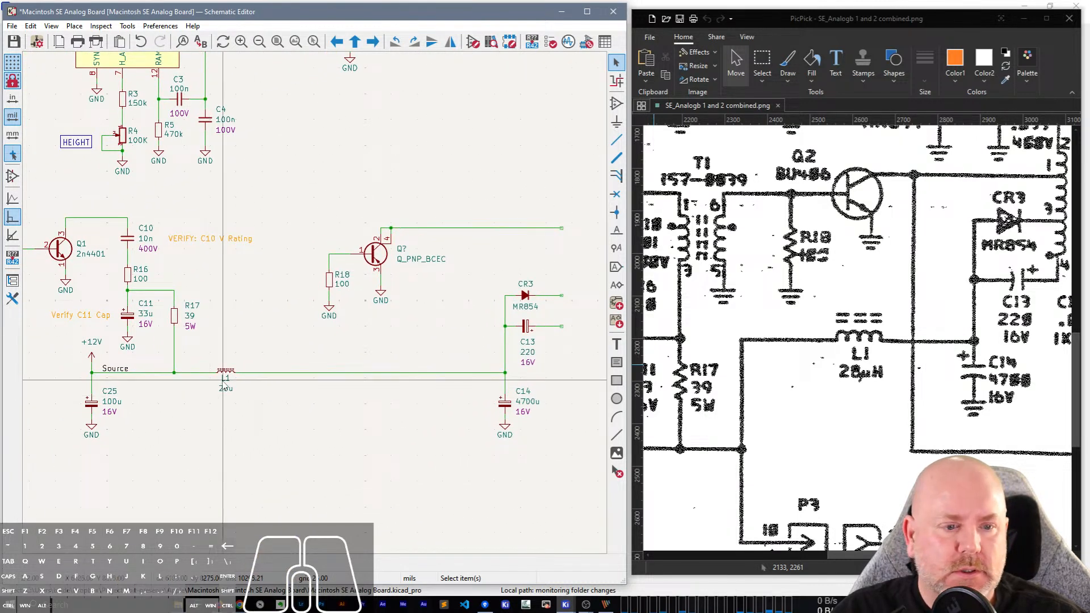
middle_drag(227, 422, 234, 469)
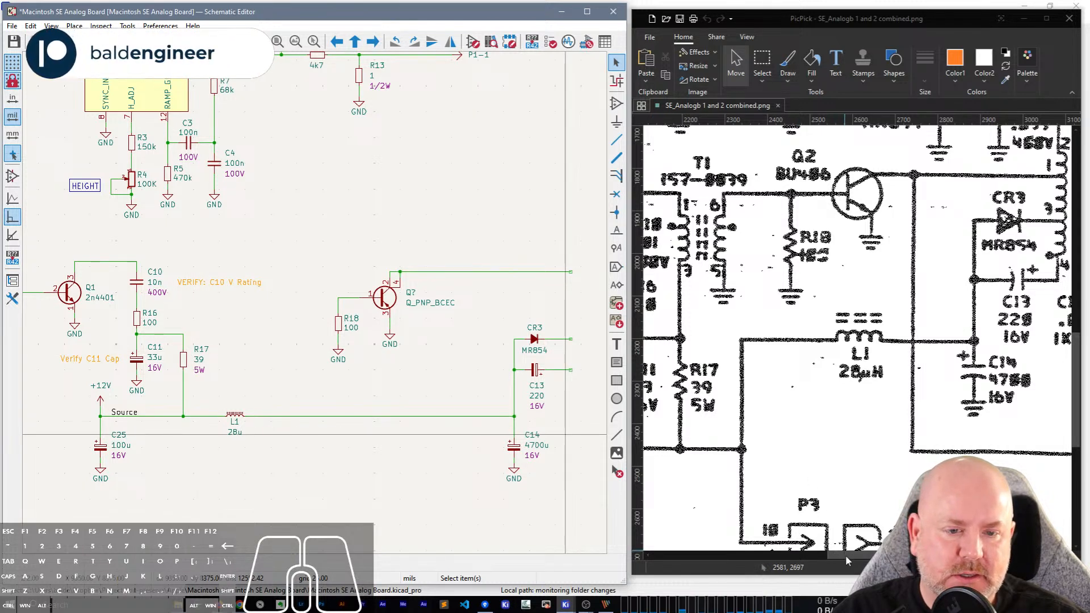
drag(846, 555, 816, 554)
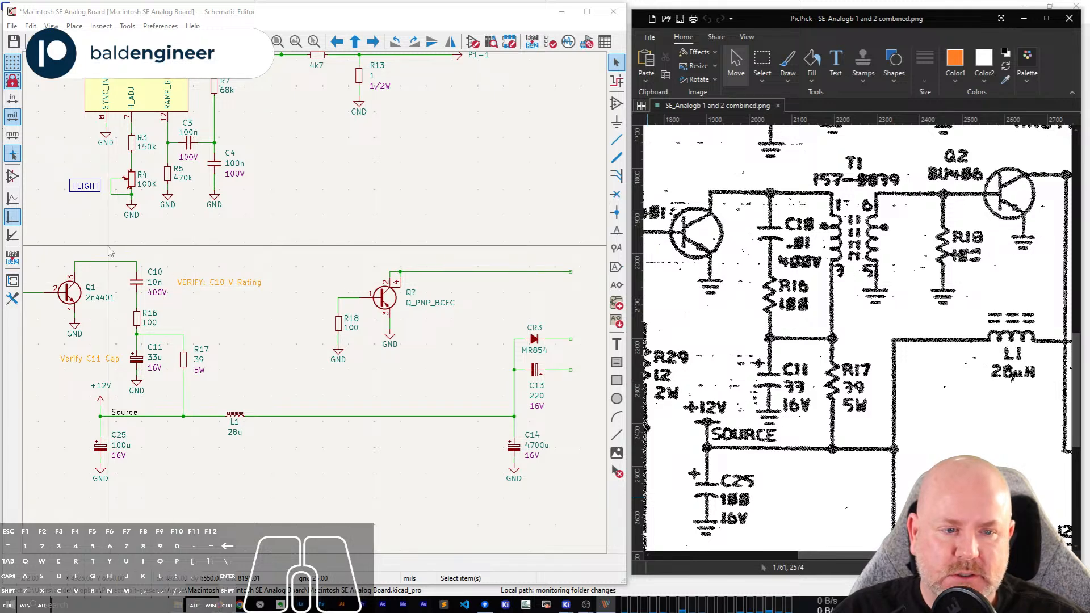
scroll(110, 250, down, 2)
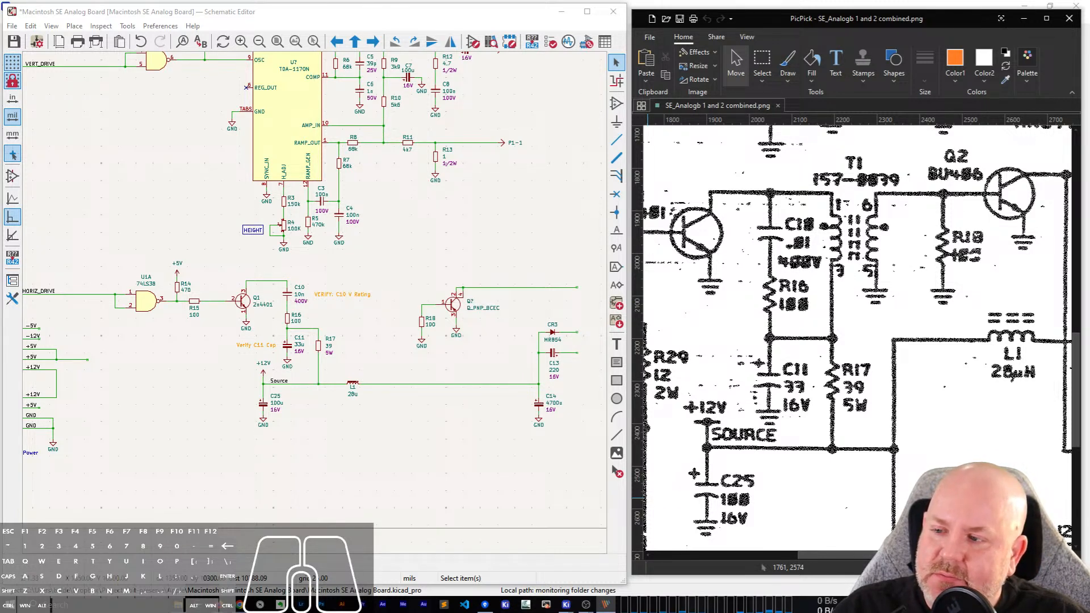
Switch to the browser and search Google in a new tab for the copied part number SN74LV8151DWR.
click(617, 498)
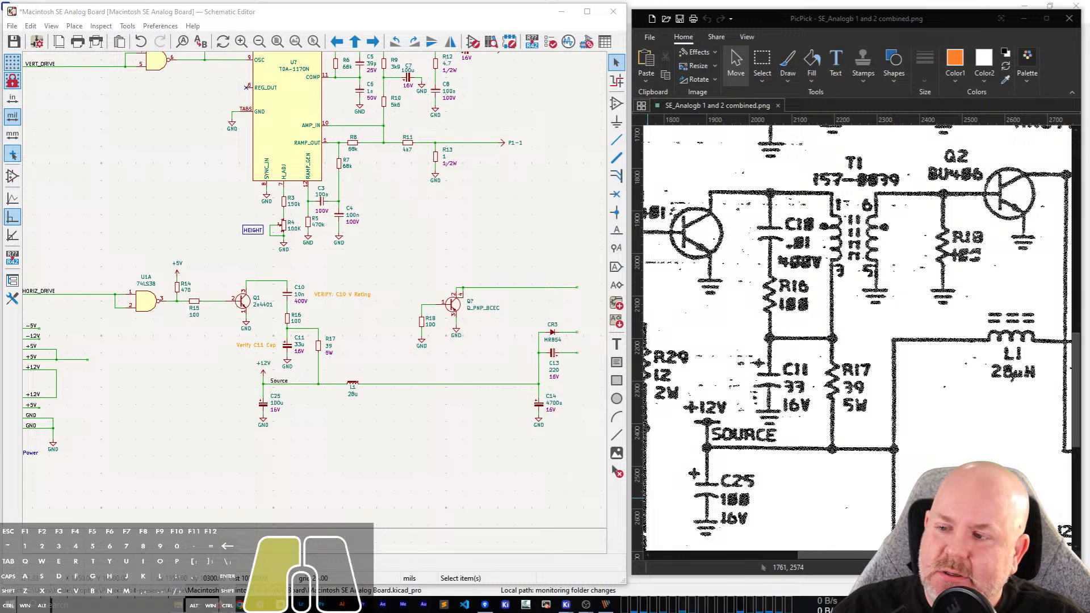
key(ctrl)
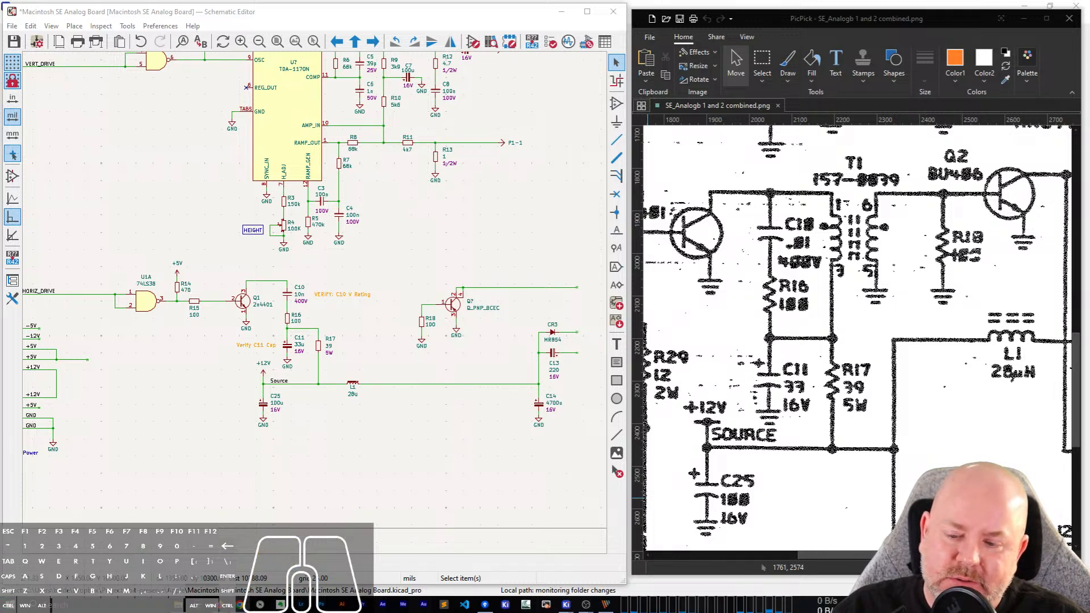
mouse_move(220, 605)
click(278, 556)
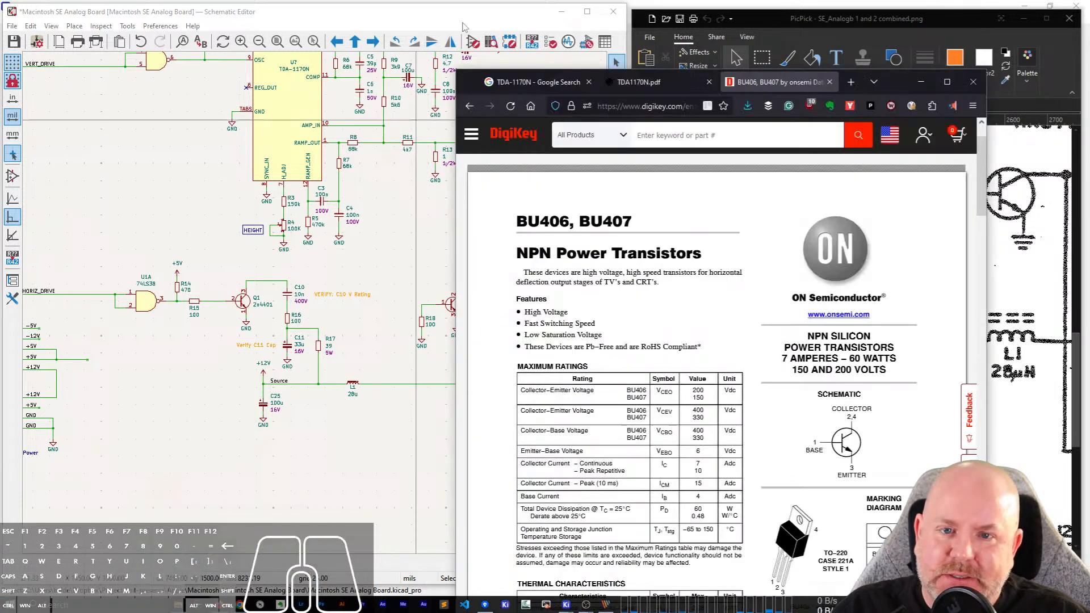
click(852, 81)
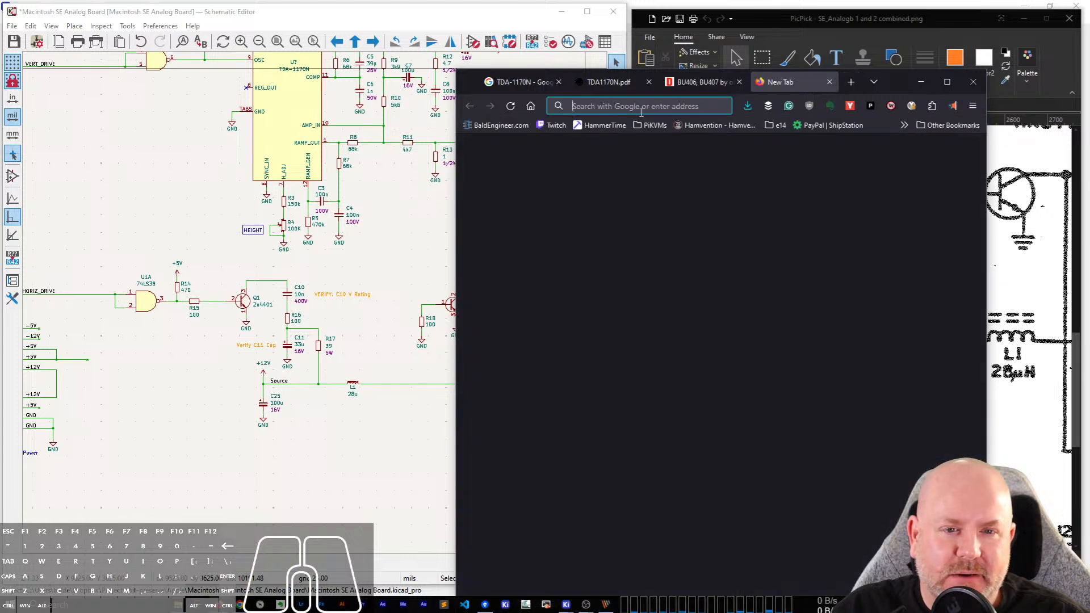
click(633, 105)
text(SN74LV8151DWR)
key(Return)
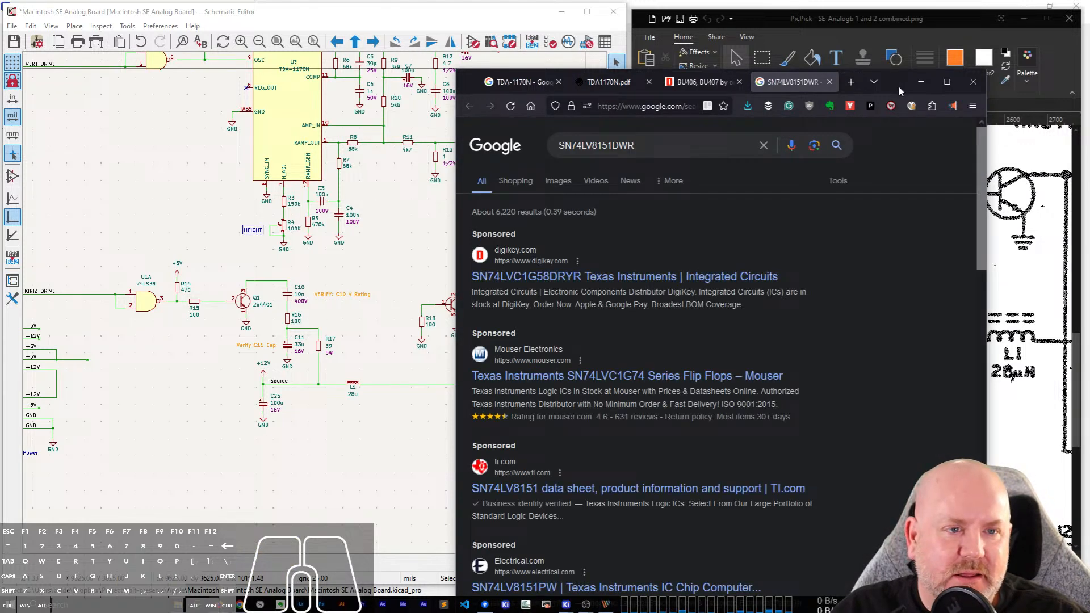
Open the Texas Instruments SN74LV8151 product page from the search results, proceeding past the blocked-page warning.
drag(898, 85, 870, 69)
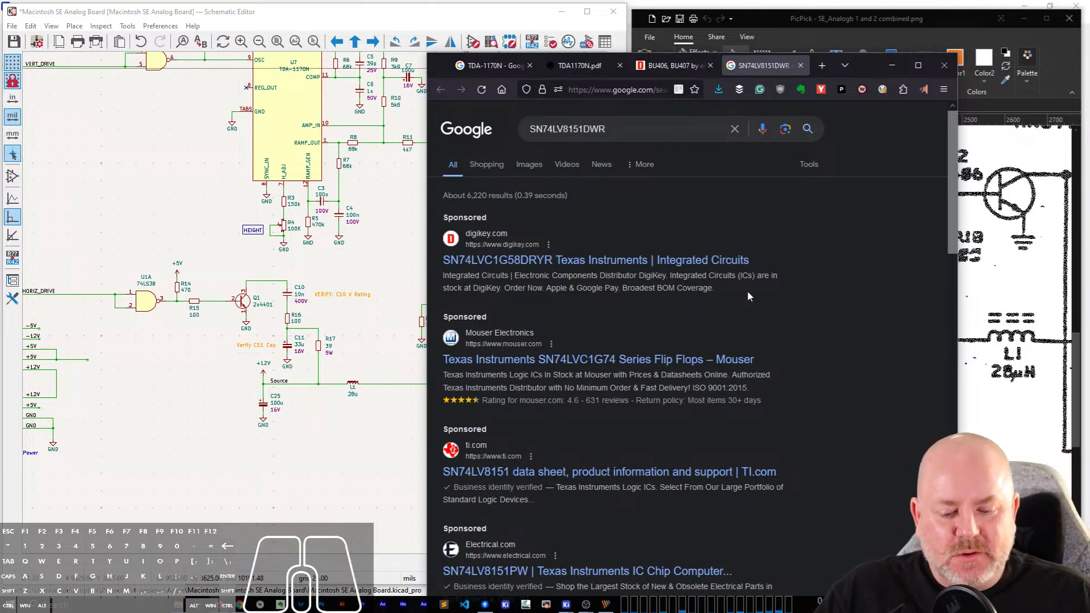
scroll(755, 307, down, 2)
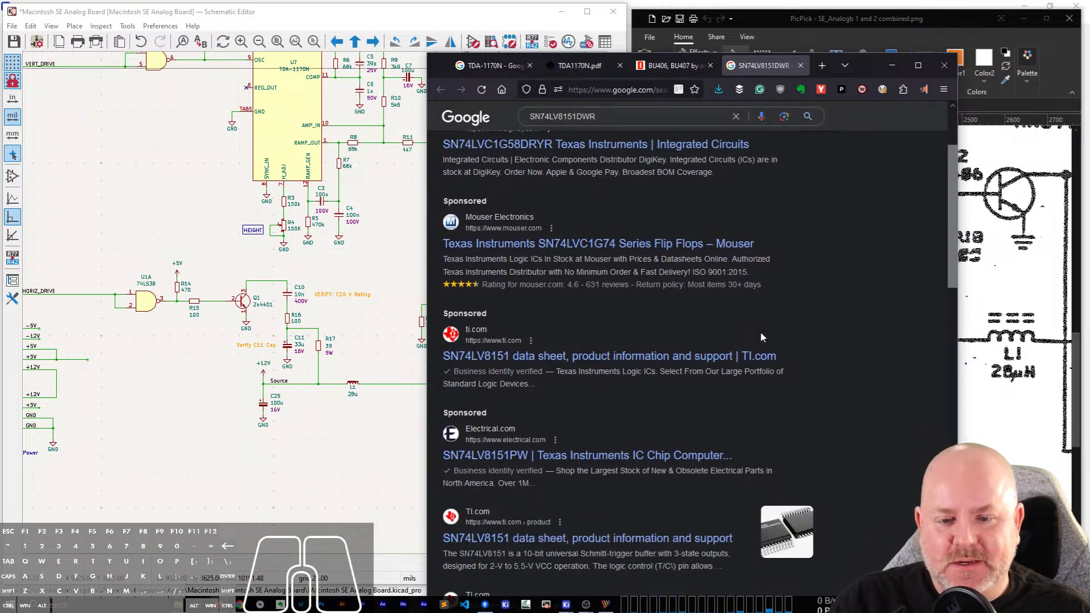
click(556, 358)
click(850, 442)
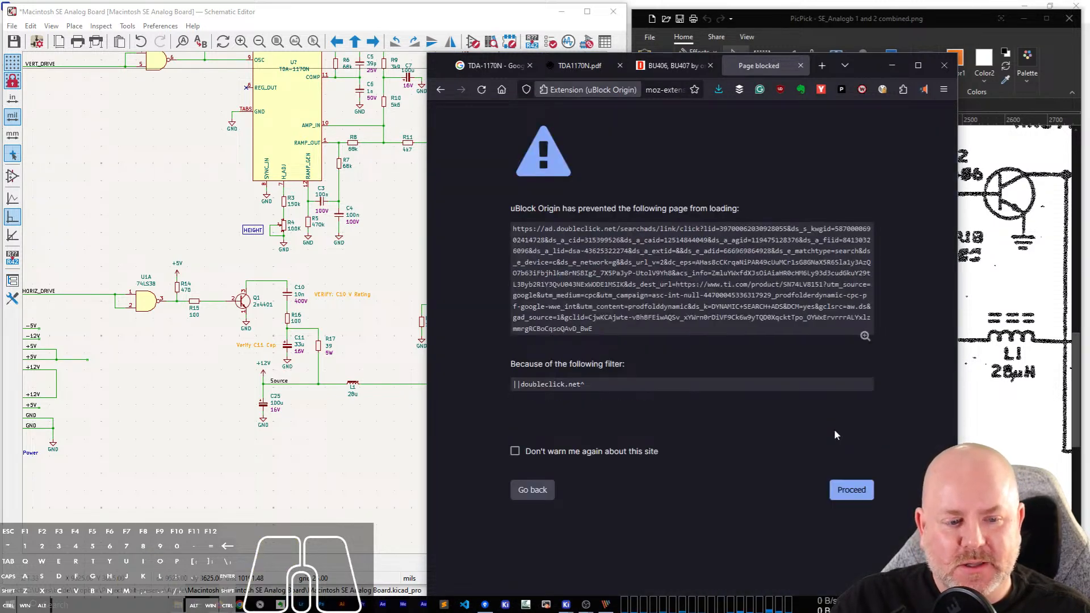
click(849, 501)
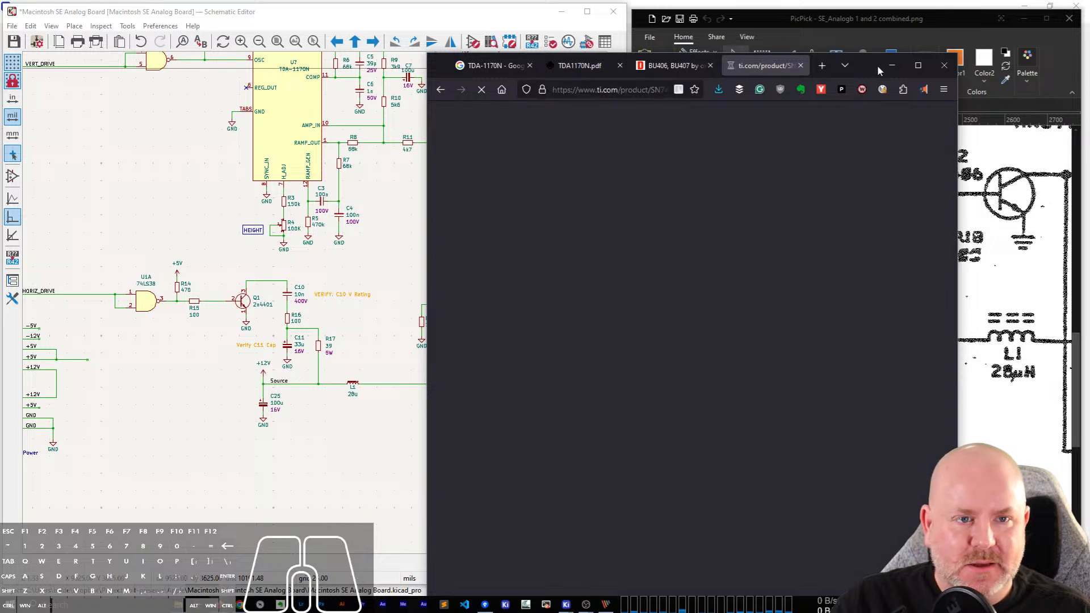
Open the SN74LV8151 datasheet from the product page.
drag(870, 71, 863, 36)
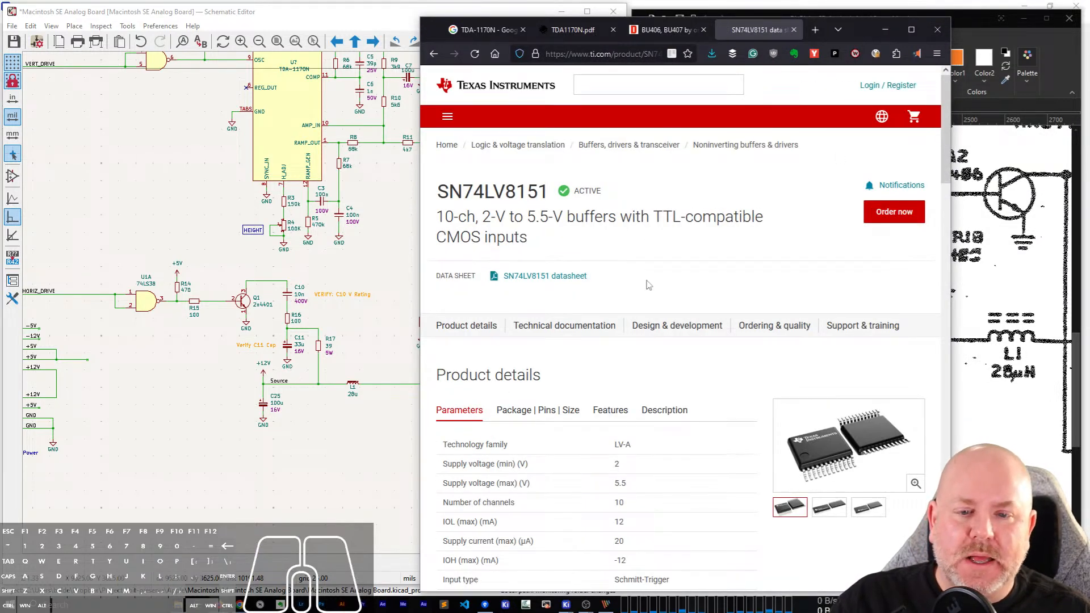
scroll(531, 196, down, 1)
click(508, 220)
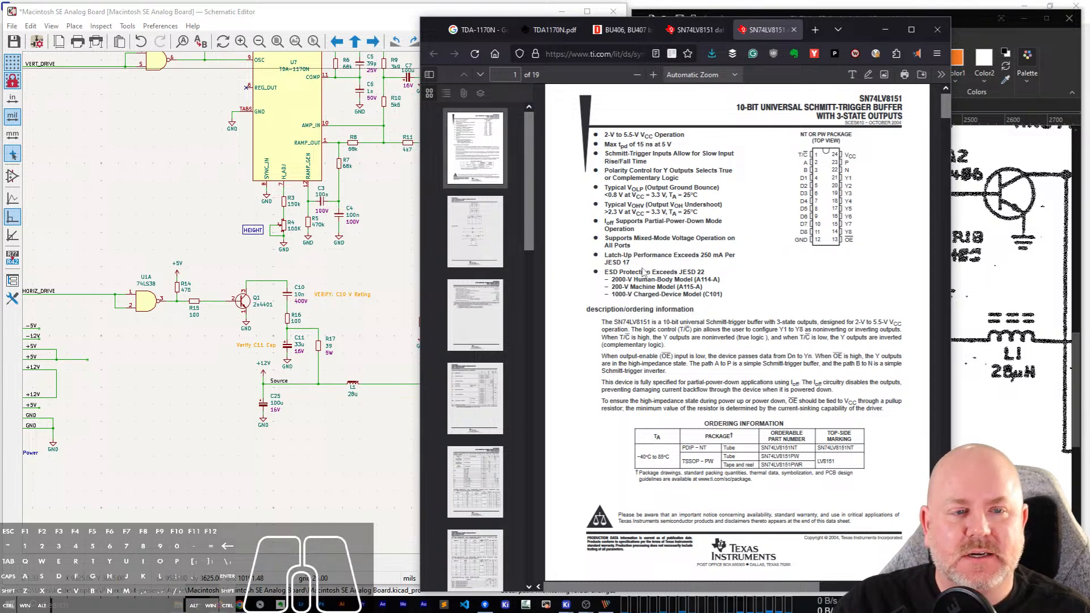
Save the SN74LV8151 datasheet as a PDF file, browsing to the Desktop for its location.
right_click(763, 38)
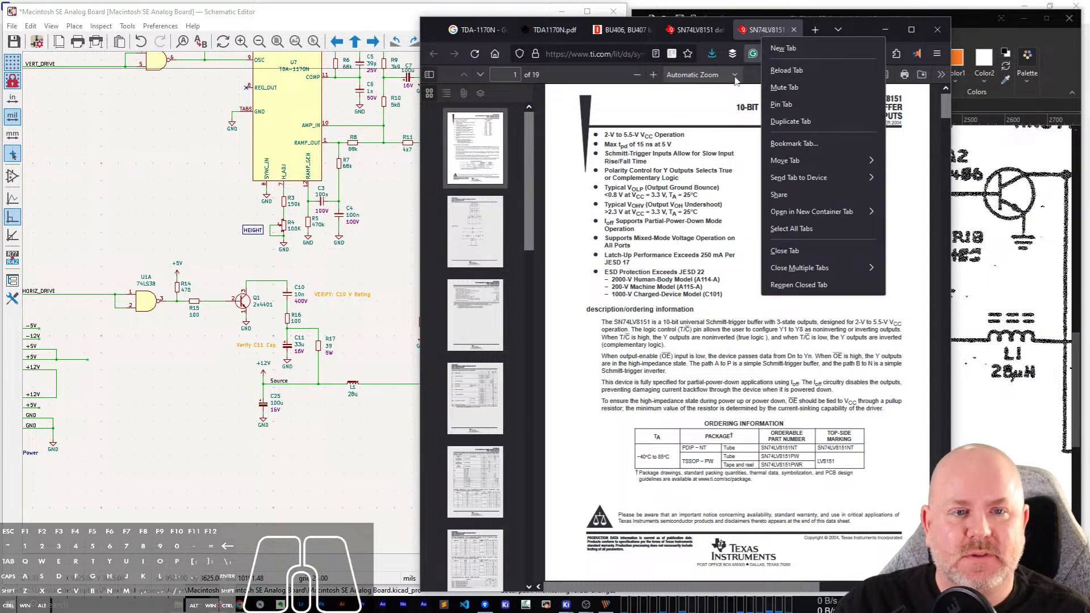
right_click(702, 129)
click(728, 166)
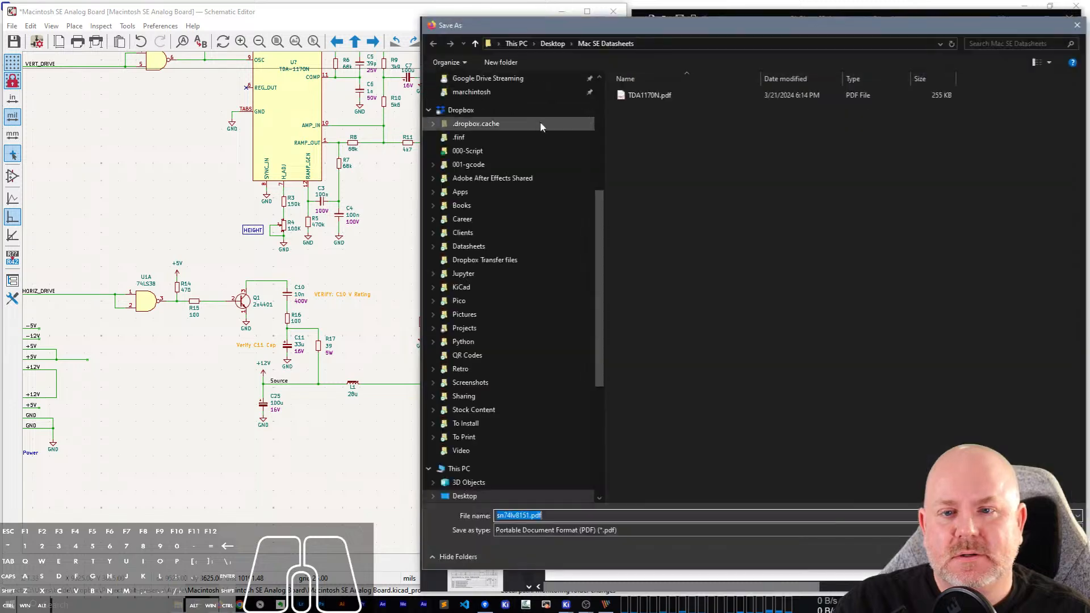
scroll(596, 90, up, 6)
click(565, 101)
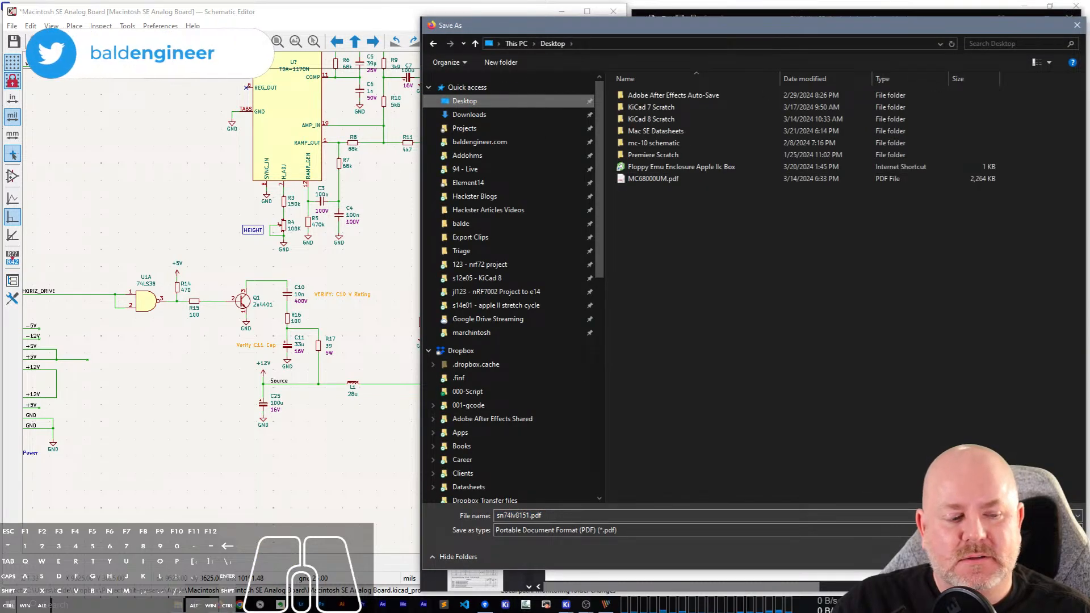
key(Return)
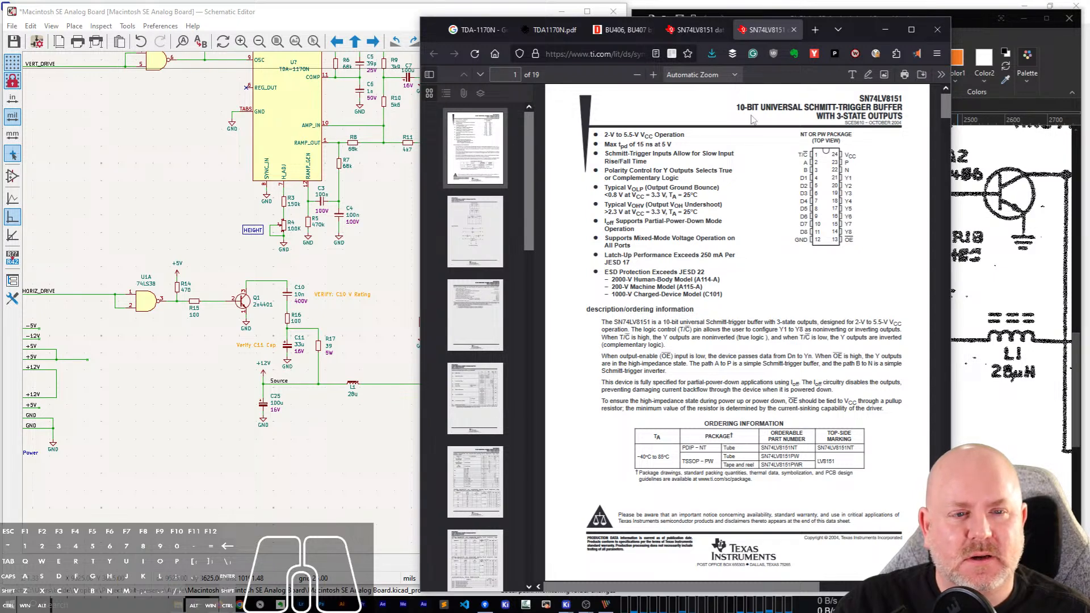
Review the opening pages of the SN74LV8151 datasheet, including its function tables and logic diagram.
click(772, 102)
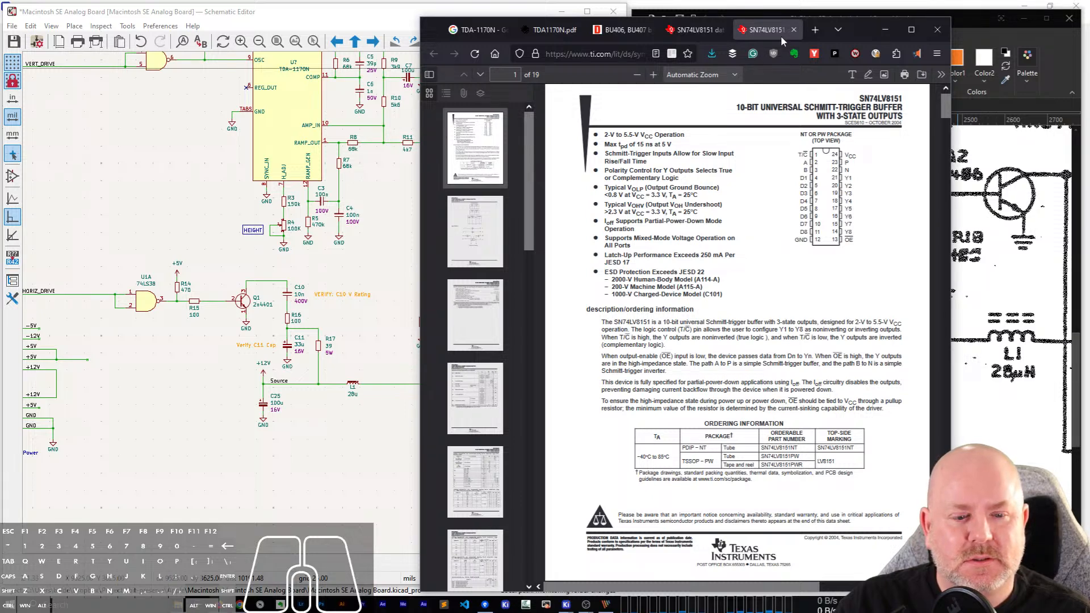
scroll(719, 291, down, 5)
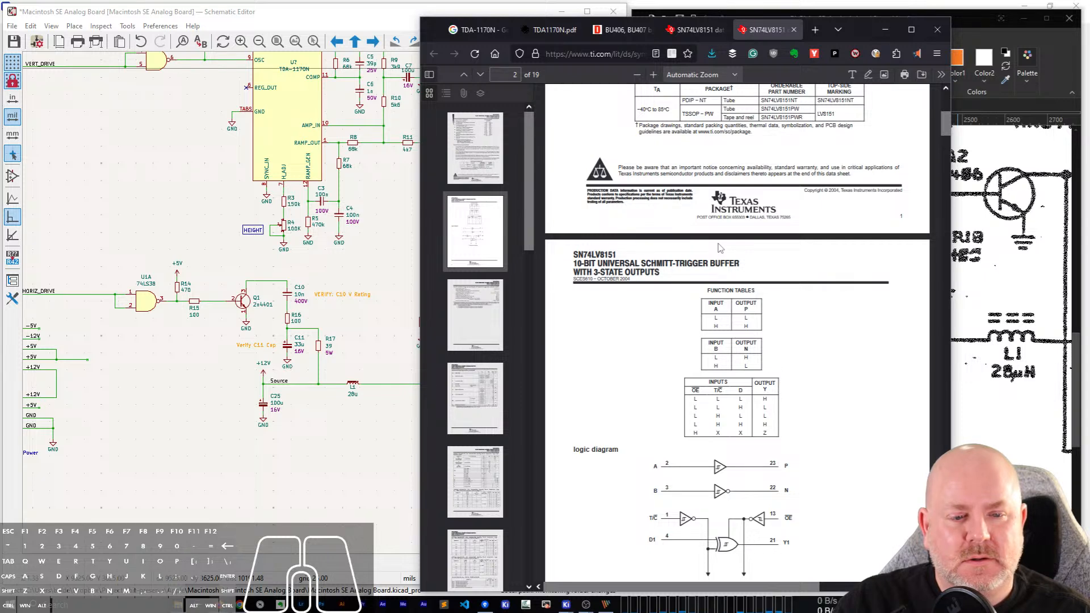
scroll(719, 248, up, 5)
Close the datasheet and product page tabs and return to the scanned original and the KiCad schematic.
key(ctrl+w)
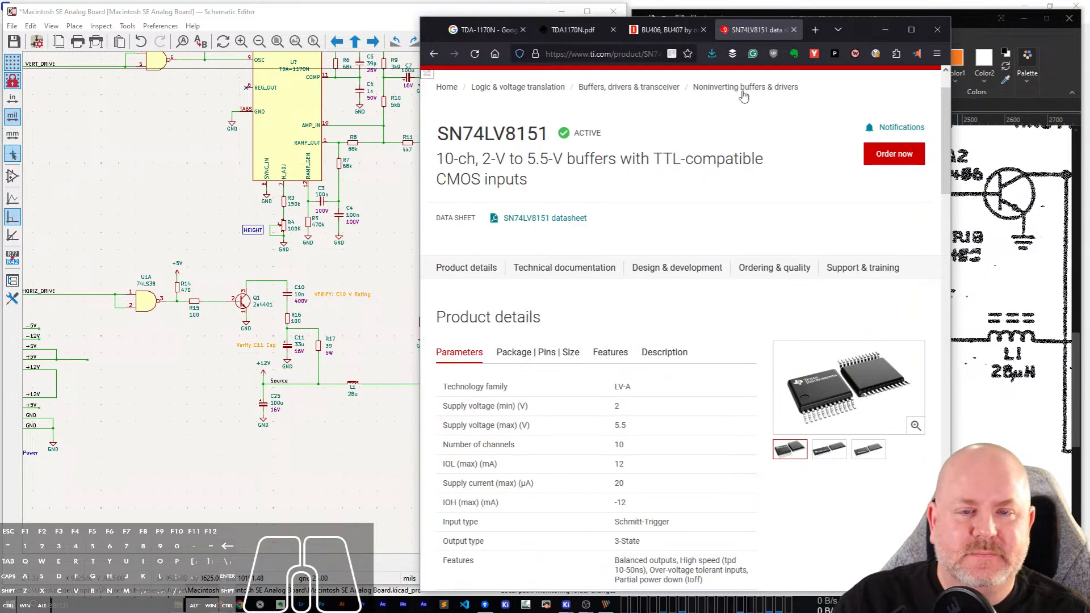
key(ctrl+w)
click(978, 32)
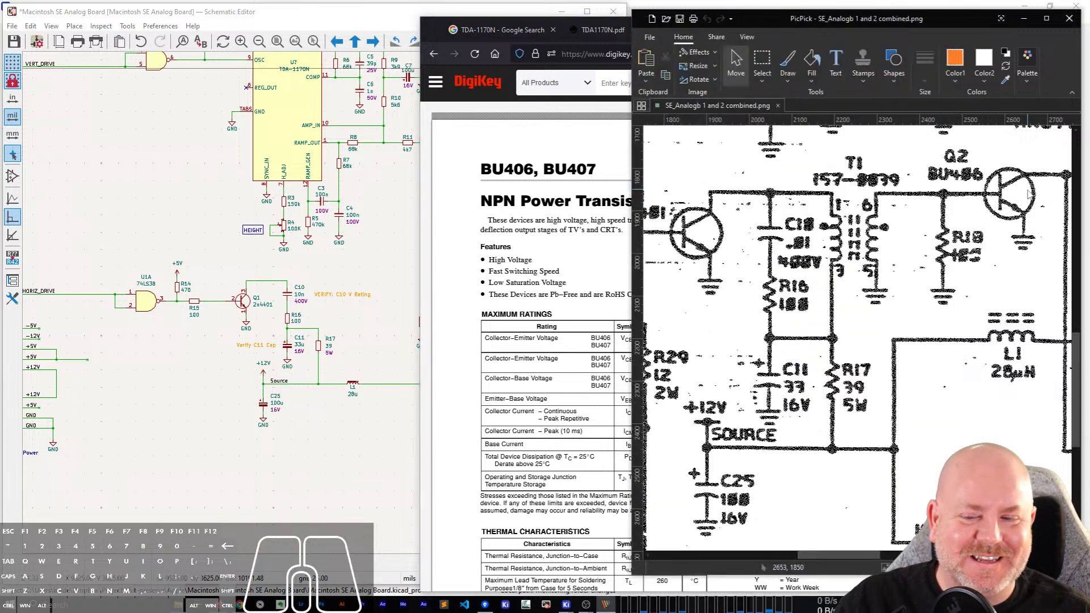
click(182, 370)
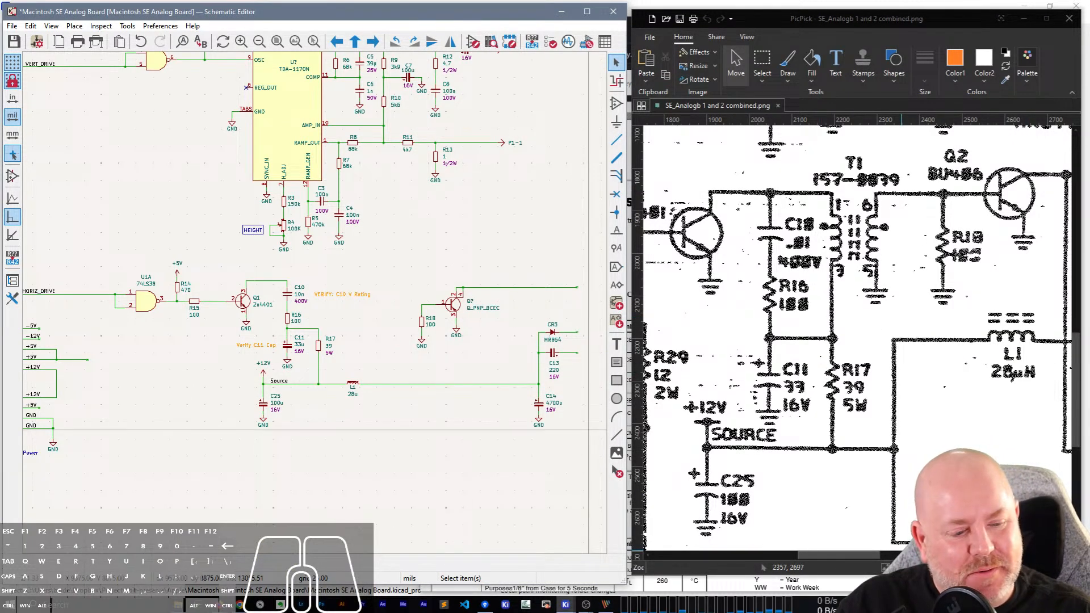
Compare the scan's U1 gate stages with the overall layout of the redrawn schematic.
mouse_move(1029, 568)
mouse_down()
mouse_move(1011, 567)
mouse_move(1024, 568)
mouse_up()
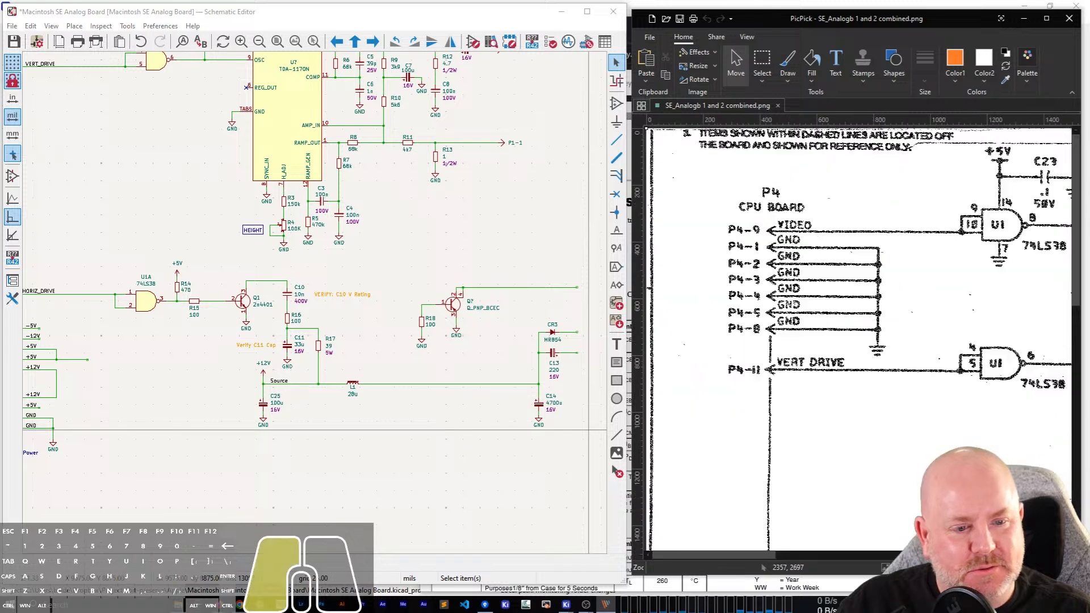
drag(742, 556, 790, 545)
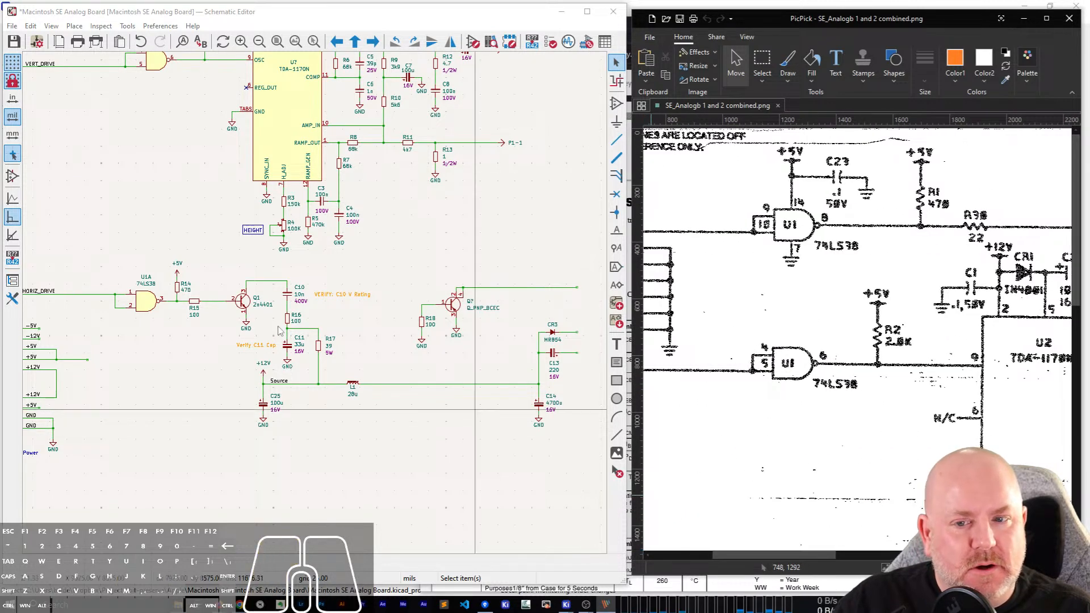
click(202, 238)
scroll(210, 388, down, 2)
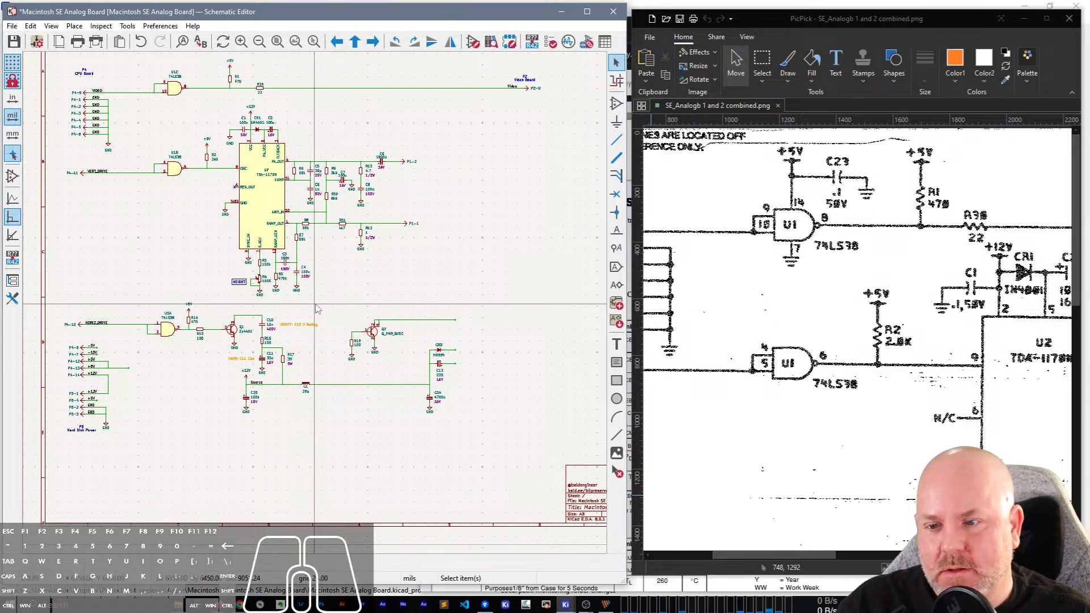
scroll(317, 308, up, 4)
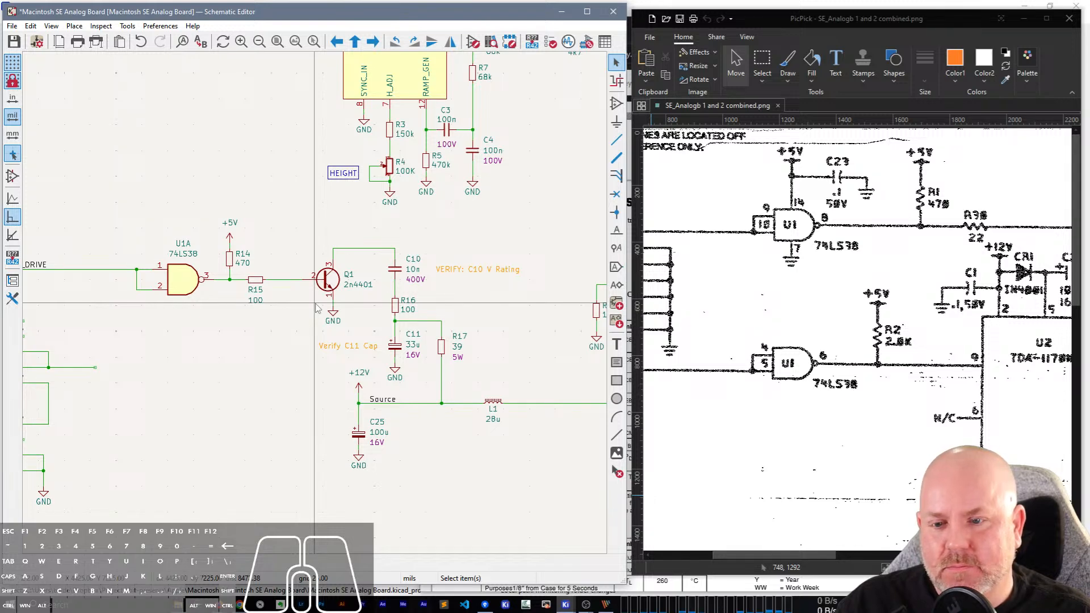
scroll(316, 309, down, 3)
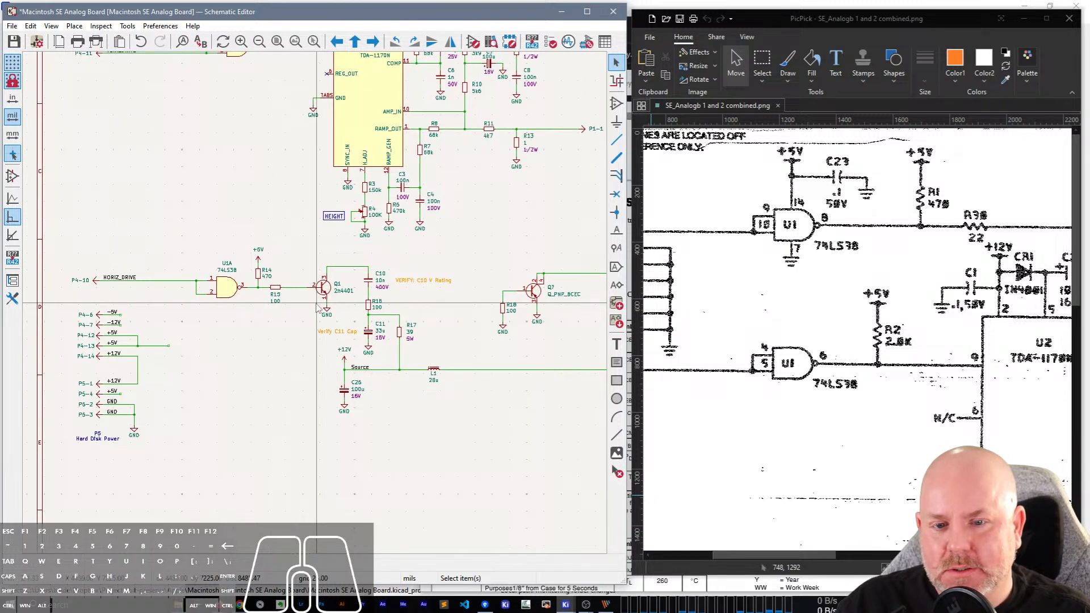
Add a Q_NPN_BCEC transistor symbol below and beside the wired Q_PNP_BCEC transistor near R18.
scroll(555, 287, up, 5)
scroll(316, 308, up, 2)
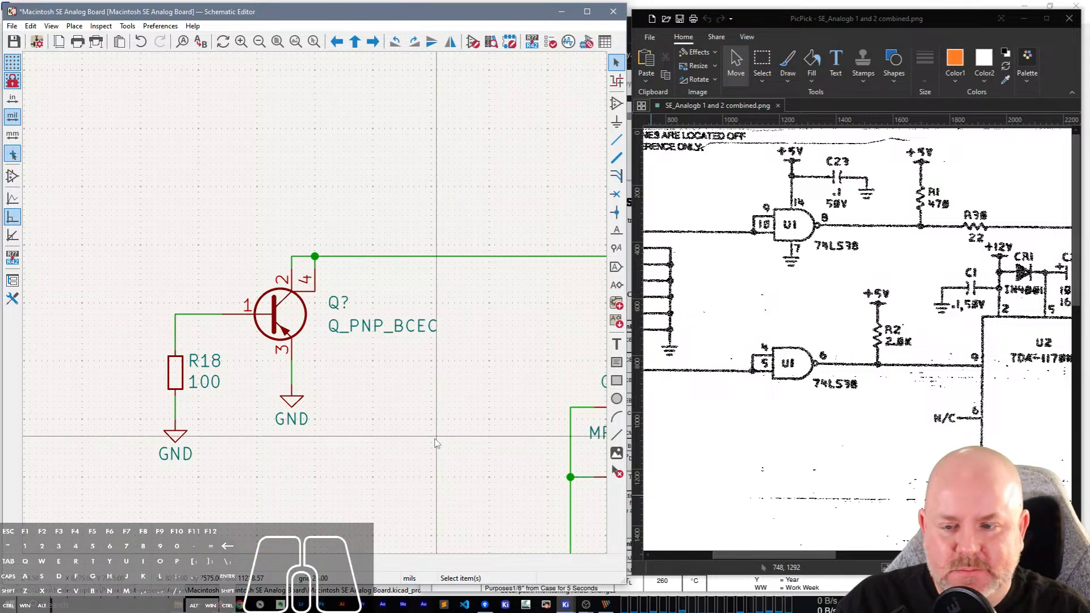
key(a)
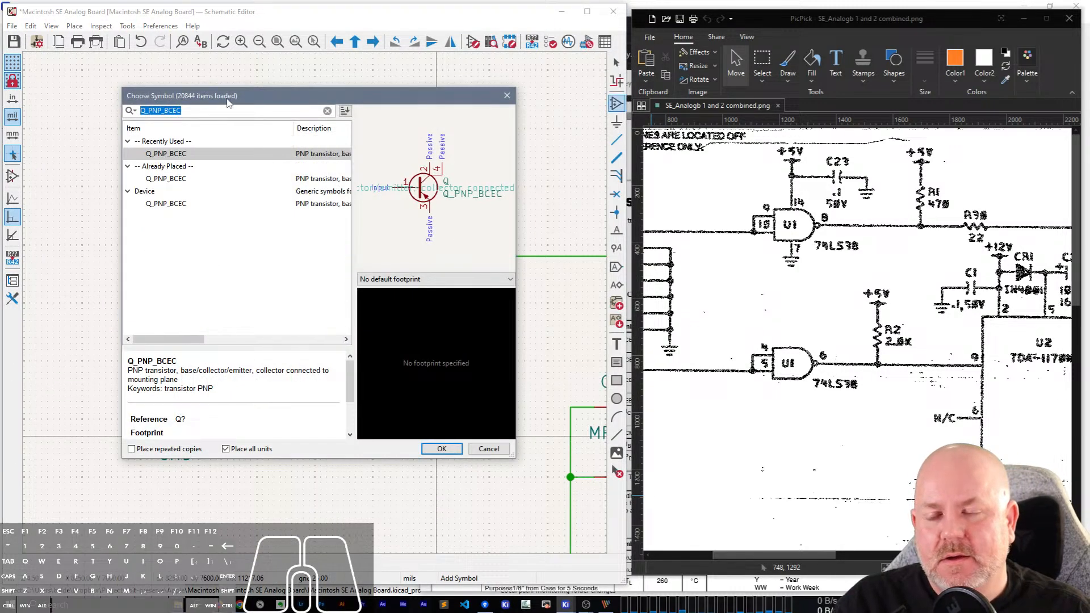
drag(228, 101, 558, 116)
text(Q_NPN)
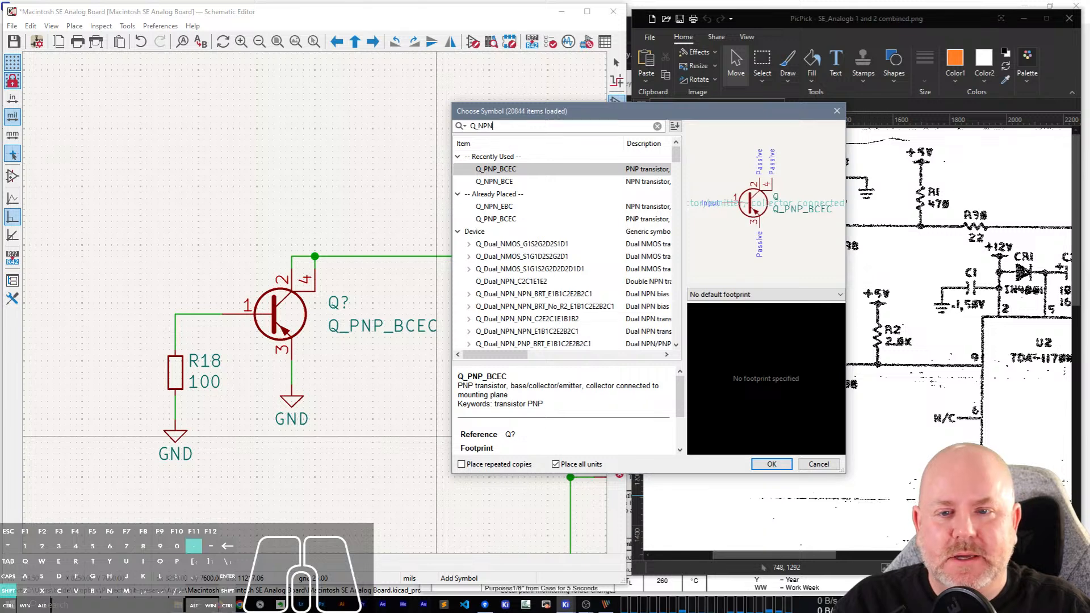
text(_B)
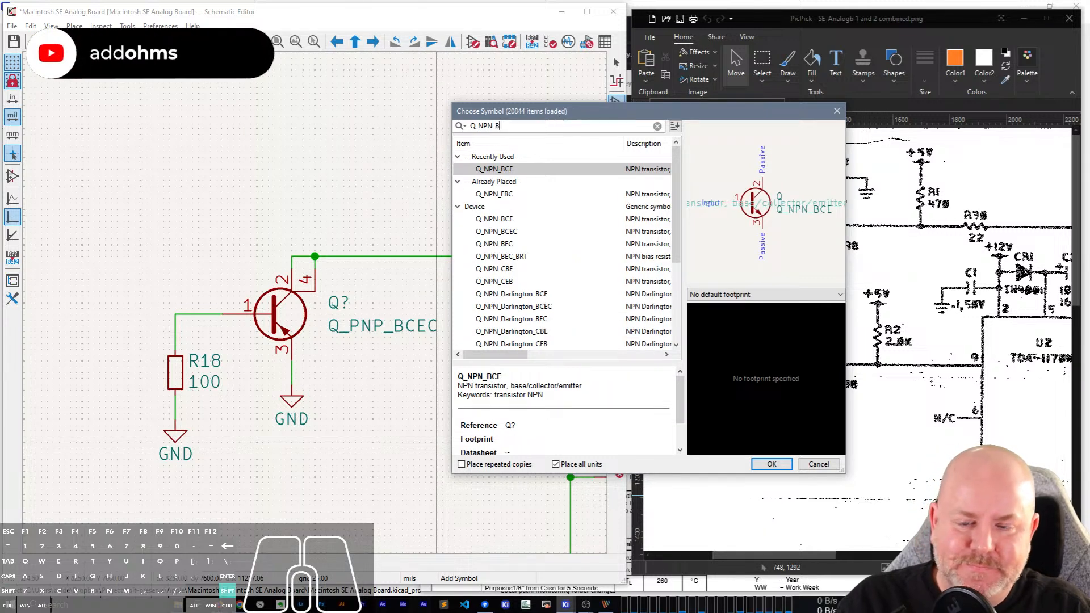
text(CEC)
double_click(501, 170)
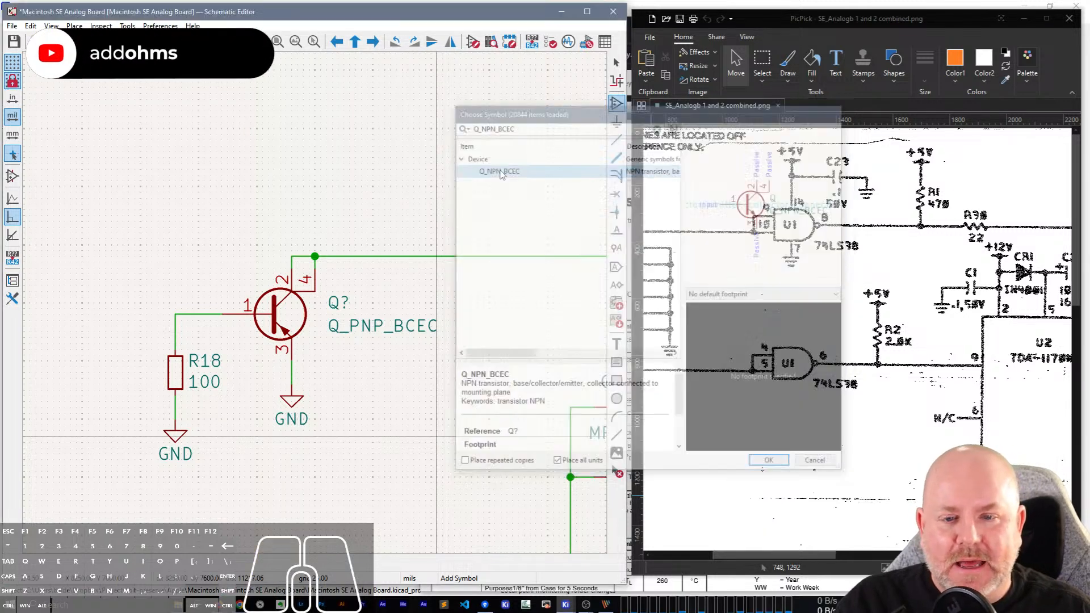
click(387, 420)
Delete the Q_PNP_BCEC transistor and move the Q_NPN_BCEC symbol into its place, aligned with the existing wire ends.
click(271, 336)
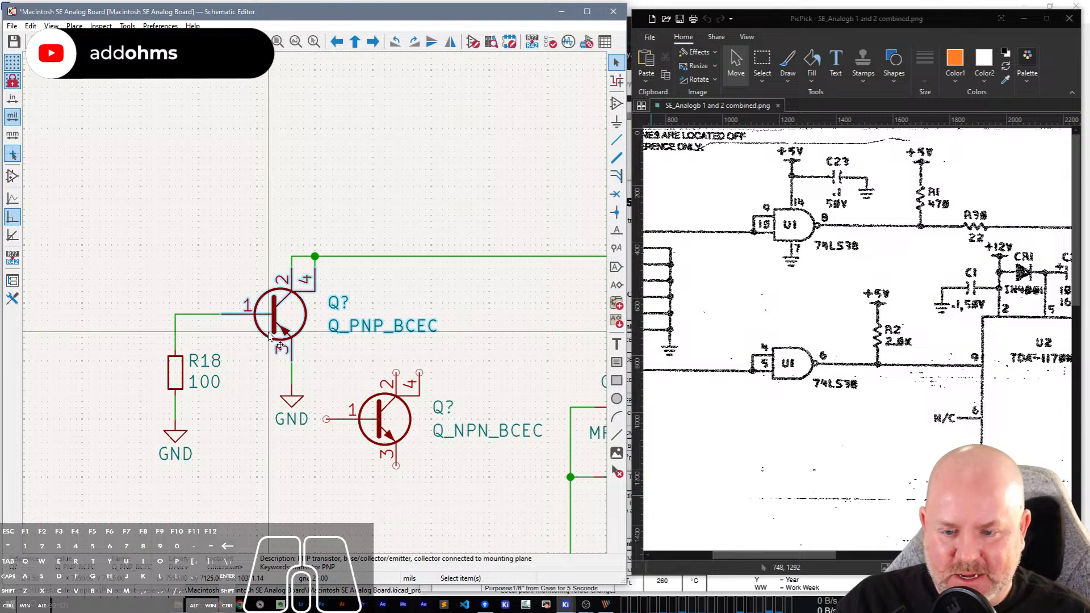
key(Delete)
click(387, 414)
key(m)
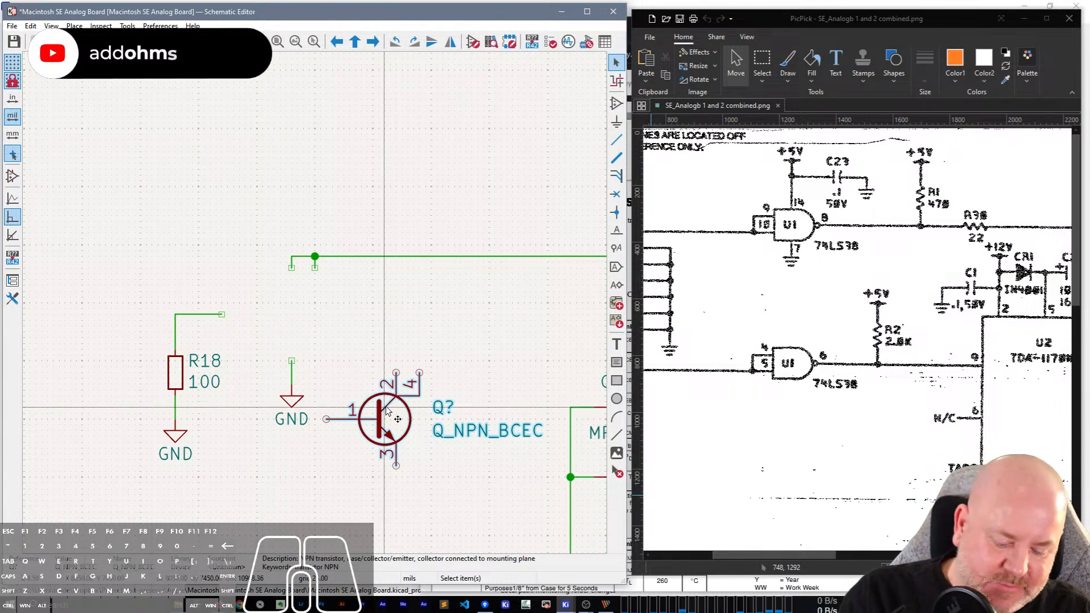
click(223, 314)
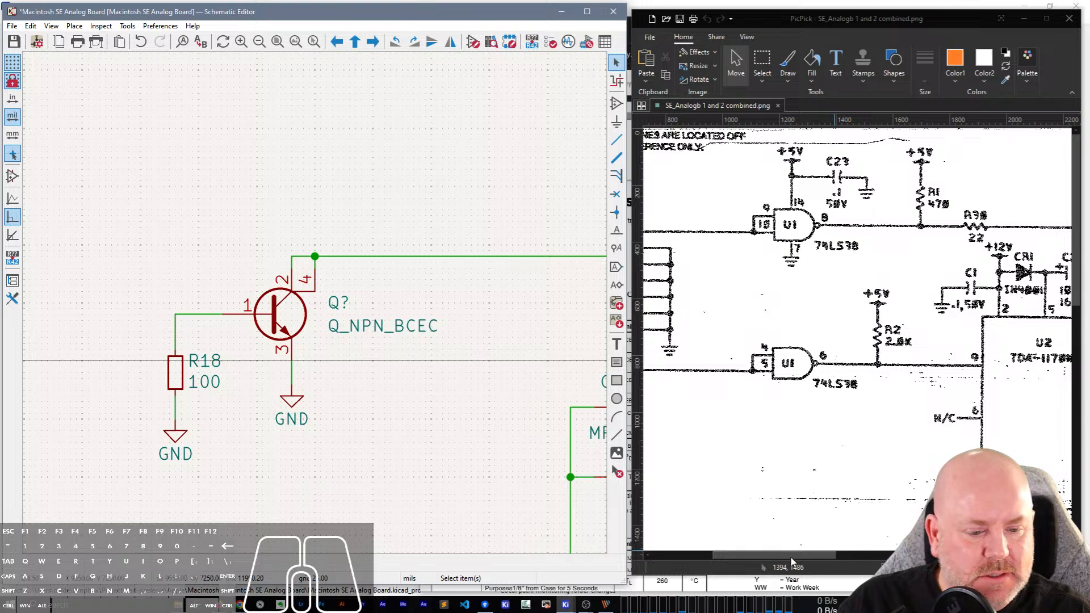
Undo the transistor swap back to Q_PNP_BCEC and redo the placement, deletion and move one by one.
key(ctrl+z)
key(ctrl+z)
key(ctrl+z)
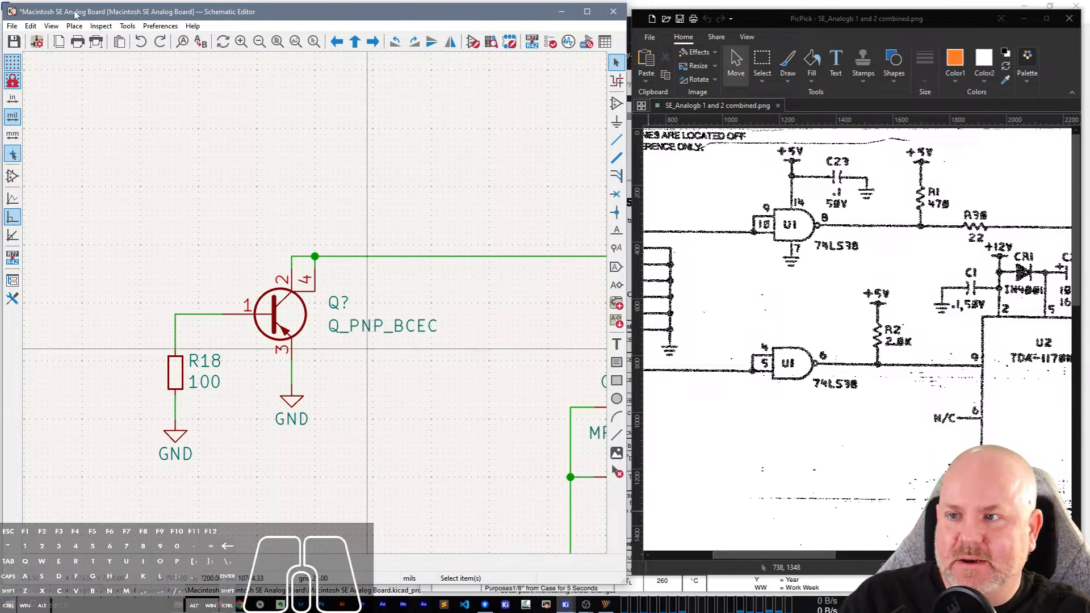
click(32, 25)
click(41, 57)
click(32, 28)
click(38, 45)
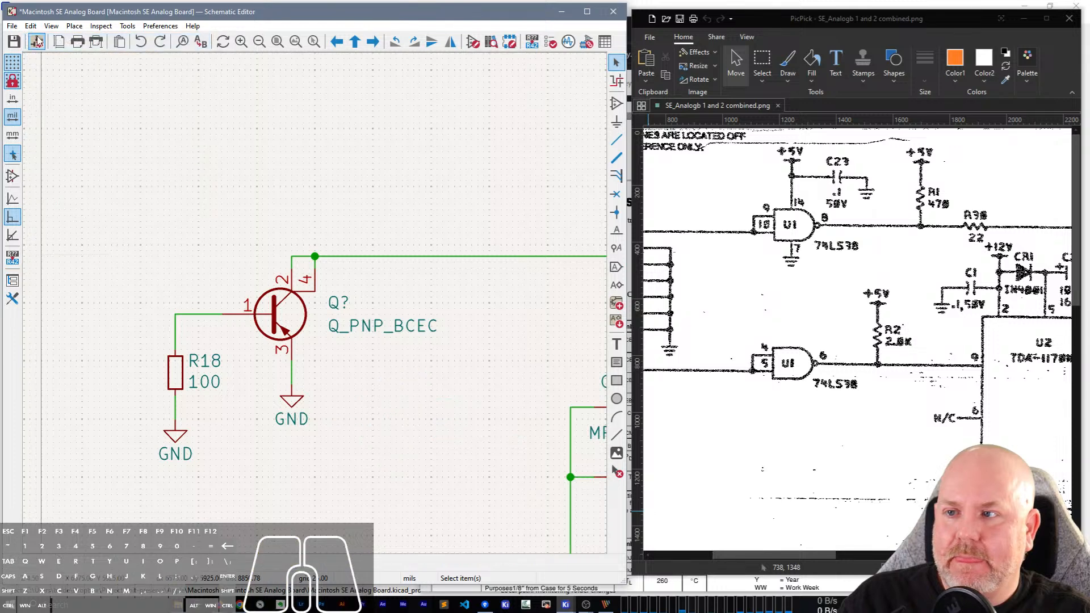
click(33, 28)
click(38, 58)
click(32, 27)
click(36, 57)
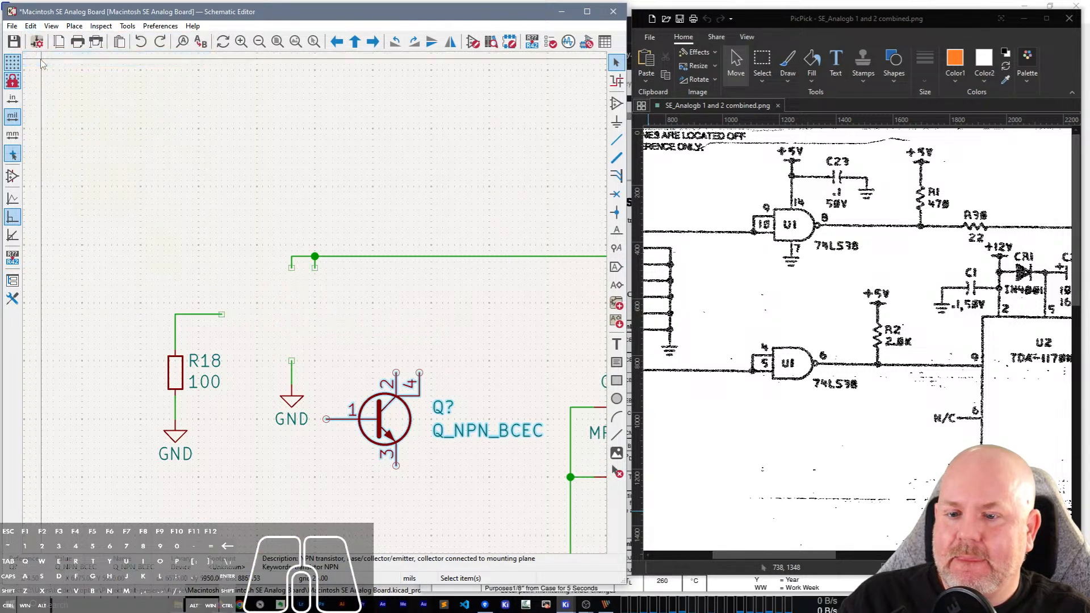
click(32, 25)
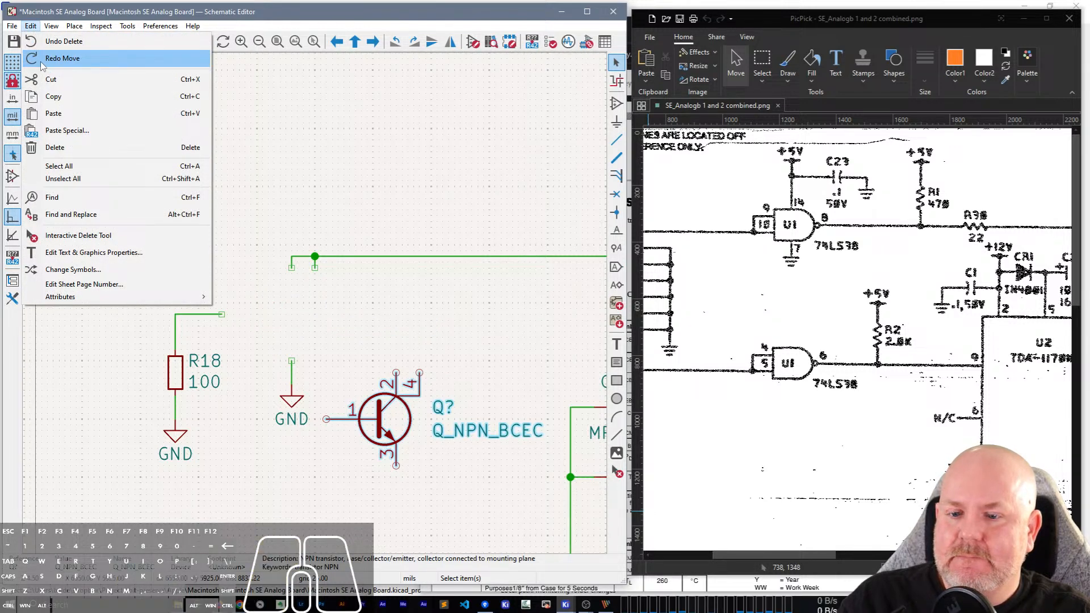
click(40, 58)
Save the schematic and consult the scan's circuit around Q1, T1 and Q2.
key(ctrl+s)
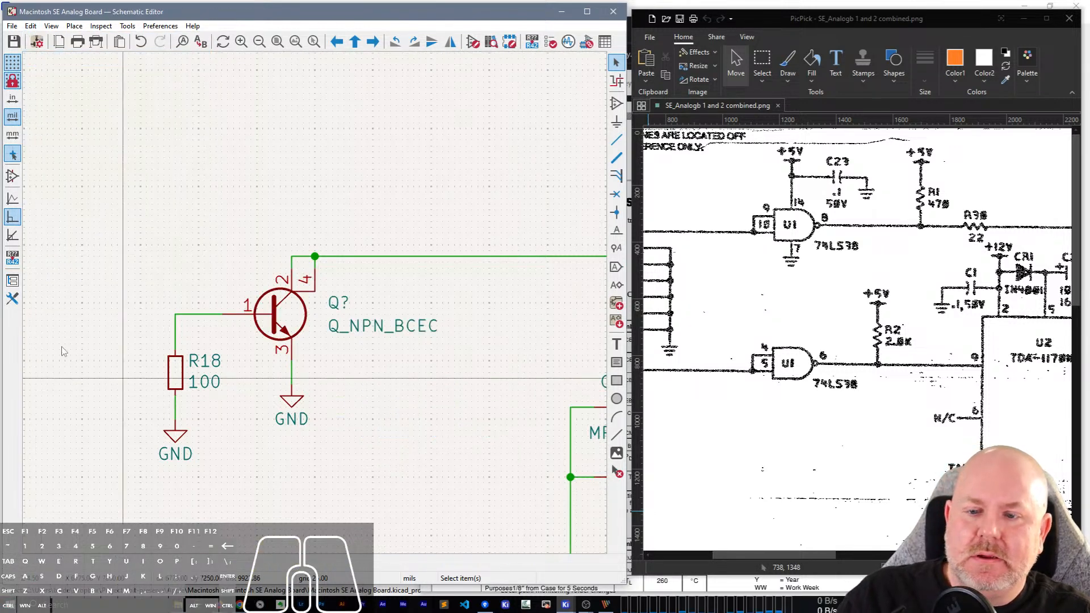
click(811, 559)
drag(809, 555, 886, 555)
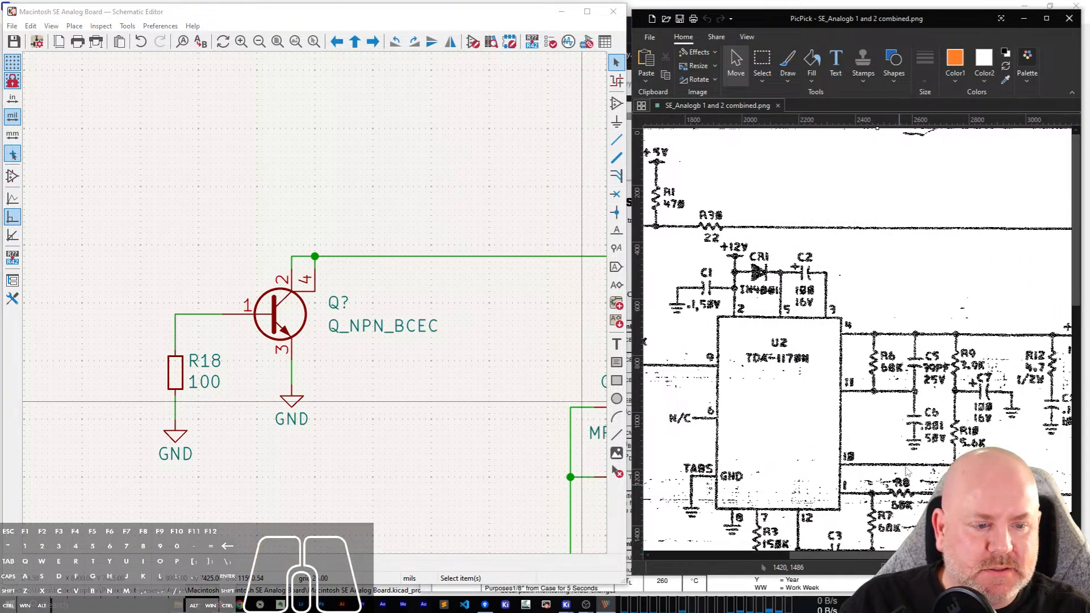
scroll(907, 472, down, 5)
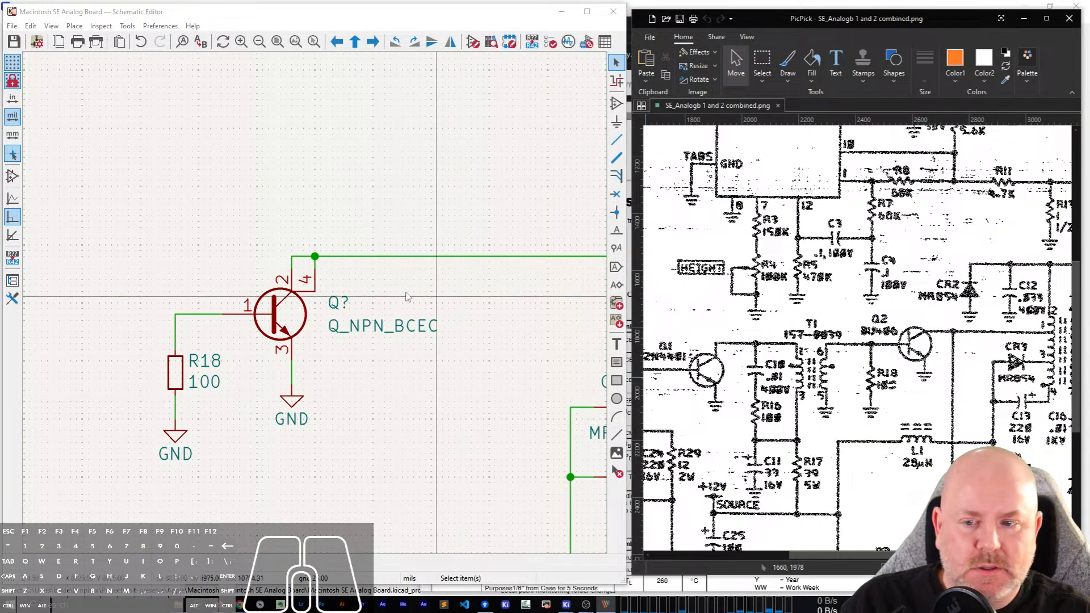
Set the reference designator of the NPN transistor beside R18 to Q2.
click(343, 302)
key(w)
key(Escape)
key(Escape)
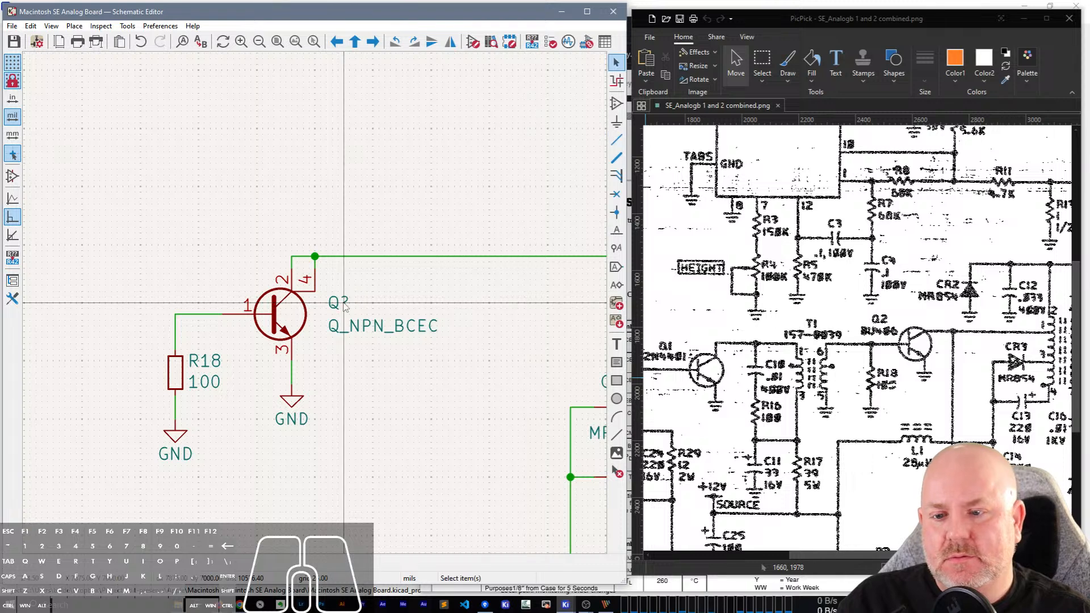
click(344, 302)
text(e2)
key(Return)
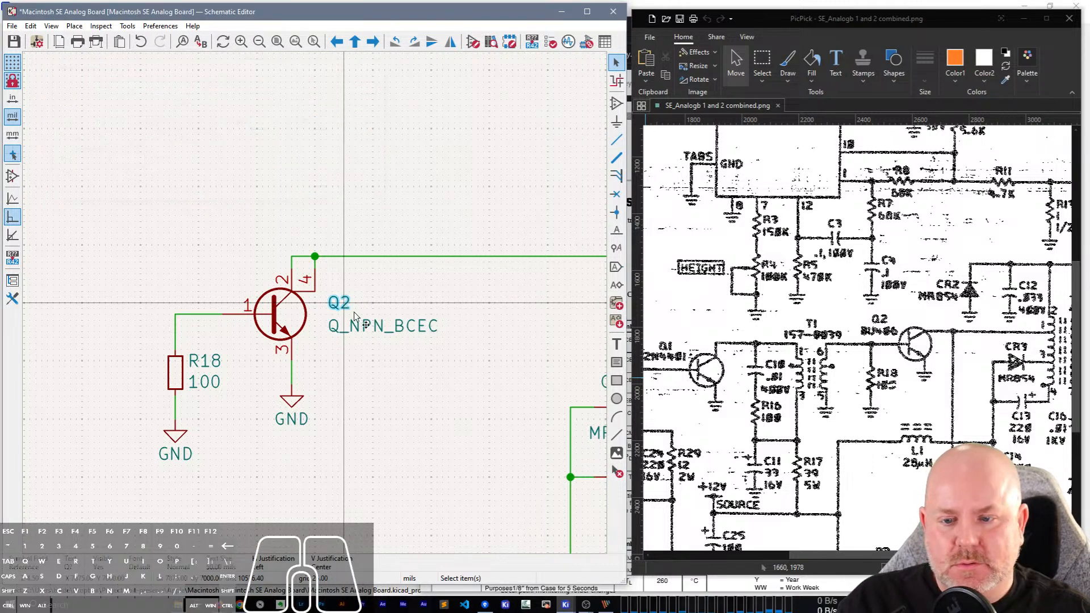
Set the value of transistor Q2 to BU406.
click(364, 326)
key(e)
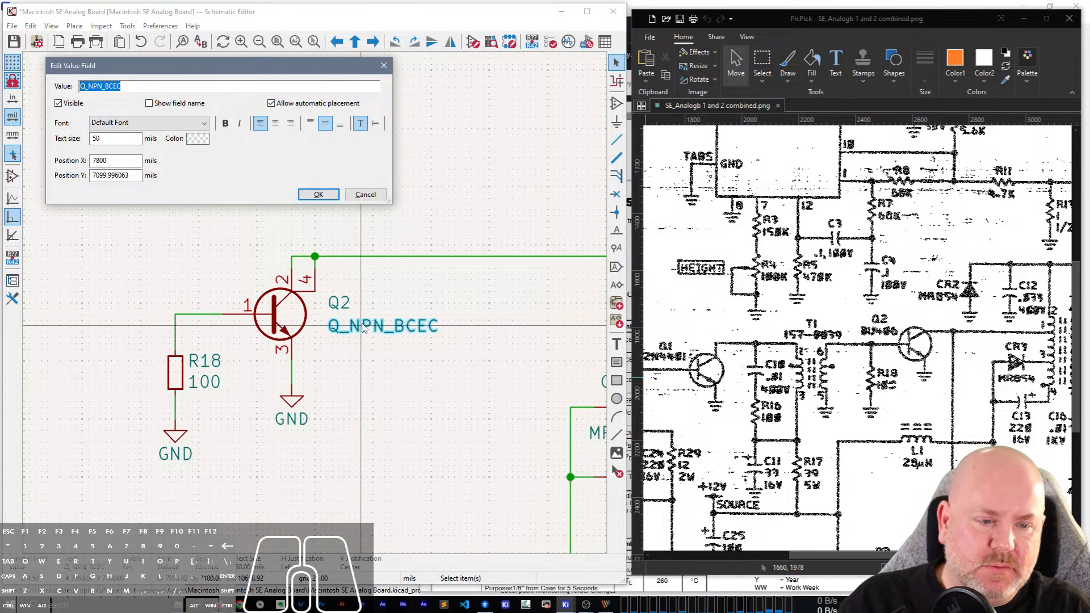
text(BU406)
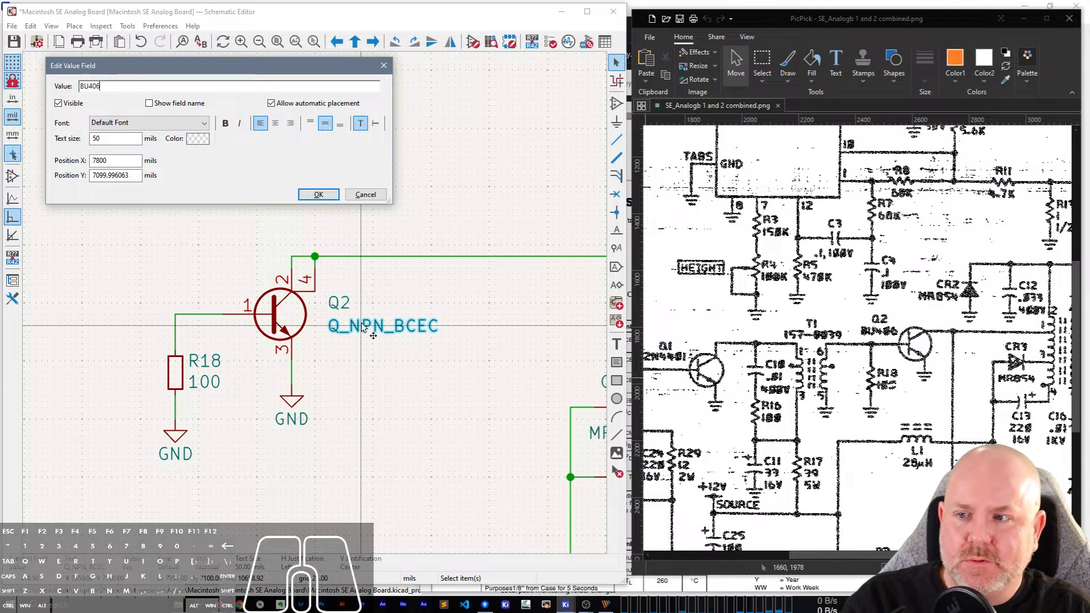
key(Return)
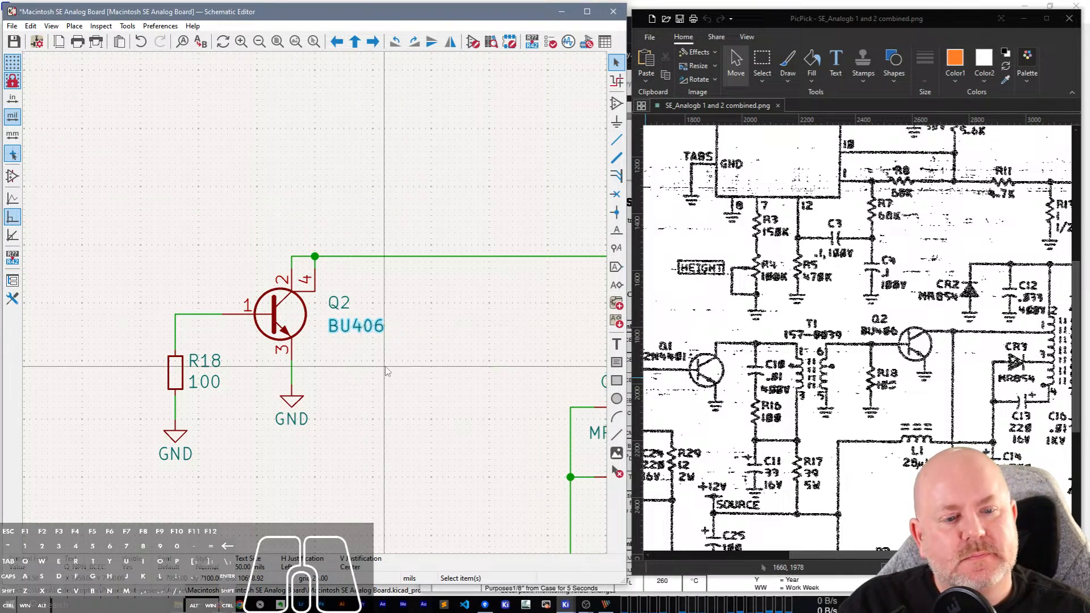
click(398, 386)
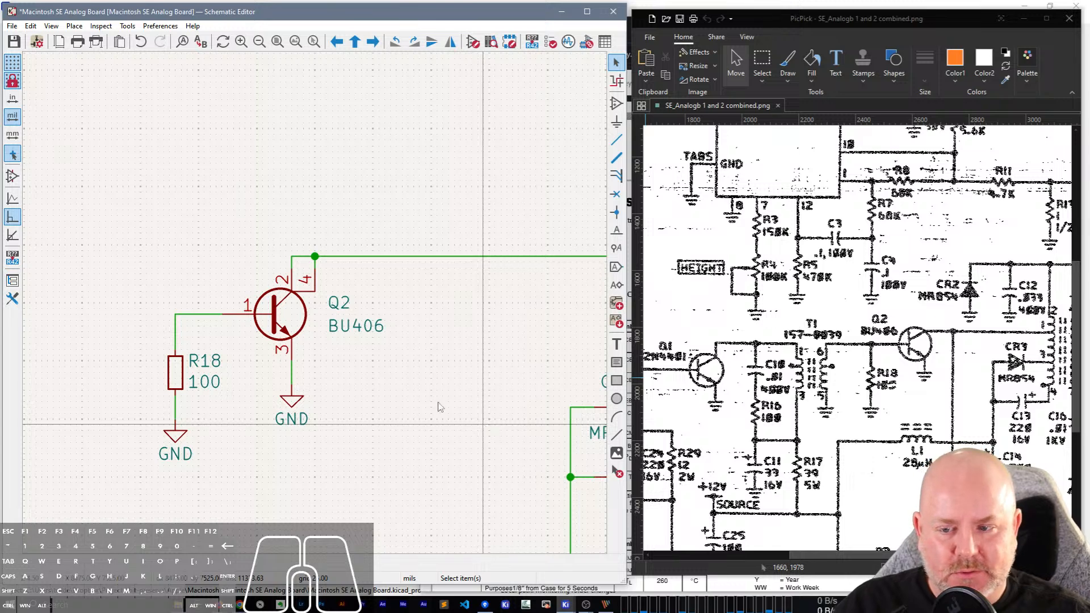
Compare the redrawn Q1, L1 and Q2 section with the scan's T1 and T2 circuitry, and save the schematic.
scroll(265, 263, down, 4)
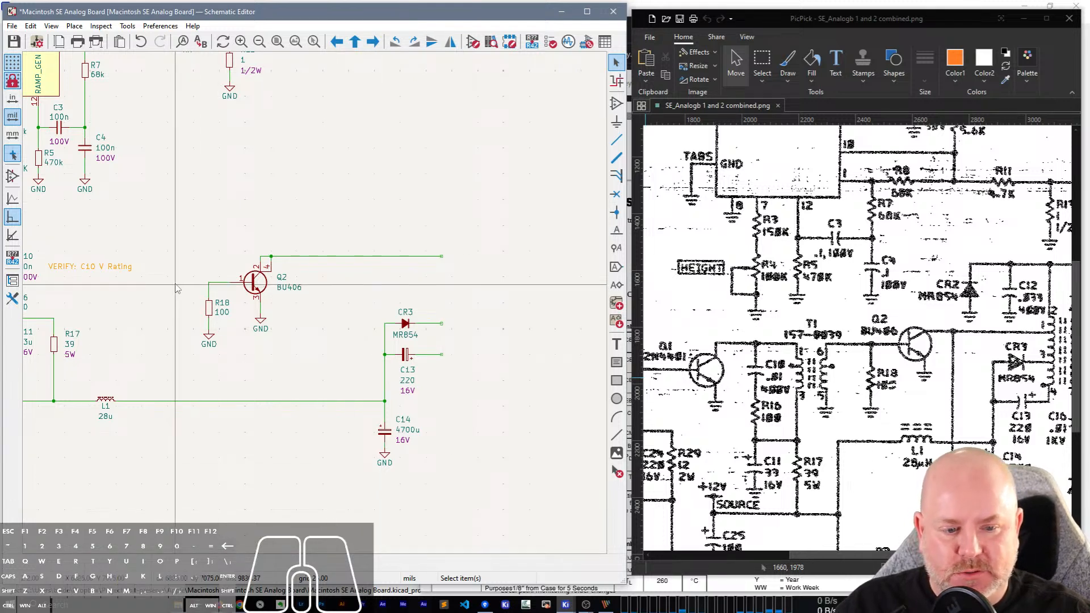
drag(1081, 260, 1081, 319)
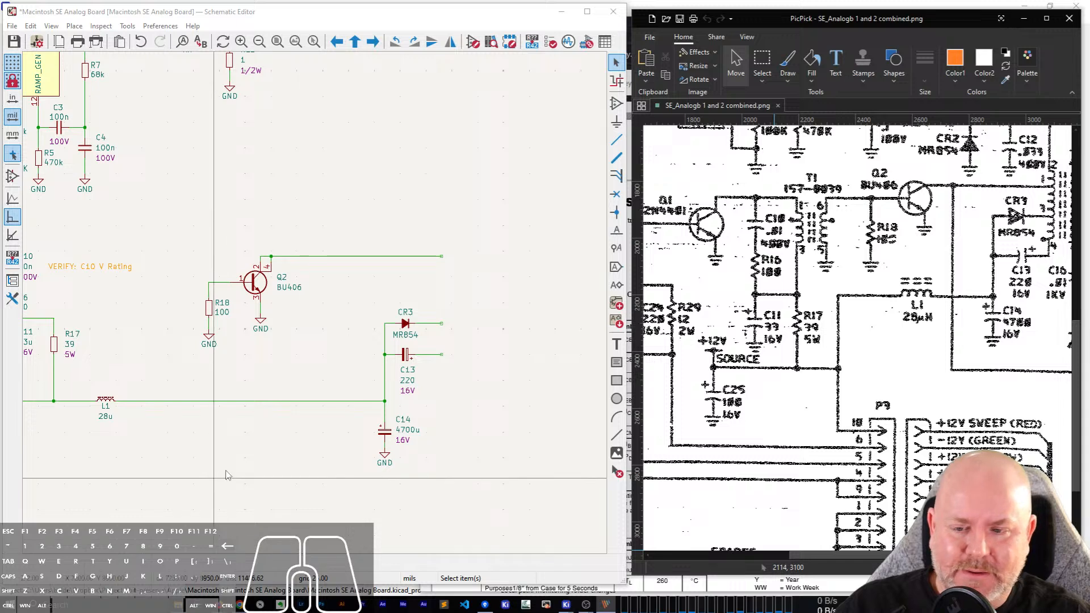
scroll(256, 454, down, 1)
click(220, 230)
scroll(157, 234, up, 1)
scroll(317, 307, up, 1)
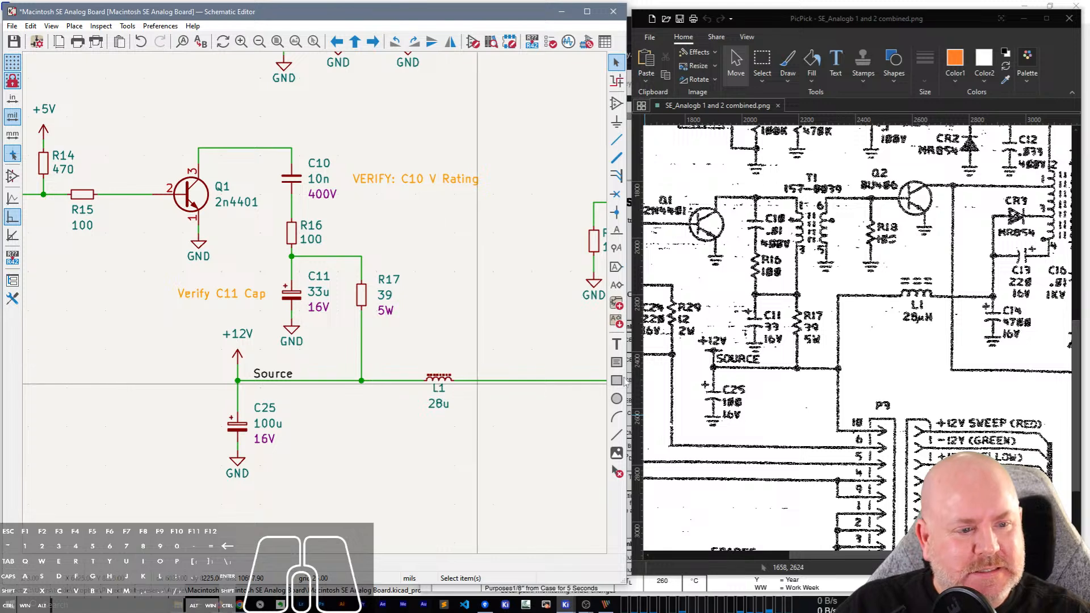
drag(857, 534, 671, 534)
drag(914, 556, 963, 556)
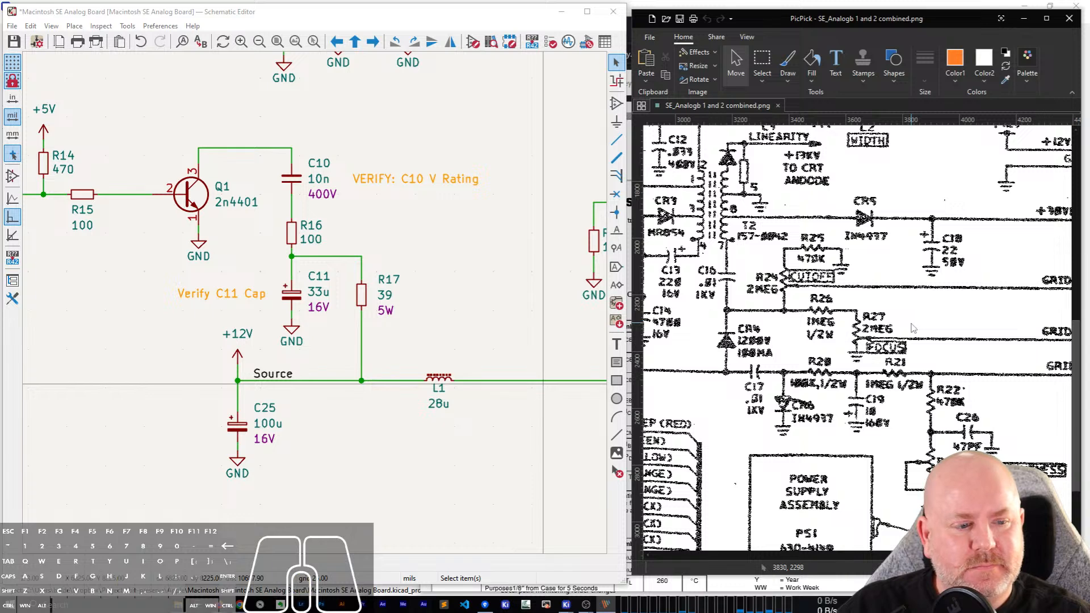
drag(1075, 366, 1074, 342)
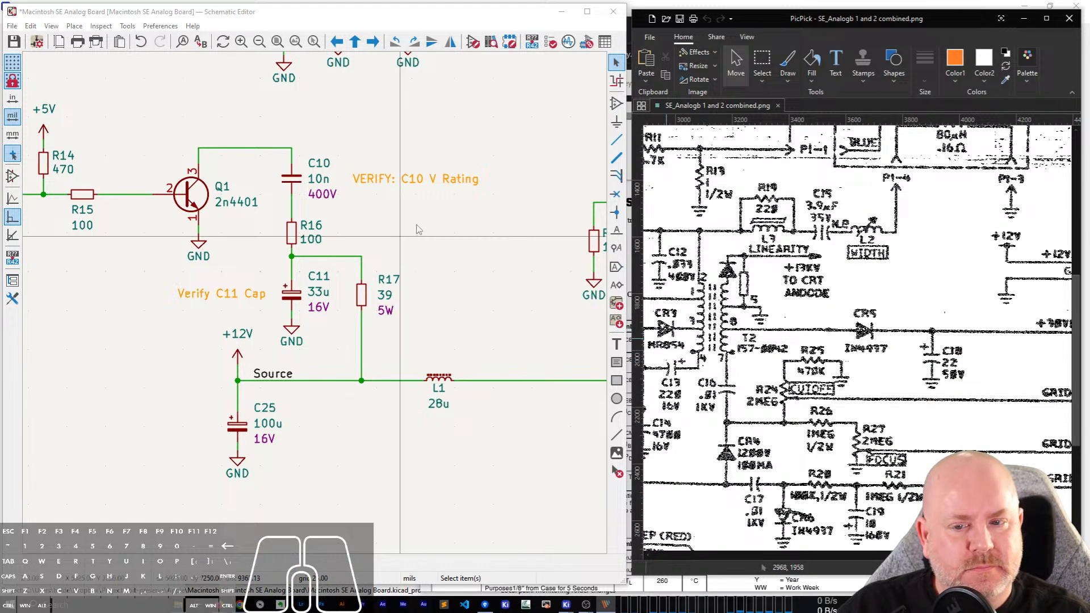
click(444, 226)
key(ctrl+s)
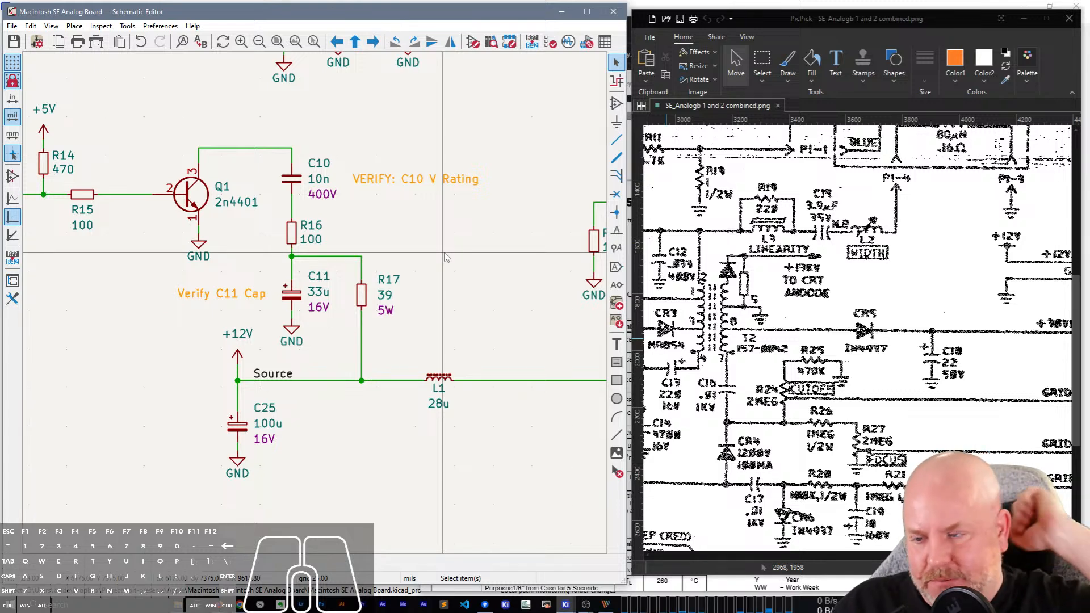
Narrow the schematic window, widen the scan window, and examine the circuitry around T2 and the full scan against the redrawn schematic.
scroll(446, 257, down, 3)
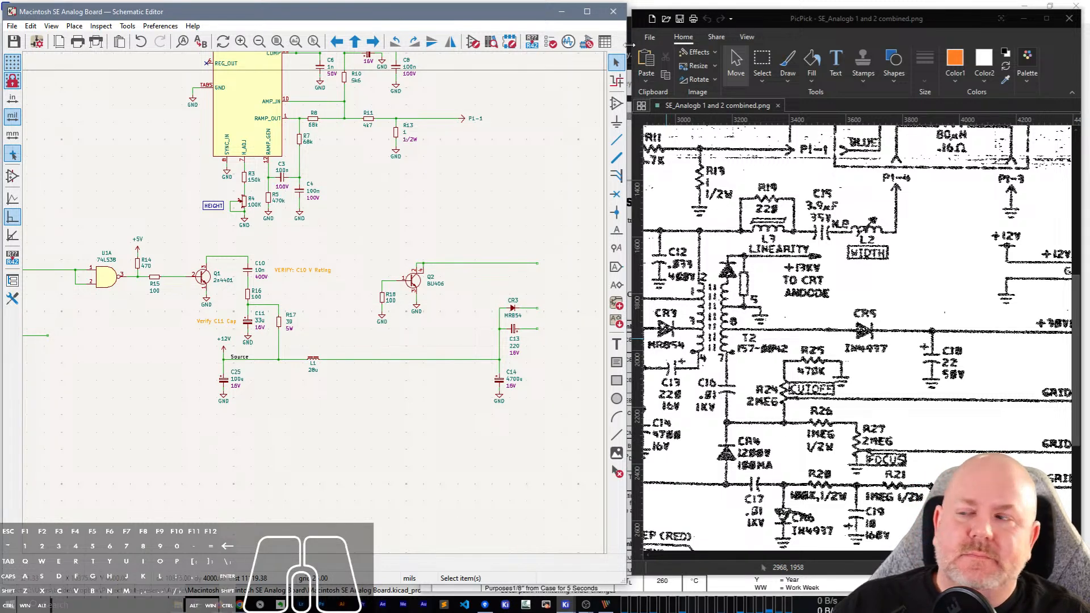
drag(632, 50, 440, 83)
scroll(216, 374, down, 3)
scroll(226, 307, up, 2)
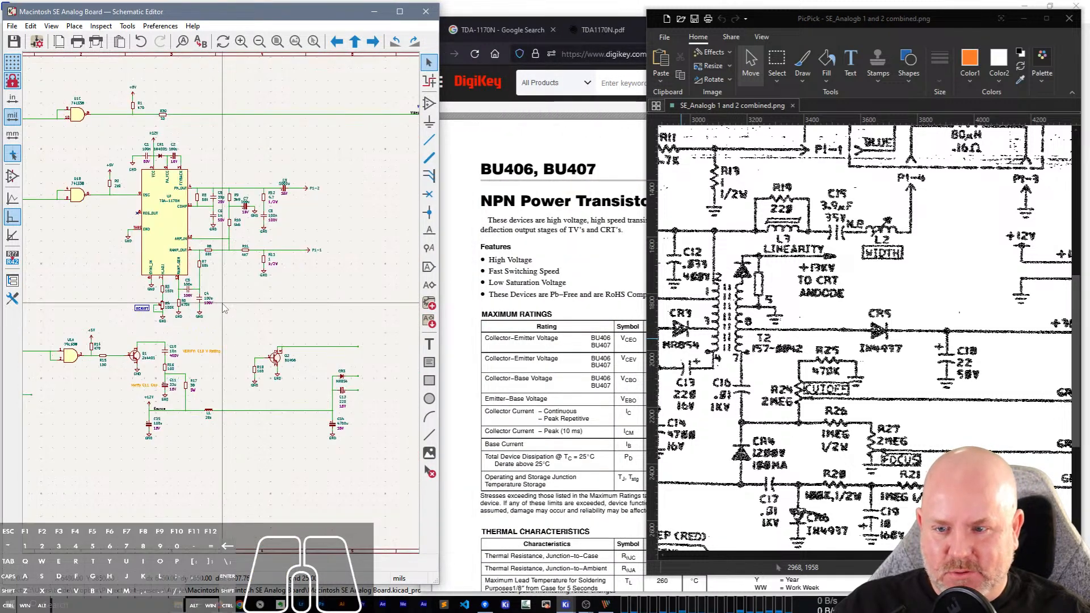
drag(647, 329, 430, 338)
scroll(600, 348, down, 2)
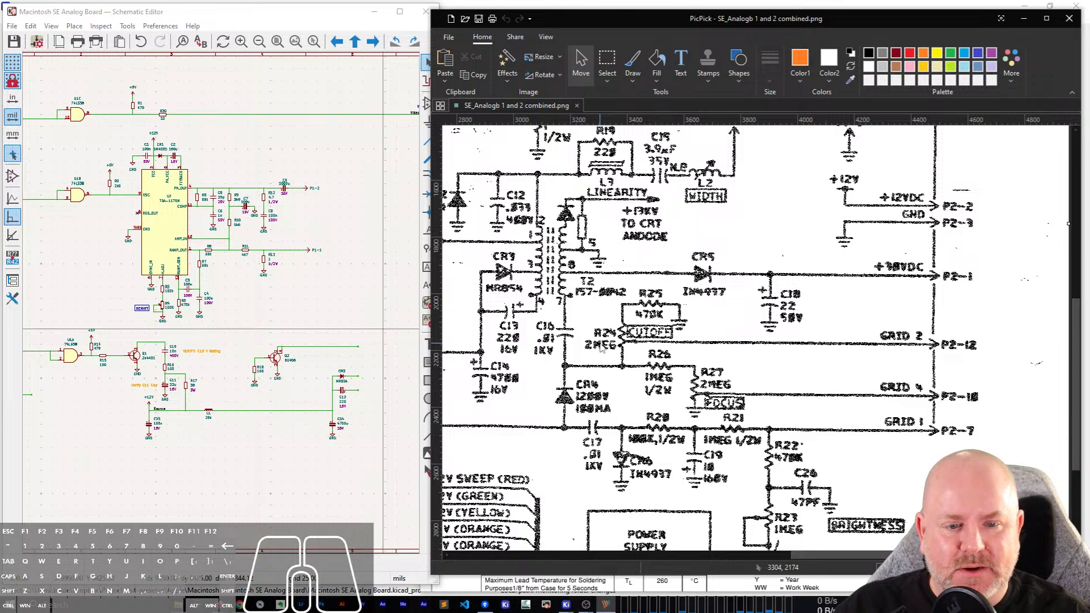
scroll(601, 348, up, 1)
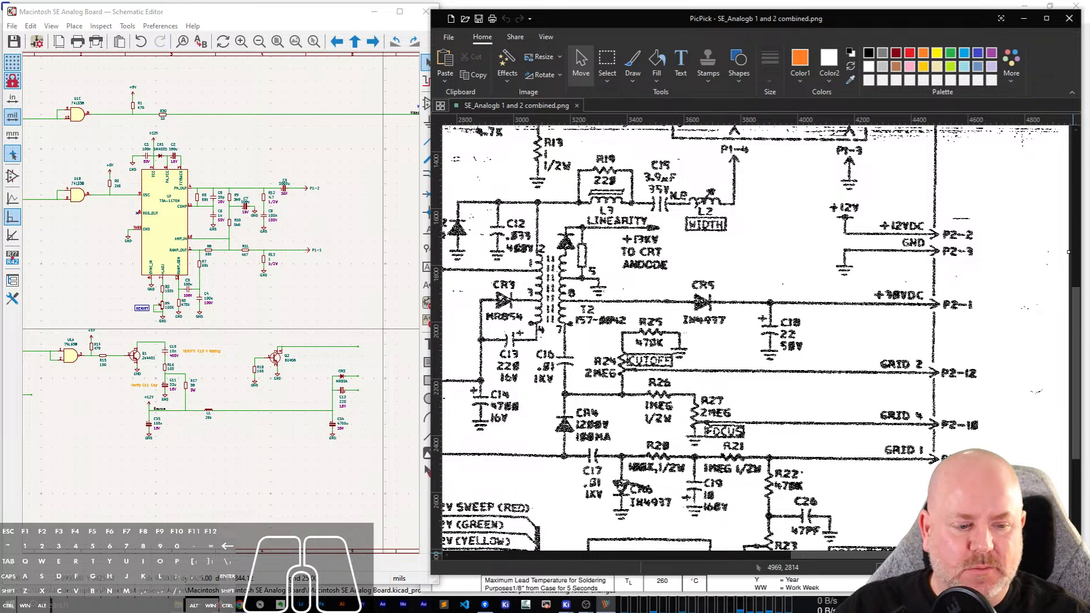
click(989, 568)
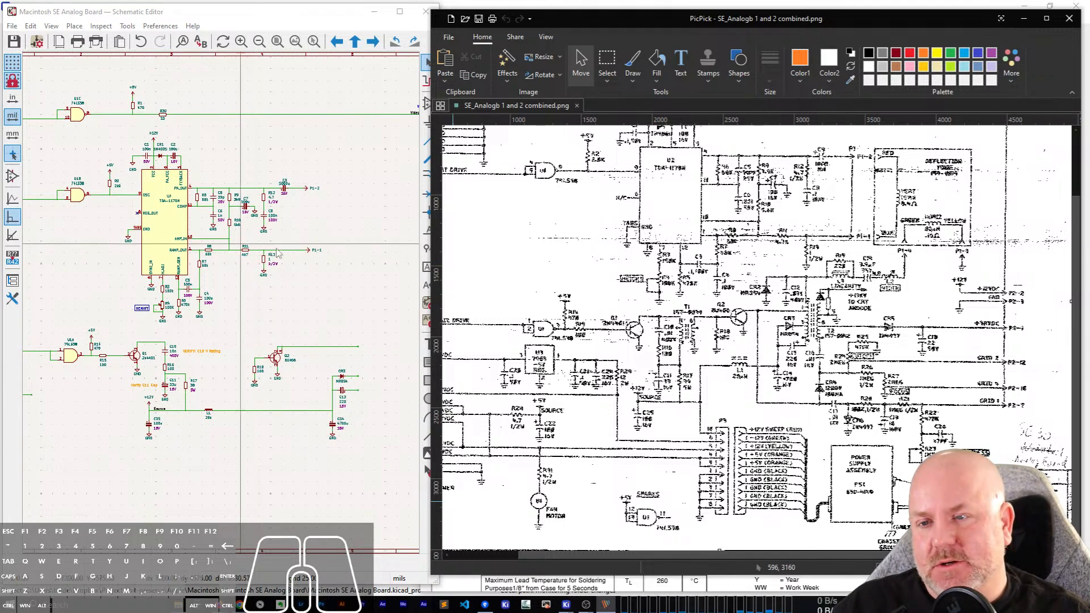
Widen the schematic window, run the electrical rules check, and bring its violations list up for review.
click(272, 12)
drag(442, 100, 659, 117)
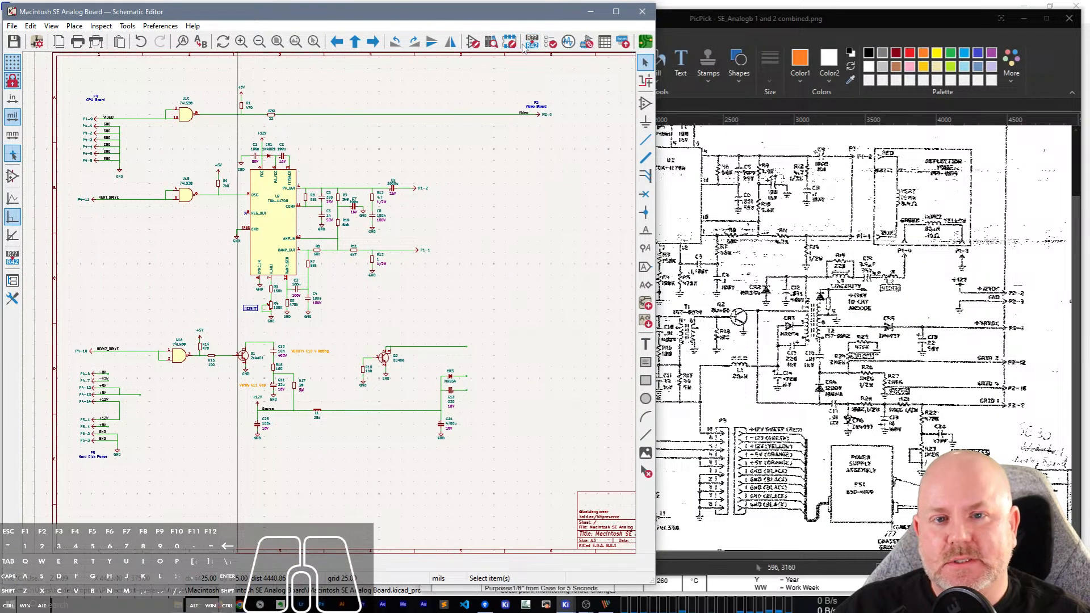
click(550, 42)
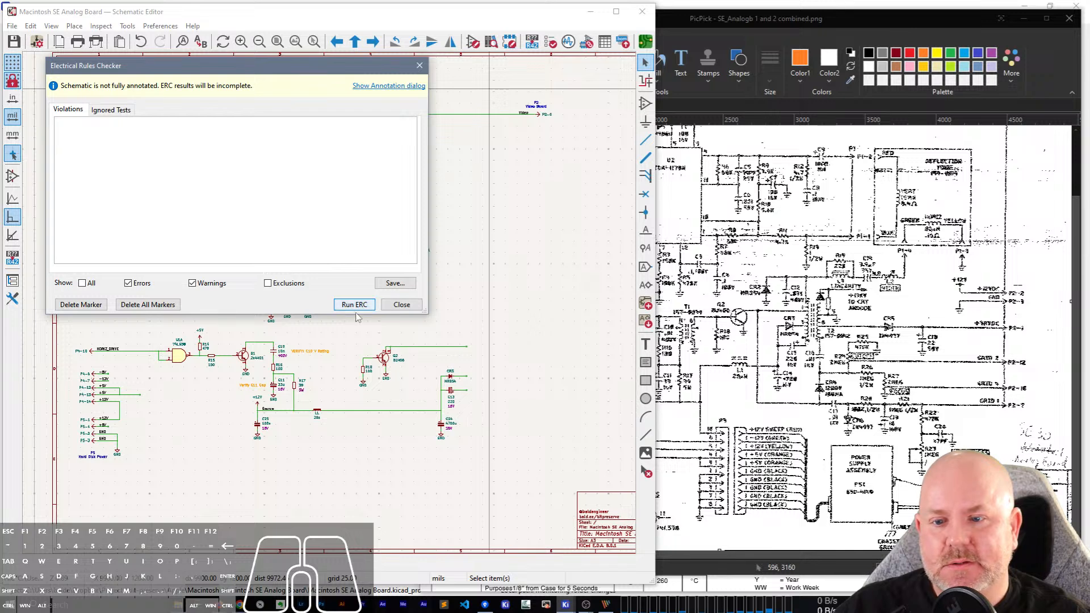
click(354, 304)
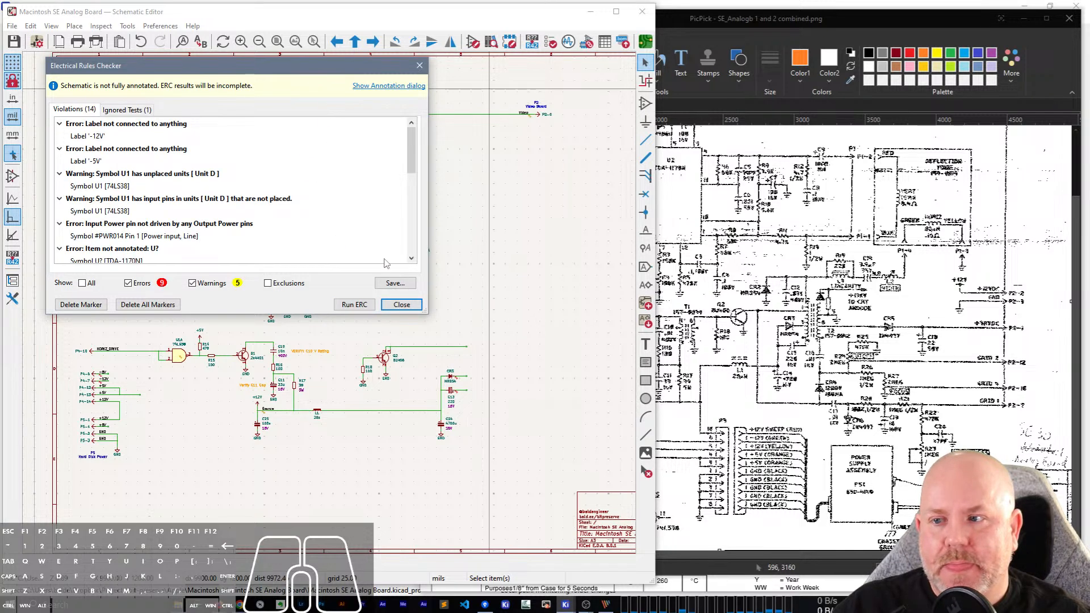
click(386, 303)
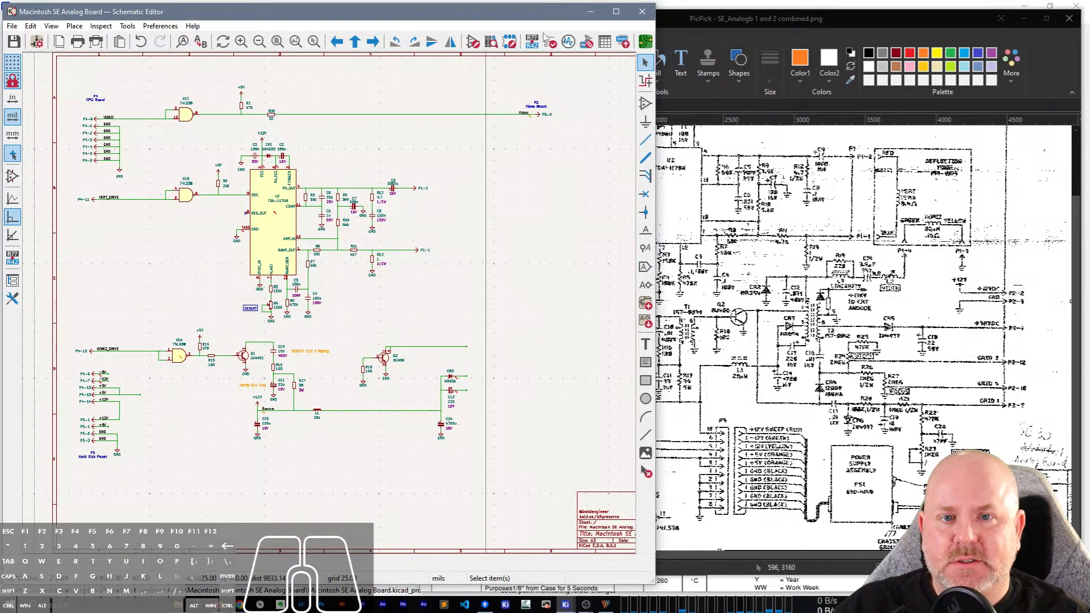
click(550, 41)
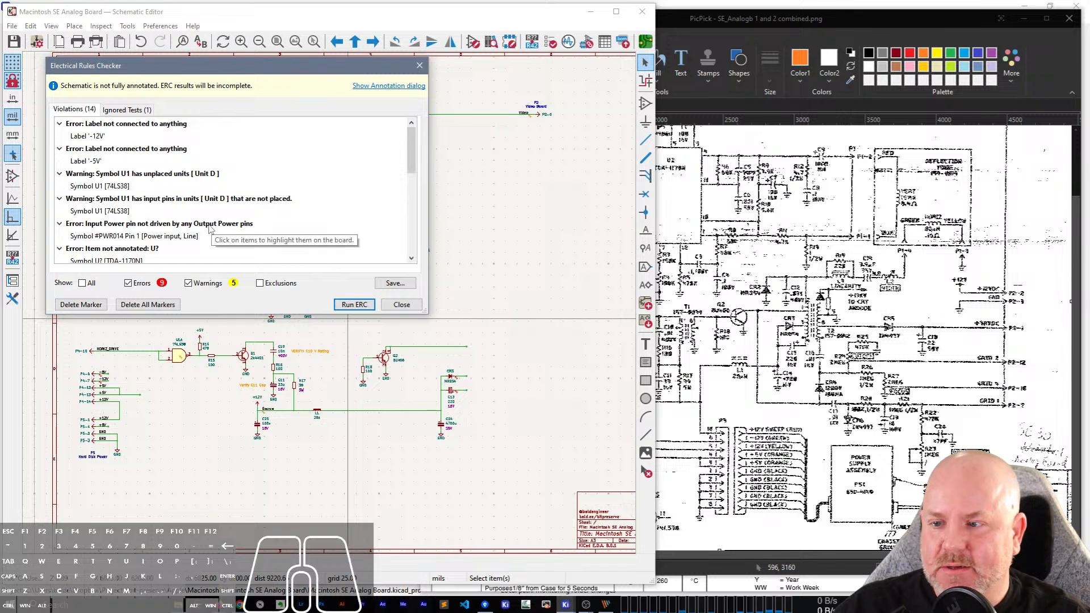
Locate the unannotated U? violation's symbol in the schematic, with the rules checker moved clear of the drawing.
scroll(191, 233, down, 1)
click(131, 213)
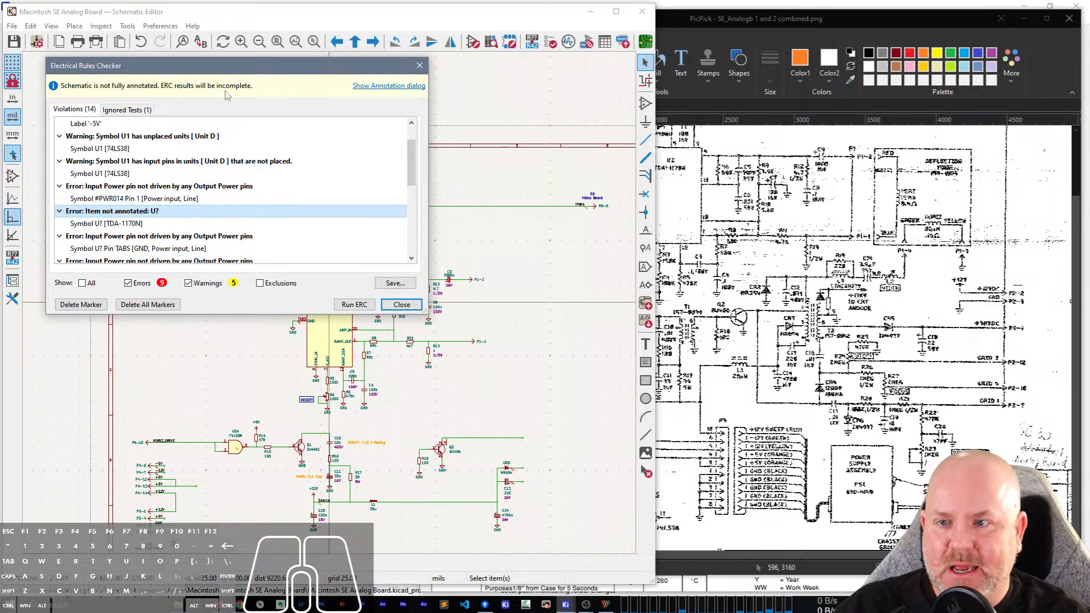
drag(220, 71, 796, 207)
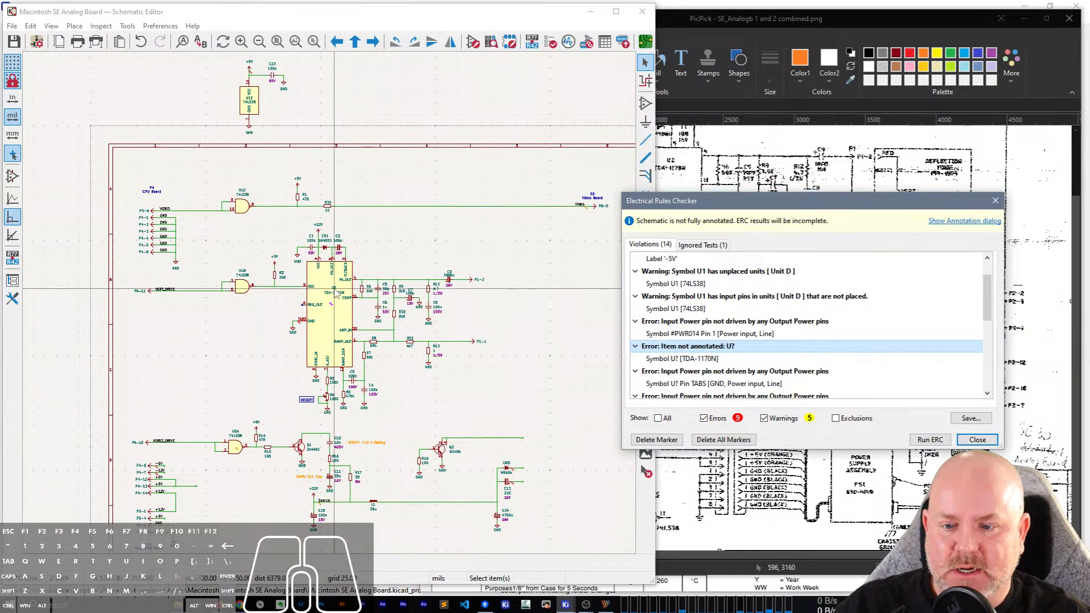
scroll(327, 321, up, 5)
scroll(332, 309, down, 3)
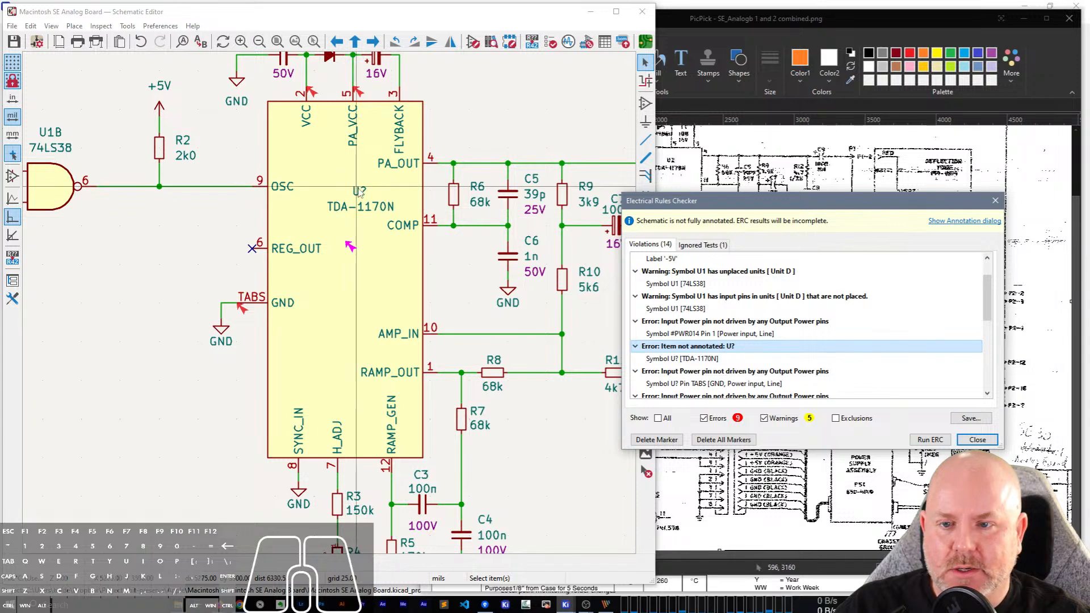
Set the TDA-1170N's reference designator to U1.
click(361, 192)
double_click(362, 192)
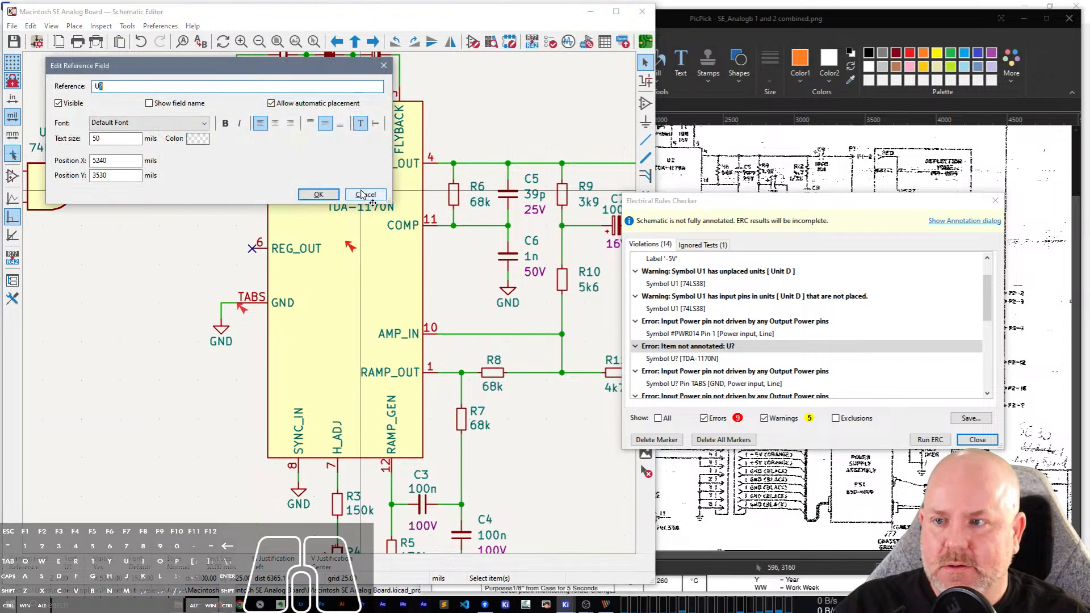
text(U1)
key(Return)
Check the TDA-1170N's designator in the scan and set its reference in the schematic to U2.
click(860, 133)
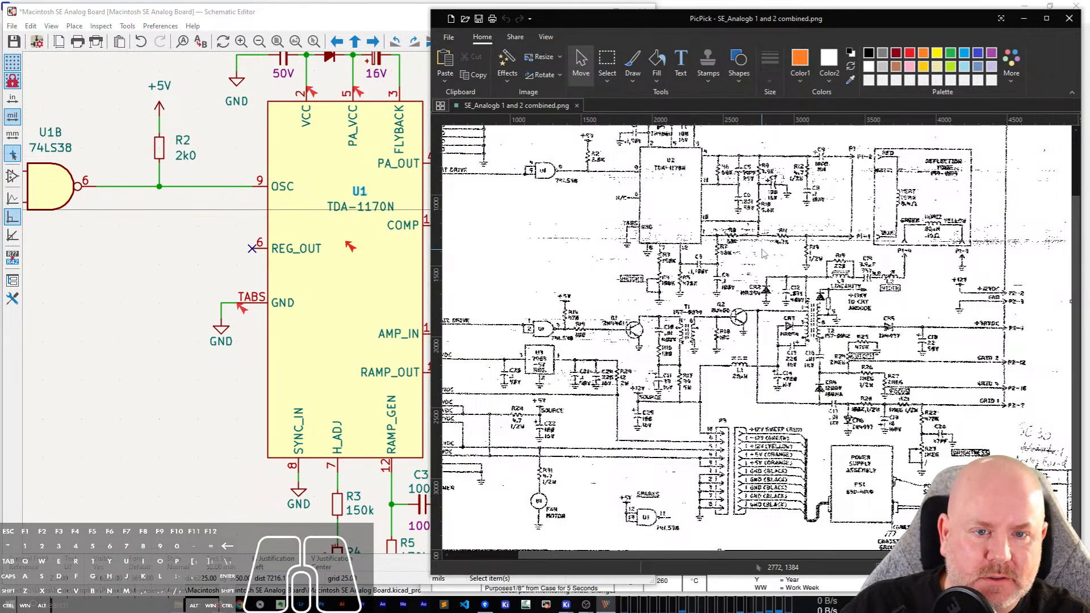
click(1067, 568)
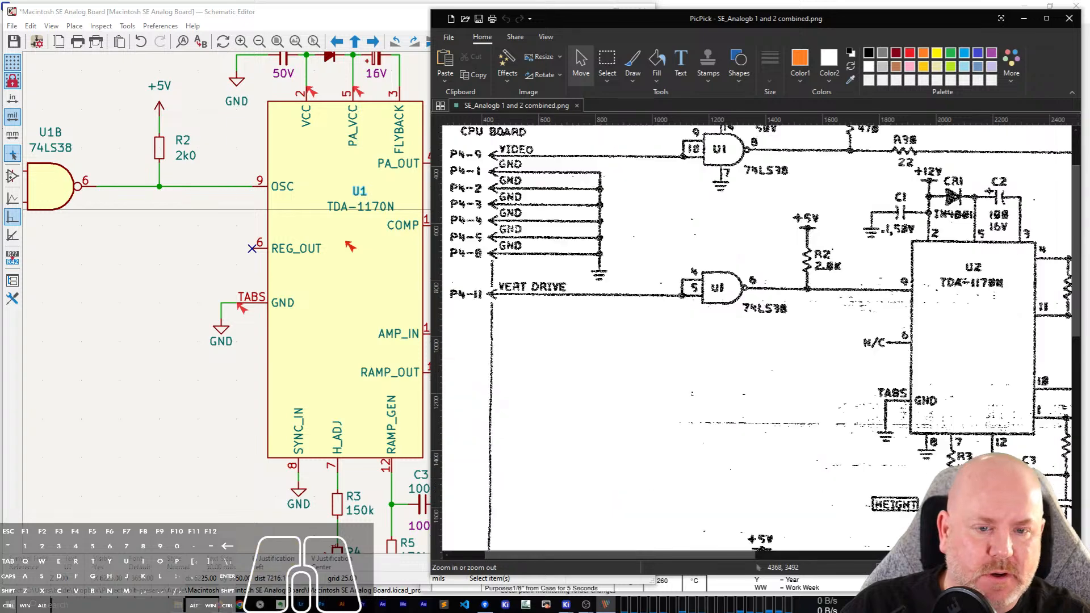
click(1066, 567)
drag(583, 556, 725, 564)
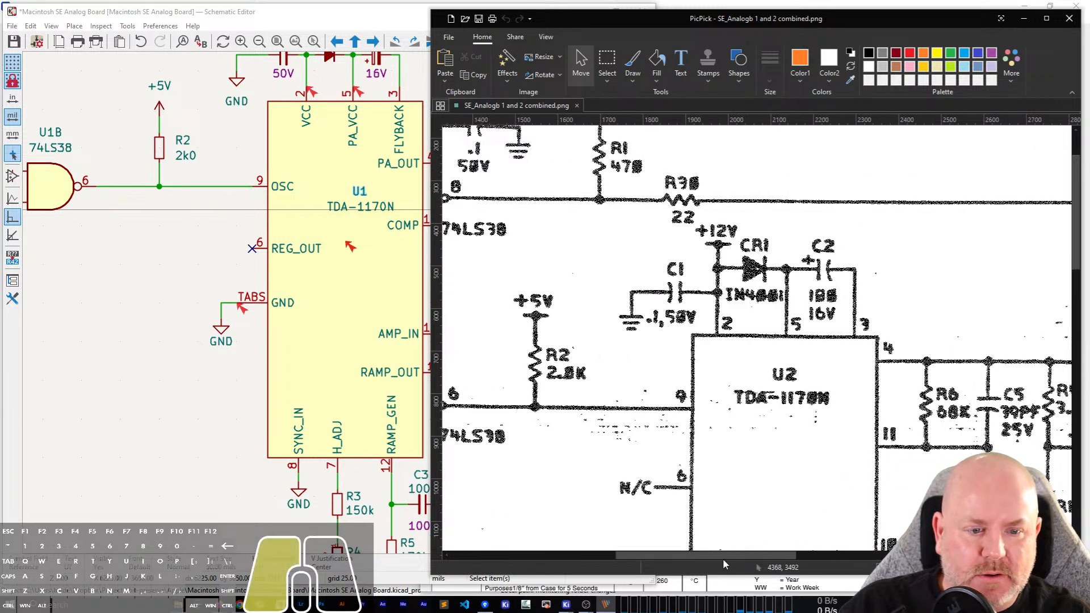
double_click(361, 192)
click(364, 194)
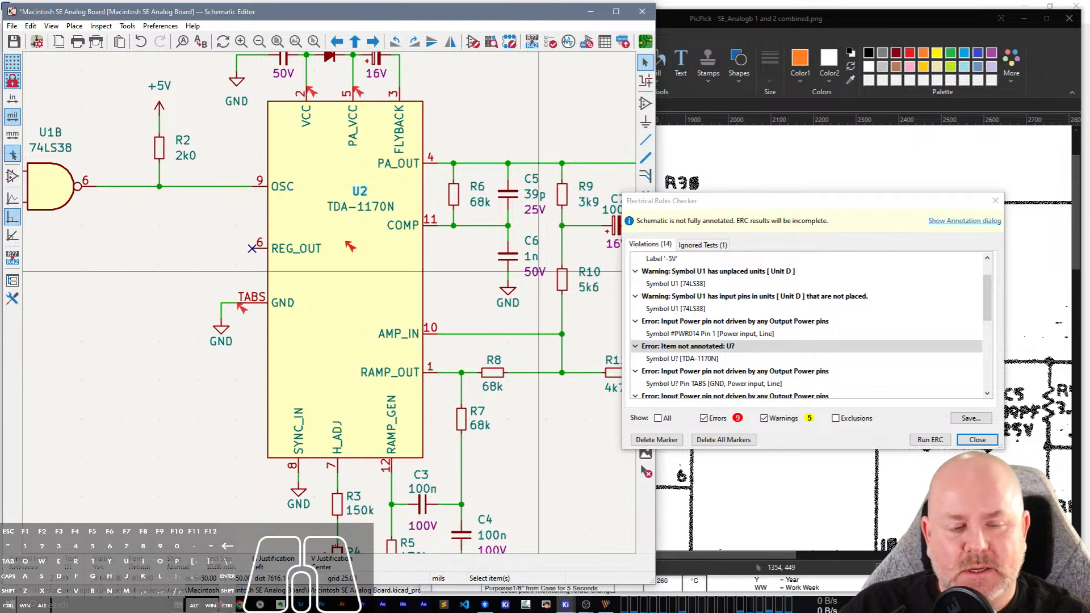
Review the remaining errors and warnings in the electrical rules check violations list.
scroll(849, 341, down, 5)
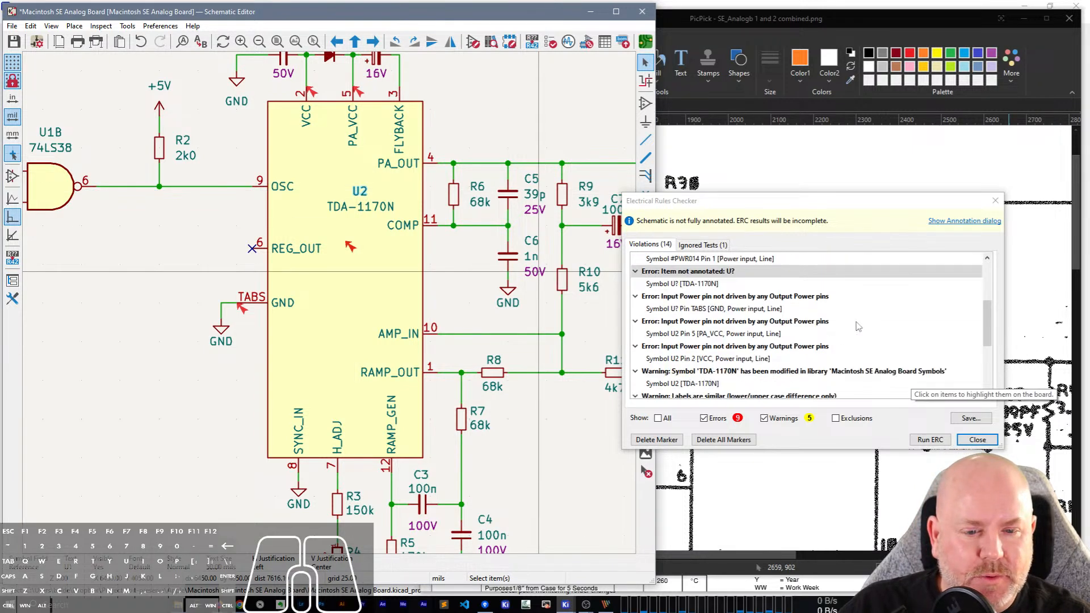
scroll(859, 327, down, 2)
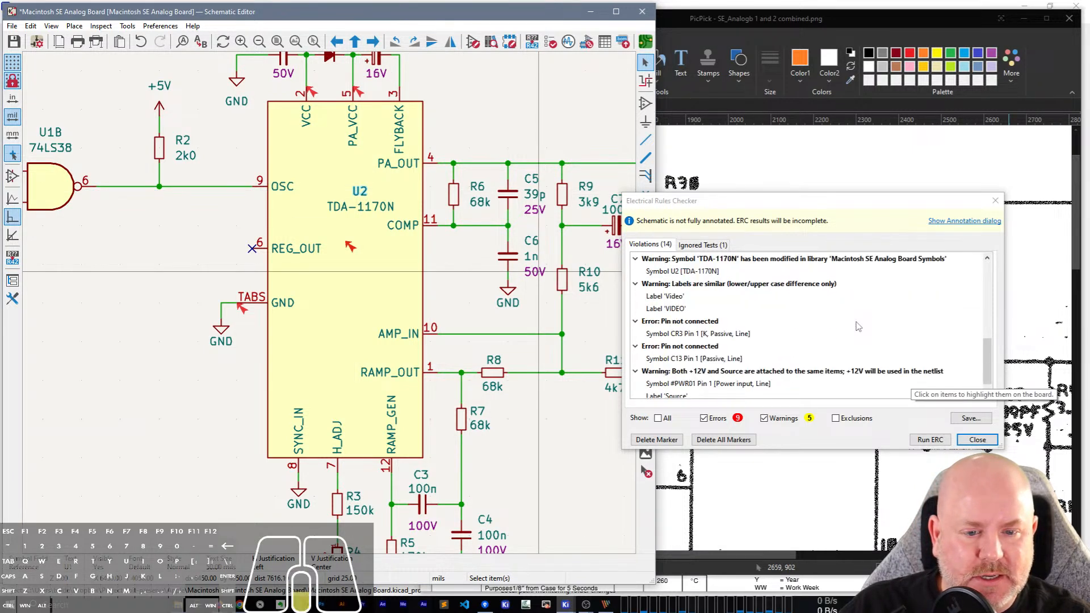
scroll(858, 326, up, 2)
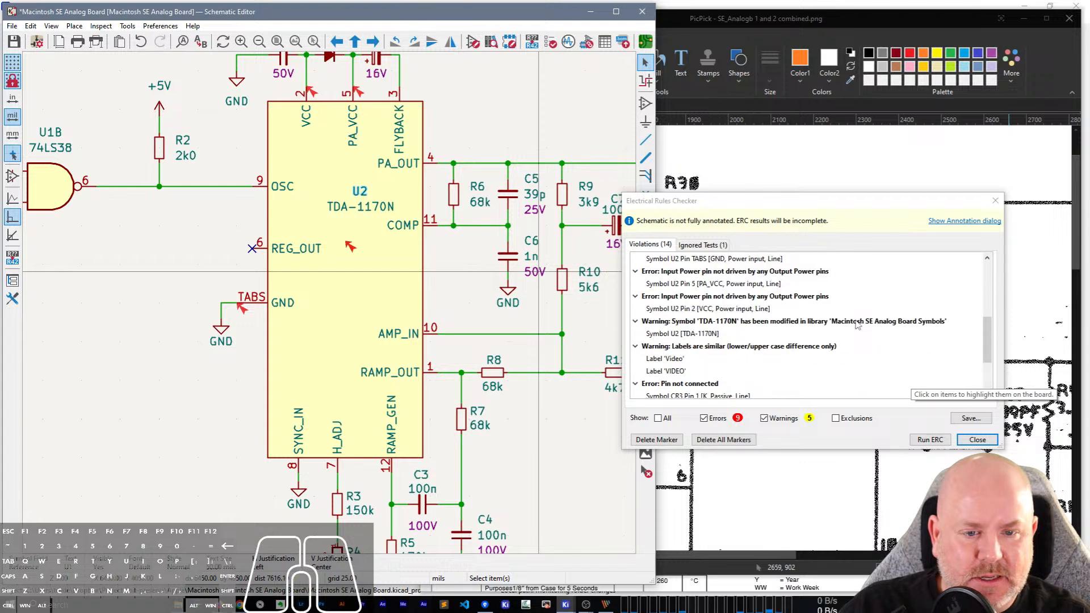
scroll(857, 324, down, 2)
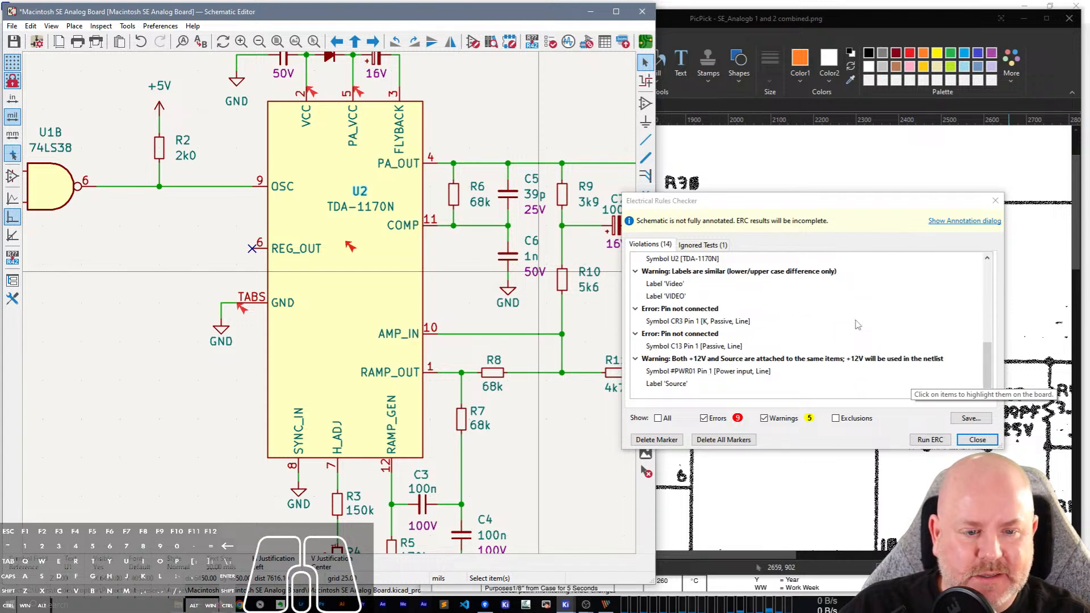
scroll(858, 325, up, 2)
scroll(858, 324, up, 3)
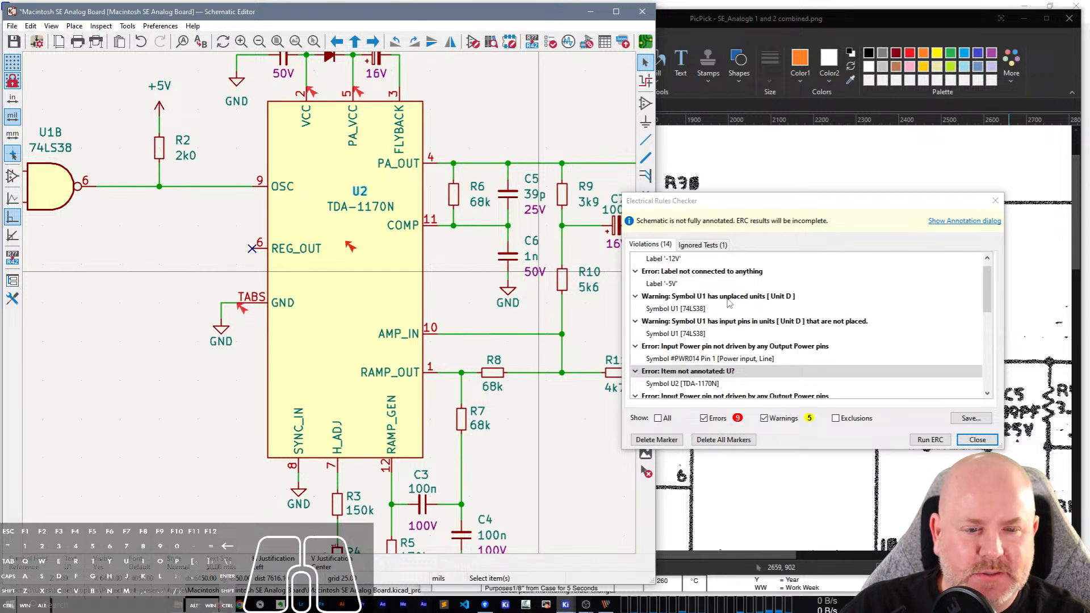
Close the Electrical Rules Checker and save the Macintosh SE Analog Board schematic.
scroll(729, 301, up, 1)
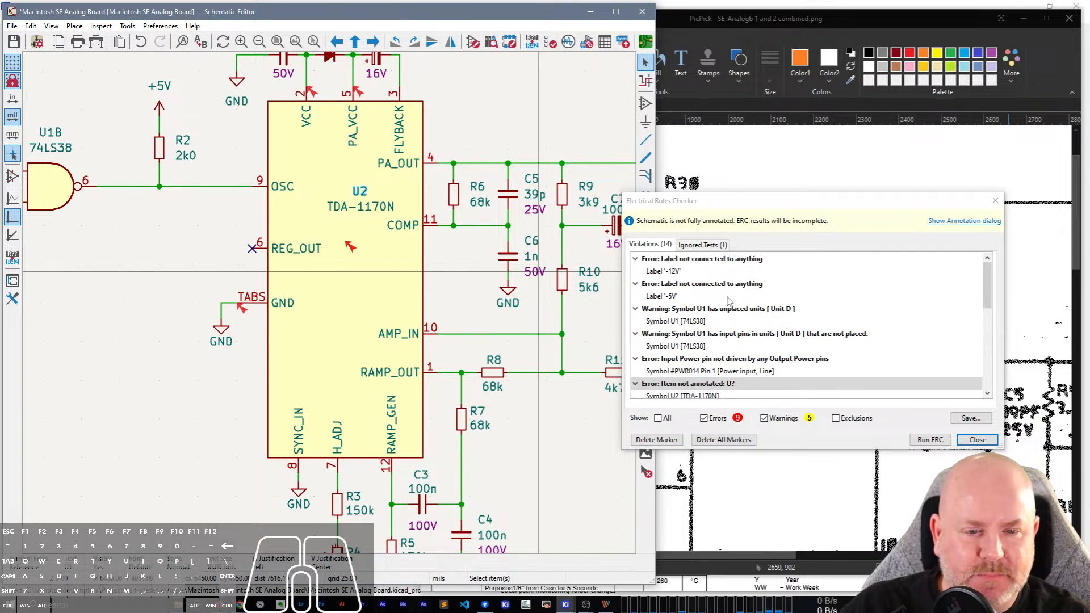
click(984, 445)
click(985, 446)
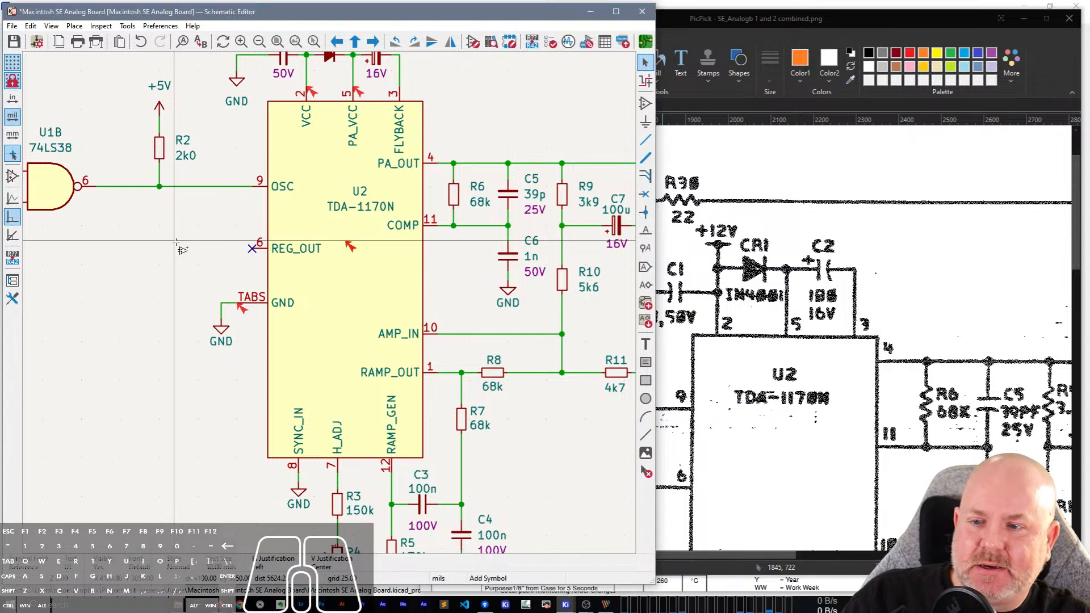
key(a)
key(Escape)
key(ctrl+s)
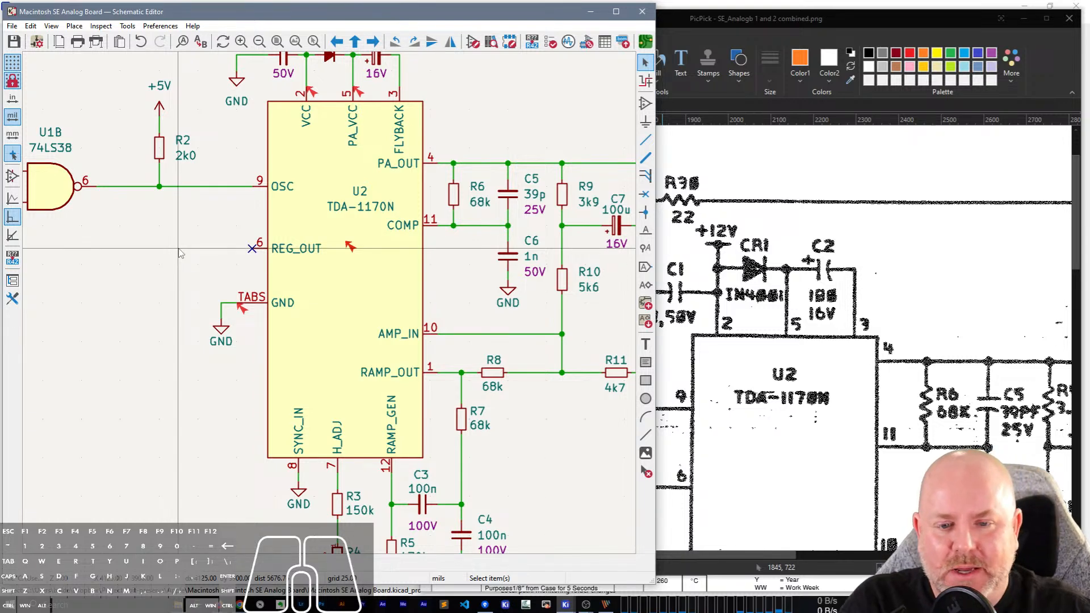
Close the schematic editor, the KiCad project, the scan image, the datasheet browser and the file explorer window.
scroll(180, 253, down, 3)
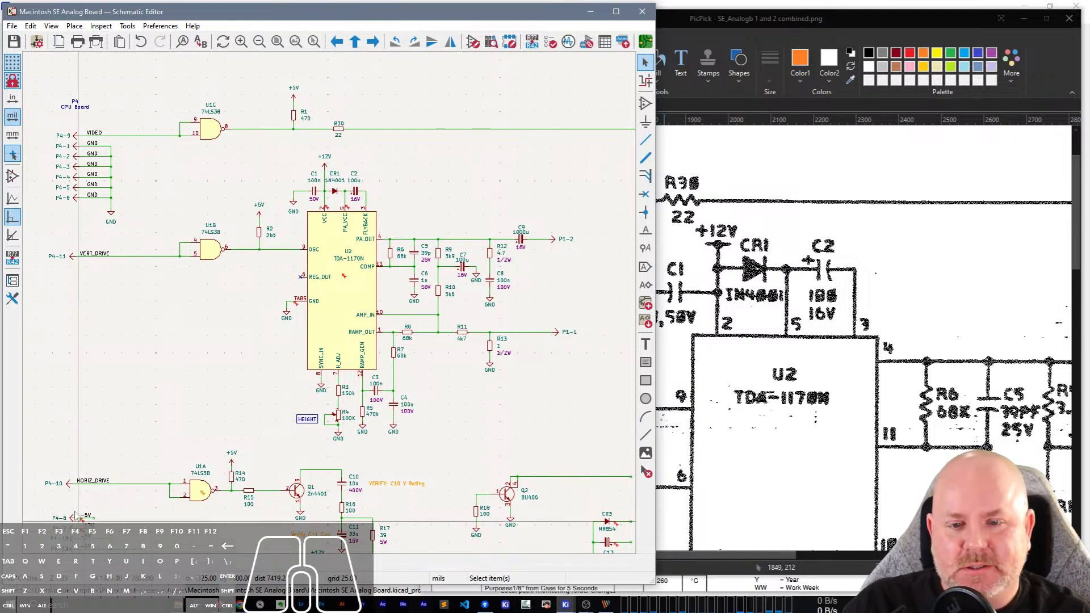
scroll(359, 155, down, 2)
click(642, 12)
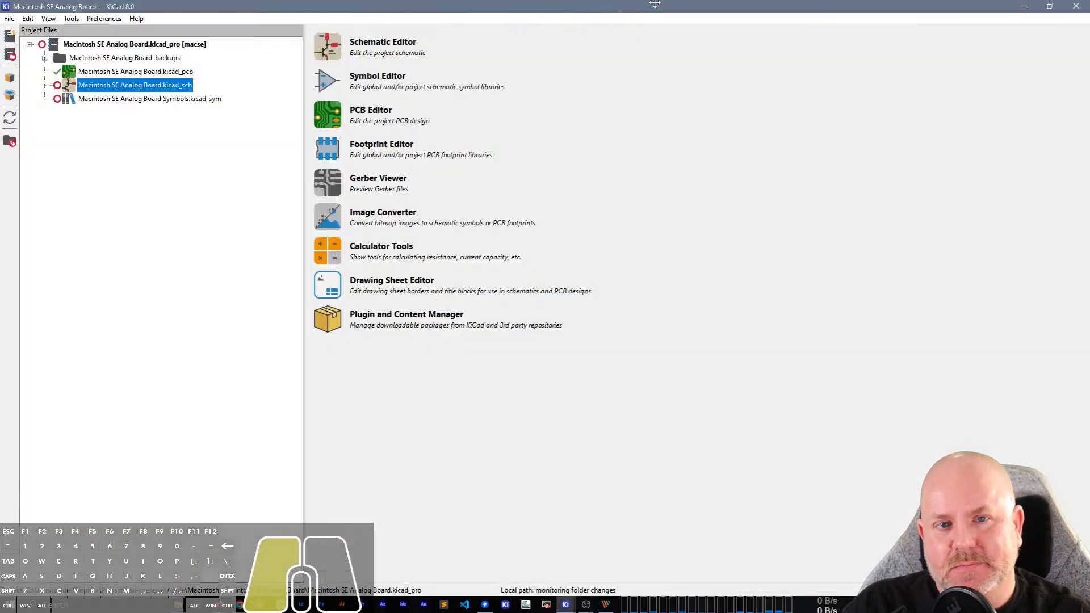
click(1076, 5)
click(1069, 19)
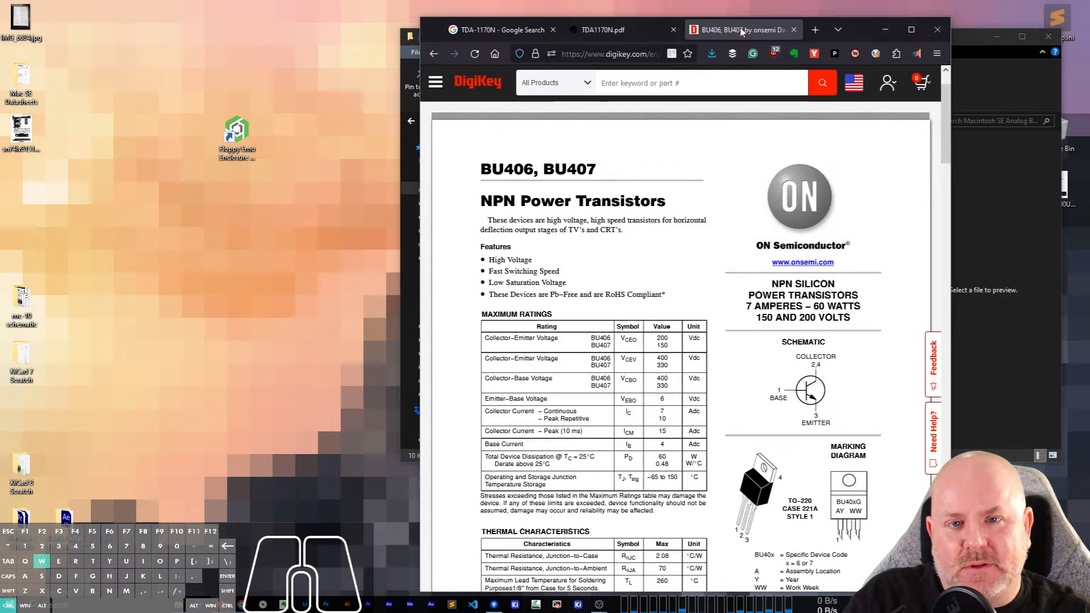
key(alt+F4)
click(1048, 36)
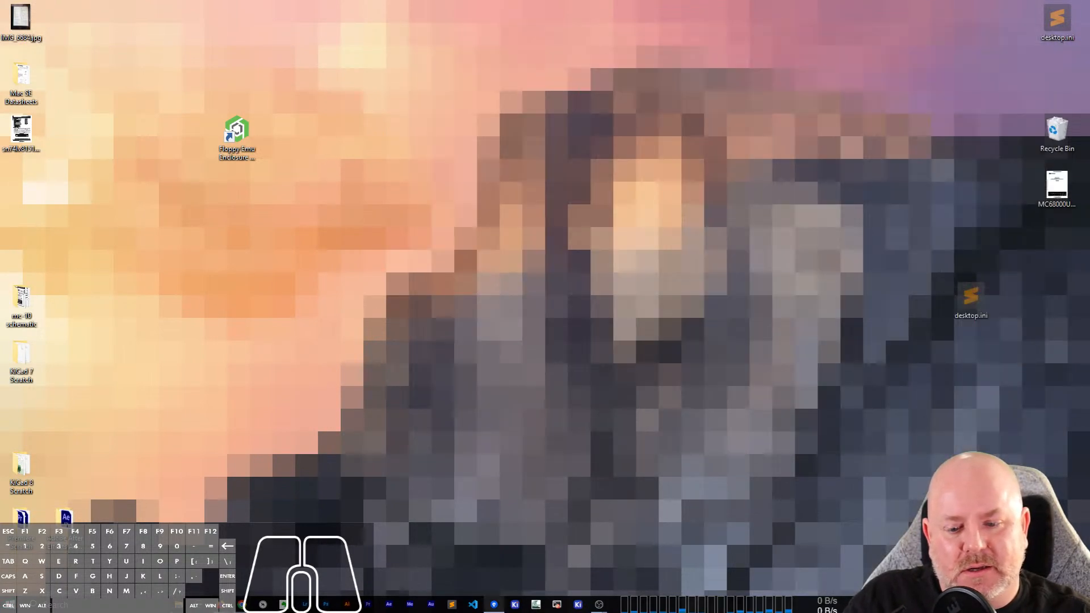
Switch to Sourcetree and stage the Macintosh SE Analog Board symbol library, project and schematic files in bit-preserve.
click(494, 604)
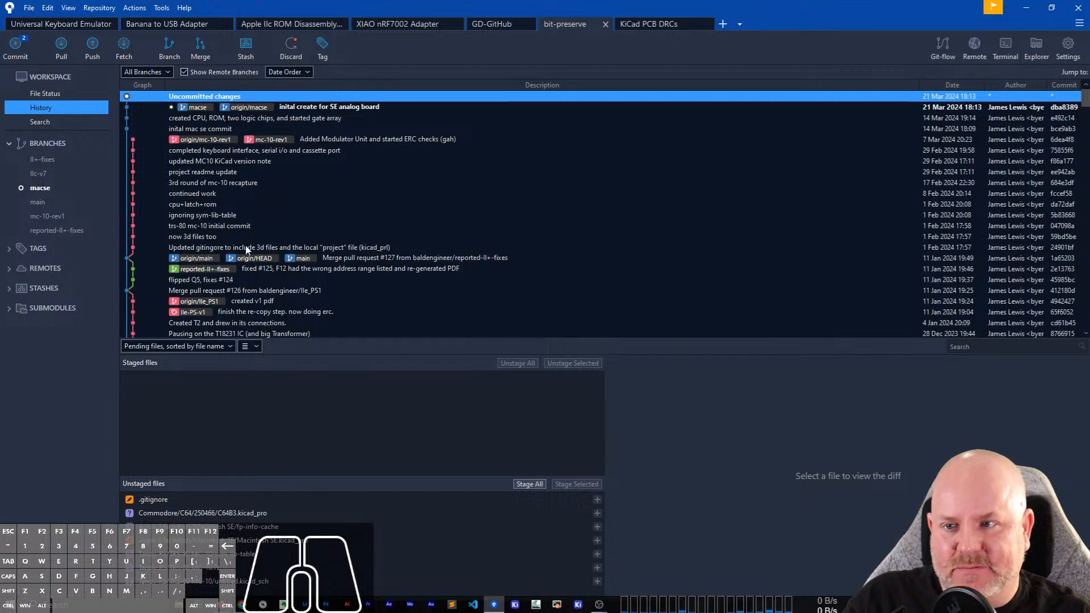
click(54, 96)
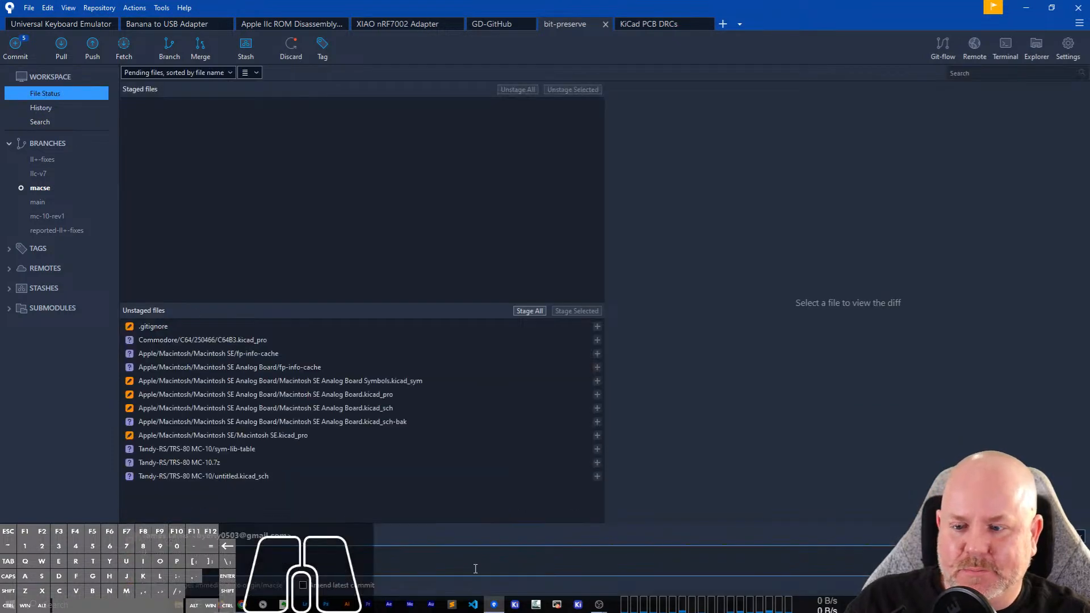
right_click(262, 353)
click(304, 471)
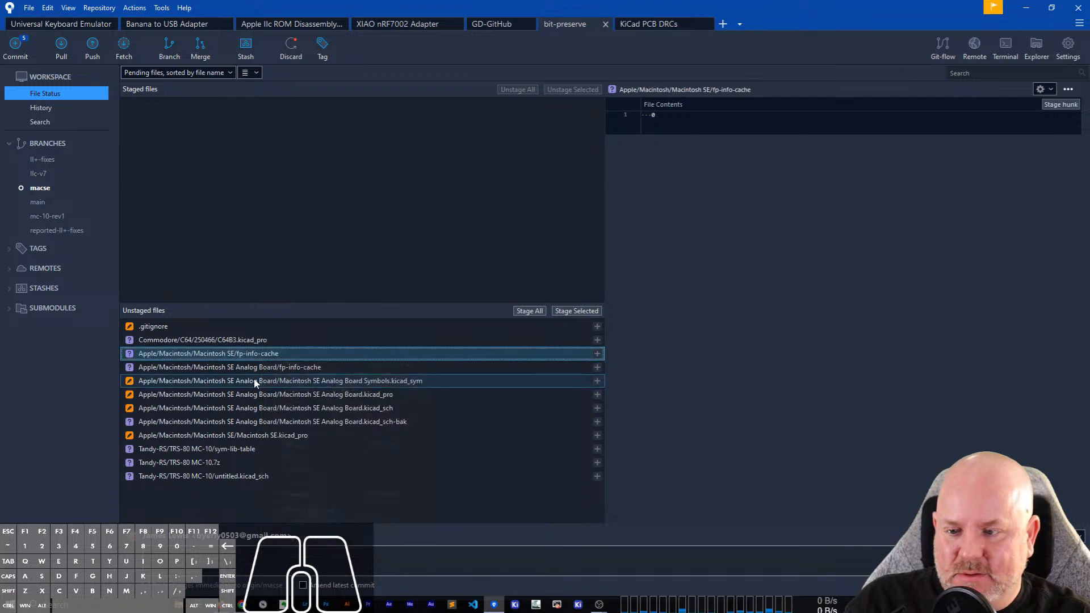
click(302, 381)
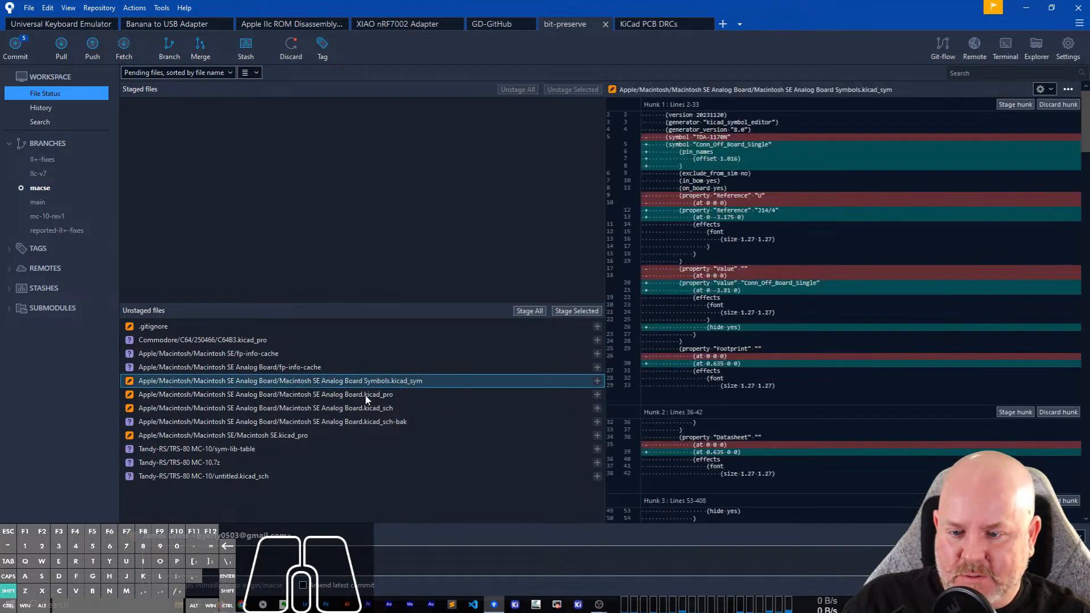
shift+click(368, 408)
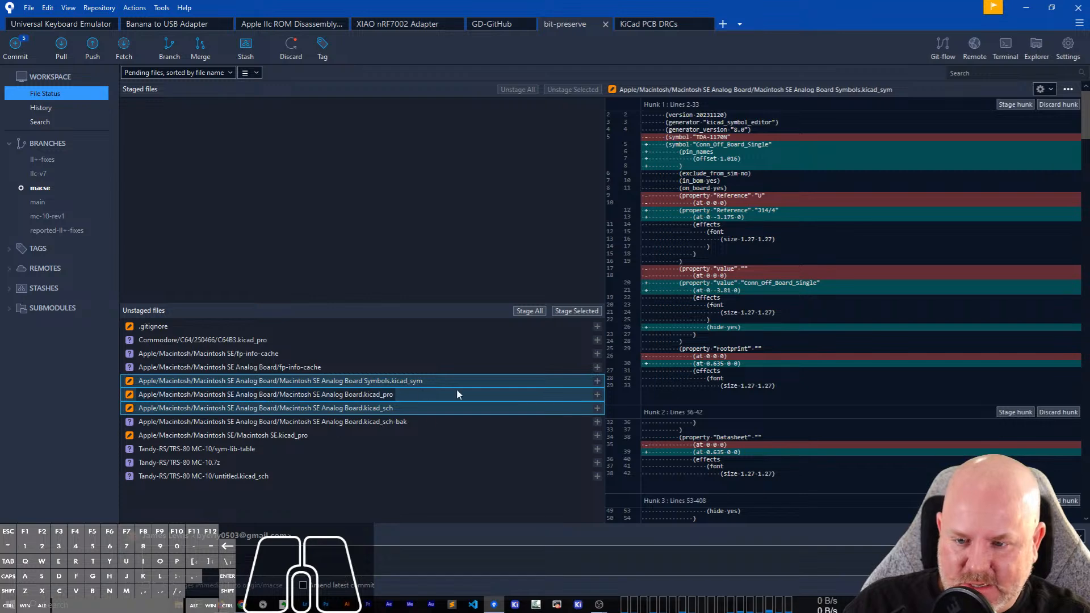
click(572, 311)
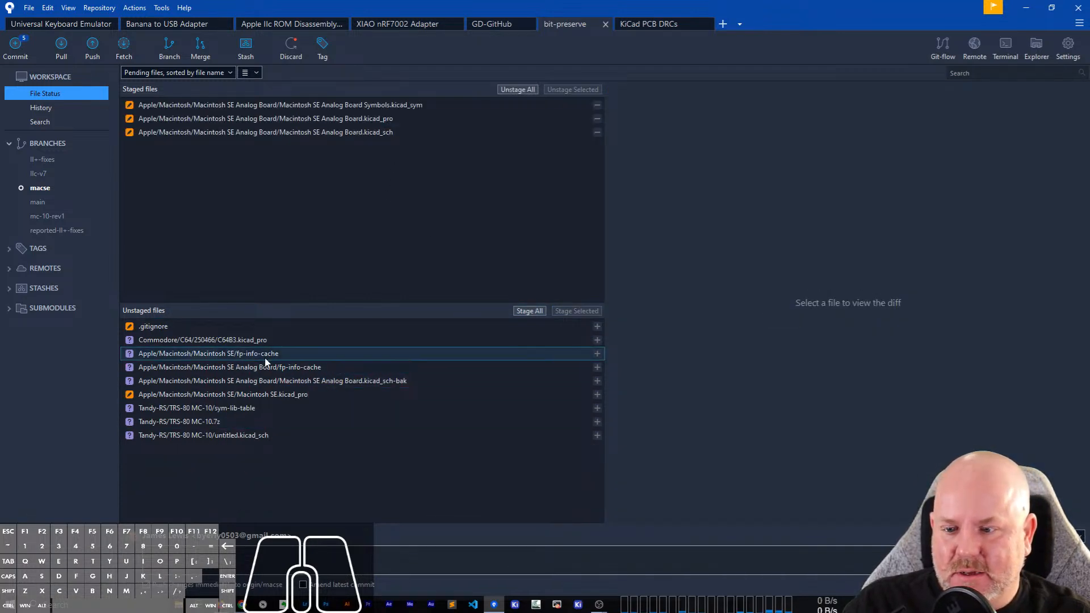
Ignore every fp-info-cache file in this repository with the custom pattern fp-info-cache.
click(280, 373)
right_click(287, 370)
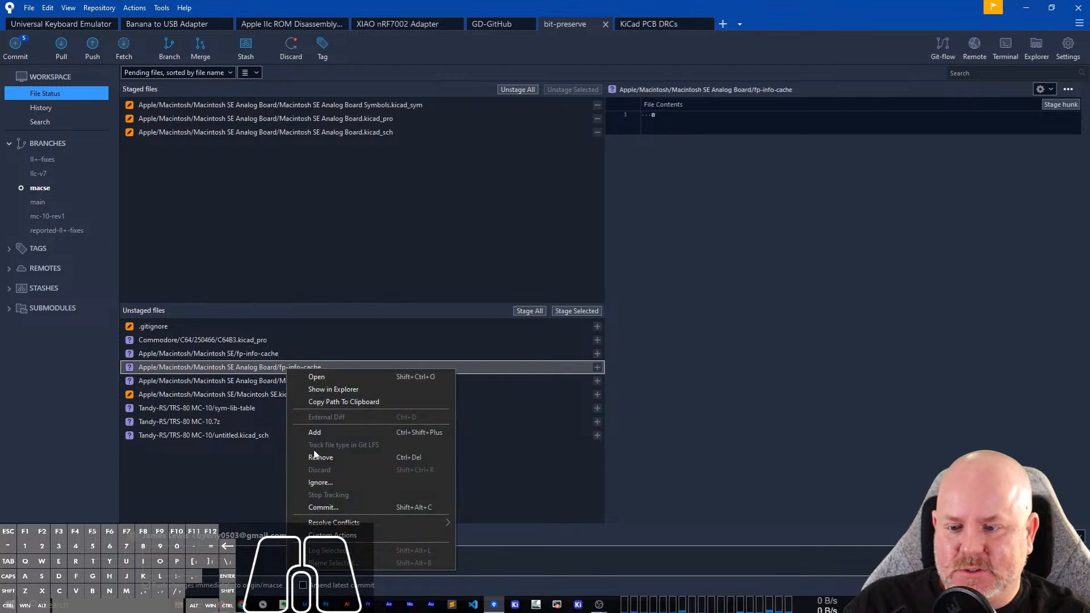
click(324, 469)
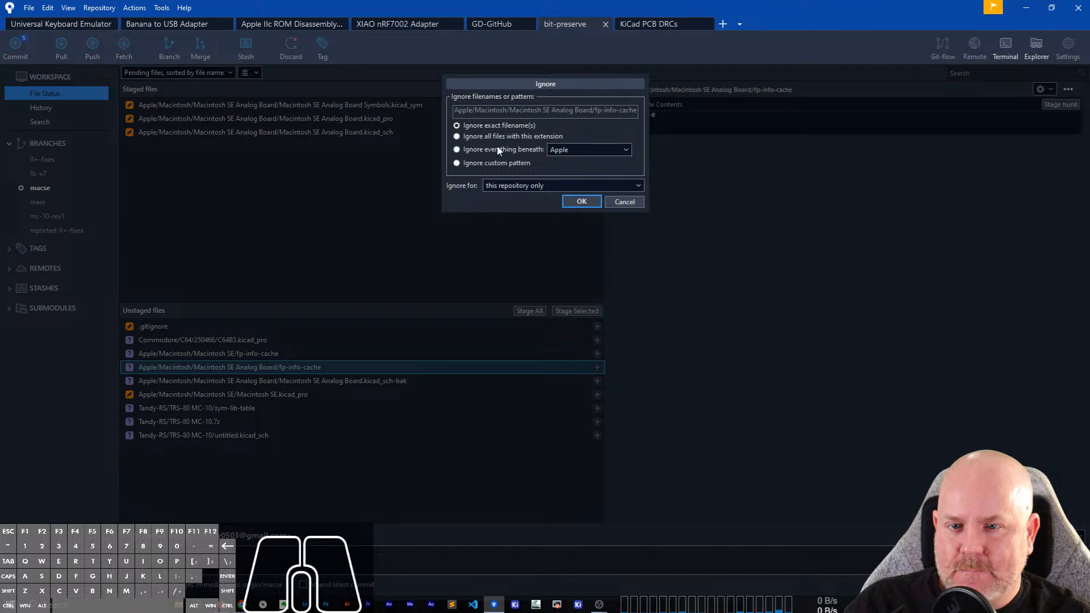
click(506, 163)
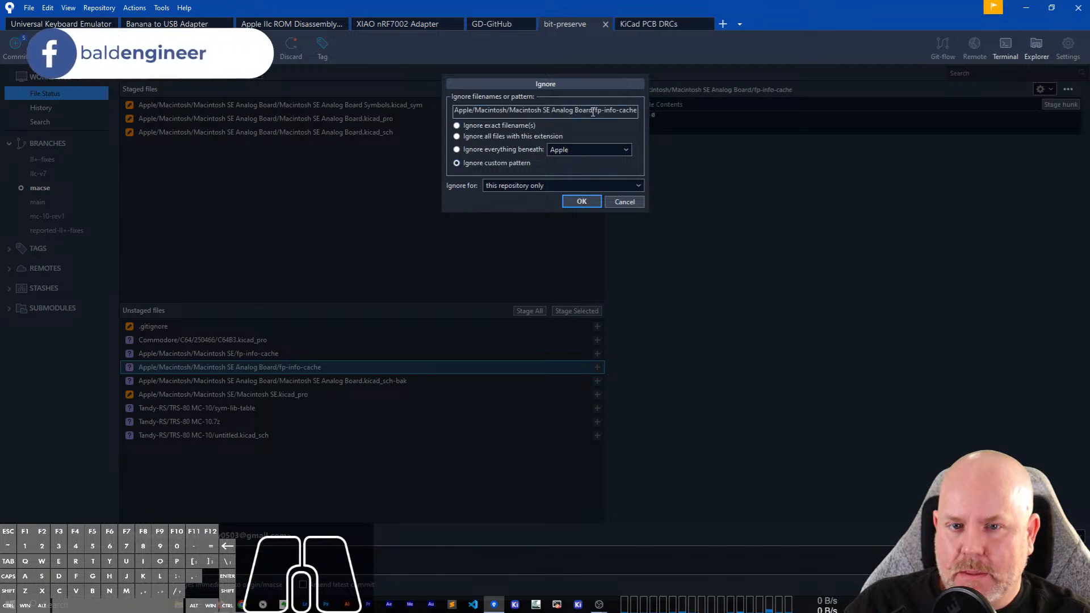
drag(593, 112, 435, 112)
key(BackSpace)
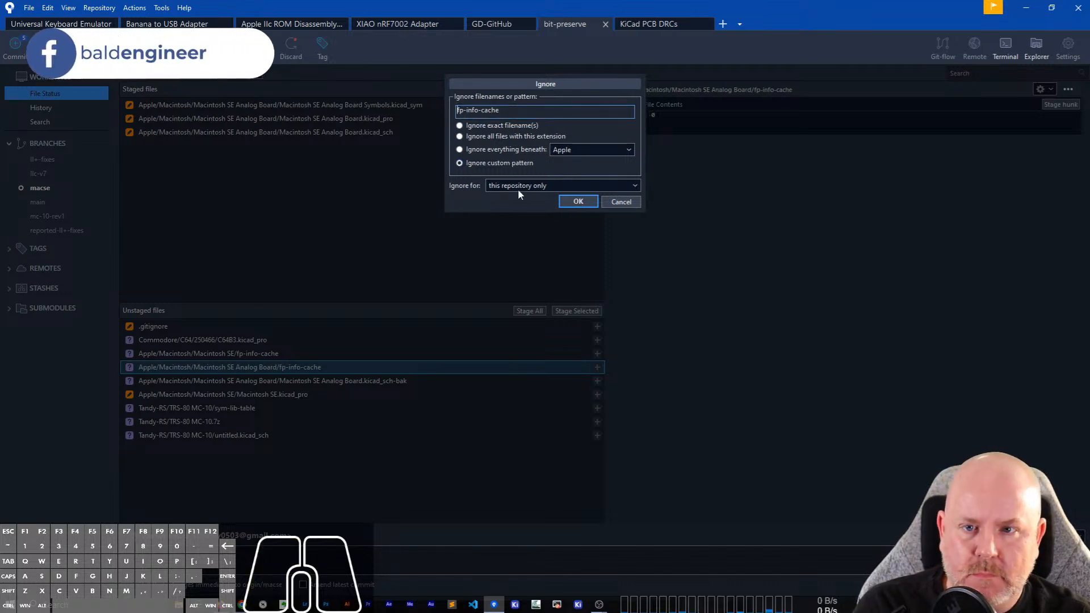
click(573, 201)
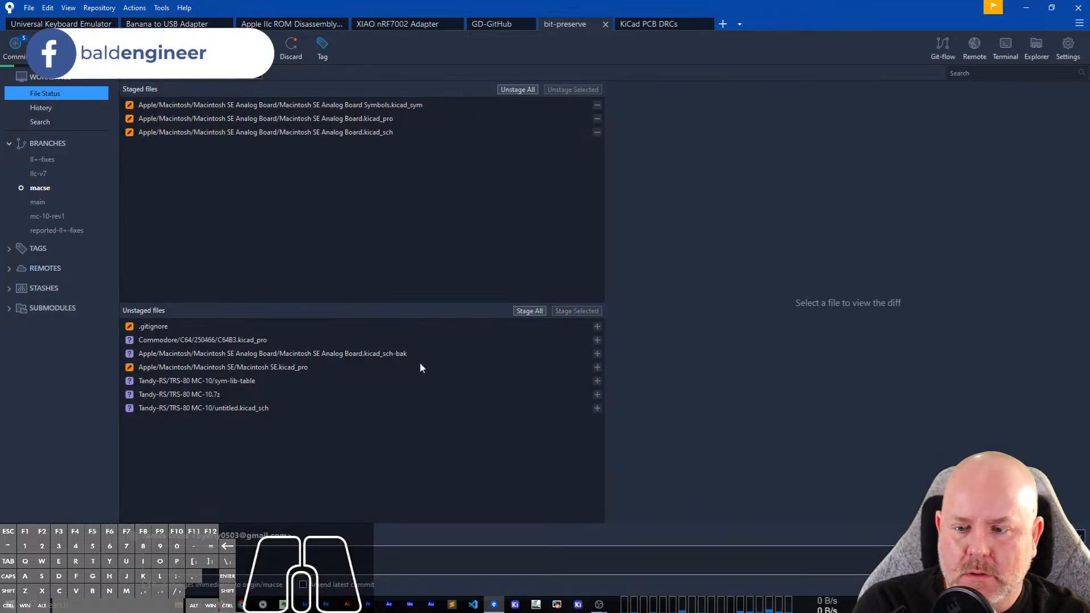
Ignore all files with the .kicad_sch-bak extension in this repository.
right_click(296, 352)
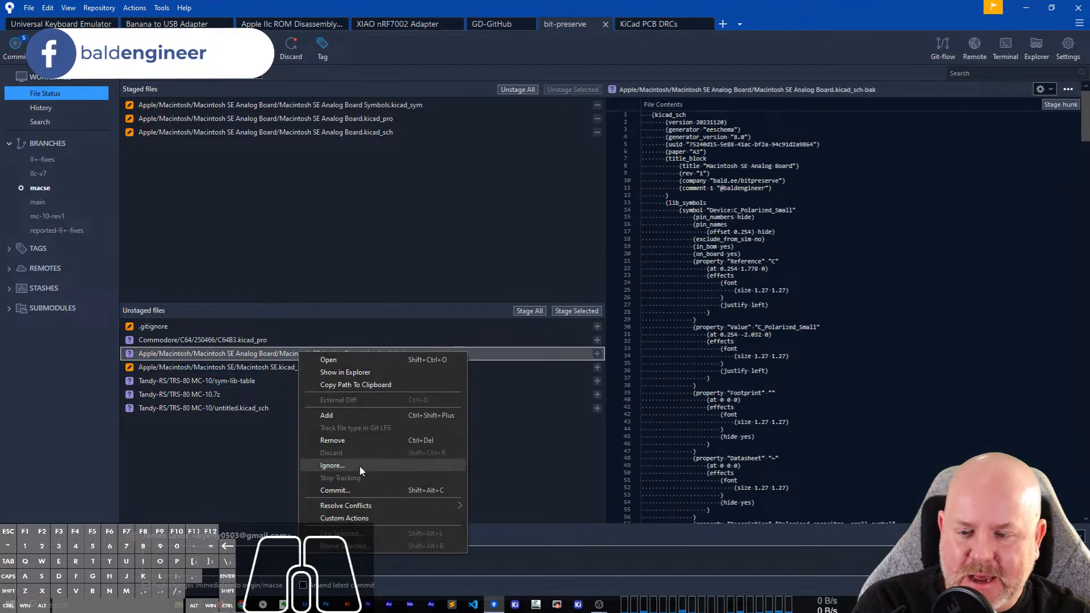
click(360, 468)
click(483, 137)
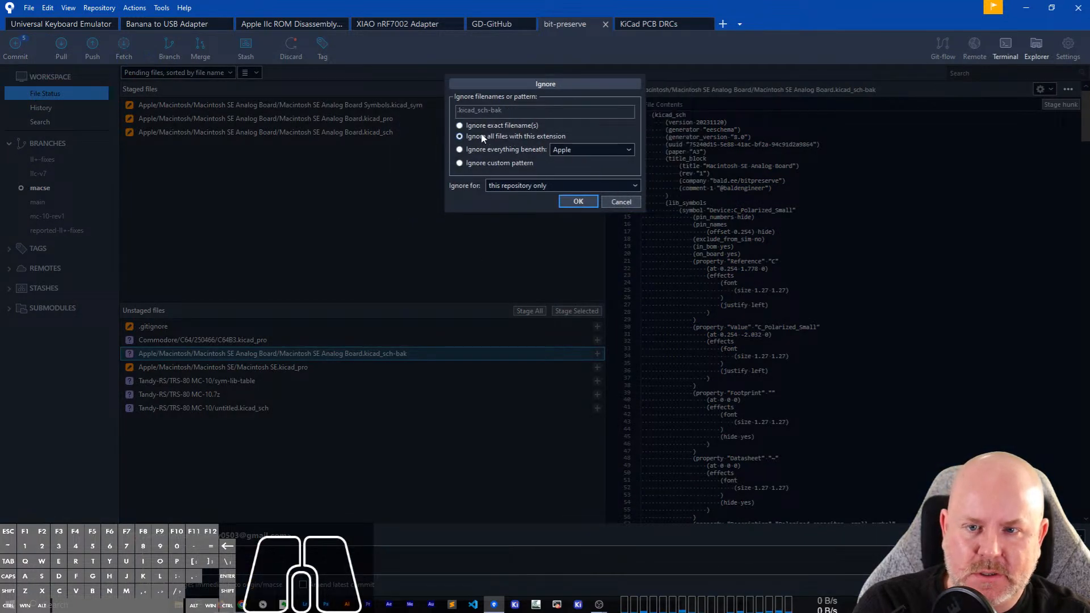
click(565, 201)
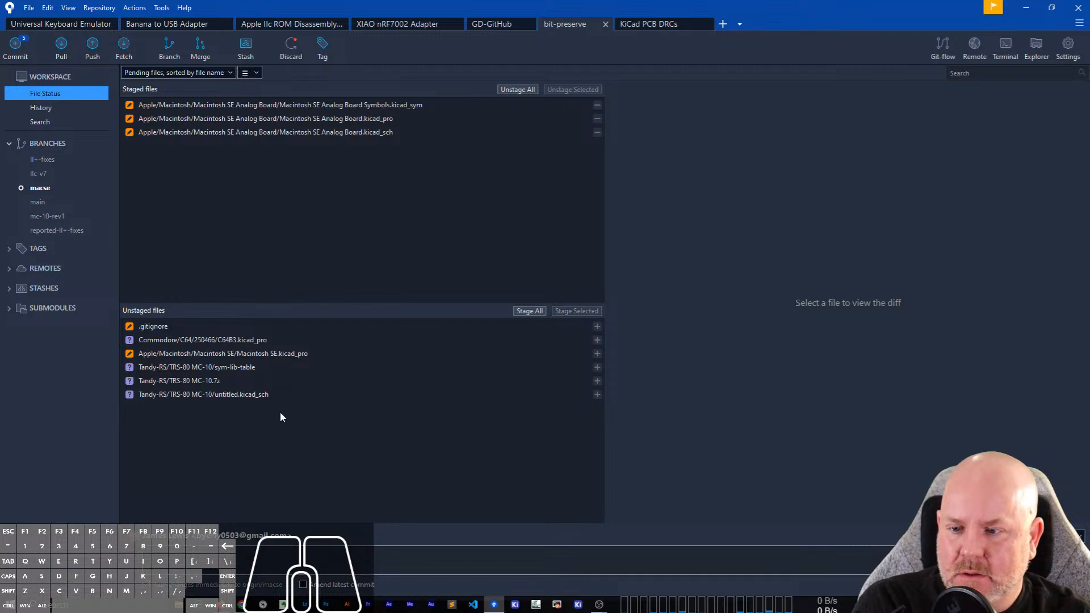
Ignore every sym-lib-table file in this repository with the custom pattern sym-lib-table.
click(248, 368)
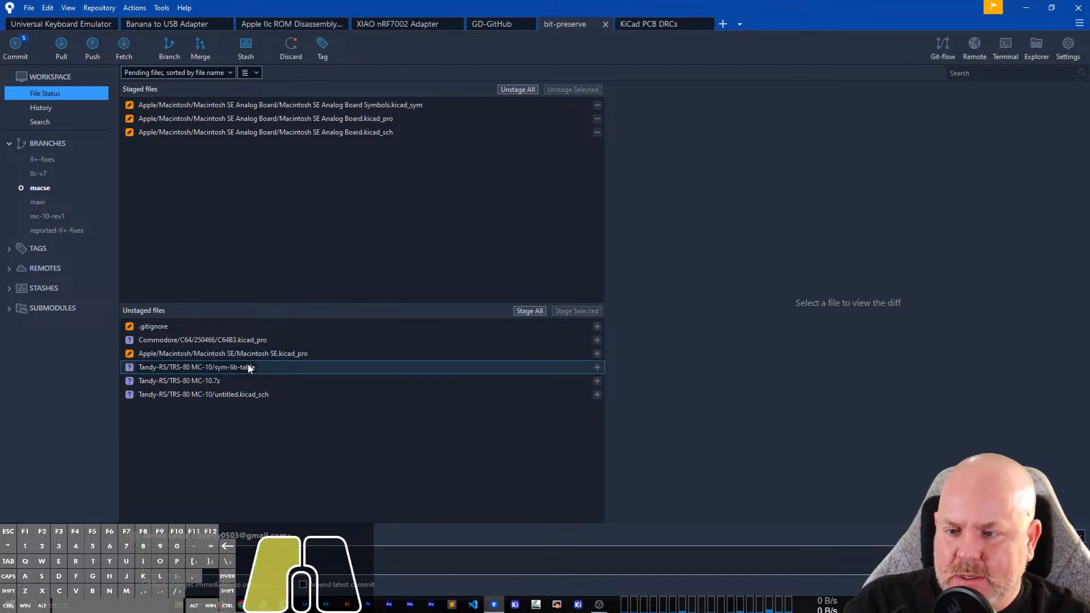
right_click(249, 368)
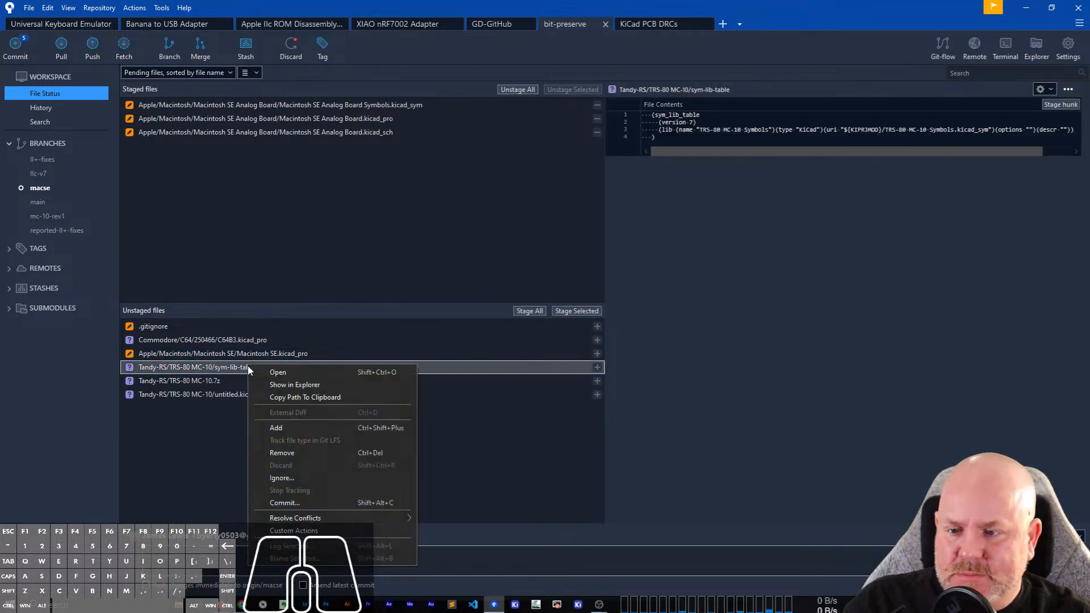
click(283, 479)
click(511, 163)
drag(533, 109, 427, 108)
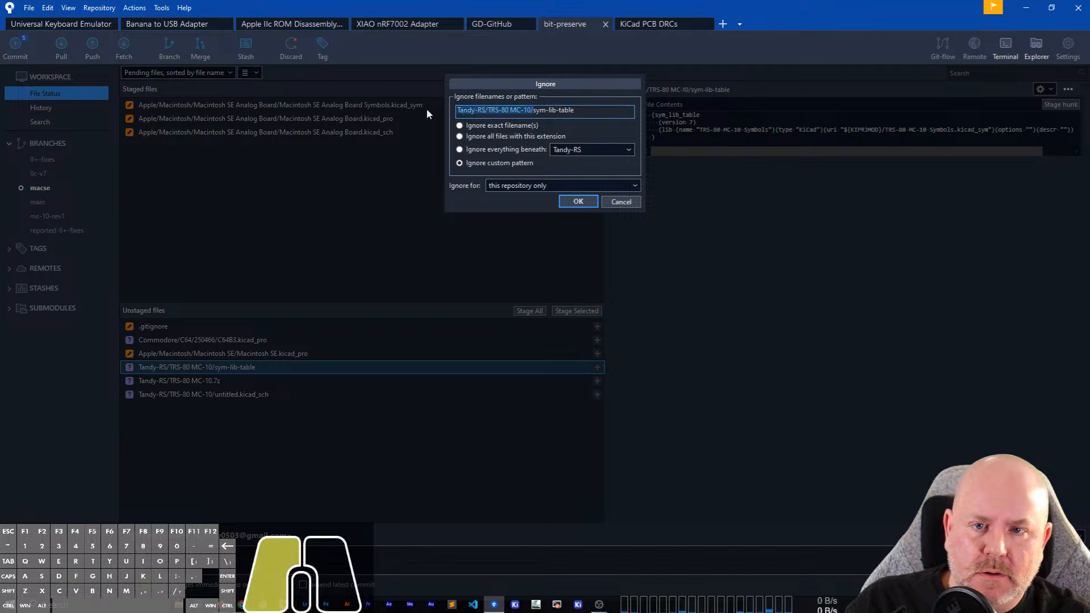
key(BackSpace)
click(577, 202)
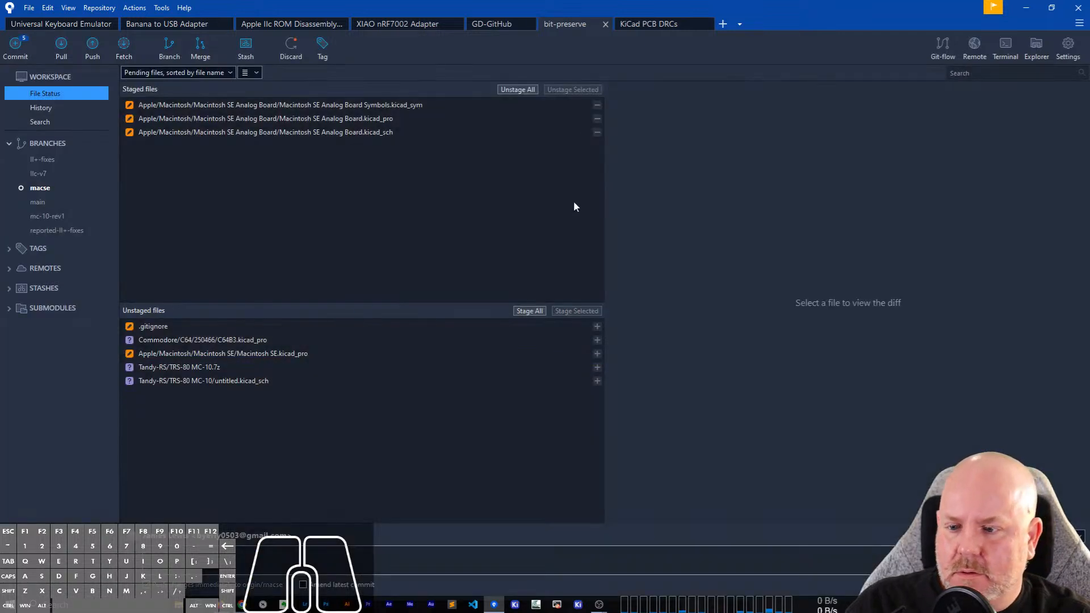
Remove the untracked archive Tandy-RS/TRS-80 MC-10.7z from the repository folder.
click(223, 374)
right_click(223, 375)
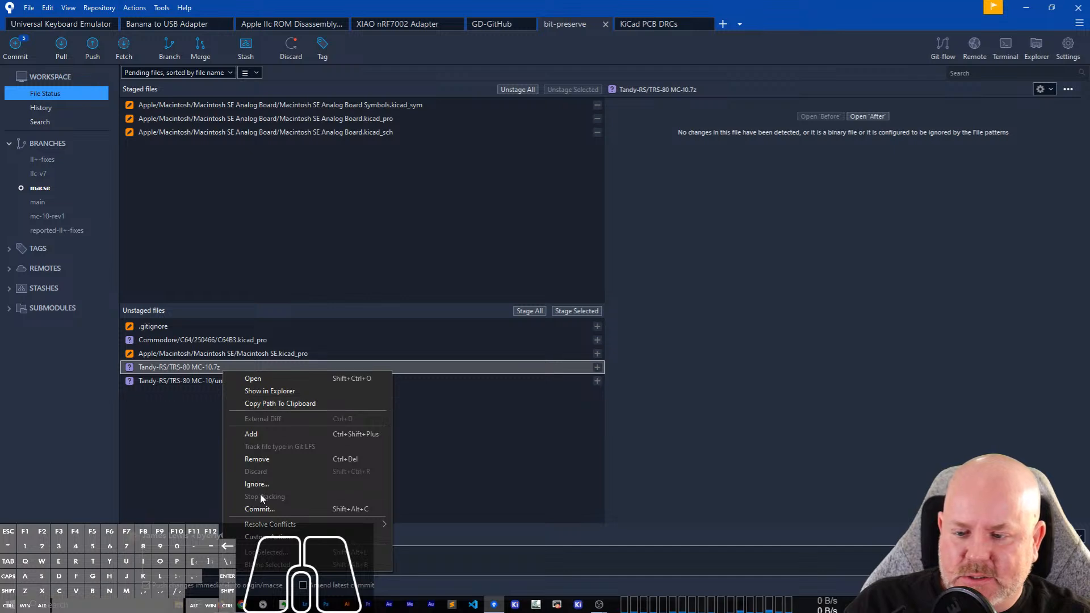
click(260, 461)
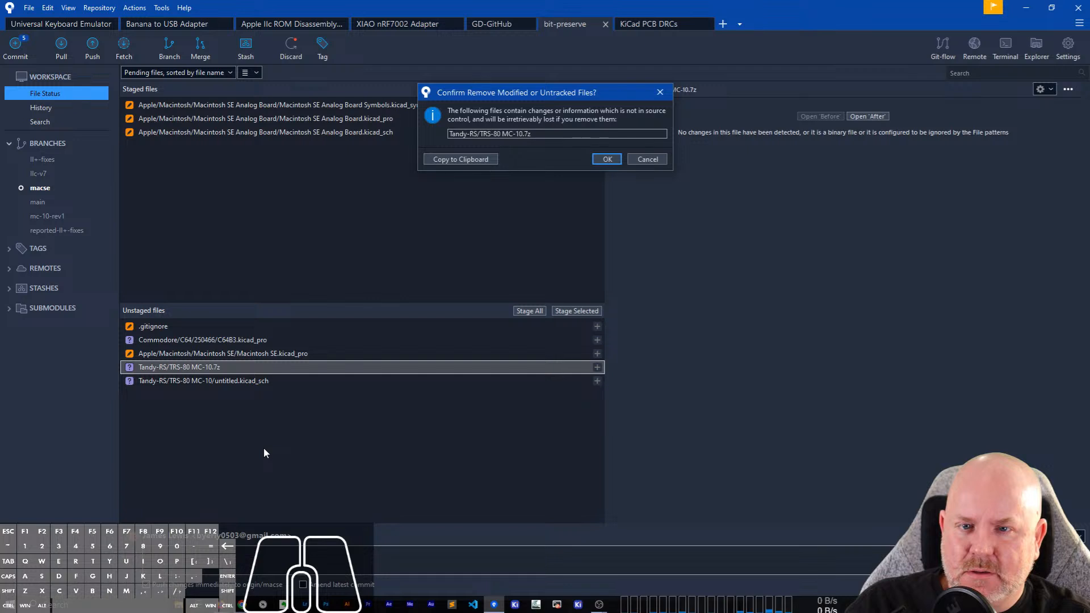
click(607, 159)
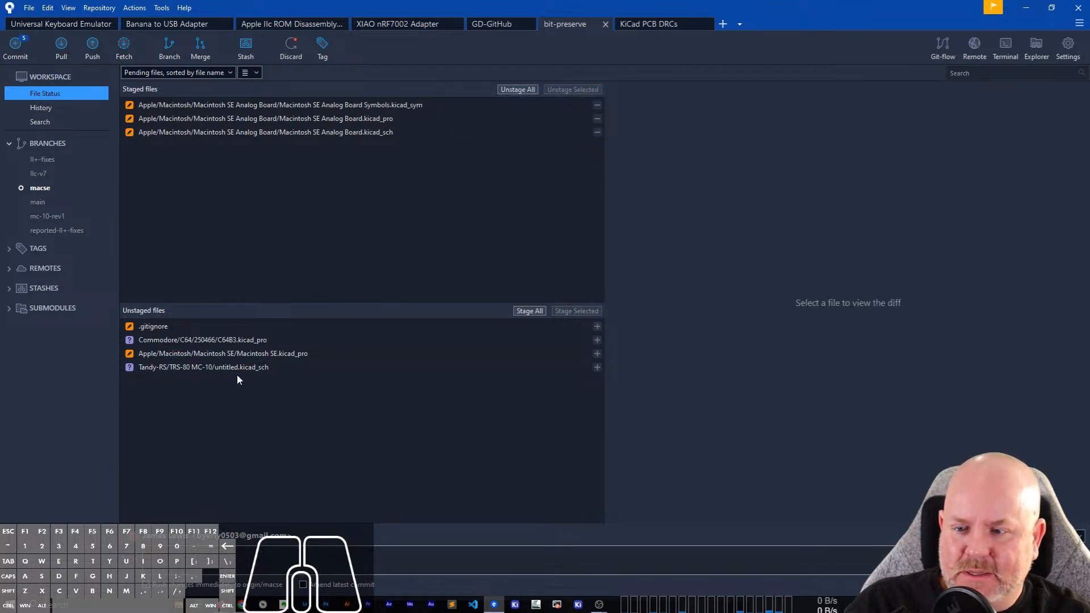
click(242, 340)
right_click(241, 341)
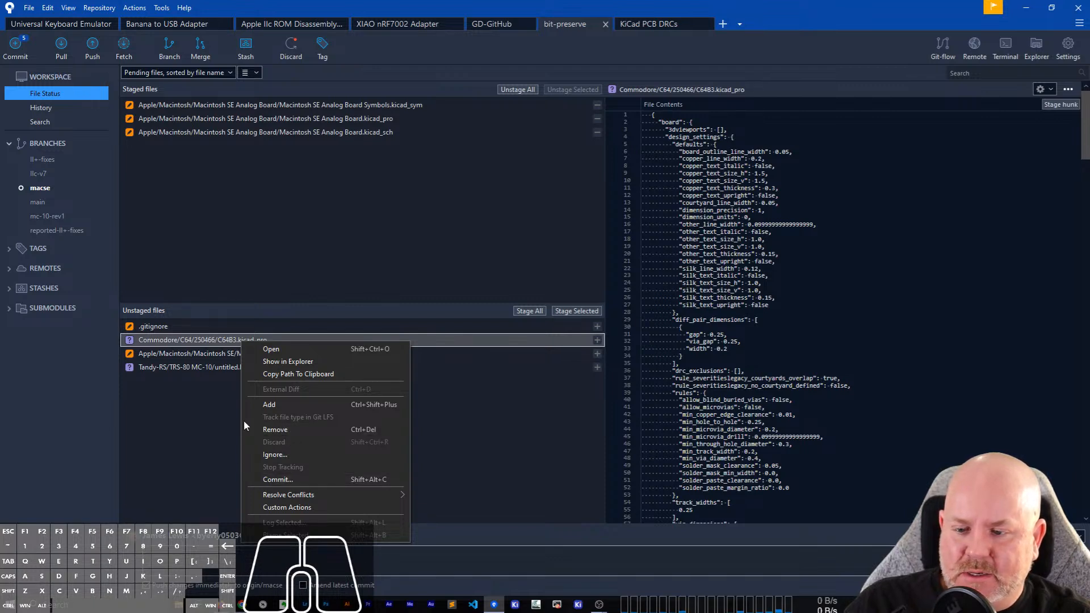
key(Escape)
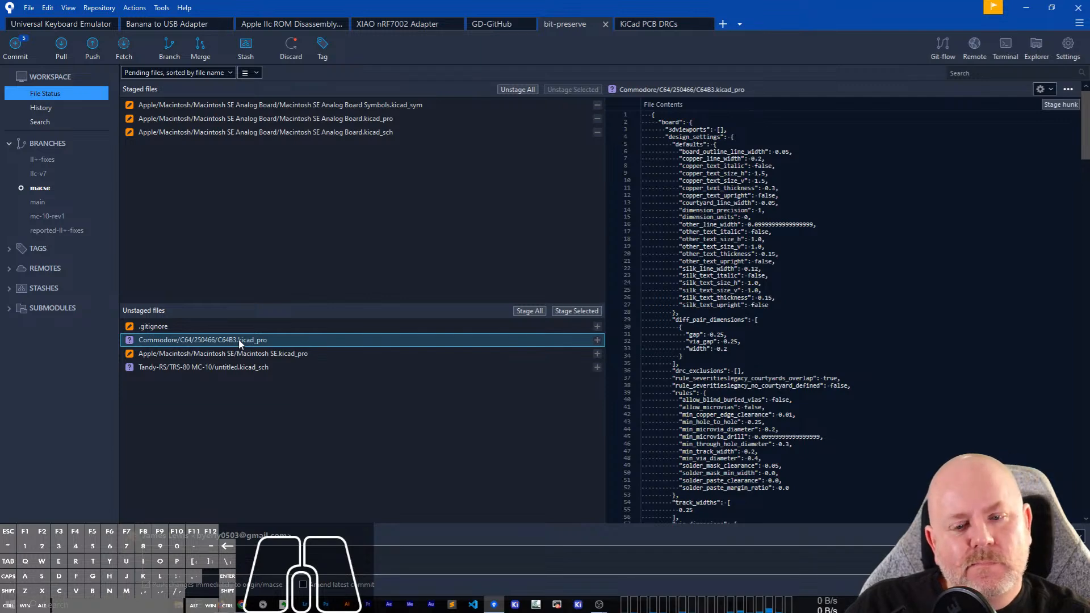
right_click(239, 343)
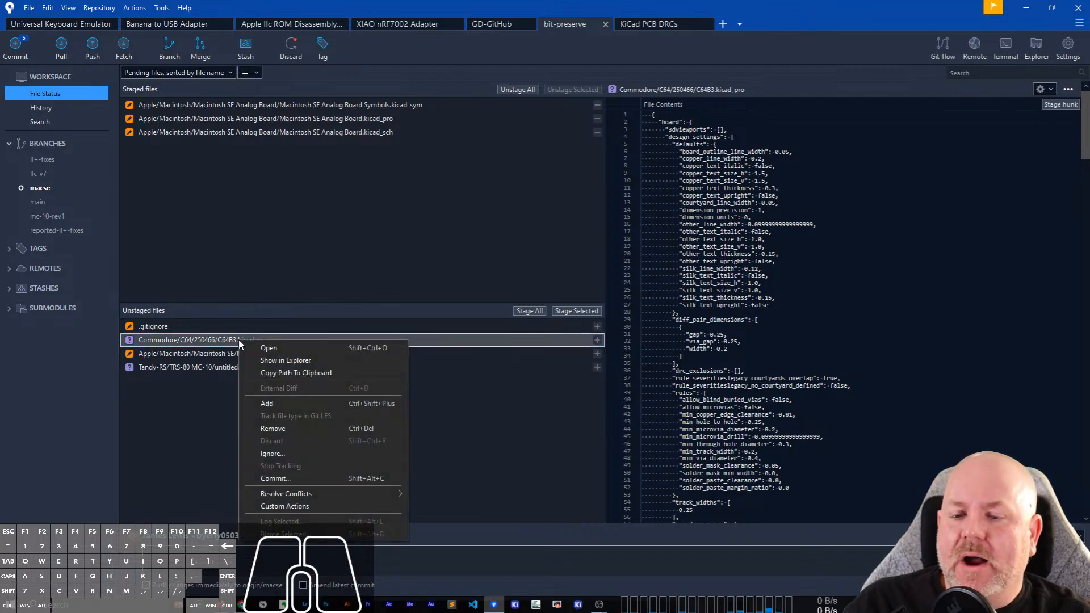
click(282, 457)
click(637, 202)
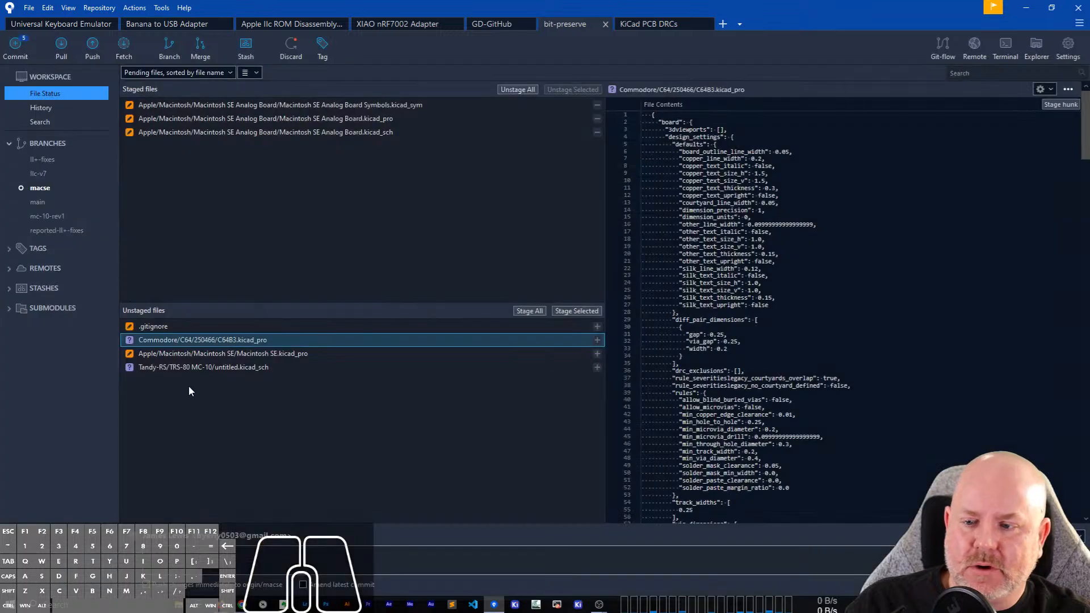
Remove the untracked project file Commodore/C64/250466/C64B3.kicad_pro.
right_click(216, 343)
click(281, 430)
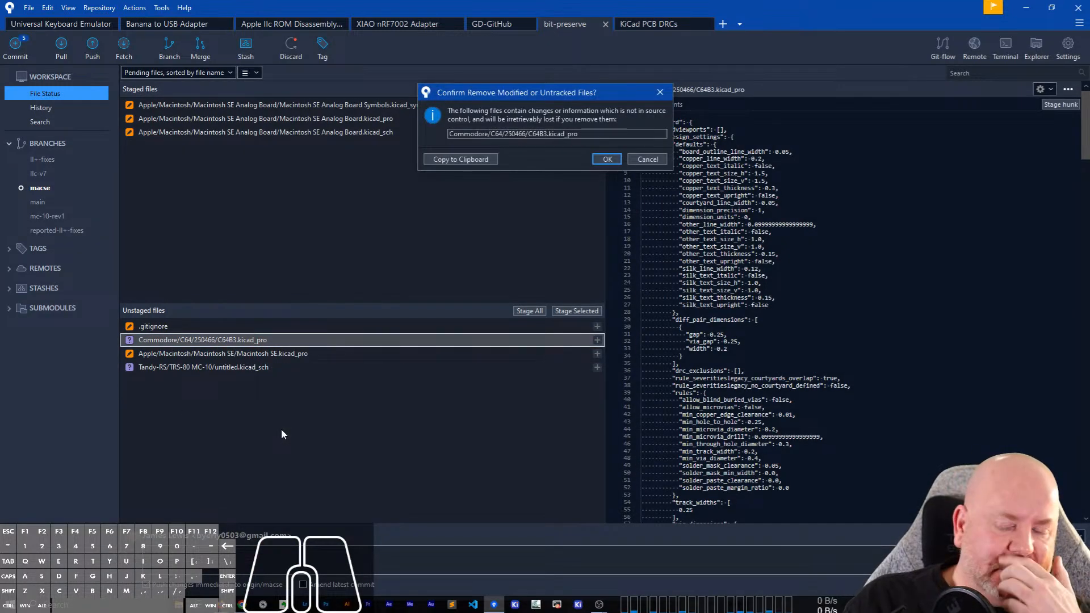
click(603, 159)
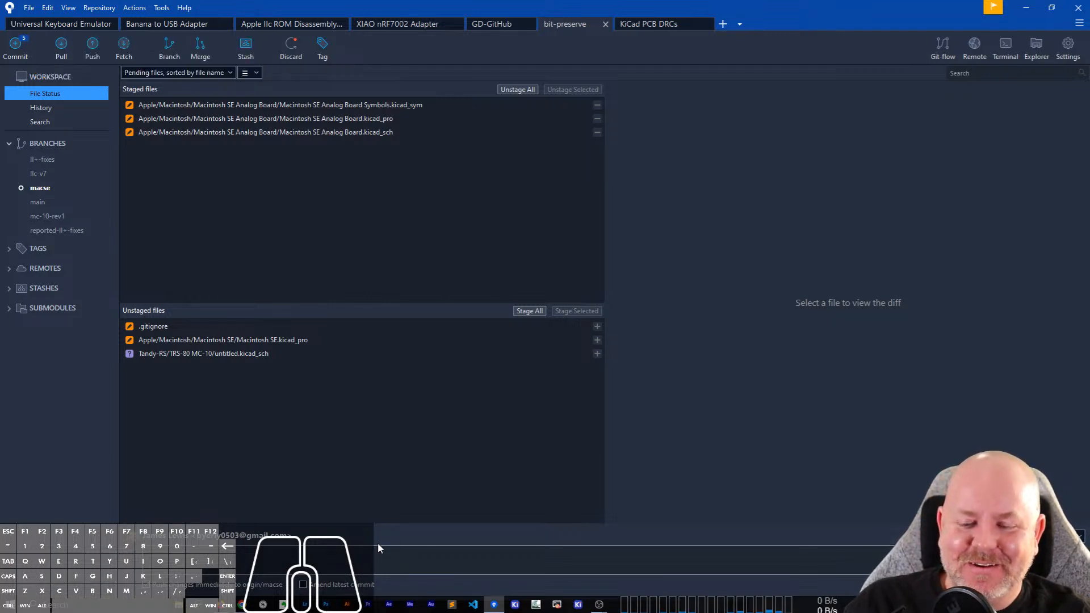
Commit the staged Macintosh SE Analog Board files with the message "most of the analog board is done." and push them to origin/macse.
click(240, 563)
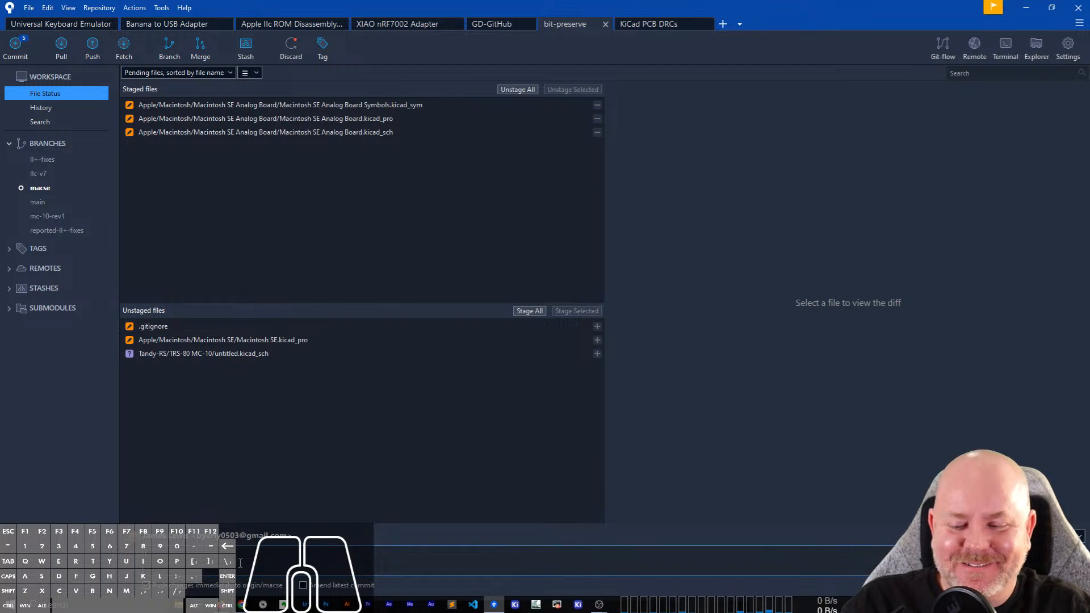
text(A)
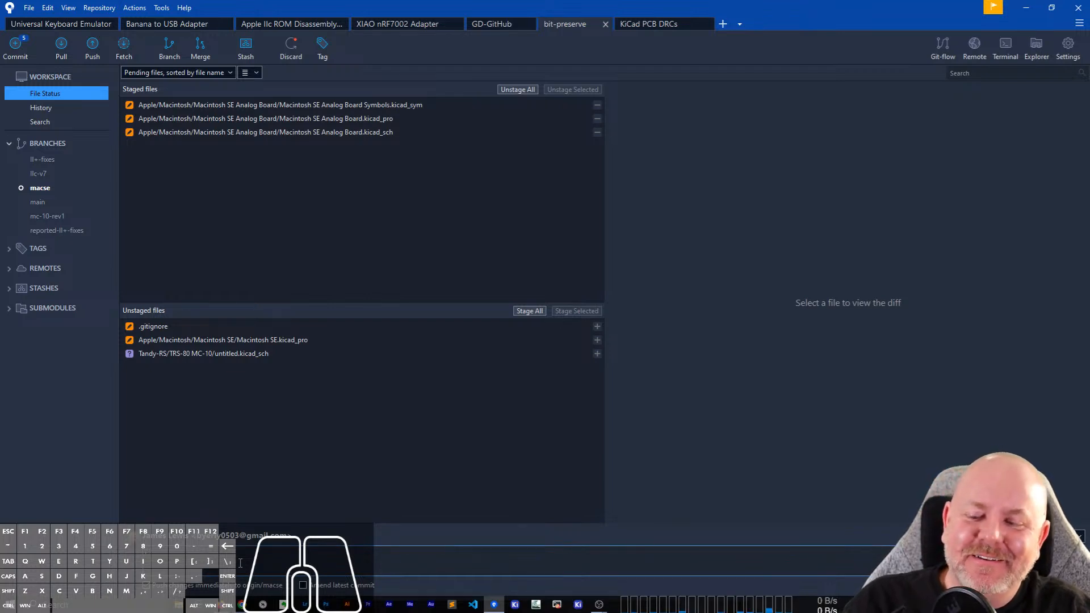
text(ost of)
key(BackSpace)
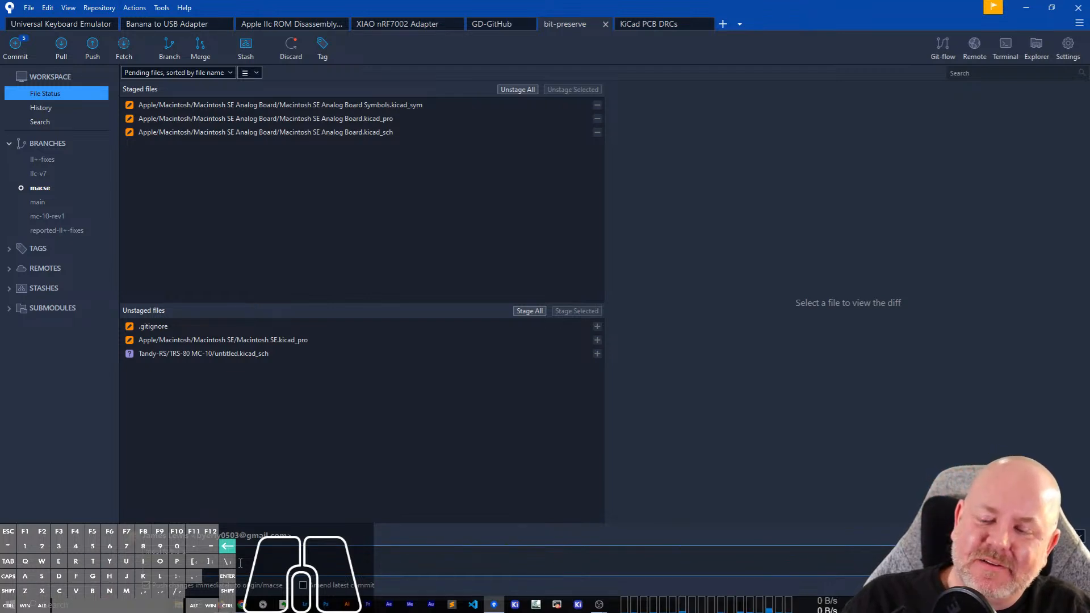
key(BackSpace)
key(BackSpace)
key(BackSpace)
key(BackSpace)
text(of the analog)
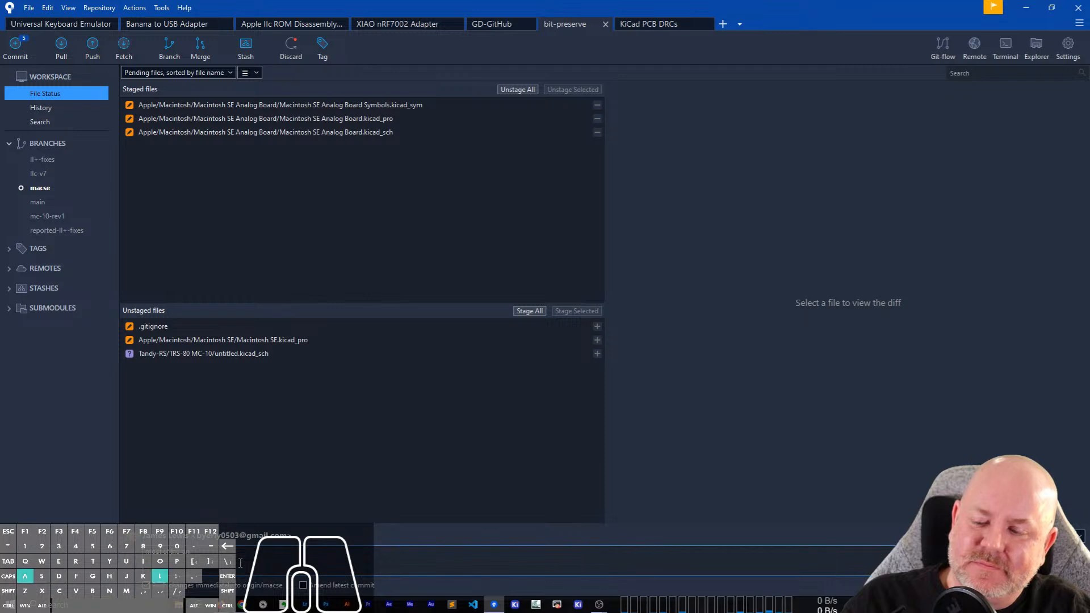
text( board is done)
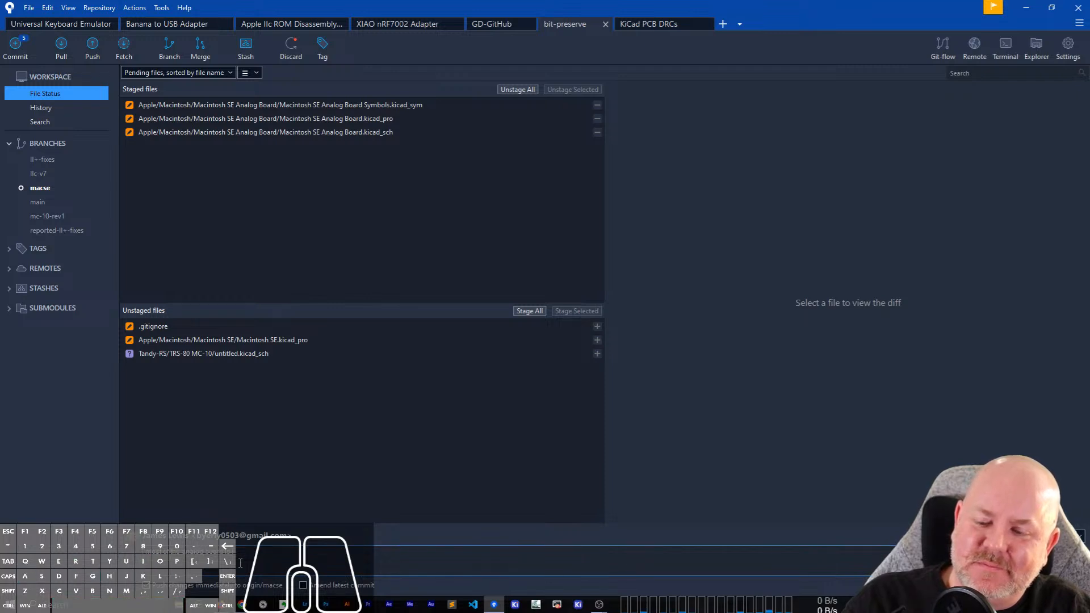
text(.)
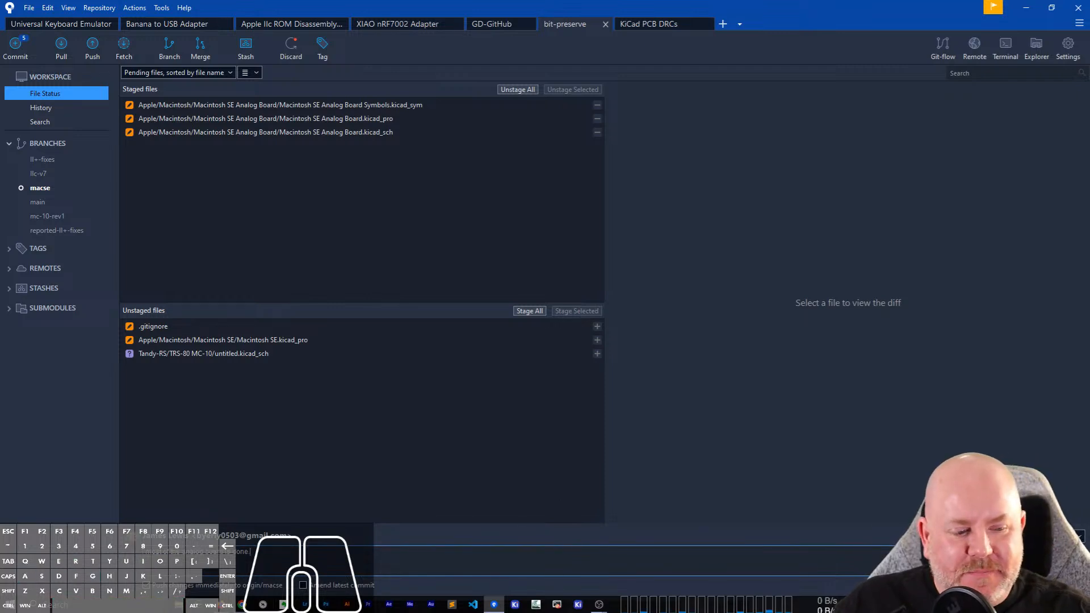
click(1063, 585)
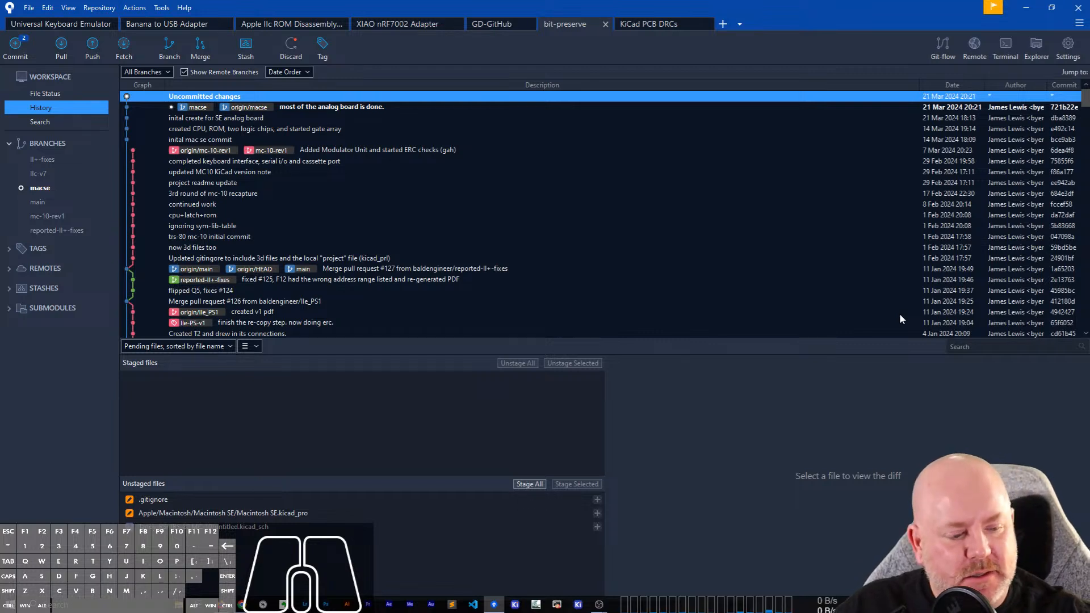
click(1048, 604)
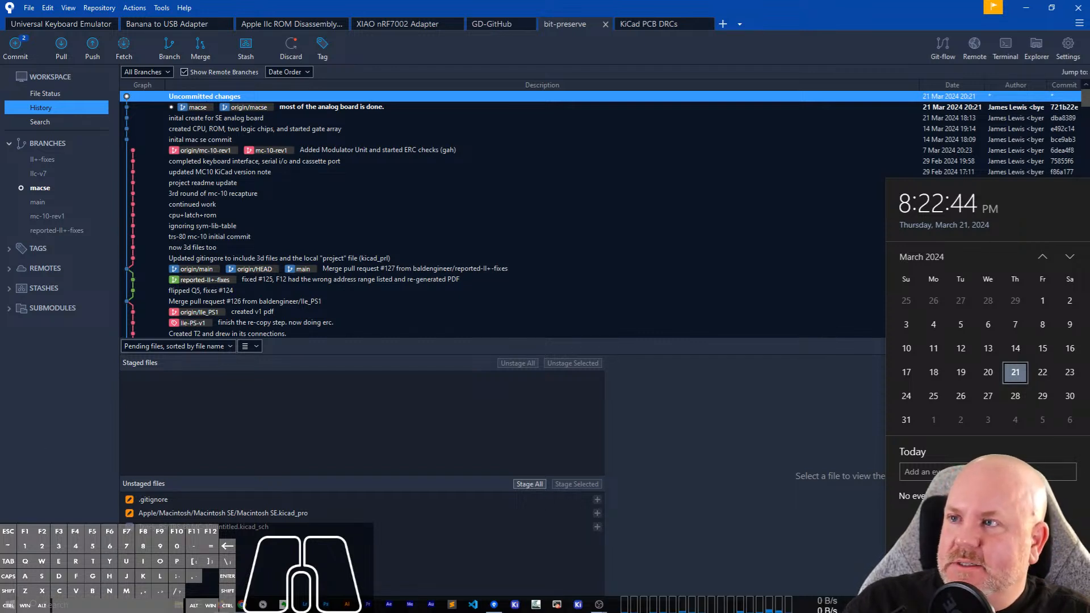
click(39, 443)
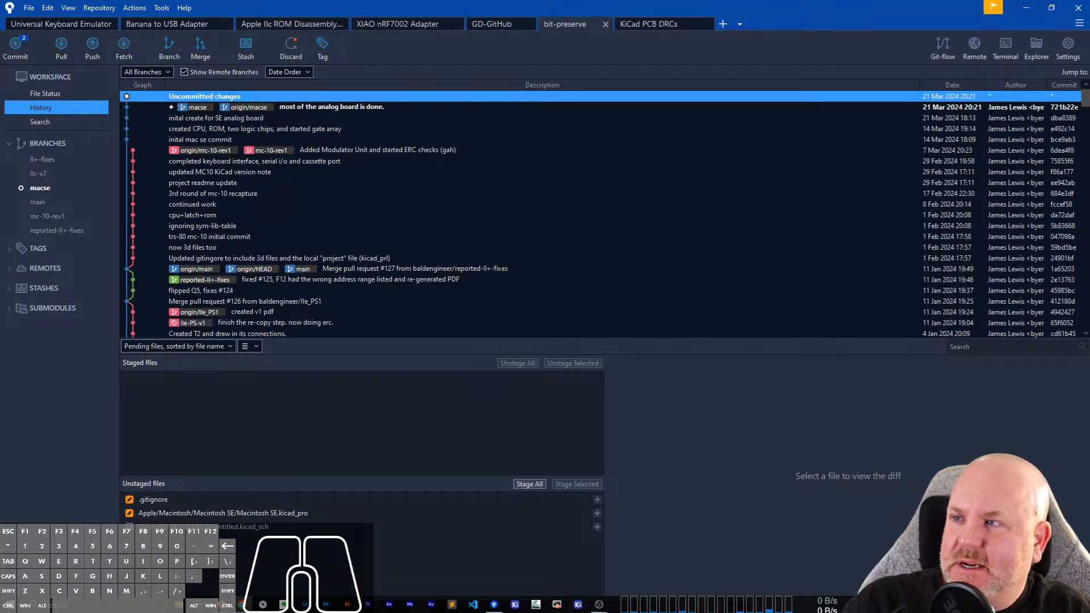
key(BackSpace)
key(BackSpace)
text(a./y)
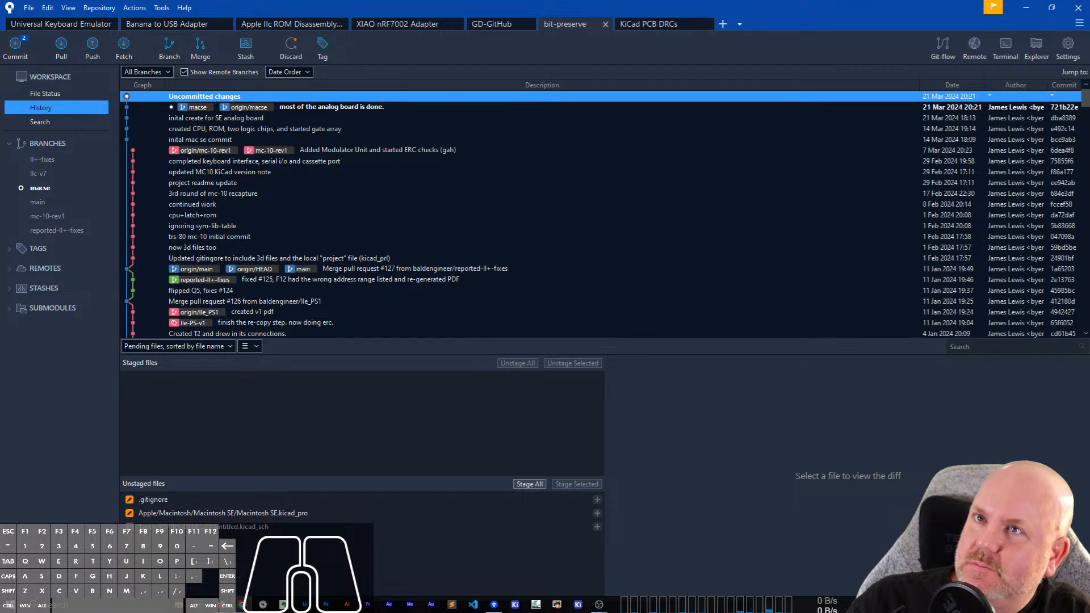
key(a)
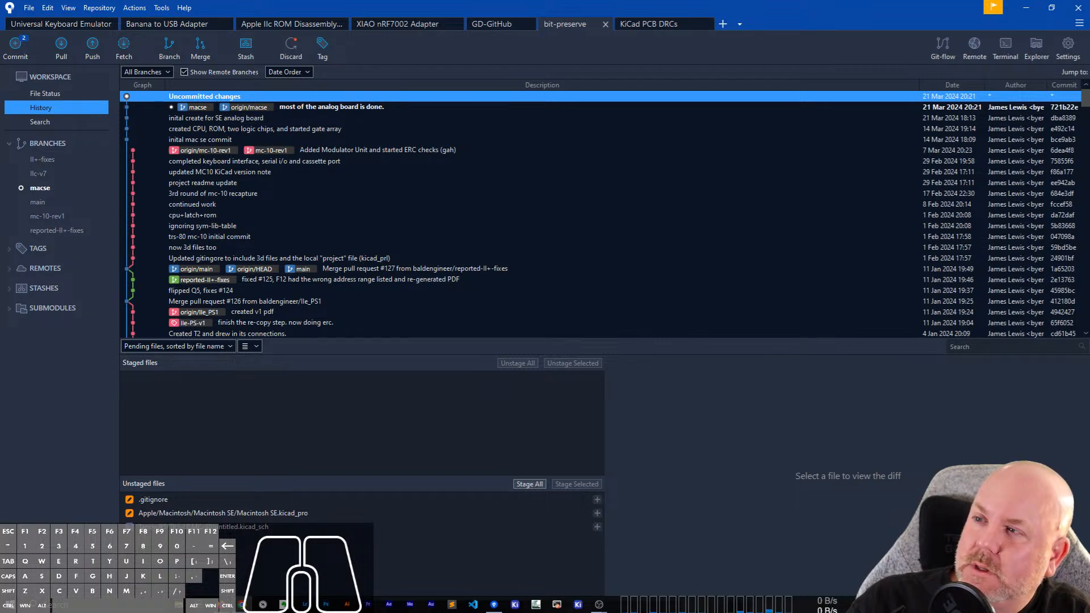
key(l)
key(c)
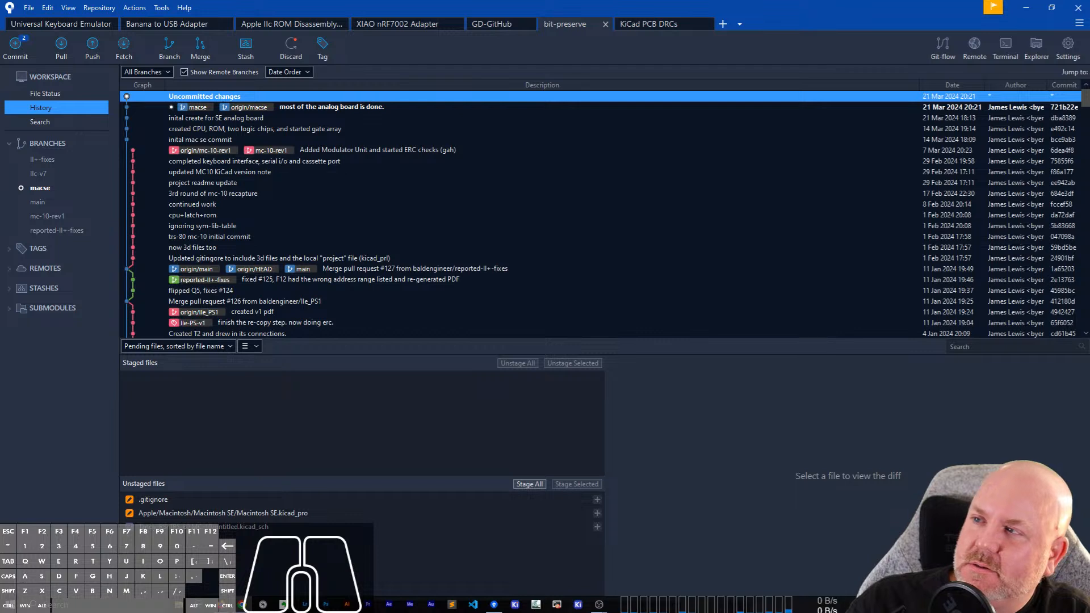
key(shift)
key(a)
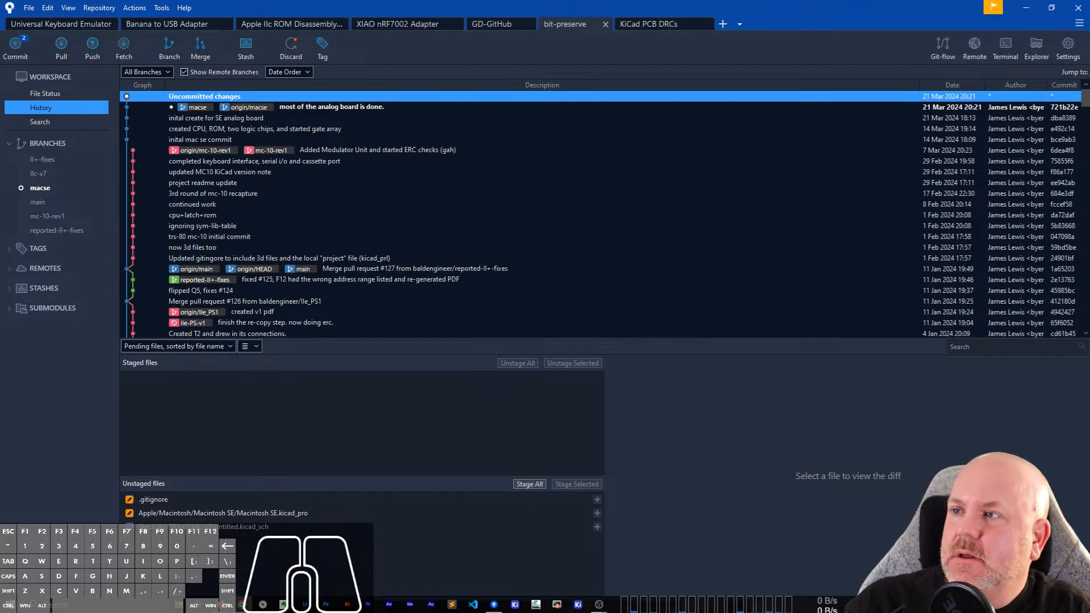
key(BackSpace)
key(o)
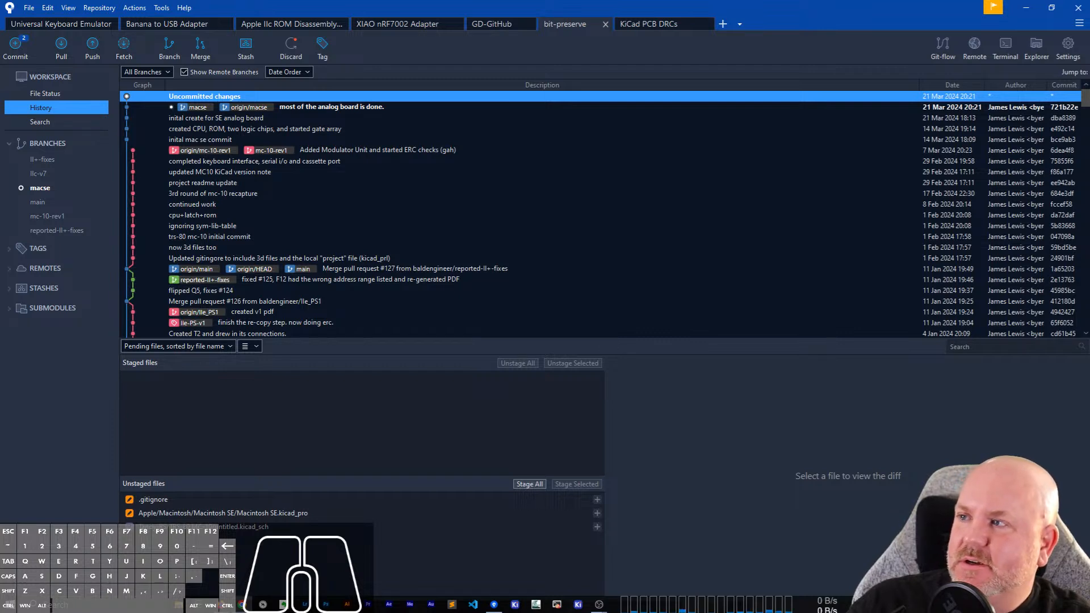
key(ctrl)
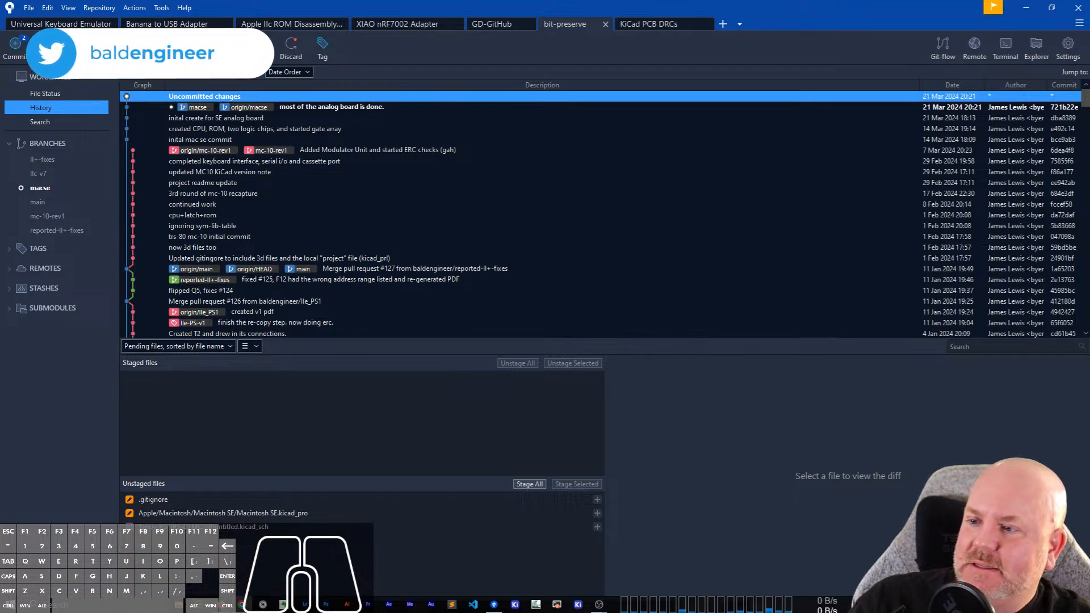
key(ctrl+v)
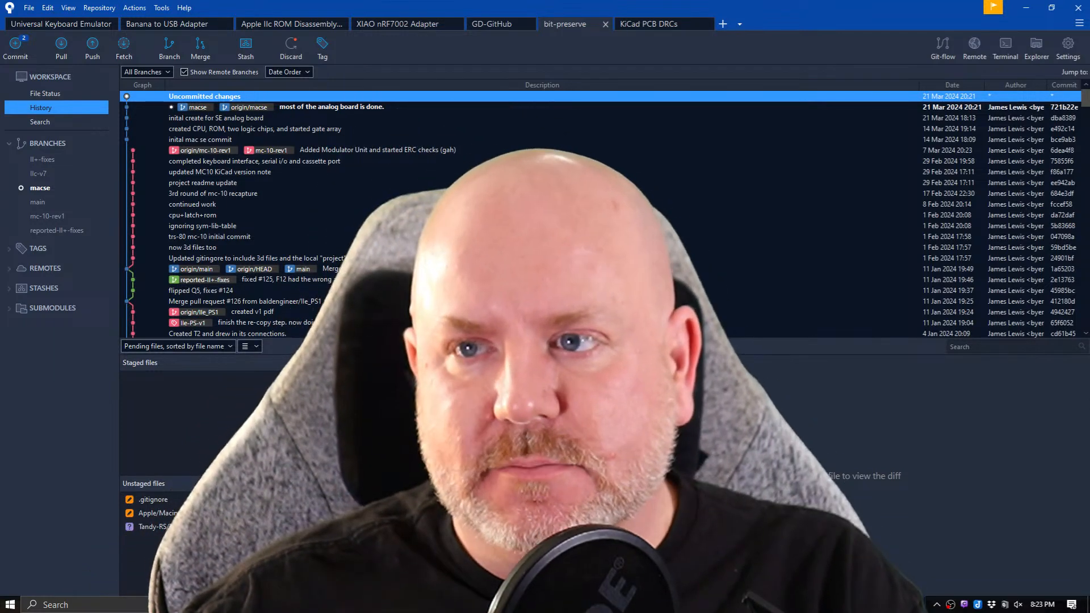
Minimize all open windows to show the desktop.
key(super+d)
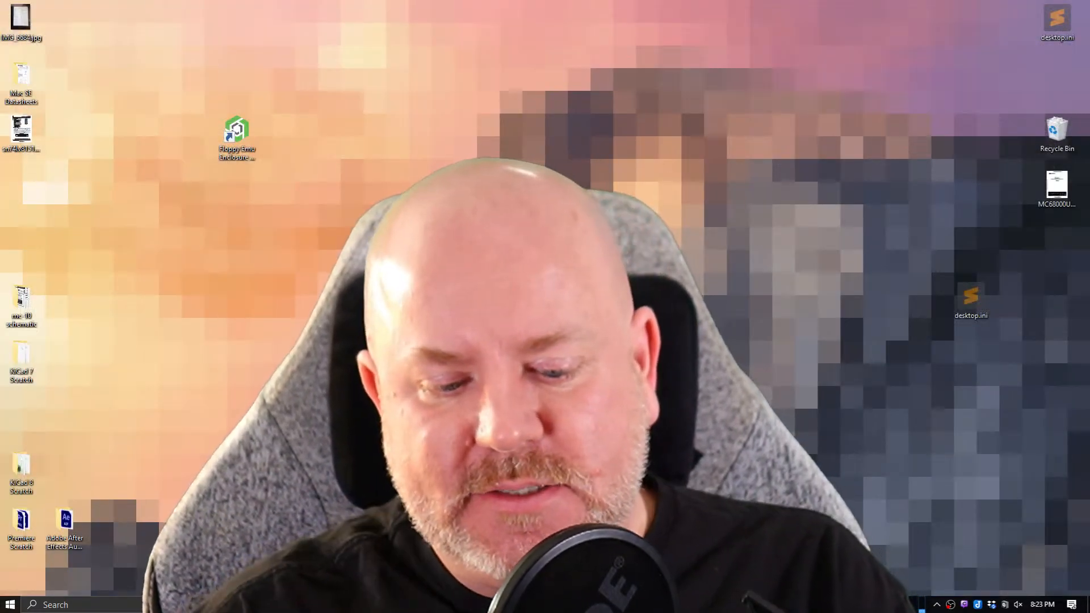